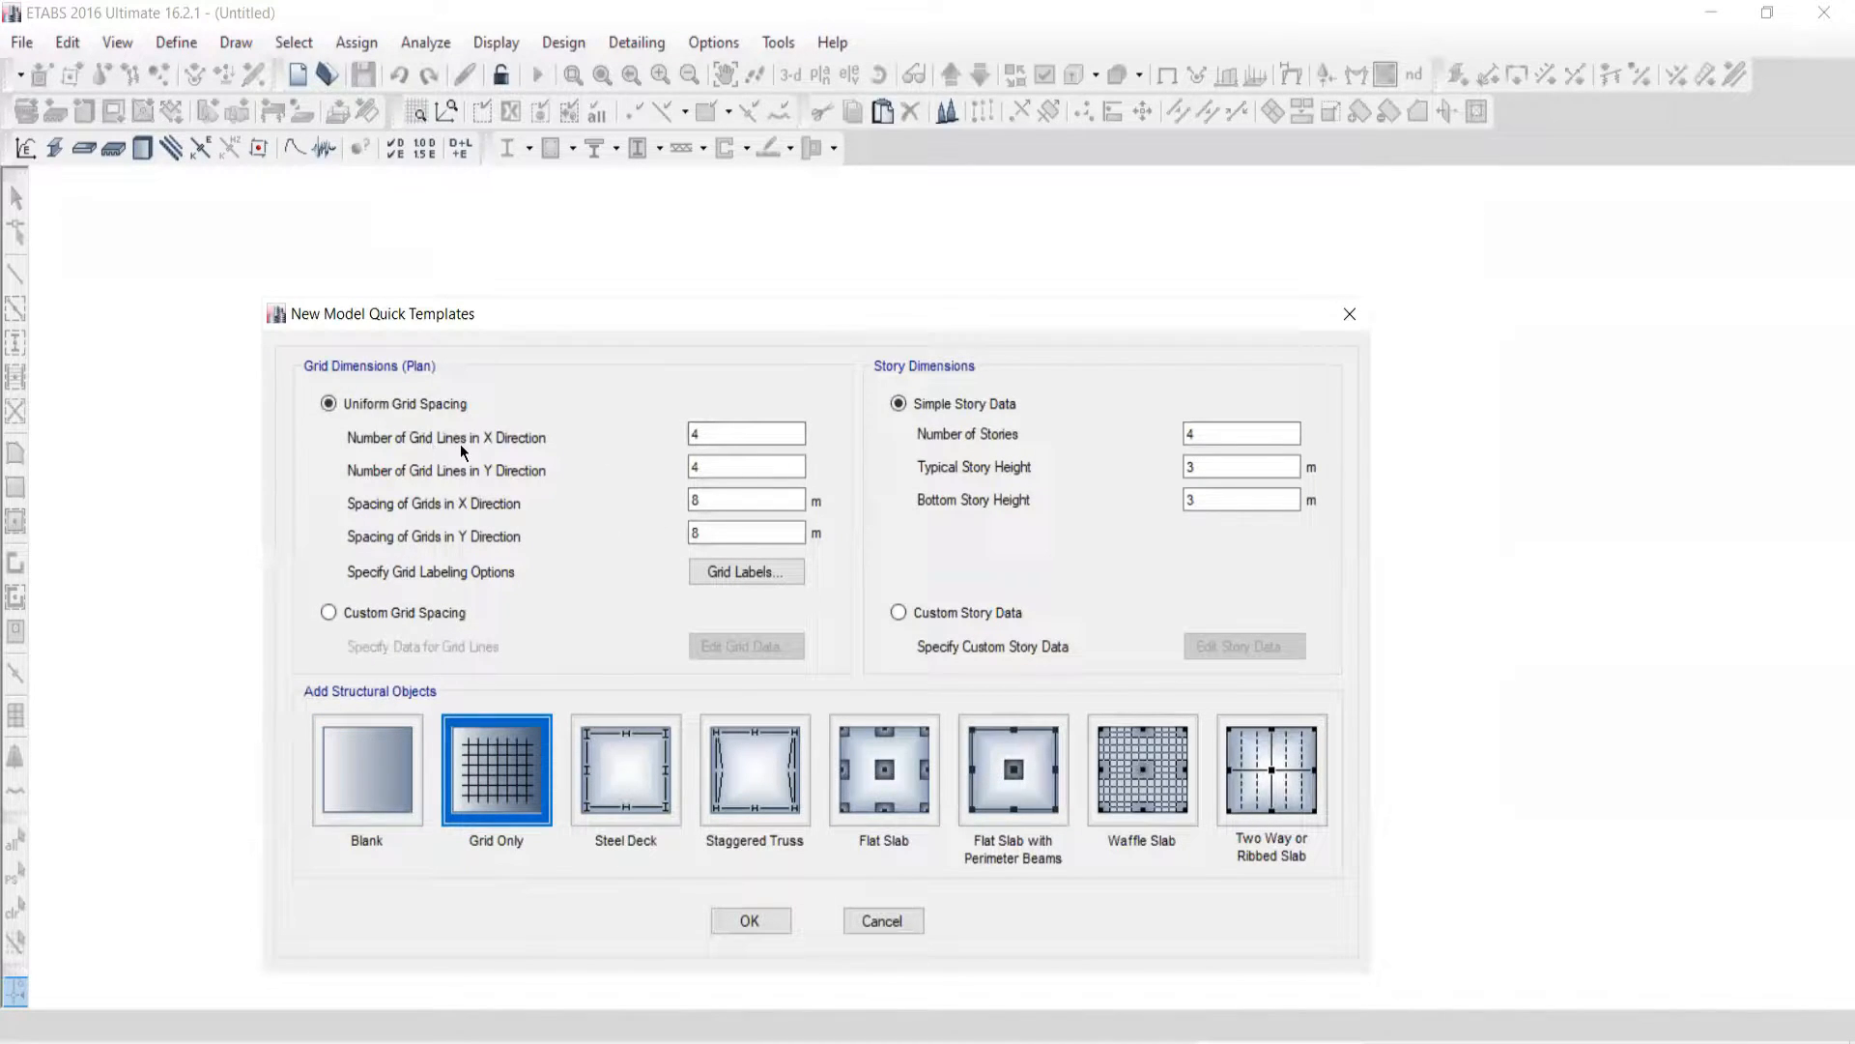
Step: Set the uniform grid to 2 grid lines in the X direction and 1 in the Y direction
double_click(711, 433)
text(2)
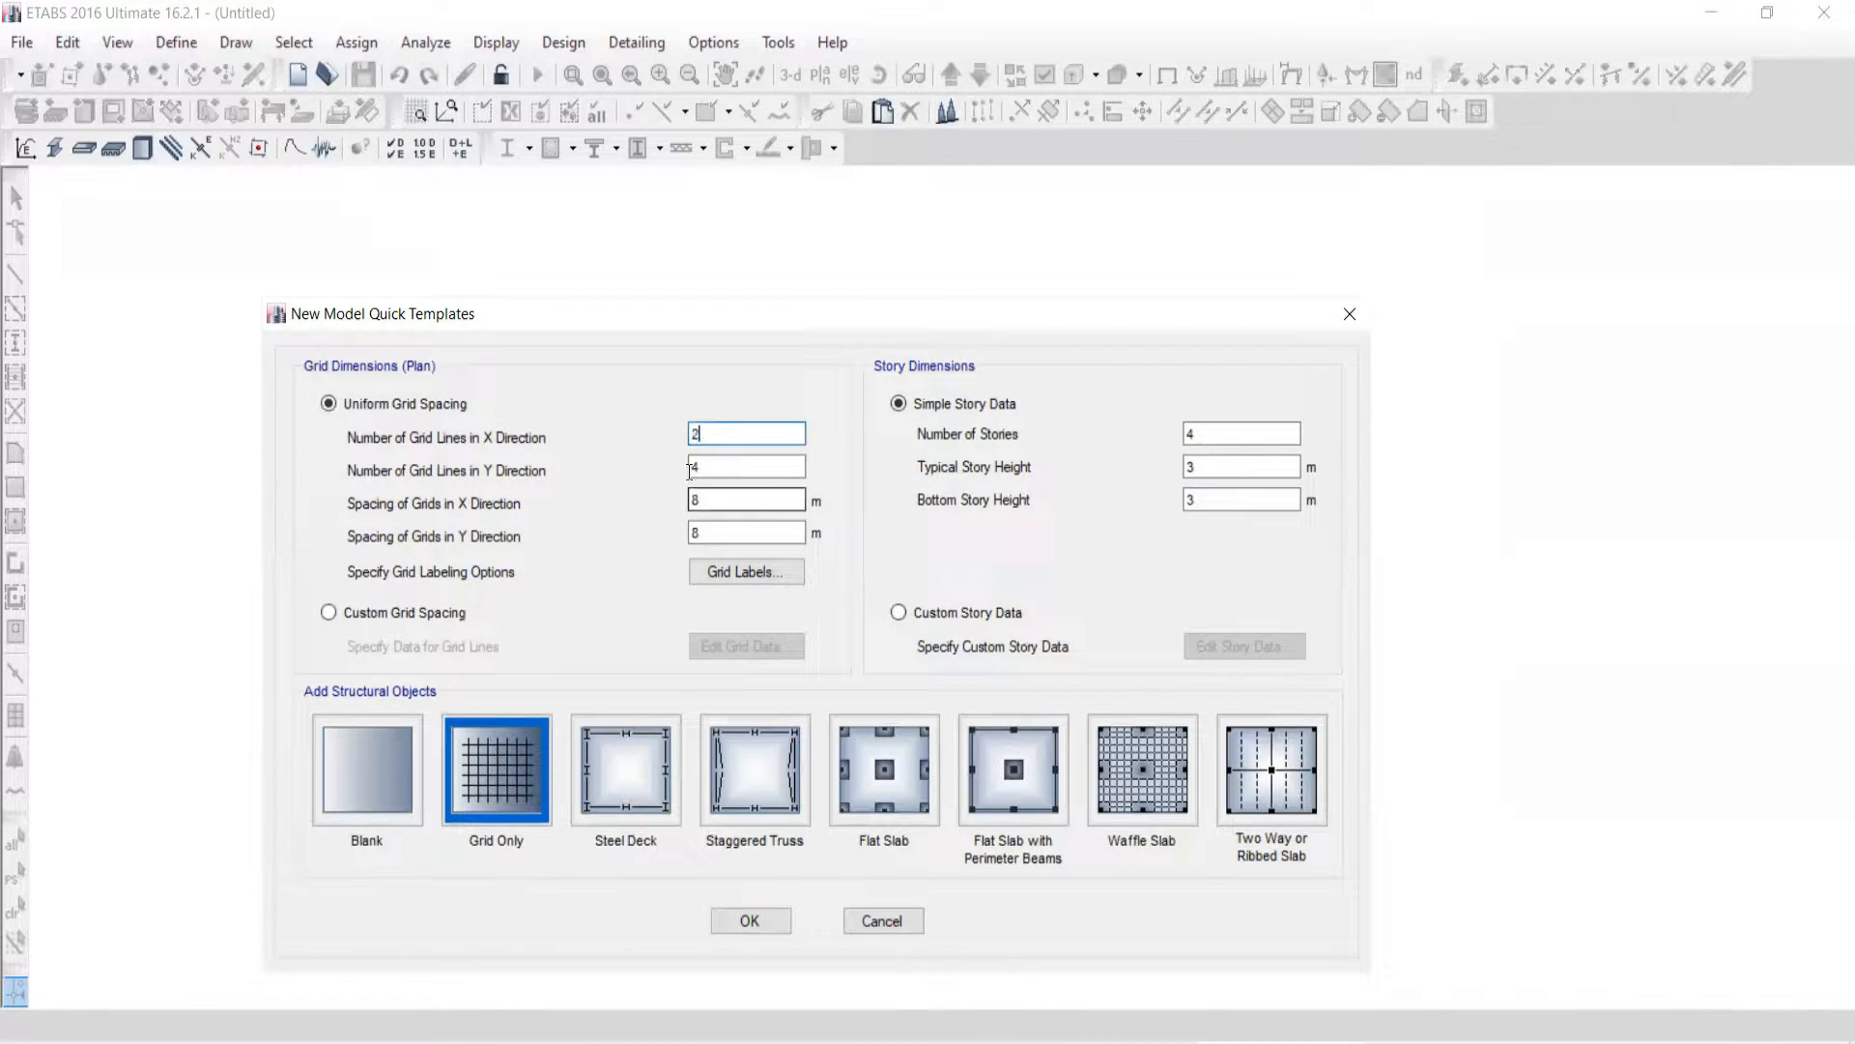
key(Tab)
text(1)
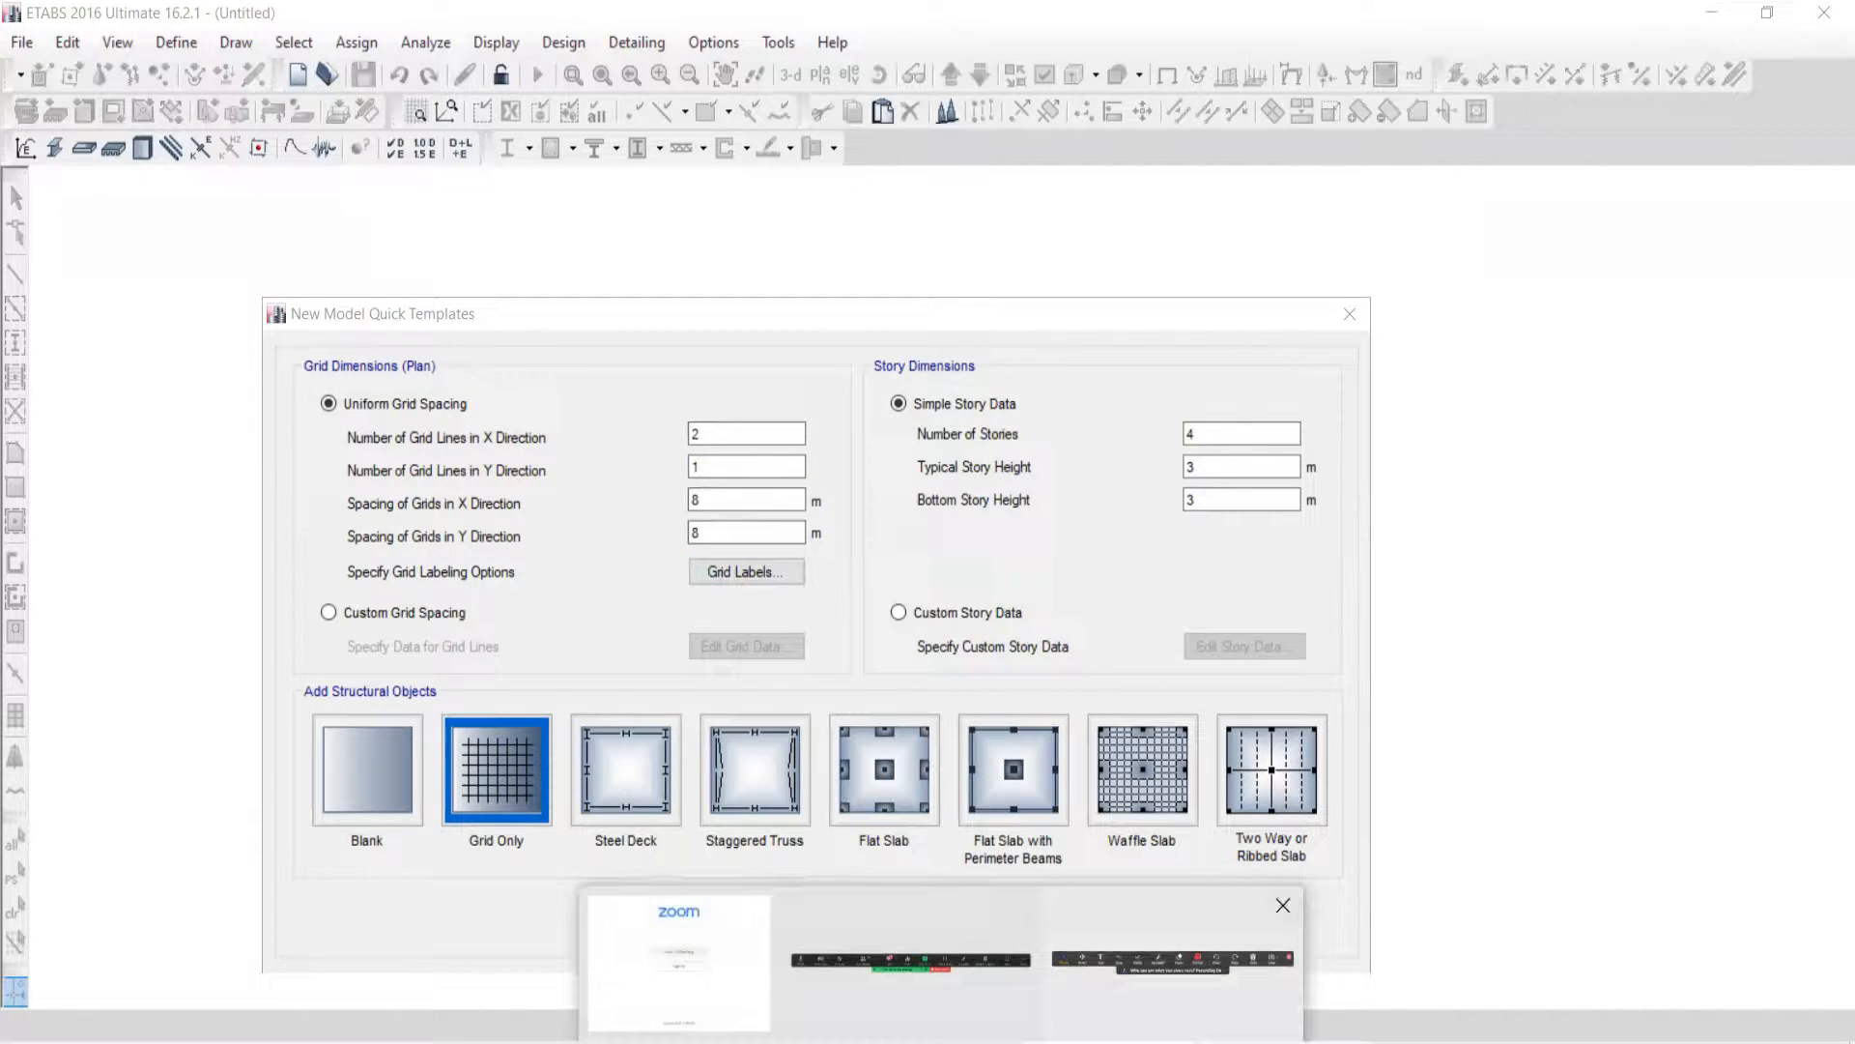
Step: Consult Problem 6.4 in TRUSS AND BEAM EXAMPLE.pdf, and define a custom grid in ETABS with 2 m X spacing between grid lines A and B
click(804, 1032)
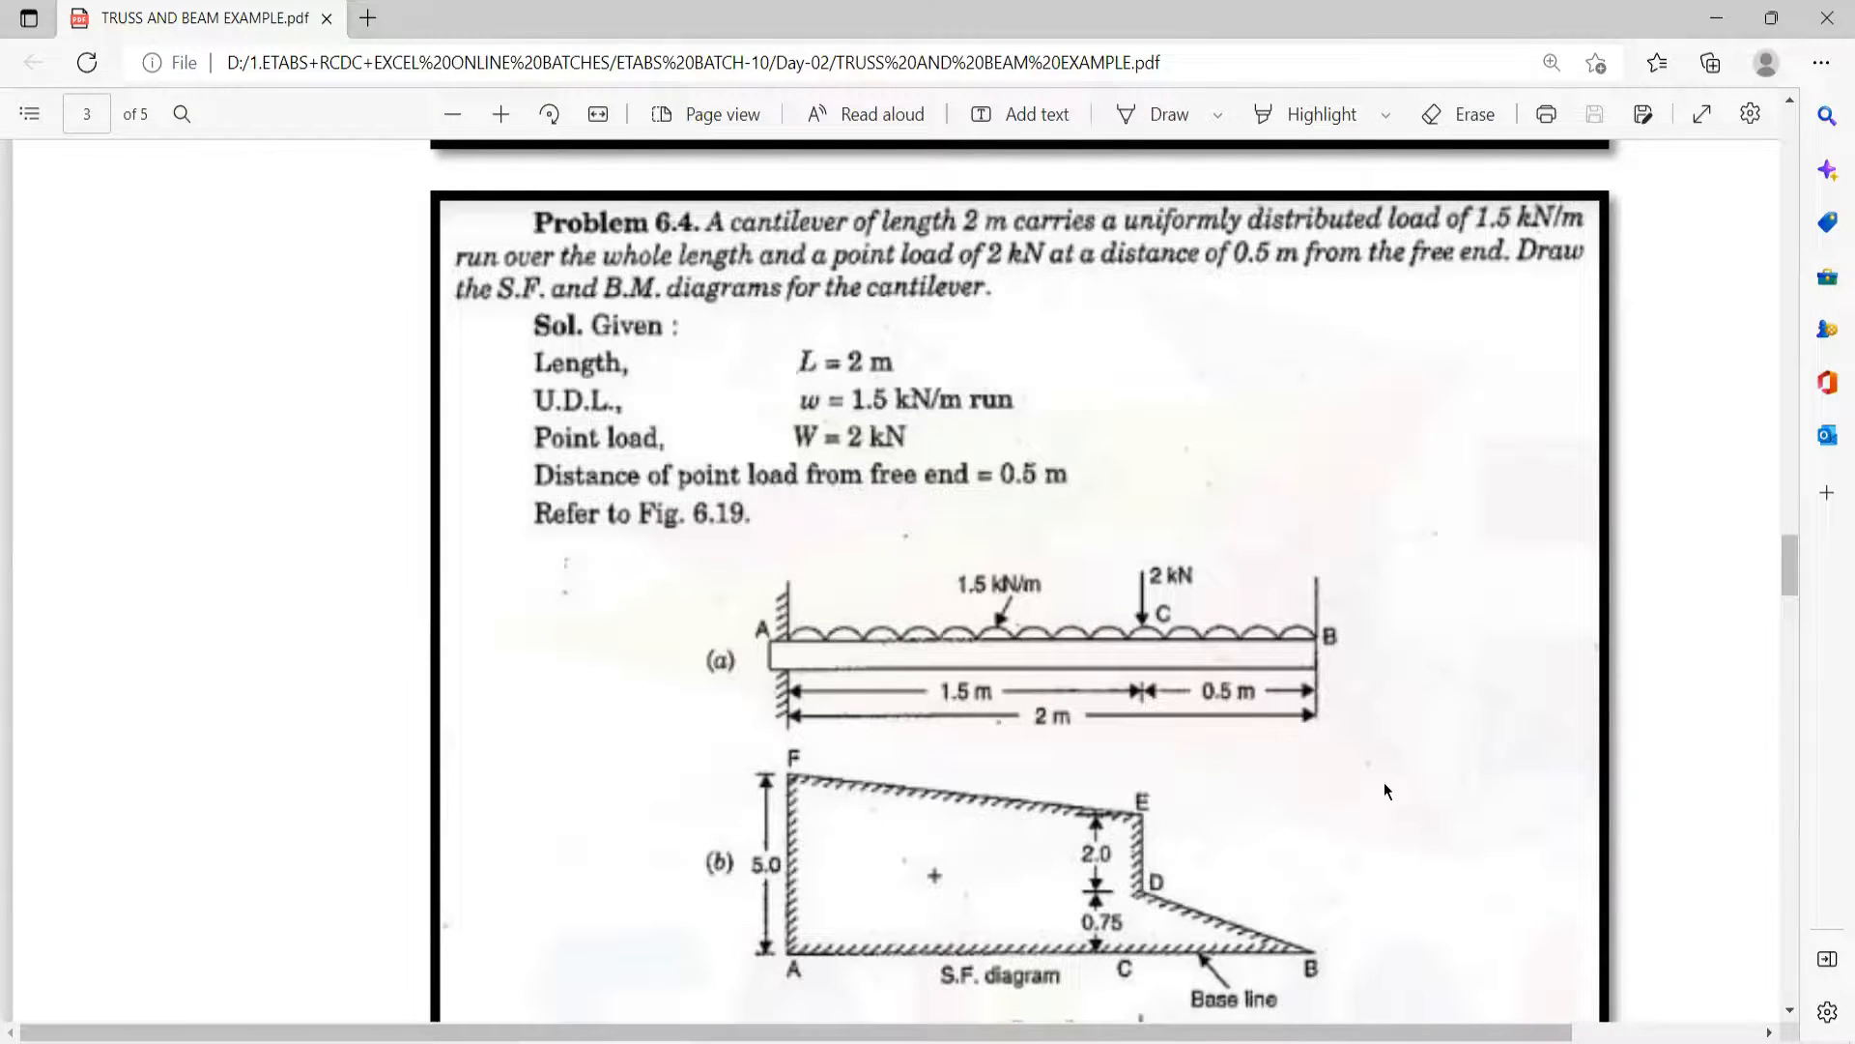
click(812, 1042)
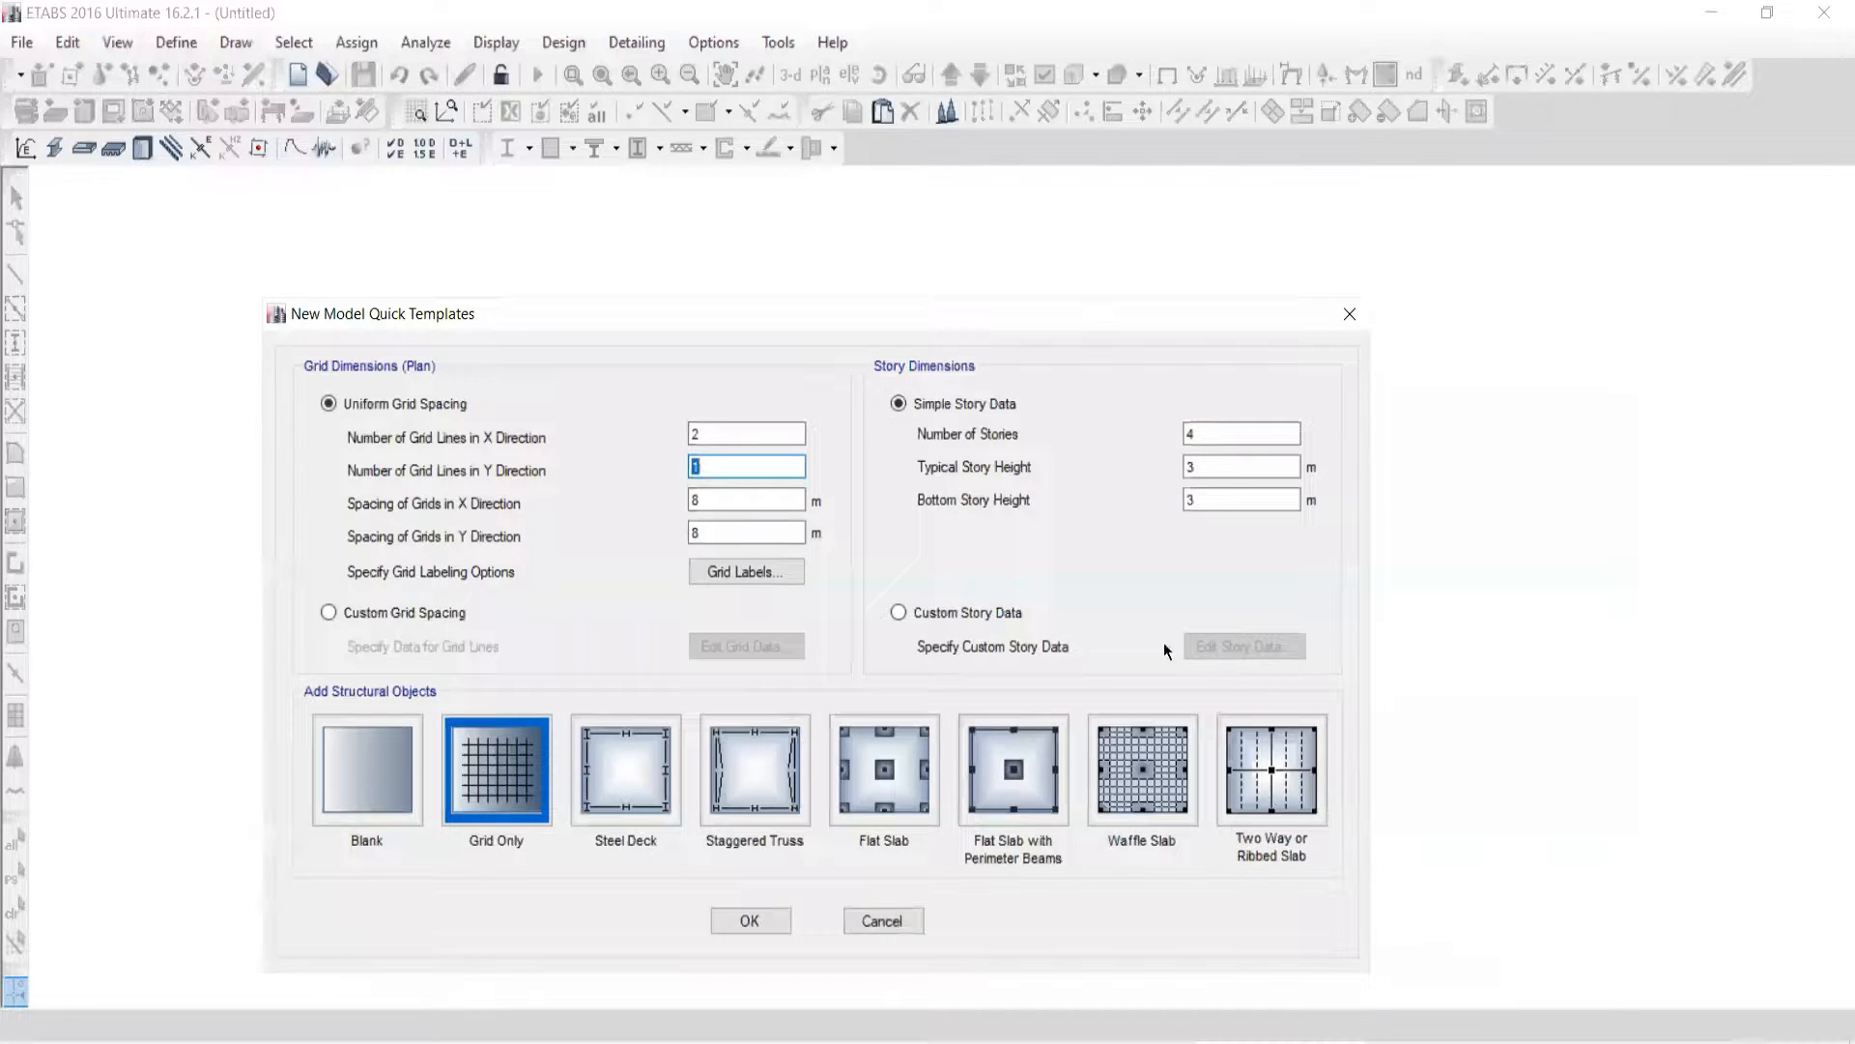
click(1135, 292)
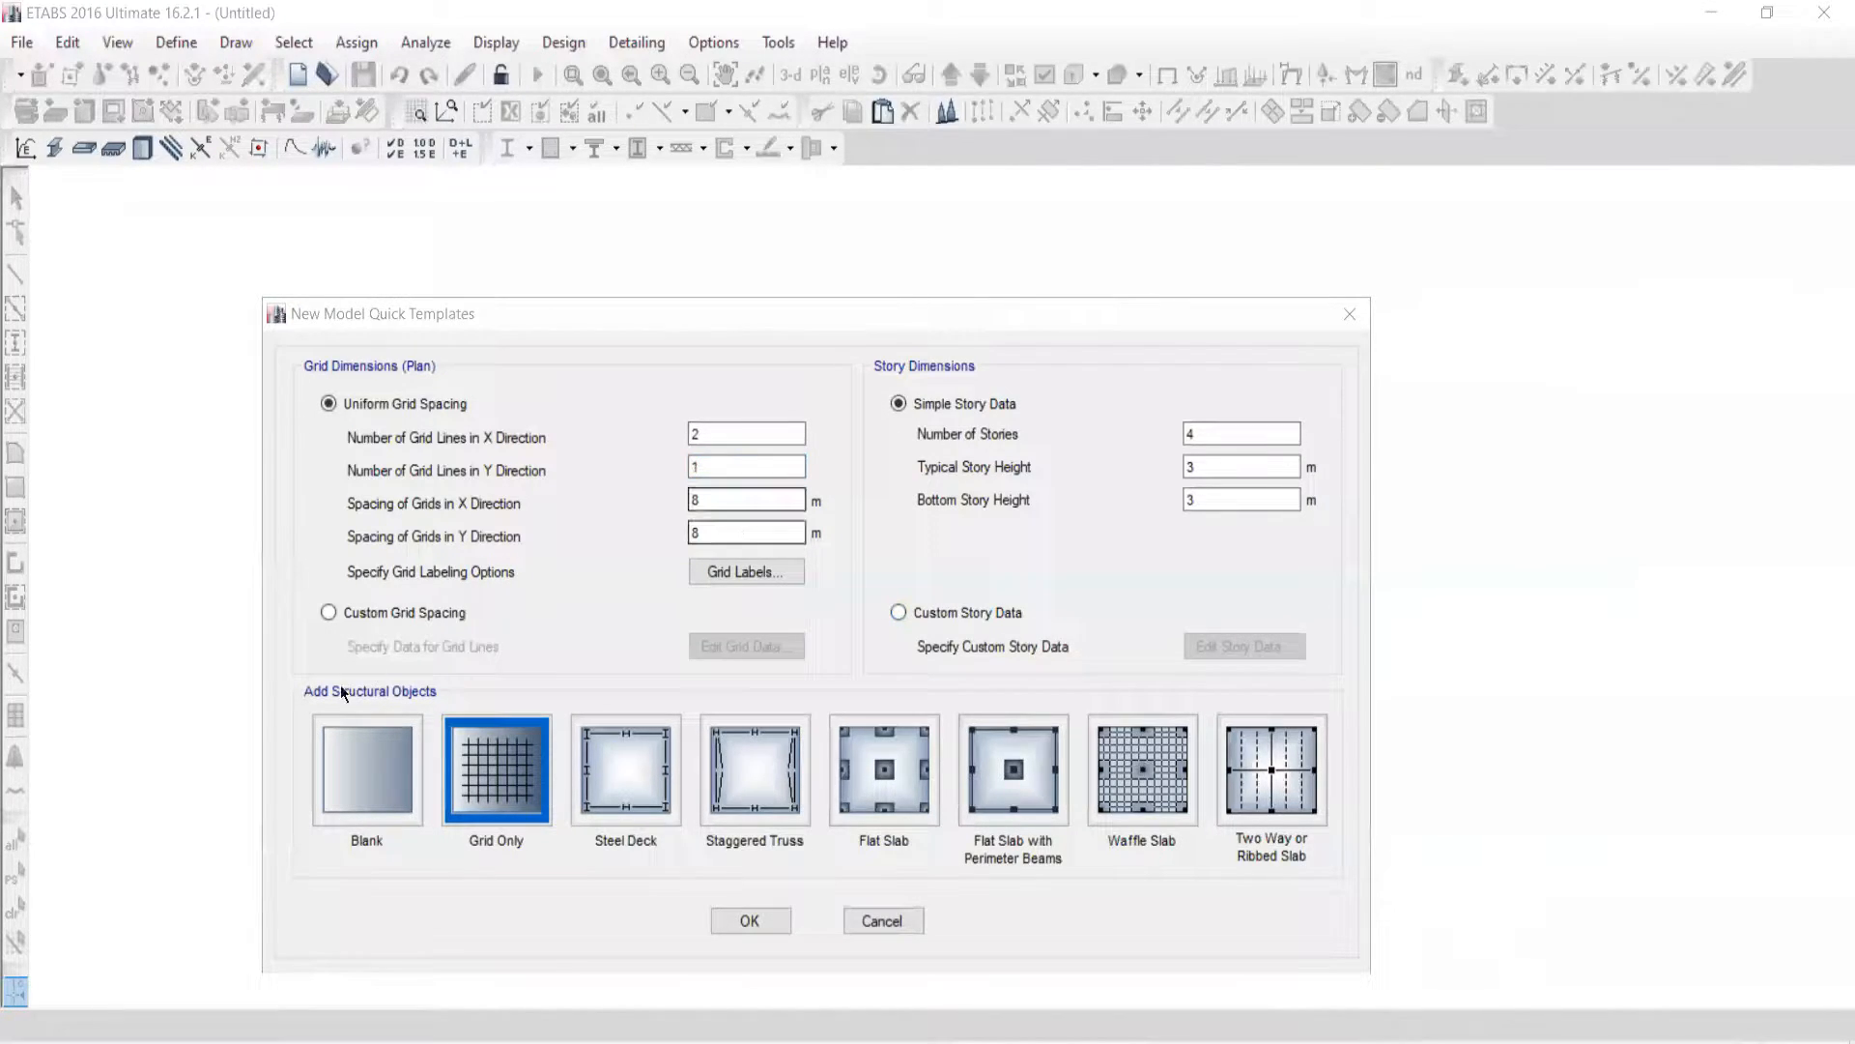
click(331, 612)
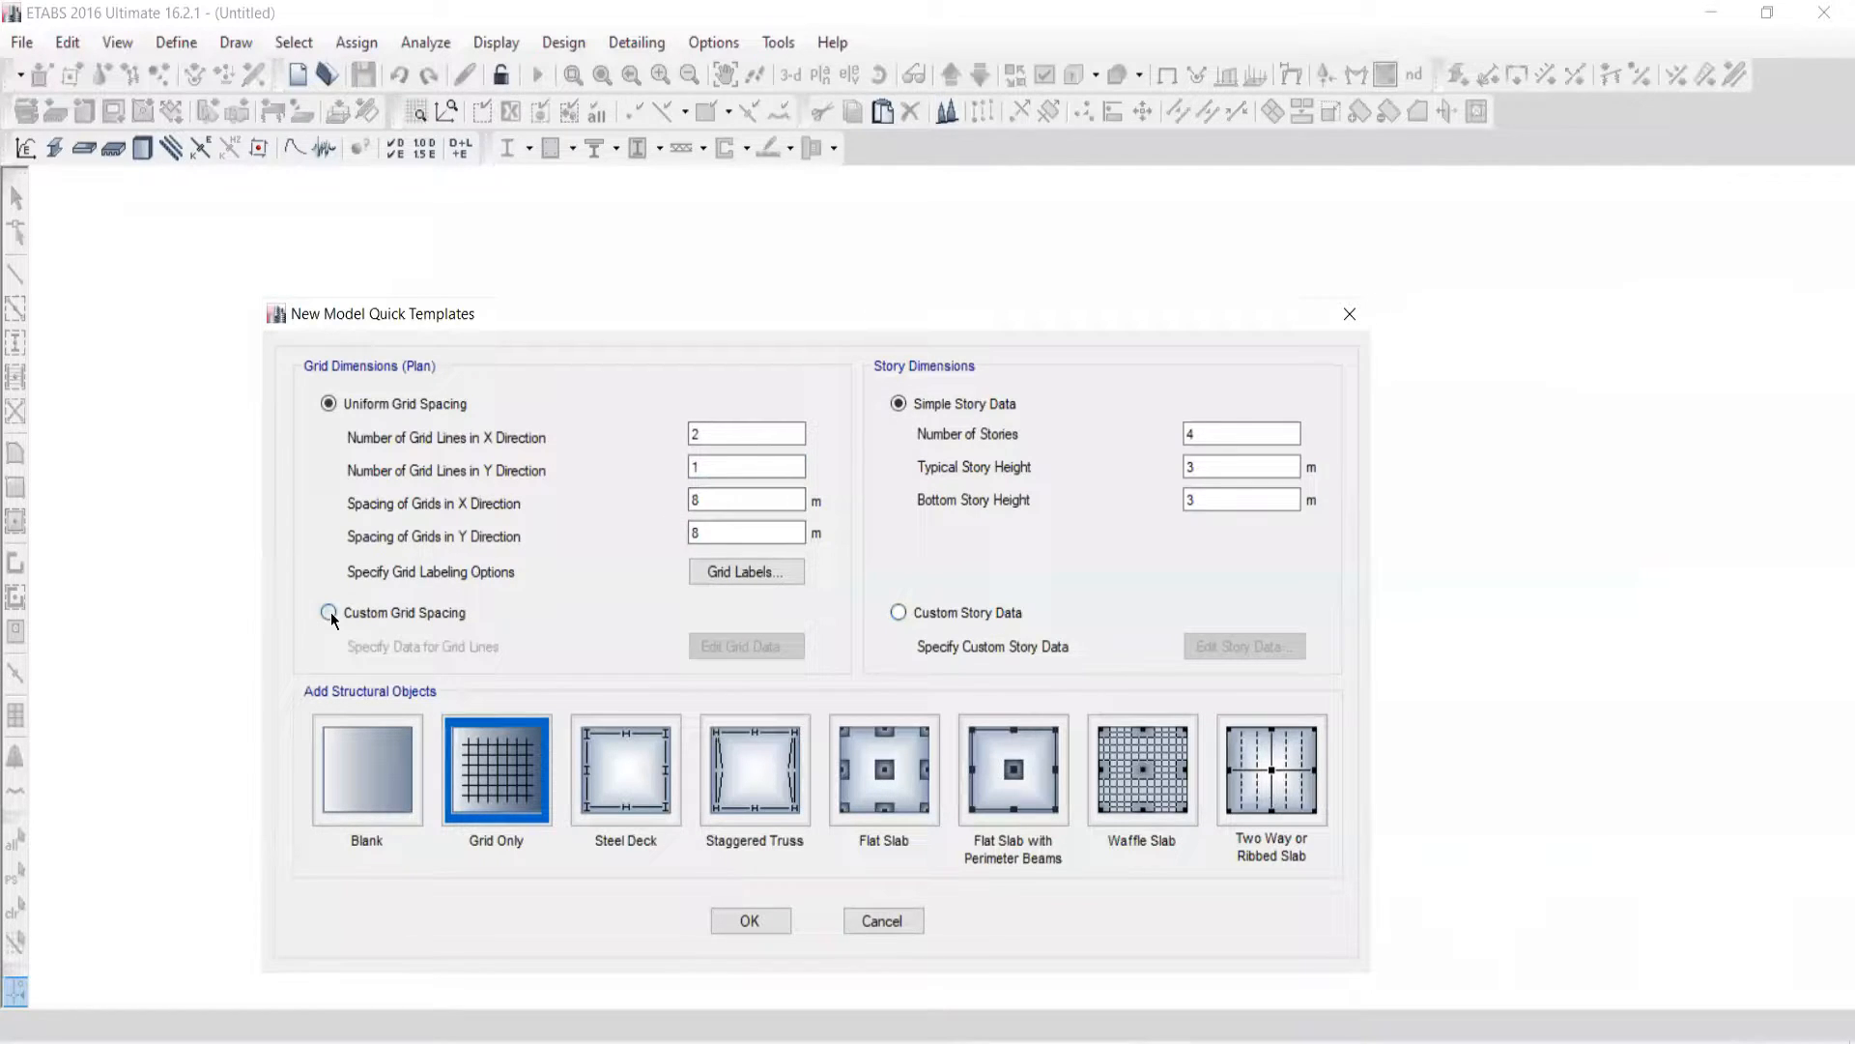
click(730, 647)
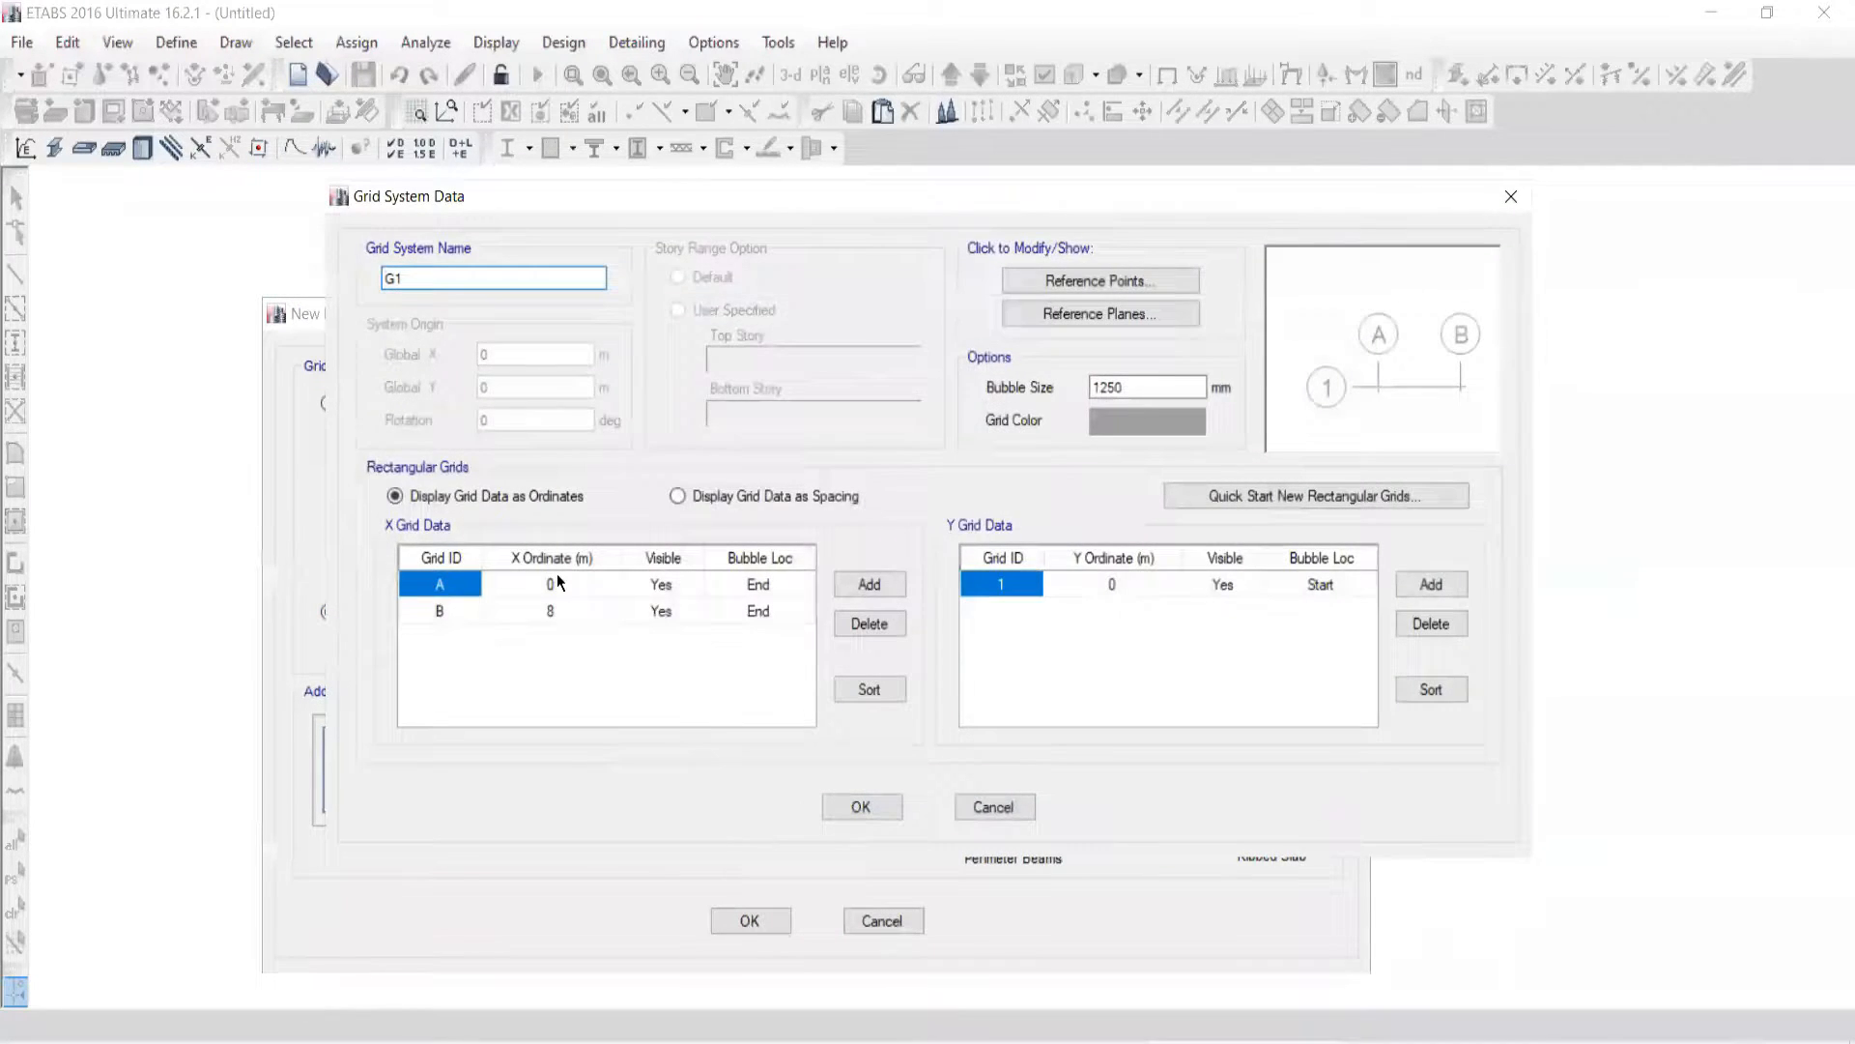
click(550, 610)
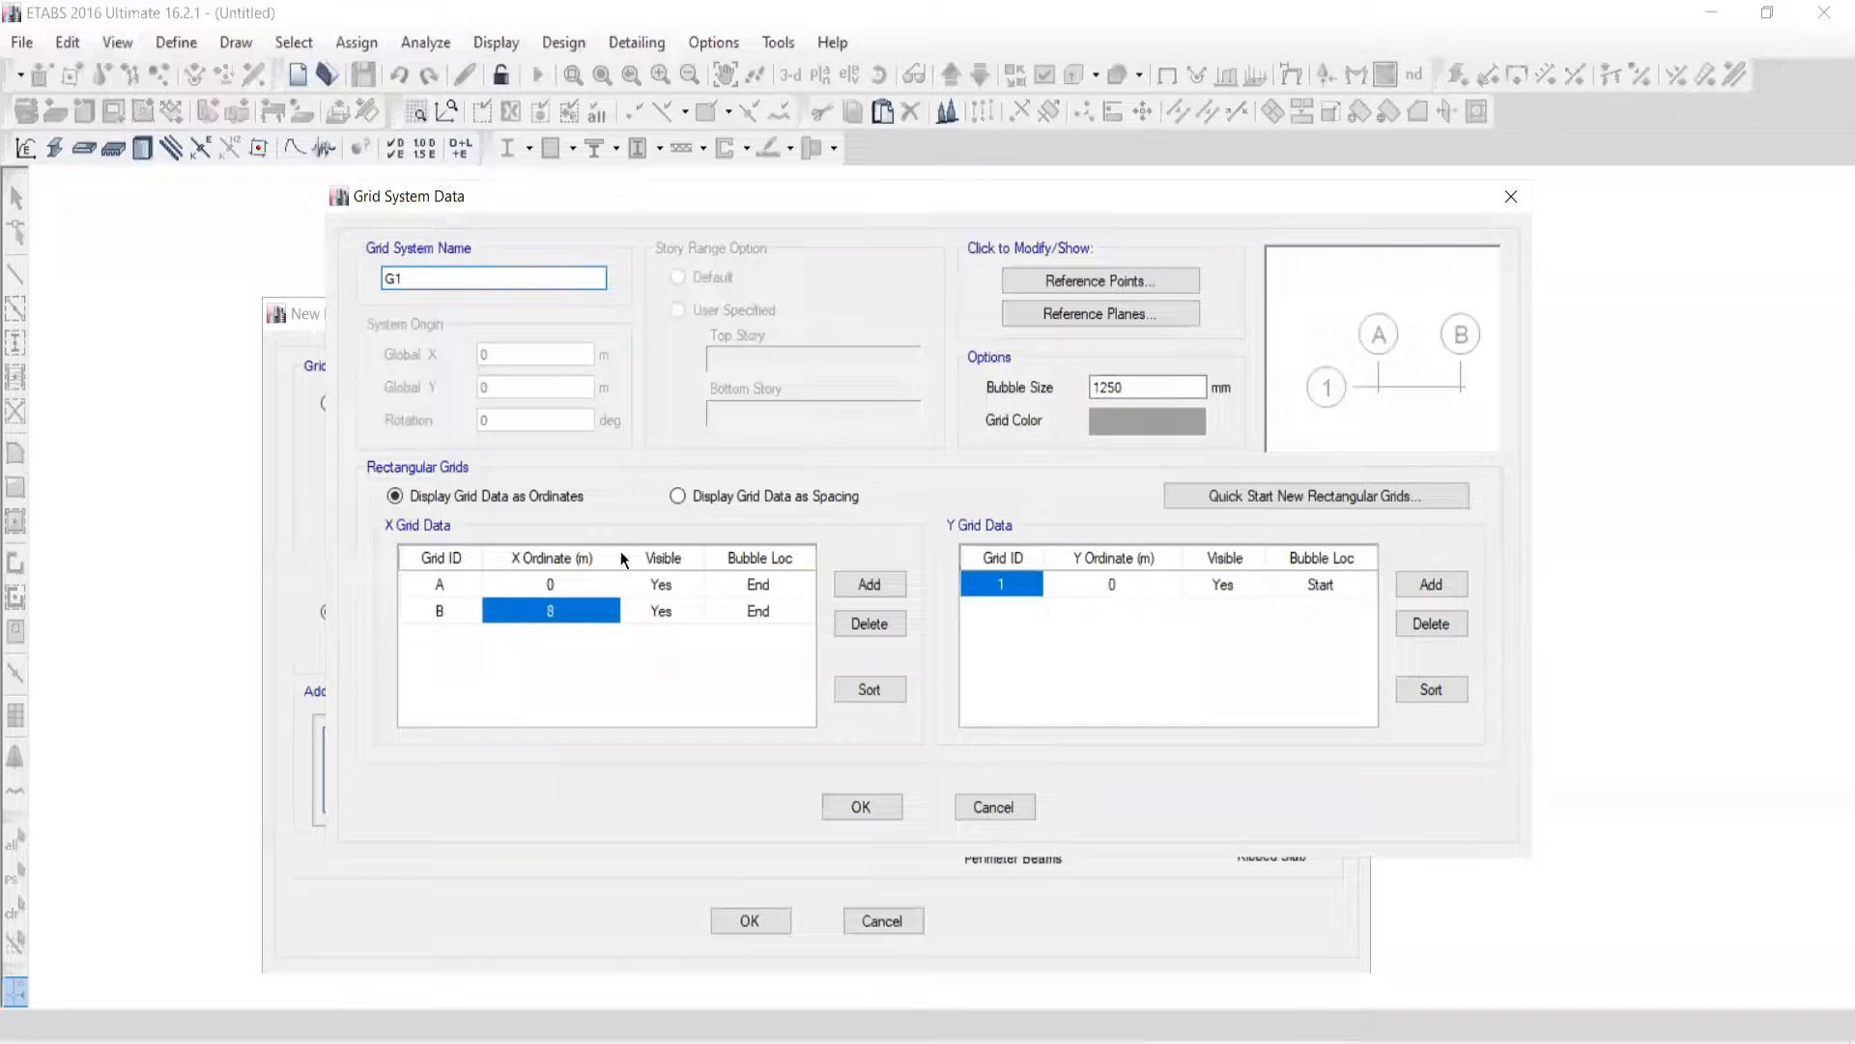
click(677, 496)
click(554, 584)
click(563, 586)
text(2)
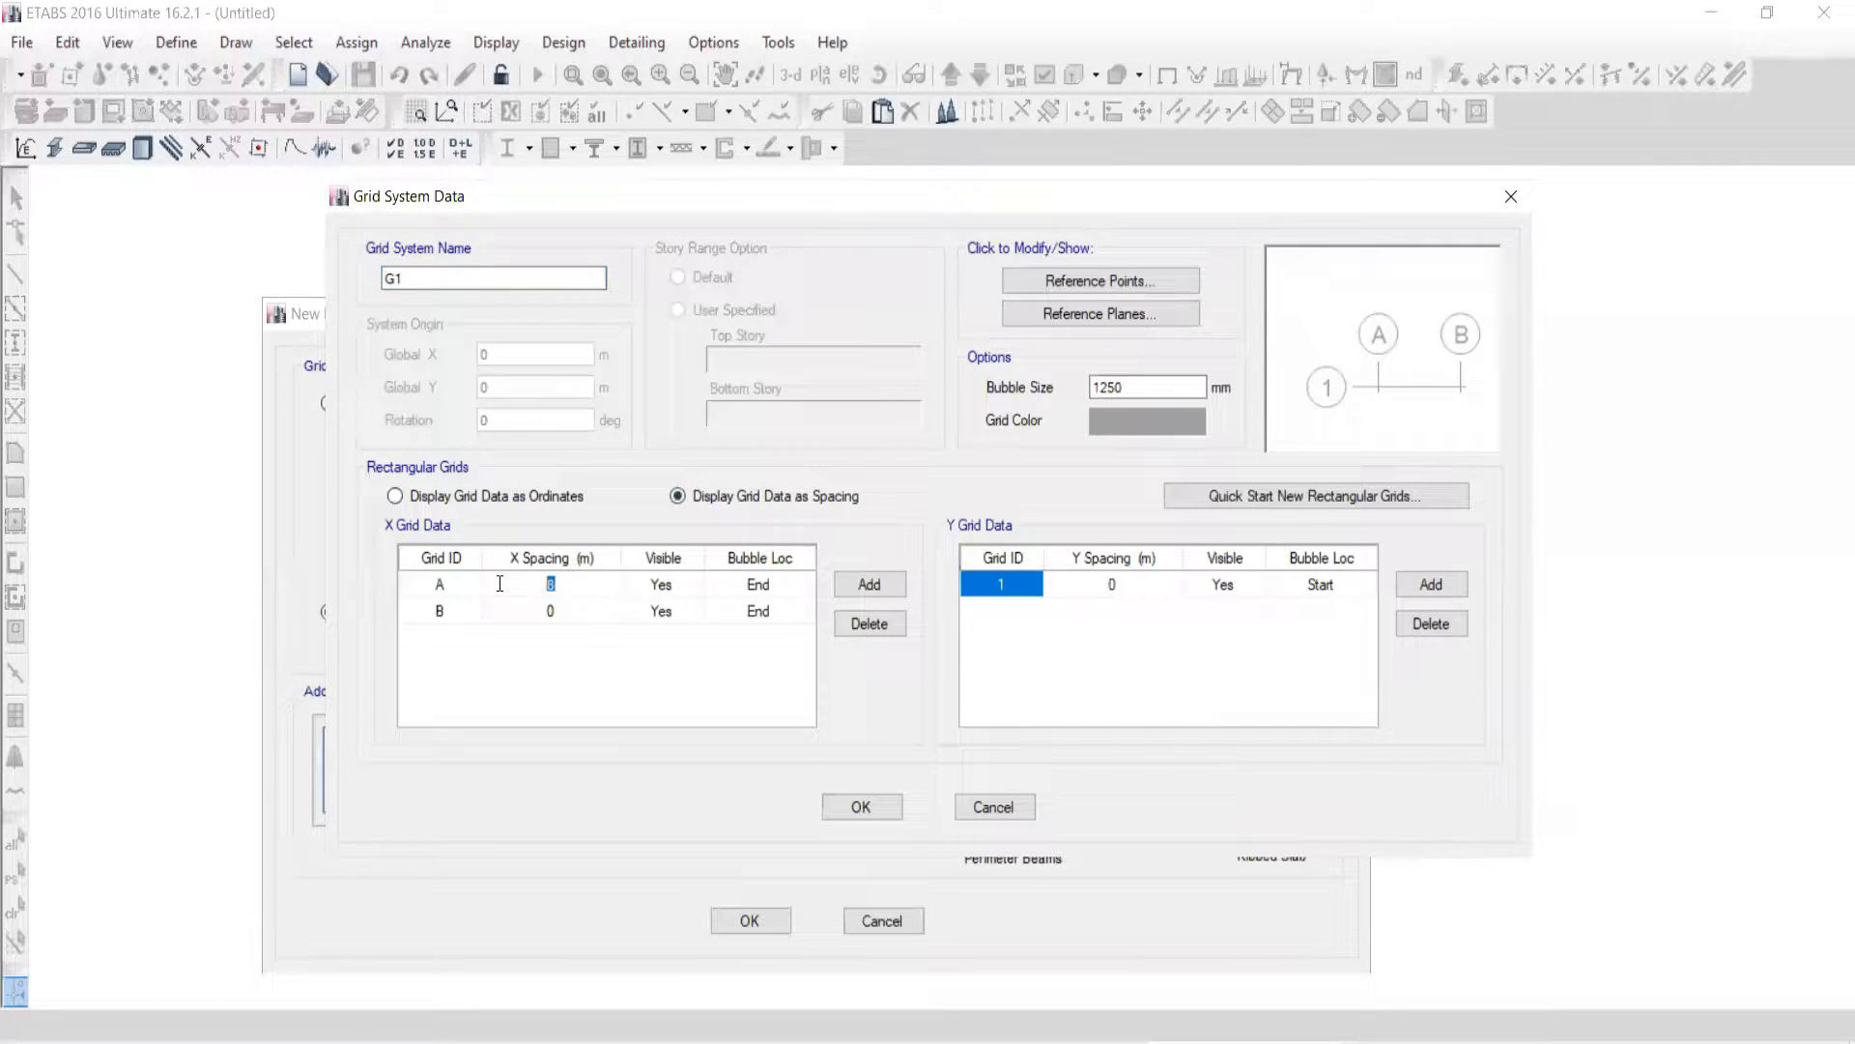
double_click(1121, 387)
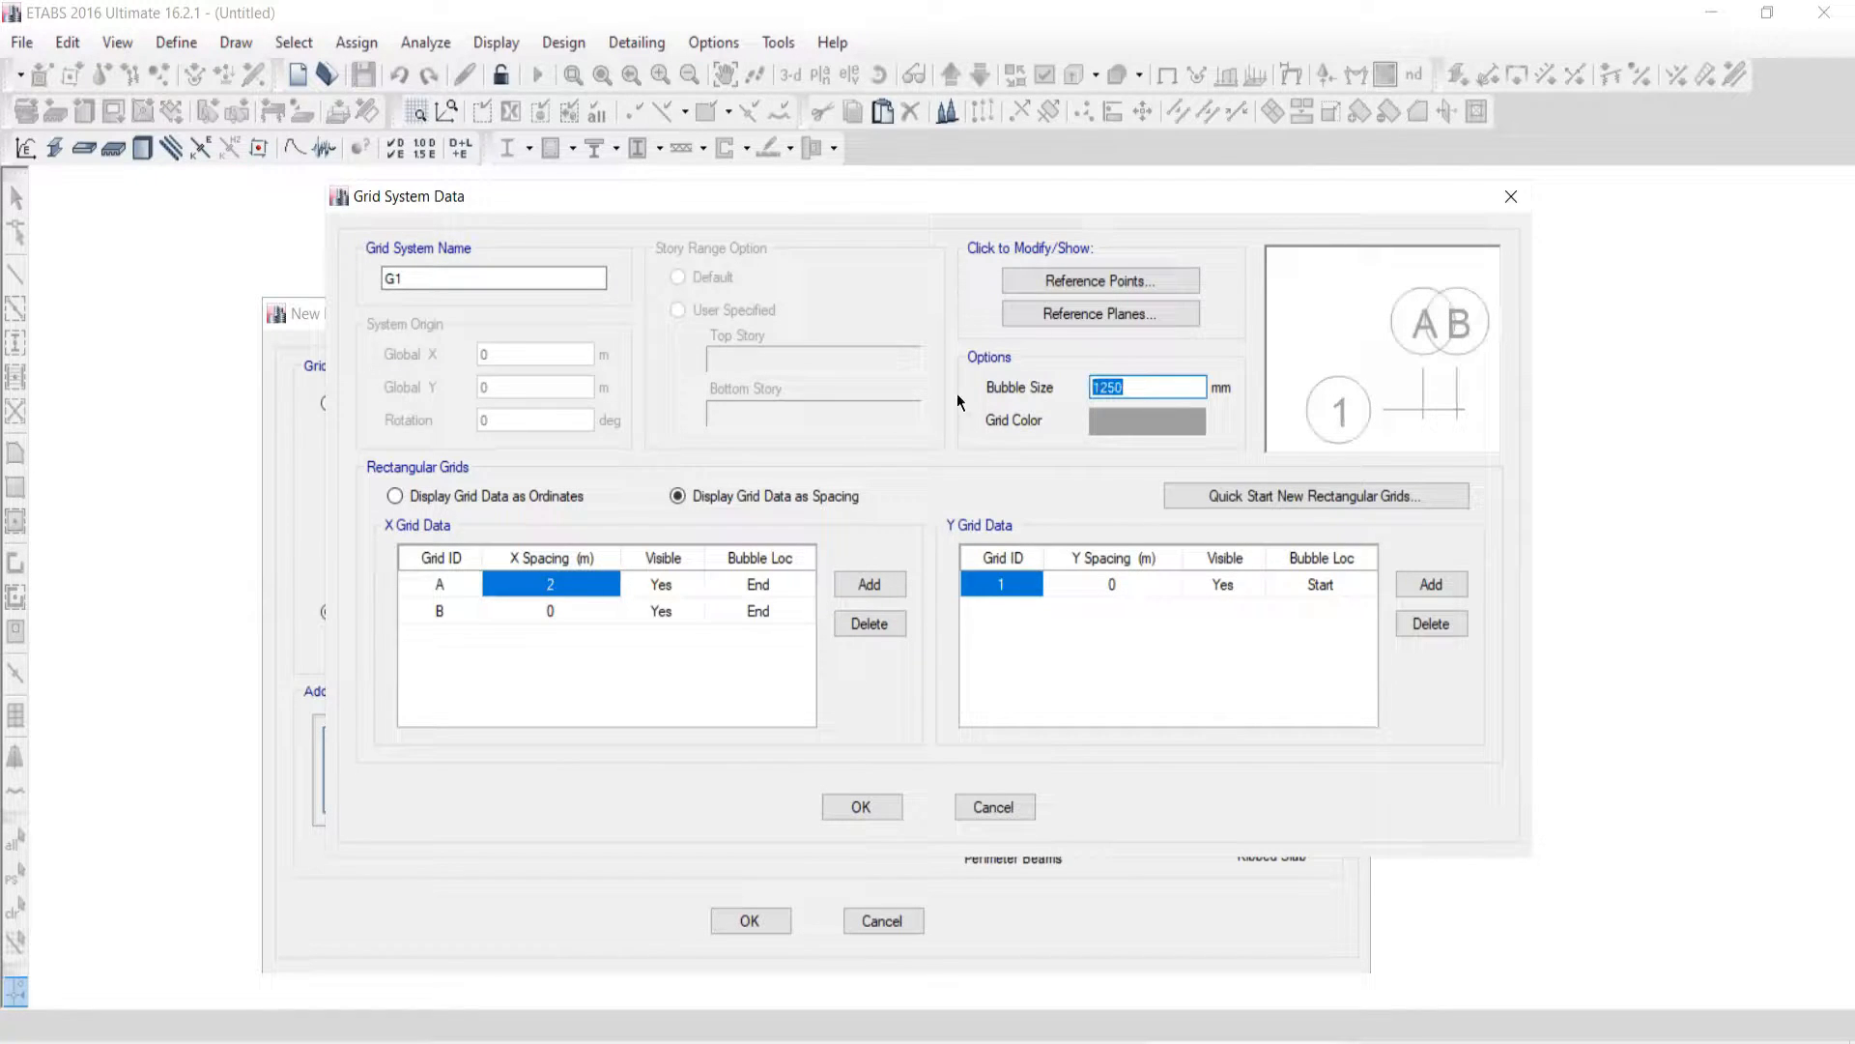
click(854, 814)
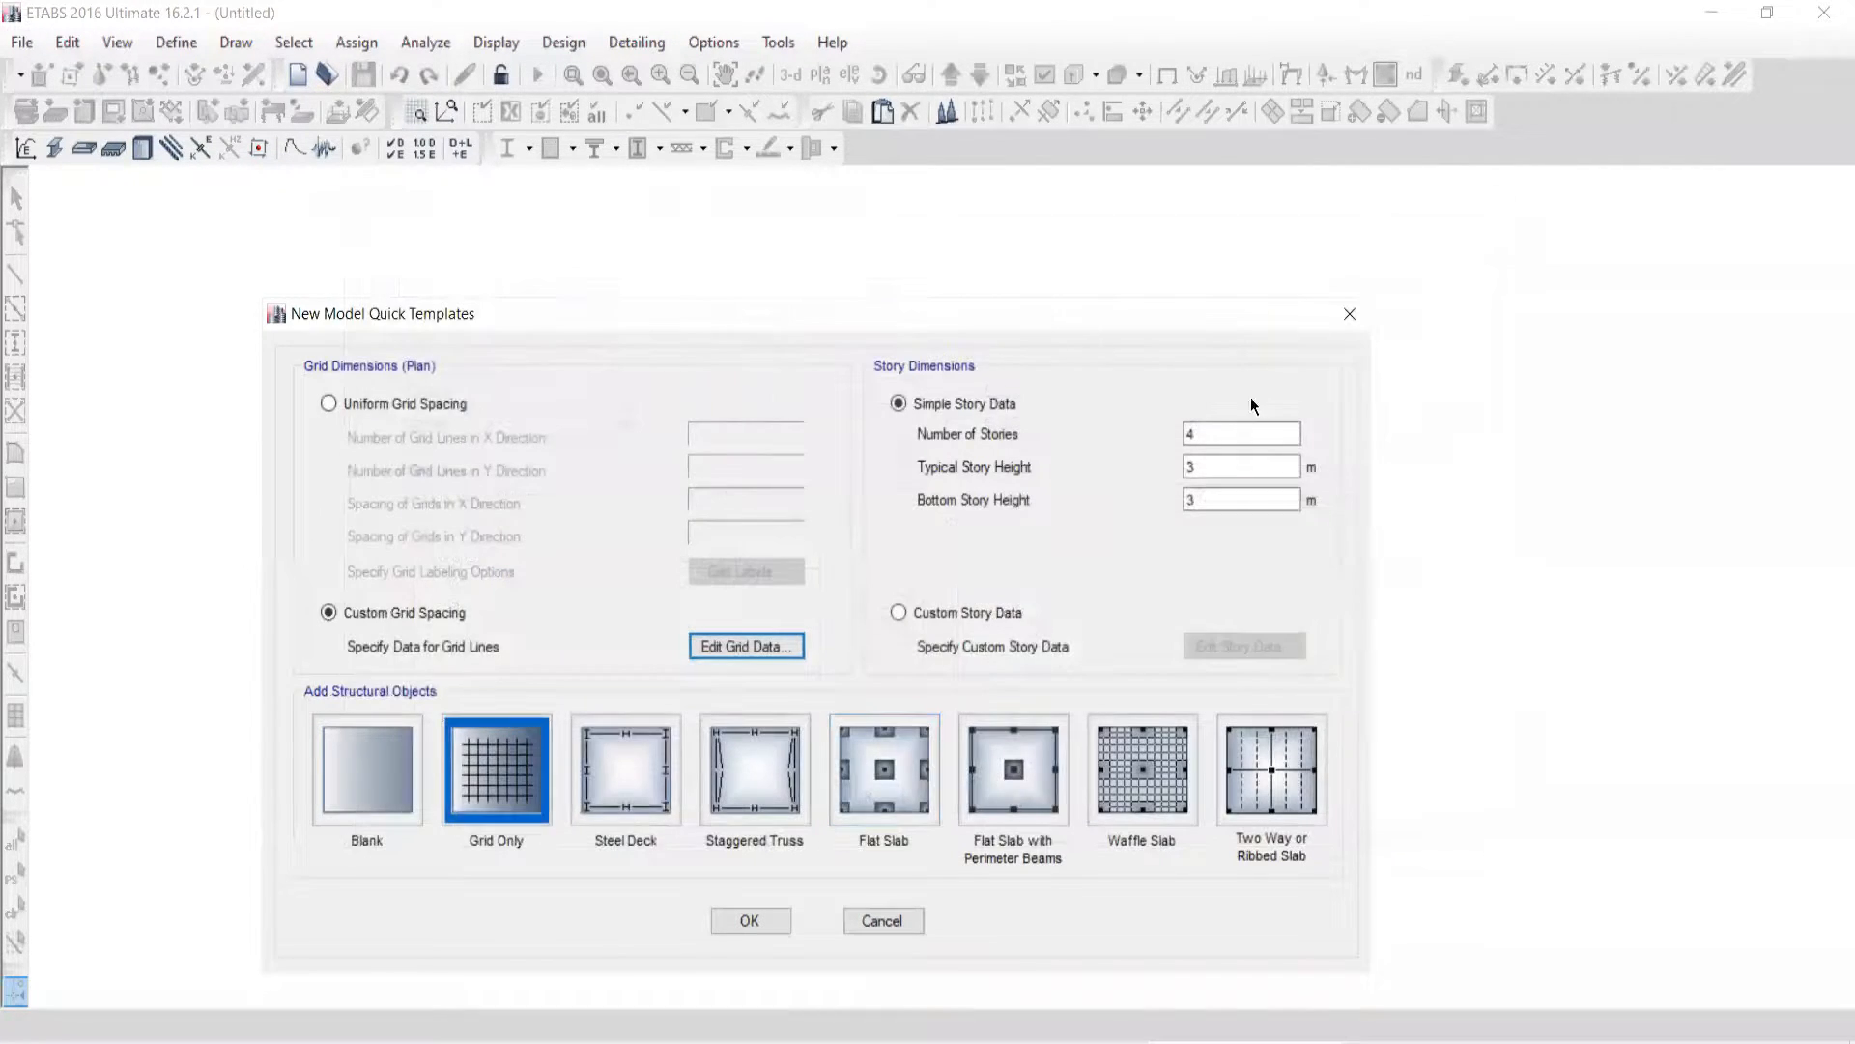
Step: Create the Grid Only model with one story and typical and bottom story heights of 1 m
text(1)
key(Tab)
text(1)
key(Tab)
text(1)
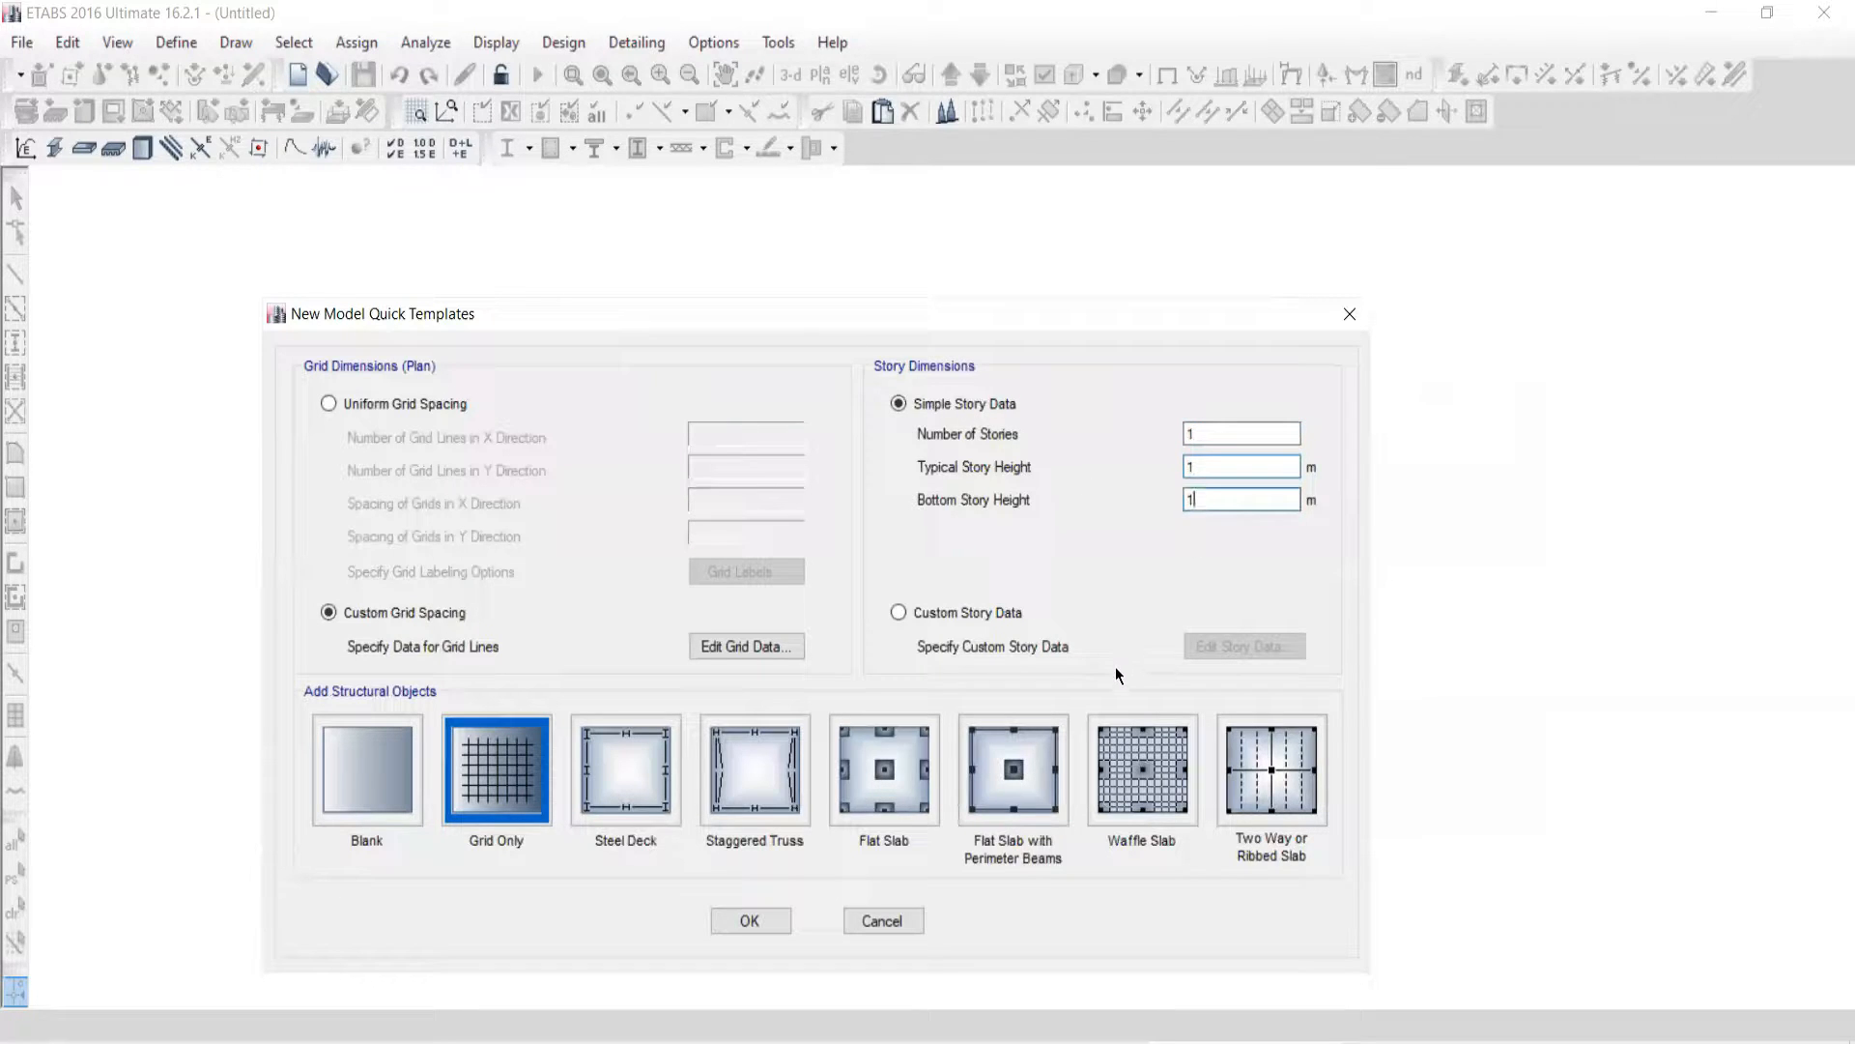
click(489, 783)
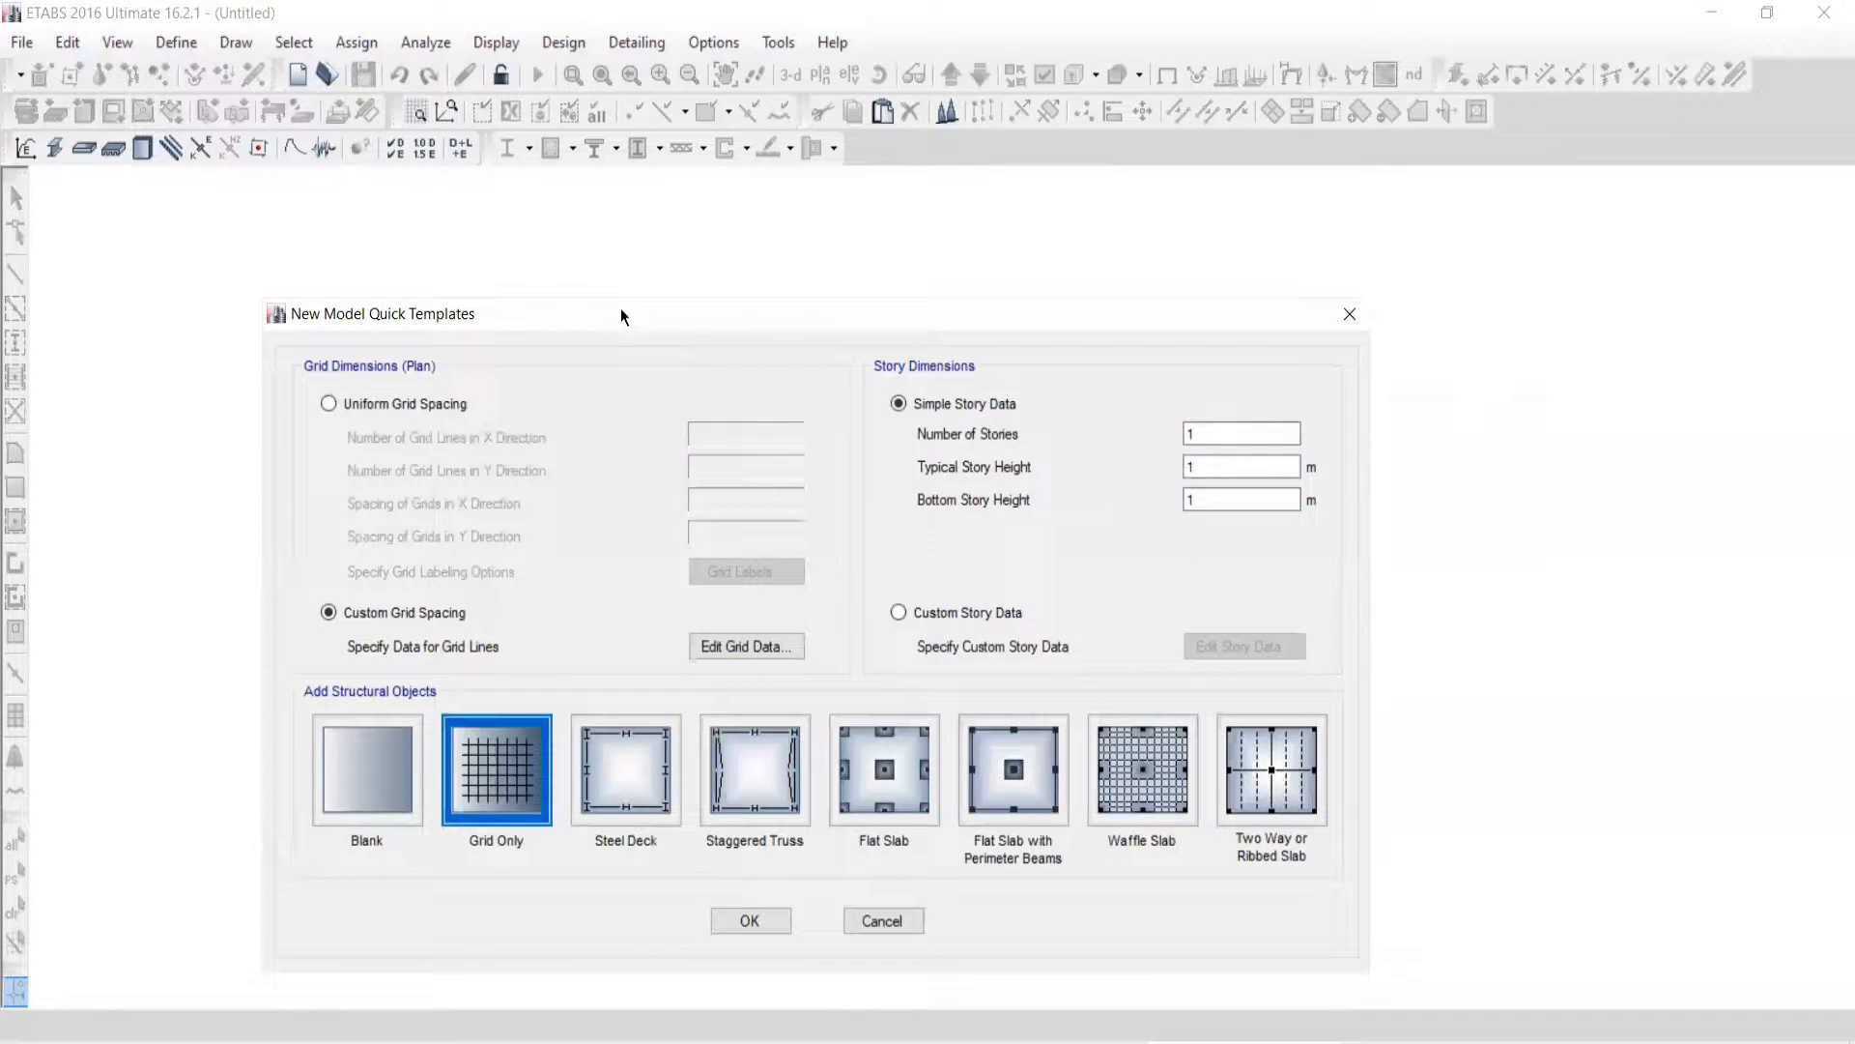
drag(619, 314, 571, 39)
click(697, 676)
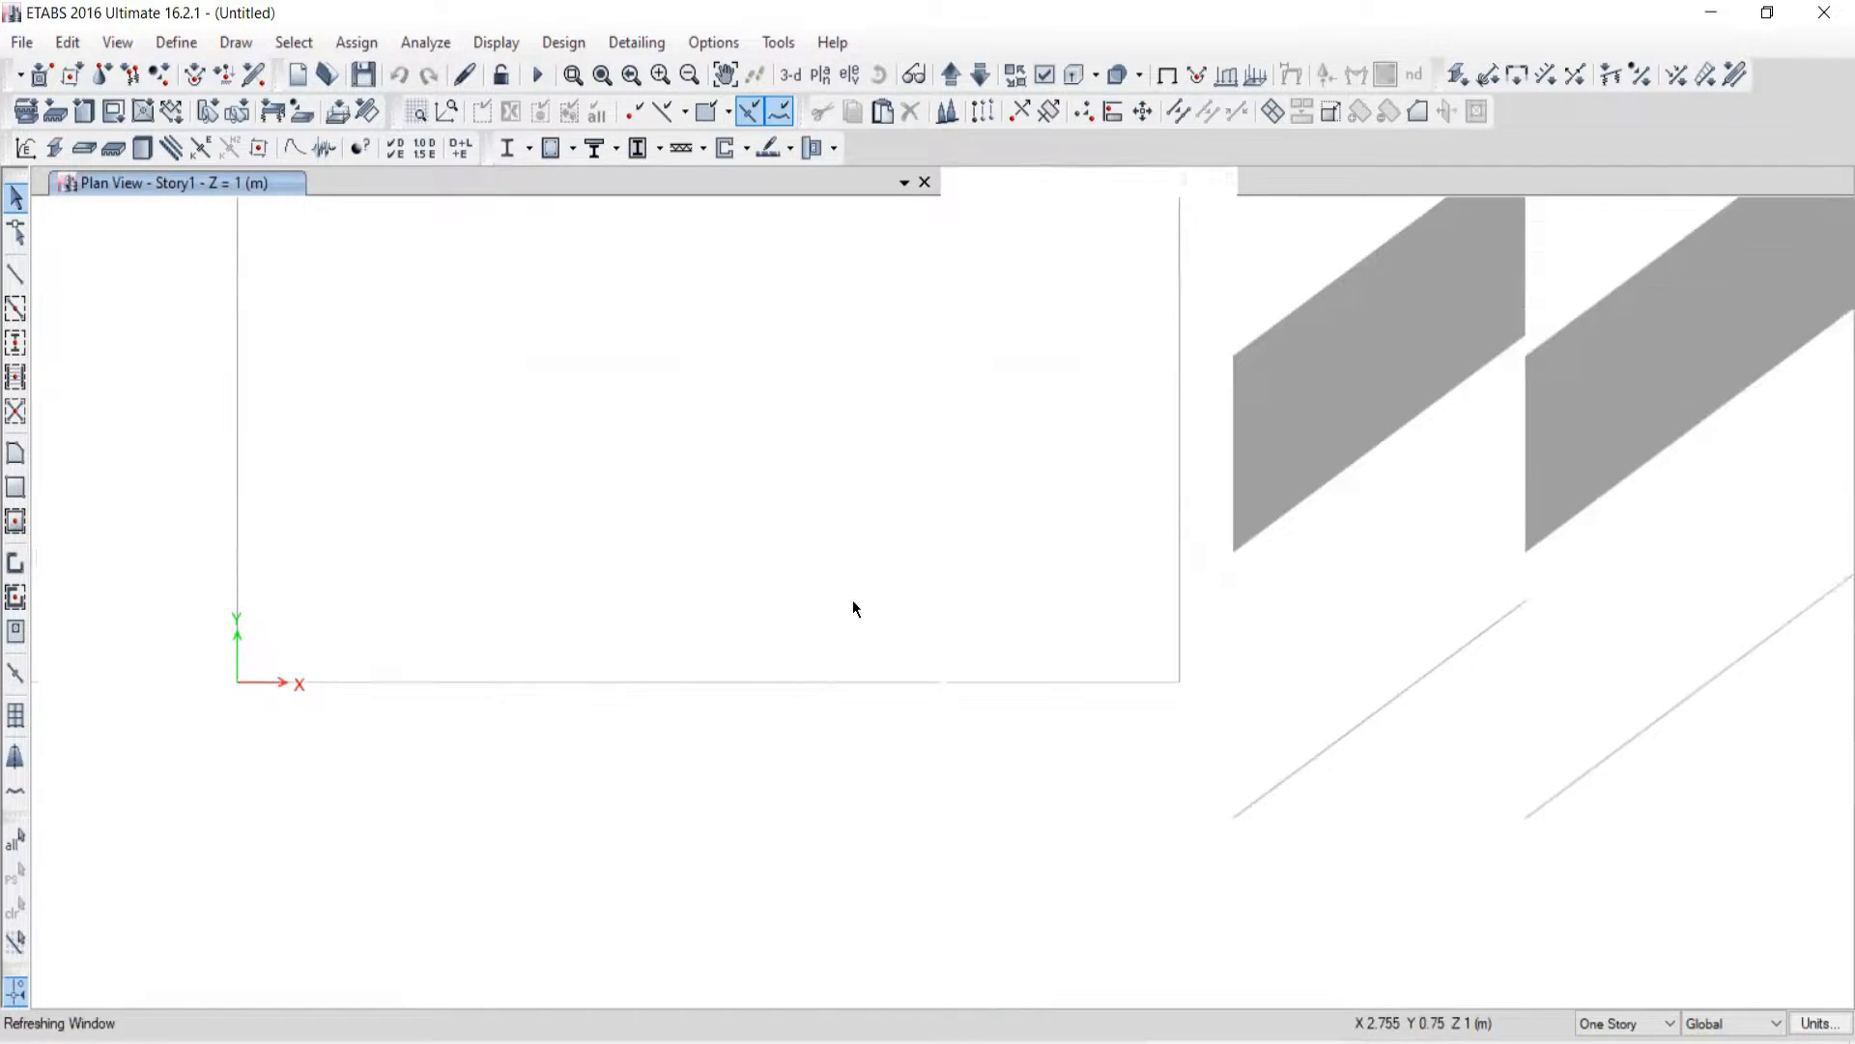
Step: Display the elevation along grid line 1 as the only view, closing the second view window
click(849, 74)
click(715, 428)
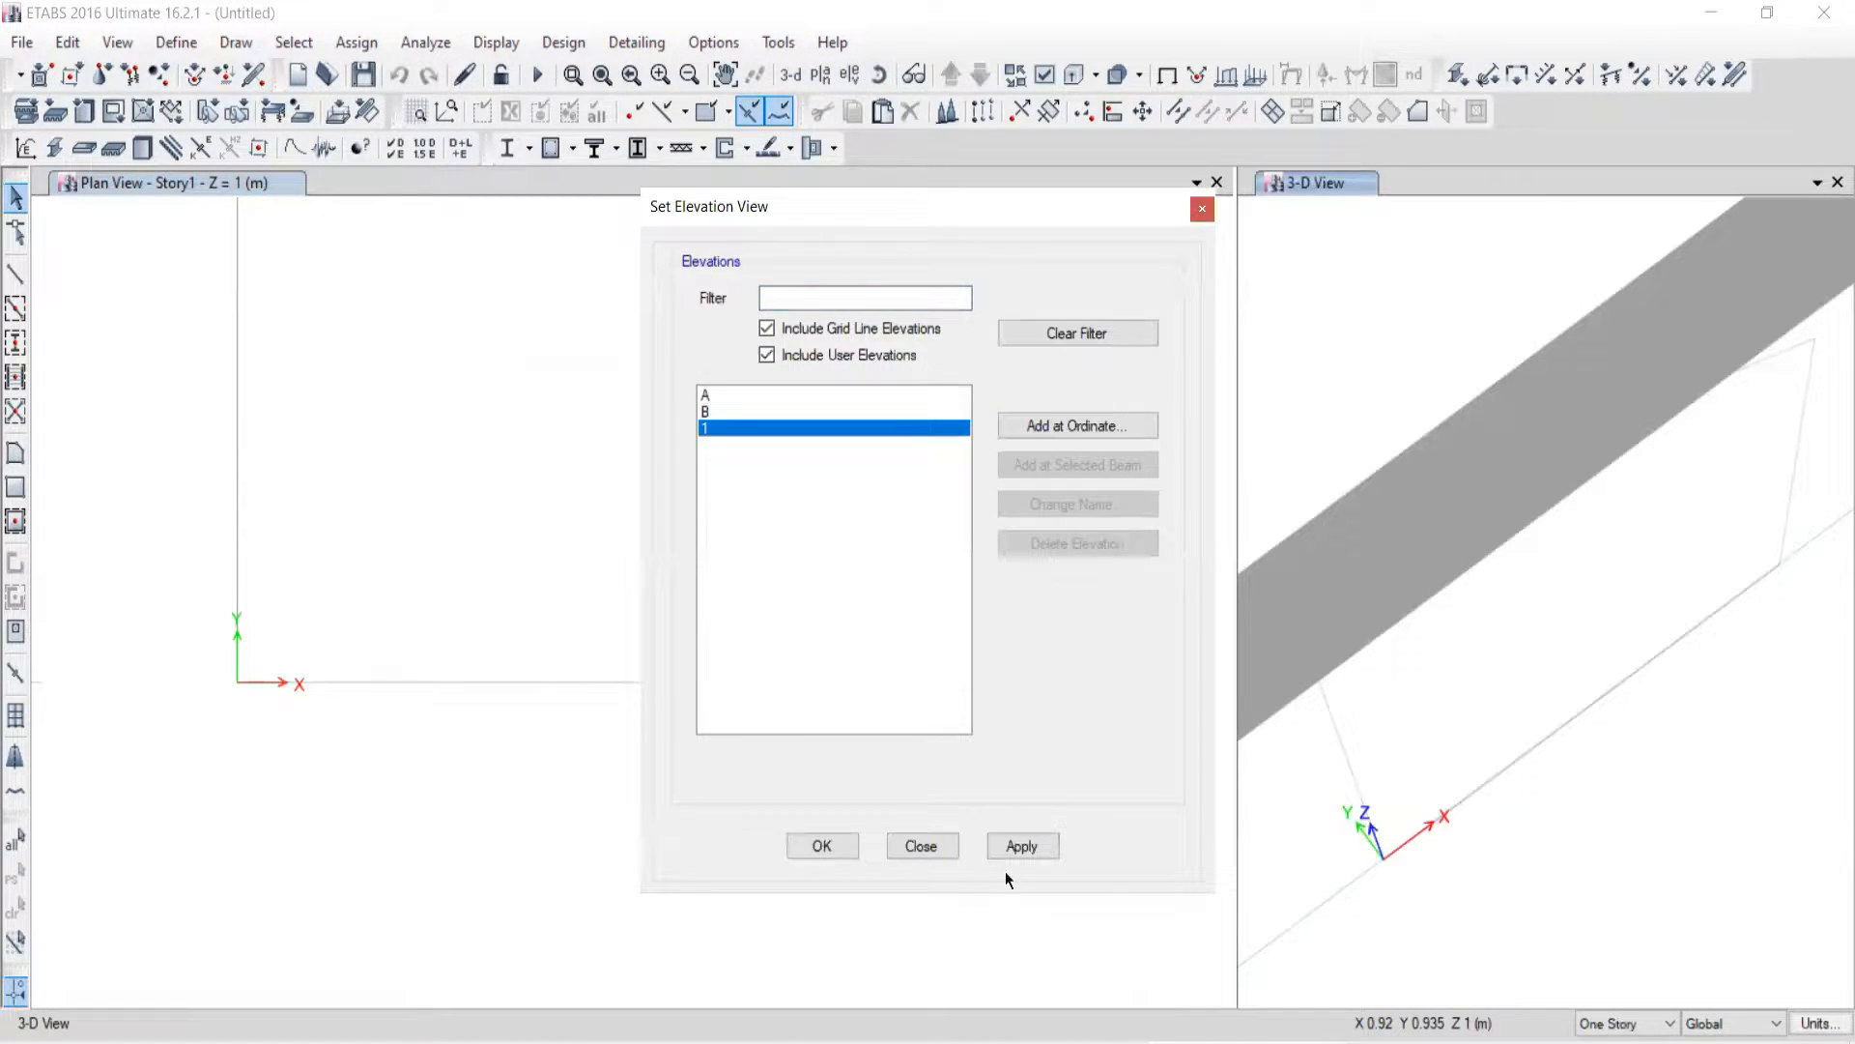
click(1009, 848)
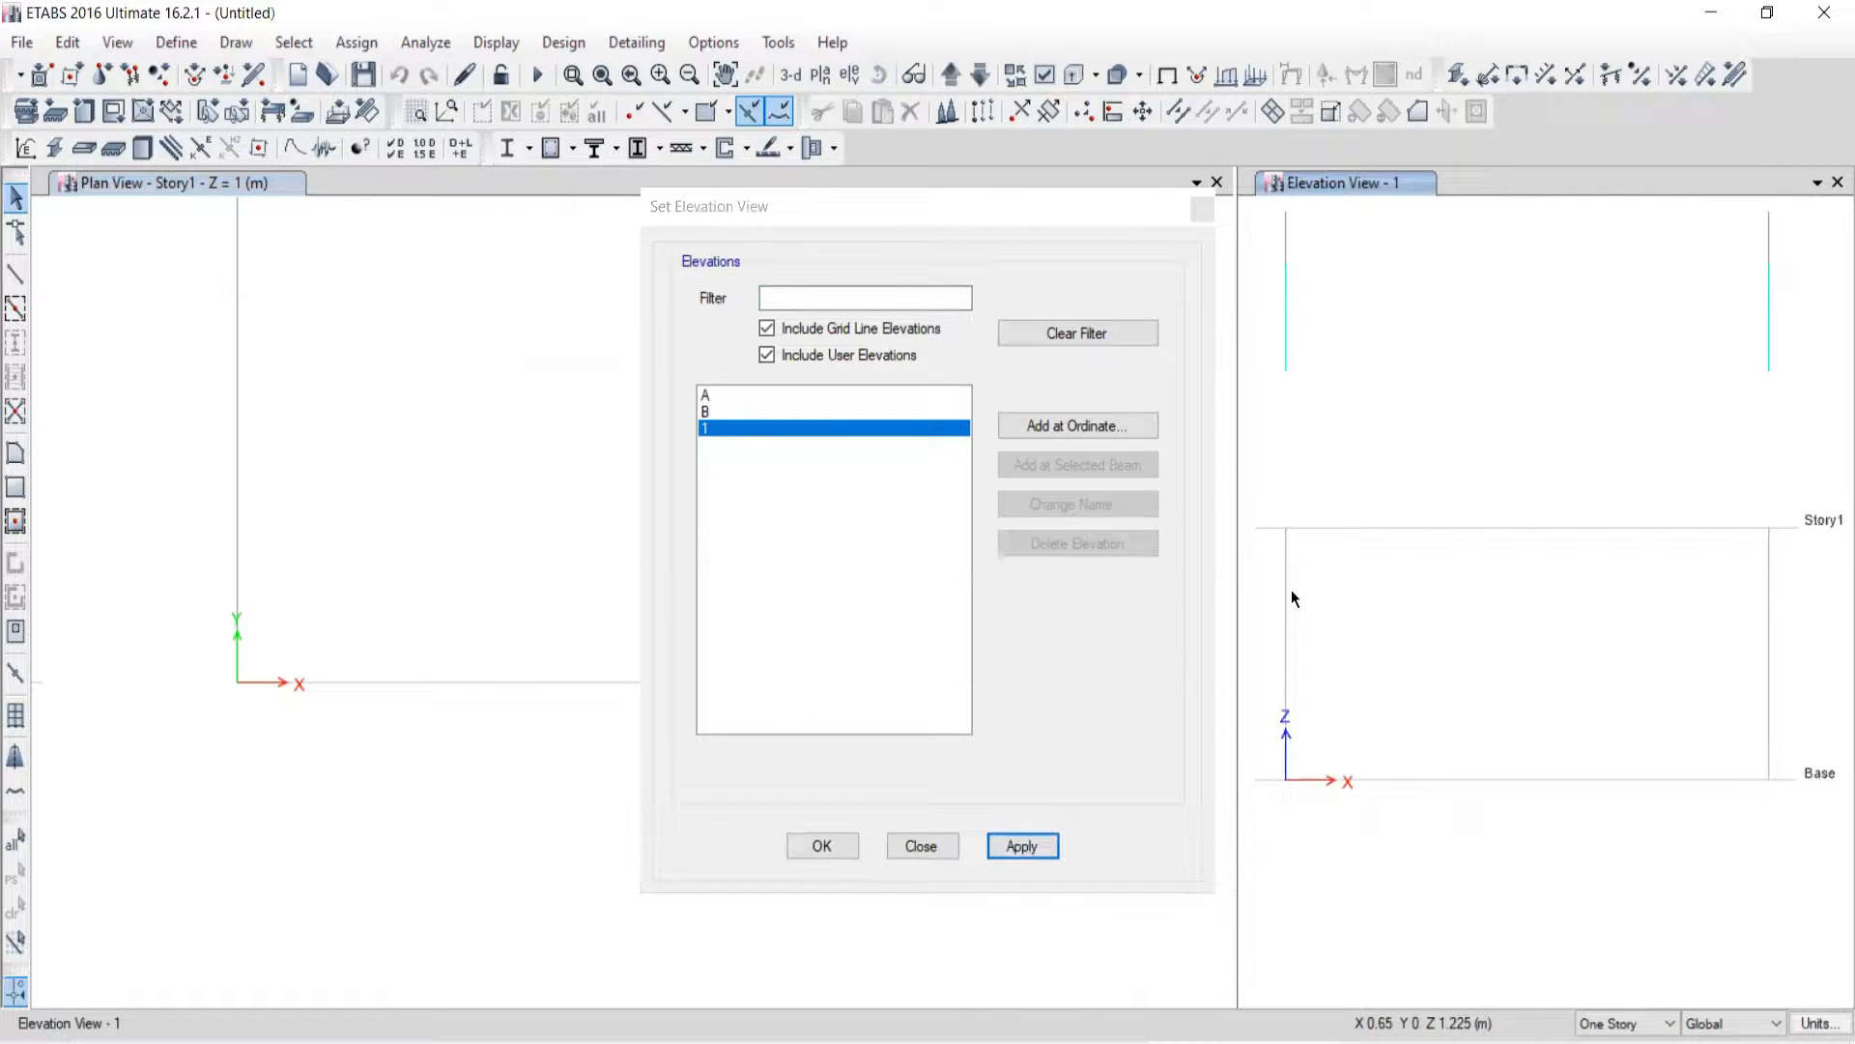
click(1829, 186)
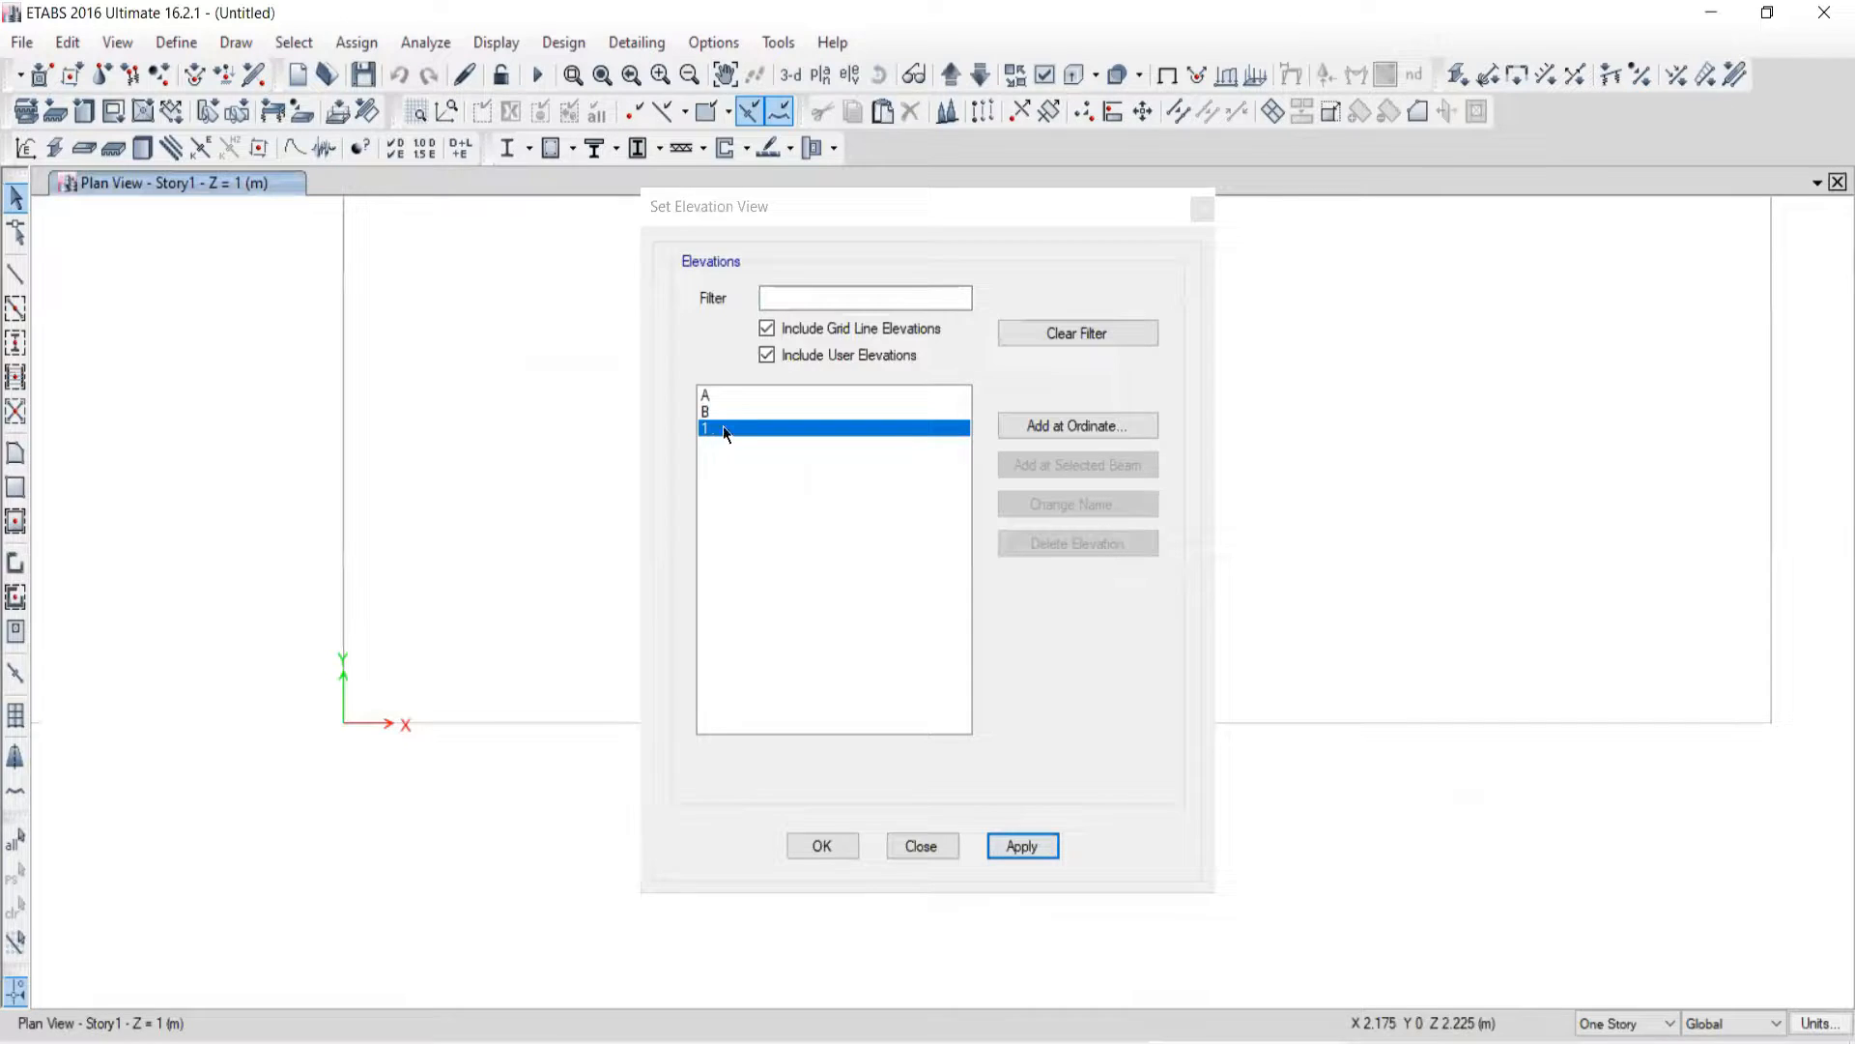
click(1020, 846)
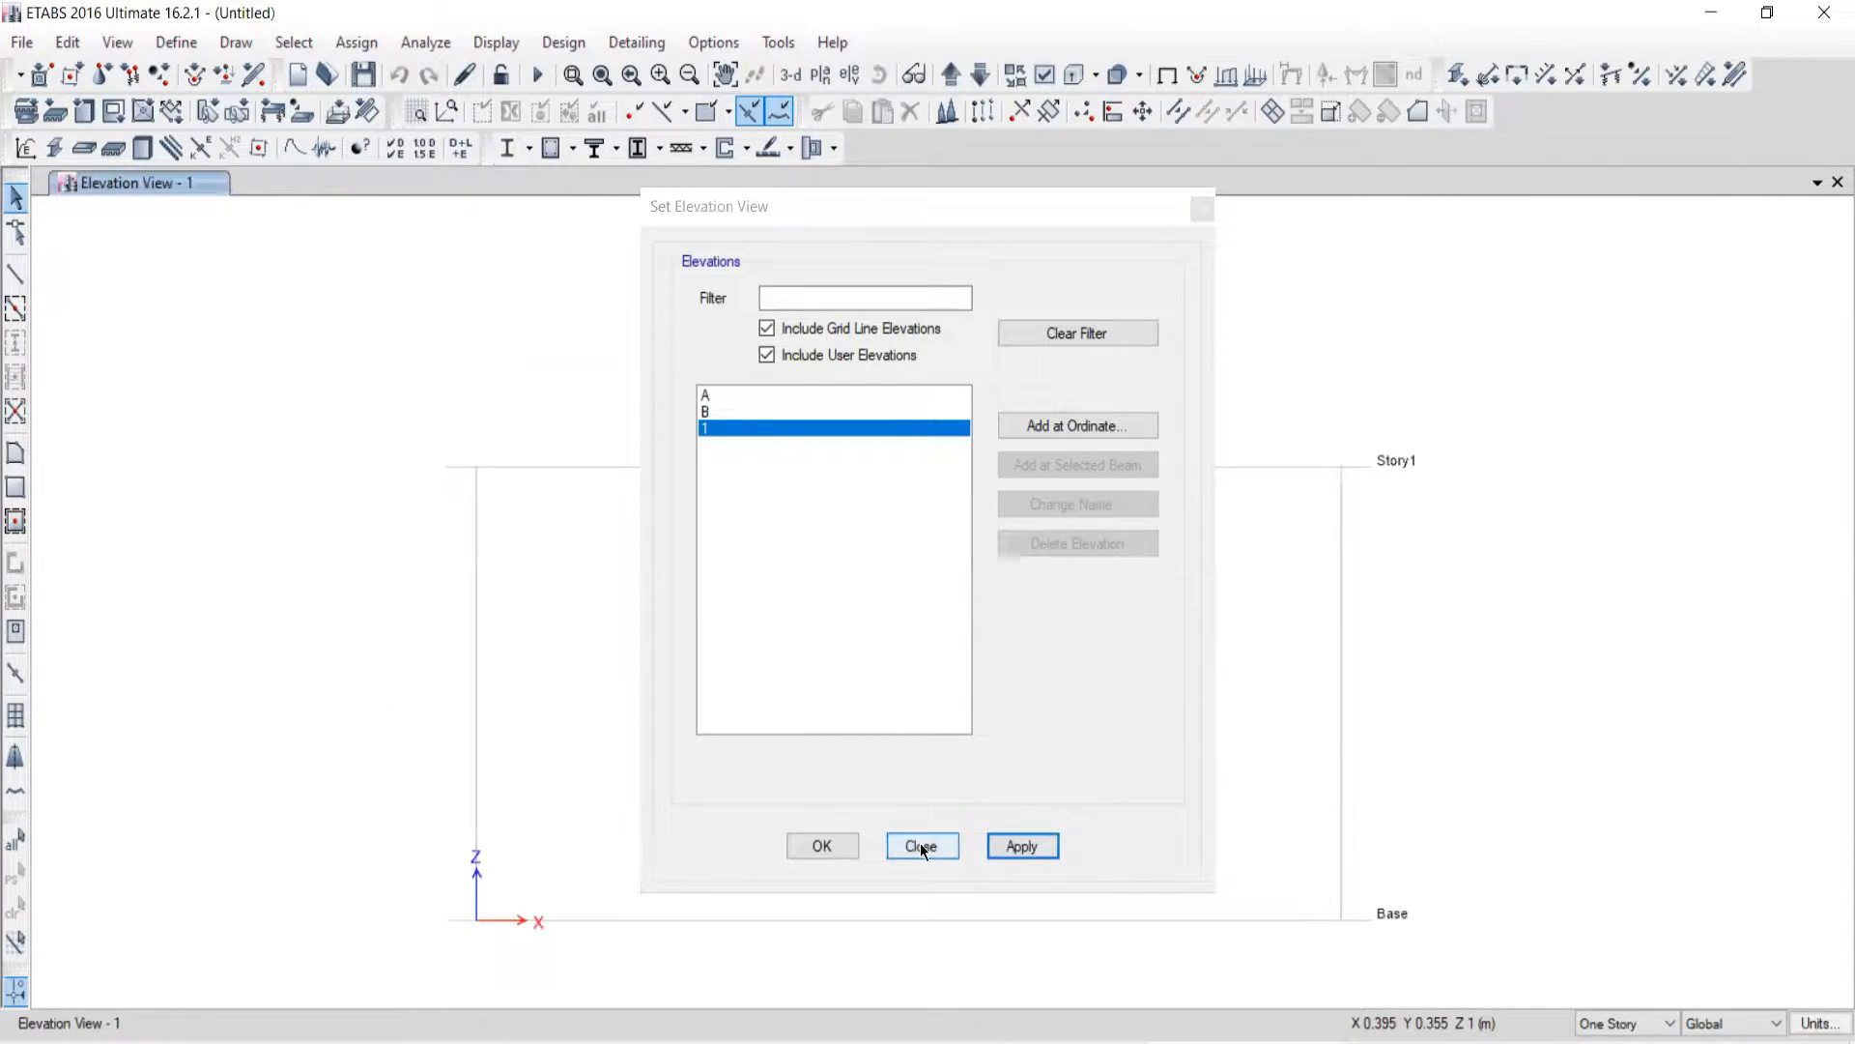
click(920, 846)
drag(996, 616, 983, 660)
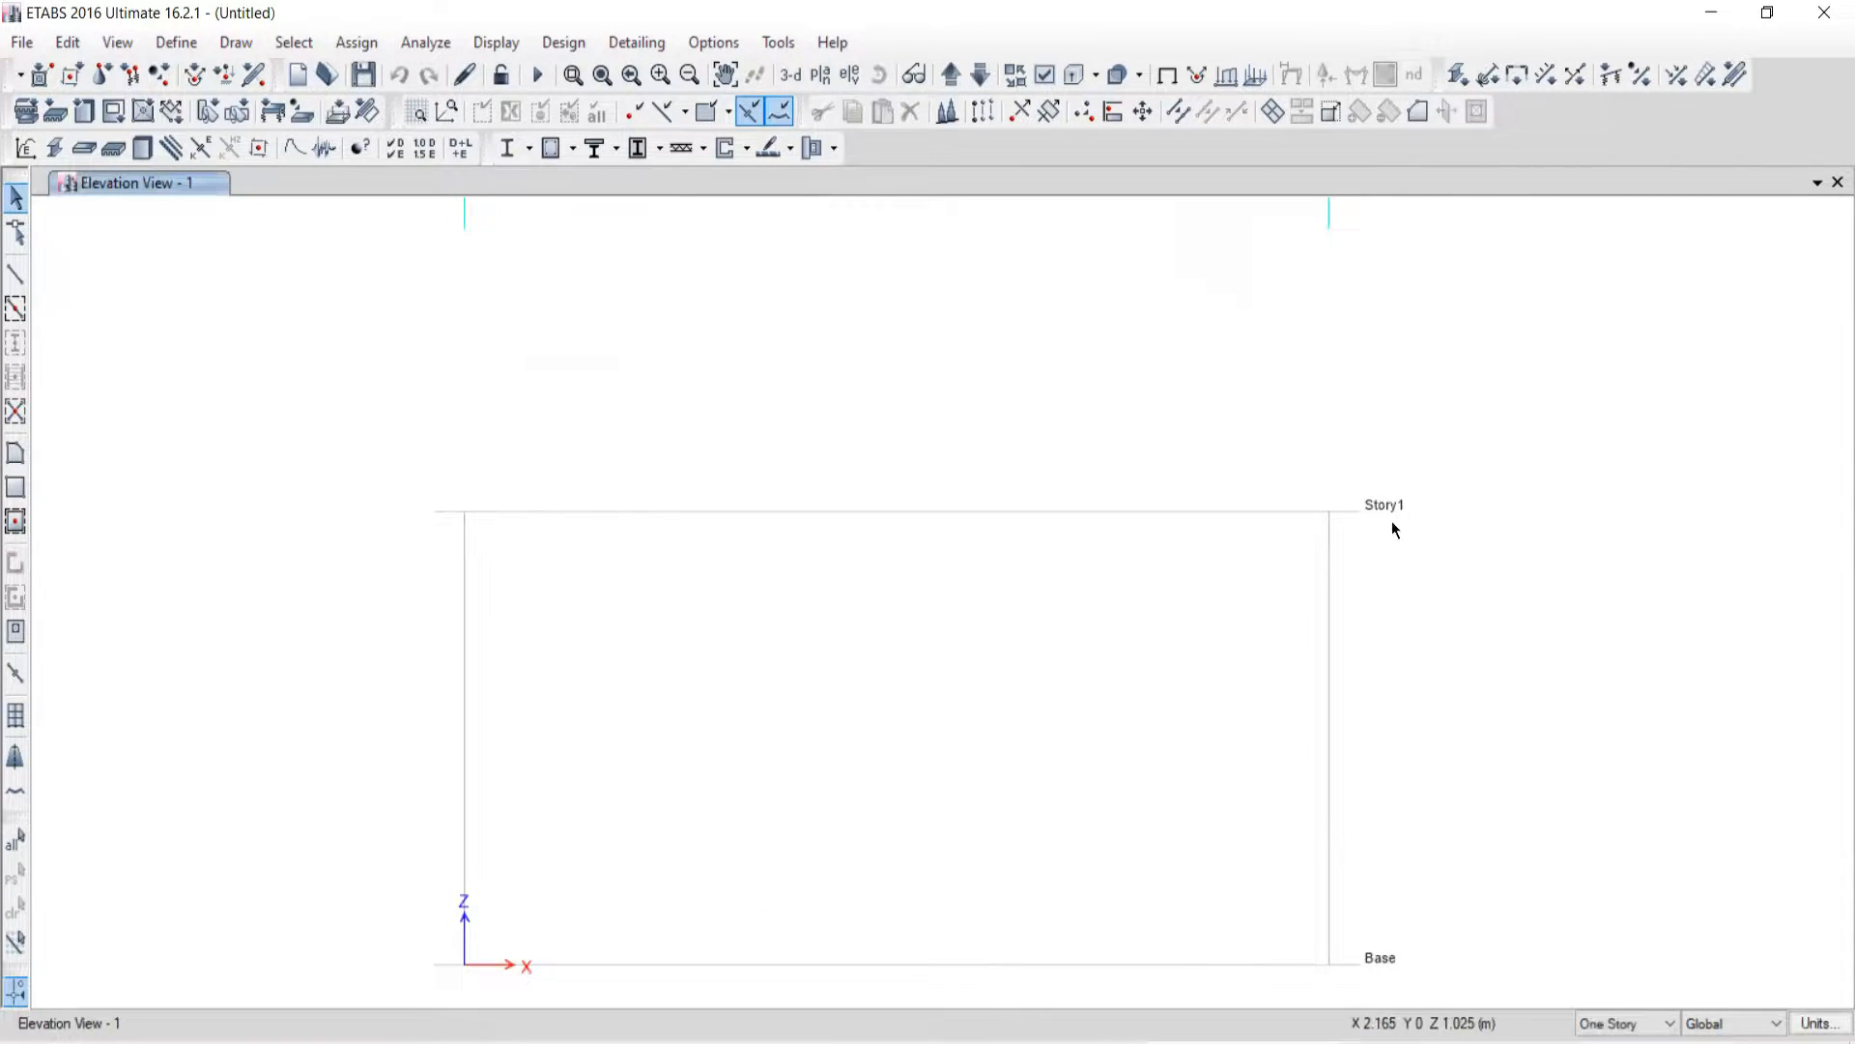
Step: Draw a frame line along Story1 from grid point A to grid point B, keeping the A-LatBm property and continuous moment releases
click(16, 278)
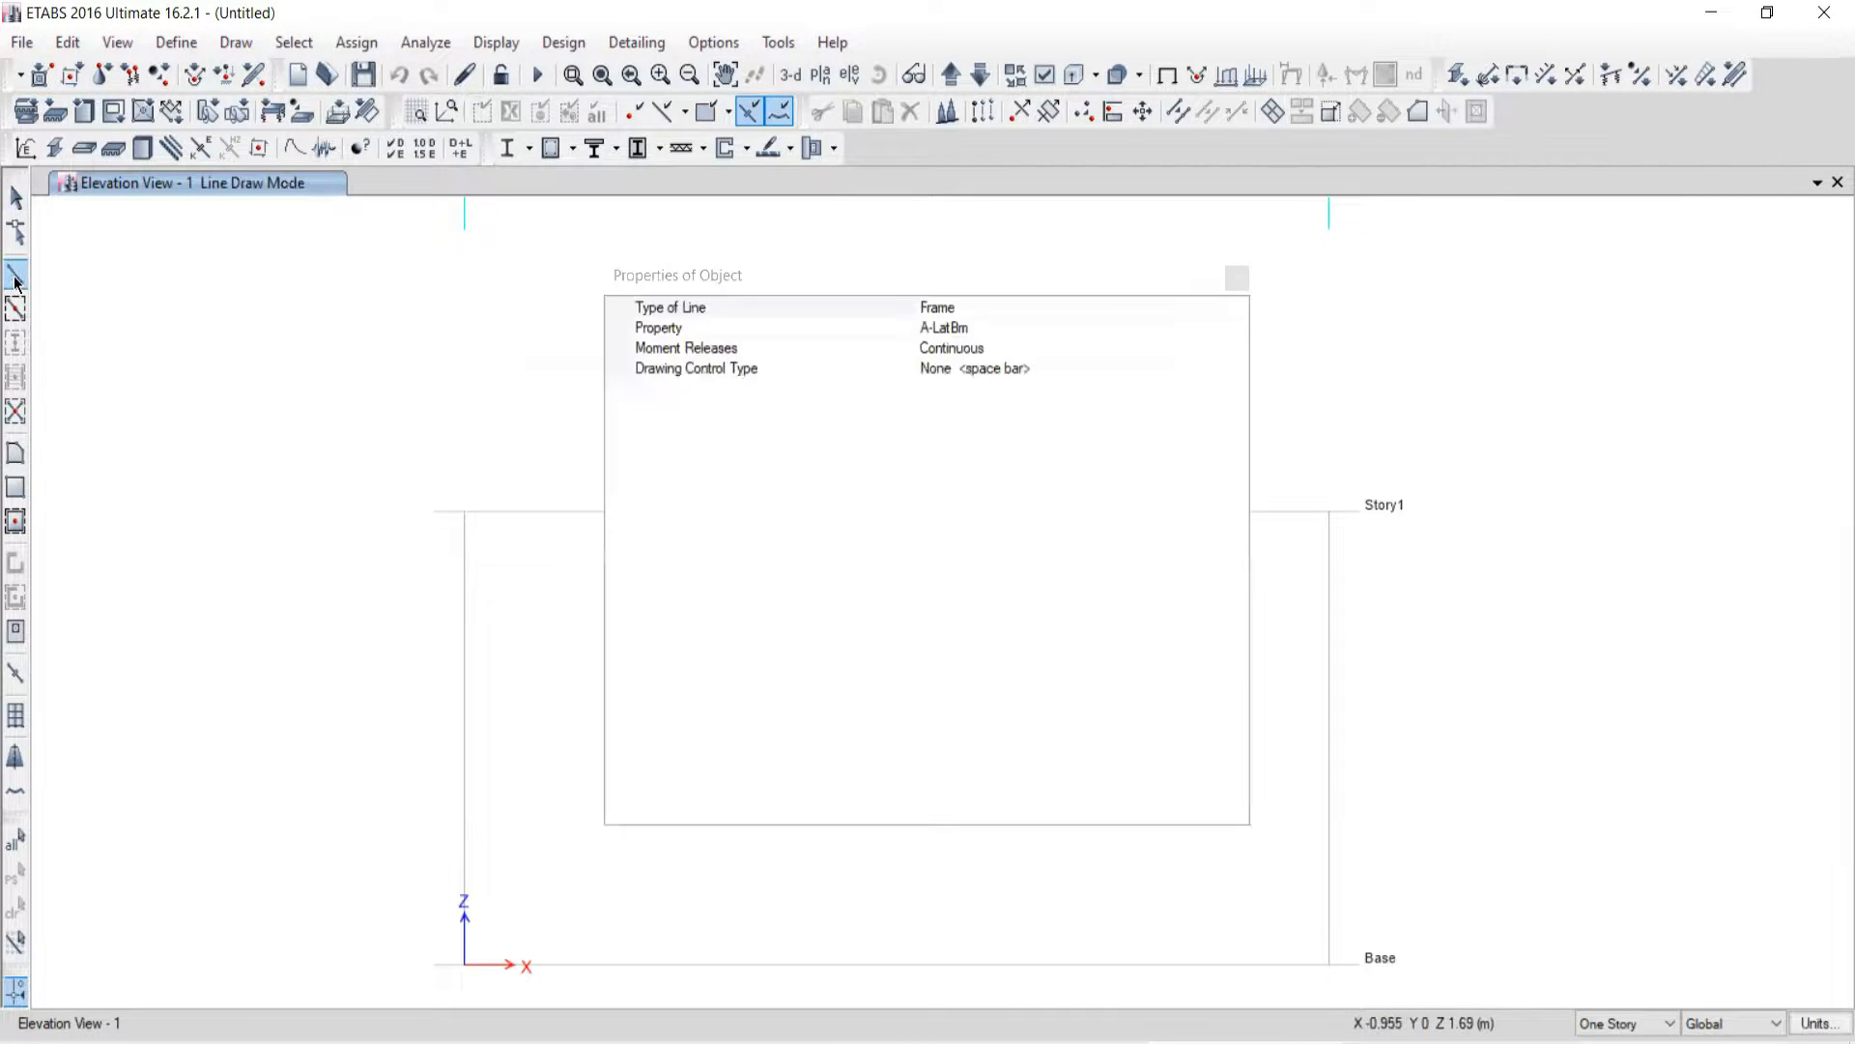
click(1237, 278)
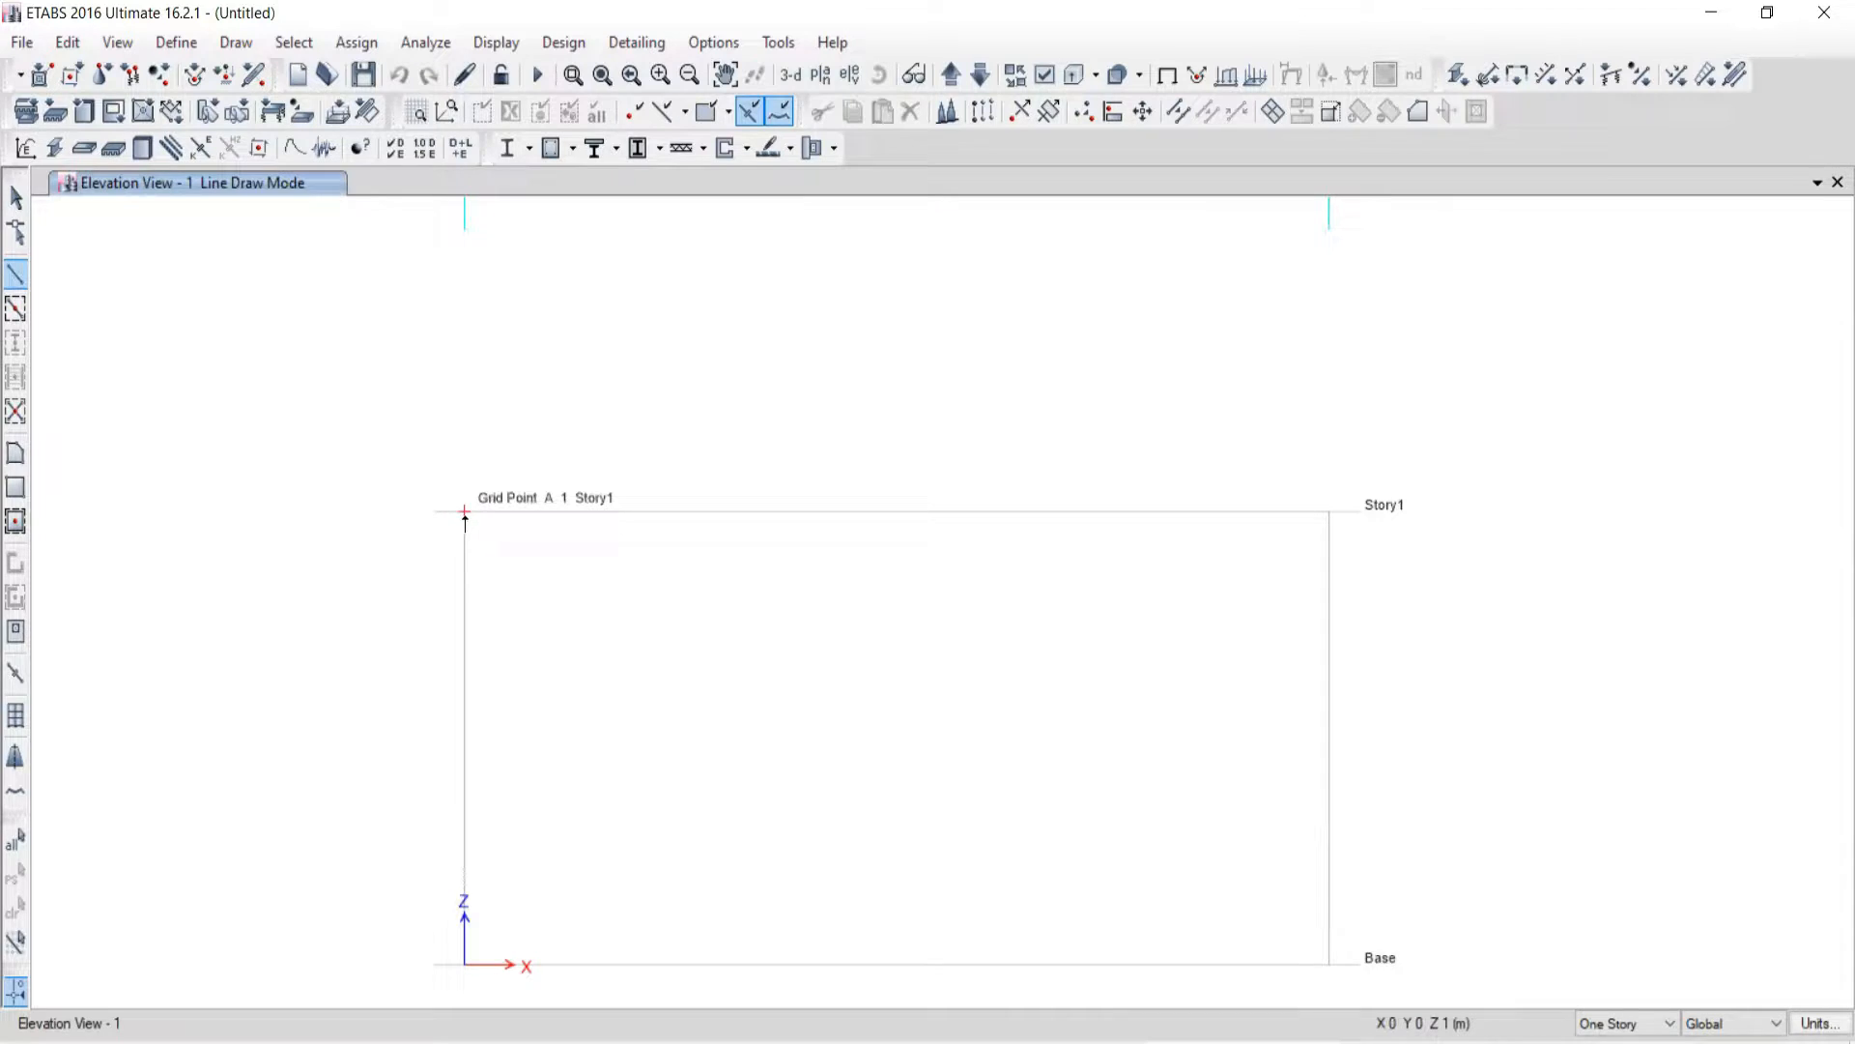
click(465, 512)
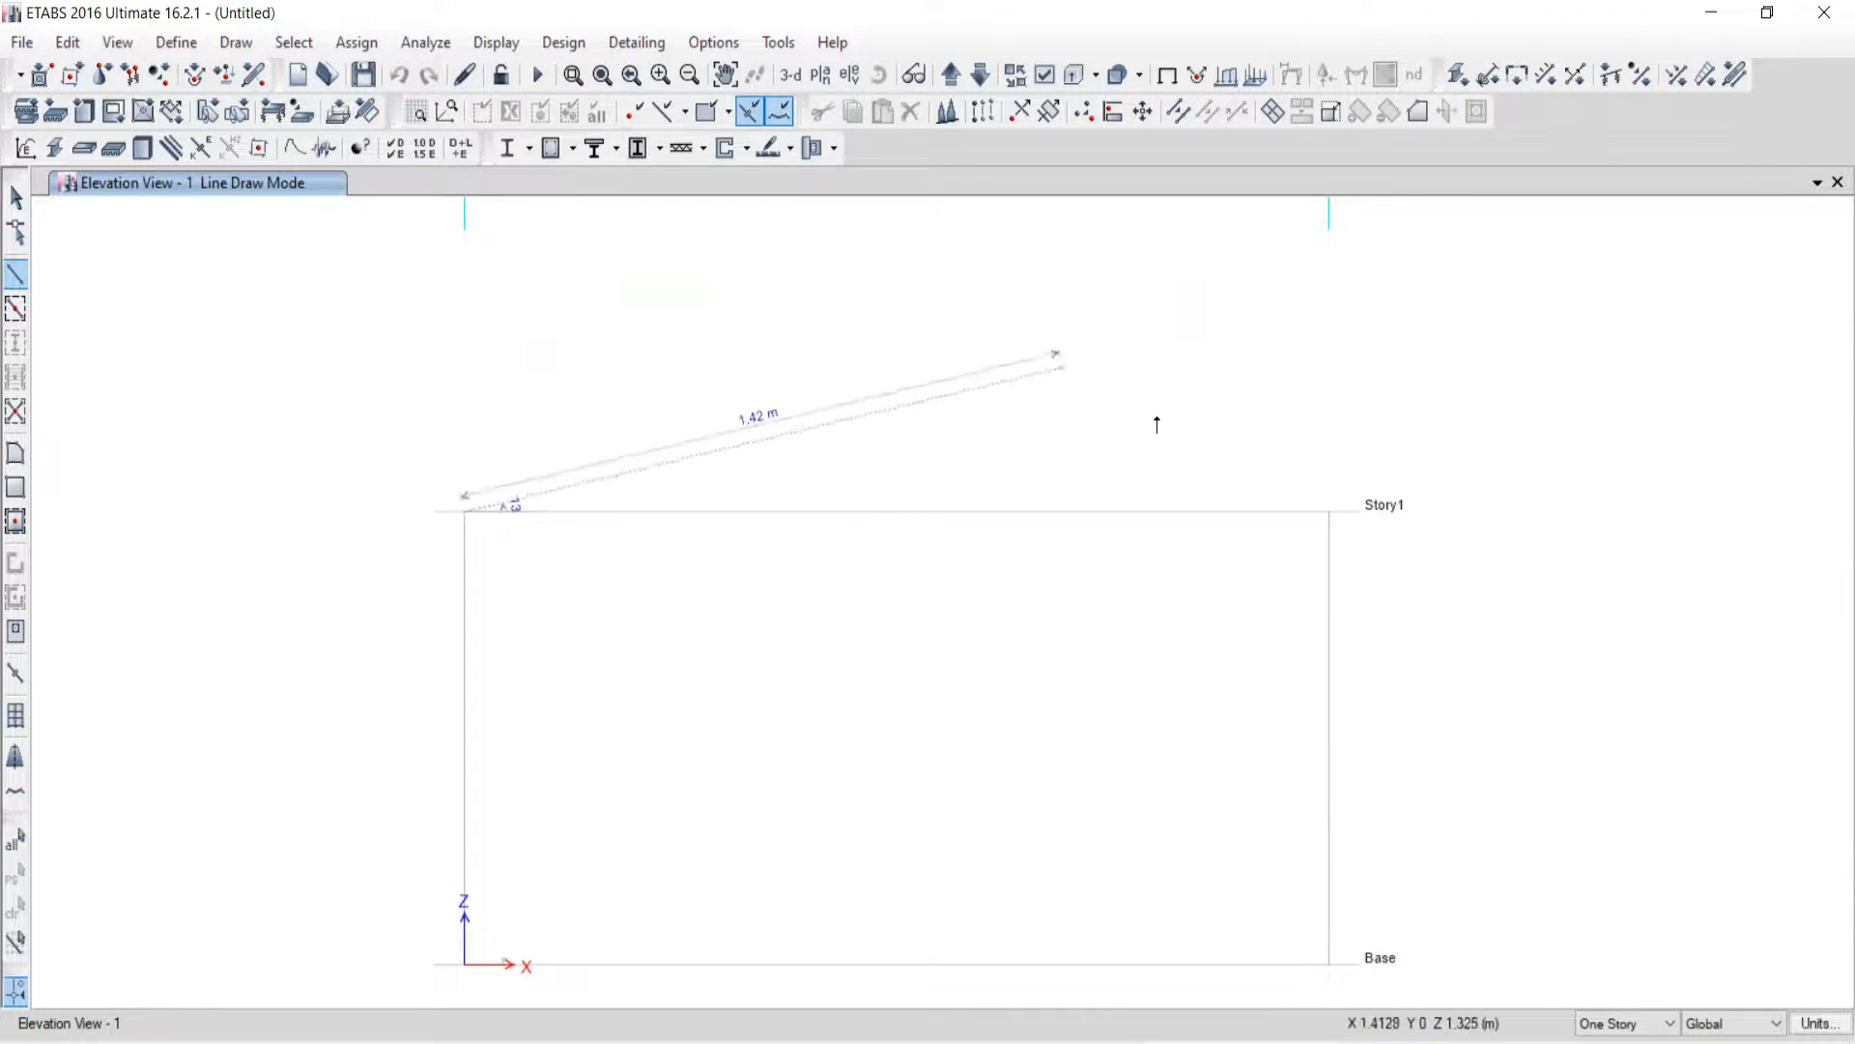
click(1328, 513)
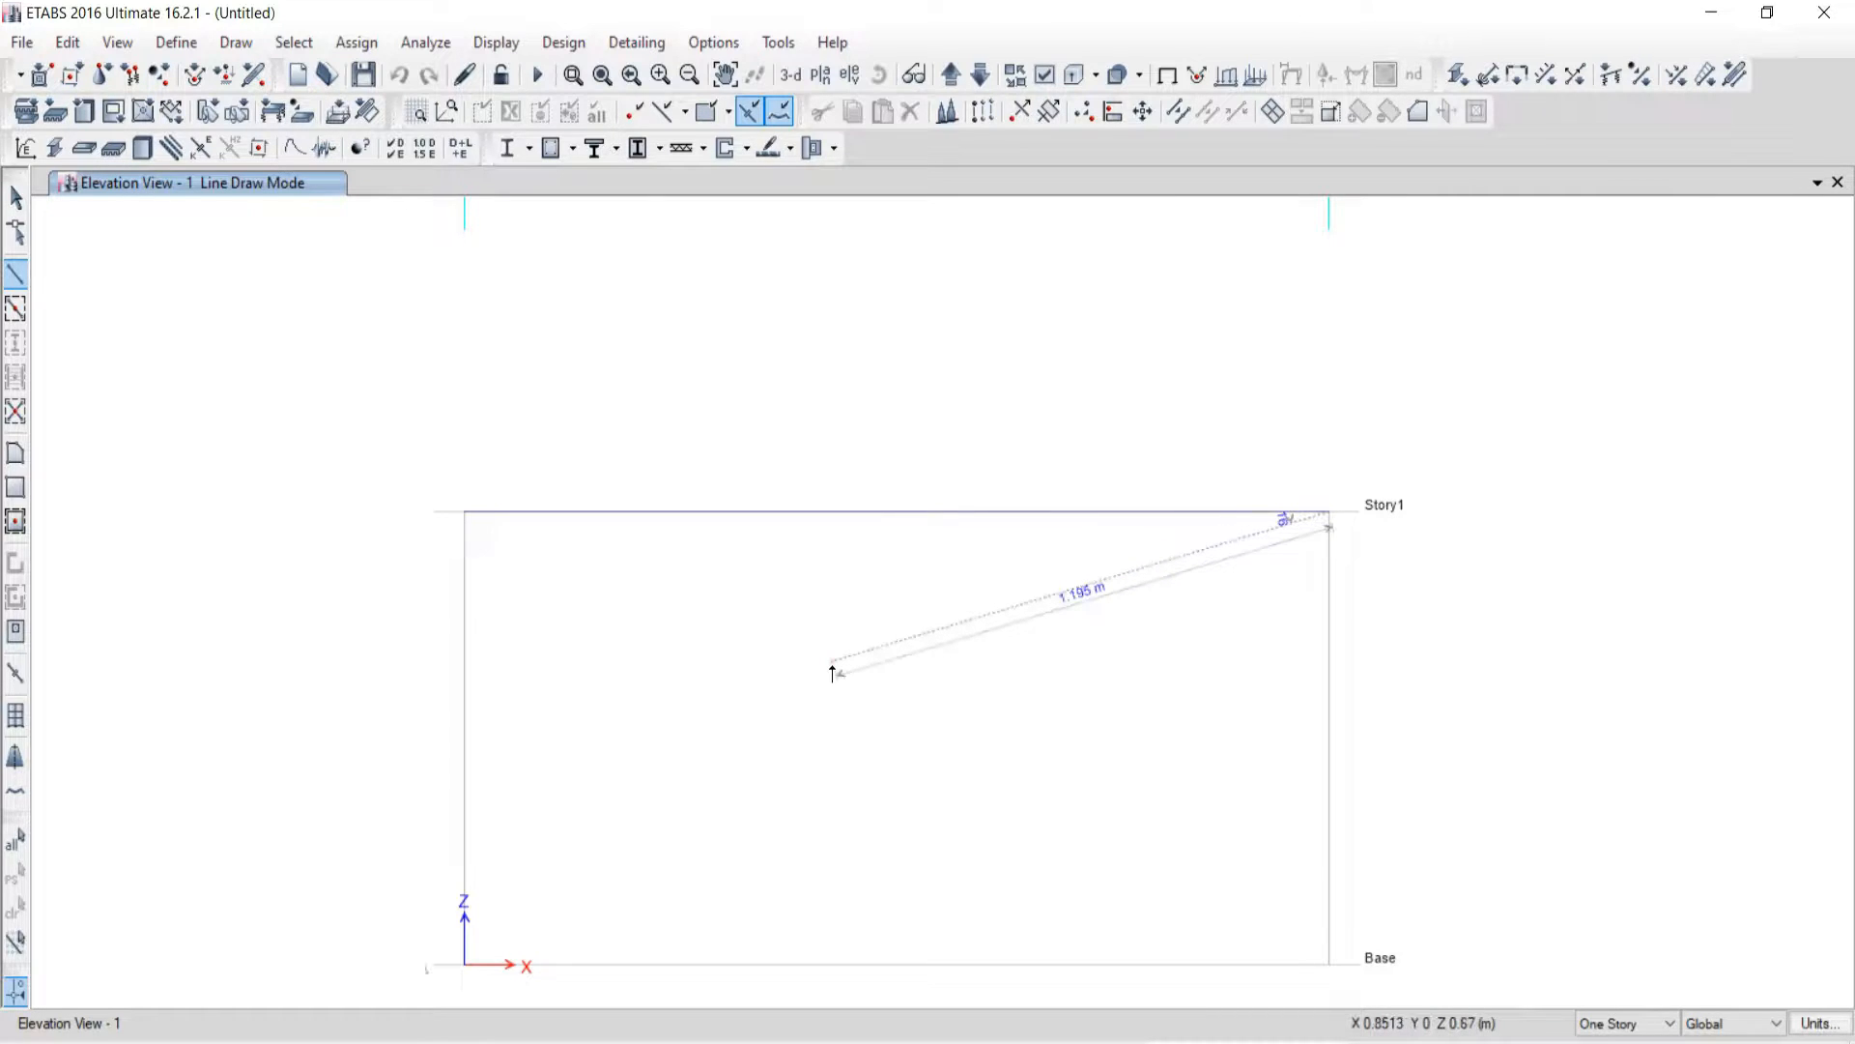
key(Escape)
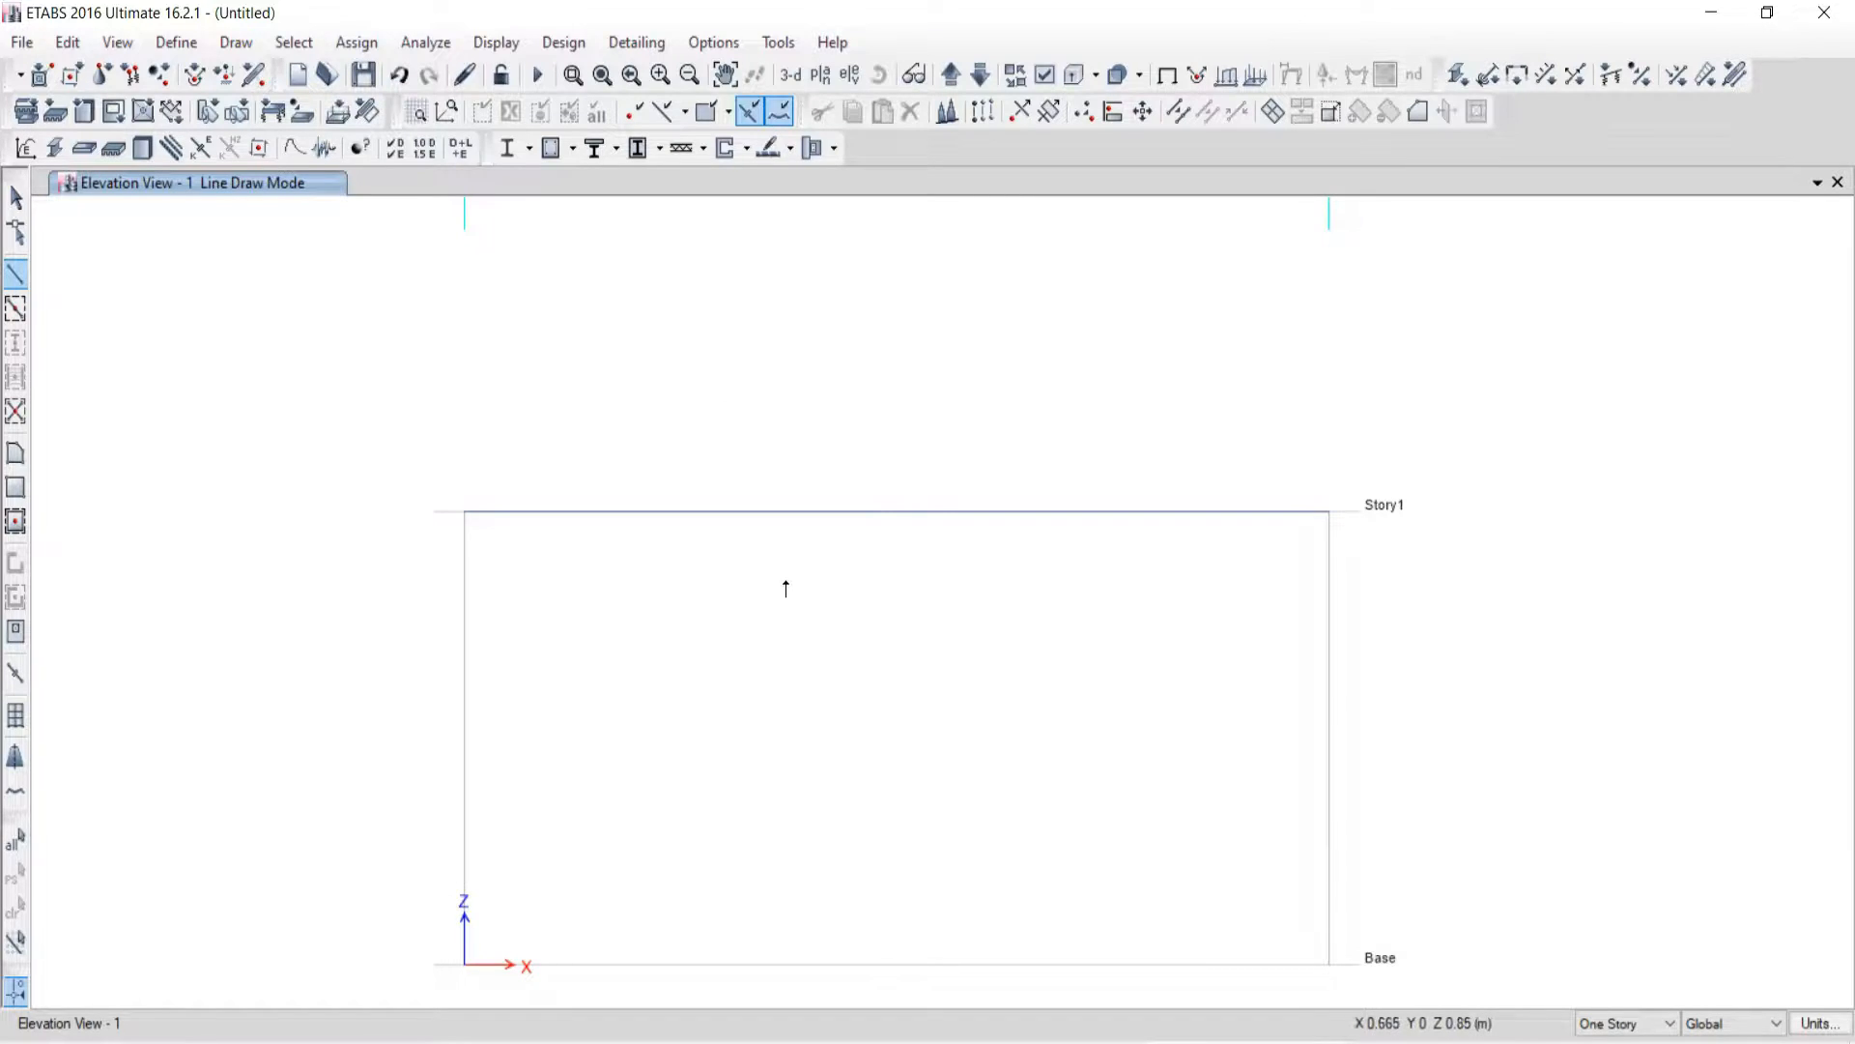
click(16, 198)
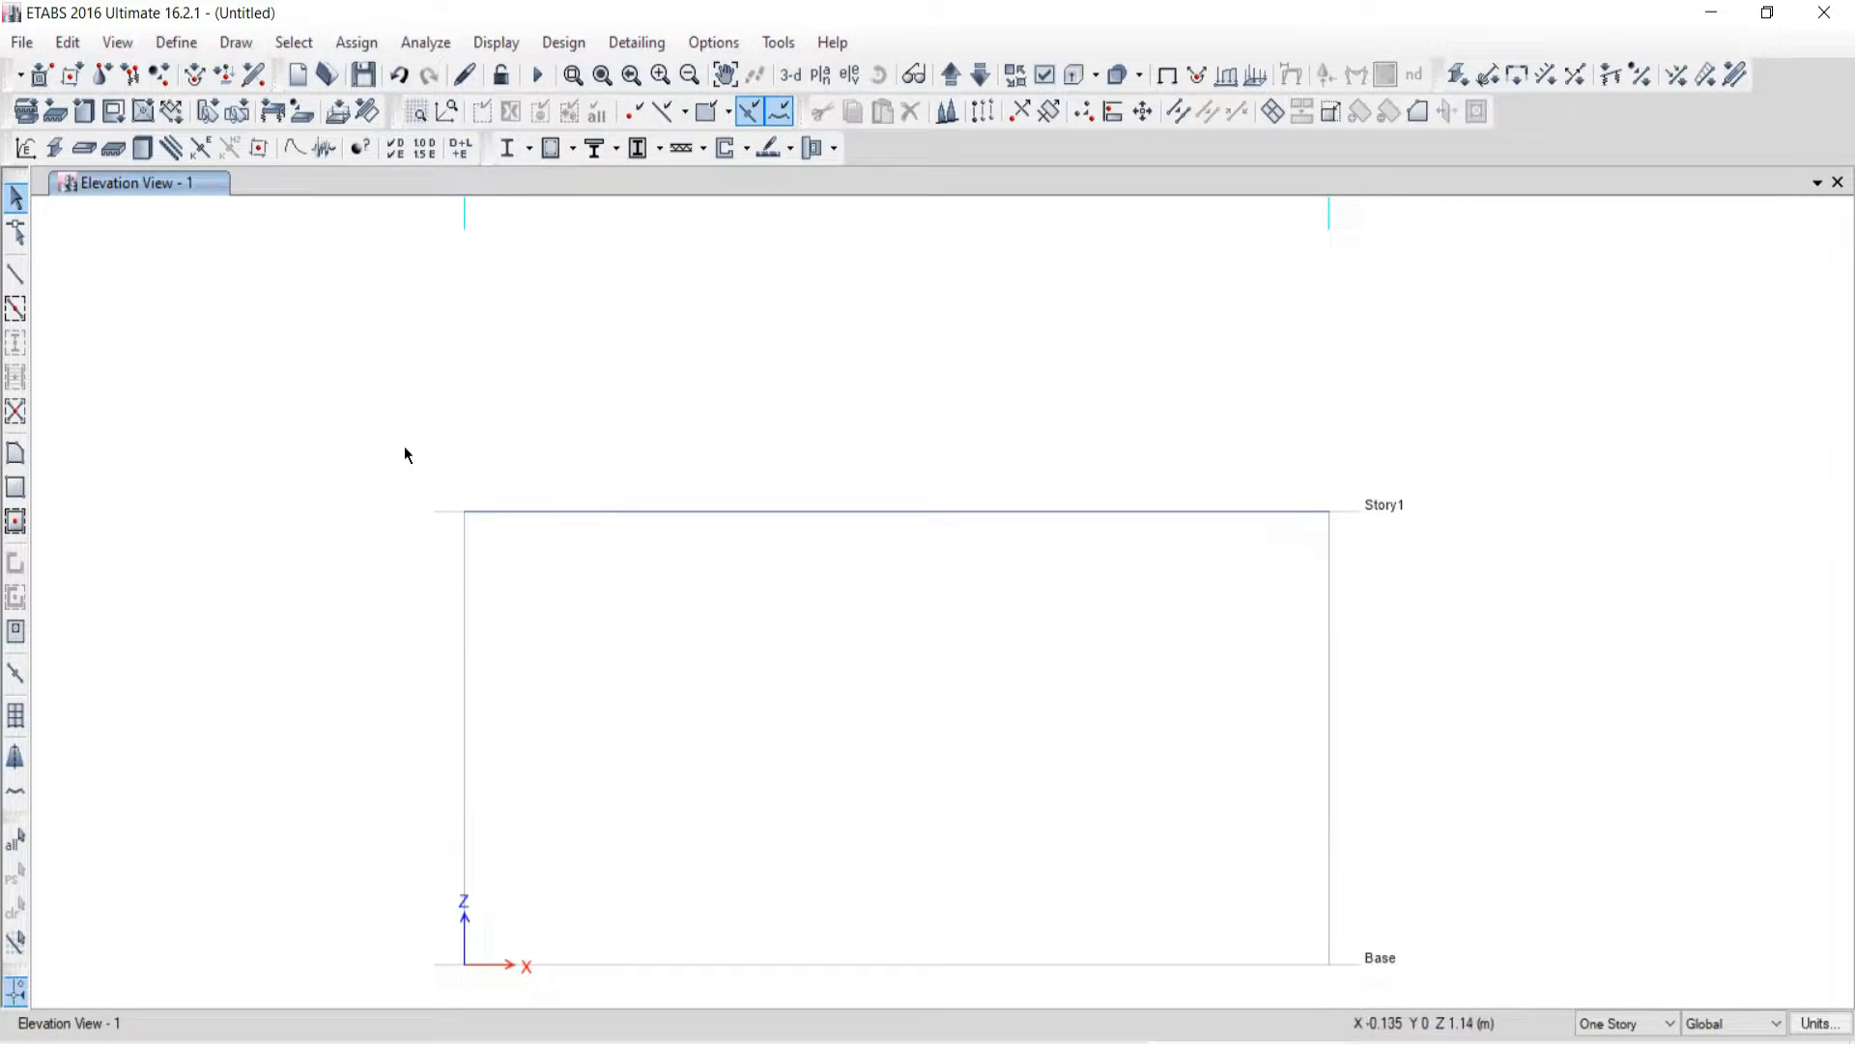
drag(398, 431, 598, 560)
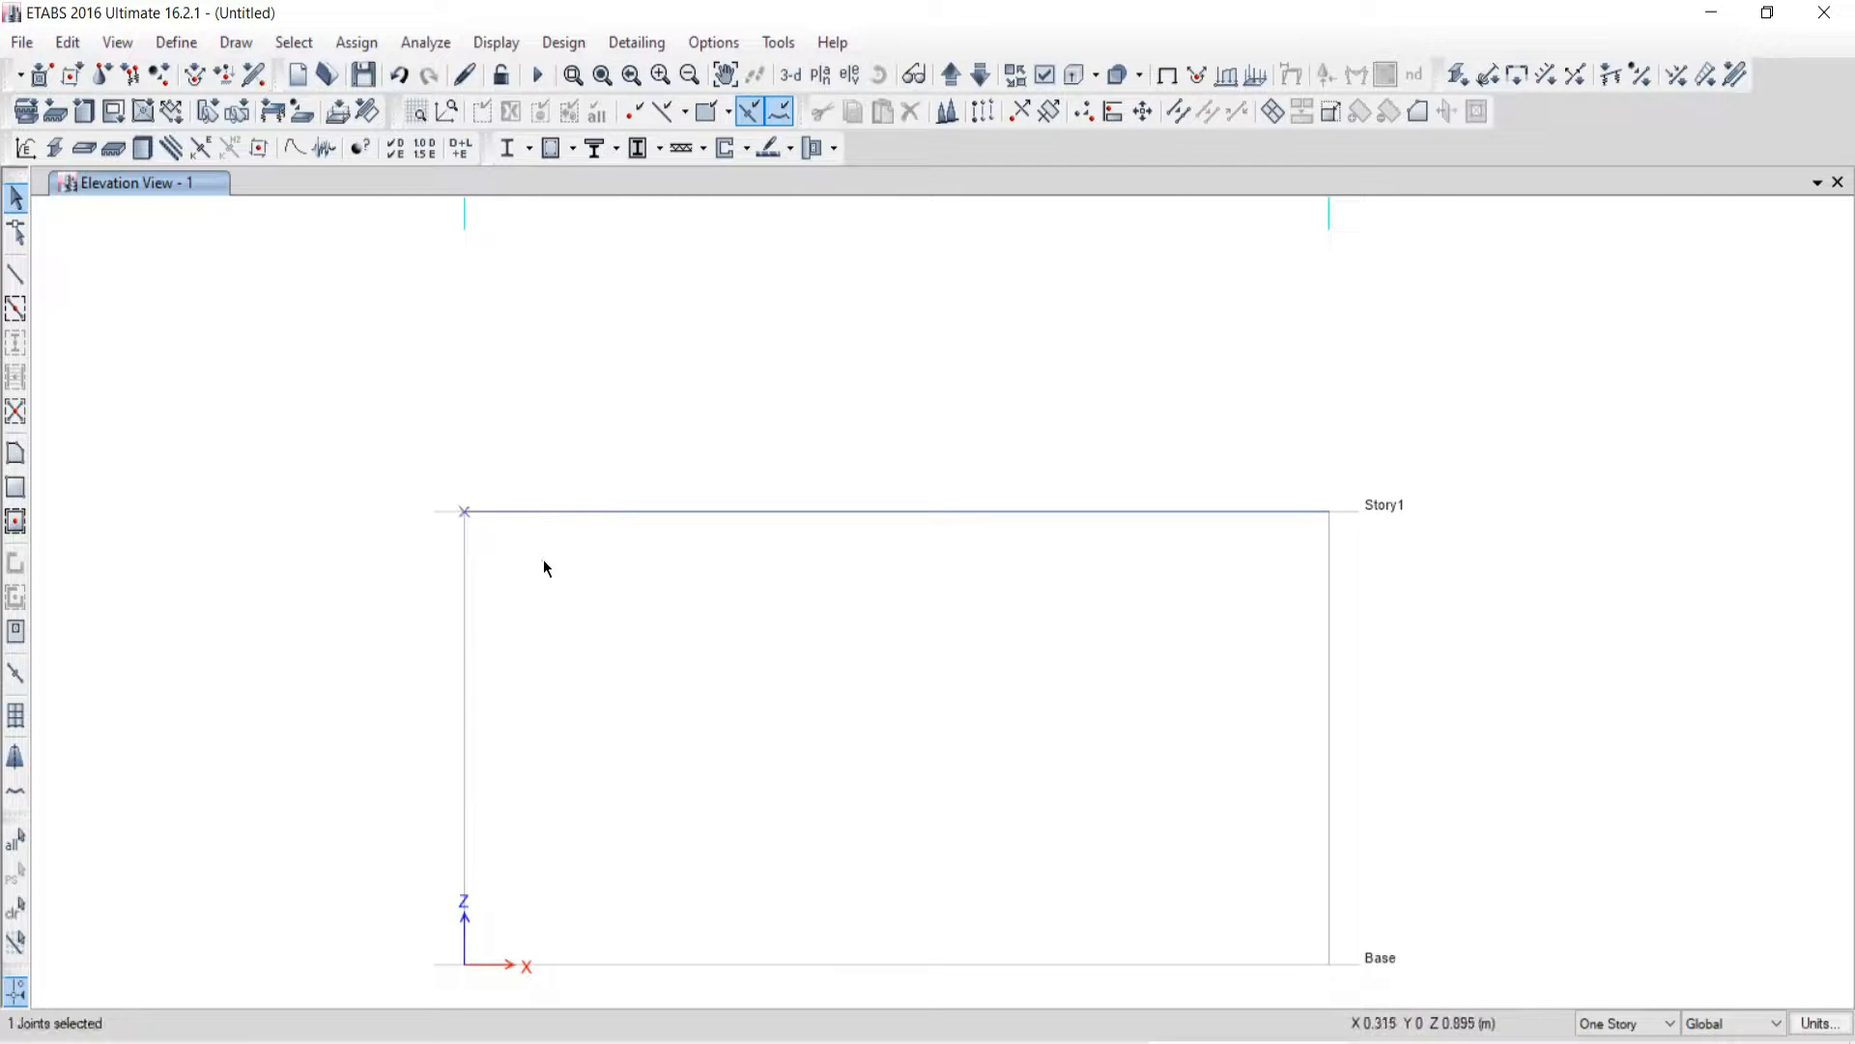
click(14, 906)
click(464, 512)
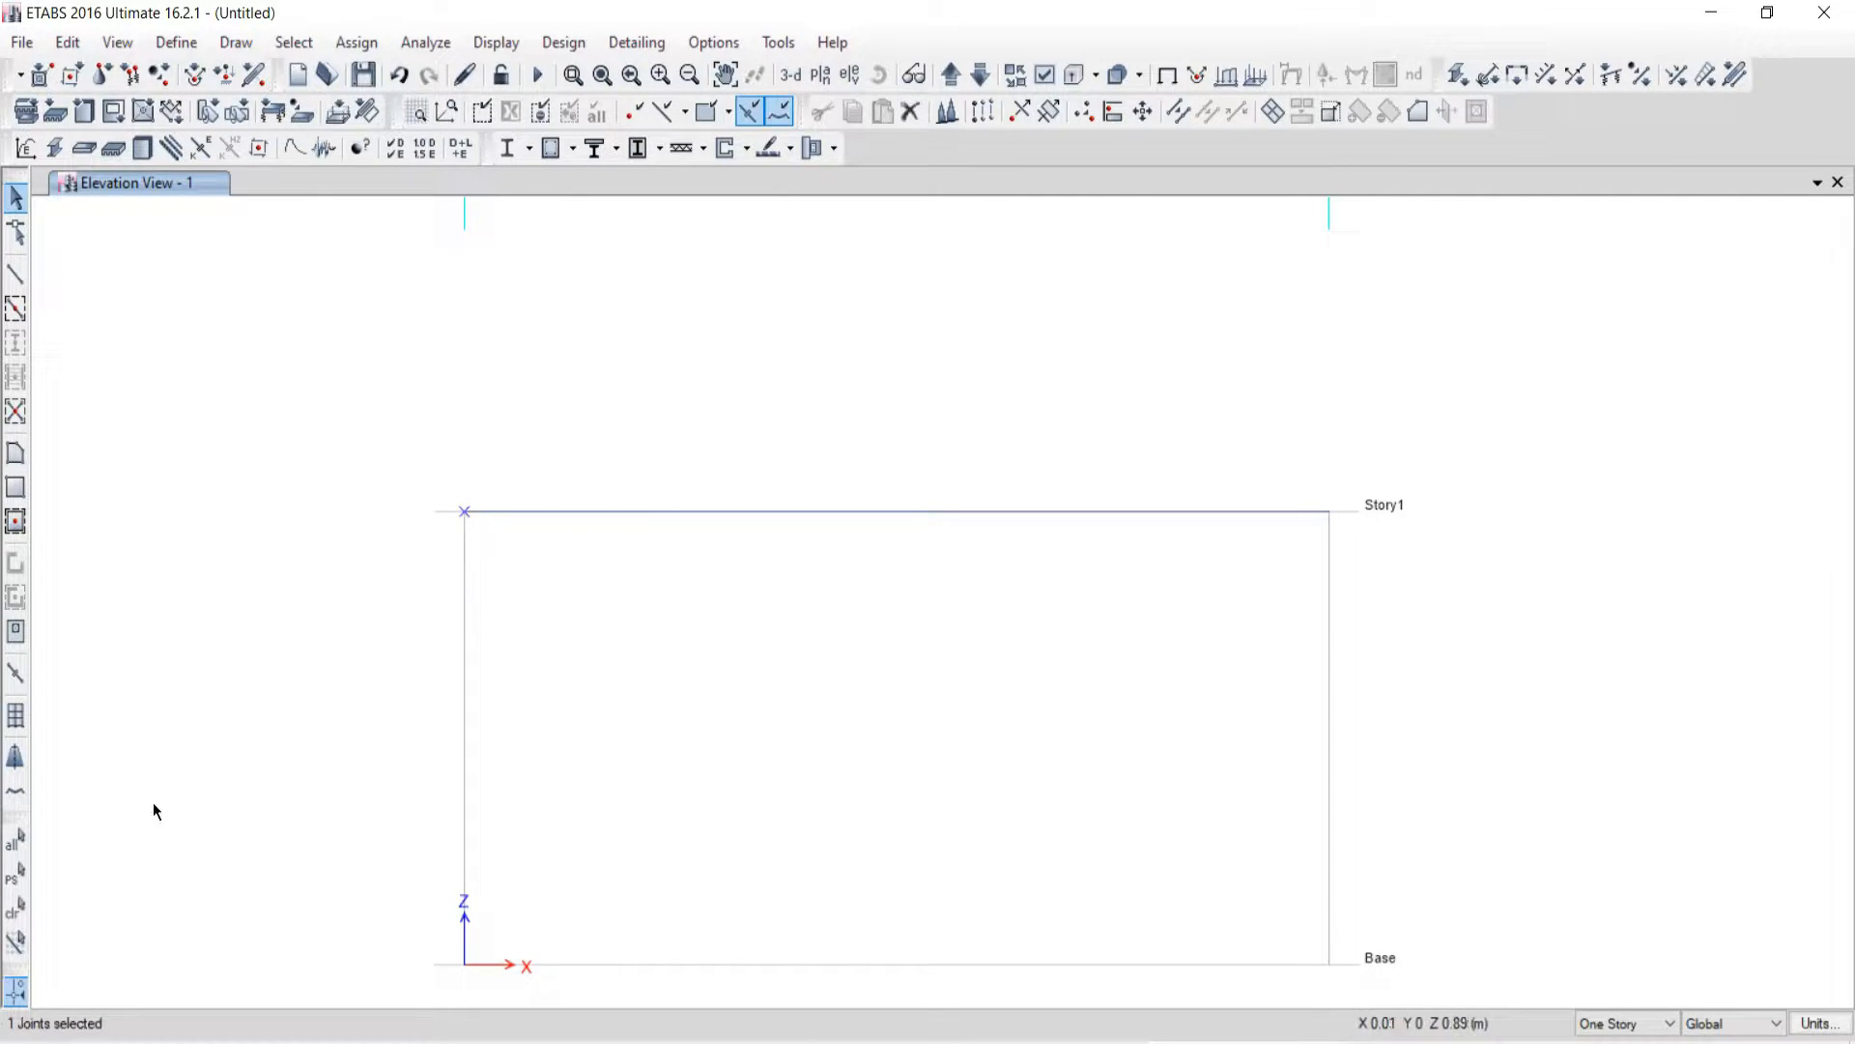
click(15, 906)
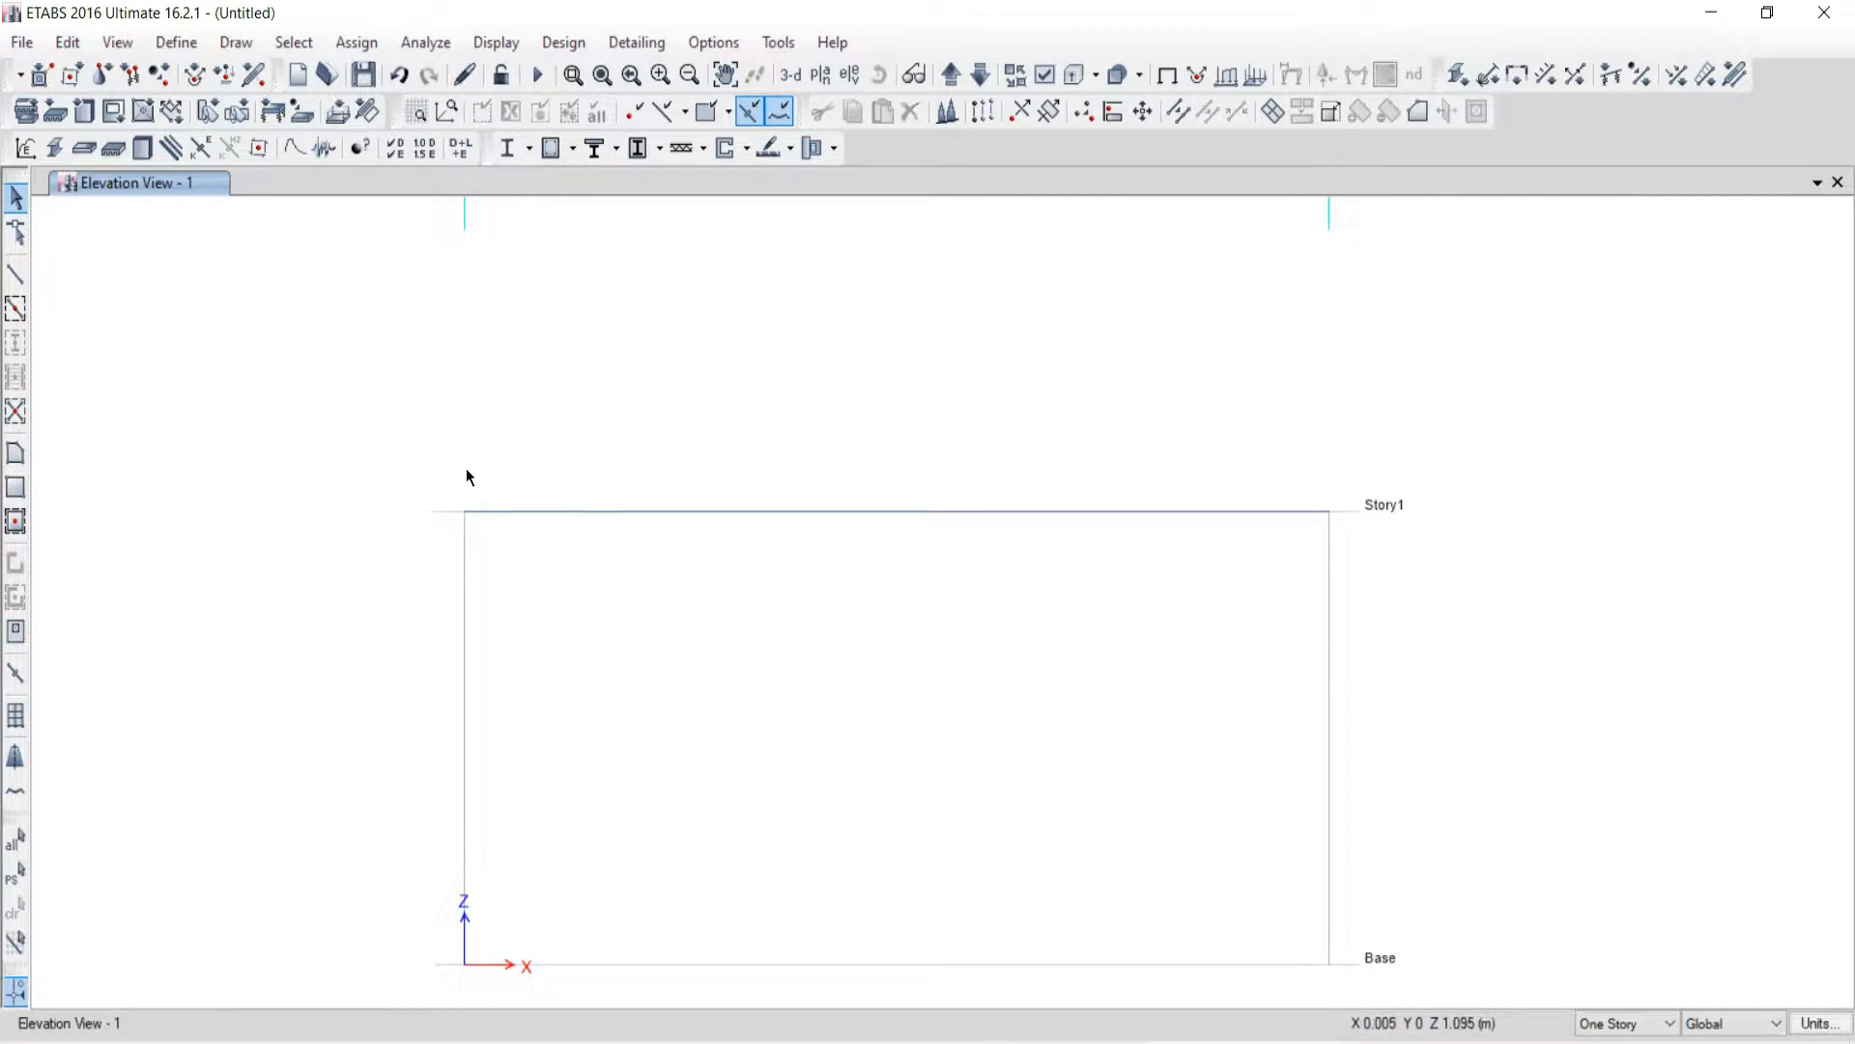
Step: Assign a fixed support, restraining all translations and rotations, to the beam's joint at grid A on Story1
drag(384, 418, 570, 595)
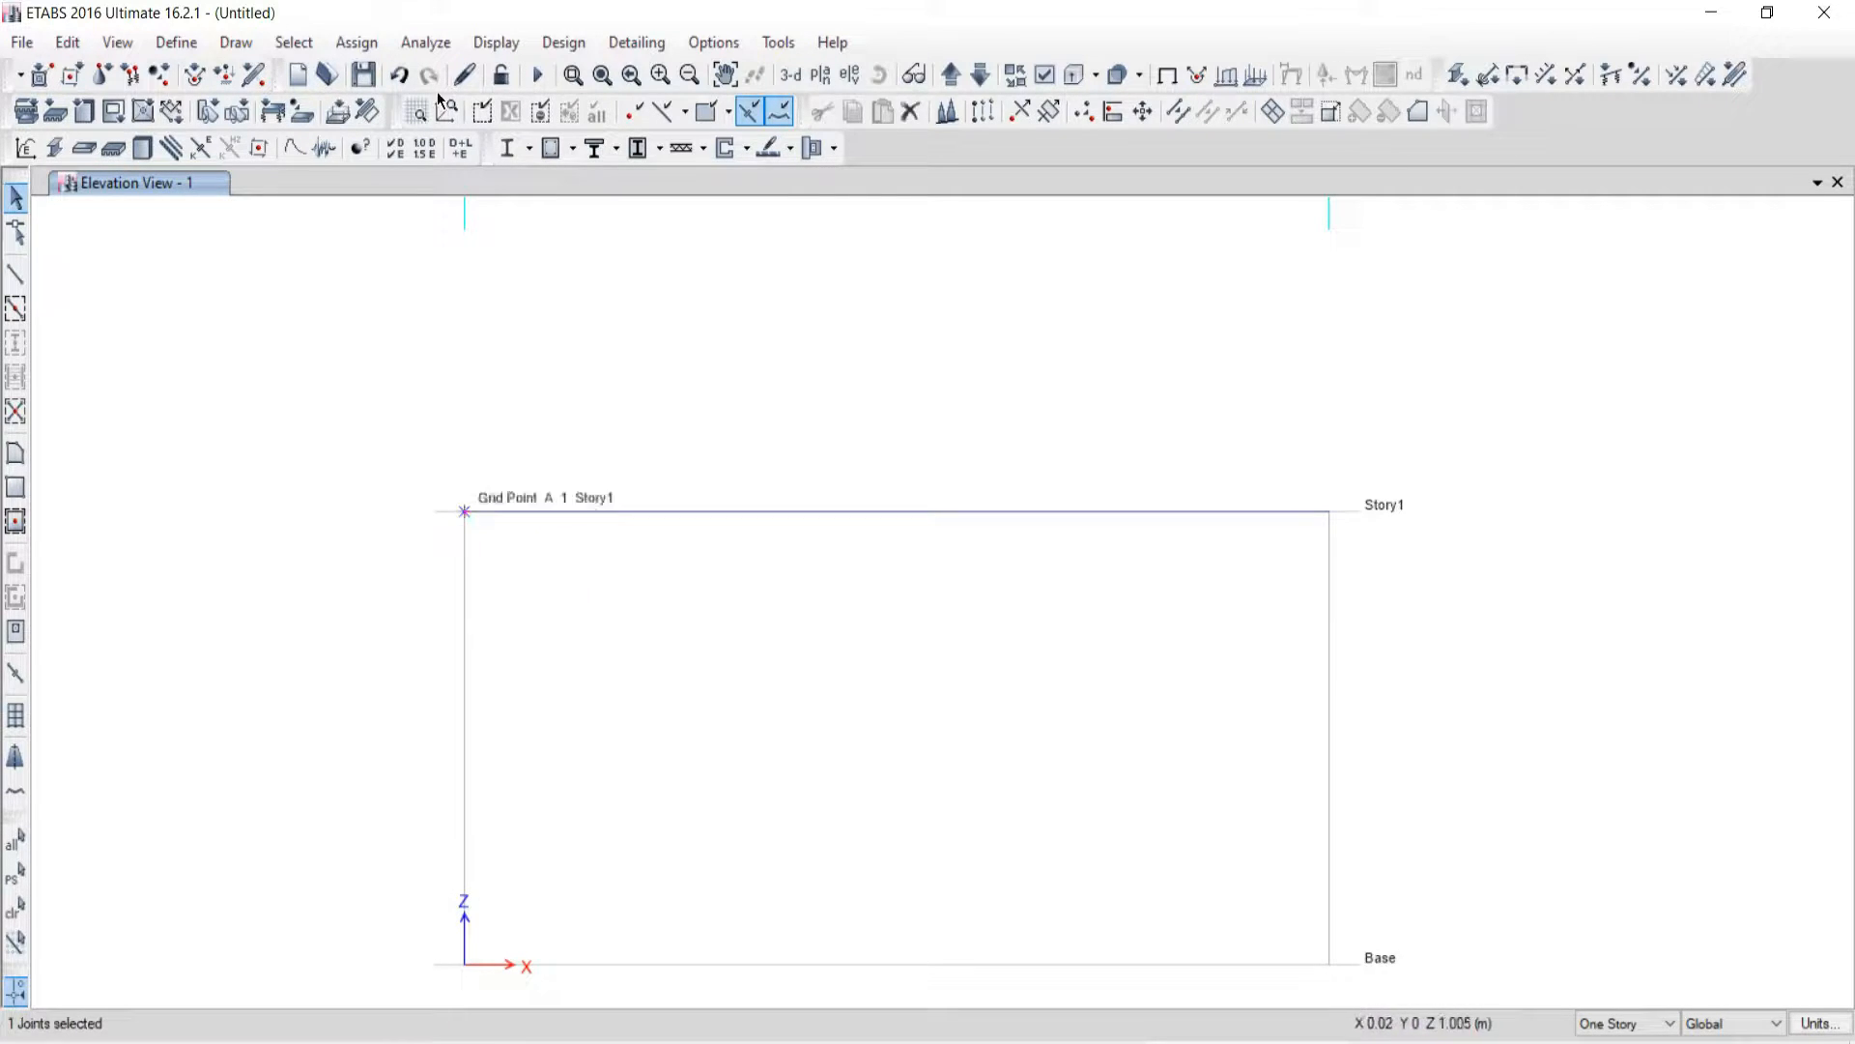
click(354, 42)
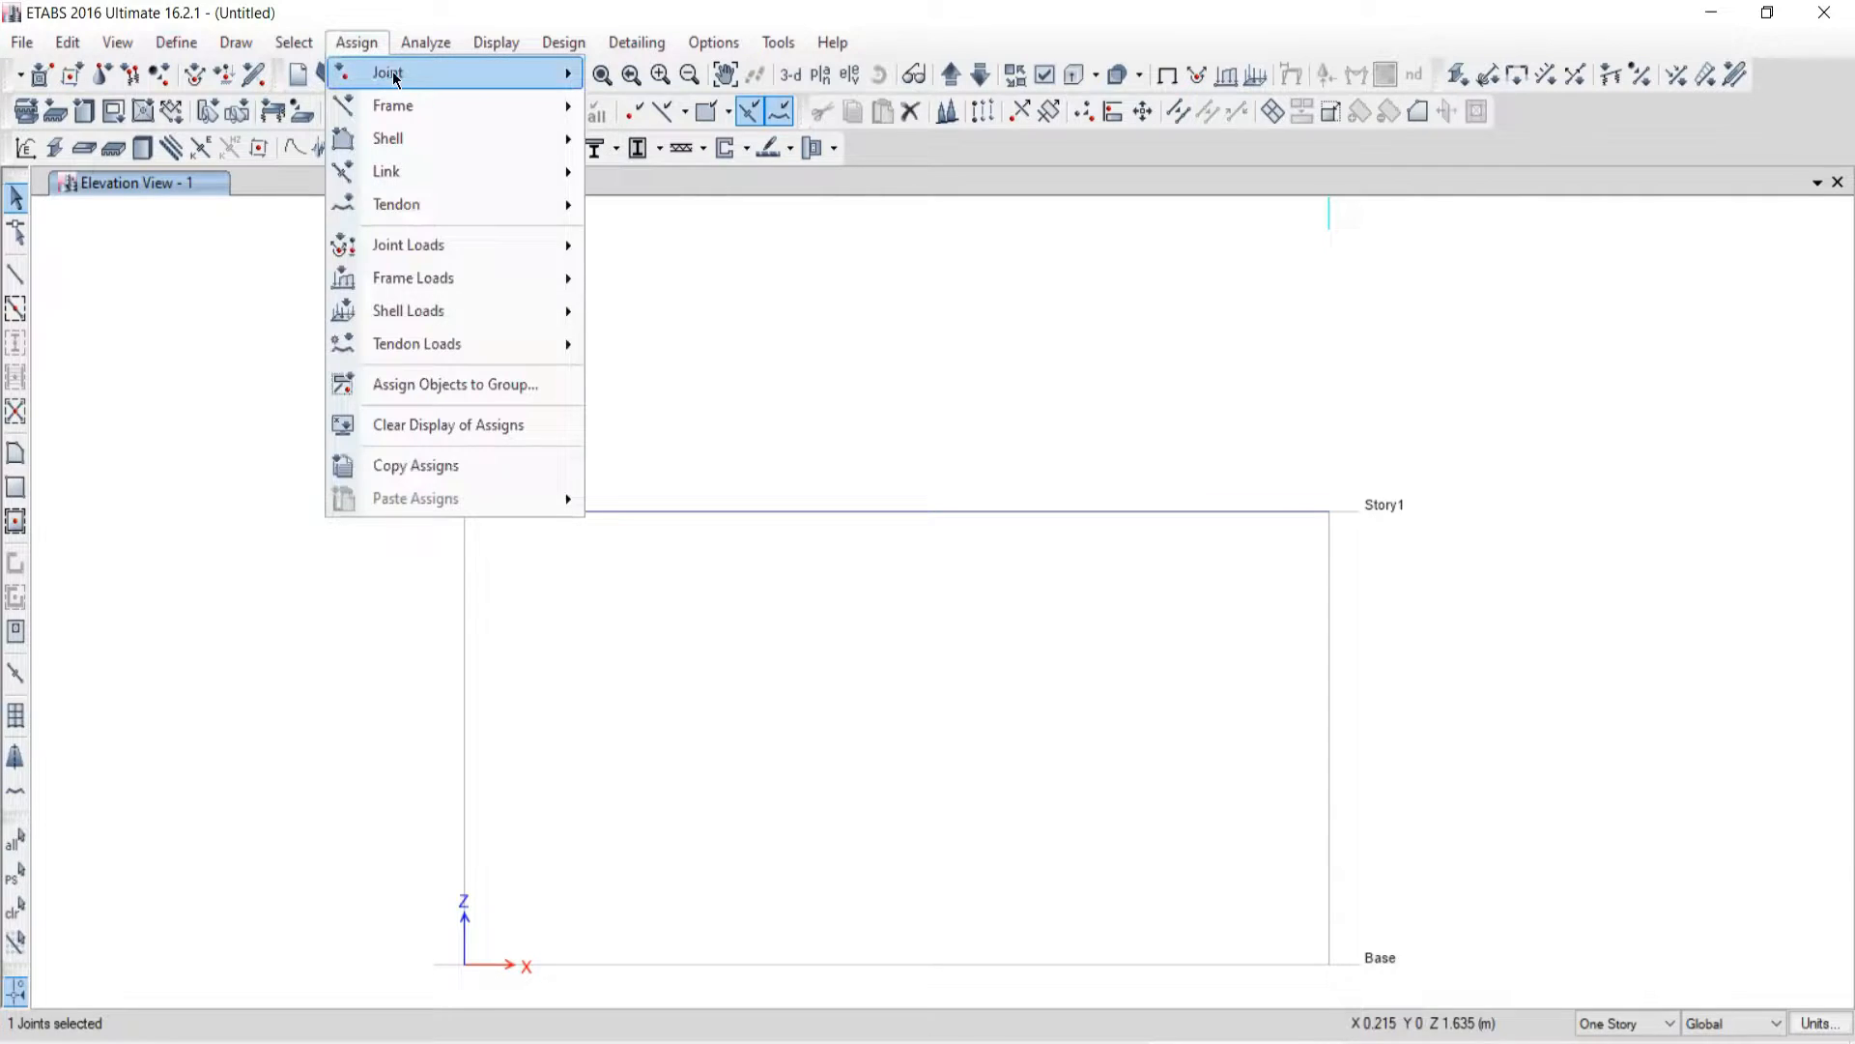
mouse_move(387, 73)
click(669, 78)
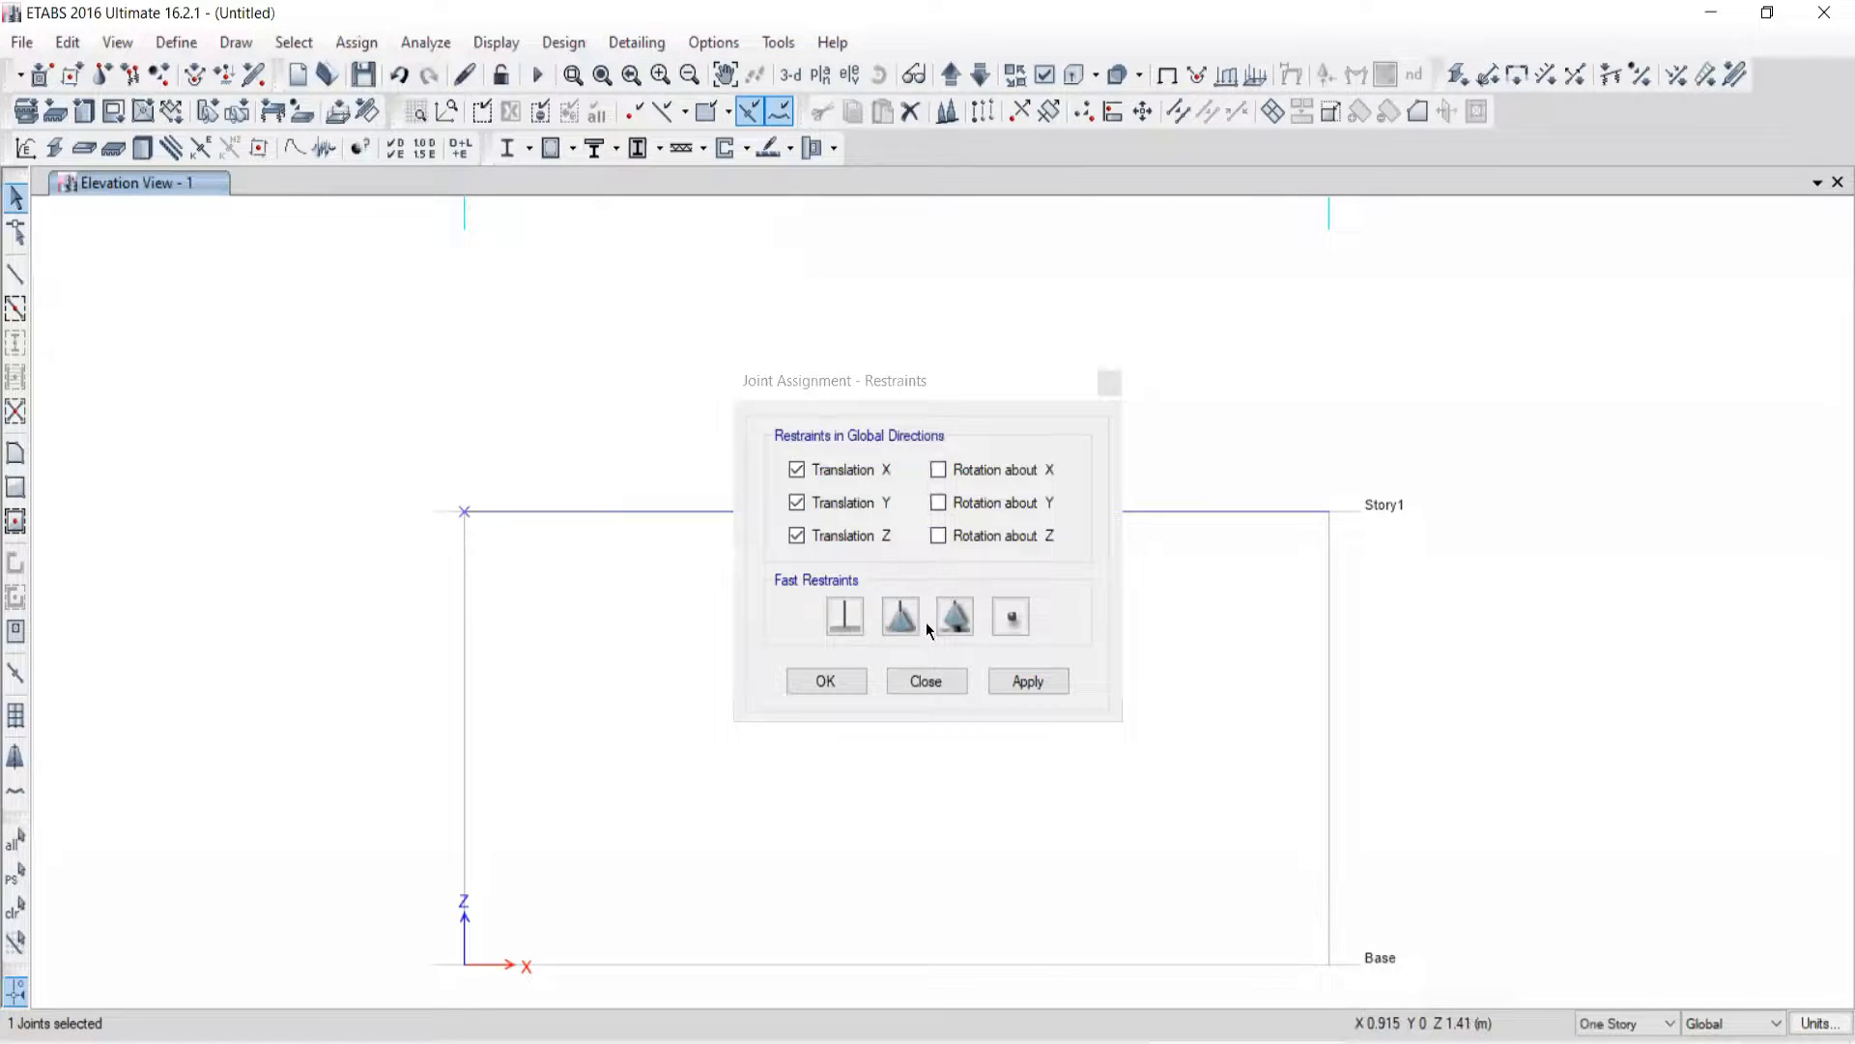
click(847, 618)
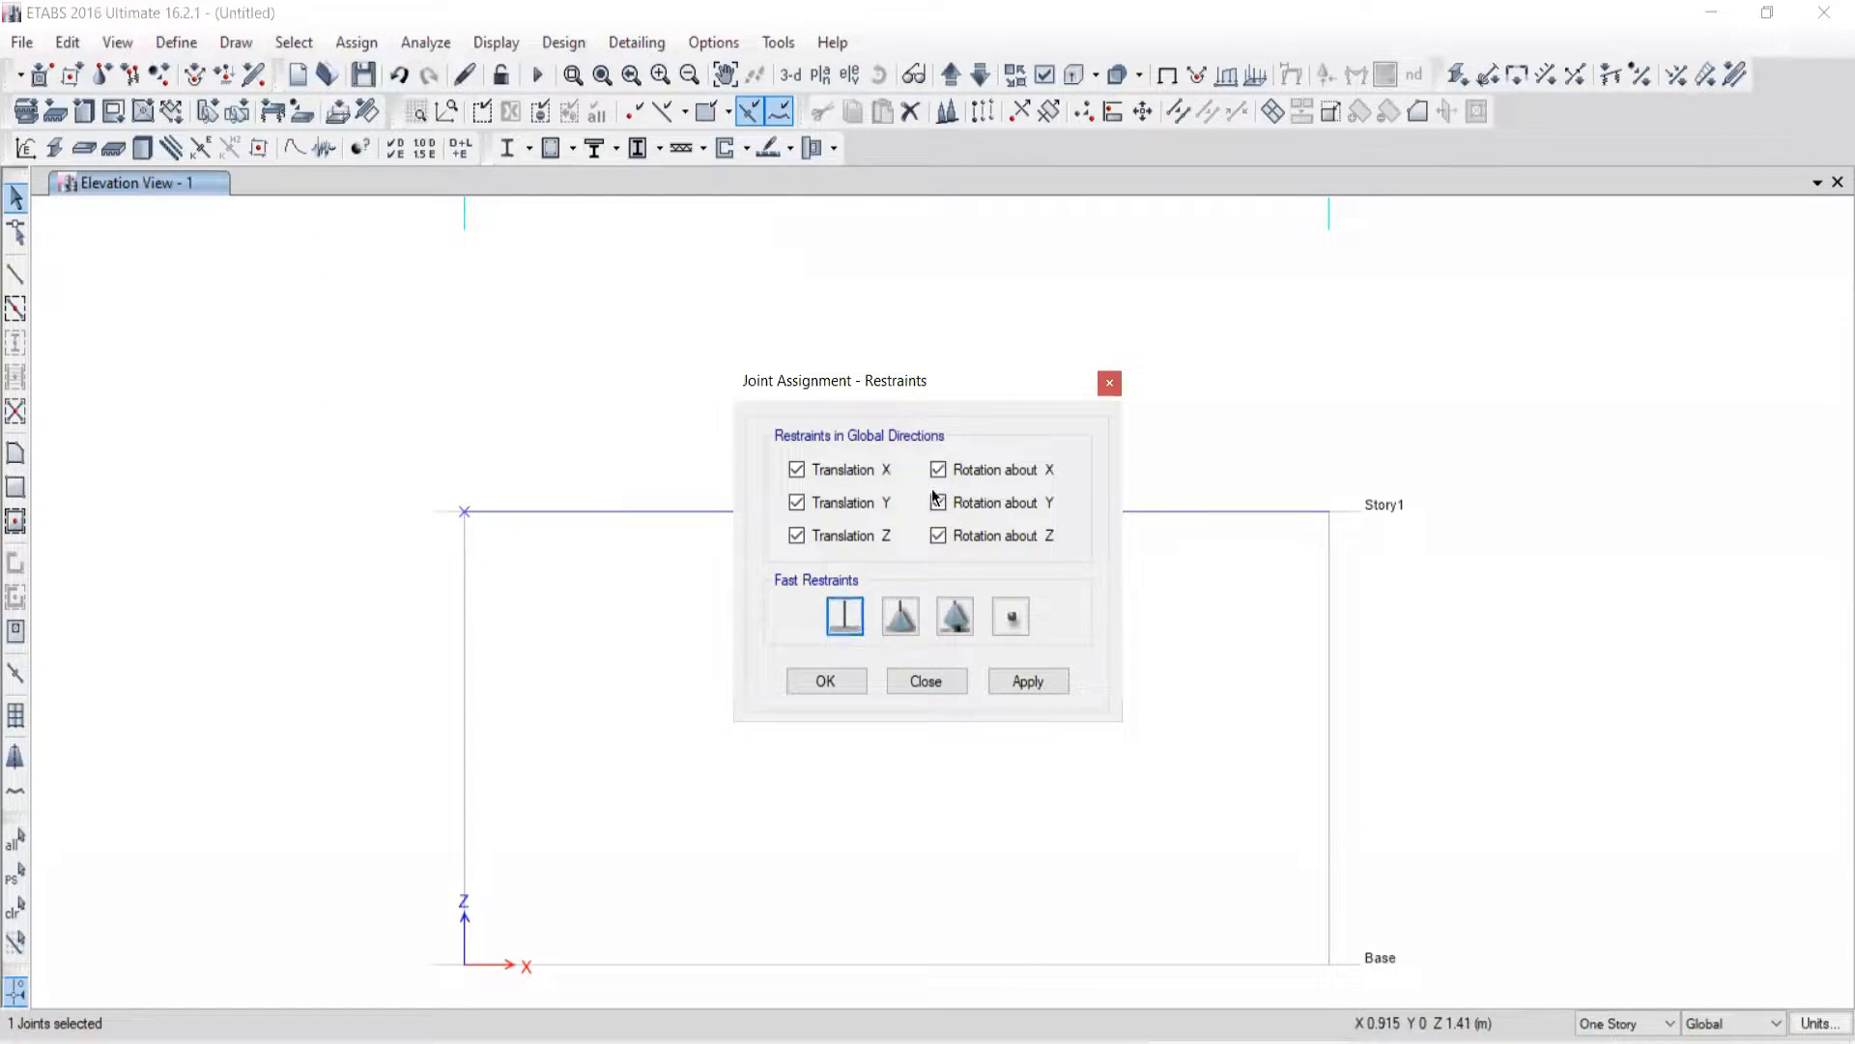
click(1012, 686)
click(819, 686)
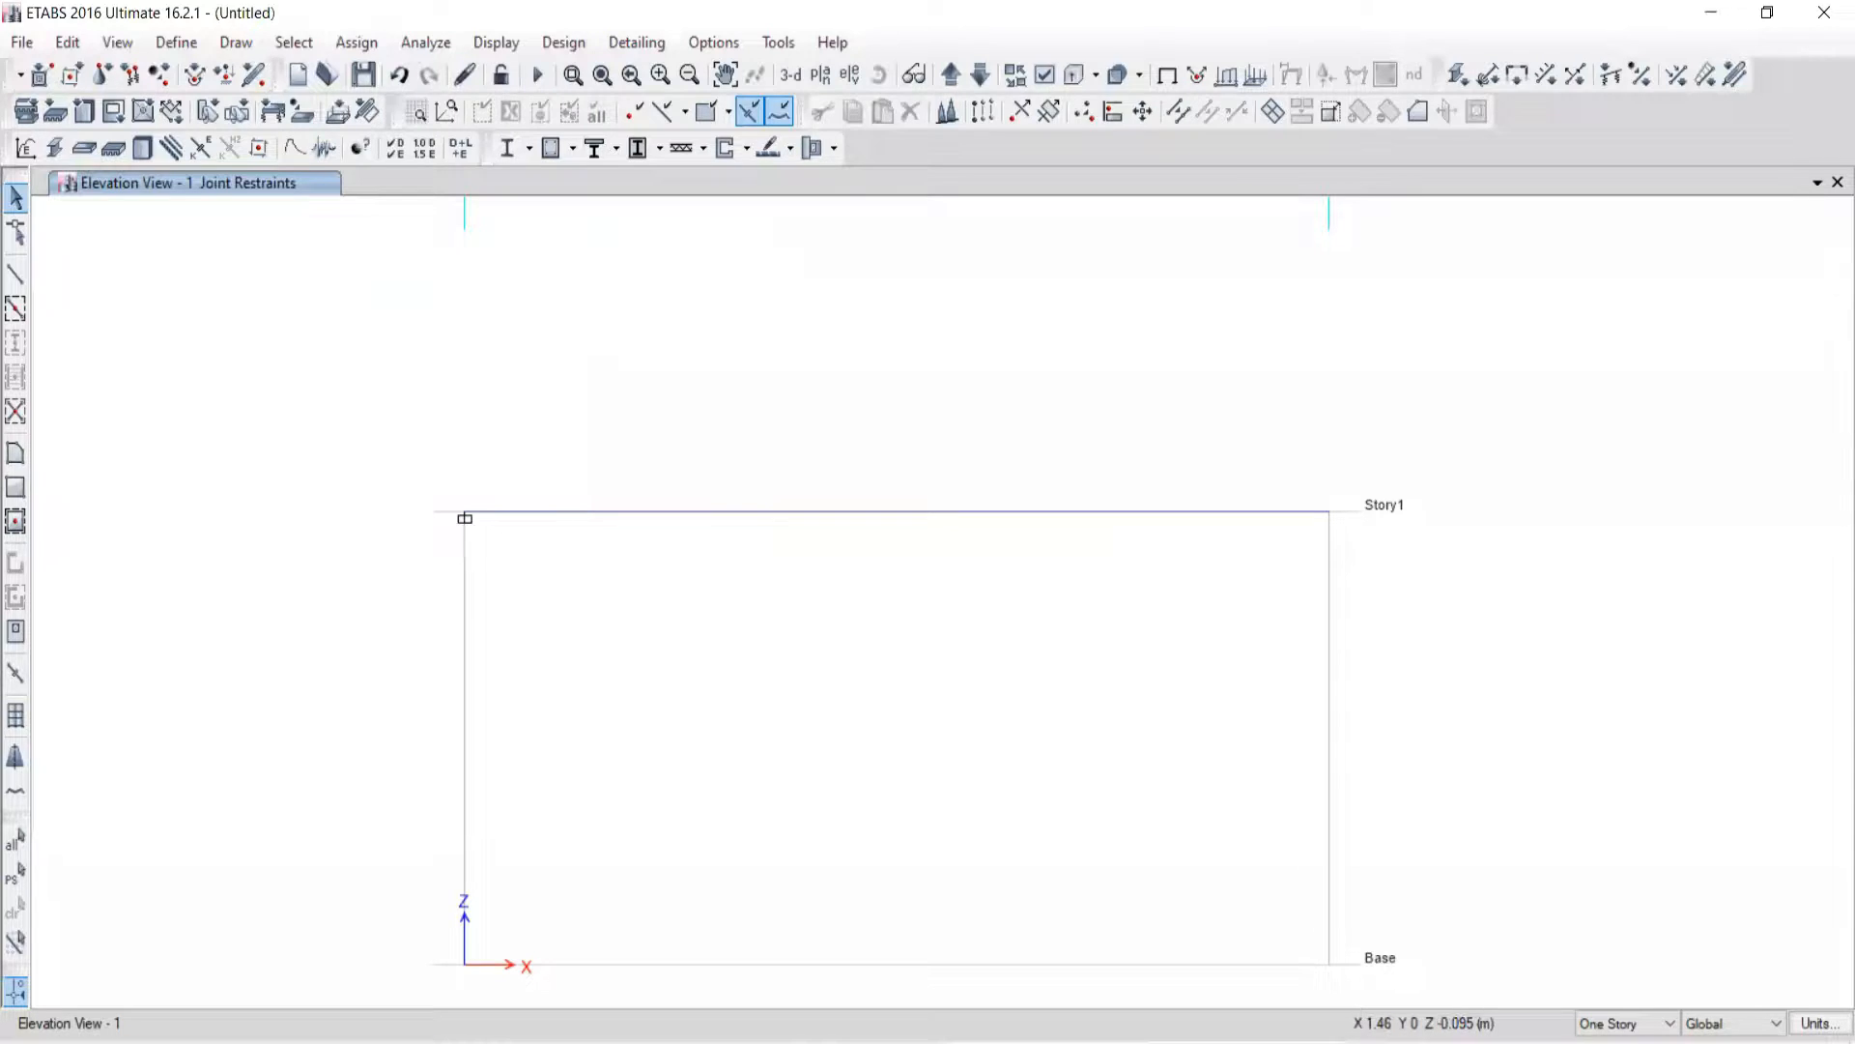
Step: Set up a frame point load assignment on the beam with the Live pattern, gravity forces and absolute distances from End-I
mouse_move(663, 1042)
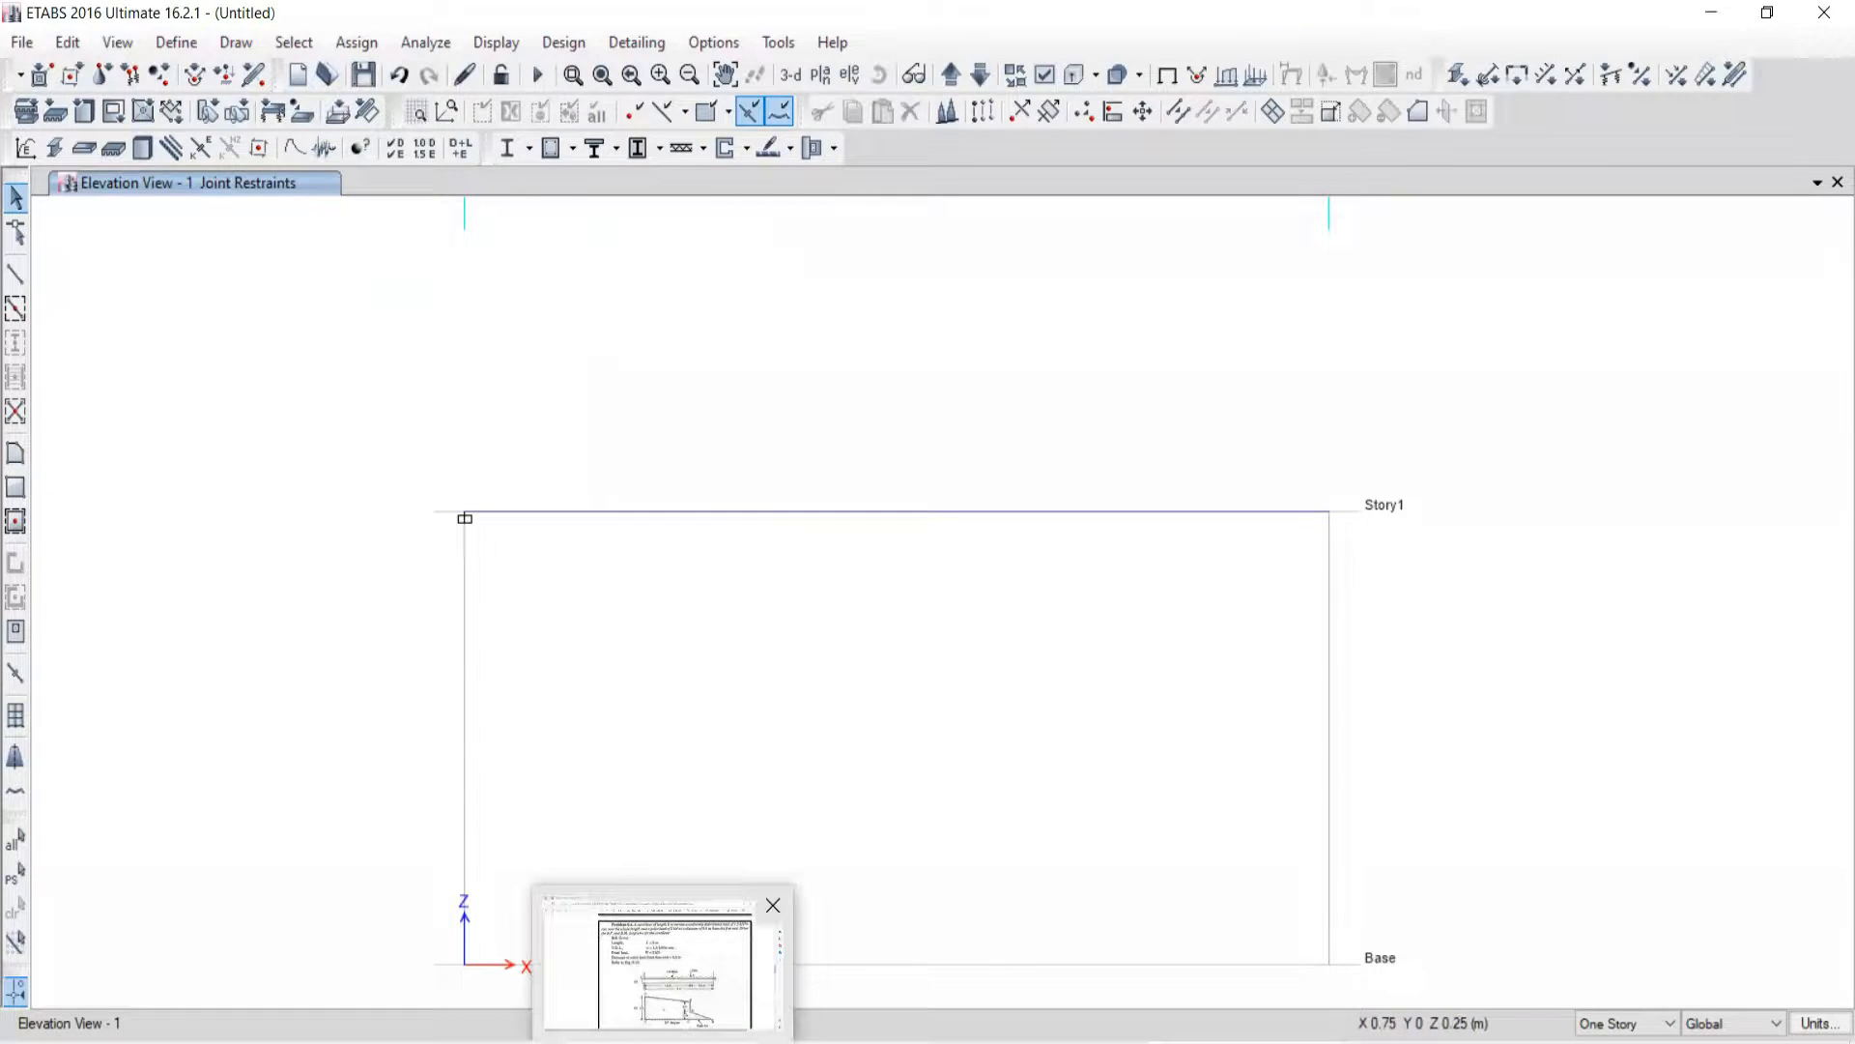
click(663, 966)
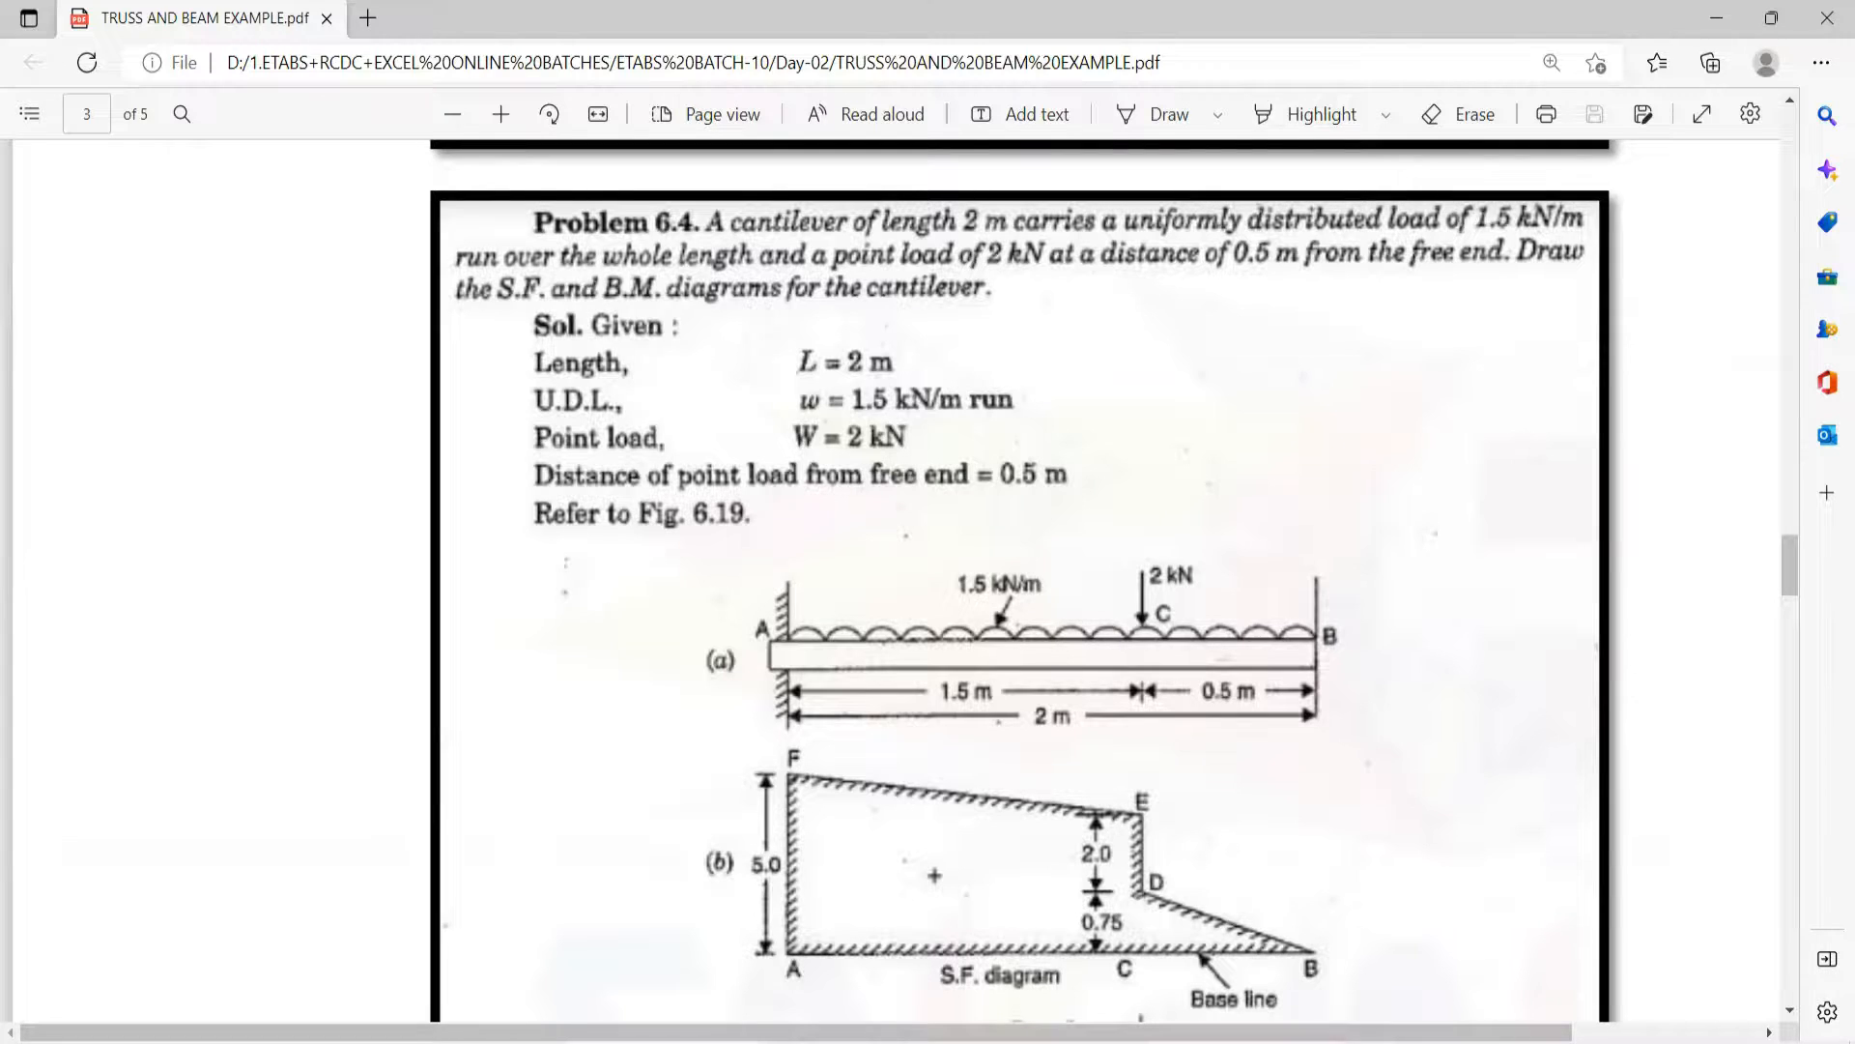
key(alt+Tab)
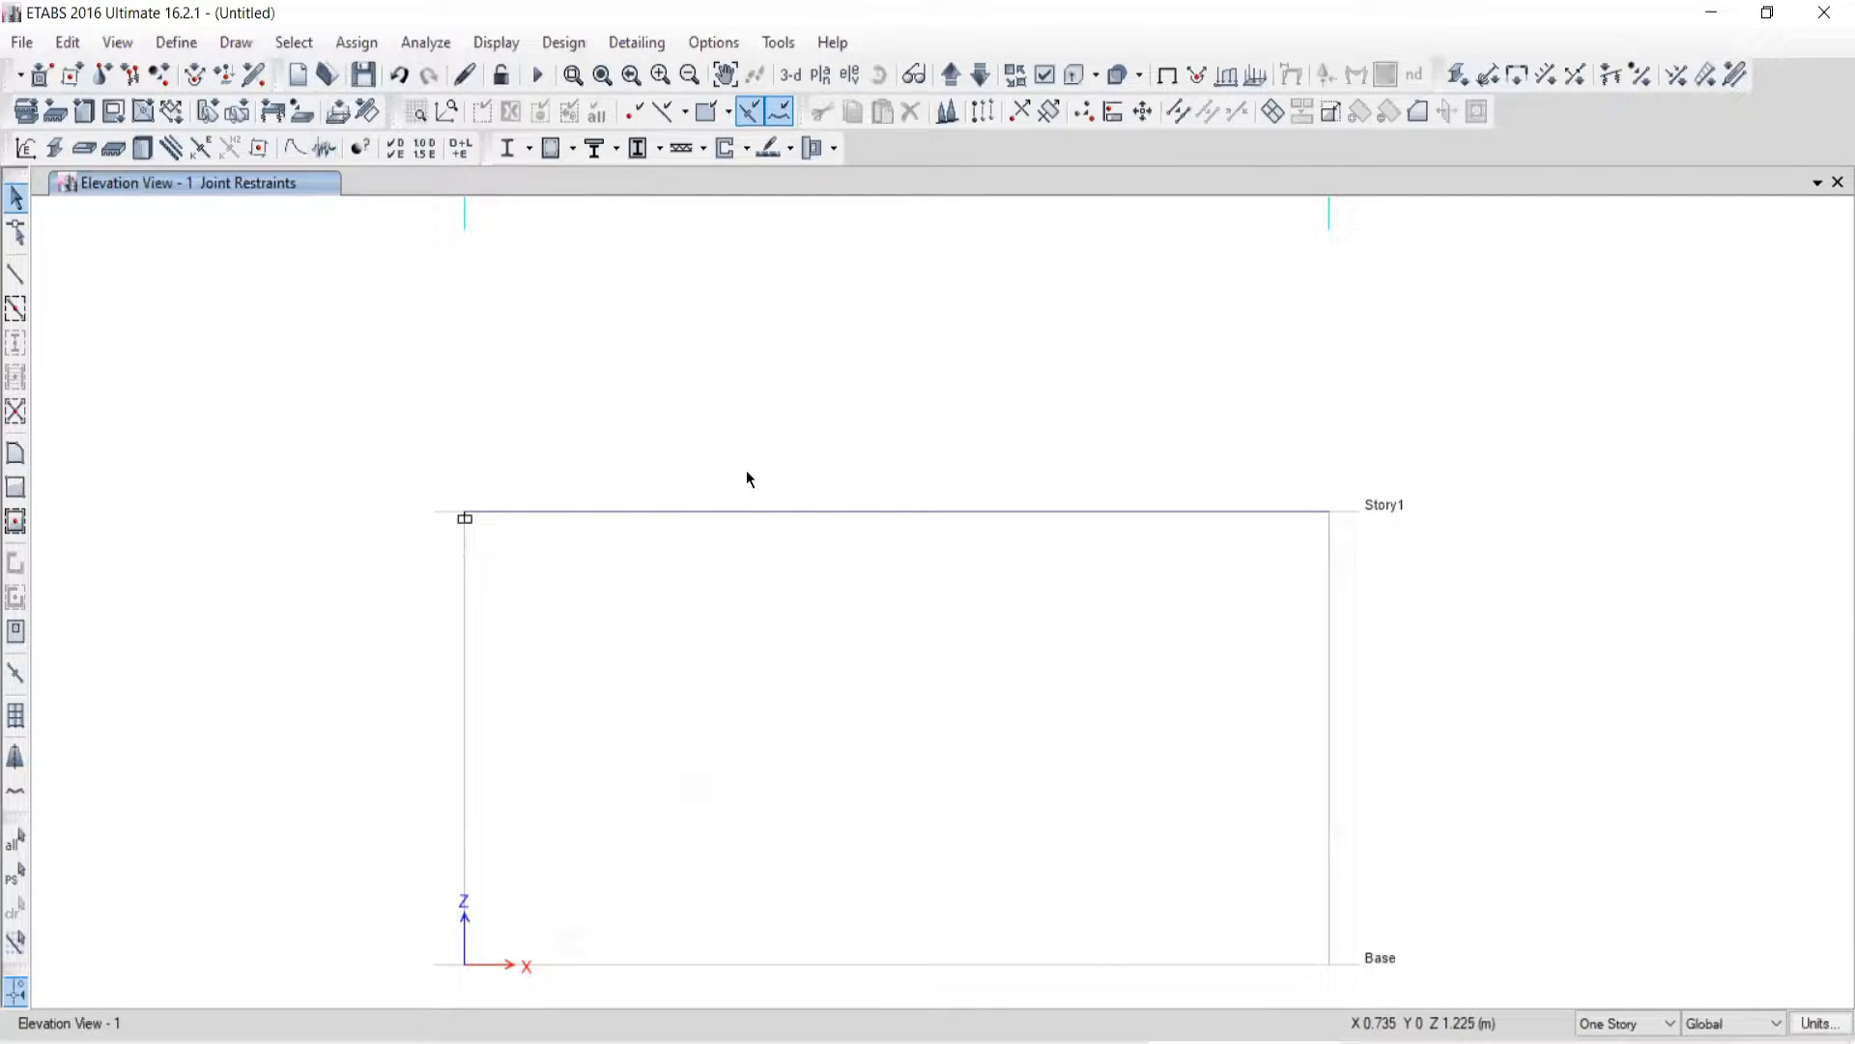
click(353, 43)
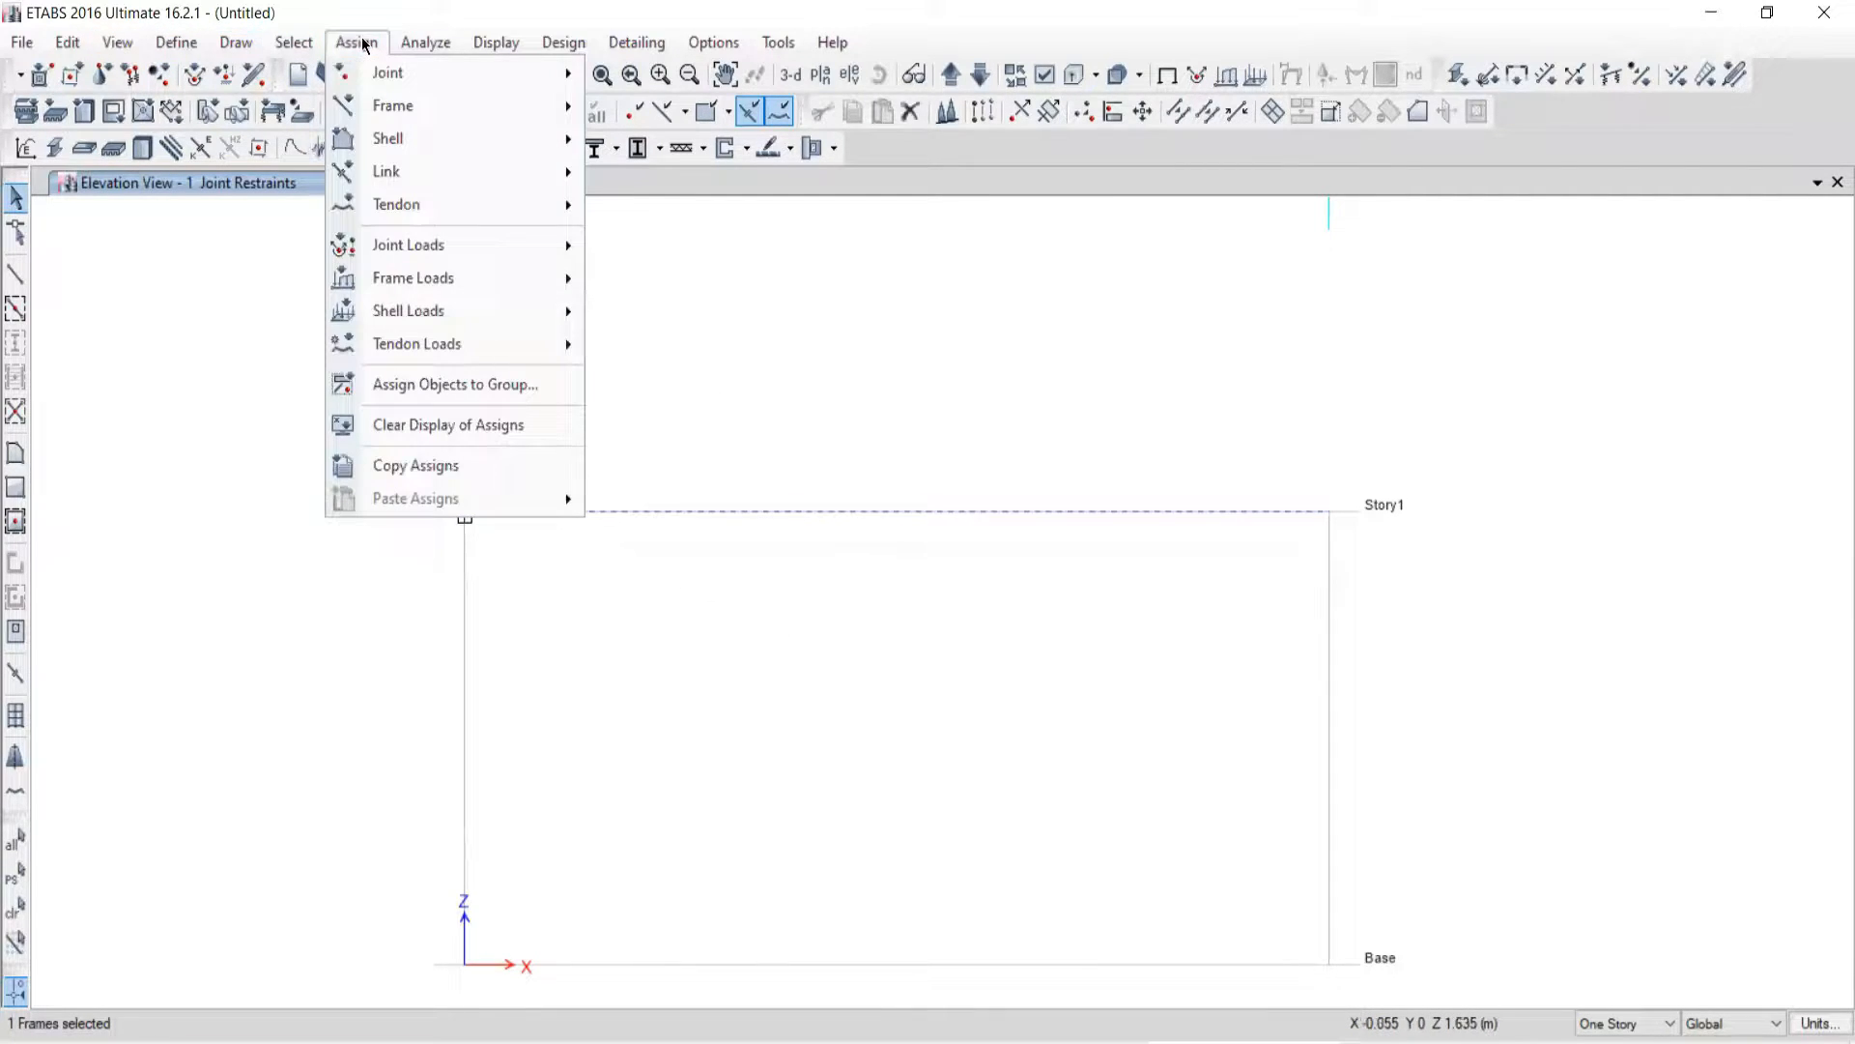
mouse_move(392, 285)
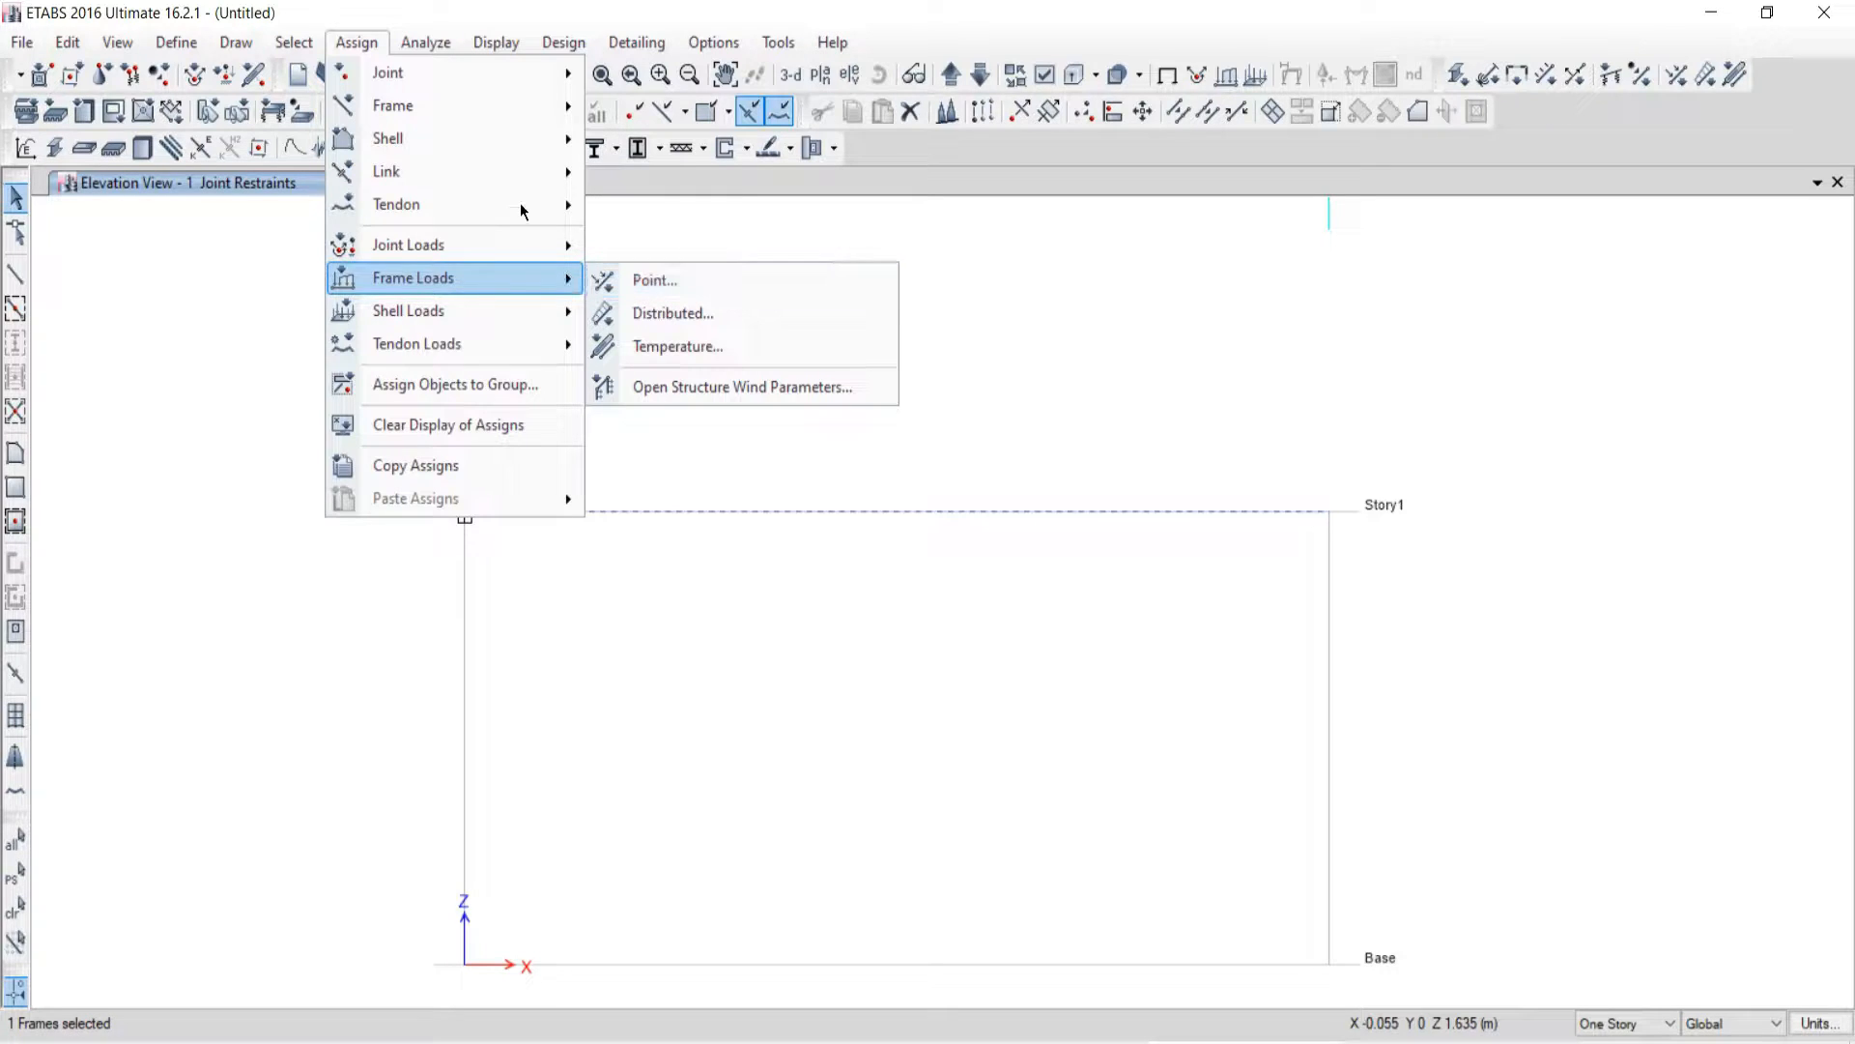
mouse_move(448, 254)
click(674, 282)
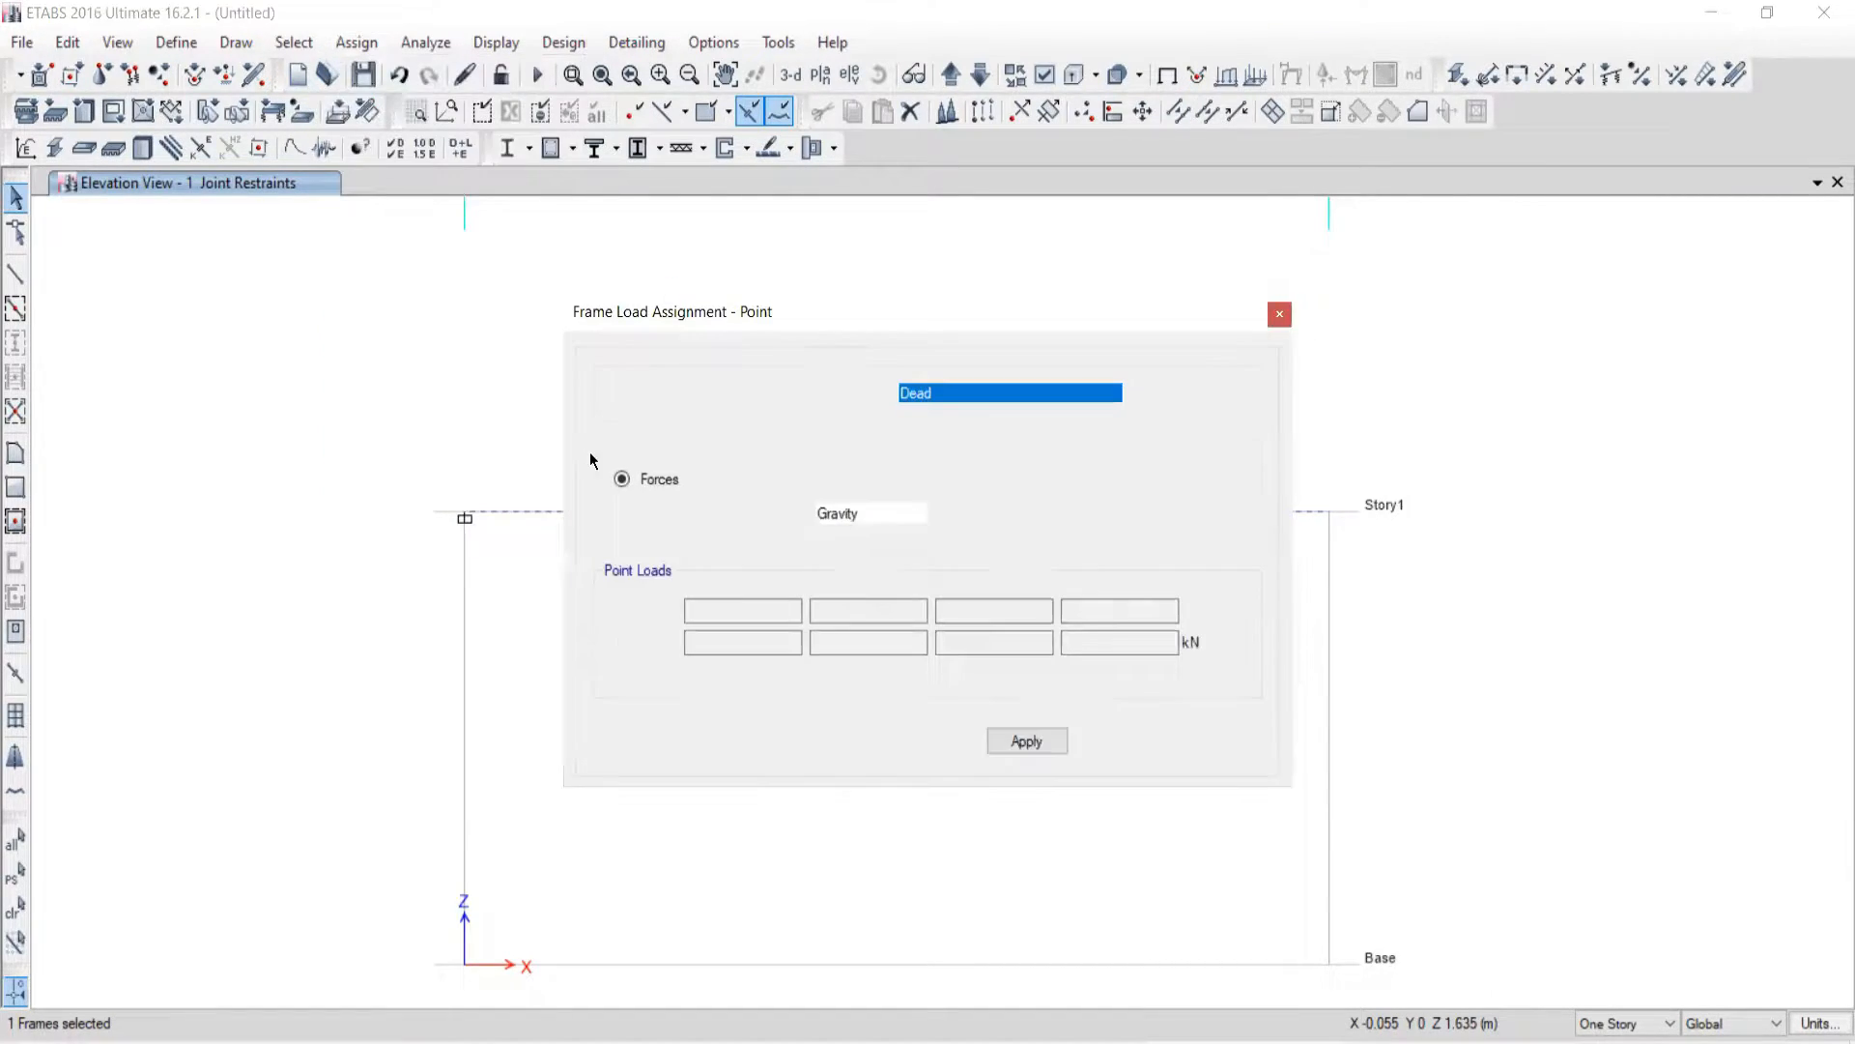
click(911, 402)
click(908, 429)
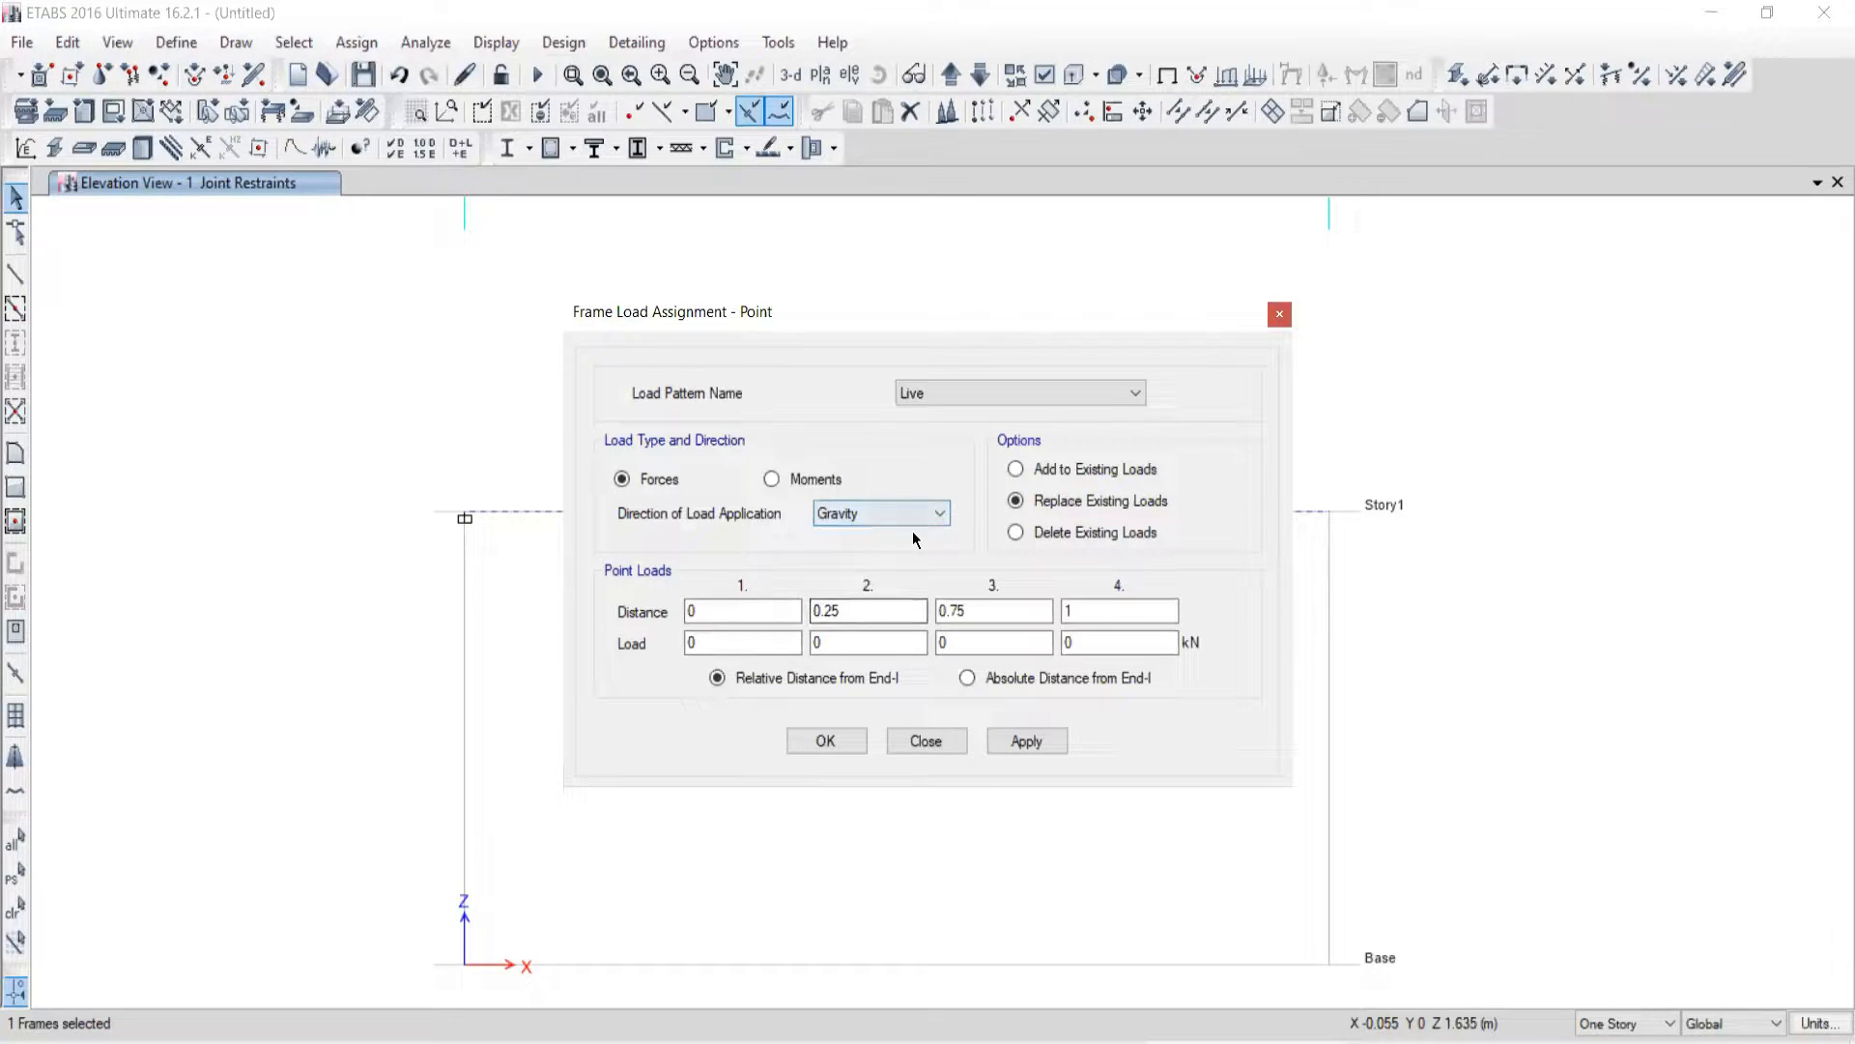
drag(895, 305, 595, 106)
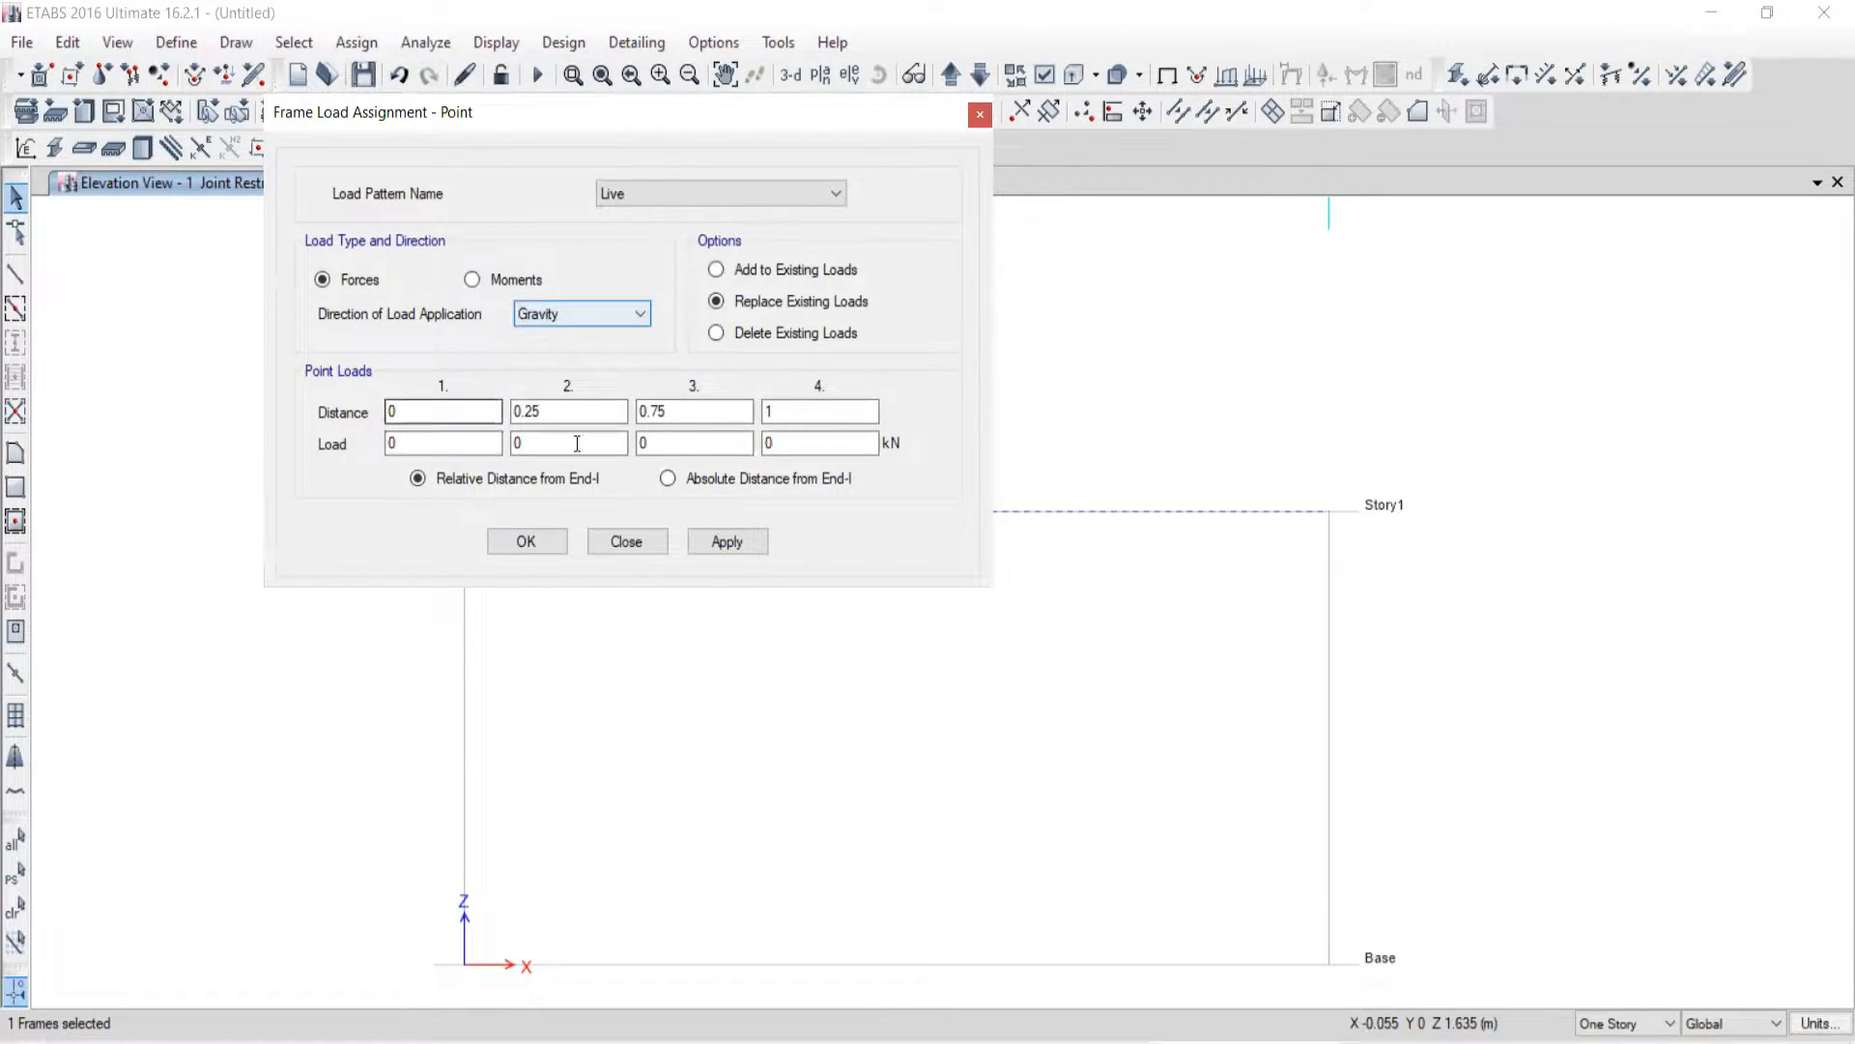
click(666, 479)
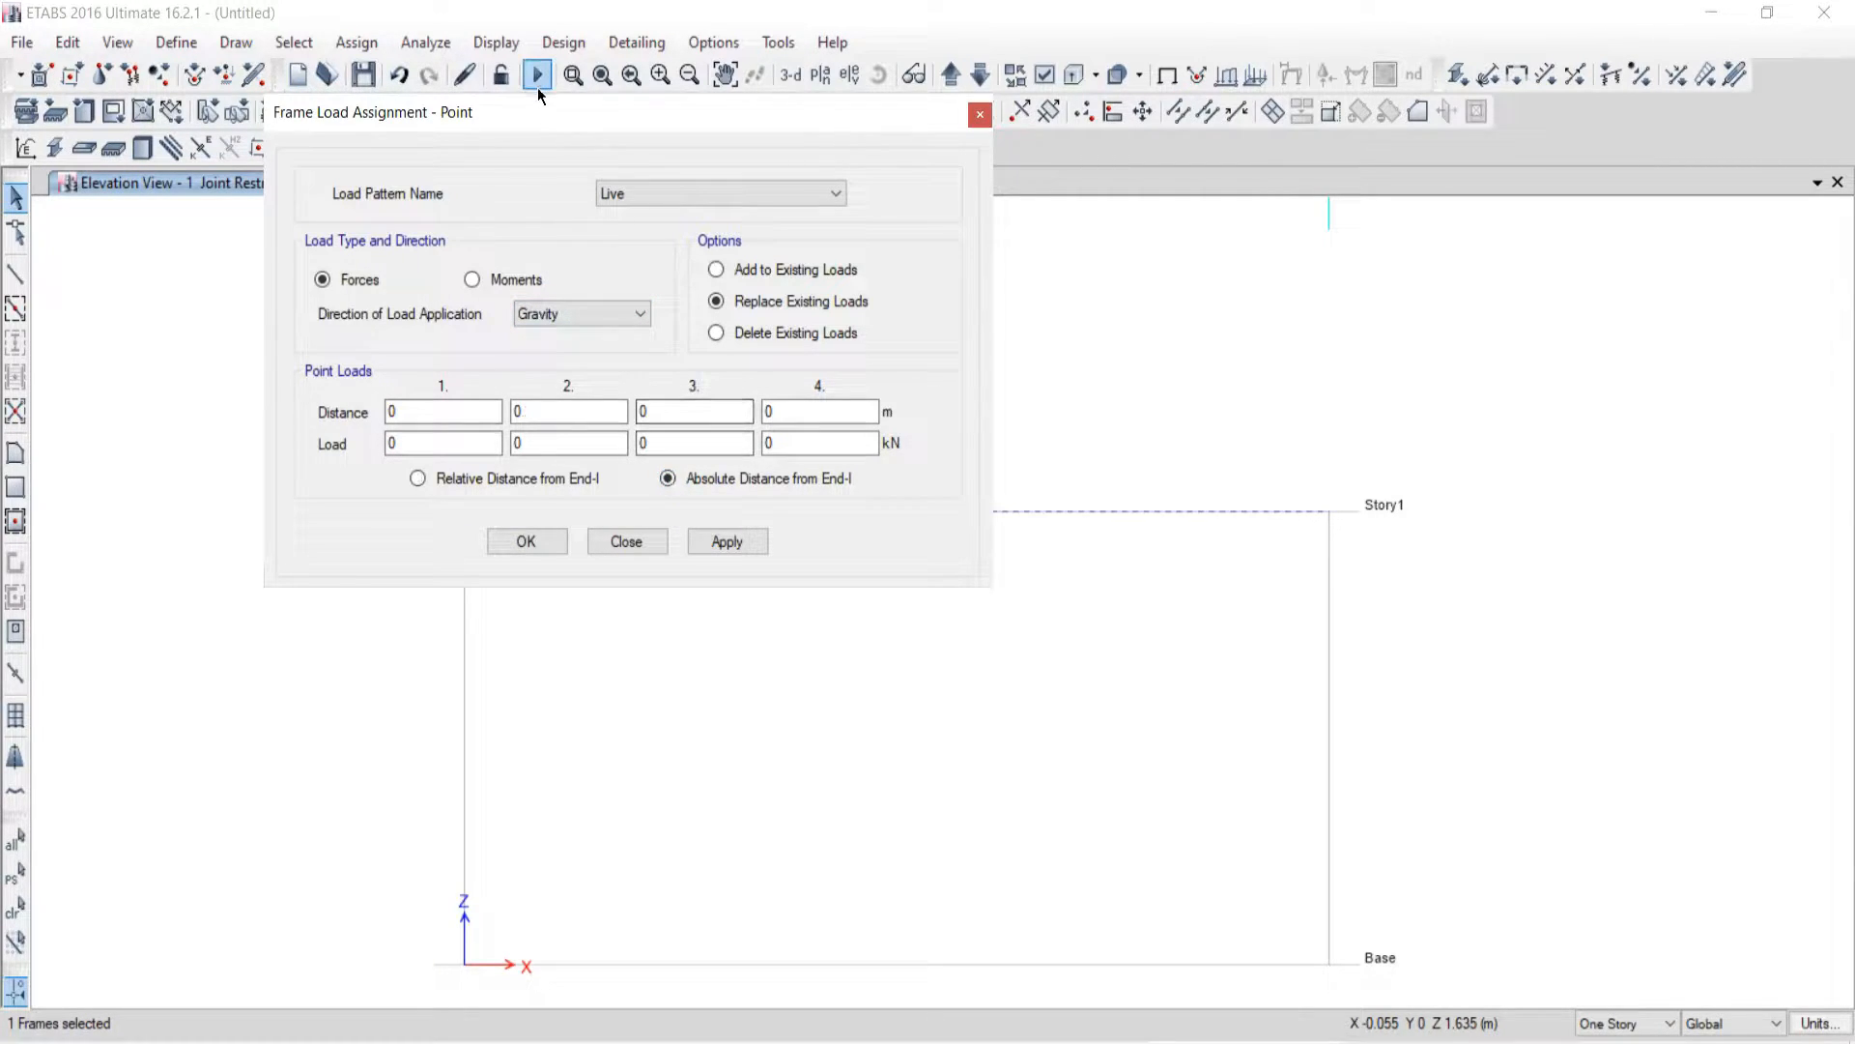
drag(524, 112, 454, 17)
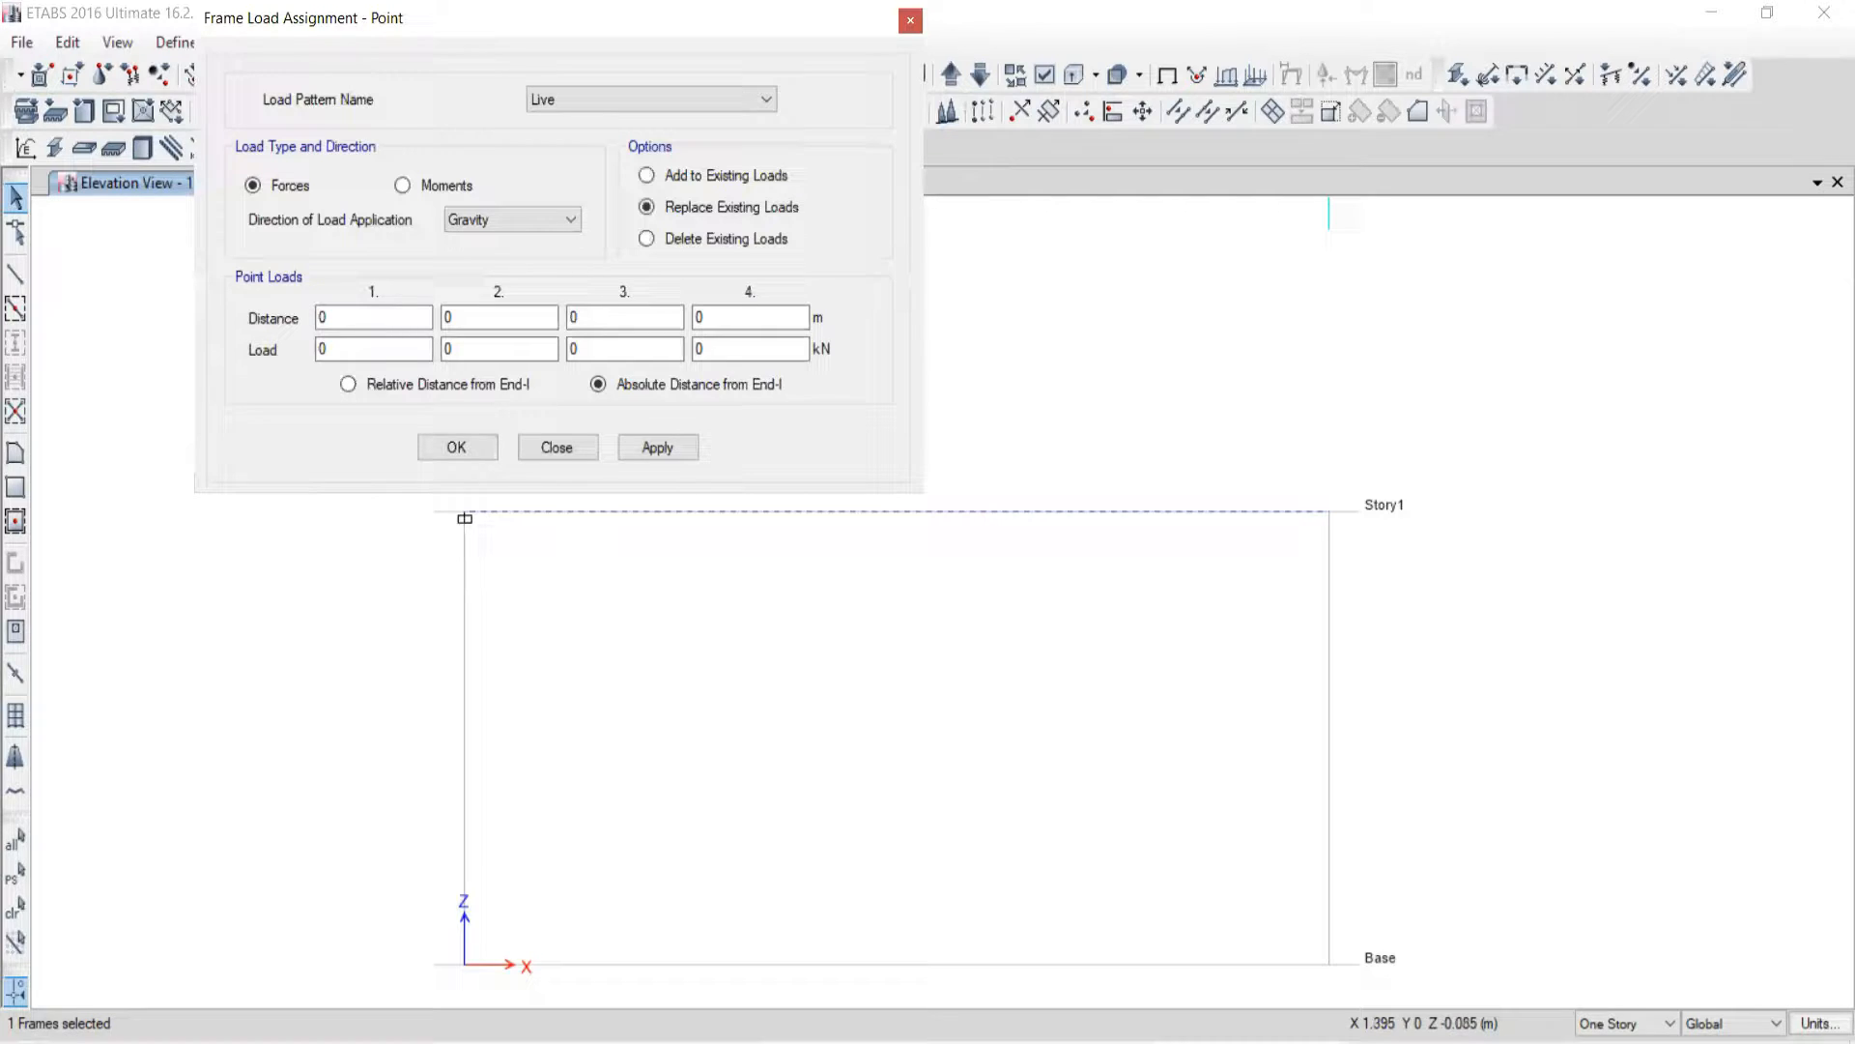
Step: Try to apply a 1.5 kN Live point load to the beam at an absolute distance of 2 m from End-I
key(alt+Tab)
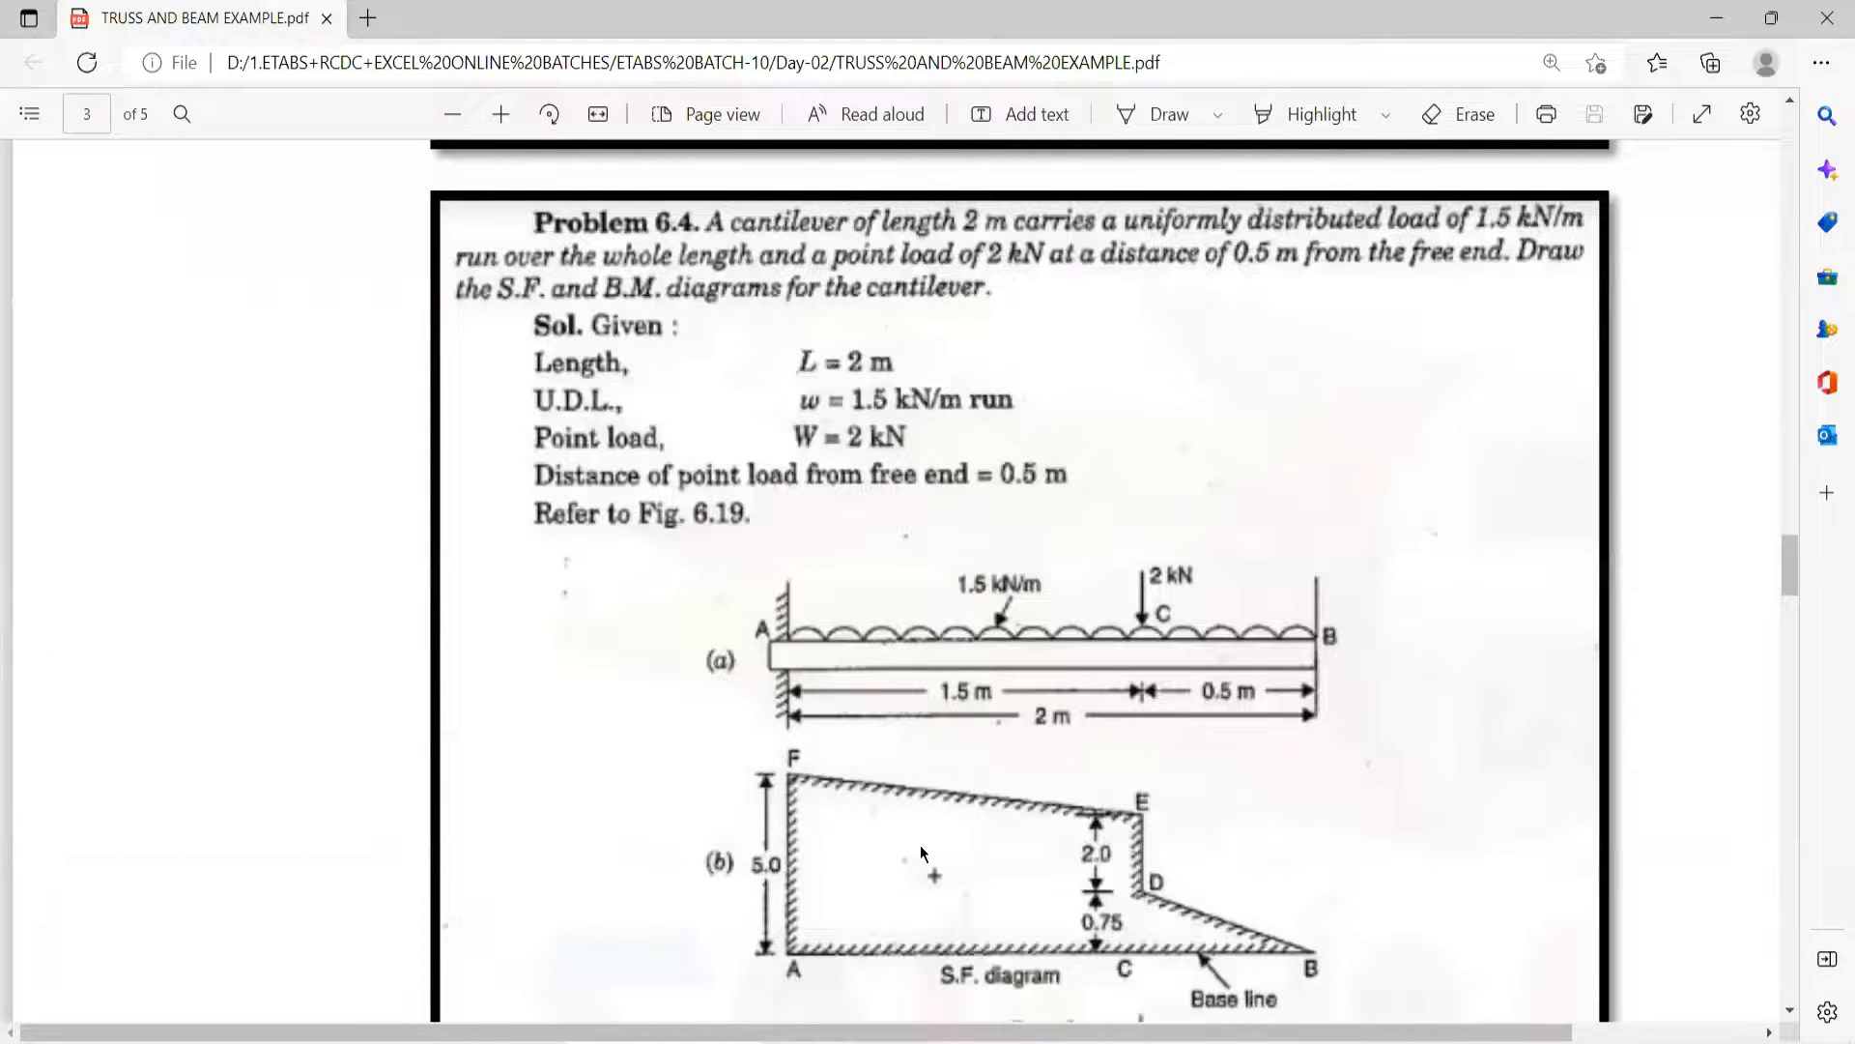
key(alt+Tab)
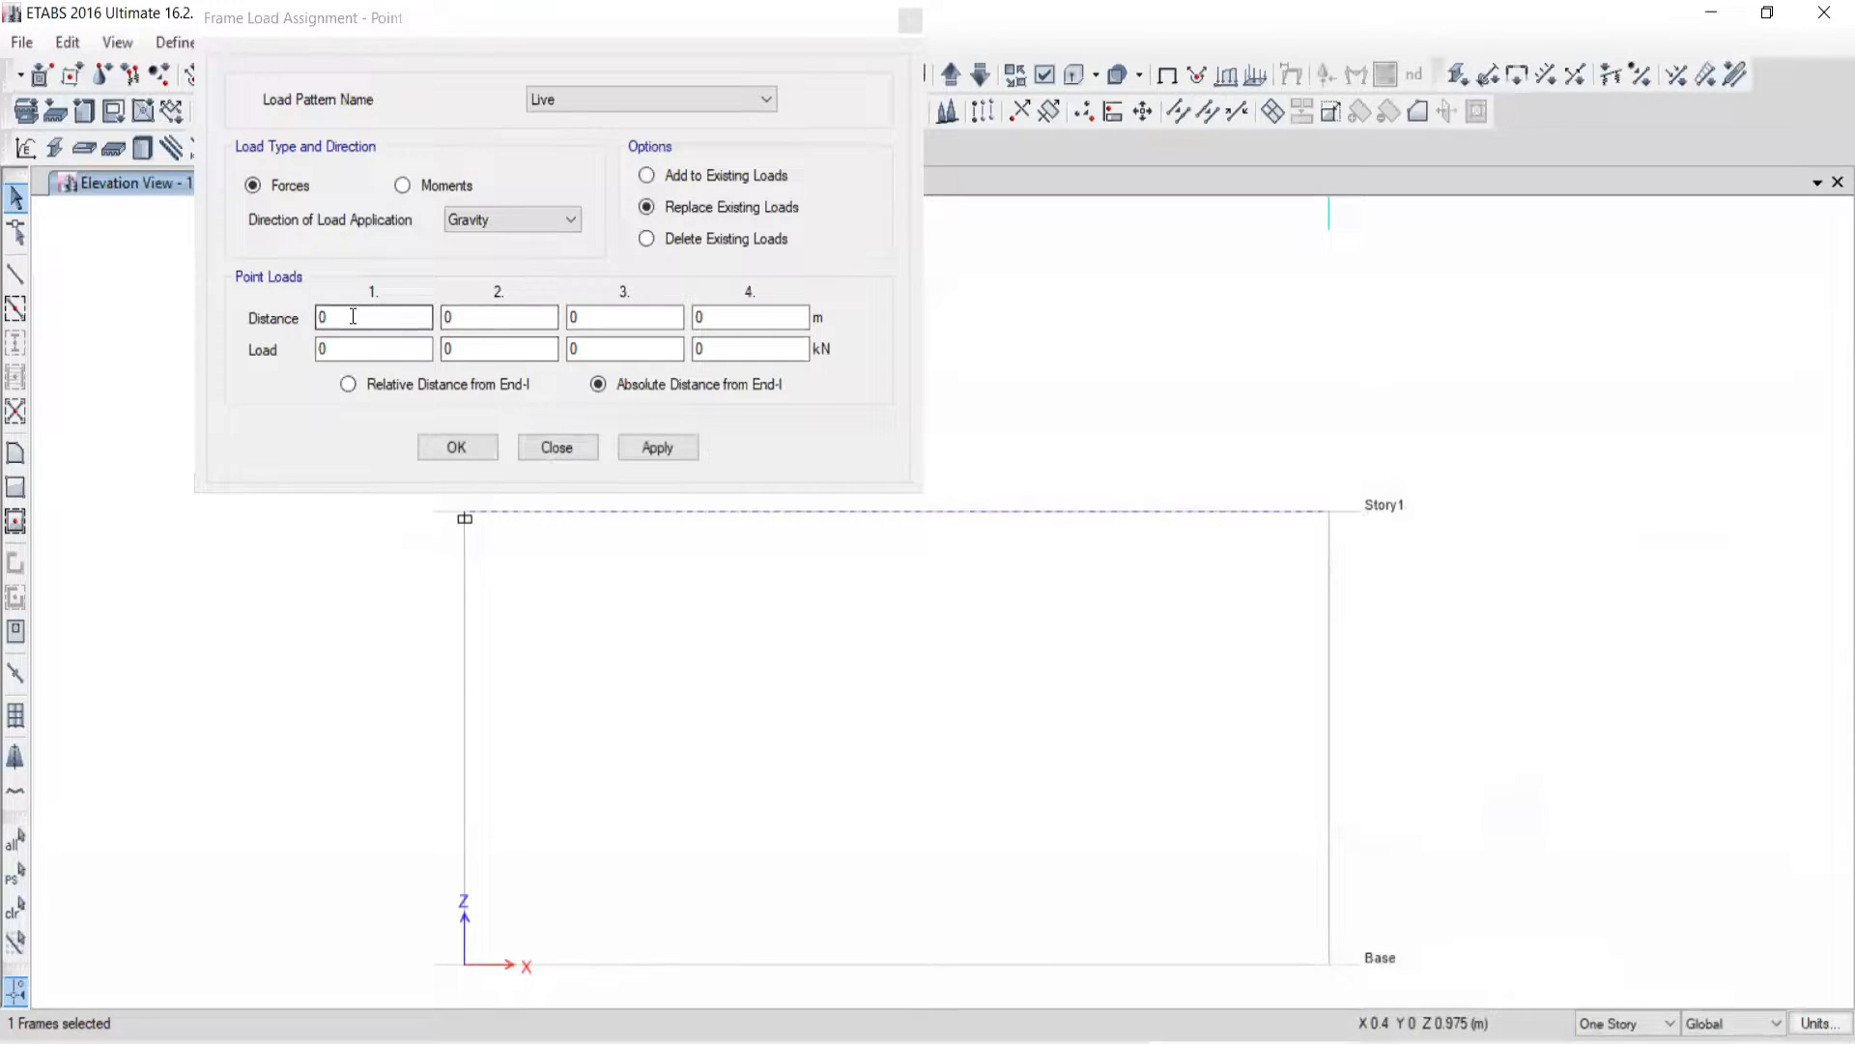
double_click(354, 317)
text(2)
key(Tab)
key(BackSpace)
text(1/)
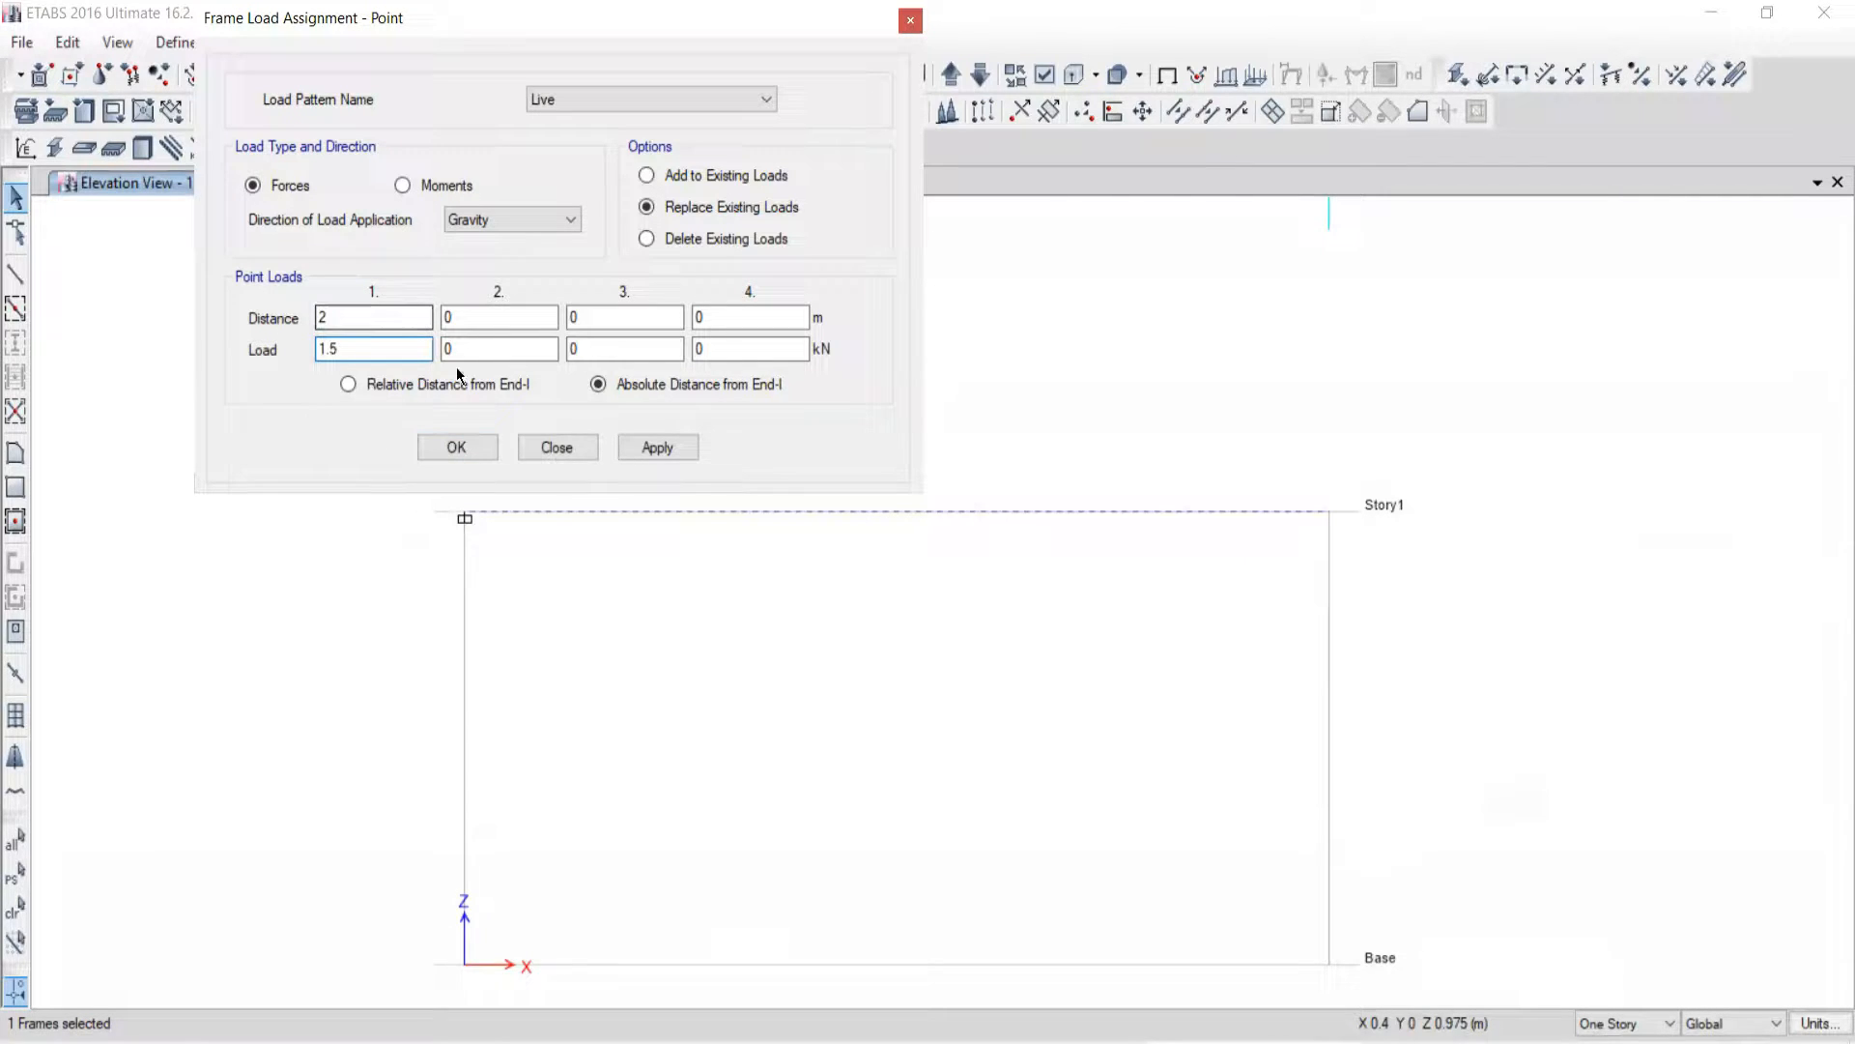
drag(628, 19, 374, 19)
click(392, 447)
click(239, 26)
drag(237, 18, 509, 18)
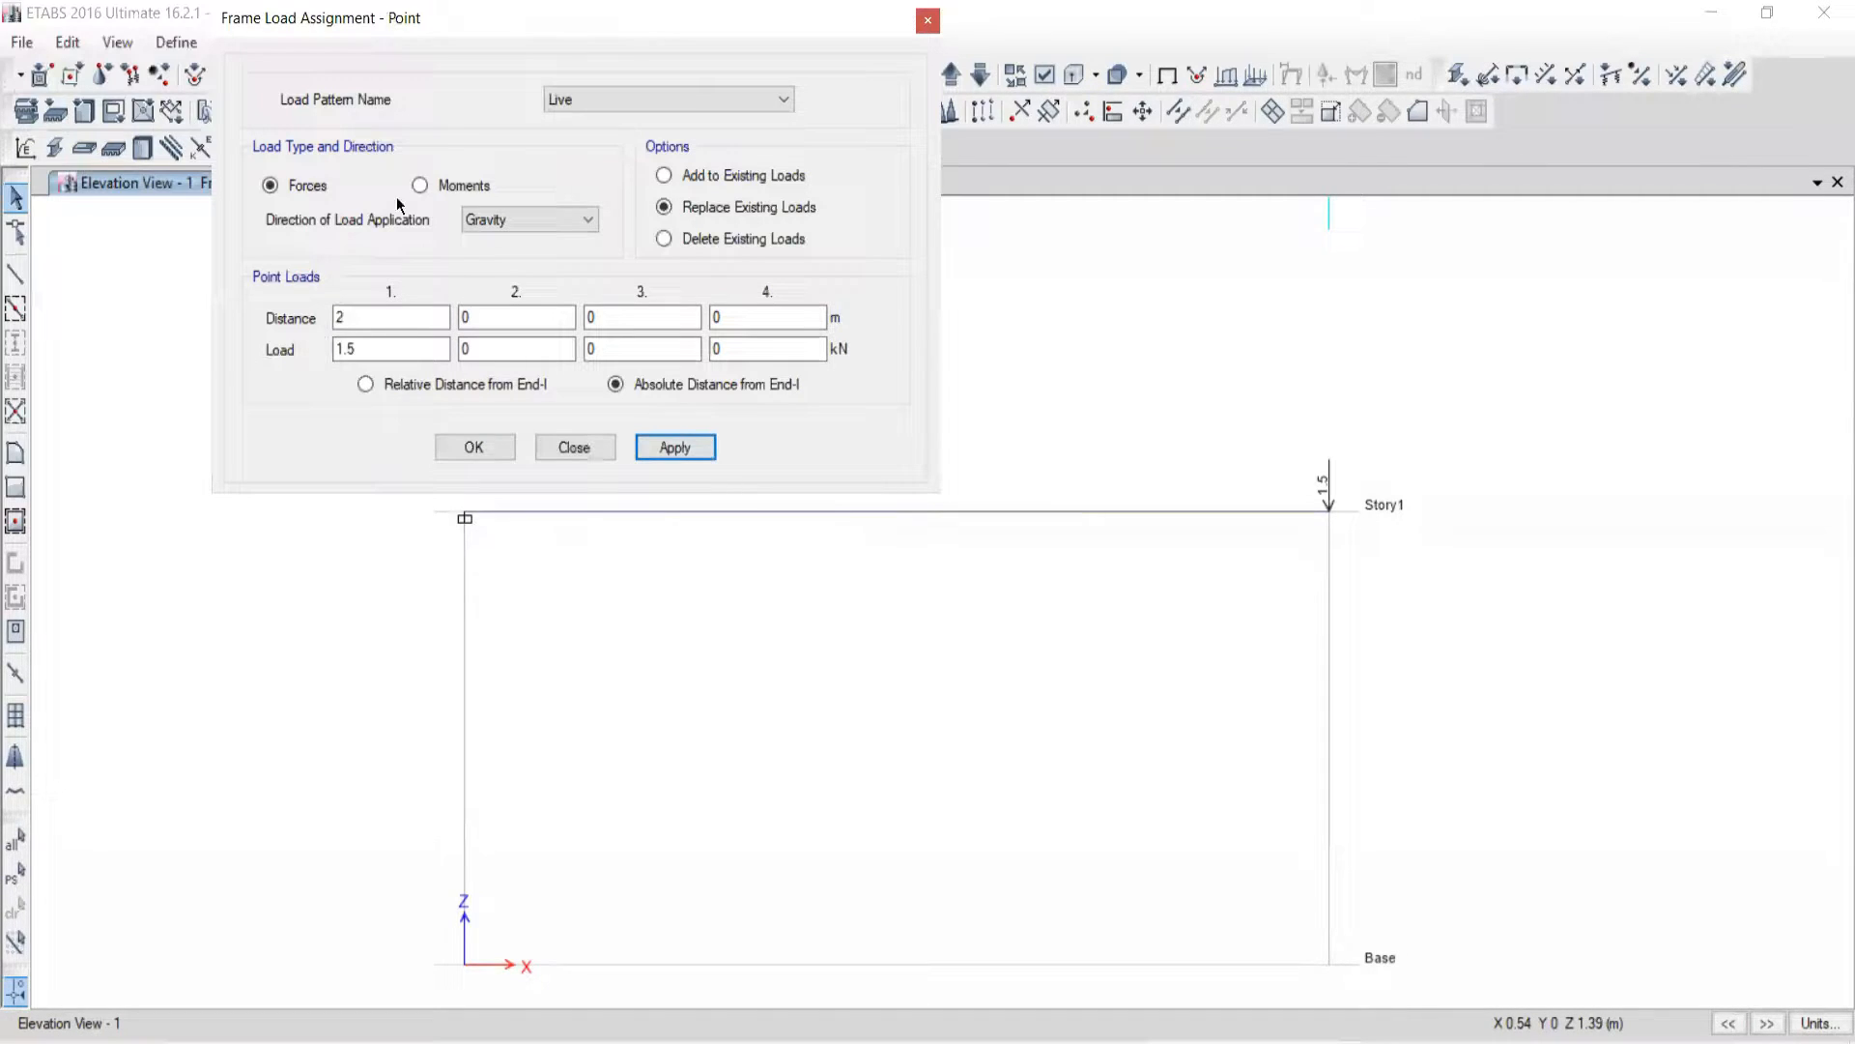
Step: Undo the last point load assignment on the beam
drag(458, 17, 515, 246)
click(399, 78)
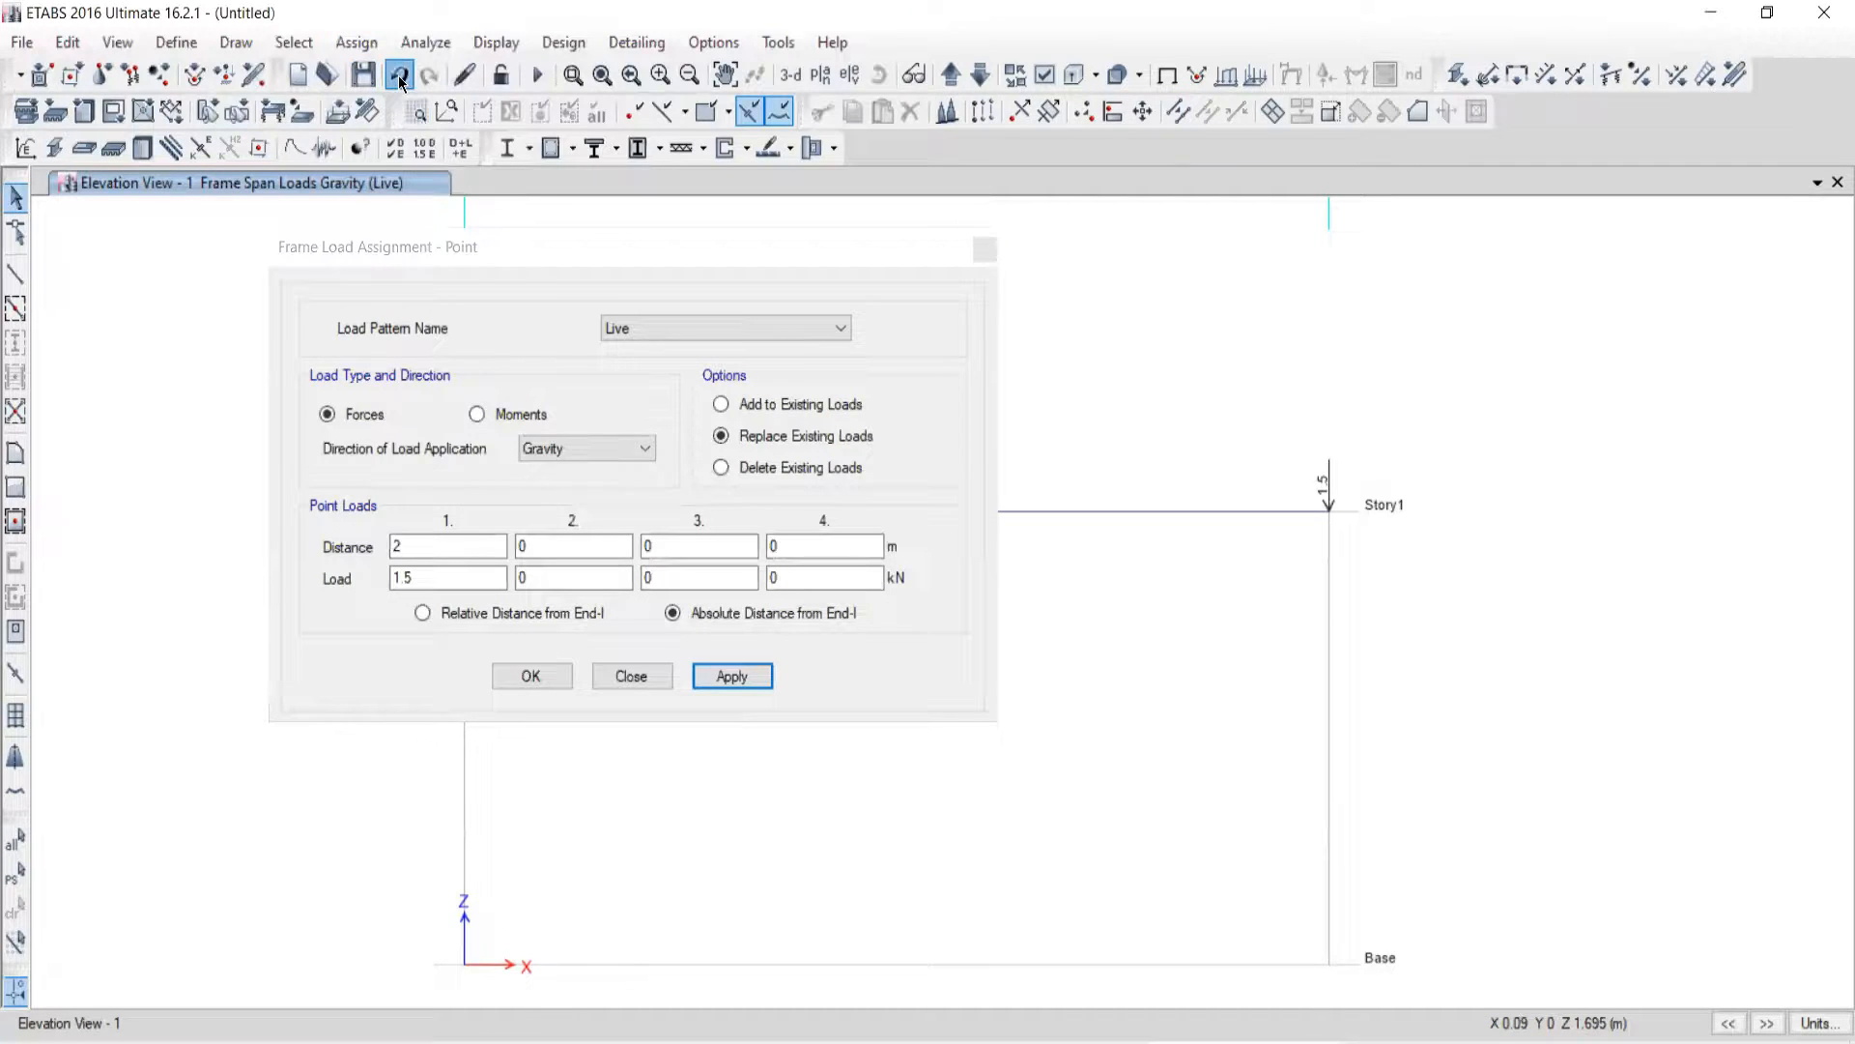
click(464, 248)
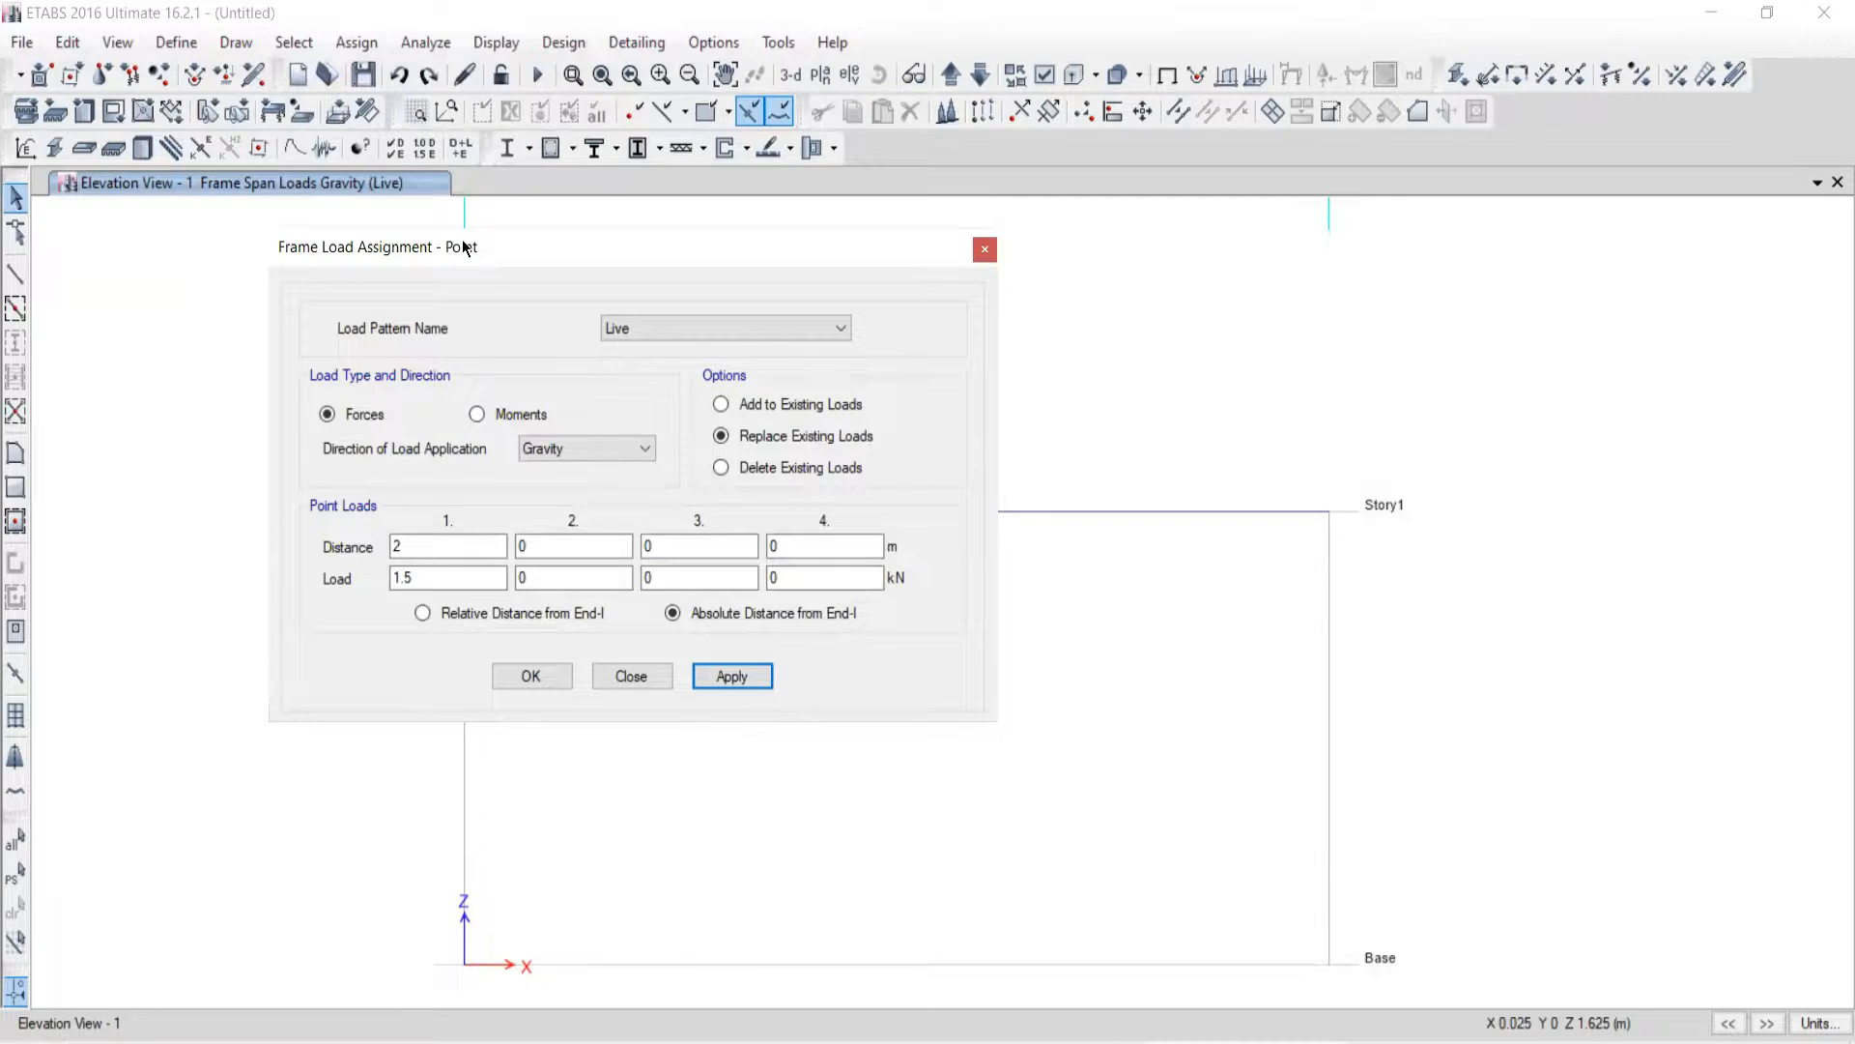
drag(464, 247, 437, 19)
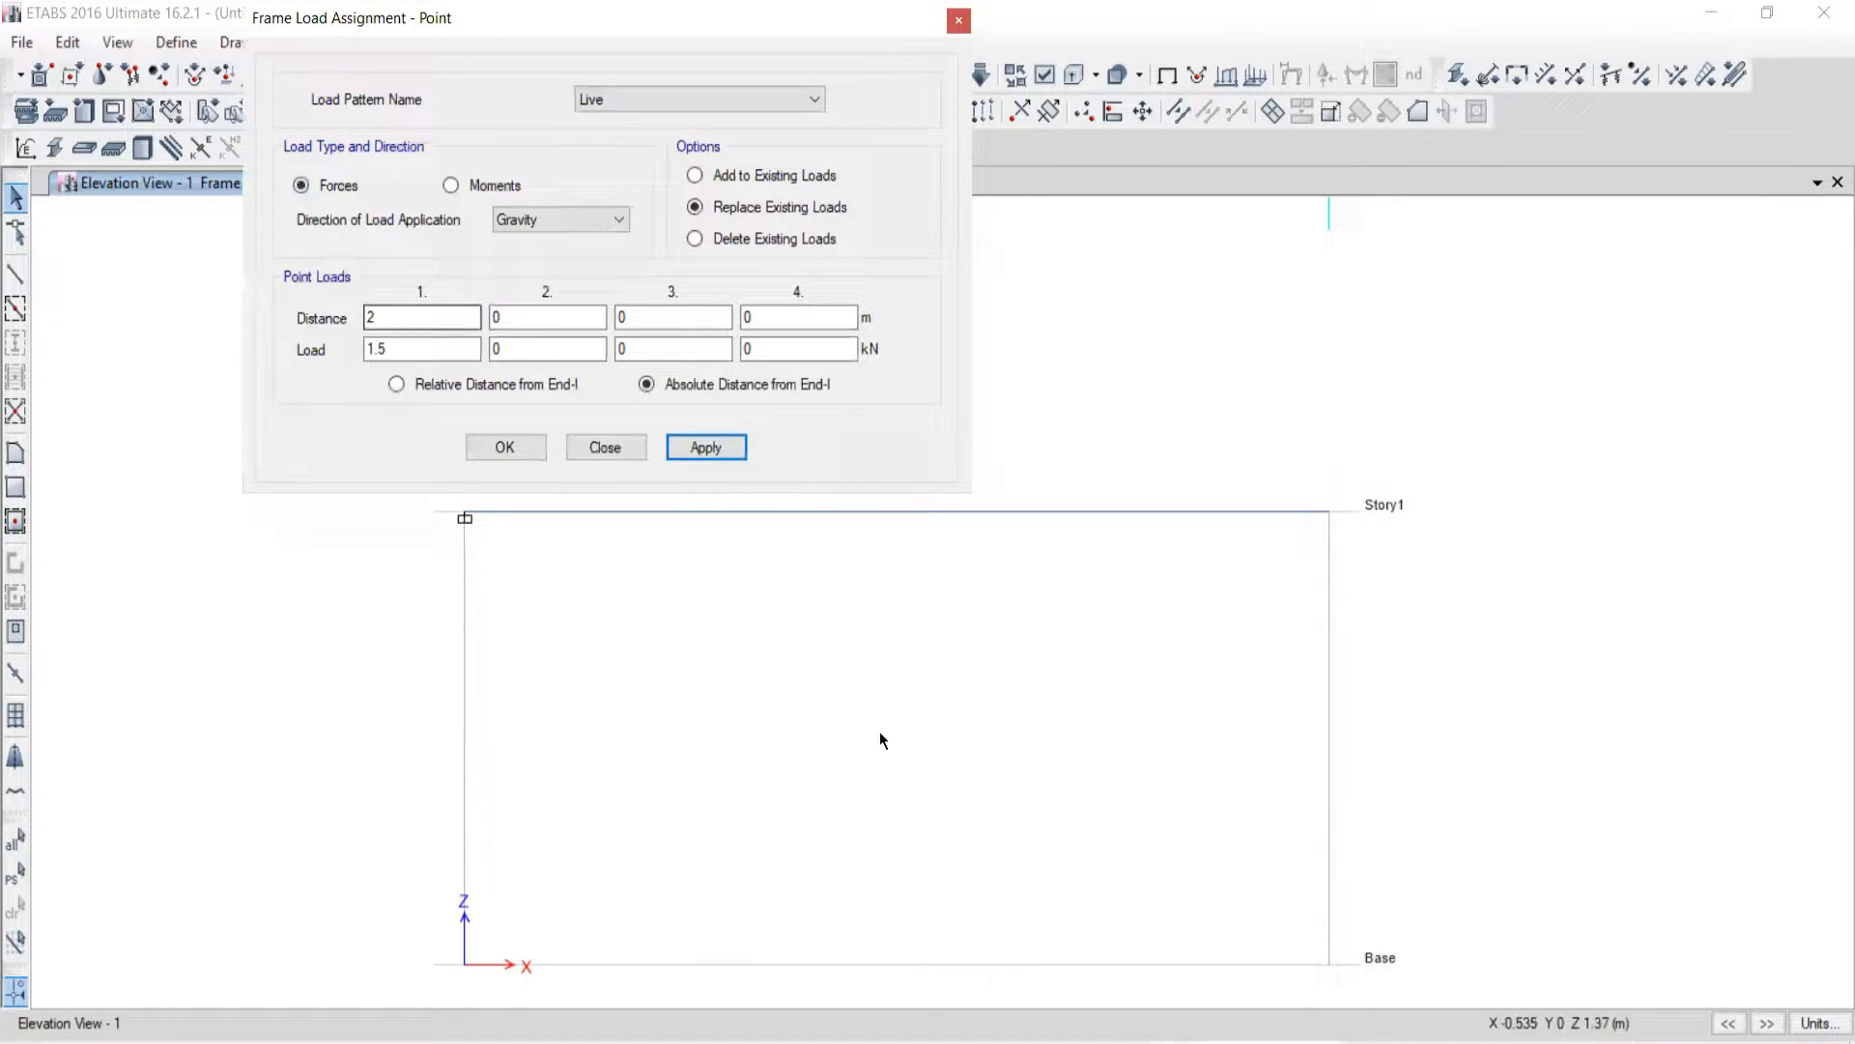
Step: Apply a 2 kN Live gravity point load to the Story1 beam at 1.5 m absolute distance from End-I
double_click(397, 317)
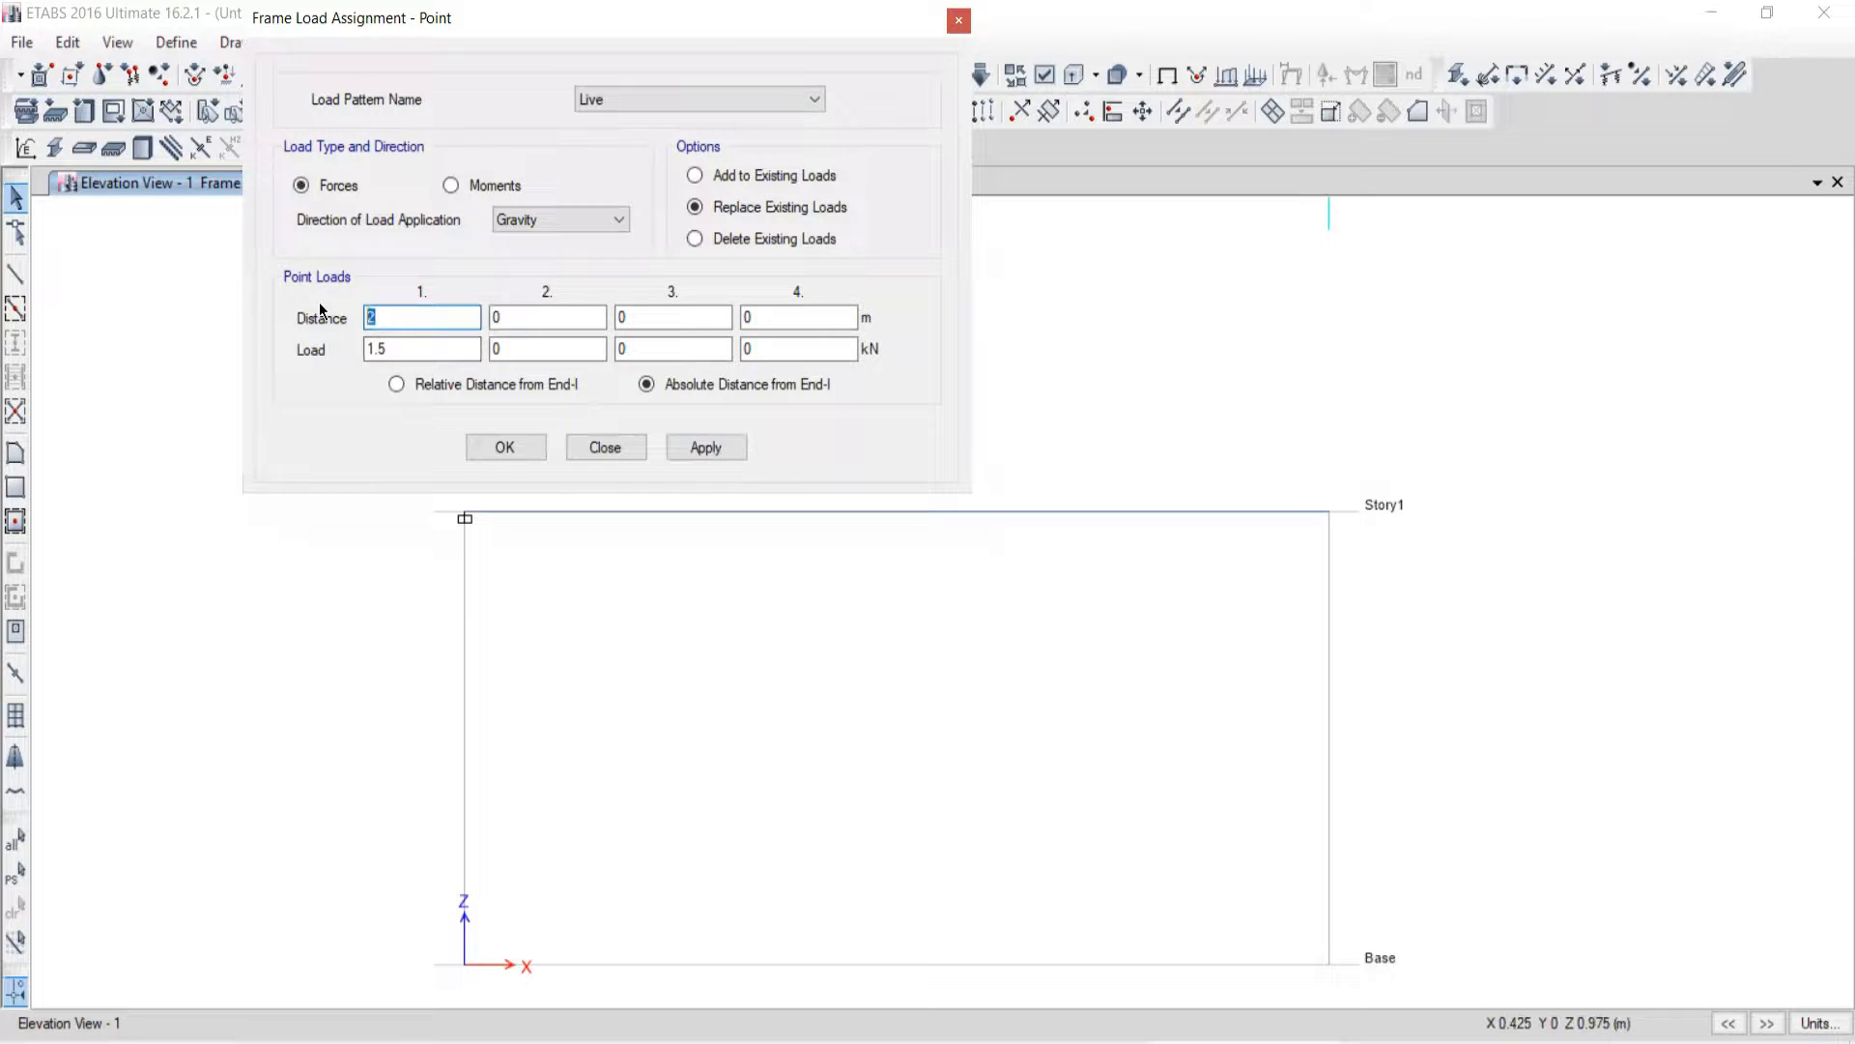
key(Tab)
text(2)
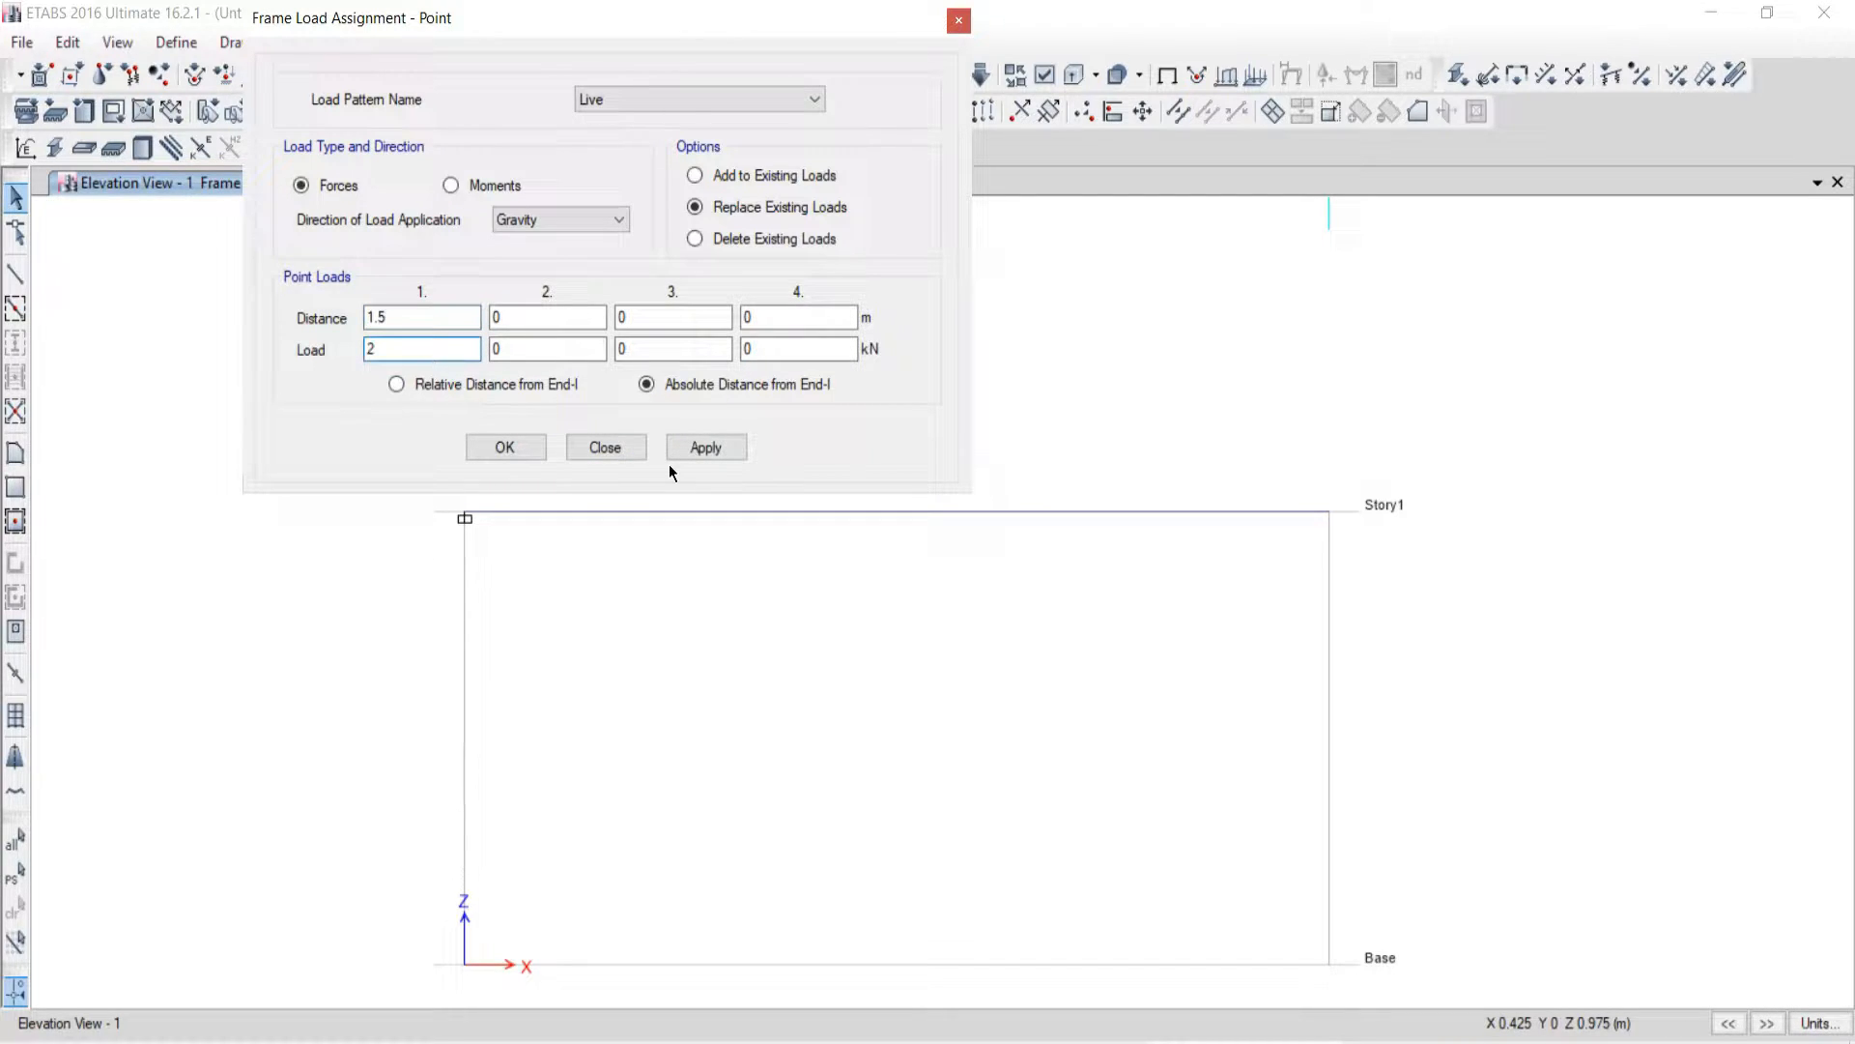
drag(427, 17, 112, 18)
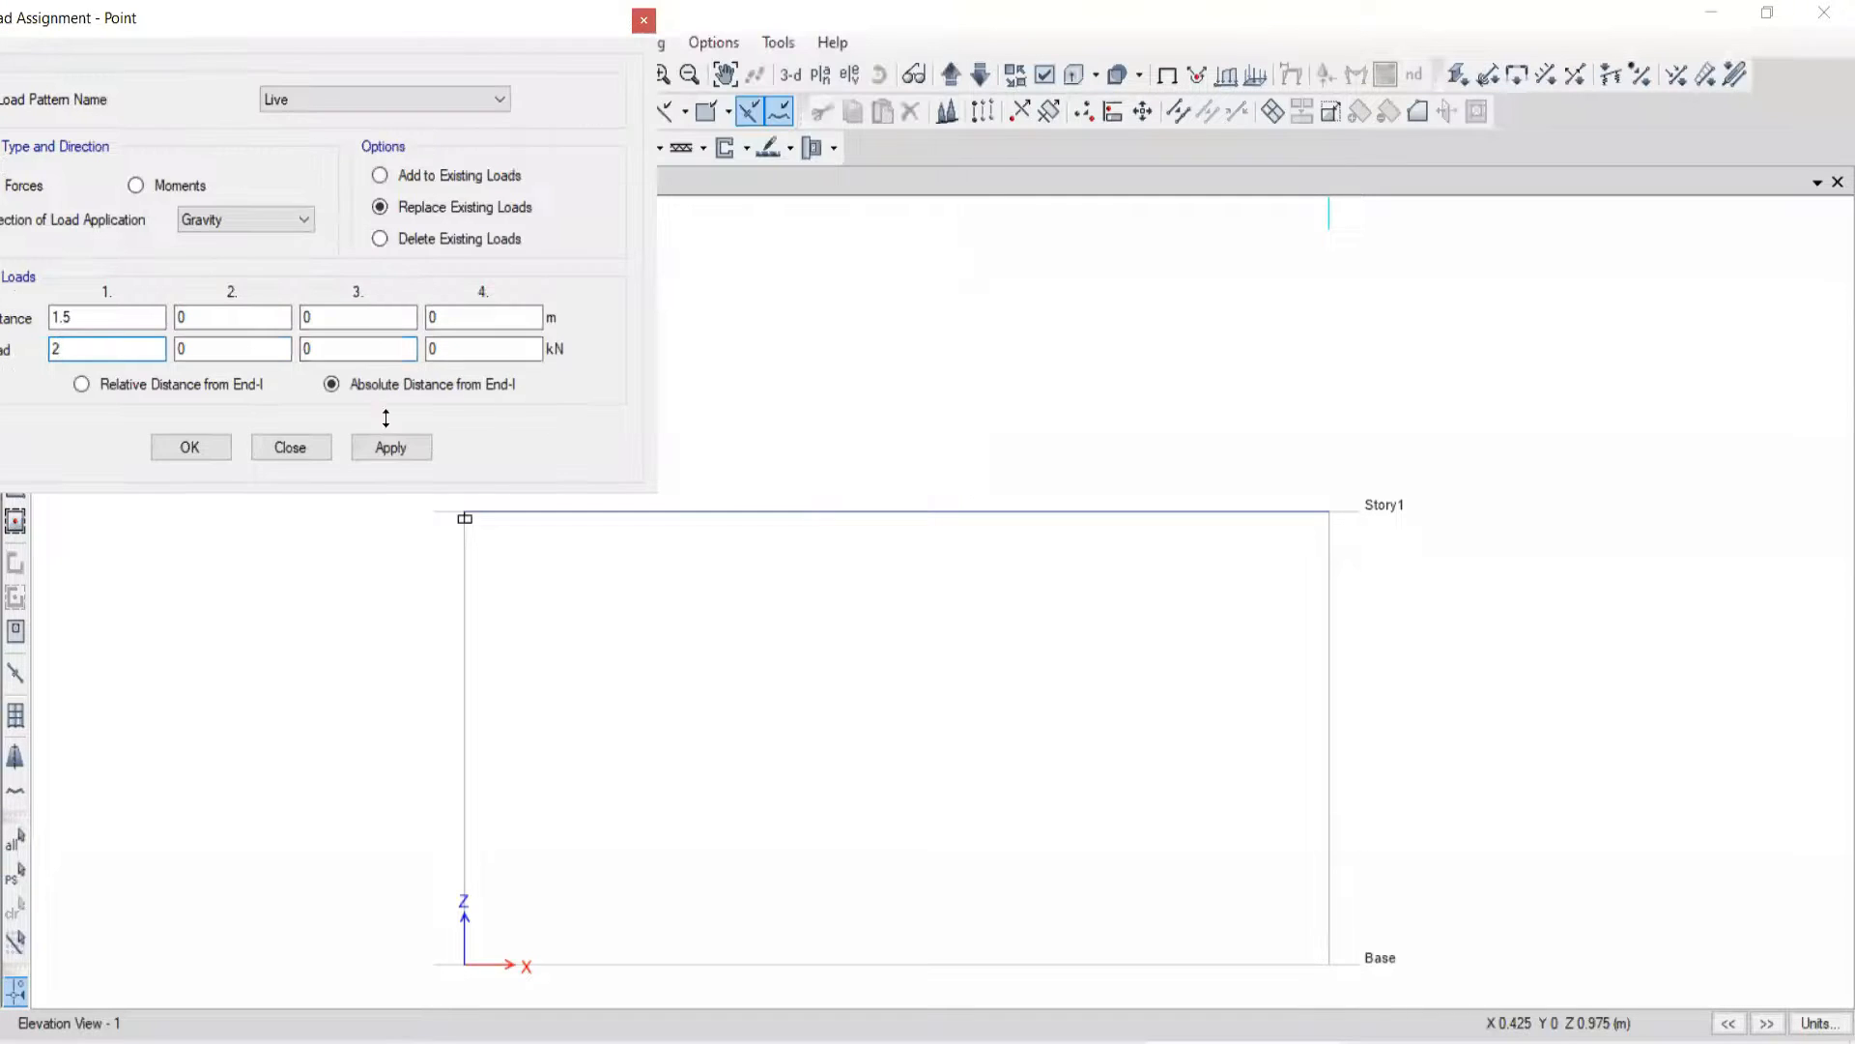
click(391, 446)
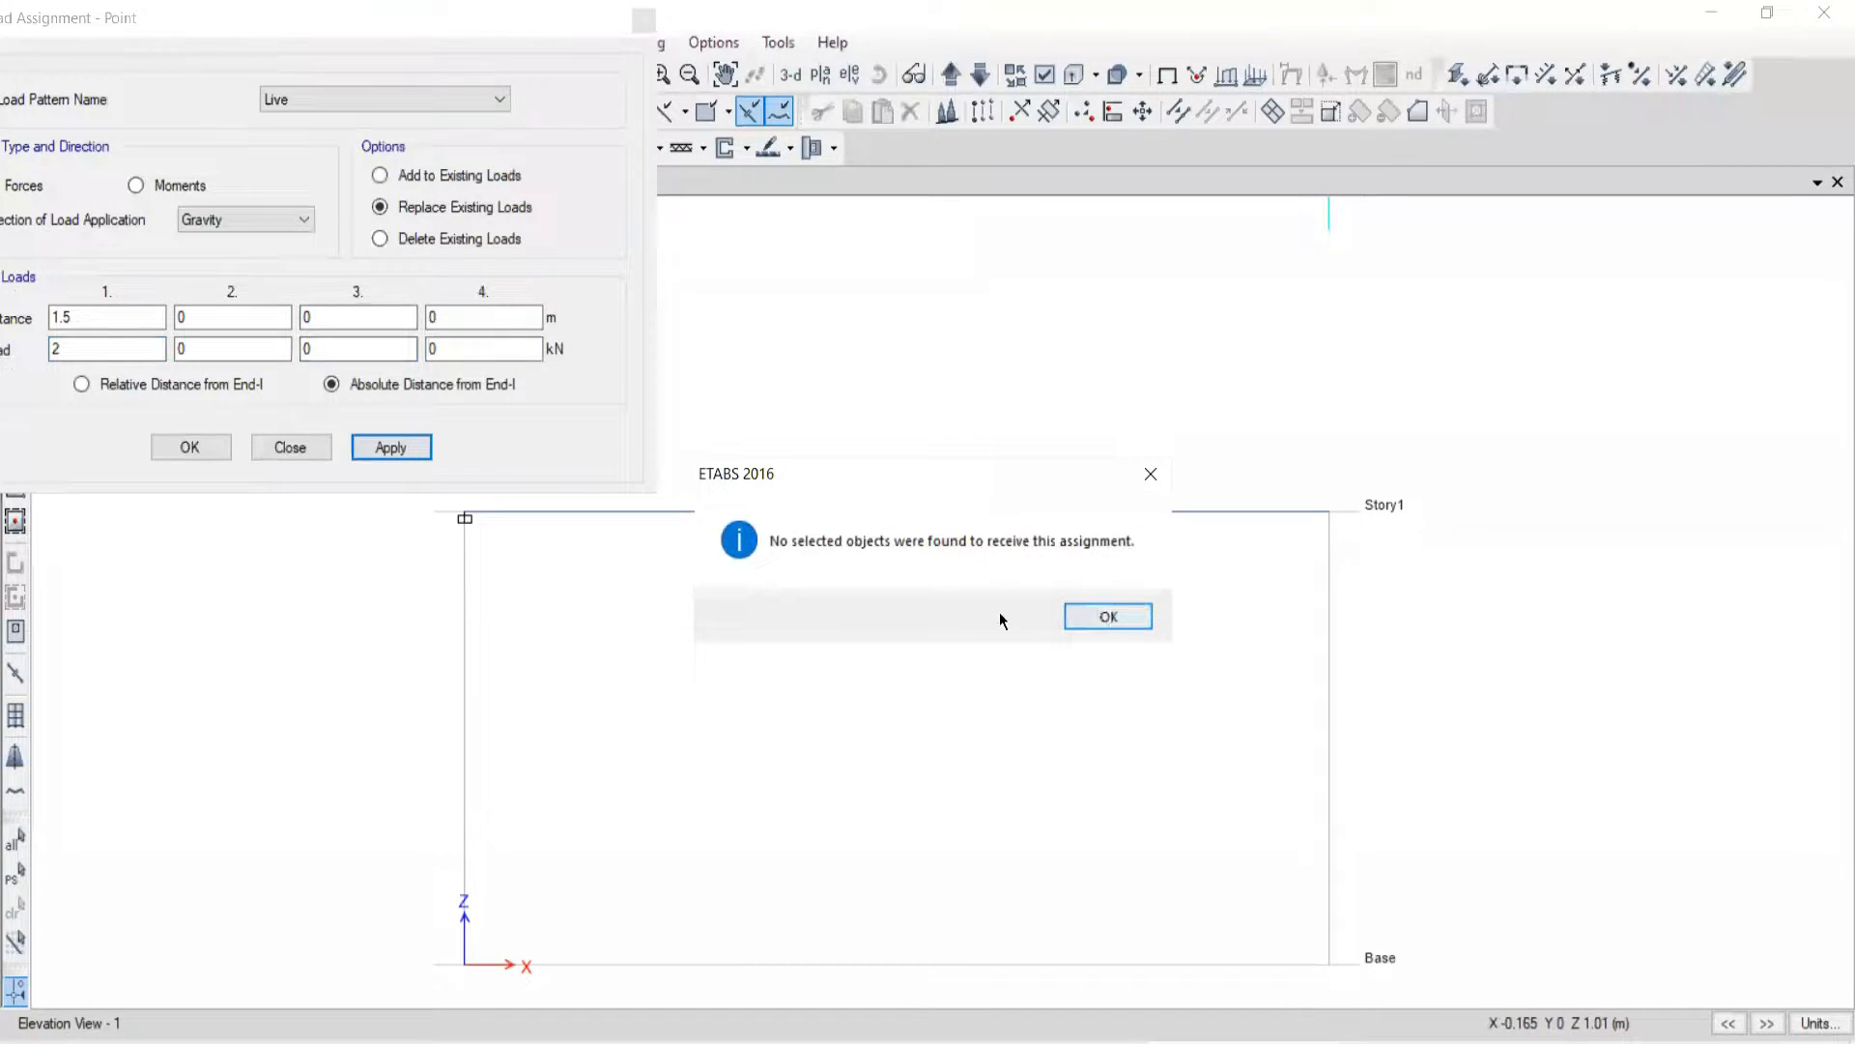
key(Return)
drag(899, 373, 766, 665)
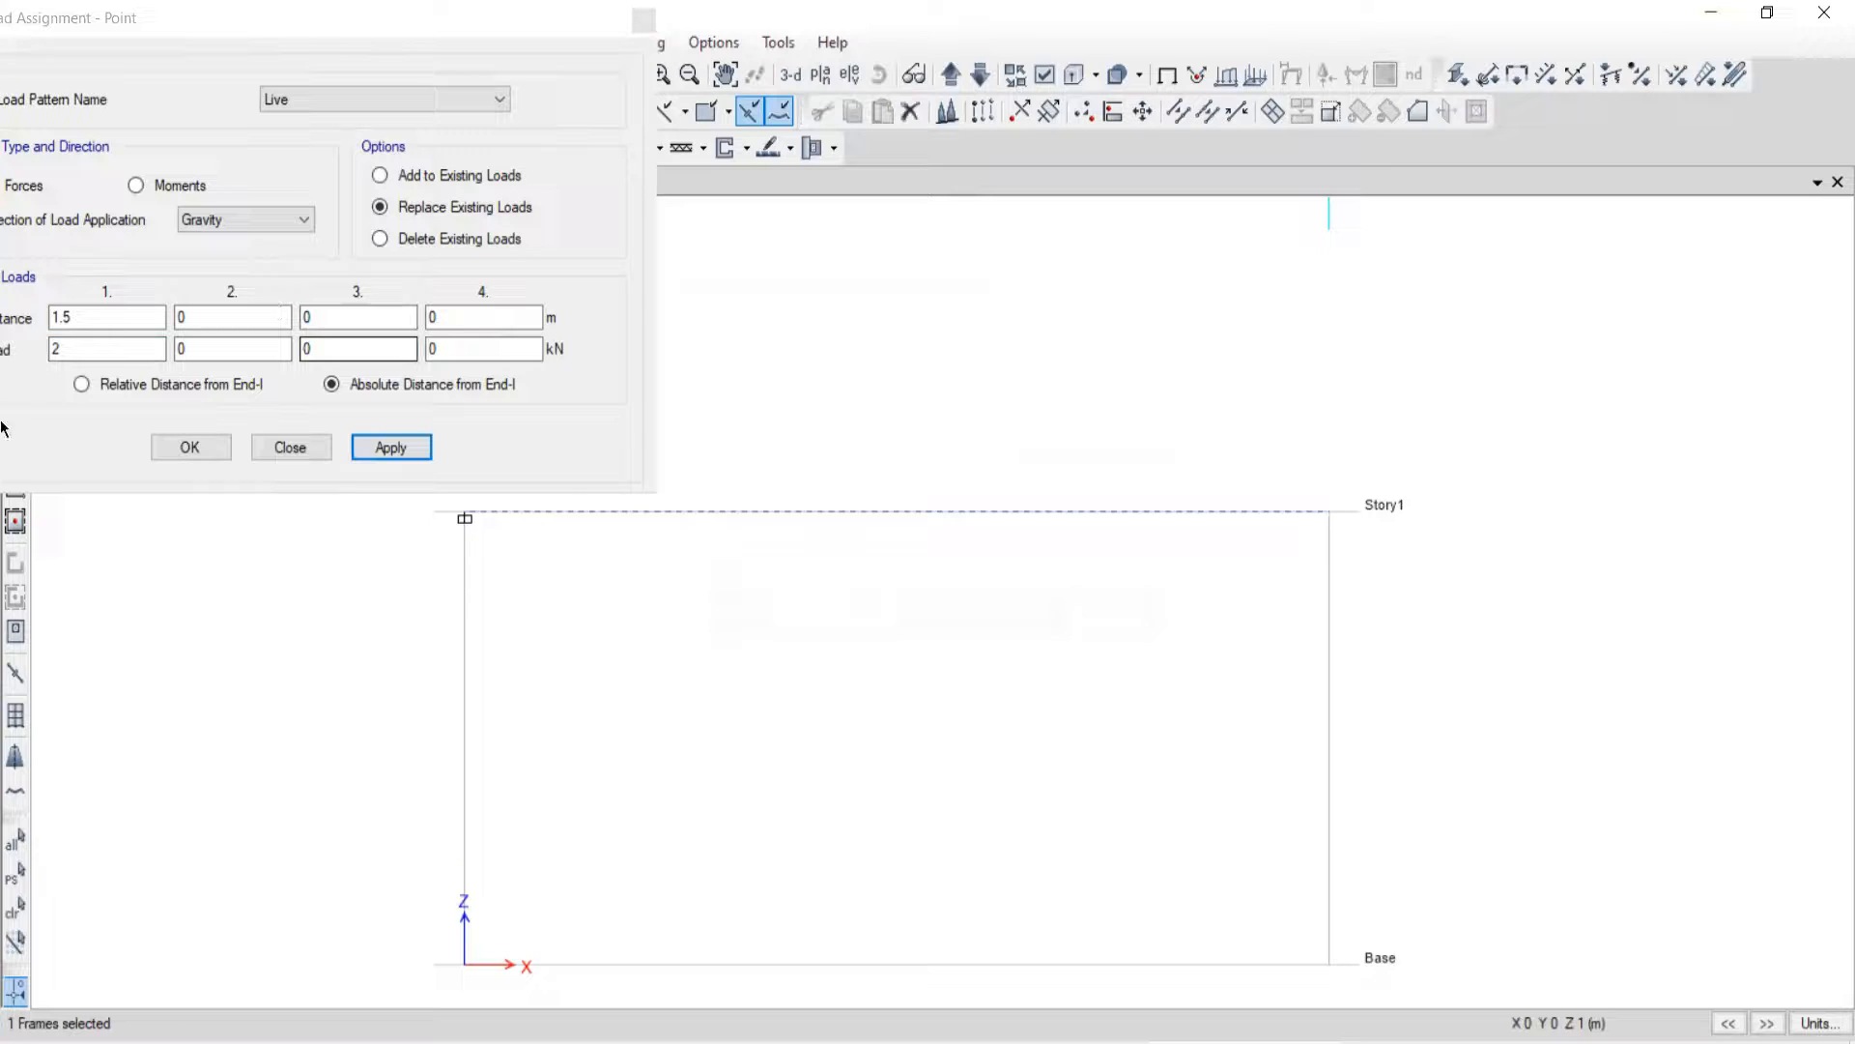
drag(75, 317, 15, 349)
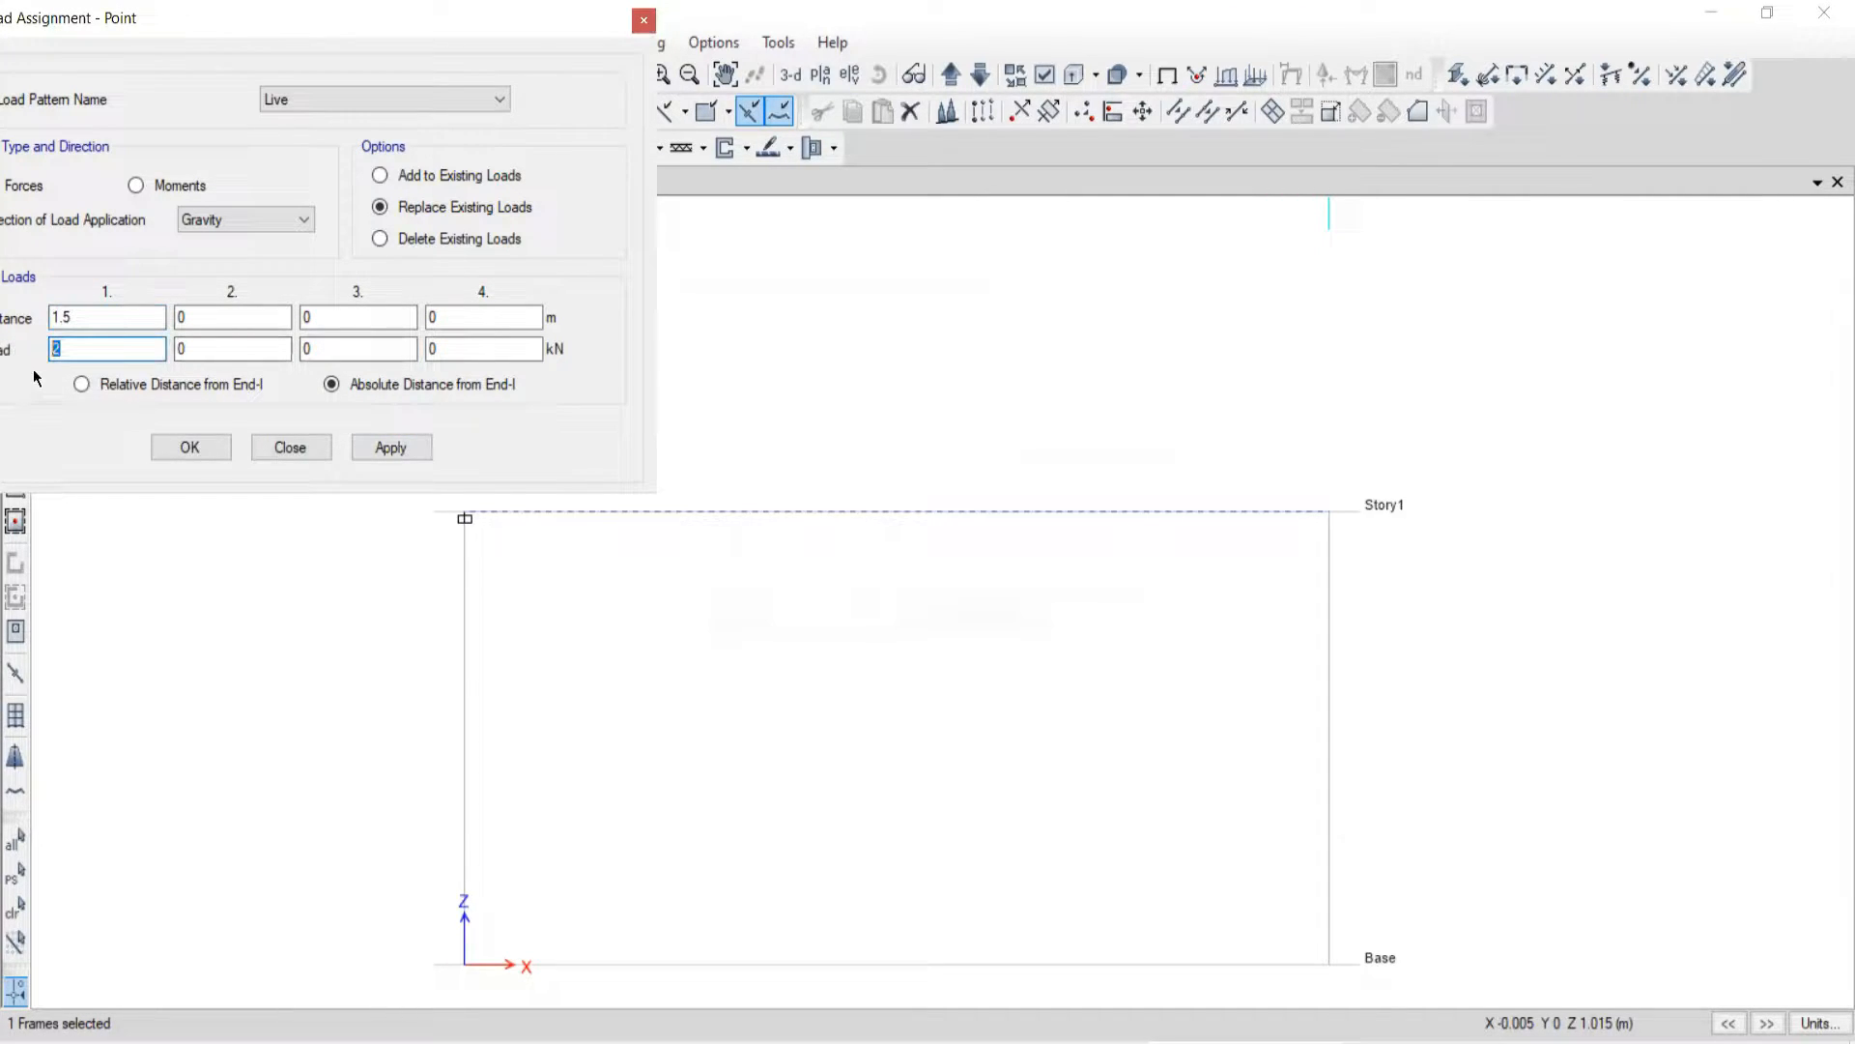
click(391, 446)
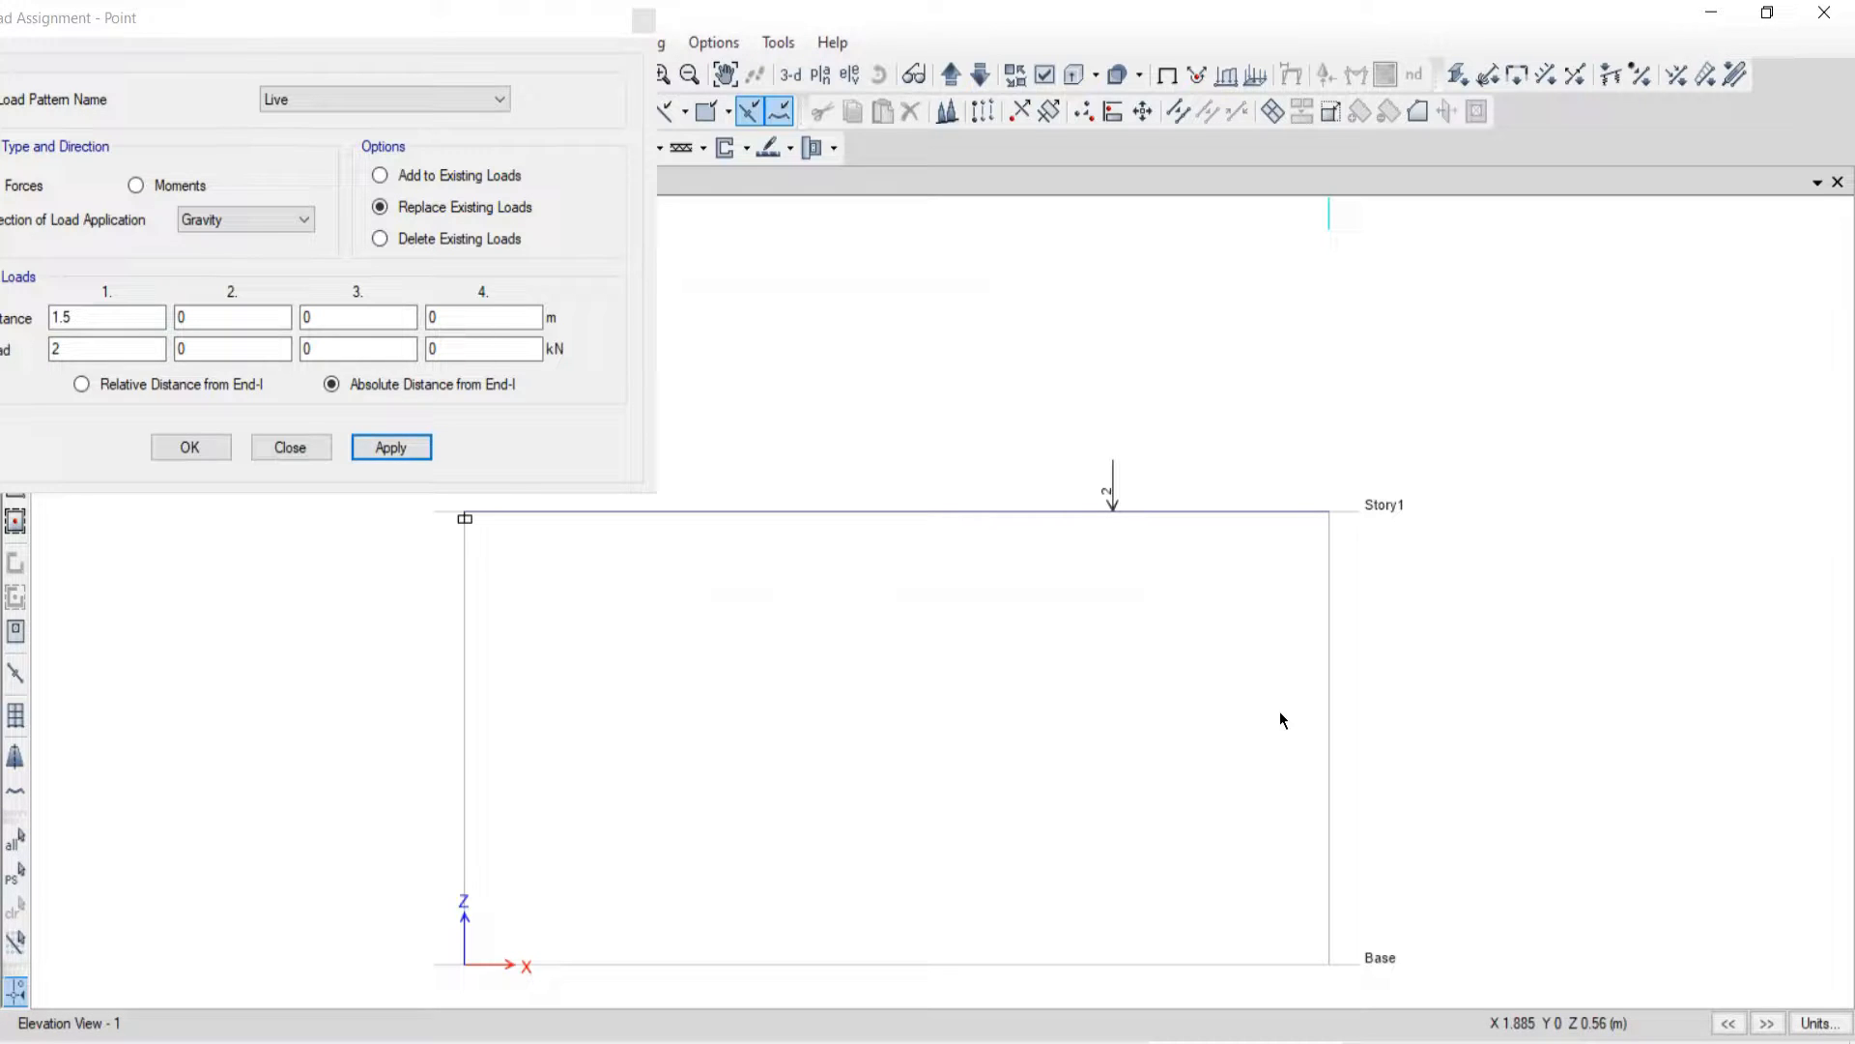
Step: Select the beam again and open a distributed frame load assignment for it, choosing the Live load pattern
middle_drag(908, 616, 1074, 688)
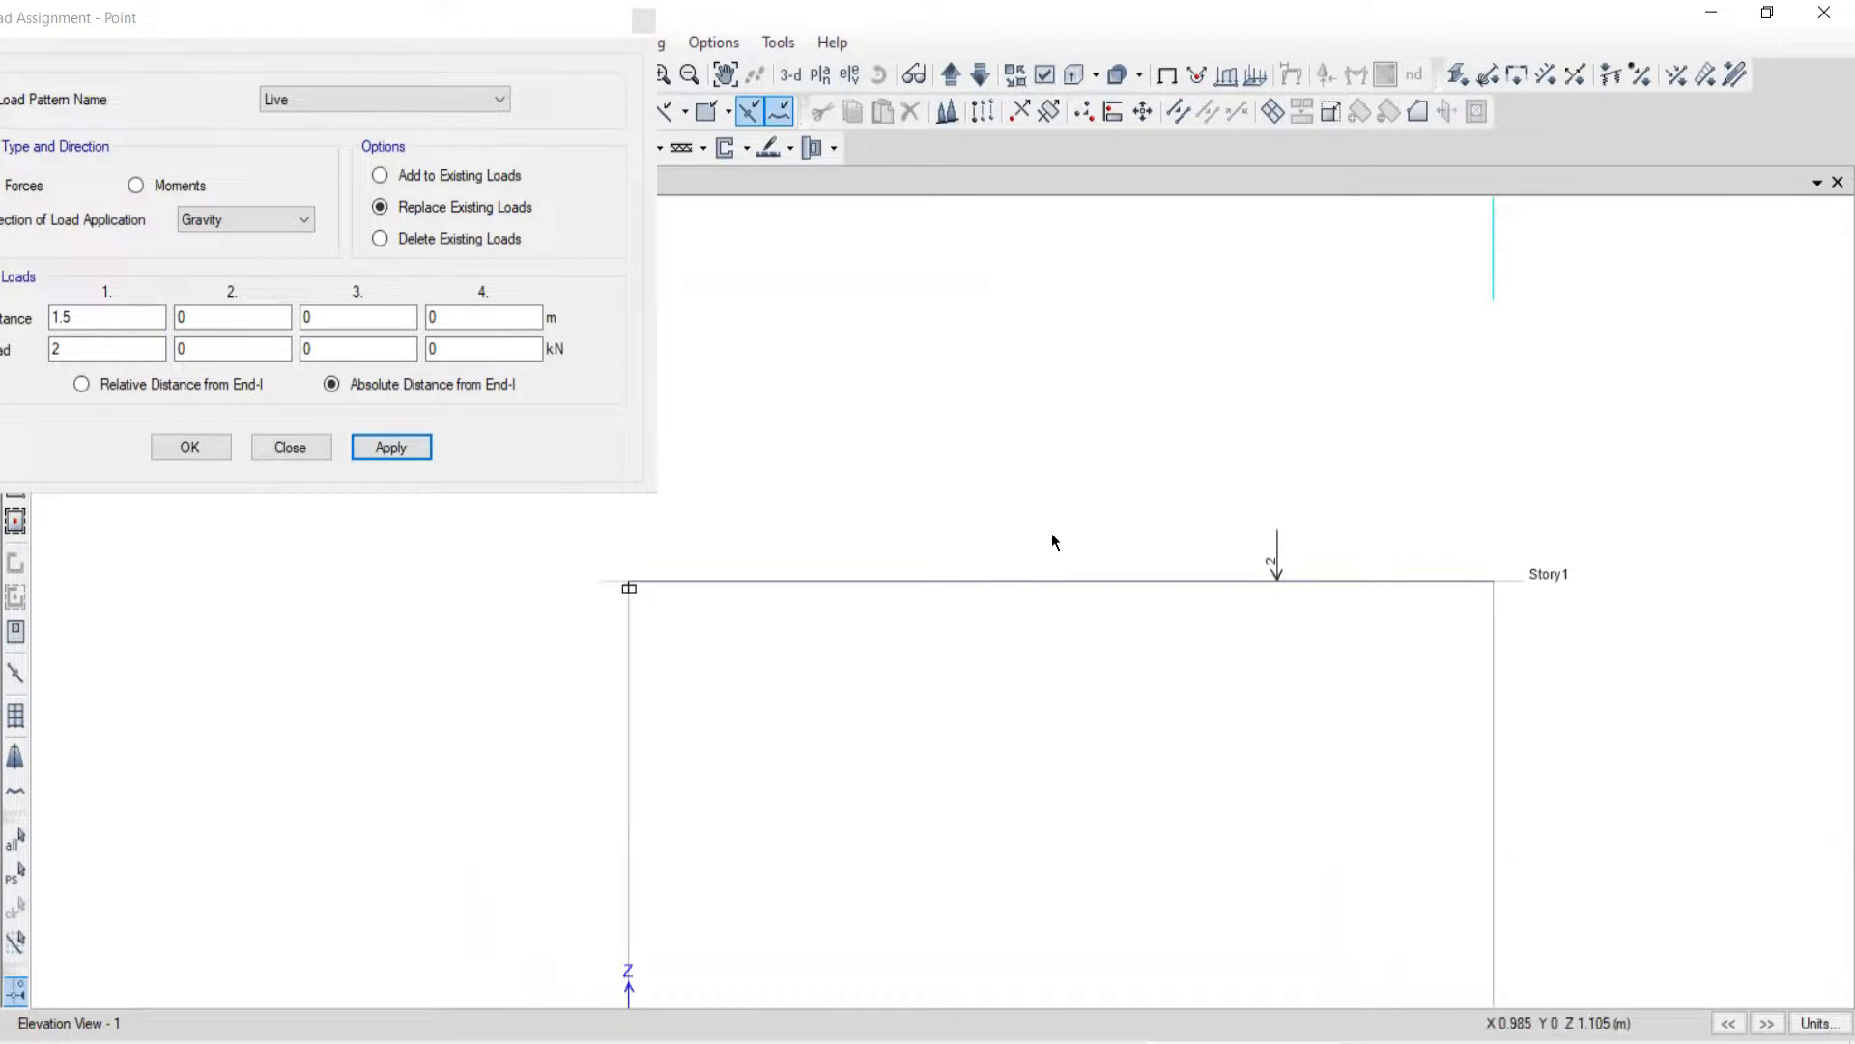
drag(1060, 533, 945, 682)
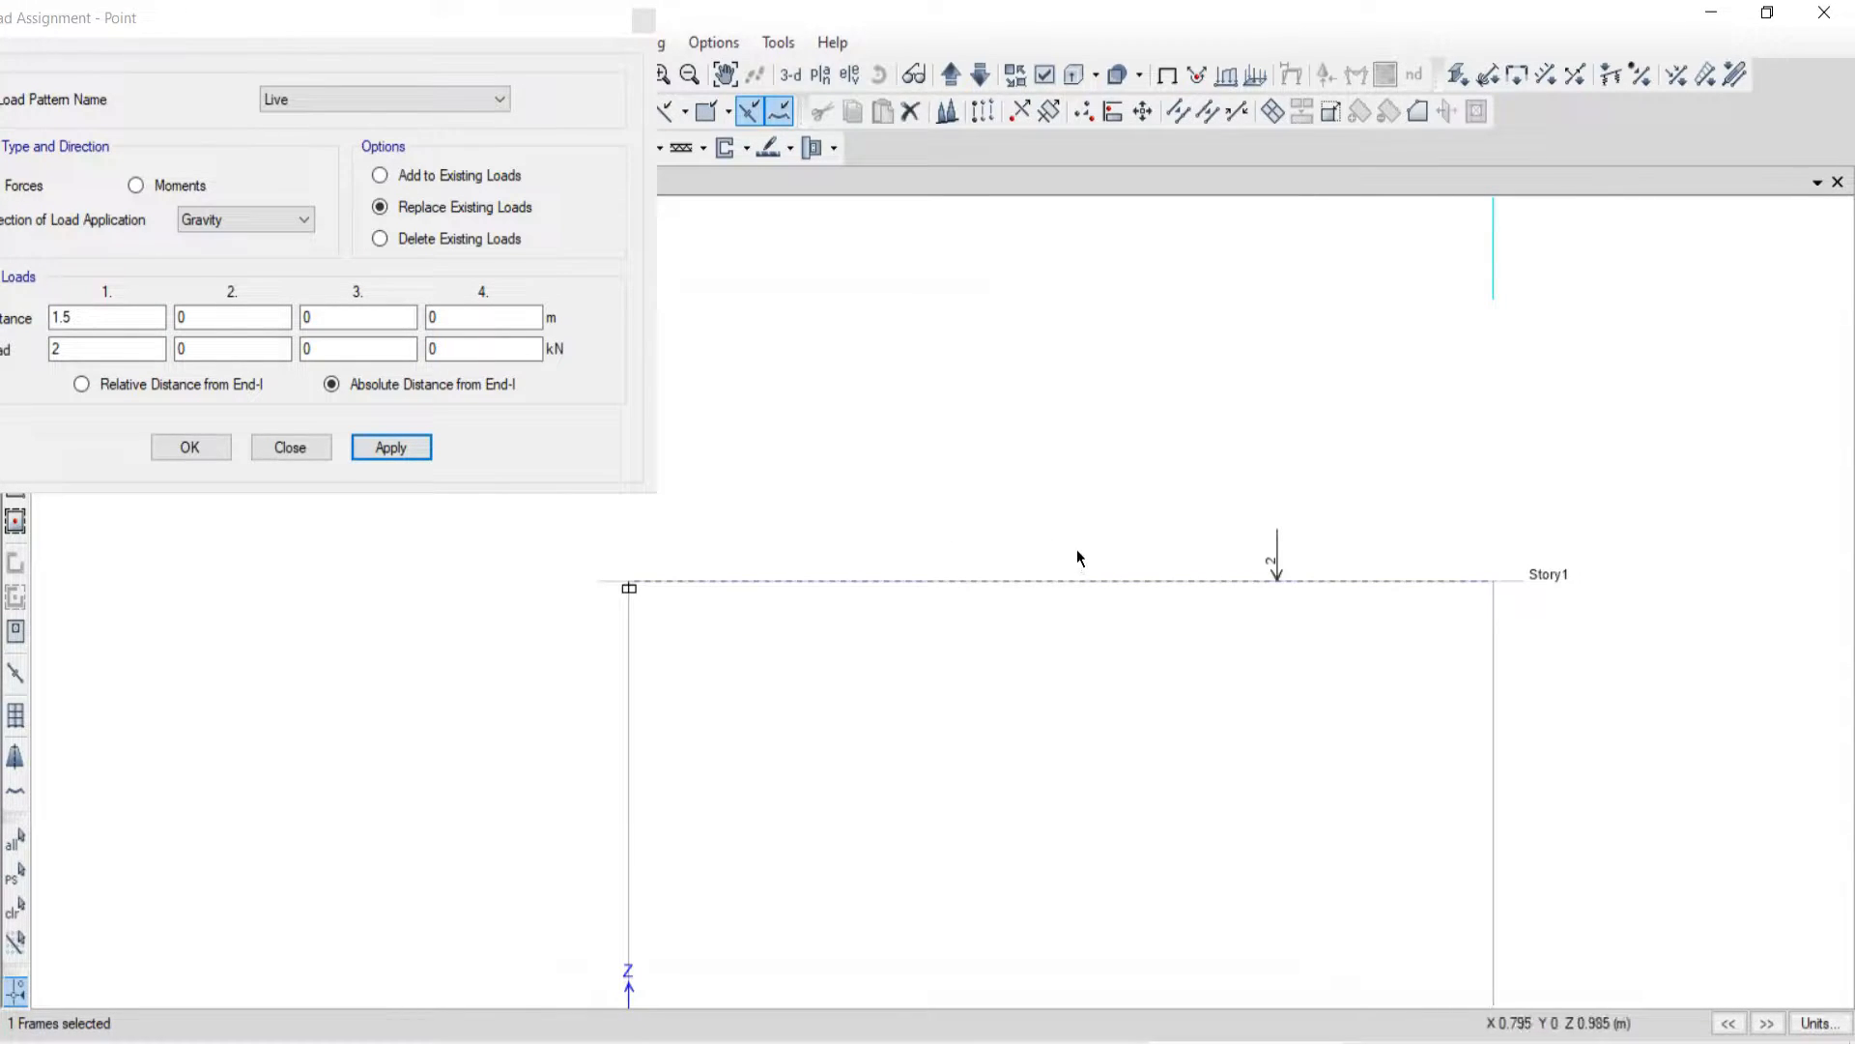
click(286, 449)
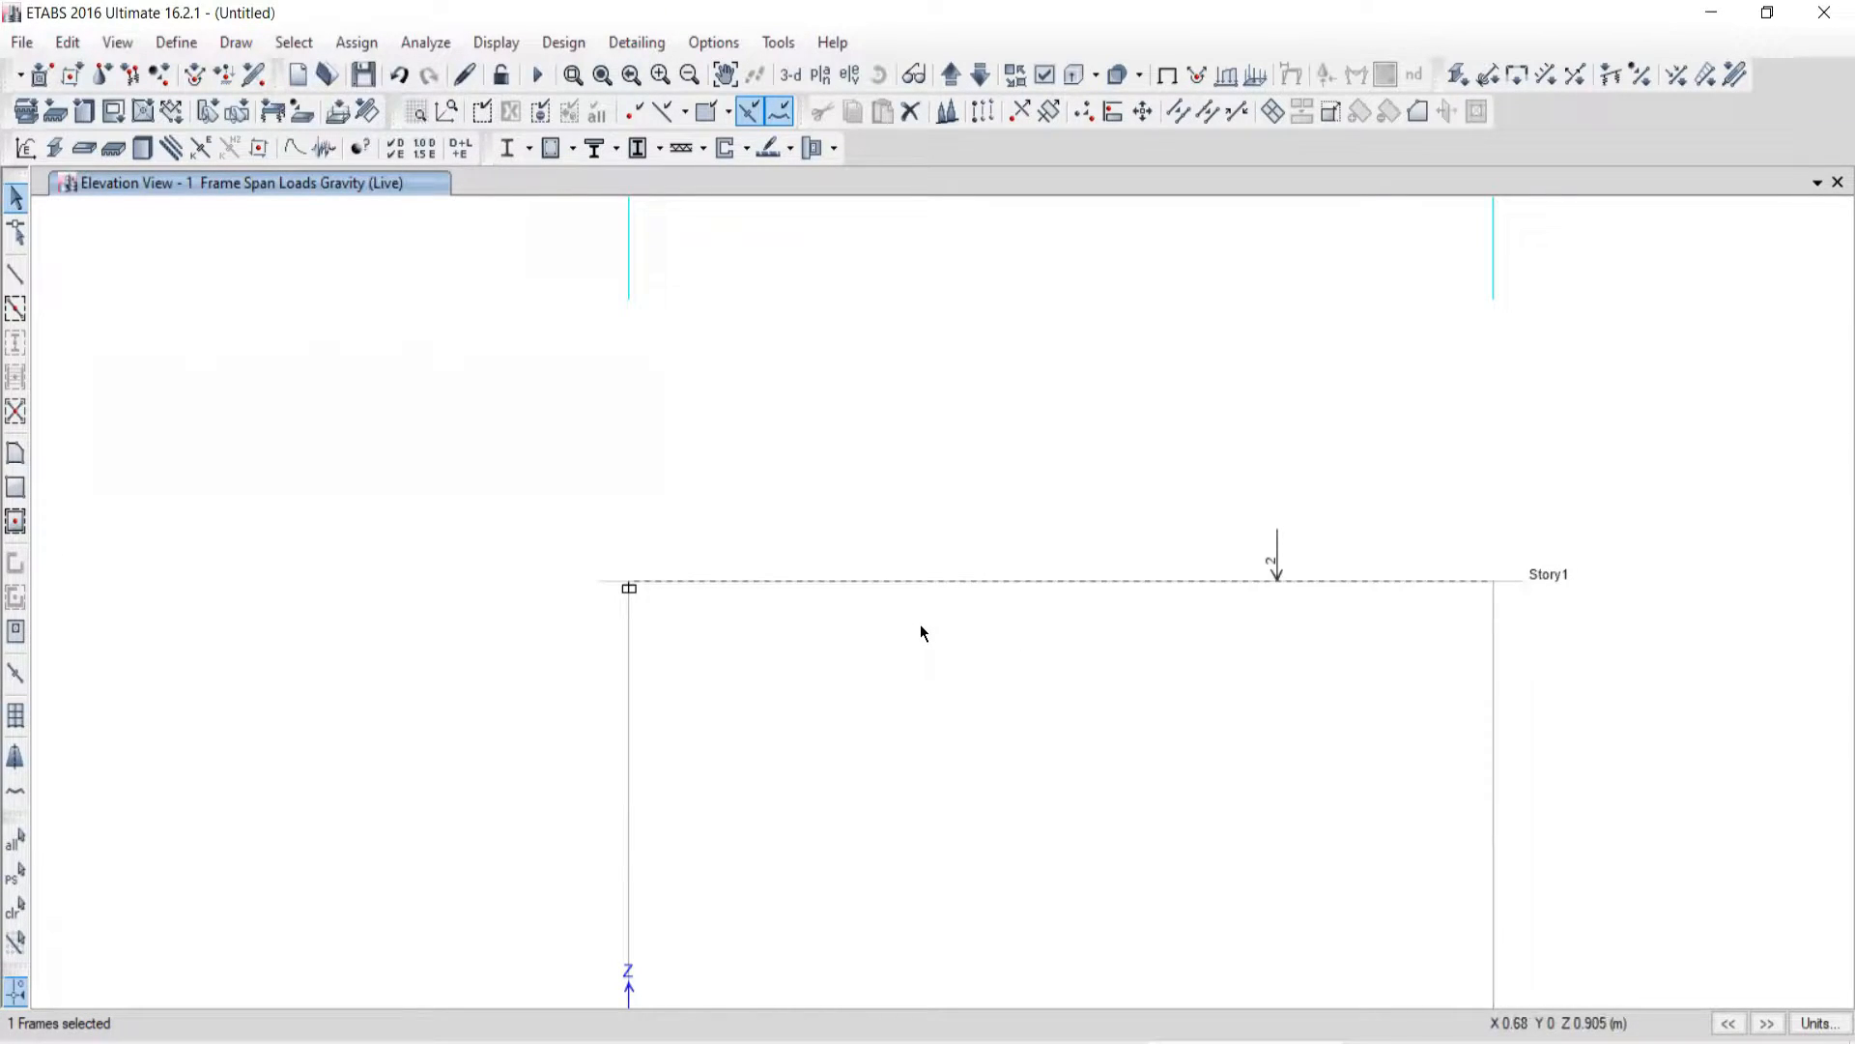
key(alt+Tab)
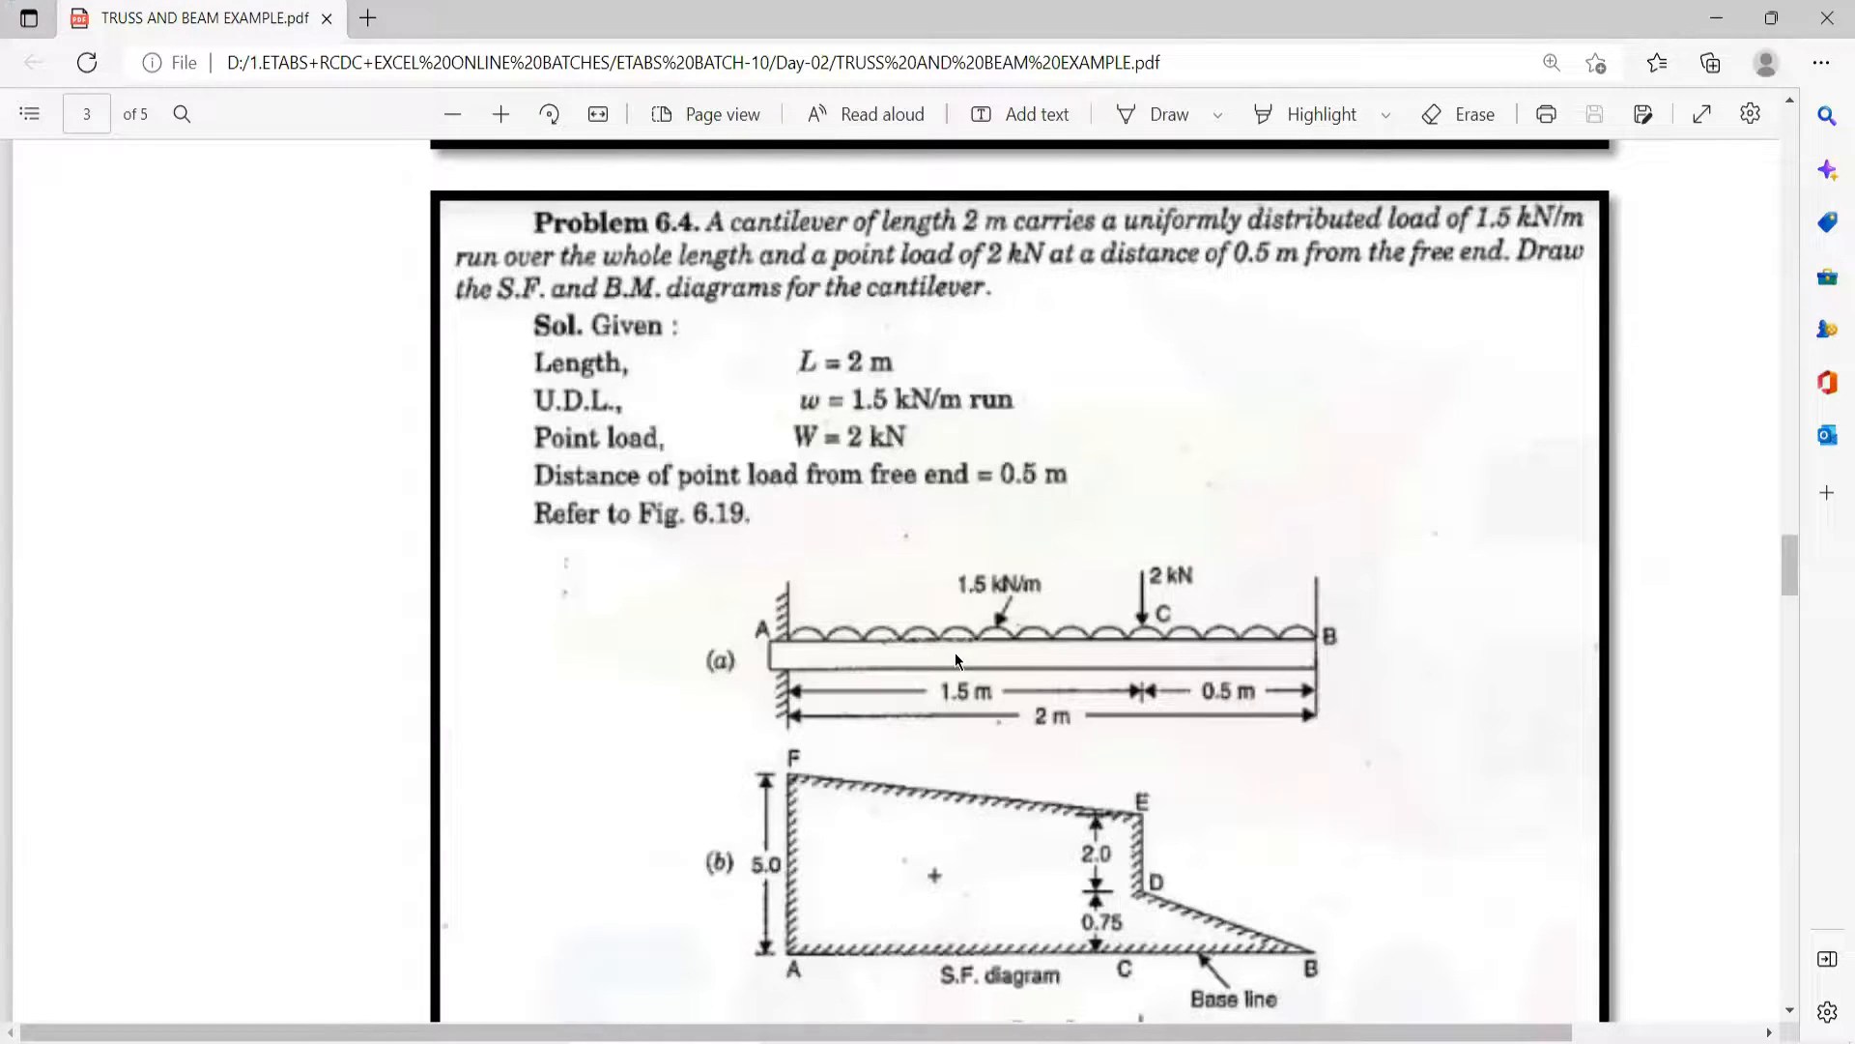
key(alt+Tab)
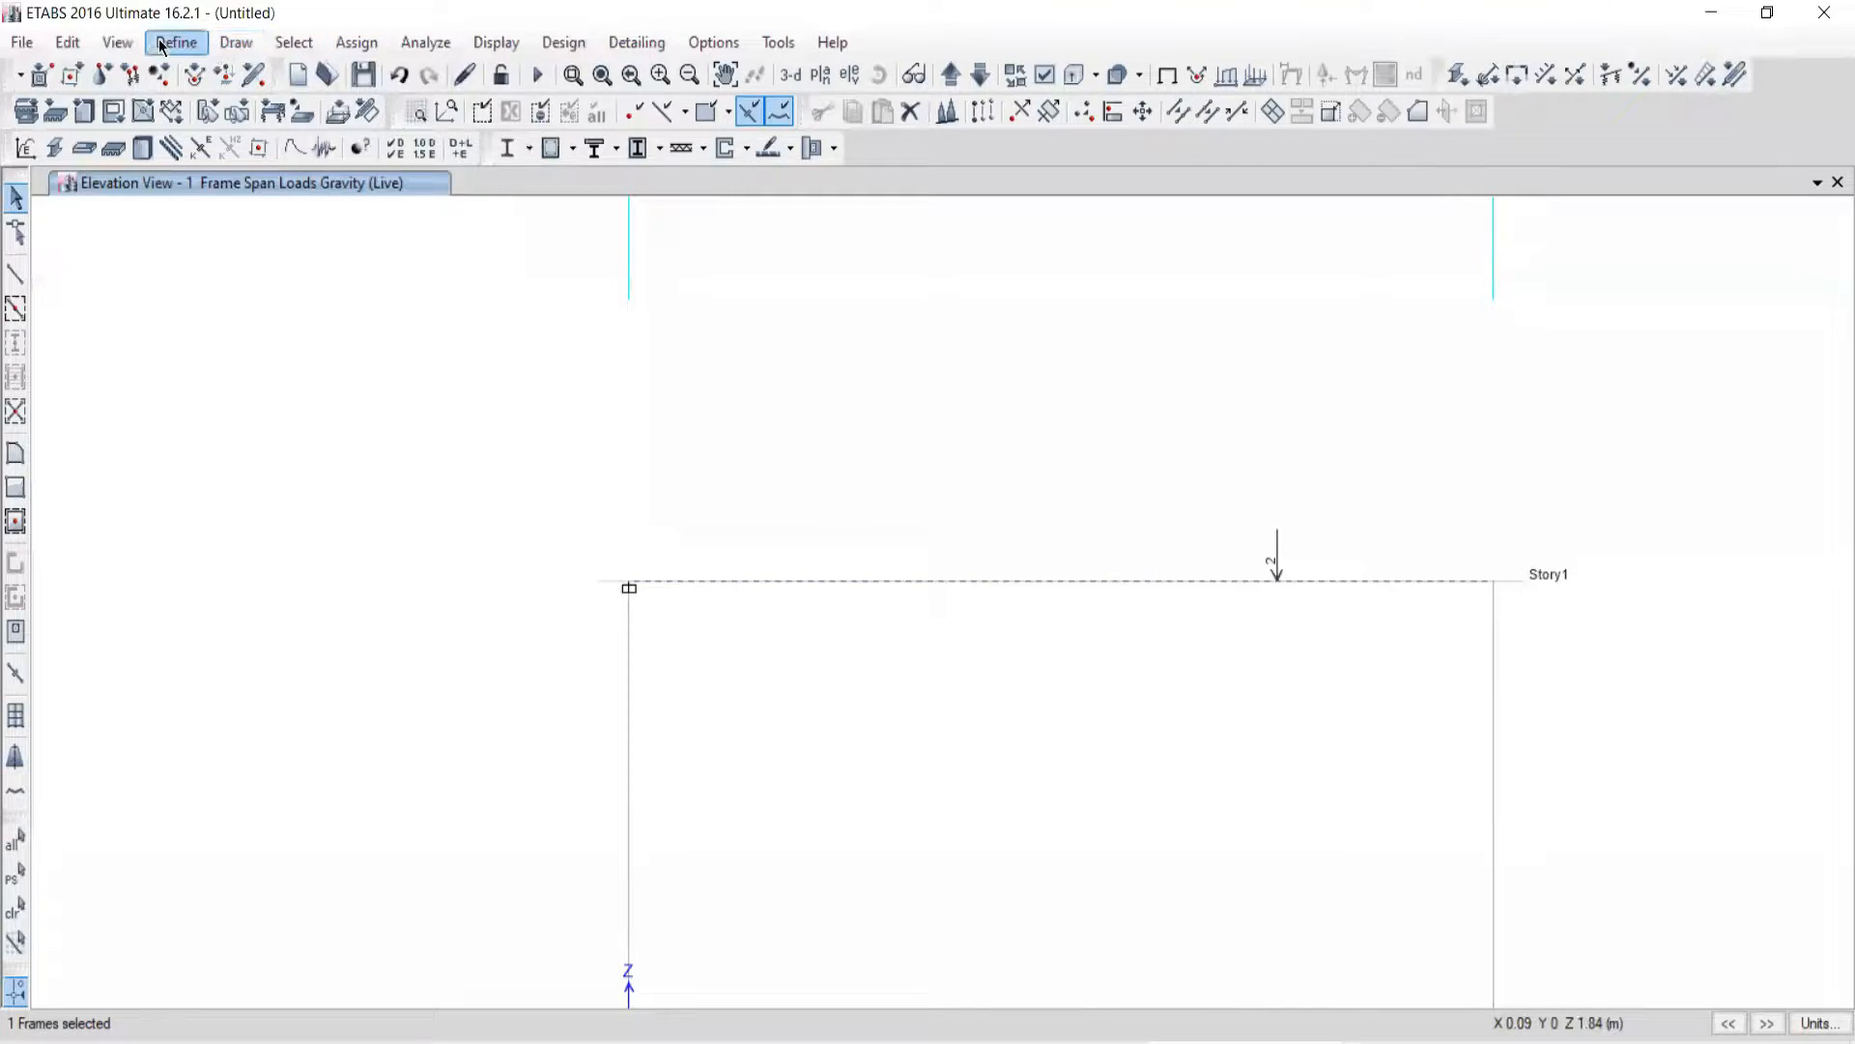
click(341, 42)
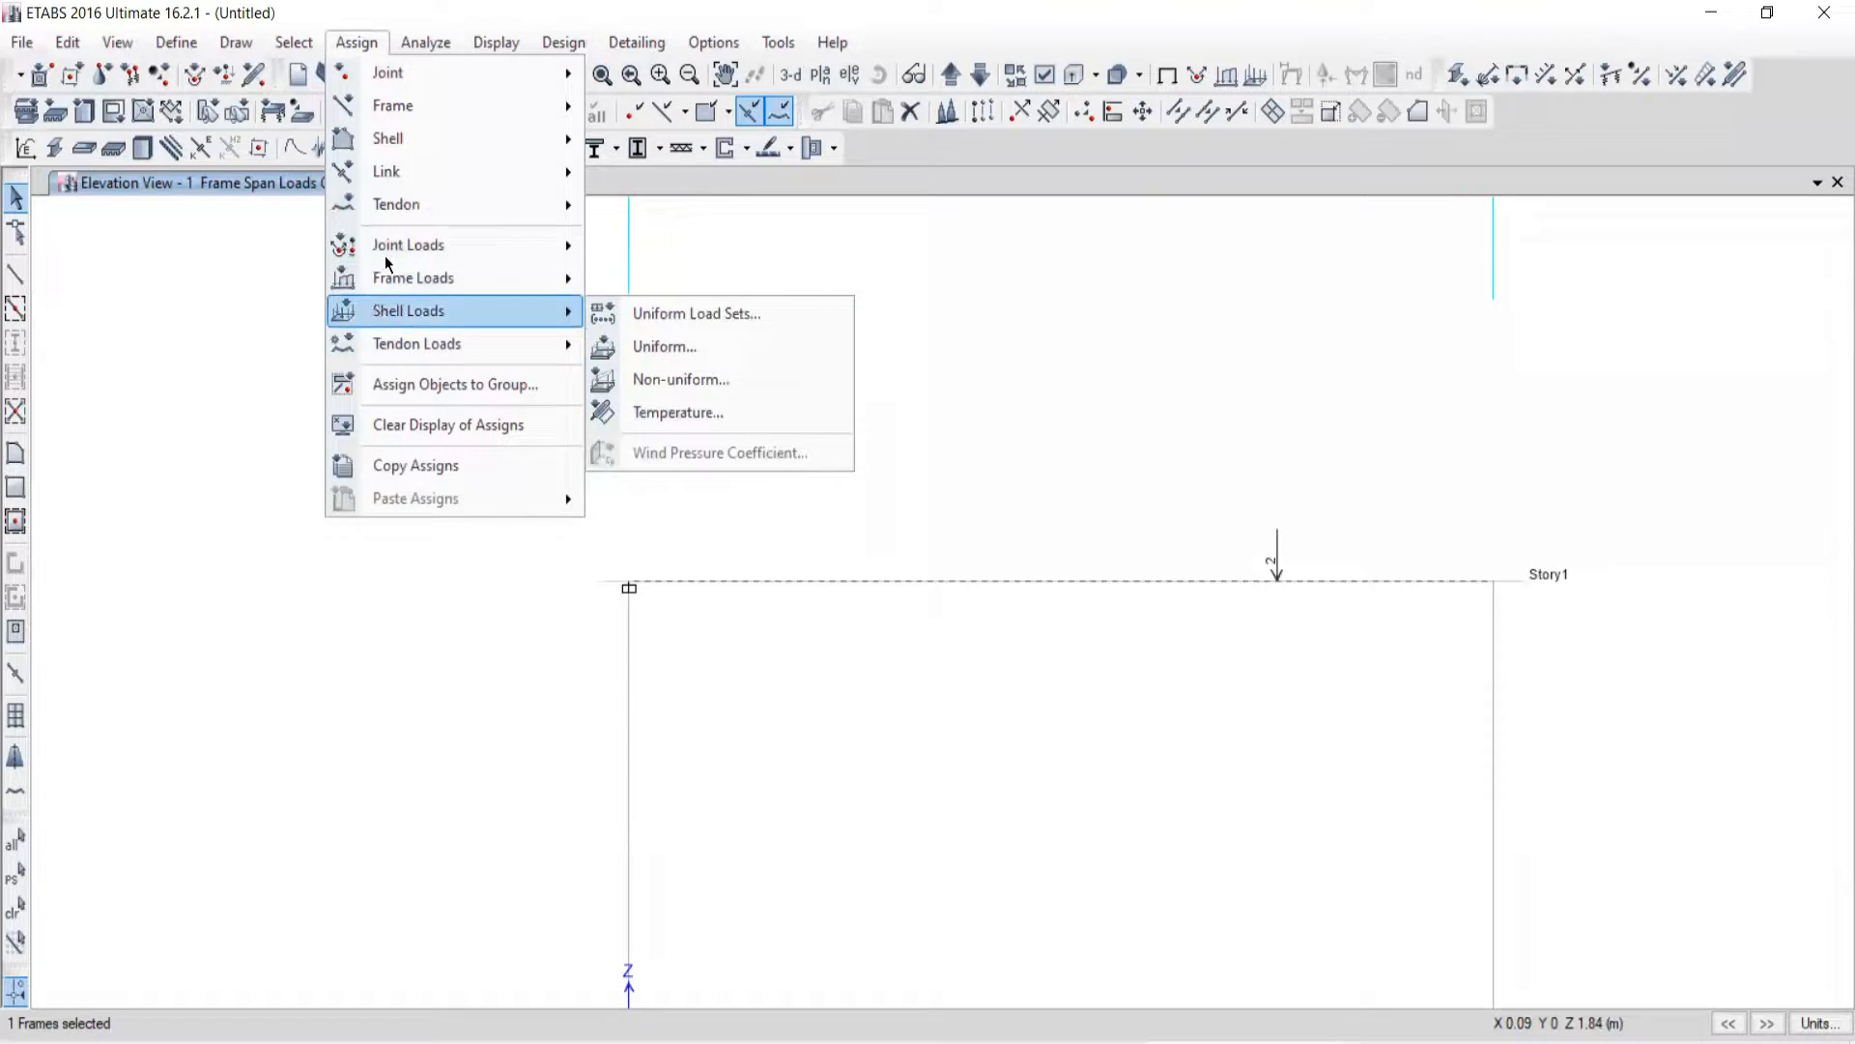
mouse_move(385, 286)
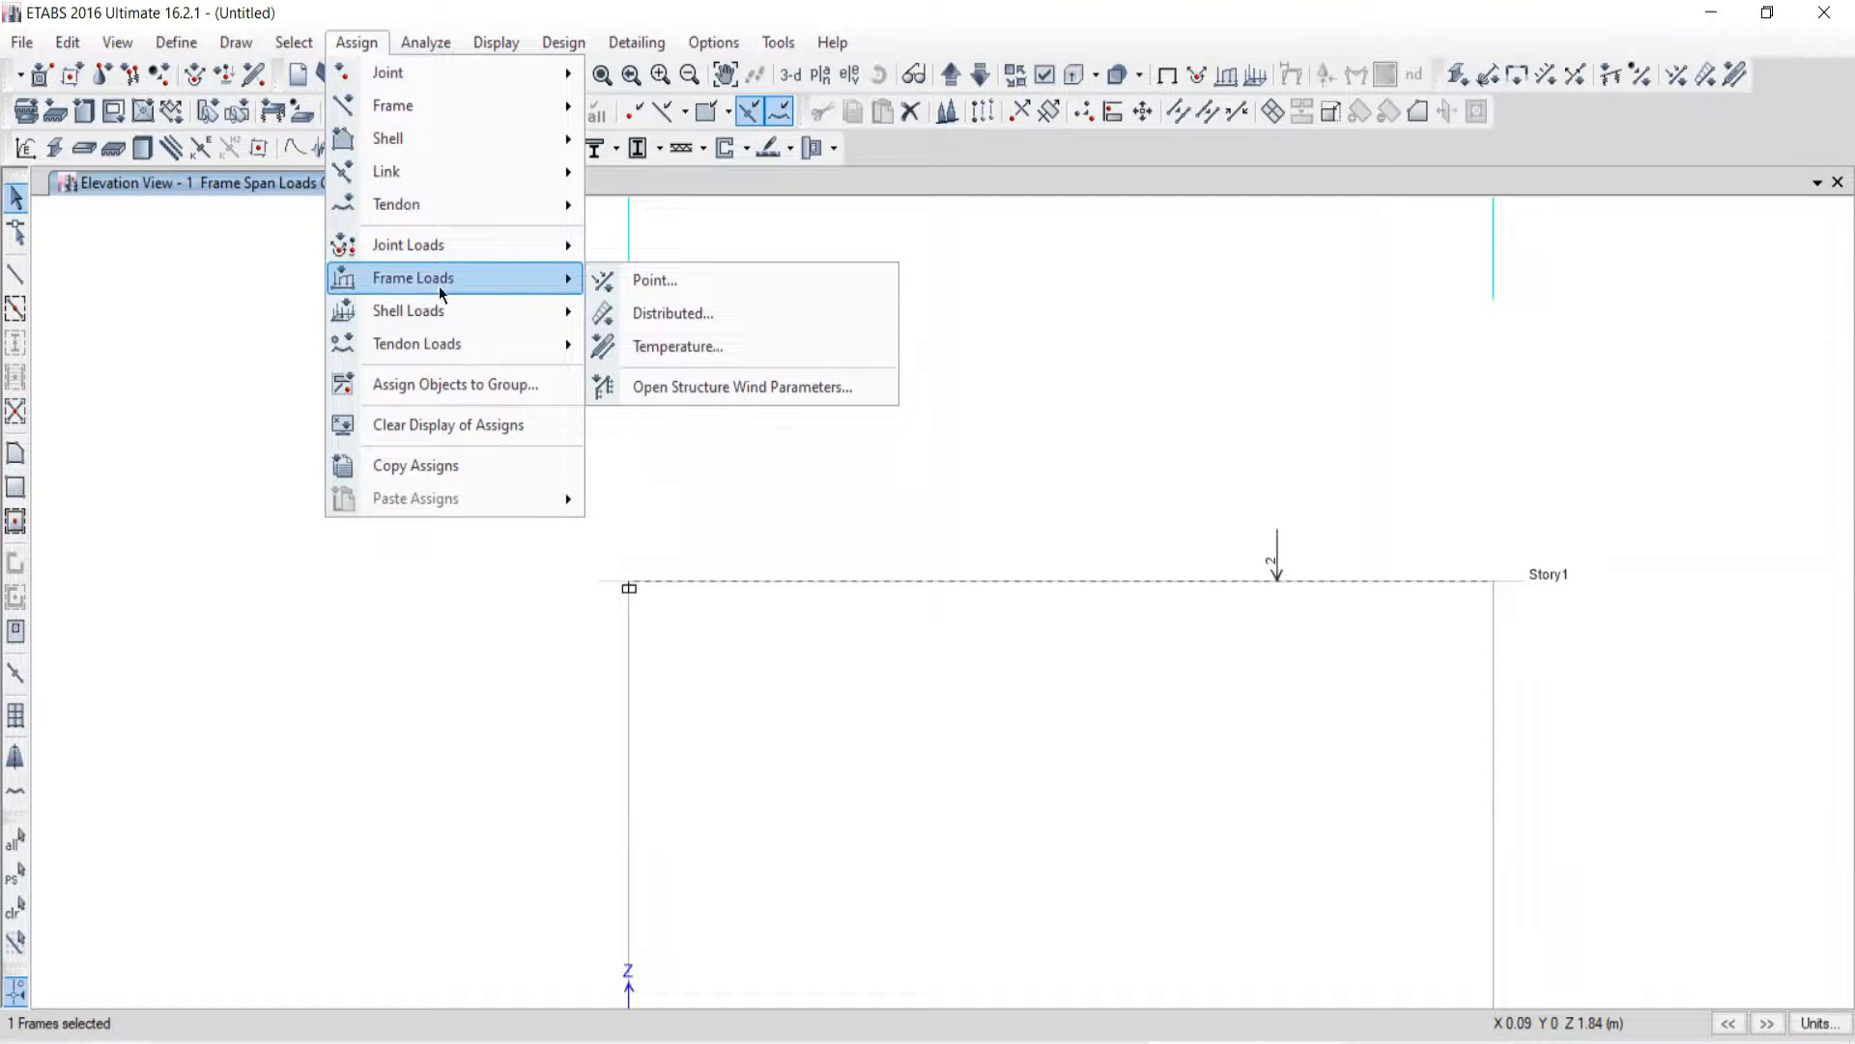
click(683, 319)
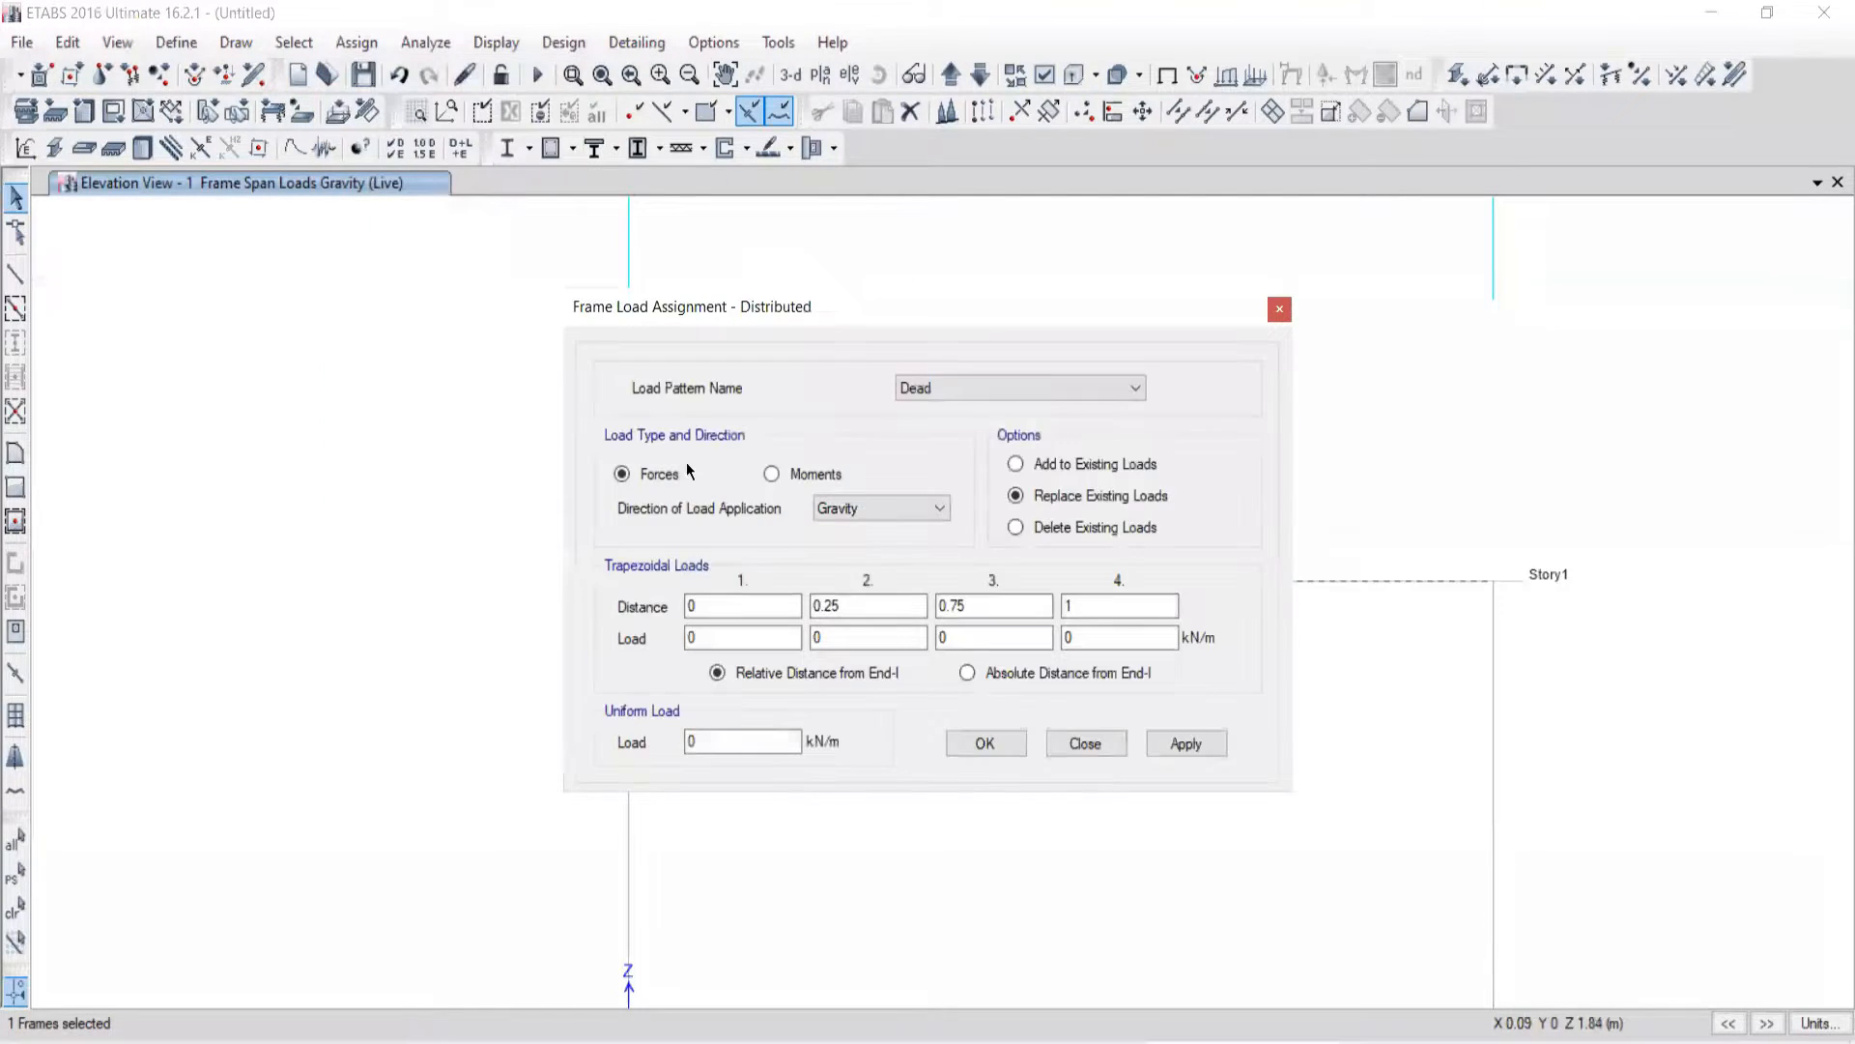
click(999, 387)
click(924, 431)
drag(869, 297, 447, 17)
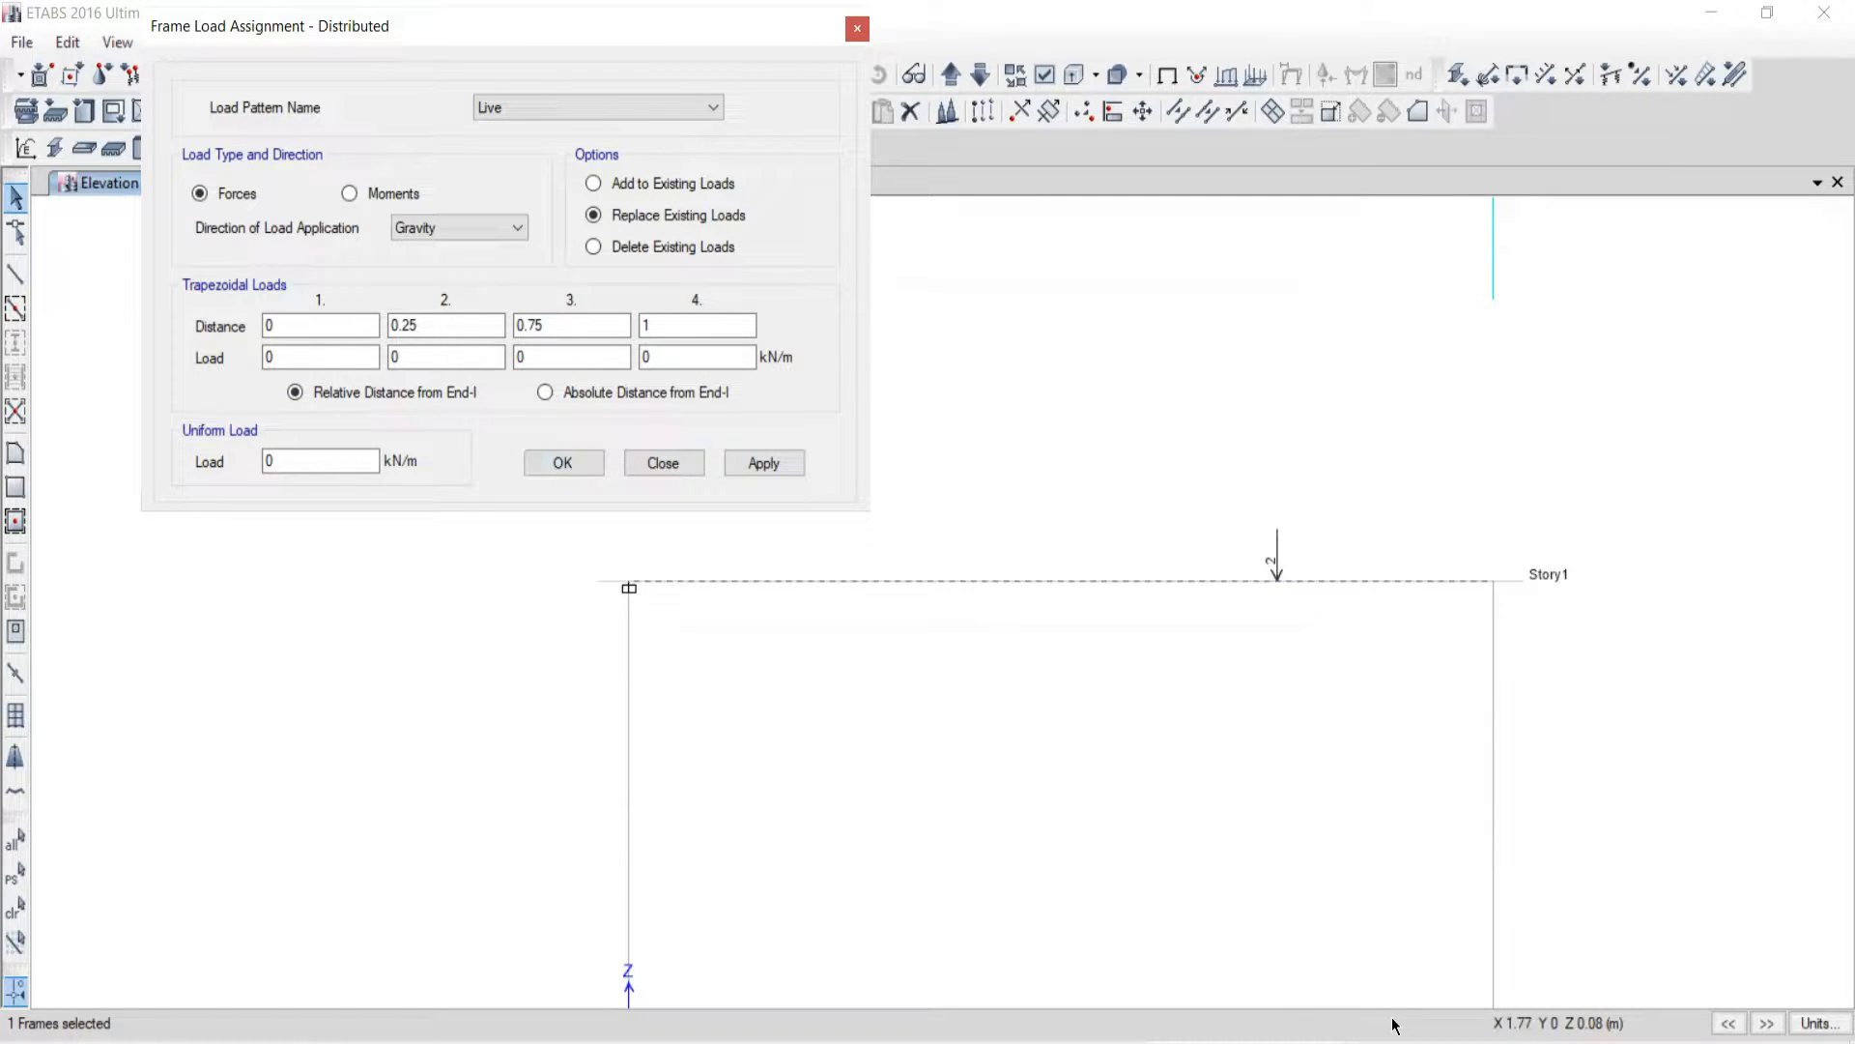
drag(936, 416, 1630, 412)
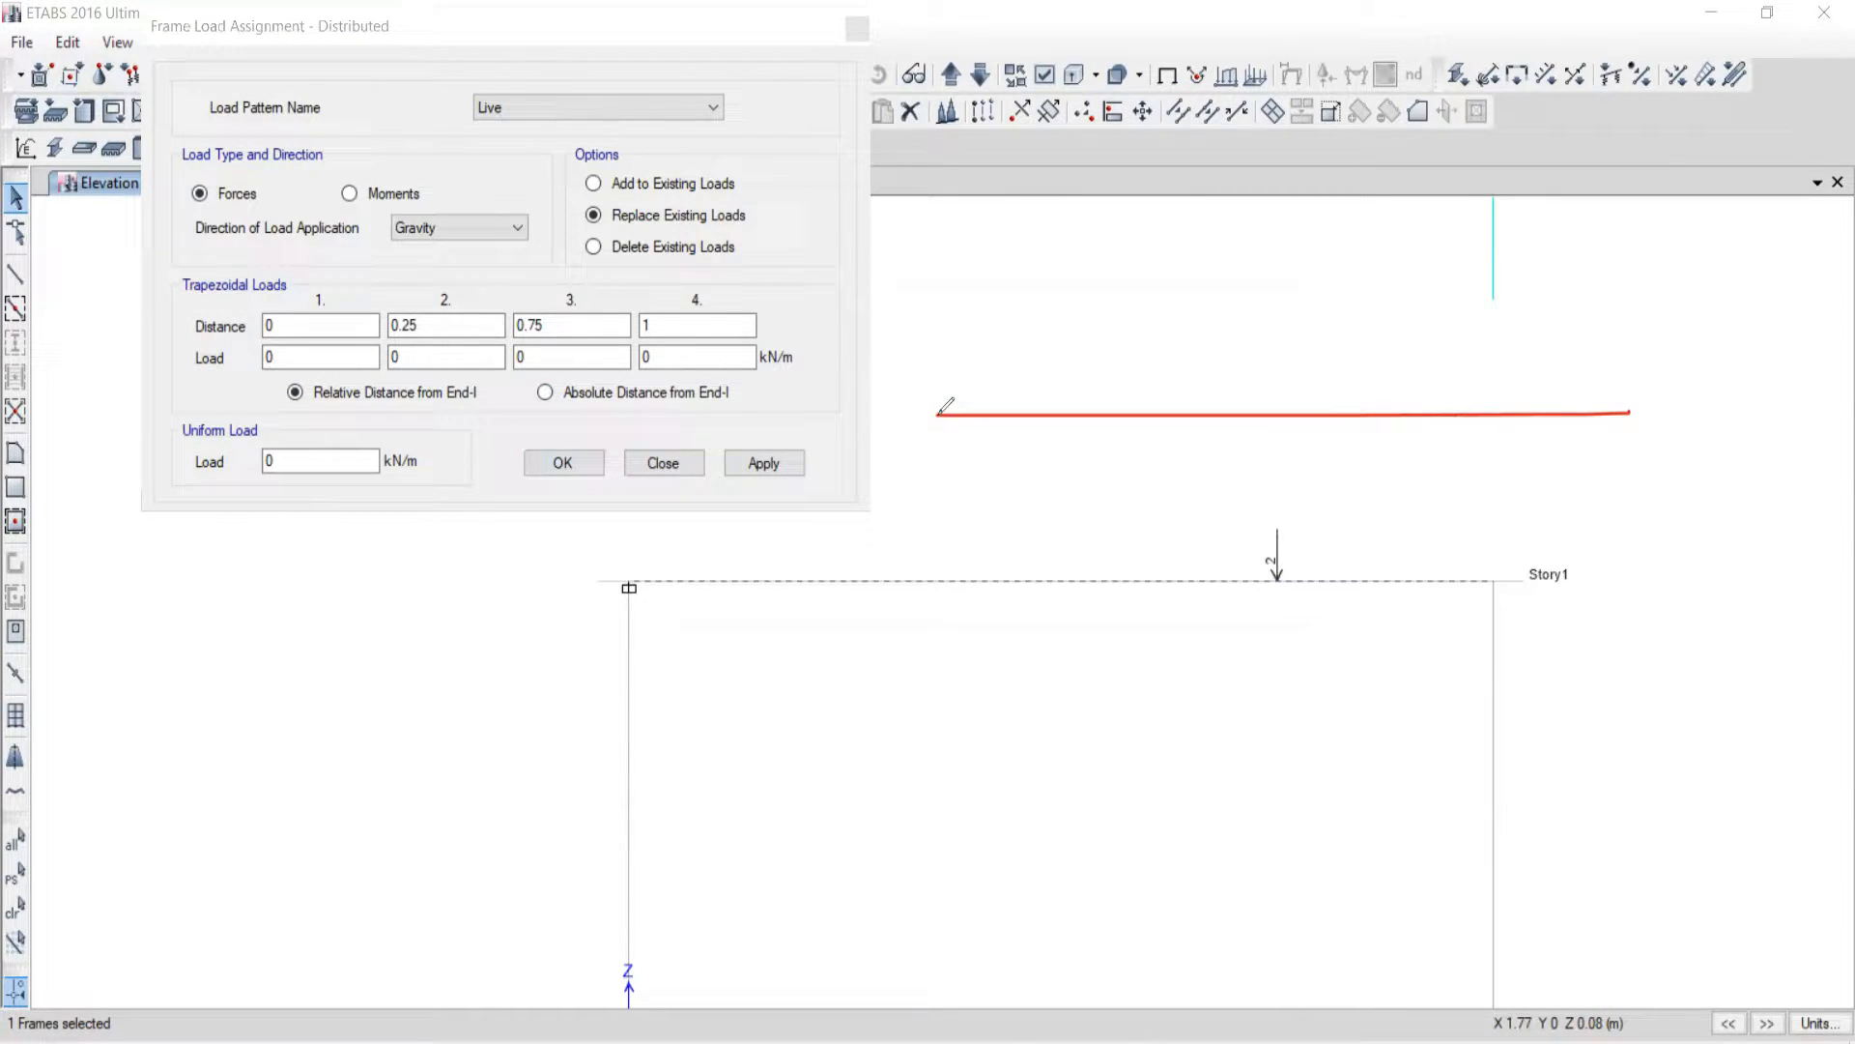
mouse_move(937, 414)
mouse_down()
mouse_move(936, 373)
mouse_move(1603, 239)
mouse_move(1638, 322)
mouse_move(1629, 402)
mouse_up()
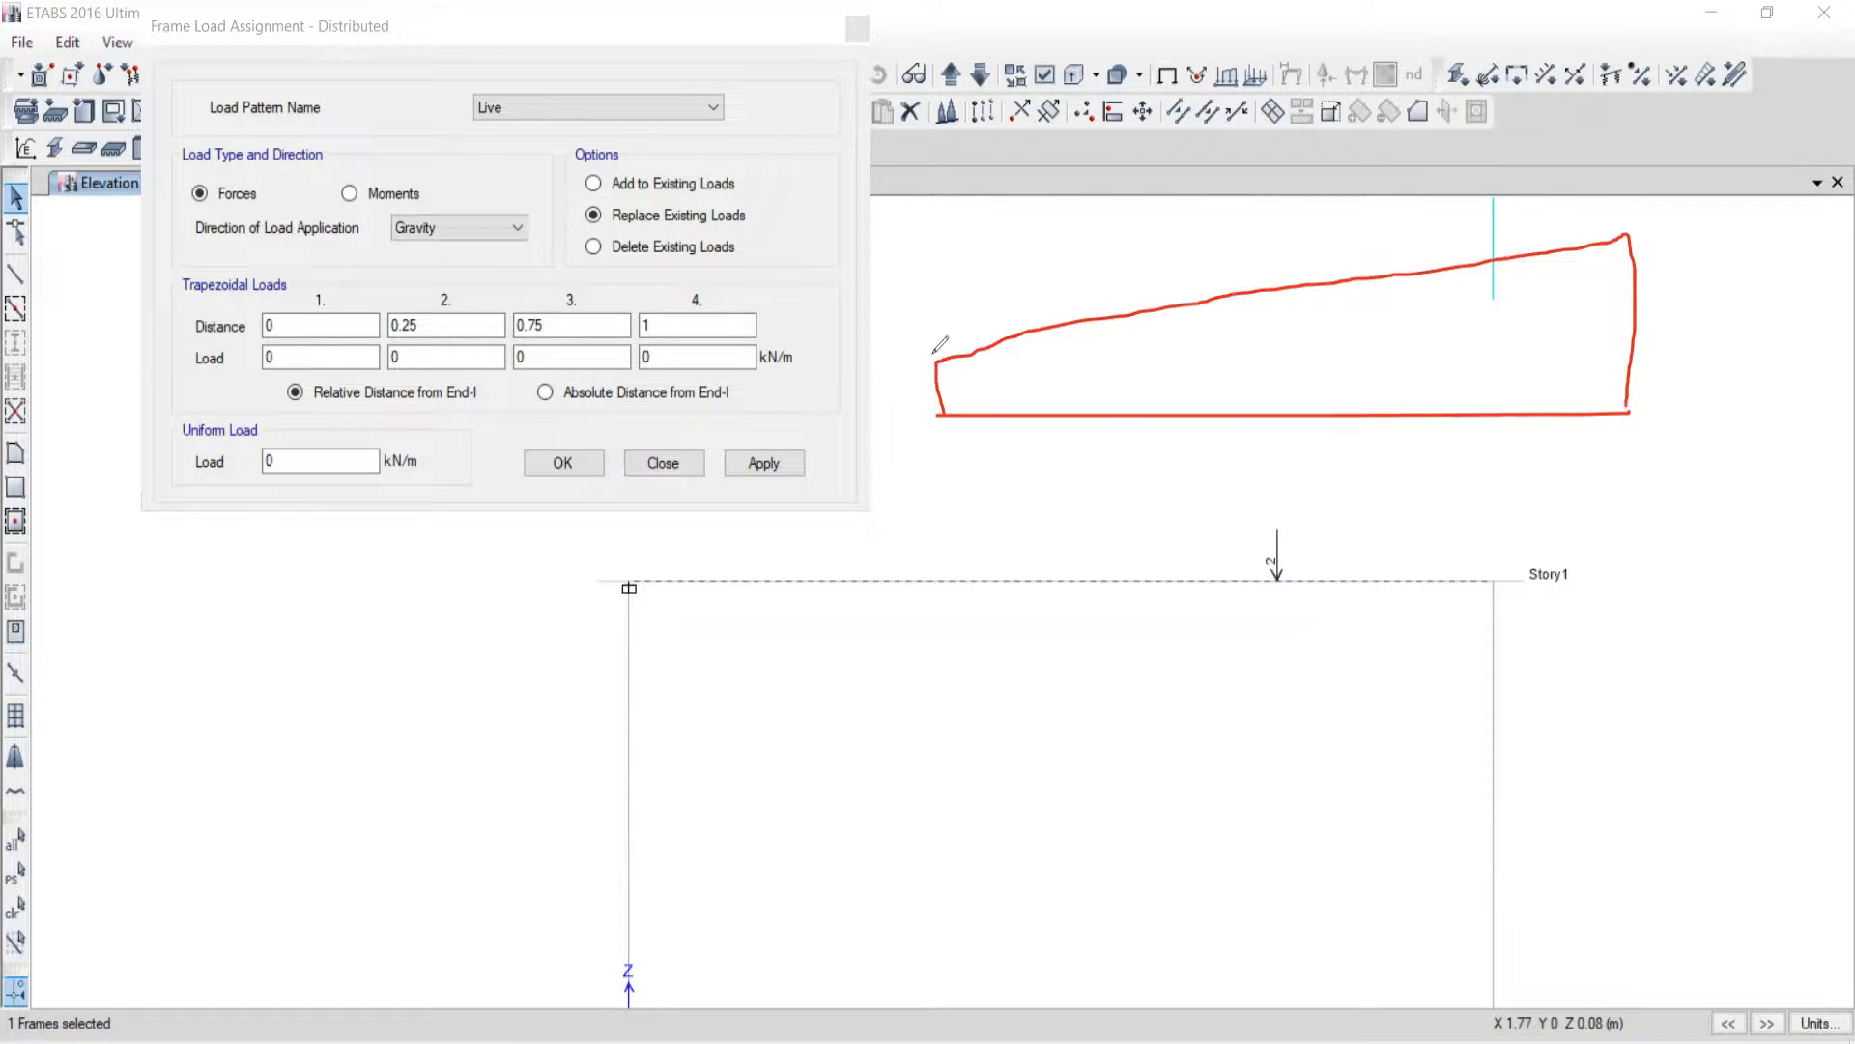
drag(937, 362, 946, 411)
drag(1005, 338, 1006, 418)
drag(1070, 319, 1071, 429)
drag(1159, 299, 1160, 425)
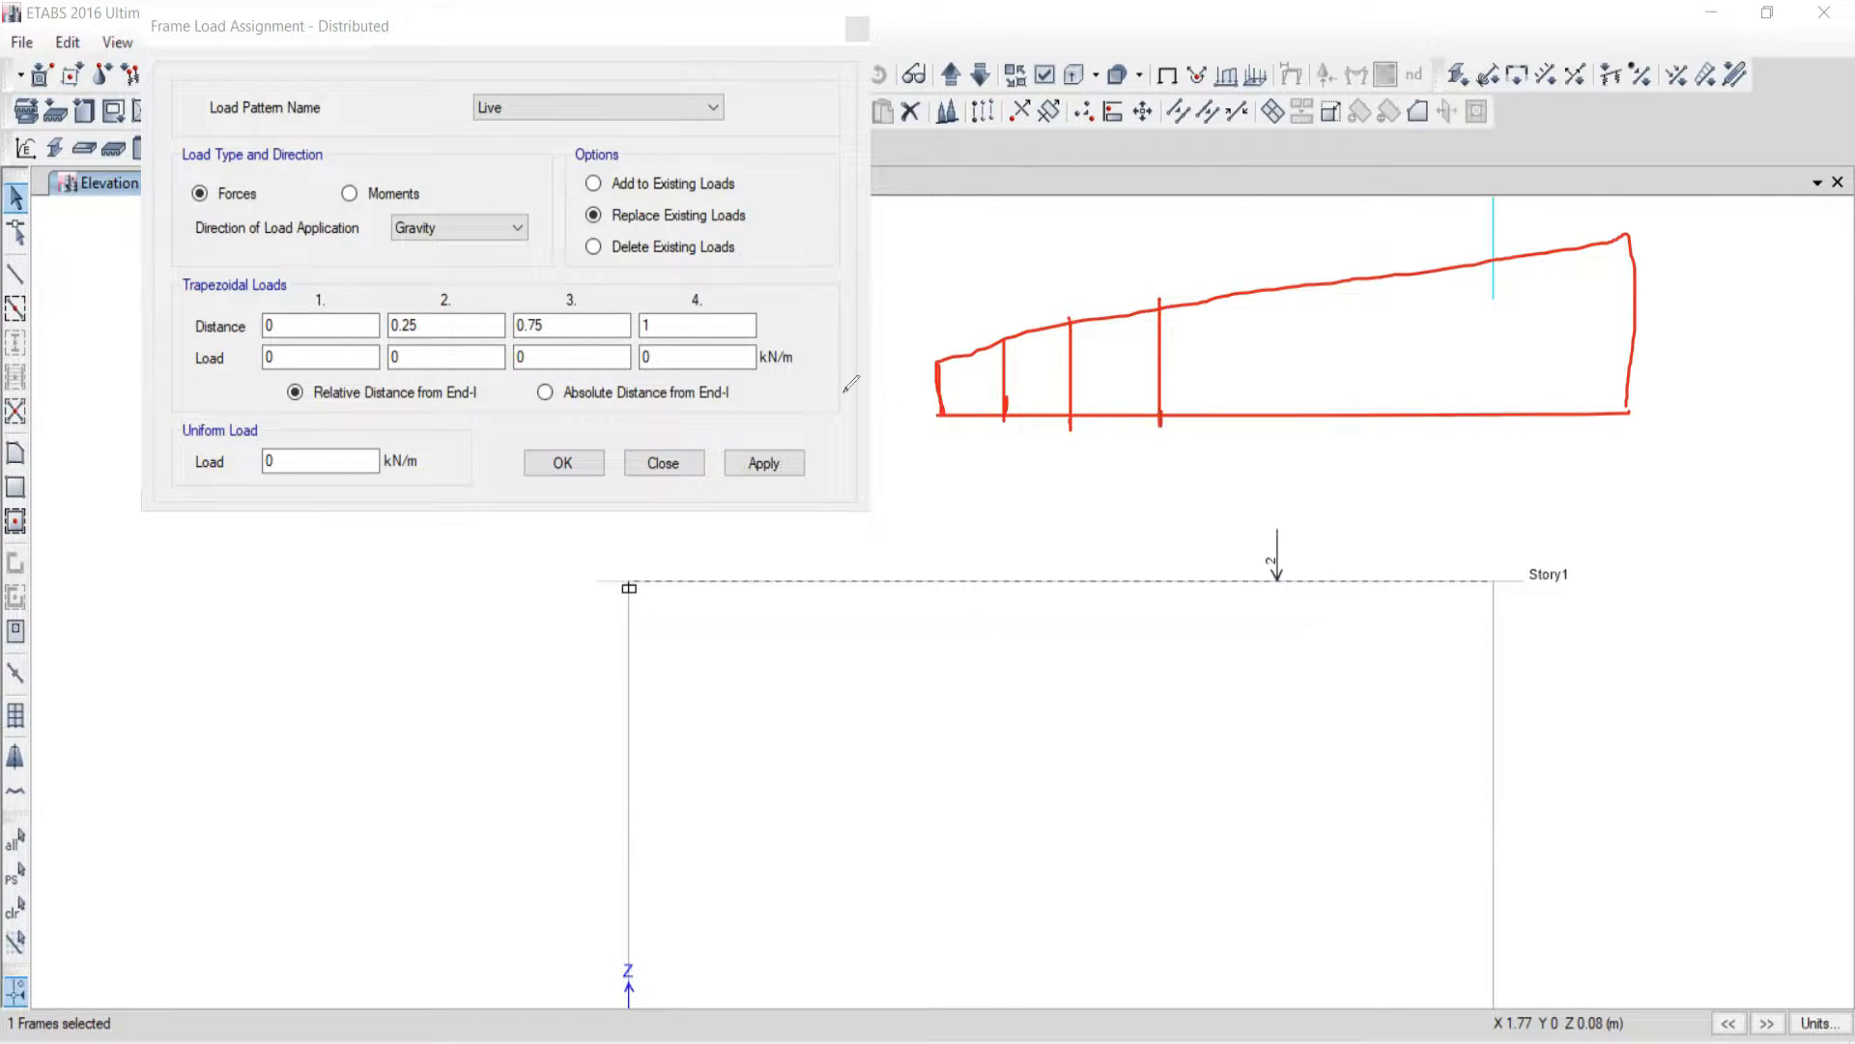
mouse_move(290, 281)
mouse_down()
mouse_move(143, 292)
mouse_move(430, 387)
mouse_move(848, 324)
mouse_move(742, 267)
mouse_up()
drag(425, 280, 255, 274)
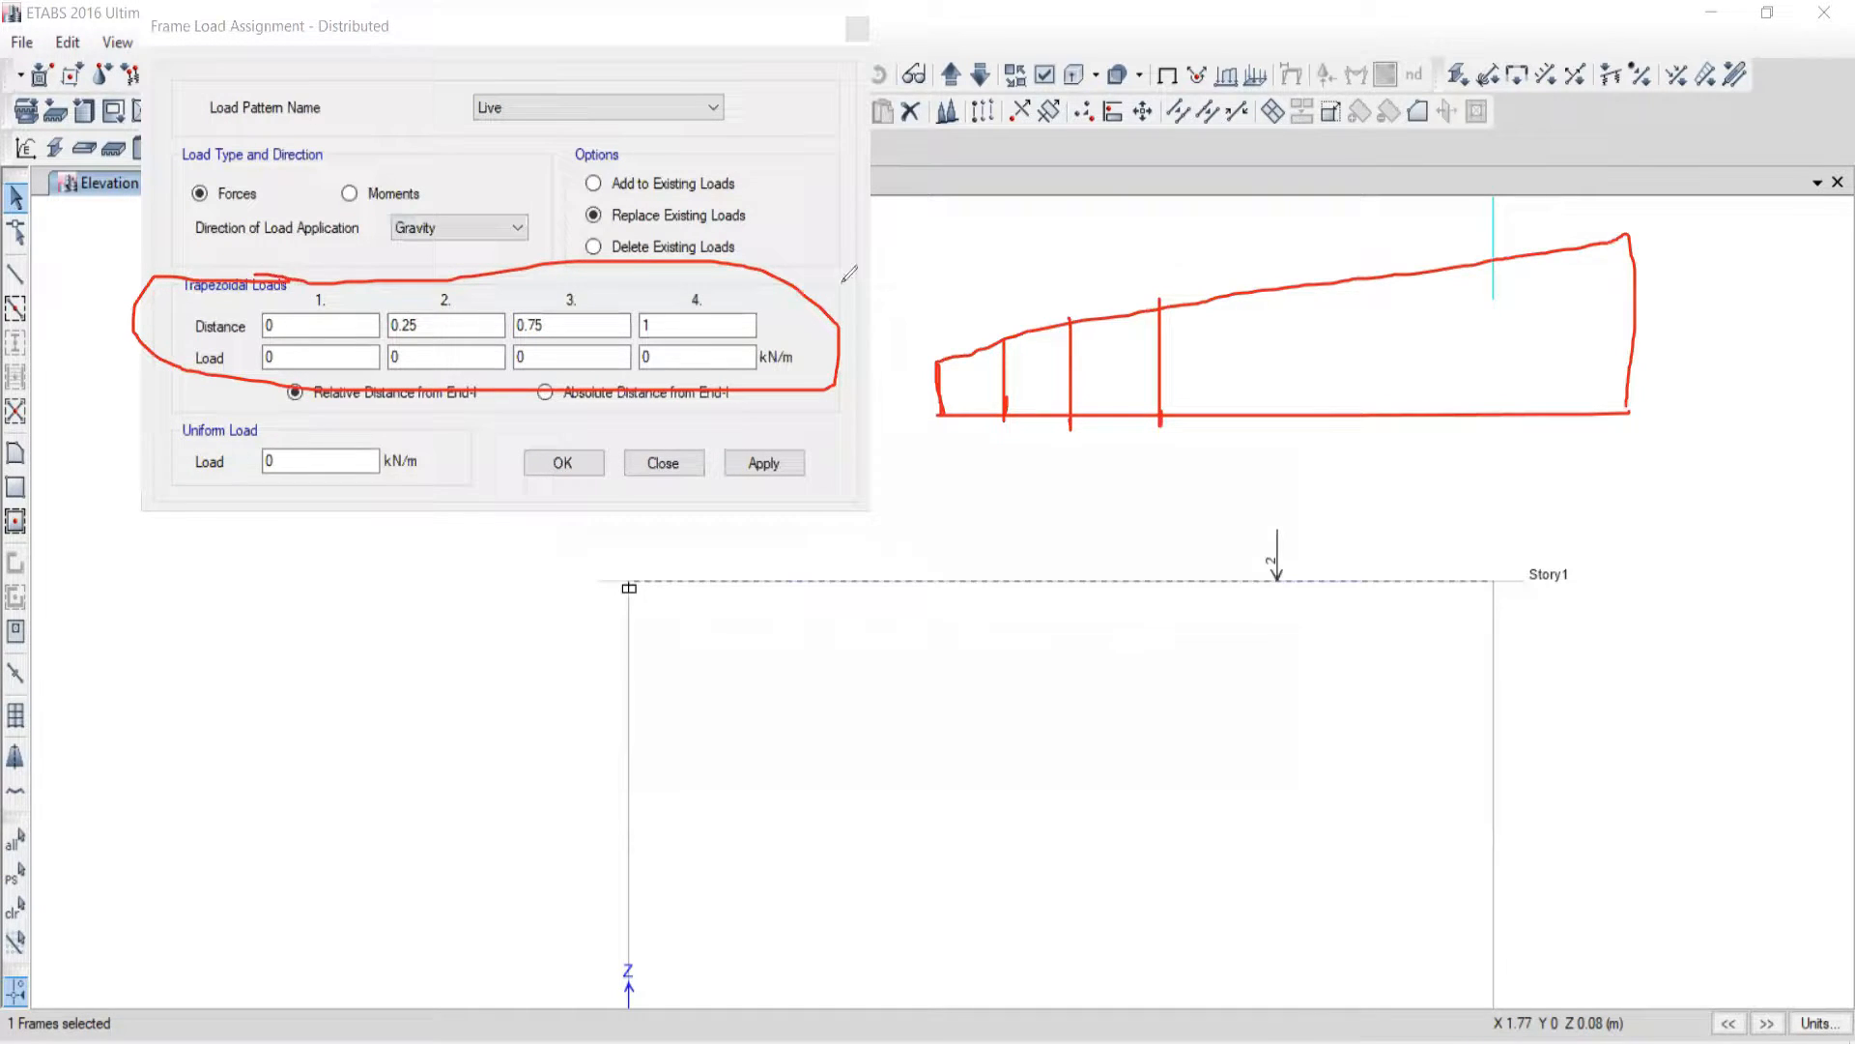
drag(408, 294, 514, 229)
drag(405, 760, 901, 737)
drag(371, 768, 906, 768)
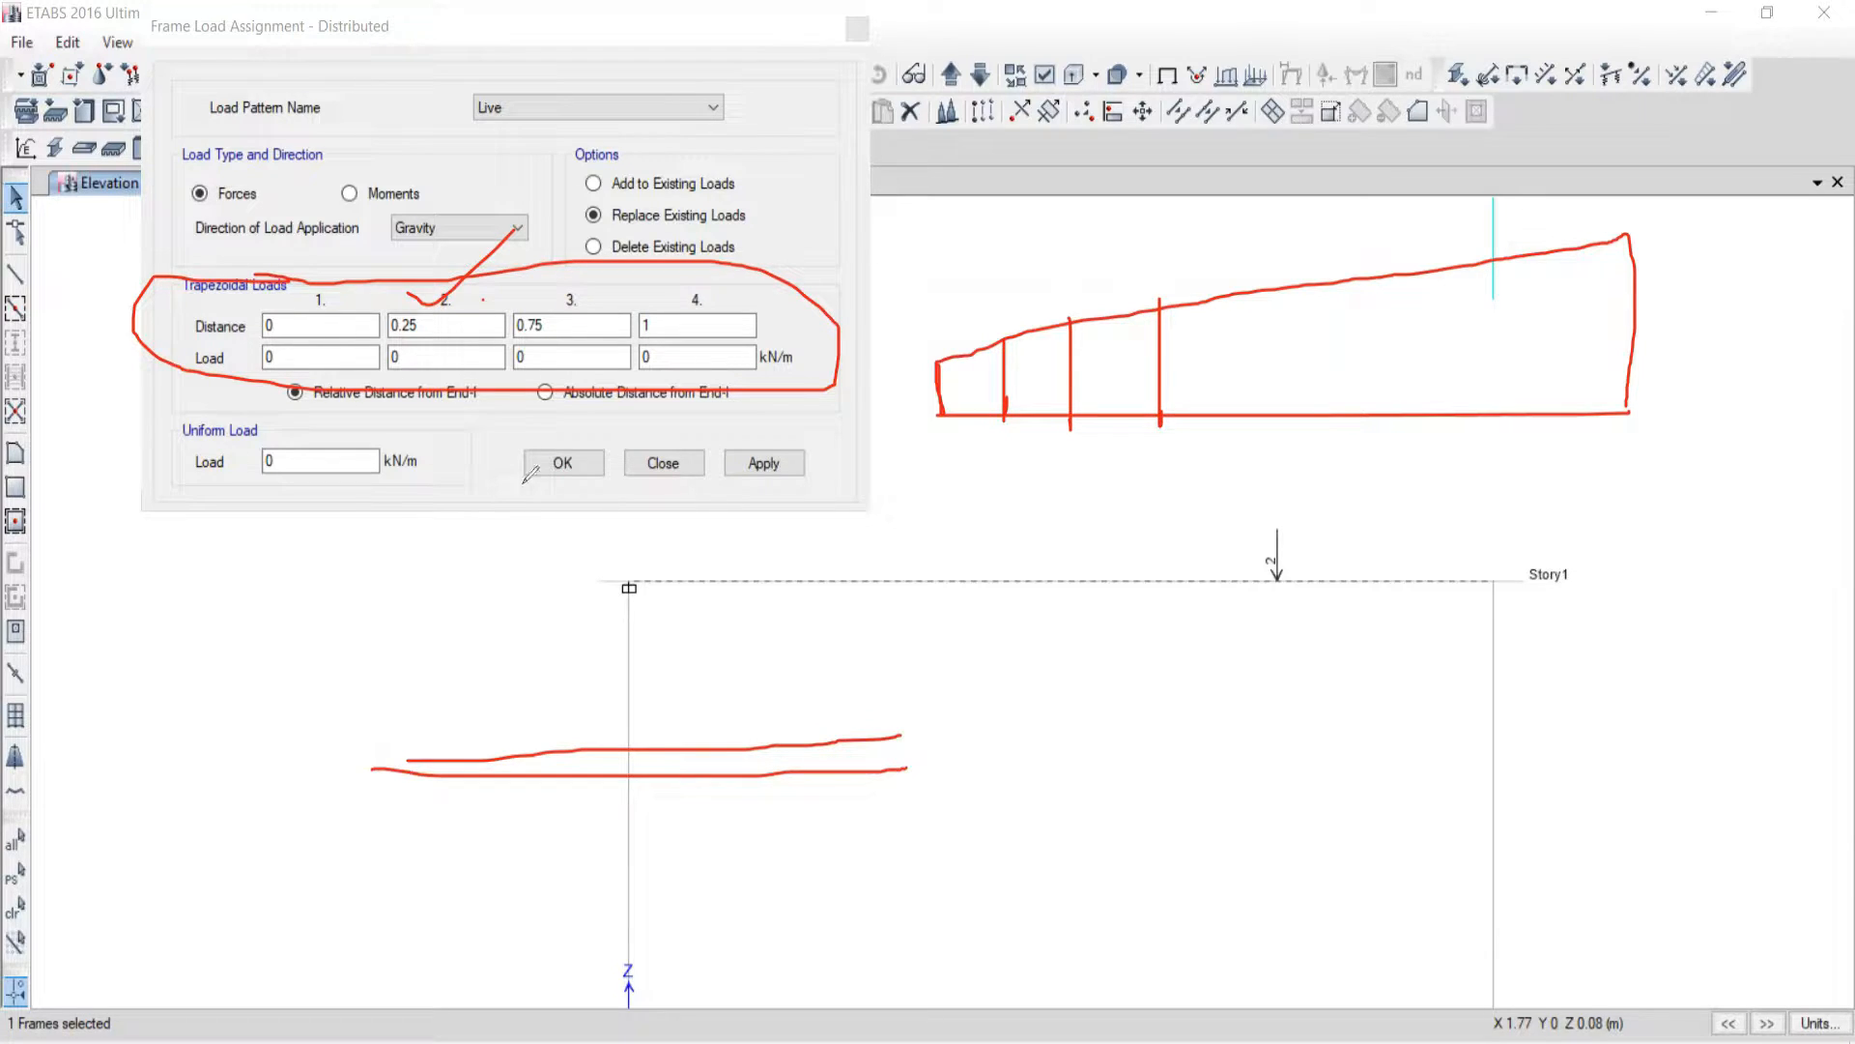
mouse_move(424, 762)
mouse_down()
mouse_move(531, 744)
mouse_move(623, 778)
mouse_move(788, 735)
mouse_move(895, 750)
mouse_up()
mouse_move(632, 610)
mouse_down()
mouse_move(603, 615)
mouse_move(619, 711)
mouse_move(549, 708)
mouse_up()
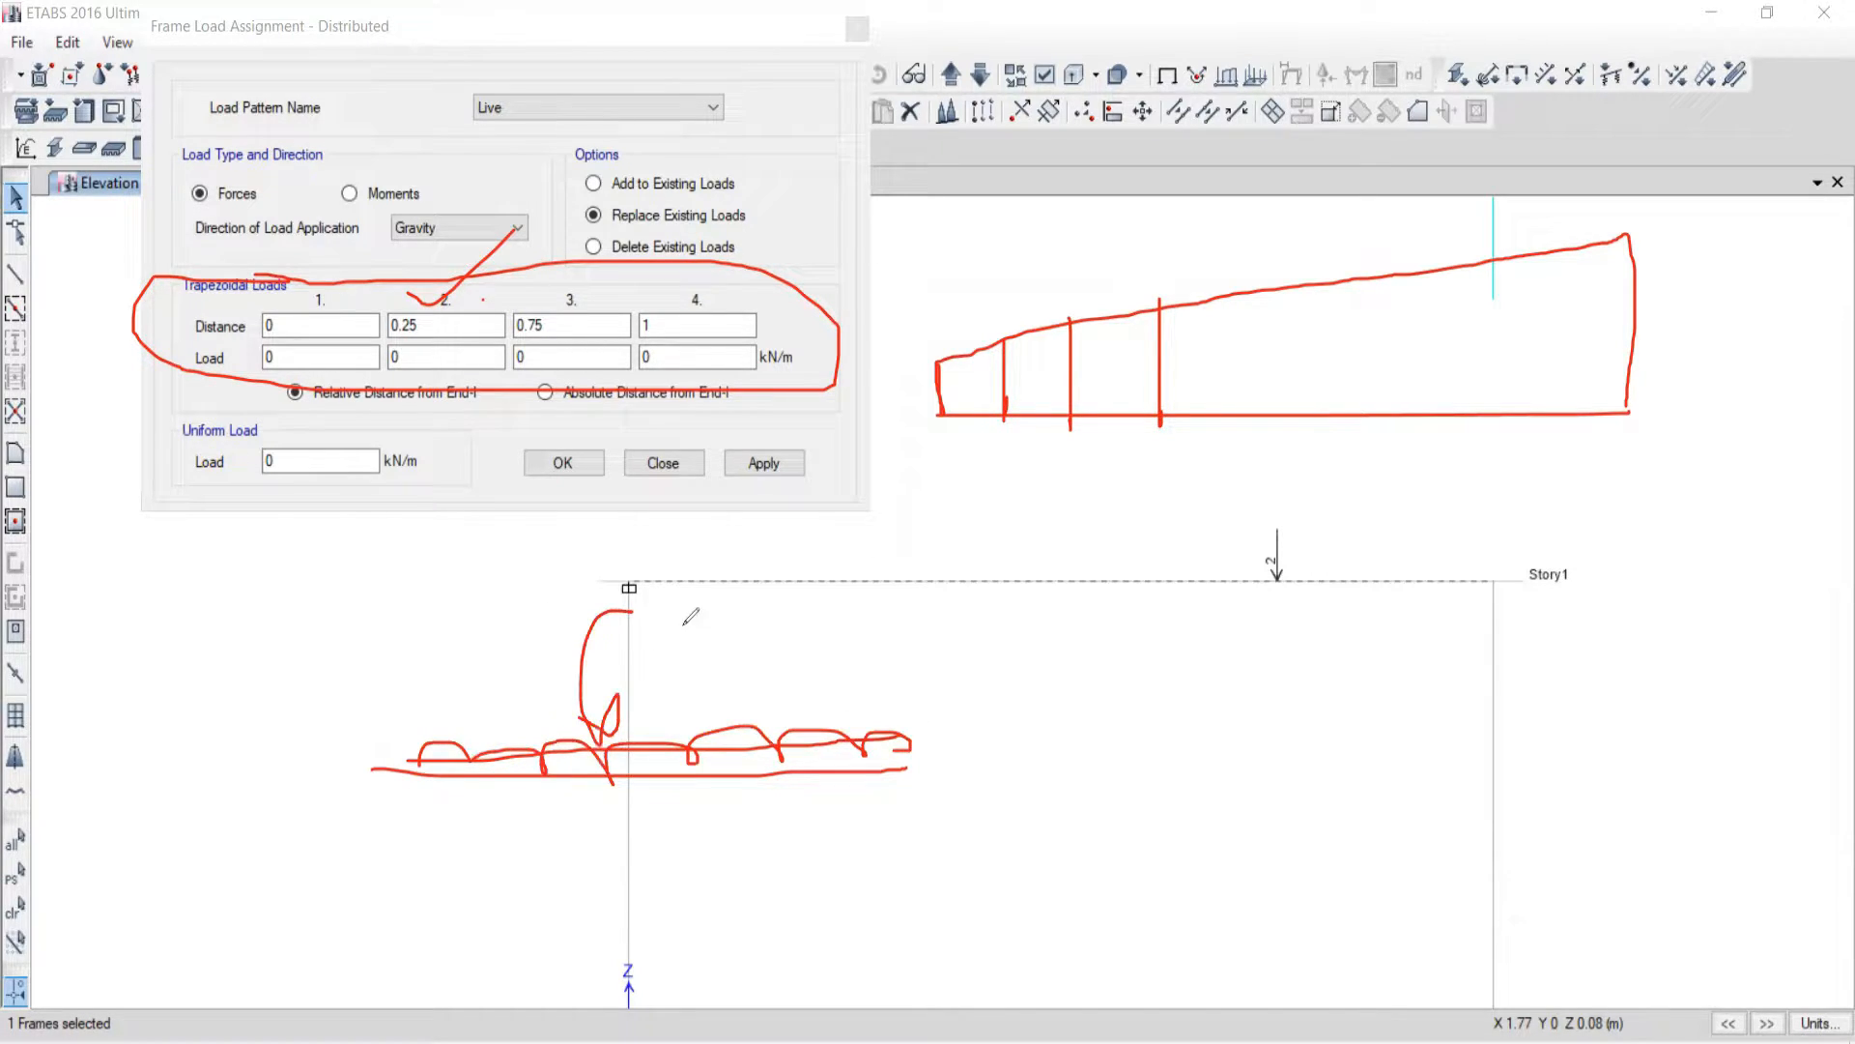
drag(641, 611, 857, 610)
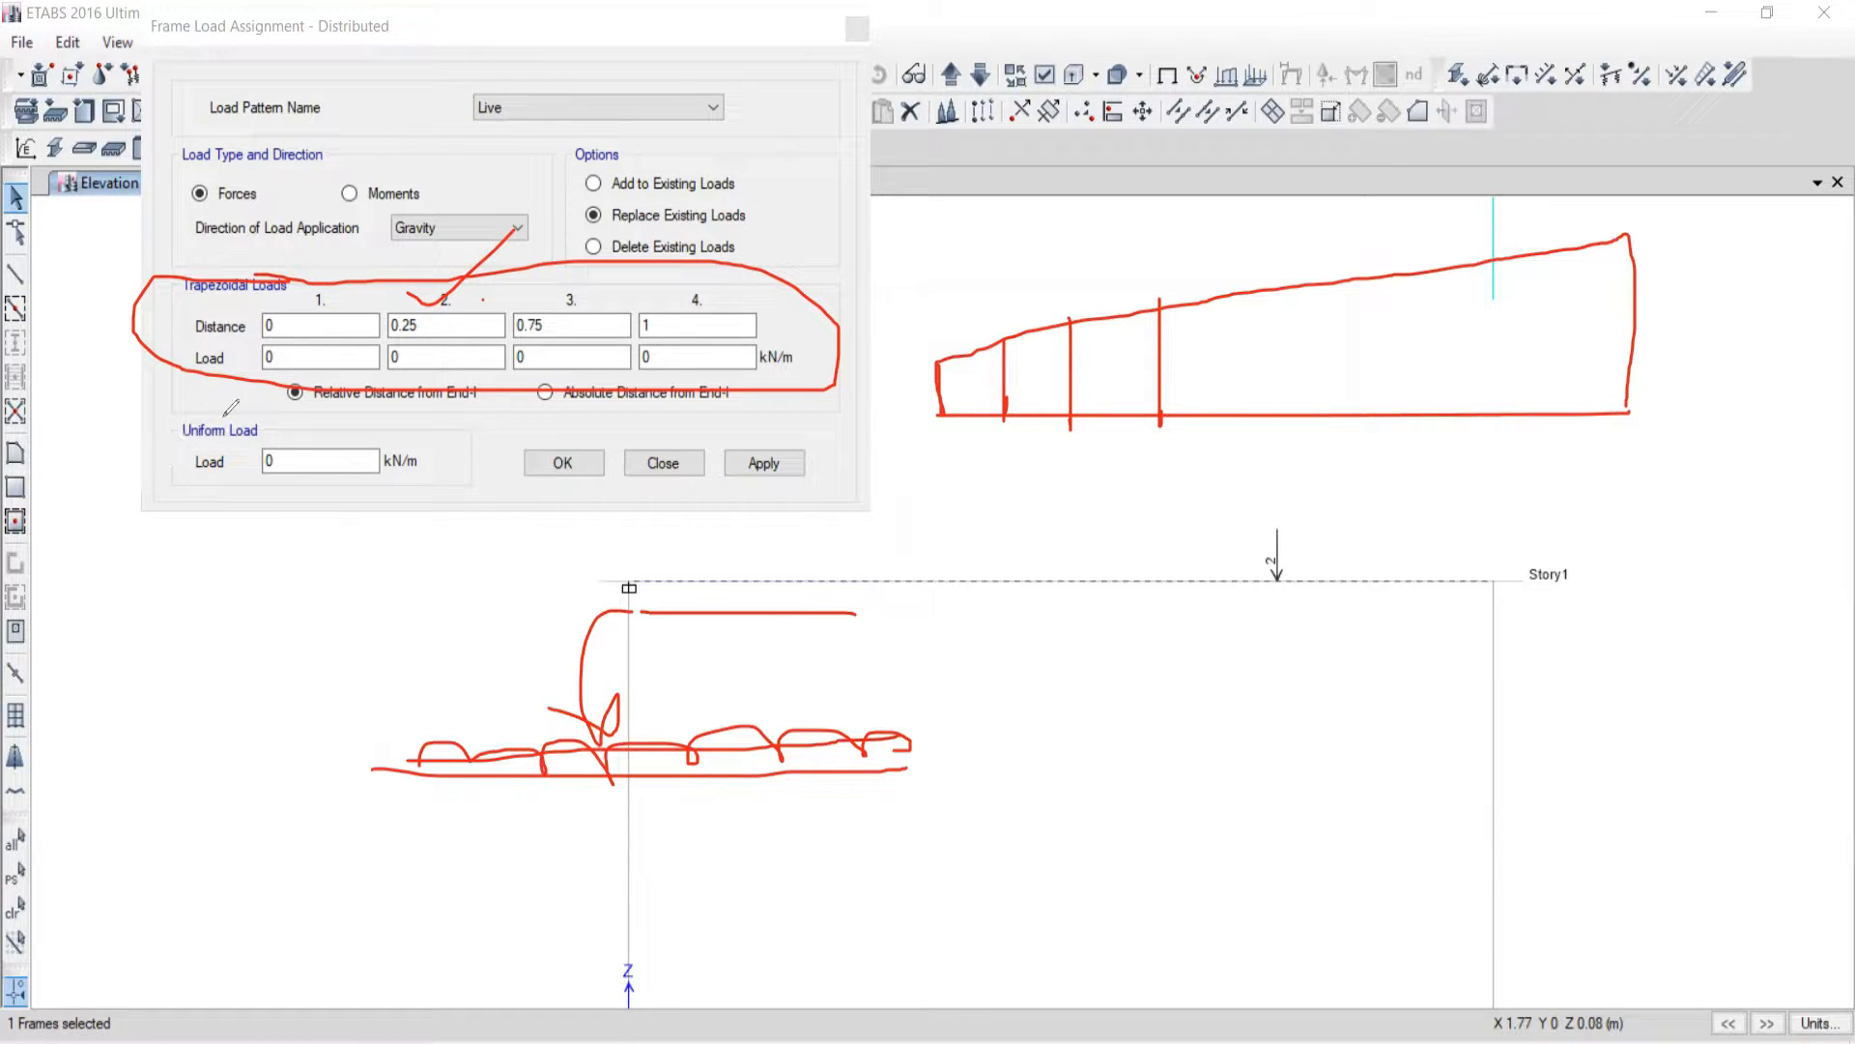
drag(224, 405, 159, 439)
drag(82, 295, 360, 157)
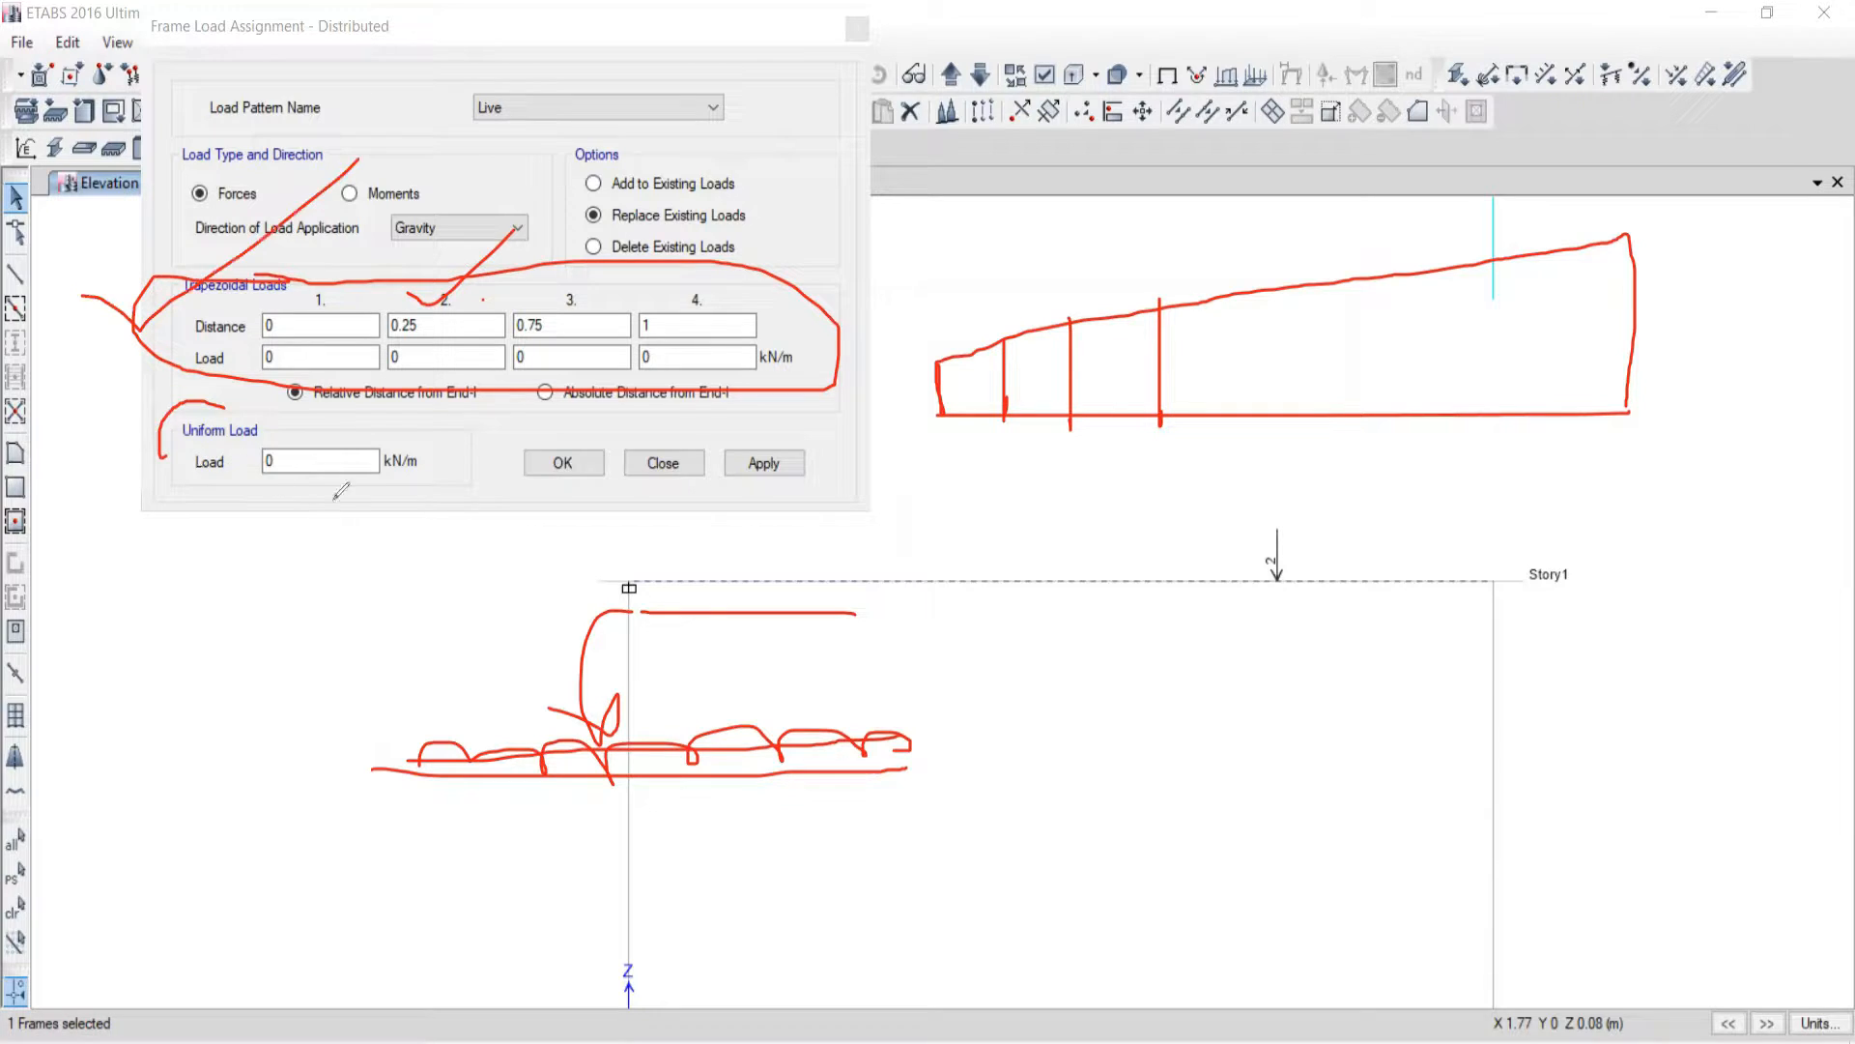
drag(269, 478, 358, 428)
drag(1014, 708, 1396, 732)
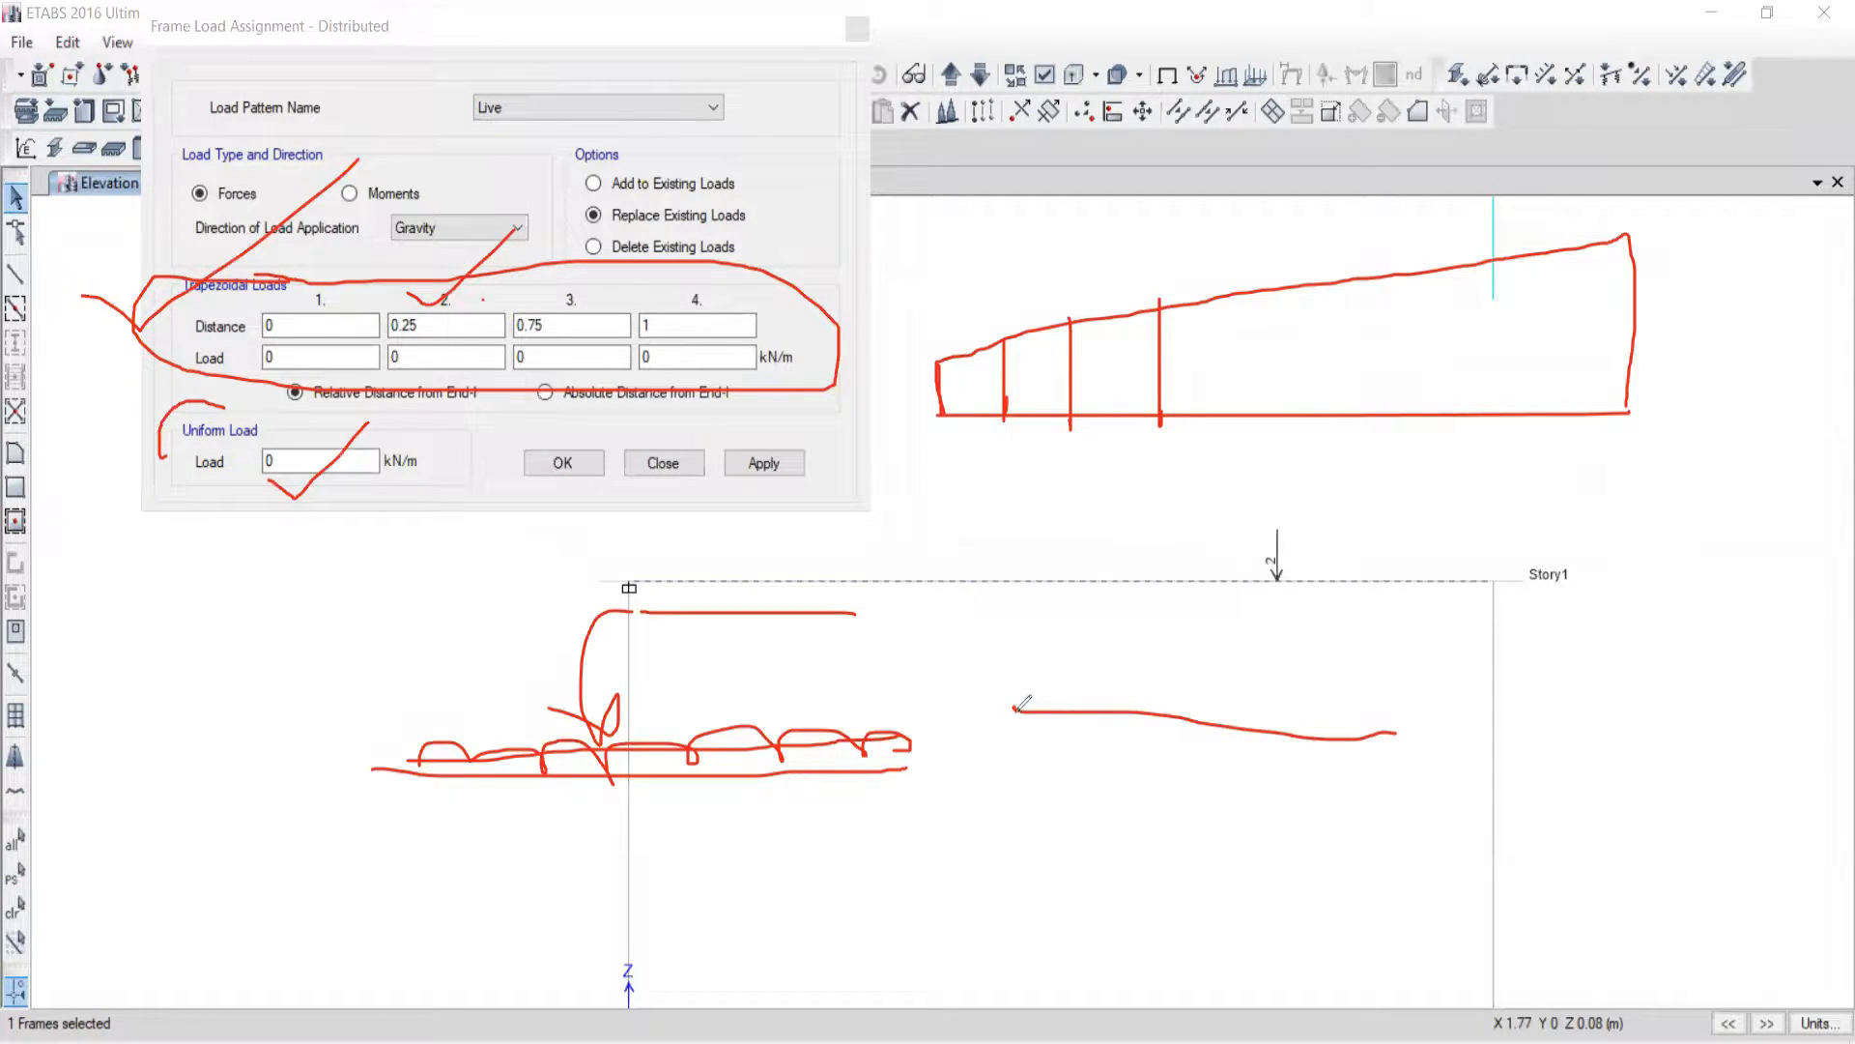
drag(1008, 719, 1392, 710)
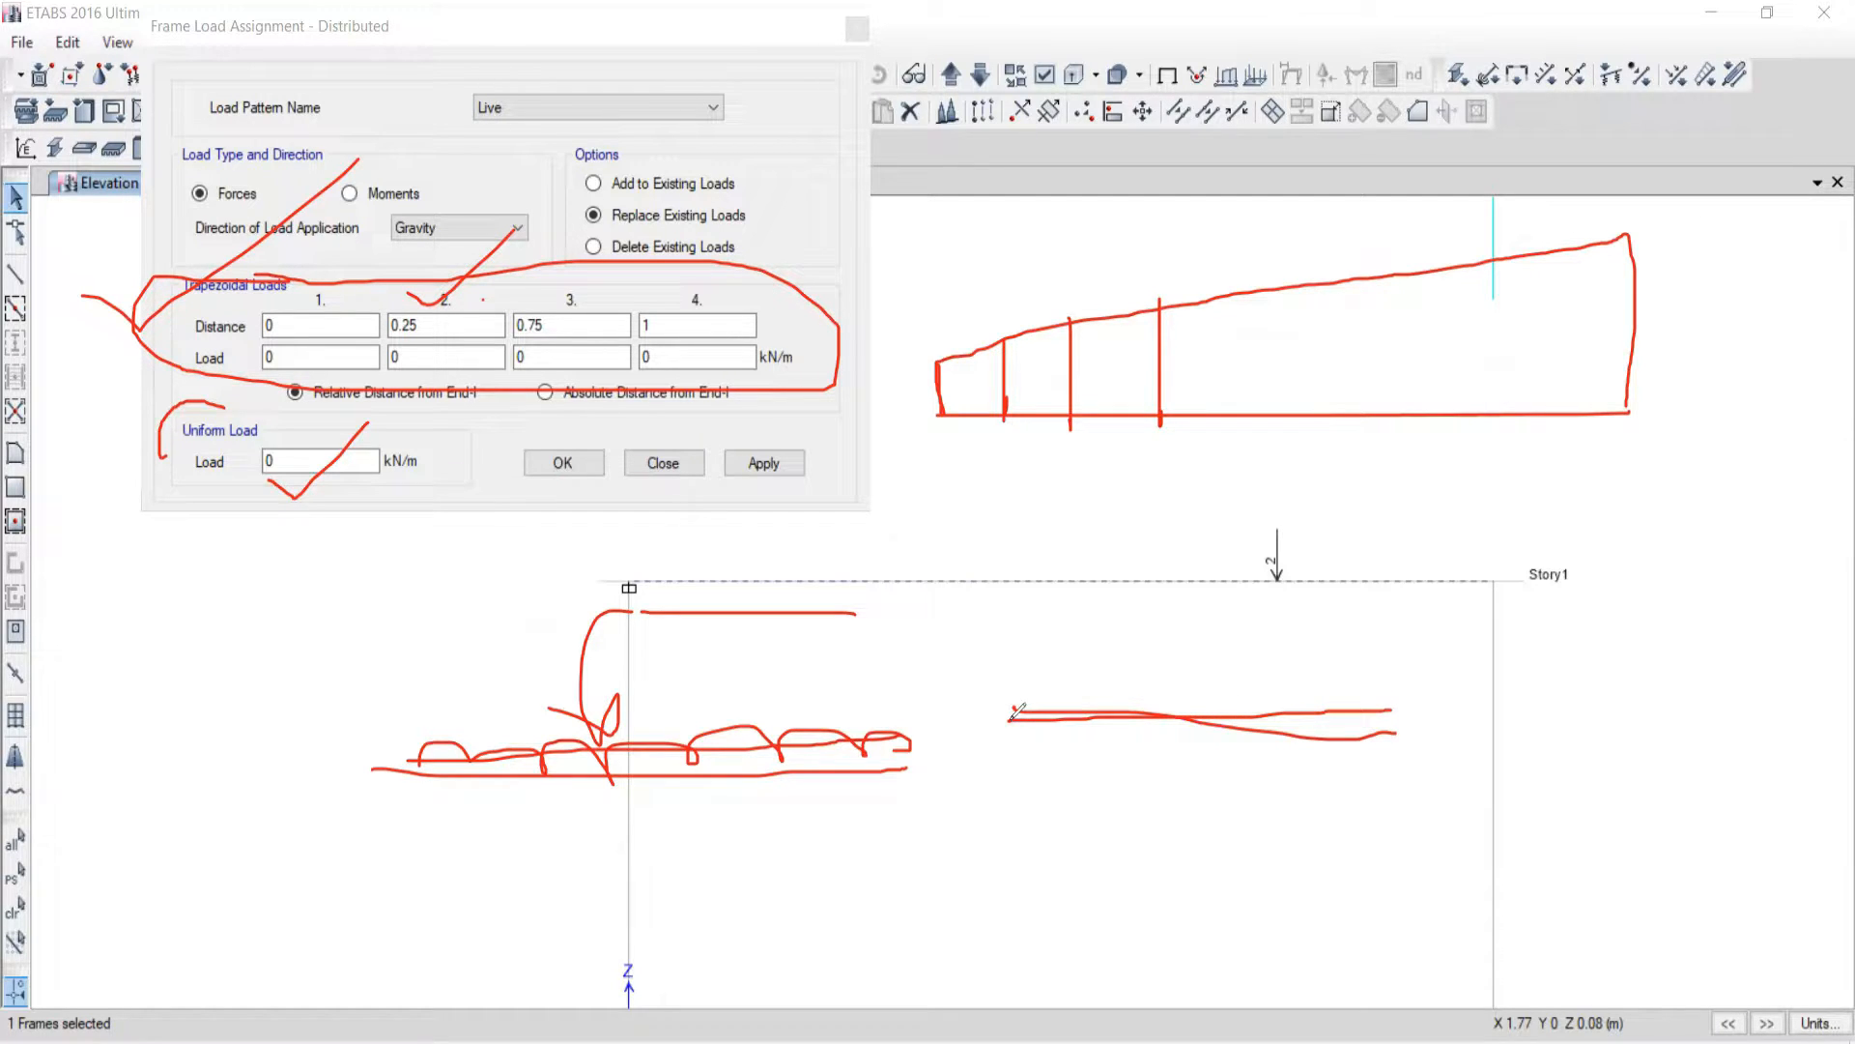
drag(1012, 720, 1280, 704)
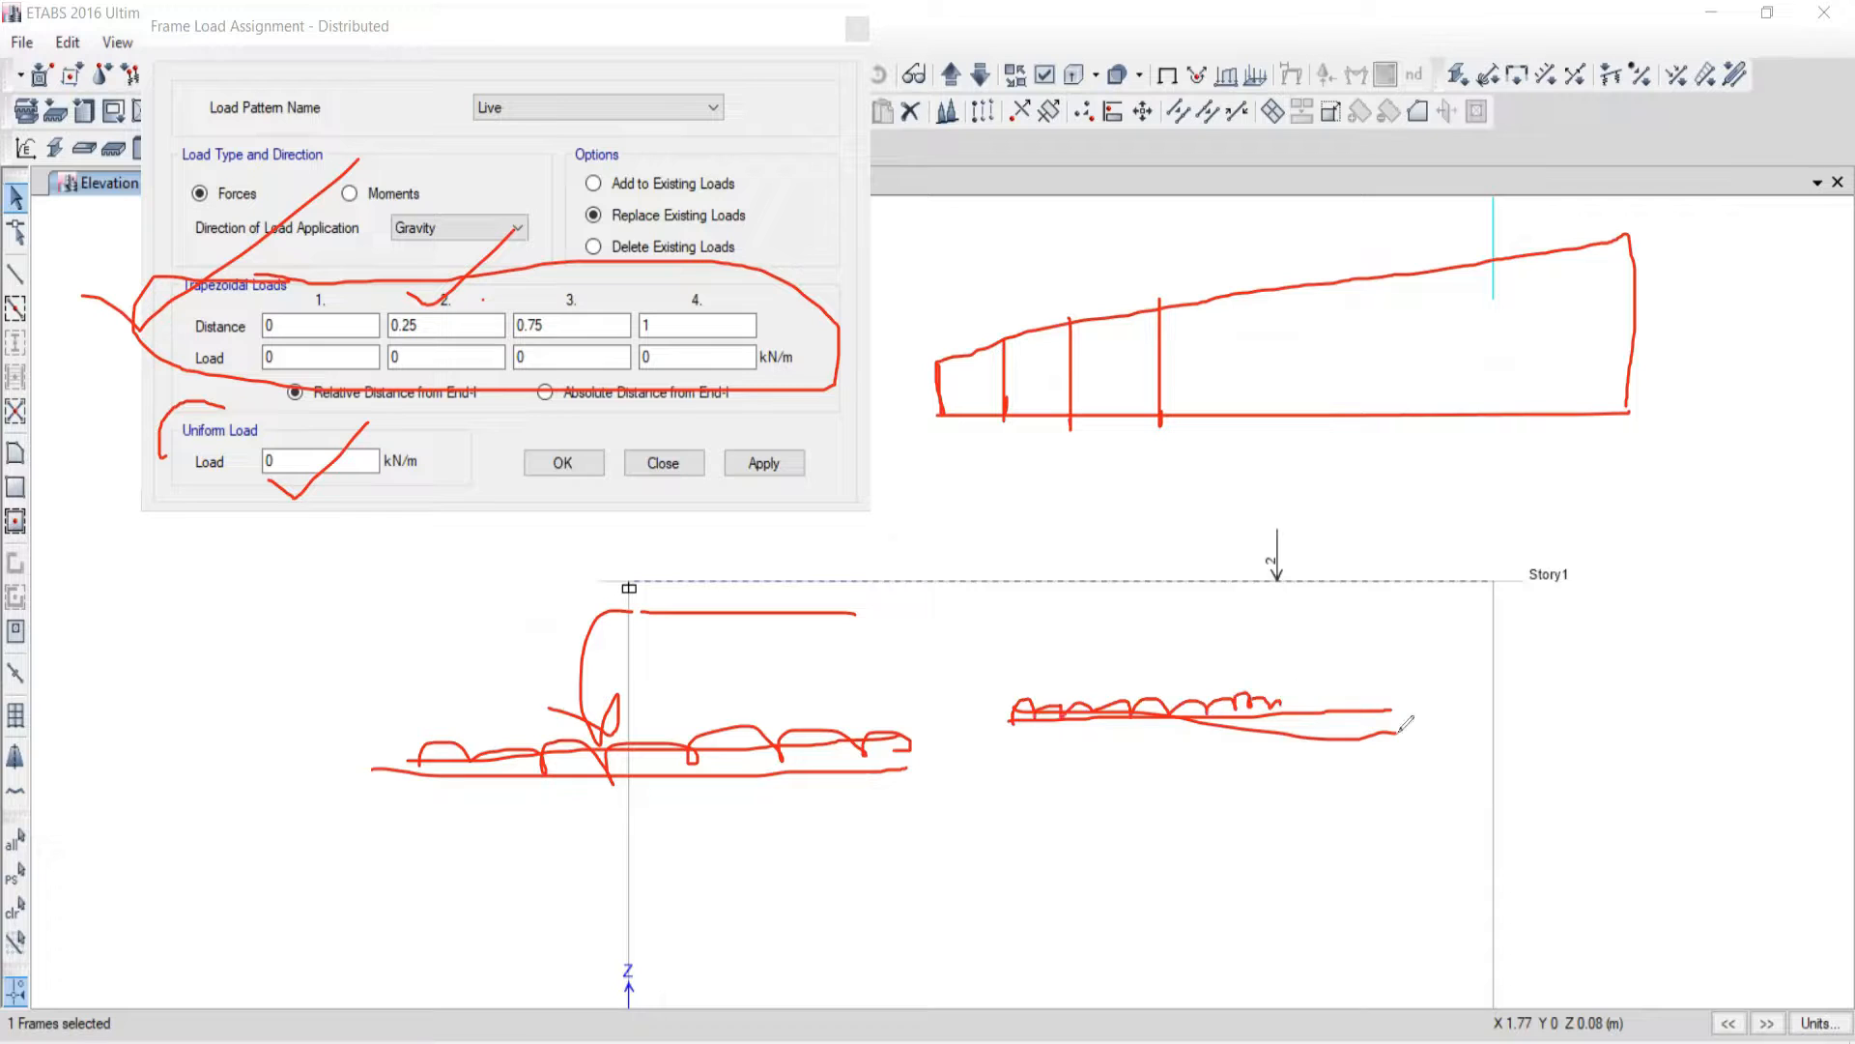
drag(1414, 666, 1725, 666)
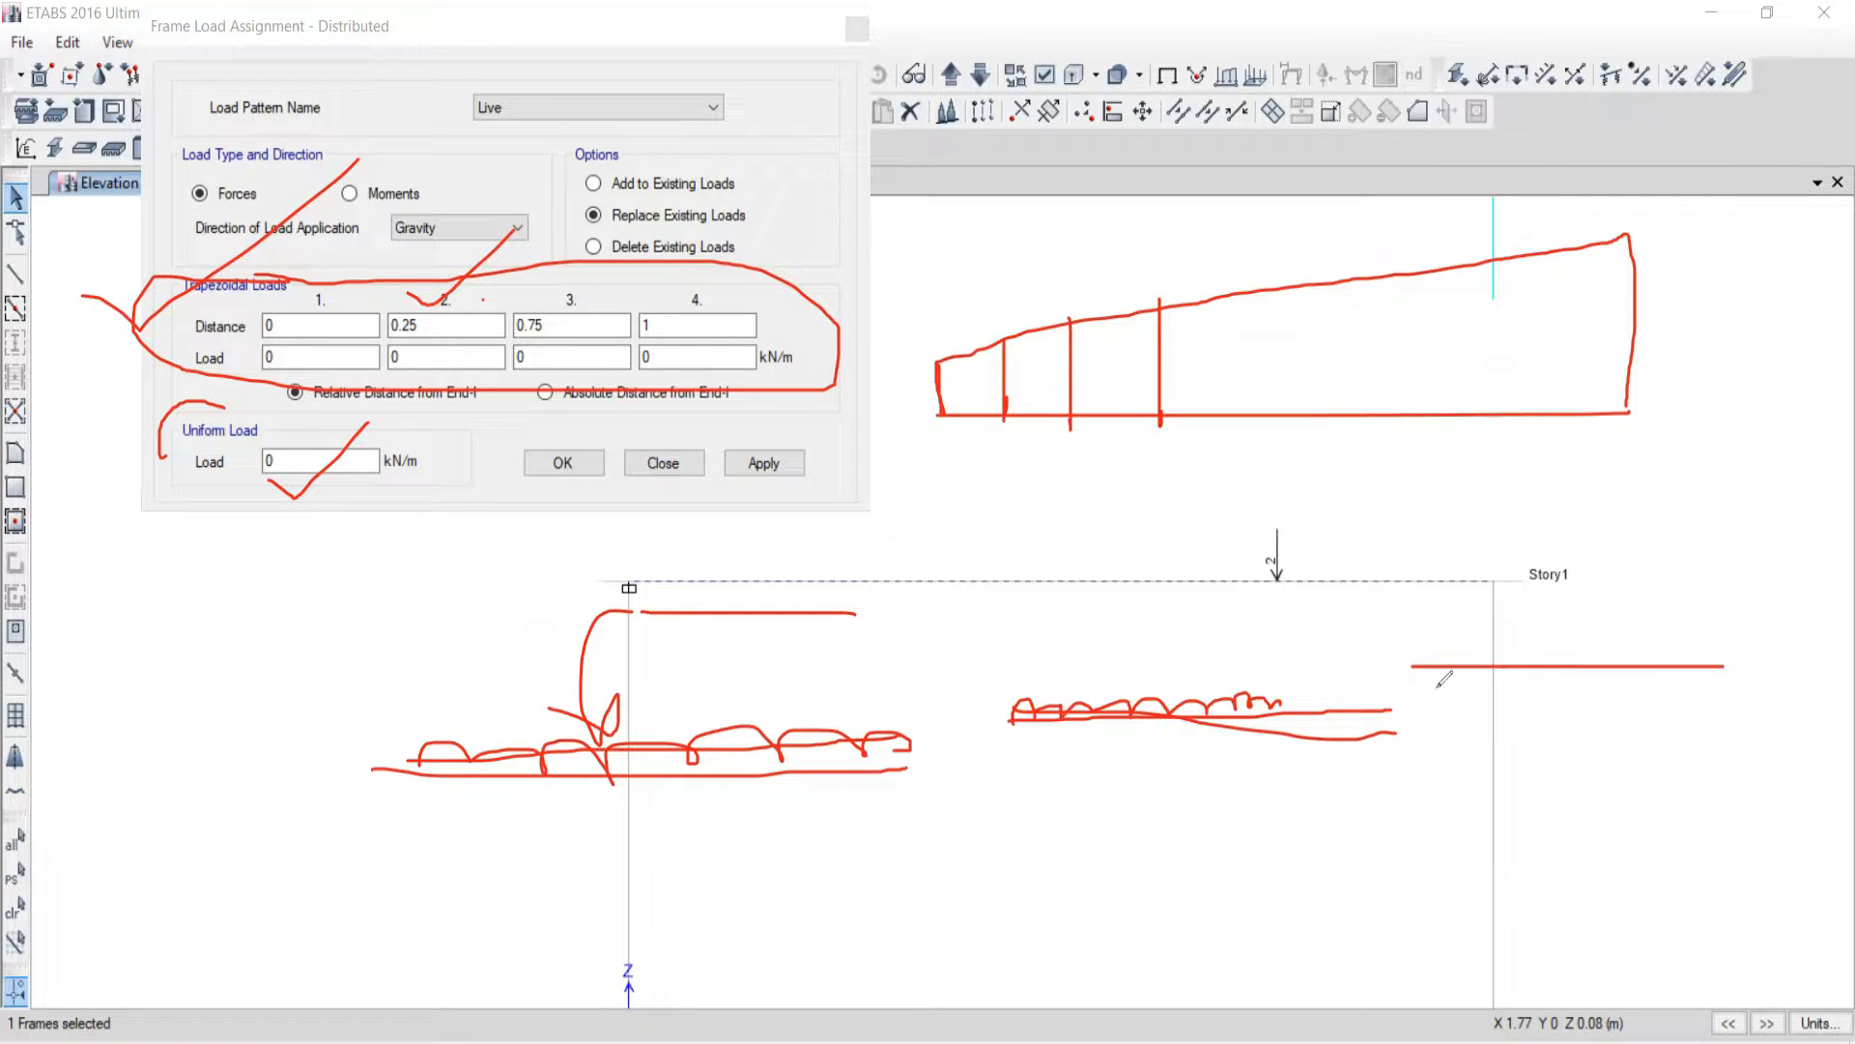
mouse_move(1412, 667)
mouse_down()
mouse_move(1495, 661)
mouse_move(1753, 720)
mouse_up()
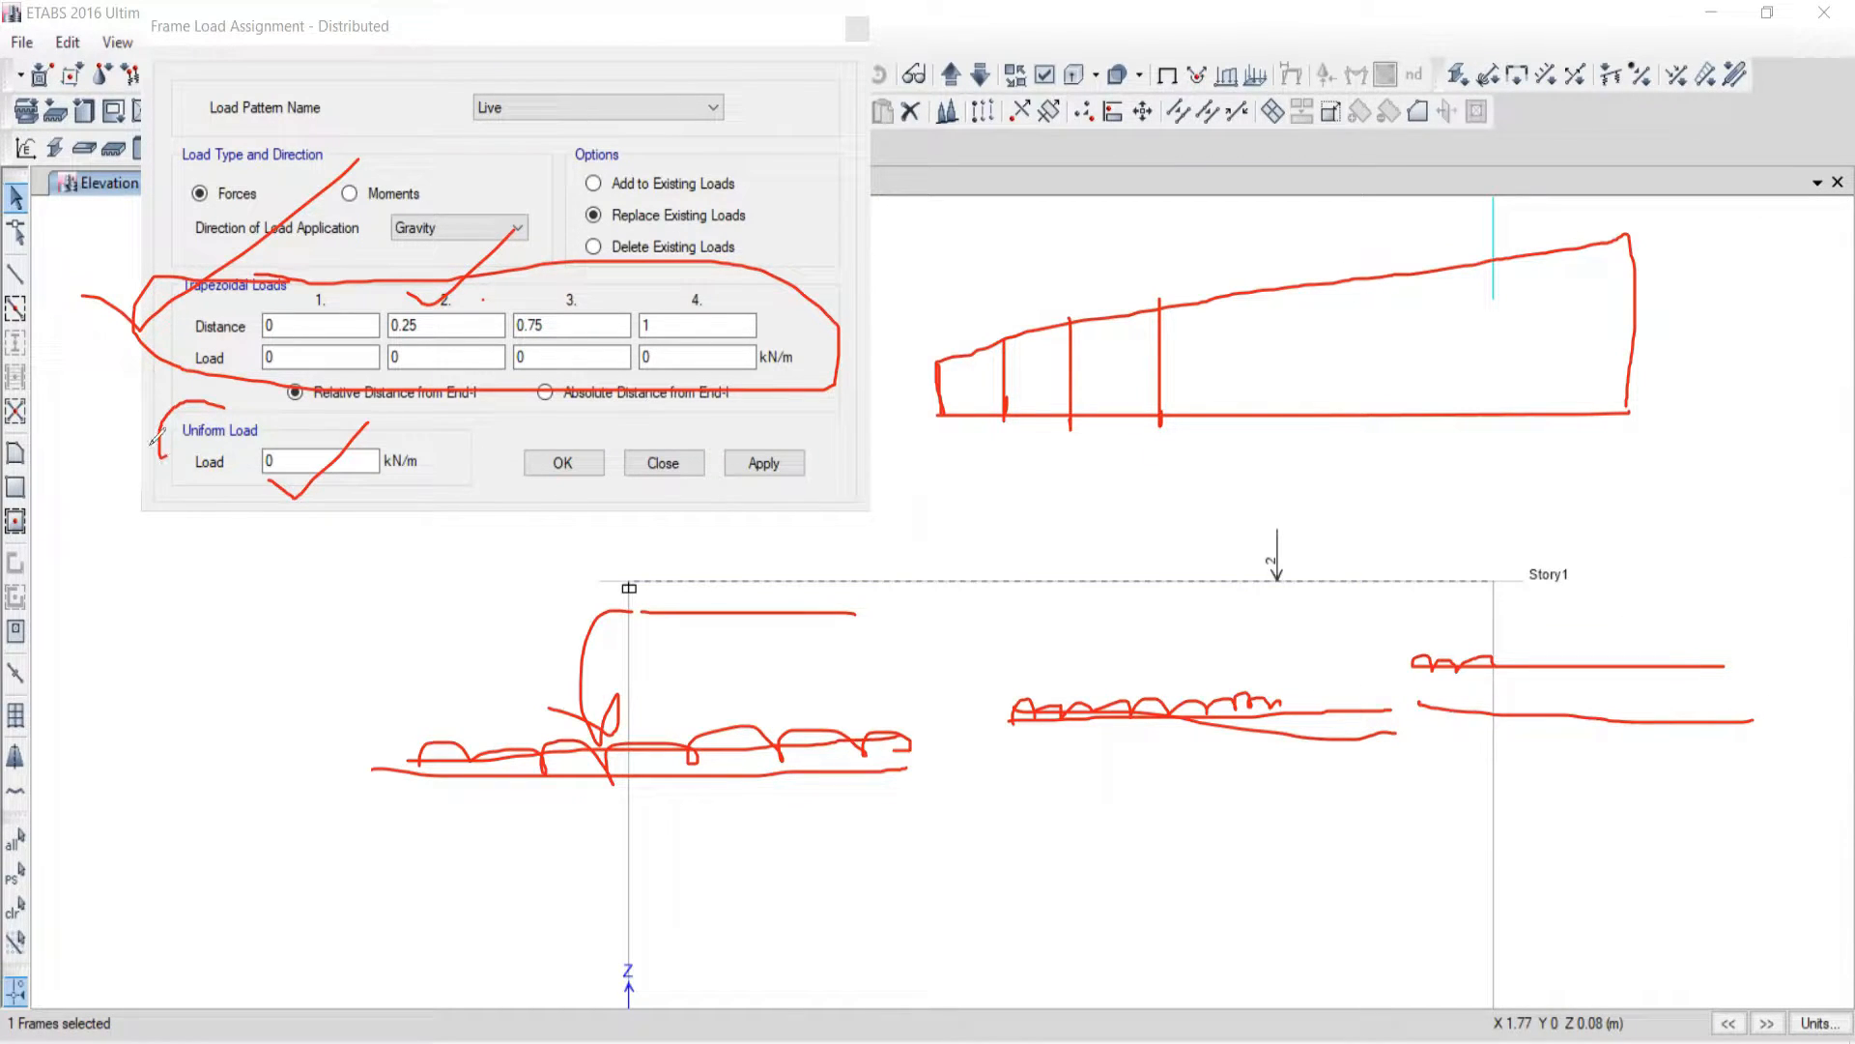
drag(162, 446, 262, 380)
drag(907, 533, 1045, 532)
mouse_move(903, 531)
mouse_down()
mouse_move(906, 488)
mouse_move(1220, 425)
mouse_move(1222, 527)
mouse_up()
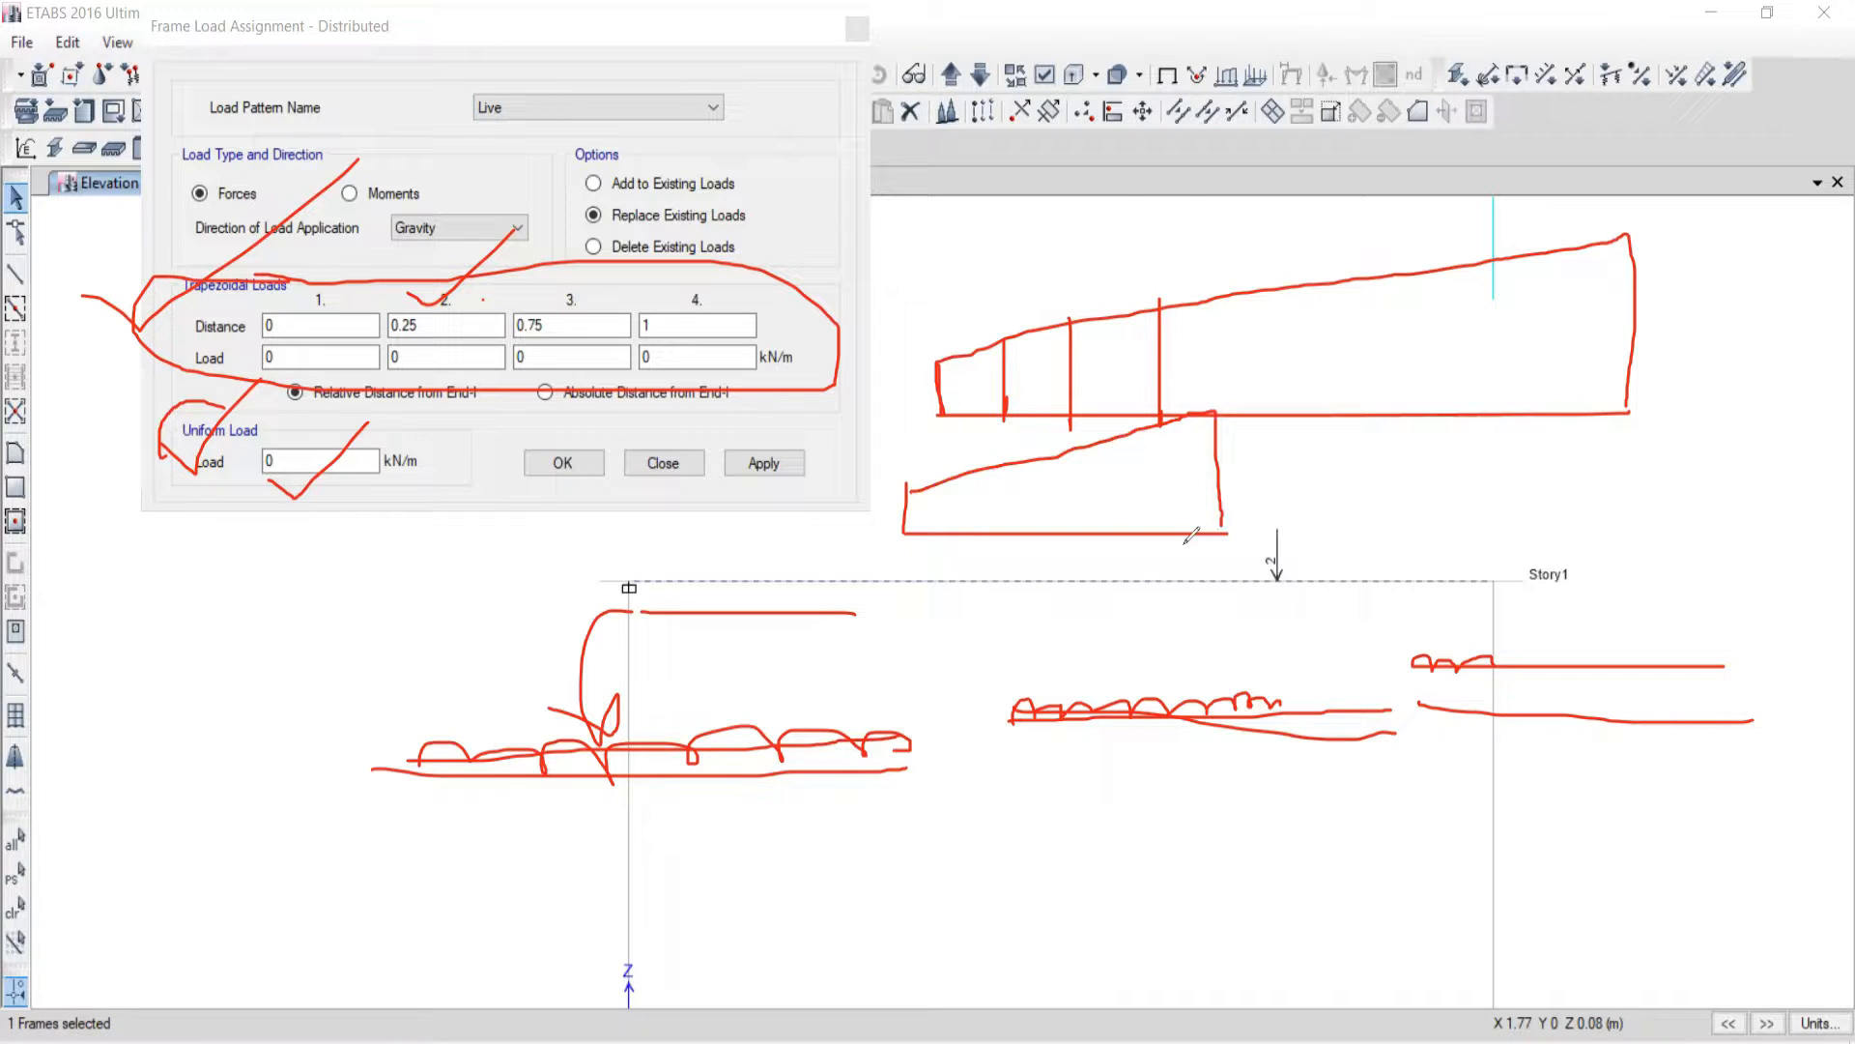
drag(1343, 516, 1687, 508)
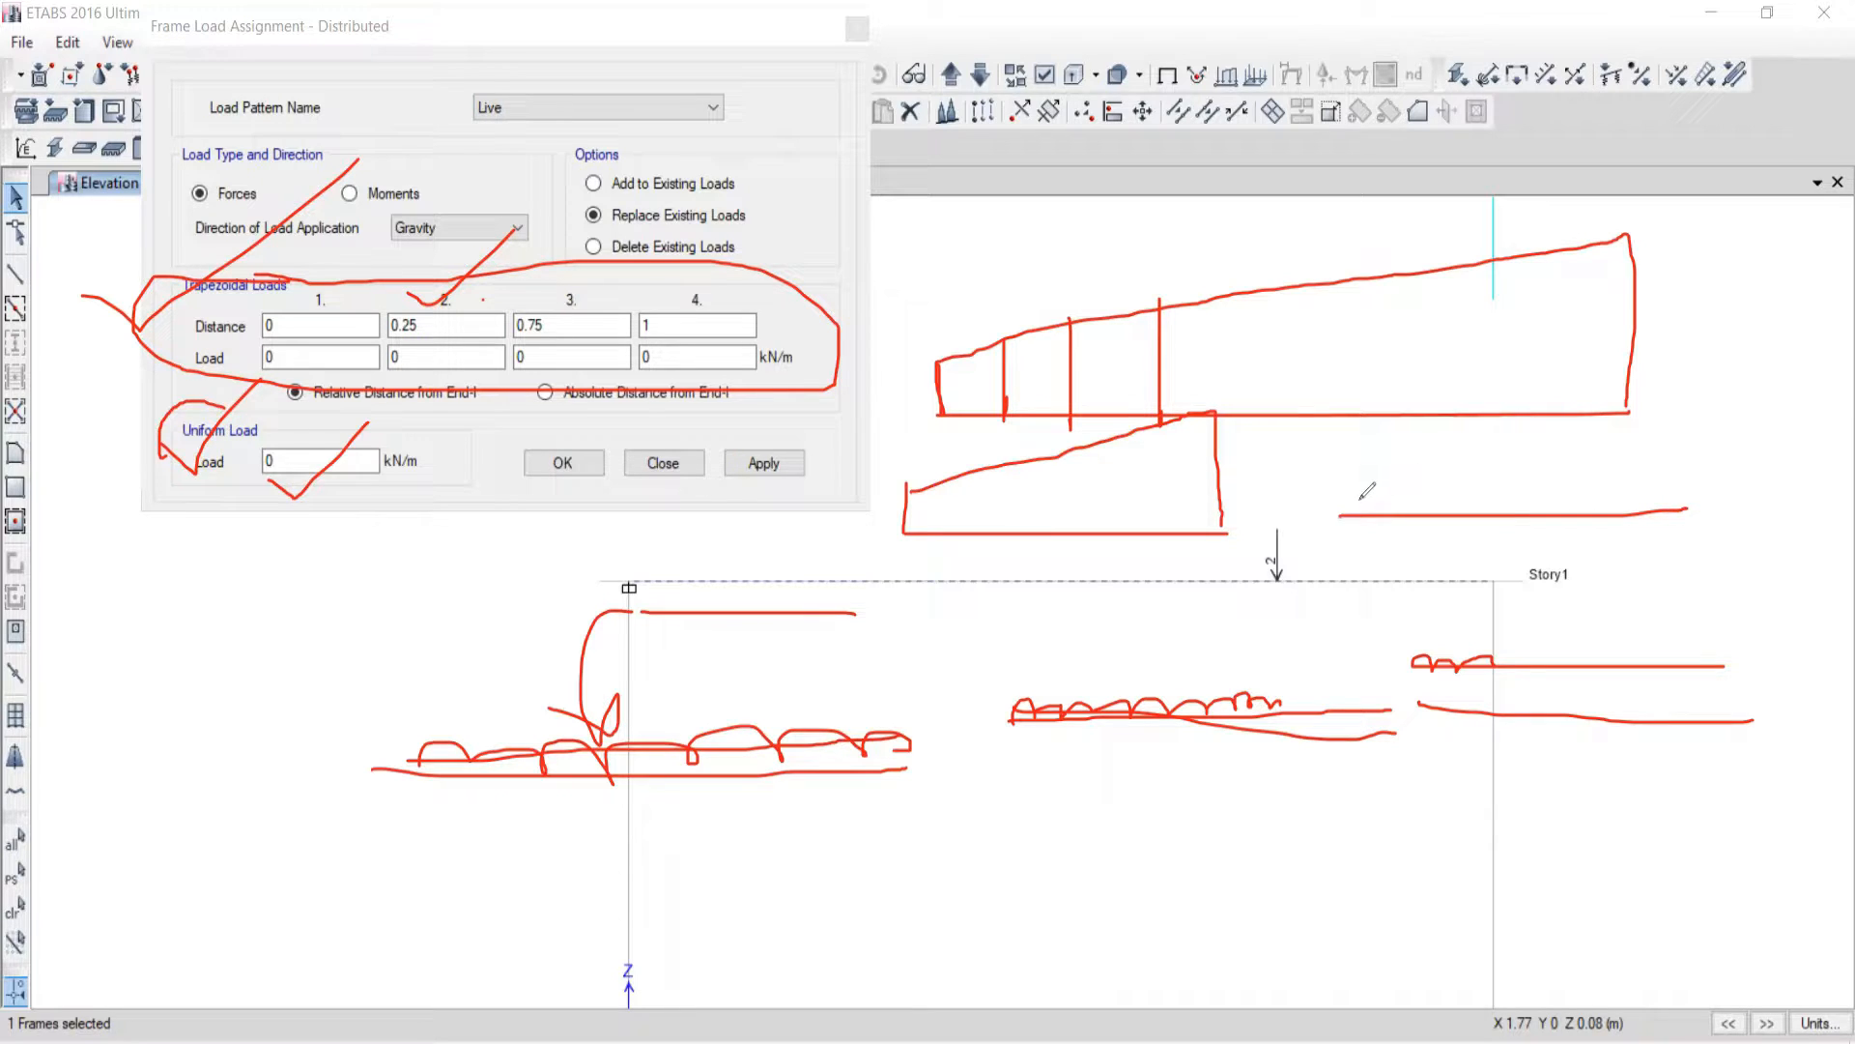
mouse_move(1350, 510)
mouse_down()
mouse_move(1455, 489)
mouse_move(1549, 505)
mouse_up()
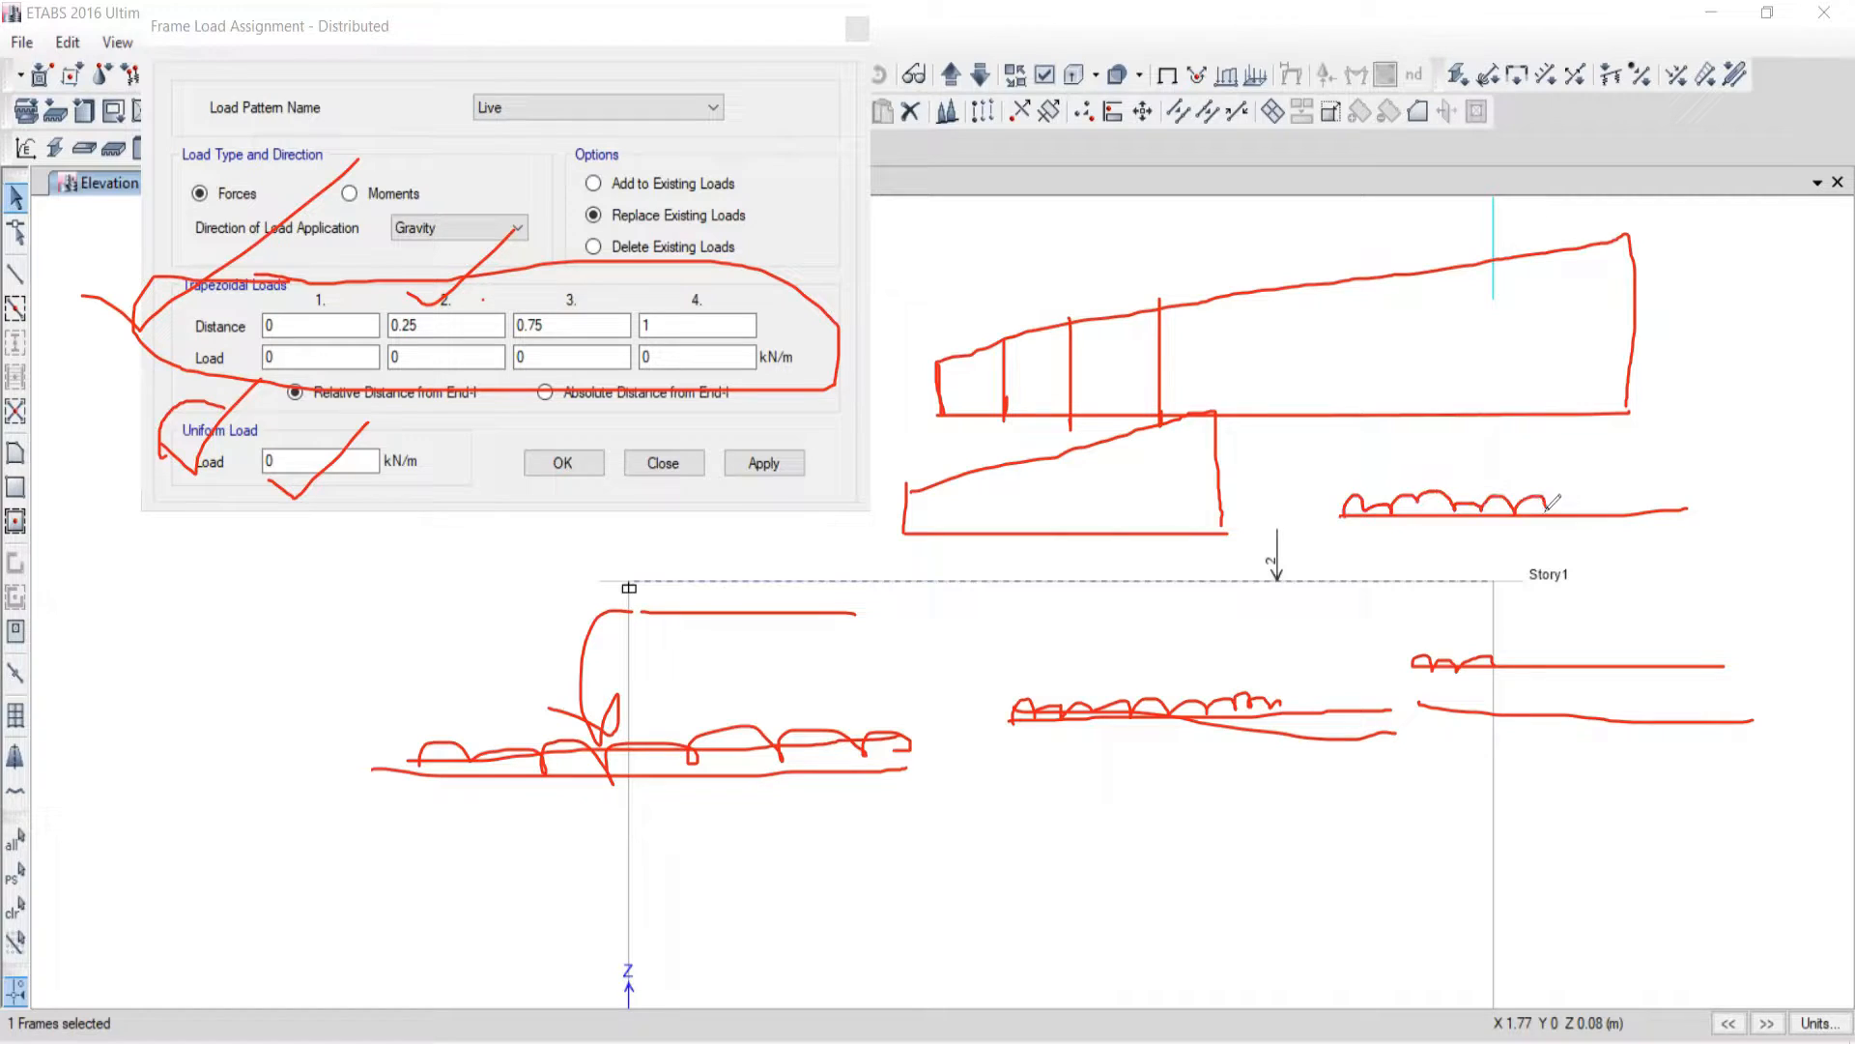
drag(128, 467, 281, 418)
mouse_move(72, 326)
mouse_down()
mouse_move(140, 366)
mouse_move(256, 189)
mouse_up()
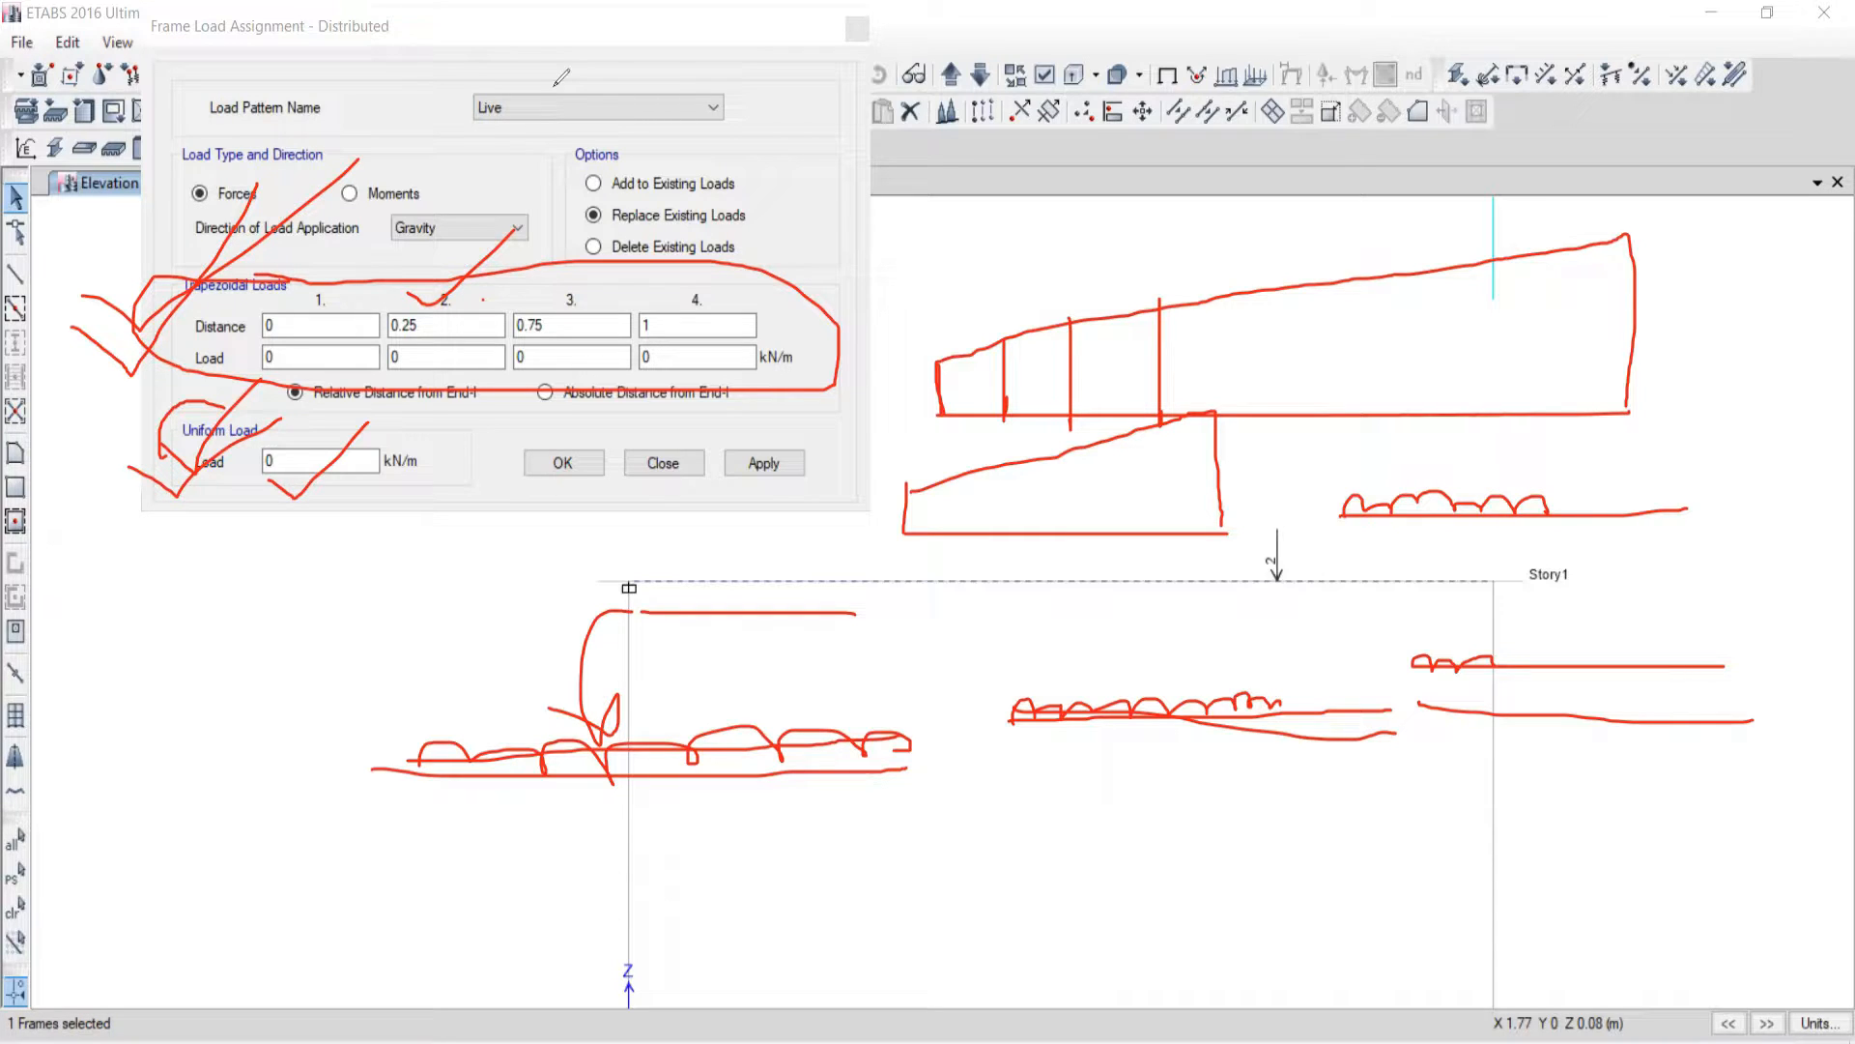
key(Escape)
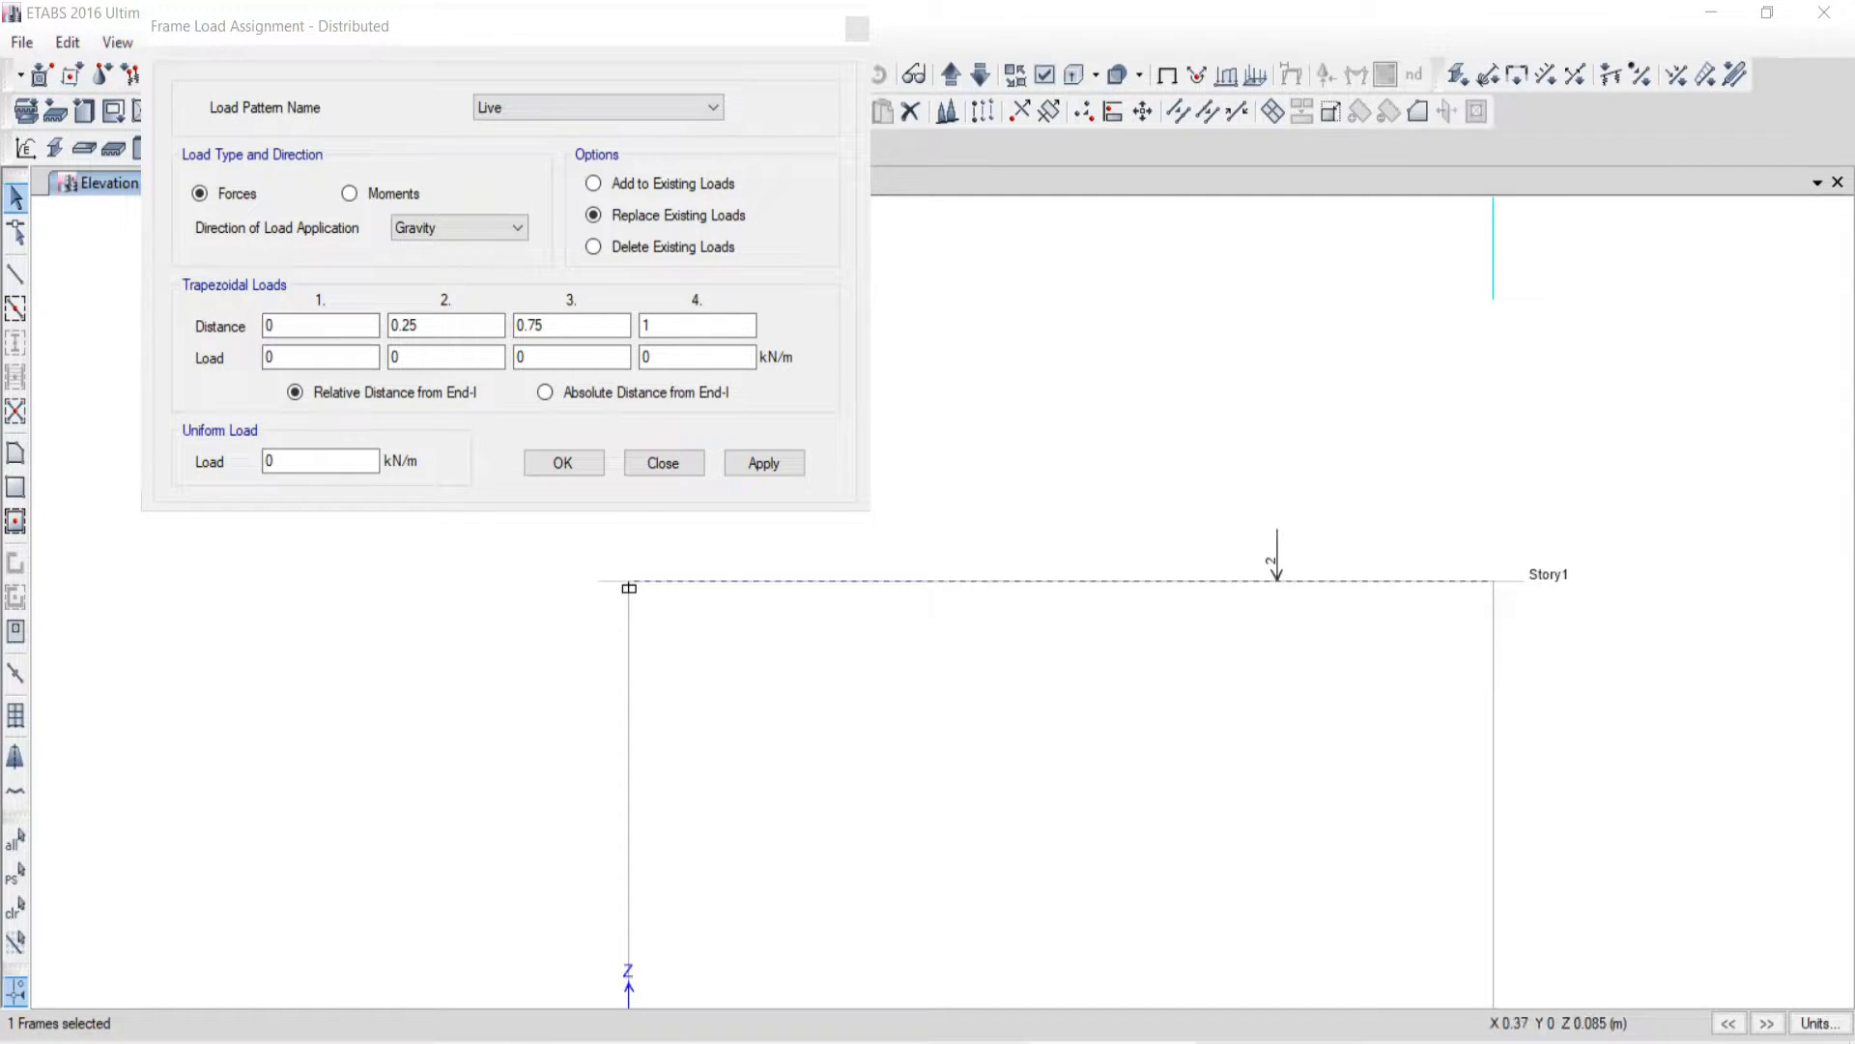
Step: Check Problem 6.4 in the PDF and apply a 1.5 kN/m uniform Live gravity load to the selected Story1 beam
key(alt+Tab)
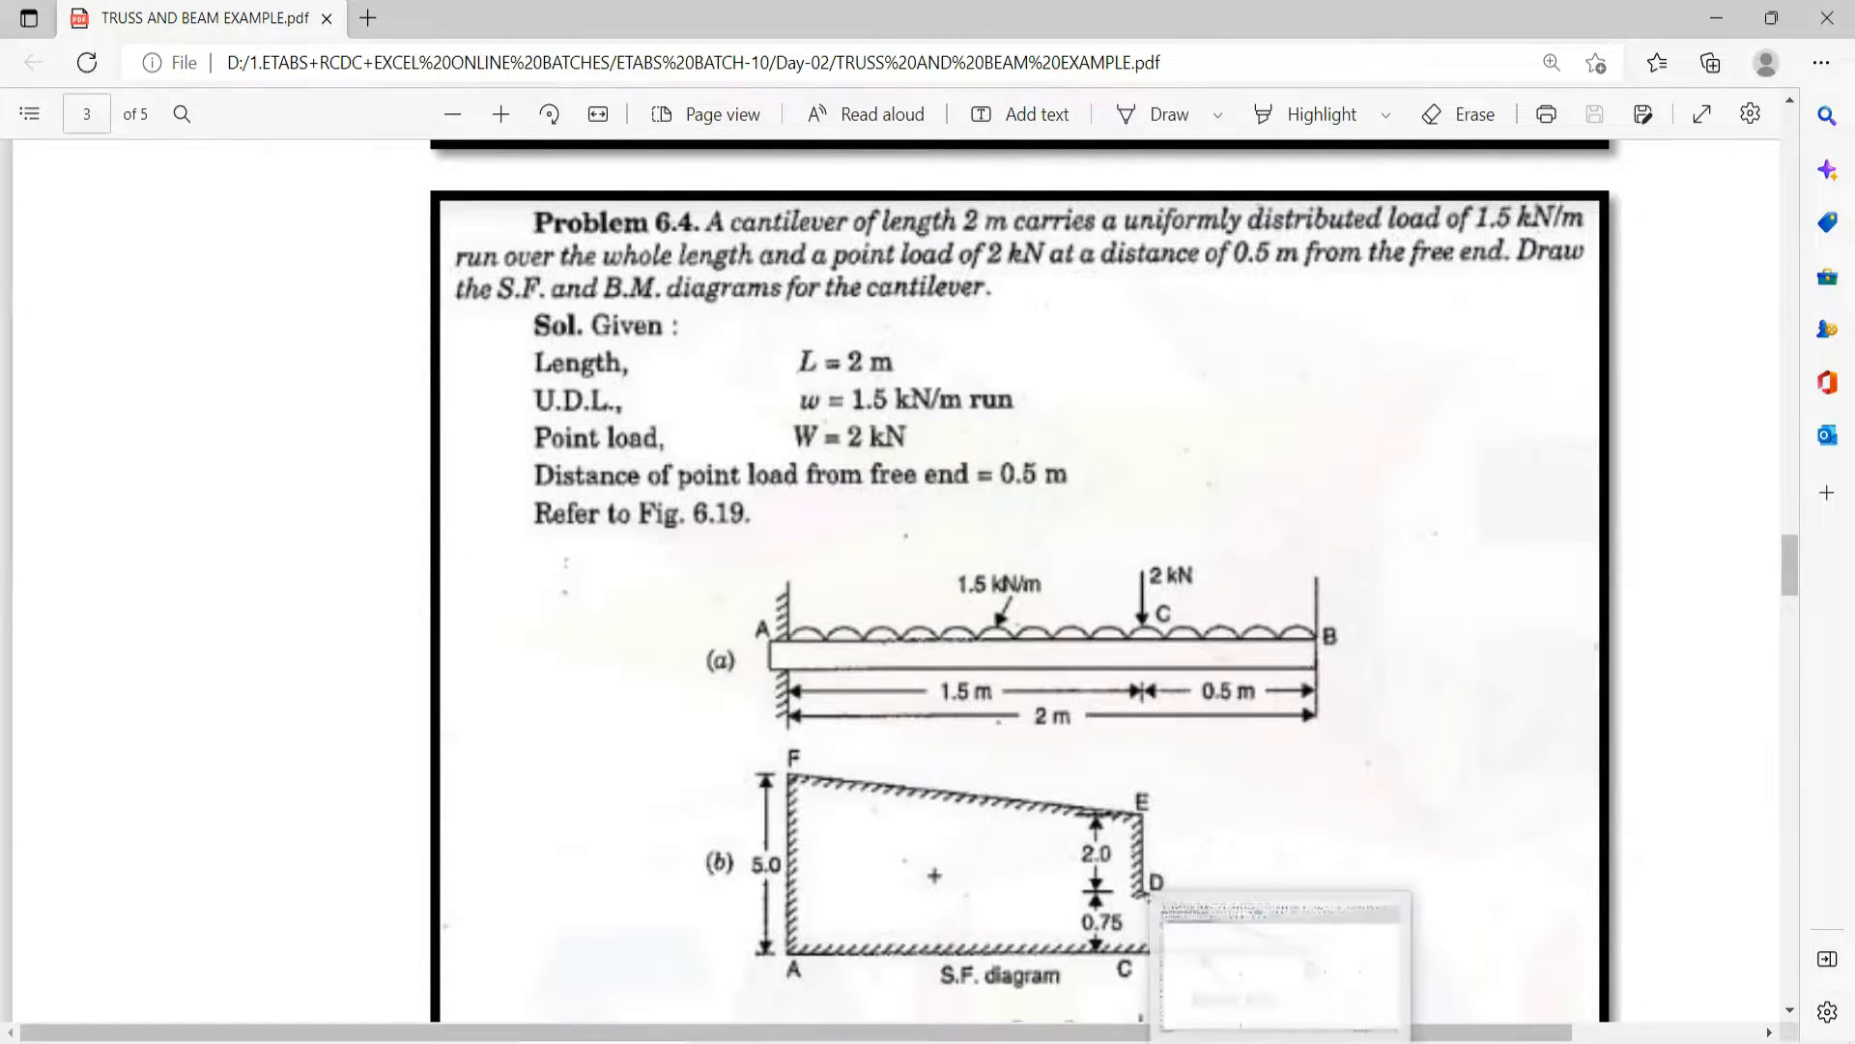
key(alt+Tab)
click(283, 470)
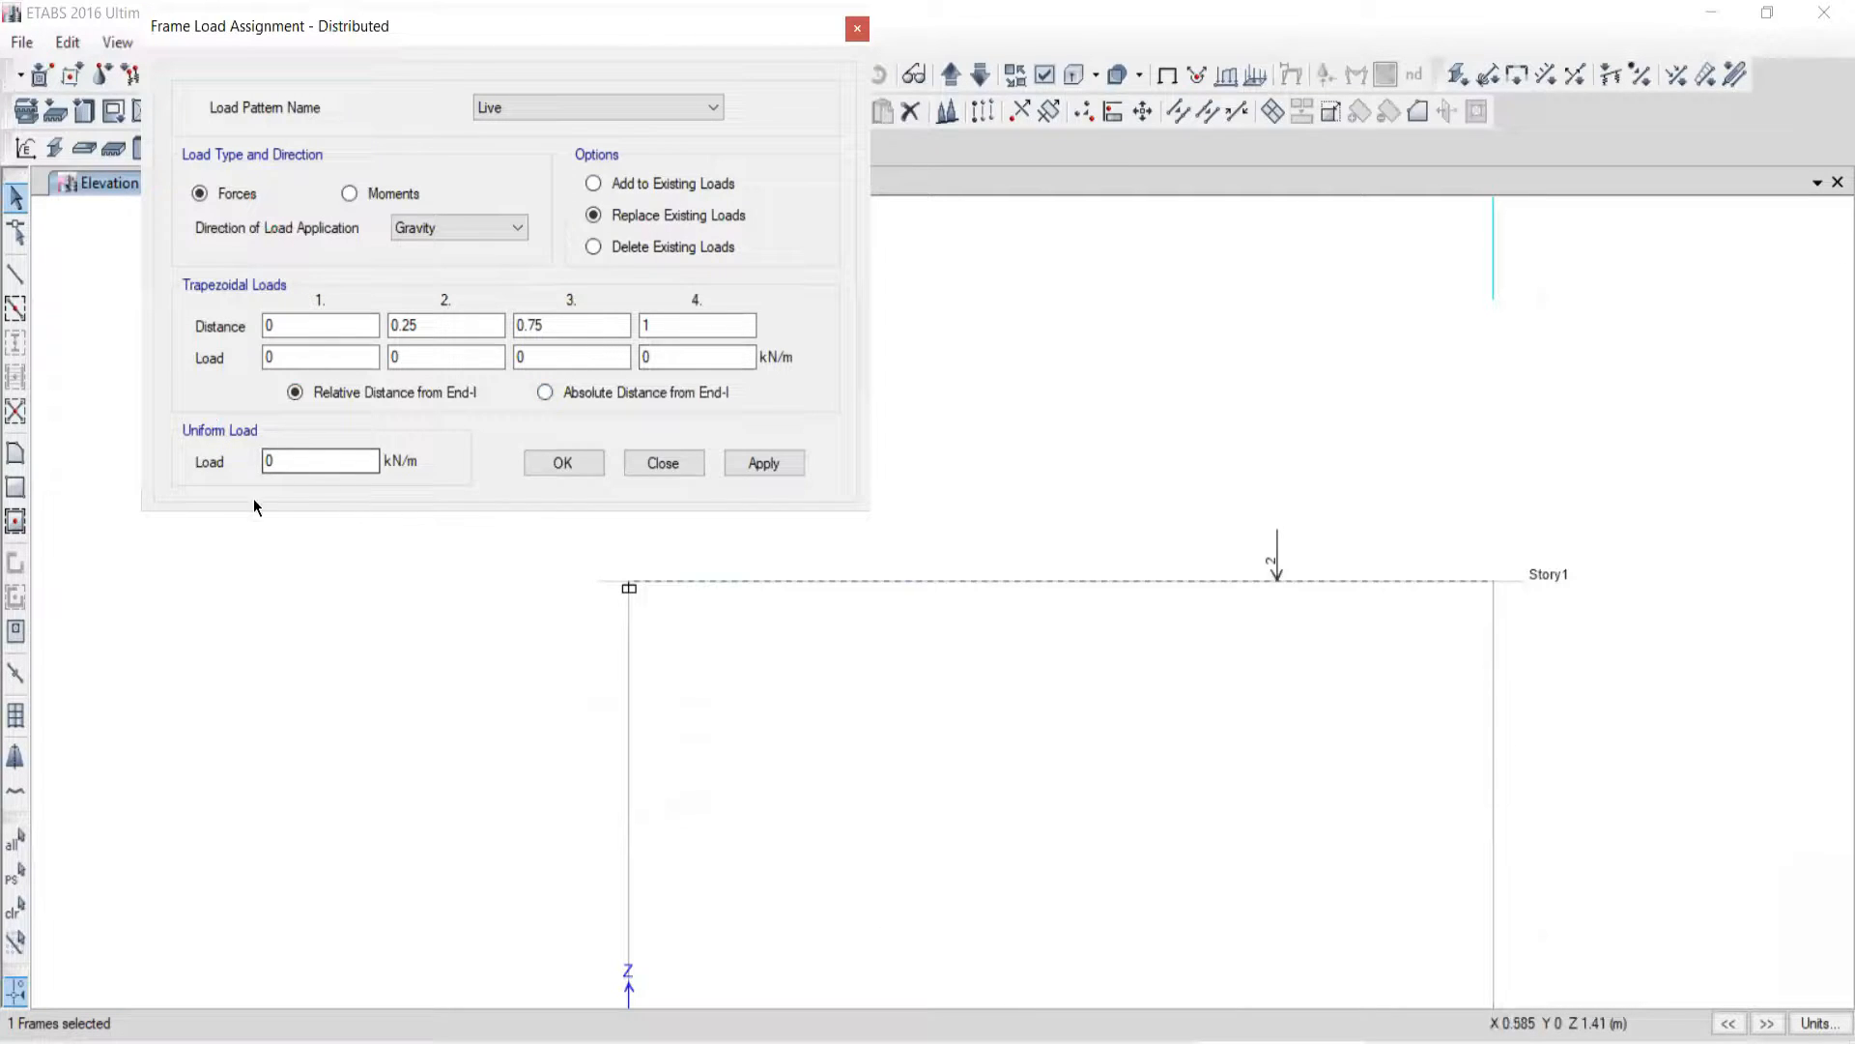
click(773, 1041)
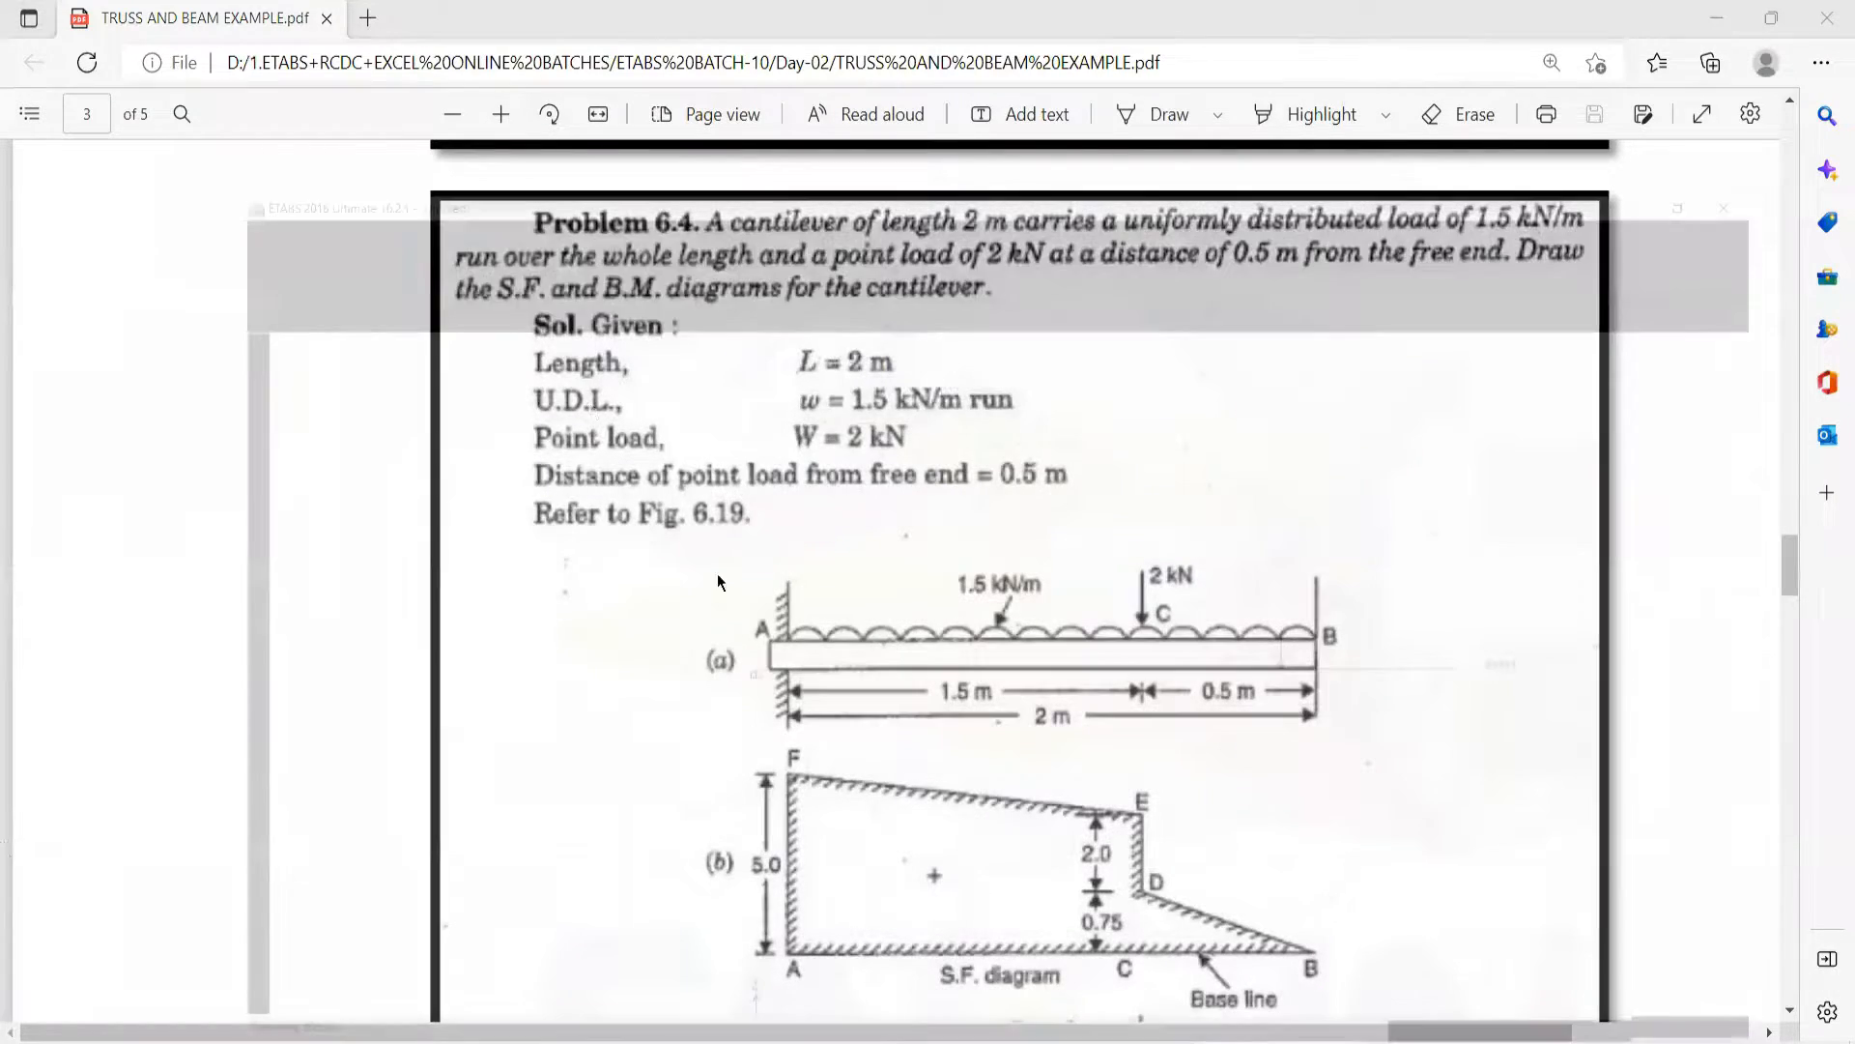
key(alt+Tab)
drag(277, 462, 241, 466)
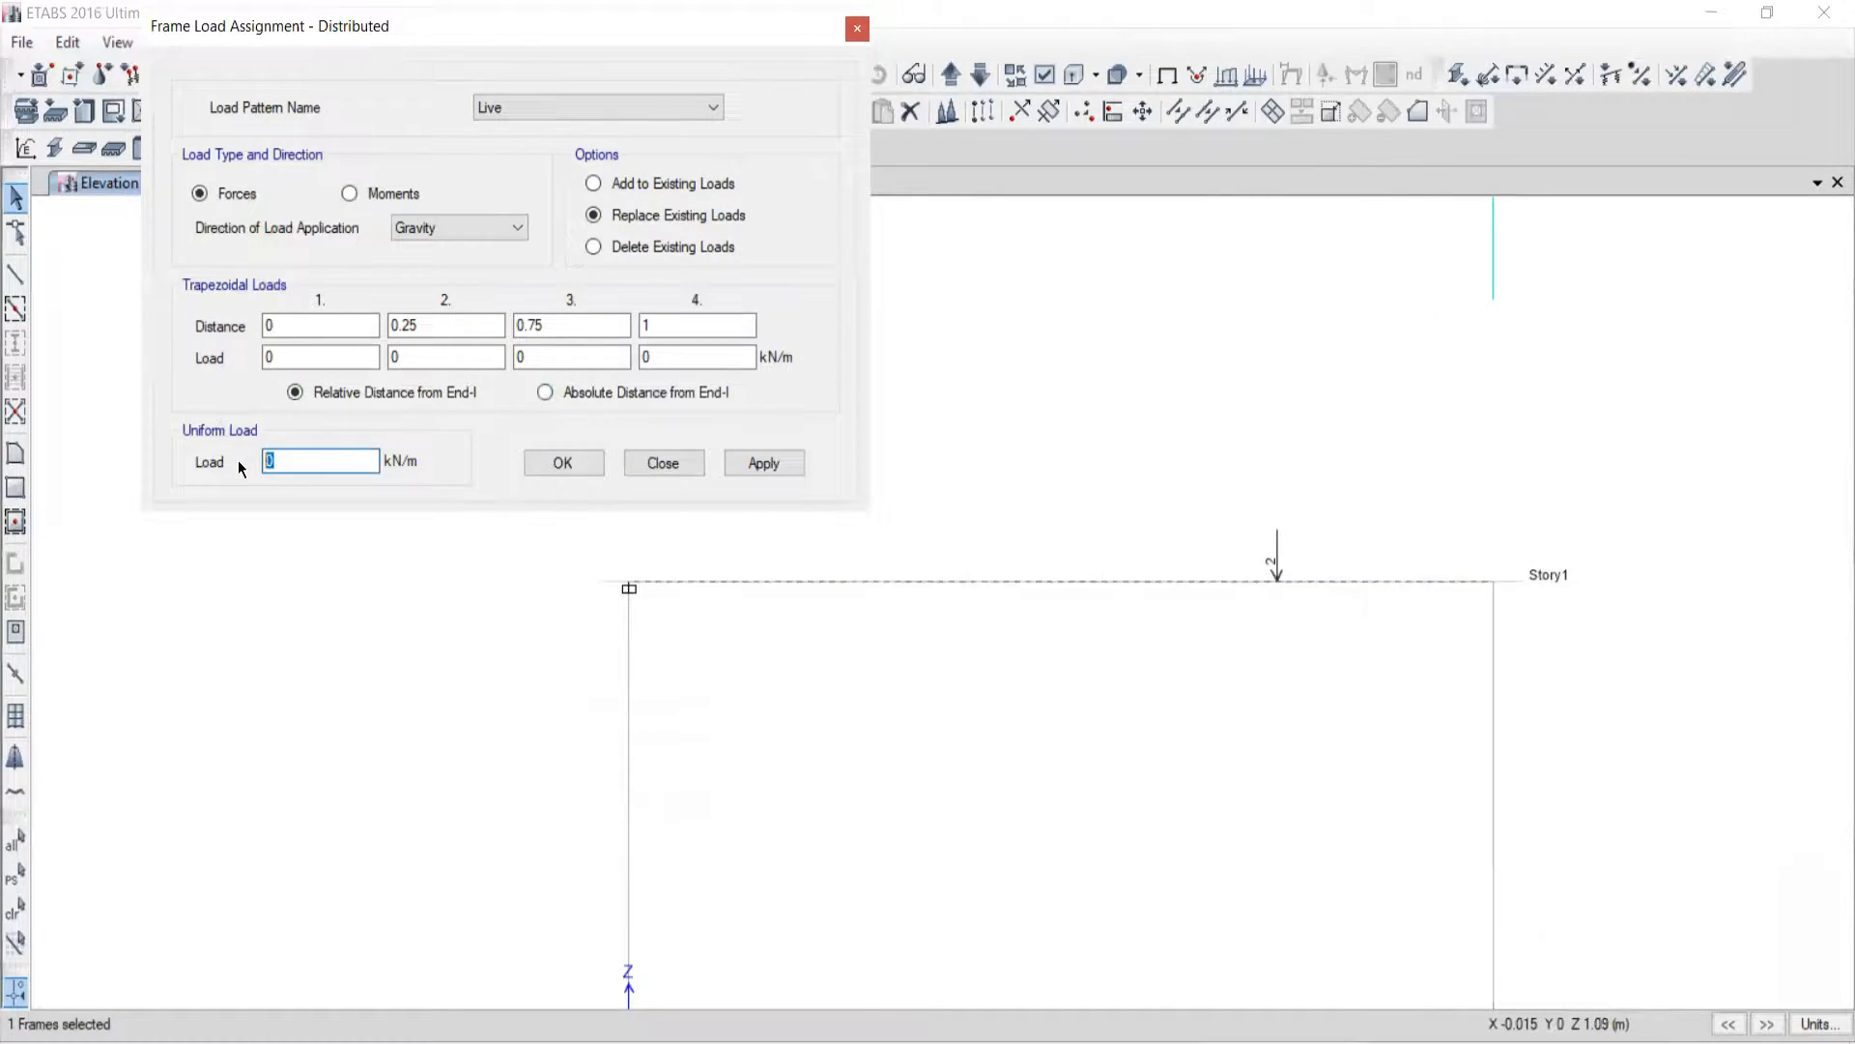
text(1.5)
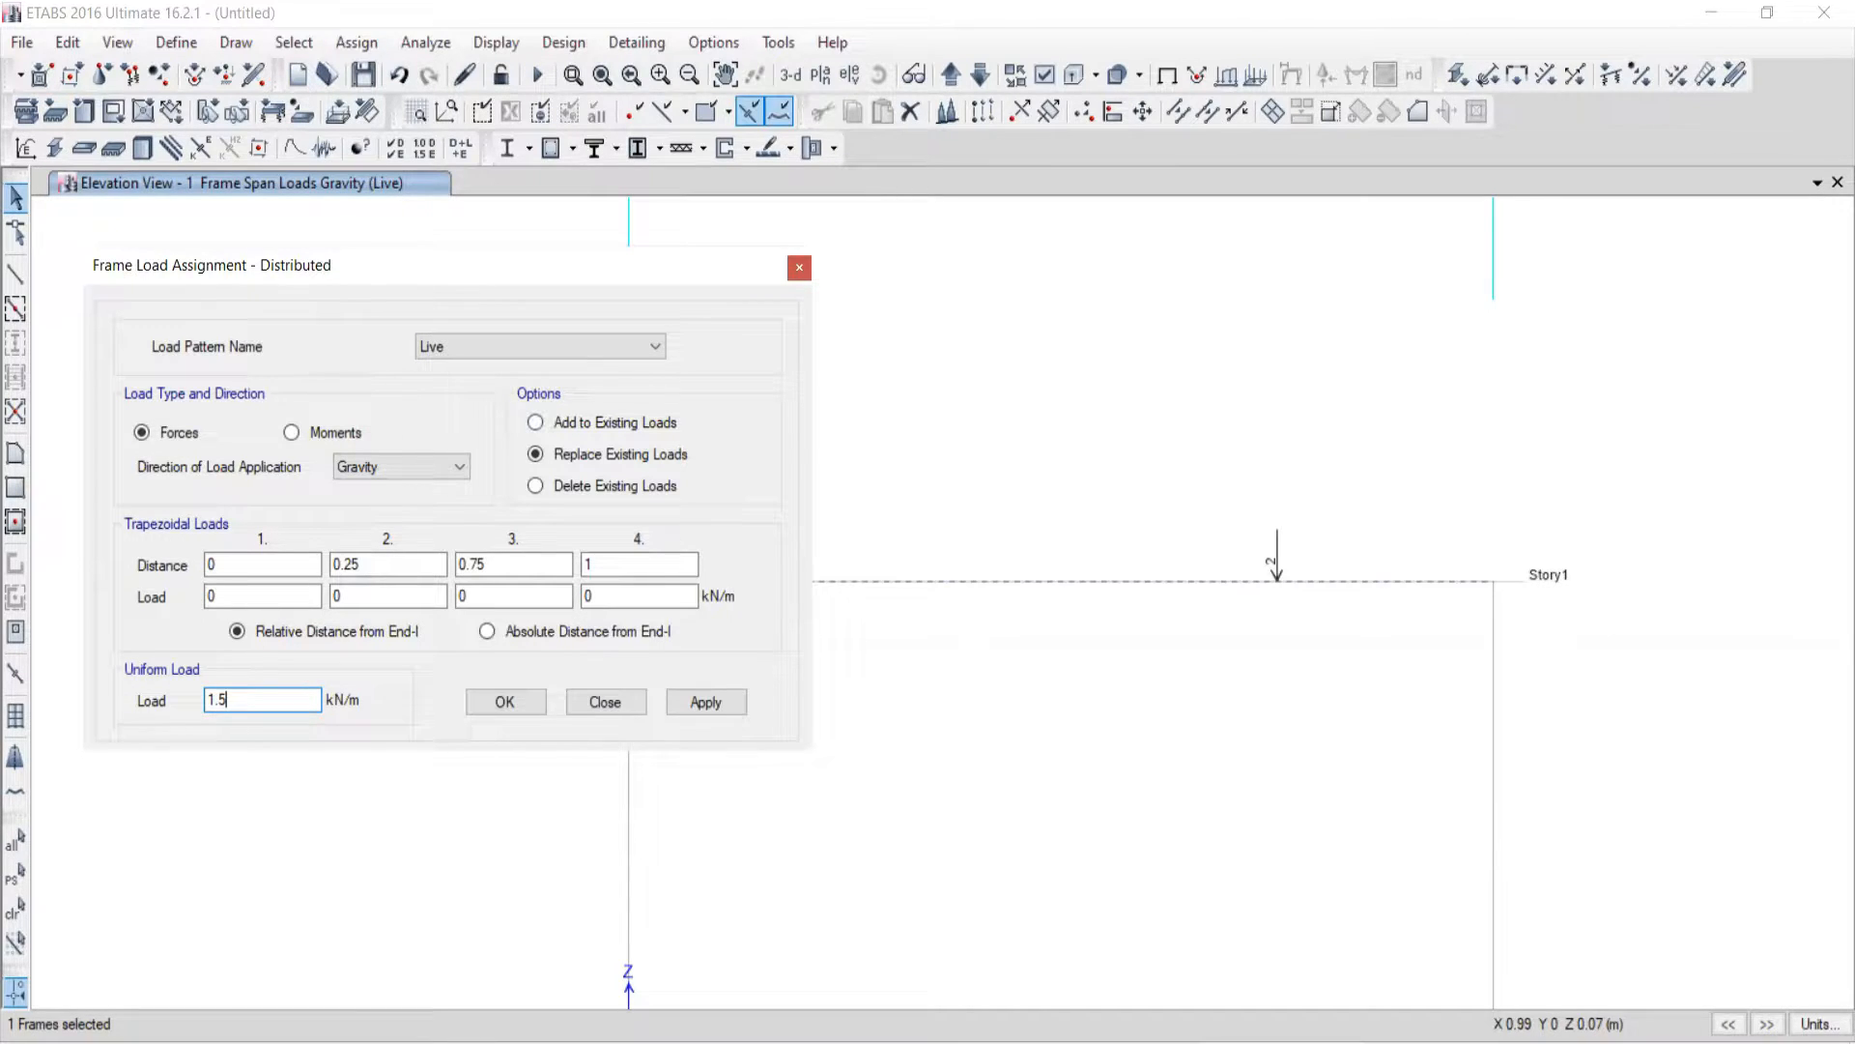
mouse_move(942, 1041)
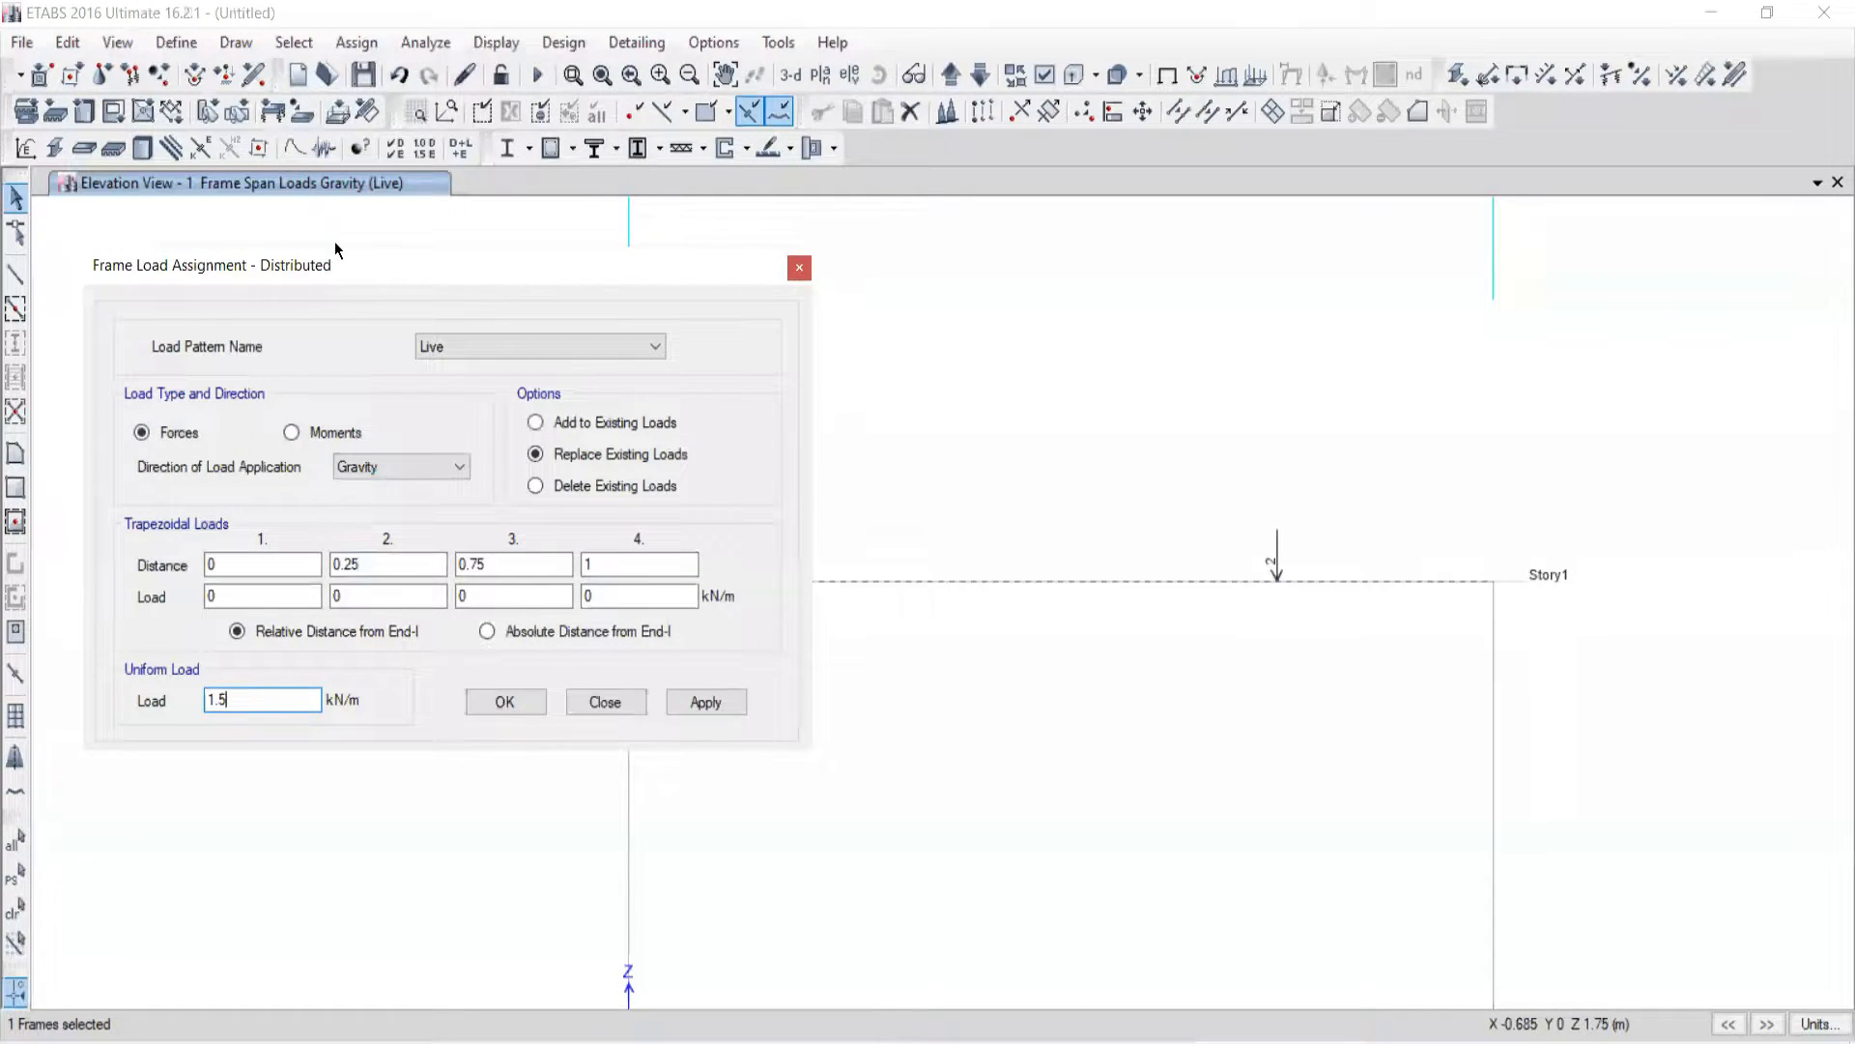
drag(347, 244, 347, 224)
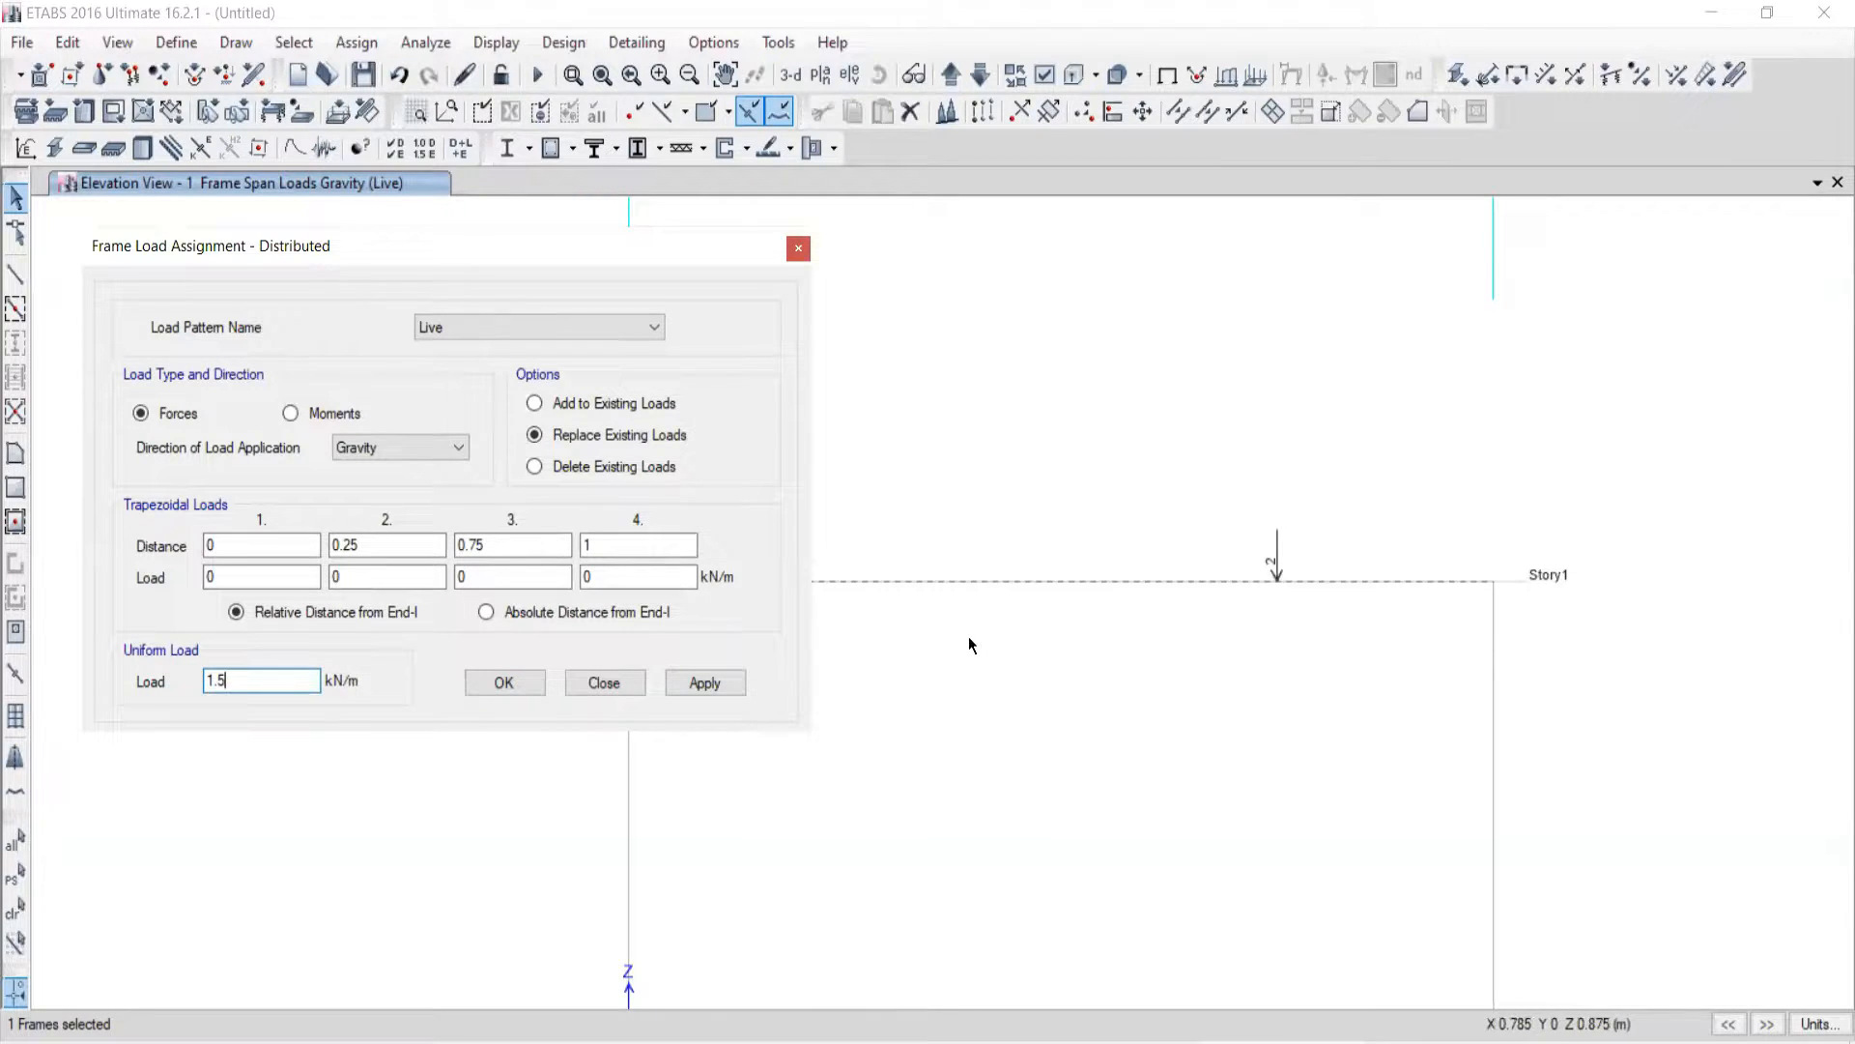
drag(1182, 439, 1246, 444)
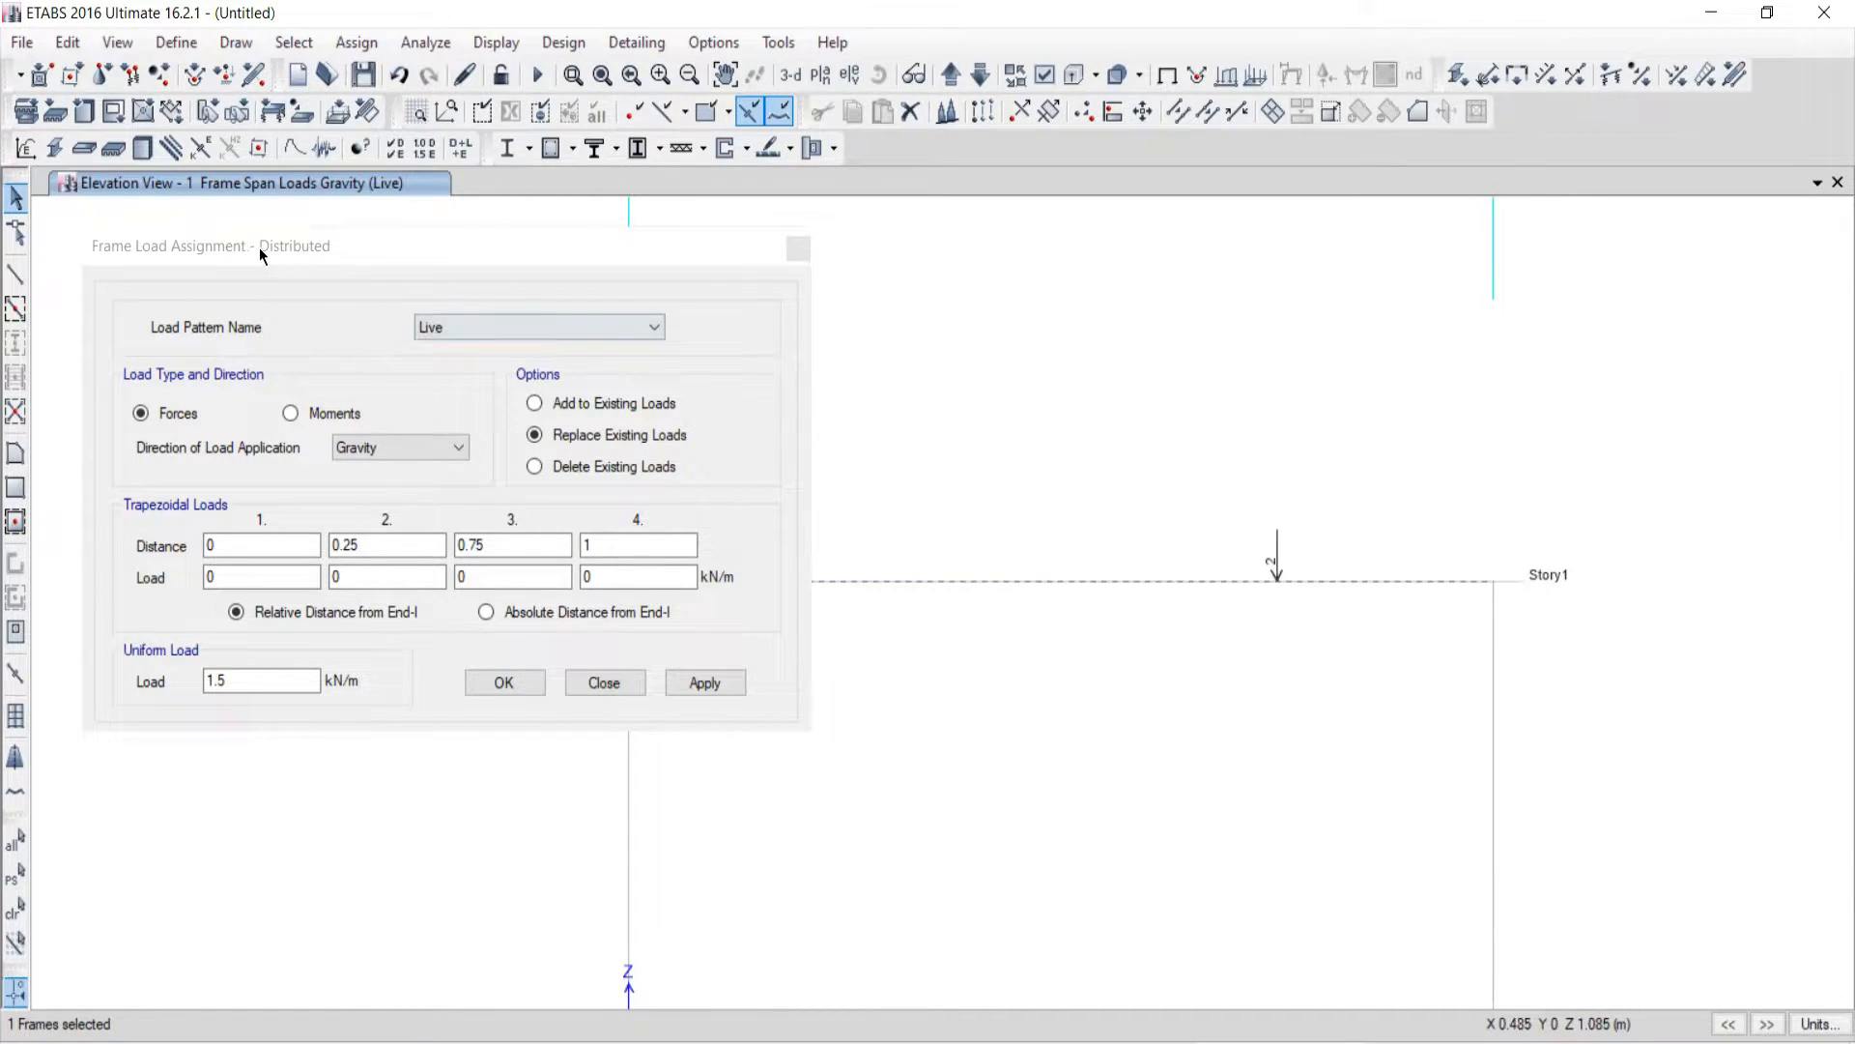
drag(259, 248, 295, 243)
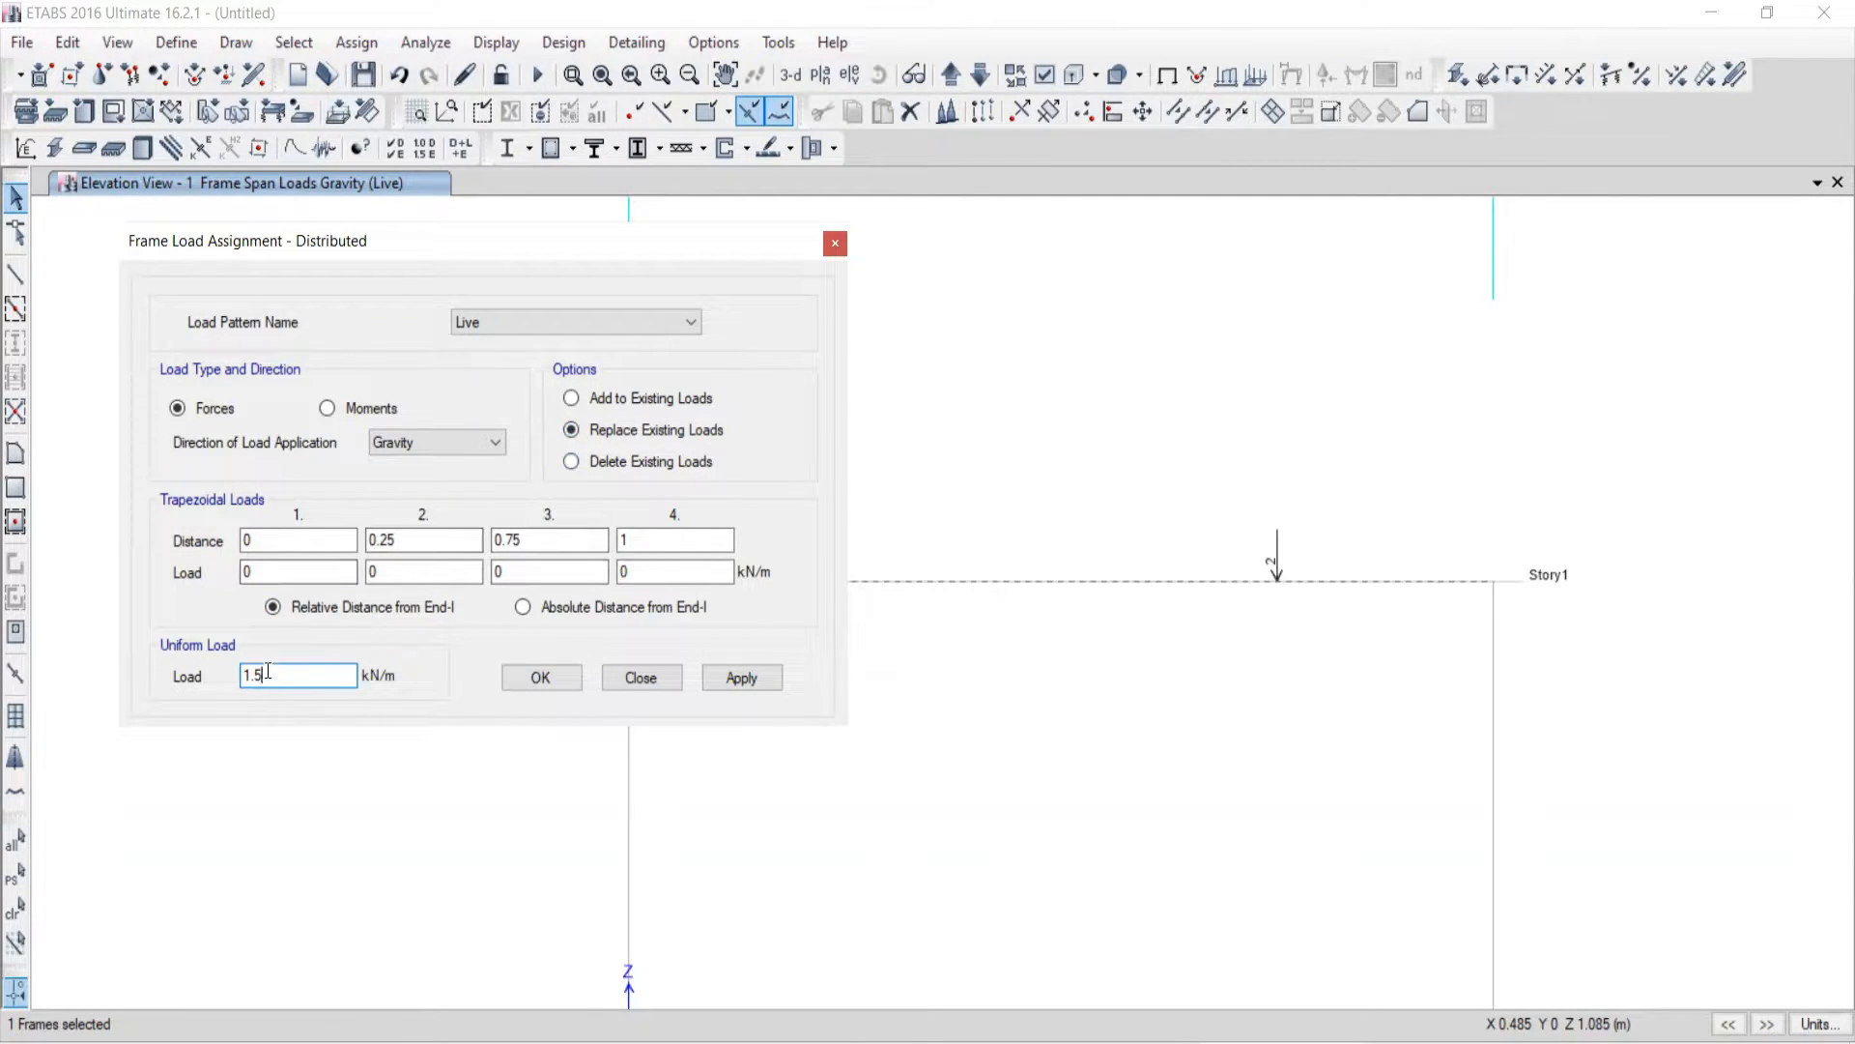
drag(518, 243, 343, 197)
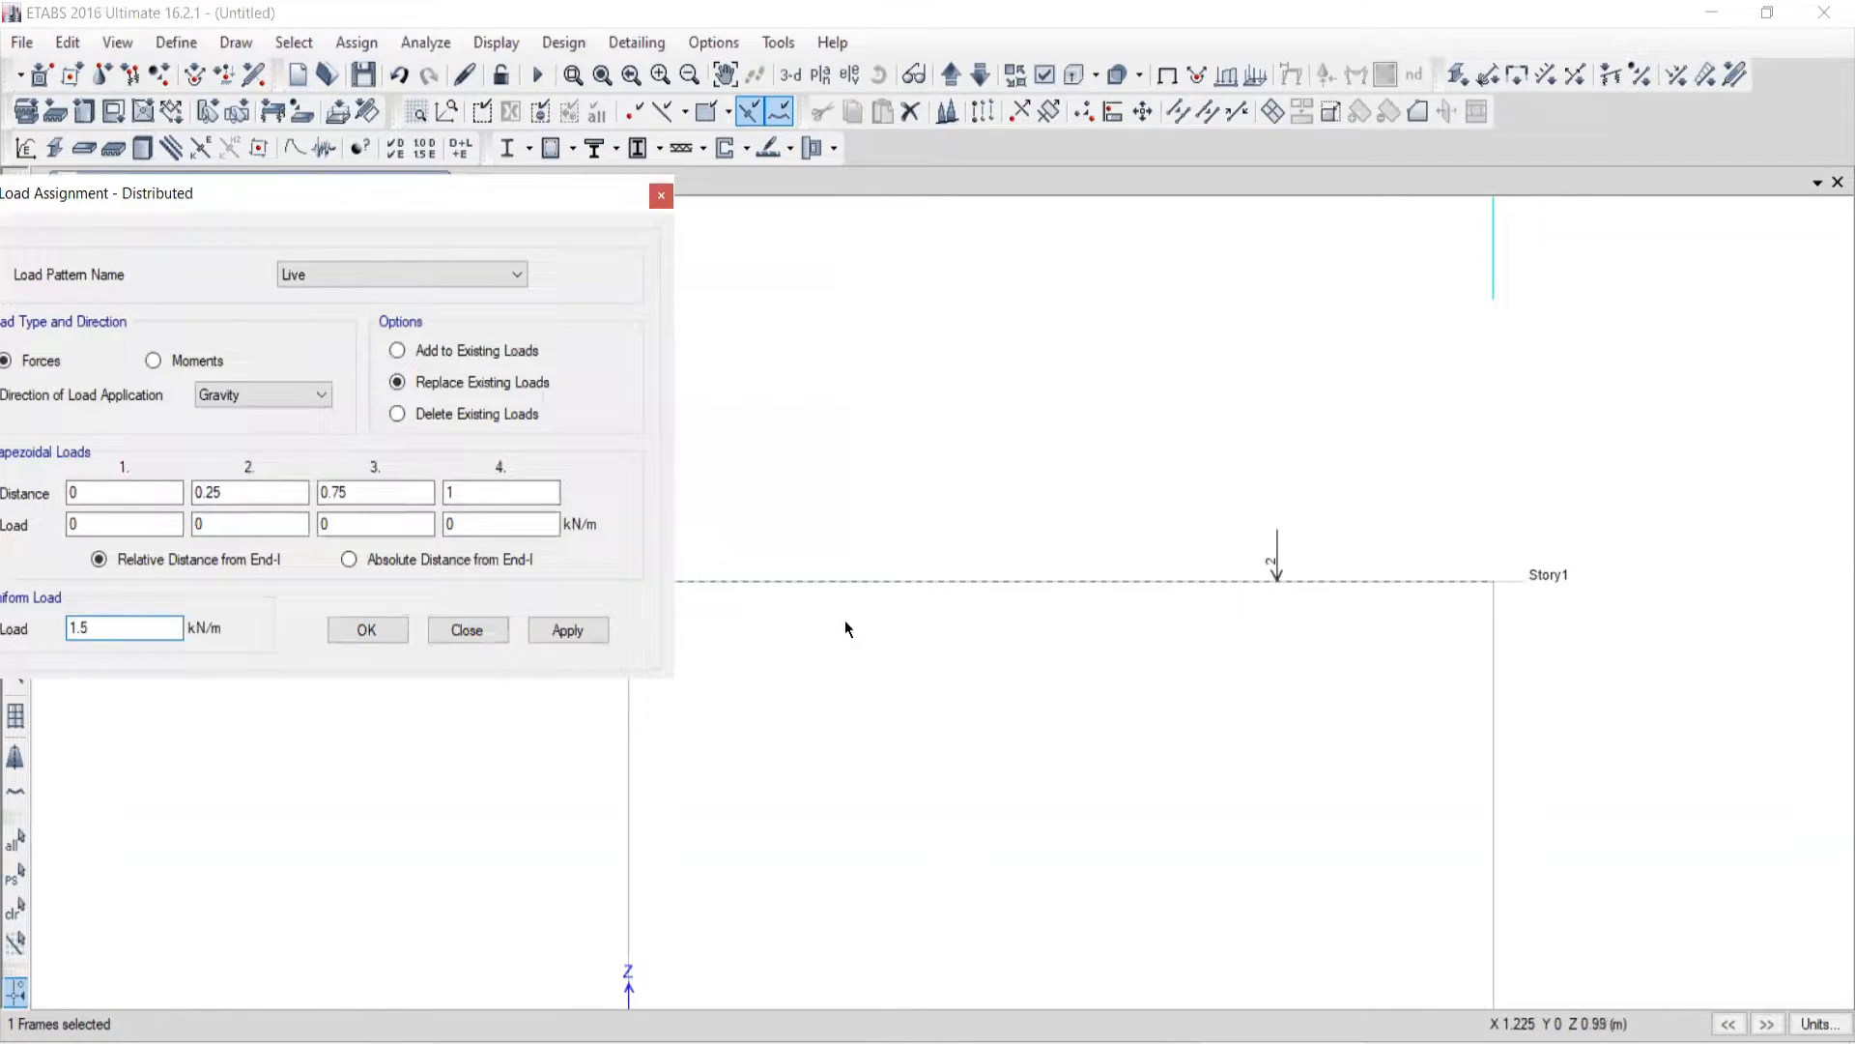
click(568, 630)
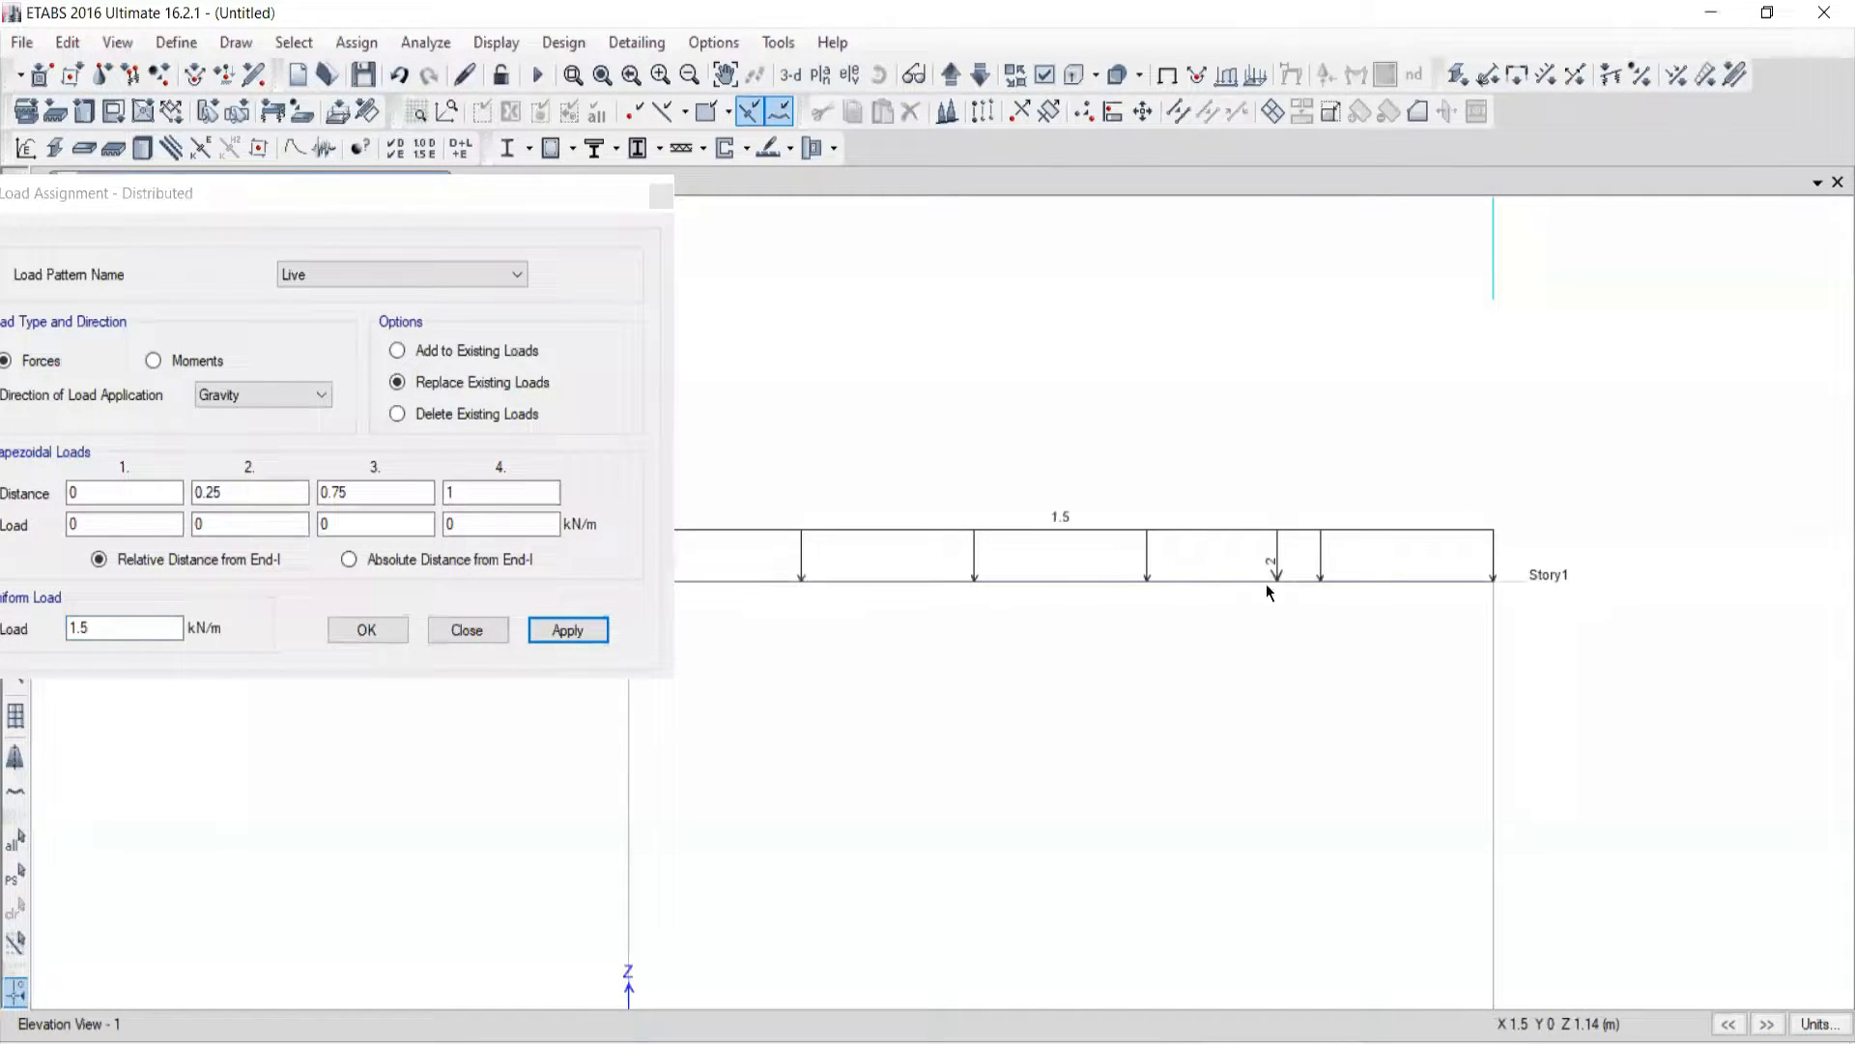
Step: Reselect the Story1 beam and replace its distributed load with a 2 kN/m uniform Live gravity load
middle_drag(1045, 539, 1122, 542)
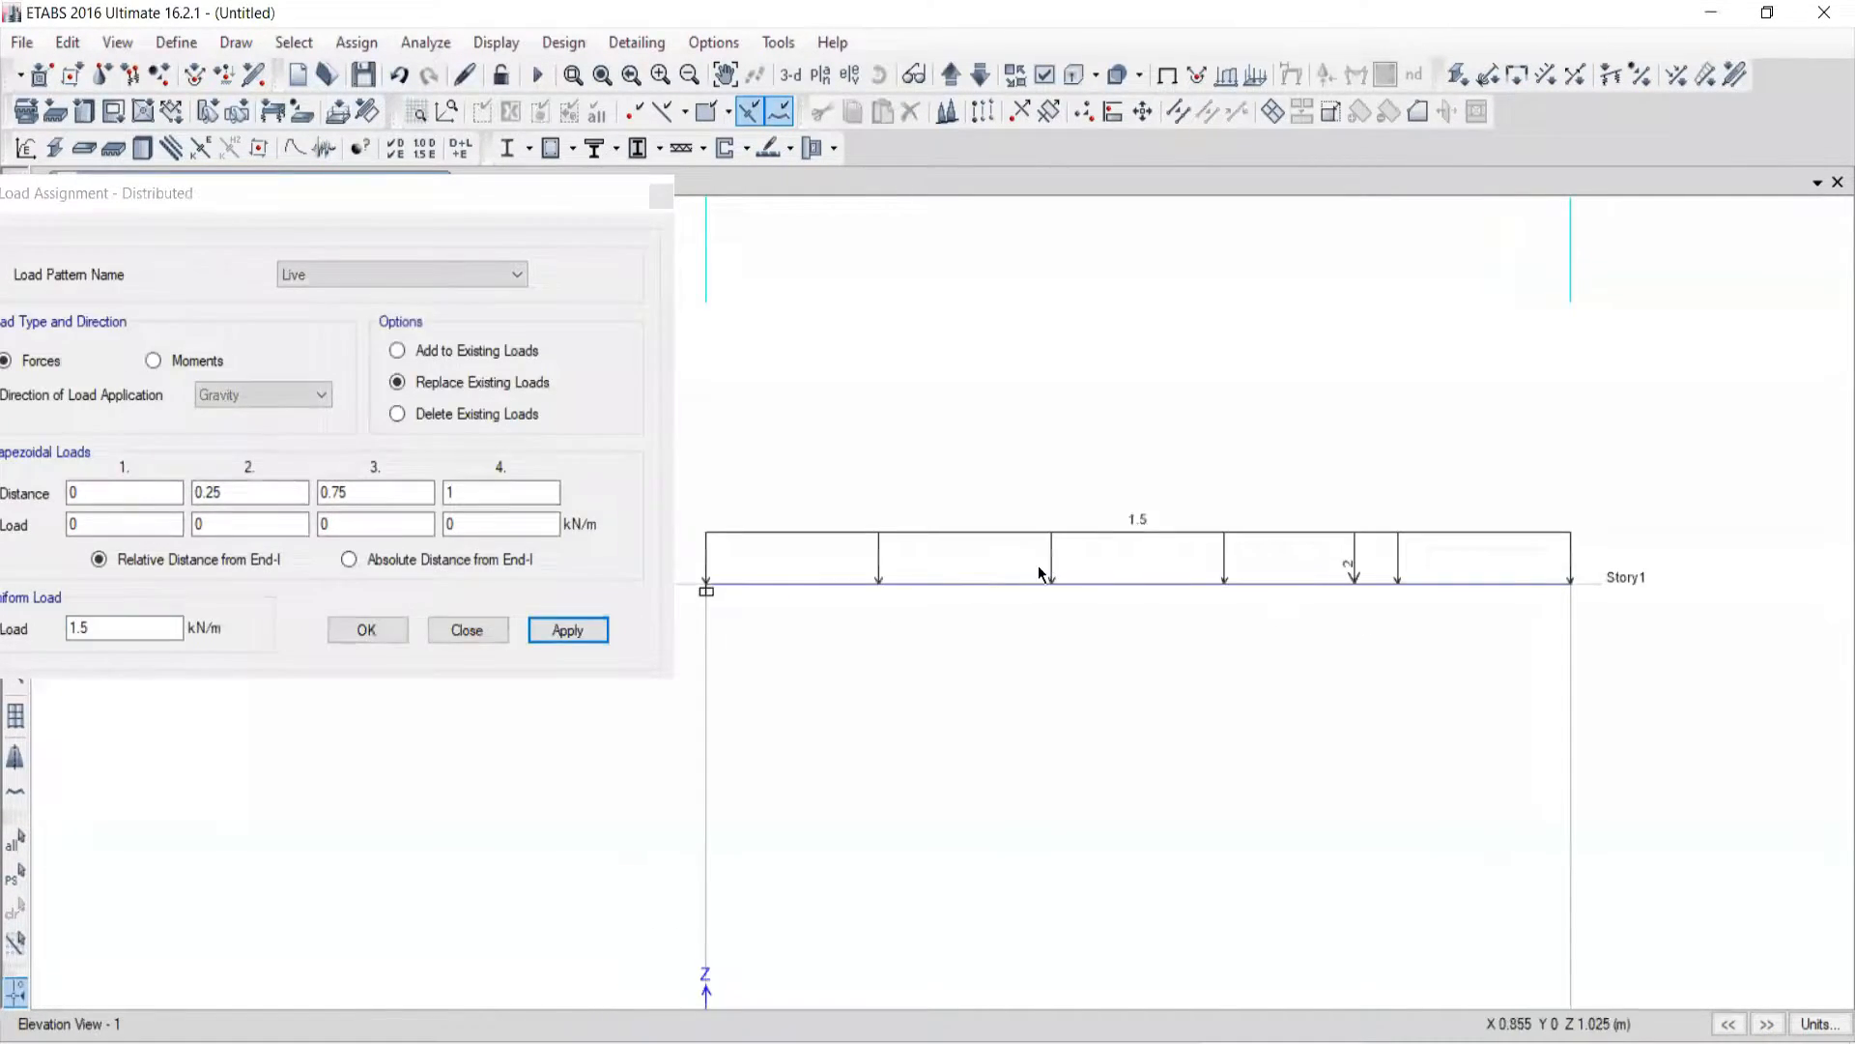
click(966, 584)
drag(1303, 506, 1394, 607)
drag(136, 194, 362, 216)
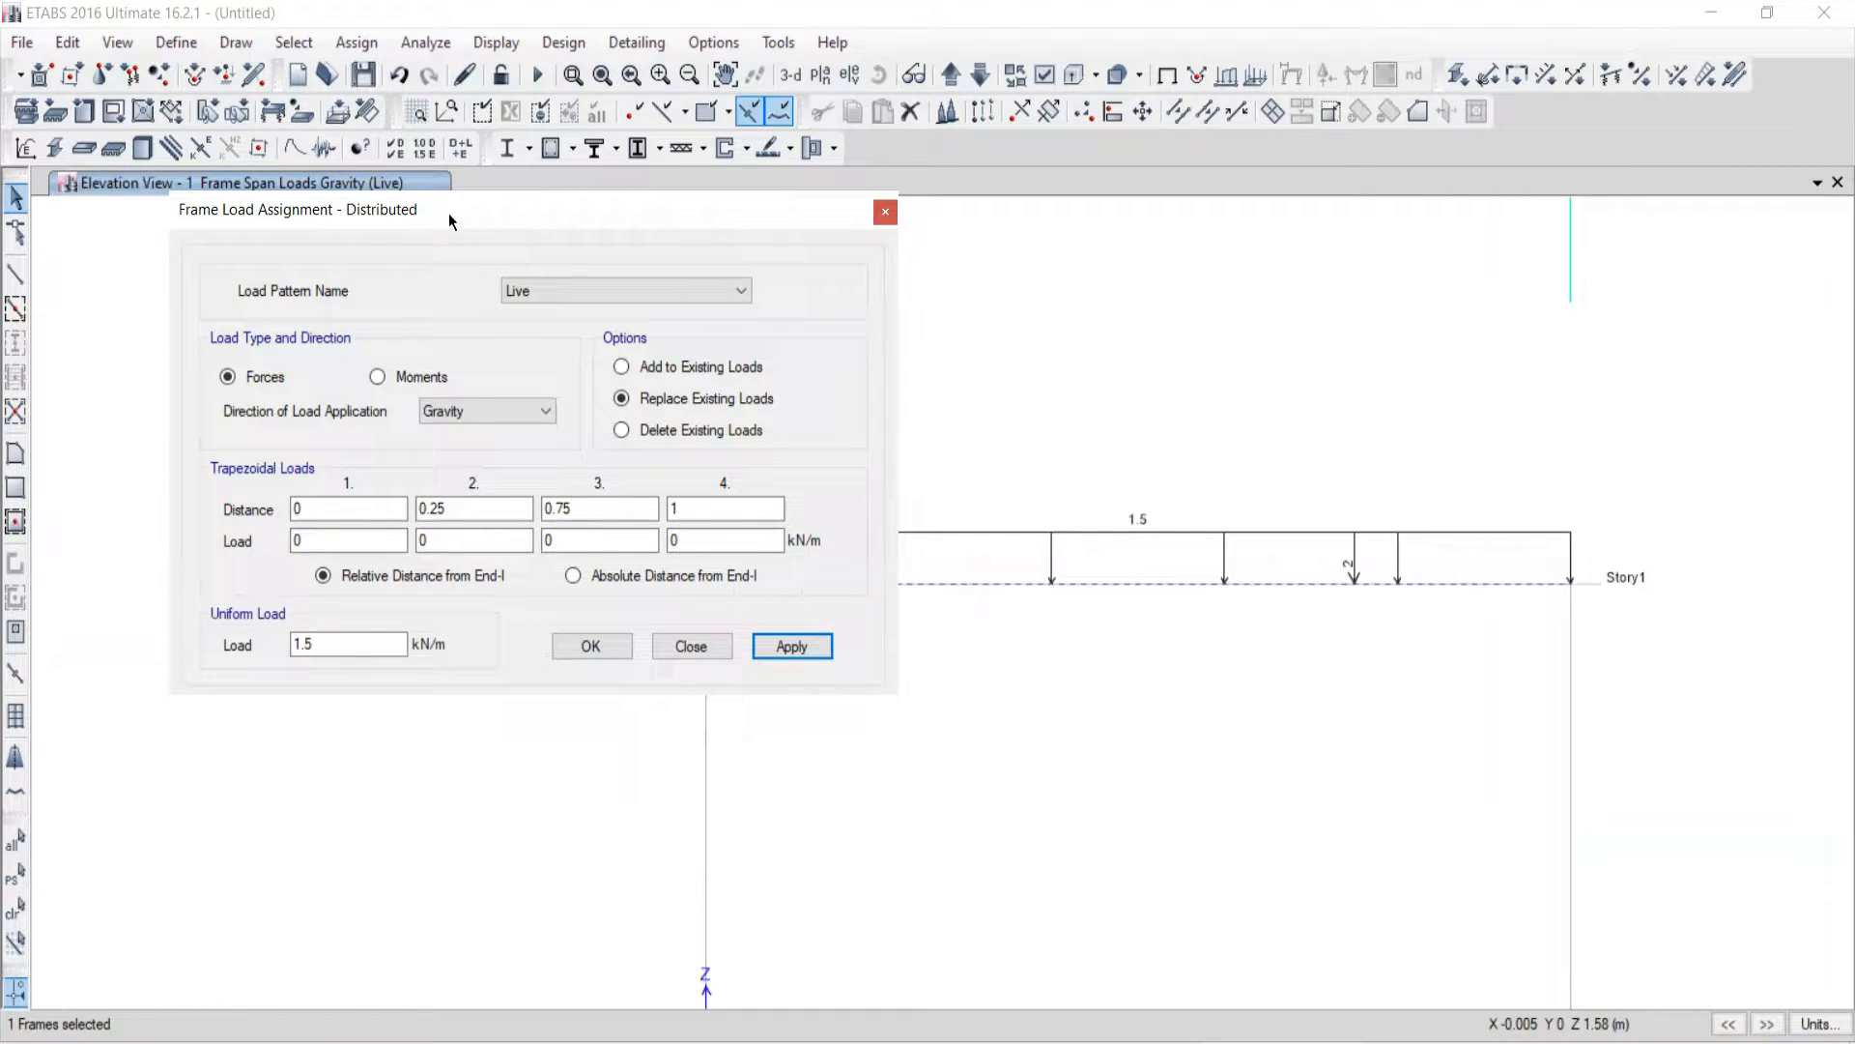
drag(390, 256, 380, 301)
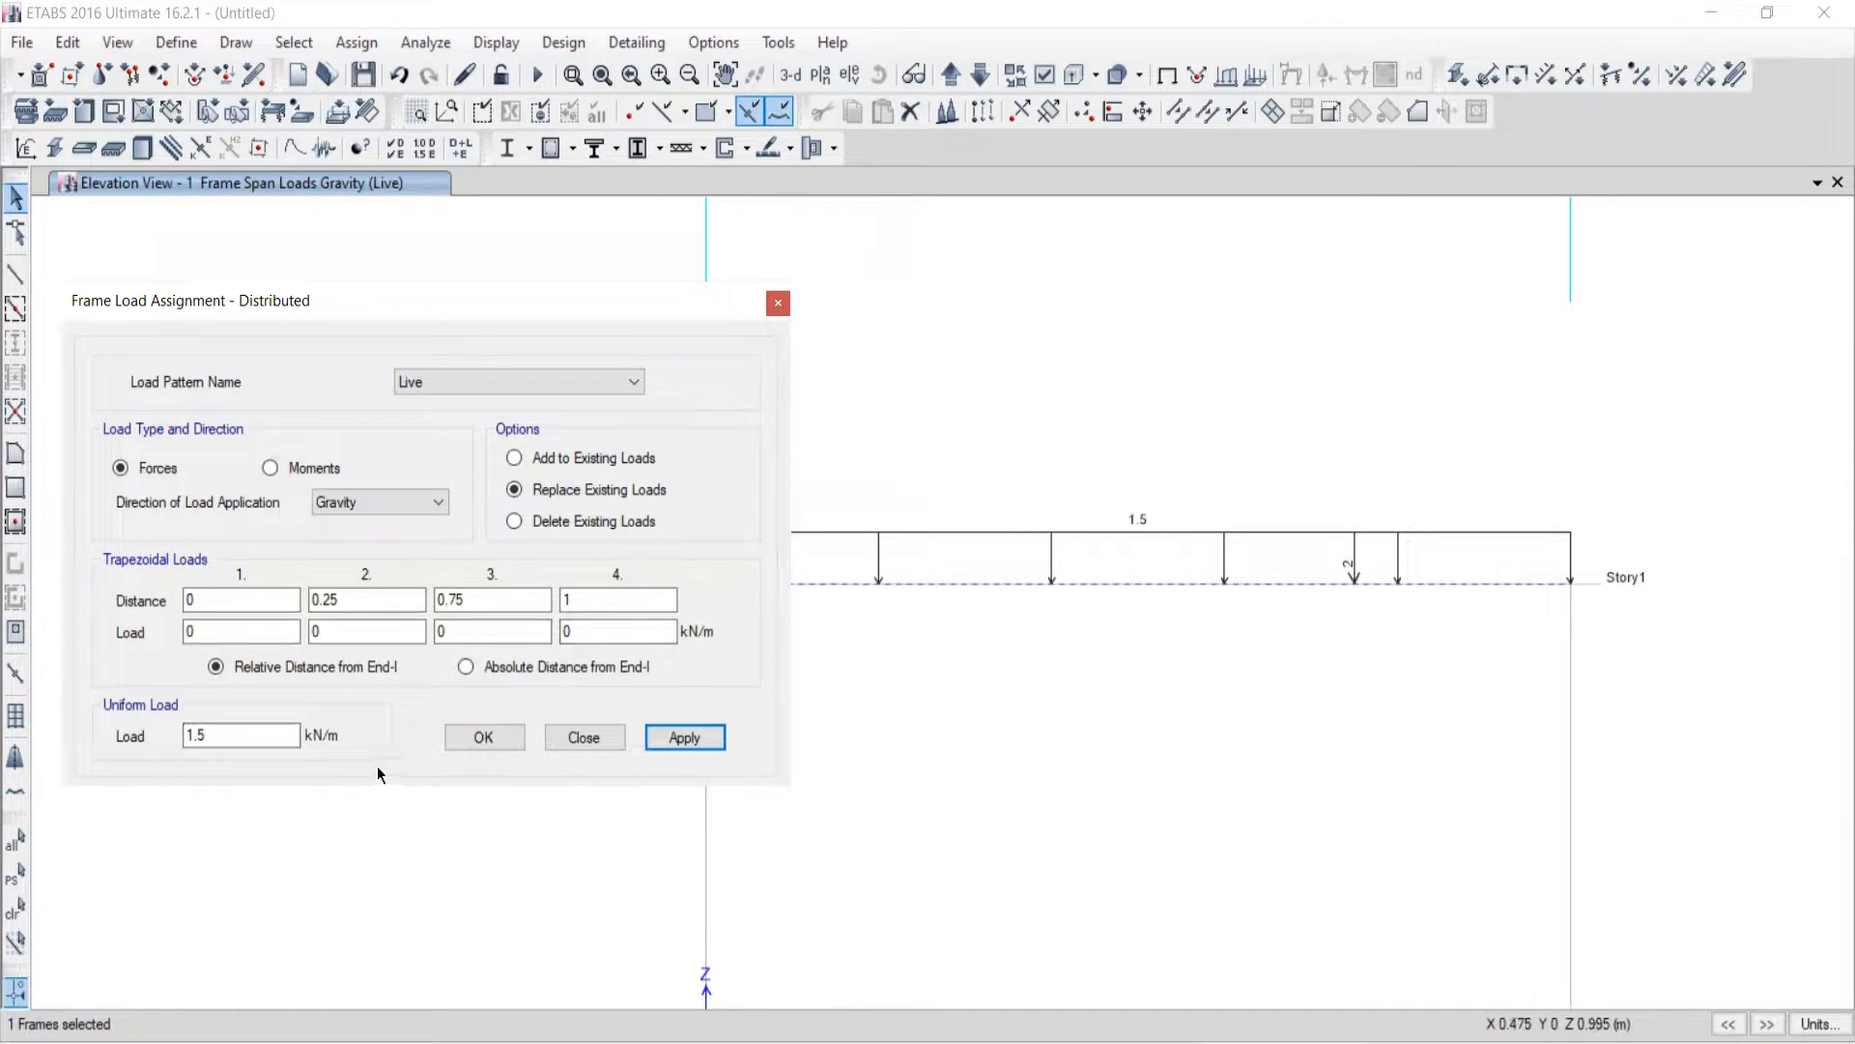
double_click(224, 733)
text(1)
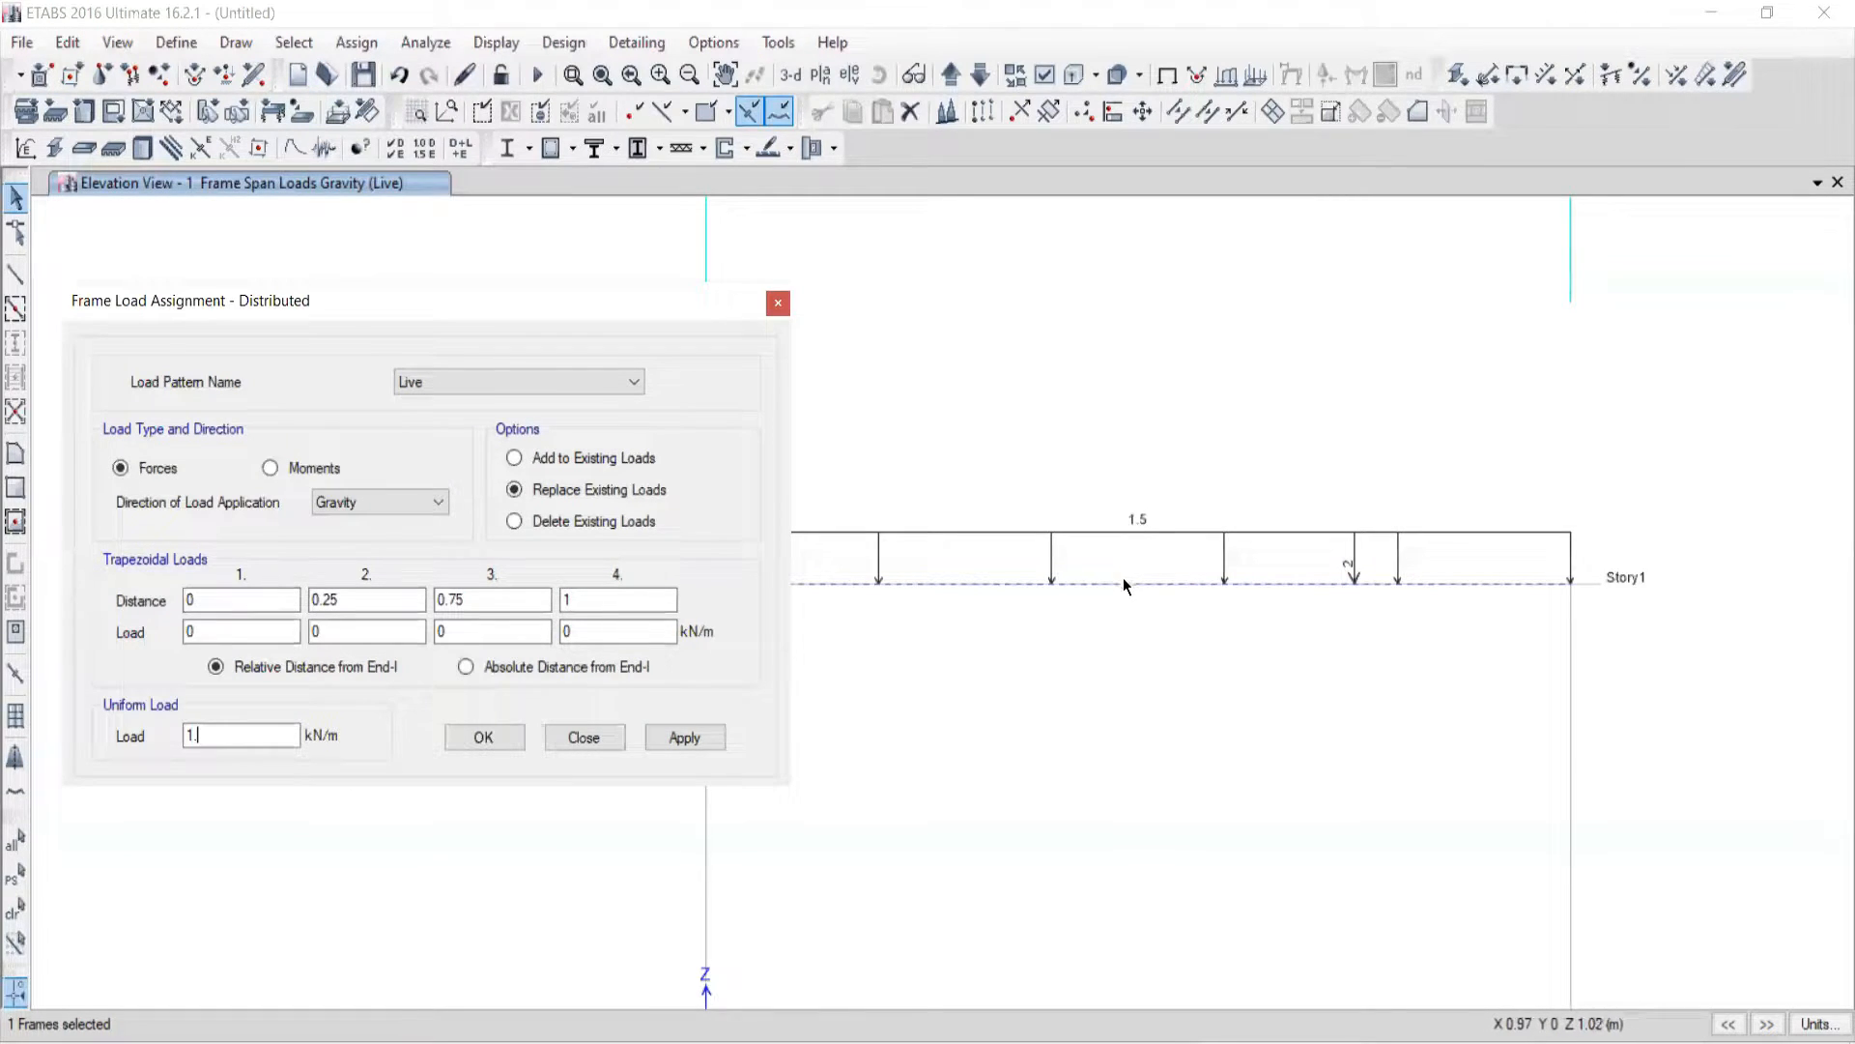
text(5)
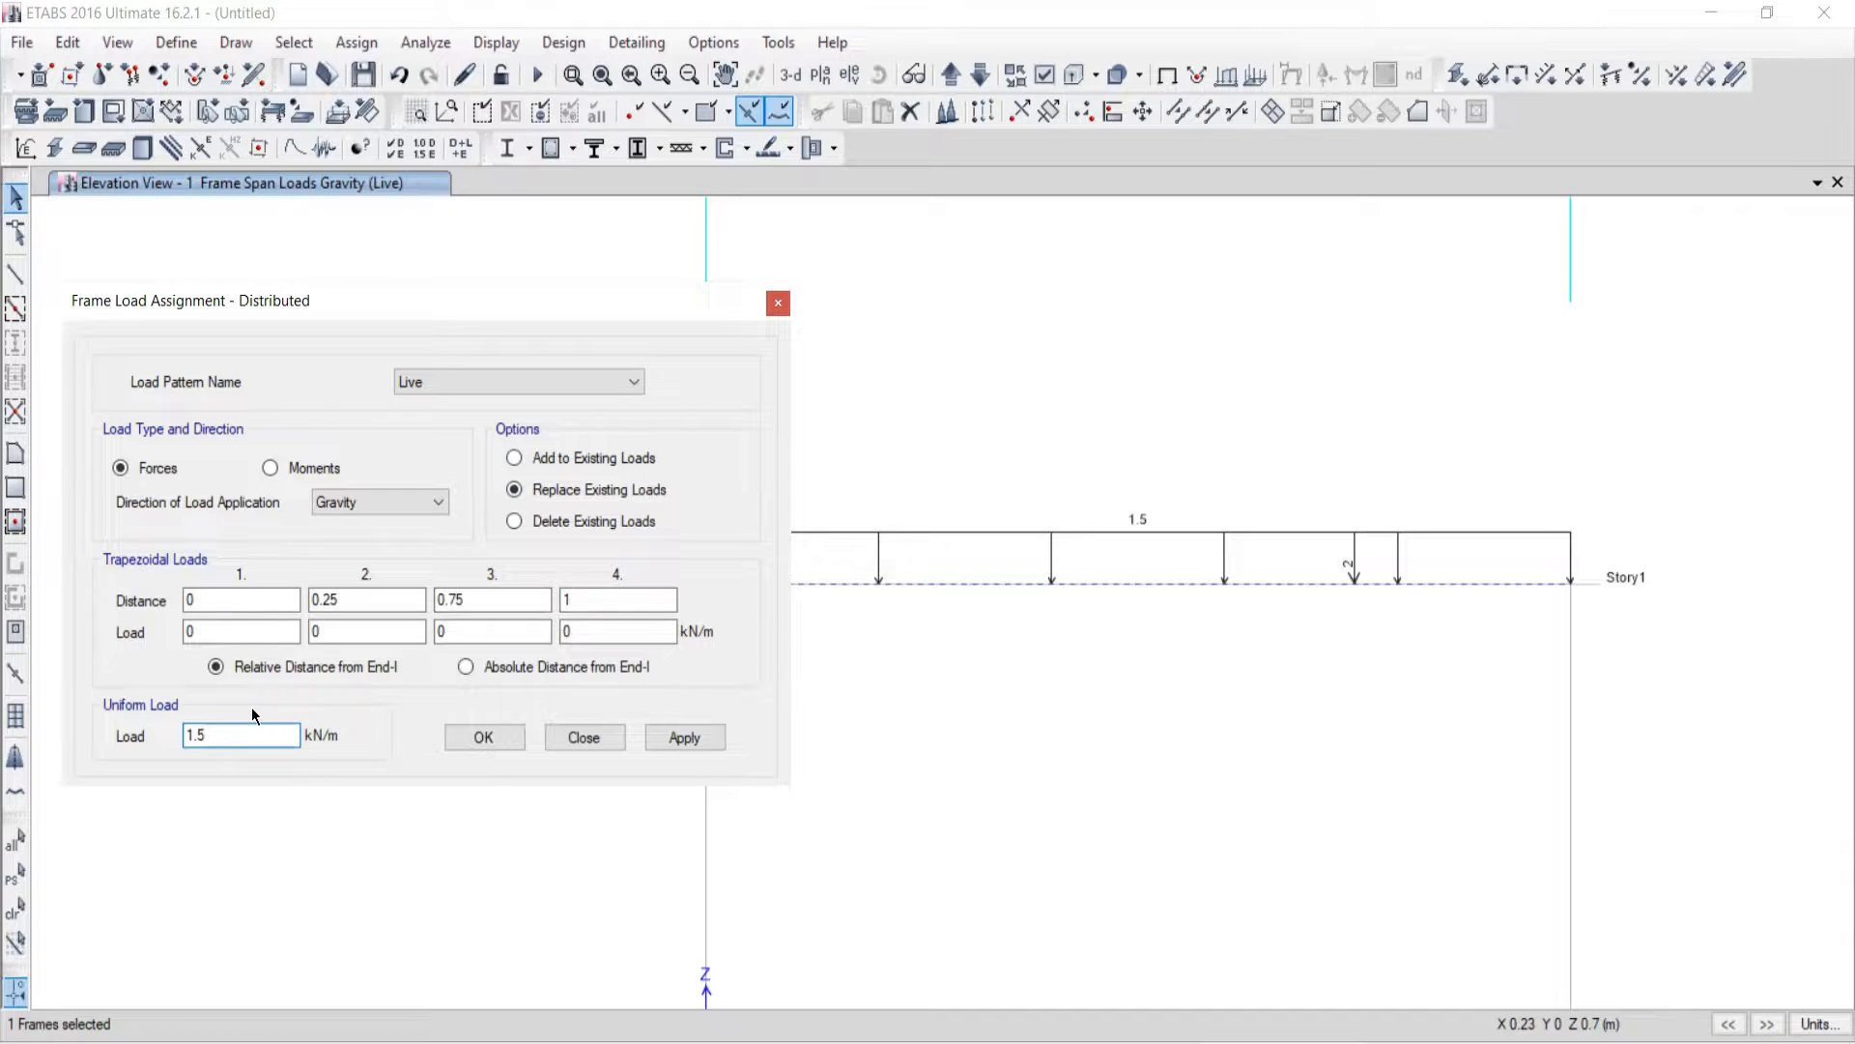
key(BackSpace)
key(BackSpace)
double_click(208, 734)
click(683, 739)
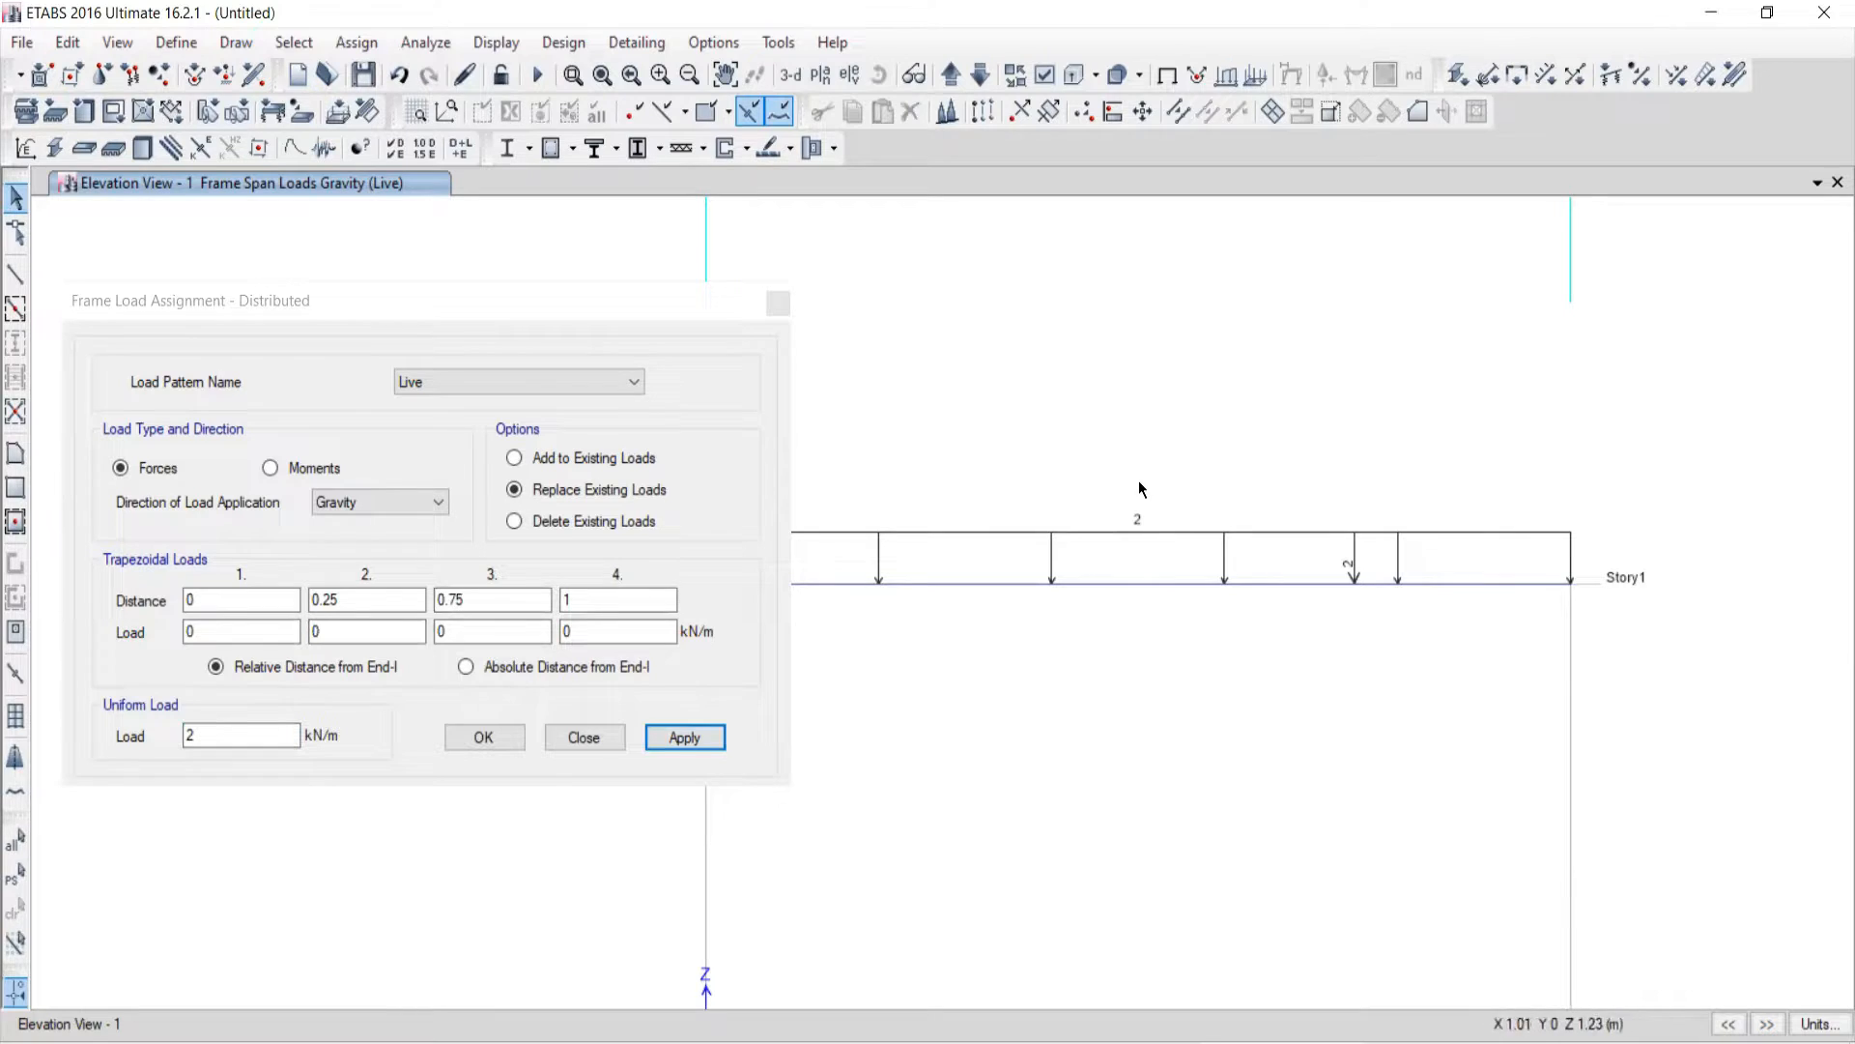
Step: Reselect the Story1 beam and add a 1 kN/m uniform Live gravity load to its existing distributed load
click(188, 738)
key(BackSpace)
text(1)
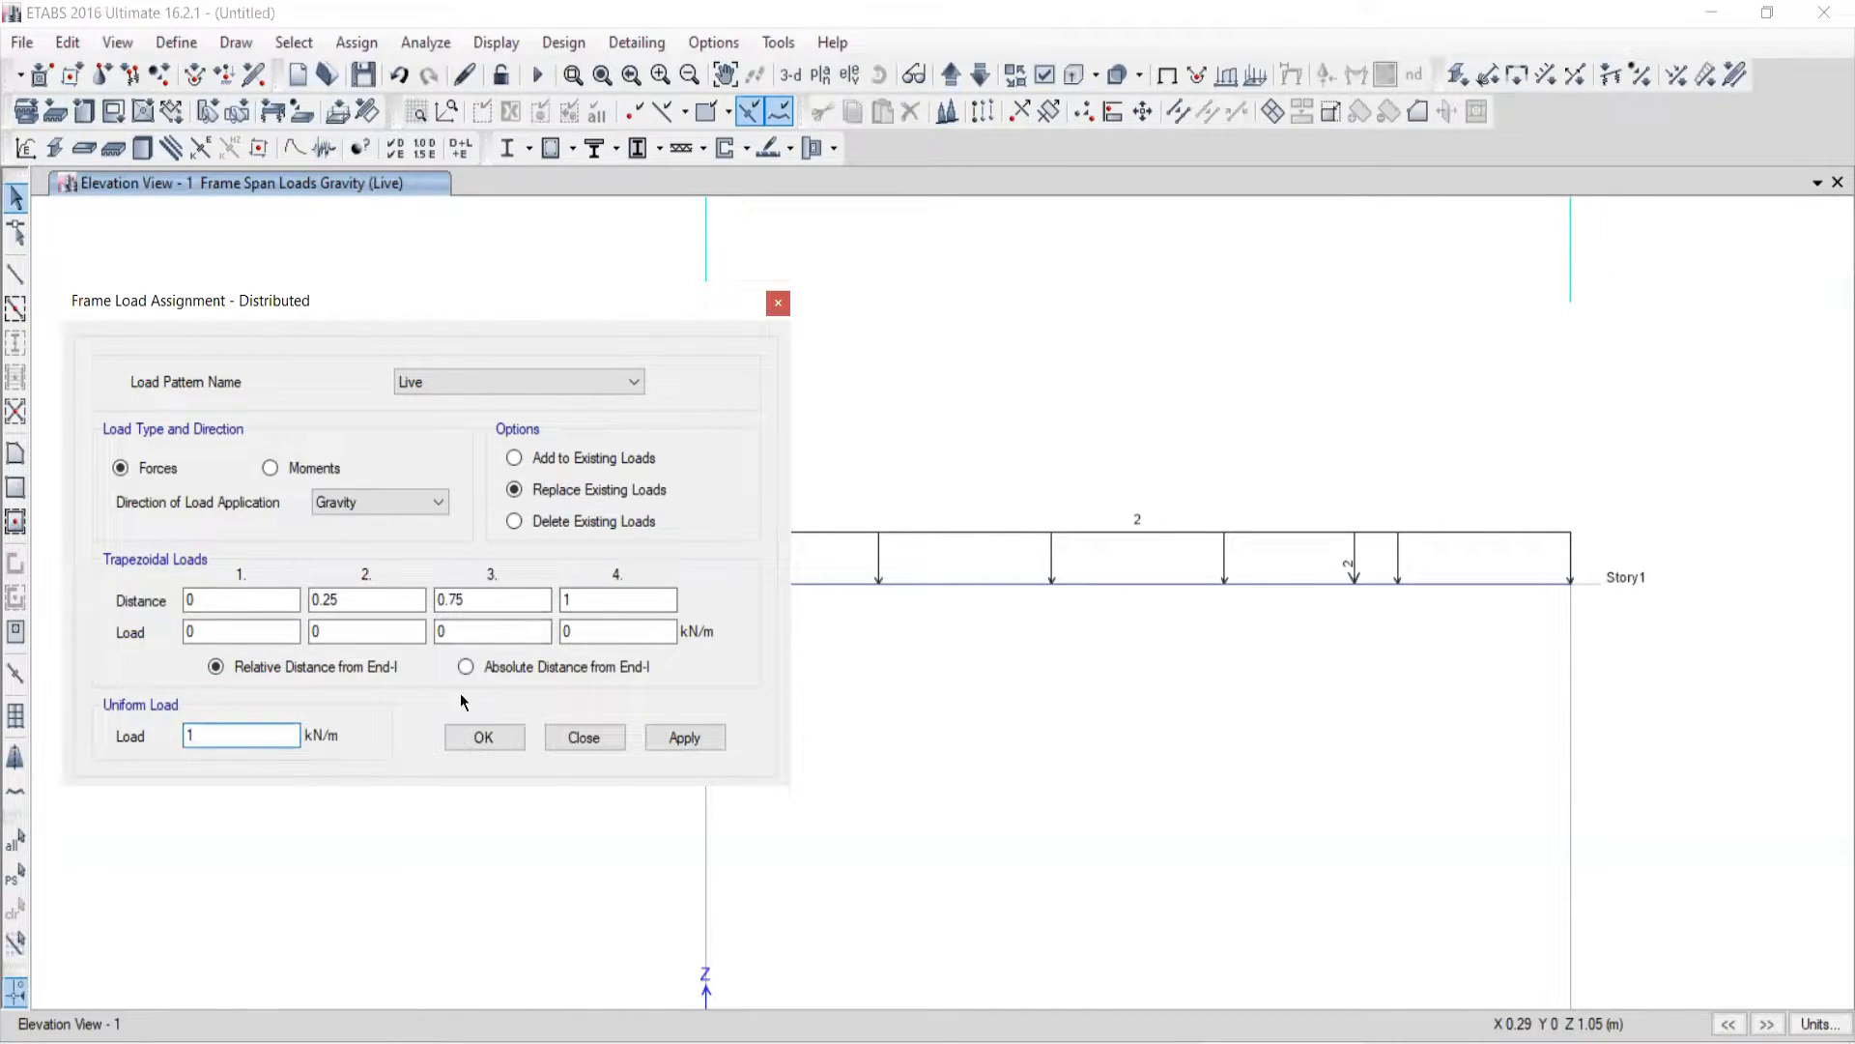
click(961, 572)
click(514, 461)
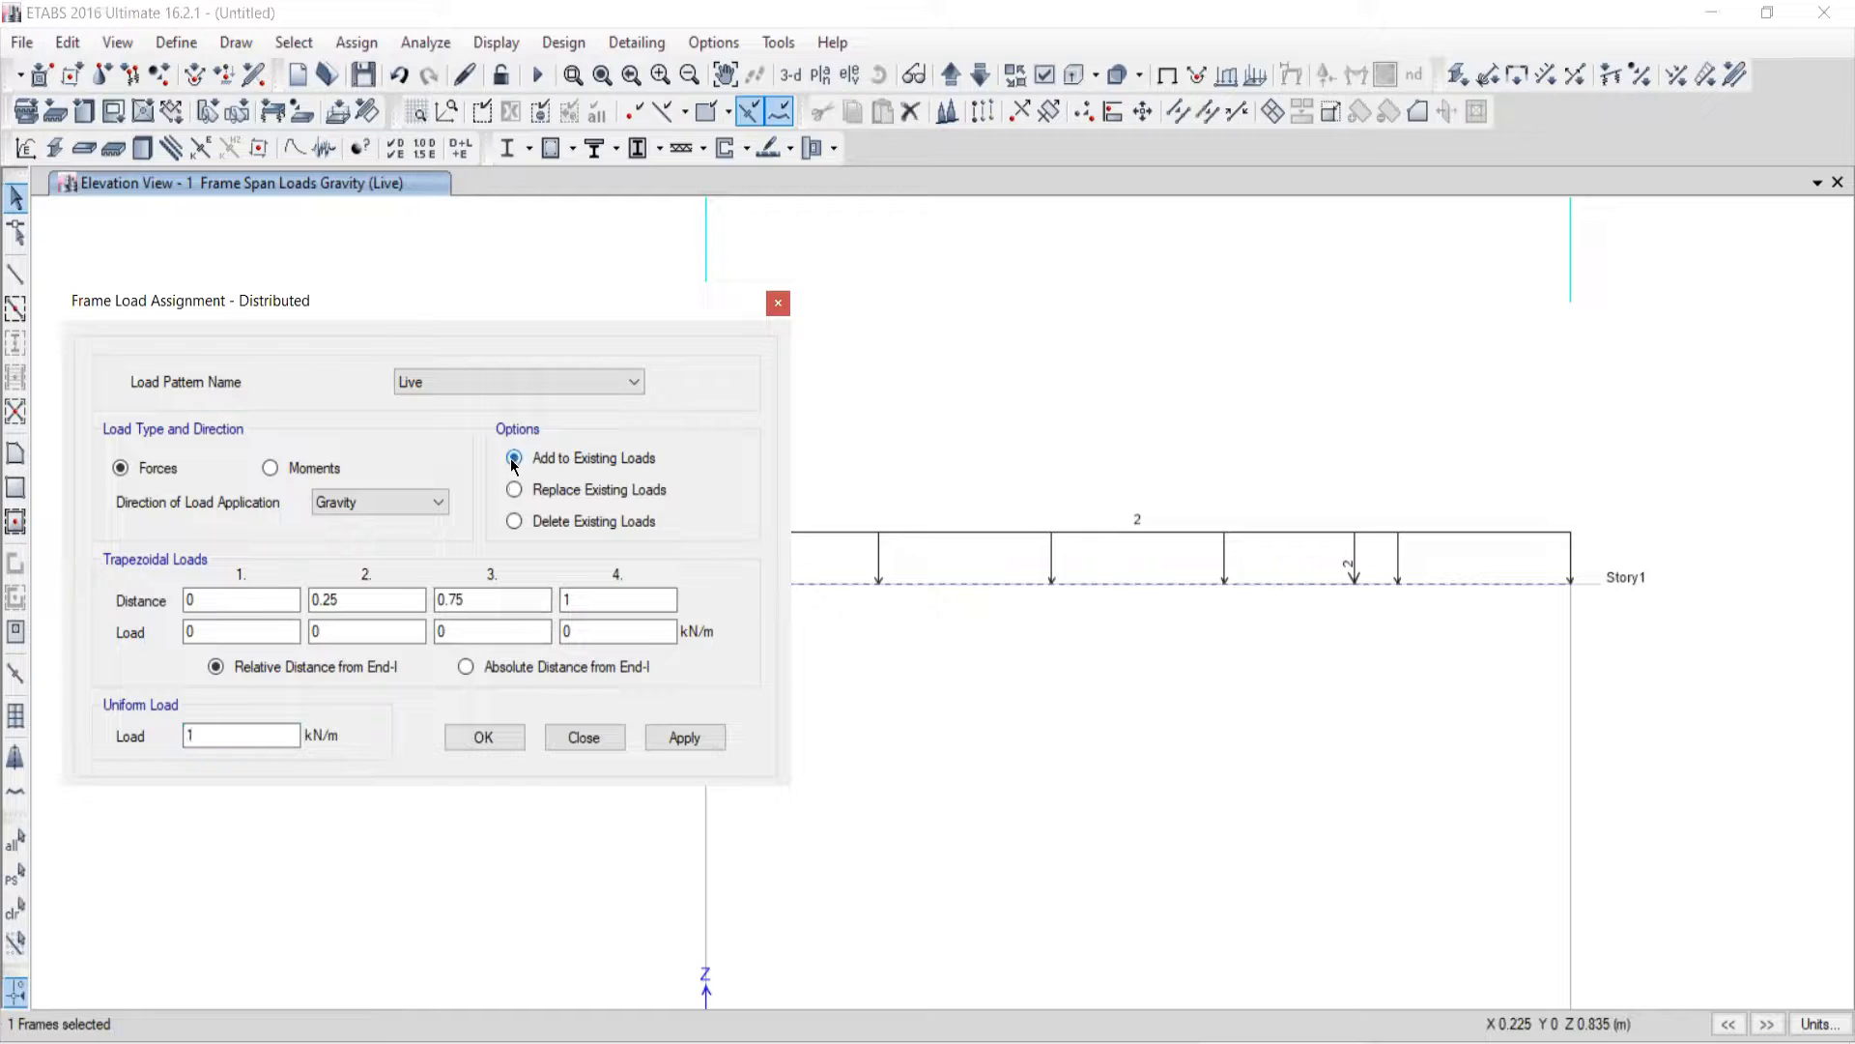
click(663, 739)
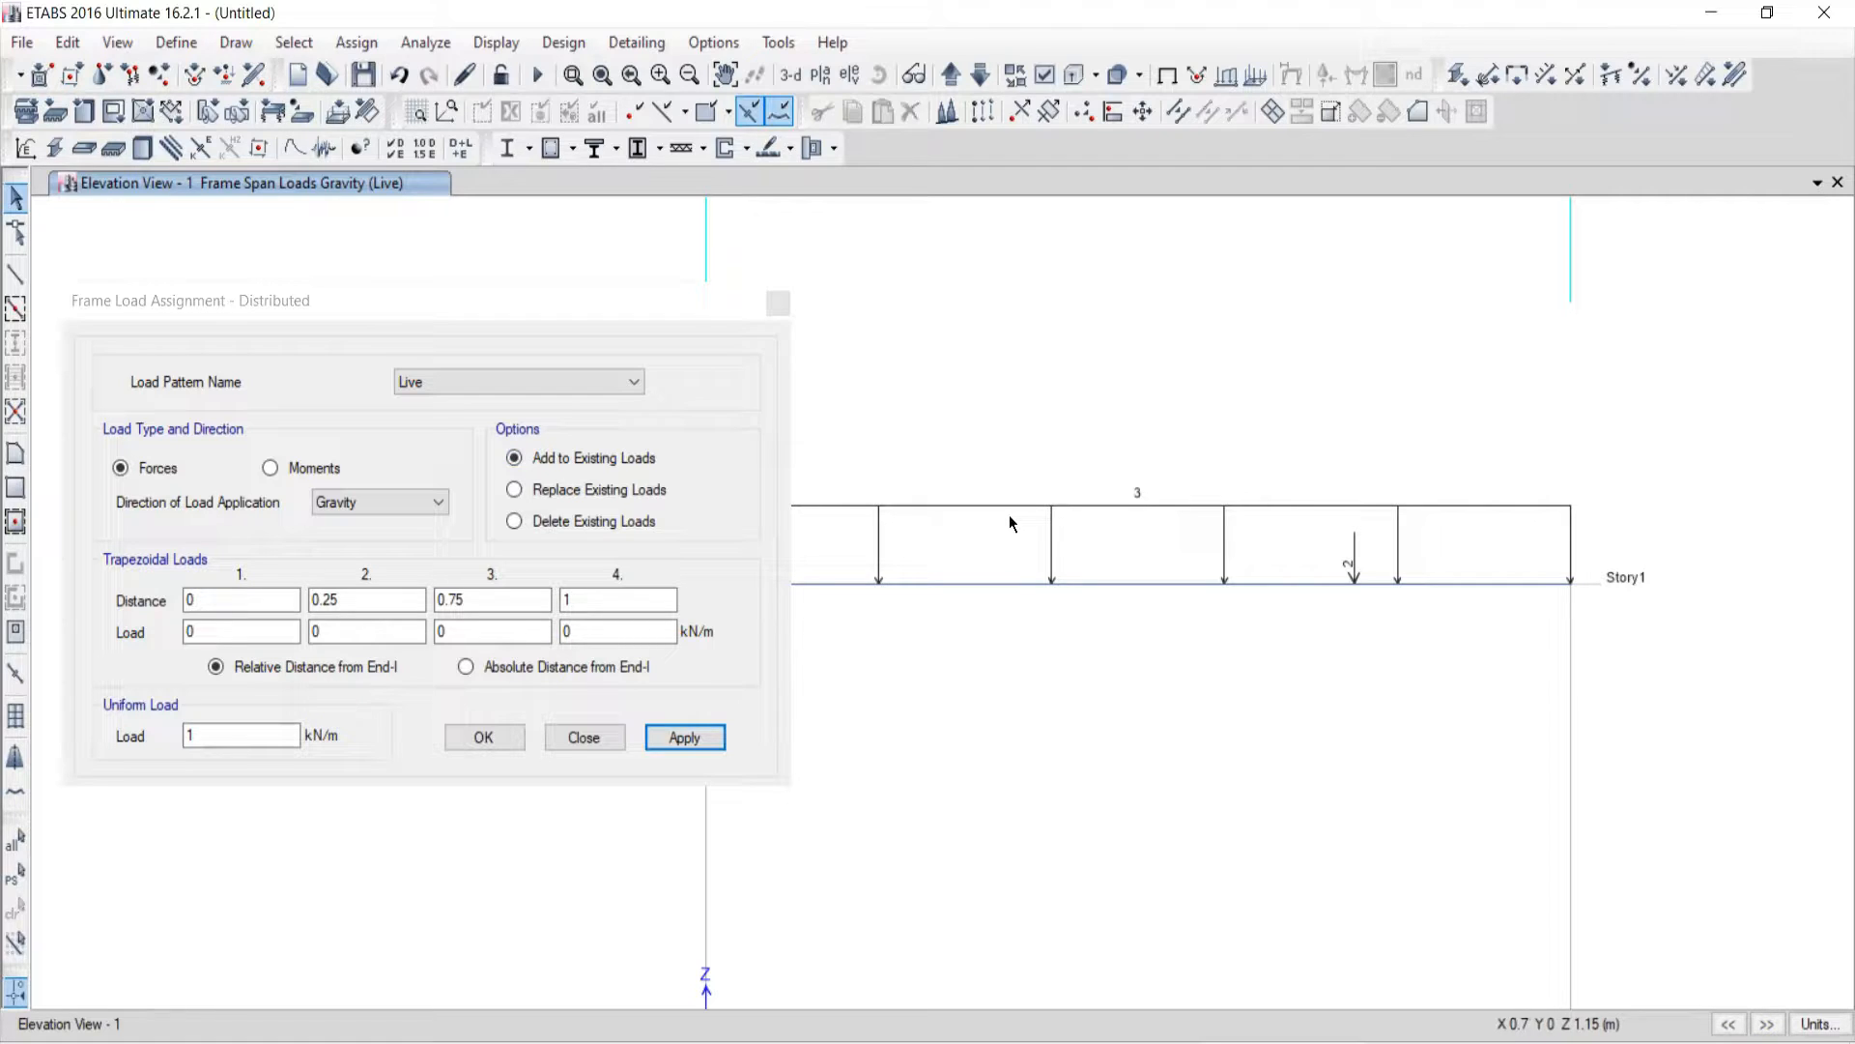
Step: Reselect the Story1 beam, replace its distributed load with a 1.5 kN/m uniform Live gravity load, and finish the load assignment
drag(1014, 526, 945, 646)
drag(252, 728, 116, 730)
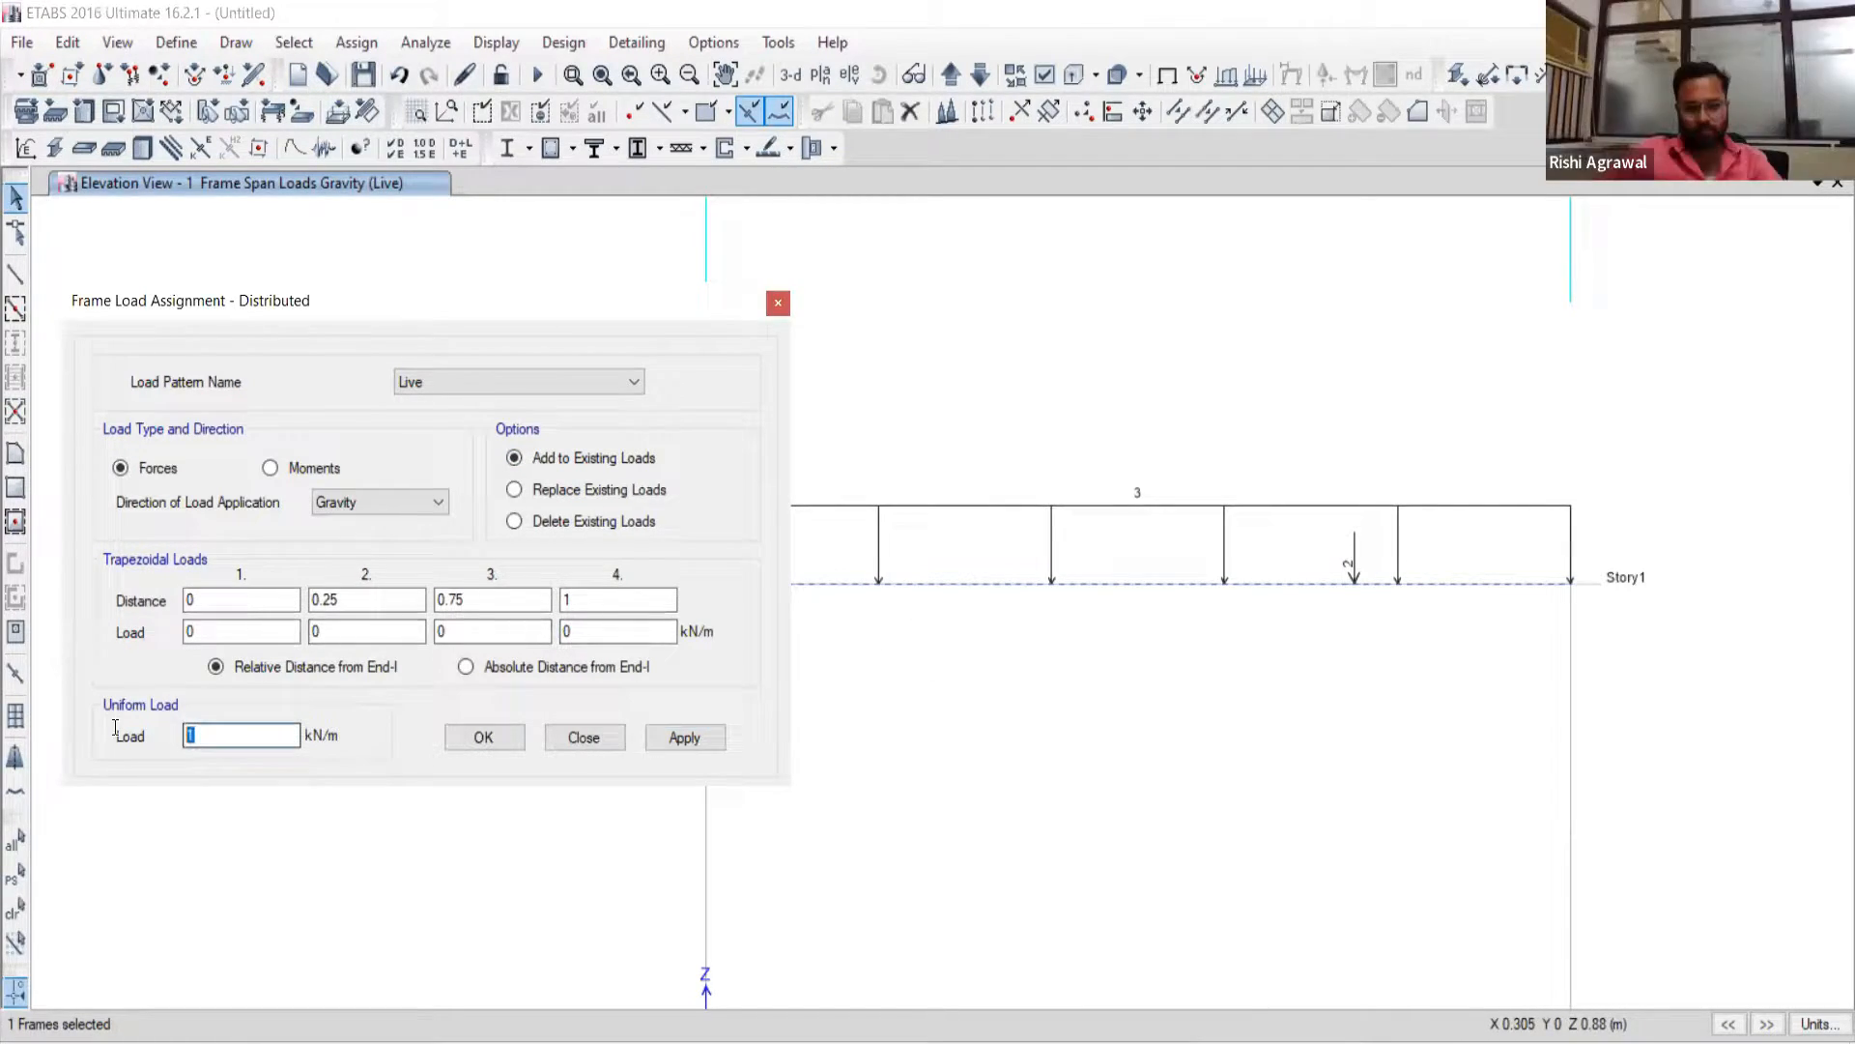
text(1.5)
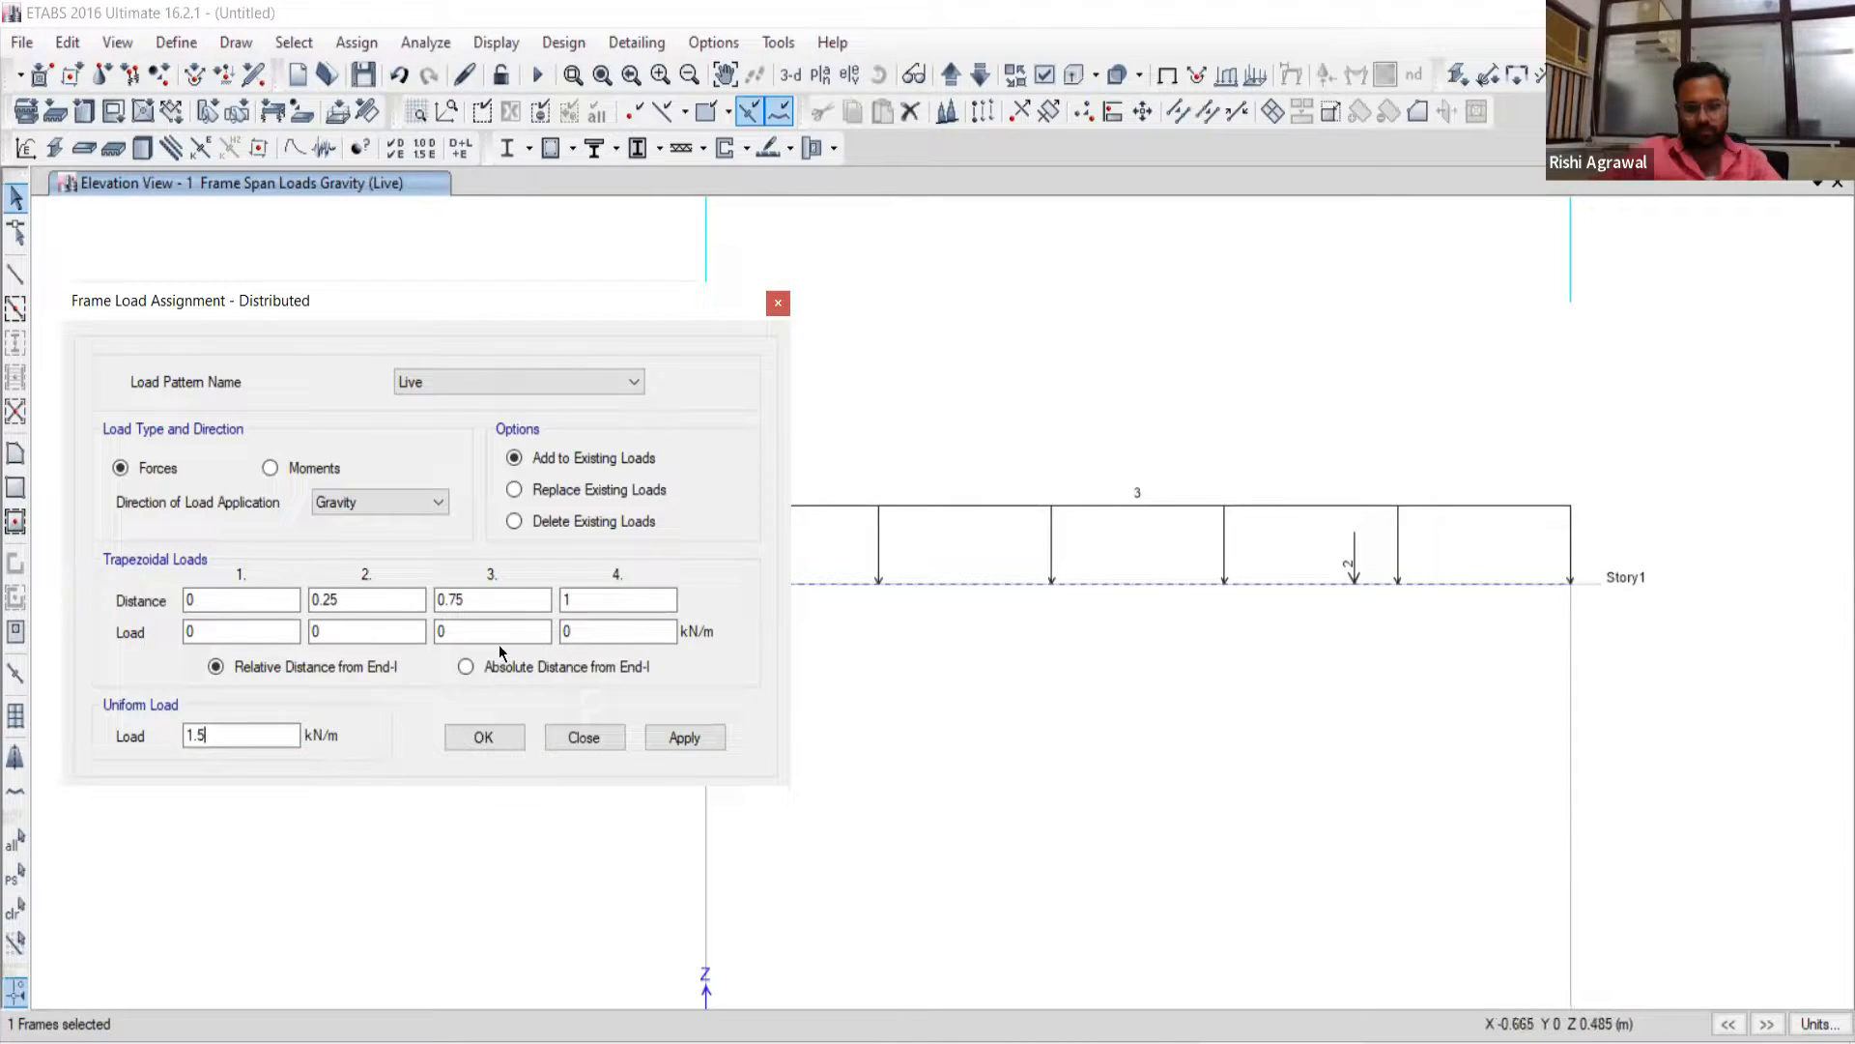
click(514, 488)
click(677, 738)
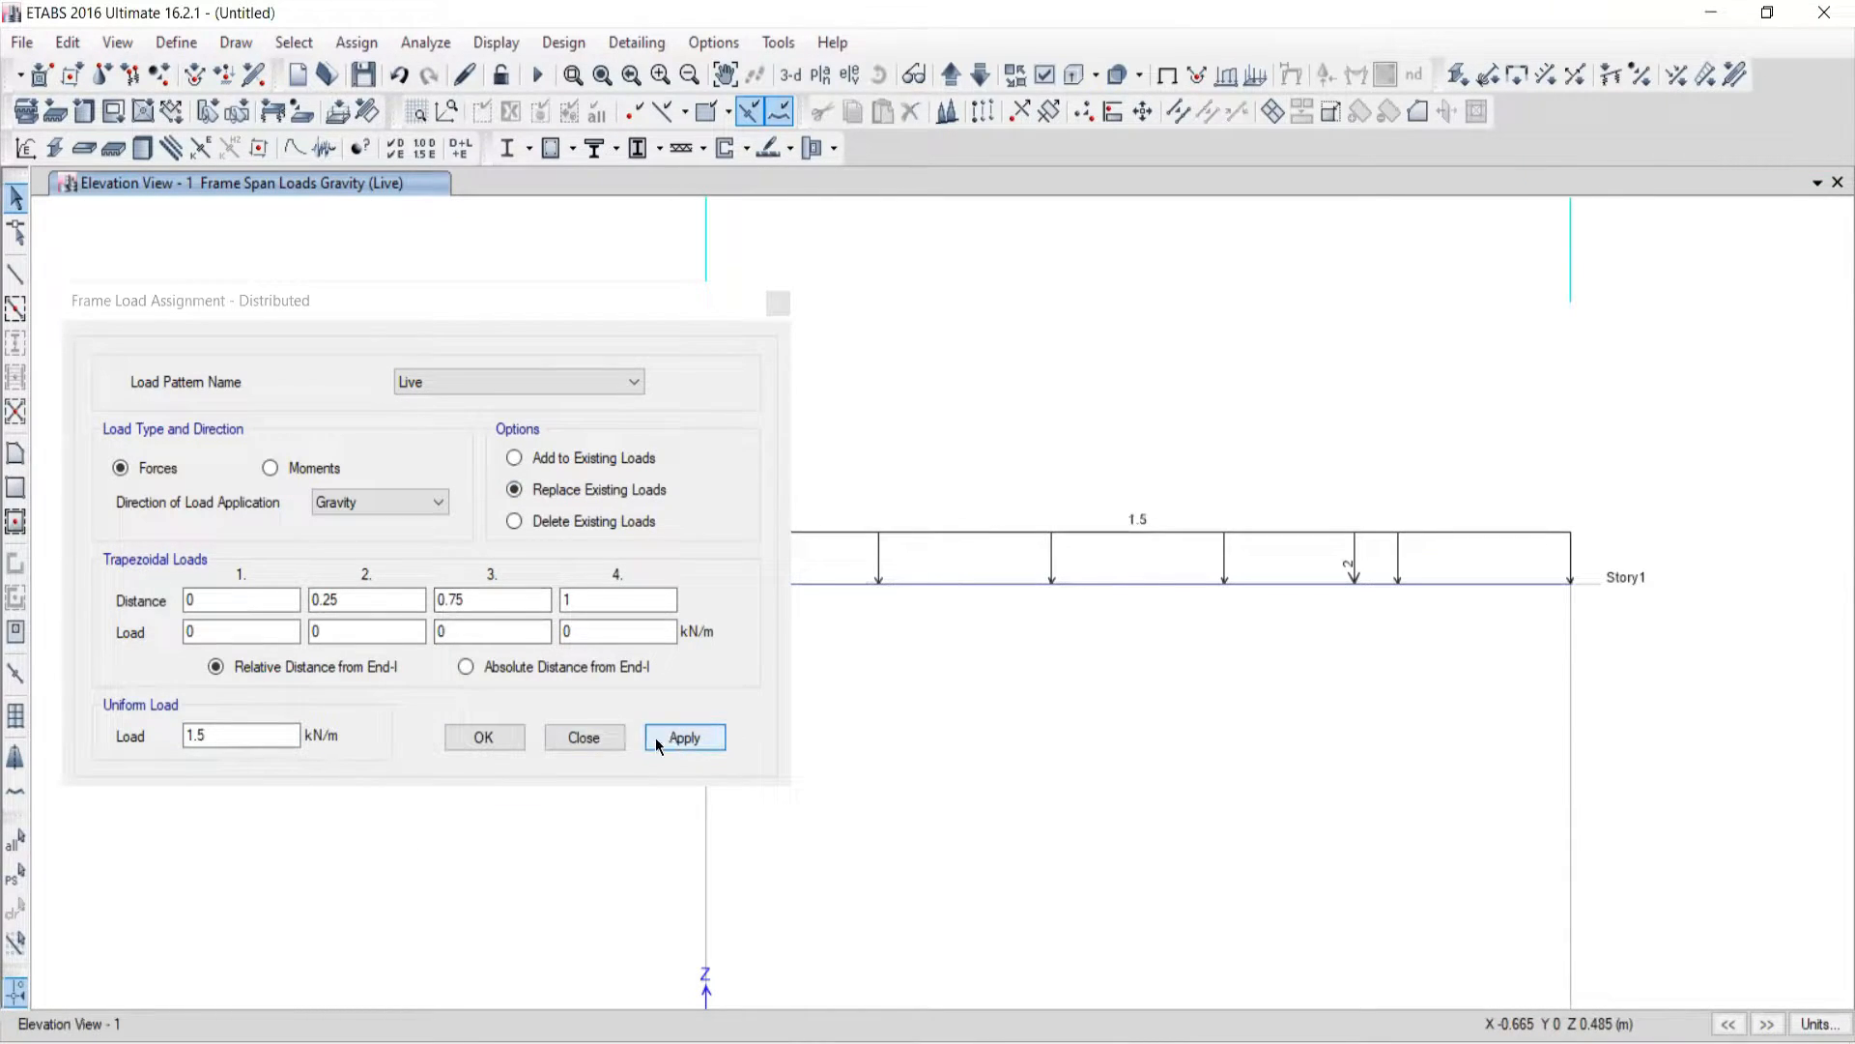
click(575, 738)
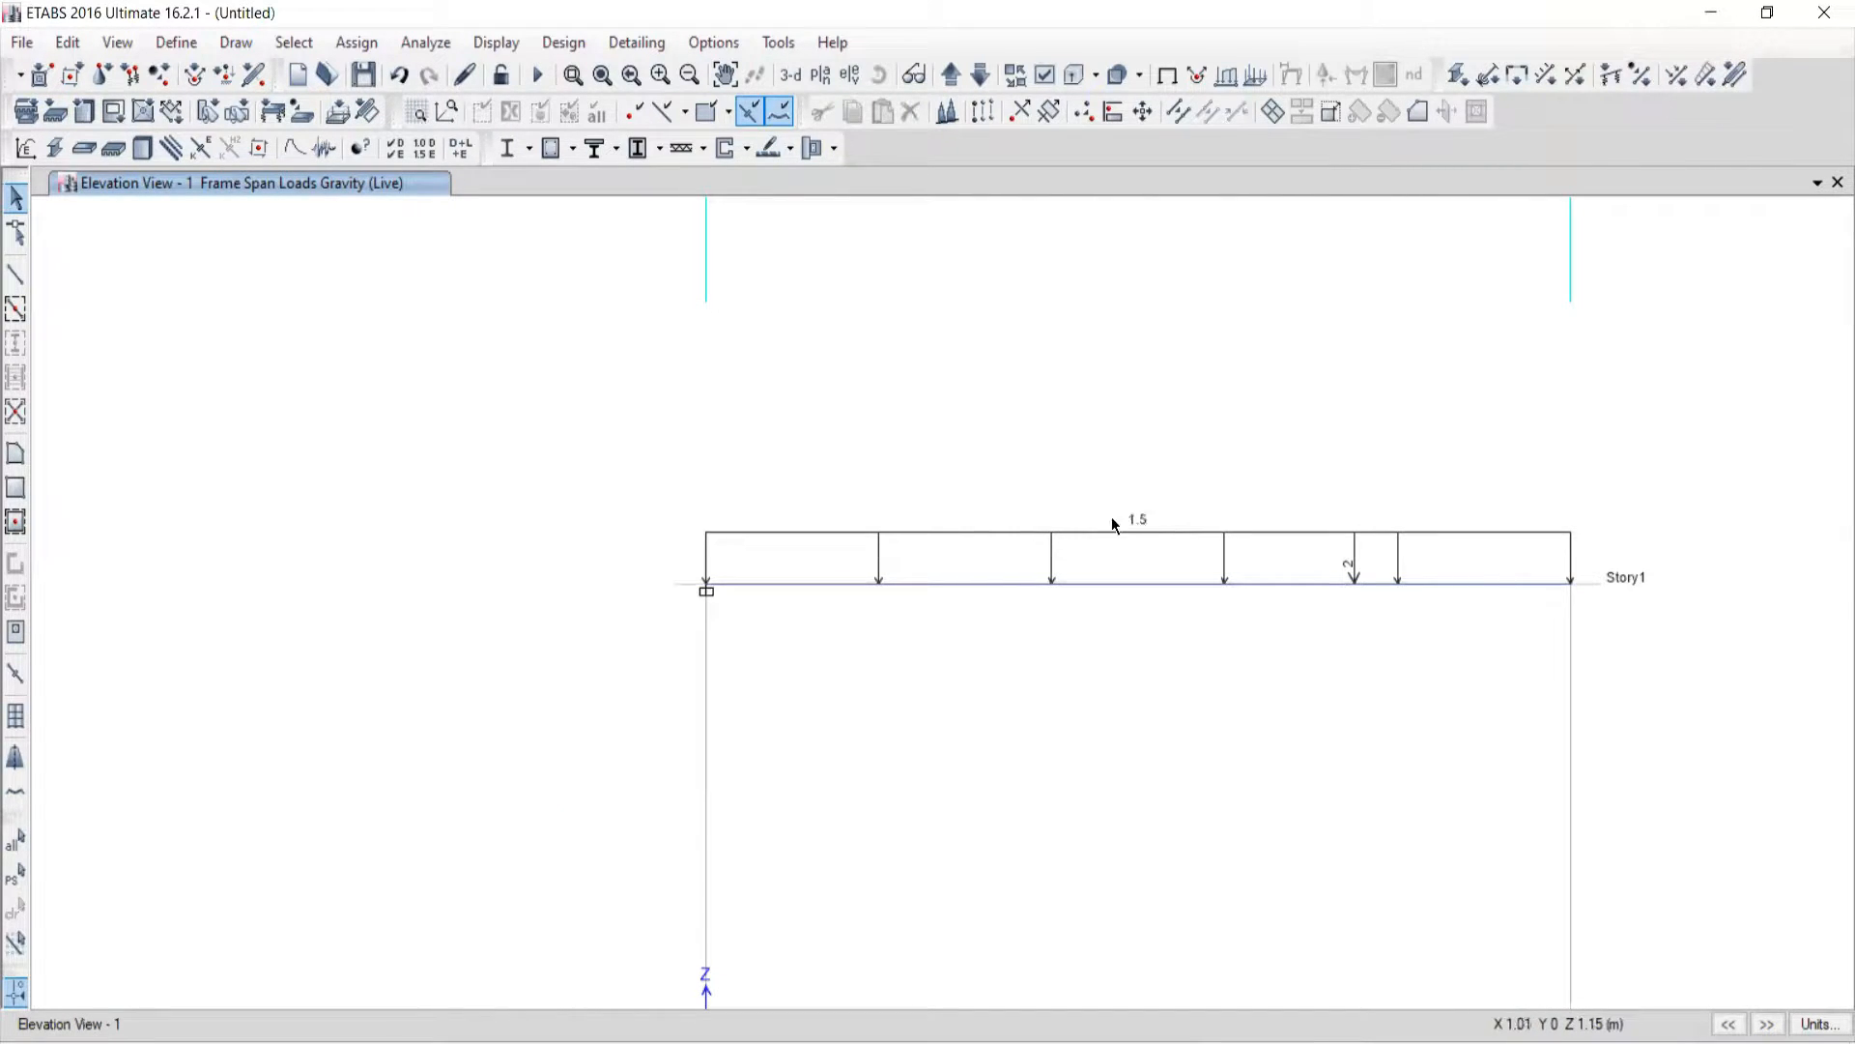
Step: Turn off the grid system's visibility so the elevation shows only the loaded beam
middle_drag(1246, 683, 893, 686)
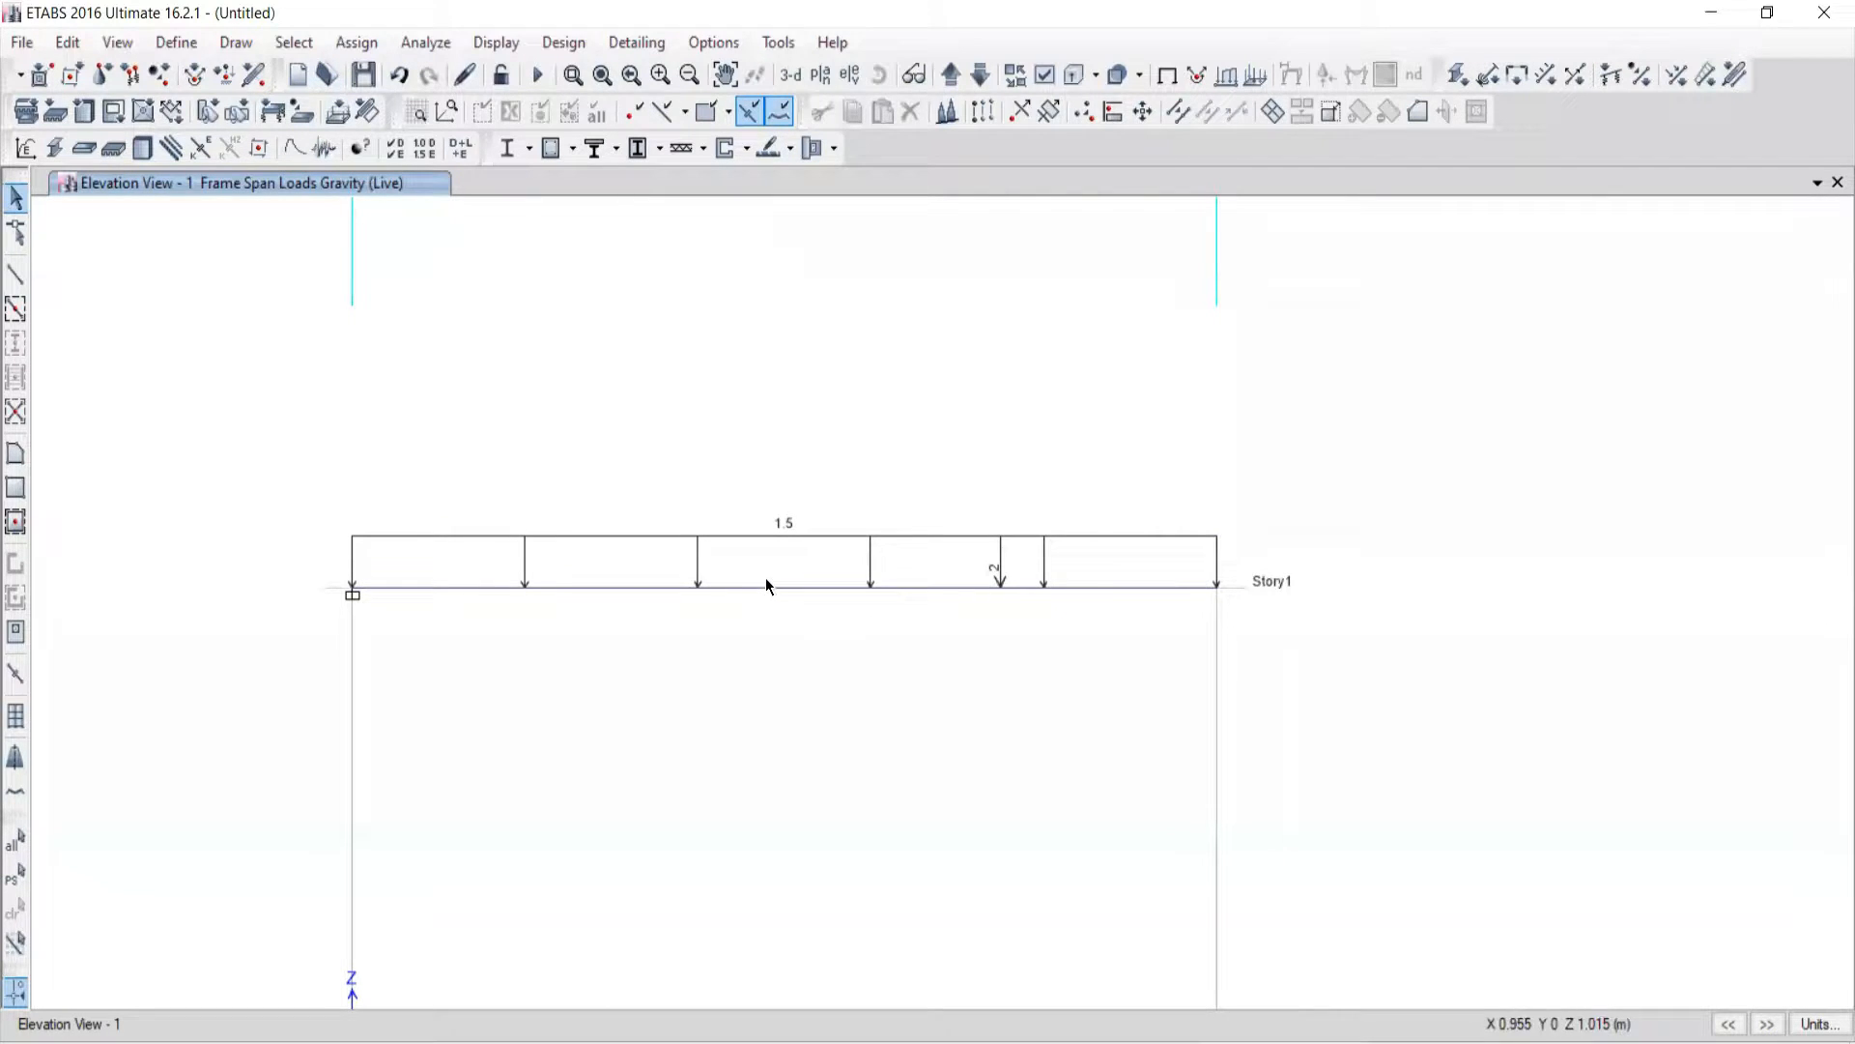
scroll(956, 630, down, 3)
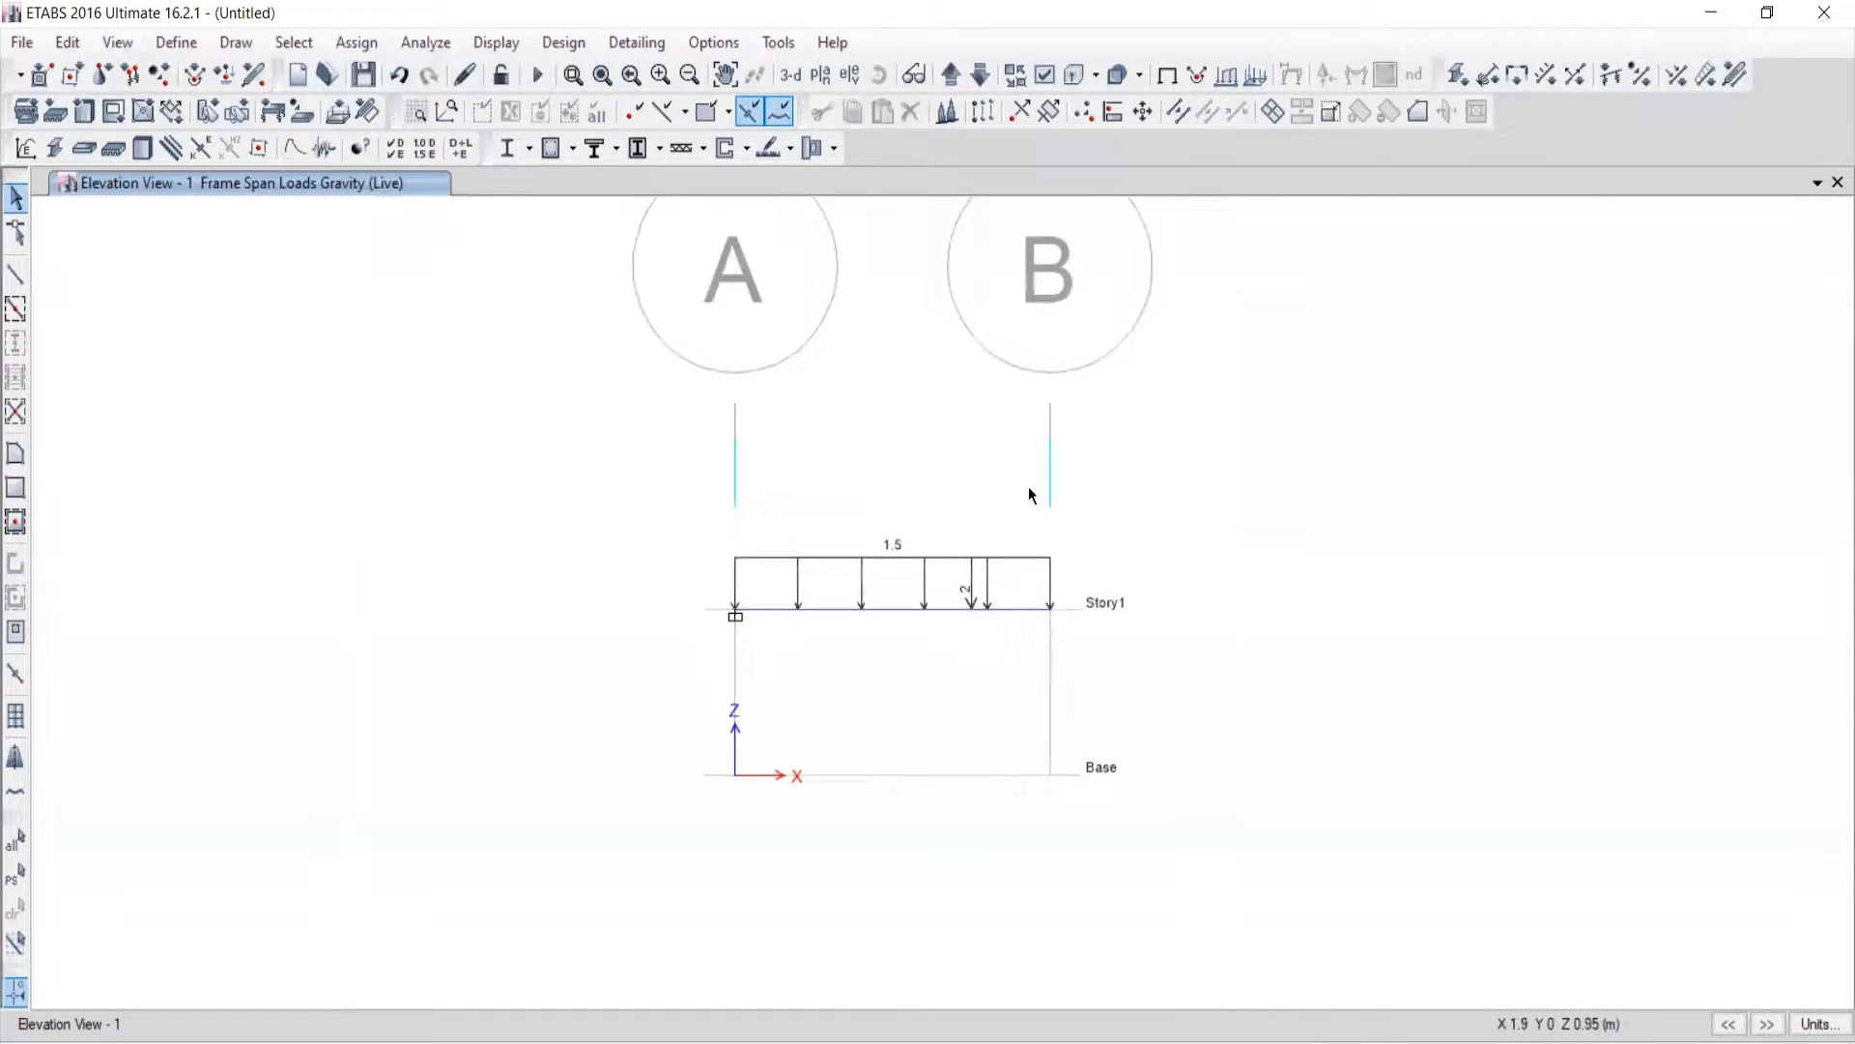
right_click(441, 460)
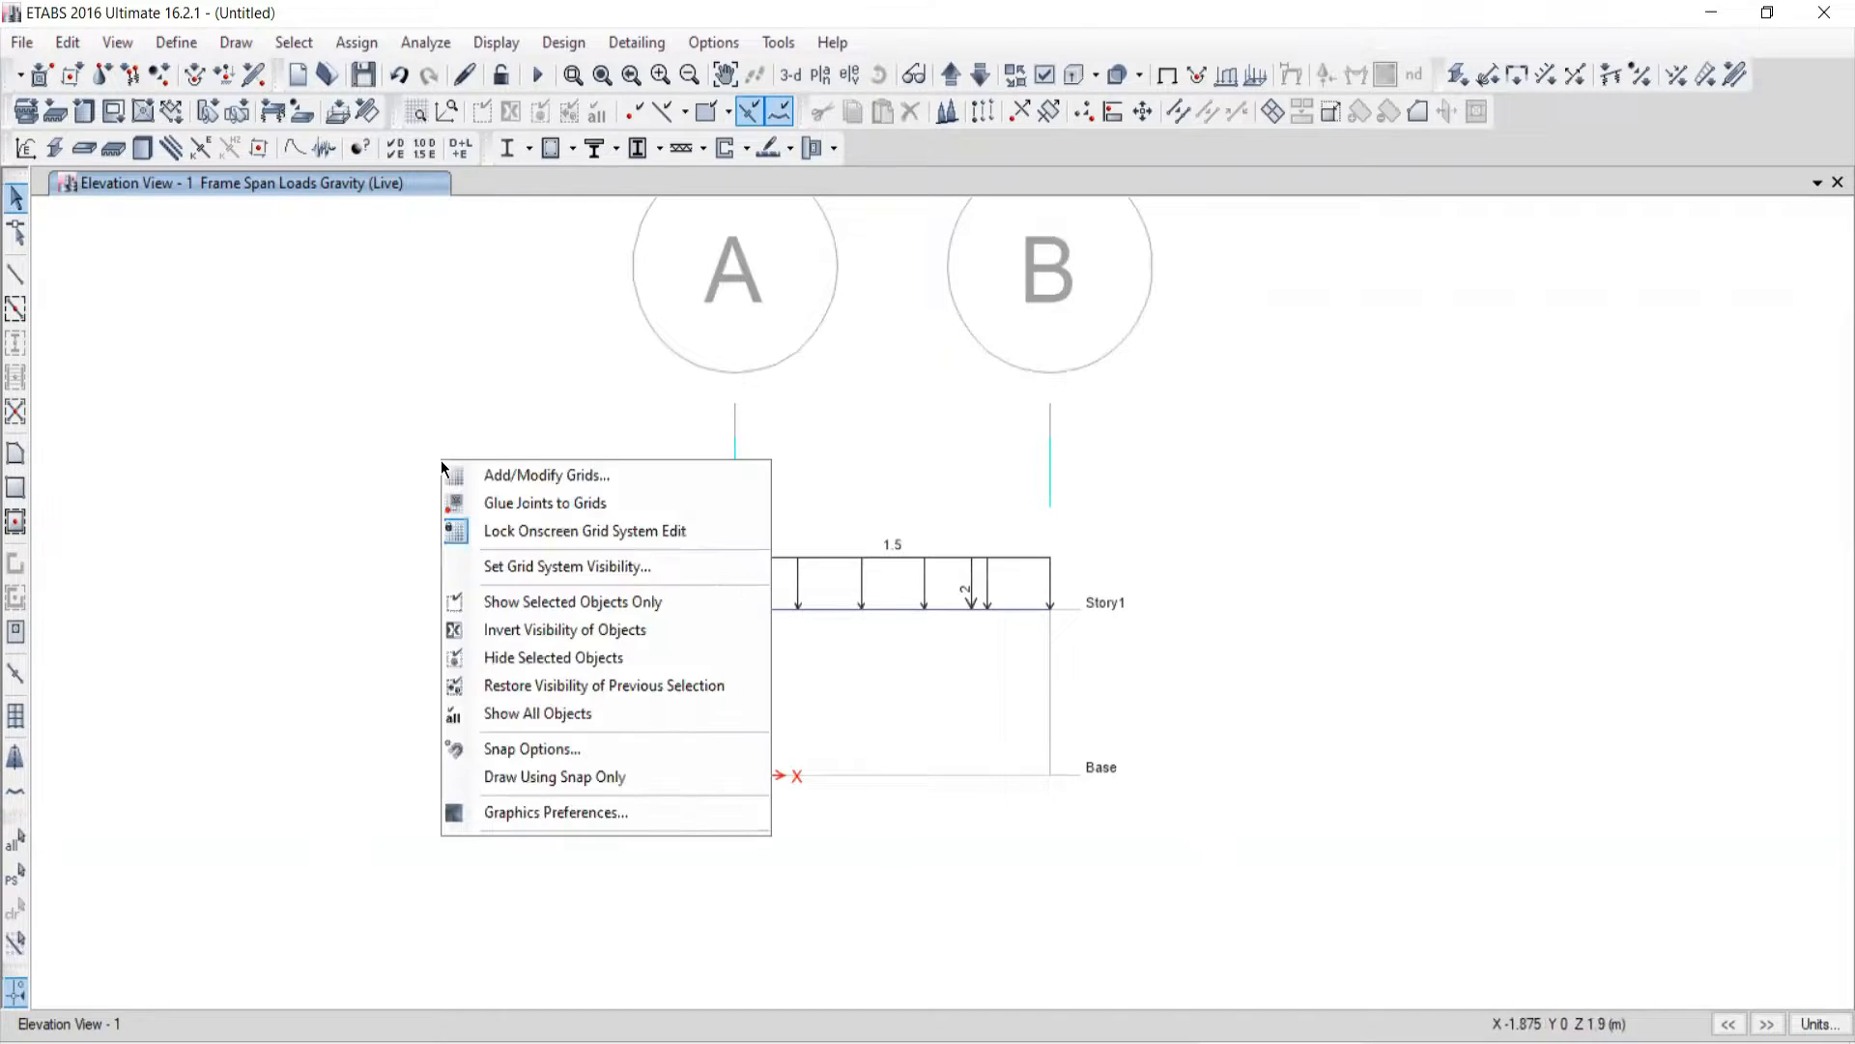
click(547, 567)
scroll(887, 592, up, 3)
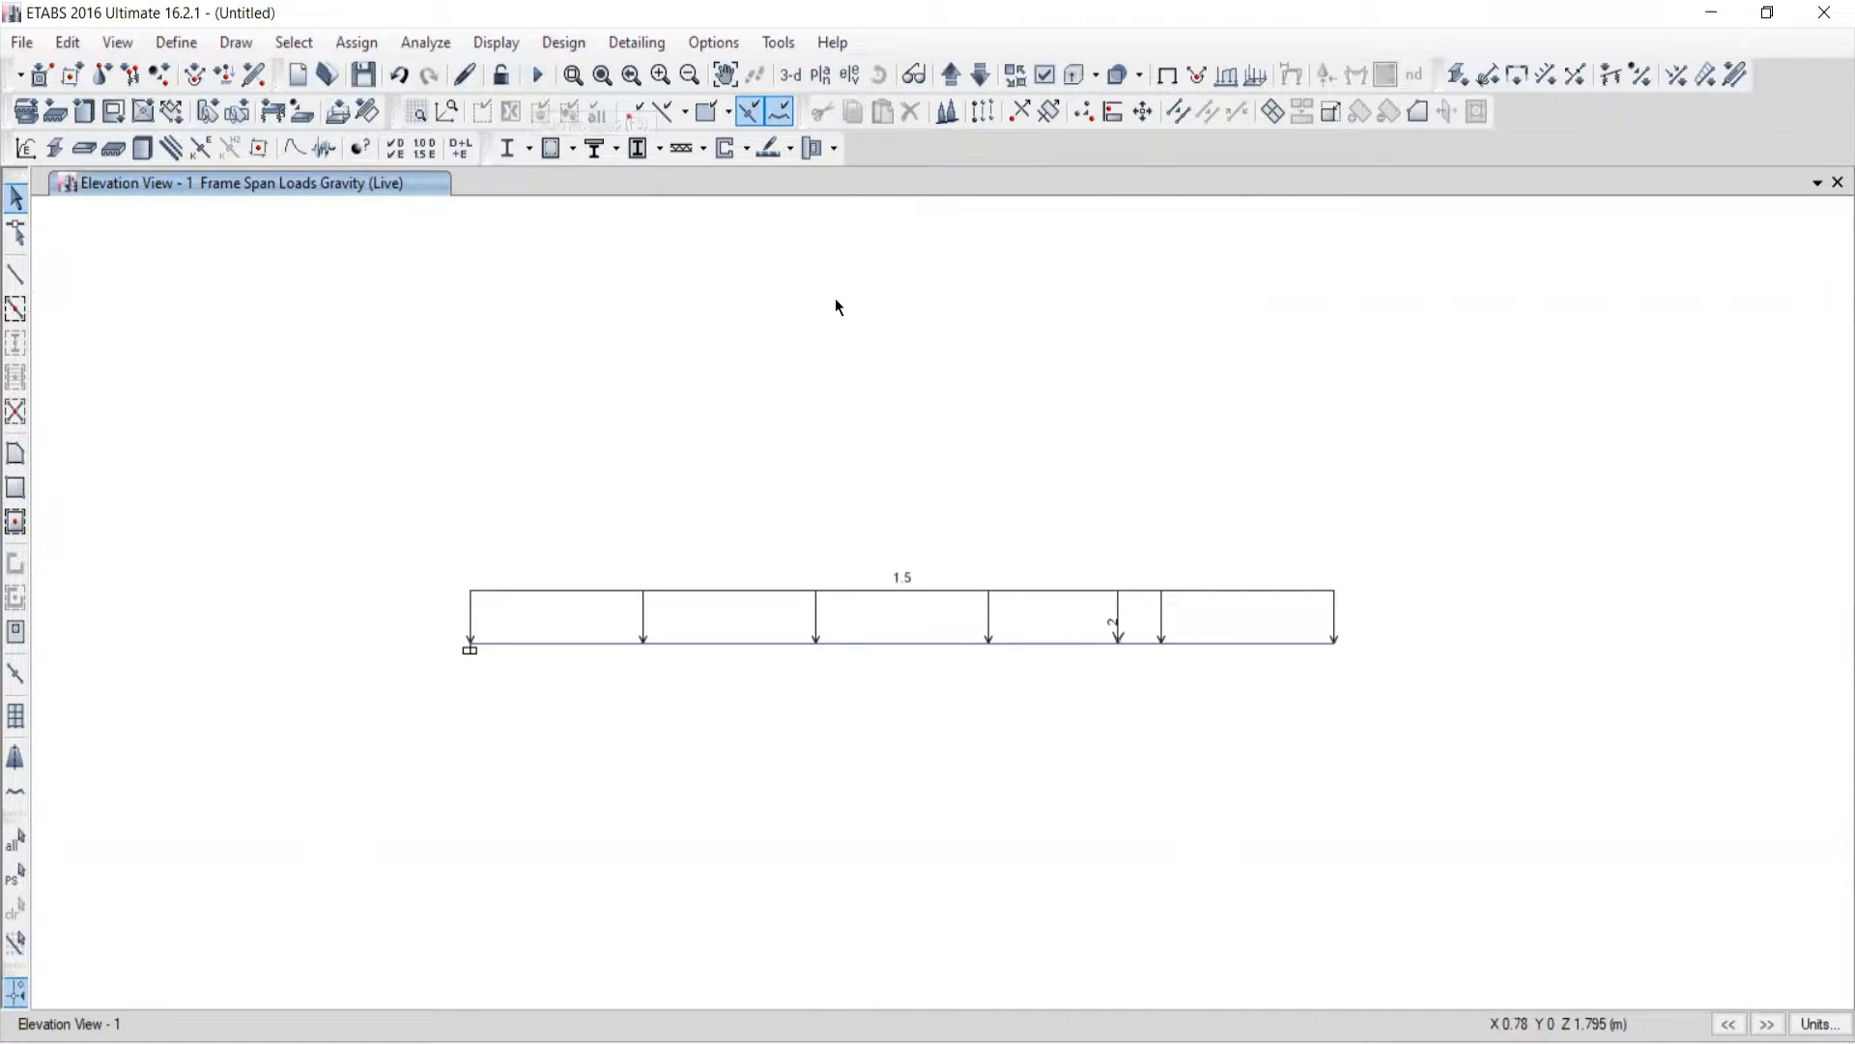
Step: Check the model with all joint, frame, shell and other checks and both fix options enabled, and dismiss the report
click(422, 44)
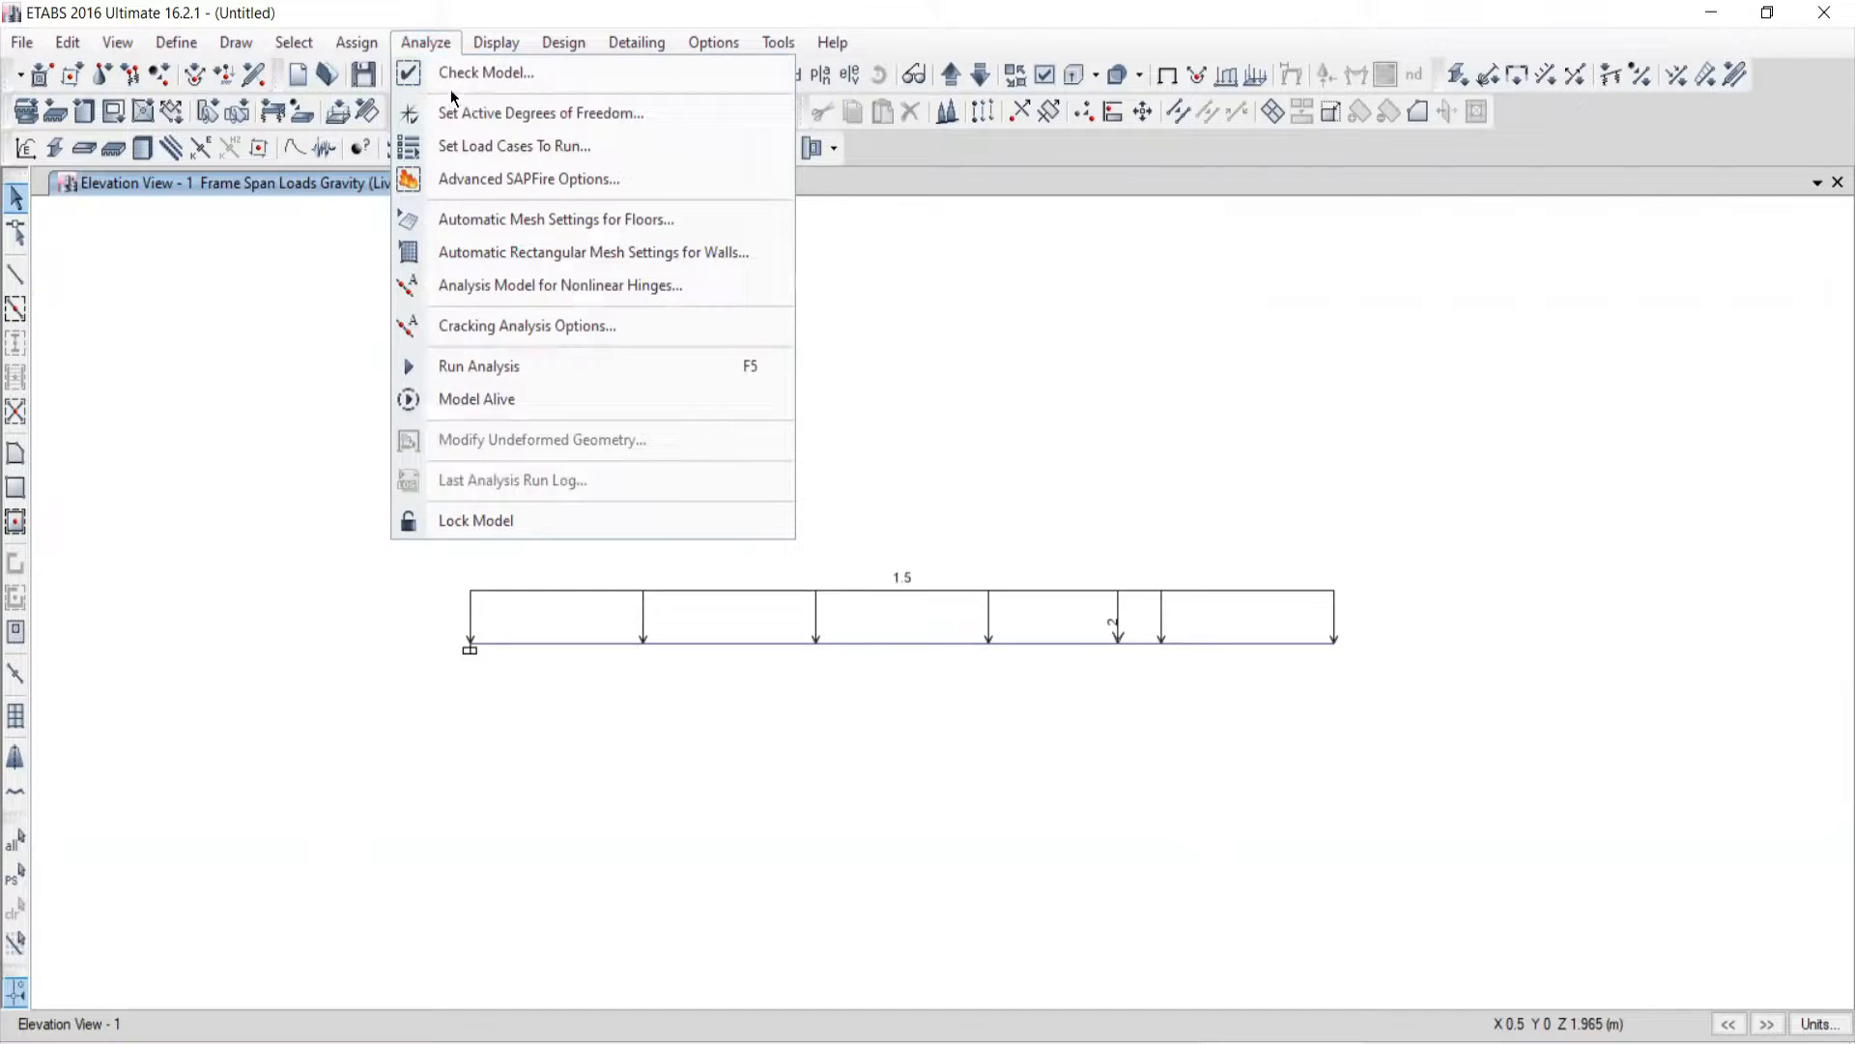
click(442, 73)
click(874, 850)
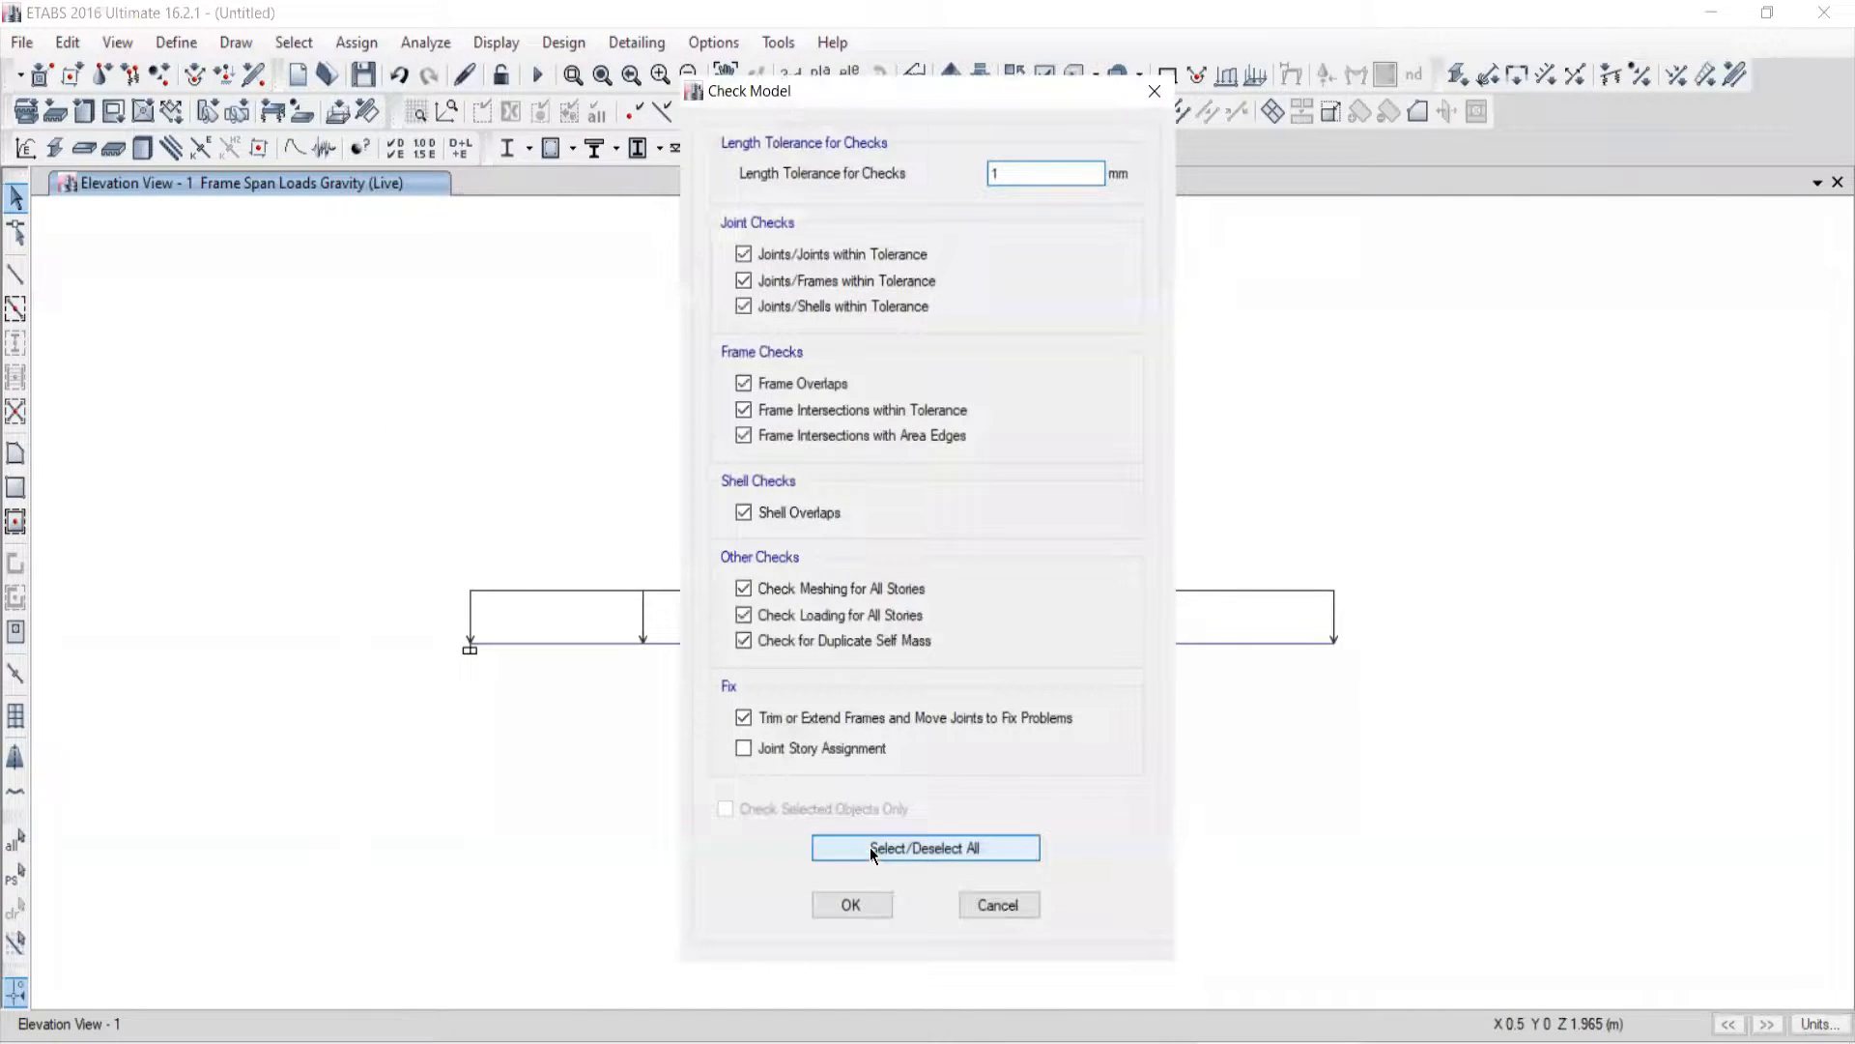
click(743, 747)
click(744, 747)
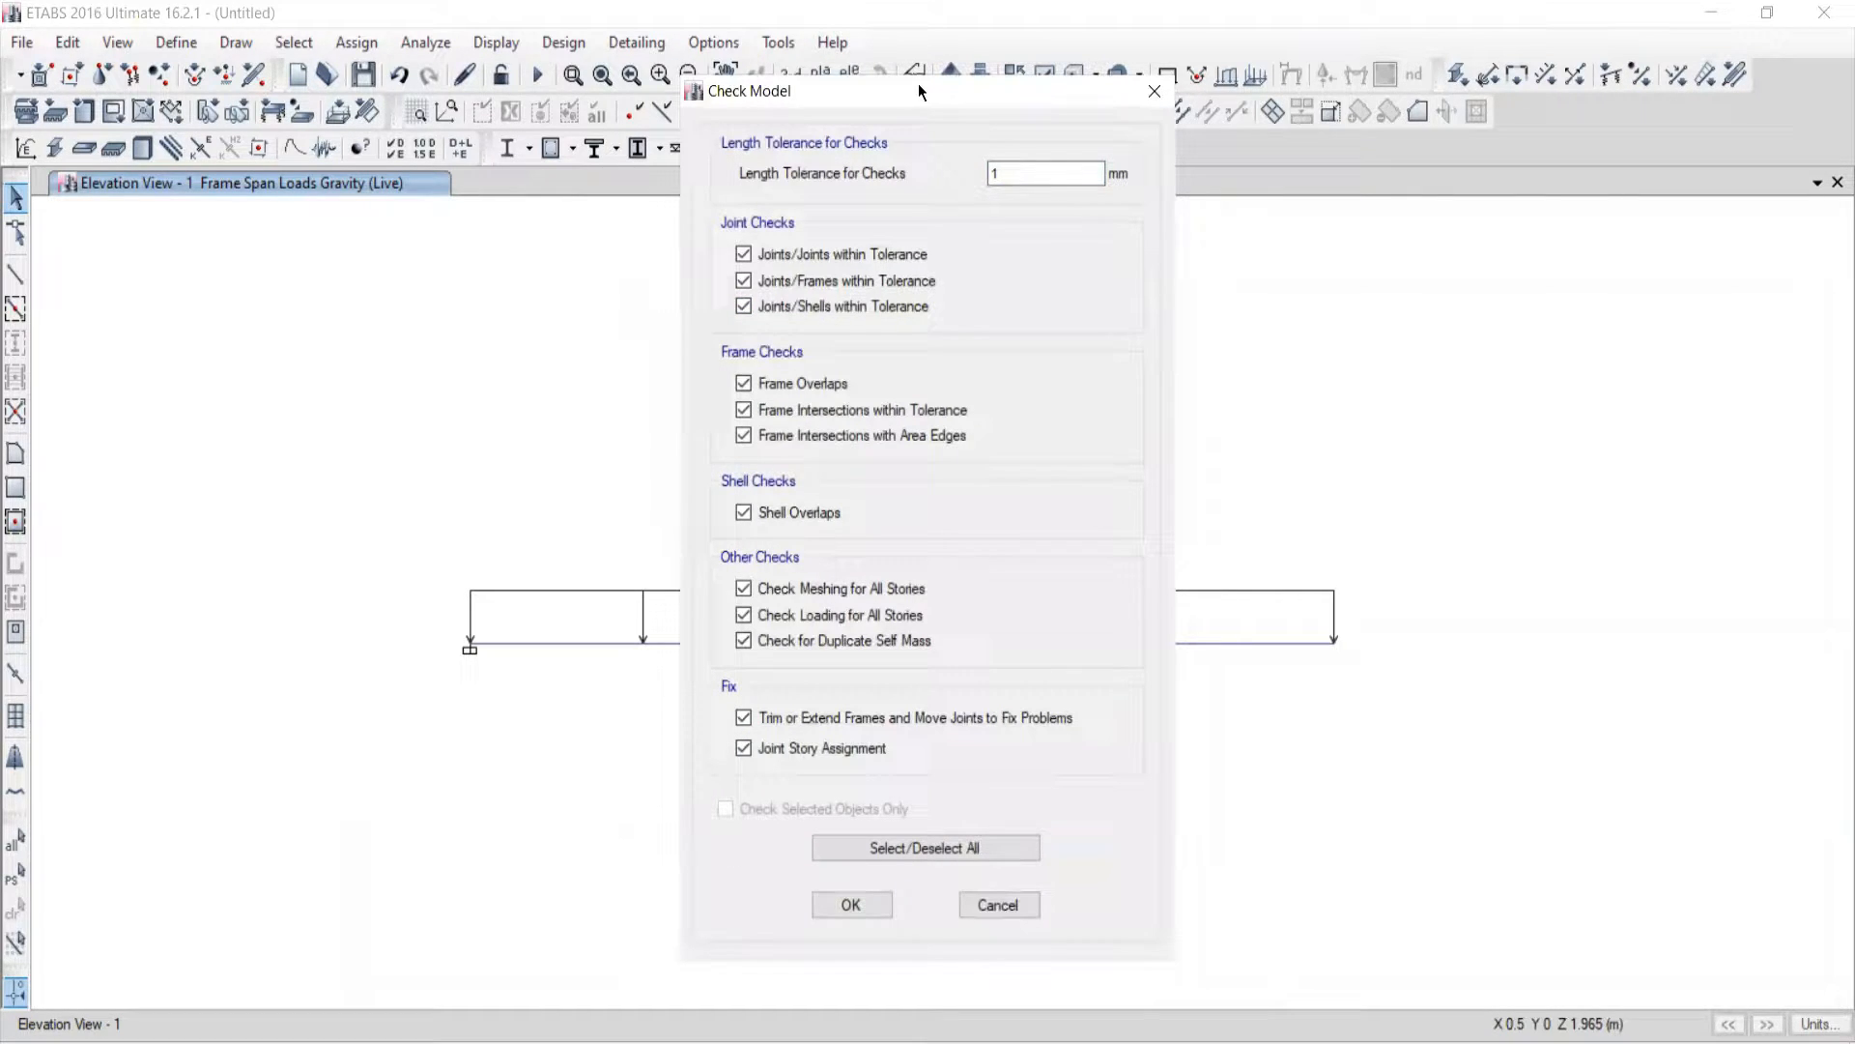
drag(918, 83, 287, 7)
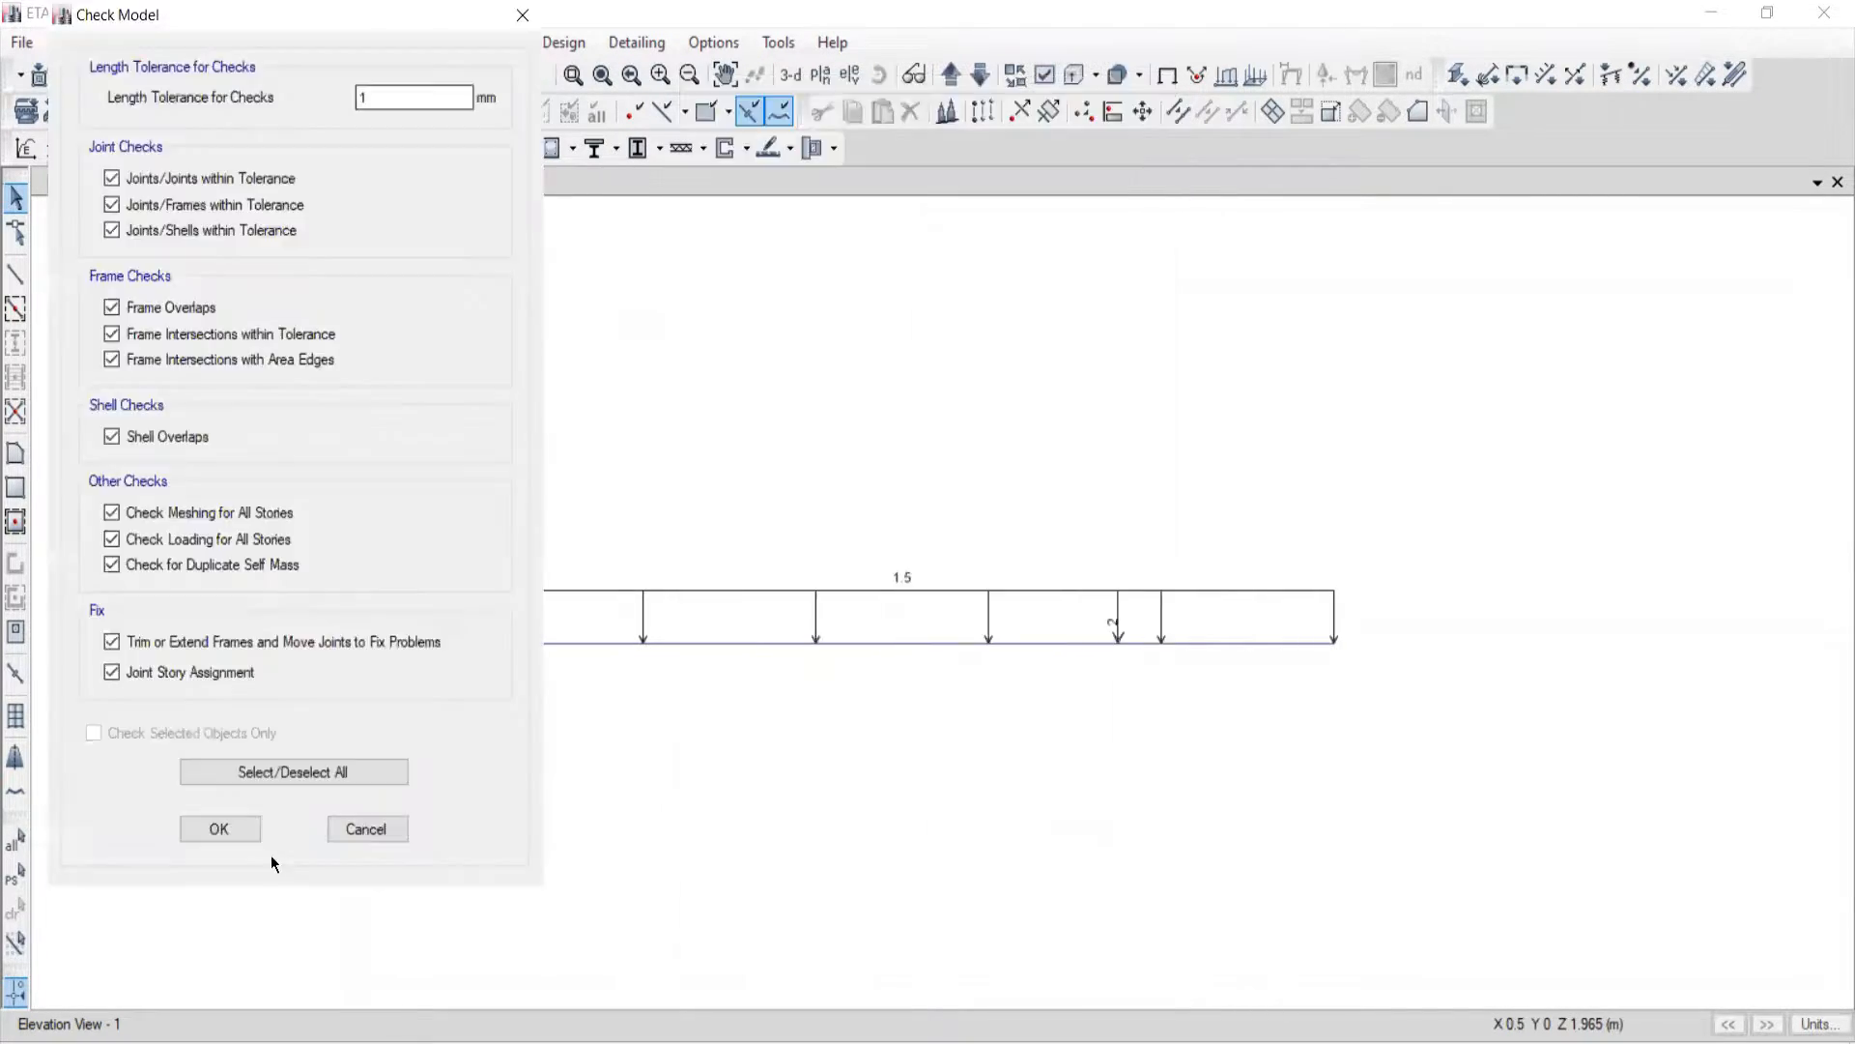
click(217, 835)
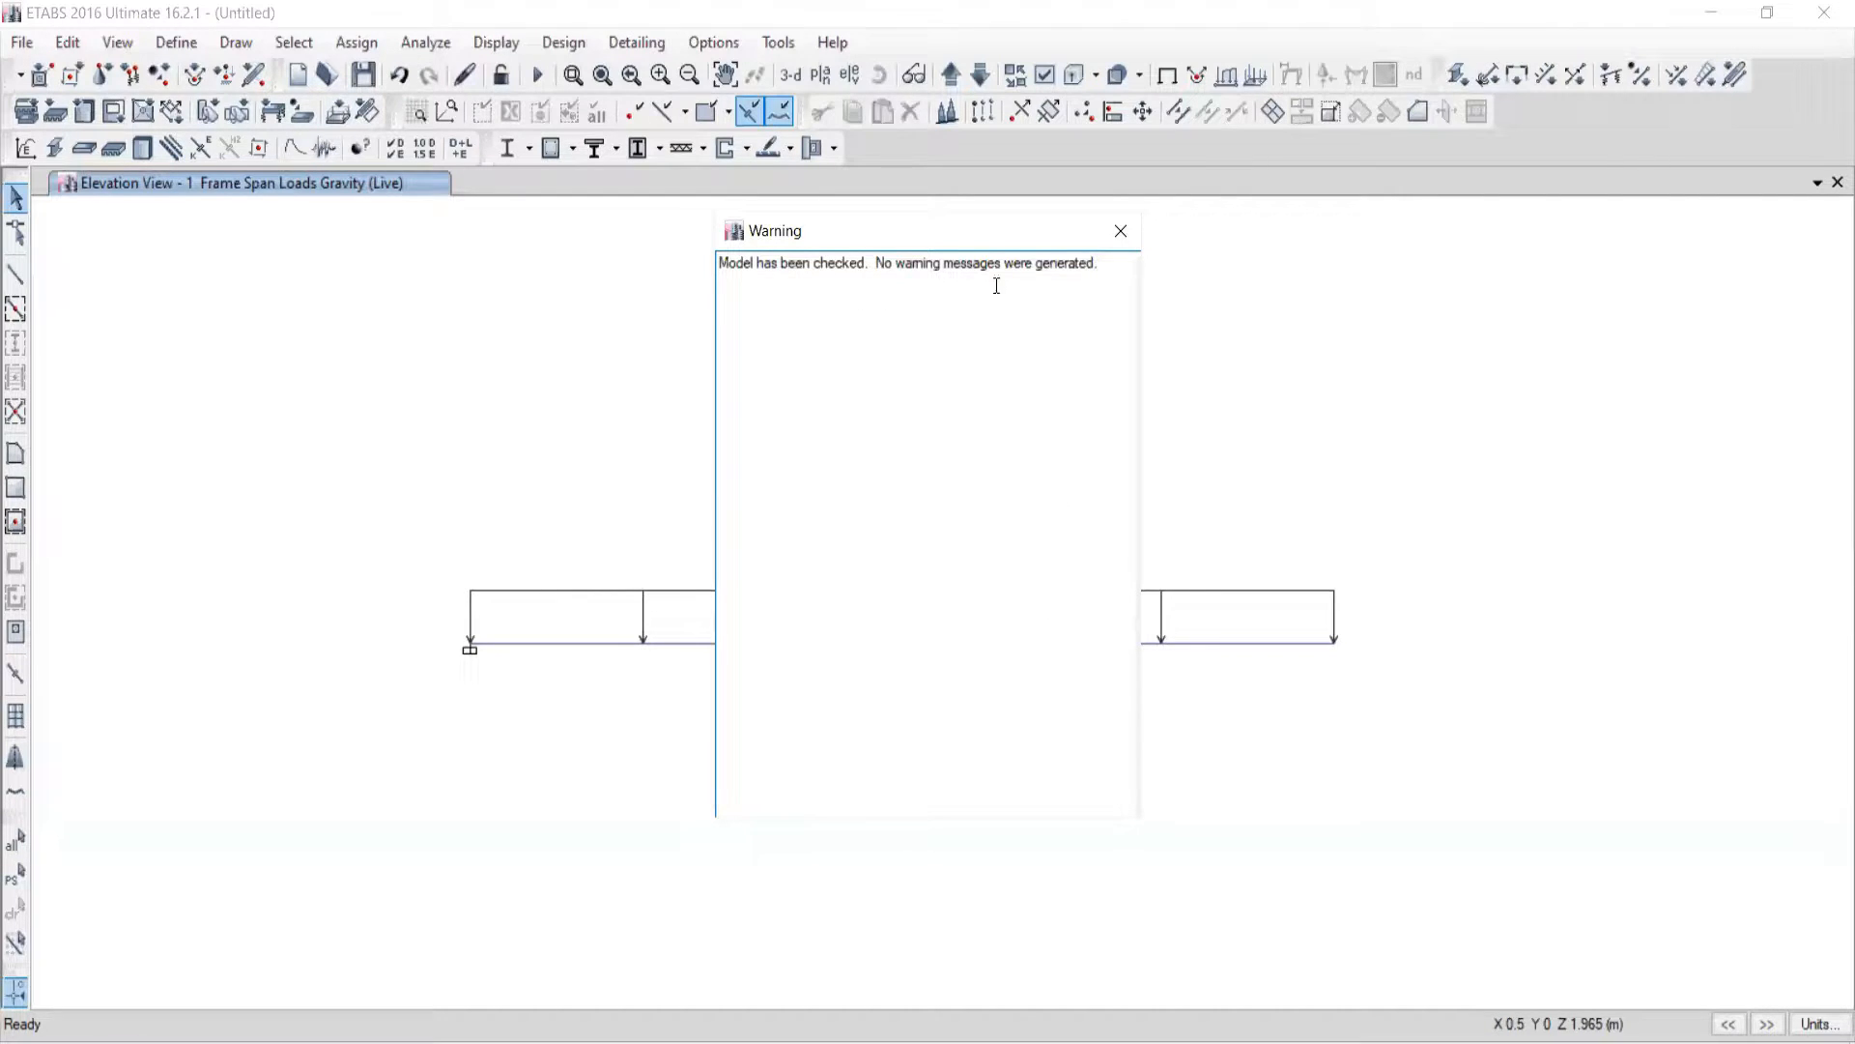
click(1119, 234)
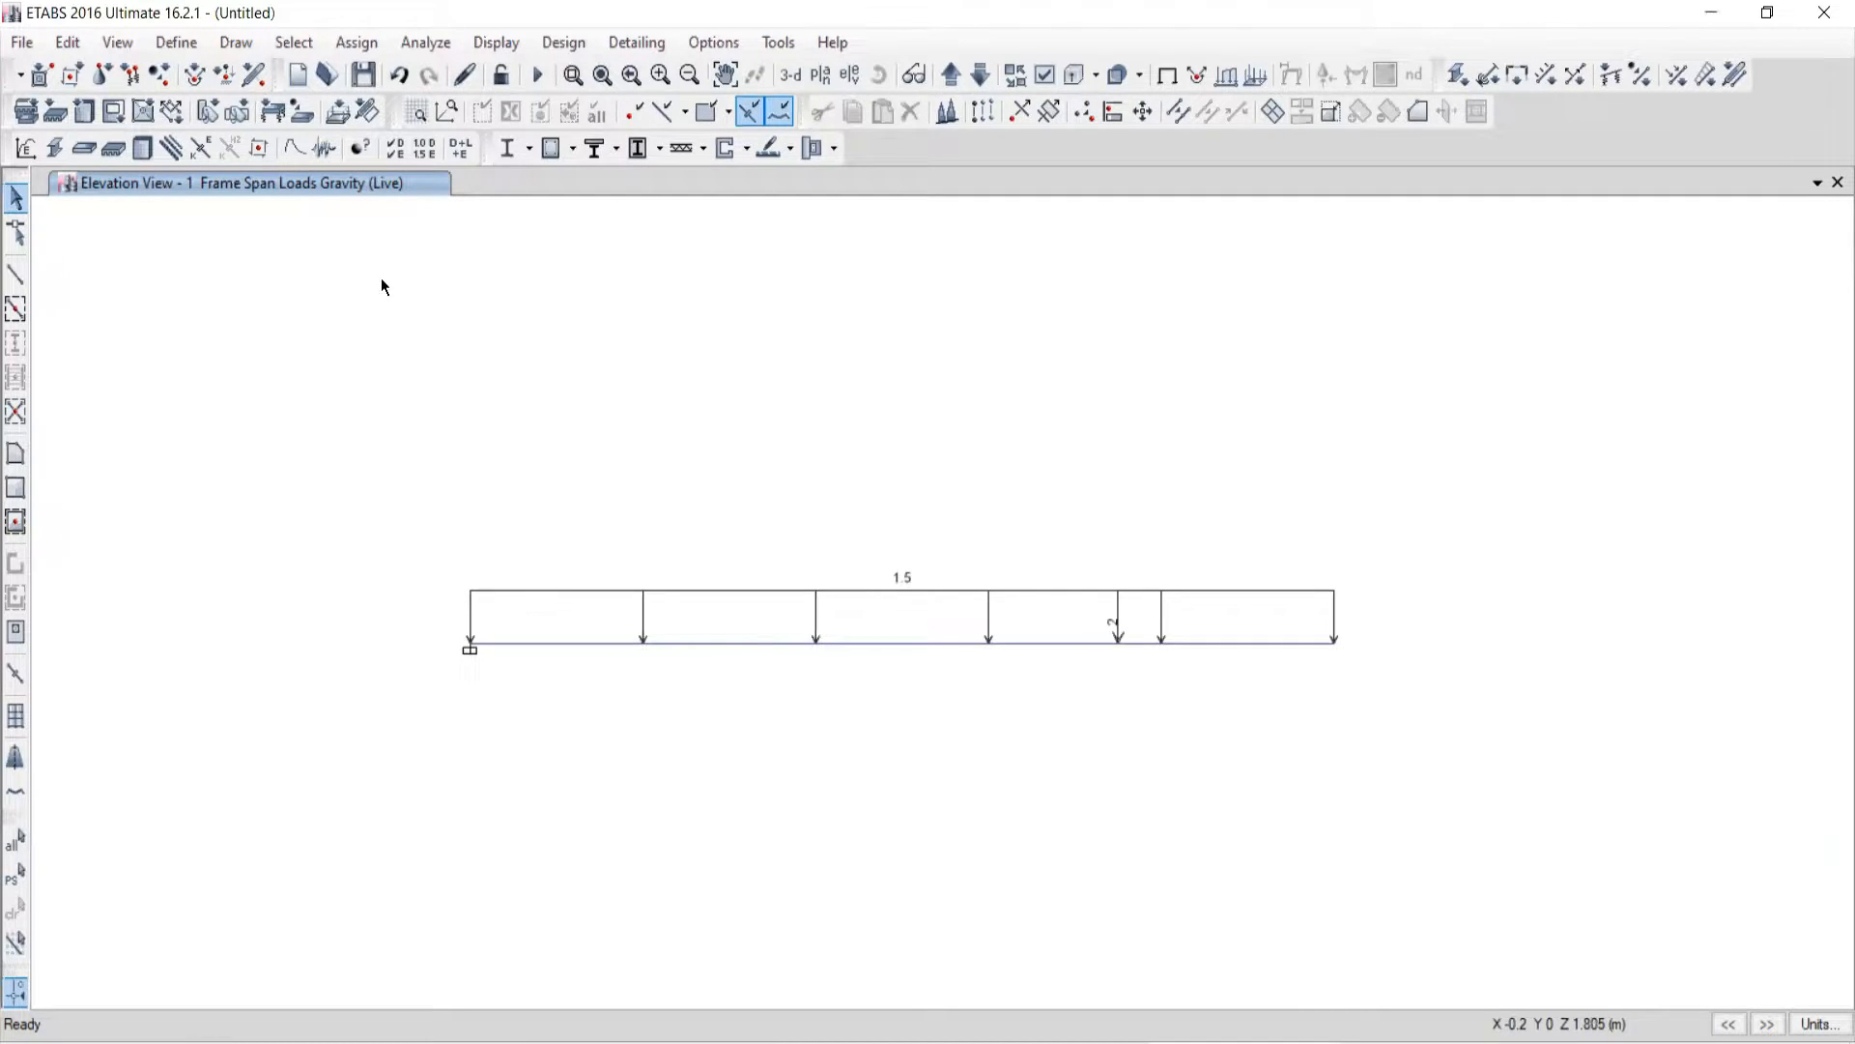
Step: Run the analysis, saving the model as 7 in the DELETE folder on the Desktop
click(423, 45)
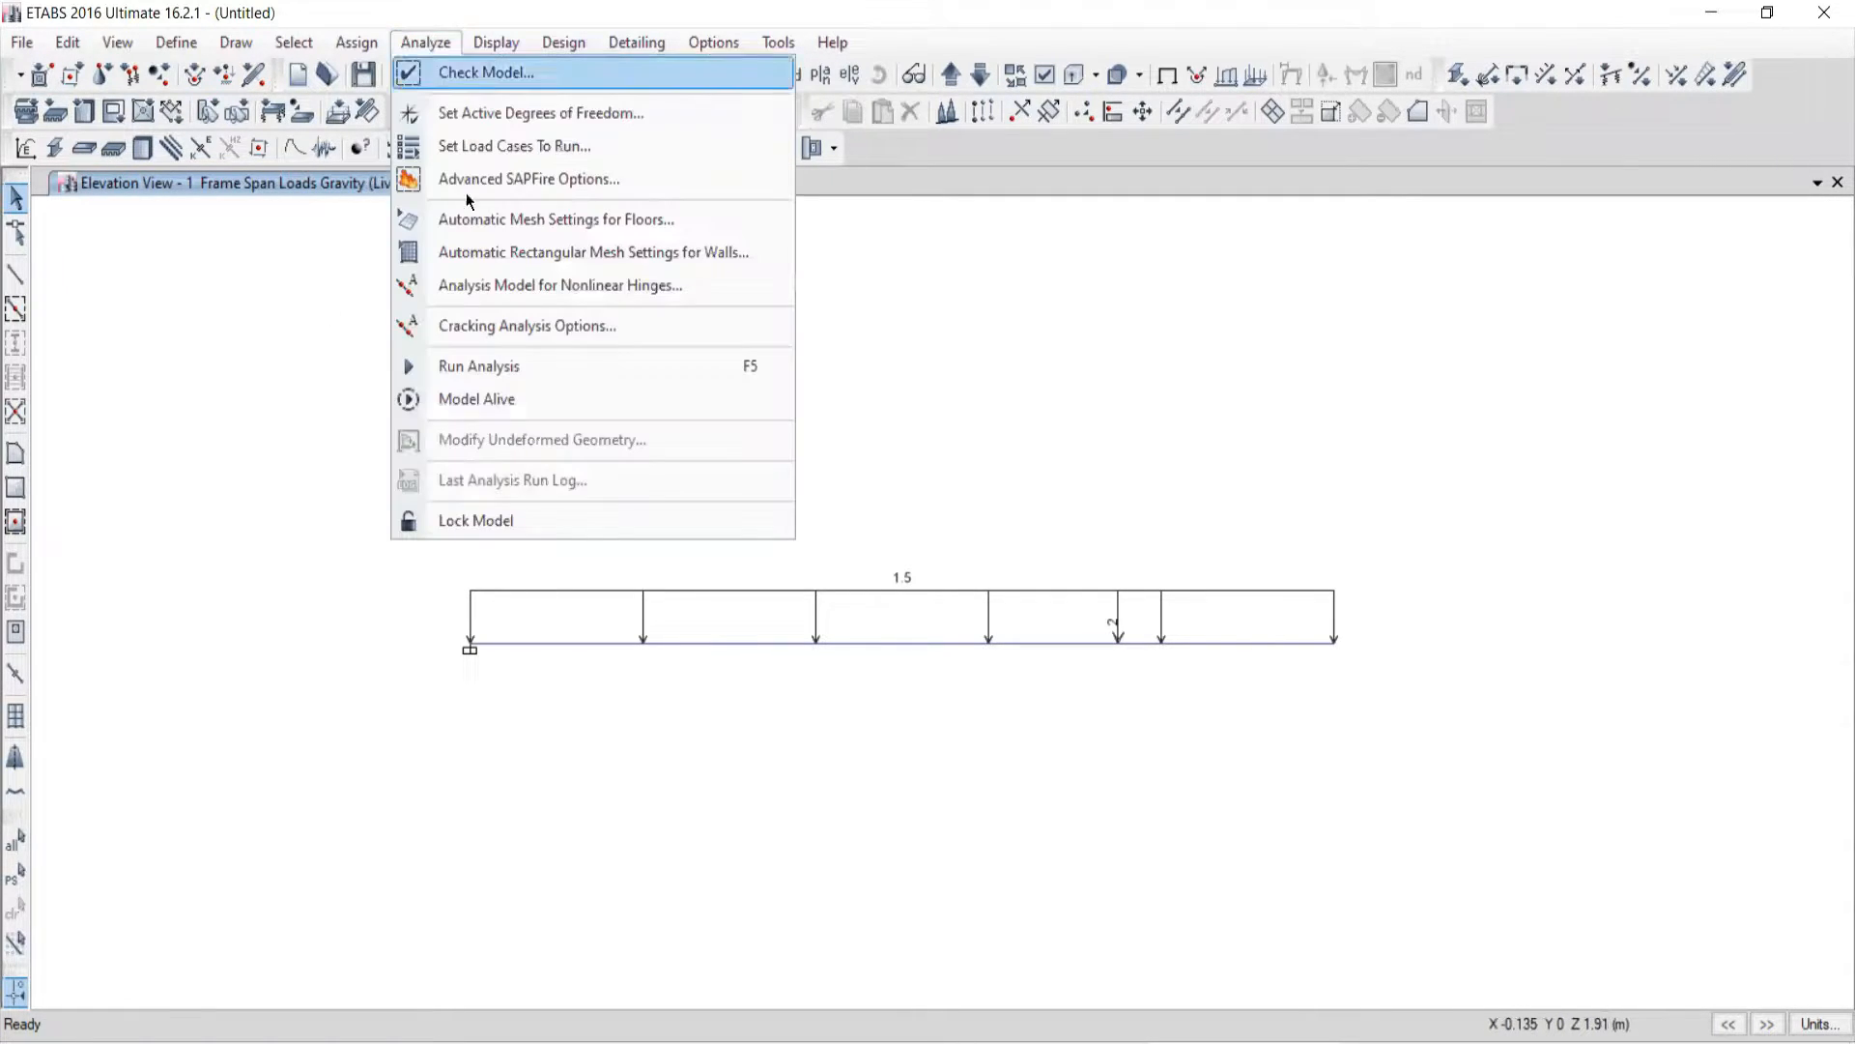
click(451, 369)
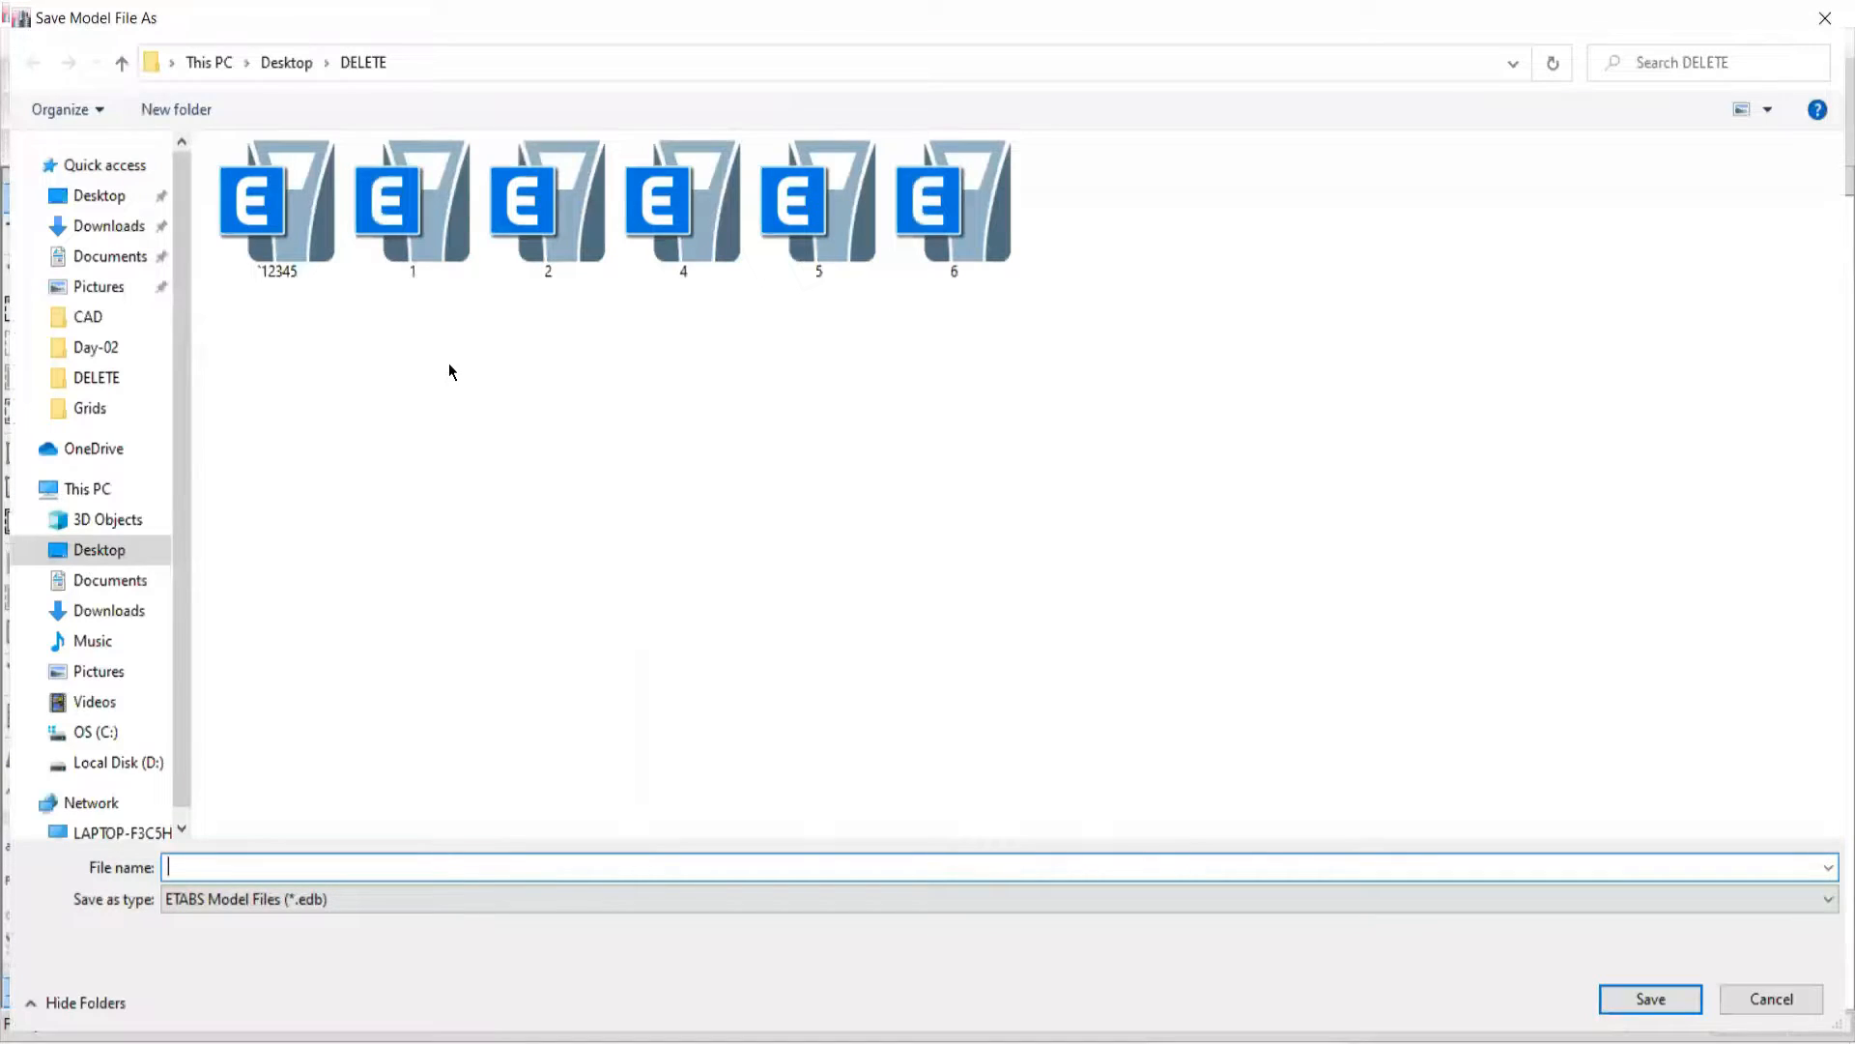
click(944, 239)
click(861, 860)
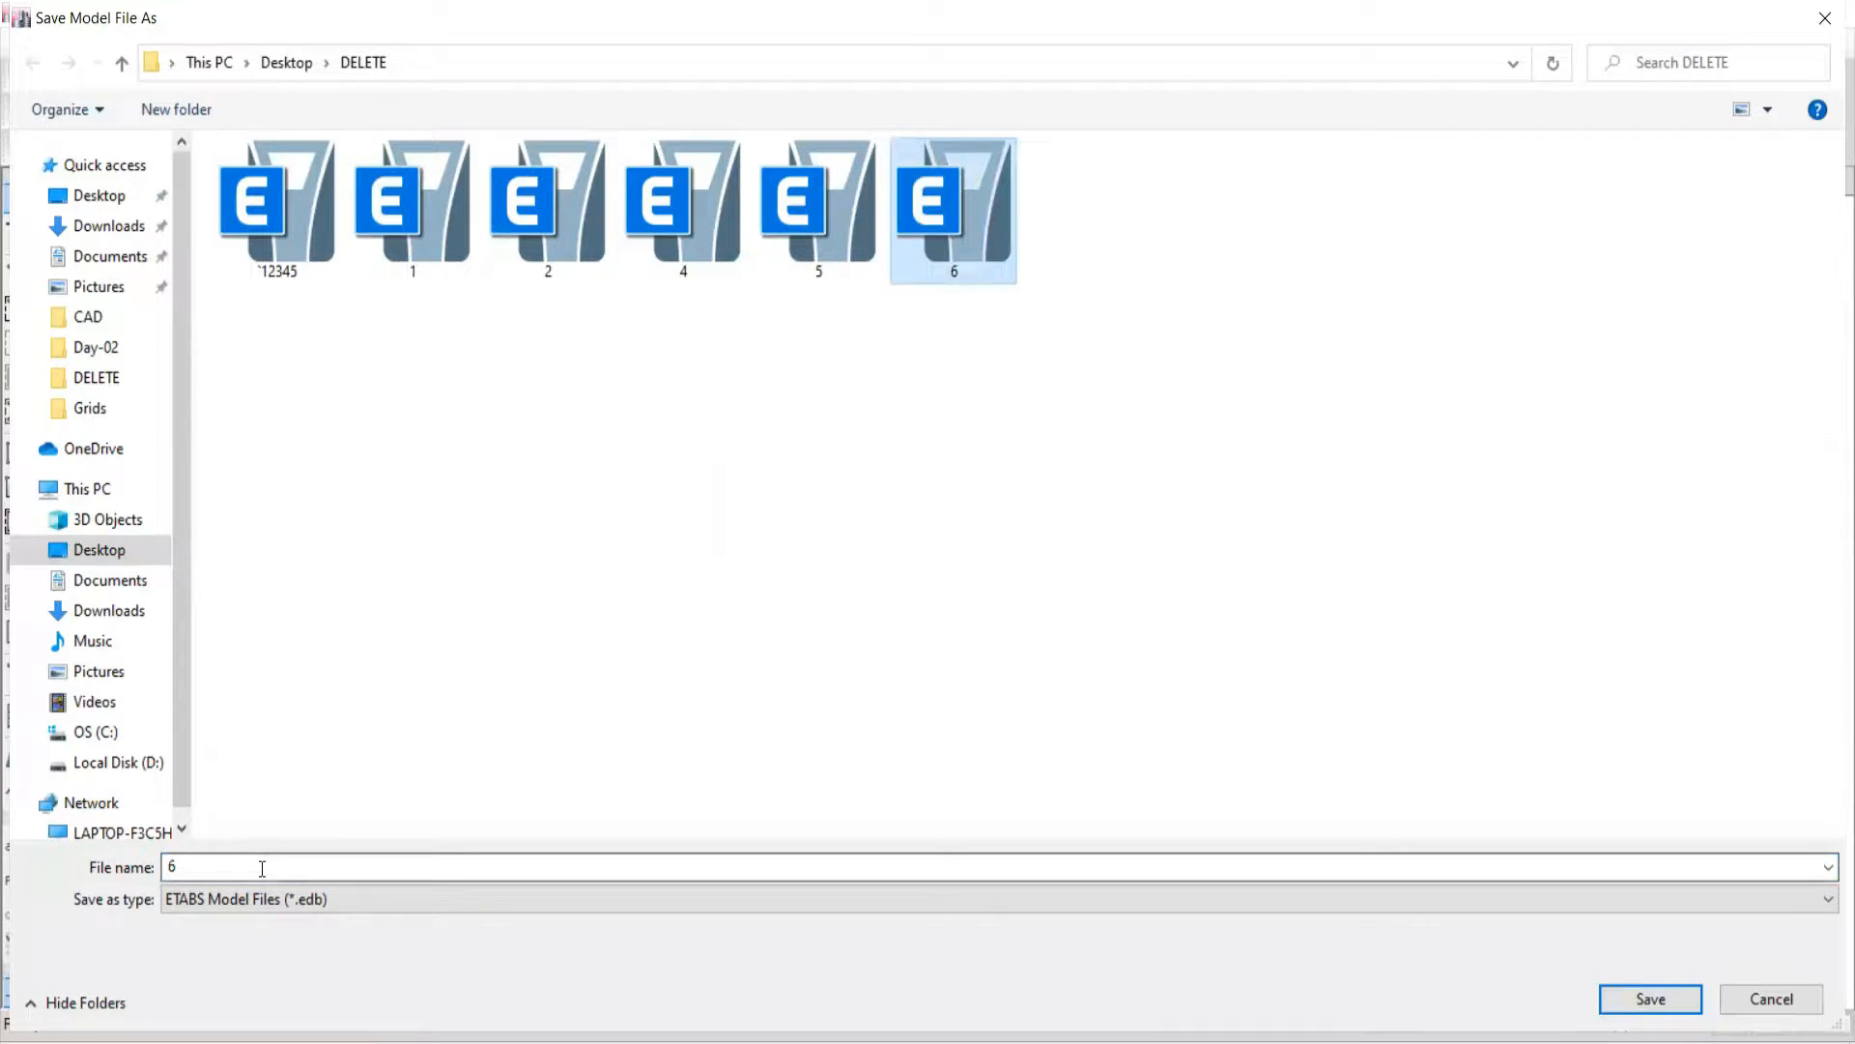
text(7)
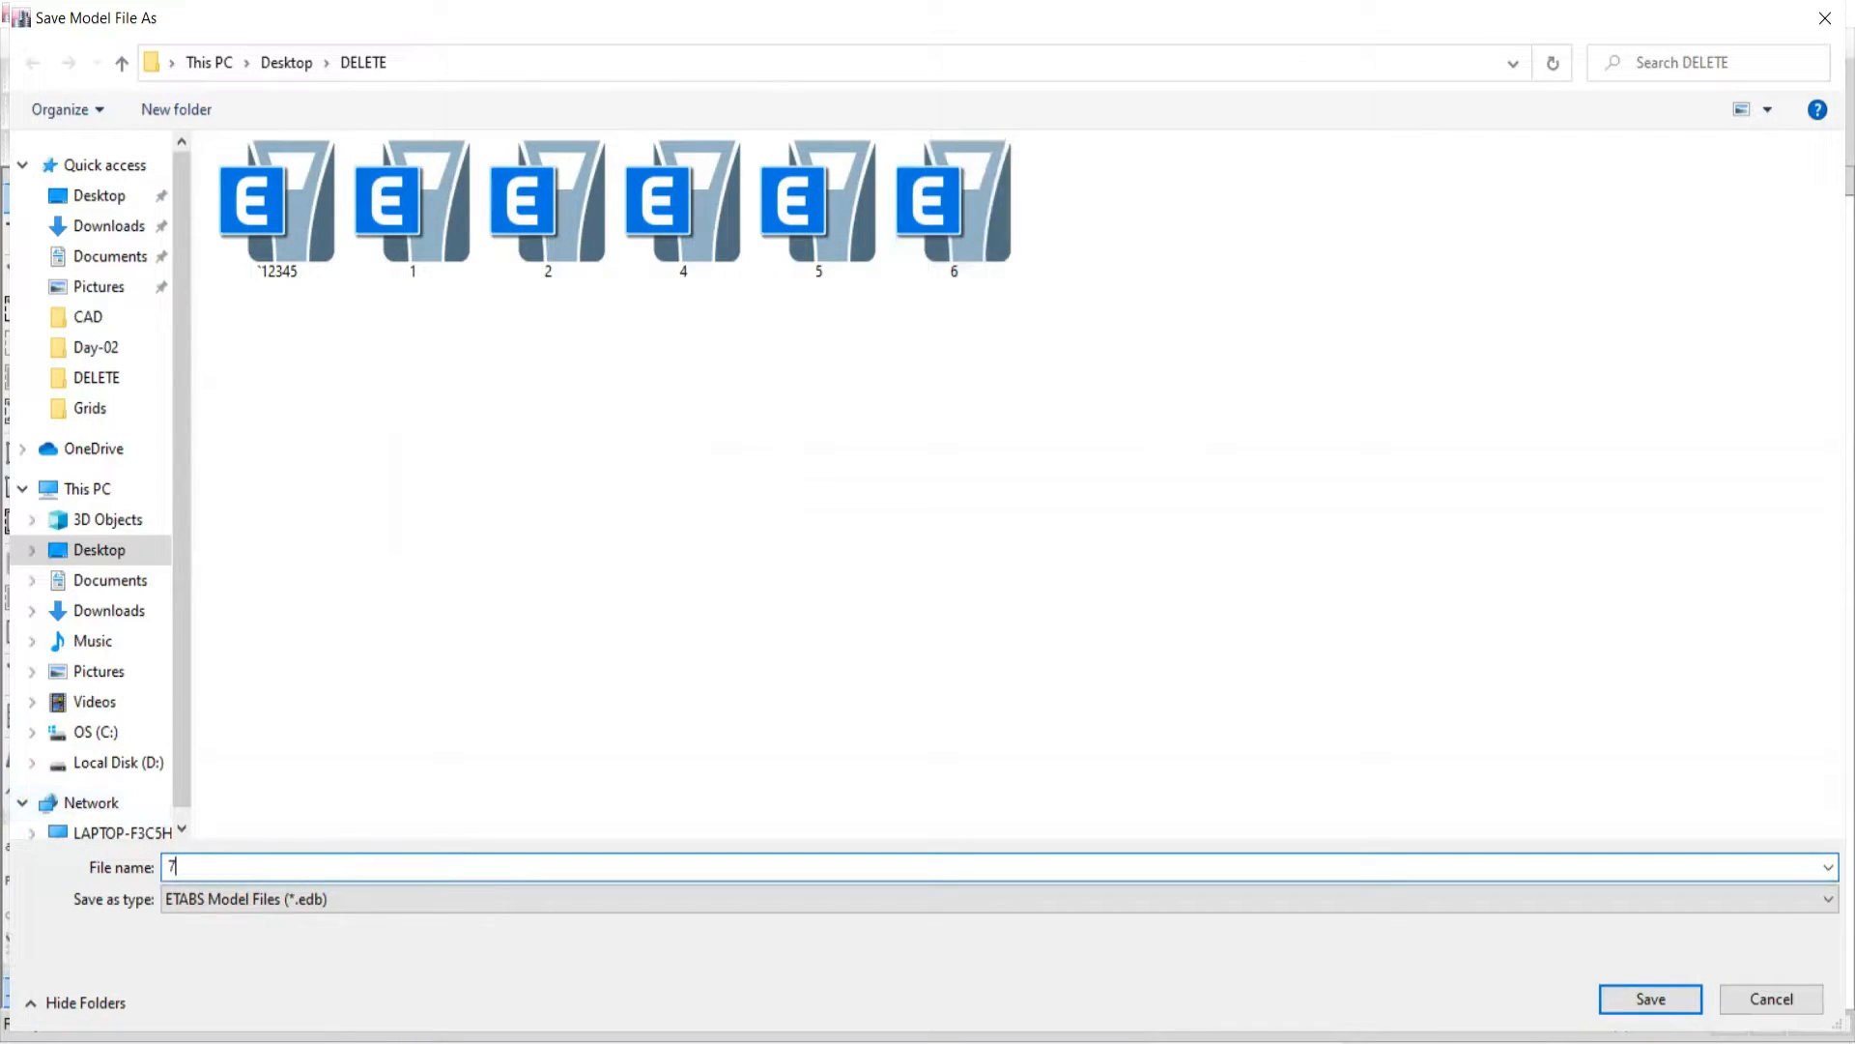
click(1654, 1005)
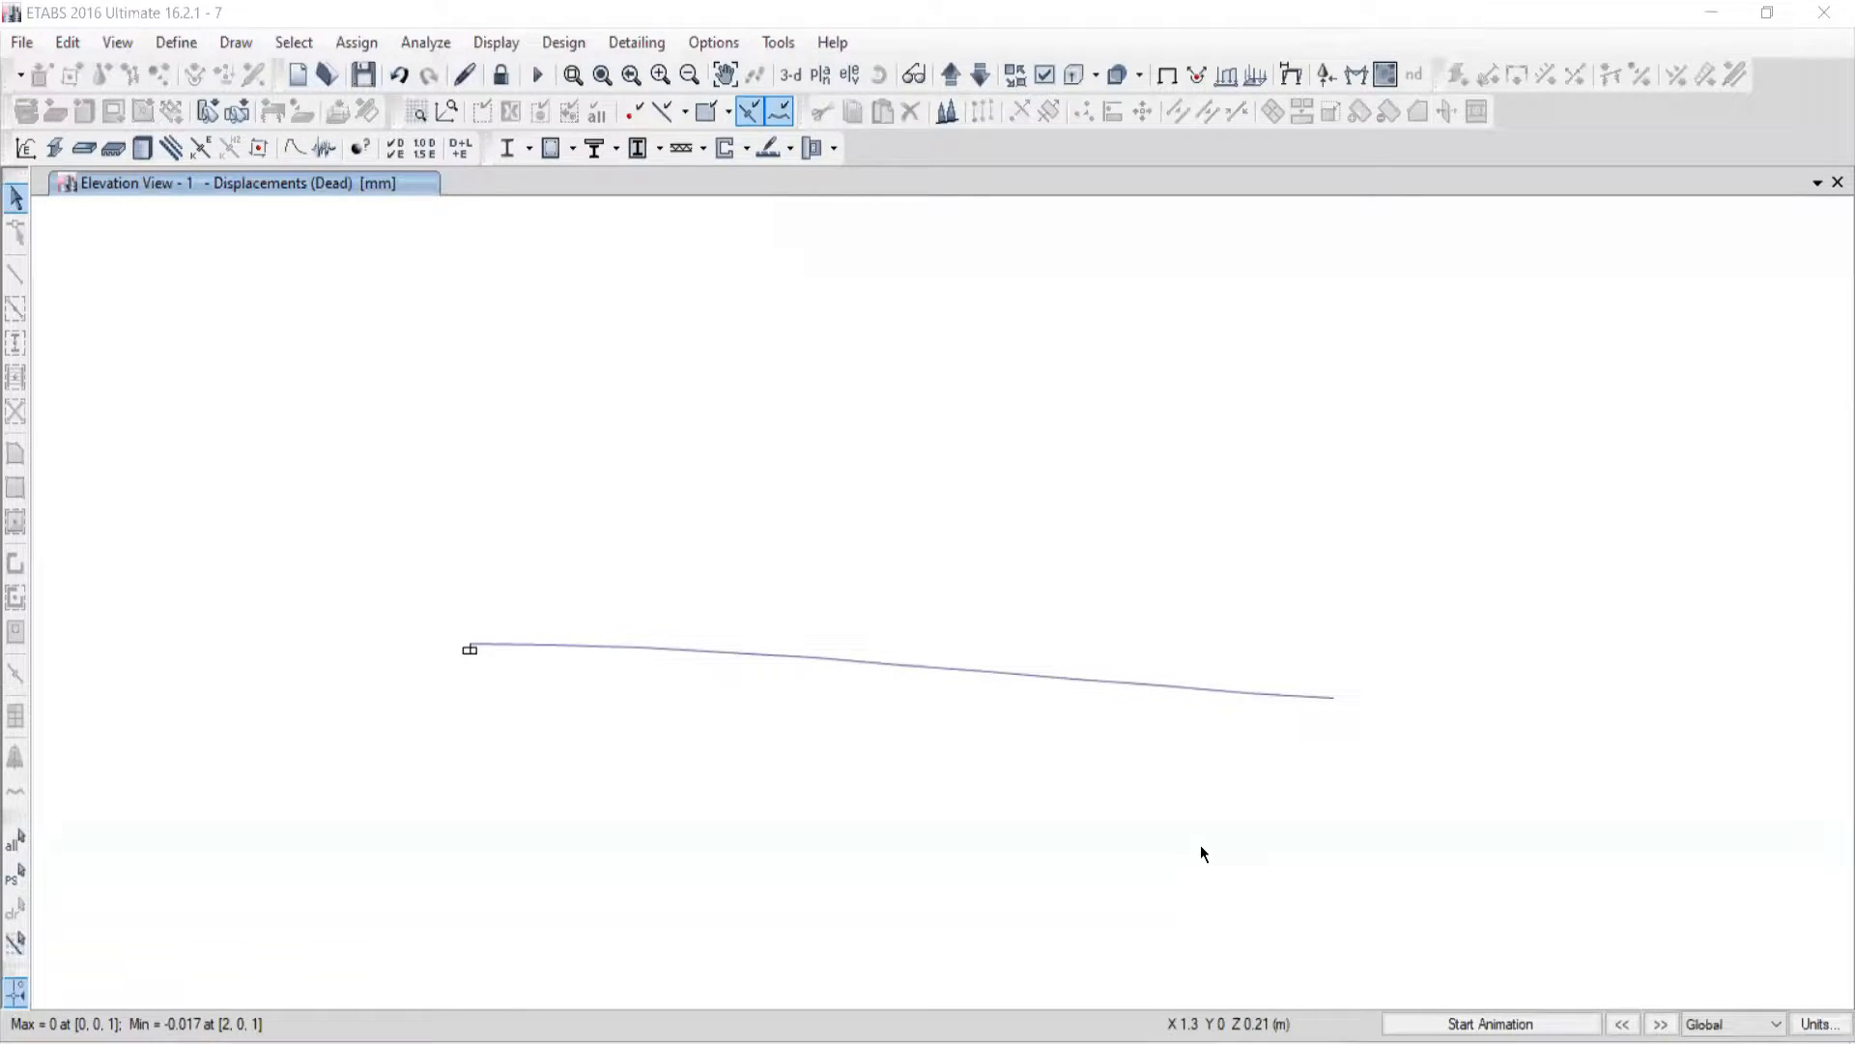
Step: Set up a frame member force diagram for the Live load case with the Shear 2-2 component
middle_drag(1200, 844, 1085, 659)
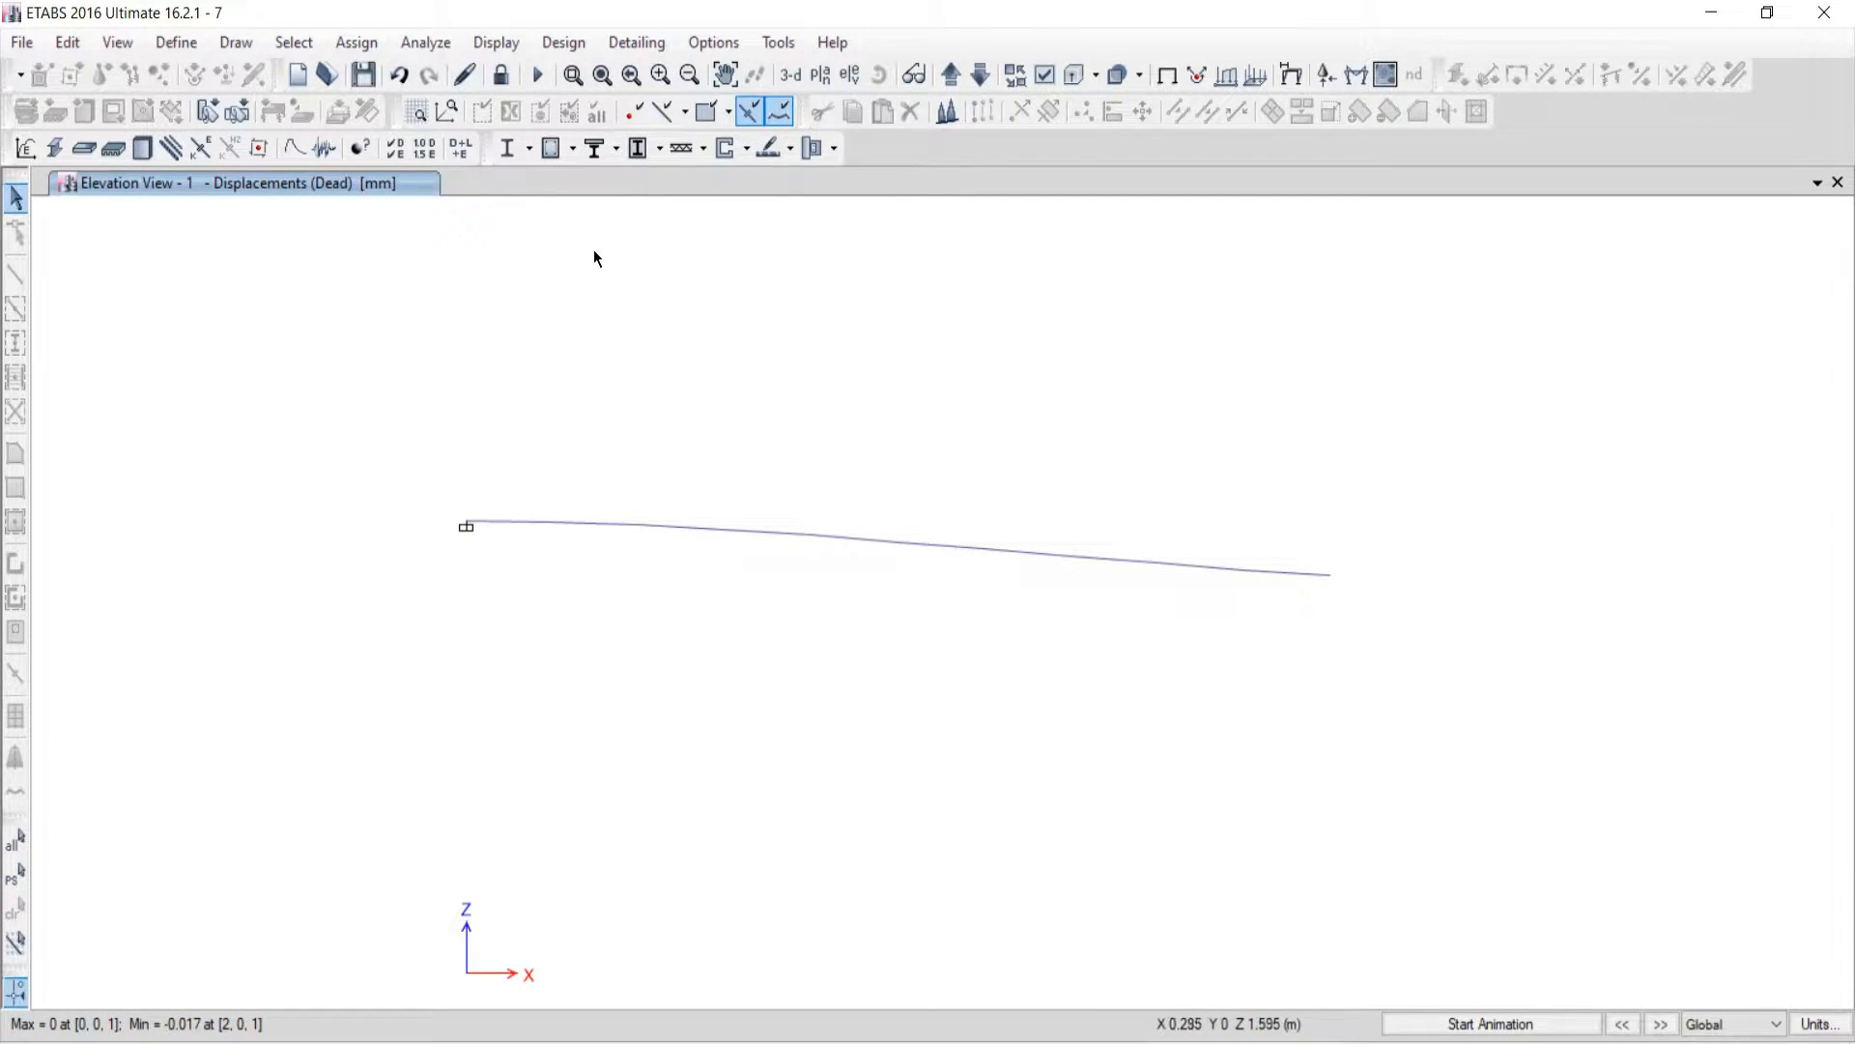
click(493, 43)
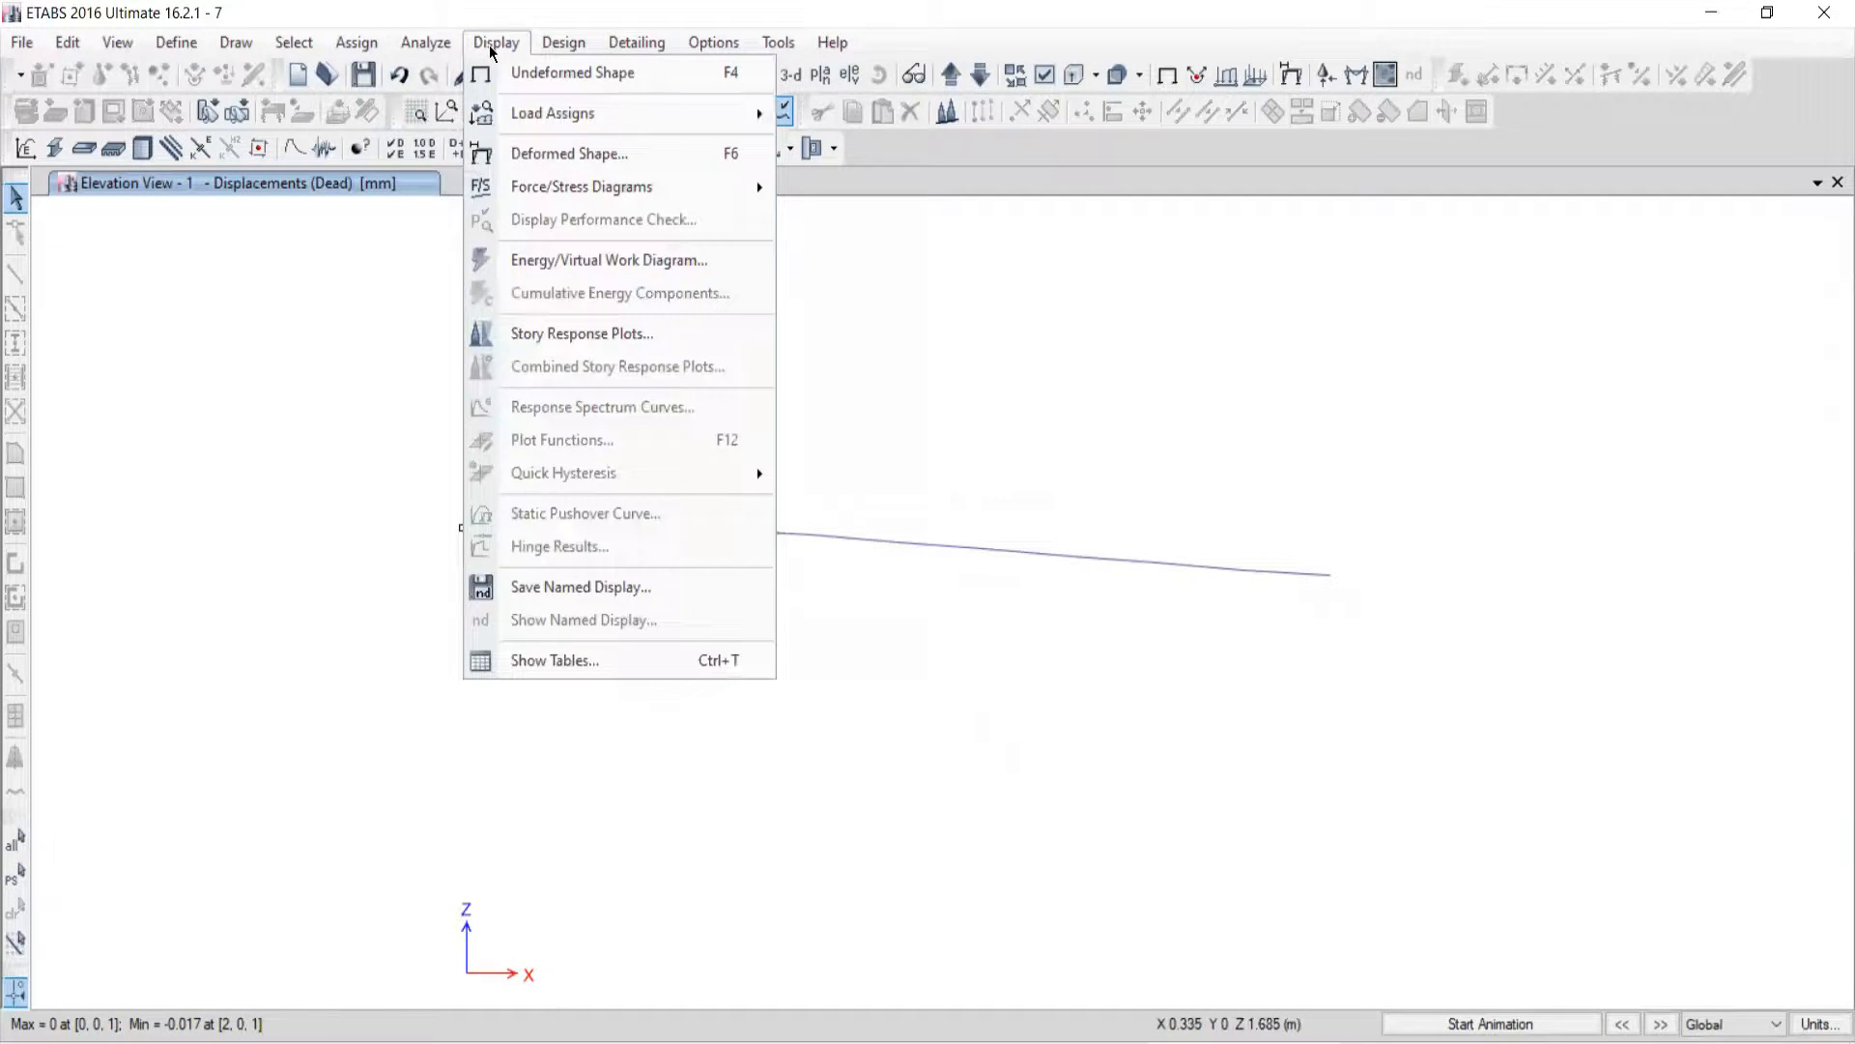
mouse_move(519, 189)
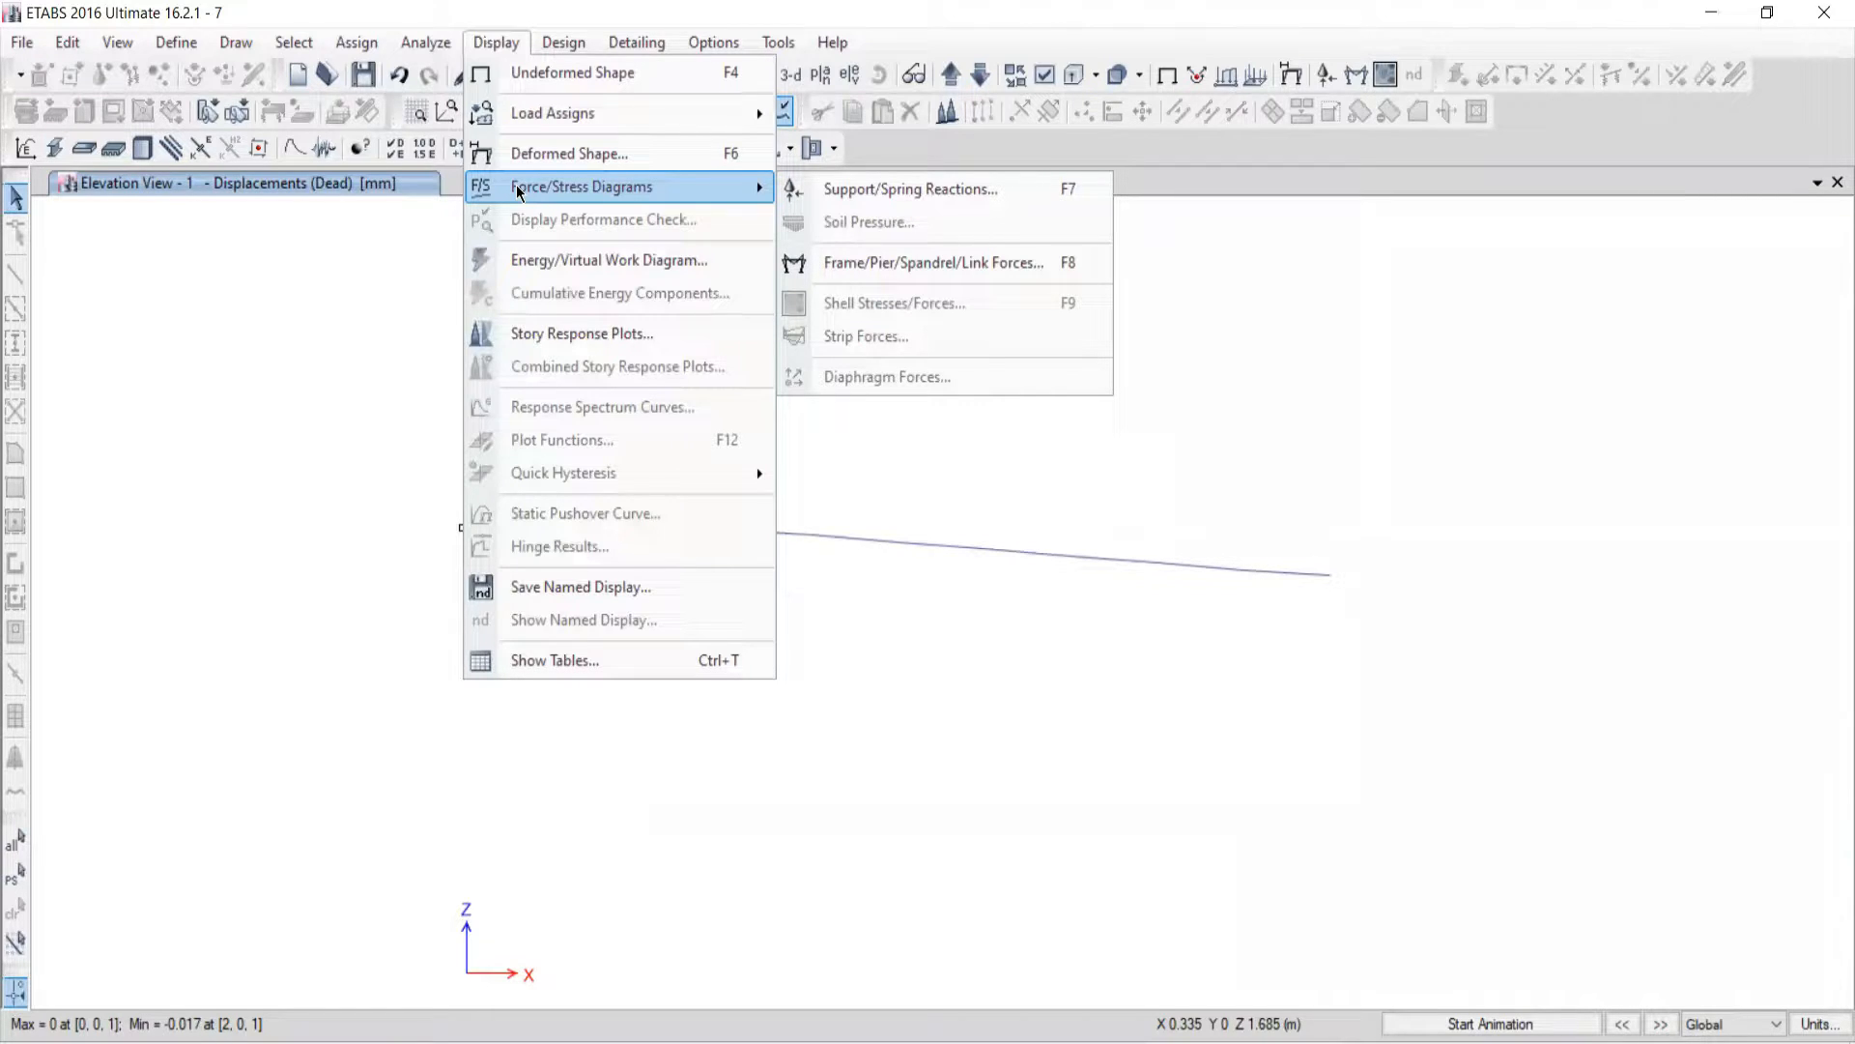
click(837, 267)
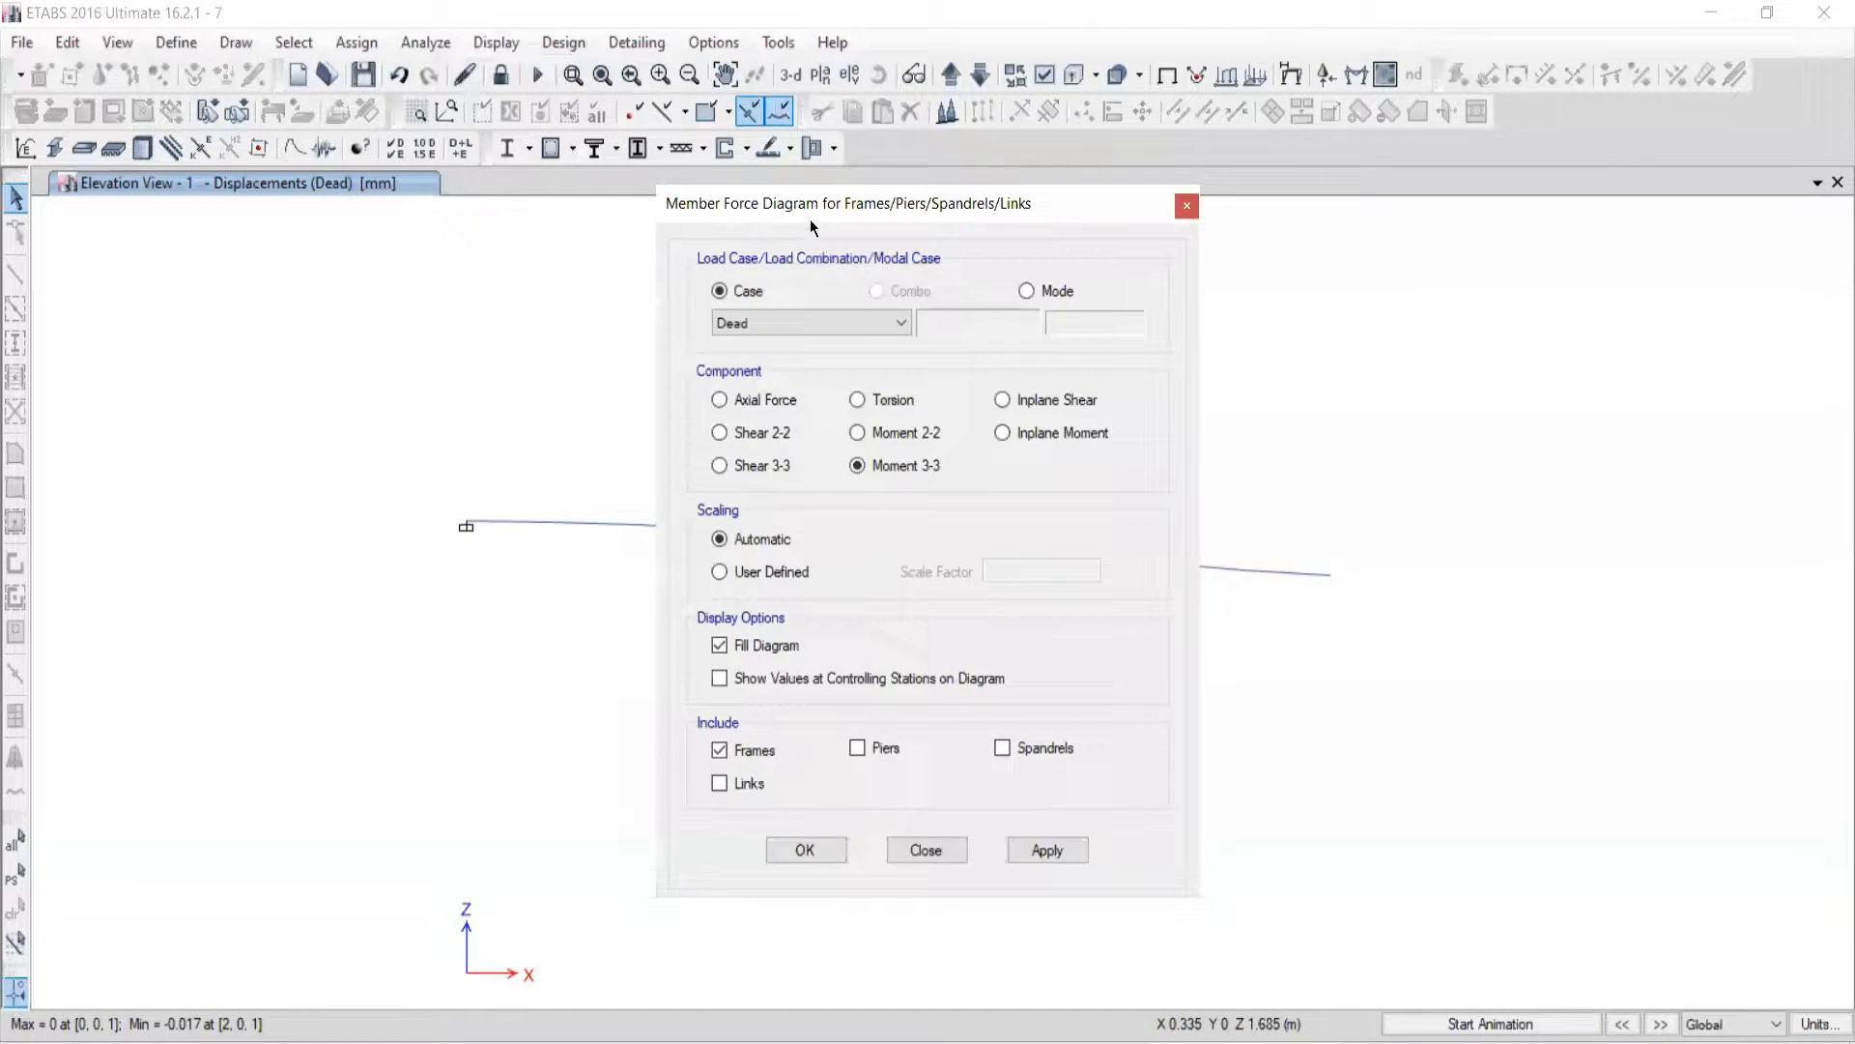
drag(810, 194, 799, 172)
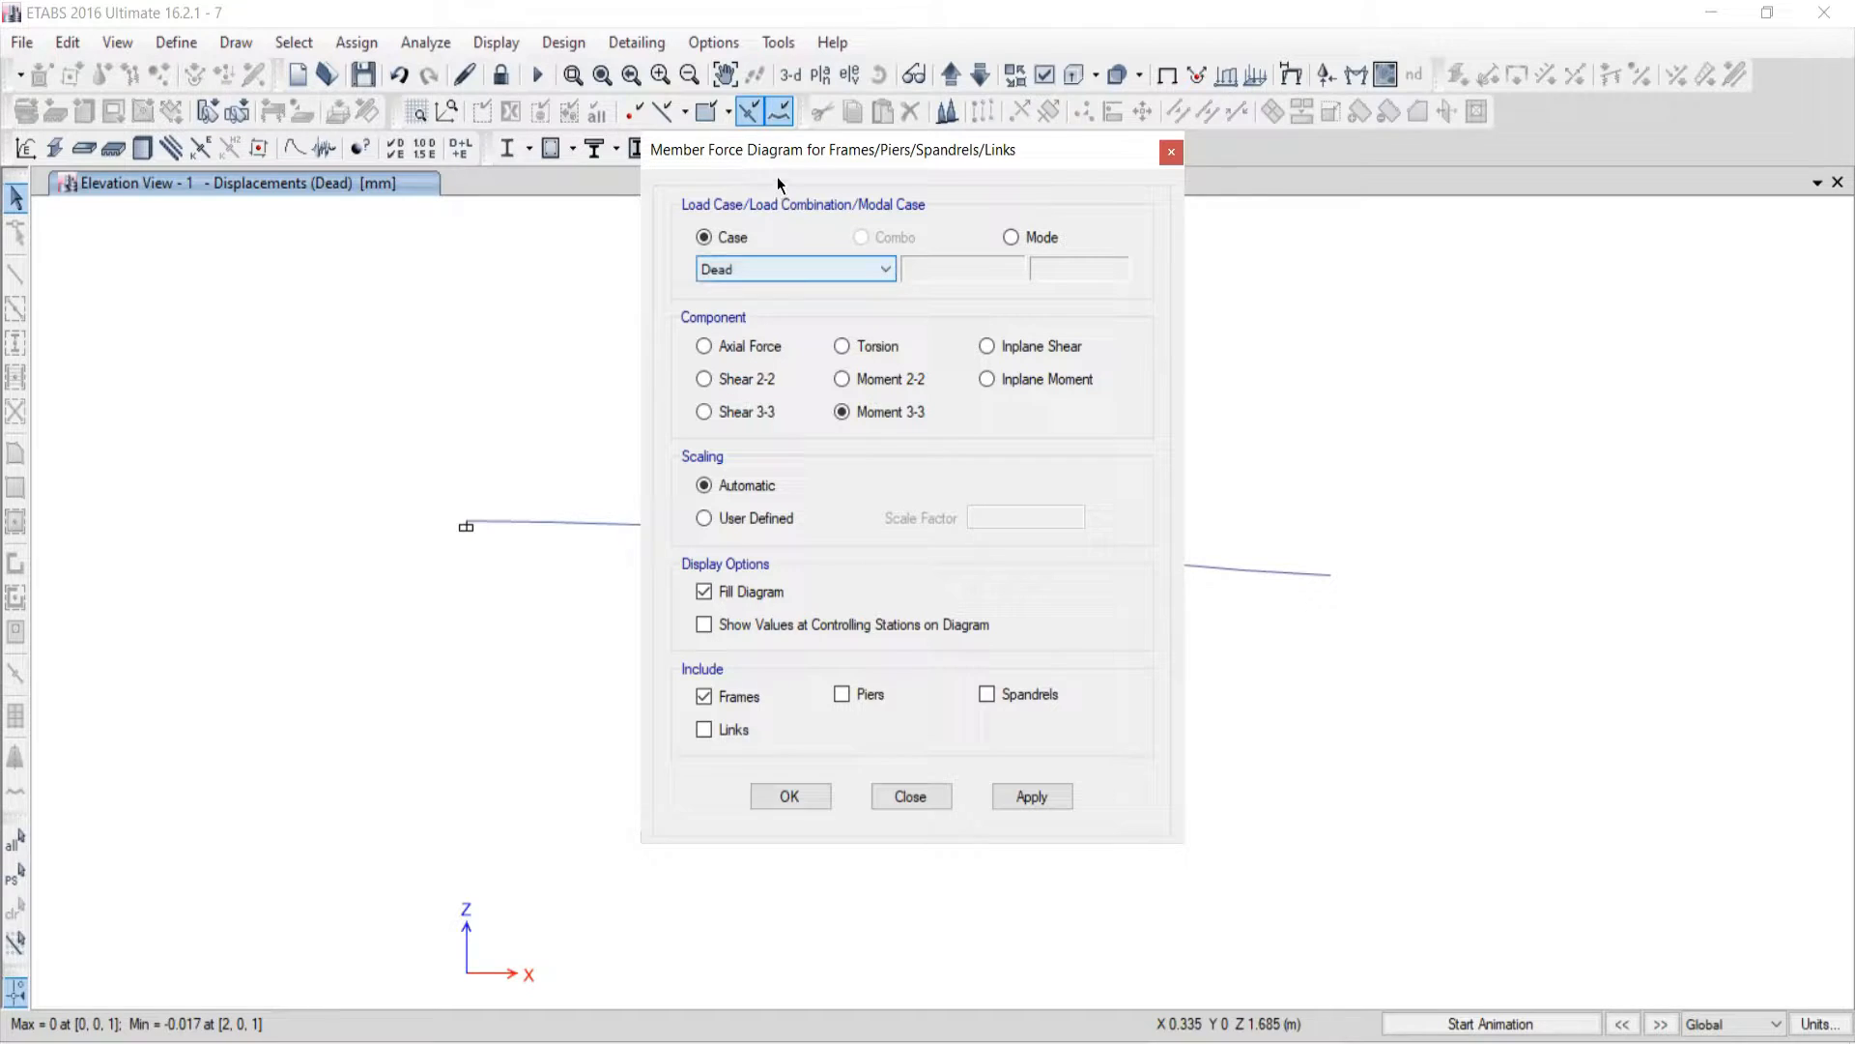
click(707, 378)
click(740, 269)
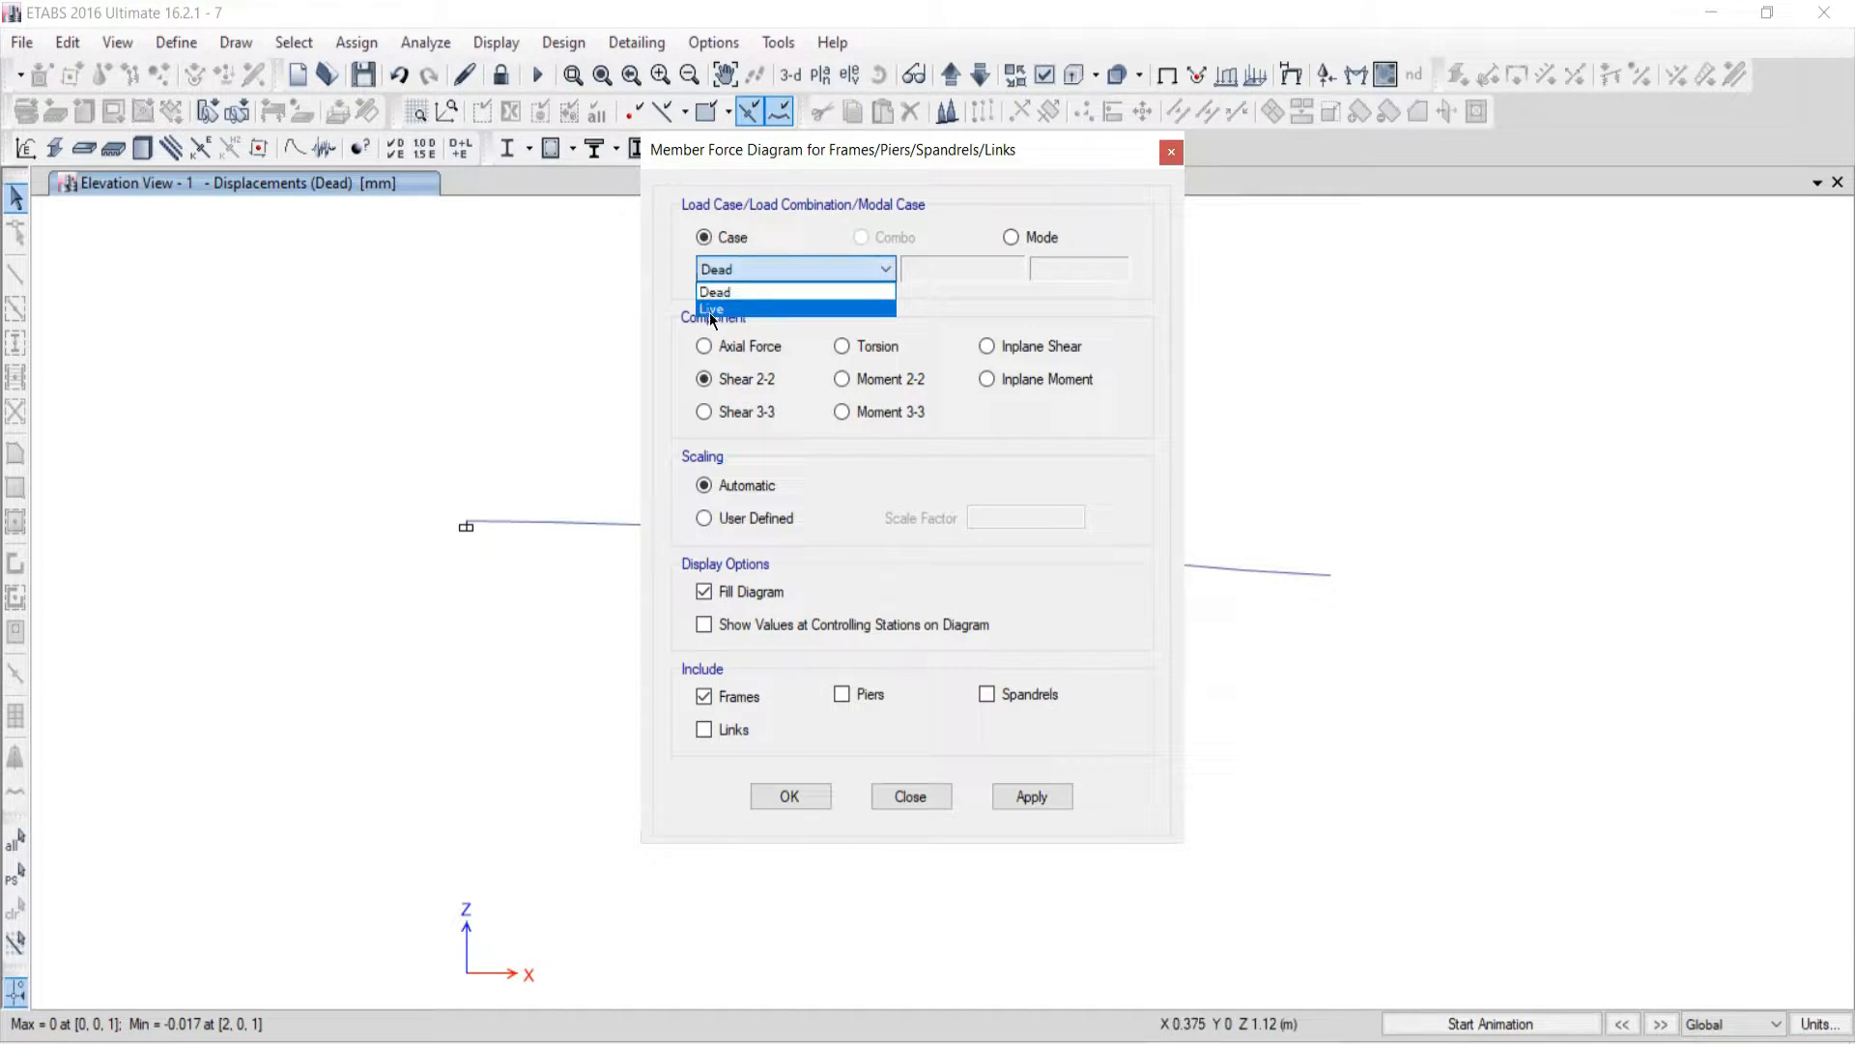
click(715, 308)
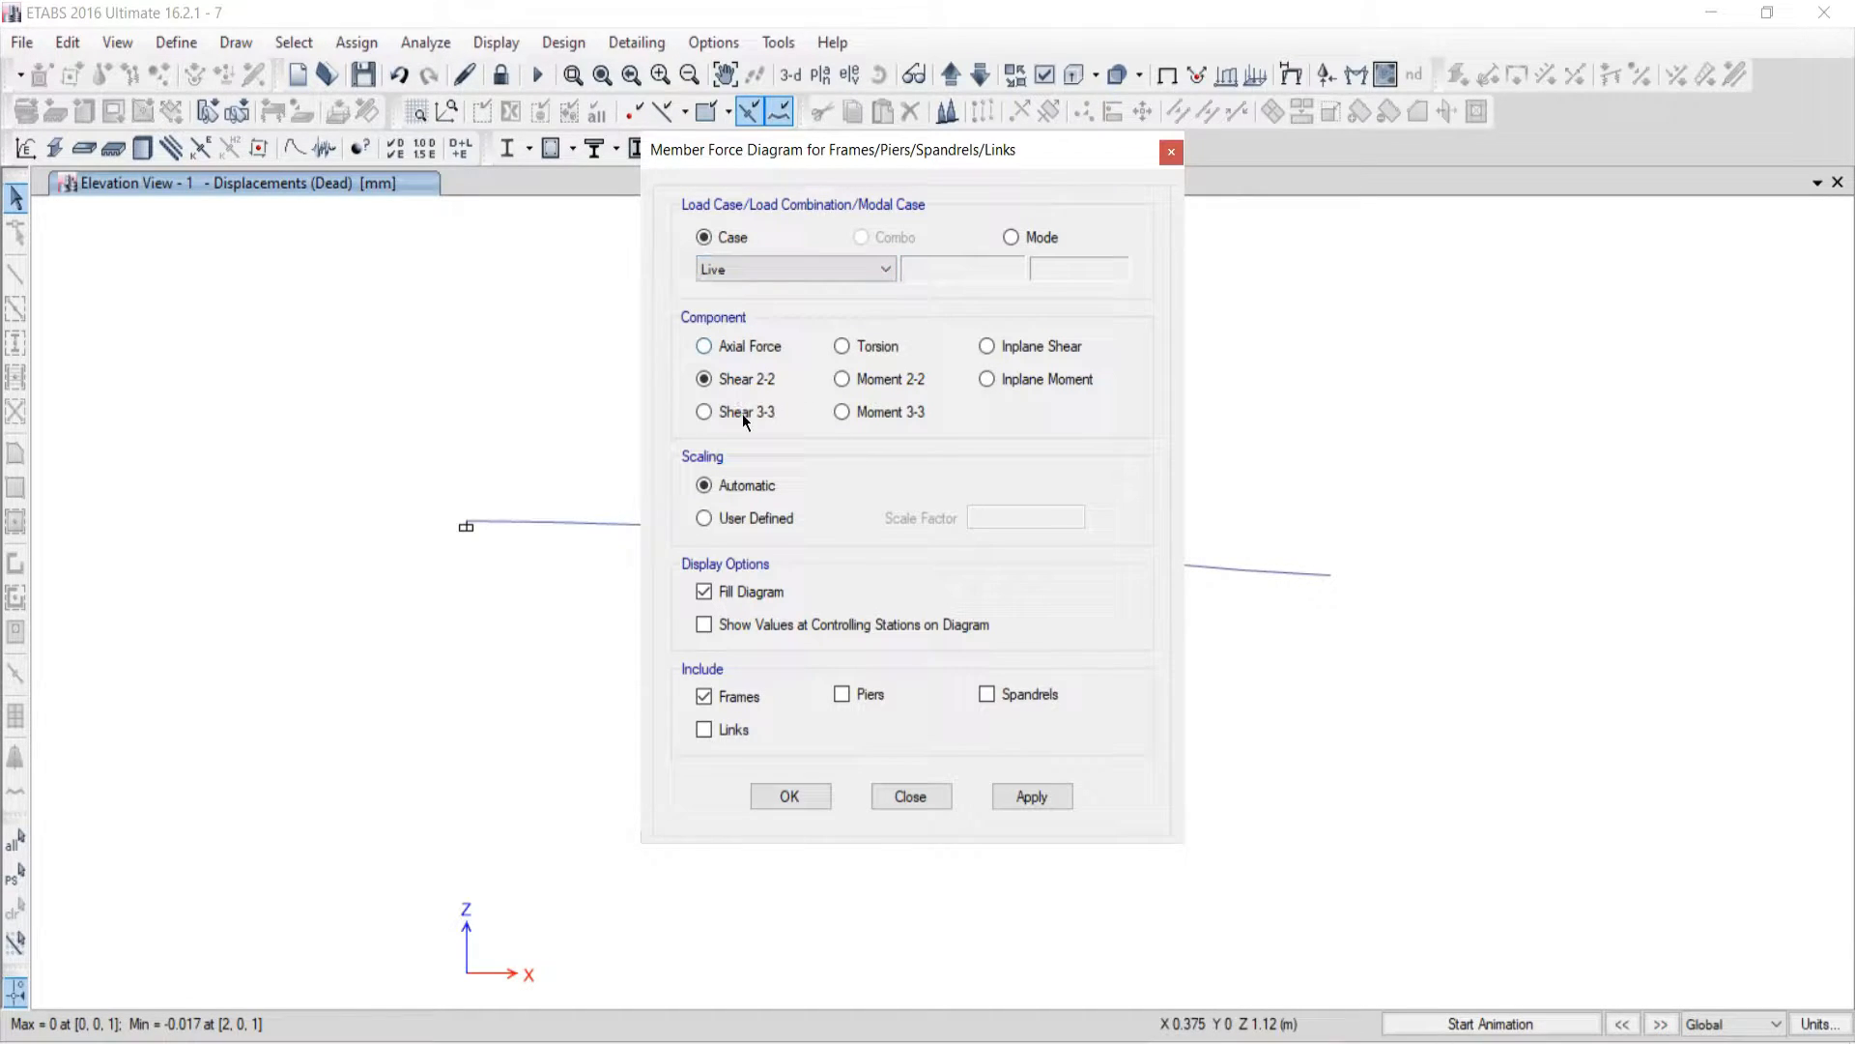
Step: Enable values at controlling stations, display the filled shear diagram on the beam, and close the diagram settings
click(702, 626)
drag(793, 161, 1509, 30)
click(1749, 665)
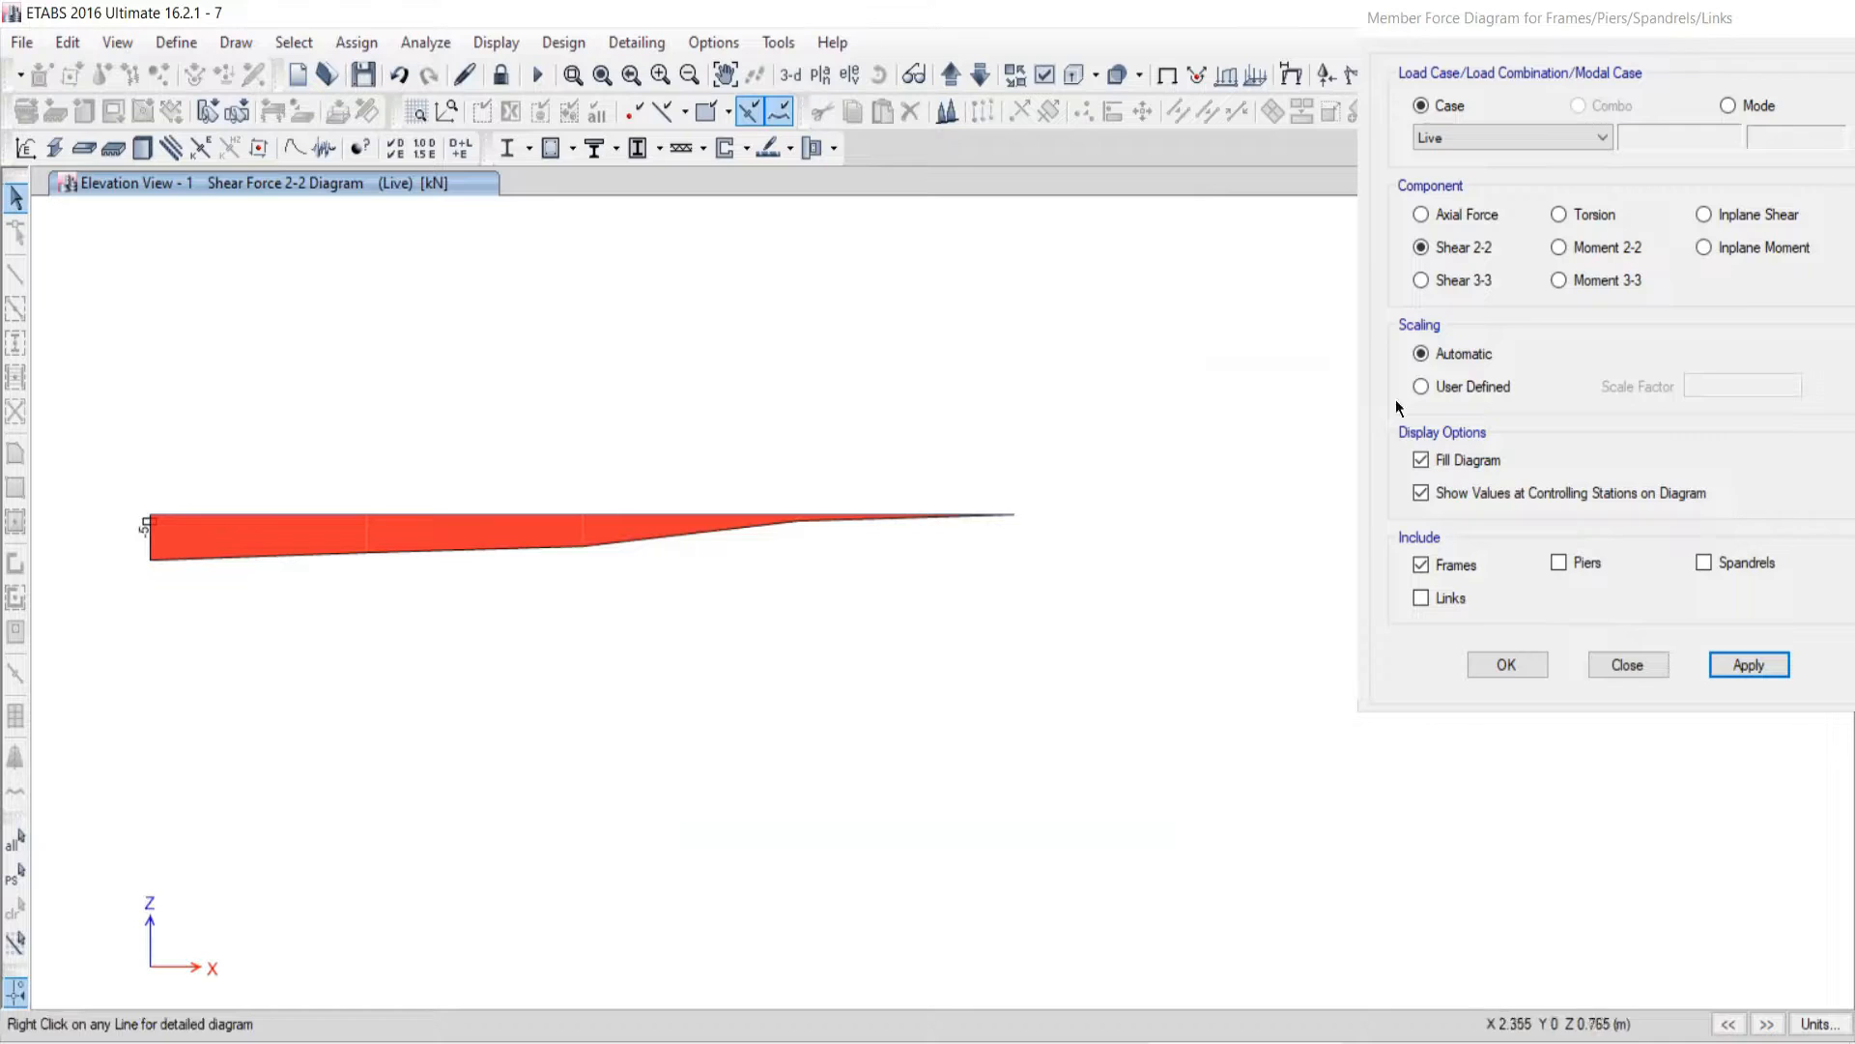
click(1553, 78)
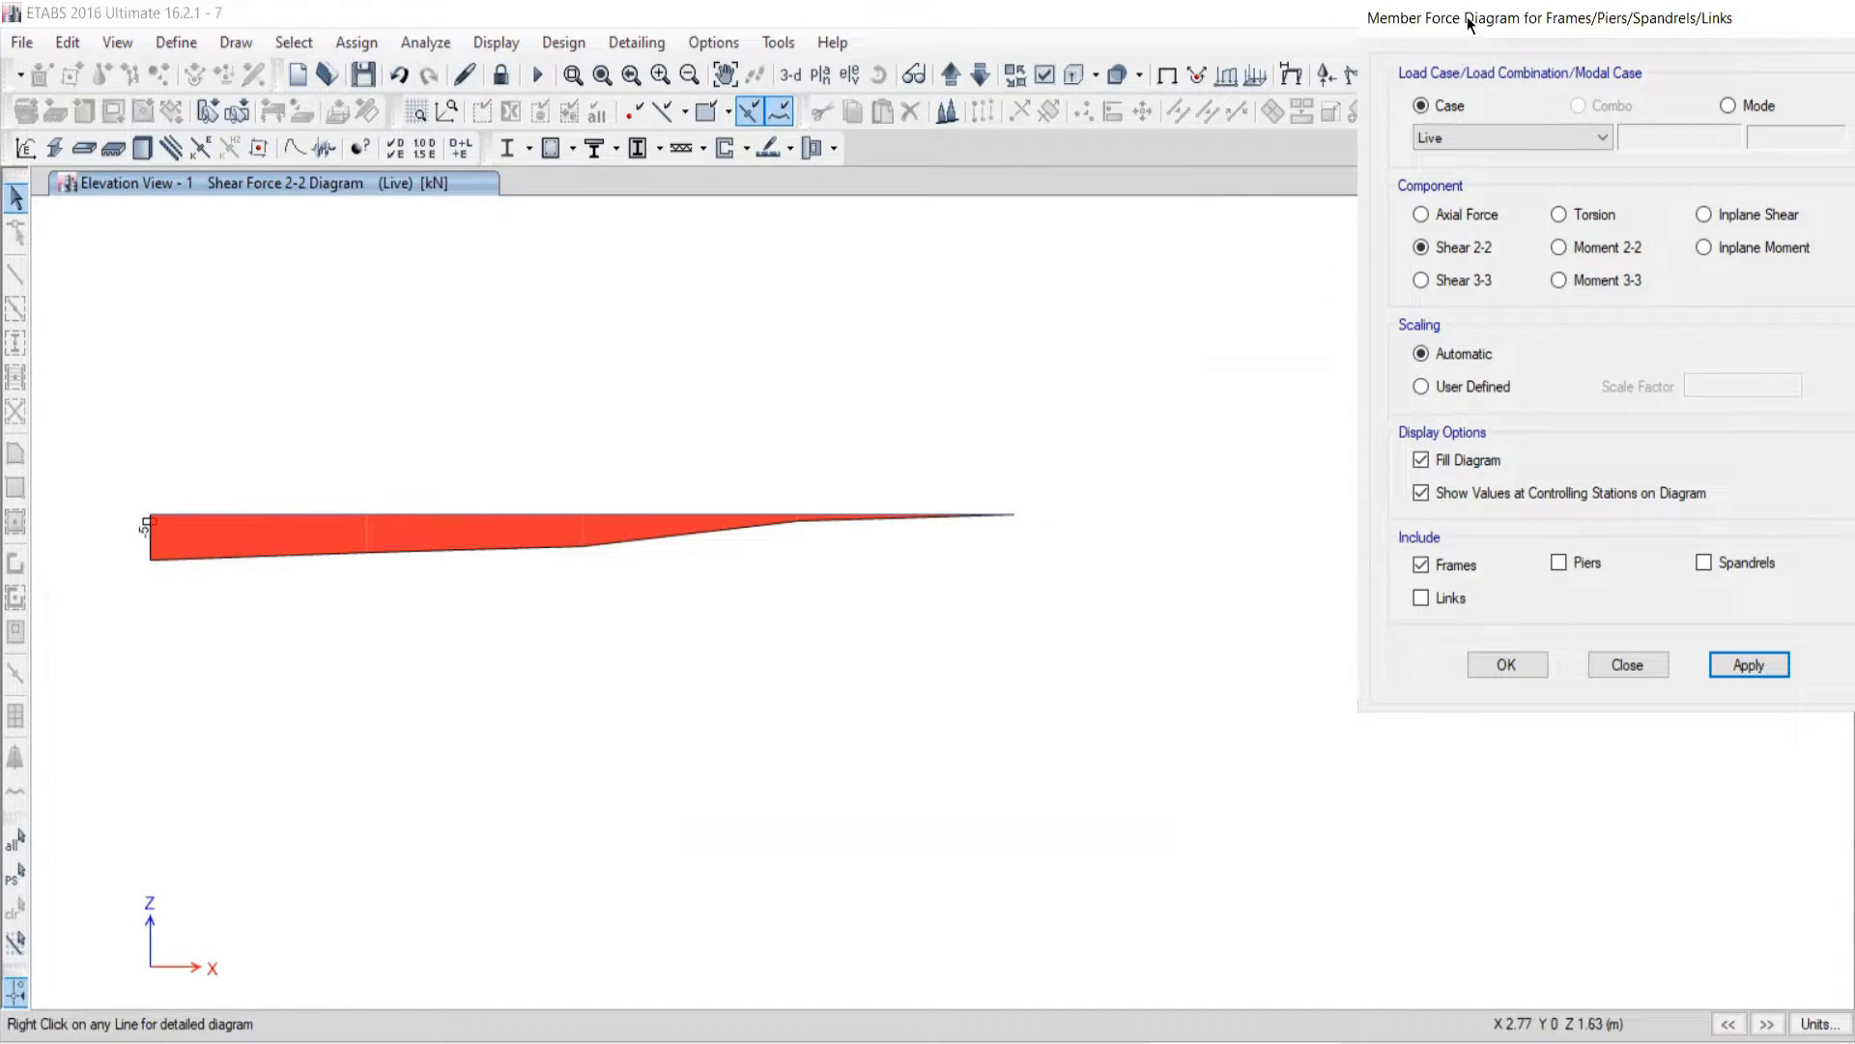
click(1295, 82)
drag(1423, 19, 1228, 140)
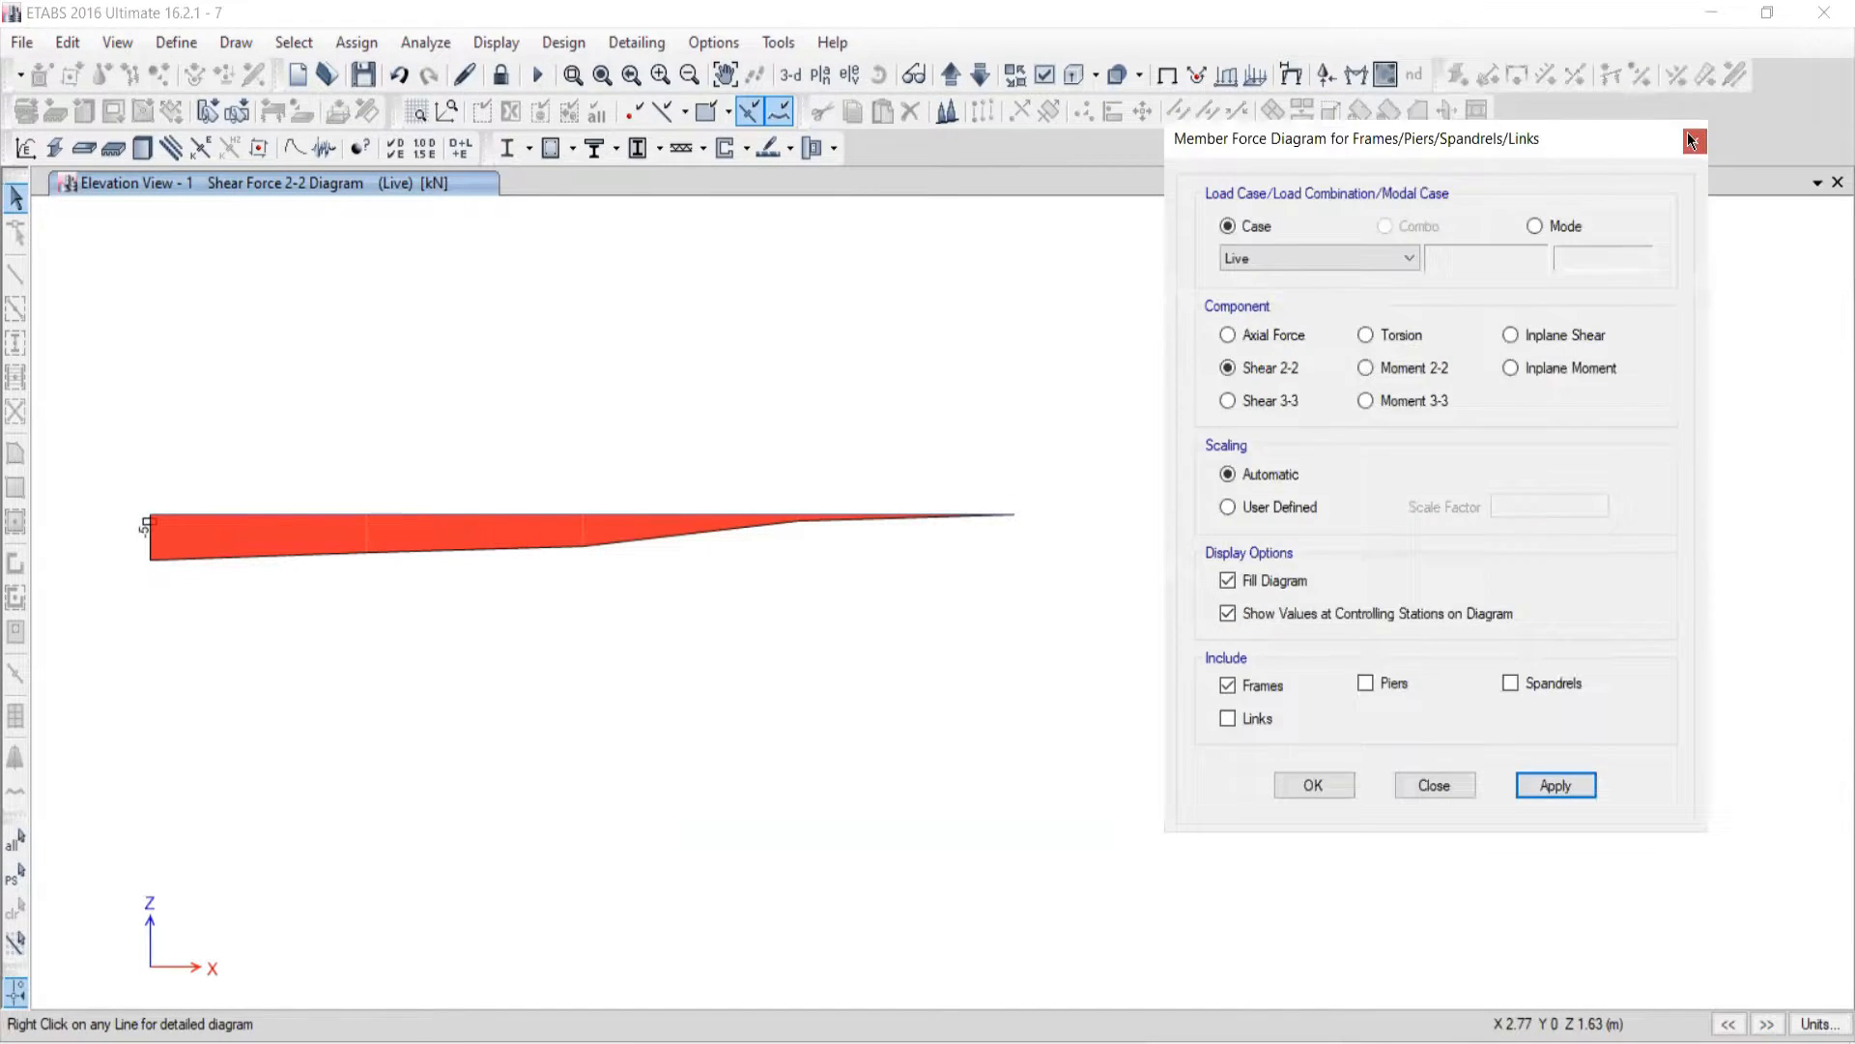
click(1695, 139)
Step: Open the detailed diagrams for the Story1 beam to examine its Live load shear, moment and deflection
middle_drag(513, 629, 841, 663)
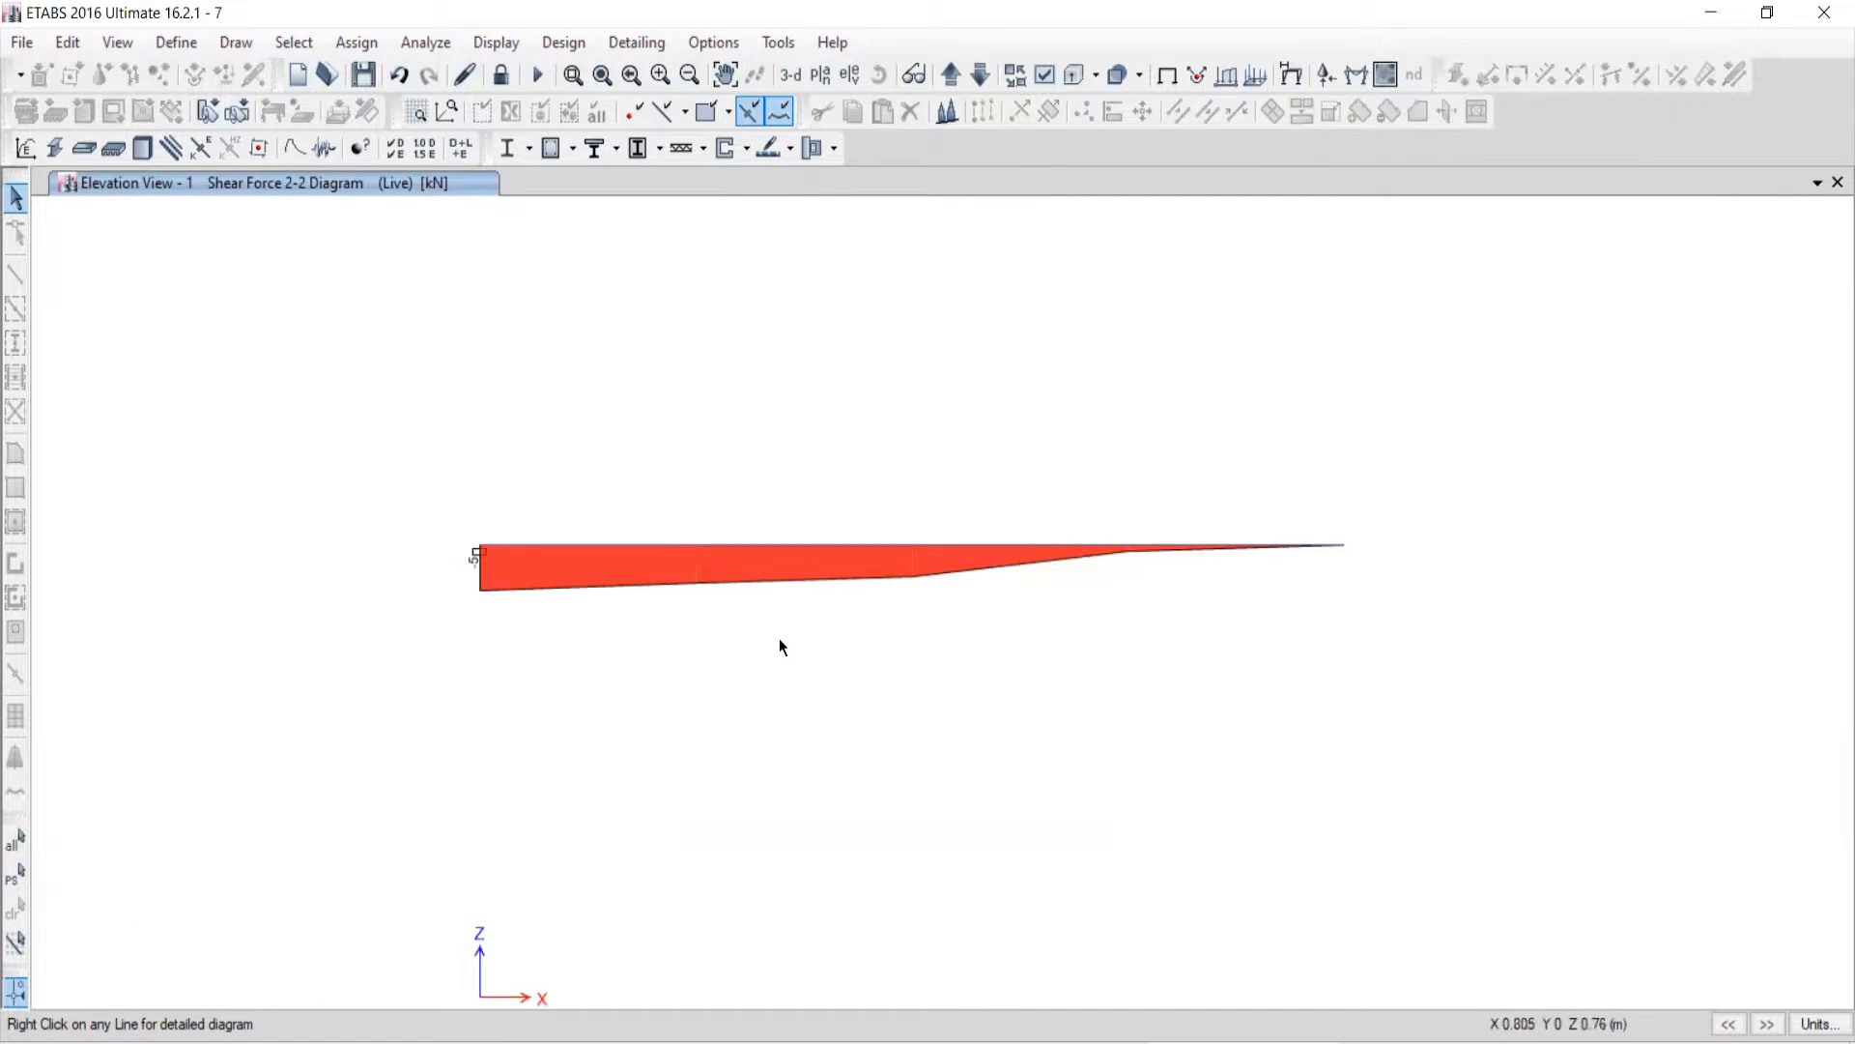
mouse_move(638, 543)
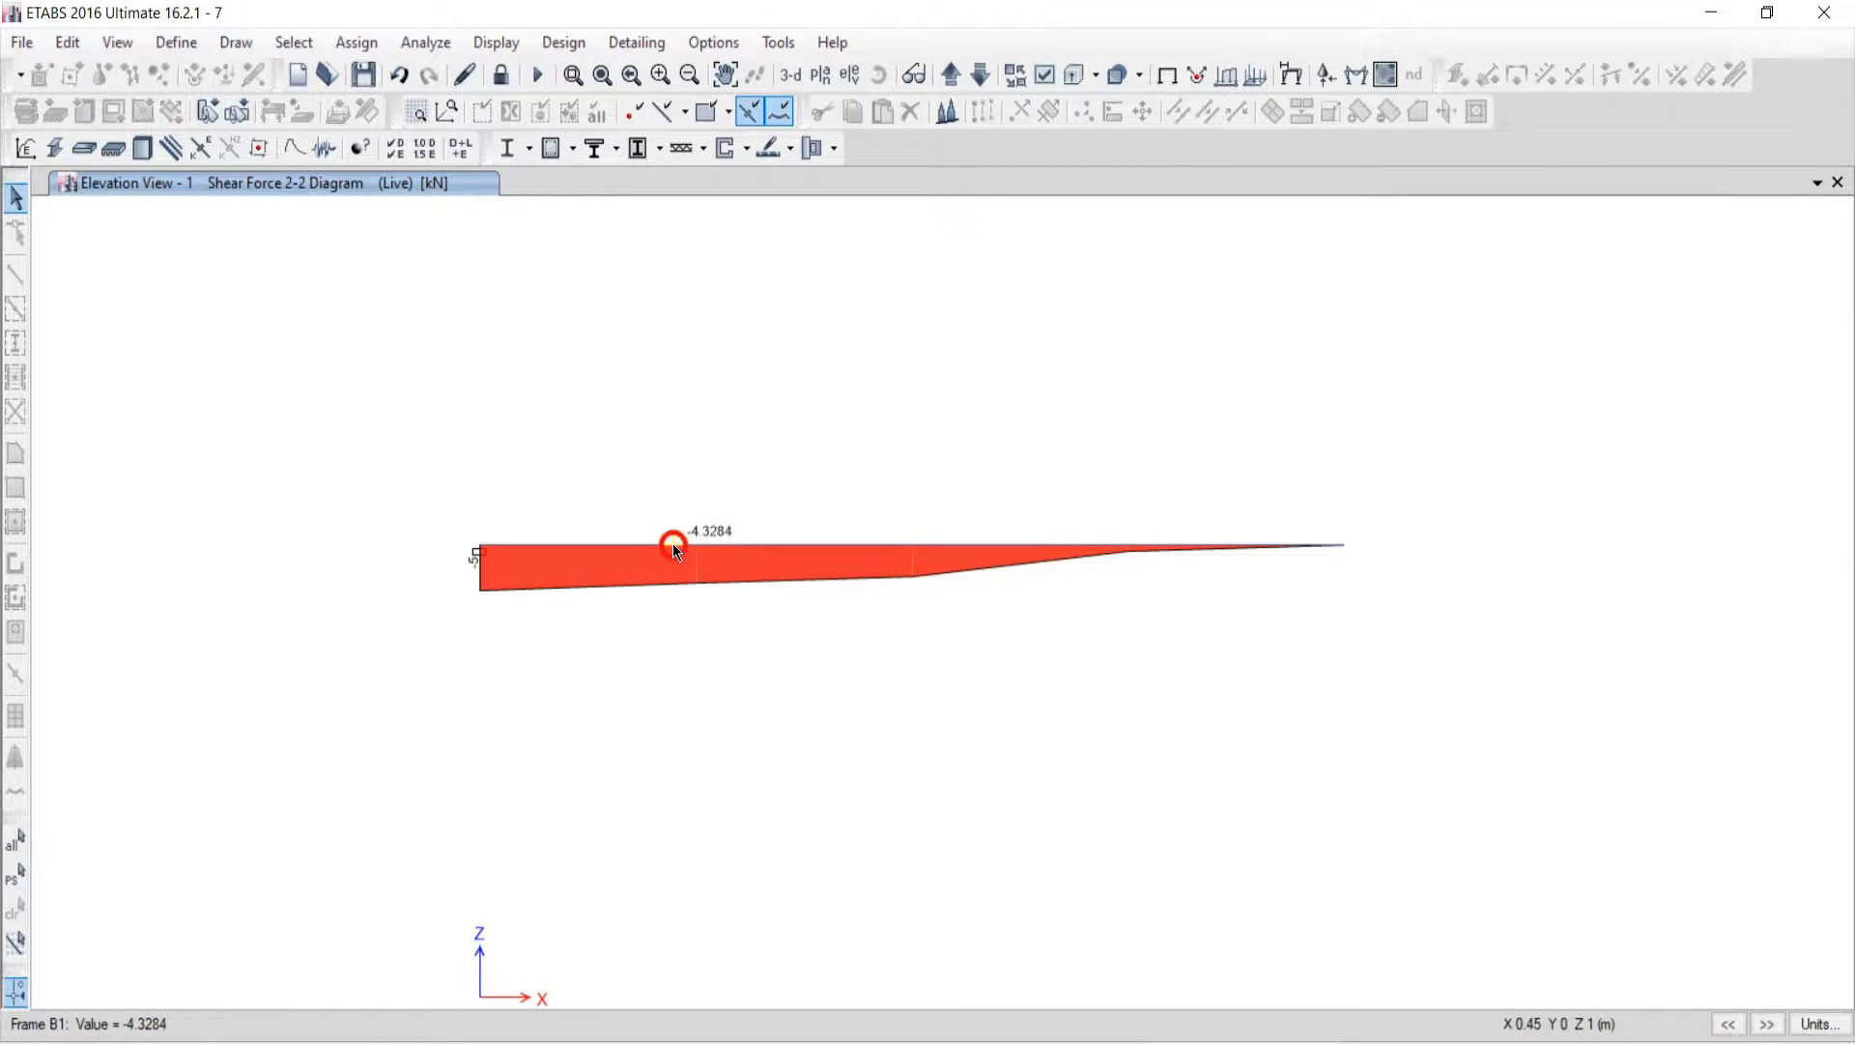
right_click(659, 572)
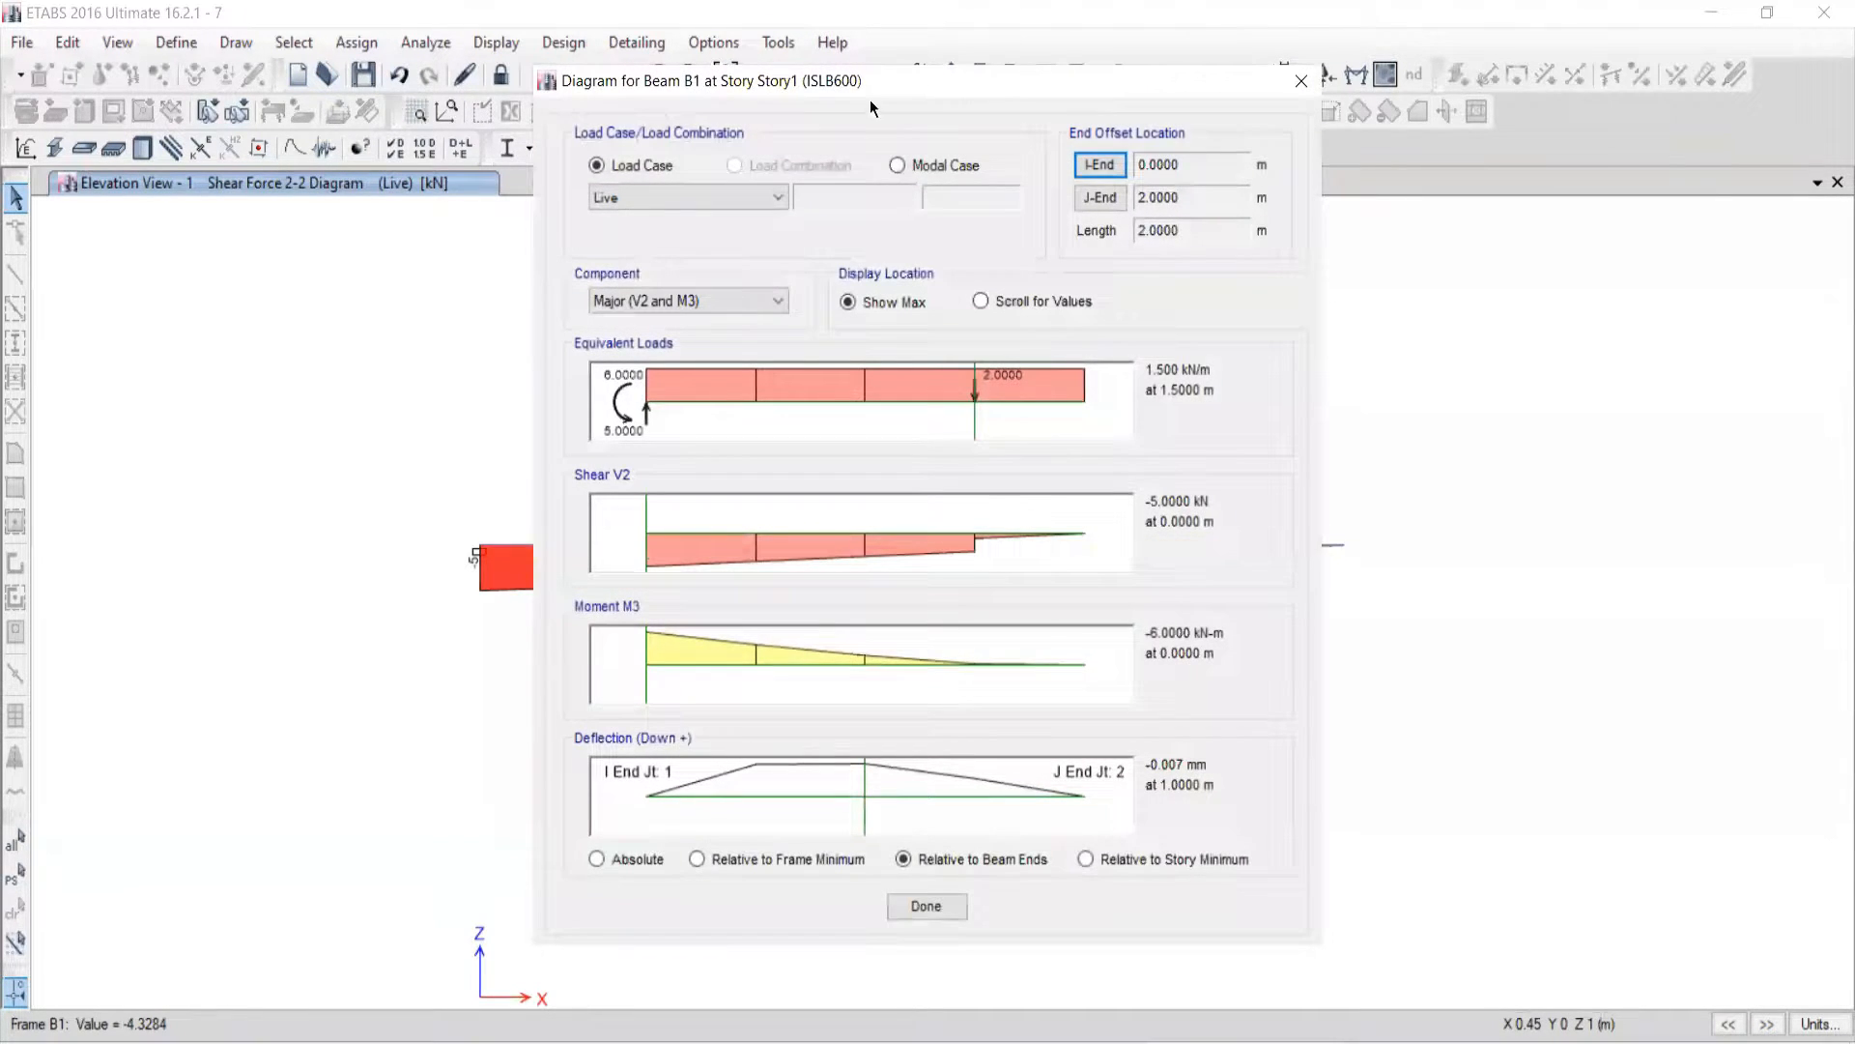
Step: Compare the beam's diagrams with the shear force and bending moment diagrams in the TRUSS AND BEAM EXAMPLE PDF in Edge
drag(813, 83, 769, 94)
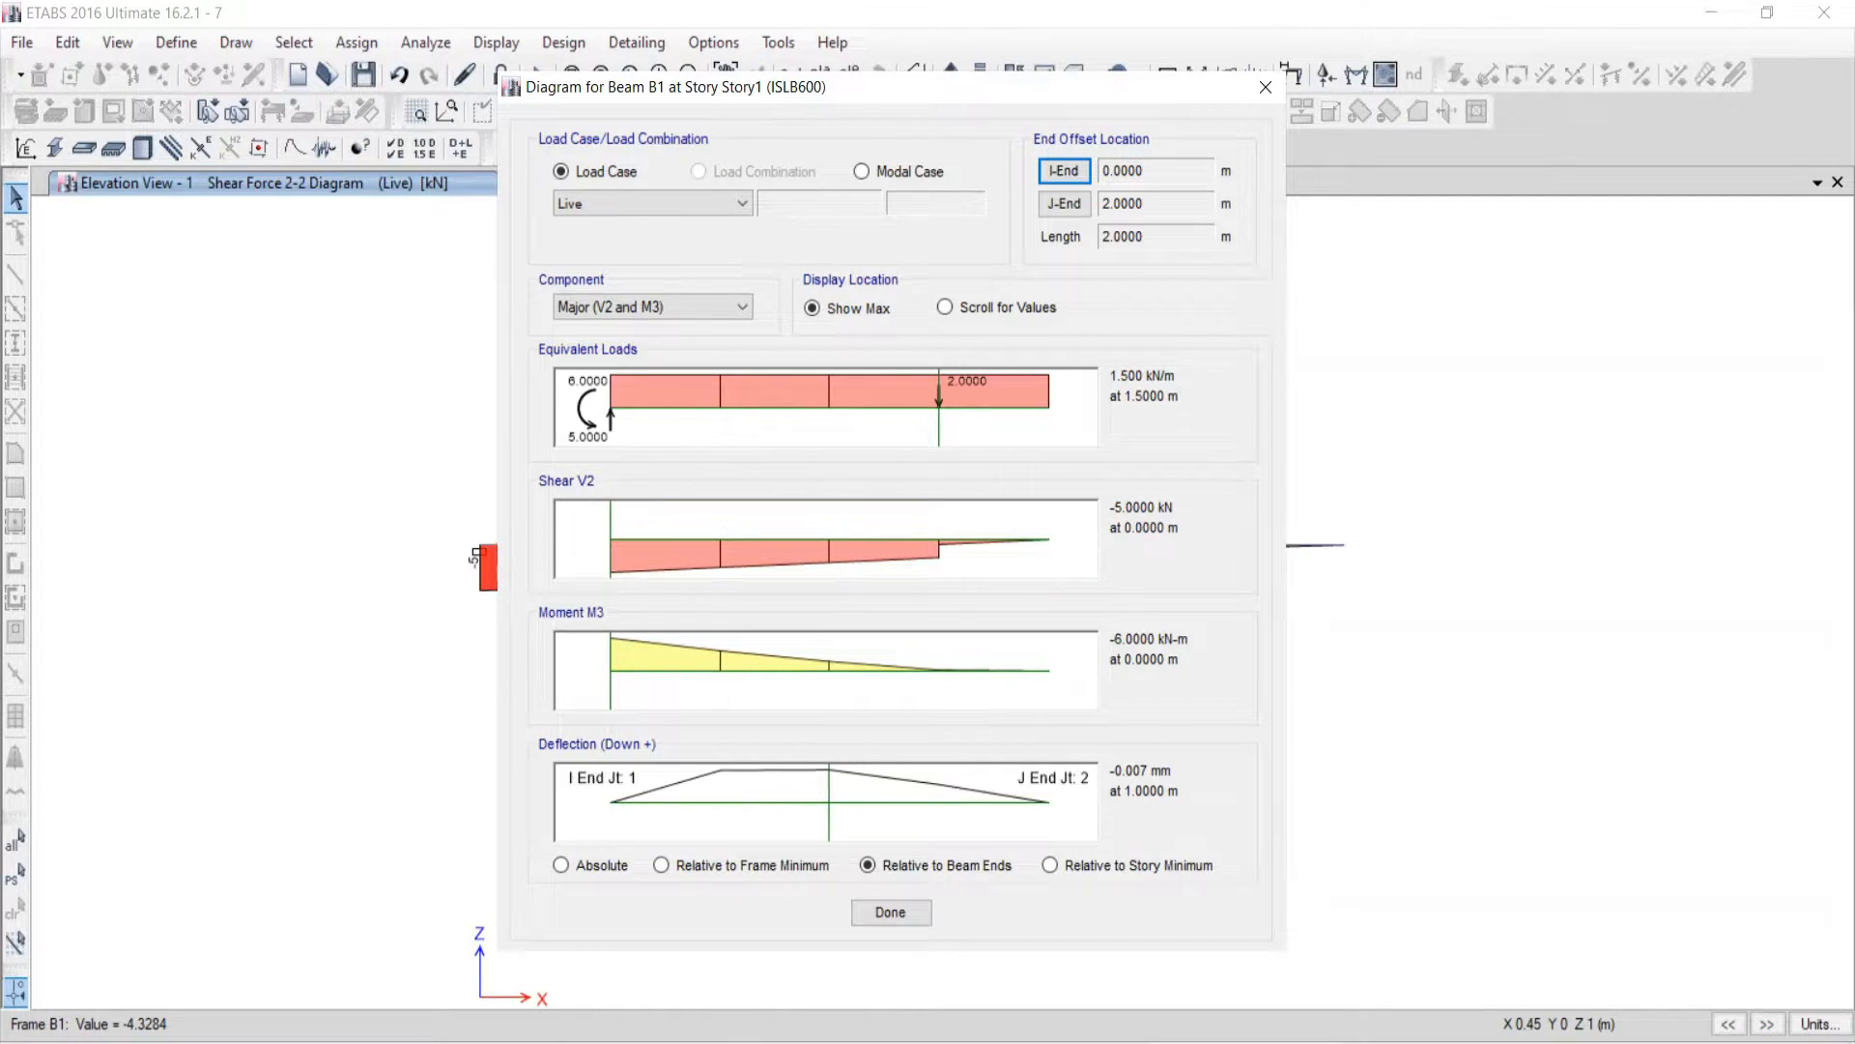
key(alt+Tab)
scroll(864, 678, down, 3)
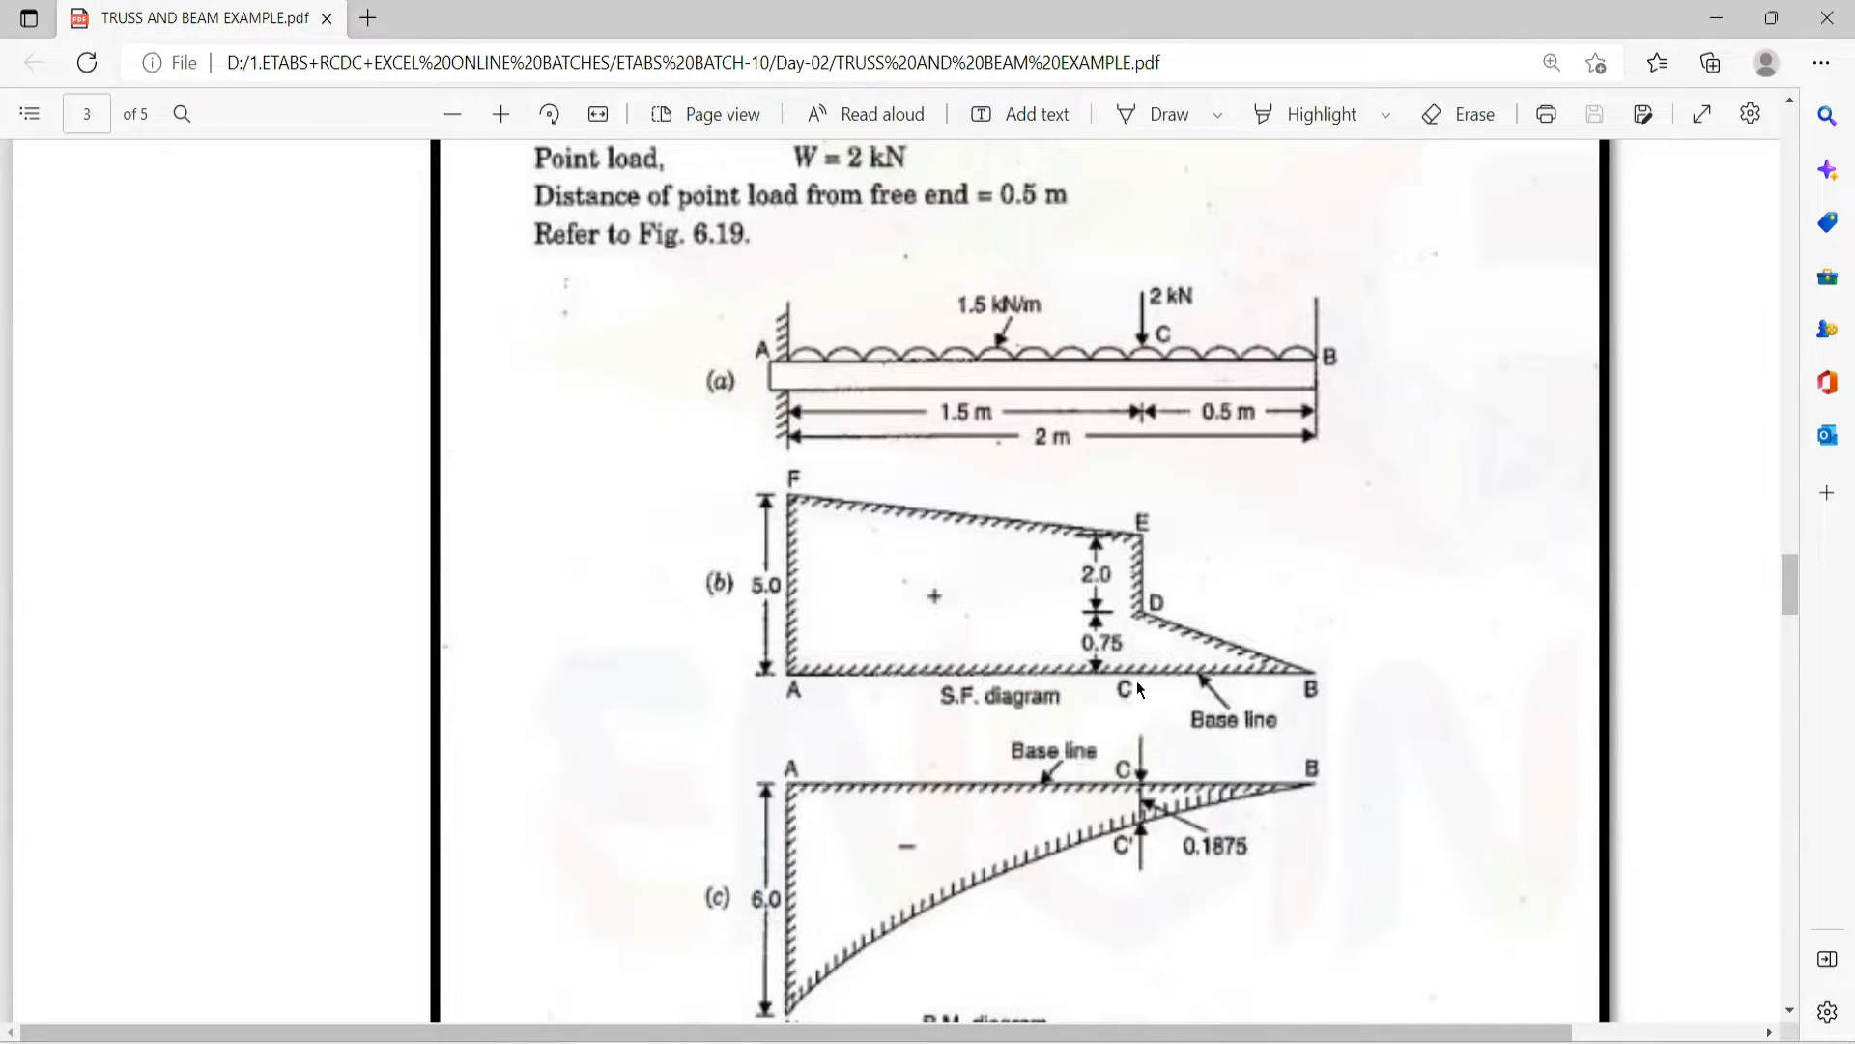
key(alt+Tab)
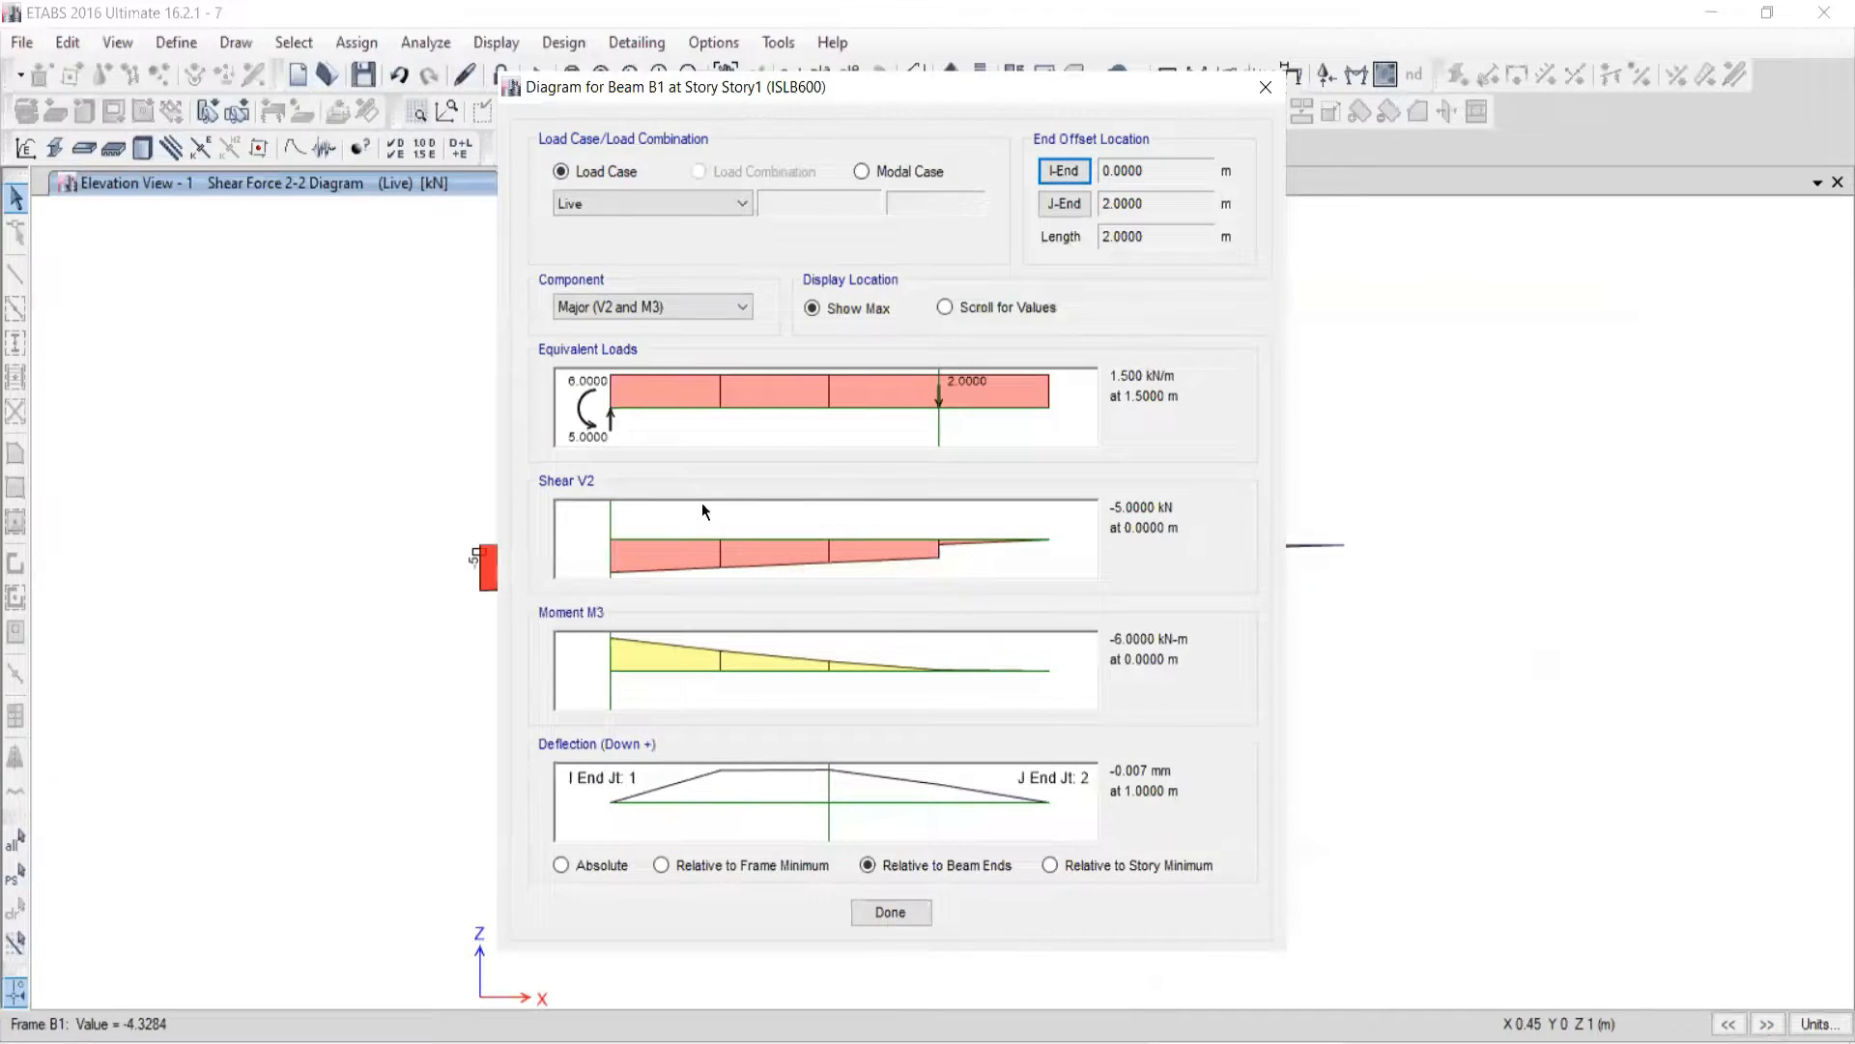
Step: Switch the beam diagrams to scrolling for values and set the display location to 1.5 m
click(944, 308)
click(884, 533)
drag(939, 530, 938, 537)
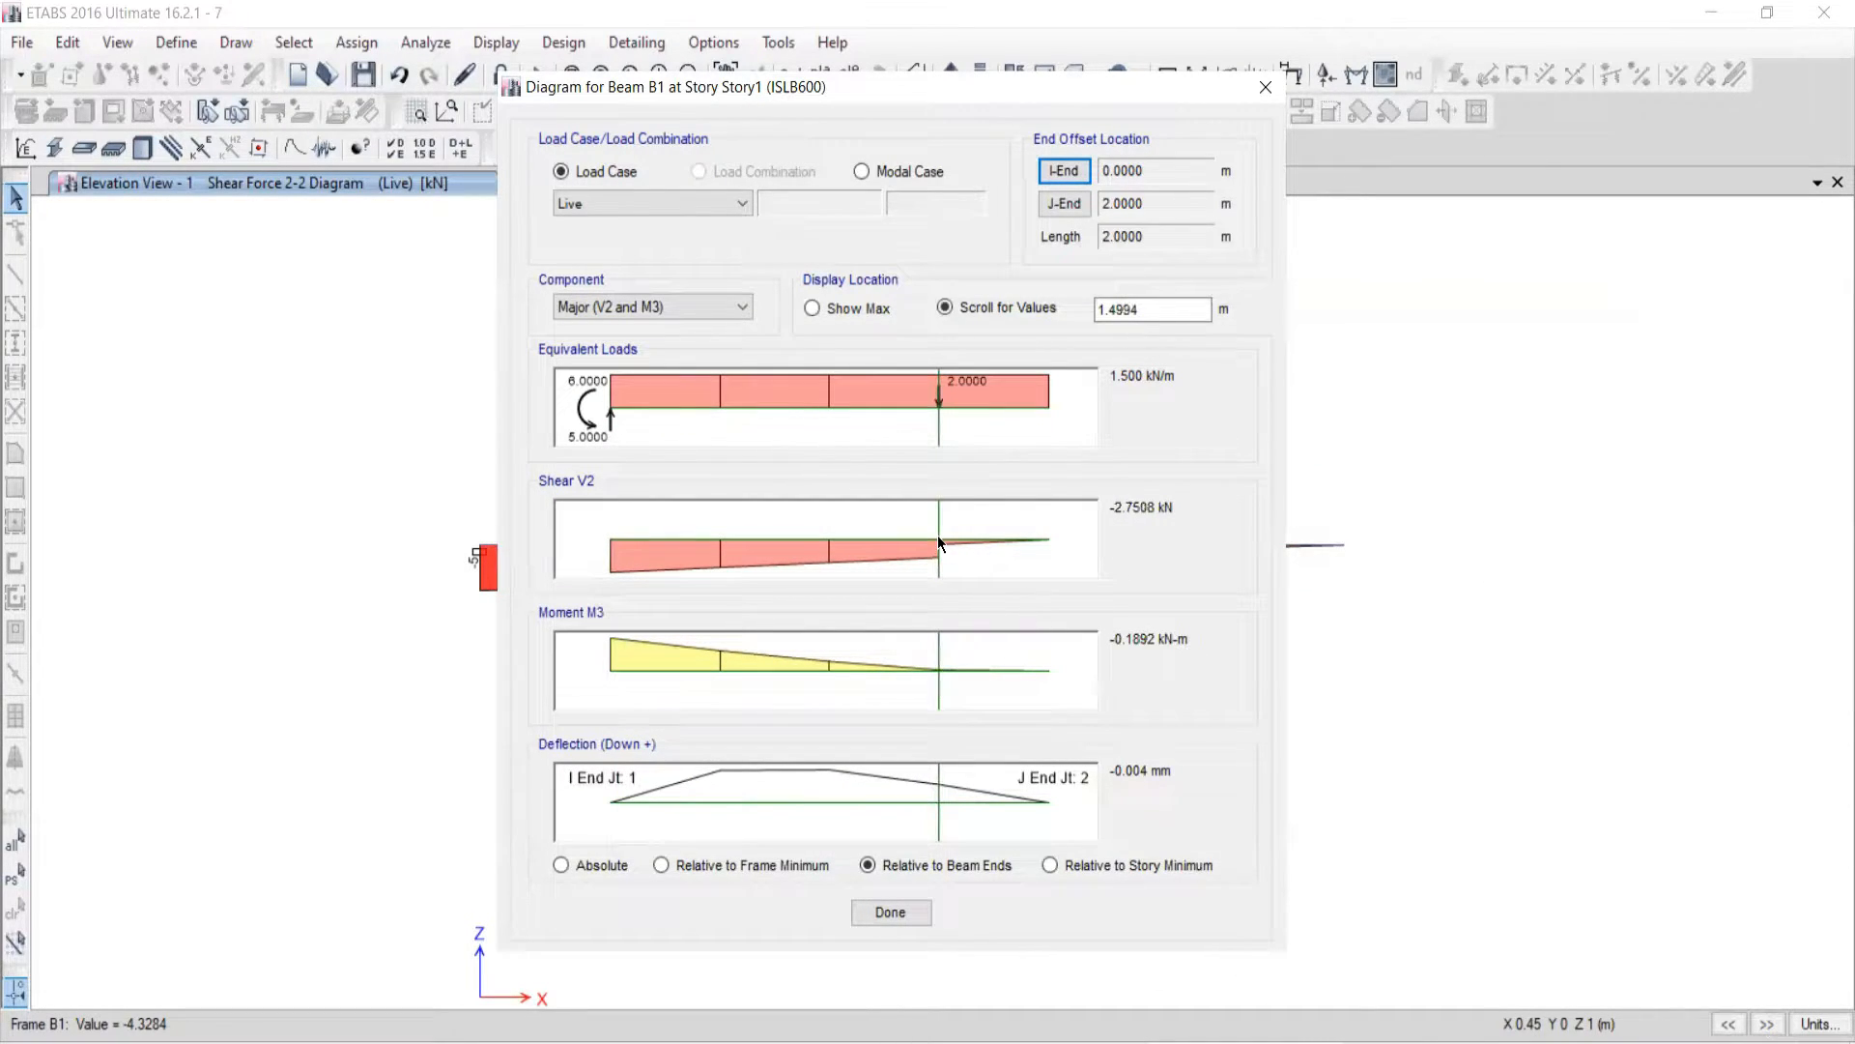
drag(1147, 309, 999, 310)
text(1.5)
key(Tab)
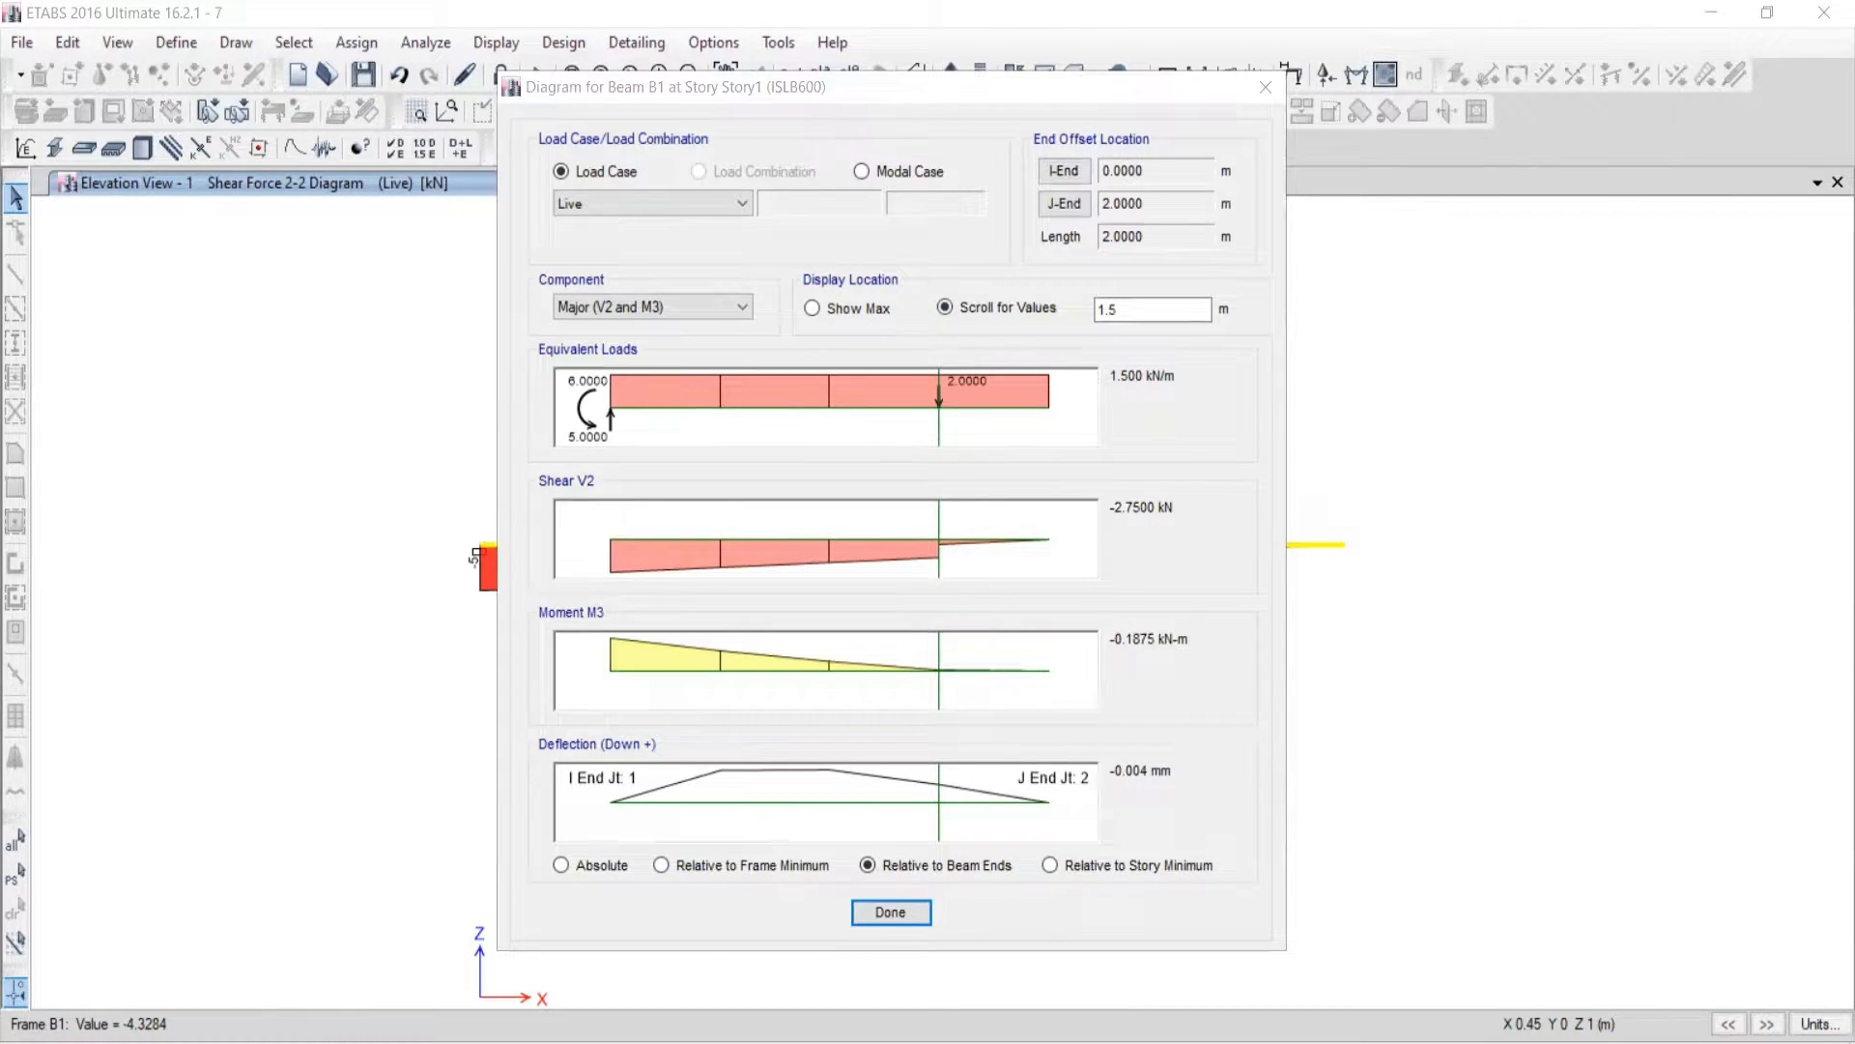
Step: Read the beam's results at 2 m and 0 m and compare them with the textbook diagrams in the PDF
key(alt+Tab)
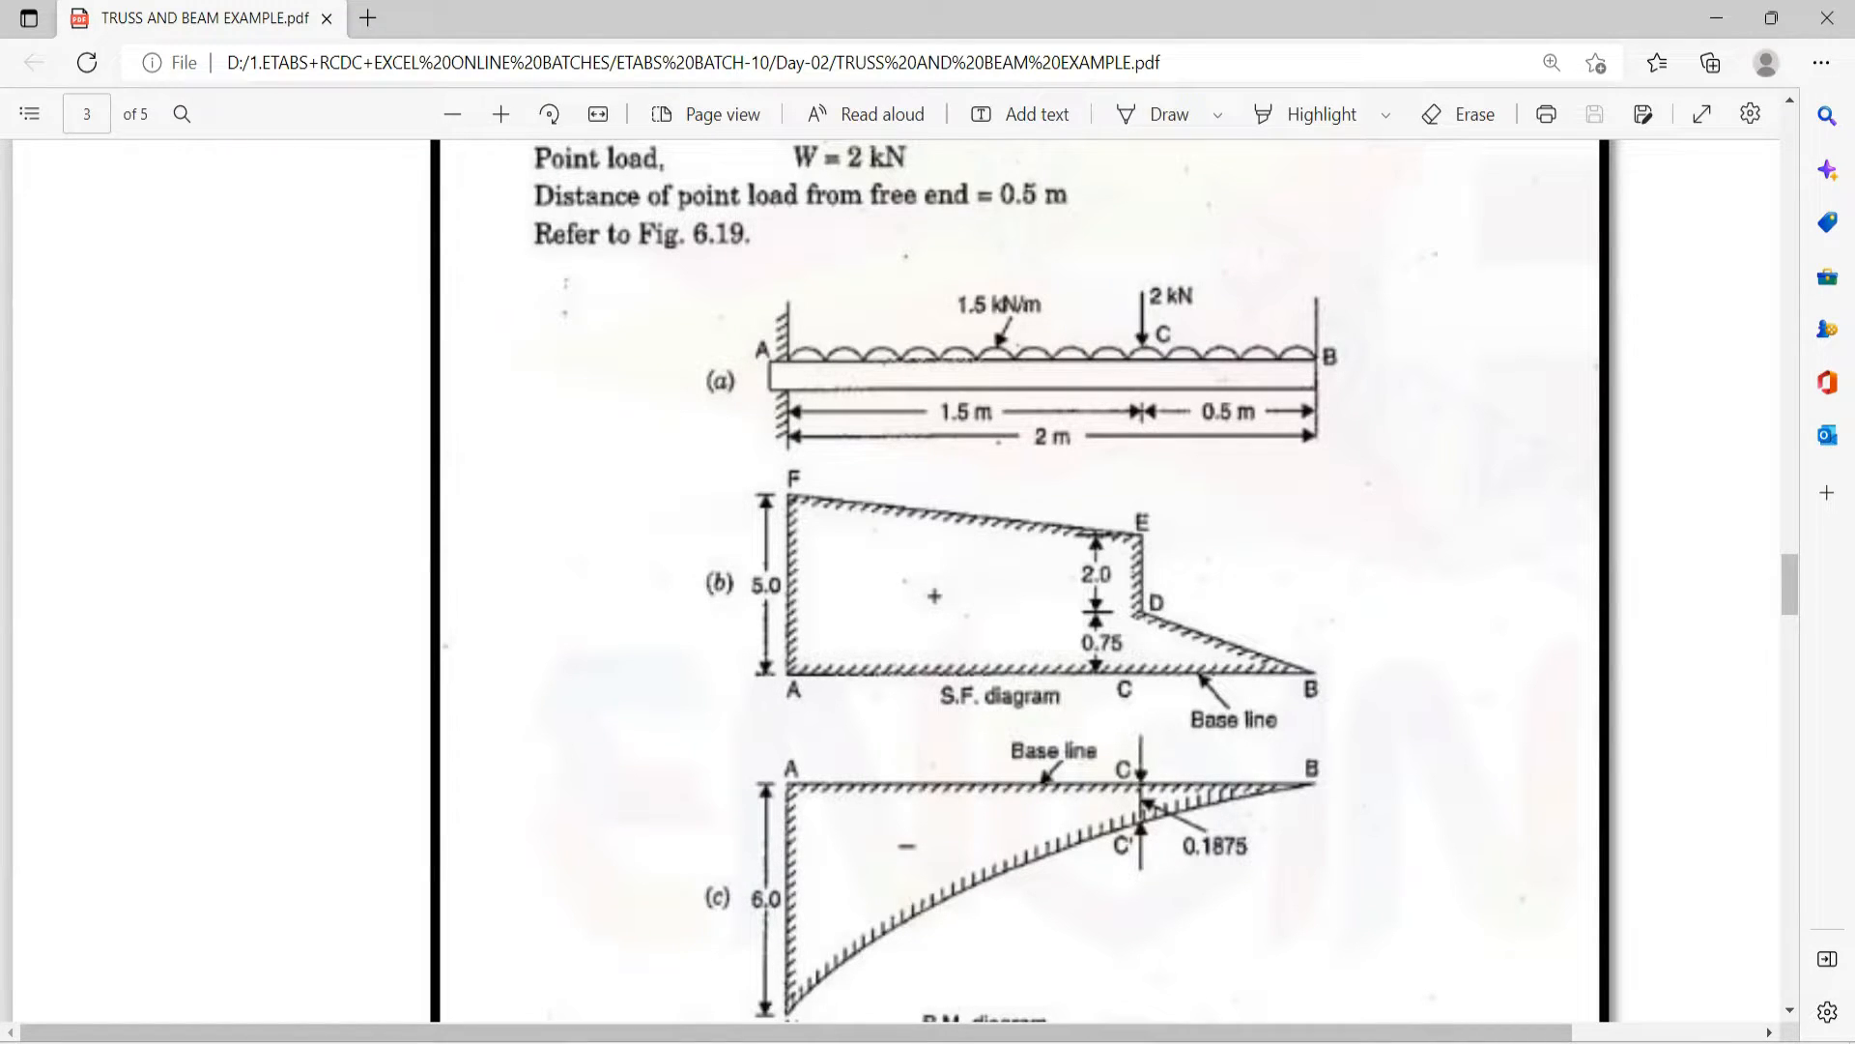
key(alt+Tab)
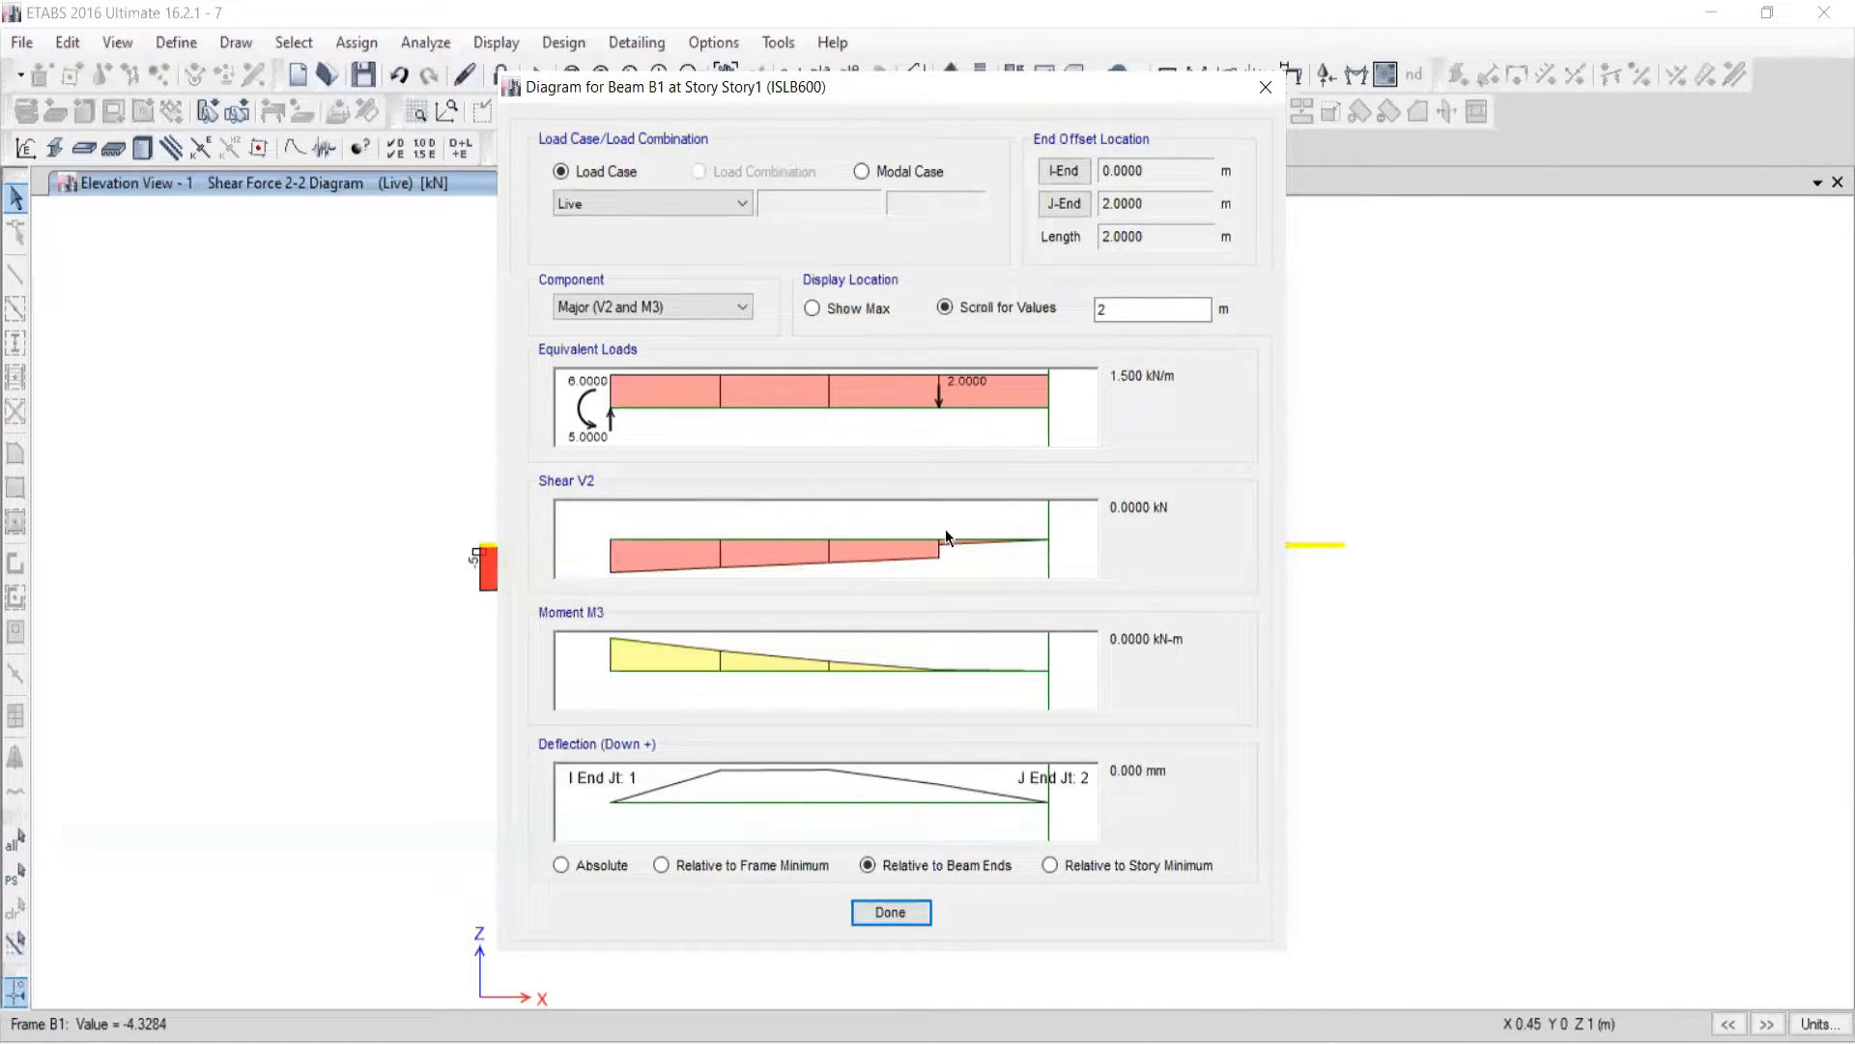
drag(1011, 676, 455, 698)
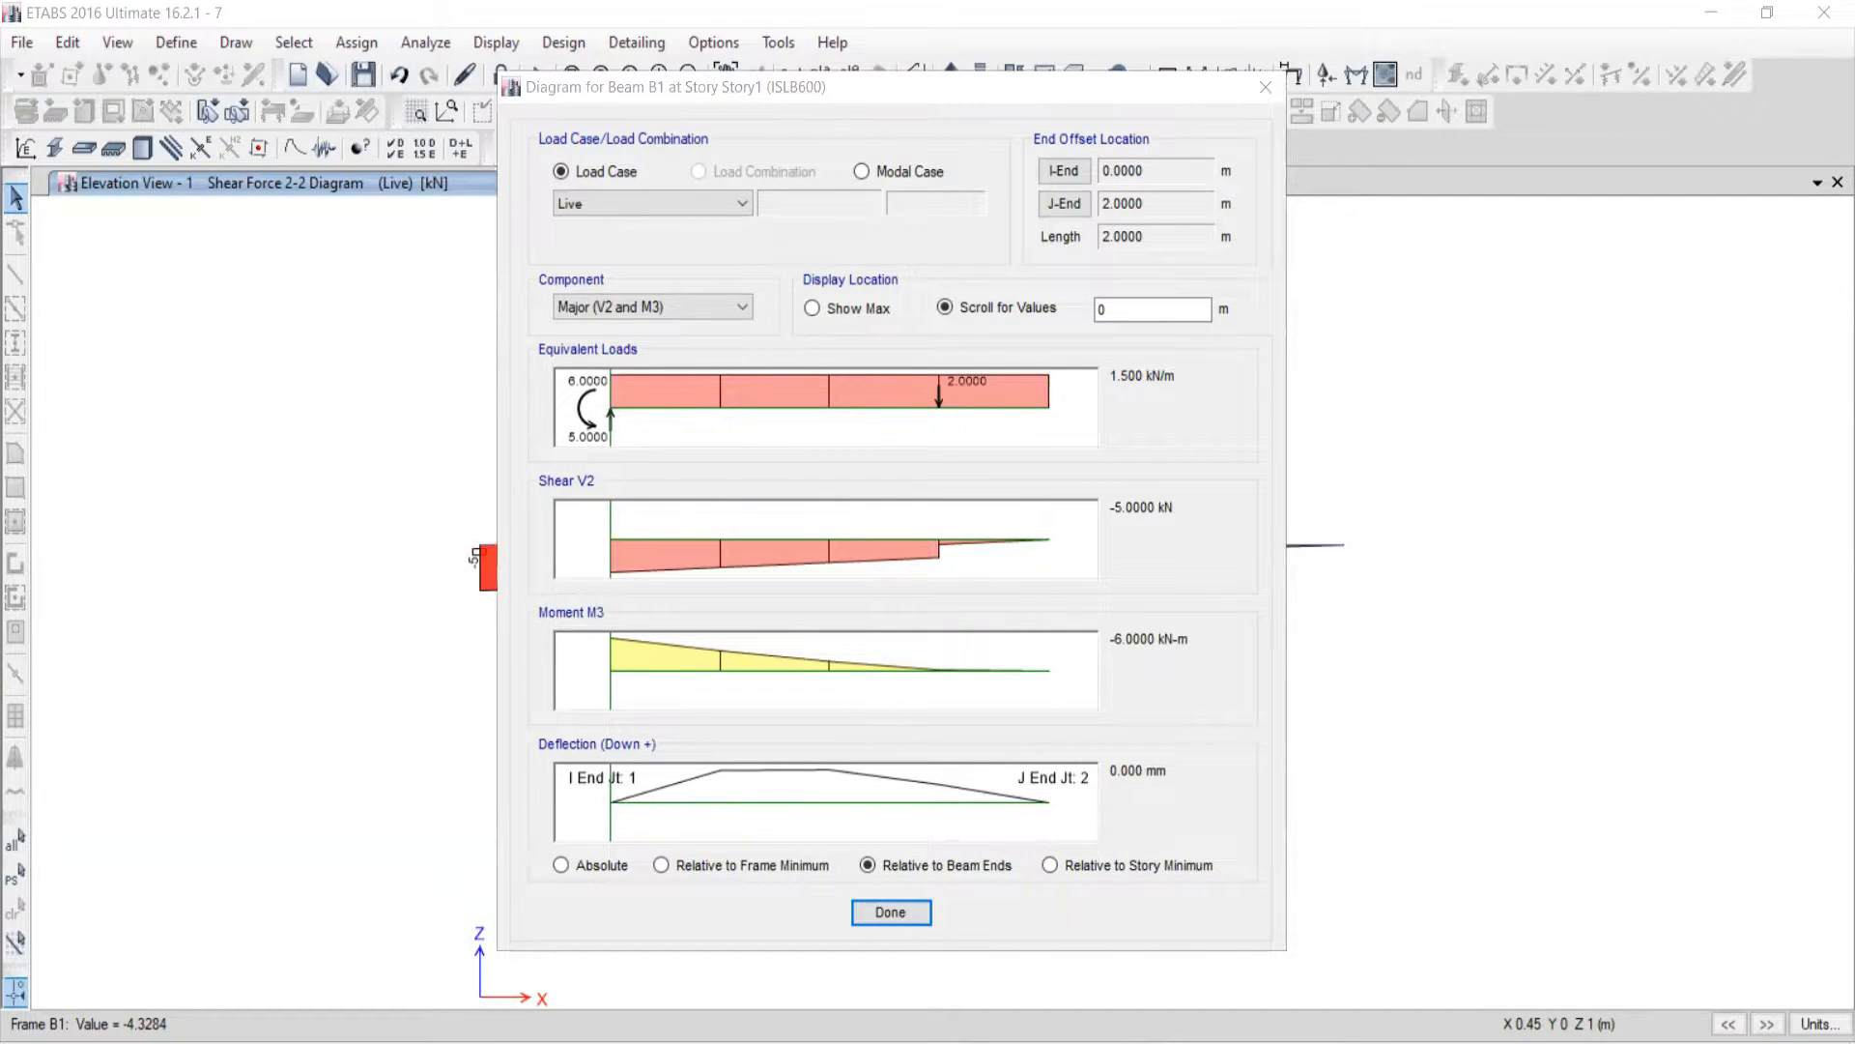
key(alt+Tab)
scroll(819, 634, down, 5)
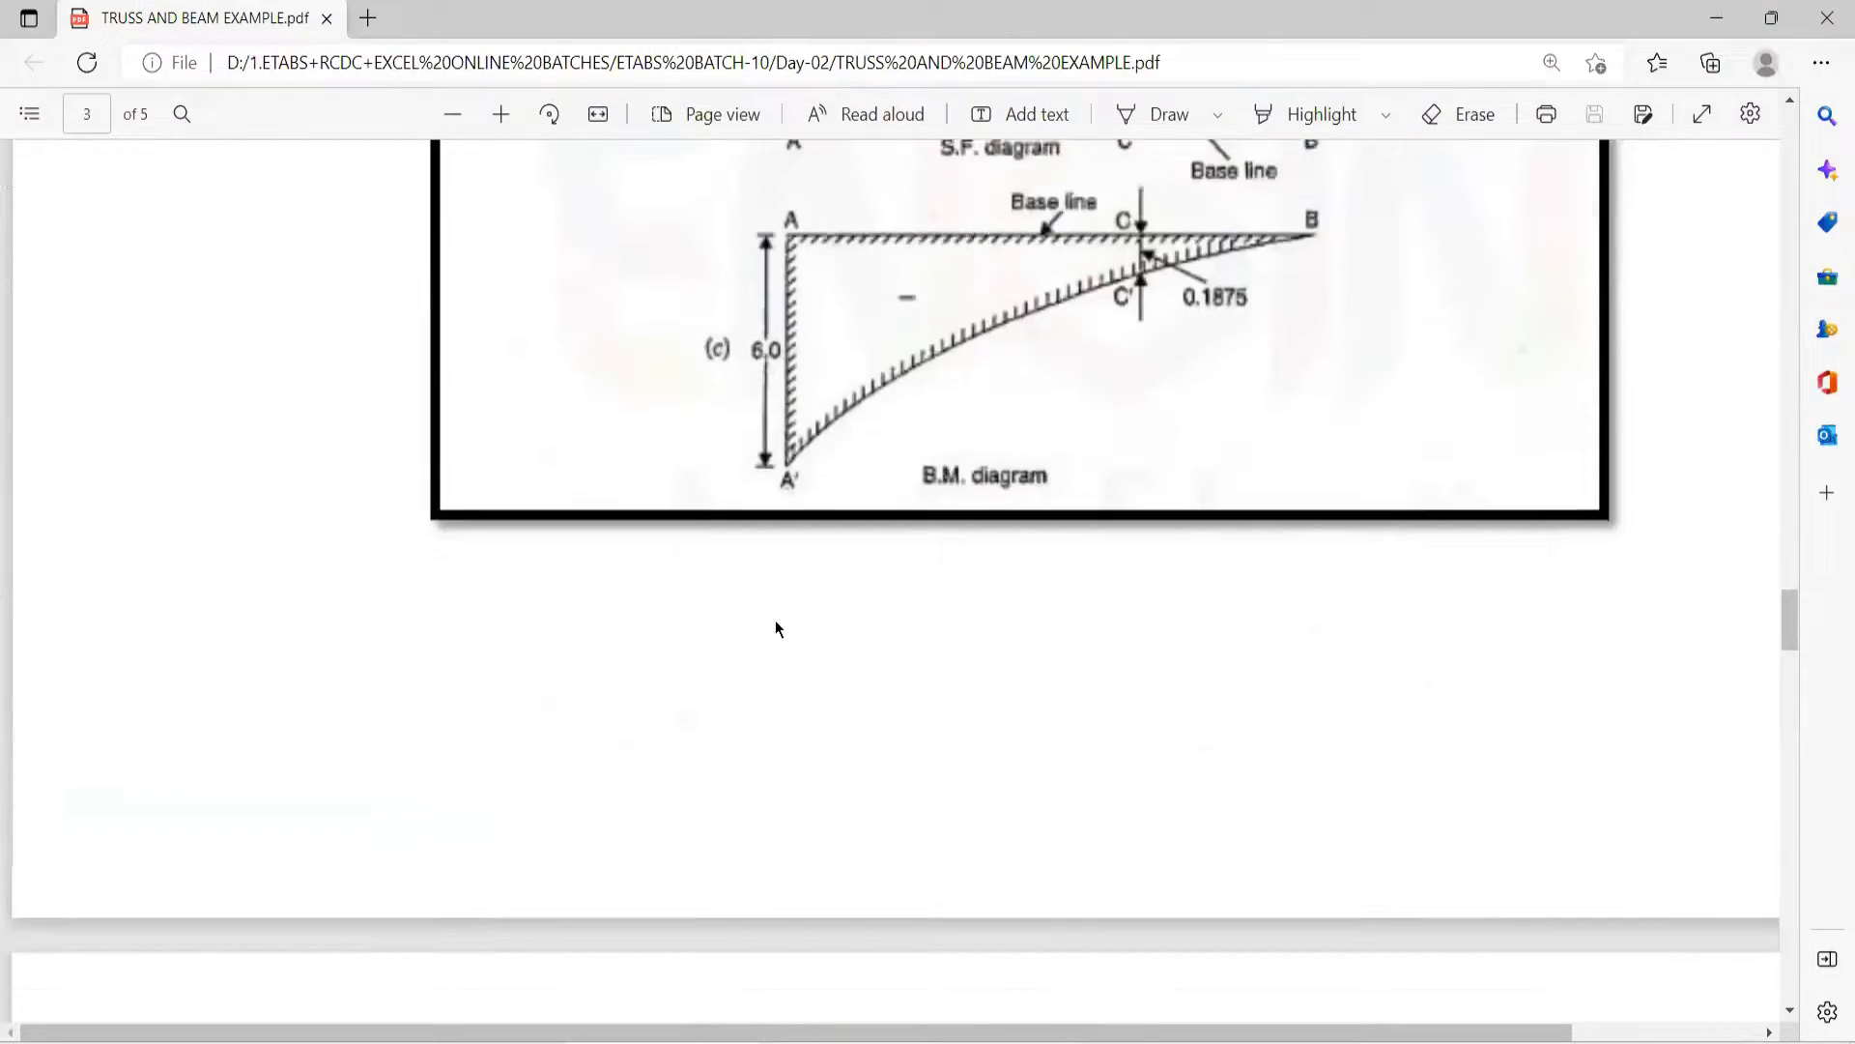
scroll(1067, 371, up, 3)
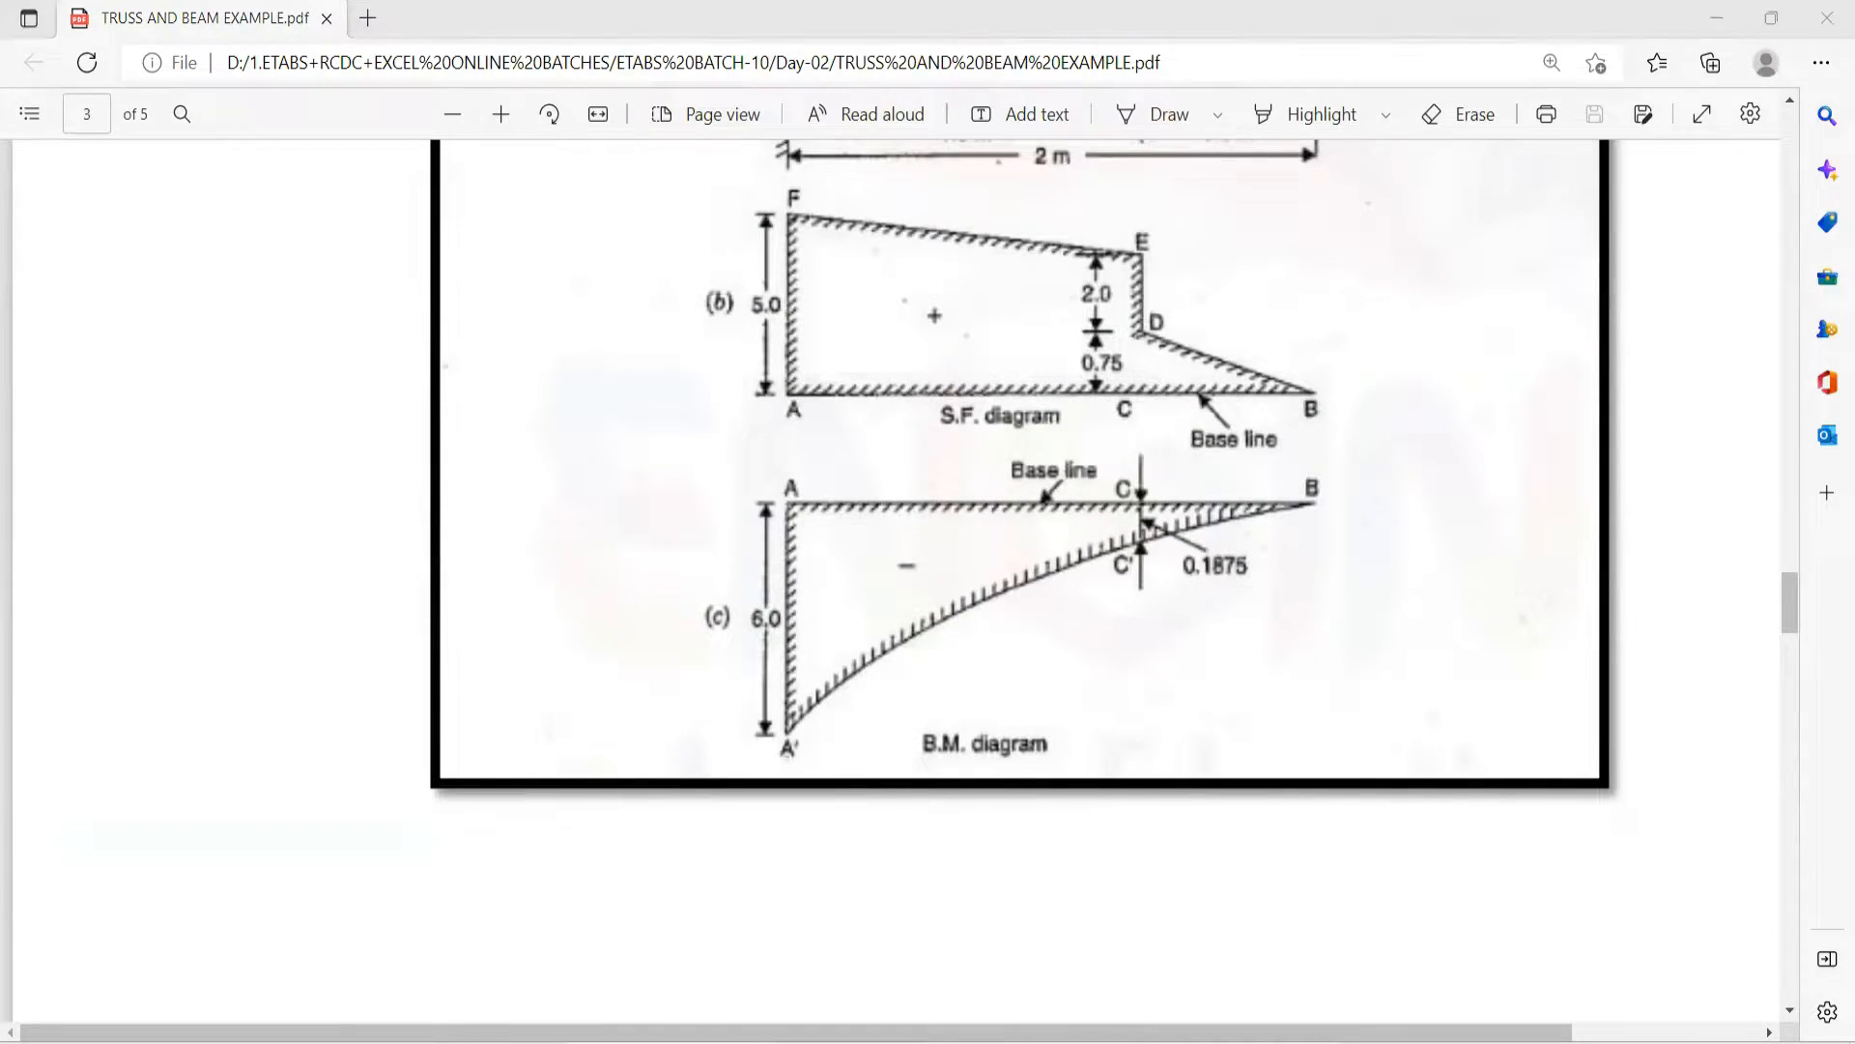
Step: Set the display location back to 1.5 m and check the shear and moment there against point C in the PDF's diagrams
key(alt+Tab)
double_click(1137, 306)
text(1.5)
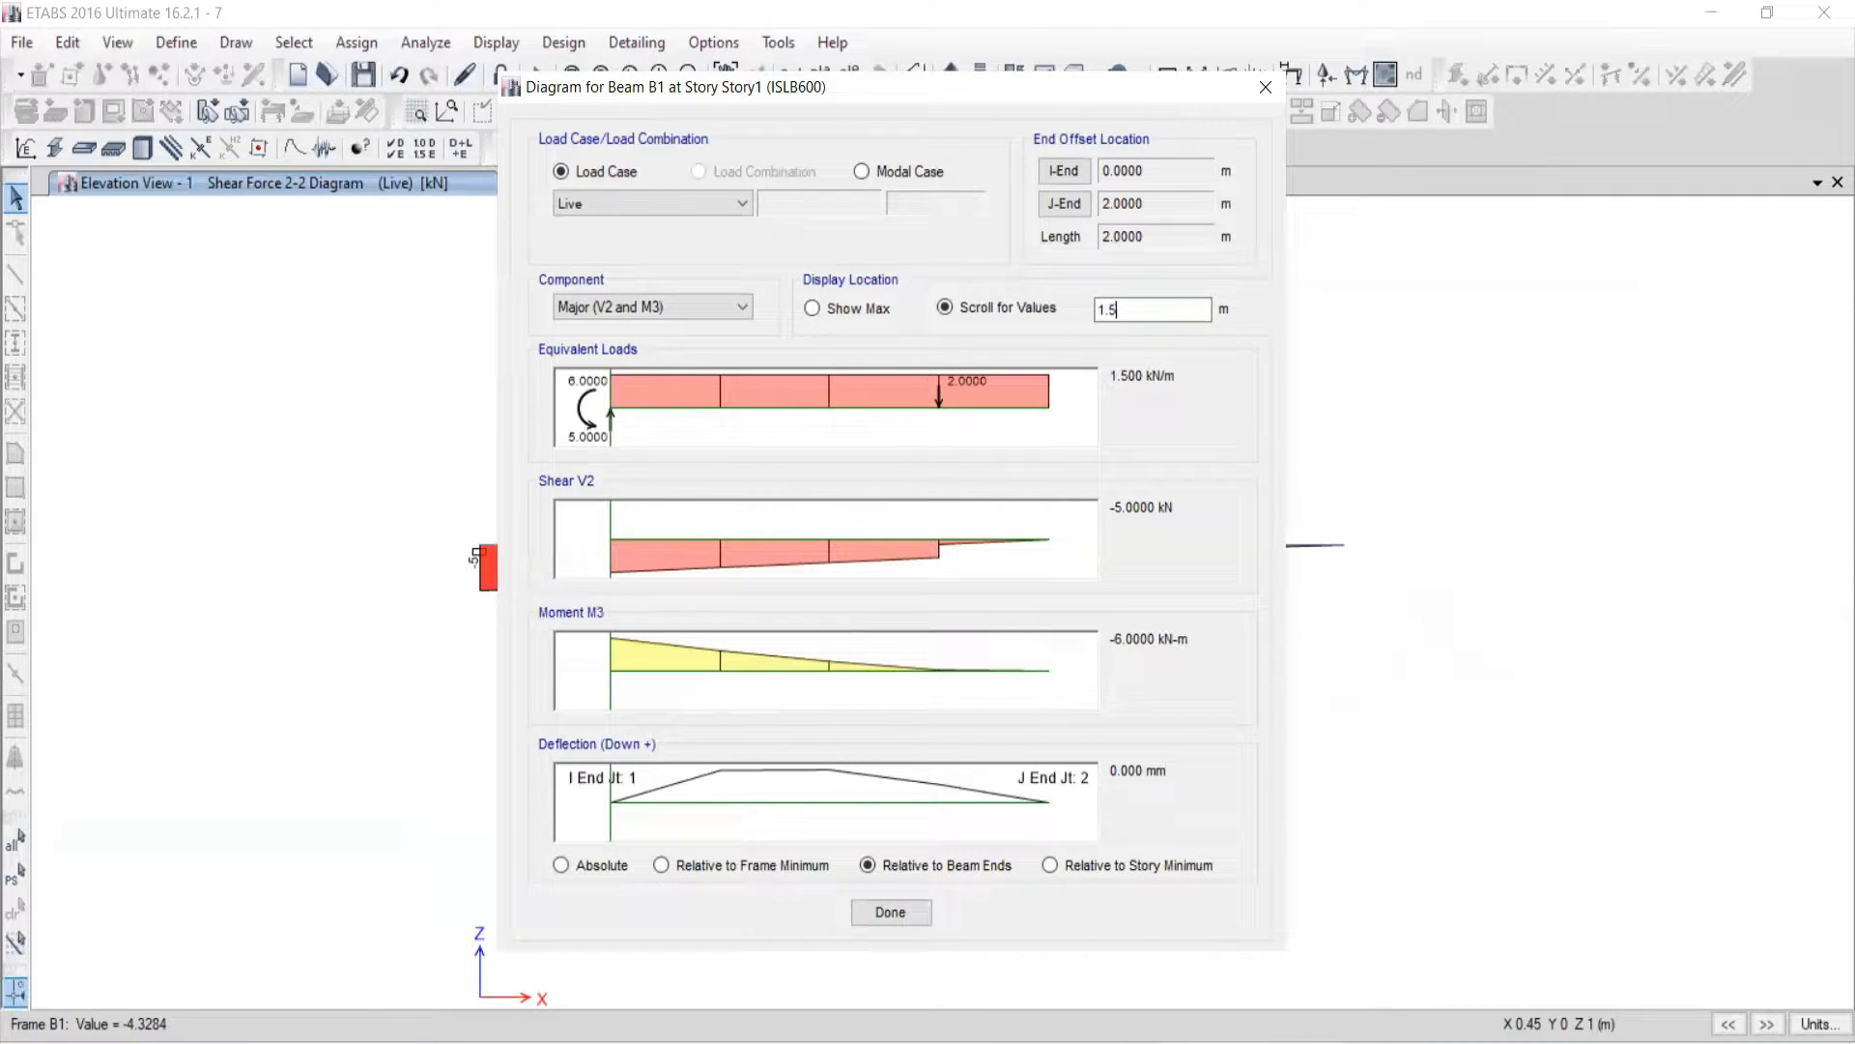
key(Return)
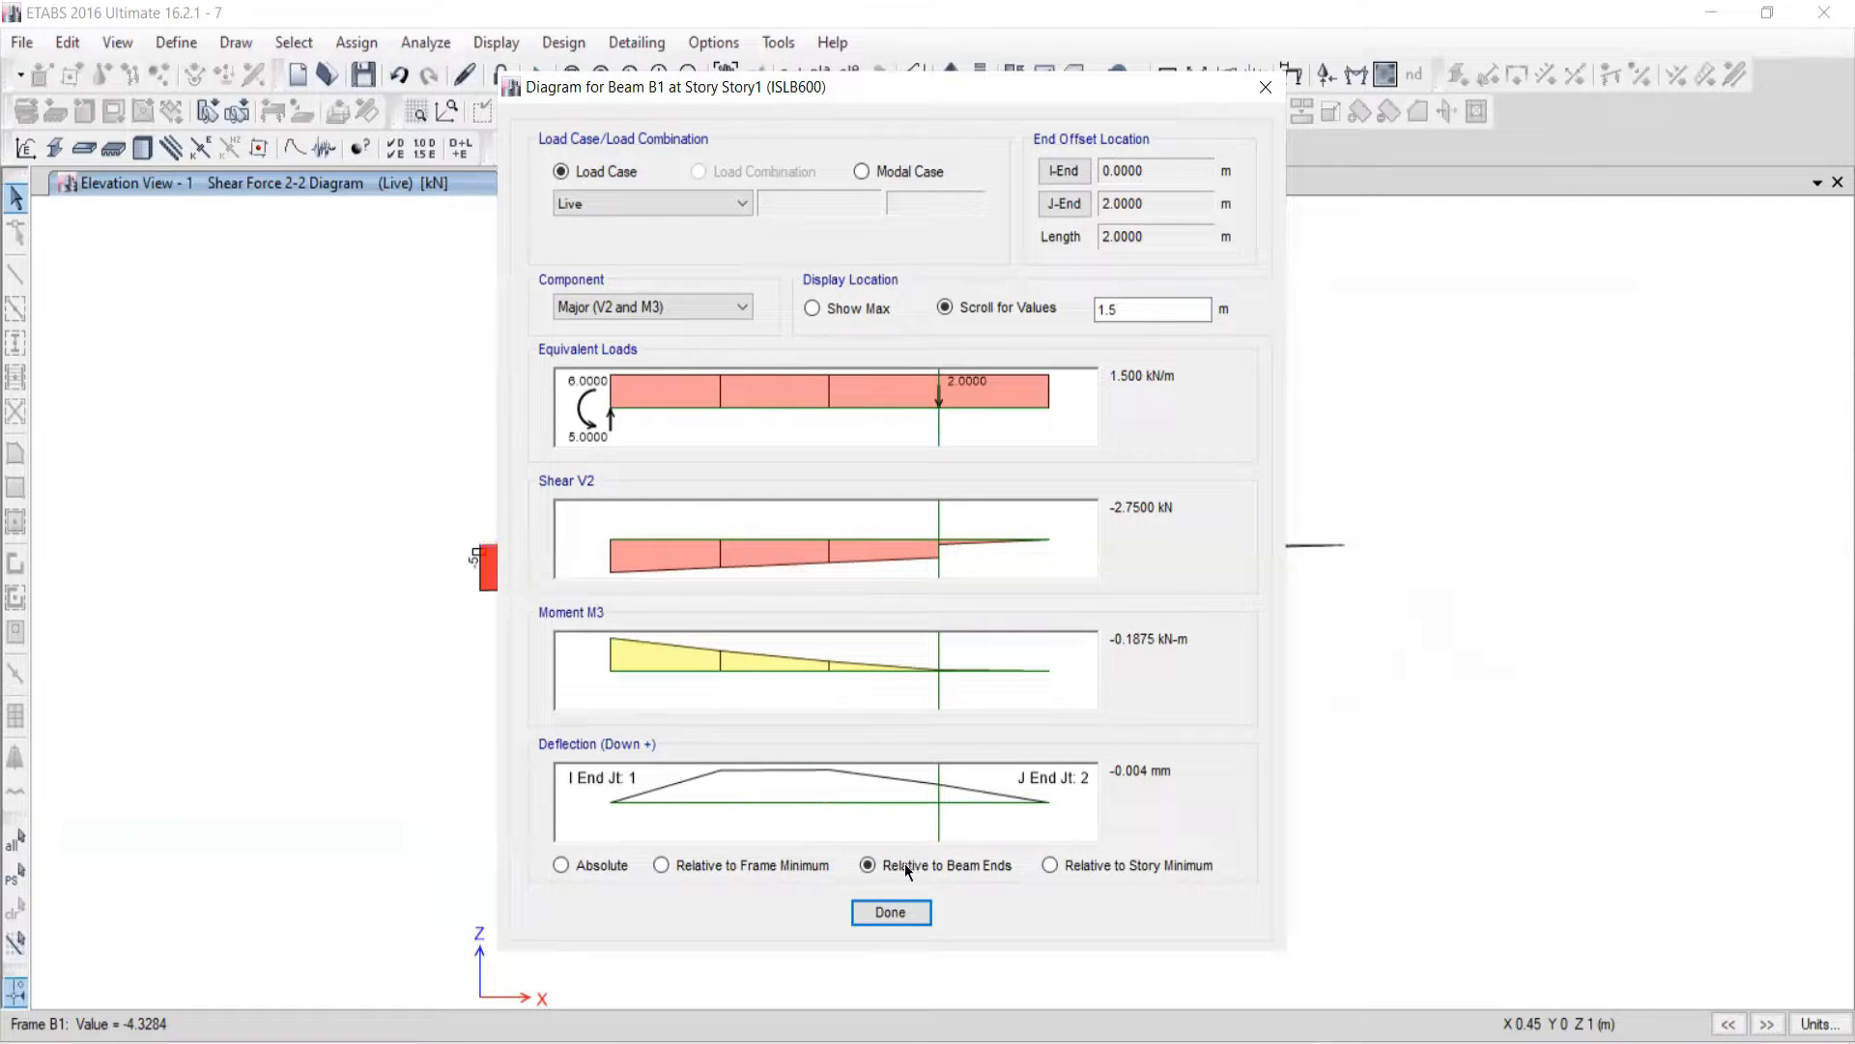
key(alt+Tab)
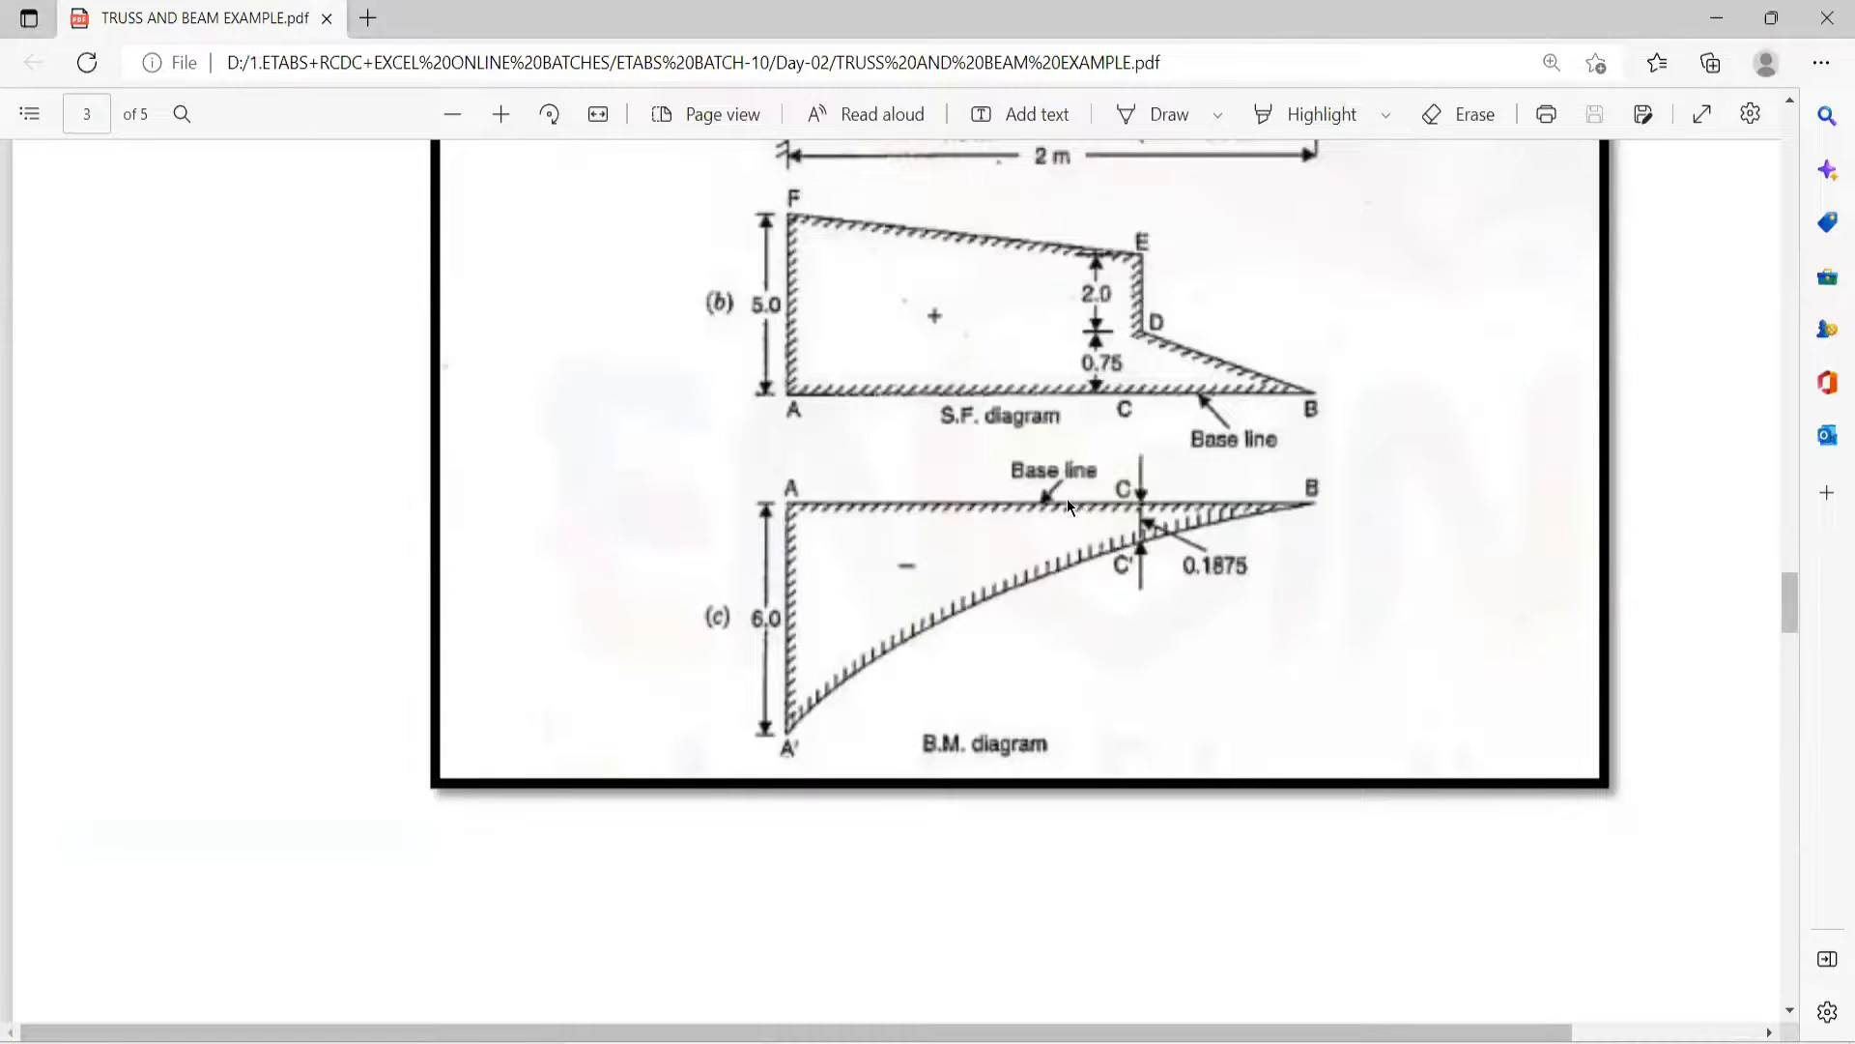
scroll(1067, 498, down, 4)
scroll(1065, 624, up, 7)
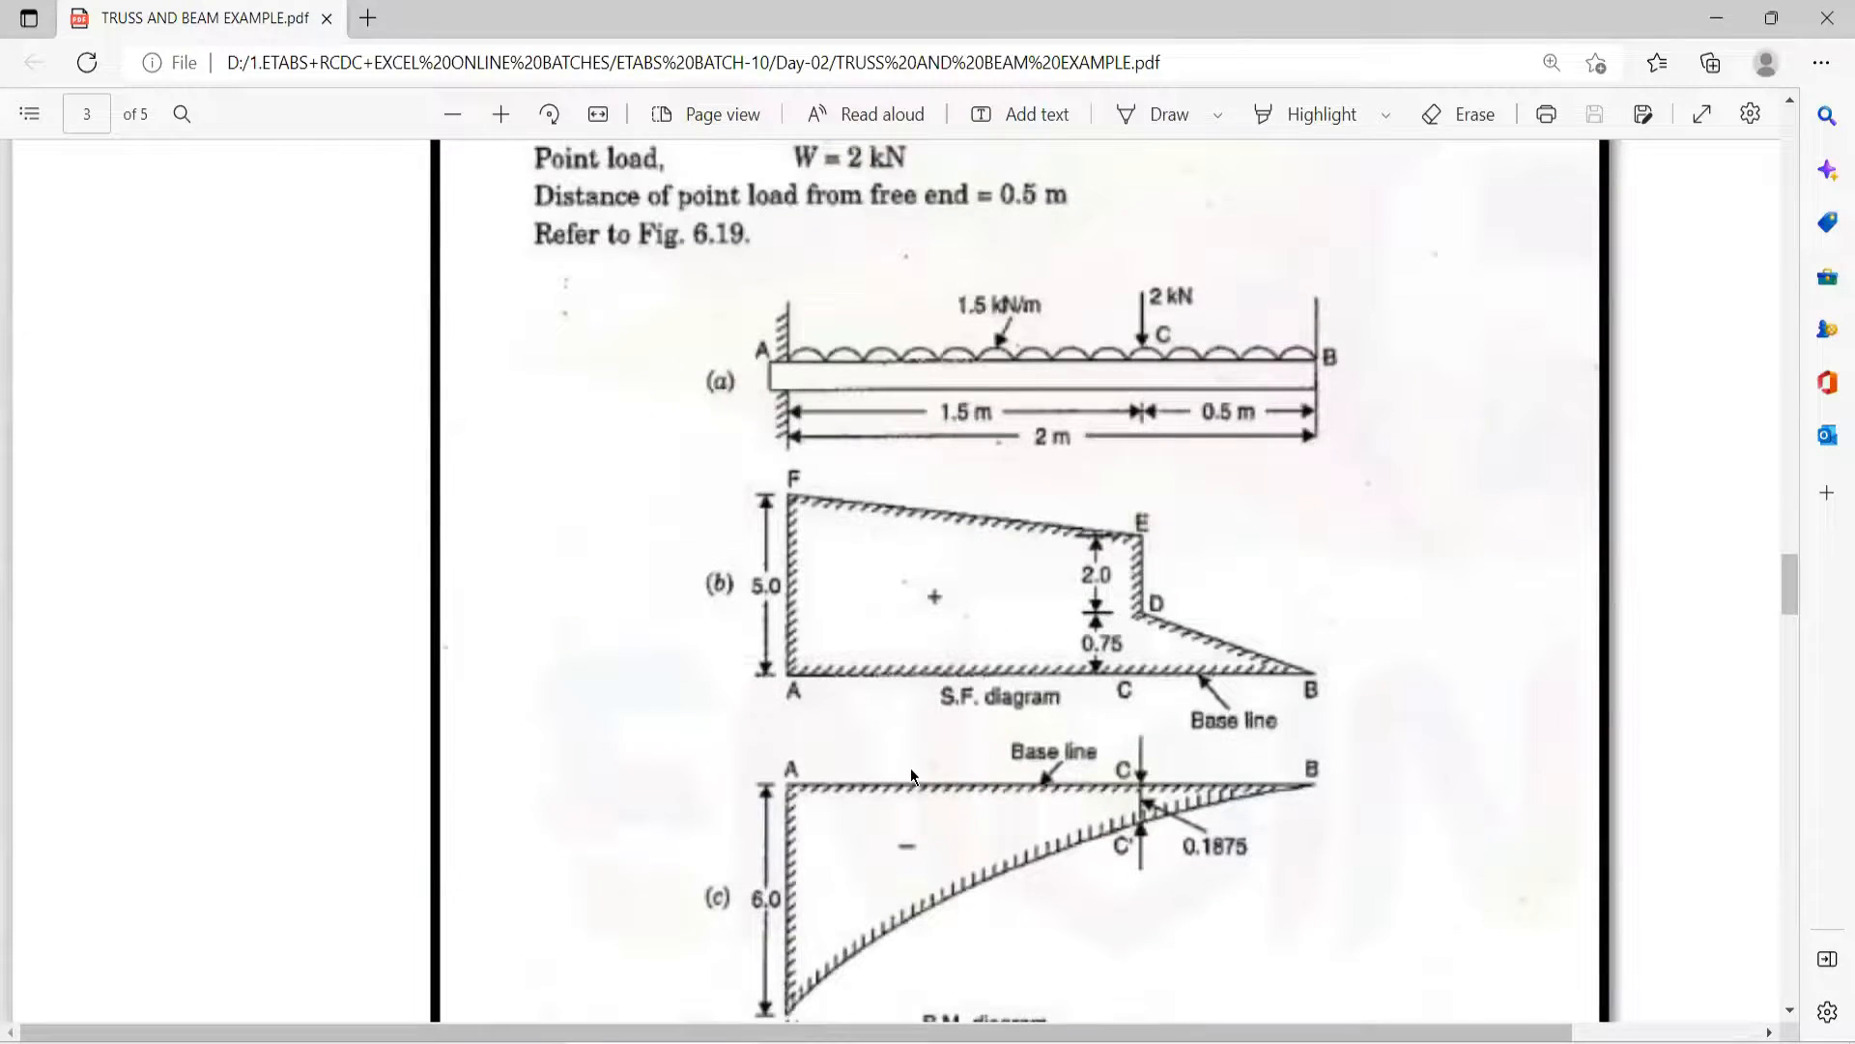
scroll(911, 773, down, 4)
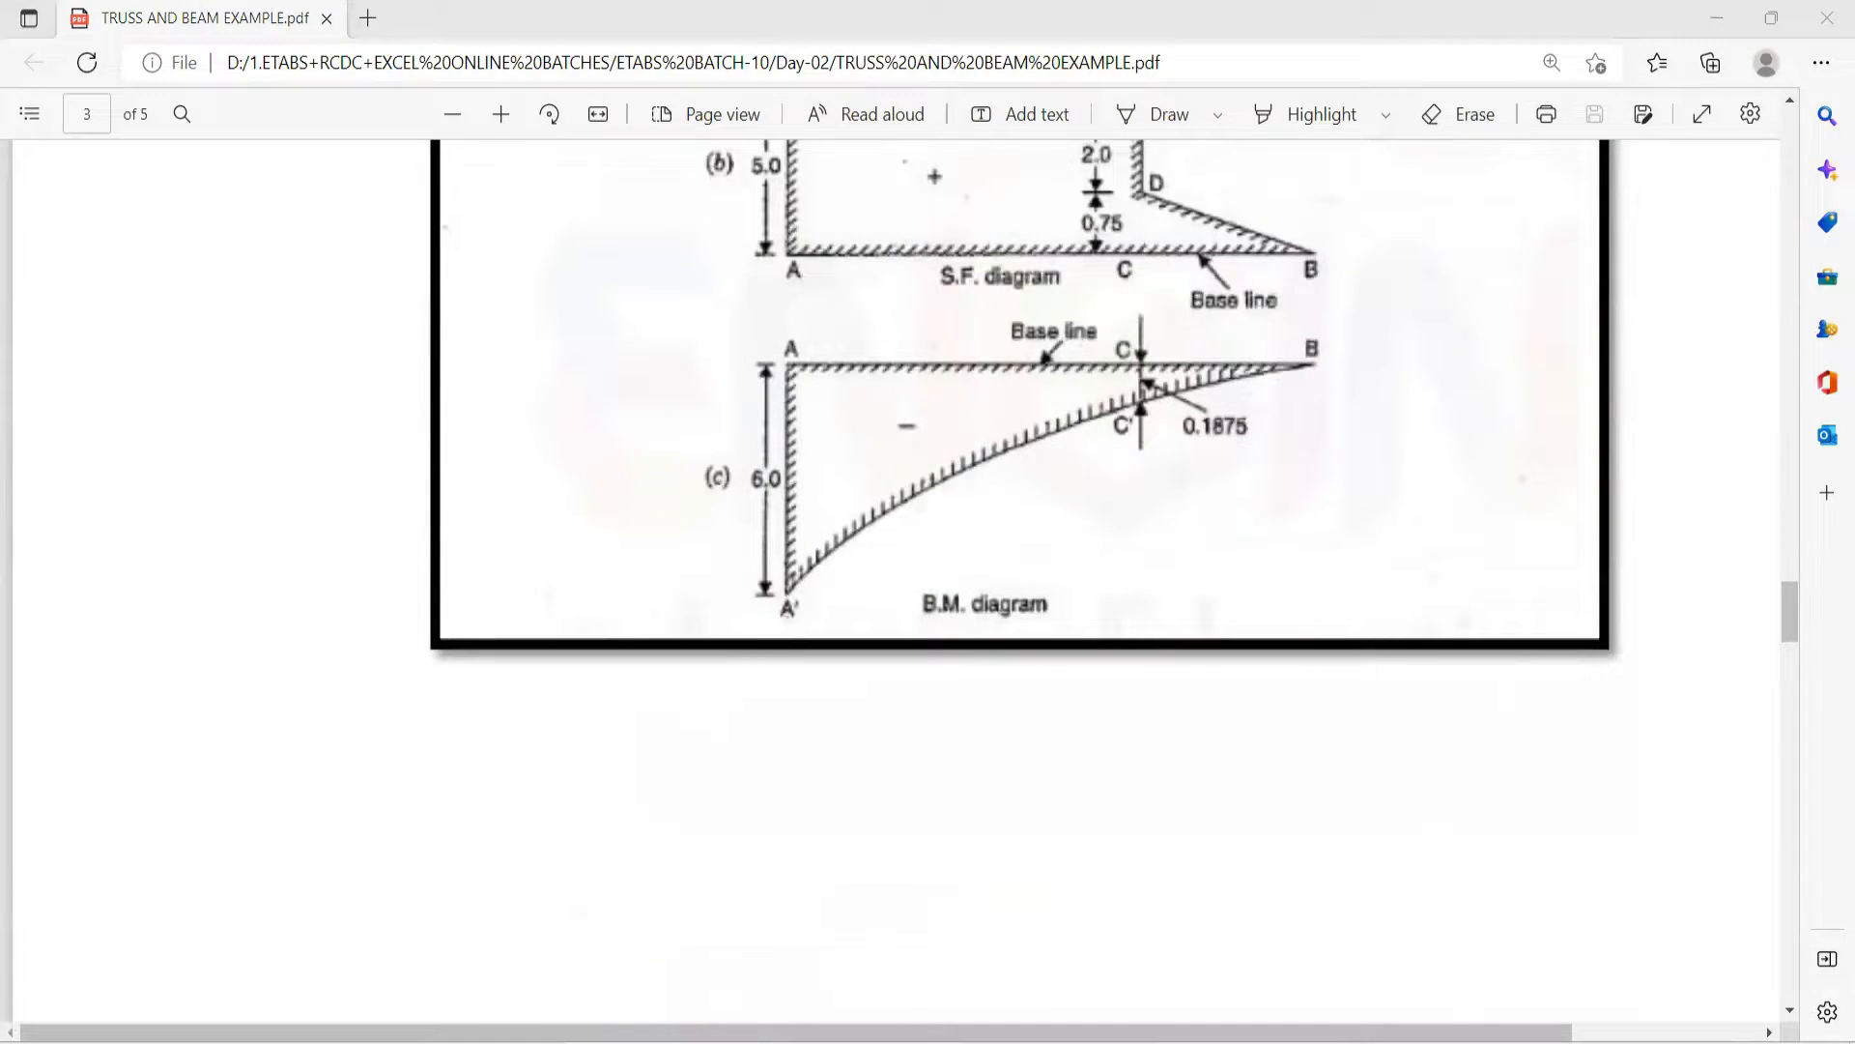
key(alt+Tab)
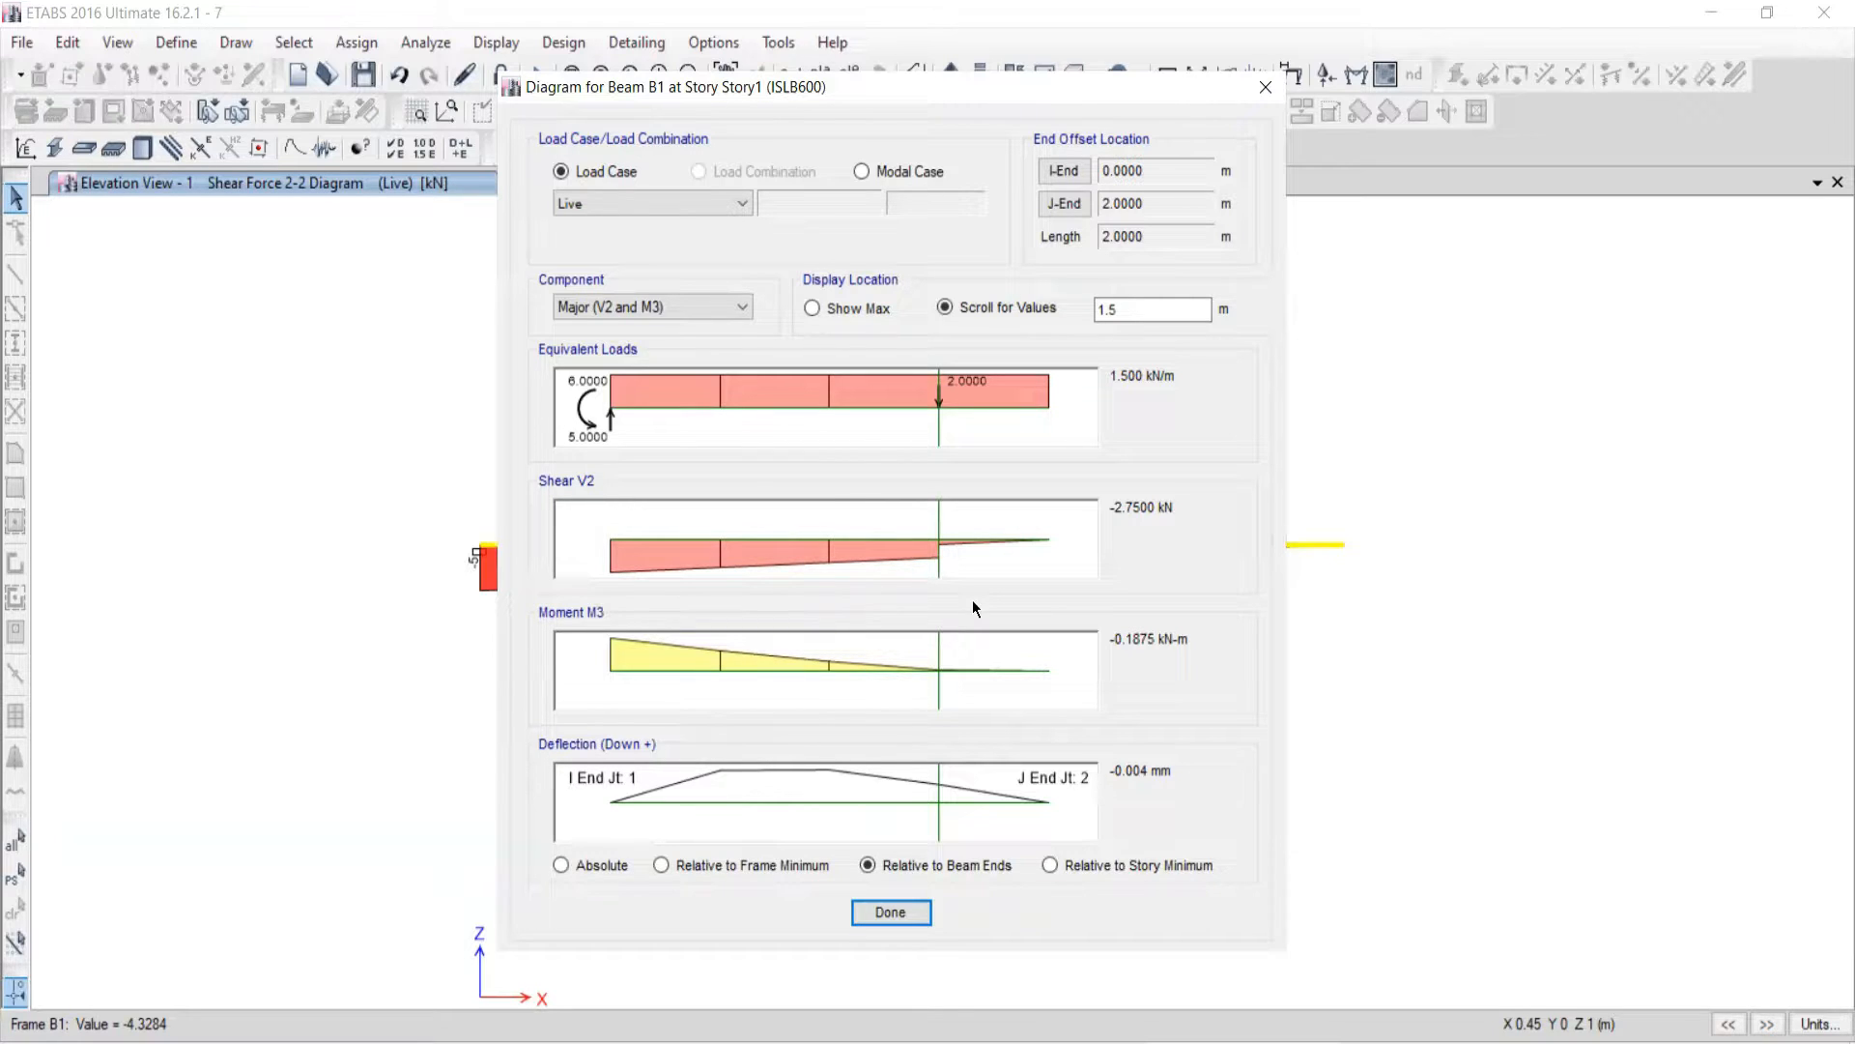
Step: Close the beam's detailed diagrams and bring up the overhanging beam problem of Fig. Q. 7 on page 4 of the PDF
click(1266, 87)
click(954, 1037)
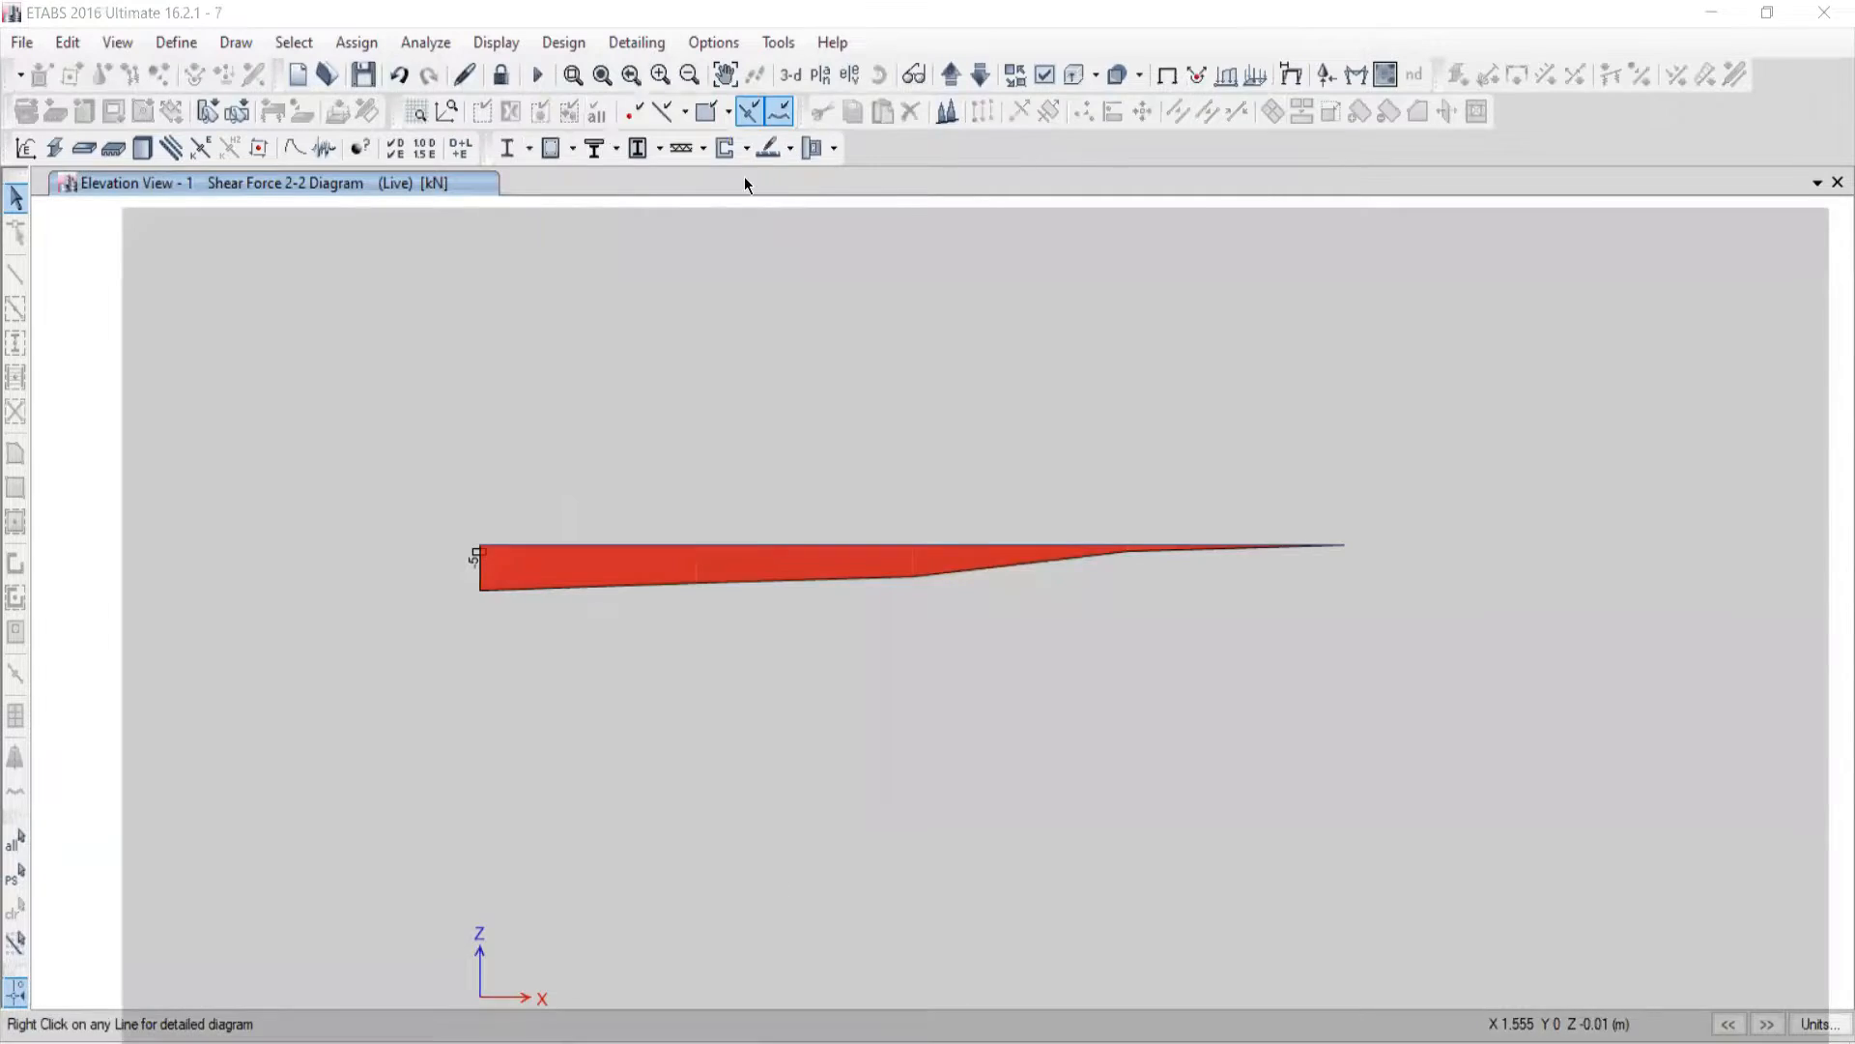
scroll(929, 468, down, 7)
scroll(925, 462, down, 5)
scroll(932, 454, up, 2)
scroll(943, 439, down, 2)
scroll(943, 440, up, 1)
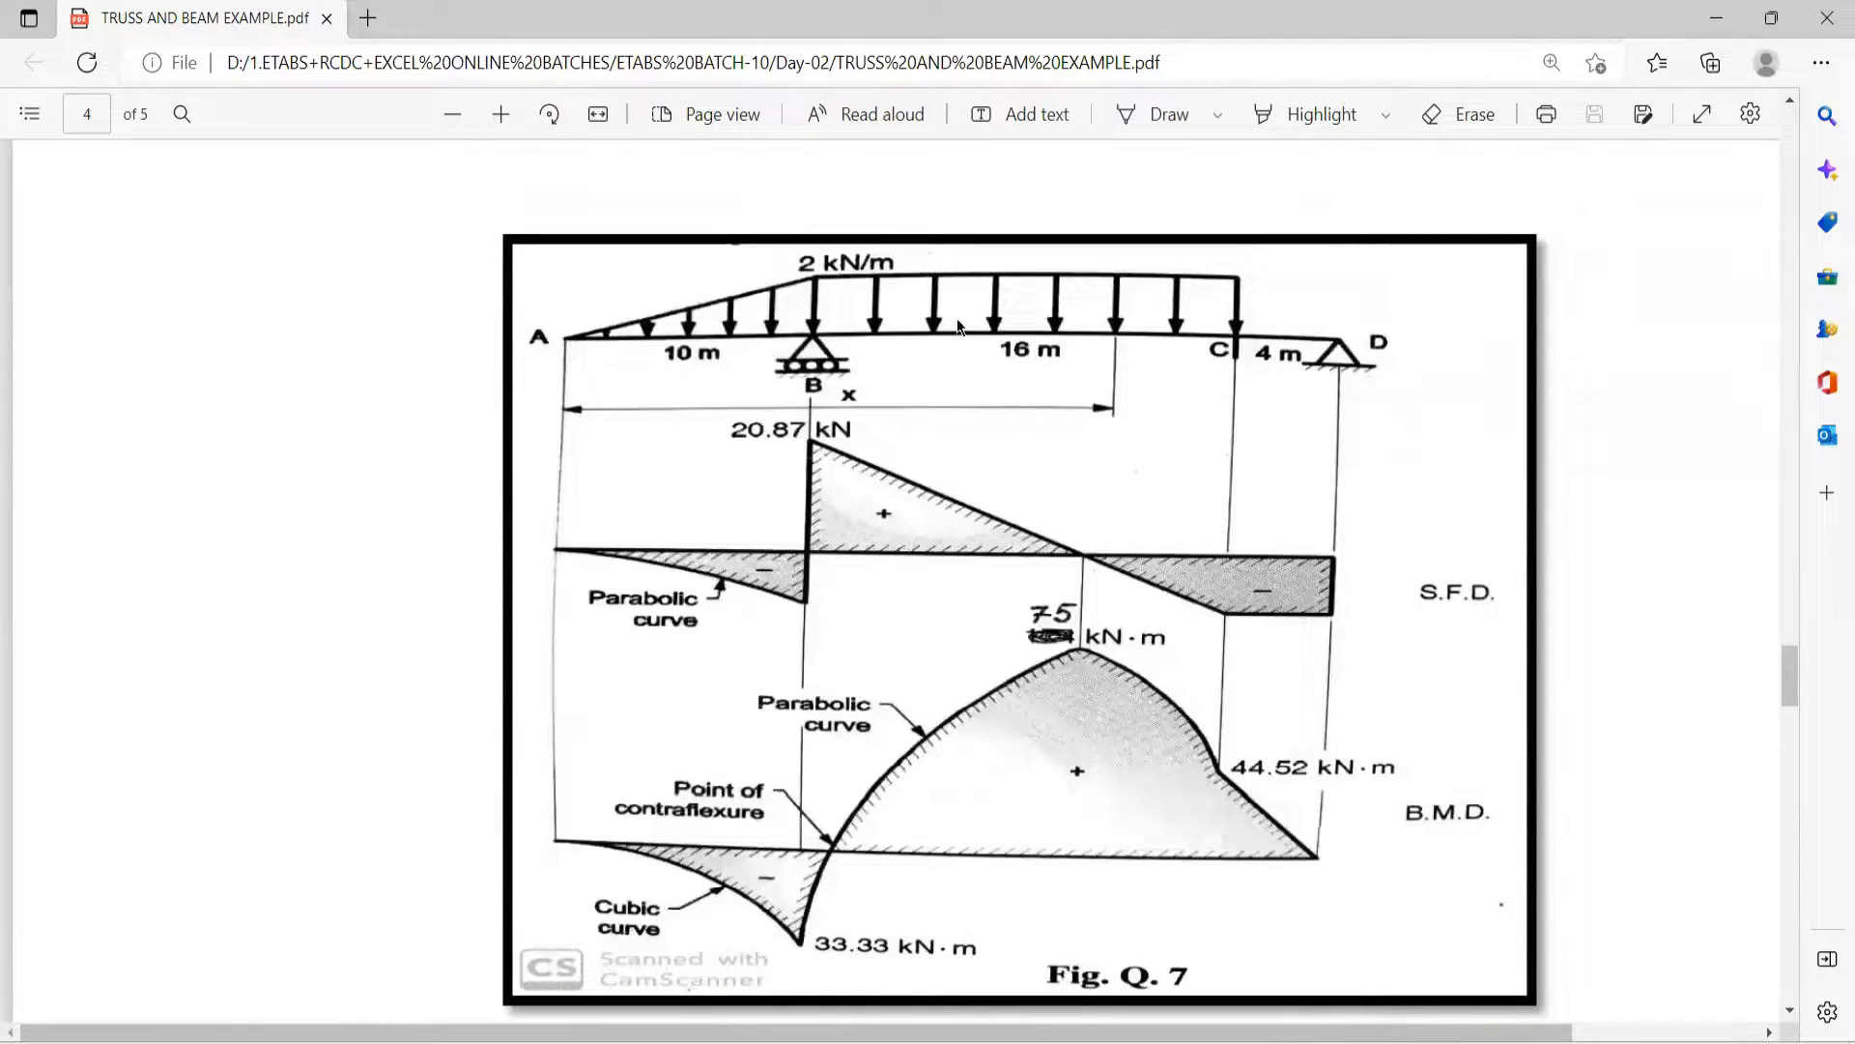
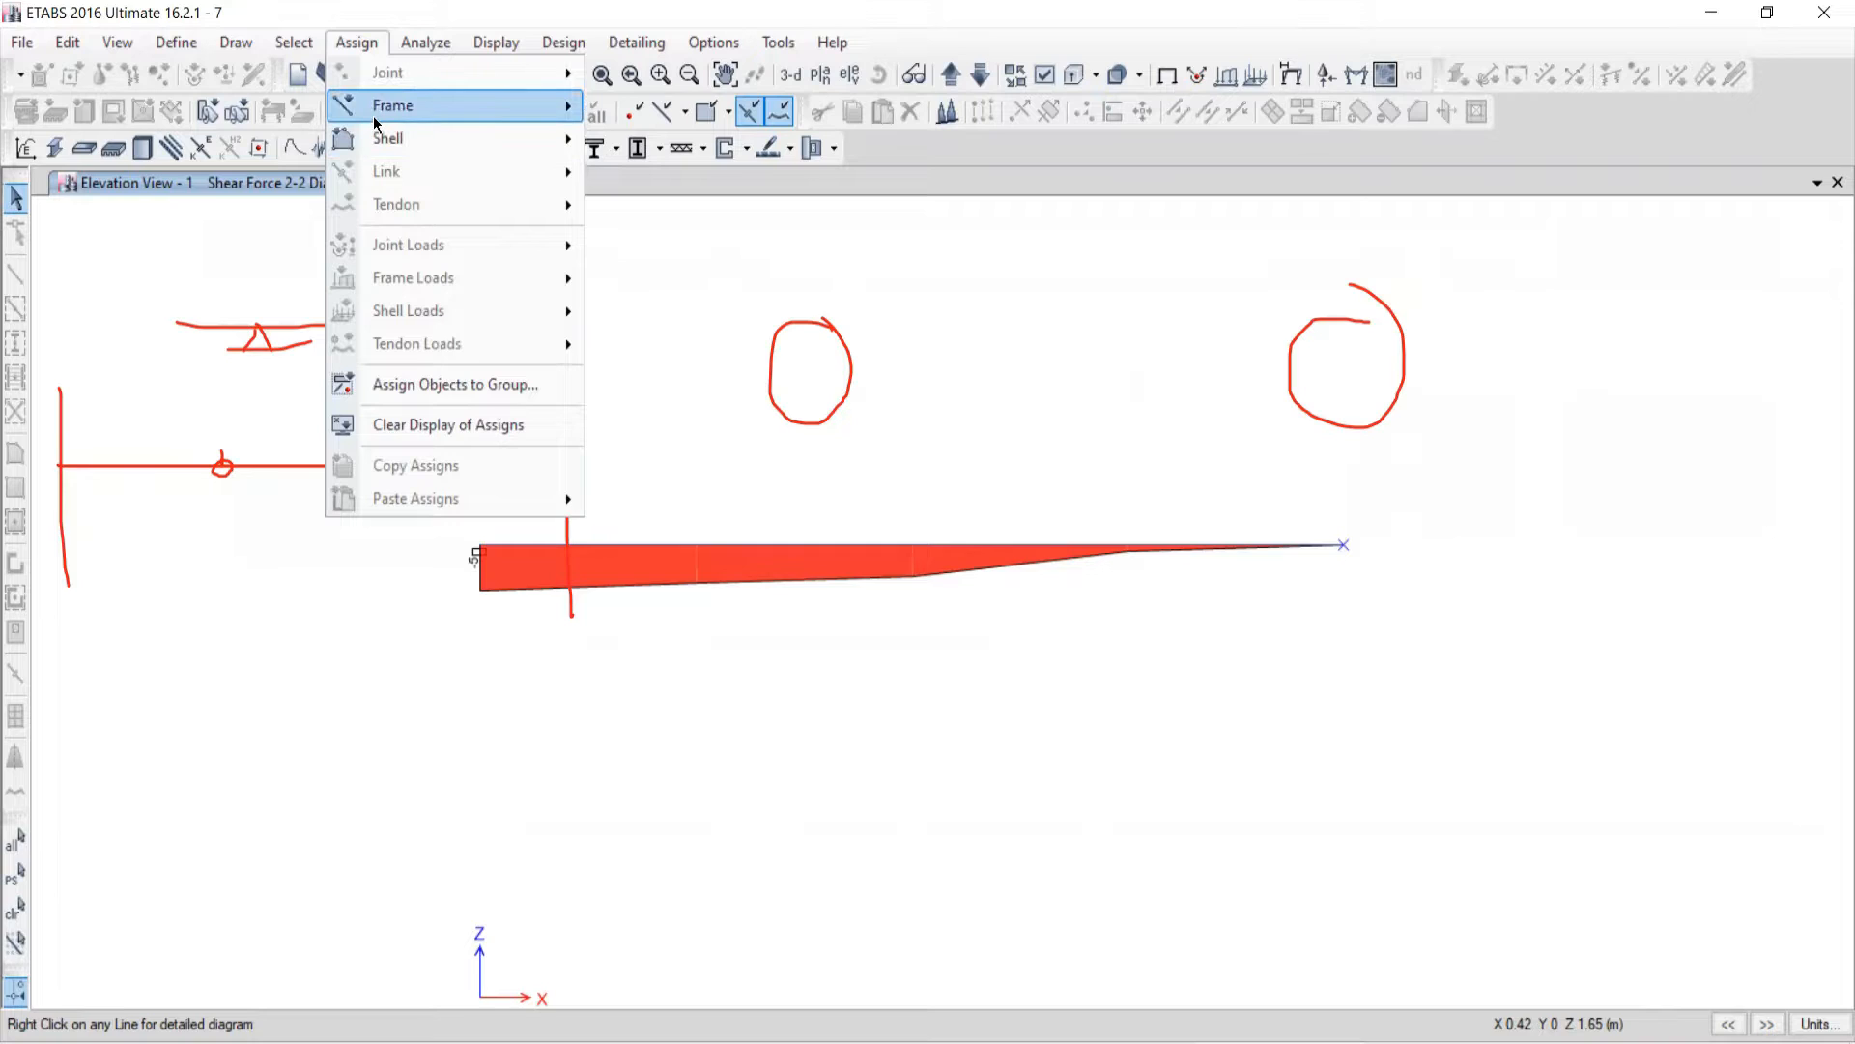
Step: Unlock the model in ETABS and accept deleting its analysis results
mouse_move(377, 124)
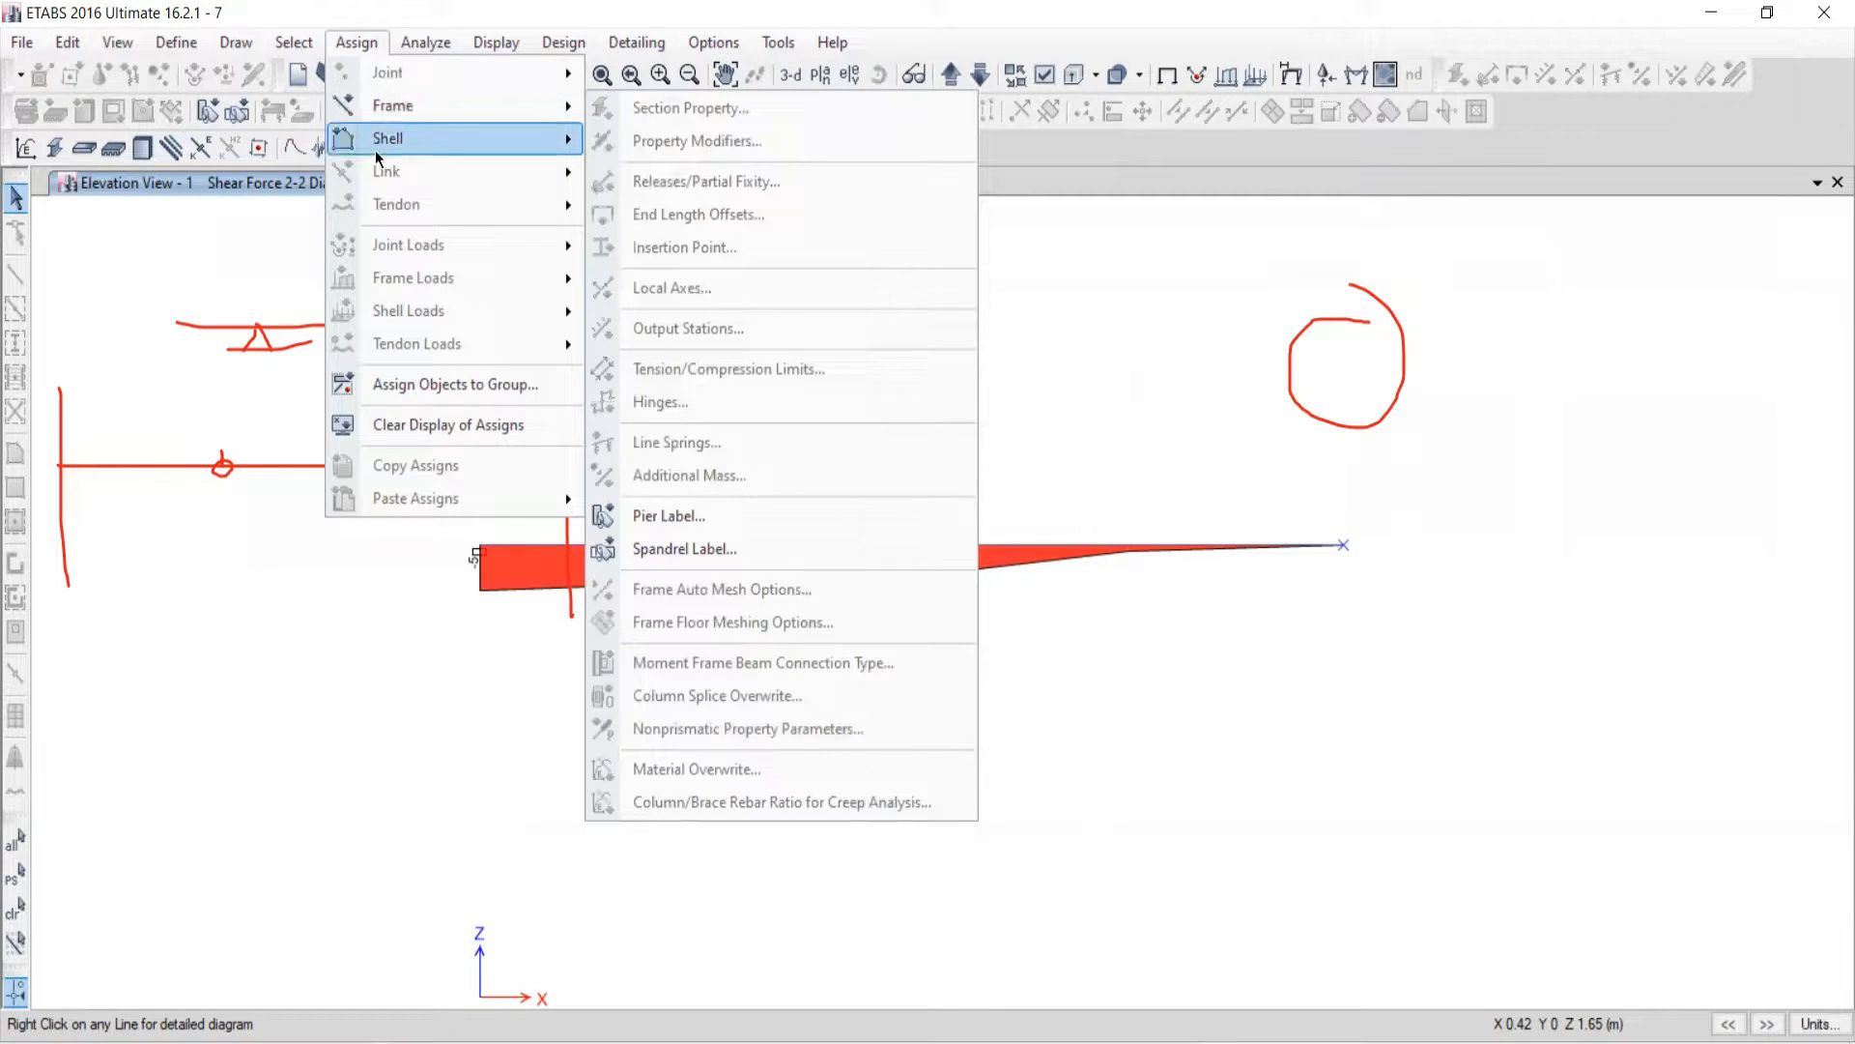
click(406, 425)
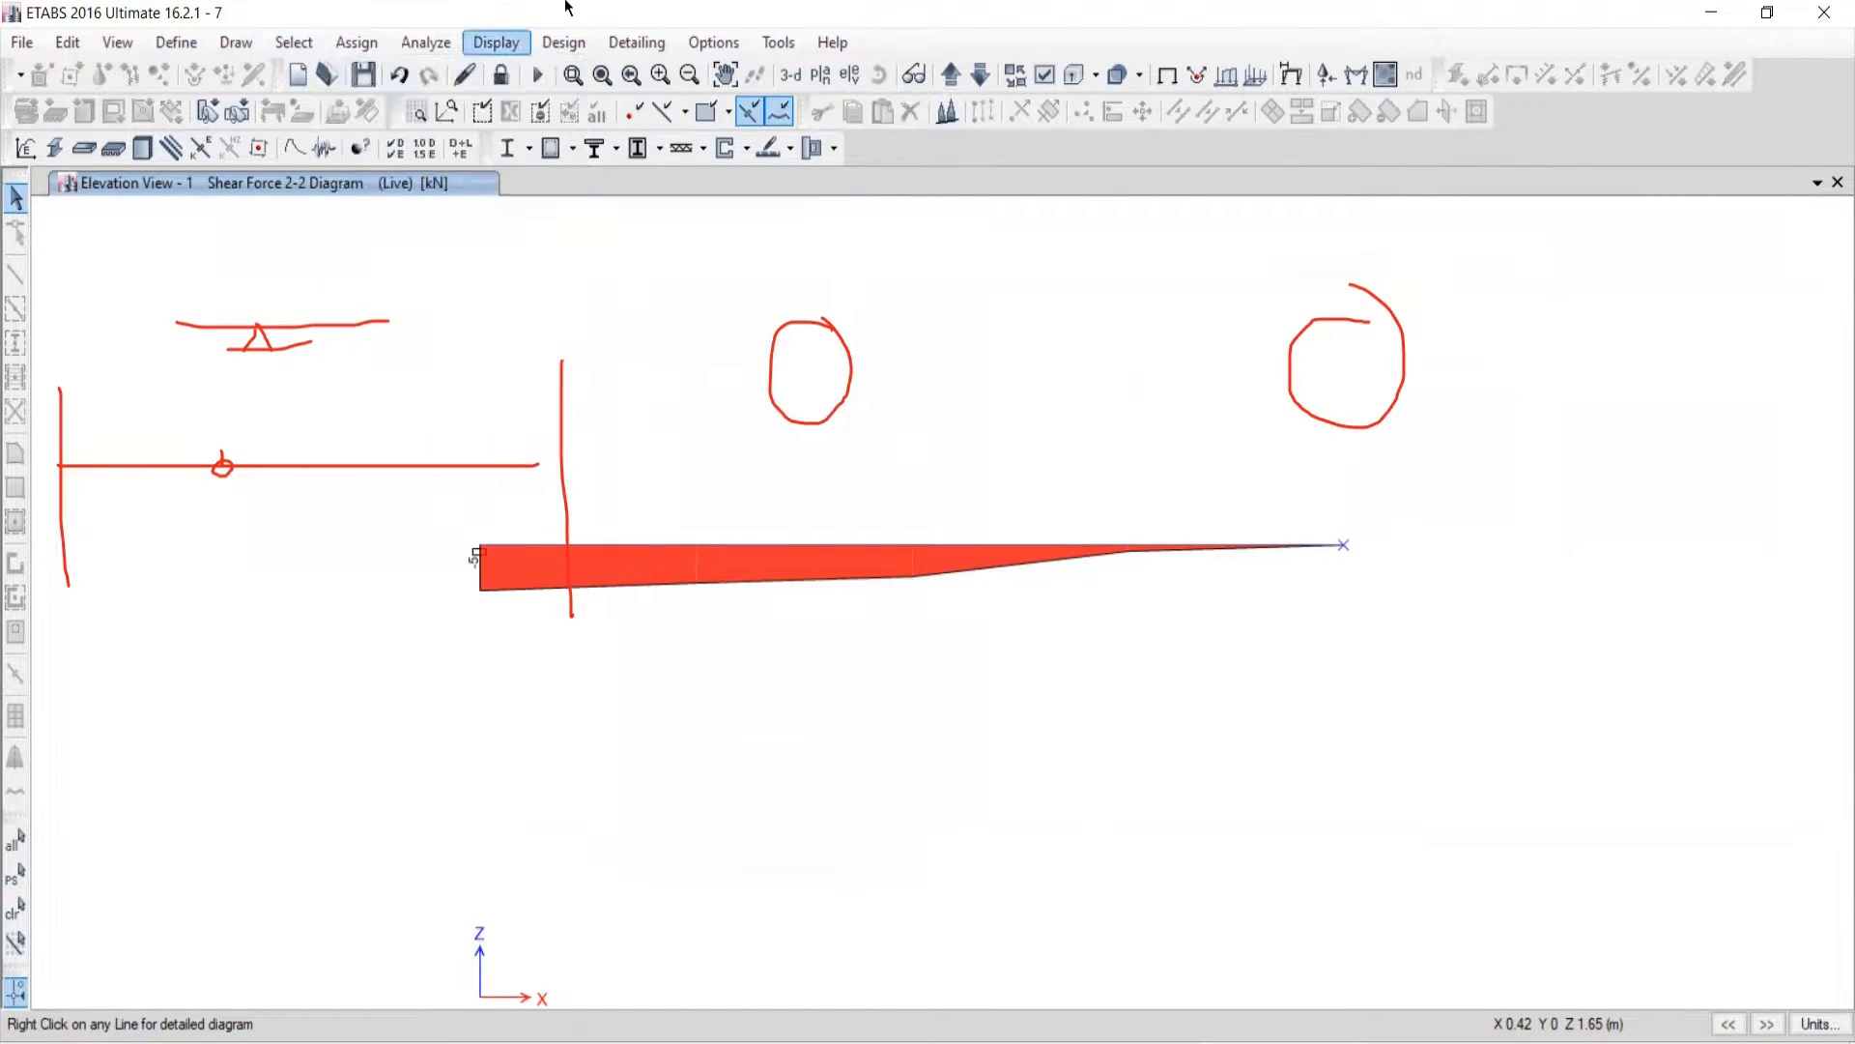
click(501, 75)
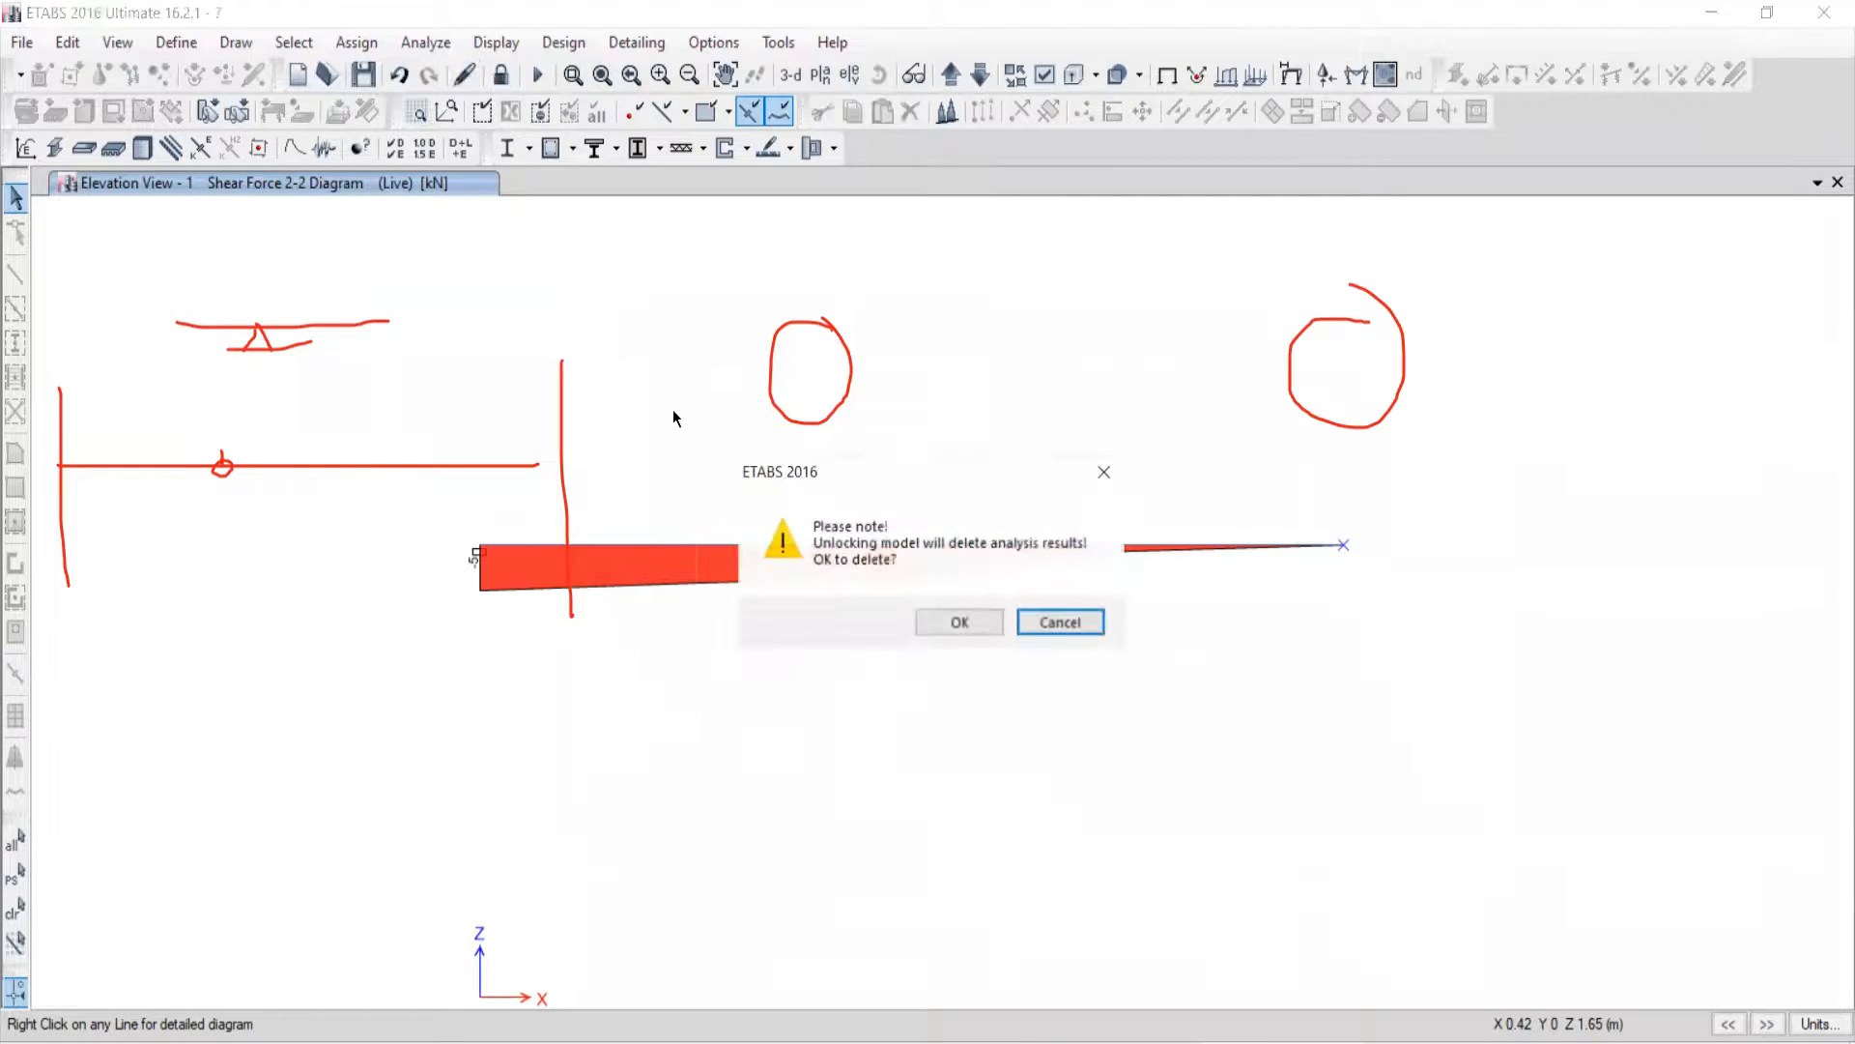
click(951, 624)
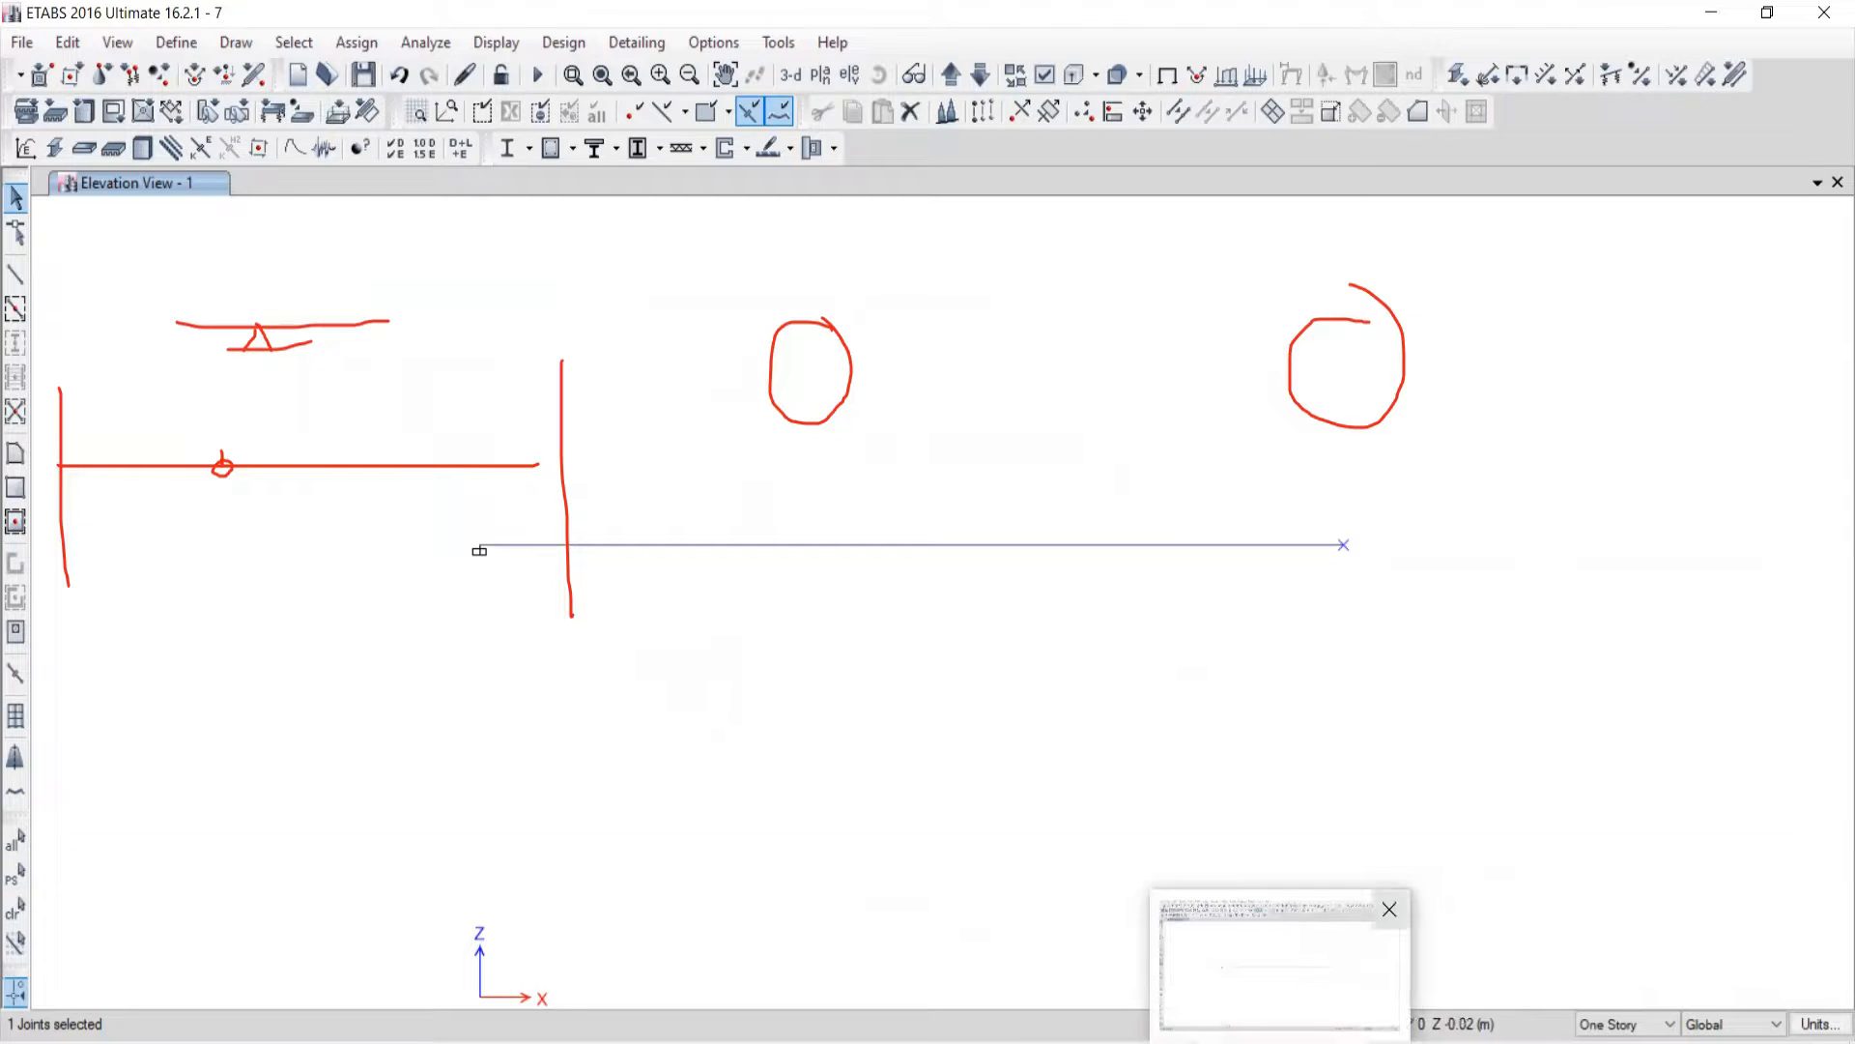
scroll(693, 565, up, 2)
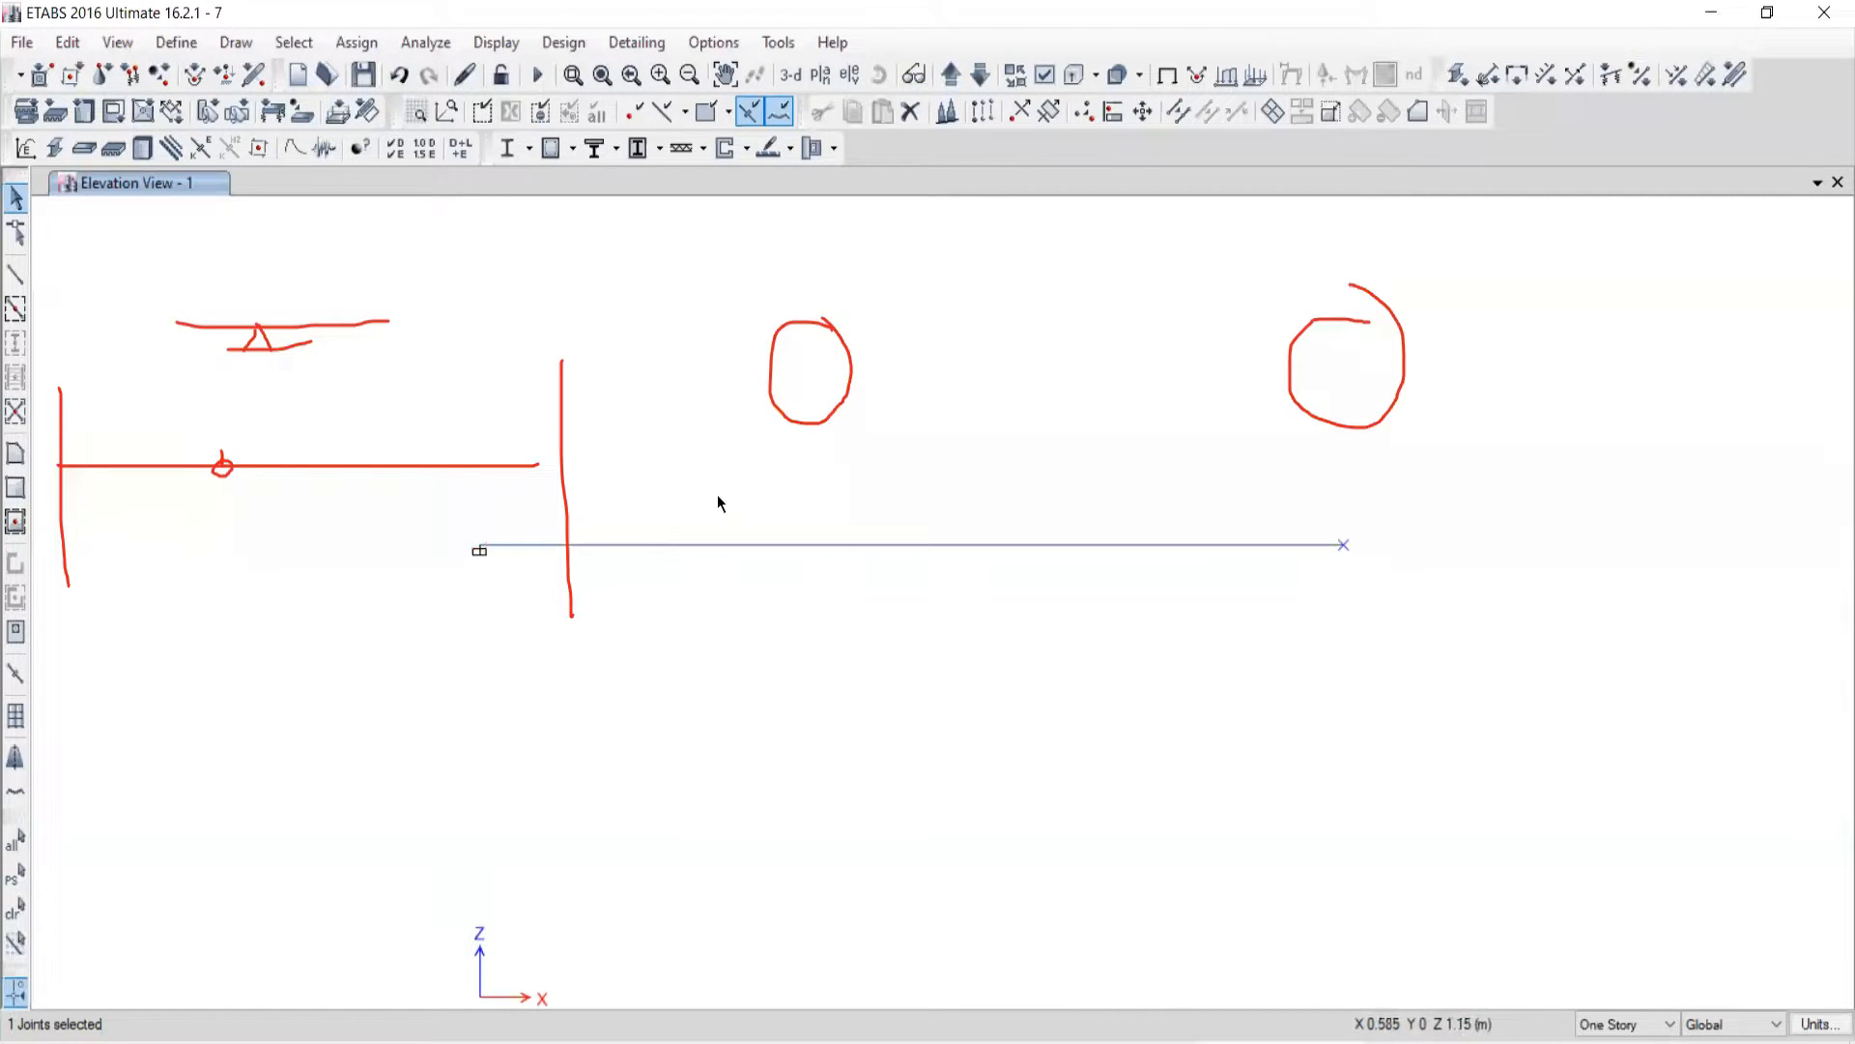
scroll(781, 544, down, 1)
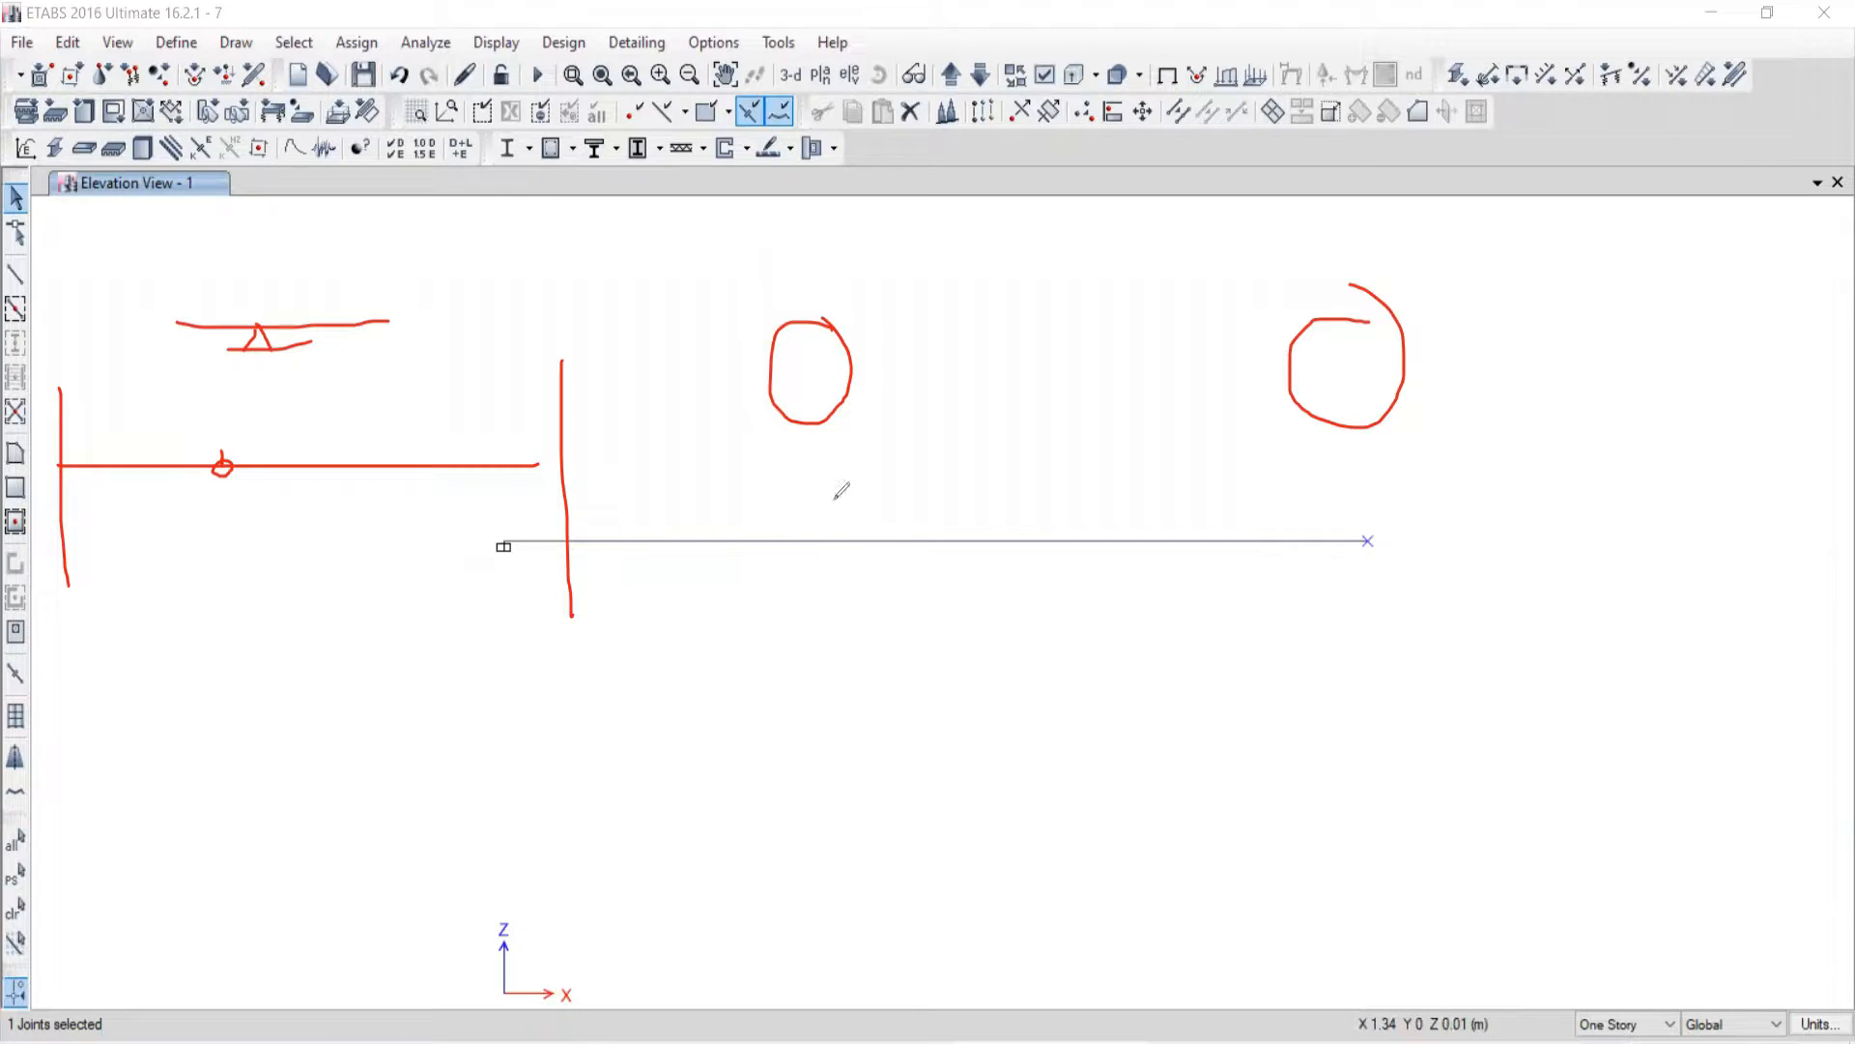
drag(857, 504, 820, 550)
drag(829, 529, 817, 545)
drag(764, 500, 923, 617)
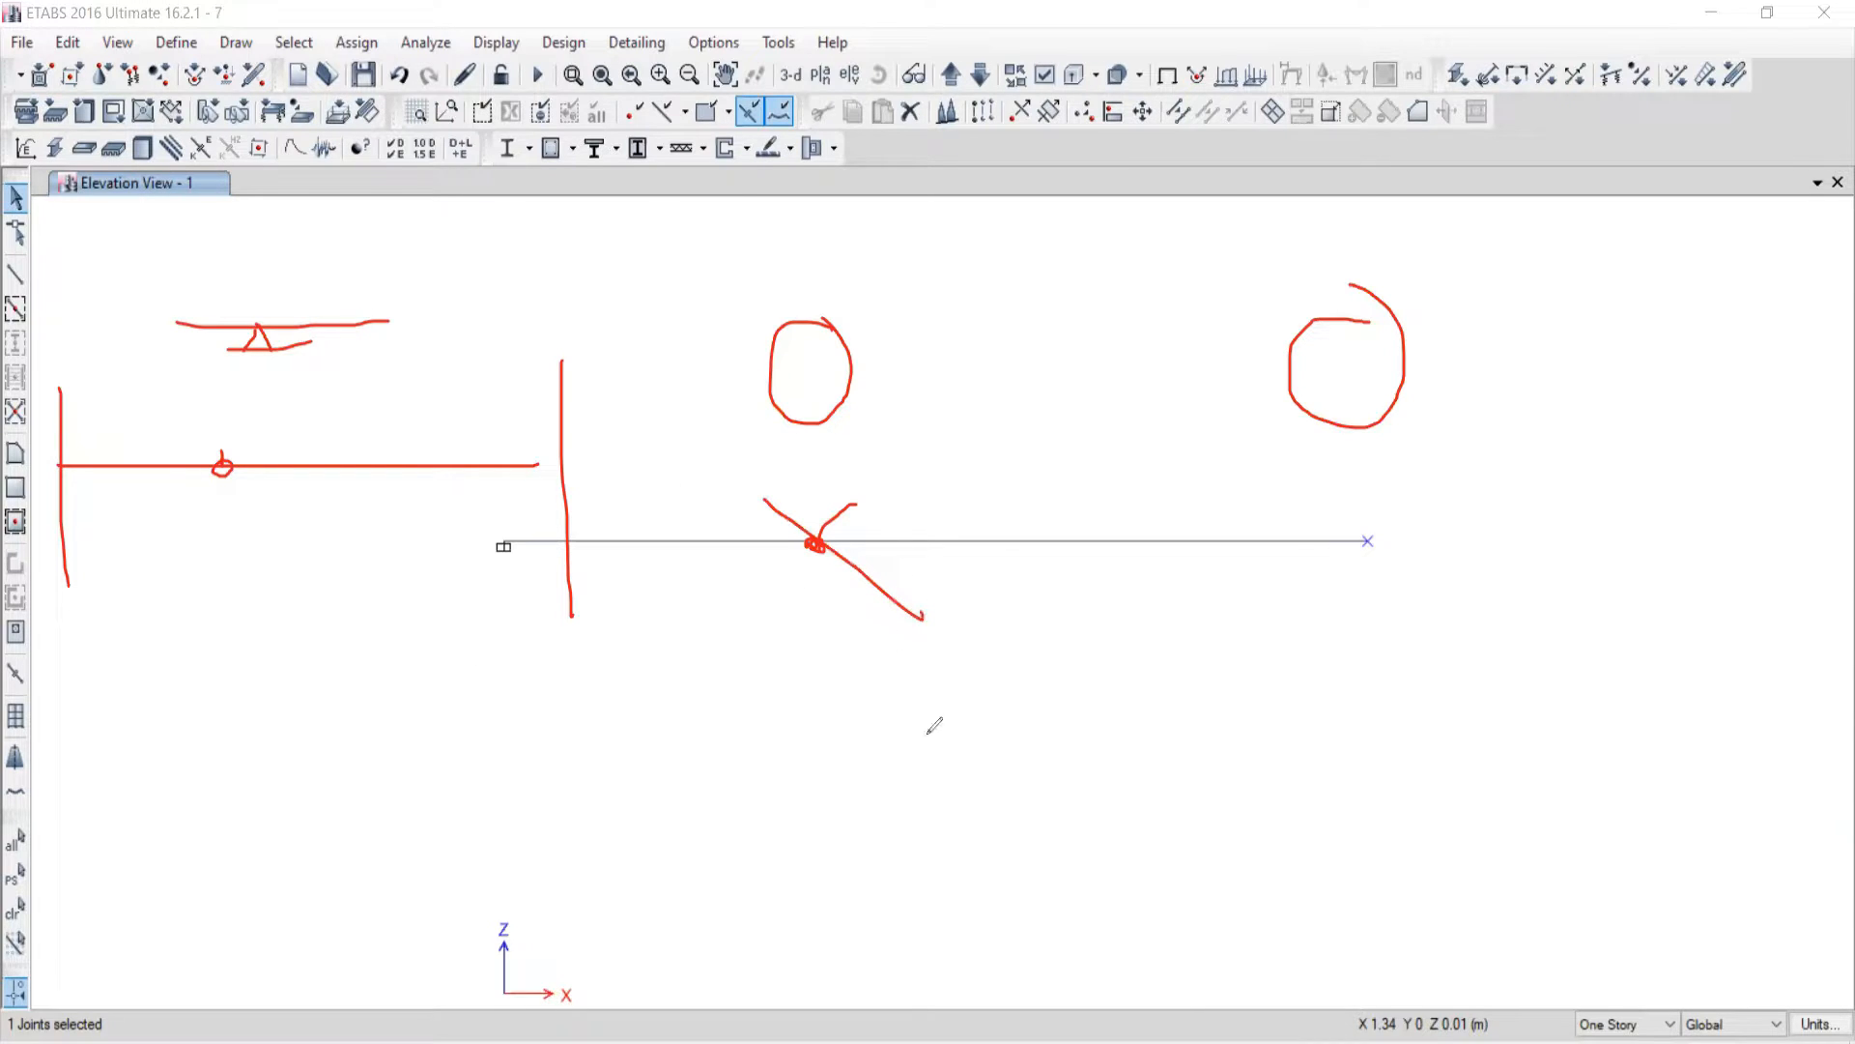
drag(1370, 534, 539, 523)
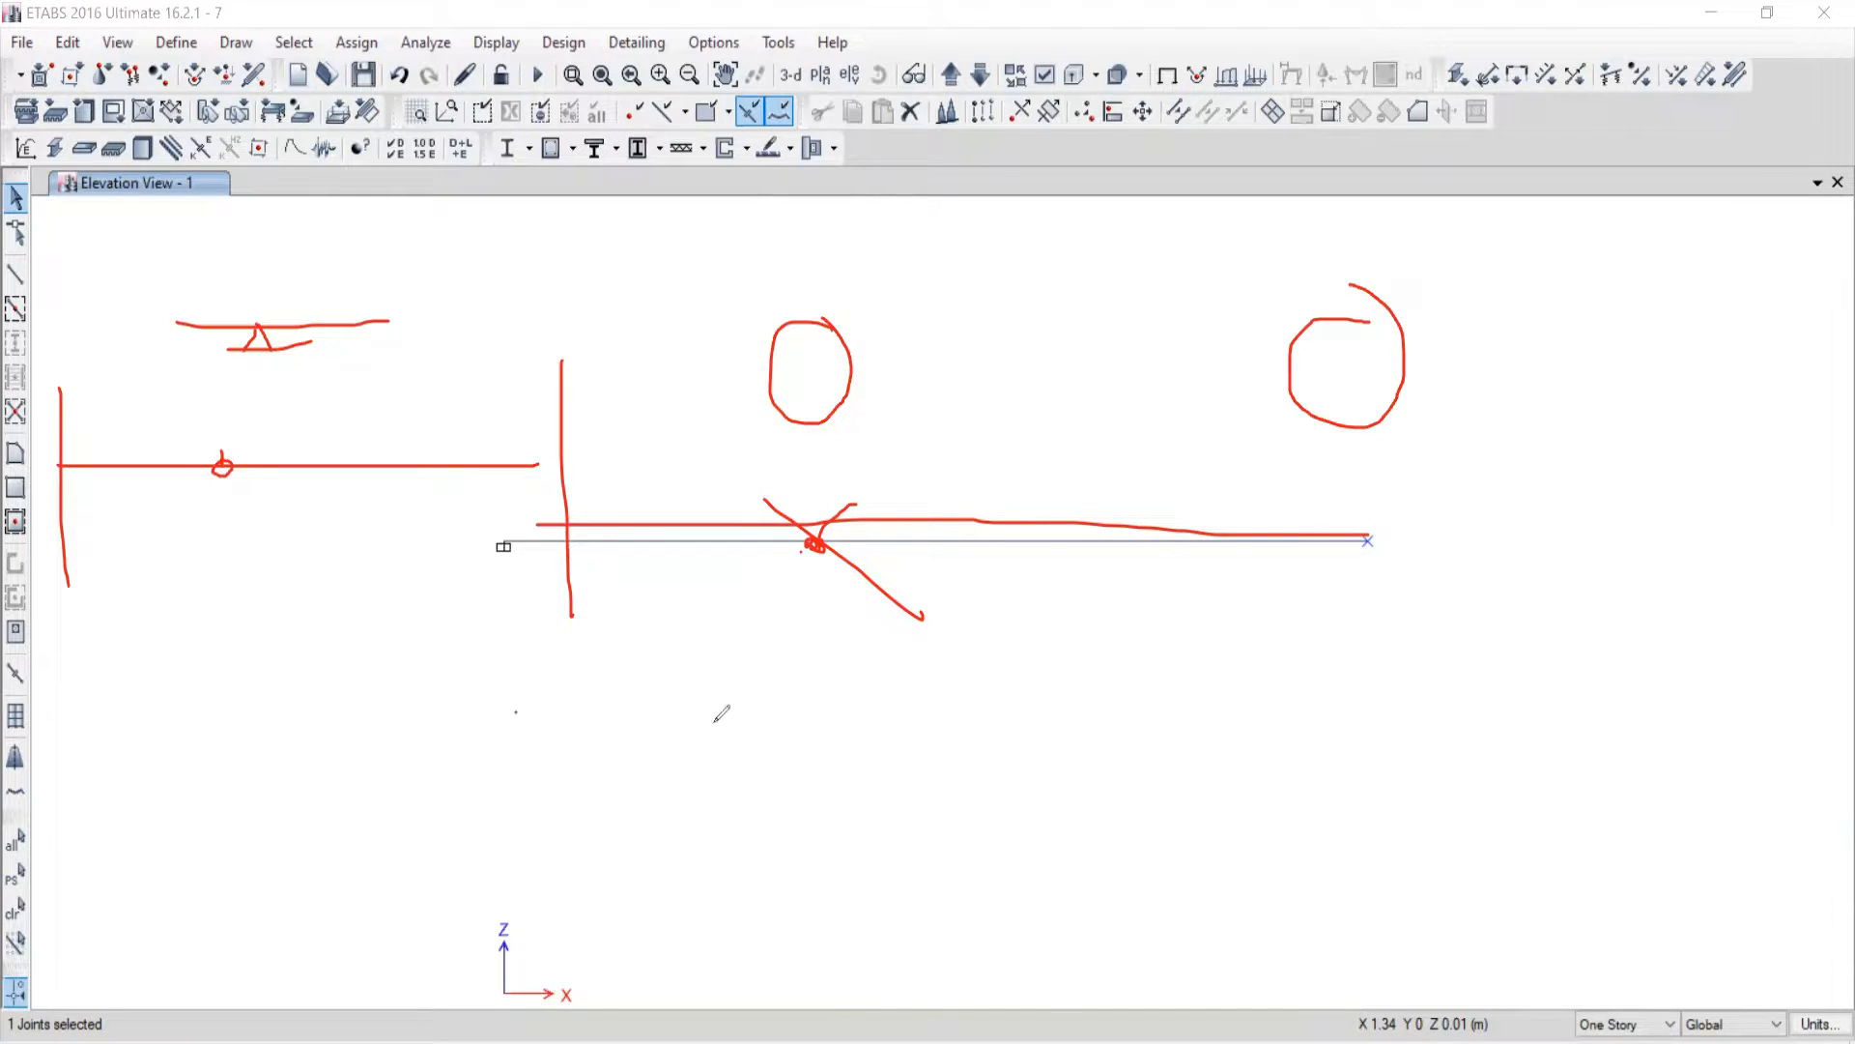
mouse_move(516, 712)
mouse_down()
mouse_move(770, 714)
mouse_move(757, 753)
mouse_move(820, 781)
mouse_up()
mouse_move(773, 722)
mouse_down()
mouse_move(1430, 727)
mouse_move(1420, 762)
mouse_move(1495, 771)
mouse_up()
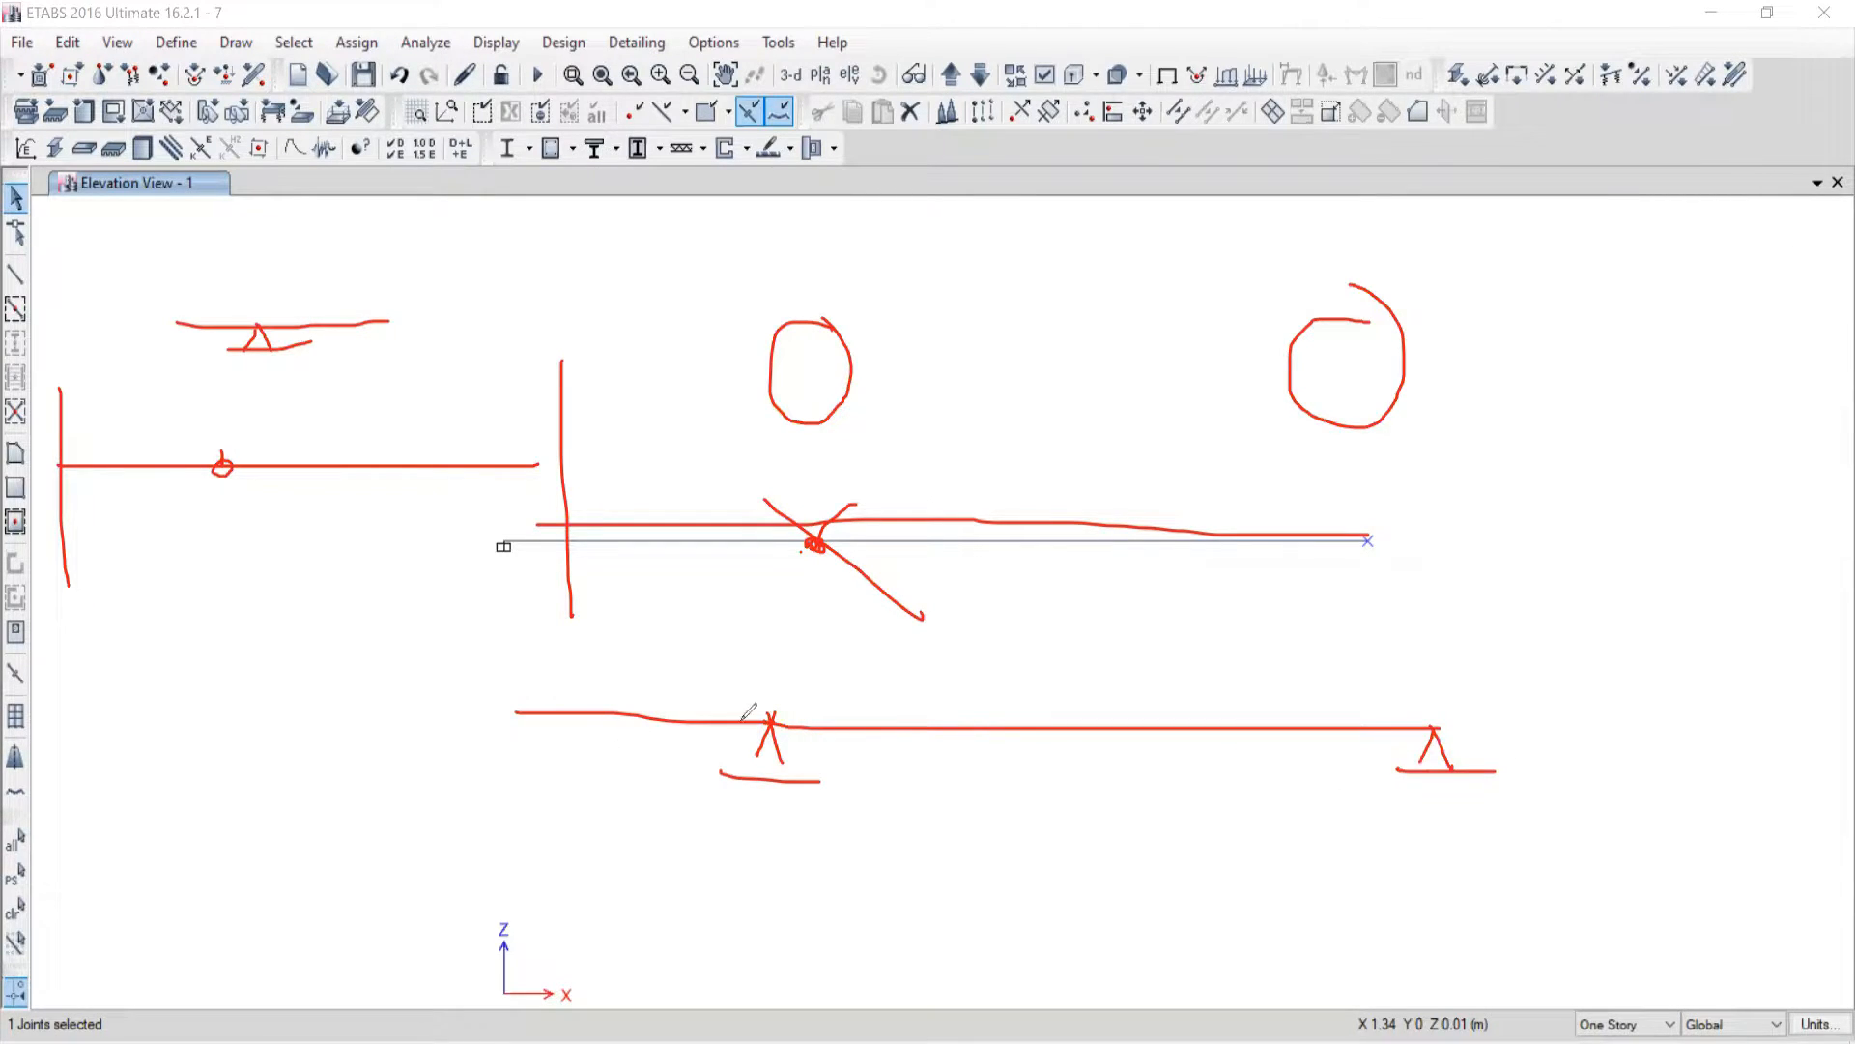
mouse_move(586, 683)
mouse_down()
mouse_move(592, 698)
mouse_move(667, 616)
mouse_up()
drag(1044, 684, 1229, 598)
drag(610, 729, 598, 776)
mouse_move(1082, 789)
mouse_down()
mouse_move(1055, 791)
mouse_move(1090, 771)
mouse_move(1115, 844)
mouse_up()
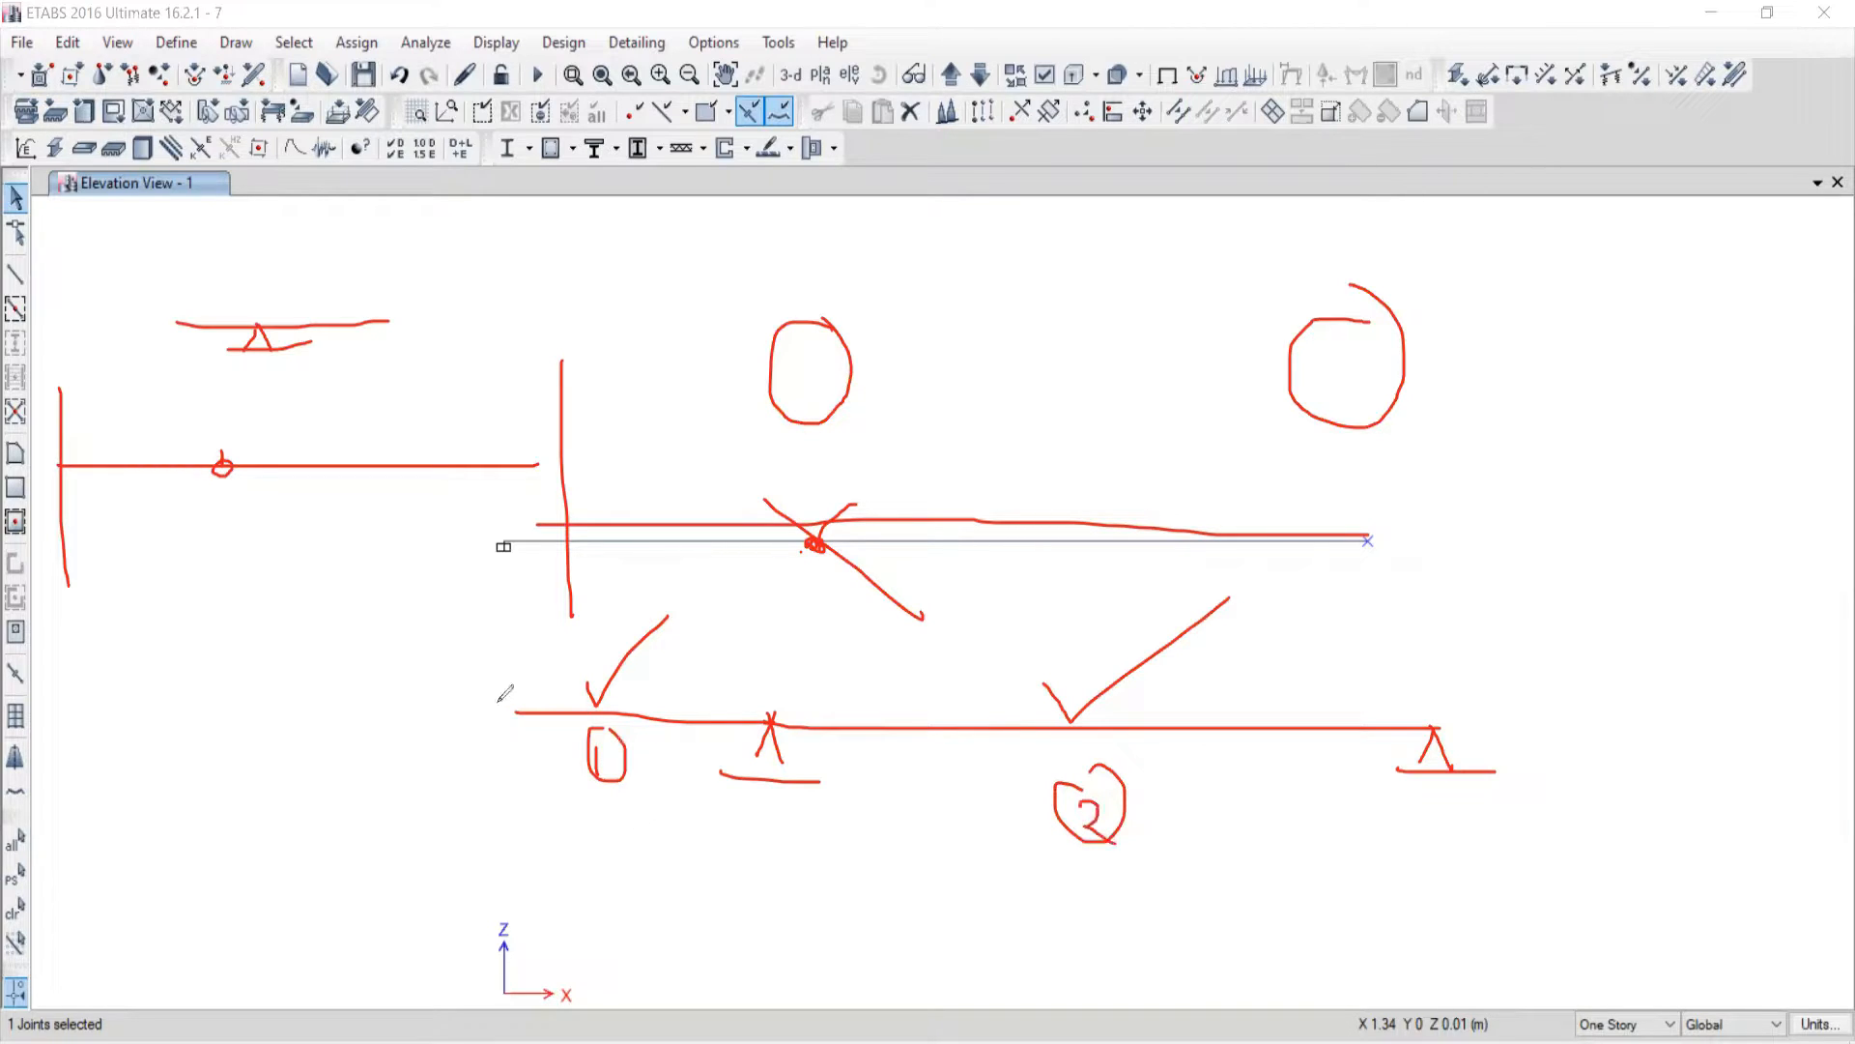
drag(517, 655, 515, 812)
drag(778, 640, 769, 851)
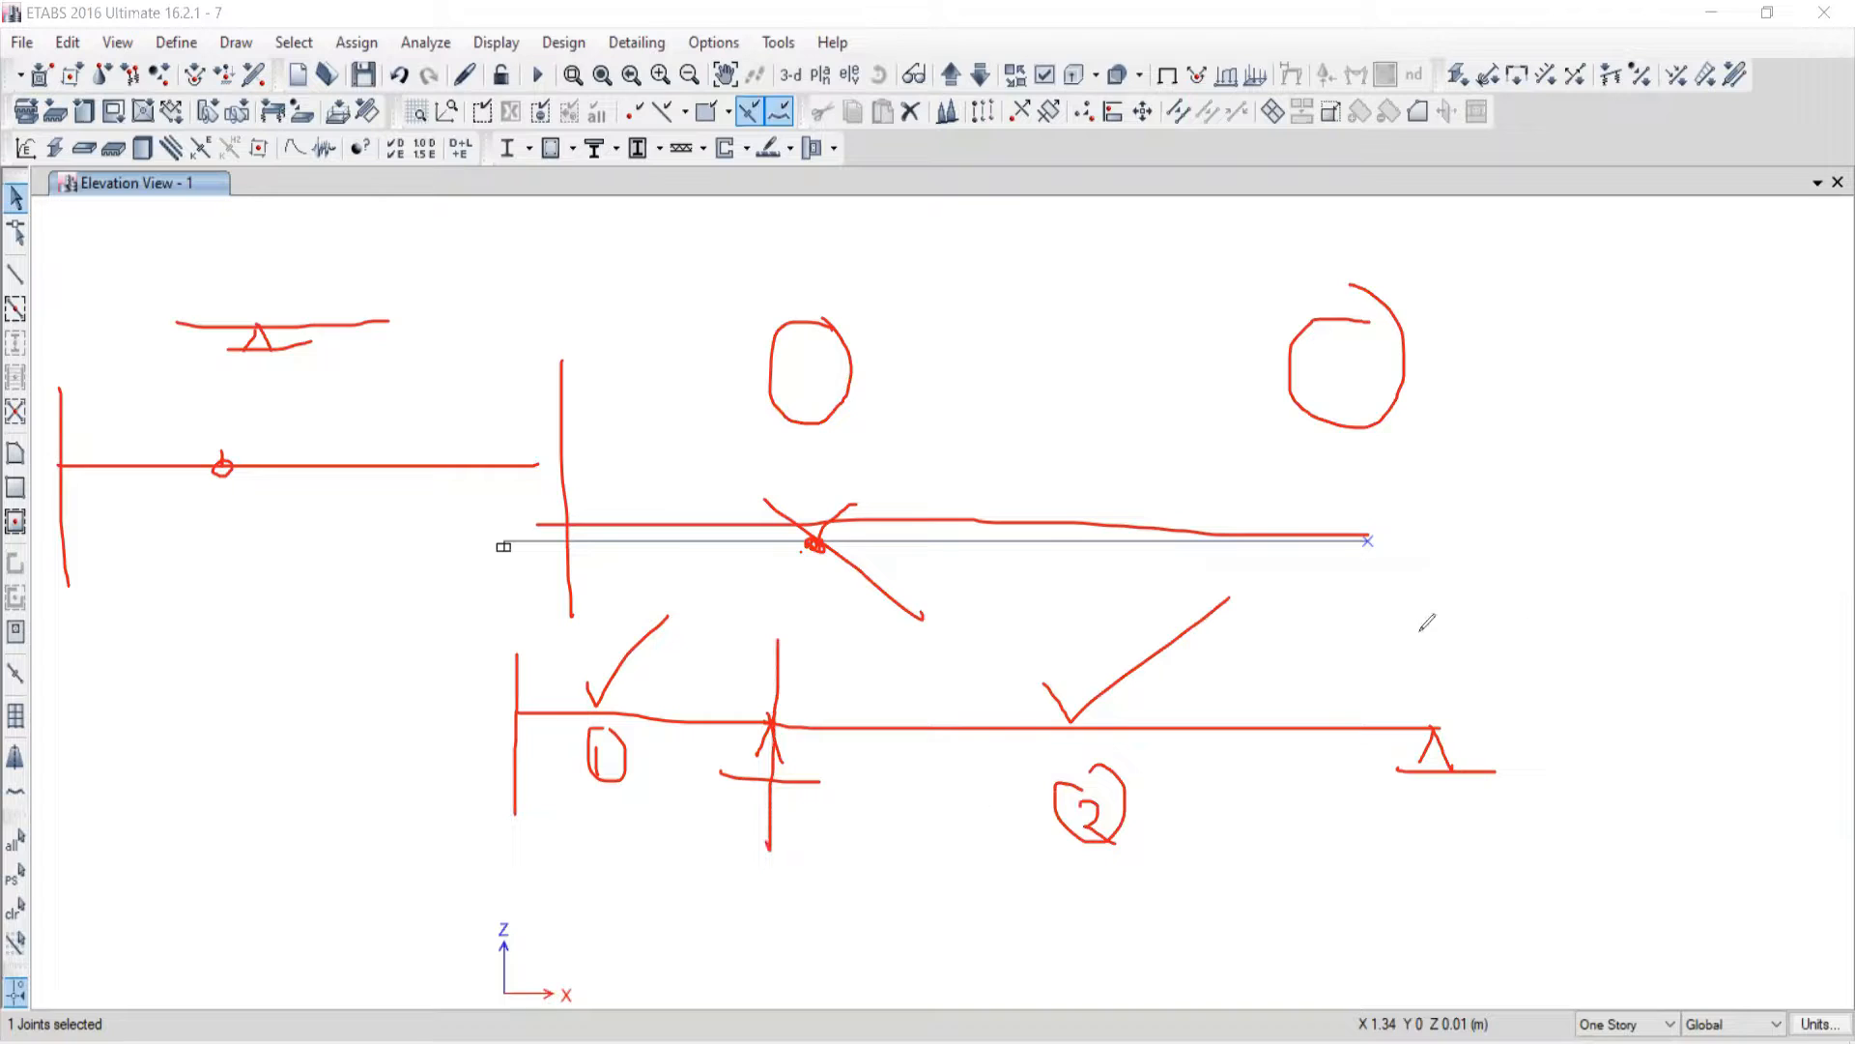
drag(1418, 630, 1417, 901)
mouse_move(768, 688)
mouse_down()
mouse_move(815, 725)
mouse_move(732, 684)
mouse_up()
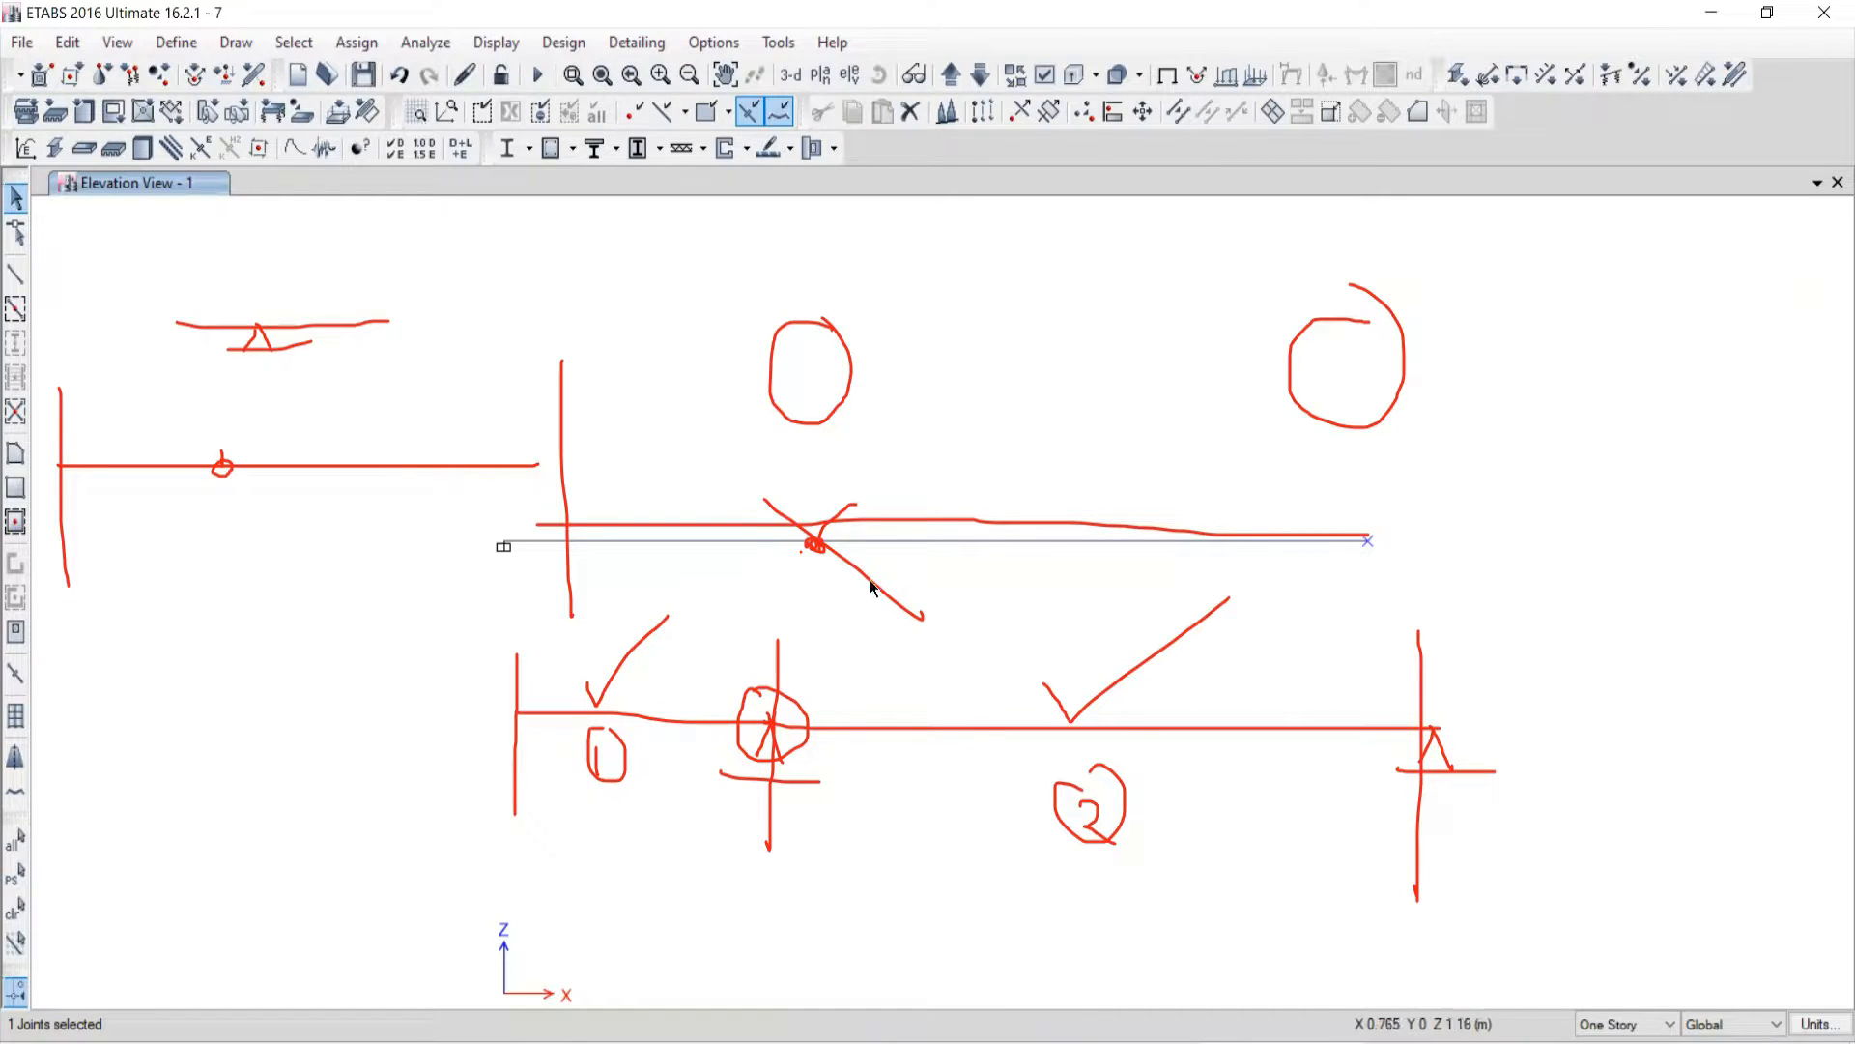
Step: Start a new model without saving the current one, using built-in settings: Metric SI, Indian sections, IS 800:2007 and IS 456:2000
double_click(18, 43)
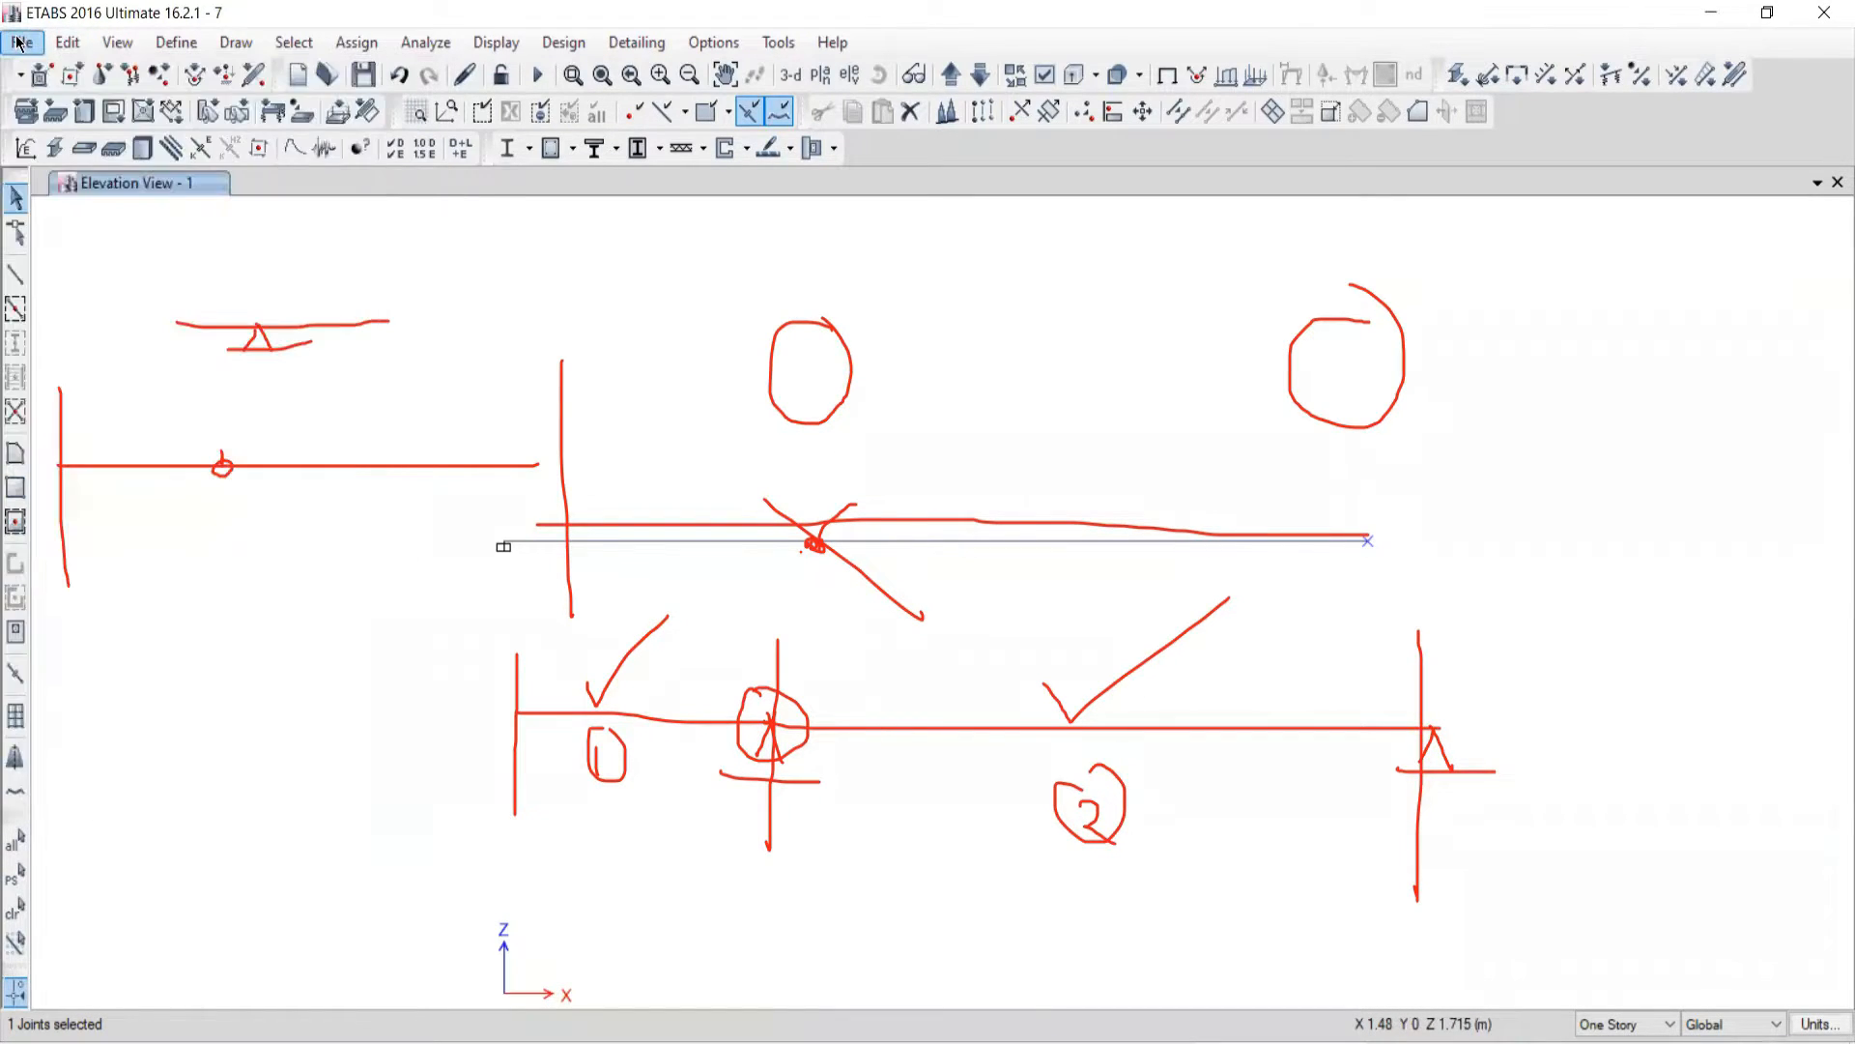
click(20, 43)
click(19, 42)
click(20, 42)
click(43, 73)
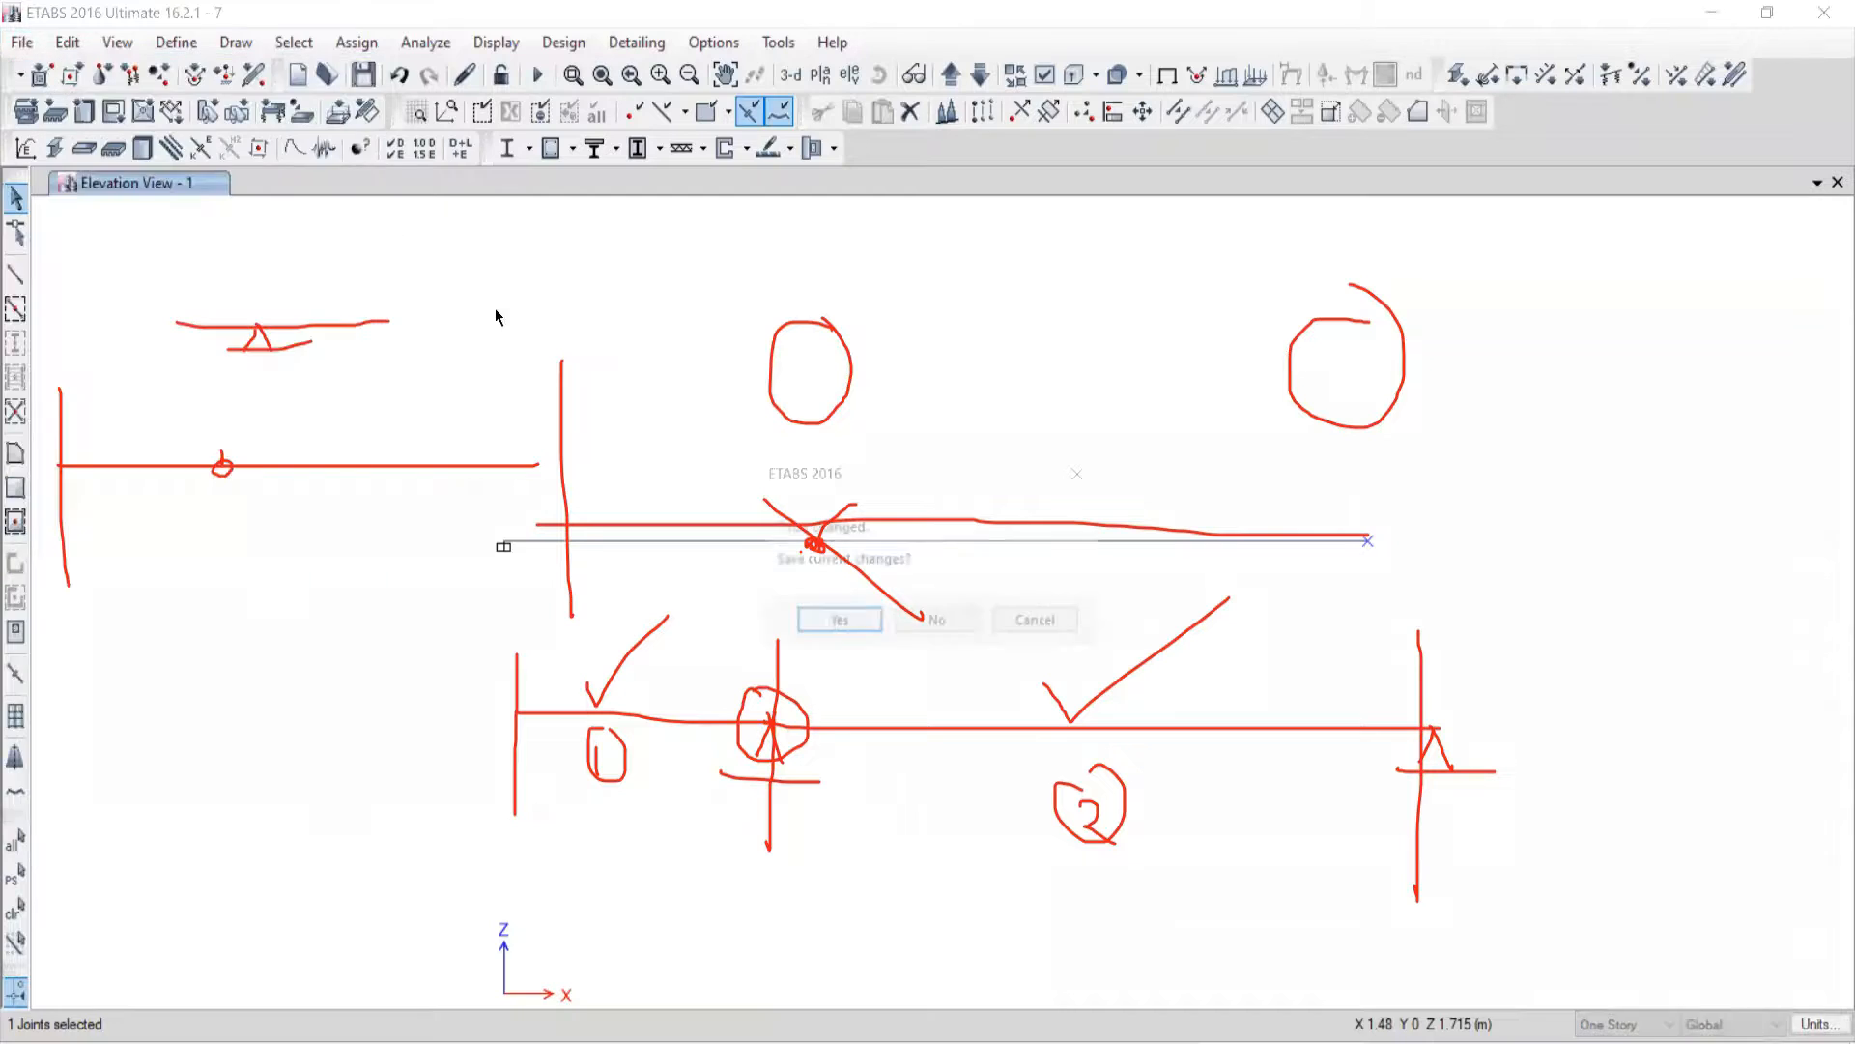
click(940, 620)
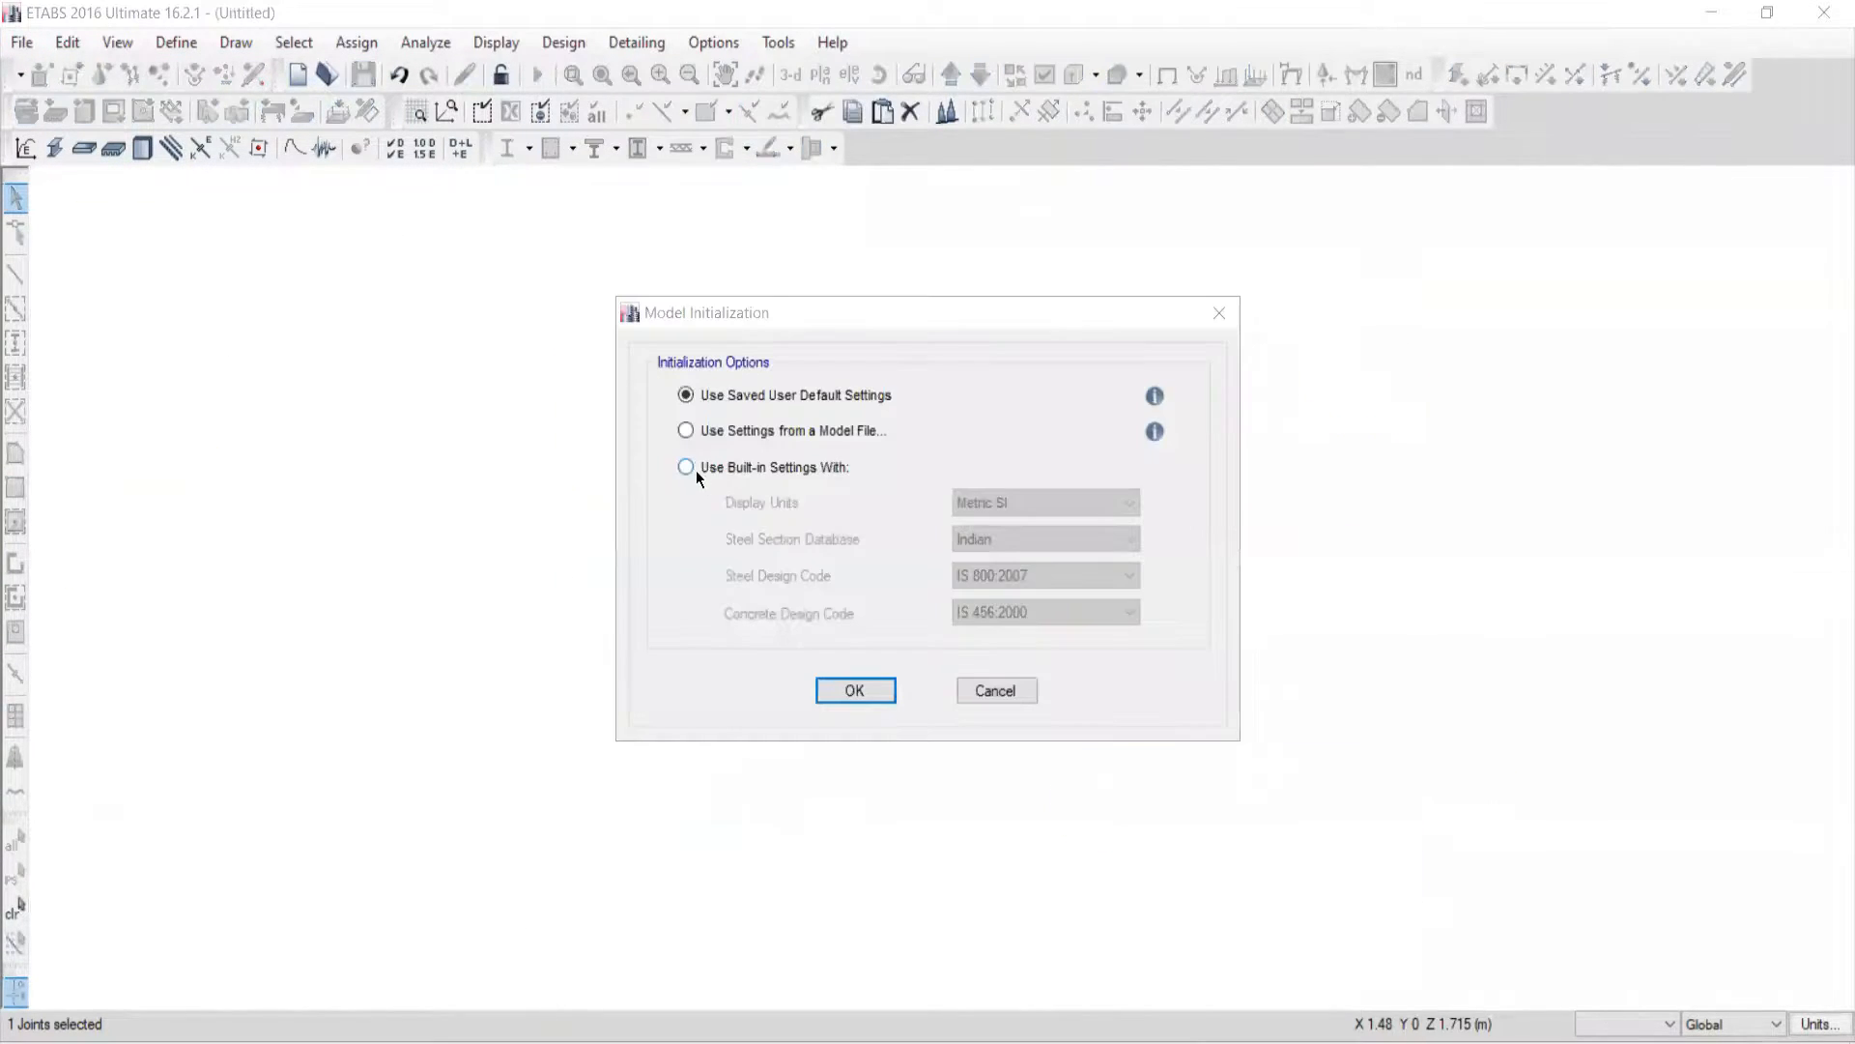
click(685, 467)
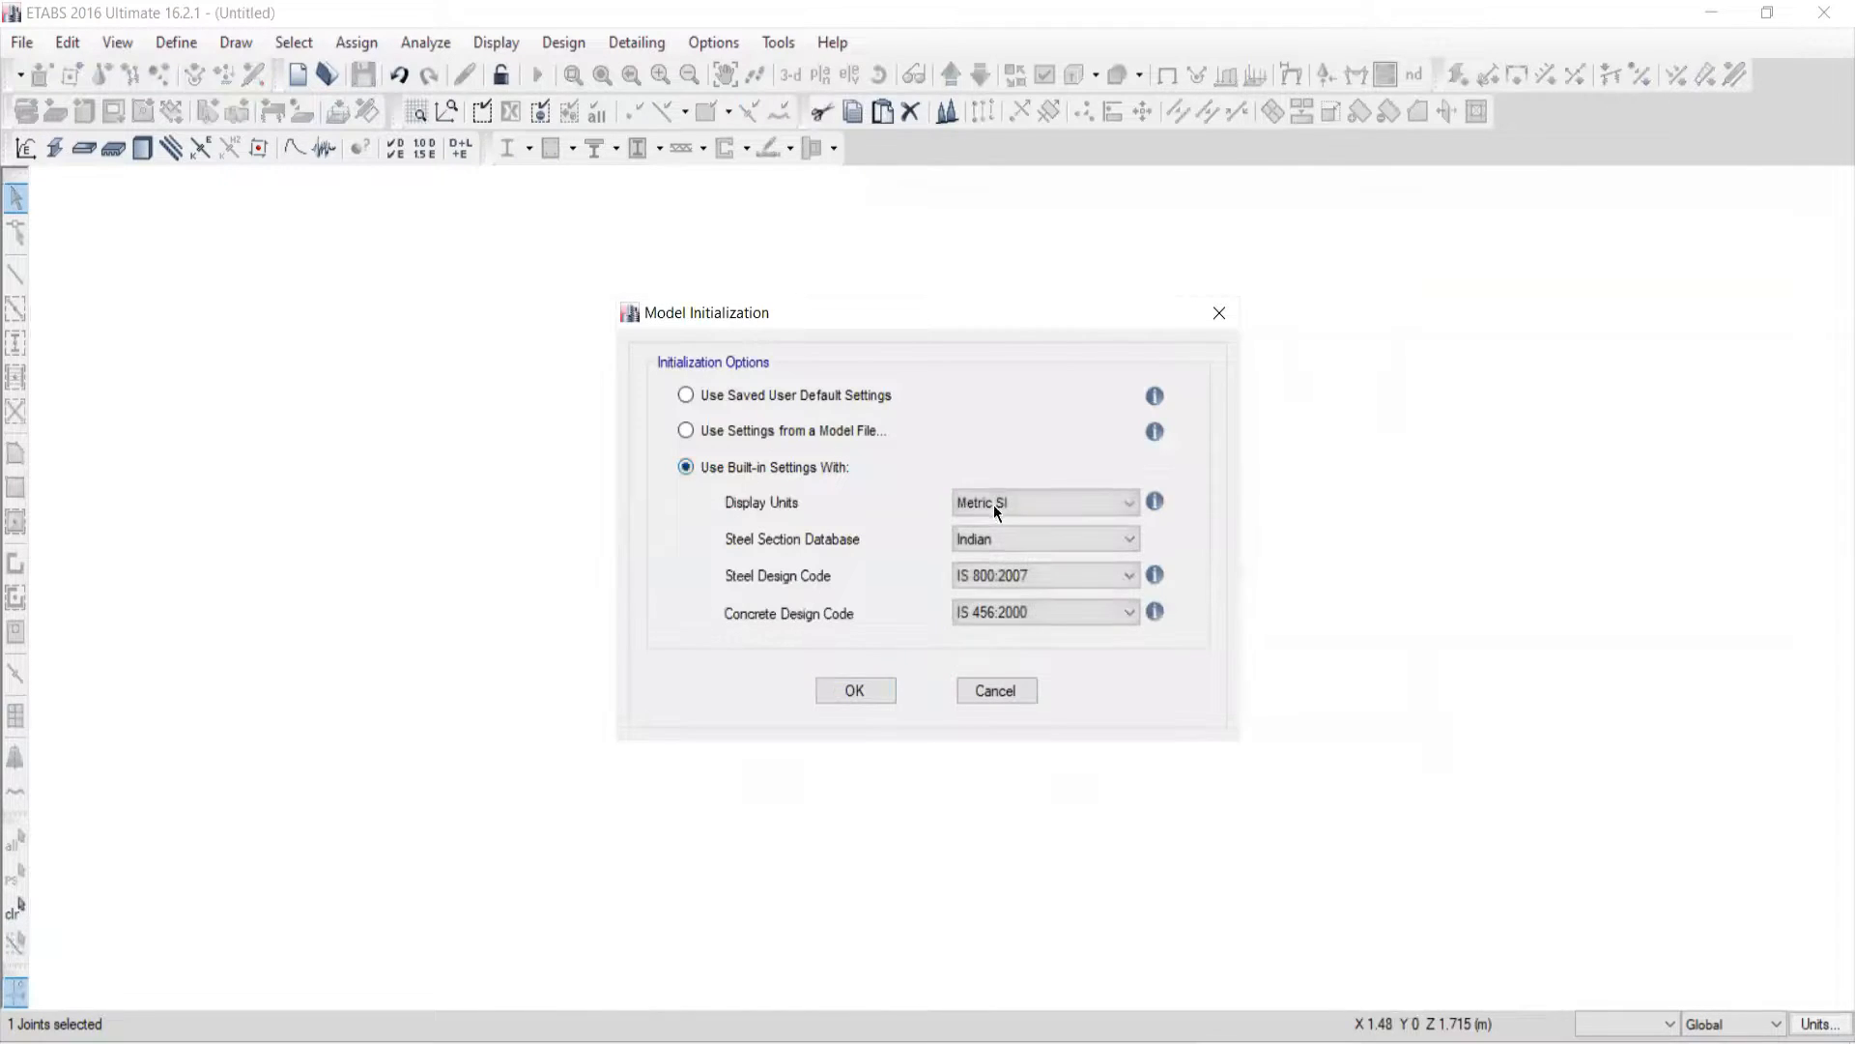
click(856, 690)
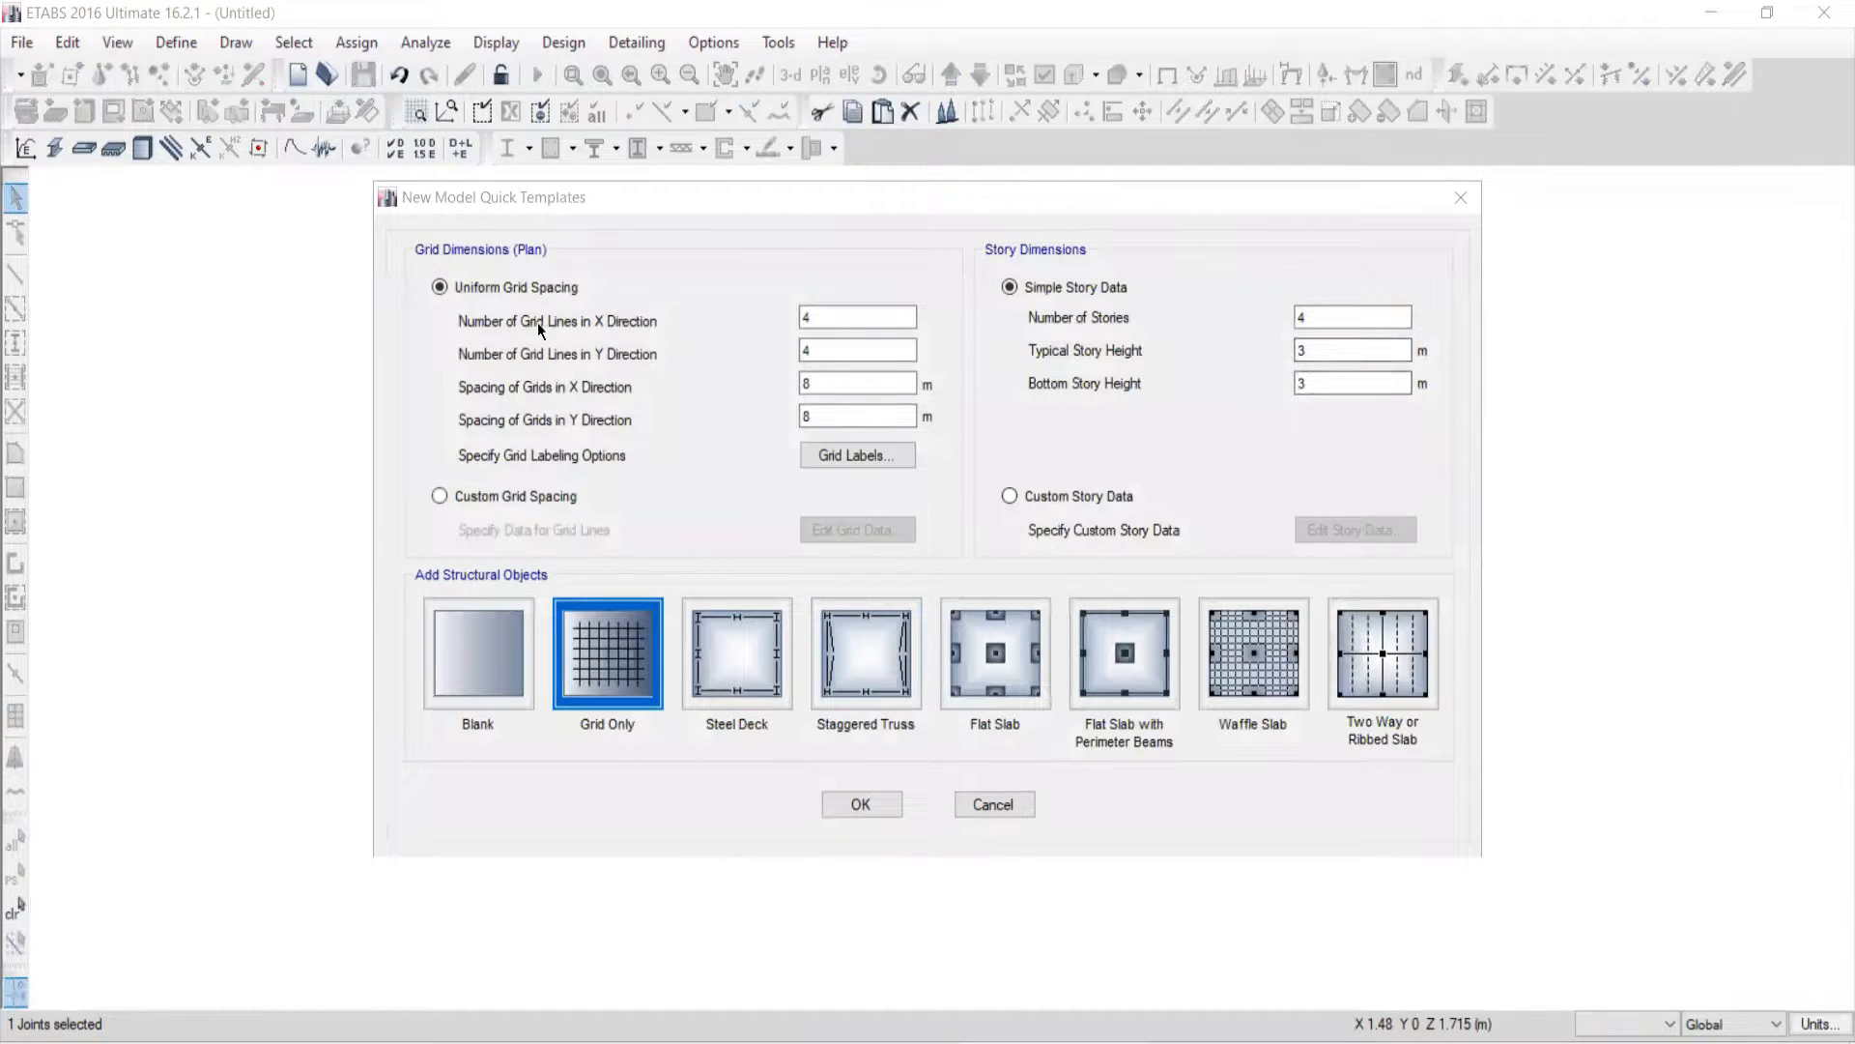
Step: Set 3 grid lines in X and 1 in Y, and open the custom grid spacing data for editing
double_click(820, 317)
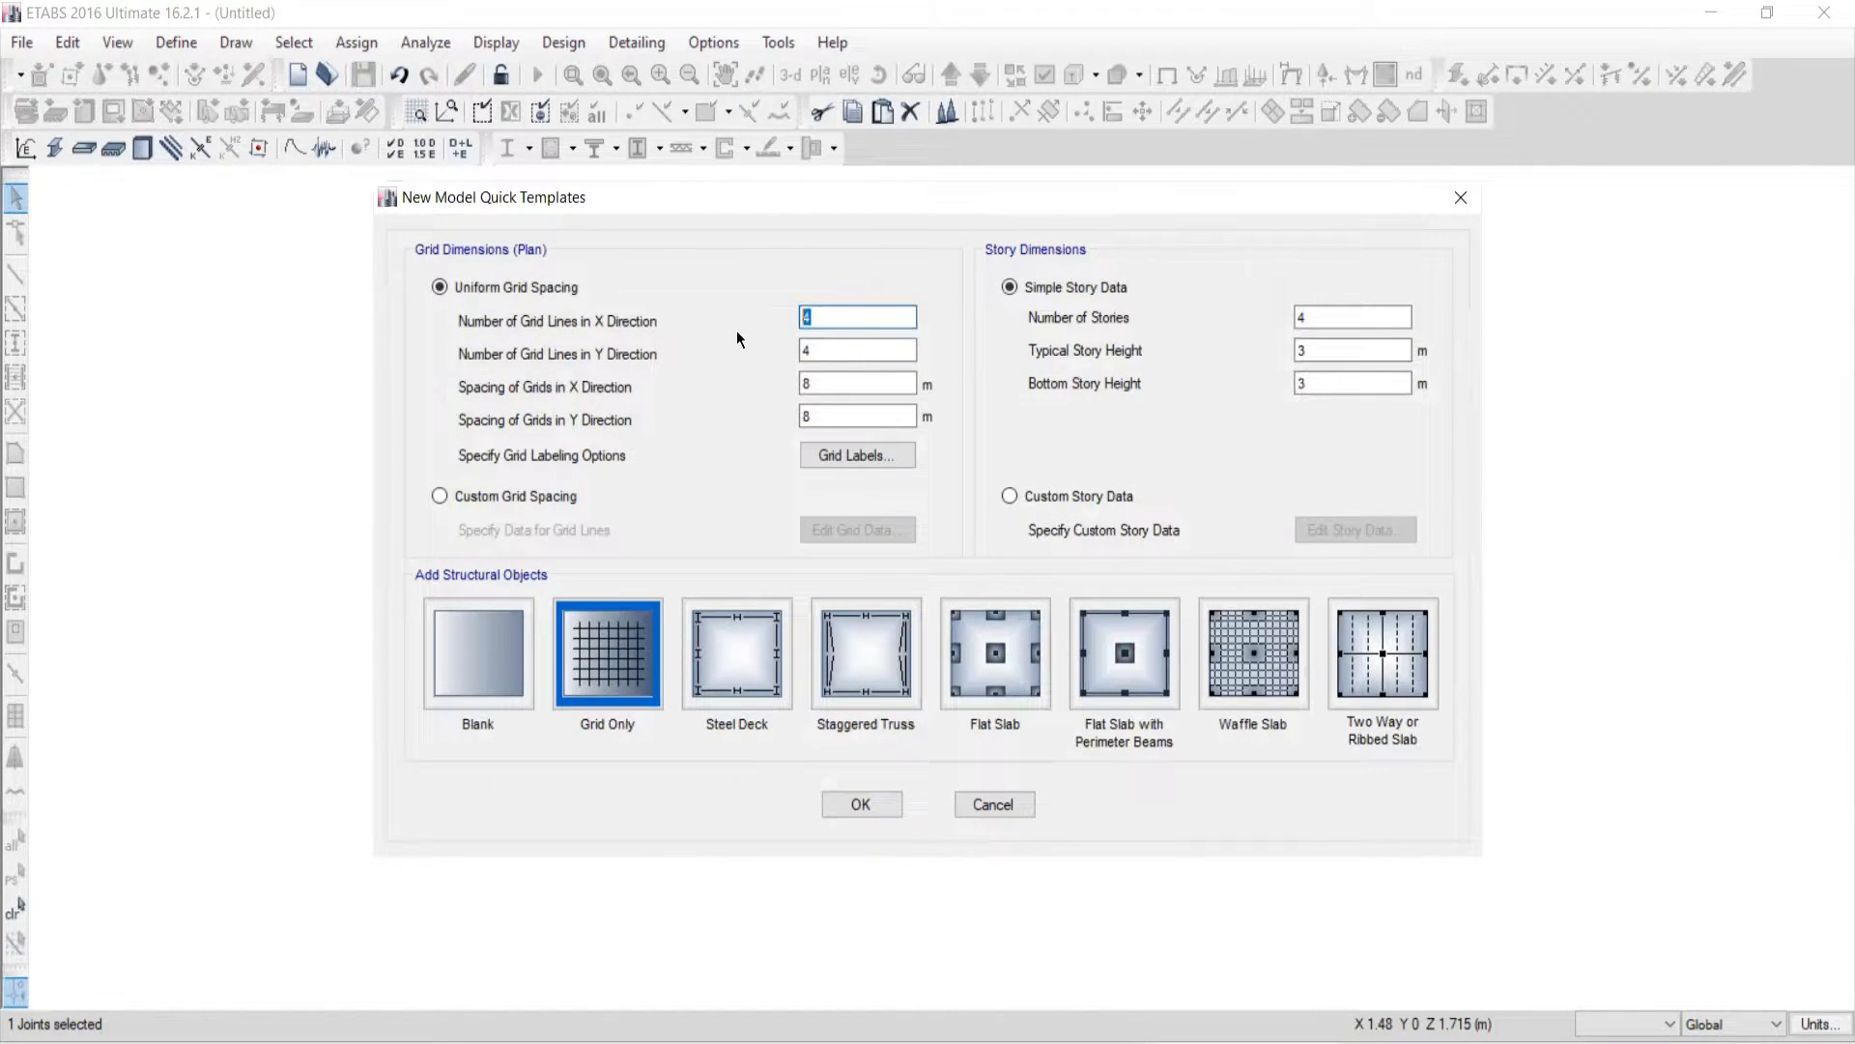
text(3)
double_click(839, 352)
text(1)
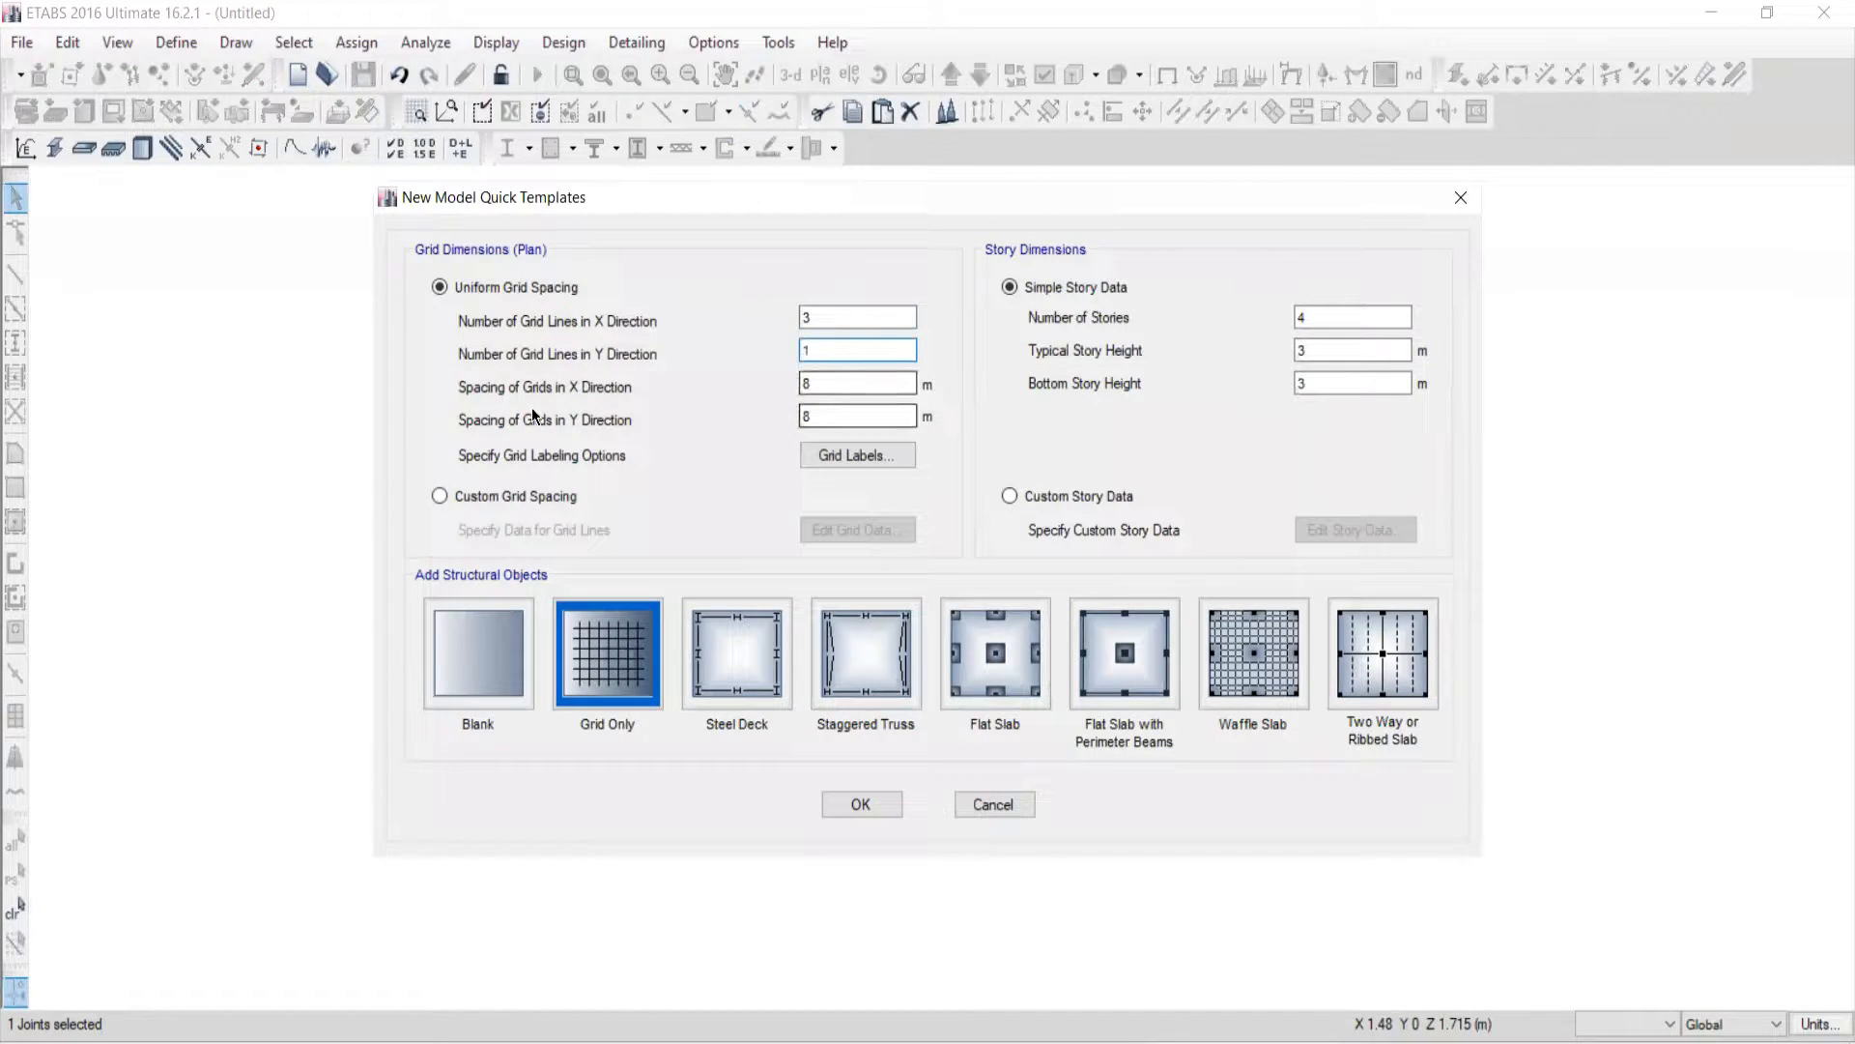
click(439, 496)
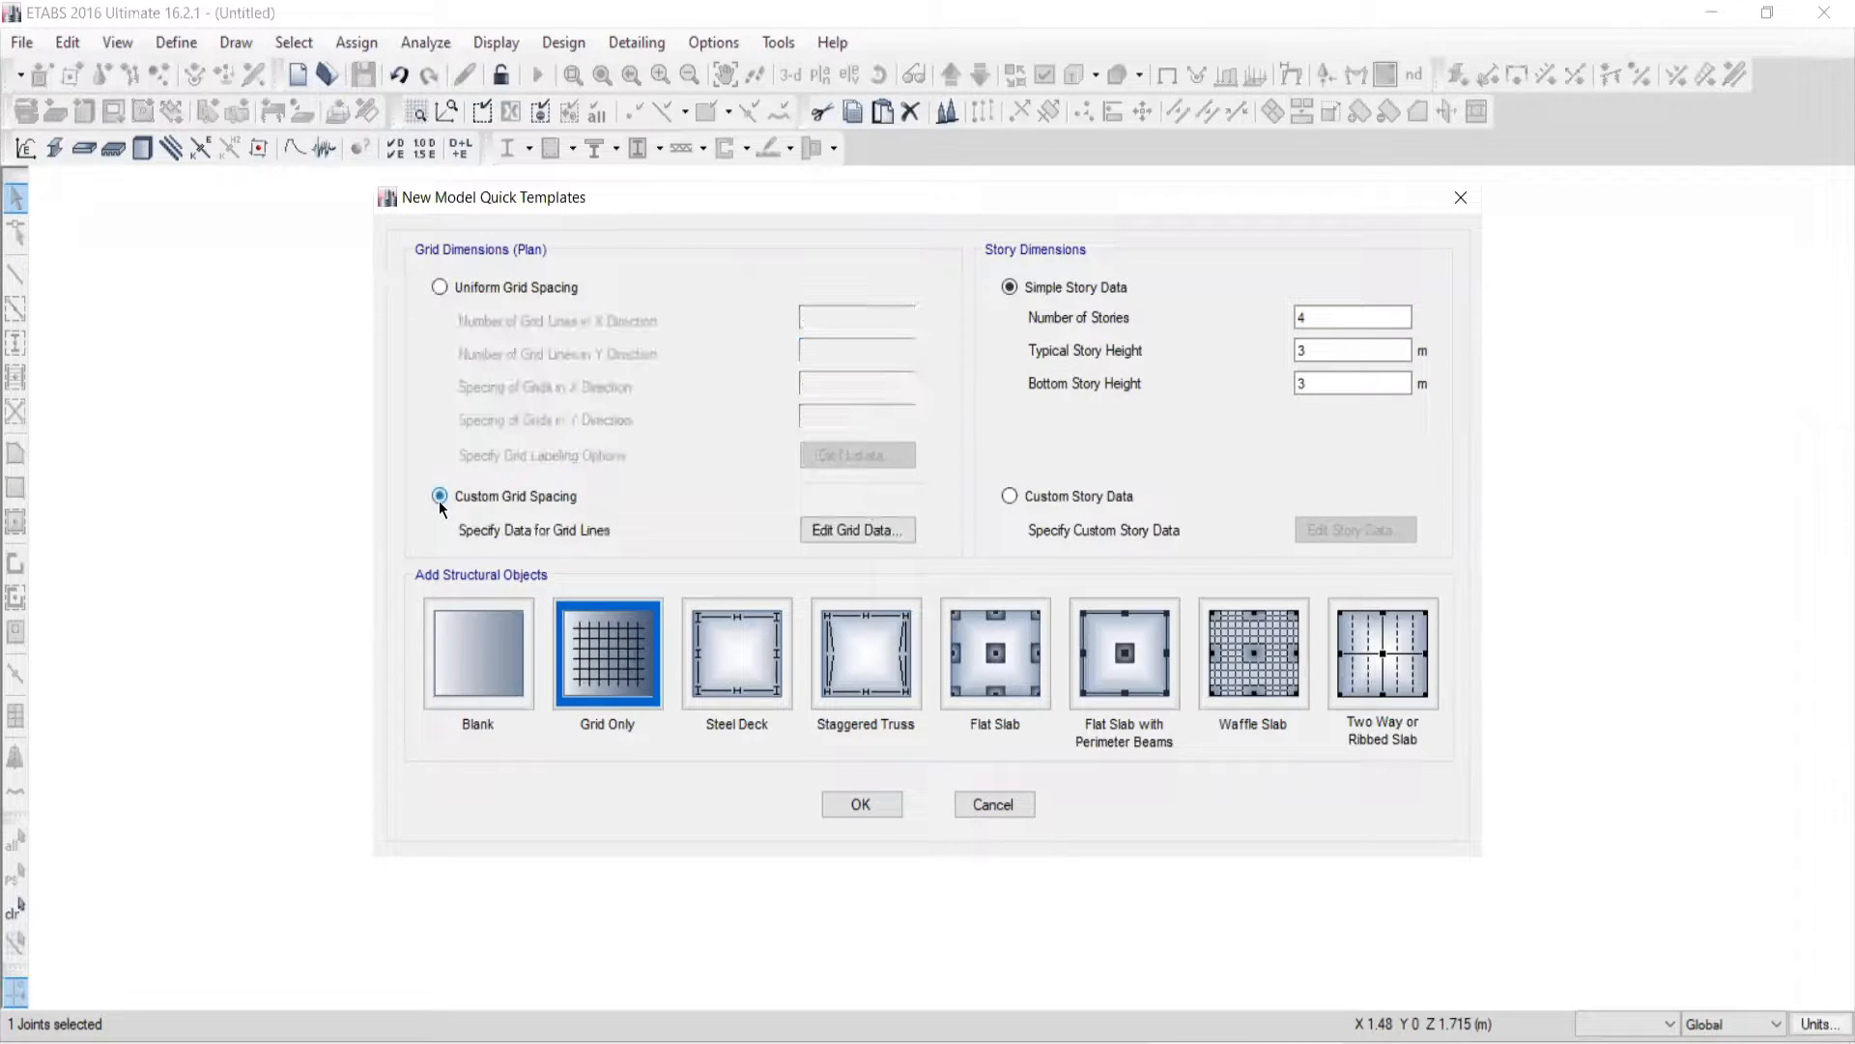
click(846, 531)
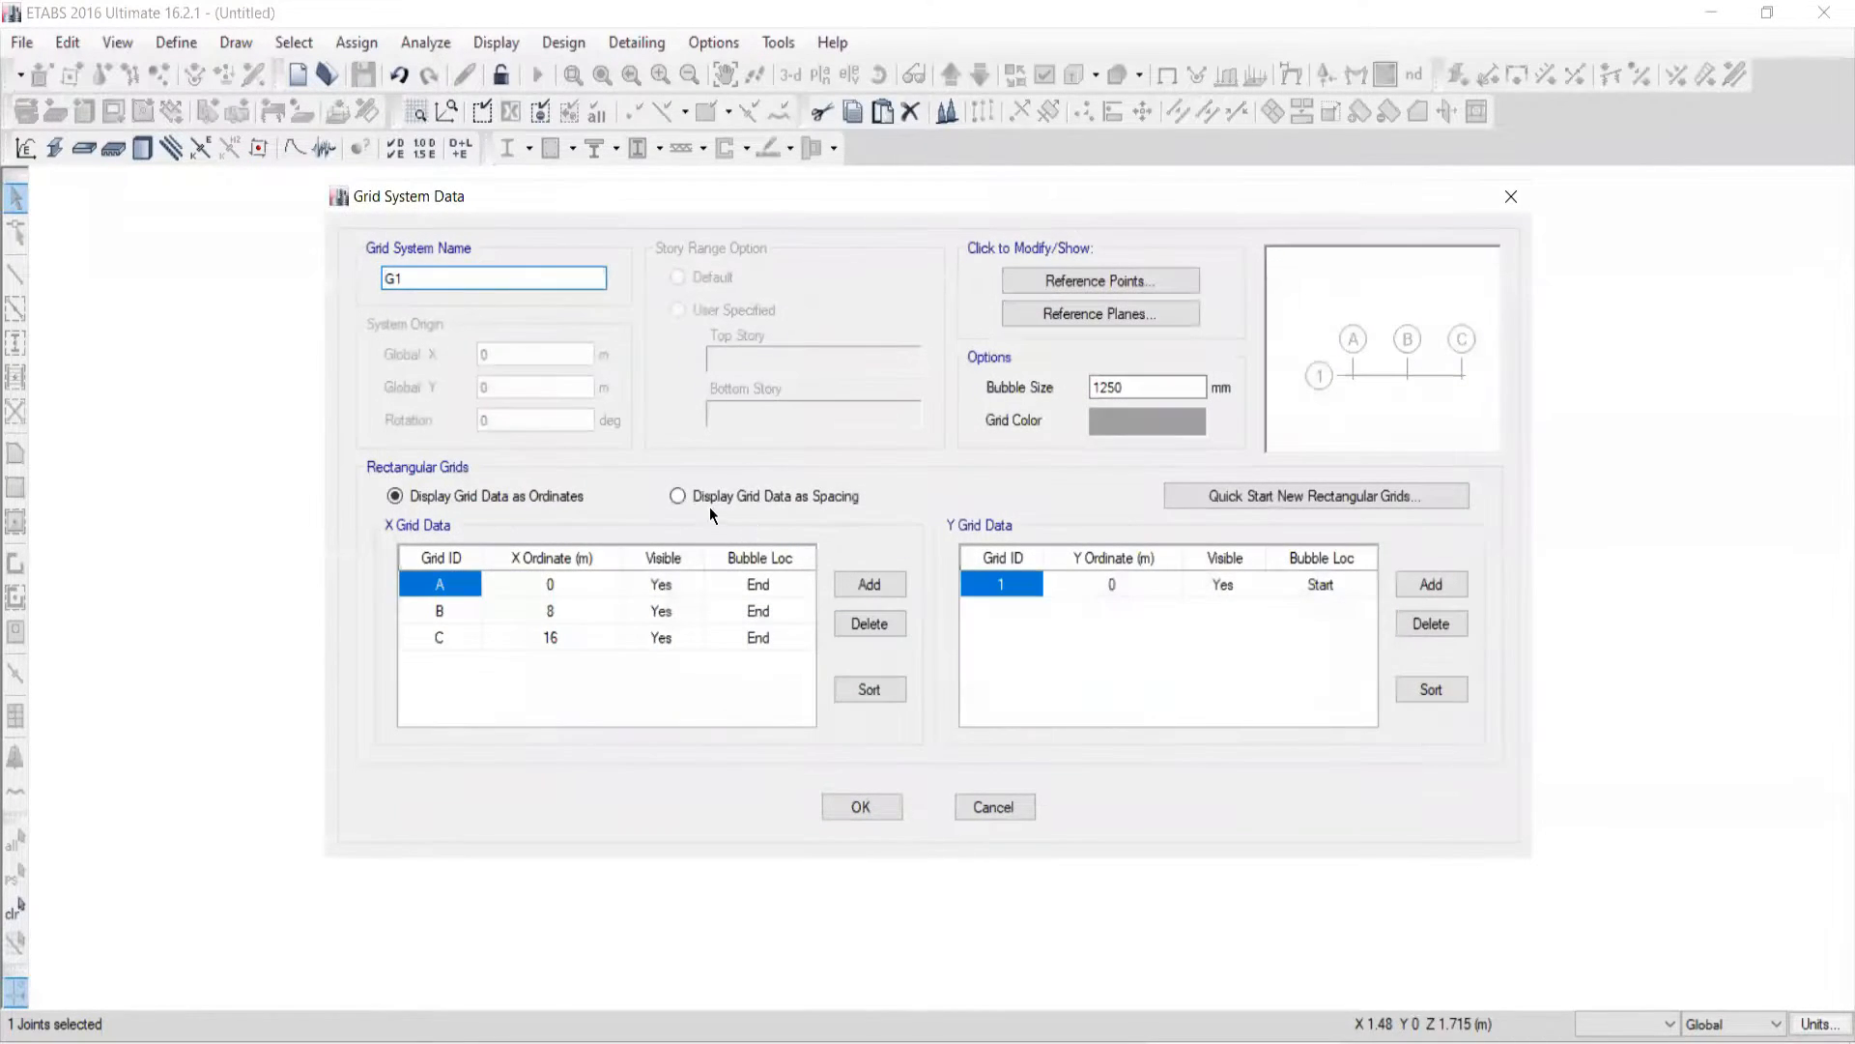
Step: Define the X grids by spacing, with 10 m from A to B and 20 m from B to C, checking the spans in the PDF
click(678, 496)
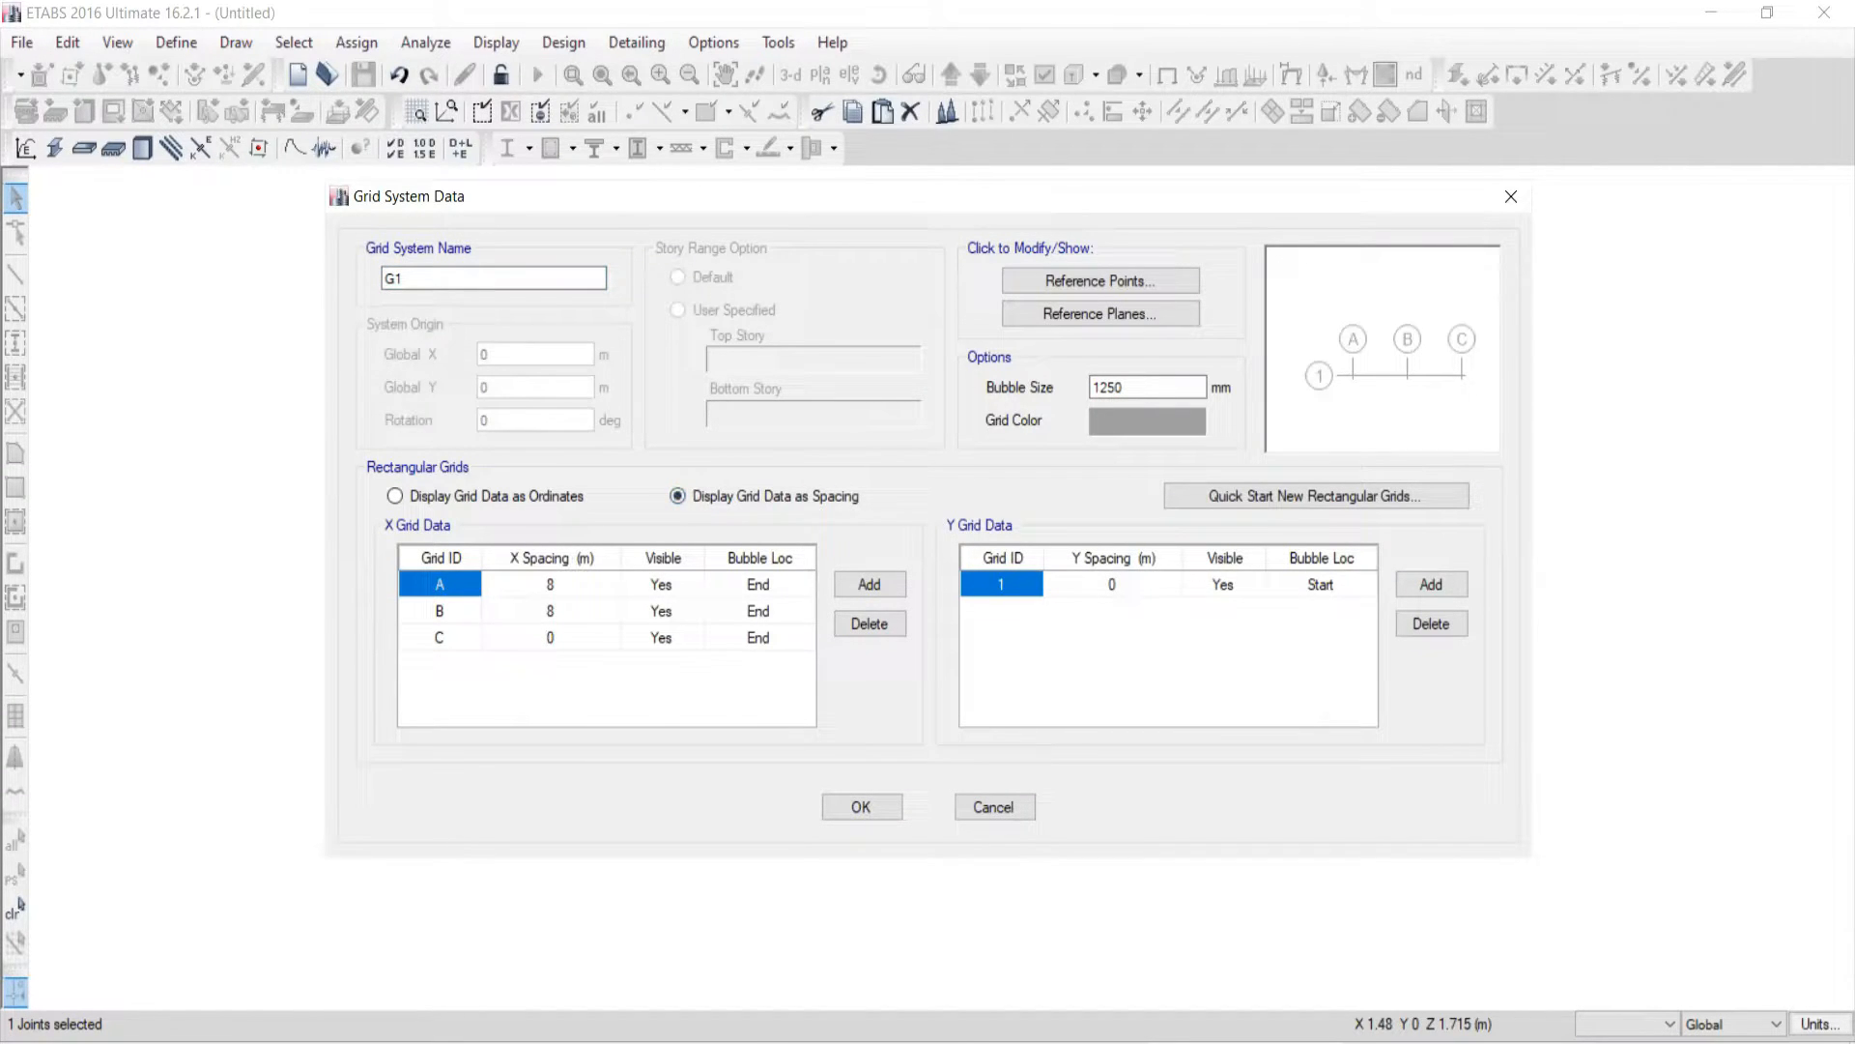
key(alt+Tab)
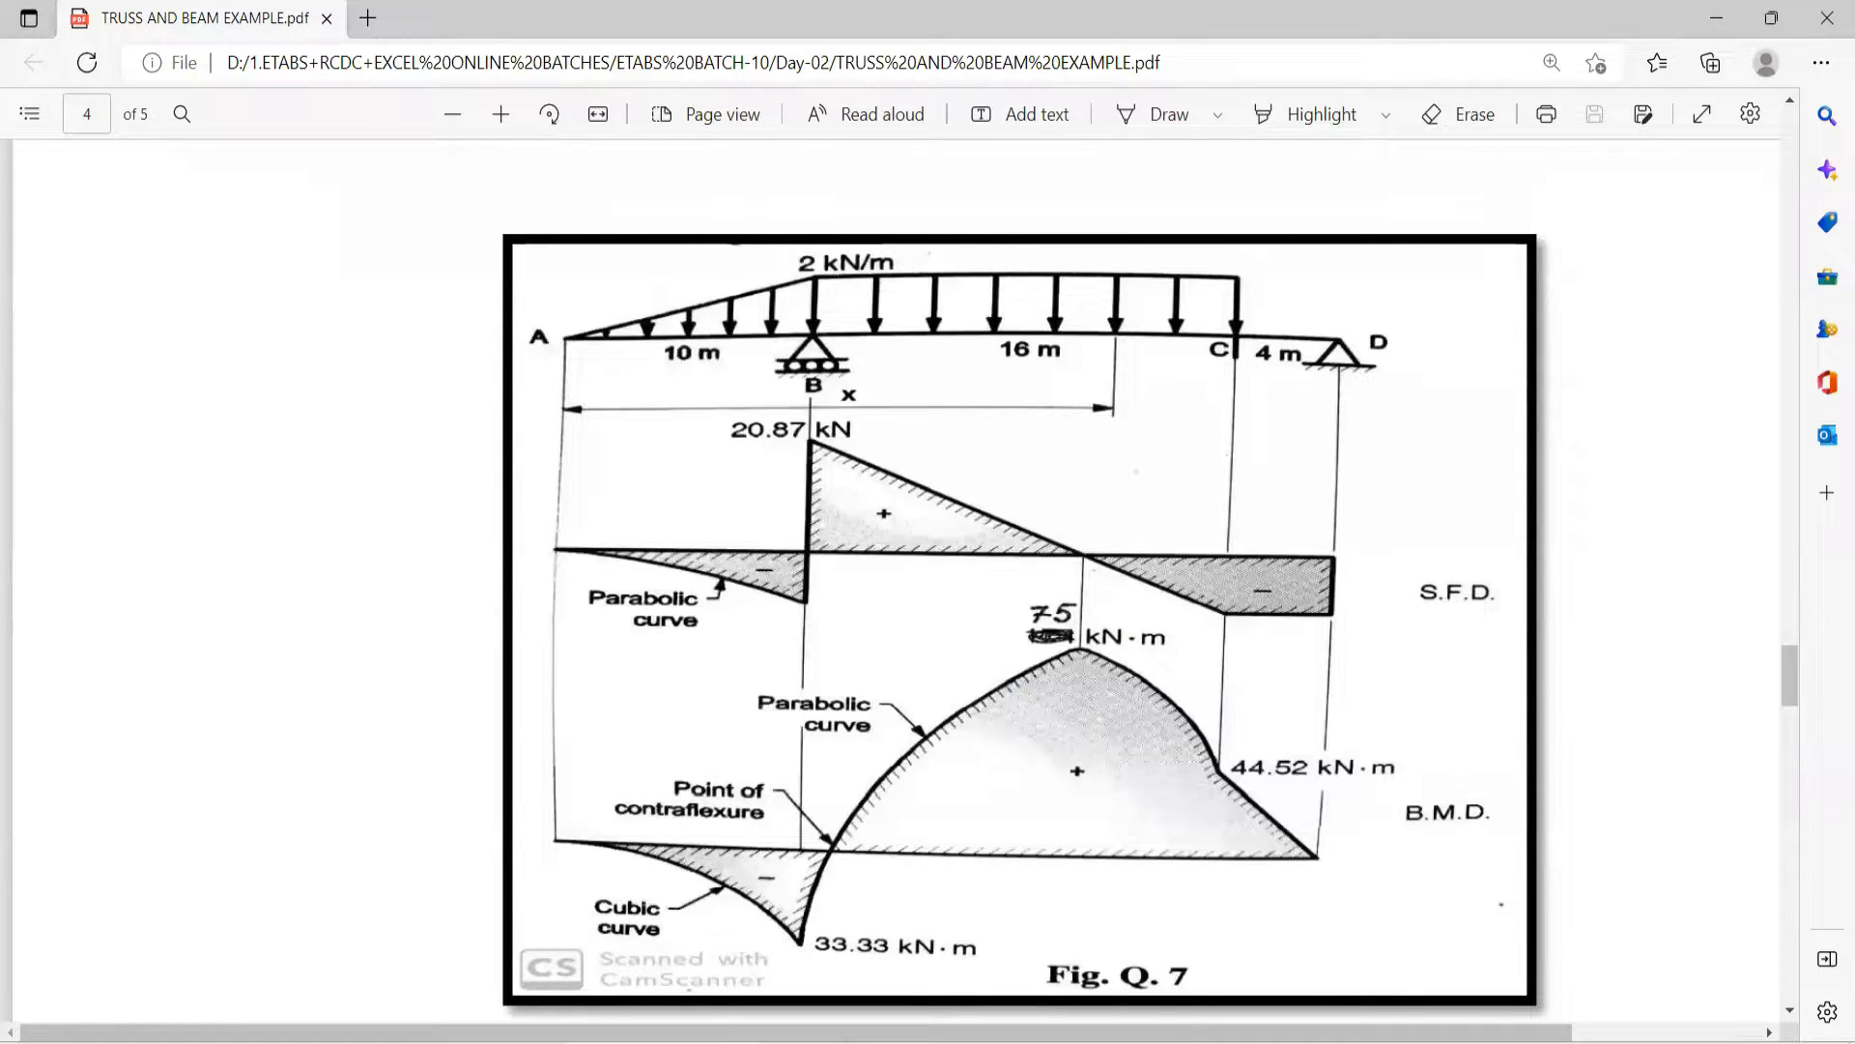
key(alt+Tab)
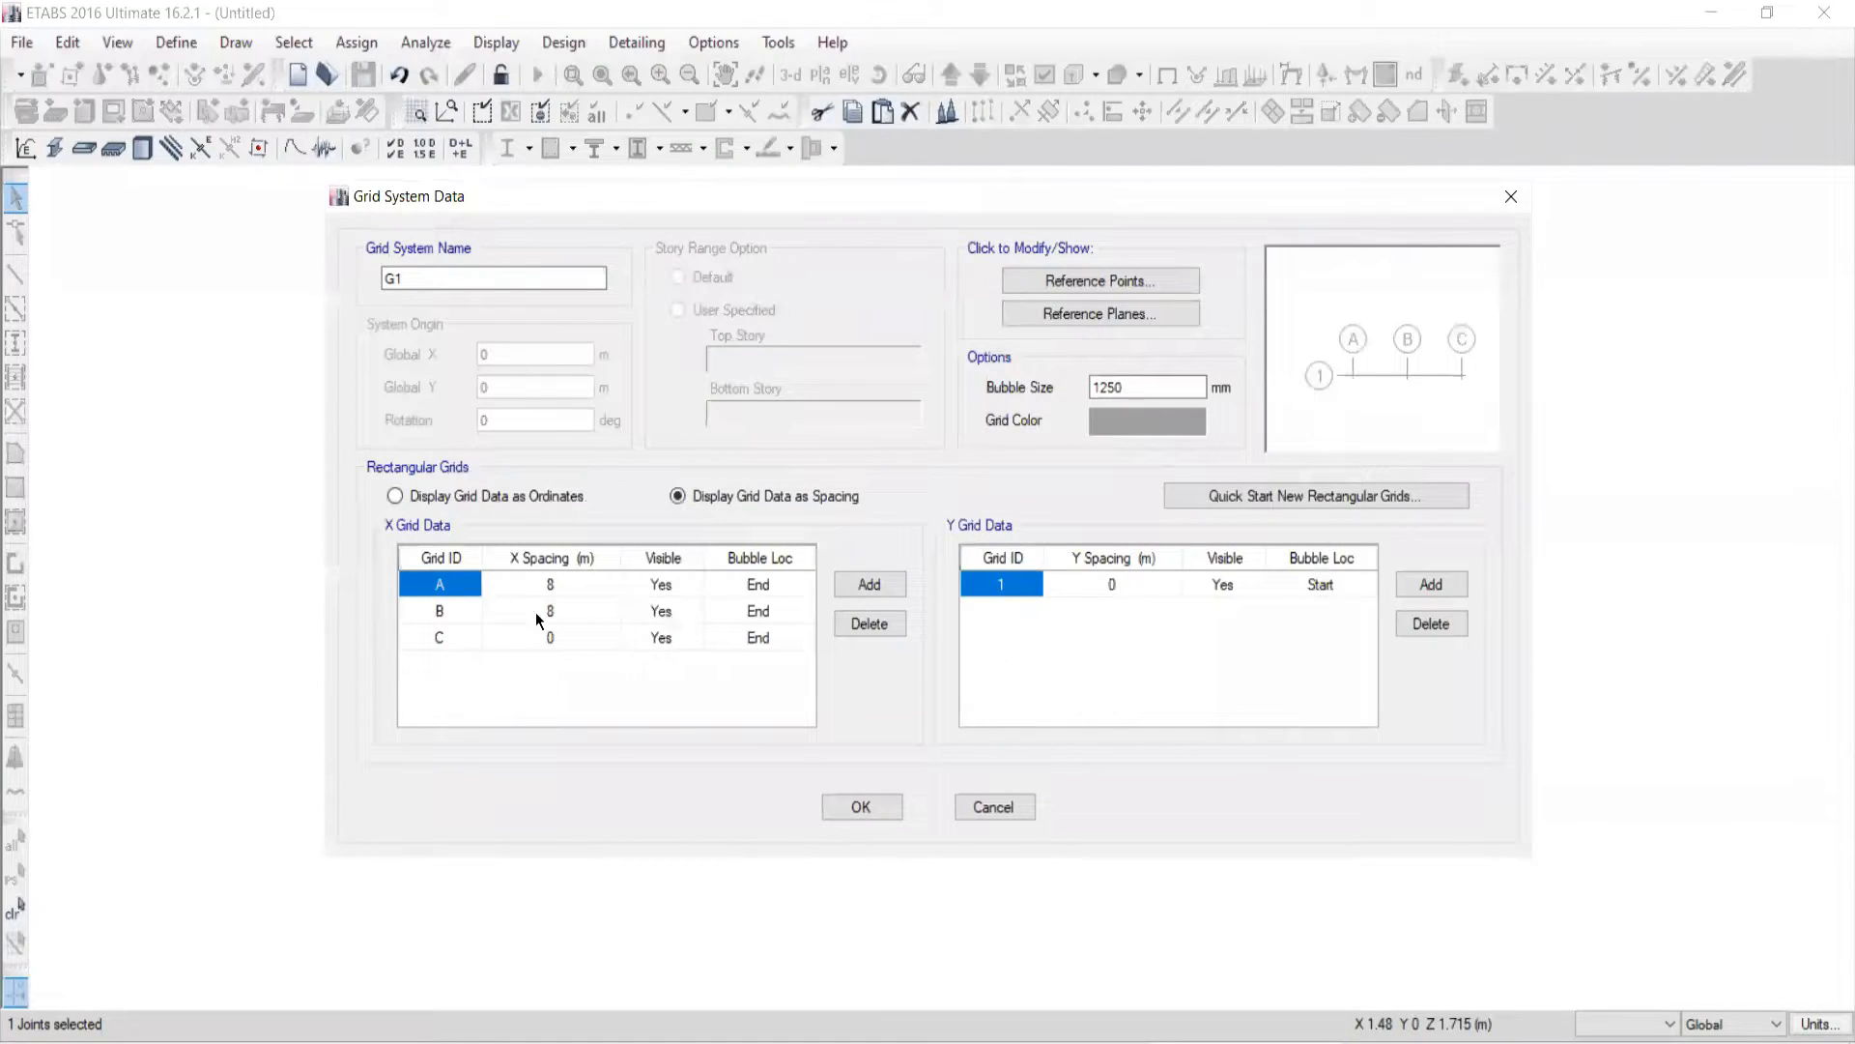
click(542, 586)
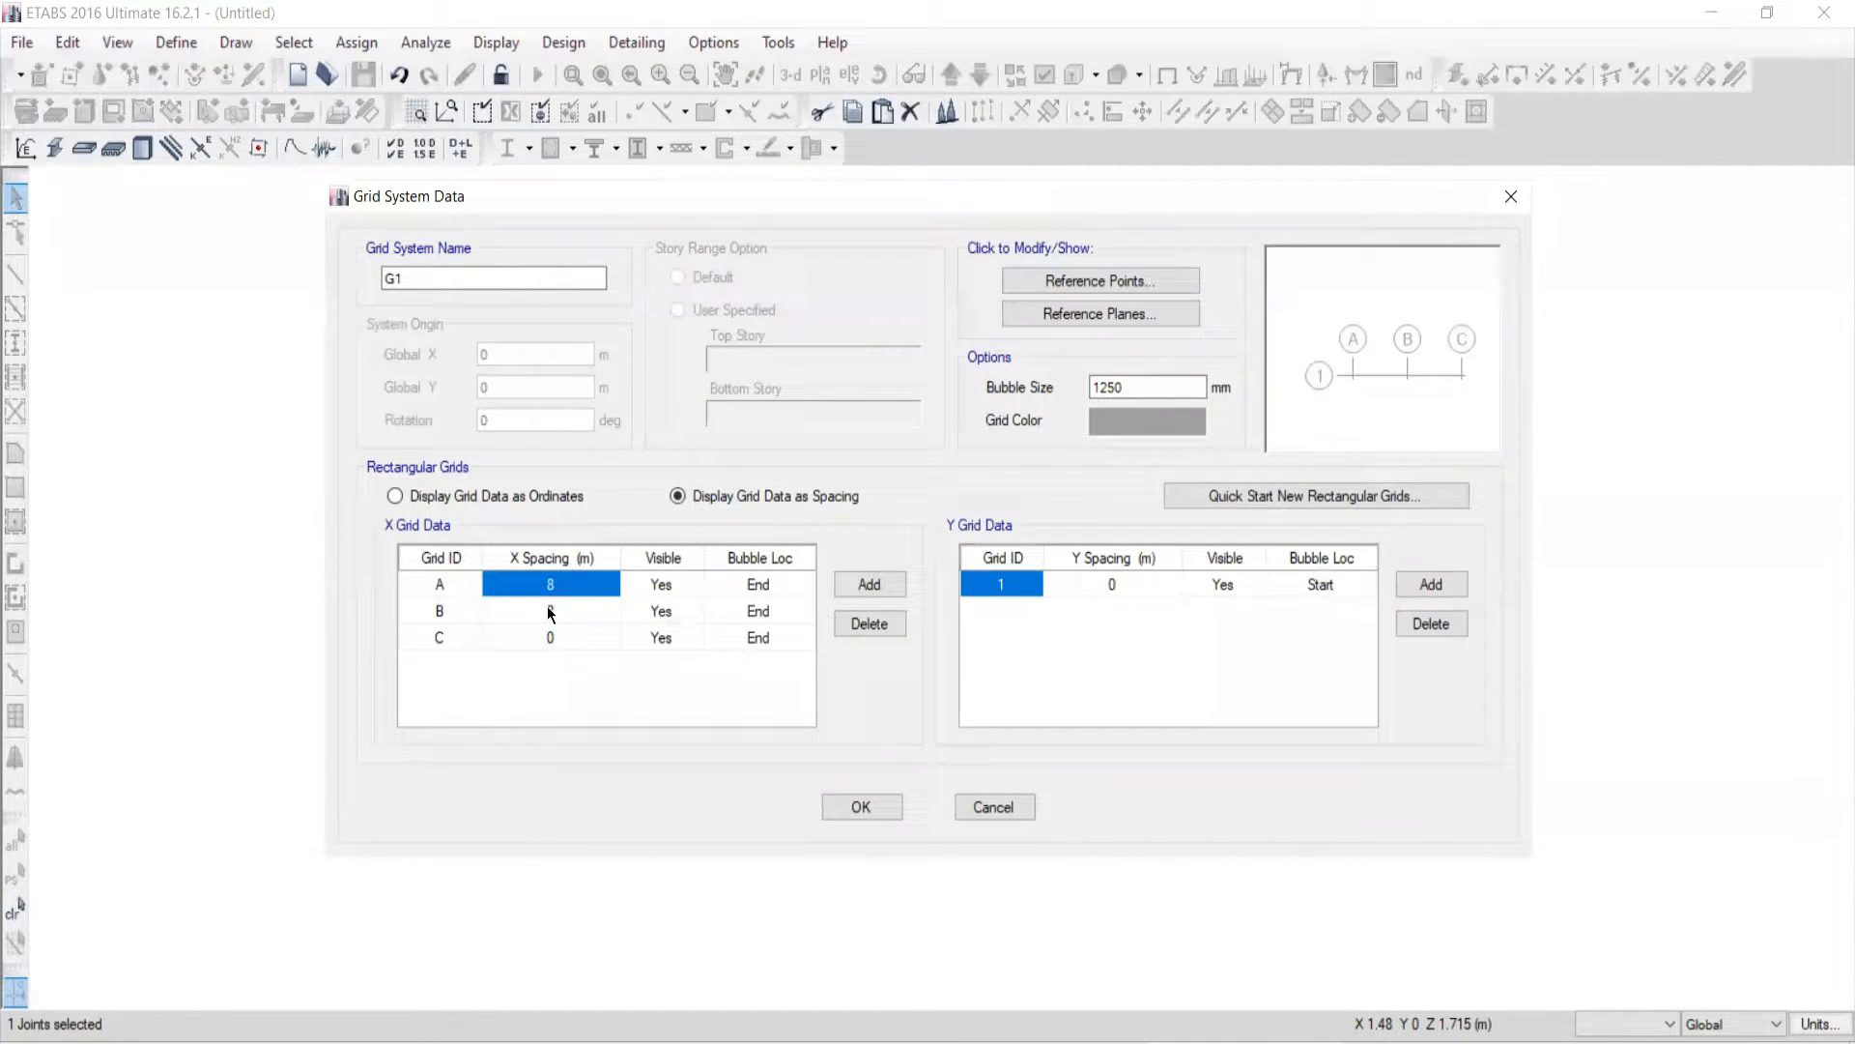
text(10)
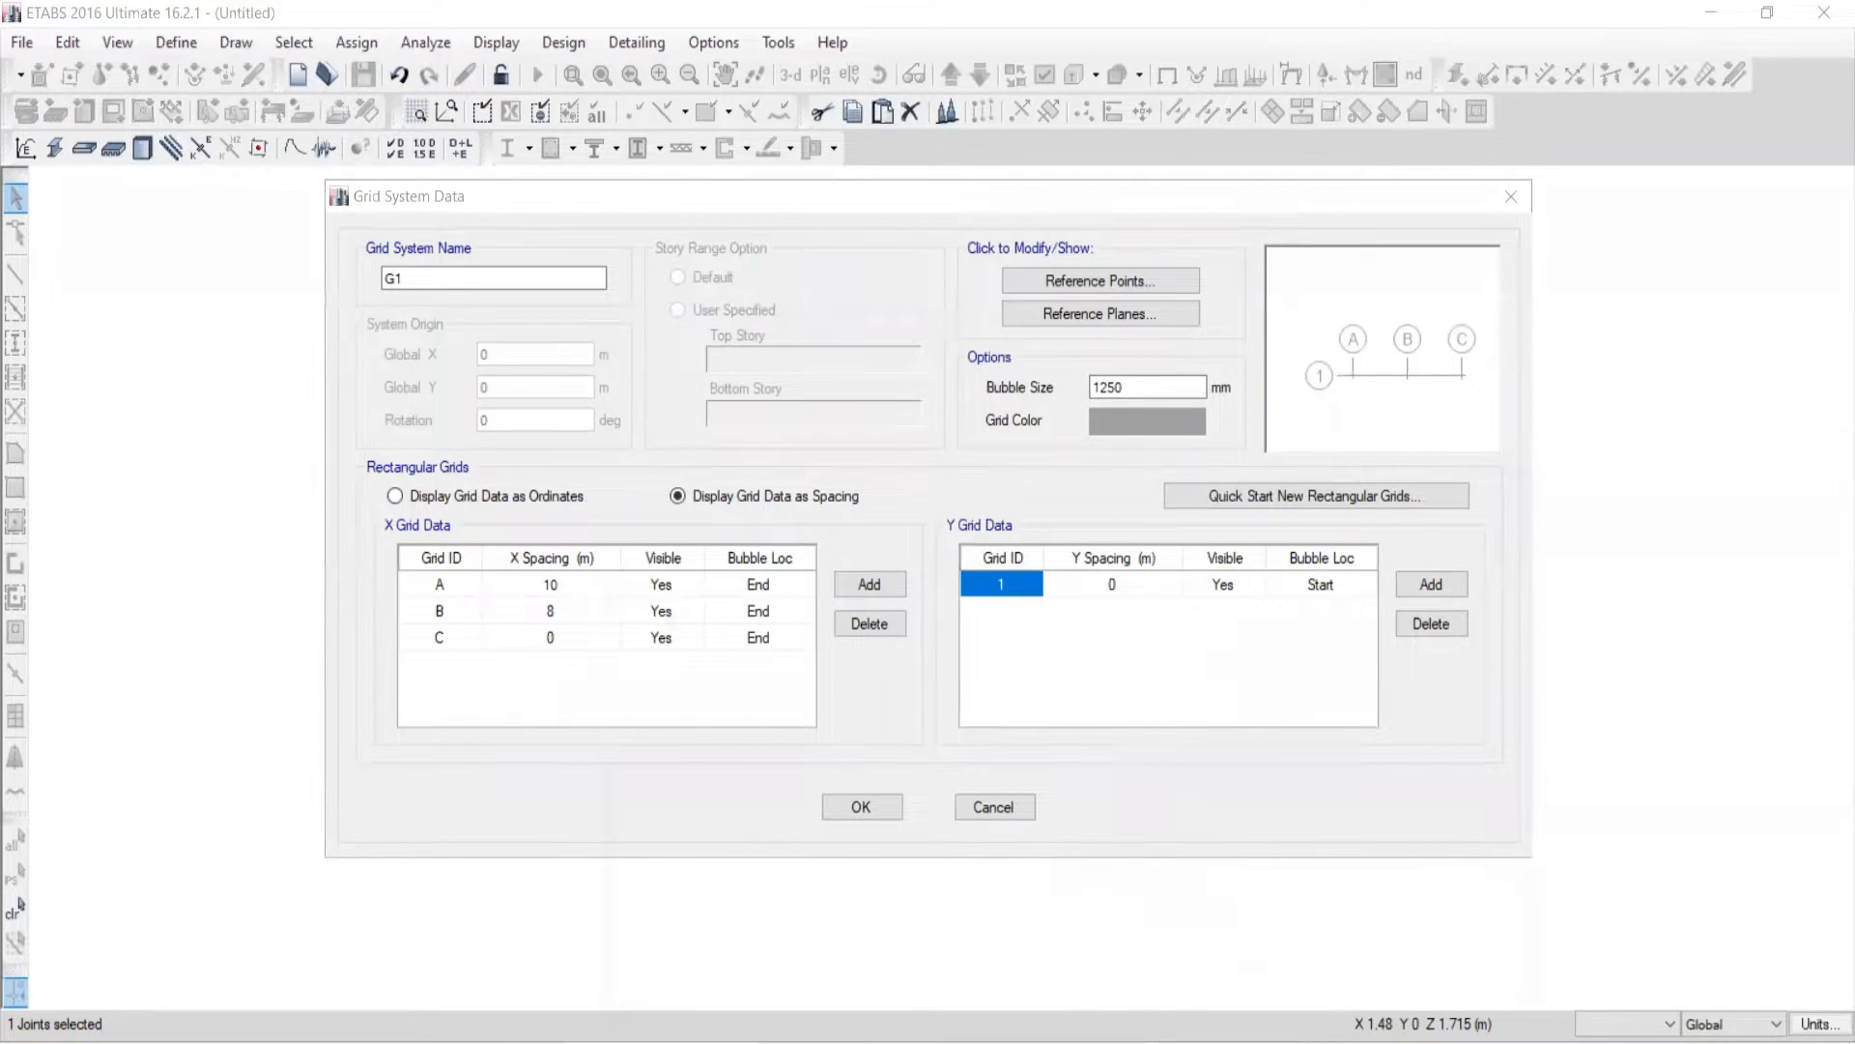
key(alt+Tab)
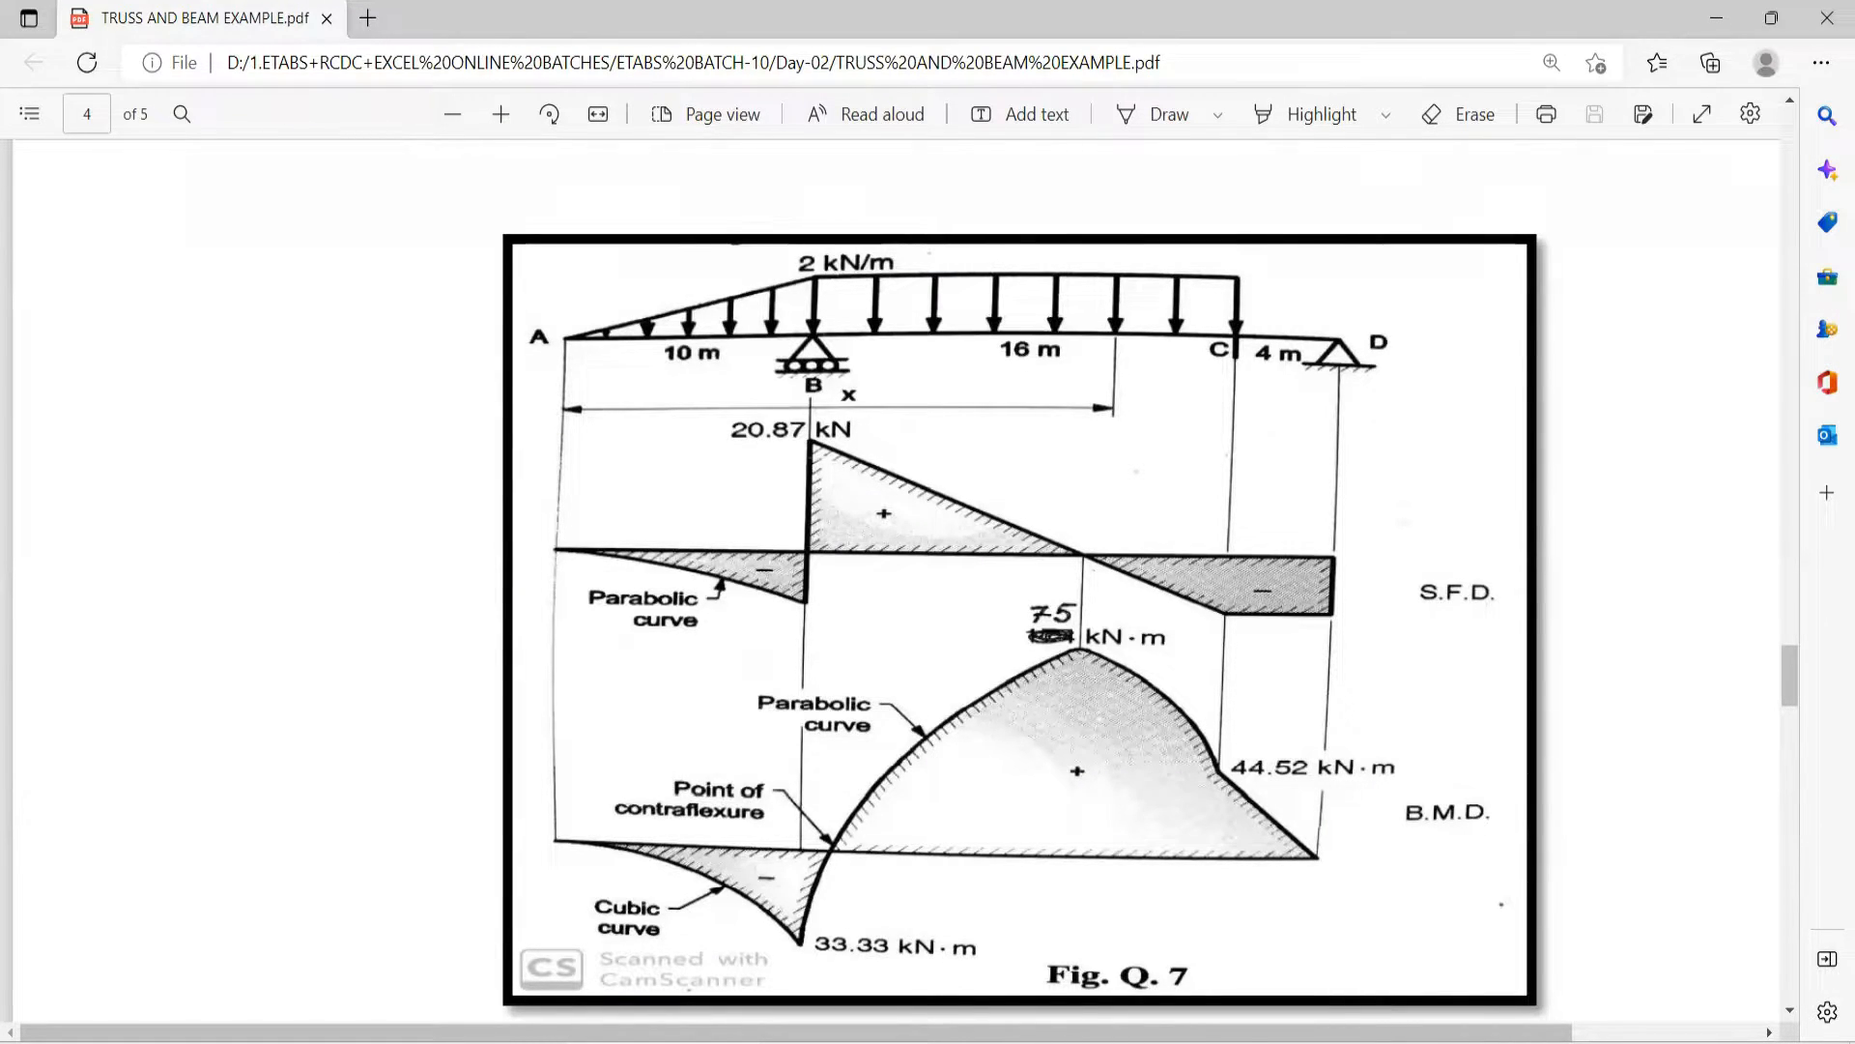
key(alt+Tab)
click(544, 604)
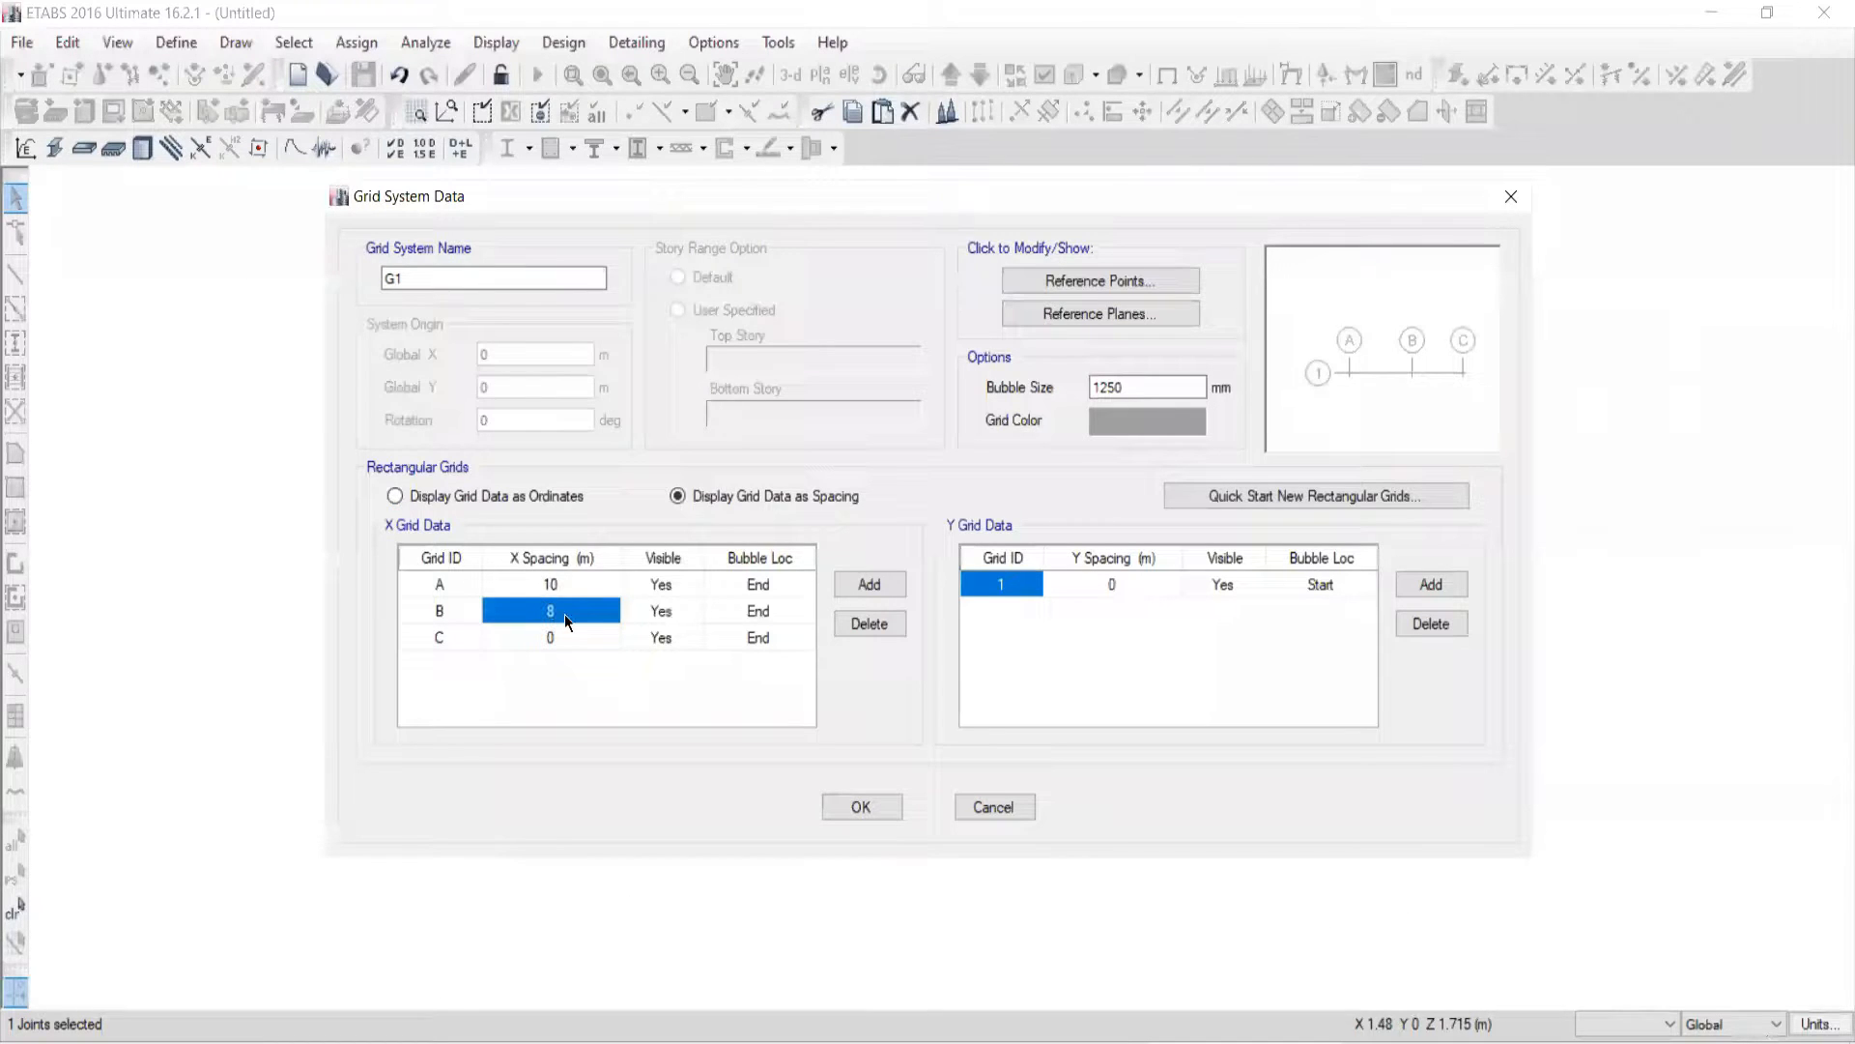
text(20)
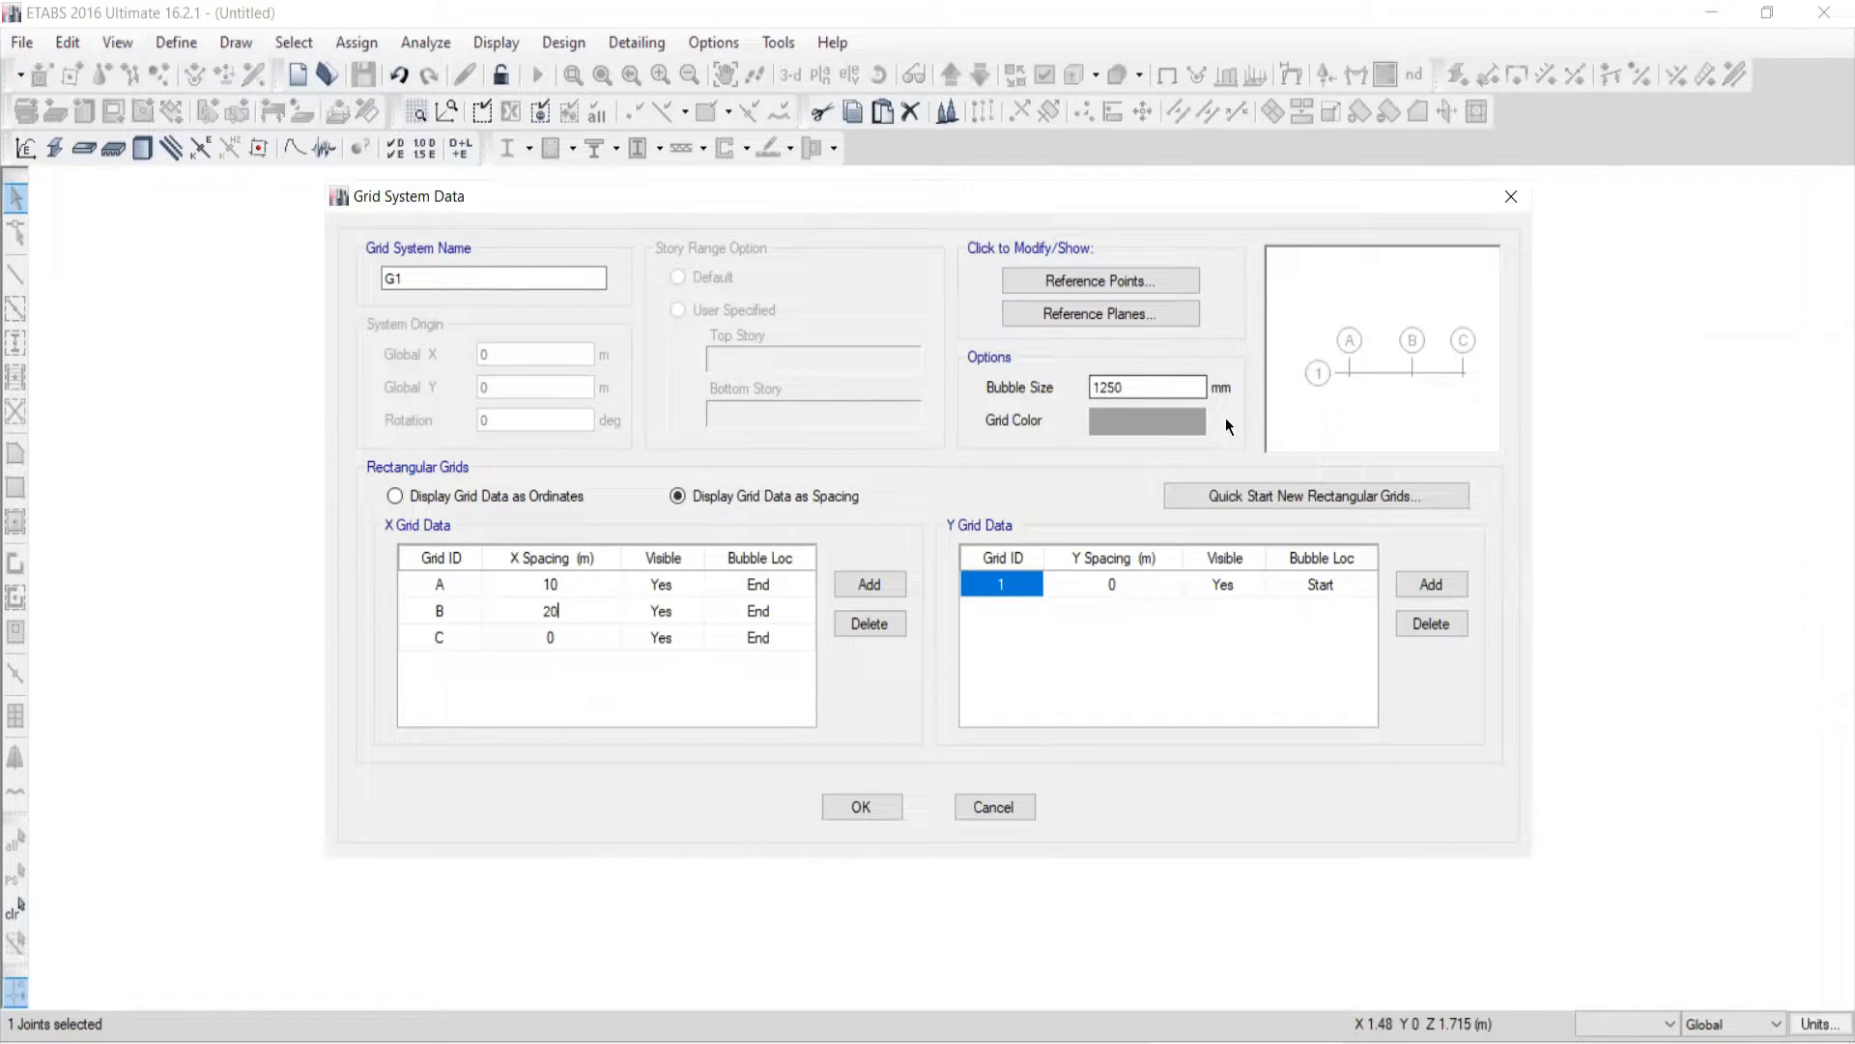
click(859, 806)
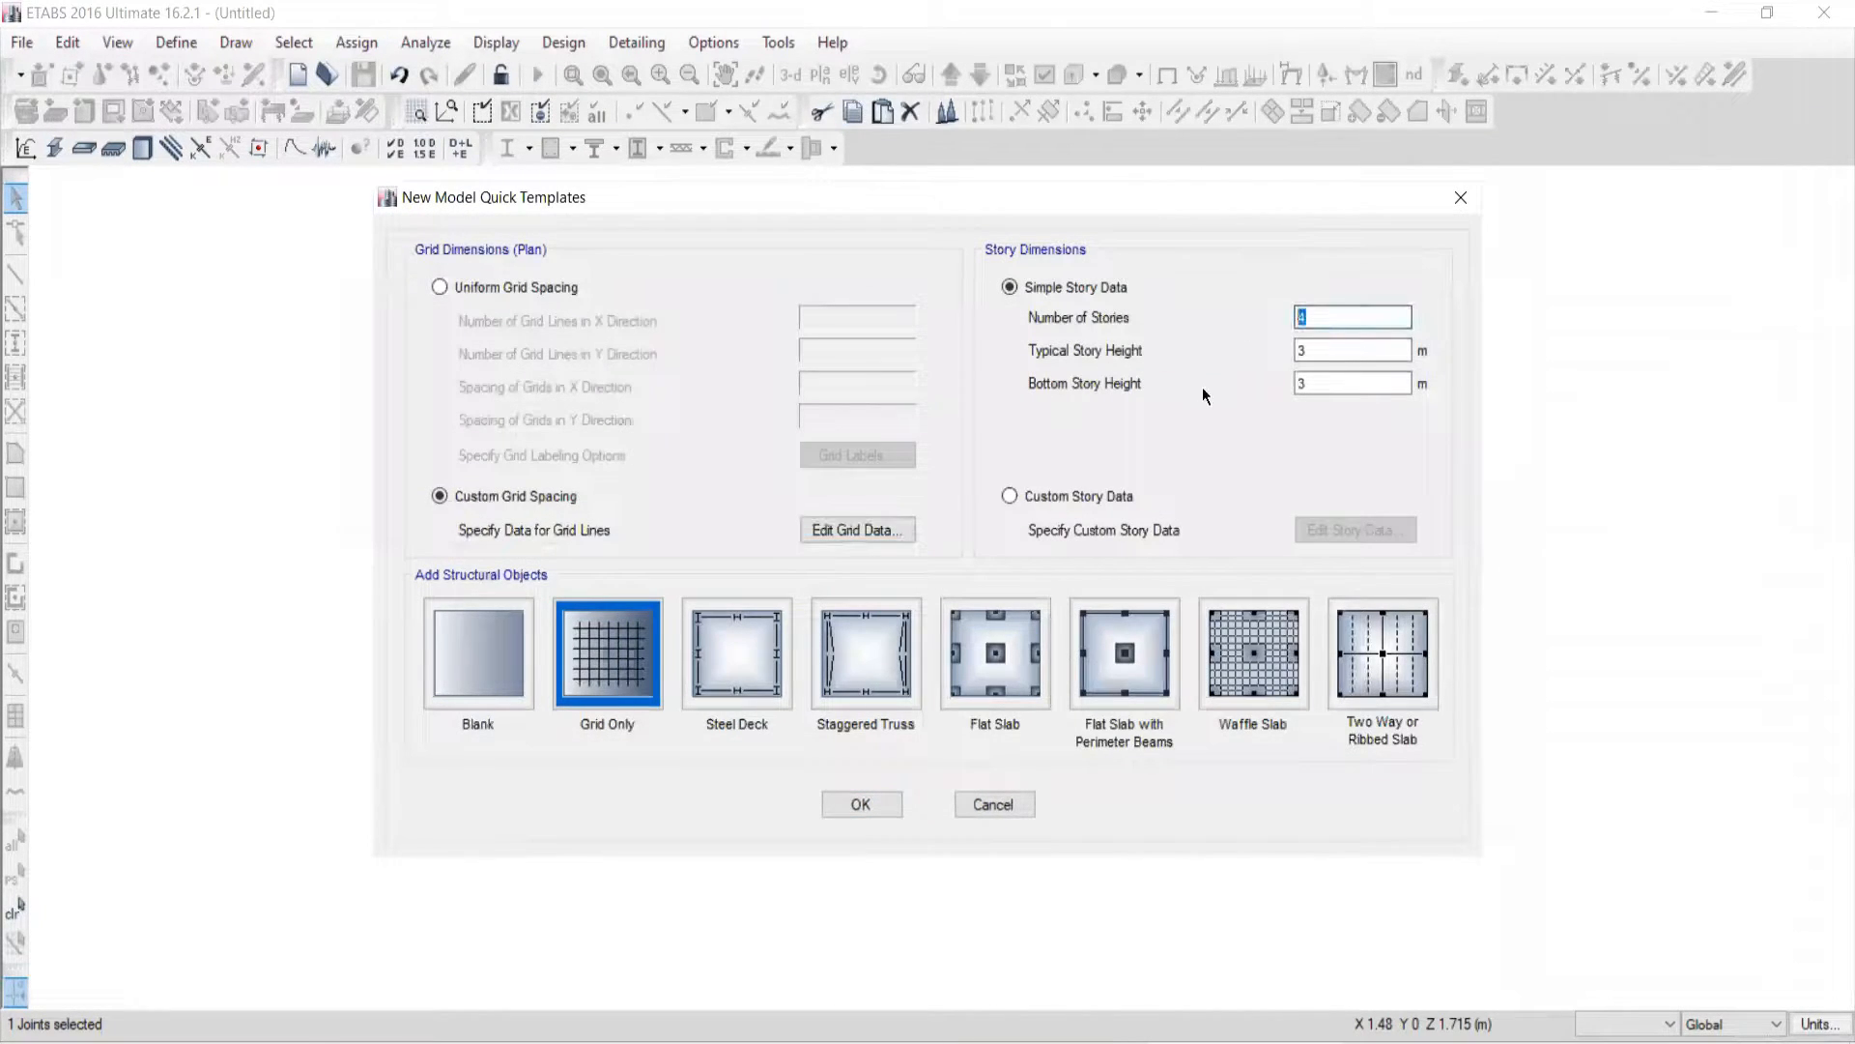
Step: Set 1 story with typical and bottom heights of 1 m and create the grid-only model
double_click(1315, 349)
text(1)
double_click(1335, 381)
text(1)
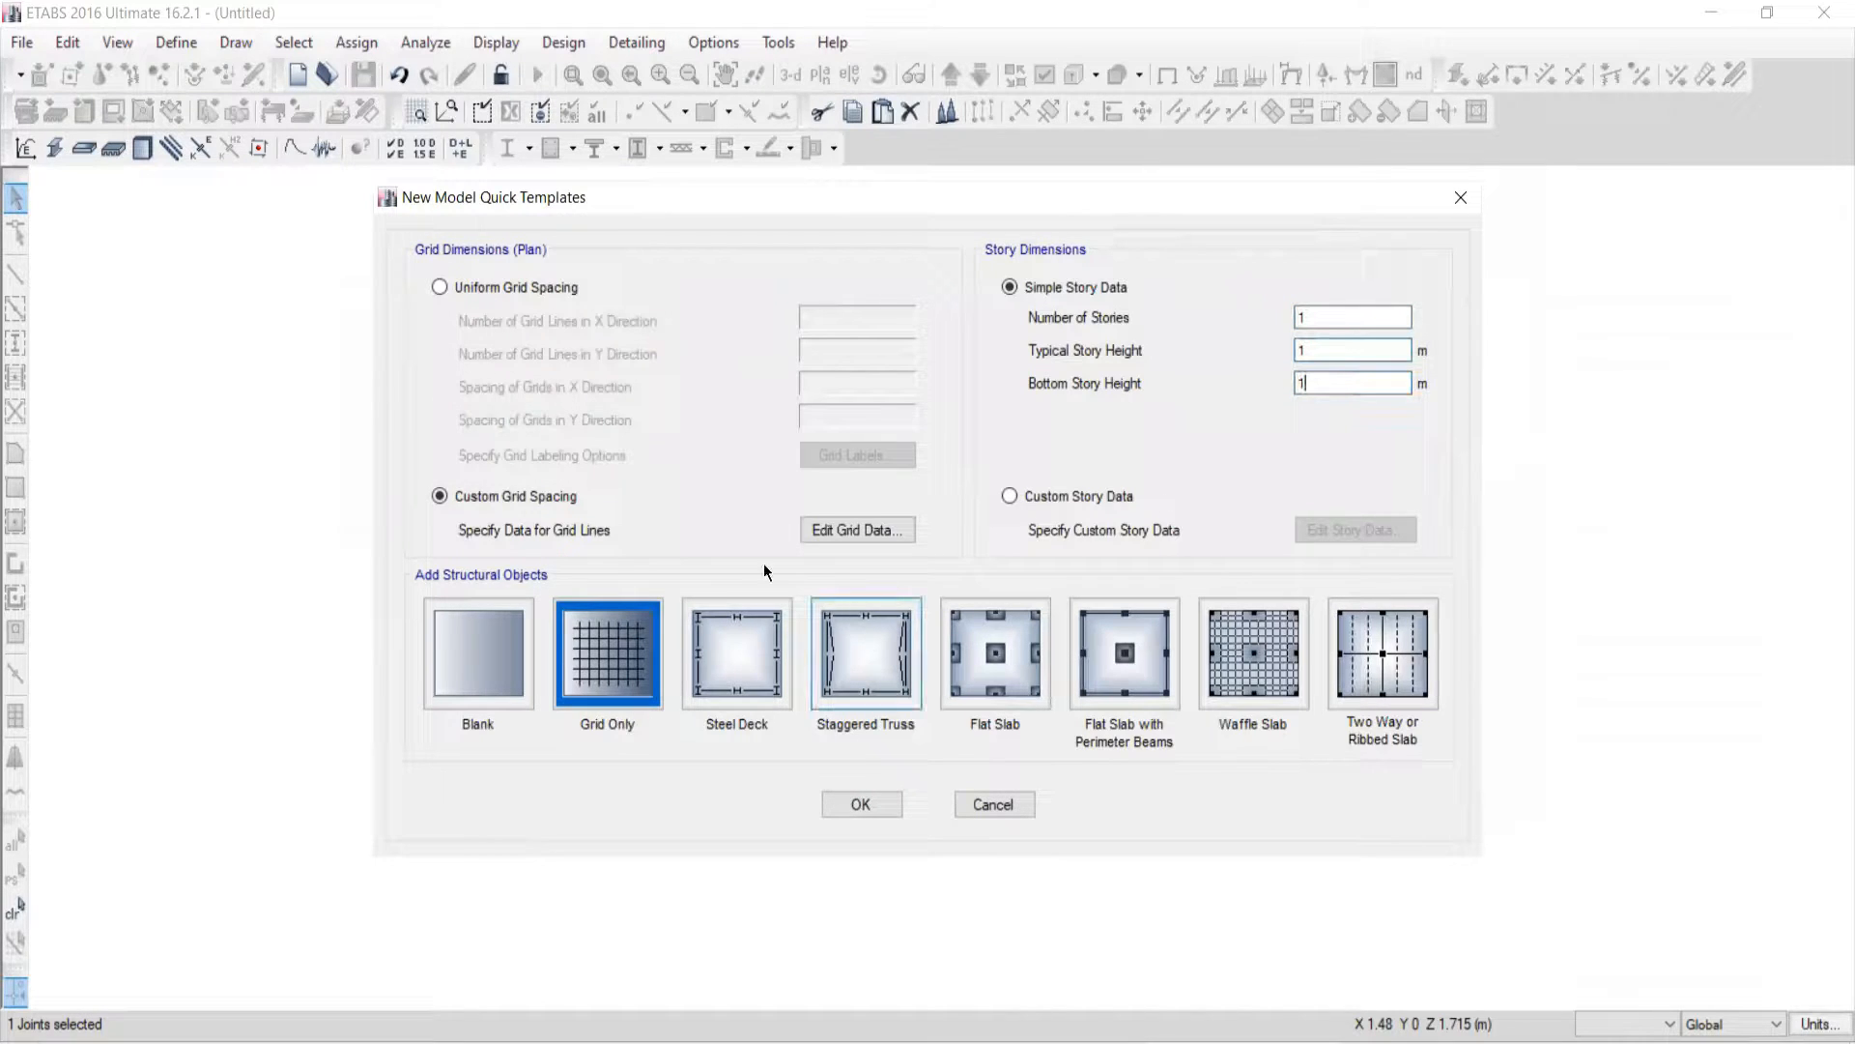
click(847, 806)
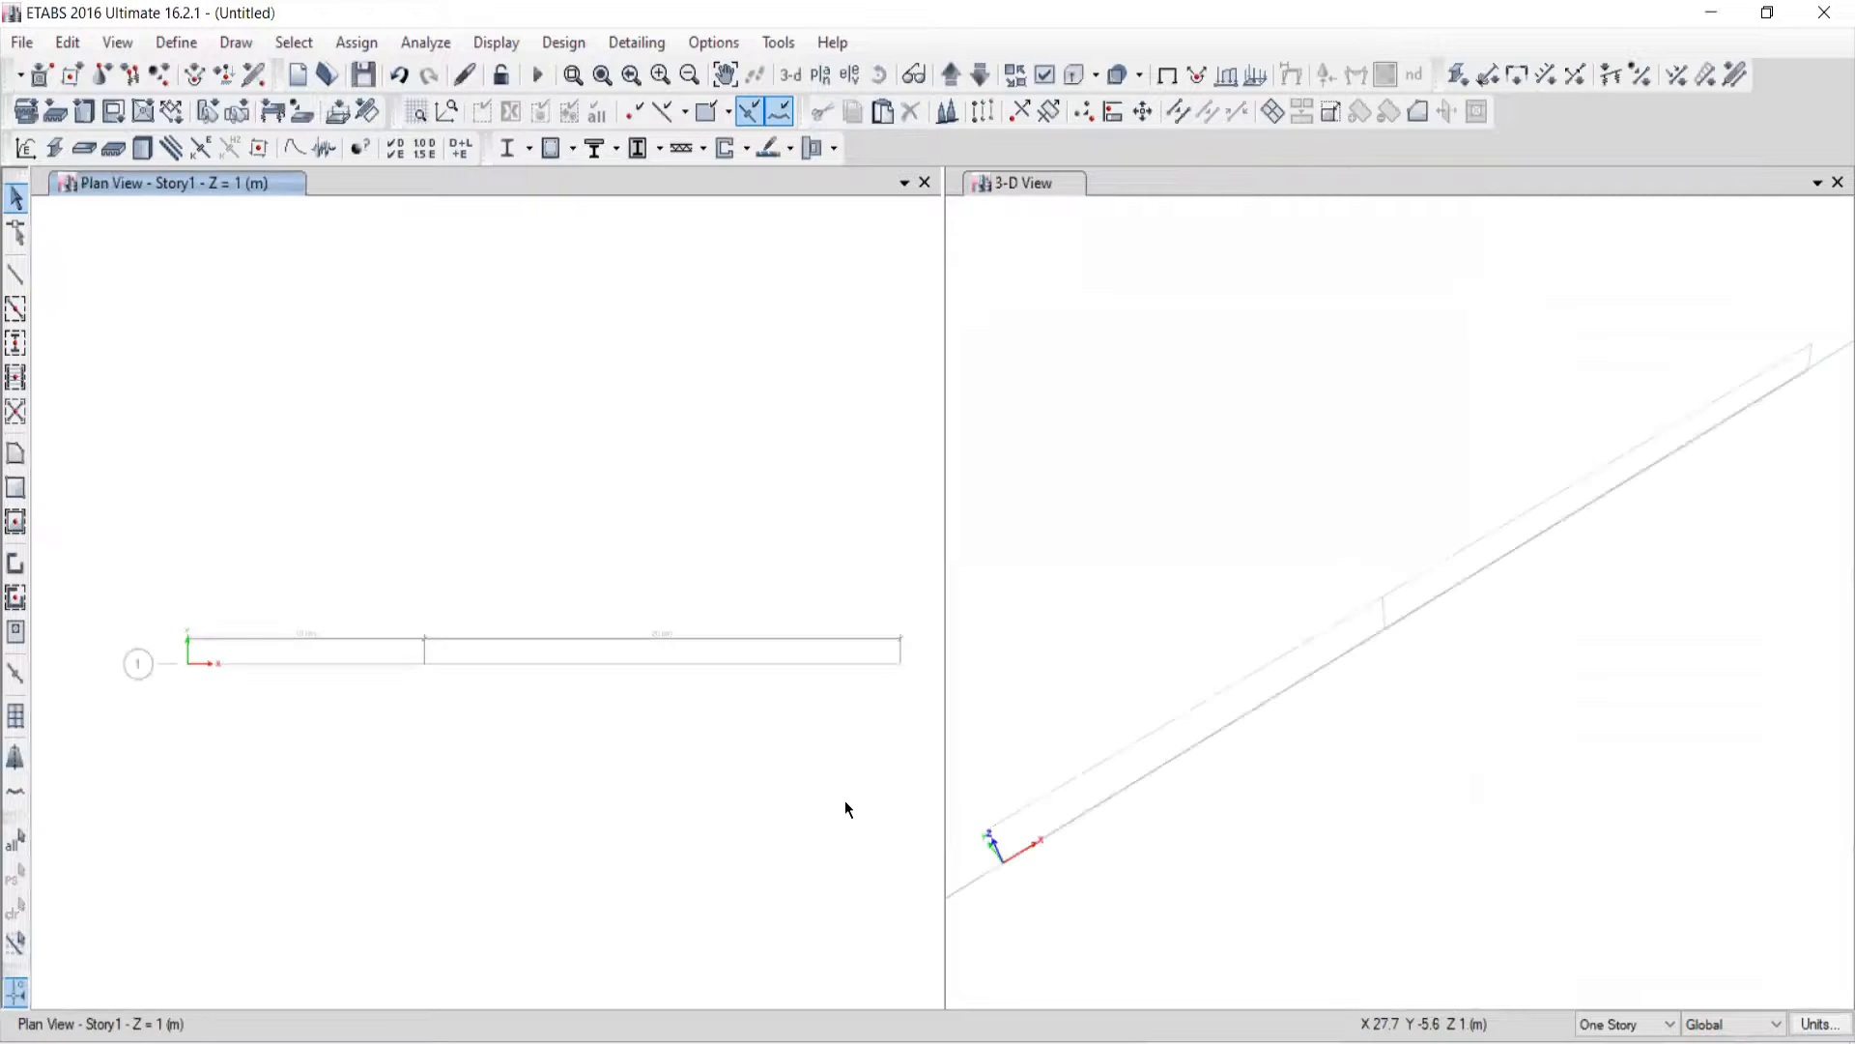
Step: Close the 3-D view and show the elevation along grid line 1 in the remaining view
click(1836, 181)
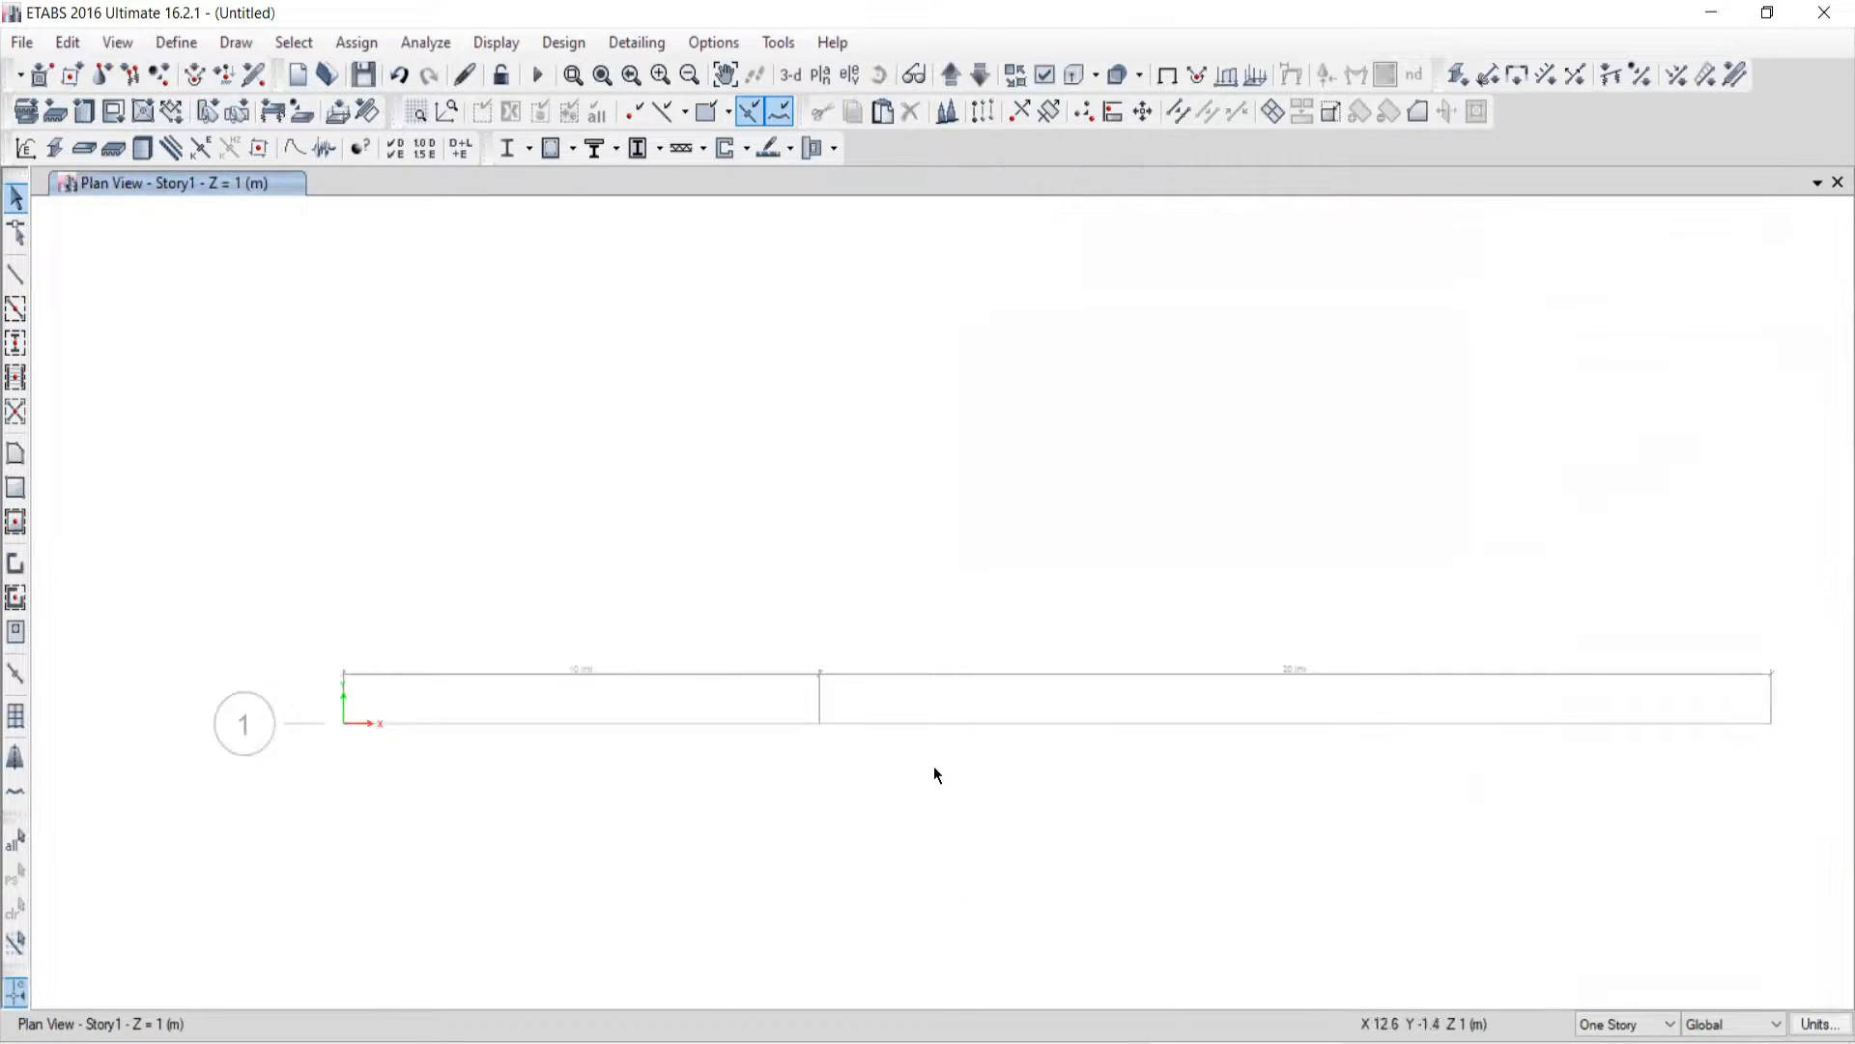
middle_drag(937, 775, 866, 679)
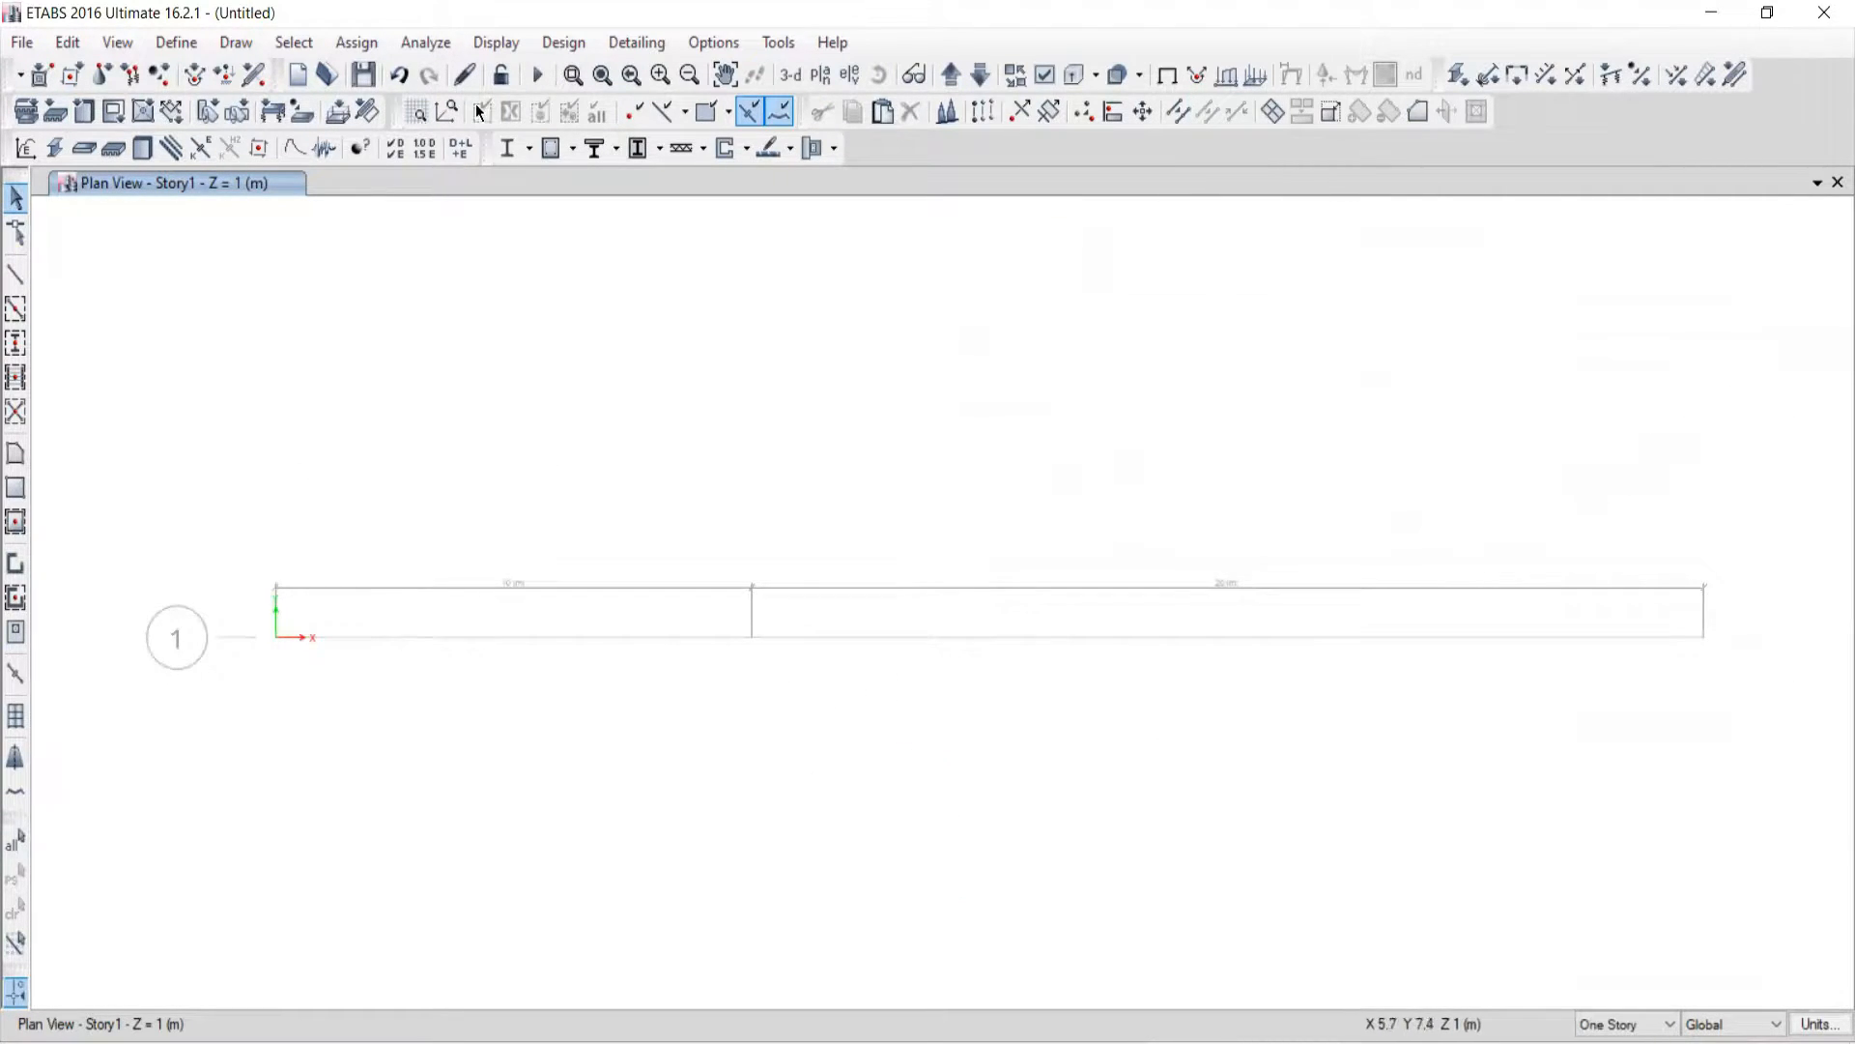
click(848, 76)
click(721, 443)
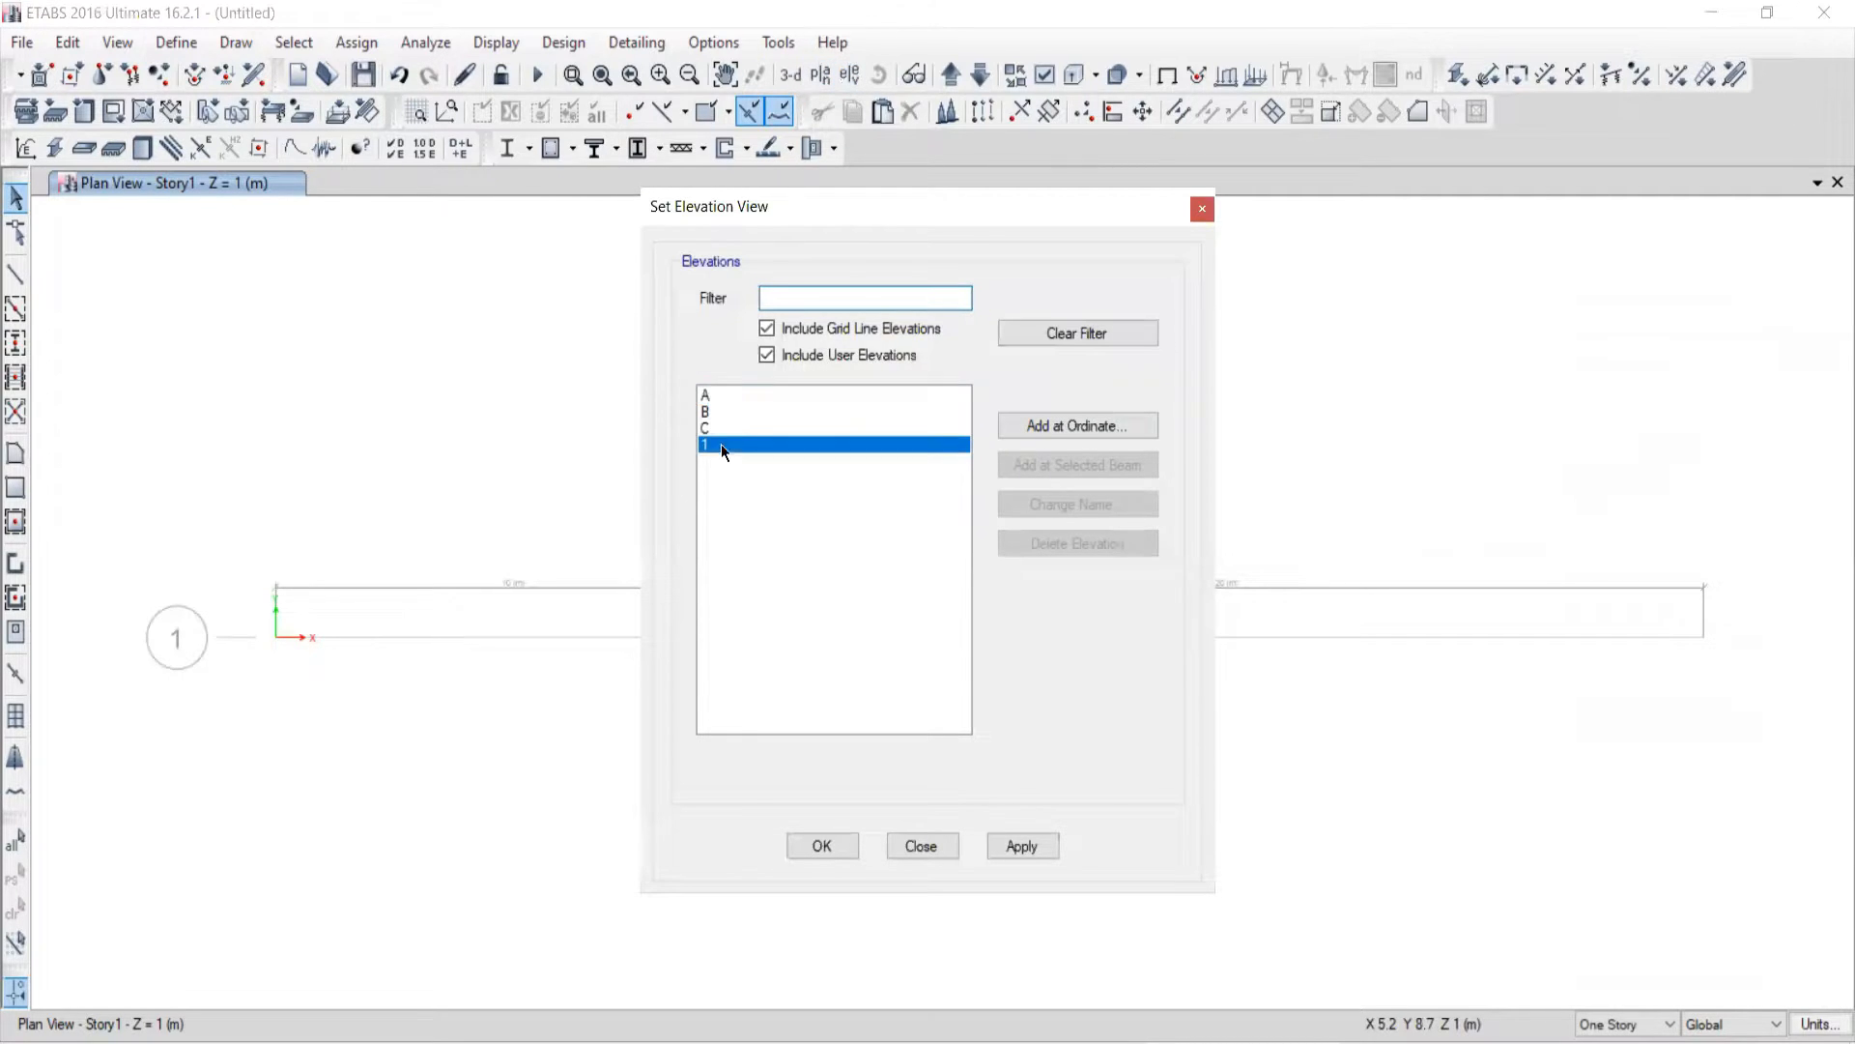
click(1011, 846)
click(936, 846)
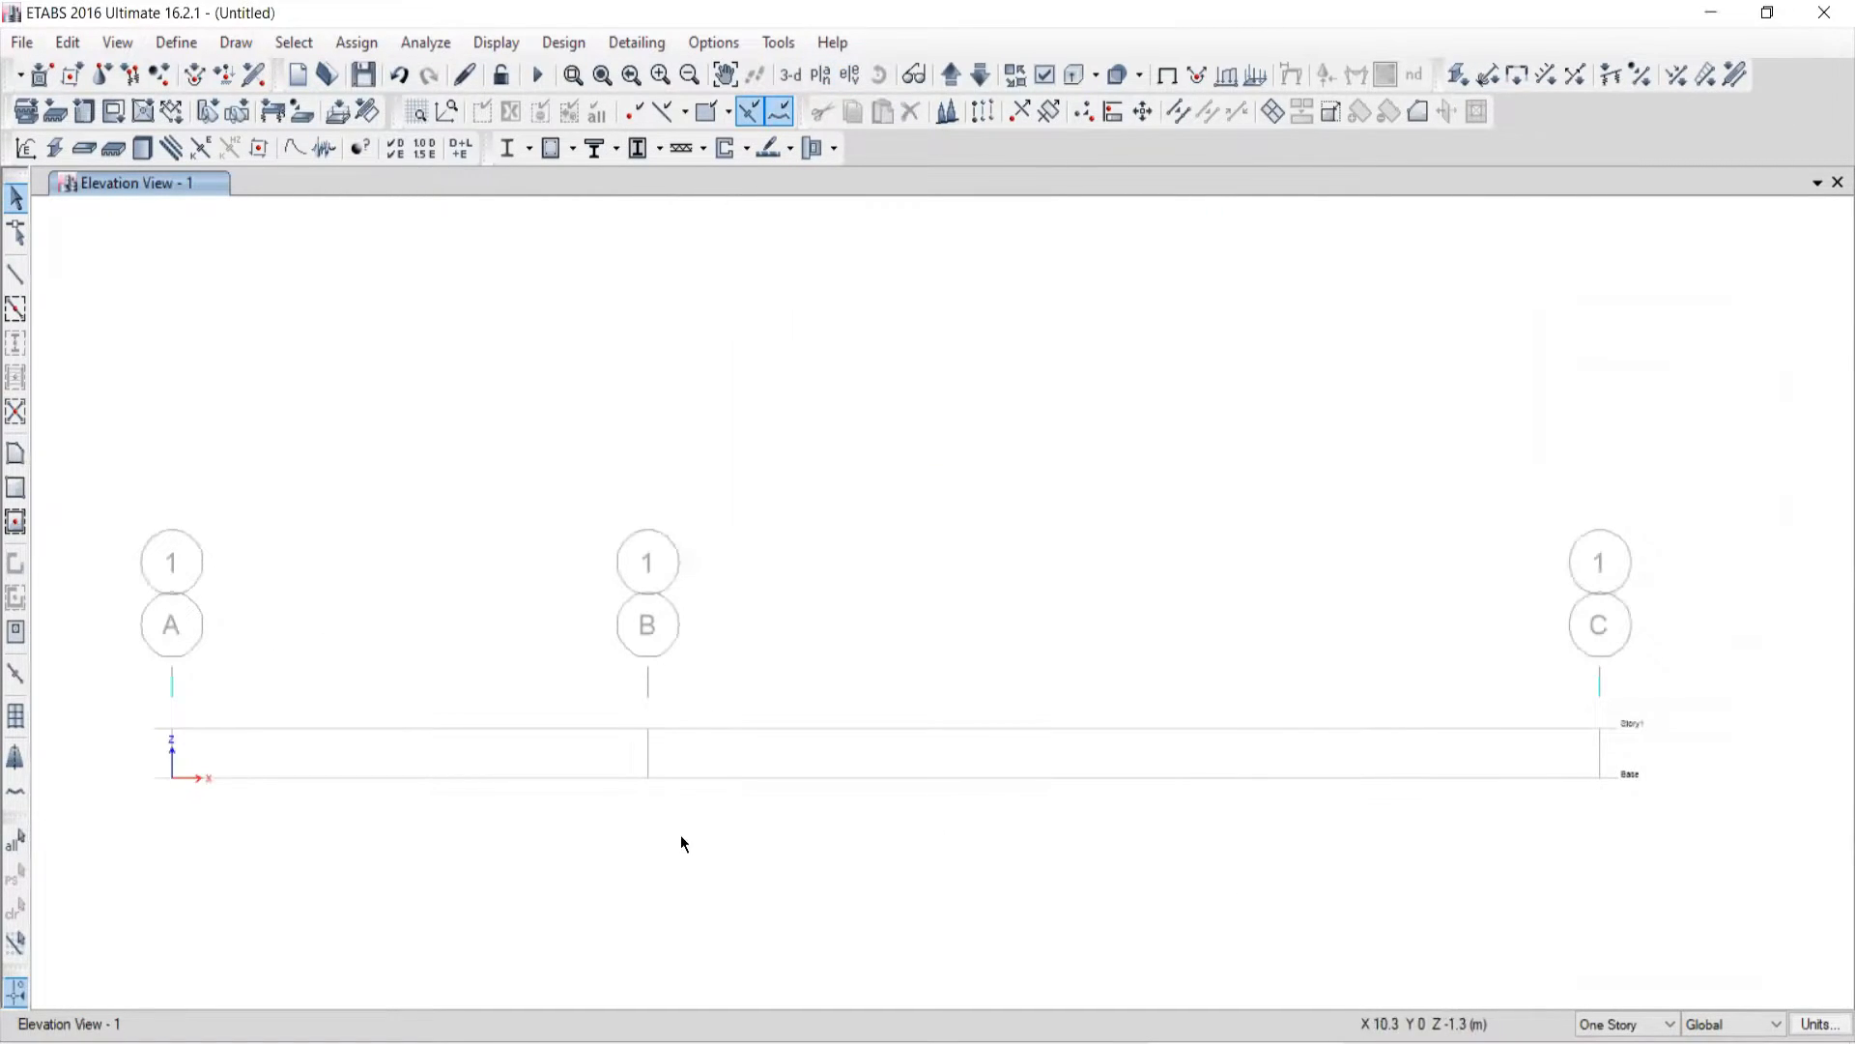
middle_drag(621, 790, 608, 561)
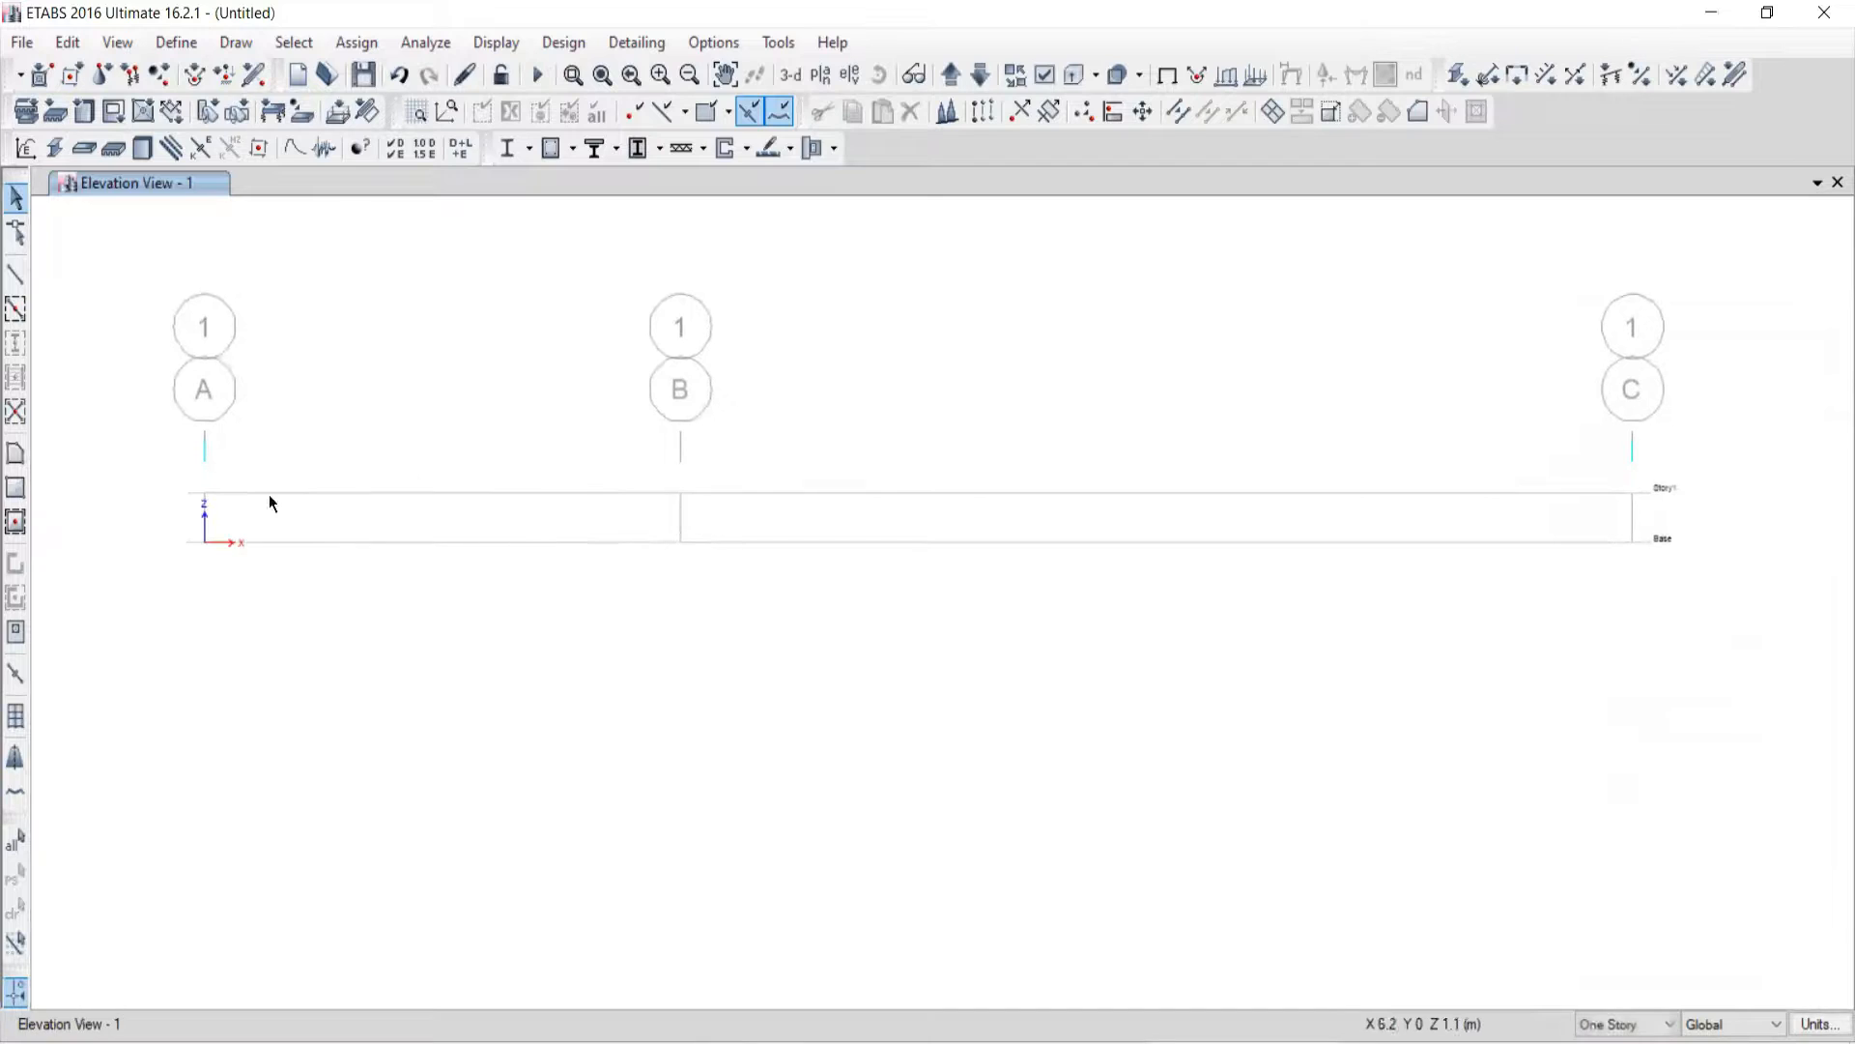
Step: Draw two connected beams along Story1, from grid A to B and from B to C, and leave line drawing
click(16, 275)
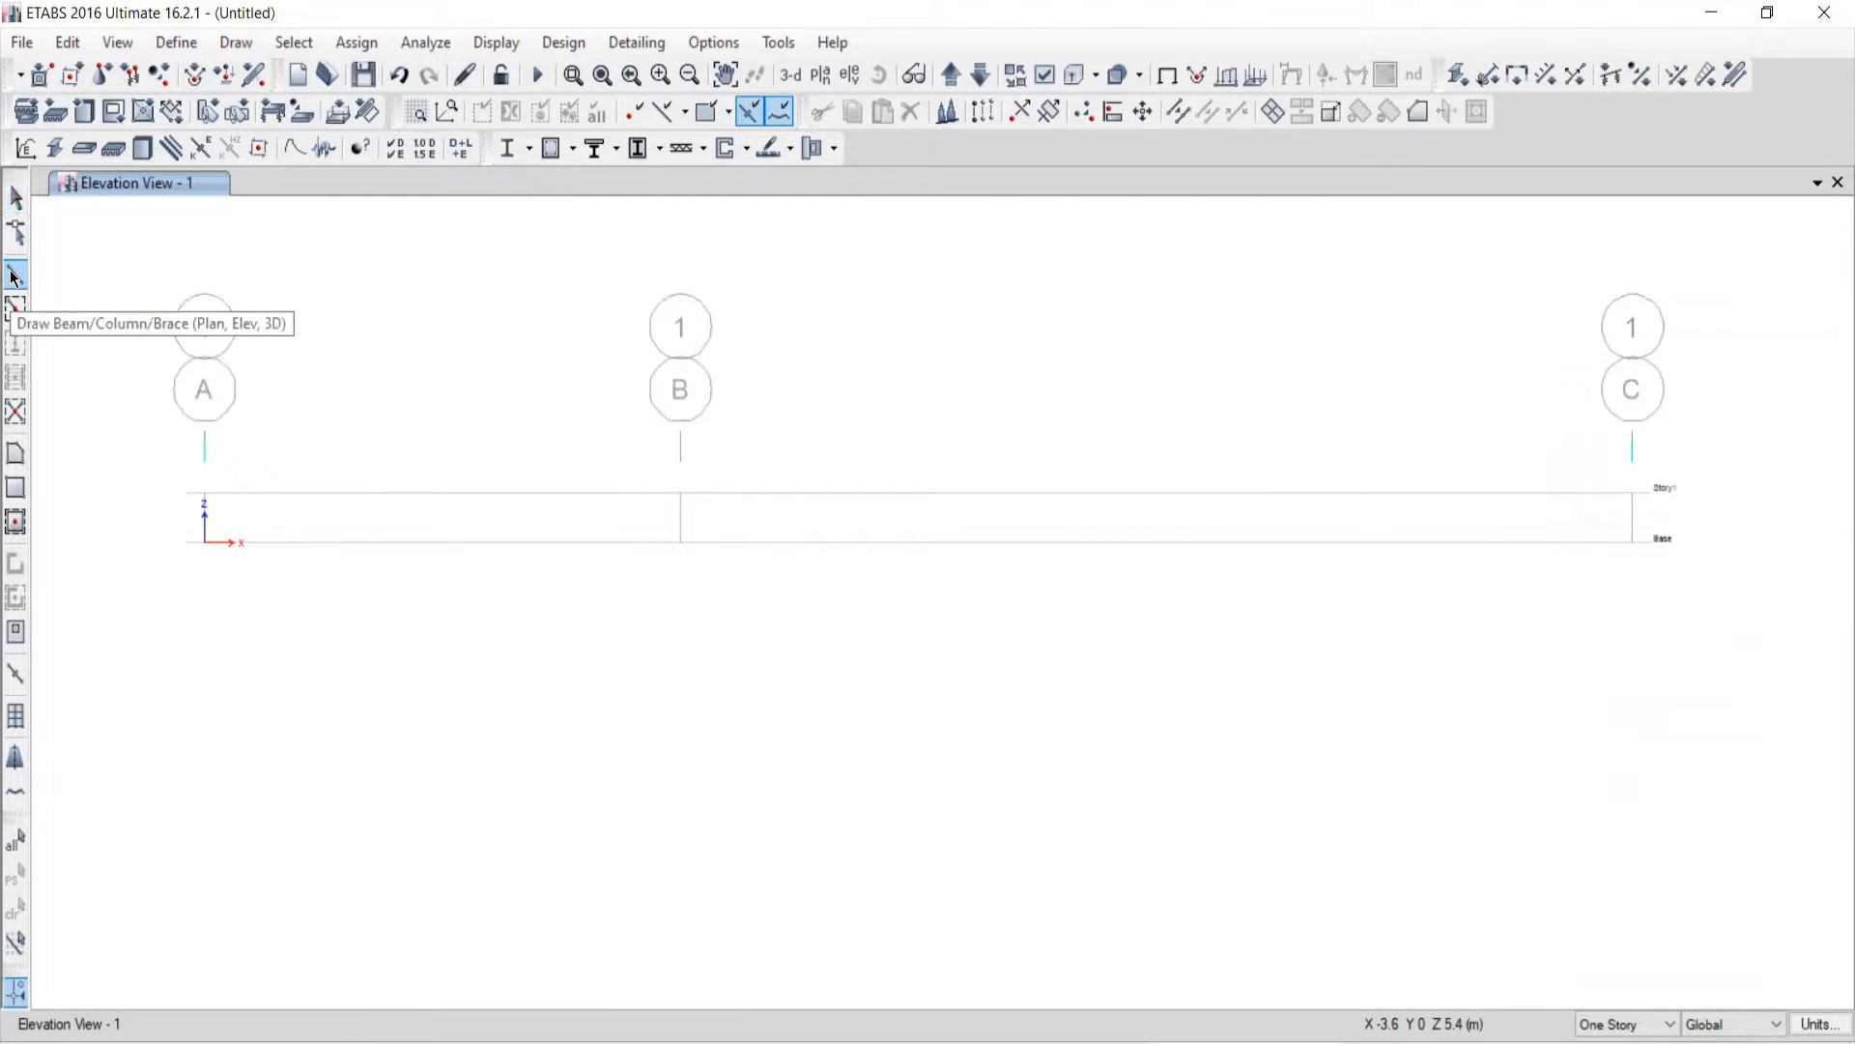
click(1238, 280)
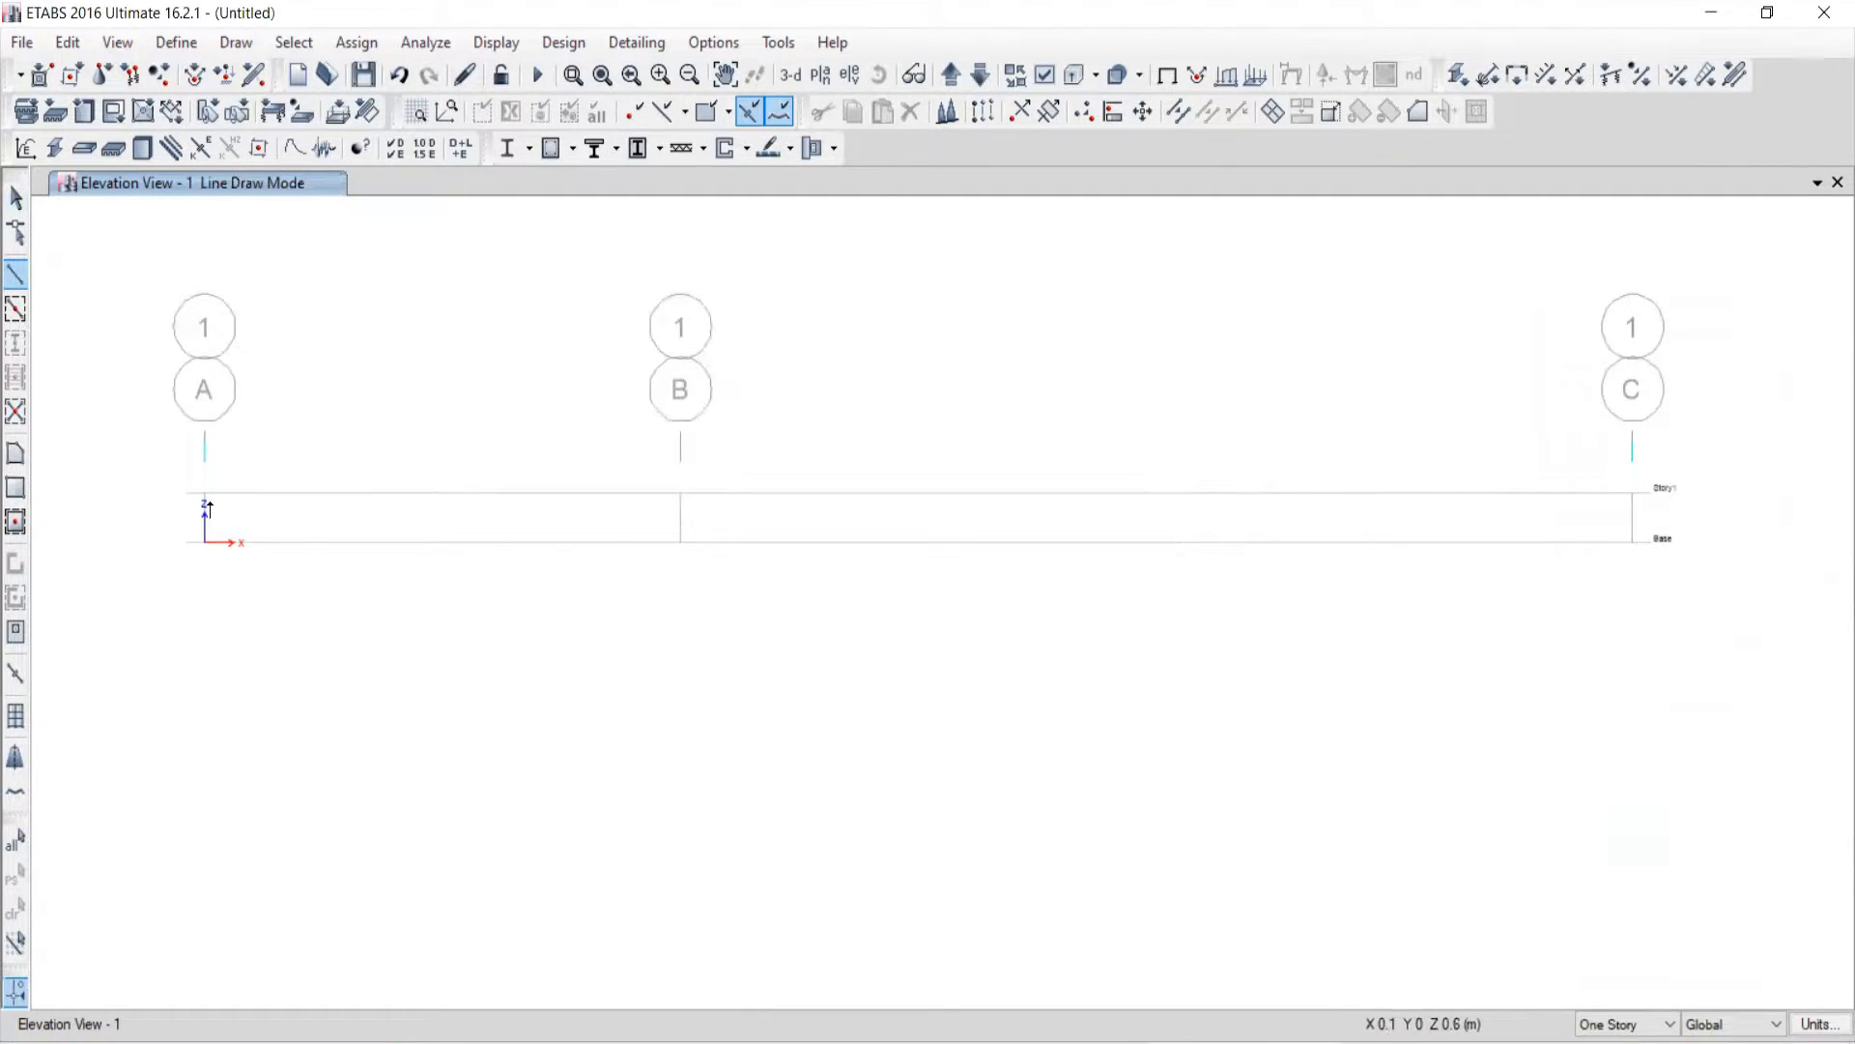
click(204, 502)
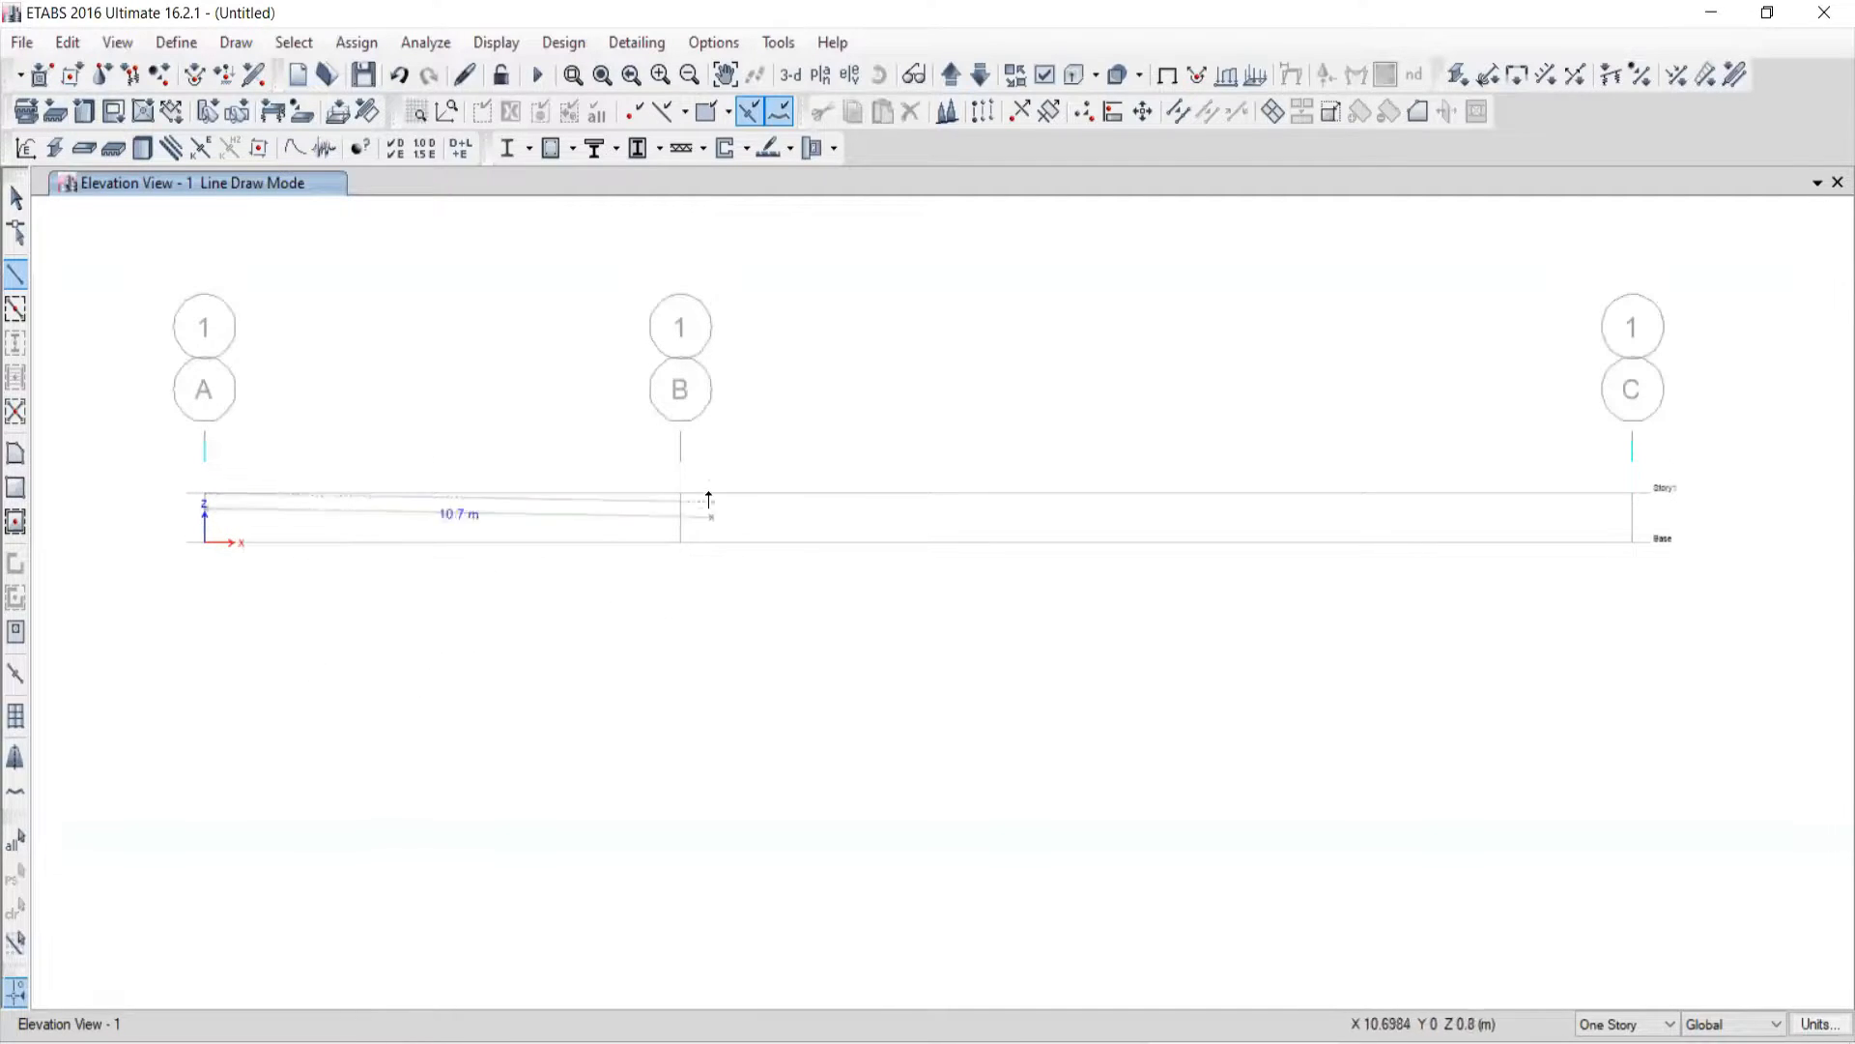
click(680, 494)
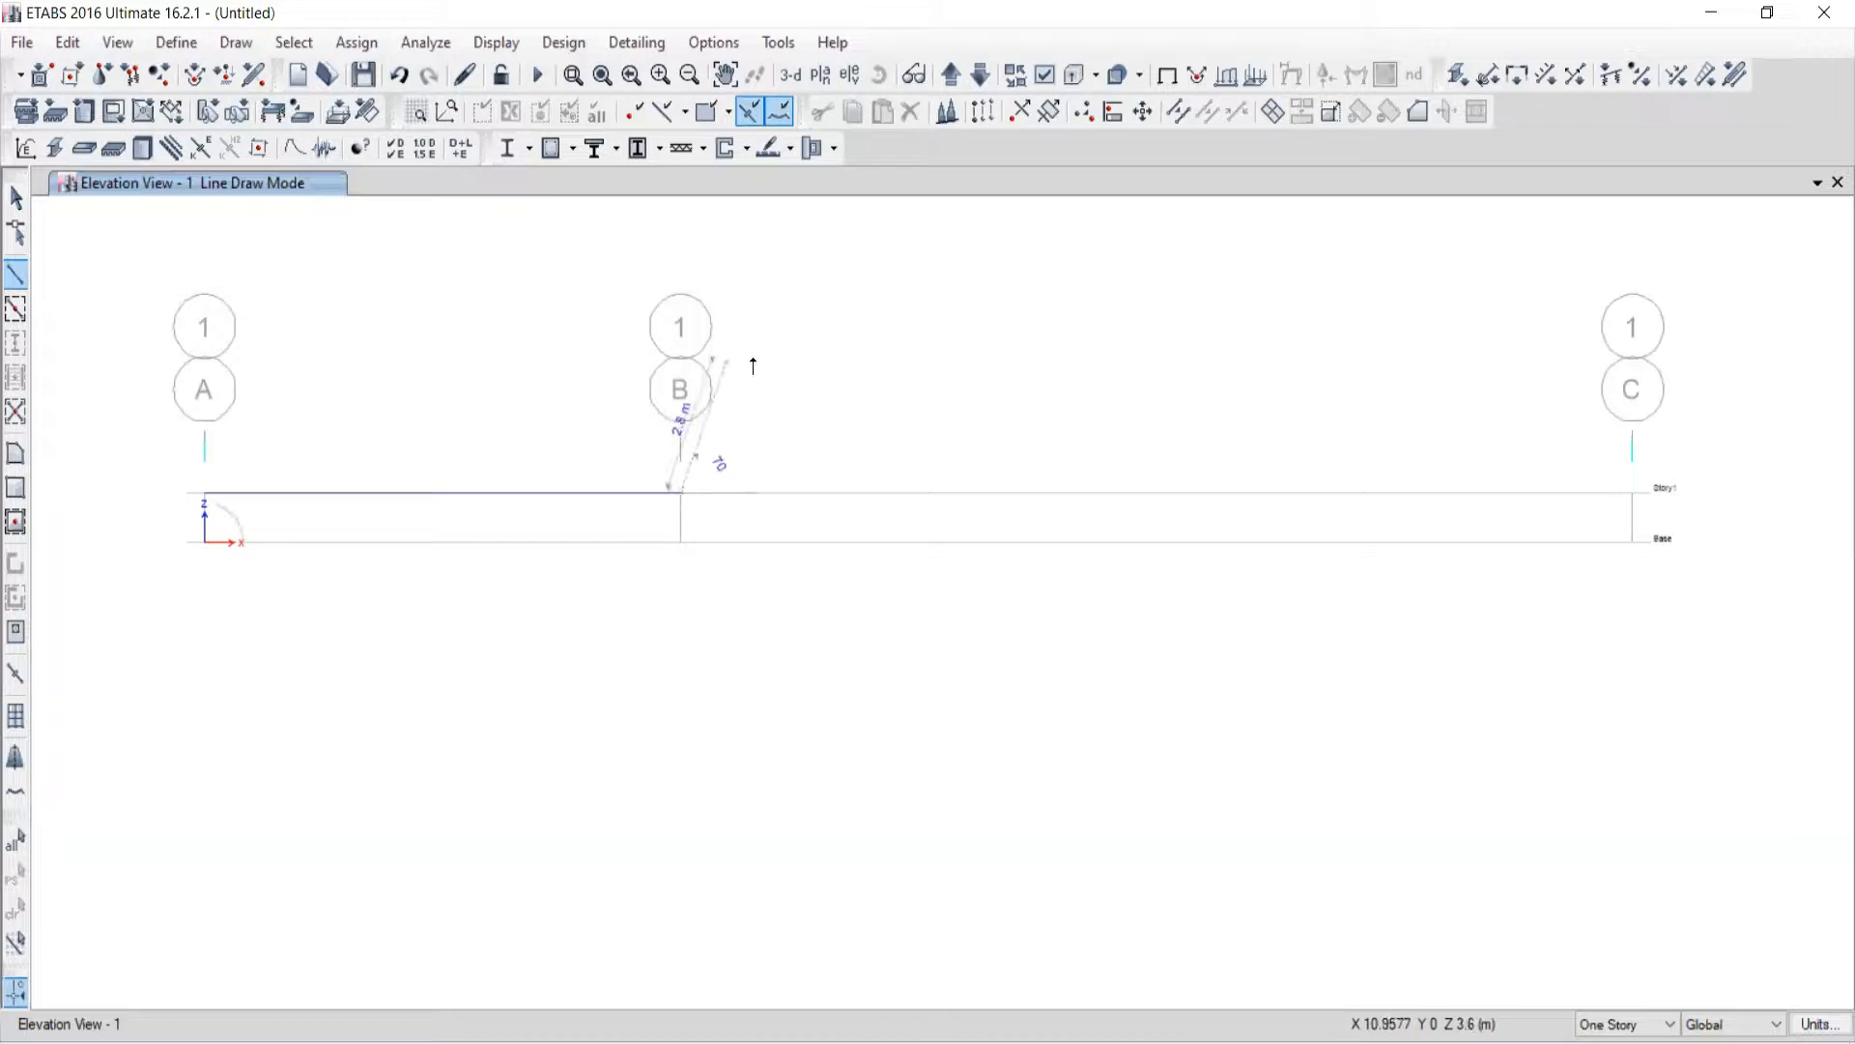
click(1633, 495)
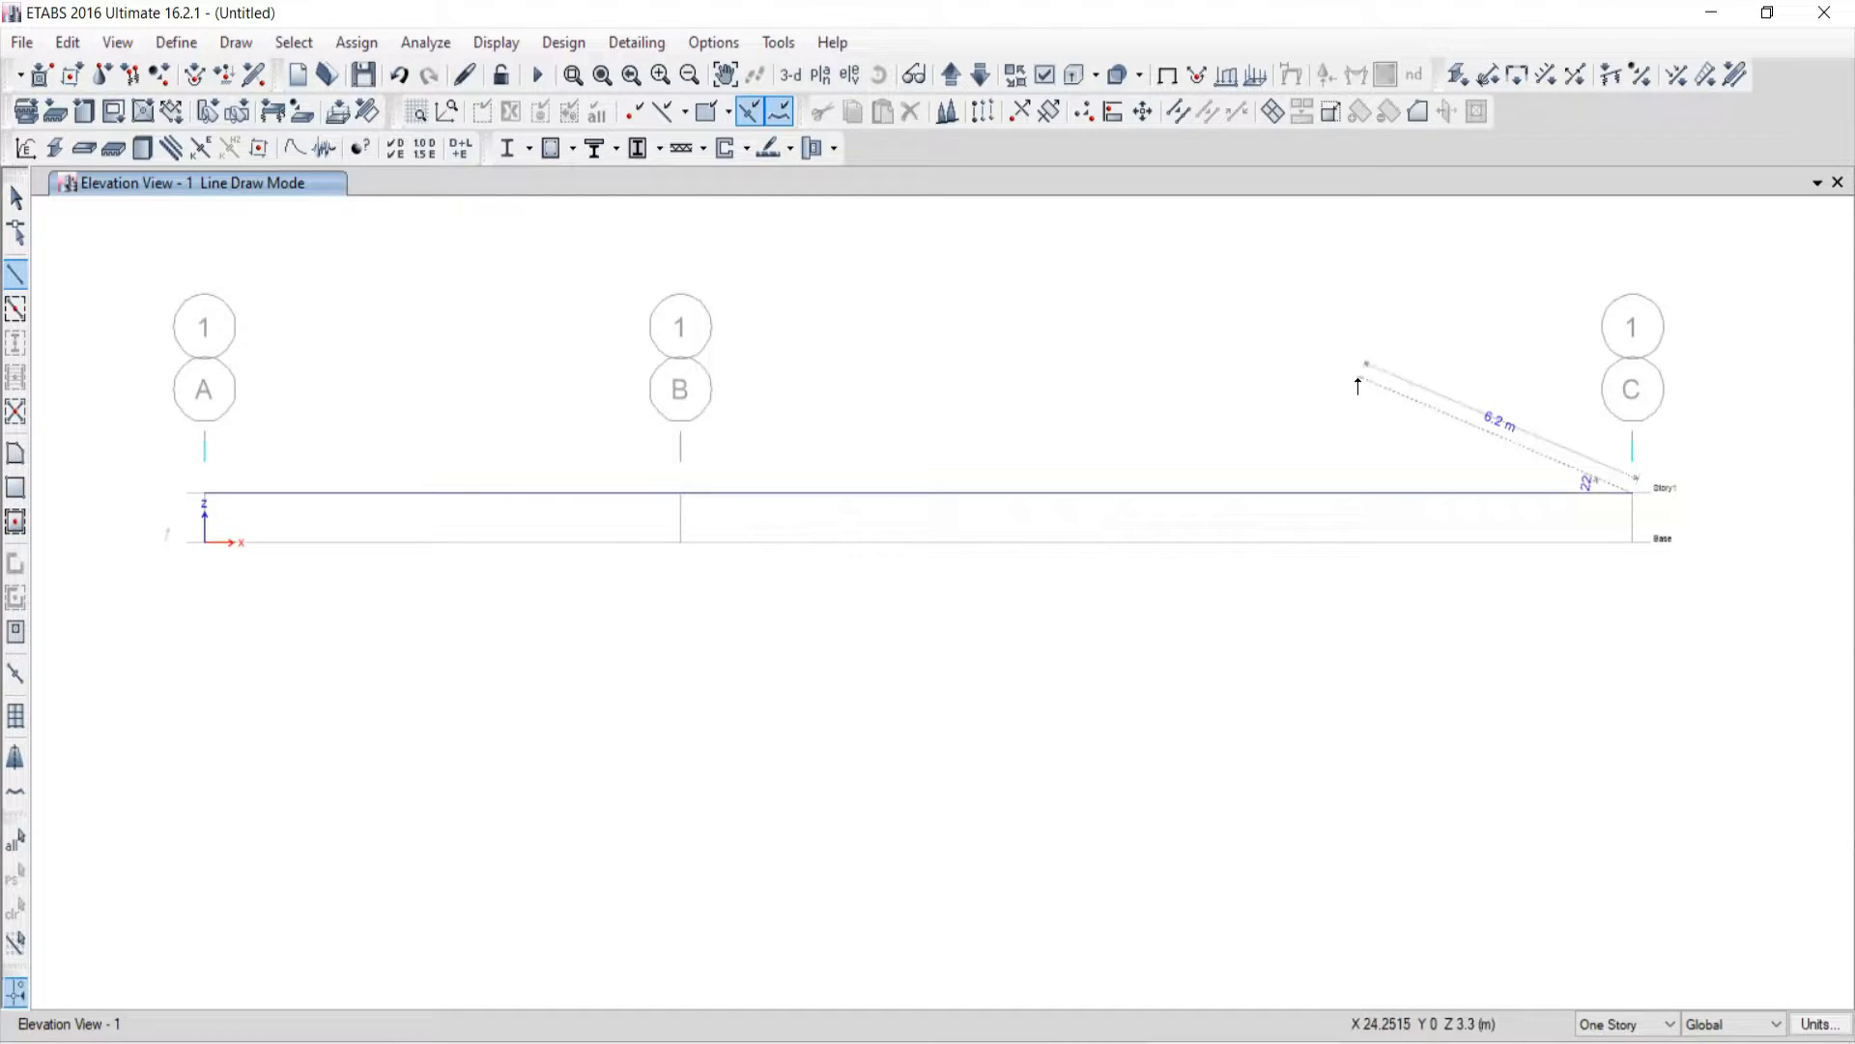
key(Escape)
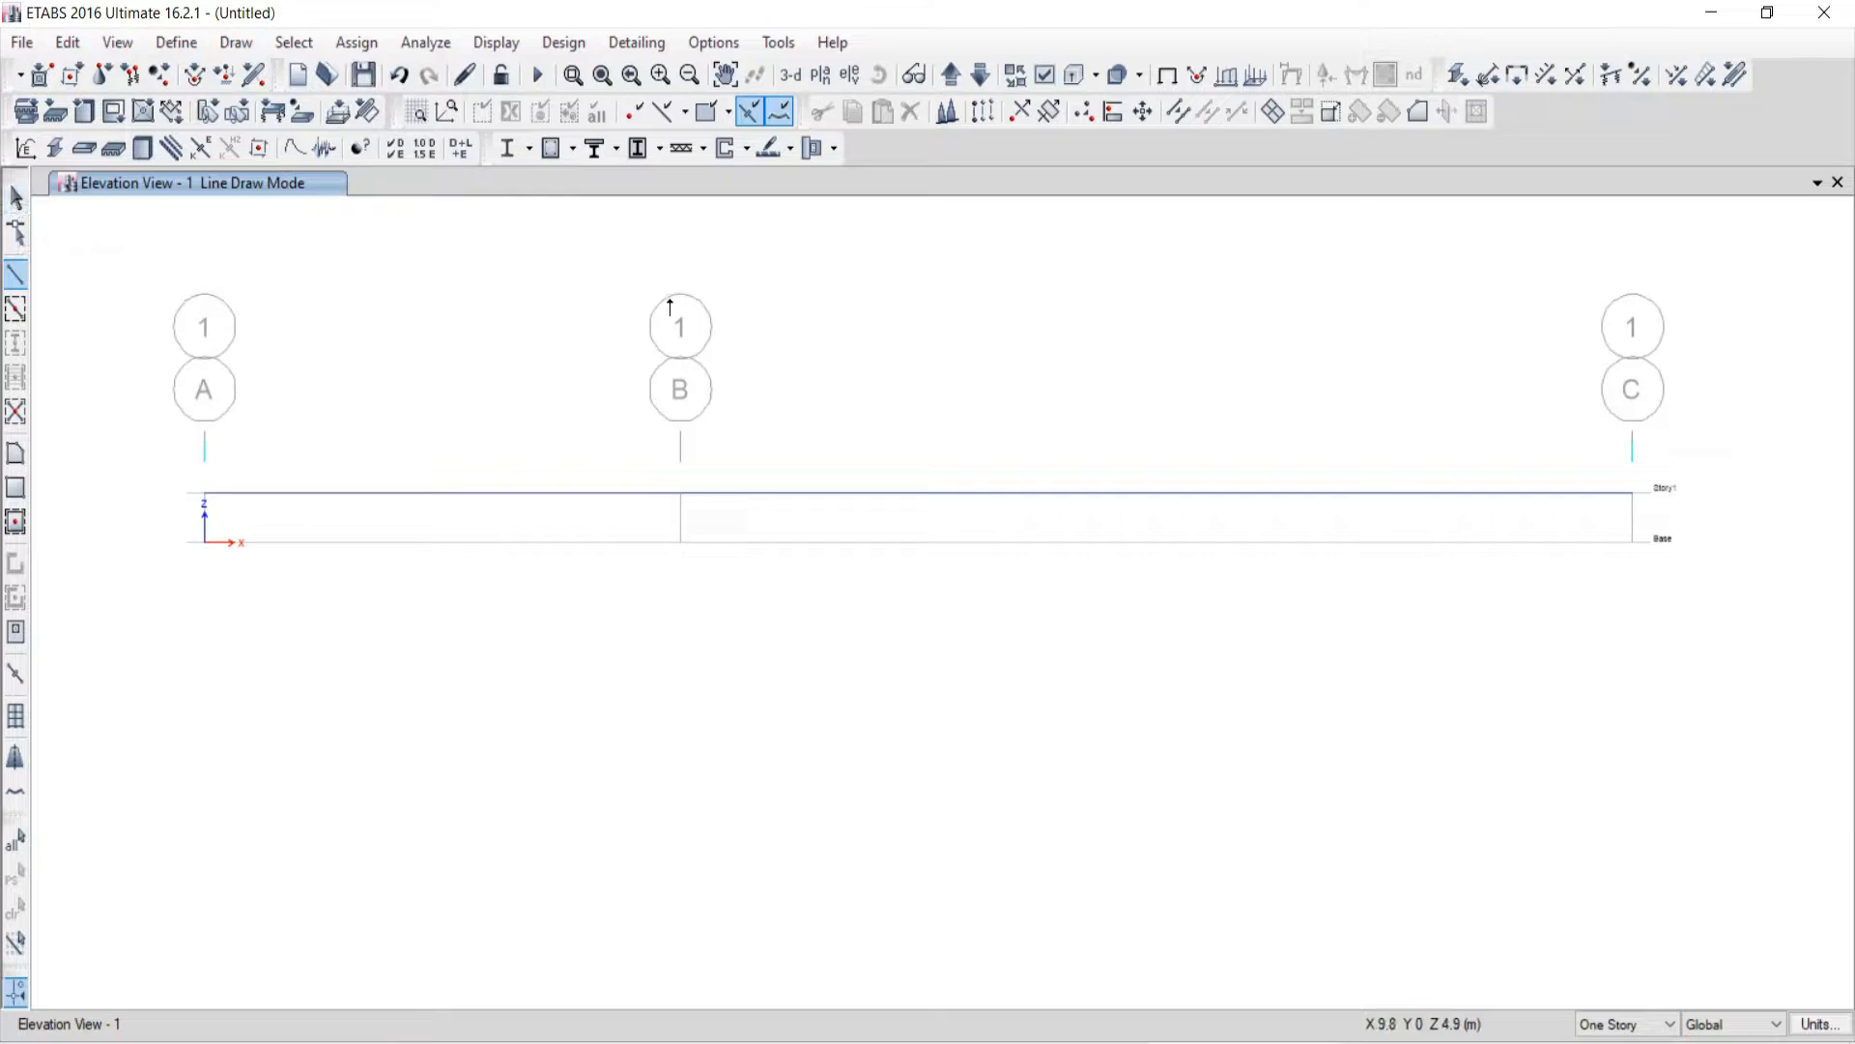
click(15, 200)
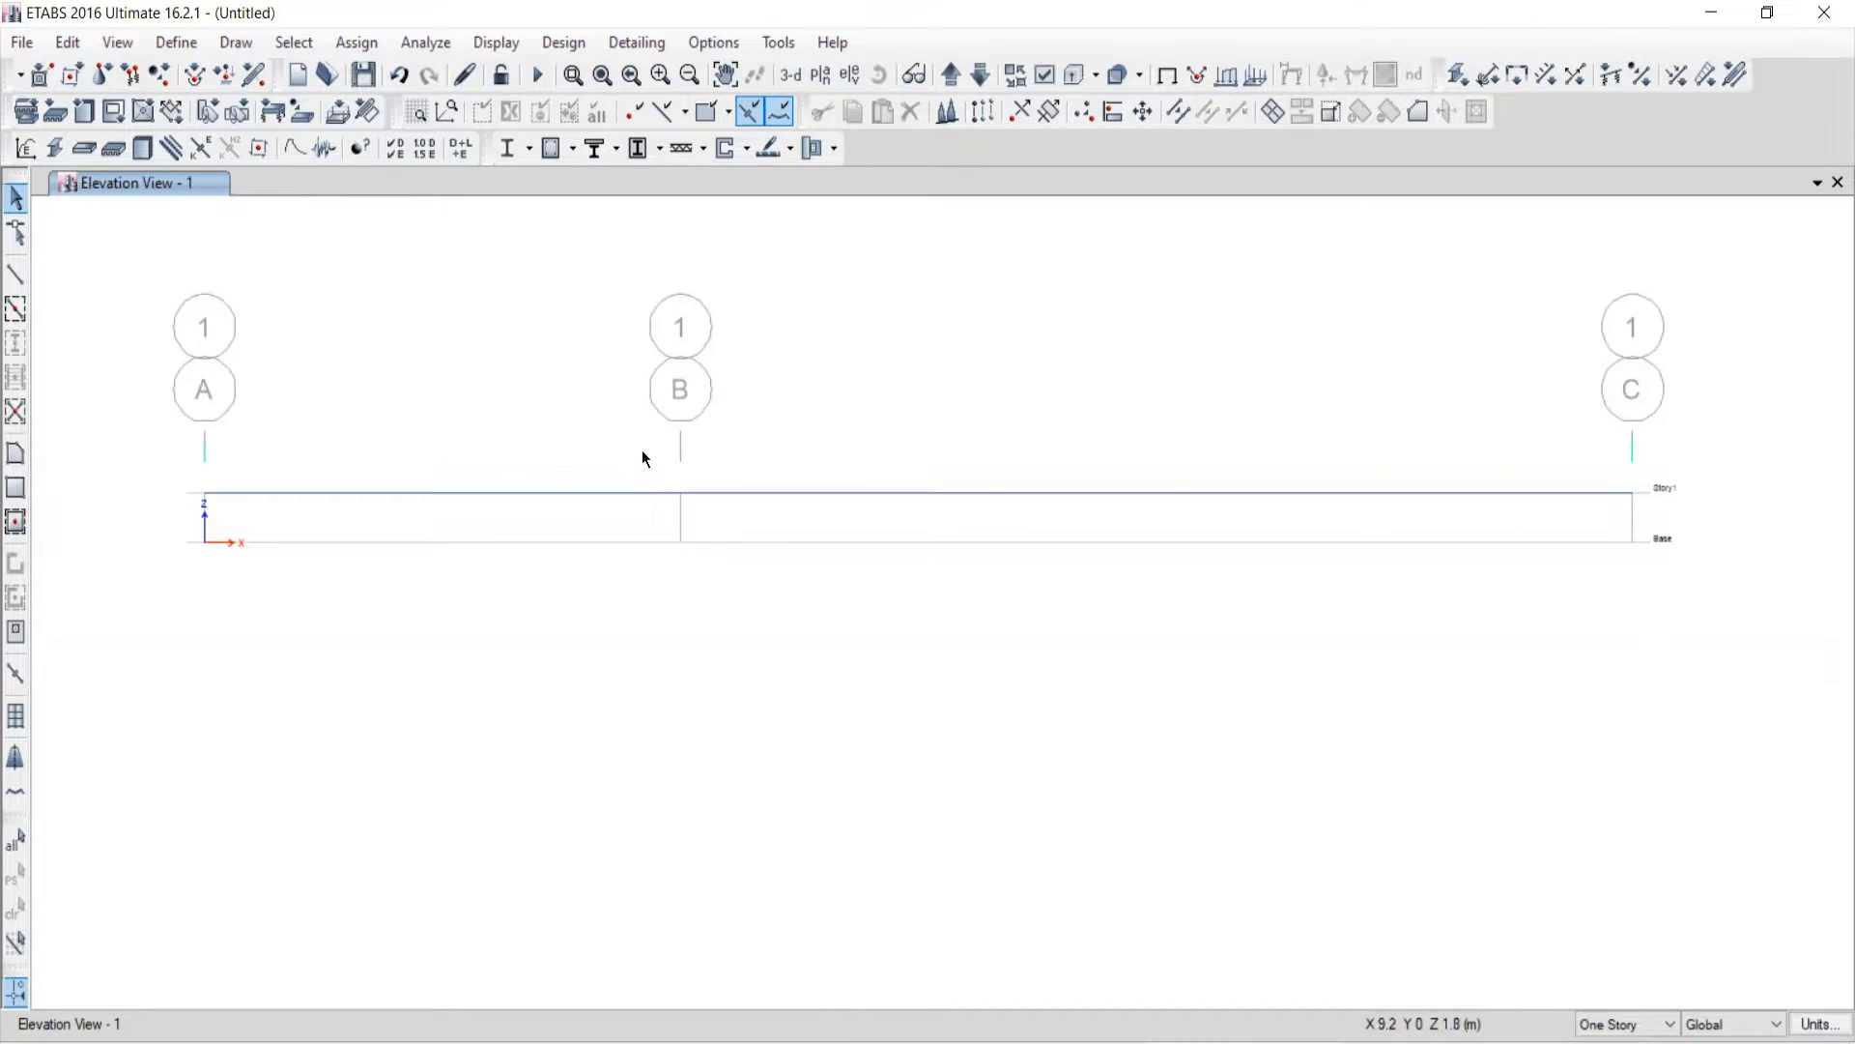
Step: Assign a roller restraint, with only Translation Z fixed, to the beam joint at grid B on Story1
drag(641, 449, 770, 553)
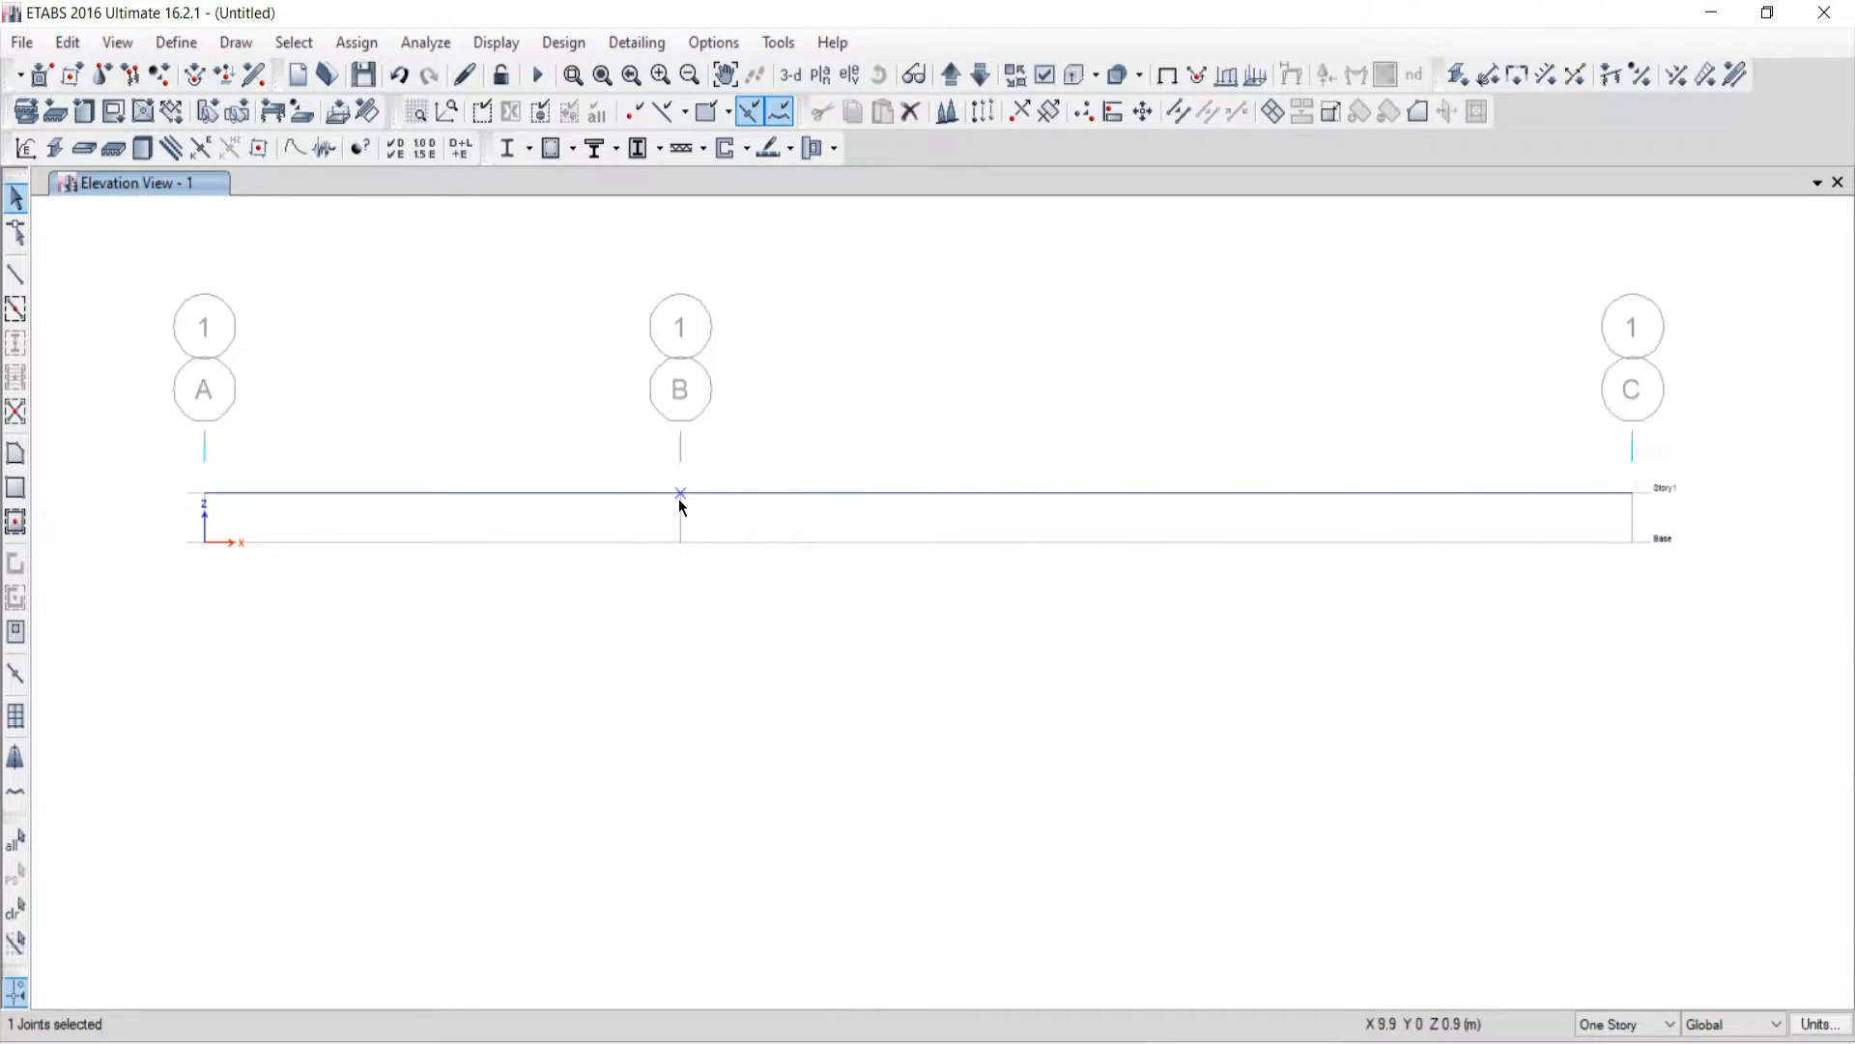
click(357, 42)
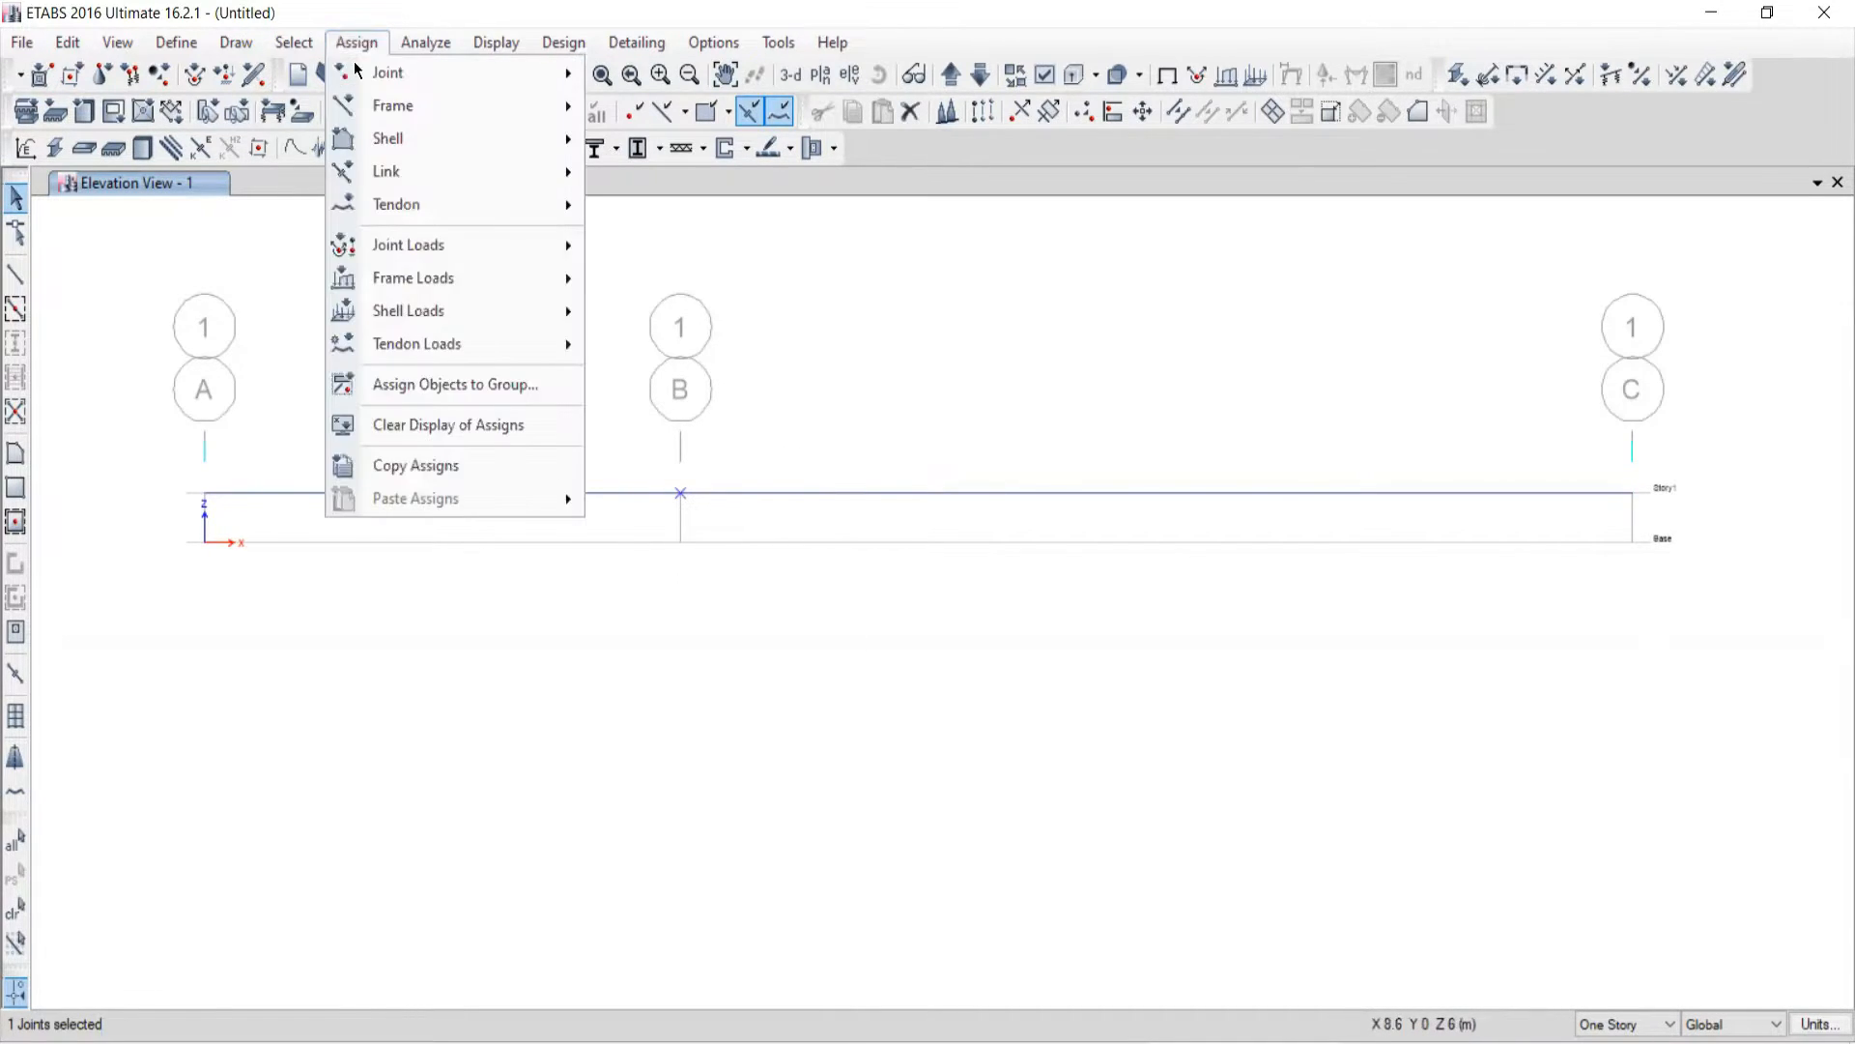
mouse_move(394, 73)
click(692, 76)
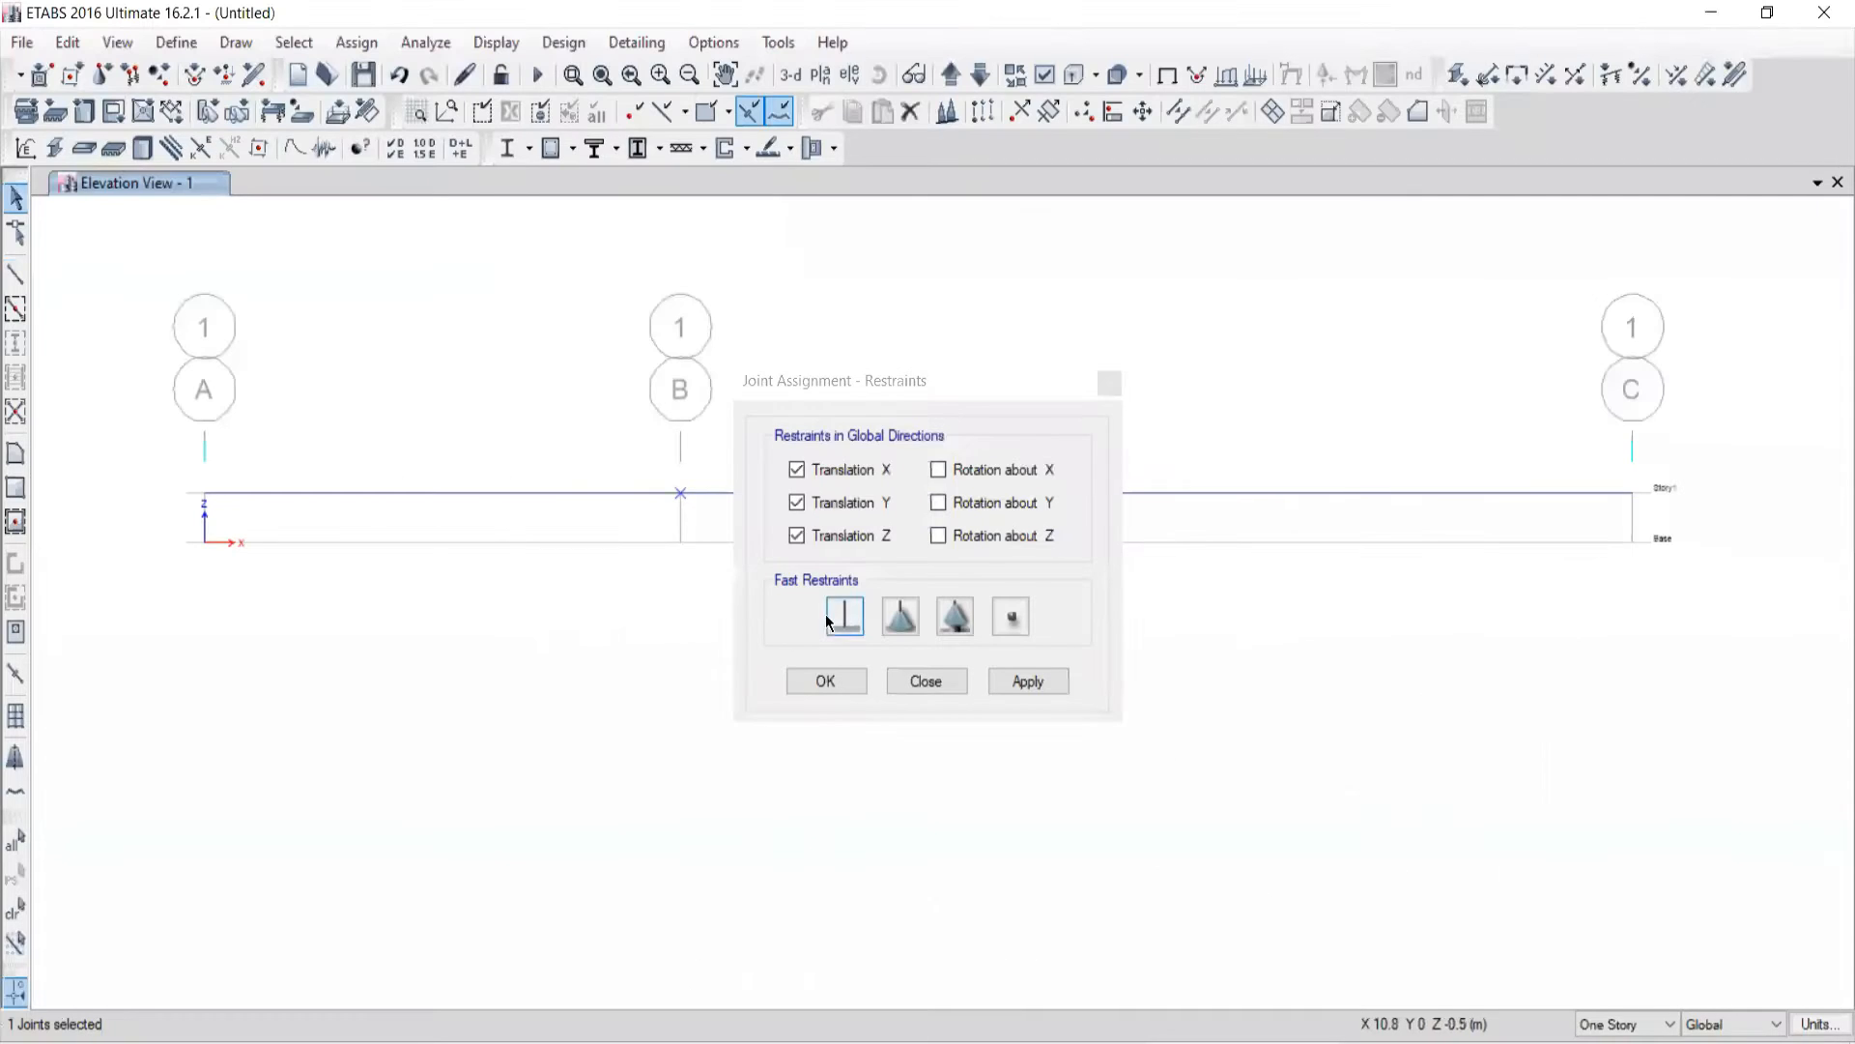
click(954, 619)
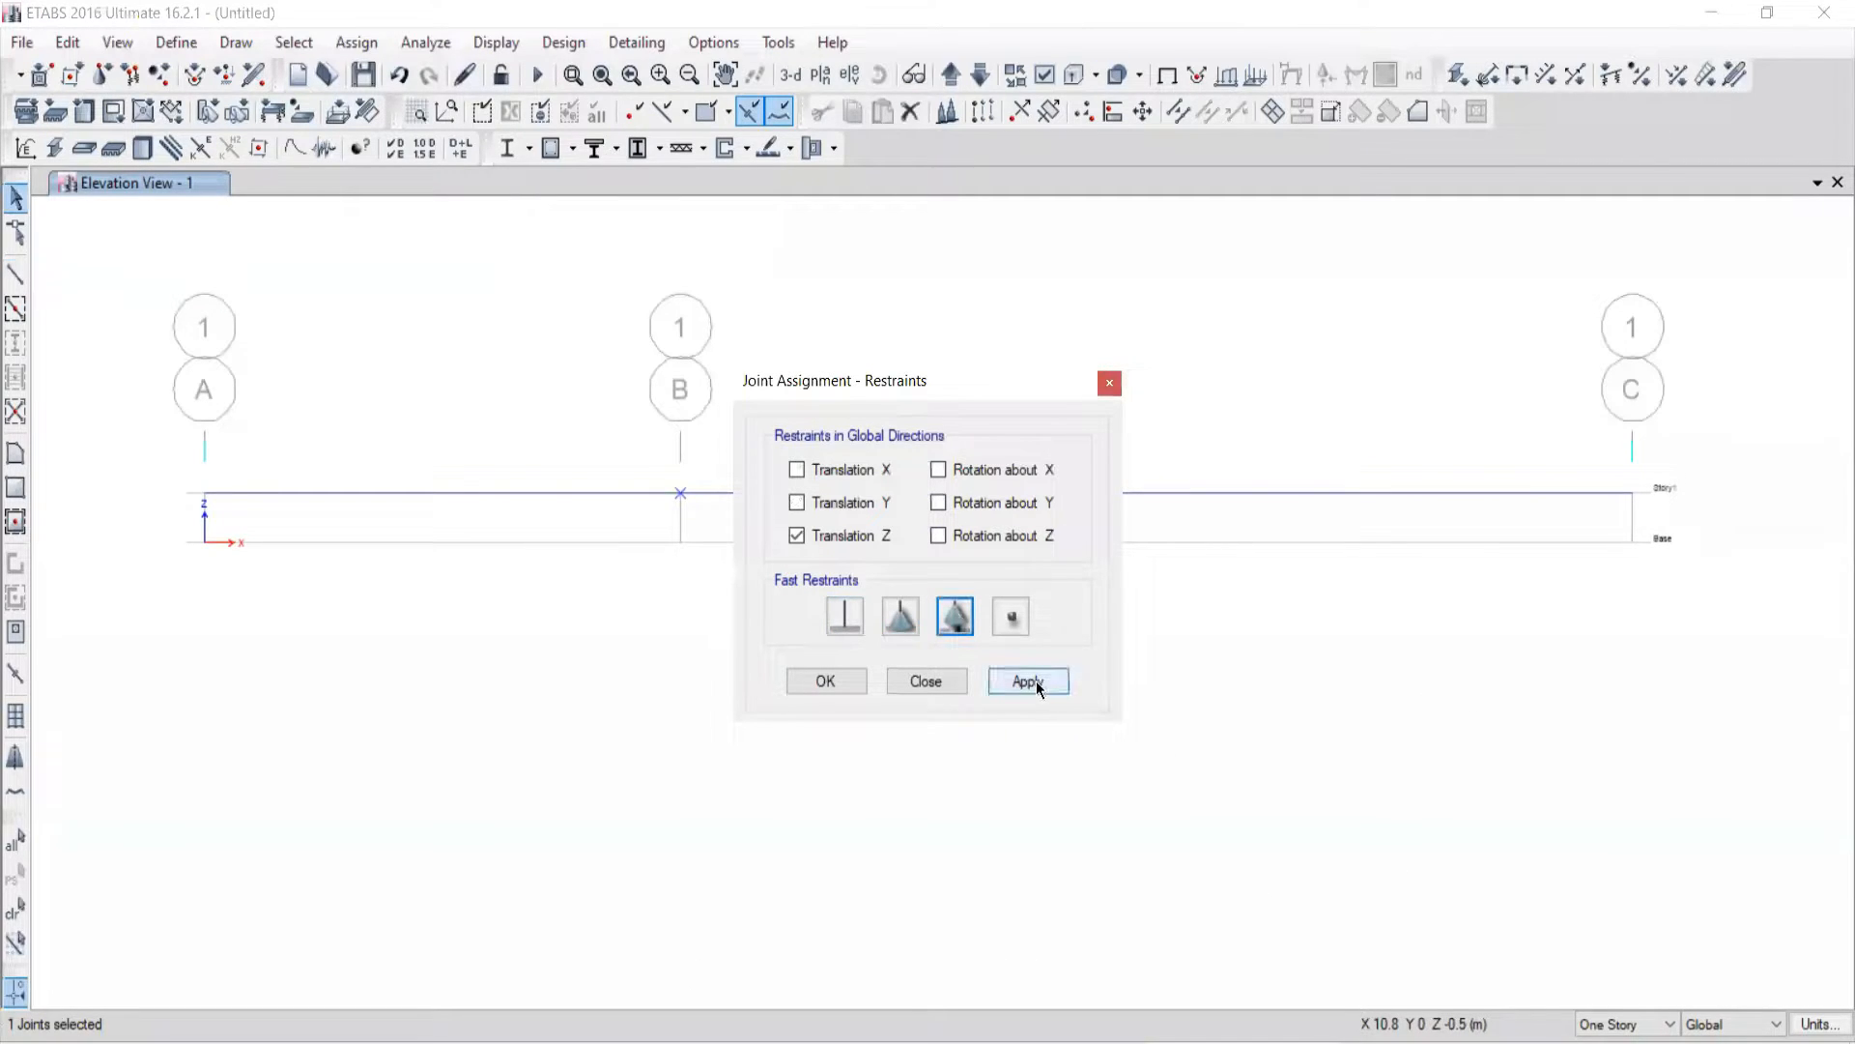
click(1027, 681)
click(925, 681)
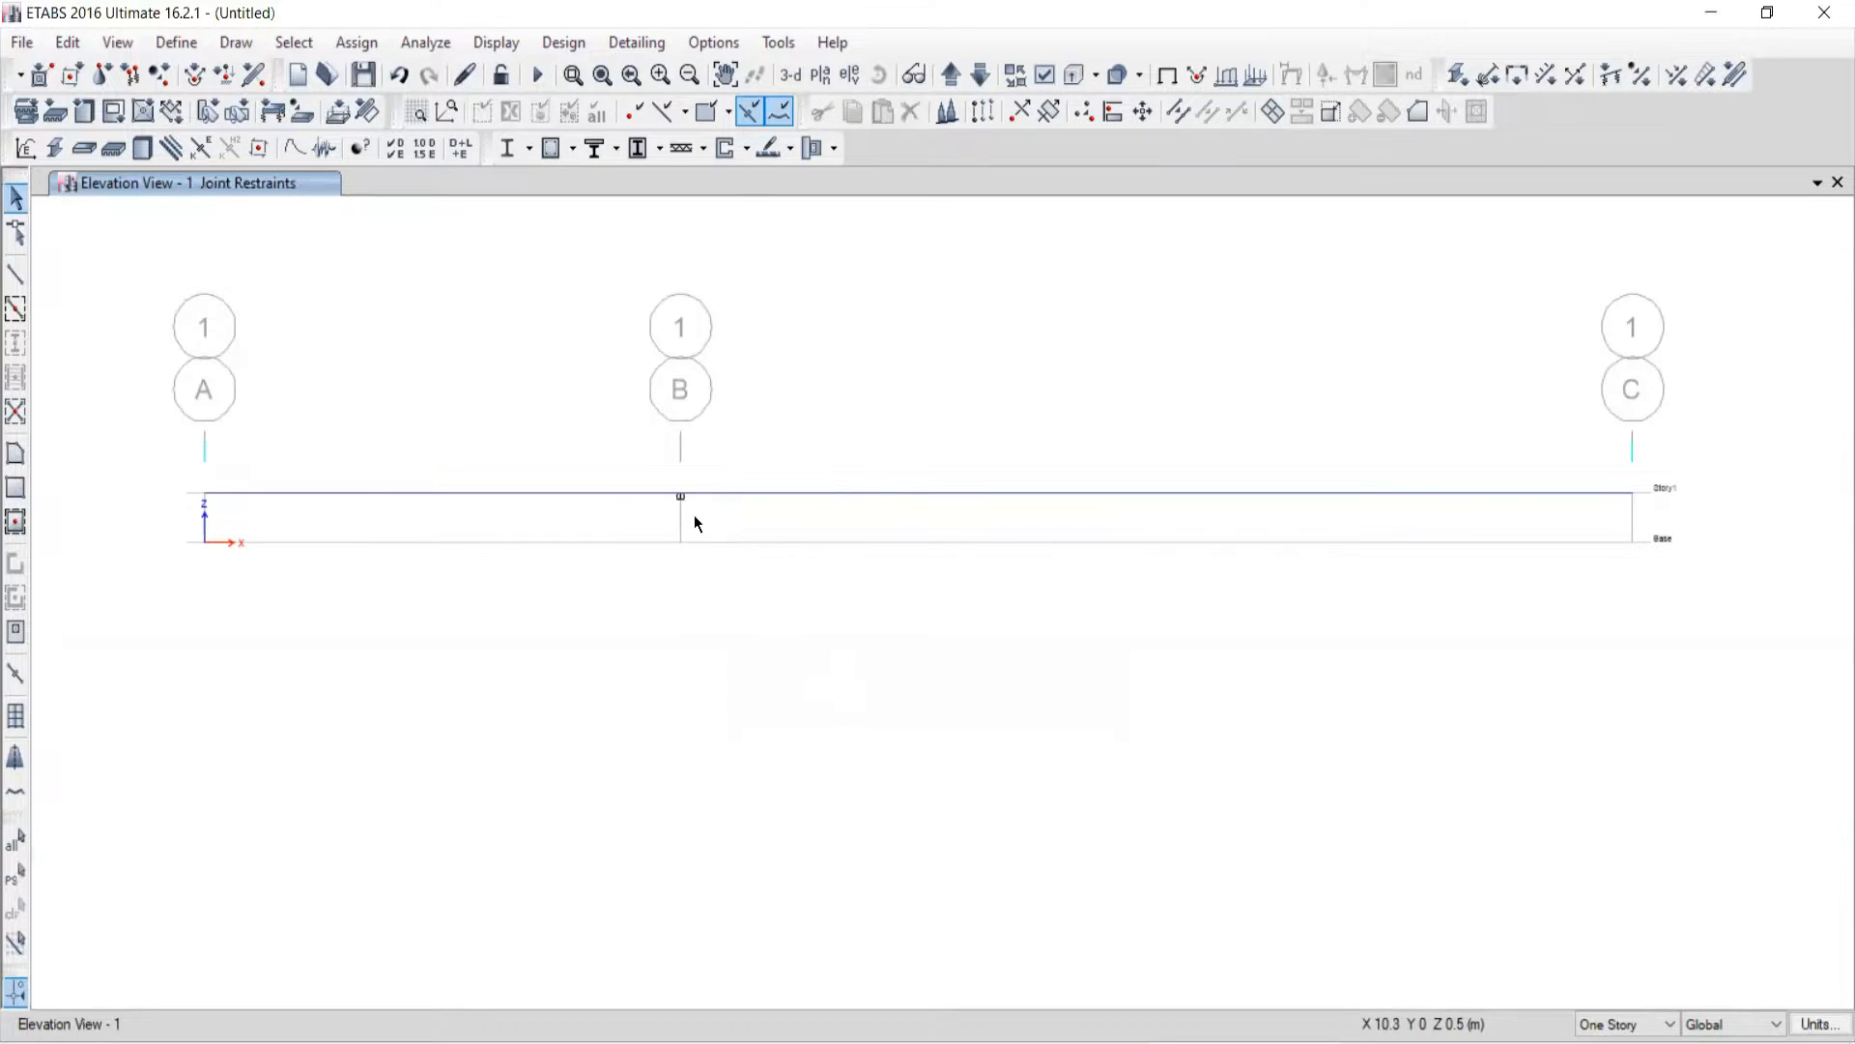
Step: Assign a pinned restraint, fixing Translation X, Y and Z, to the beam joint at grid C, checking the support type in the PDF
drag(1586, 441, 1705, 525)
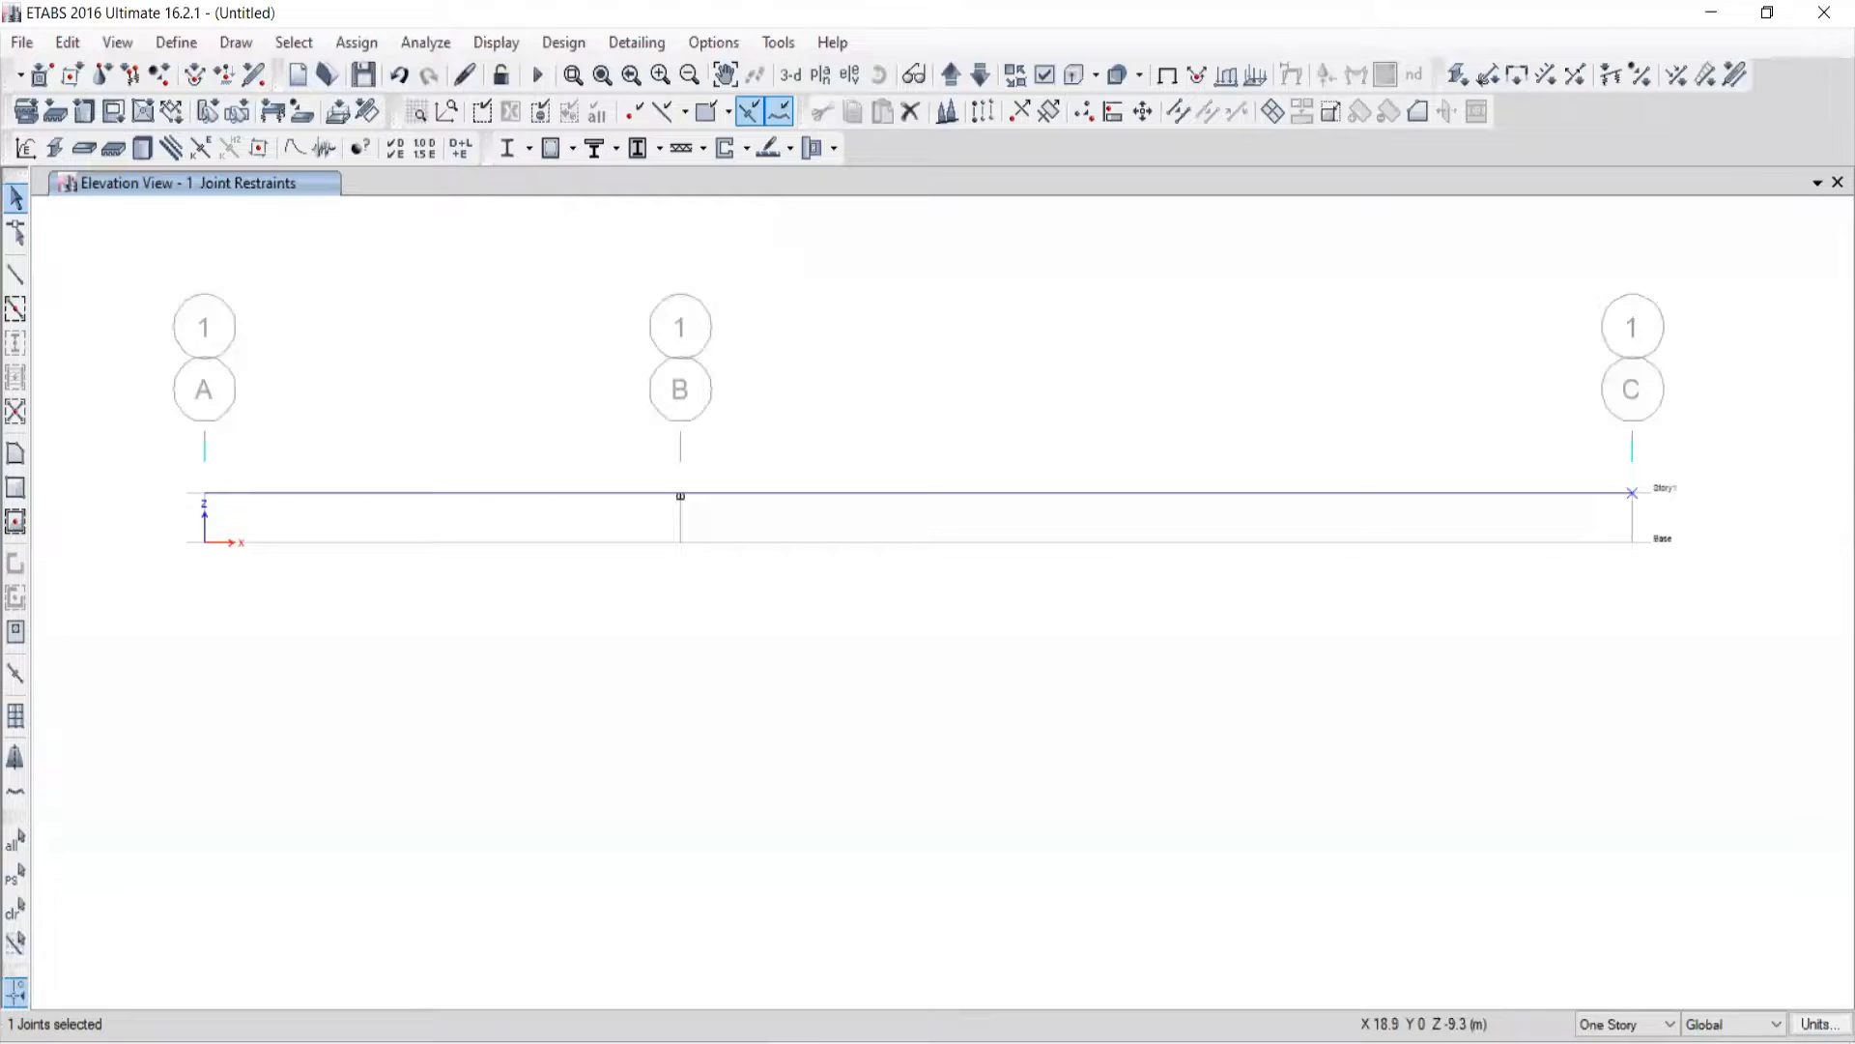
key(alt+Tab)
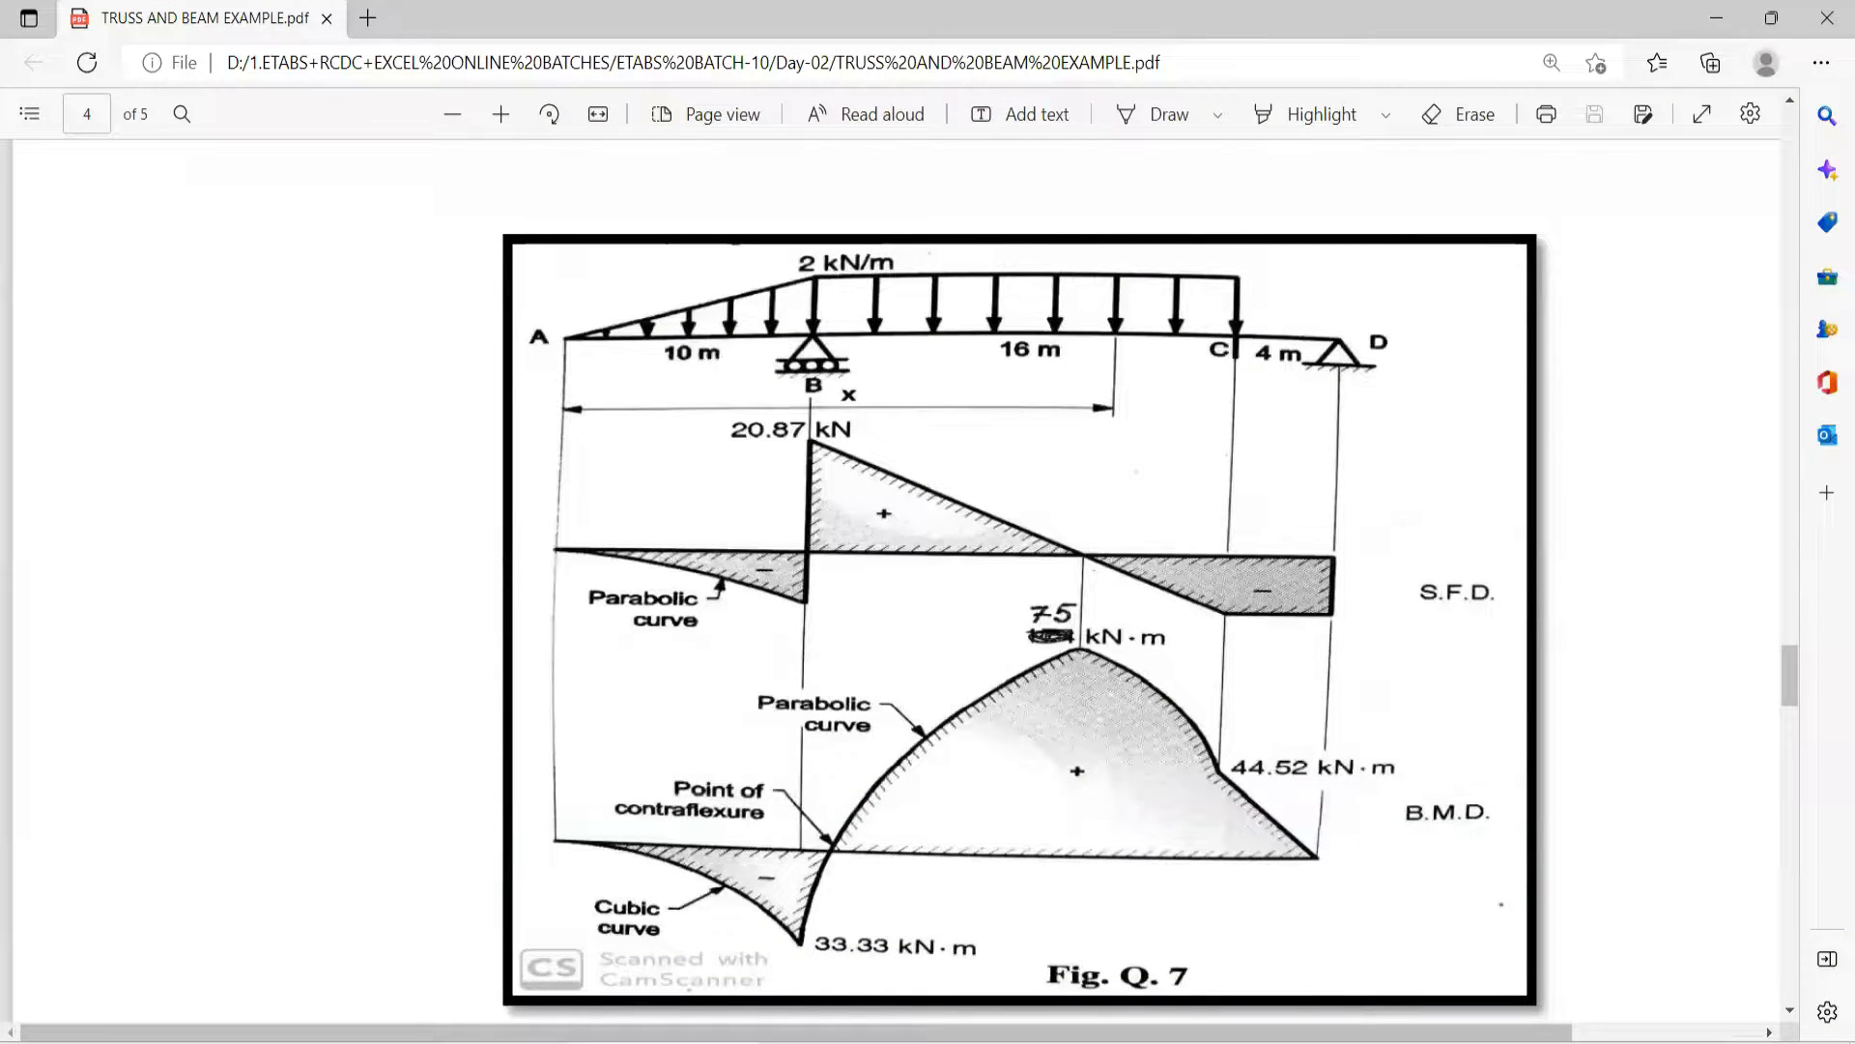
key(alt+Tab)
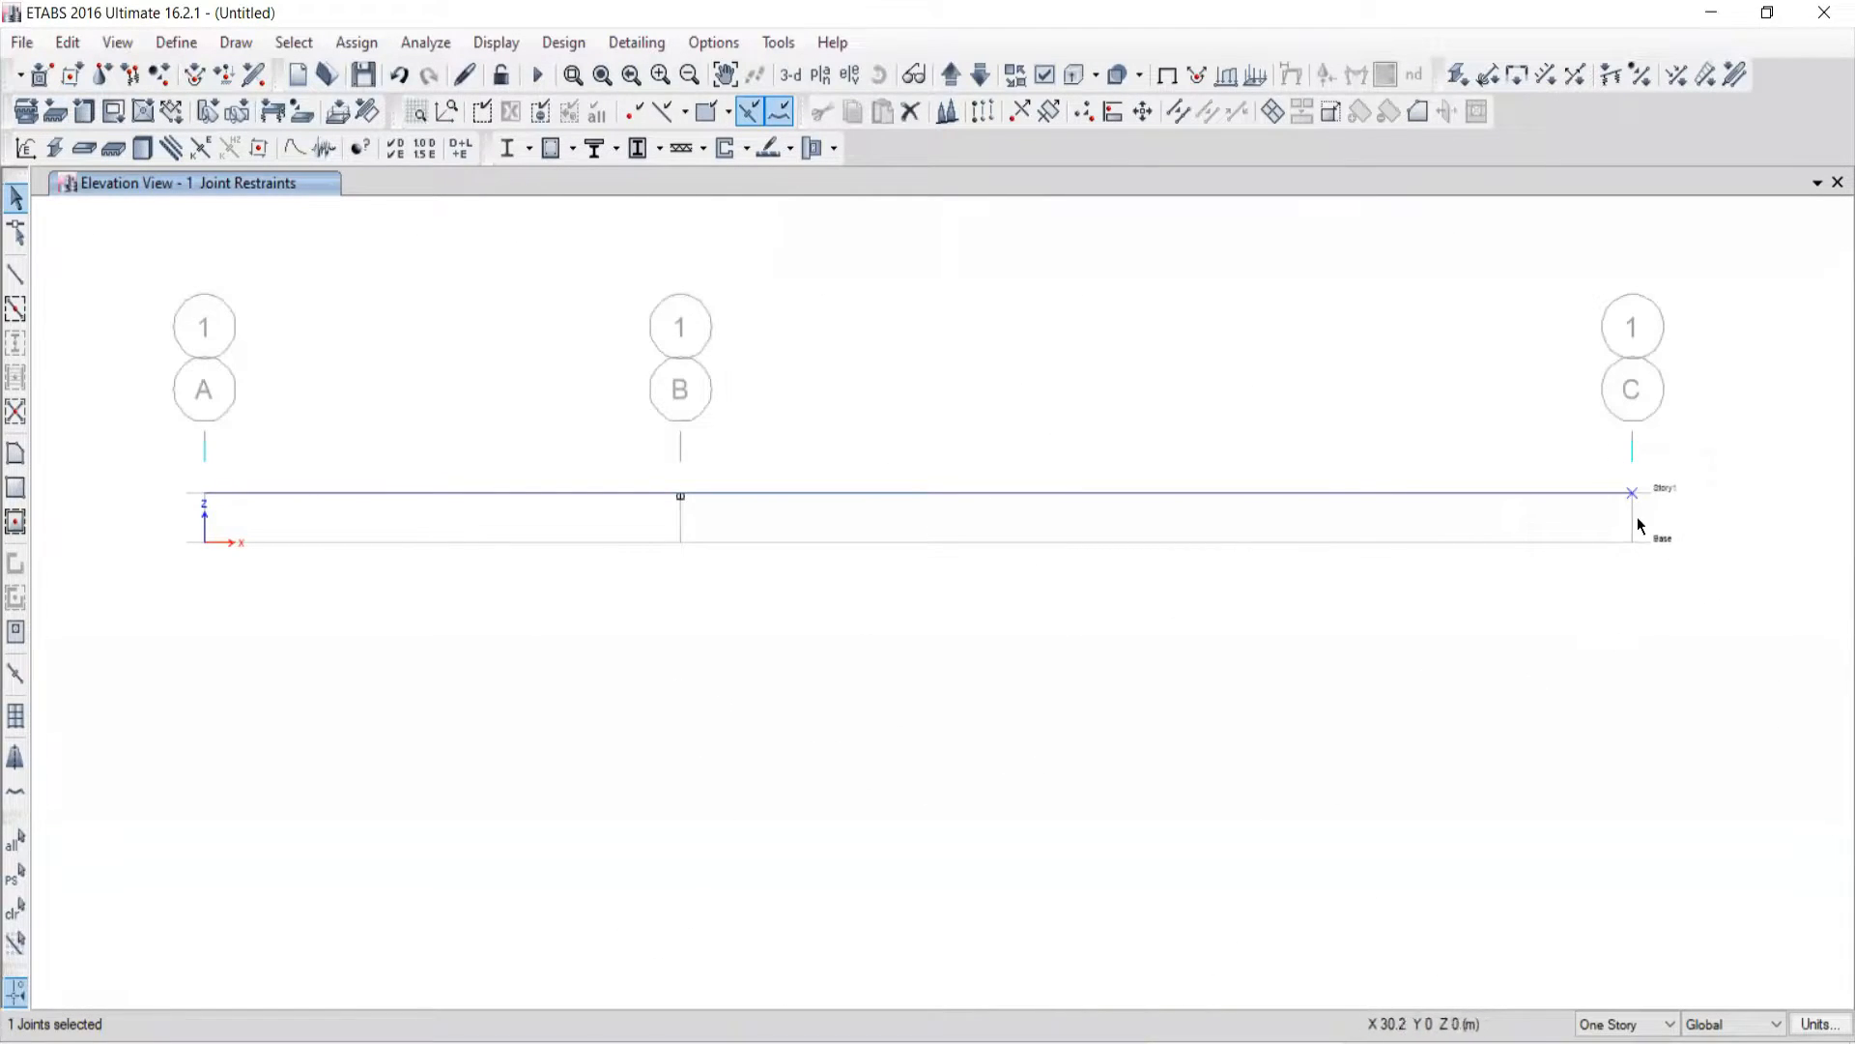
click(356, 43)
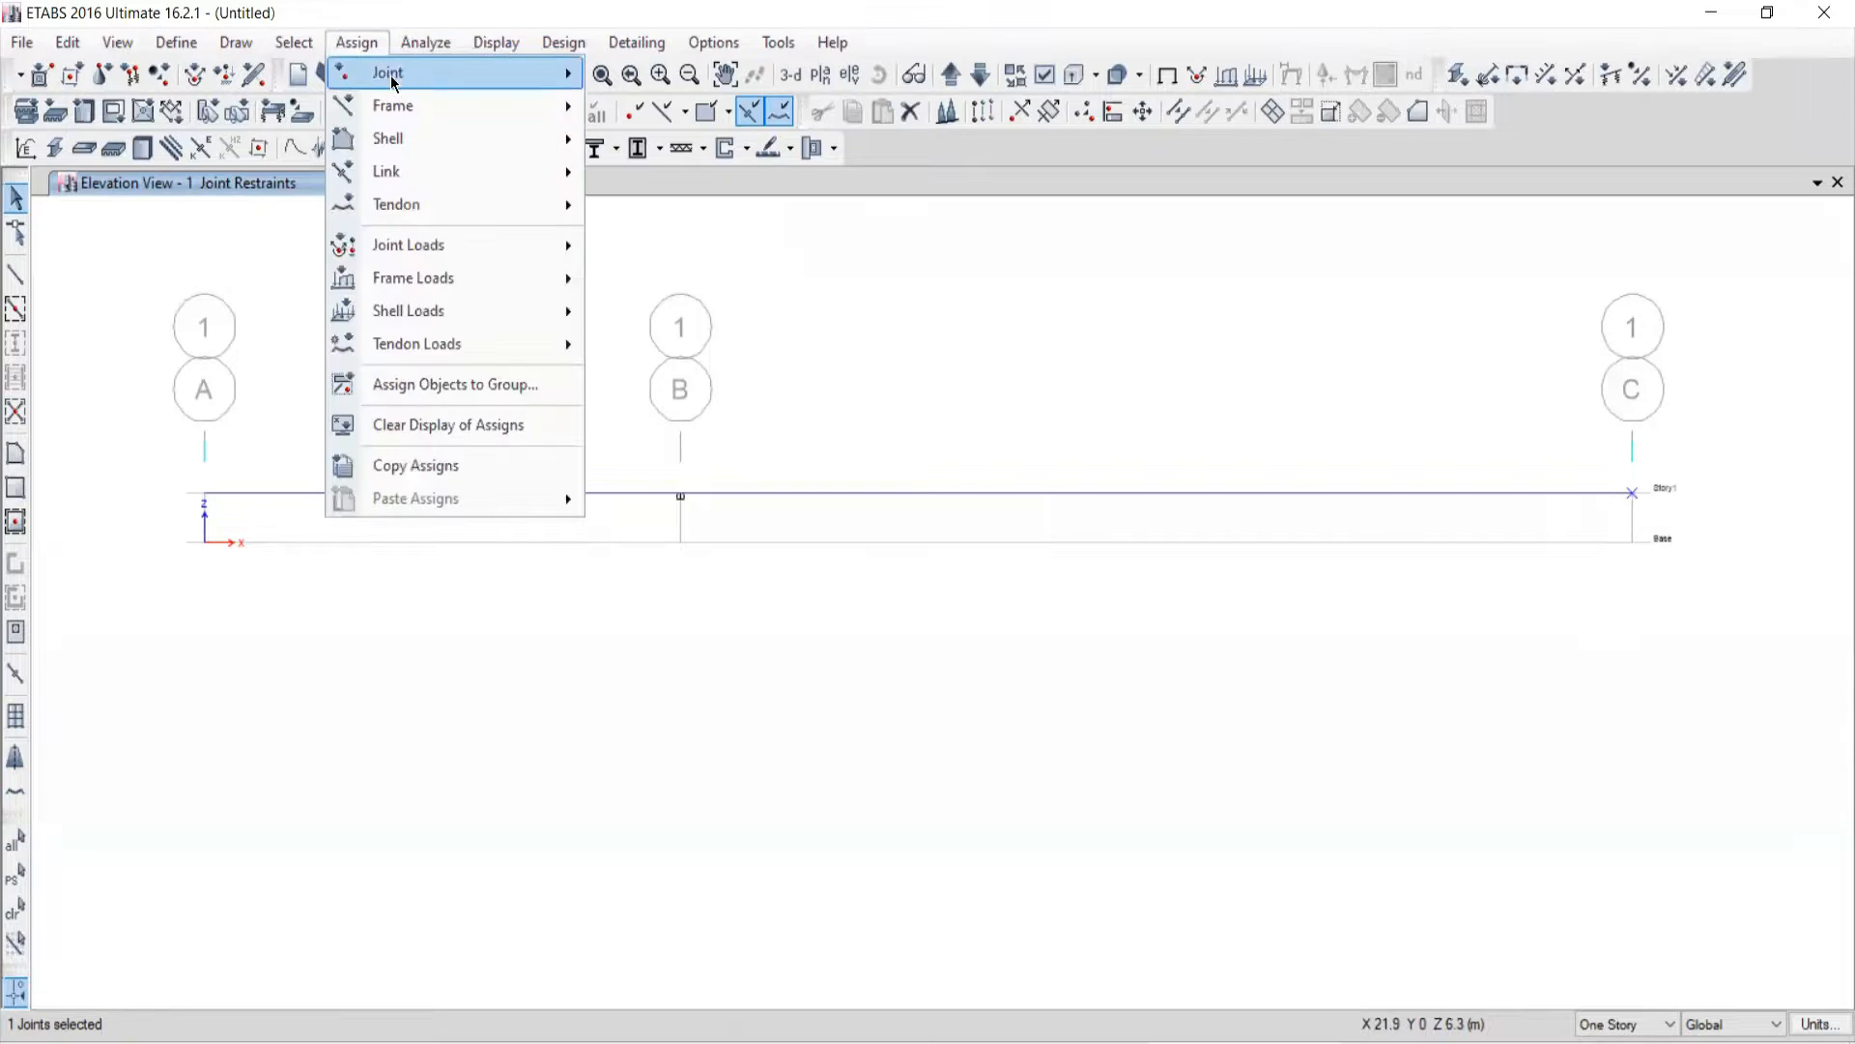
mouse_move(413, 53)
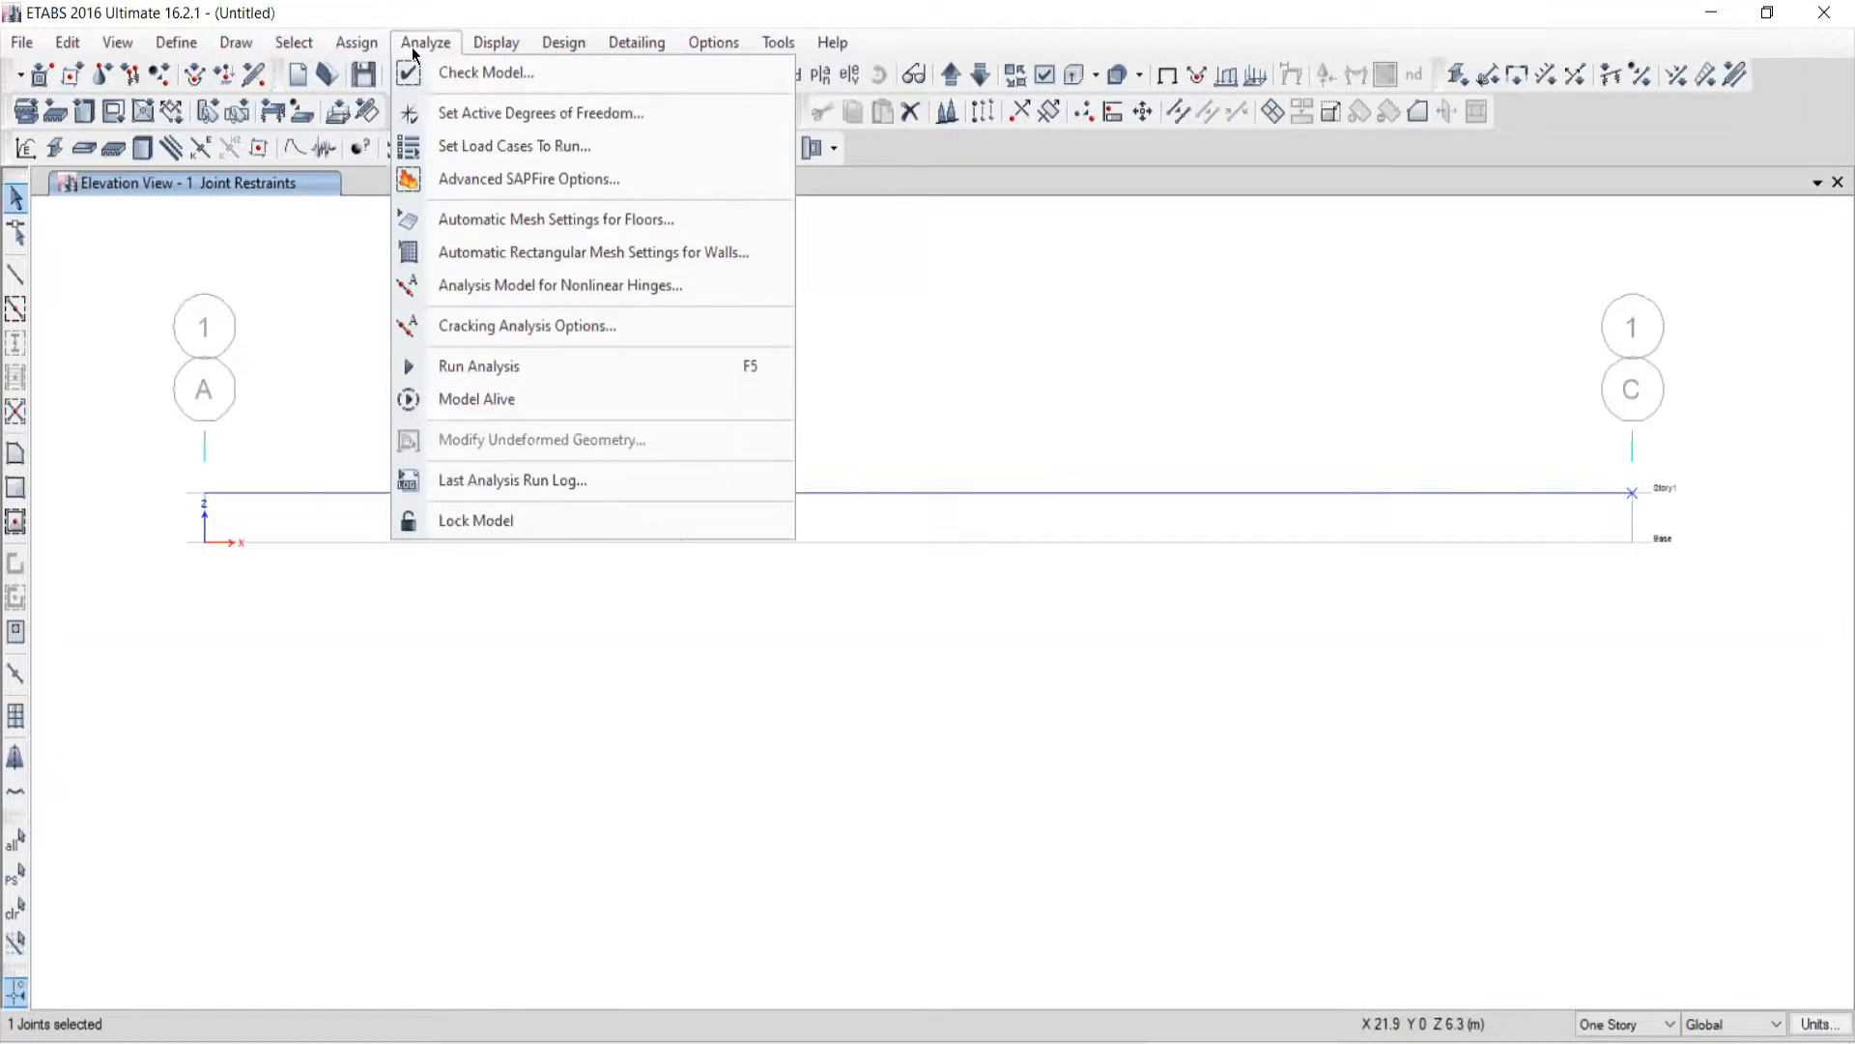
click(355, 44)
click(354, 45)
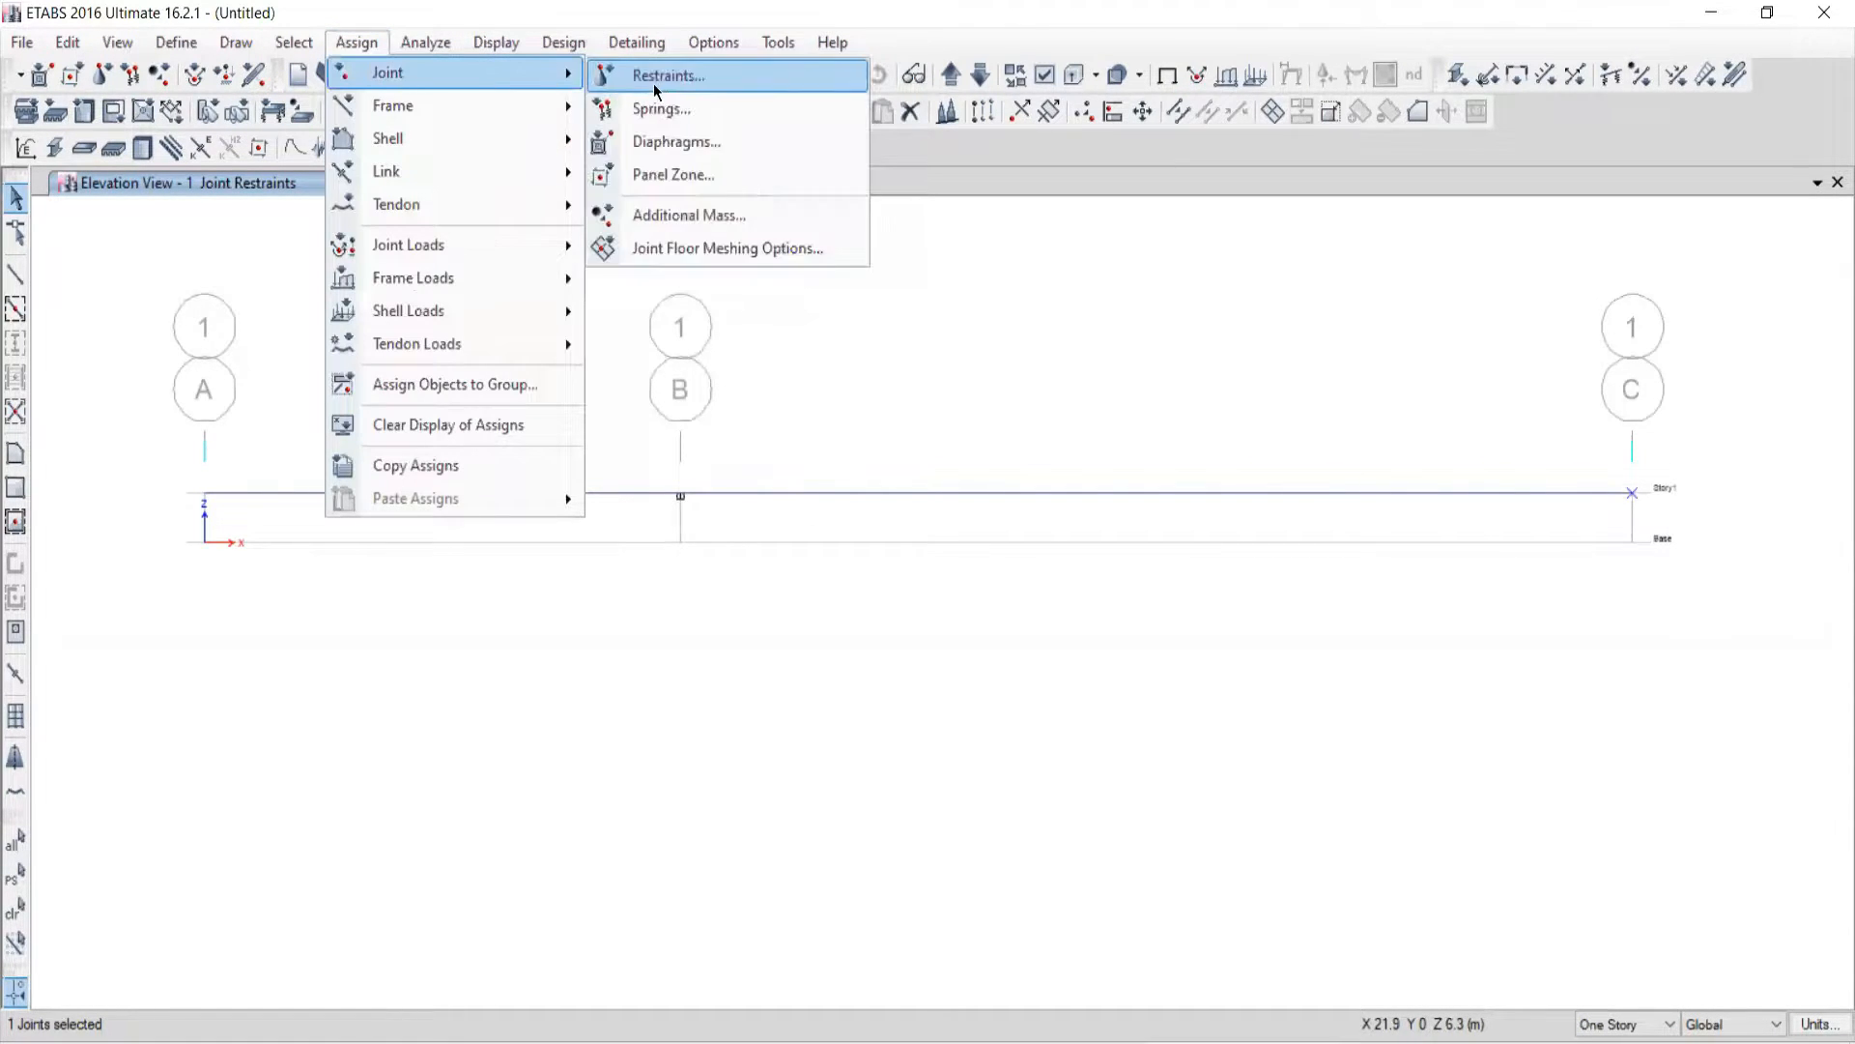
click(657, 87)
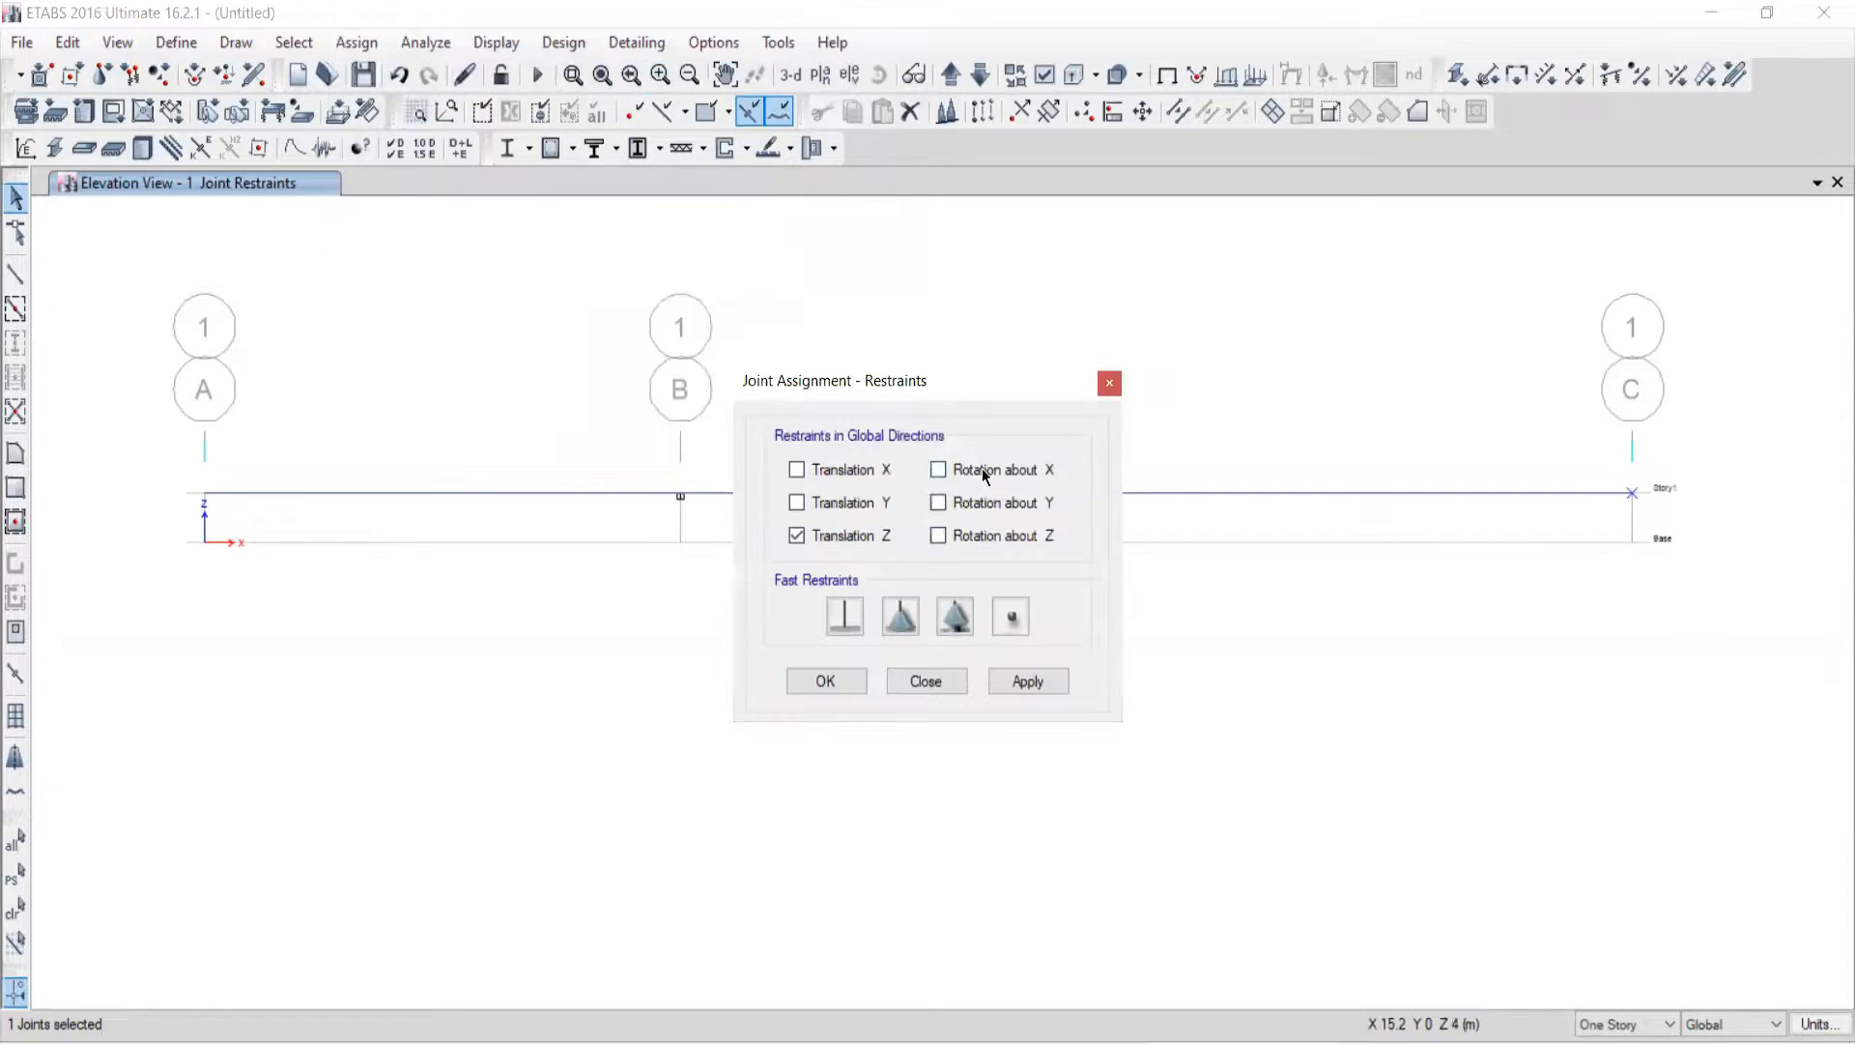
click(893, 617)
click(1020, 684)
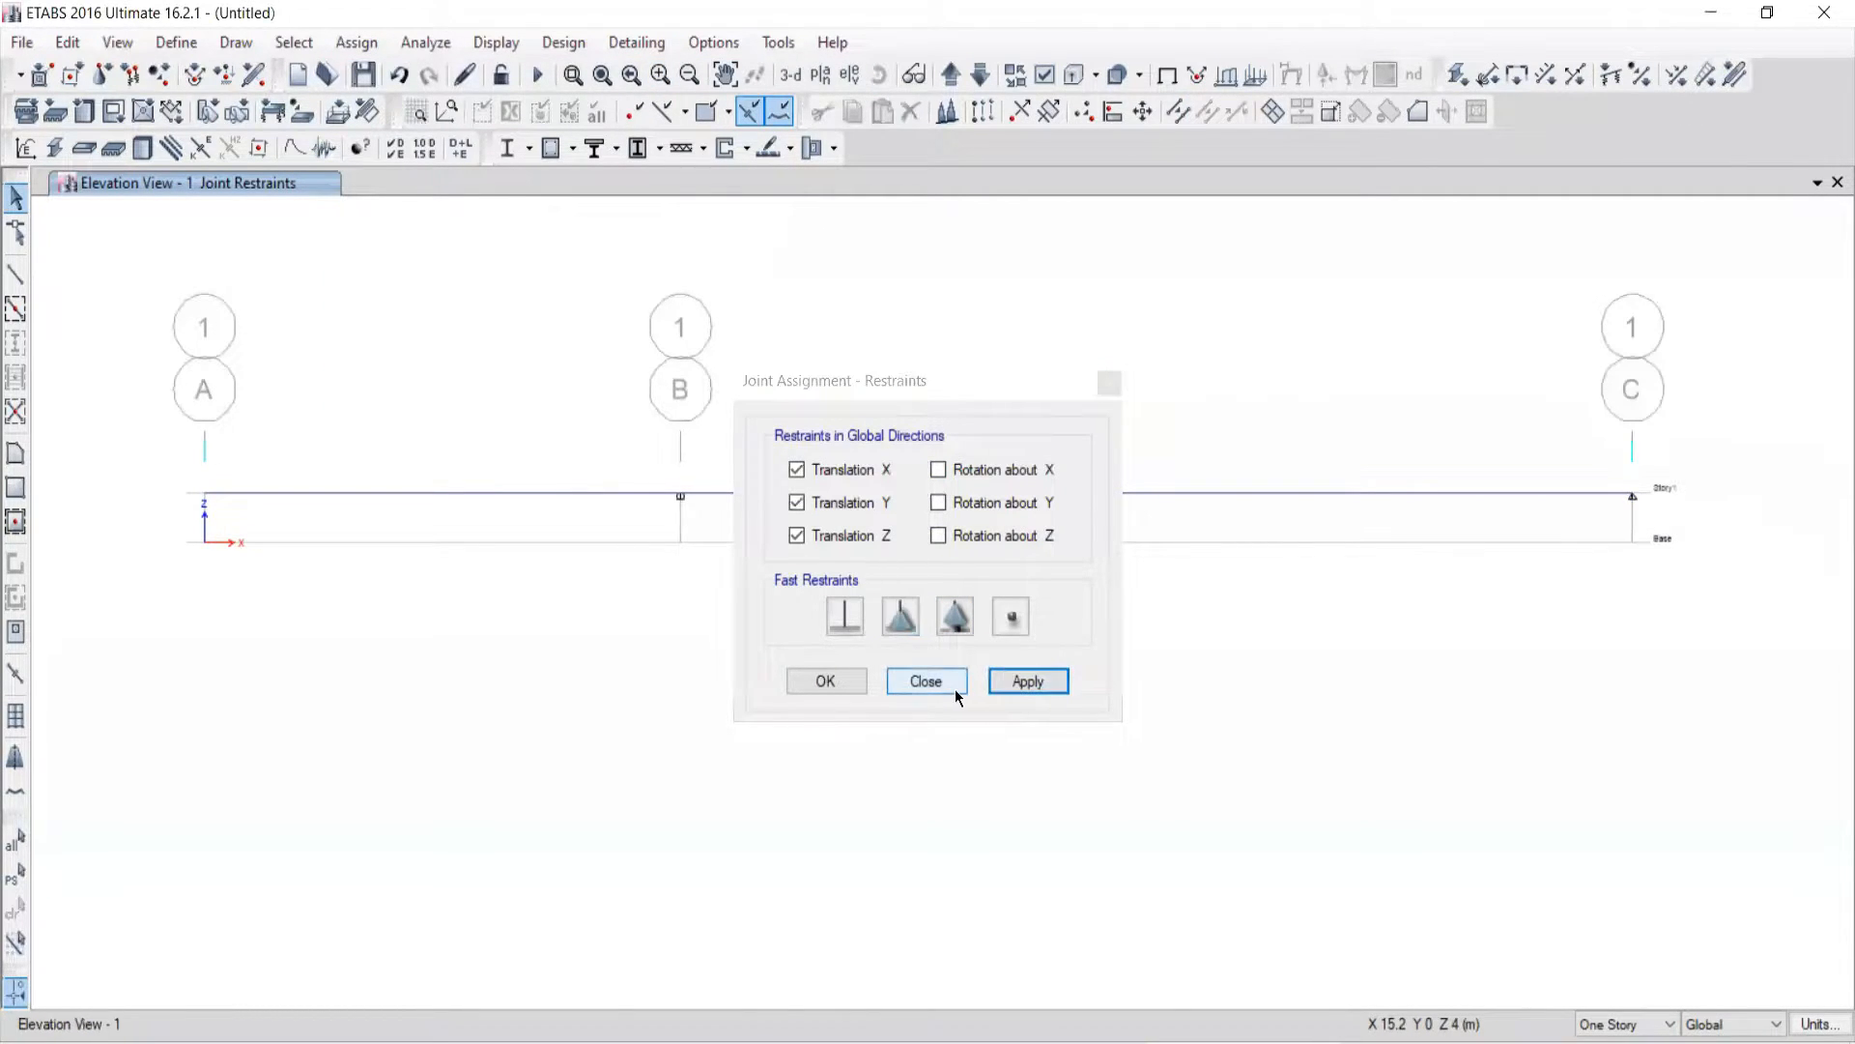
click(939, 686)
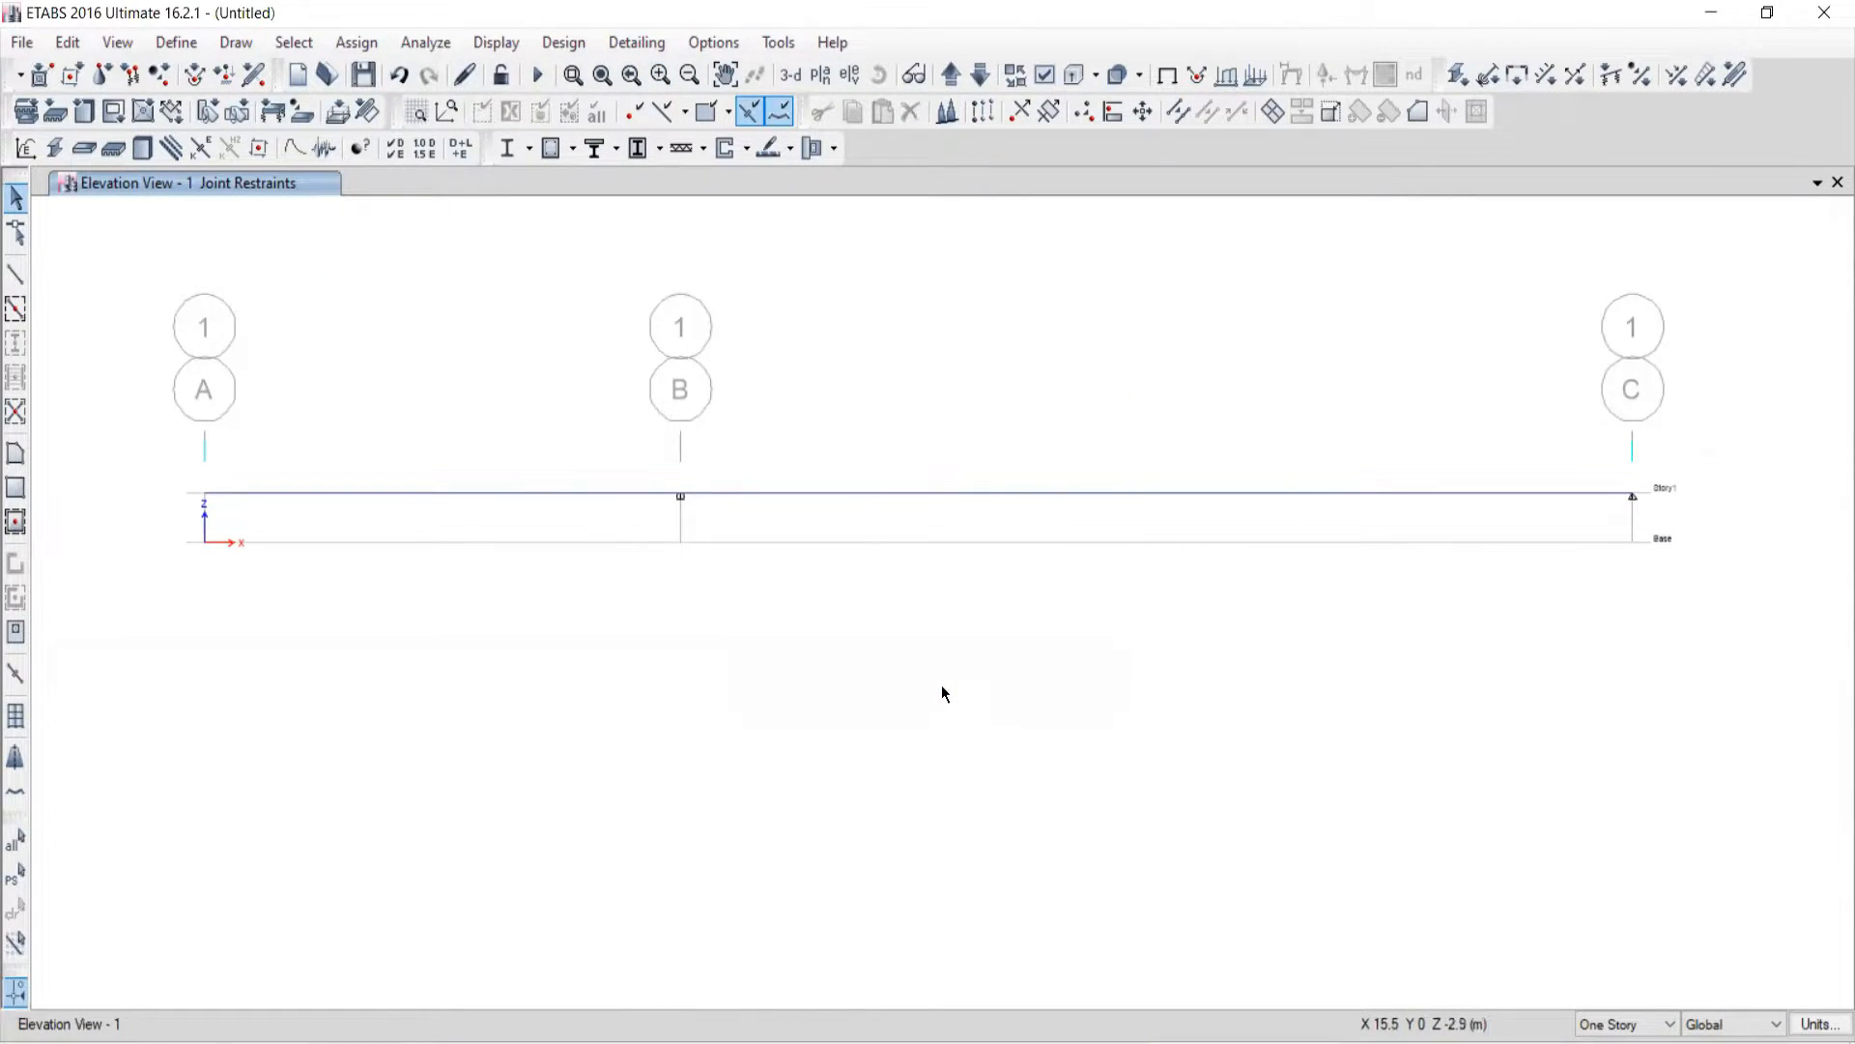
Step: Set the model units to Metric SI Defaults and compare the beam model with the load diagram in the PDF
click(1820, 1023)
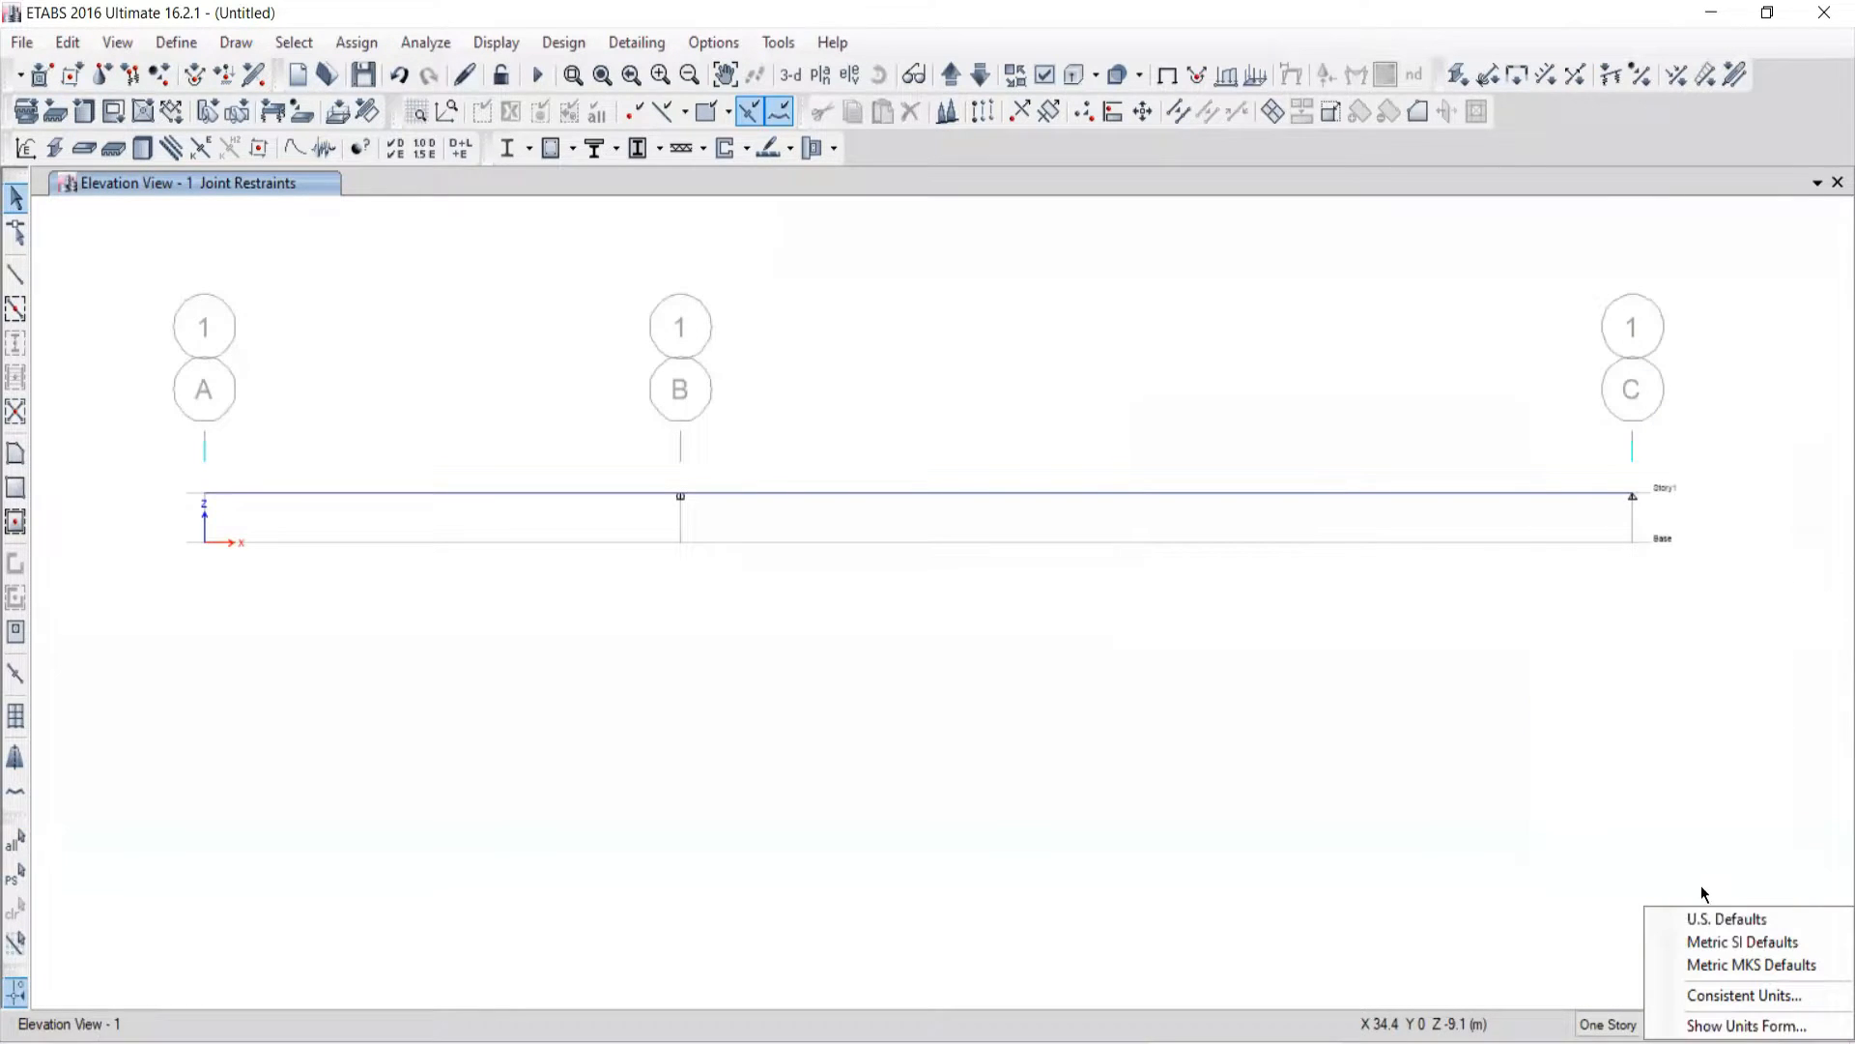
click(1694, 943)
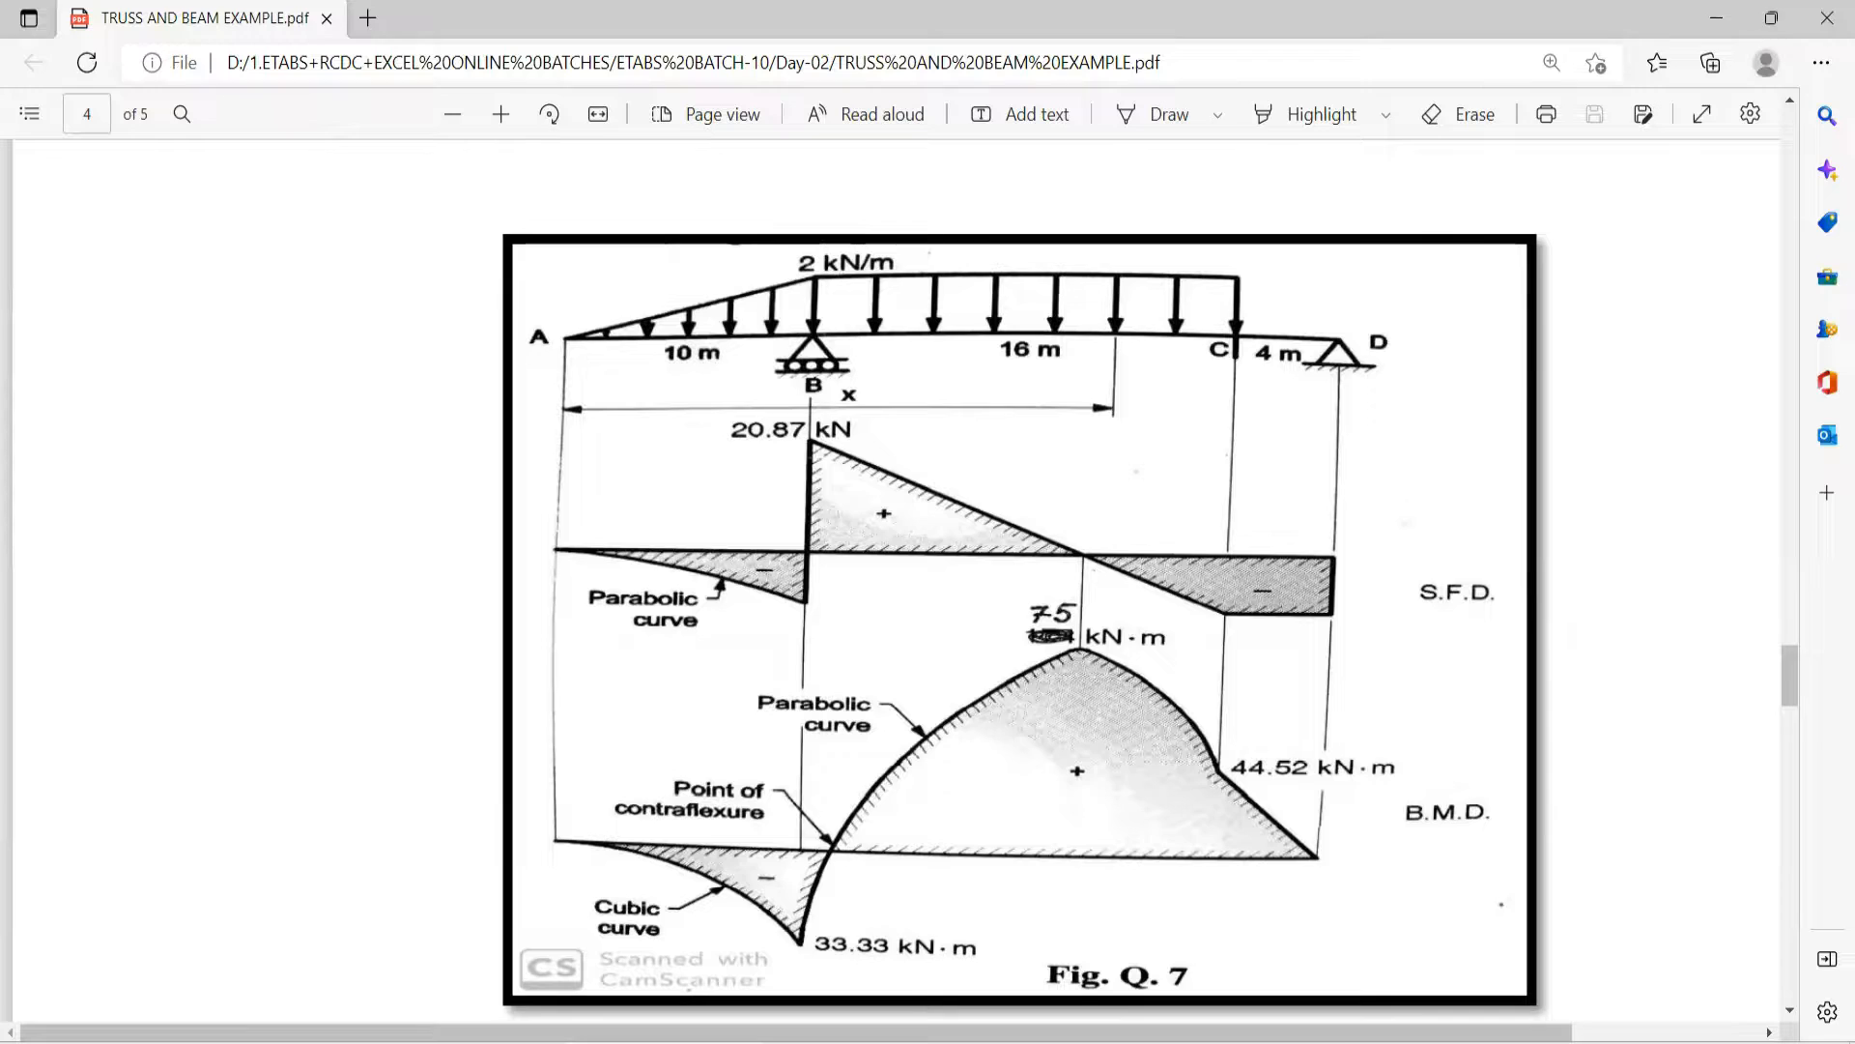
key(alt+Tab)
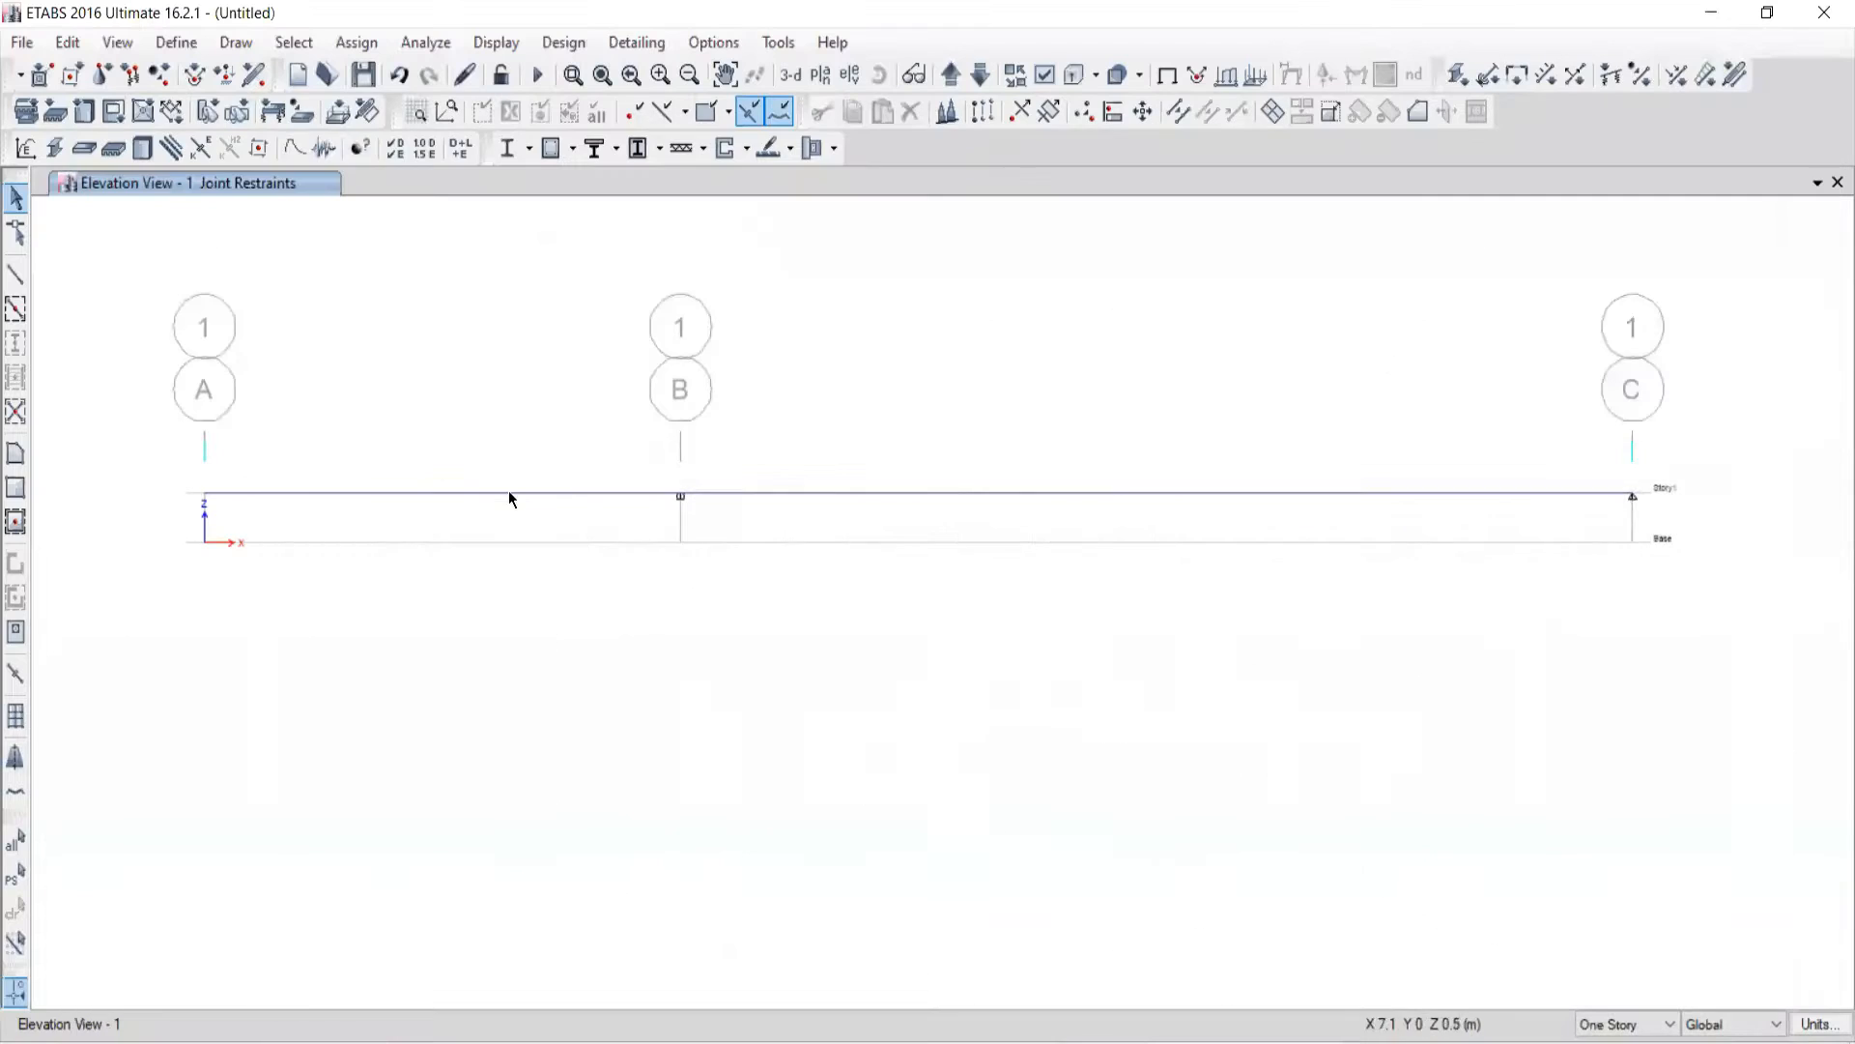
key(alt+Tab)
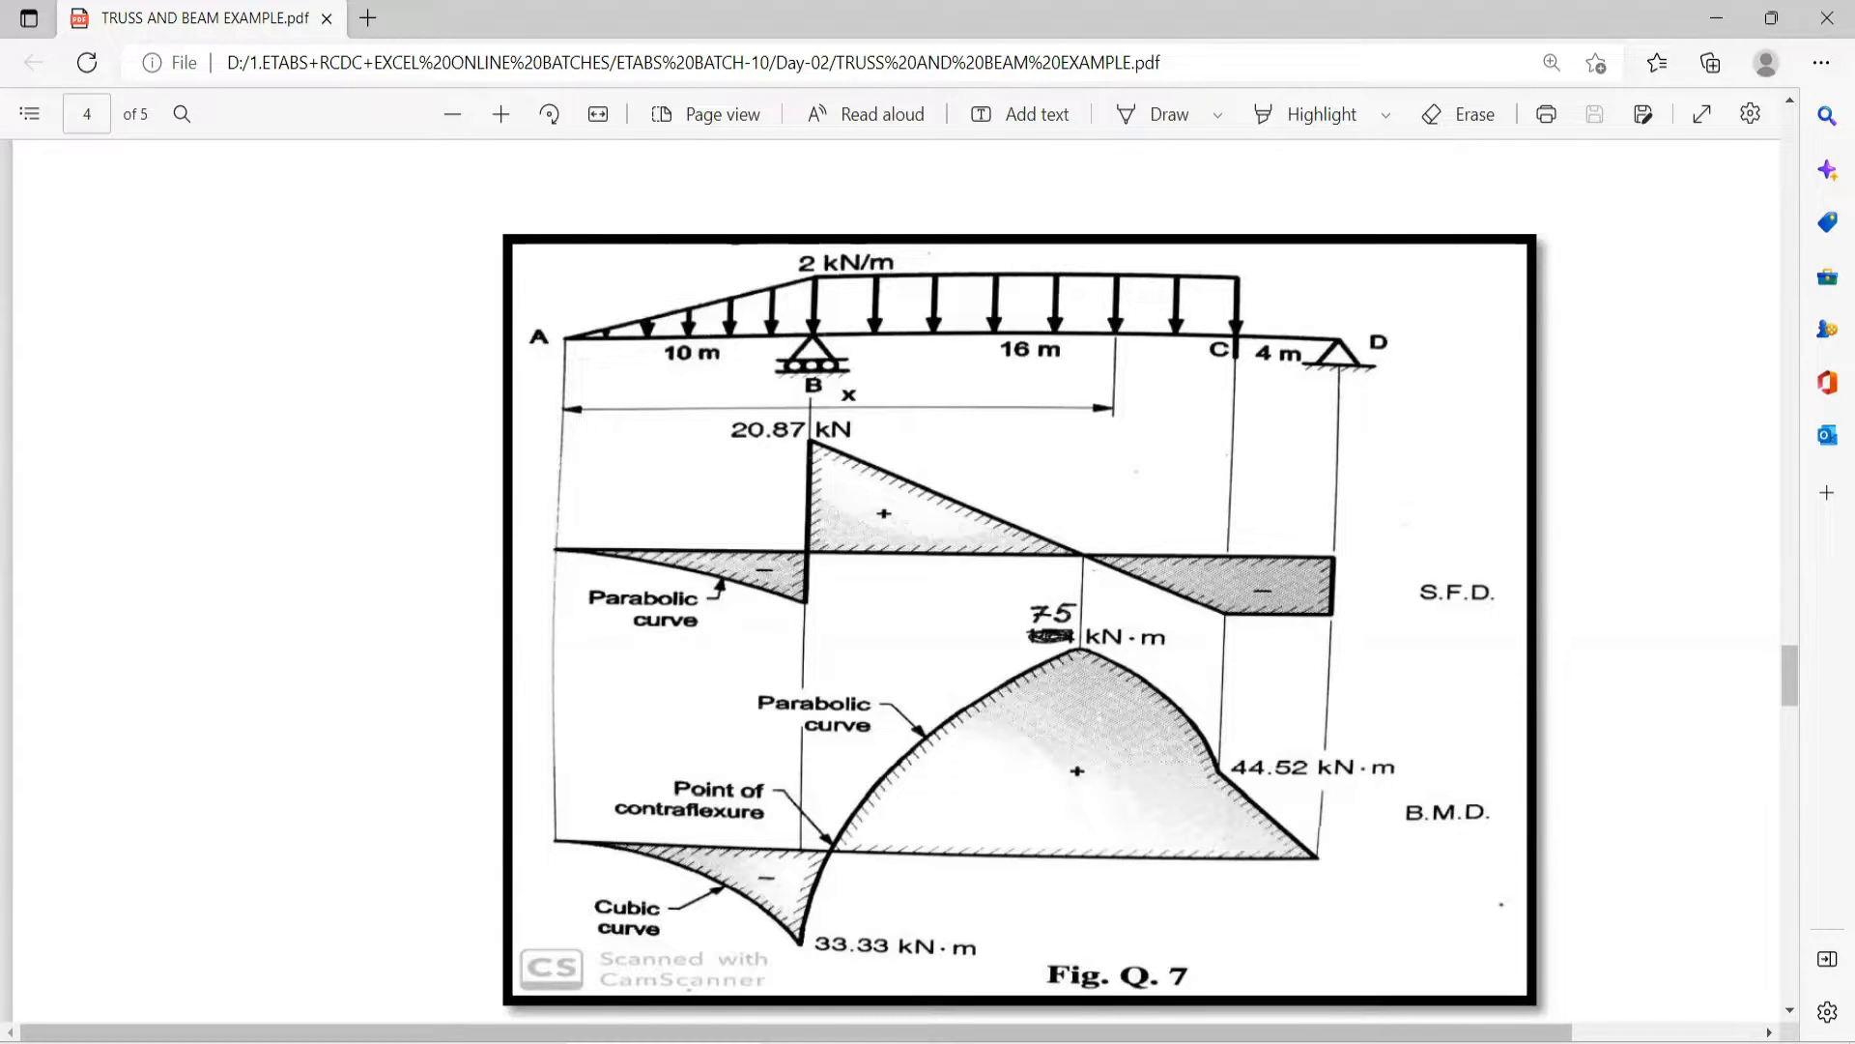
key(alt+Tab)
key(alt+Tab)
key(alt+Tab)
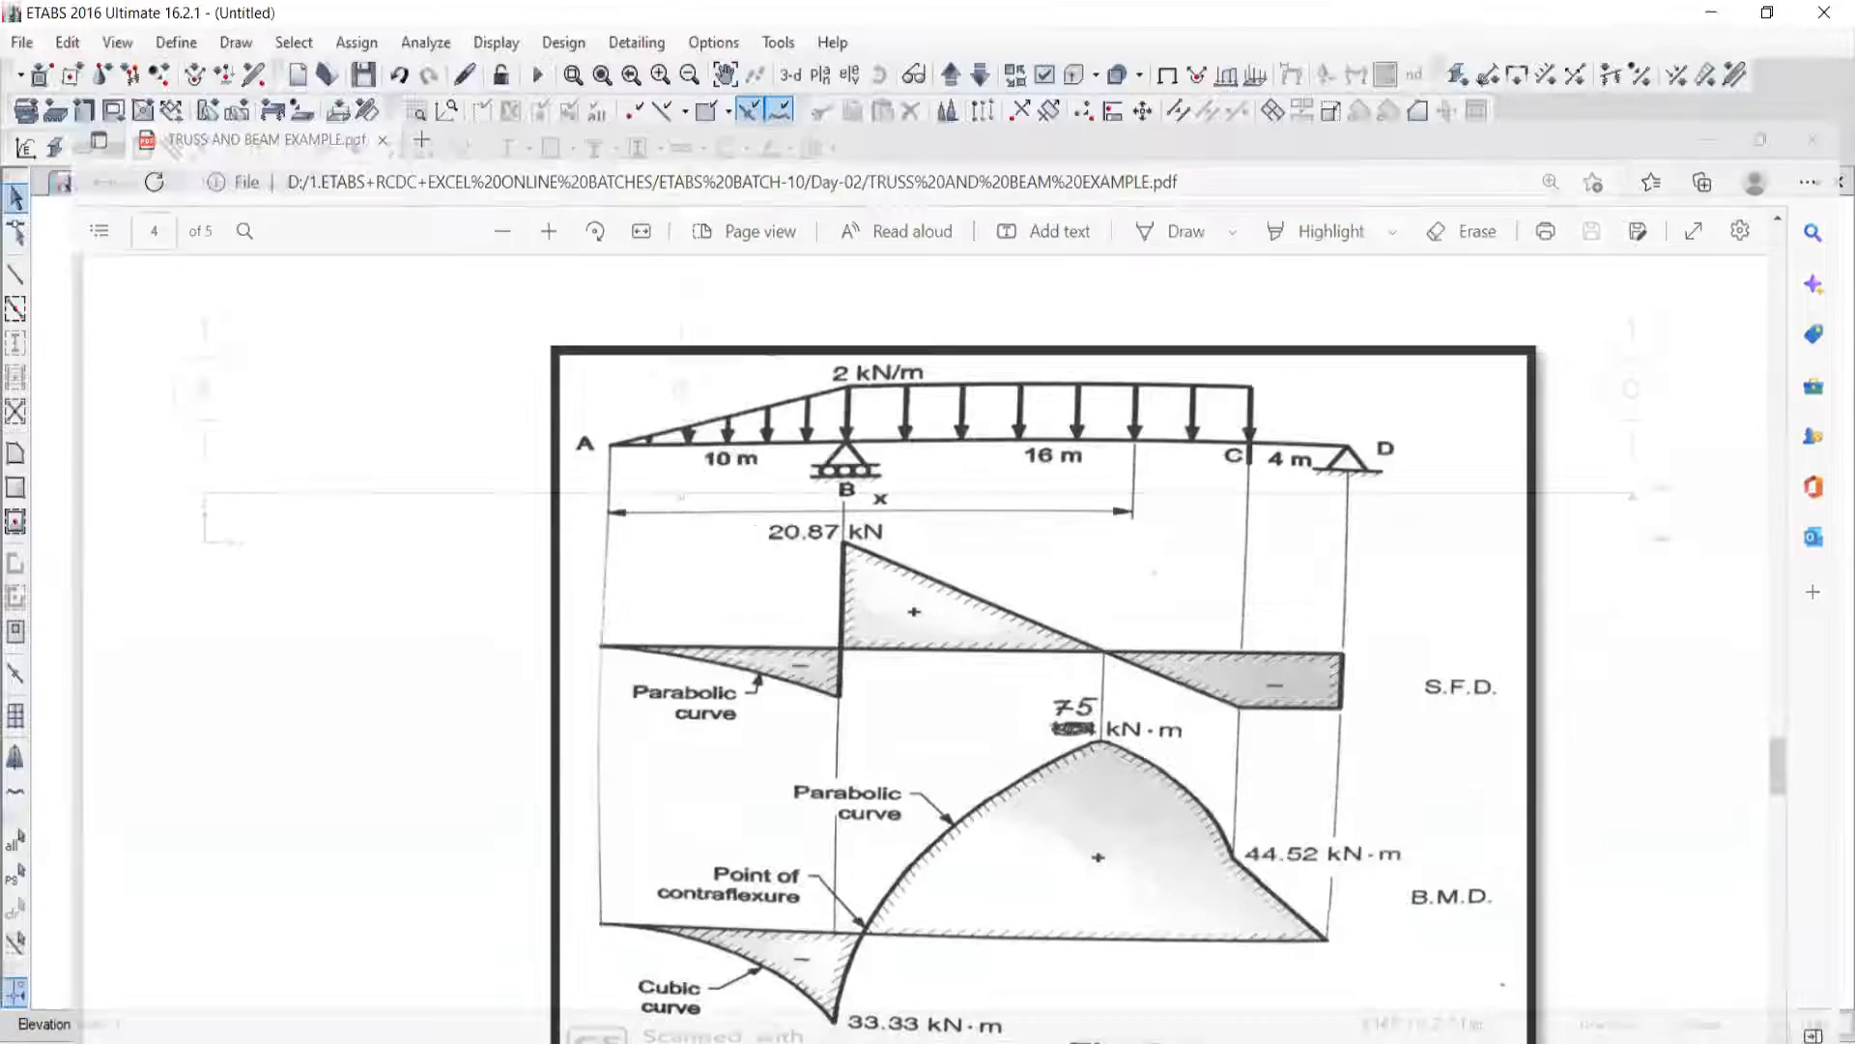
key(alt+Tab)
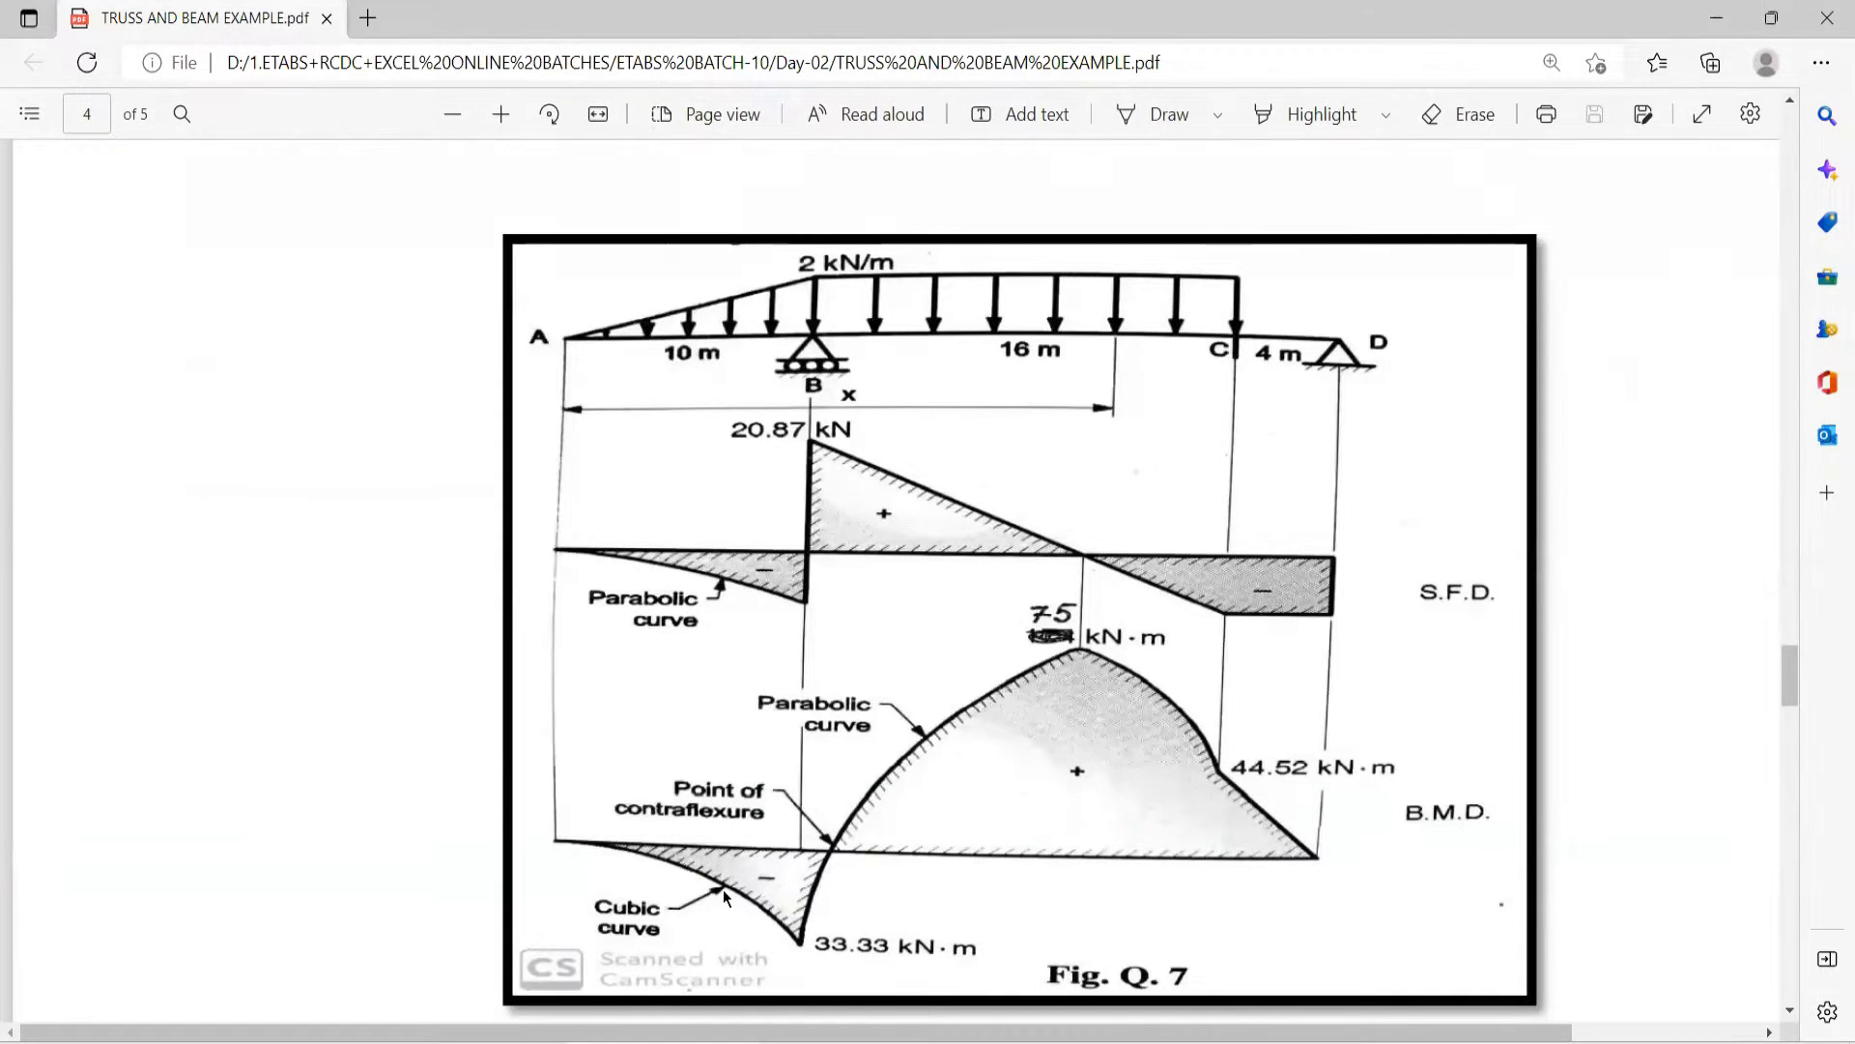
key(alt+Tab)
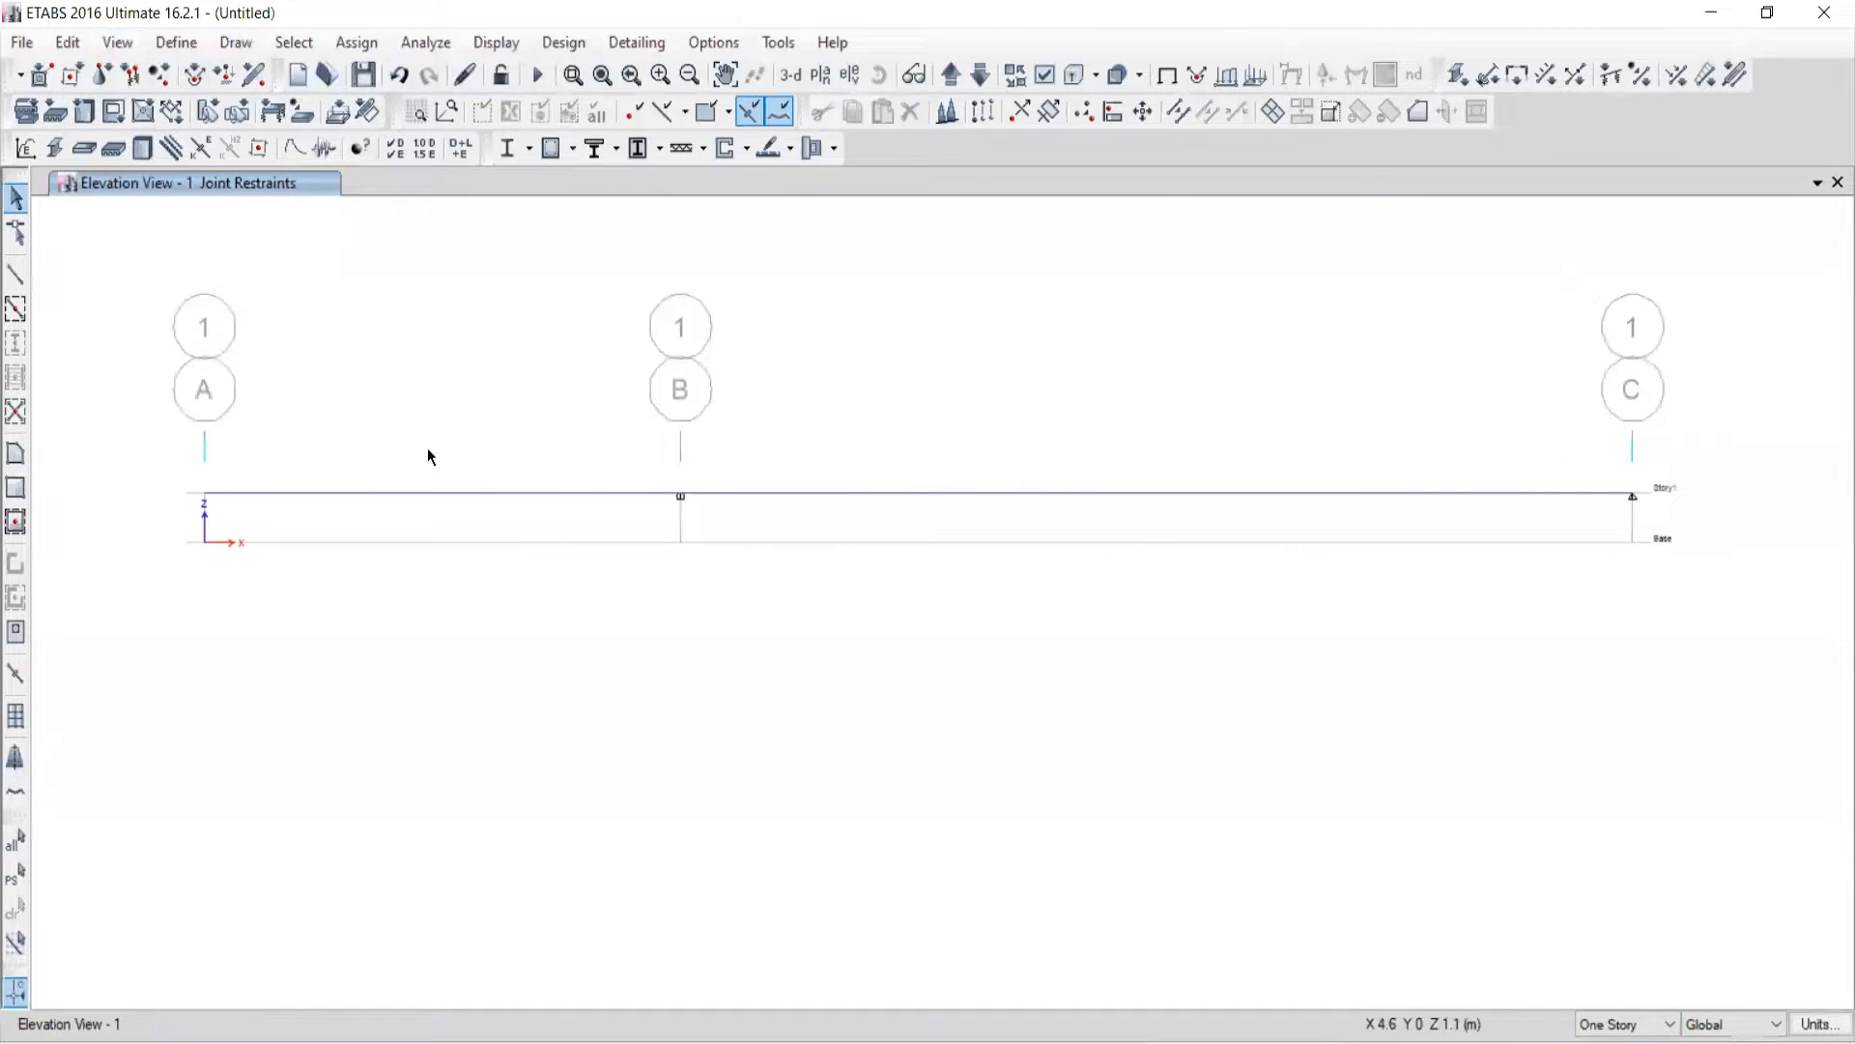
Step: Start a distributed frame load on the beam between grids A and B, using the Live load pattern
drag(431, 455, 360, 662)
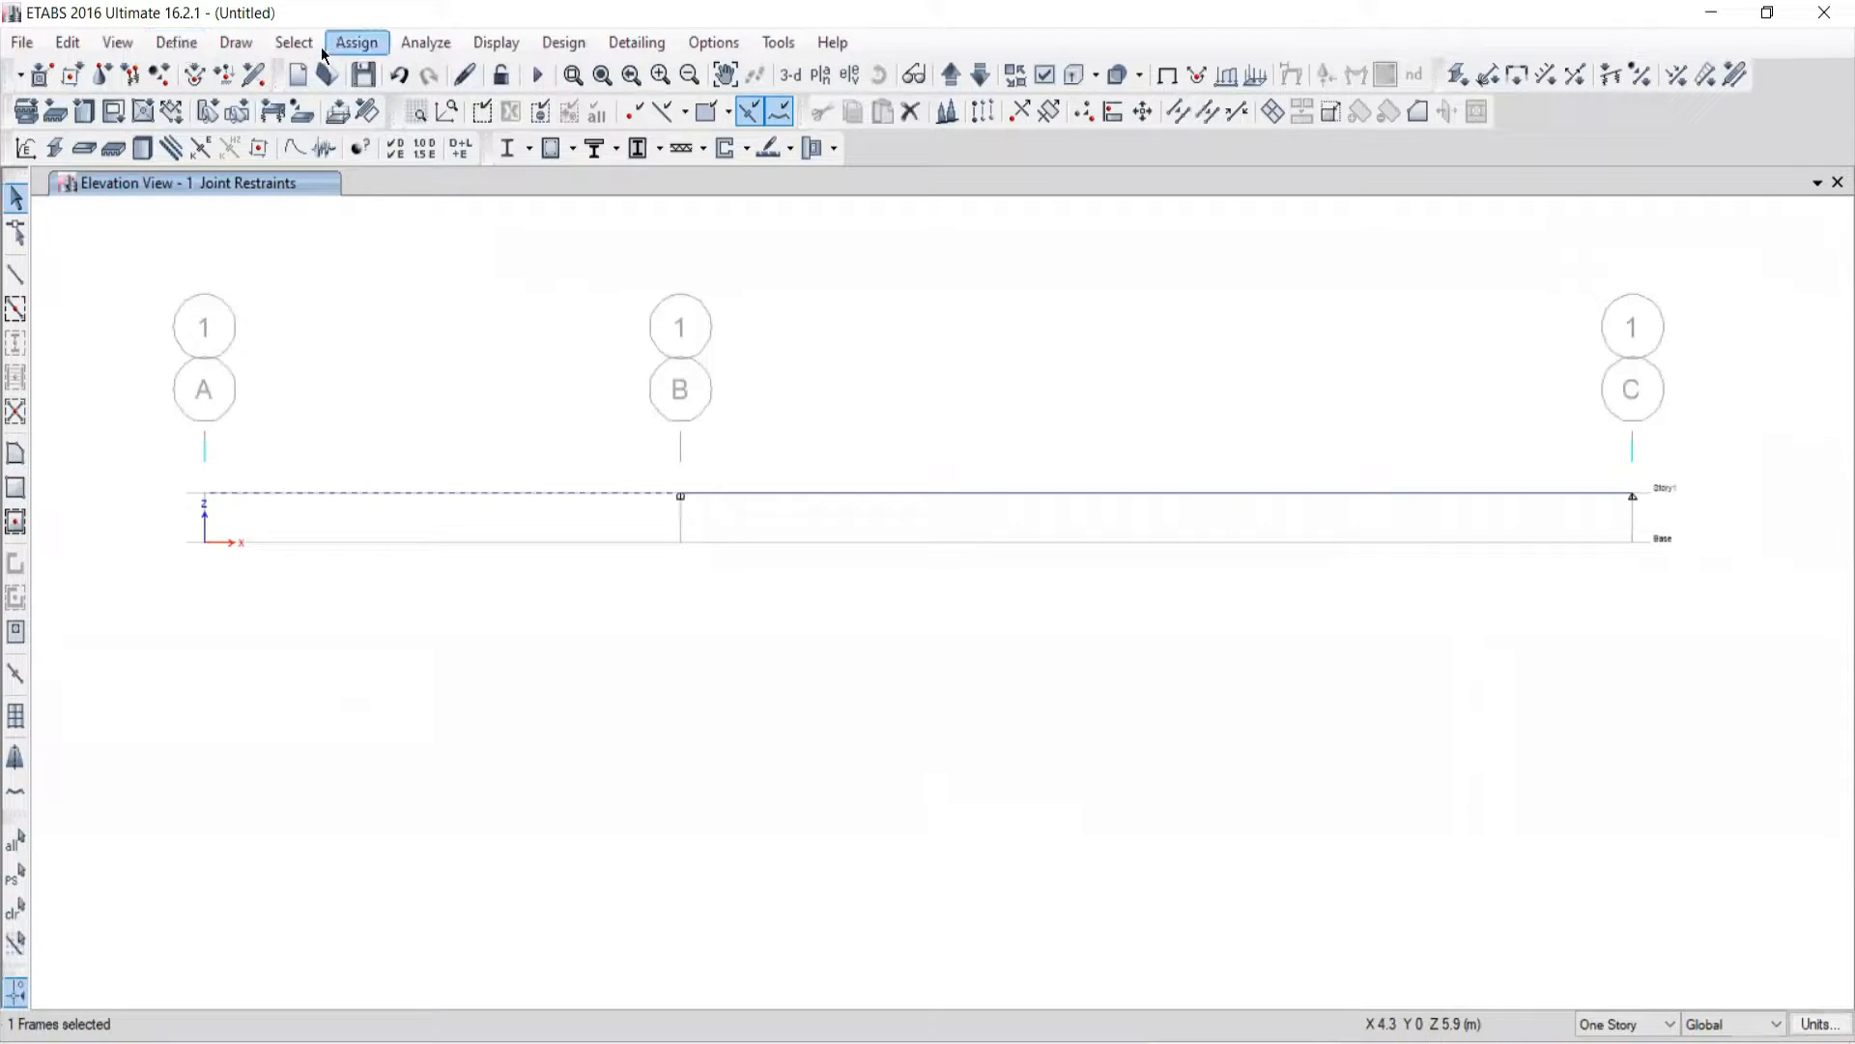
click(356, 42)
mouse_move(393, 284)
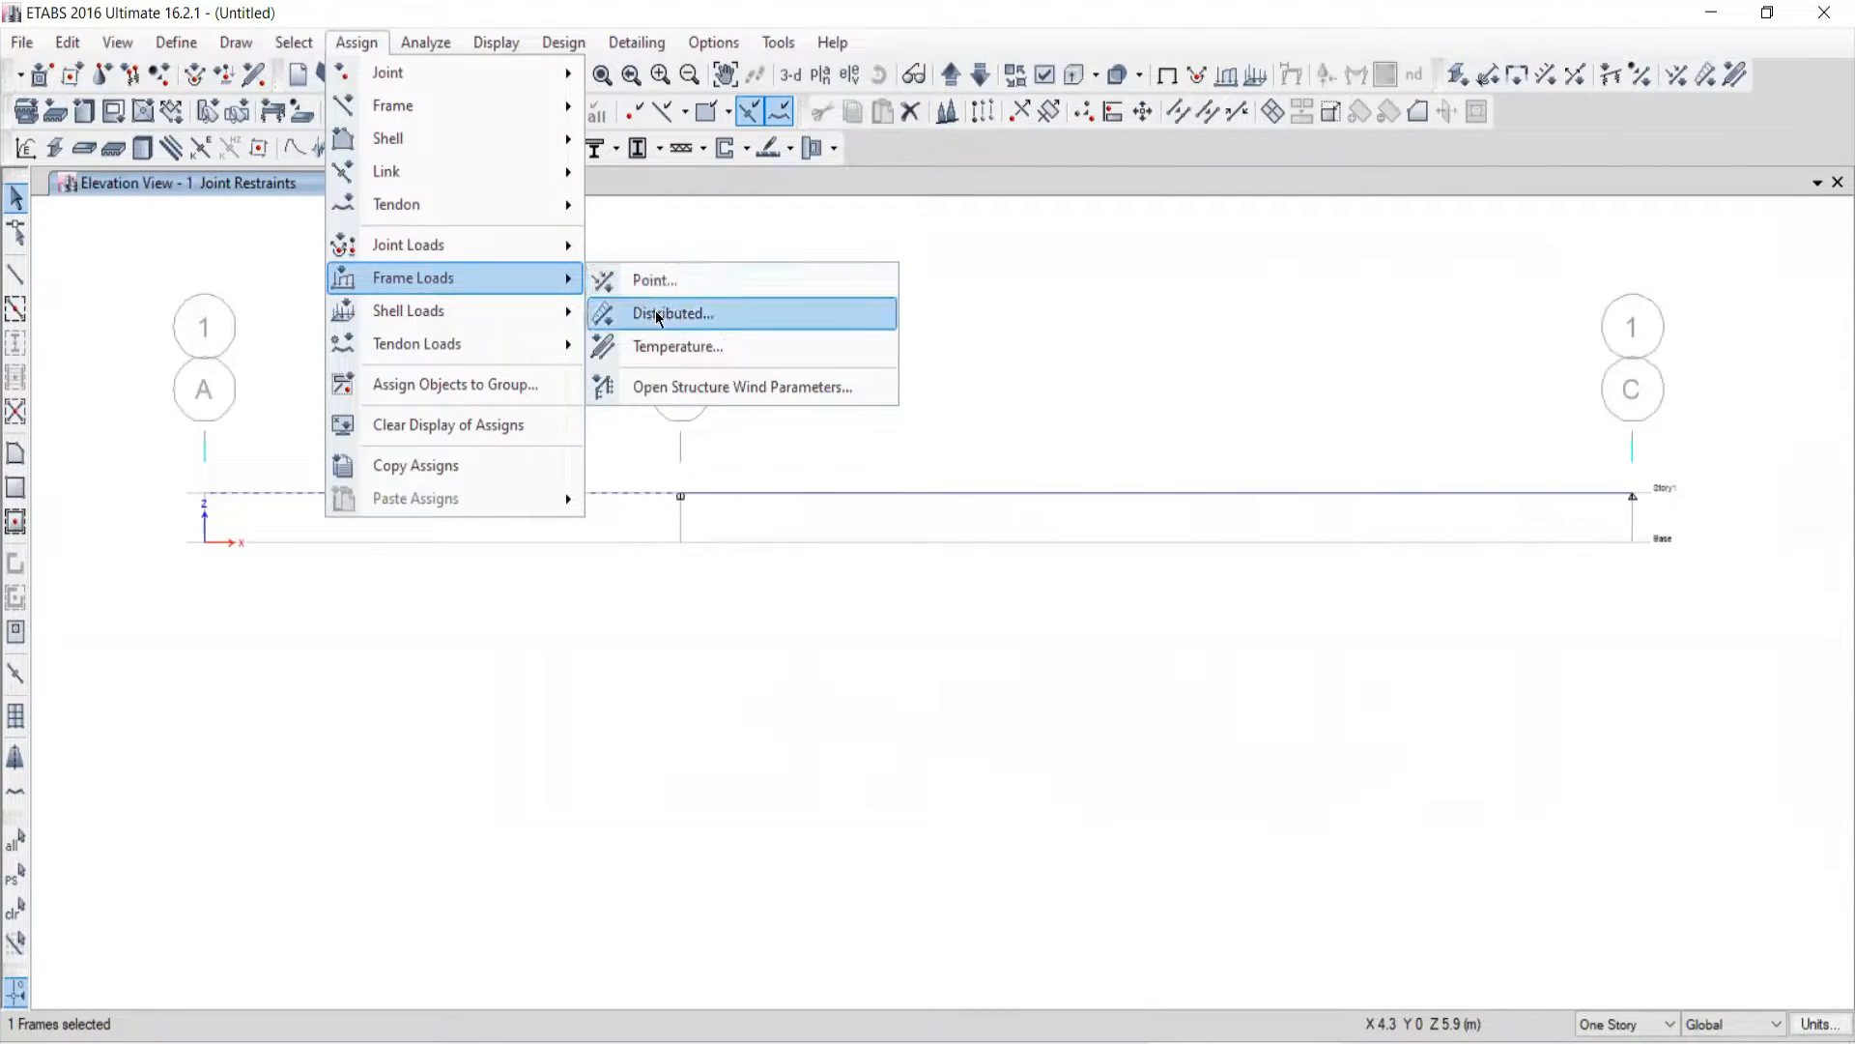
click(676, 322)
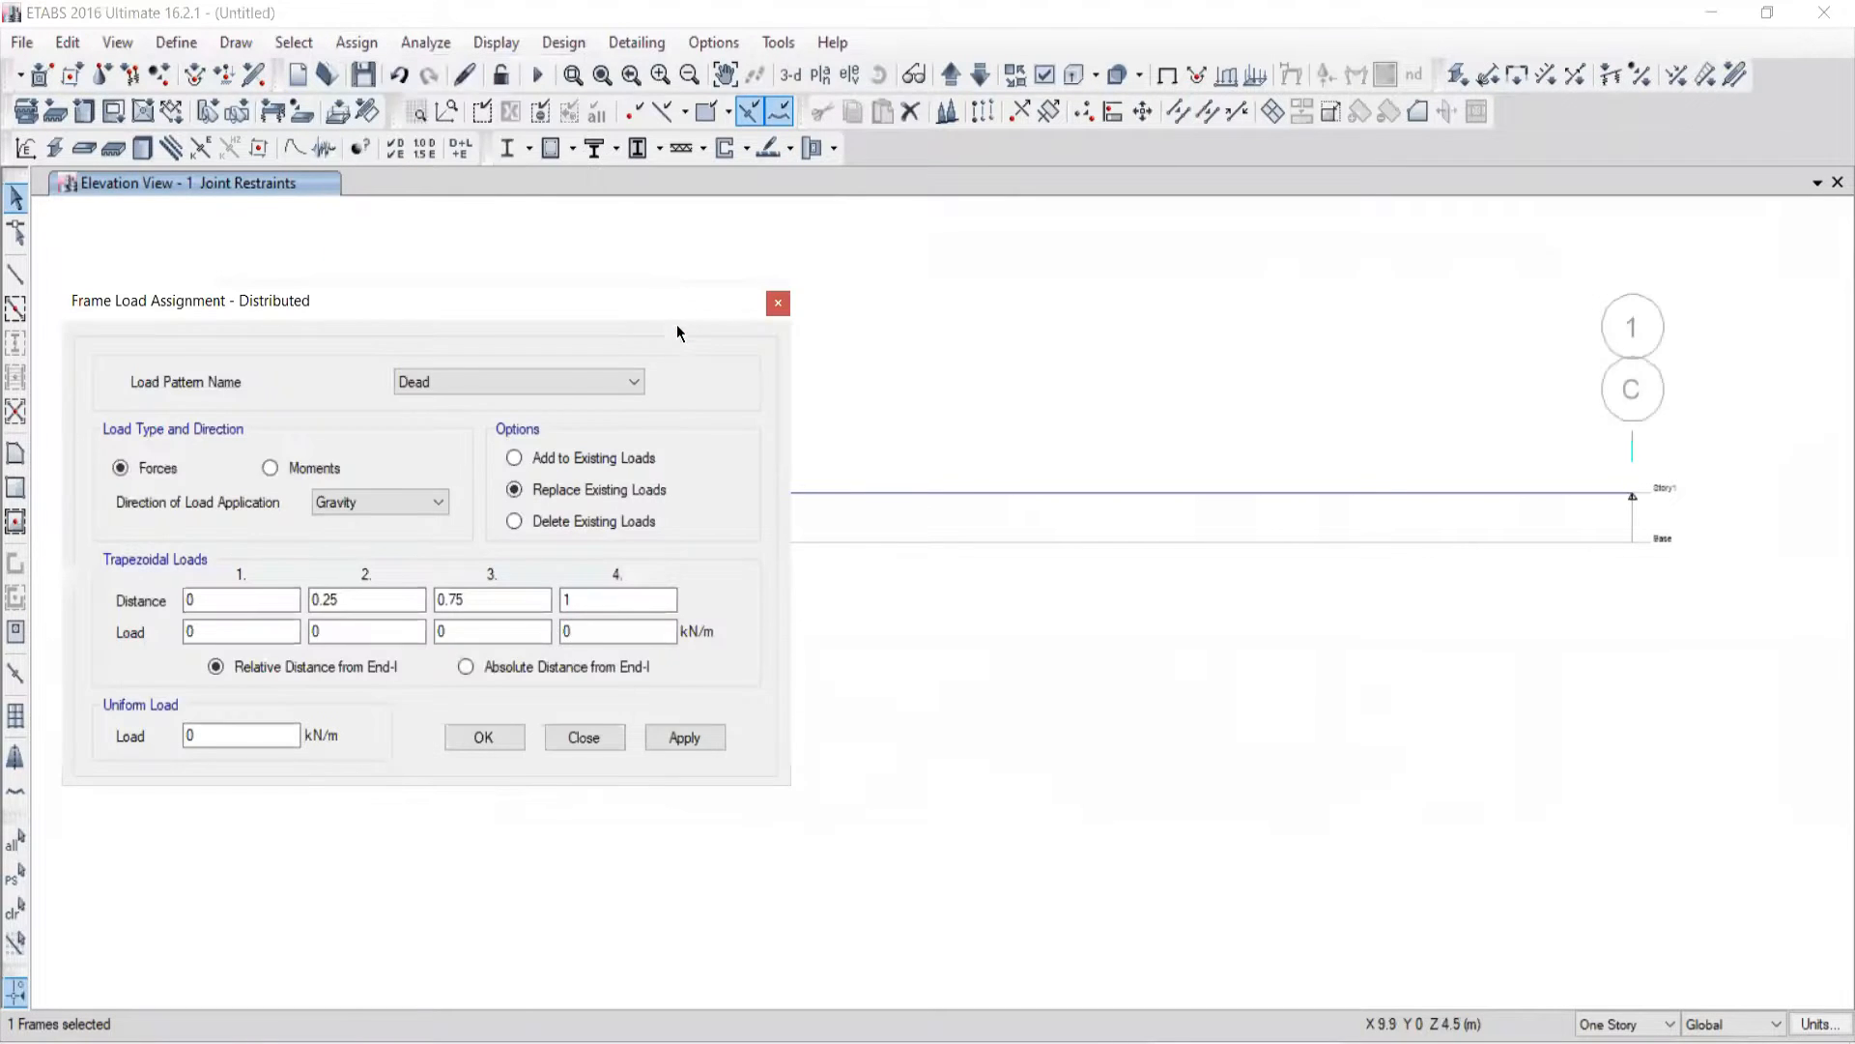
click(448, 389)
click(434, 420)
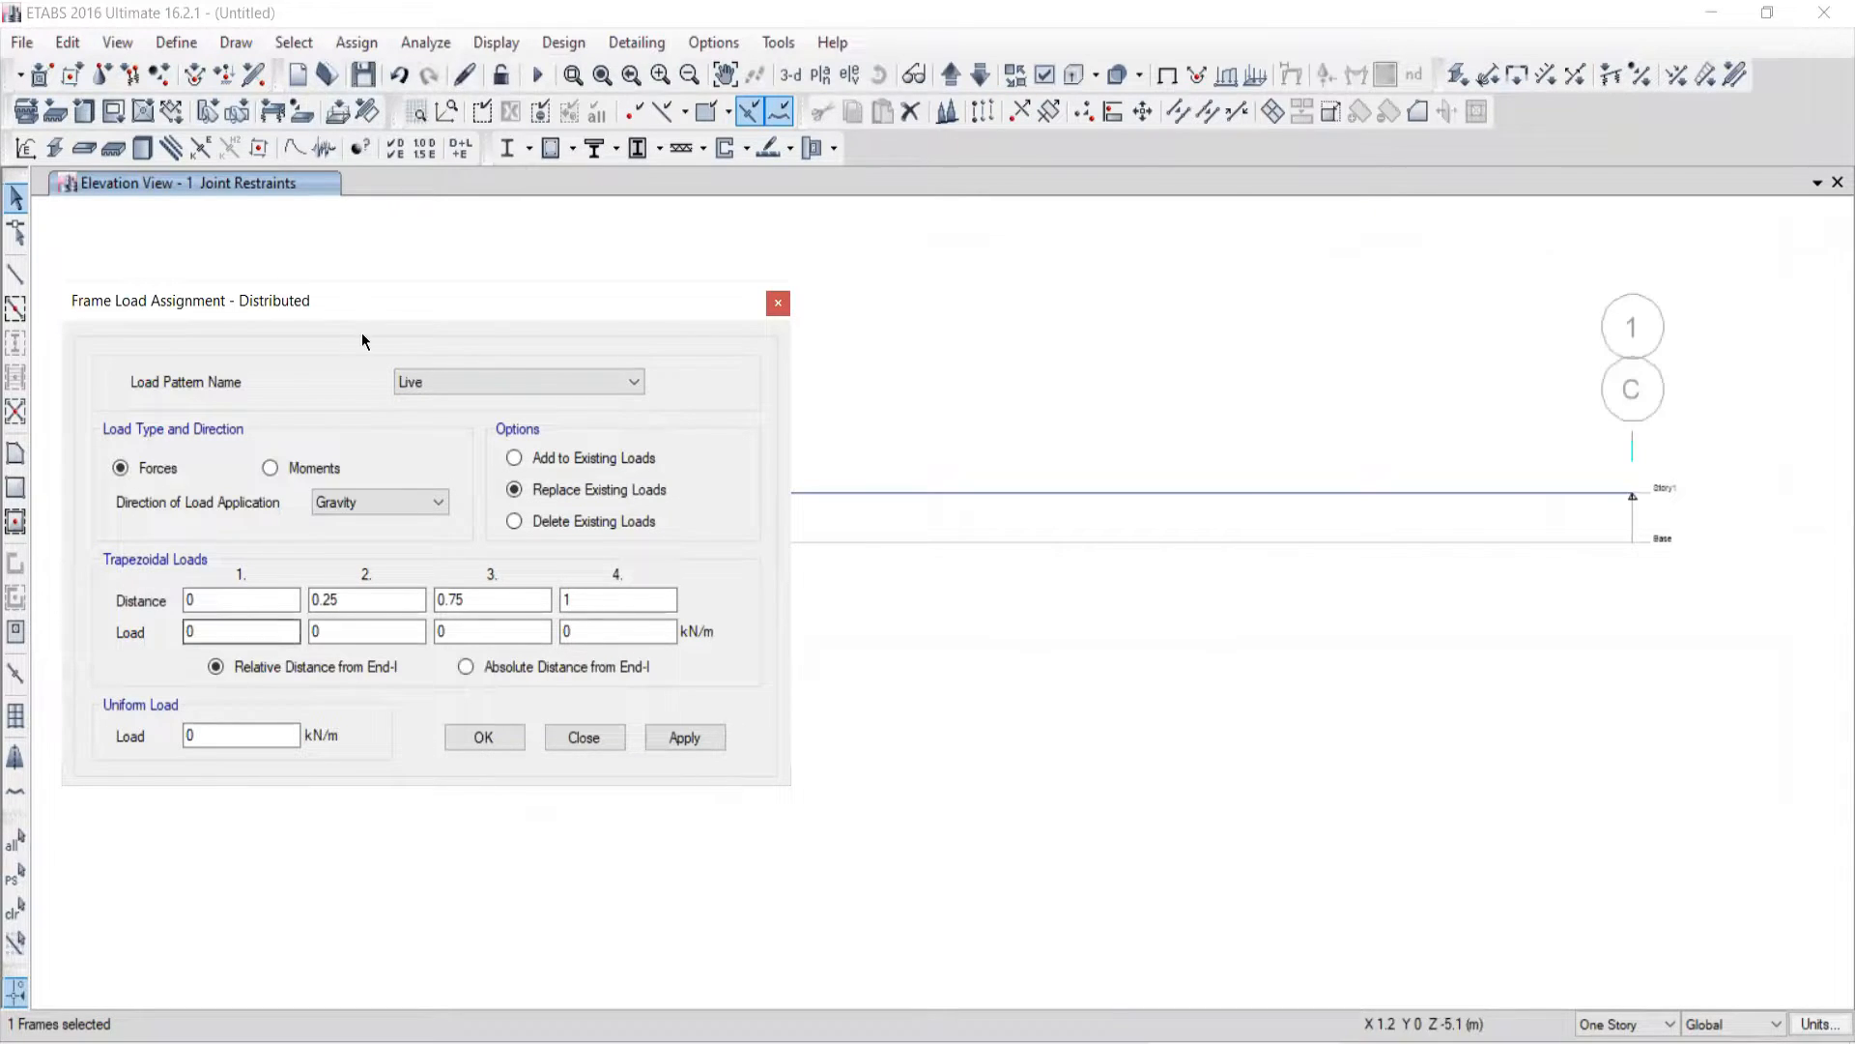
drag(338, 299, 1078, 92)
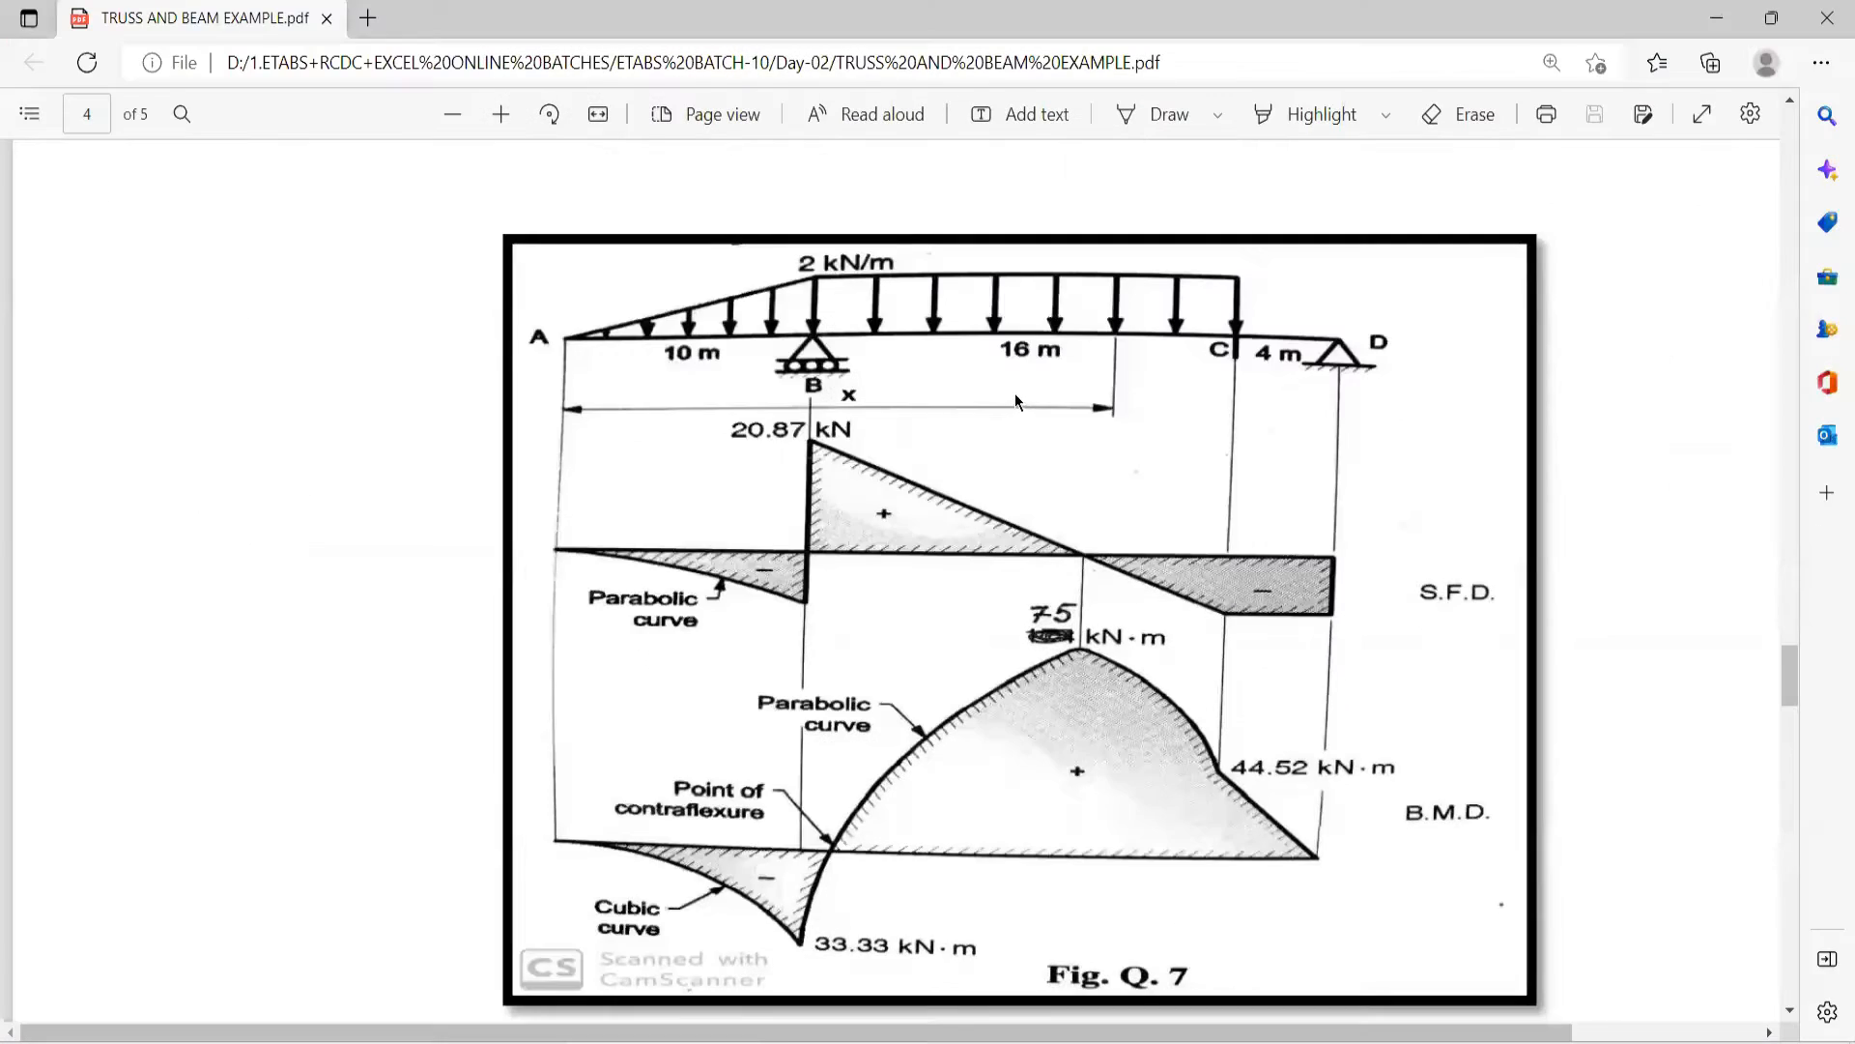
Step: Check the load shape of Fig. Q. 7 in the PDF and specify the trapezoidal load by absolute distance from End-I
scroll(1014, 399, up, 10)
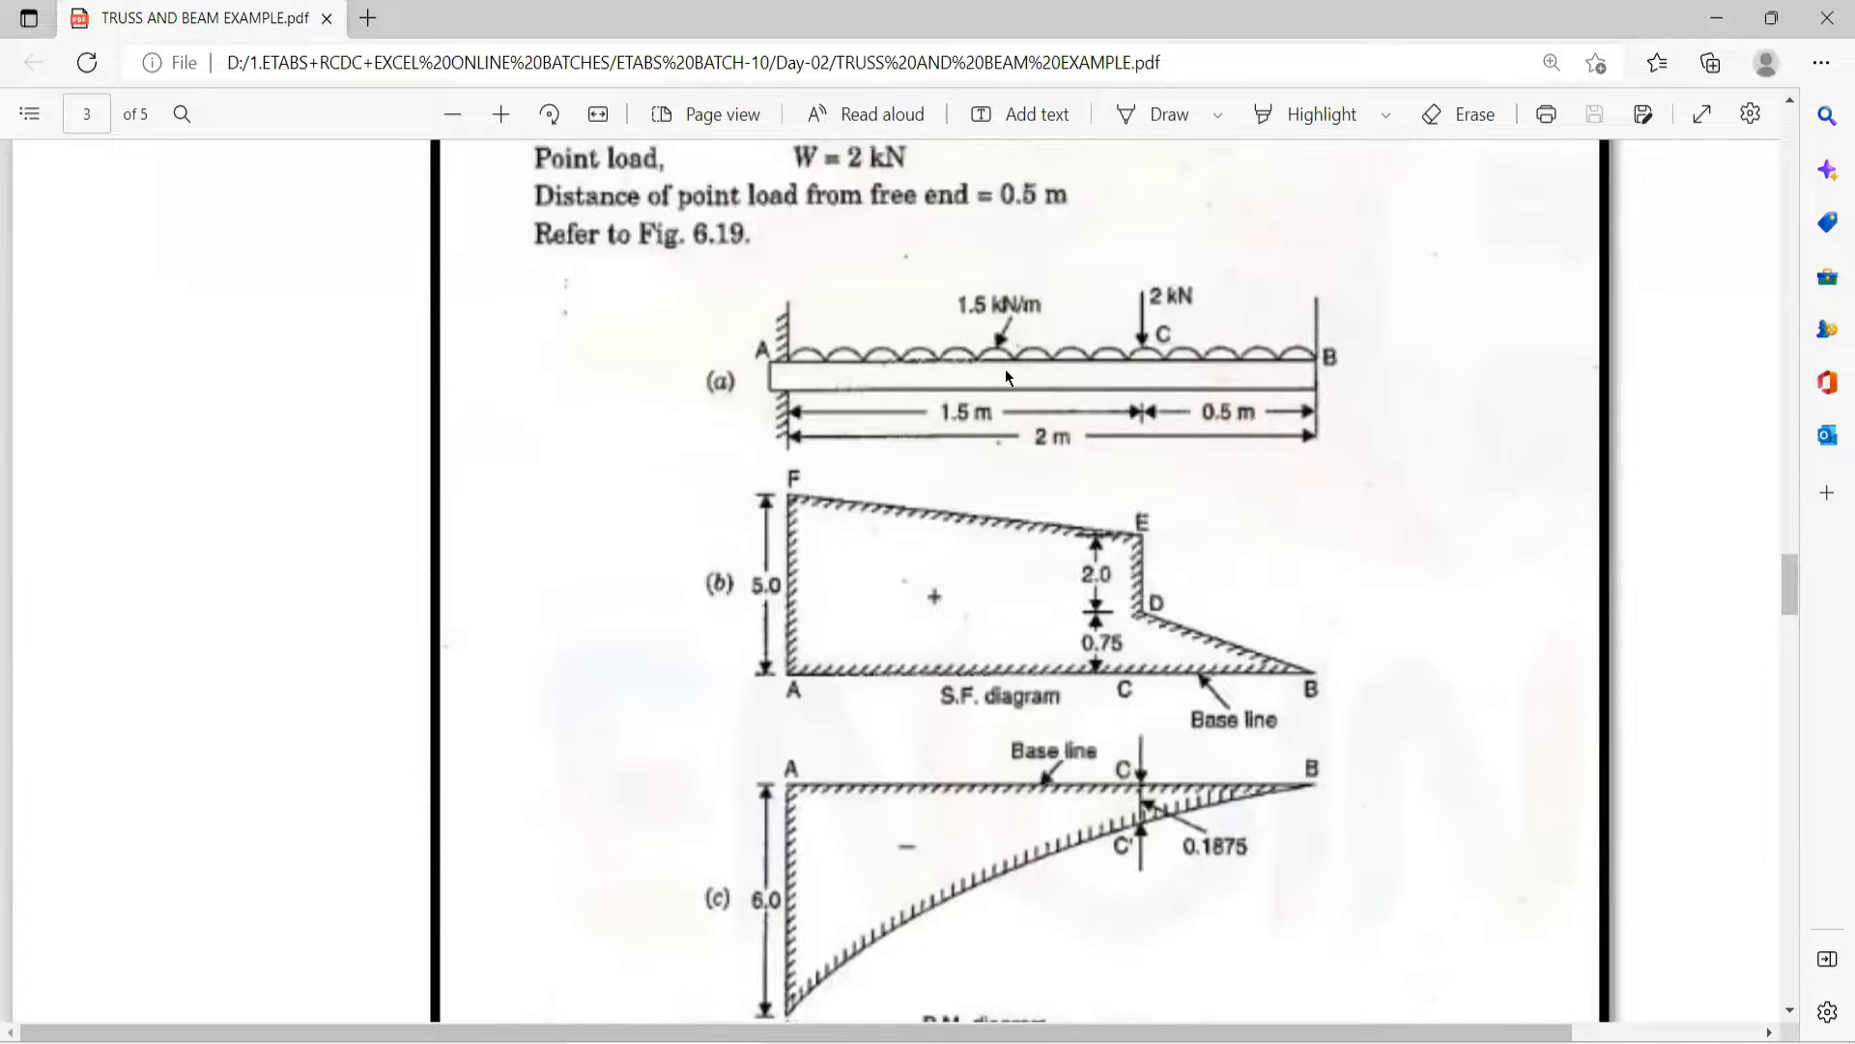
scroll(1001, 381, down, 10)
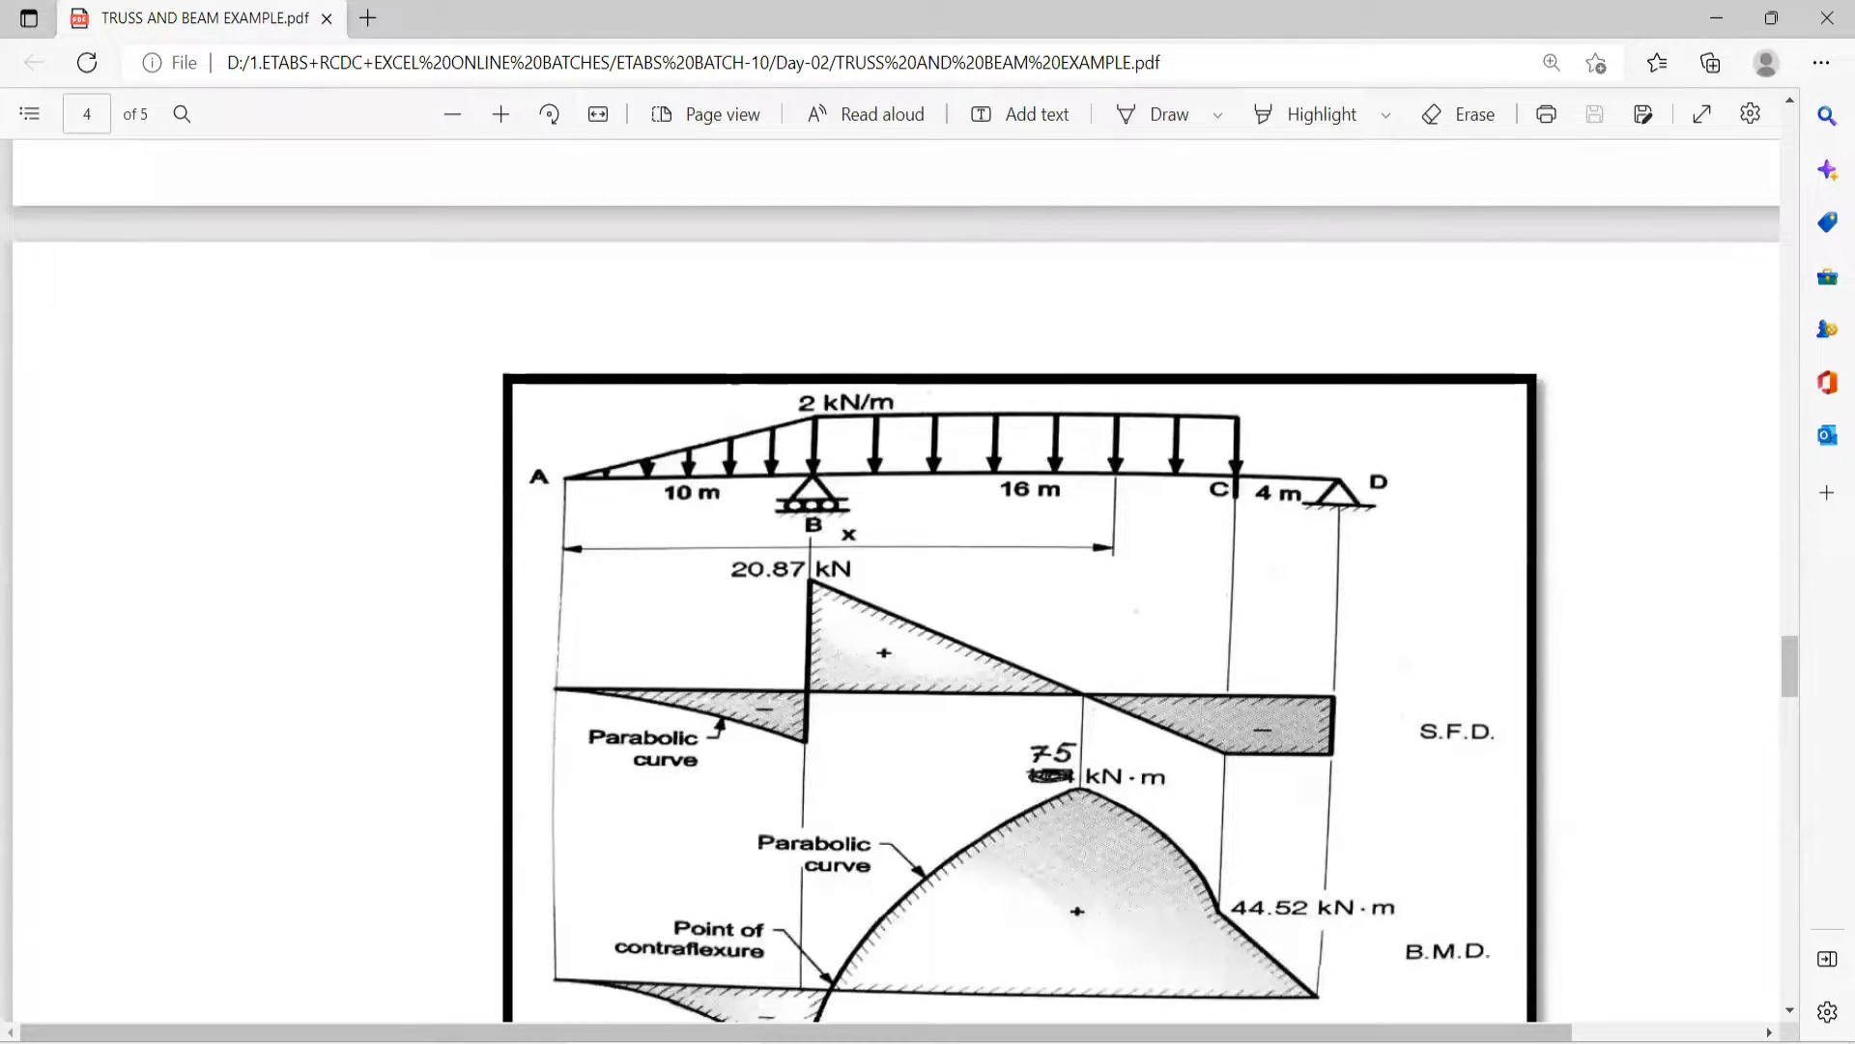
key(alt+Tab)
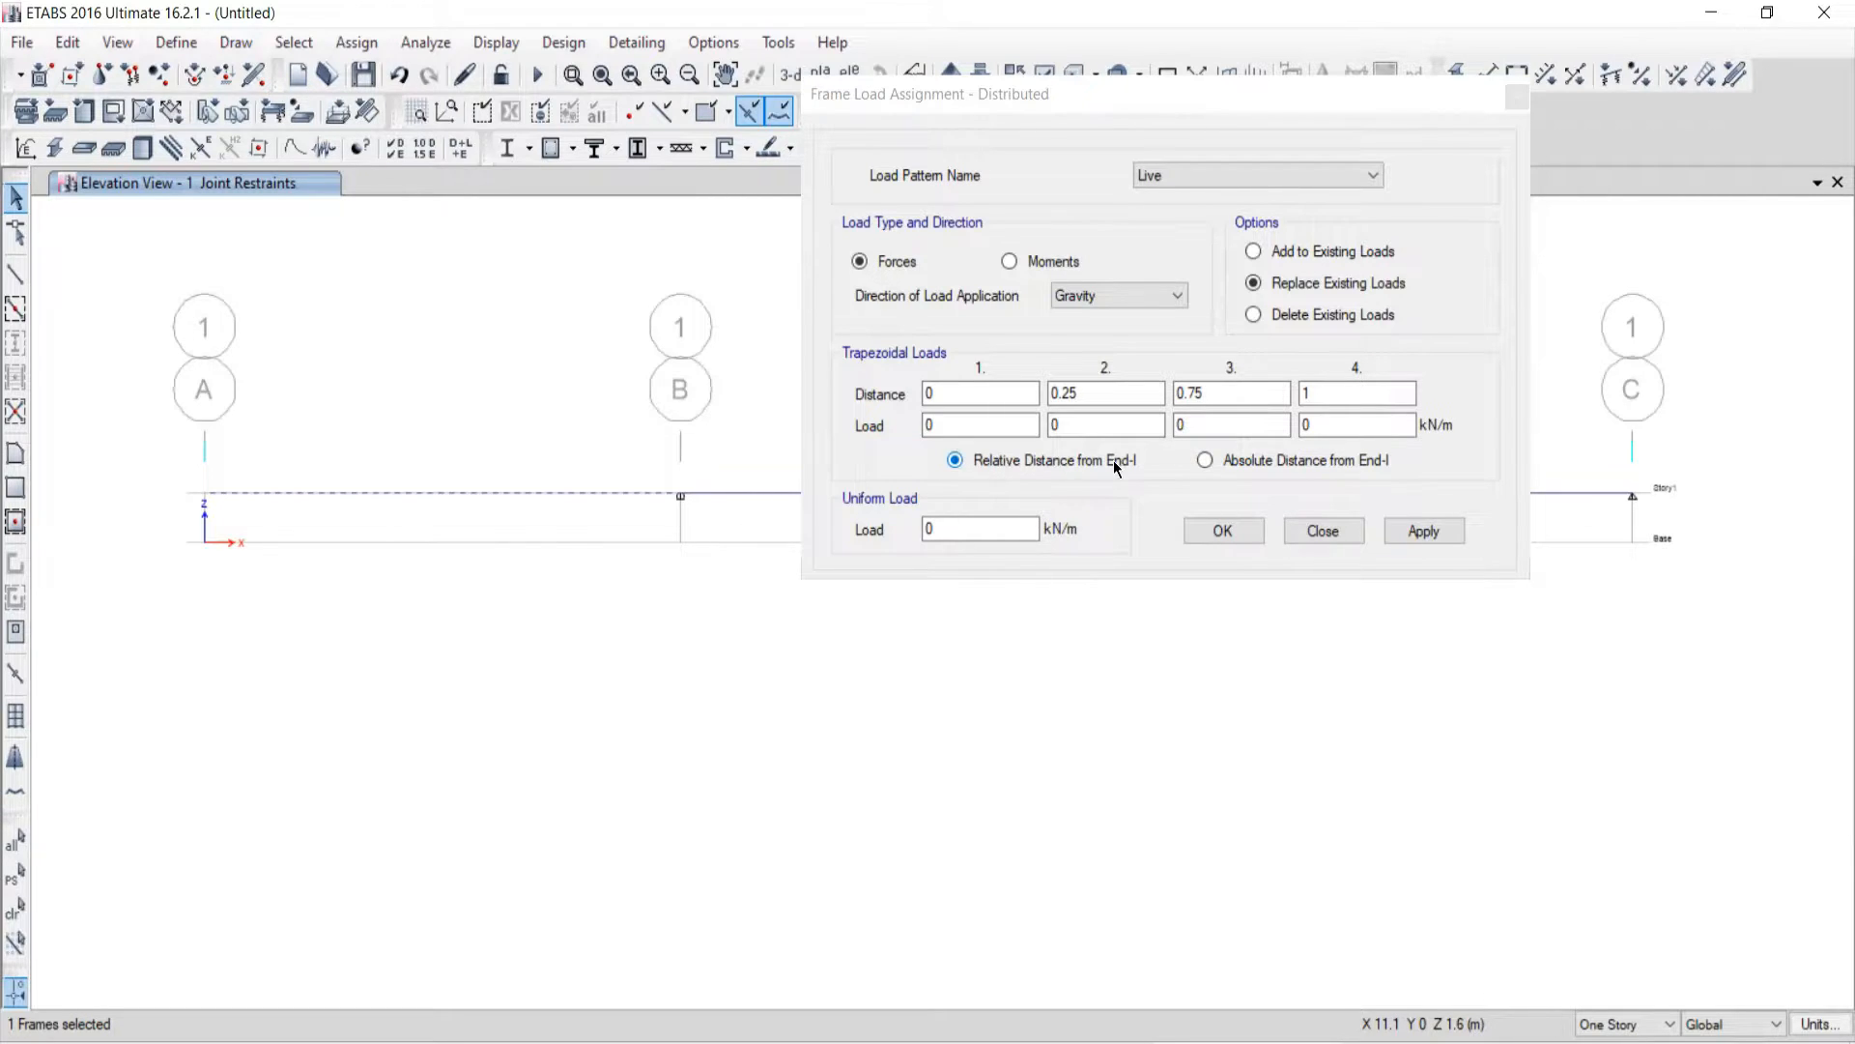
click(1205, 460)
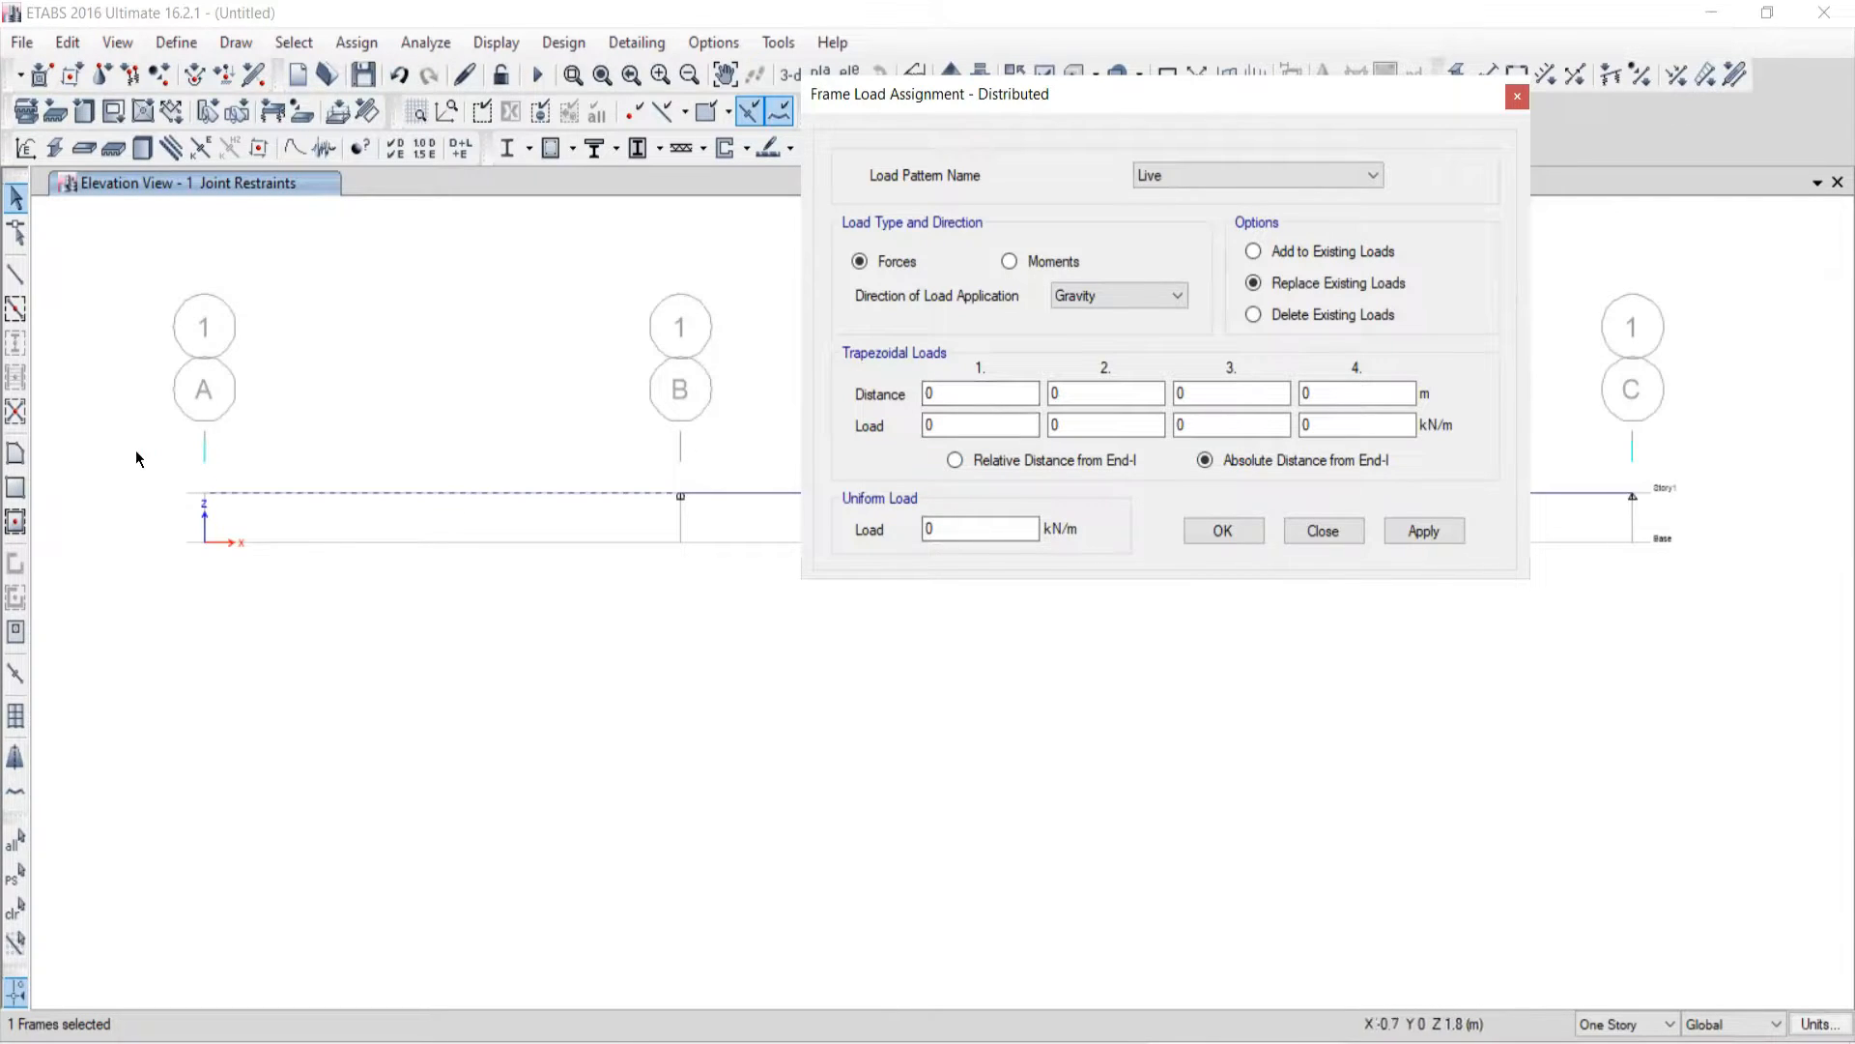
drag(135, 449, 282, 587)
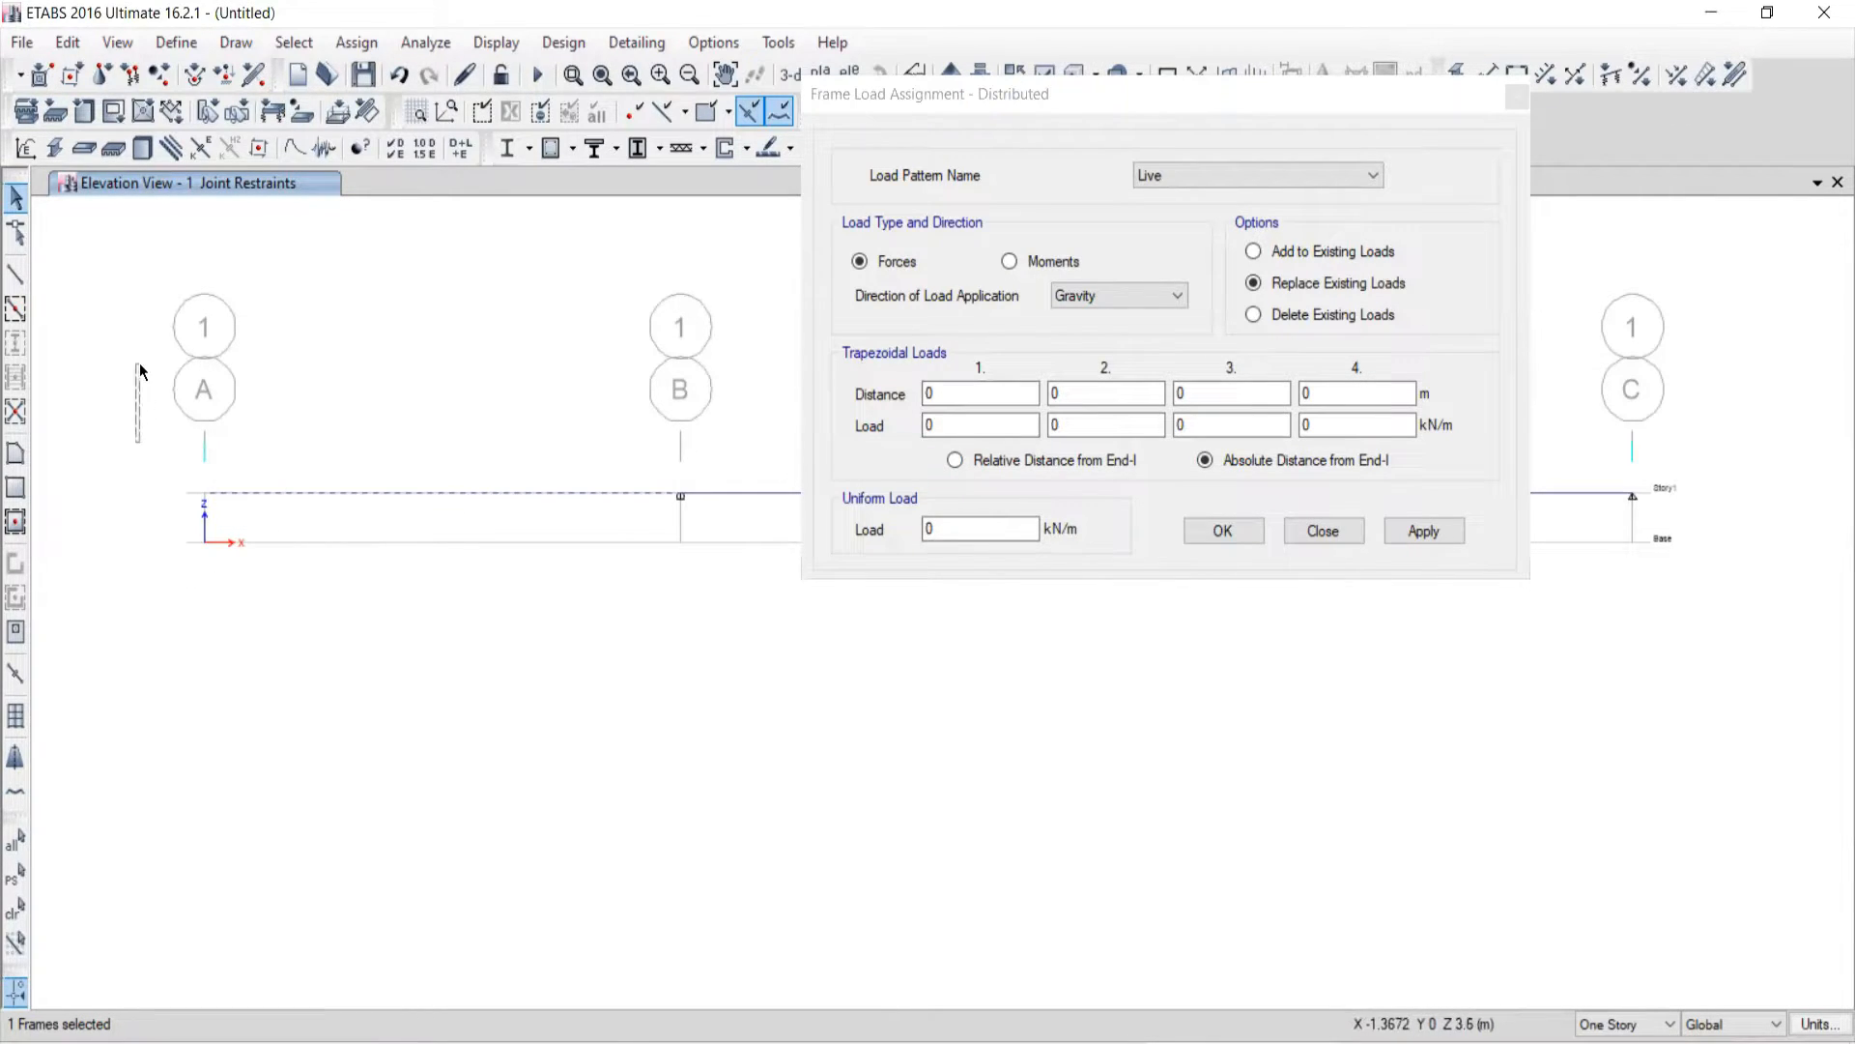
Step: Apply a triangular load to the beam between grids A and B, from 0 kN/m at 0 m to 2 kN/m at 10 m, checking the PDF
click(948, 396)
key(Tab)
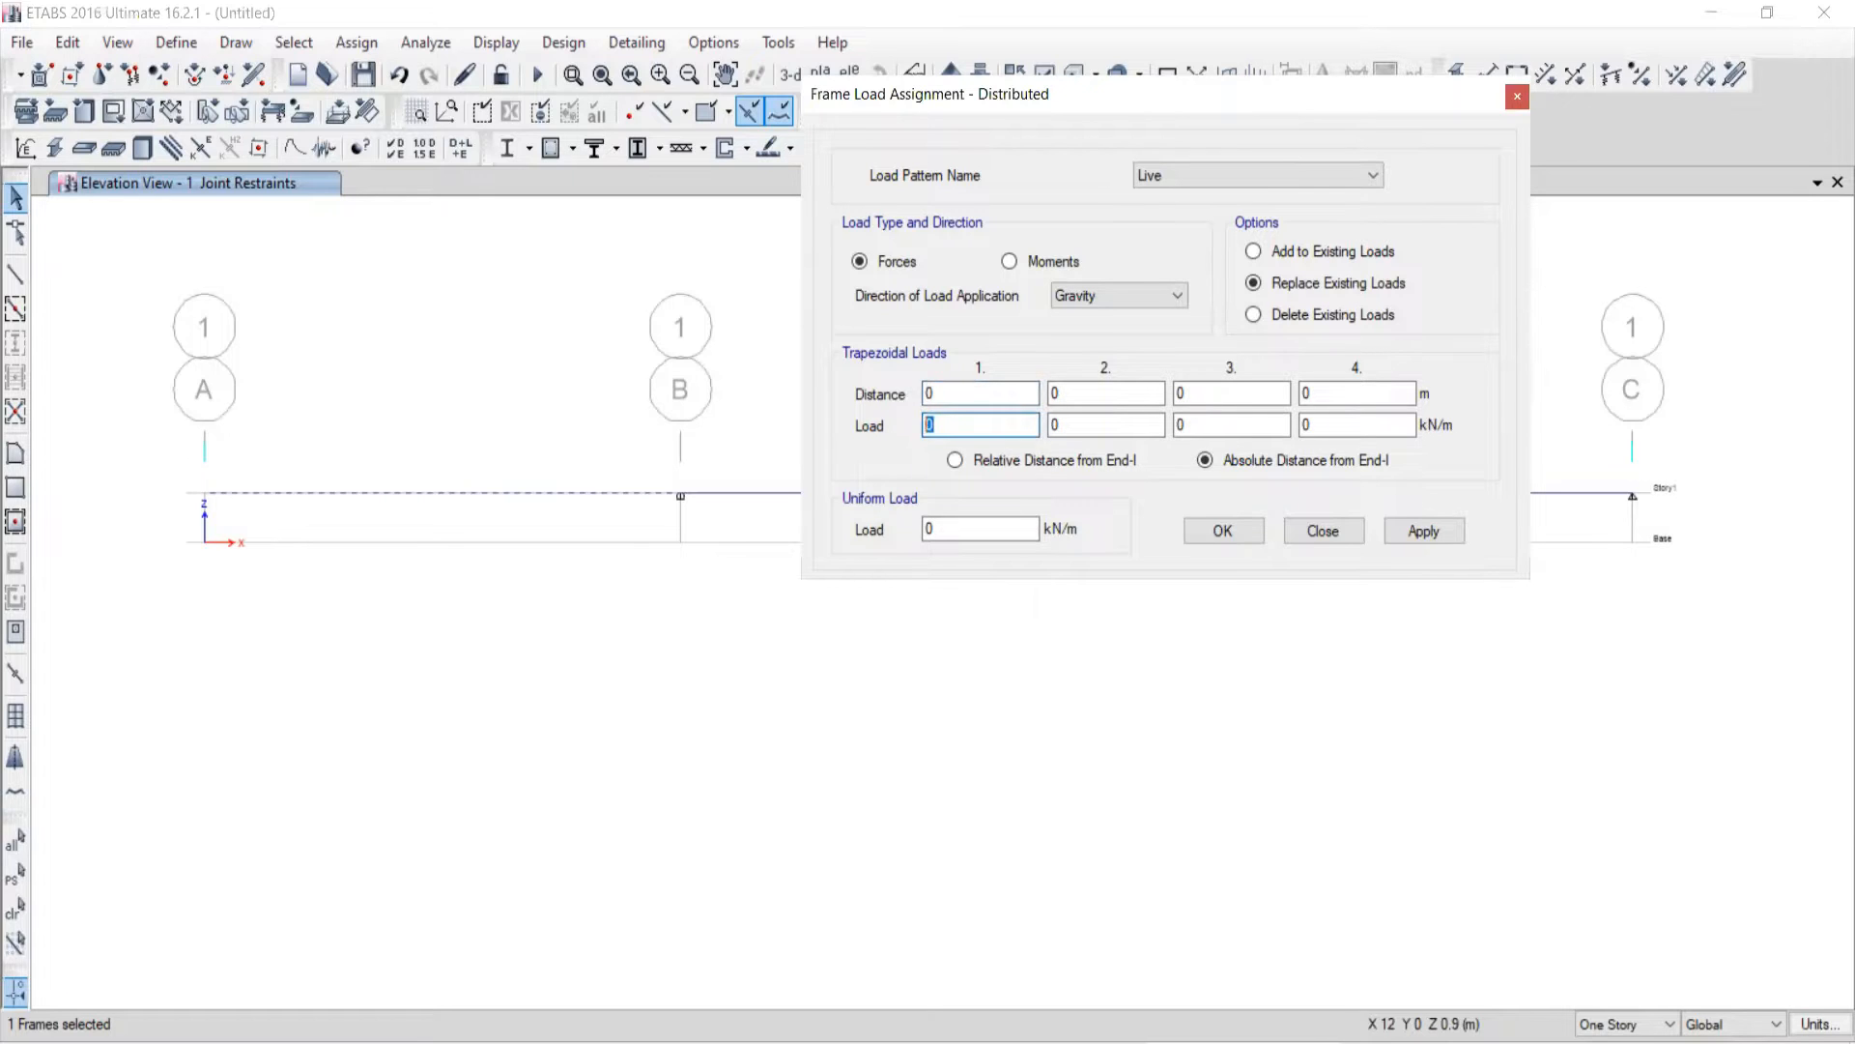
key(alt+Tab)
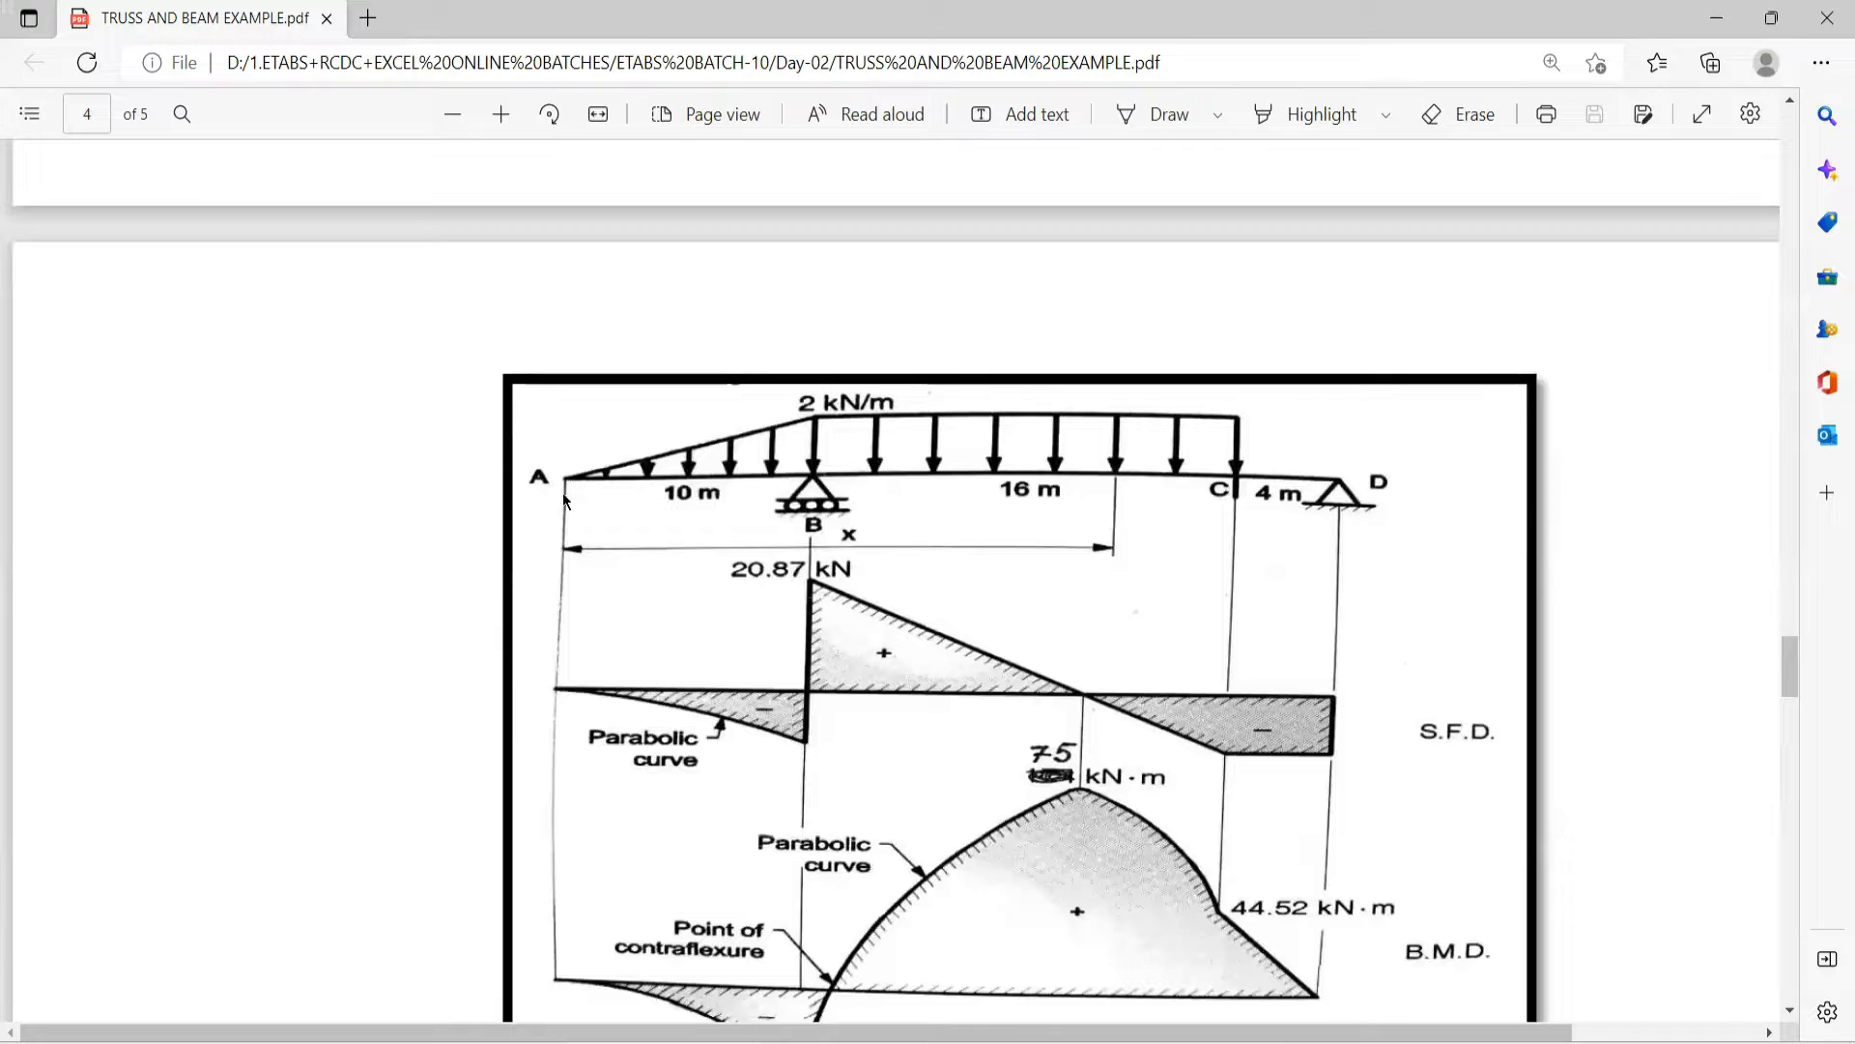
key(alt+Tab)
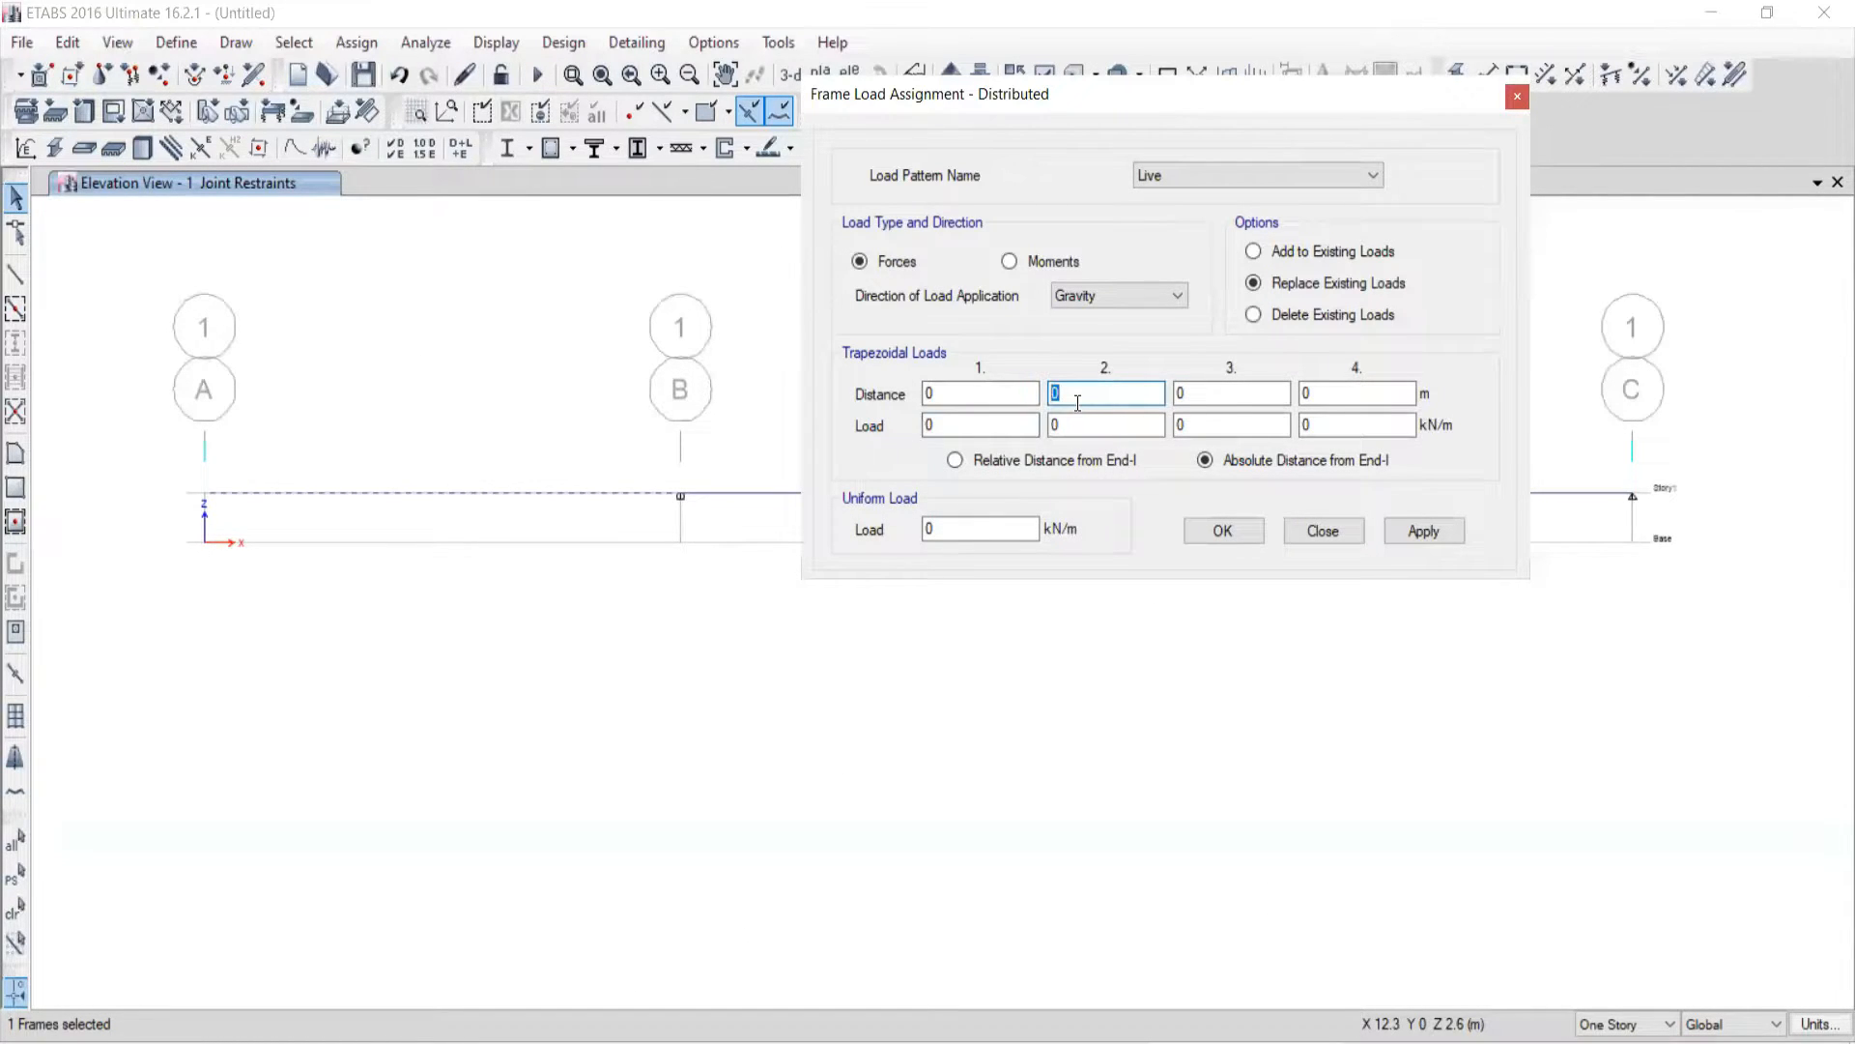
click(1077, 396)
key(alt+Tab)
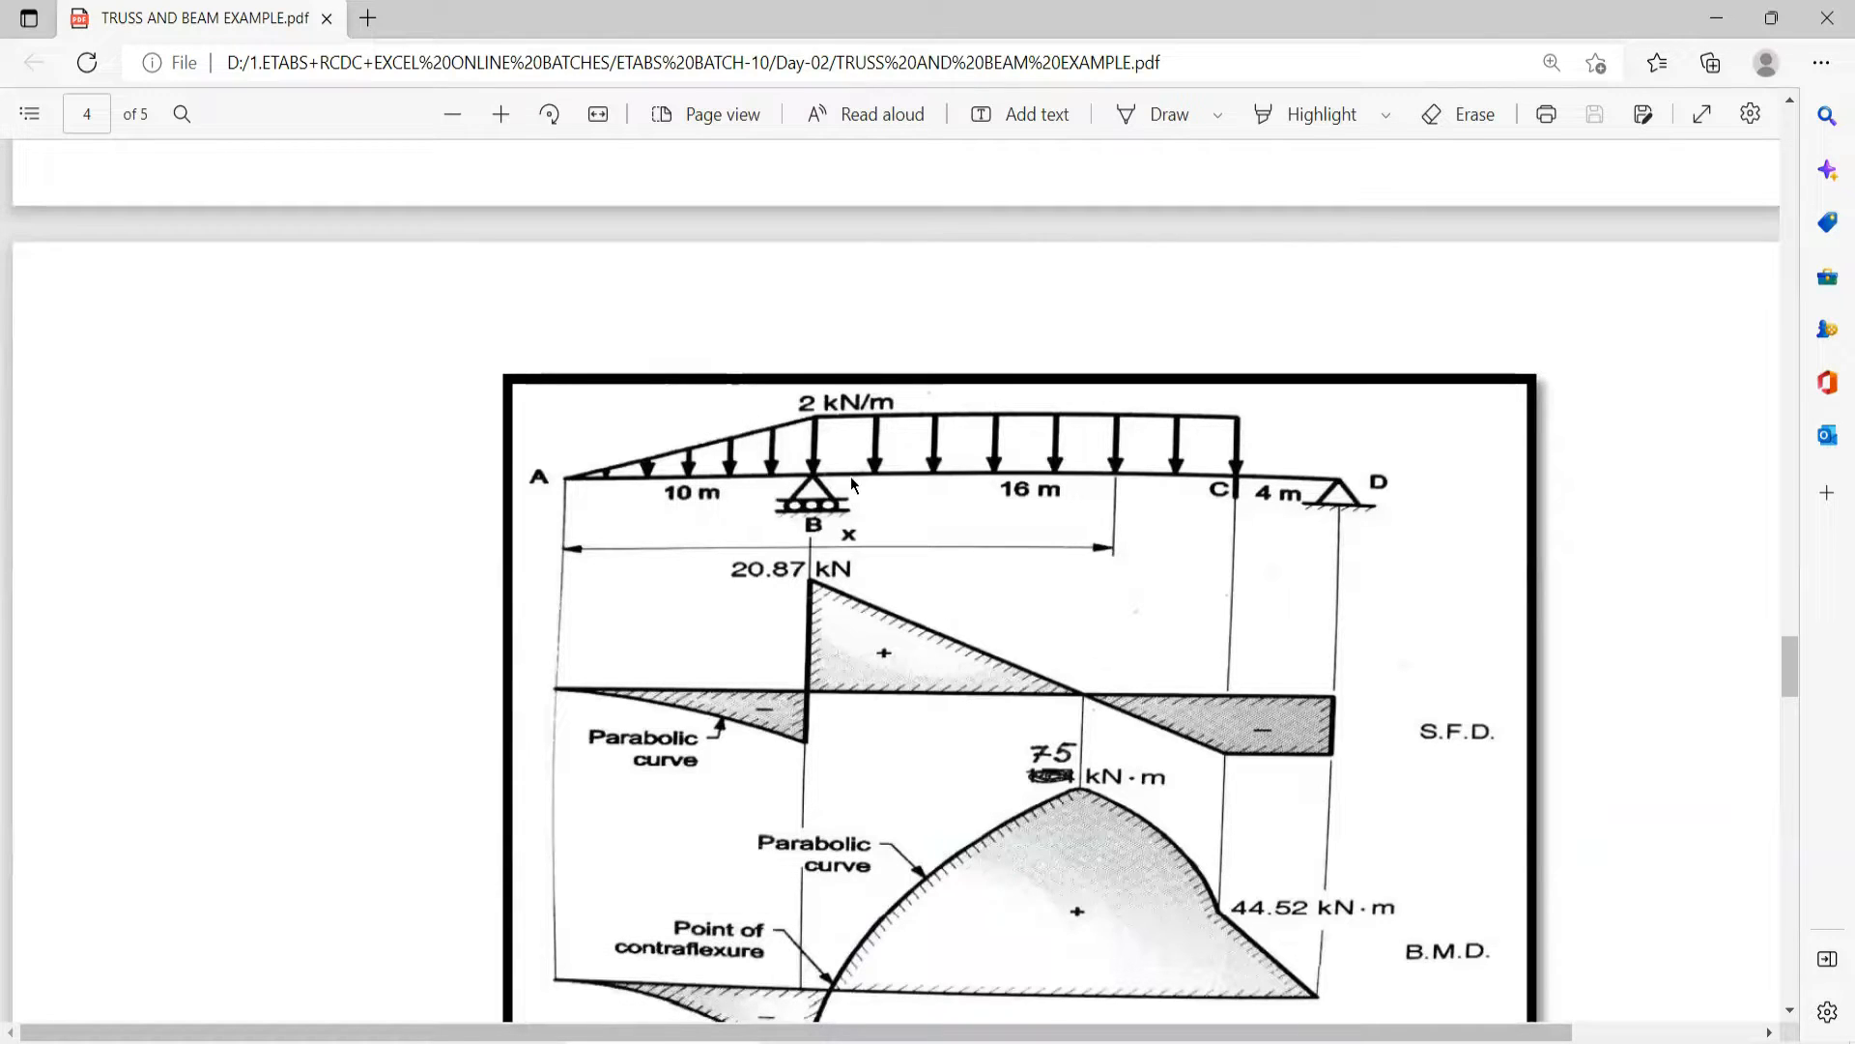
key(alt+Tab)
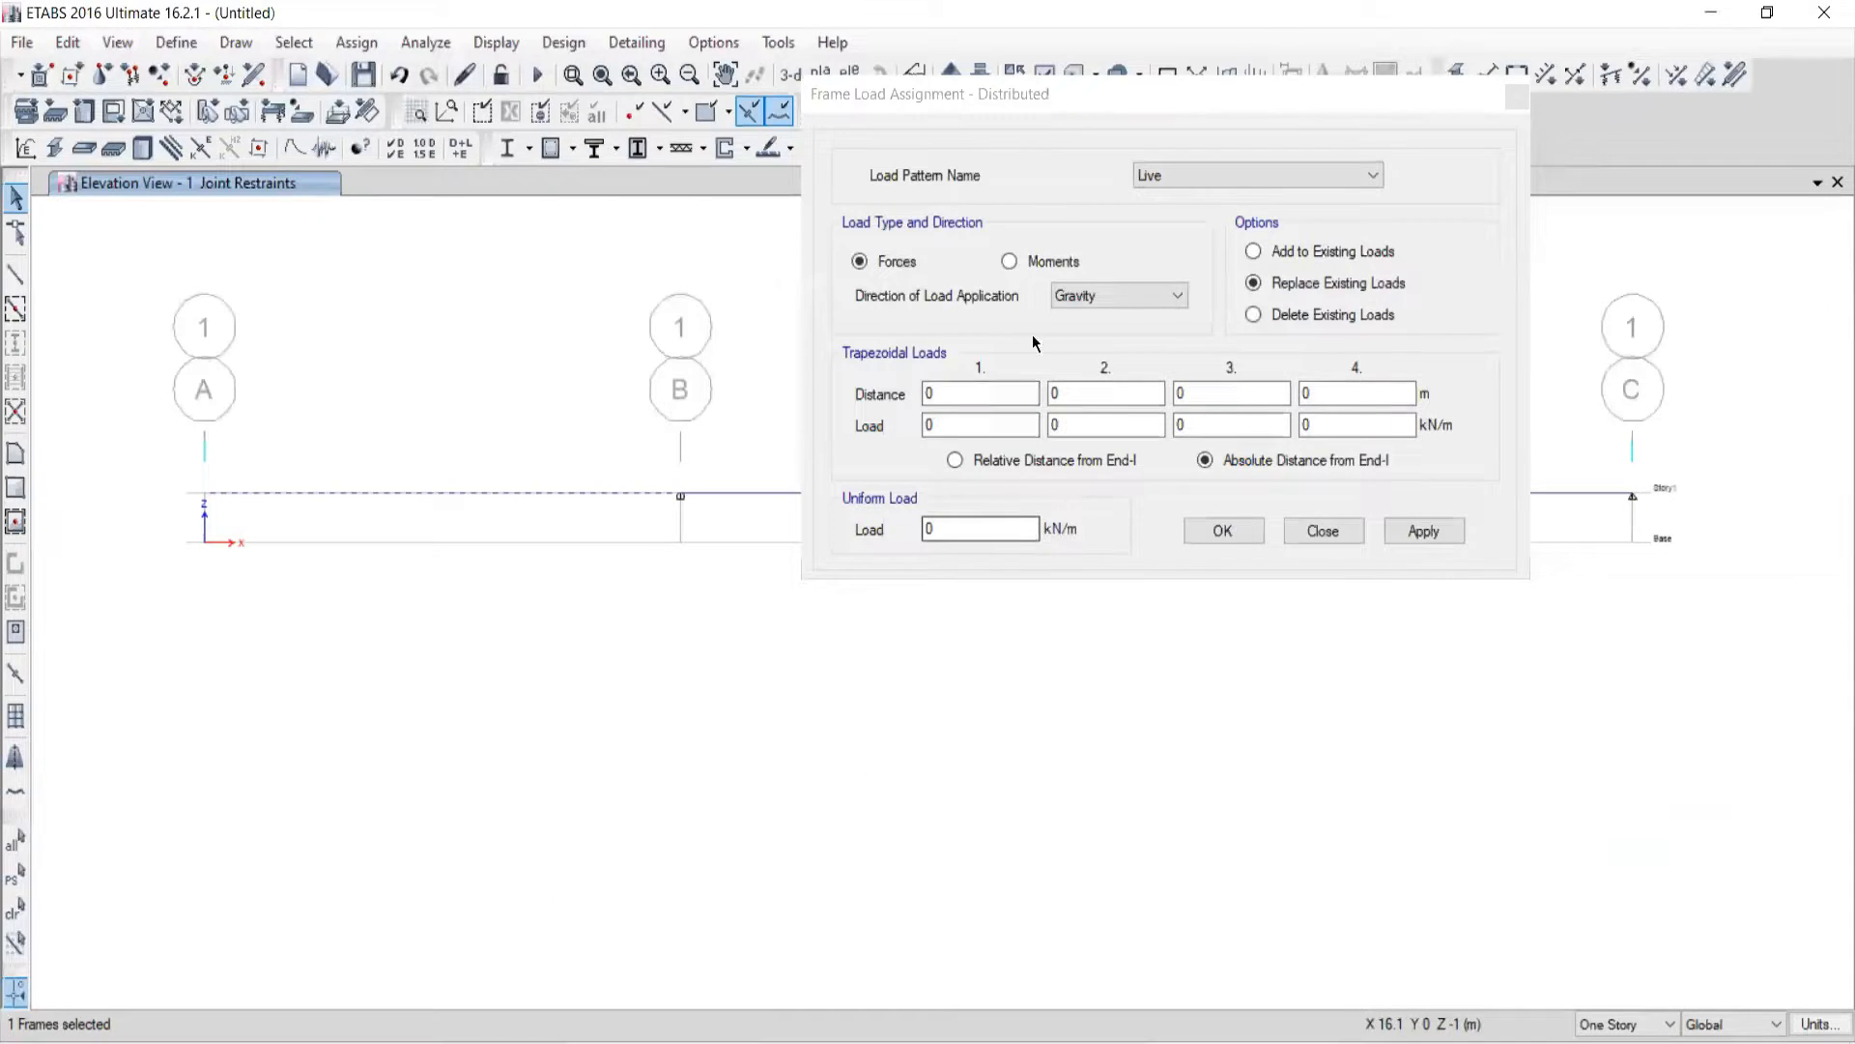
click(1071, 396)
text(10)
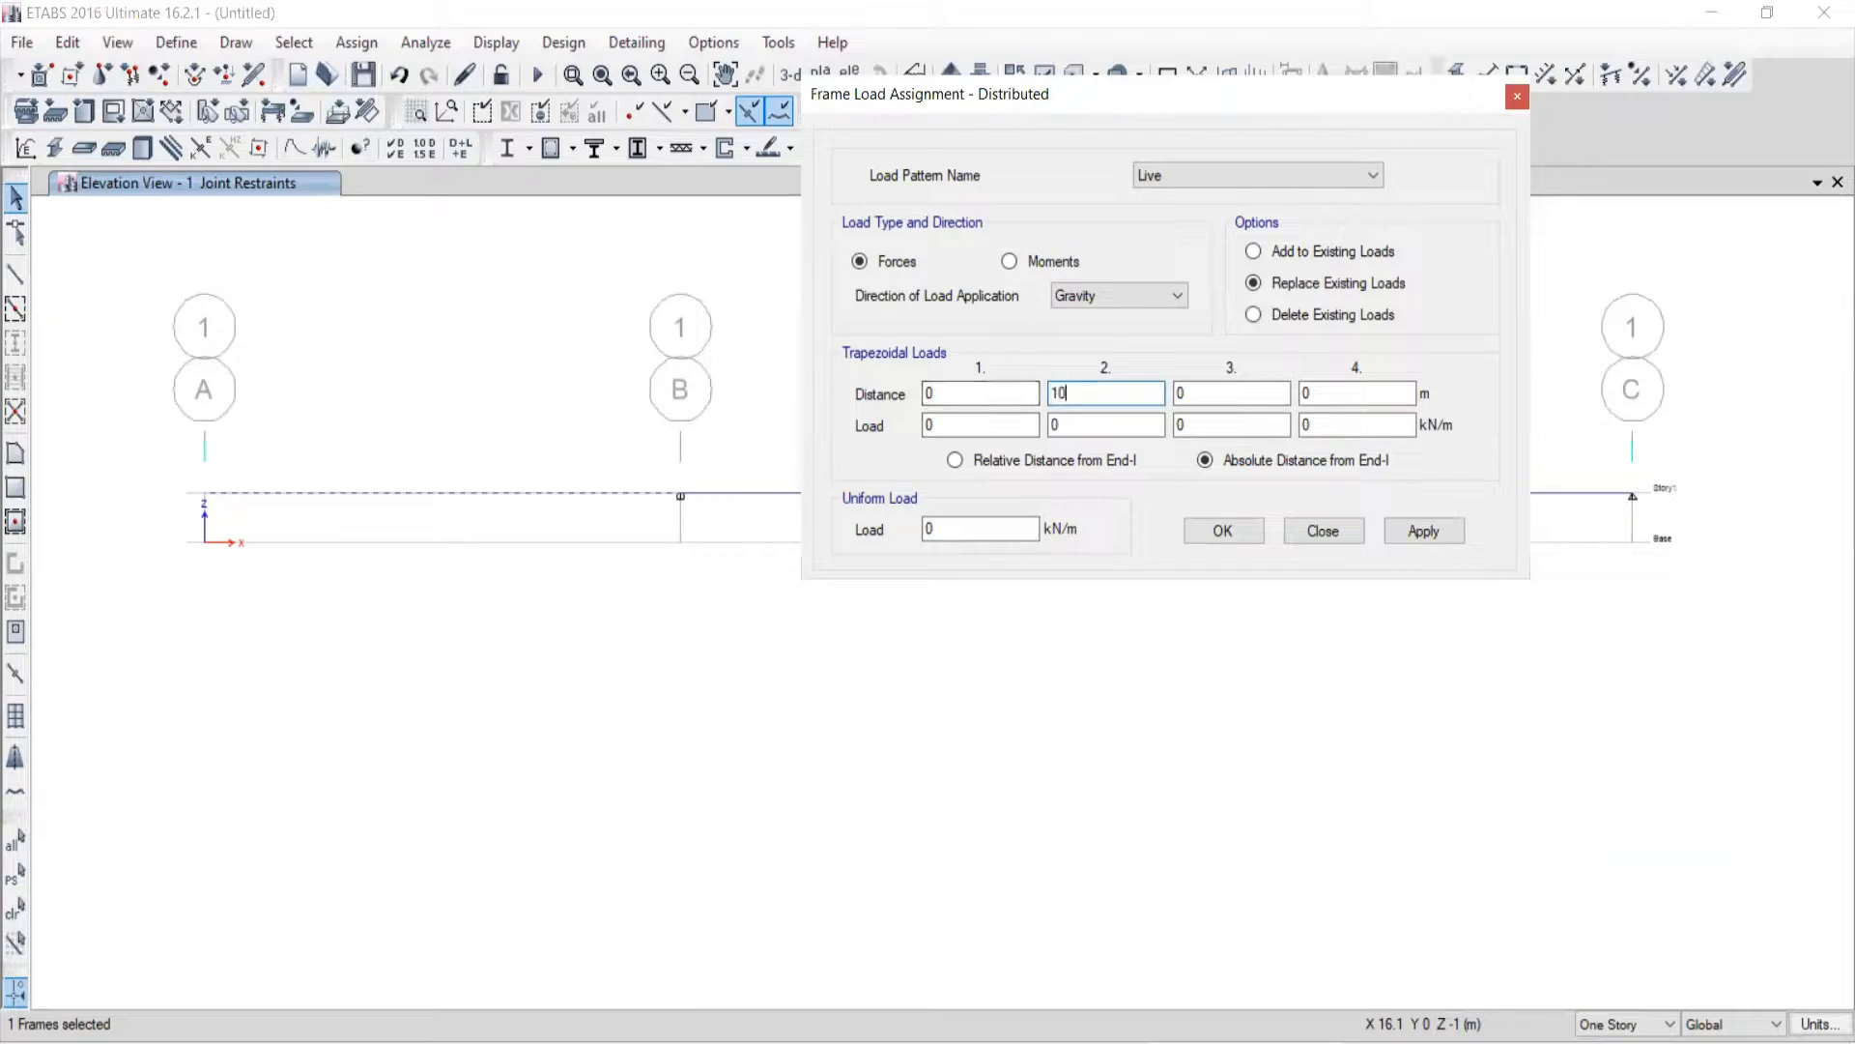
click(1076, 425)
text(2)
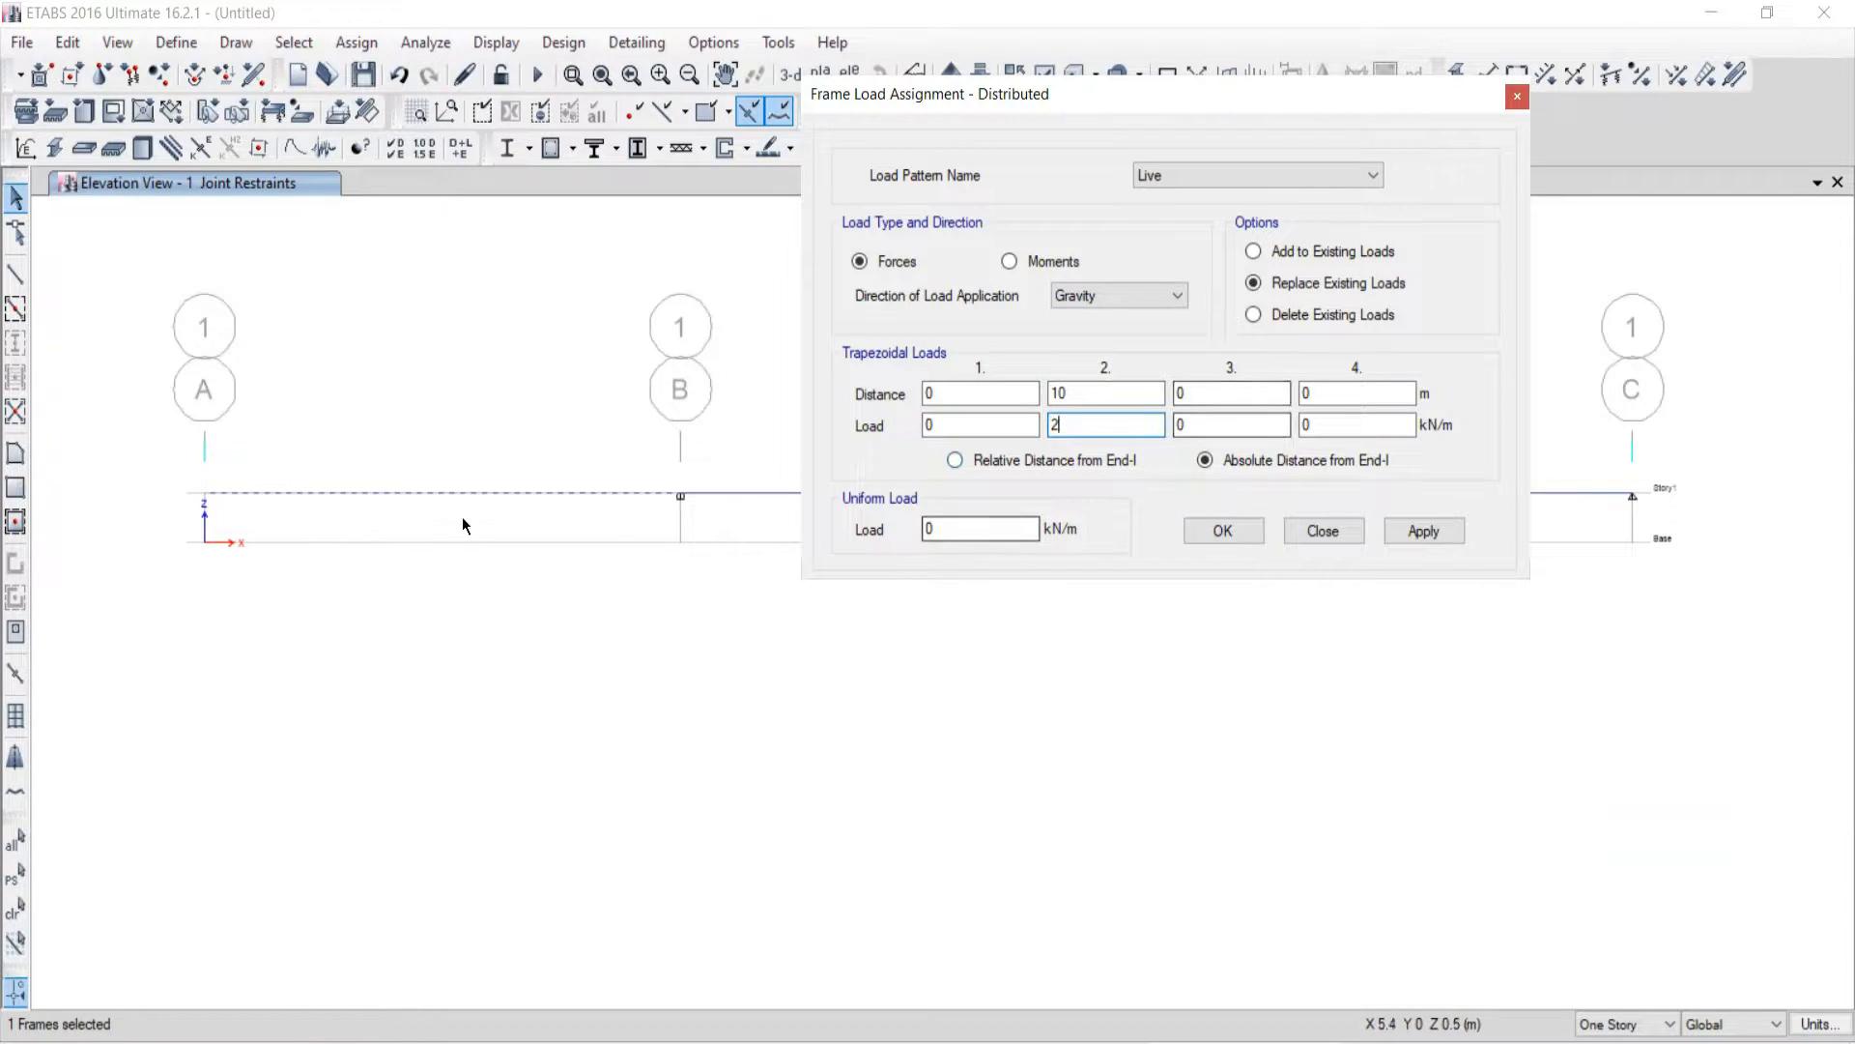
click(1416, 530)
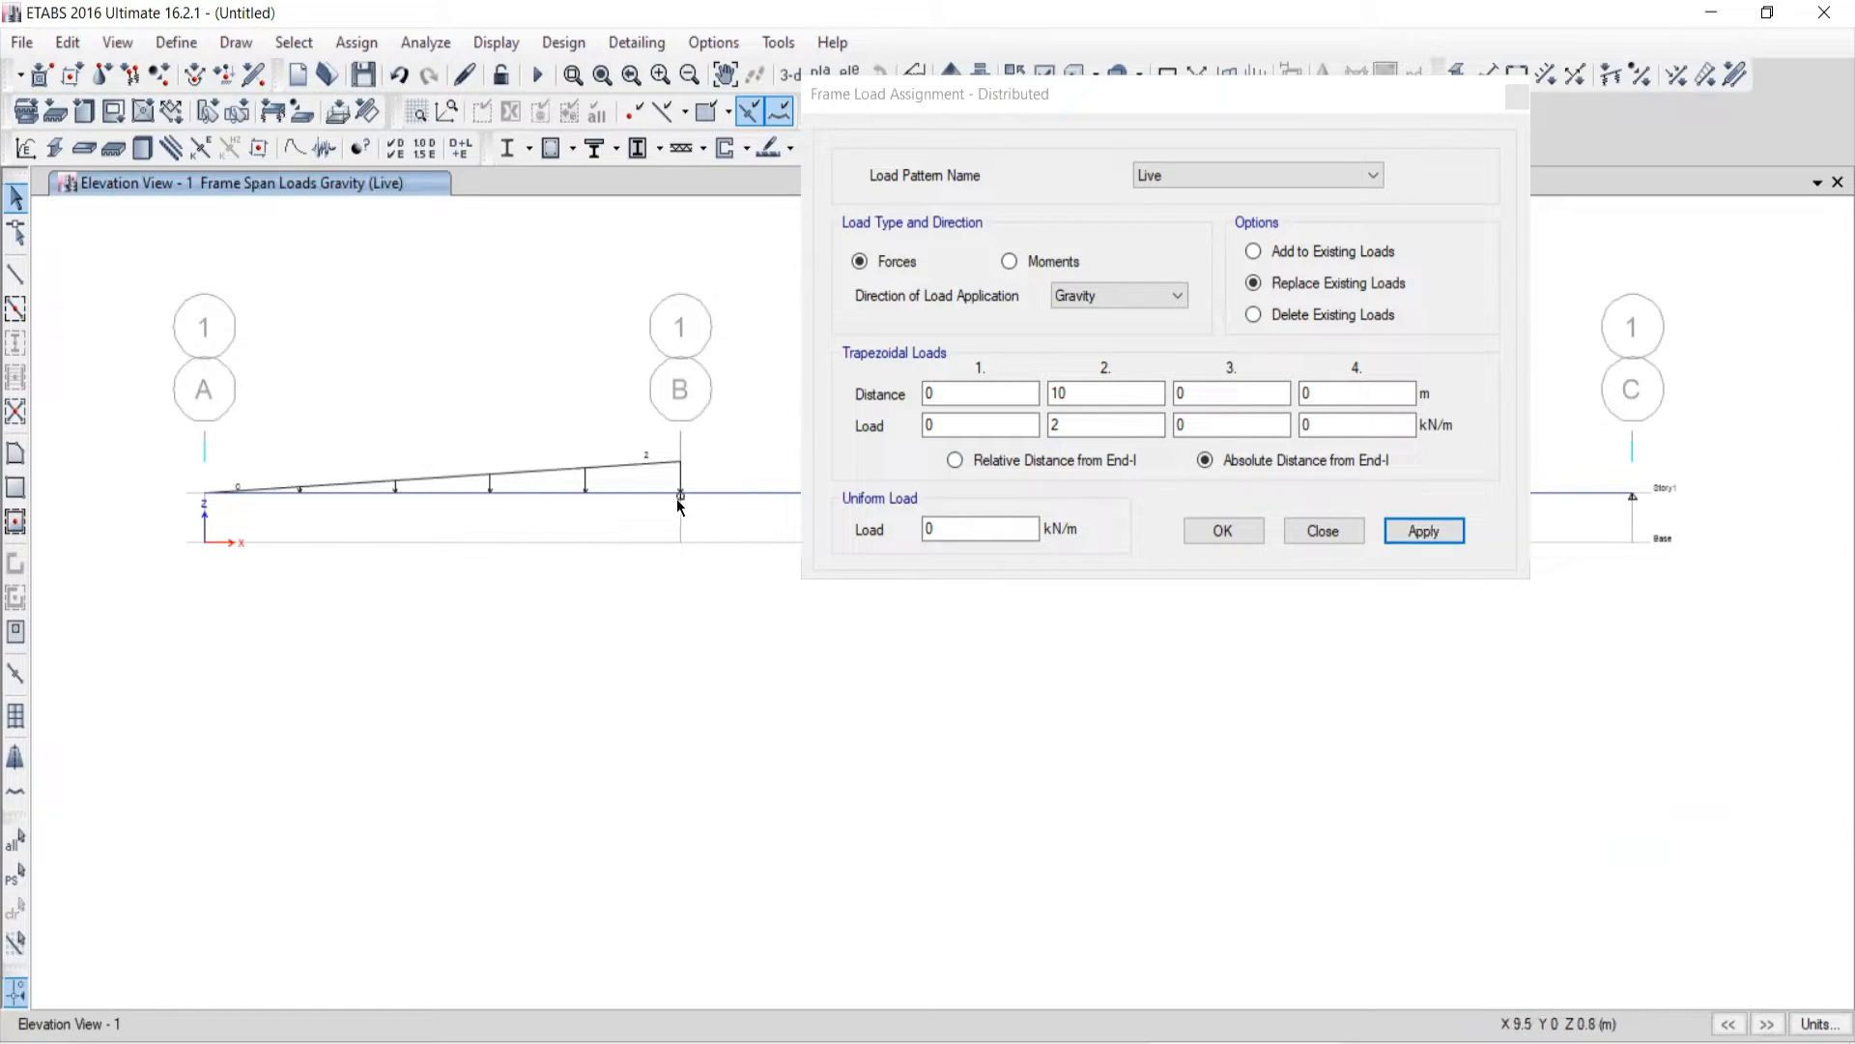
Step: Select the beam between grids B and C for the next distributed load and check its loading in the PDF
click(1000, 91)
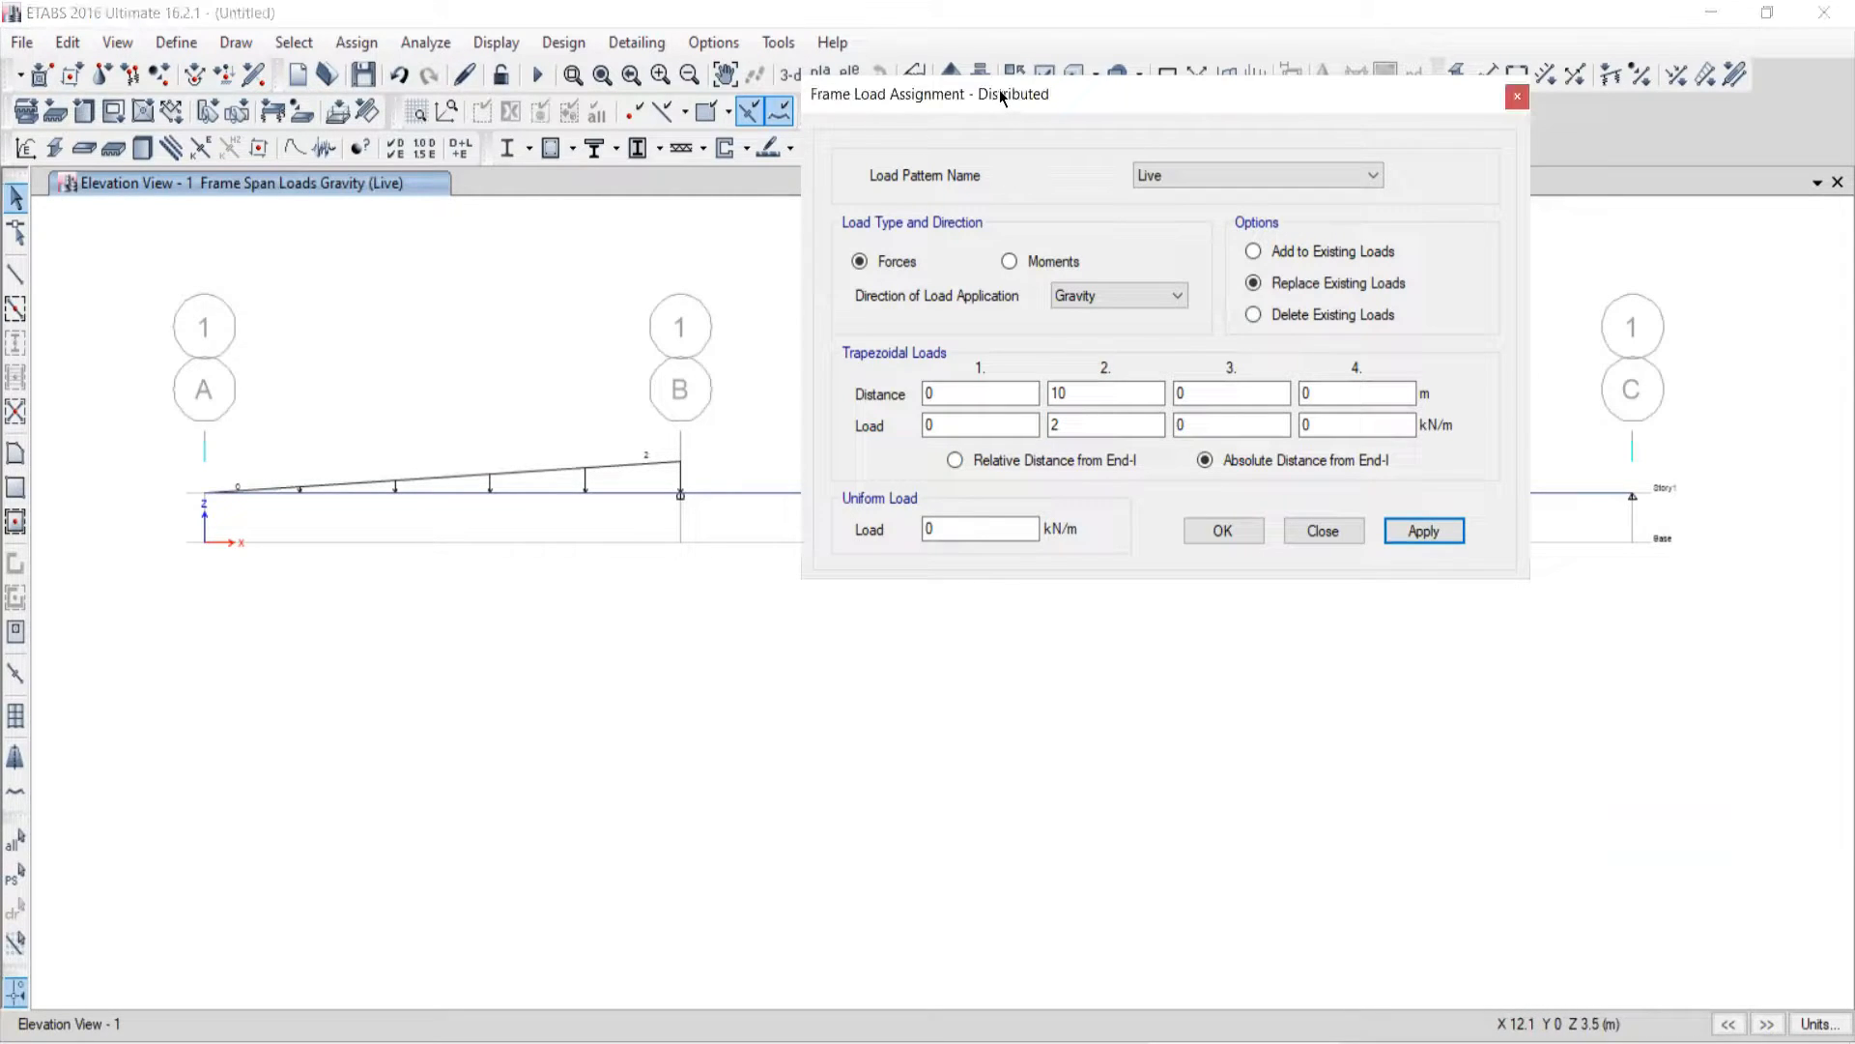
drag(1000, 92, 160, 15)
middle_drag(1028, 519, 1124, 668)
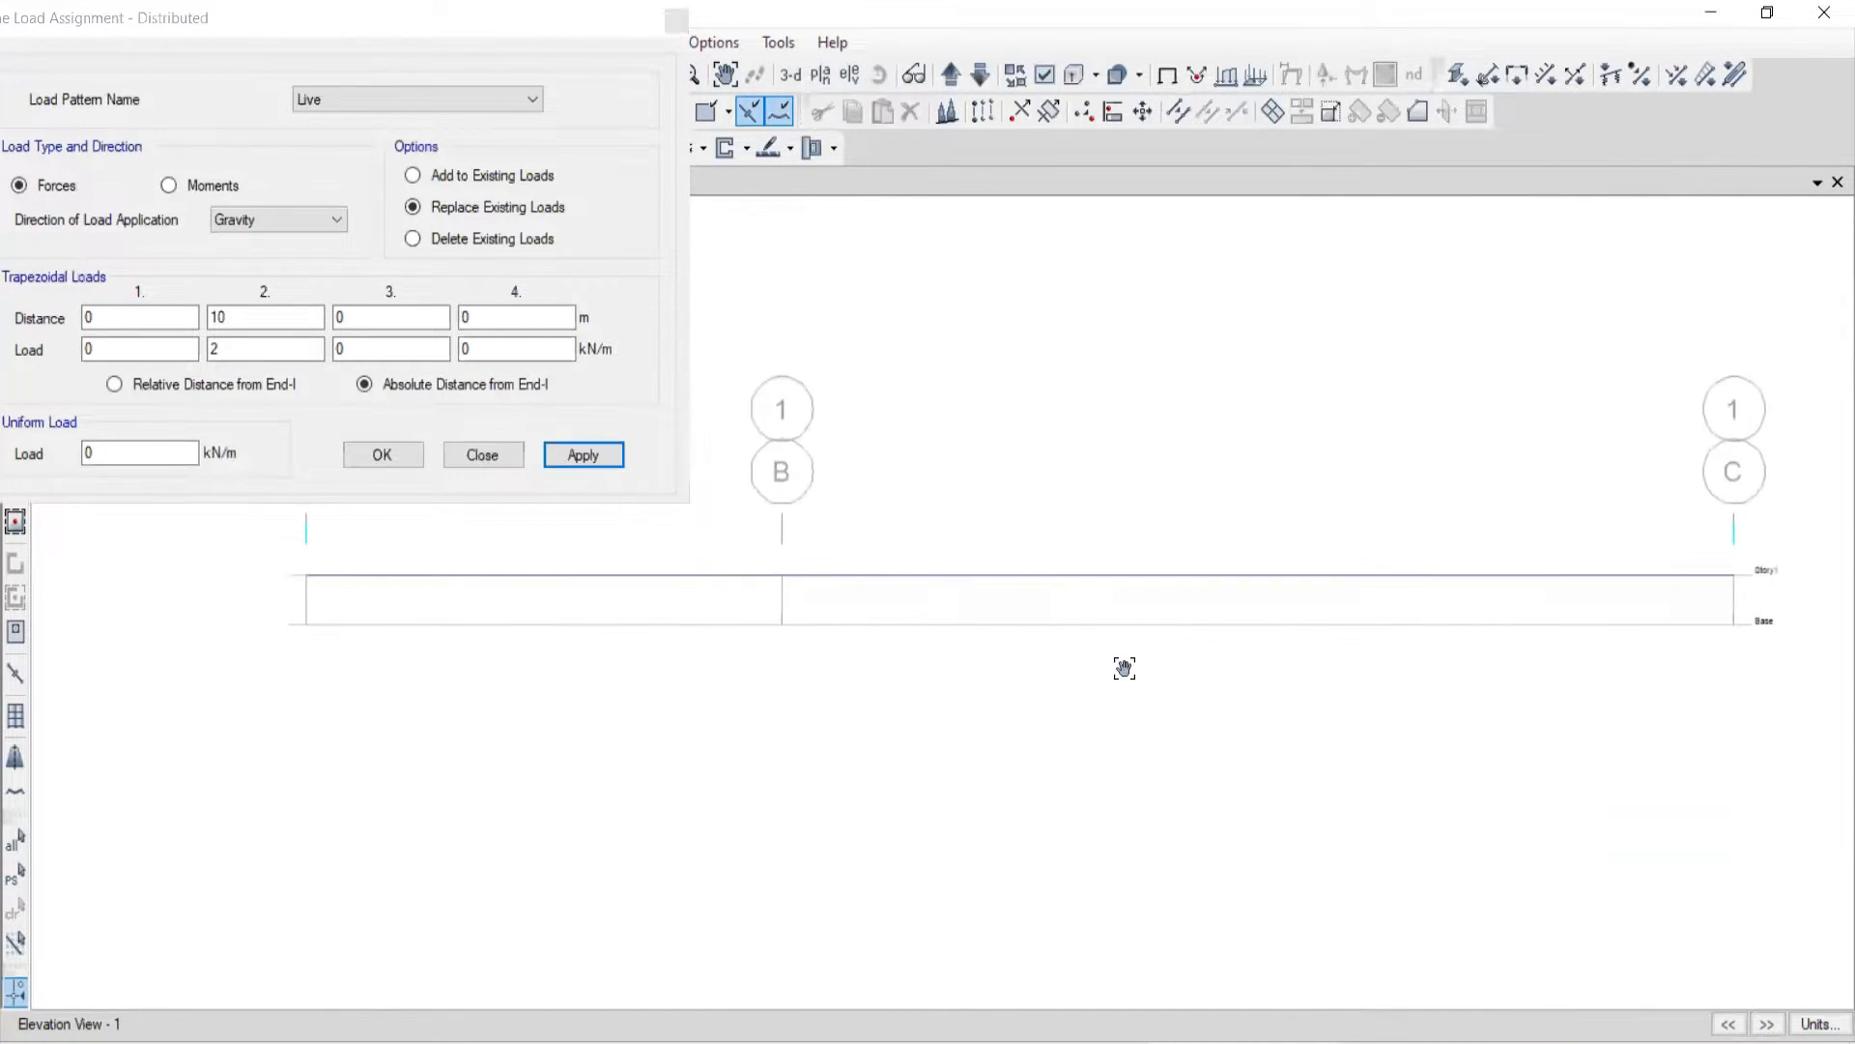
drag(1237, 507, 1155, 647)
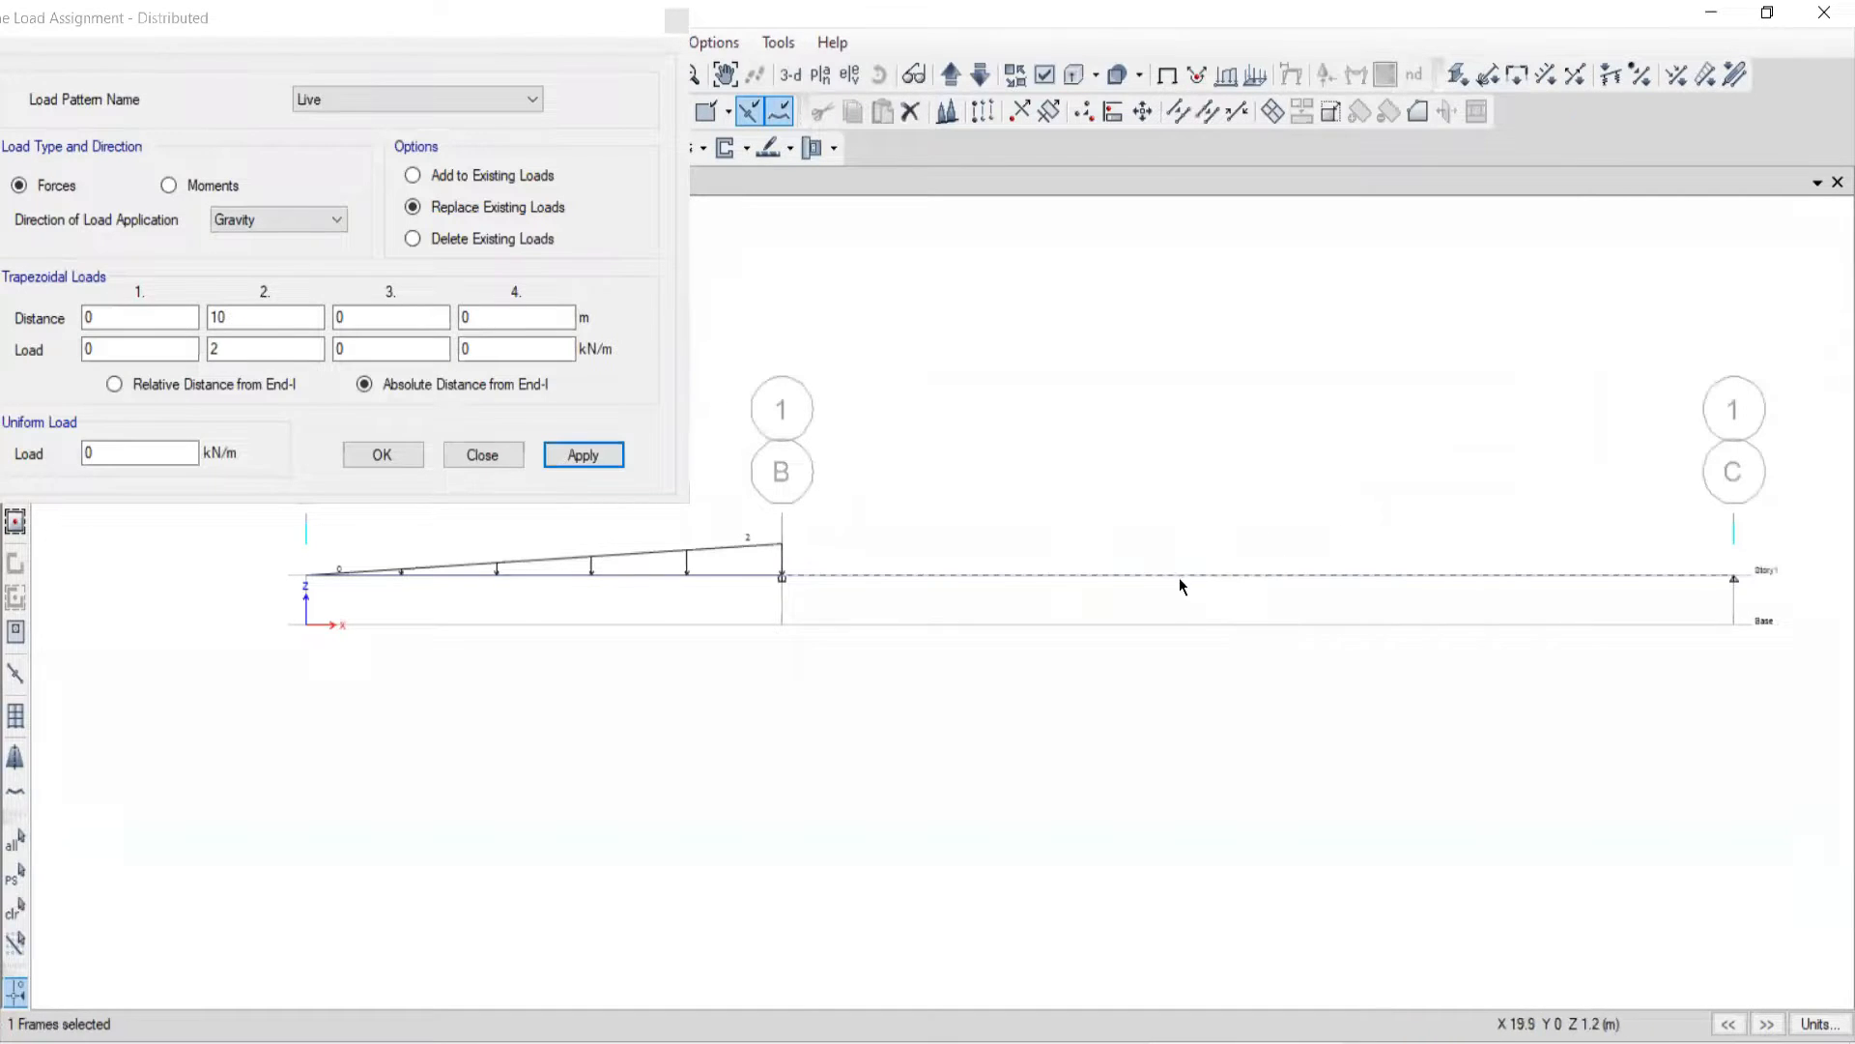
key(alt+Tab)
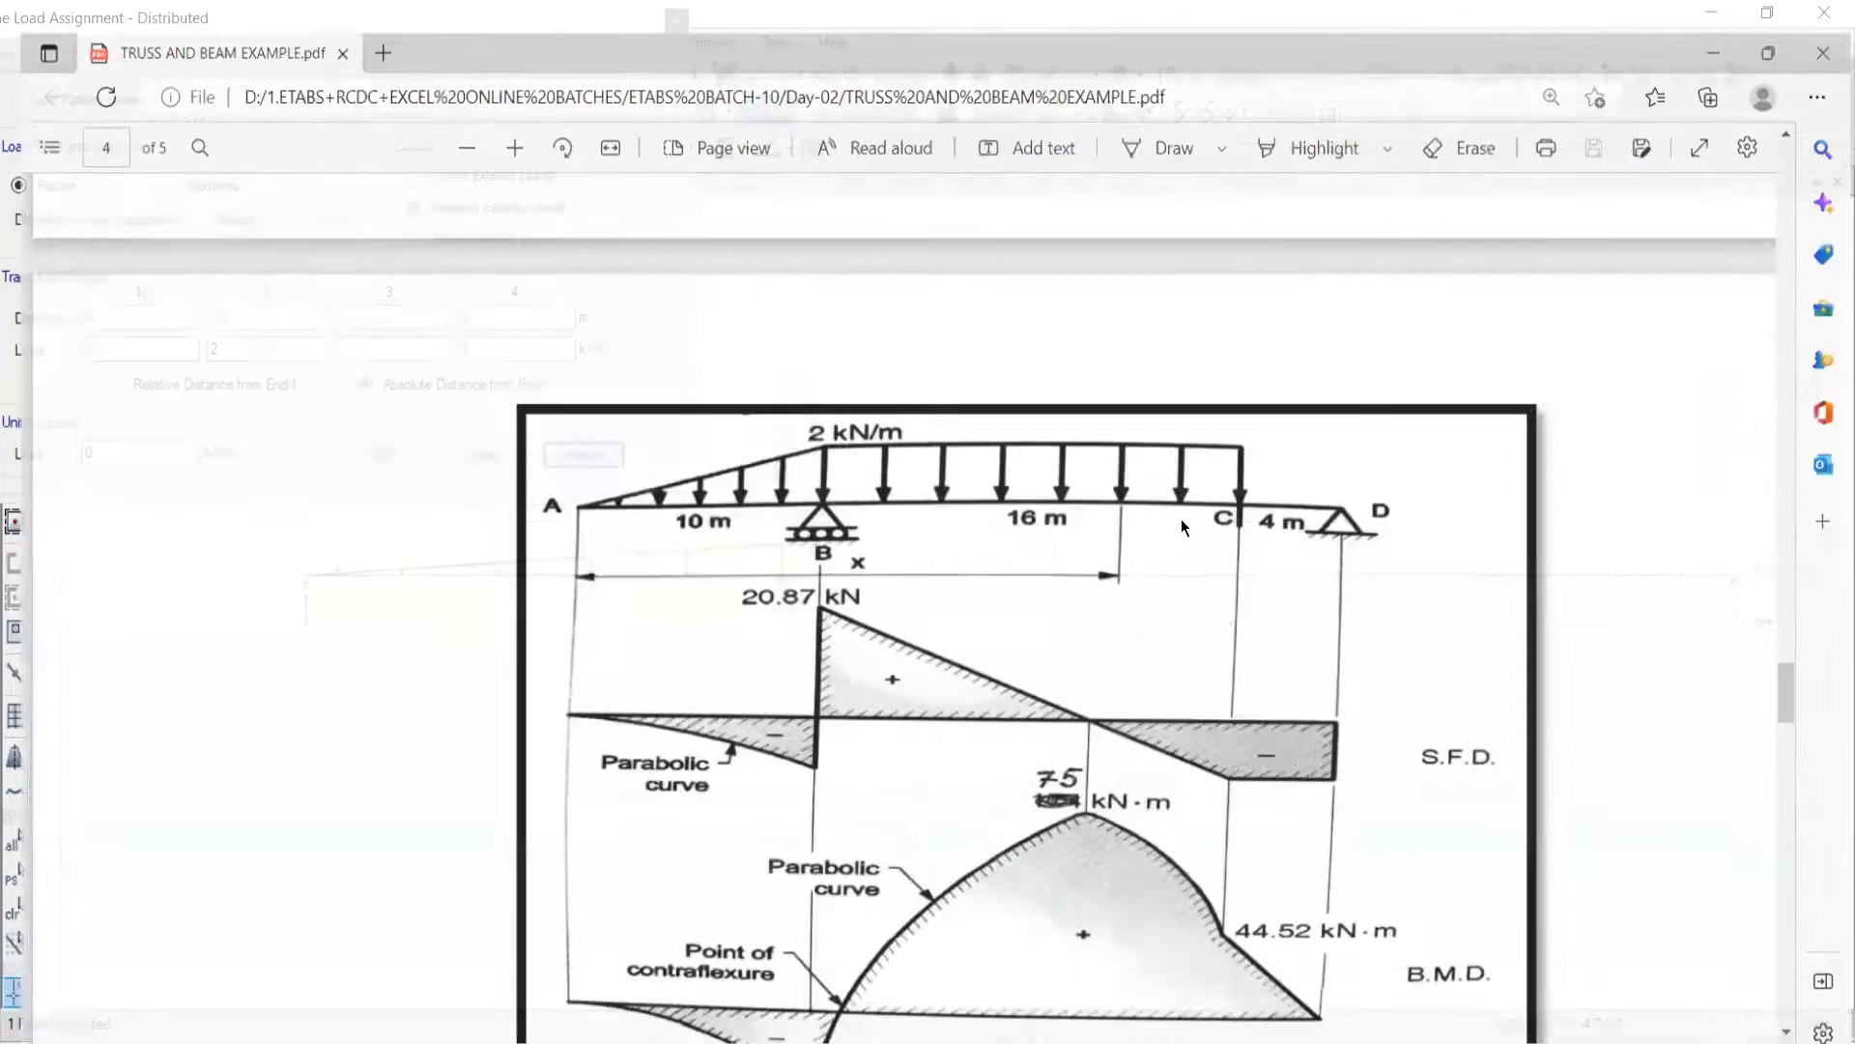
scroll(1173, 531, down, 5)
scroll(1165, 501, up, 6)
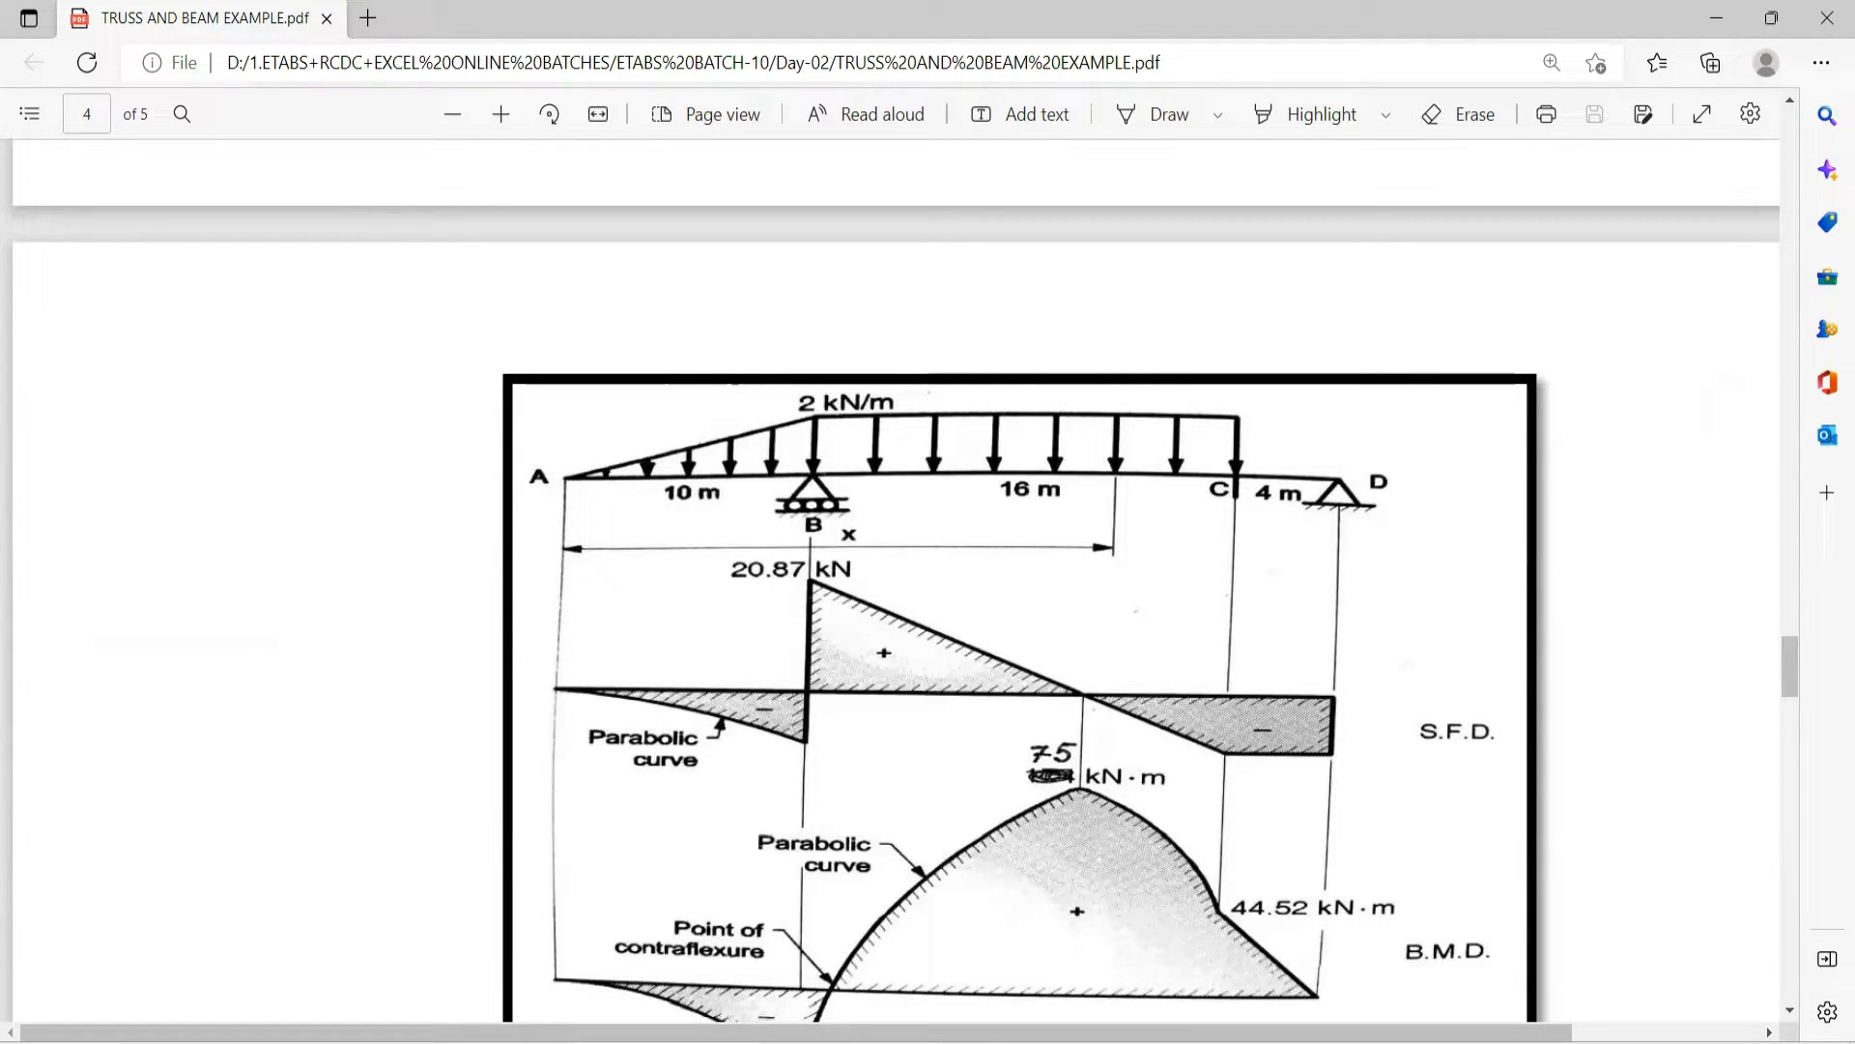
click(663, 1041)
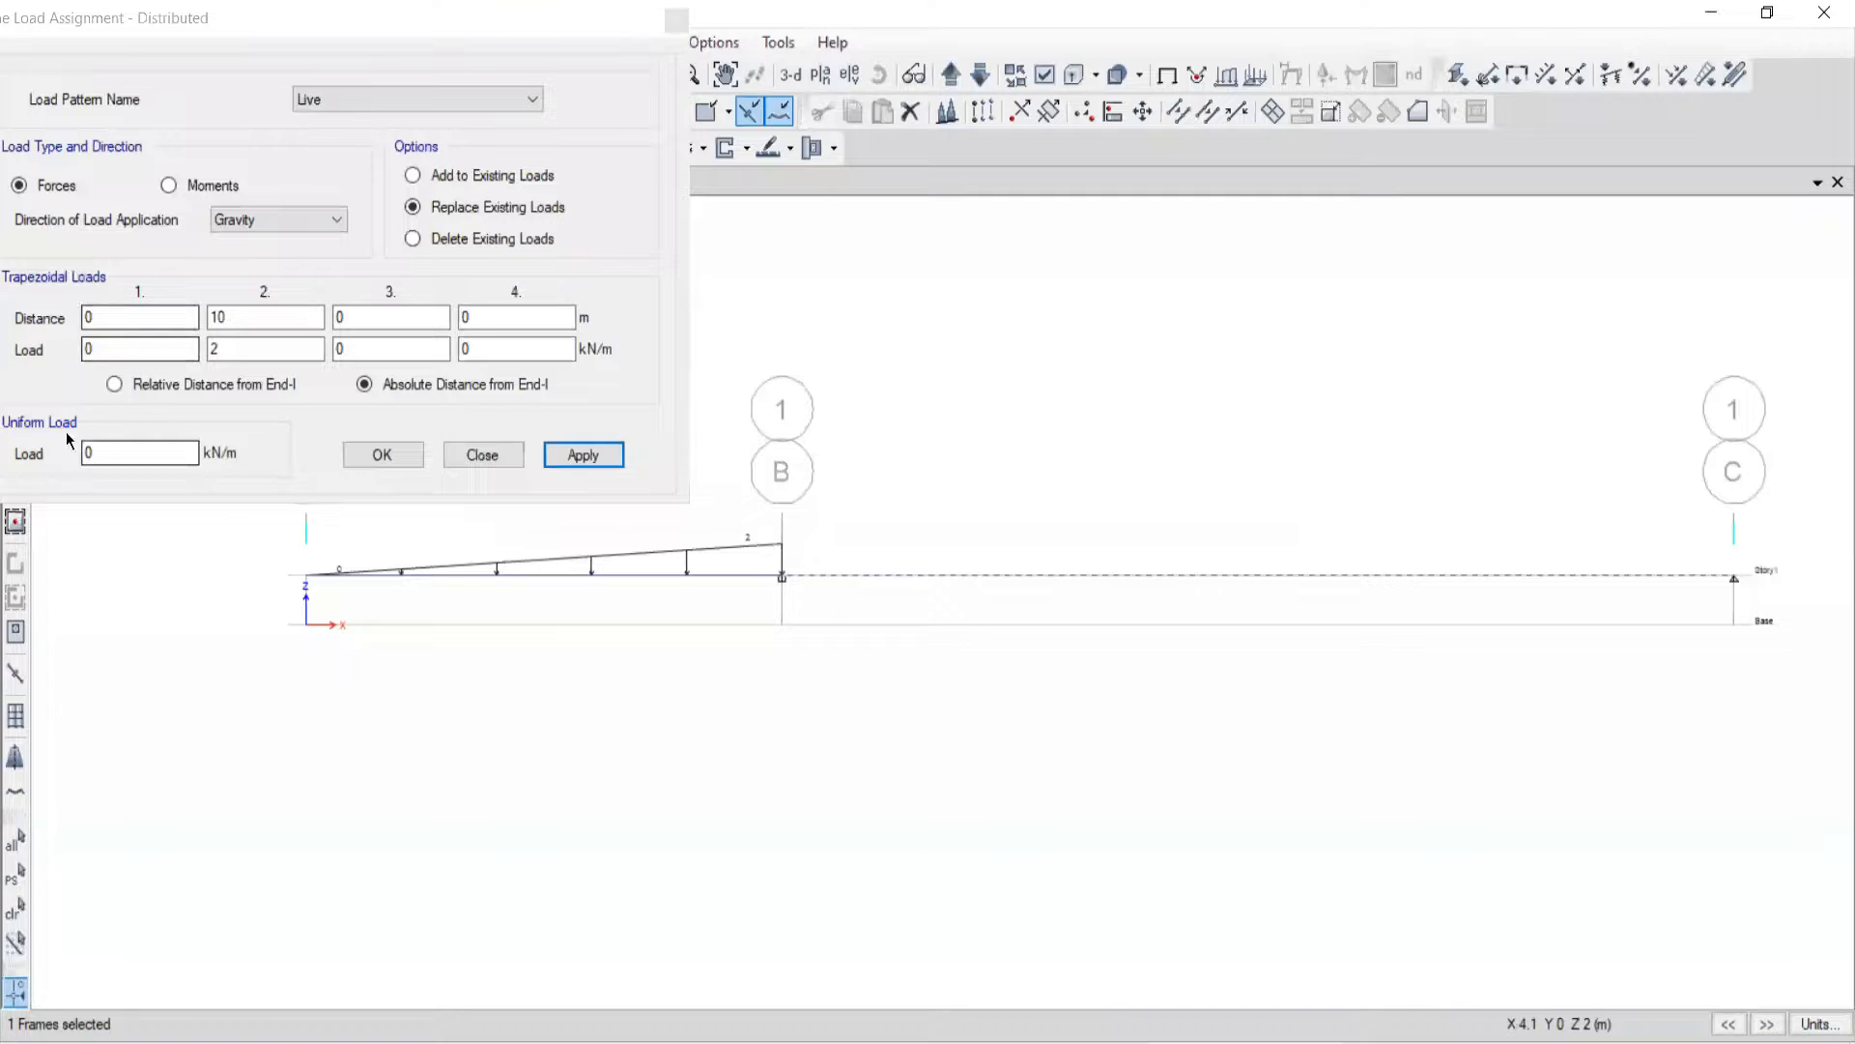
Step: Examine the PDF load diagram for the magnitude and extent of the uniform load beyond support B, comparing it with the load assignment settings
click(145, 26)
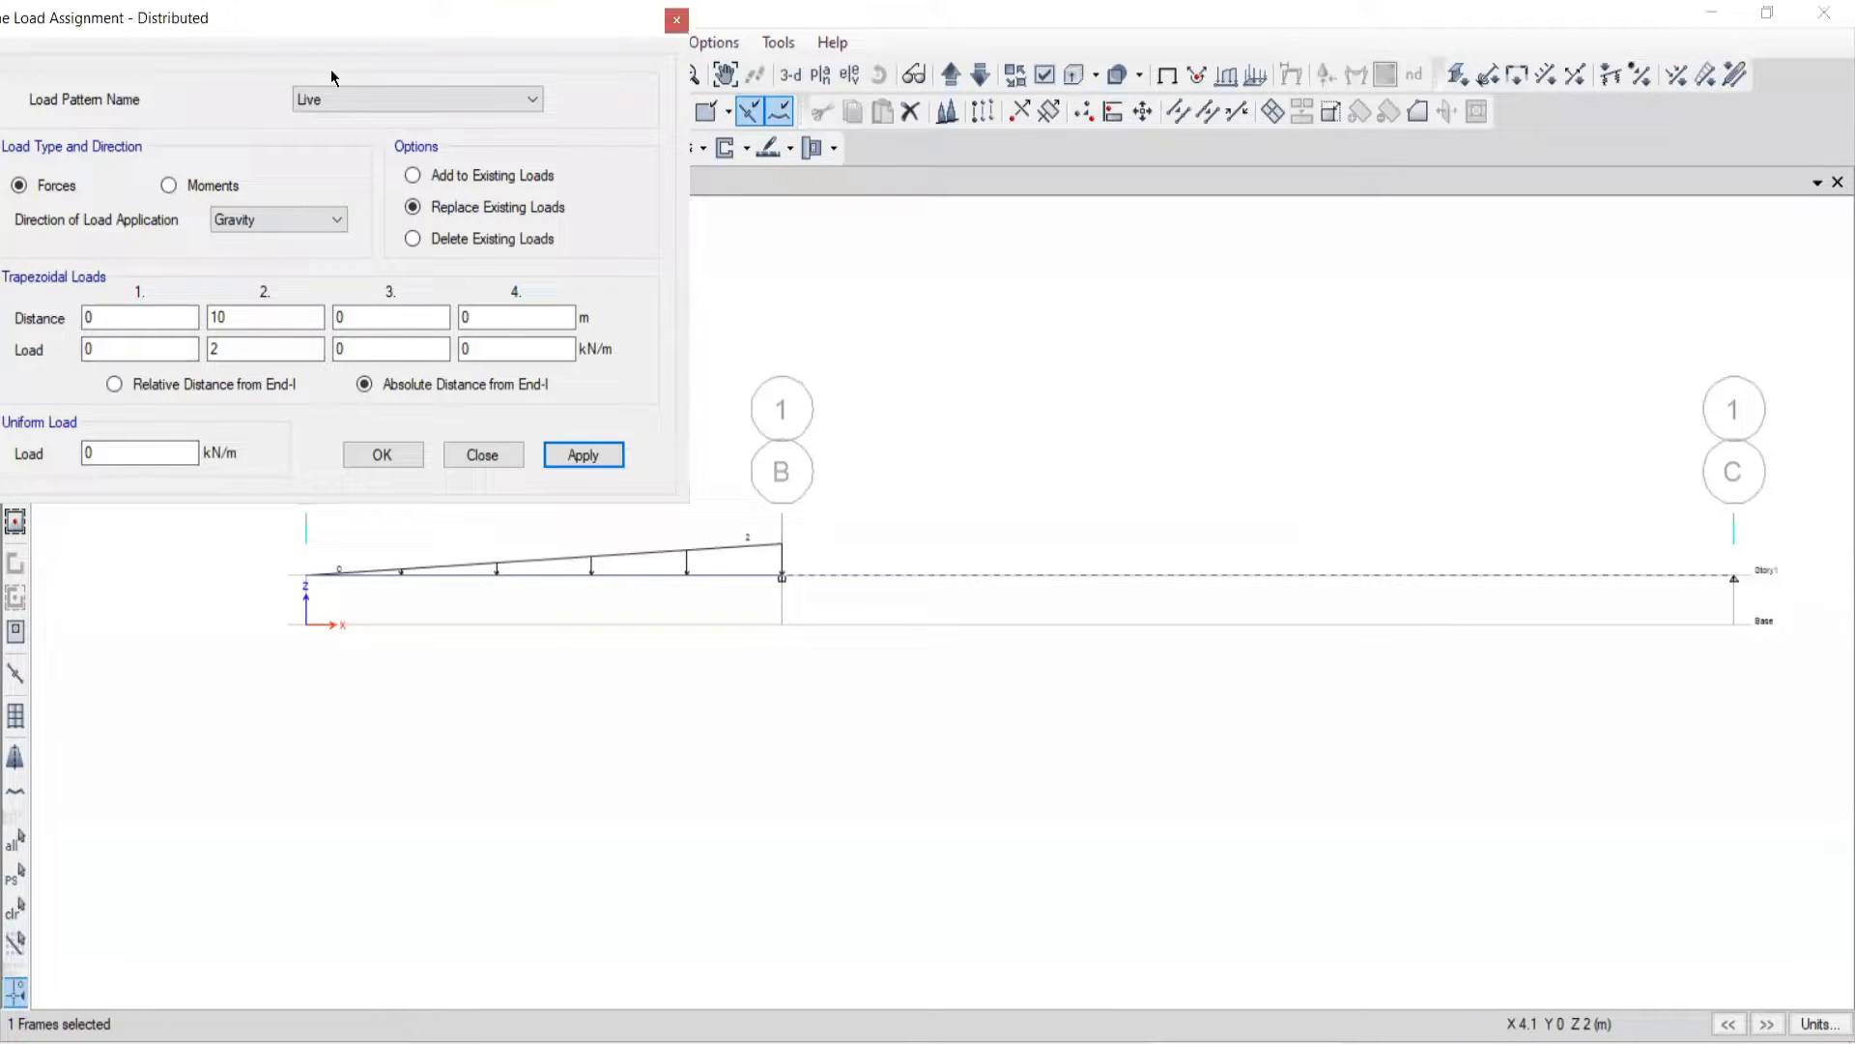
drag(332, 20, 539, 19)
click(308, 451)
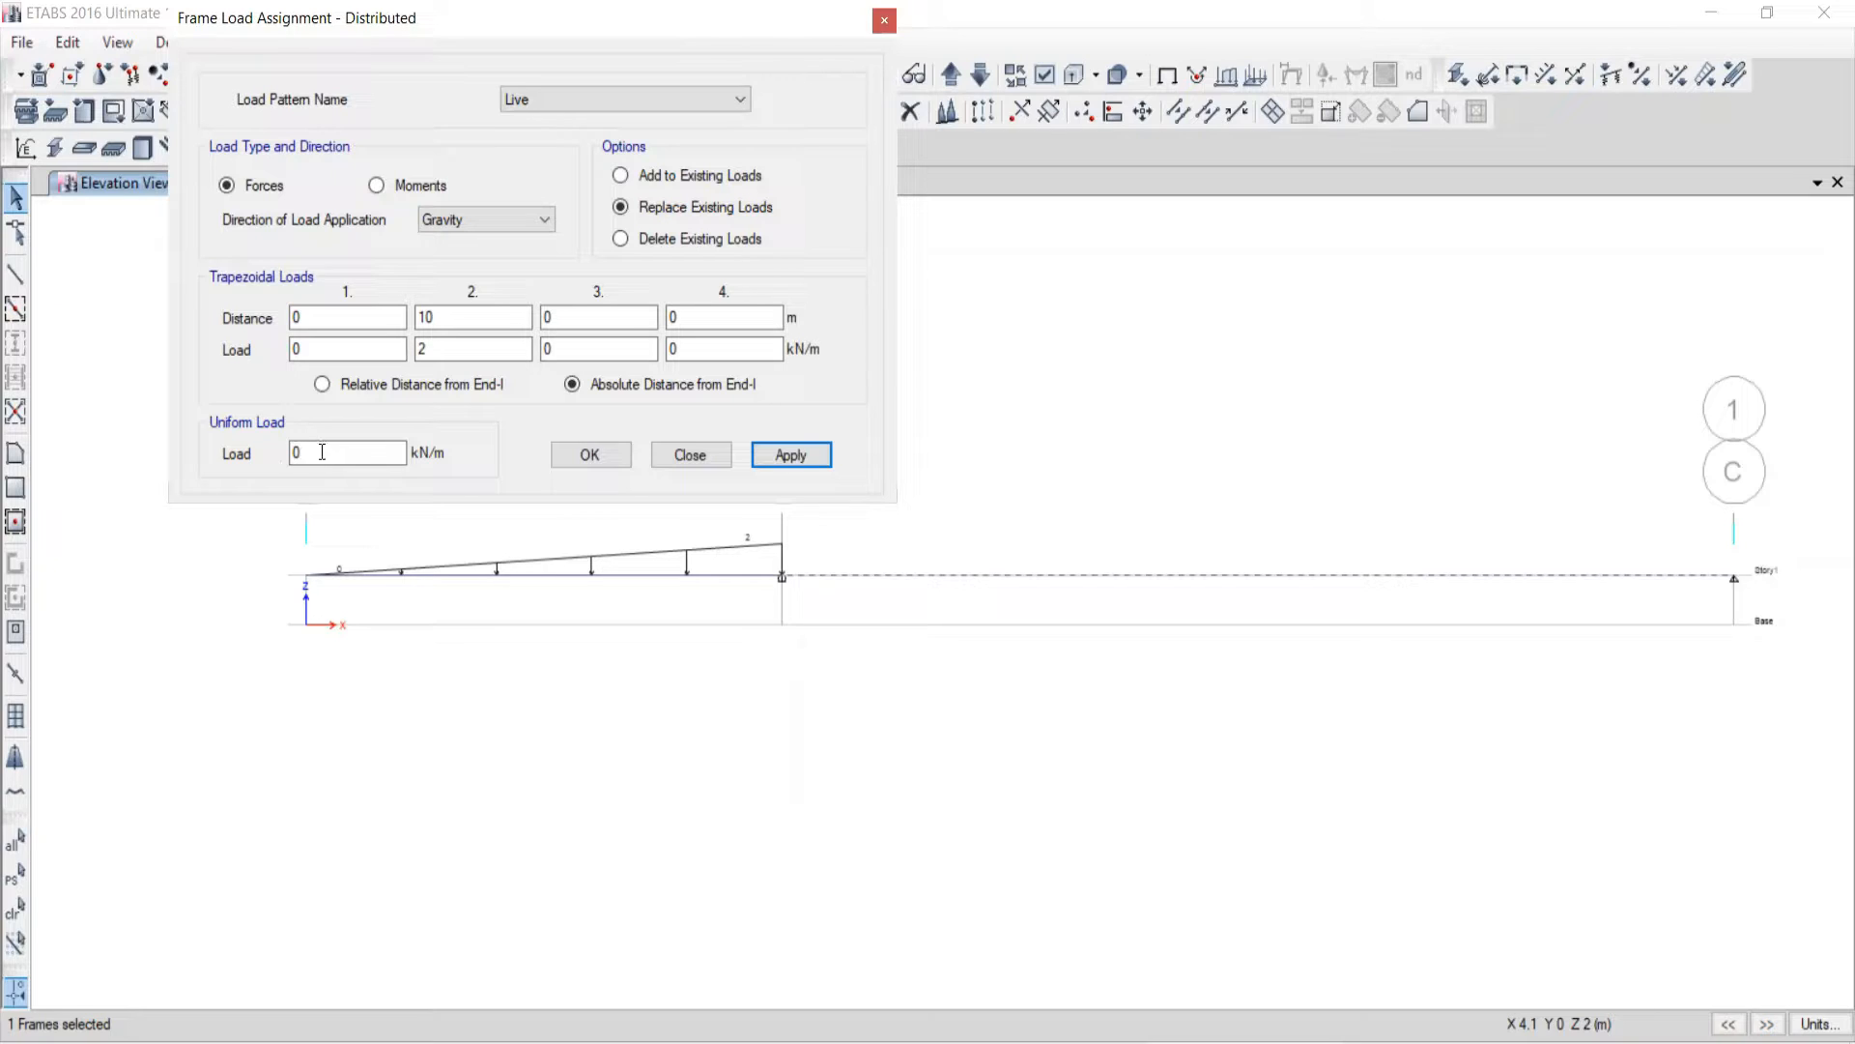
drag(485, 20, 471, 70)
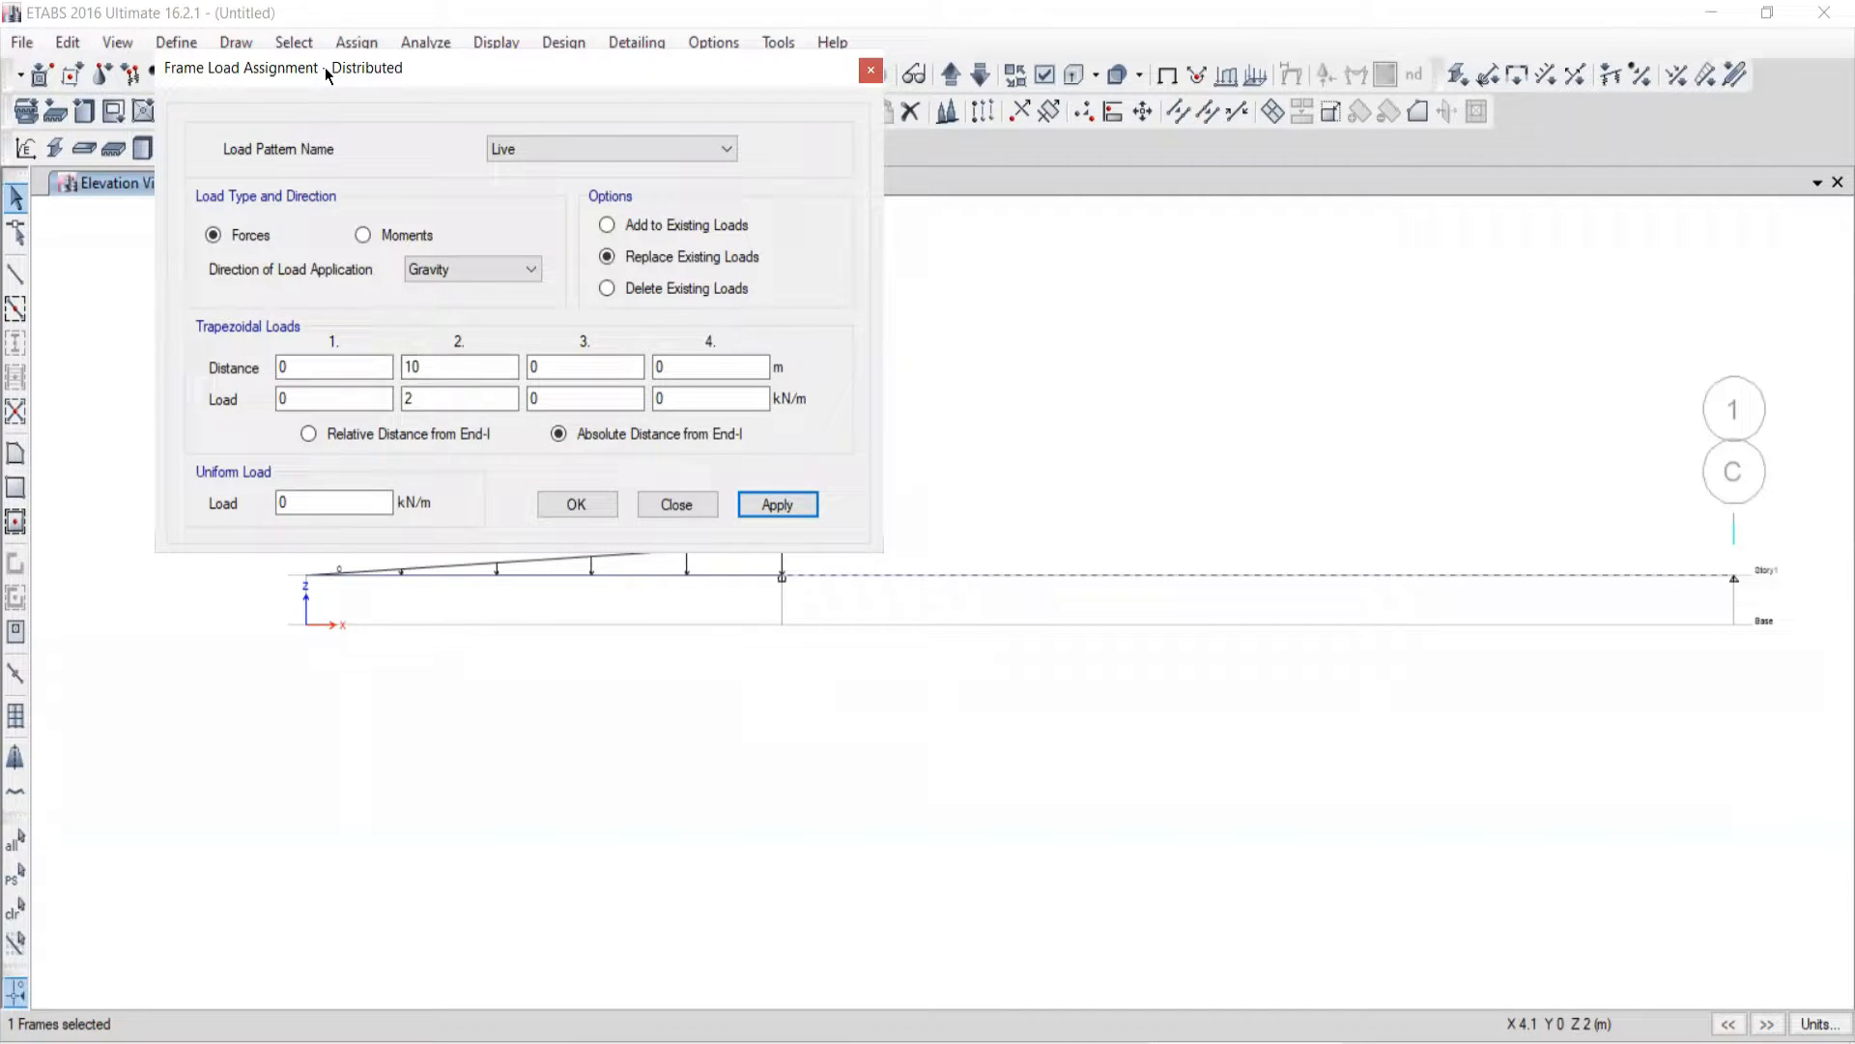
drag(325, 67, 282, 57)
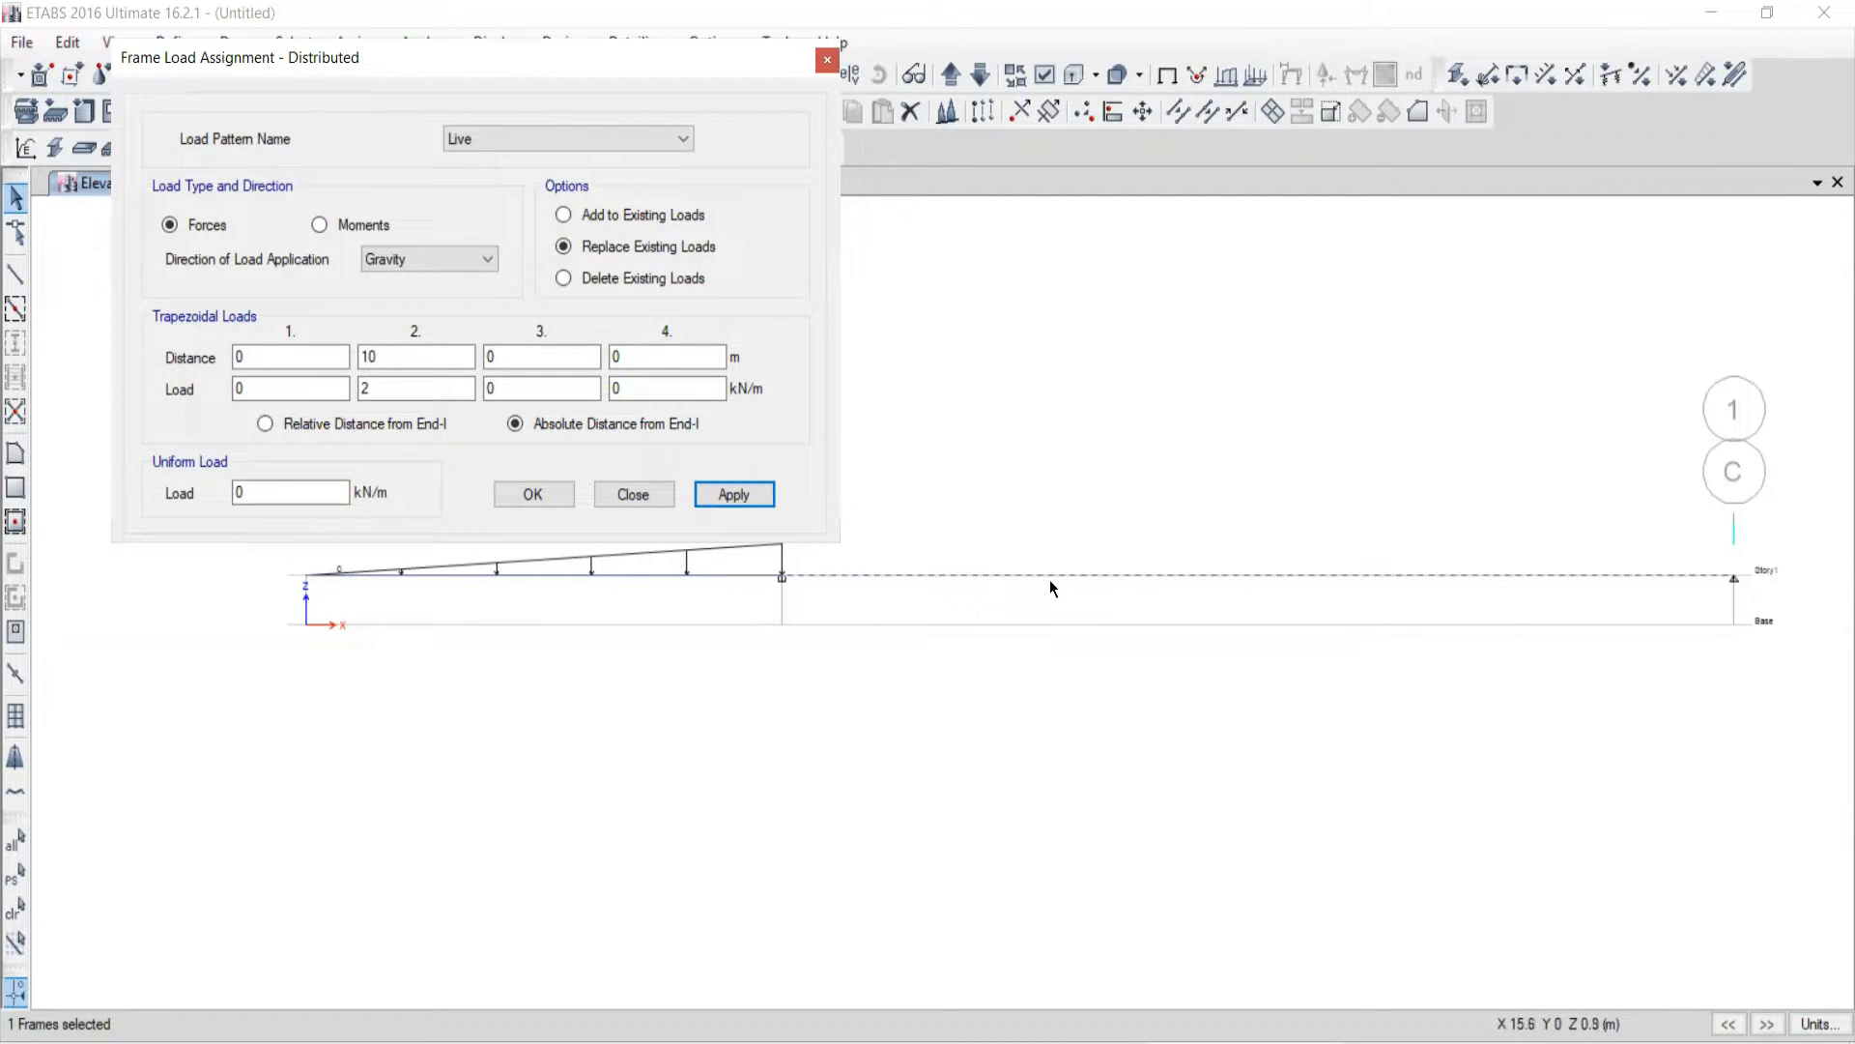
key(alt+Tab)
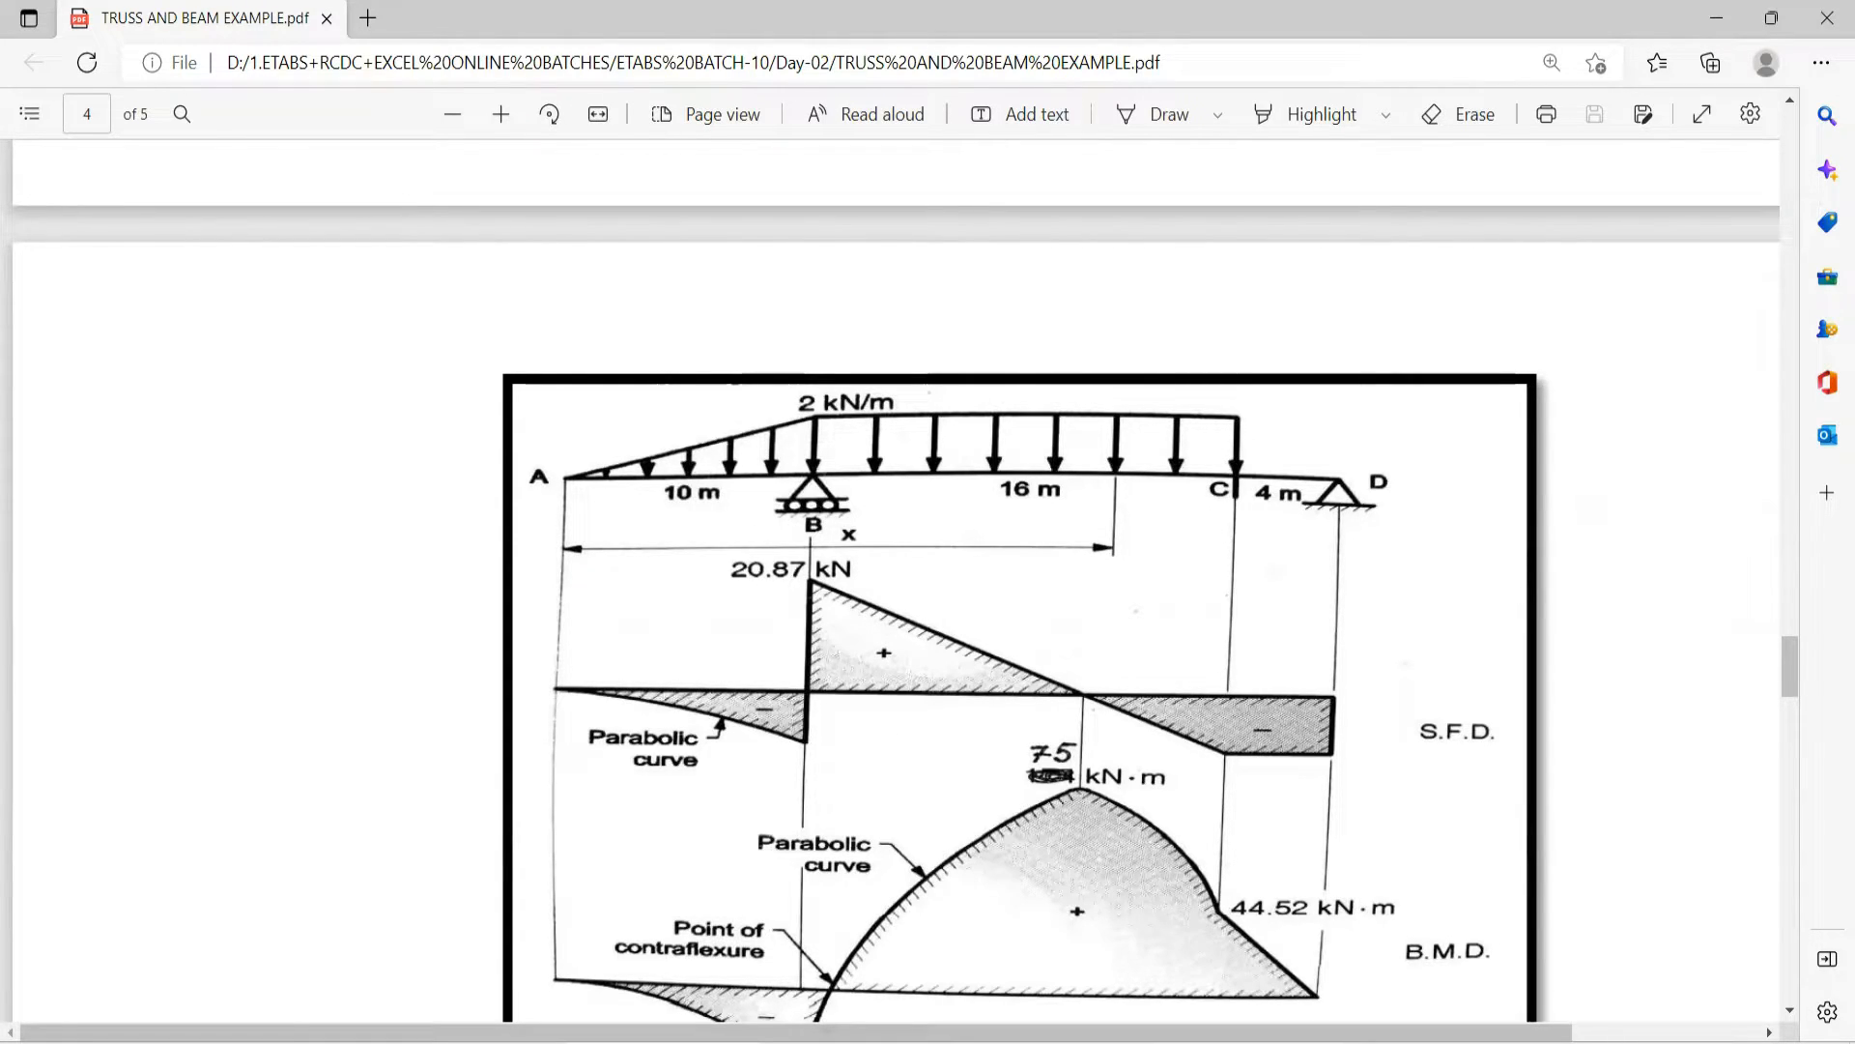
key(alt+Tab)
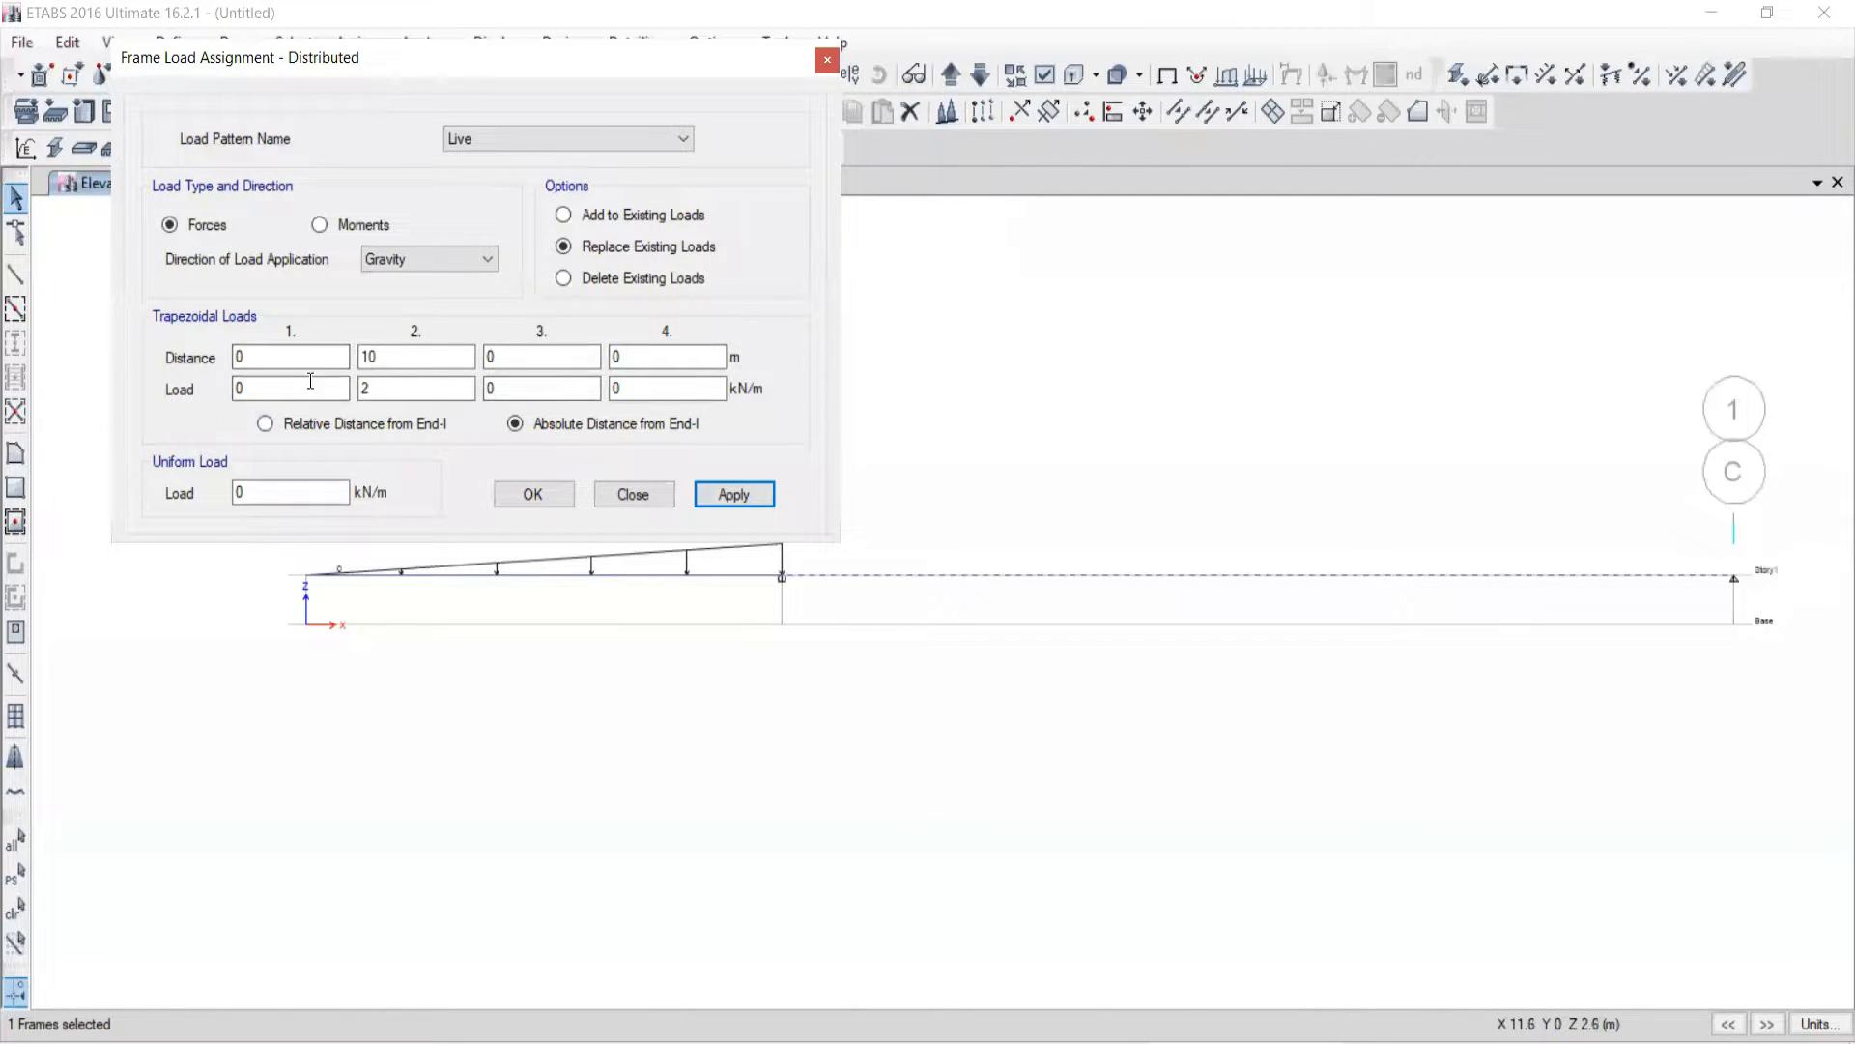
double_click(240, 492)
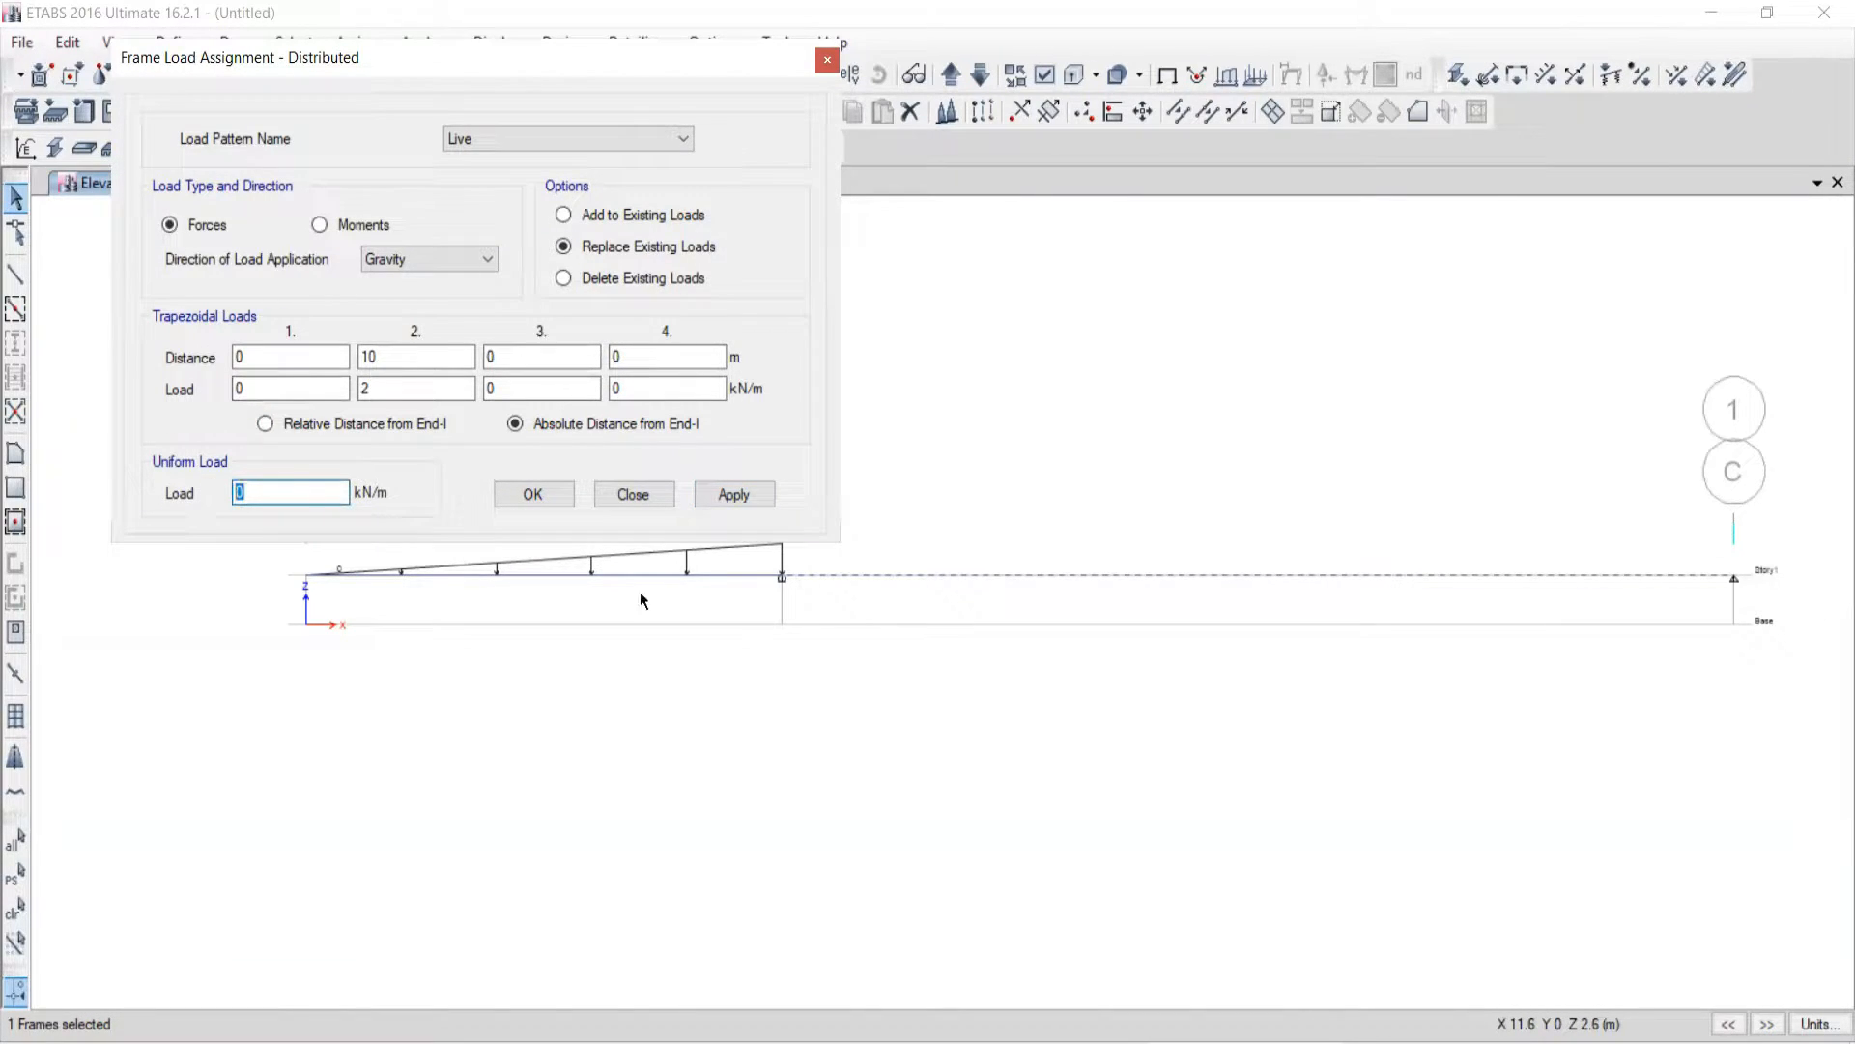
key(alt+Tab)
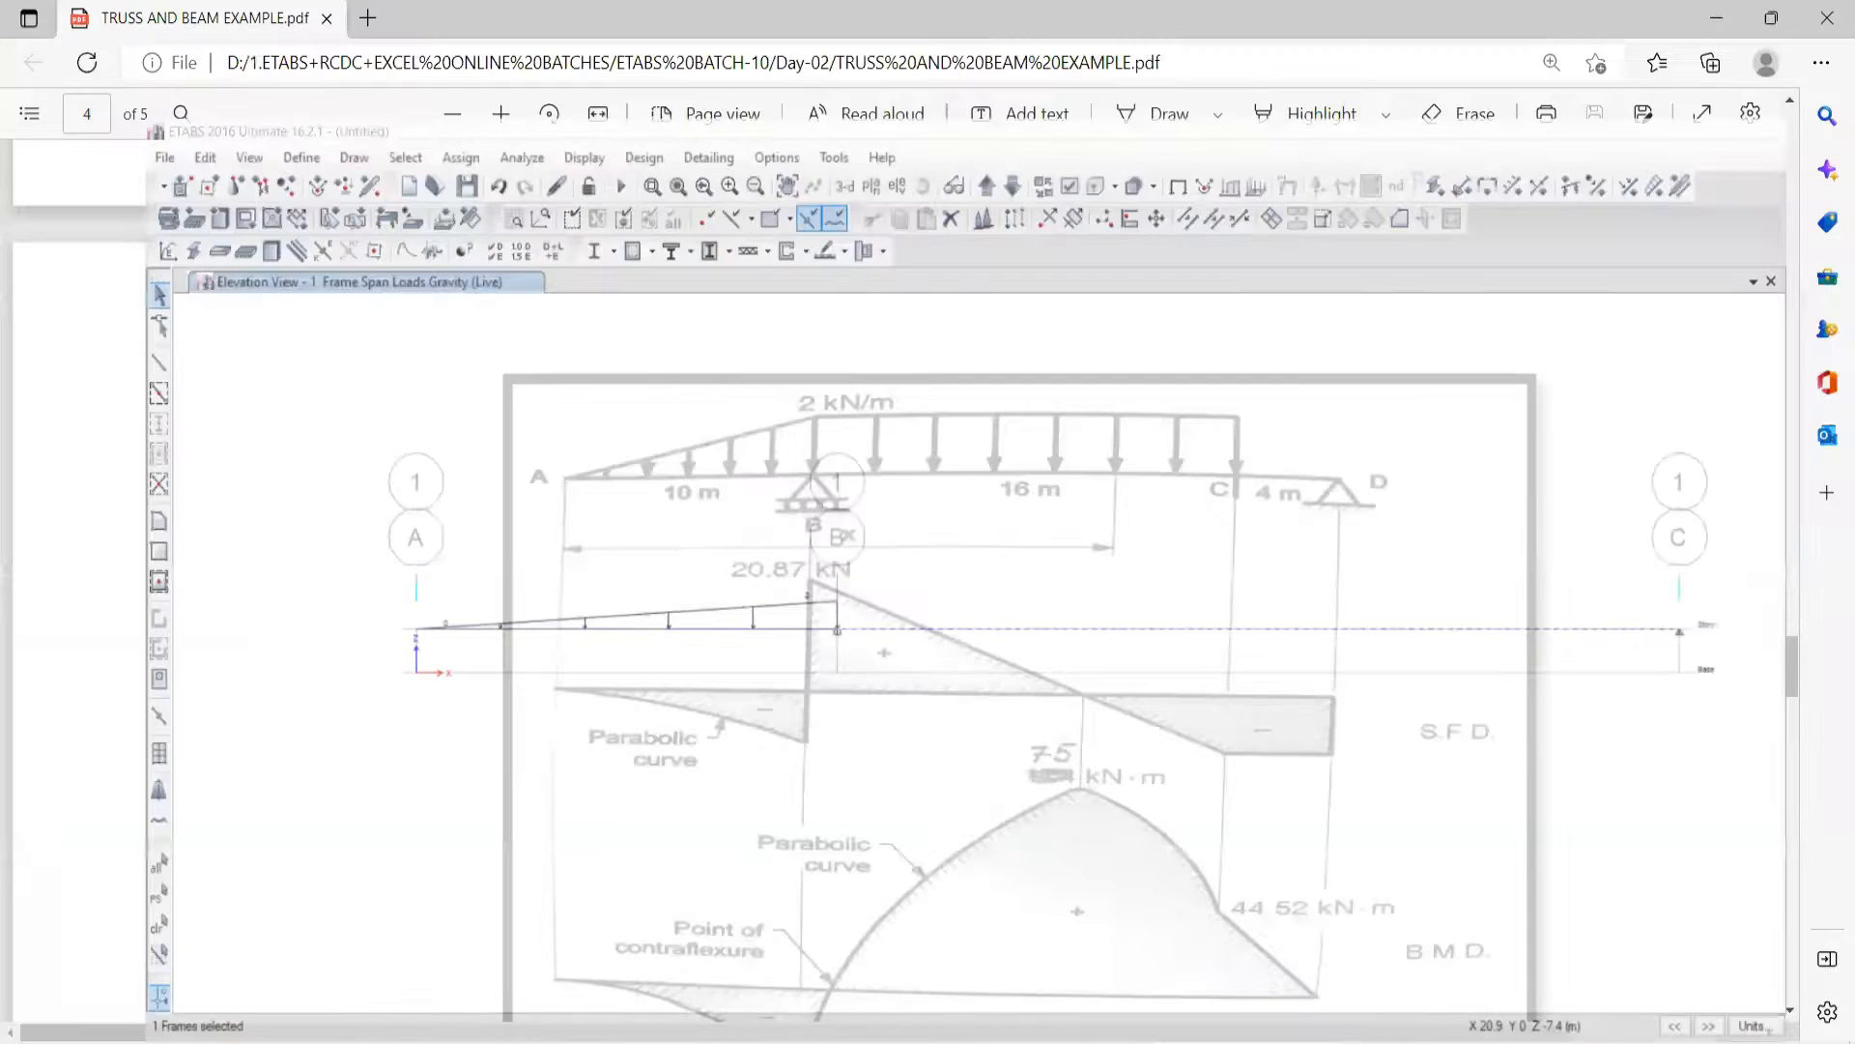
key(alt+Tab)
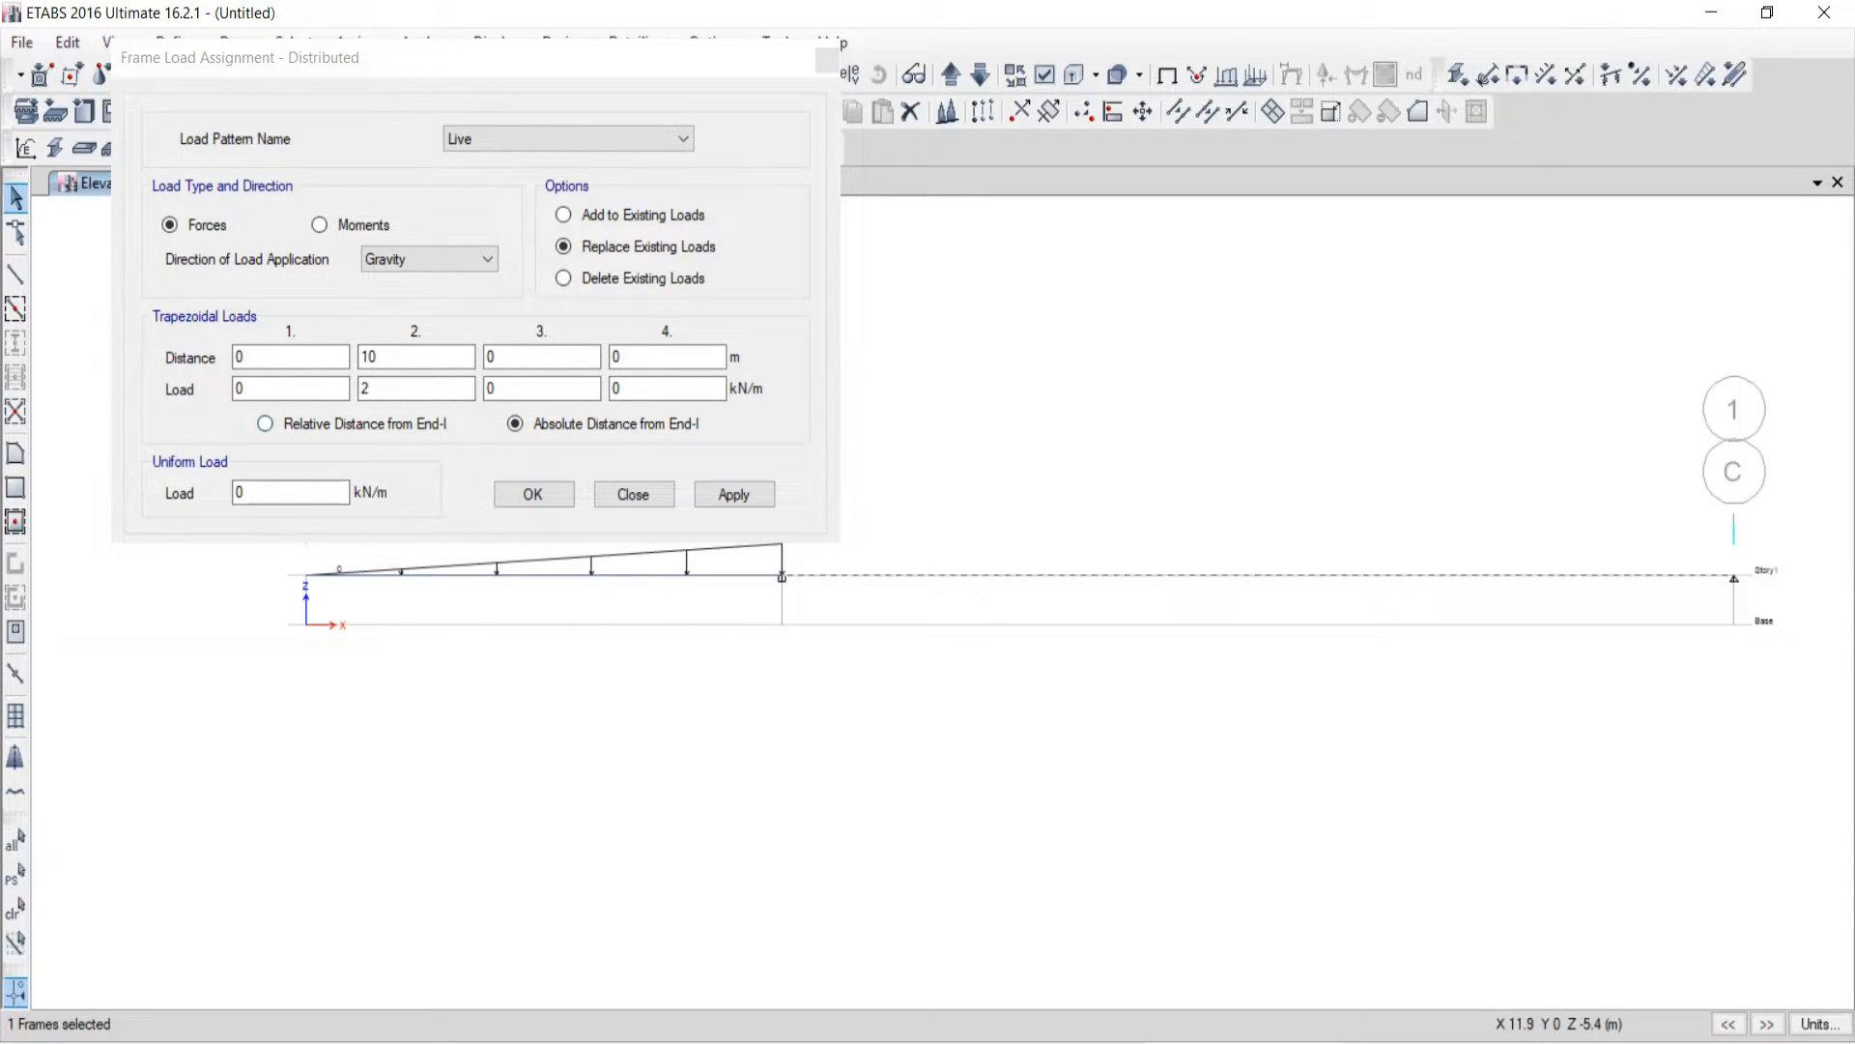
key(alt+Tab)
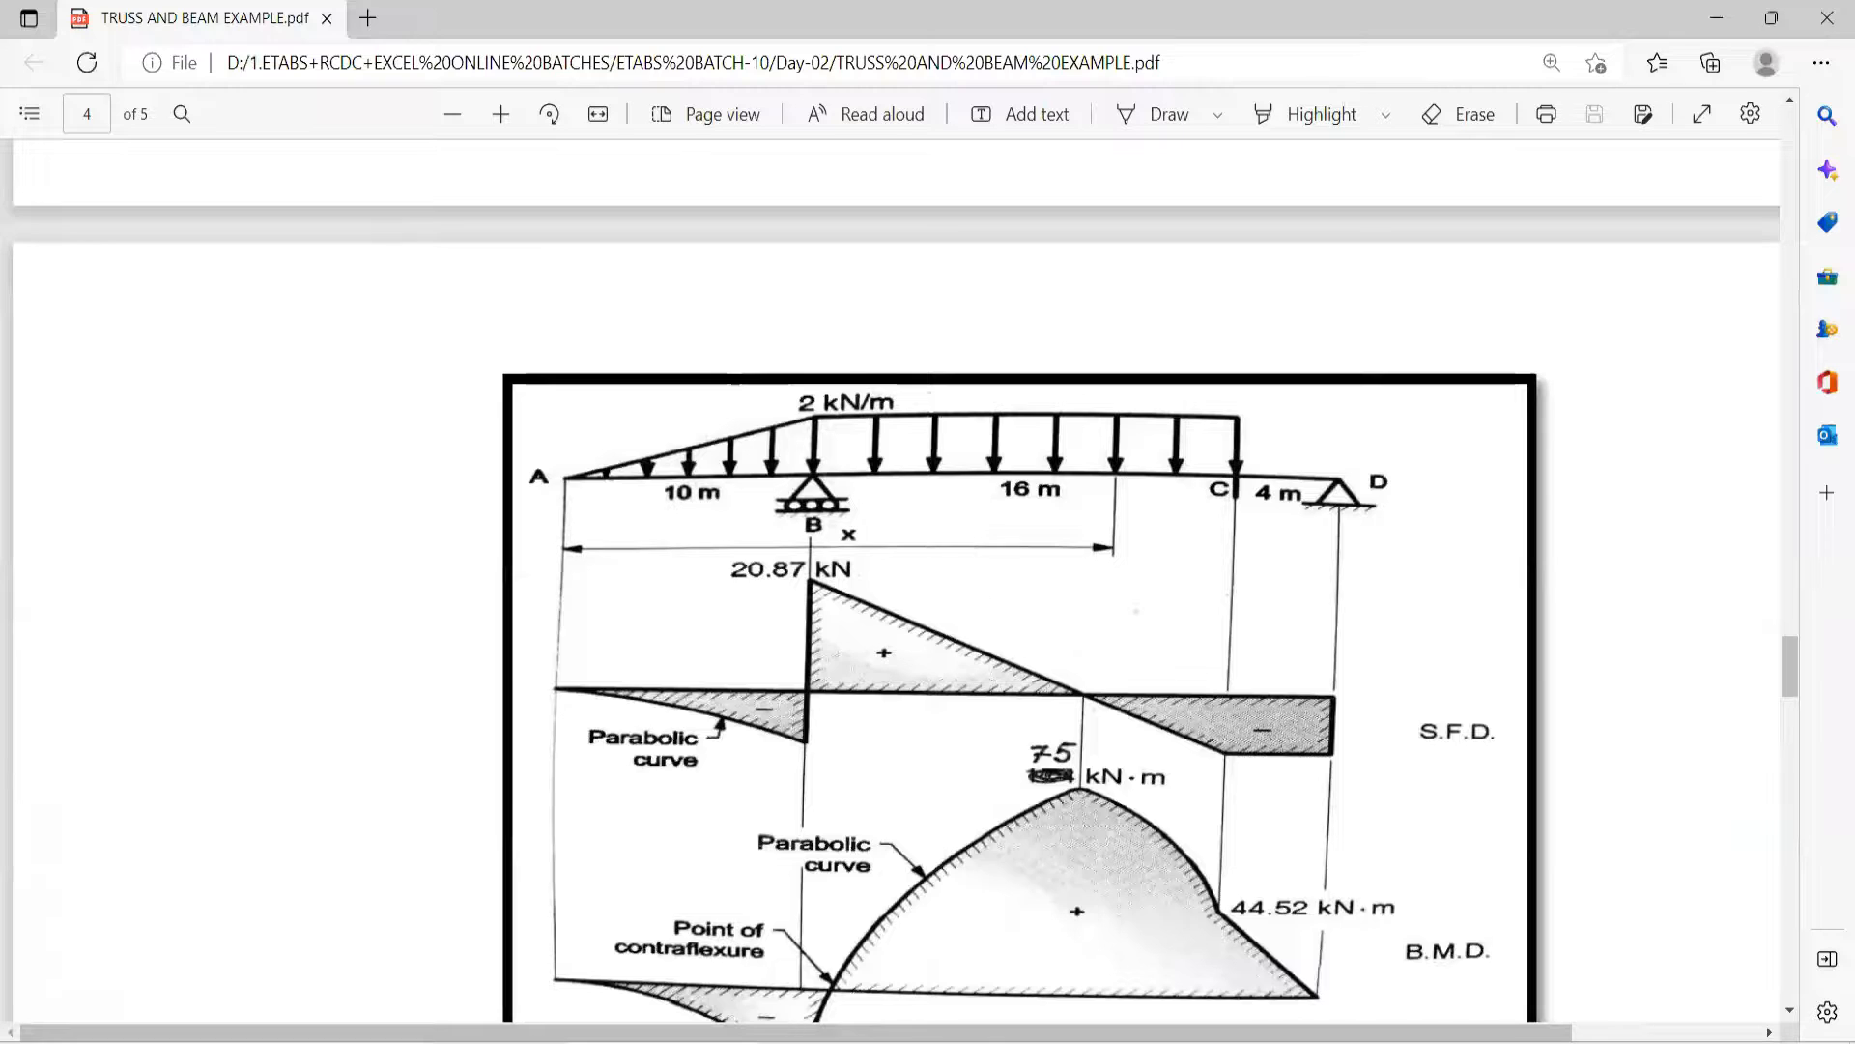
key(alt+Tab)
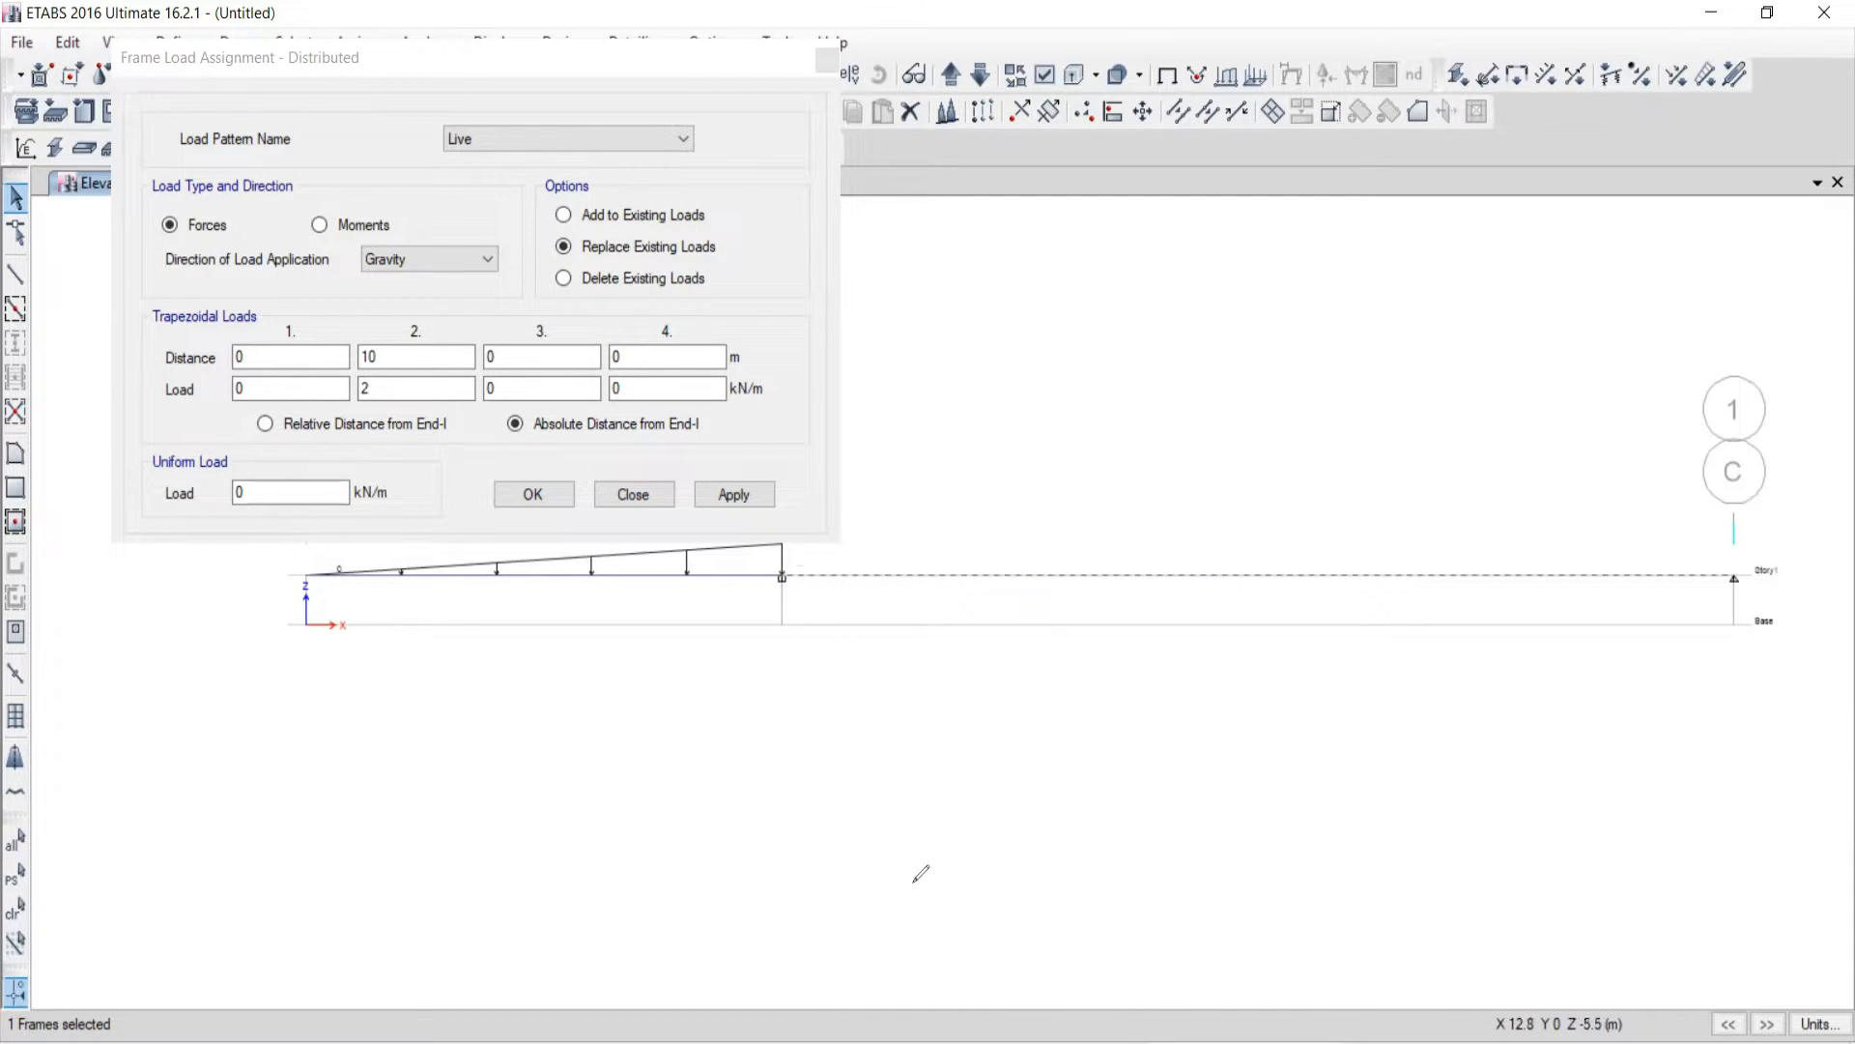
mouse_move(782, 545)
mouse_down()
mouse_move(780, 746)
mouse_move(787, 725)
mouse_up()
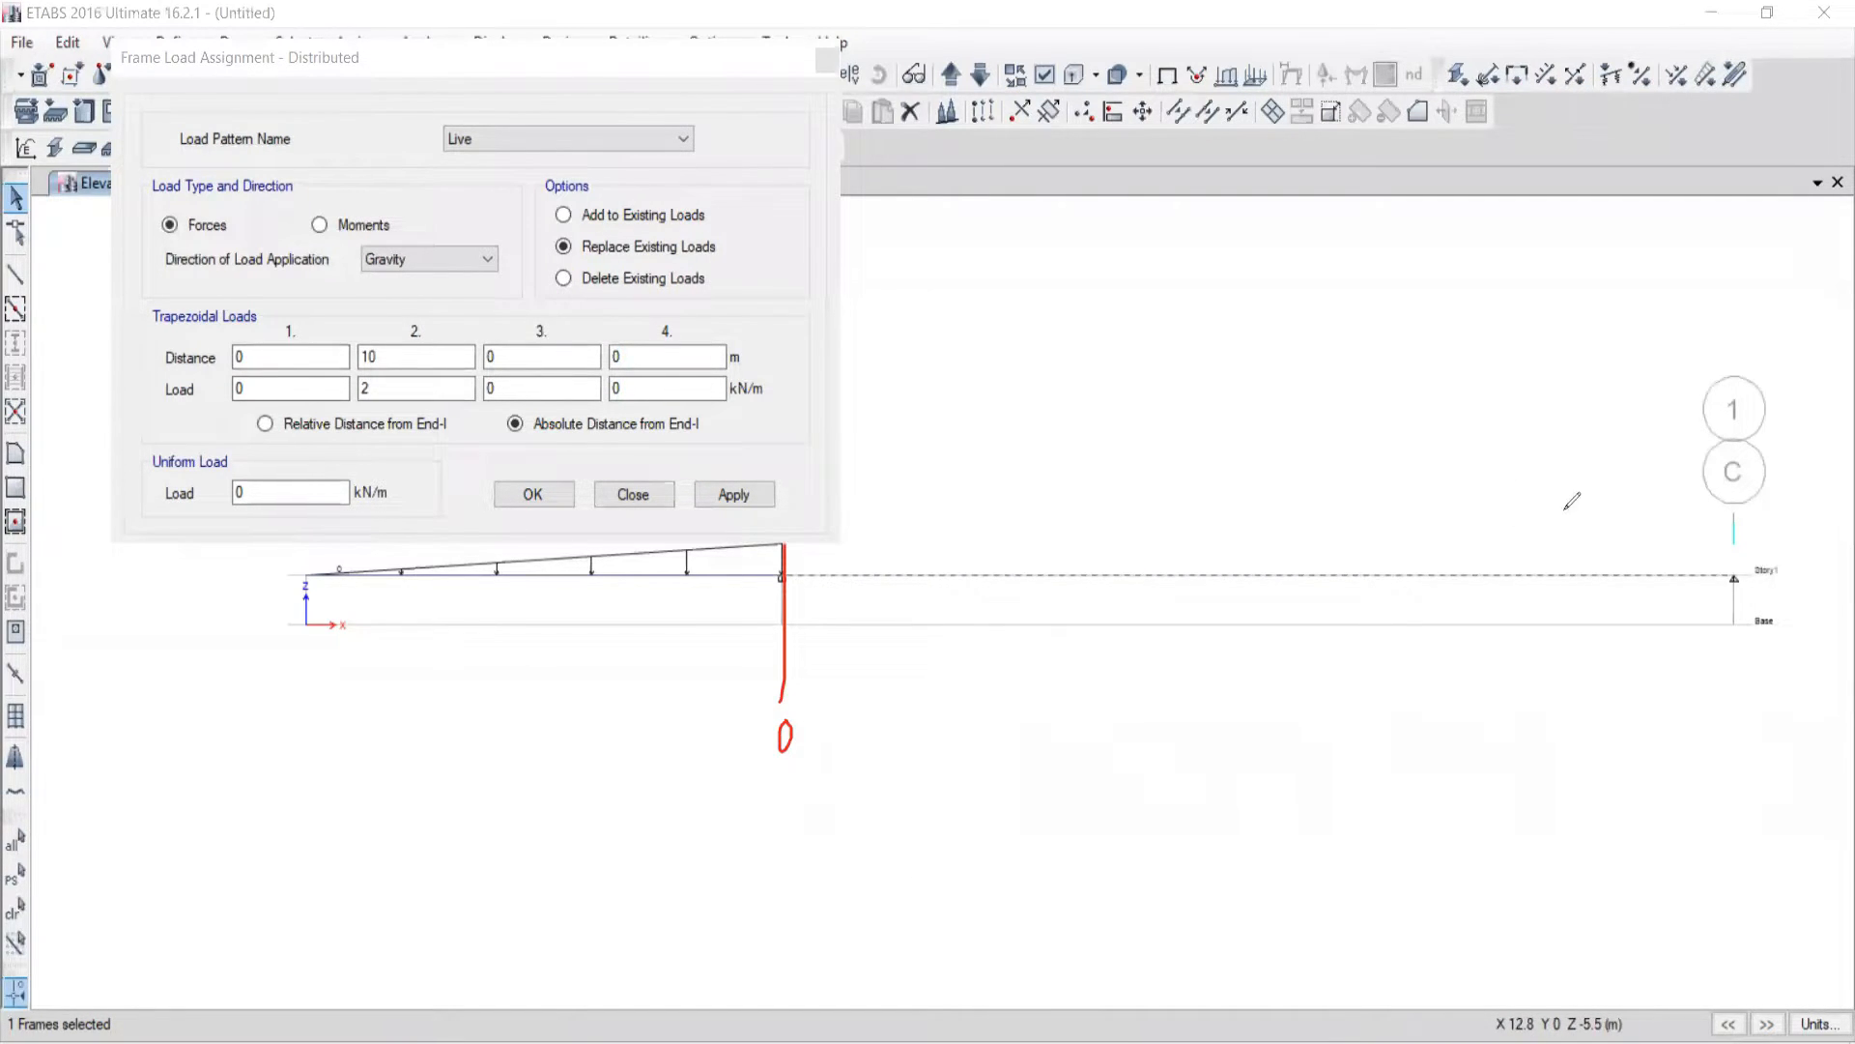
drag(1553, 485, 1566, 770)
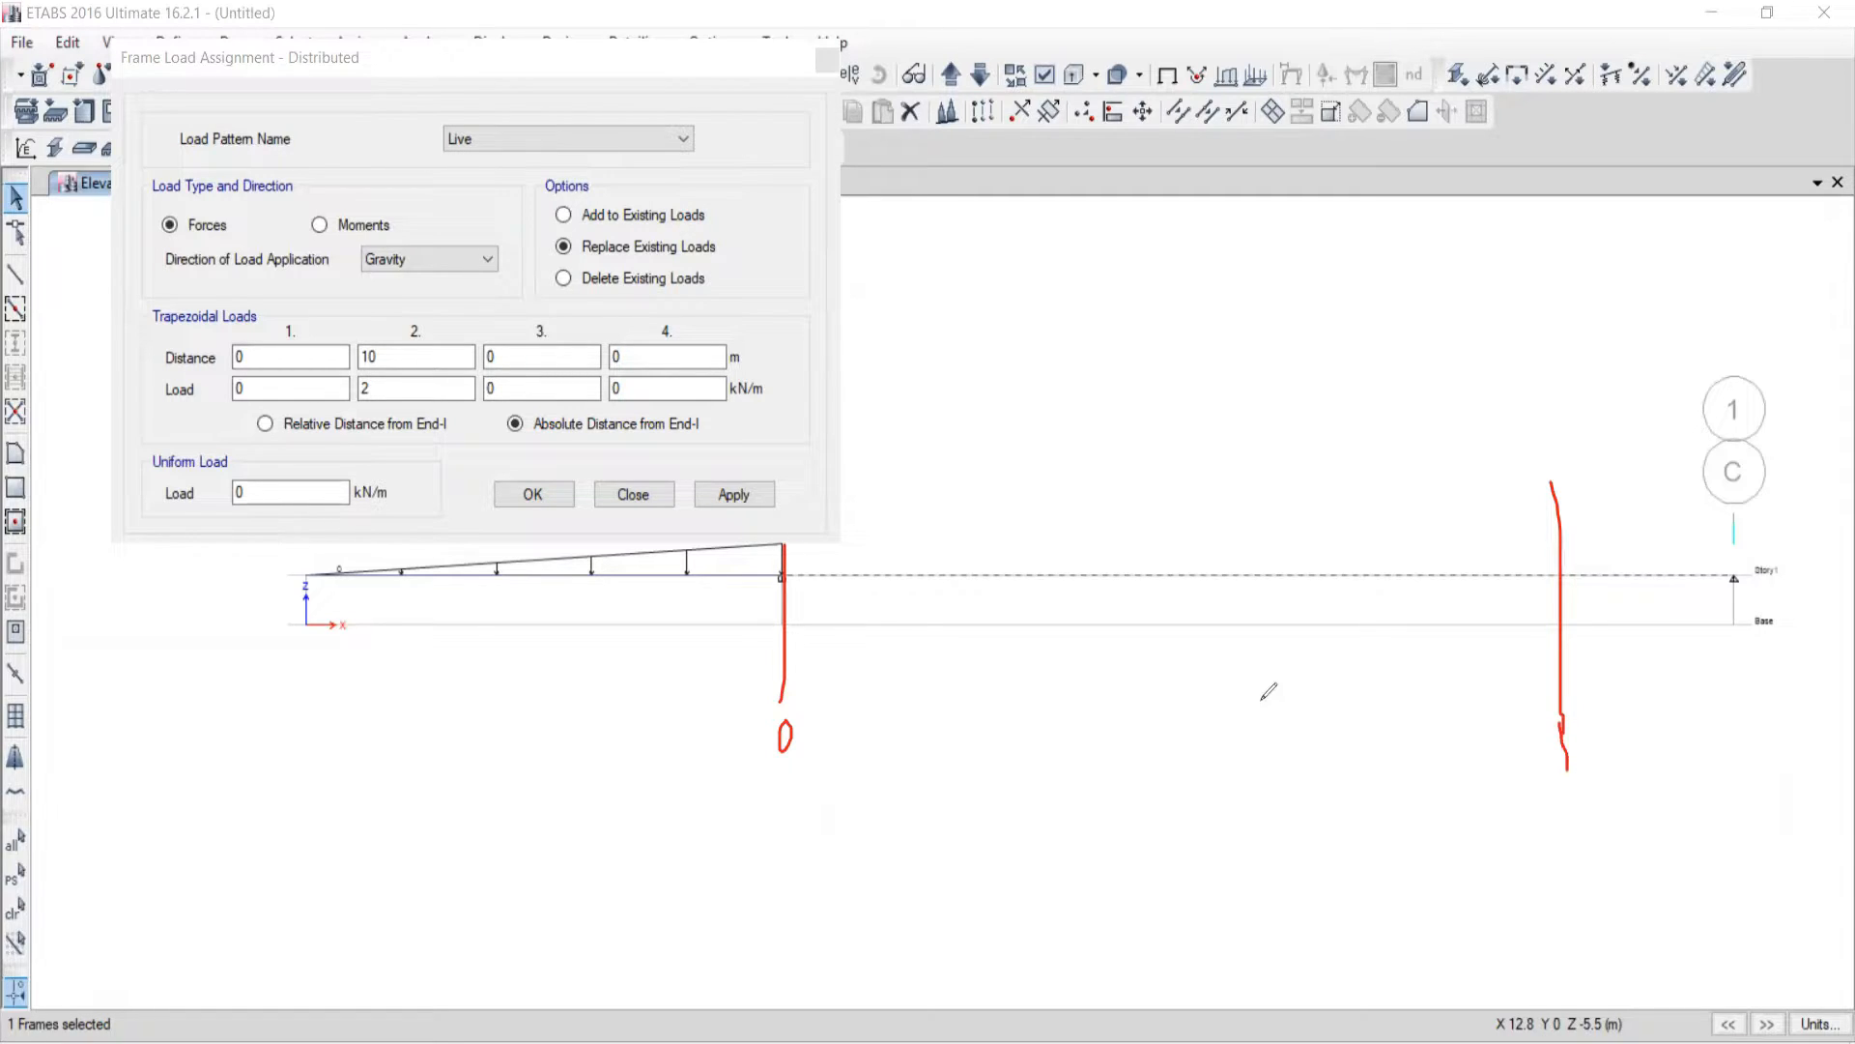
drag(1256, 701, 1221, 752)
mouse_move(1445, 755)
mouse_down()
mouse_move(1219, 761)
mouse_move(1191, 810)
mouse_move(842, 766)
mouse_up()
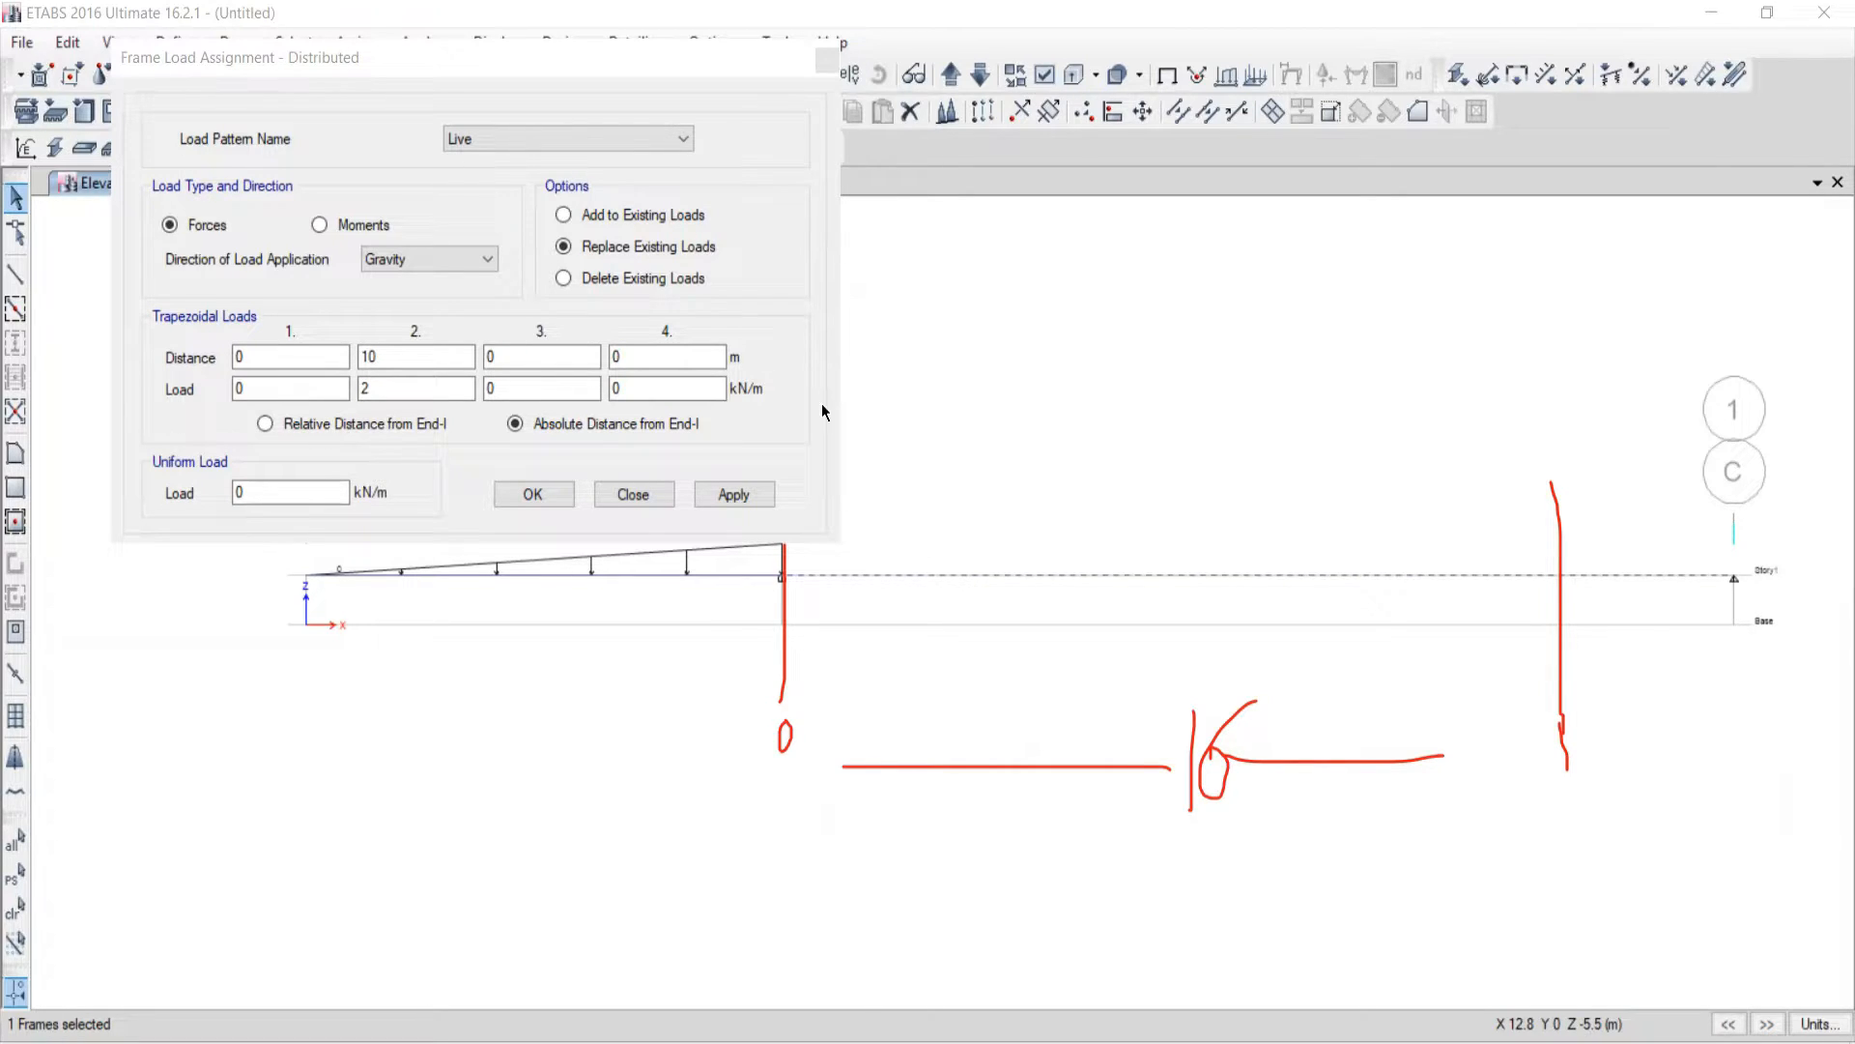
Step: Apply a 2 kN/m load from 0 to 16 m along the beam between grids B and C
click(252, 388)
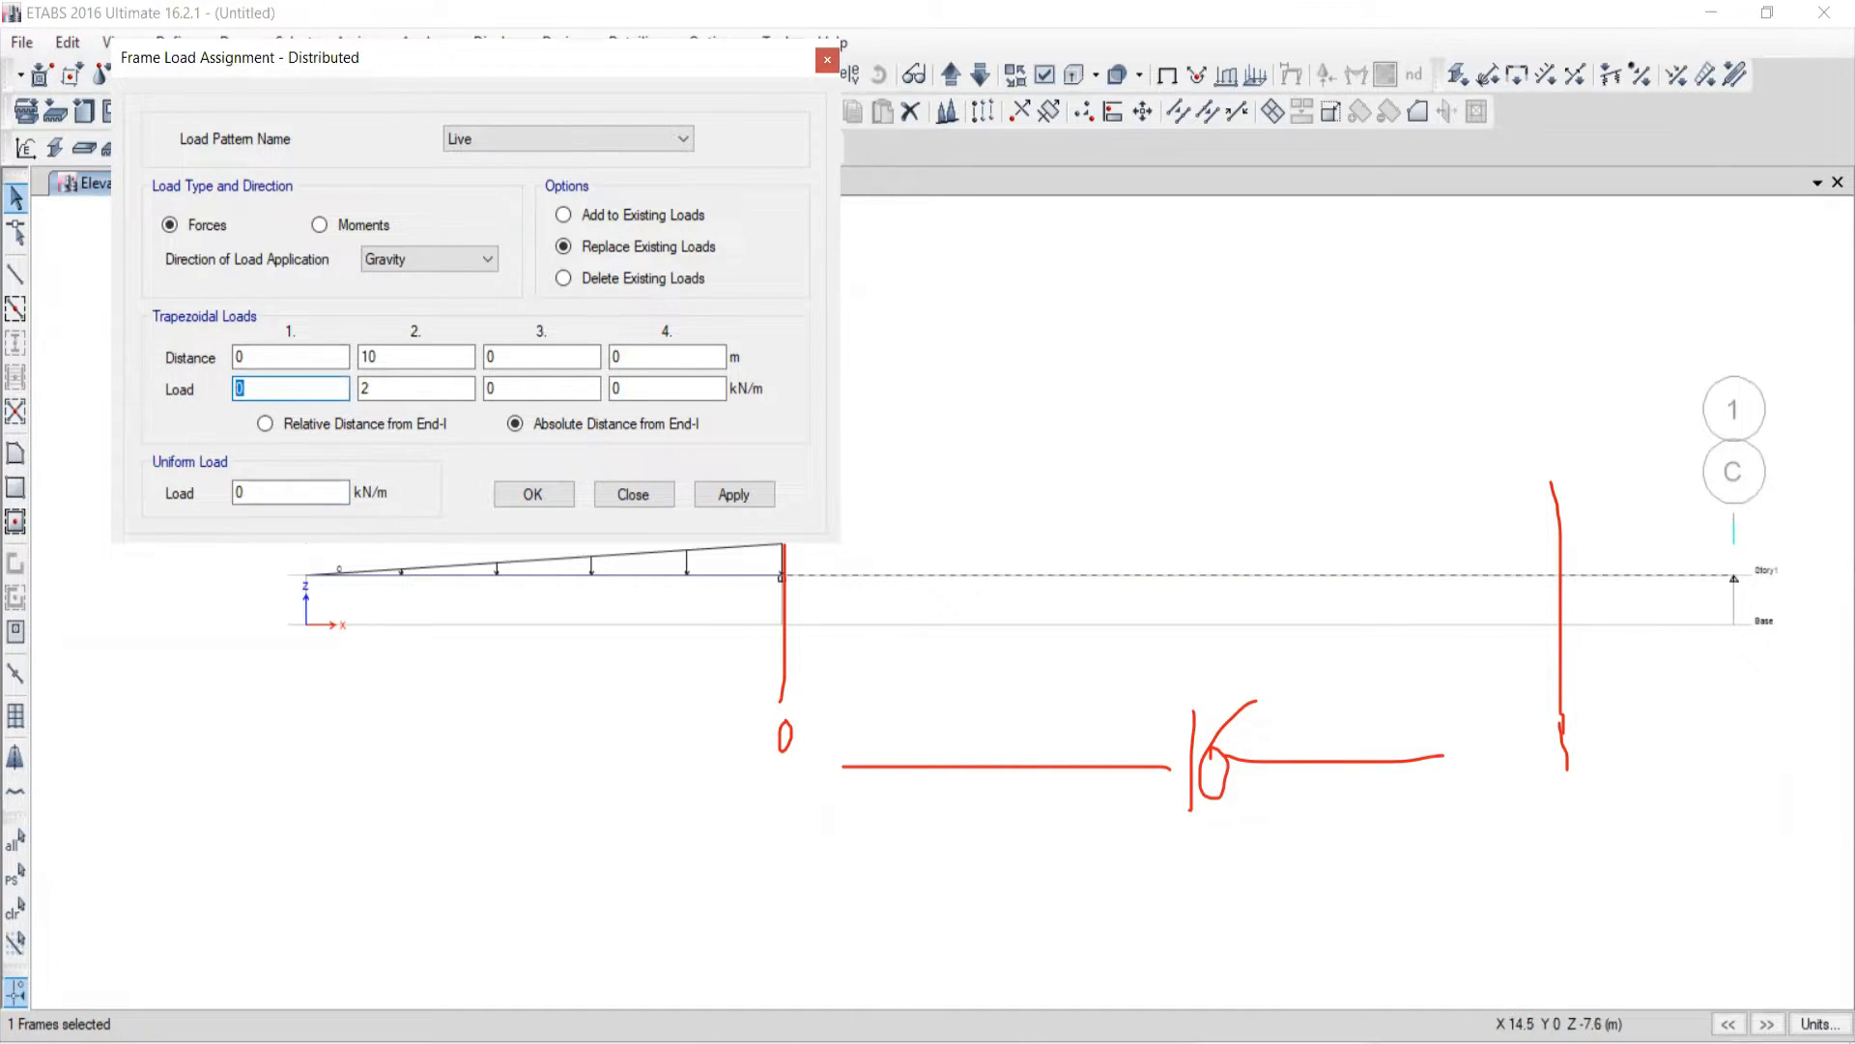
key(alt+Tab)
key(alt+Tab)
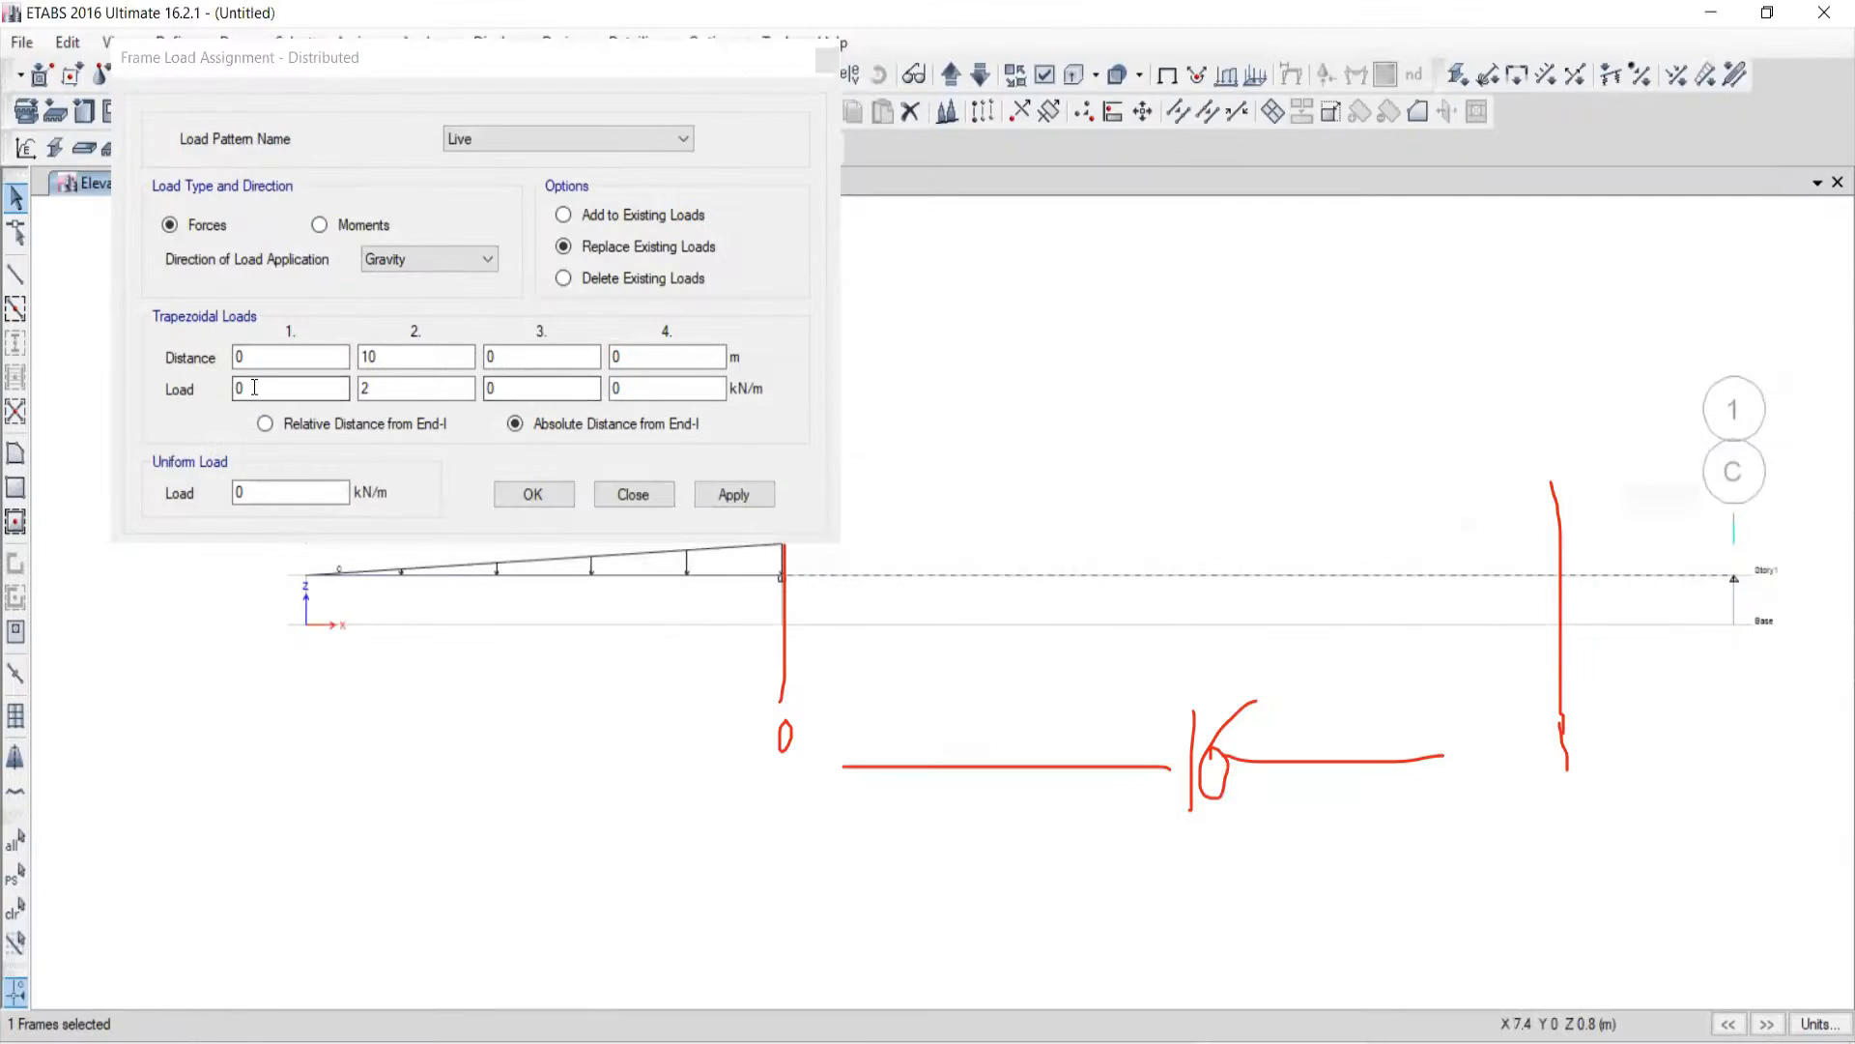
click(254, 387)
text(2)
key(Tab)
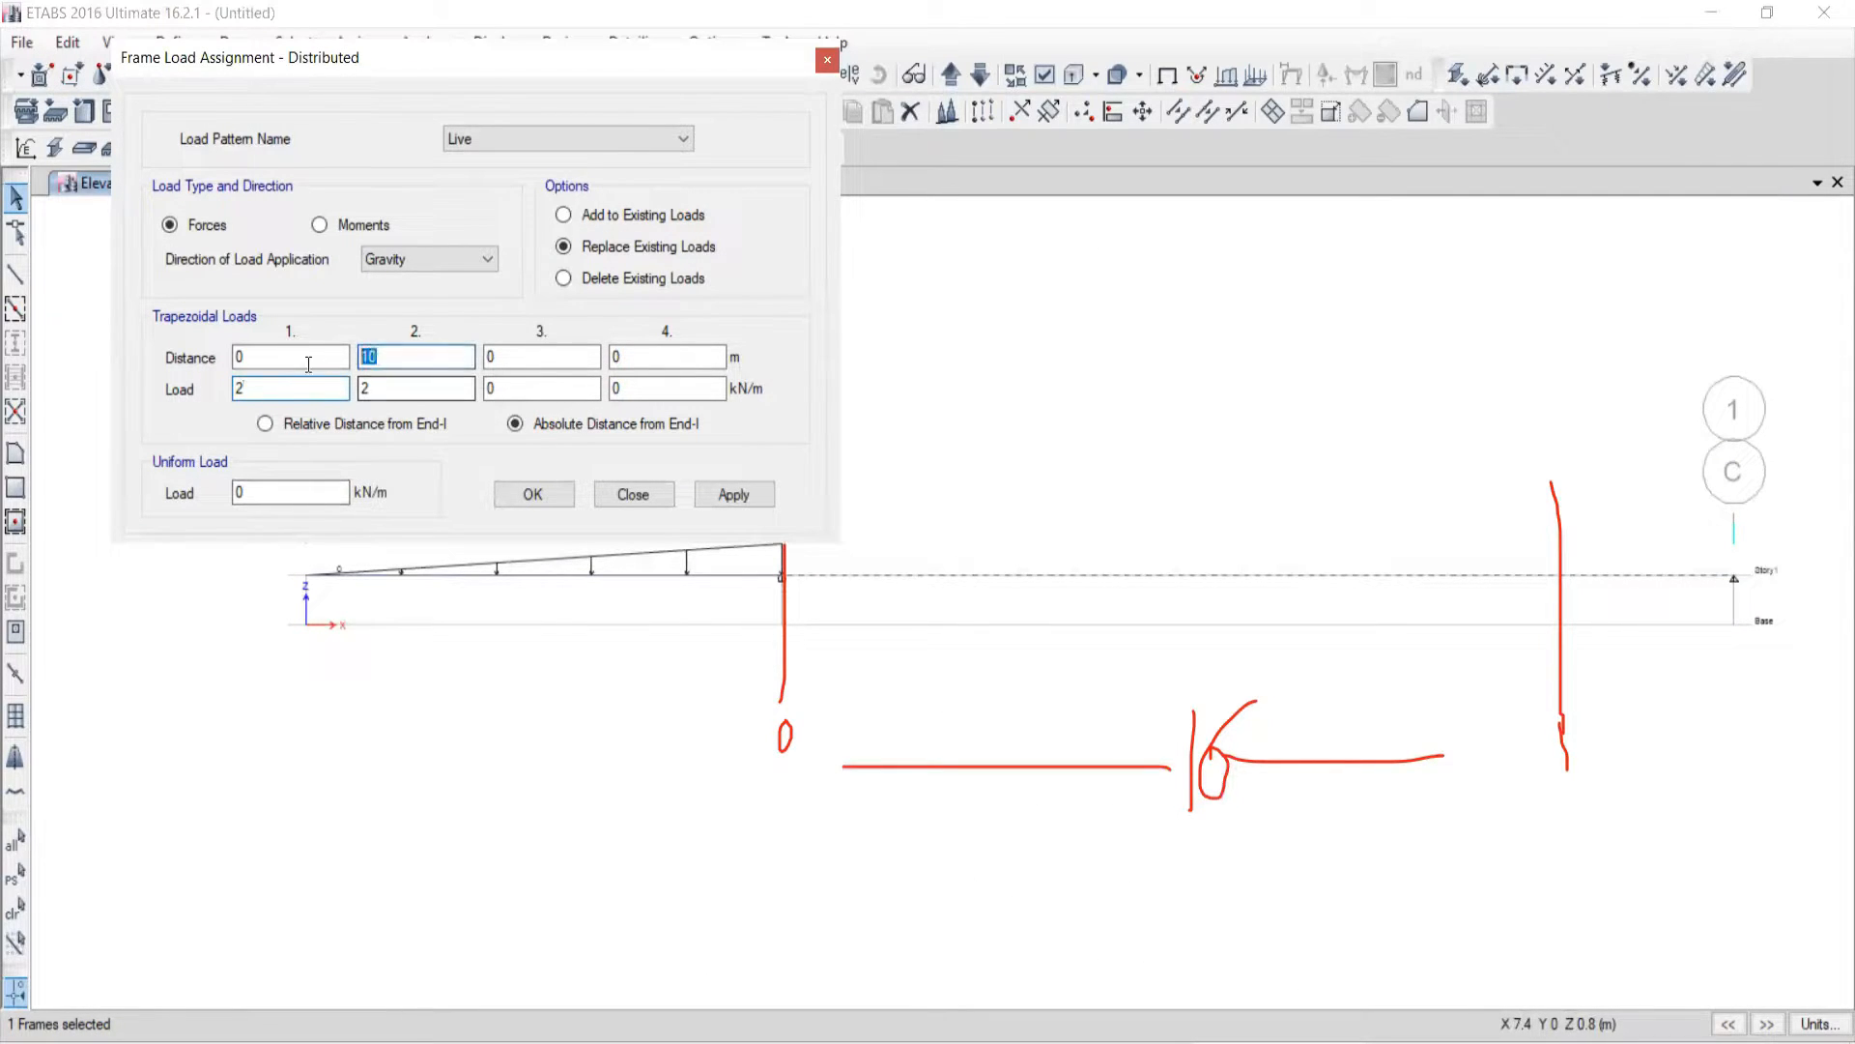
text(16)
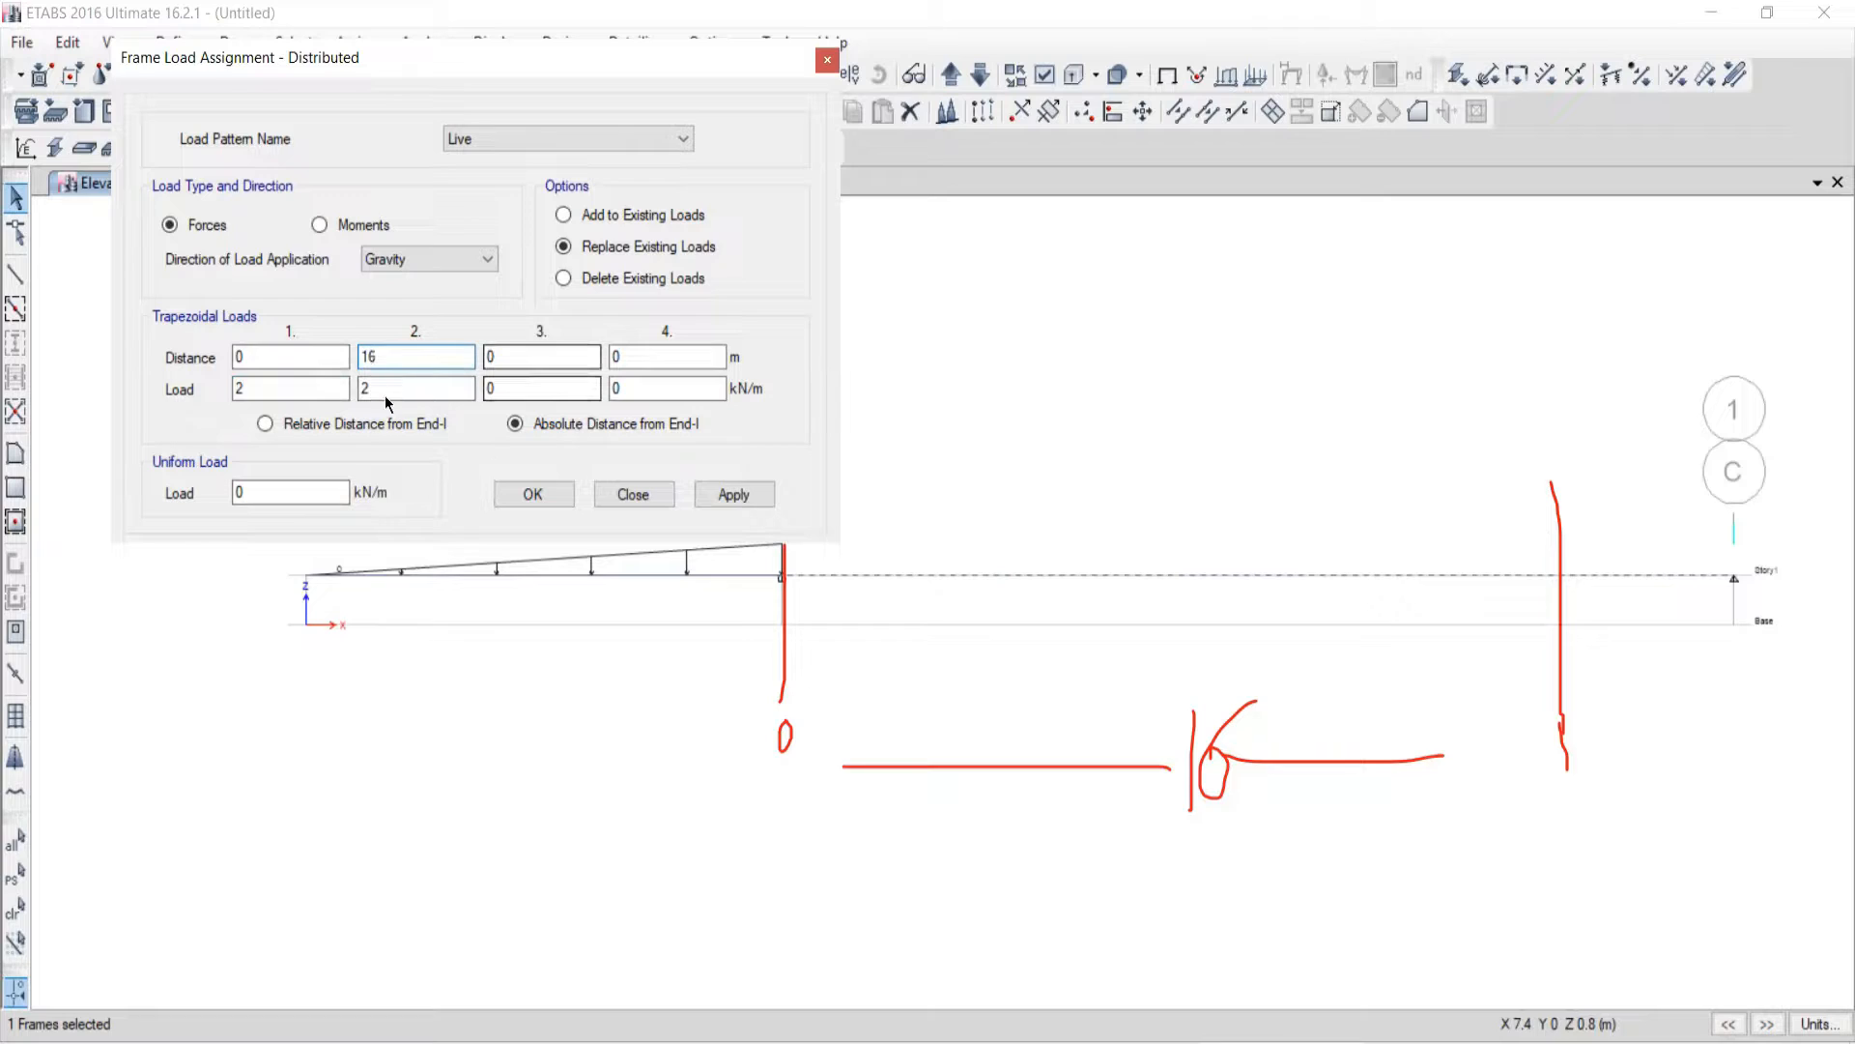
drag(276, 77, 135, 112)
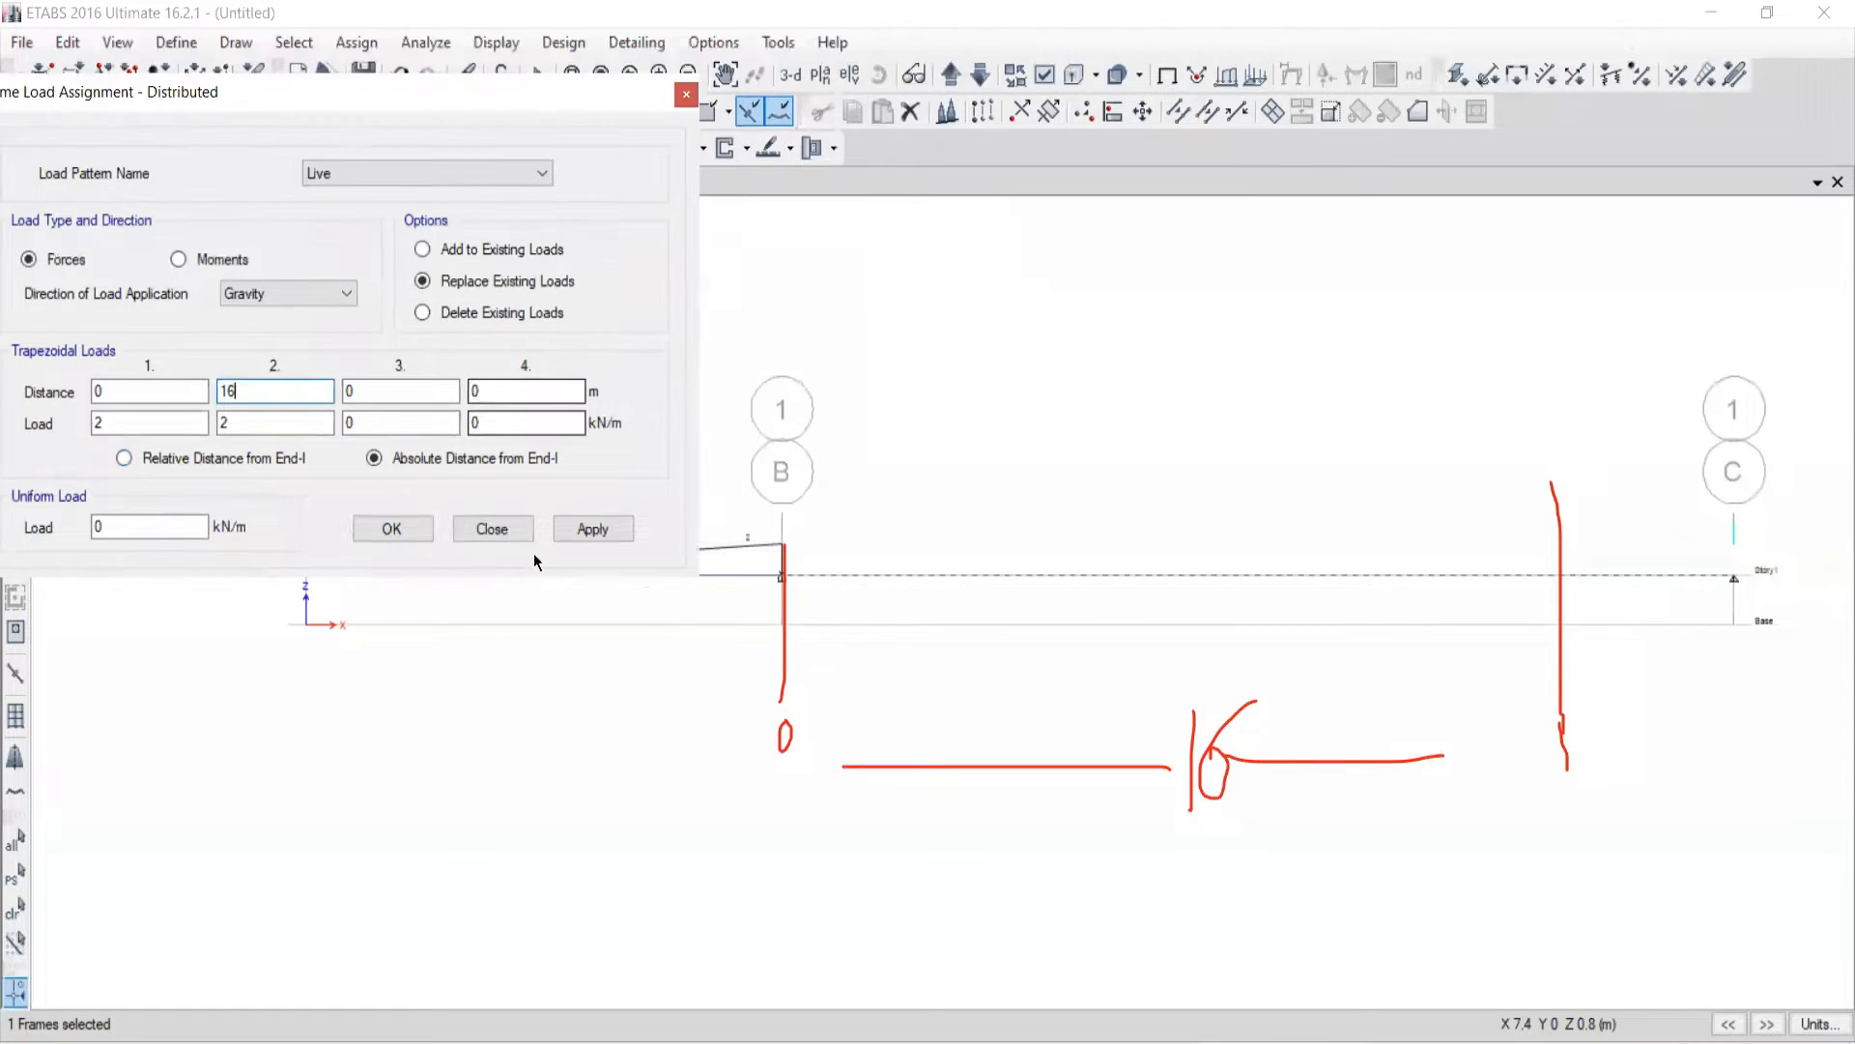
click(592, 529)
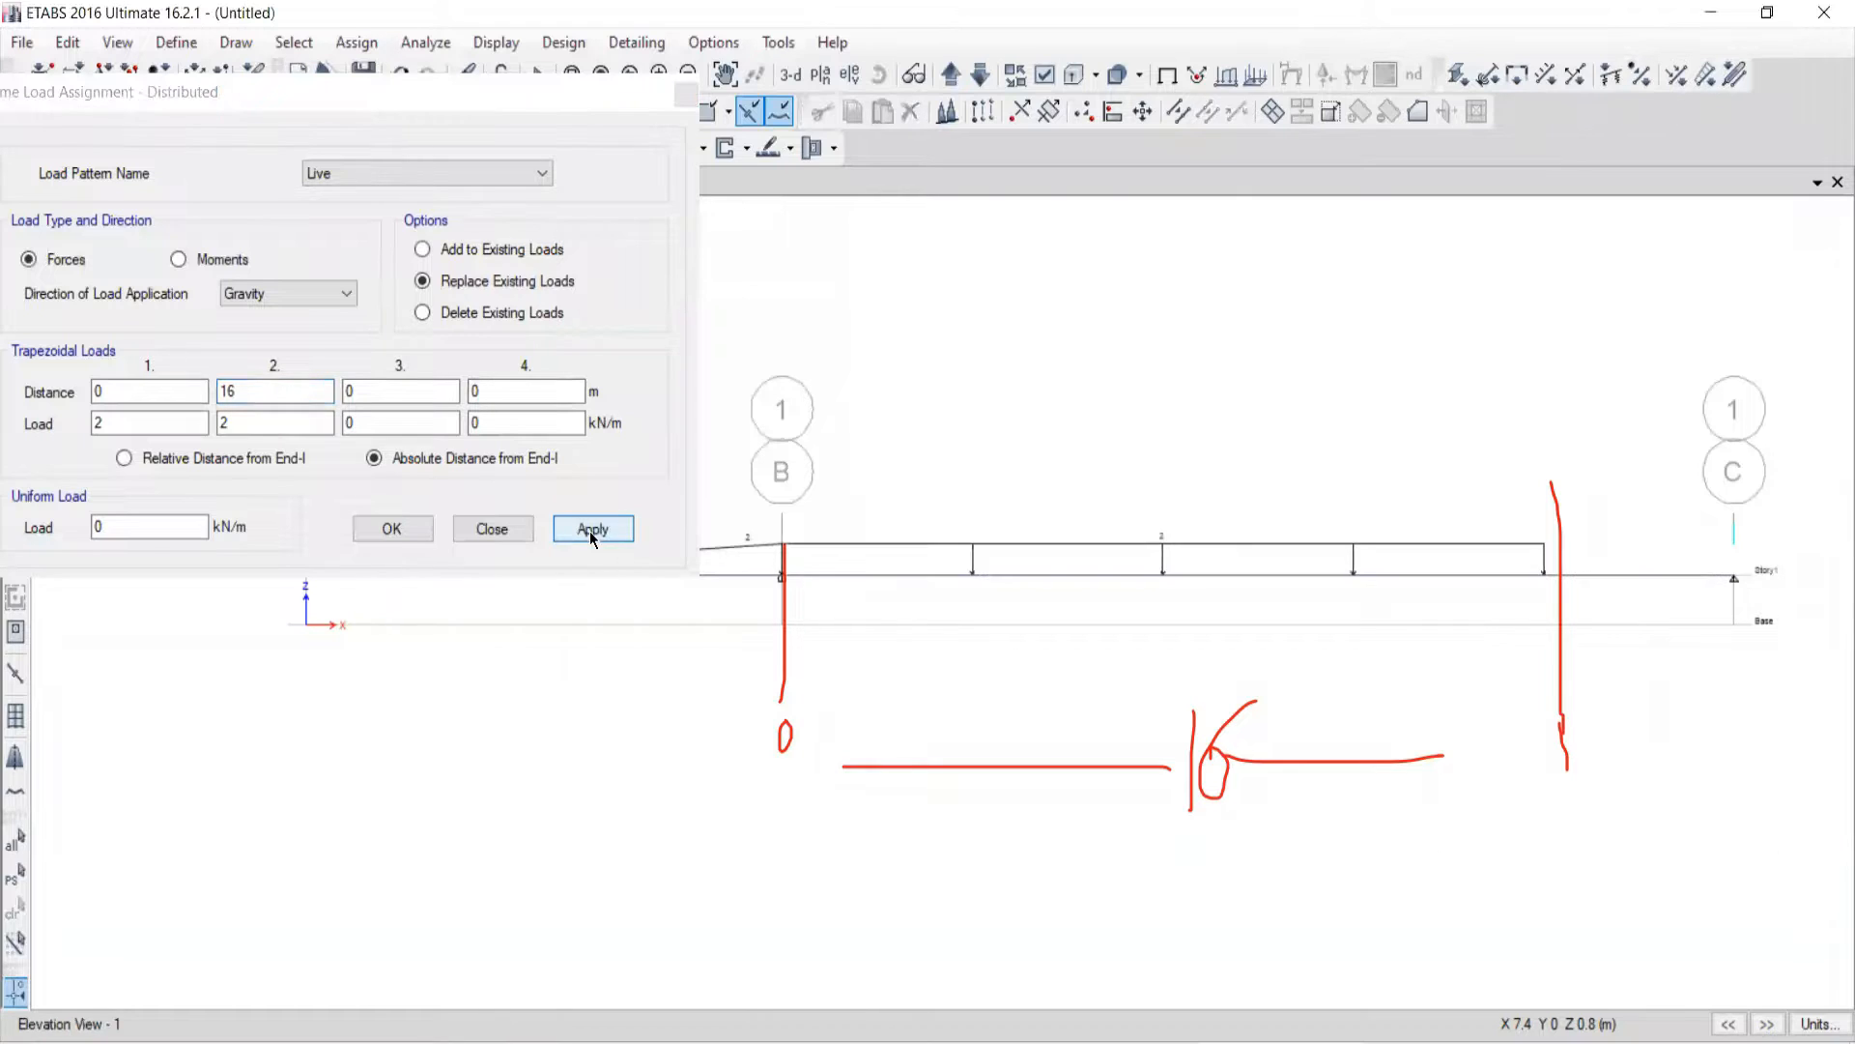
middle_drag(746, 617, 1192, 646)
middle_drag(970, 628, 1332, 649)
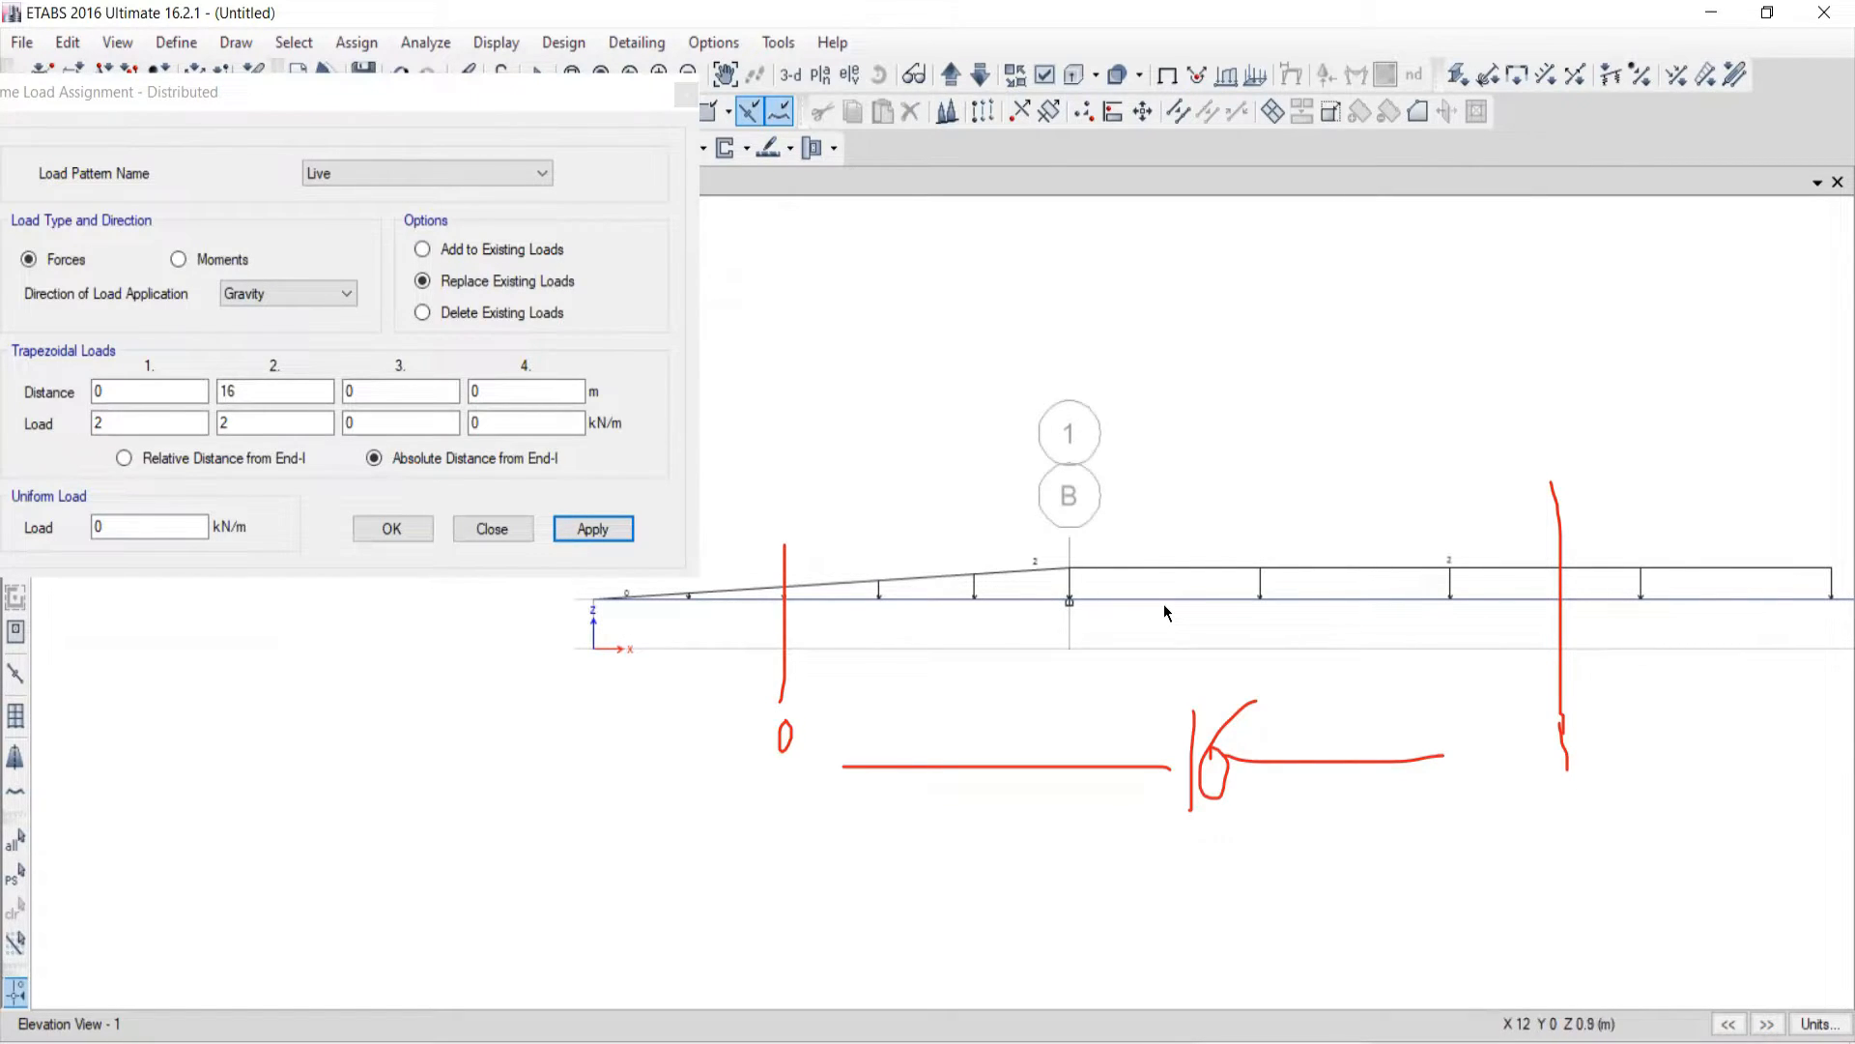
Step: Close the distributed load assignment with no beams selected and review the applied loads along the whole beam from grid A to C
drag(217, 96, 383, 190)
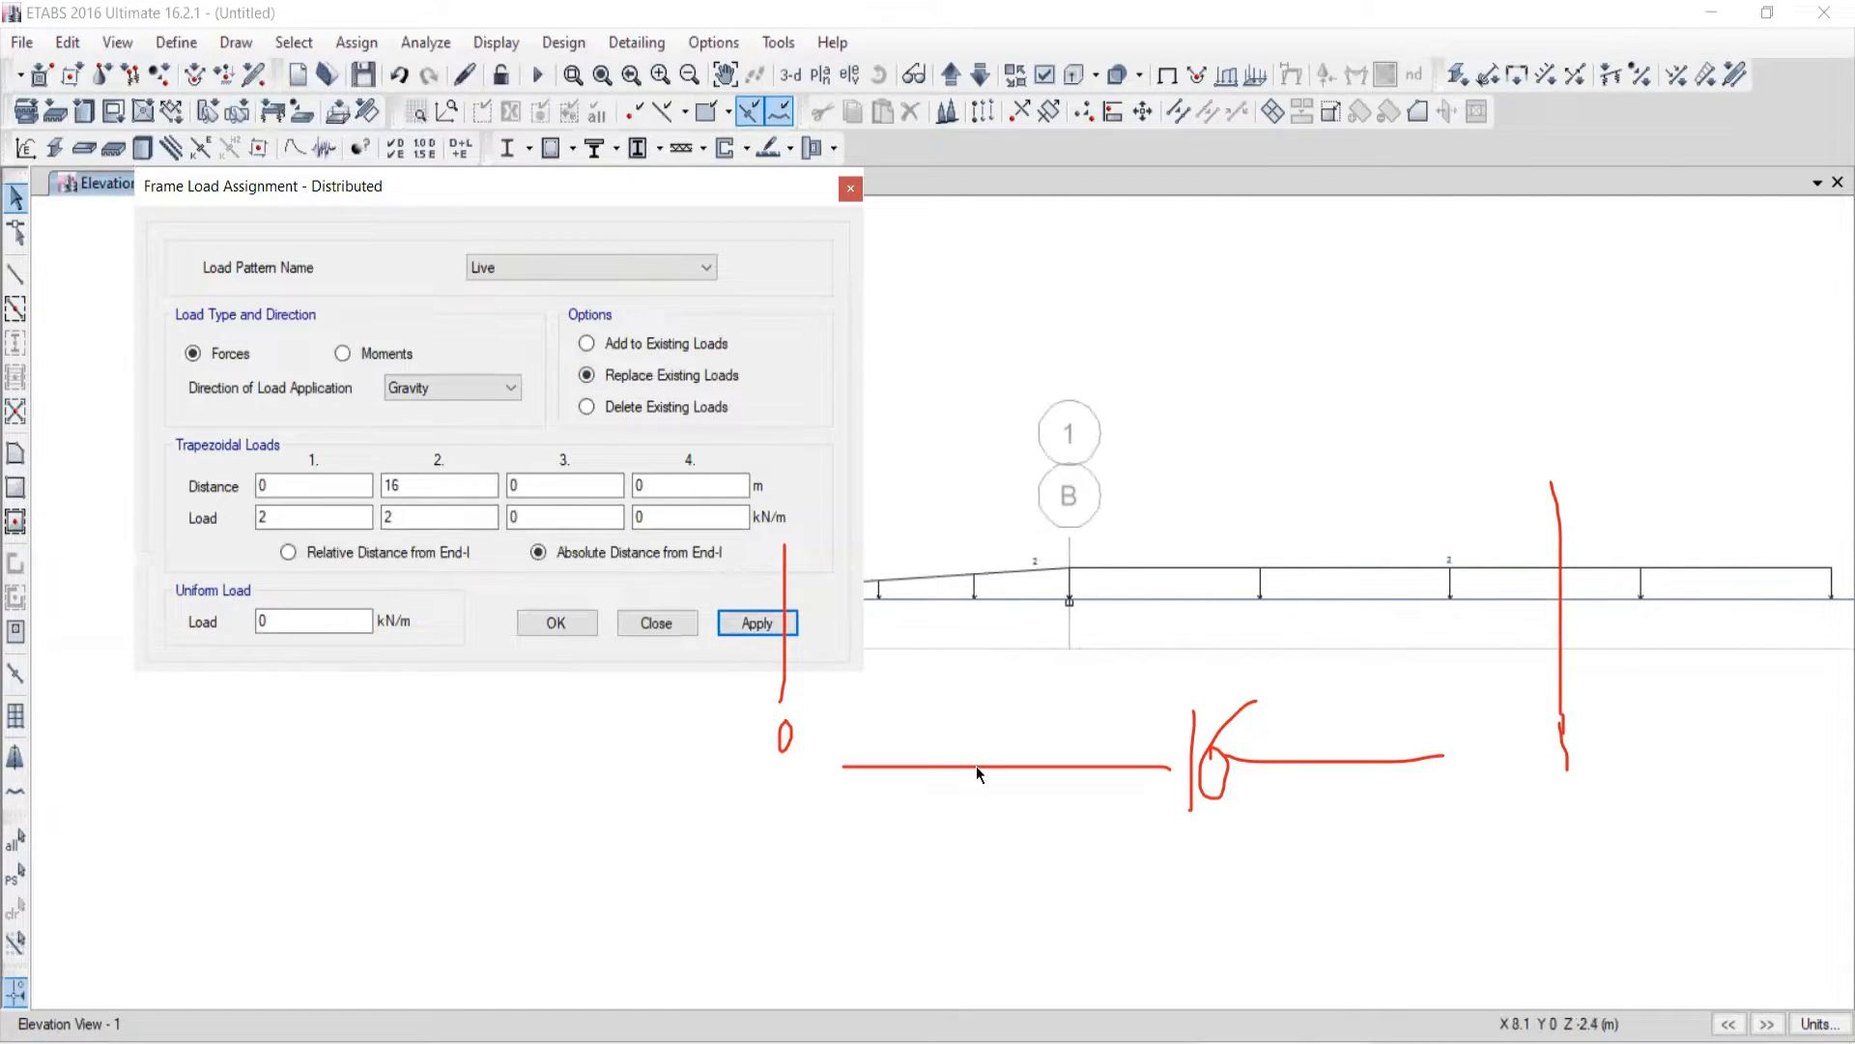
click(1207, 599)
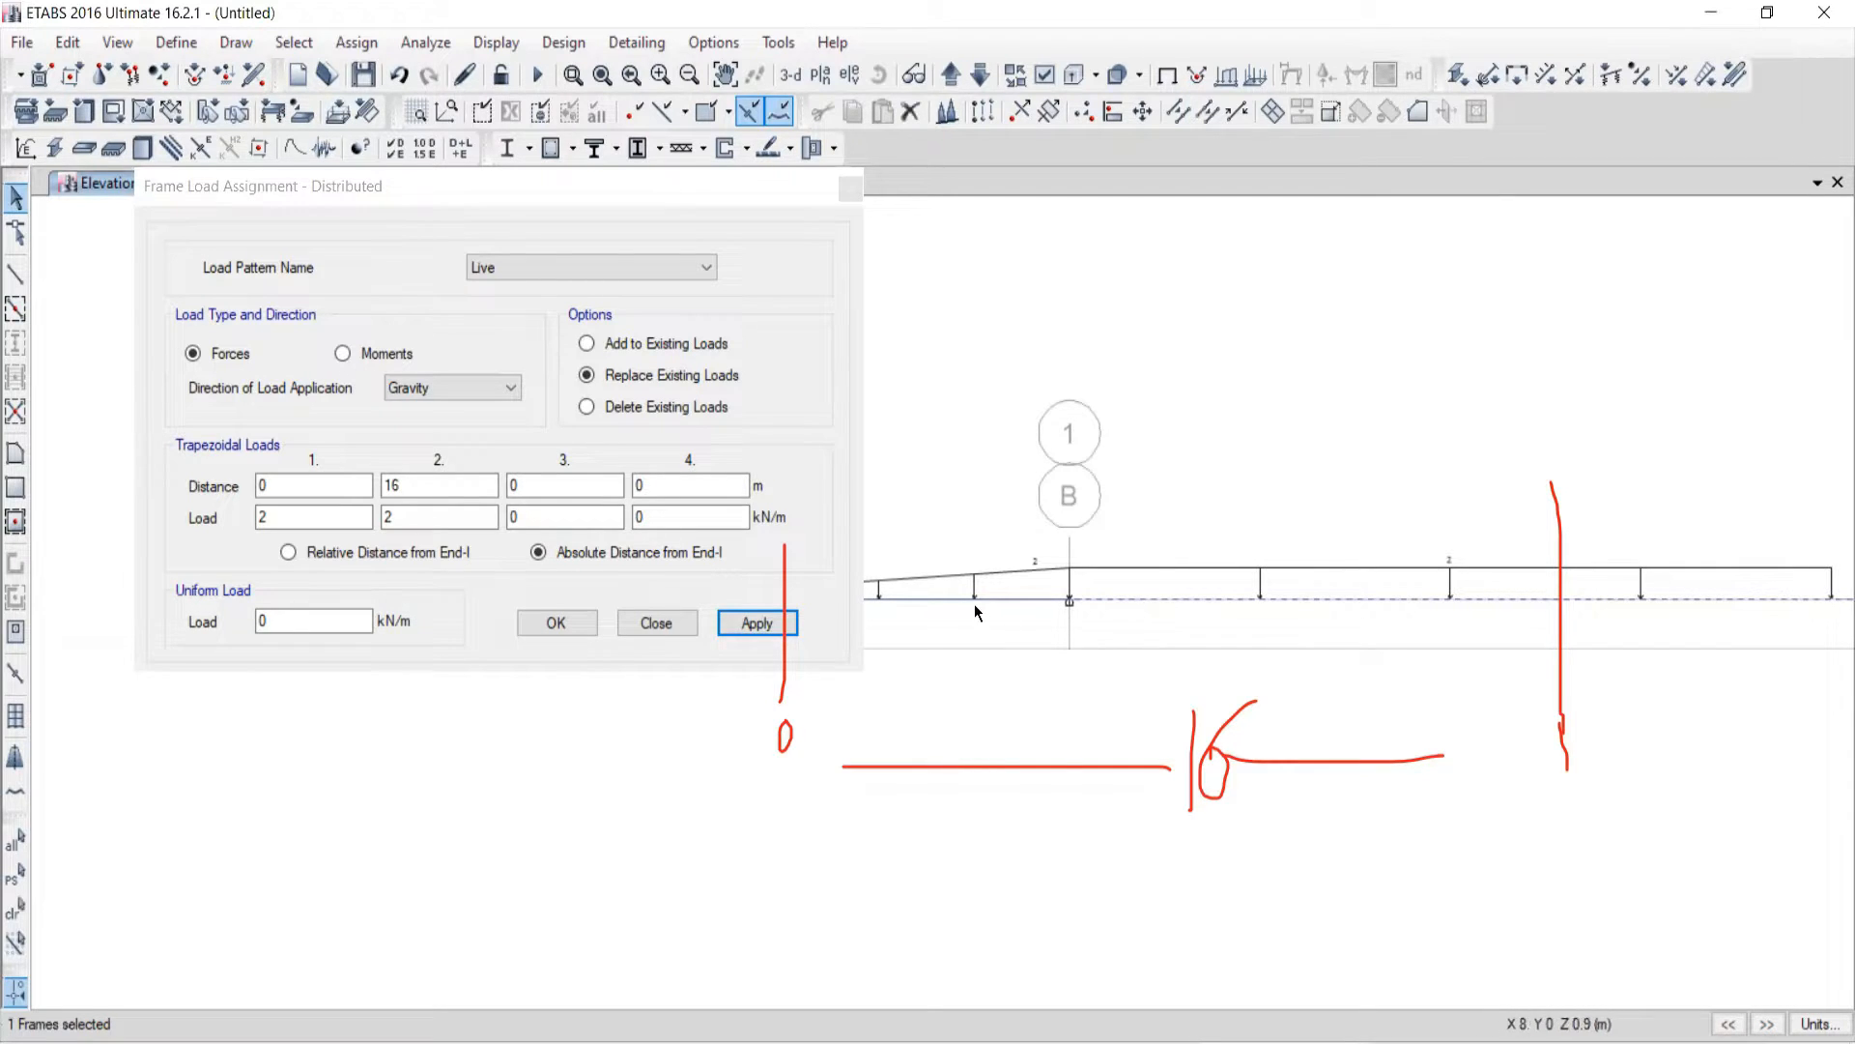
click(974, 601)
click(1105, 598)
click(1005, 598)
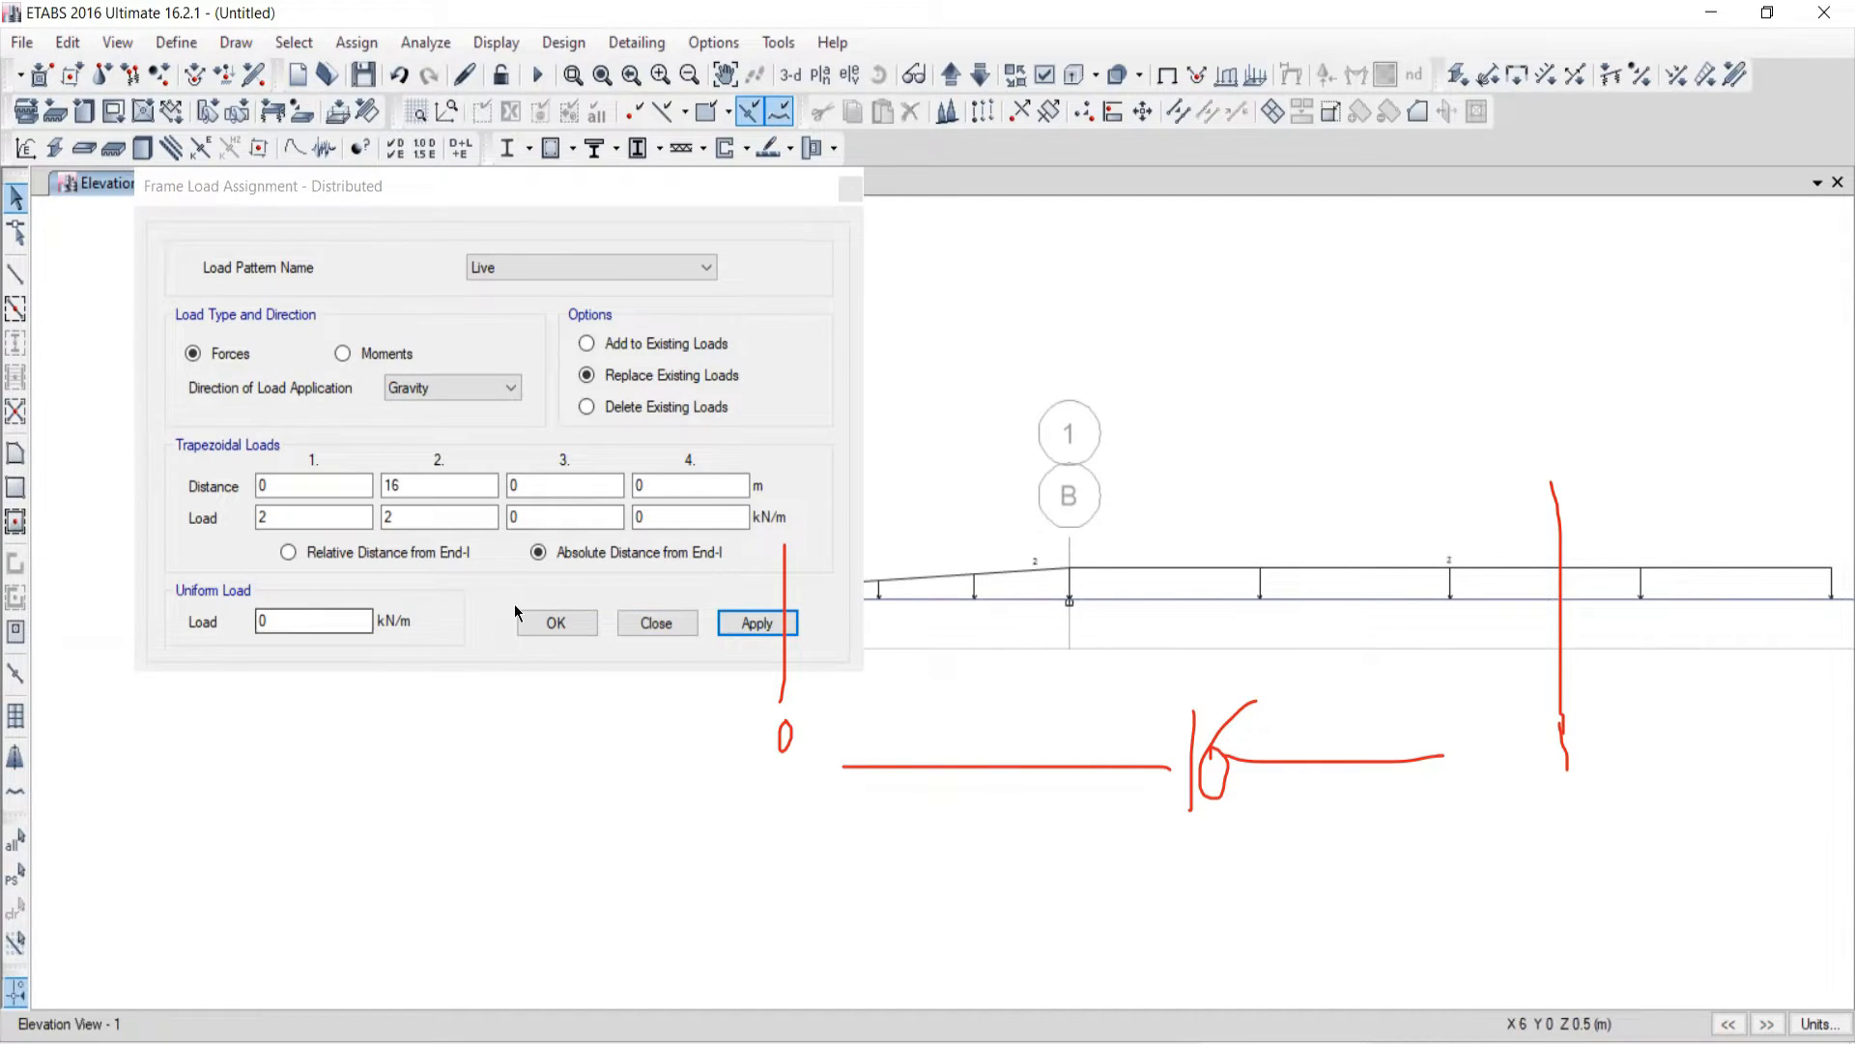
click(655, 624)
scroll(1233, 638, down, 4)
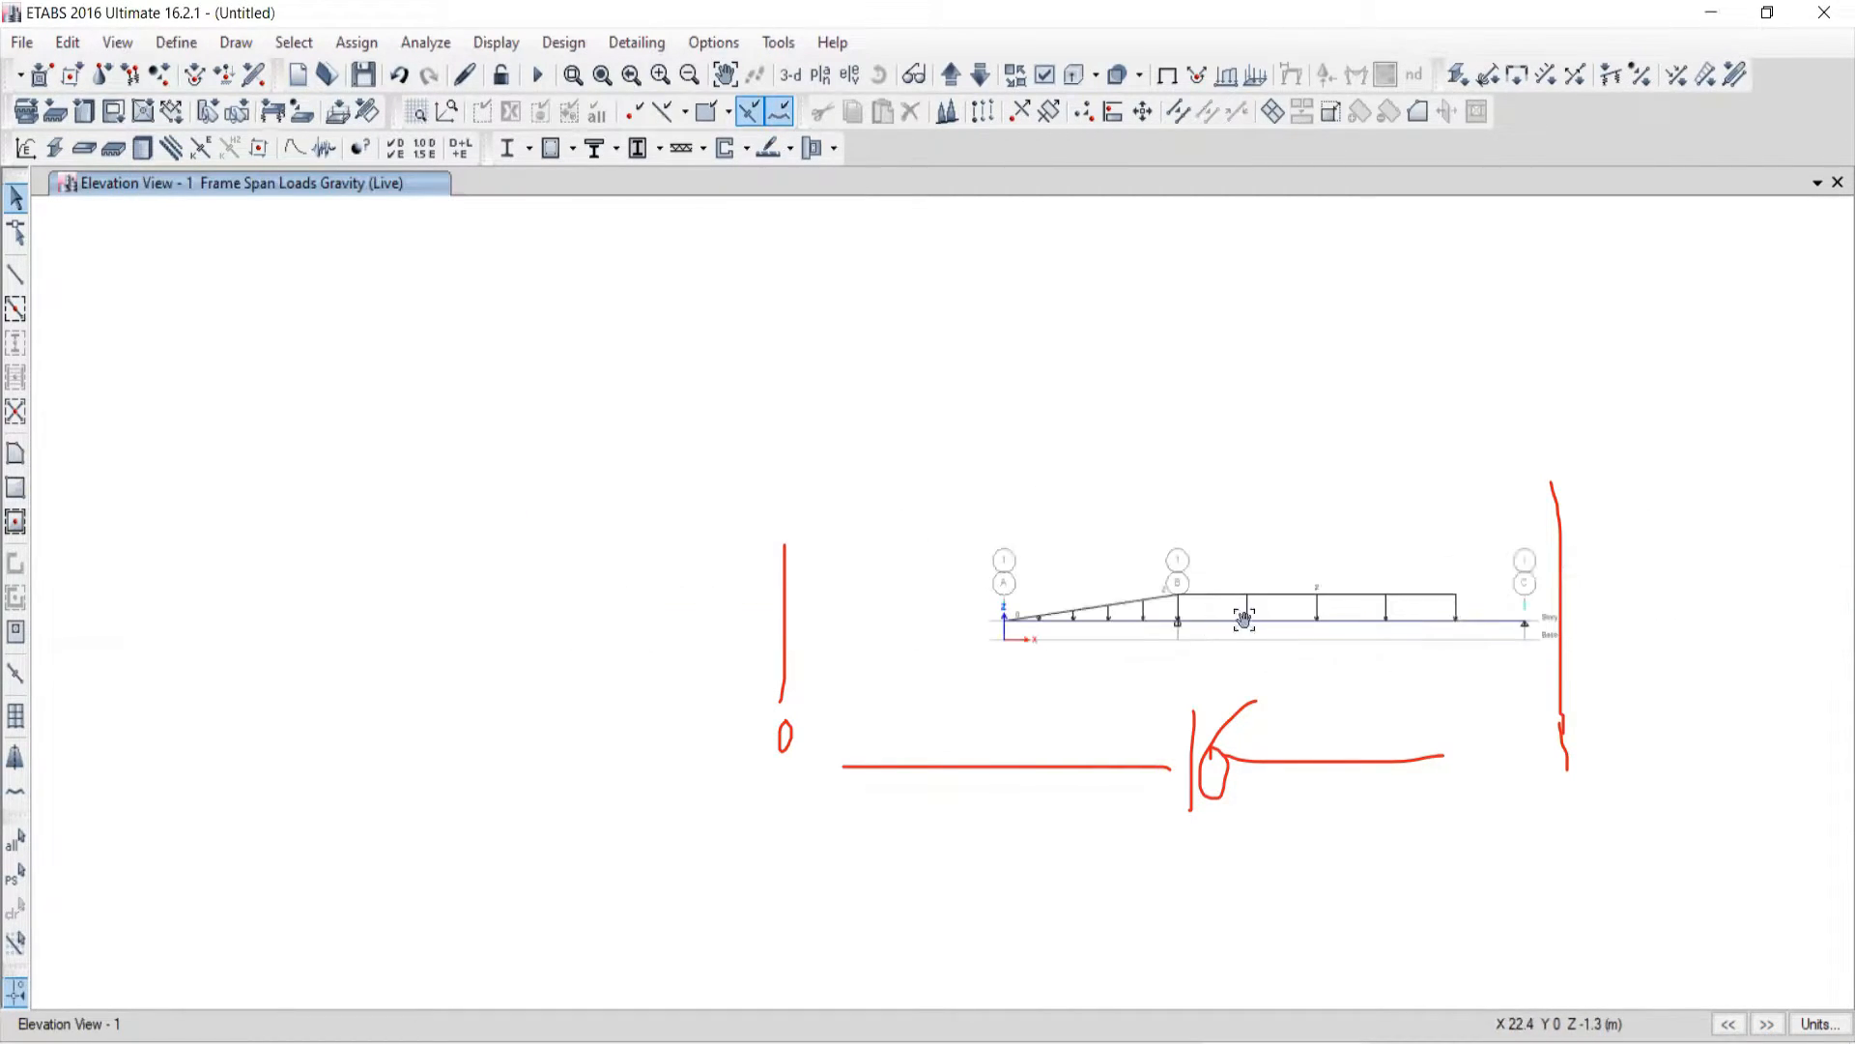
scroll(1121, 605, up, 3)
scroll(1063, 609, down, 3)
scroll(1050, 605, up, 3)
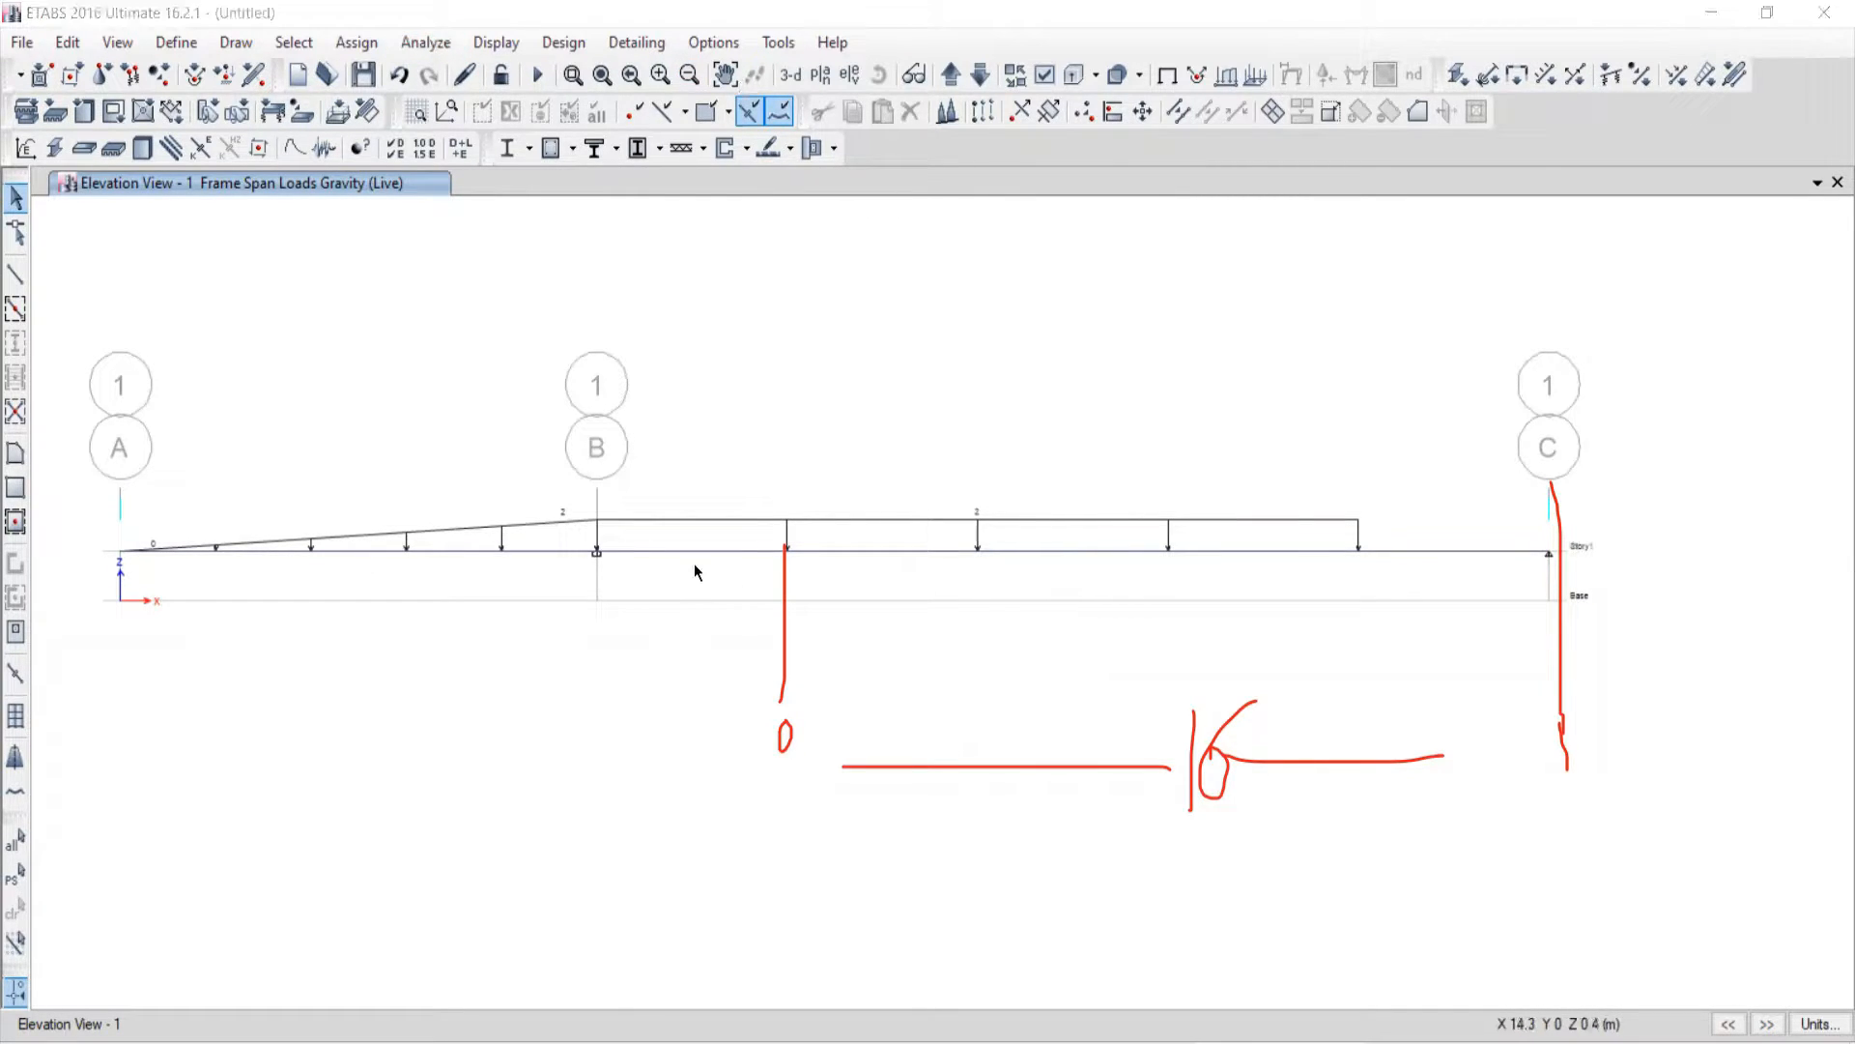
Step: Check the model with all joint, frame, shell, meshing, loading and self-mass checks enabled, and close the report
click(421, 42)
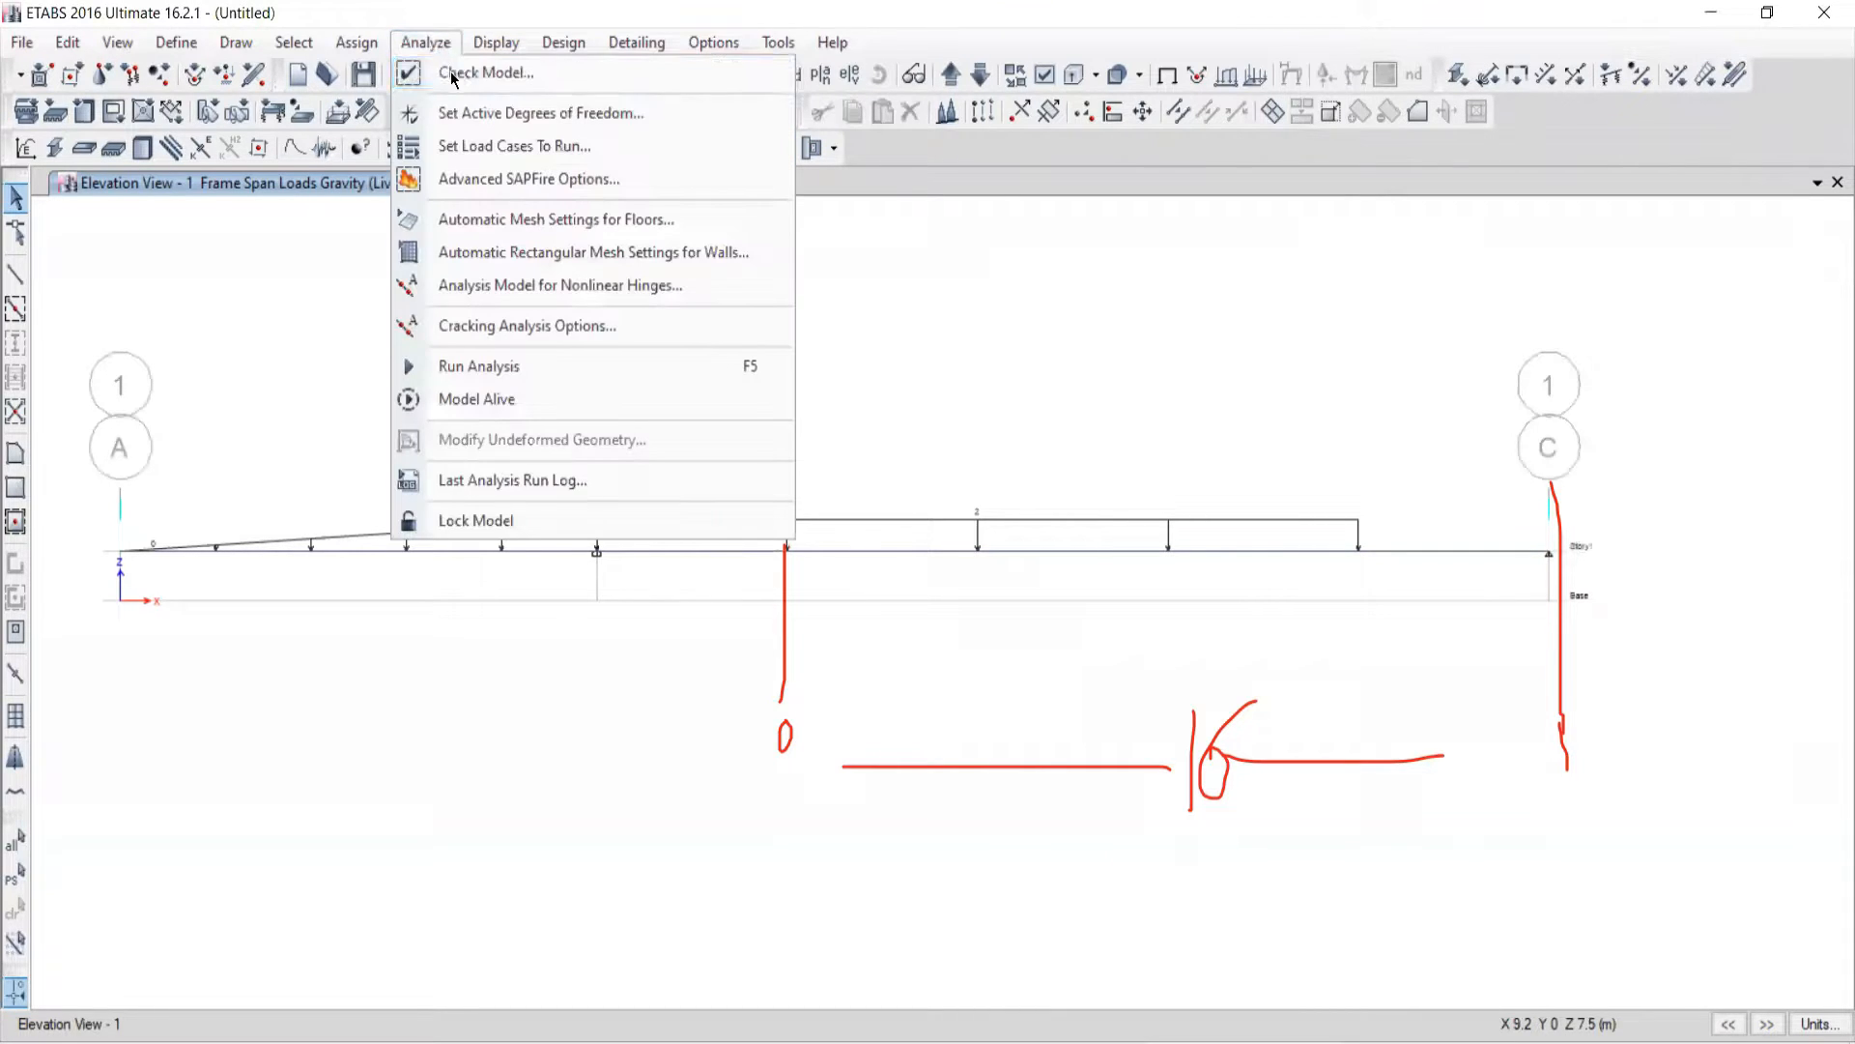
click(488, 70)
click(868, 842)
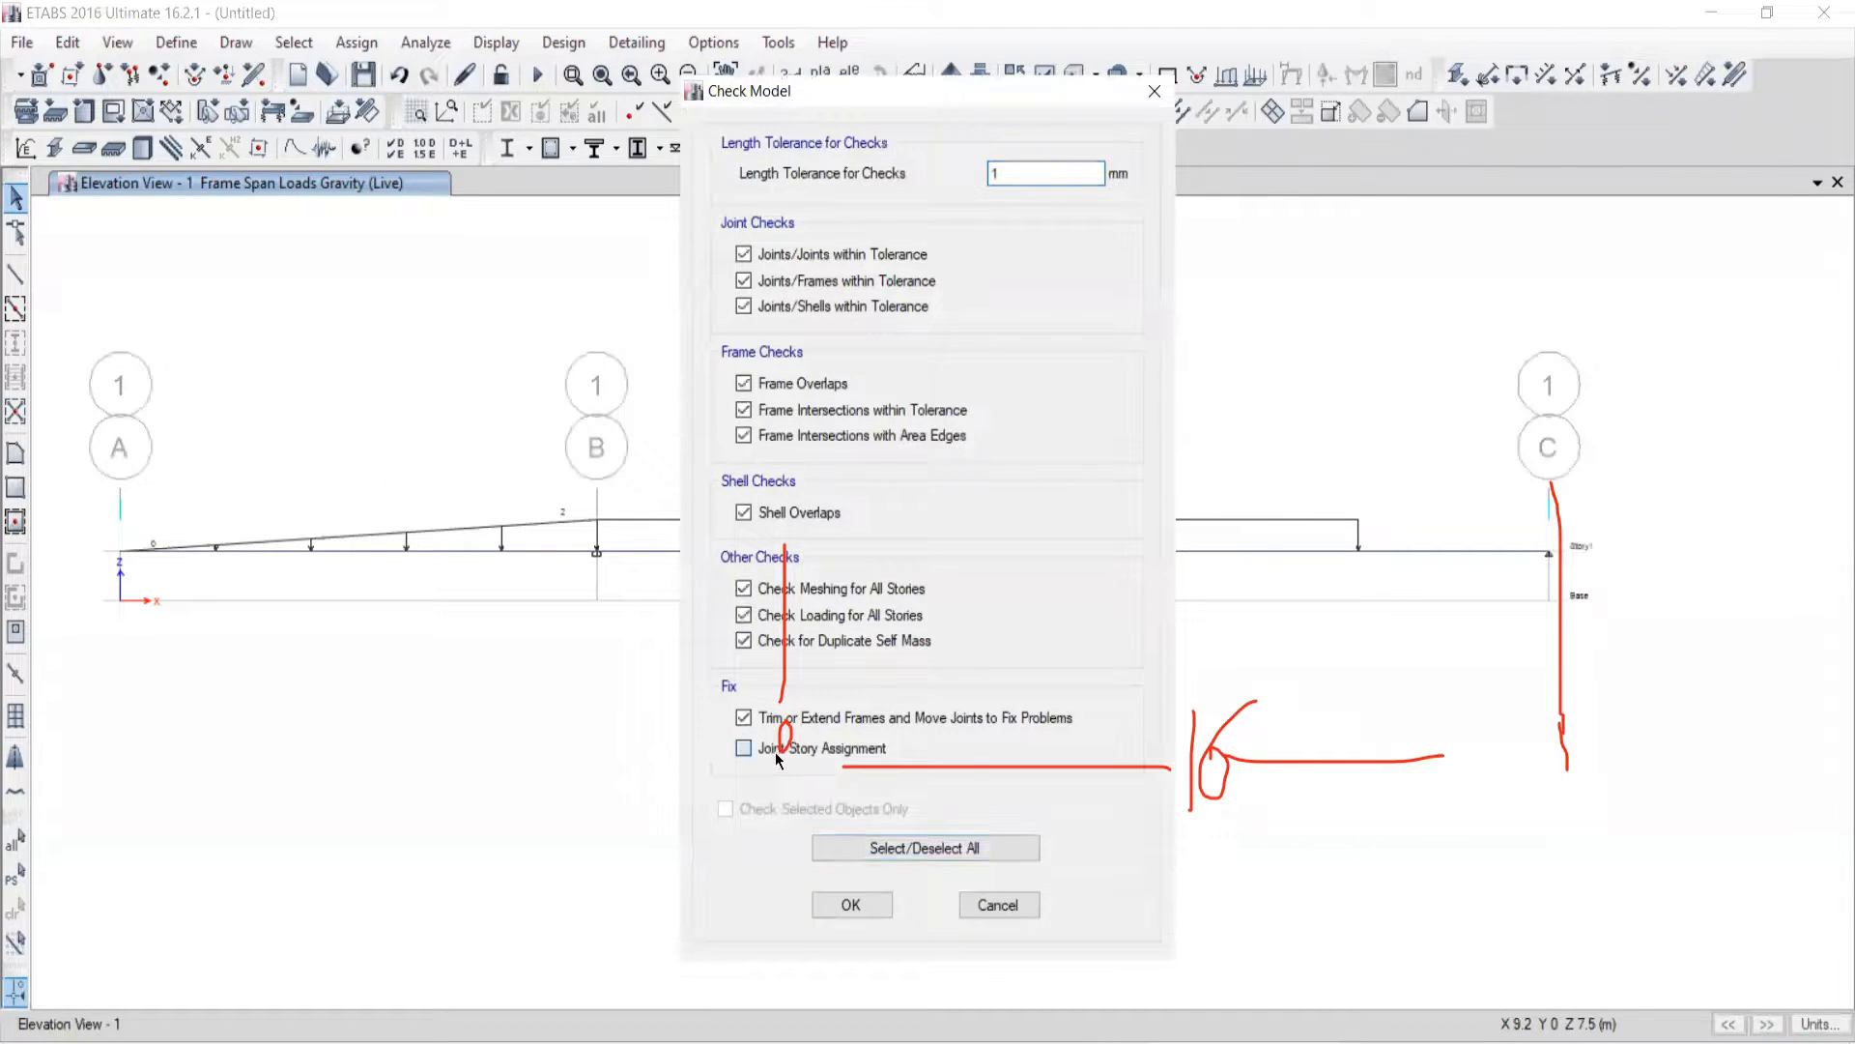
click(831, 901)
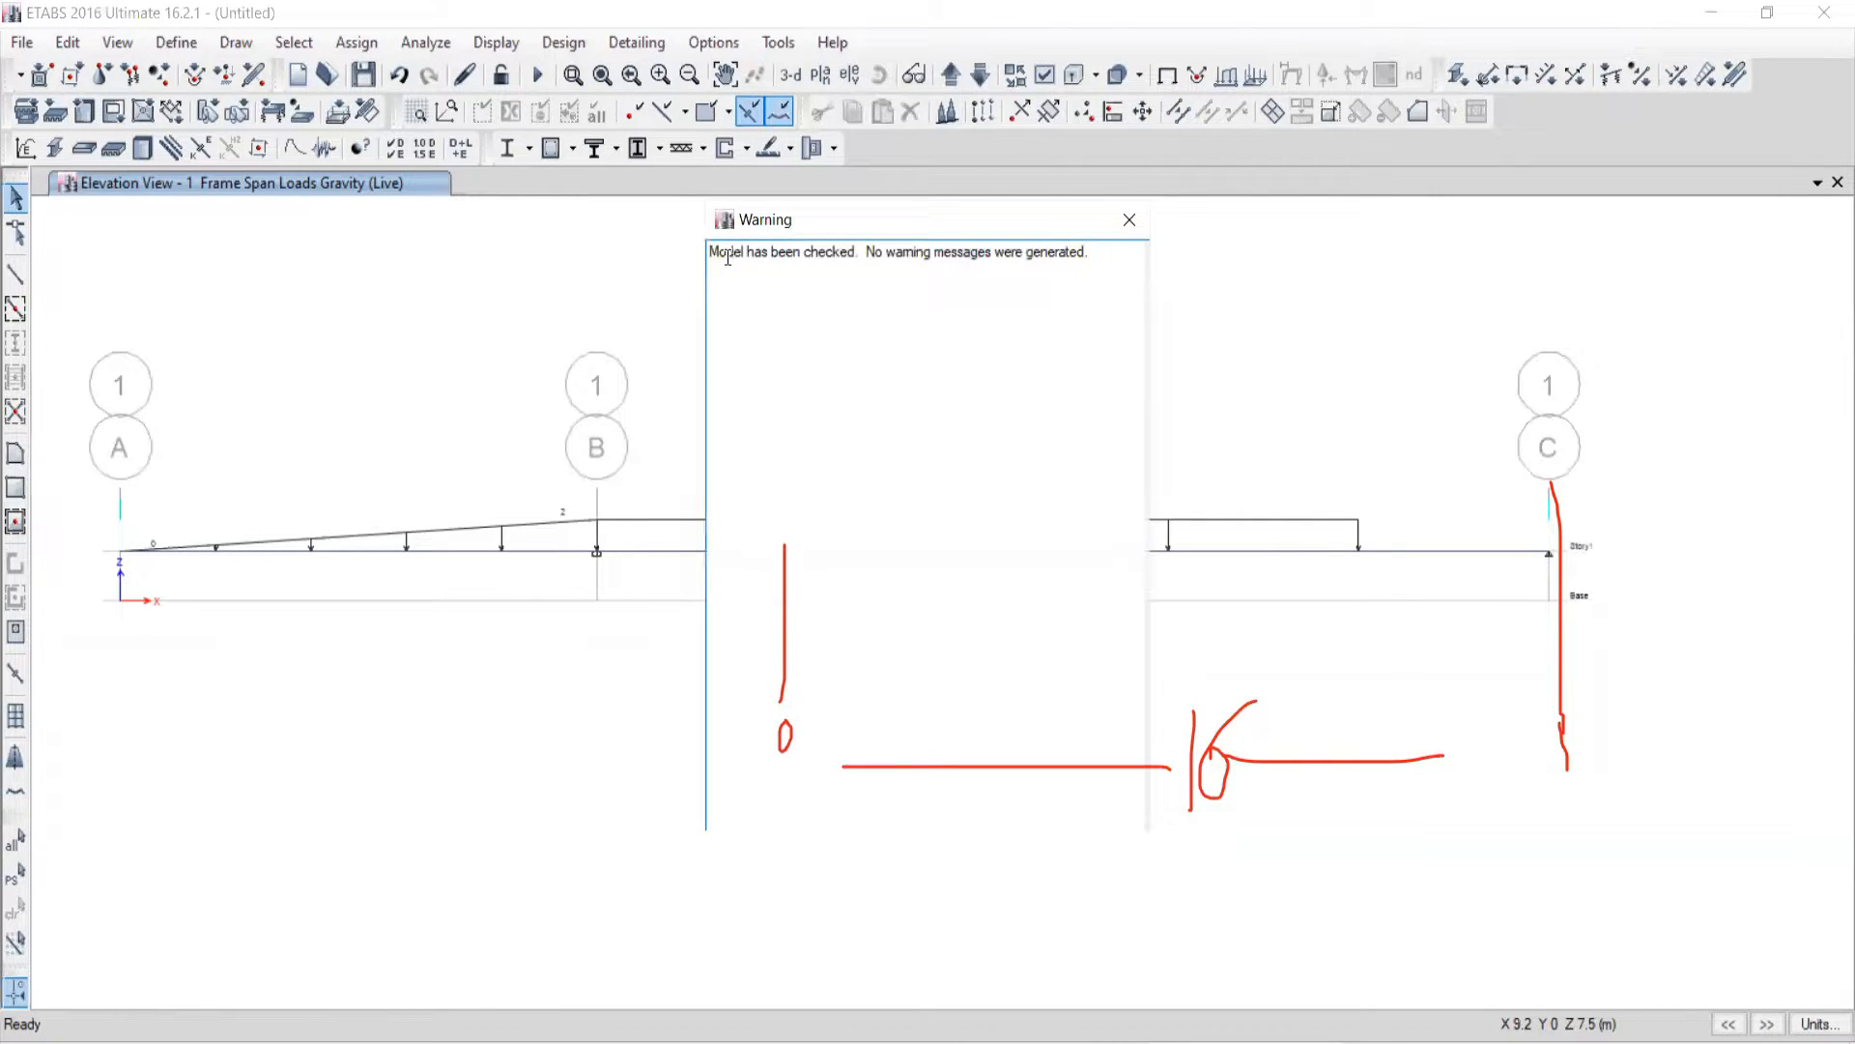
click(1129, 219)
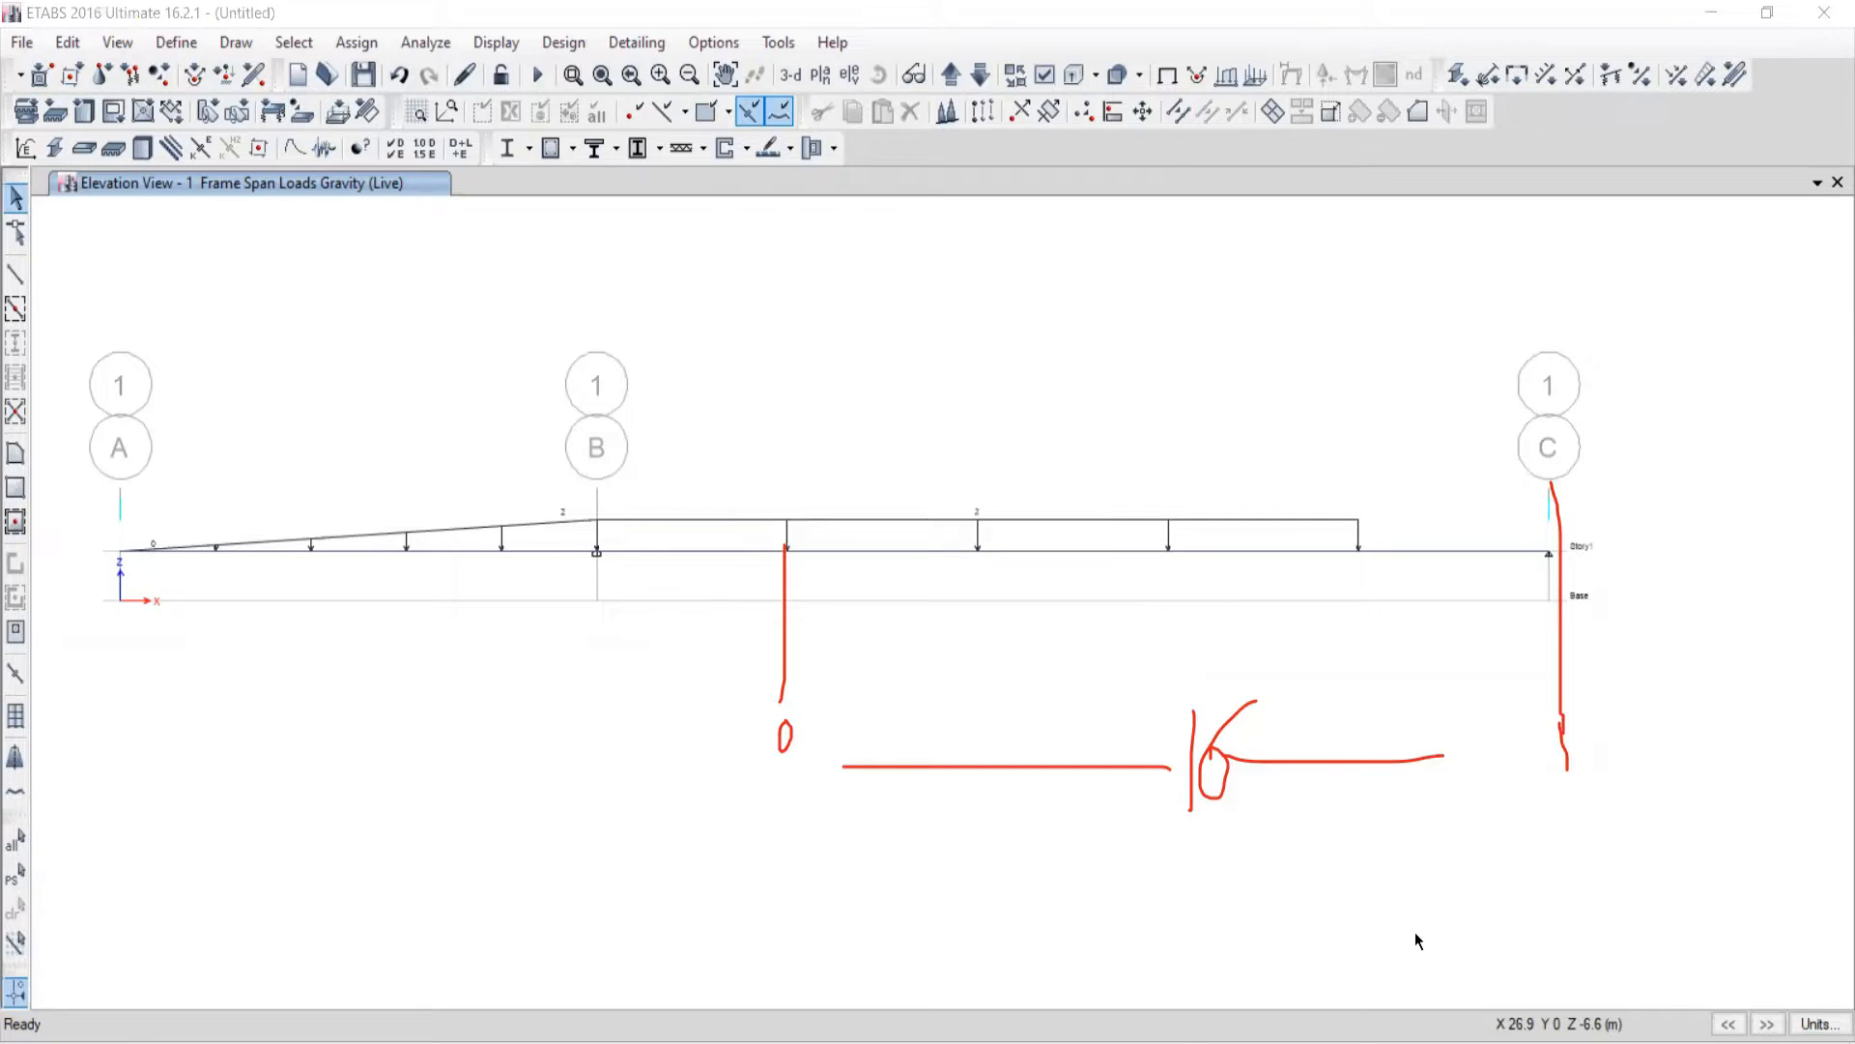
key(Escape)
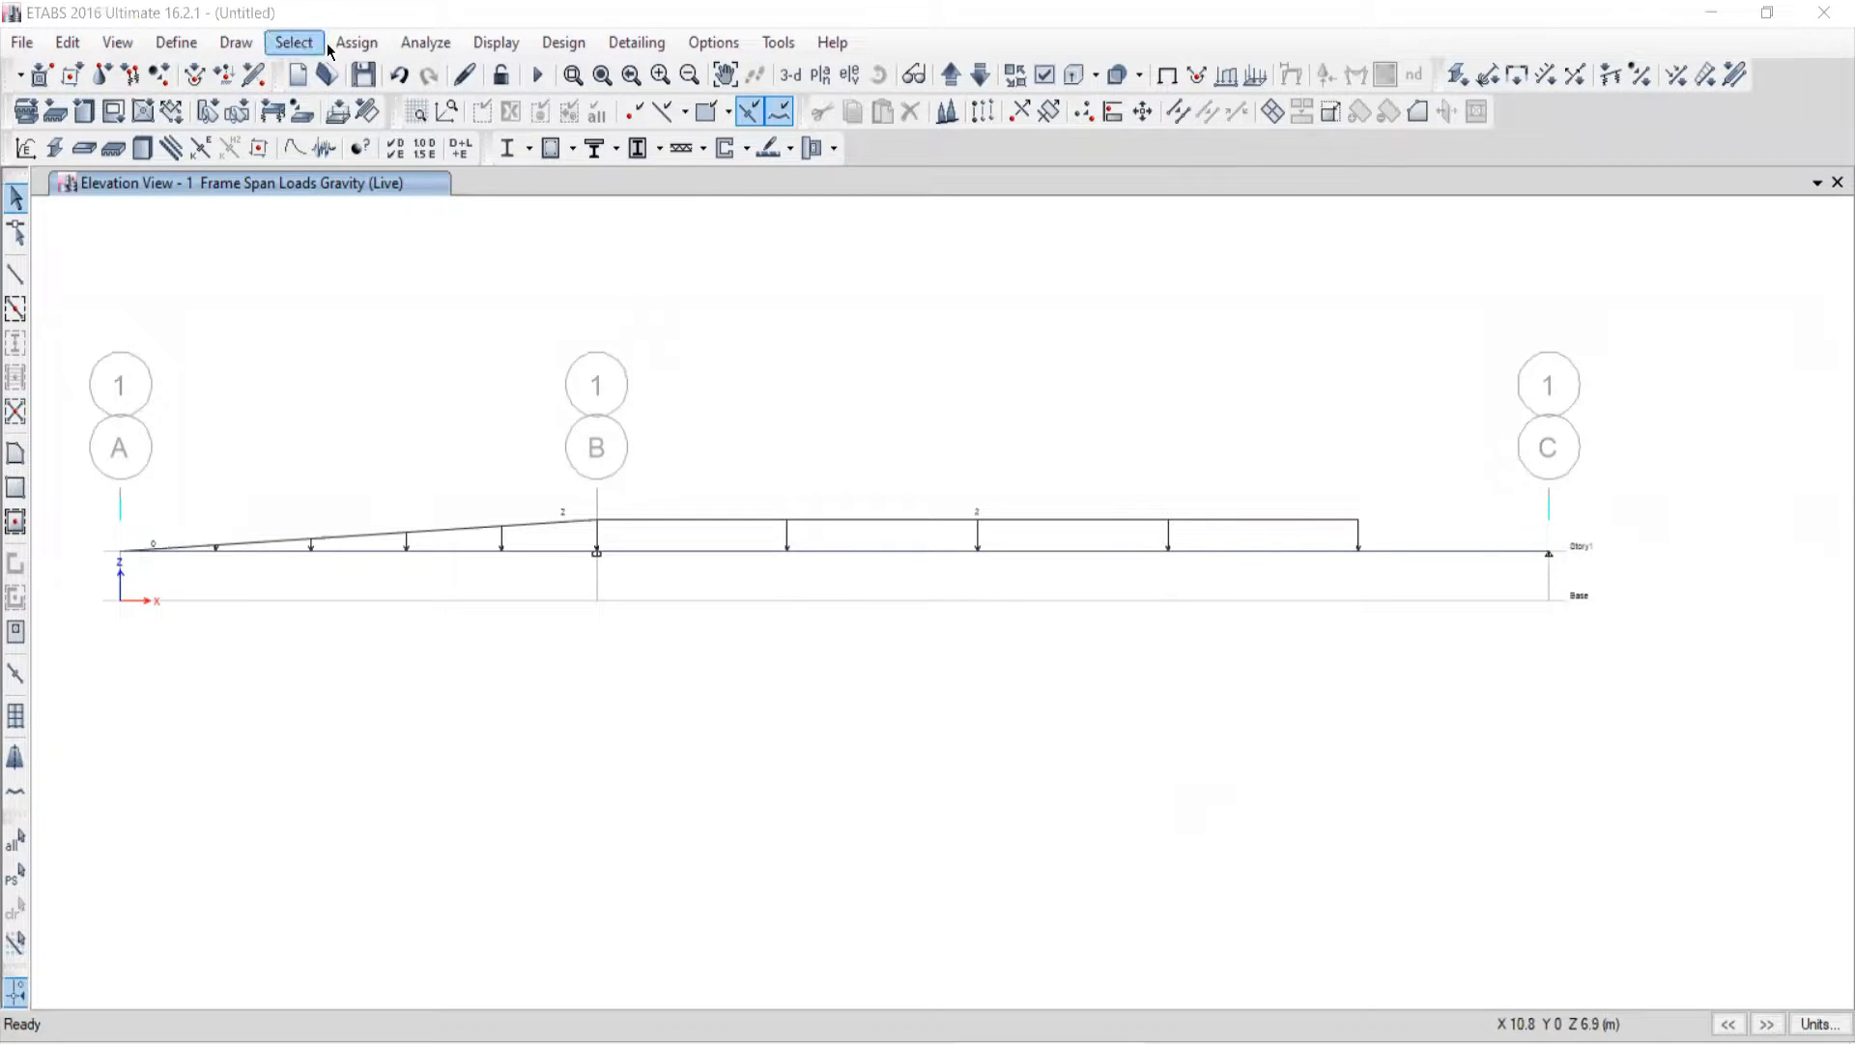
Step: Run the analysis, saving the model over the existing file 7, and briefly animate the dead-load deformed shape
click(417, 44)
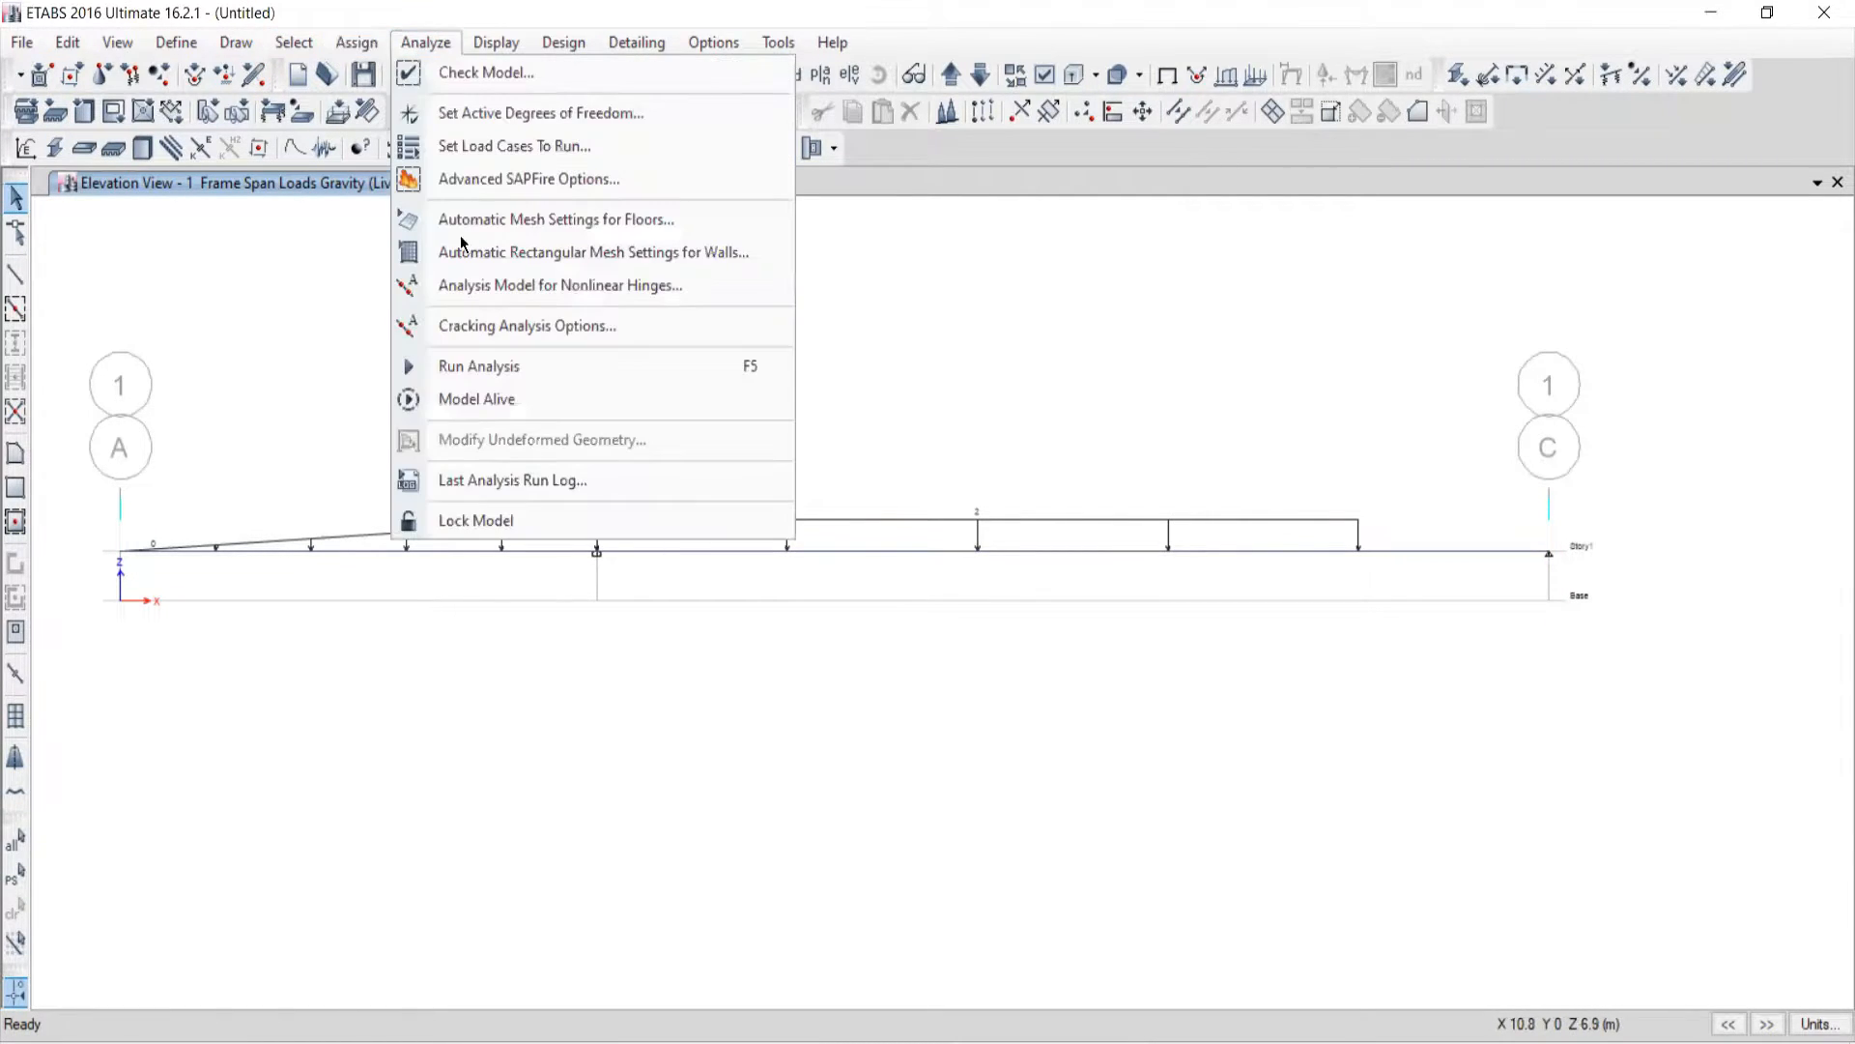
click(445, 373)
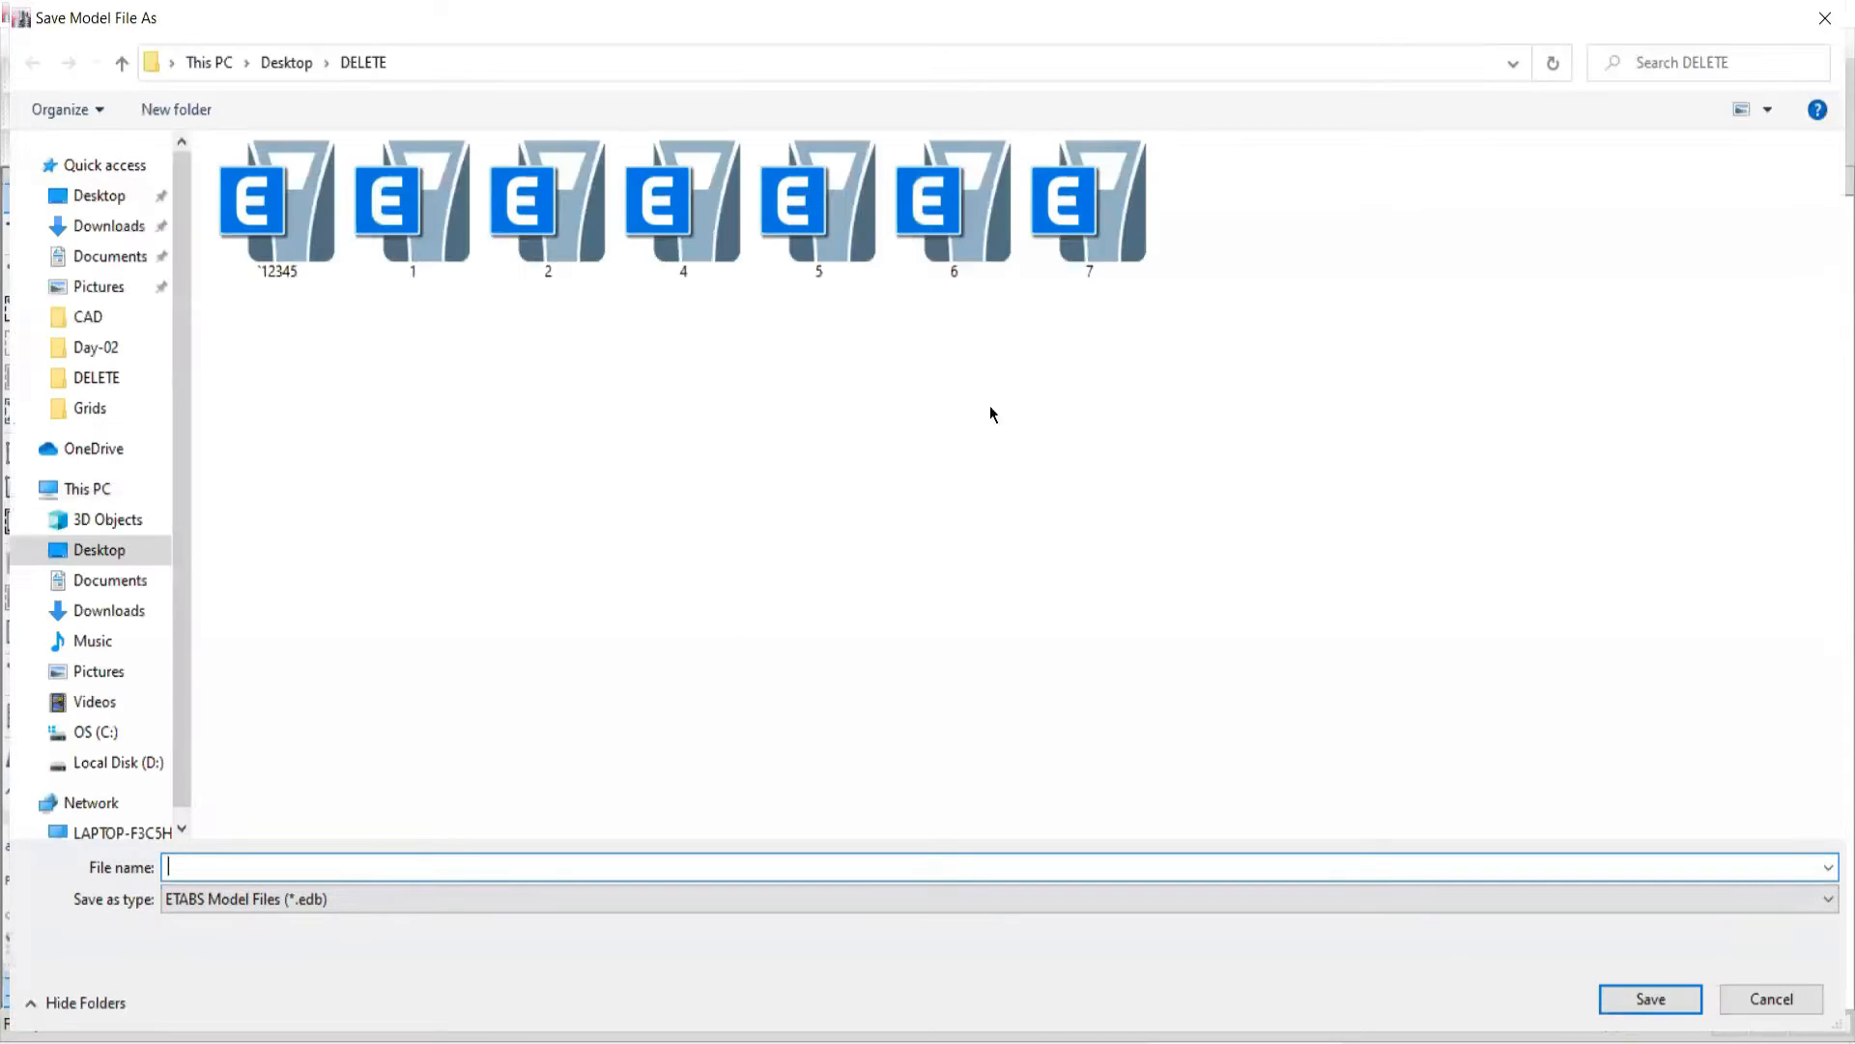
click(1077, 241)
click(1648, 996)
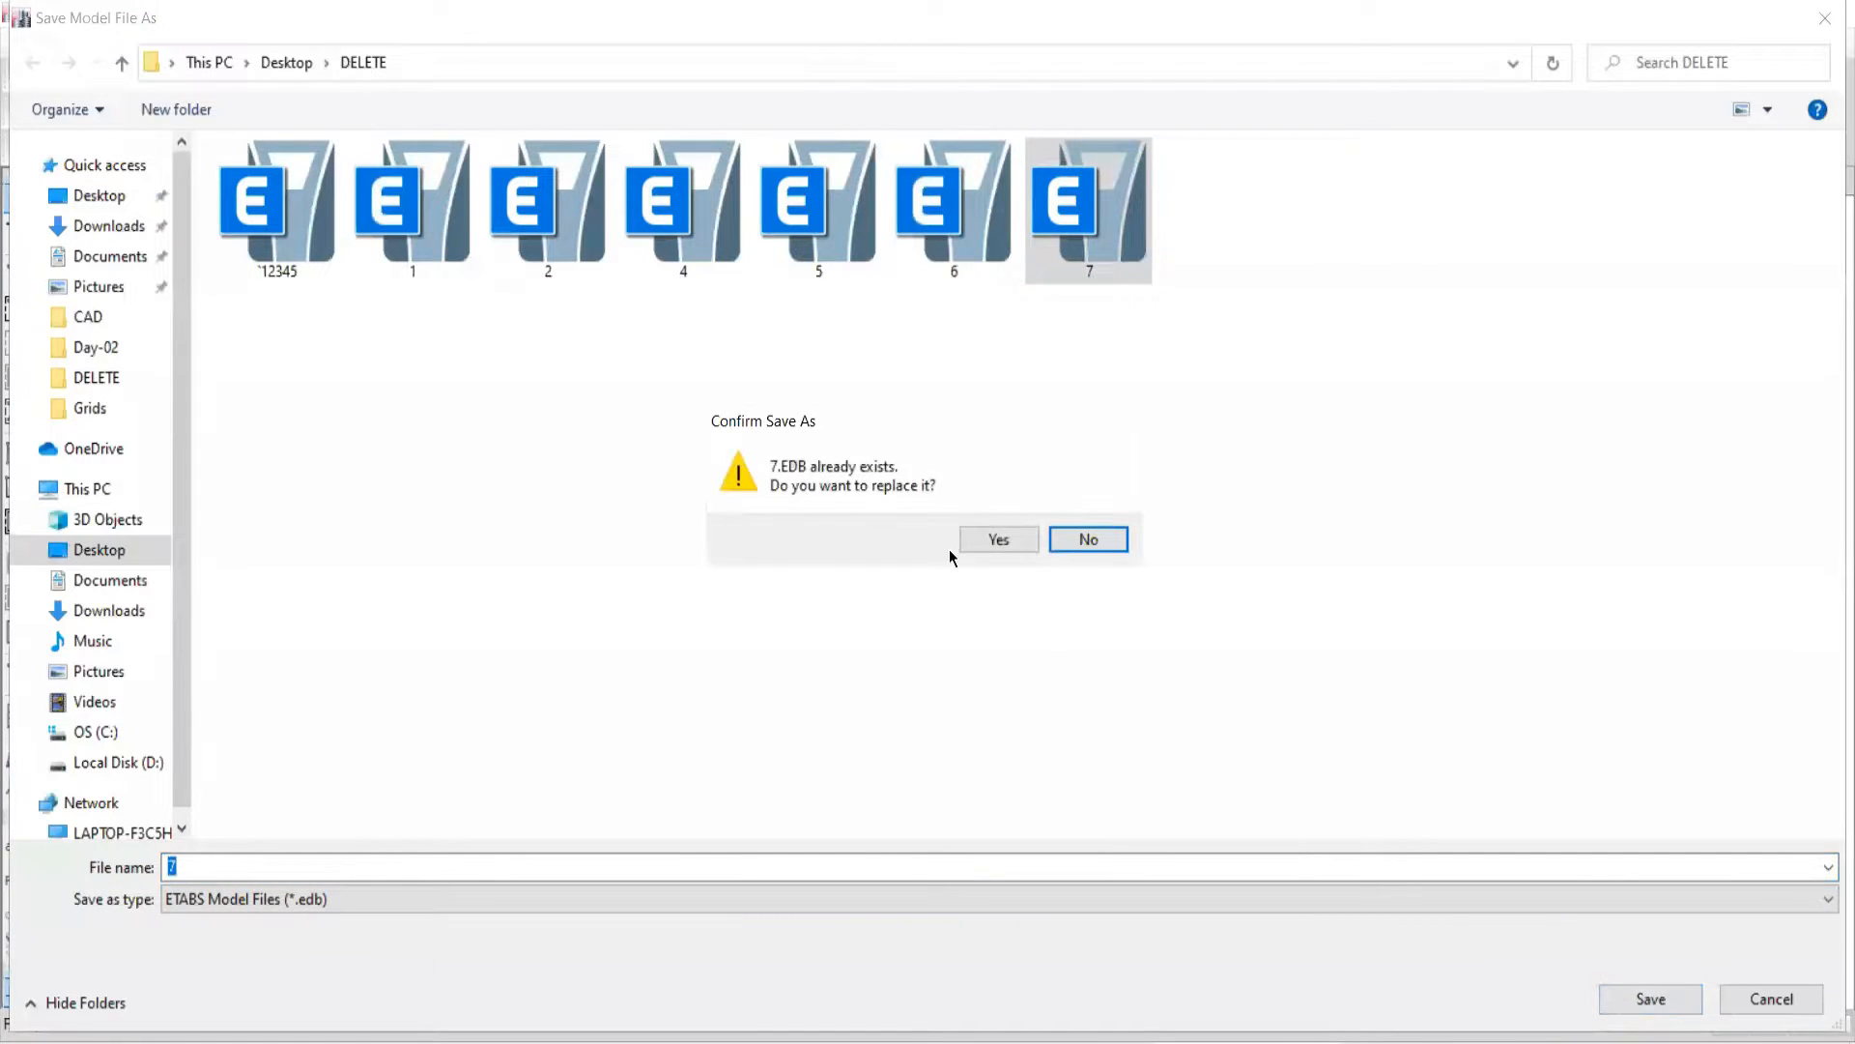
click(986, 541)
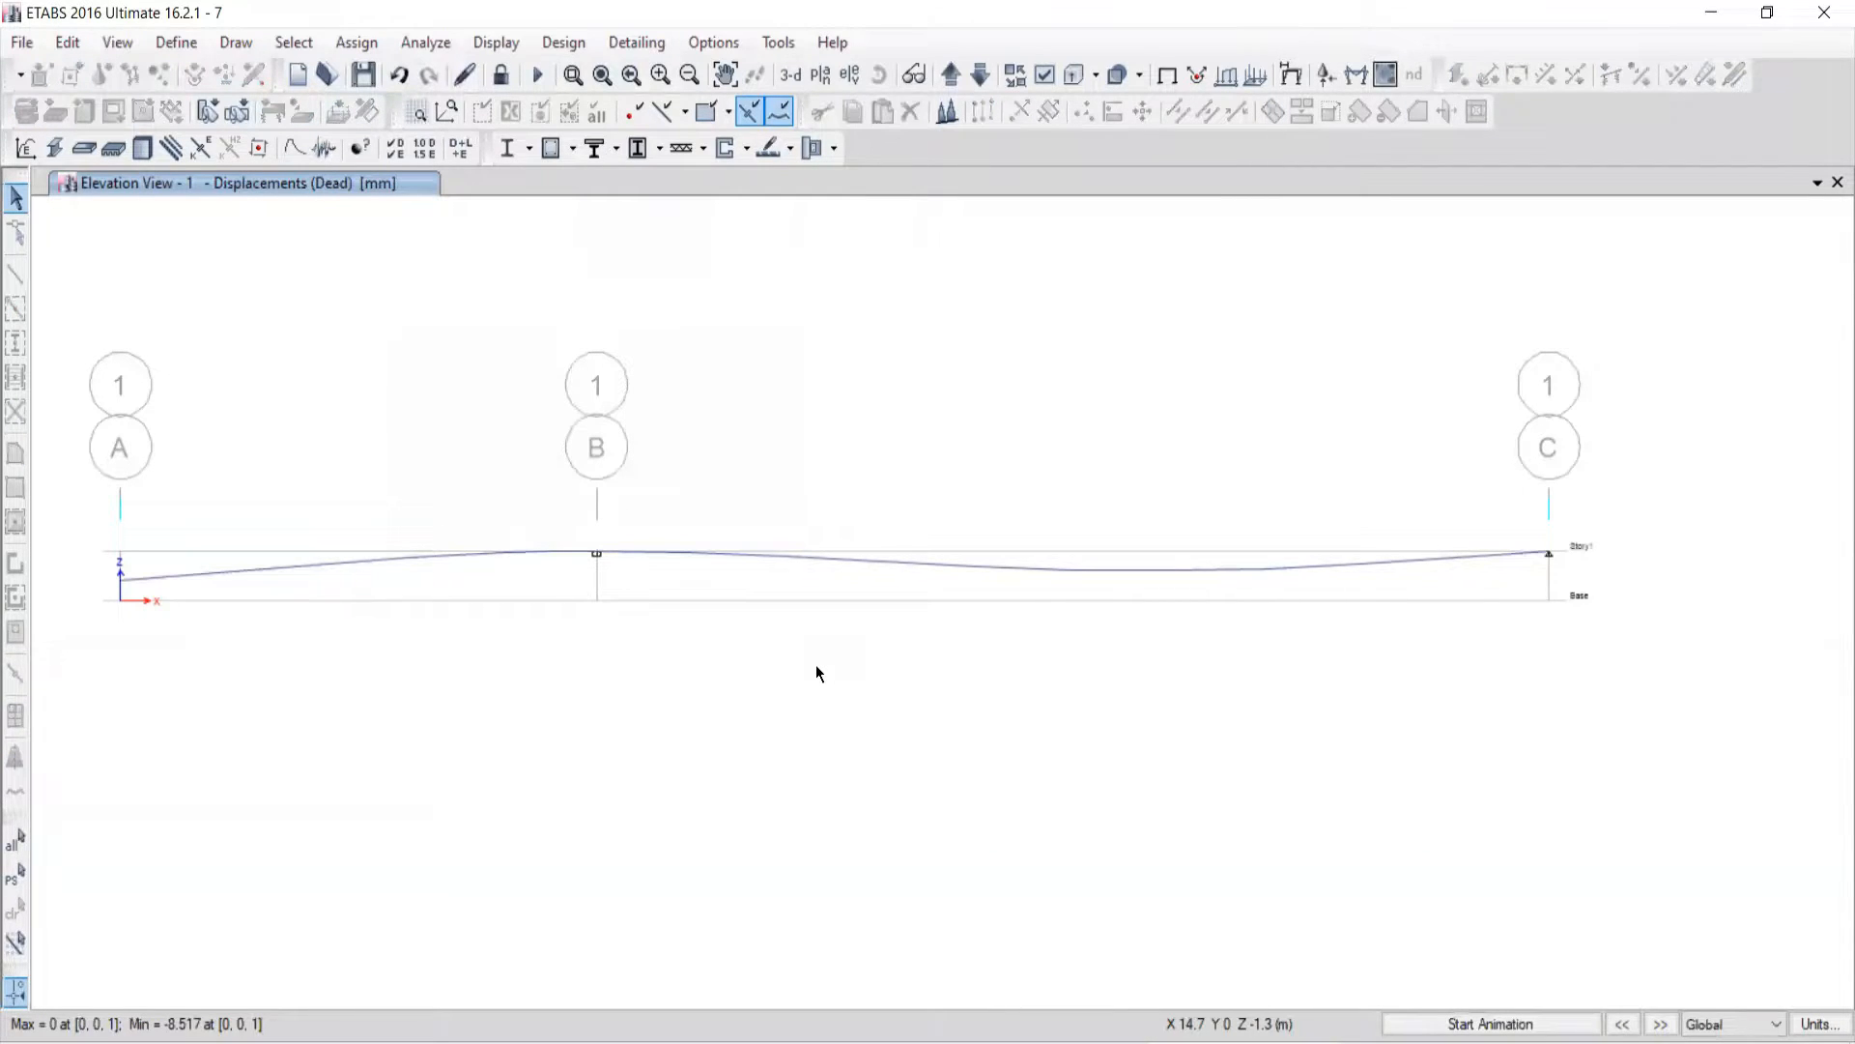
click(1437, 1024)
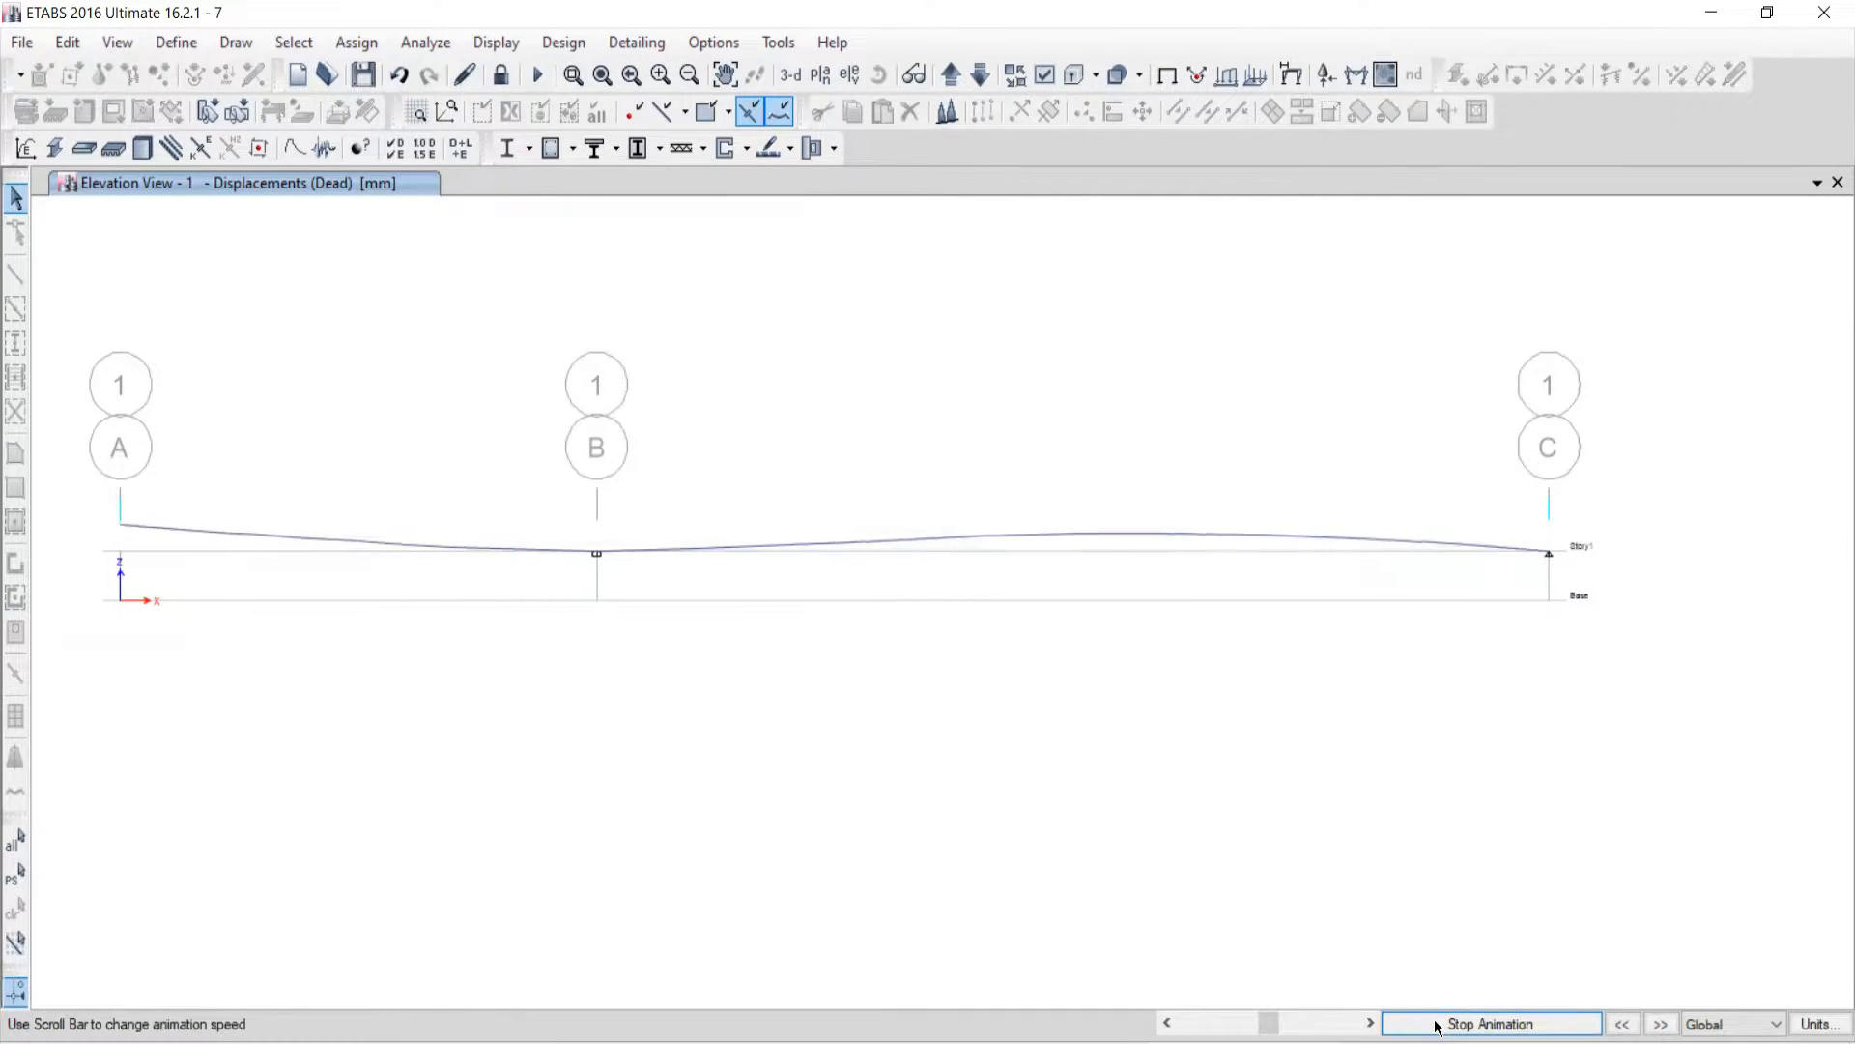
click(1437, 1024)
Step: Display the filled Moment 3-3 diagram of the frames for the Live load case
click(495, 42)
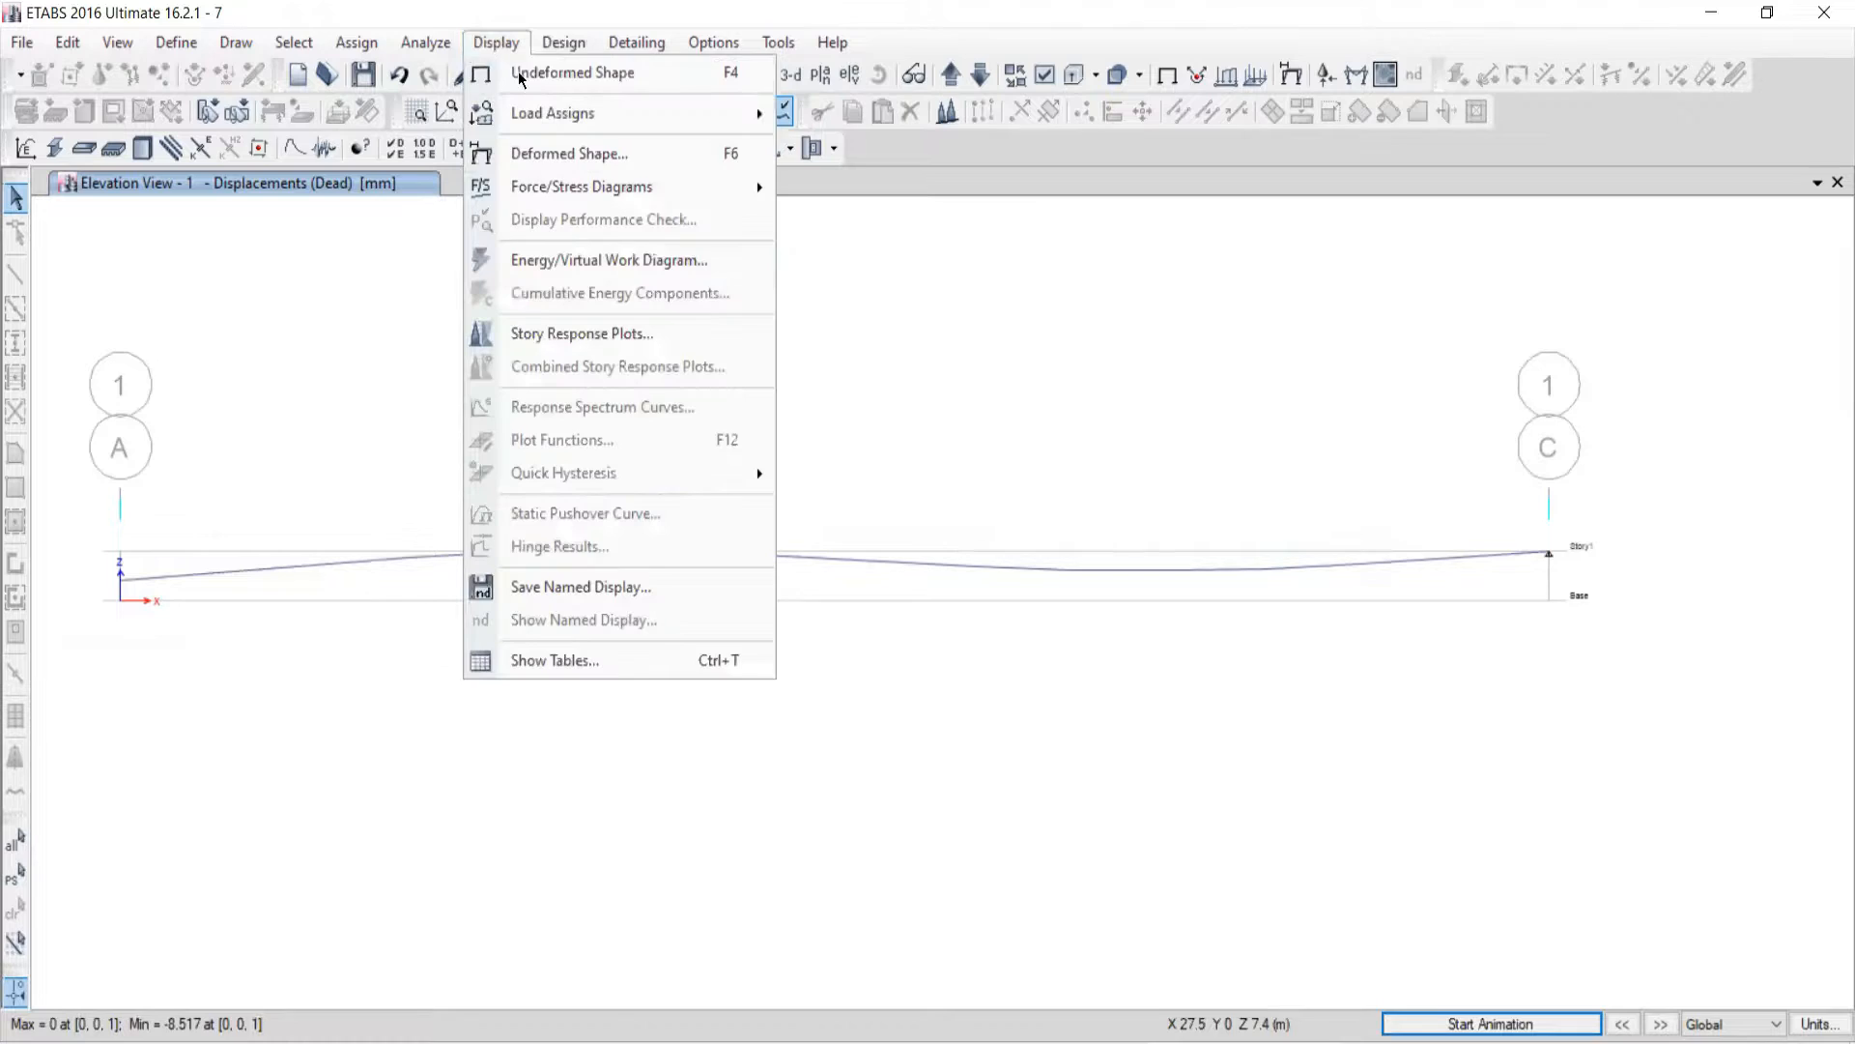
mouse_move(541, 187)
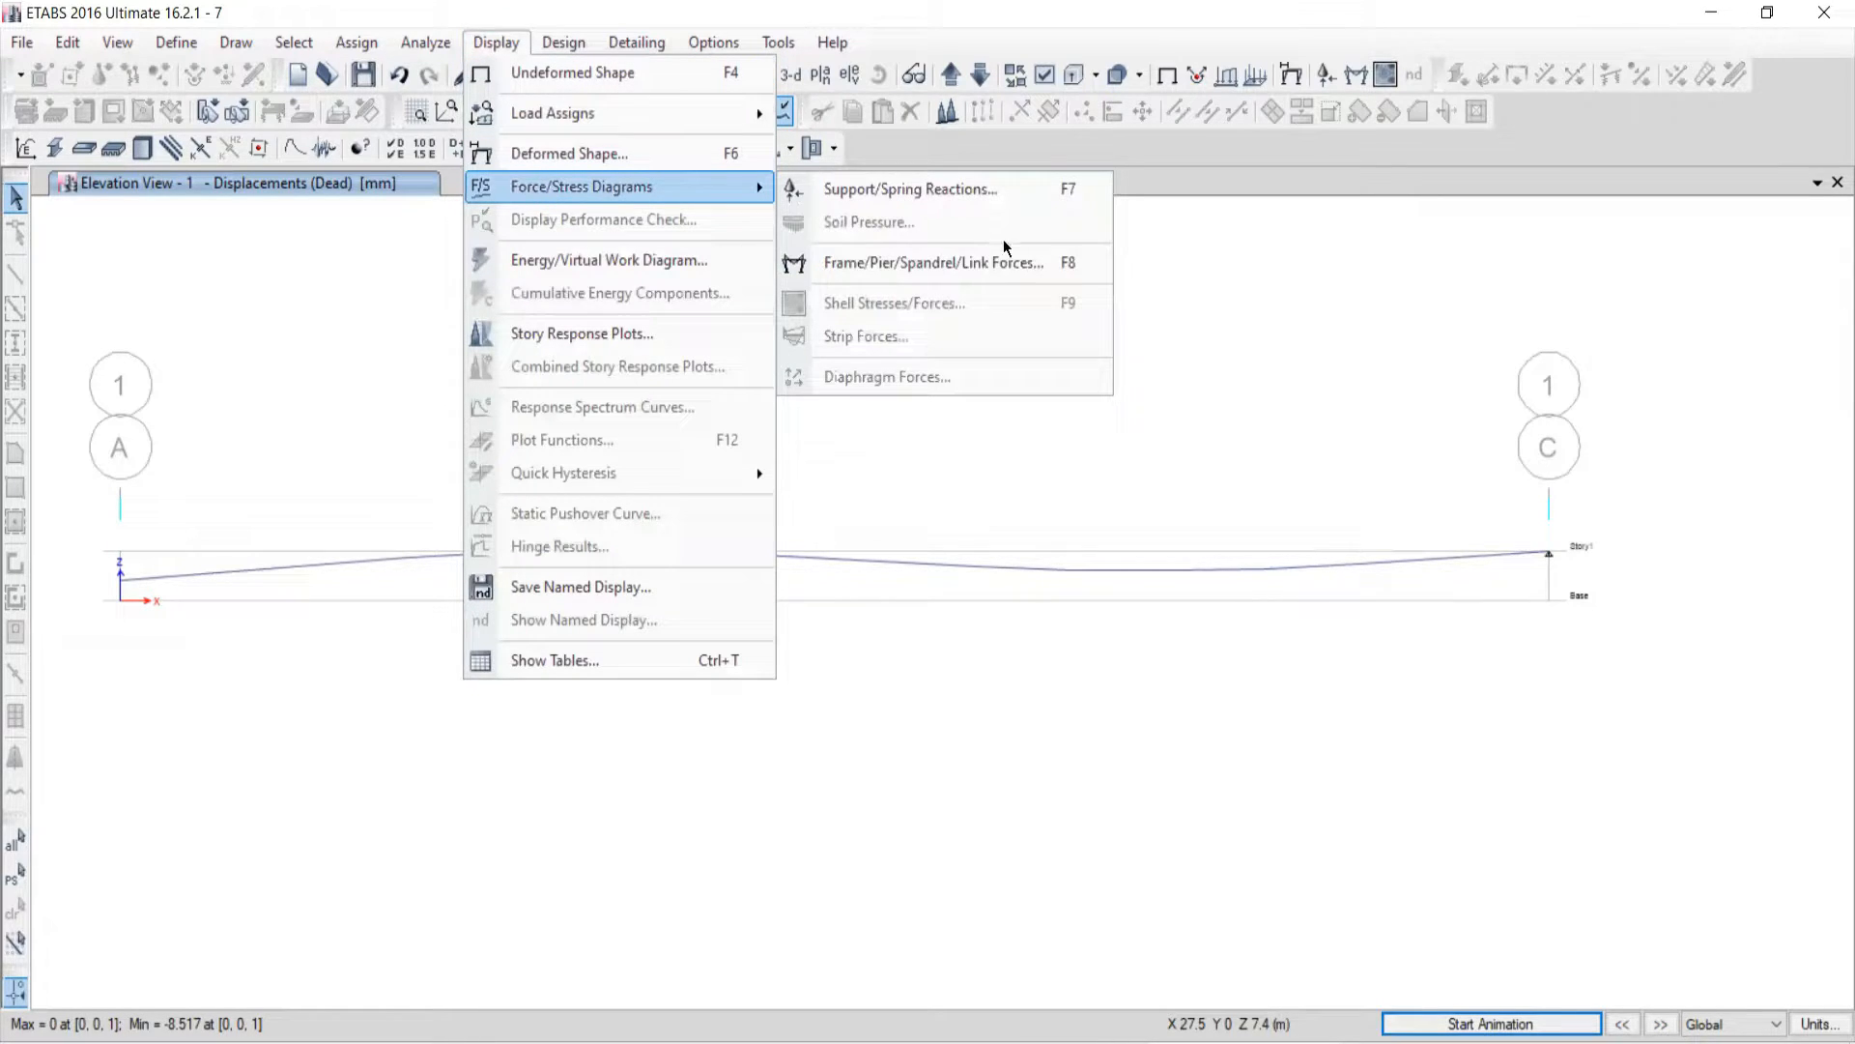
click(891, 269)
click(1273, 259)
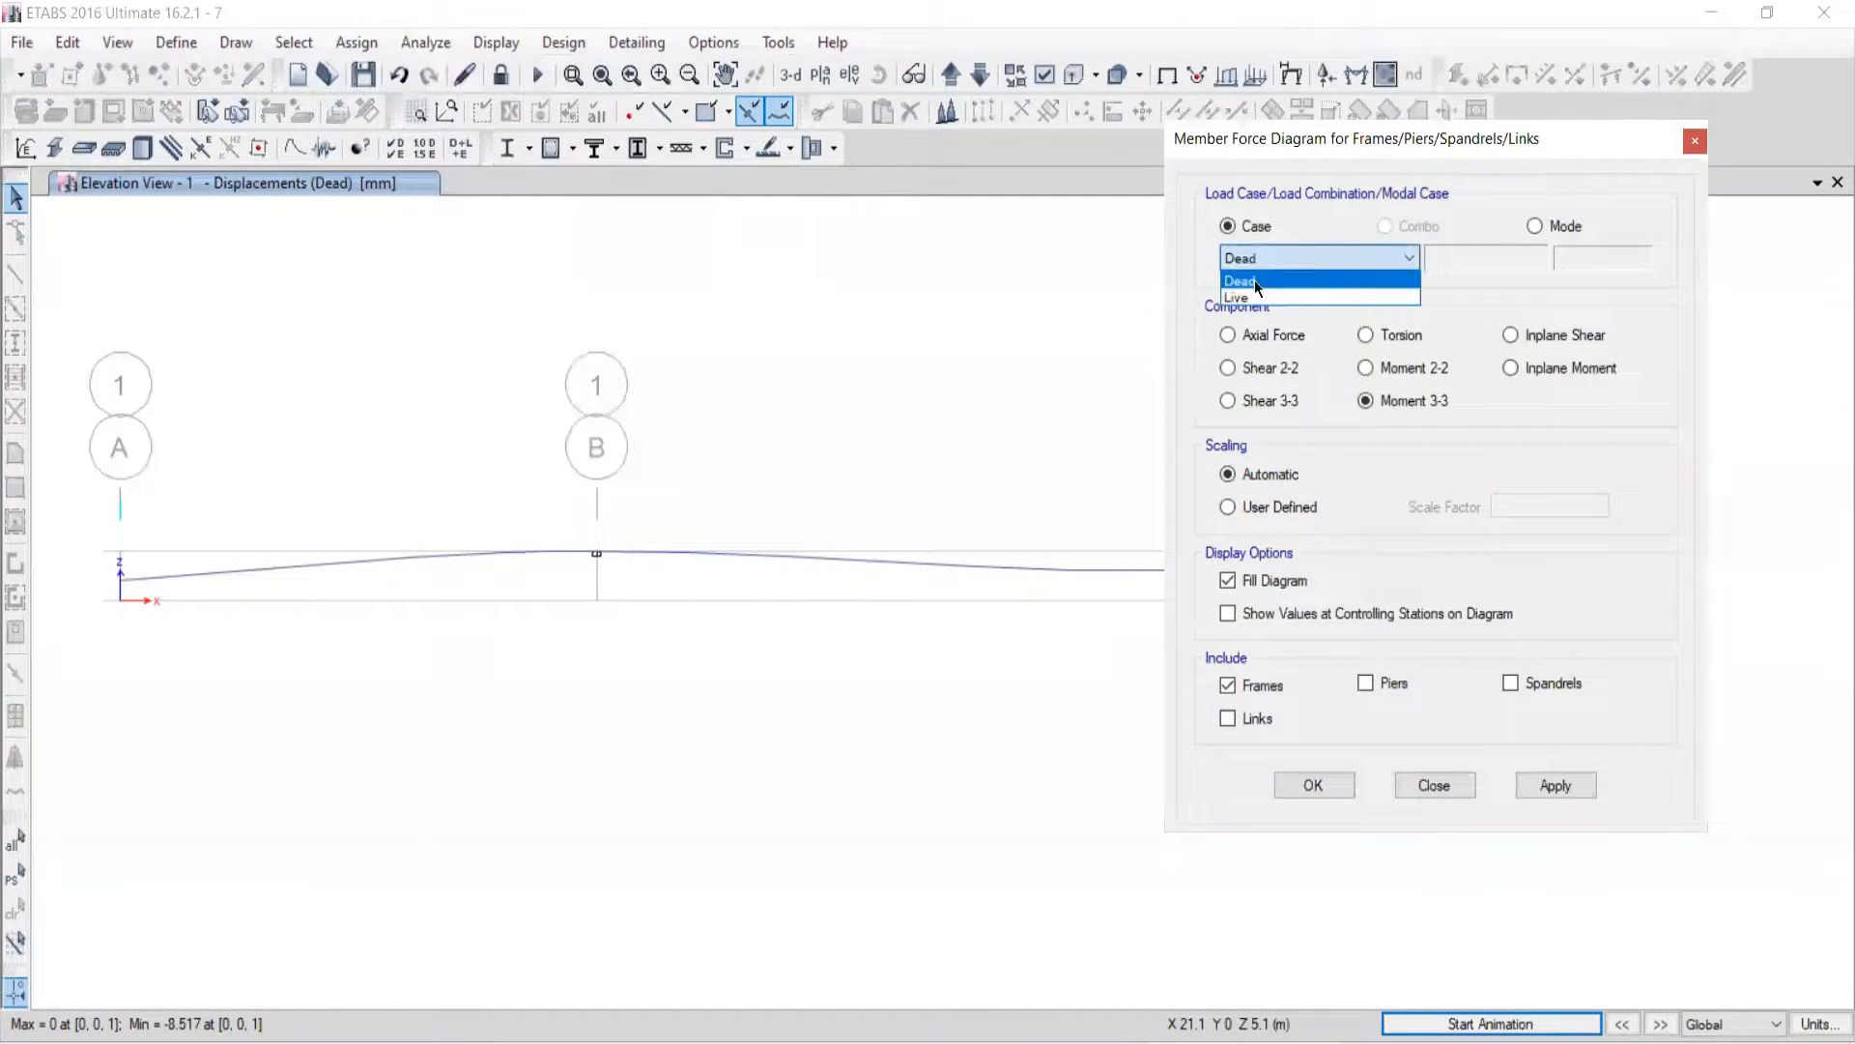
click(1256, 285)
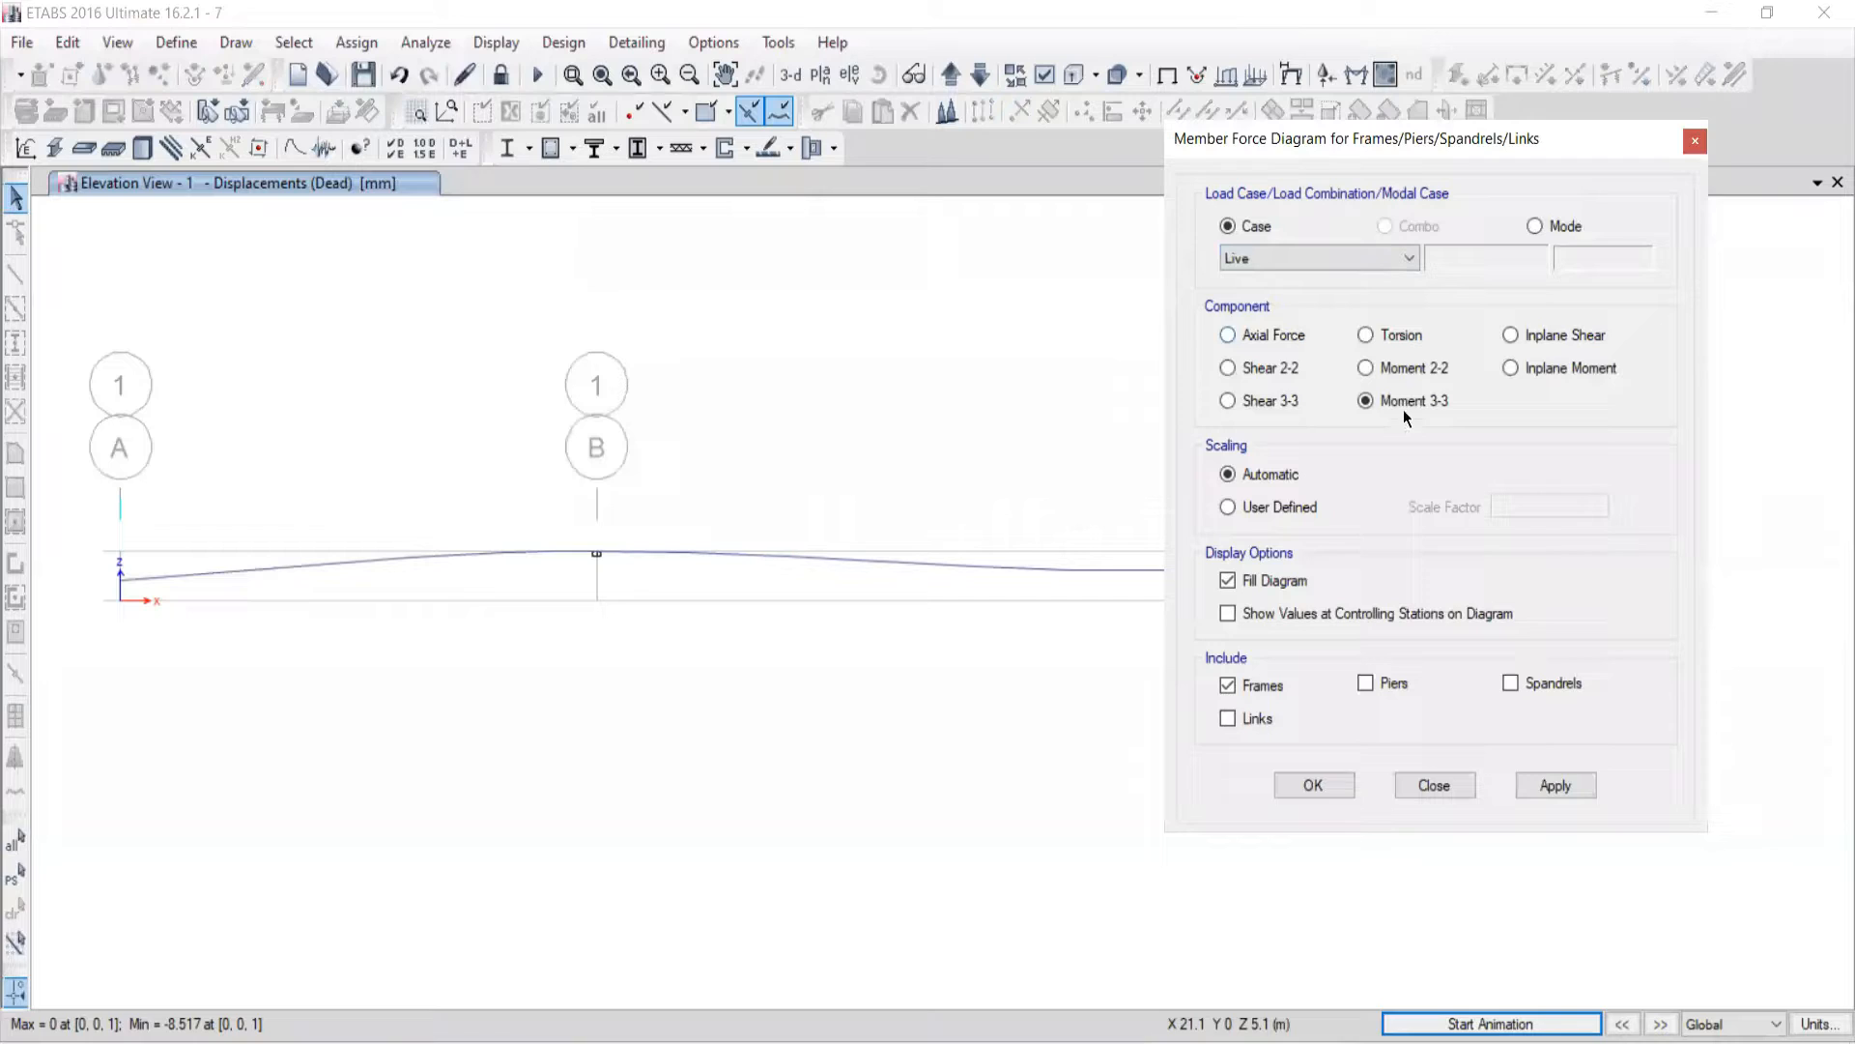
click(1554, 785)
click(1430, 784)
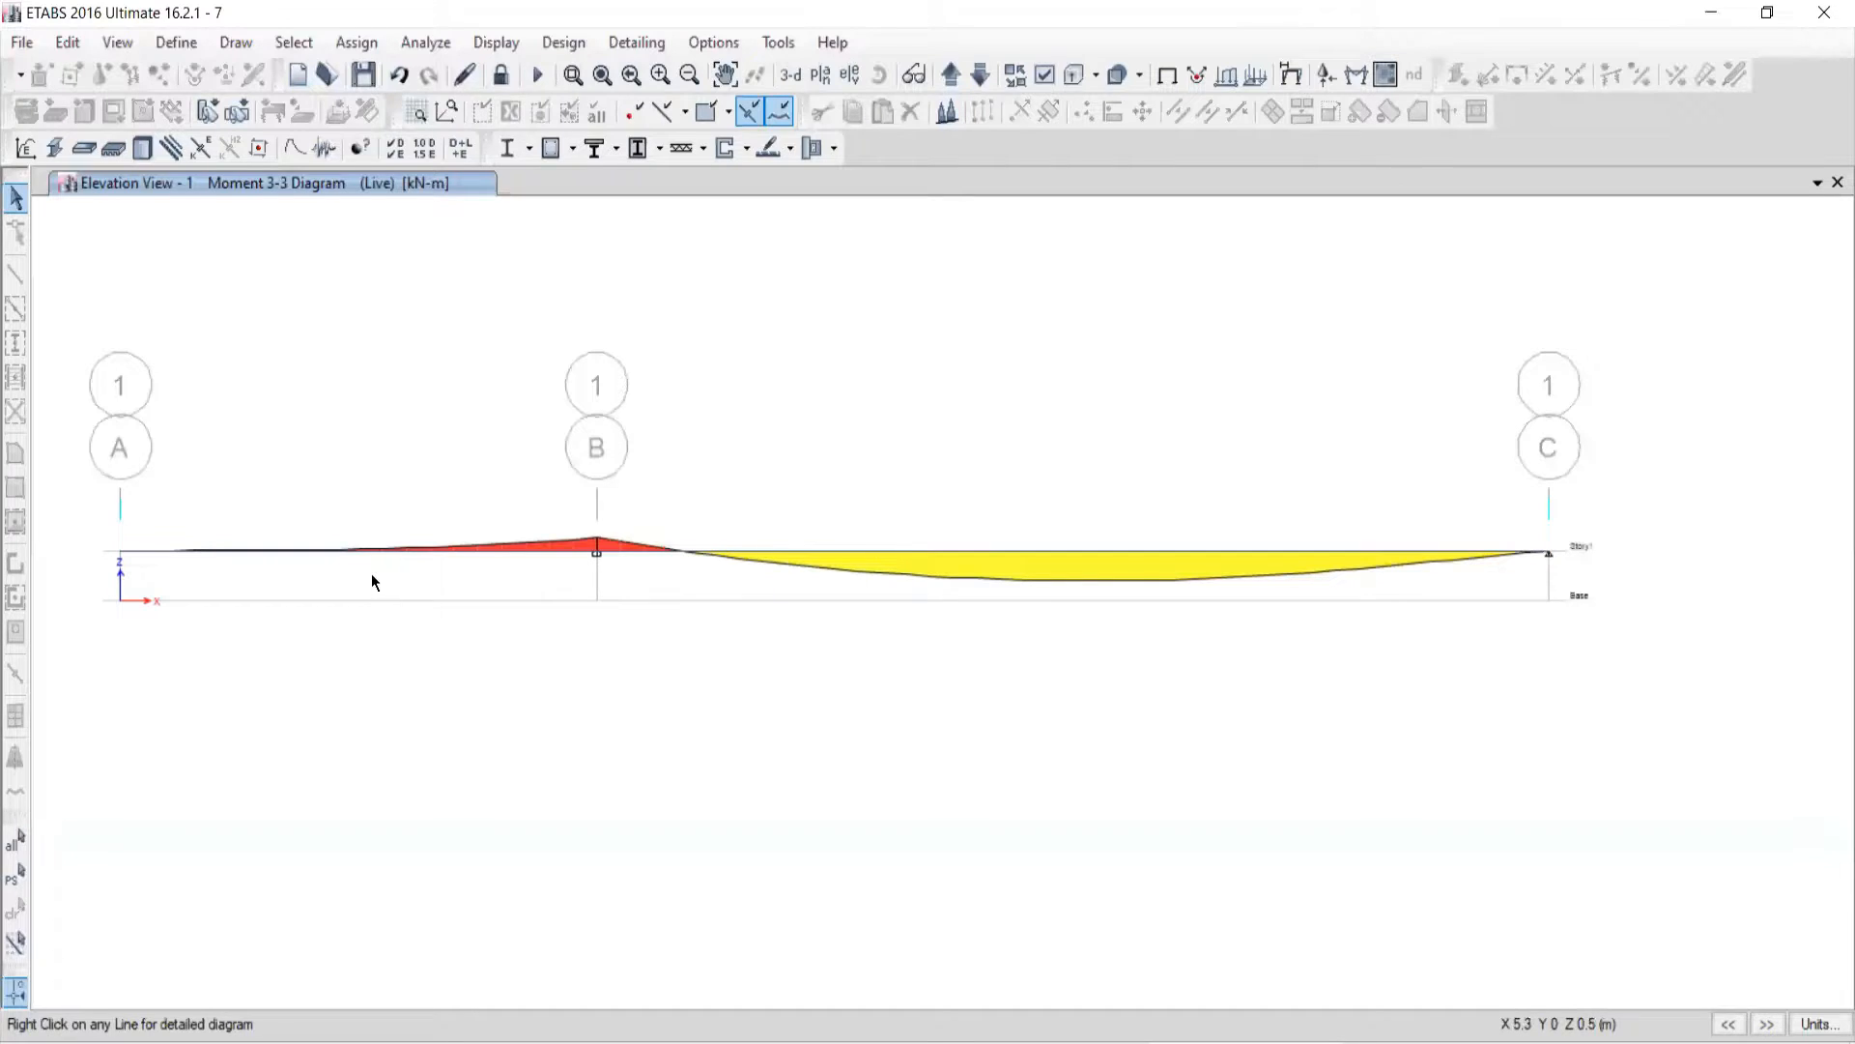
Step: Inspect the overhang beam A–B's detailed shear and moment at 10 m and compare them with Fig. Q. 7 in the PDF
right_click(347, 551)
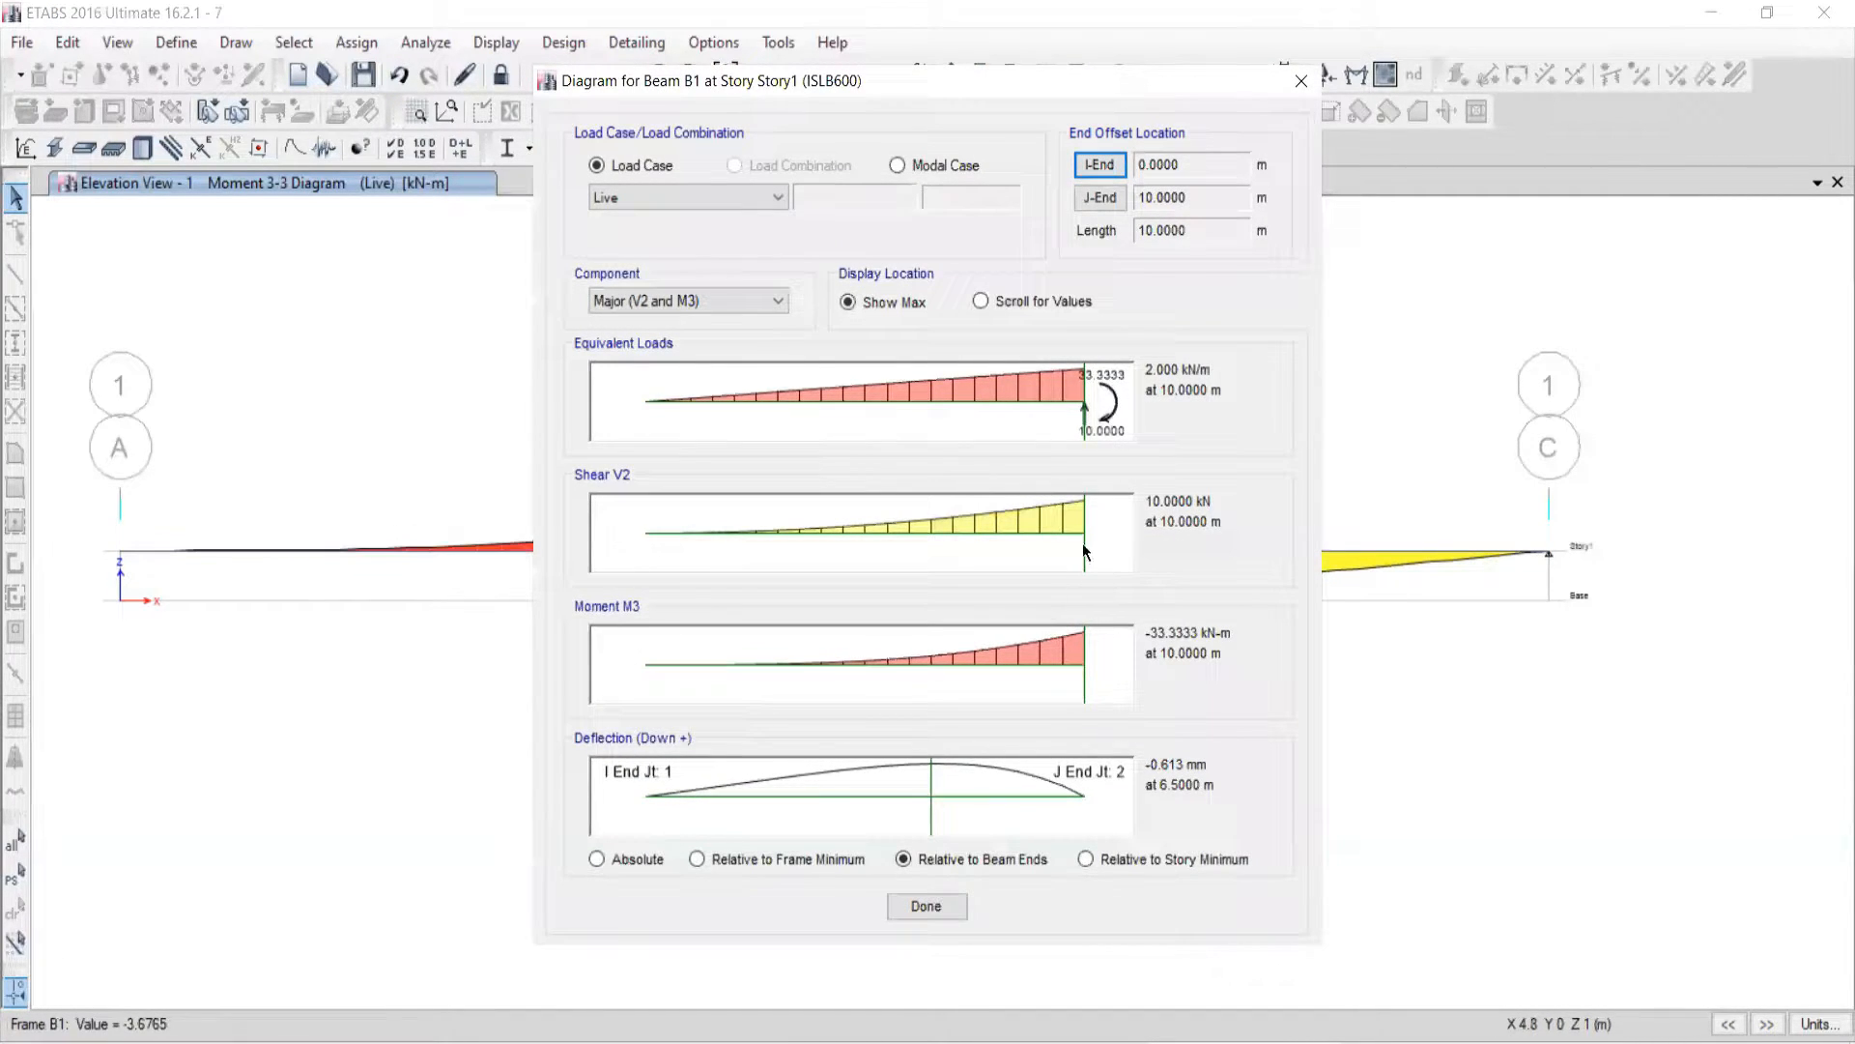
click(1082, 541)
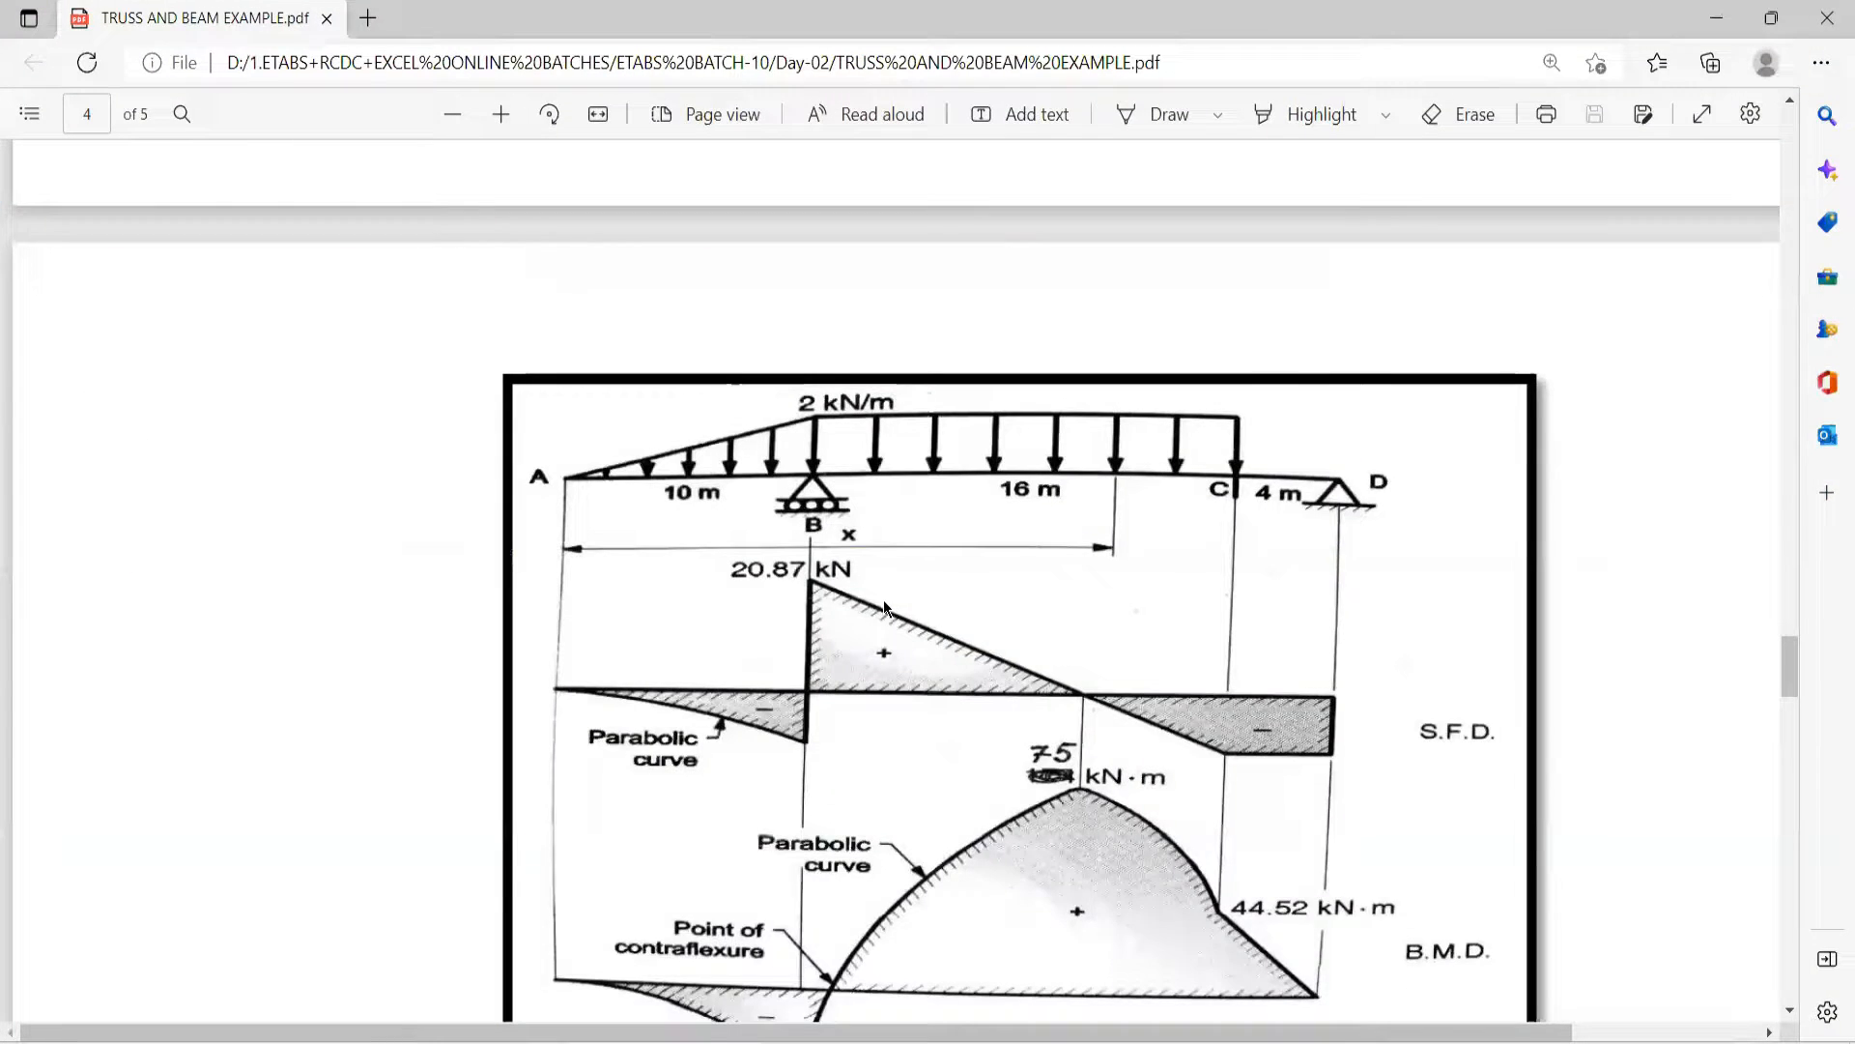
scroll(884, 599, down, 3)
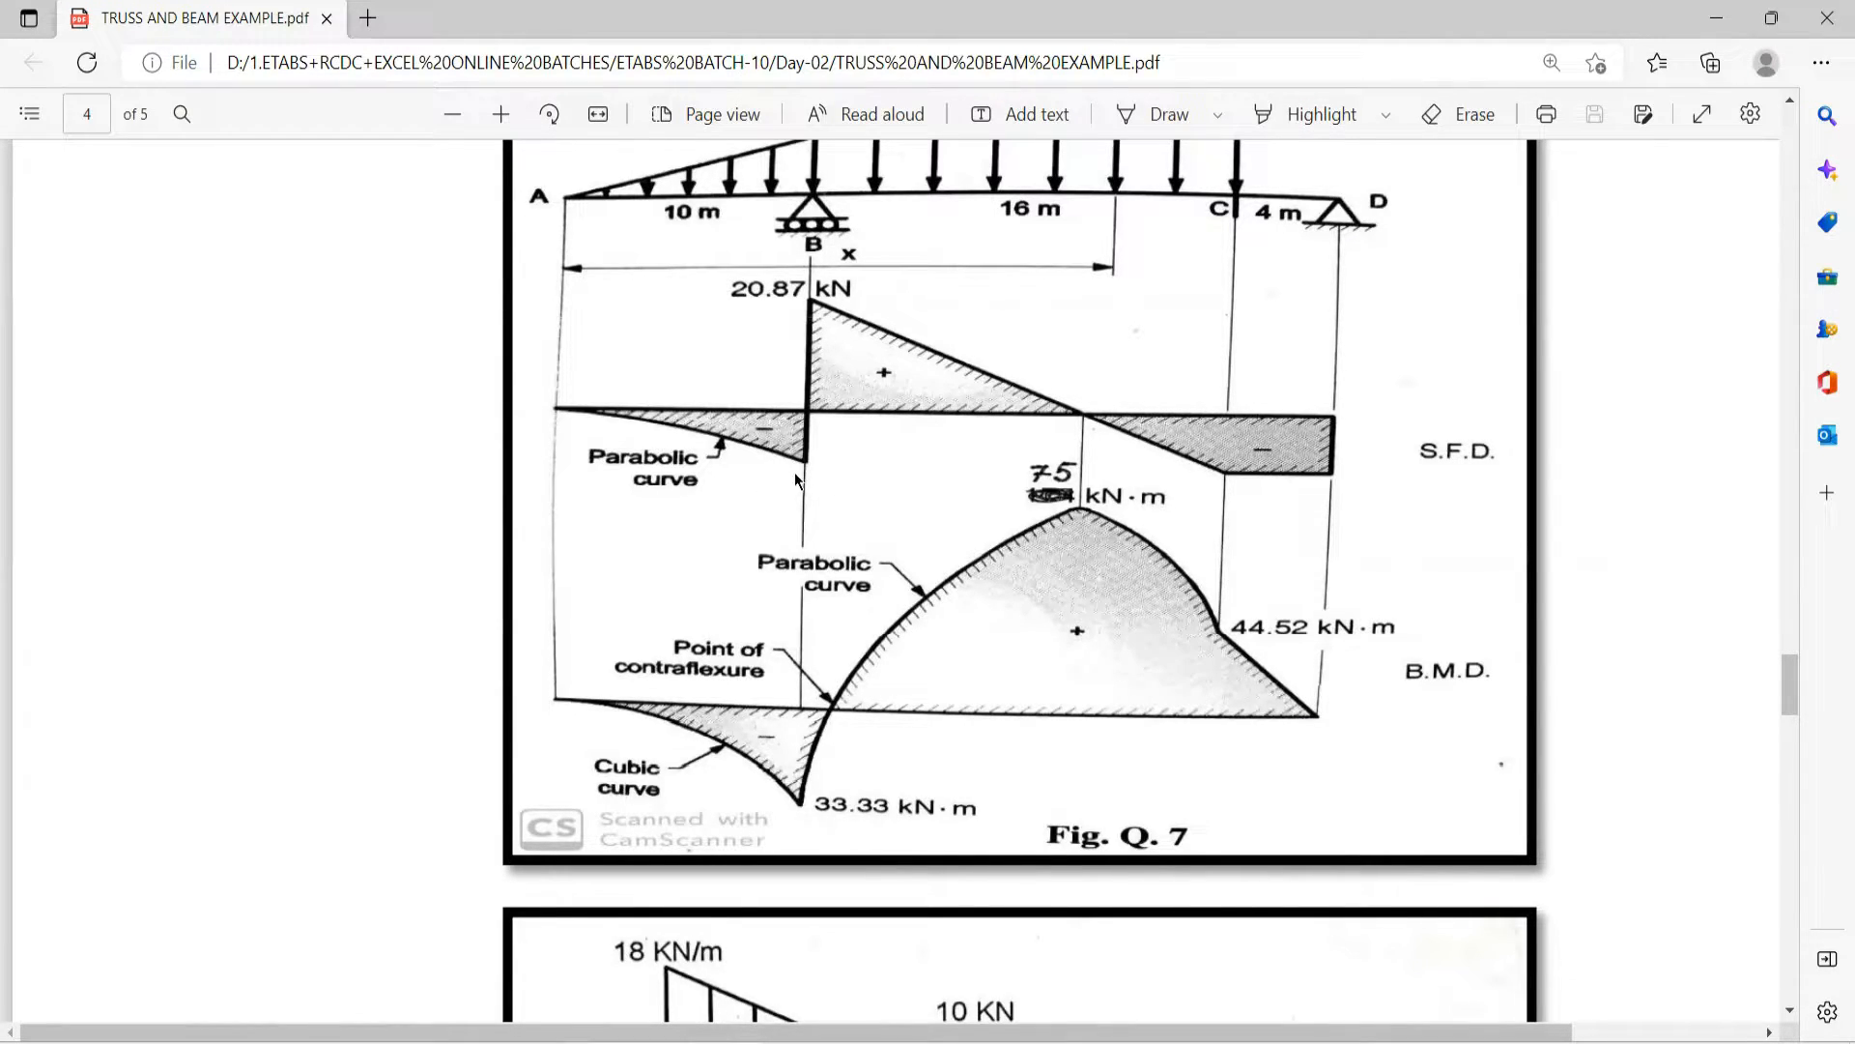
scroll(844, 529, up, 2)
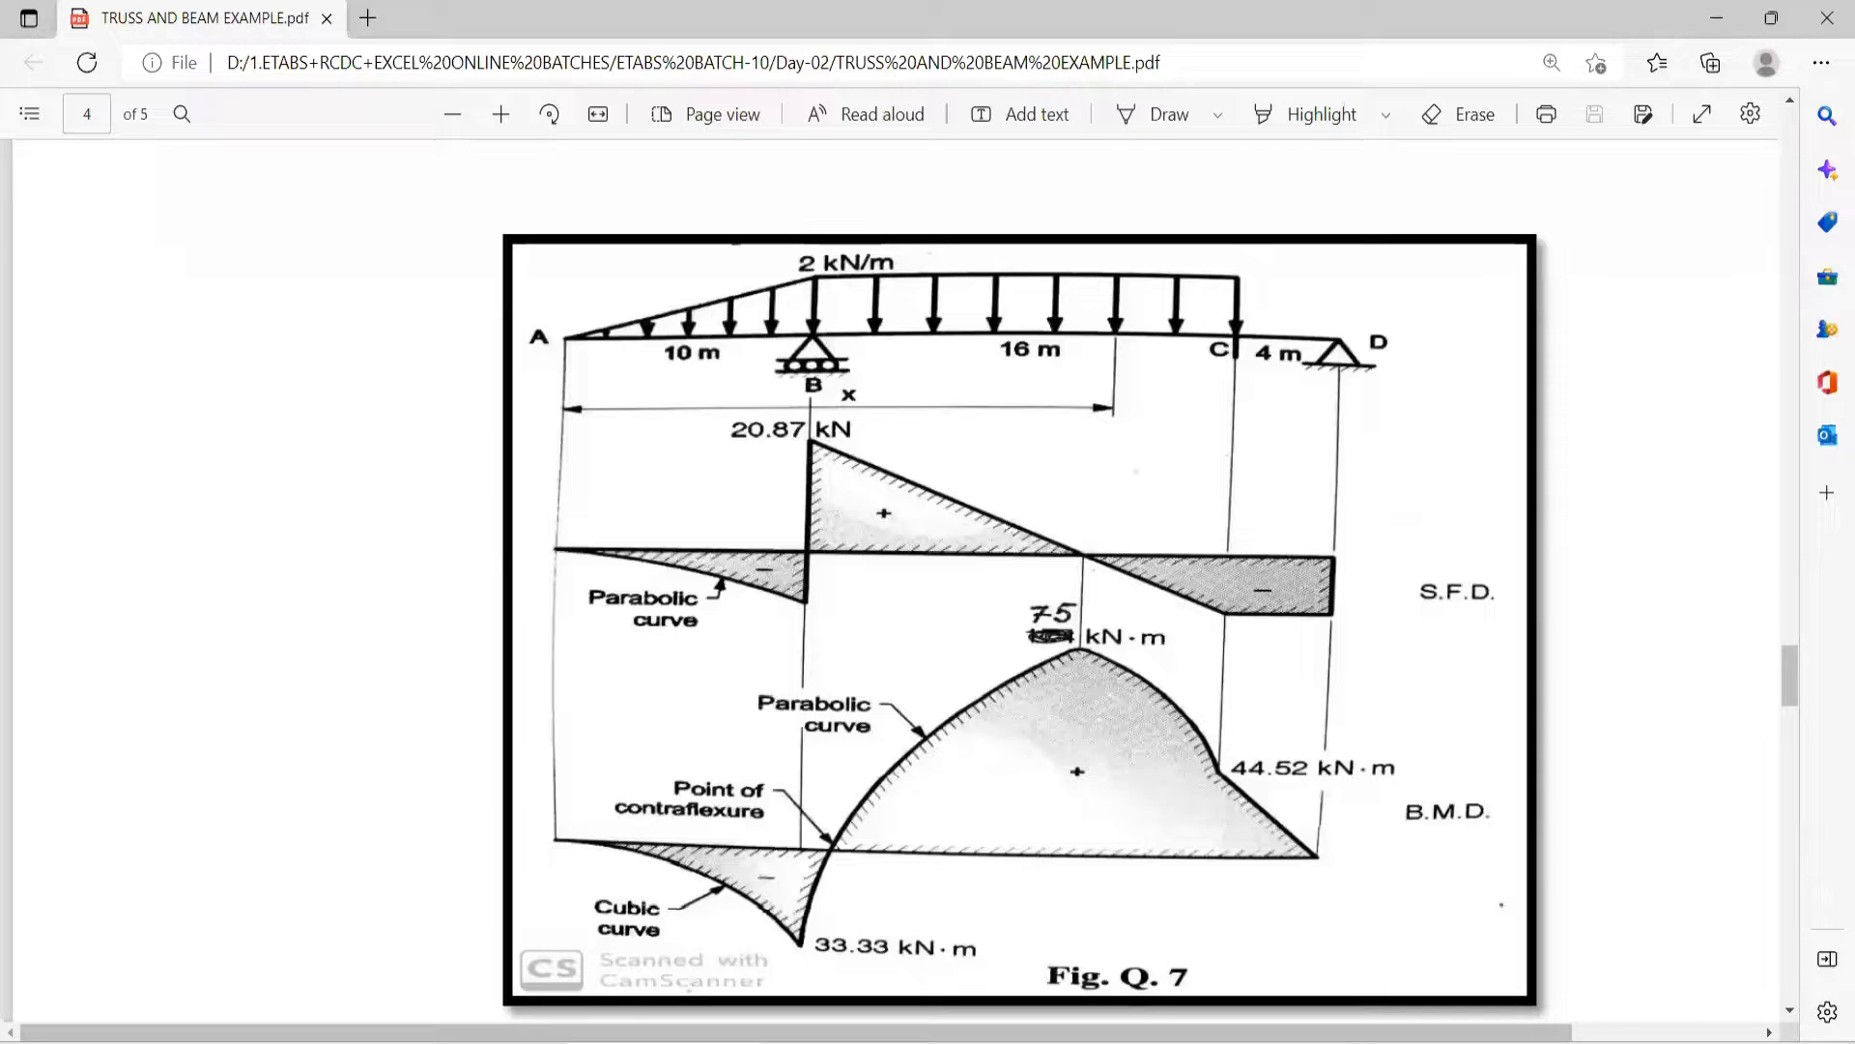
key(alt+Tab)
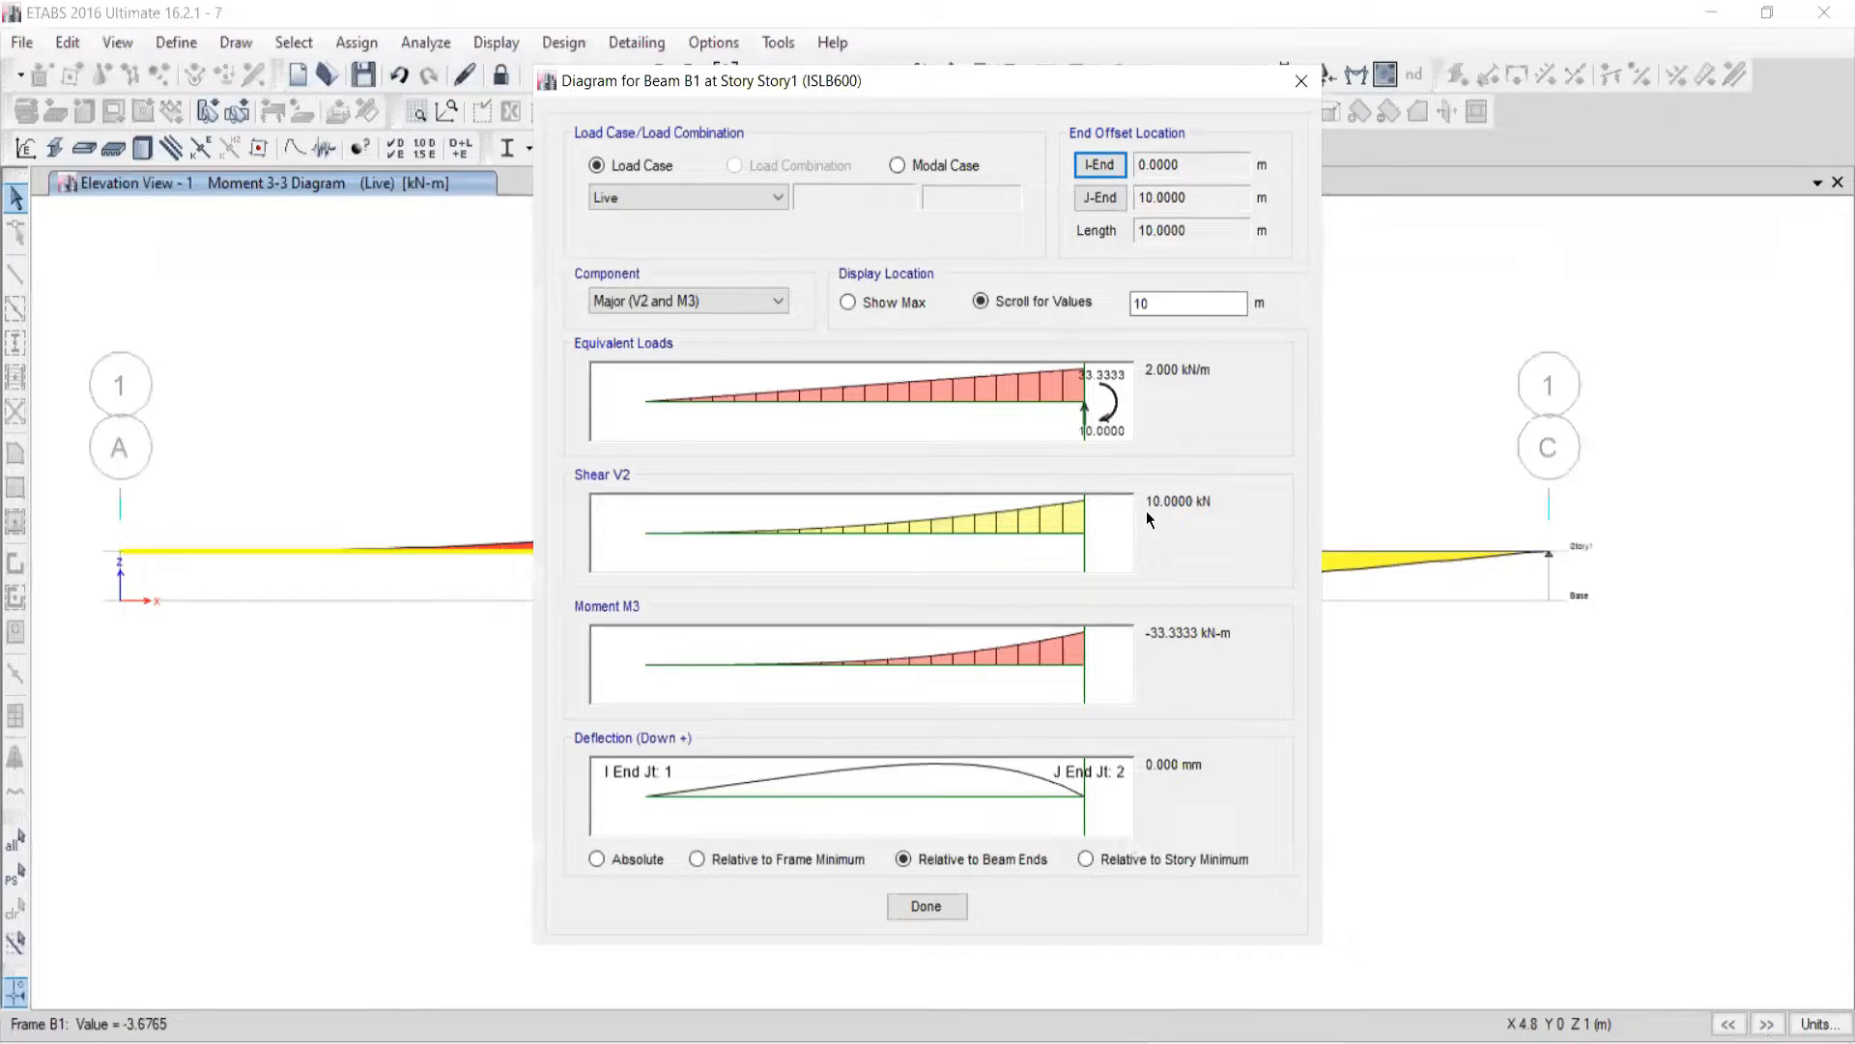
Step: Open the detailed force diagrams for the beam between grids B and C and compare their maximum values with Fig. Q. 7 in the PDF
drag(860, 84, 866, 84)
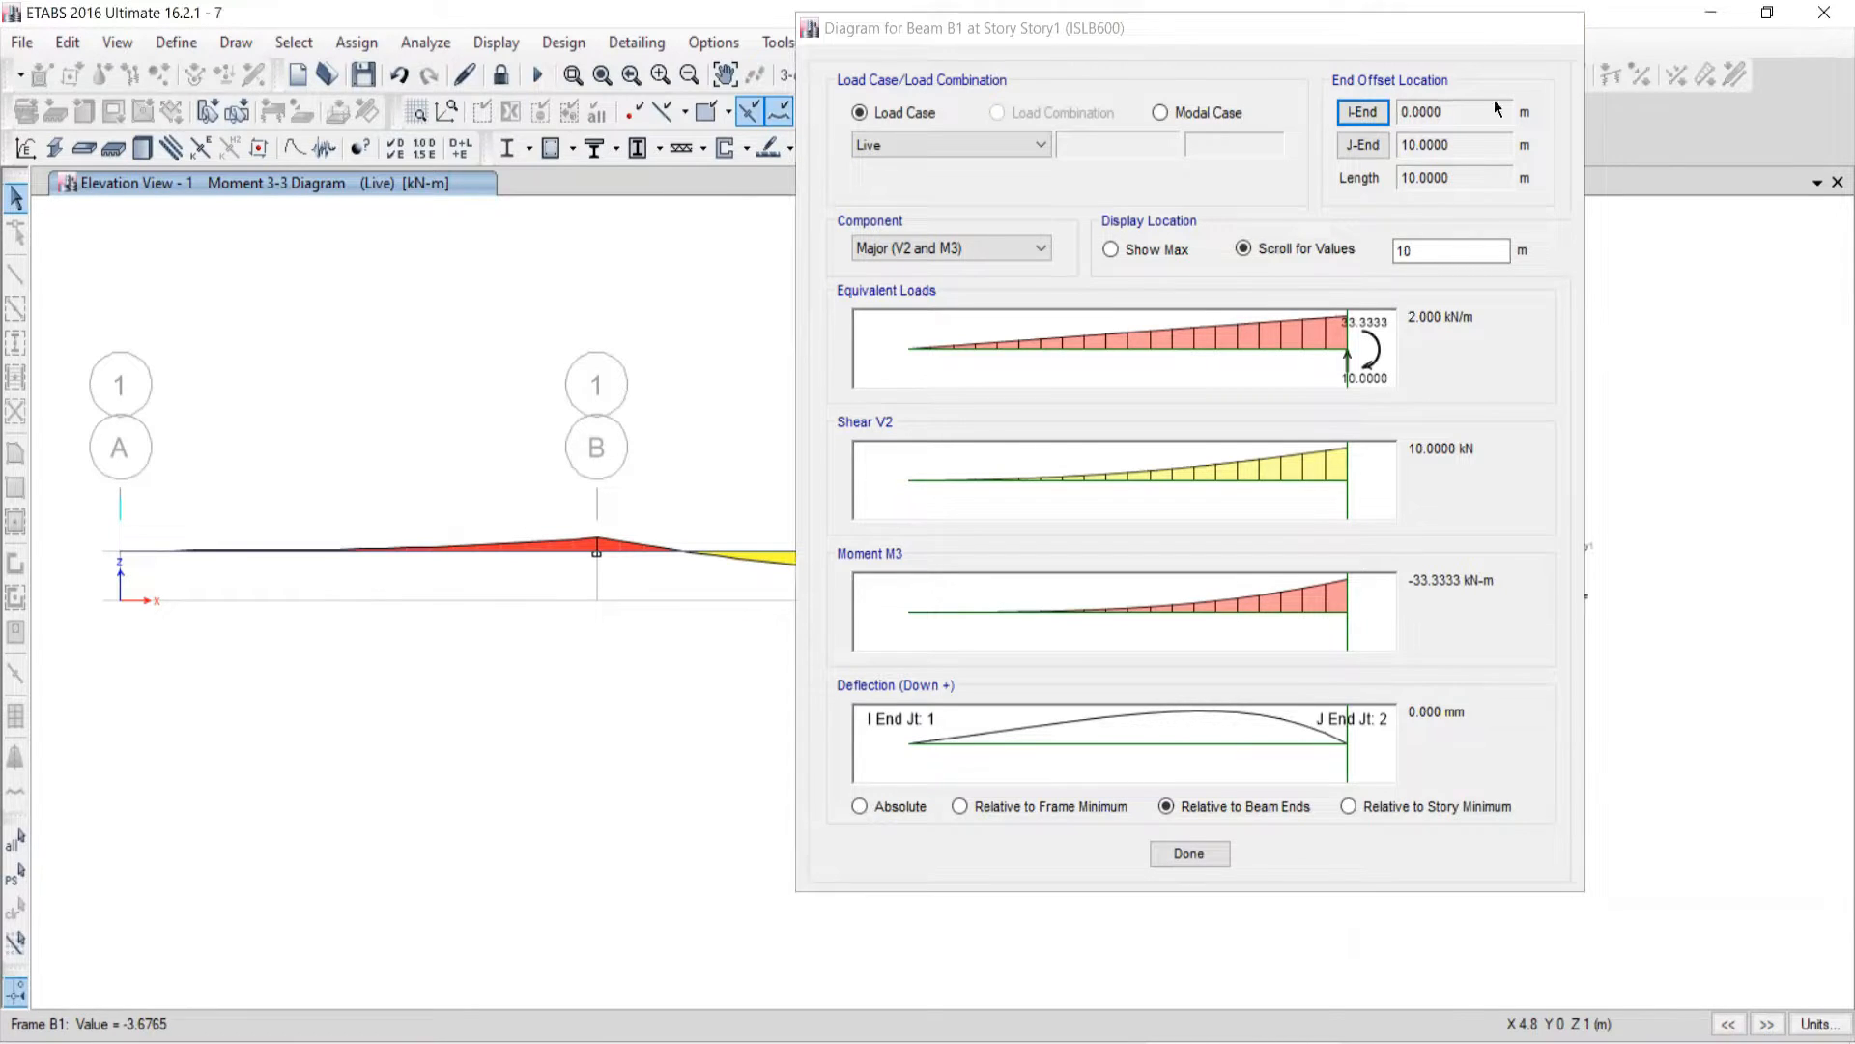
right_click(907, 552)
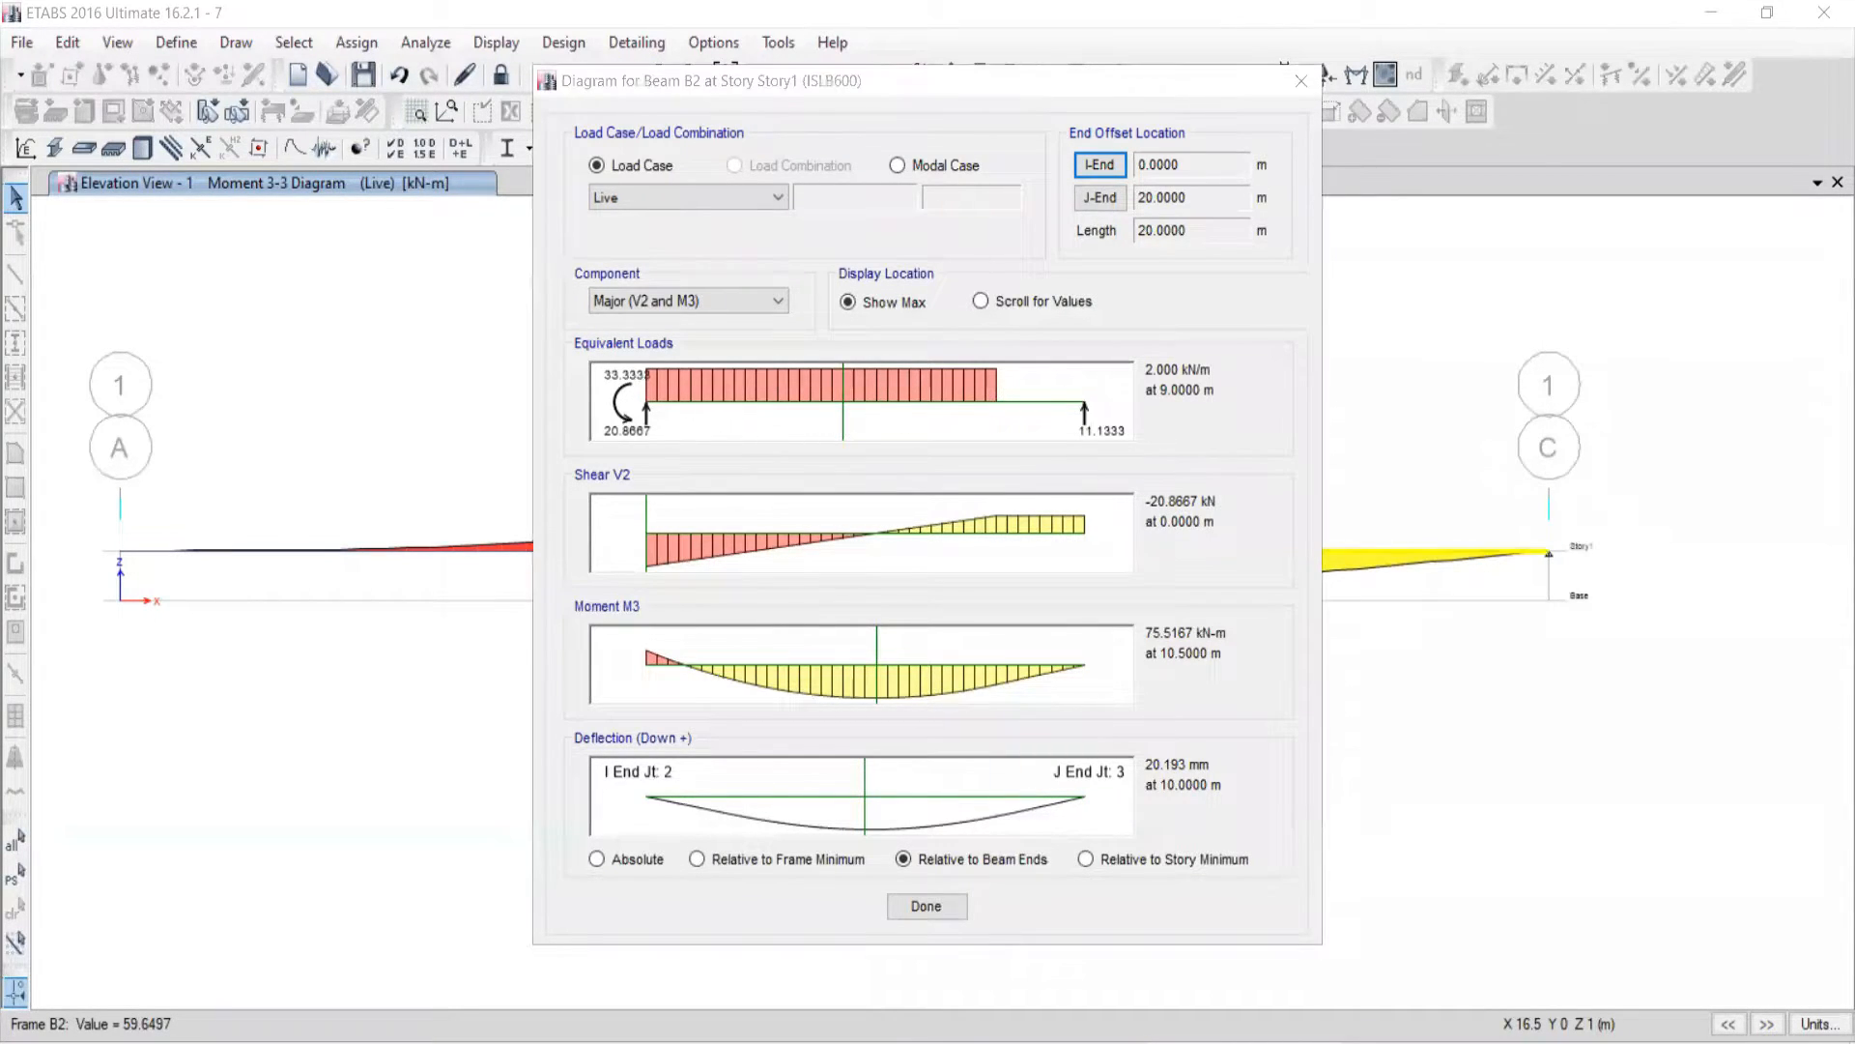
key(alt+Tab)
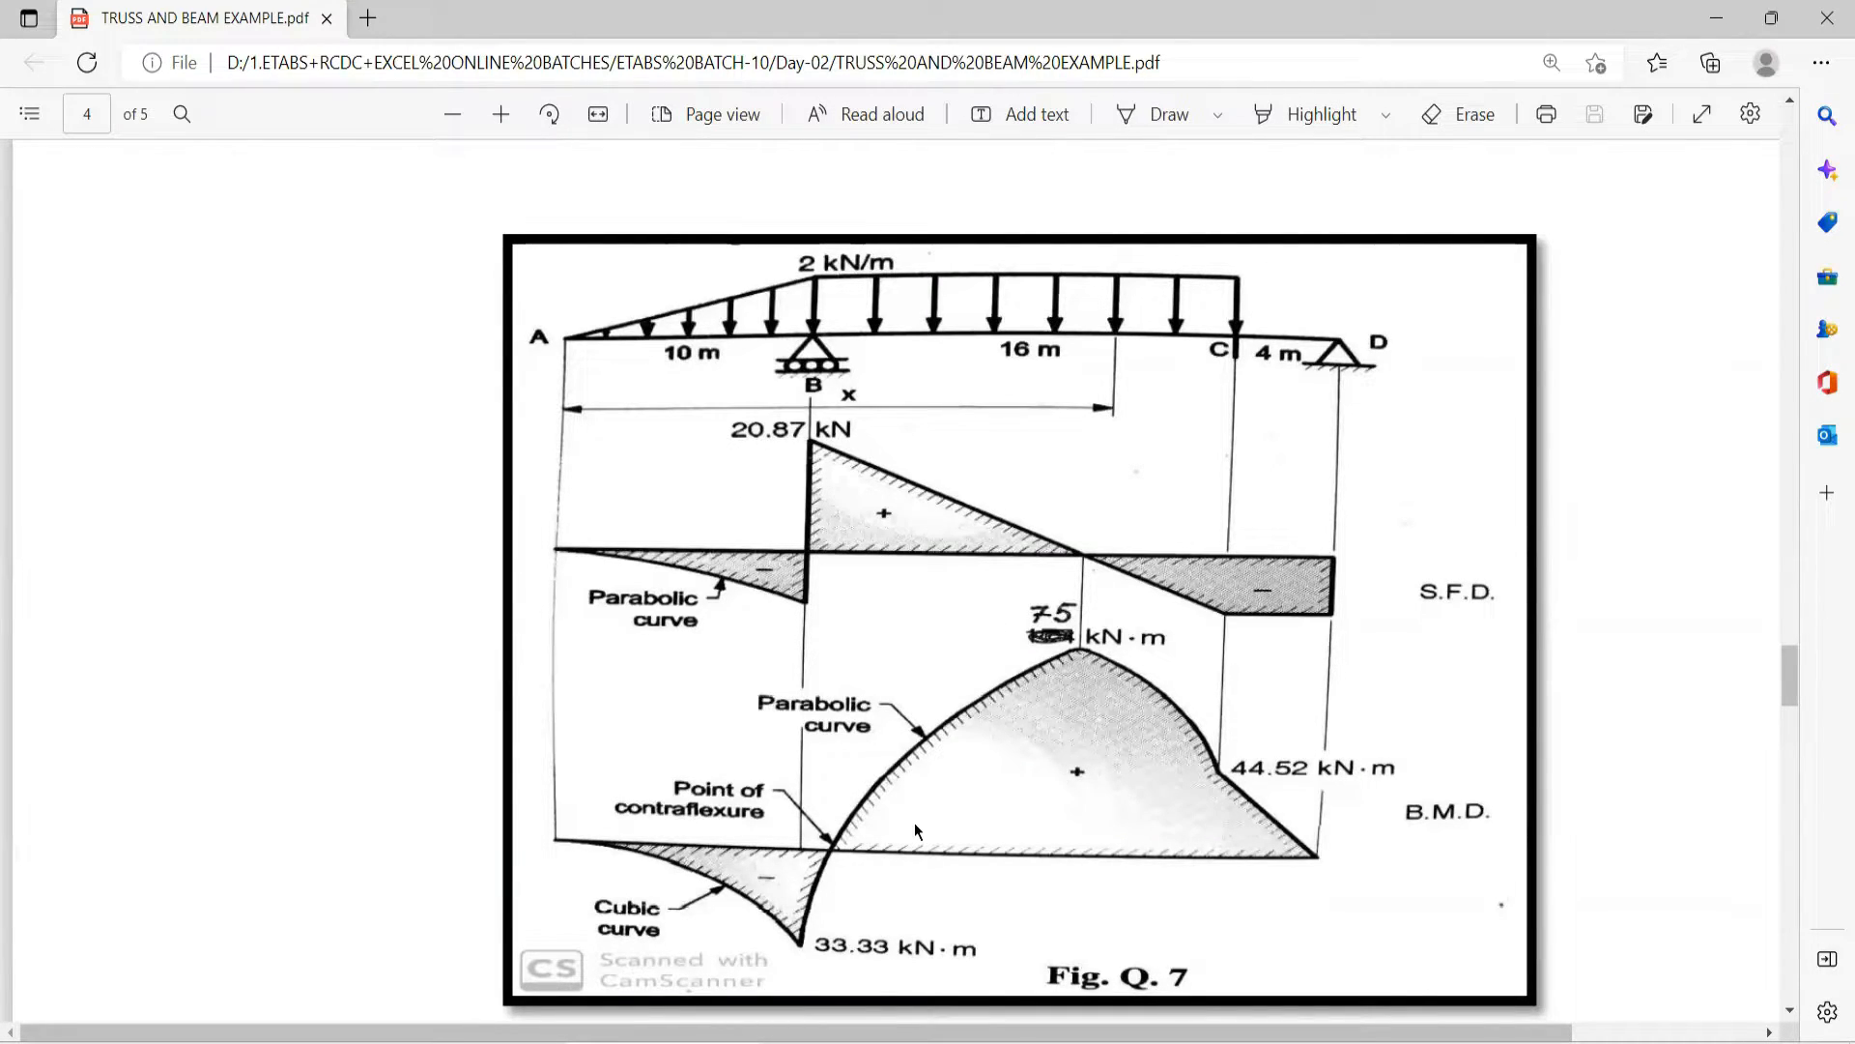
scroll(1014, 508, down, 3)
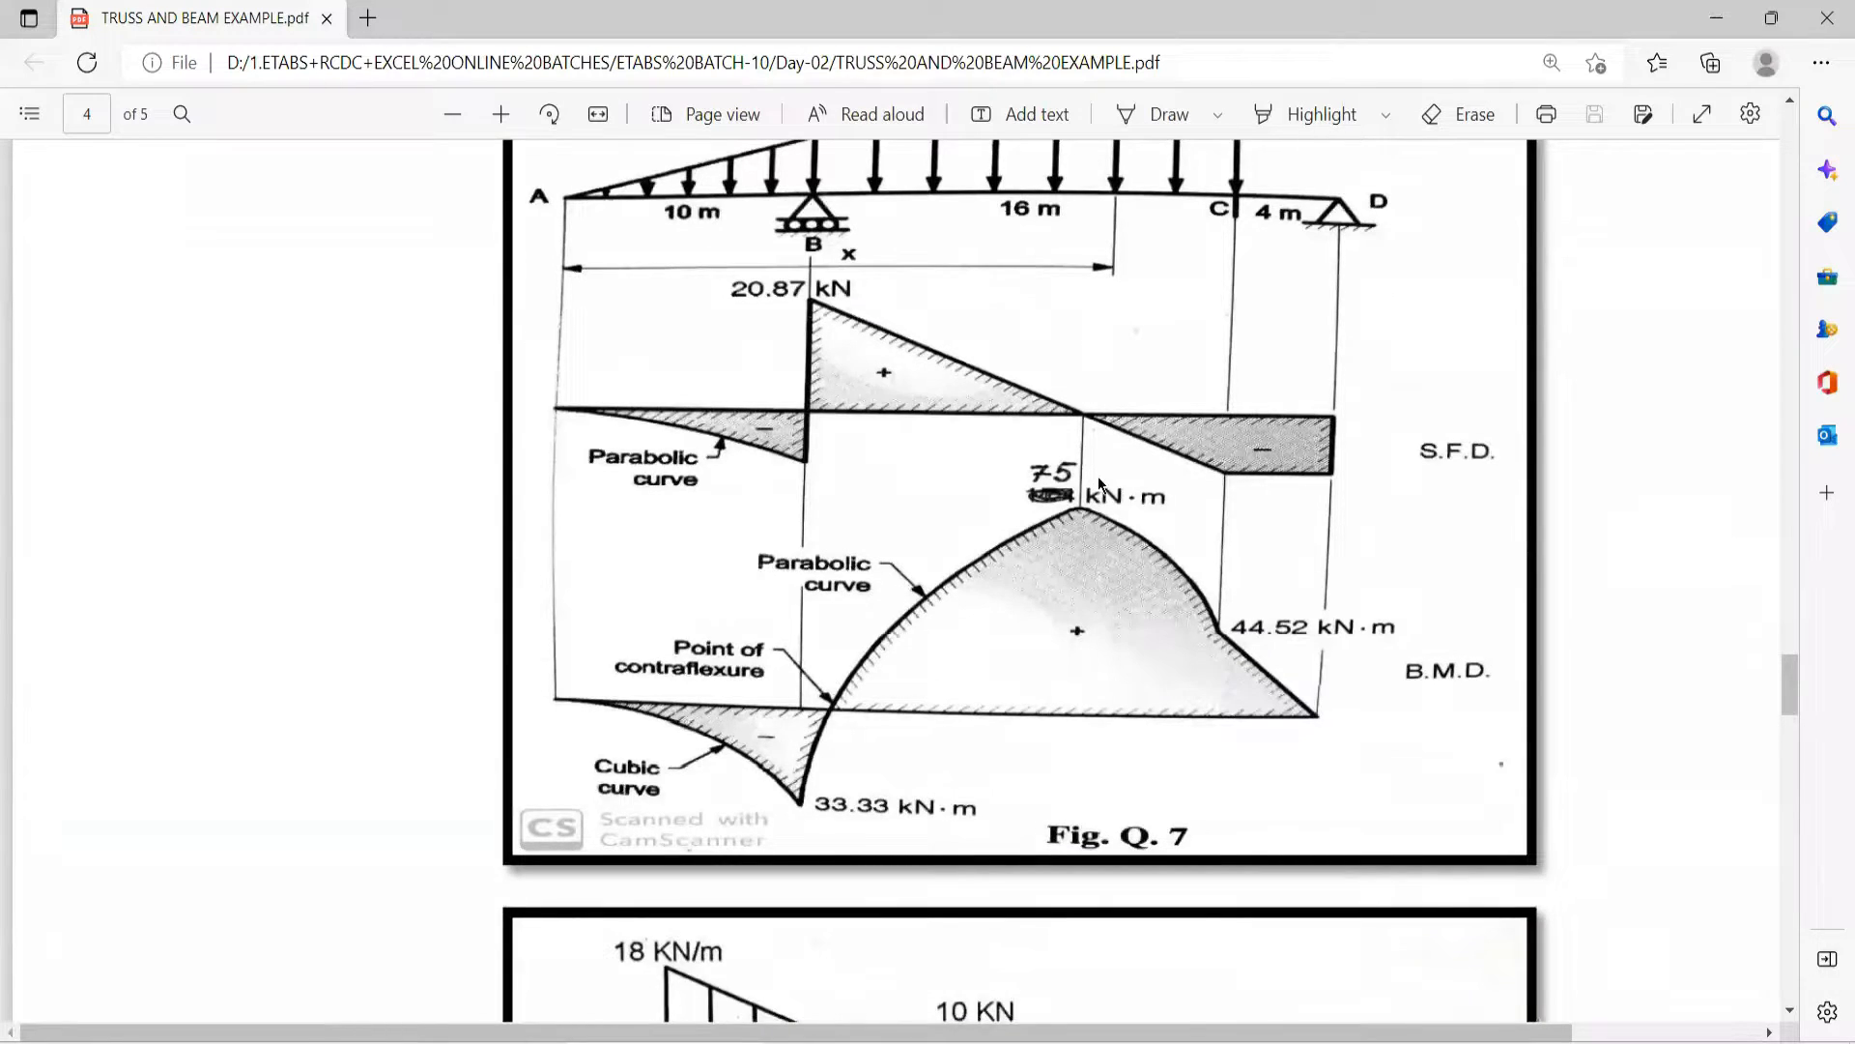
scroll(1099, 483, up, 3)
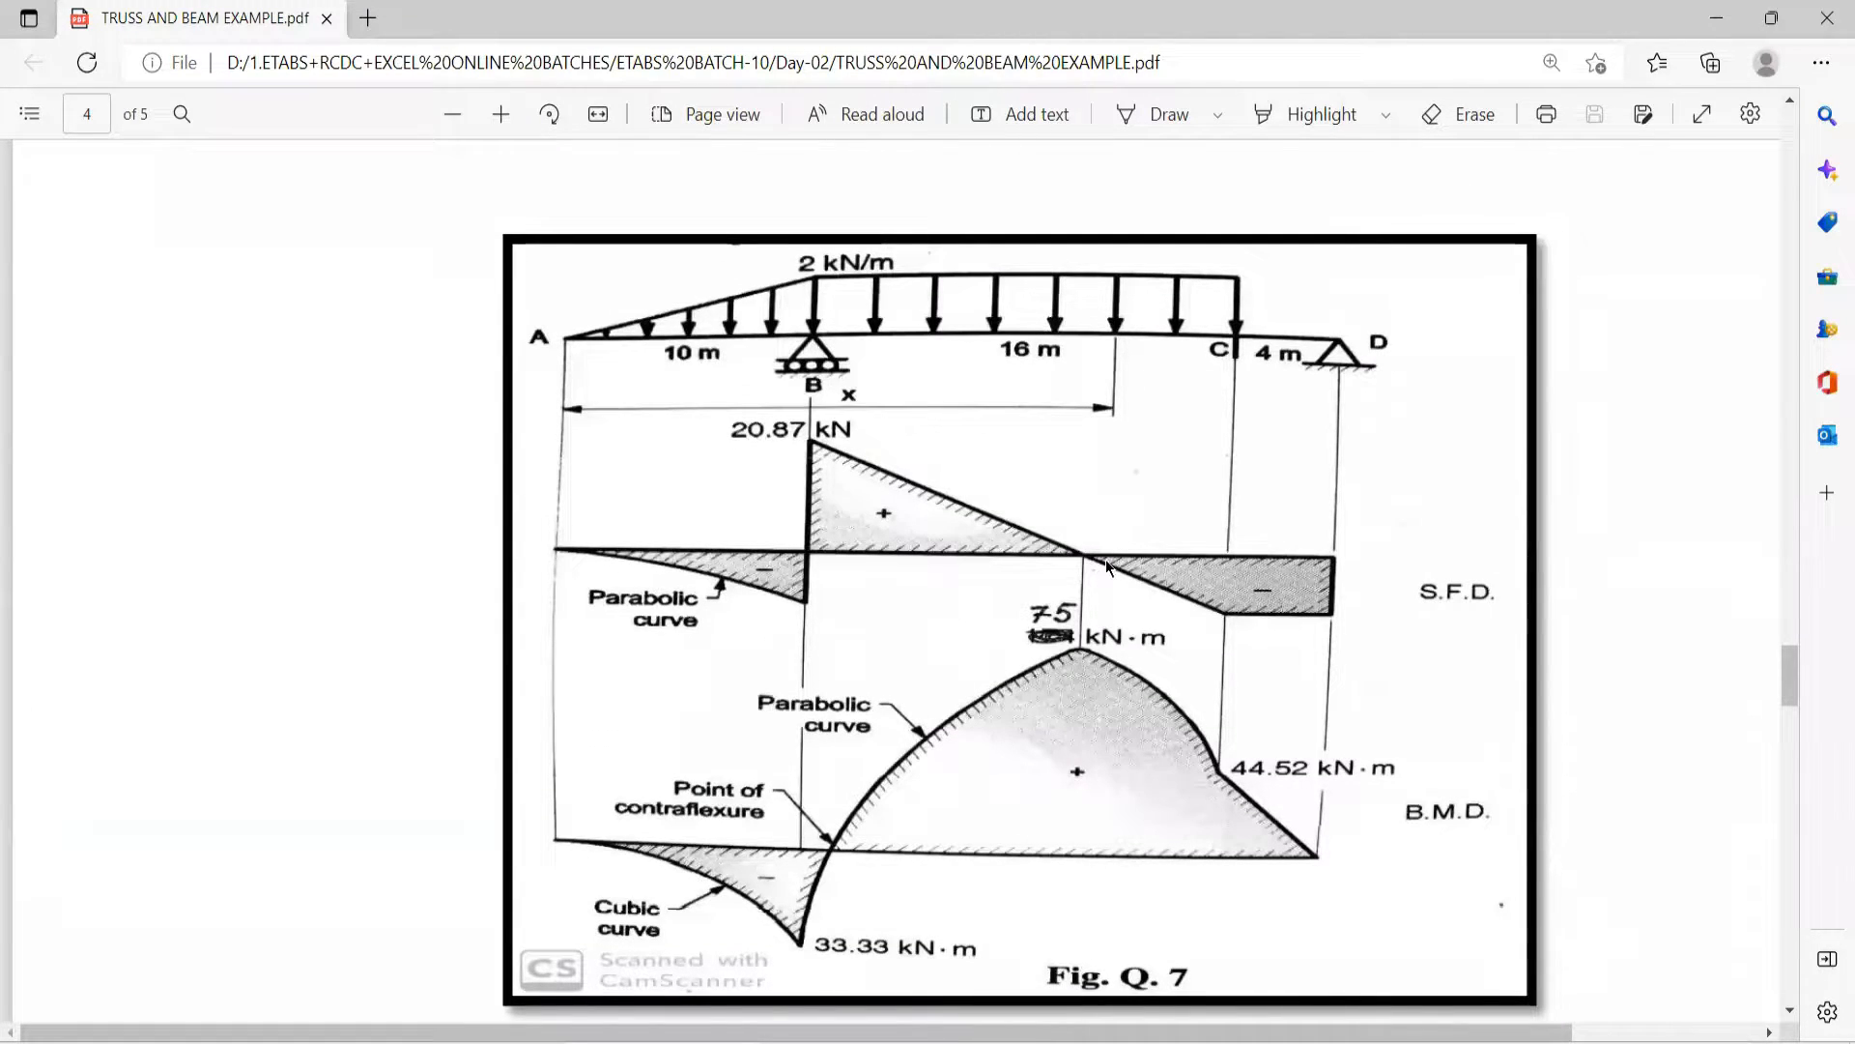
scroll(1077, 577, down, 3)
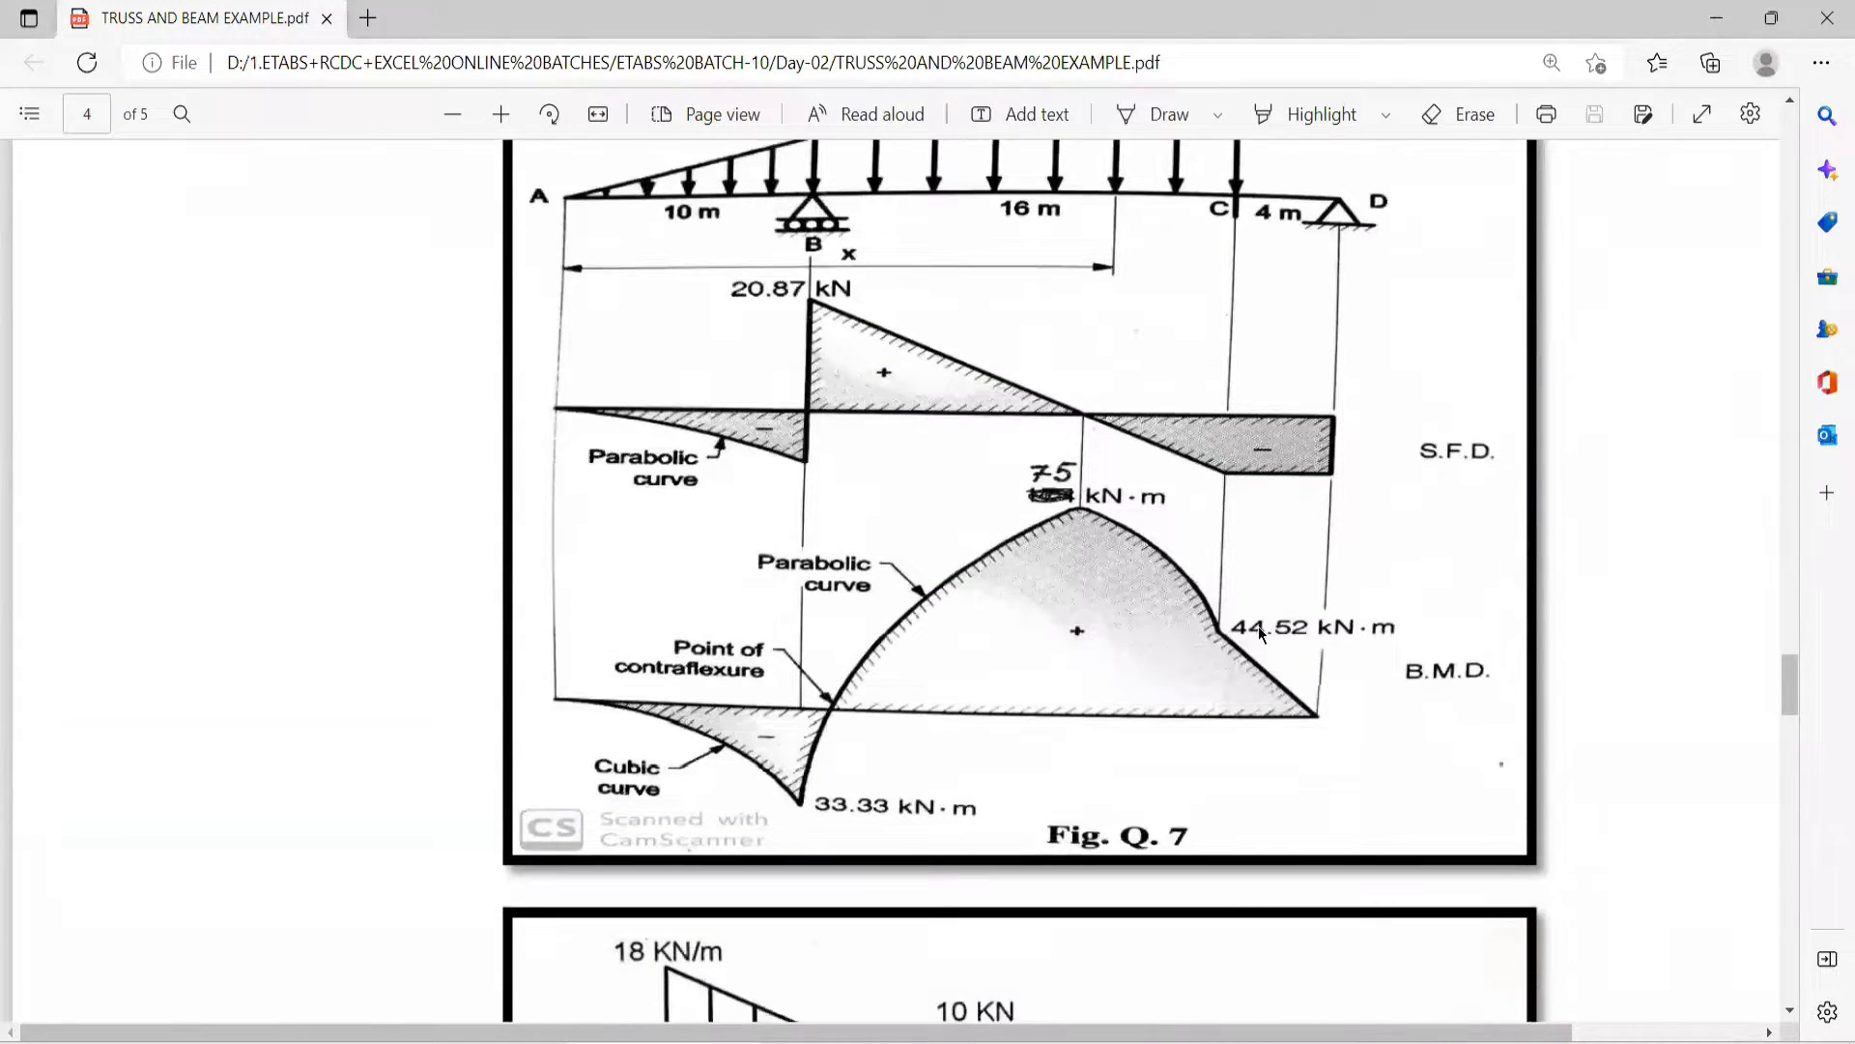
scroll(1196, 629, up, 3)
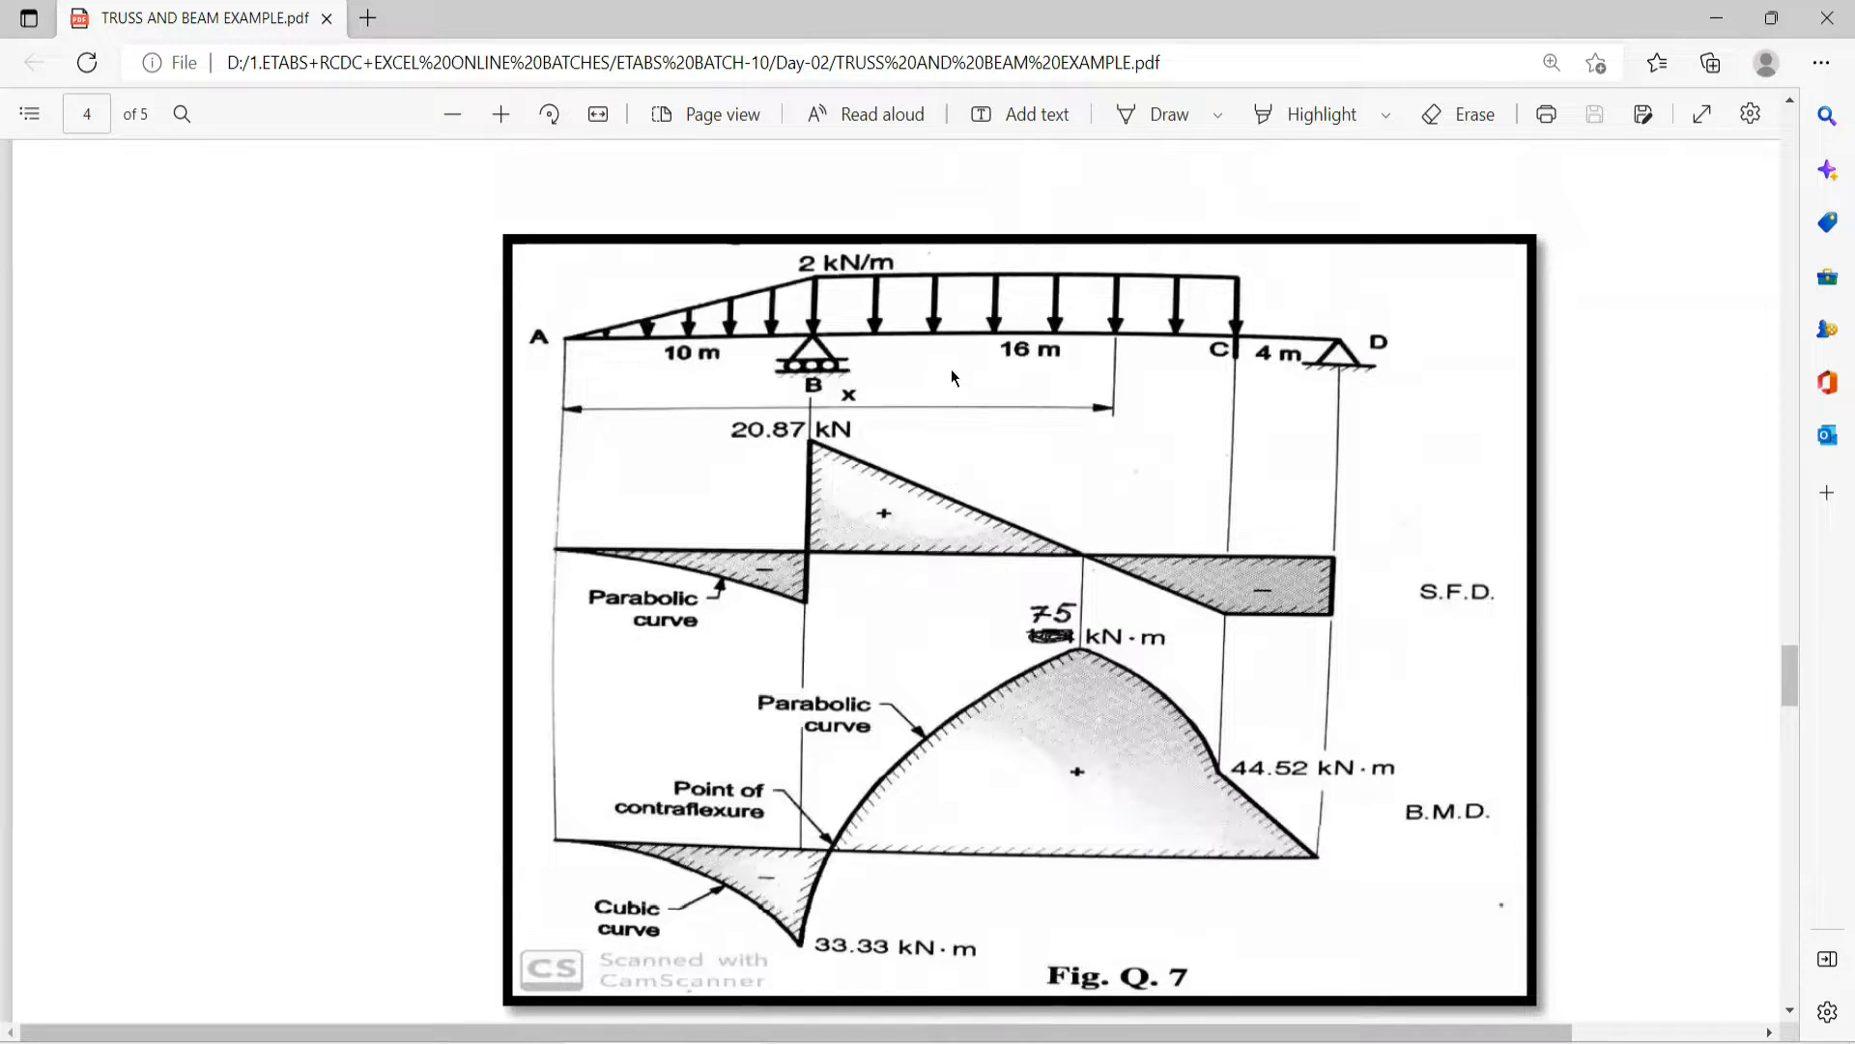
Step: Return to ETABS and show the shear, moment and deflection of the beam between grids B and C at 16 m
key(alt+Tab)
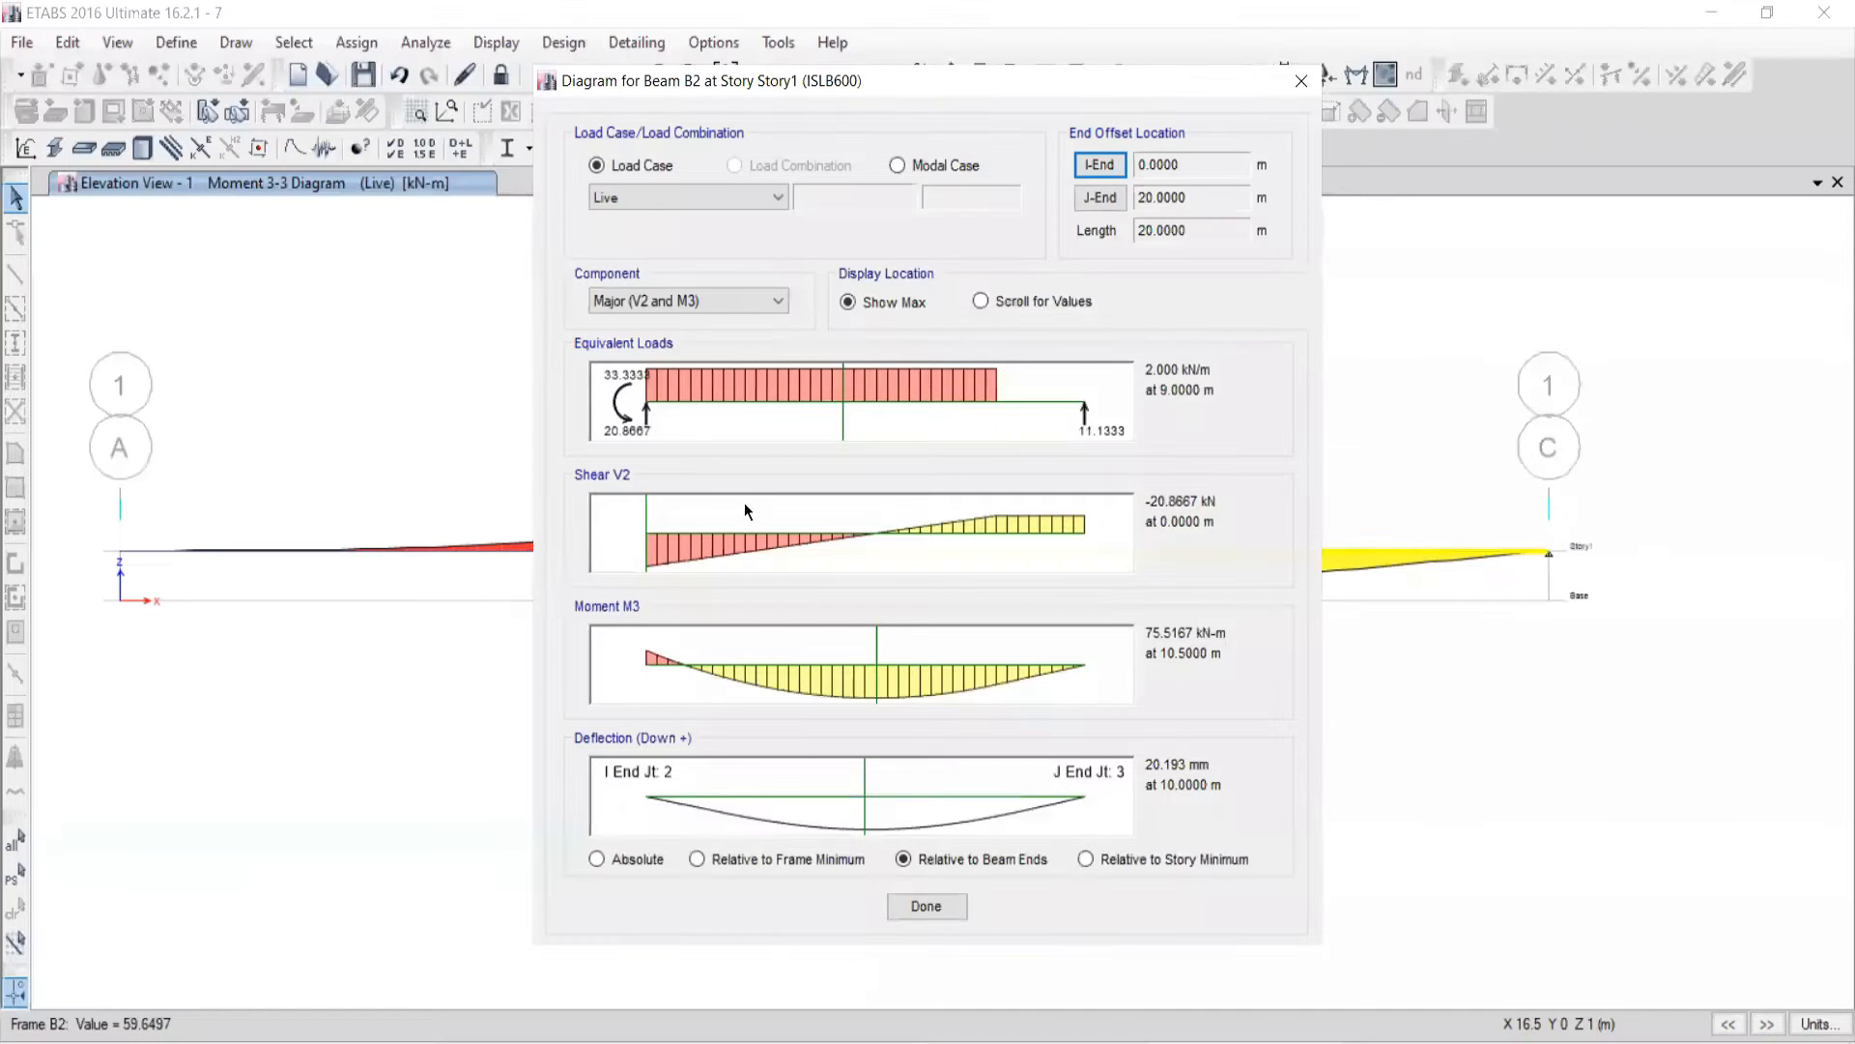
click(997, 302)
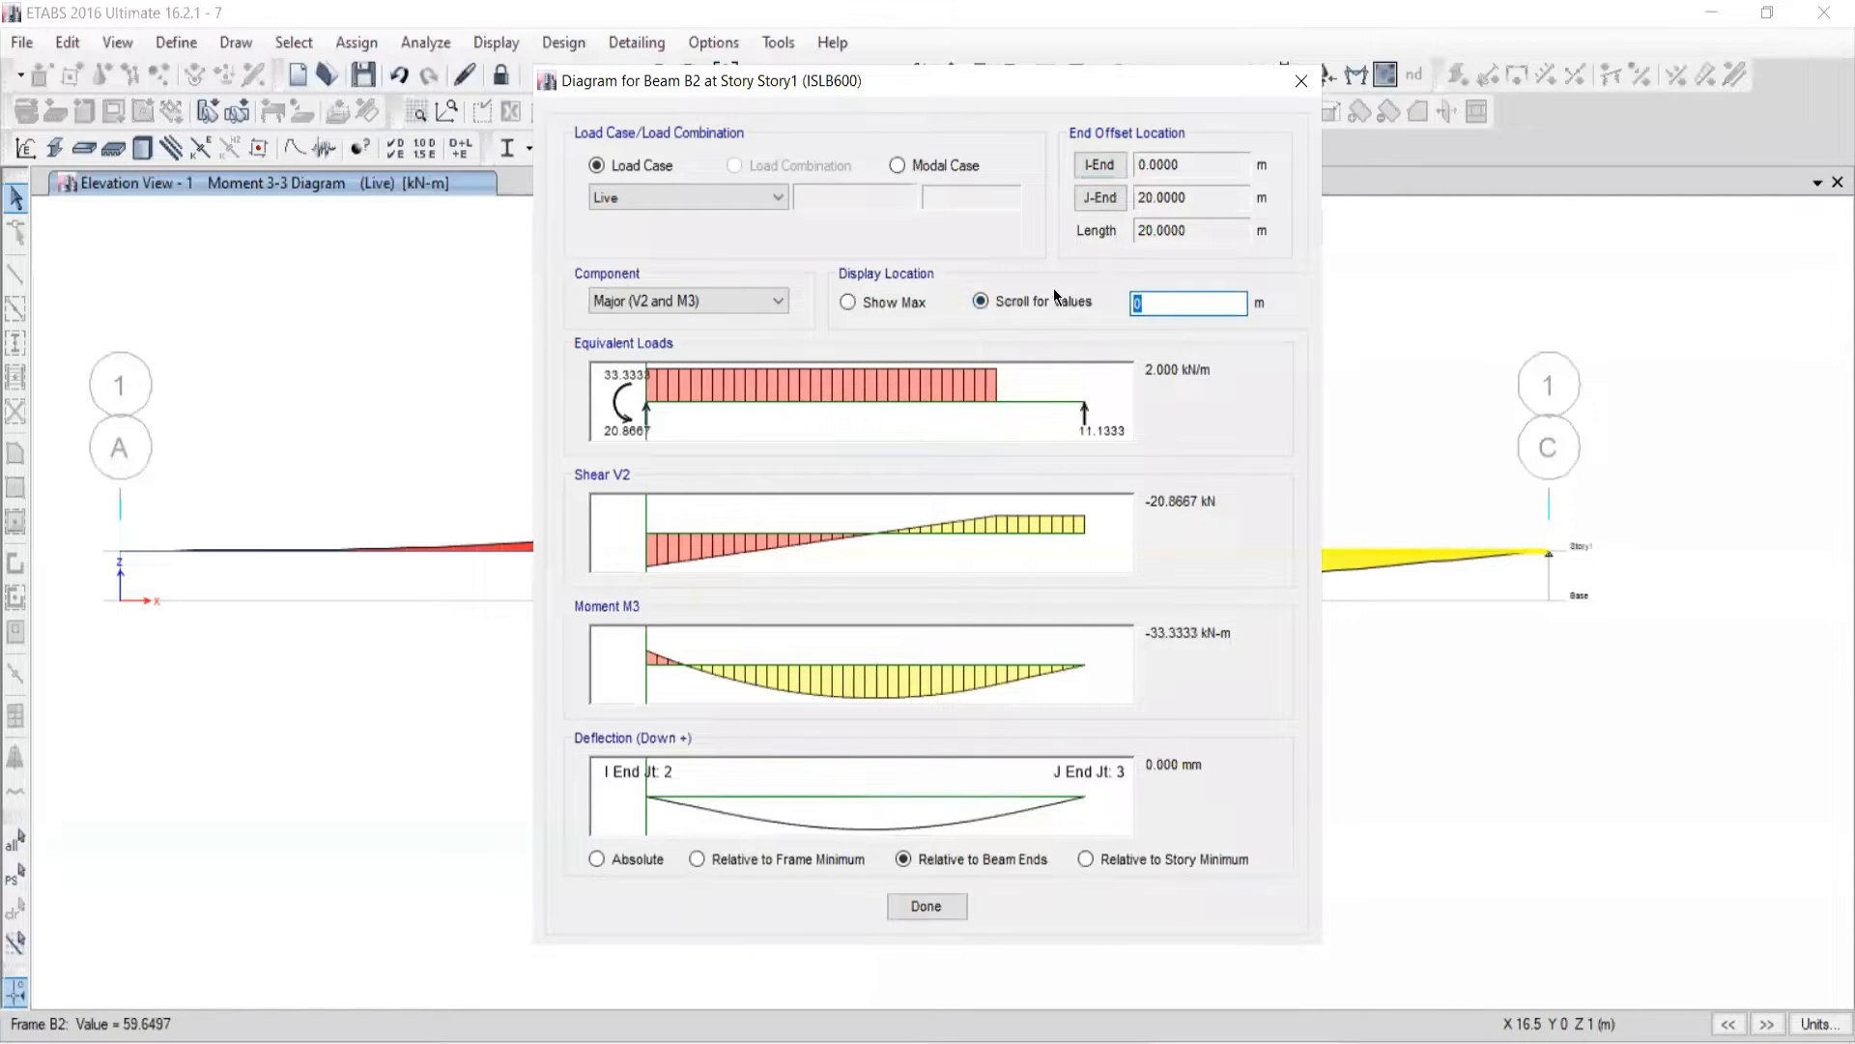
text(16)
key(Tab)
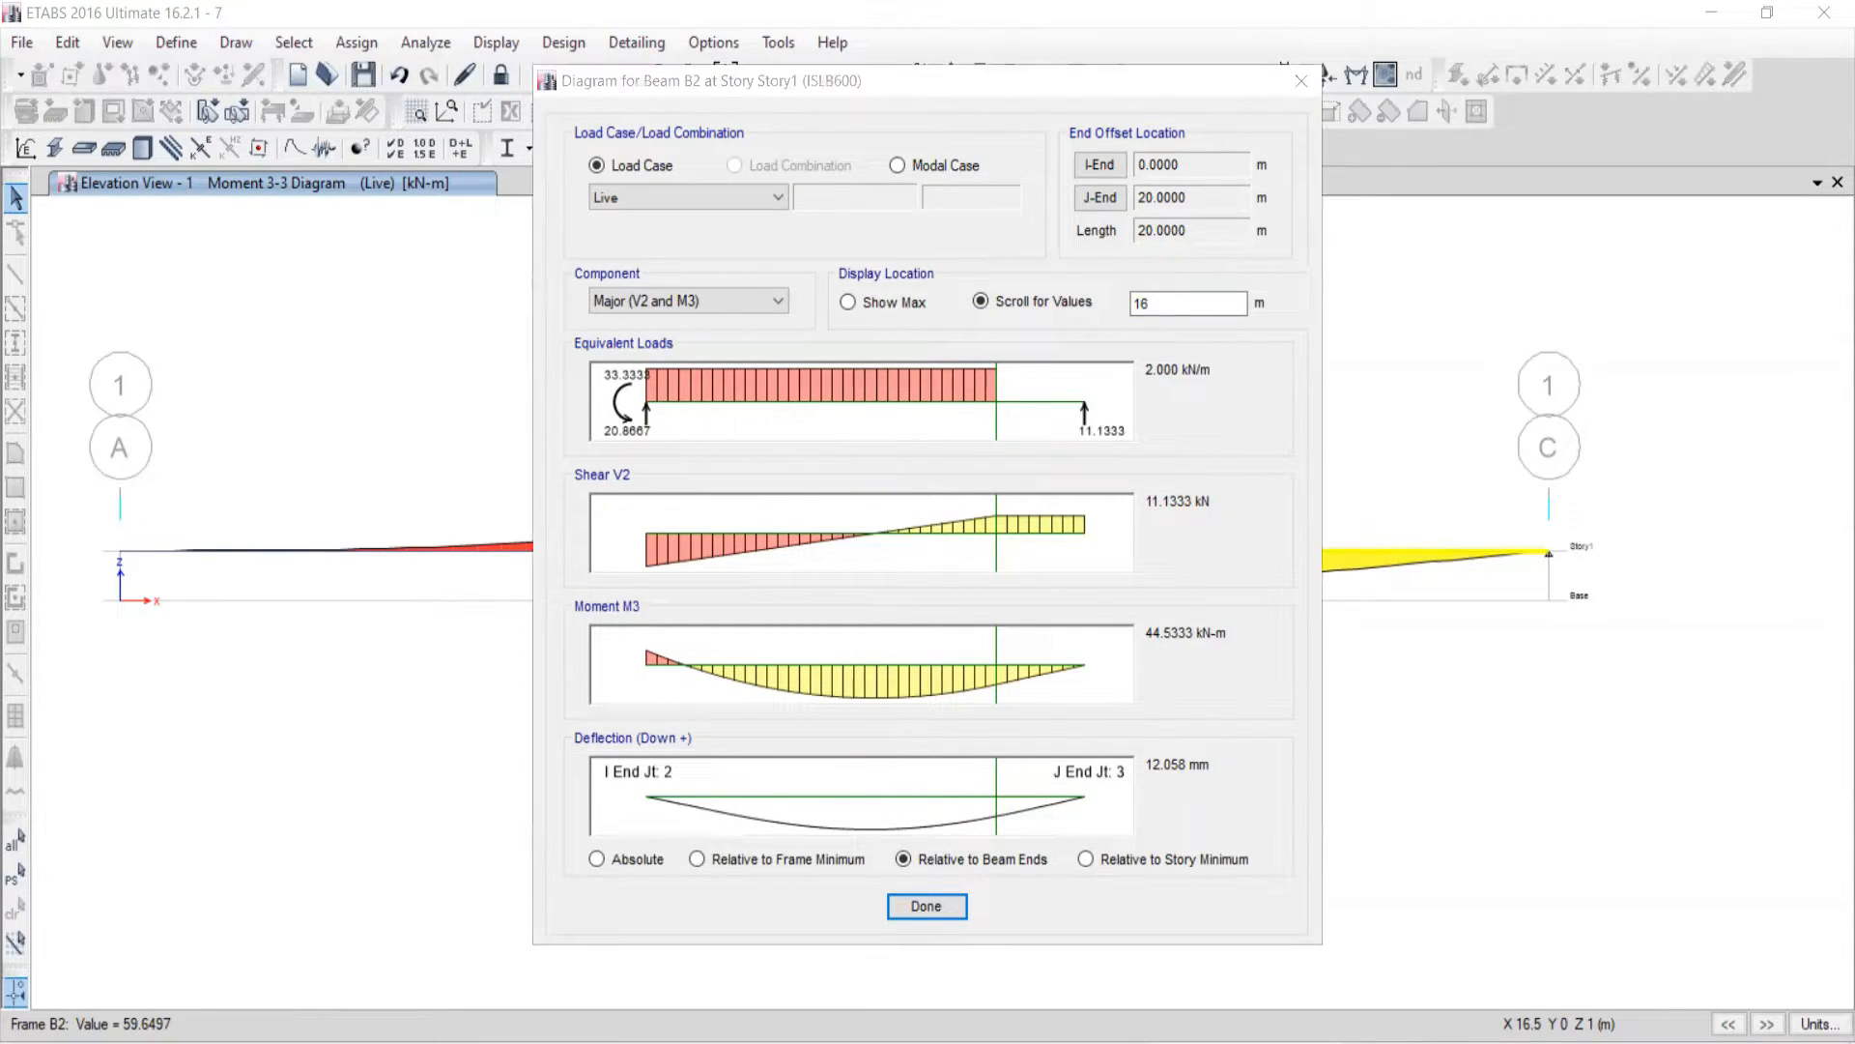
Step: Switch to the example PDF and sketch a pinned support at A and a roller support at B on the beam below Fig. Q. 7
key(alt+Tab)
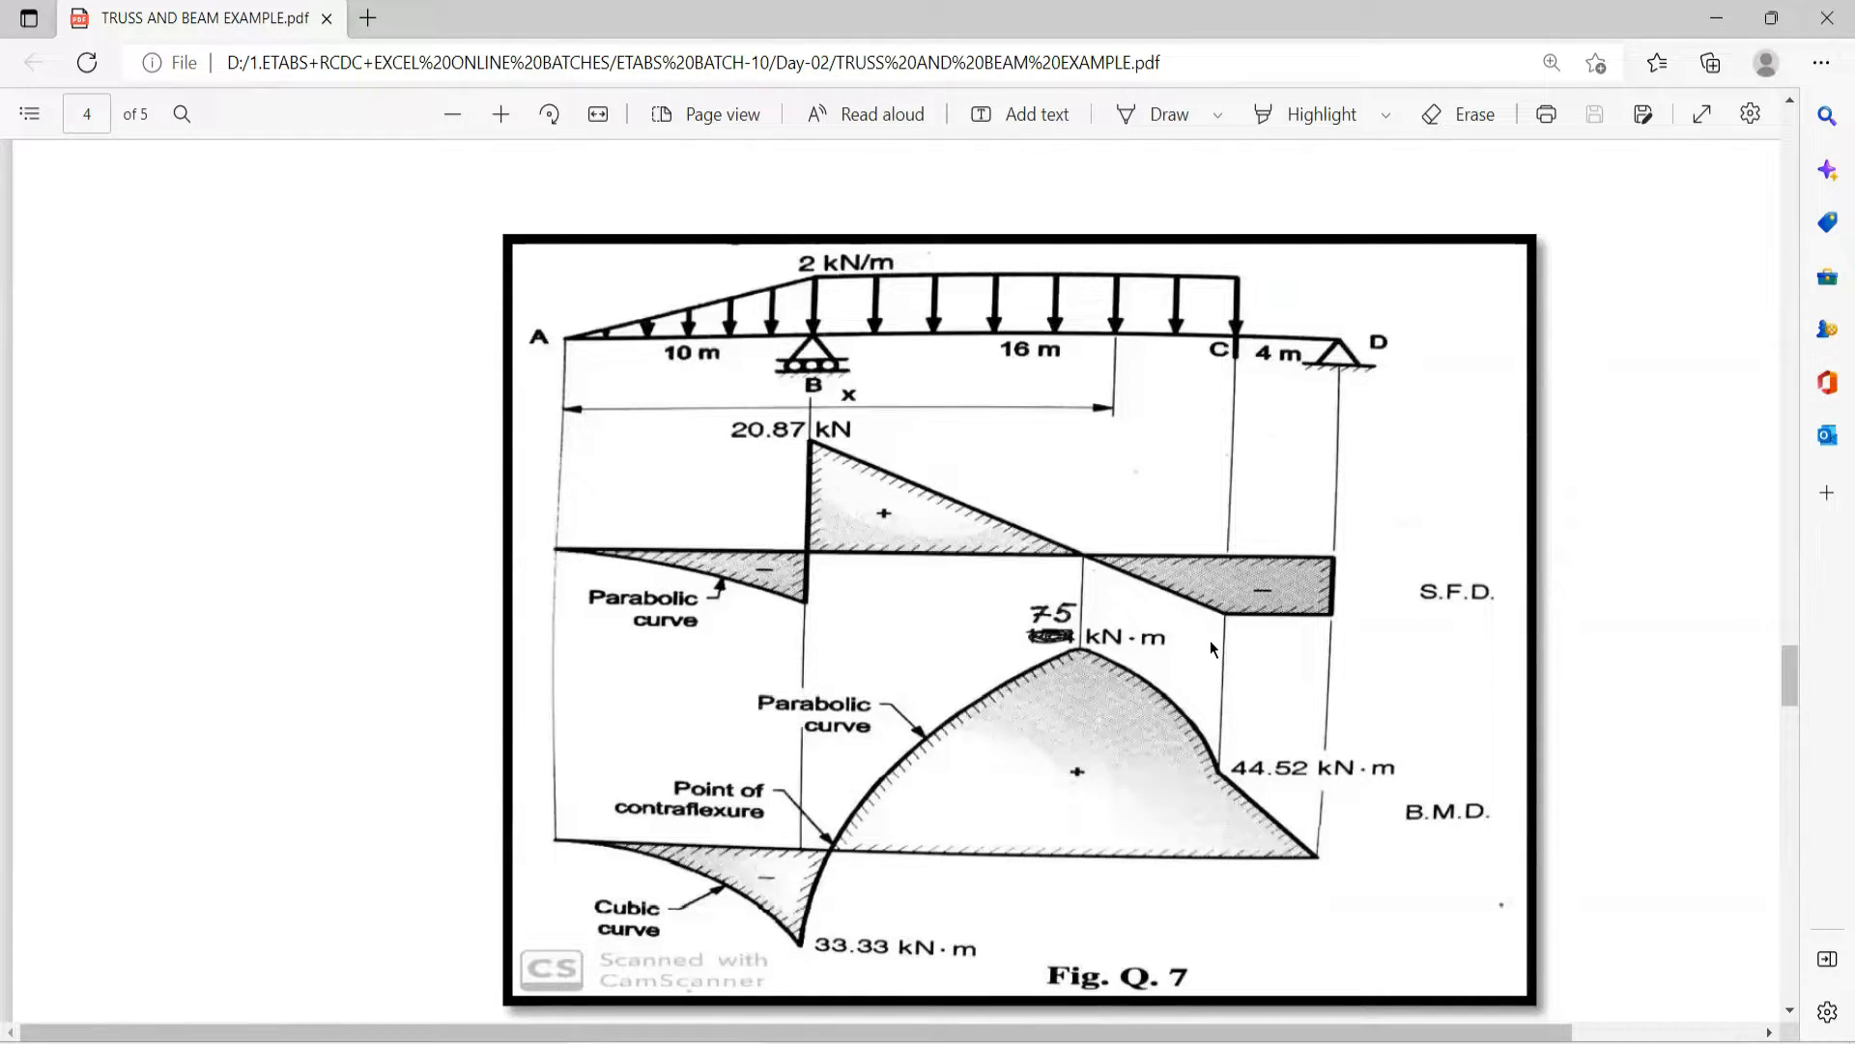
scroll(1084, 667, down, 3)
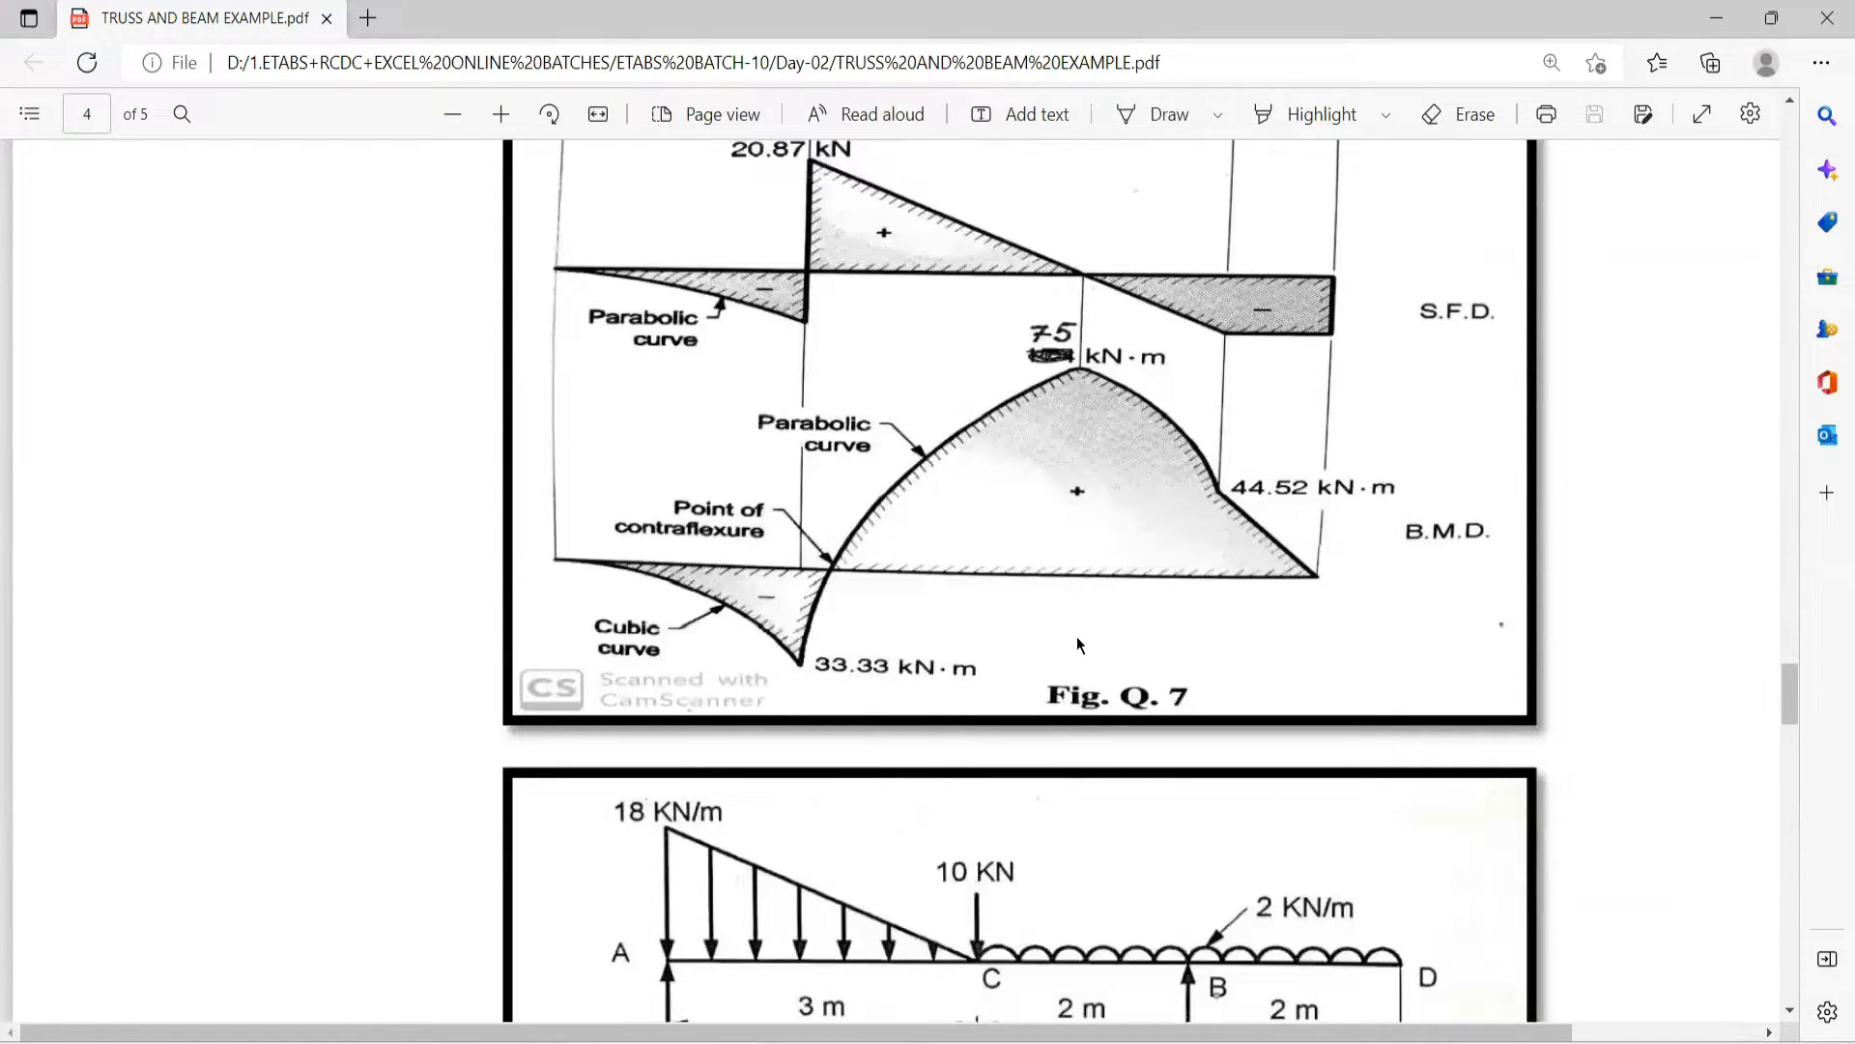
scroll(1081, 633, down, 4)
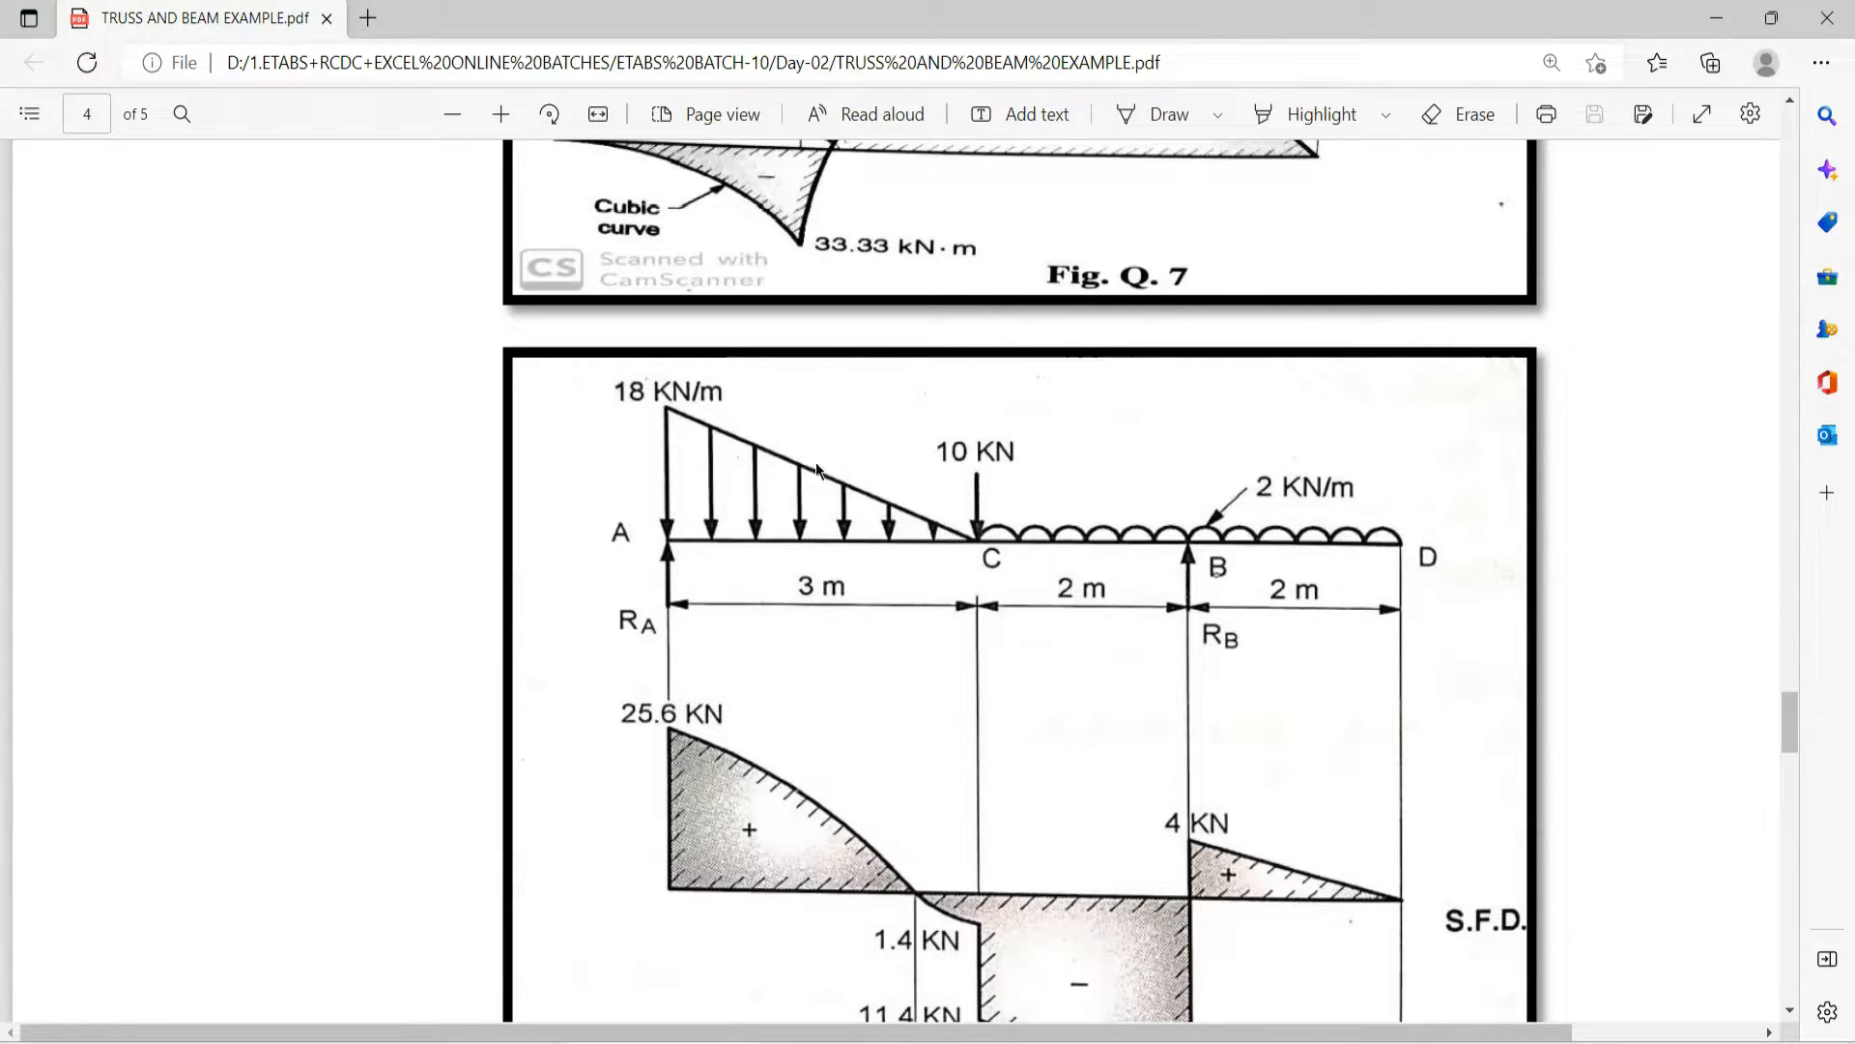
scroll(908, 536, down, 1)
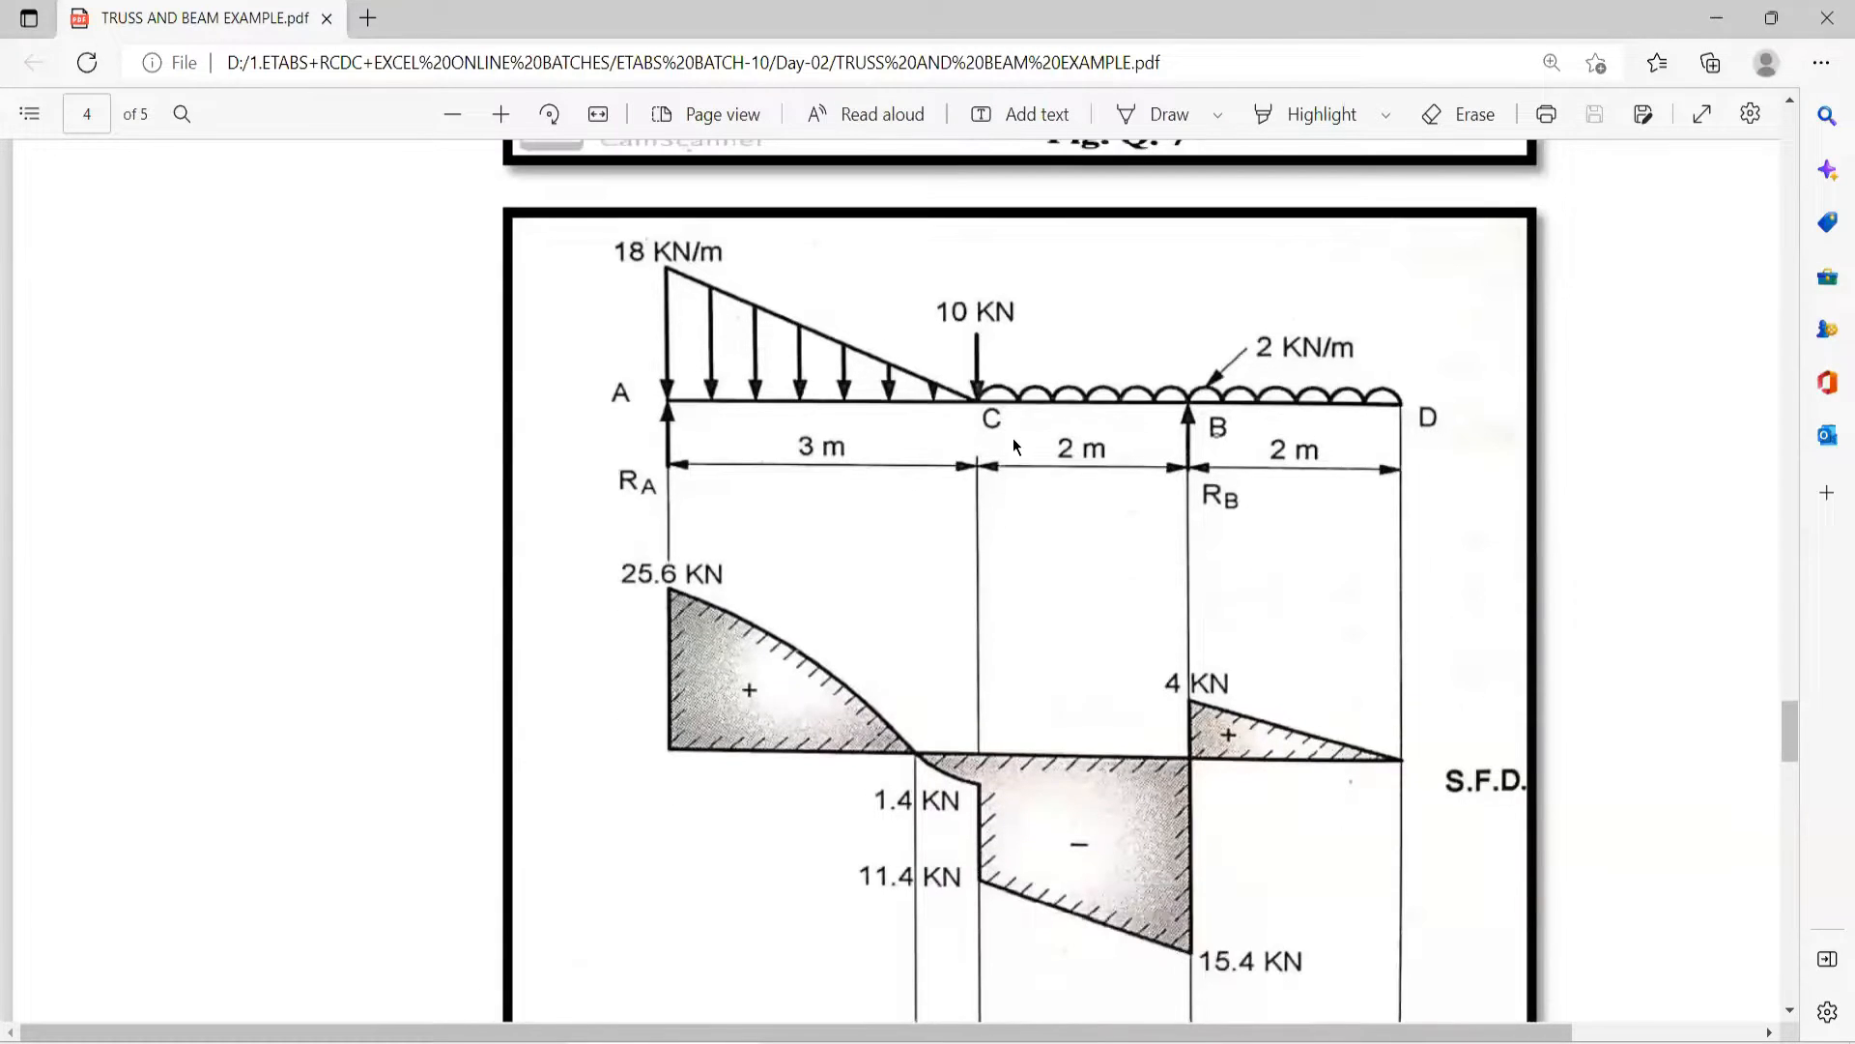
scroll(1014, 441, up, 1)
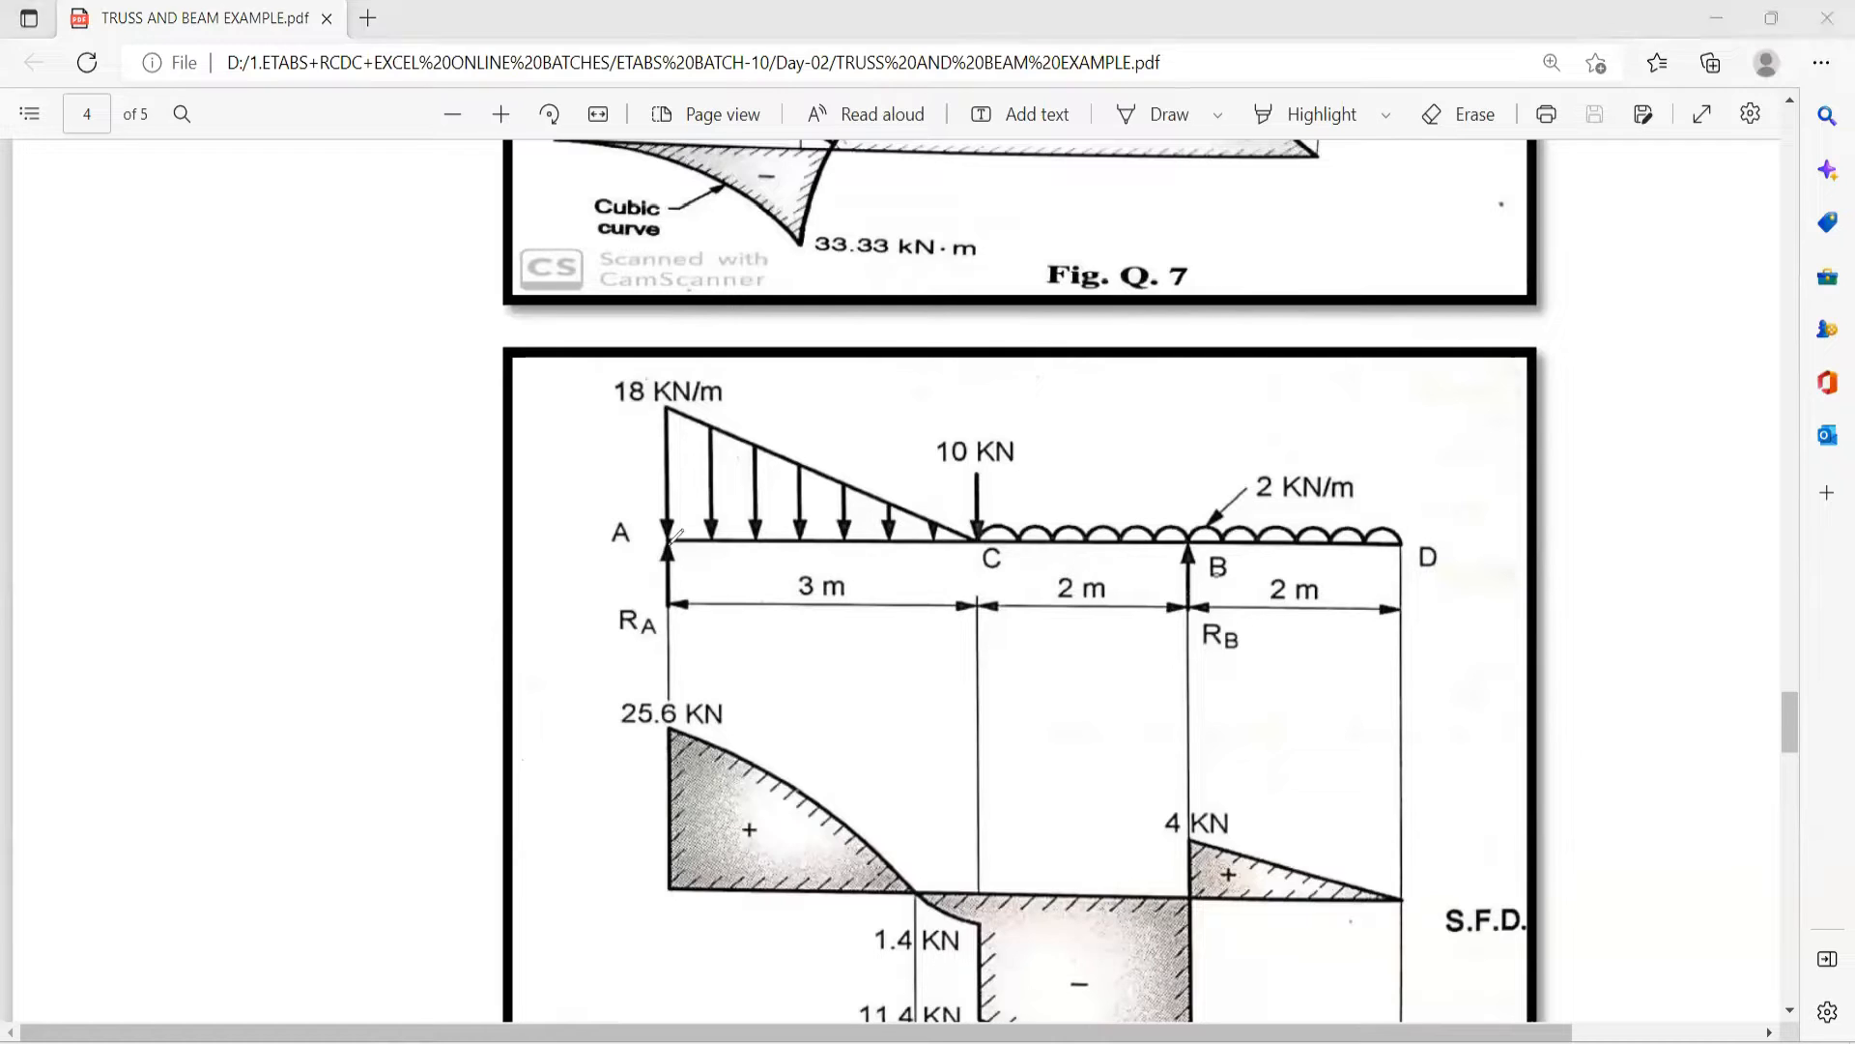
mouse_move(671, 535)
mouse_down()
mouse_move(663, 570)
mouse_move(685, 572)
mouse_move(635, 580)
mouse_move(669, 595)
mouse_up()
drag(669, 581, 618, 602)
mouse_move(1160, 580)
mouse_down()
mouse_move(1203, 564)
mouse_move(1188, 531)
mouse_move(1241, 569)
mouse_move(1150, 578)
mouse_move(1240, 572)
mouse_up()
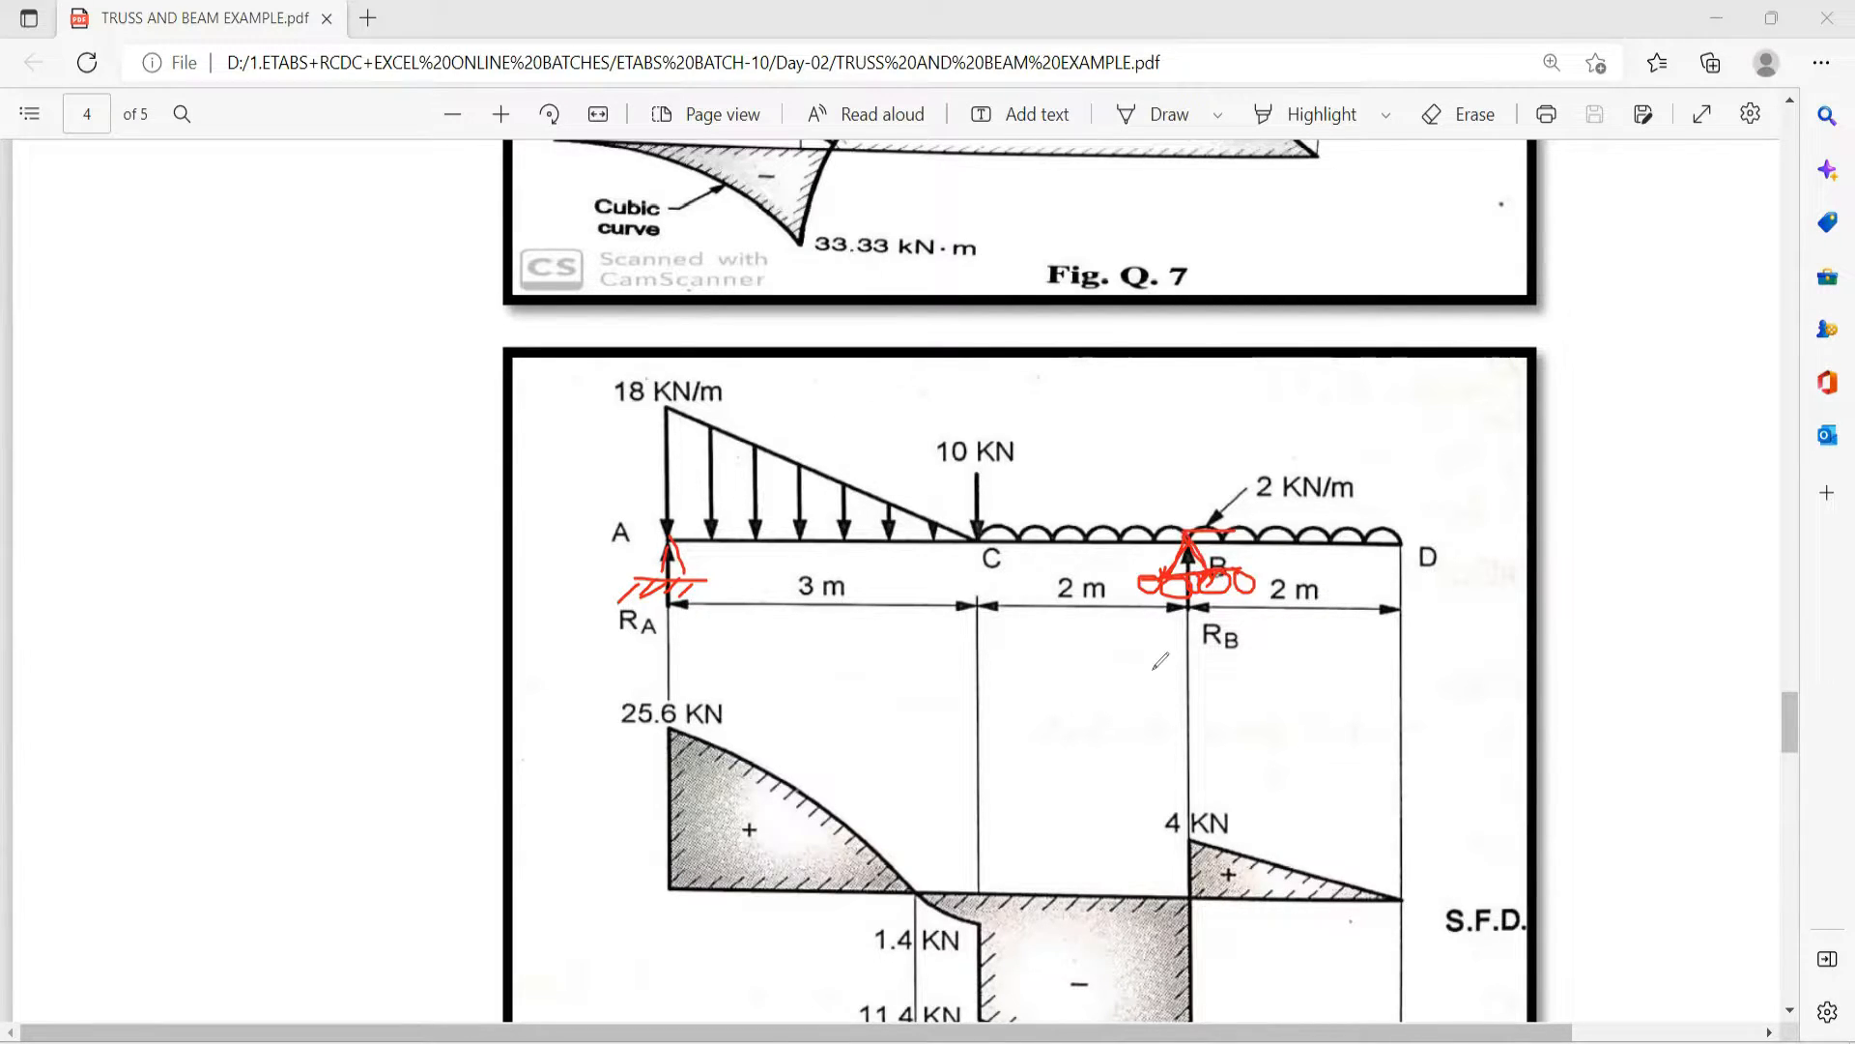
click(1212, 530)
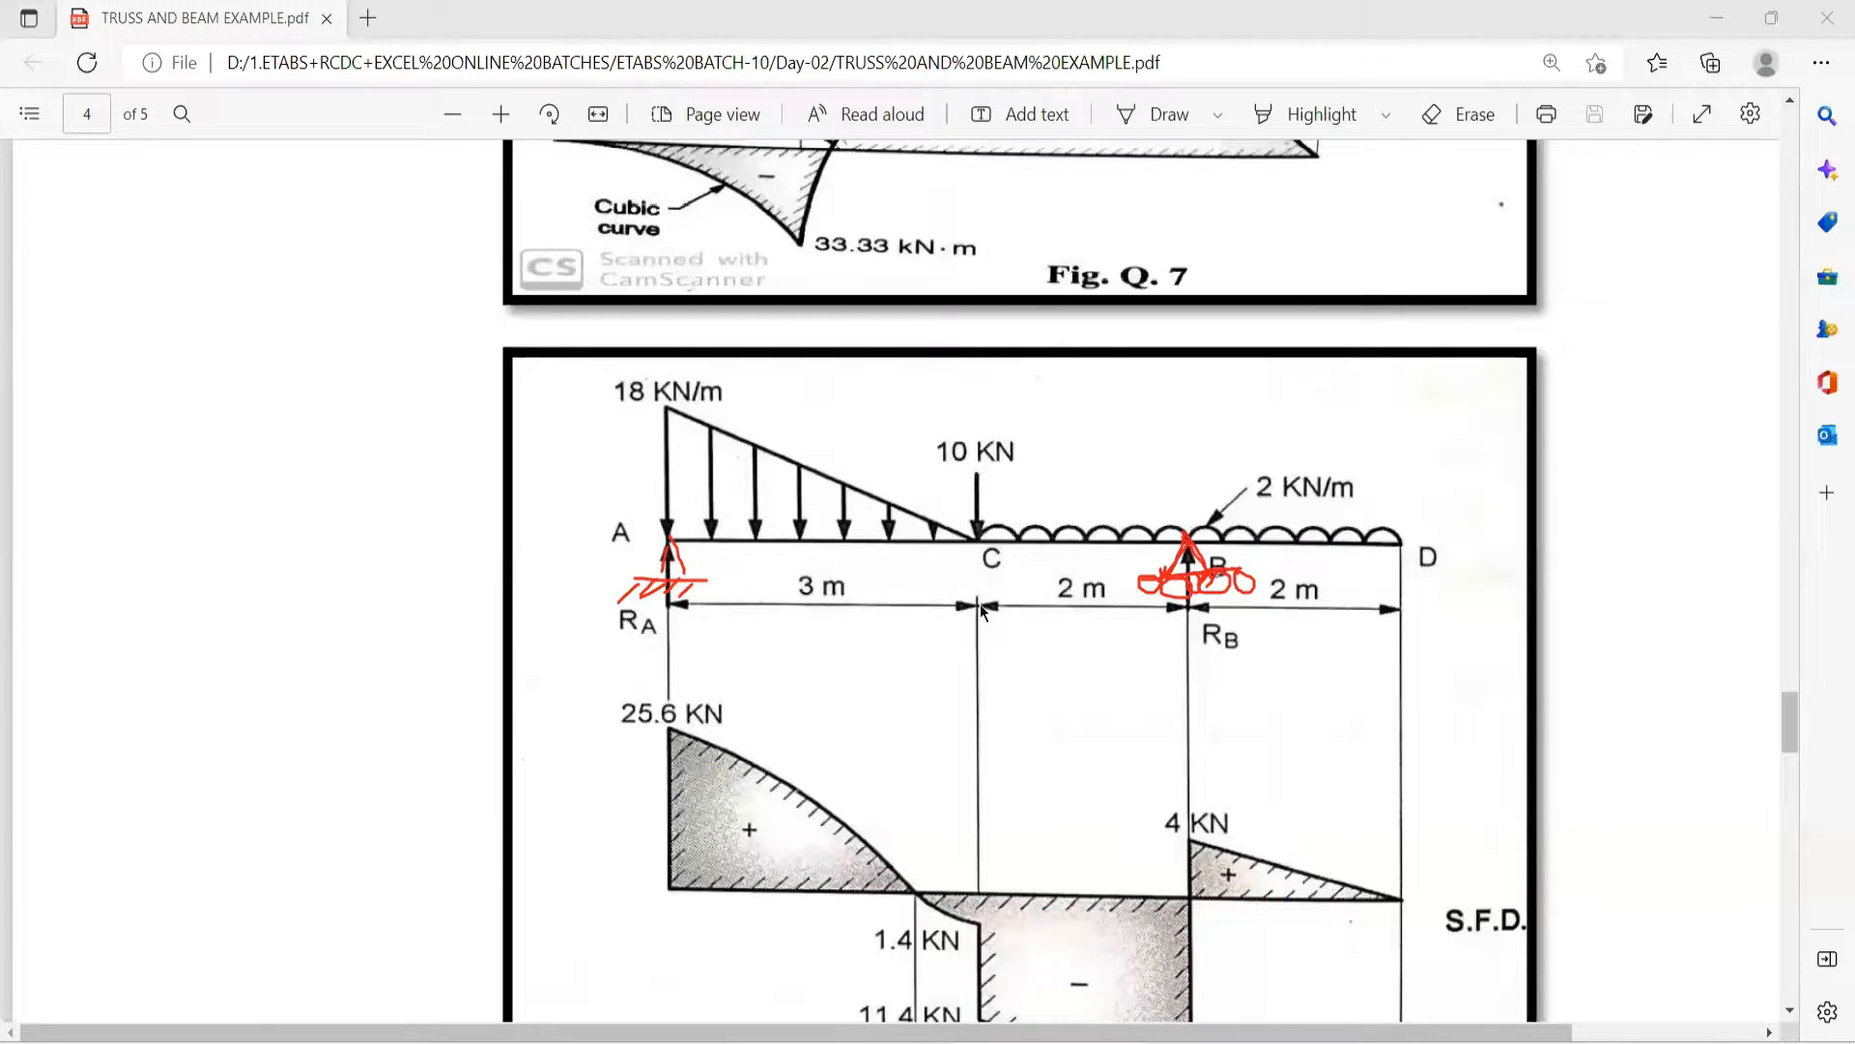
scroll(1101, 610, down, 1)
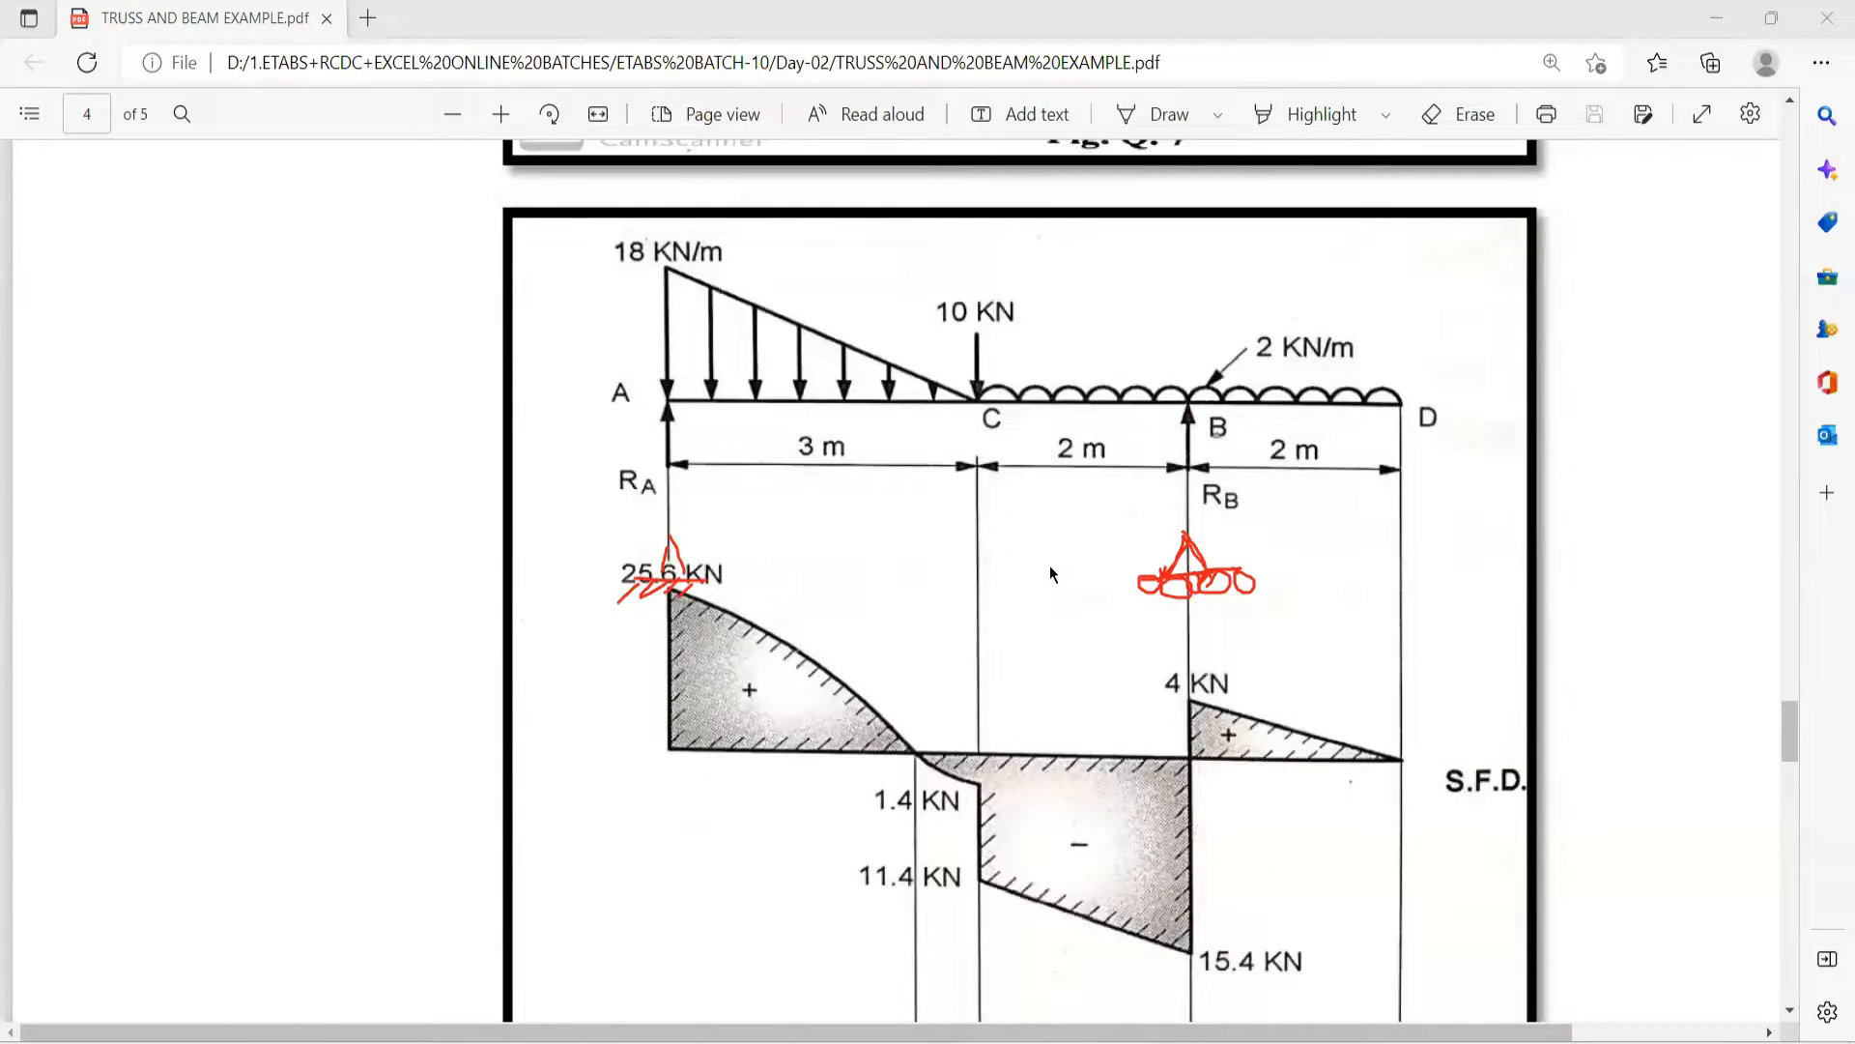
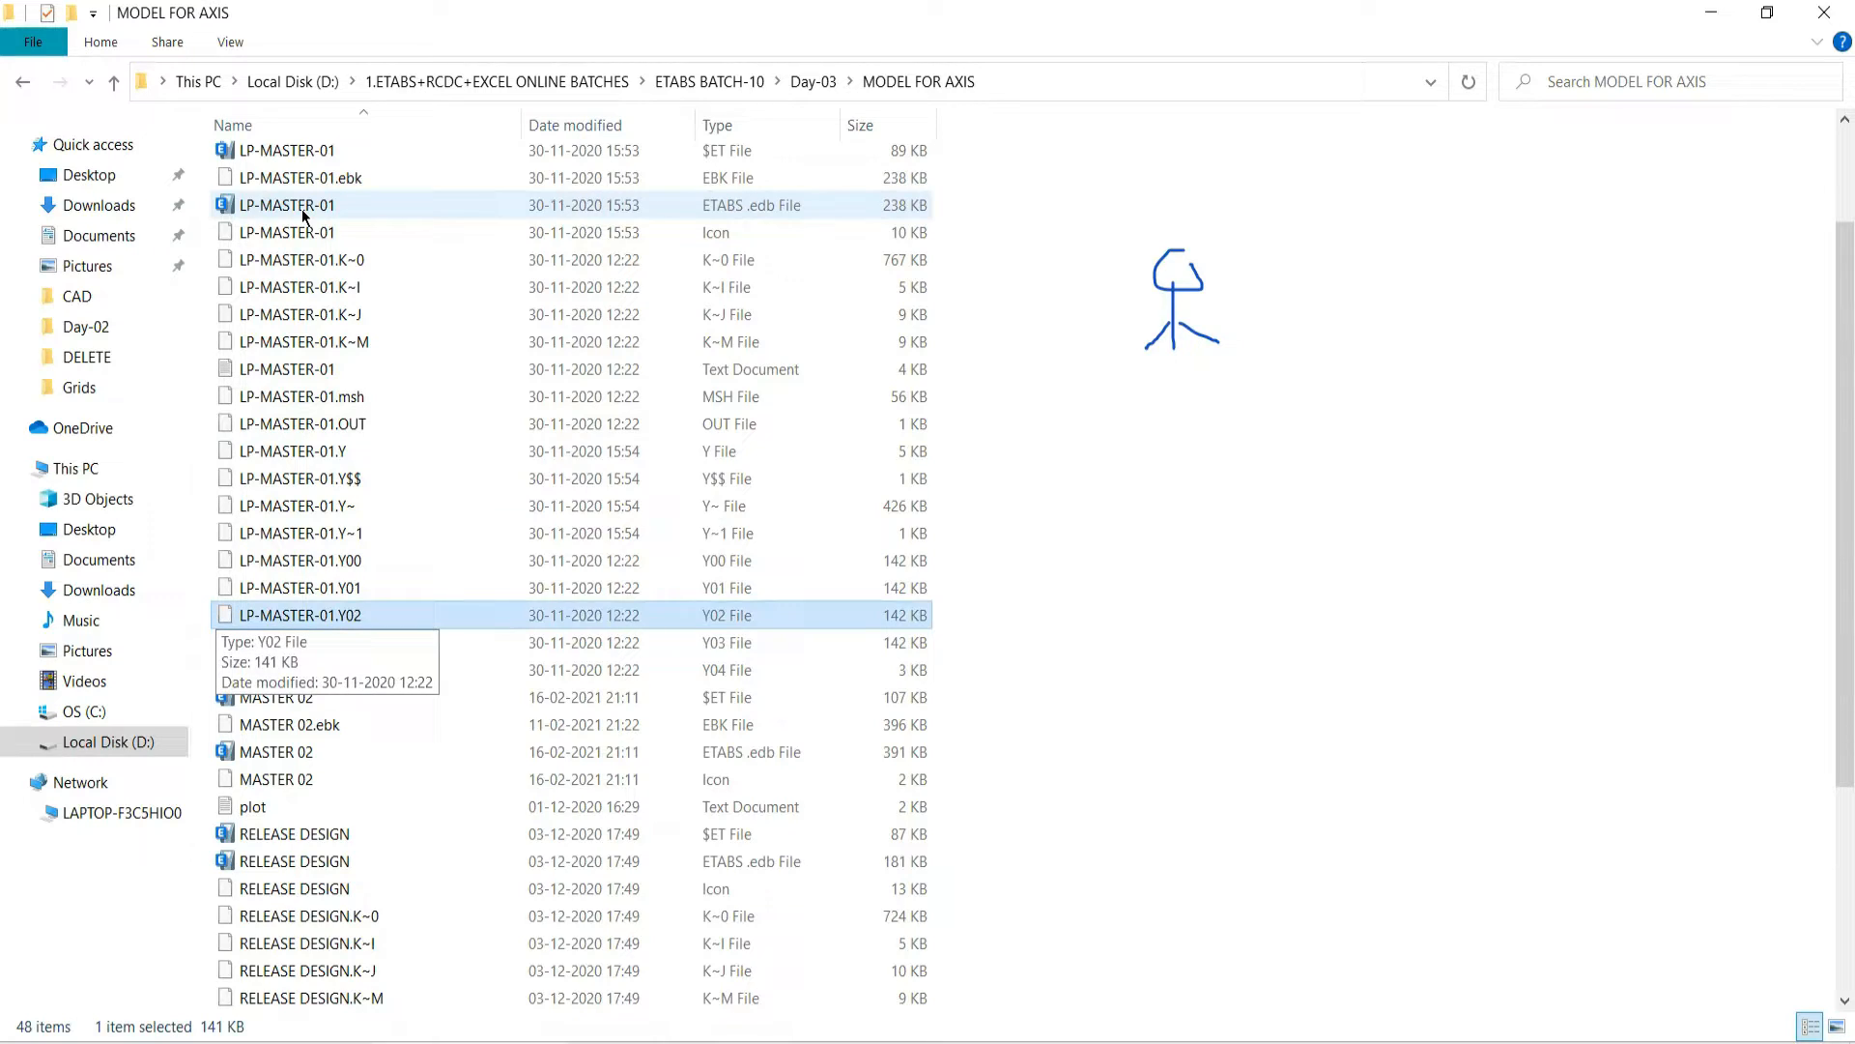
Step: Step upward through the LP-MASTER-01 files in the MODEL FOR AXIS folder to examine their file types
key(Up)
key(Up)
key(Up)
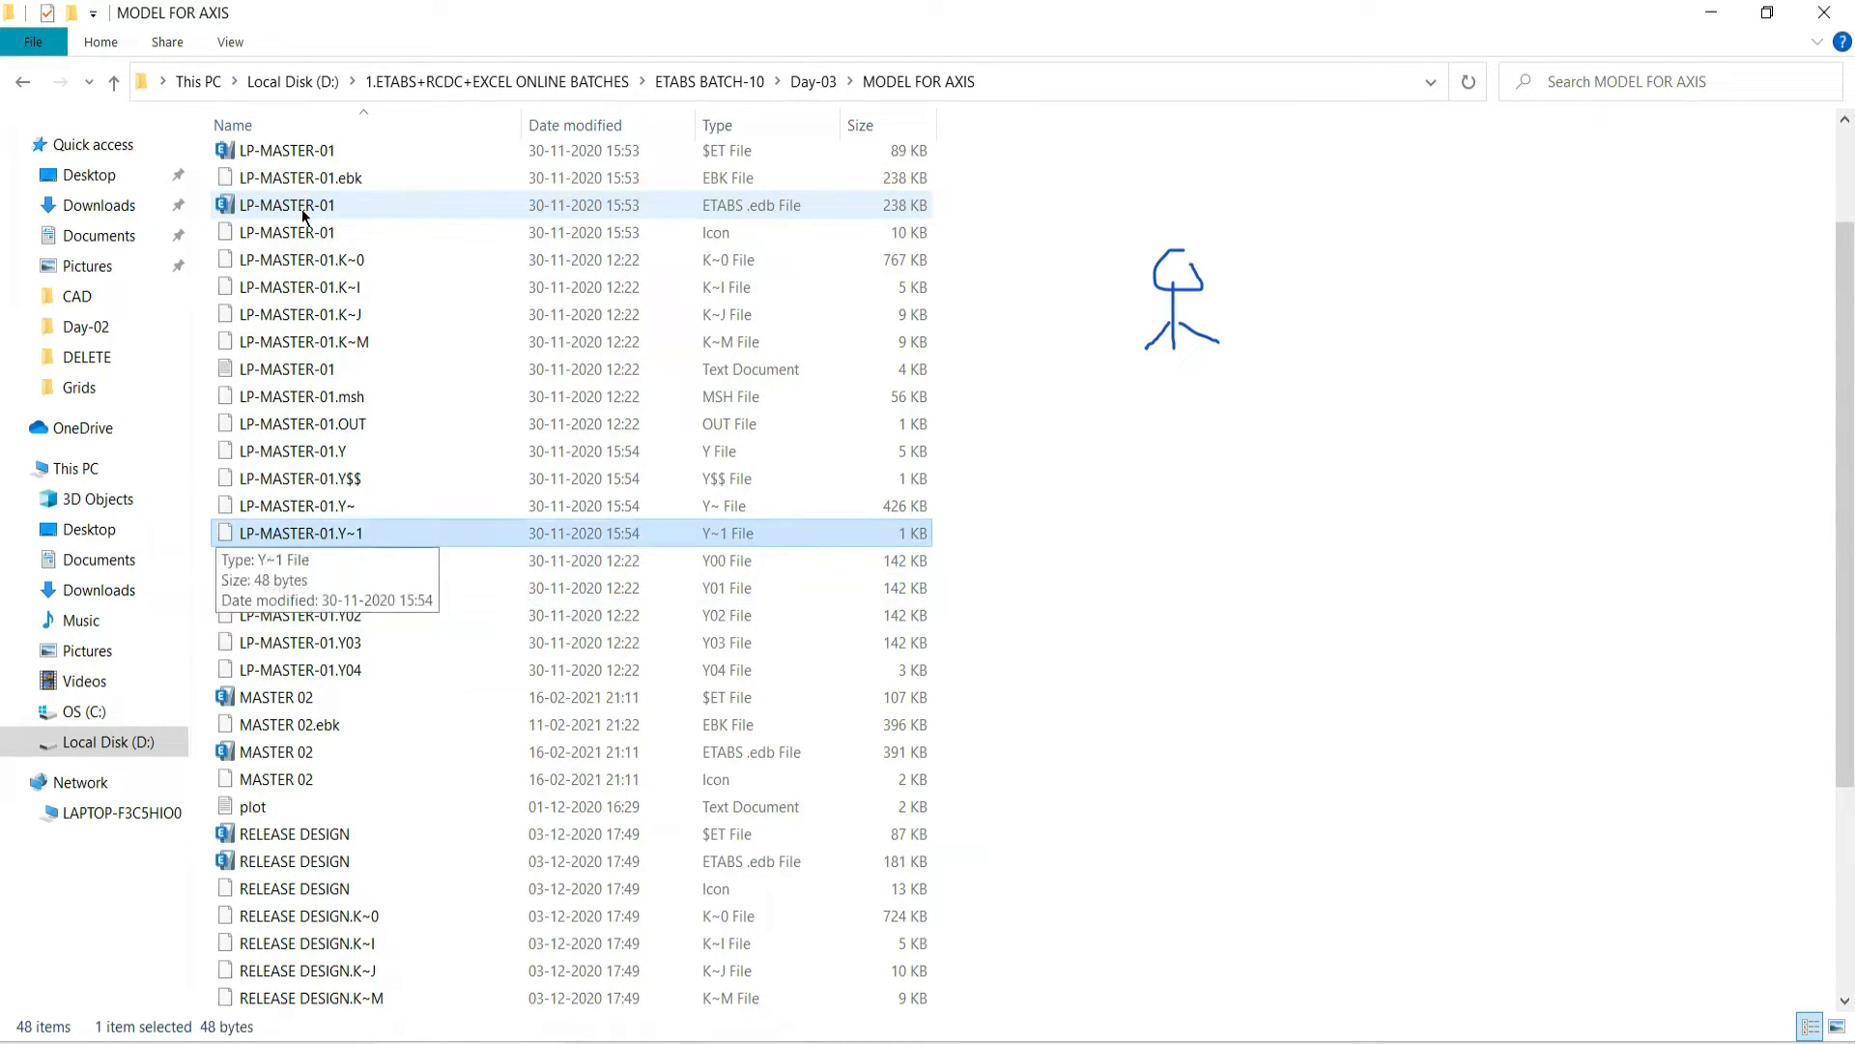
key(Up)
key(Up)
key(Up)
key(Up)
key(Up)
key(Up)
key(Up)
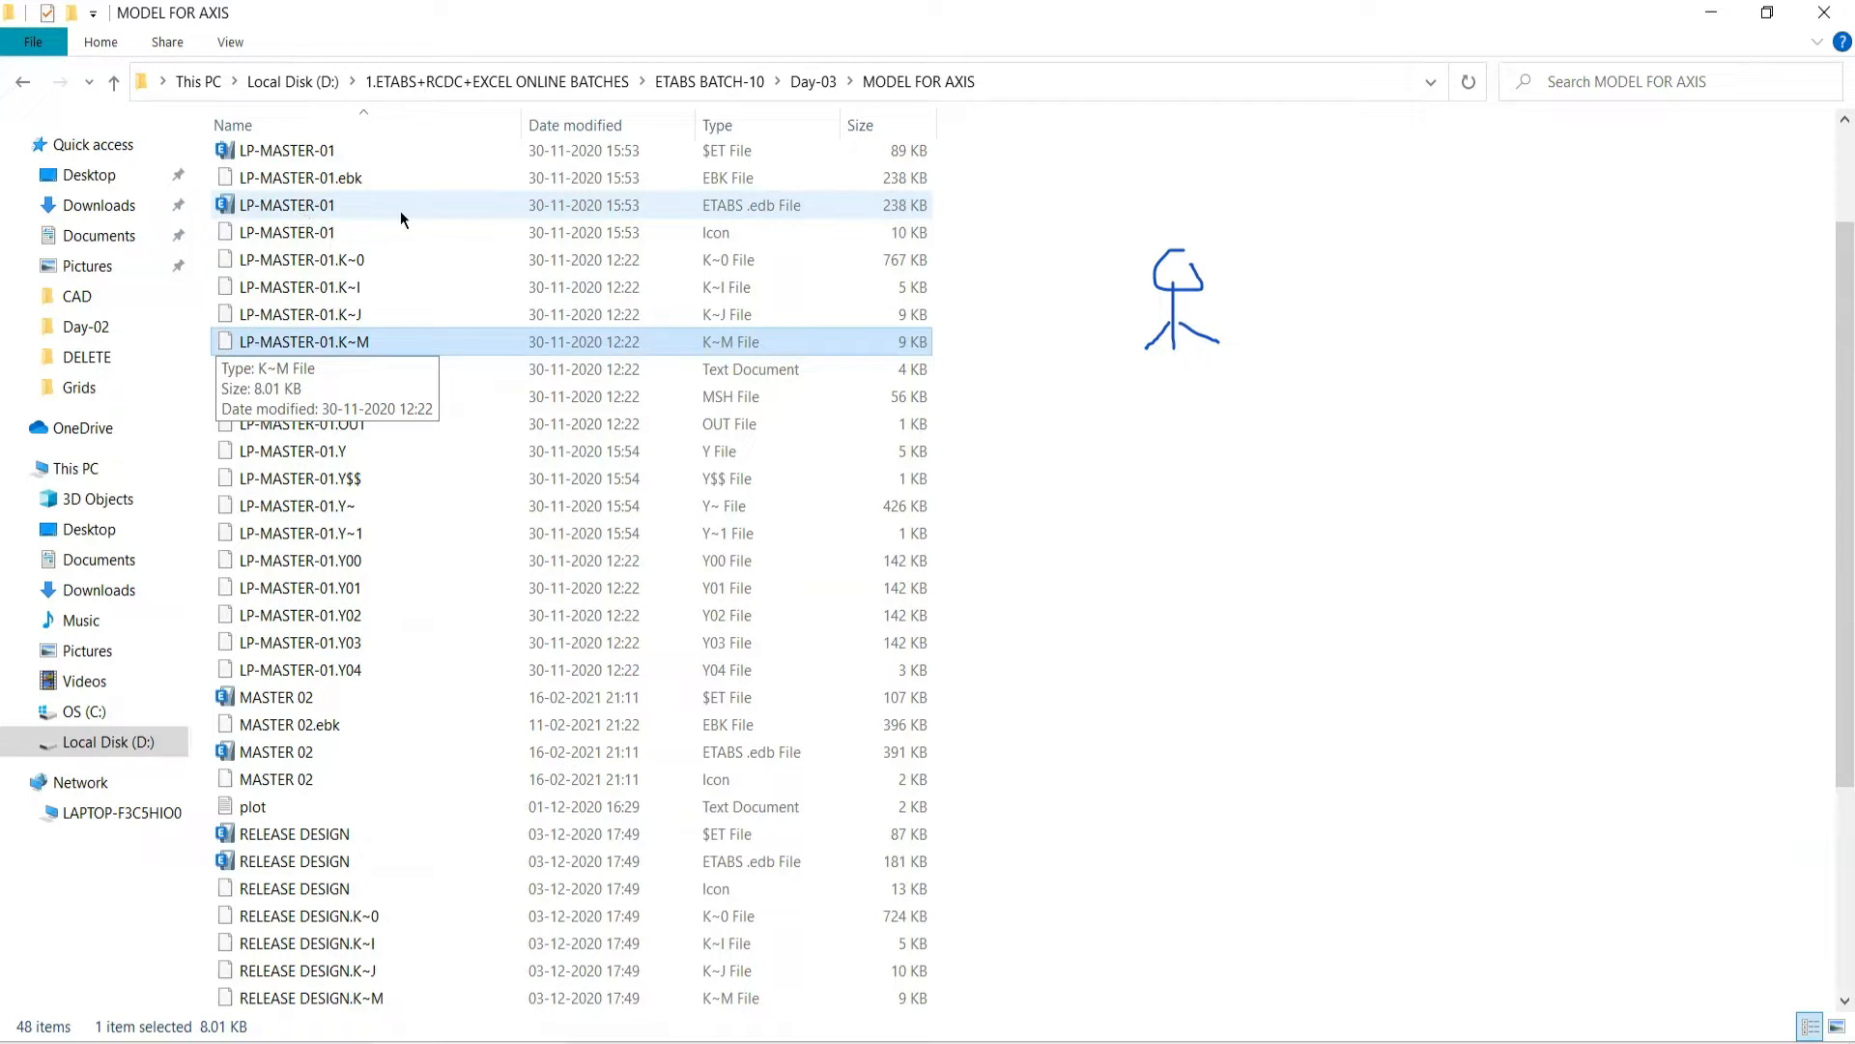
Step: Filter the folder's file list by type to $ET, EBK and ETABS .edb files
click(830, 126)
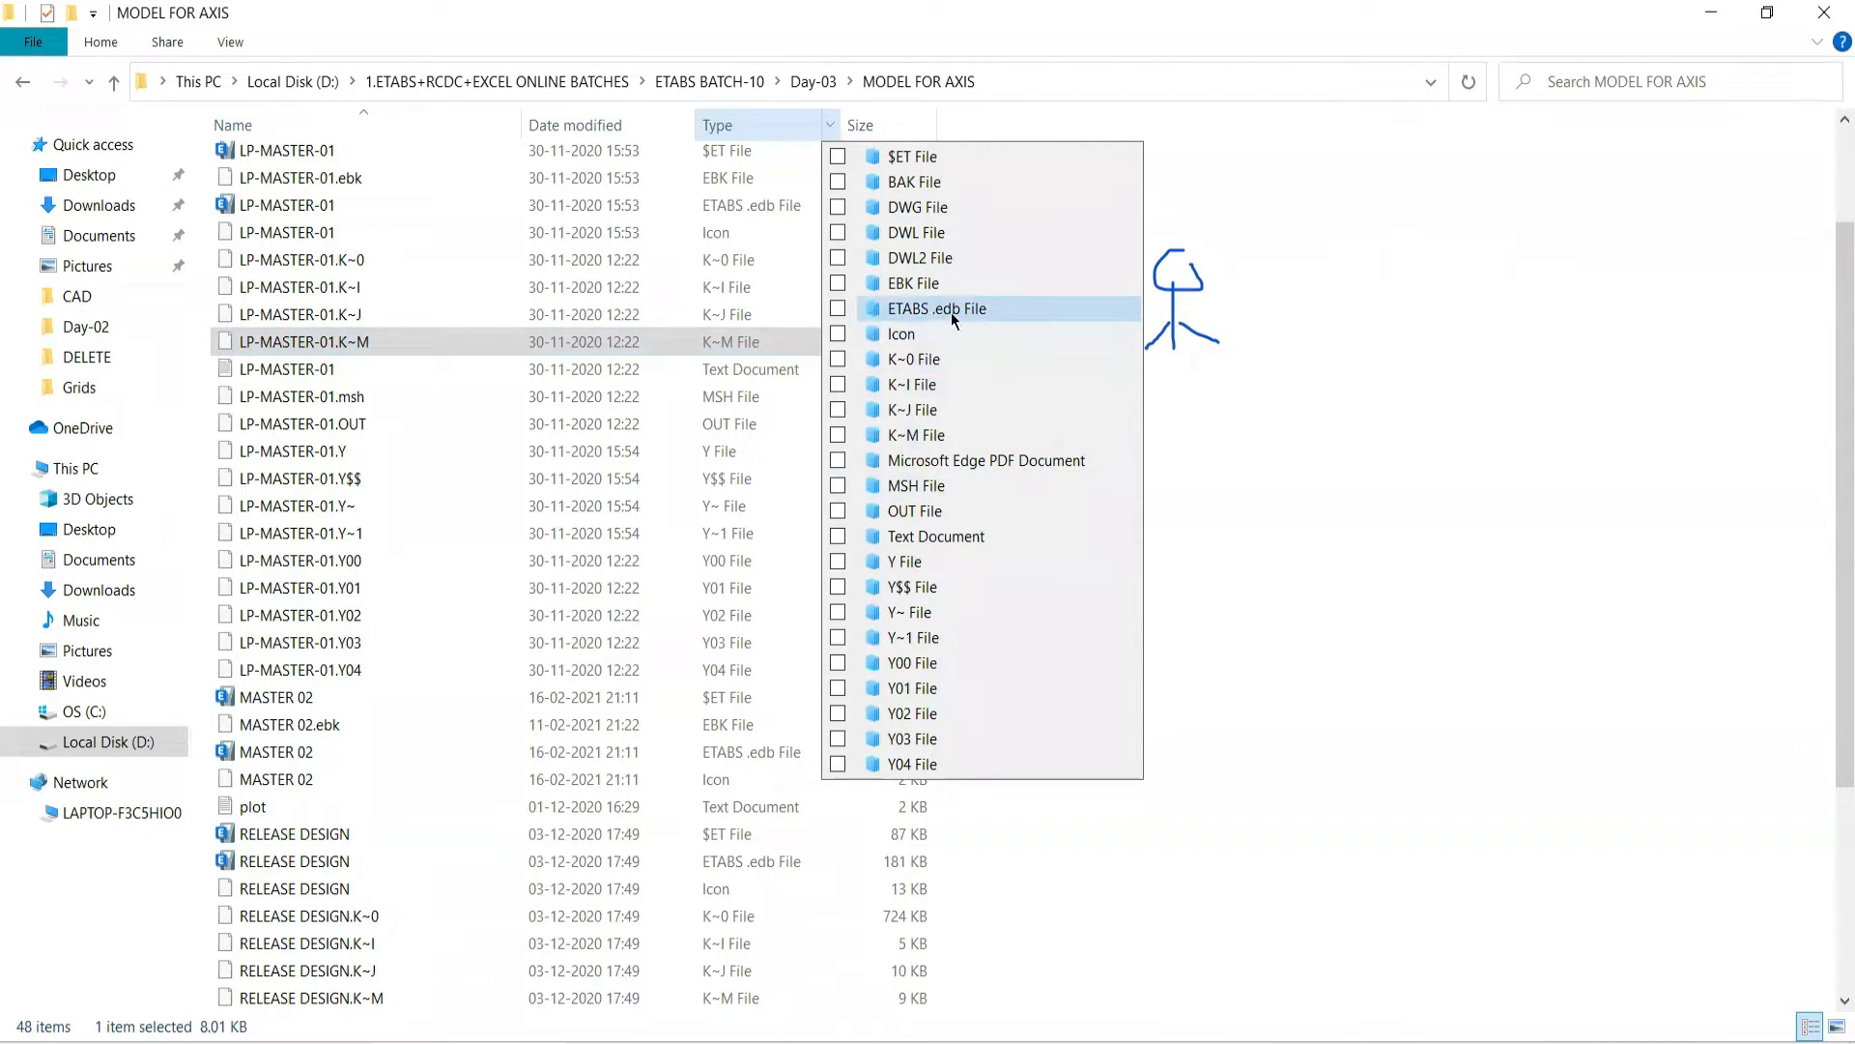
click(837, 309)
click(837, 156)
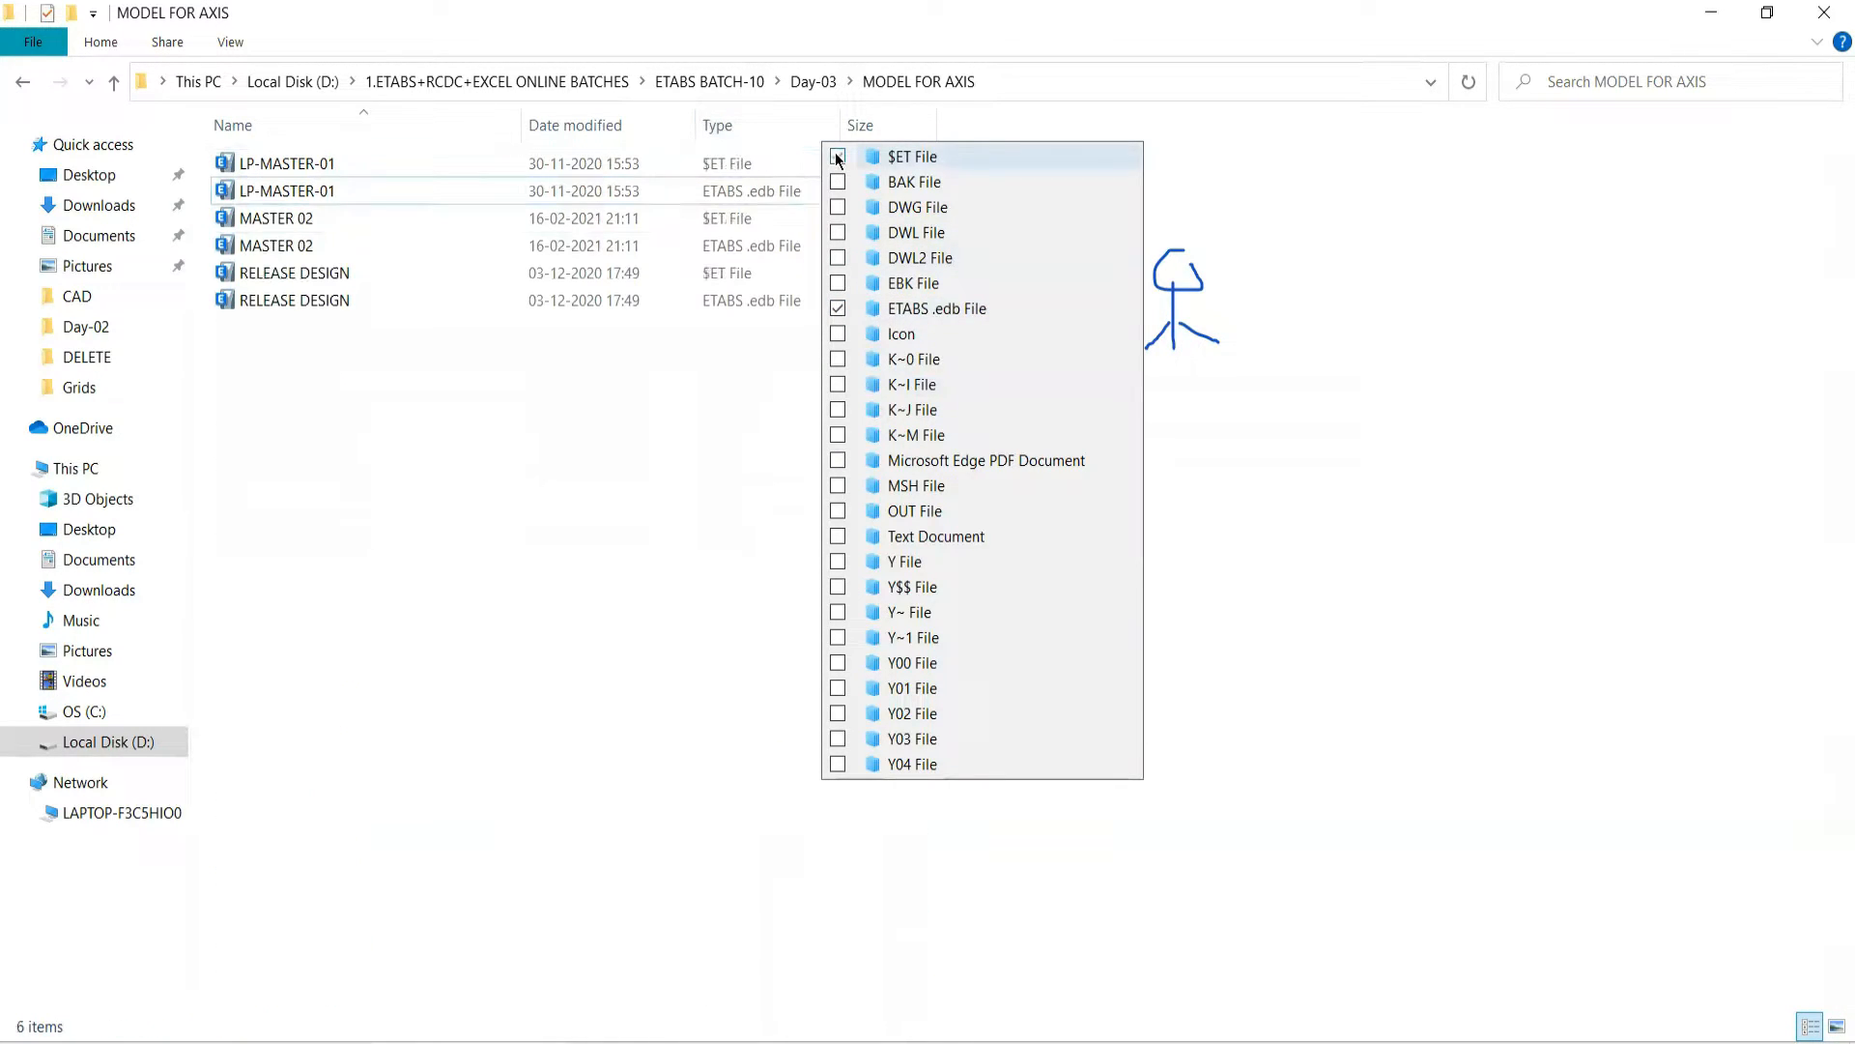
click(837, 283)
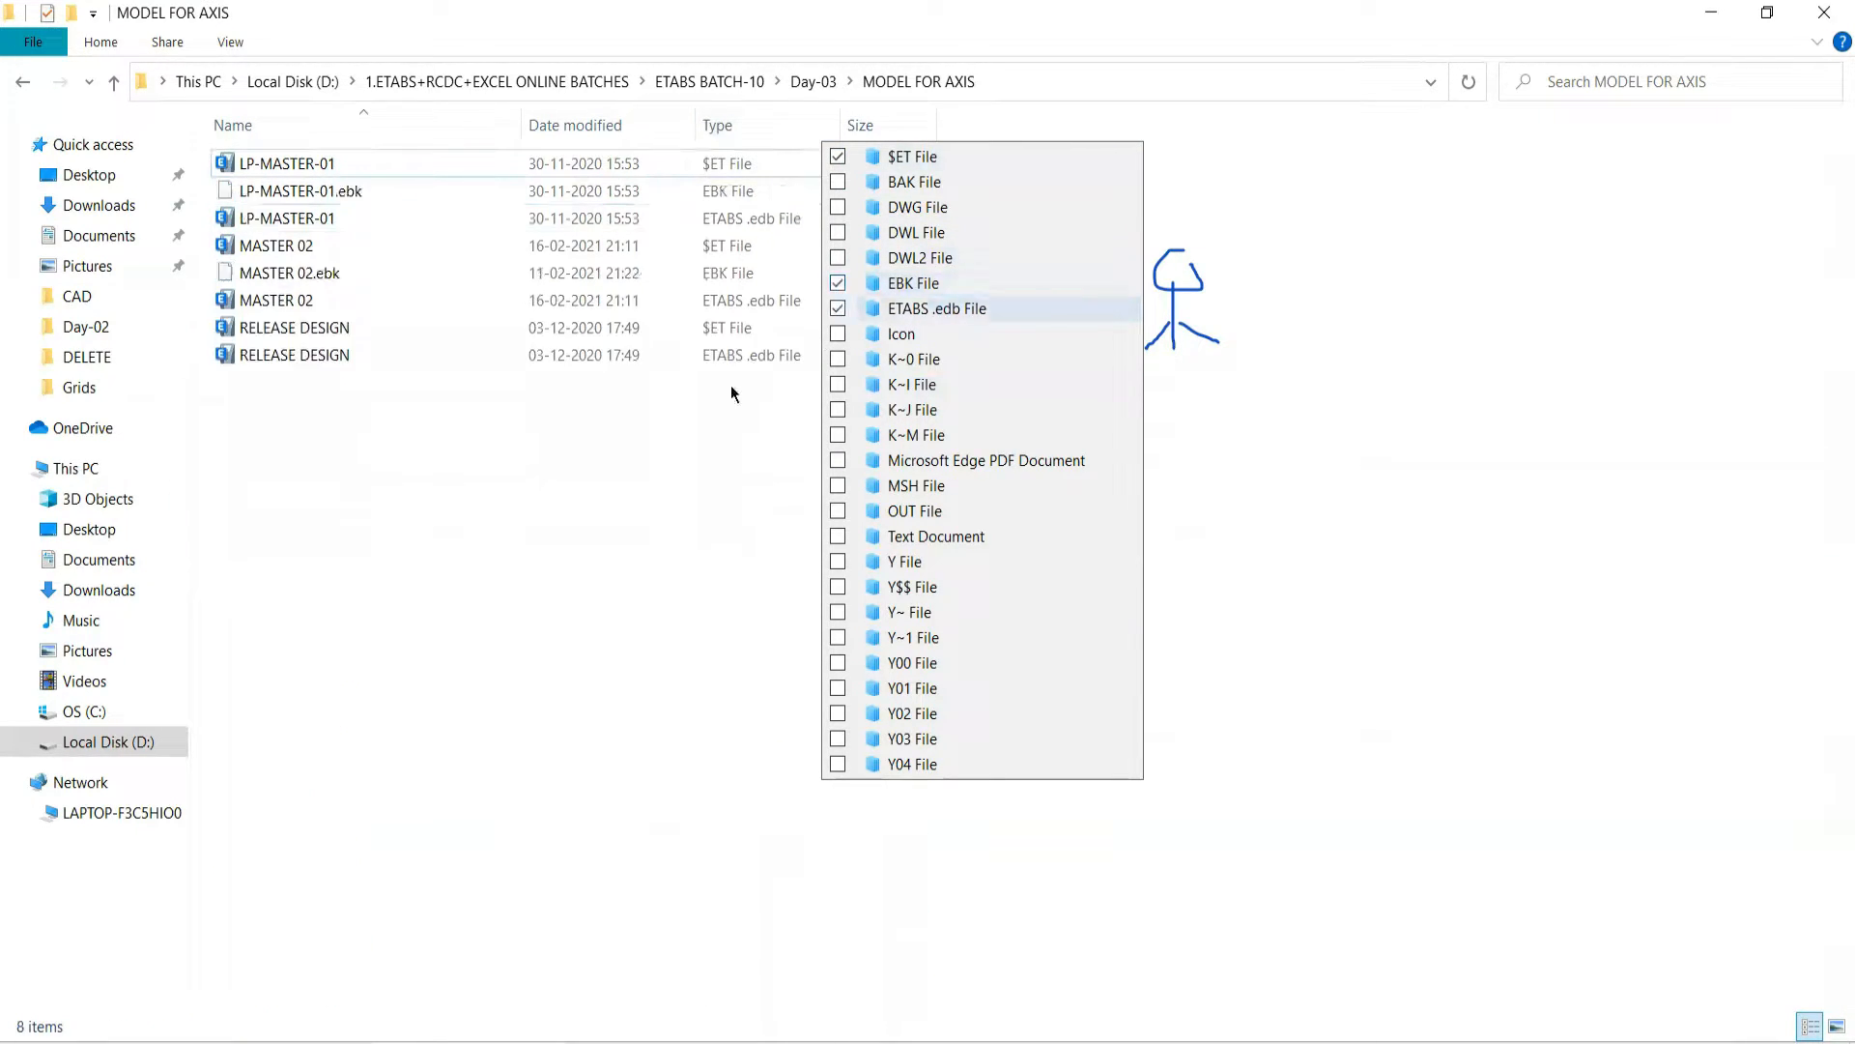
click(474, 460)
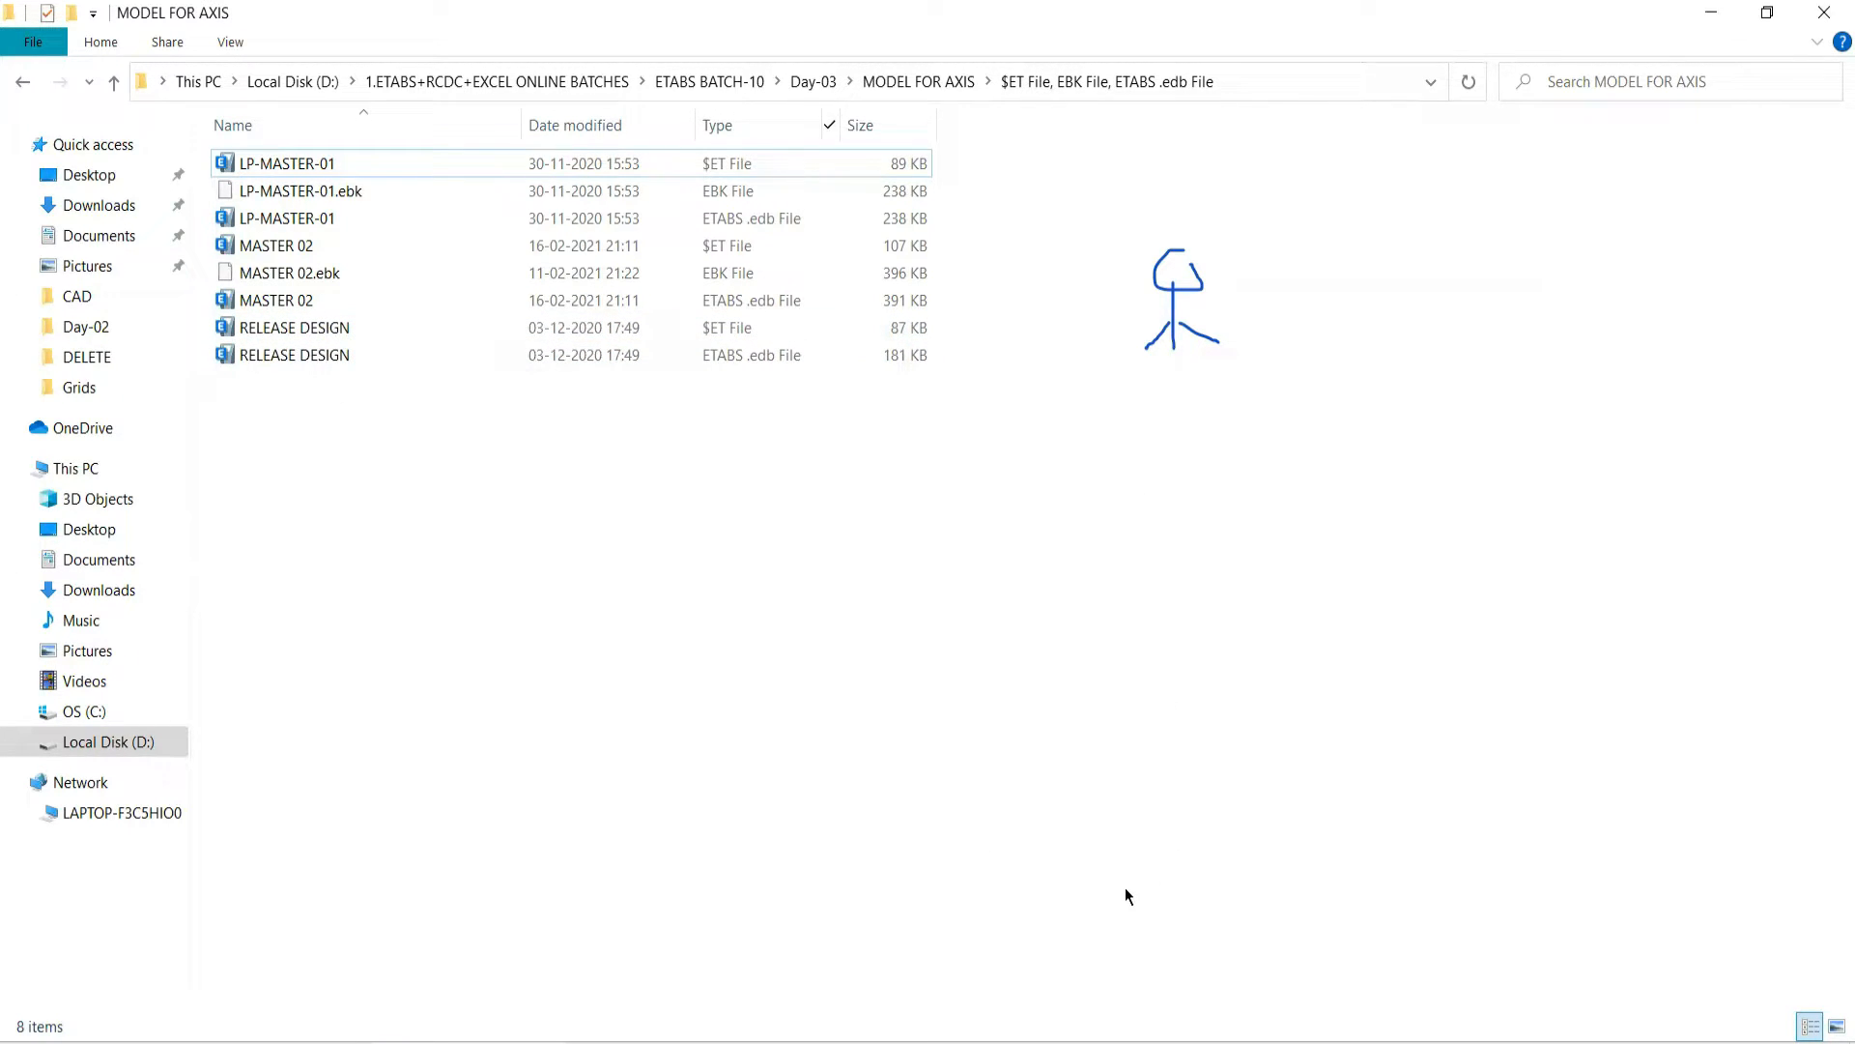
Step: Sketch two large stick figures side by side in the empty area below the file list
mouse_move(778, 463)
mouse_down()
mouse_move(755, 475)
mouse_move(763, 814)
mouse_up()
mouse_move(773, 636)
mouse_down()
mouse_move(734, 671)
mouse_move(803, 679)
mouse_up()
drag(749, 755, 697, 801)
drag(842, 807, 757, 753)
mouse_move(1202, 425)
mouse_down()
mouse_move(1227, 447)
mouse_move(1220, 635)
mouse_up()
mouse_move(1214, 558)
mouse_down()
mouse_move(1179, 592)
mouse_move(1266, 593)
mouse_move(1216, 776)
mouse_up()
drag(1210, 681, 1162, 719)
drag(1220, 683, 1276, 737)
Step: Label the two stick figures A and B and write 2015 above each letter
drag(755, 410, 816, 361)
mouse_move(1250, 303)
mouse_down()
mouse_move(1249, 393)
mouse_move(1251, 369)
mouse_up()
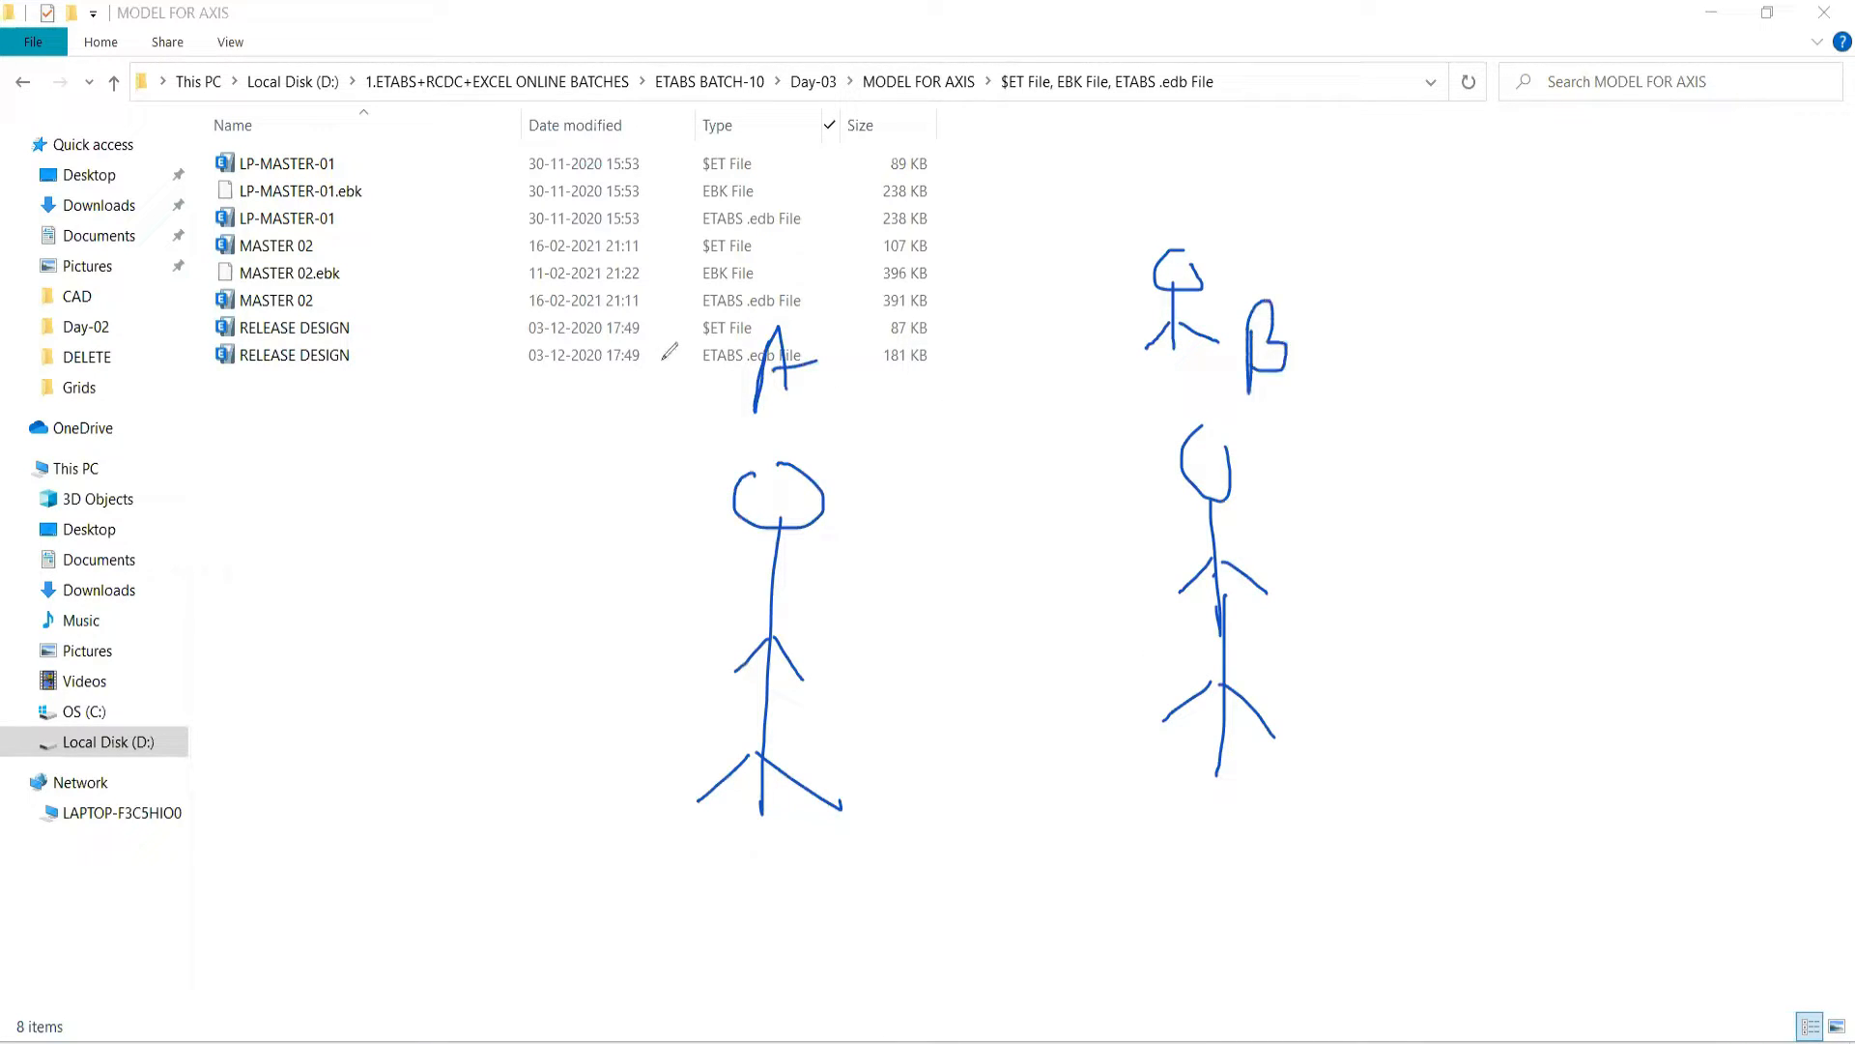
drag(792, 263, 828, 296)
mouse_move(854, 256)
mouse_down()
mouse_move(885, 284)
mouse_move(952, 243)
mouse_up()
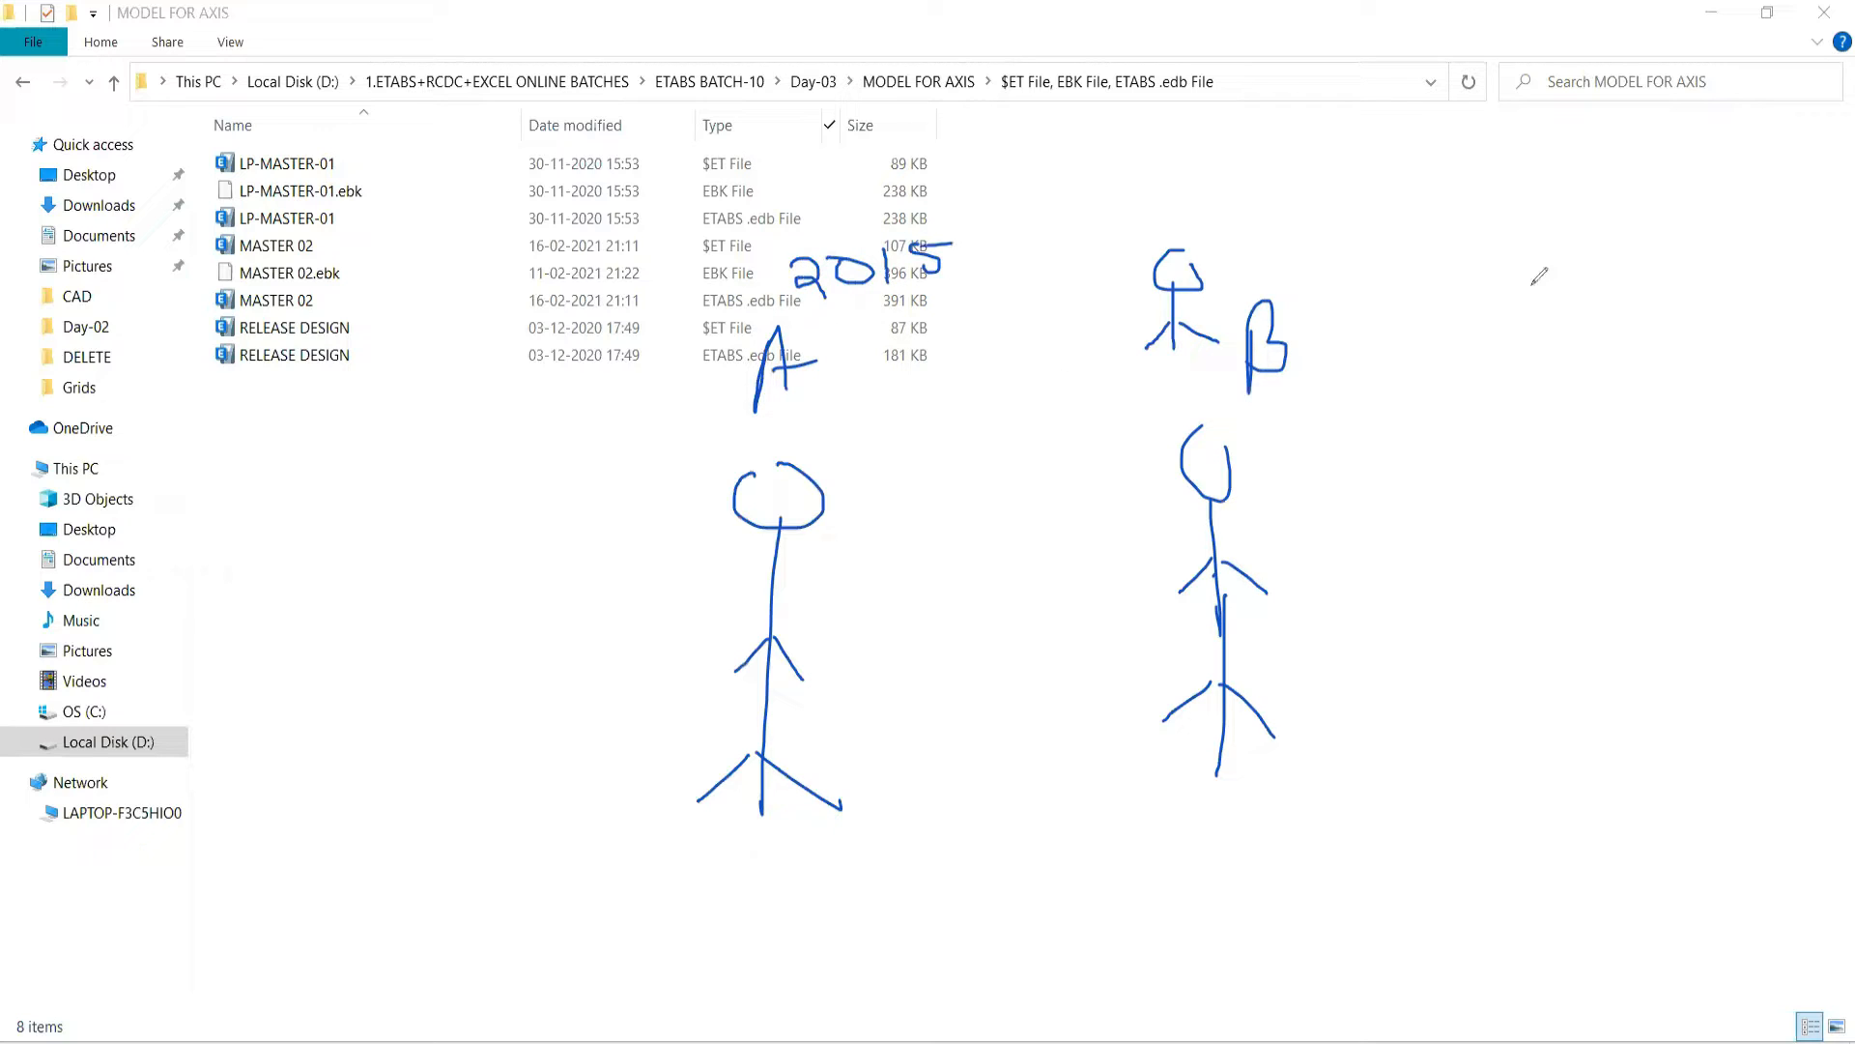
drag(1324, 247, 1361, 291)
mouse_move(1377, 243)
mouse_down()
mouse_move(1372, 257)
mouse_move(1384, 233)
mouse_up()
mouse_move(1417, 232)
mouse_down()
mouse_move(1419, 271)
mouse_move(1458, 231)
mouse_up()
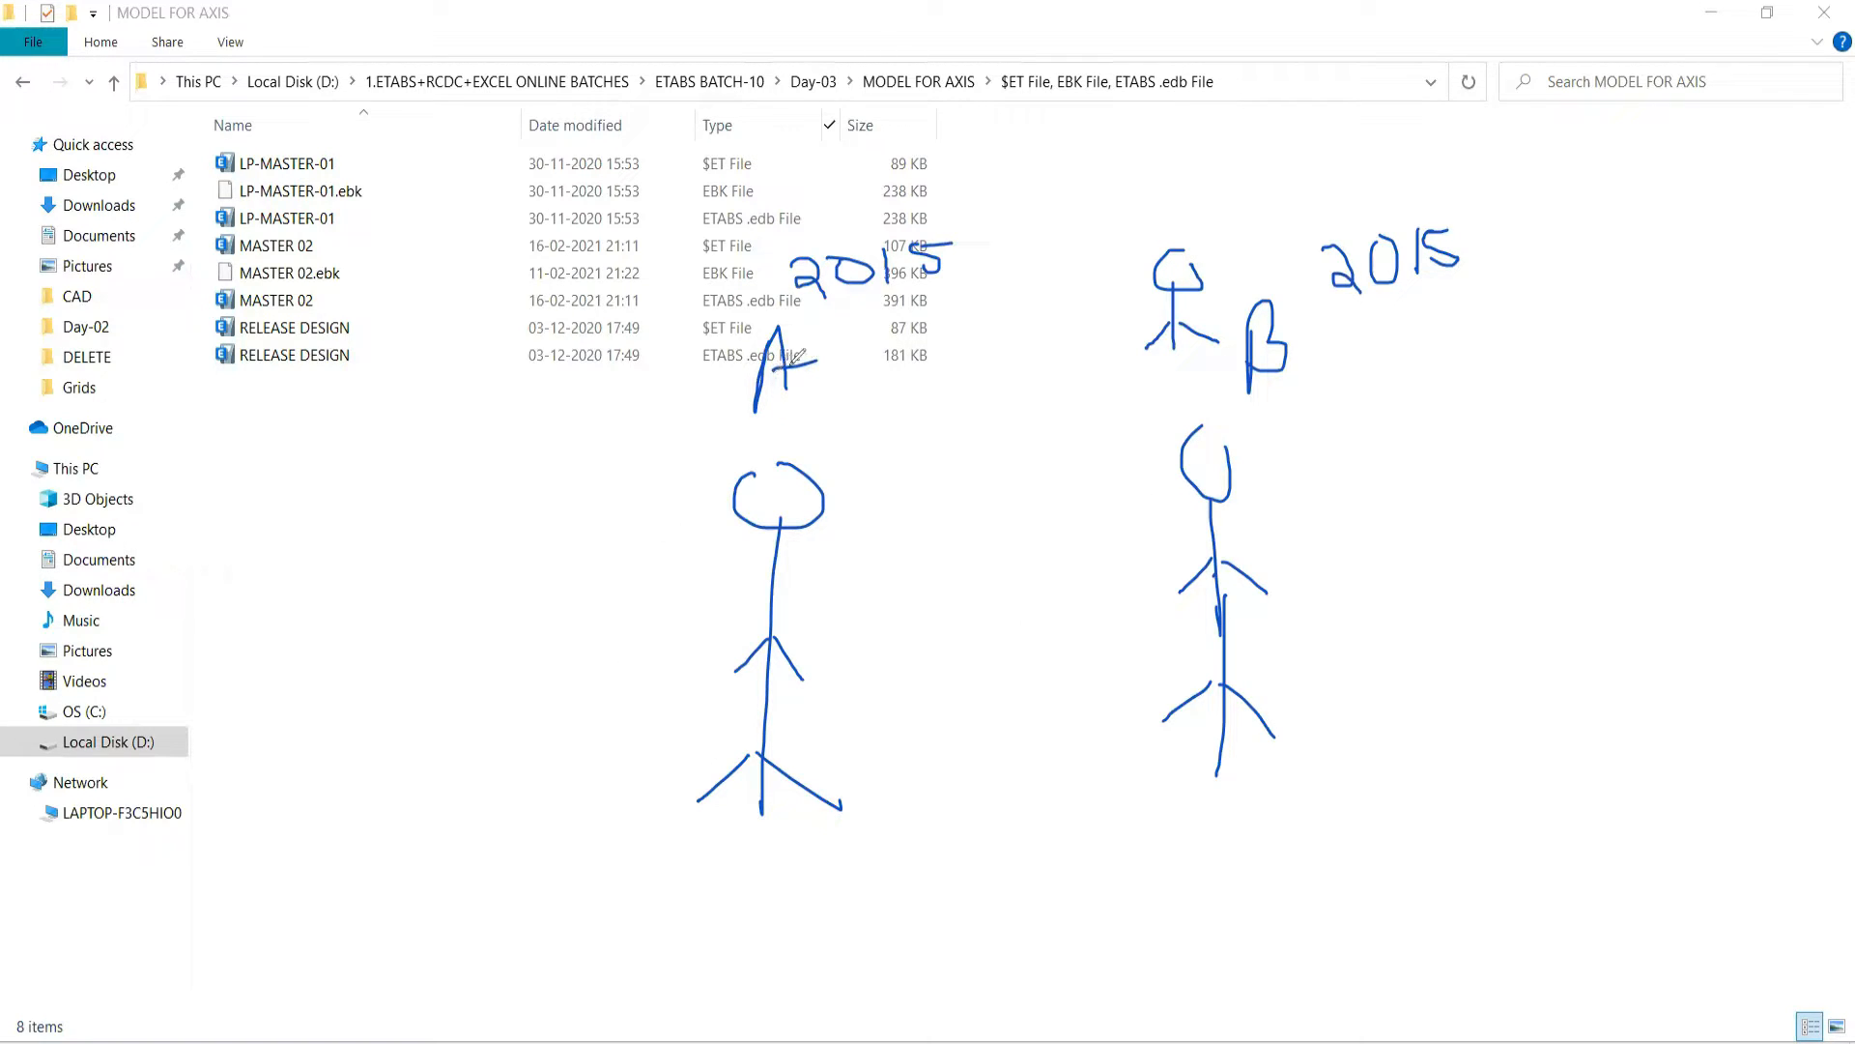
Step: Draw a curved arrow from A to B and write .edb beneath it with a double underline
mouse_move(829, 346)
mouse_down()
mouse_move(1101, 302)
mouse_move(1133, 360)
mouse_move(1080, 341)
mouse_up()
click(936, 452)
drag(966, 433, 978, 455)
mouse_move(1010, 425)
mouse_down()
mouse_move(995, 439)
mouse_move(1005, 404)
mouse_move(1013, 444)
mouse_up()
mouse_move(1037, 406)
mouse_down()
mouse_move(1040, 442)
mouse_move(1066, 441)
mouse_move(1040, 446)
mouse_up()
drag(936, 493, 1047, 491)
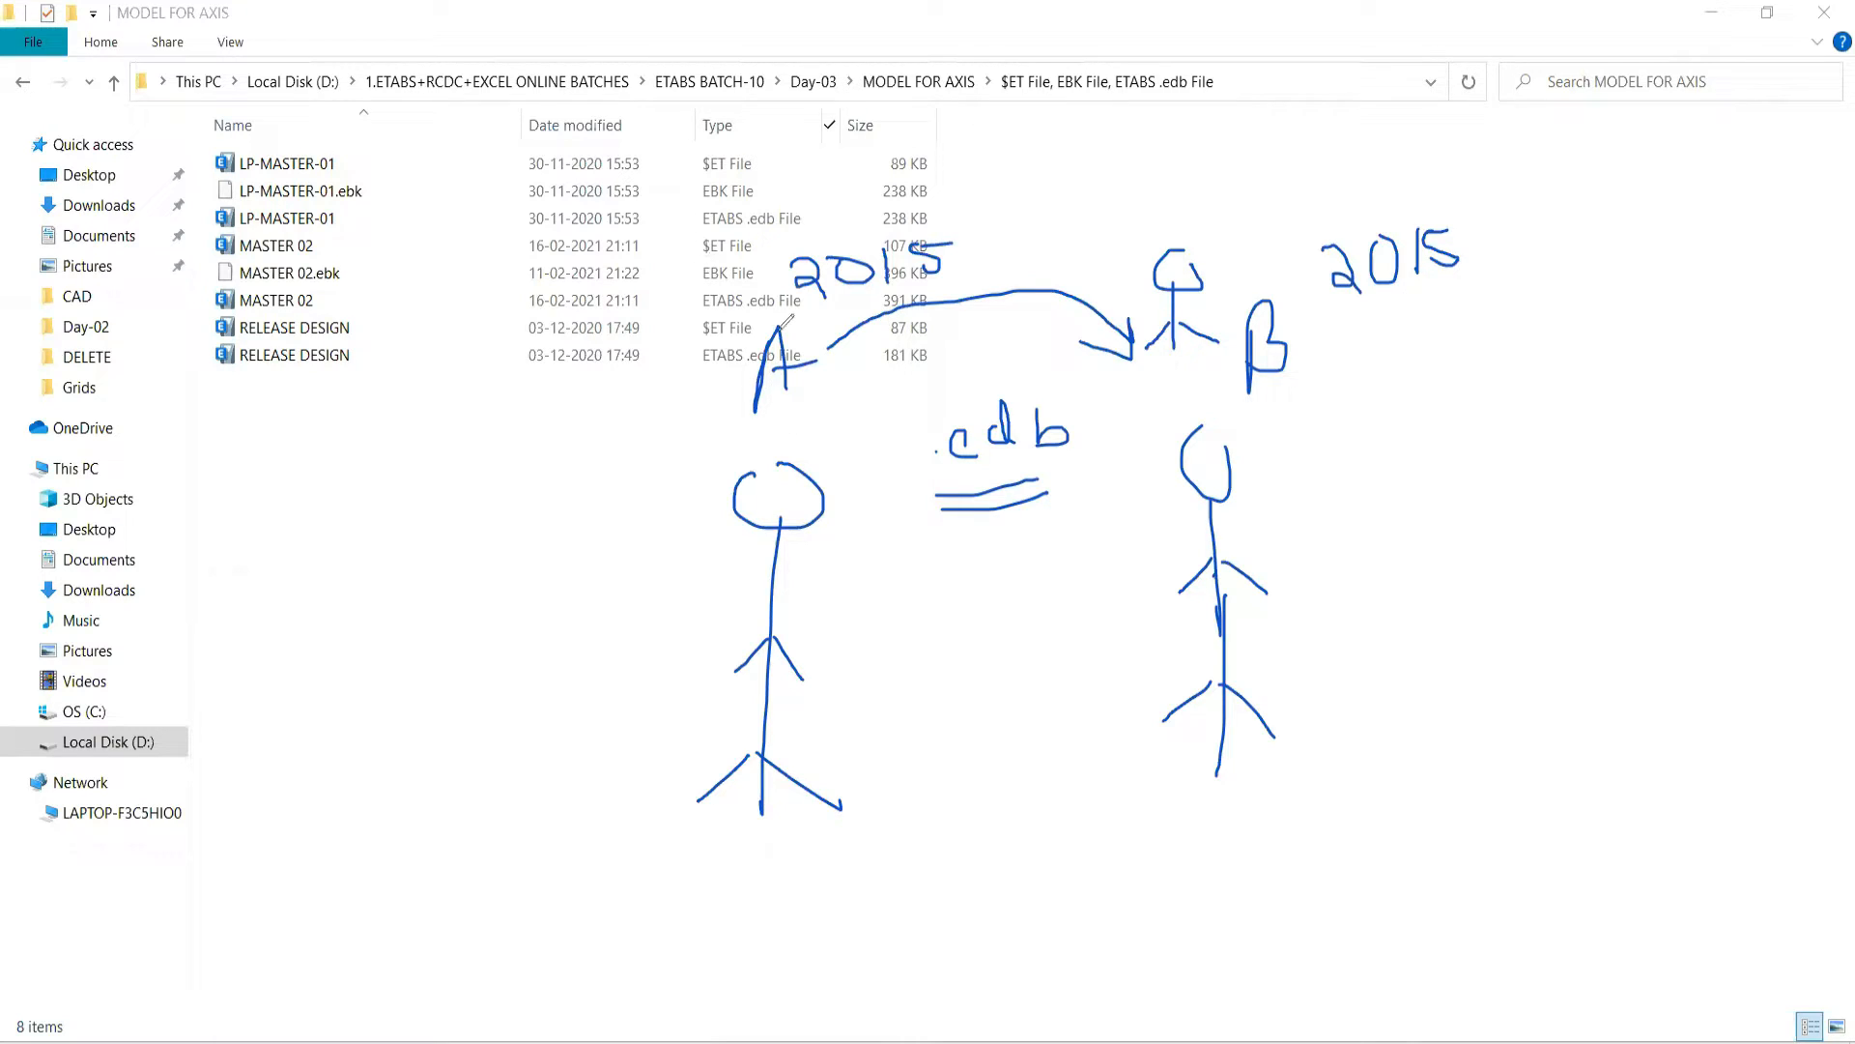
Step: Retrace the letter A, erase the small stick figure and the 2015 beside B, and write 2019 above B
drag(774, 324, 757, 402)
mouse_move(770, 325)
mouse_down()
mouse_move(800, 394)
mouse_move(817, 360)
mouse_up()
mouse_move(1372, 259)
mouse_down()
mouse_move(1295, 239)
mouse_move(1170, 327)
mouse_up()
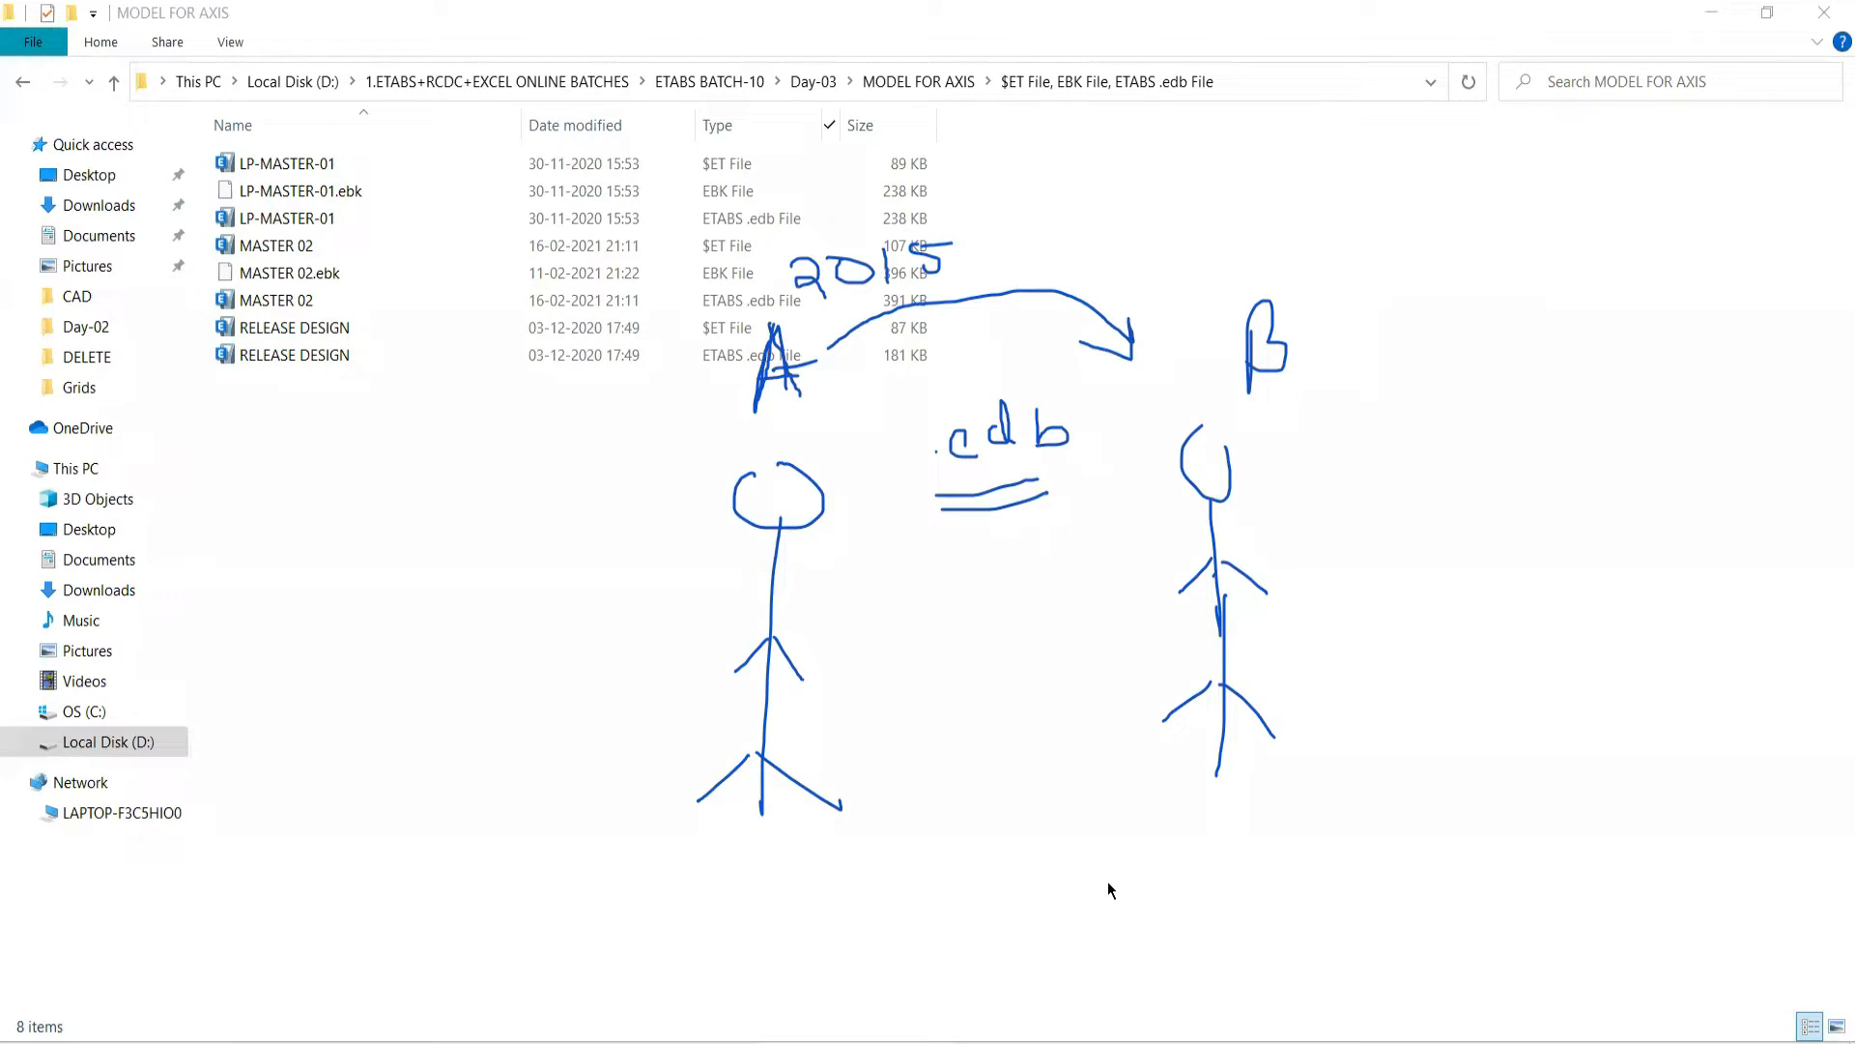
mouse_move(1334, 239)
mouse_down()
mouse_move(1362, 311)
mouse_move(1382, 242)
mouse_move(1414, 235)
mouse_move(1412, 288)
mouse_up()
click(1452, 227)
drag(1452, 227, 1470, 234)
drag(1467, 214, 1465, 305)
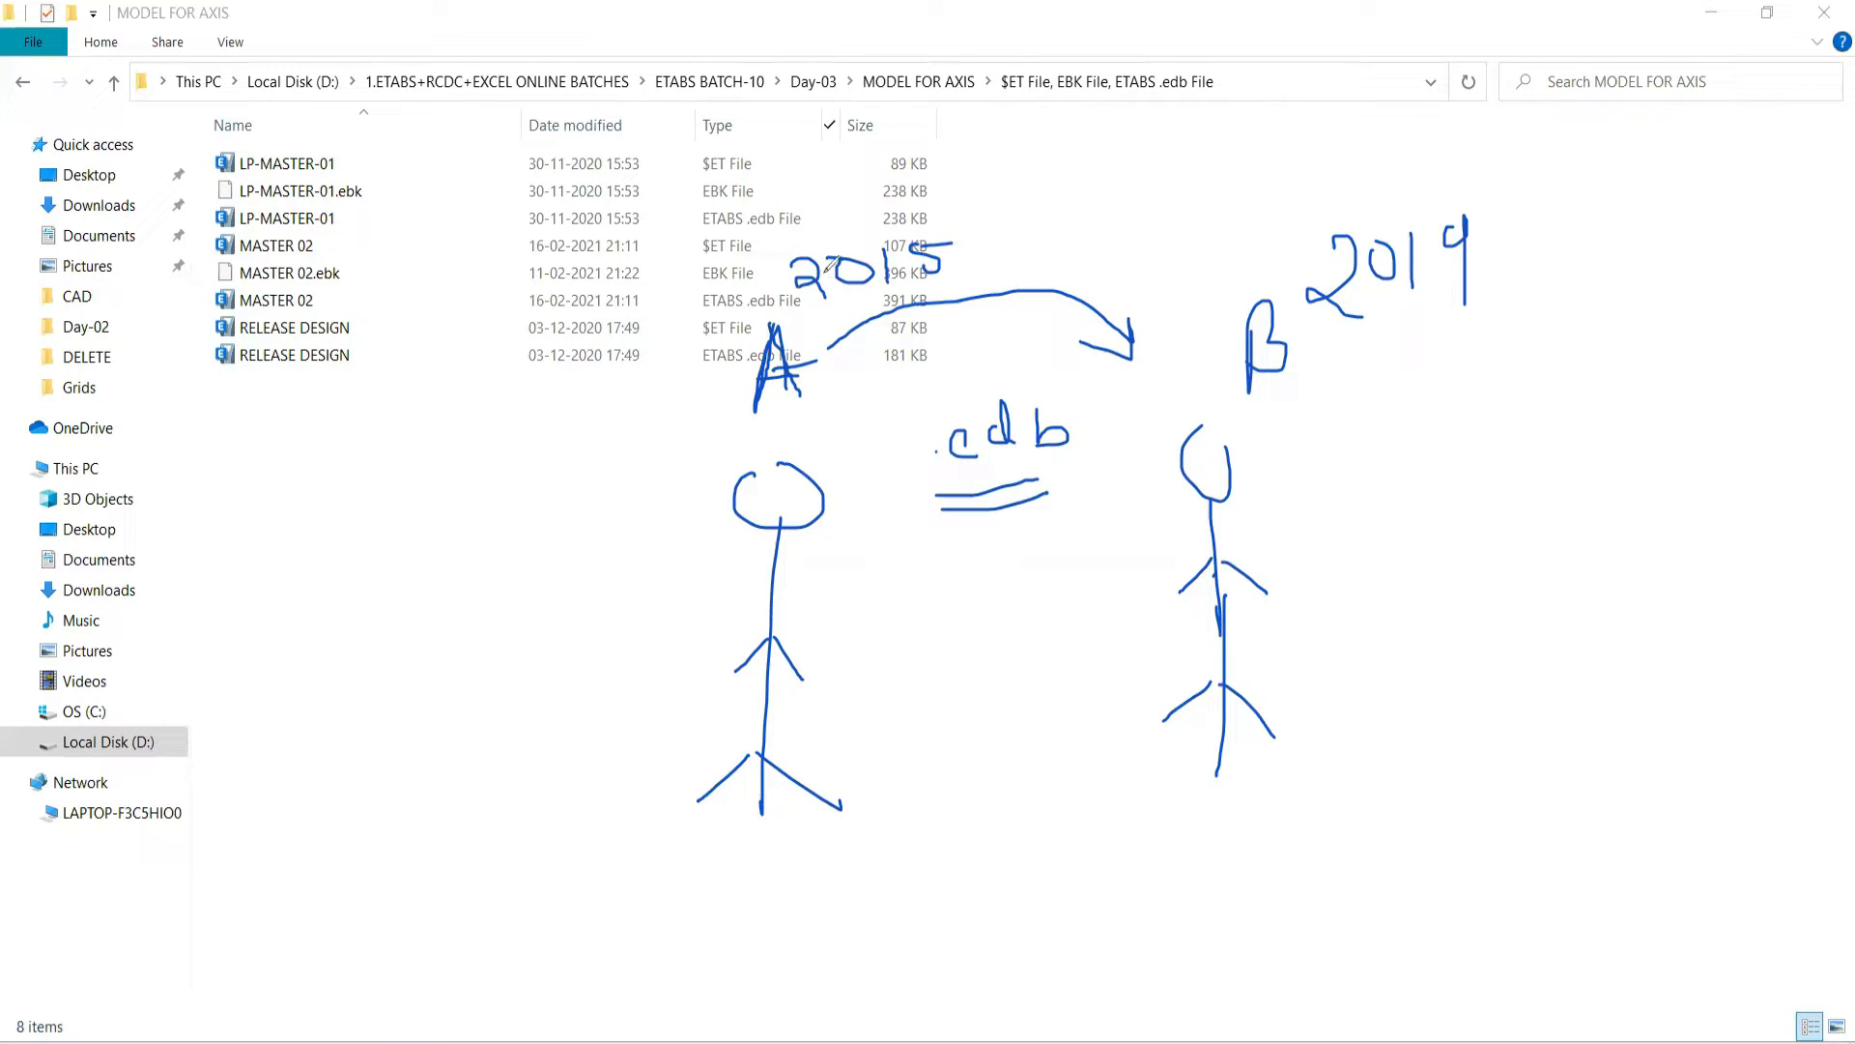
Step: Add a short underlined note beside figure A and write the underlined code reference IS 1893-2016 beside figure B
mouse_move(371, 426)
mouse_down()
mouse_move(454, 426)
mouse_move(425, 410)
mouse_move(445, 386)
mouse_up()
drag(182, 532, 261, 532)
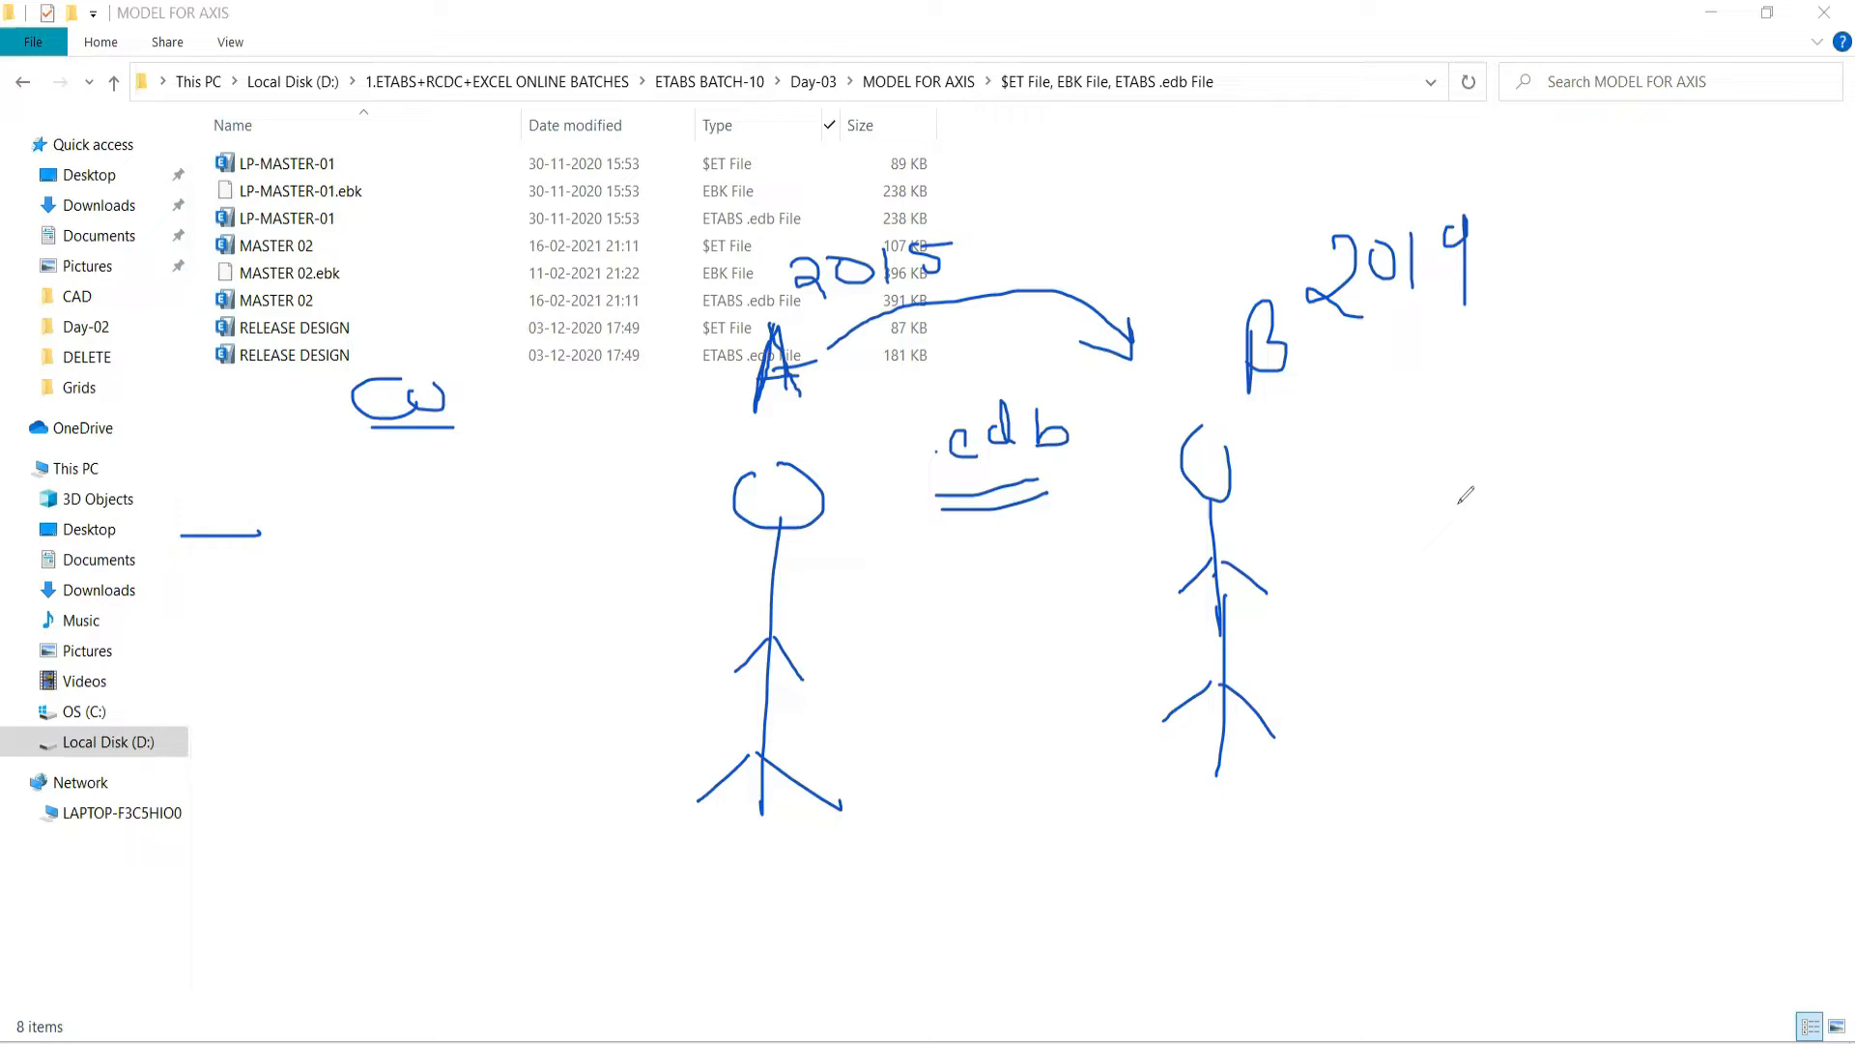
mouse_move(1434, 498)
mouse_down()
mouse_move(1522, 496)
mouse_move(1469, 544)
mouse_up()
drag(1523, 497, 1484, 538)
mouse_move(1575, 486)
mouse_down()
mouse_move(1573, 523)
mouse_move(1608, 485)
mouse_move(1655, 483)
mouse_move(1651, 539)
mouse_move(1720, 502)
mouse_up()
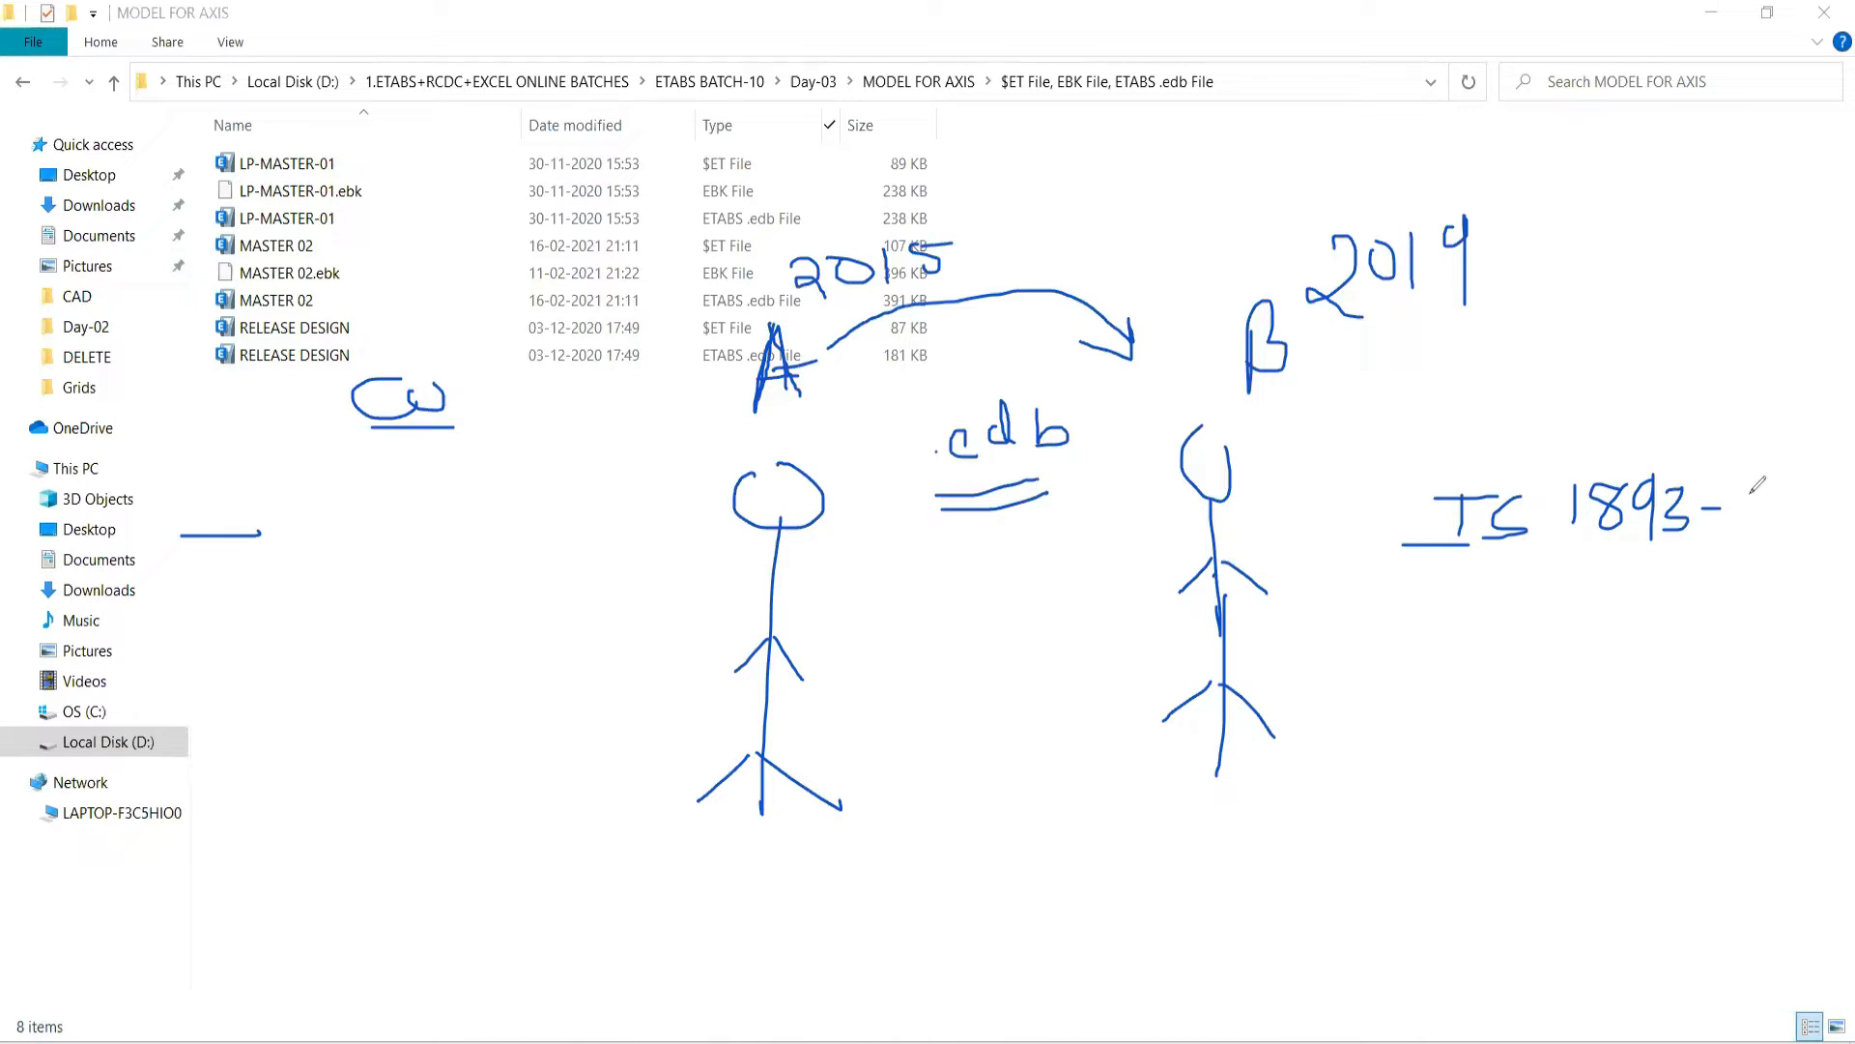
mouse_move(1721, 483)
mouse_down()
mouse_move(1723, 522)
mouse_move(1760, 543)
mouse_move(1786, 493)
mouse_move(1824, 541)
mouse_move(1818, 572)
mouse_up()
mouse_move(1847, 475)
mouse_down()
mouse_move(1838, 547)
mouse_move(1842, 517)
mouse_up()
drag(1435, 584, 1840, 580)
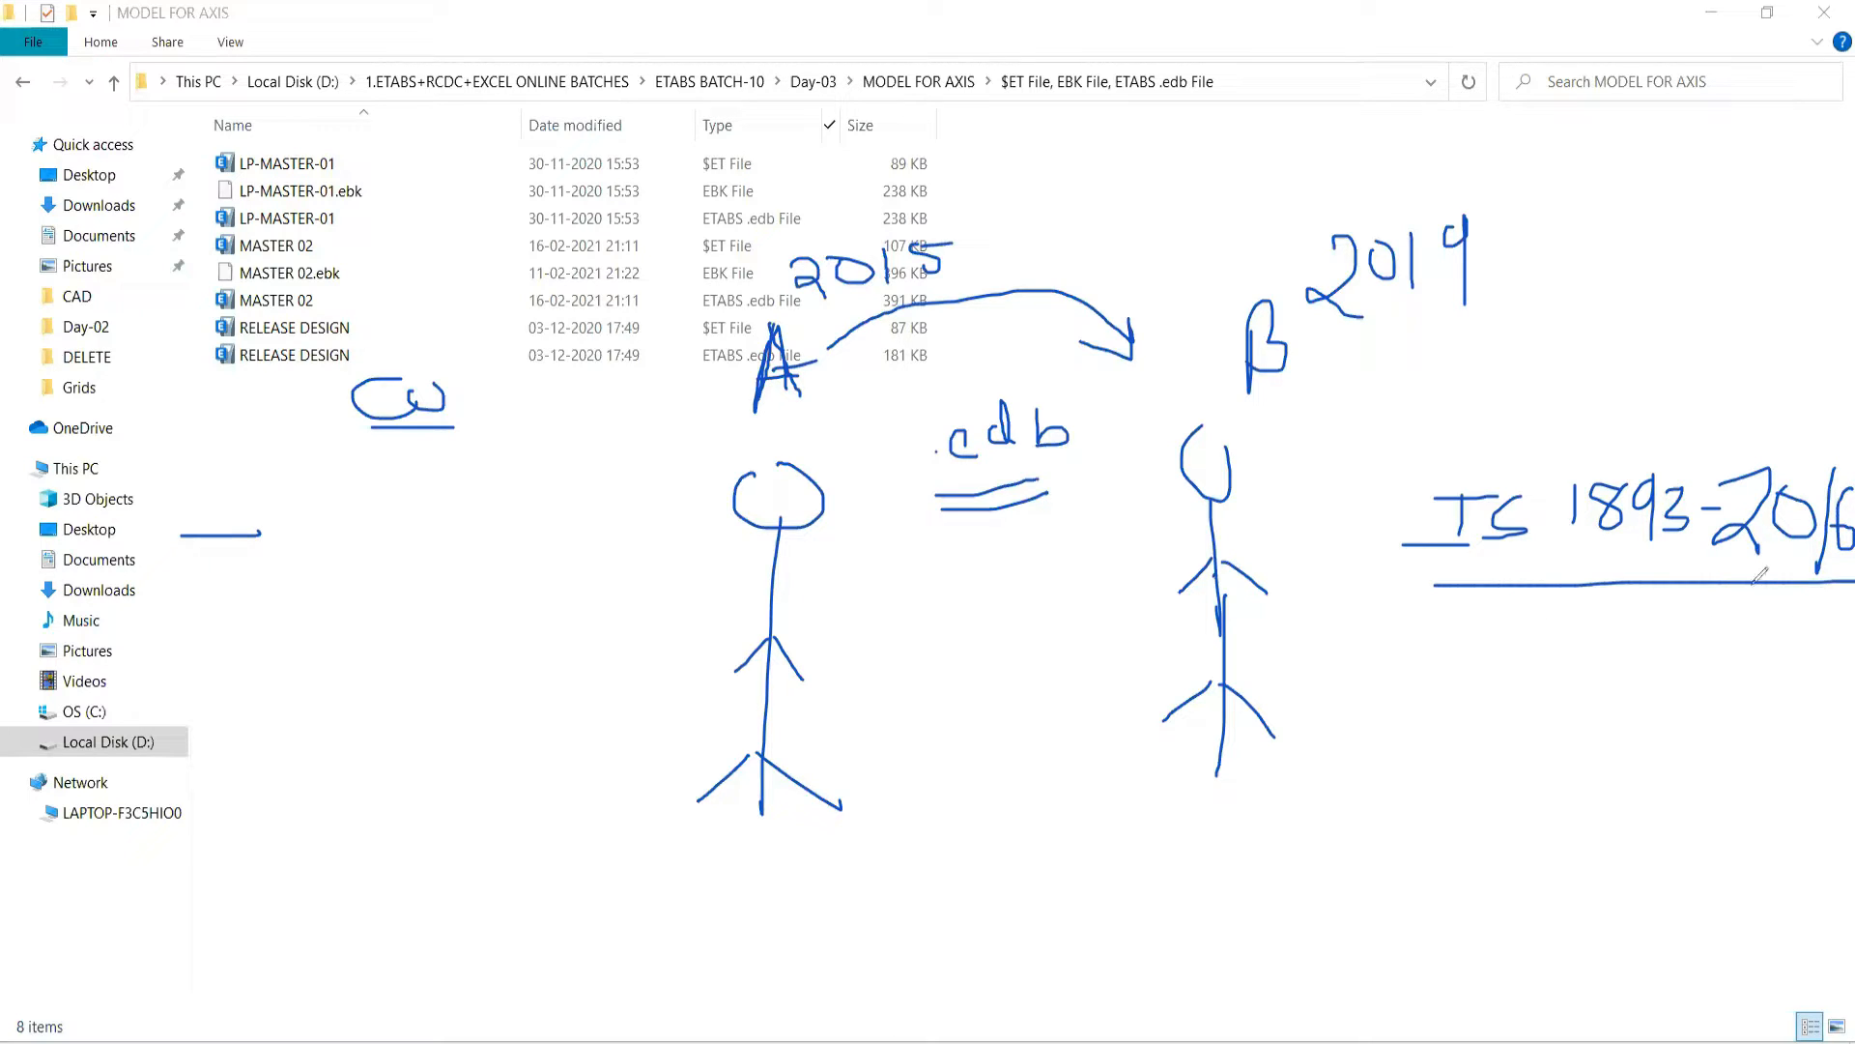
Step: Circle the 2015 above A and write IS 1893-2002, underlined, below the IS 1893-2016 reference
mouse_move(826, 235)
mouse_down()
mouse_move(821, 298)
mouse_move(969, 253)
mouse_move(881, 228)
mouse_up()
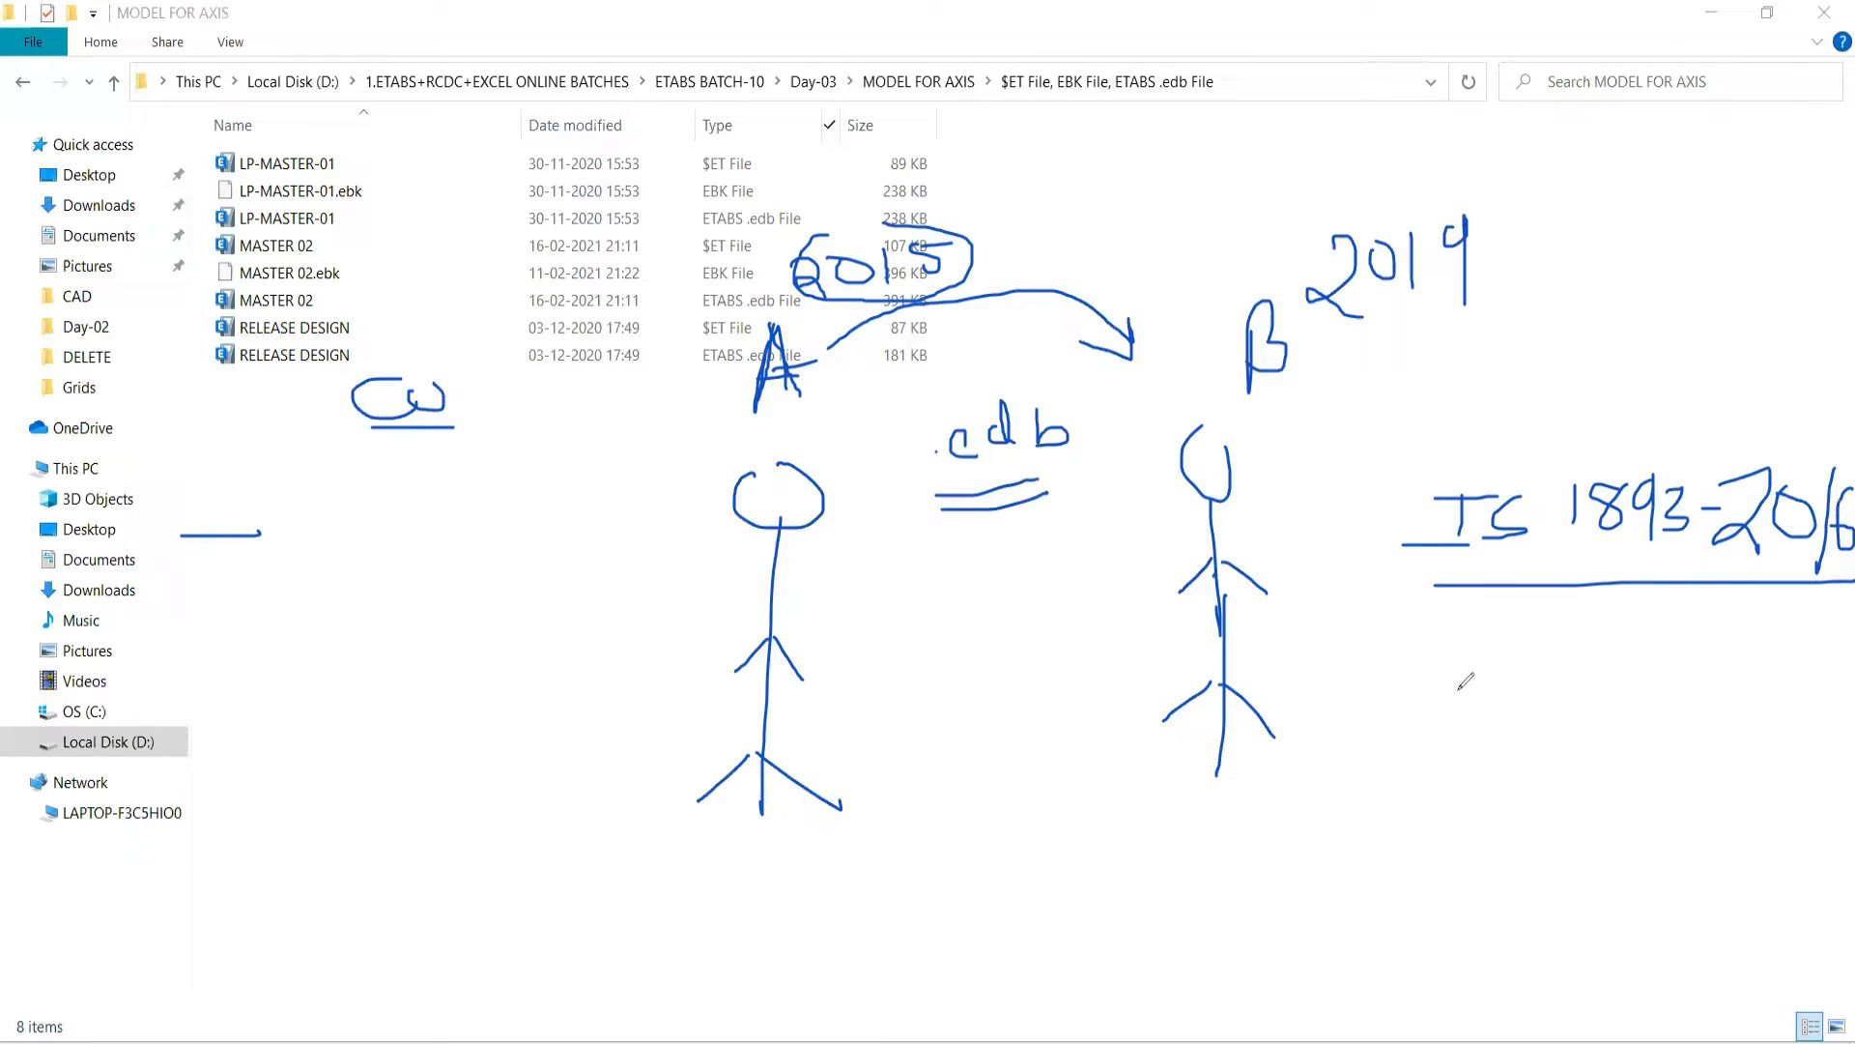
mouse_move(1384, 683)
mouse_down()
mouse_move(1452, 664)
mouse_move(1461, 715)
mouse_move(1558, 706)
mouse_move(1611, 640)
mouse_move(1696, 676)
mouse_move(1783, 666)
mouse_move(1780, 720)
mouse_move(1795, 661)
mouse_move(1817, 667)
mouse_move(1836, 637)
mouse_move(1841, 705)
mouse_up()
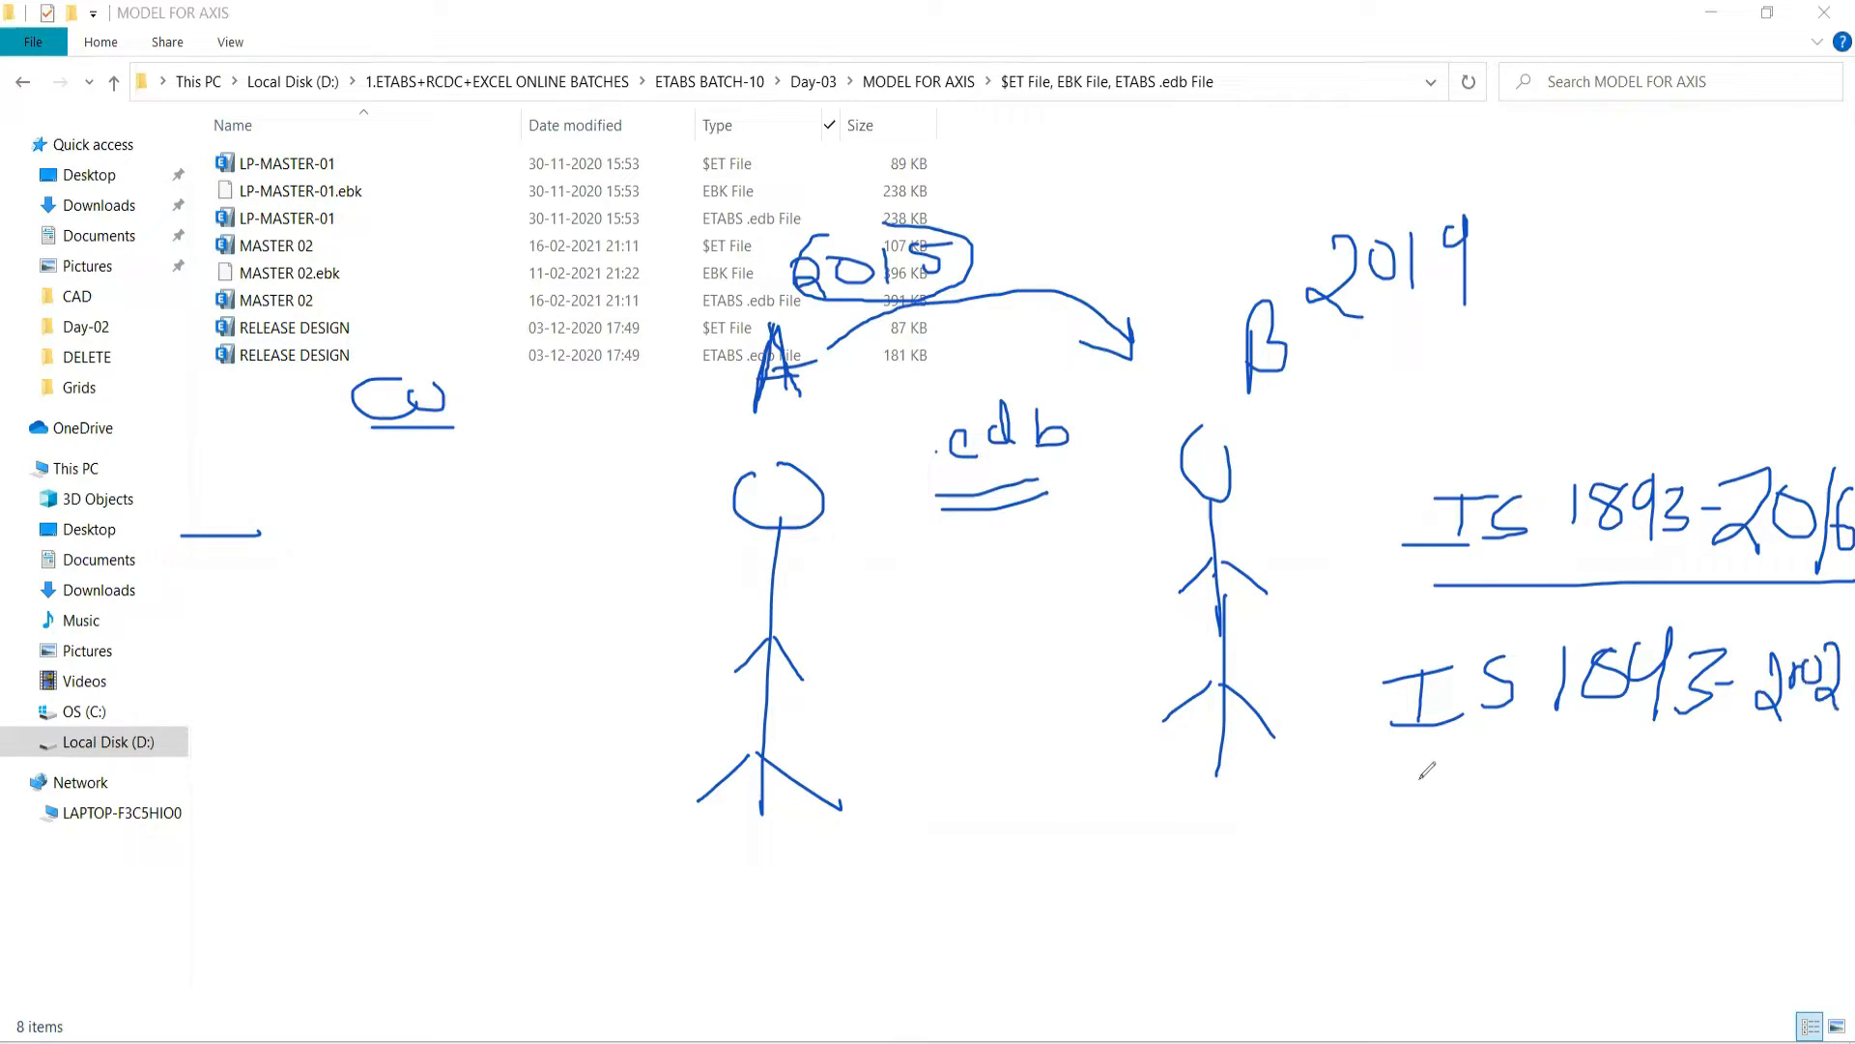
drag(1370, 768, 1803, 747)
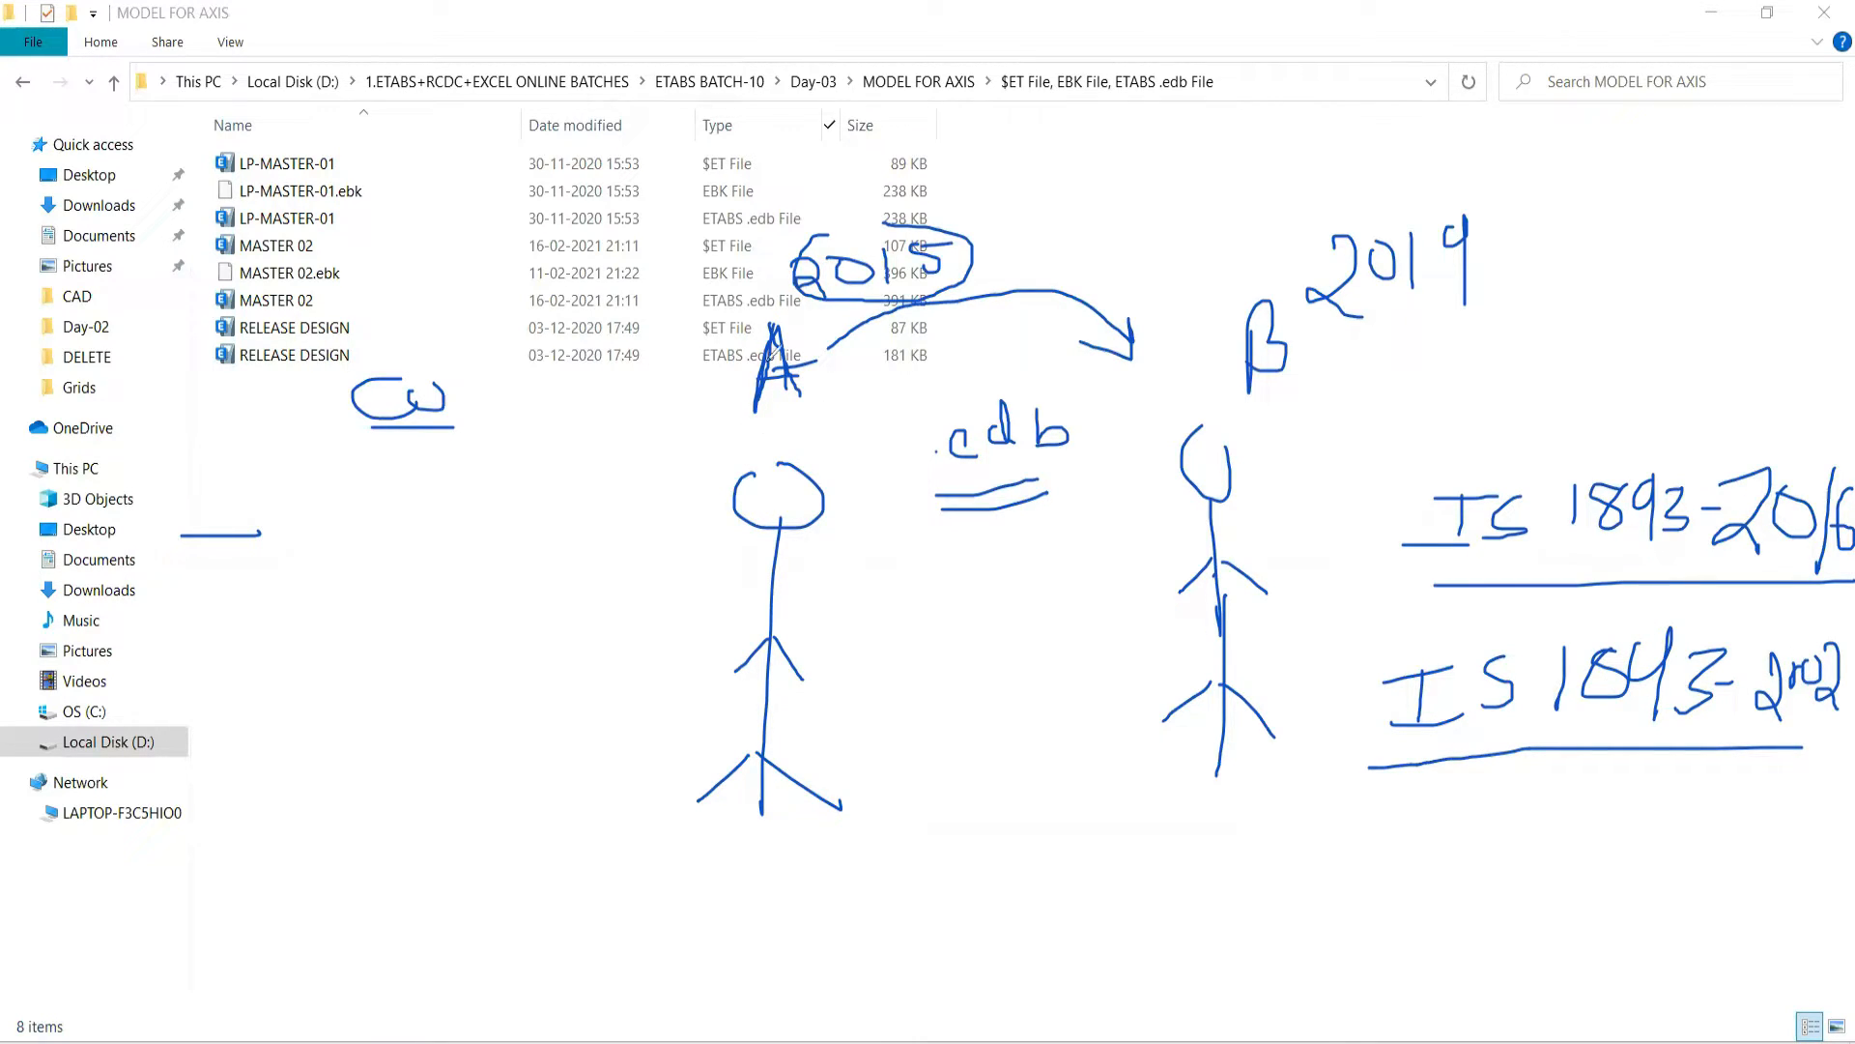
Step: Sketch a tall rectangle with a narrow strip across its upper end beside the letter A
mouse_move(556, 271)
mouse_down()
mouse_move(609, 222)
mouse_move(664, 218)
mouse_move(558, 276)
mouse_move(549, 454)
mouse_up()
drag(673, 259, 665, 459)
drag(538, 473, 665, 460)
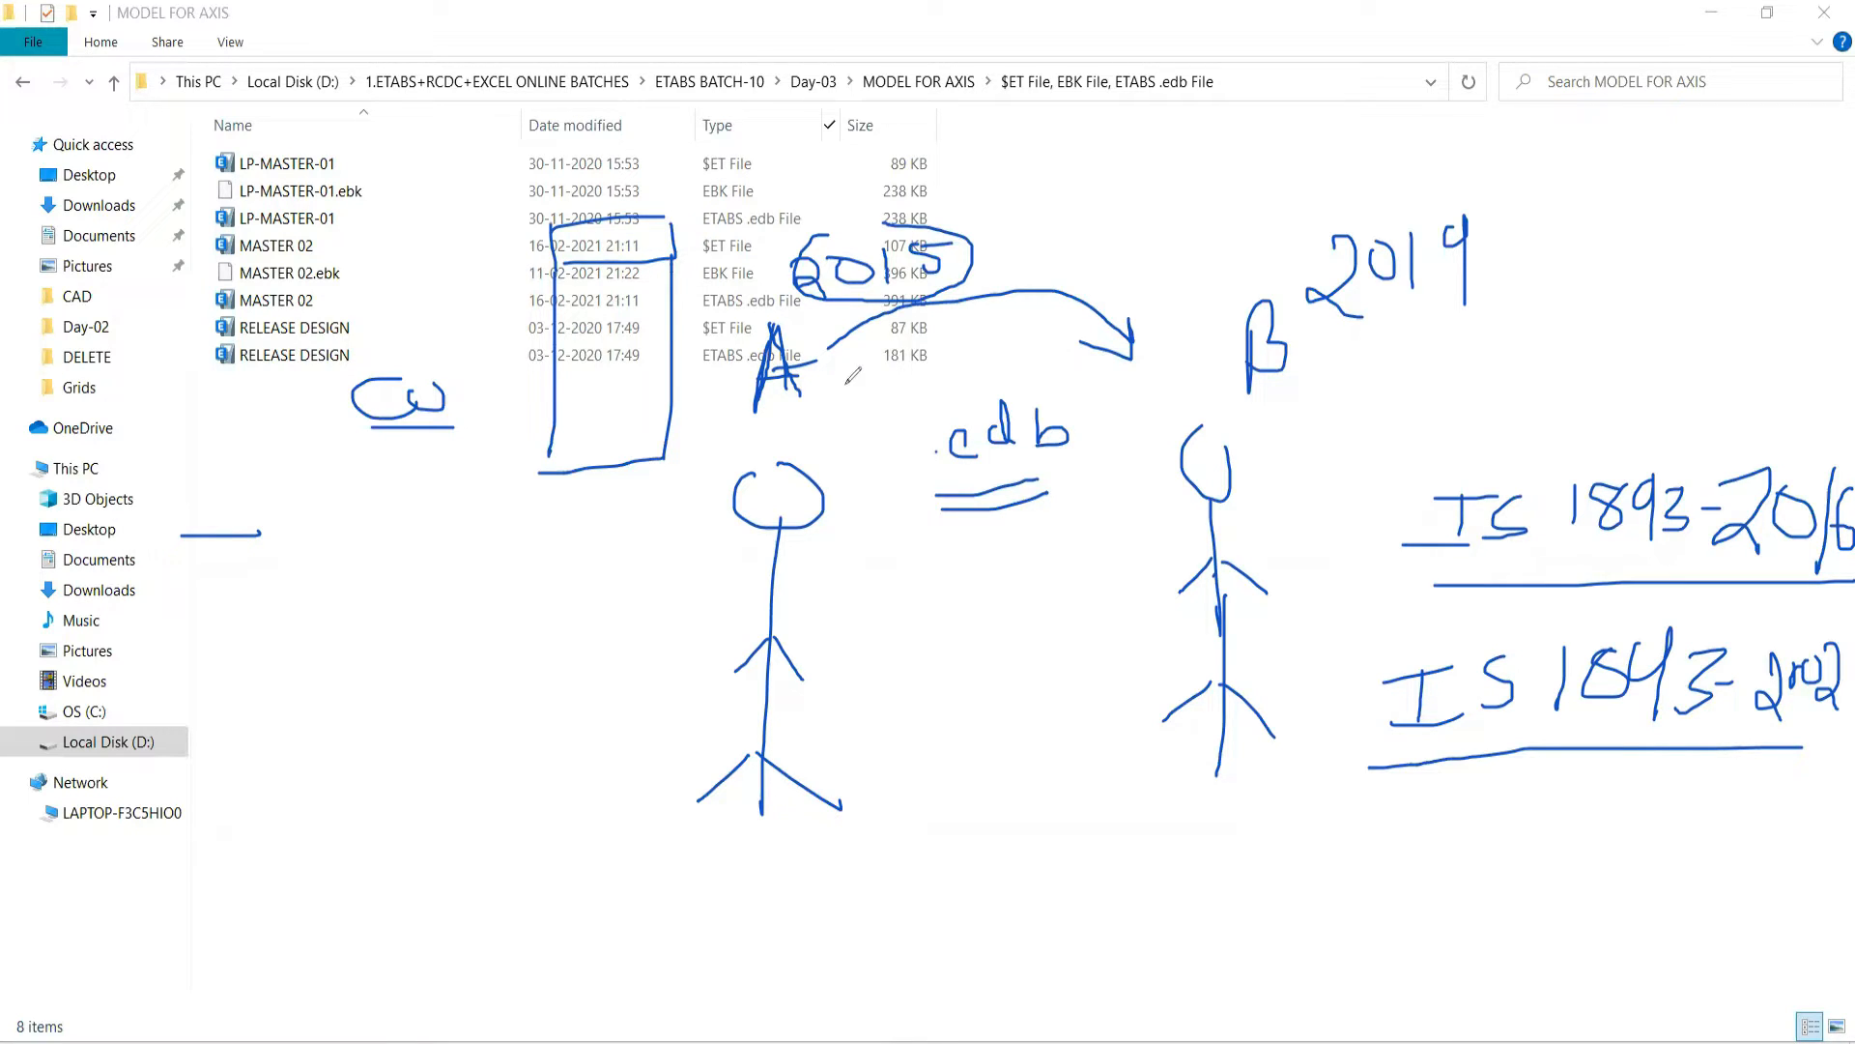
Step: Mark B and its 2019 label, and draw arrows from IS 1893-2016 to B and from B back to figure A
drag(1266, 264, 1205, 307)
drag(1354, 203, 1307, 271)
mouse_move(1524, 483)
mouse_down()
mouse_move(1412, 369)
mouse_move(1290, 404)
mouse_move(1344, 408)
mouse_up()
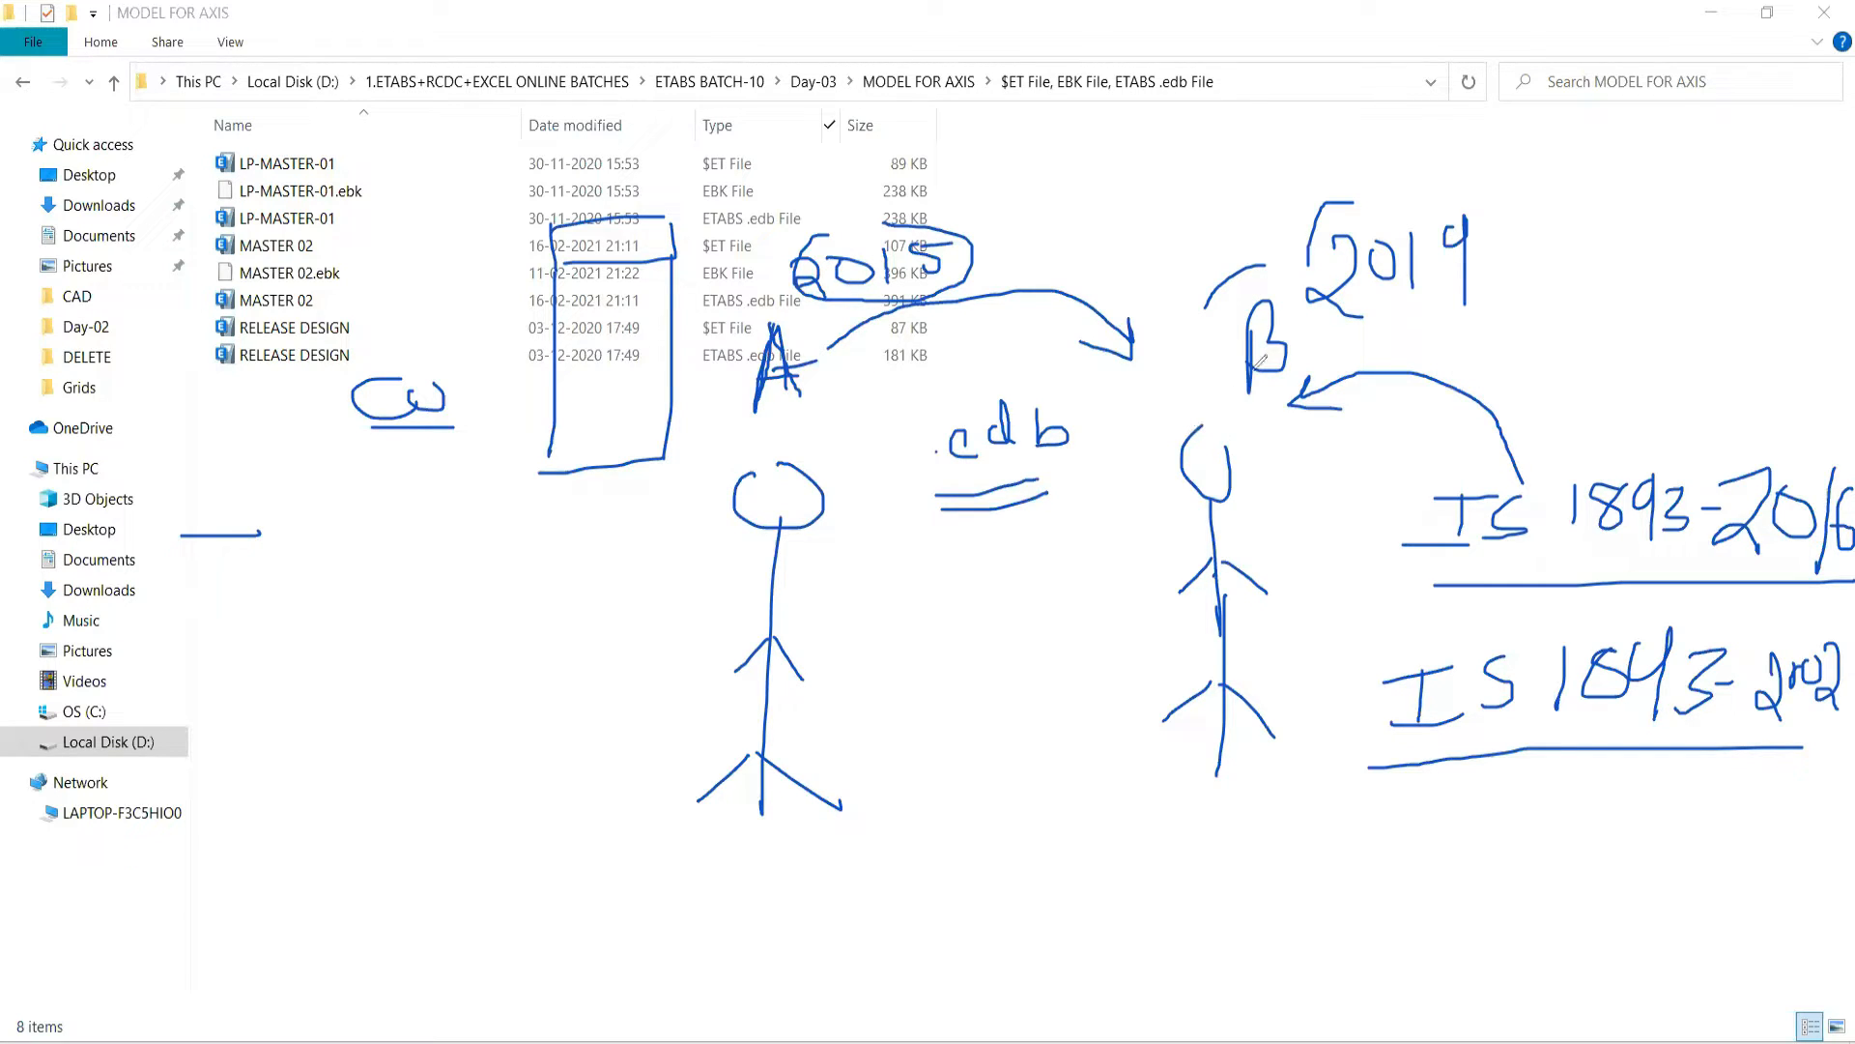
mouse_move(1215, 364)
mouse_down()
mouse_move(1164, 488)
mouse_move(918, 624)
mouse_move(817, 591)
mouse_move(804, 618)
mouse_move(836, 664)
mouse_up()
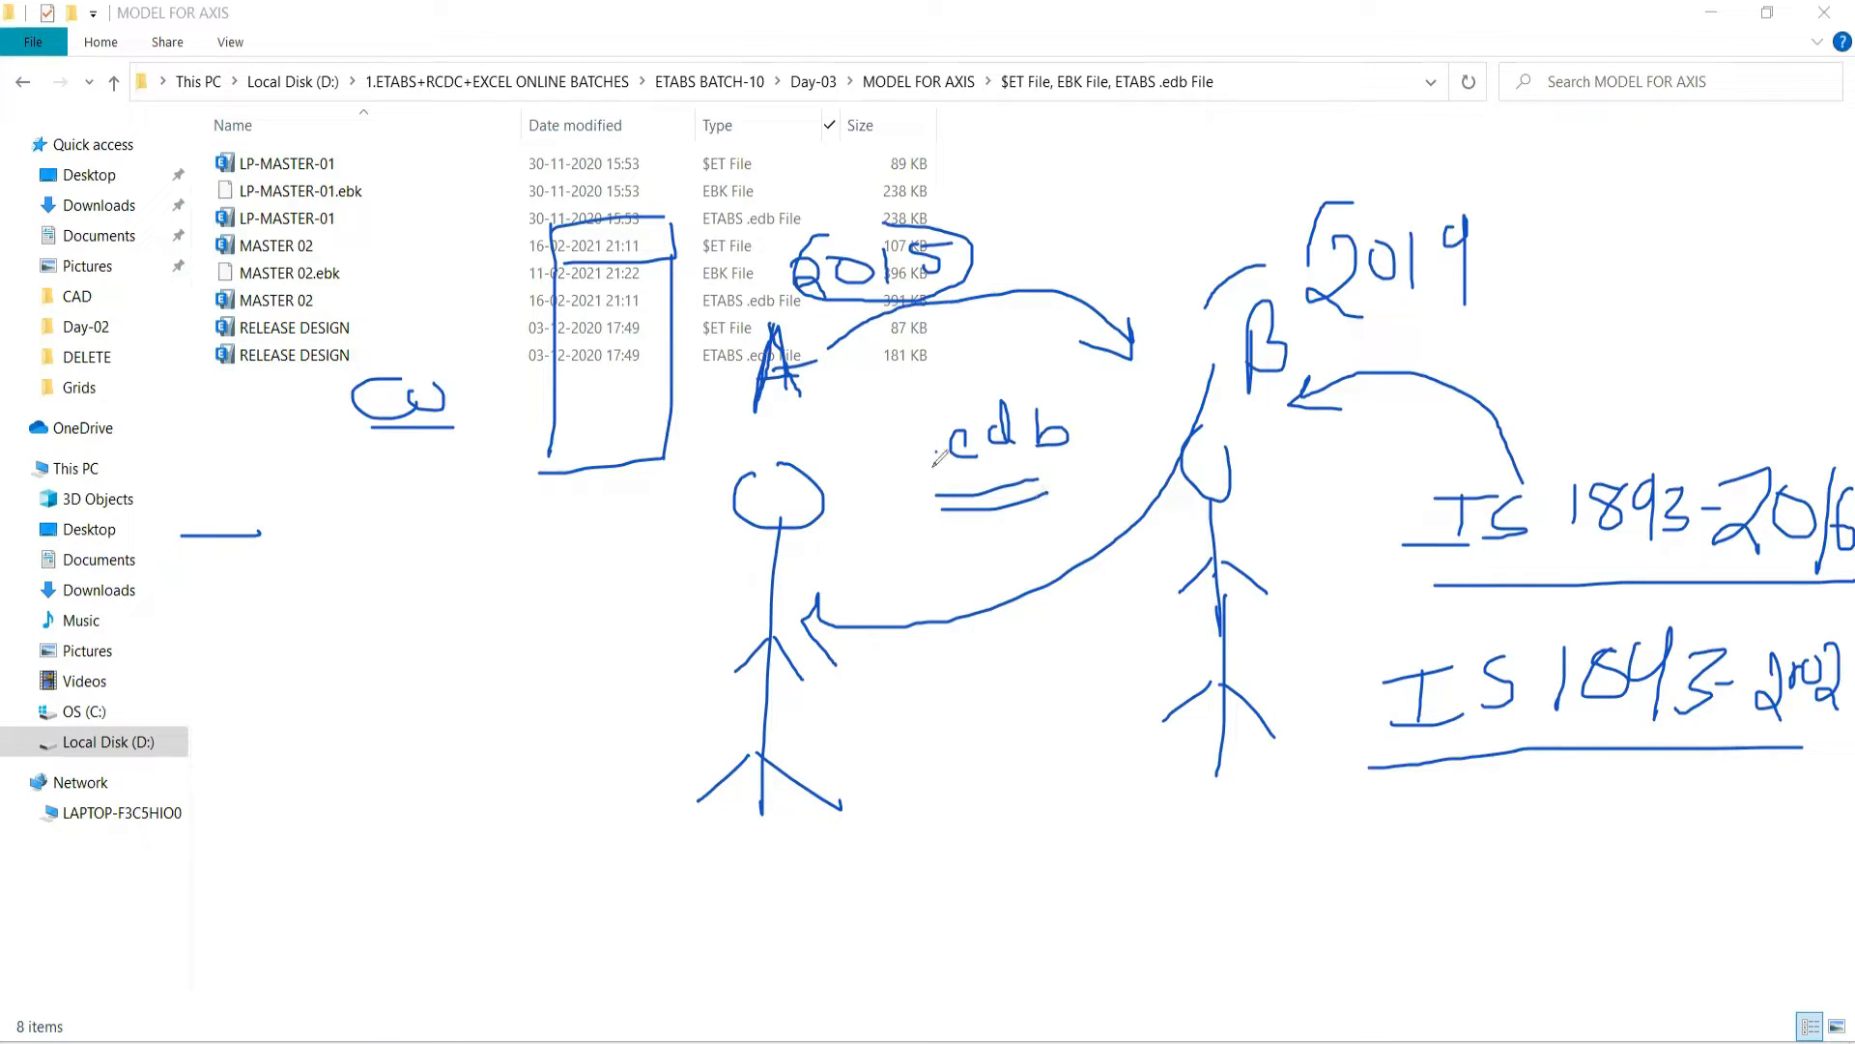
Step: Write .$et in large letters beside figure A and circle it
click(345, 662)
mouse_move(416, 596)
mouse_down()
mouse_move(427, 633)
mouse_move(402, 692)
mouse_up()
drag(419, 556, 394, 742)
drag(452, 657, 519, 676)
drag(543, 571, 571, 690)
drag(514, 627, 578, 623)
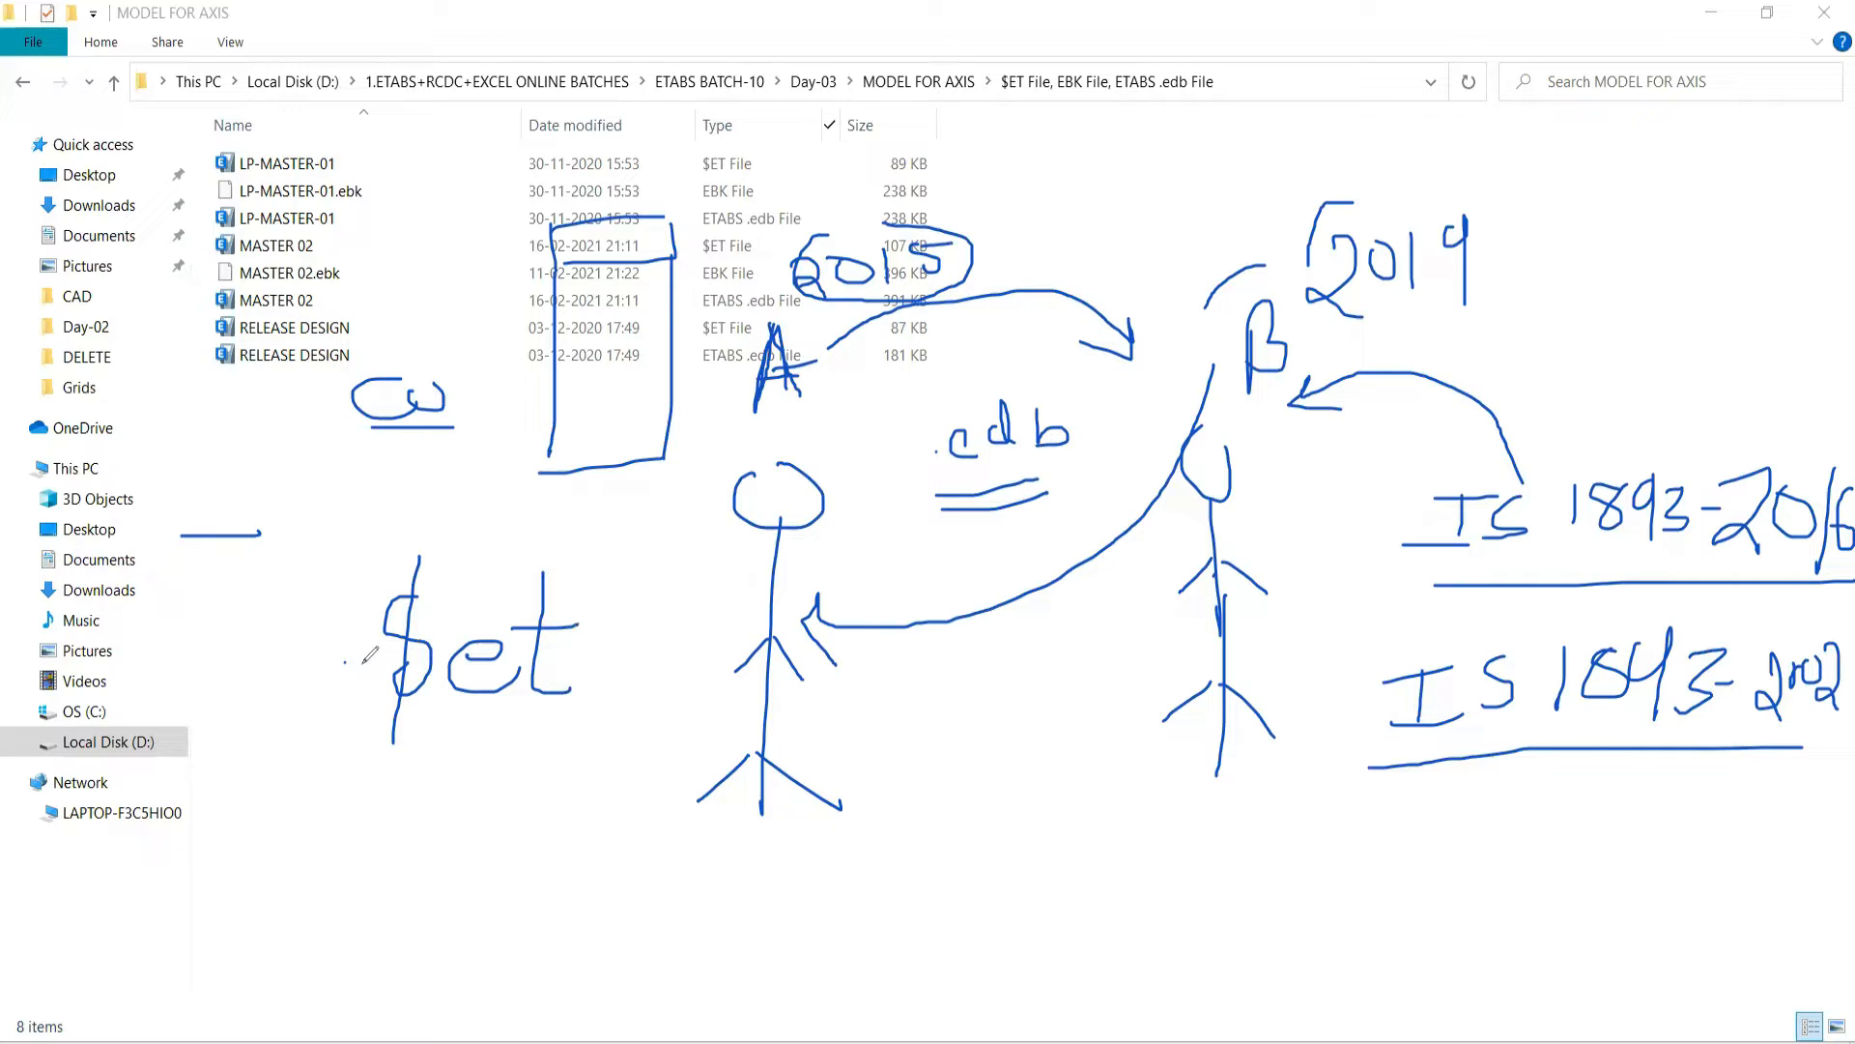
mouse_move(468, 520)
mouse_down()
mouse_move(289, 609)
mouse_move(322, 764)
mouse_move(587, 770)
mouse_move(625, 697)
mouse_move(604, 561)
mouse_move(452, 519)
mouse_up()
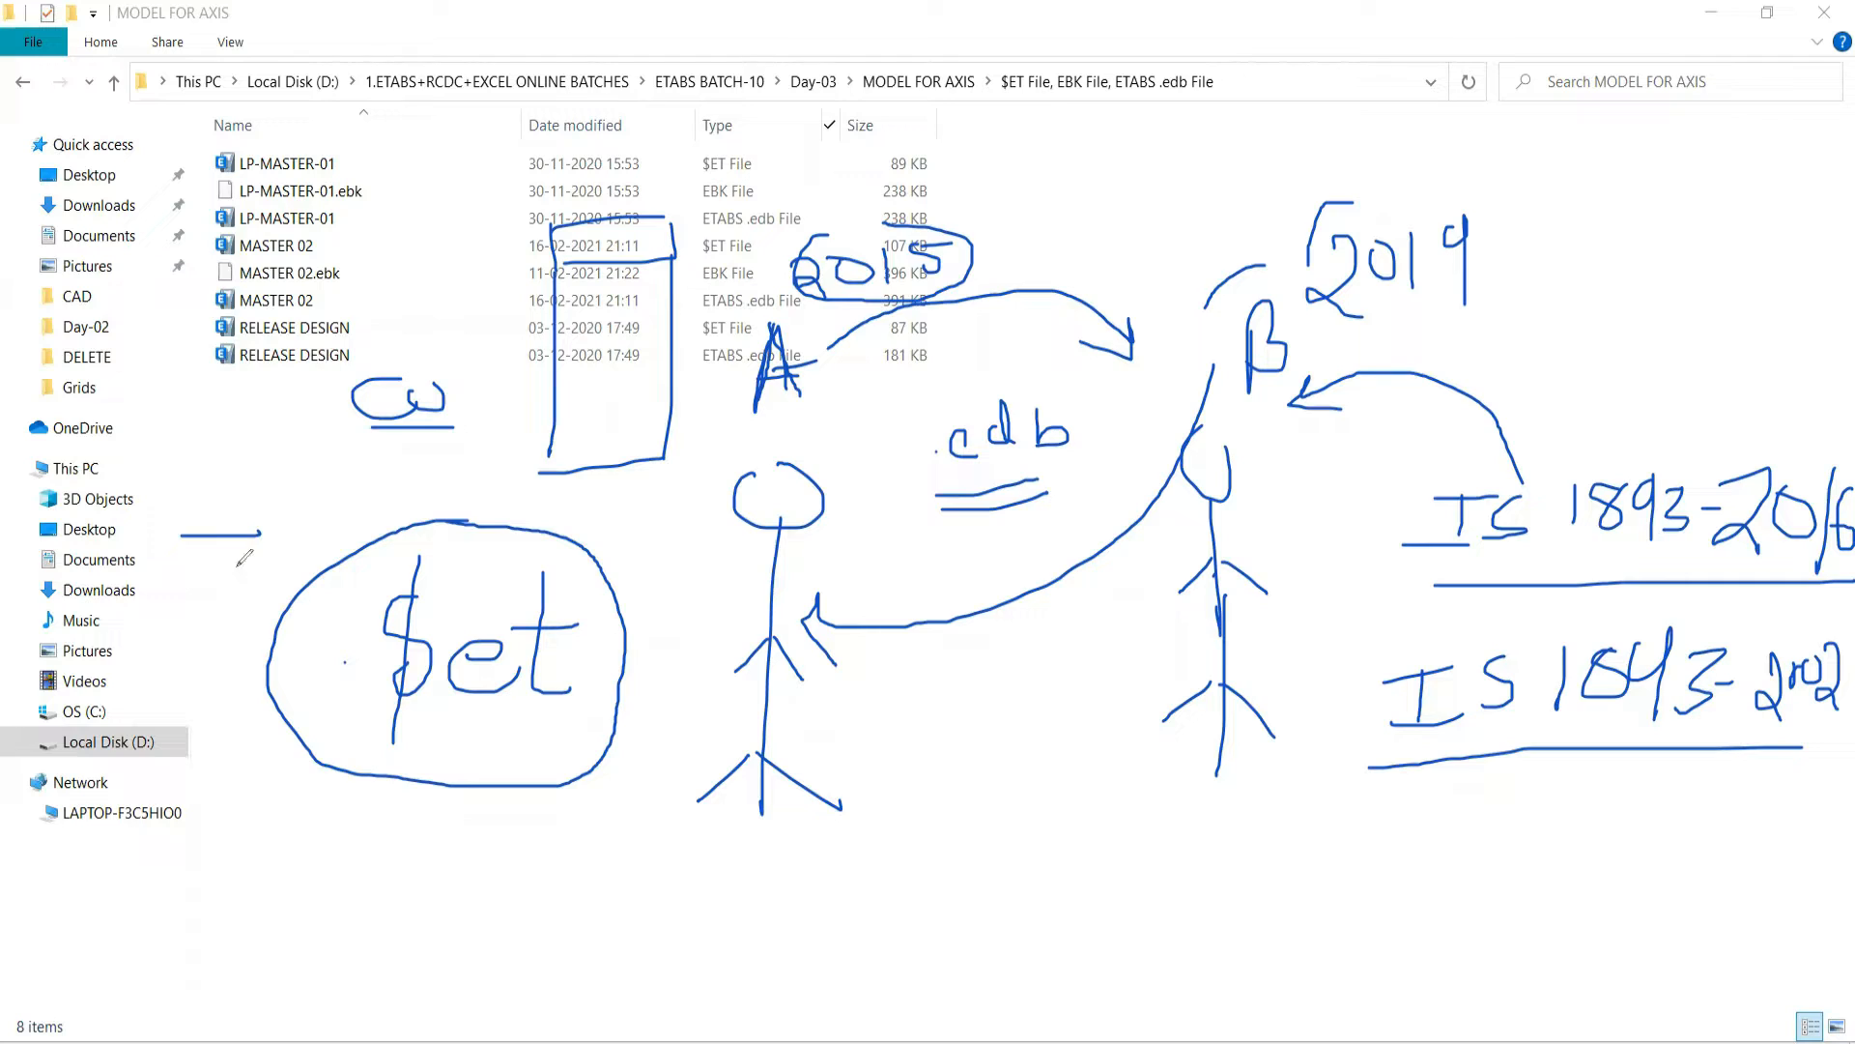
Step: Emphasise the .edb and $et labels with extra circles and strokes, and add a mark over IS 1893-2016
mouse_move(1007, 374)
mouse_down()
mouse_move(930, 488)
mouse_move(1058, 504)
mouse_move(1066, 379)
mouse_move(1133, 402)
mouse_up()
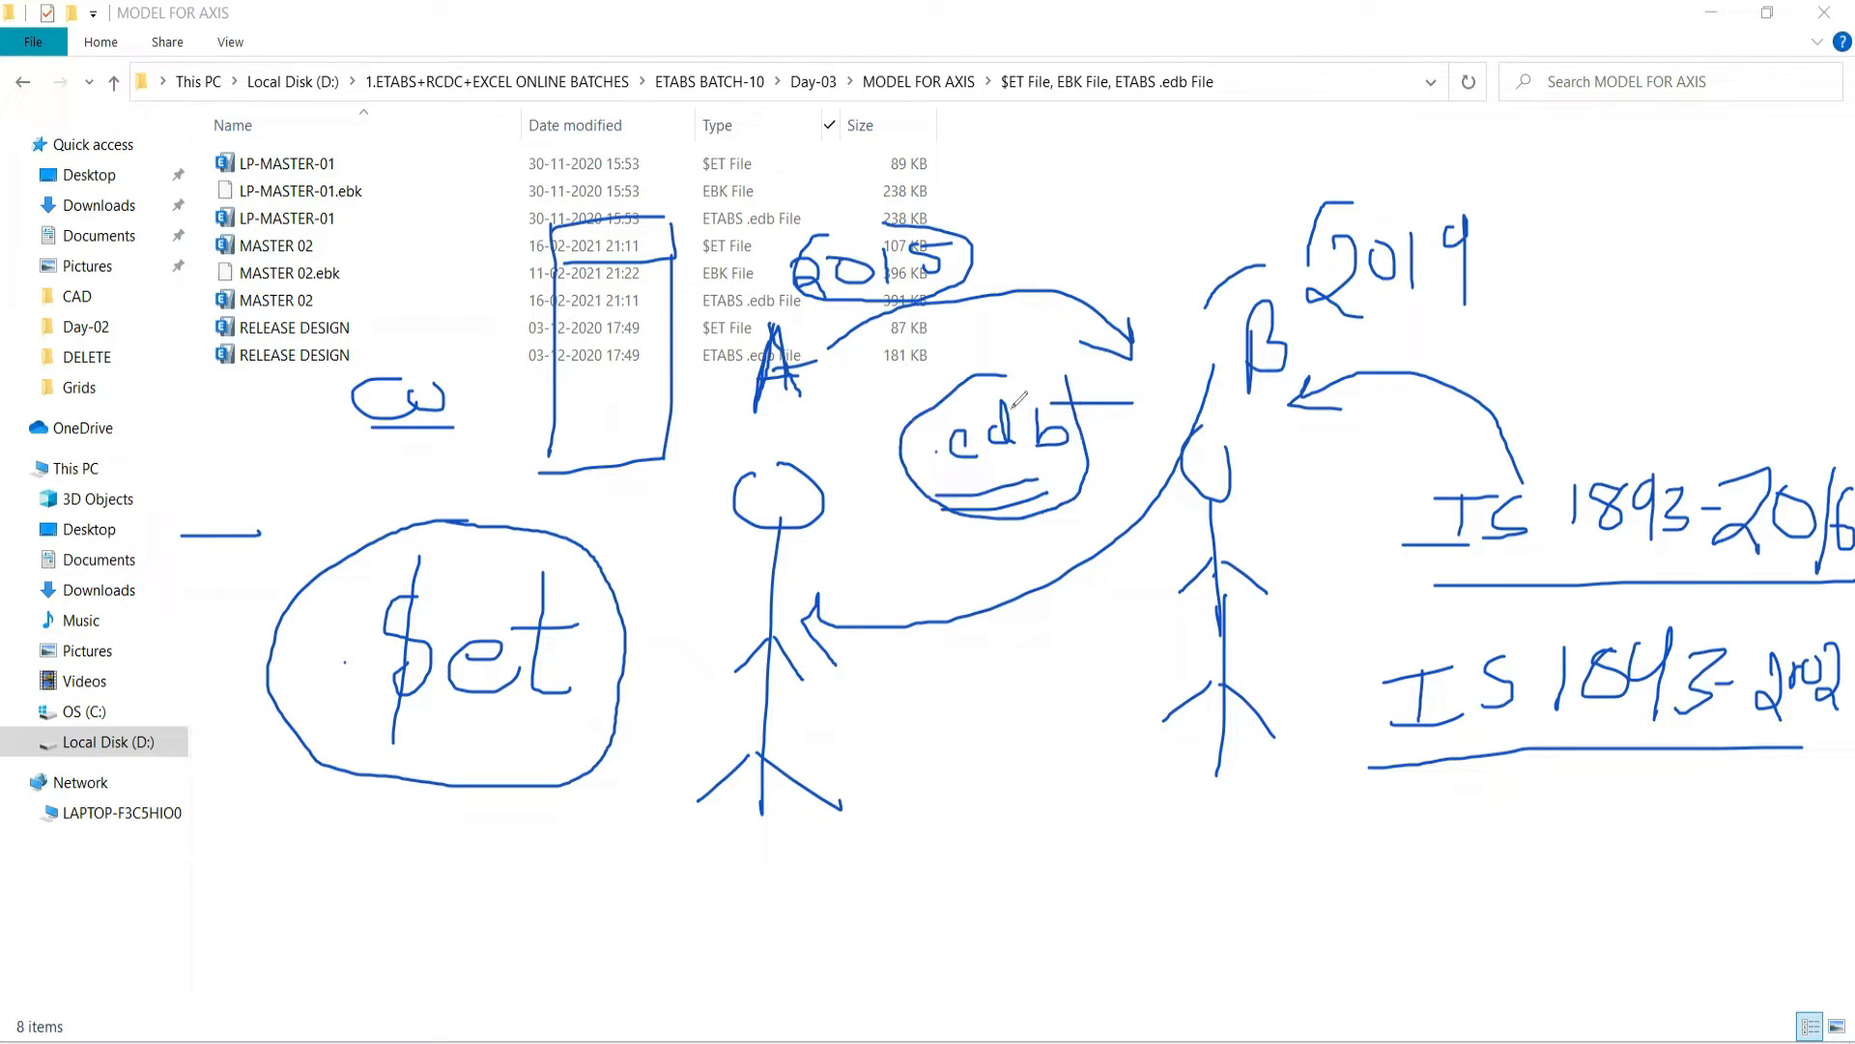
drag(893, 507, 1090, 486)
drag(1642, 495, 1745, 394)
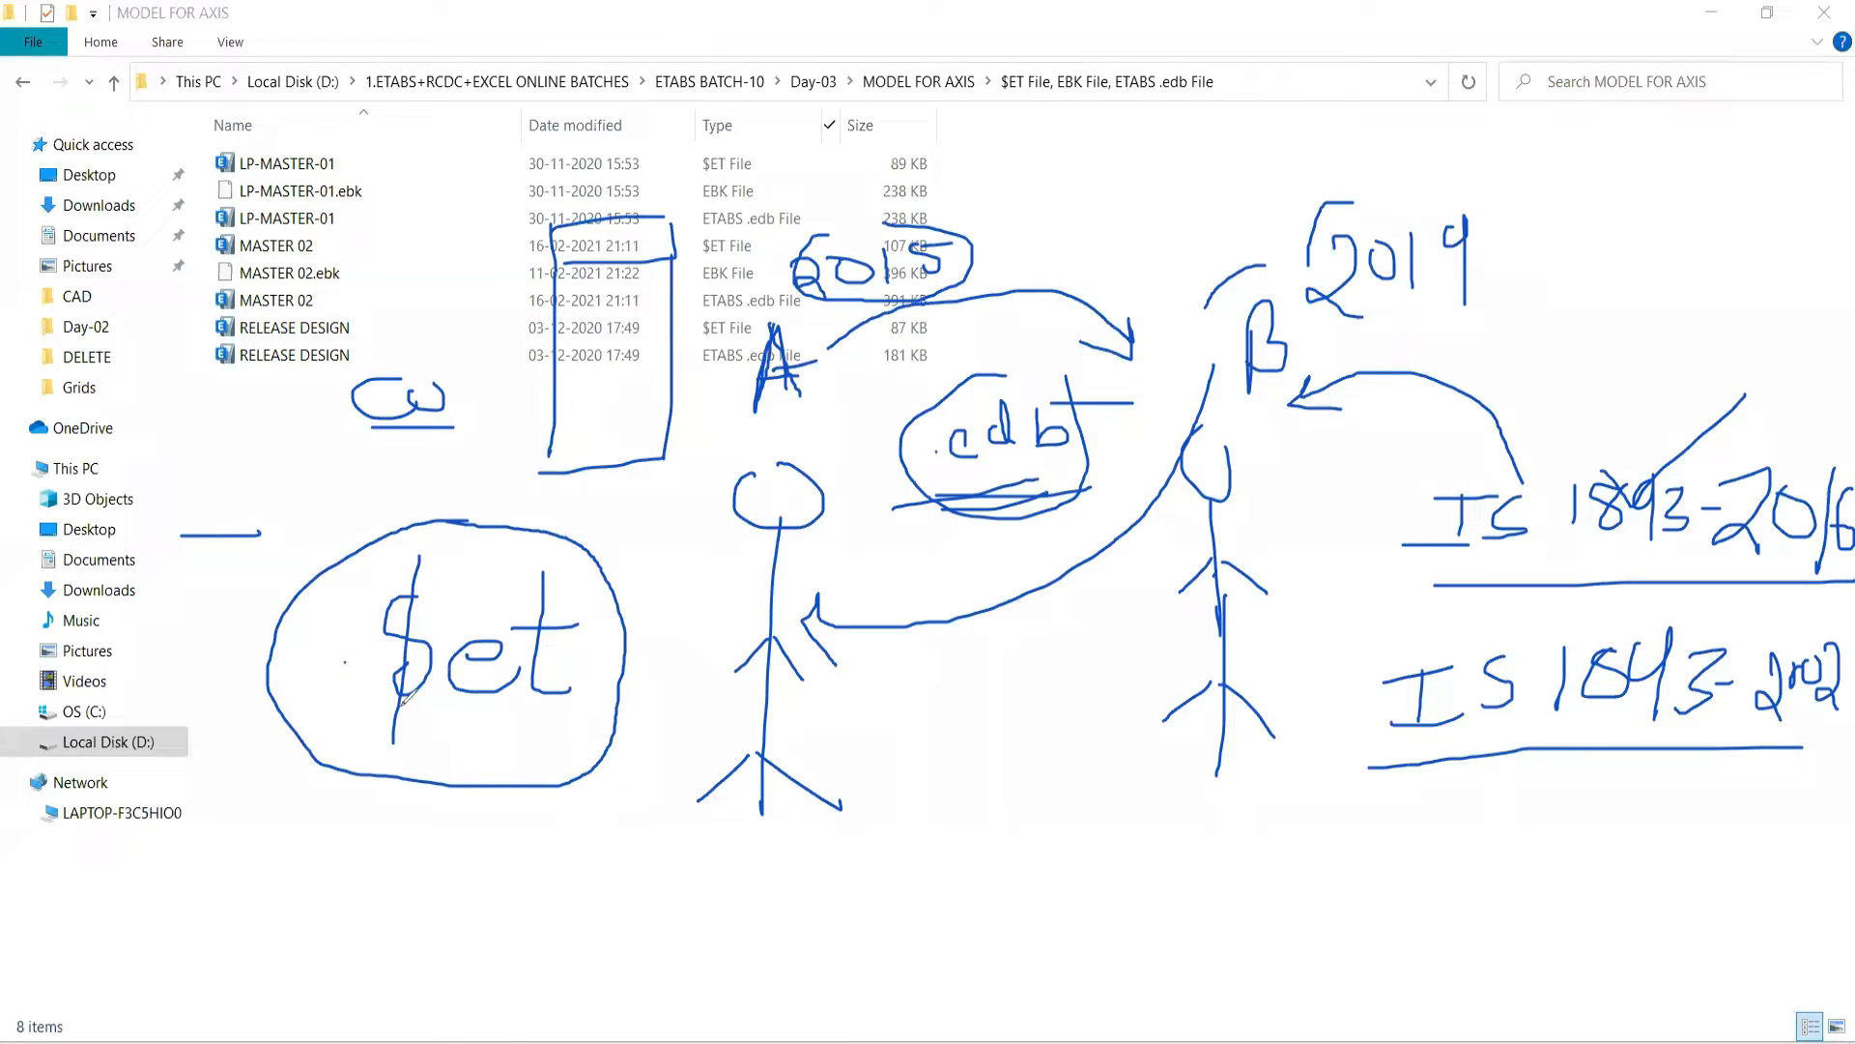
drag(421, 558, 406, 697)
mouse_move(440, 527)
mouse_down()
mouse_move(379, 539)
mouse_move(327, 677)
mouse_move(398, 788)
mouse_move(570, 769)
mouse_move(664, 589)
mouse_move(560, 517)
mouse_move(473, 519)
mouse_up()
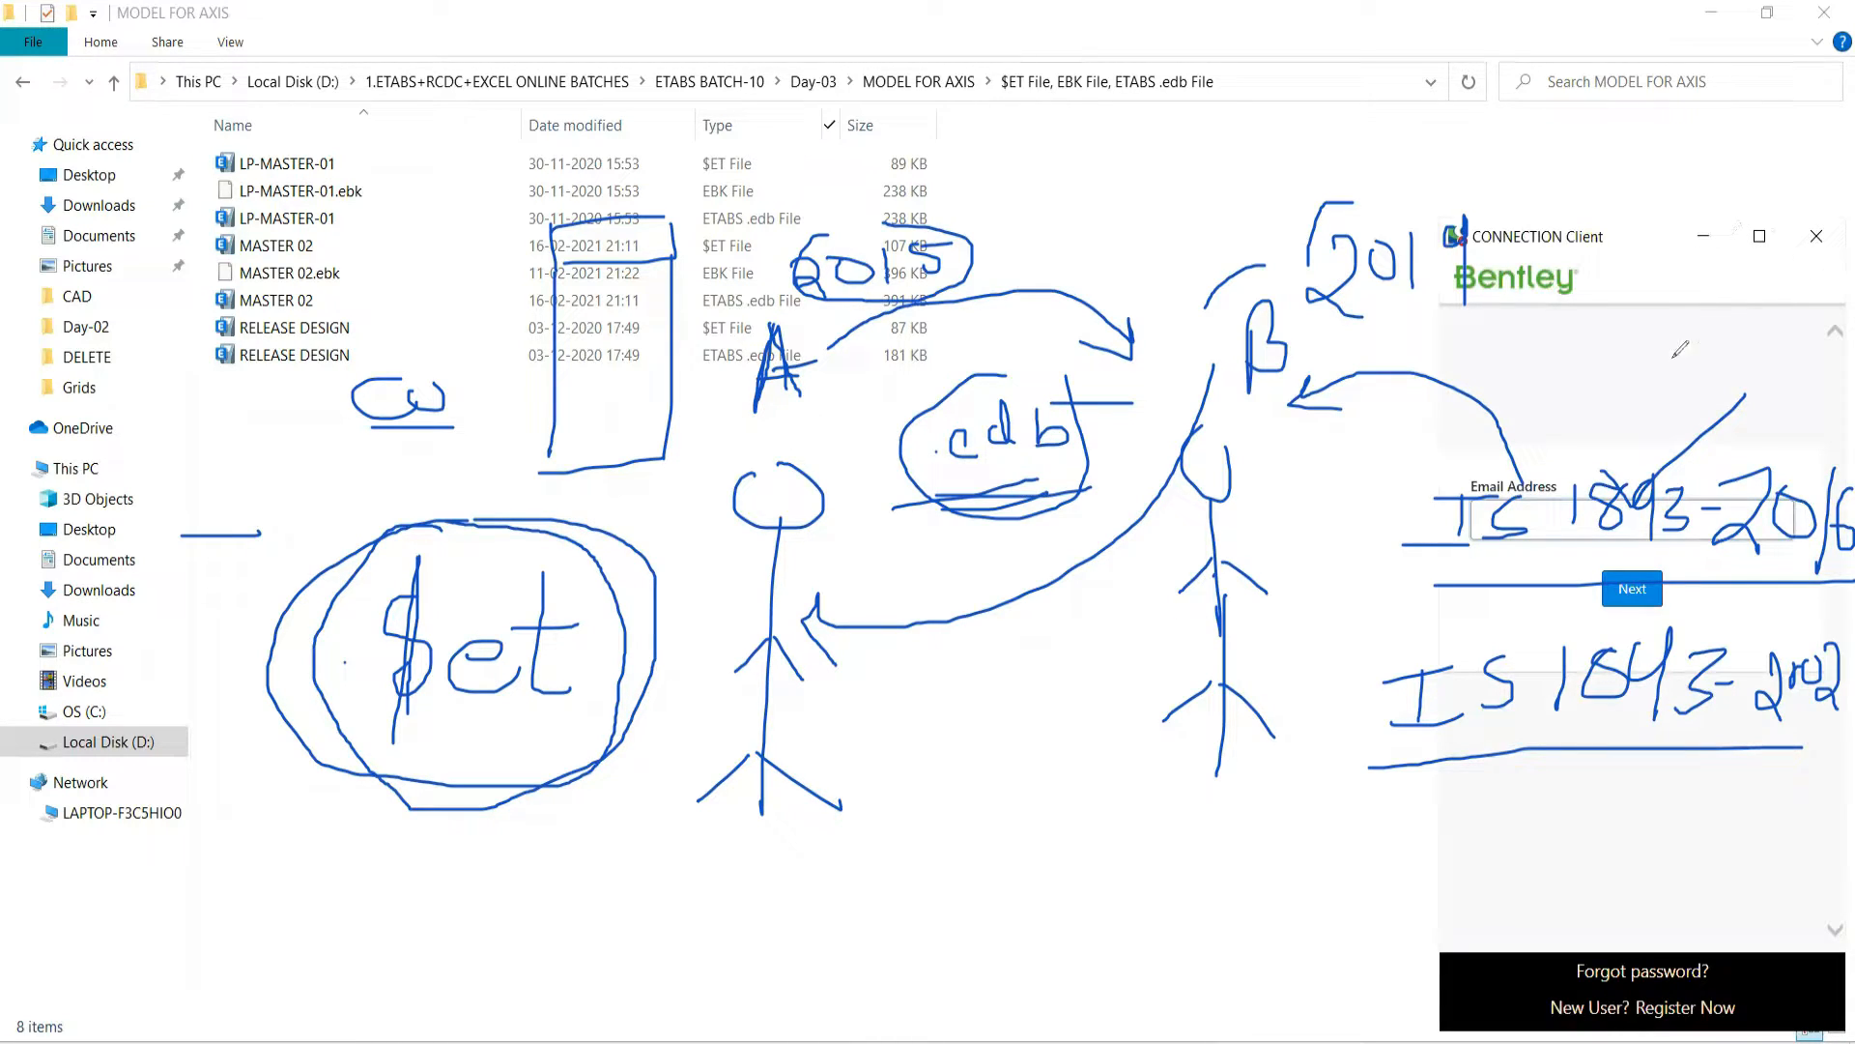
Step: Close the Bentley CONNECTION Client sign-in window and switch to ETABS 2016 with model 7
click(1616, 226)
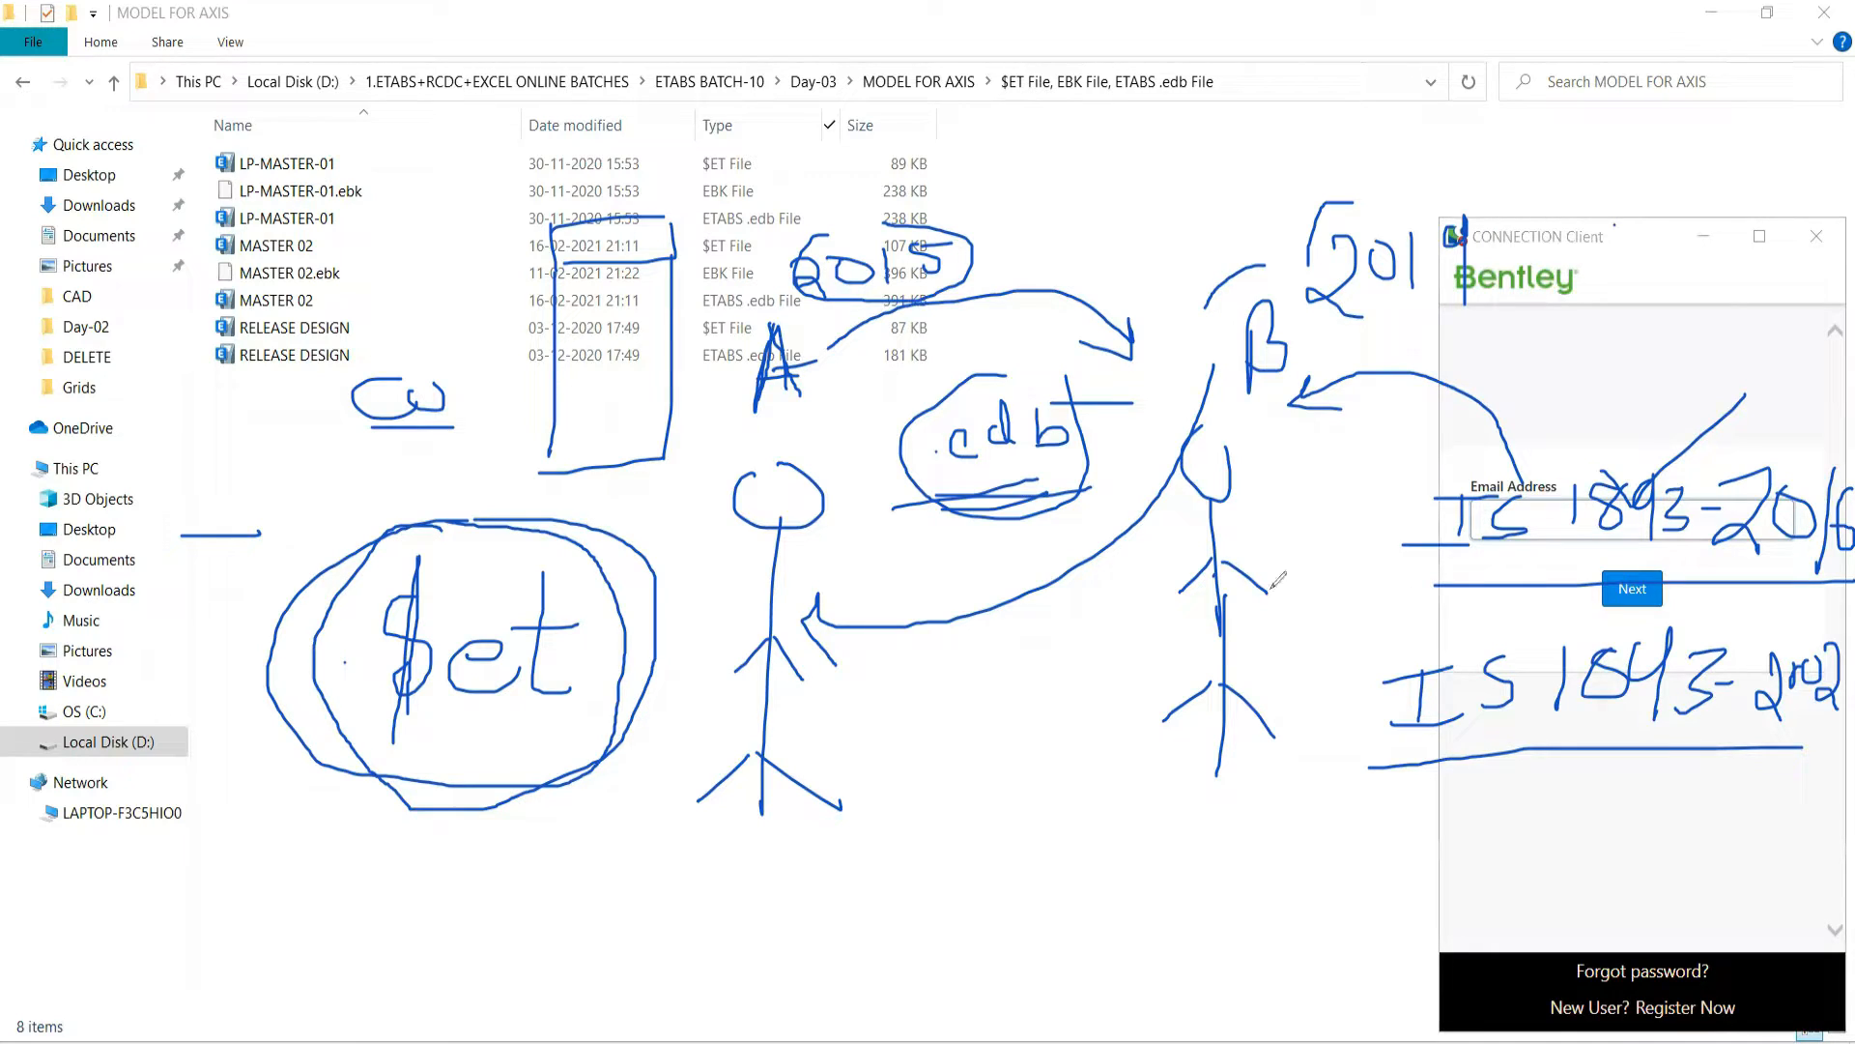
click(1817, 236)
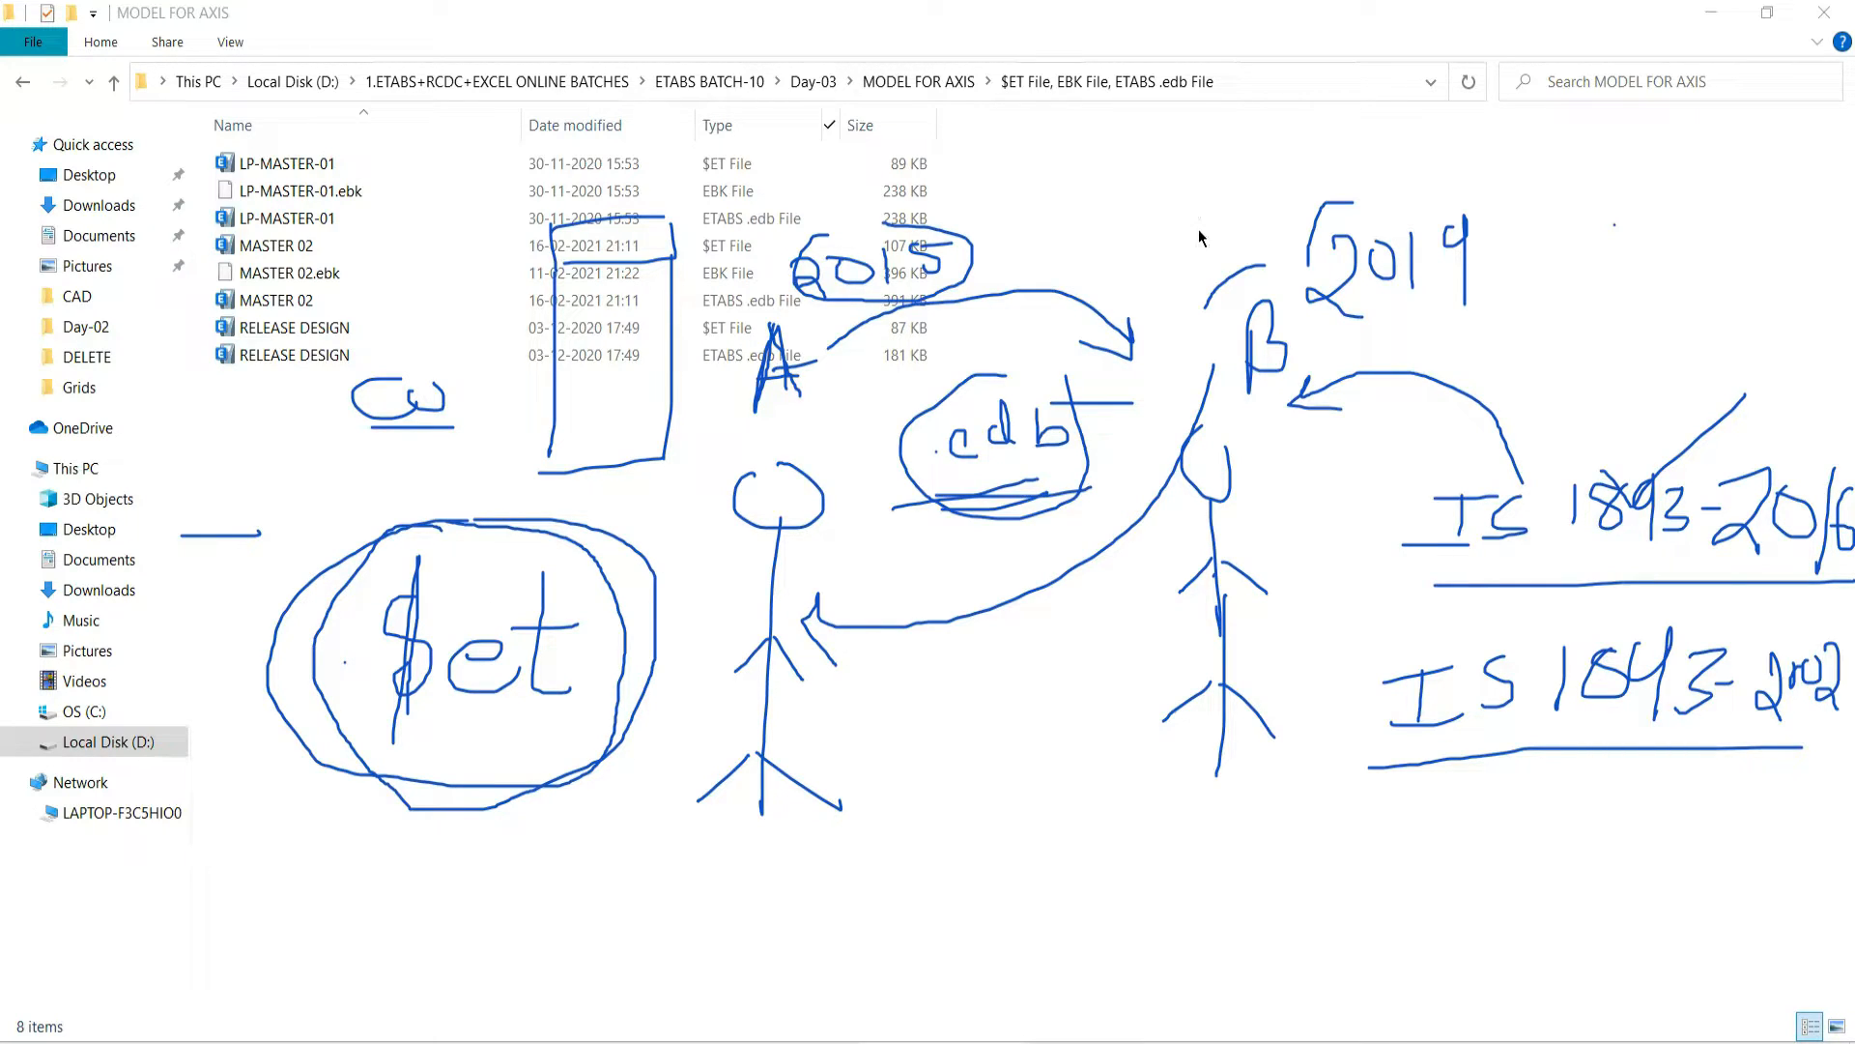
click(1302, 95)
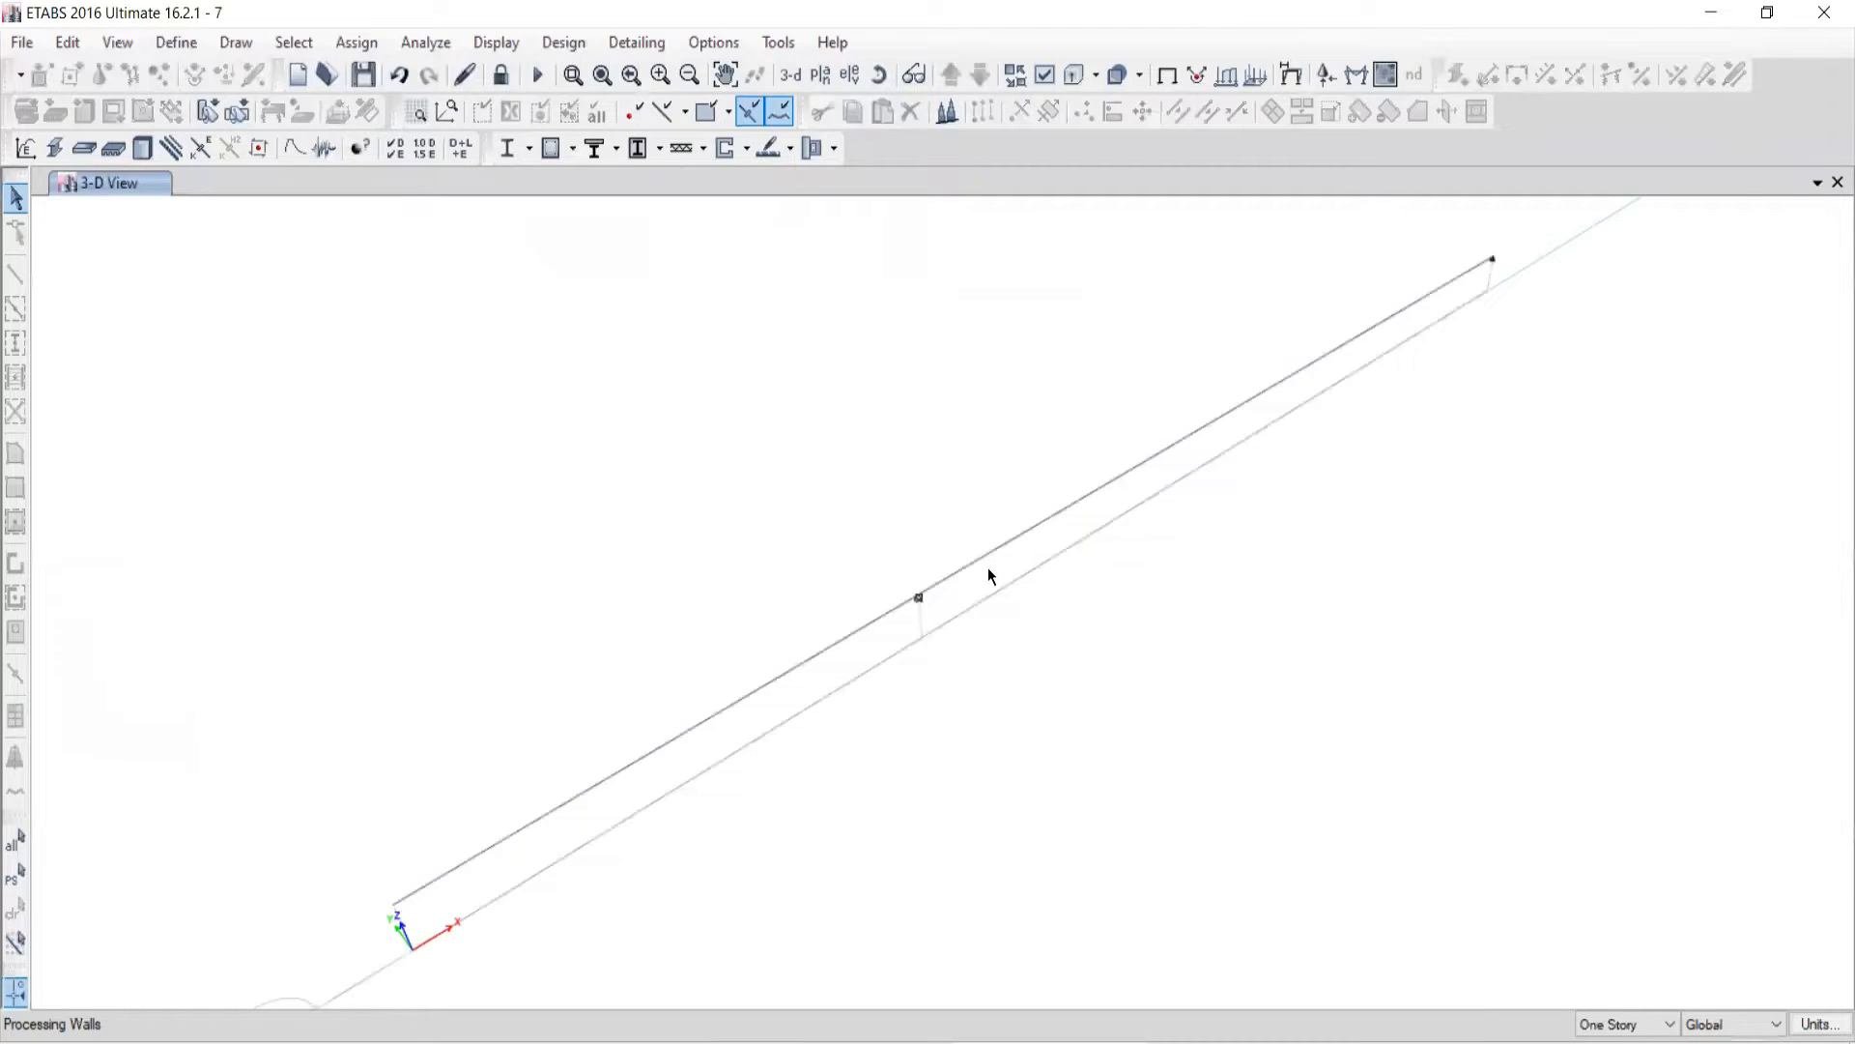
scroll(990, 576, down, 5)
scroll(945, 478, up, 4)
scroll(850, 485, down, 2)
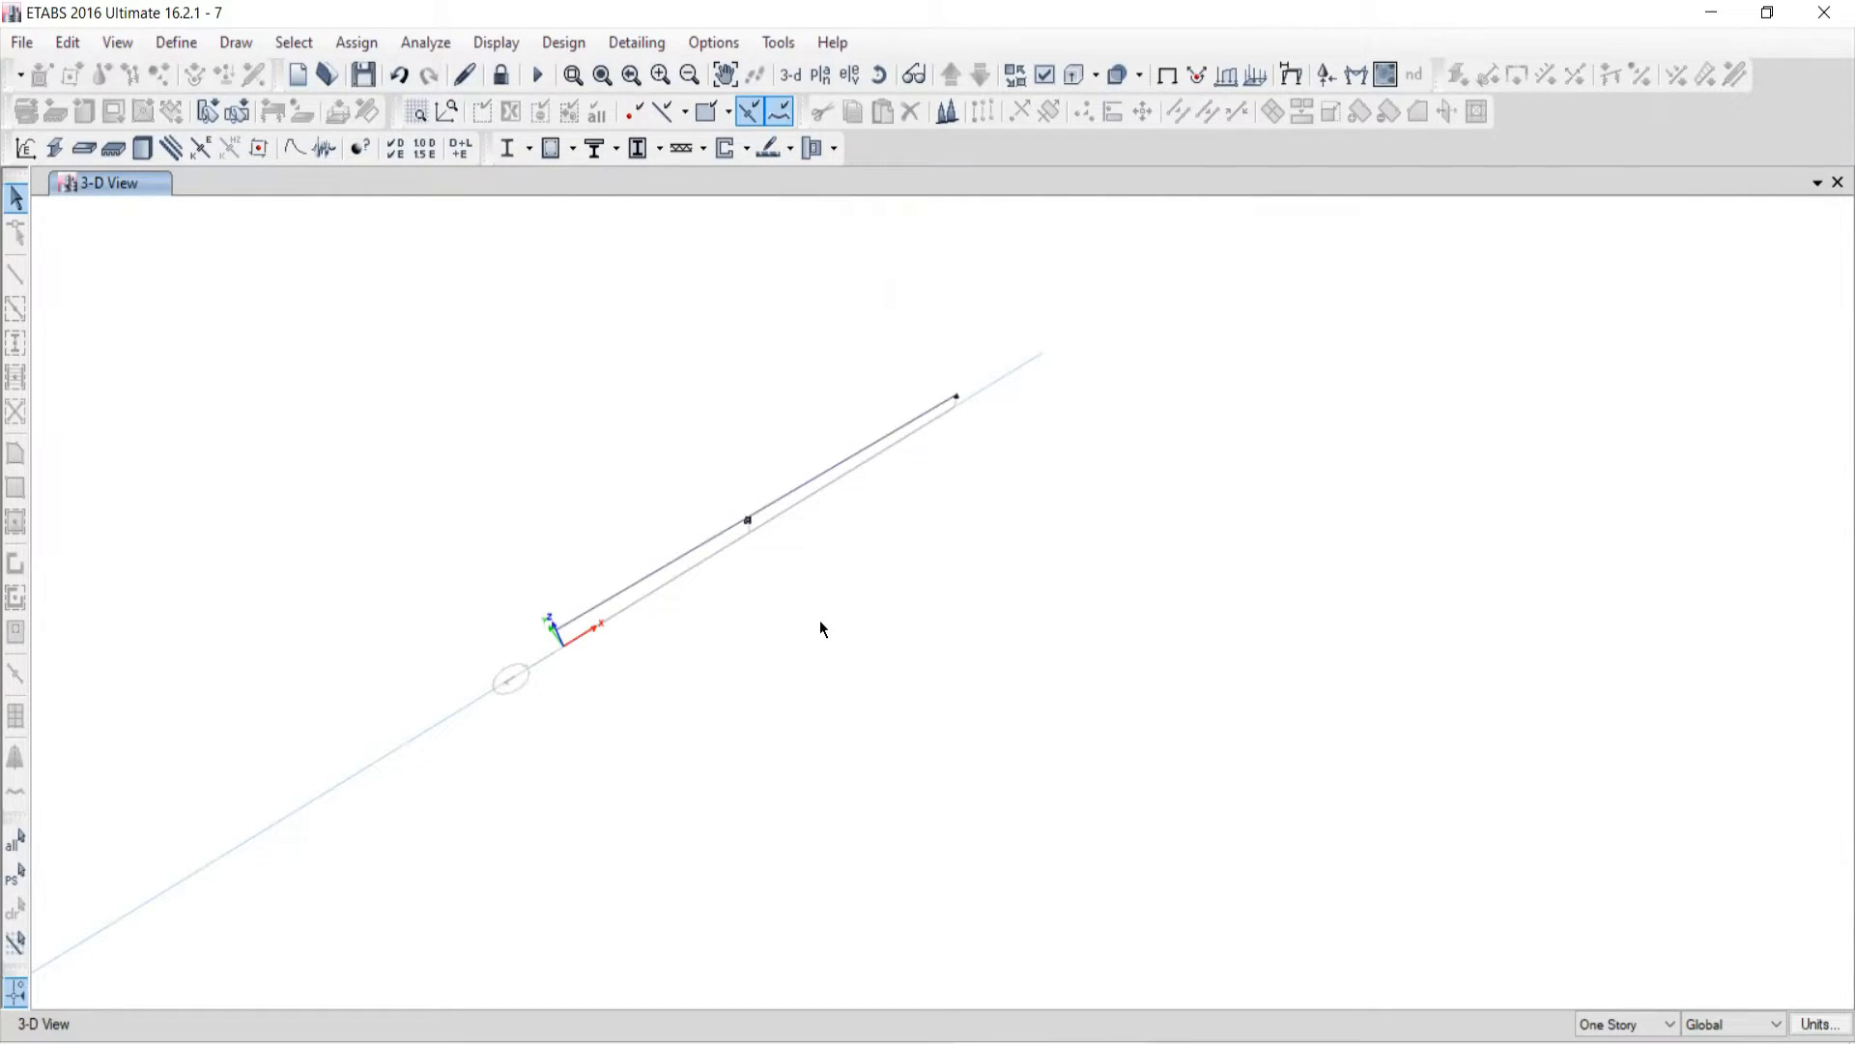
click(1050, 1040)
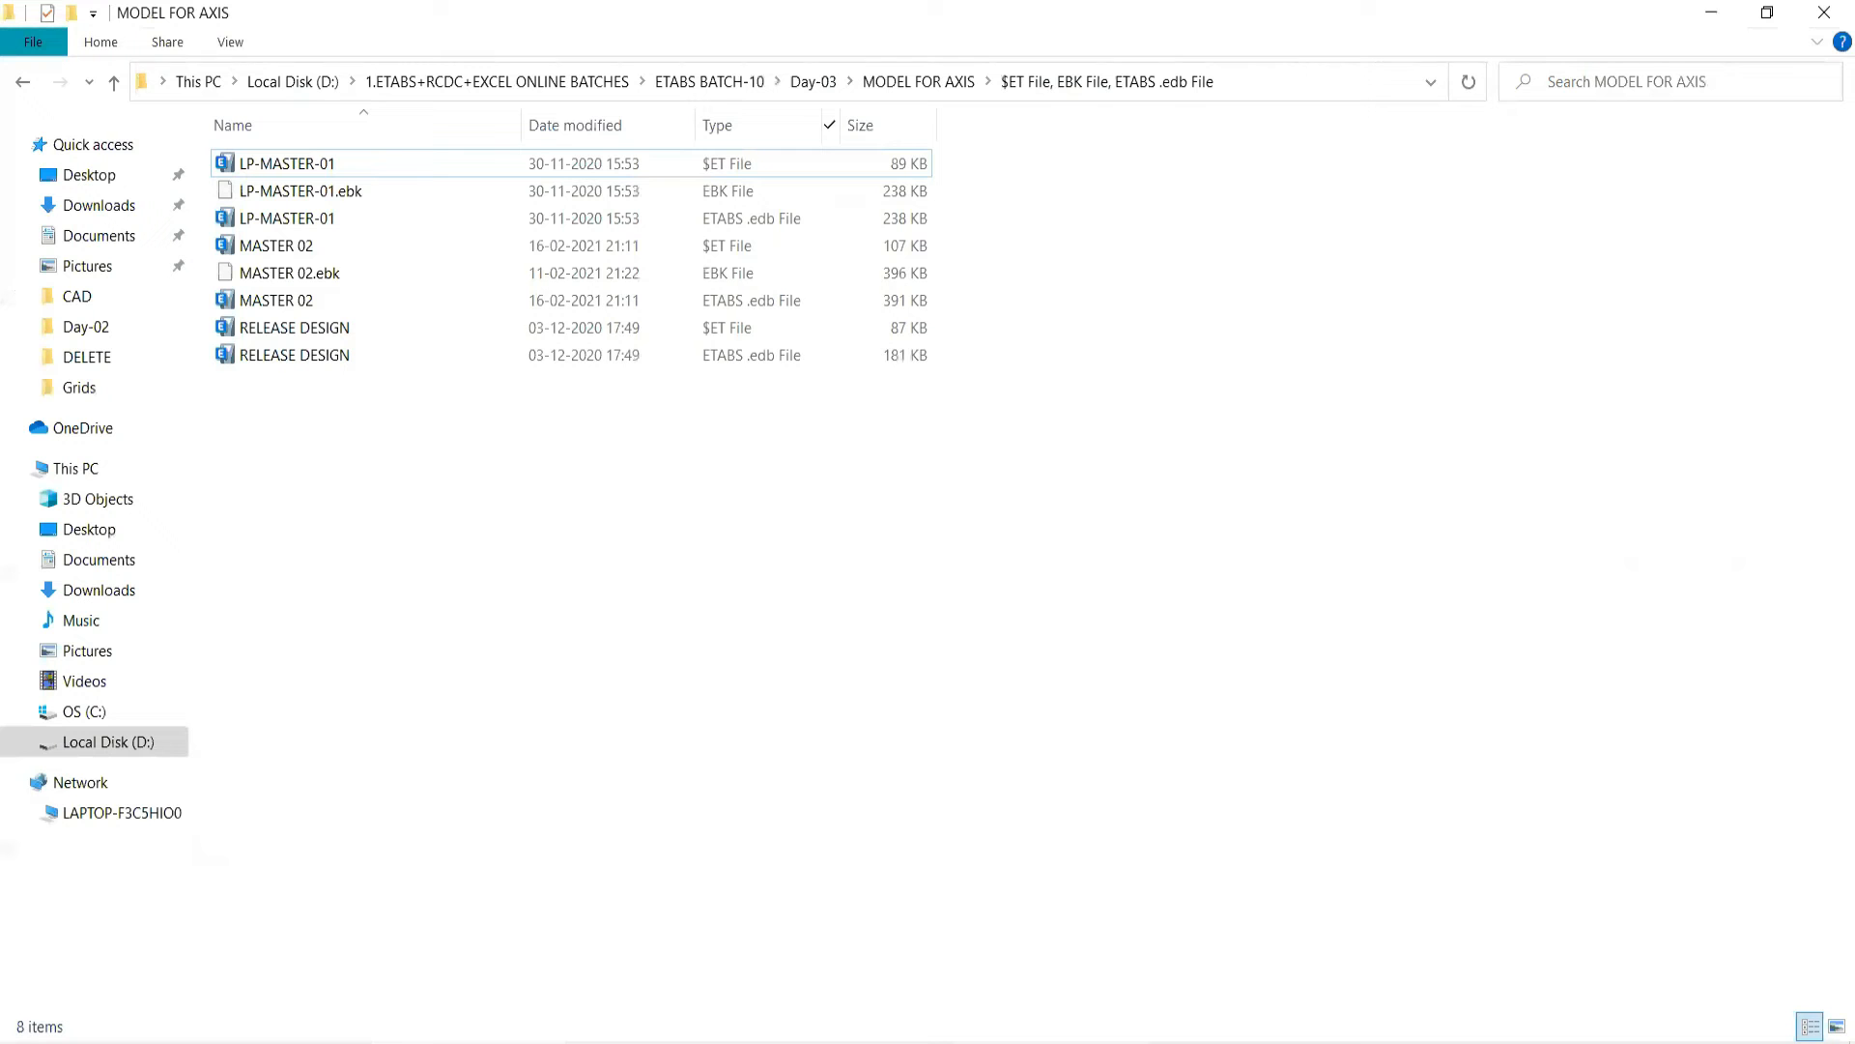
click(1015, 1037)
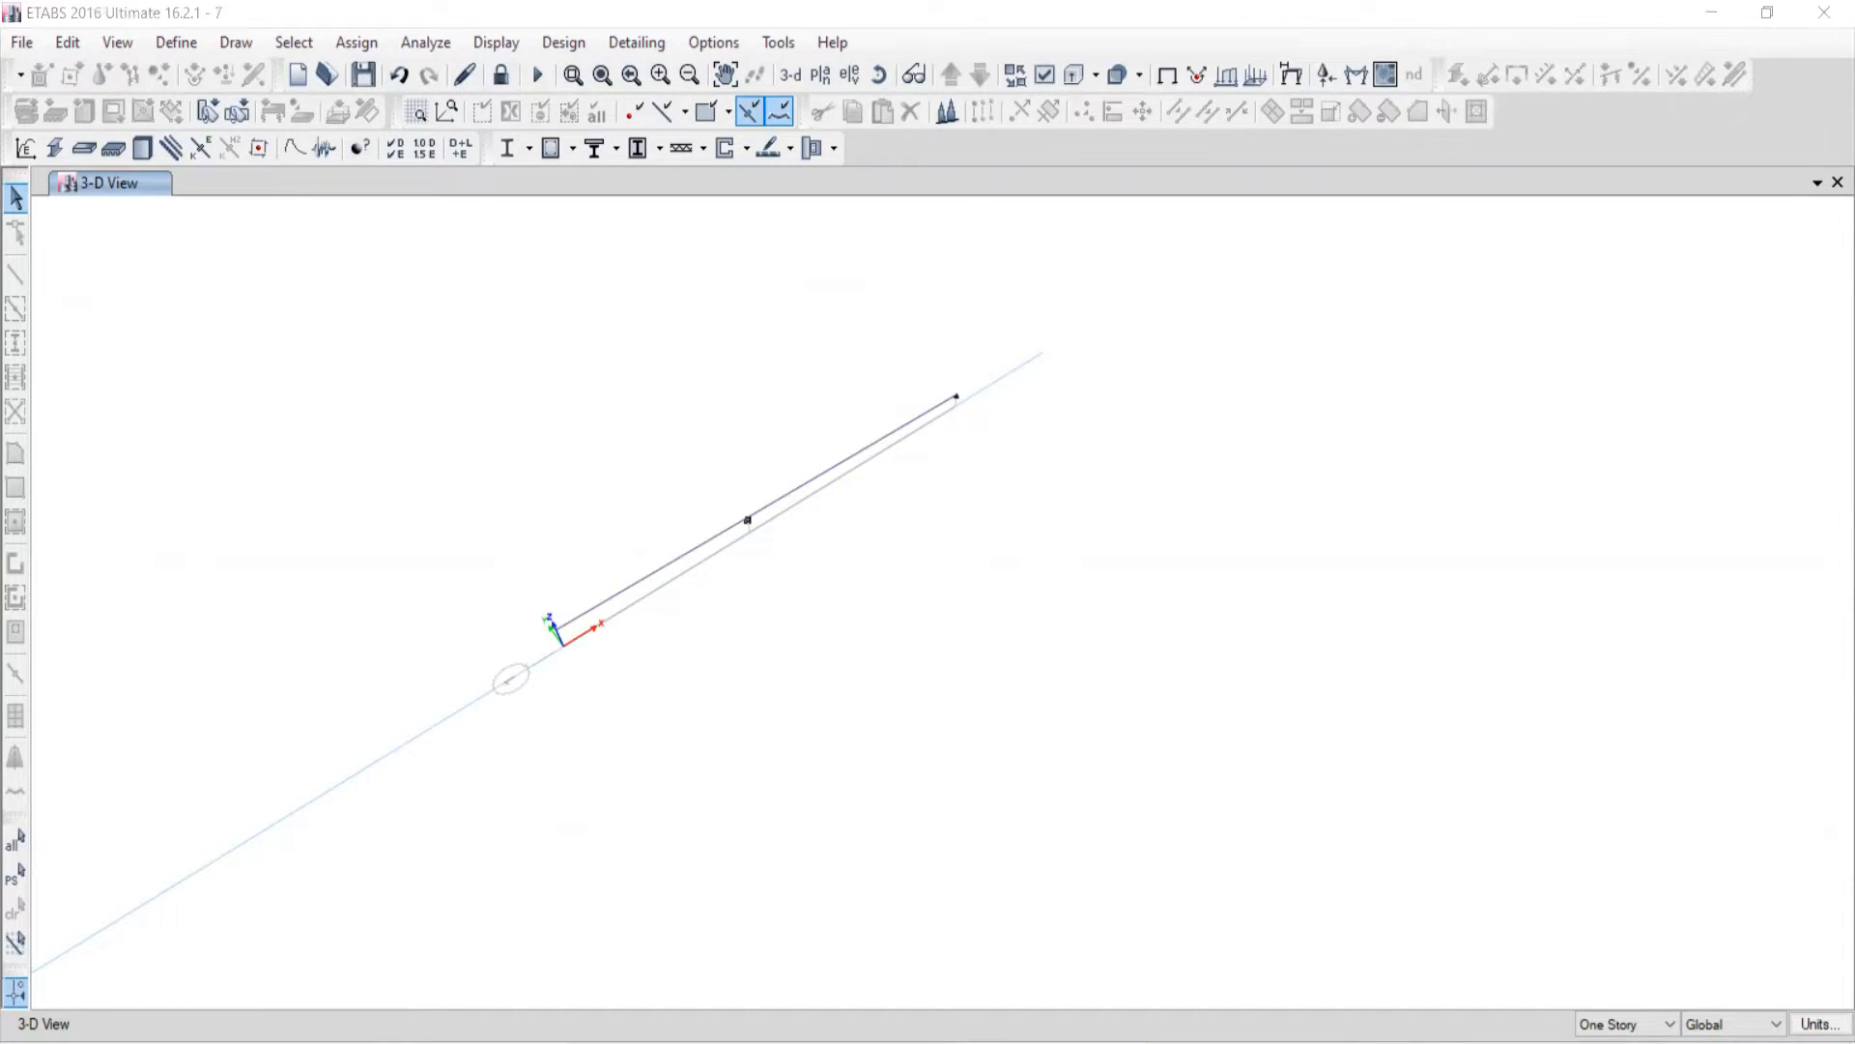
key(alt+Tab)
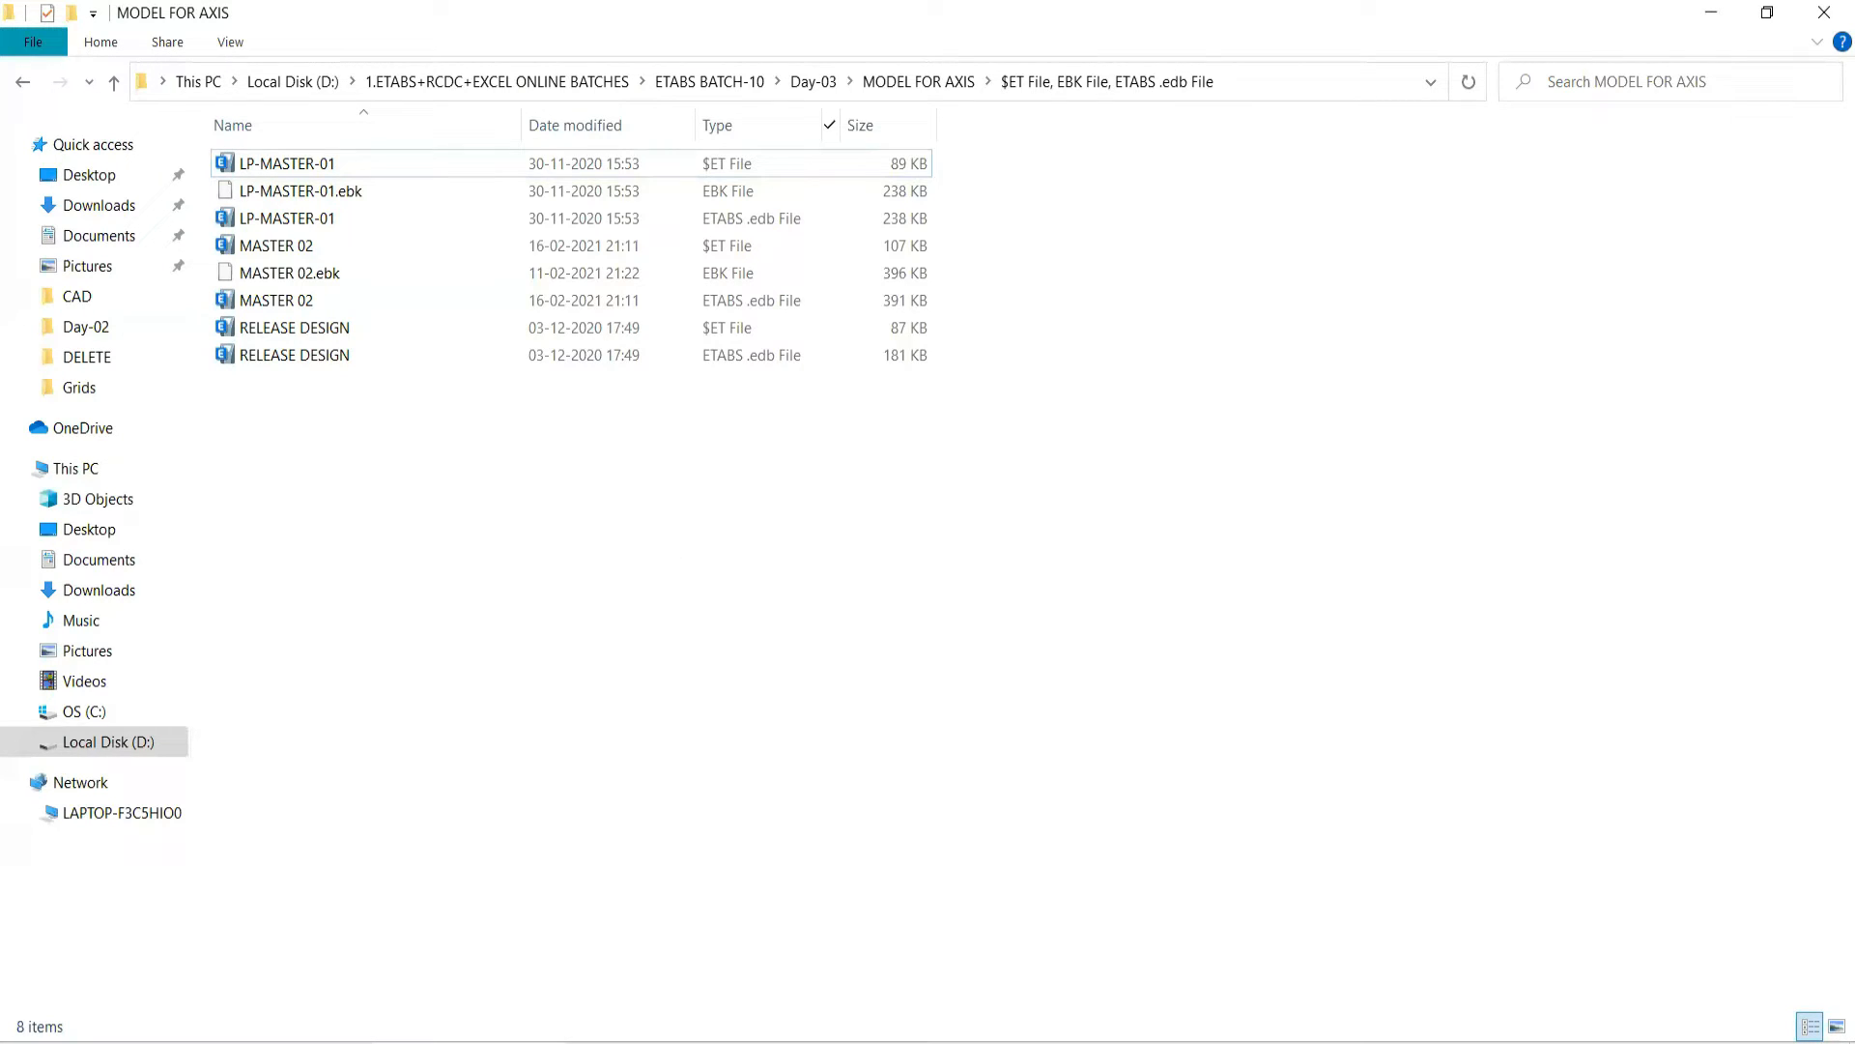
key(alt+Tab)
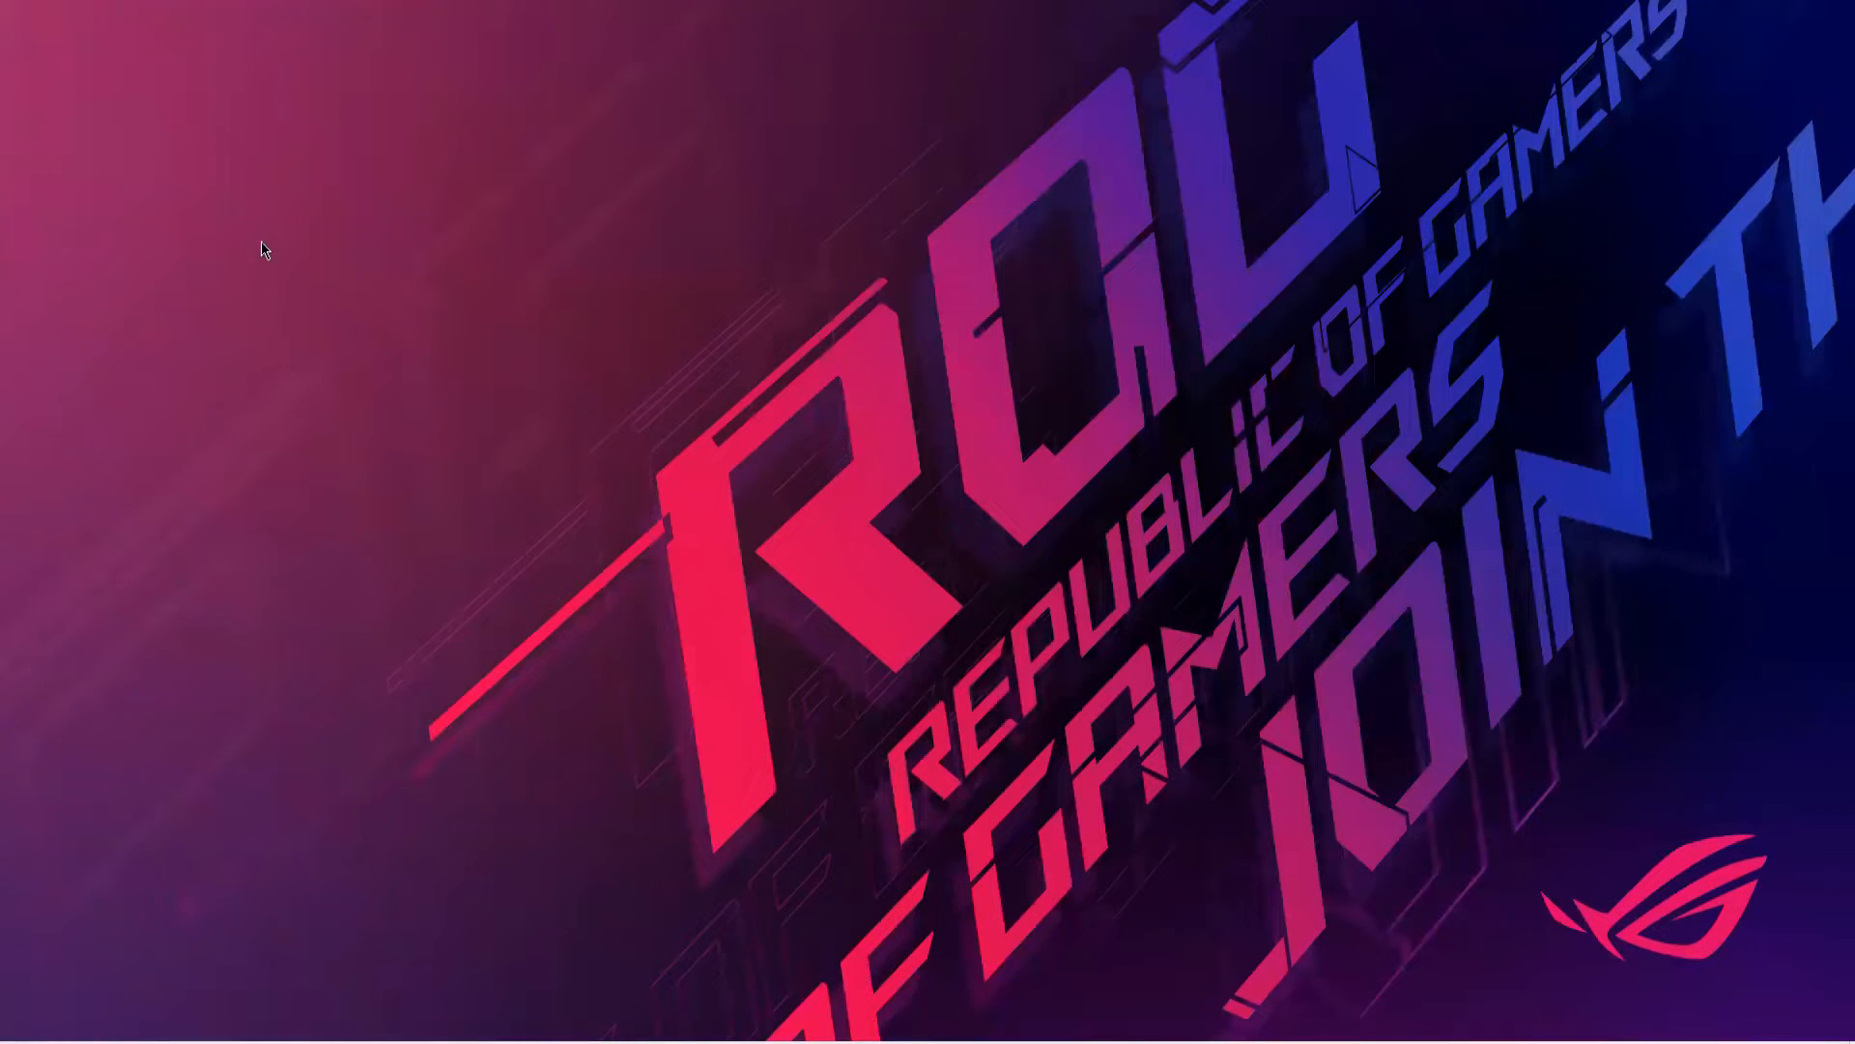
Step: In File Explorer, open the ETABS 2019 folder inside the JUNK folder of ETABS BATCH-10
key(super+e)
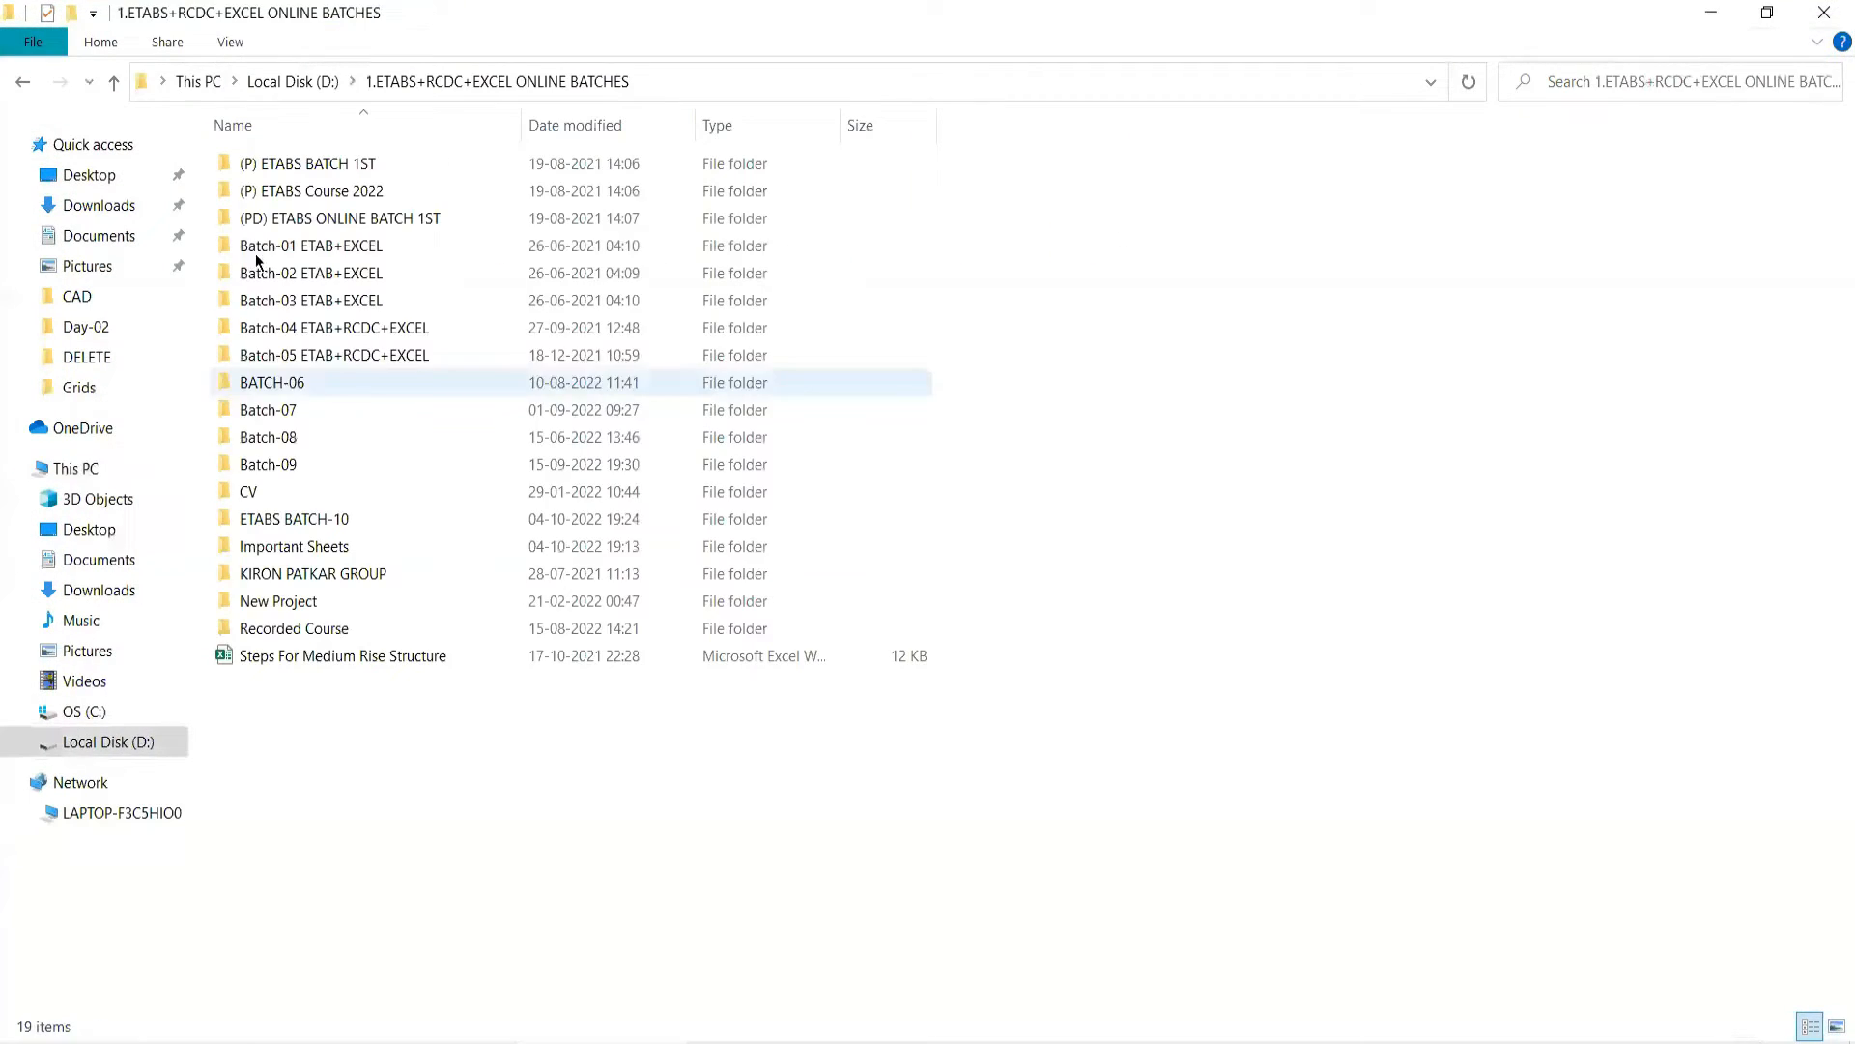
double_click(257, 255)
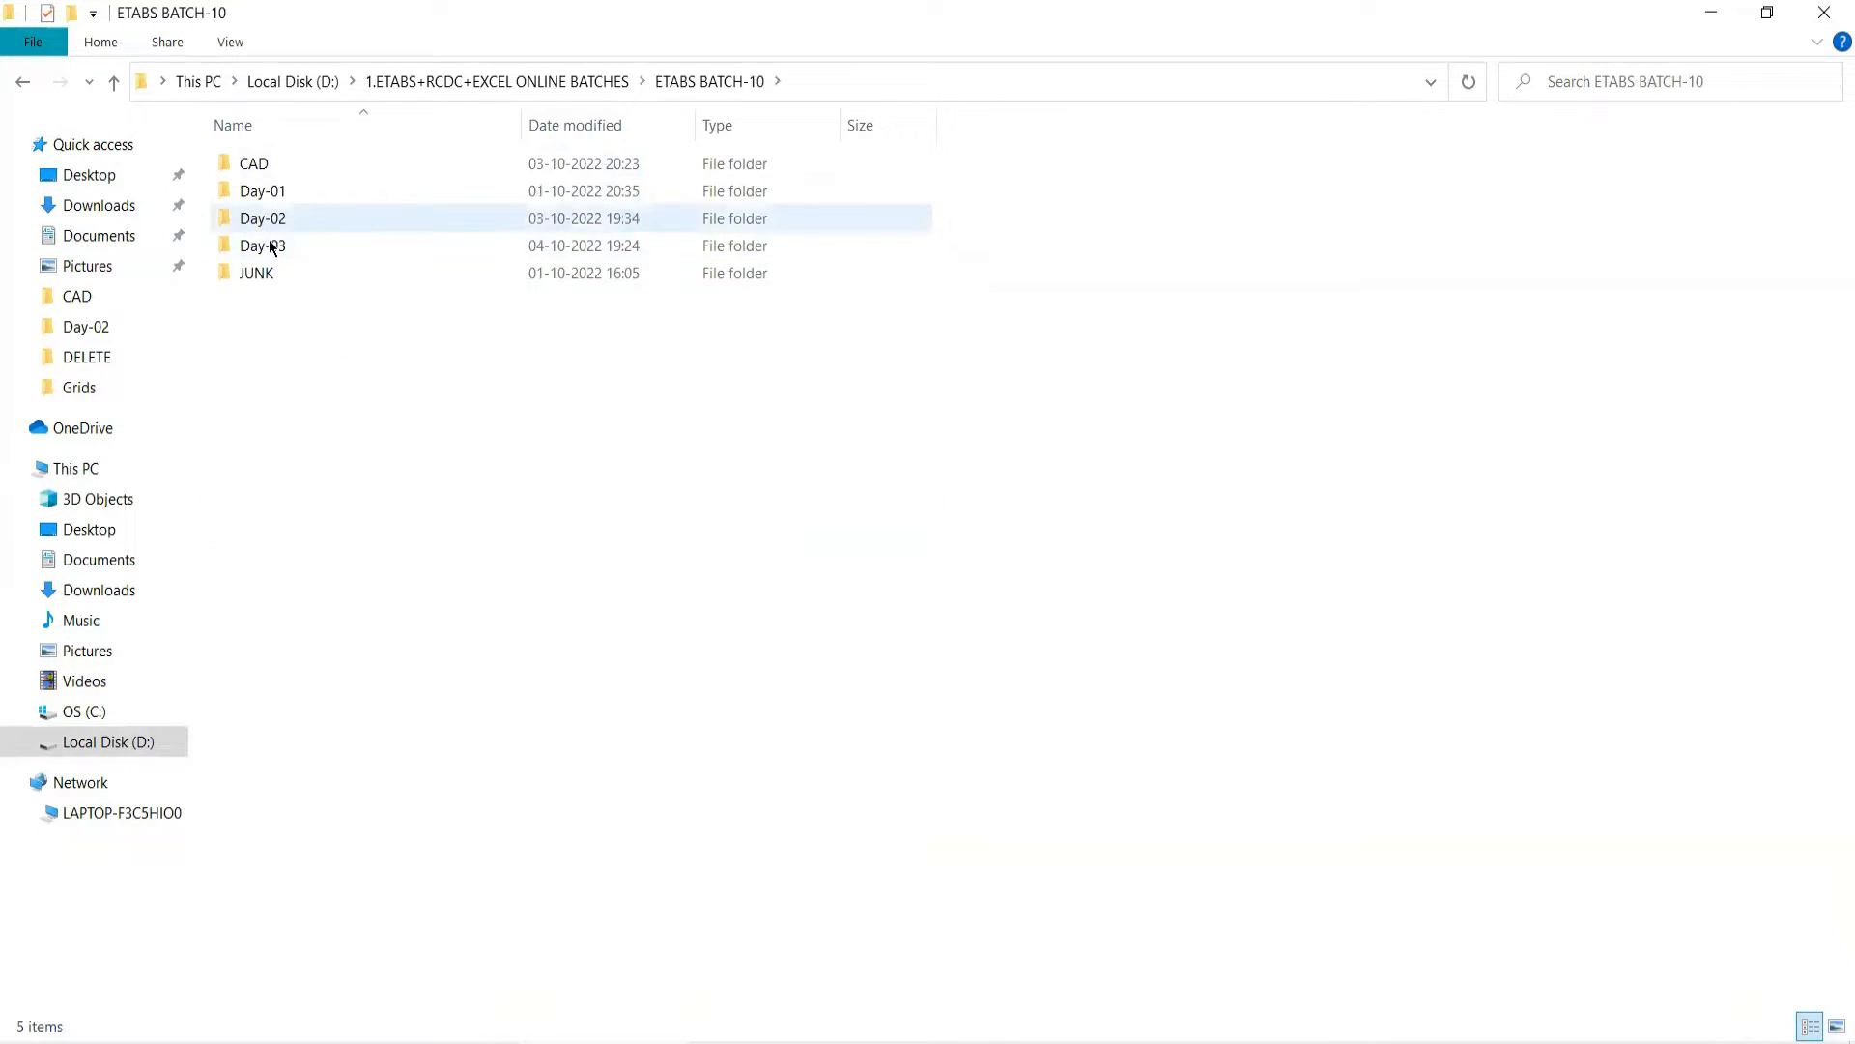
double_click(253, 164)
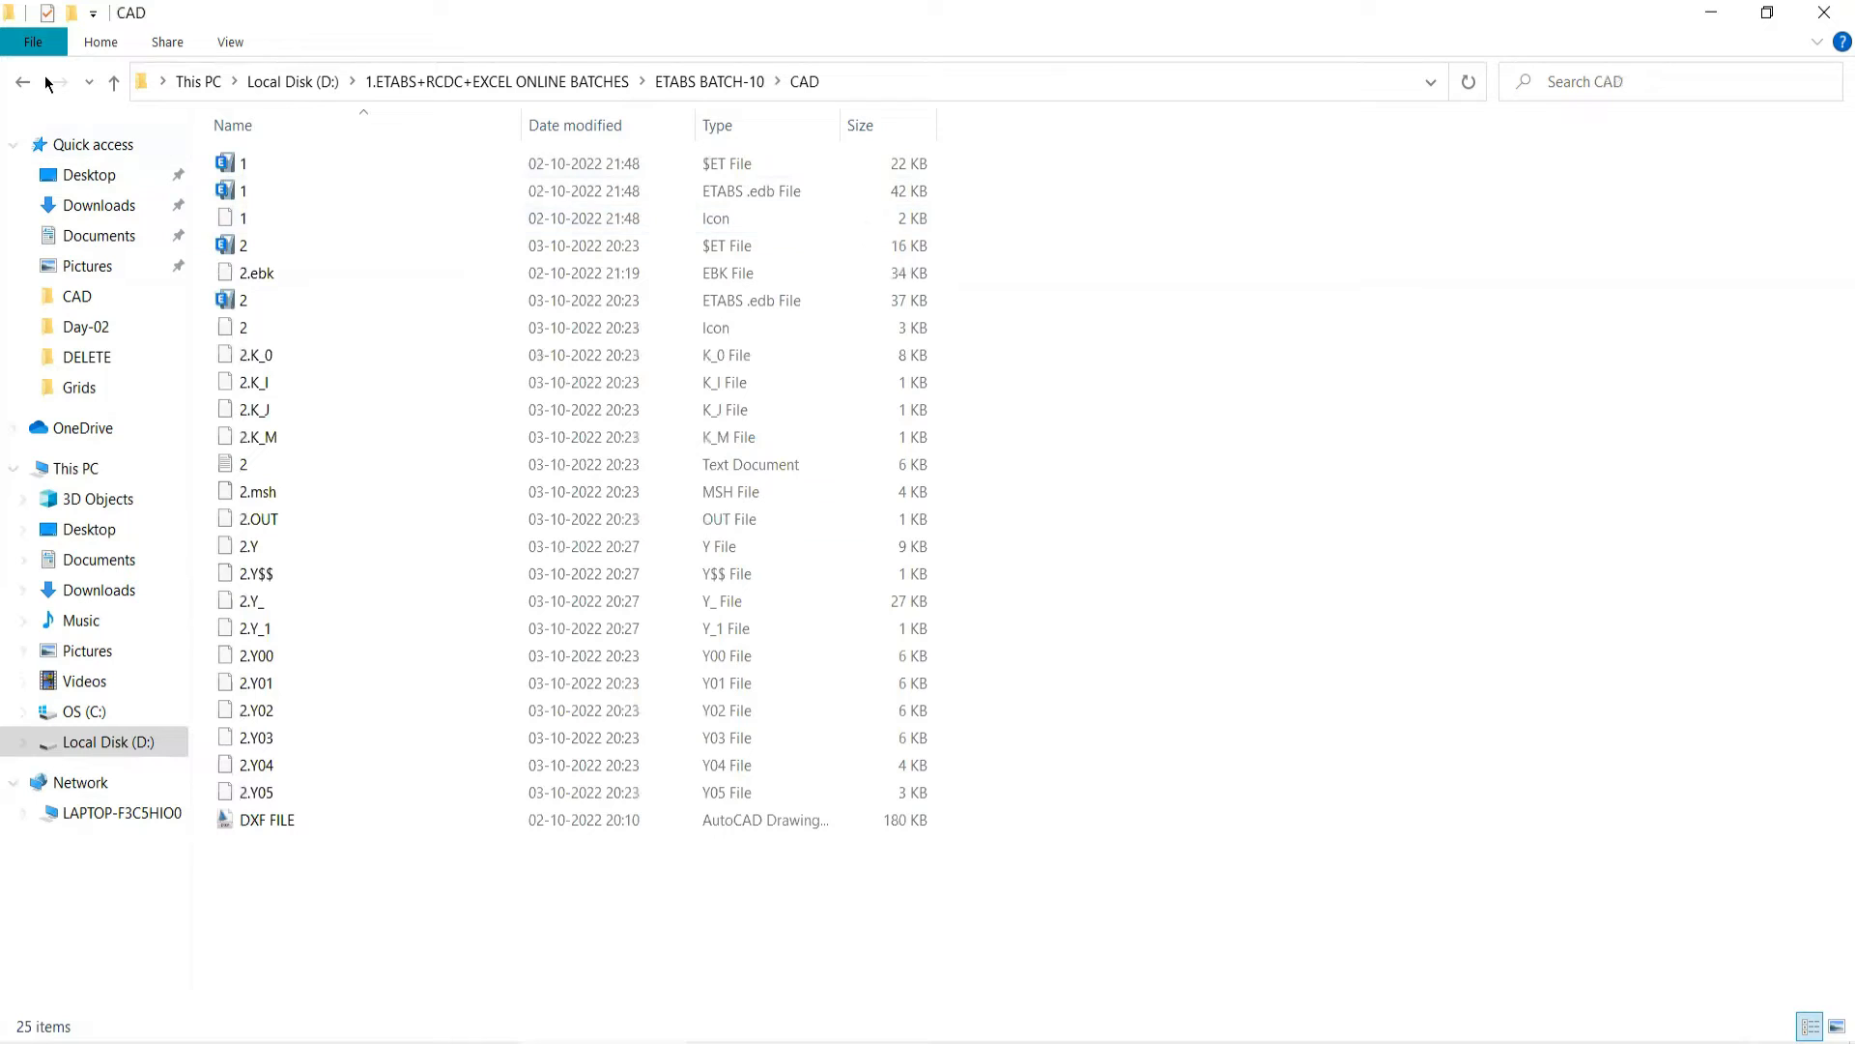
click(22, 81)
double_click(276, 274)
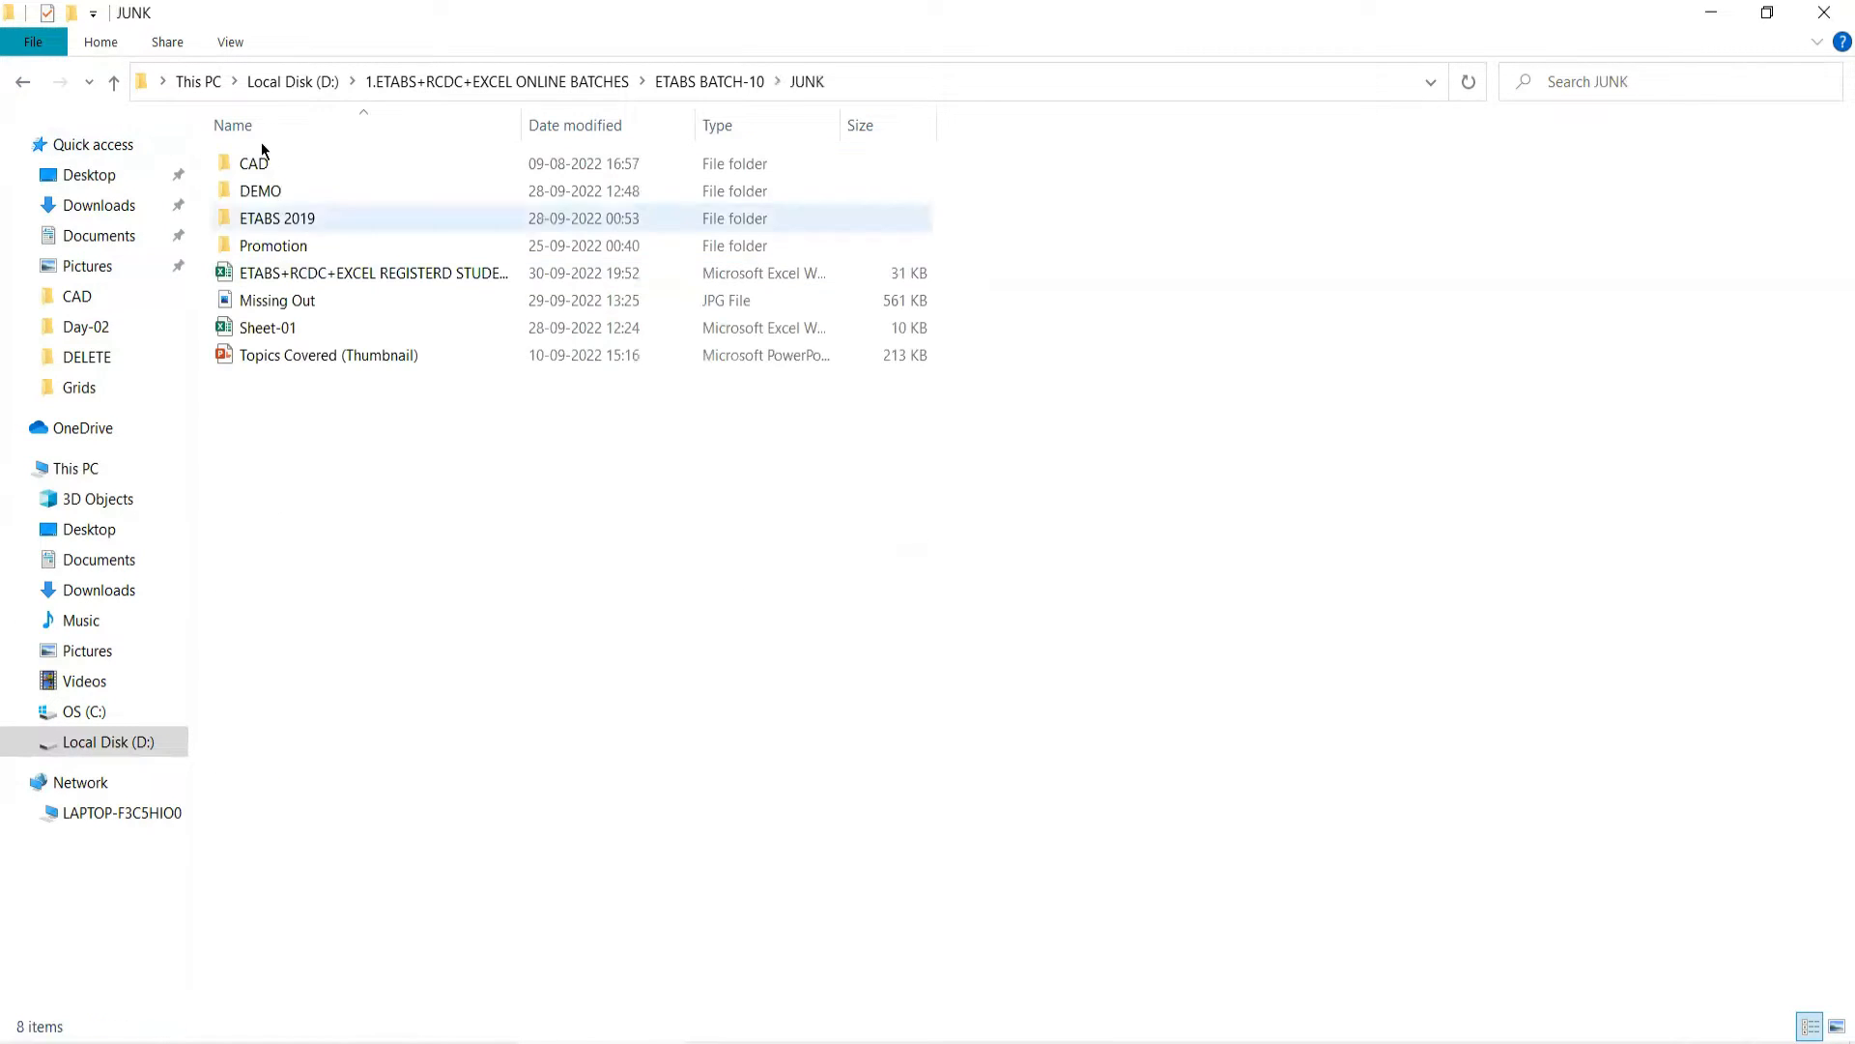
click(278, 223)
double_click(279, 223)
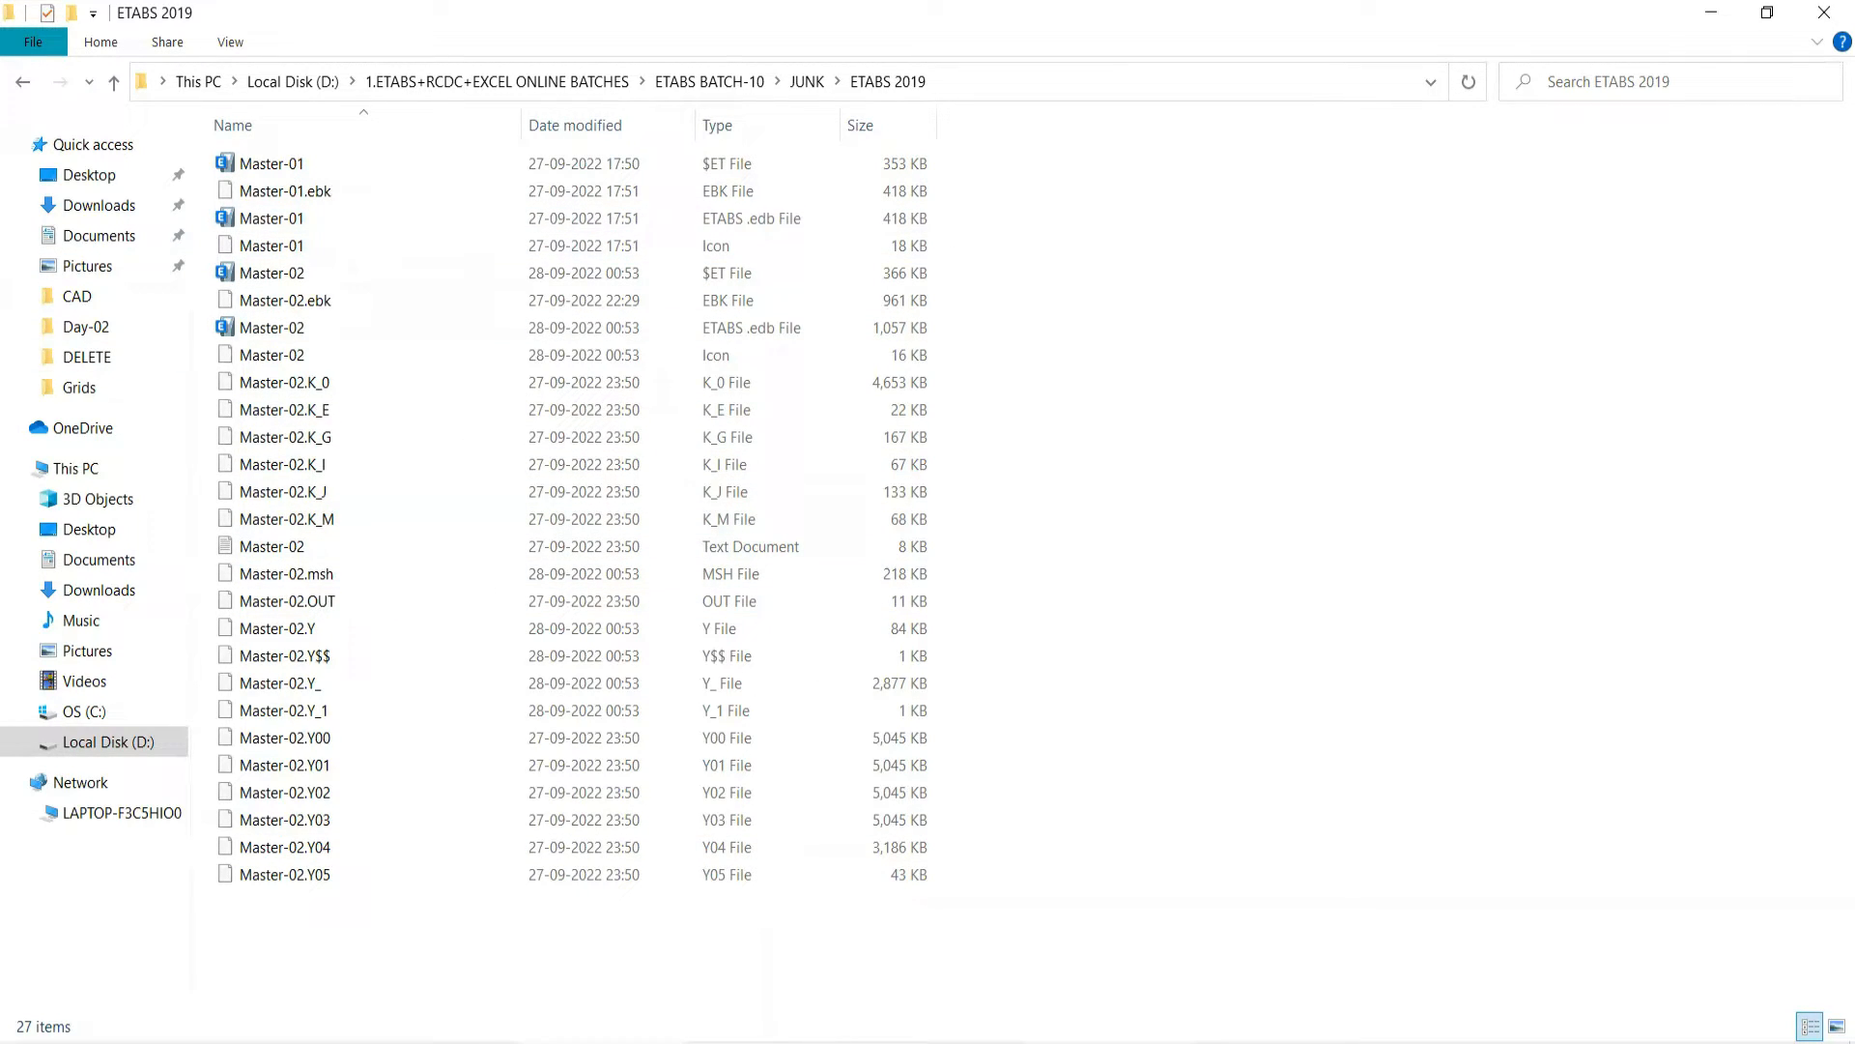
Step: Copy the full path of the ETABS 2019 folder
click(1111, 1041)
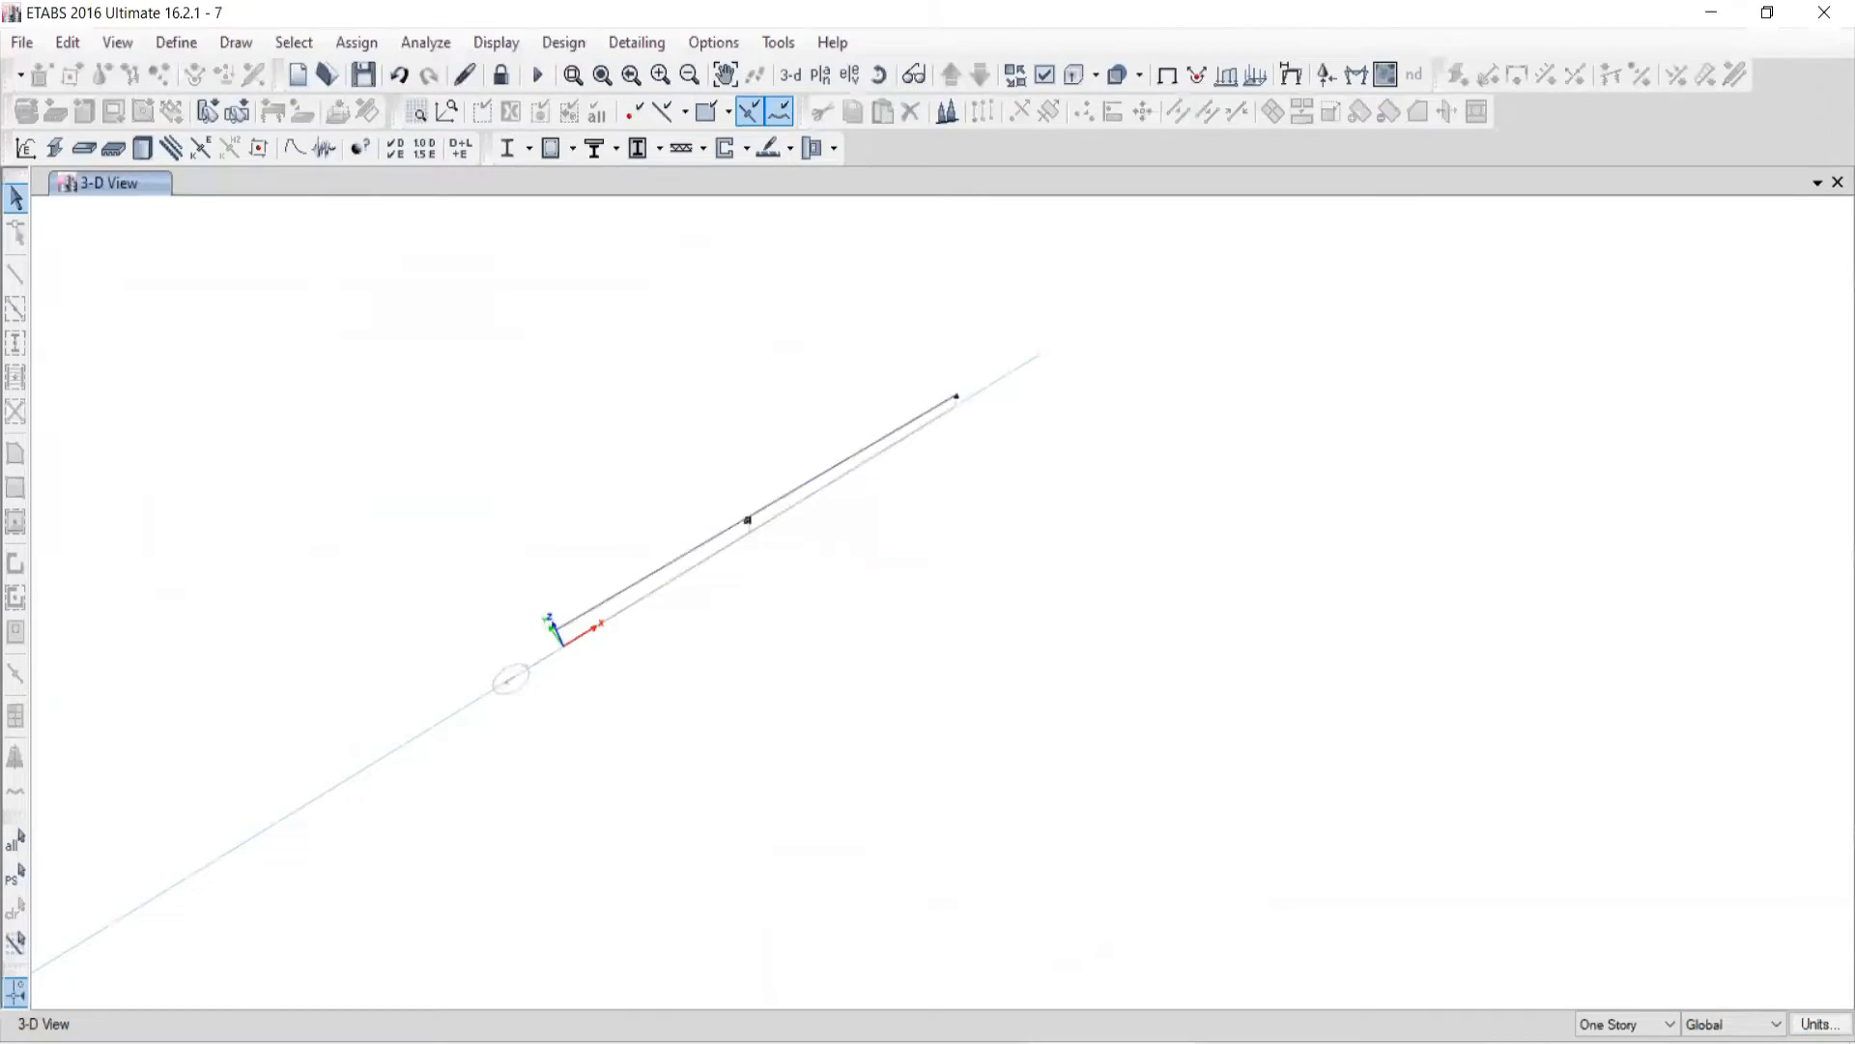
key(alt+Tab)
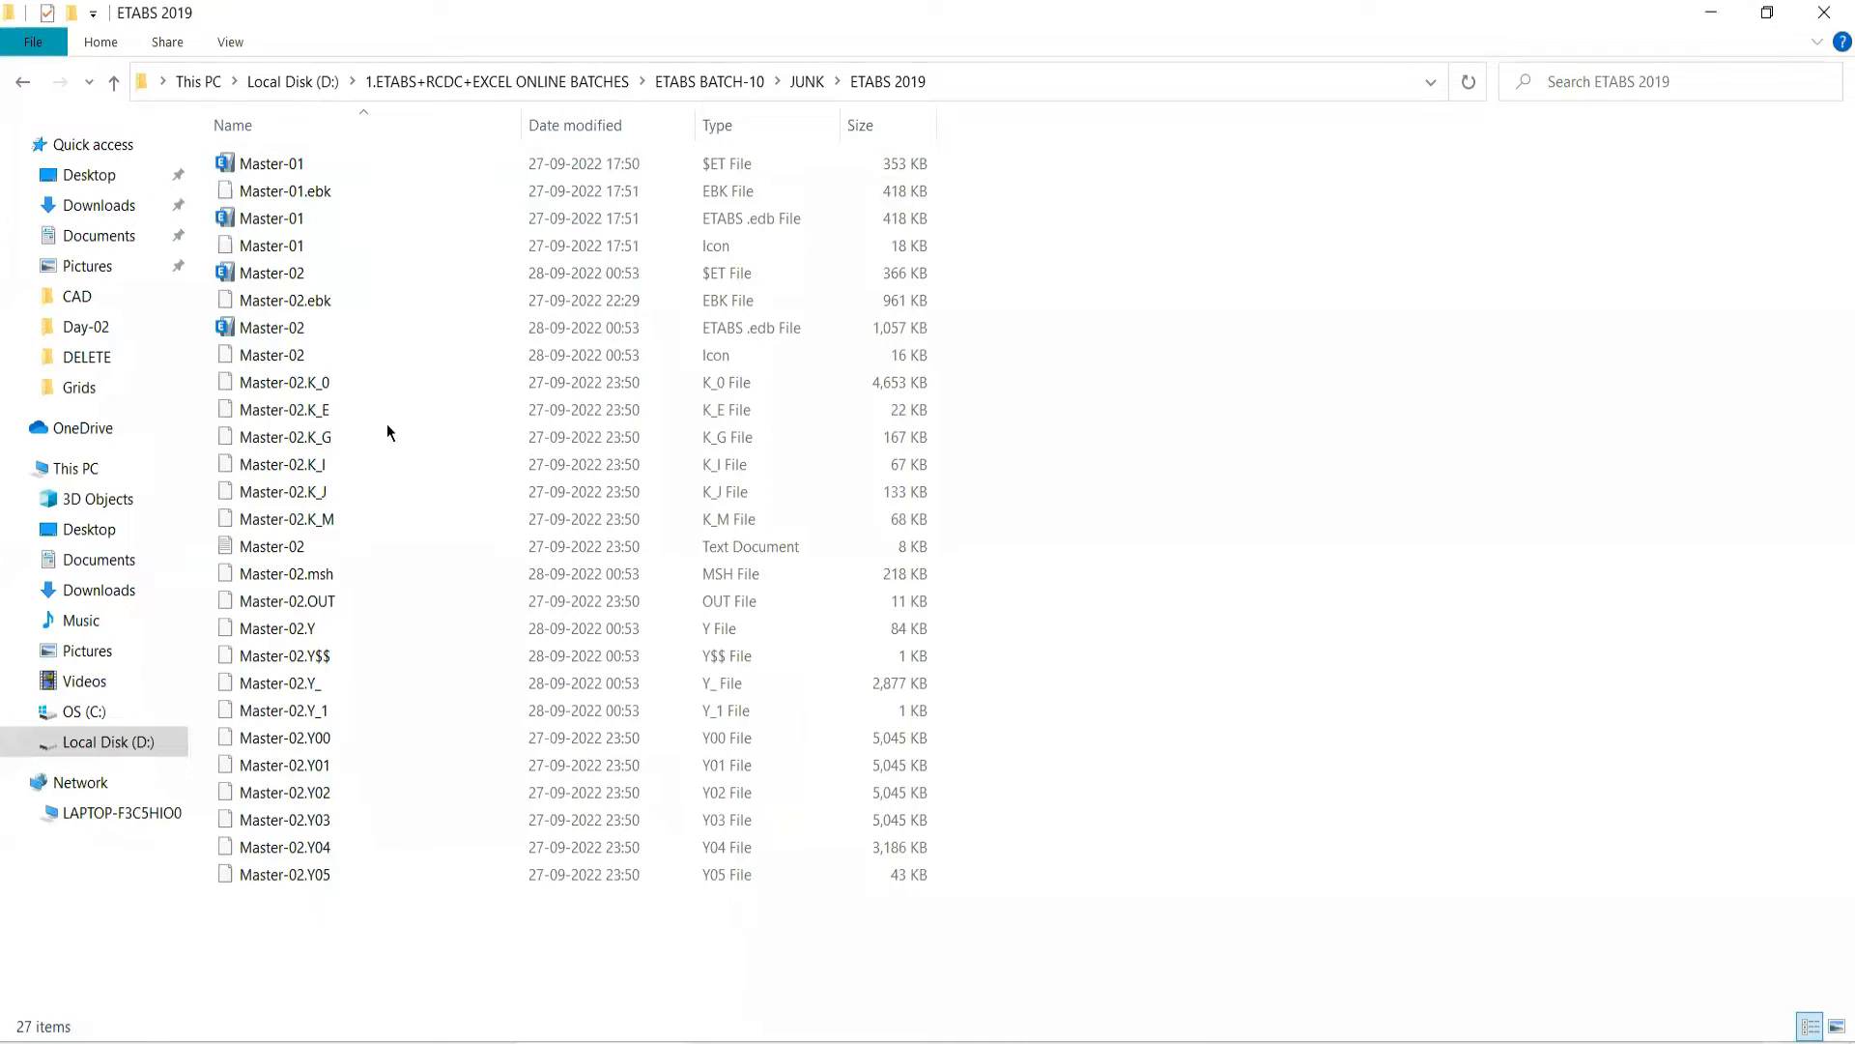
click(959, 81)
key(ctrl+c)
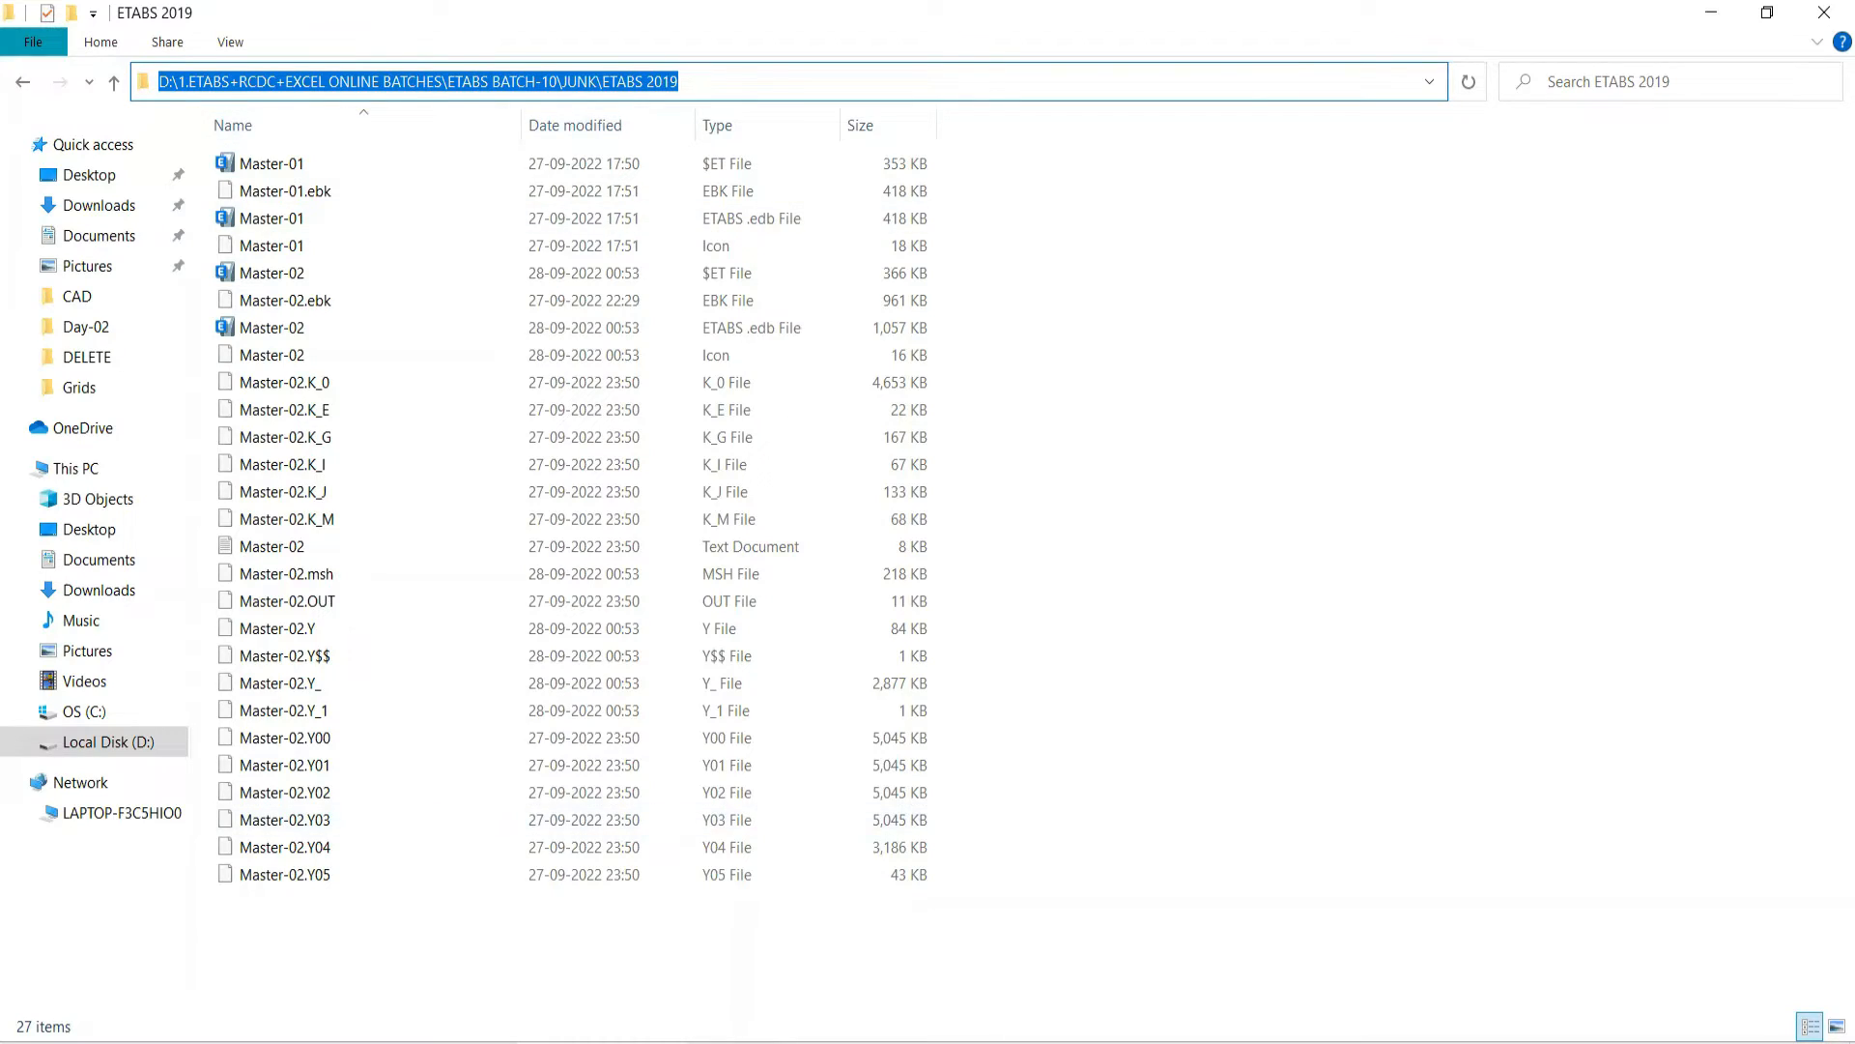
Step: In ETABS 2016, start opening another model without saving model 7, and browse to the copied ETABS 2019 folder path
key(alt+Tab)
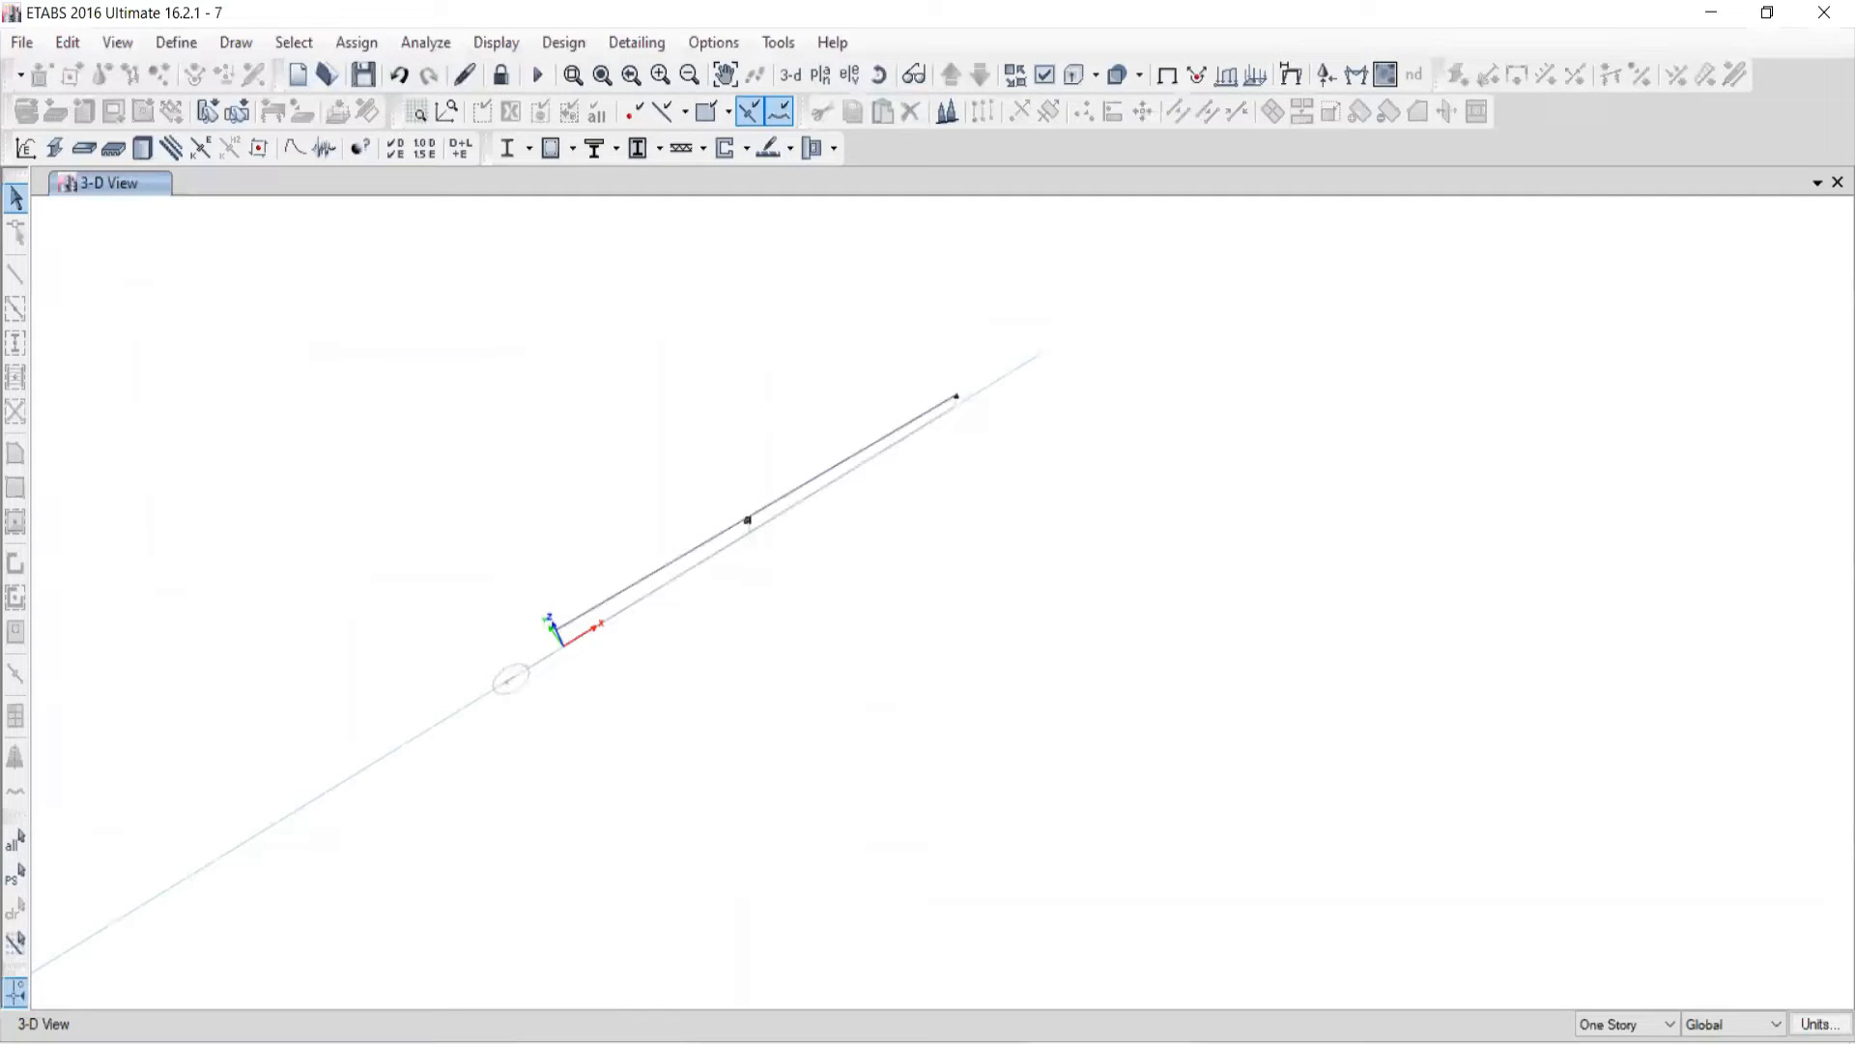
click(22, 43)
click(65, 105)
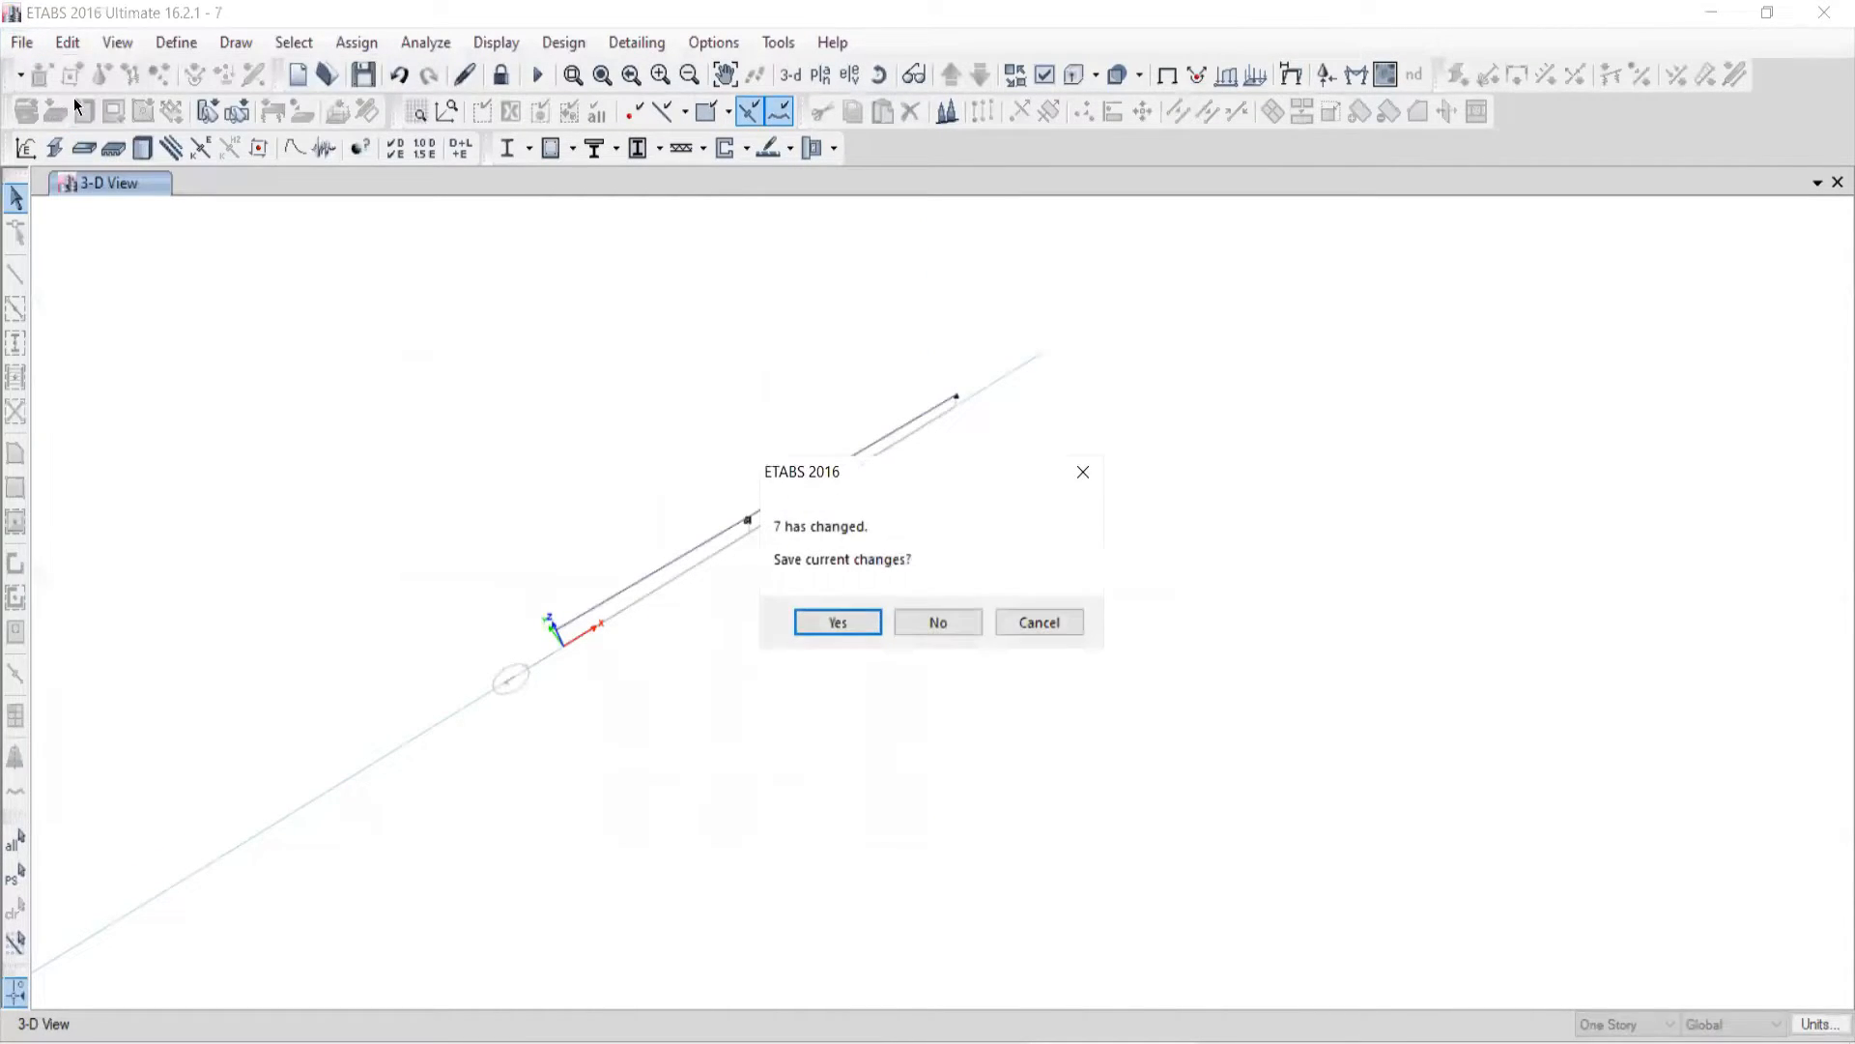
click(926, 622)
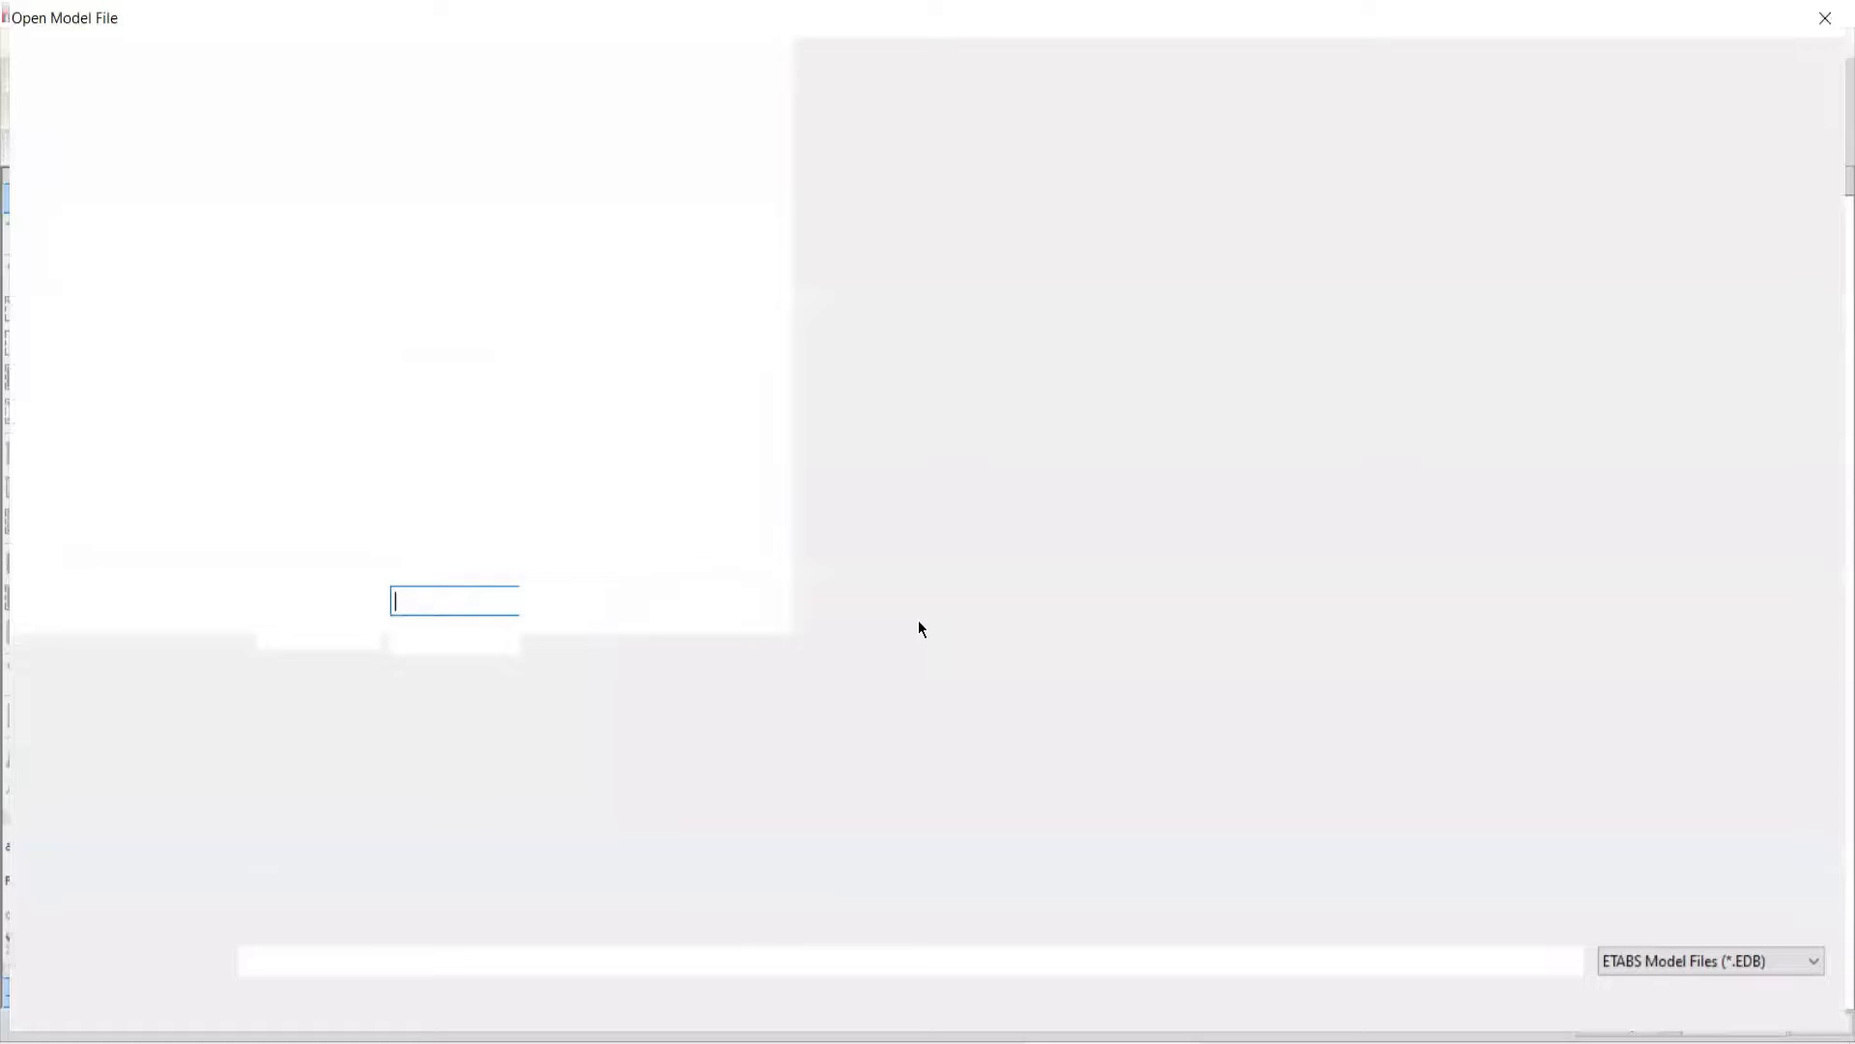
click(557, 55)
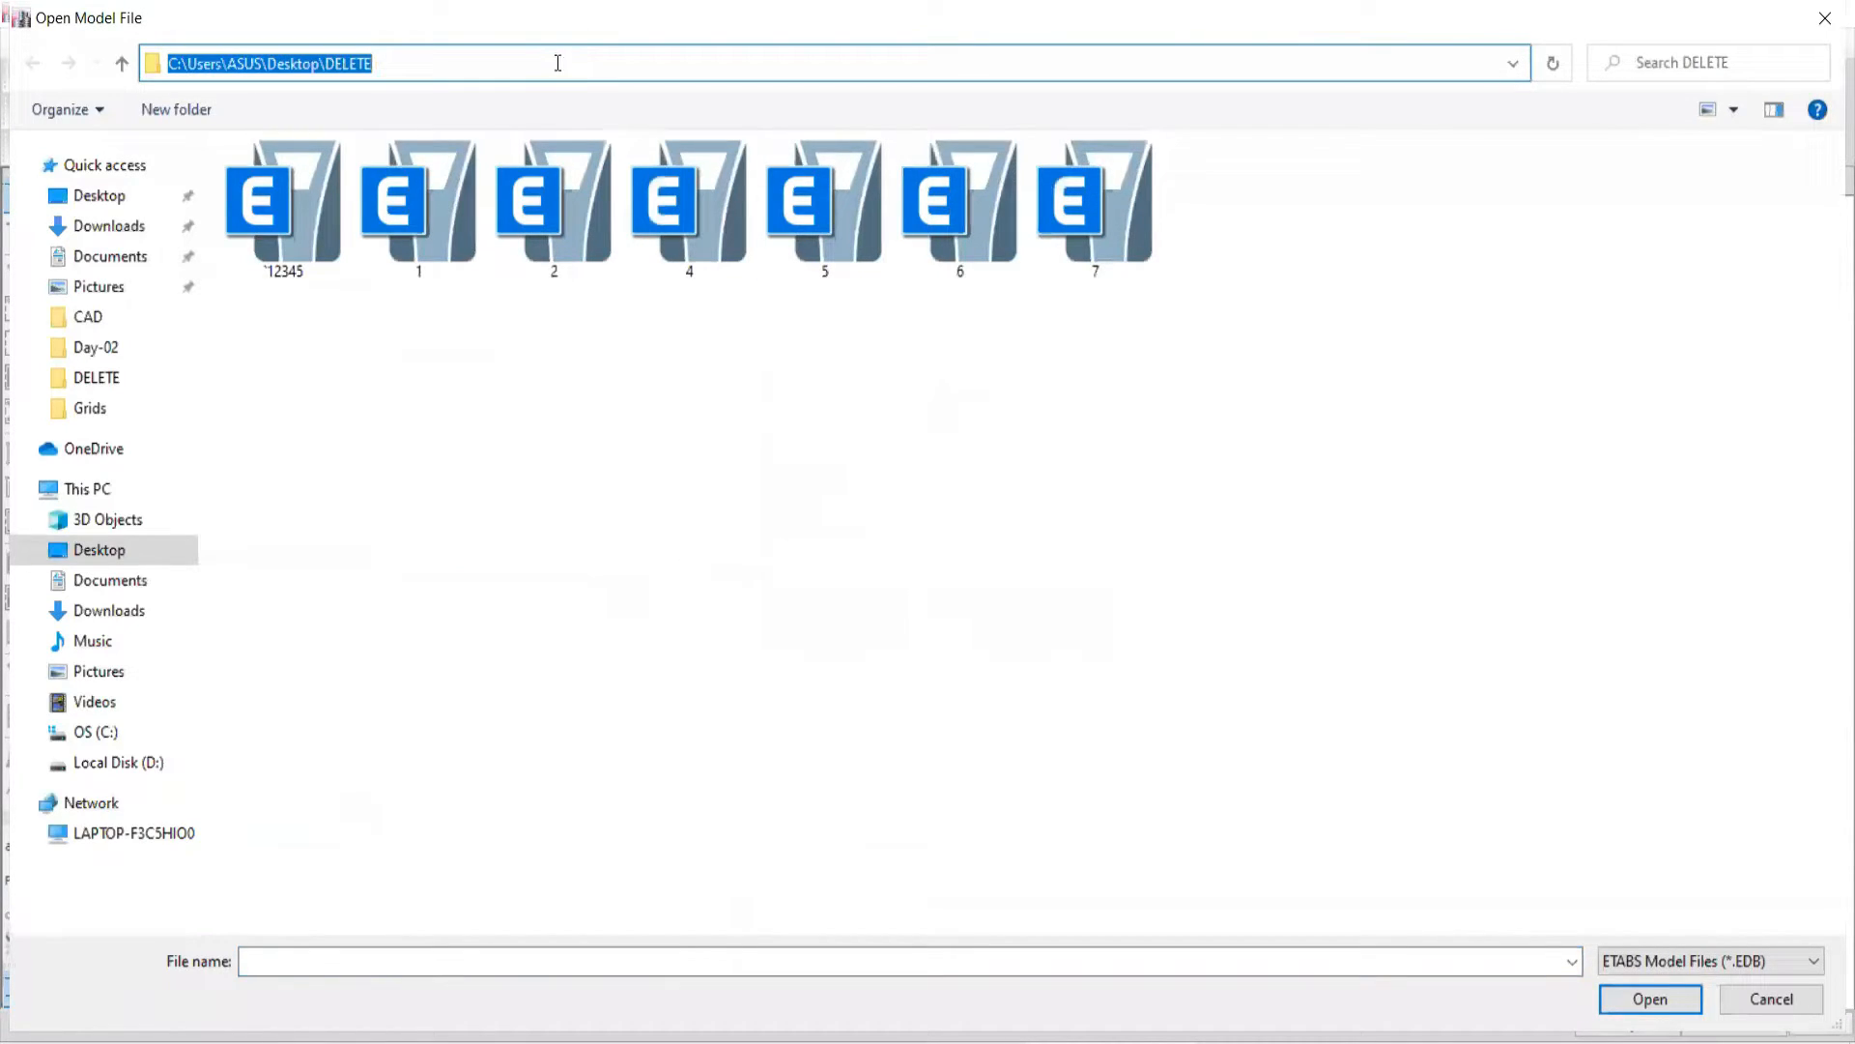
key(ctrl+v)
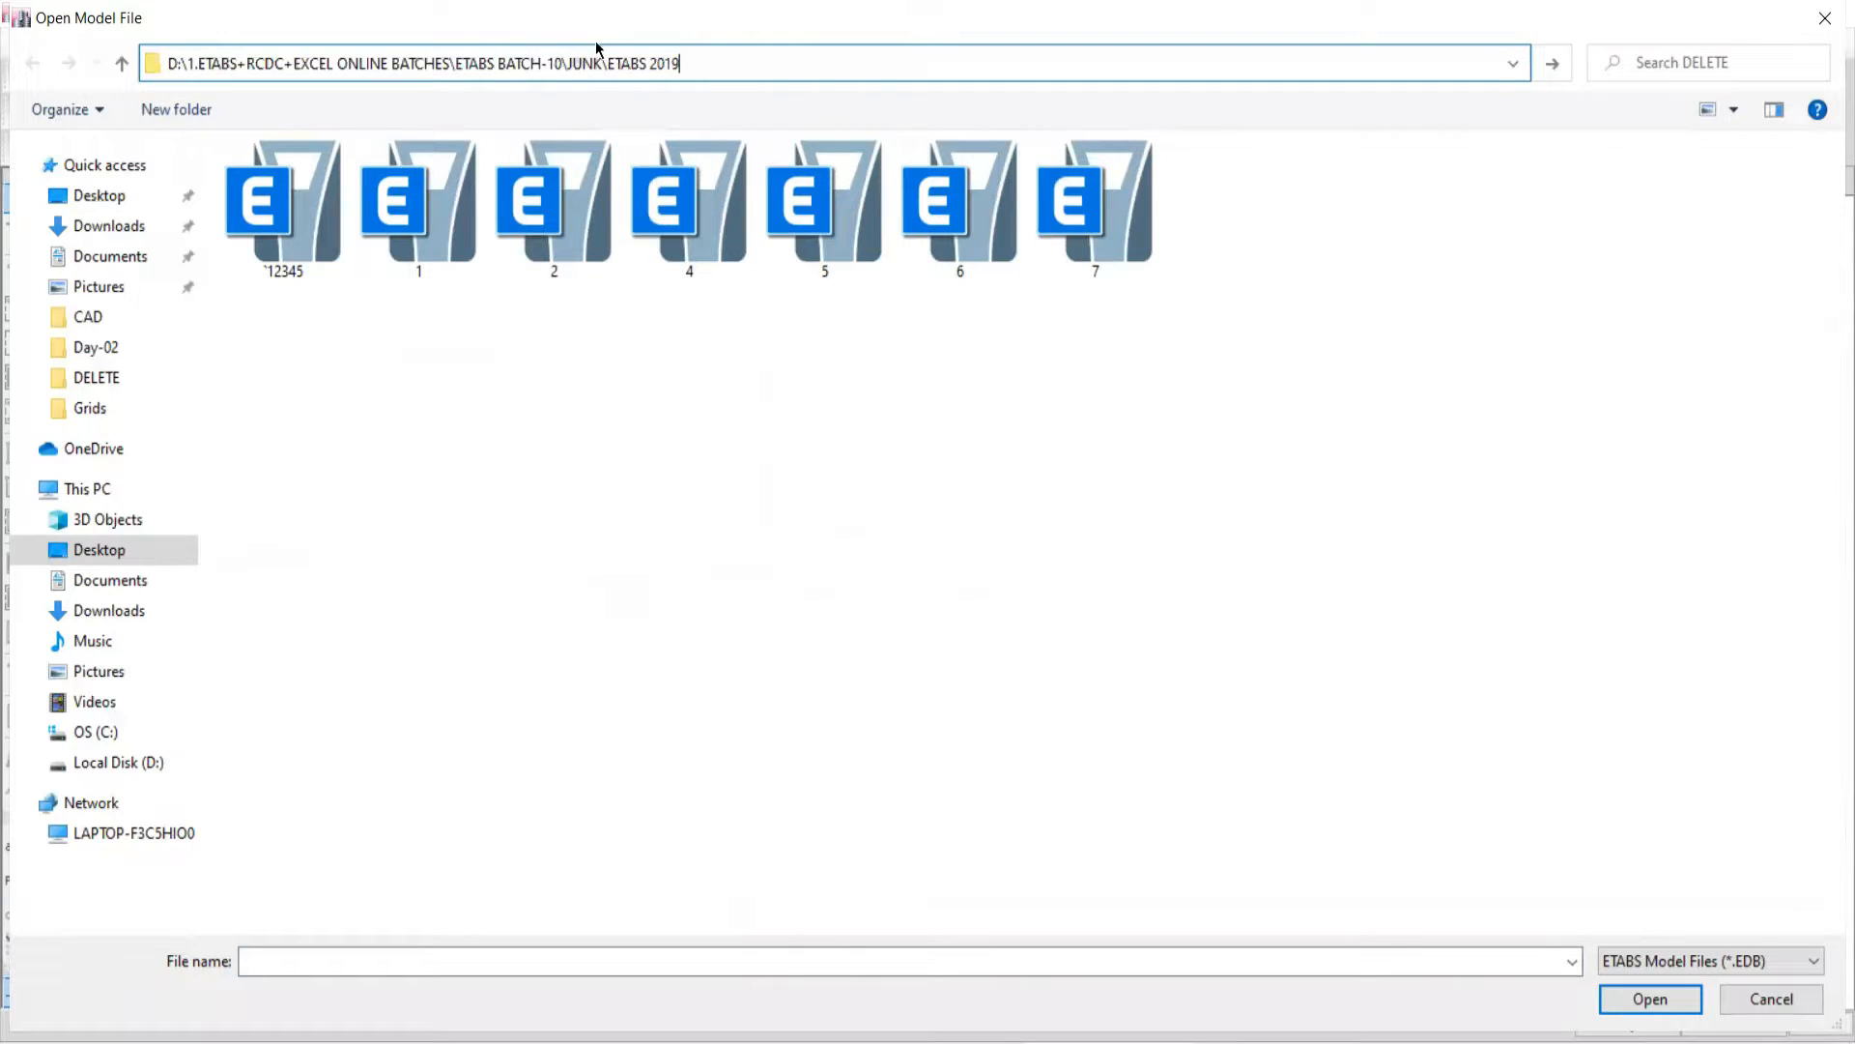
key(Return)
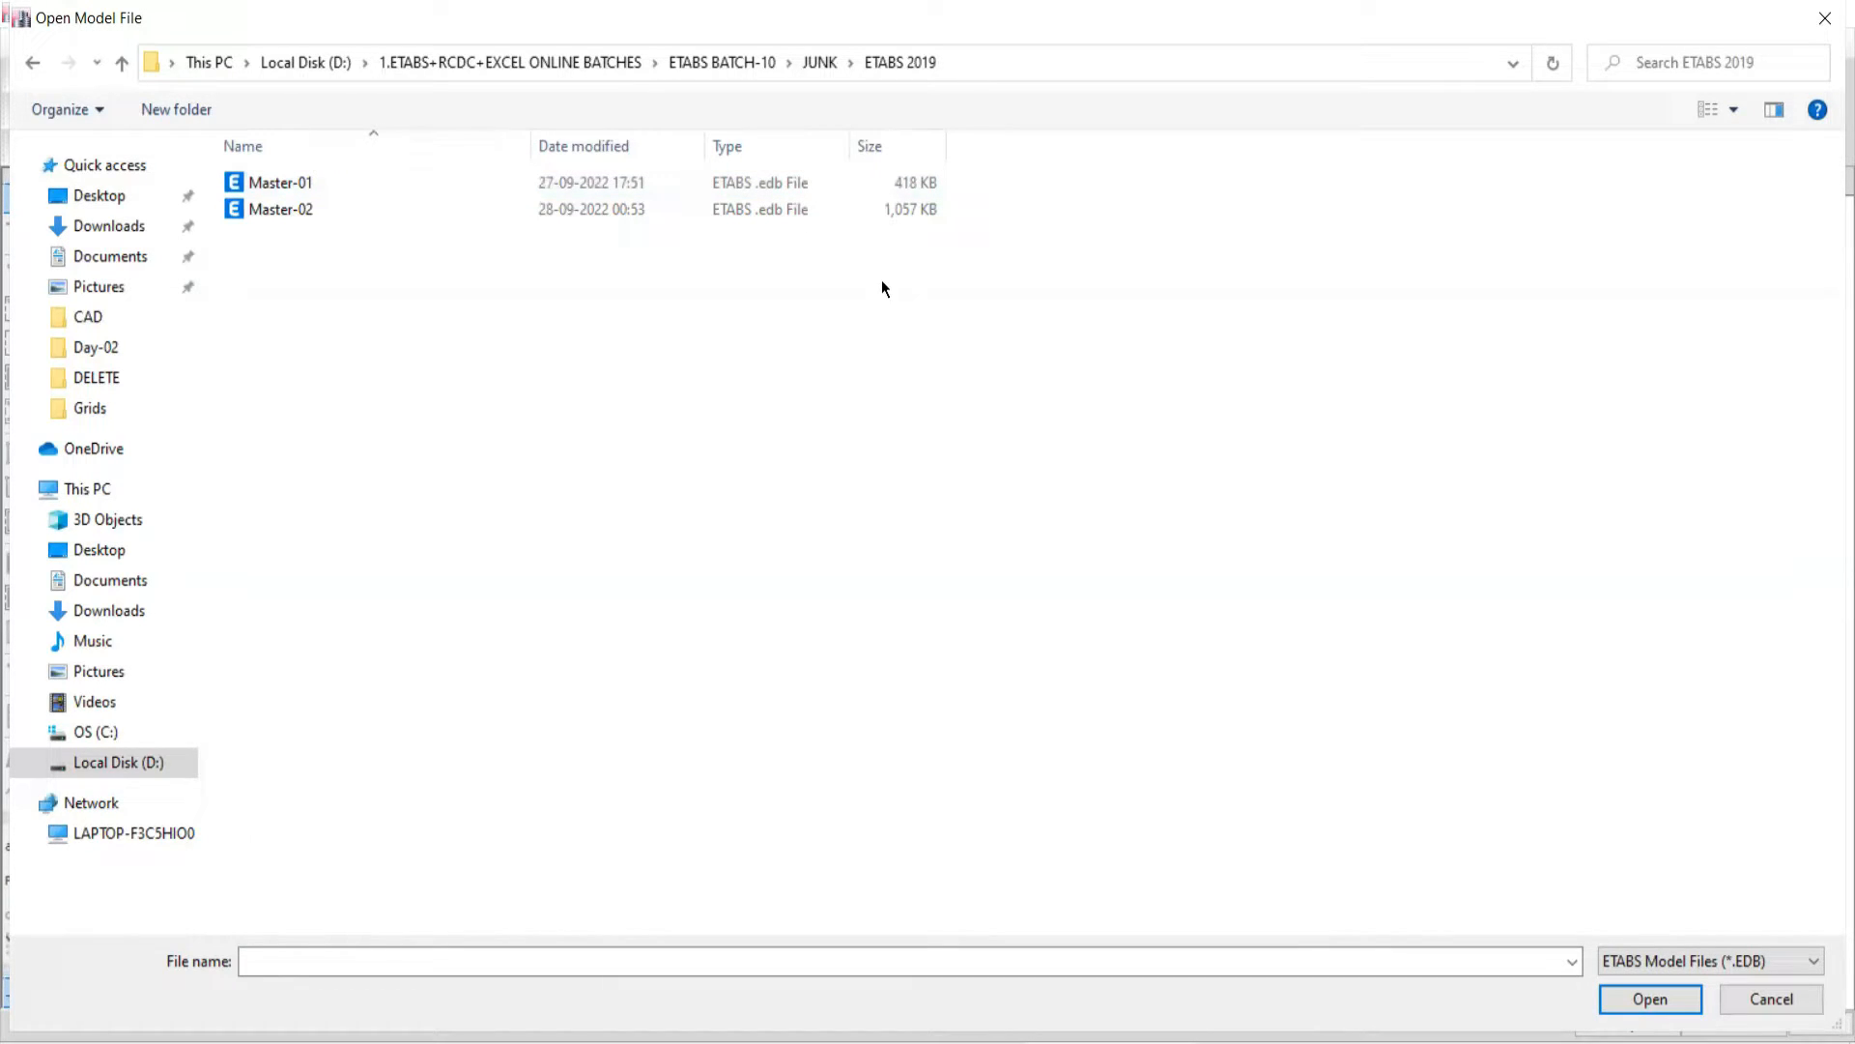
Step: Try to open the Master-01 .edb model and dismiss the resulting messages
click(629, 187)
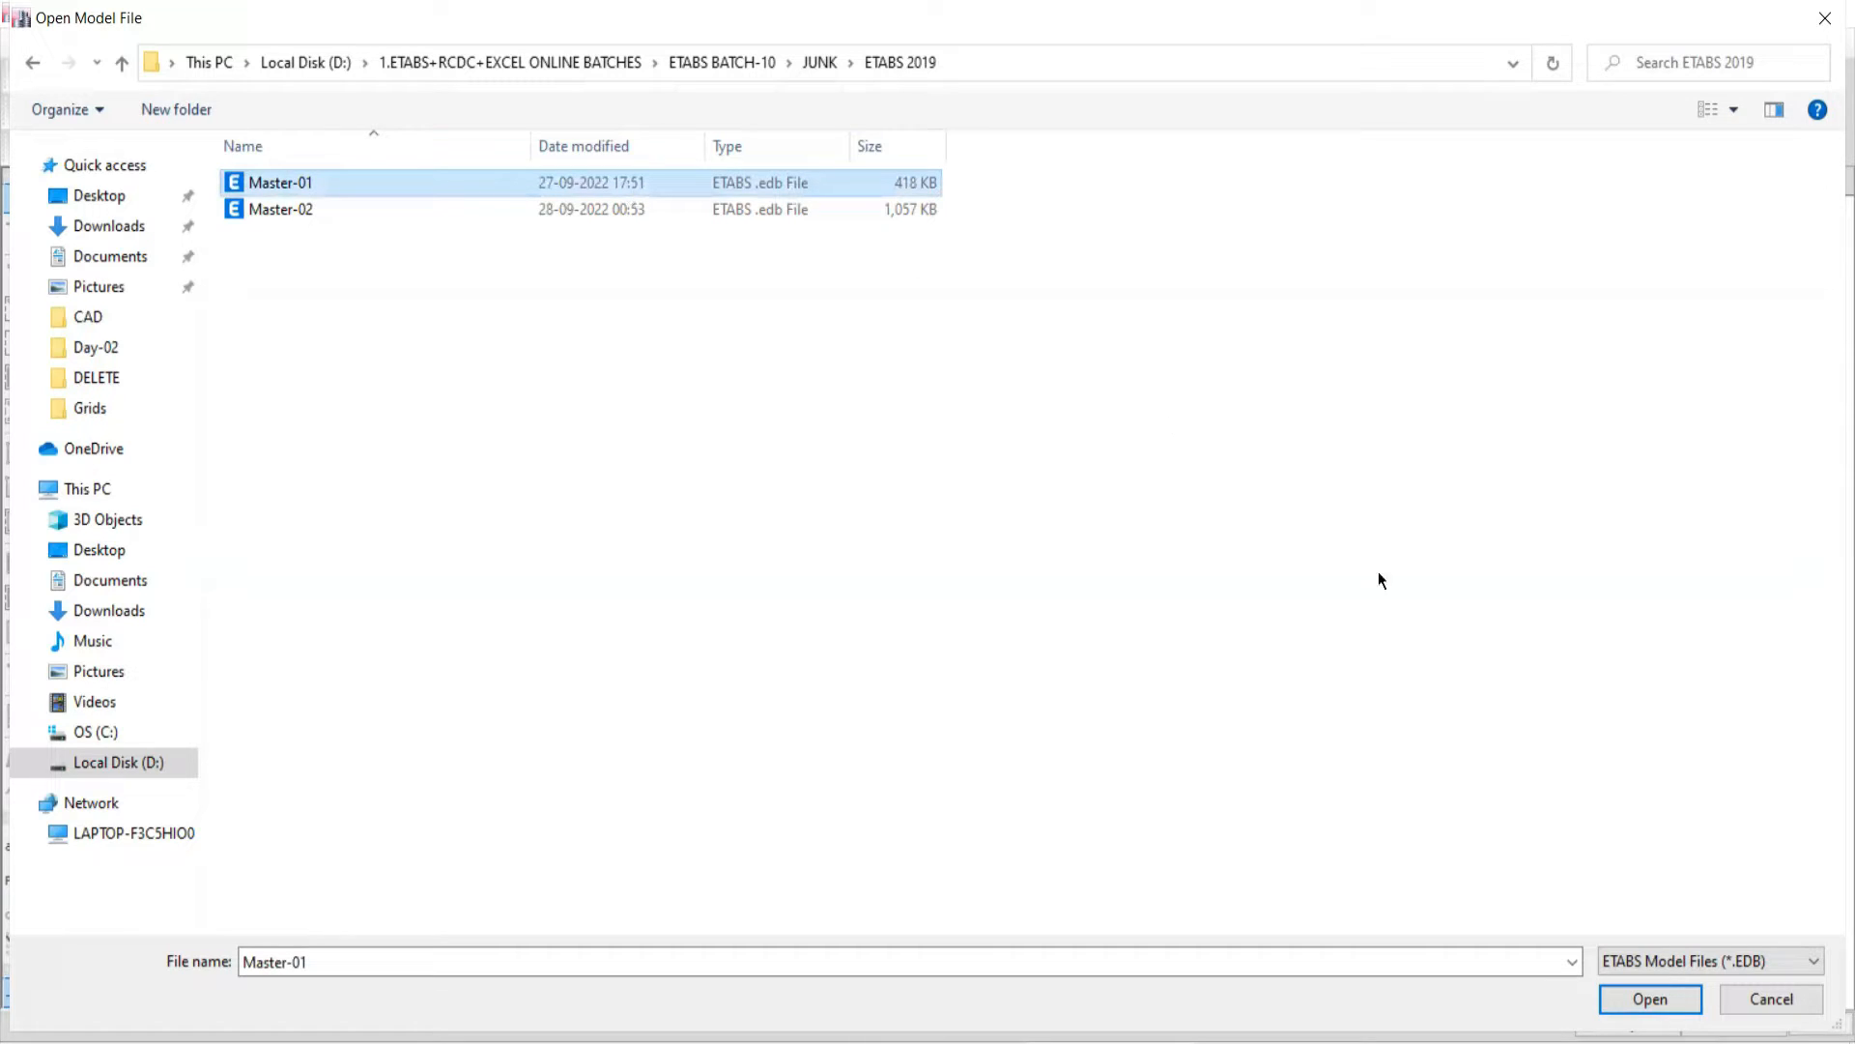
click(1626, 999)
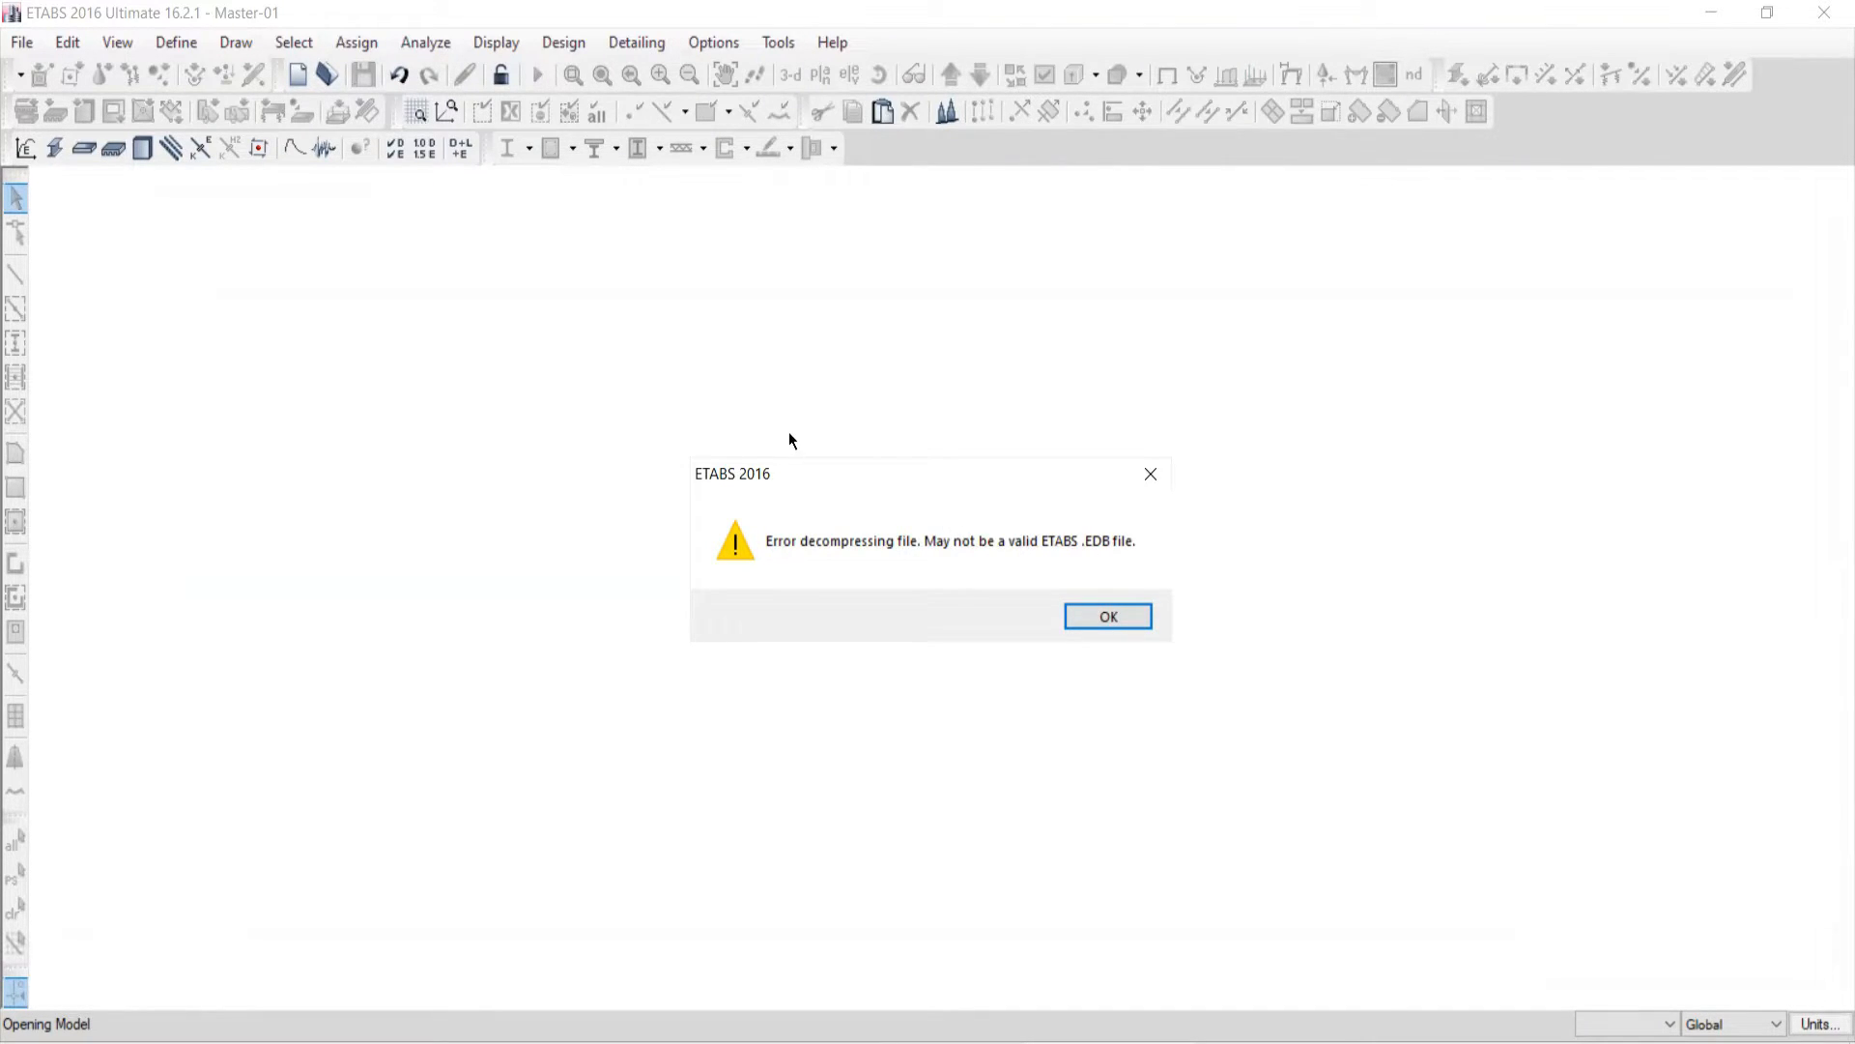
drag(785, 474, 711, 298)
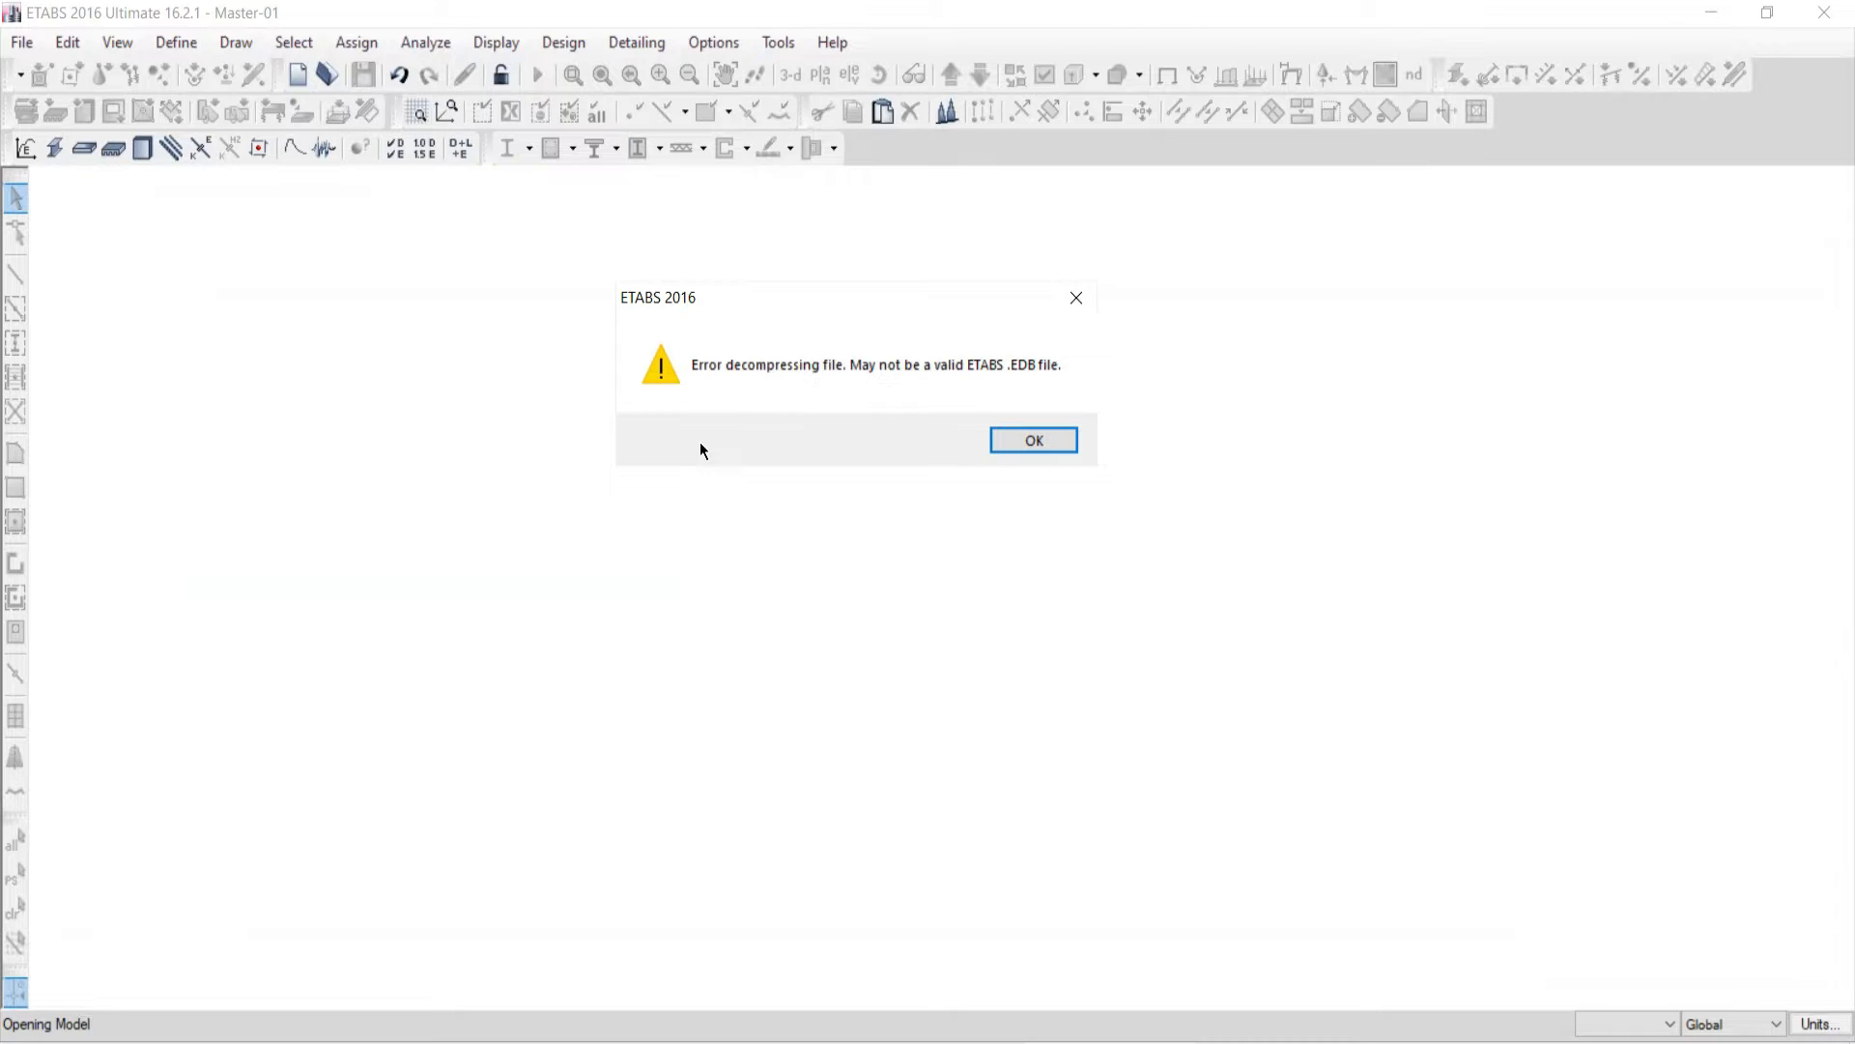
click(1074, 299)
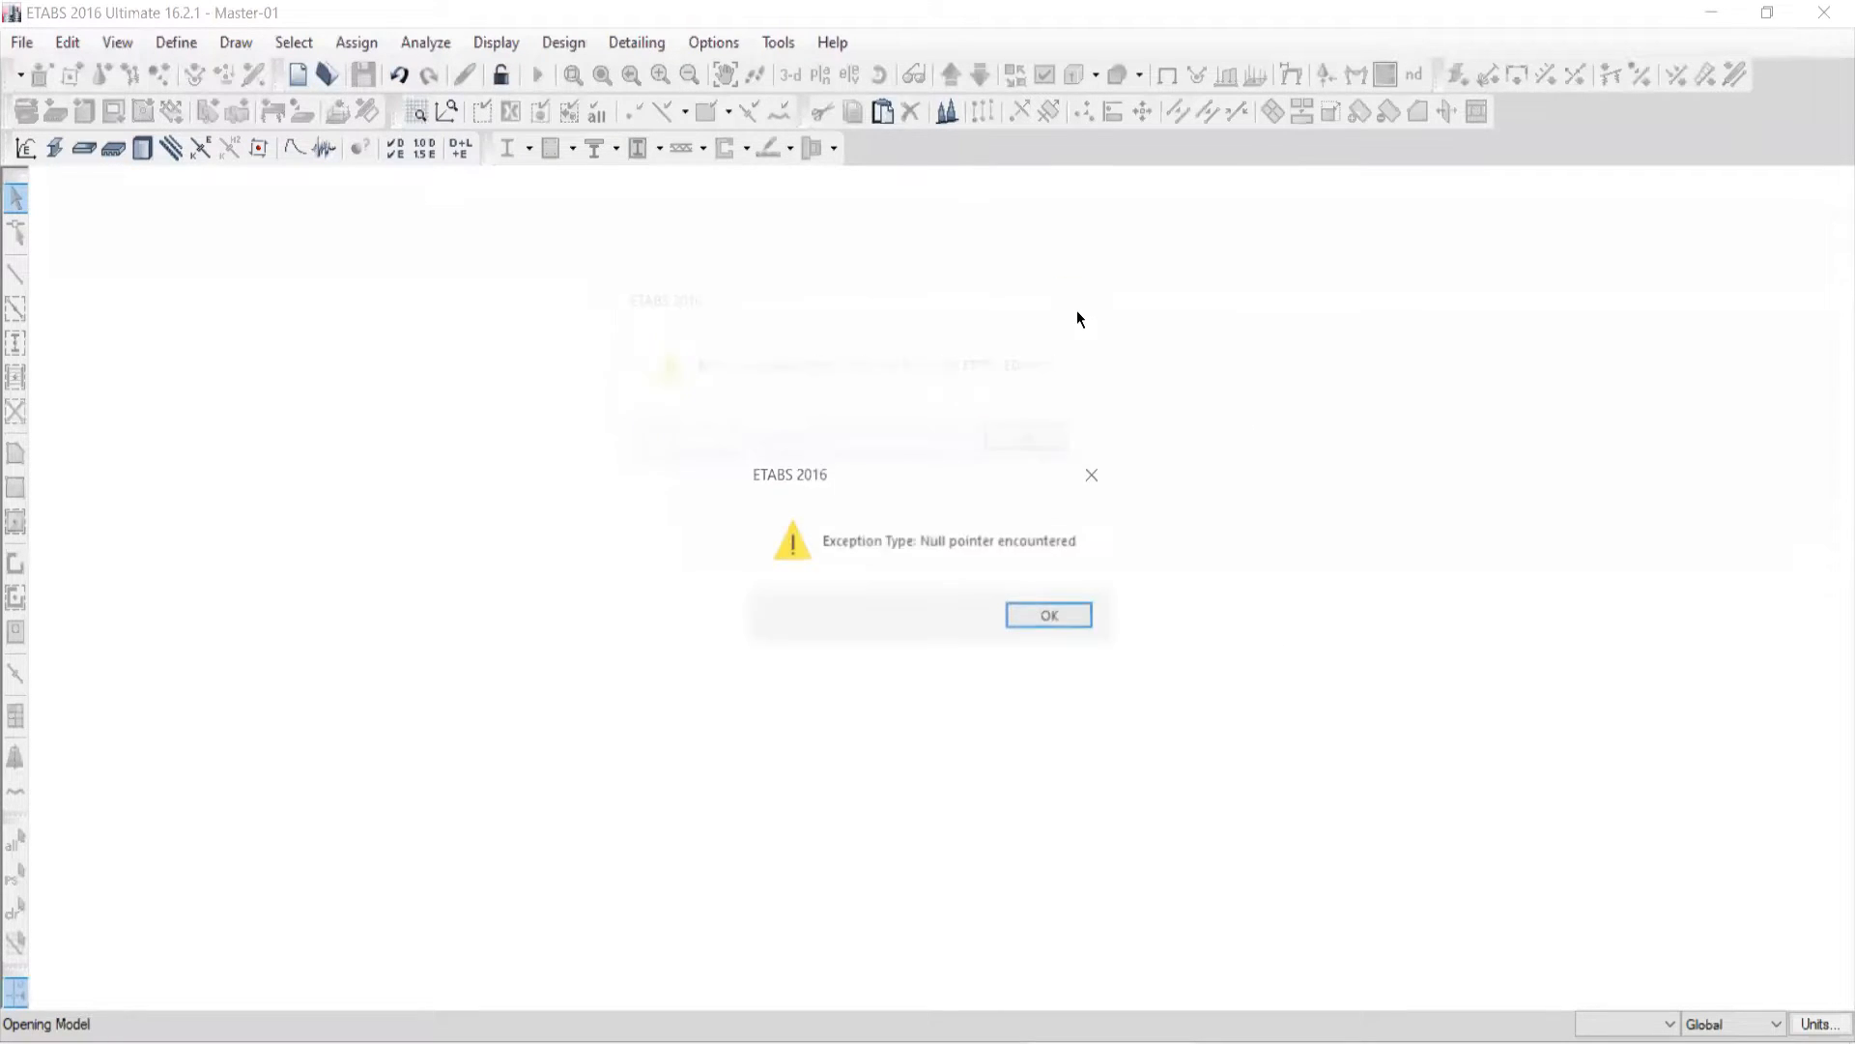
click(1025, 618)
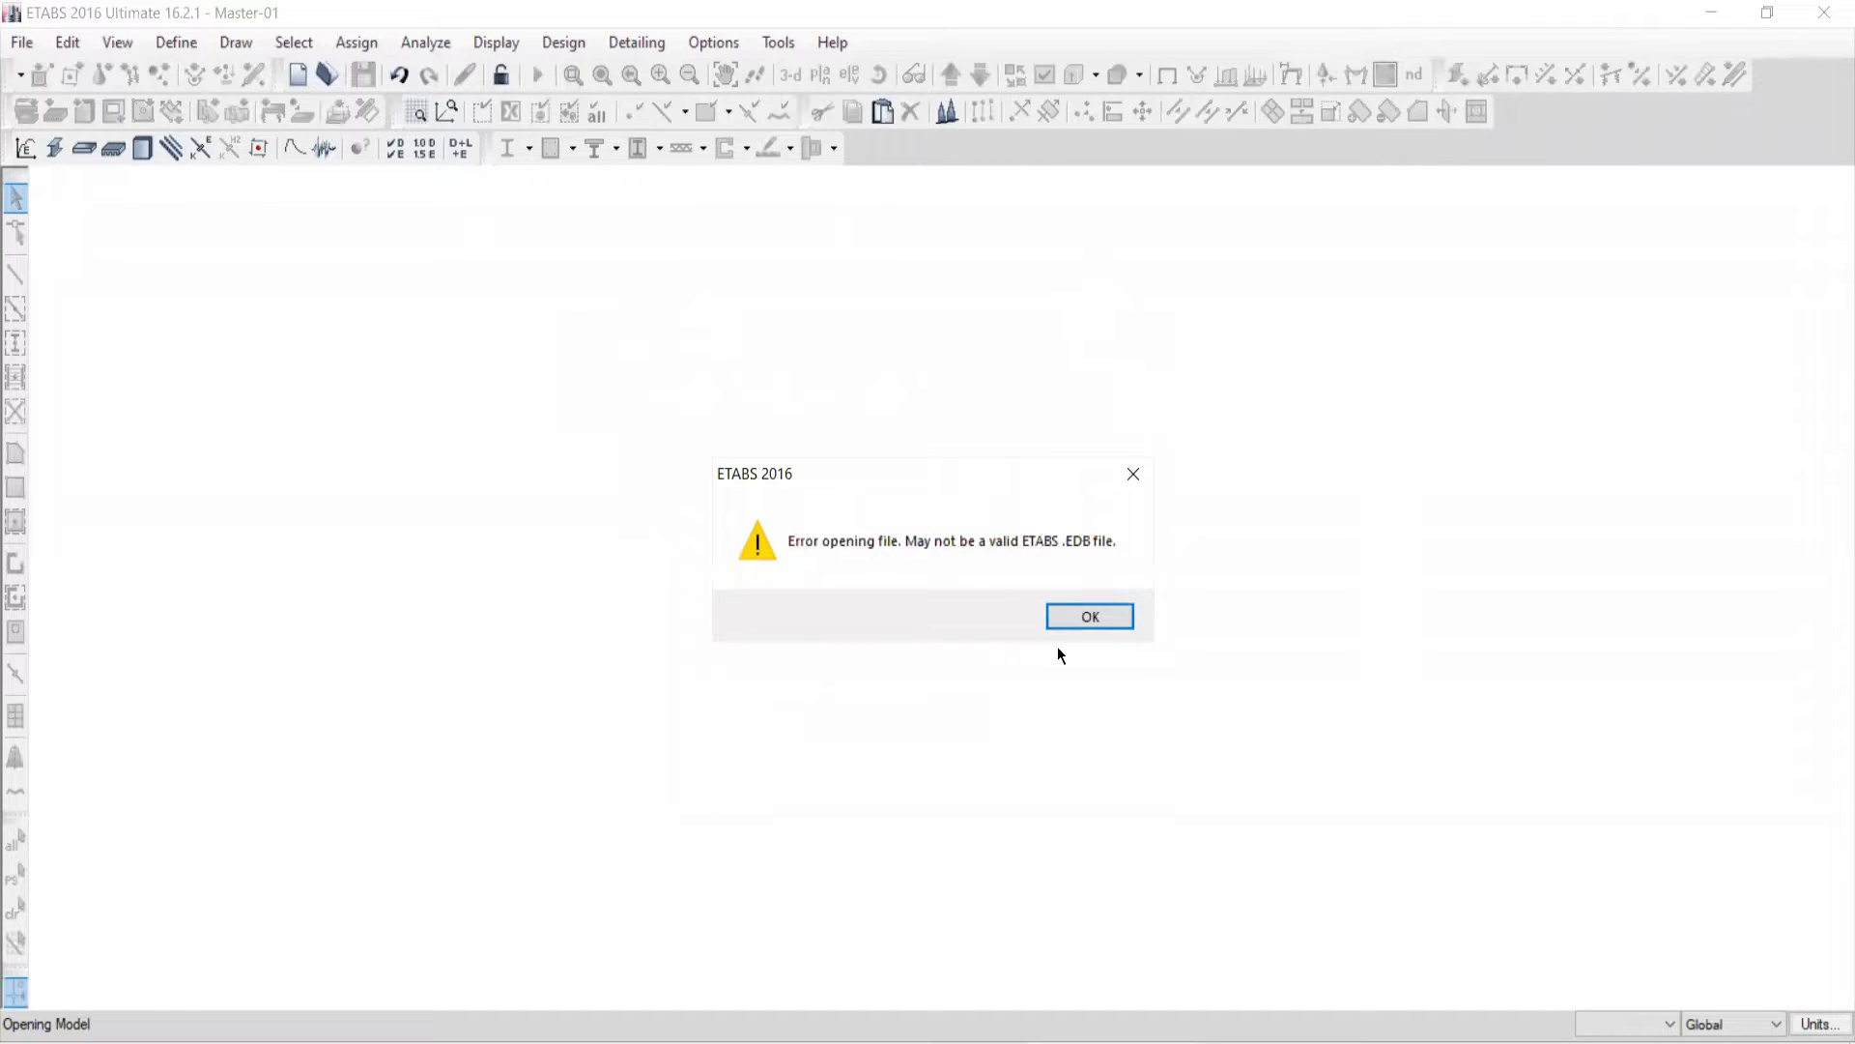
click(1067, 617)
click(1019, 616)
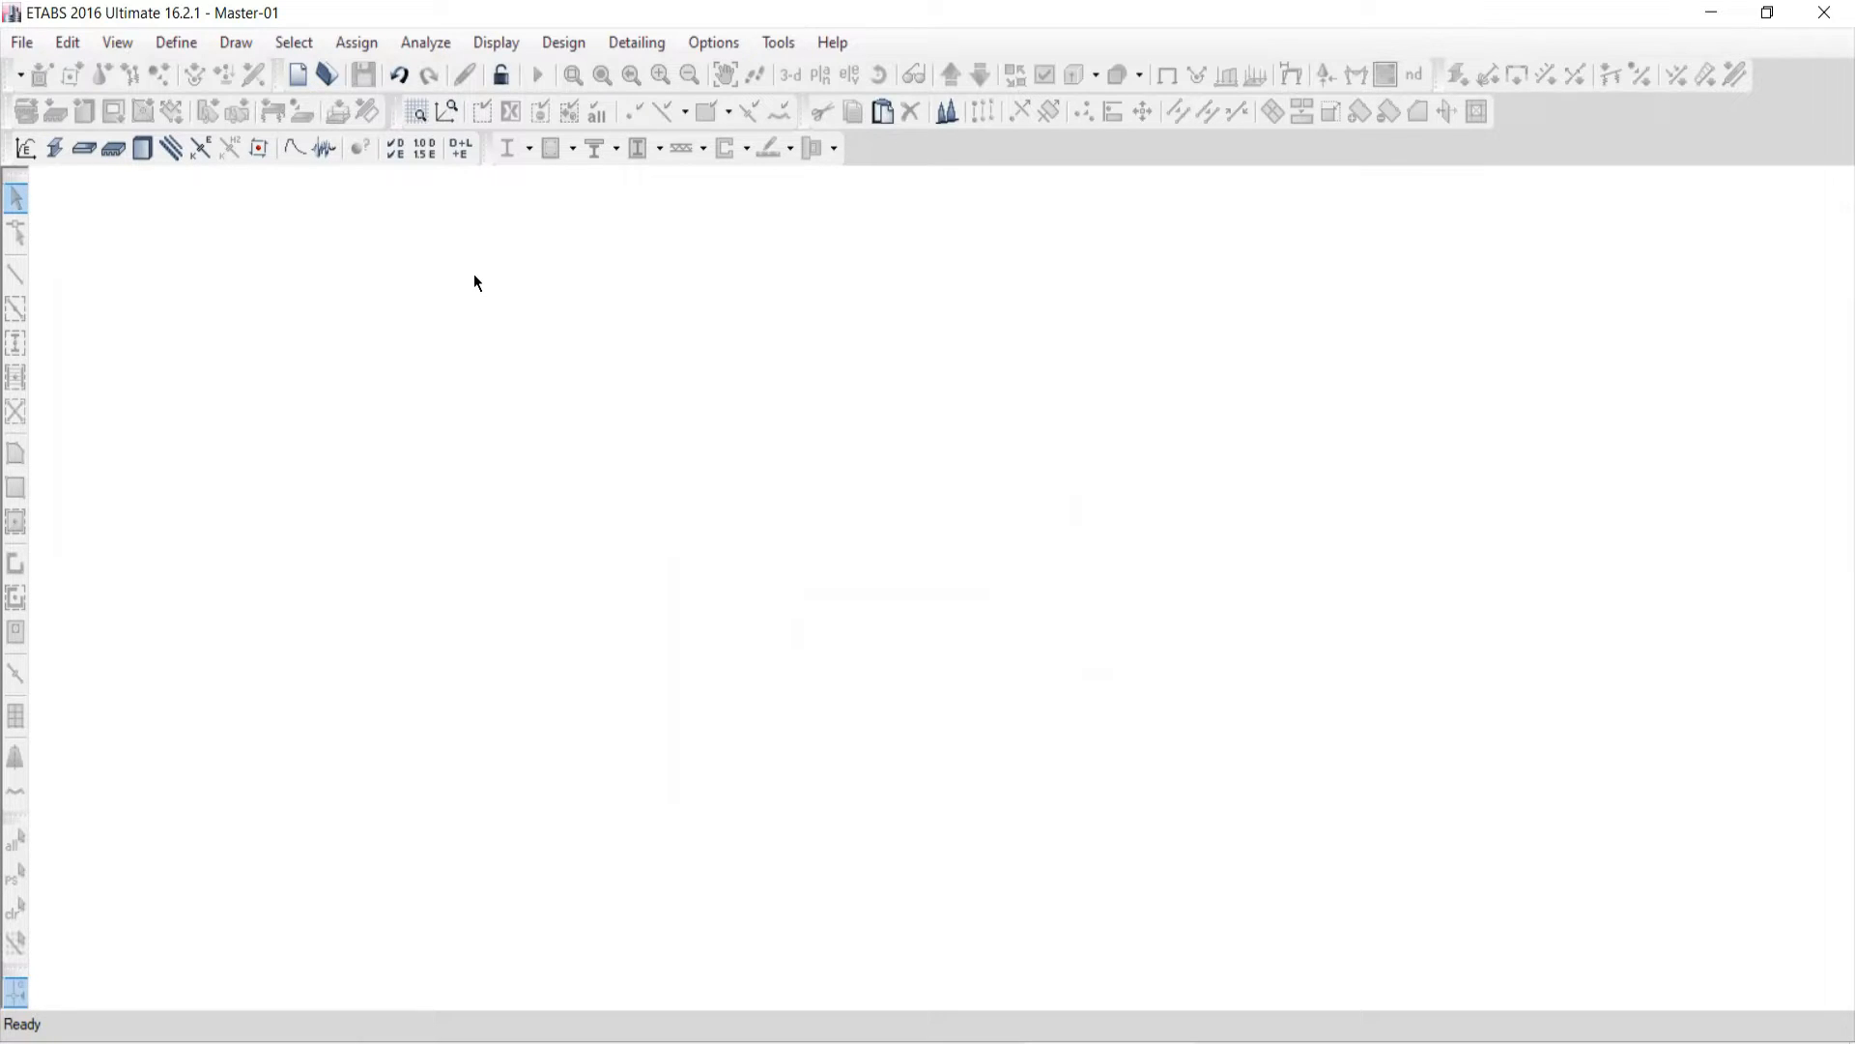
Step: Import the Master-01 $ET file from the ETABS 2019 folder as an ETABS text file
click(25, 45)
mouse_move(42, 255)
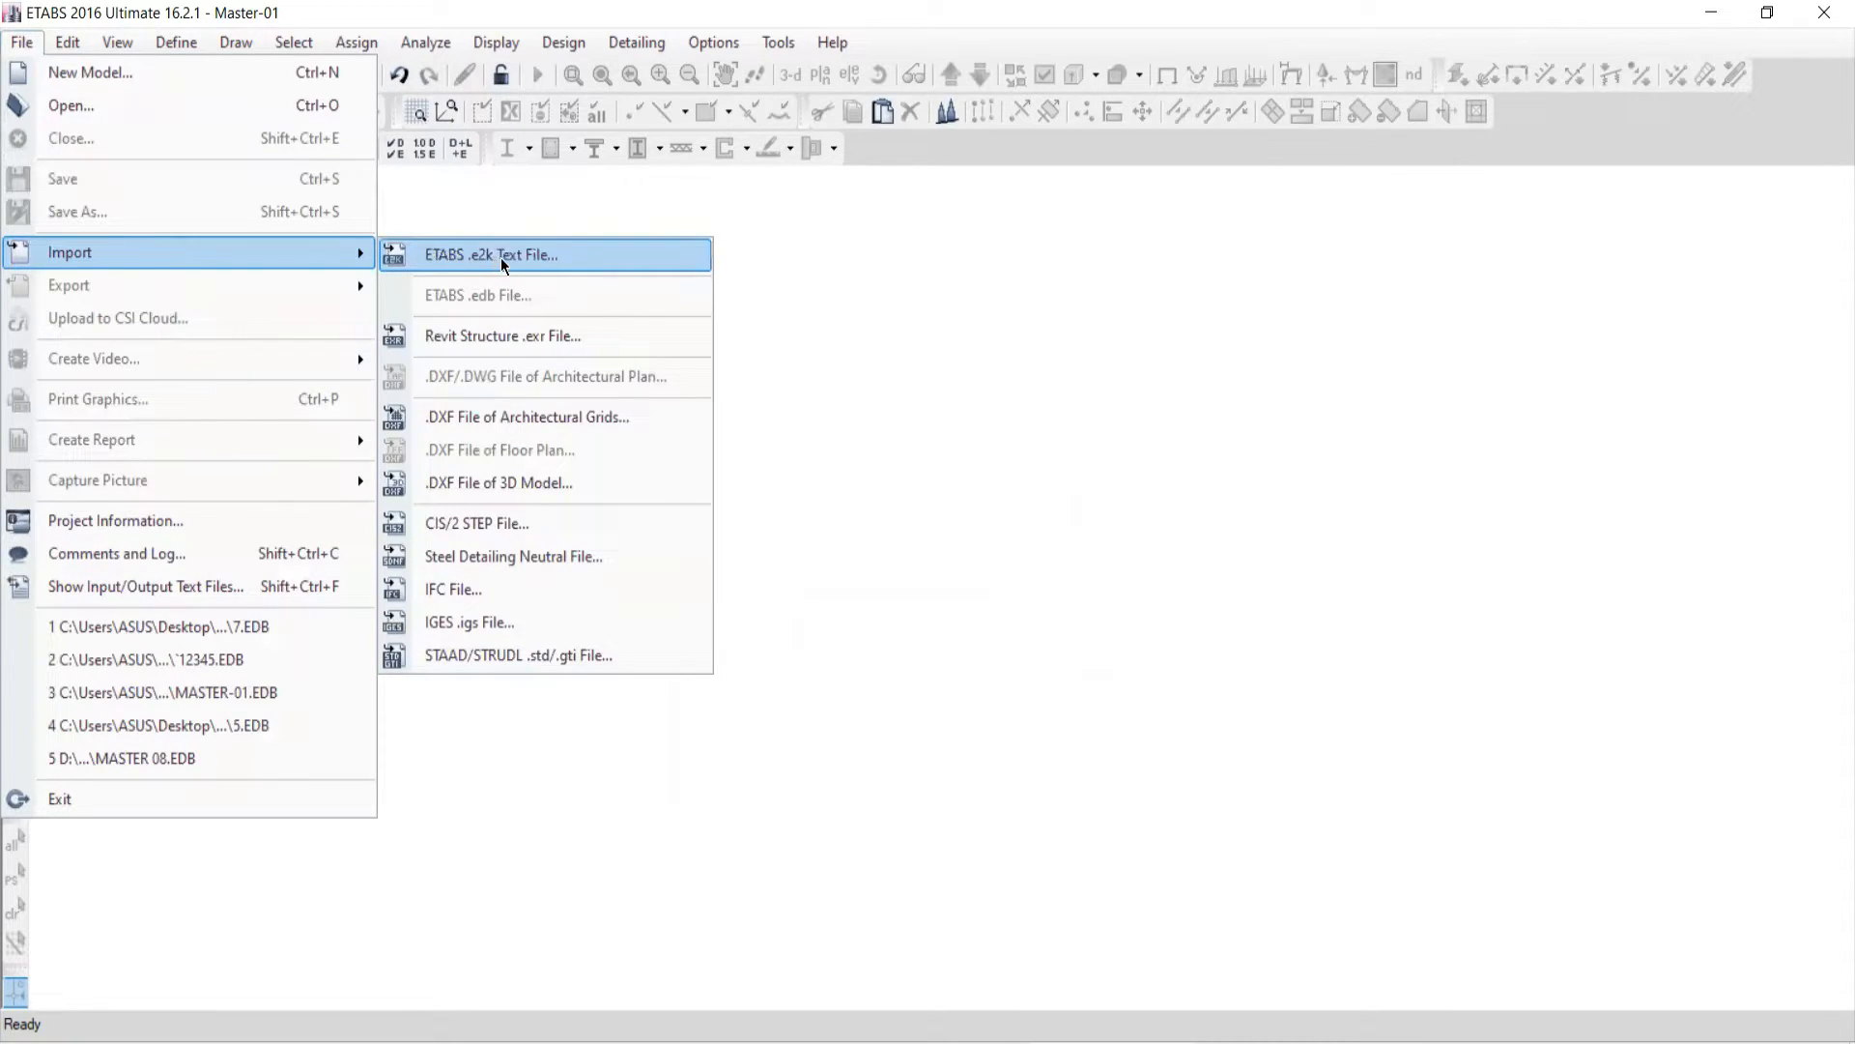
click(449, 257)
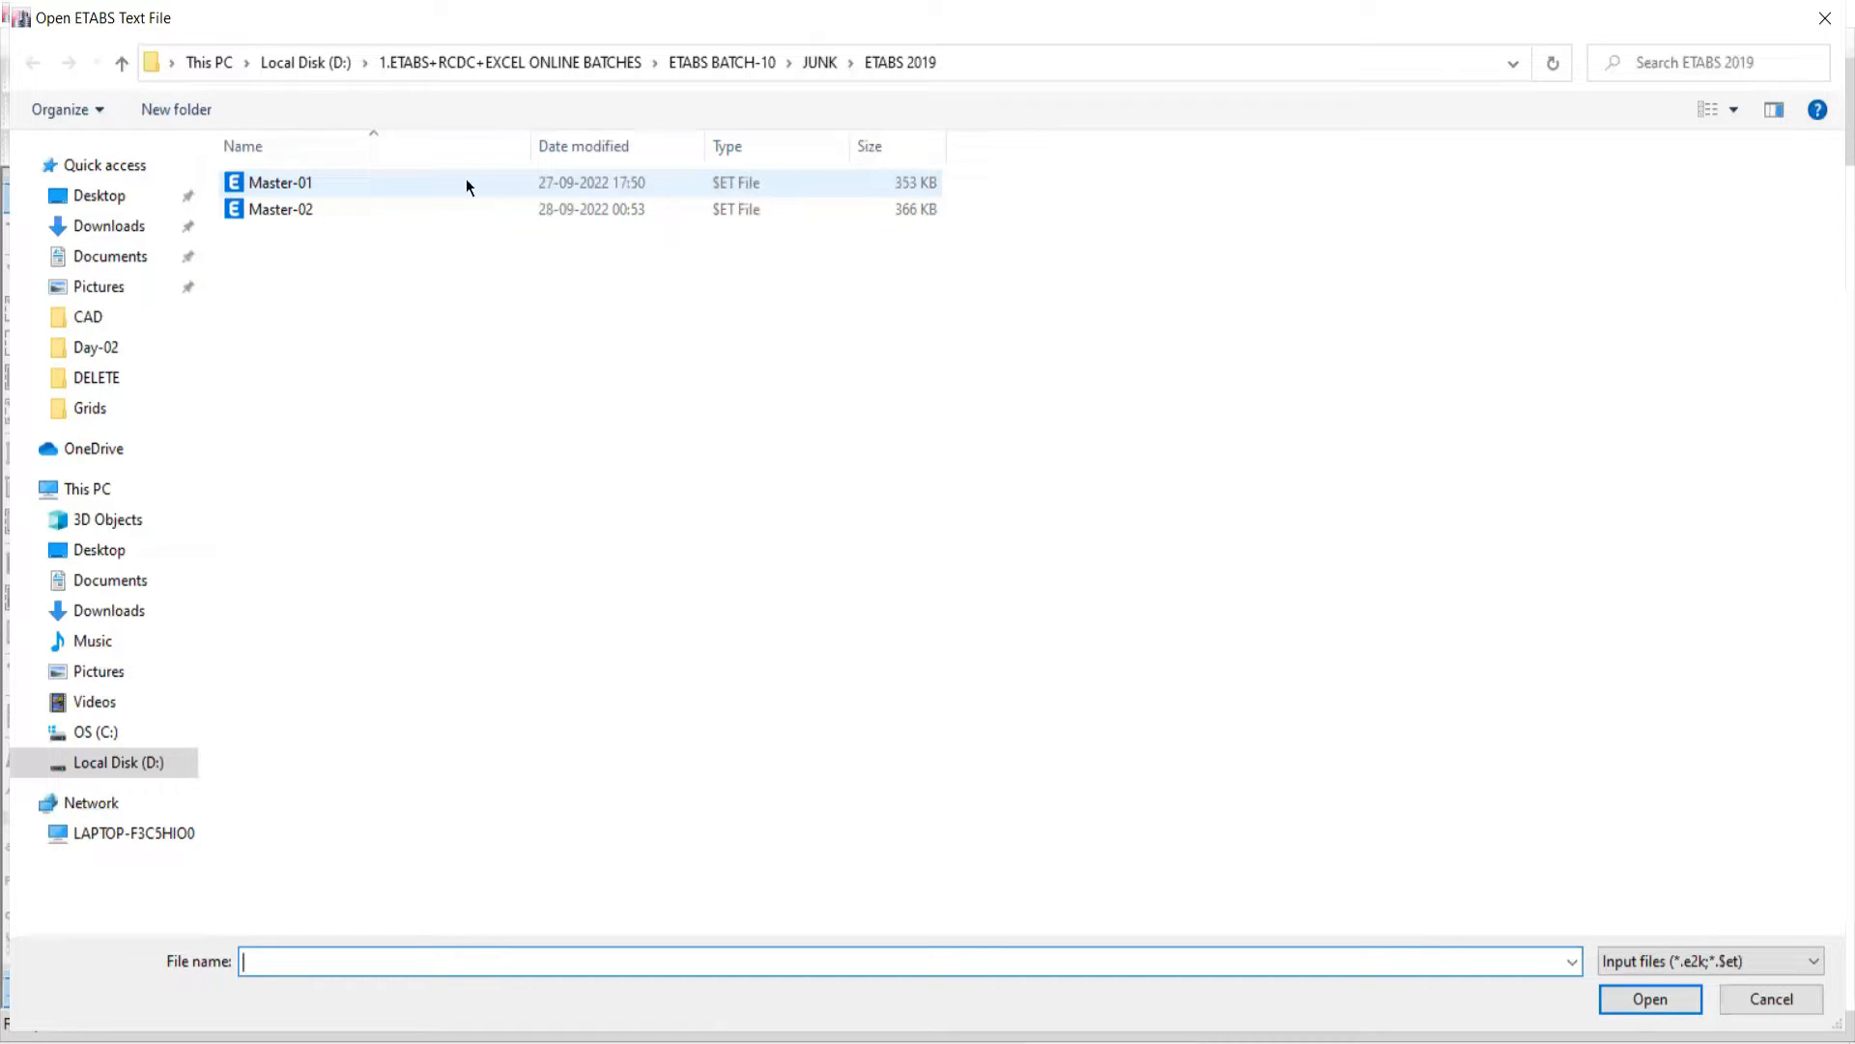
click(325, 188)
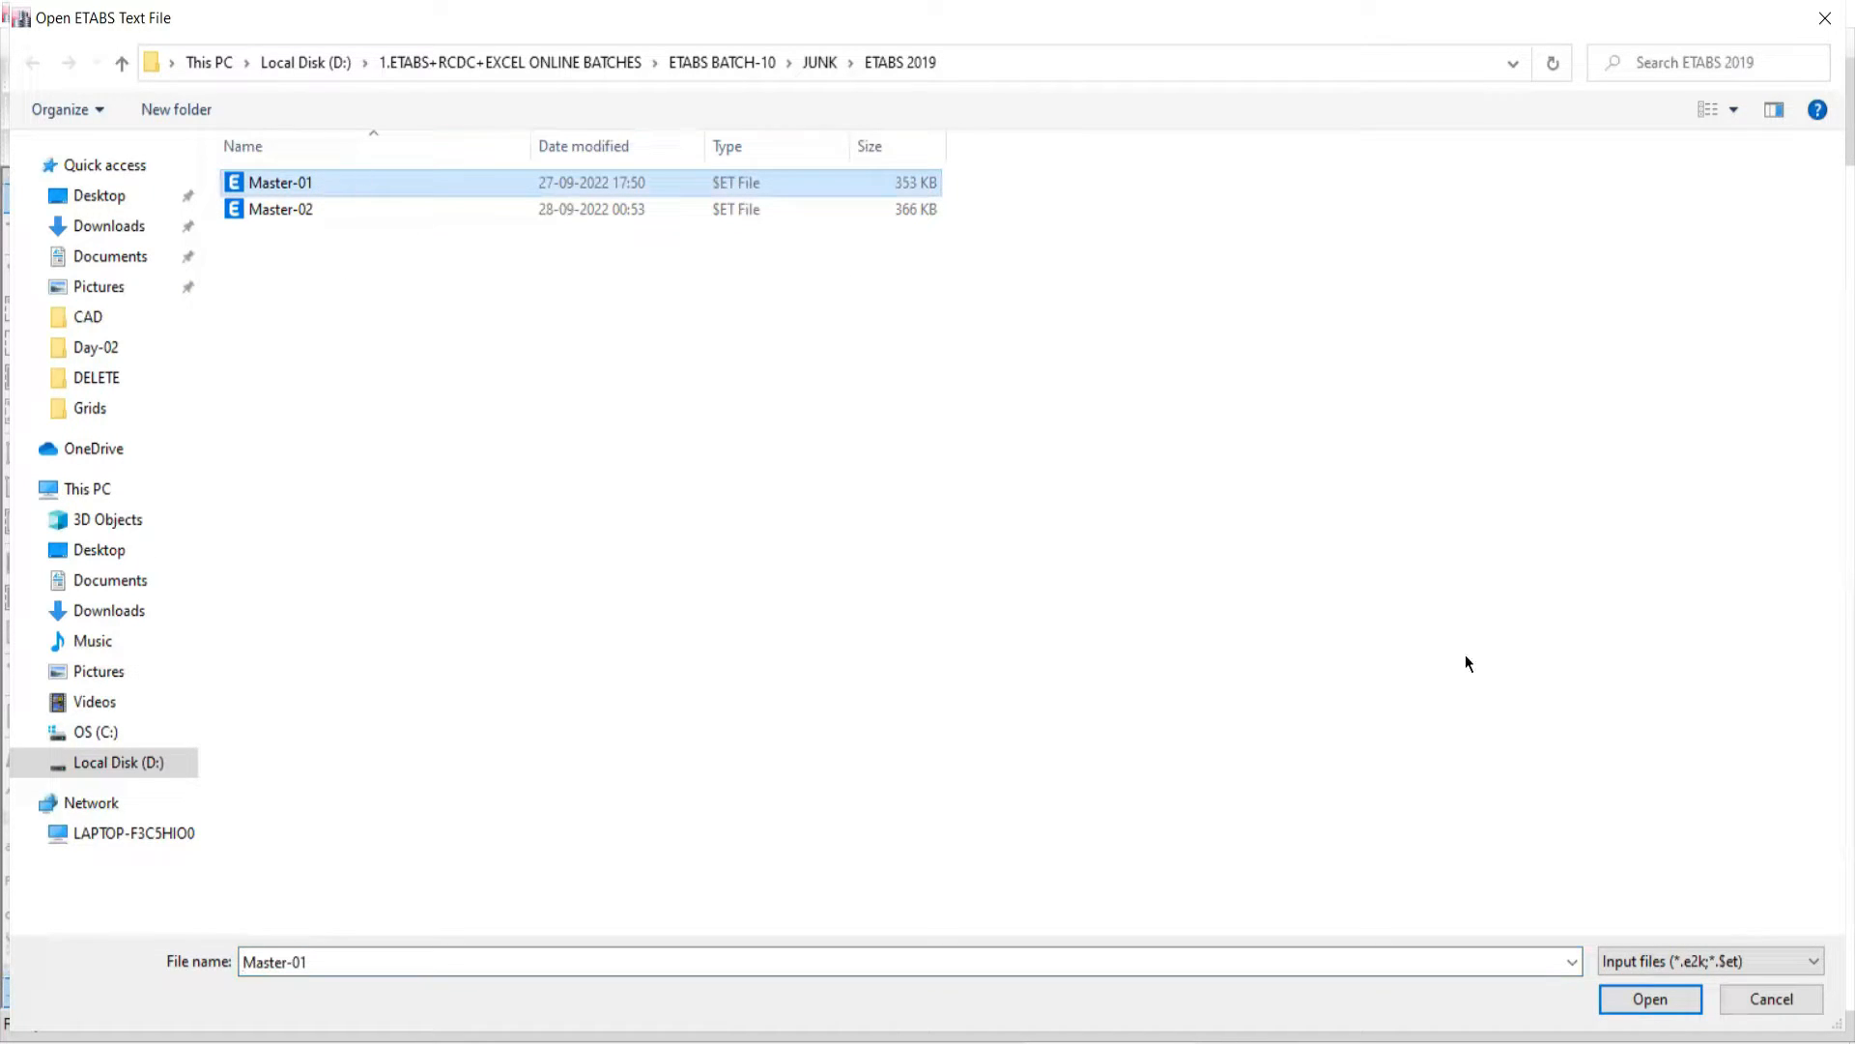
click(1654, 999)
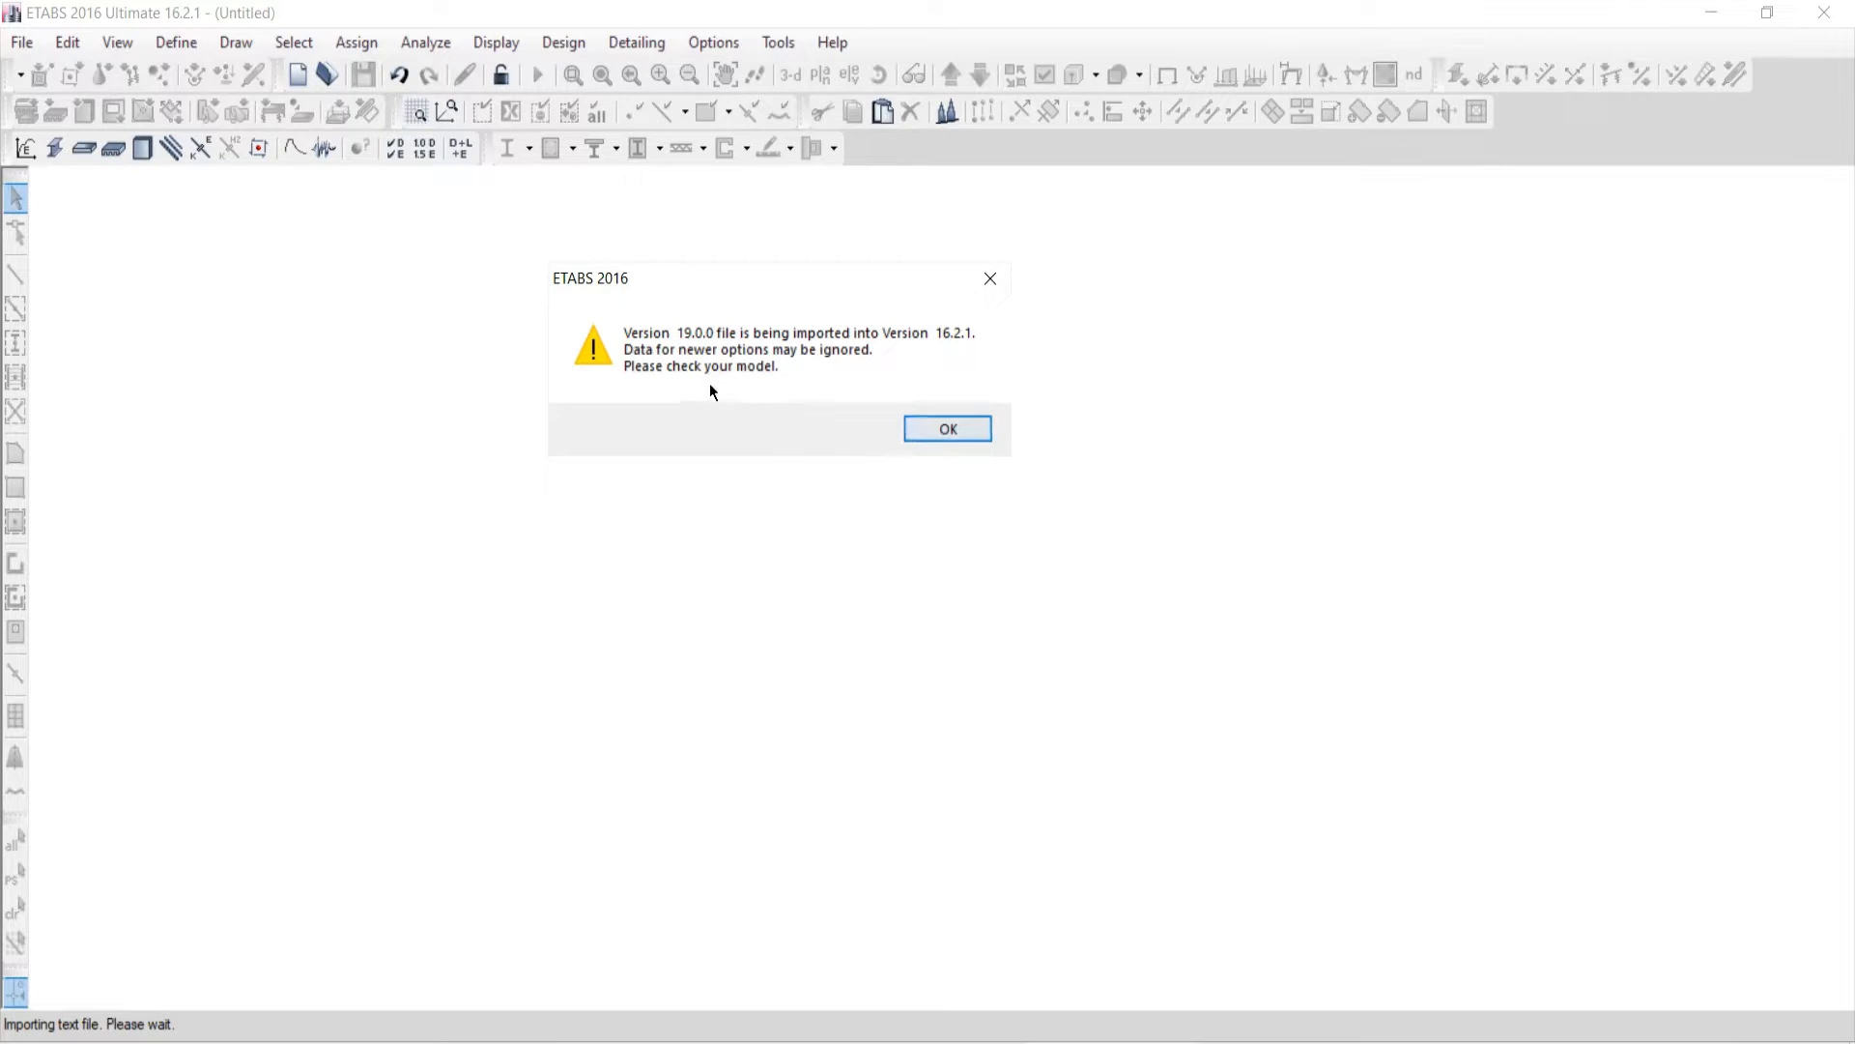
Step: Accept the version notice and every ignored-line warning to complete the text file import, and close the plan view
click(930, 432)
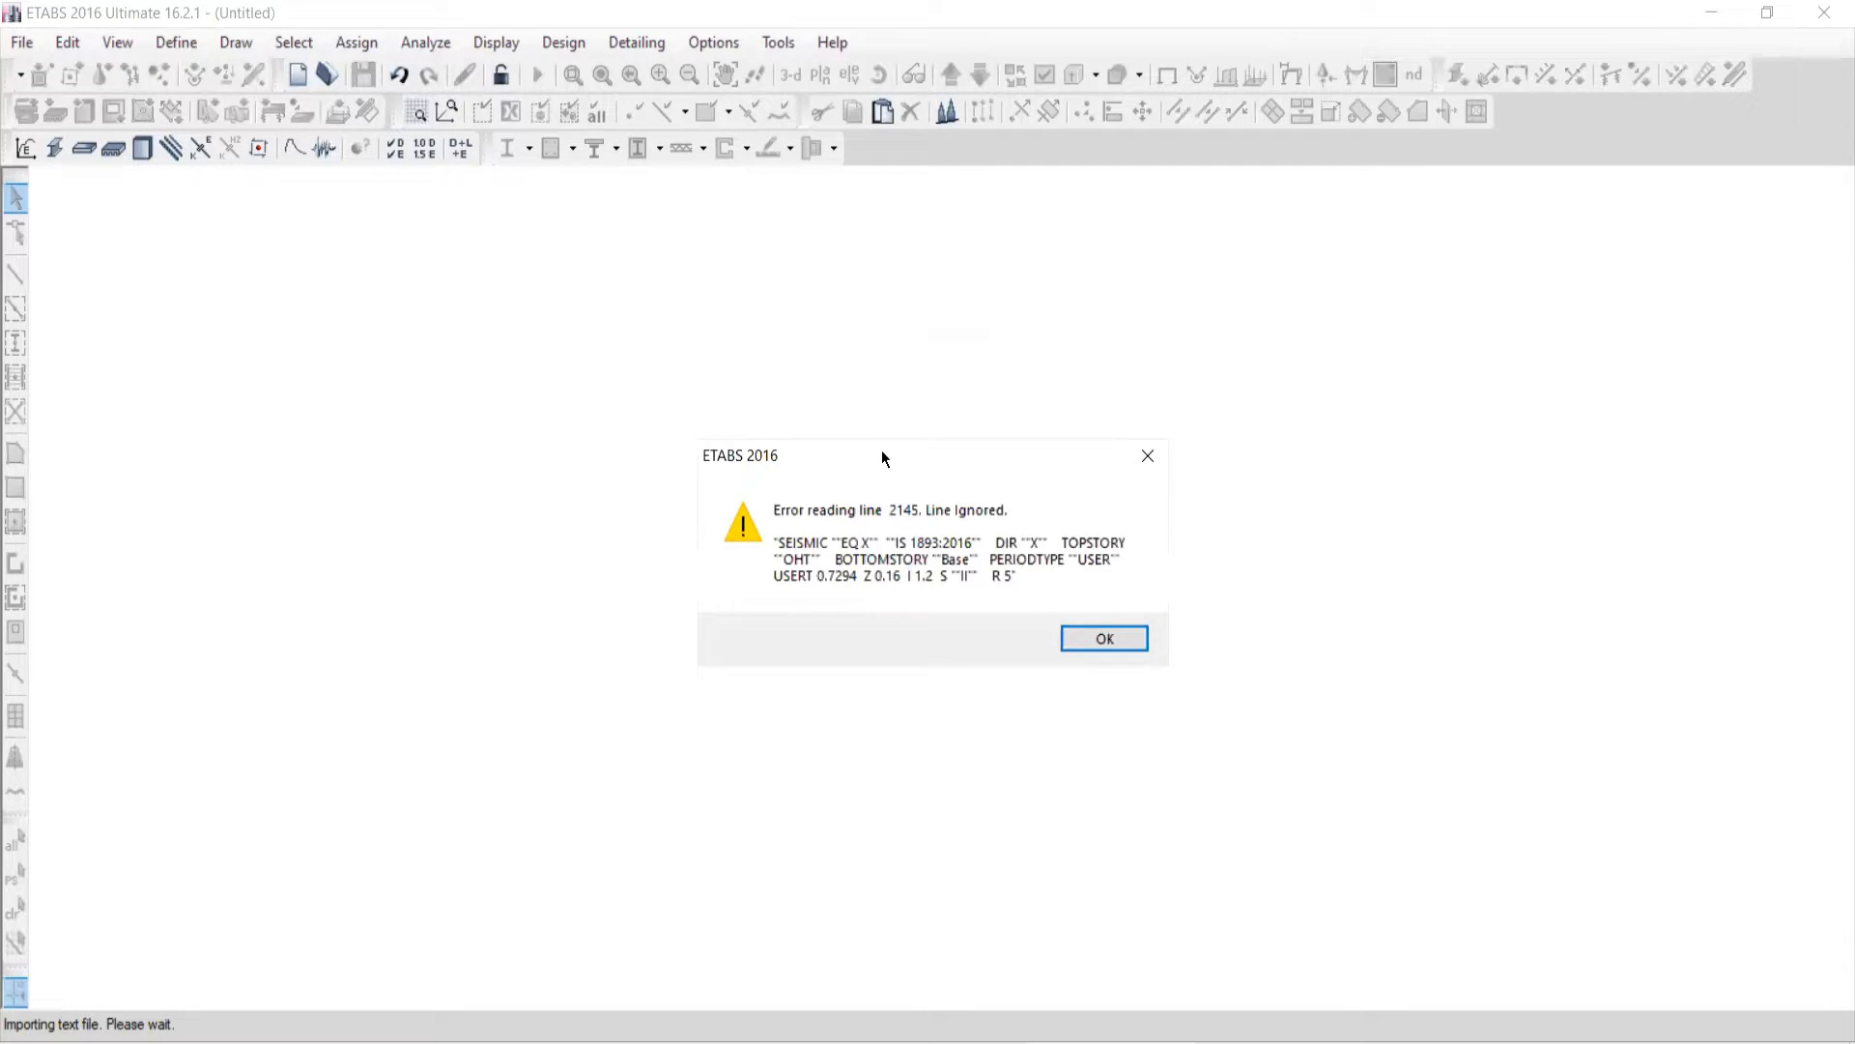
drag(882, 451, 846, 319)
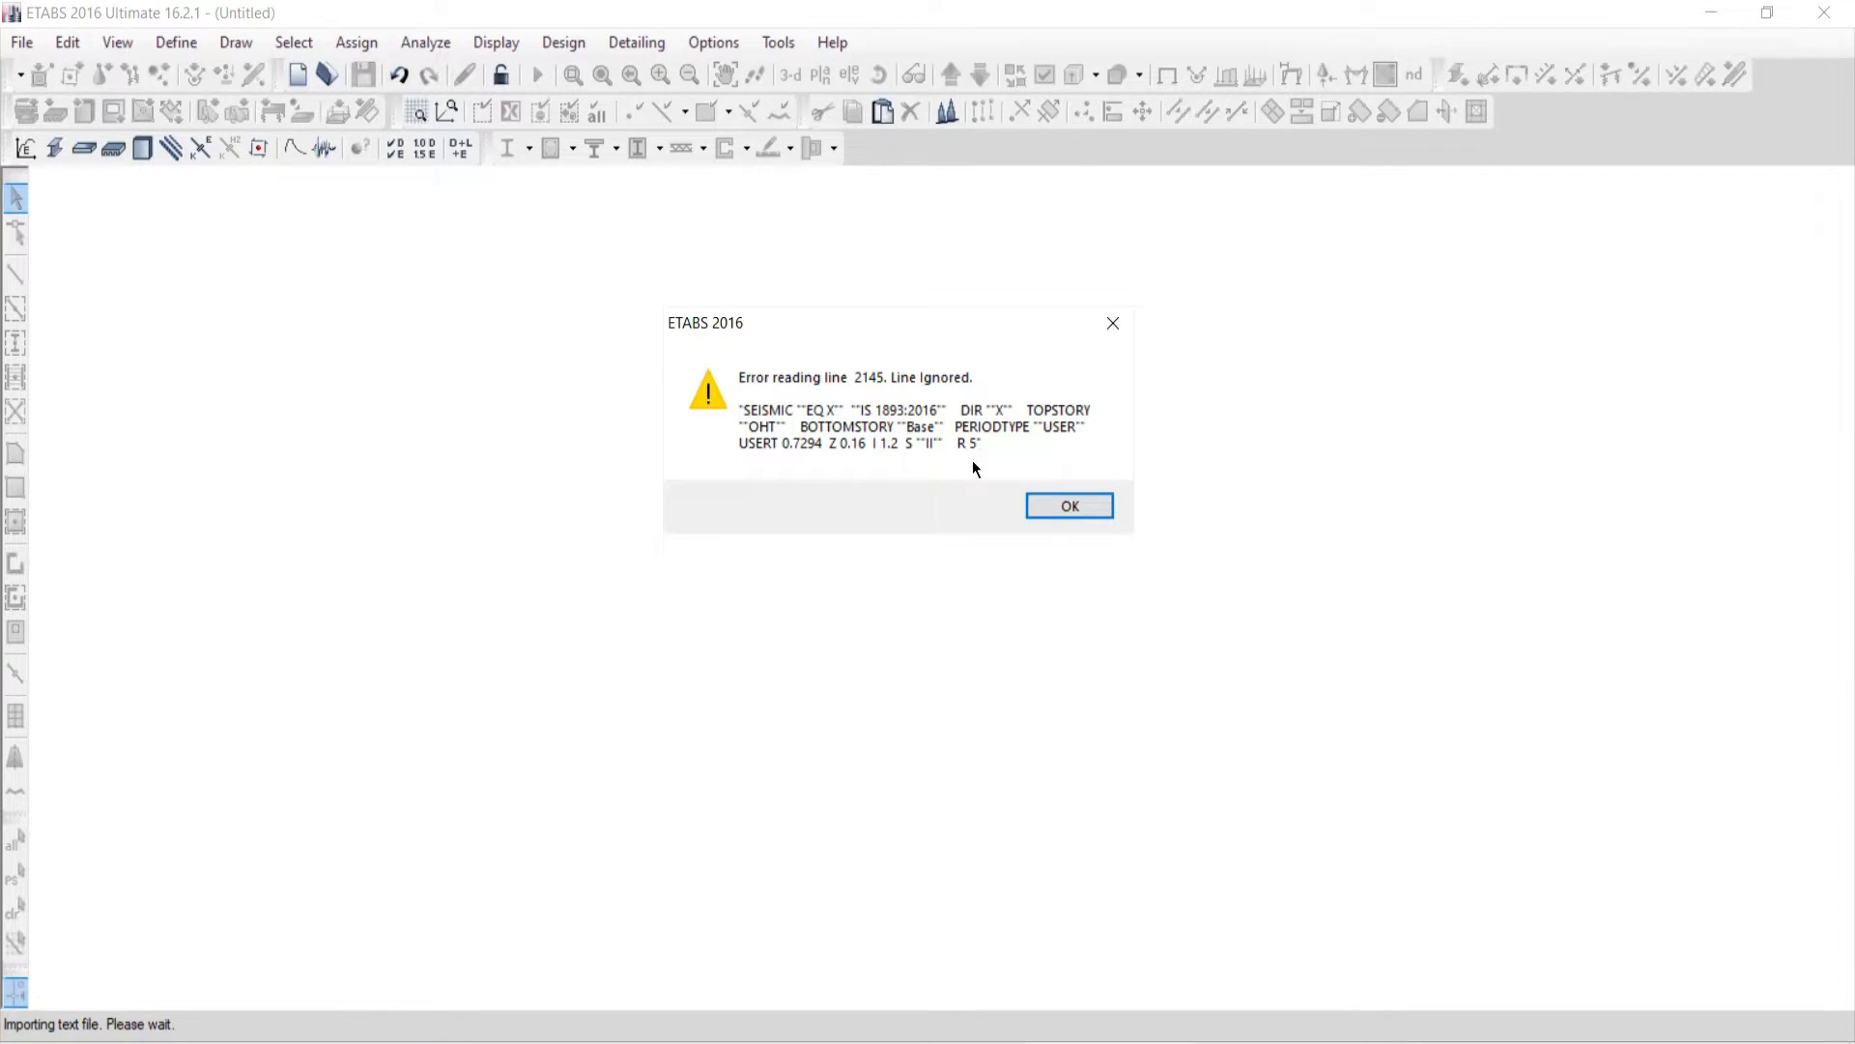
click(1061, 508)
click(1101, 635)
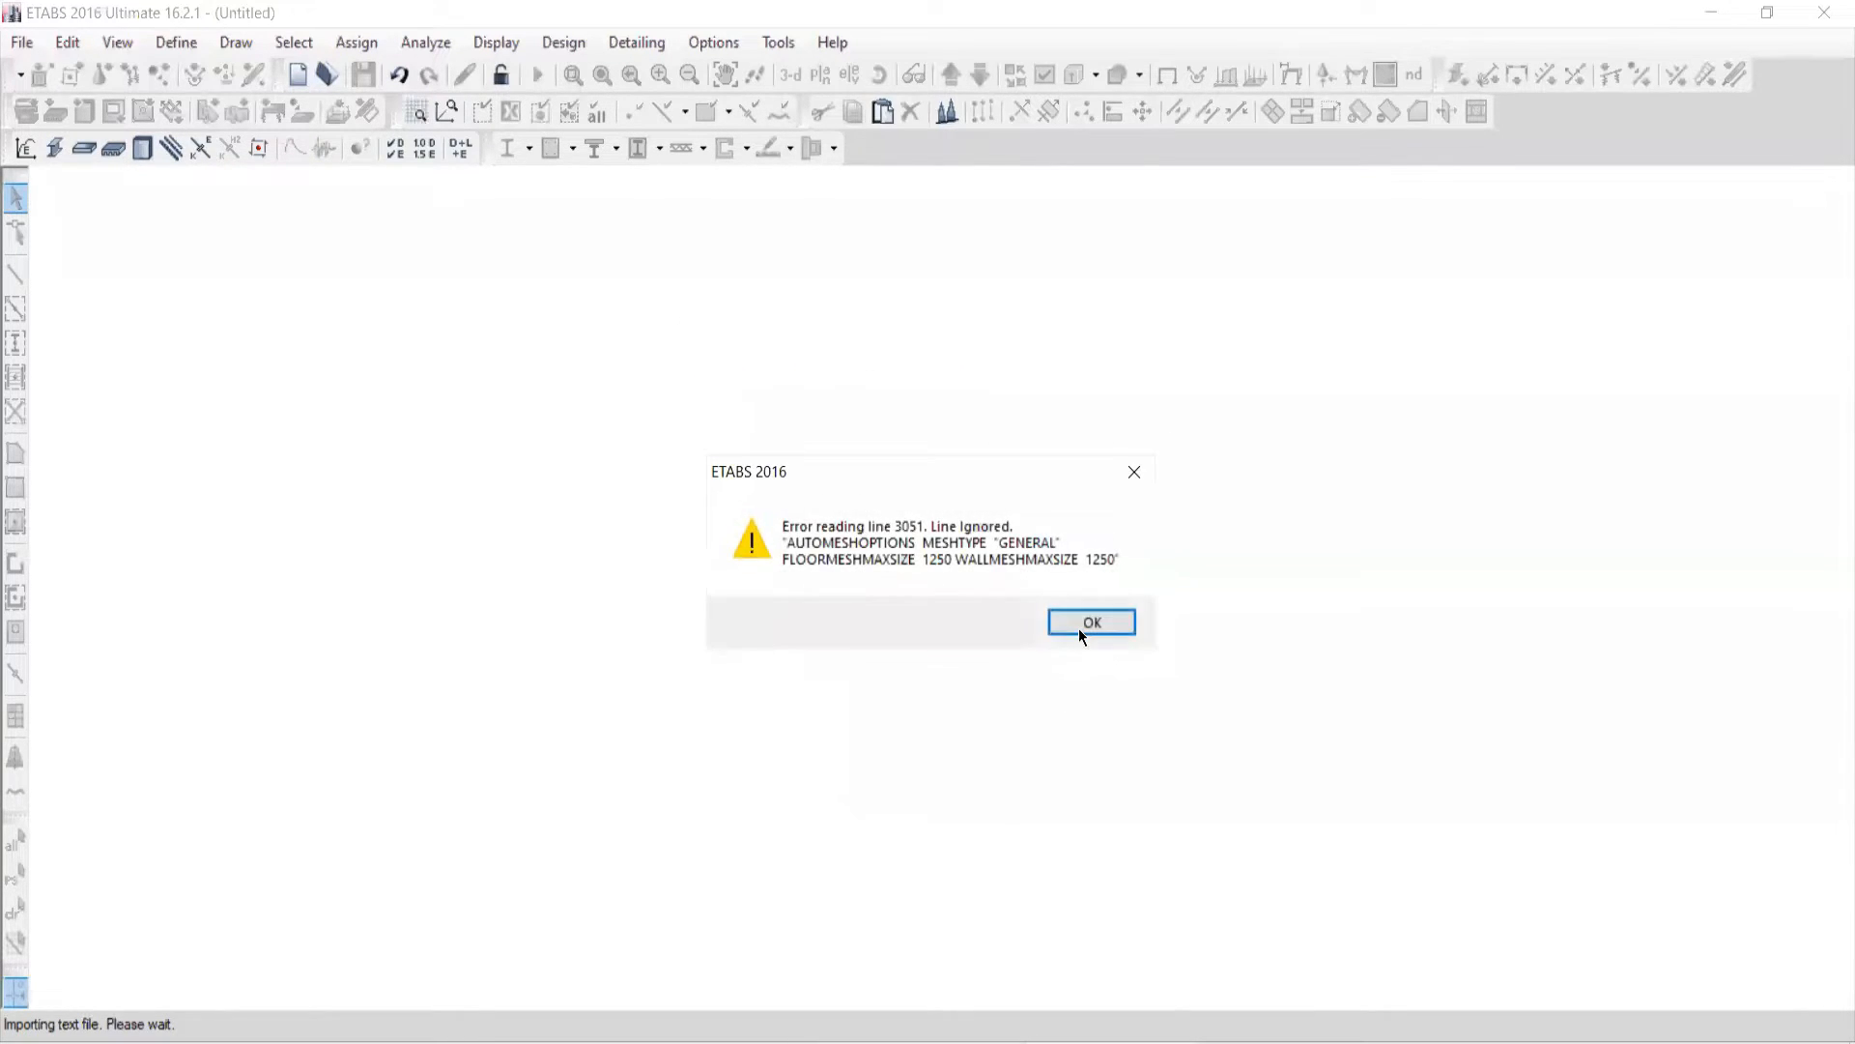
click(1065, 626)
click(1073, 640)
click(1087, 641)
click(1092, 639)
click(1074, 632)
click(1075, 638)
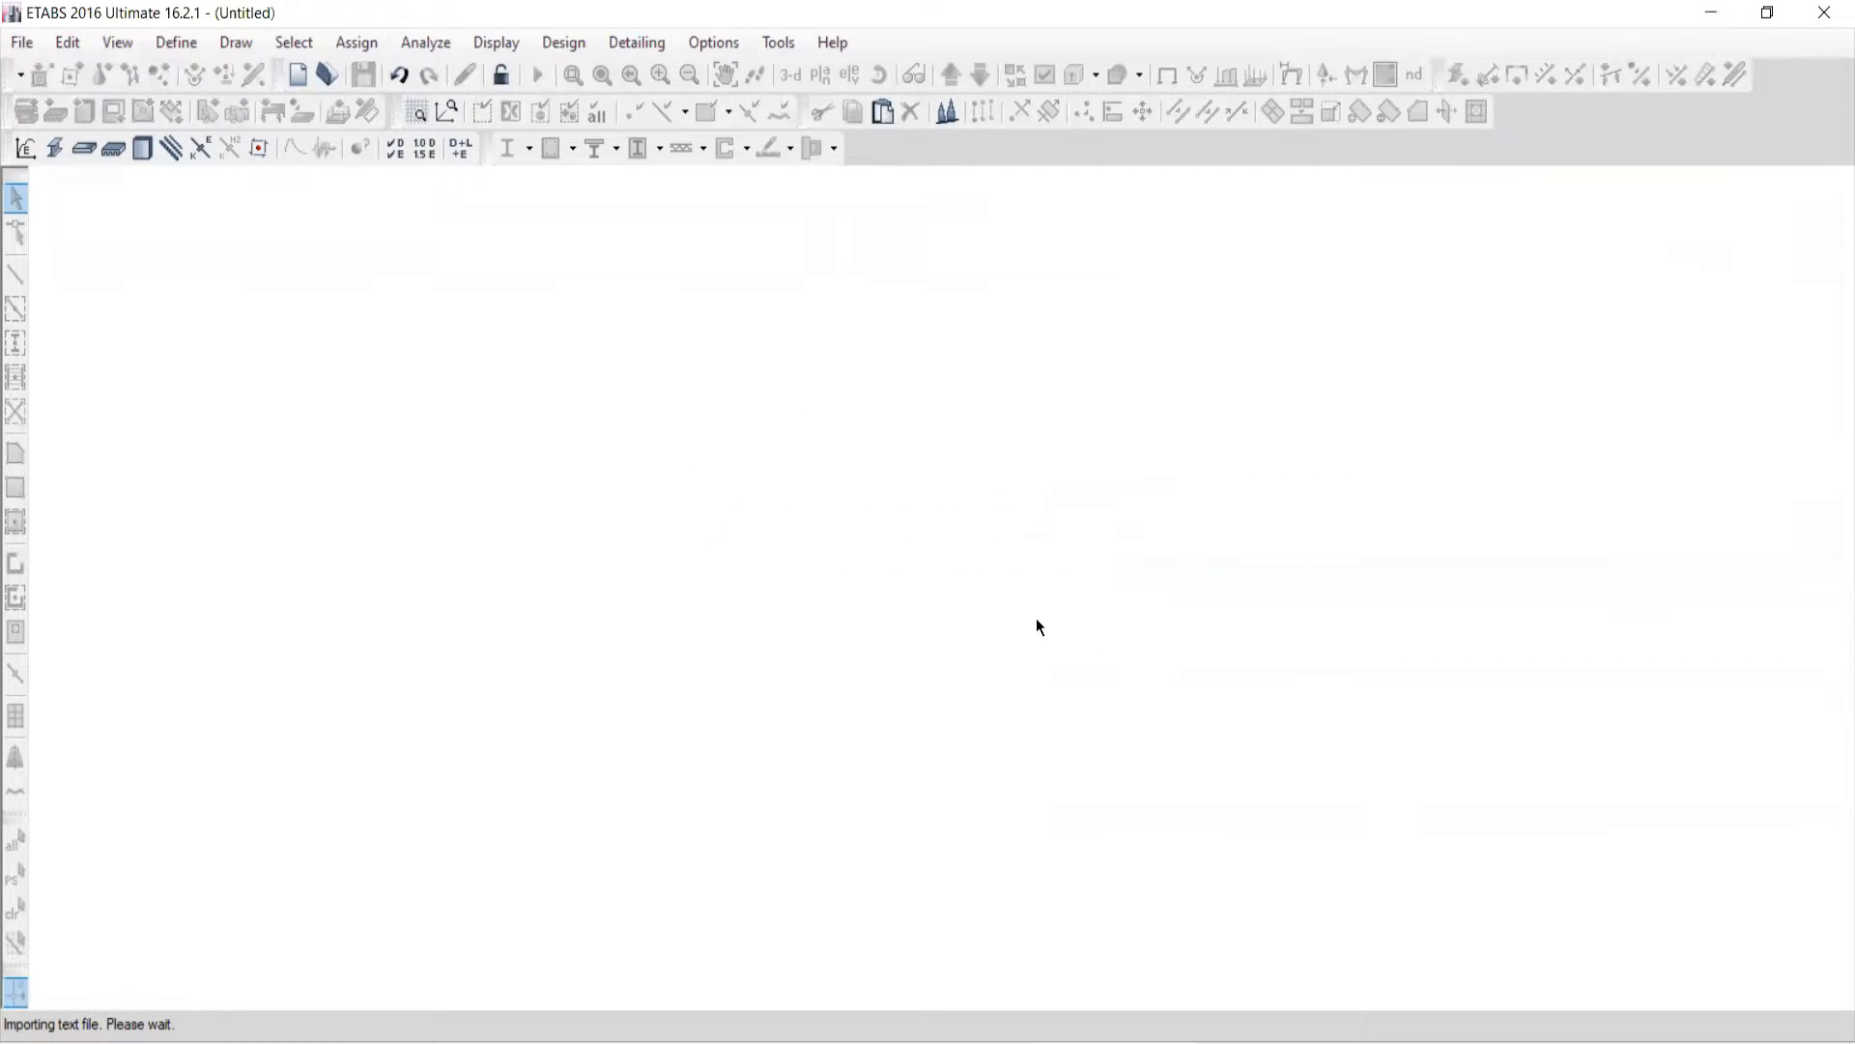
click(1092, 630)
click(1095, 623)
click(1082, 644)
click(1078, 626)
click(1080, 626)
click(1079, 627)
click(1089, 628)
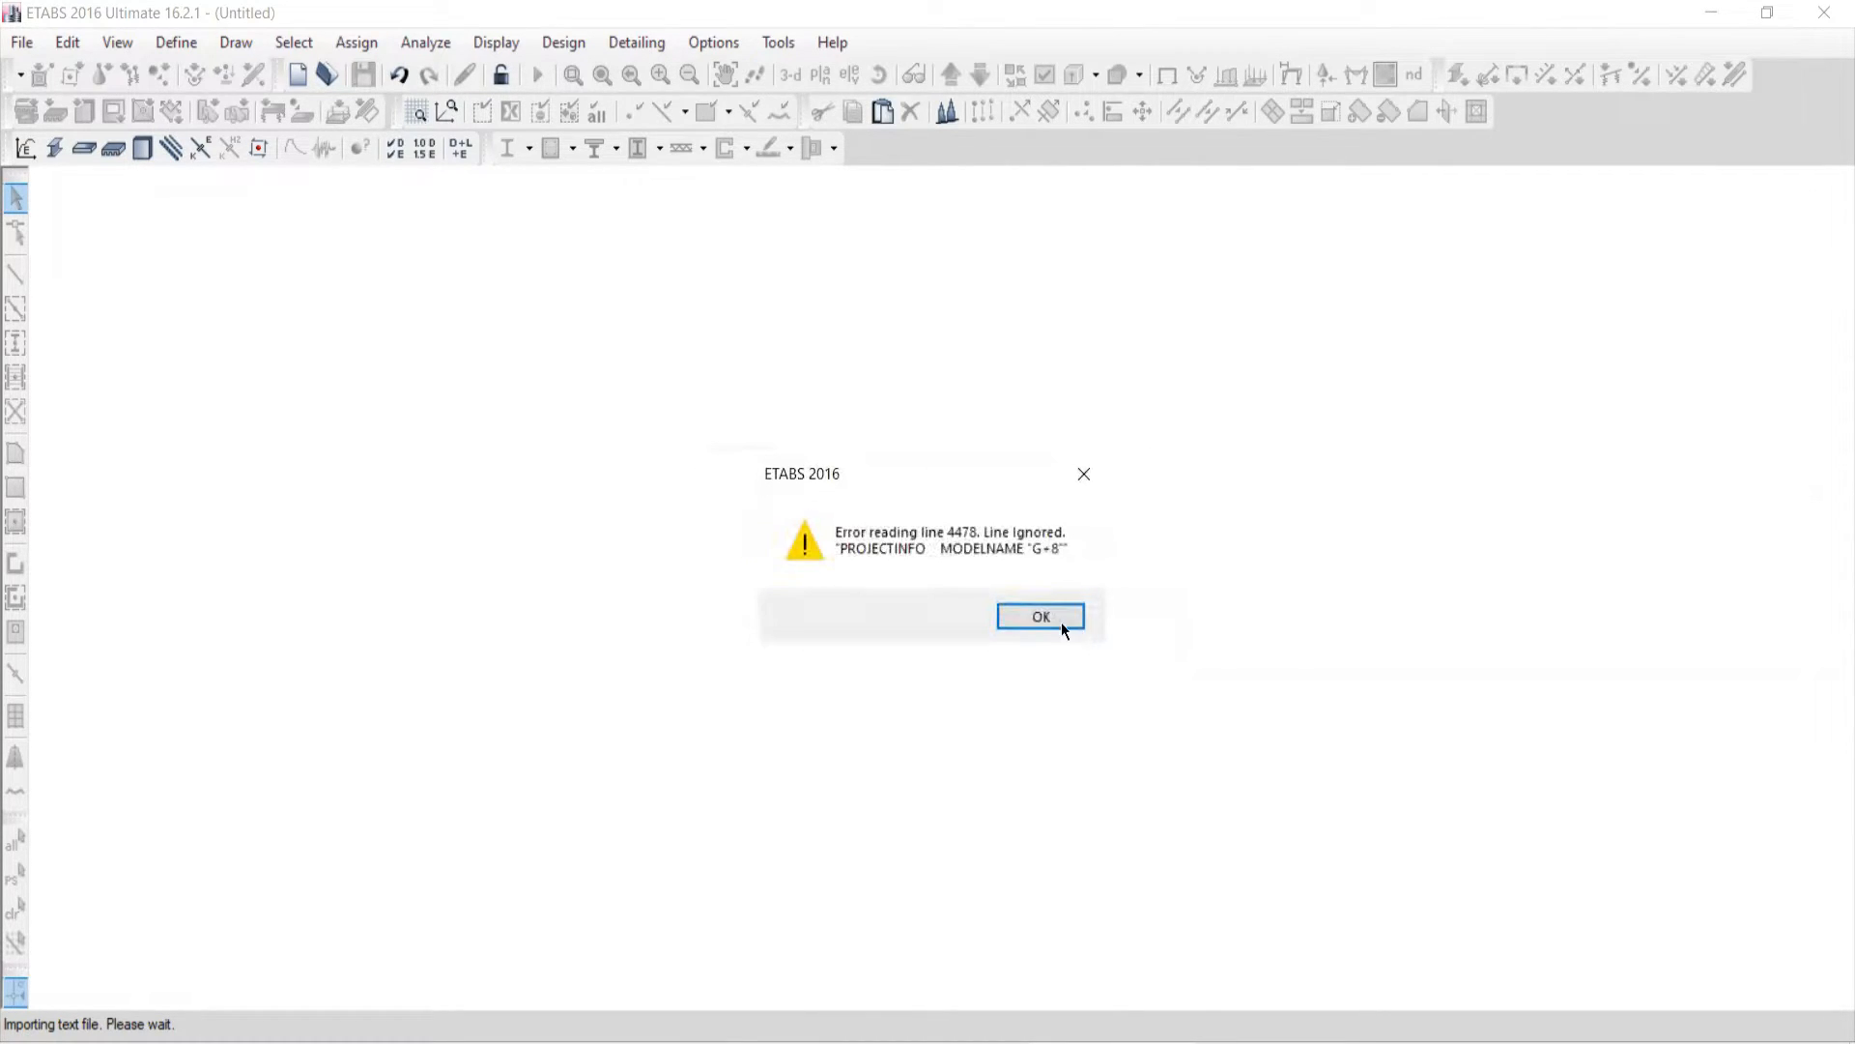
click(1034, 619)
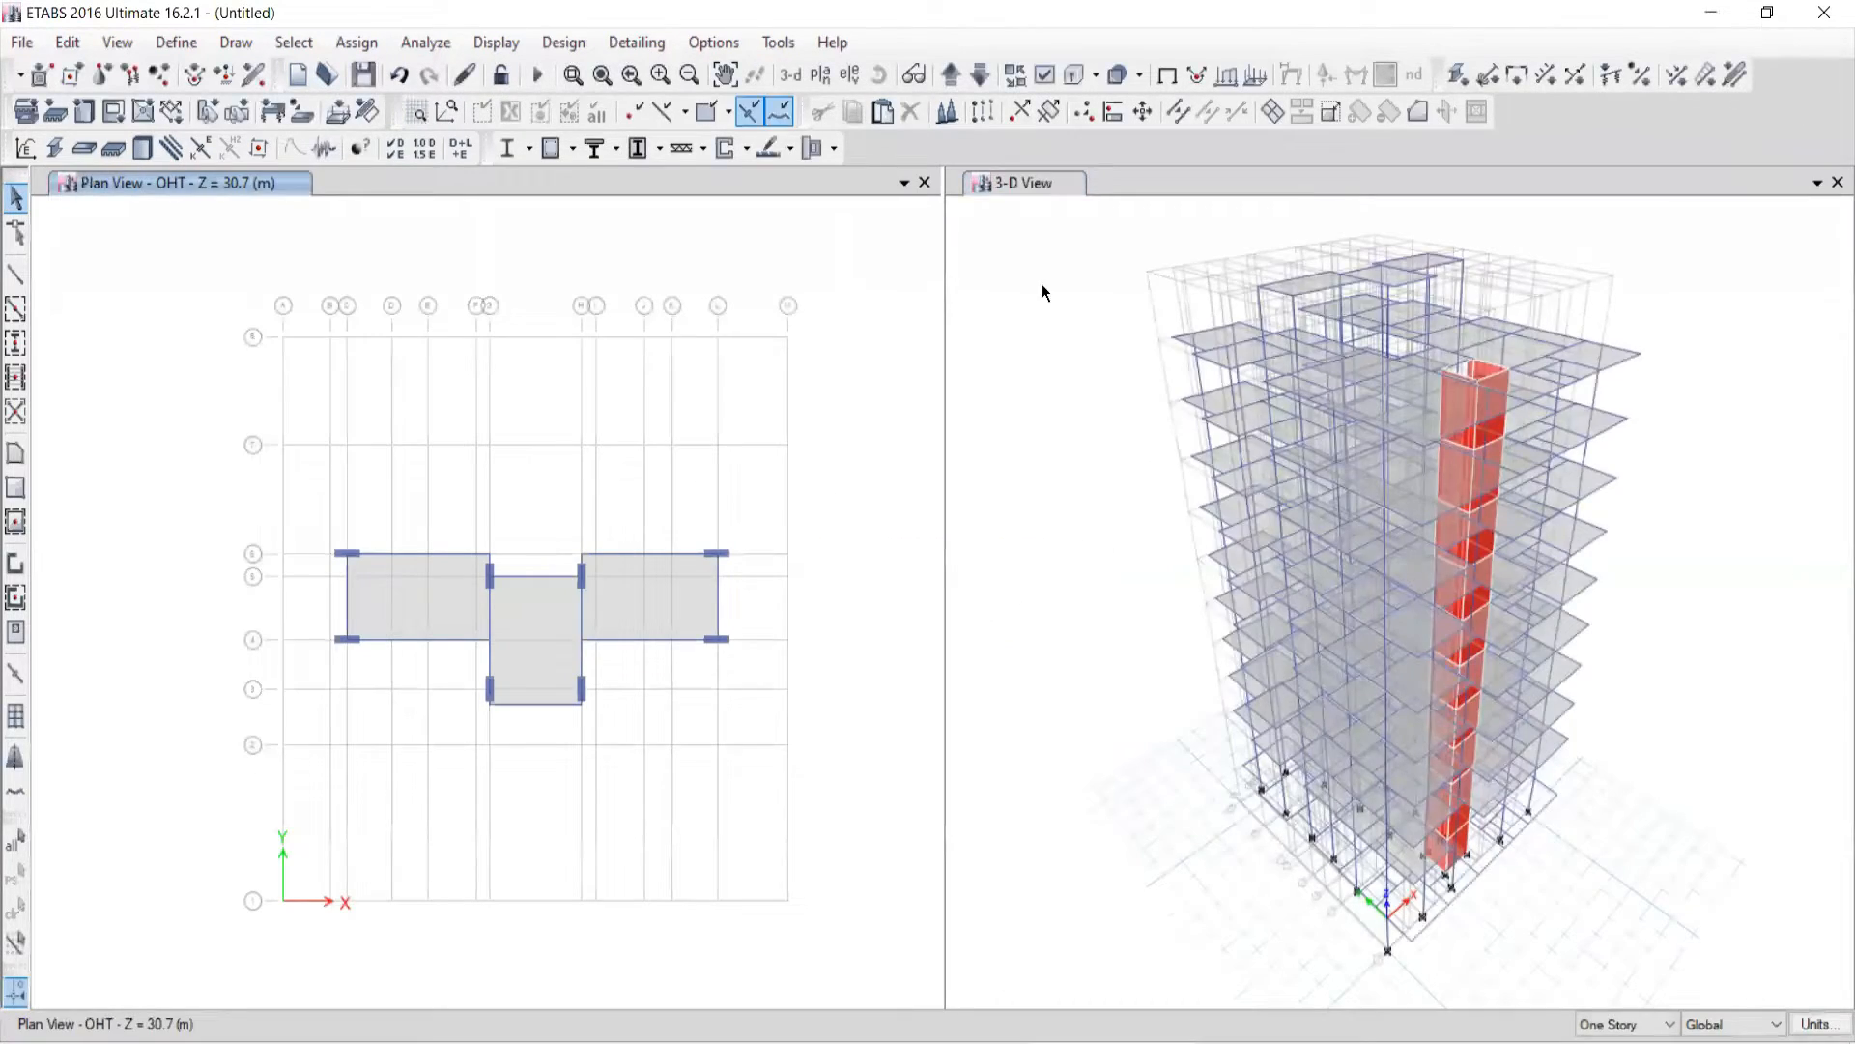
click(925, 182)
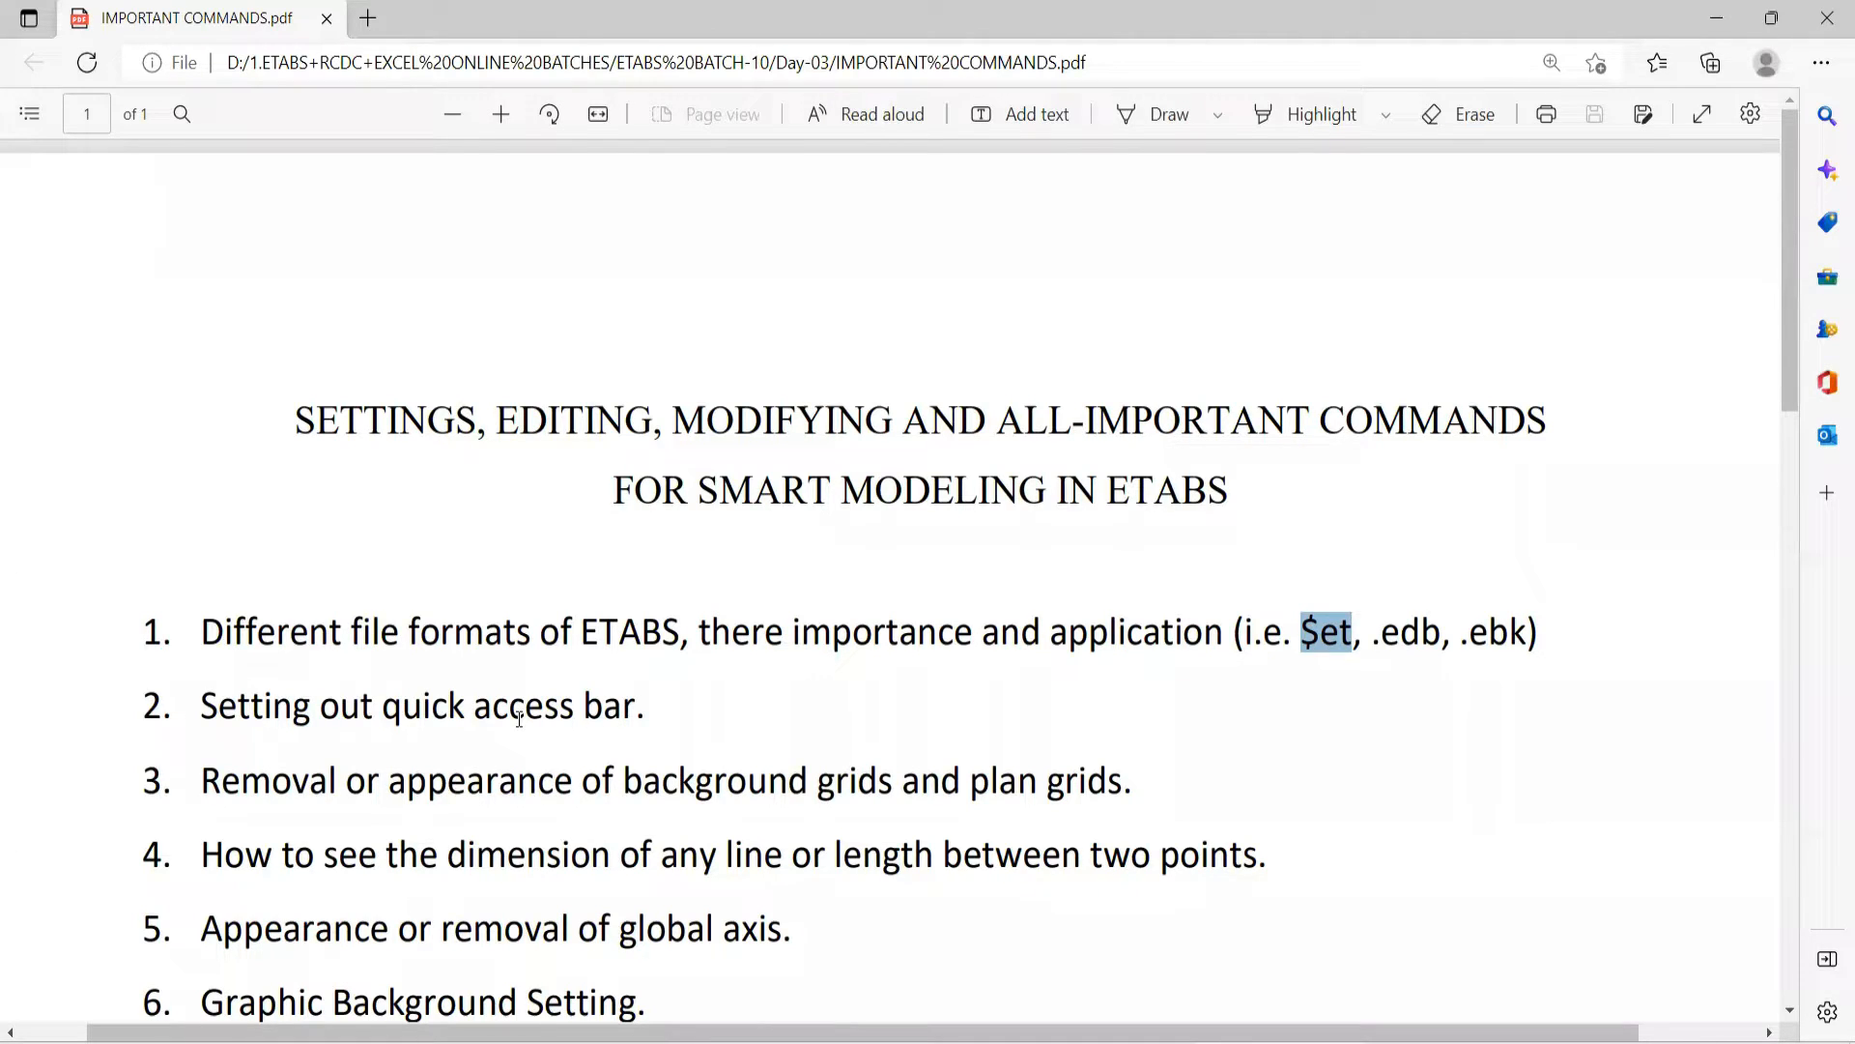
Step: Highlight "Setting out quick access bar" in the IMPORTANT COMMANDS PDF, and circle the main menu row in ETABS 2016 with the screen pen
drag(201, 712, 621, 713)
key(alt+Tab)
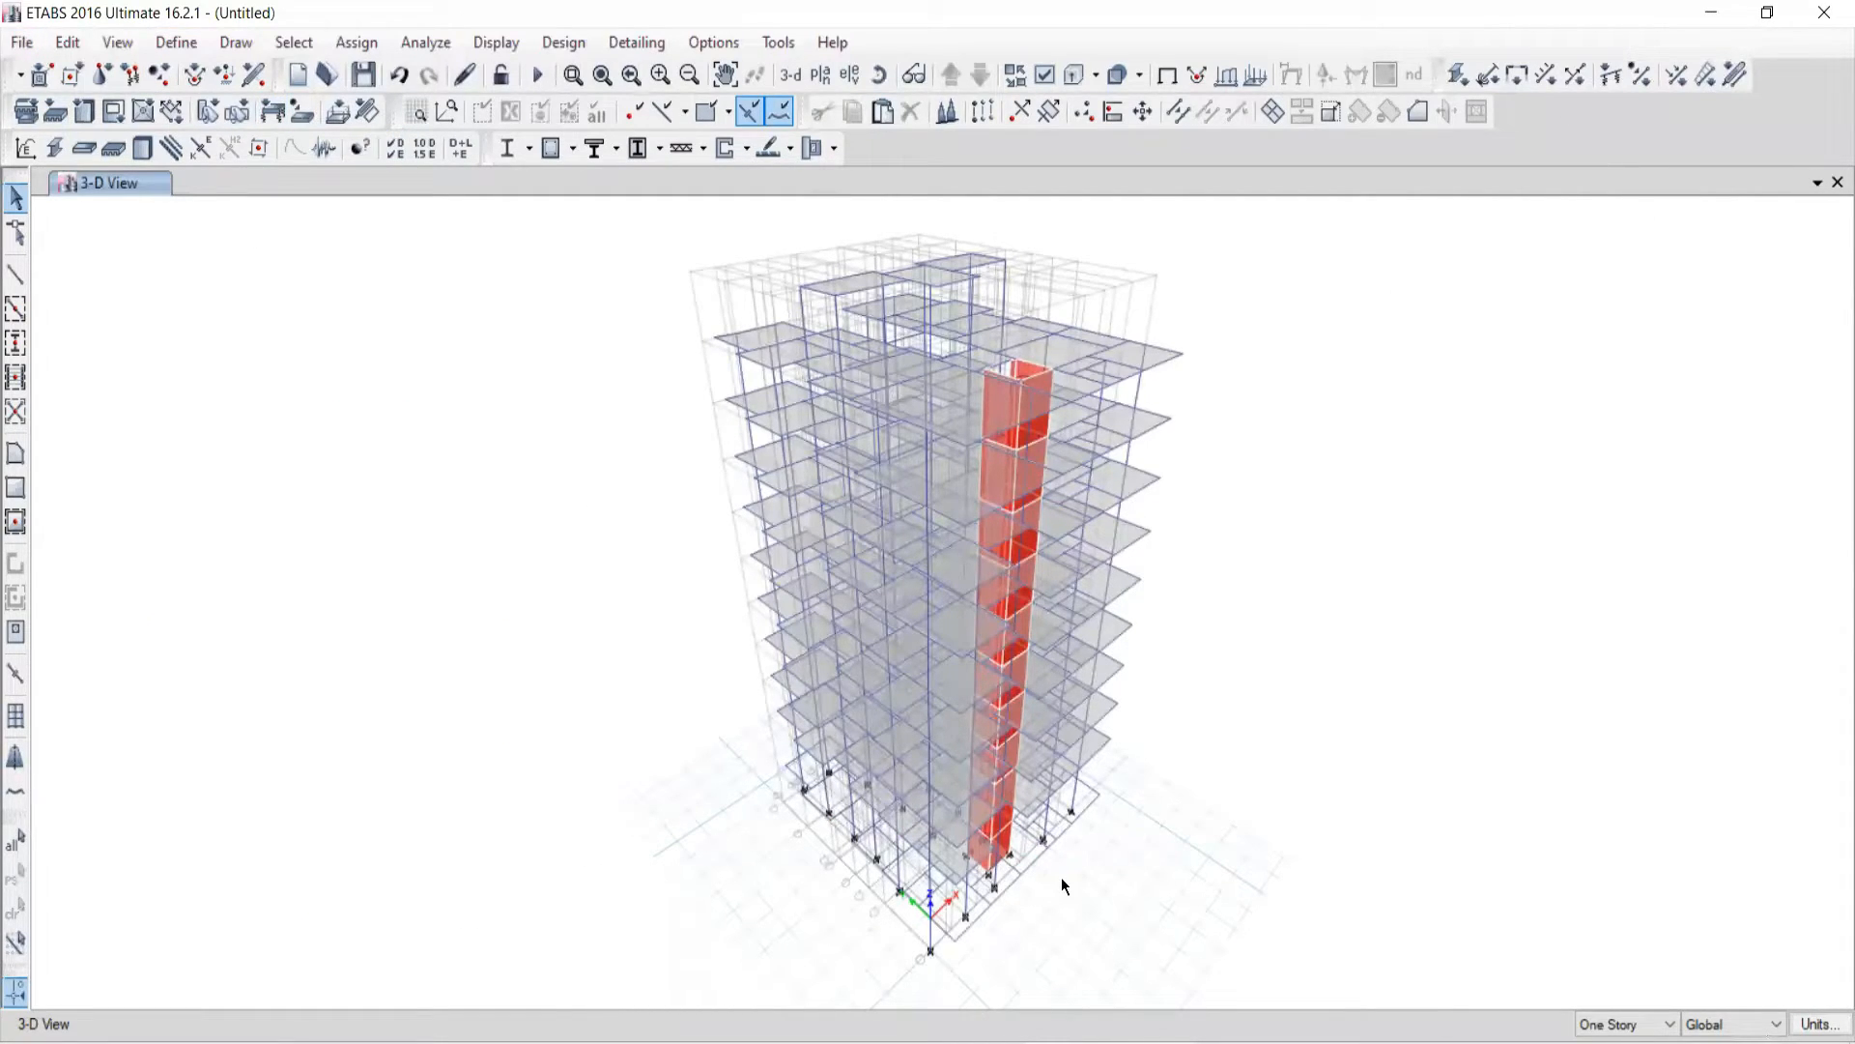
key(ctrl+shift+d)
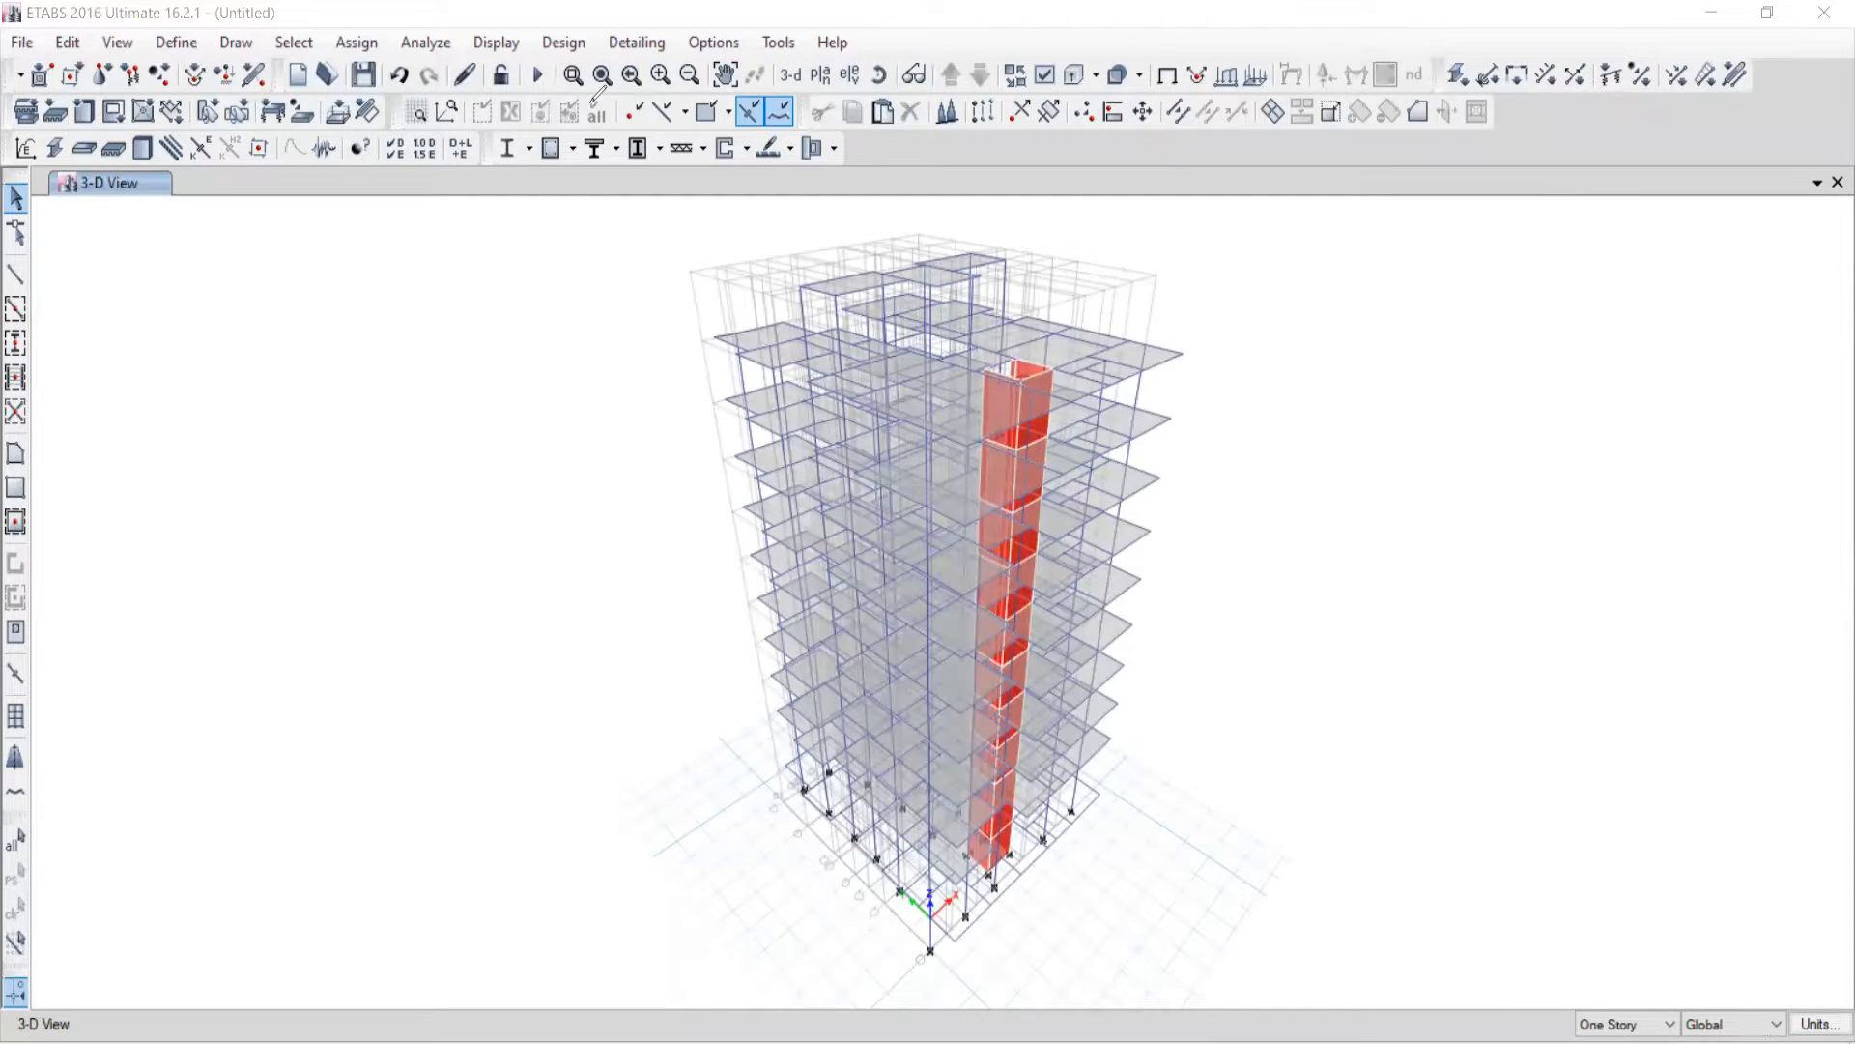
mouse_move(5, 46)
mouse_down()
mouse_move(918, 56)
mouse_move(533, 15)
mouse_move(4, 29)
mouse_up()
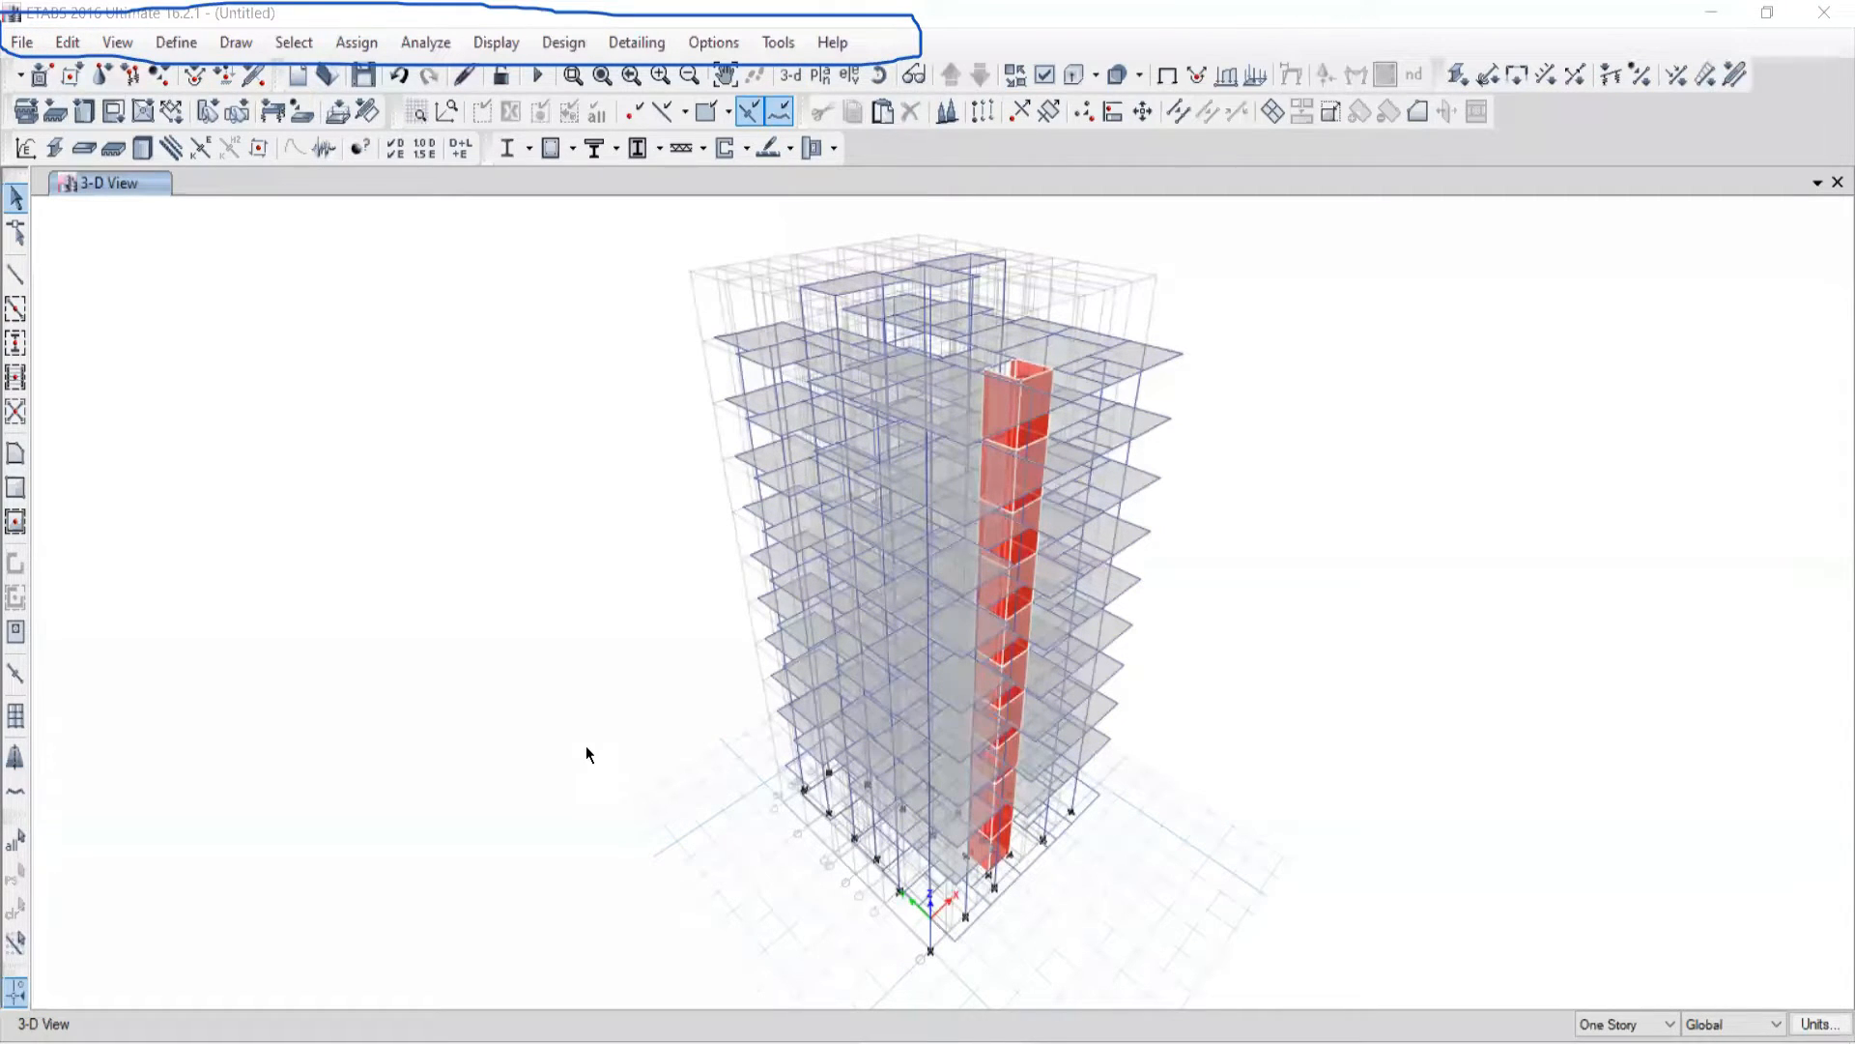
mouse_move(943, 13)
mouse_down()
mouse_move(974, 40)
mouse_move(1051, 43)
mouse_up()
drag(1073, 17, 1114, 22)
drag(993, 45, 1114, 21)
mouse_move(35, 66)
mouse_down()
mouse_move(15, 91)
mouse_move(510, 151)
mouse_up()
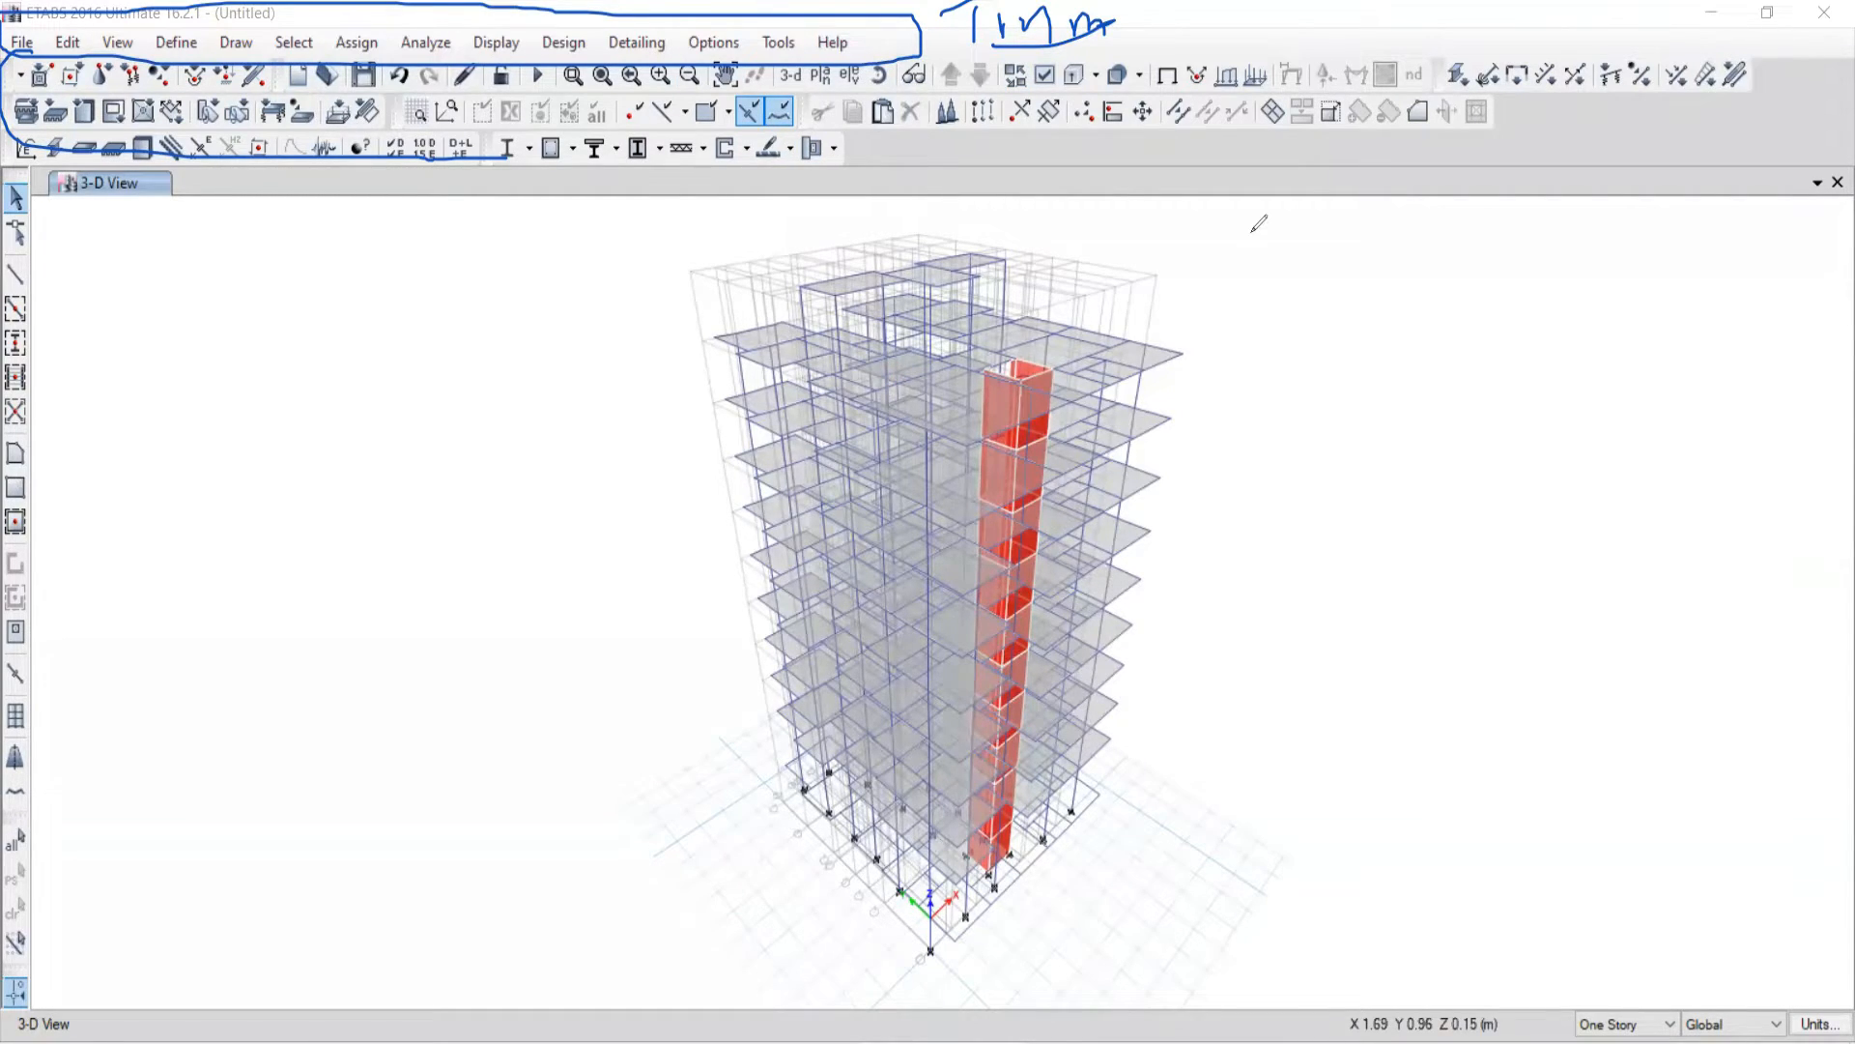
key(e)
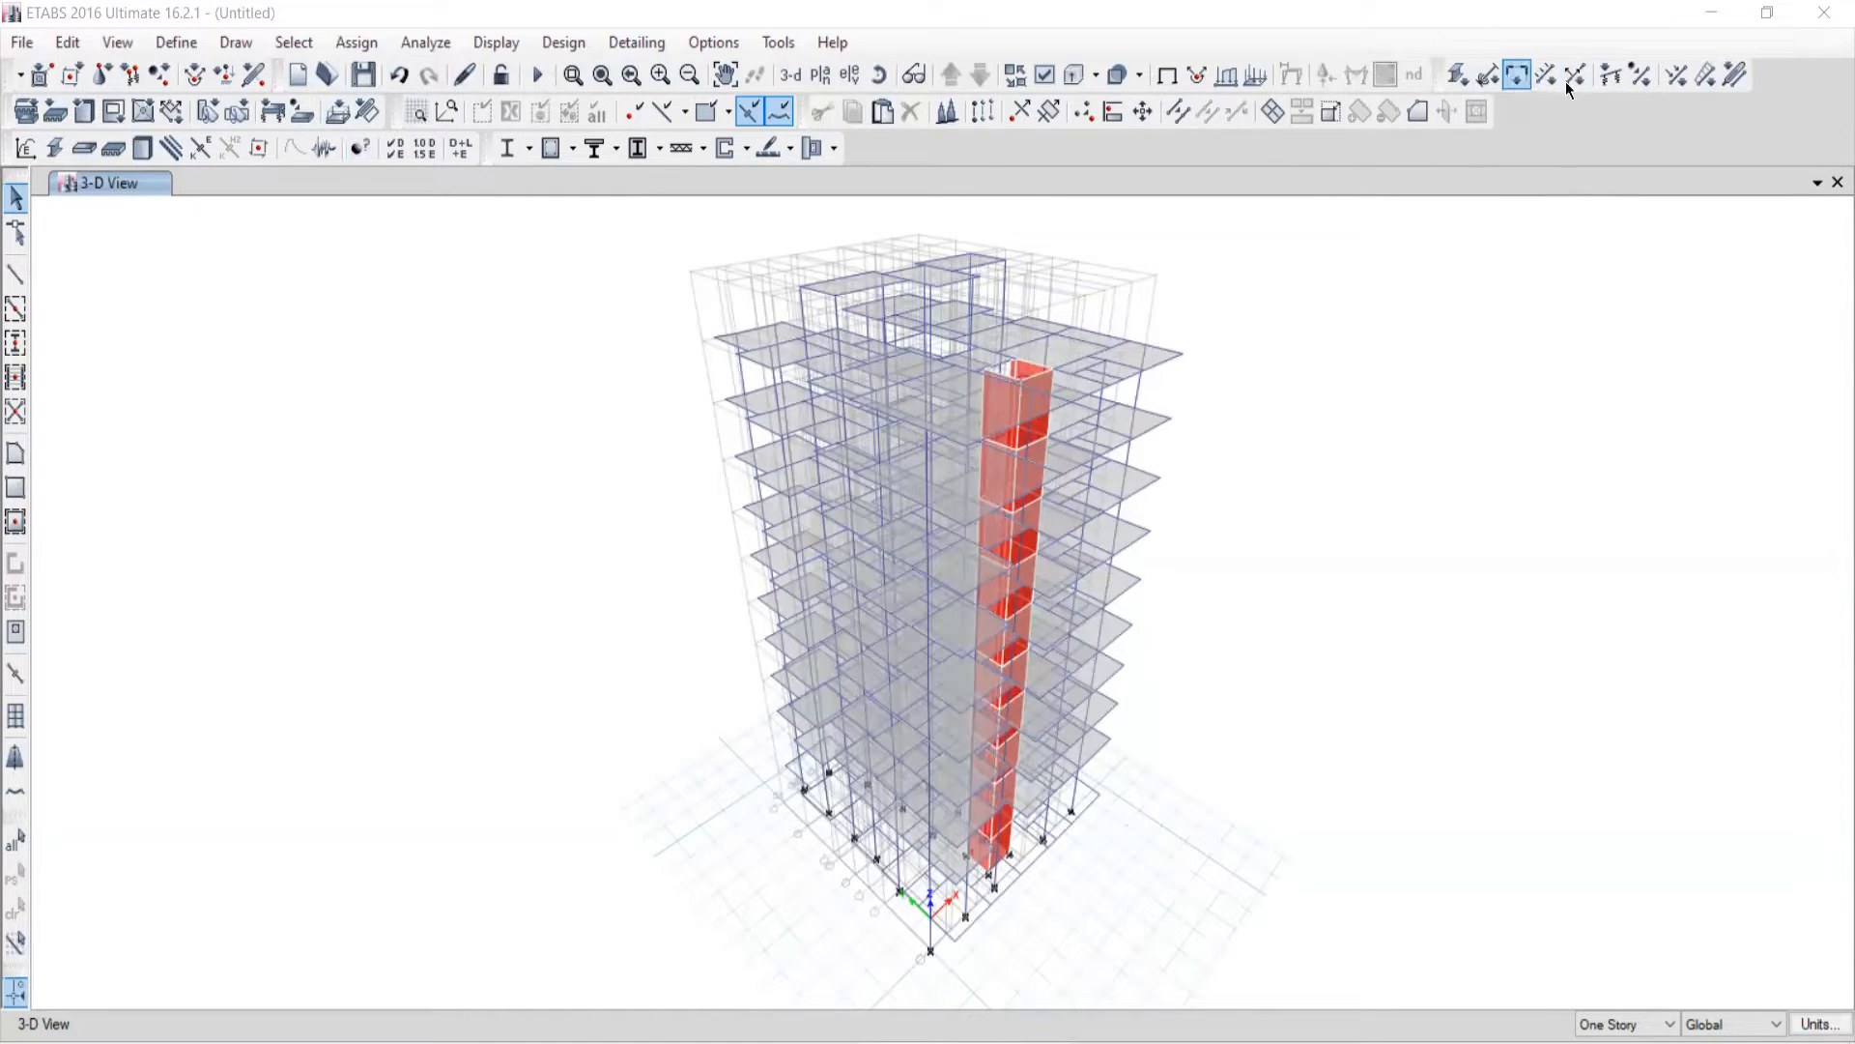
Step: Open the distributed frame load assignment and close it without assigning a load
click(1705, 77)
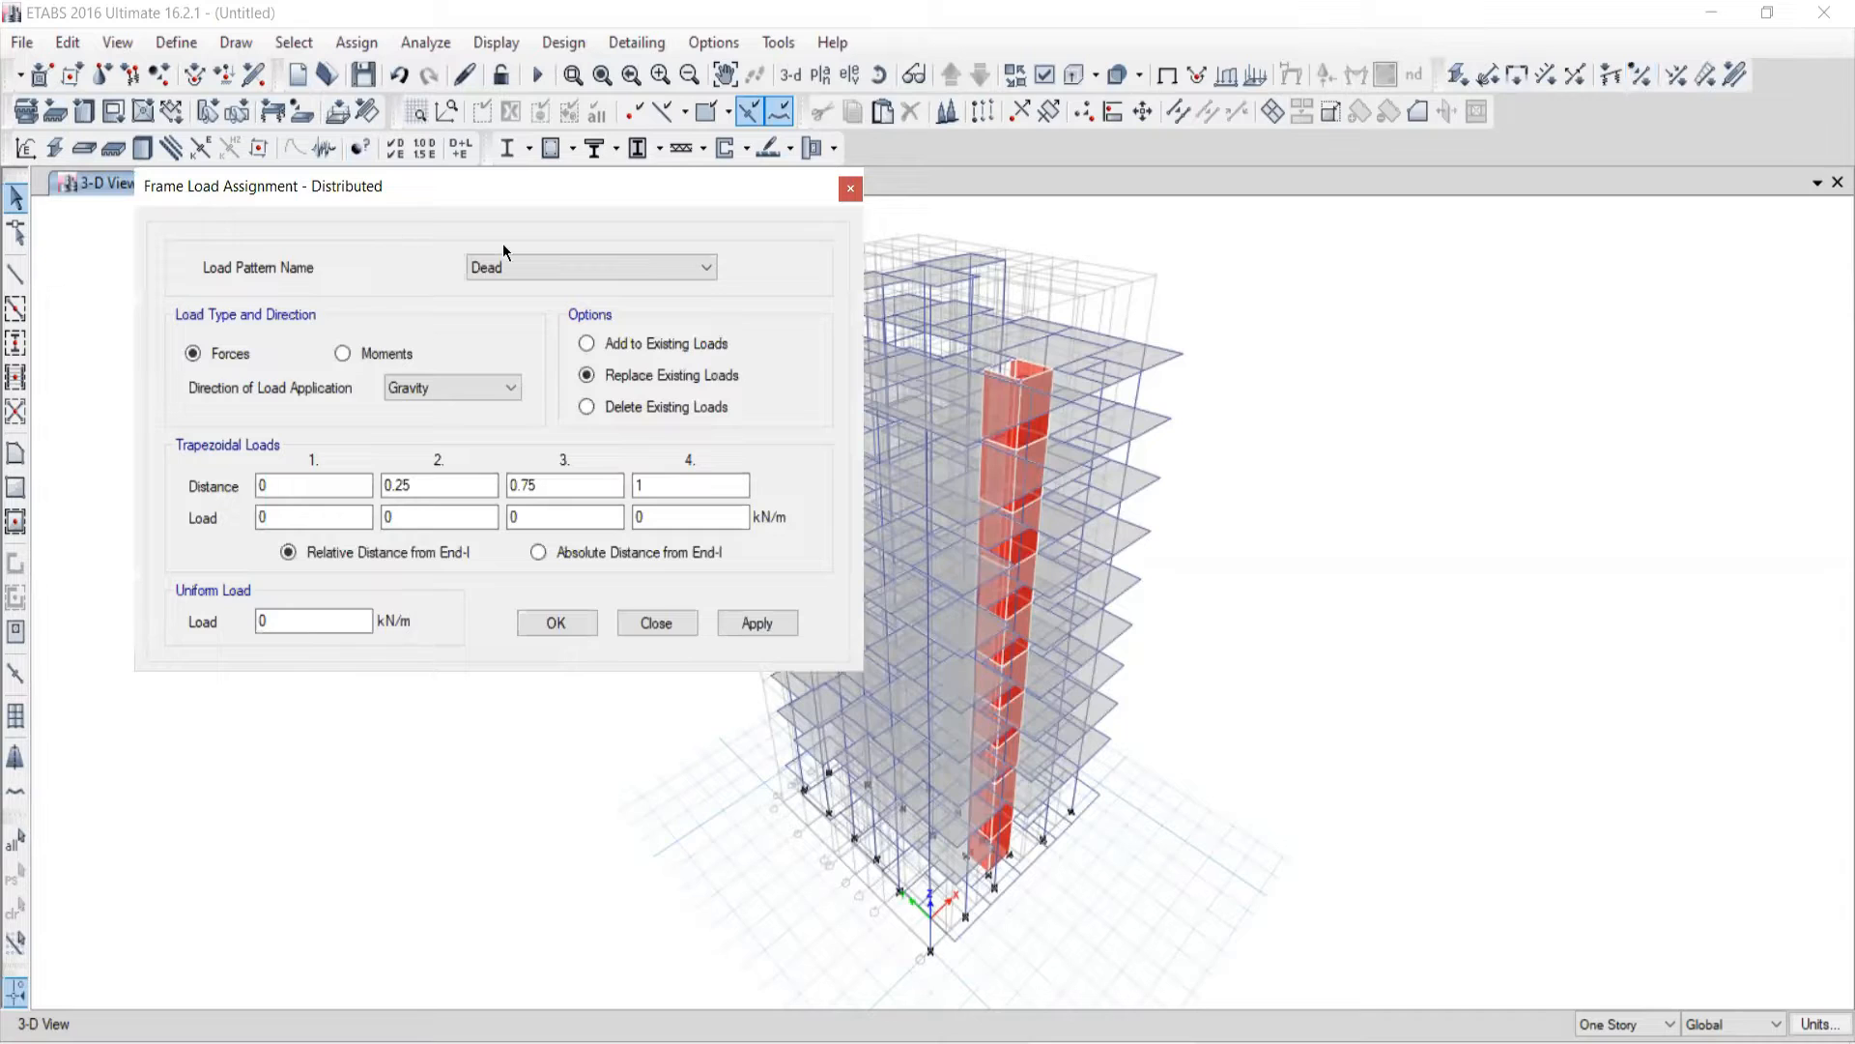
click(850, 190)
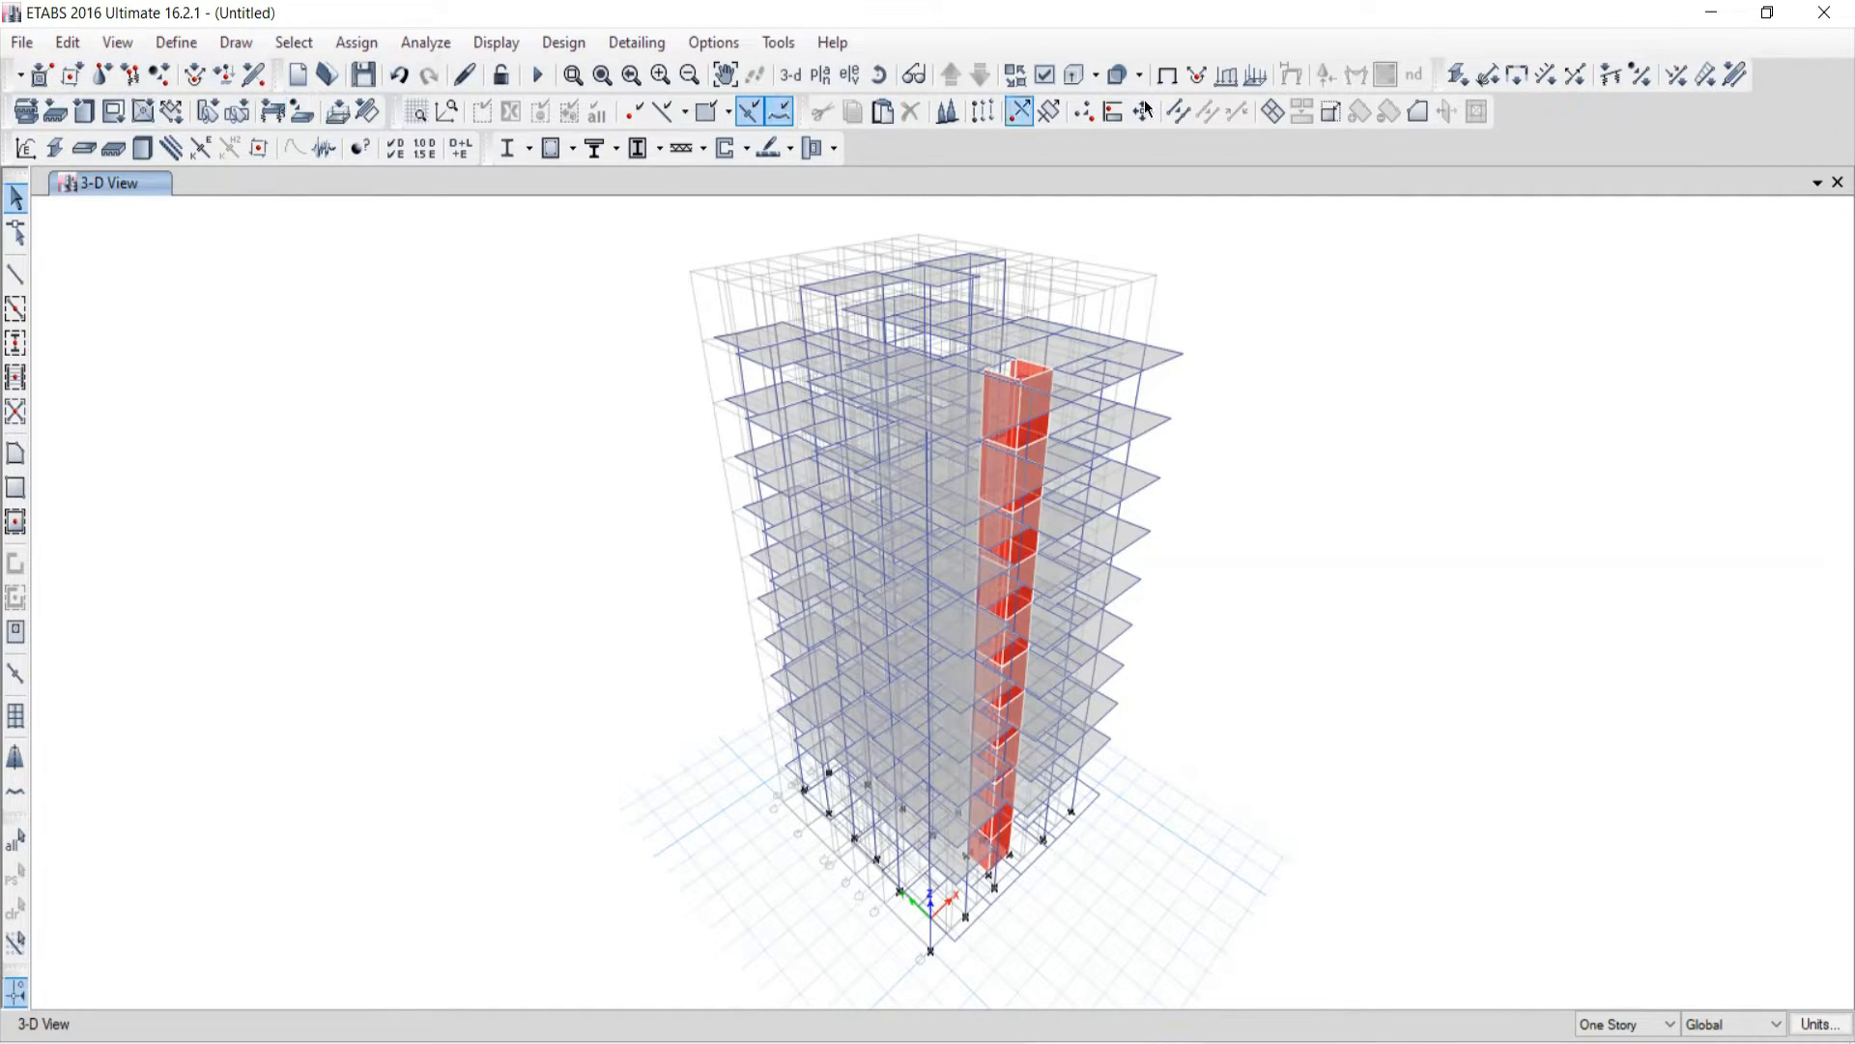
Step: Customize the toolbars so that only Draw stays shown and all the others are hidden
click(714, 45)
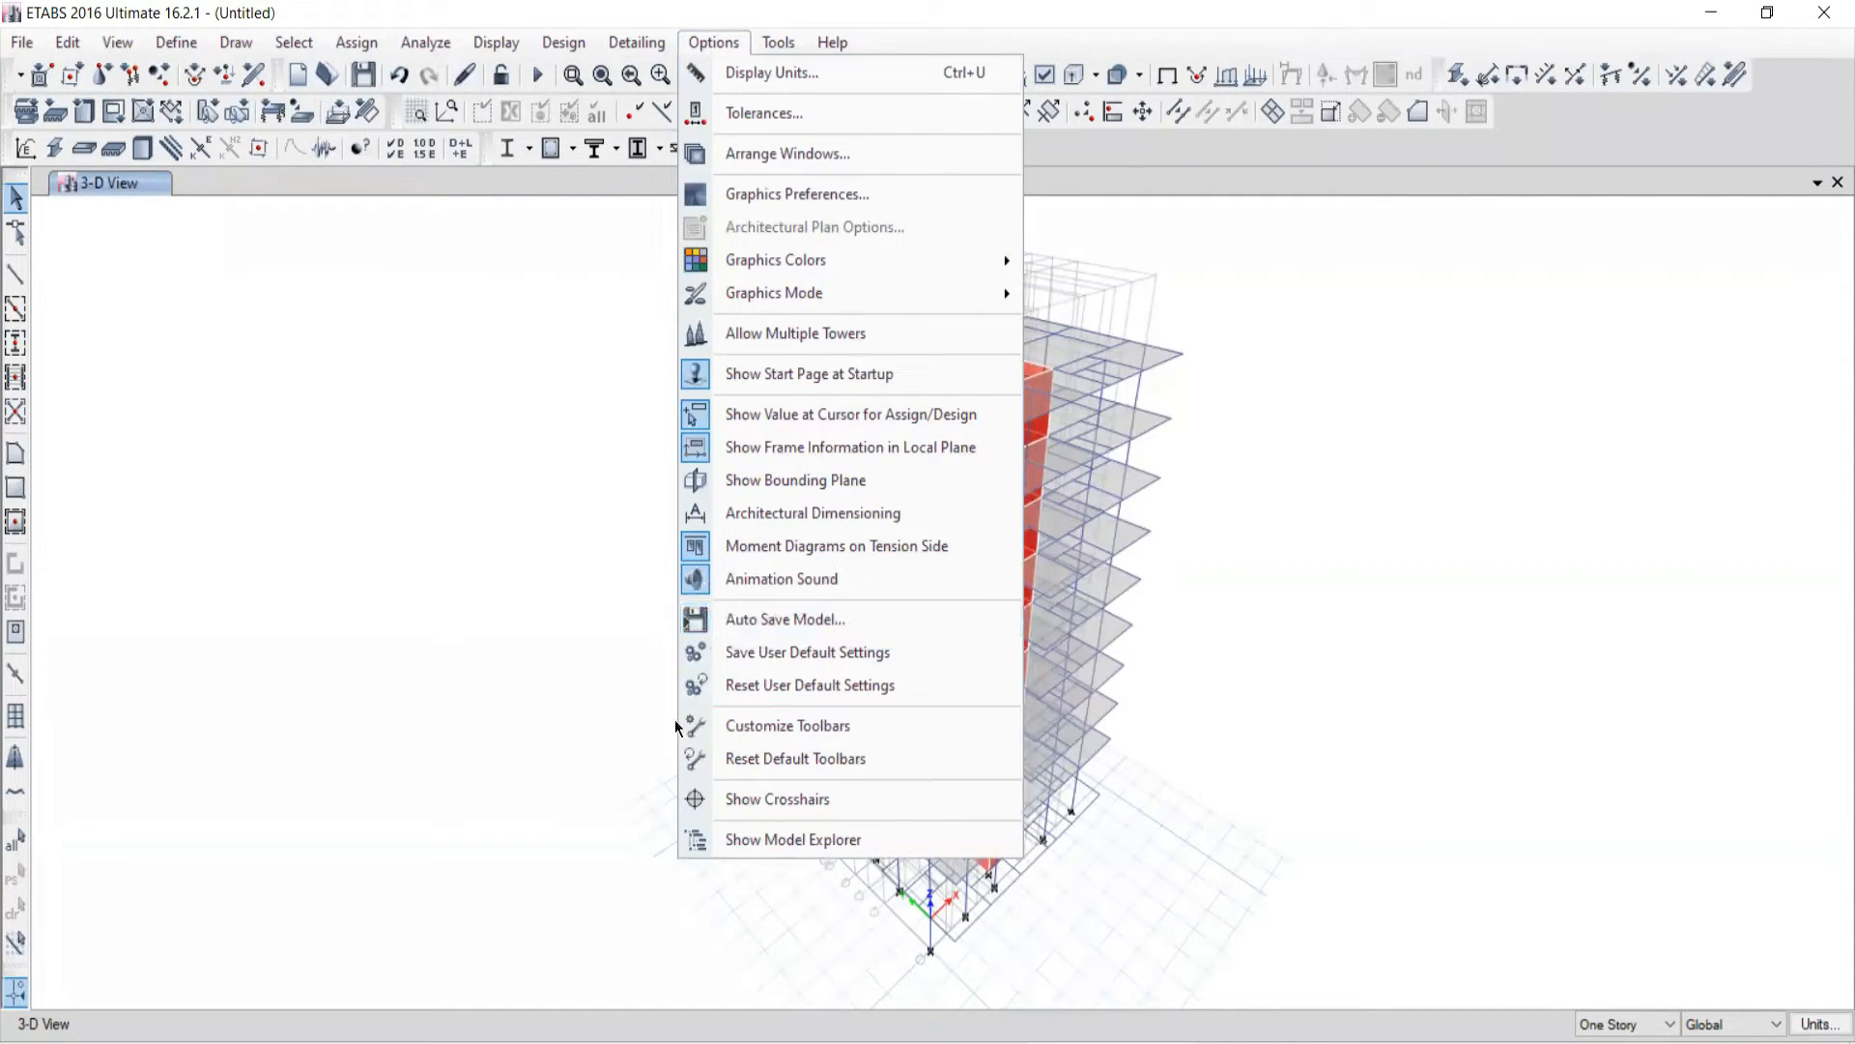
click(804, 727)
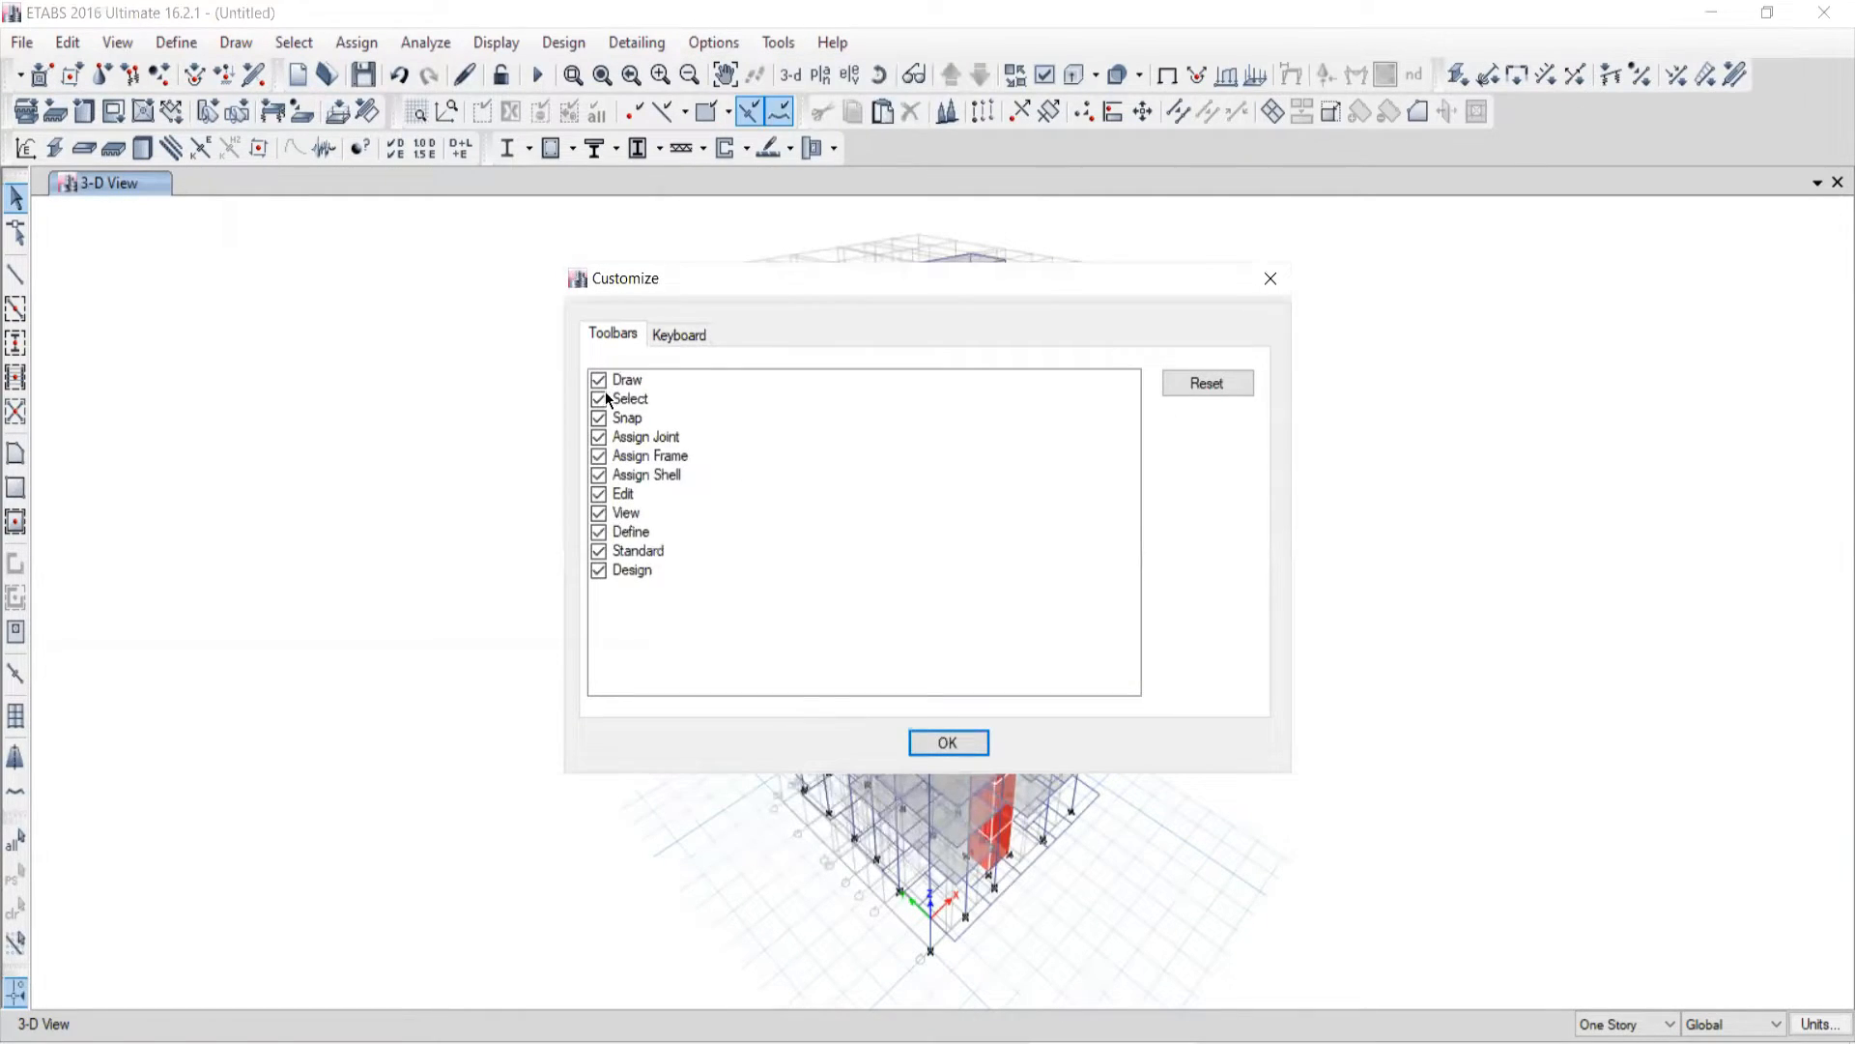
click(605, 378)
click(605, 378)
click(603, 398)
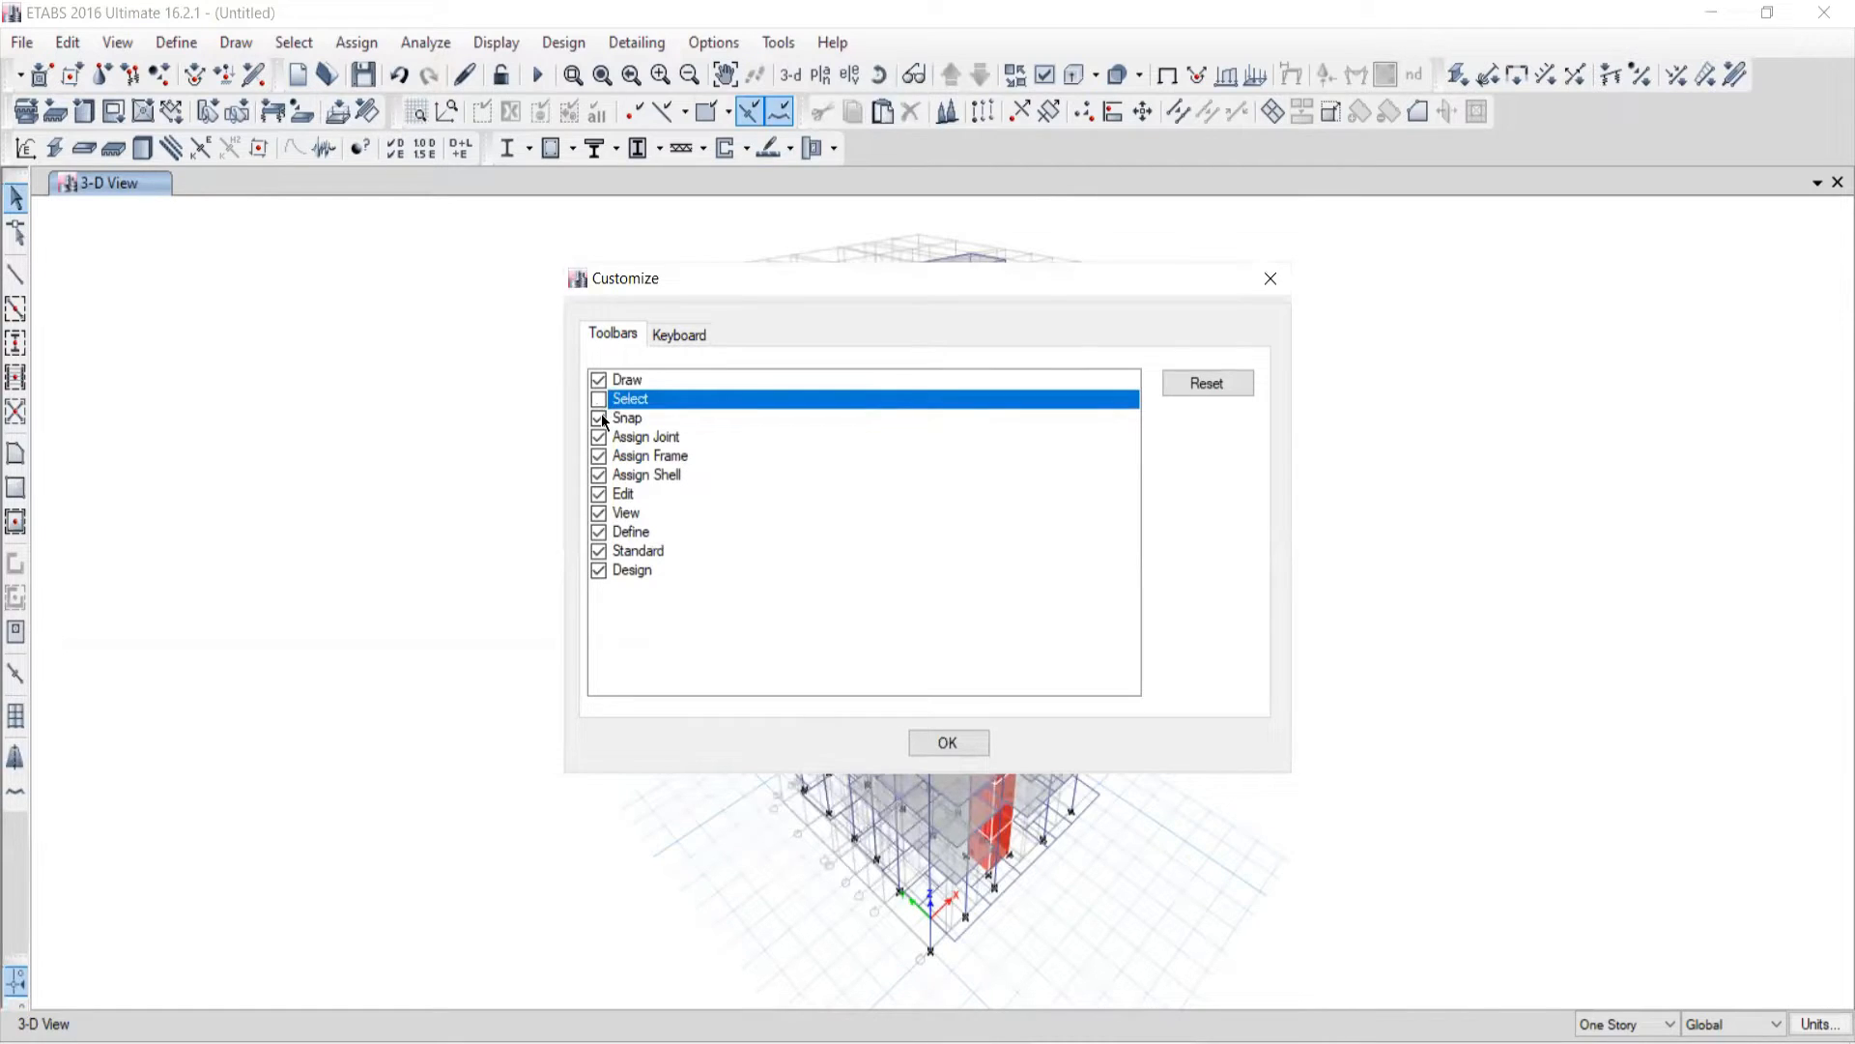
click(601, 418)
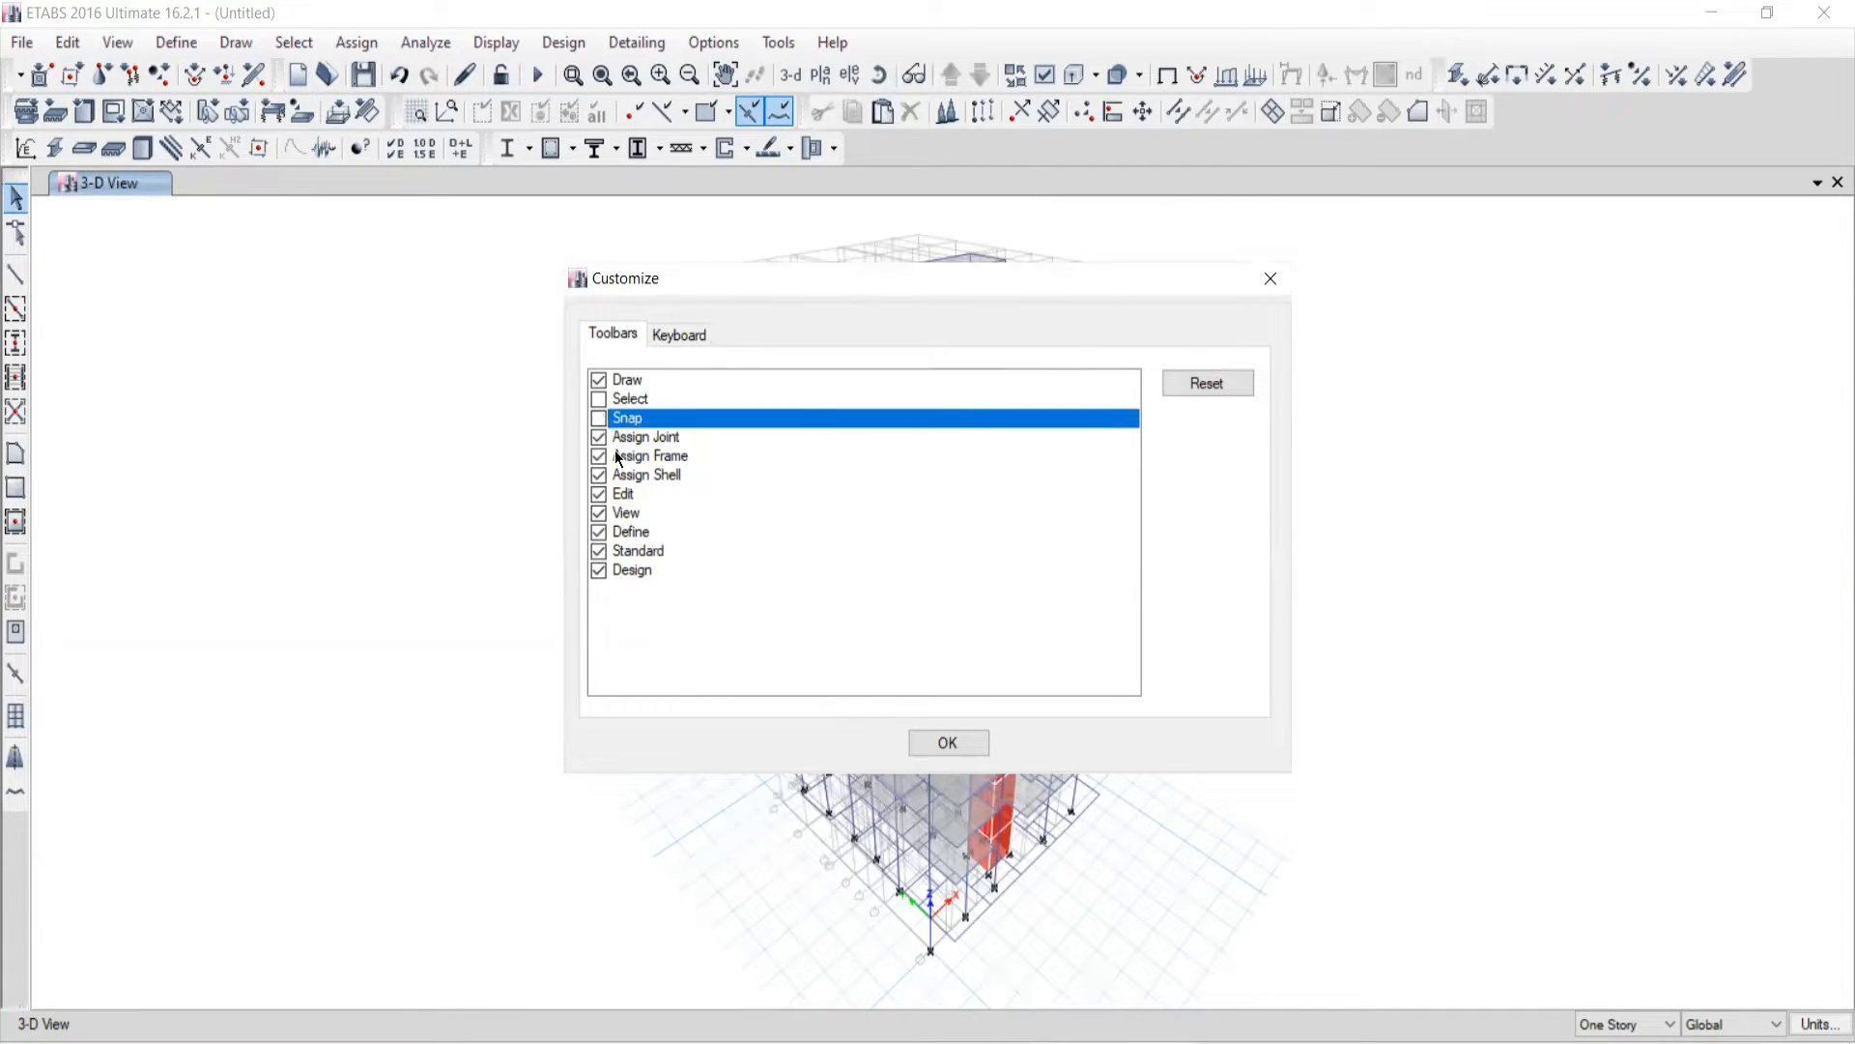
click(616, 437)
click(617, 455)
click(615, 475)
click(612, 493)
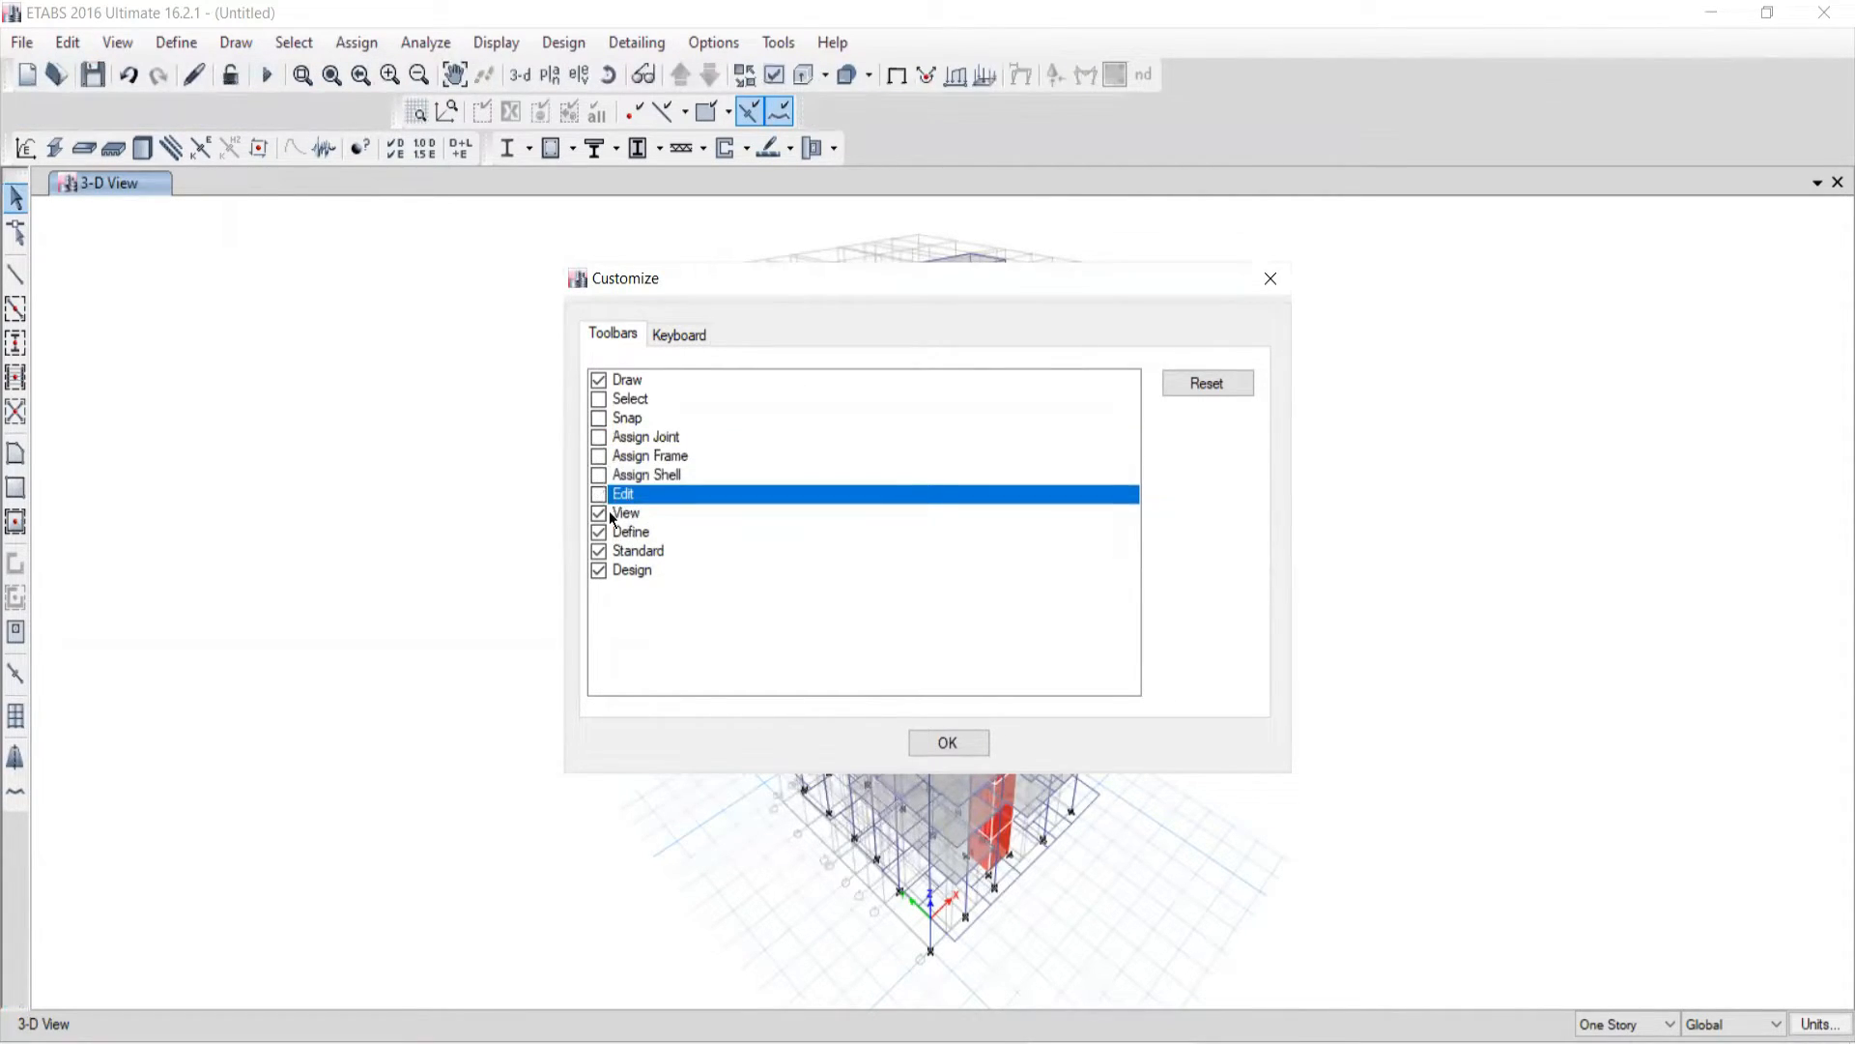
click(610, 513)
click(614, 531)
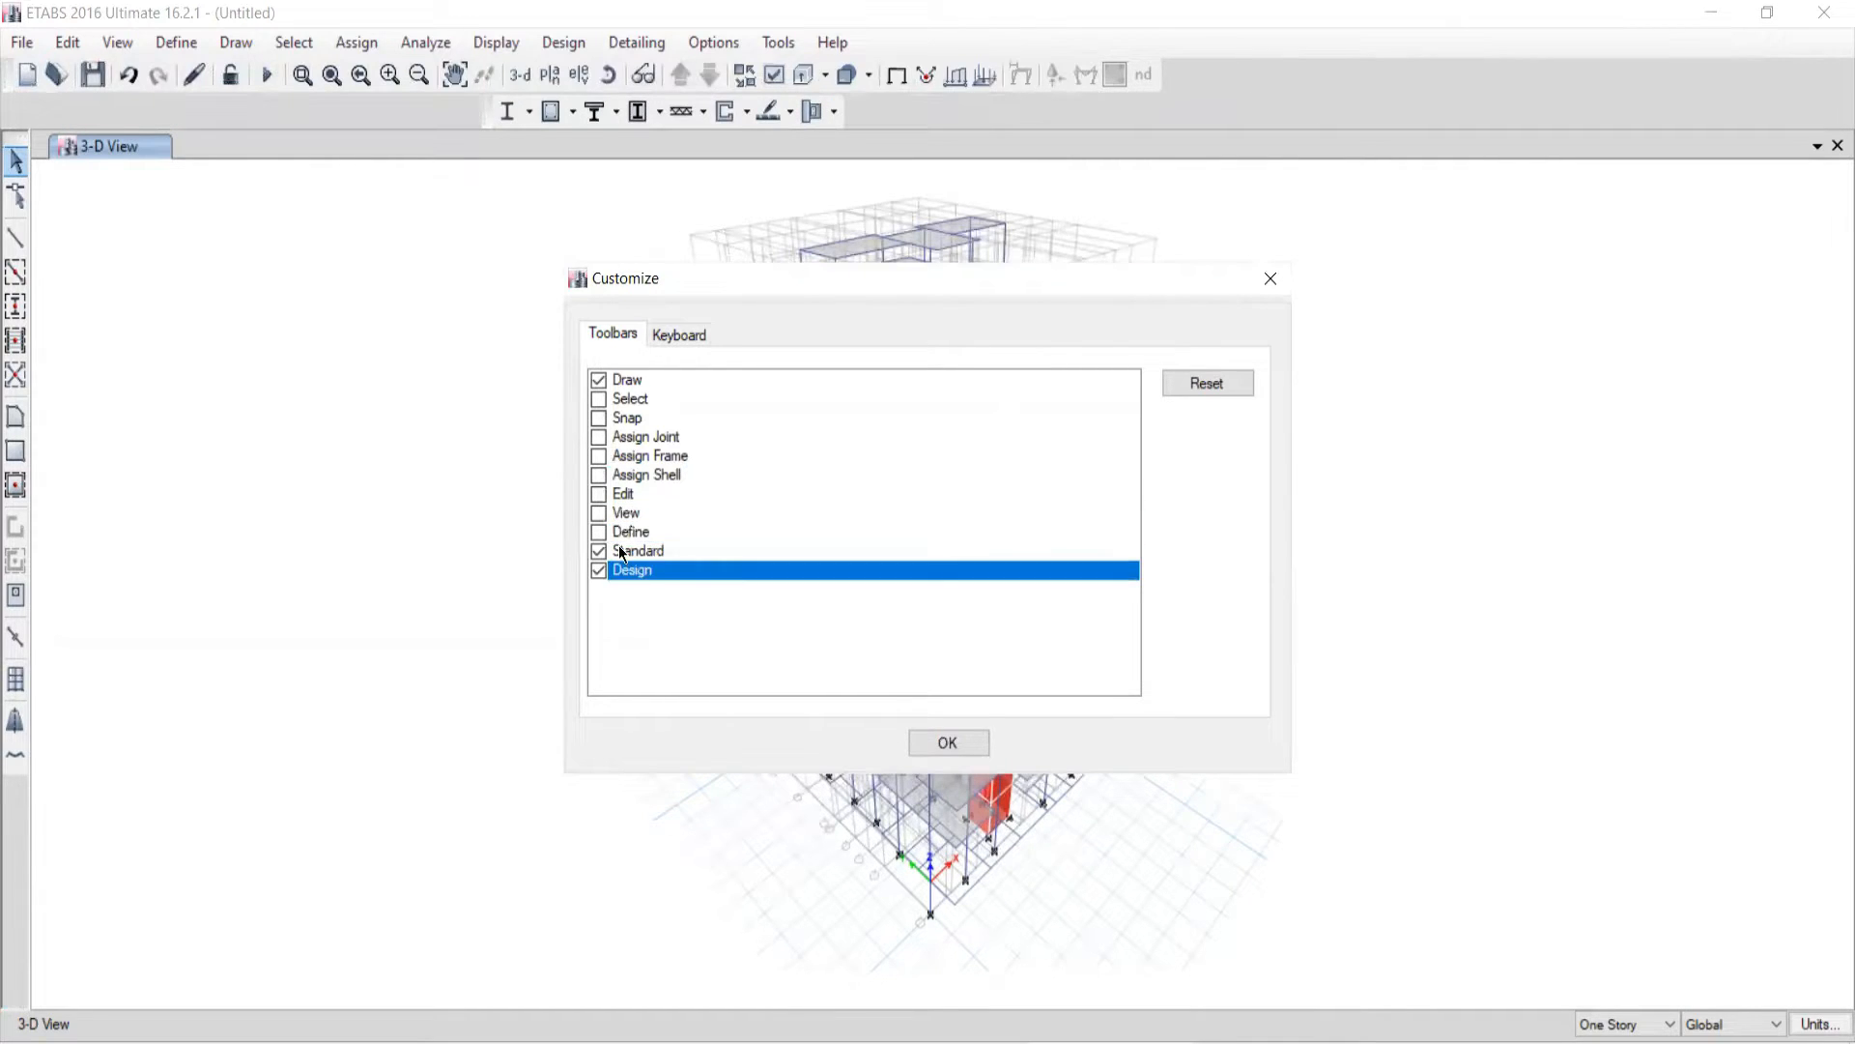
click(618, 552)
click(609, 569)
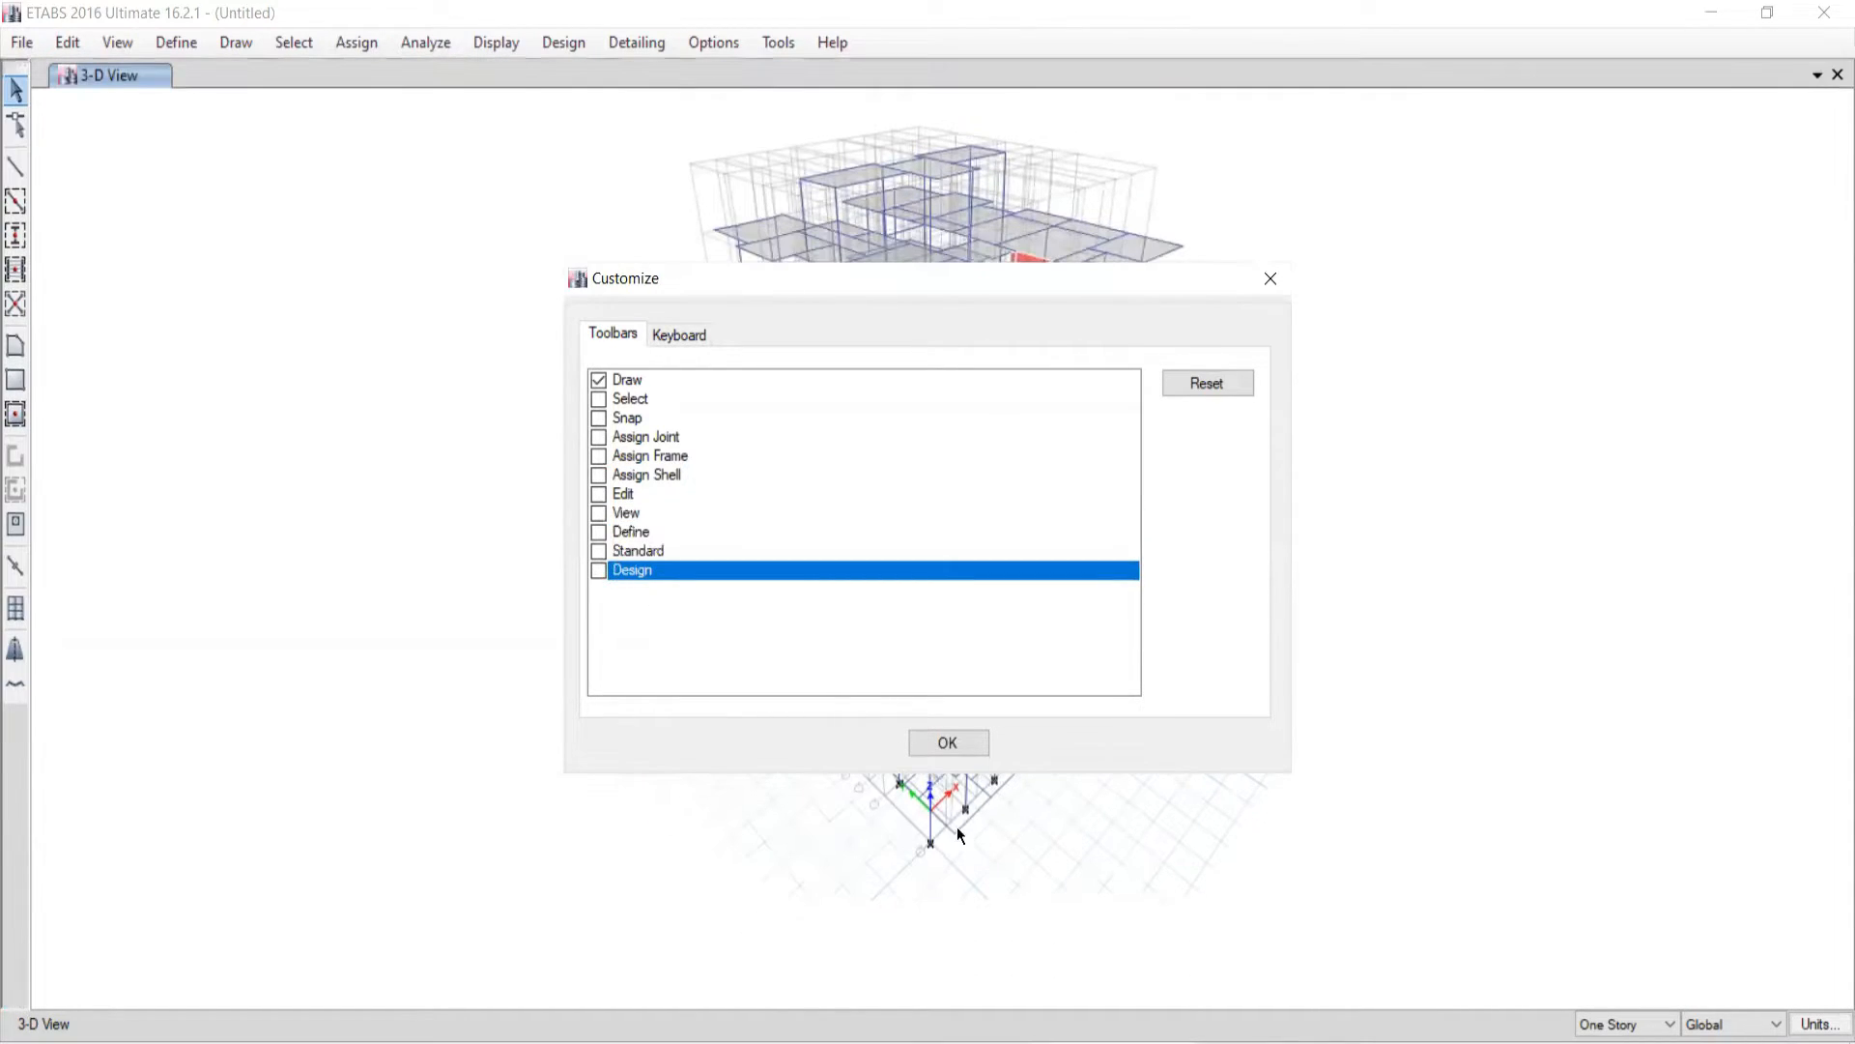
click(926, 741)
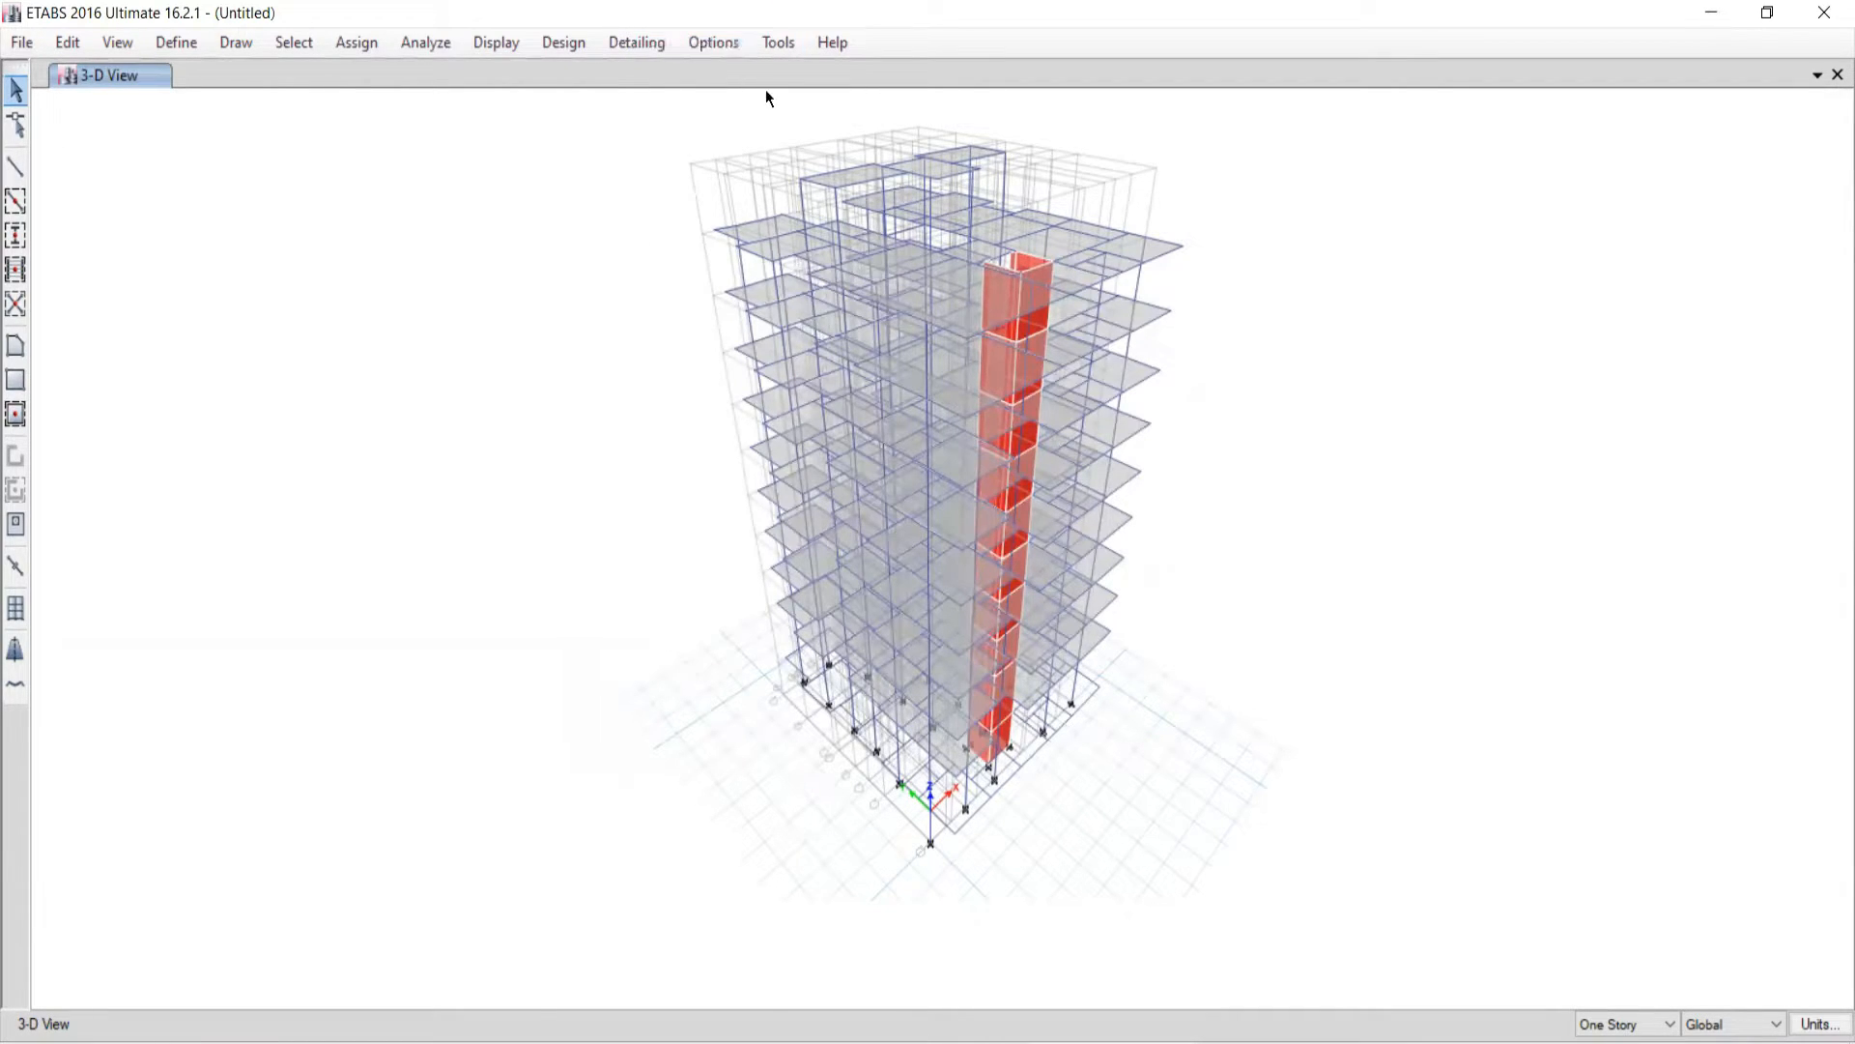
Step: Show the Select, Snap, Assign Joint, Assign Frame, Assign Shell, Edit, View, Define, Standard and Design toolbars again
click(713, 42)
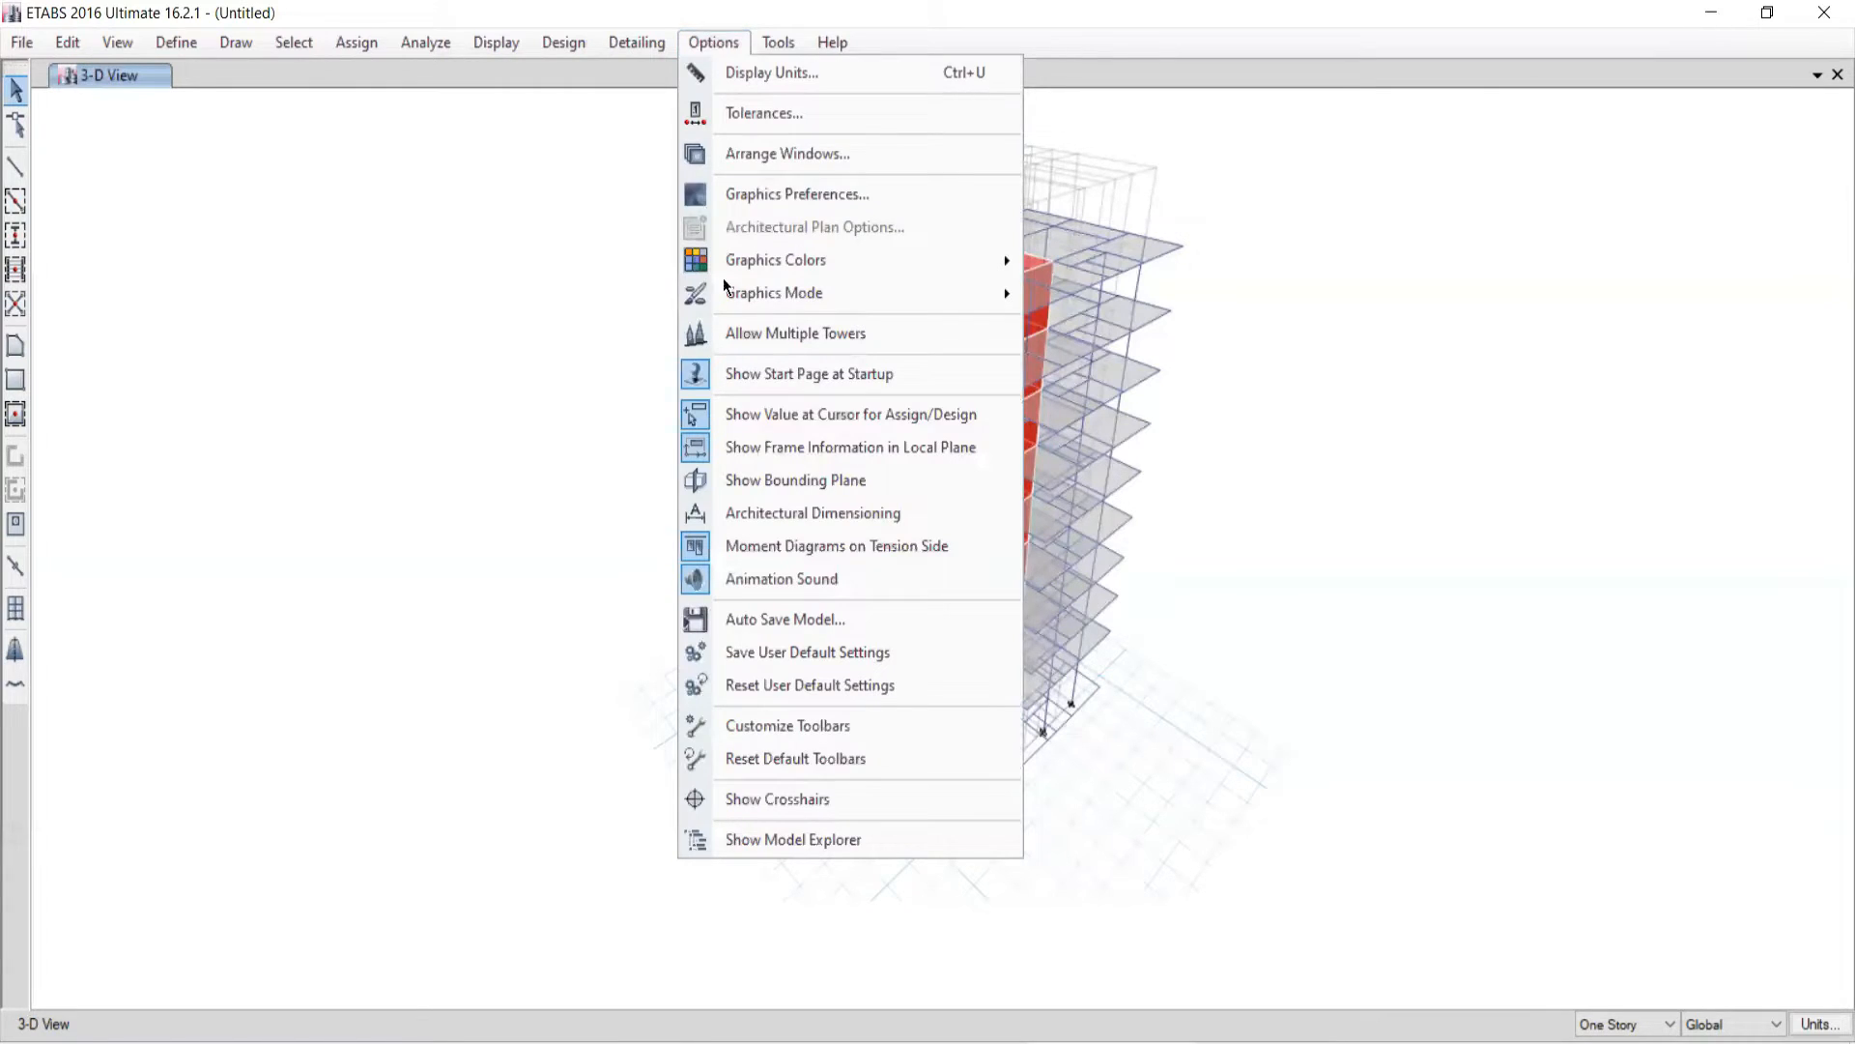
click(754, 730)
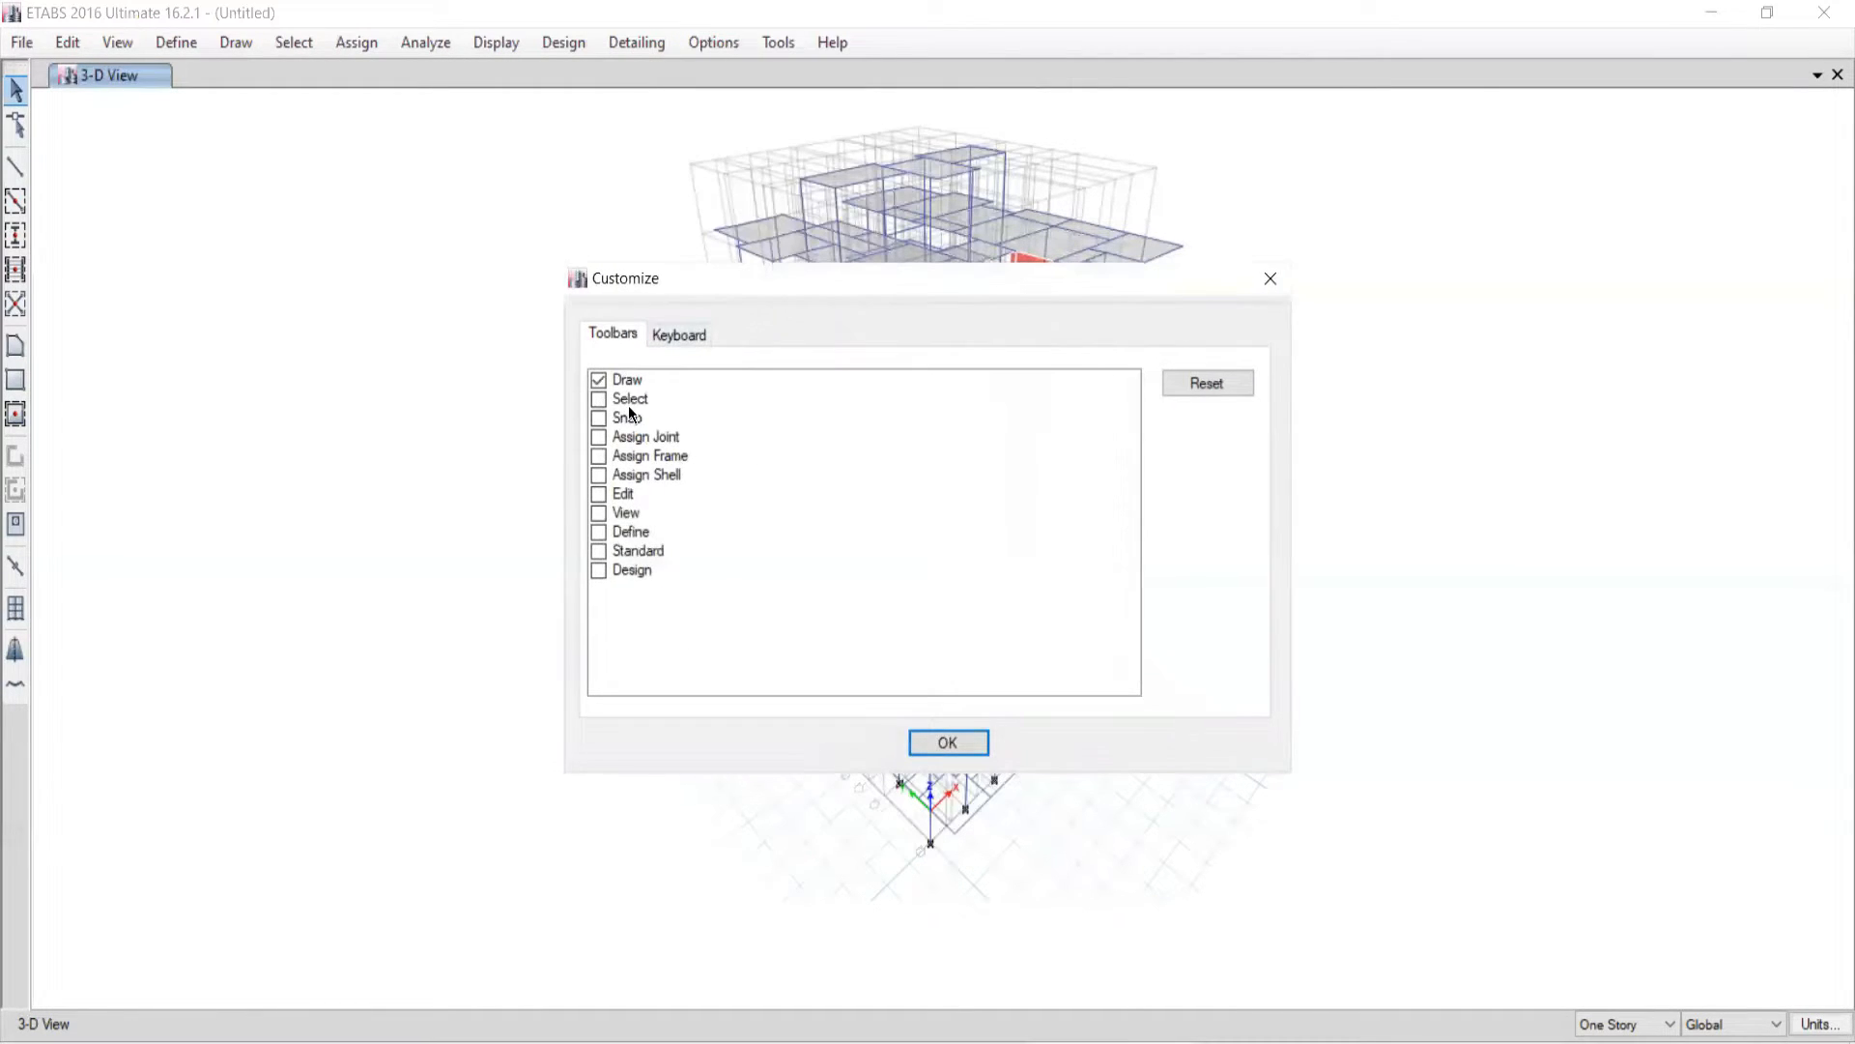
click(612, 398)
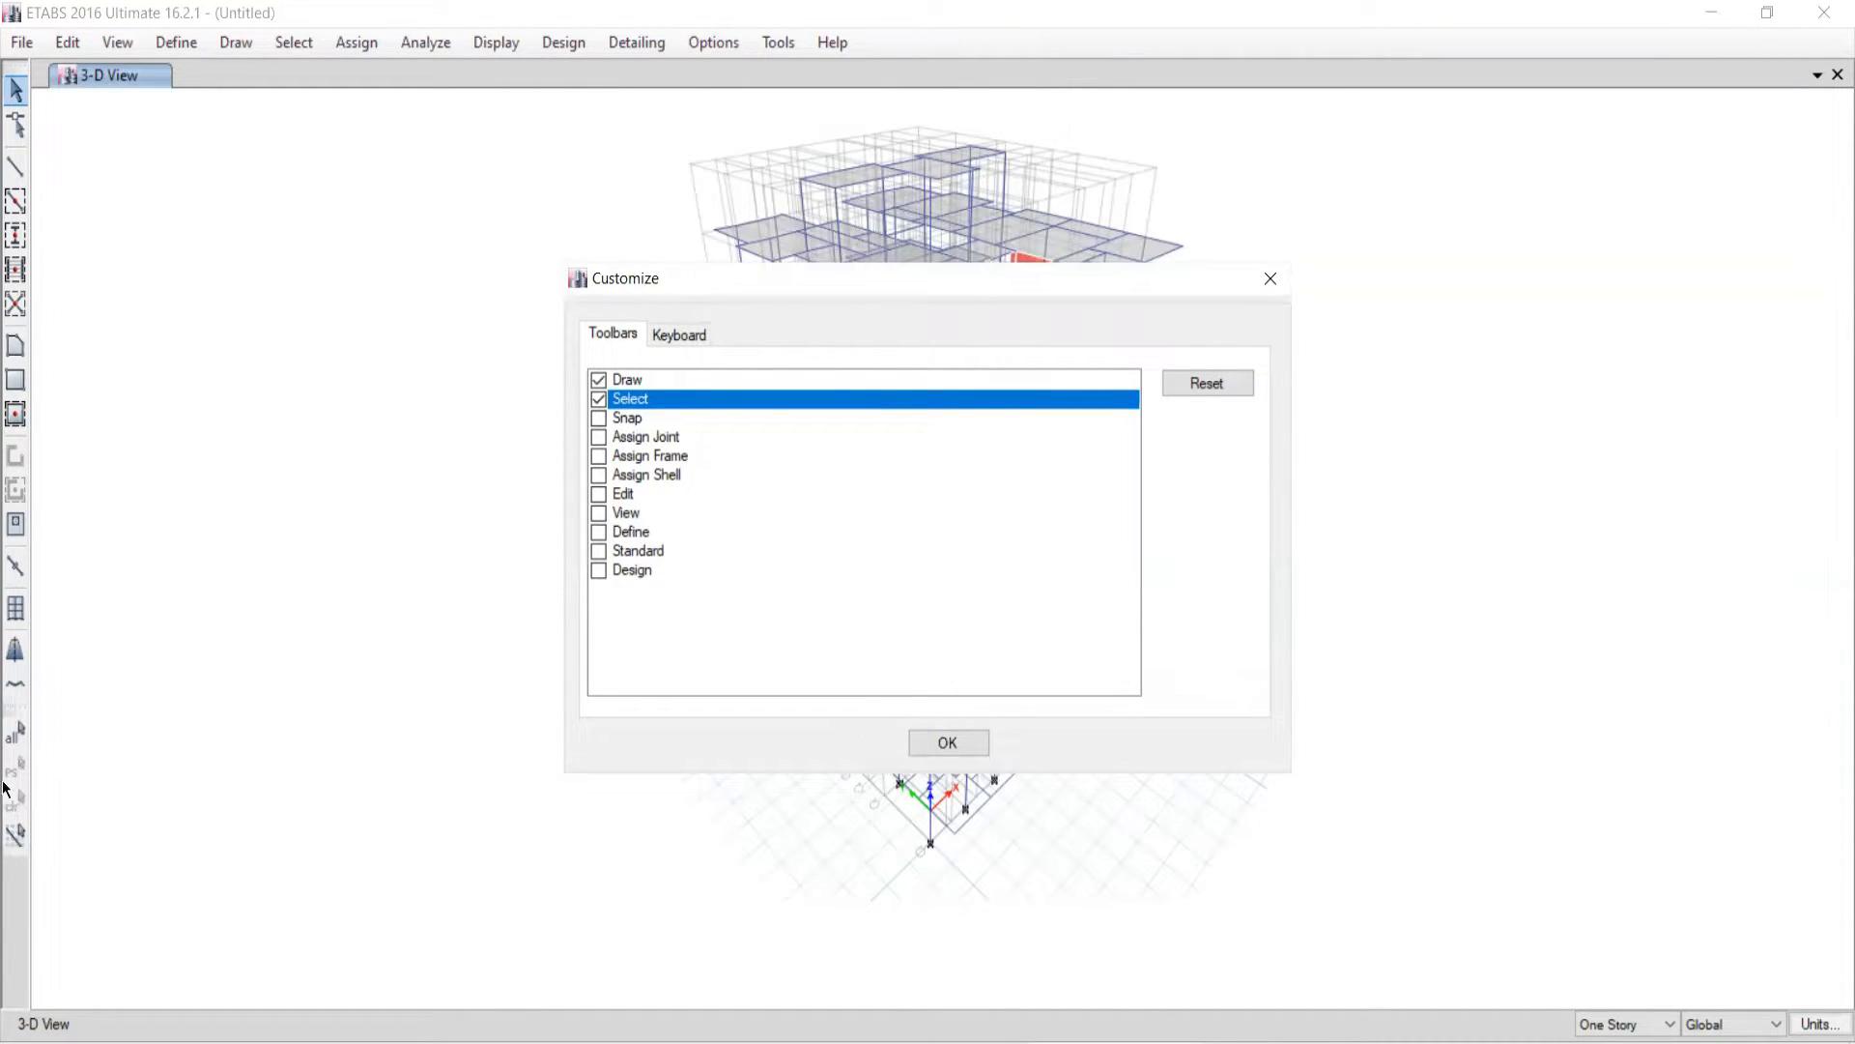
click(615, 418)
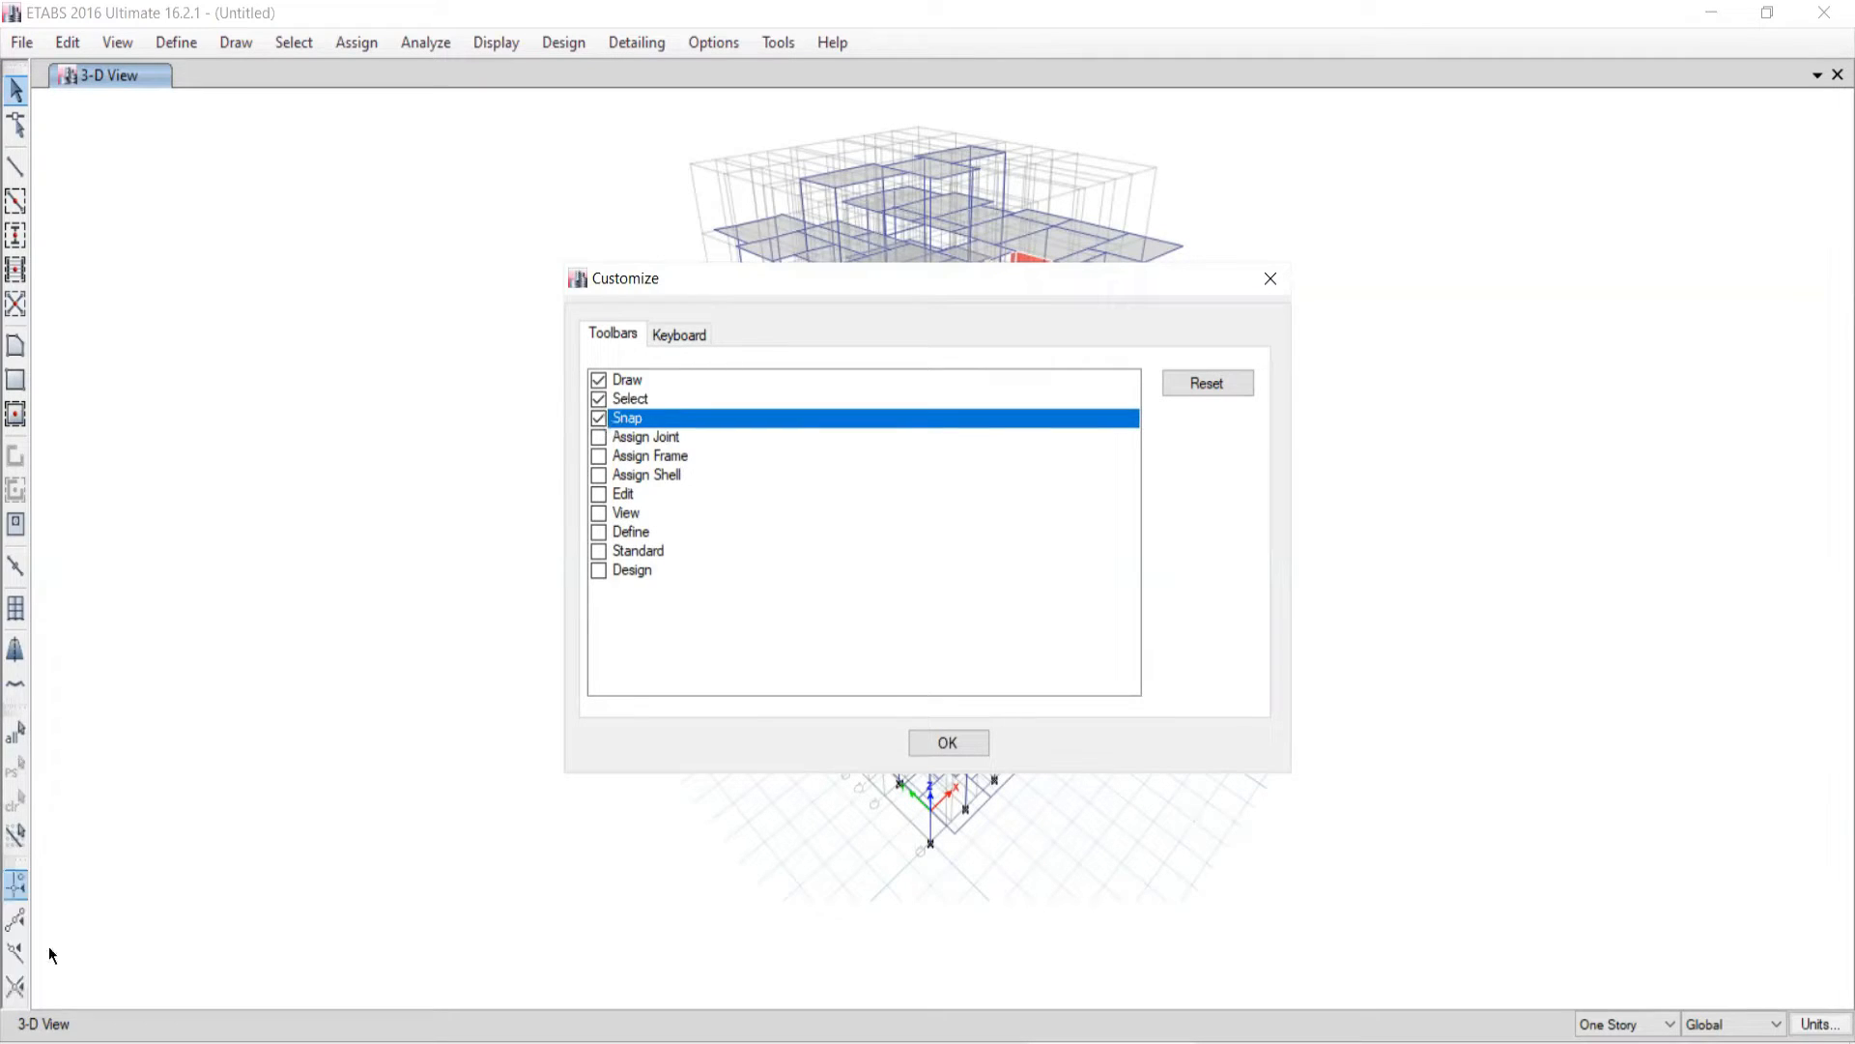
click(634, 438)
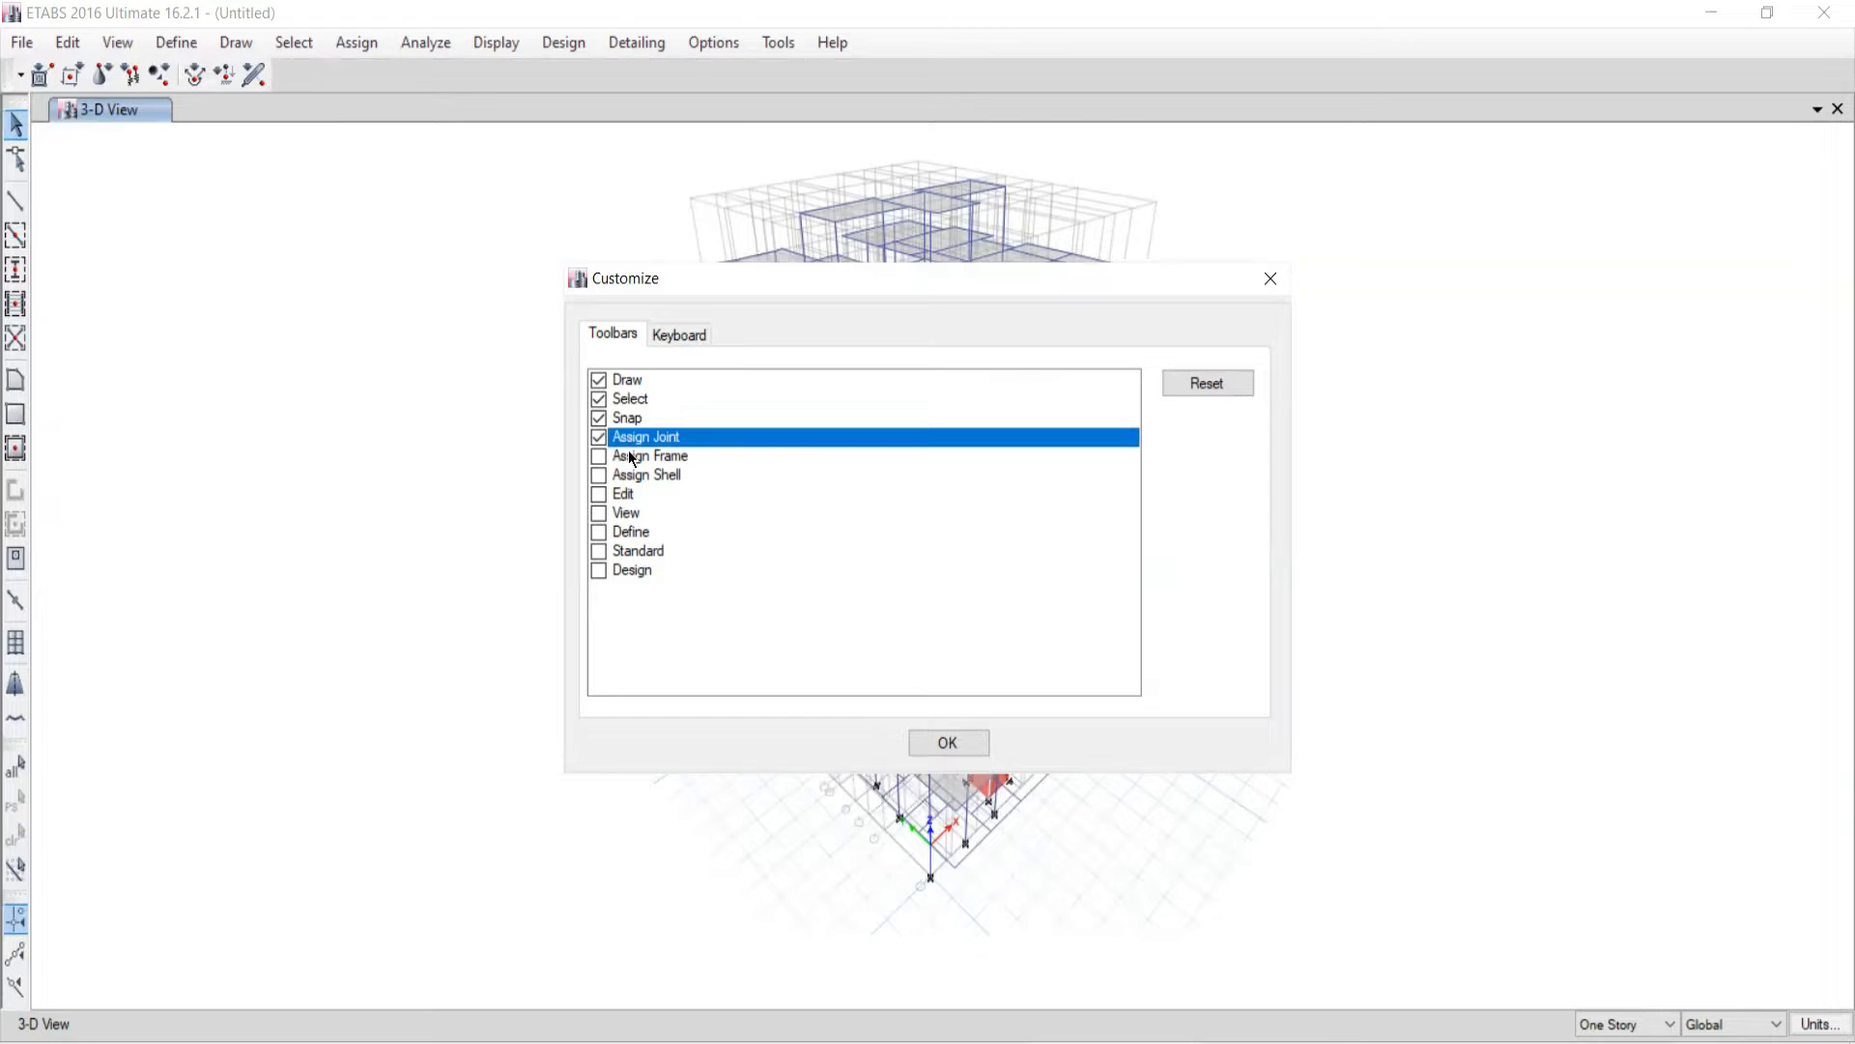
click(636, 459)
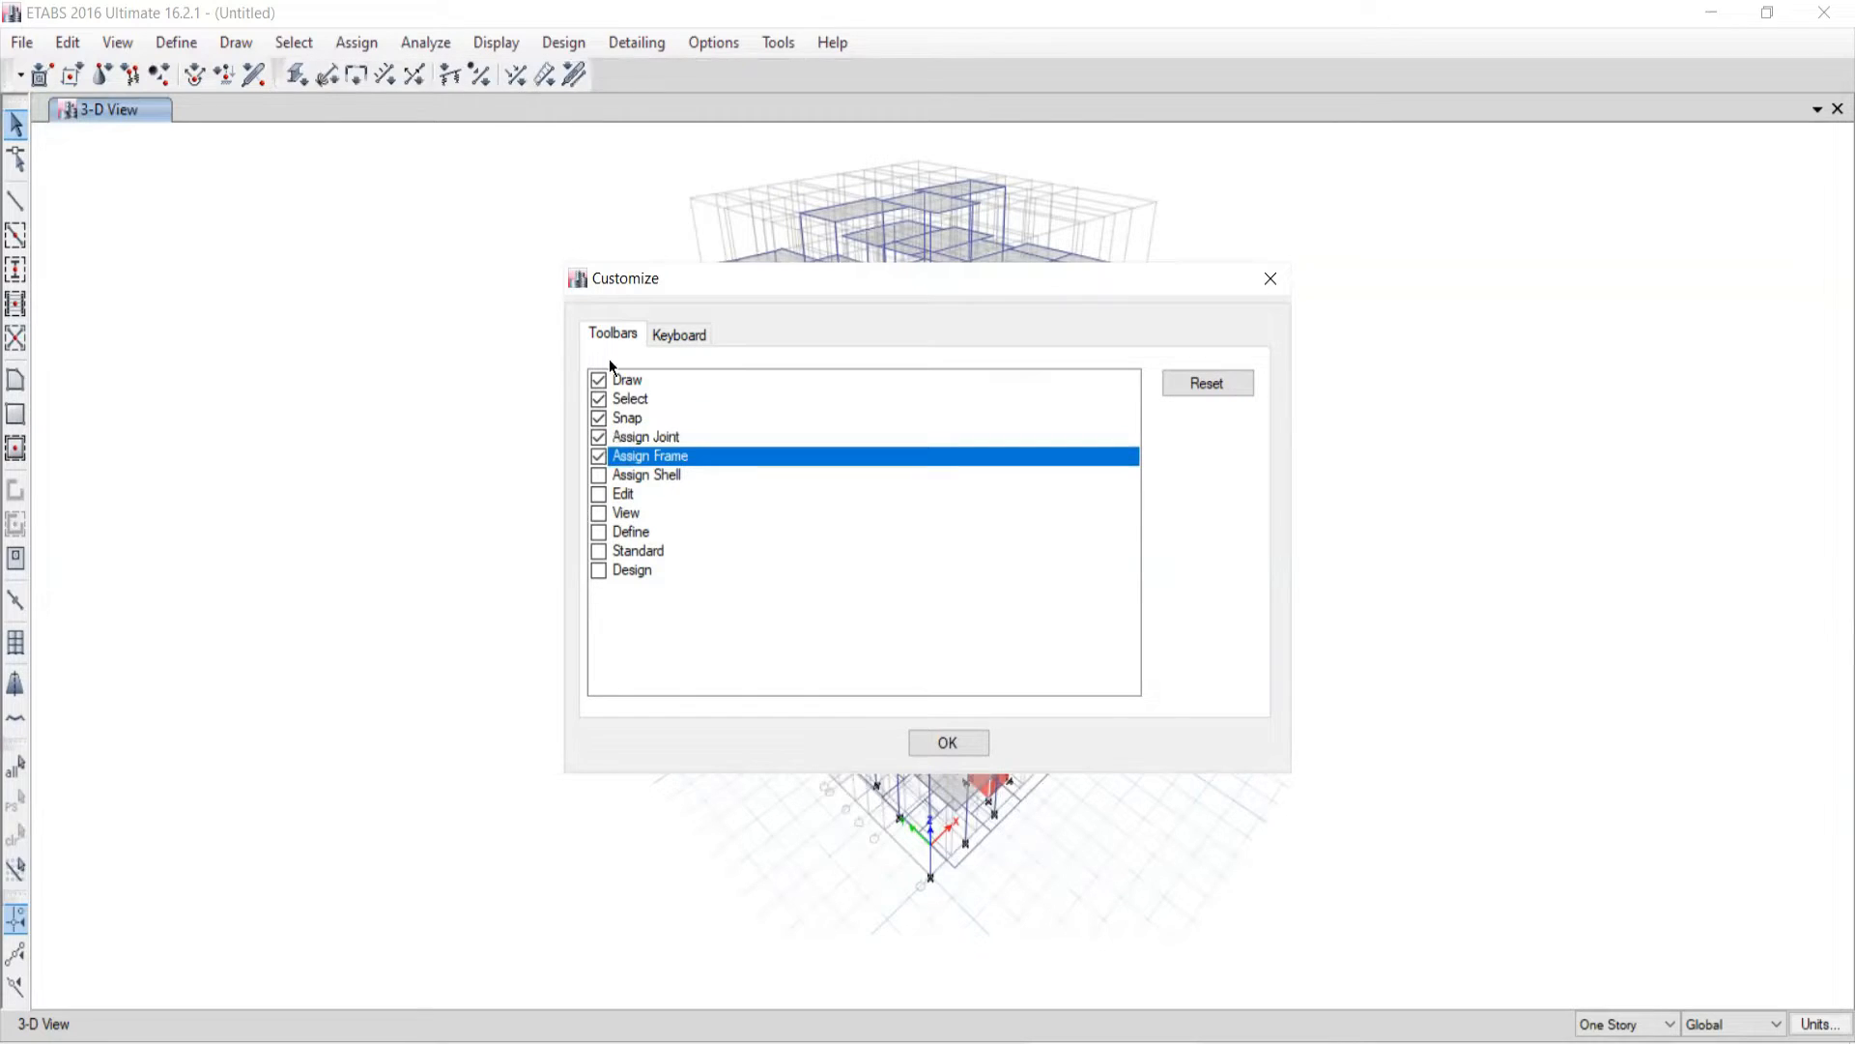
click(610, 478)
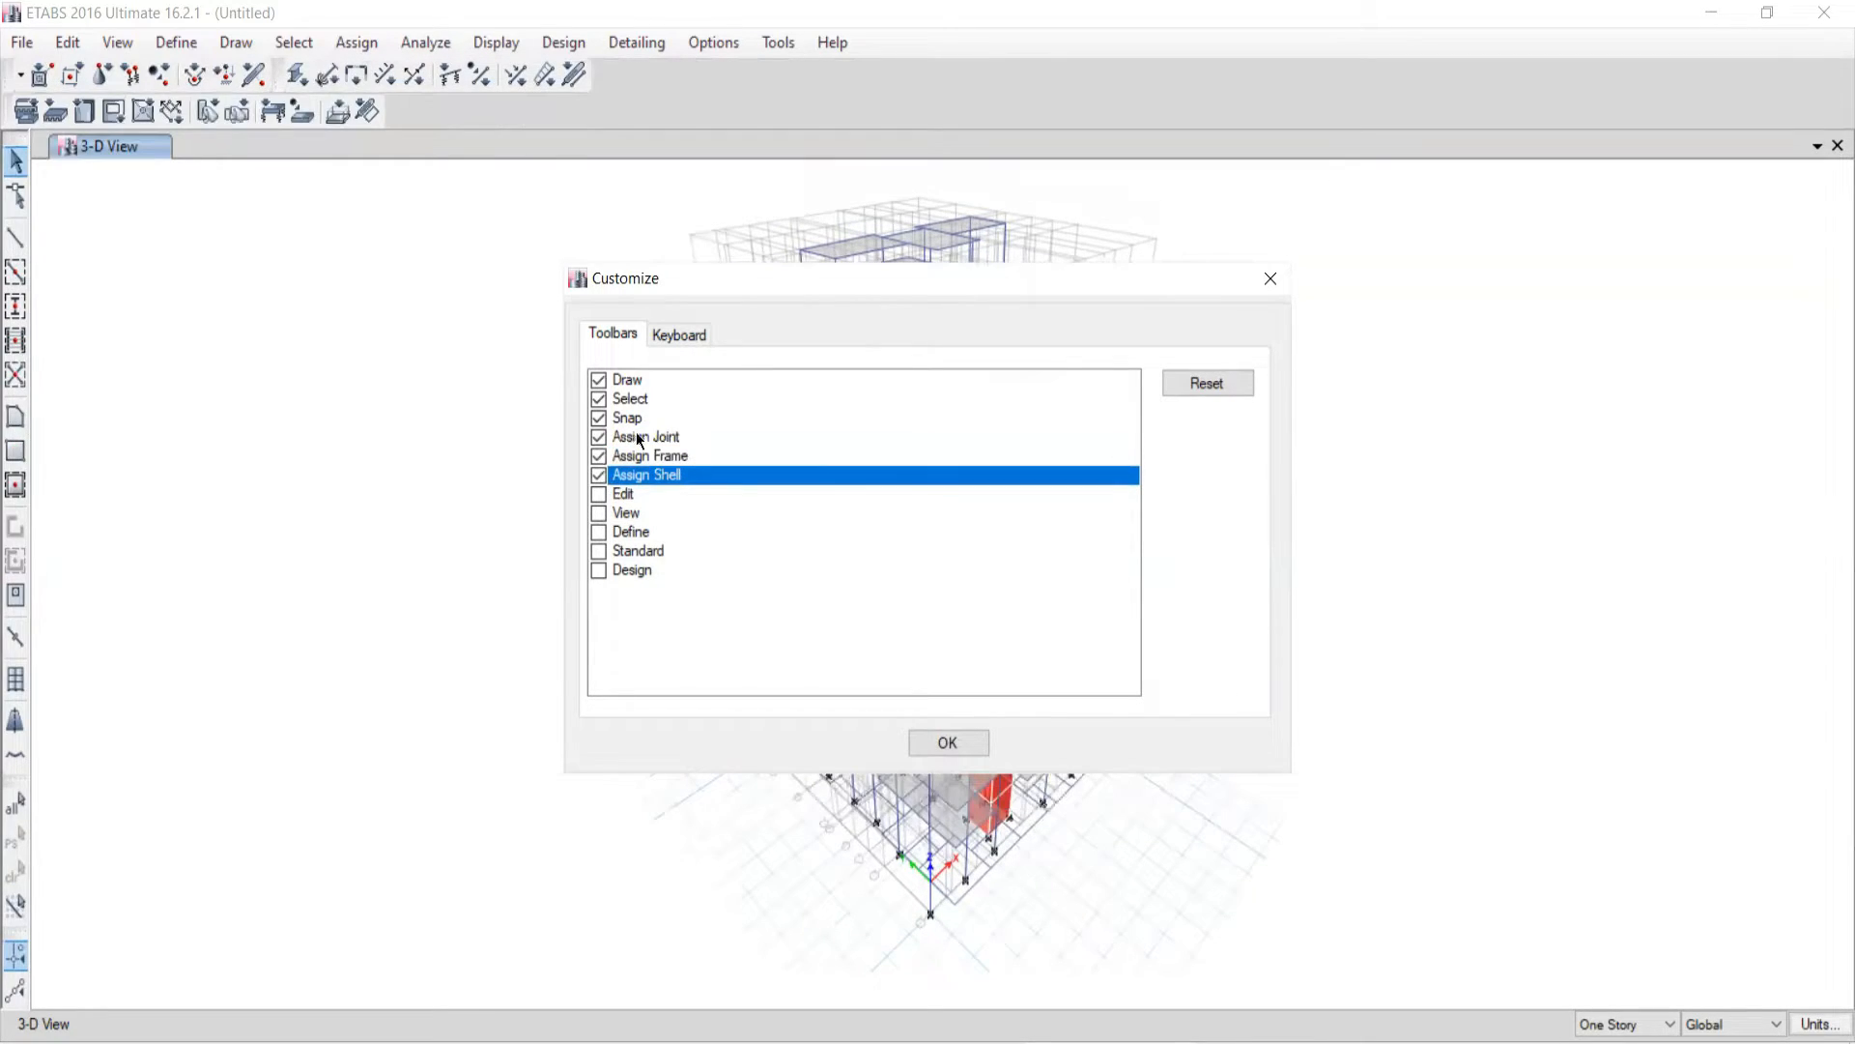
click(610, 493)
click(613, 512)
click(614, 532)
click(614, 550)
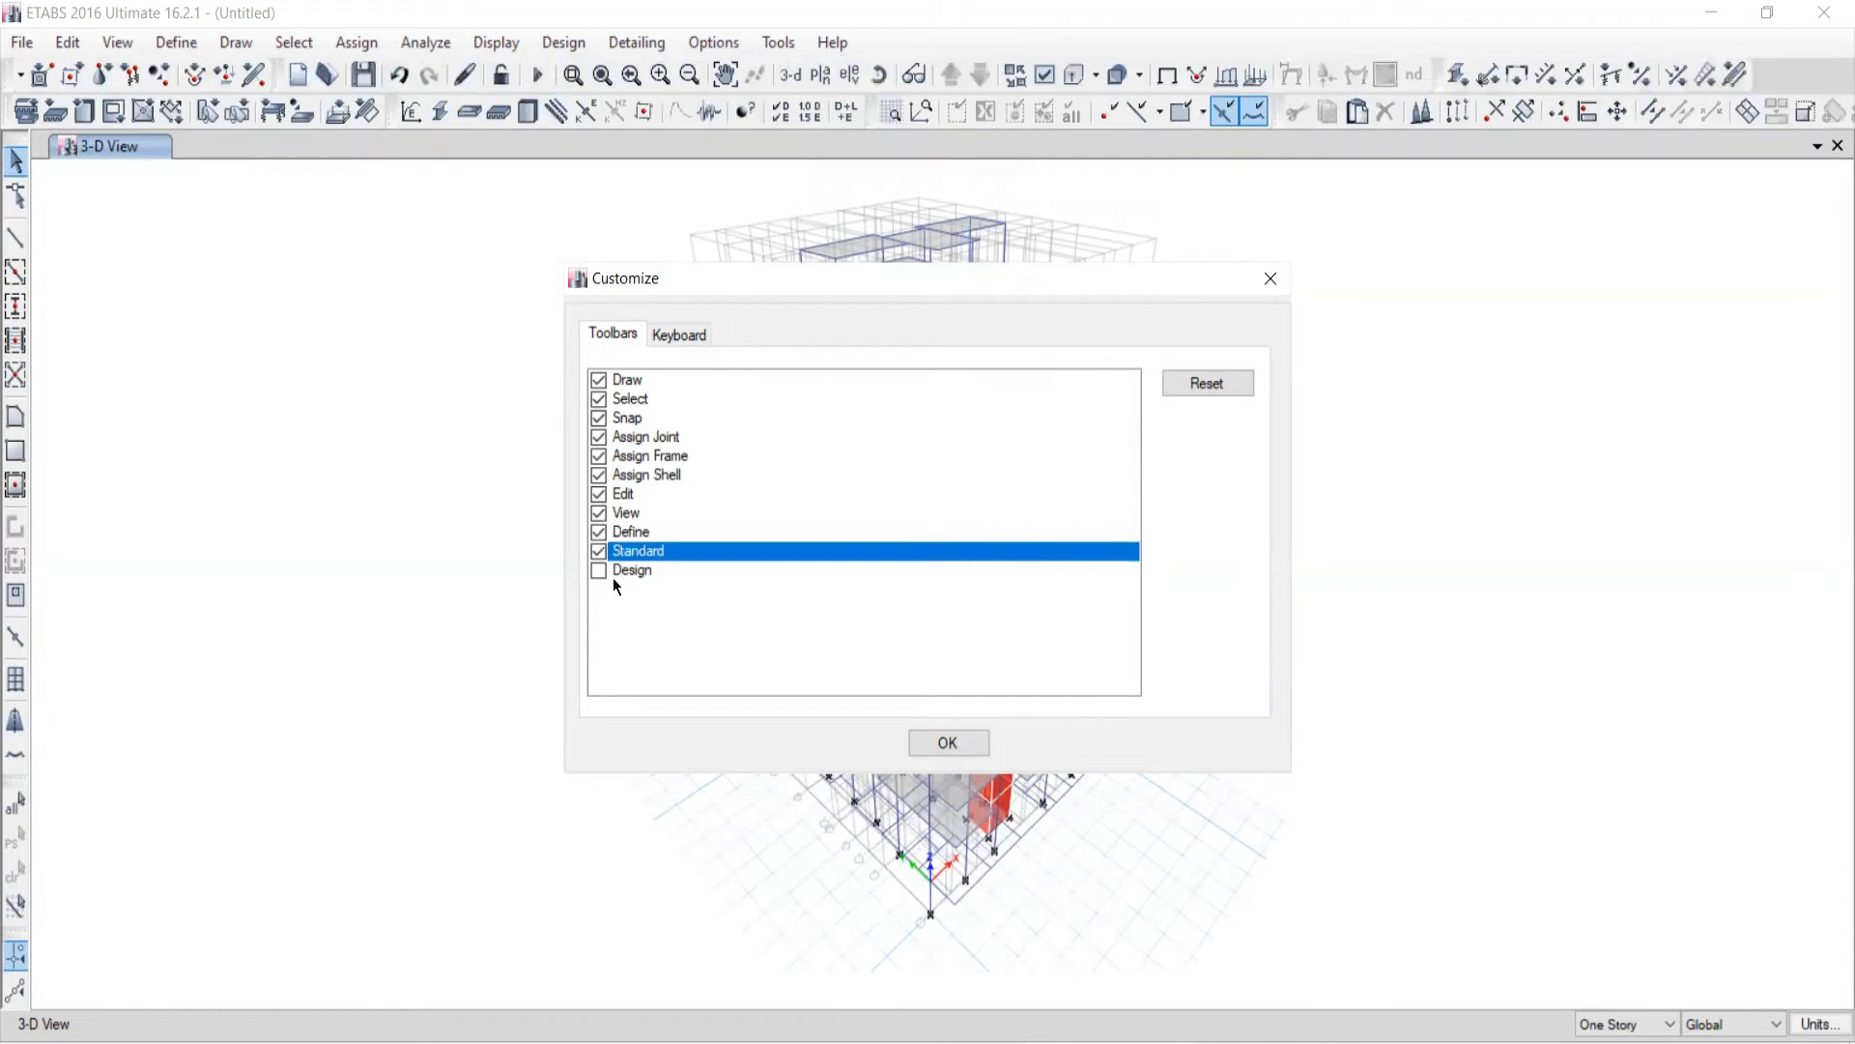
click(616, 570)
click(946, 743)
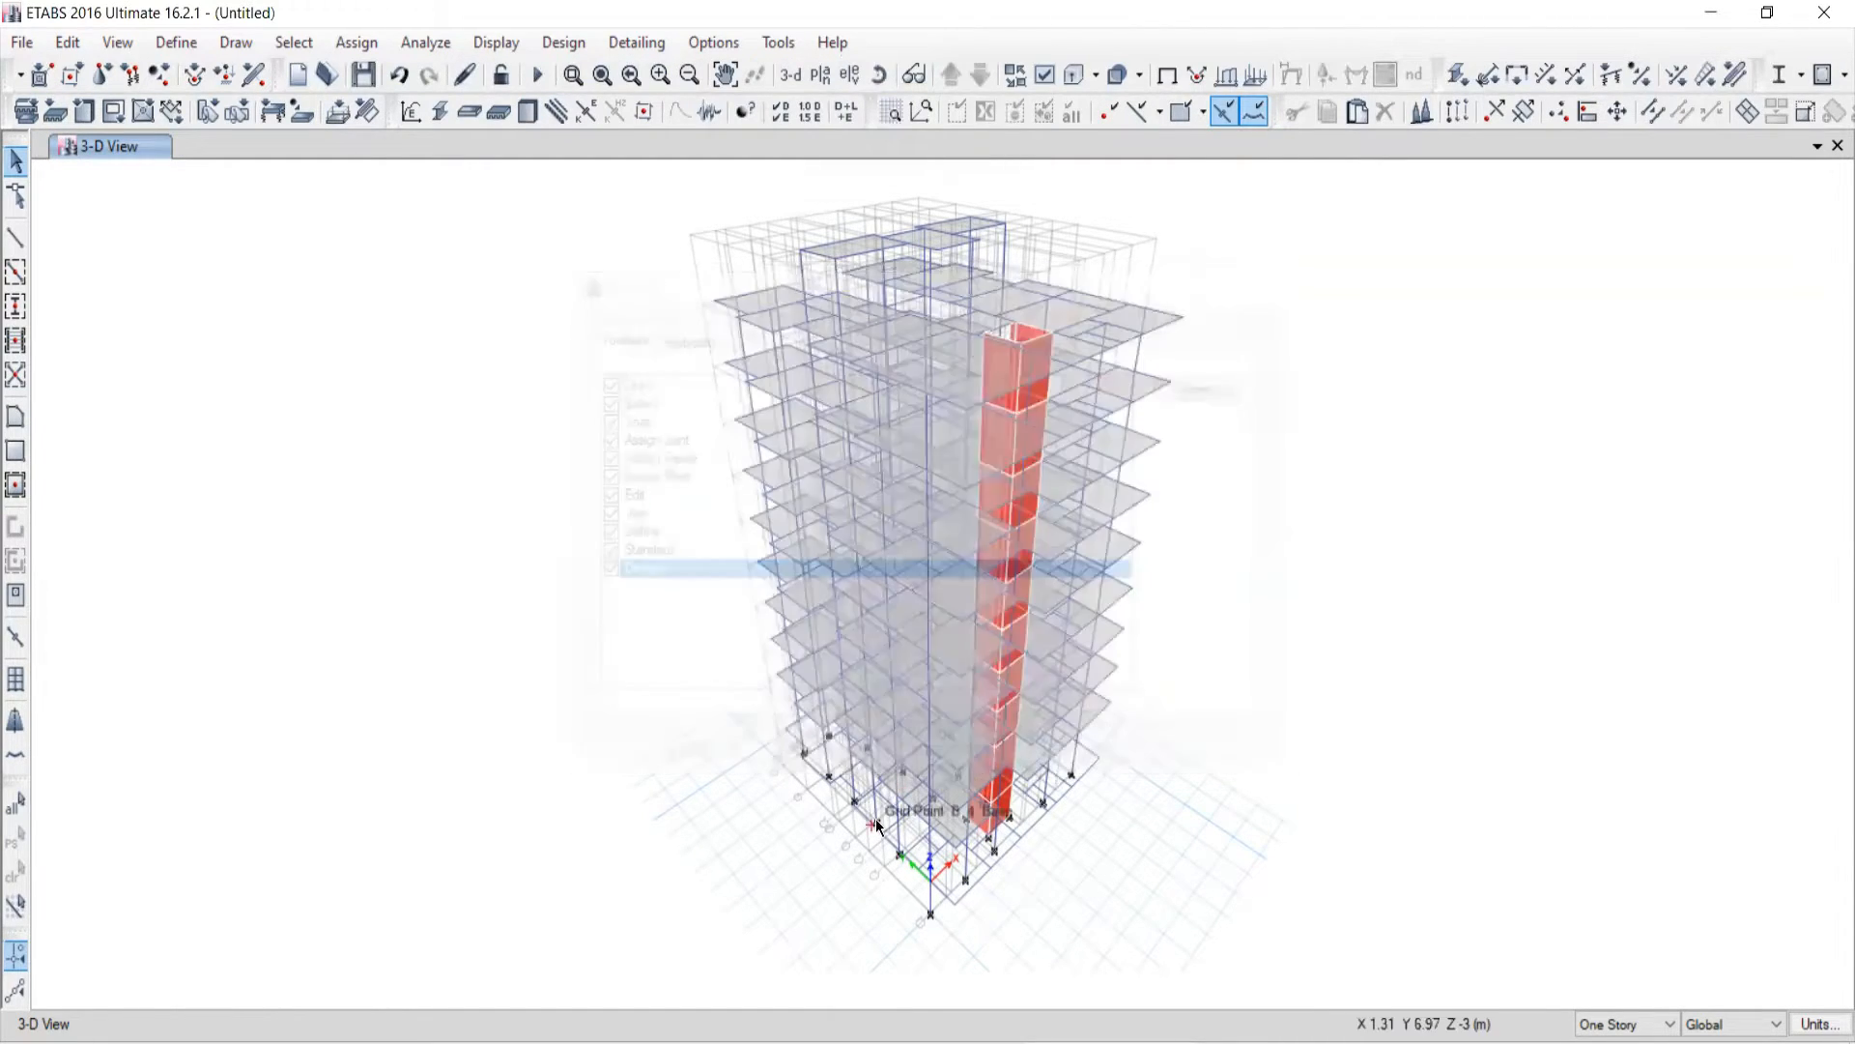
Step: Rearrange the docked toolbars so that Assign Frame, Define and Edit sit side by side in one row
drag(1441, 73, 15, 102)
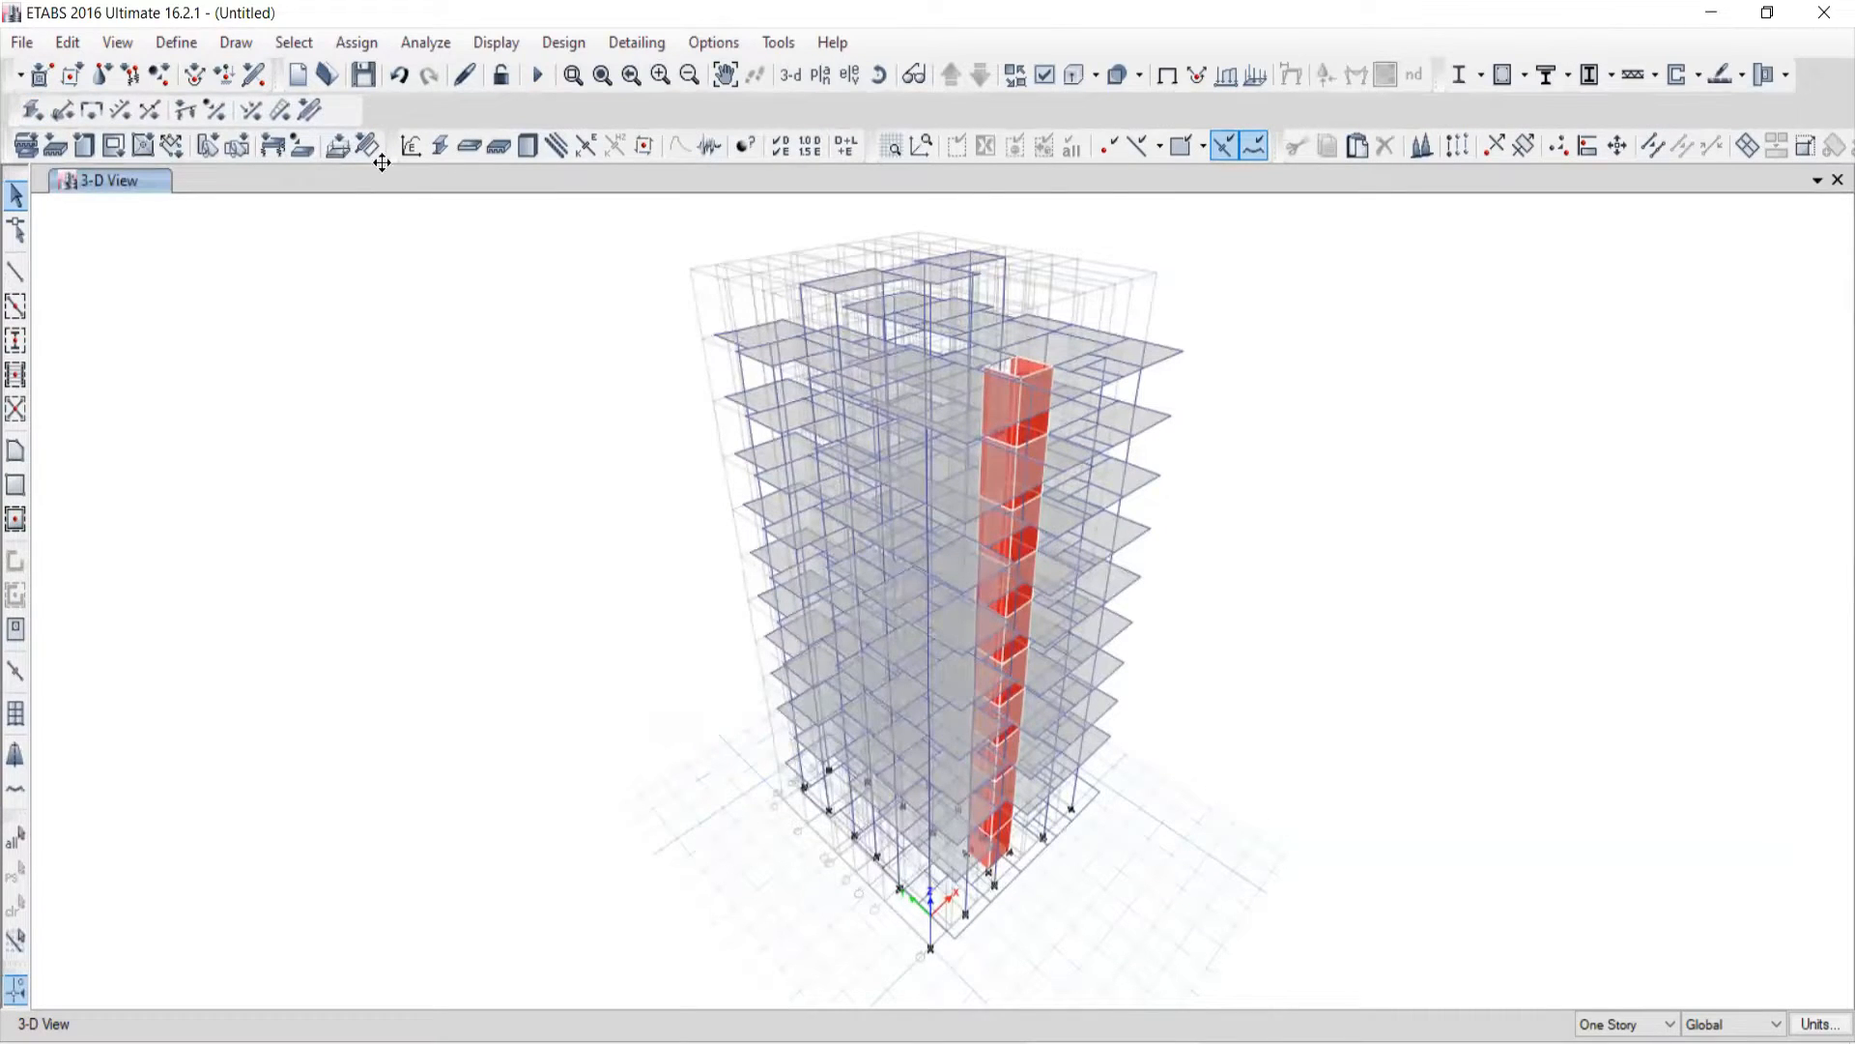
mouse_move(395, 151)
mouse_down()
mouse_move(379, 96)
mouse_move(362, 118)
mouse_move(426, 180)
mouse_move(395, 133)
mouse_move(327, 114)
mouse_up()
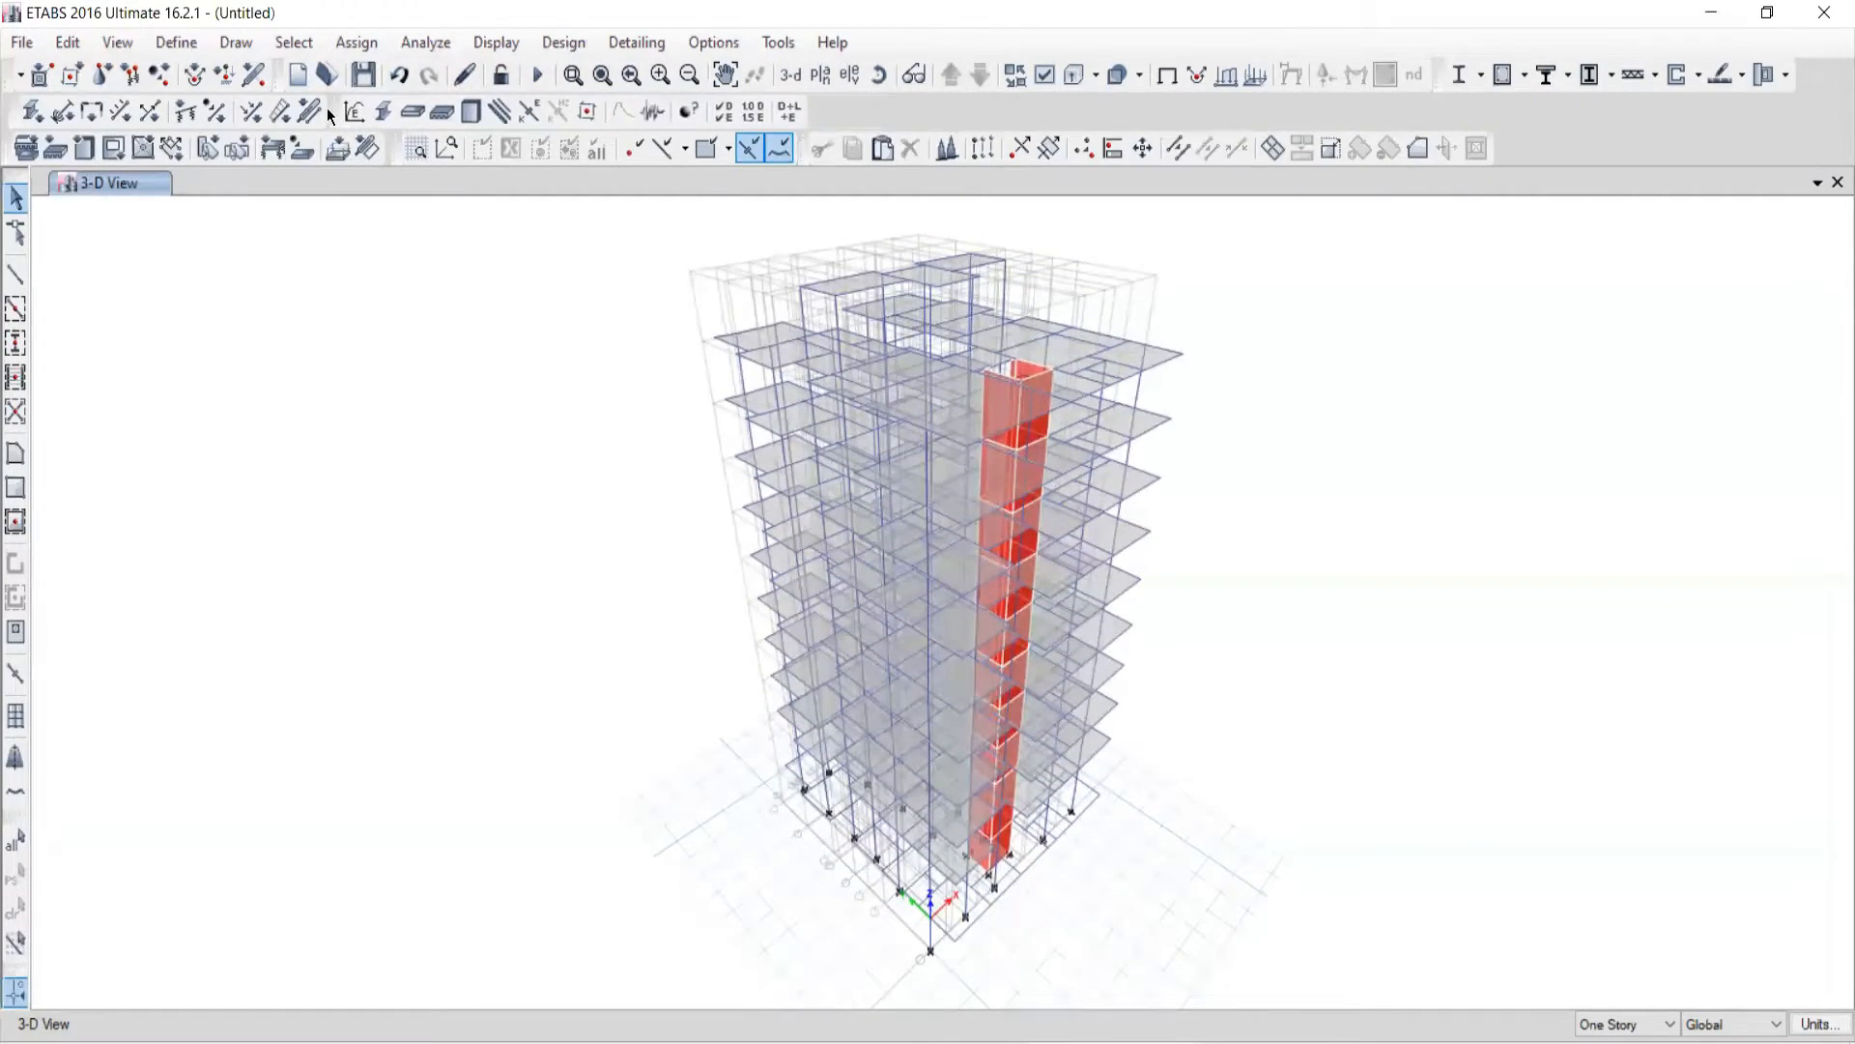
mouse_move(809, 148)
mouse_down()
mouse_move(866, 106)
mouse_move(824, 137)
mouse_move(804, 106)
mouse_up()
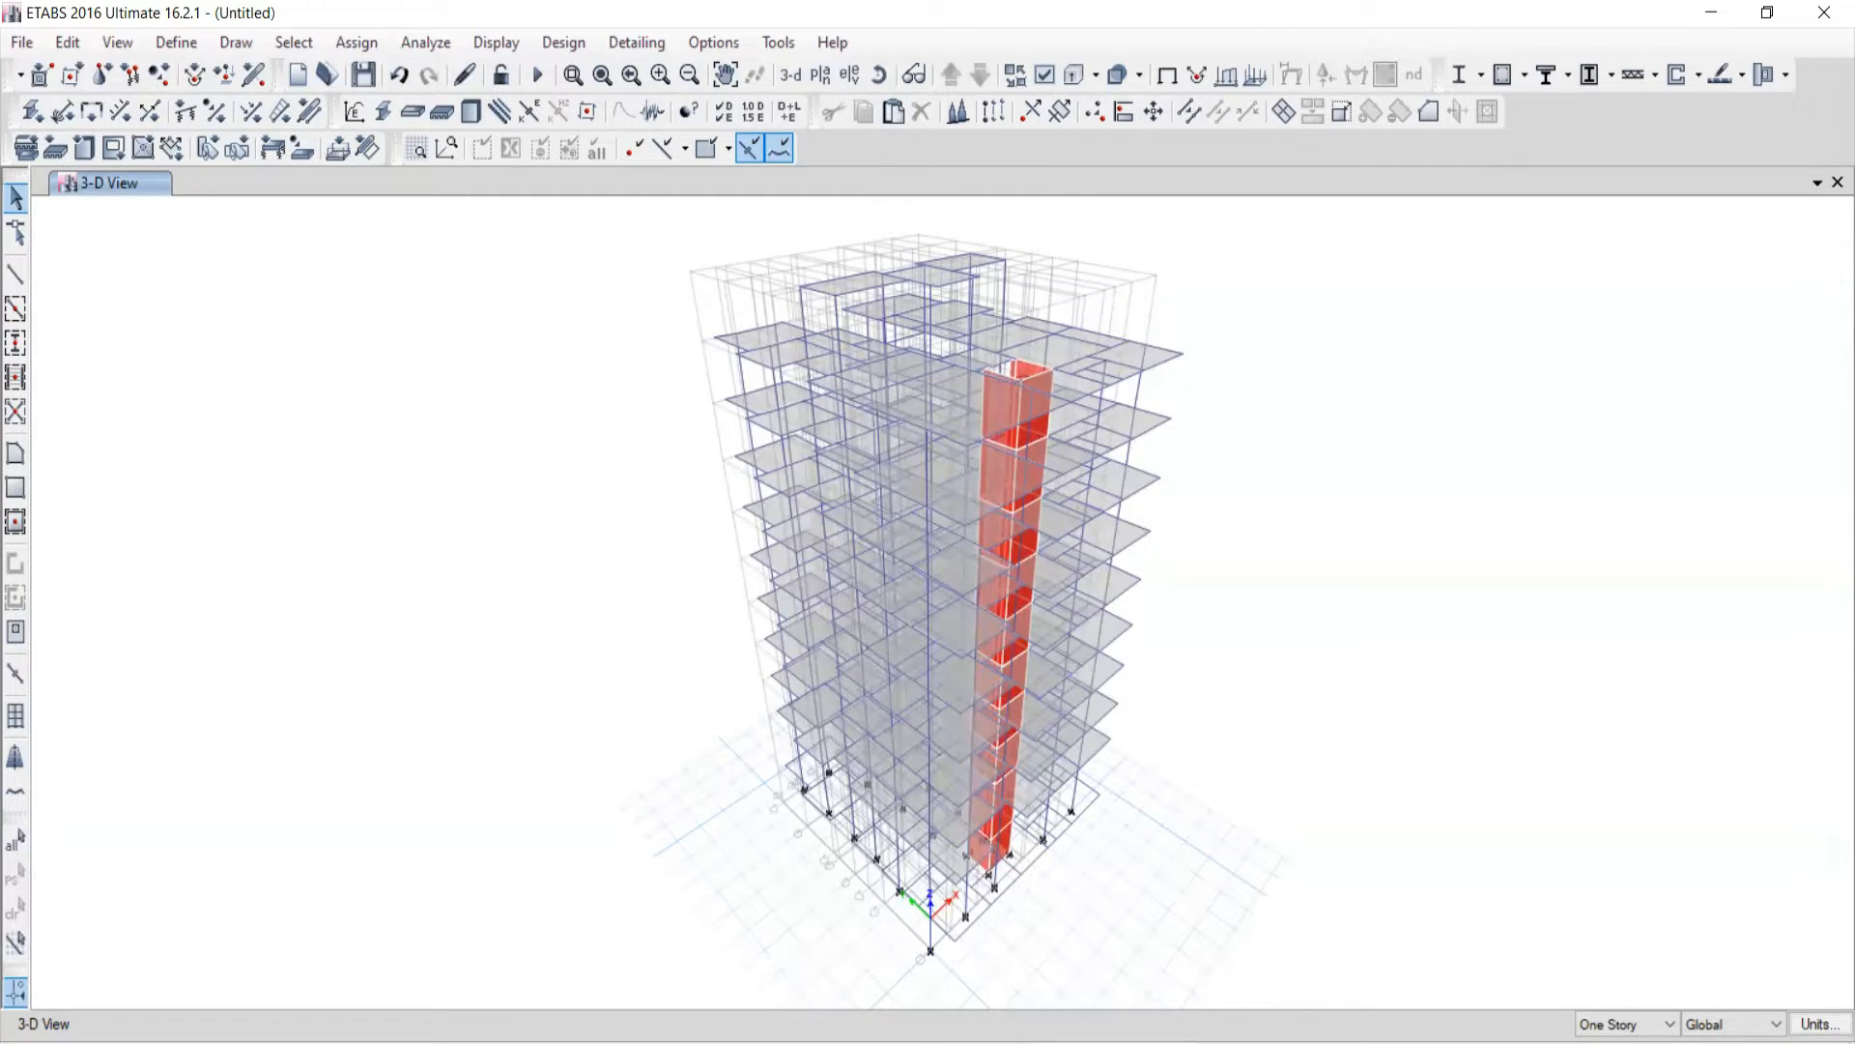
Step: Switch to IMPORTANT COMMANDS.pdf in the browser and read the list of modeling topics
key(alt+Tab)
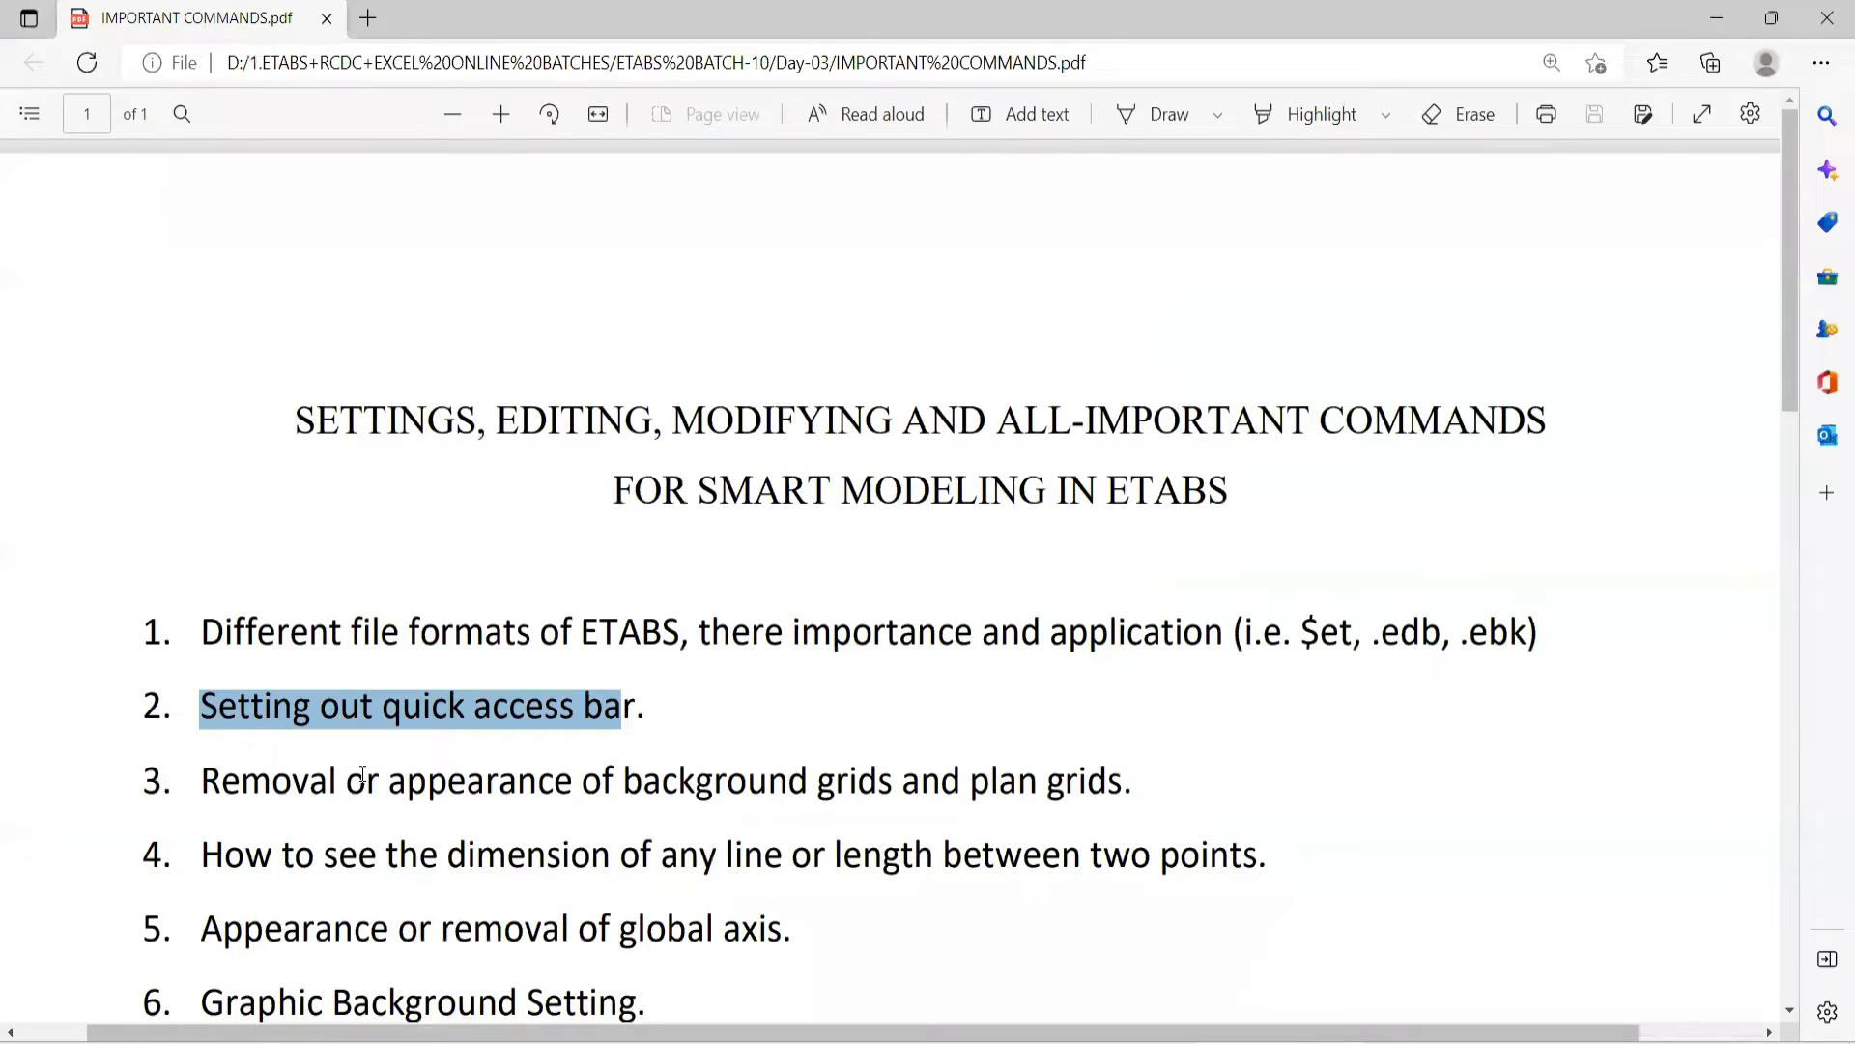
scroll(306, 532, down, 3)
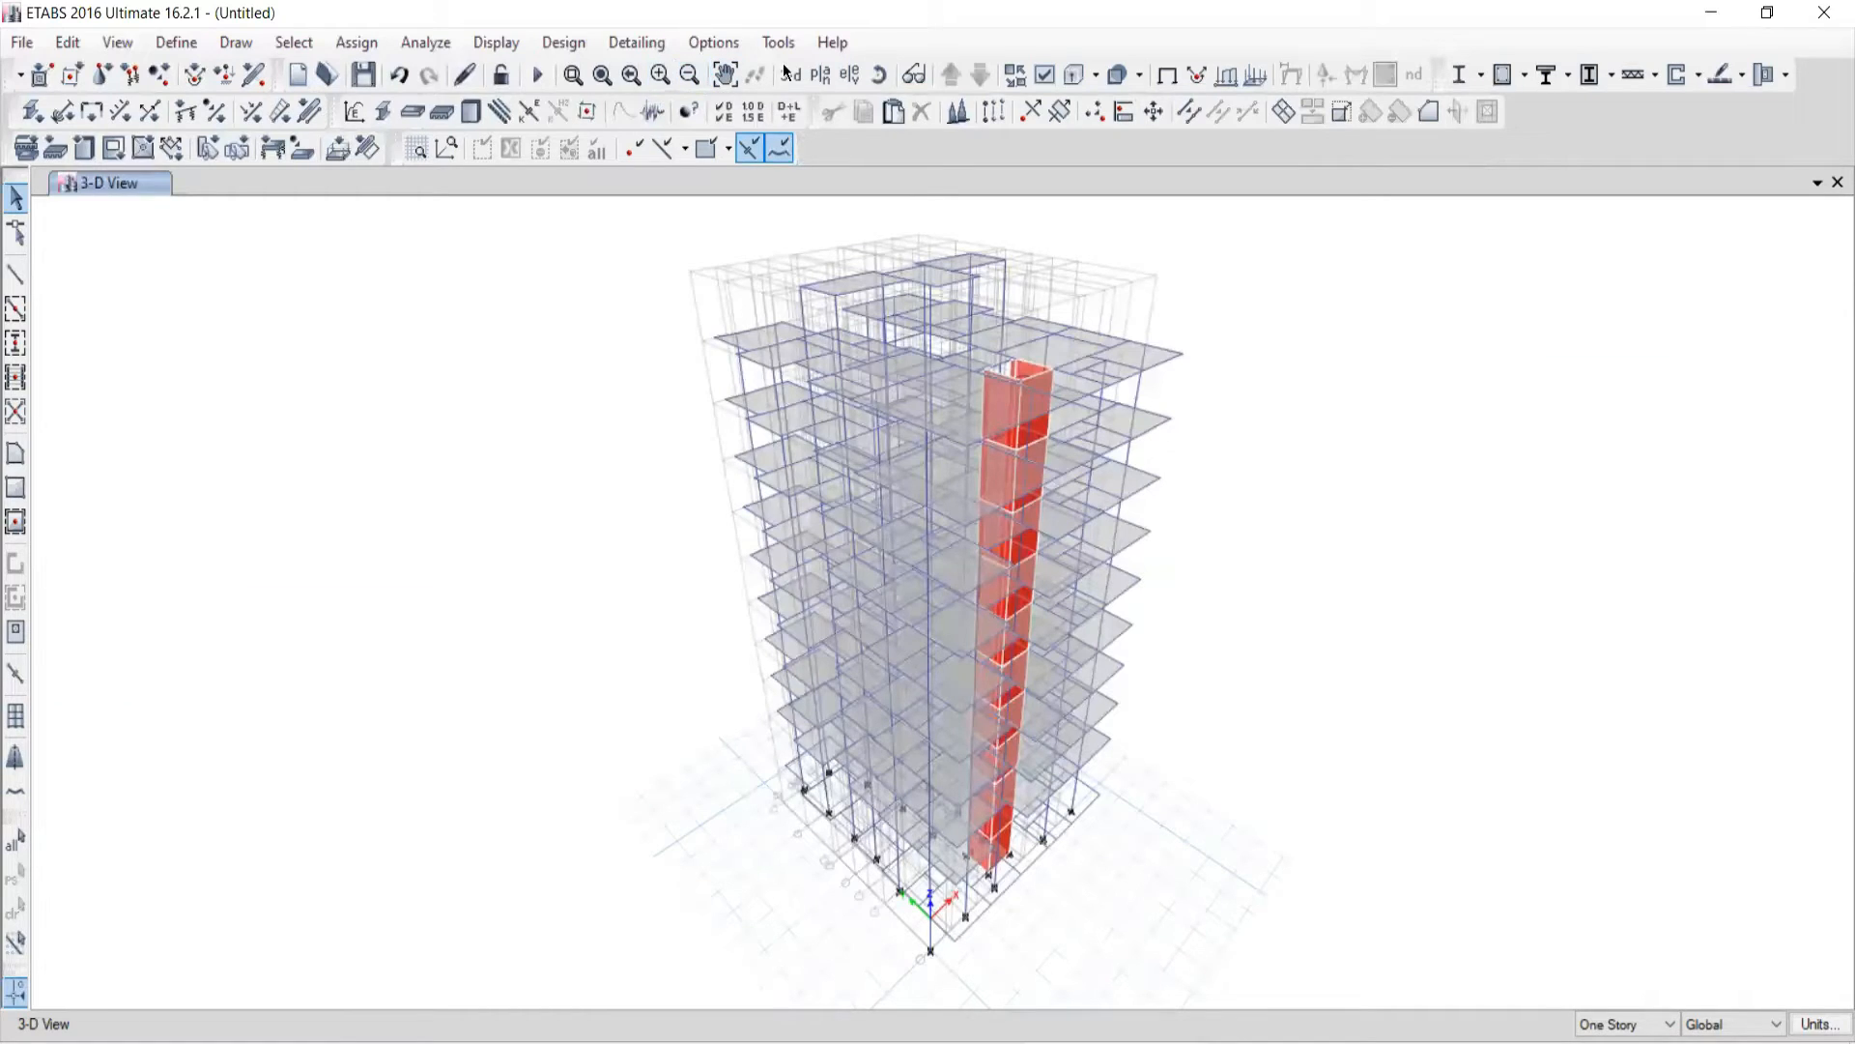
Step: Display the plan view of the 5TH story with its whole floor layout and grid labels in view
click(820, 75)
click(821, 533)
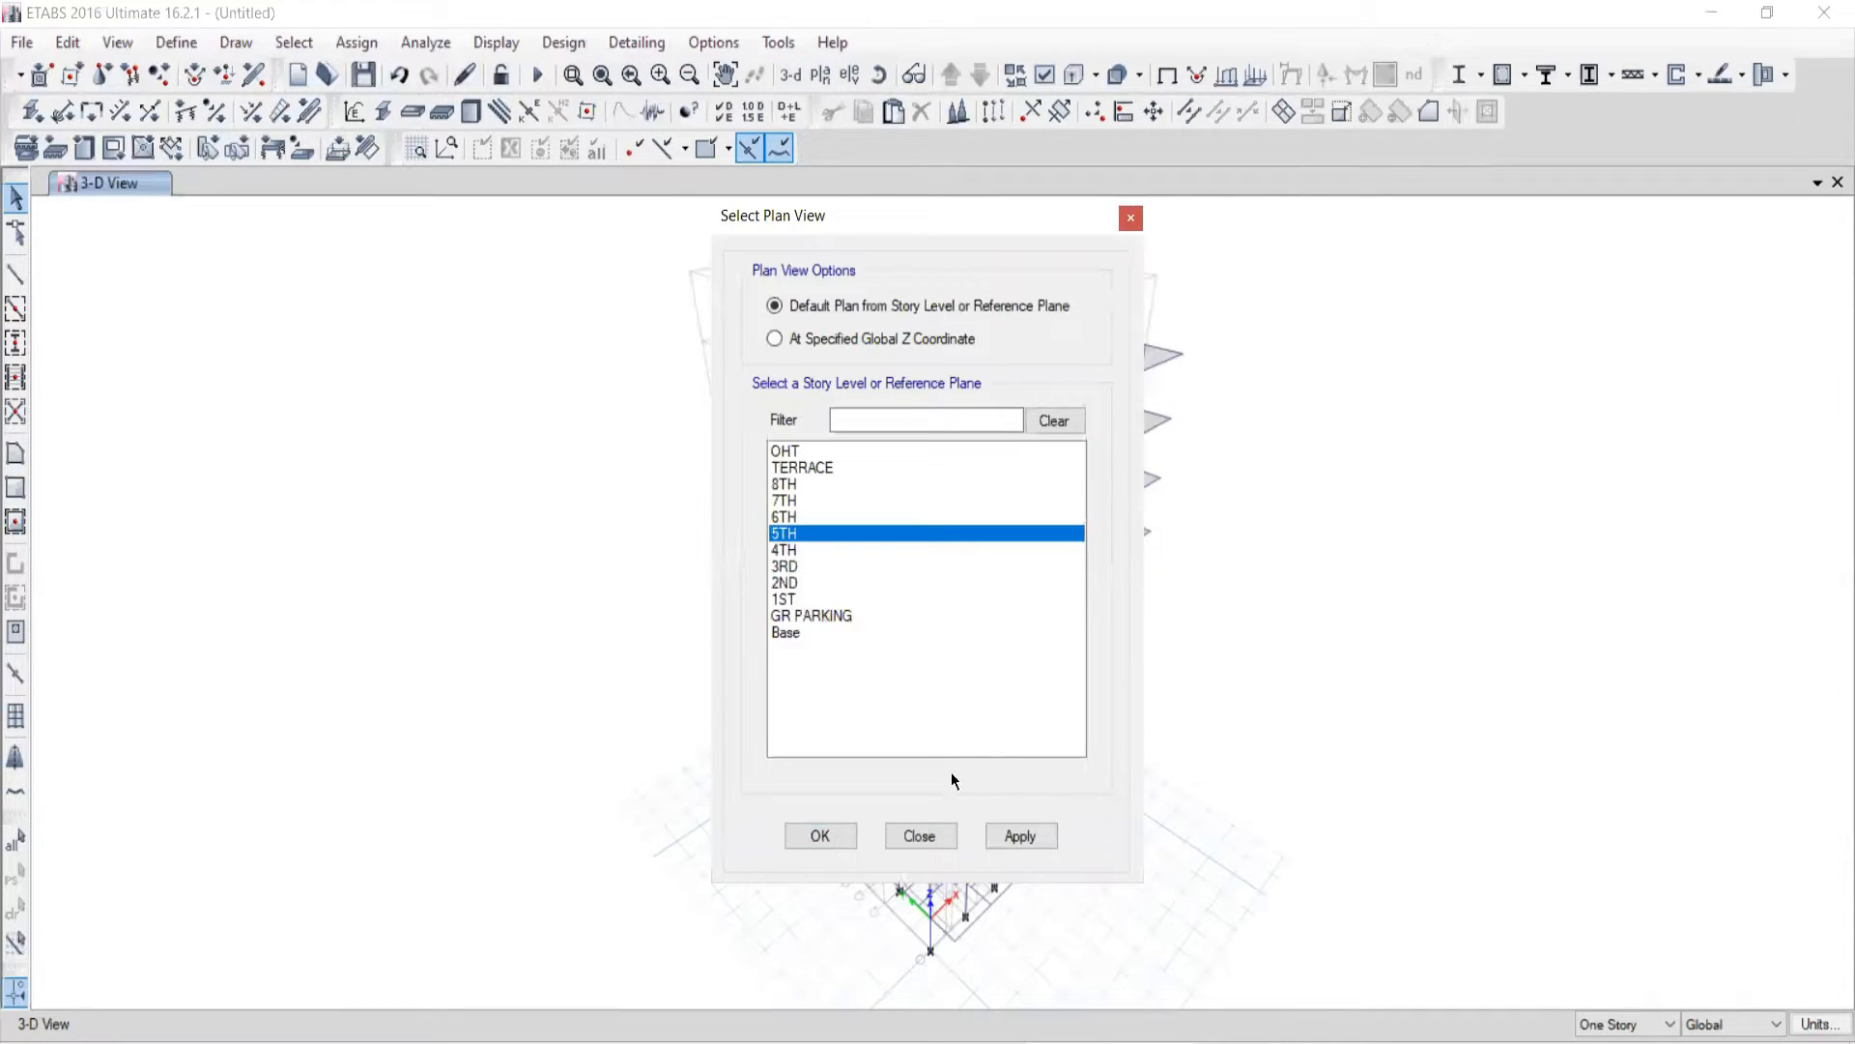
click(1019, 837)
click(913, 836)
scroll(894, 590, down, 3)
scroll(889, 572, up, 4)
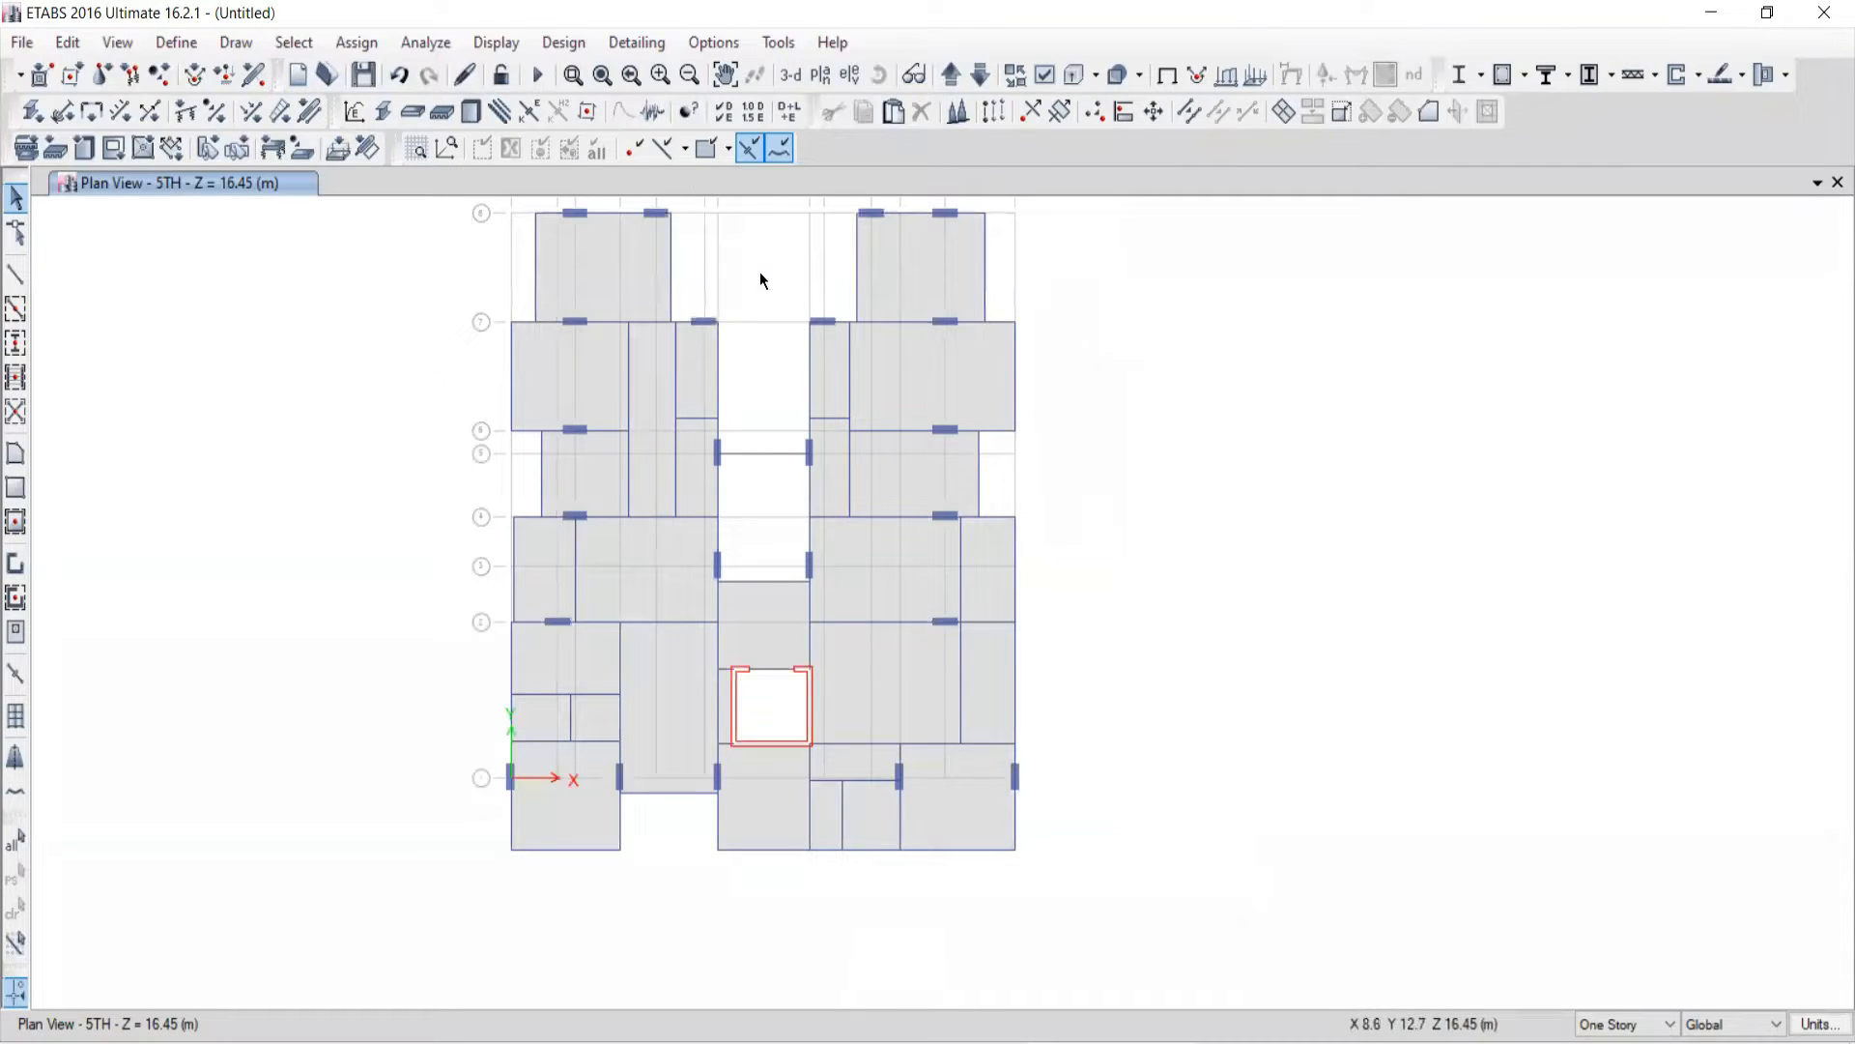
middle_drag(832, 300, 890, 360)
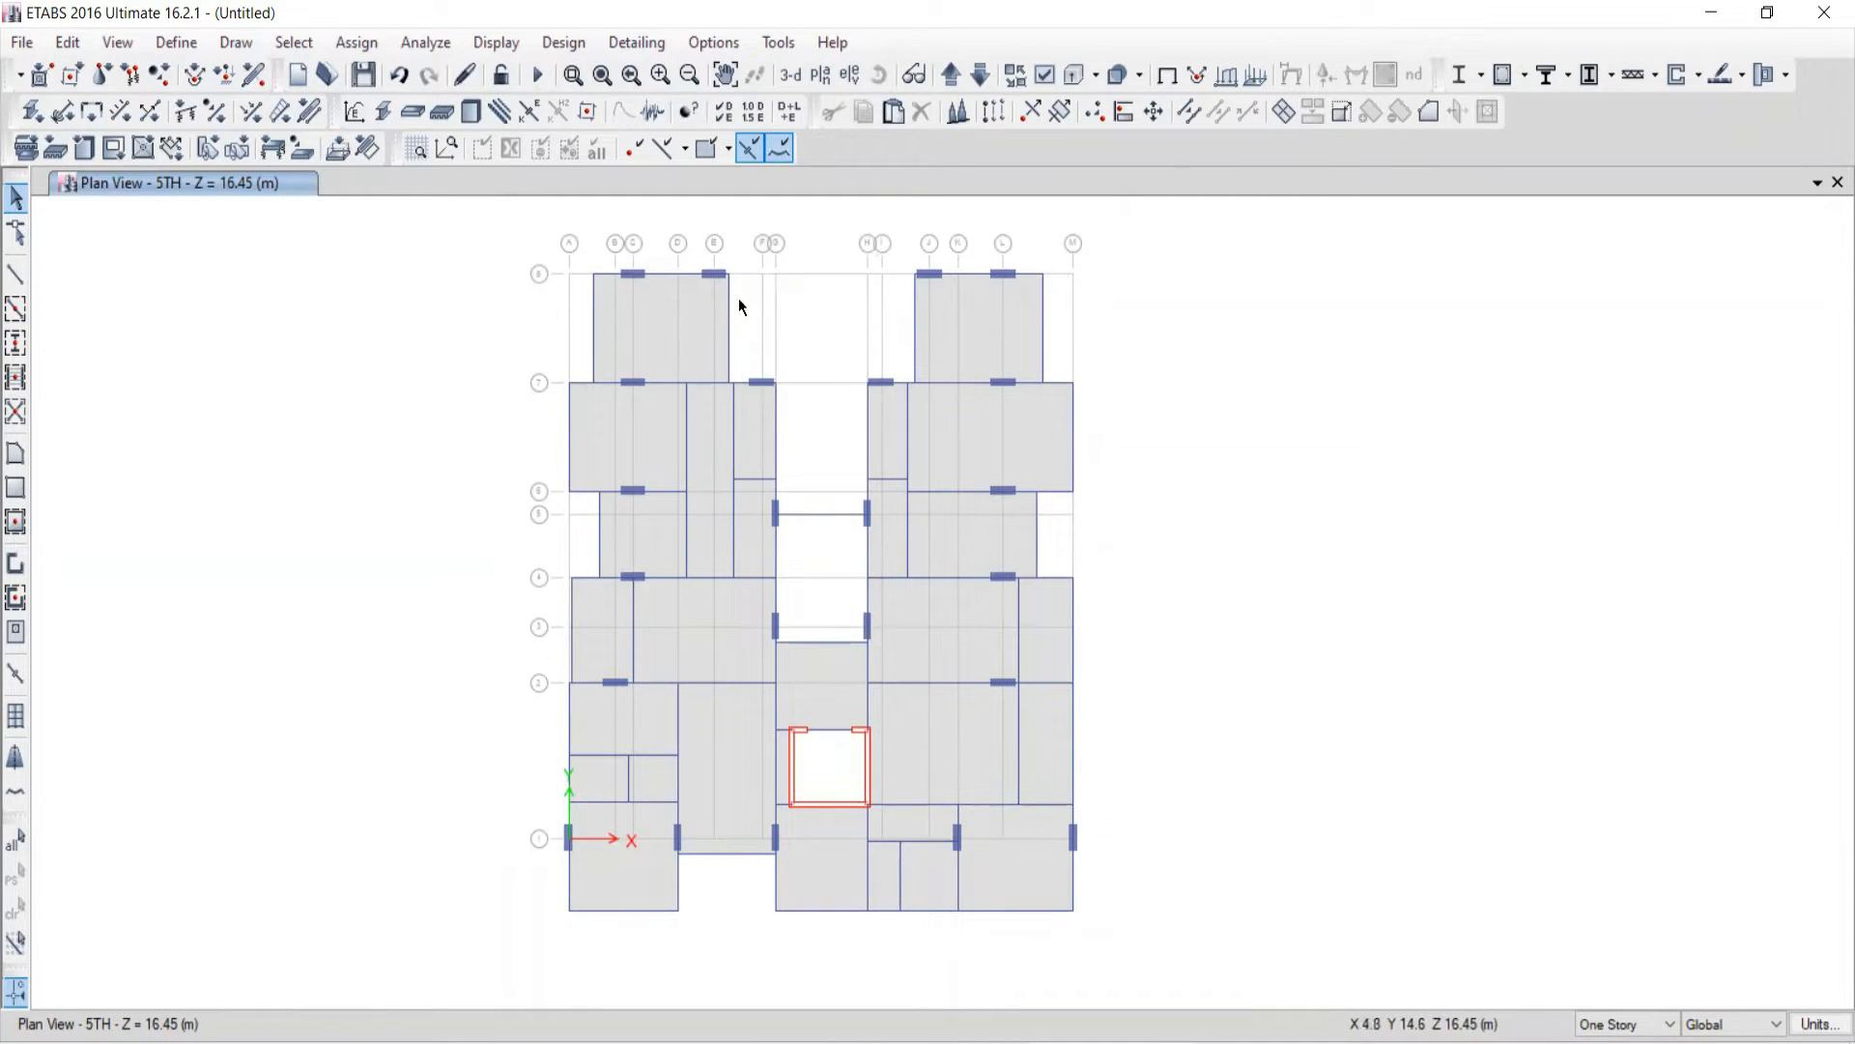
Step: Hide the grid system in the 5TH story plan and show it again
right_click(1162, 378)
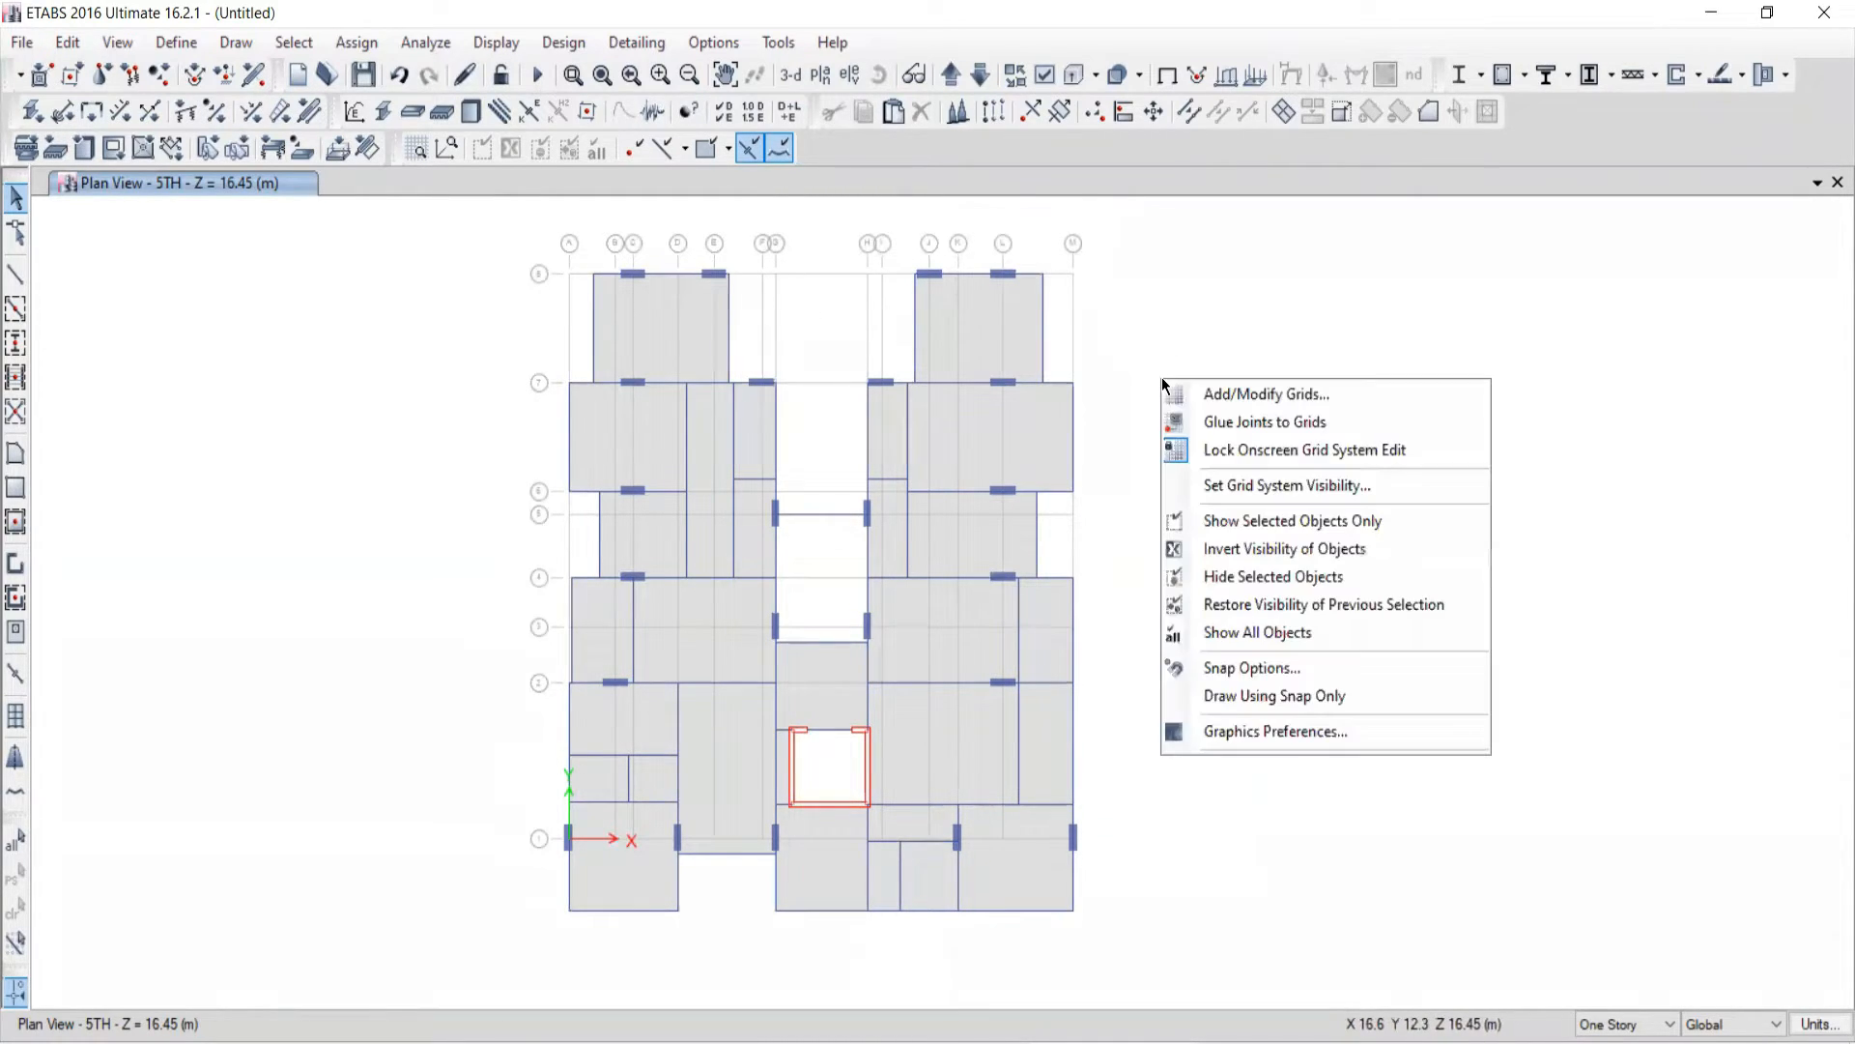
click(1210, 486)
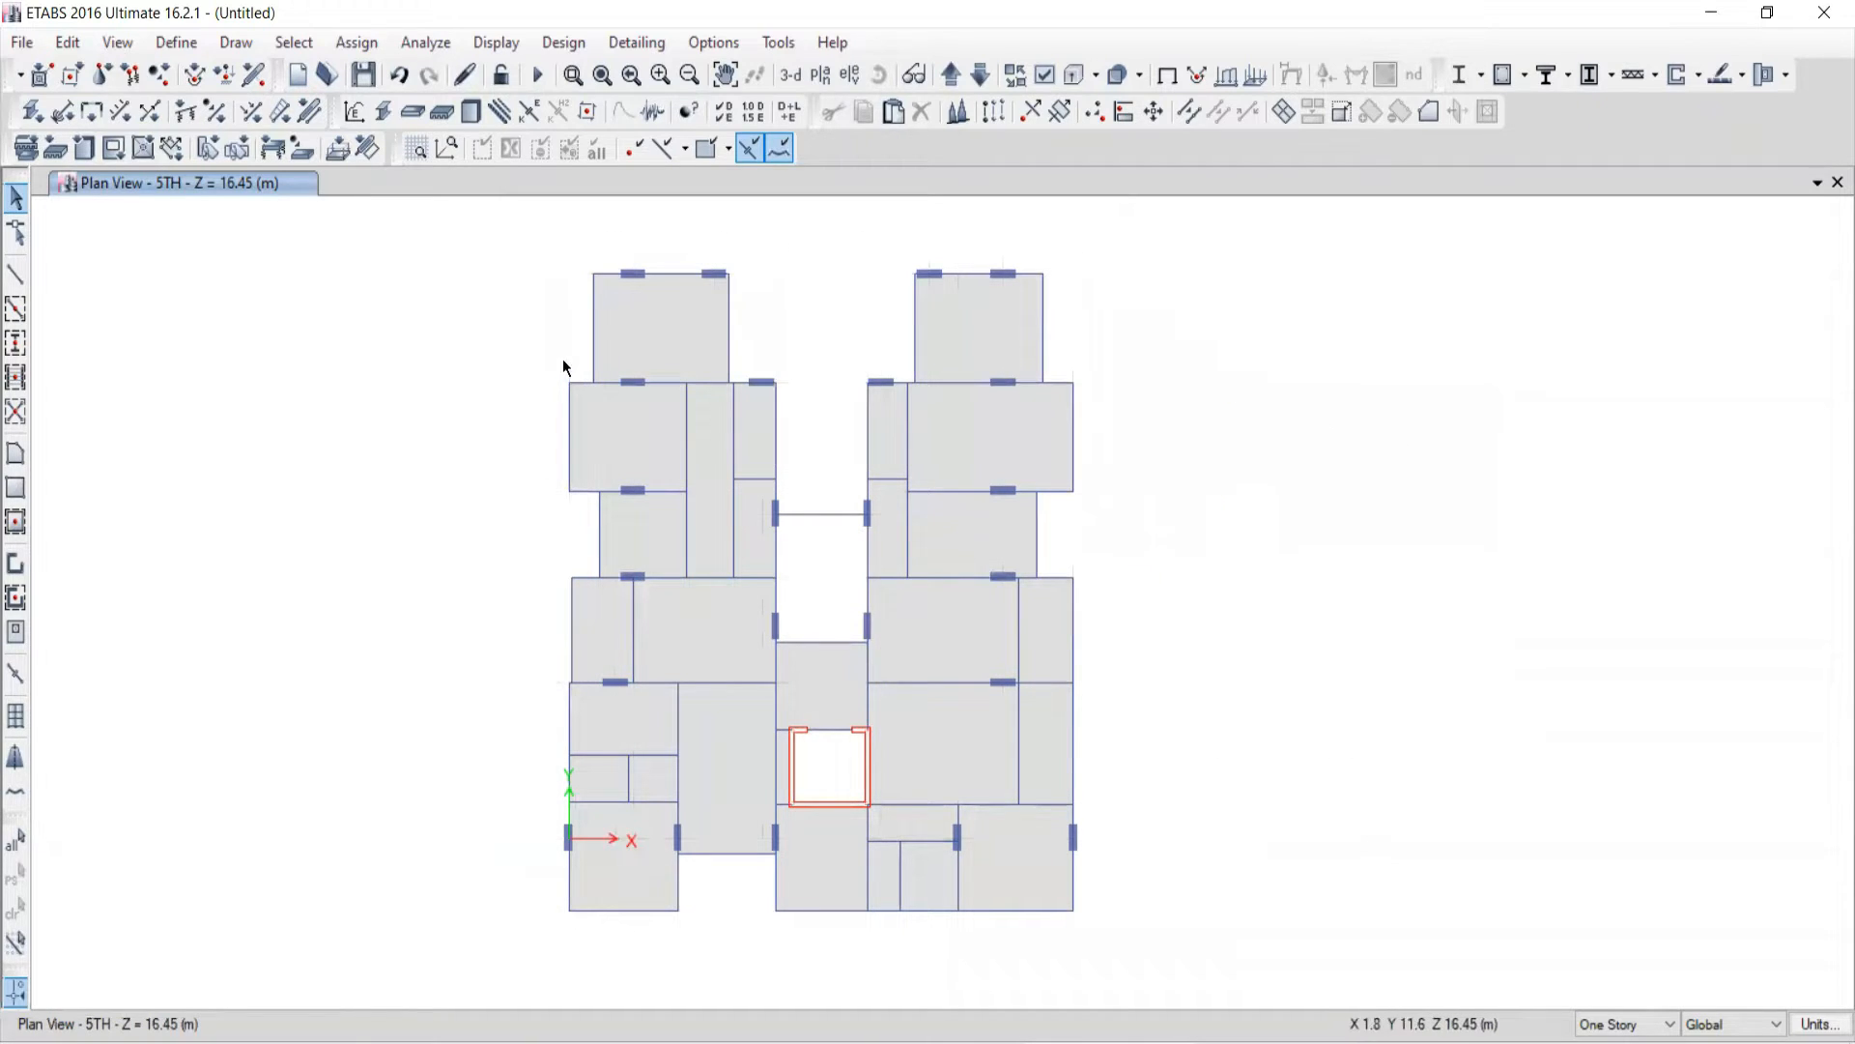
right_click(1193, 388)
click(1254, 502)
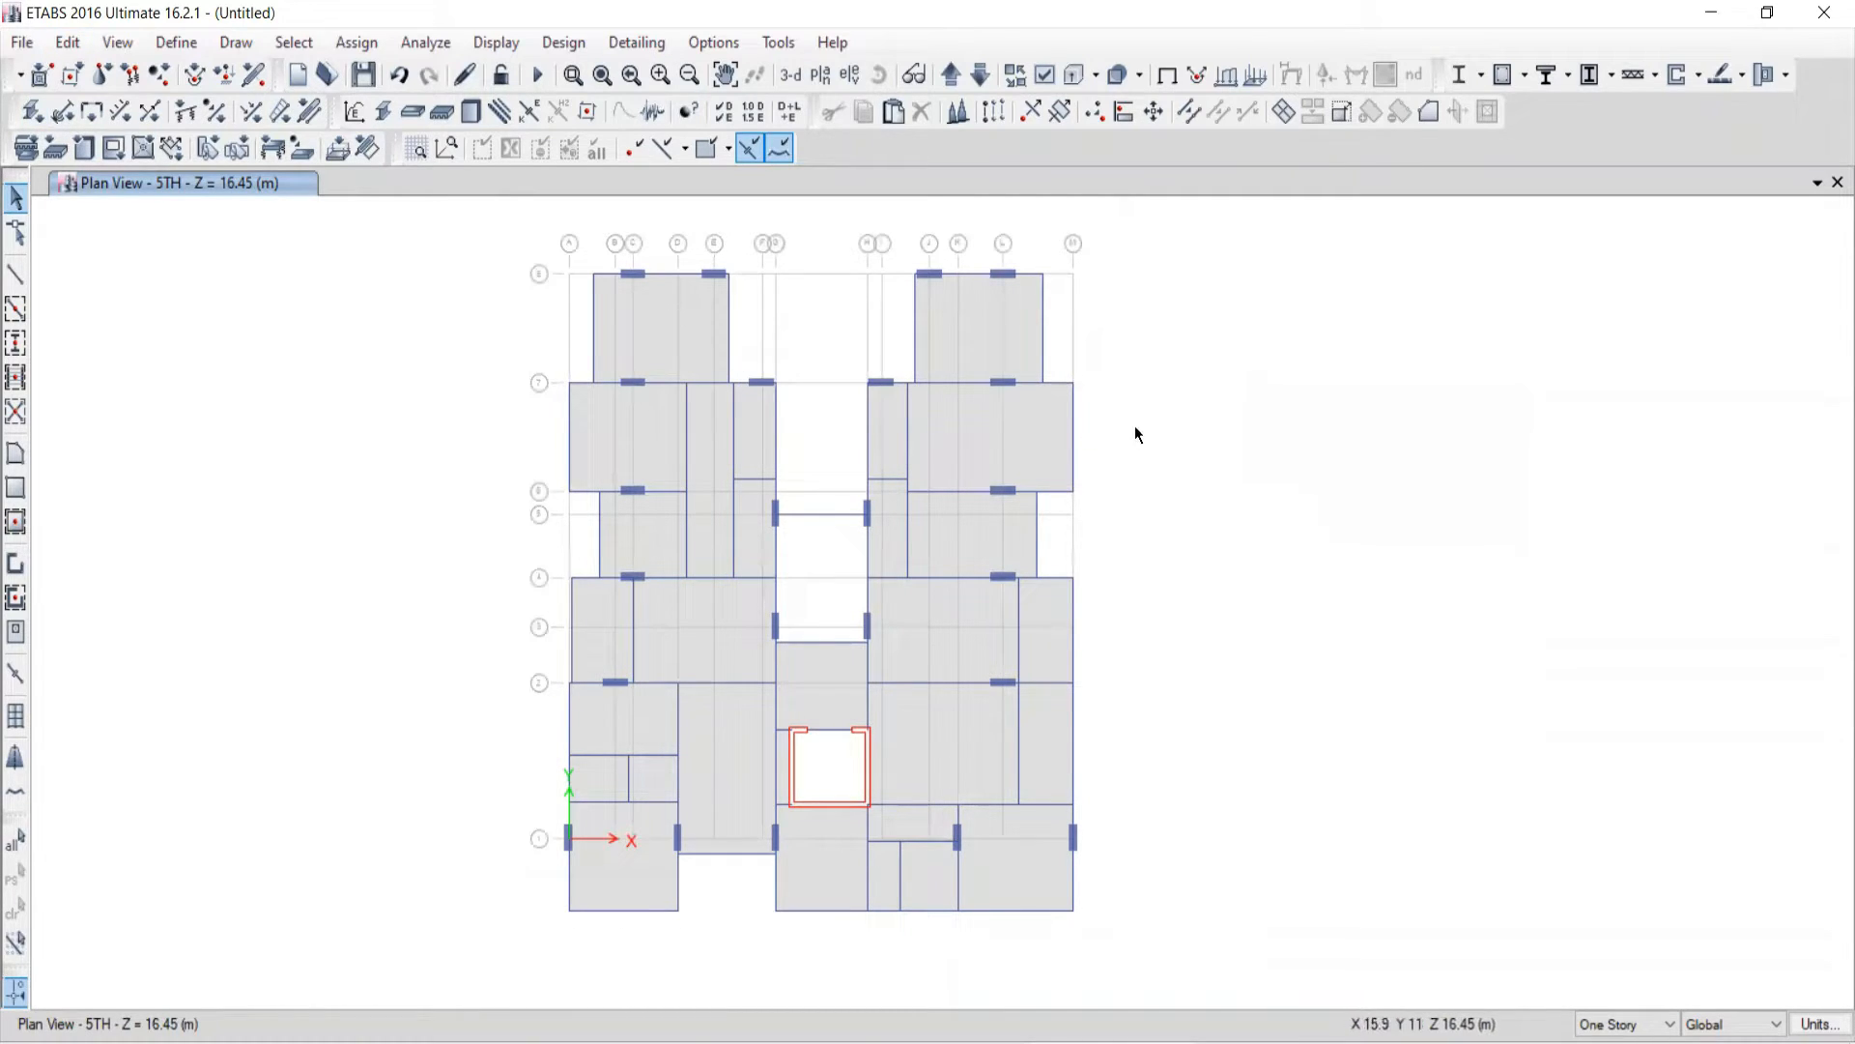
Step: Turn off grid system visibility for the 5TH story plan
click(66, 46)
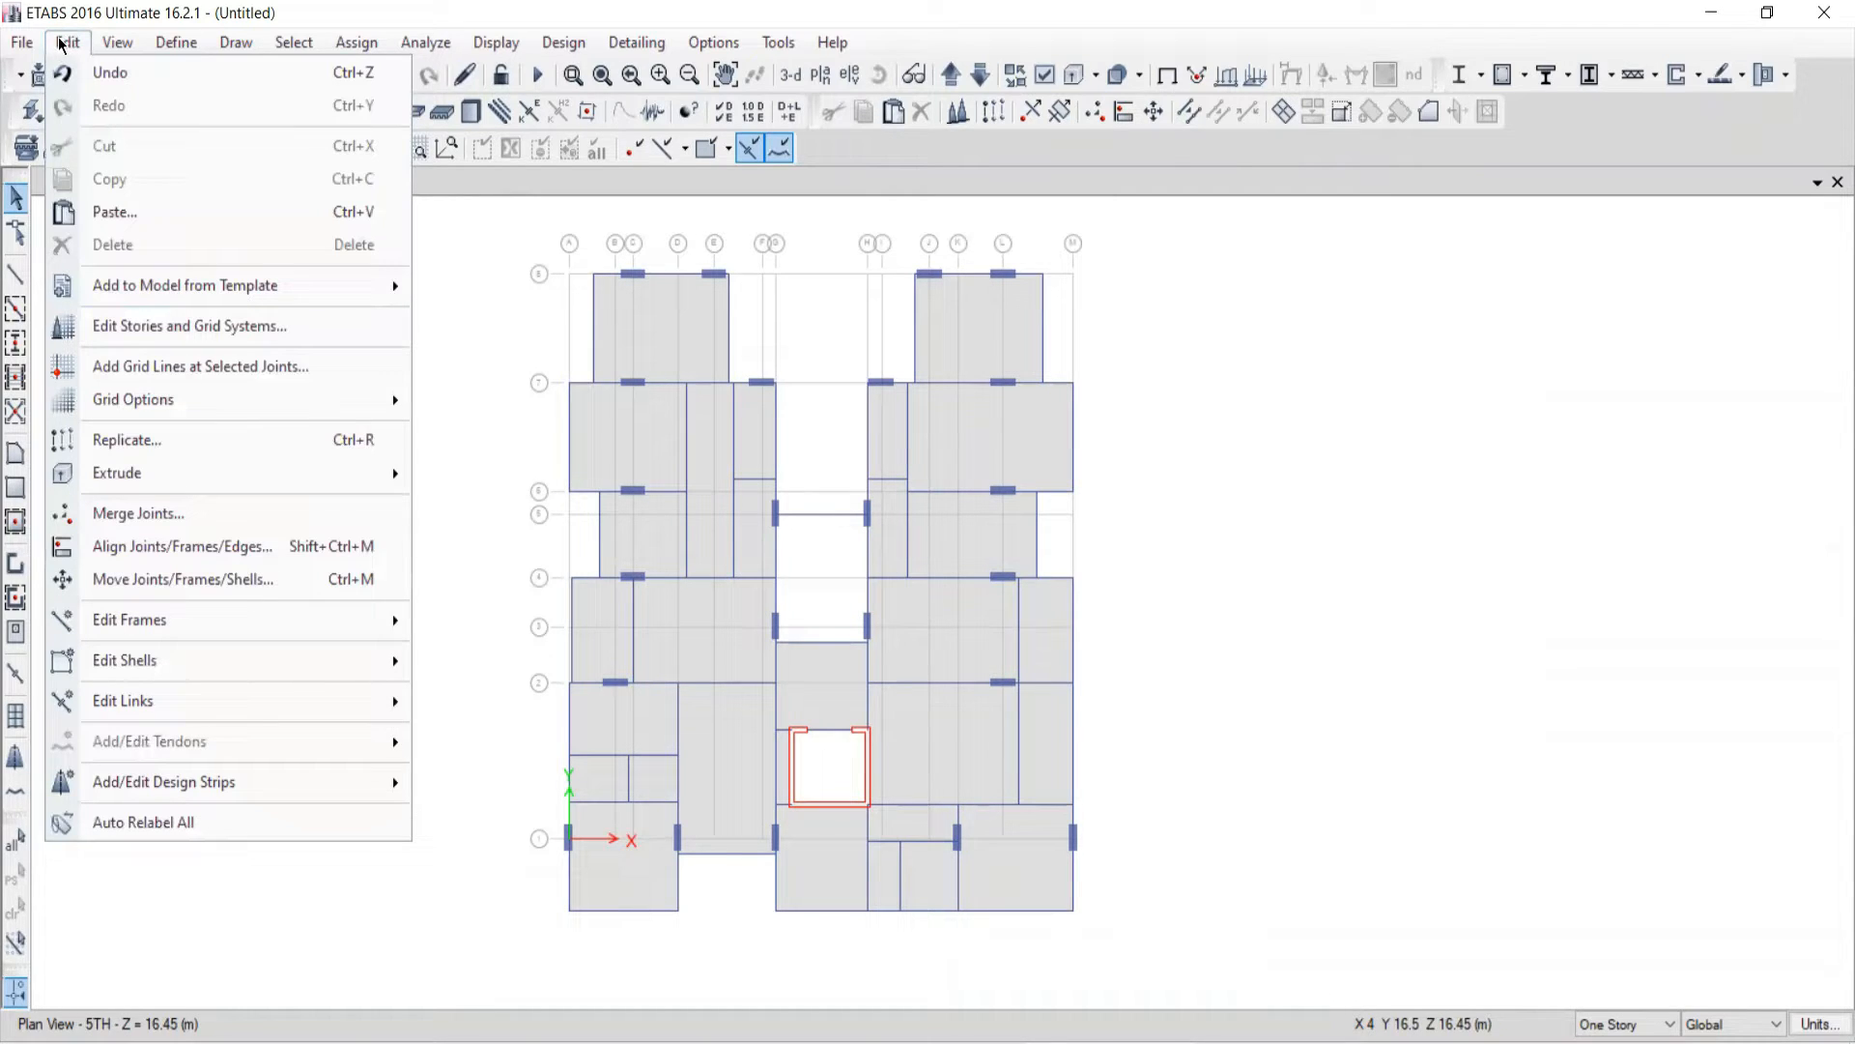
click(118, 44)
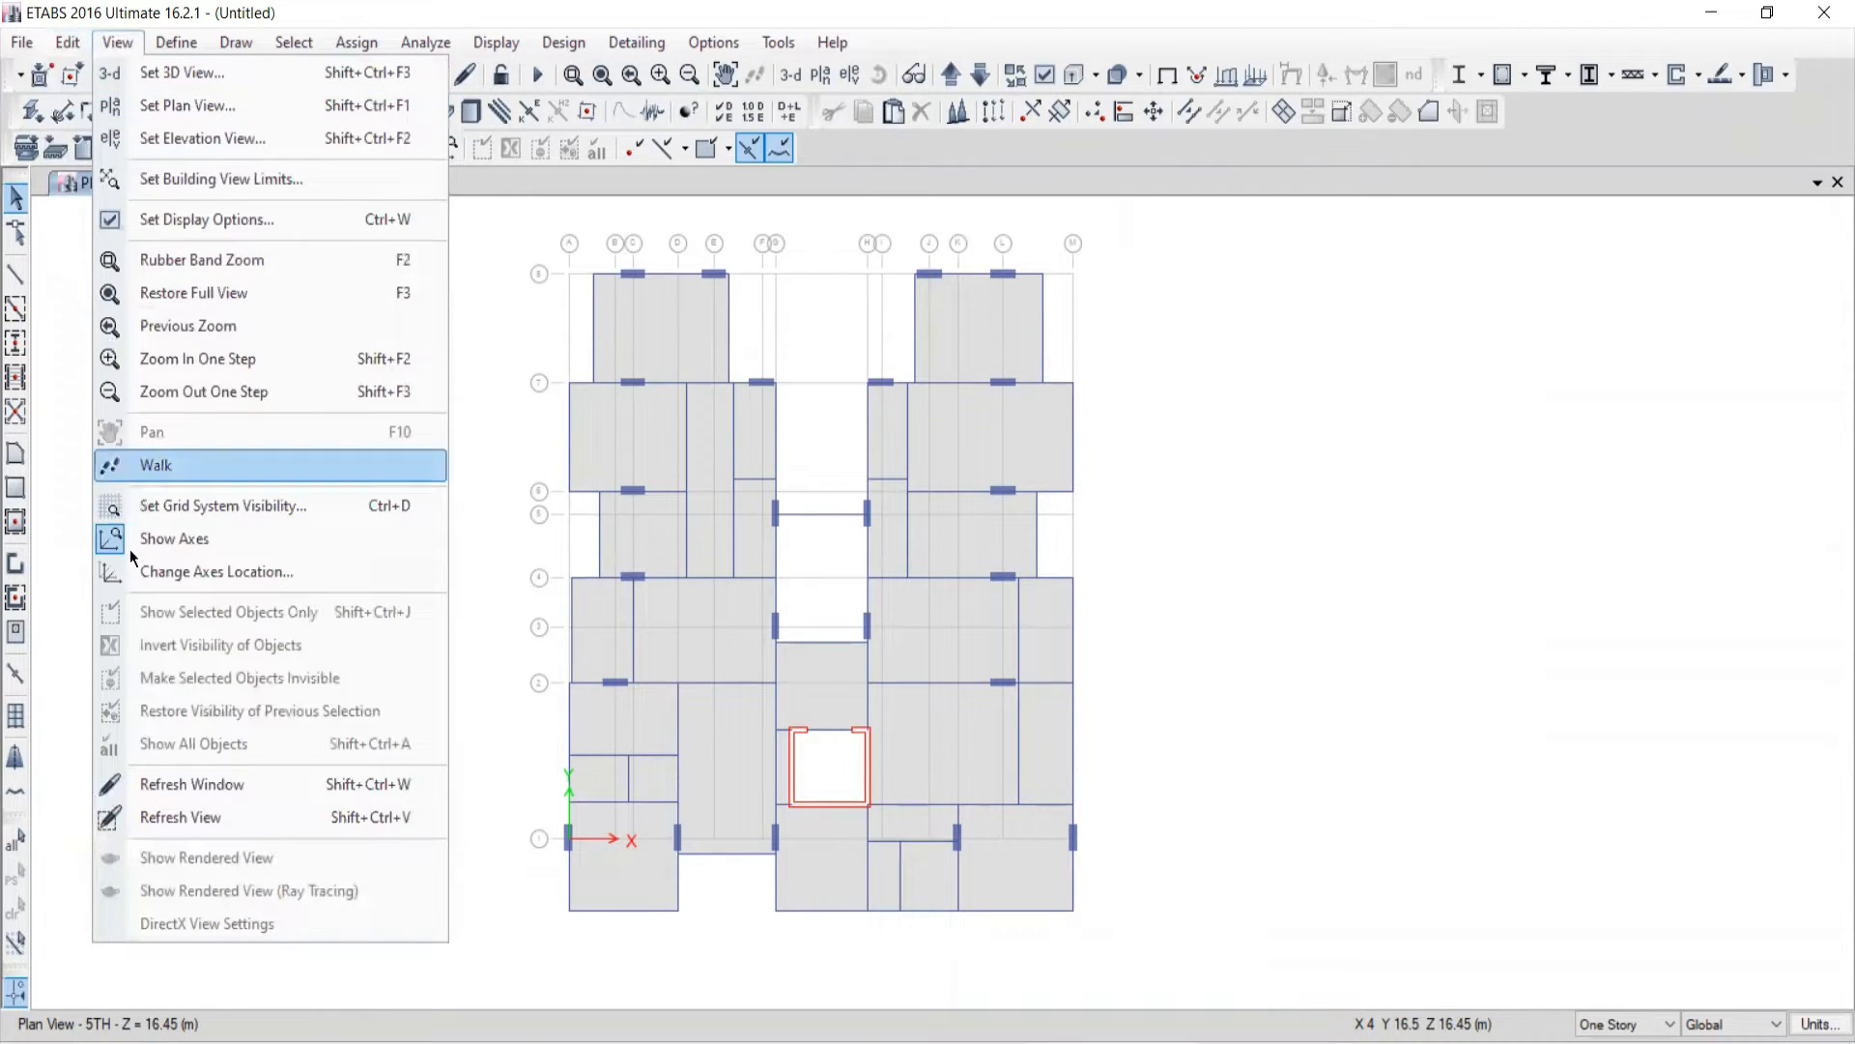
click(176, 506)
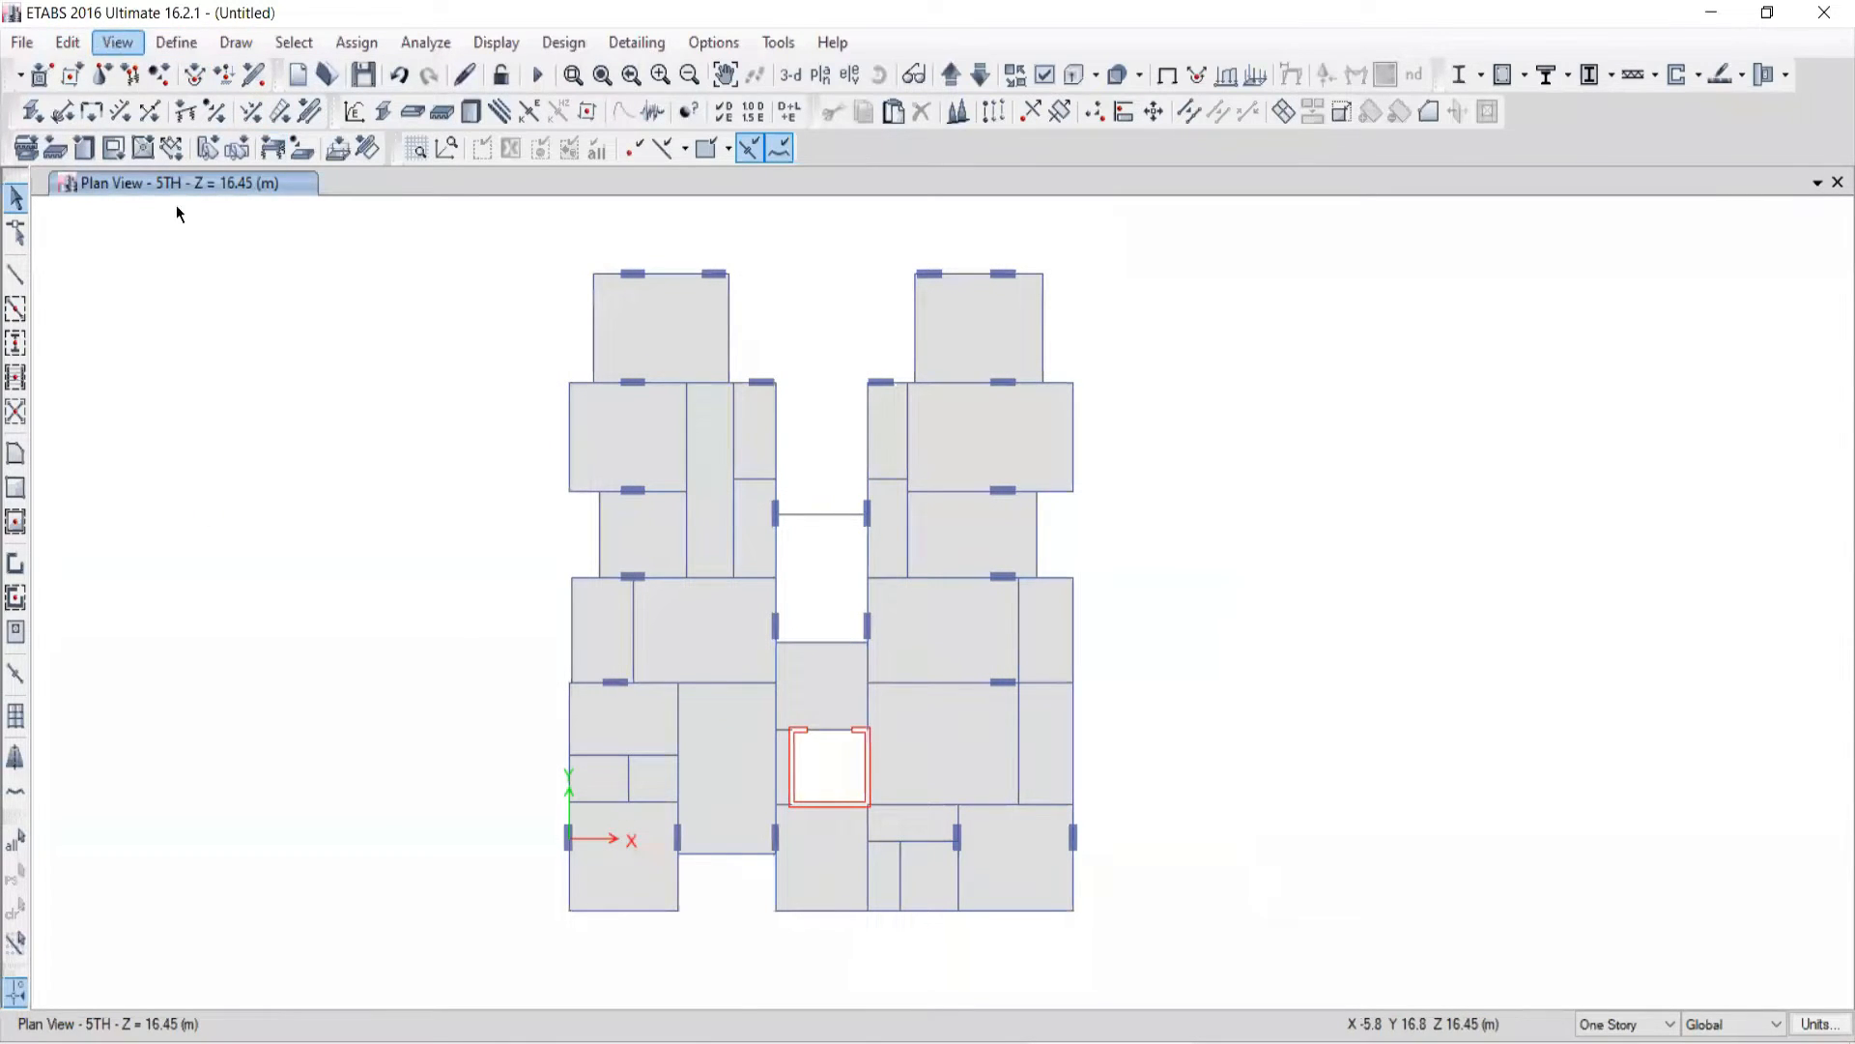
Step: Turn the grid system visibility back on for the 5TH story plan and check the background and plan grids topic in IMPORTANT COMMANDS.pdf
click(113, 46)
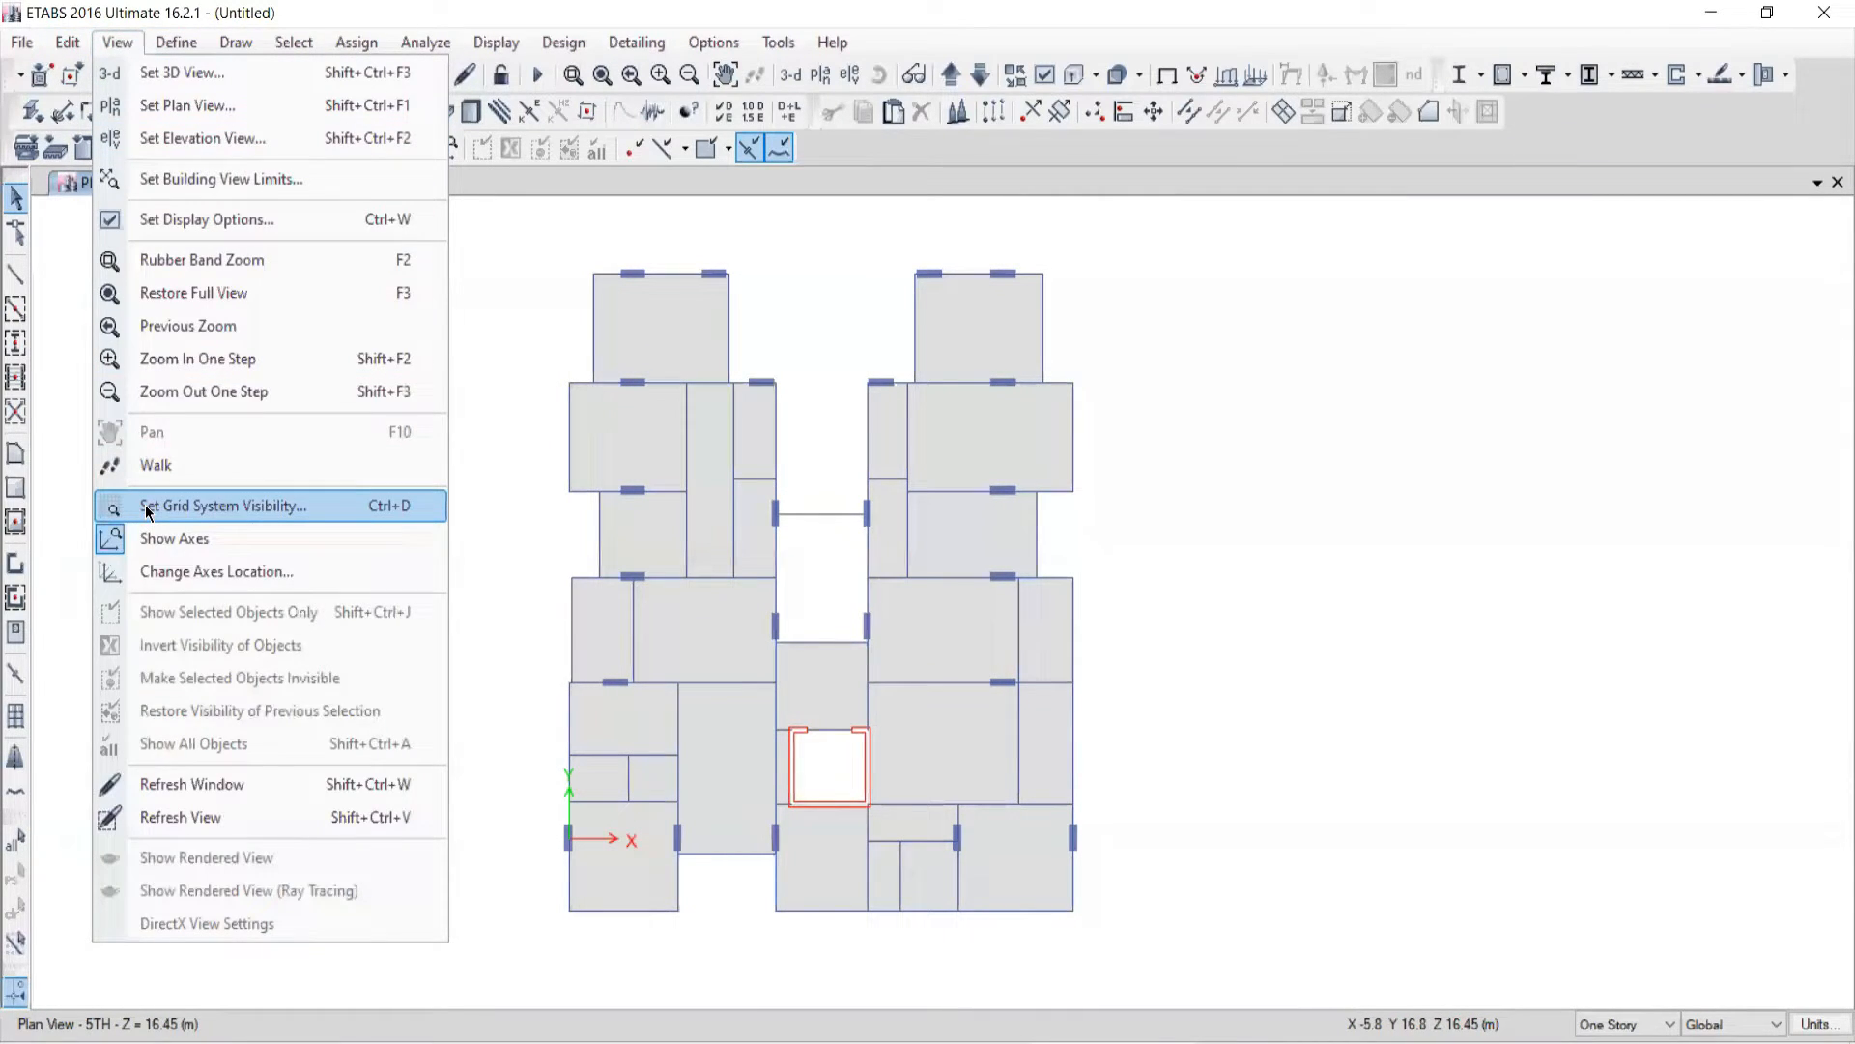
click(148, 508)
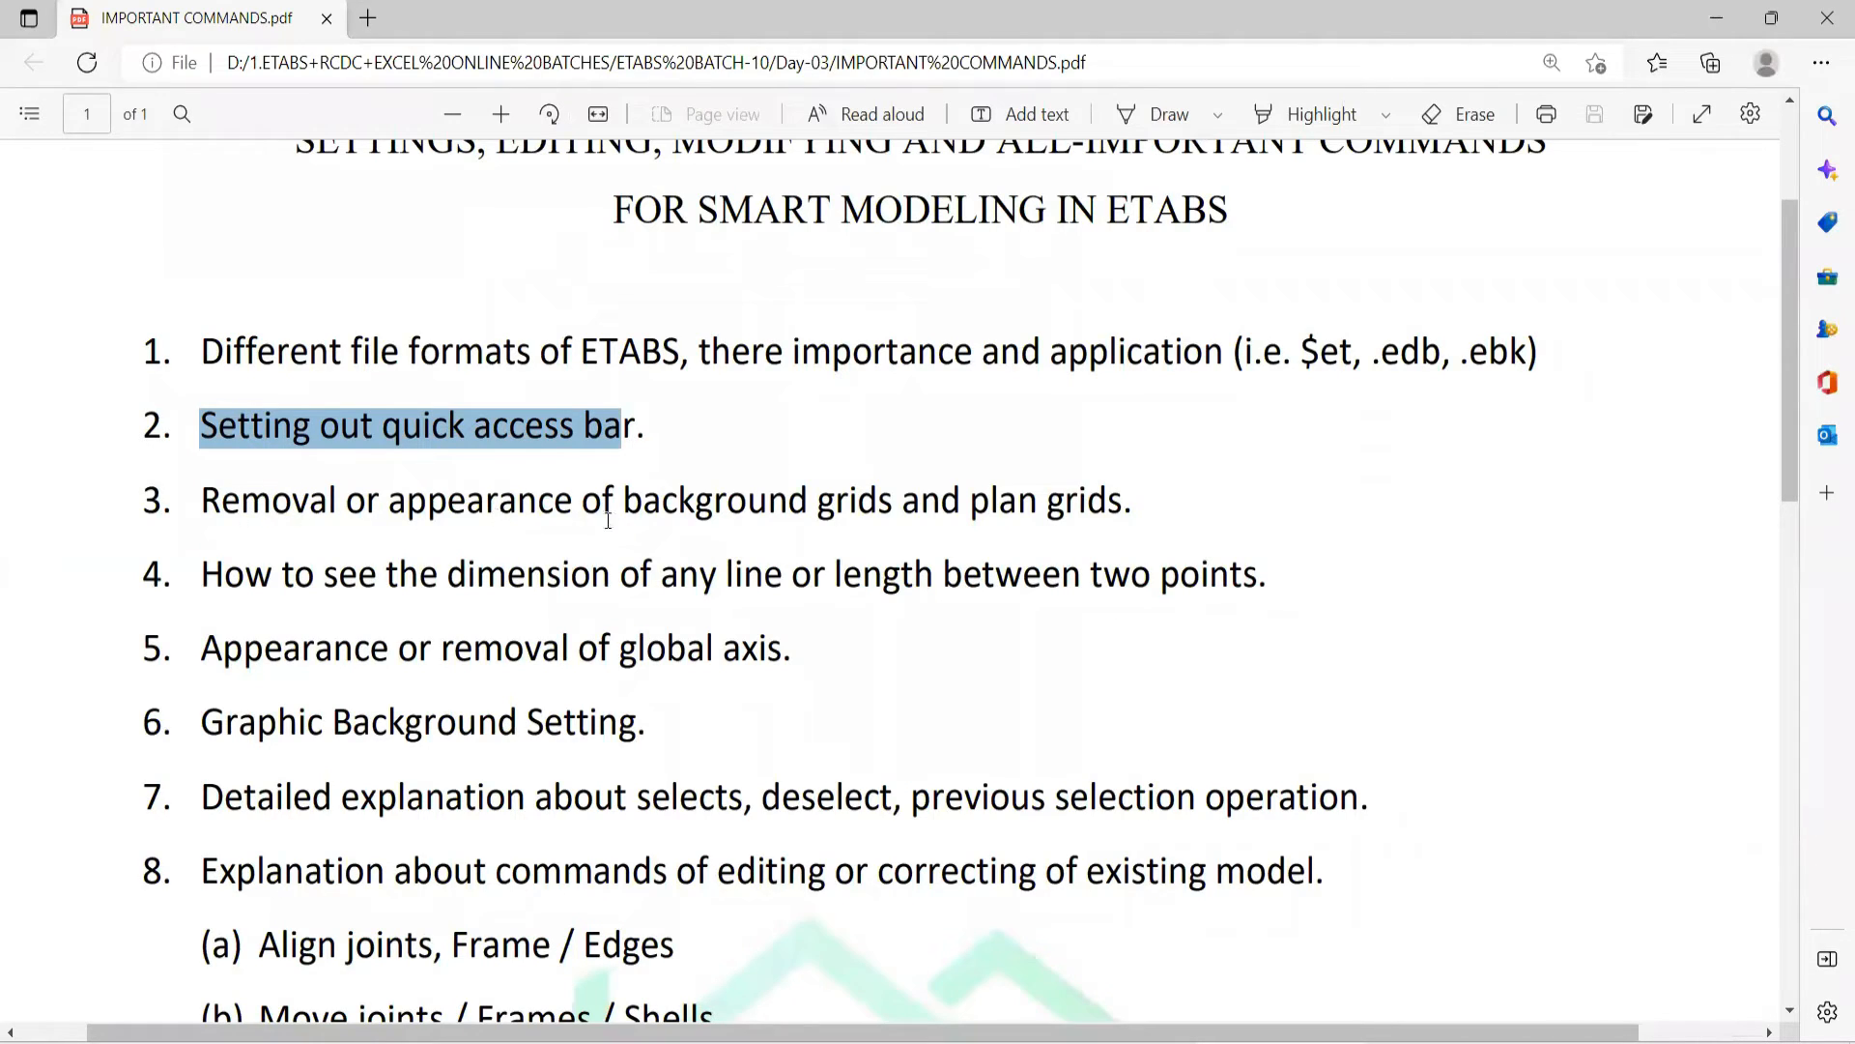
drag(921, 502, 835, 502)
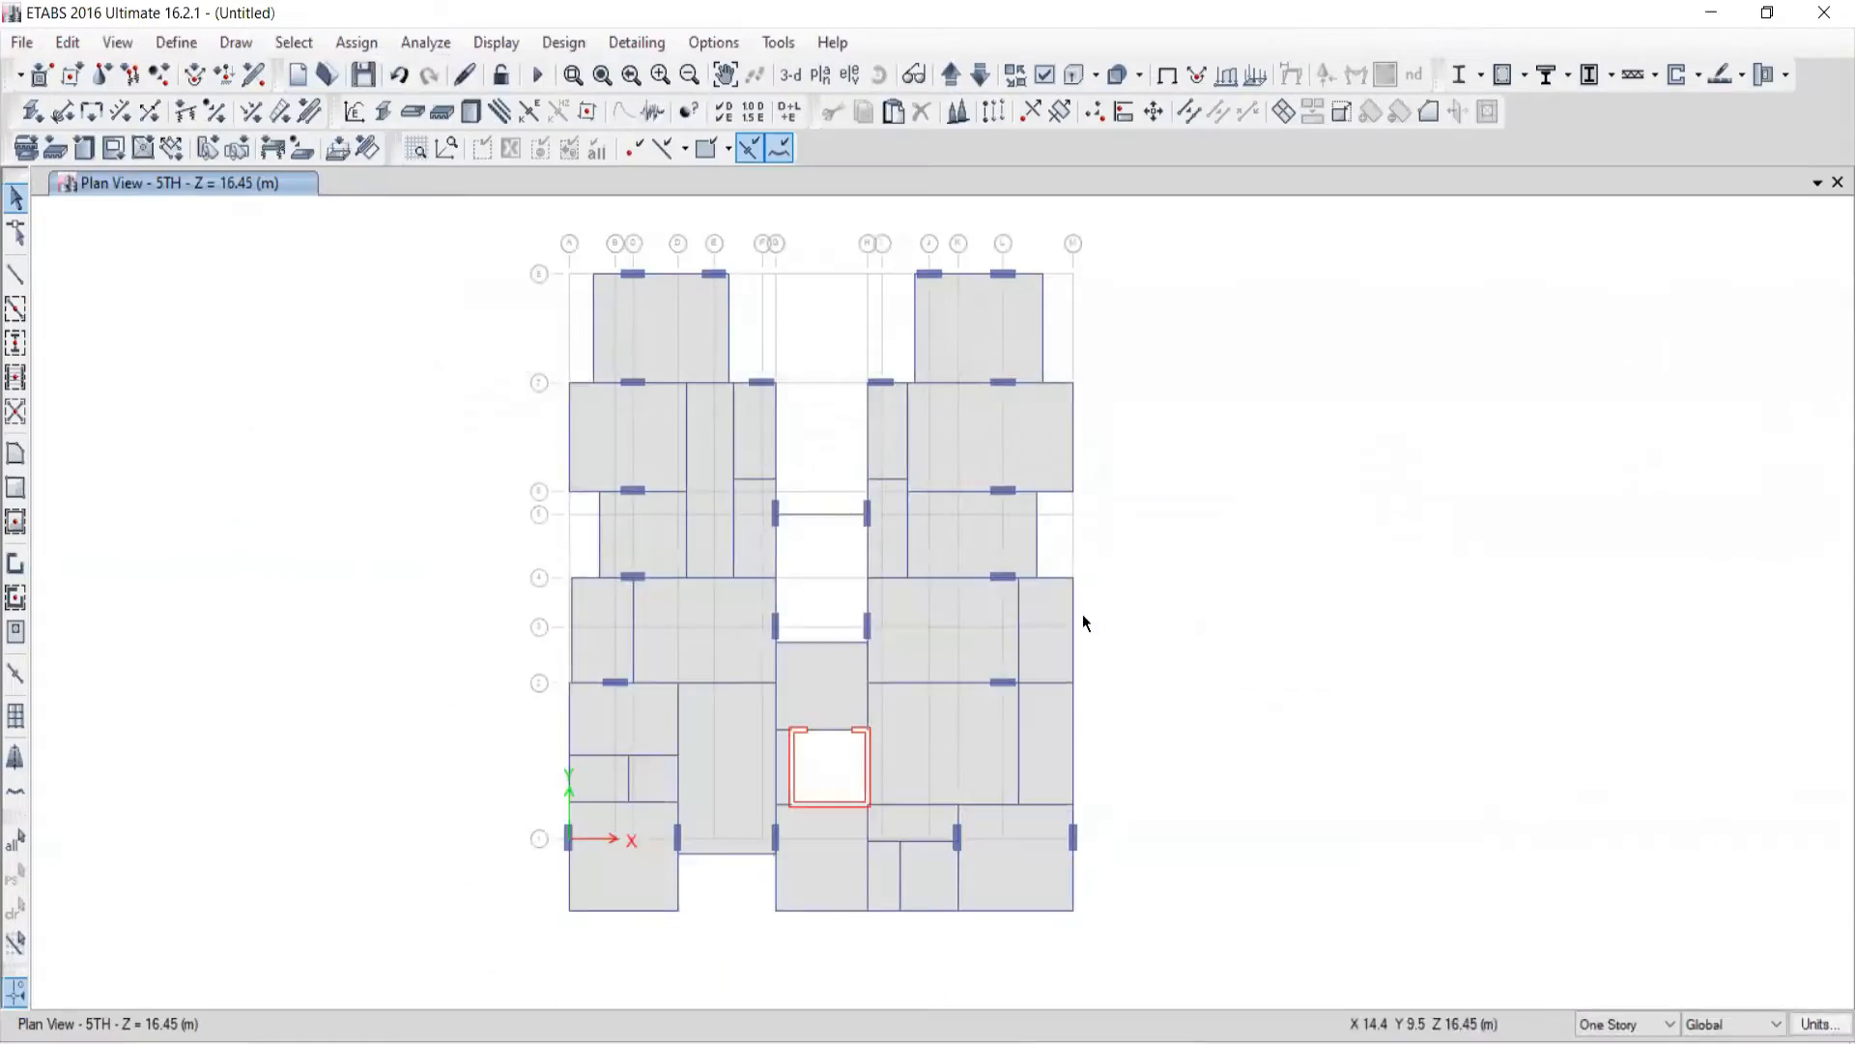
Step: Enable the Horizon display option for the 5TH story plan and apply it to show the background grid
click(1043, 75)
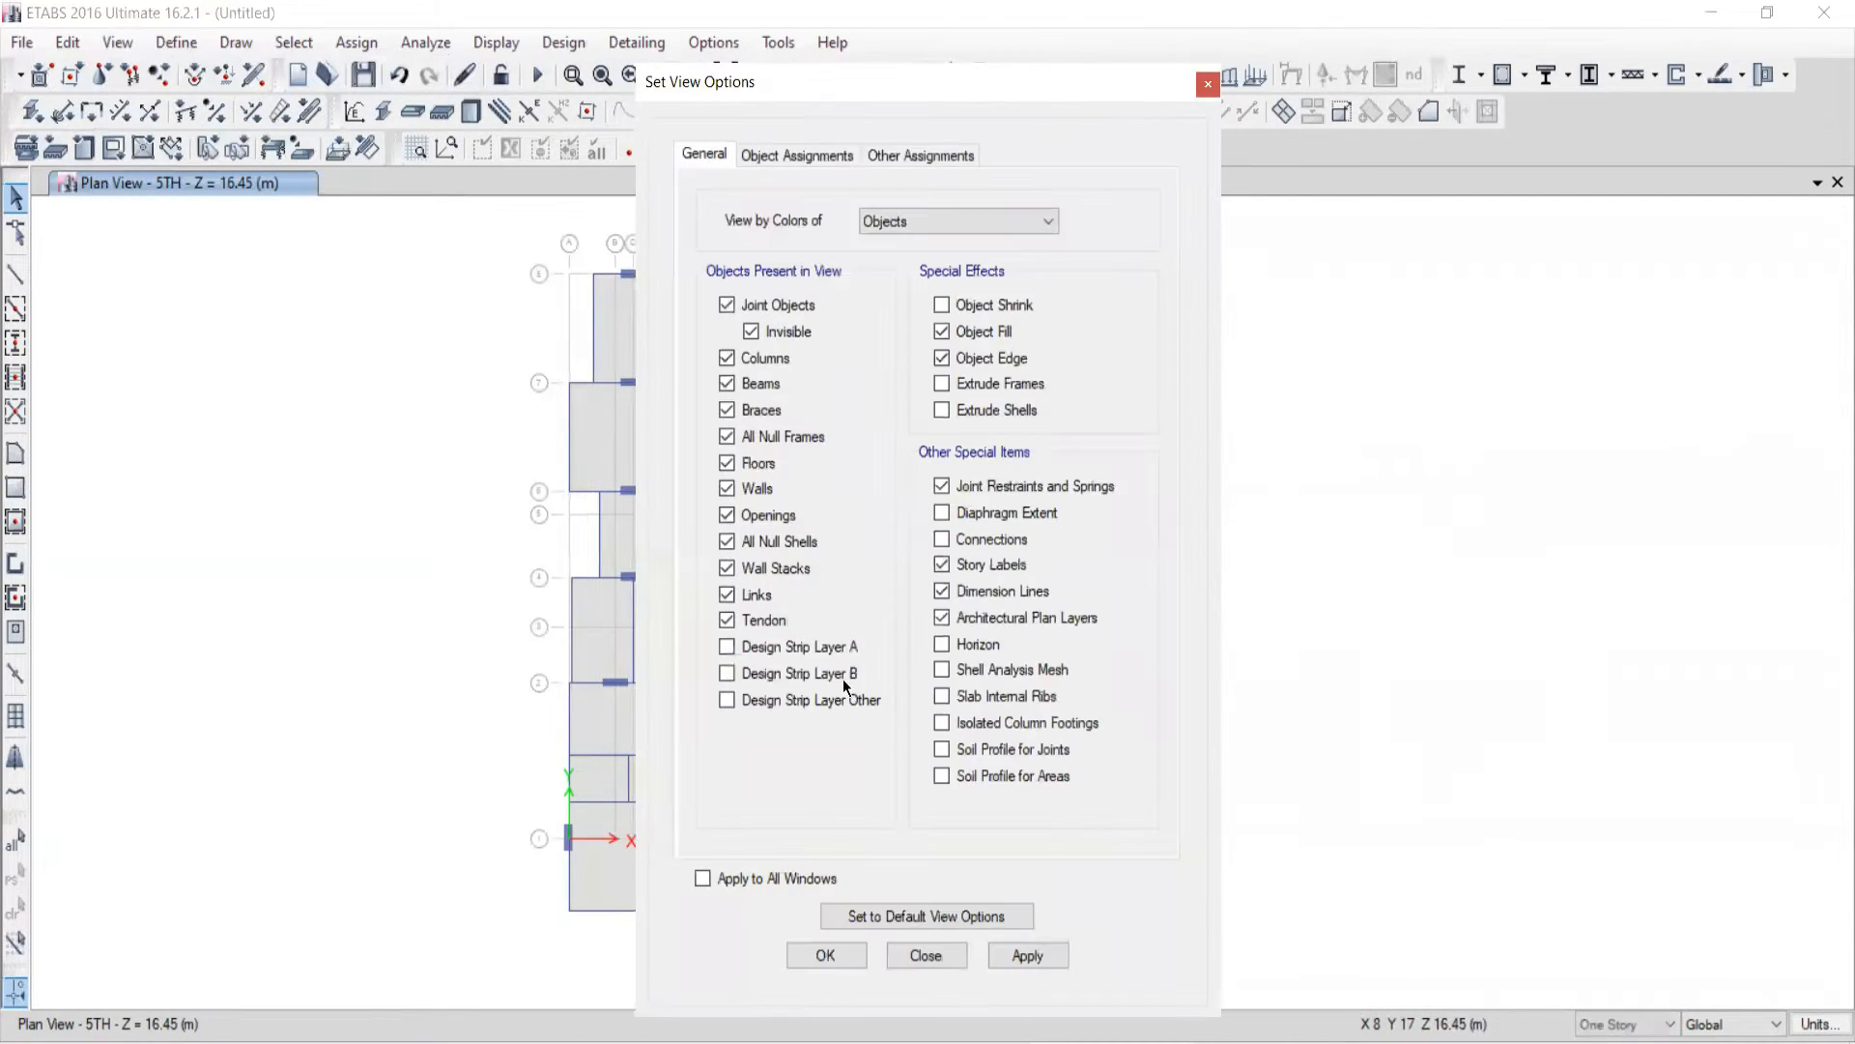
click(942, 644)
drag(867, 77, 194, 15)
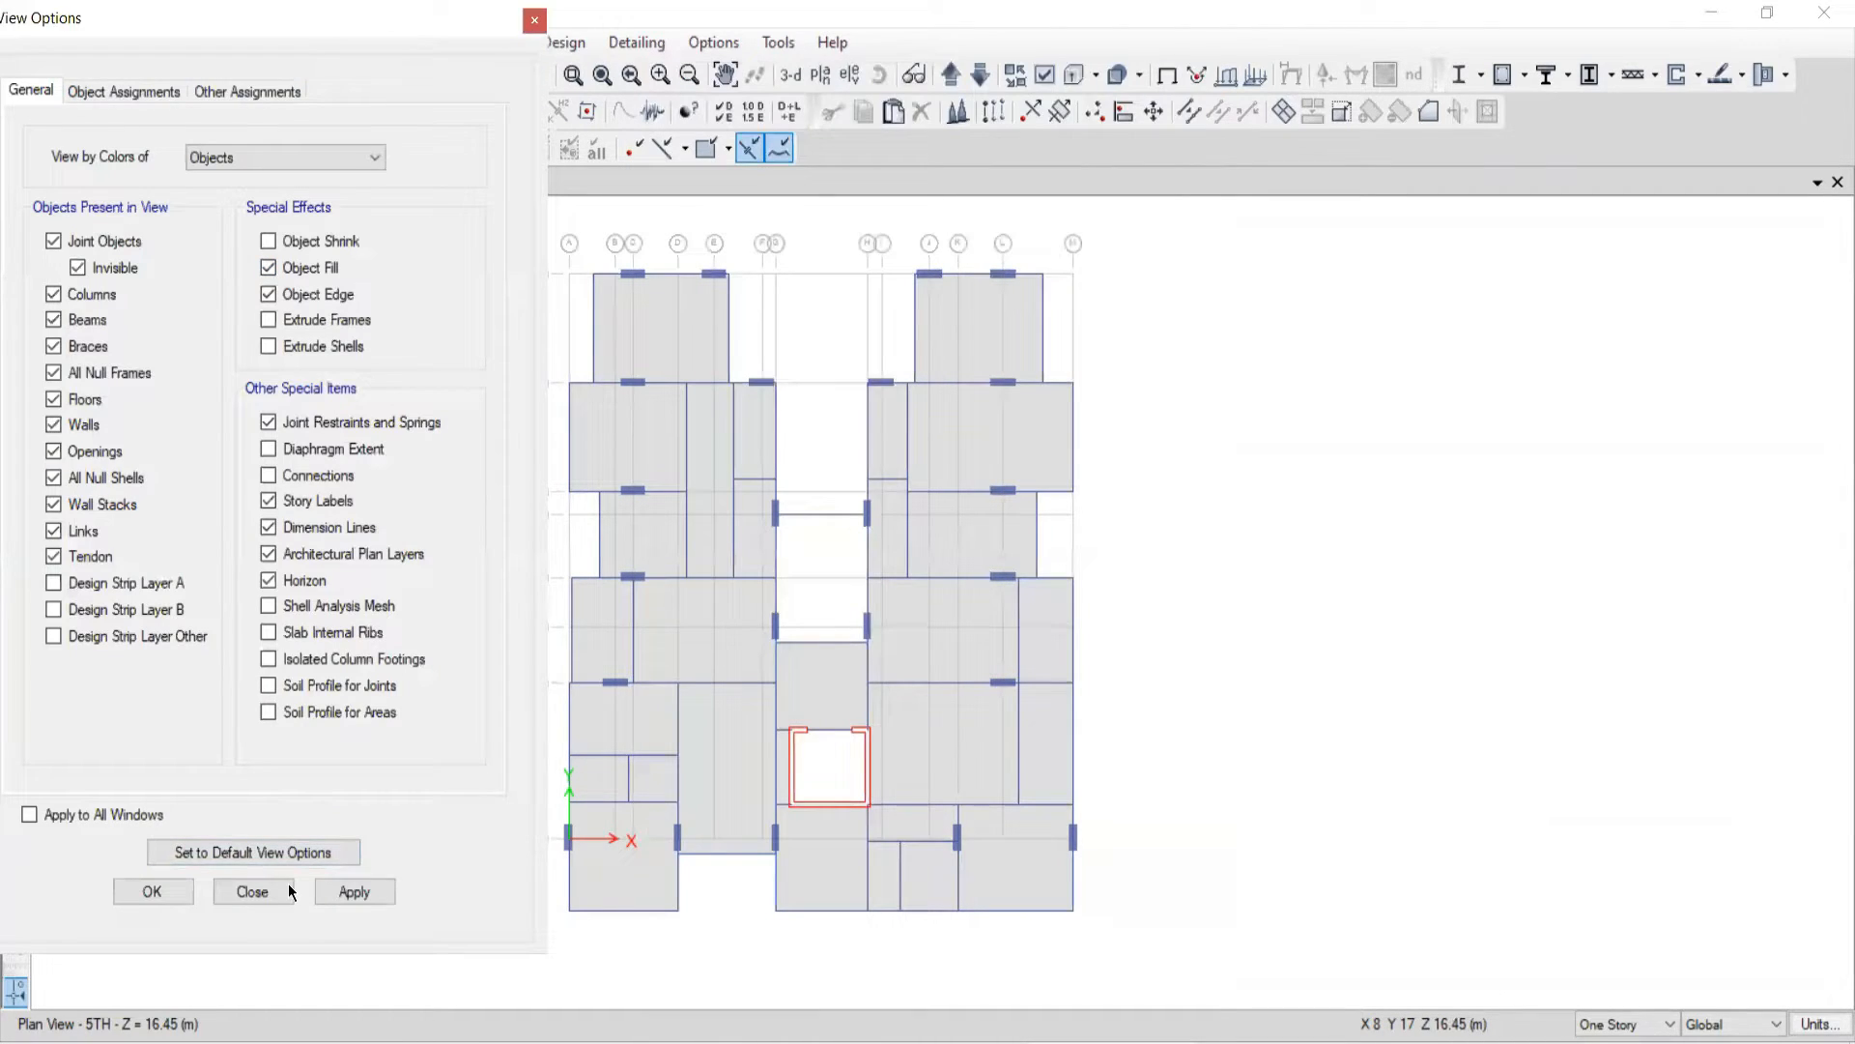
click(353, 891)
middle_drag(1349, 484, 1298, 506)
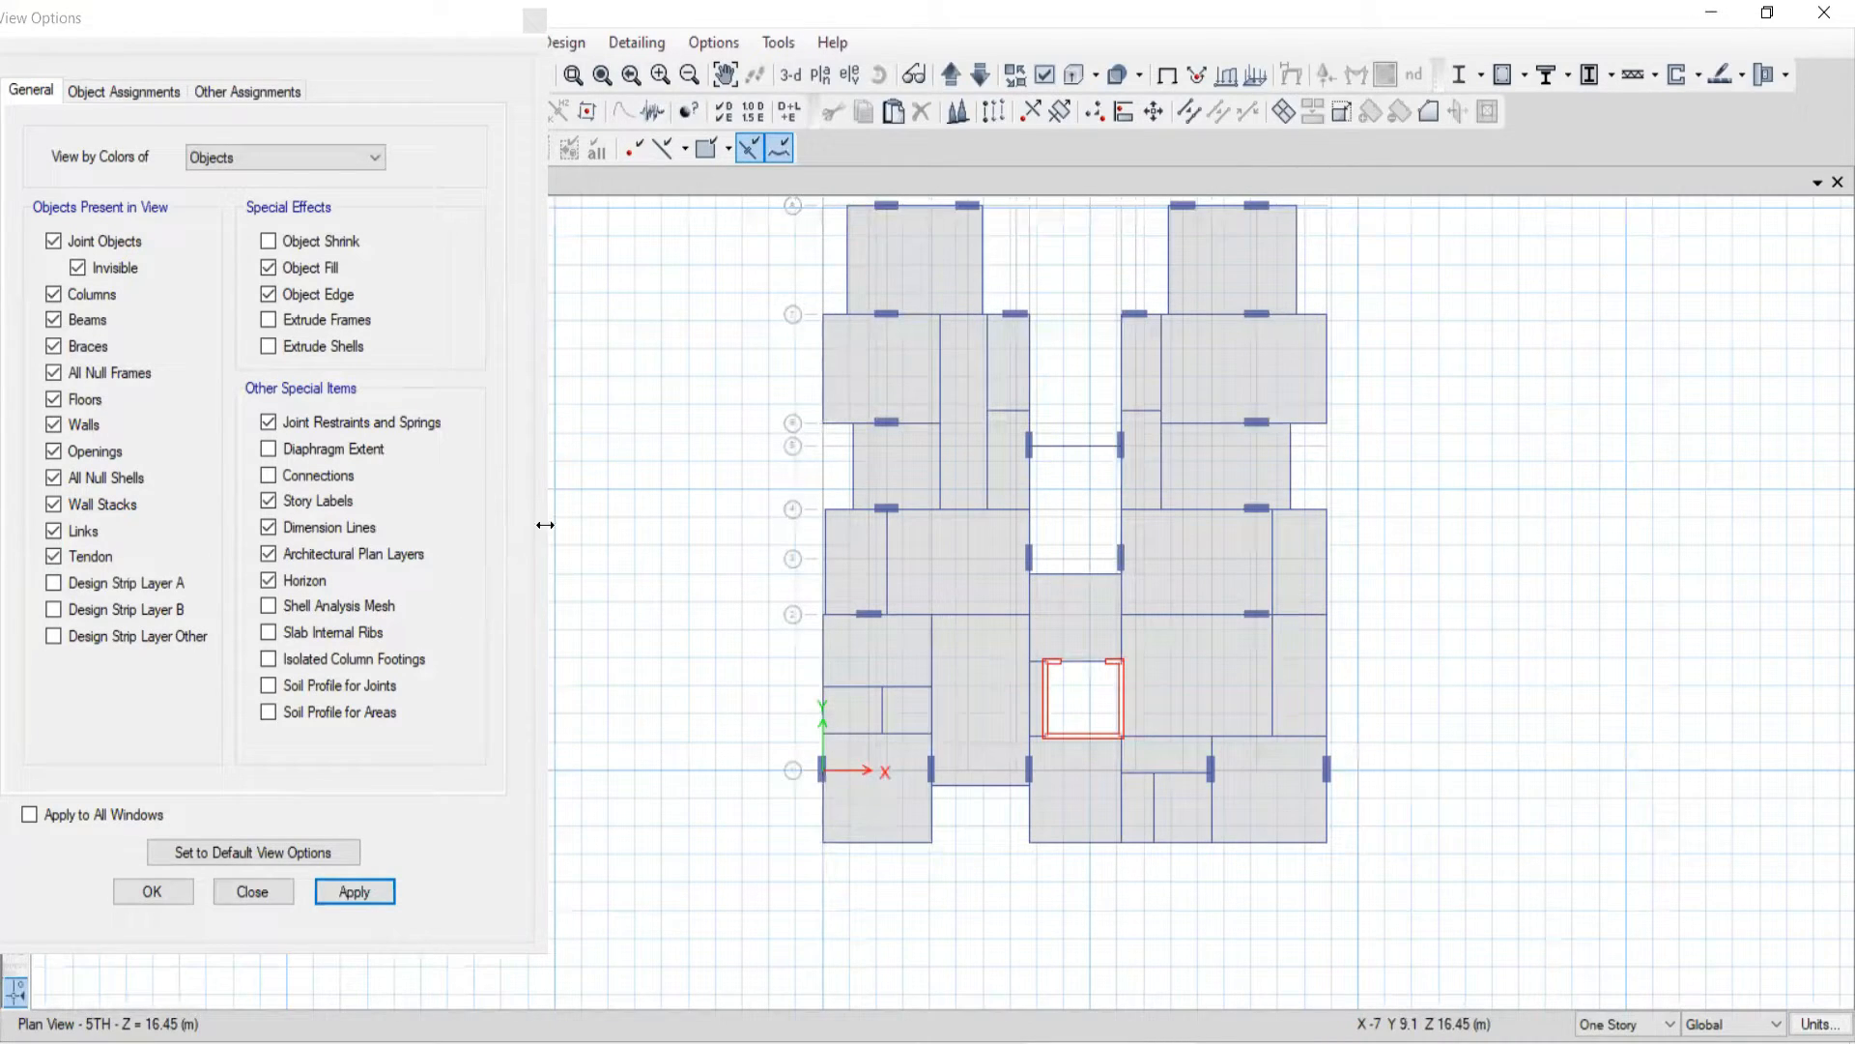
Step: Disable the Horizon display option for the 5TH story plan, apply it and leave the view options
click(269, 578)
click(375, 887)
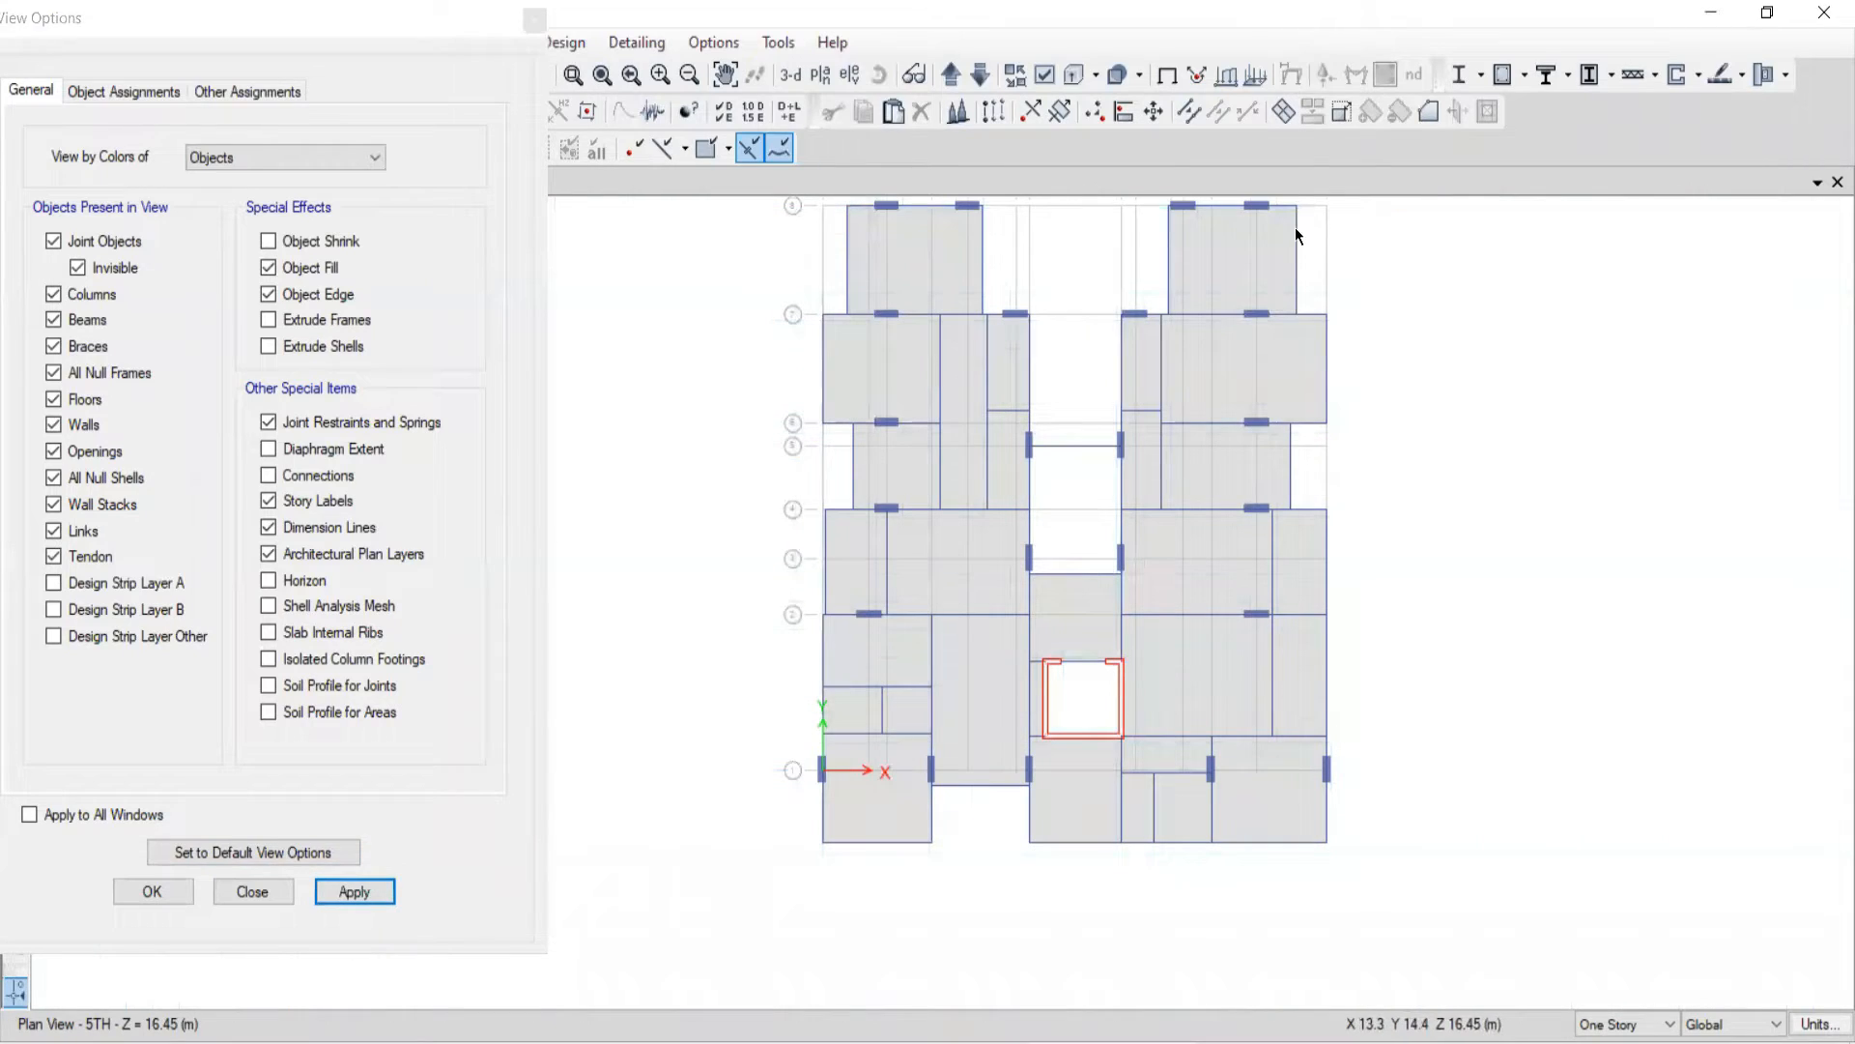
click(270, 583)
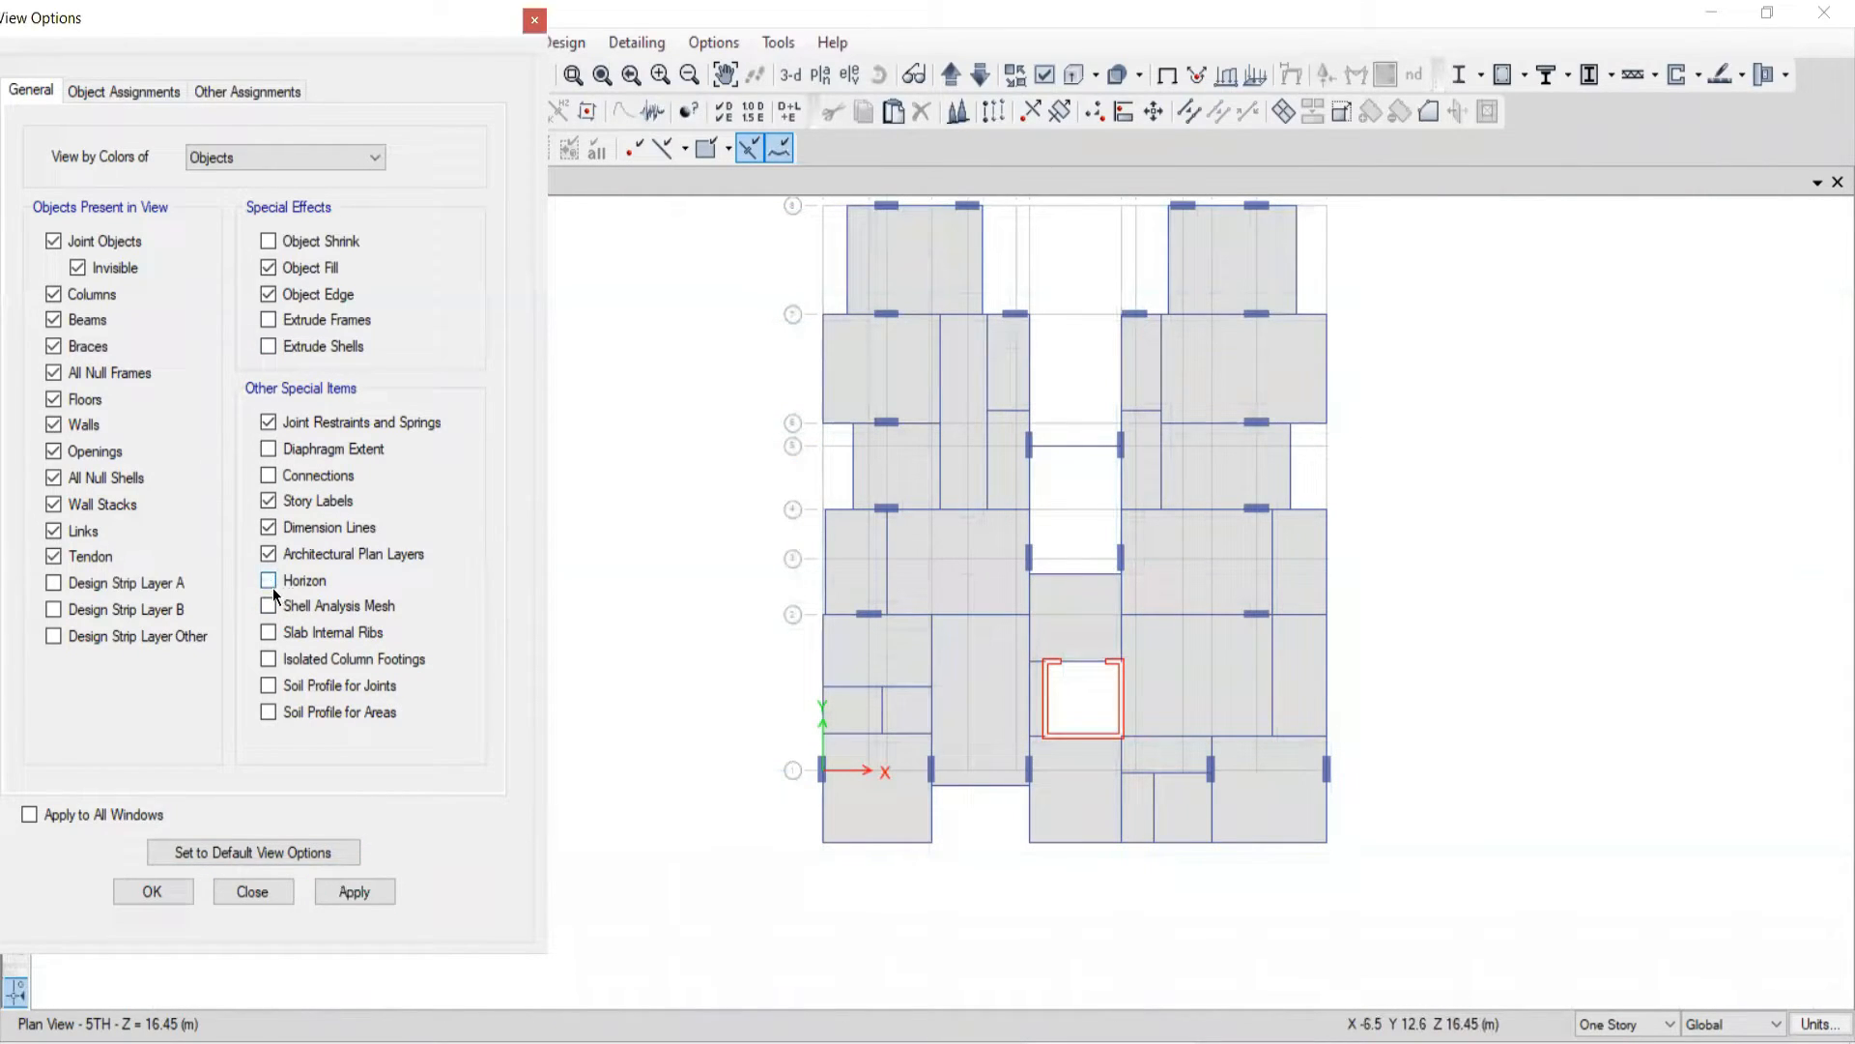
click(252, 891)
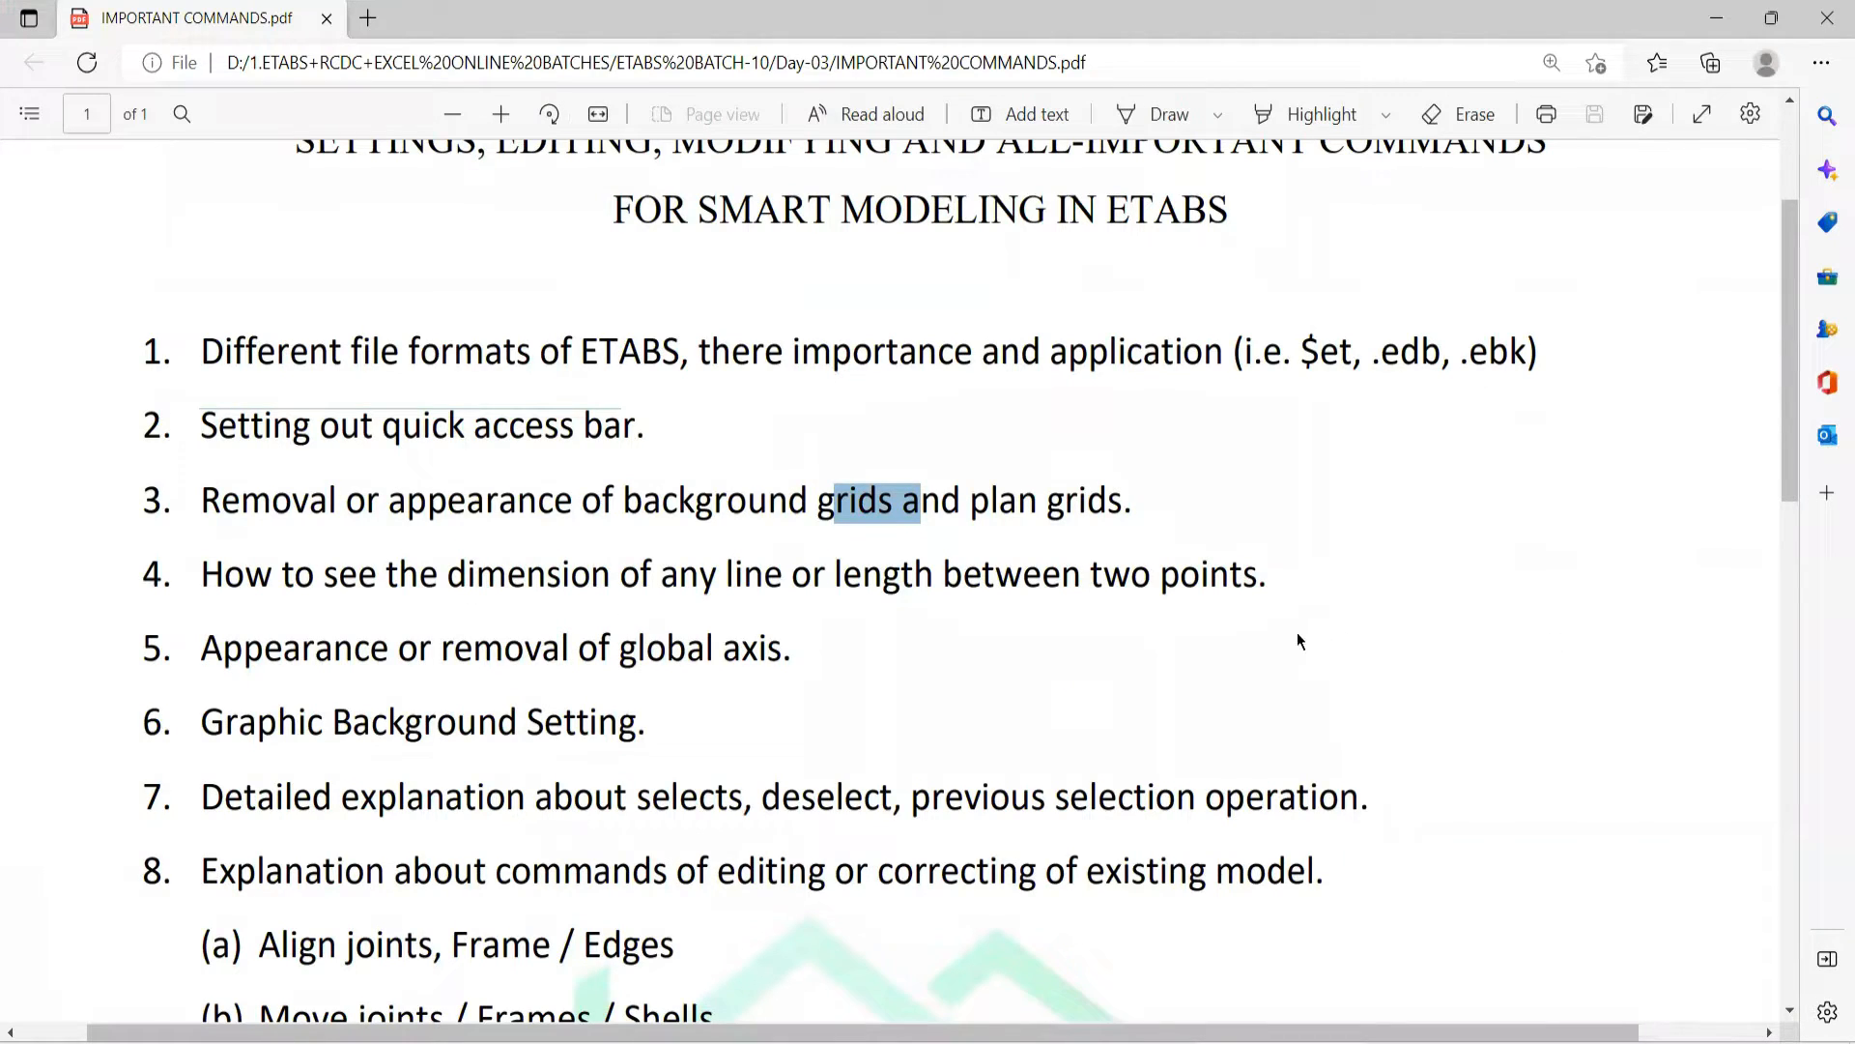
Step: Switch to ETABS and measure from the slab corner between grids L and M on grid line 7 with Draw Dimension Lines
click(966, 1043)
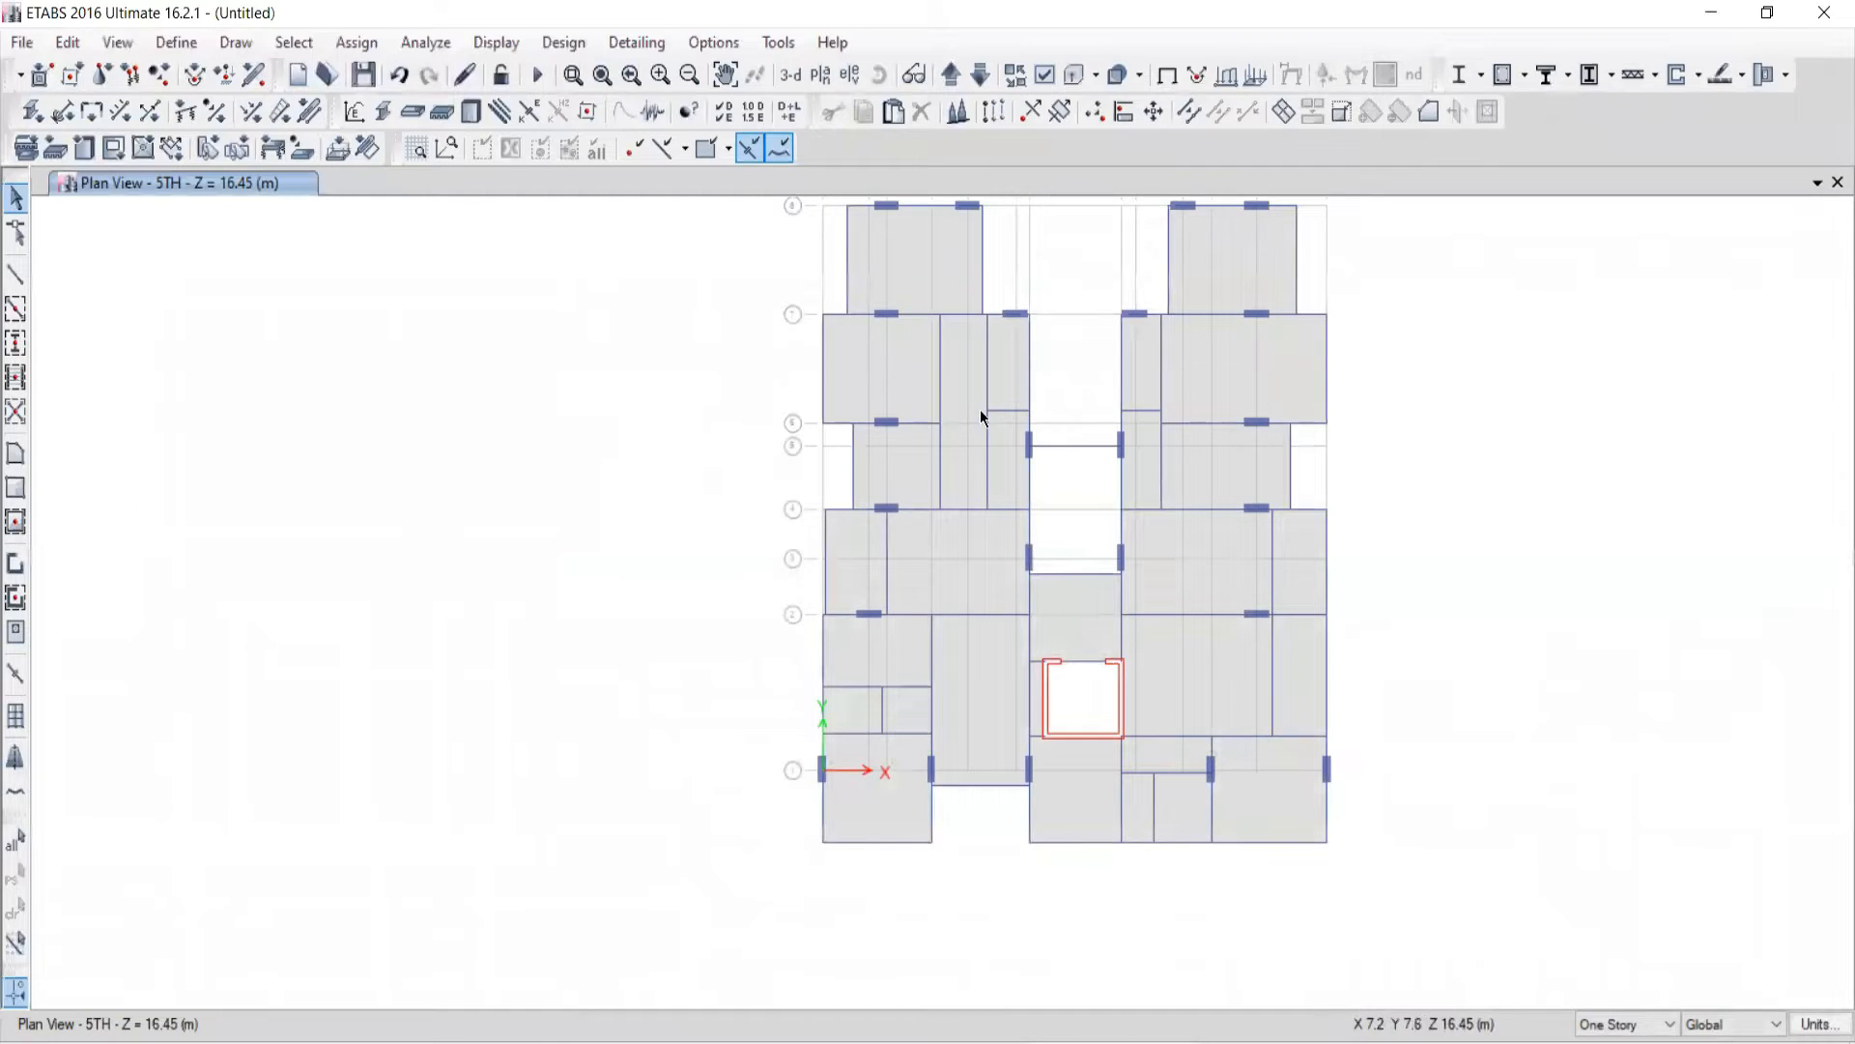
middle_drag(951, 412, 915, 545)
scroll(1231, 369, up, 3)
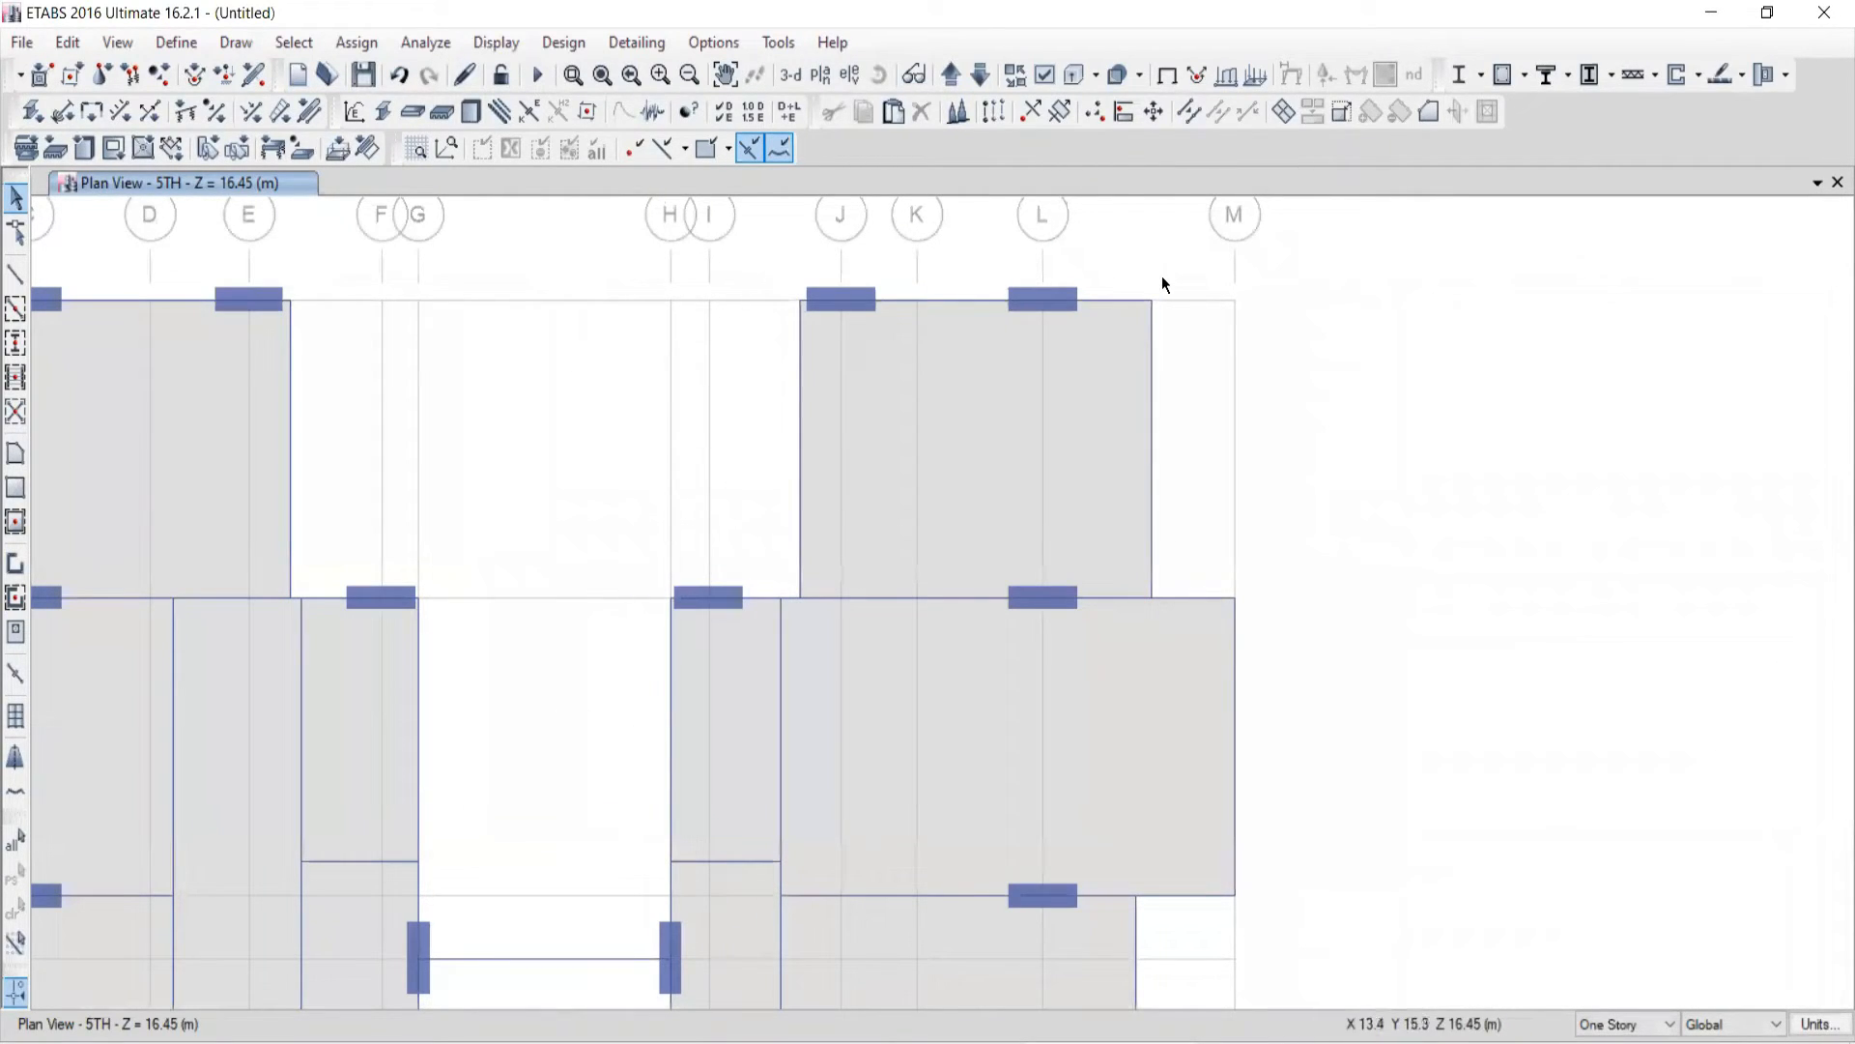
scroll(1115, 653, down, 3)
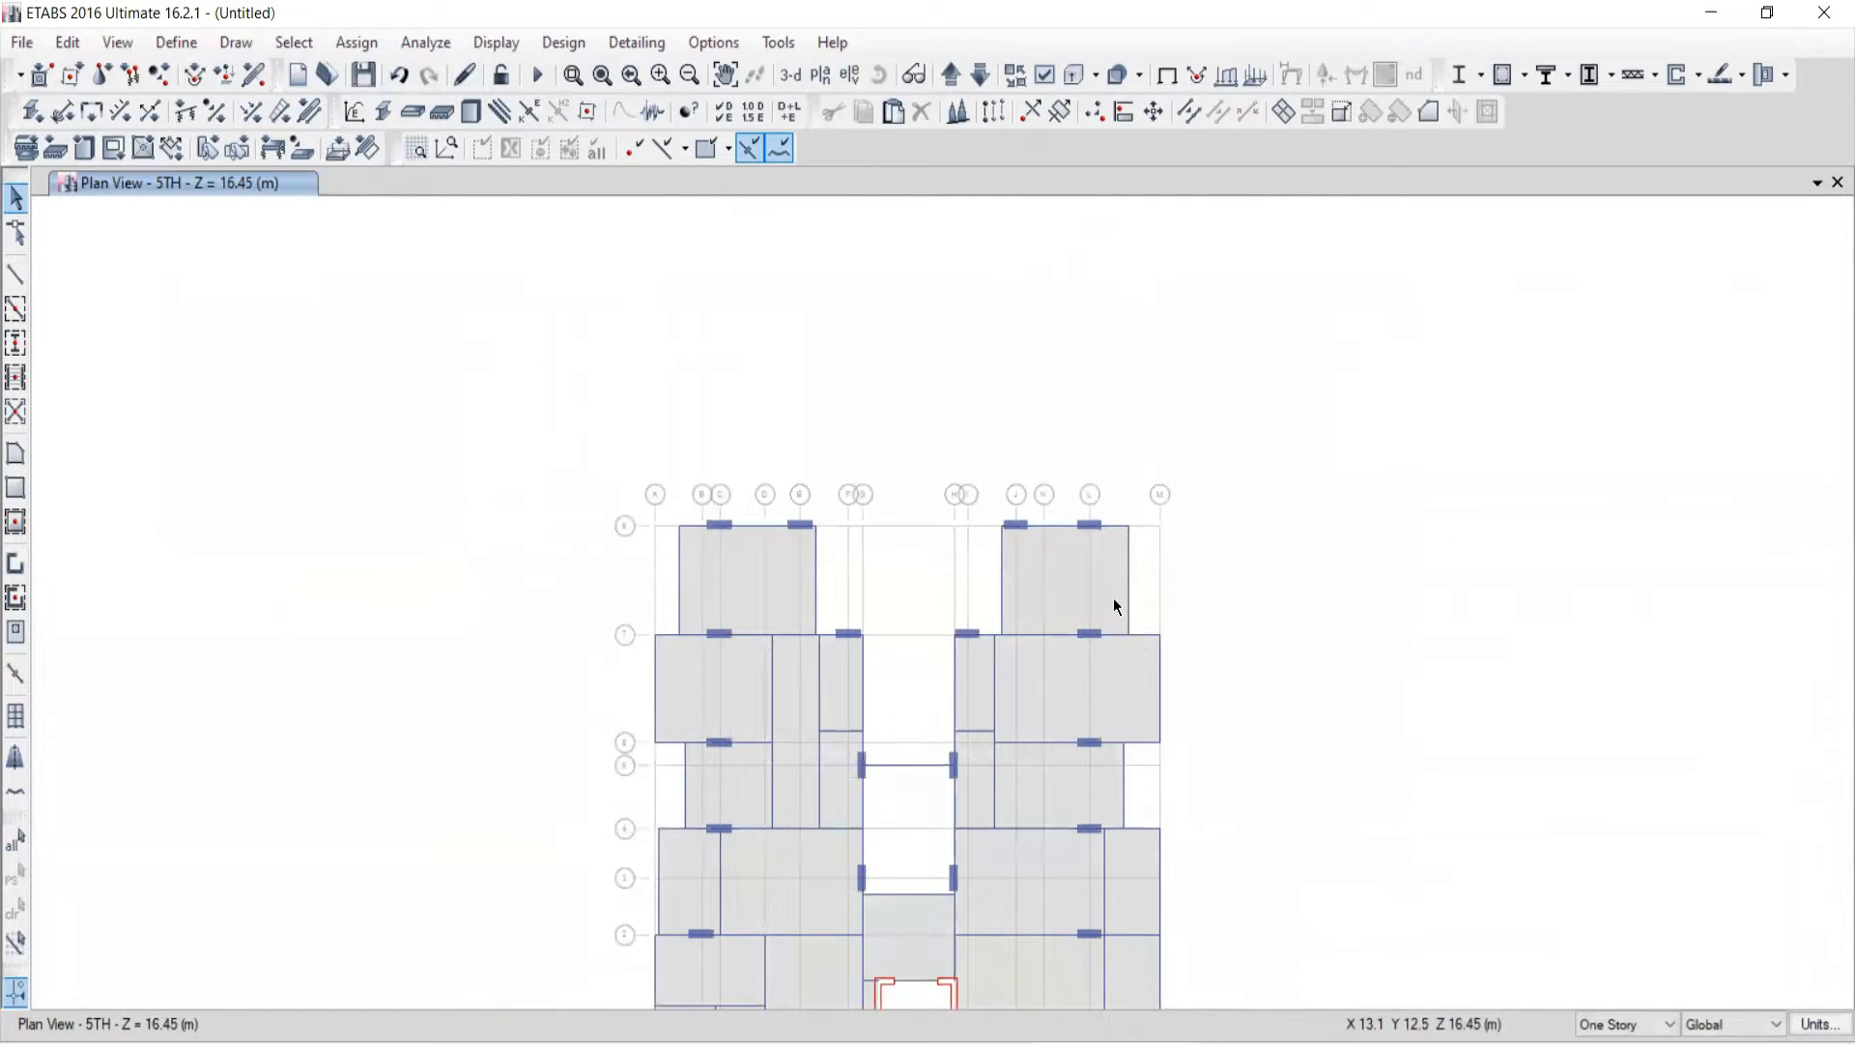
scroll(1117, 609, up, 3)
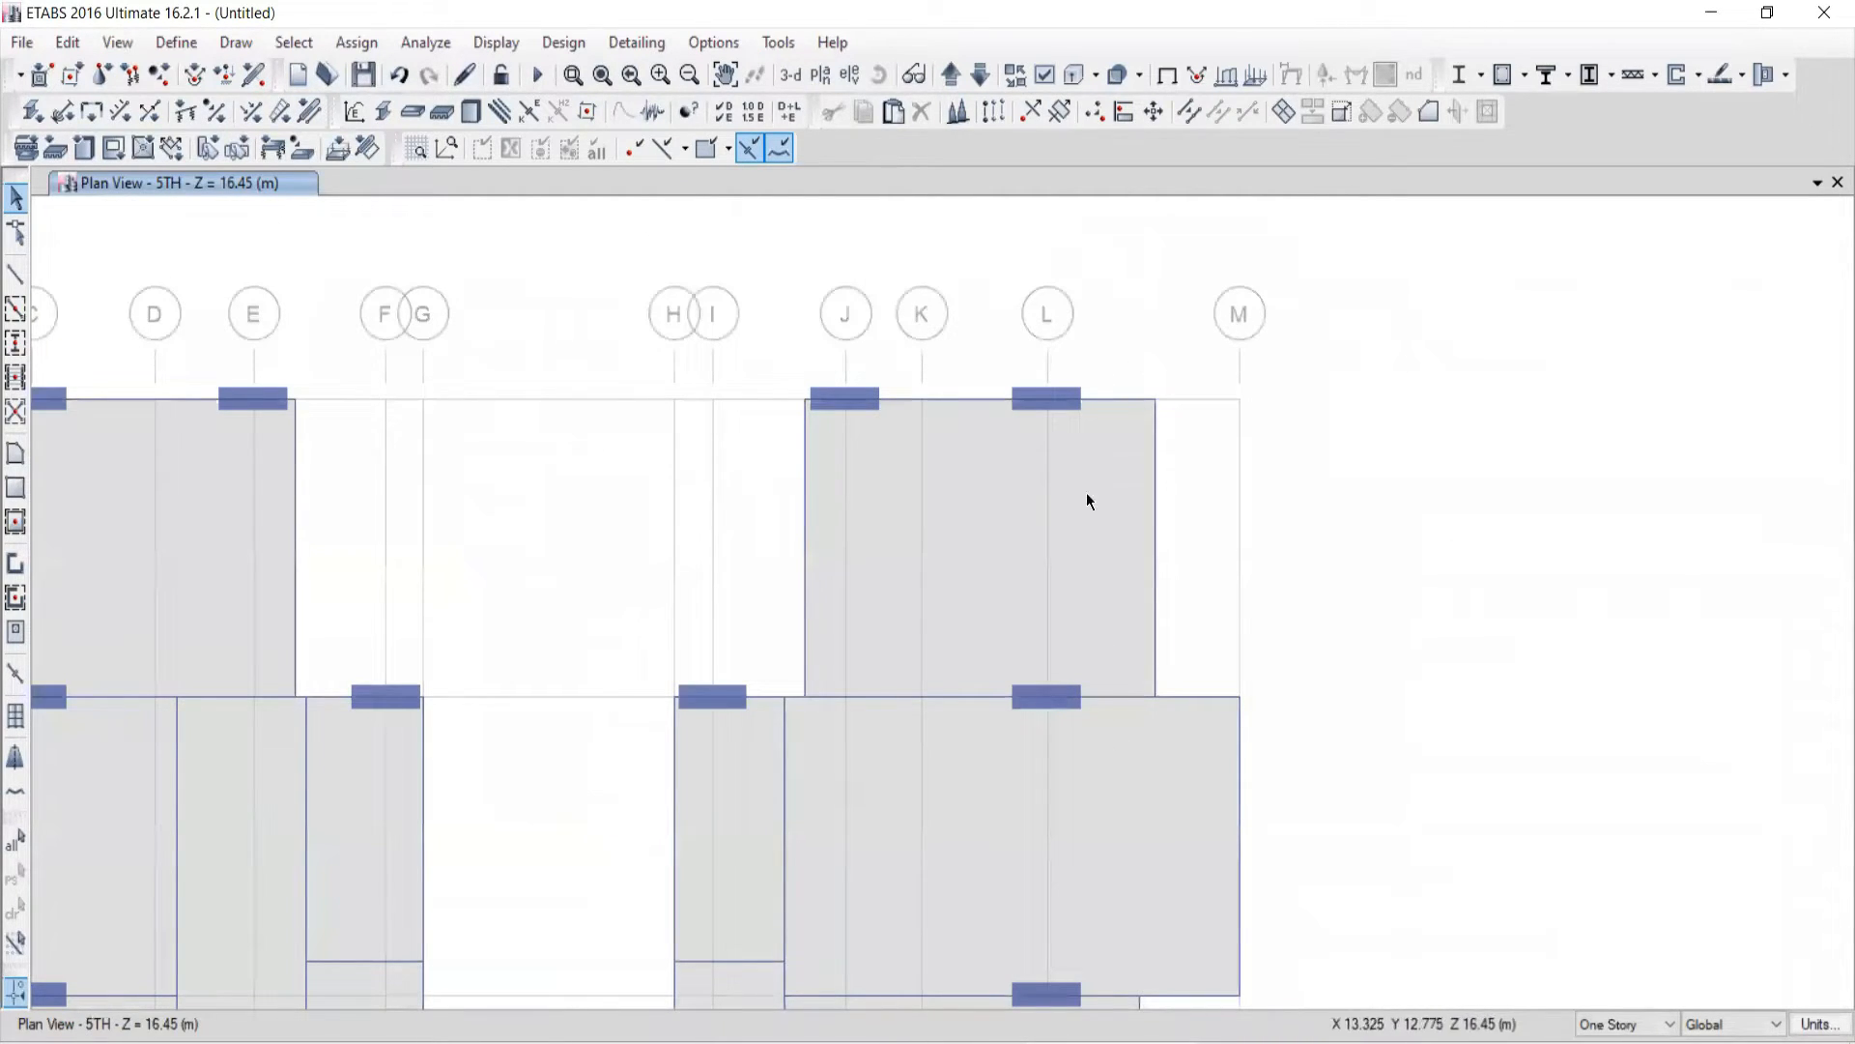
click(232, 43)
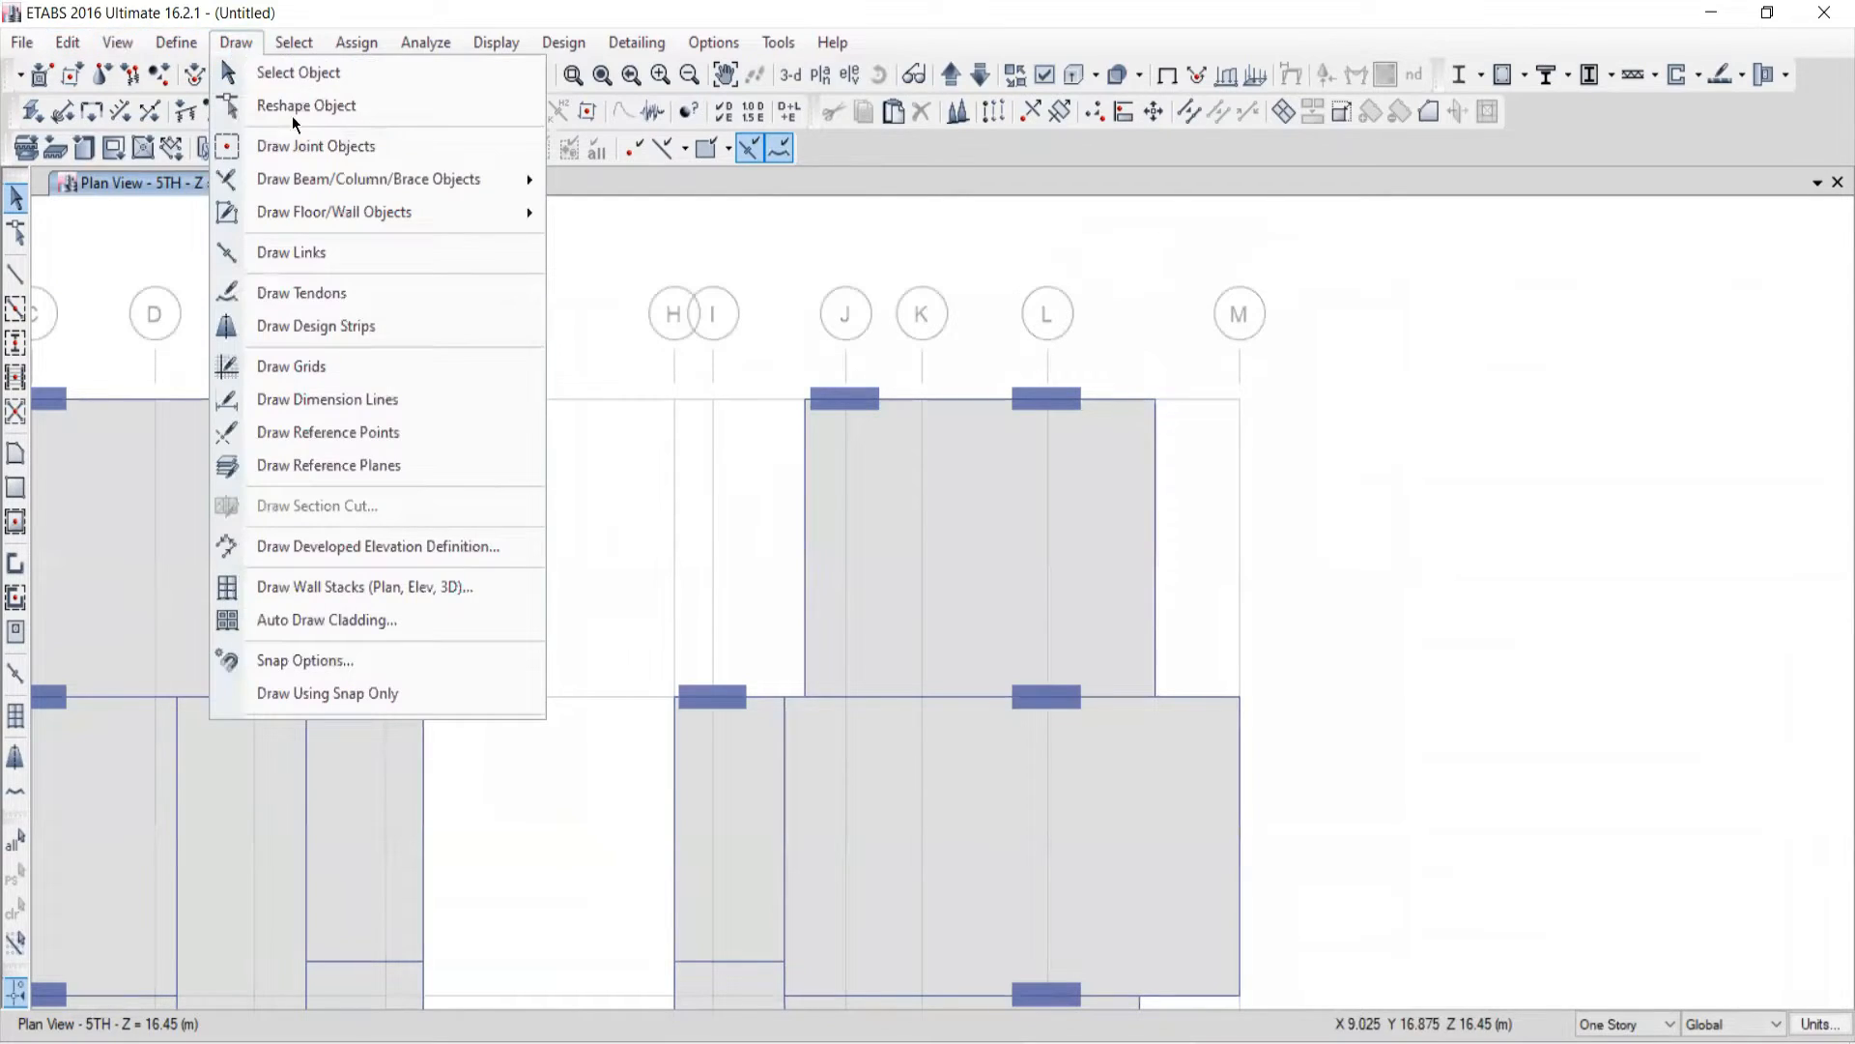
click(283, 399)
click(1236, 278)
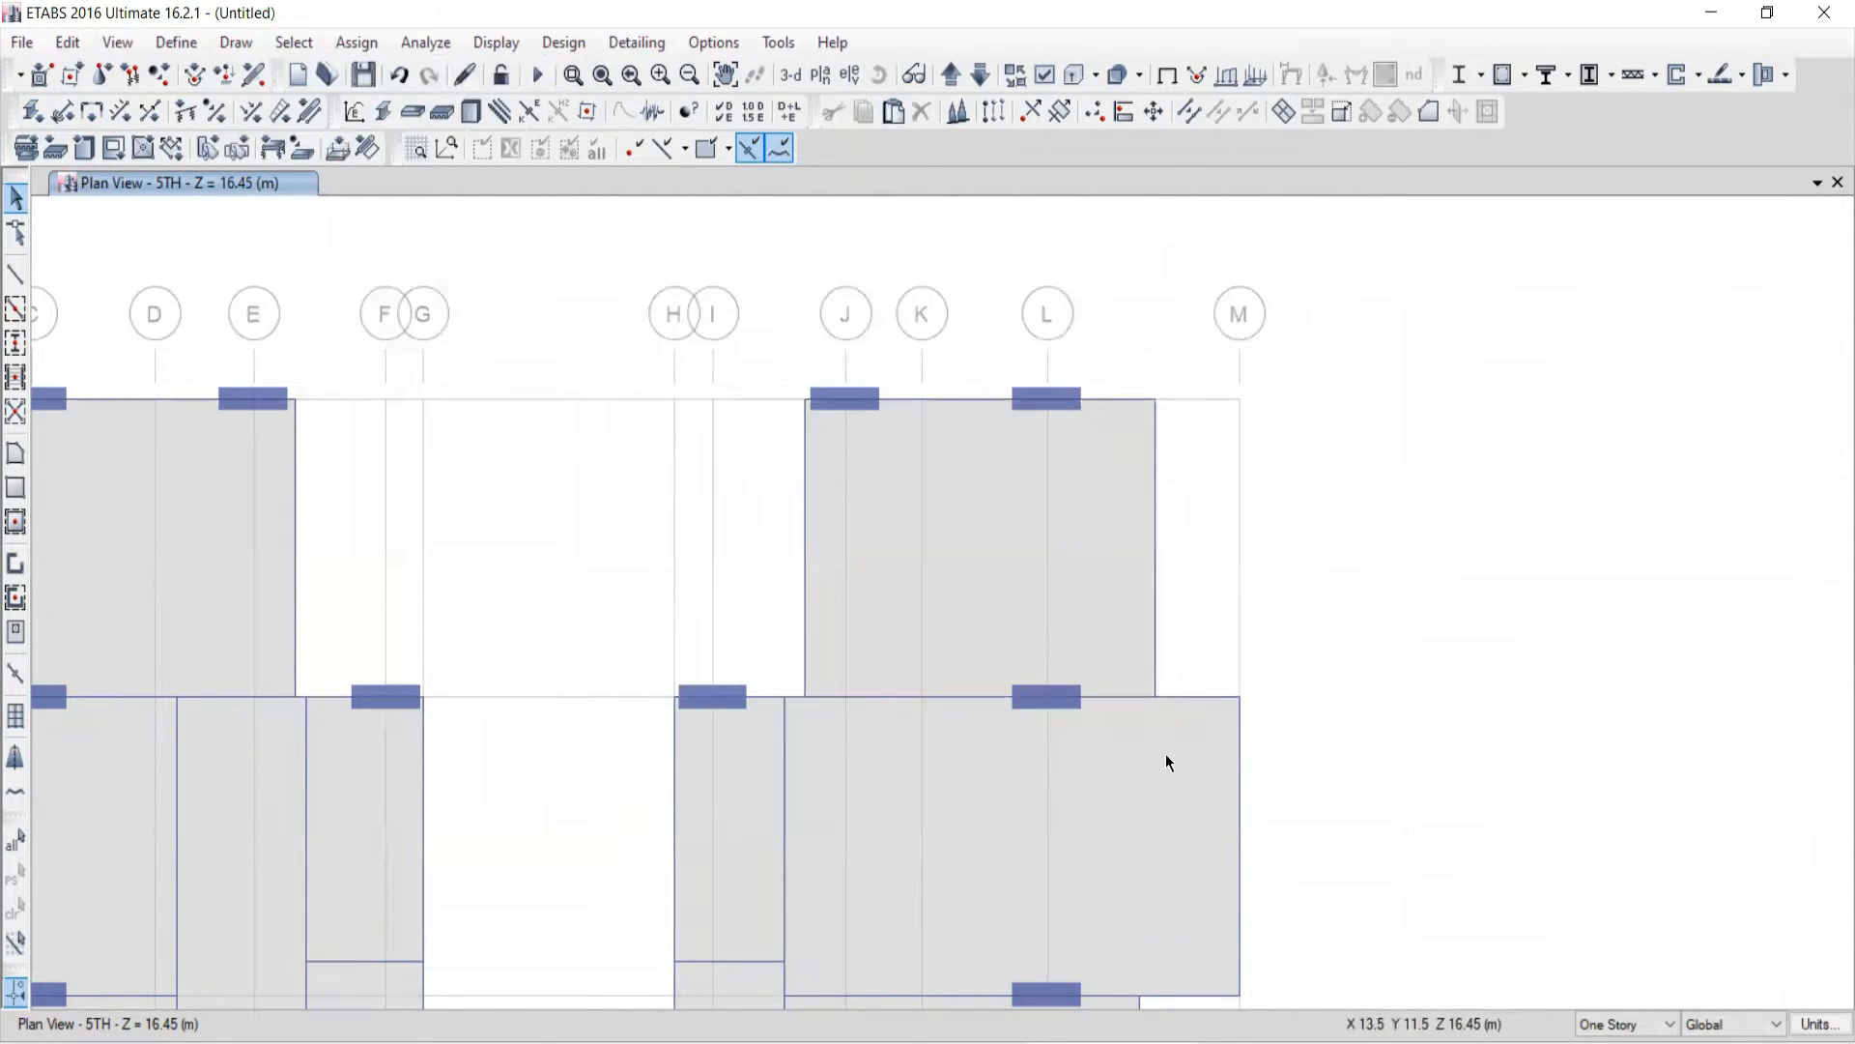
click(1155, 694)
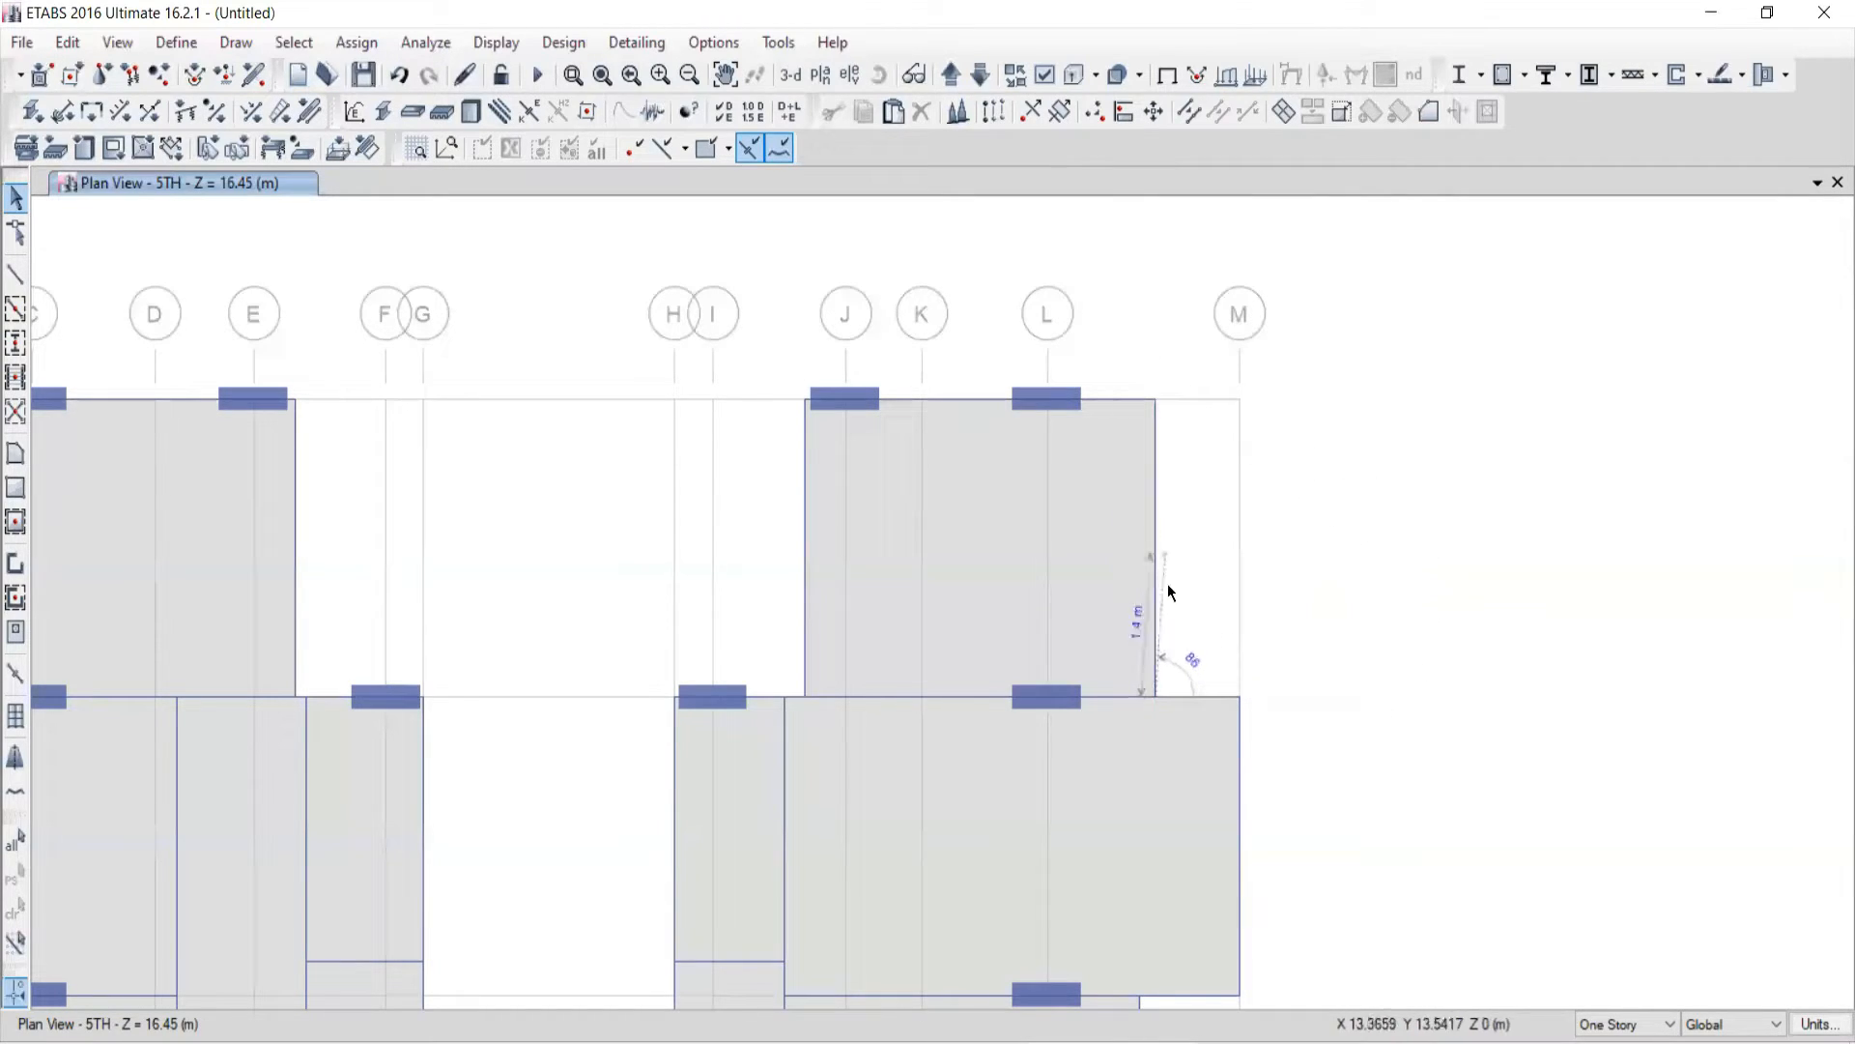
click(1155, 399)
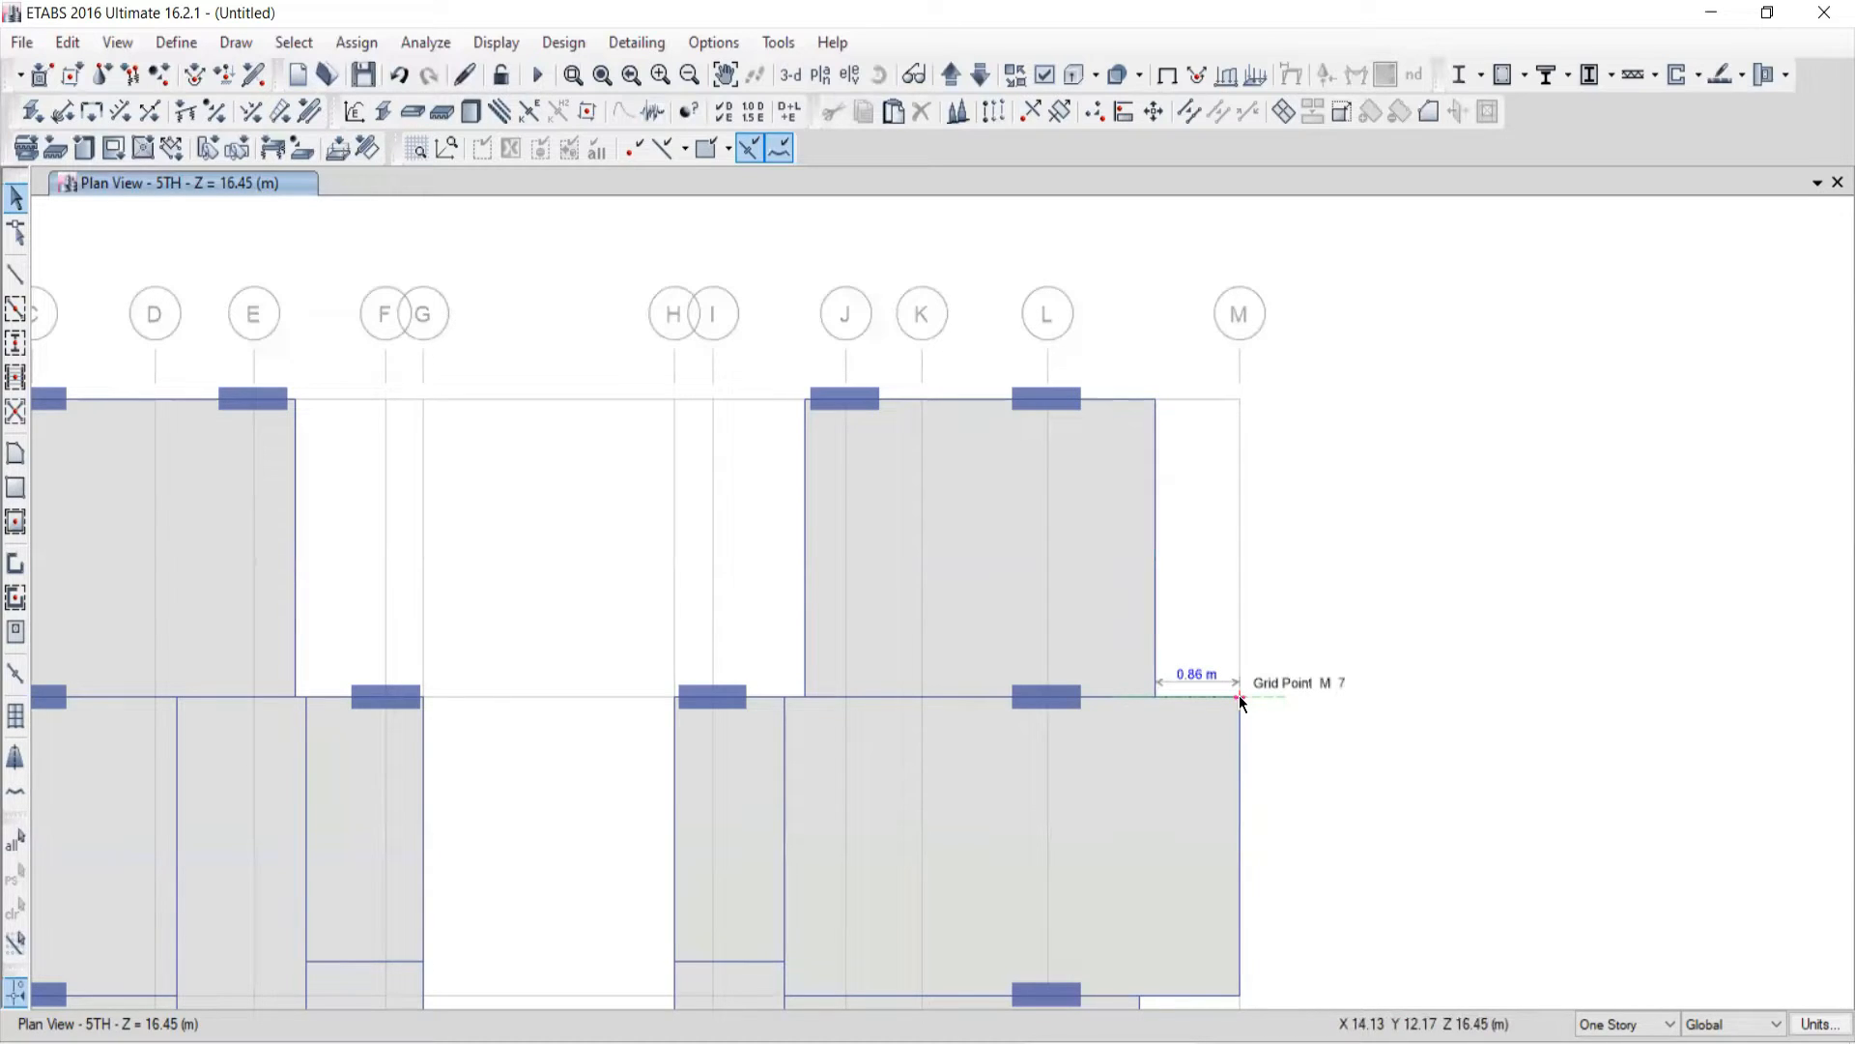
key(Escape)
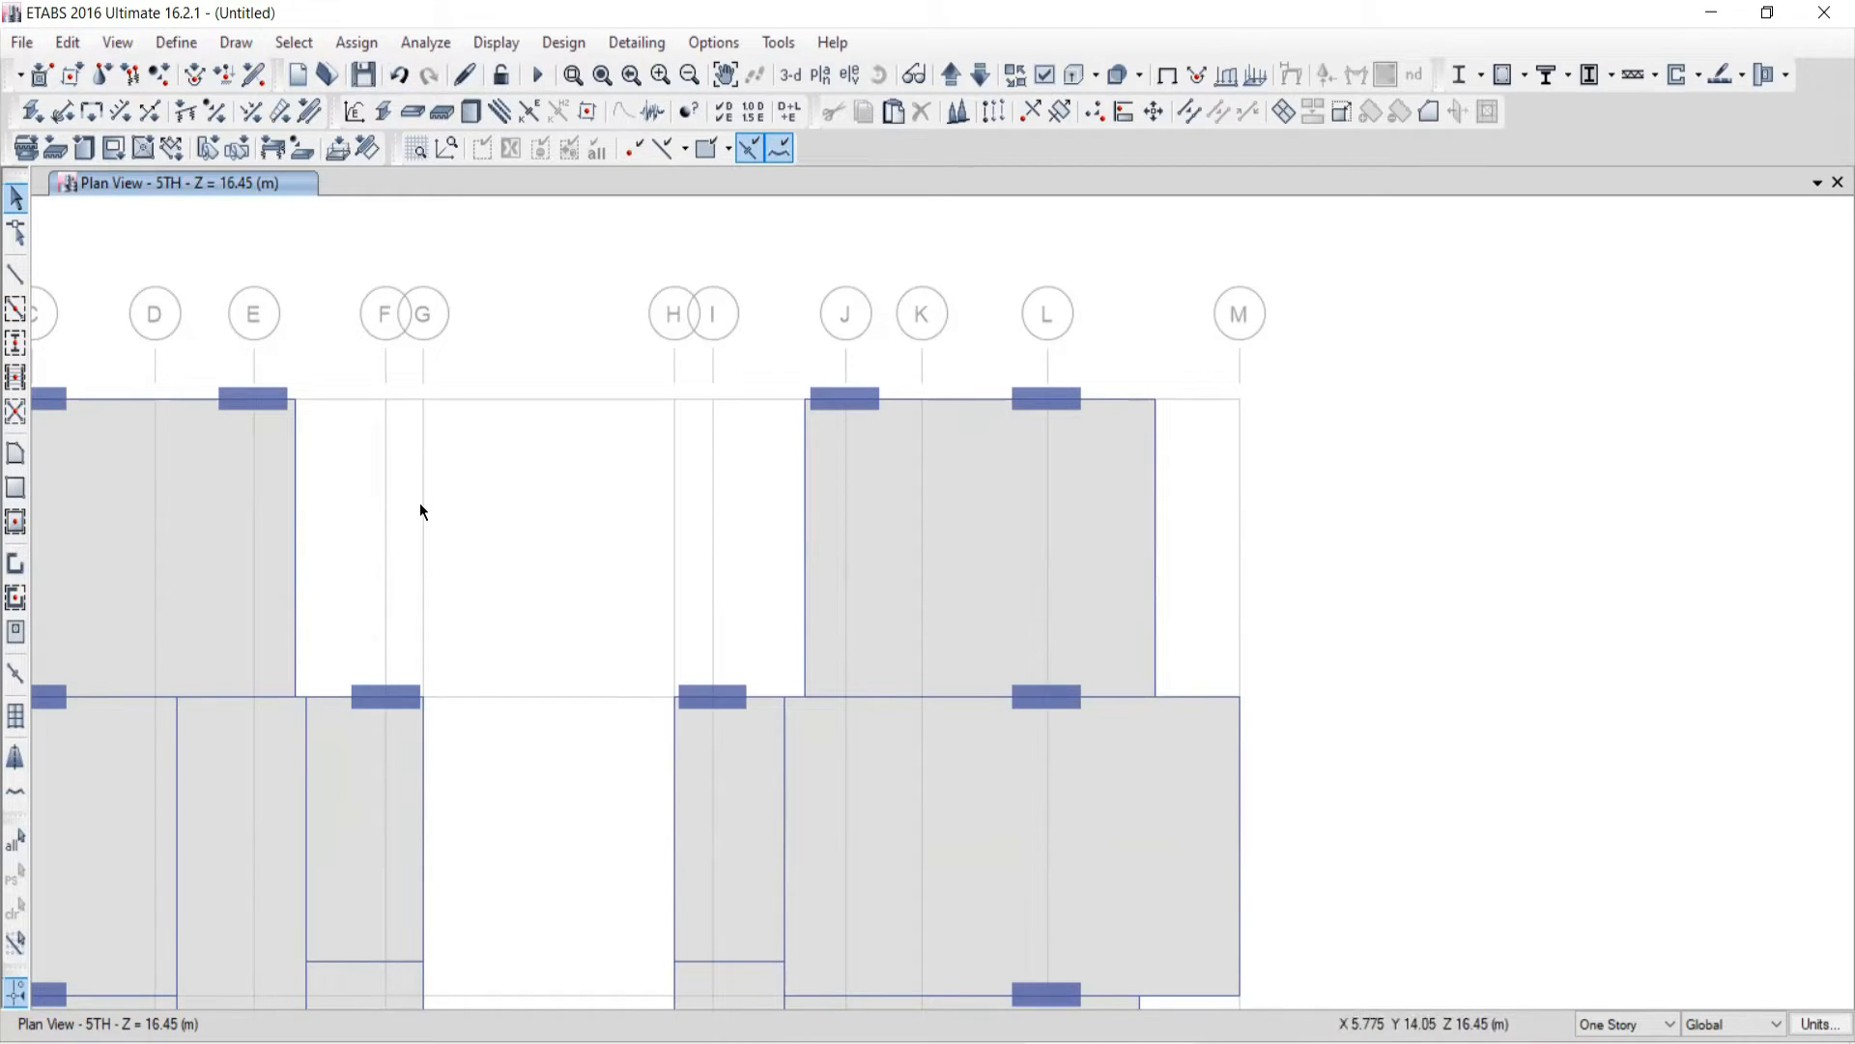
Step: Draw a dimension line for the slab edge on grid M between grid lines 7 and 6, placed just outside the slab
click(255, 46)
click(282, 400)
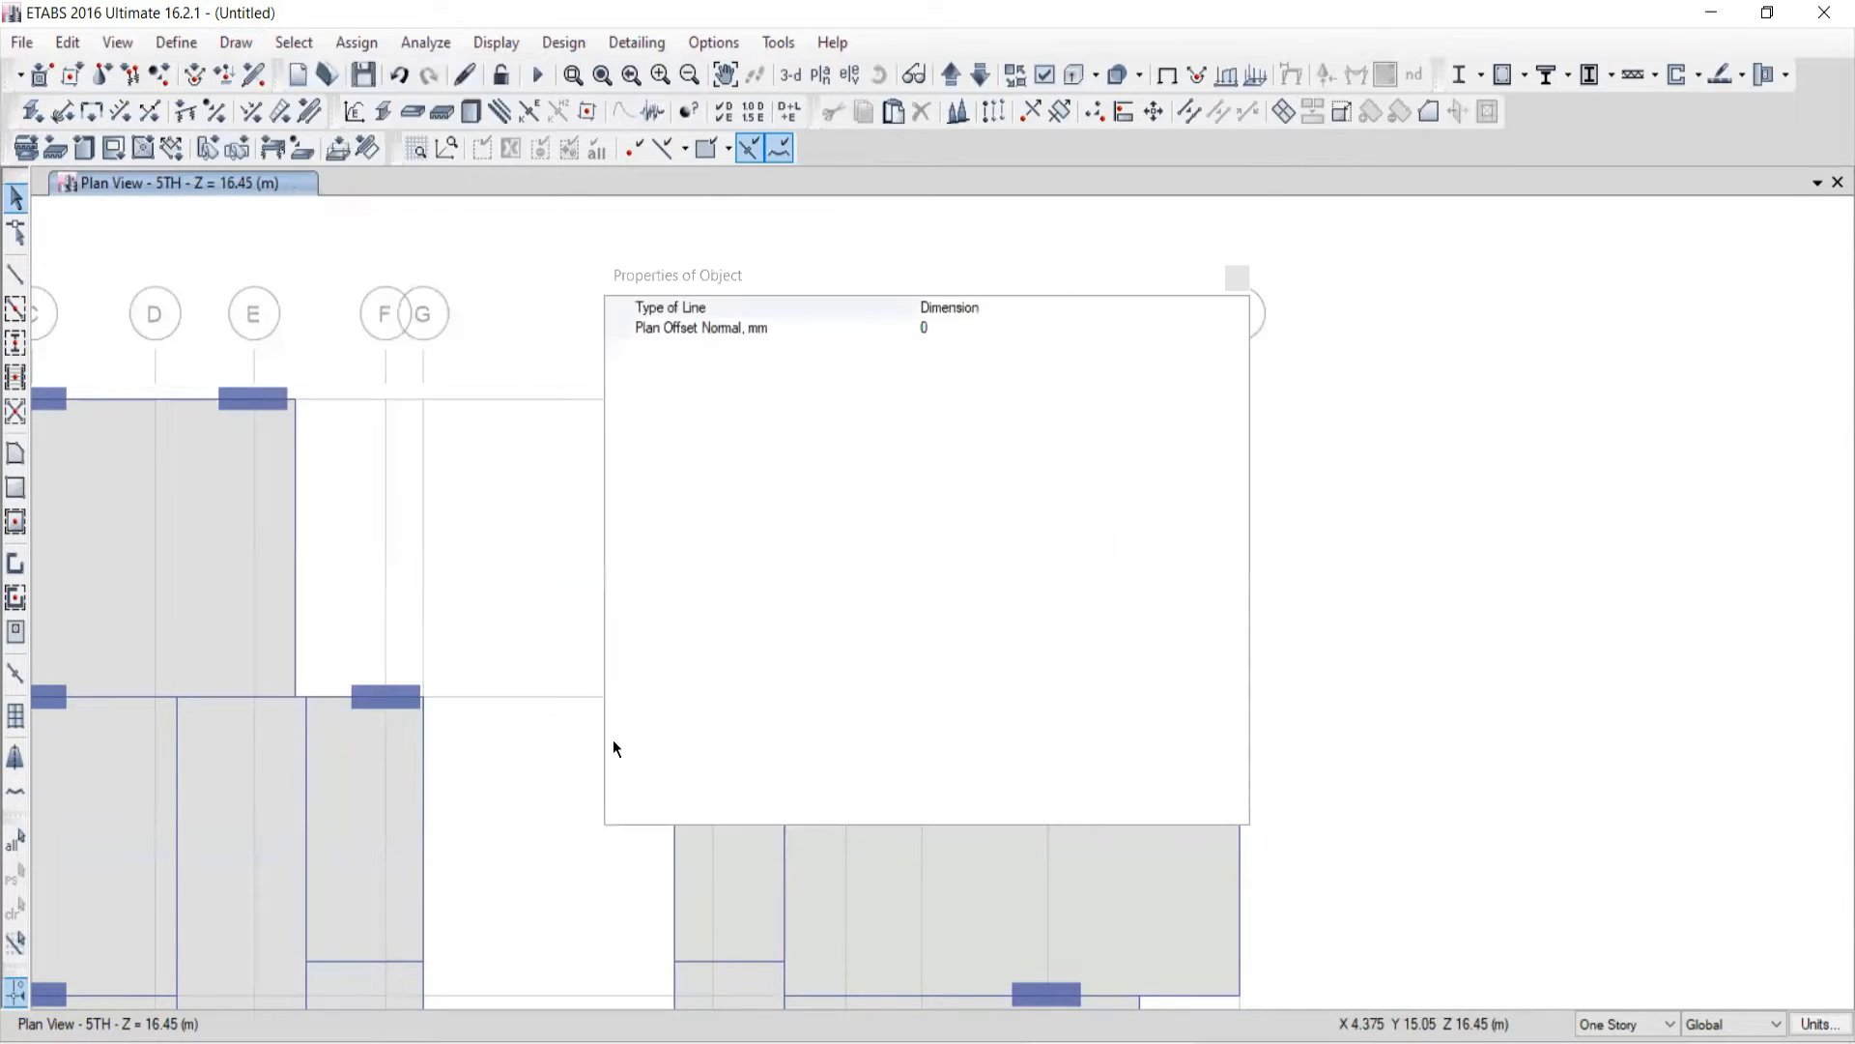
click(1229, 280)
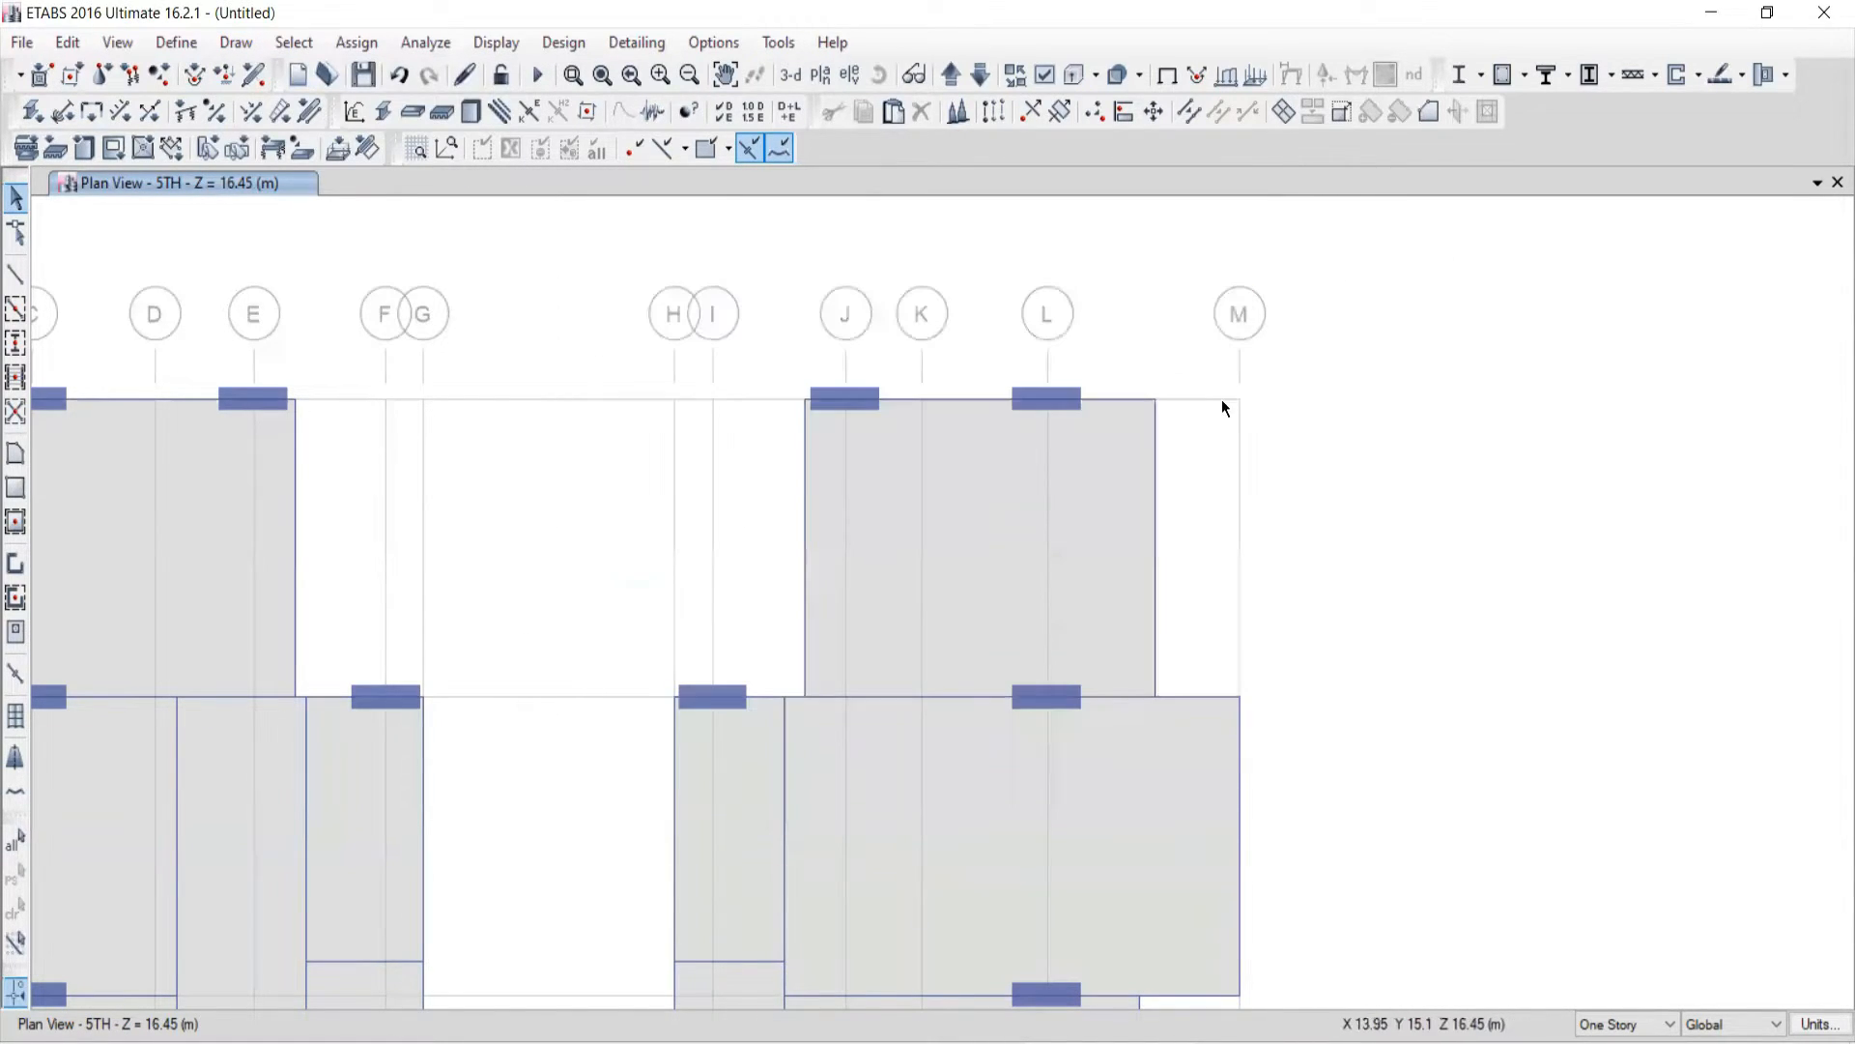
scroll(1159, 464, down, 5)
scroll(1132, 519, up, 3)
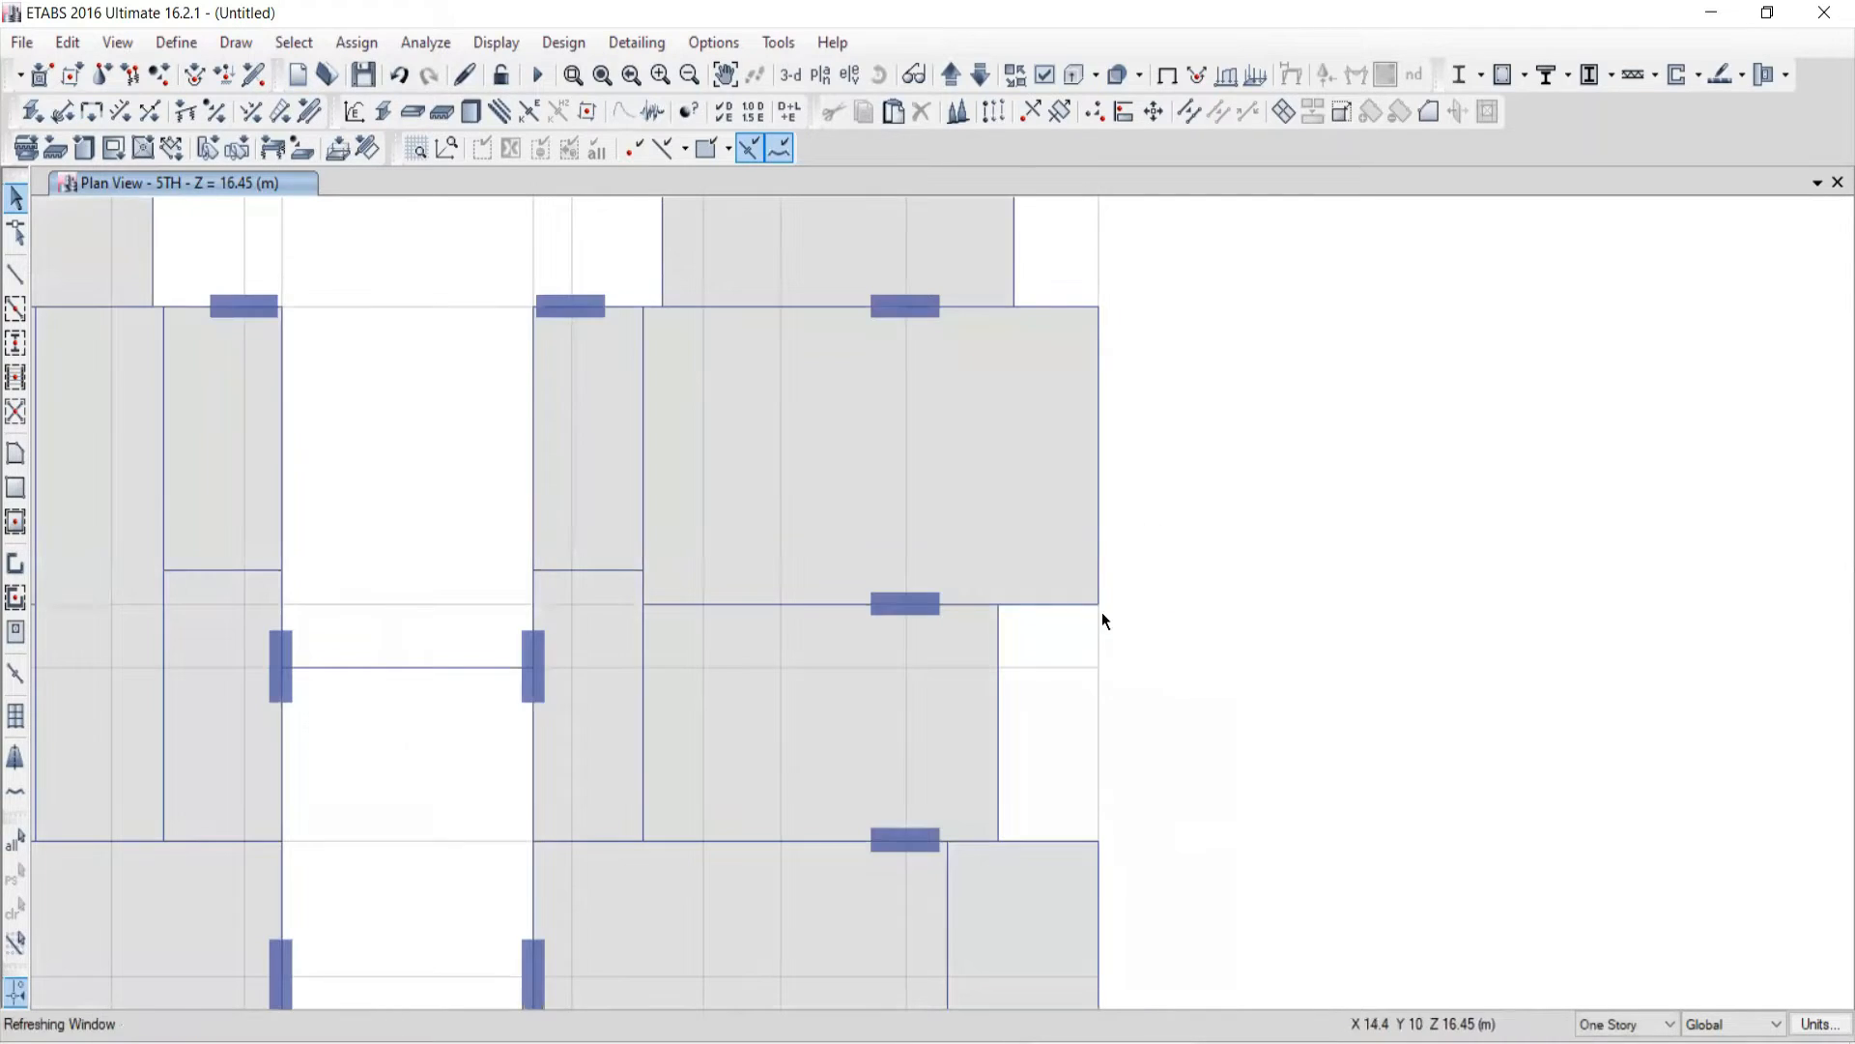
click(1098, 607)
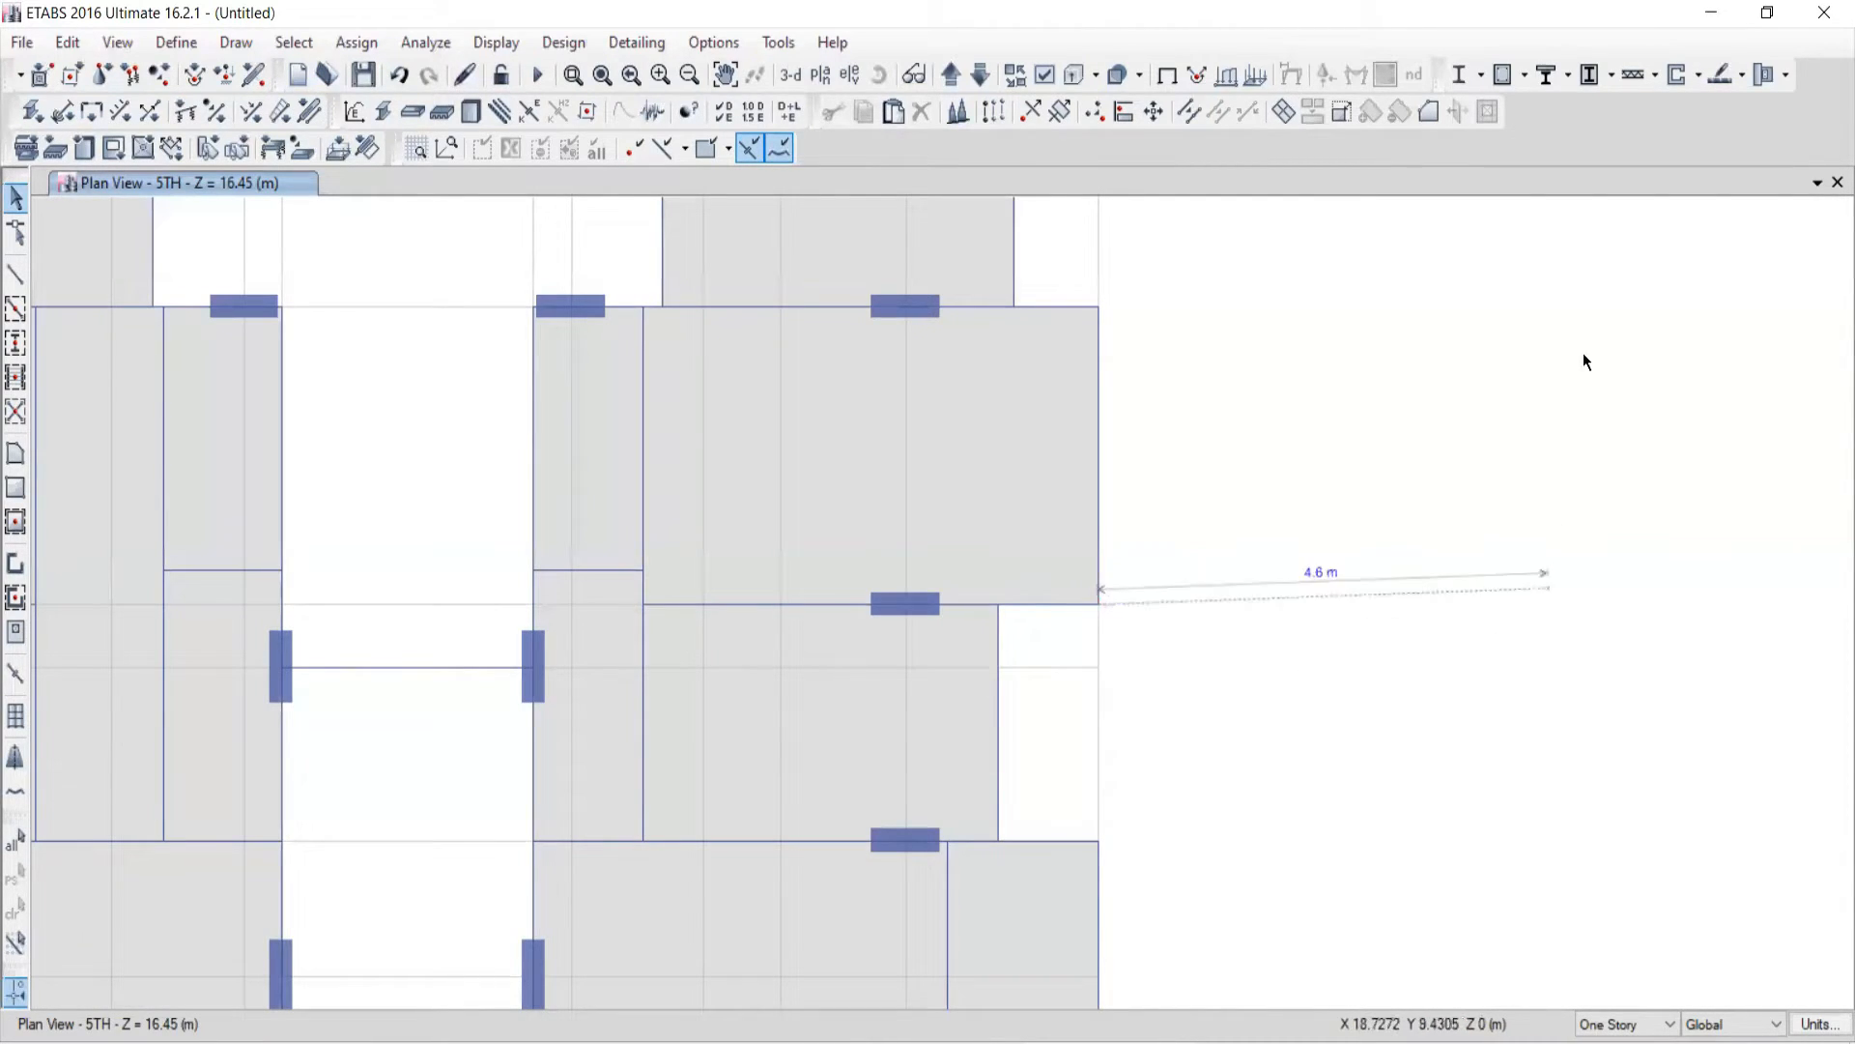
click(1100, 307)
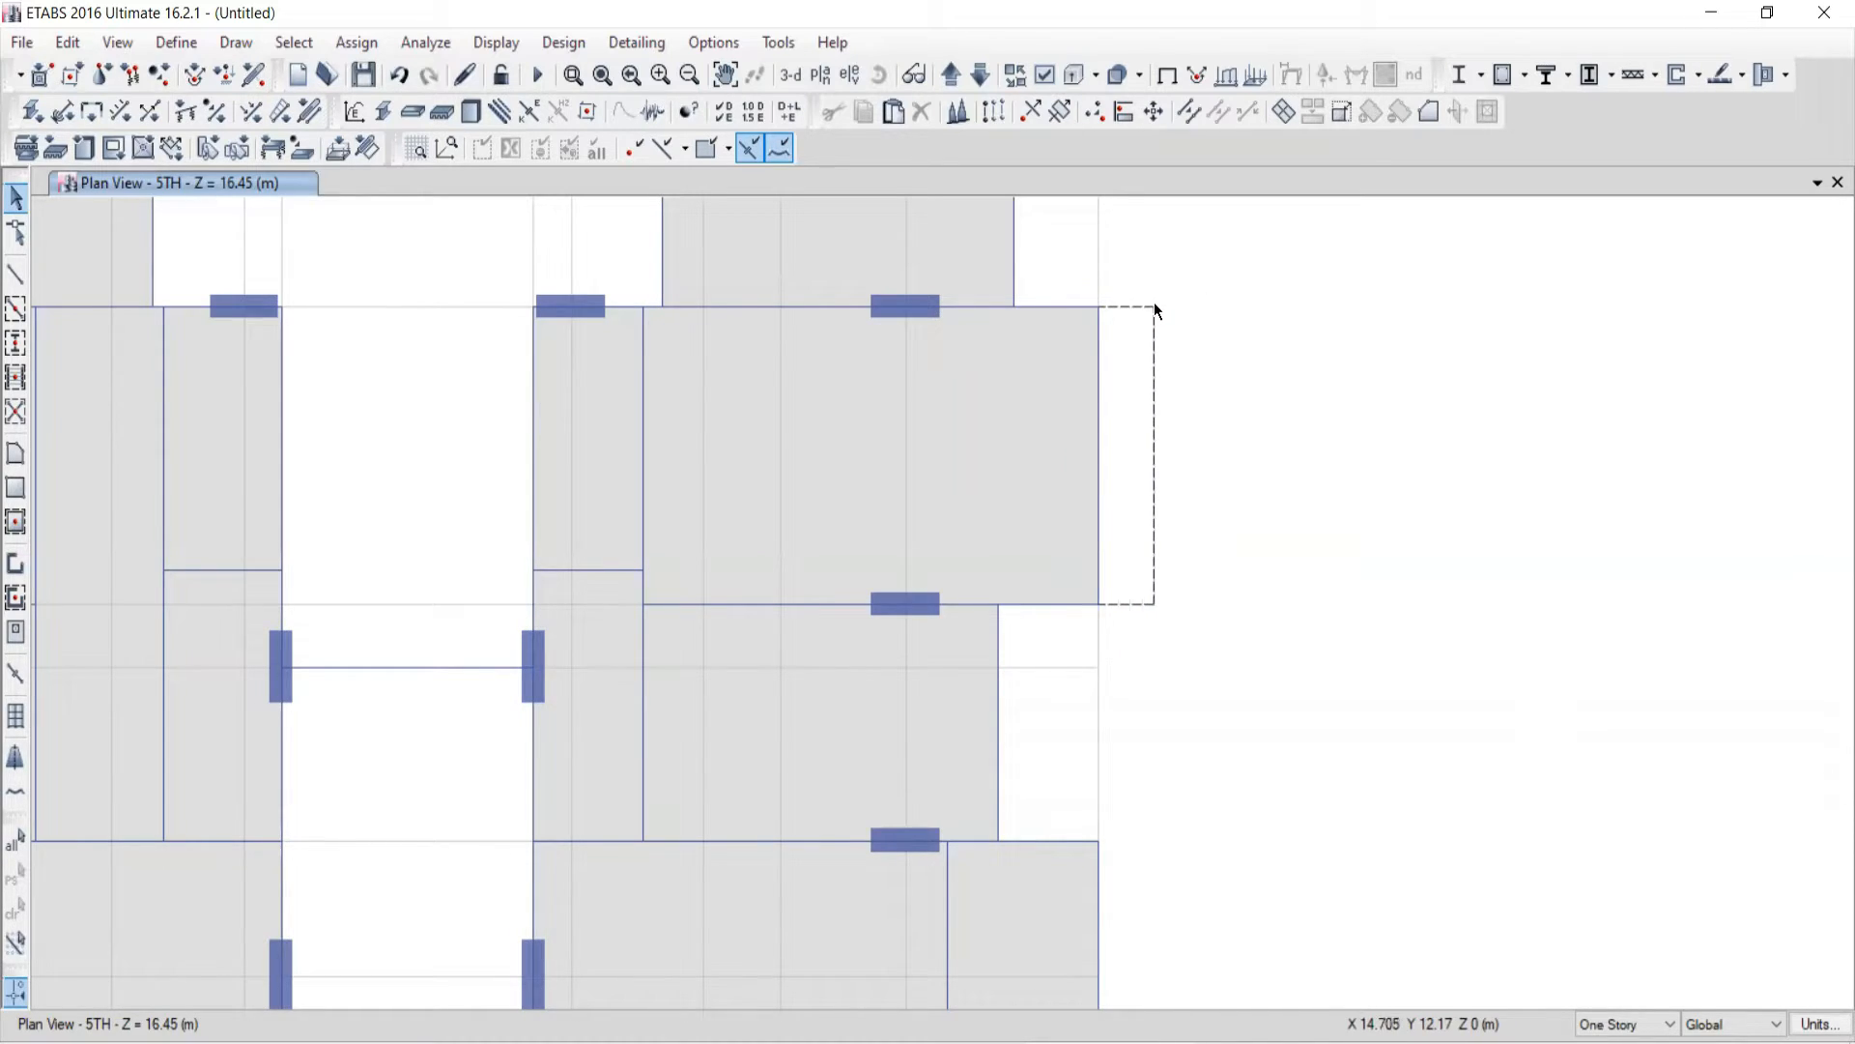
click(1156, 307)
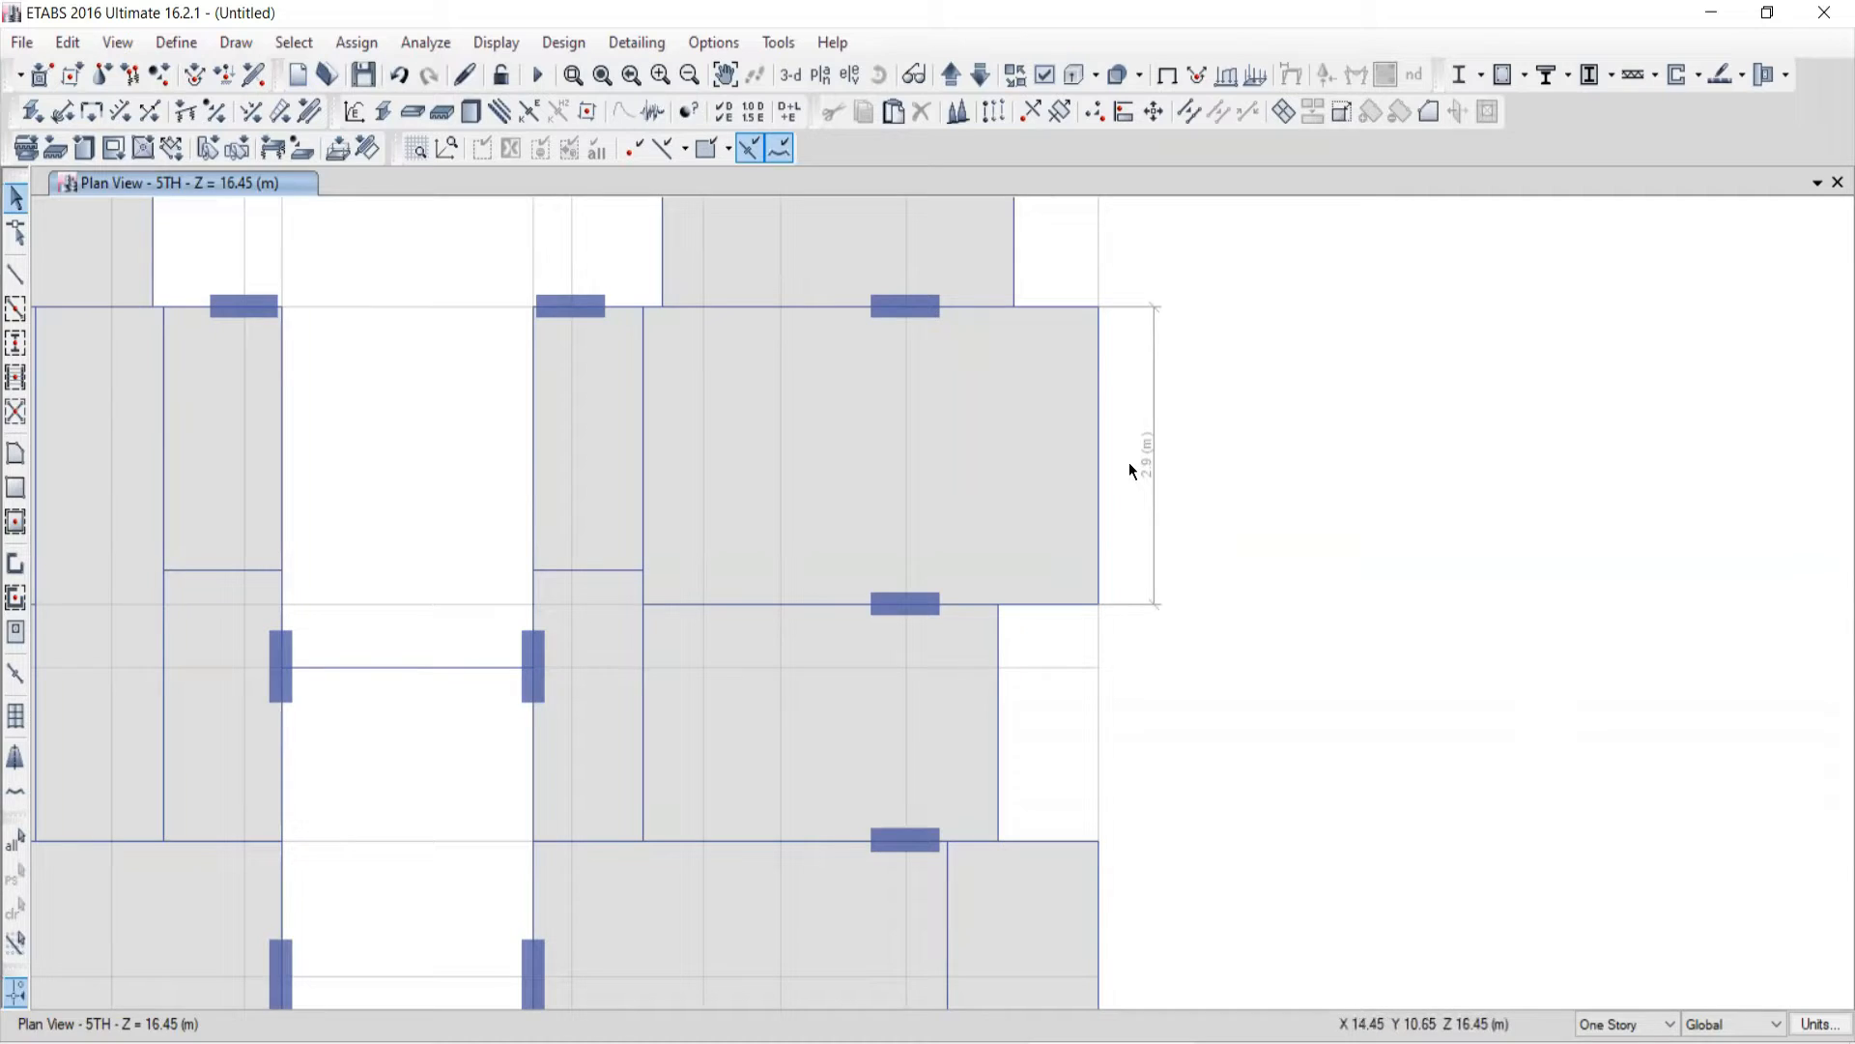
Step: Measure along the slab edge from the corner at grids M and 6 with a temporary dimension line
click(233, 42)
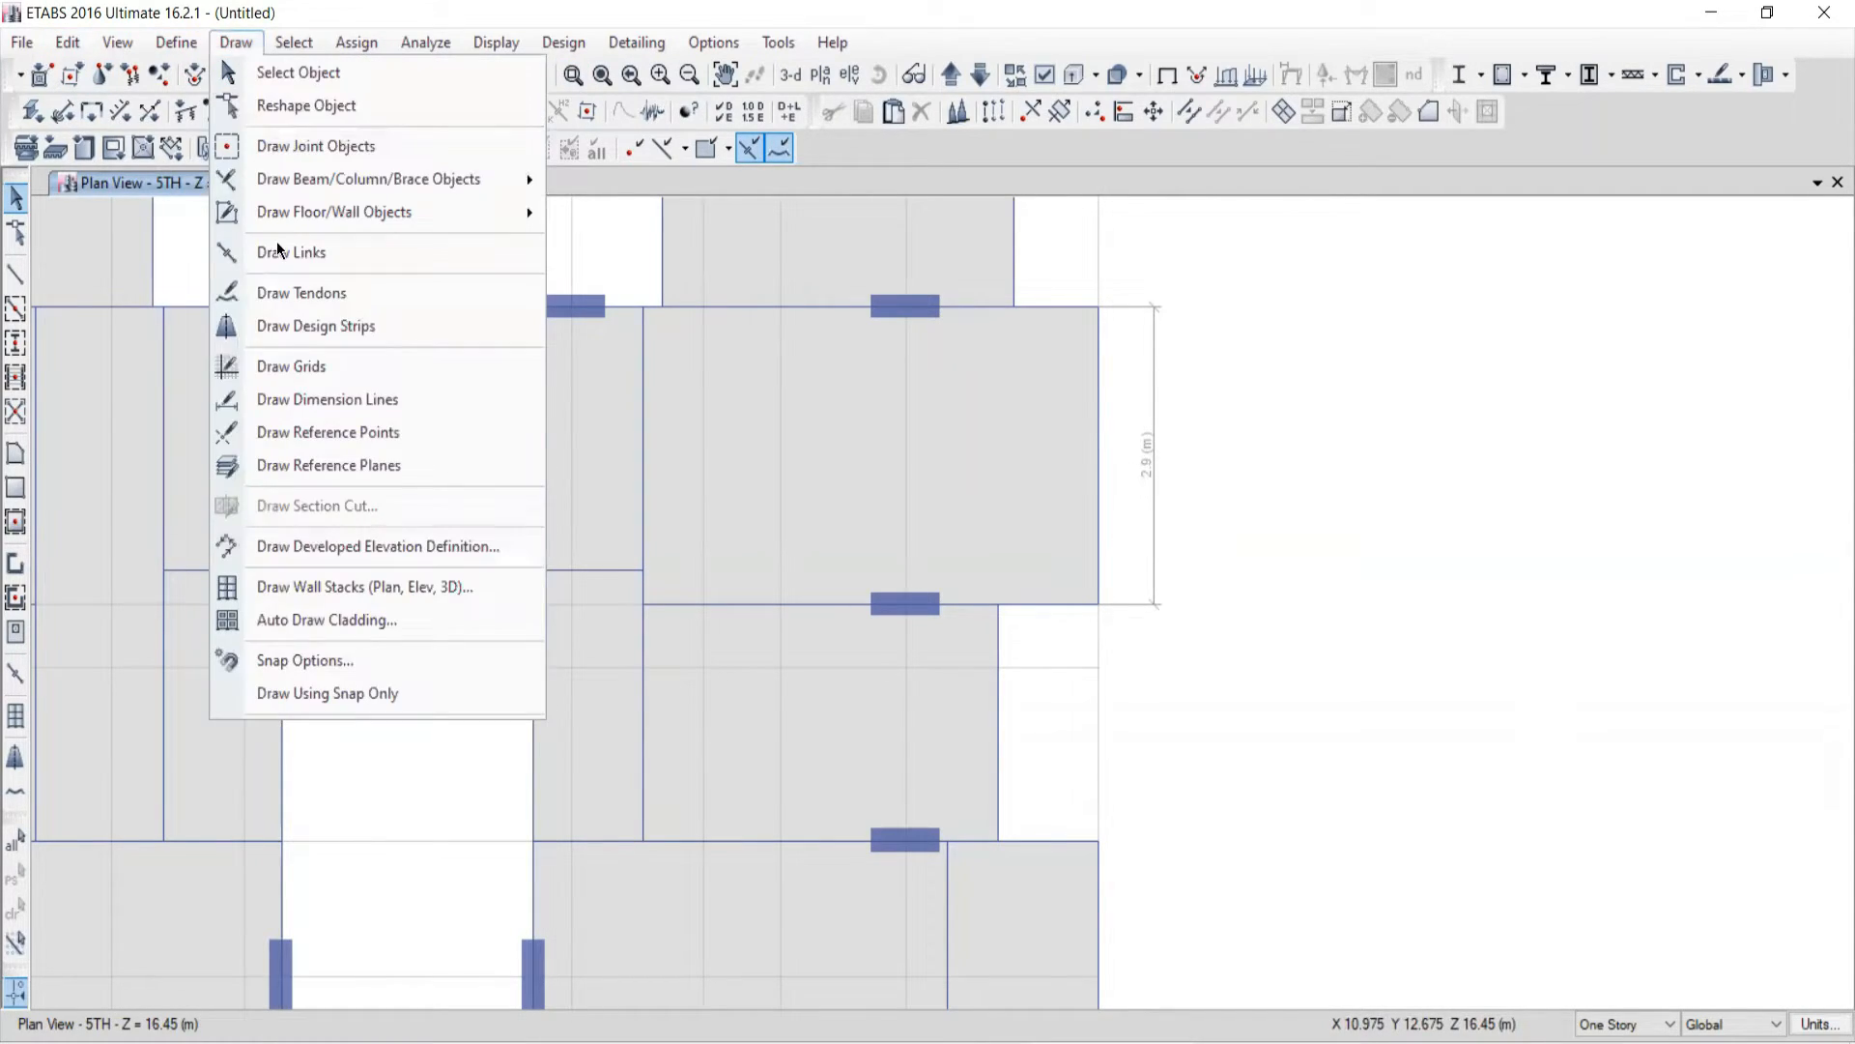
click(305, 402)
click(1226, 280)
click(1098, 605)
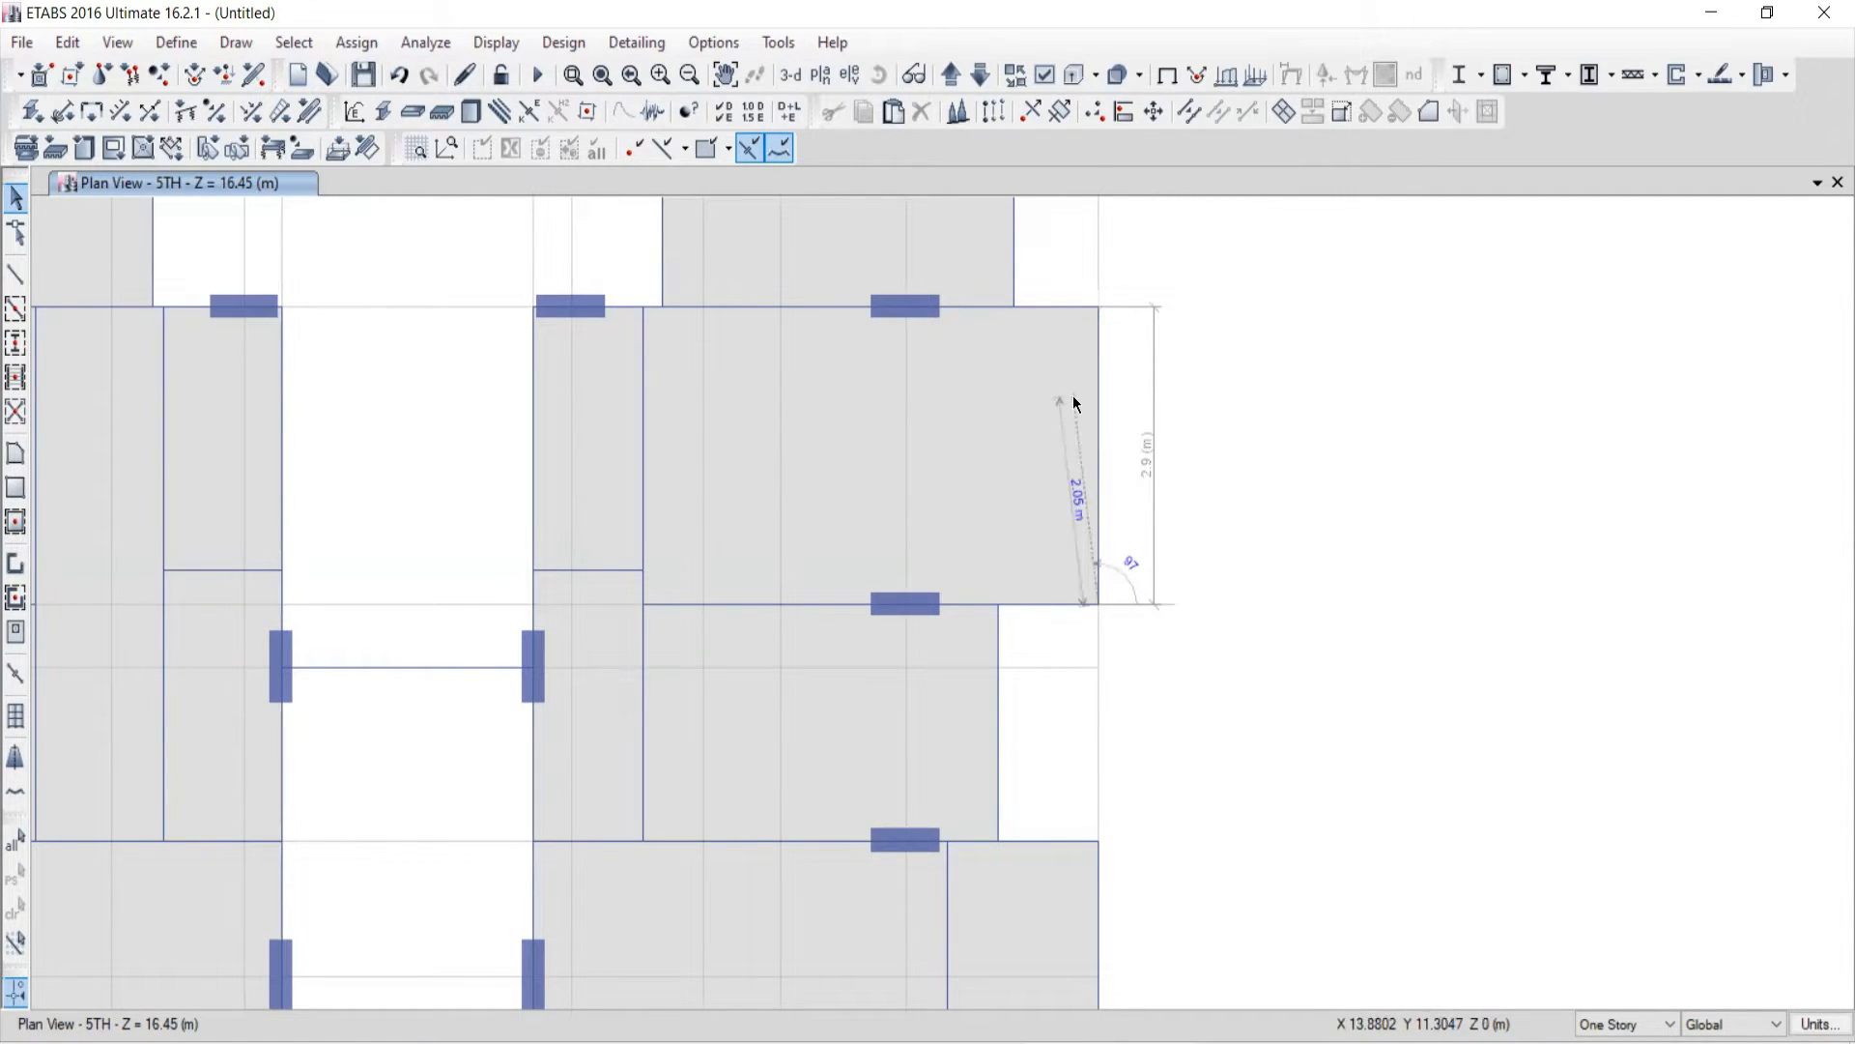
key(Escape)
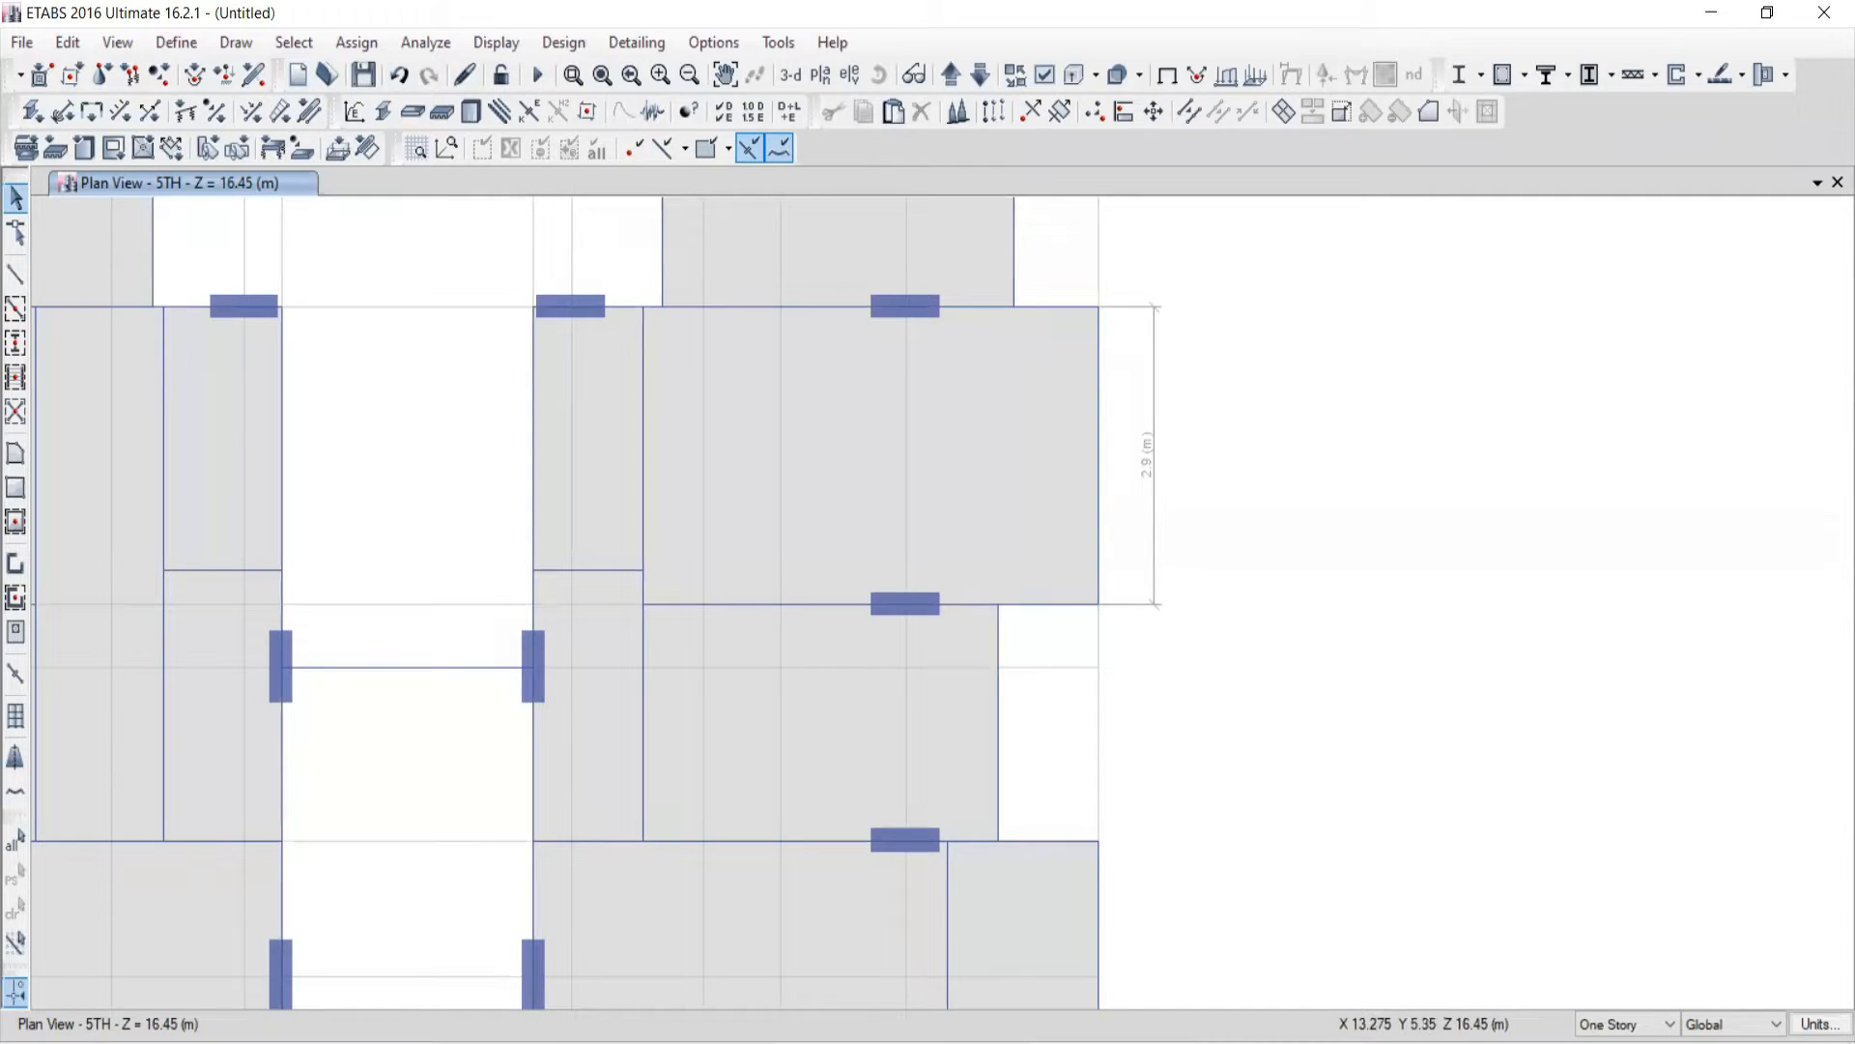
Step: Switch to IMPORTANT COMMANDS.pdf, mark the topic on appearance or removal of the global axis, and return to ETABS
click(1282, 1040)
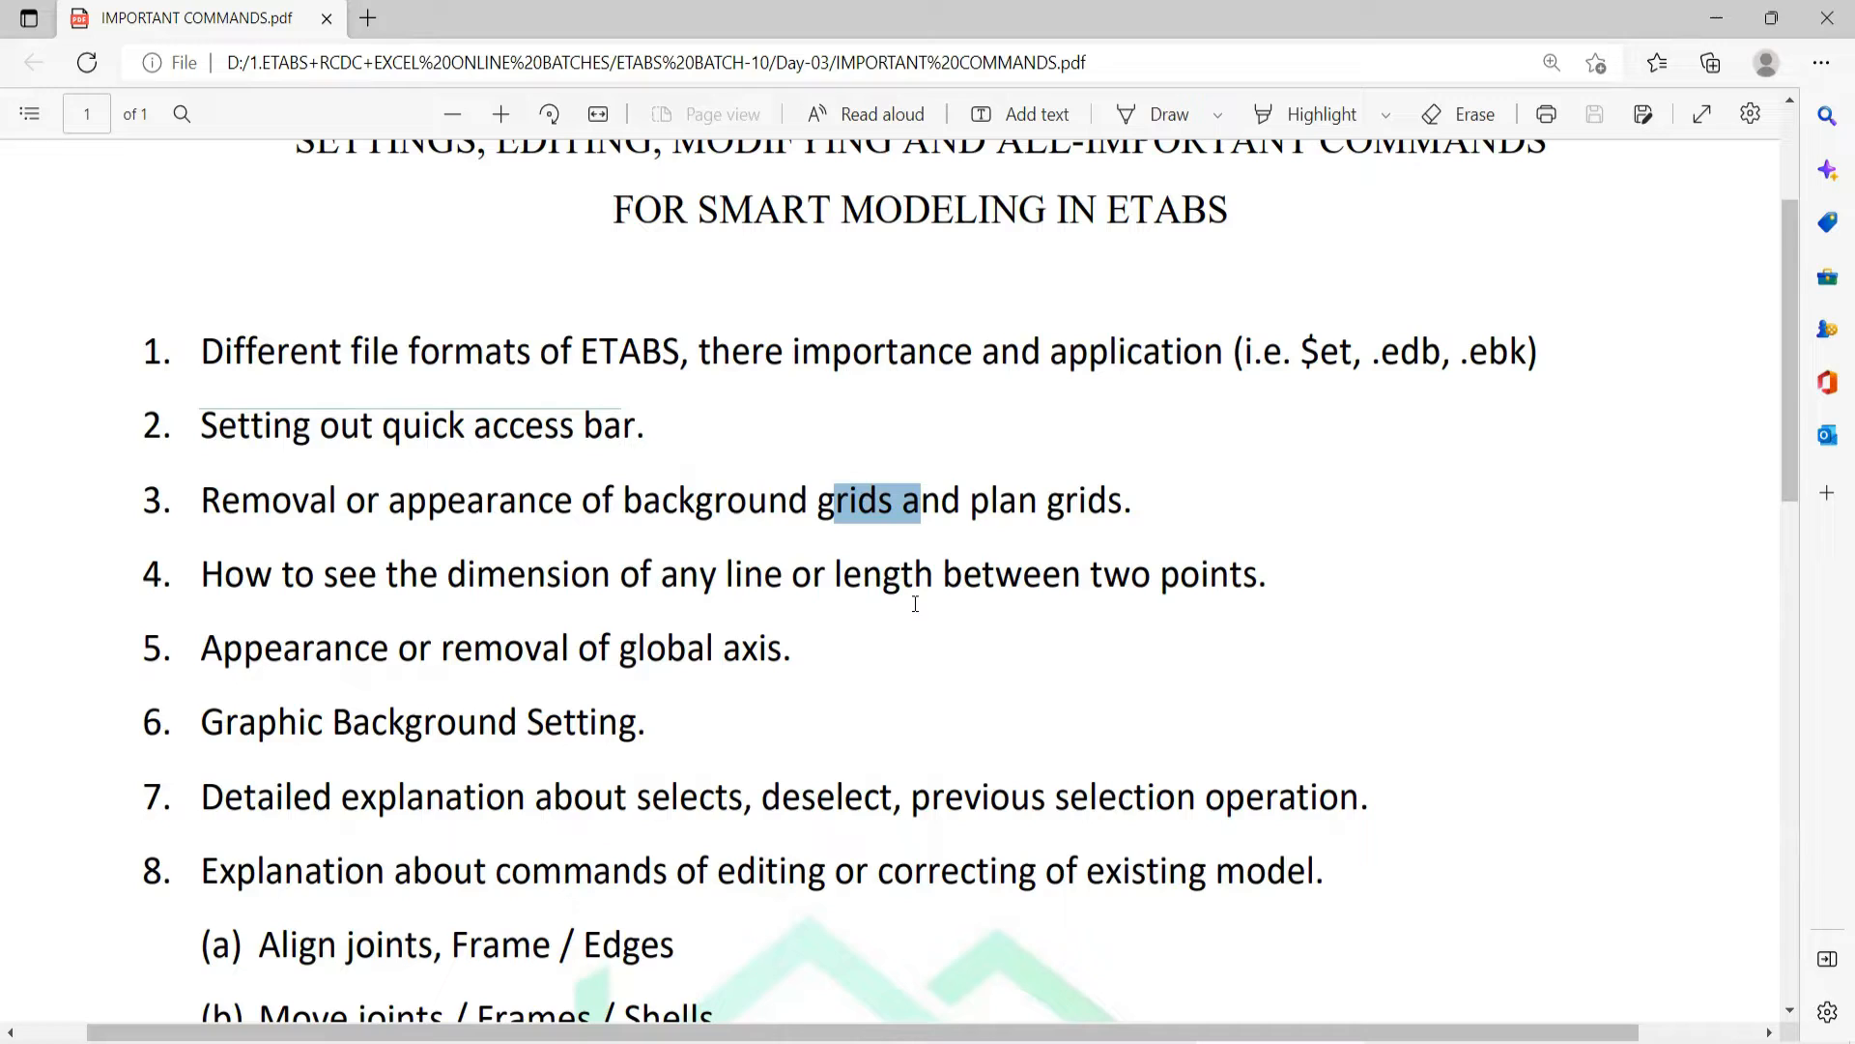
drag(200, 649, 792, 667)
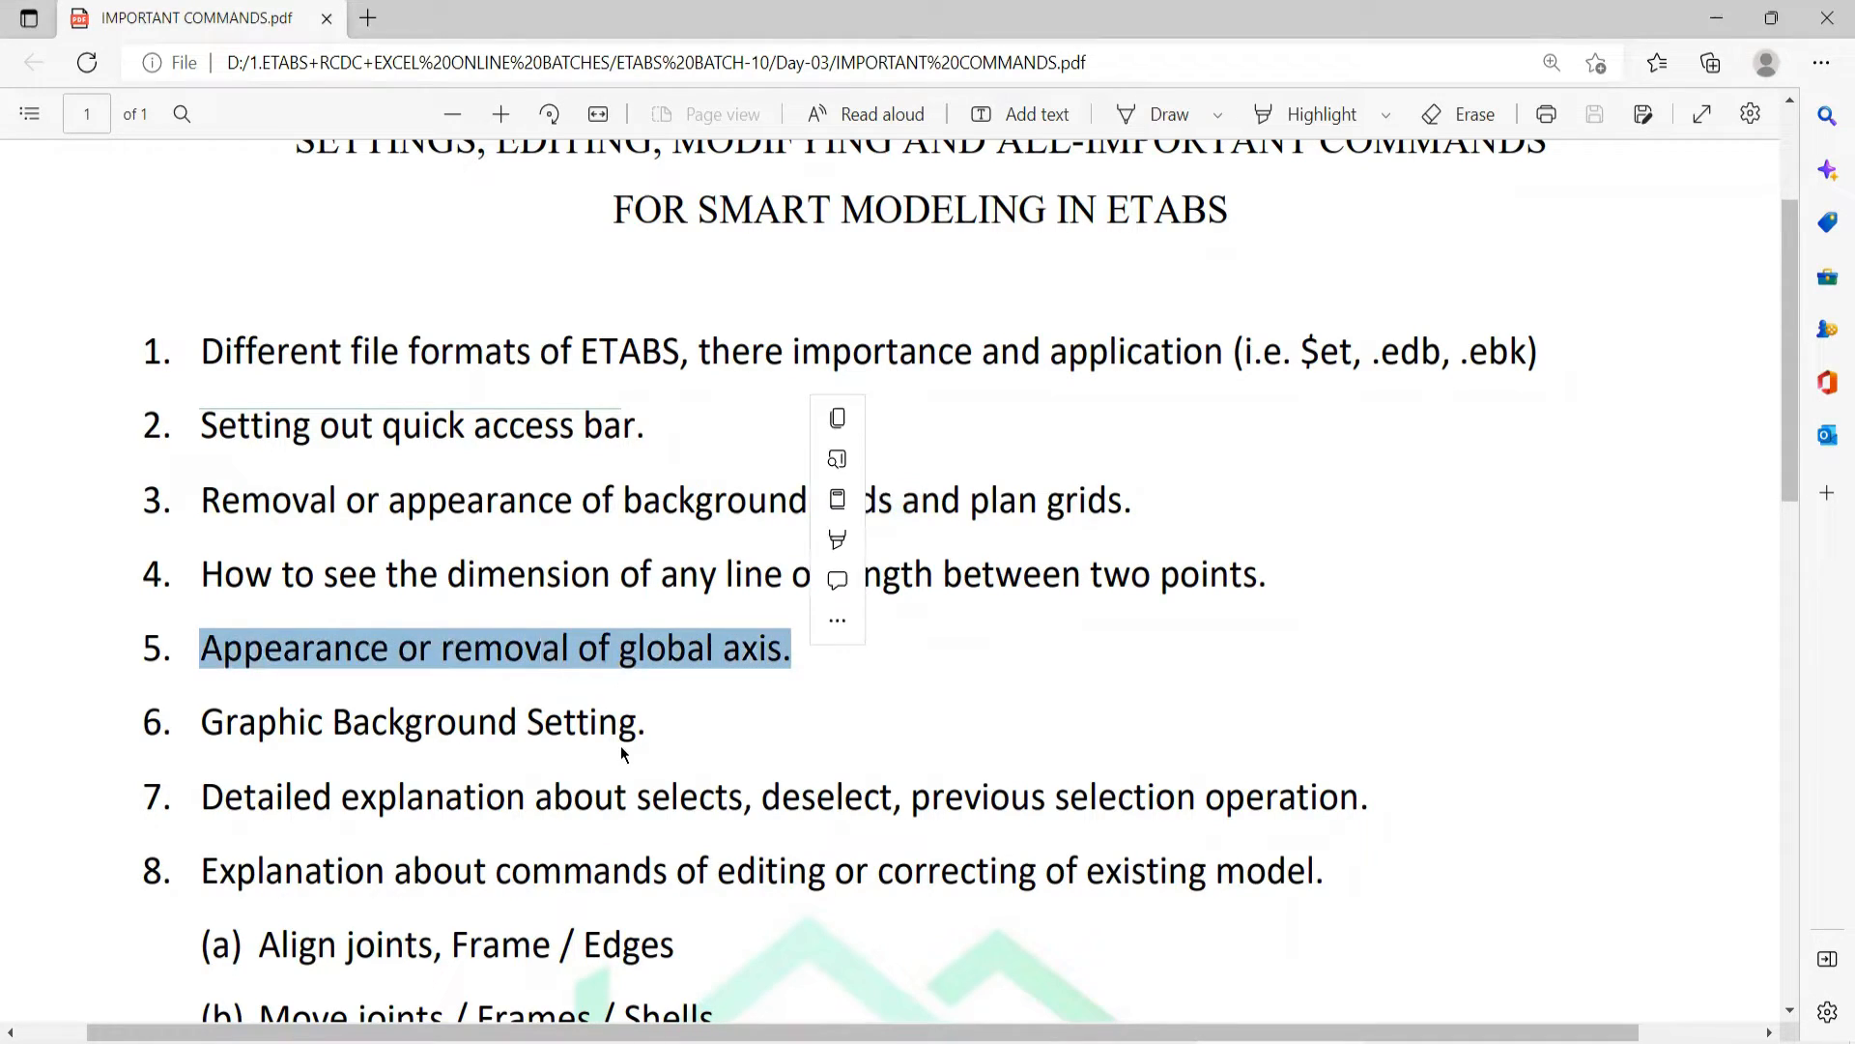
key(alt+Tab)
Step: Display the 3-D view of the building with its base corner at the origin in close view
scroll(739, 427, down, 6)
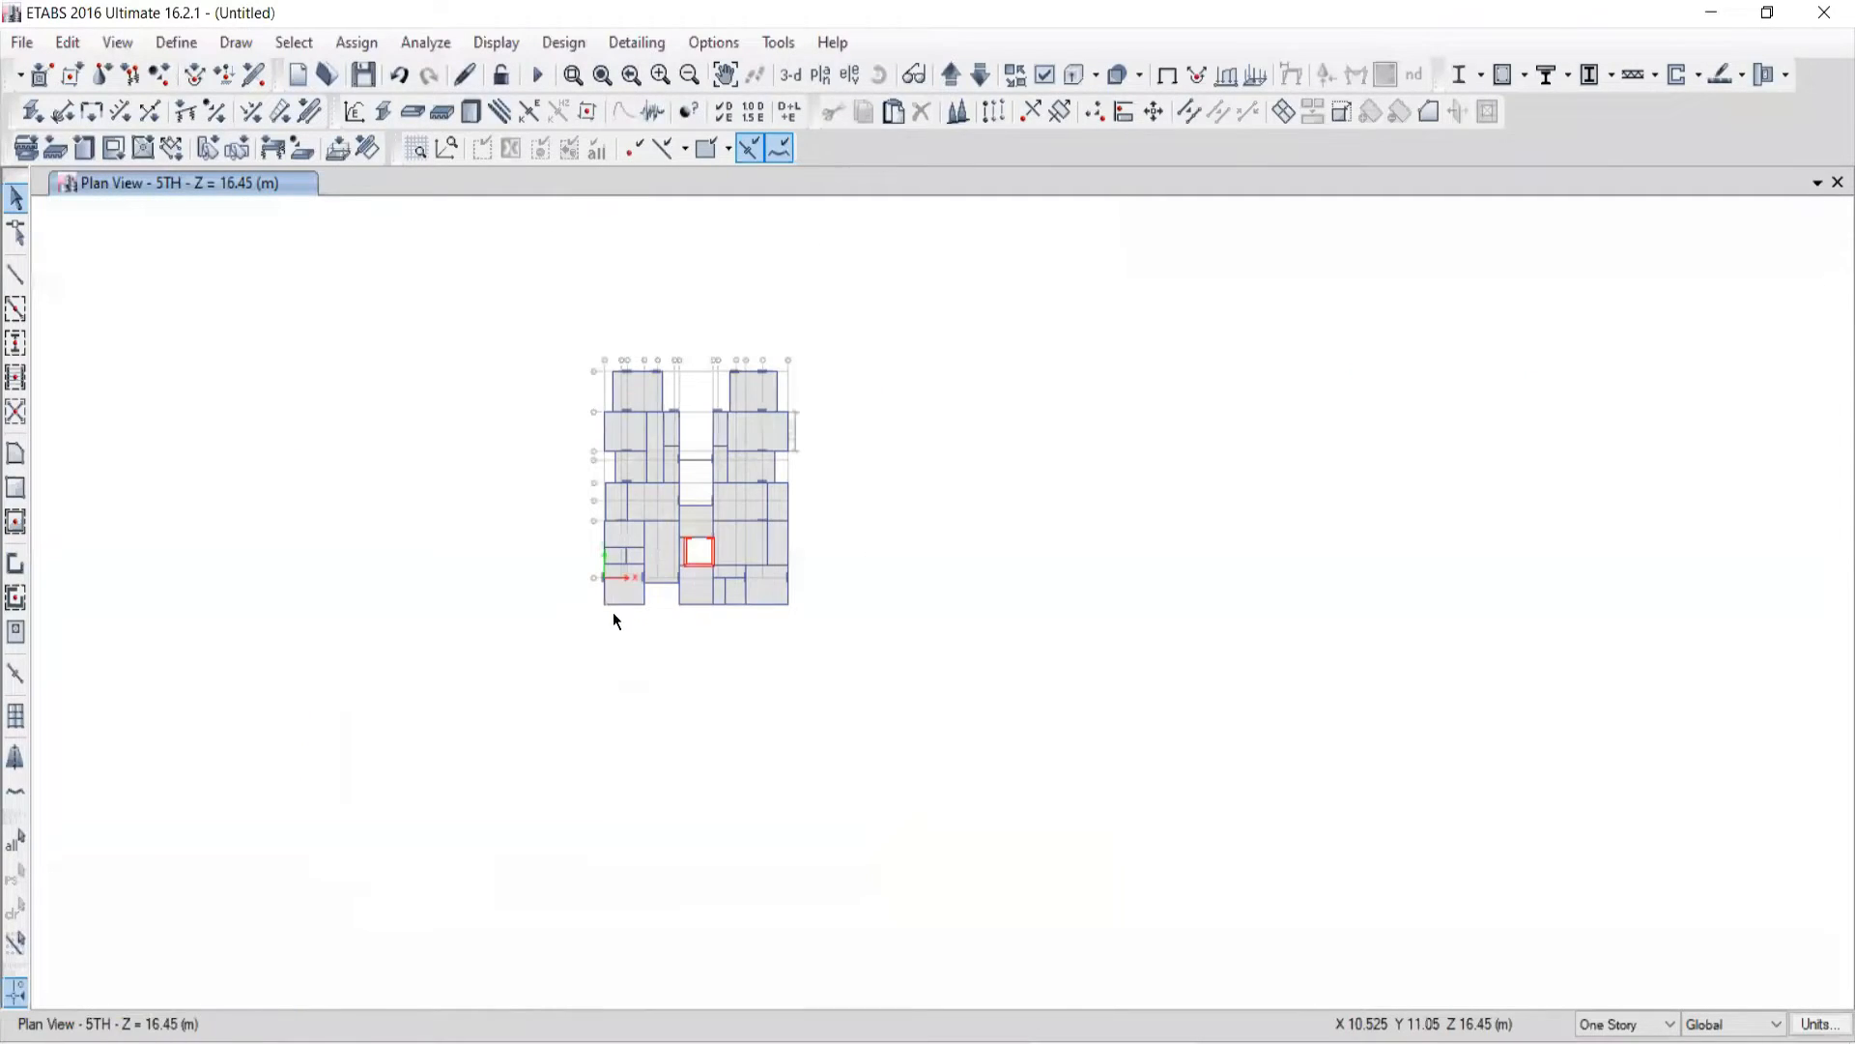
click(789, 77)
scroll(663, 651, up, 5)
scroll(763, 640, up, 4)
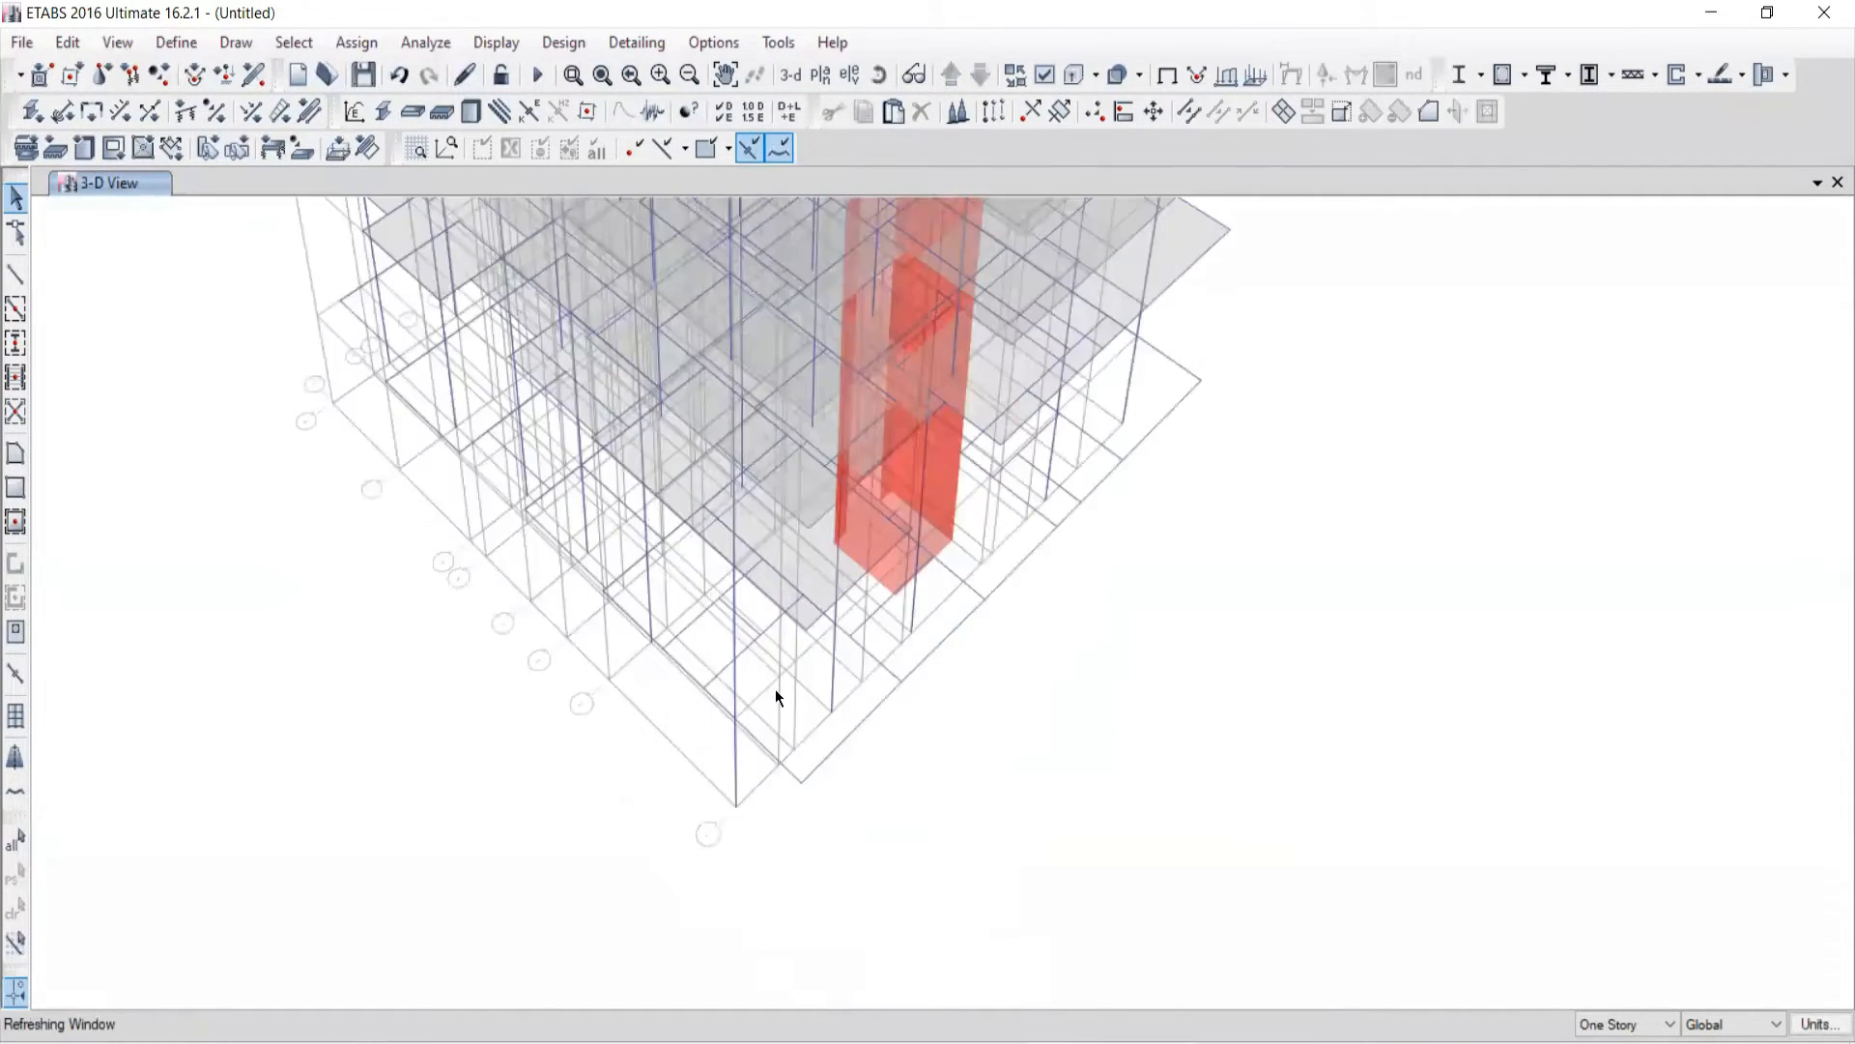
Step: Turn off grid system visibility in the 3-D view, leaving the global axes at the building's base in close view
right_click(336, 630)
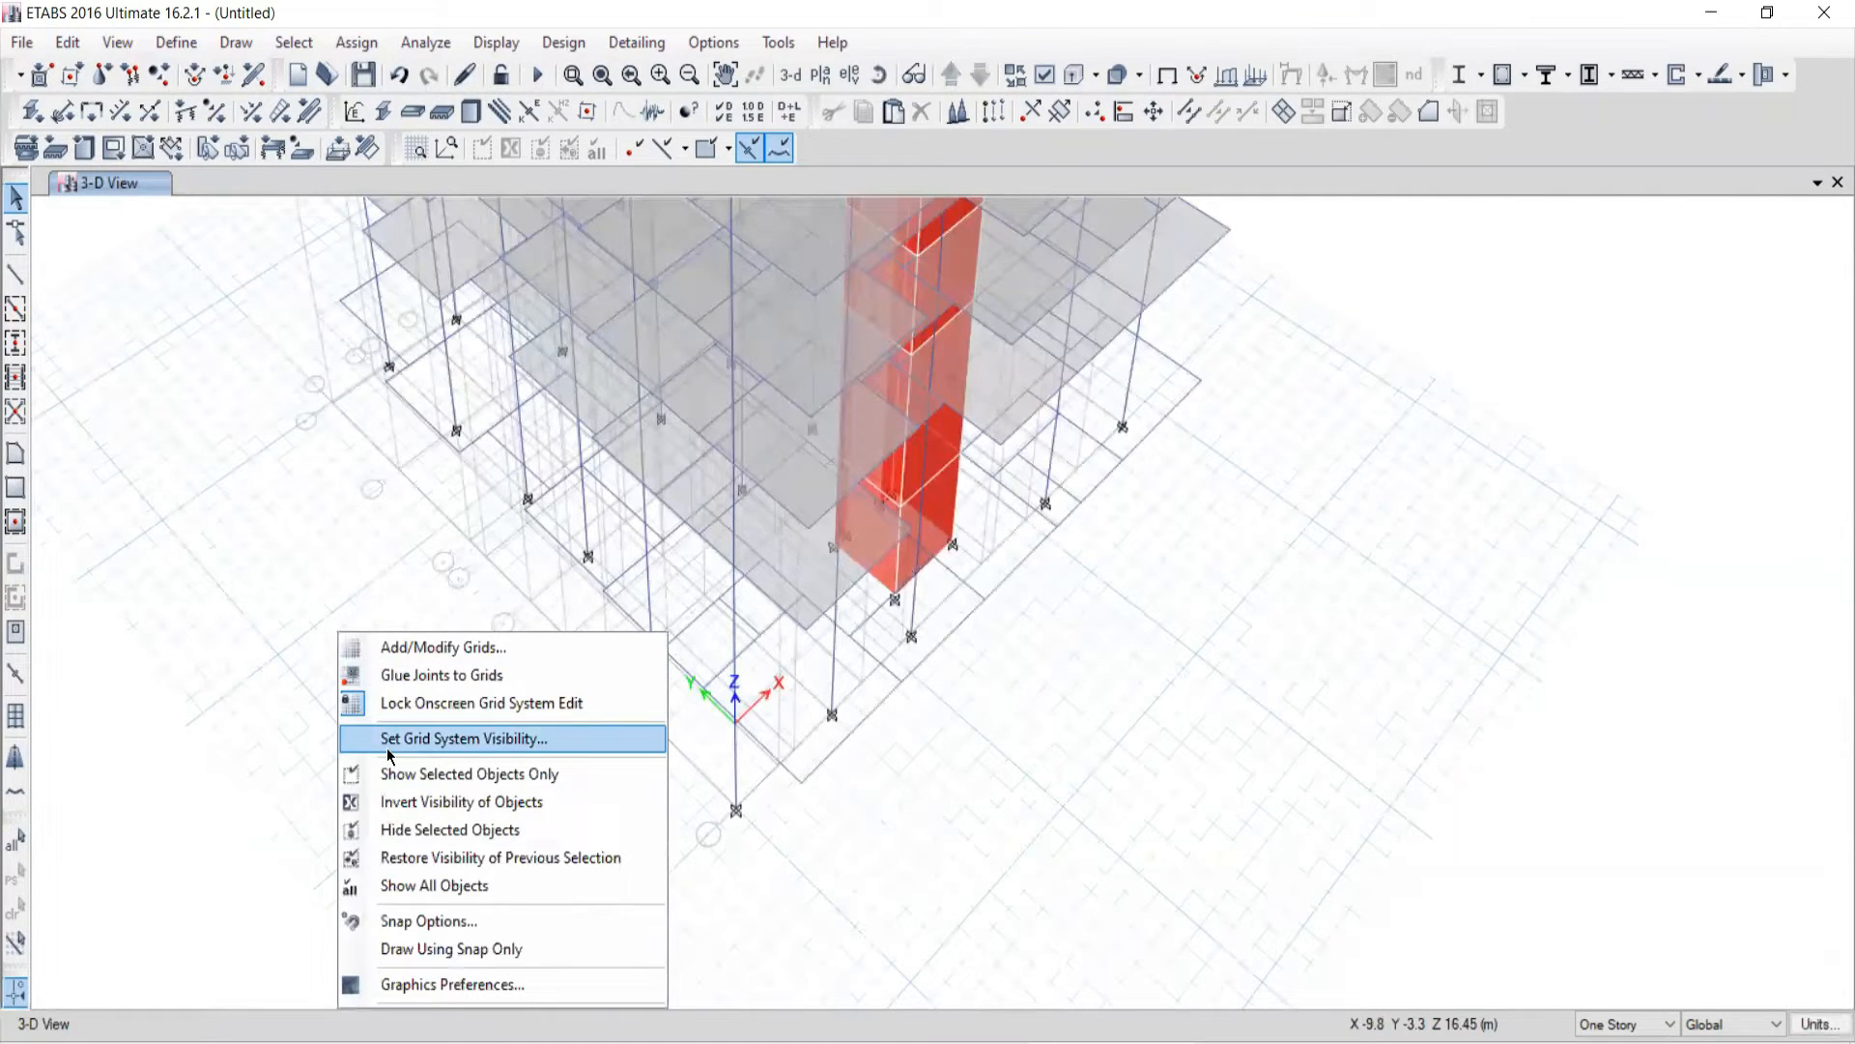
scroll(1137, 525, down, 4)
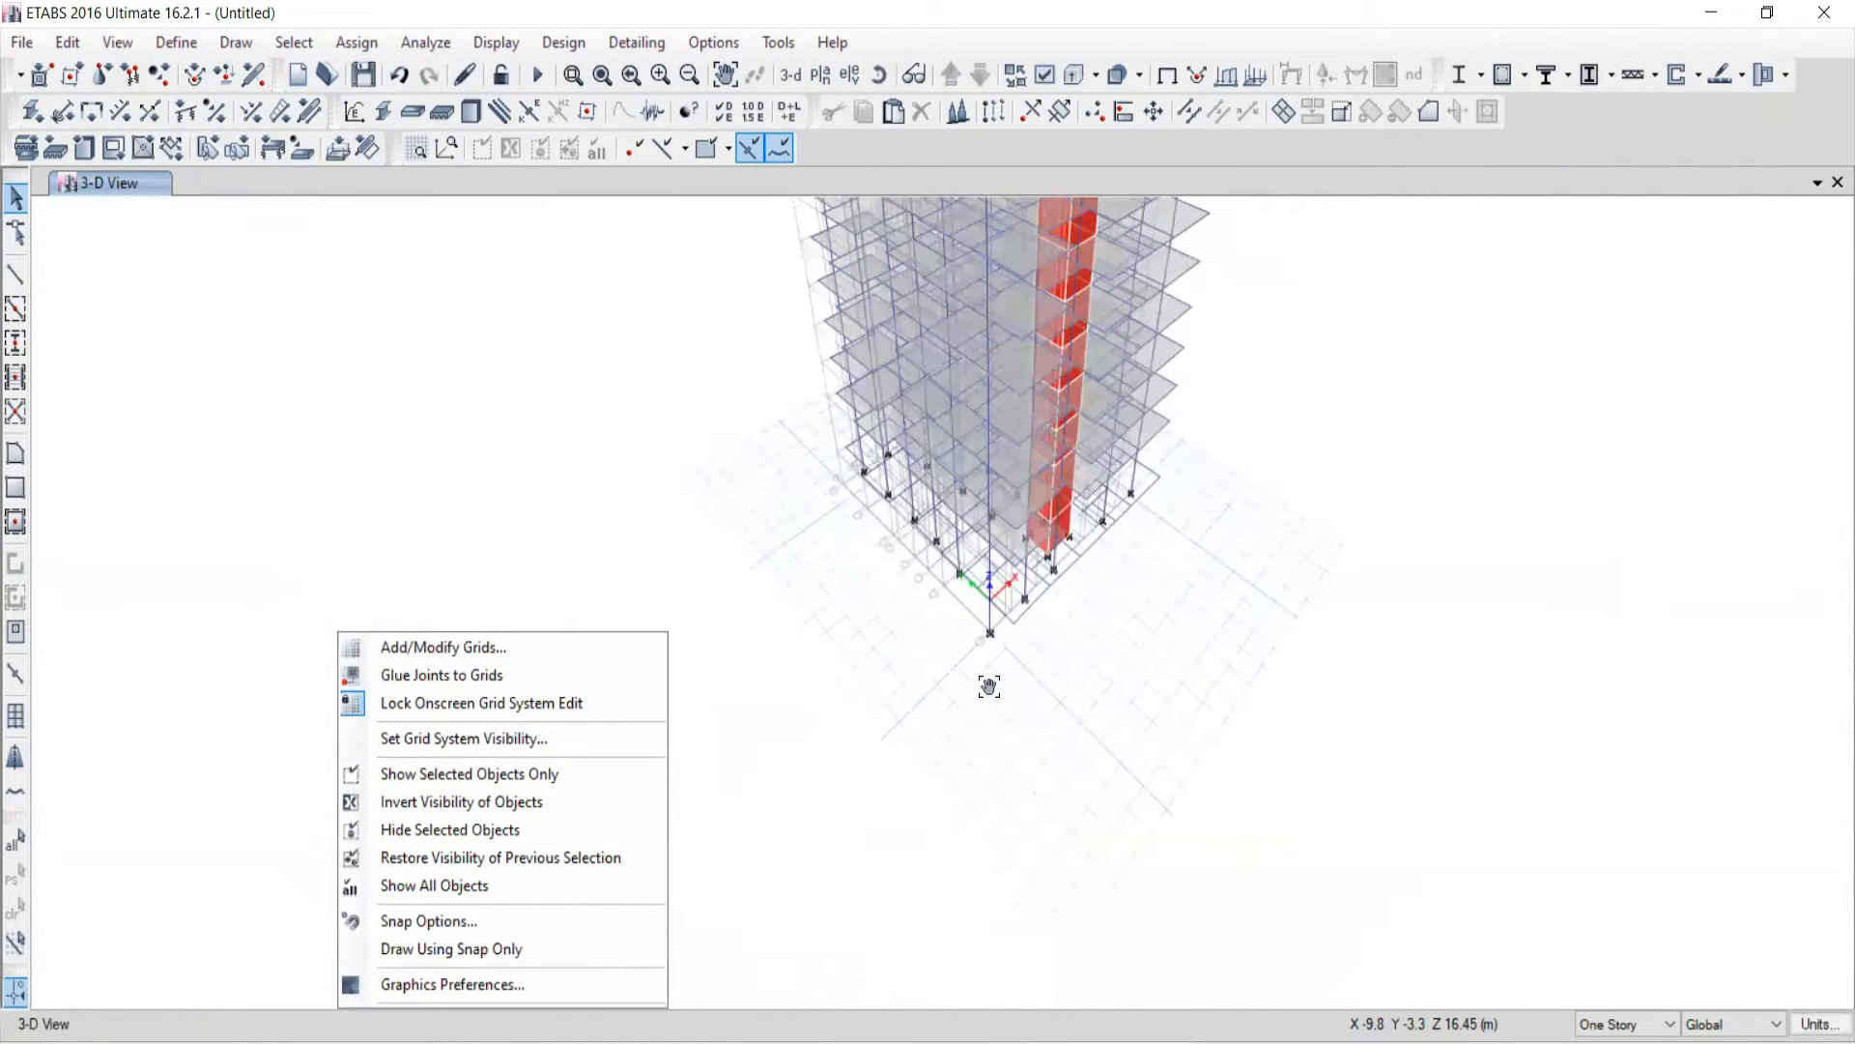
middle_drag(990, 687, 839, 892)
right_click(370, 363)
click(407, 479)
scroll(862, 744, up, 5)
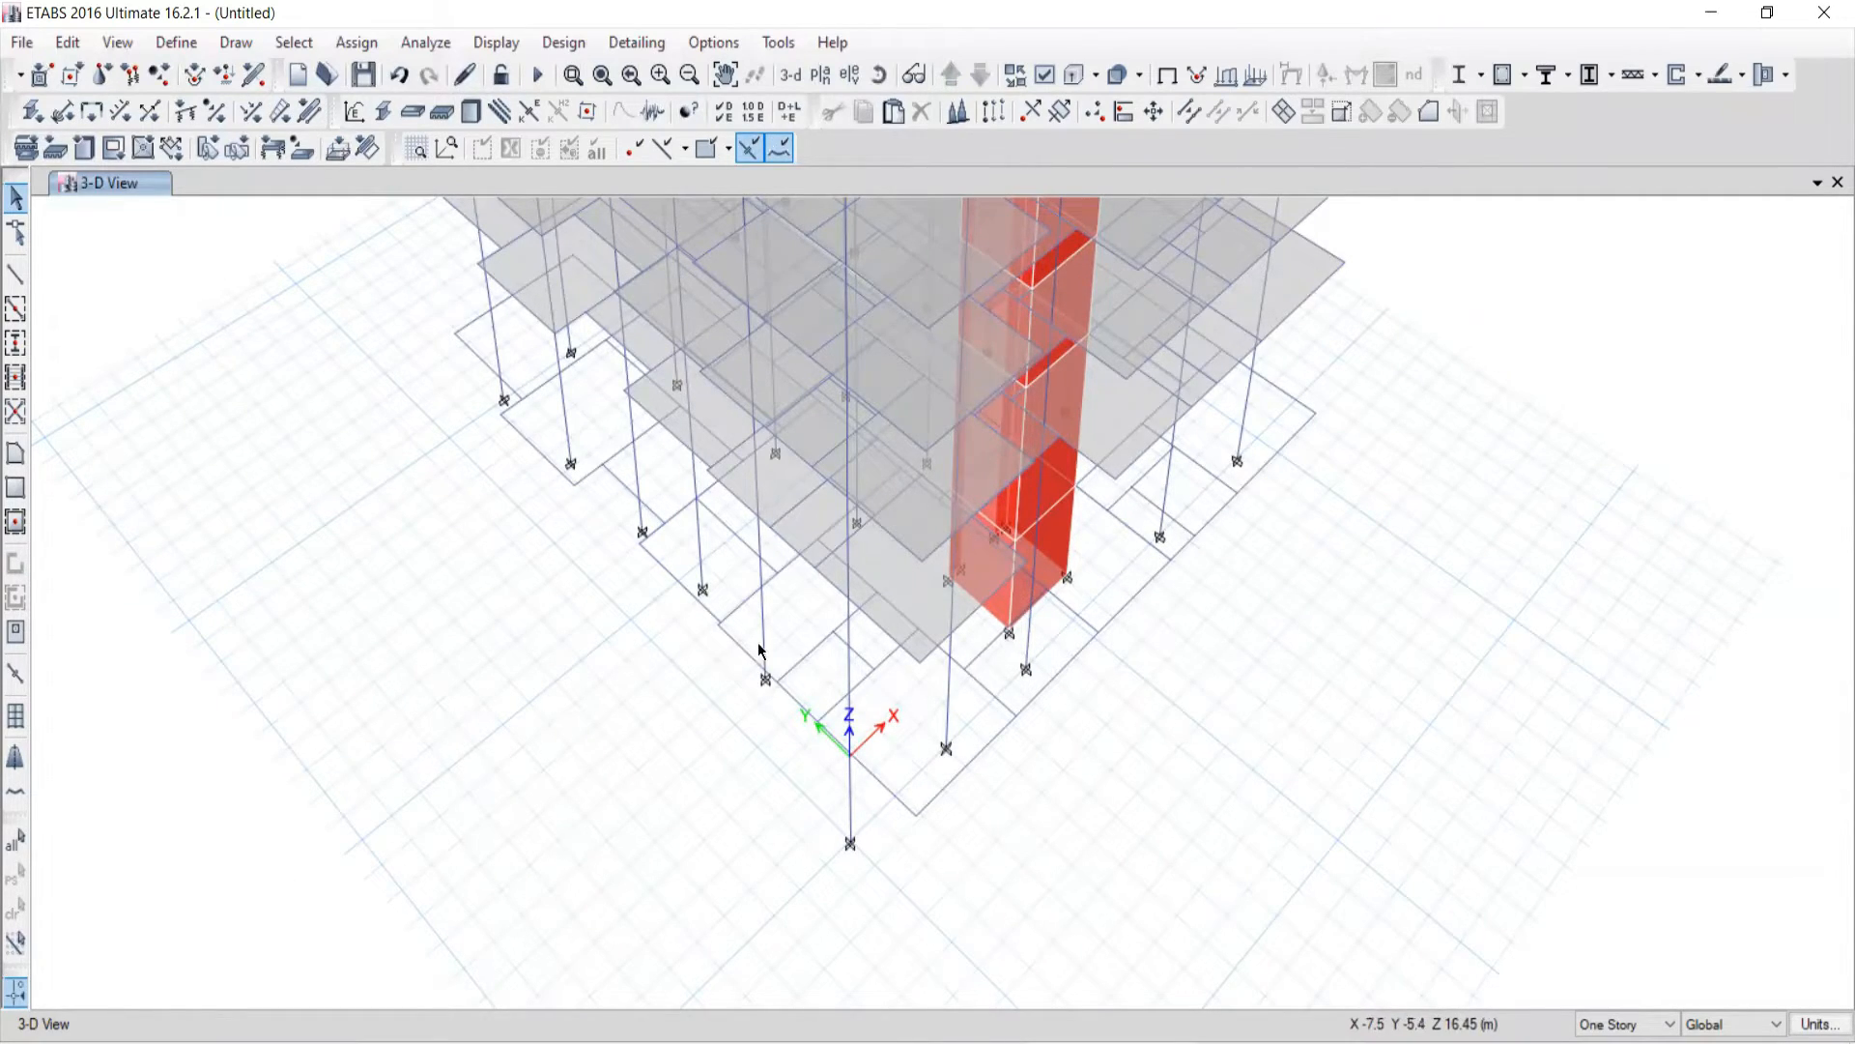
Step: Hide and show the global axes in the 3-D view twice, ending with them displayed
click(117, 41)
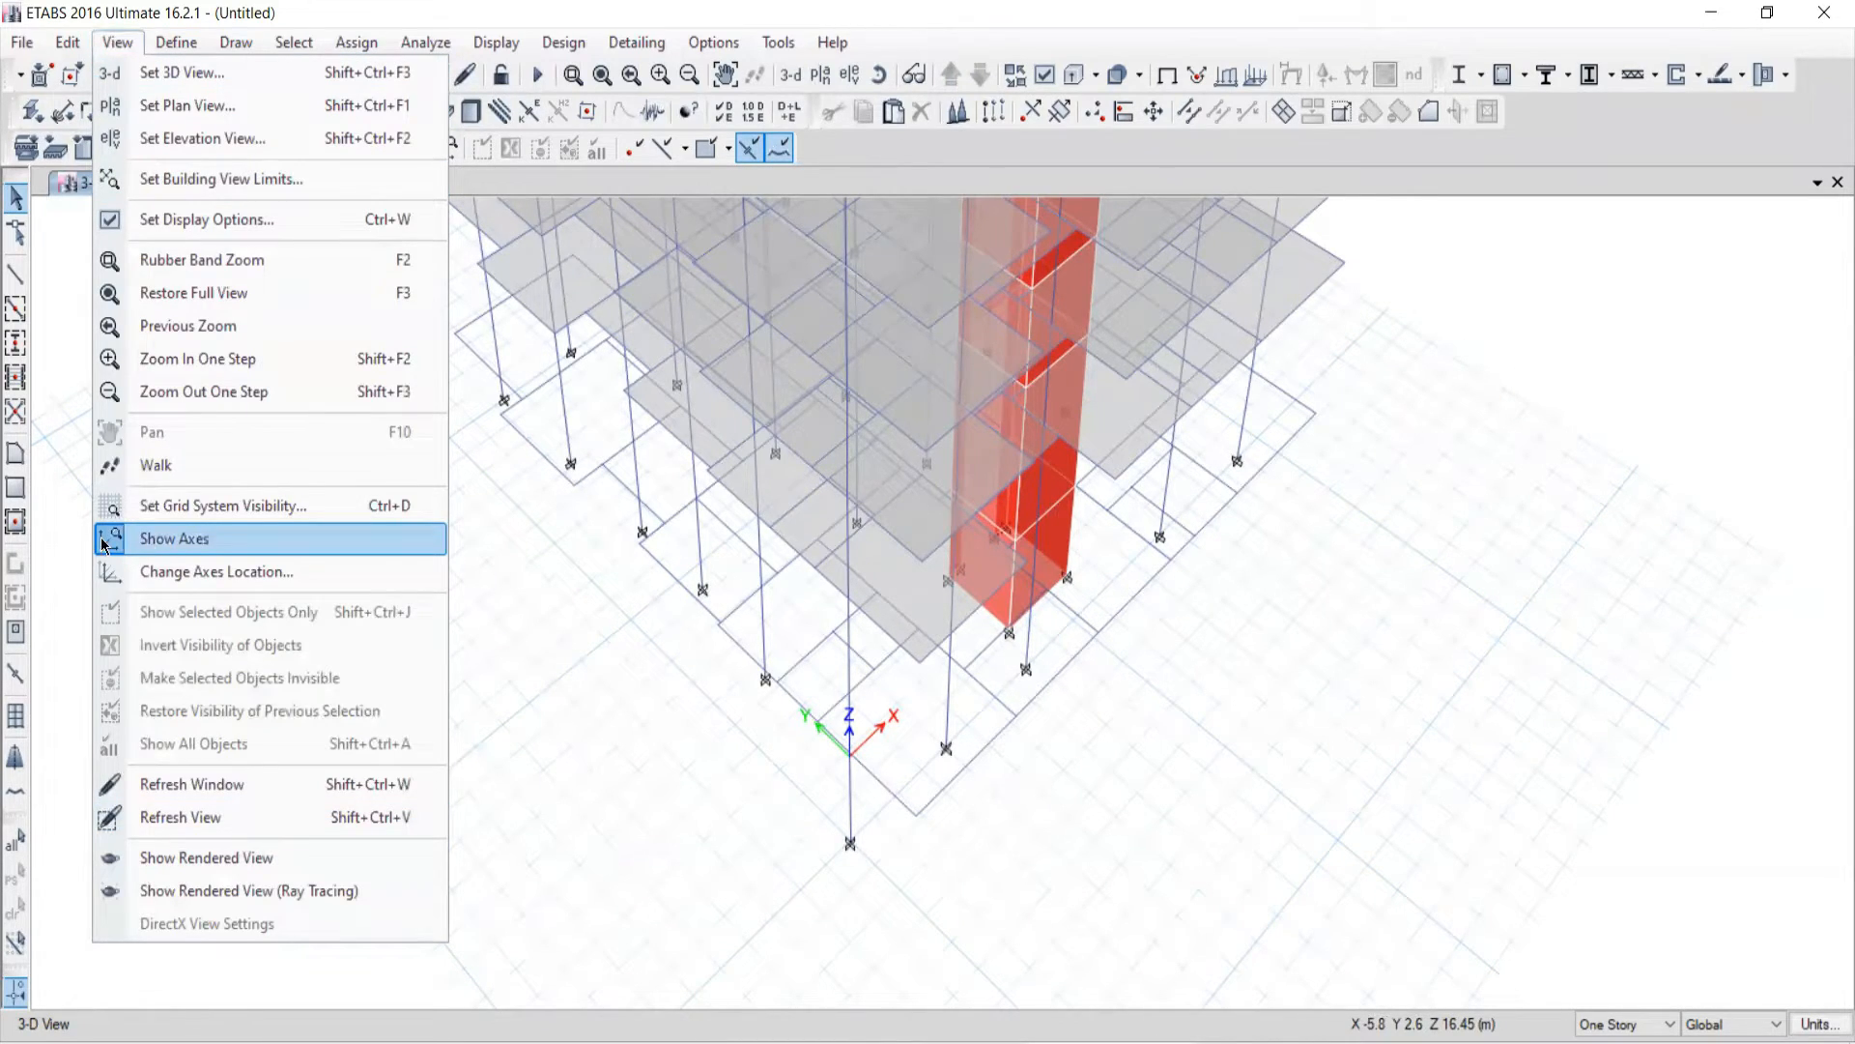
click(159, 539)
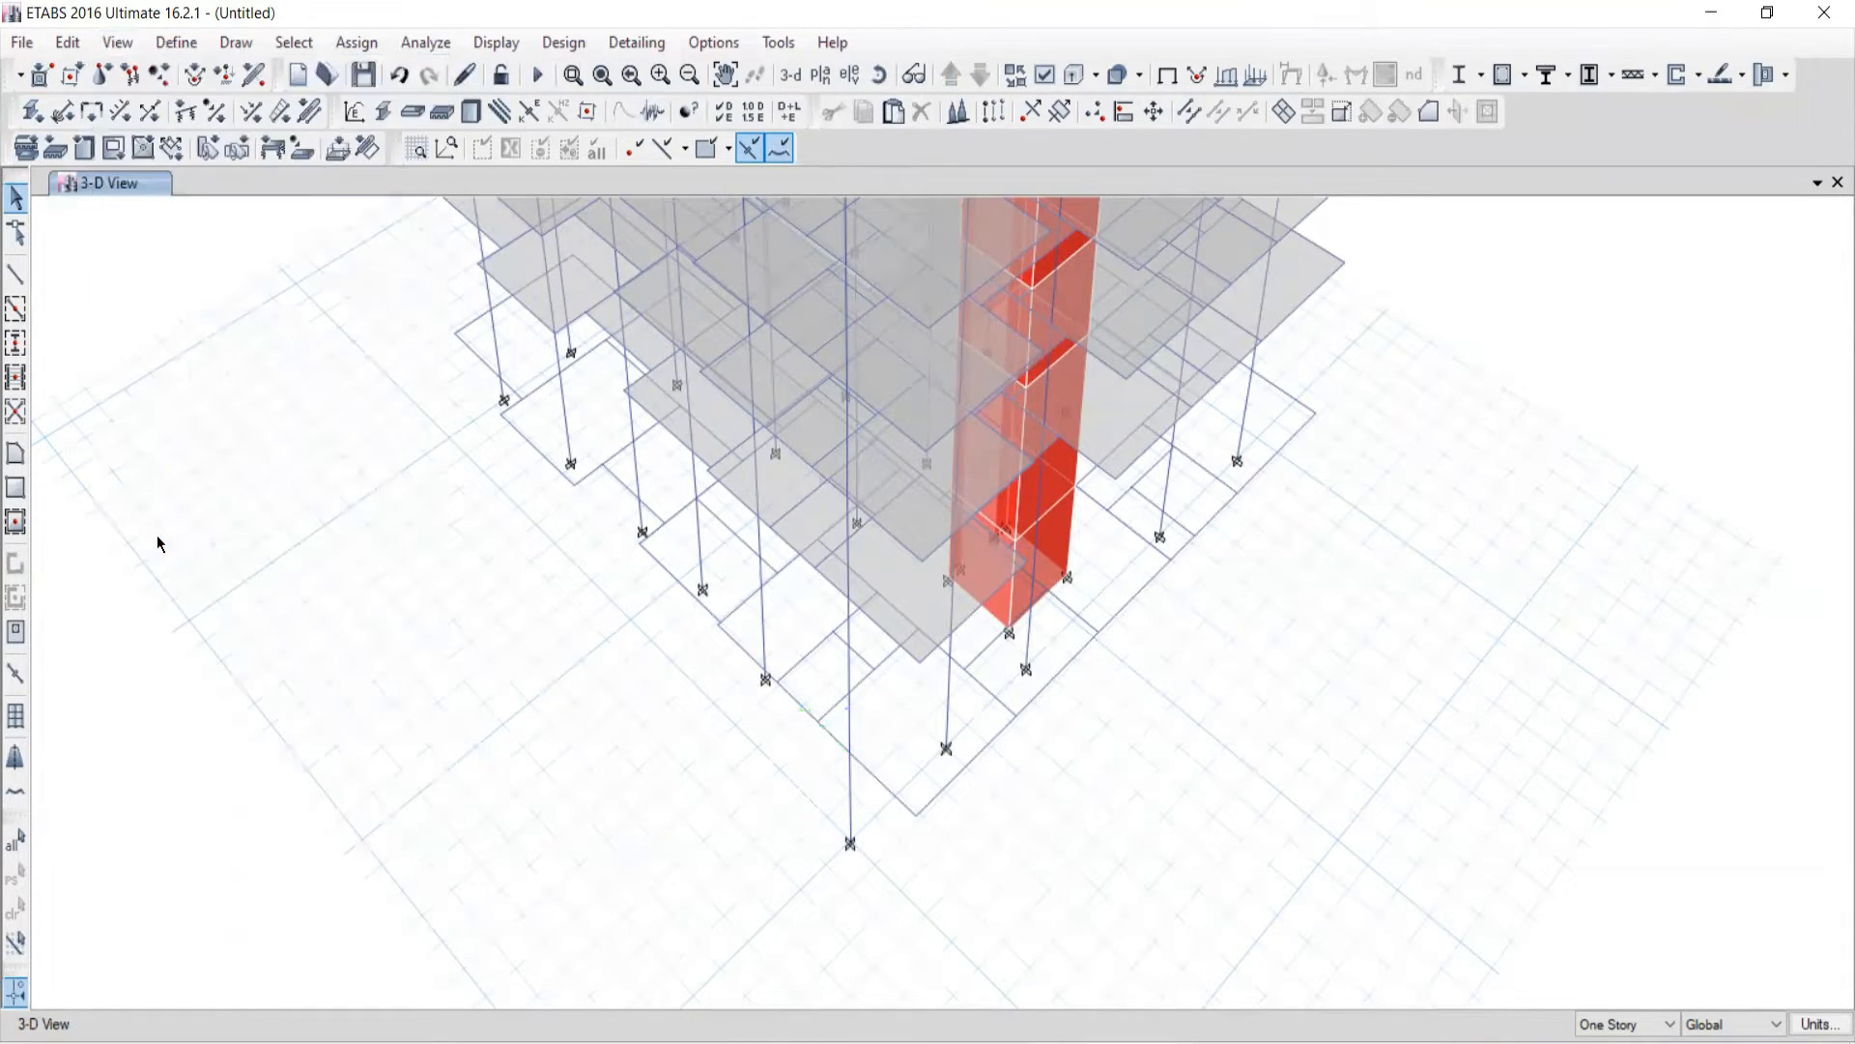
click(117, 43)
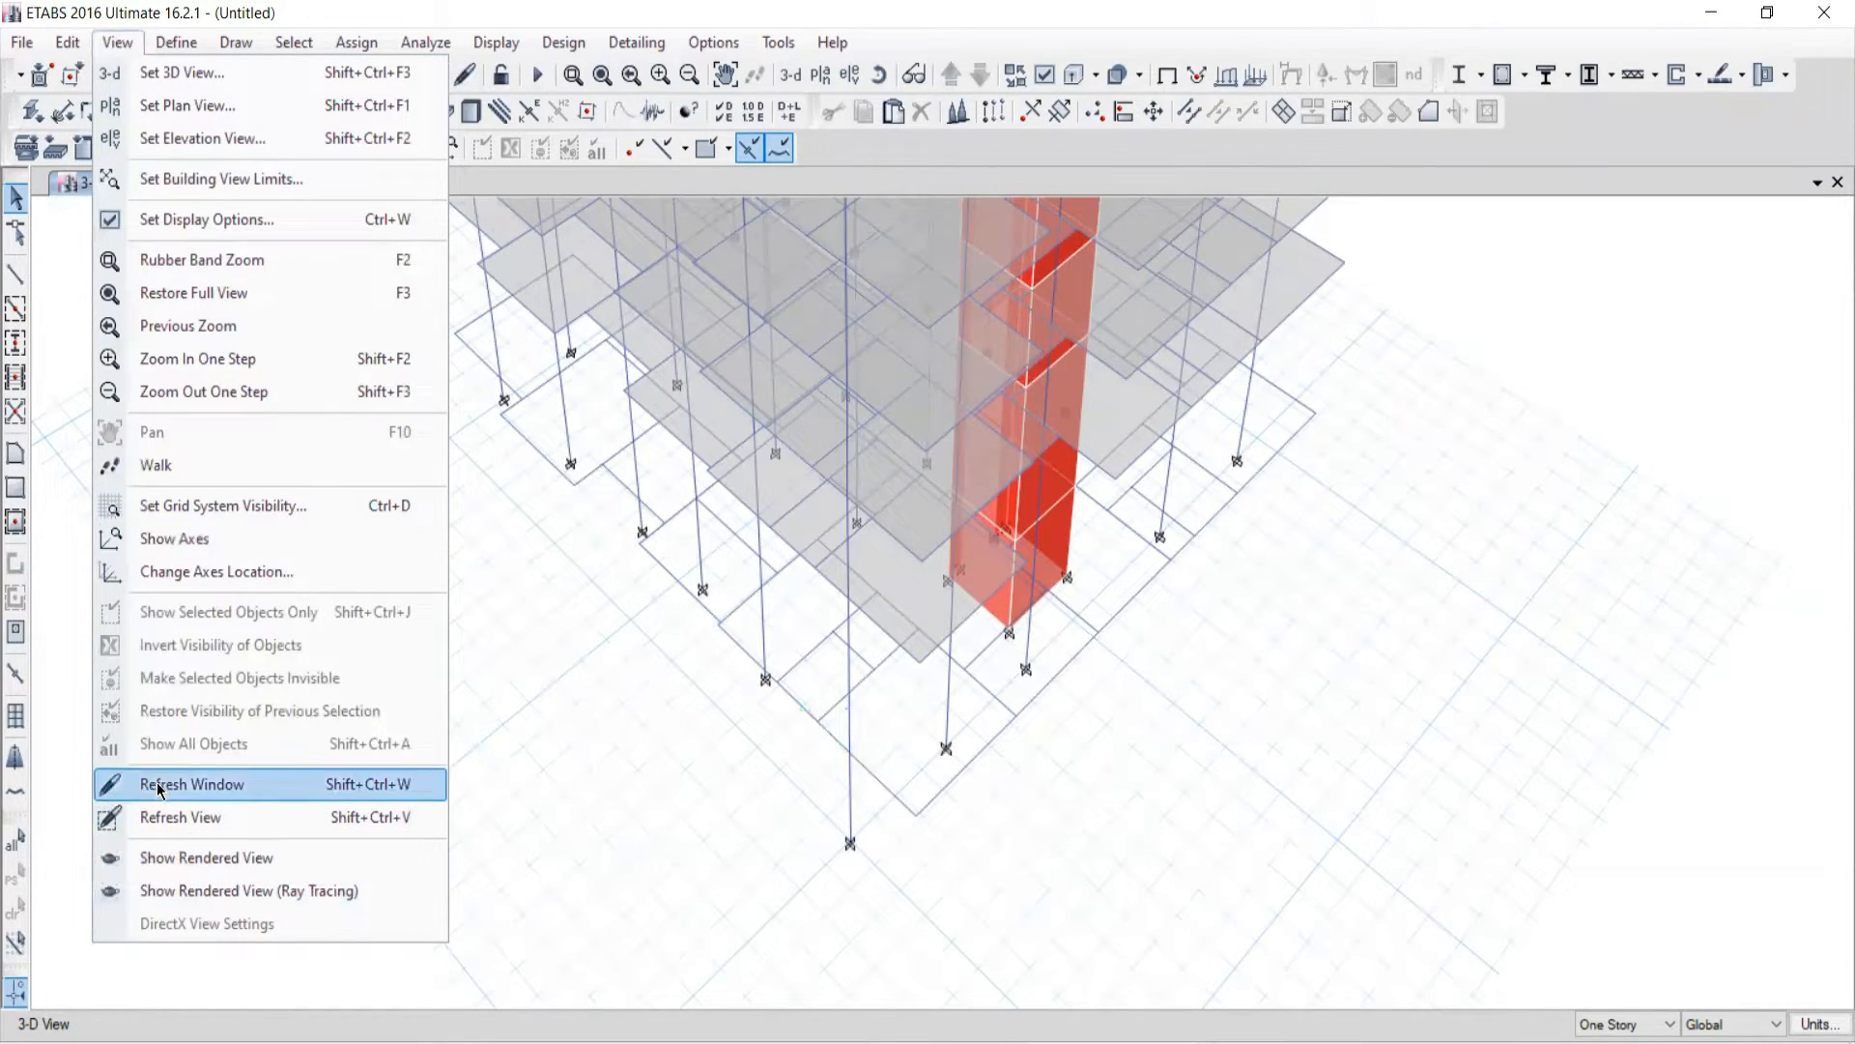
click(140, 539)
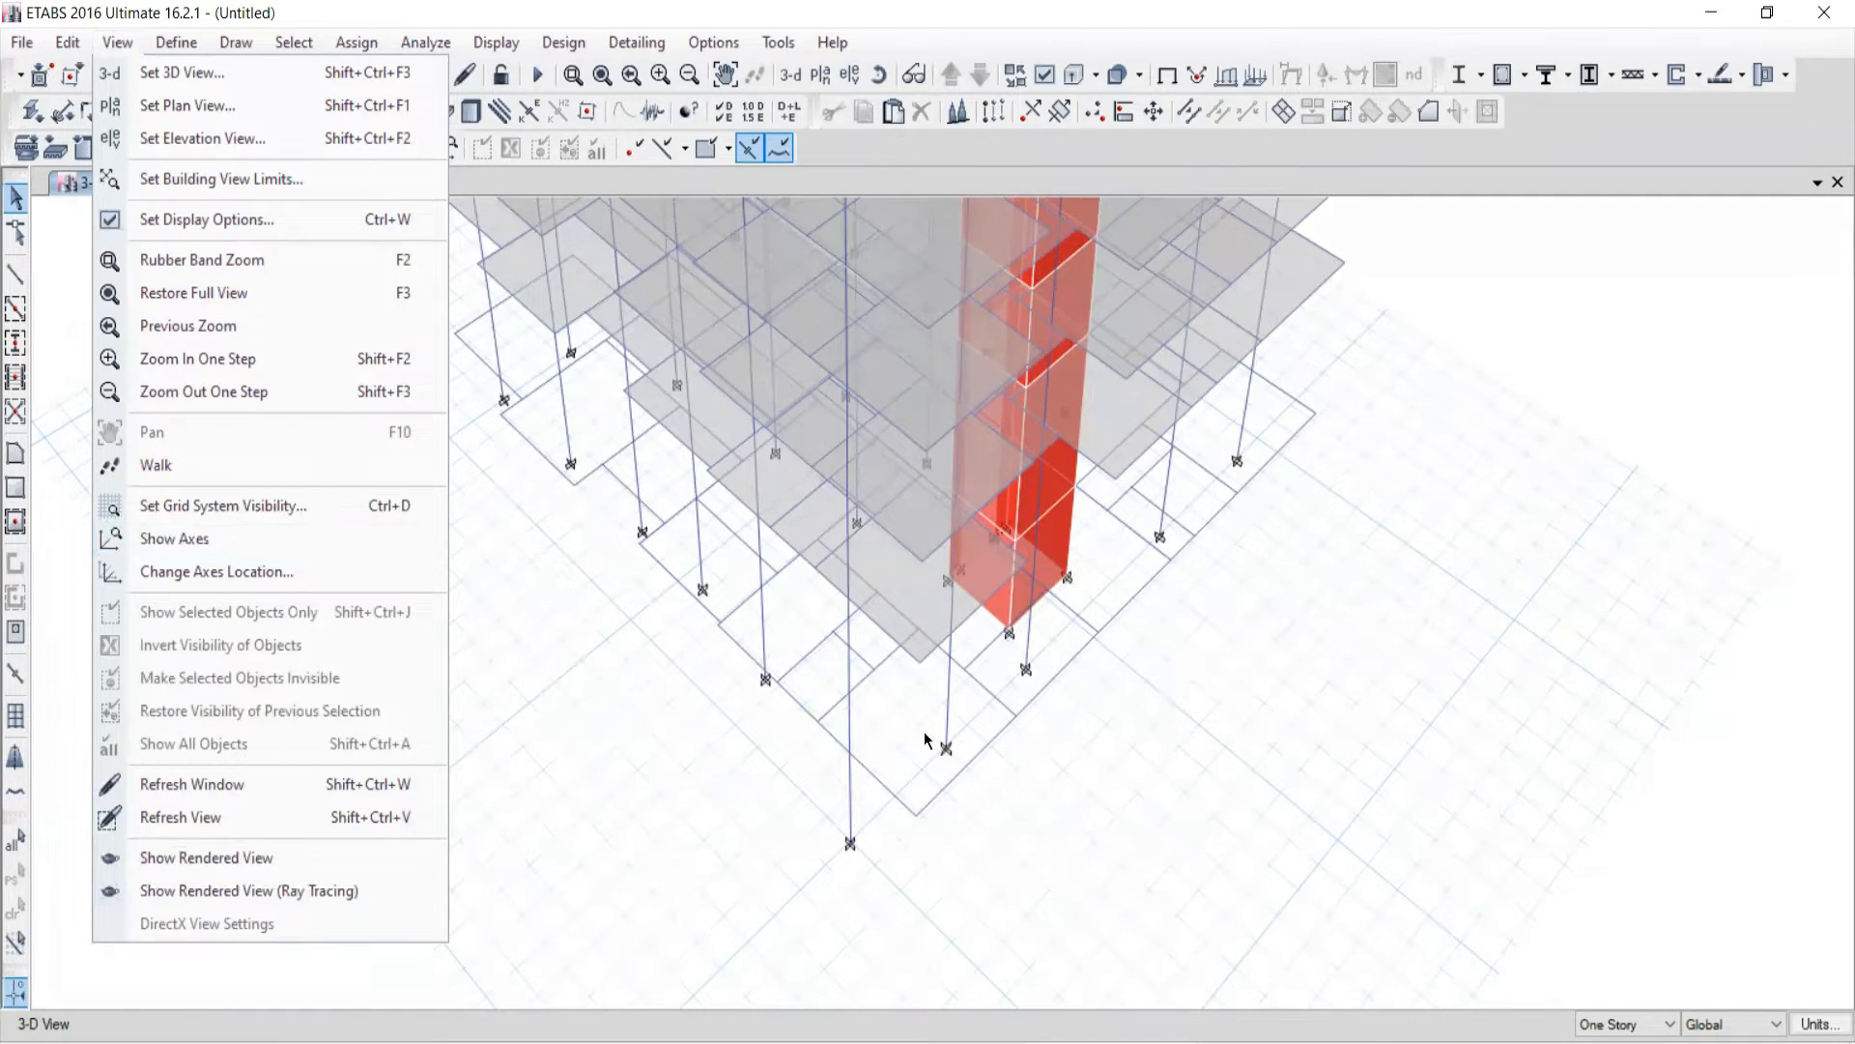
click(117, 43)
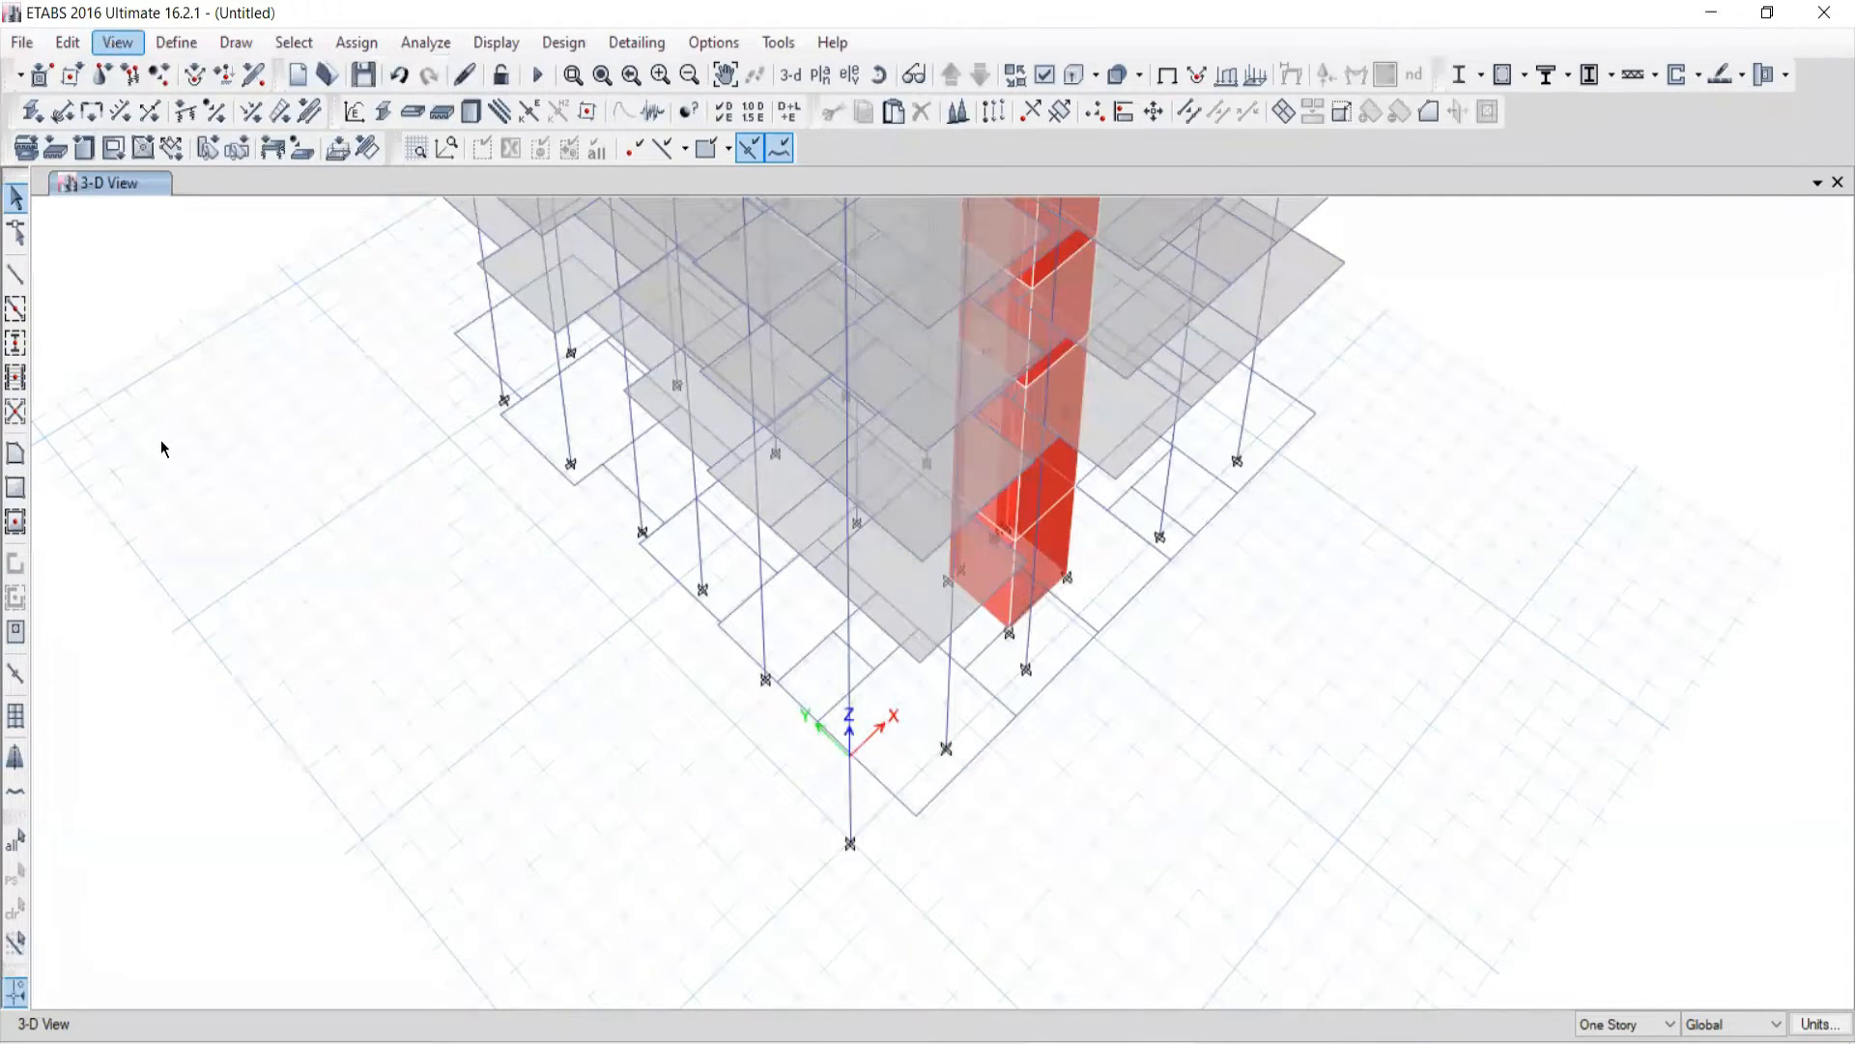
click(162, 548)
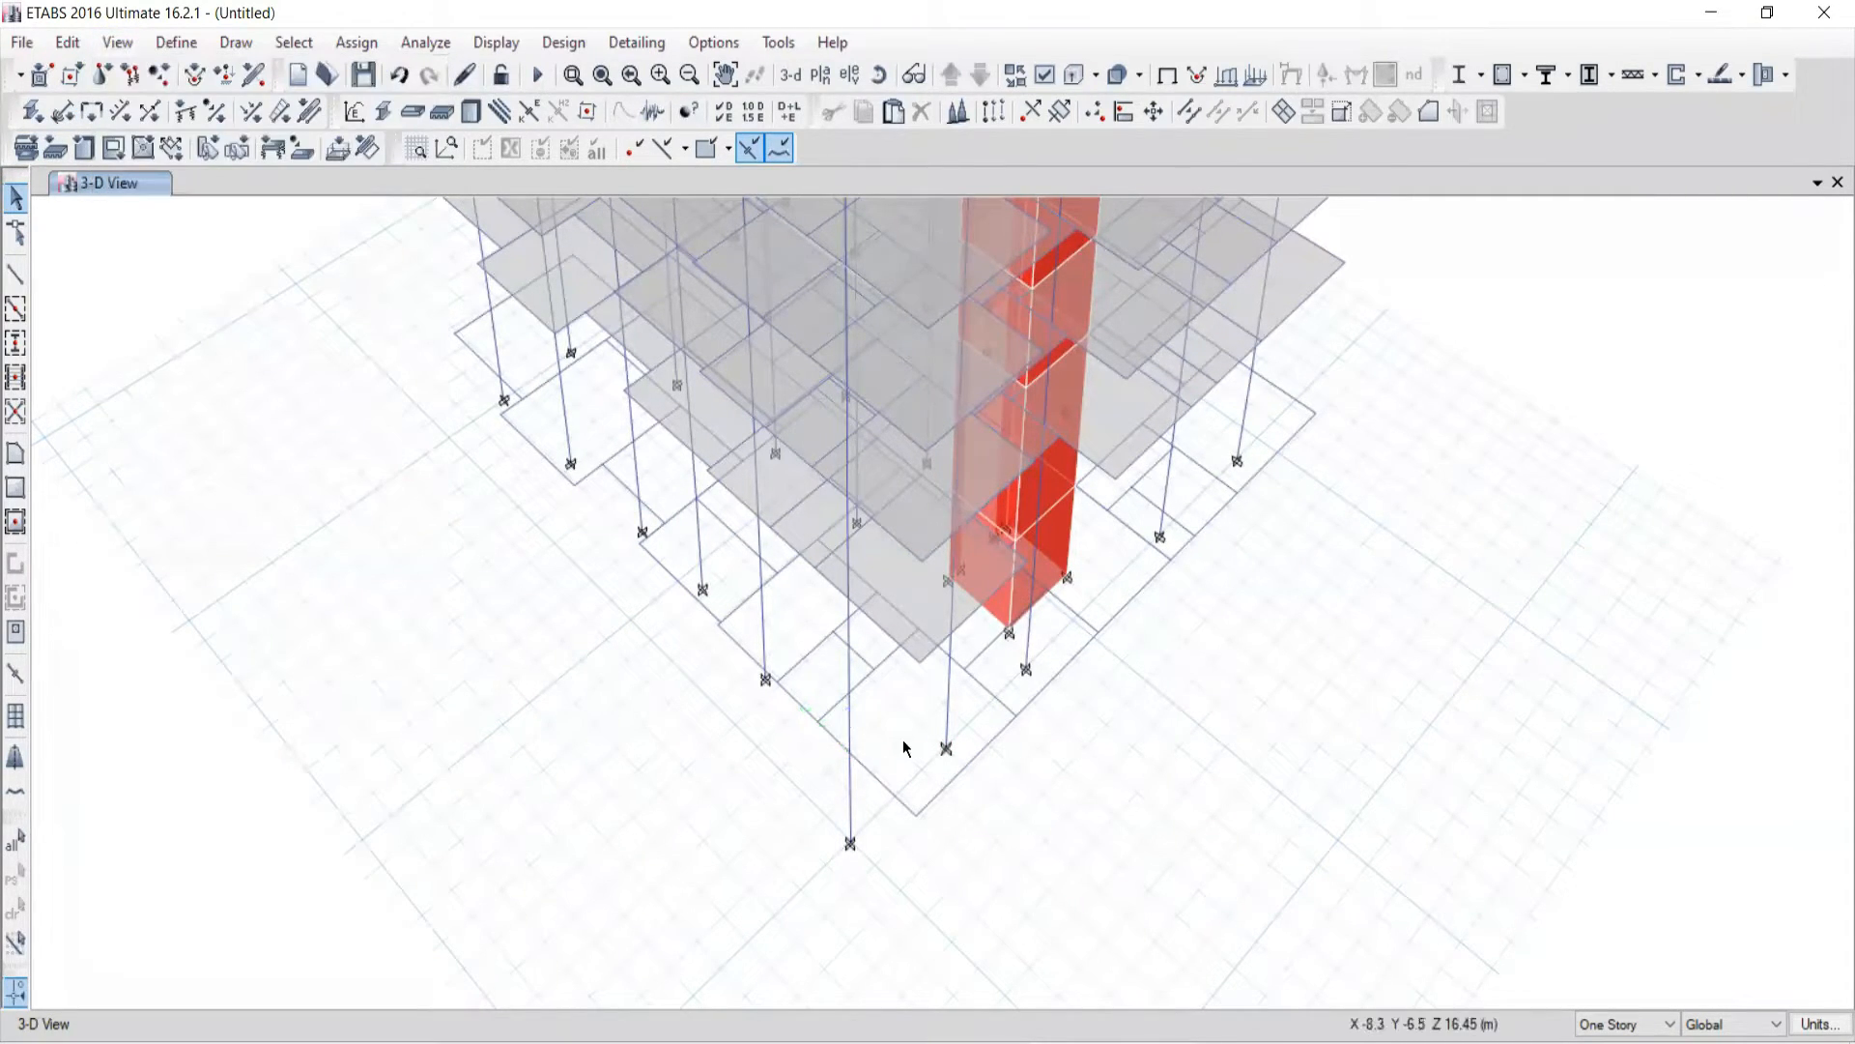
click(117, 43)
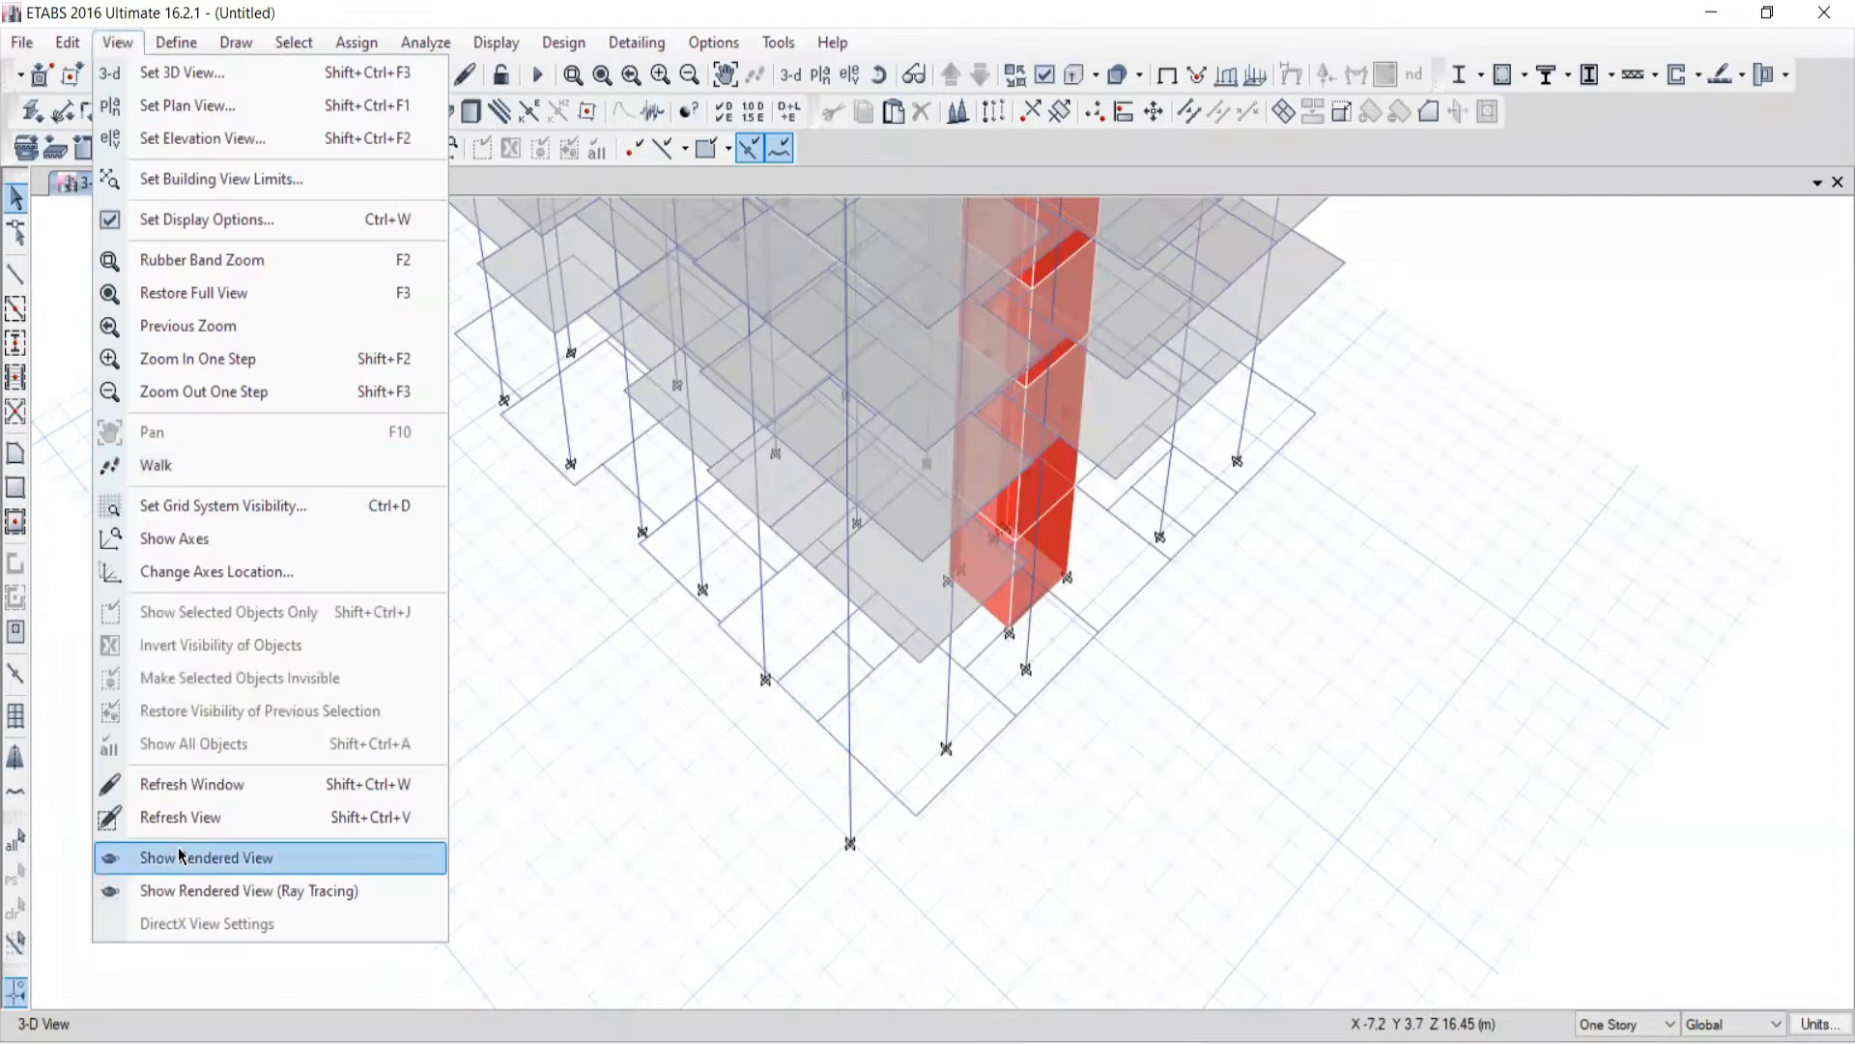
click(164, 541)
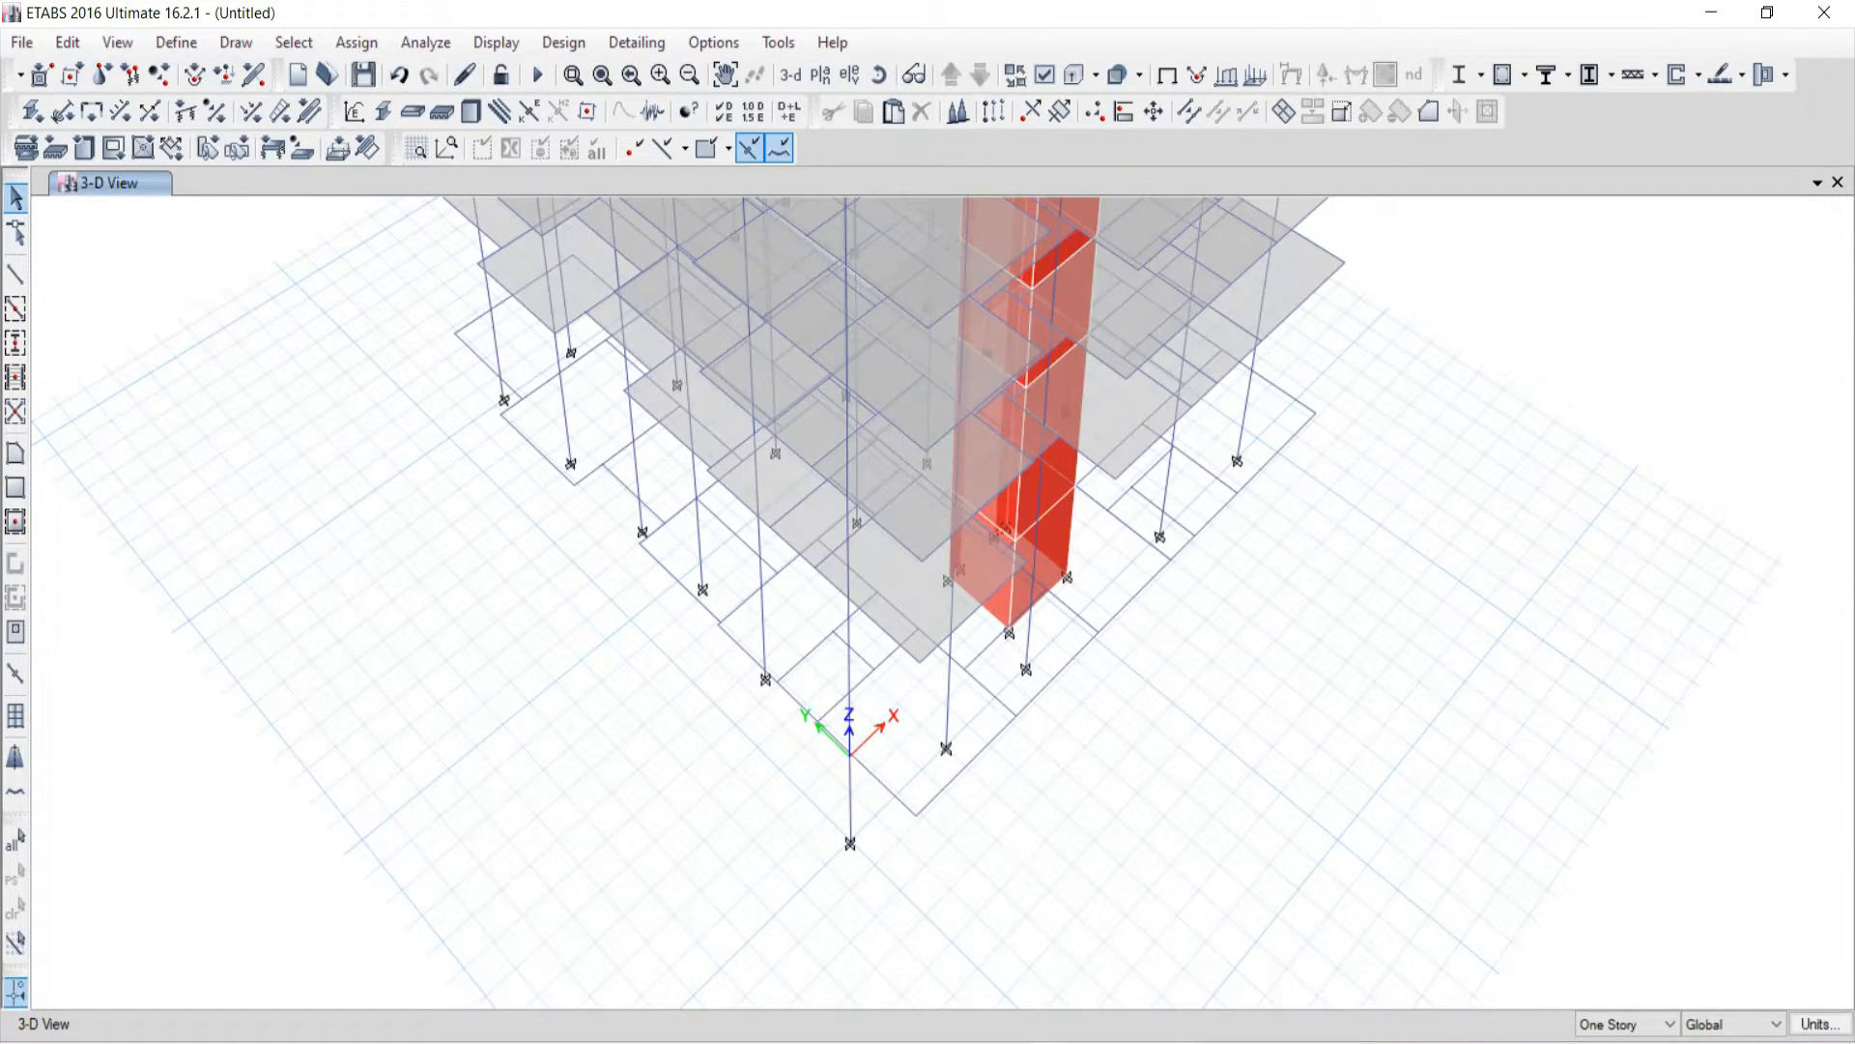
Step: Switch to IMPORTANT COMMANDS.pdf, mark the topic on graphic background setting, and return to ETABS
click(1197, 1026)
drag(662, 724, 205, 713)
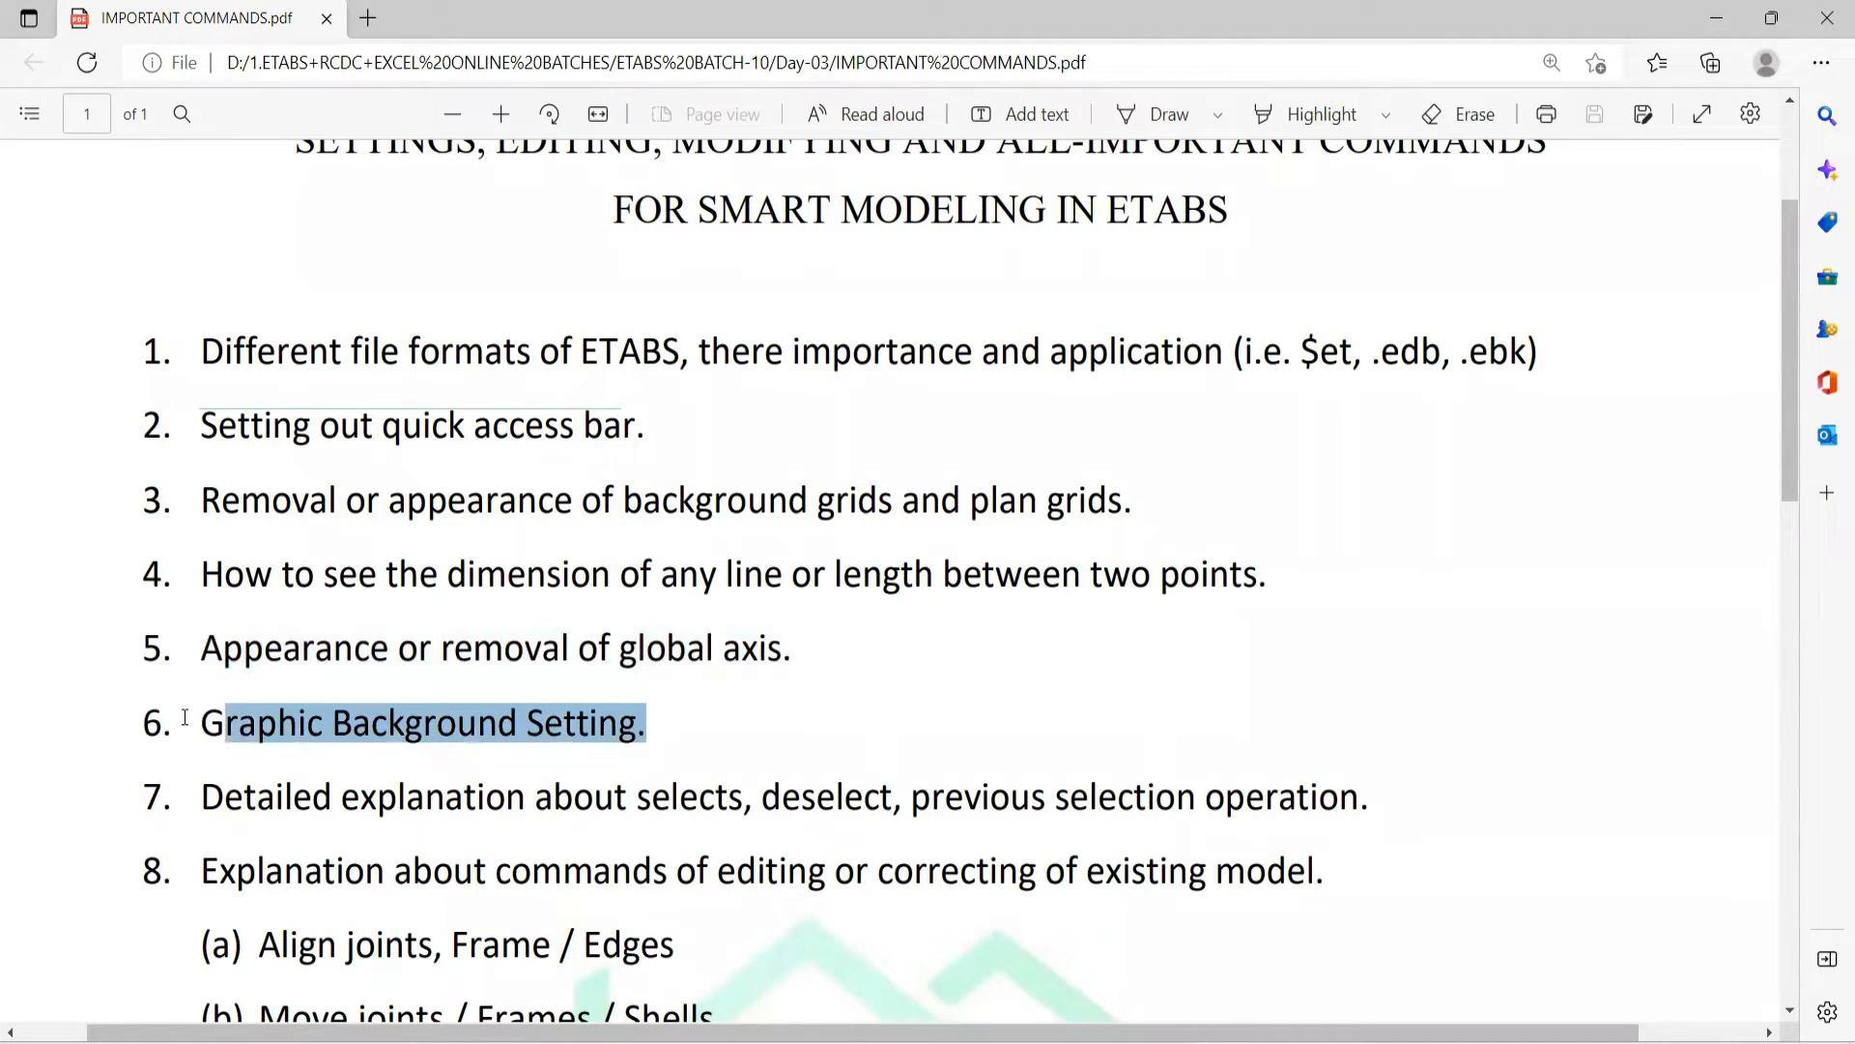
click(210, 741)
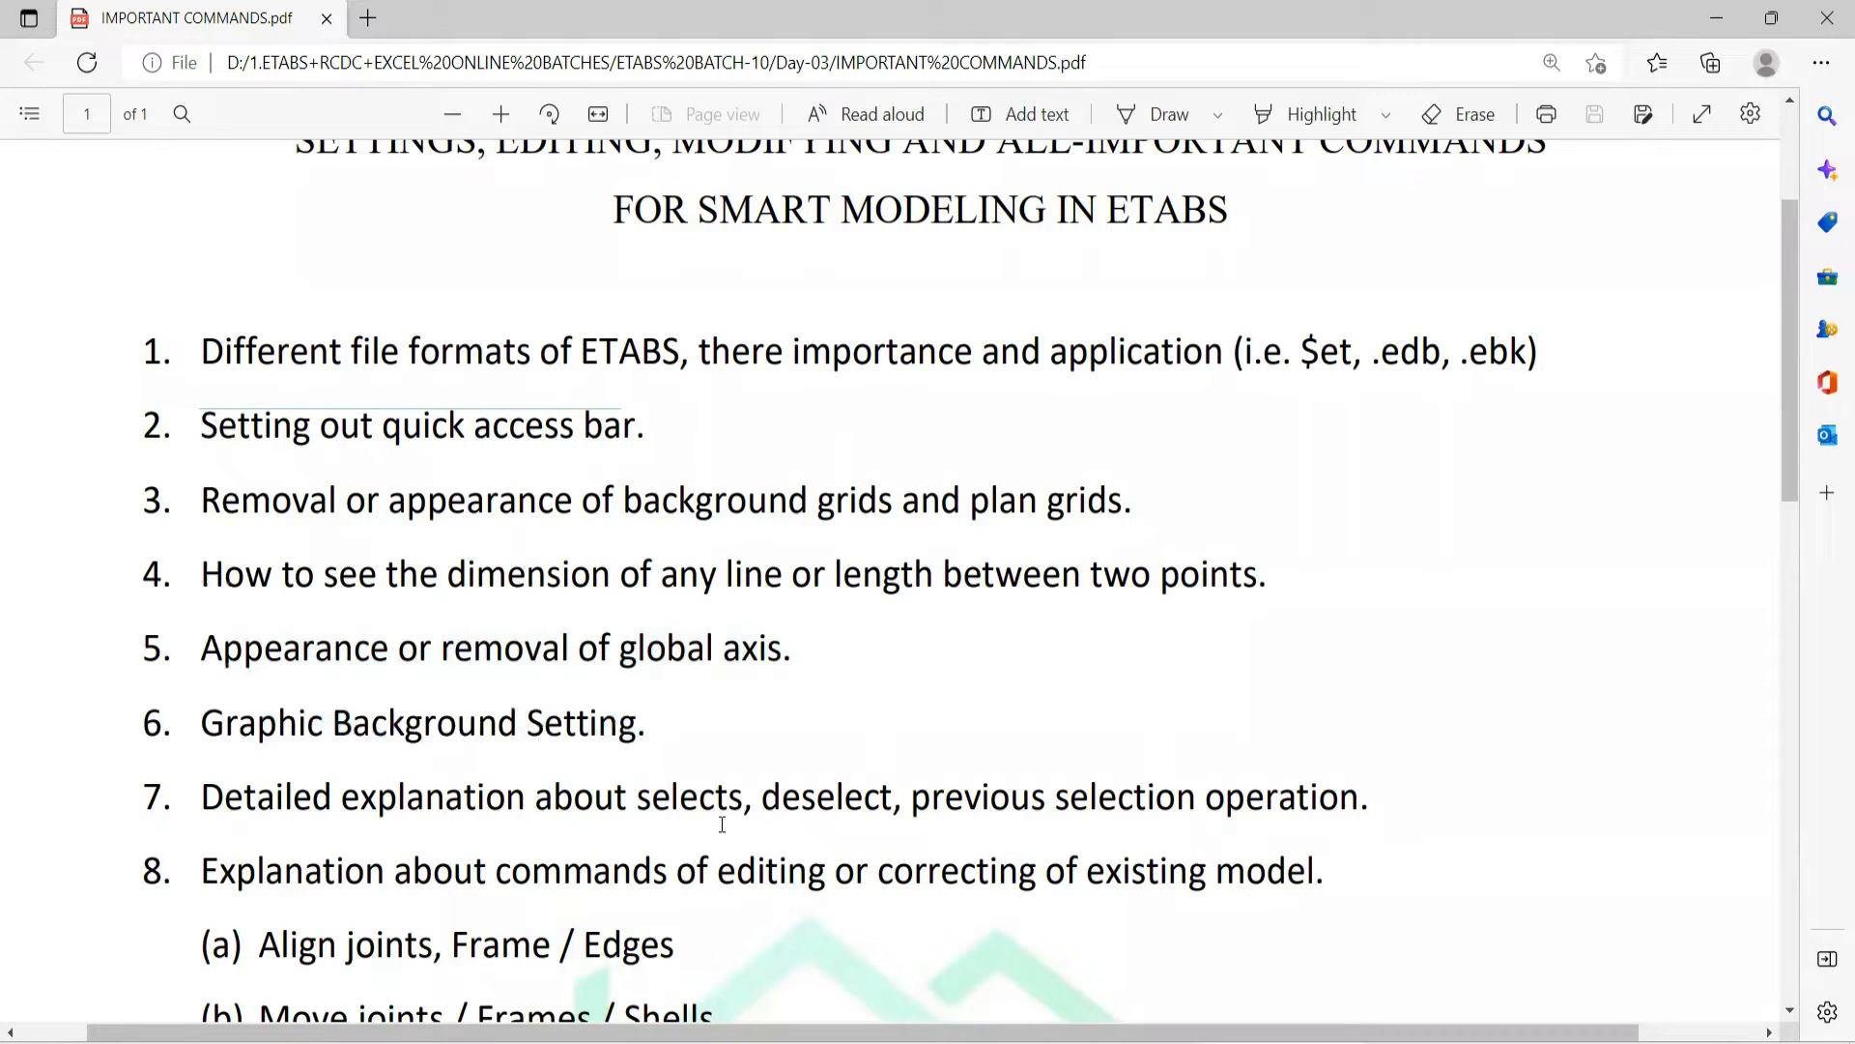
click(869, 1038)
Step: Change the display color of walls to light magenta (red 255, green 128, blue 255) and apply it to the model
scroll(723, 397, down, 5)
middle_drag(723, 397, 811, 686)
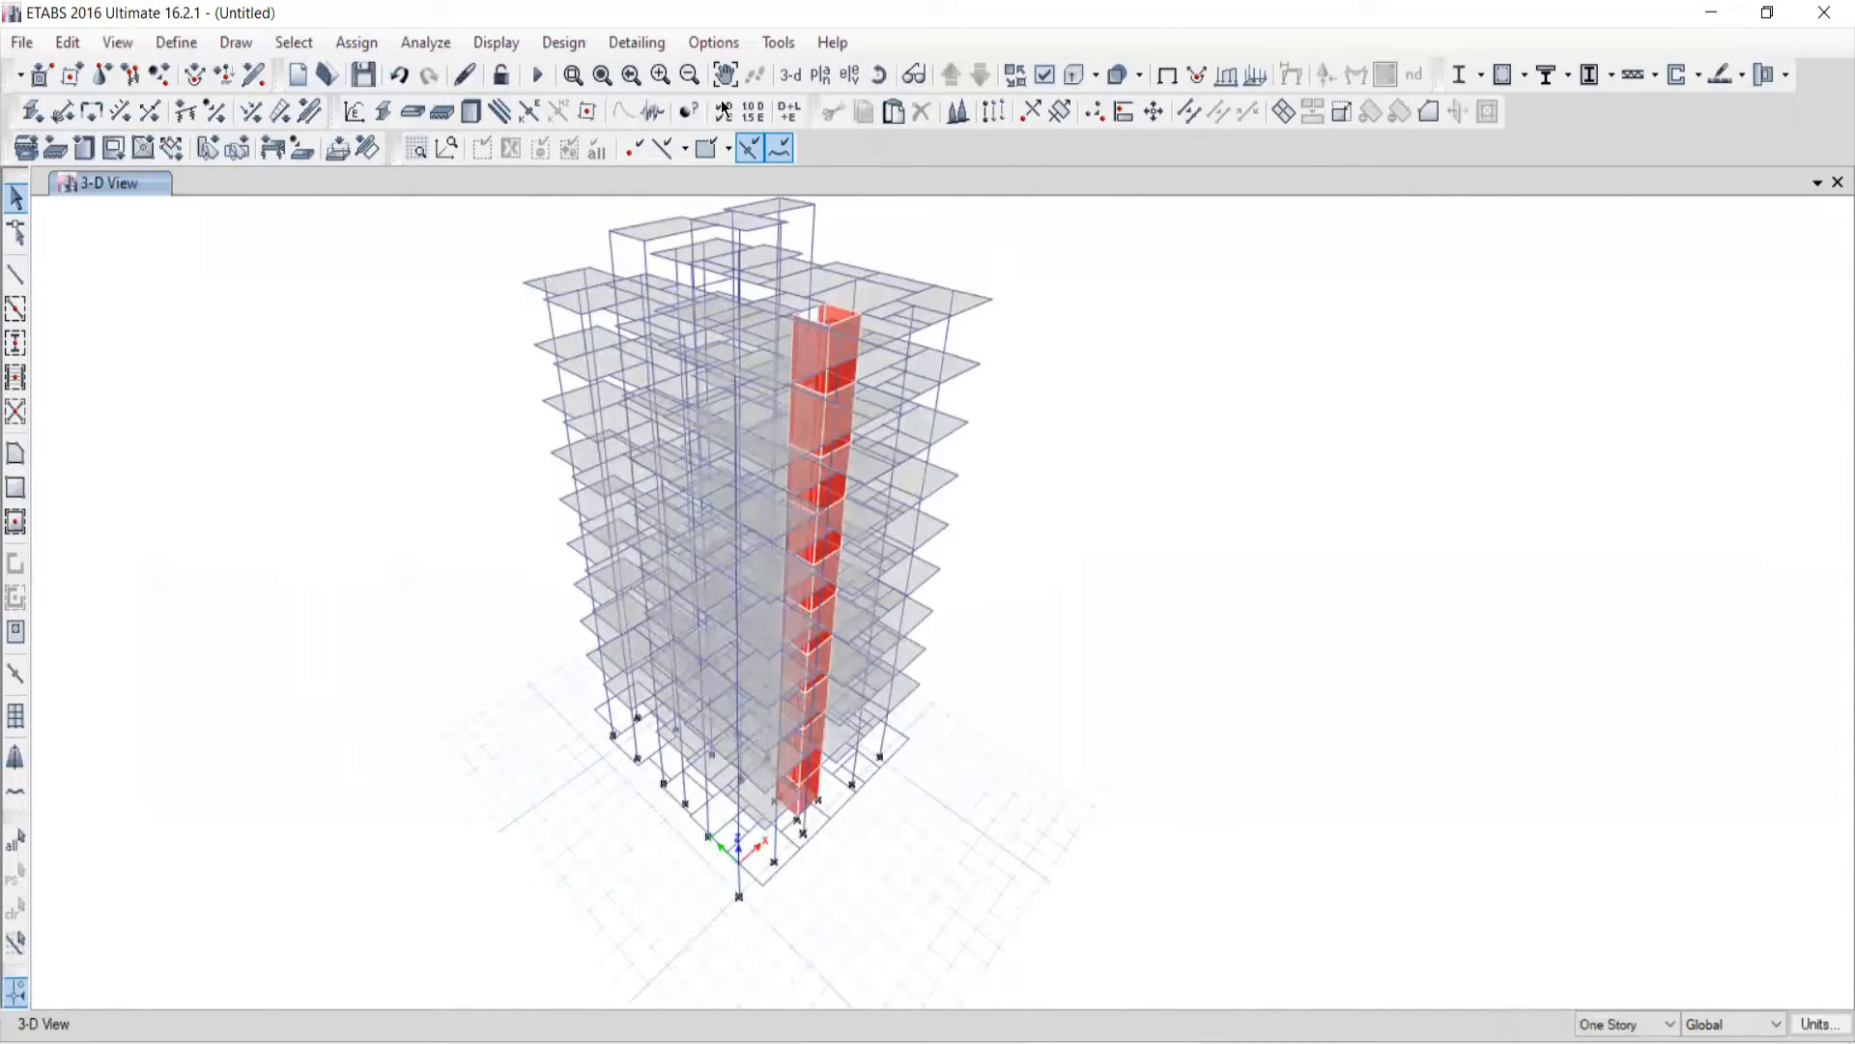
click(713, 42)
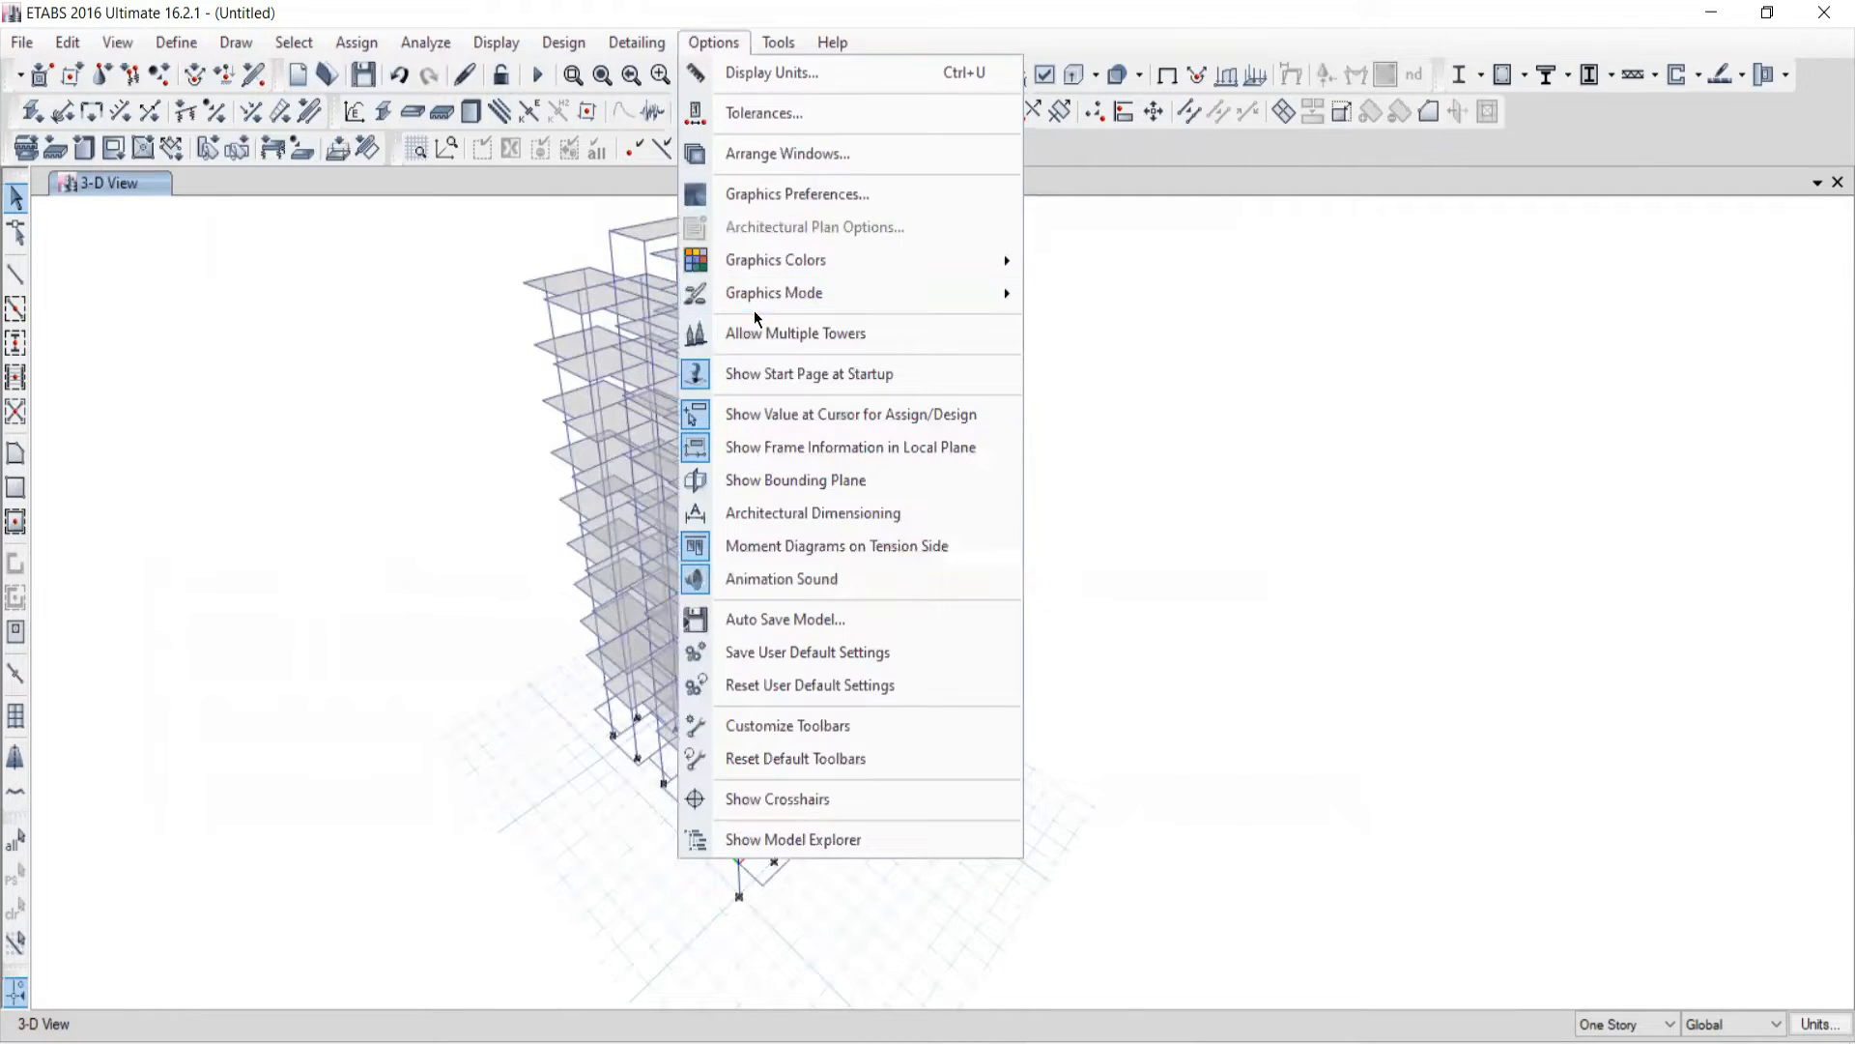
mouse_move(819, 259)
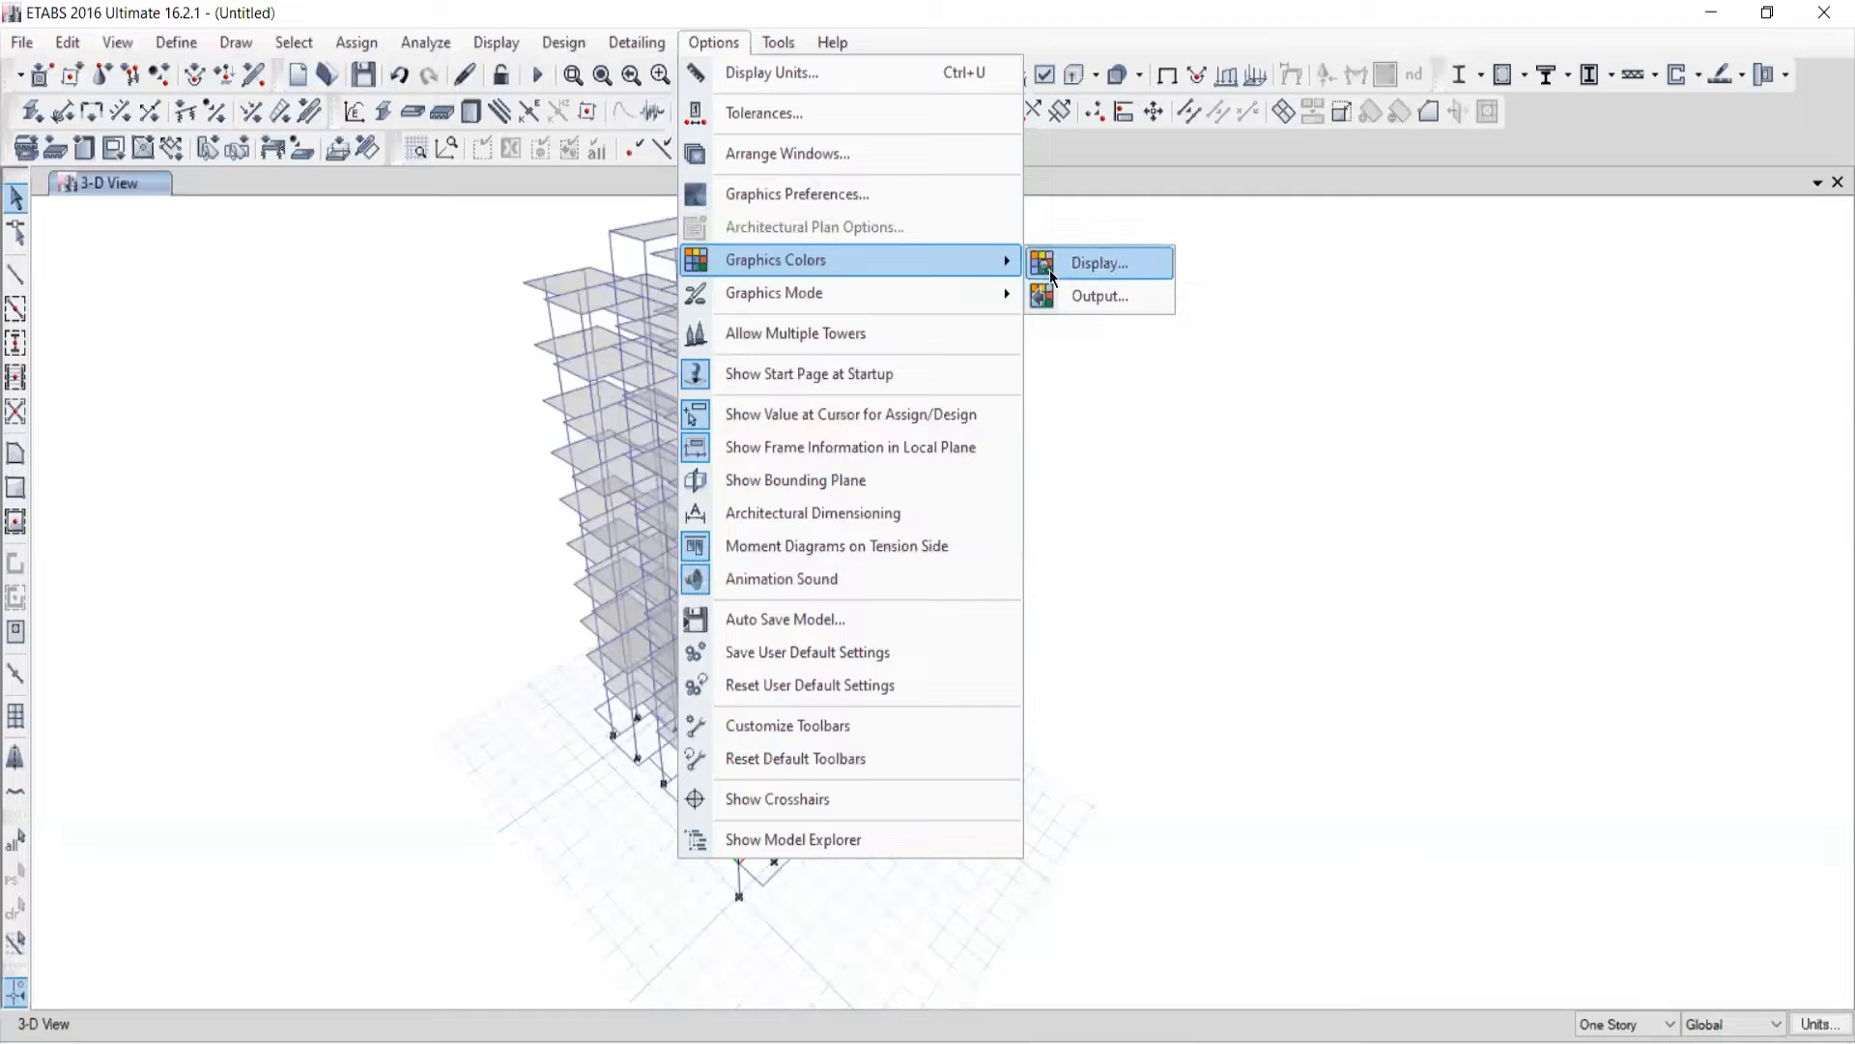
click(1101, 263)
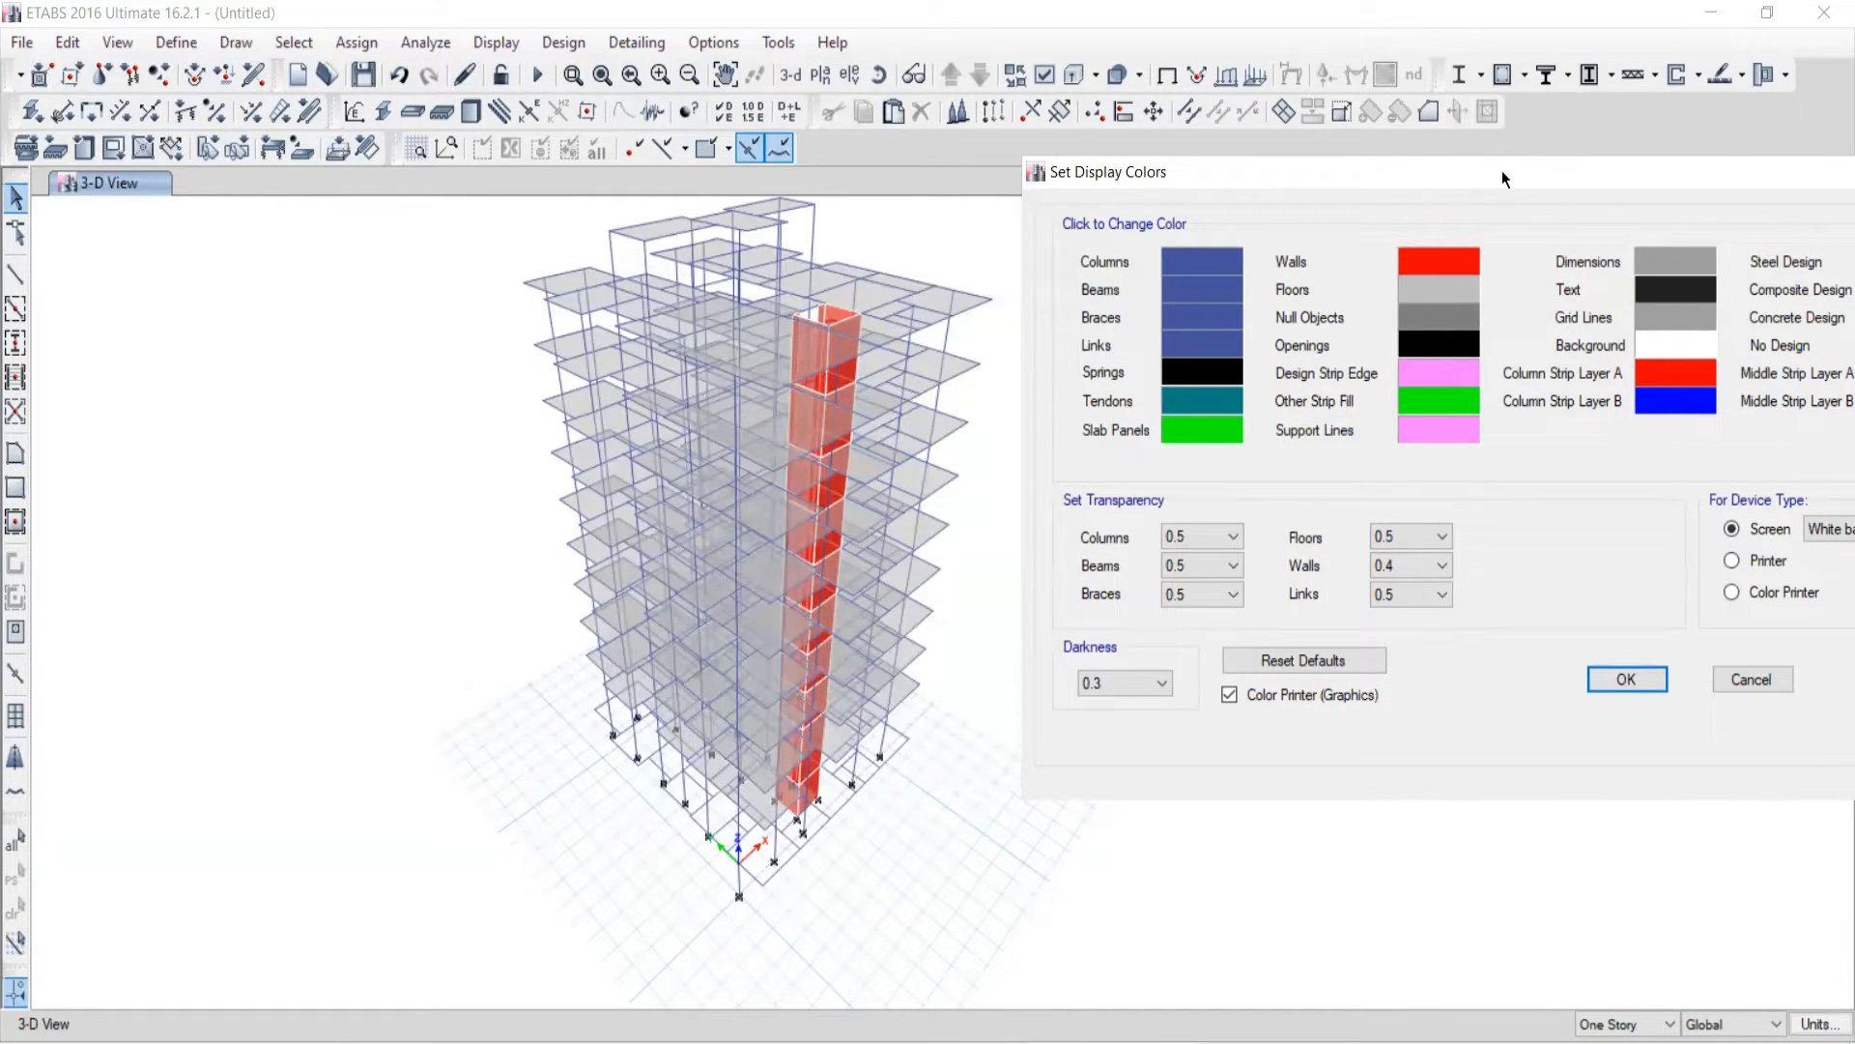
drag(1490, 162, 1376, 123)
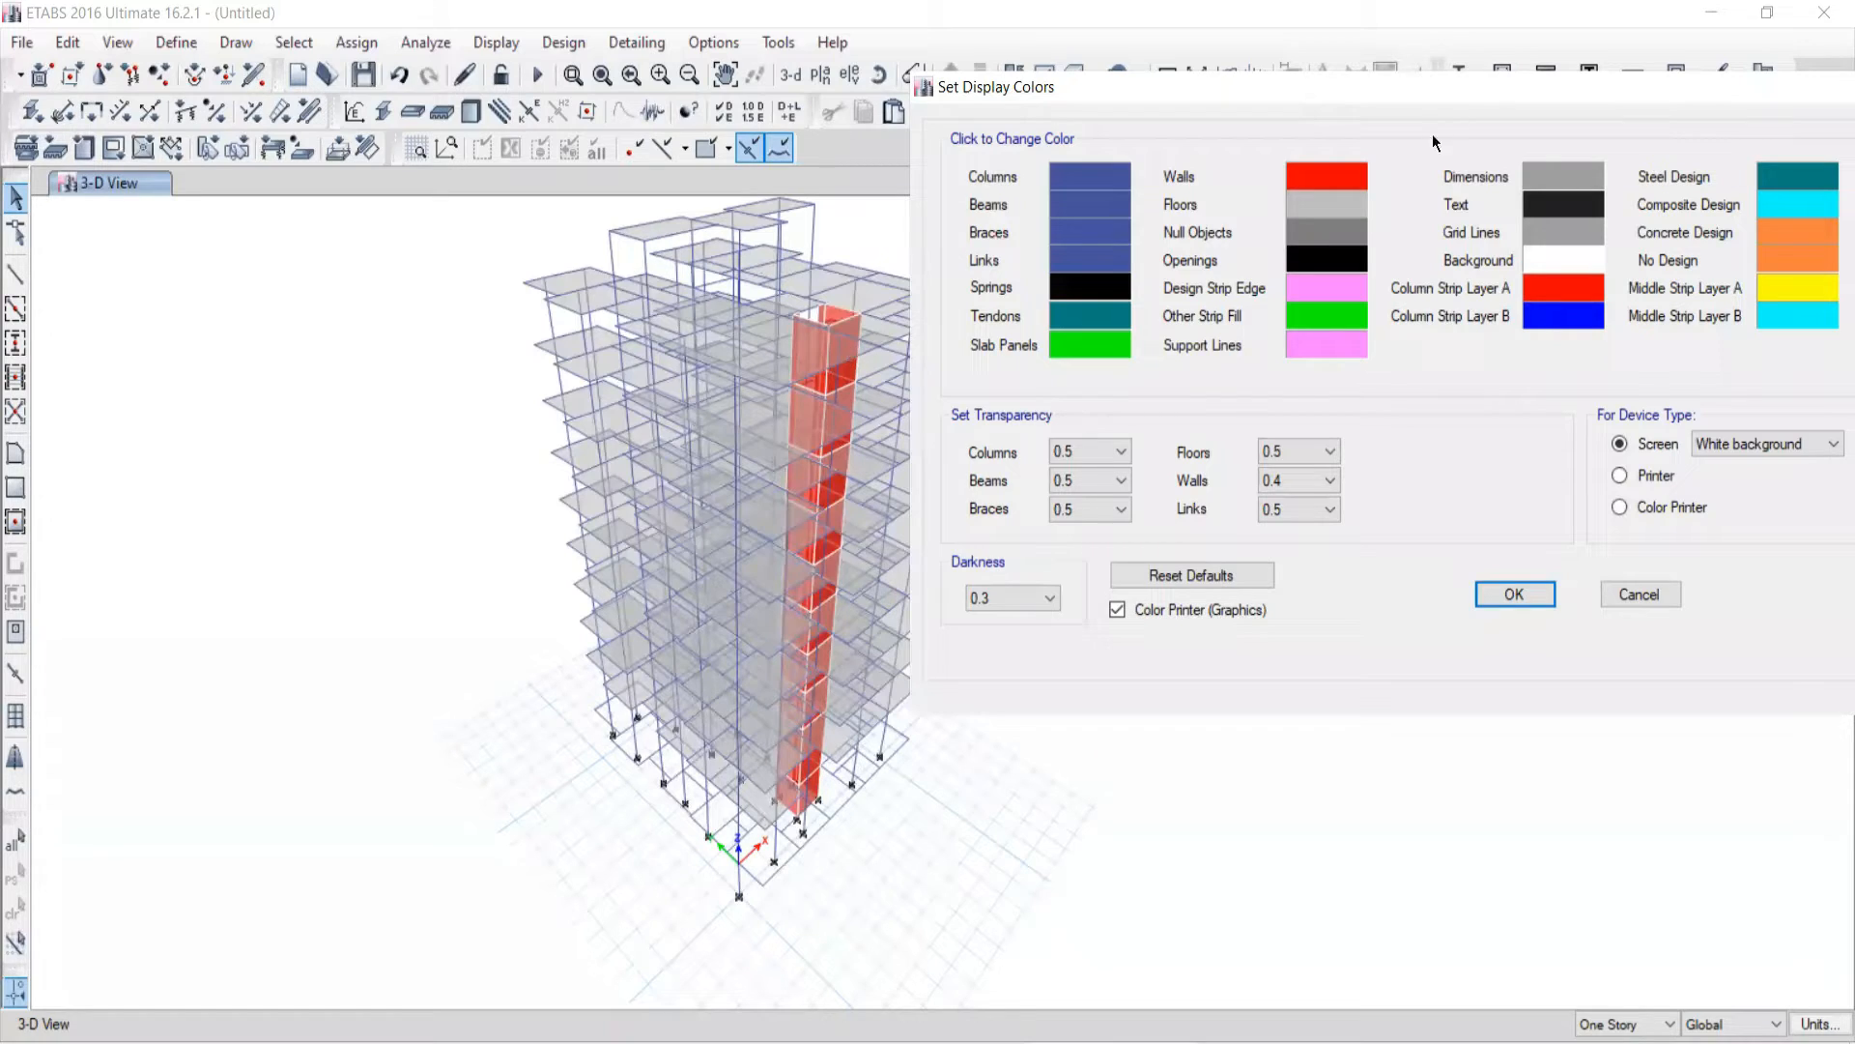
click(1330, 177)
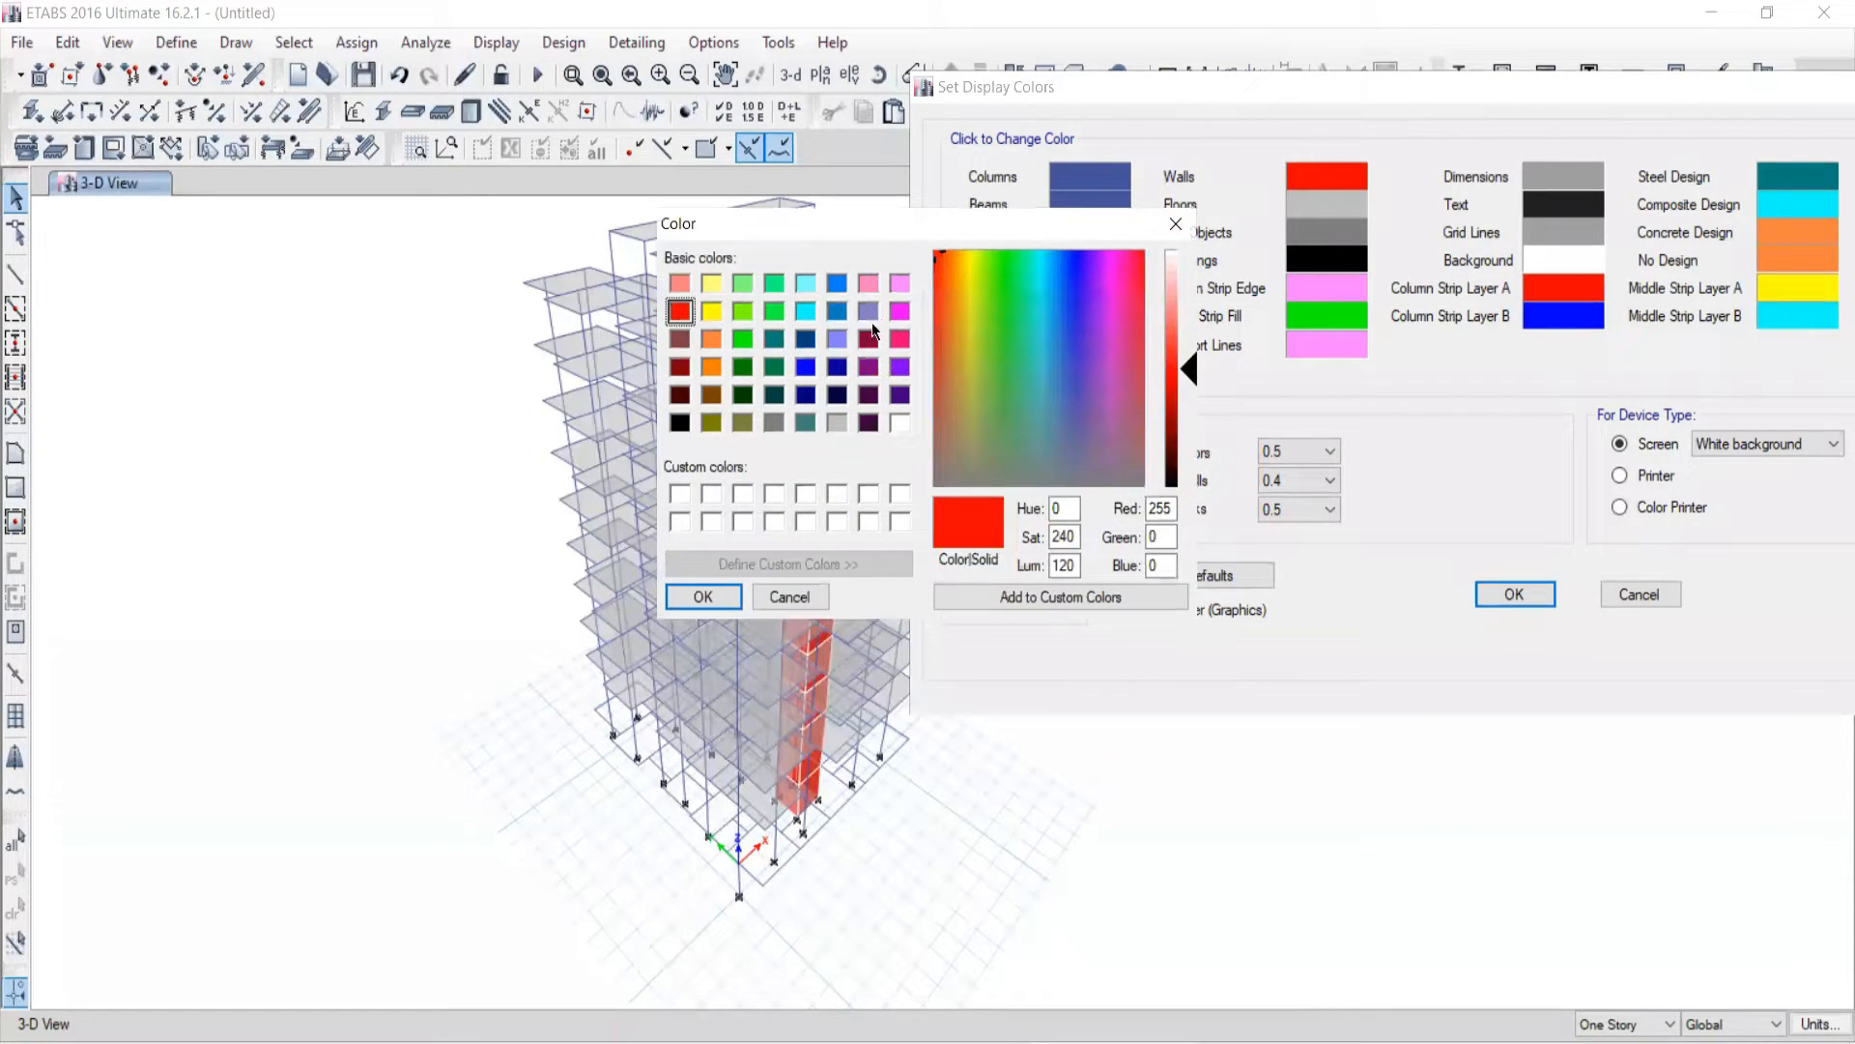
click(896, 283)
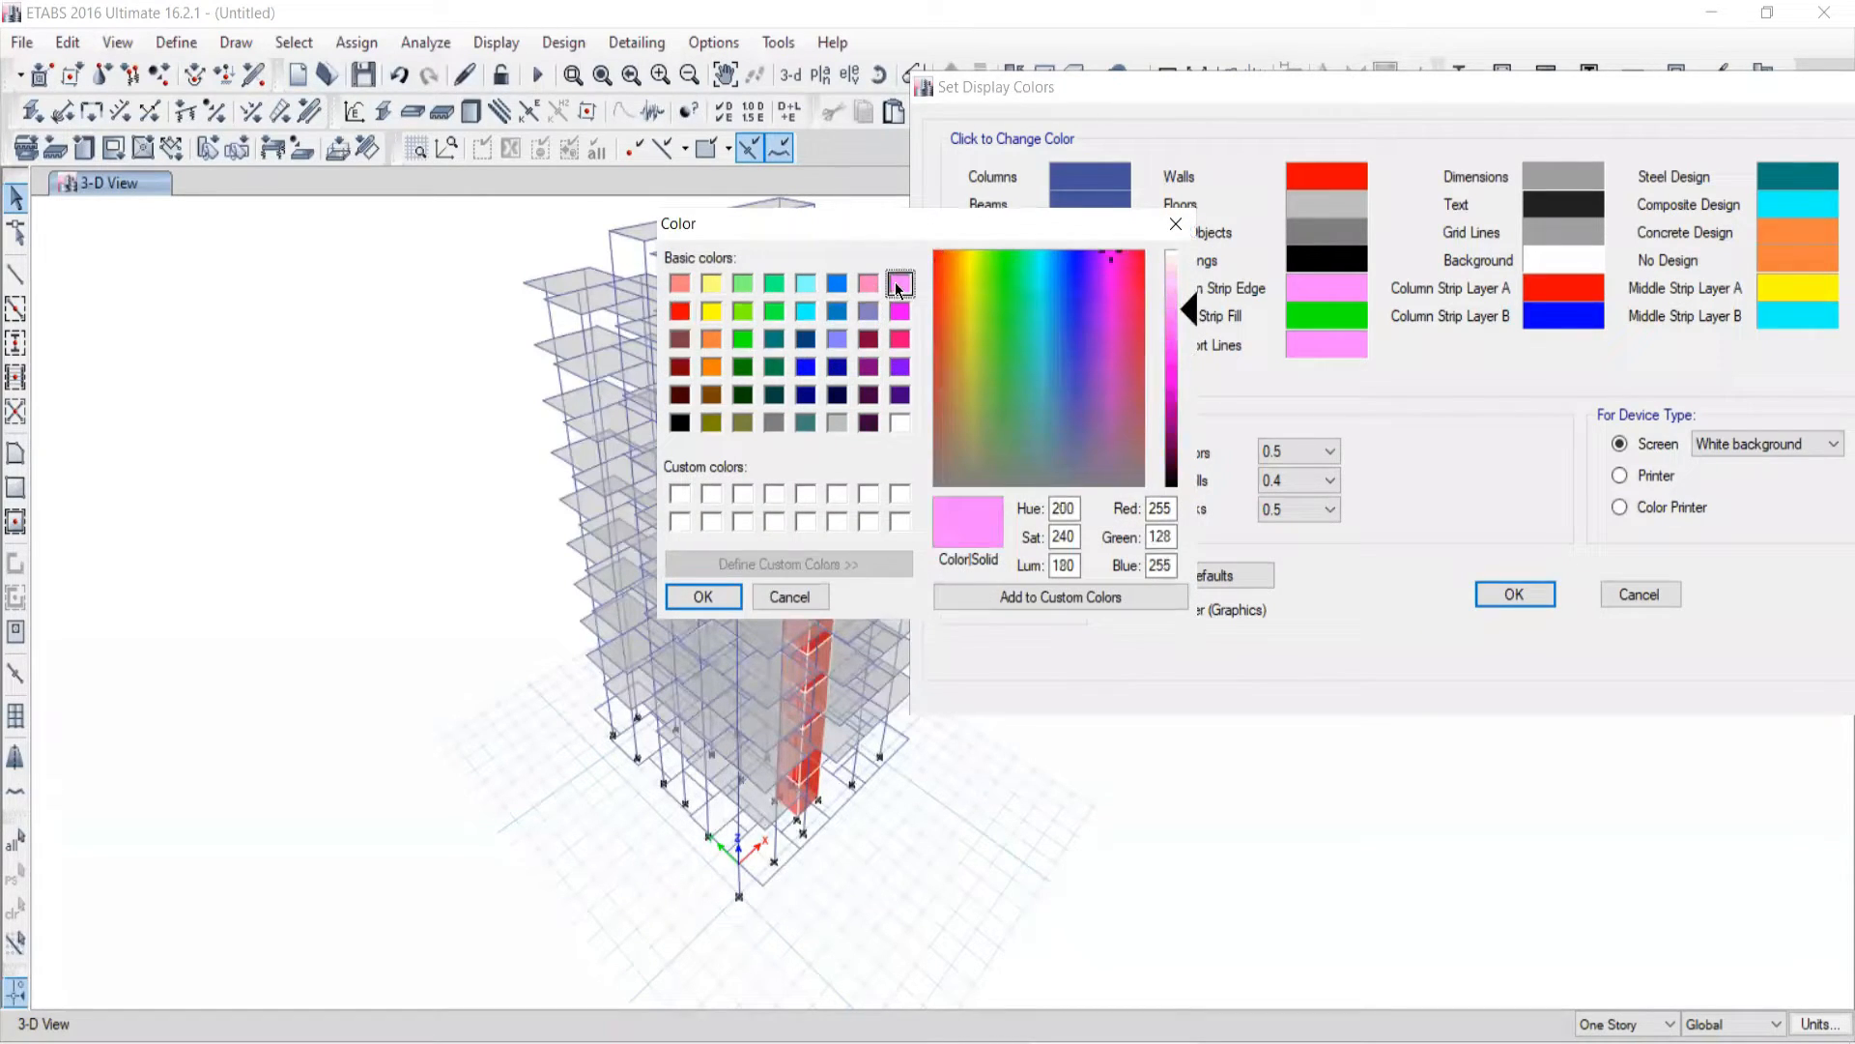
click(703, 596)
click(1529, 591)
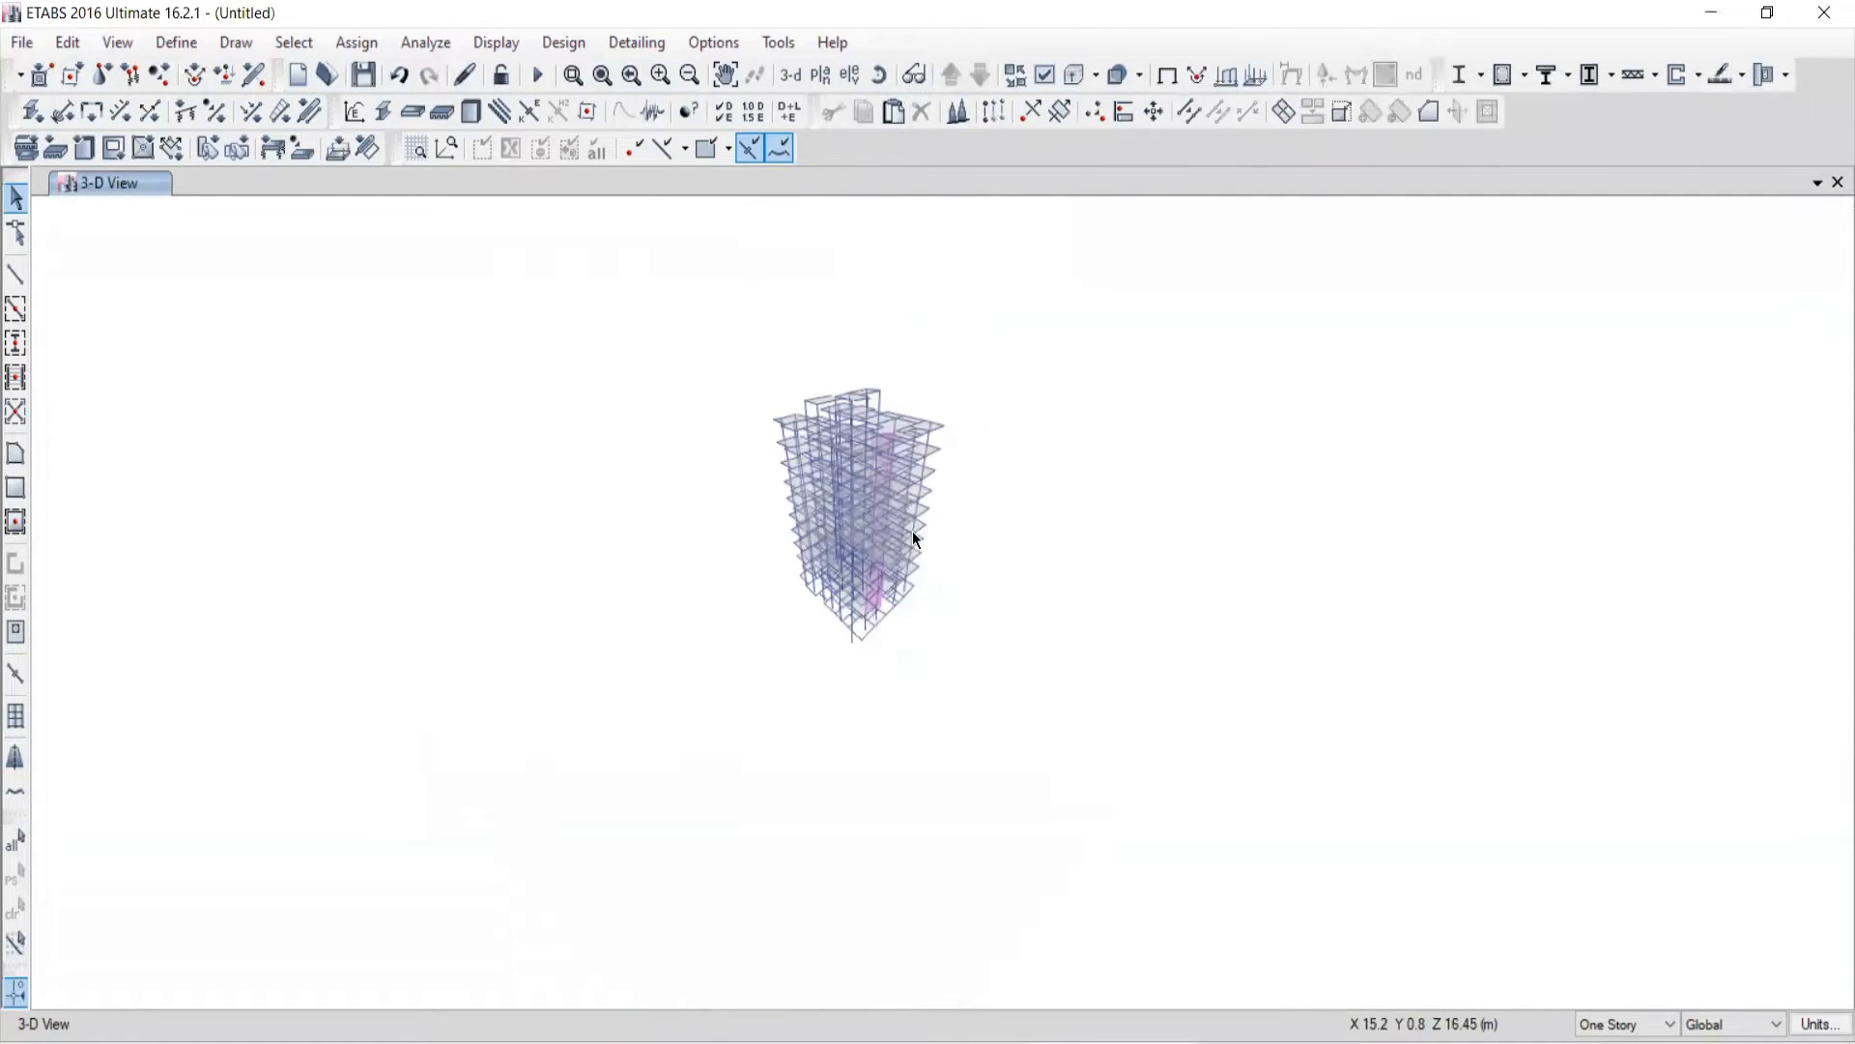
Step: Change the display color of walls to dark red (red 128, green 0, blue 0) and apply it to the model
scroll(860, 541, up, 5)
scroll(681, 640, down, 3)
scroll(691, 619, up, 1)
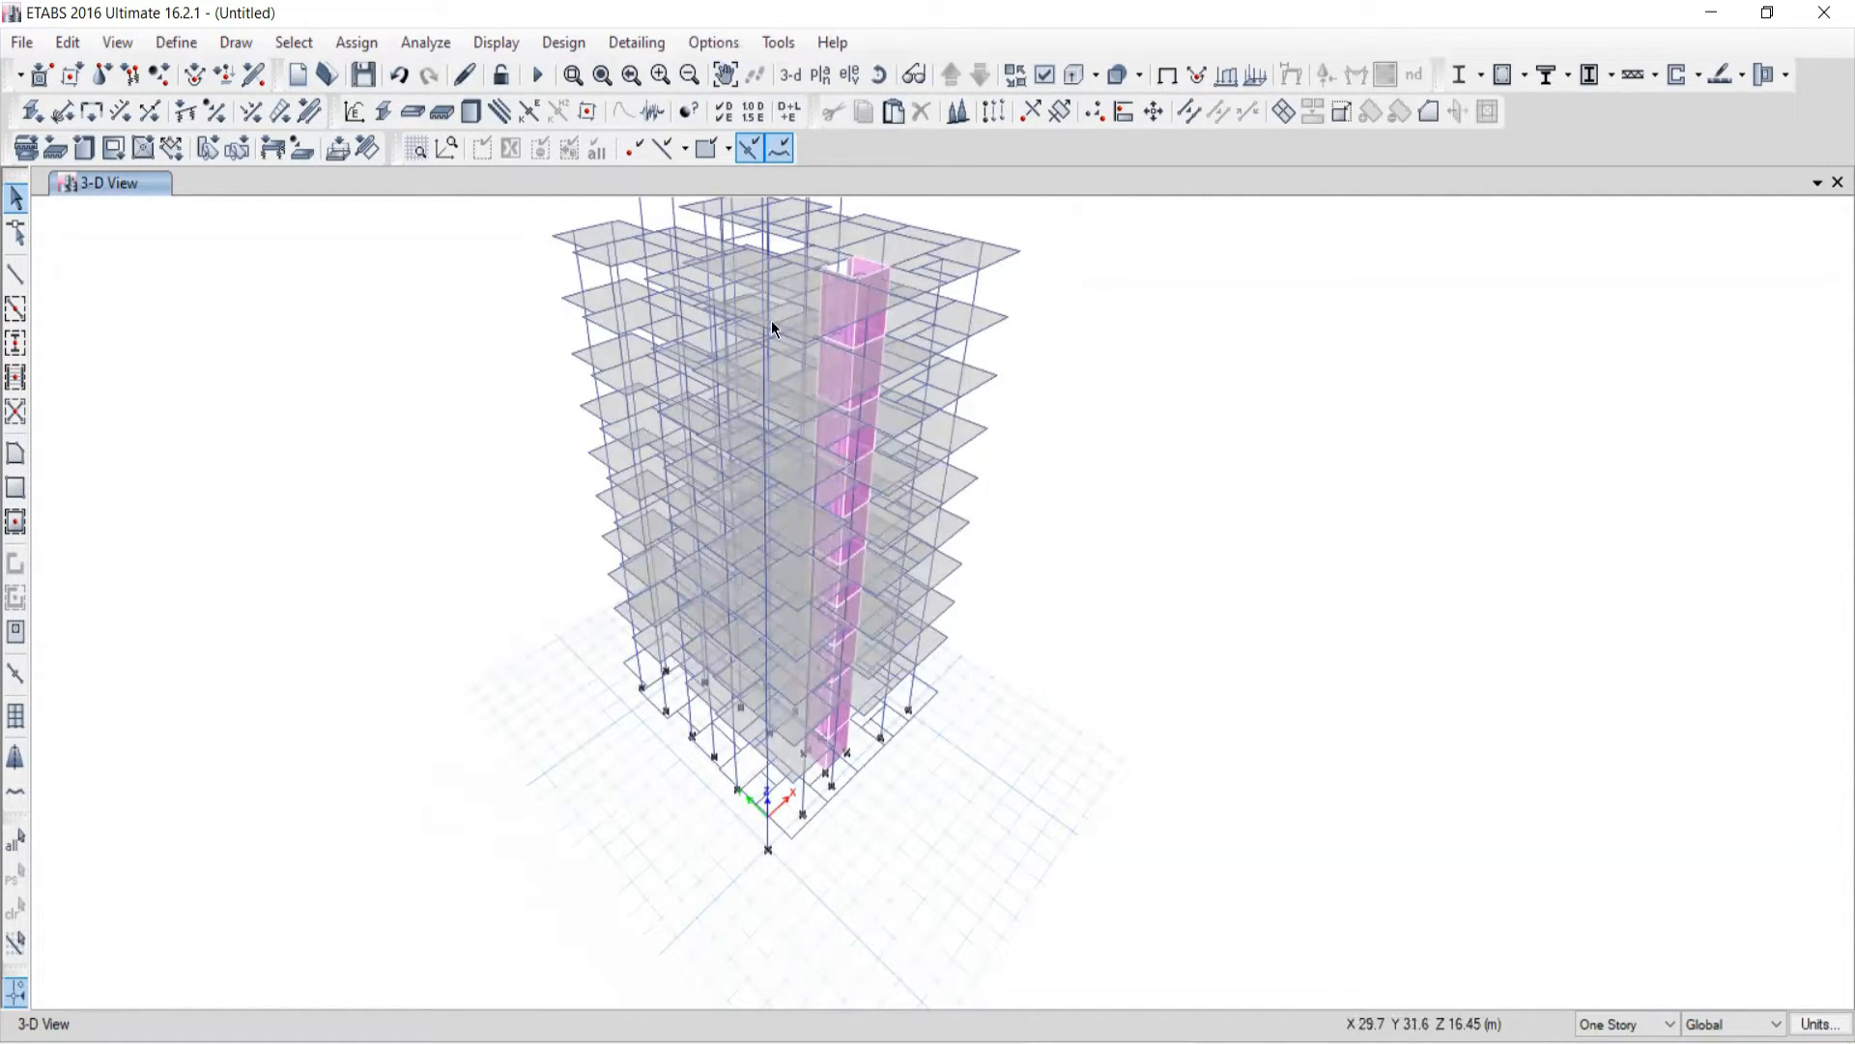
mouse_move(788, 465)
middle_down()
mouse_move(781, 427)
mouse_move(802, 454)
mouse_move(763, 486)
middle_up()
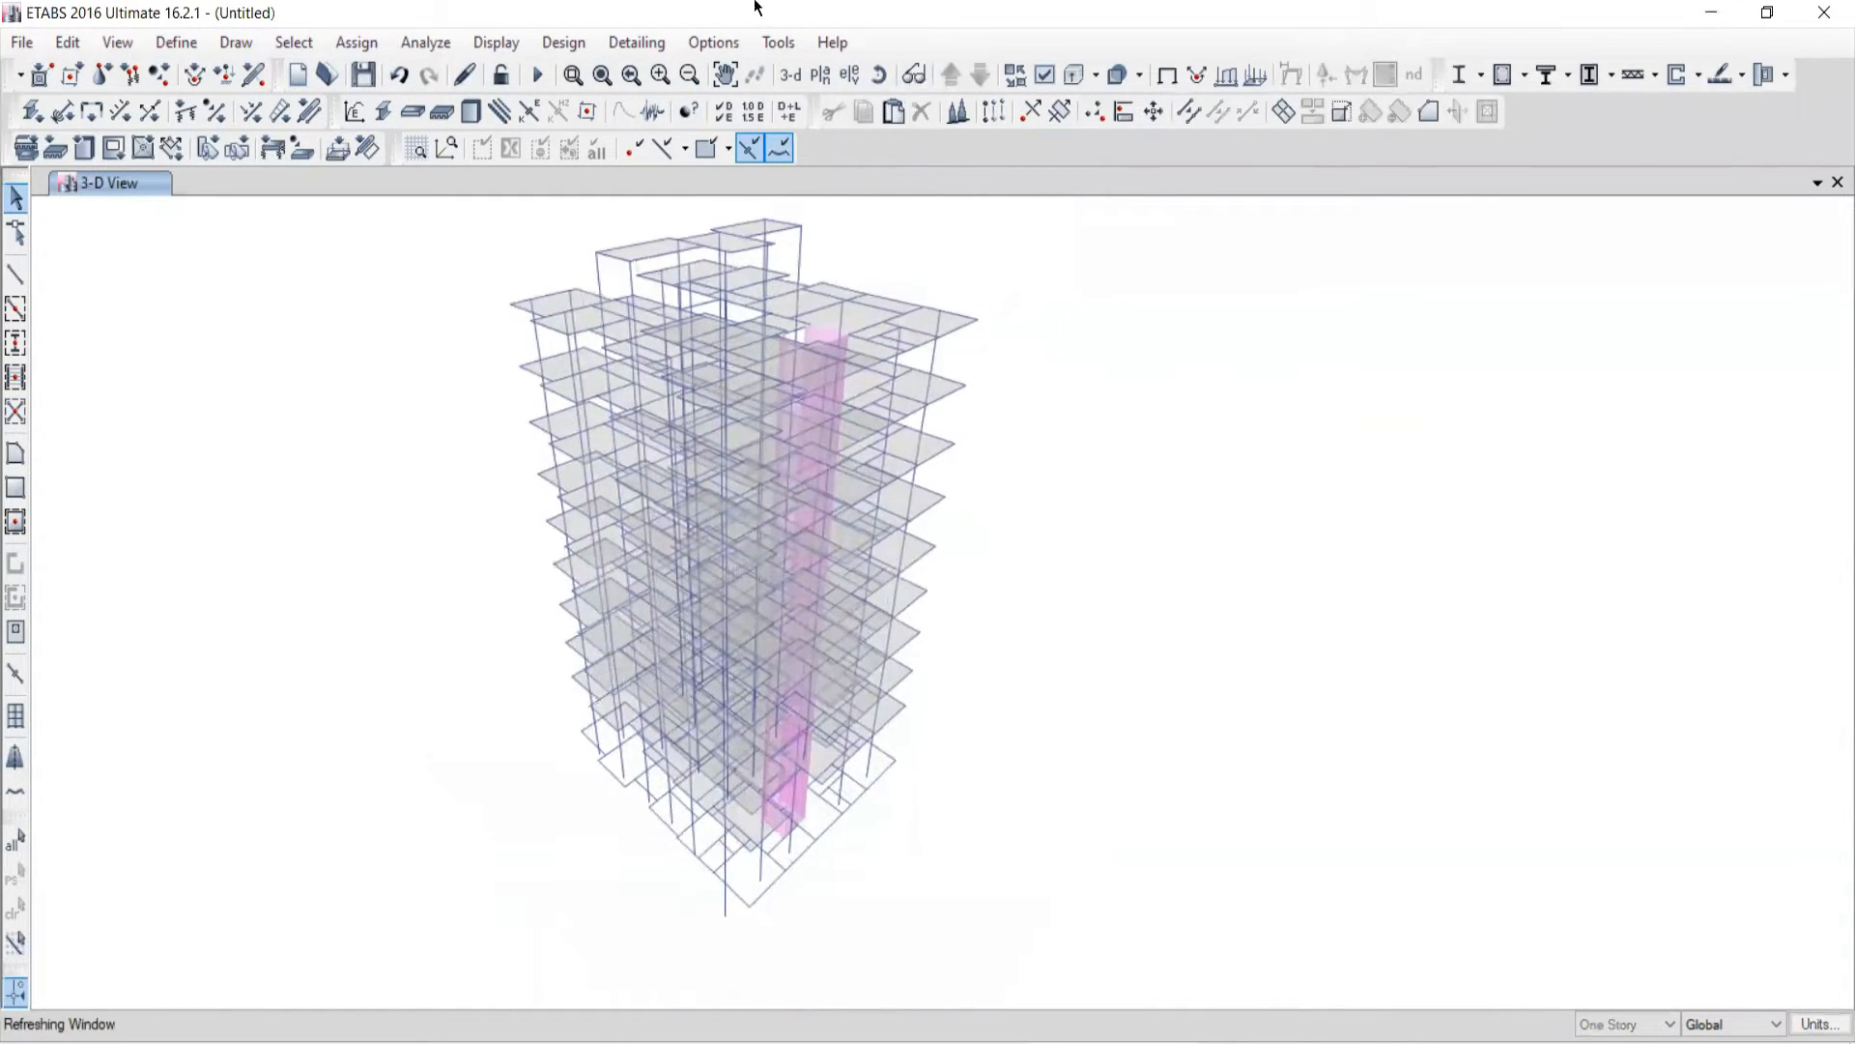
click(715, 50)
mouse_move(779, 264)
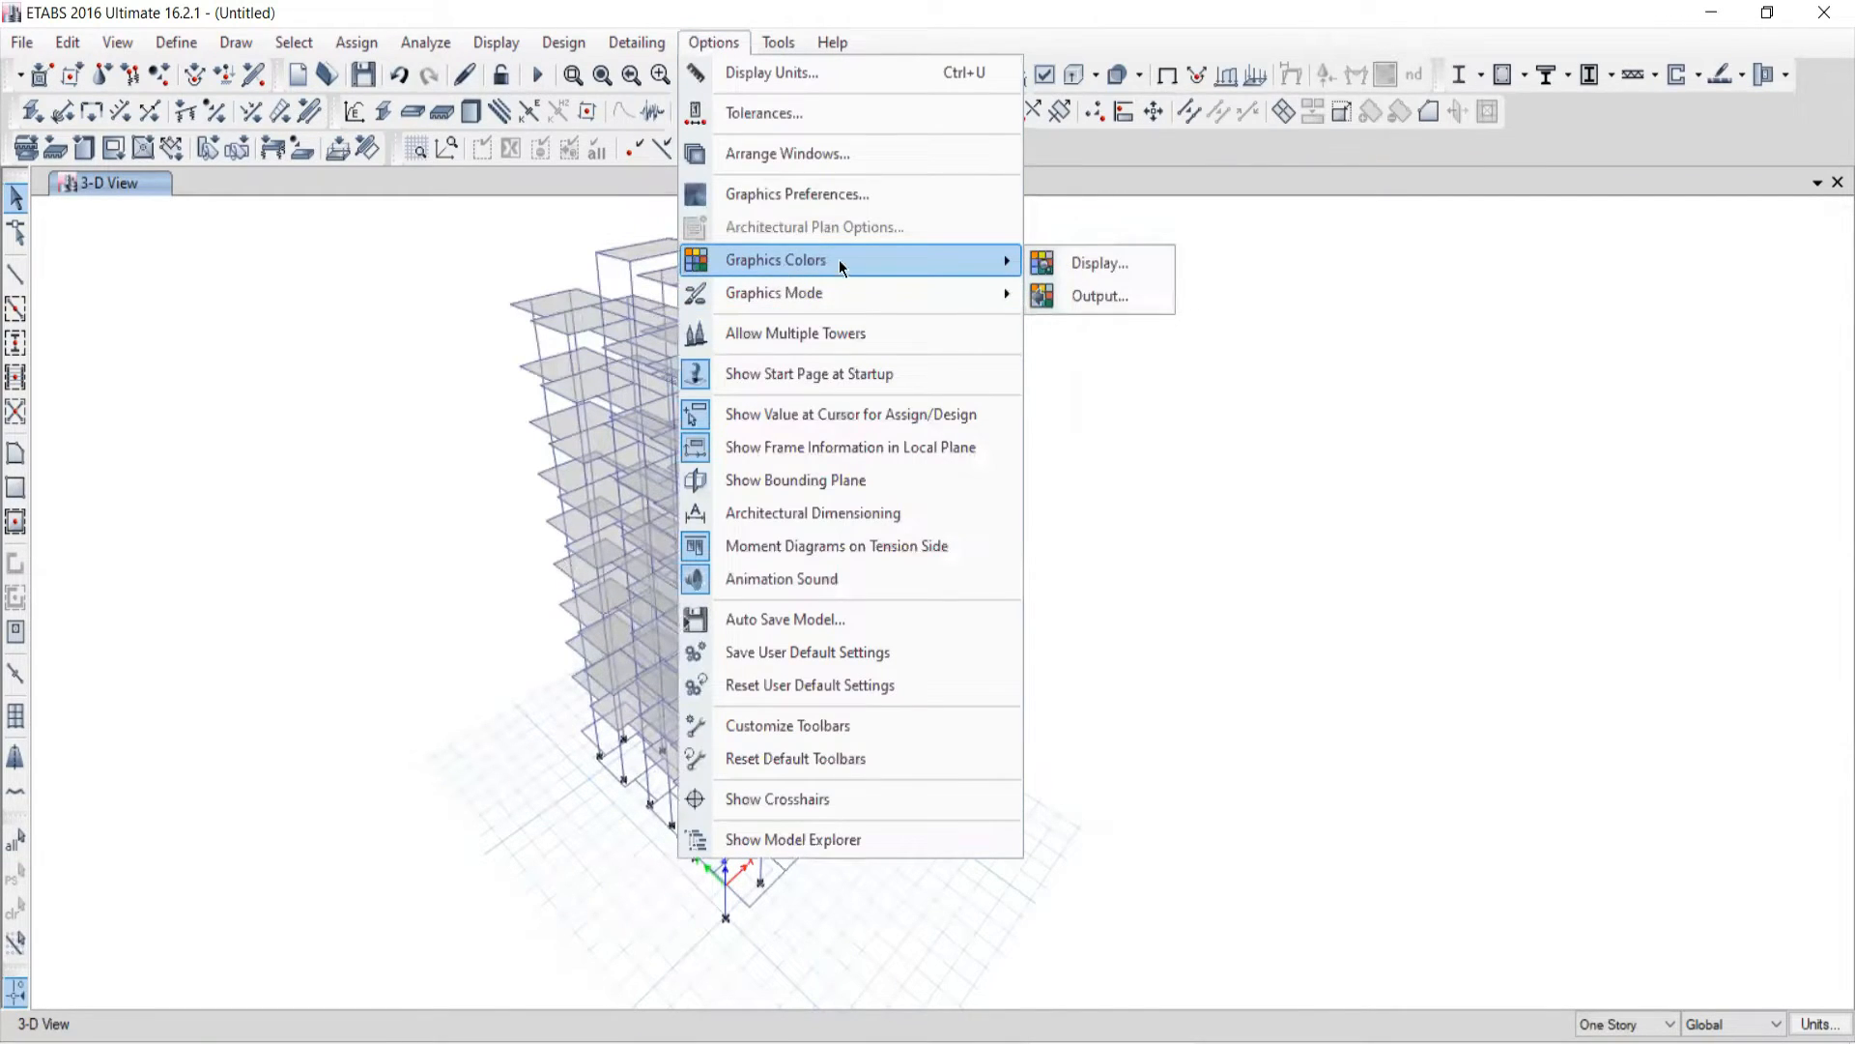
click(1059, 264)
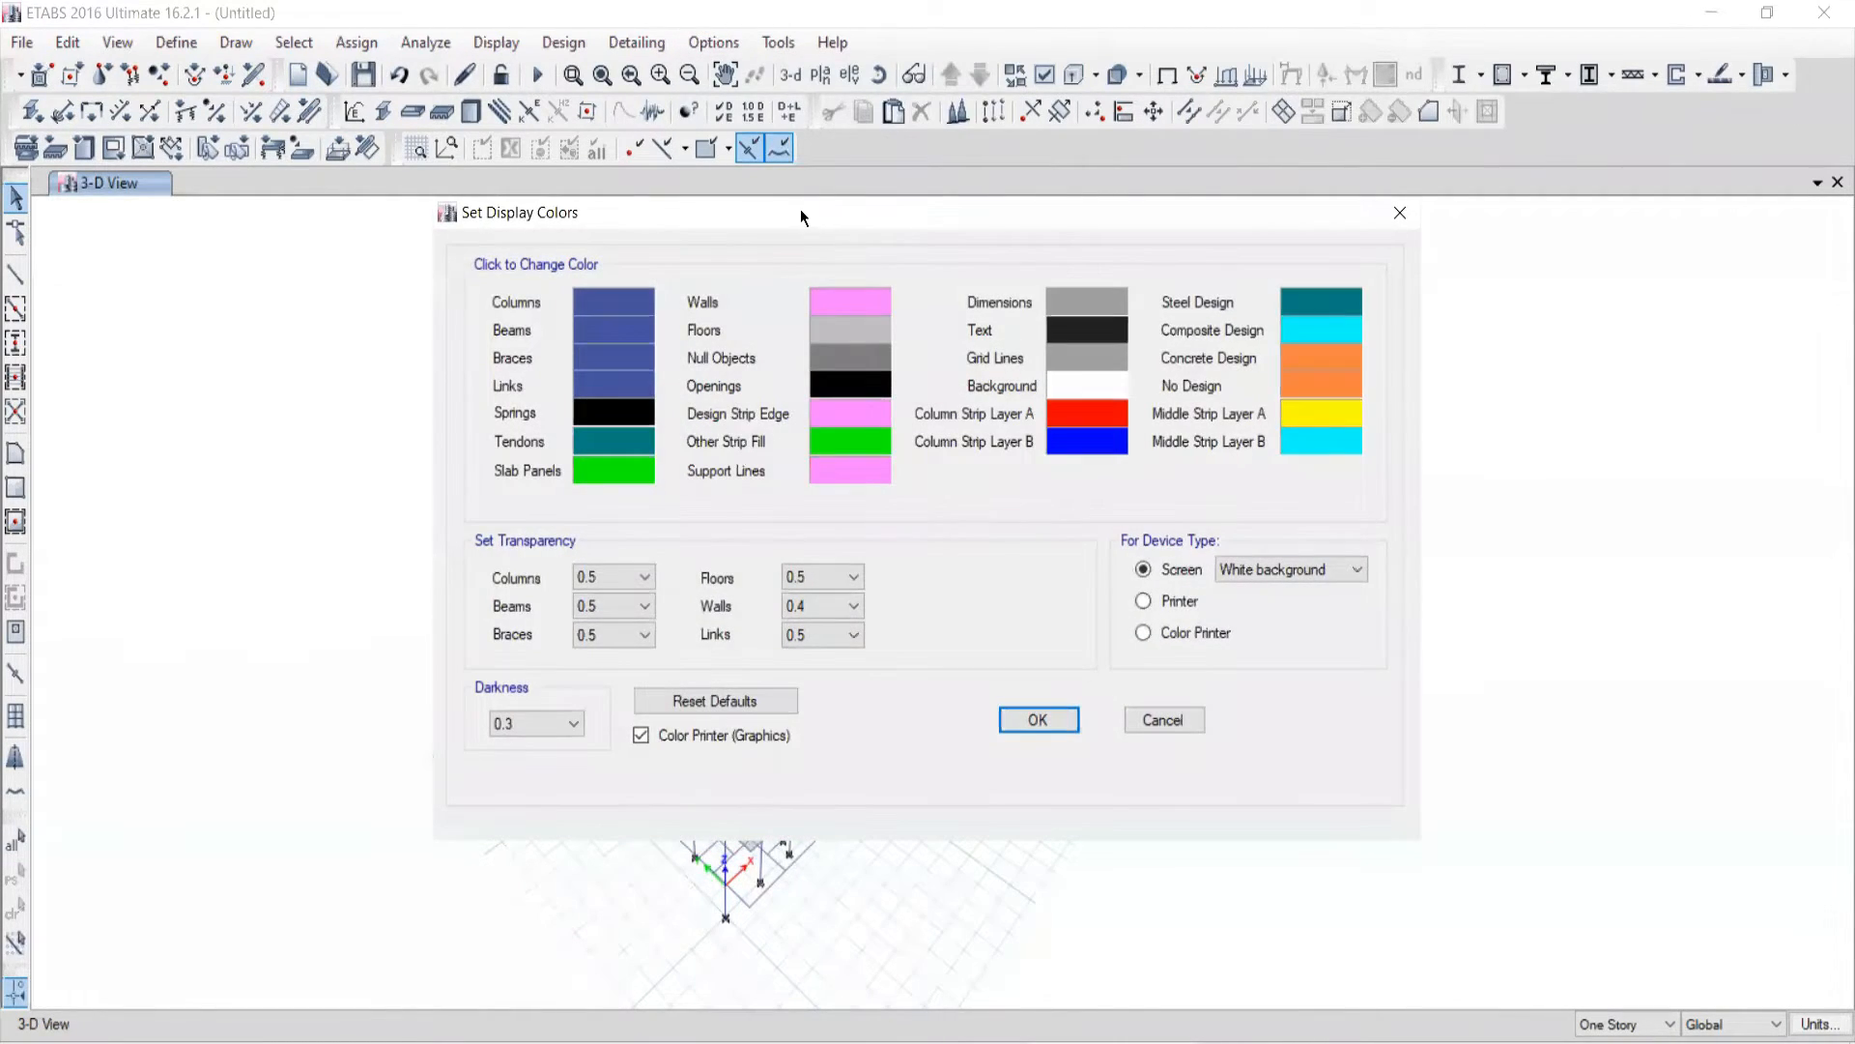
drag(853, 207, 1471, 210)
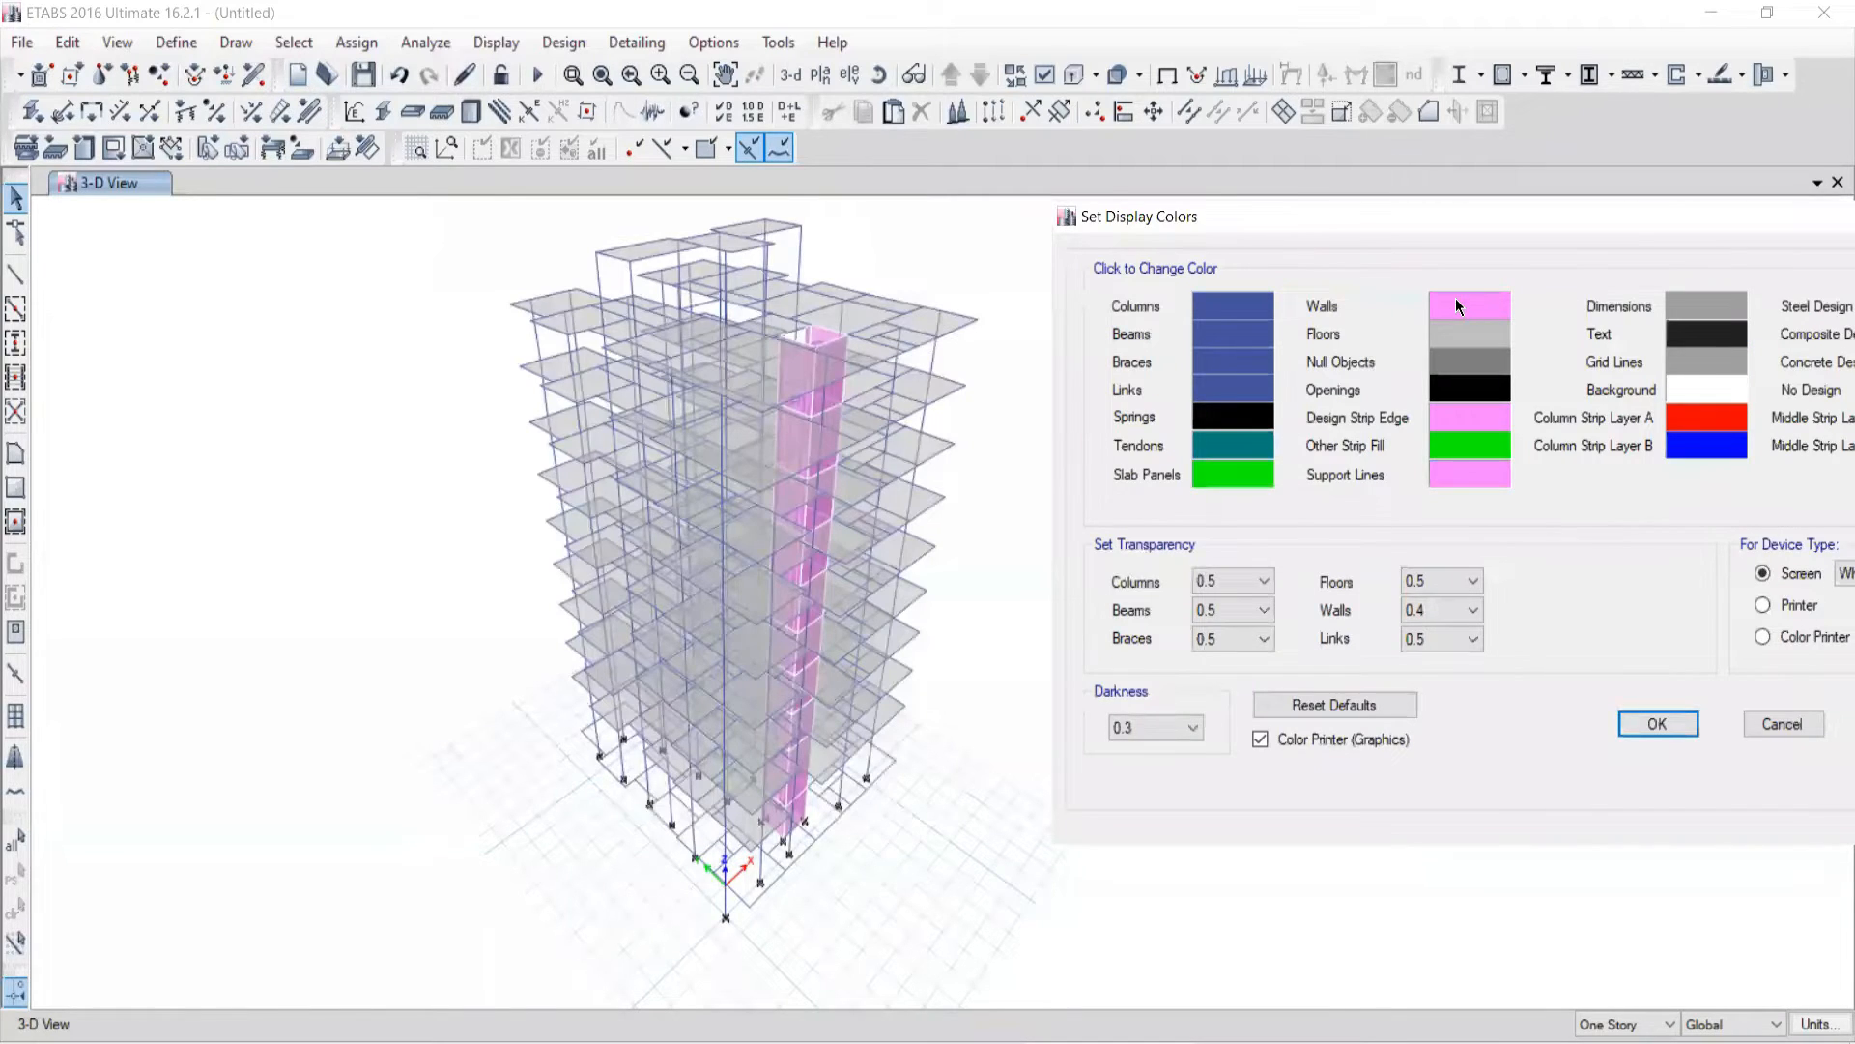
click(1456, 300)
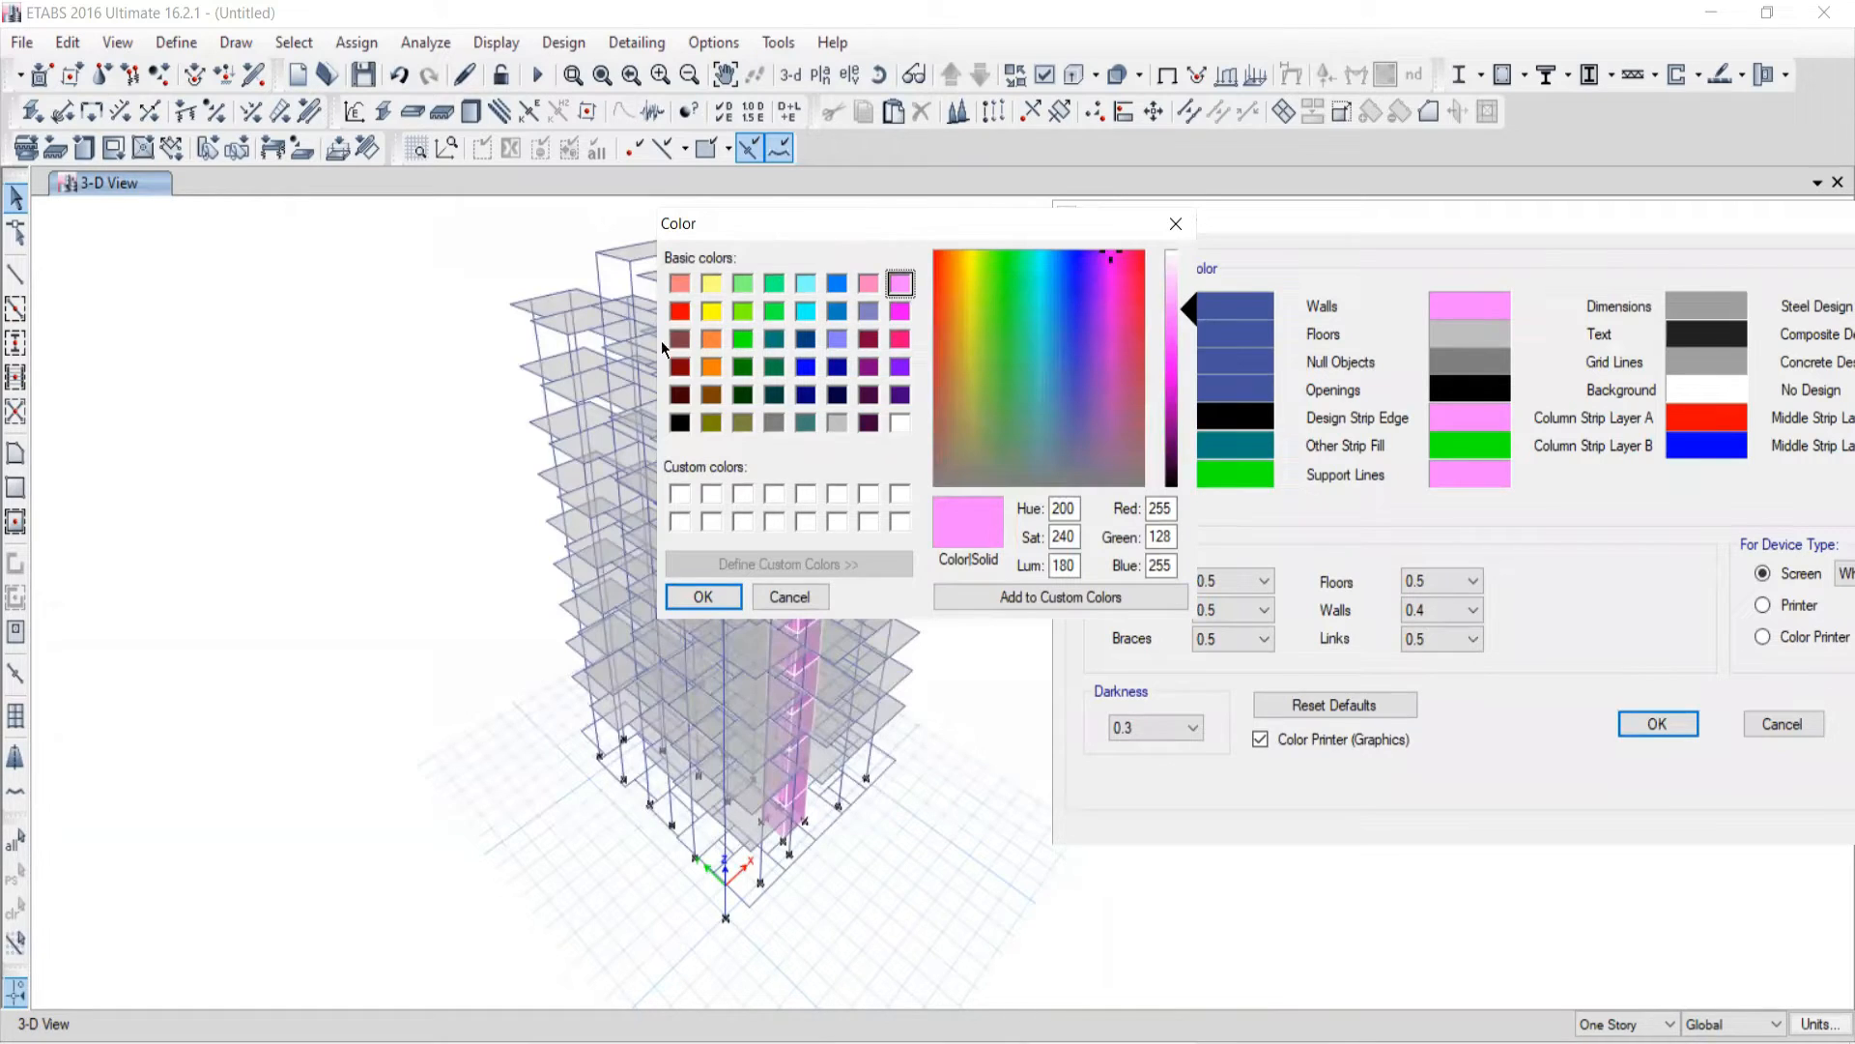
click(679, 366)
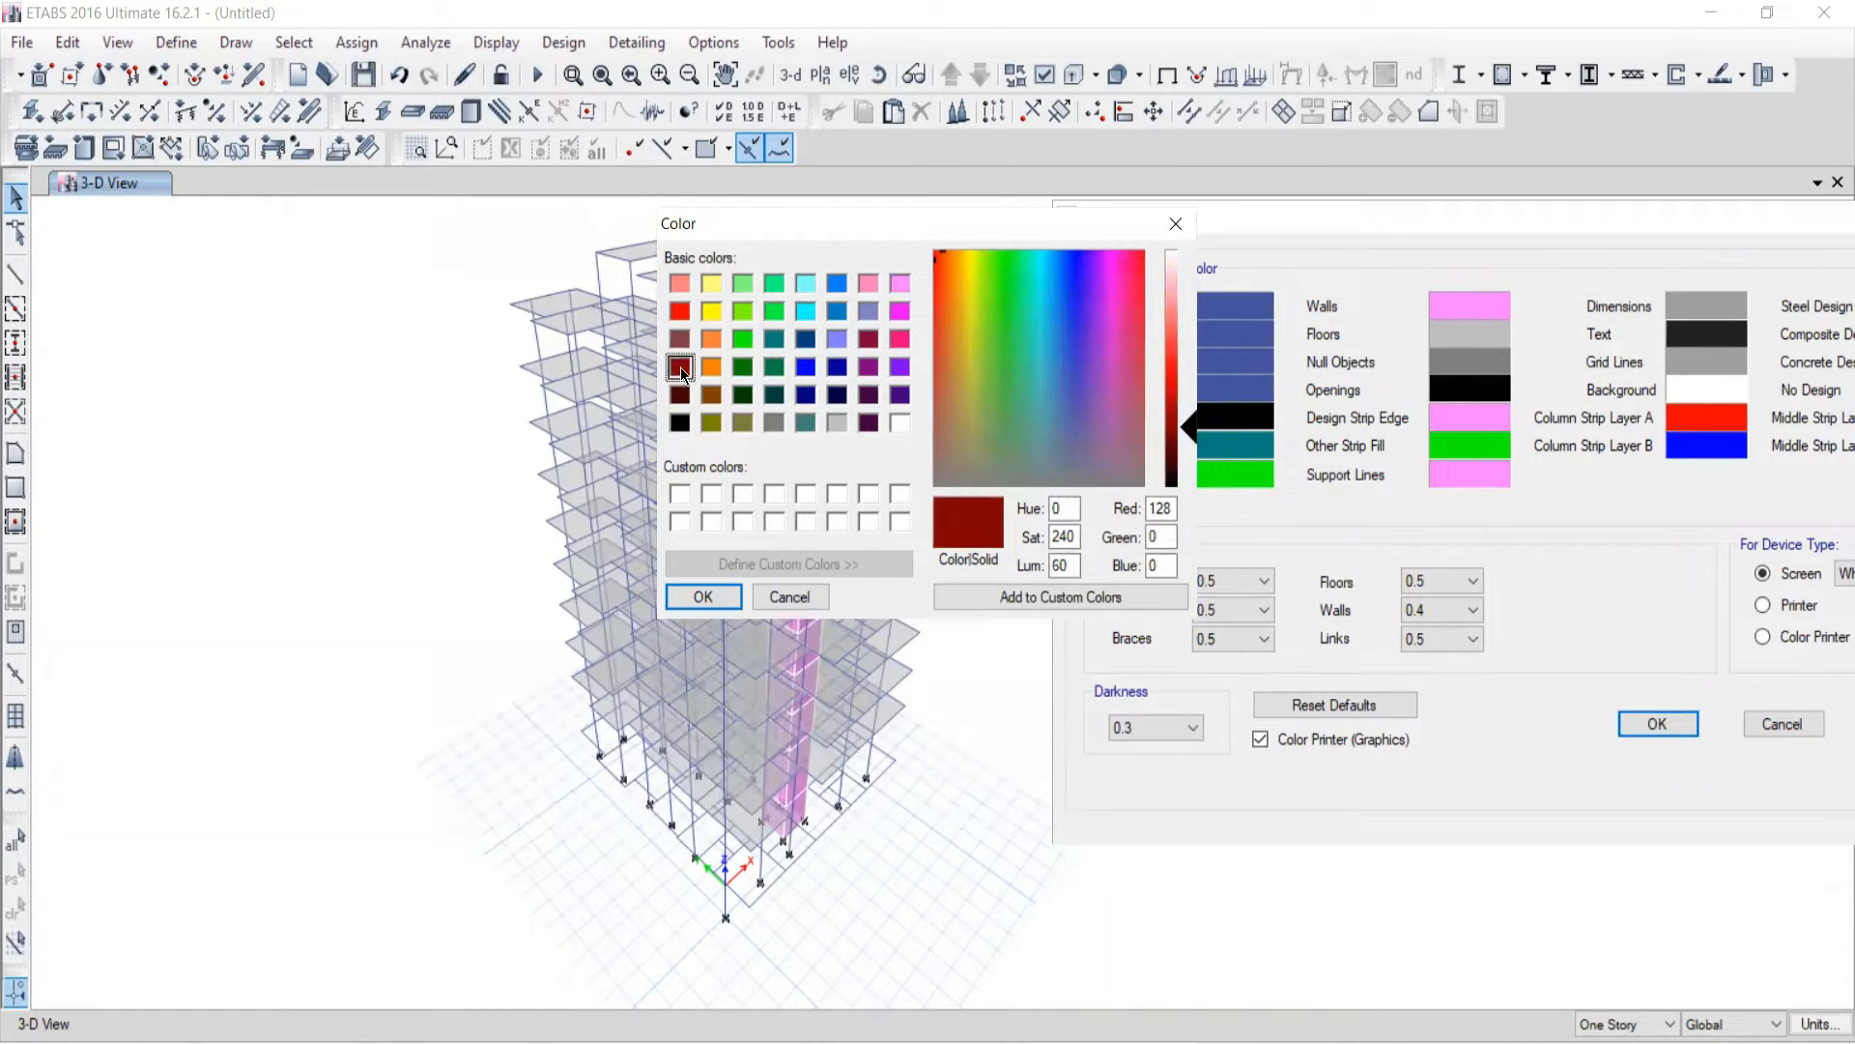
click(711, 599)
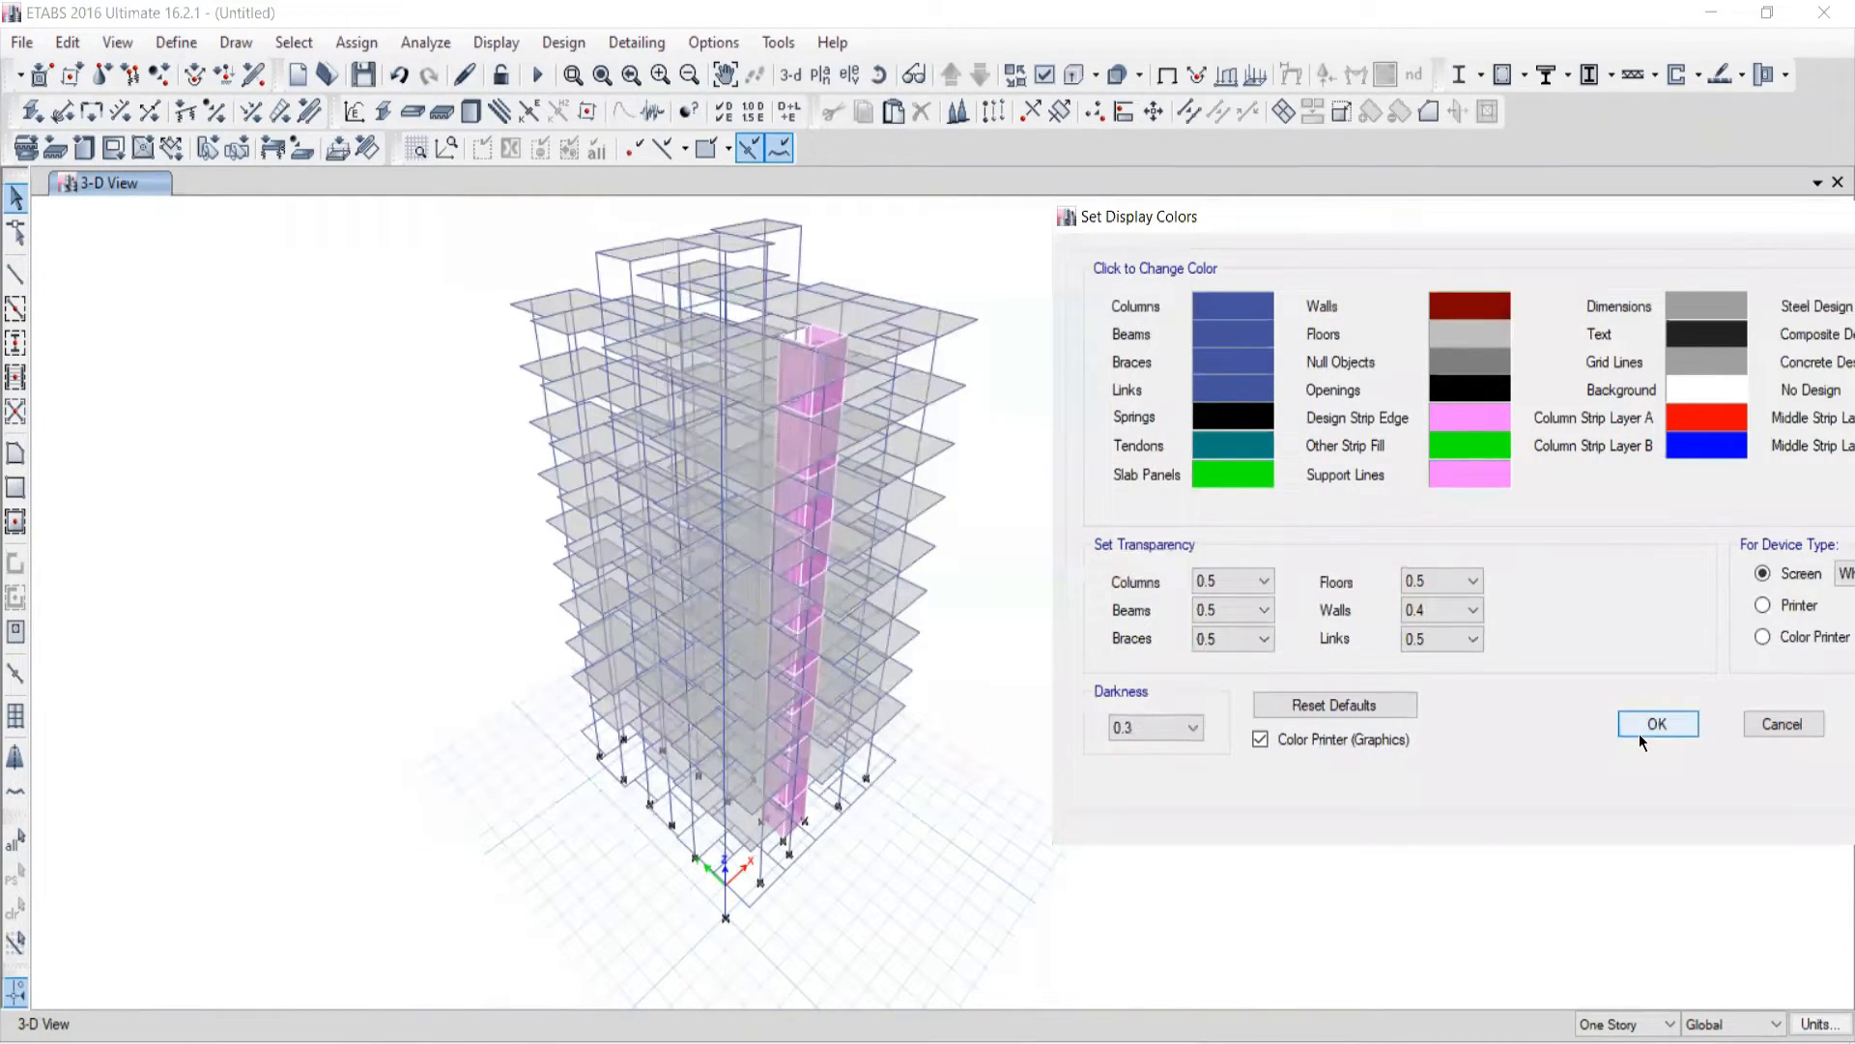
click(1648, 724)
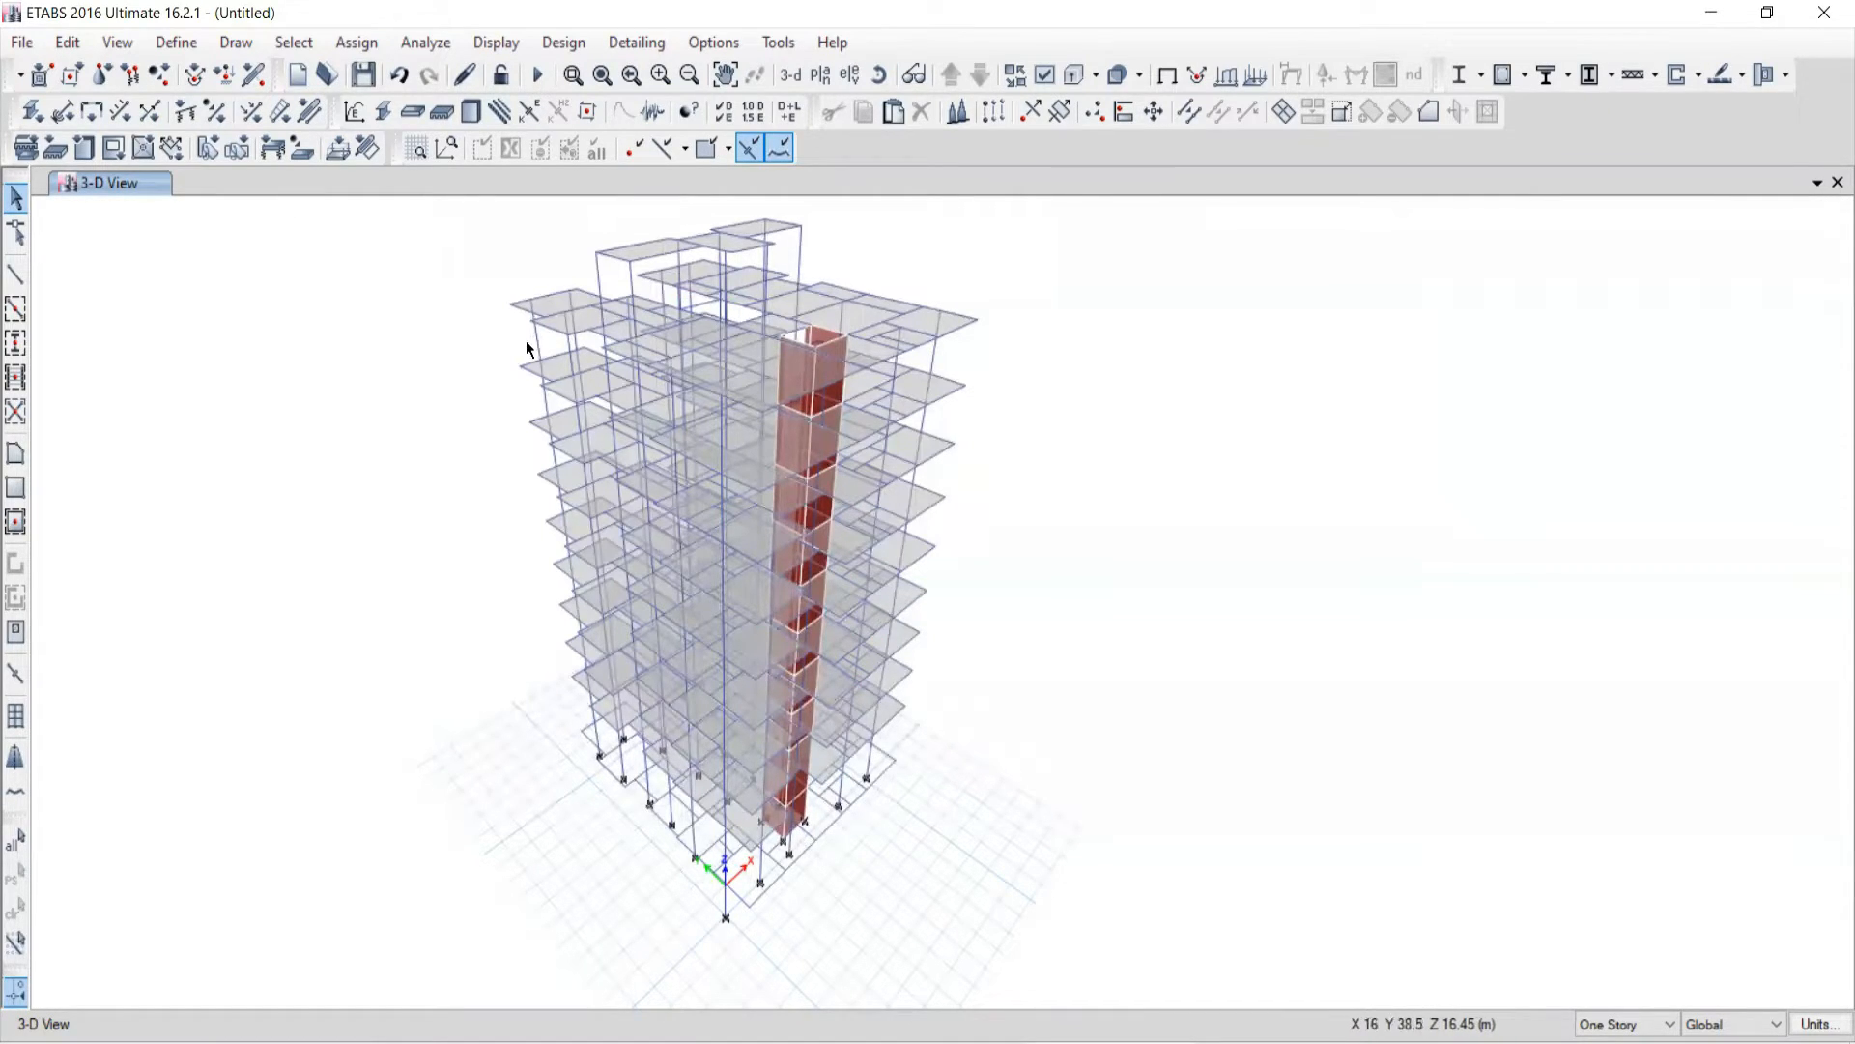
Step: Change the display color of columns to bright red (red 255, green 0, blue 0) and apply it to the model
click(699, 45)
mouse_move(996, 263)
click(1067, 266)
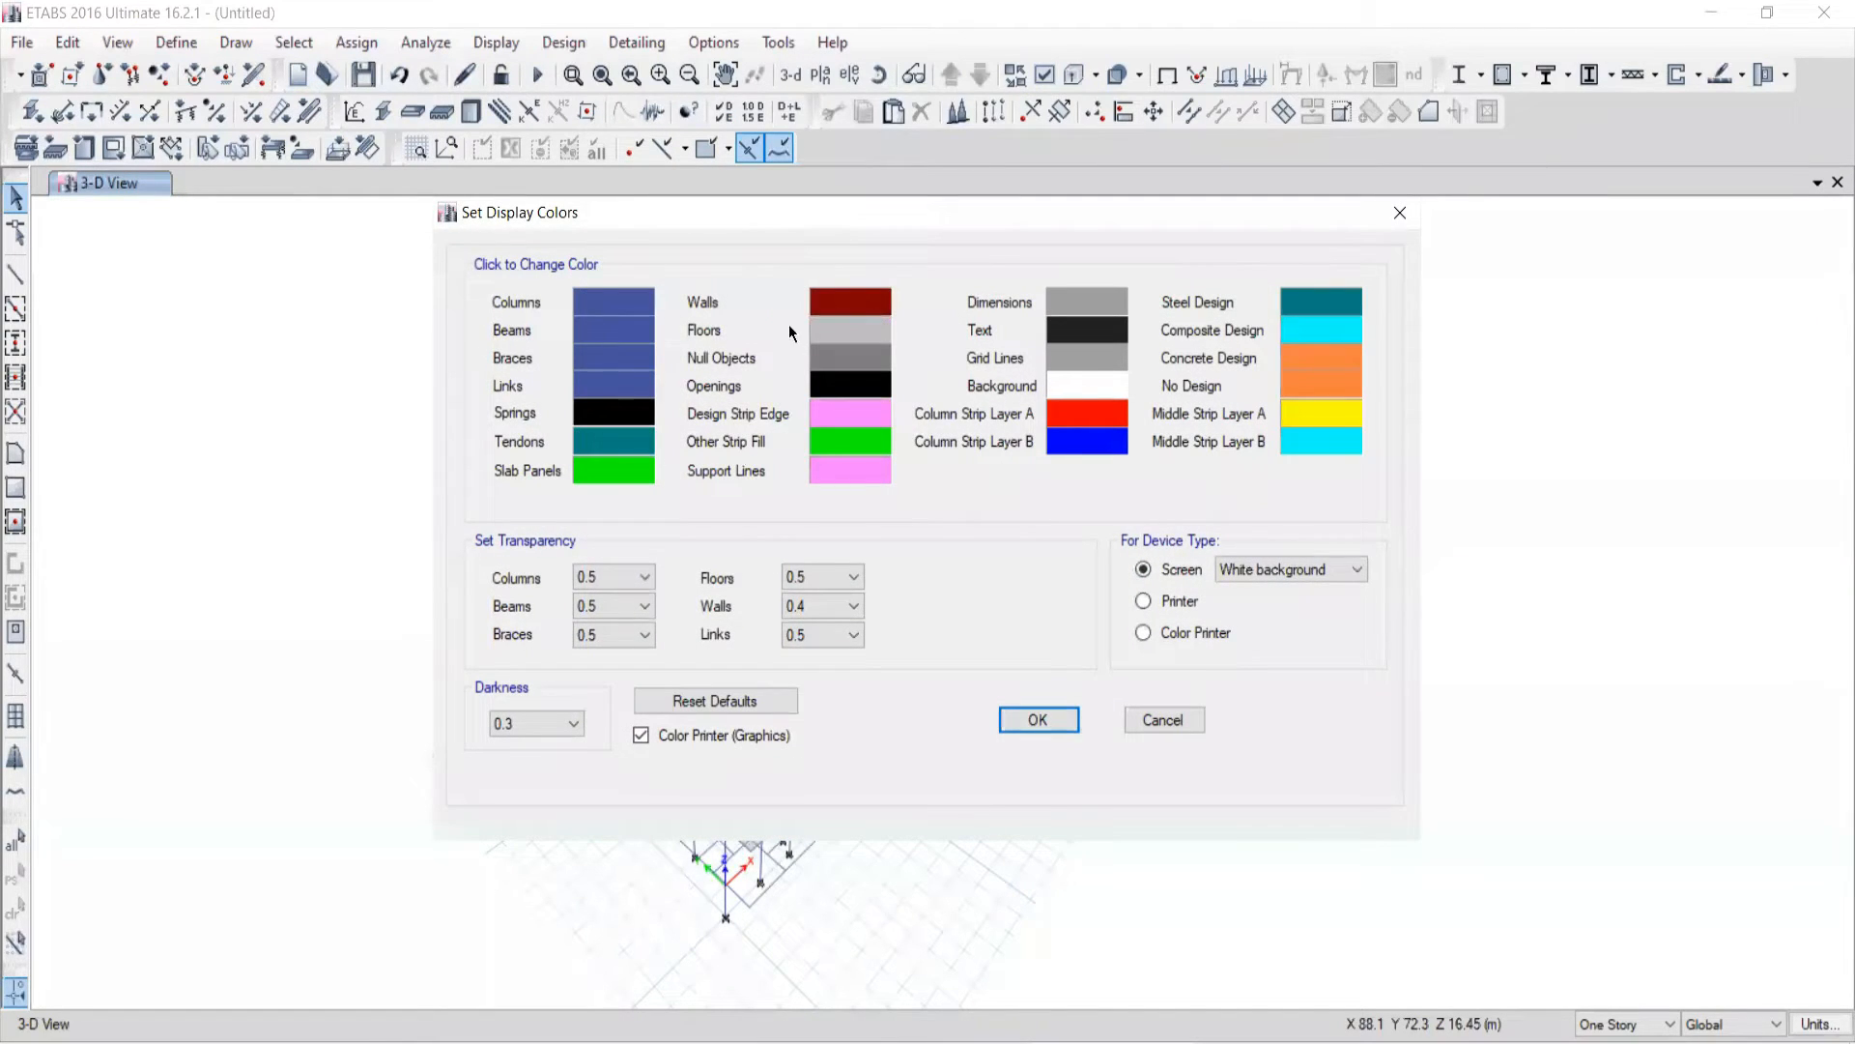
click(590, 296)
click(676, 311)
click(1041, 727)
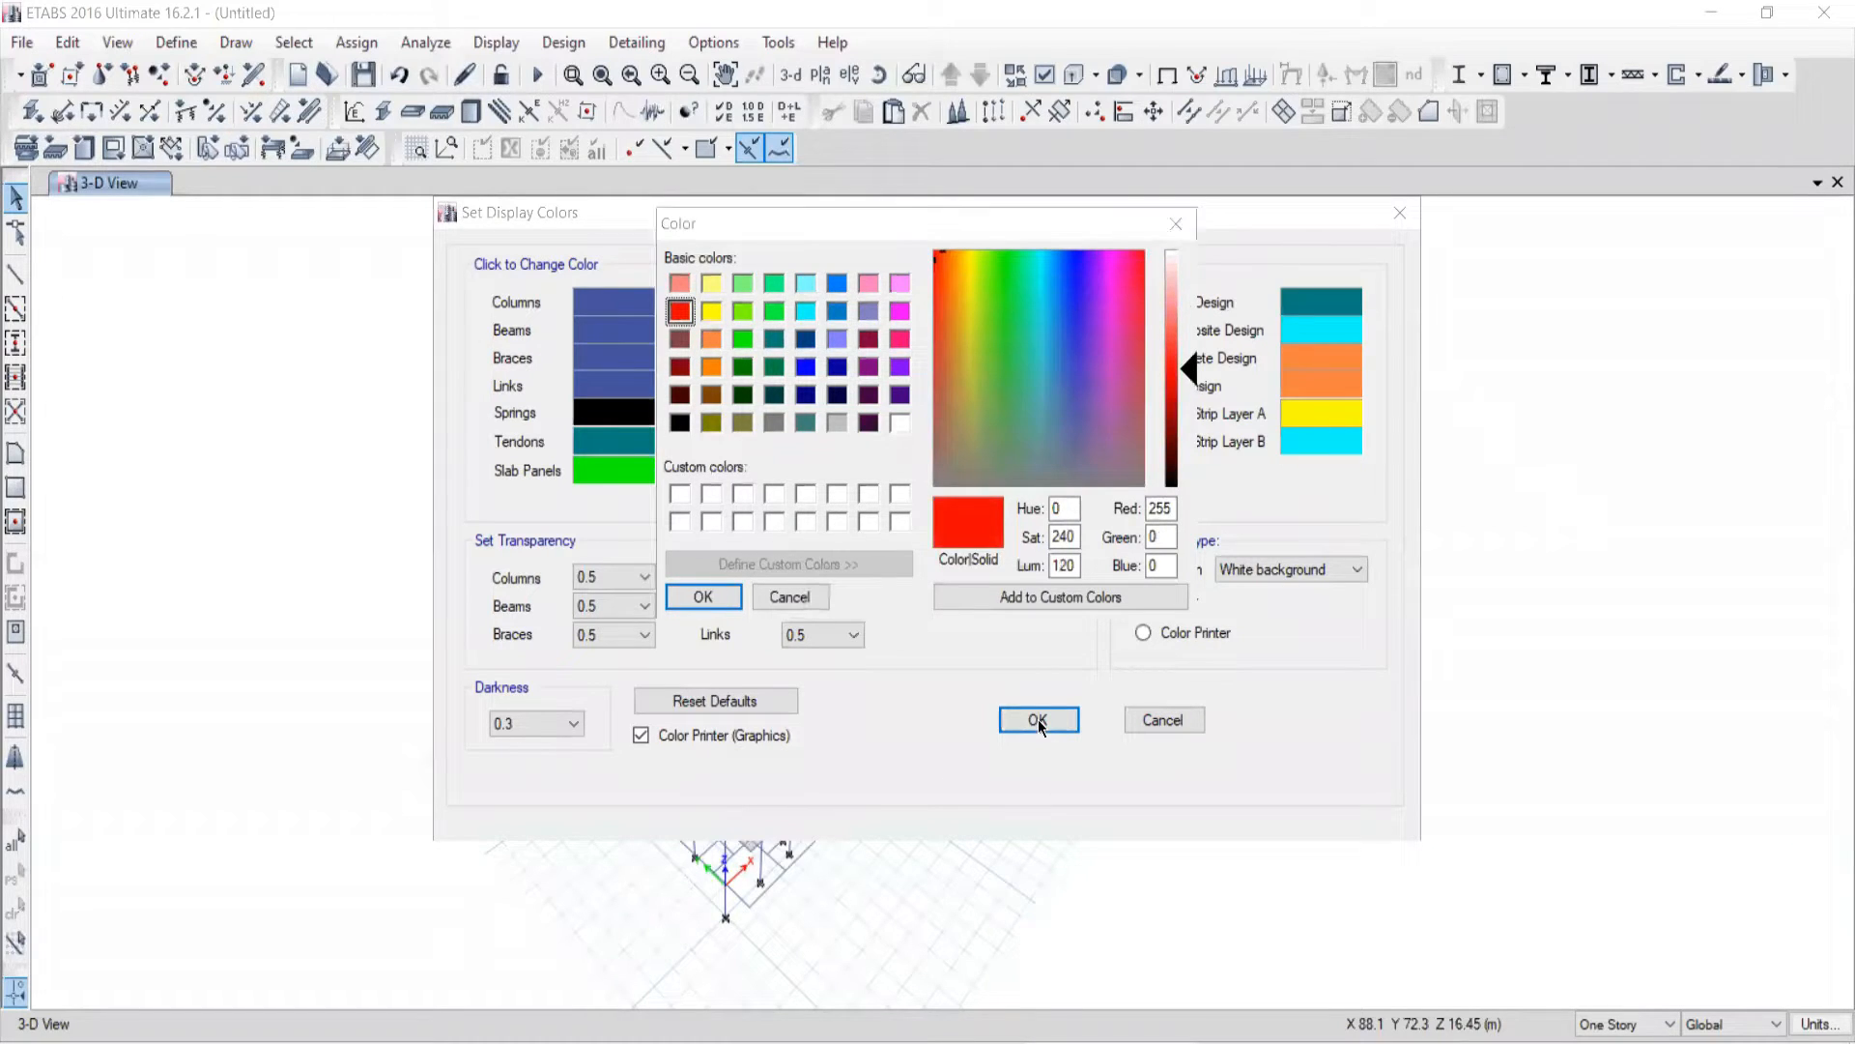
click(704, 596)
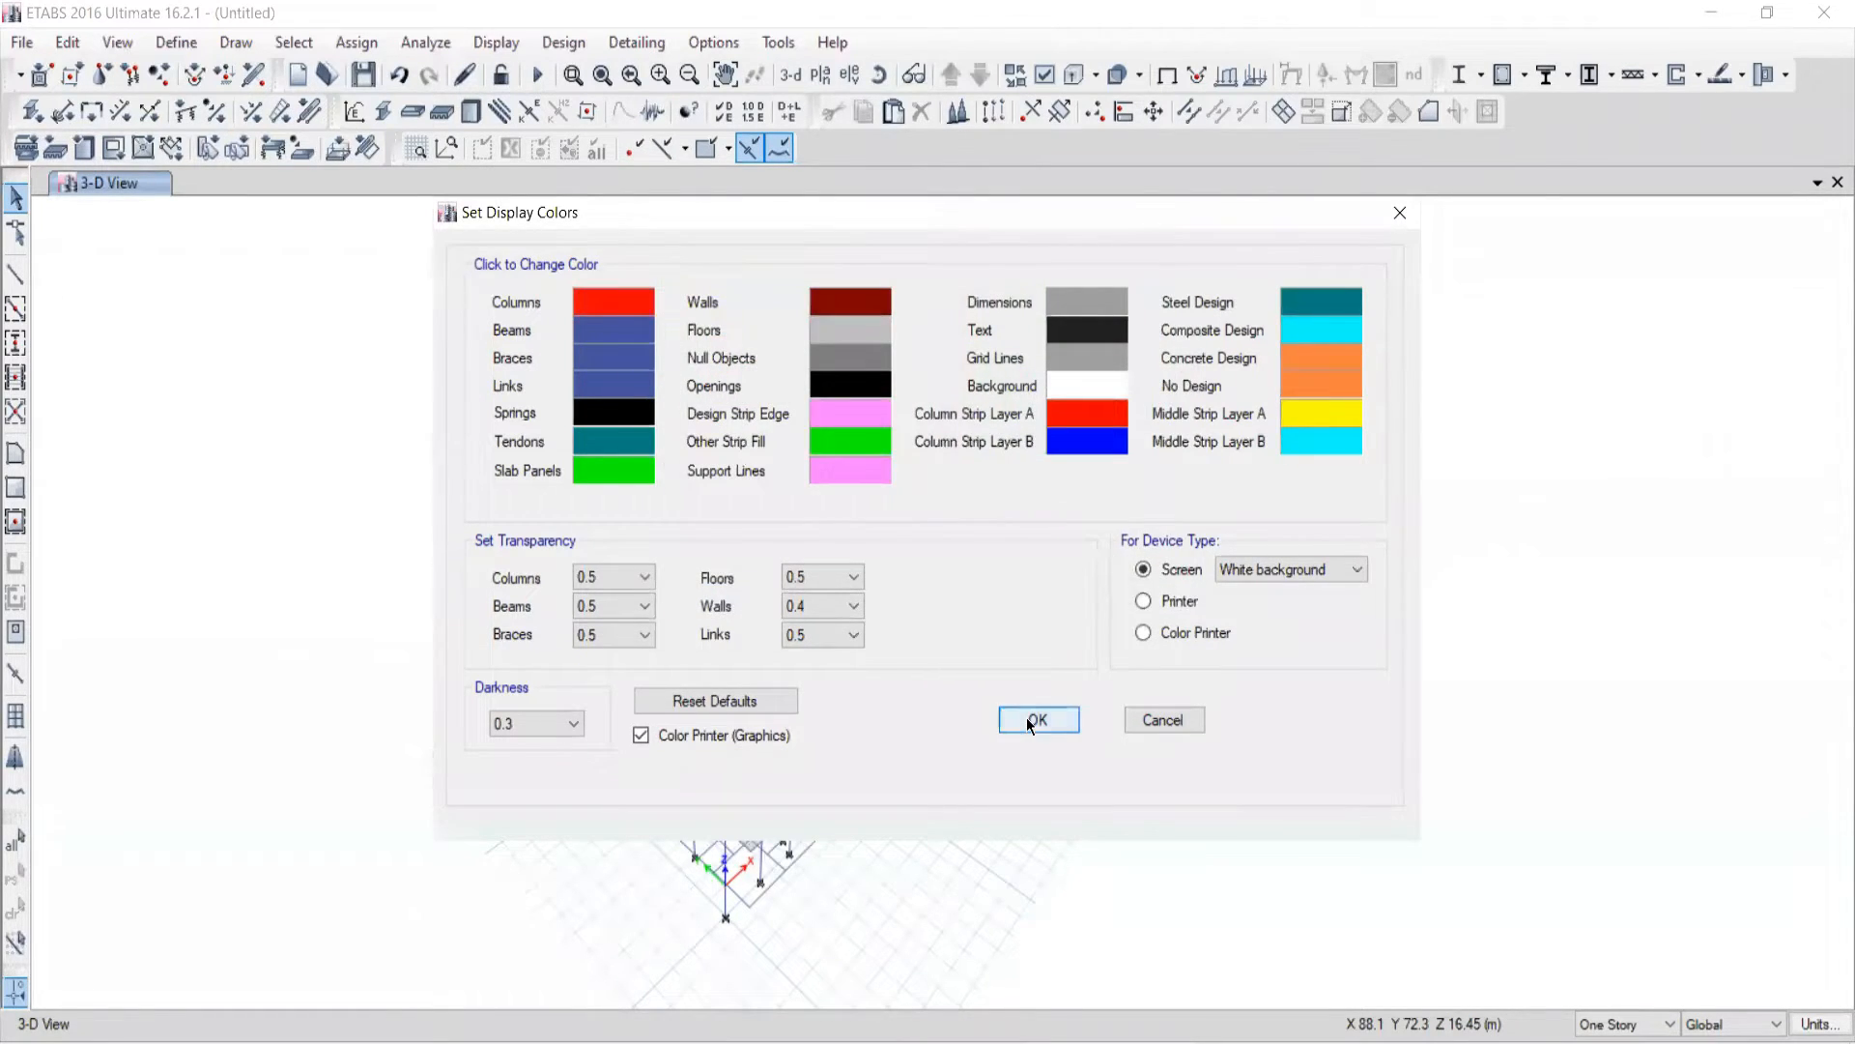
click(1030, 719)
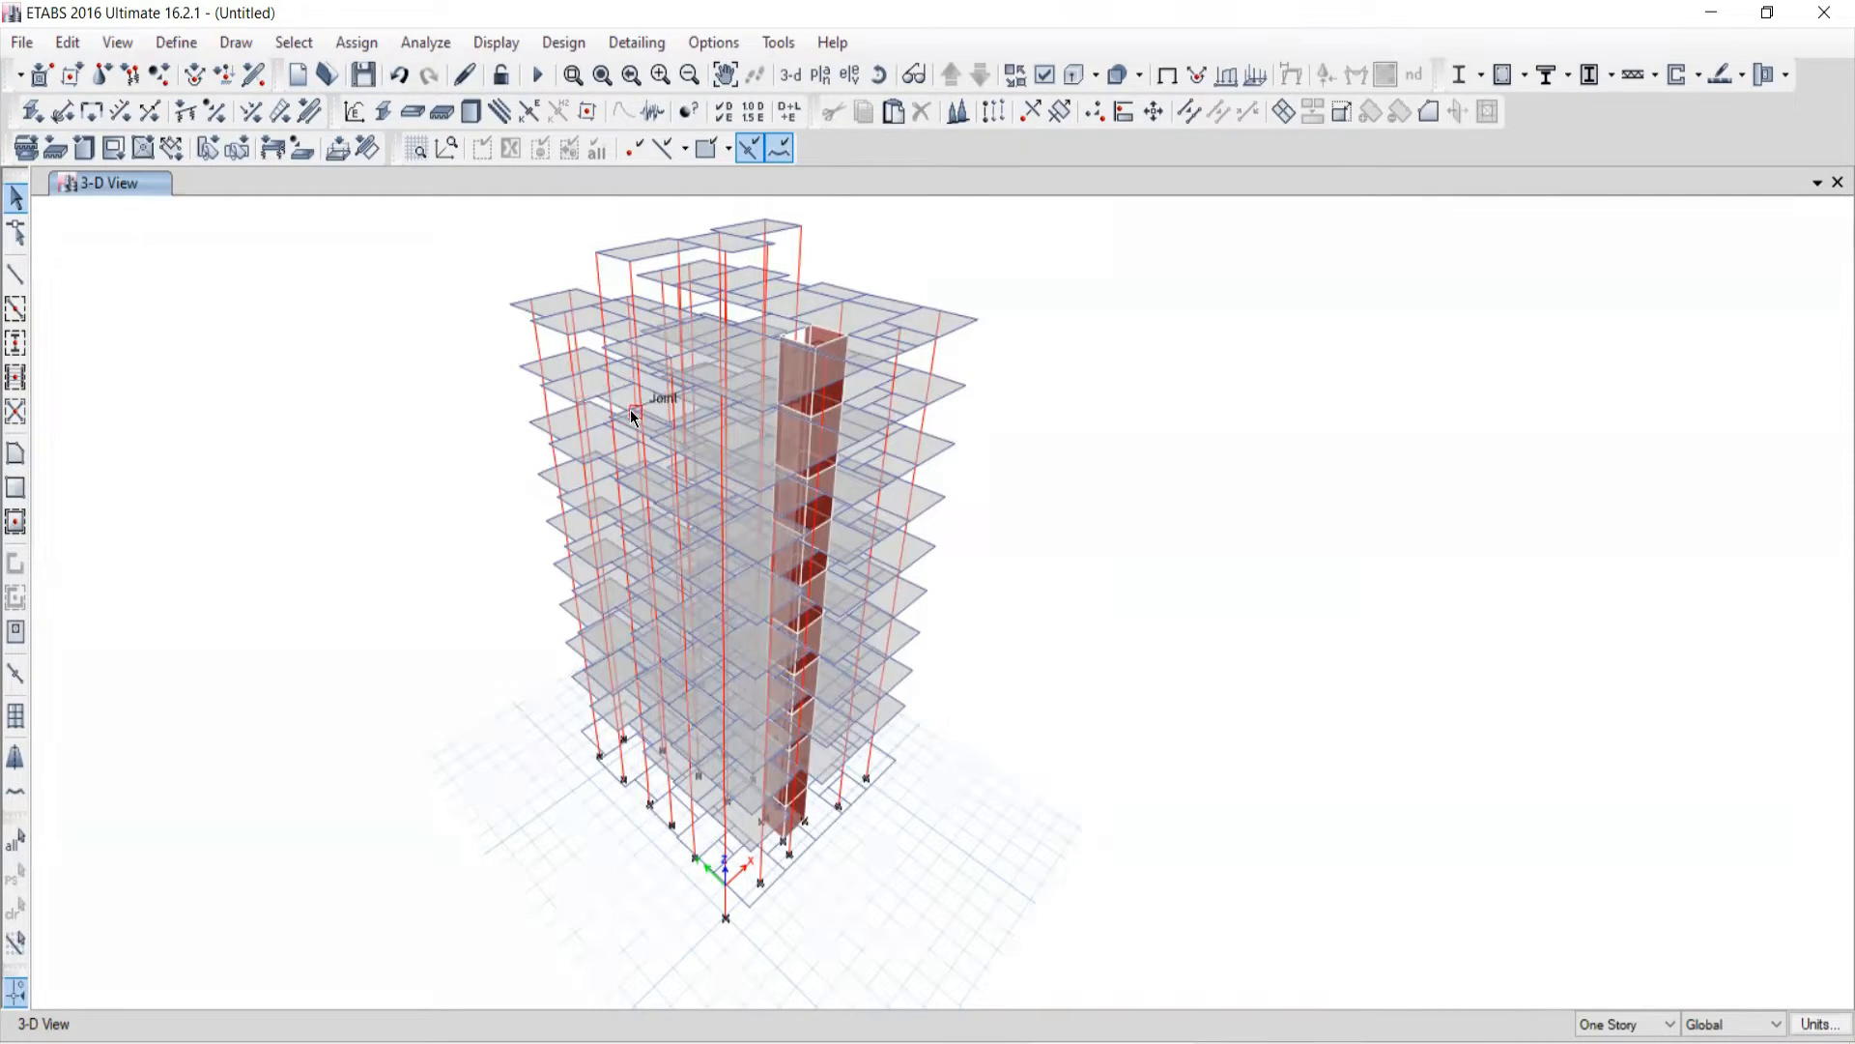
Step: Reset the model's display colors to their defaults and shift the color settings window clear of the building
click(714, 43)
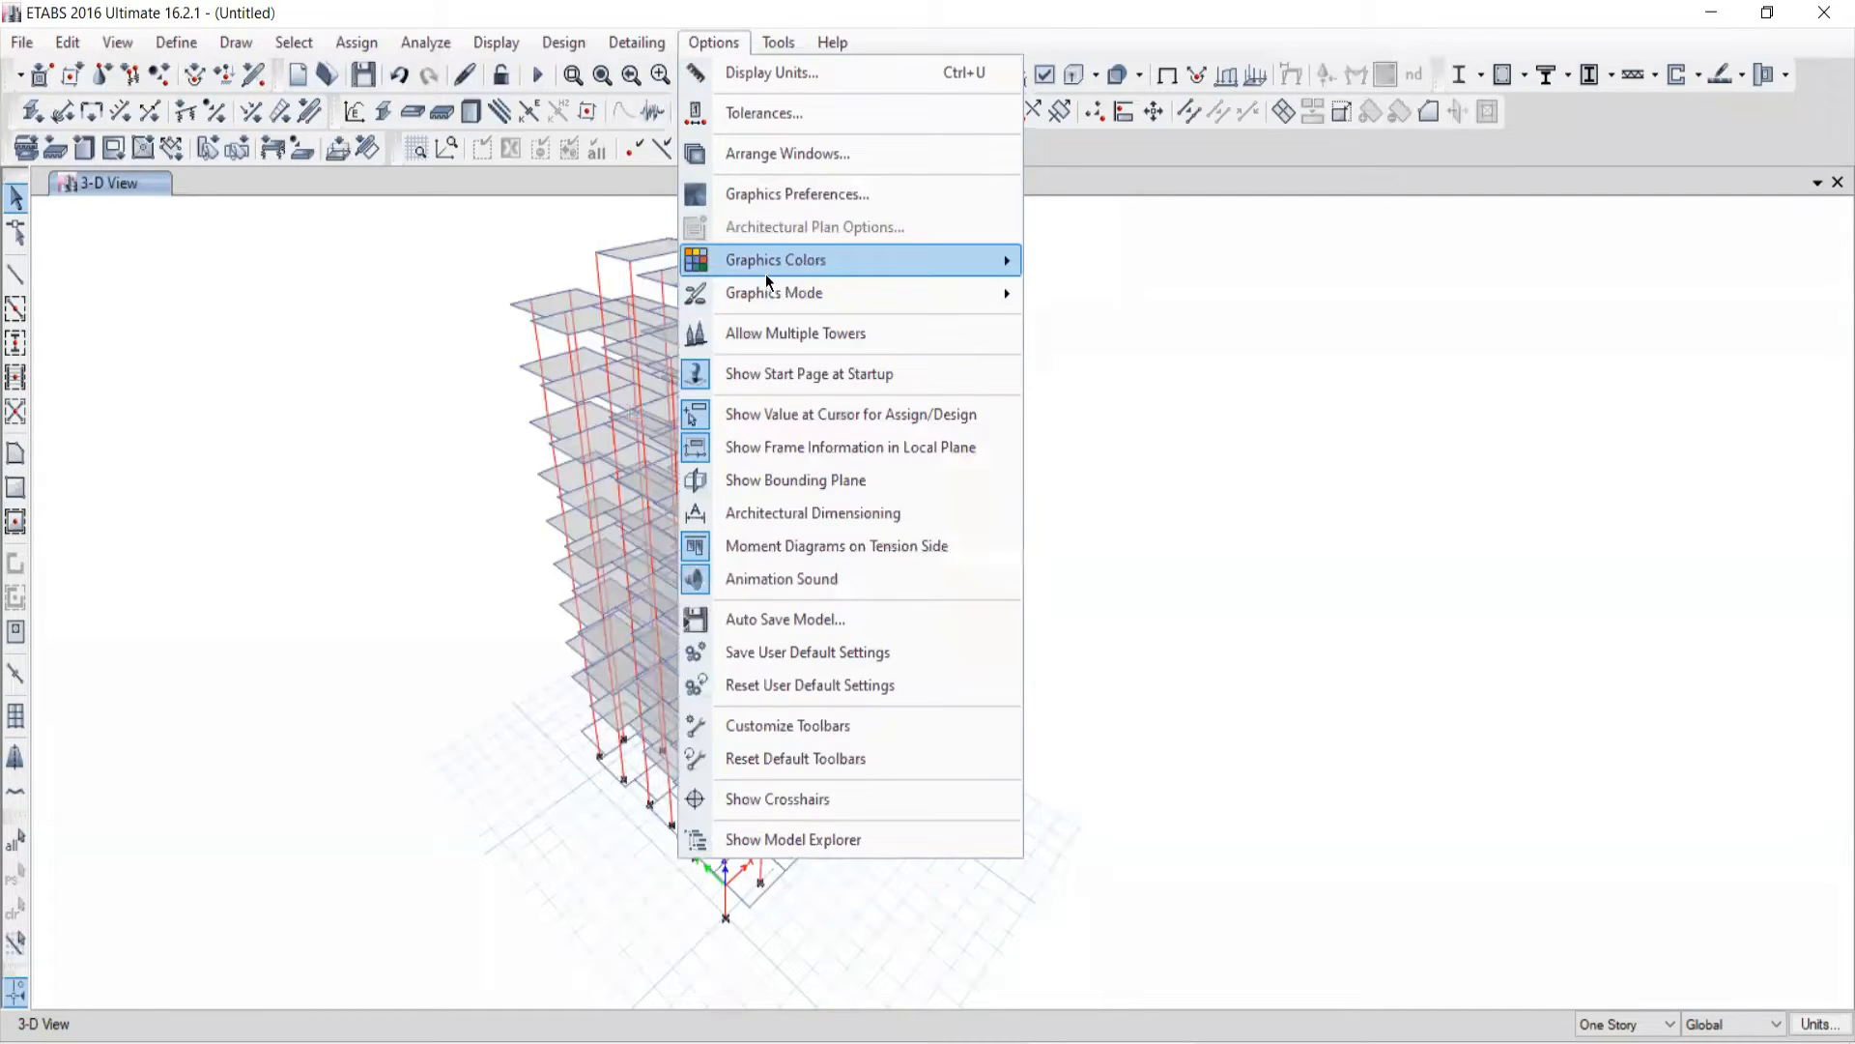
mouse_move(764, 268)
click(1096, 262)
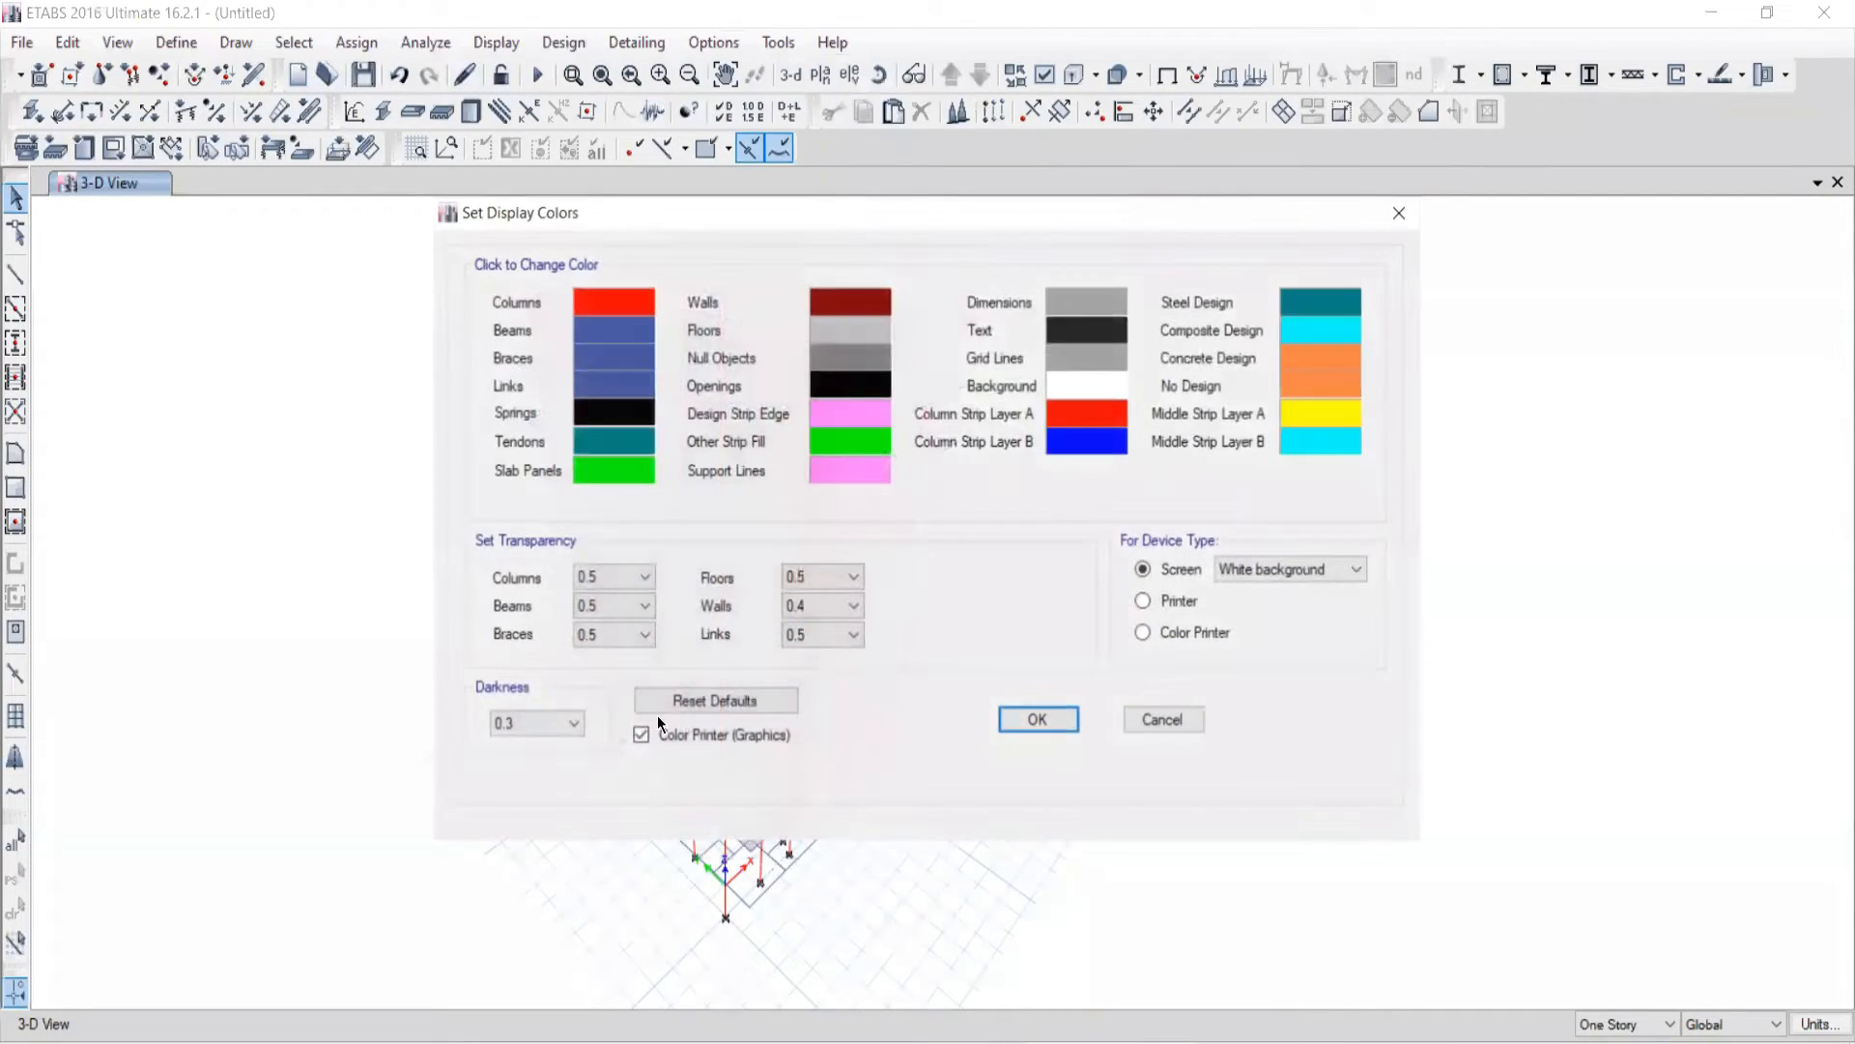
click(711, 700)
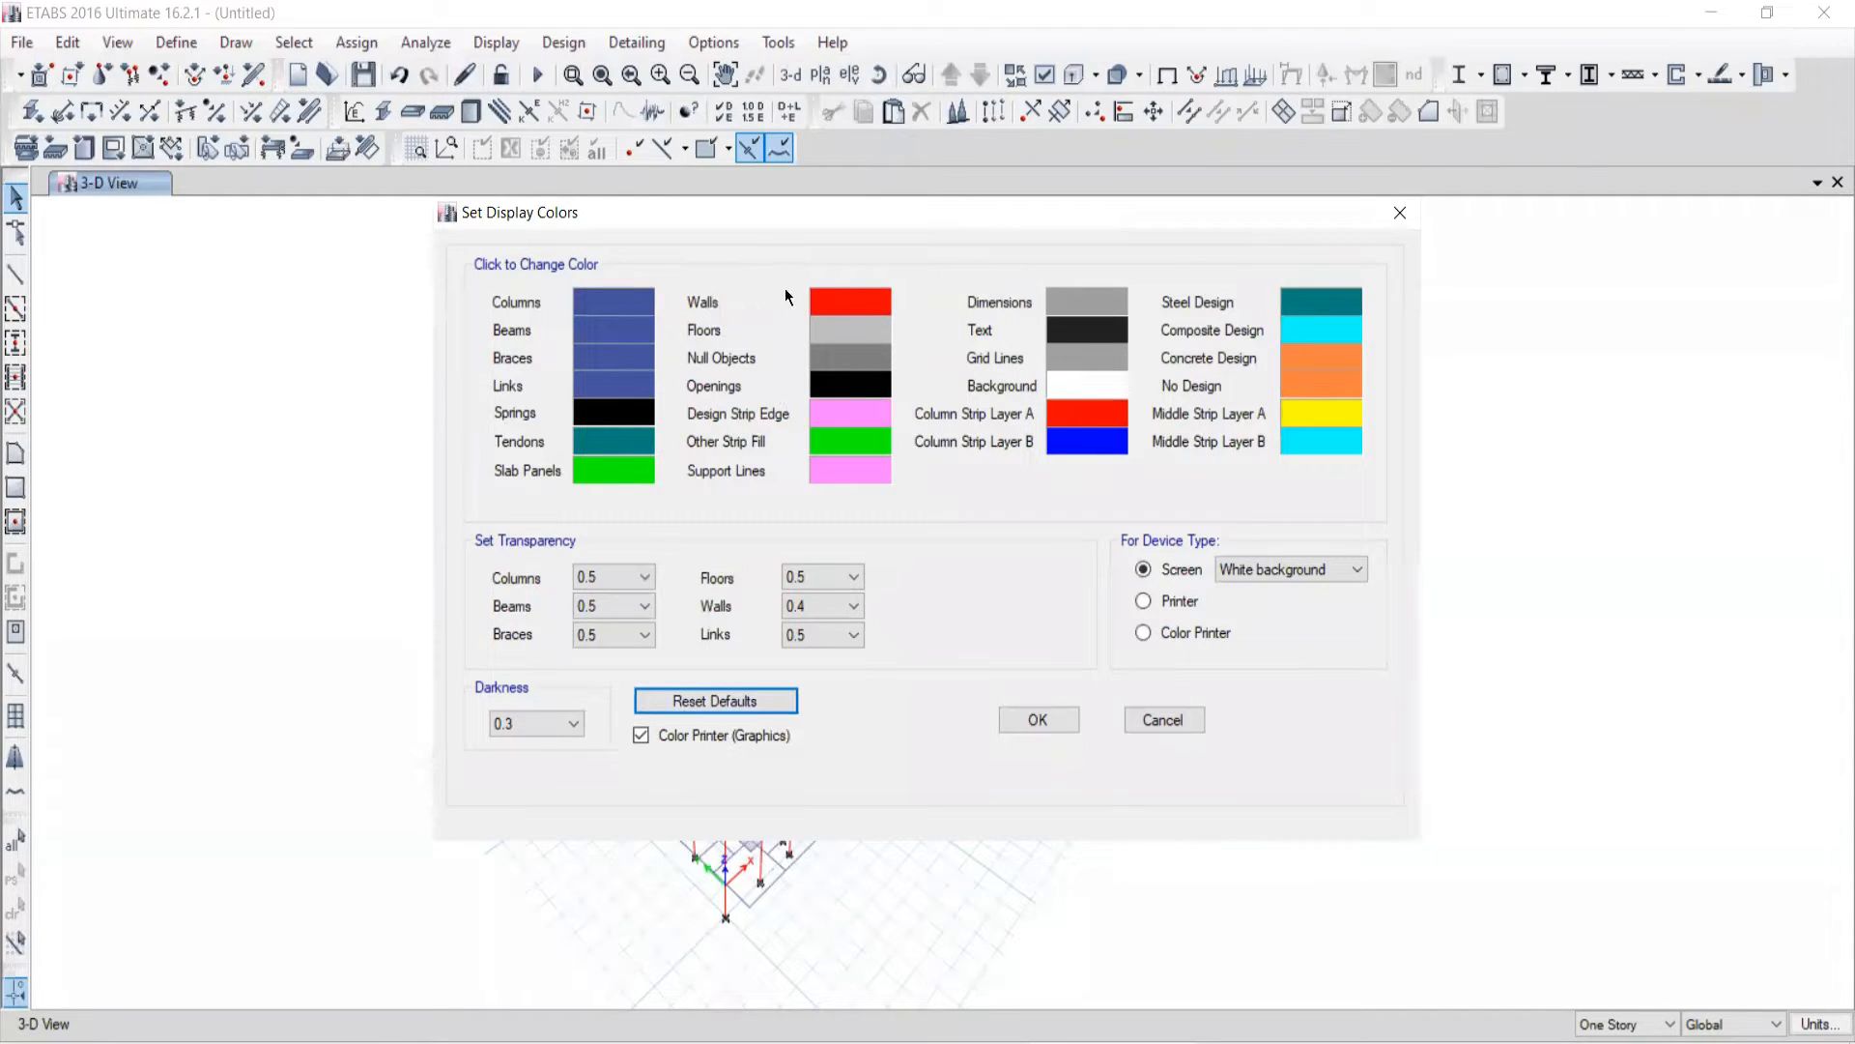
drag(819, 207, 1321, 97)
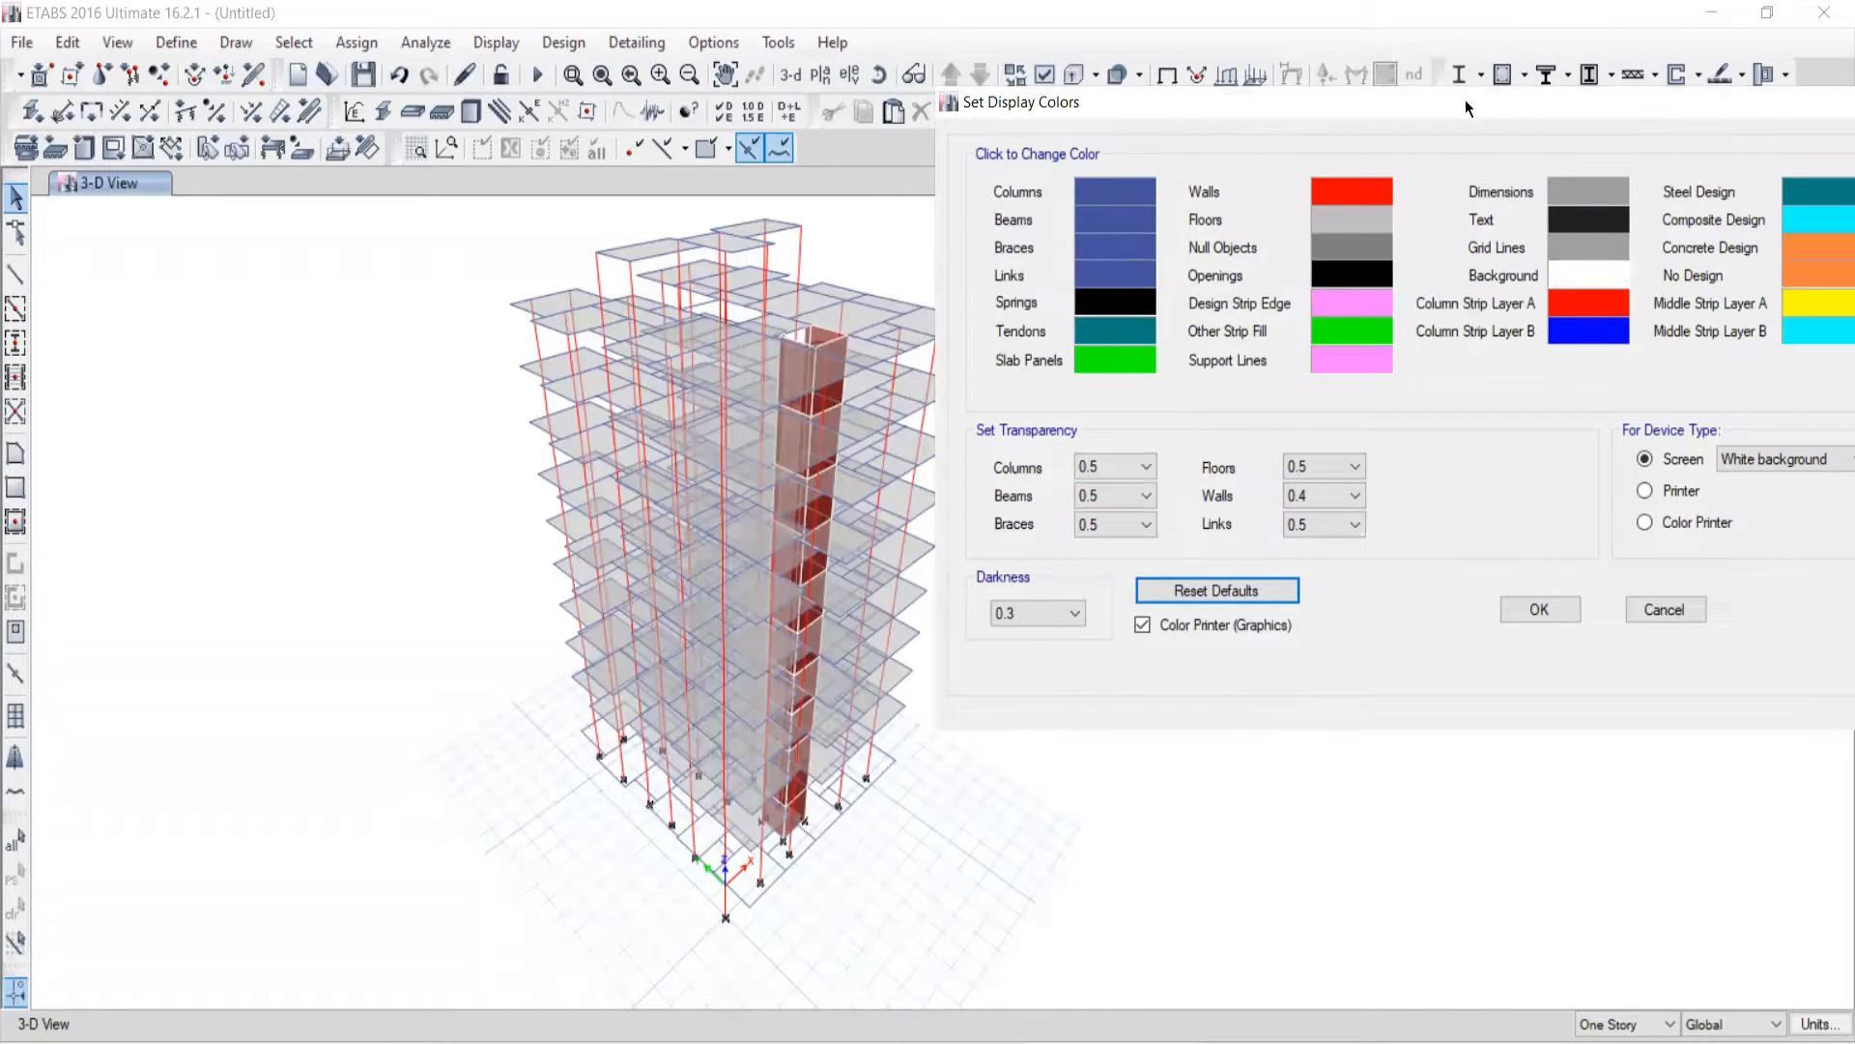
drag(1465, 100, 1388, 109)
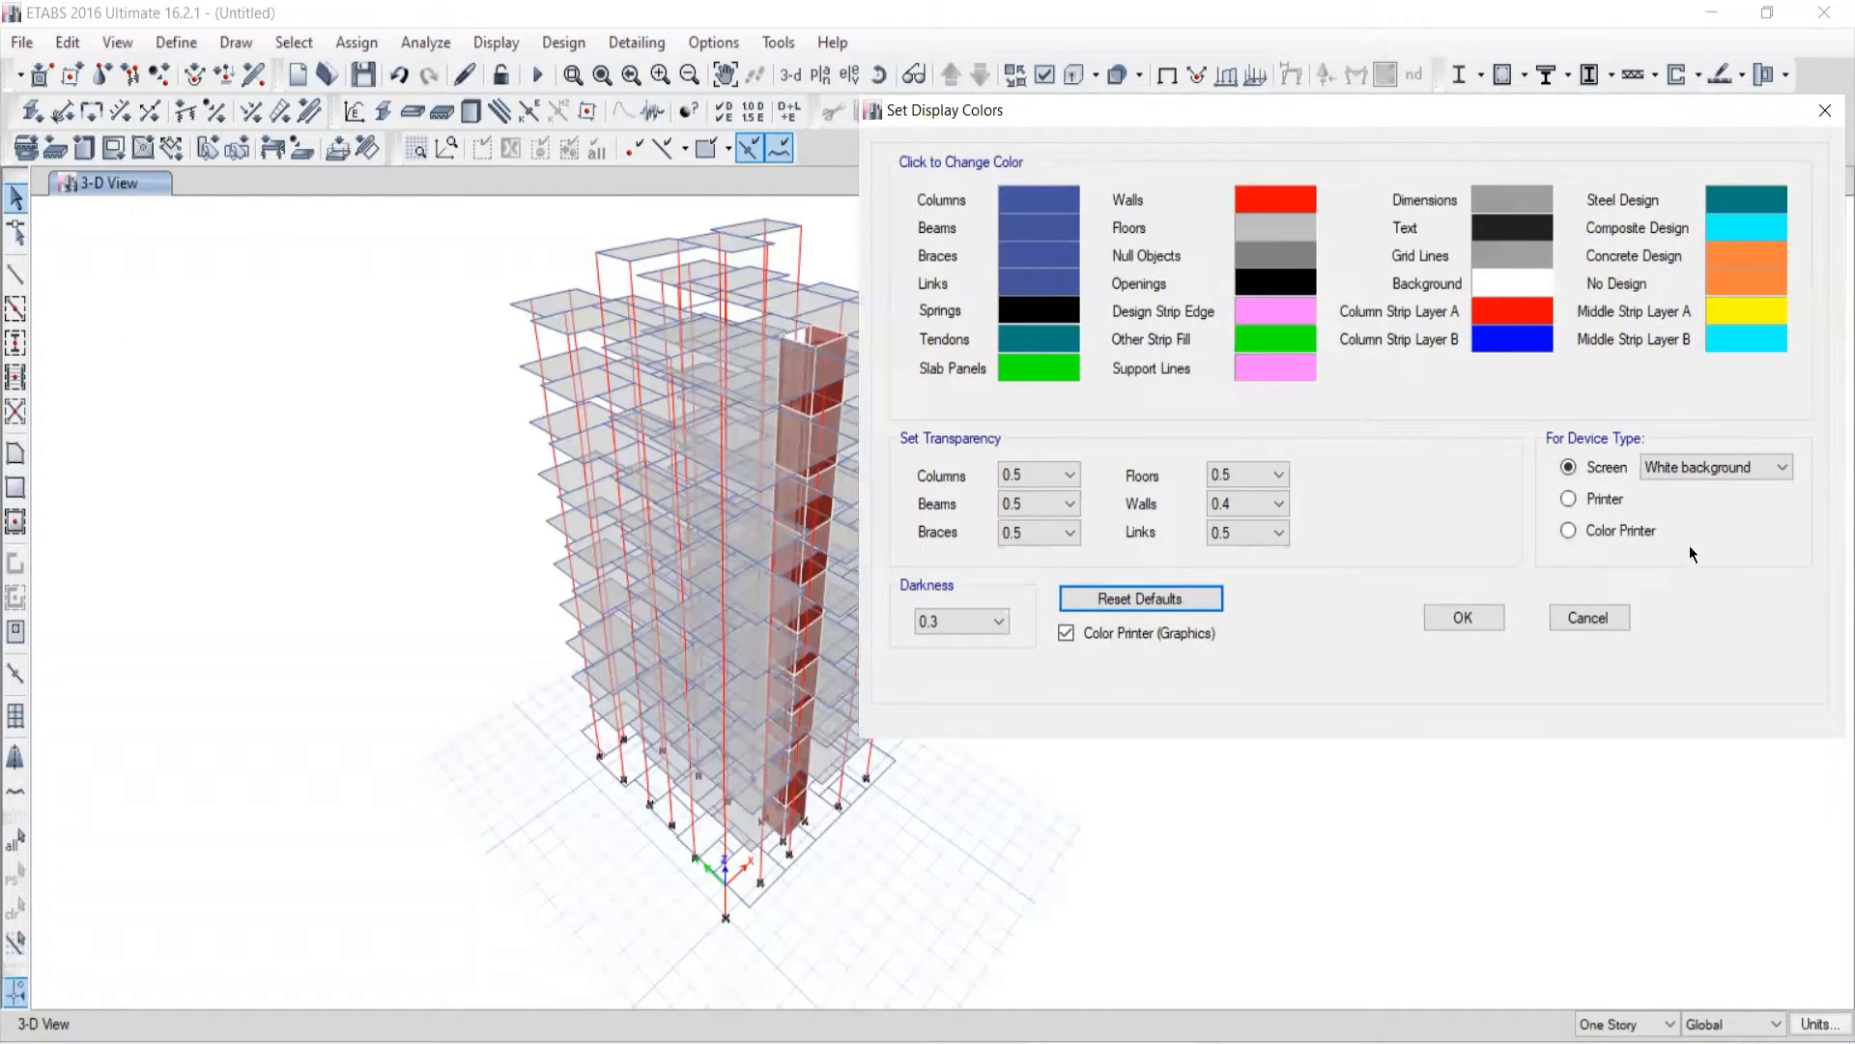
Step: Switch the screen color scheme to Black Background and apply it to the model
click(1689, 466)
click(1677, 506)
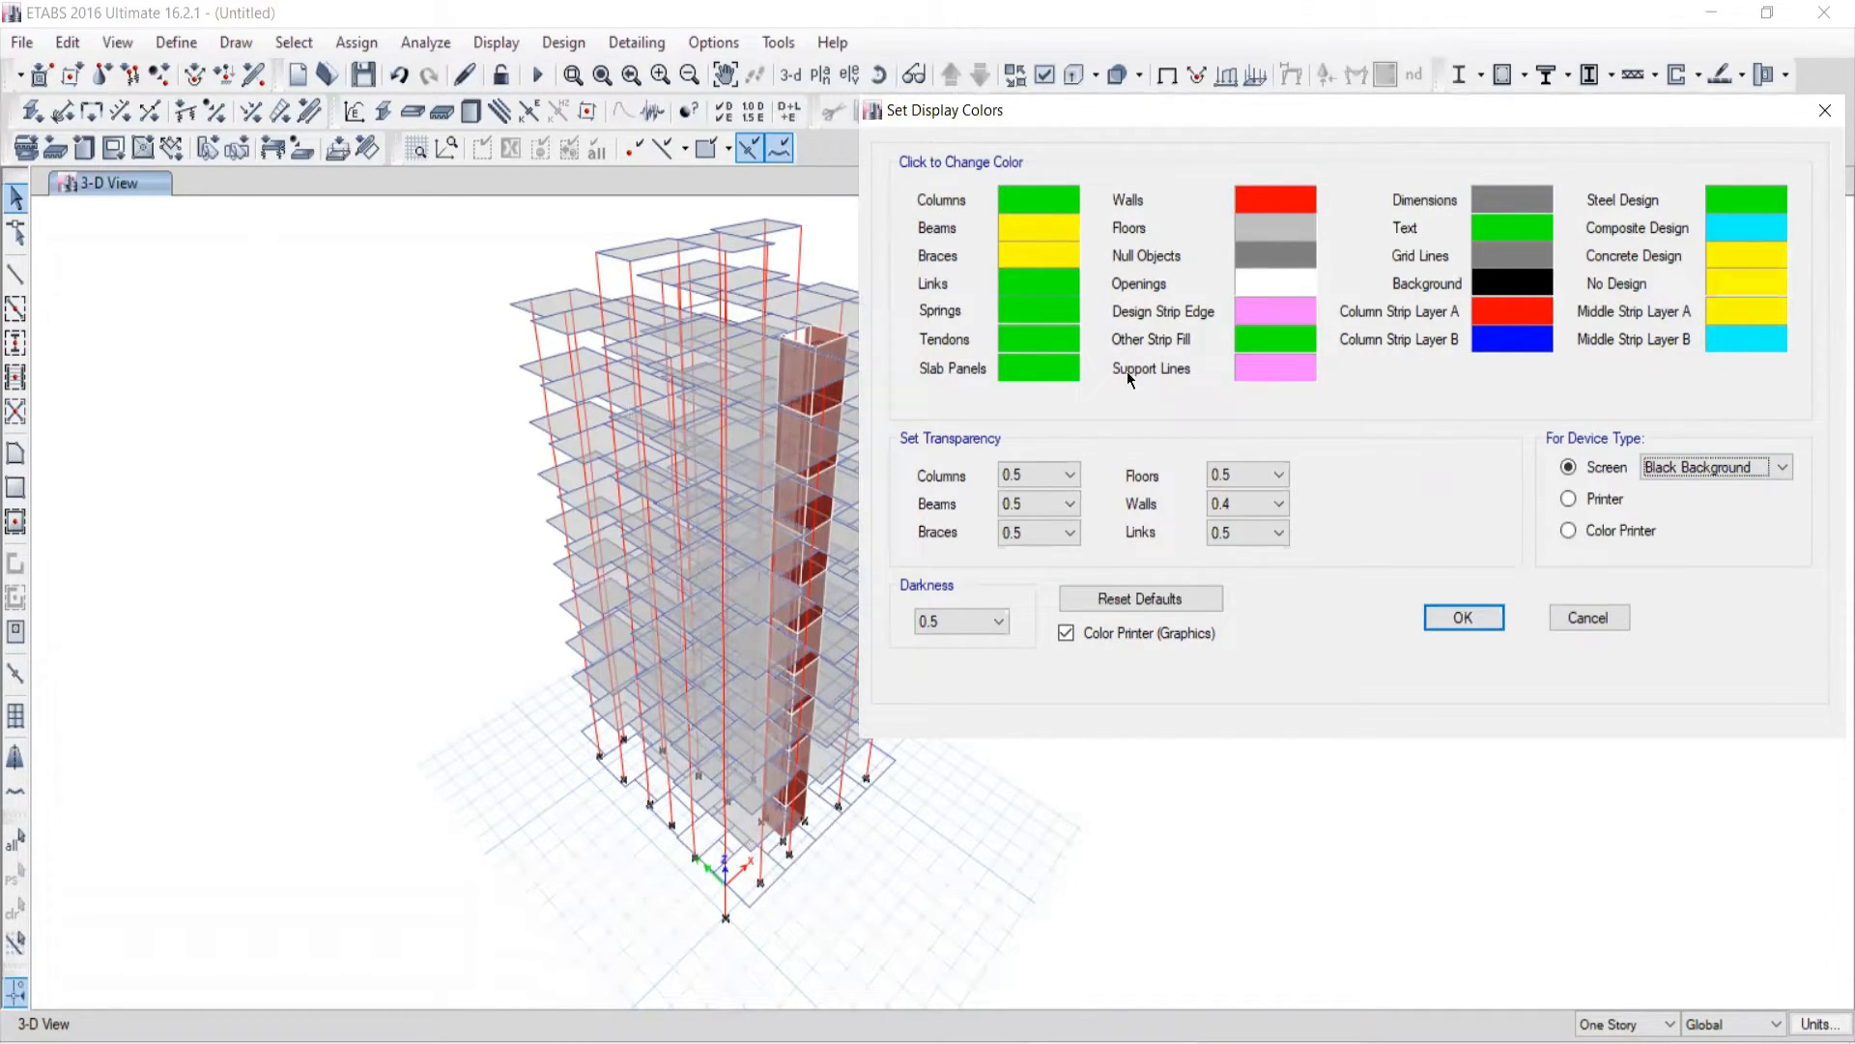
click(1465, 624)
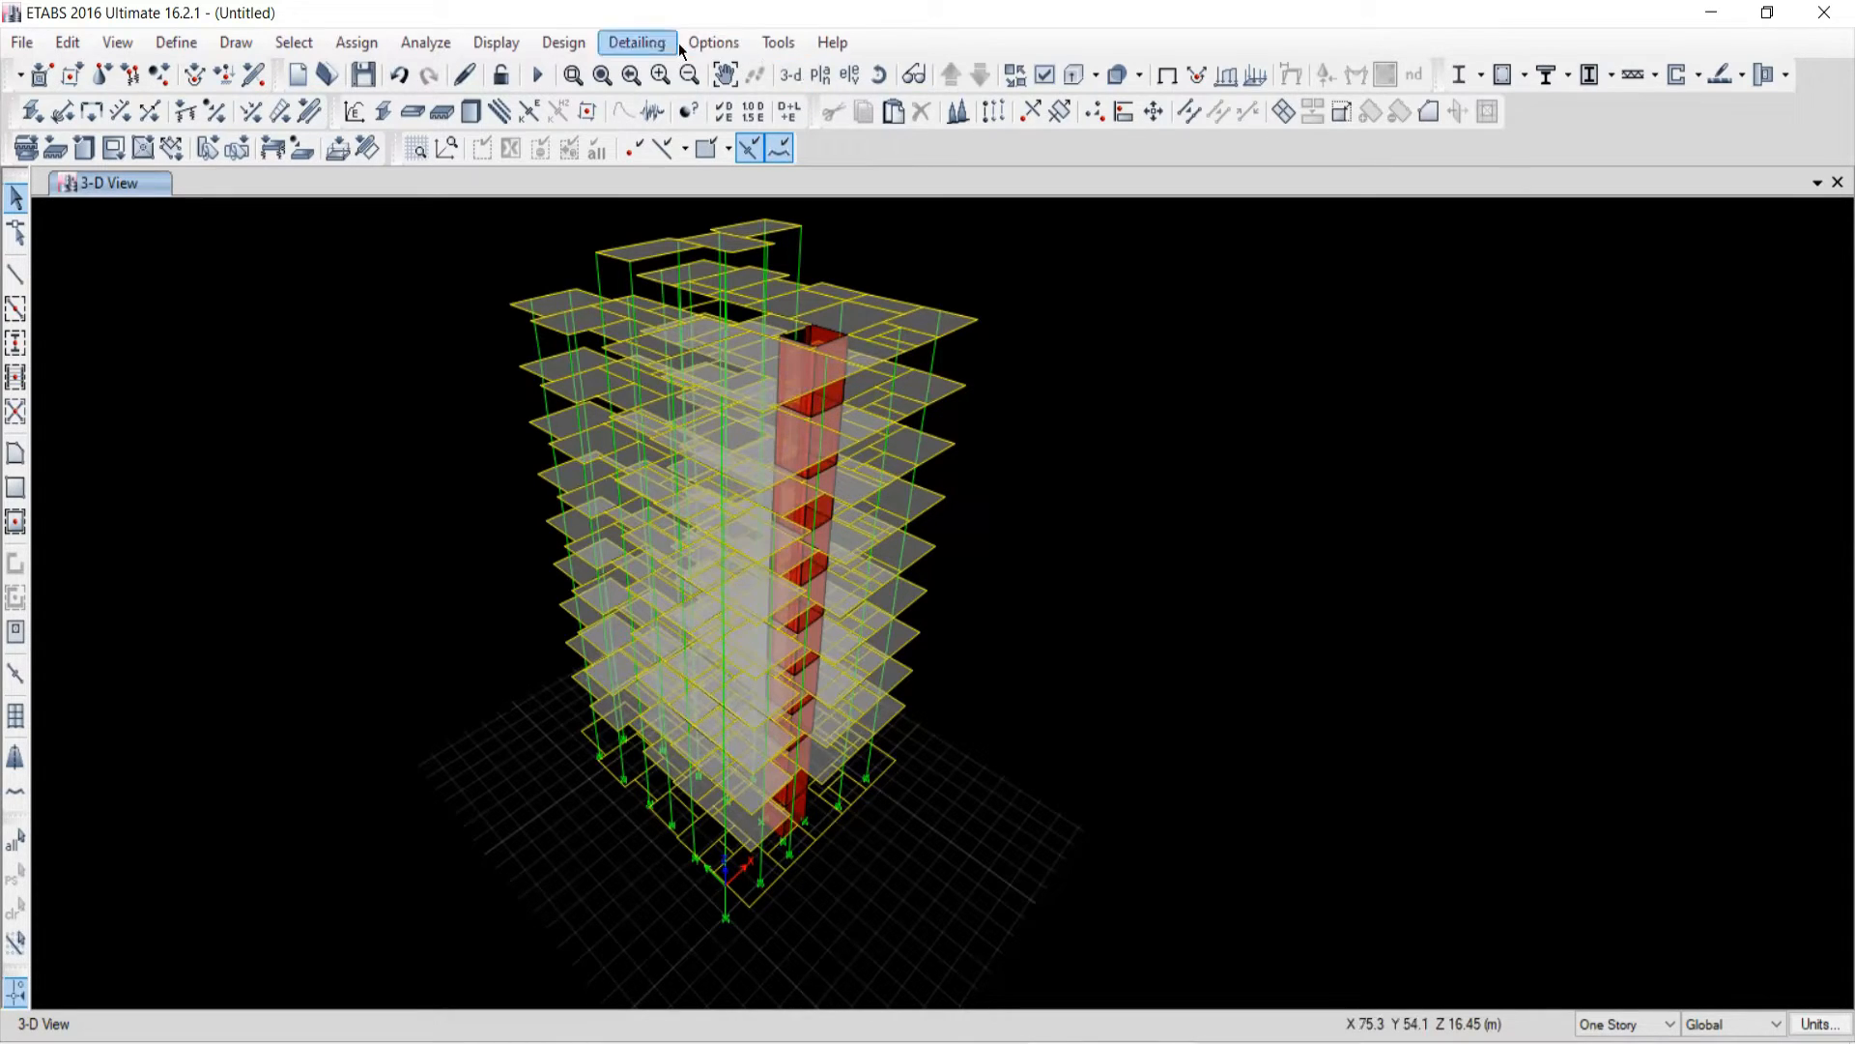
Step: Change the display color of walls to cyan (red 0, green 255, blue 255) and apply it to the model
click(716, 44)
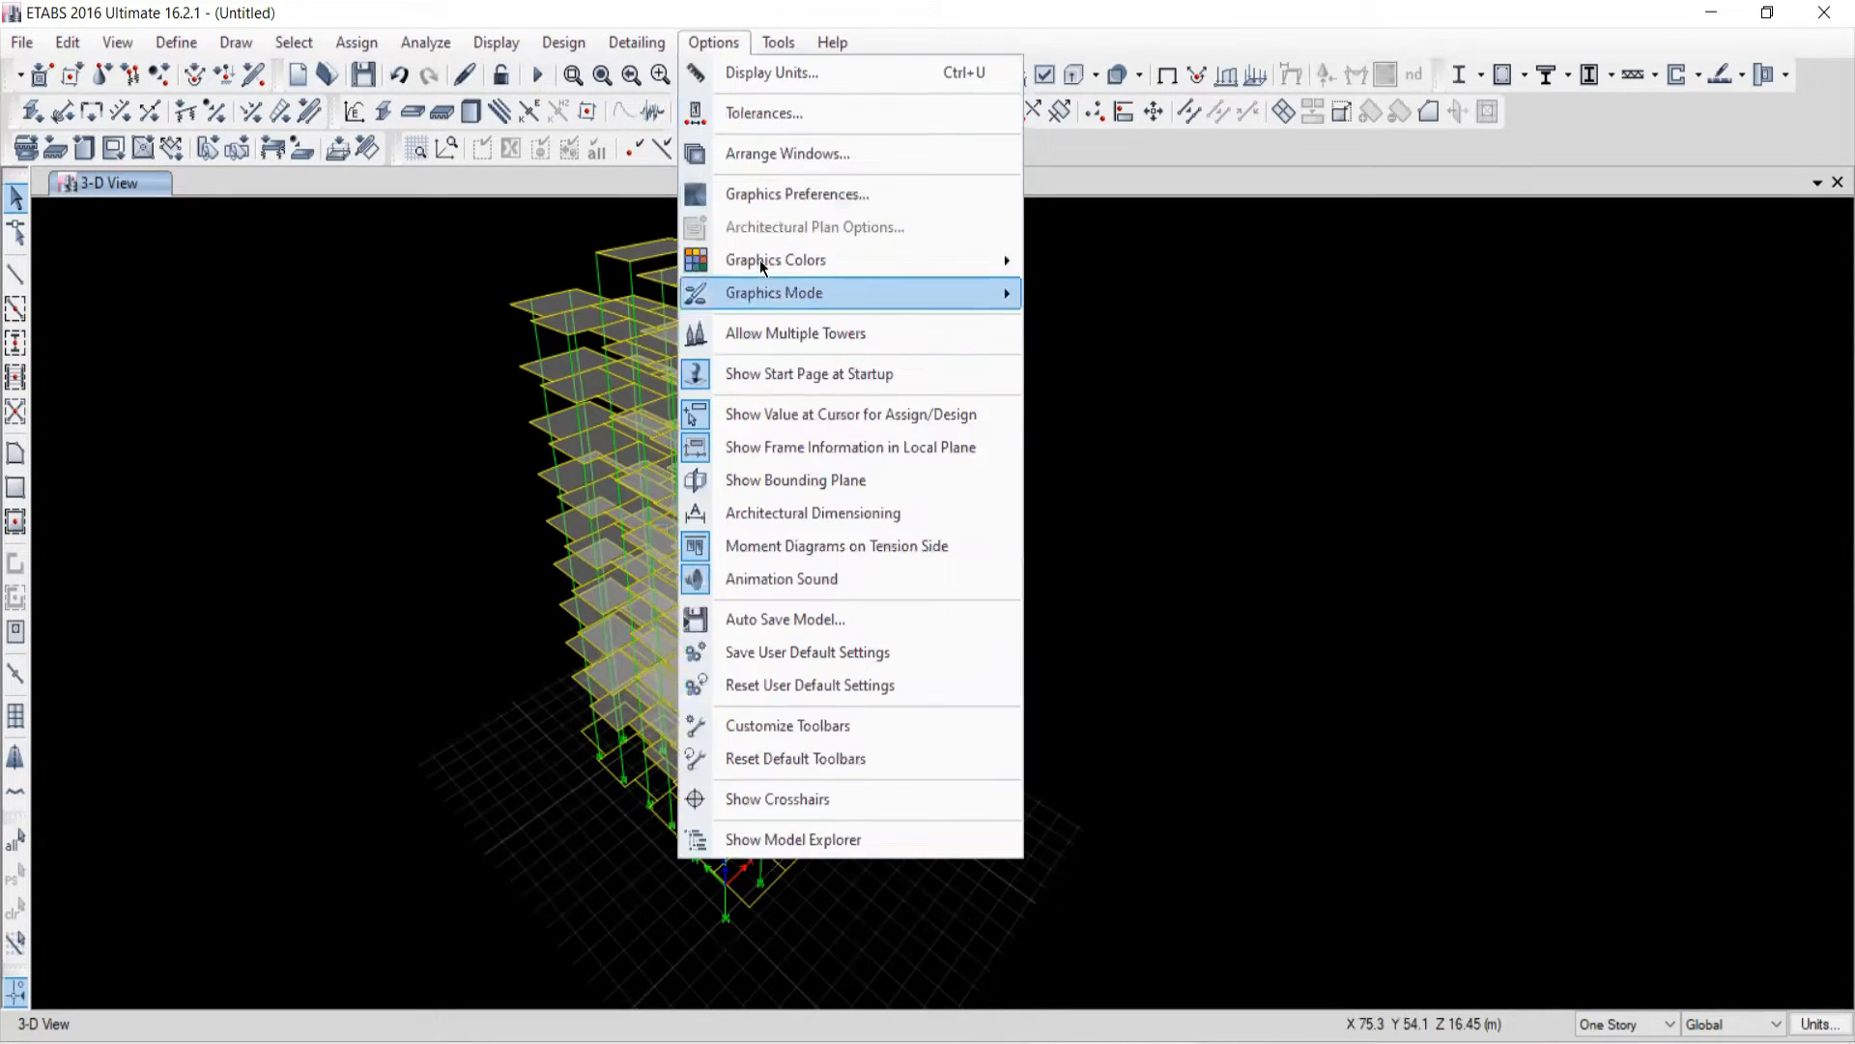
mouse_move(762, 262)
click(1081, 264)
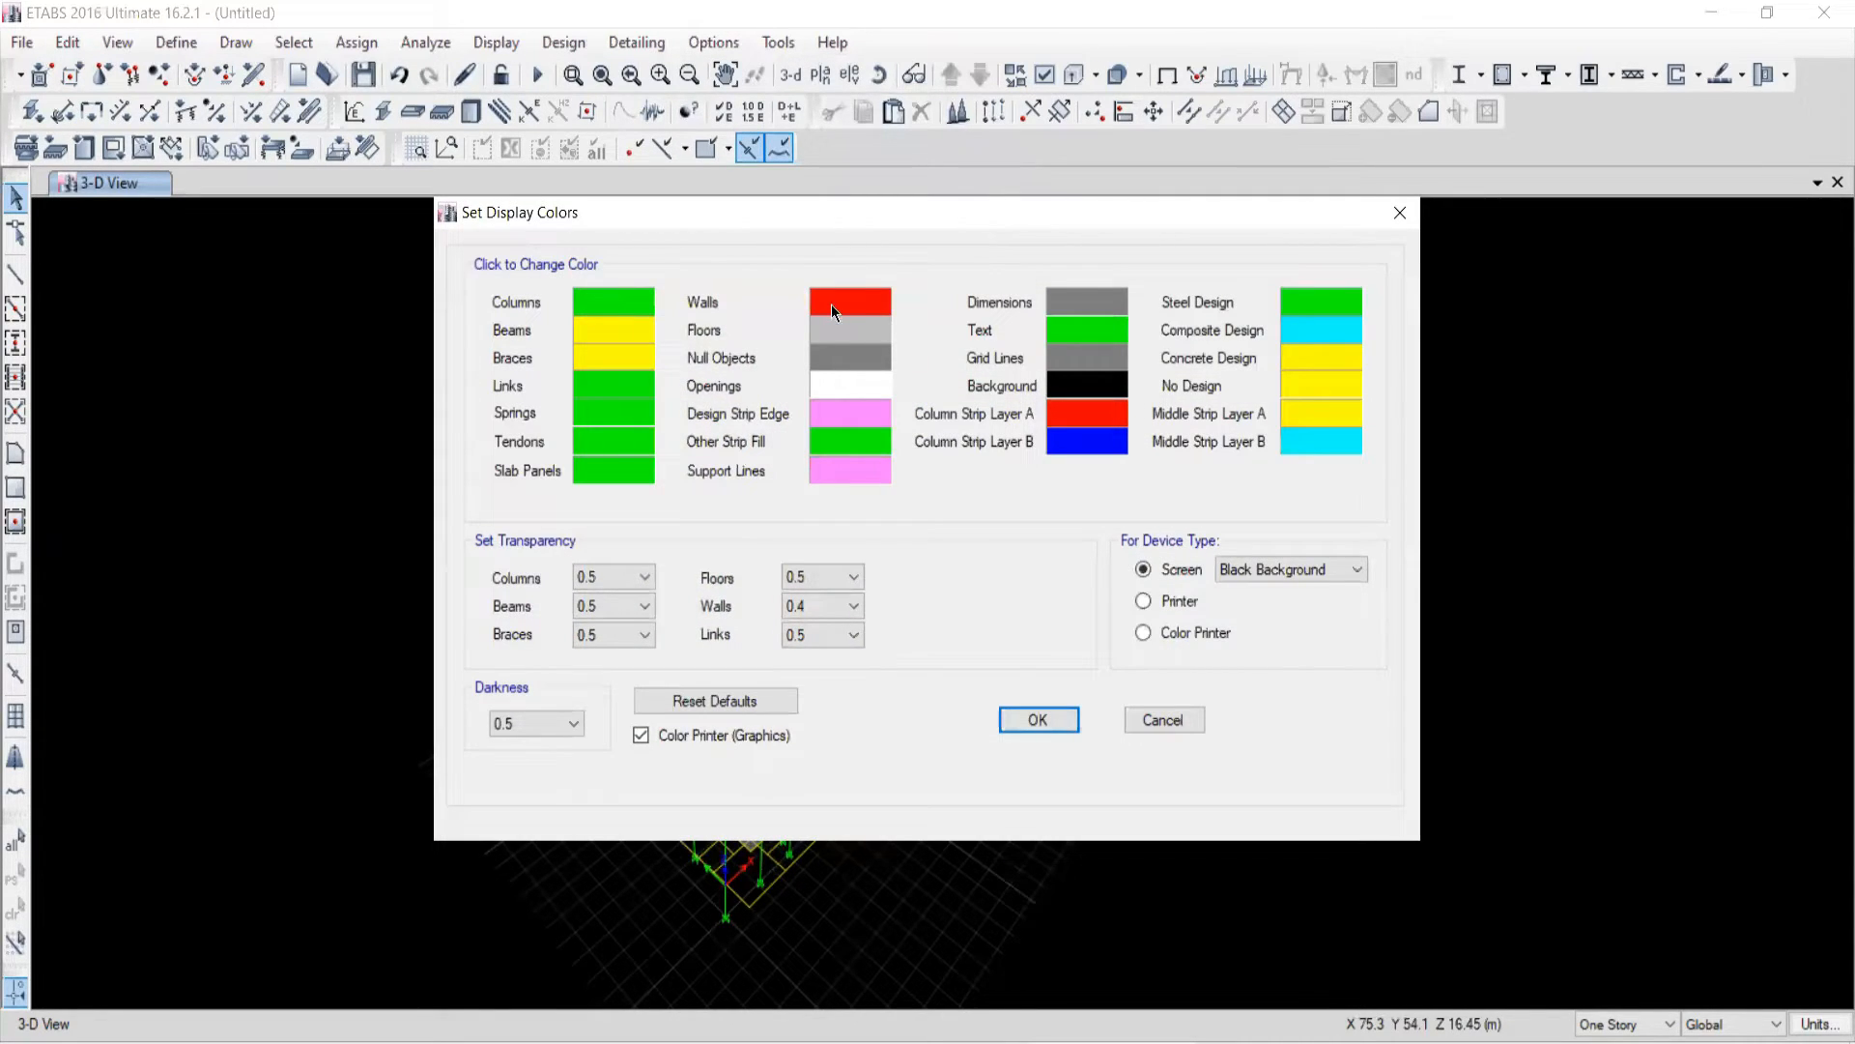
click(831, 304)
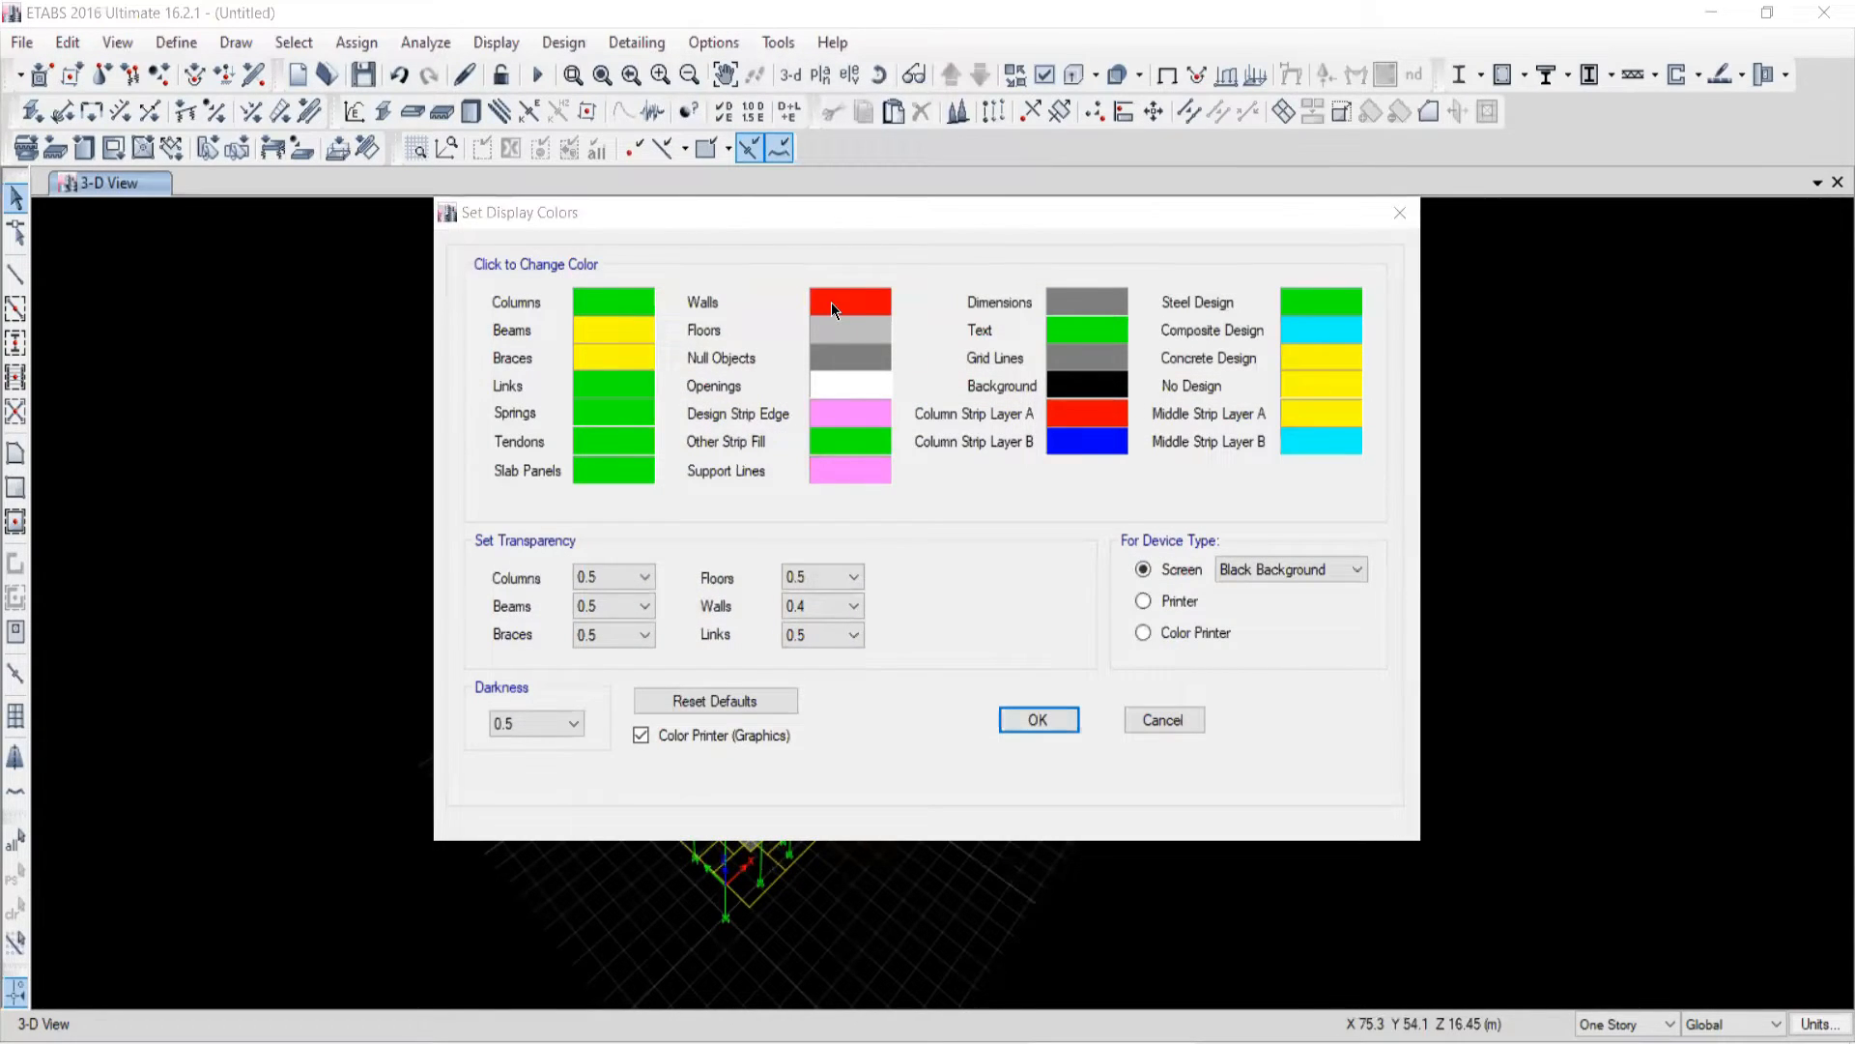
click(808, 311)
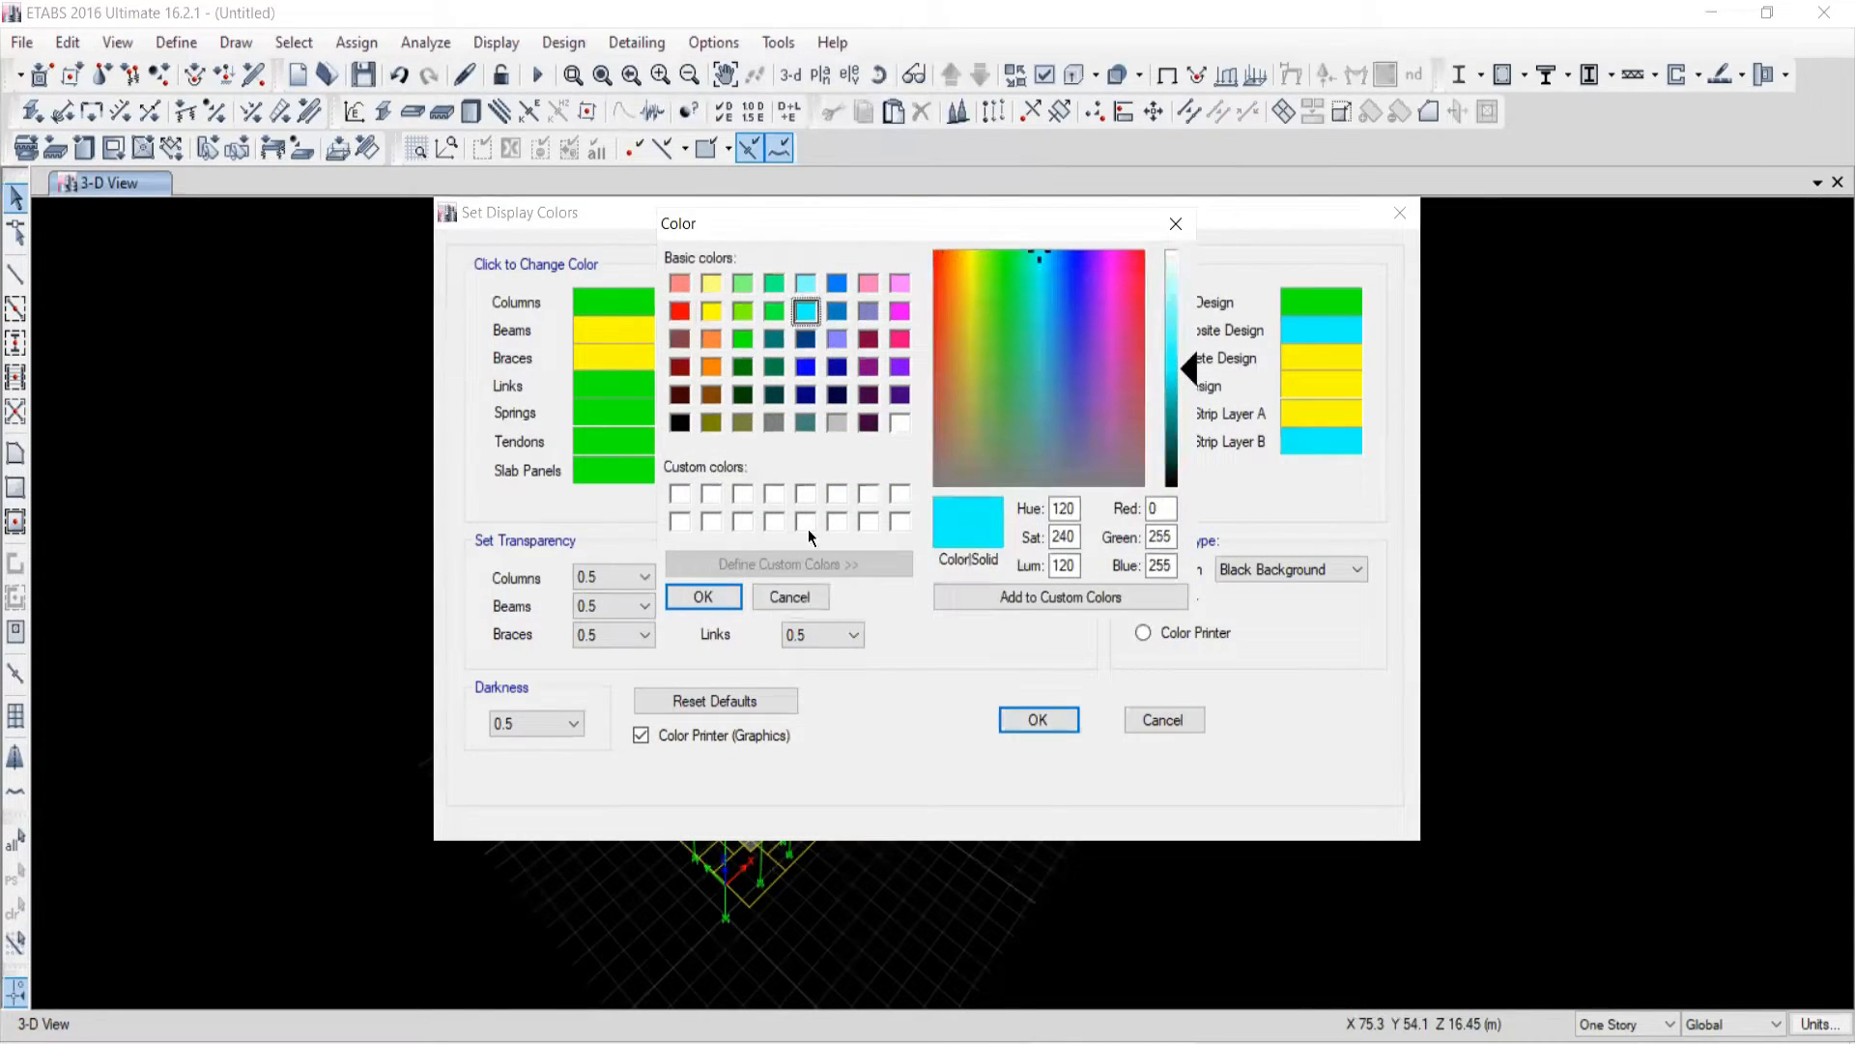
click(713, 597)
click(1037, 719)
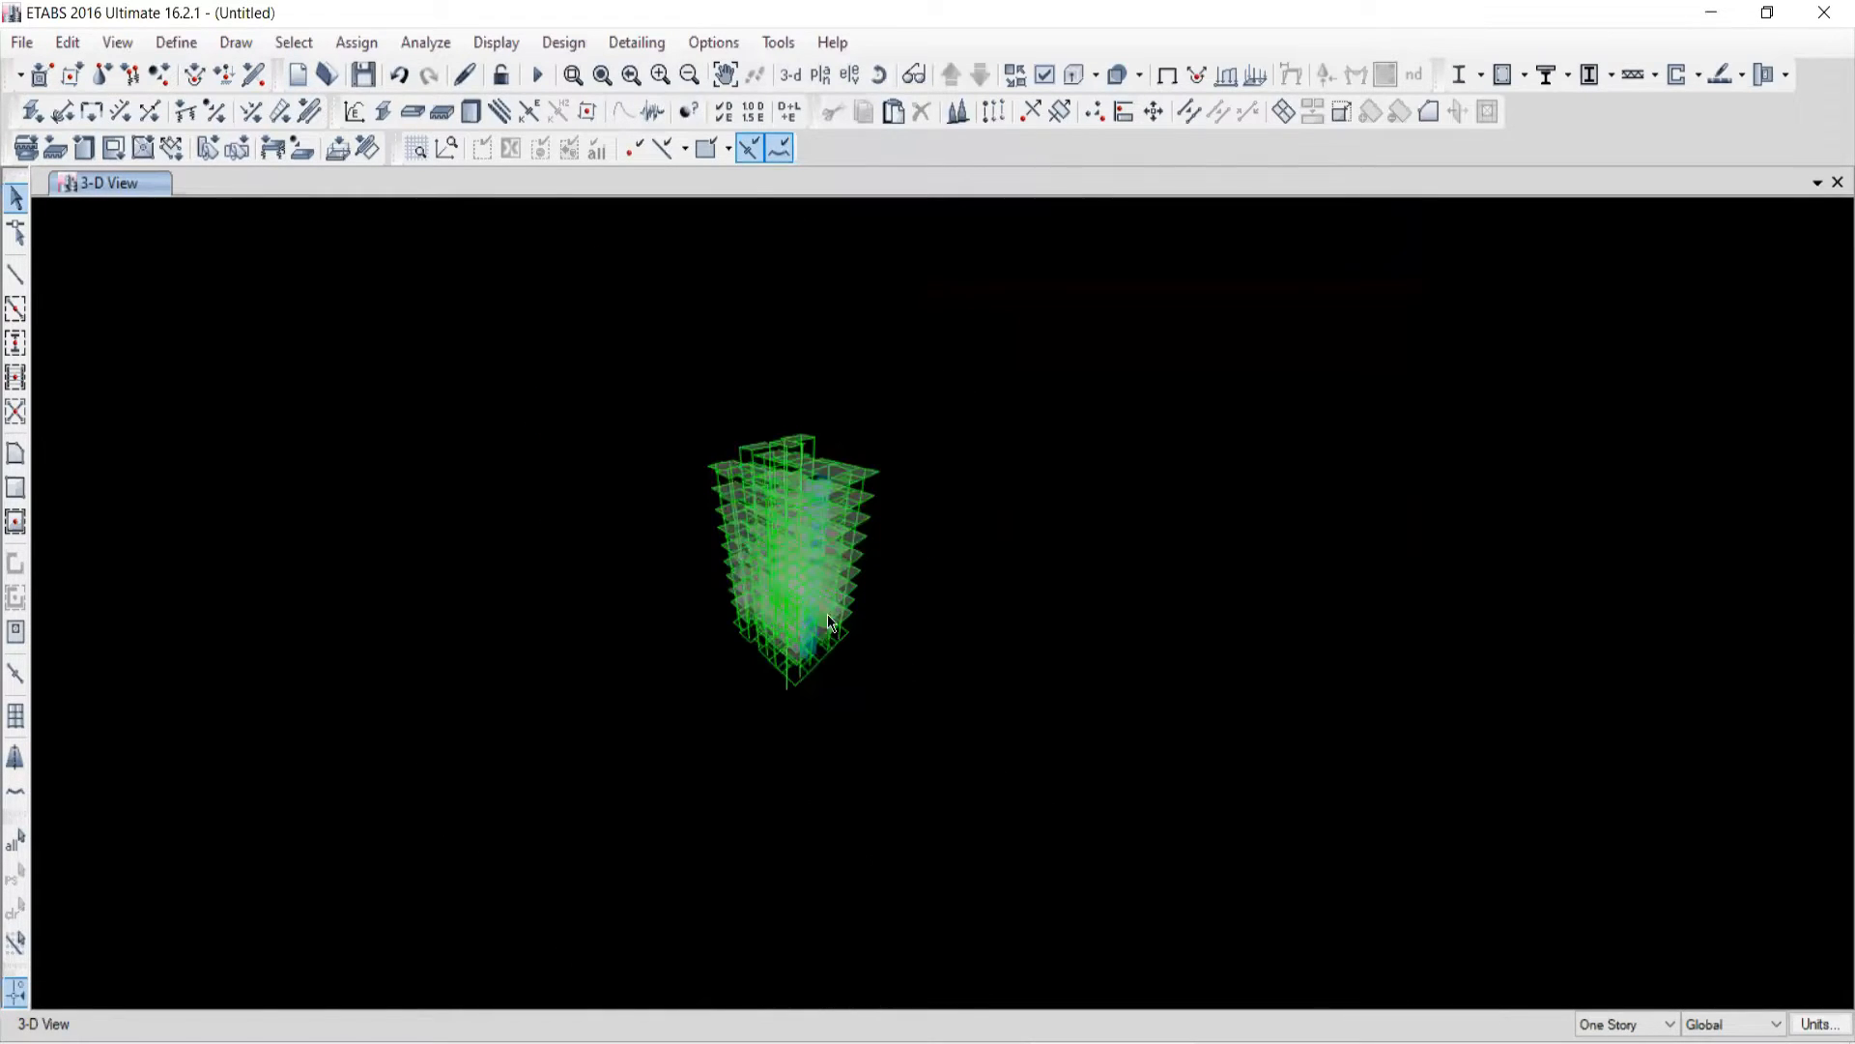
scroll(784, 605, up, 5)
middle_drag(674, 715, 737, 627)
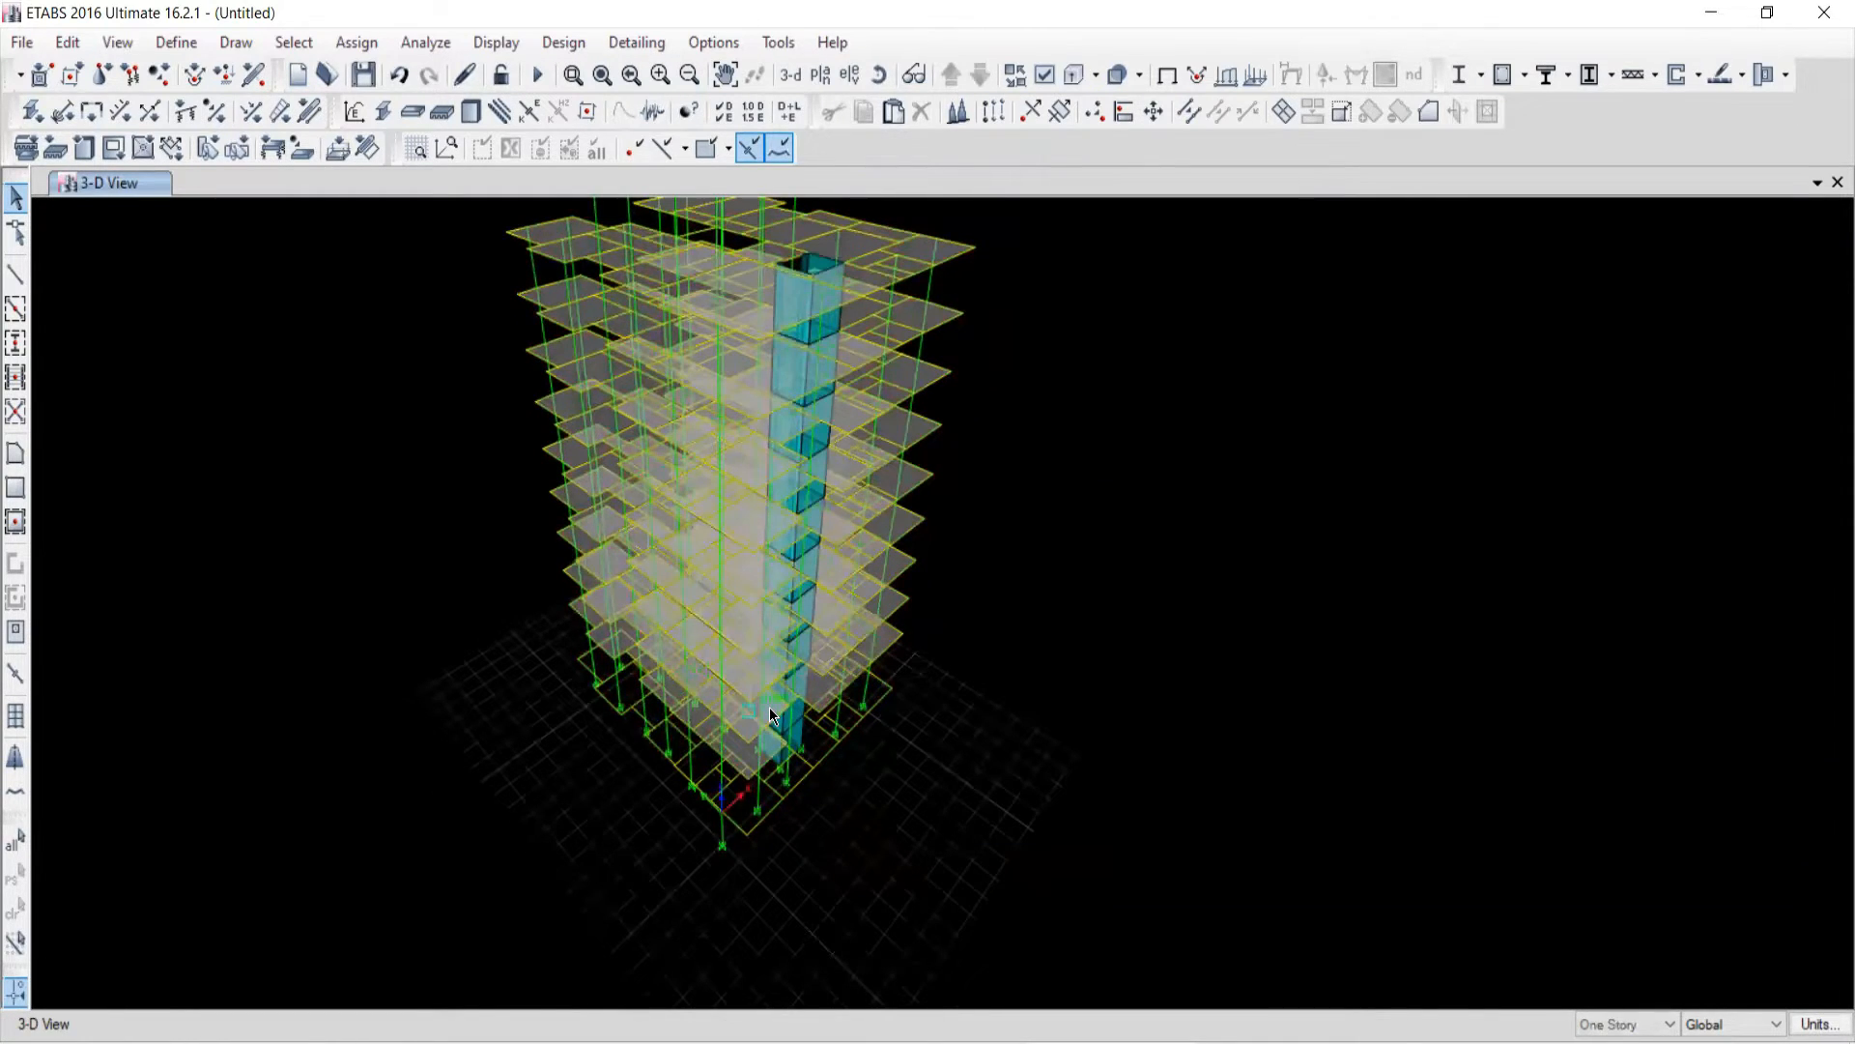
Step: Preview the display color schemes for the Printer and Color Printer device types, and close the settings without applying them
click(713, 42)
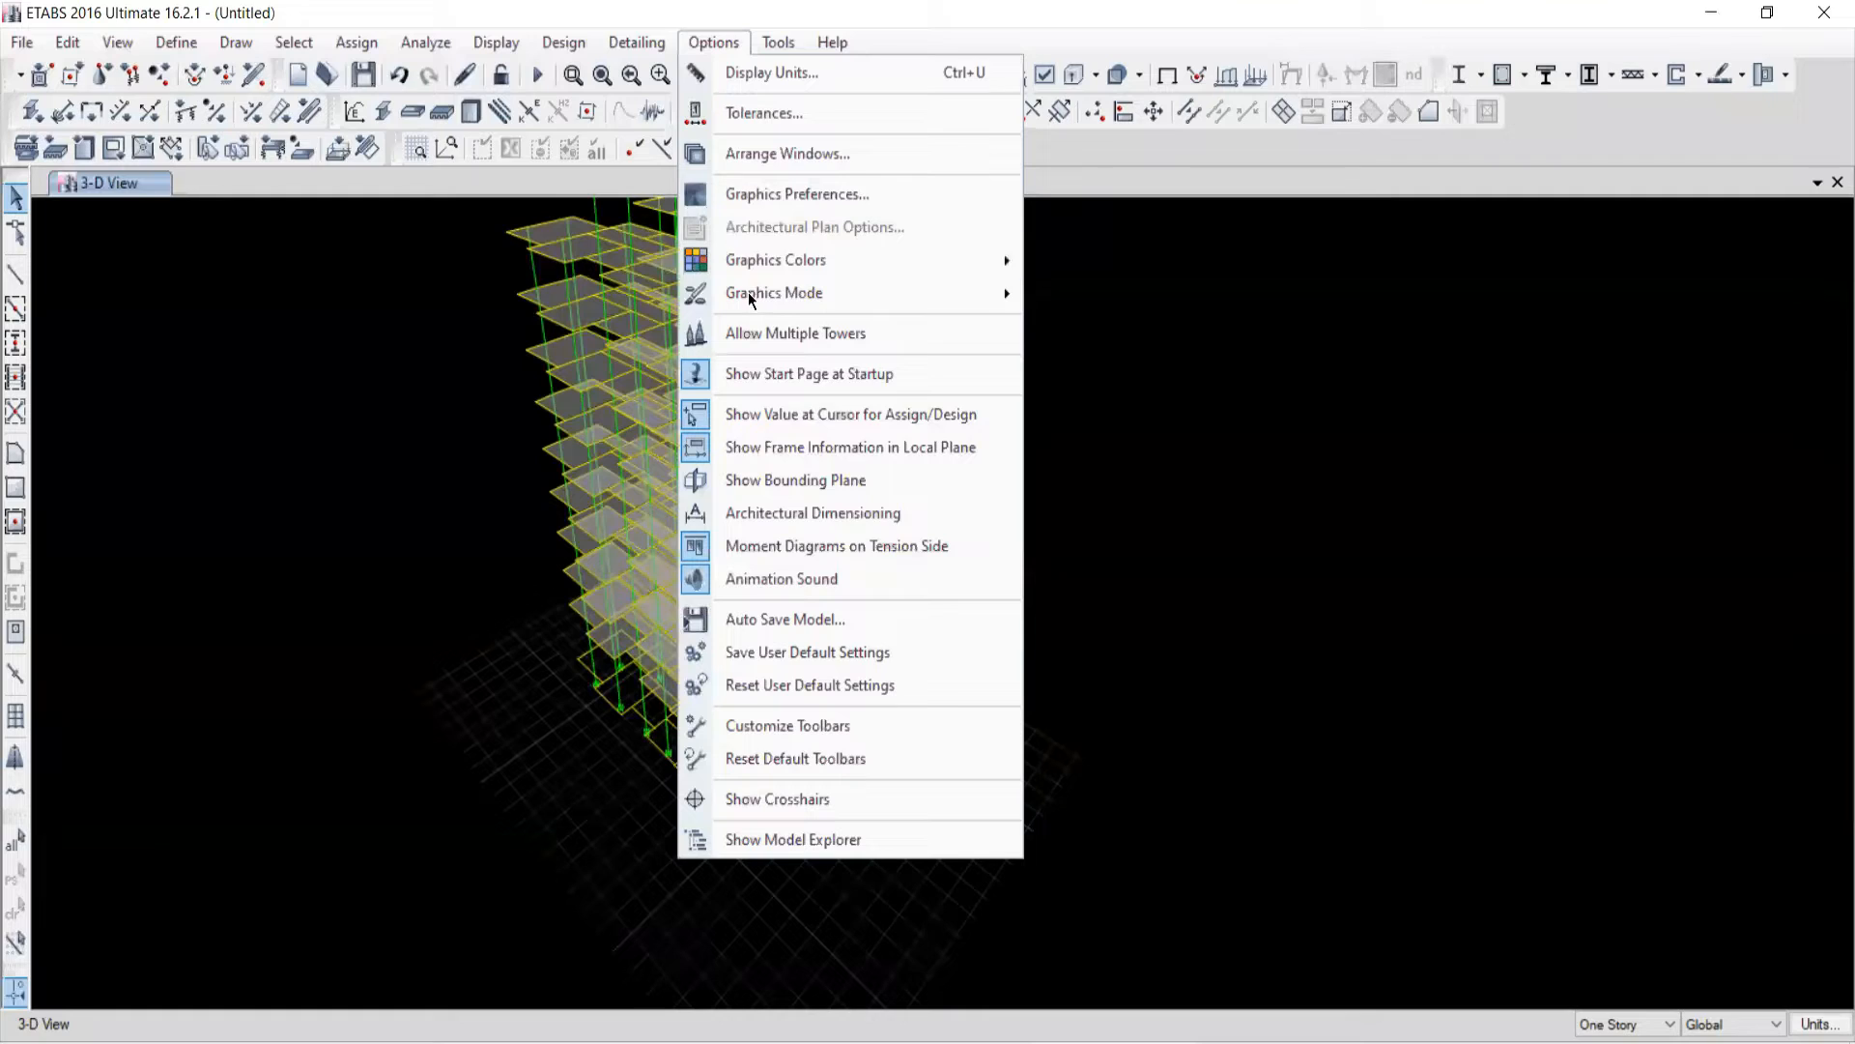
mouse_move(740, 264)
click(1062, 270)
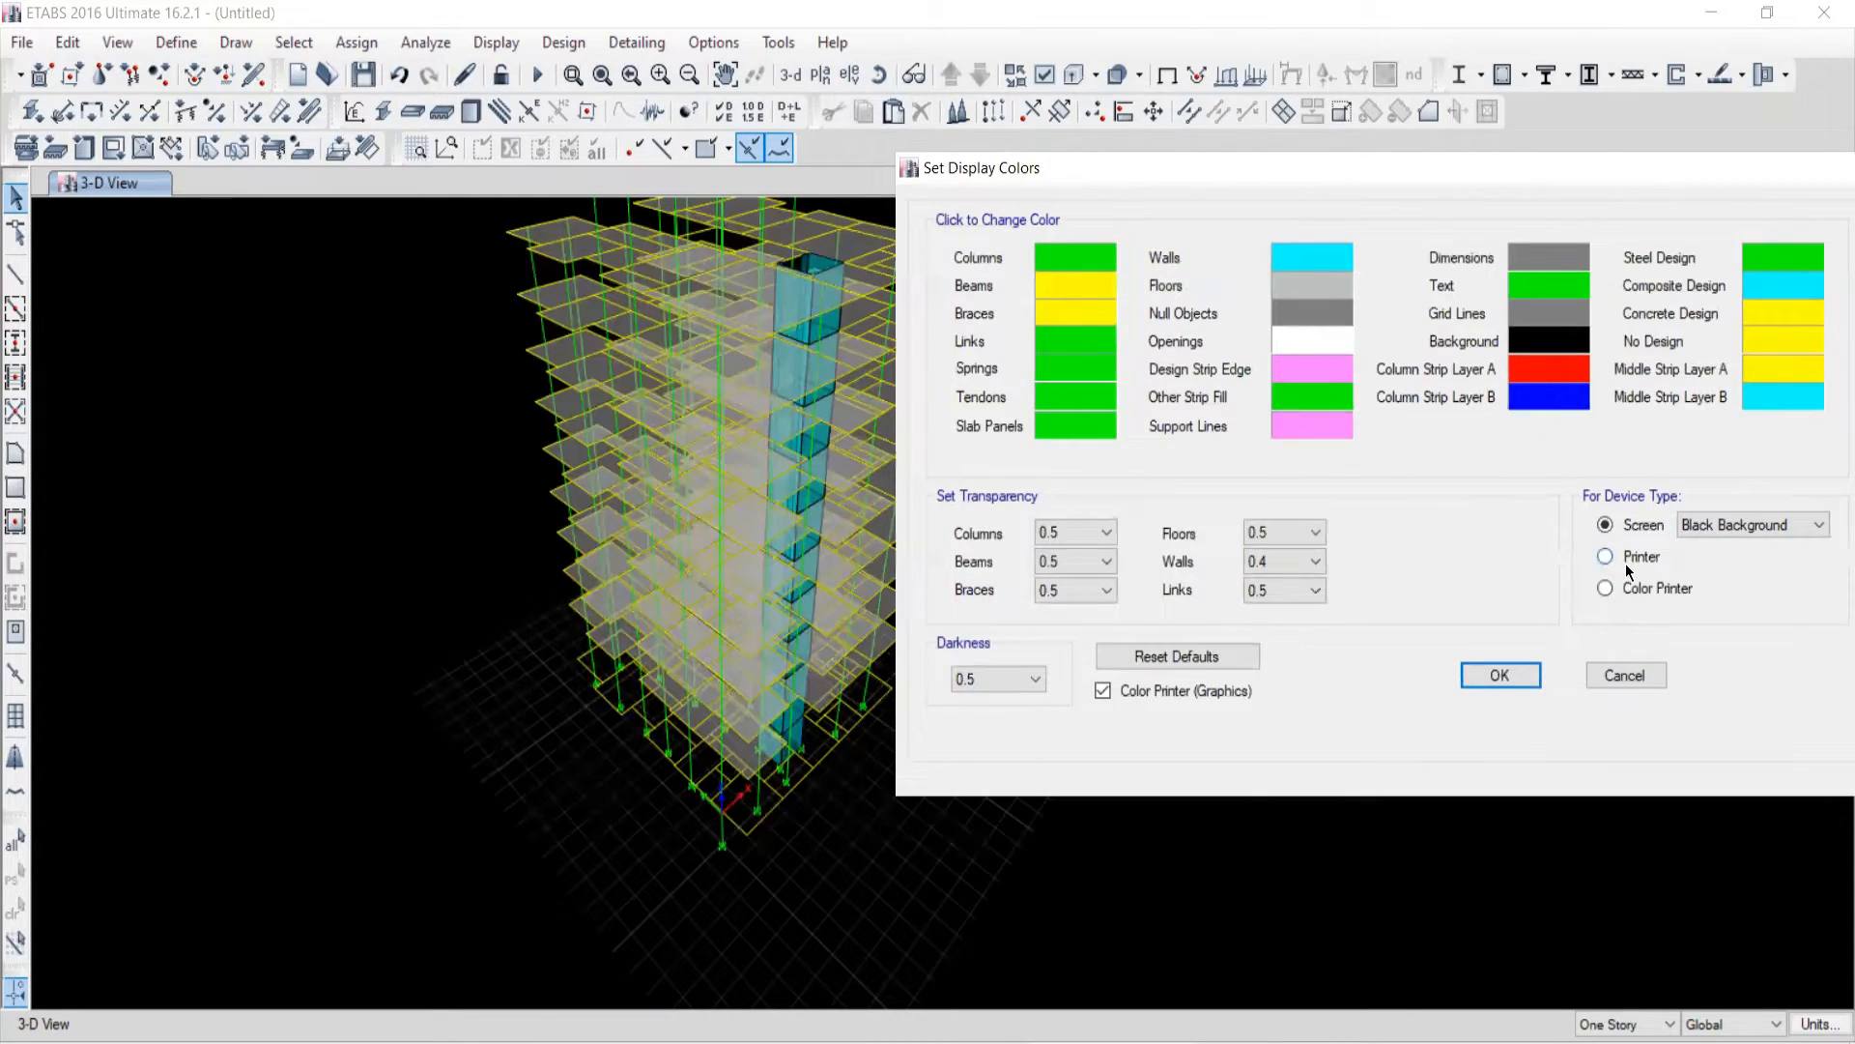
click(1604, 557)
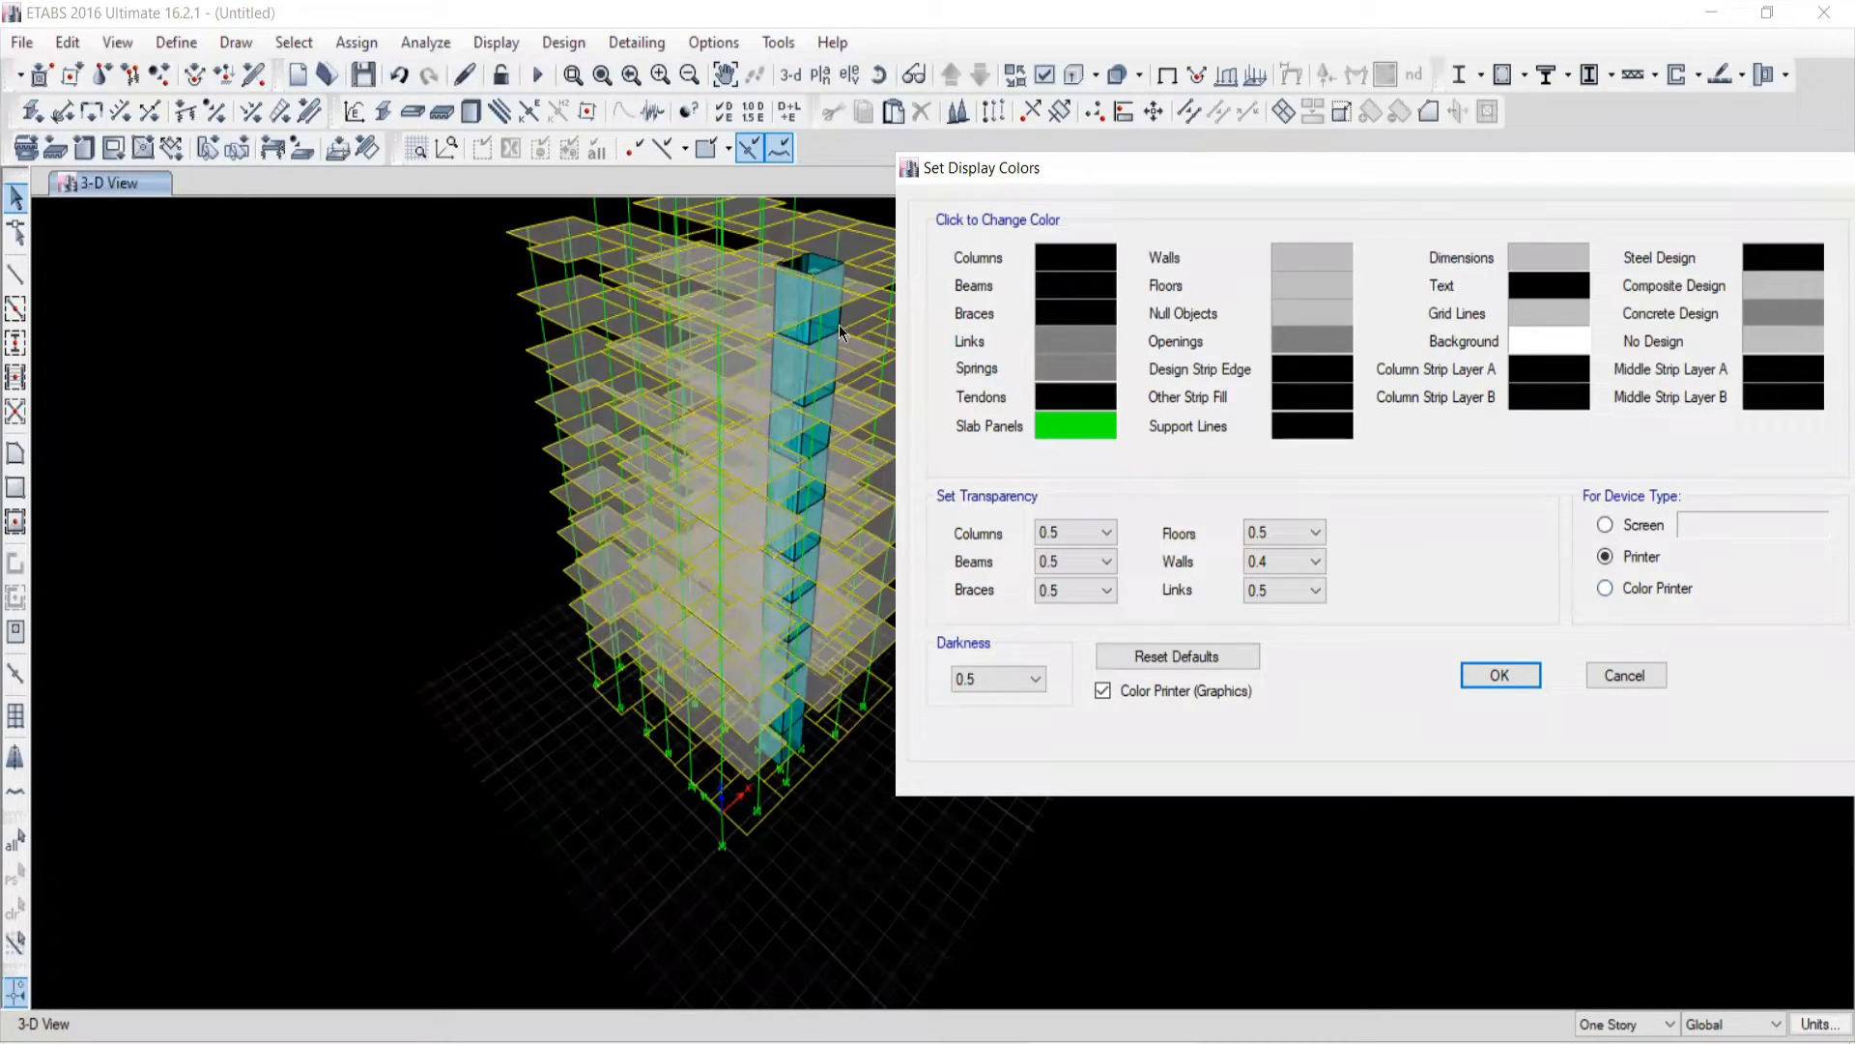
click(1605, 586)
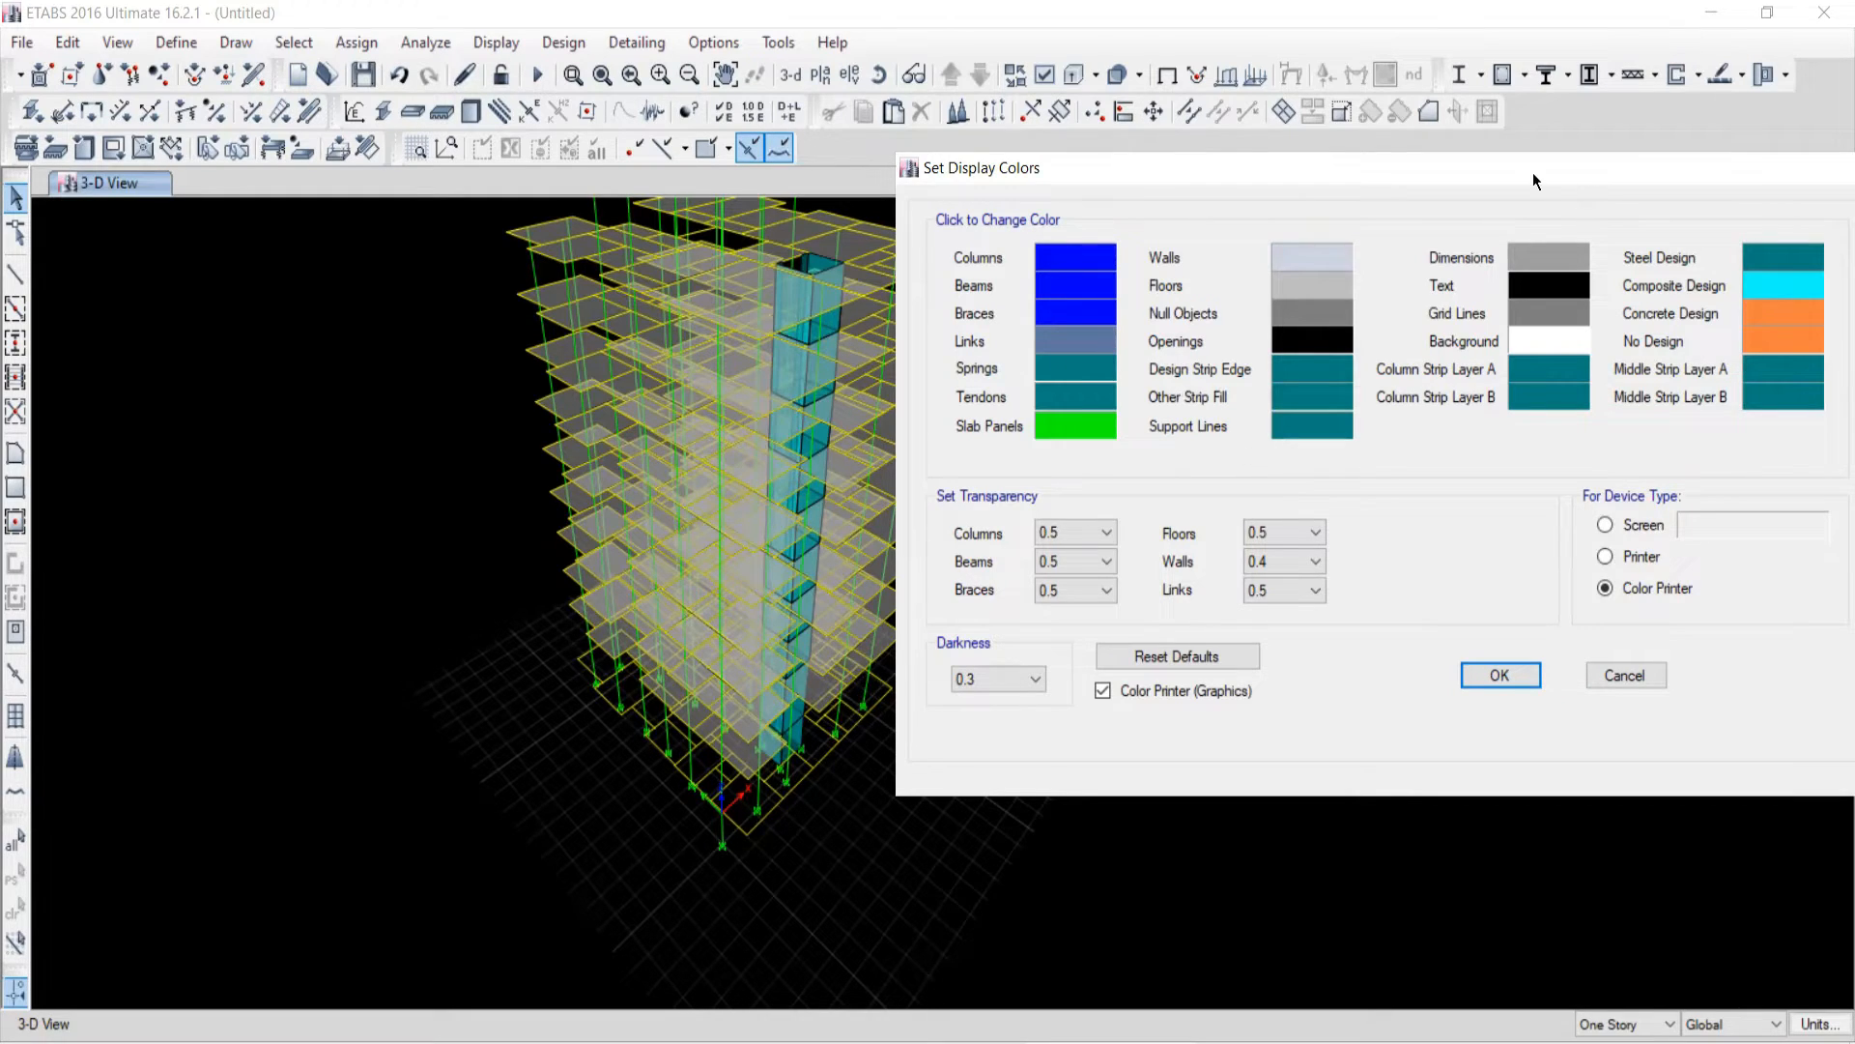
drag(1533, 172, 1278, 212)
click(1607, 207)
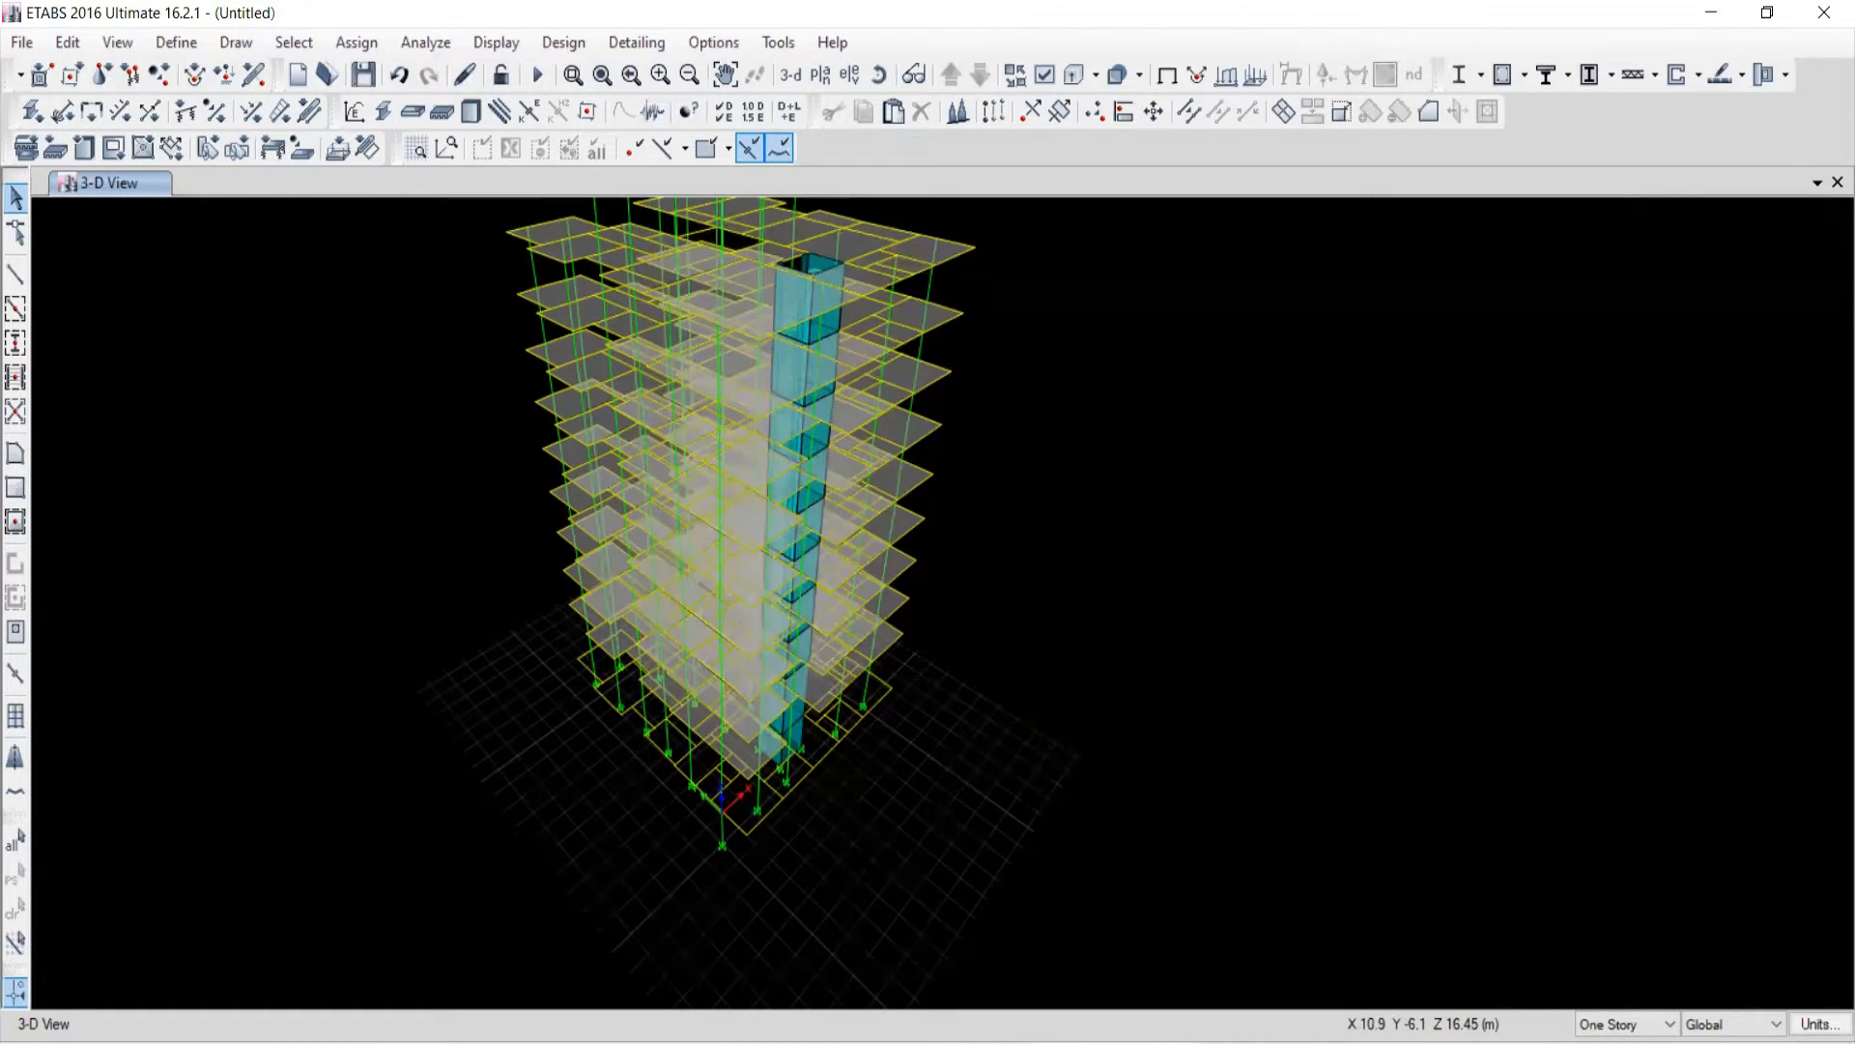
Step: Switch to IMPORTANT COMMANDS.pdf, mark the topics on graphic background setting and select/deselect operations, and return to ETABS
key(alt+Tab)
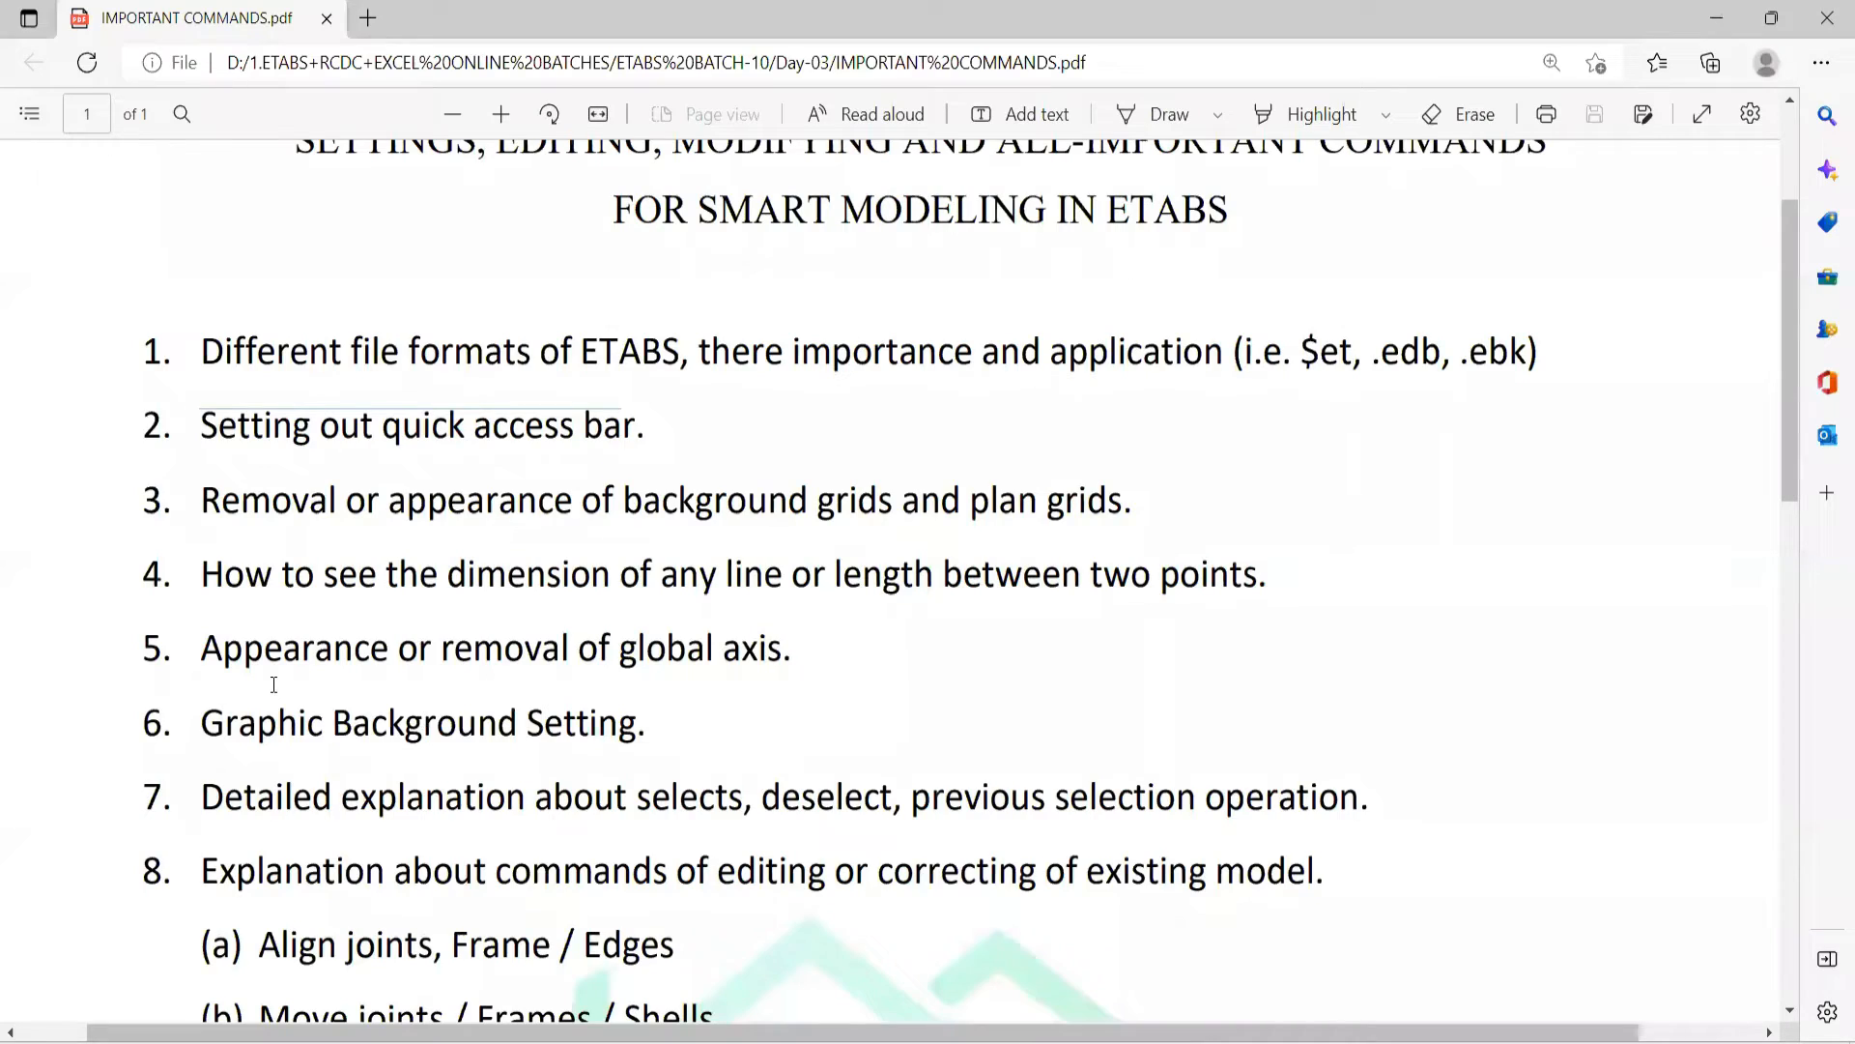
drag(644, 730, 225, 732)
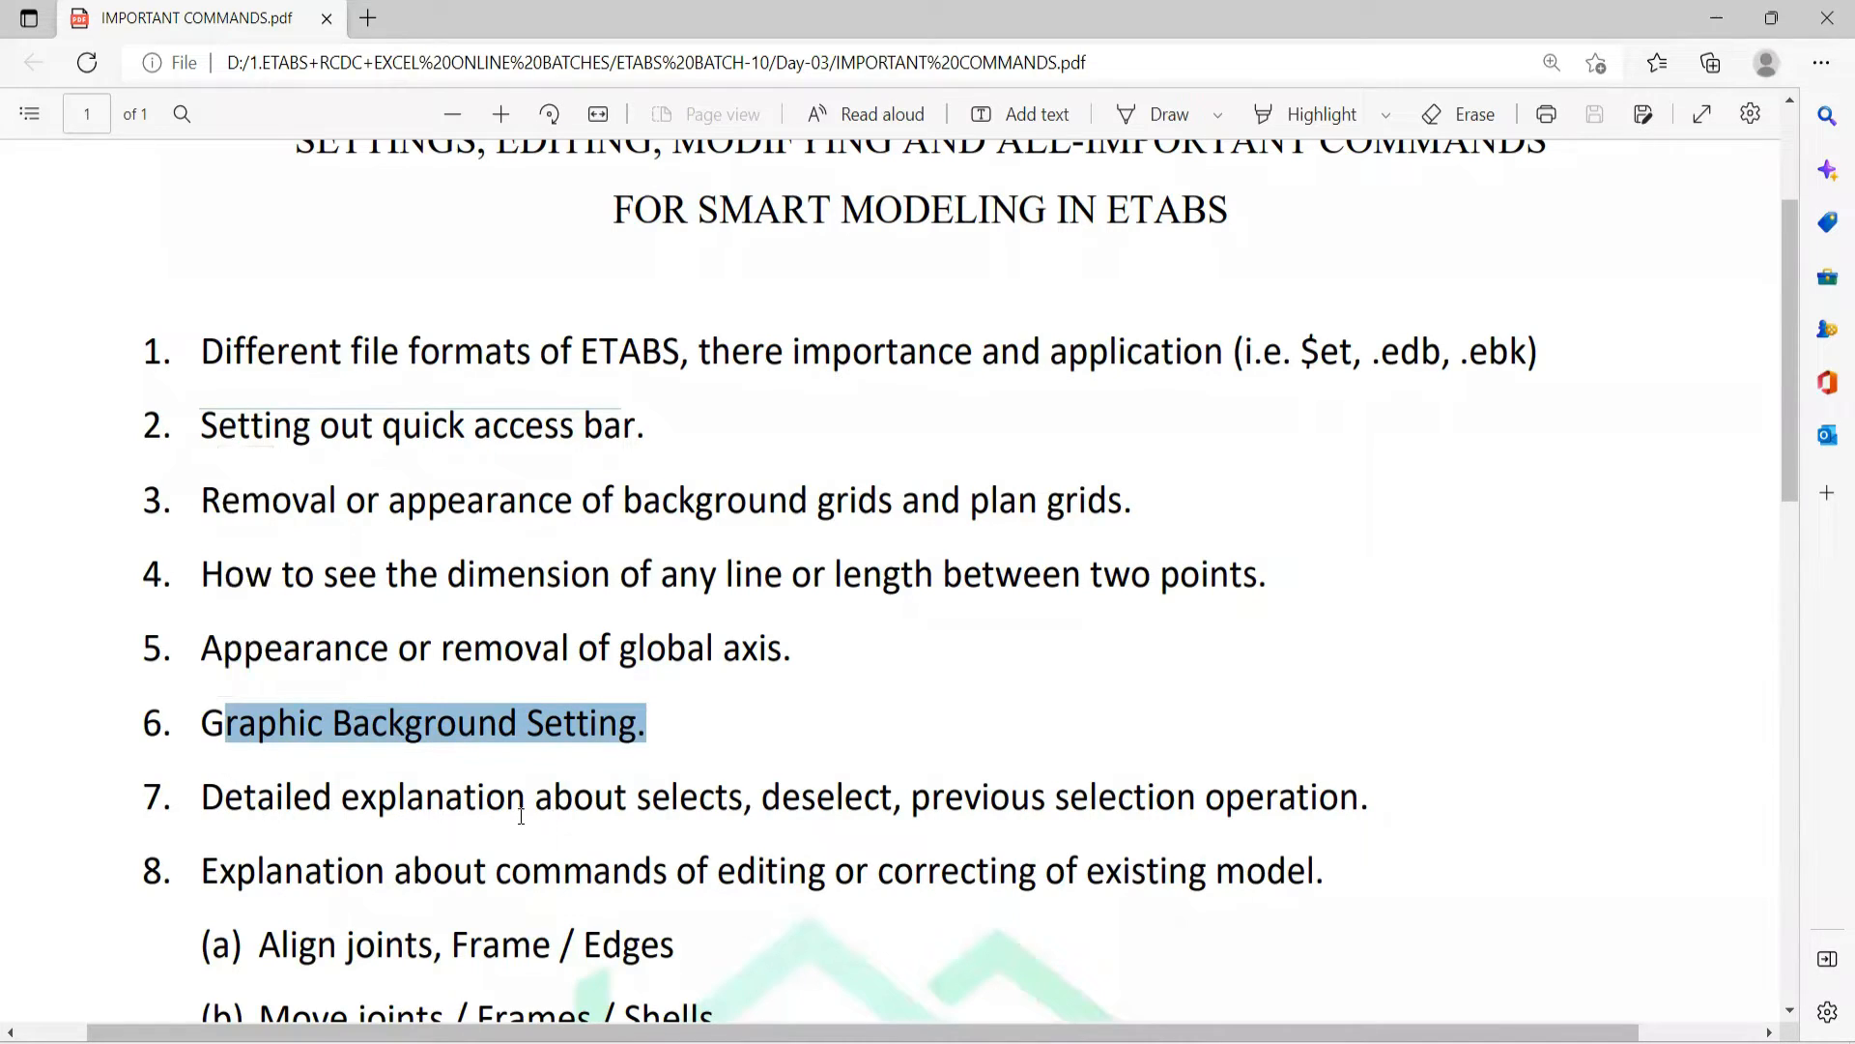
drag(674, 816, 779, 807)
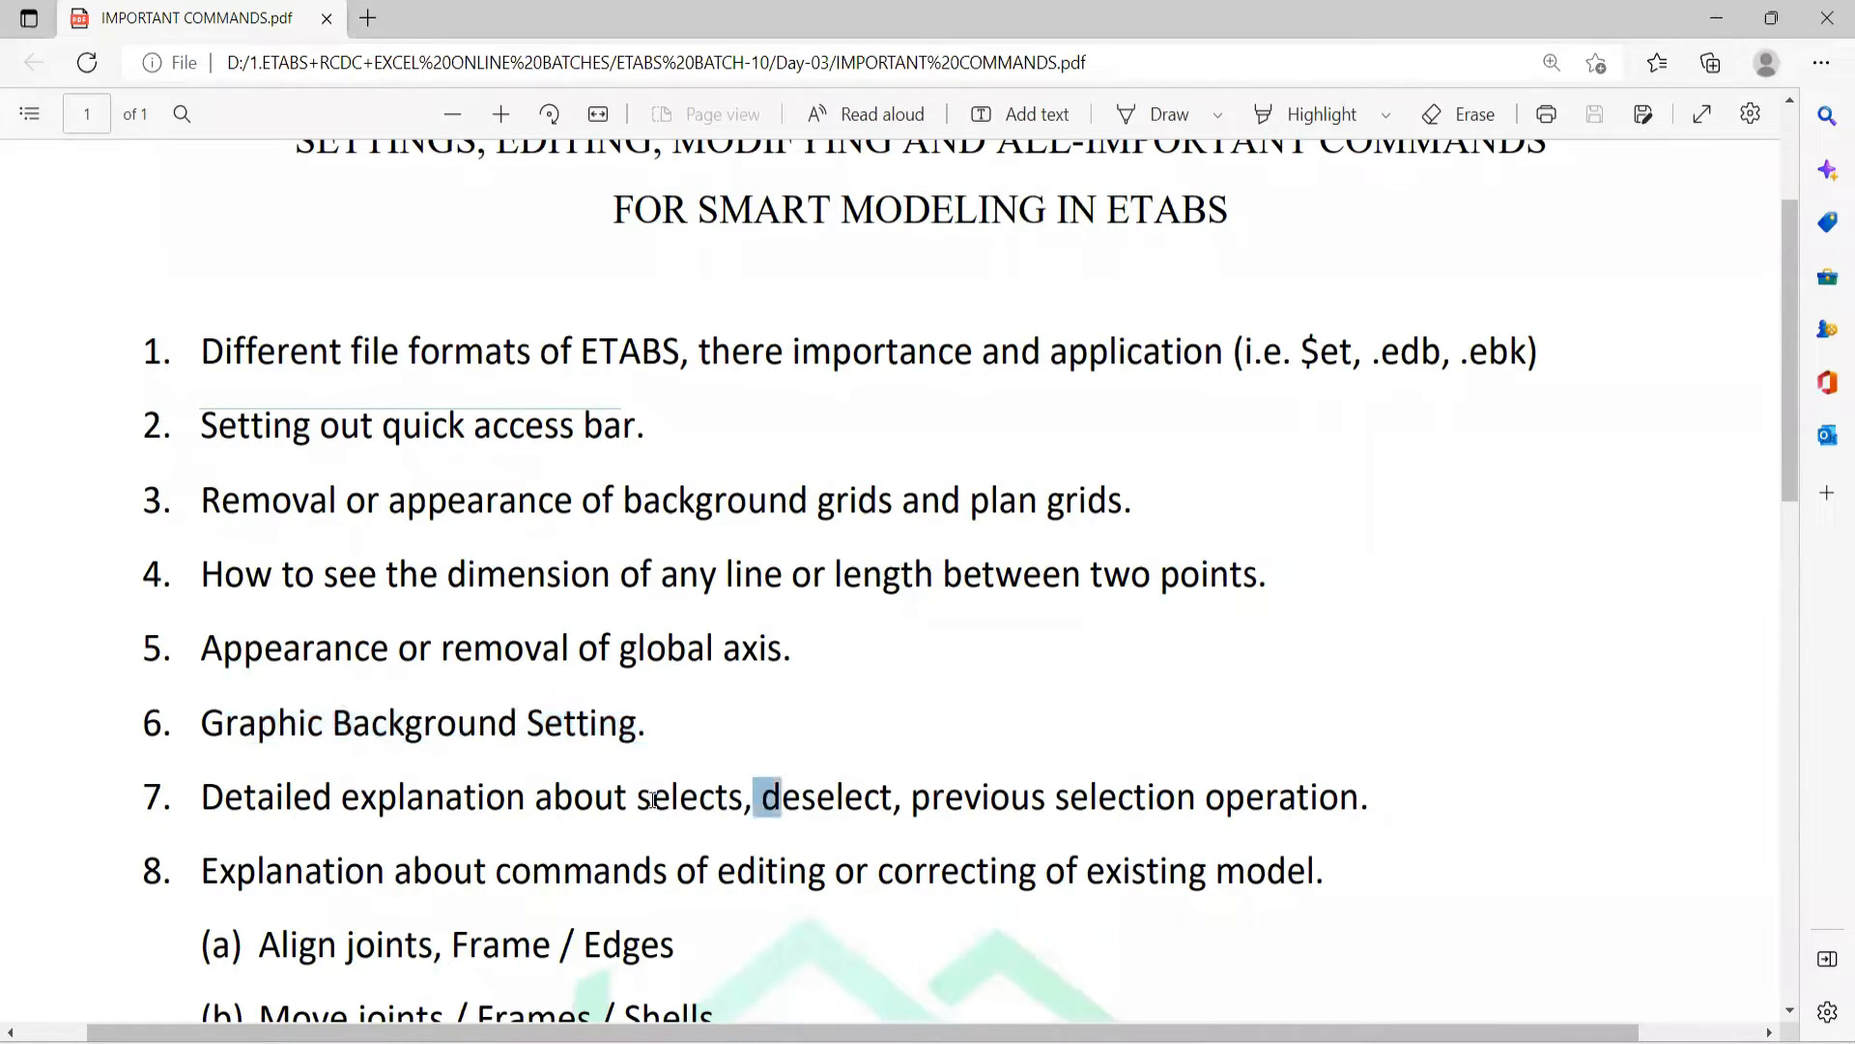
drag(899, 810, 820, 808)
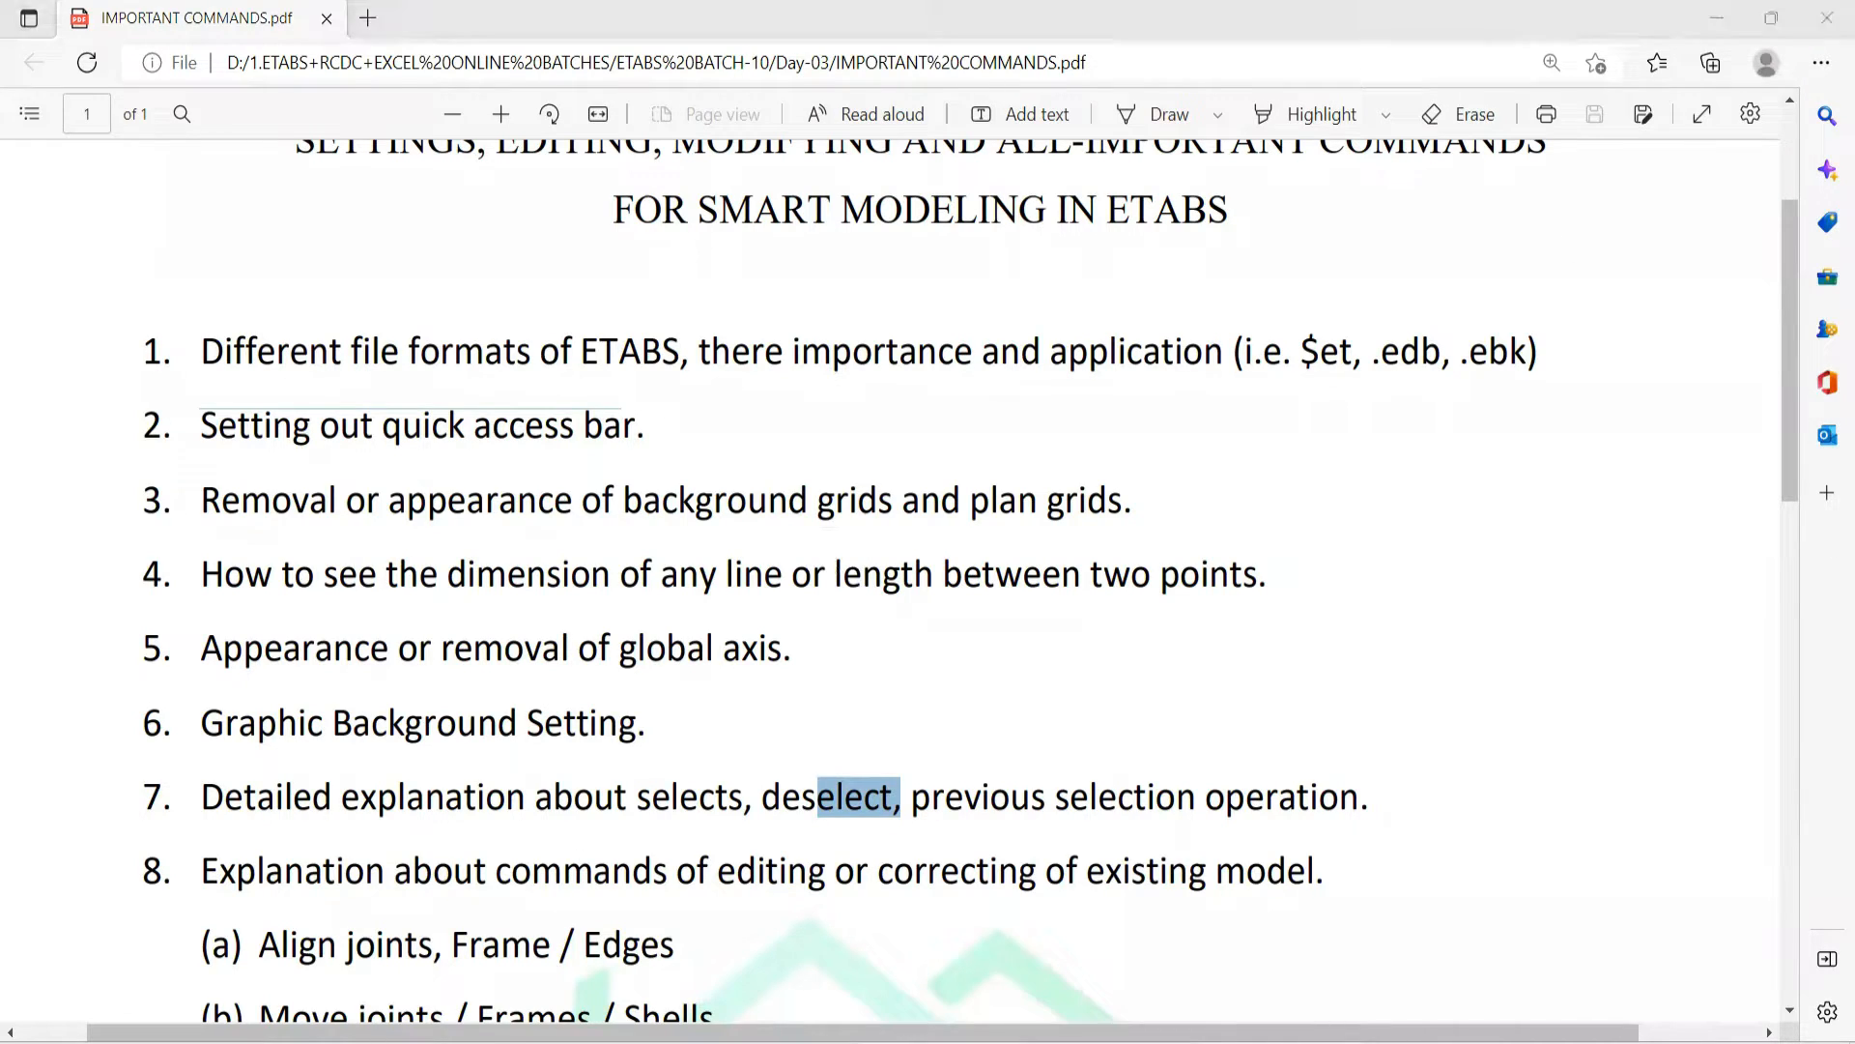
key(alt+Tab)
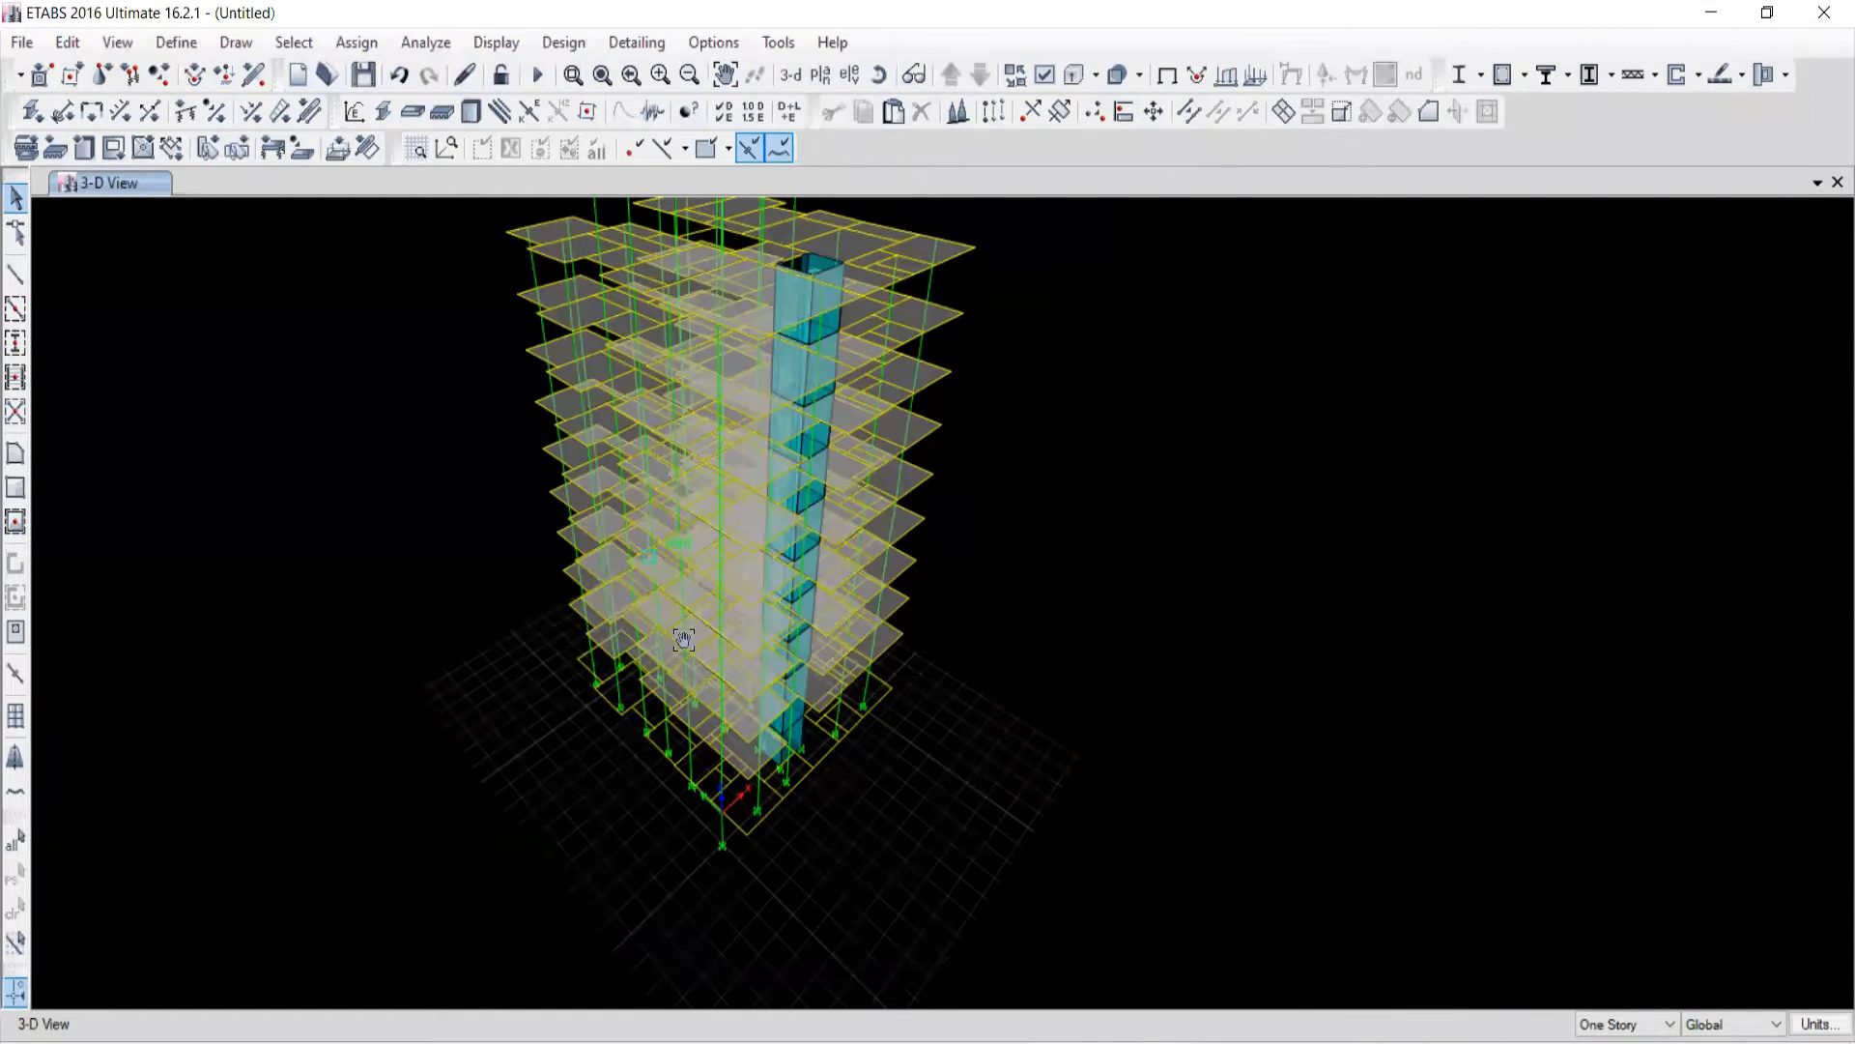
Step: Examine the font, quality and size settings in Graphics Preferences, and close them without changes
drag(684, 639, 713, 716)
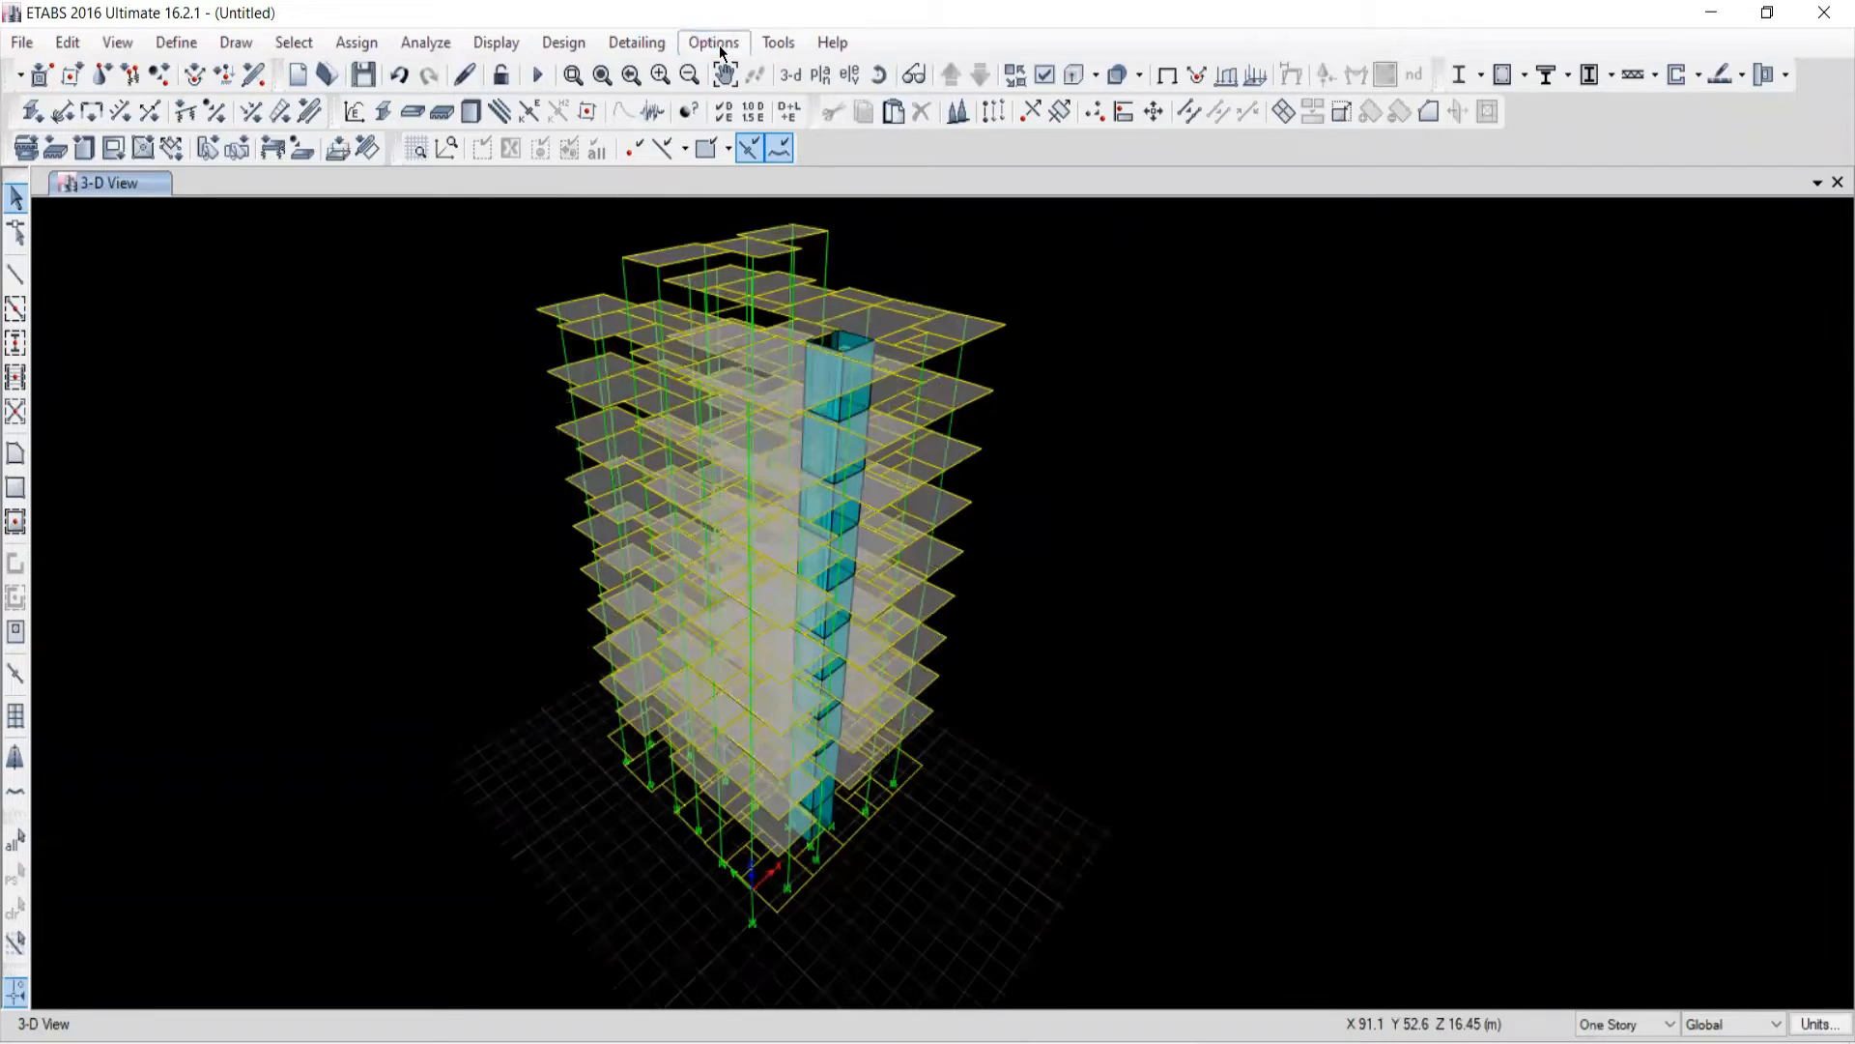
click(721, 52)
mouse_move(839, 274)
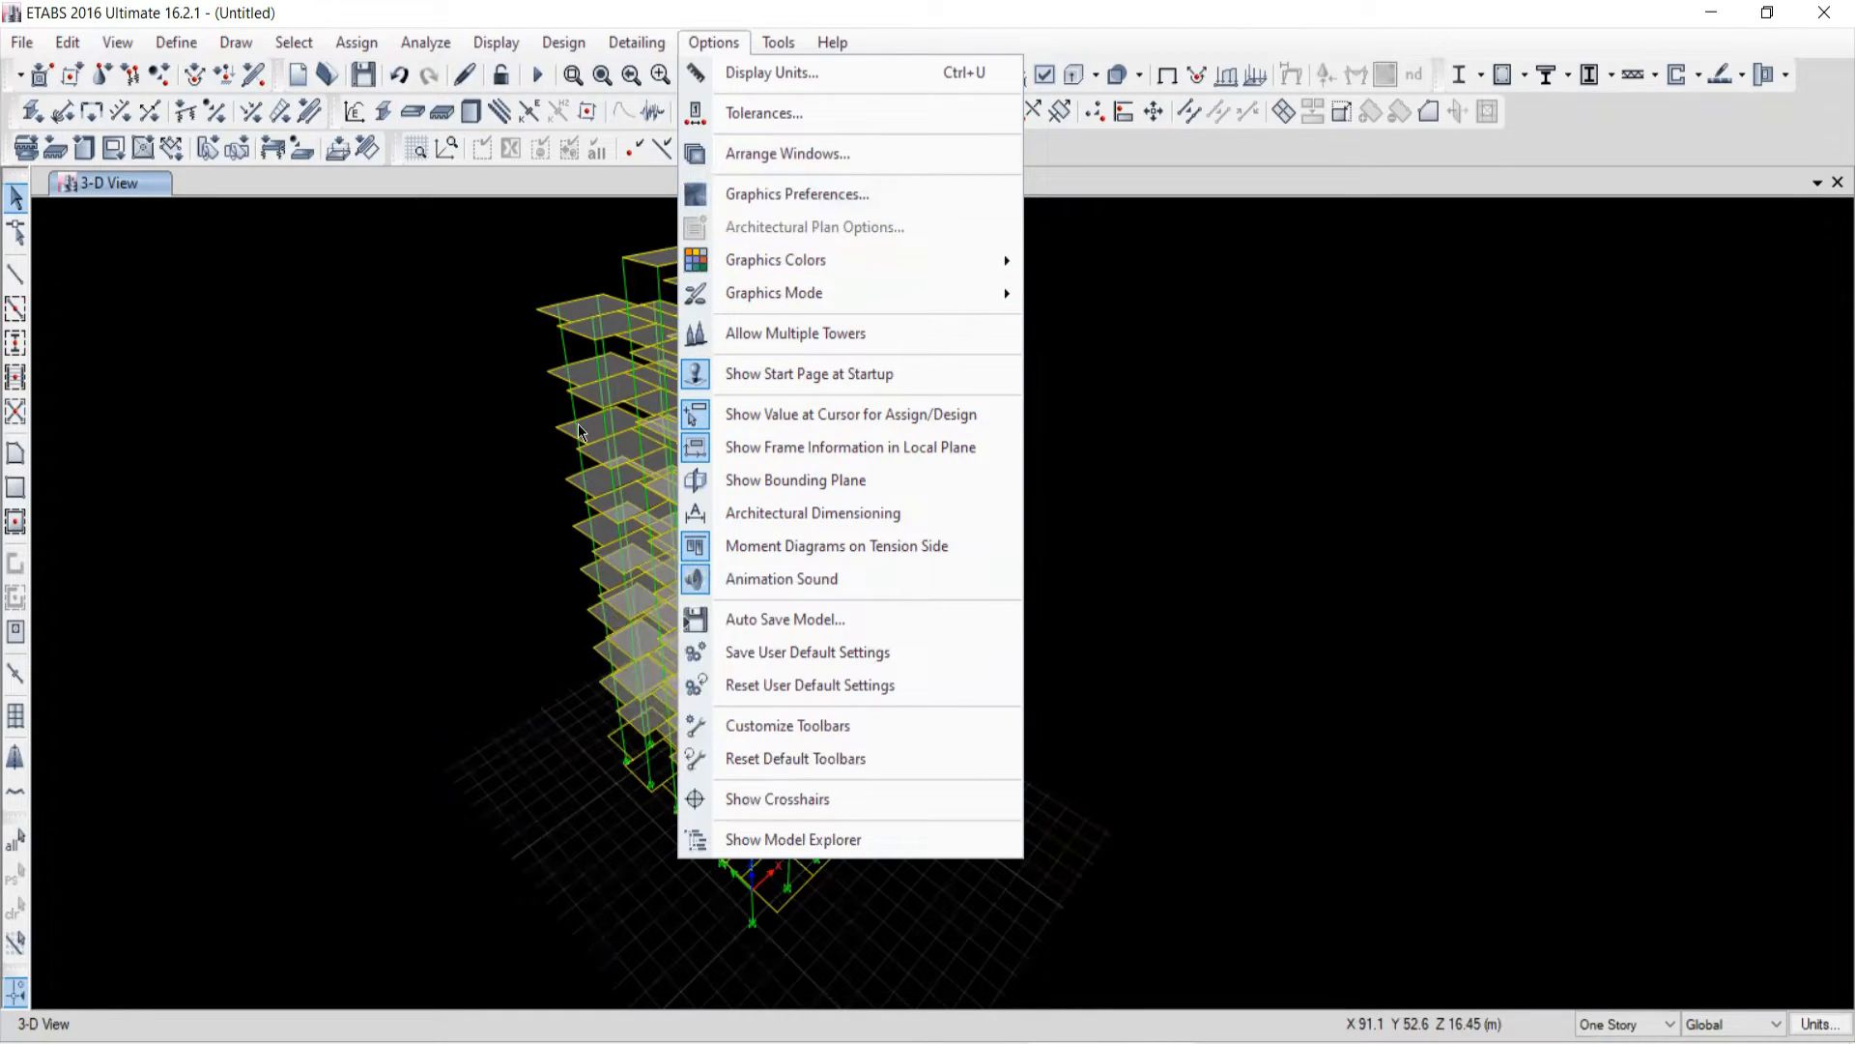
click(812, 194)
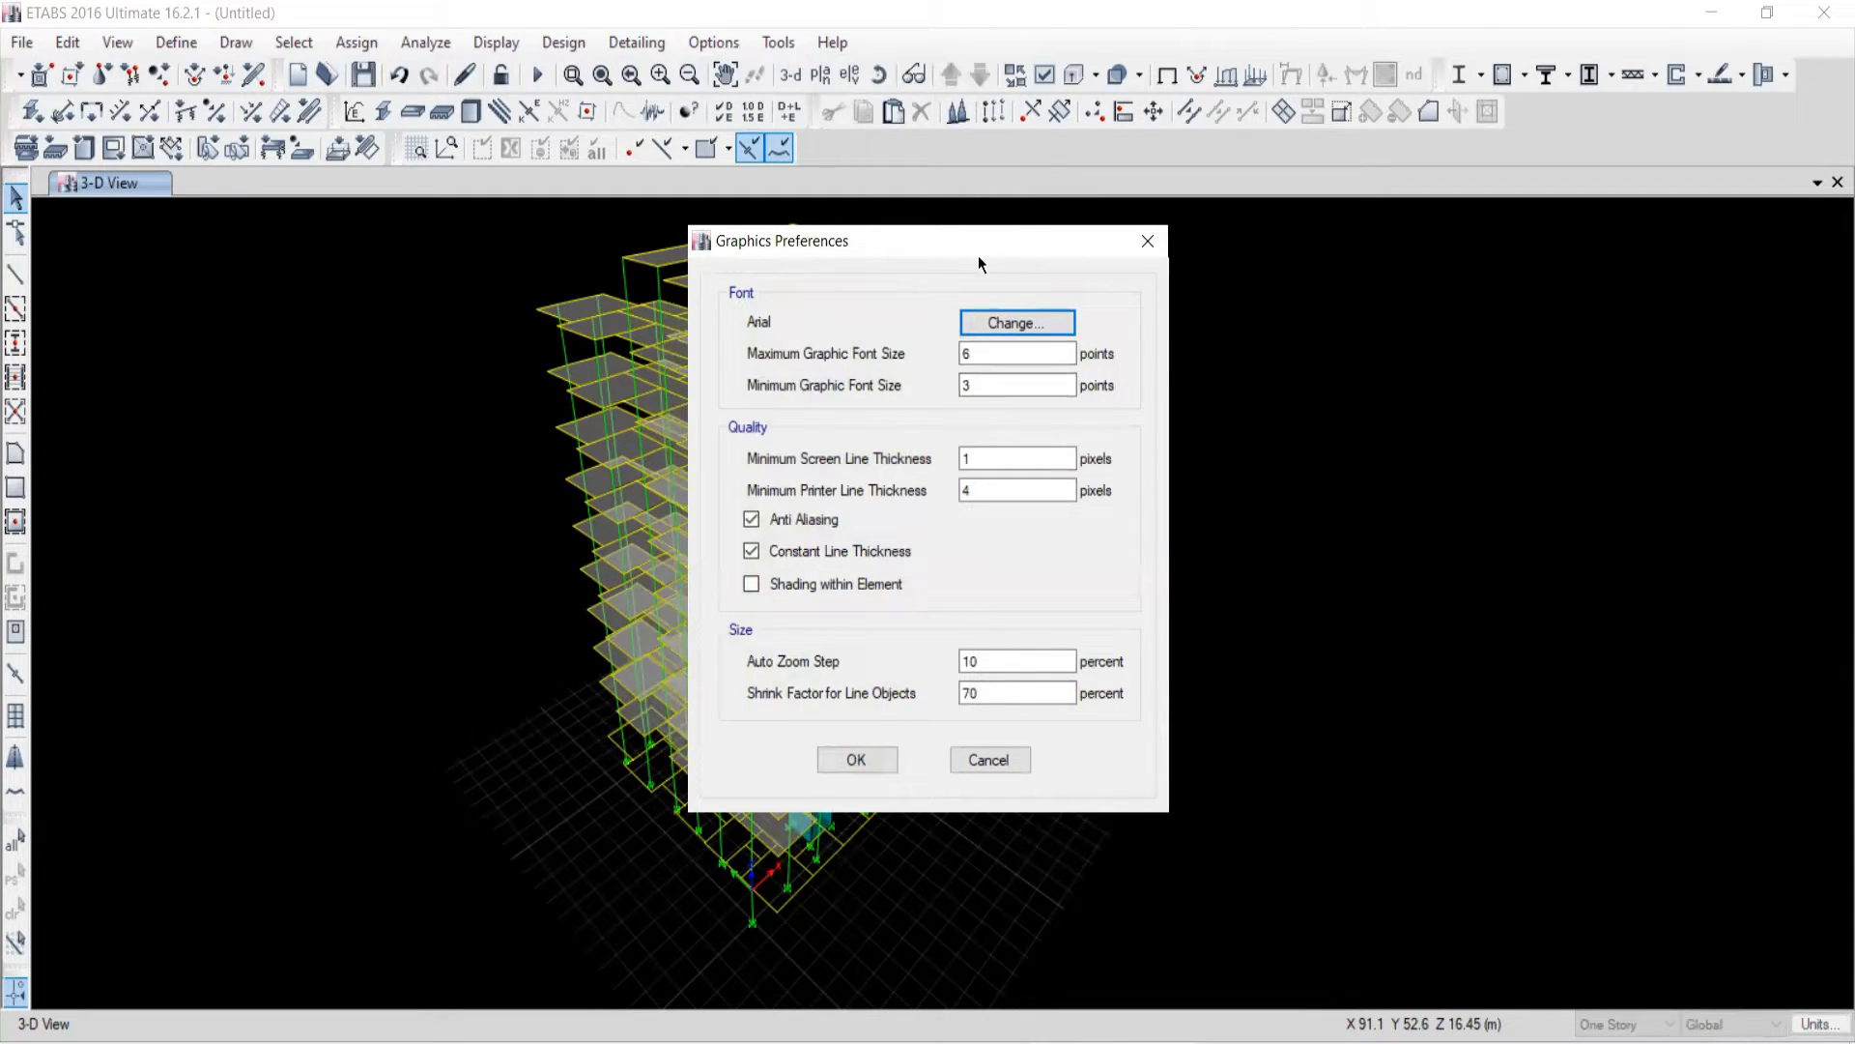
click(1148, 242)
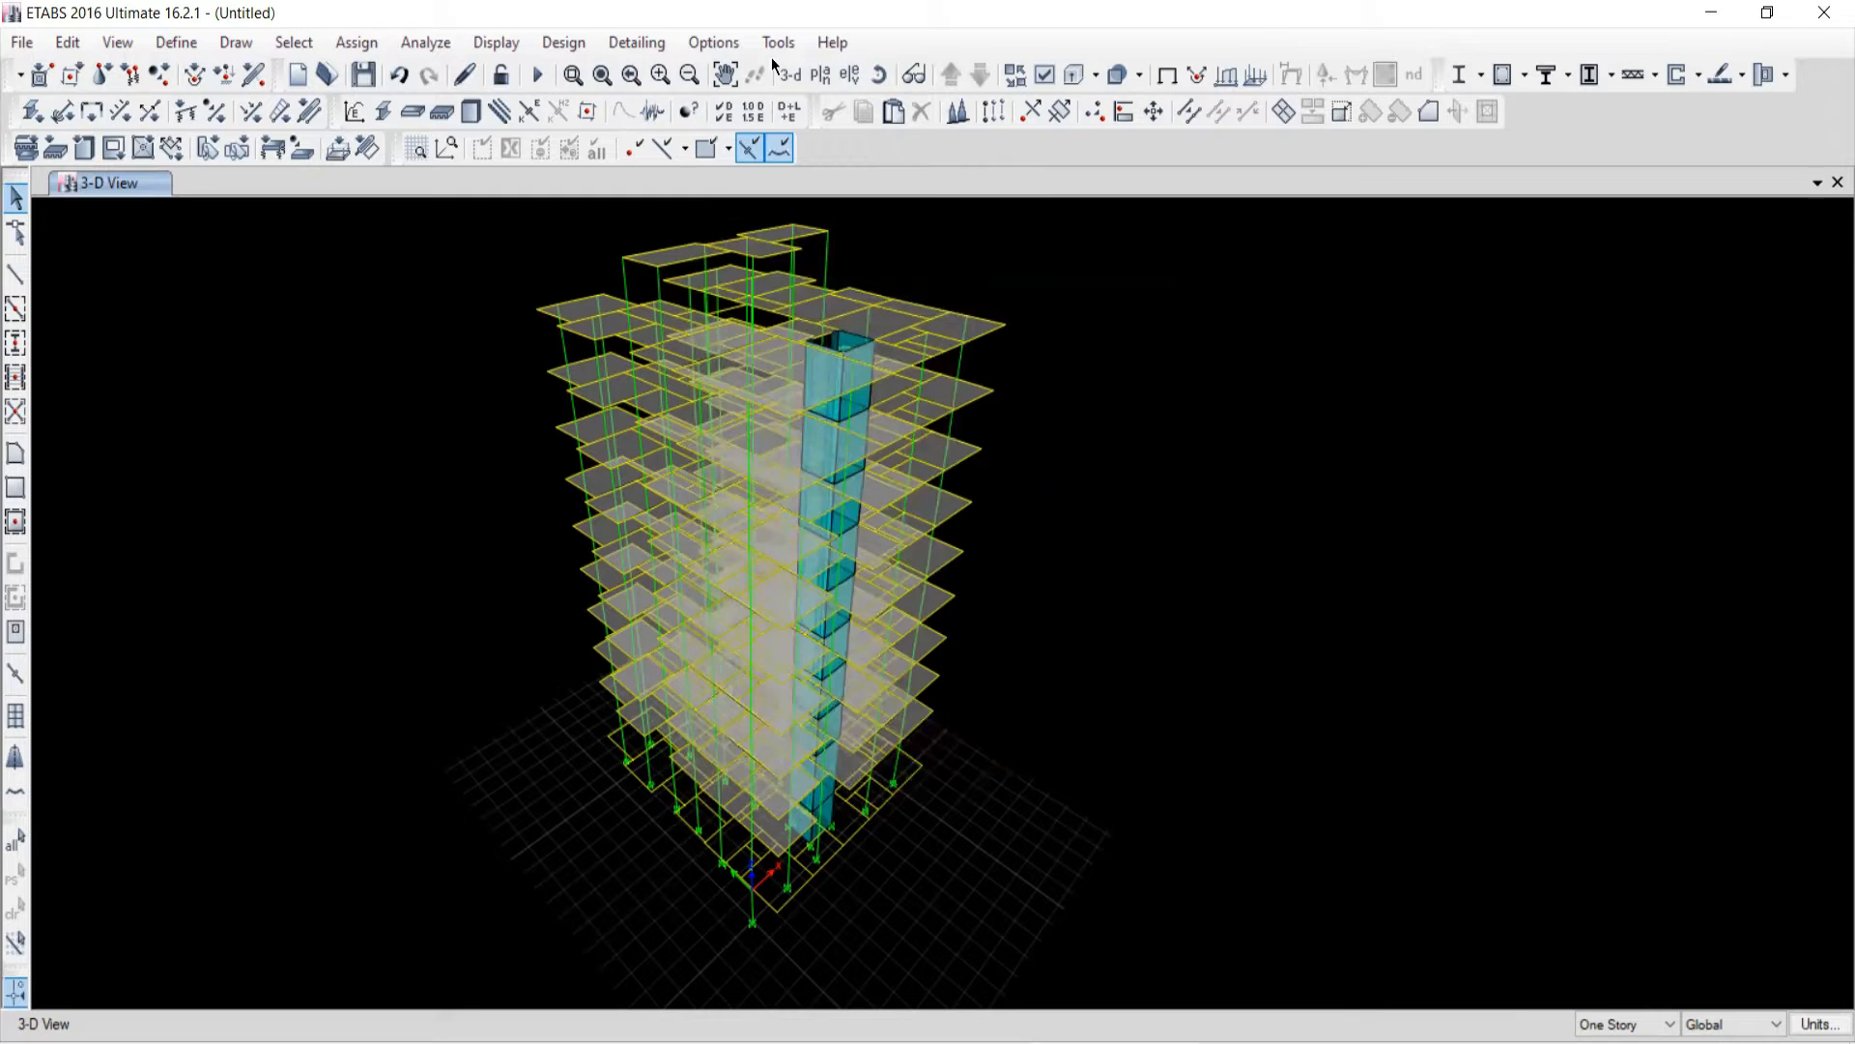
Step: Reset the display colors to defaults, switch the screen color scheme to White background and apply it to the model
click(710, 51)
click(806, 340)
click(696, 42)
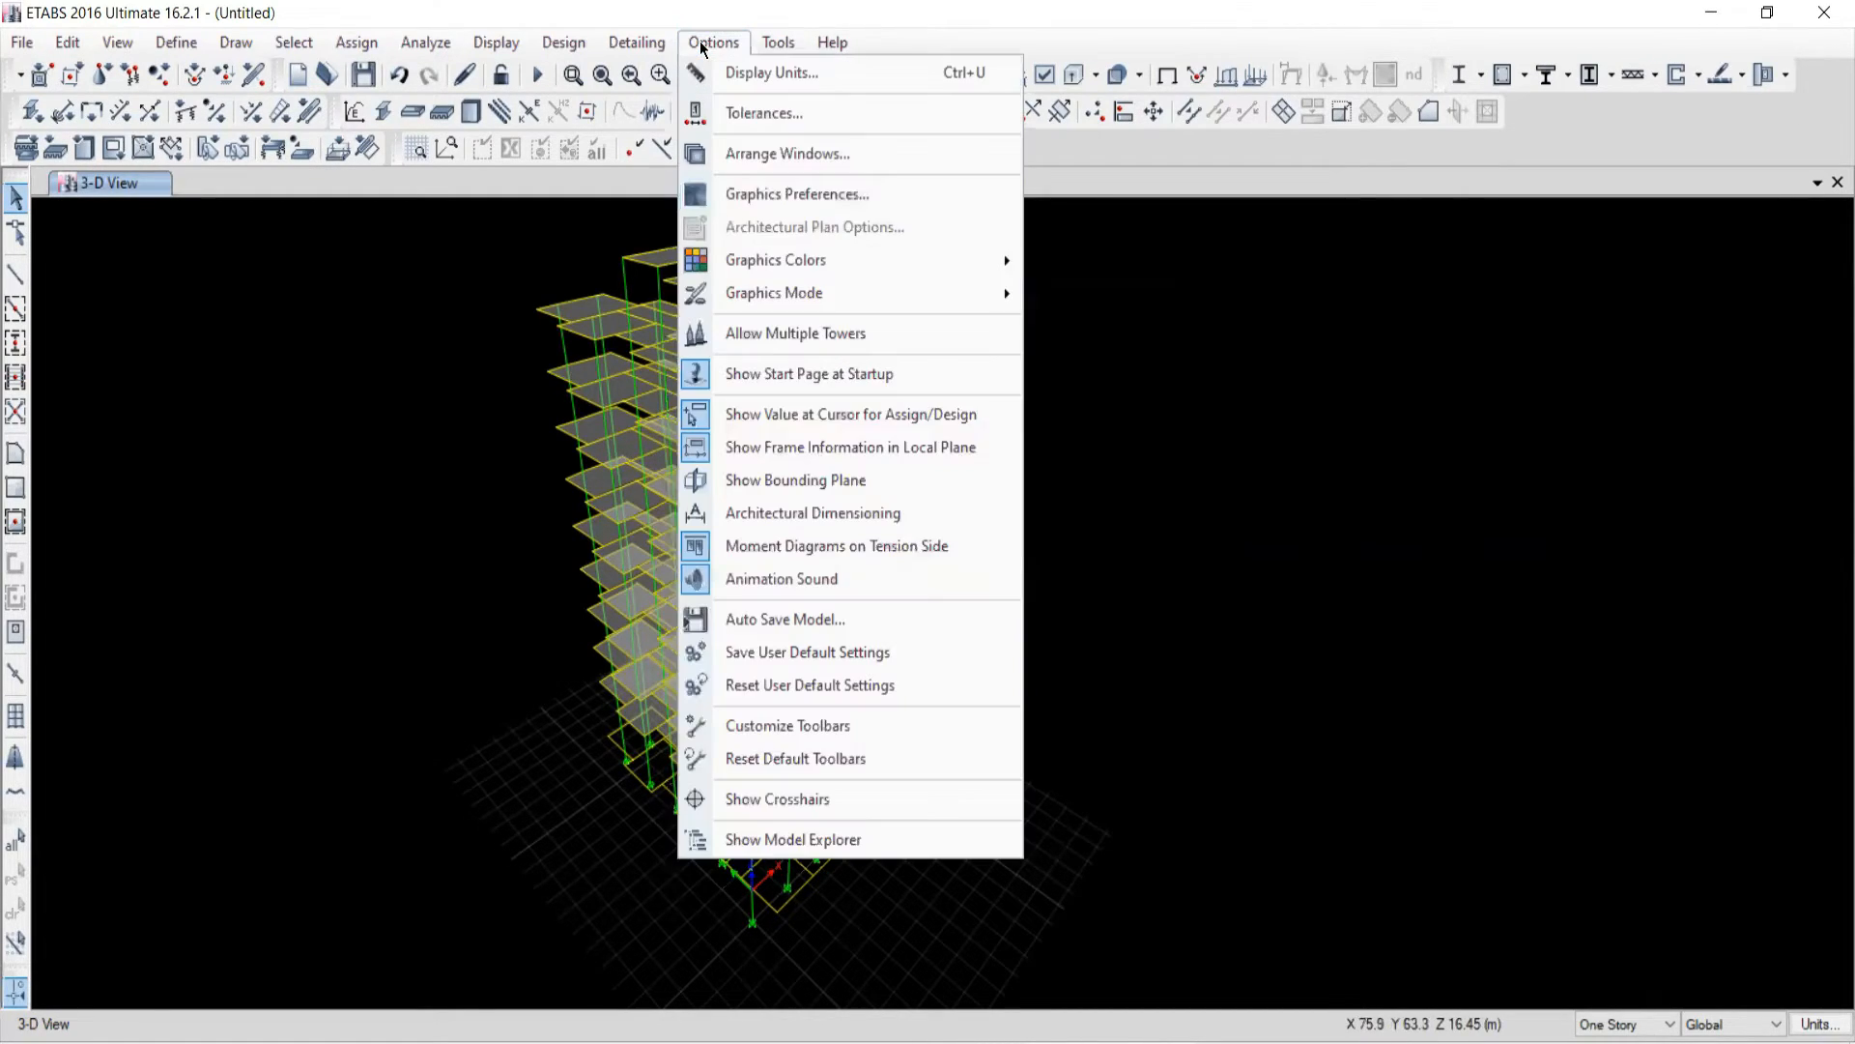
mouse_move(797, 303)
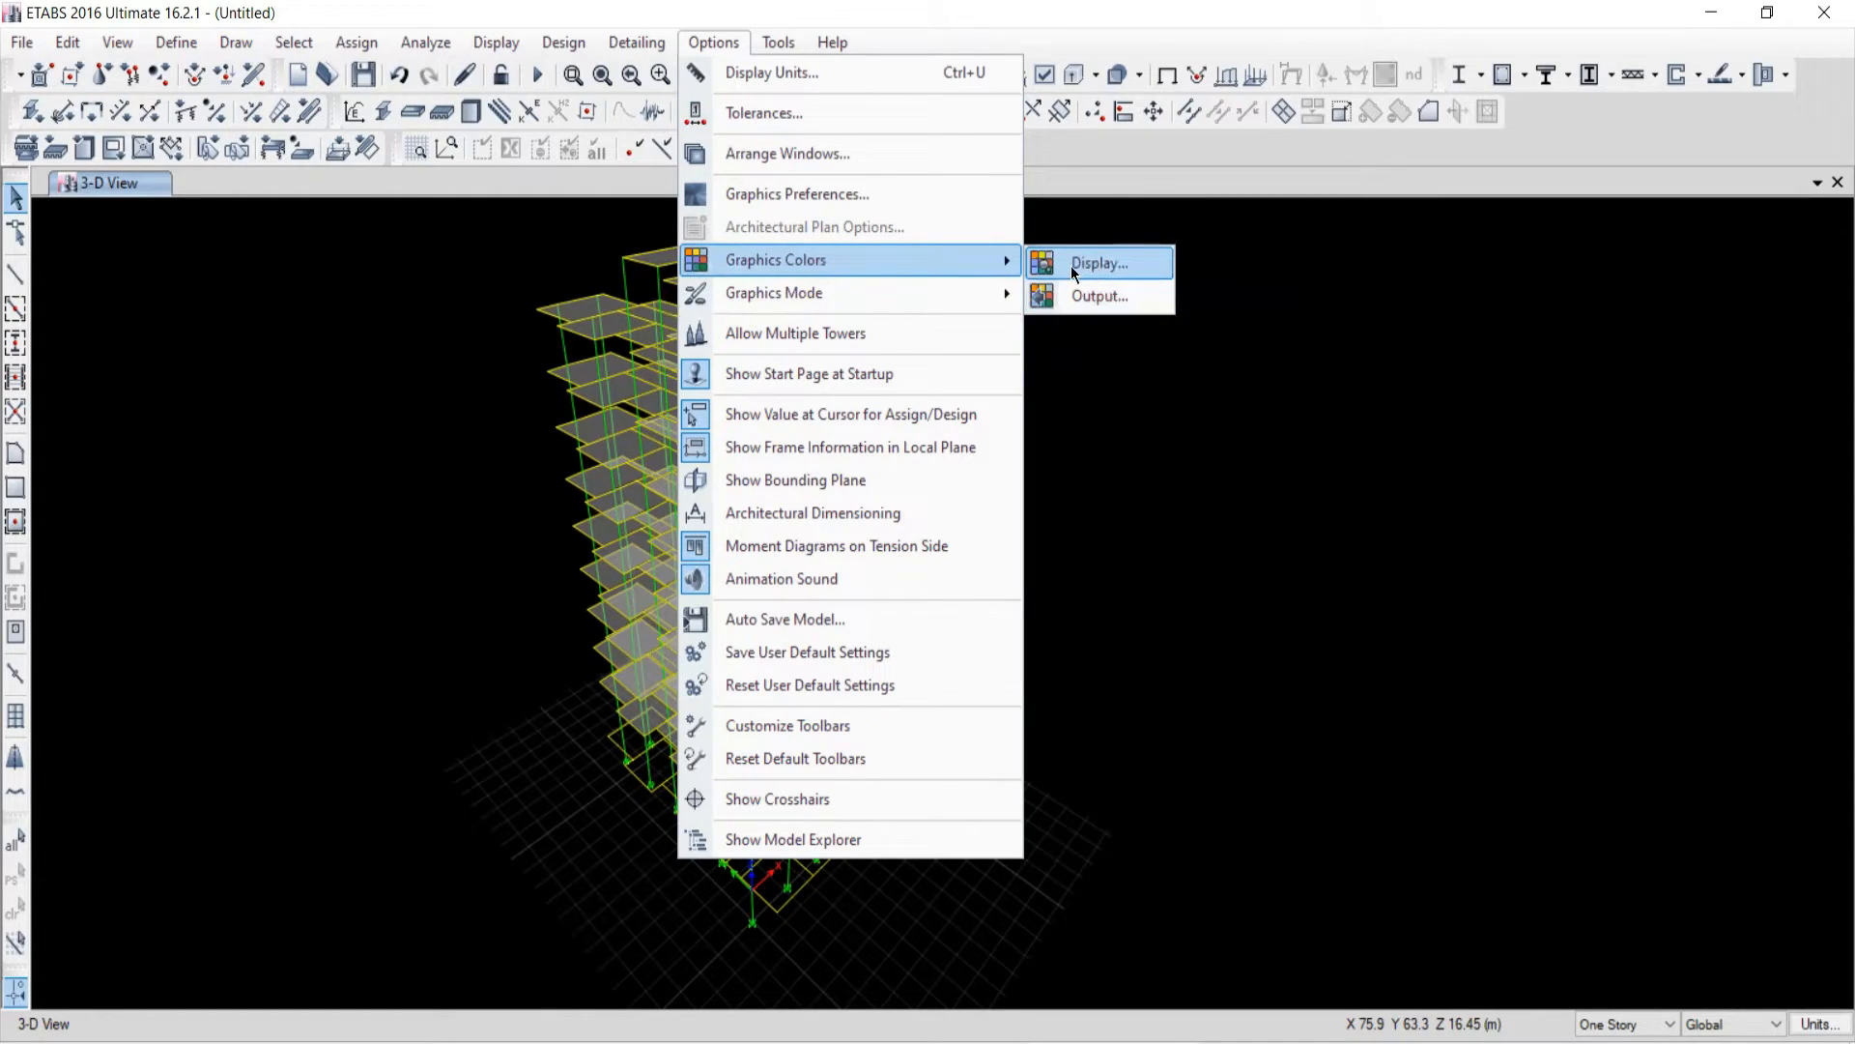
click(1096, 265)
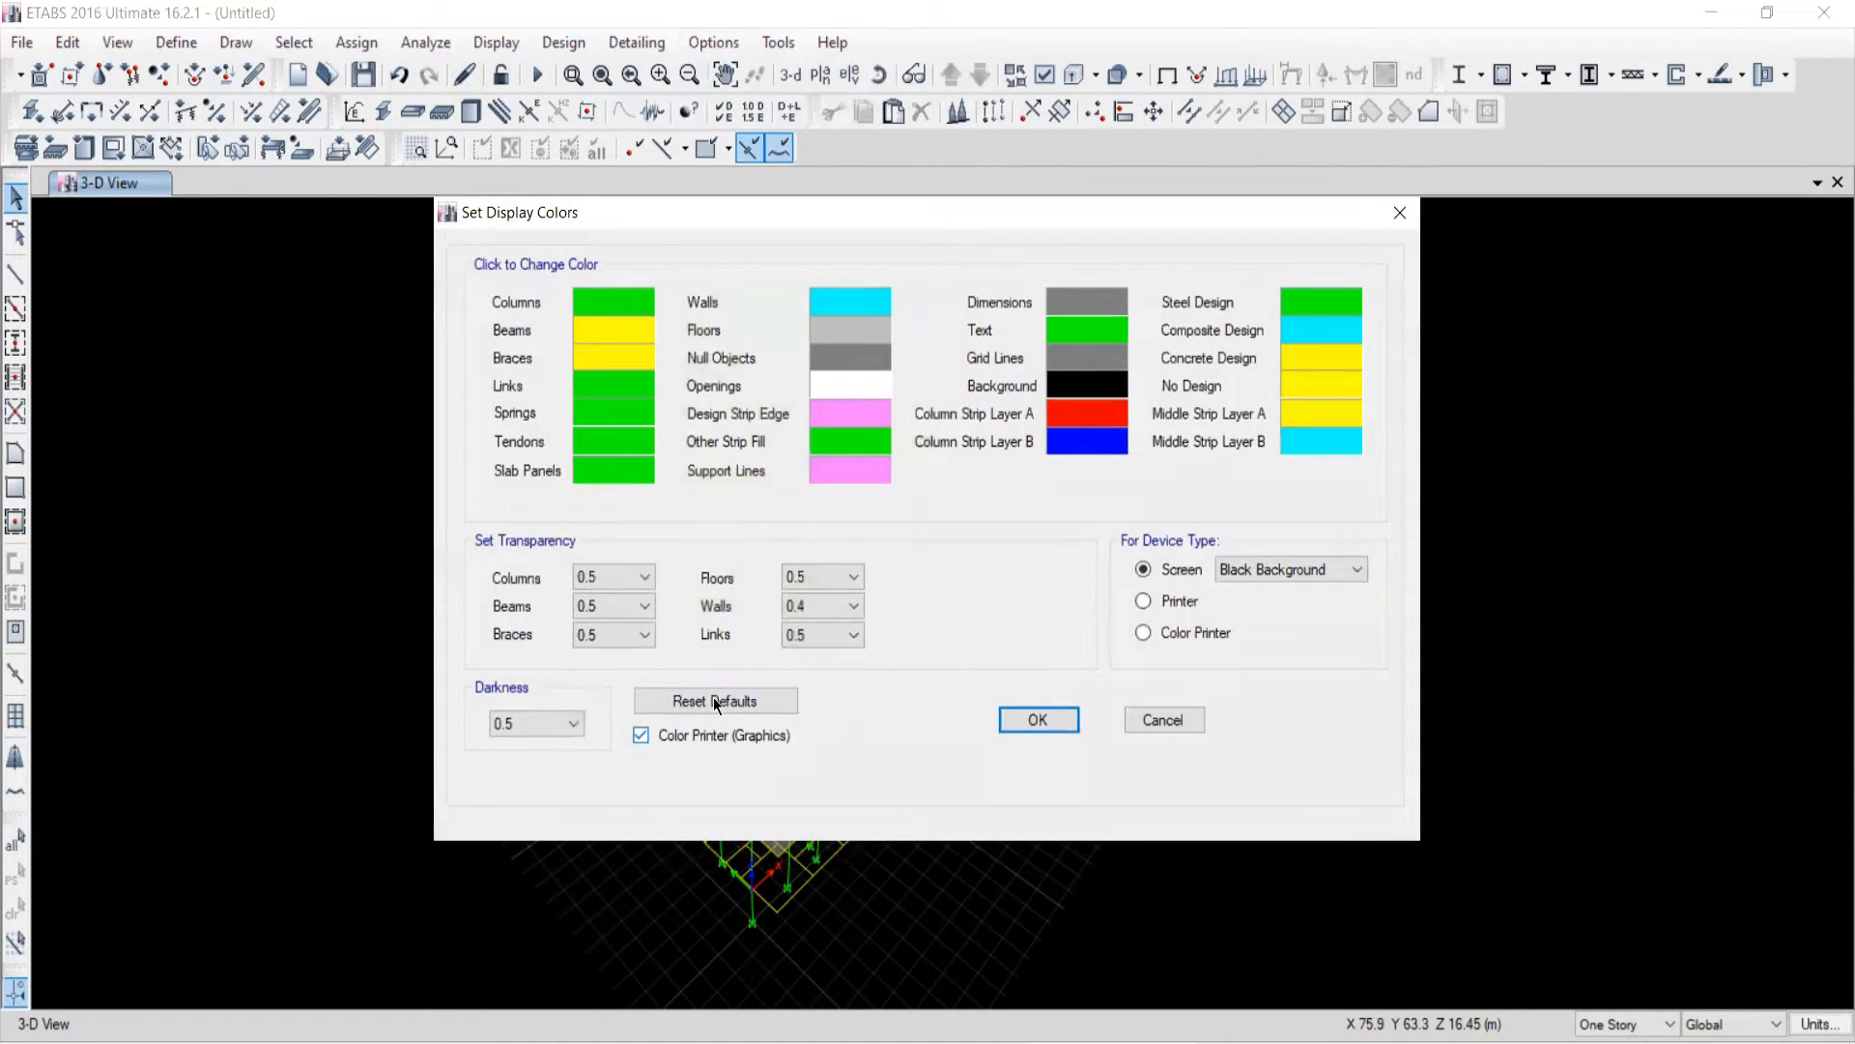
click(716, 702)
click(1308, 570)
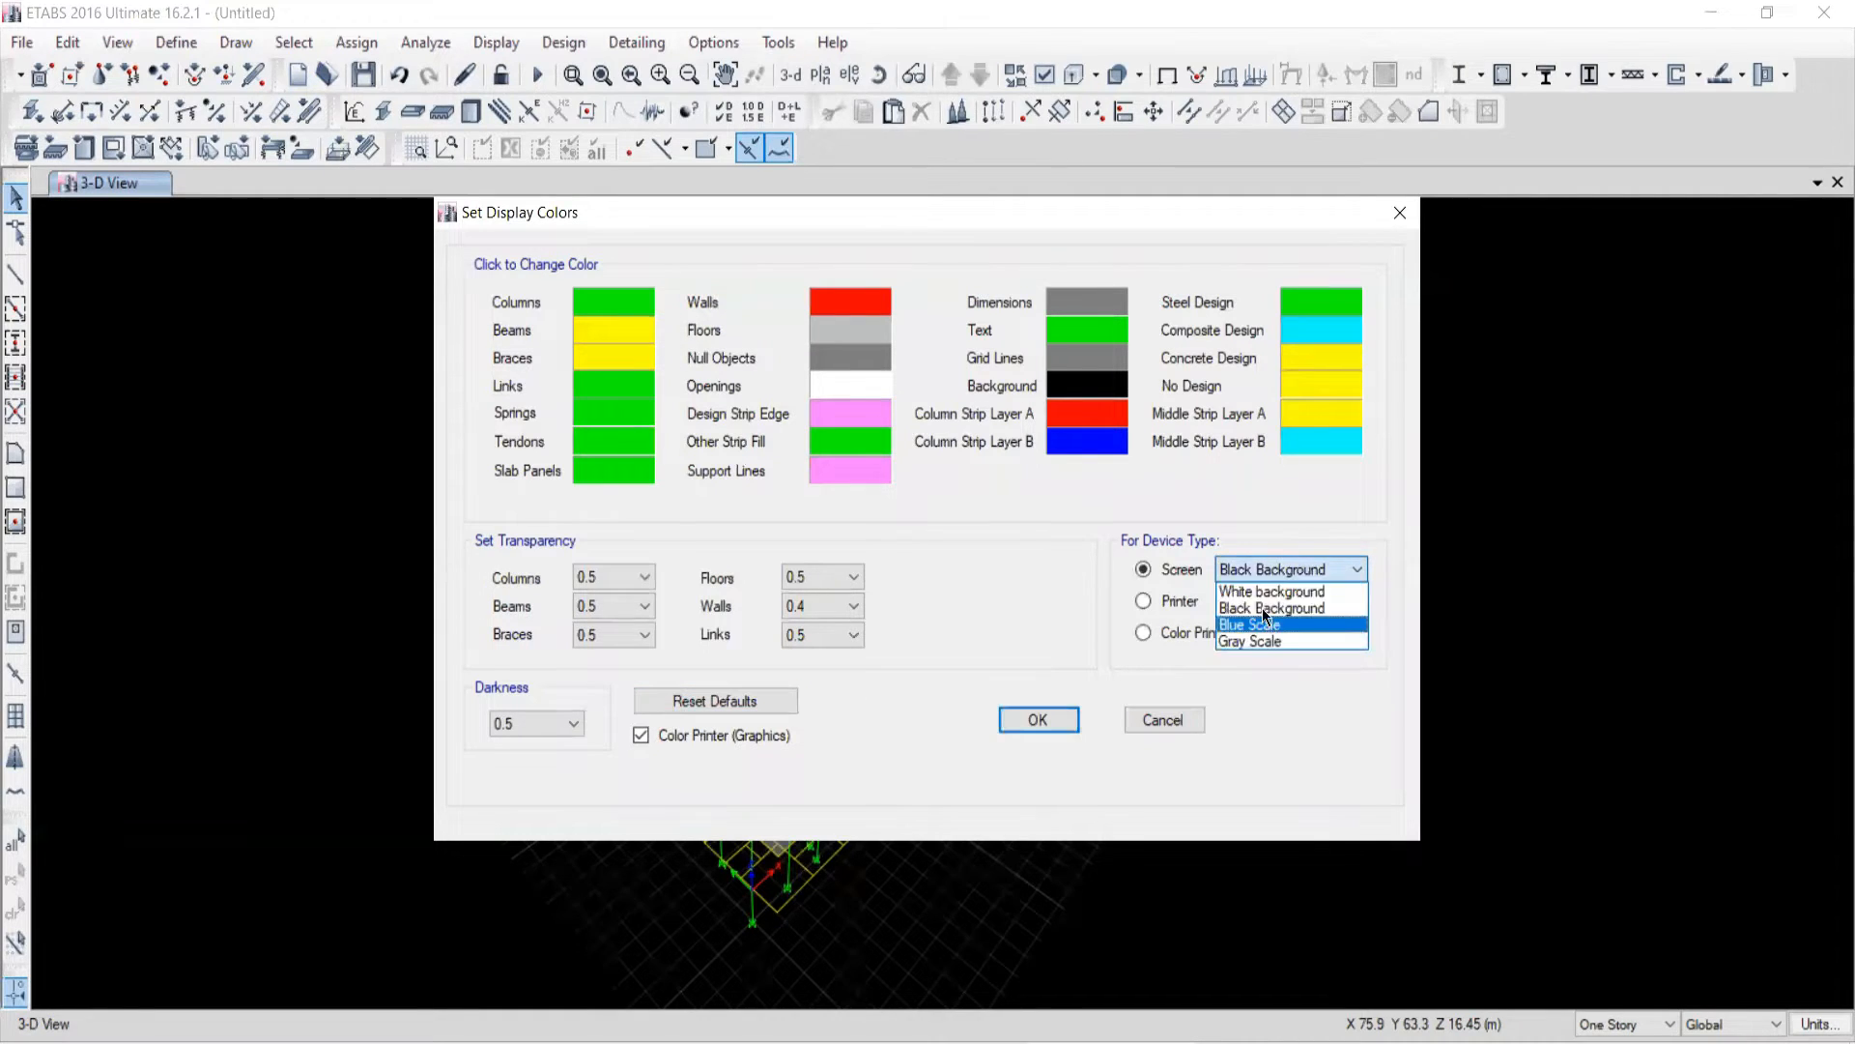
click(1037, 720)
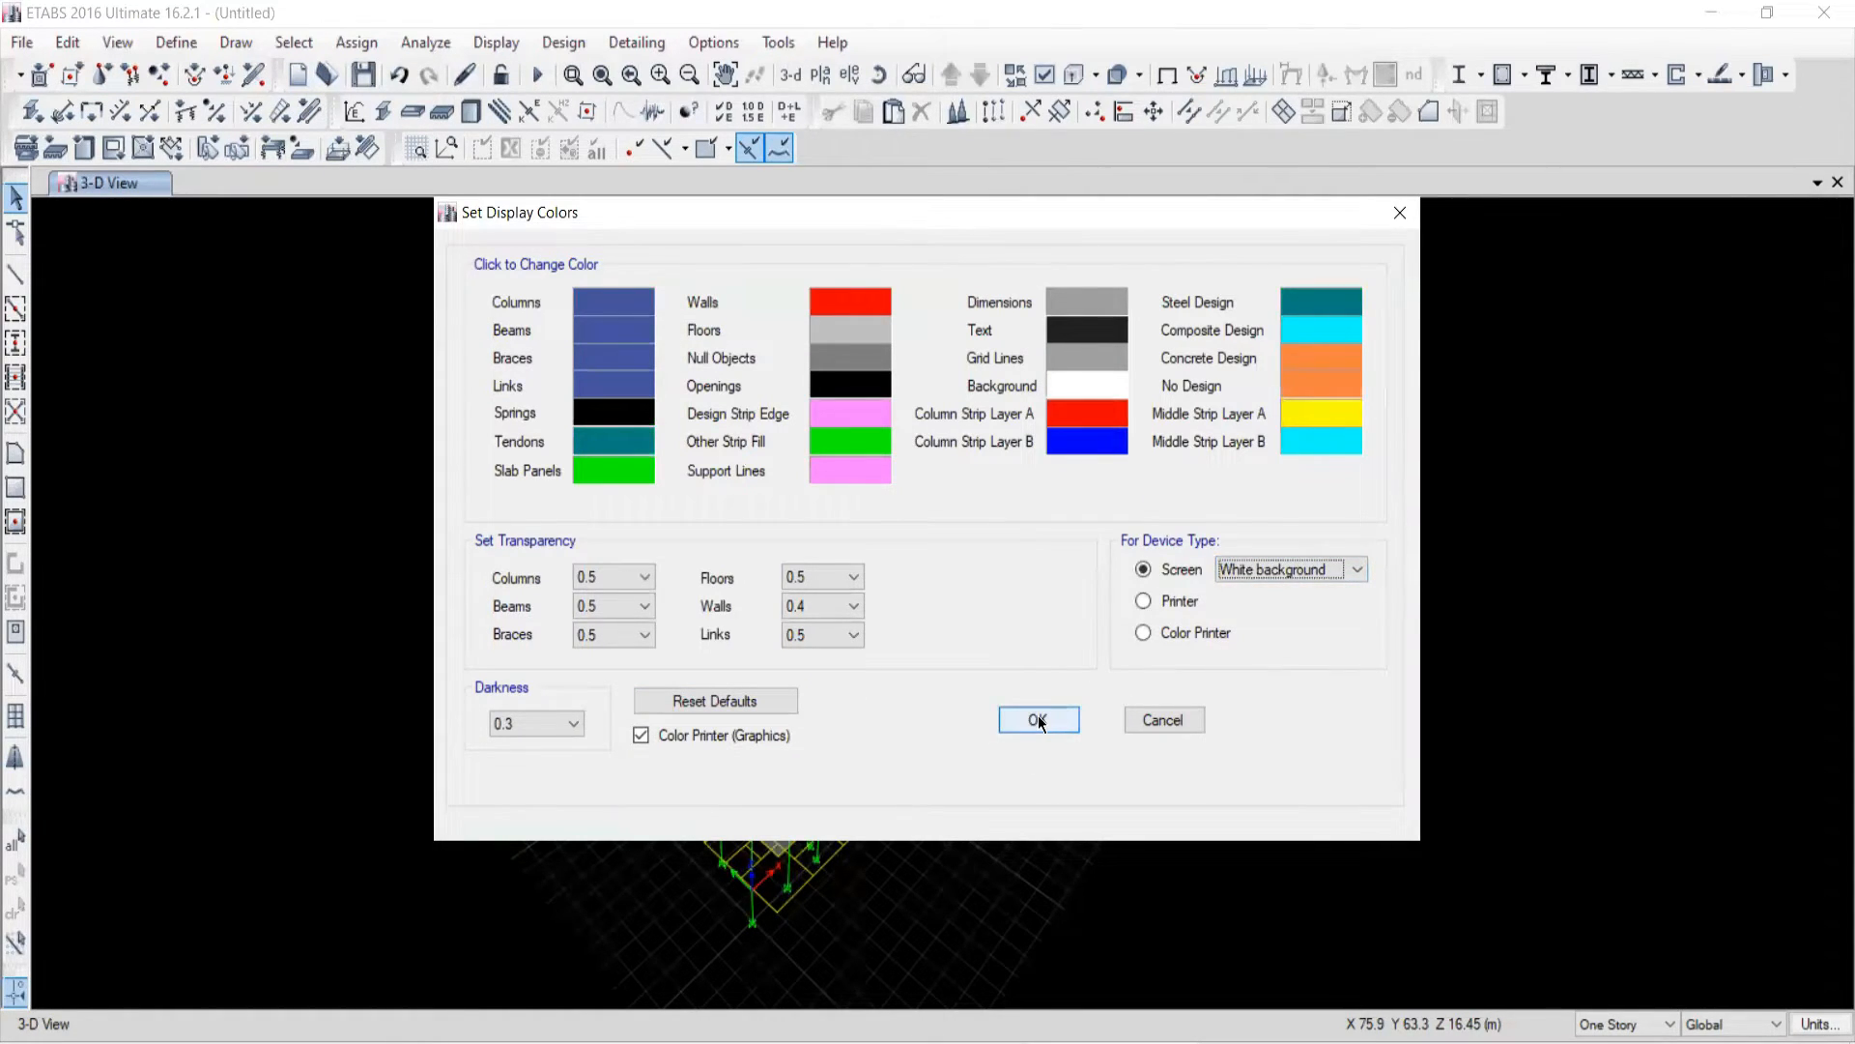
click(1039, 721)
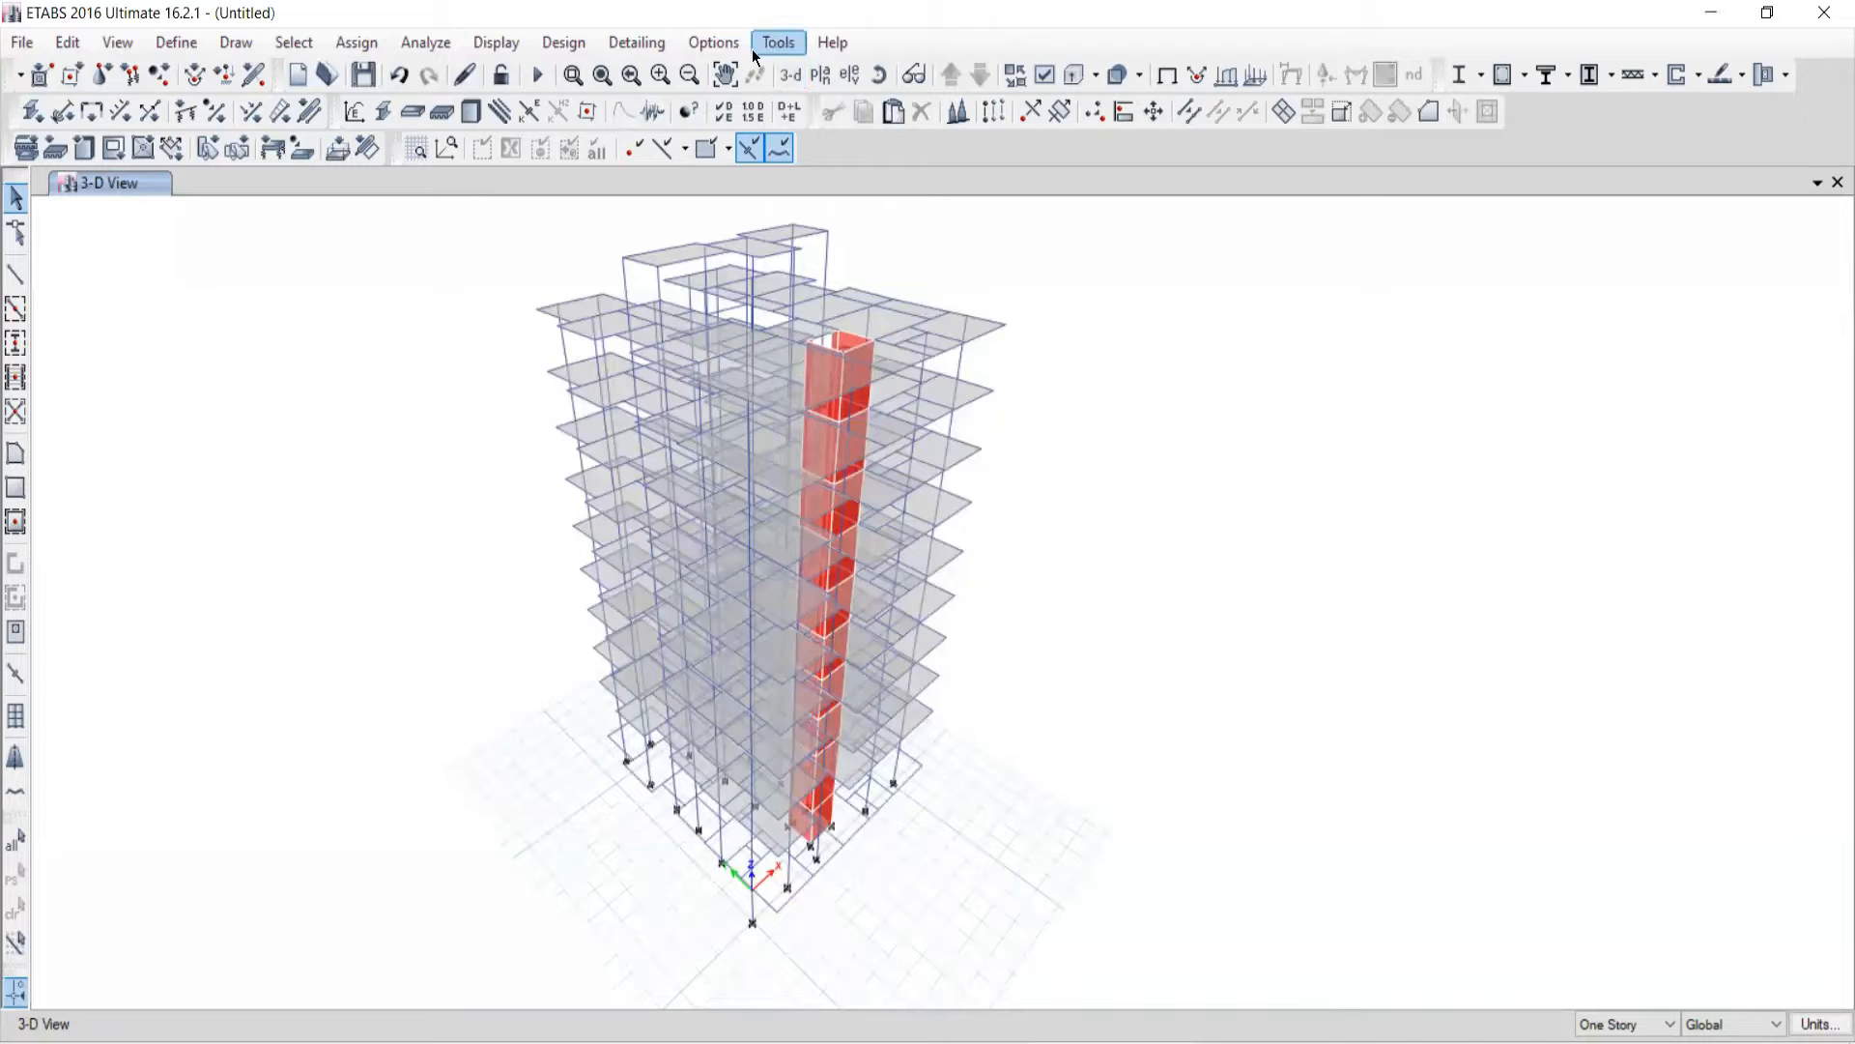
Step: Switch the graphics mode of the model display to DirectX
click(714, 43)
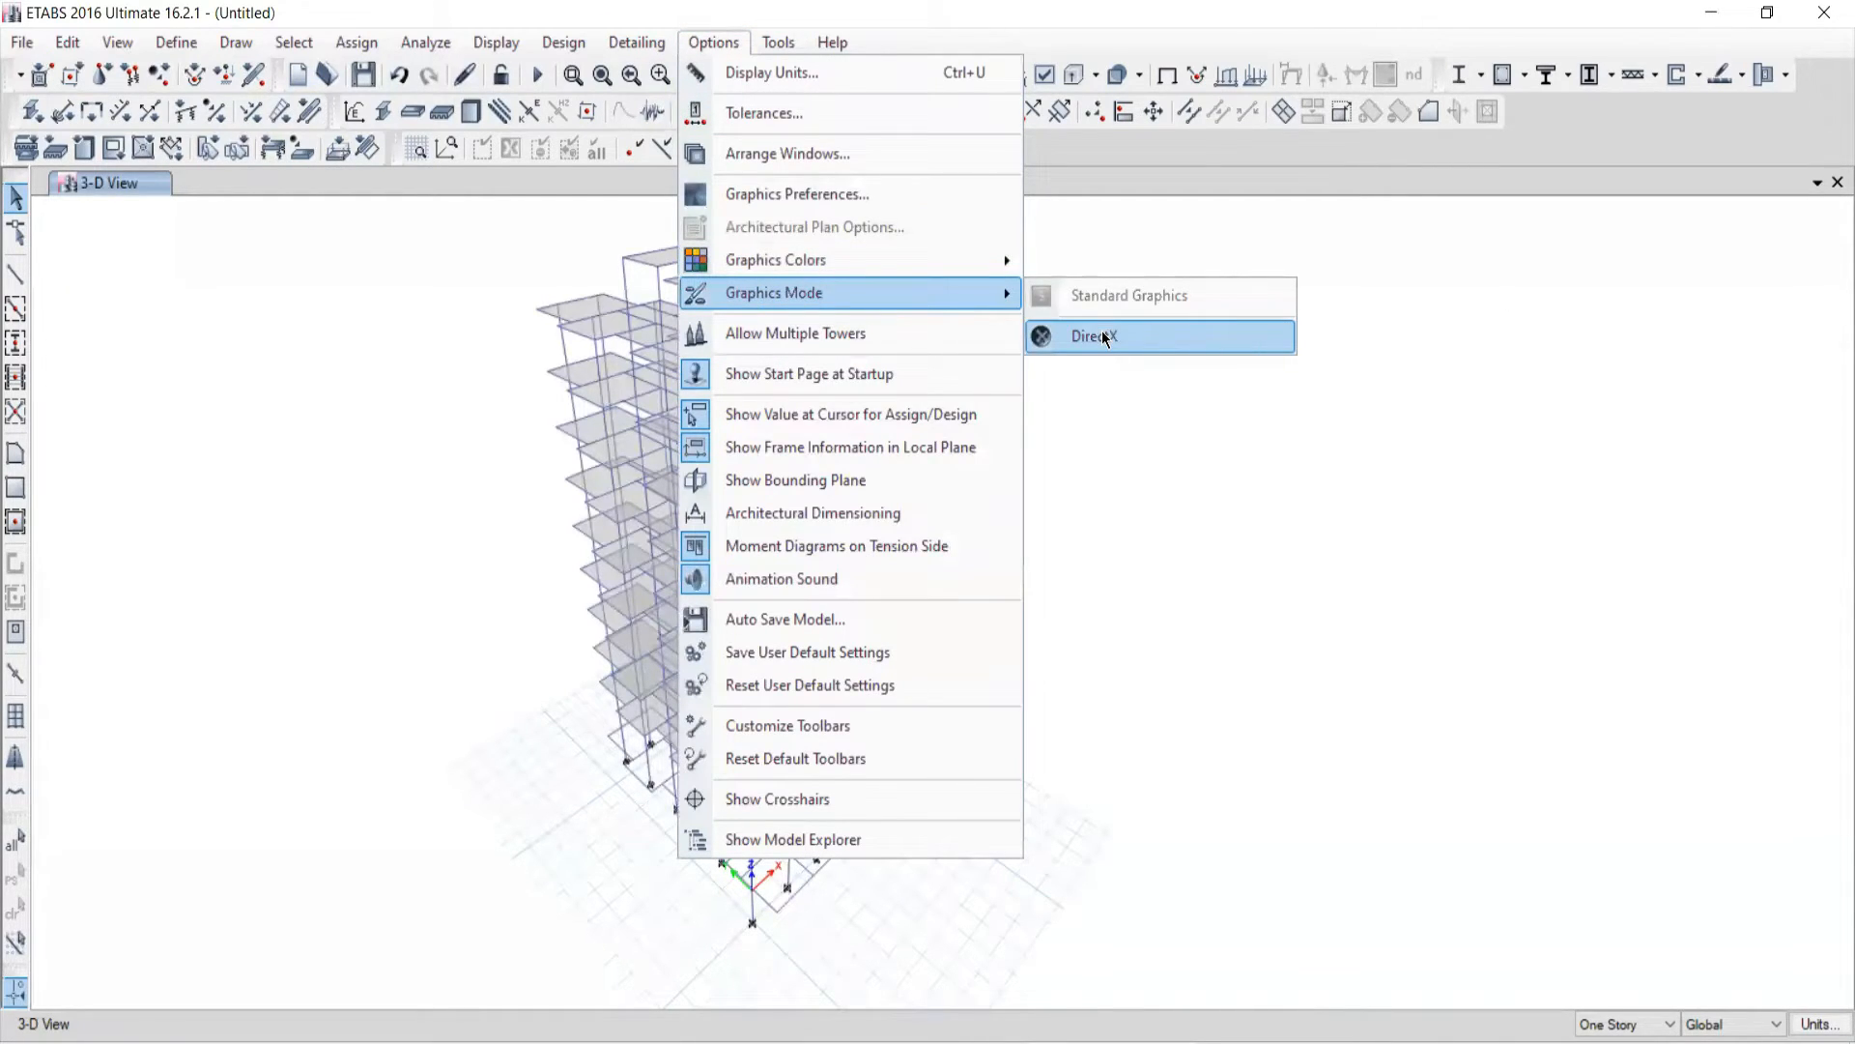
click(1104, 338)
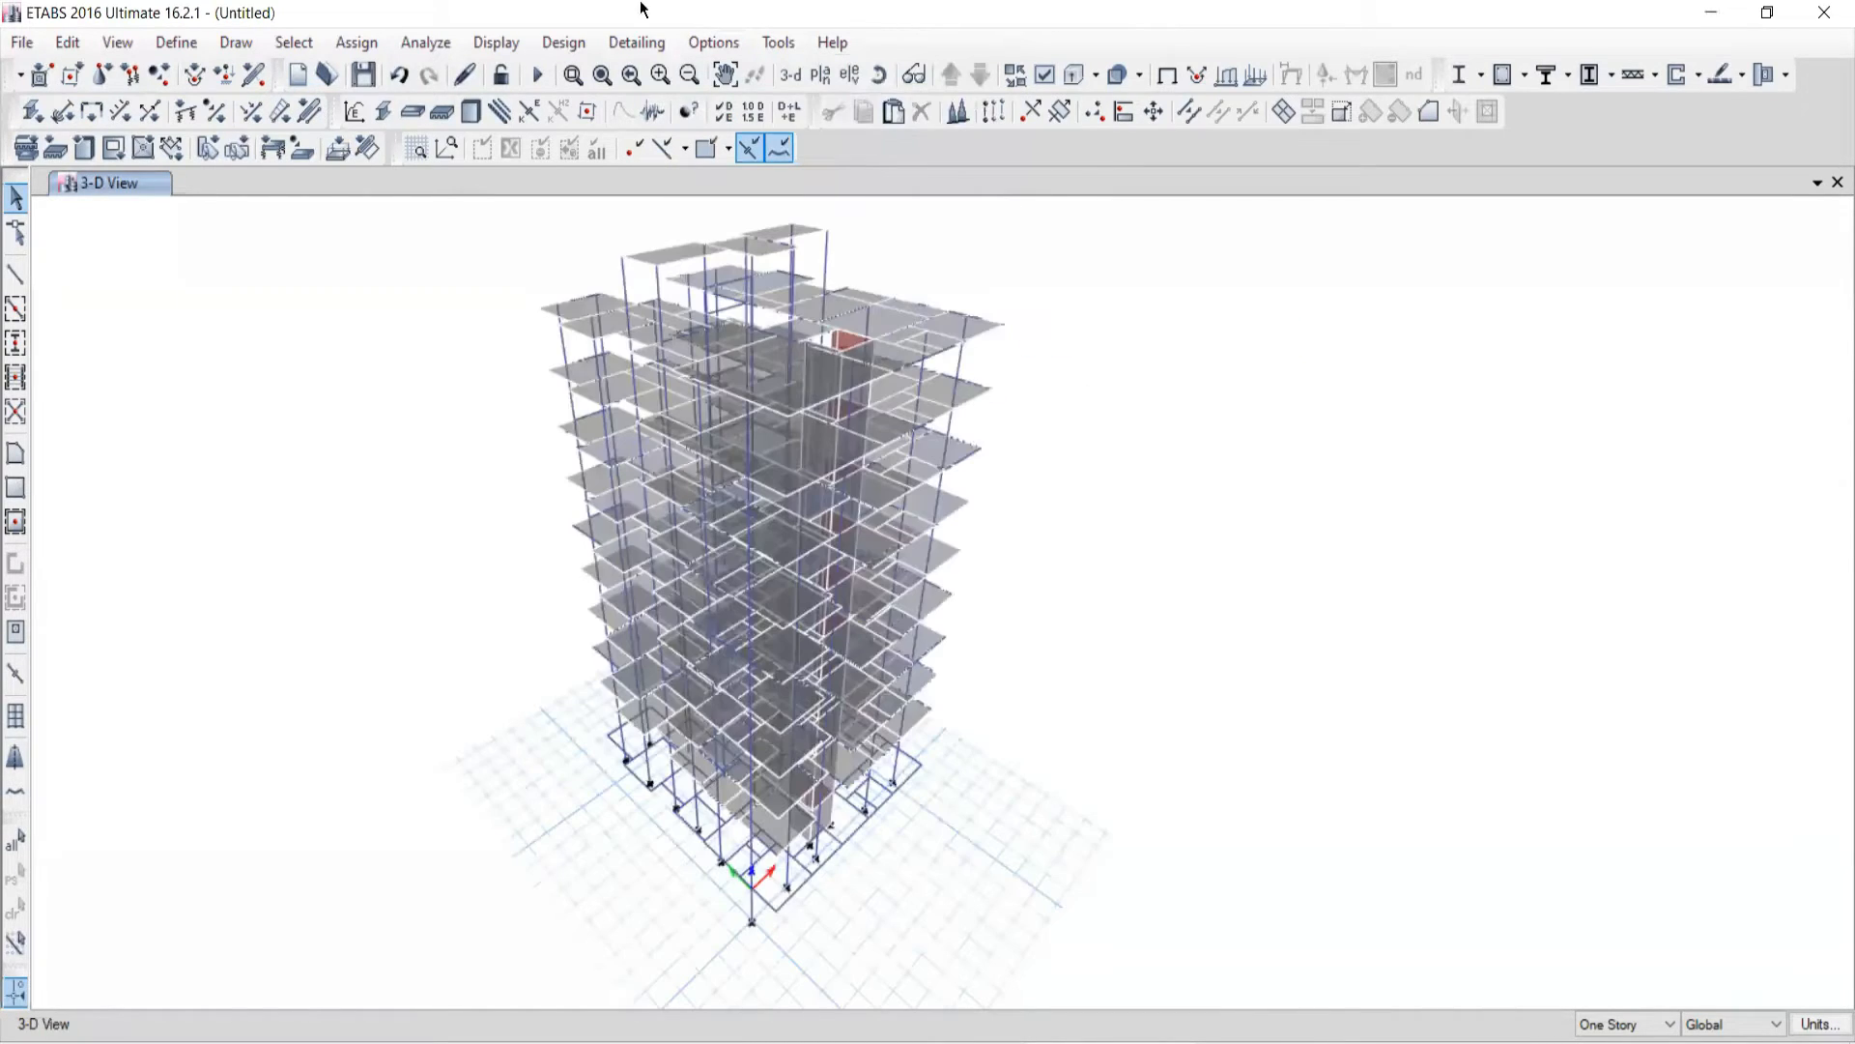
Step: Open the plan view of the 5TH story
click(820, 76)
click(851, 533)
click(1020, 836)
click(919, 836)
Step: Window-select the joint at the slab's outer upper-left corner in the 5TH story plan and clear the selection
scroll(677, 521, up, 2)
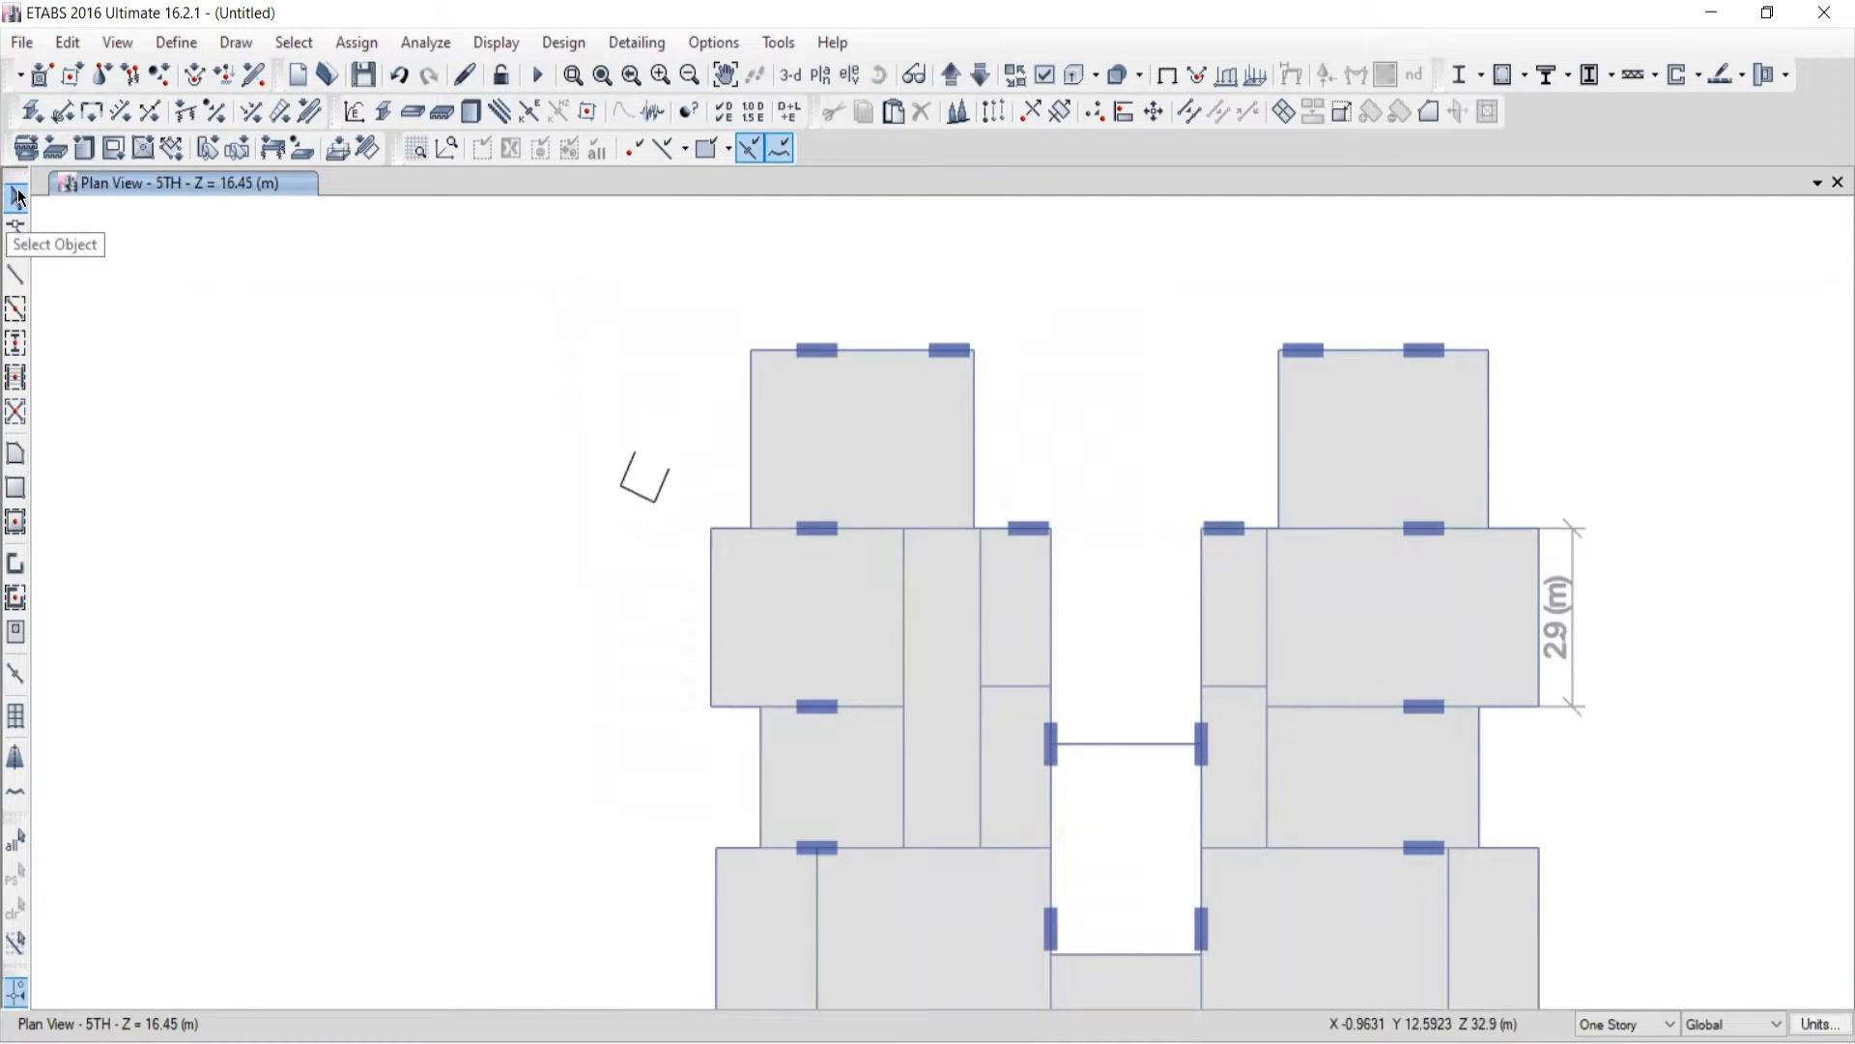
scroll(723, 541, up, 4)
drag(638, 412, 760, 580)
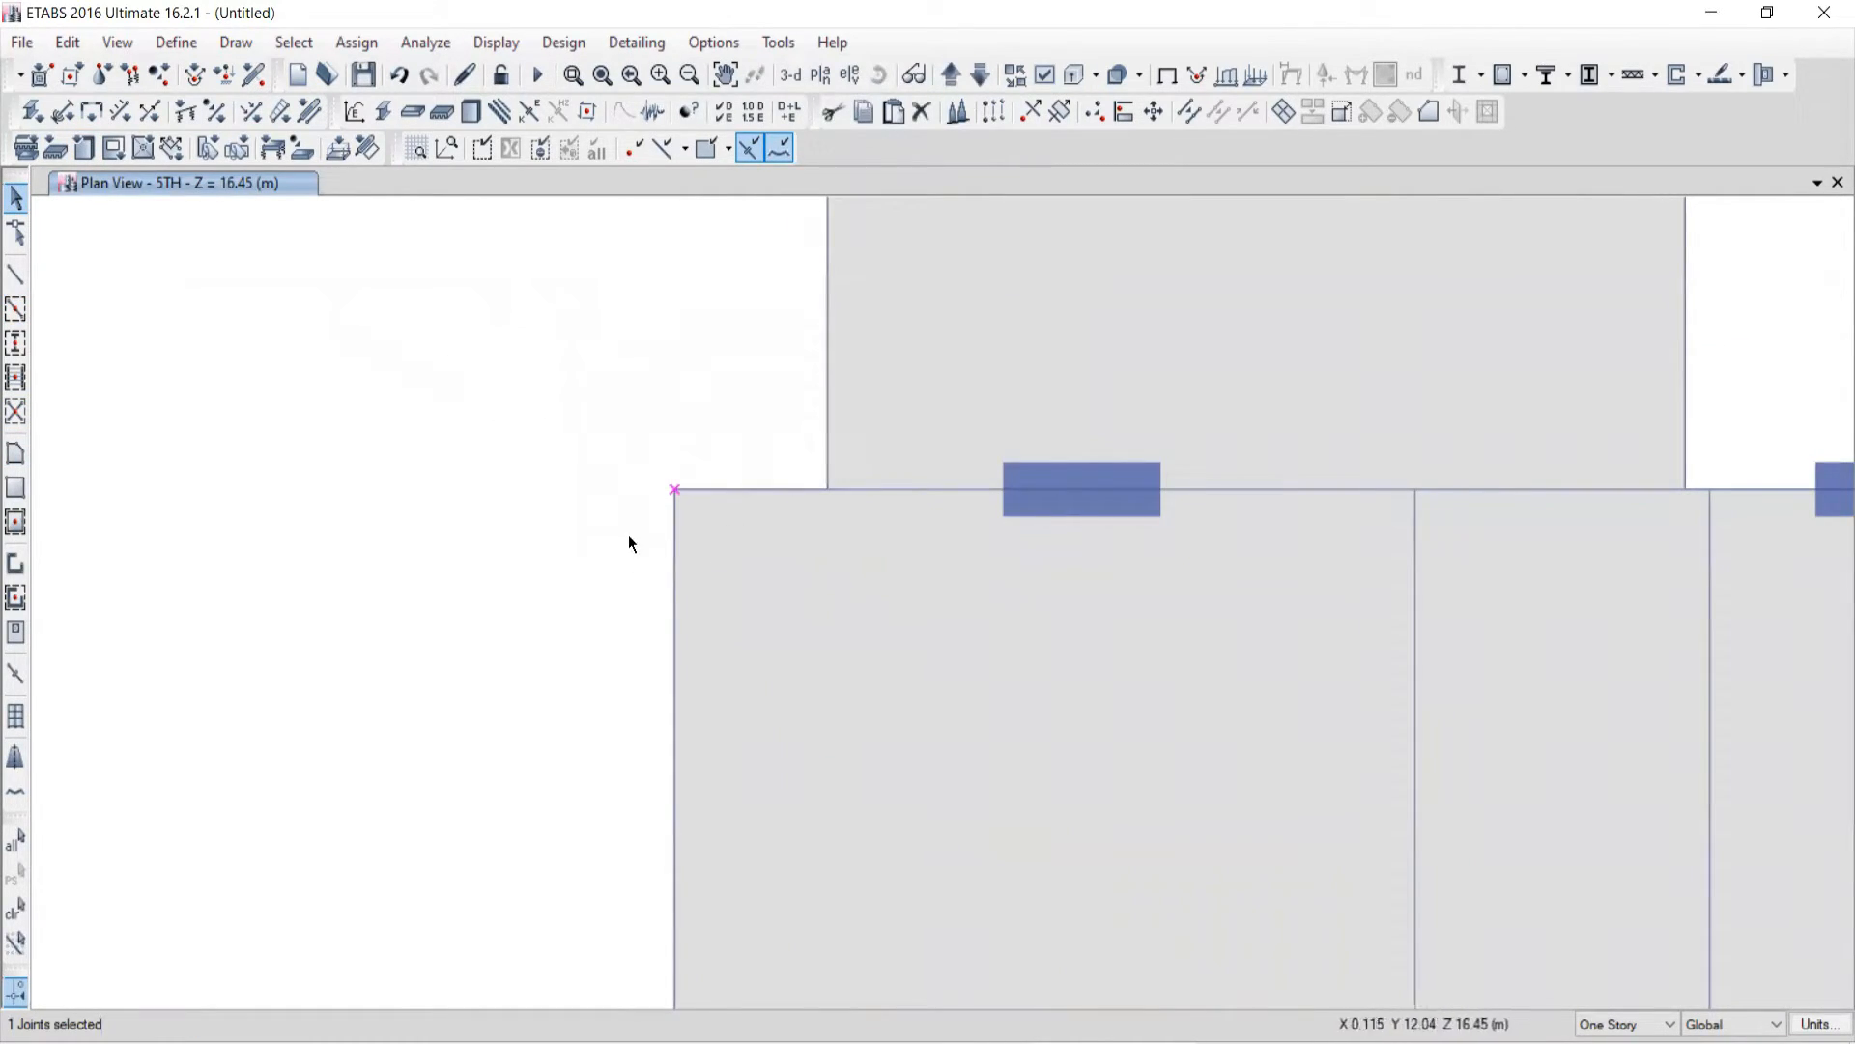
click(15, 942)
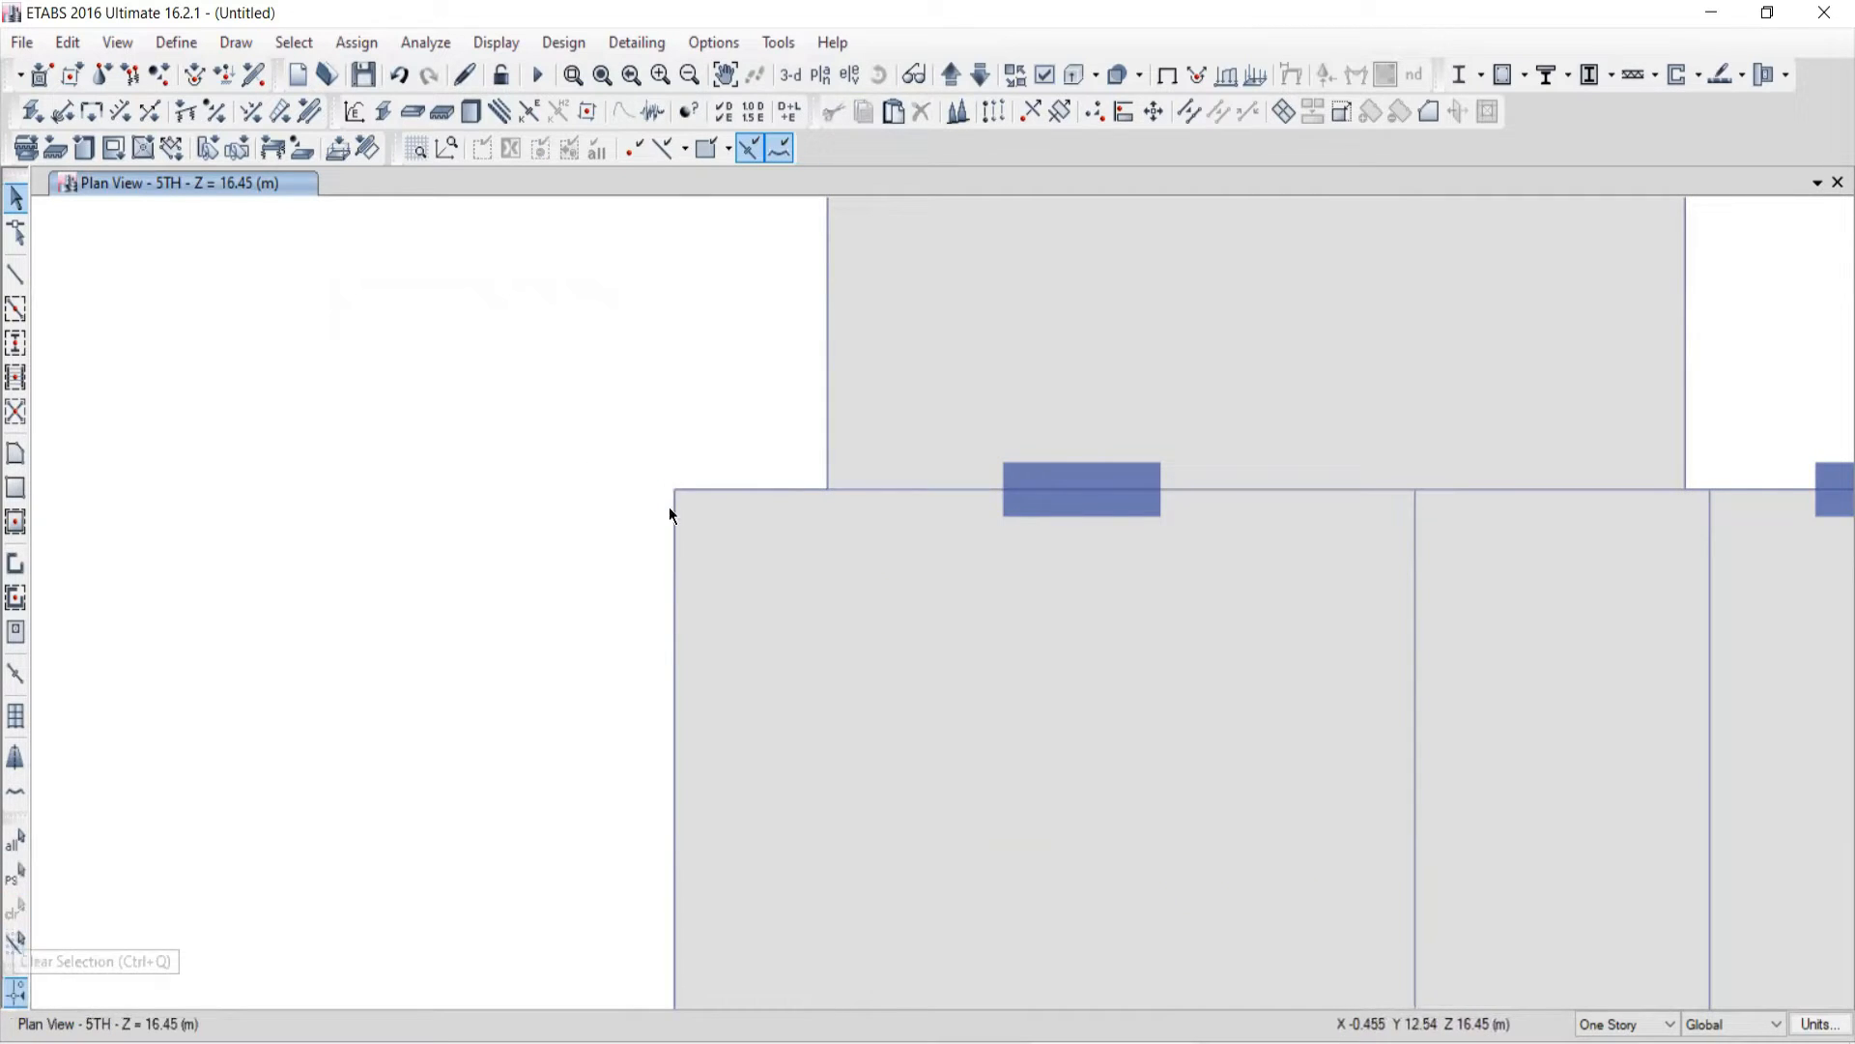
Step: Return to the 3-D view of the building and switch the graphics mode to Standard Graphics
click(790, 75)
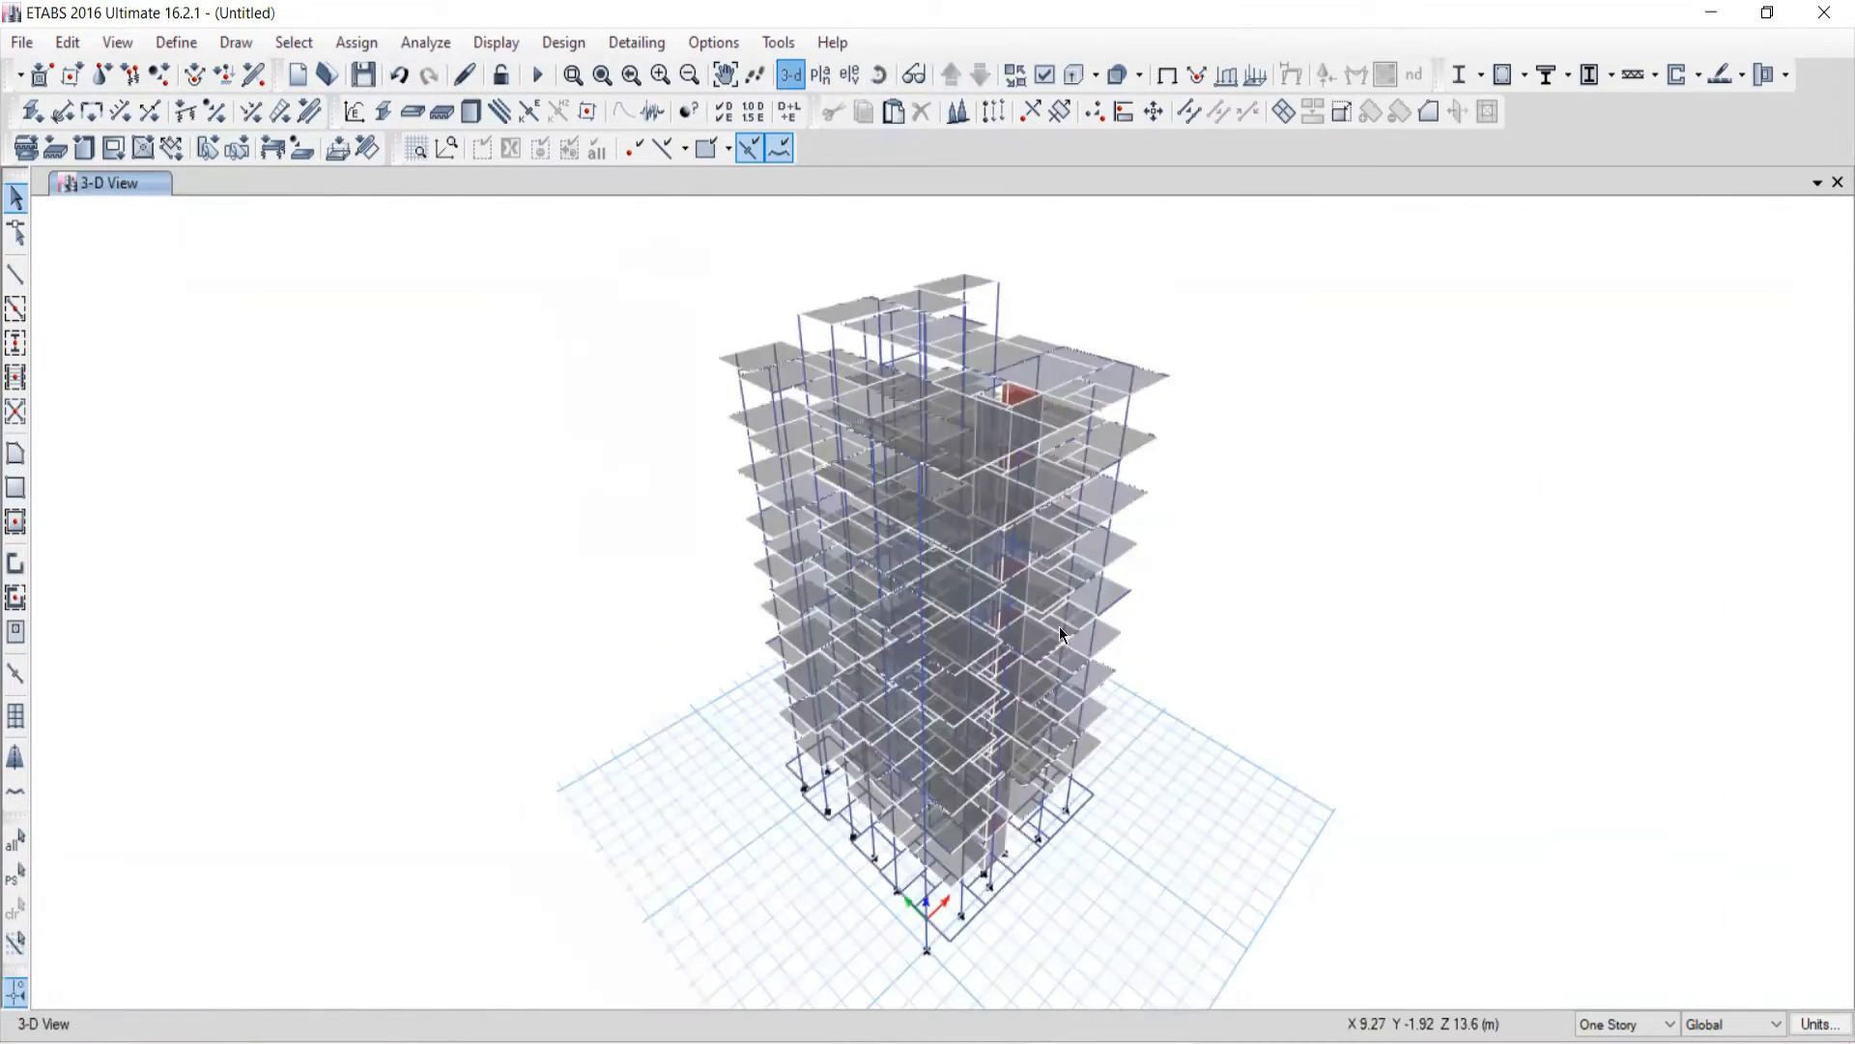
middle_drag(829, 850, 766, 772)
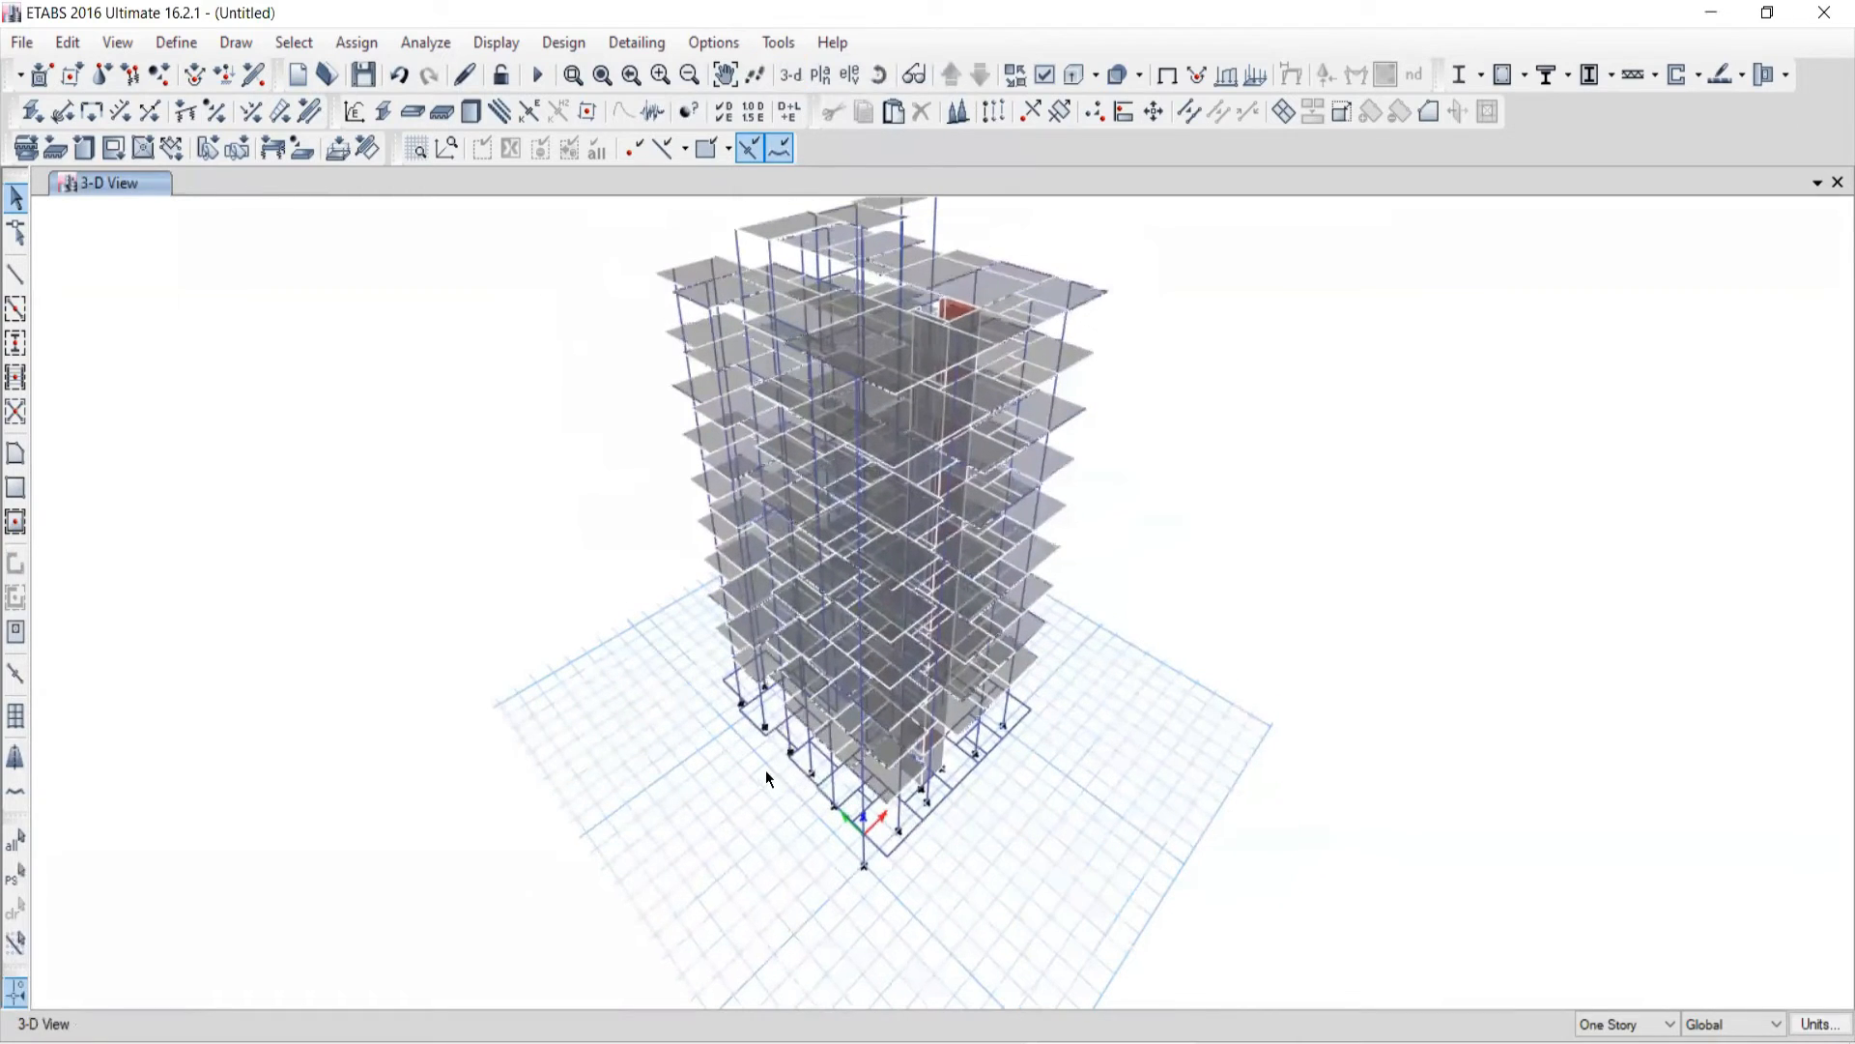
middle_drag(790, 566, 719, 624)
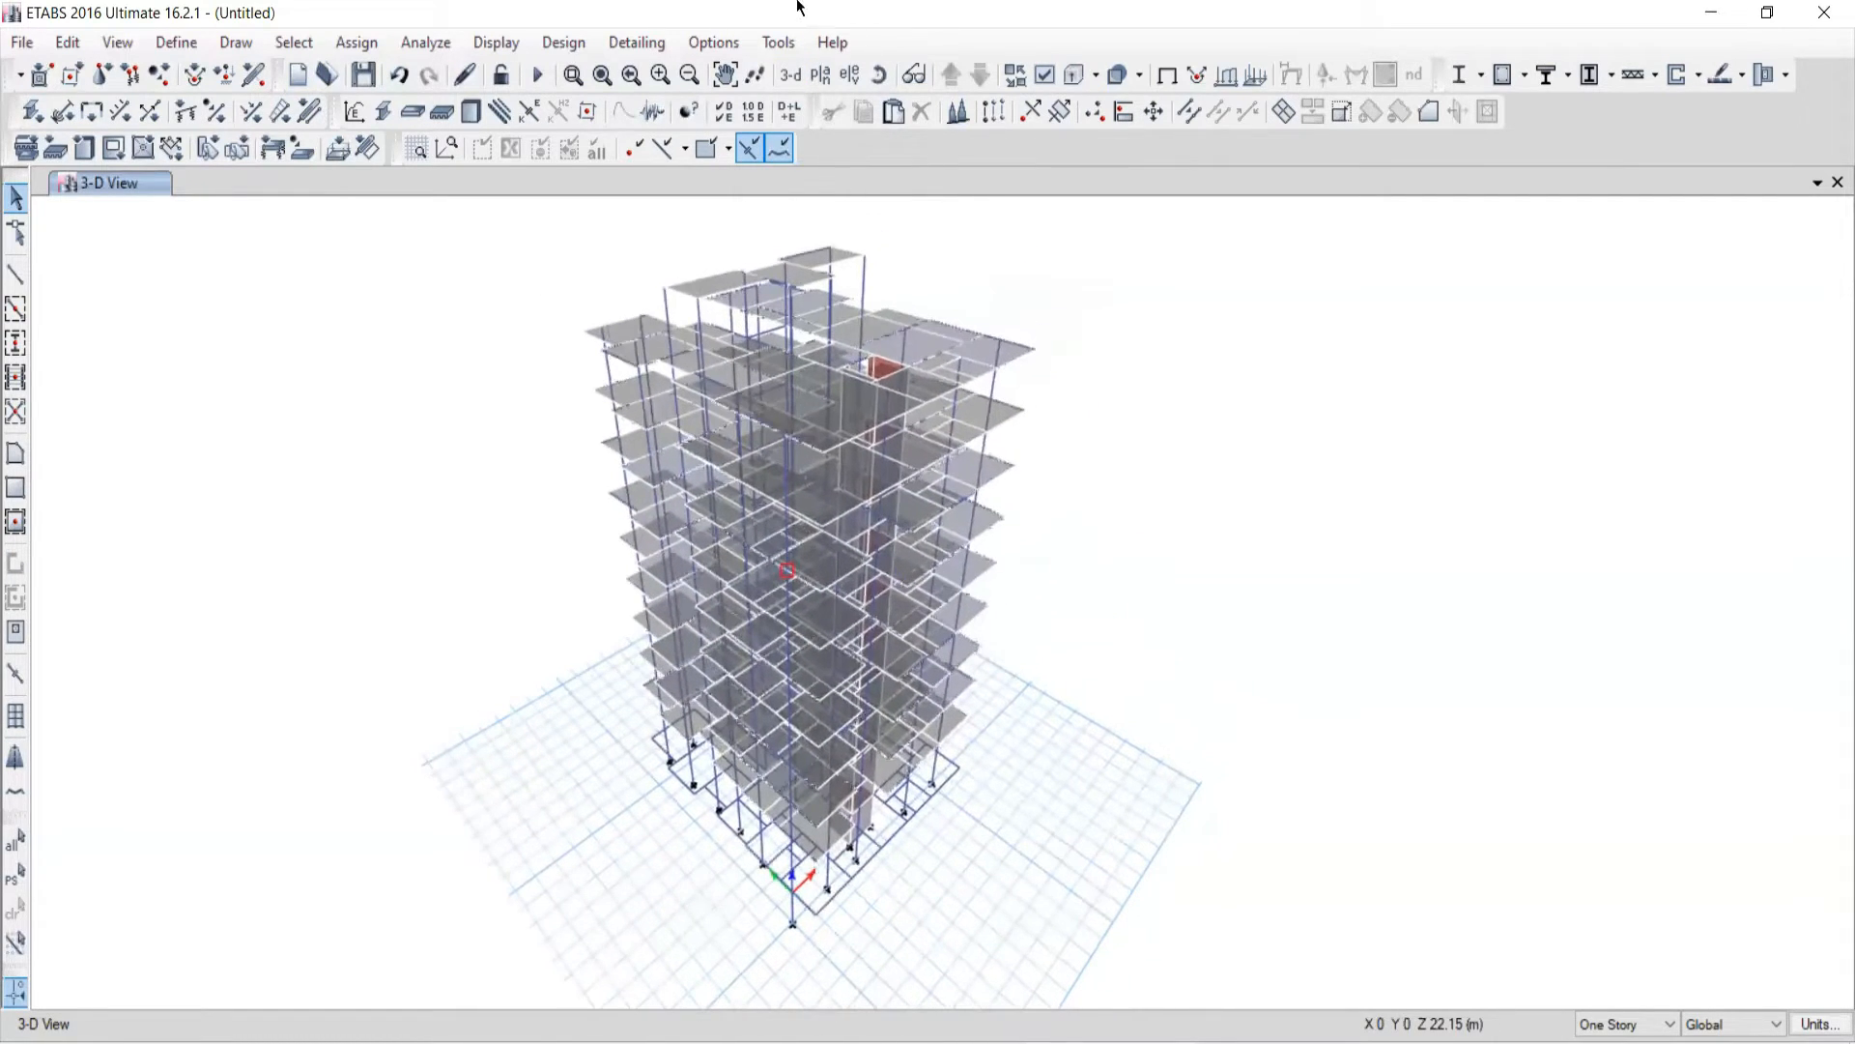
click(711, 44)
mouse_move(744, 300)
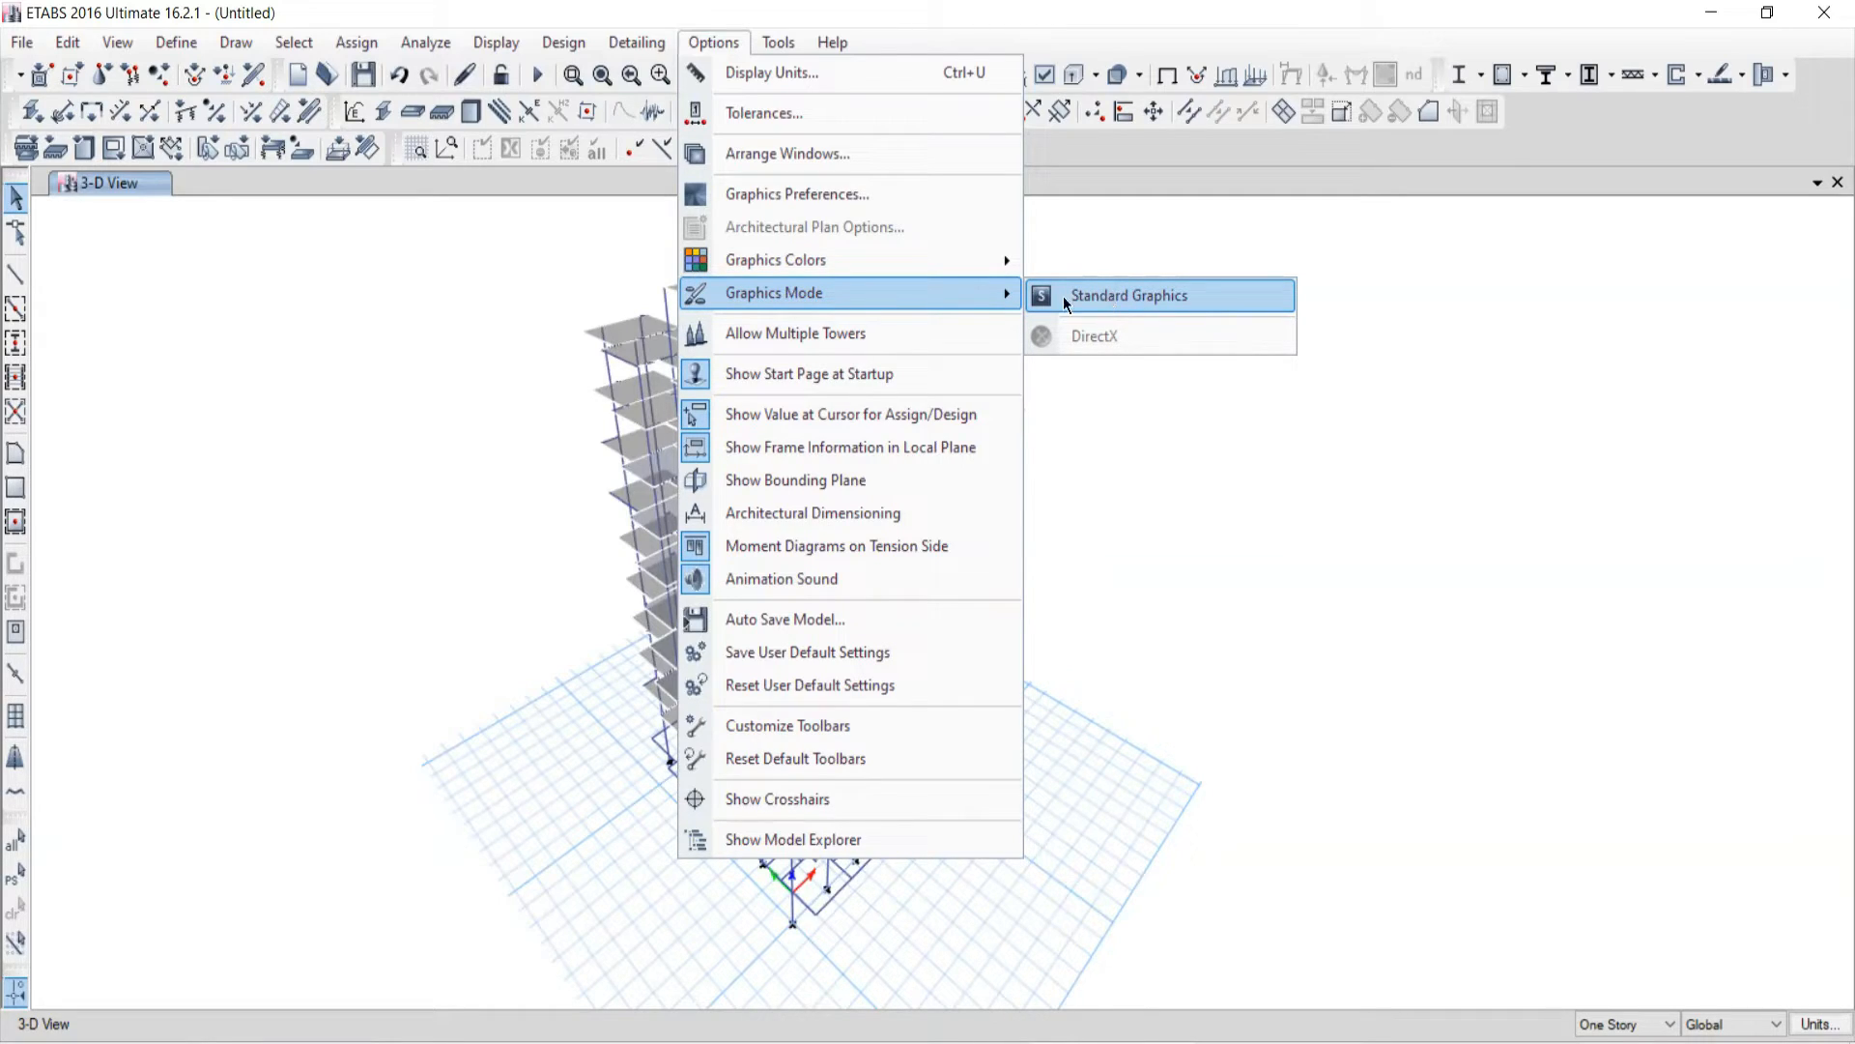
click(1133, 305)
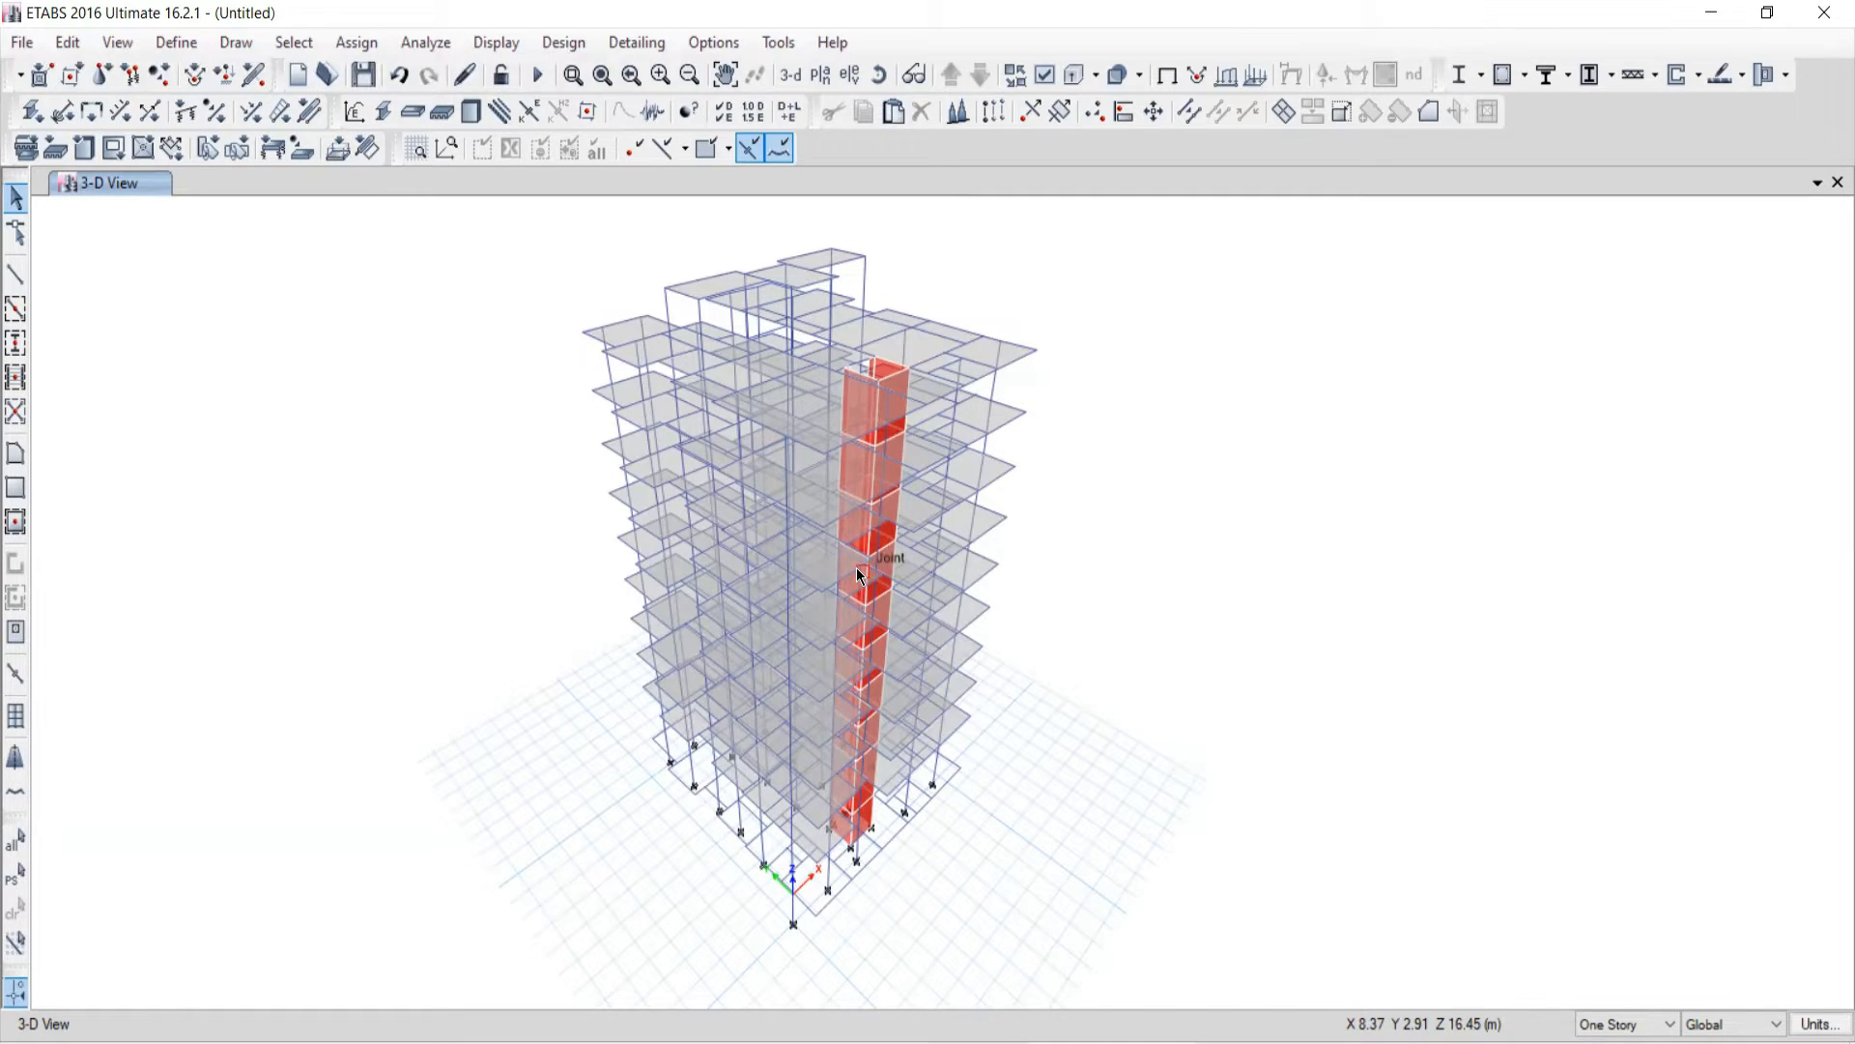
click(713, 42)
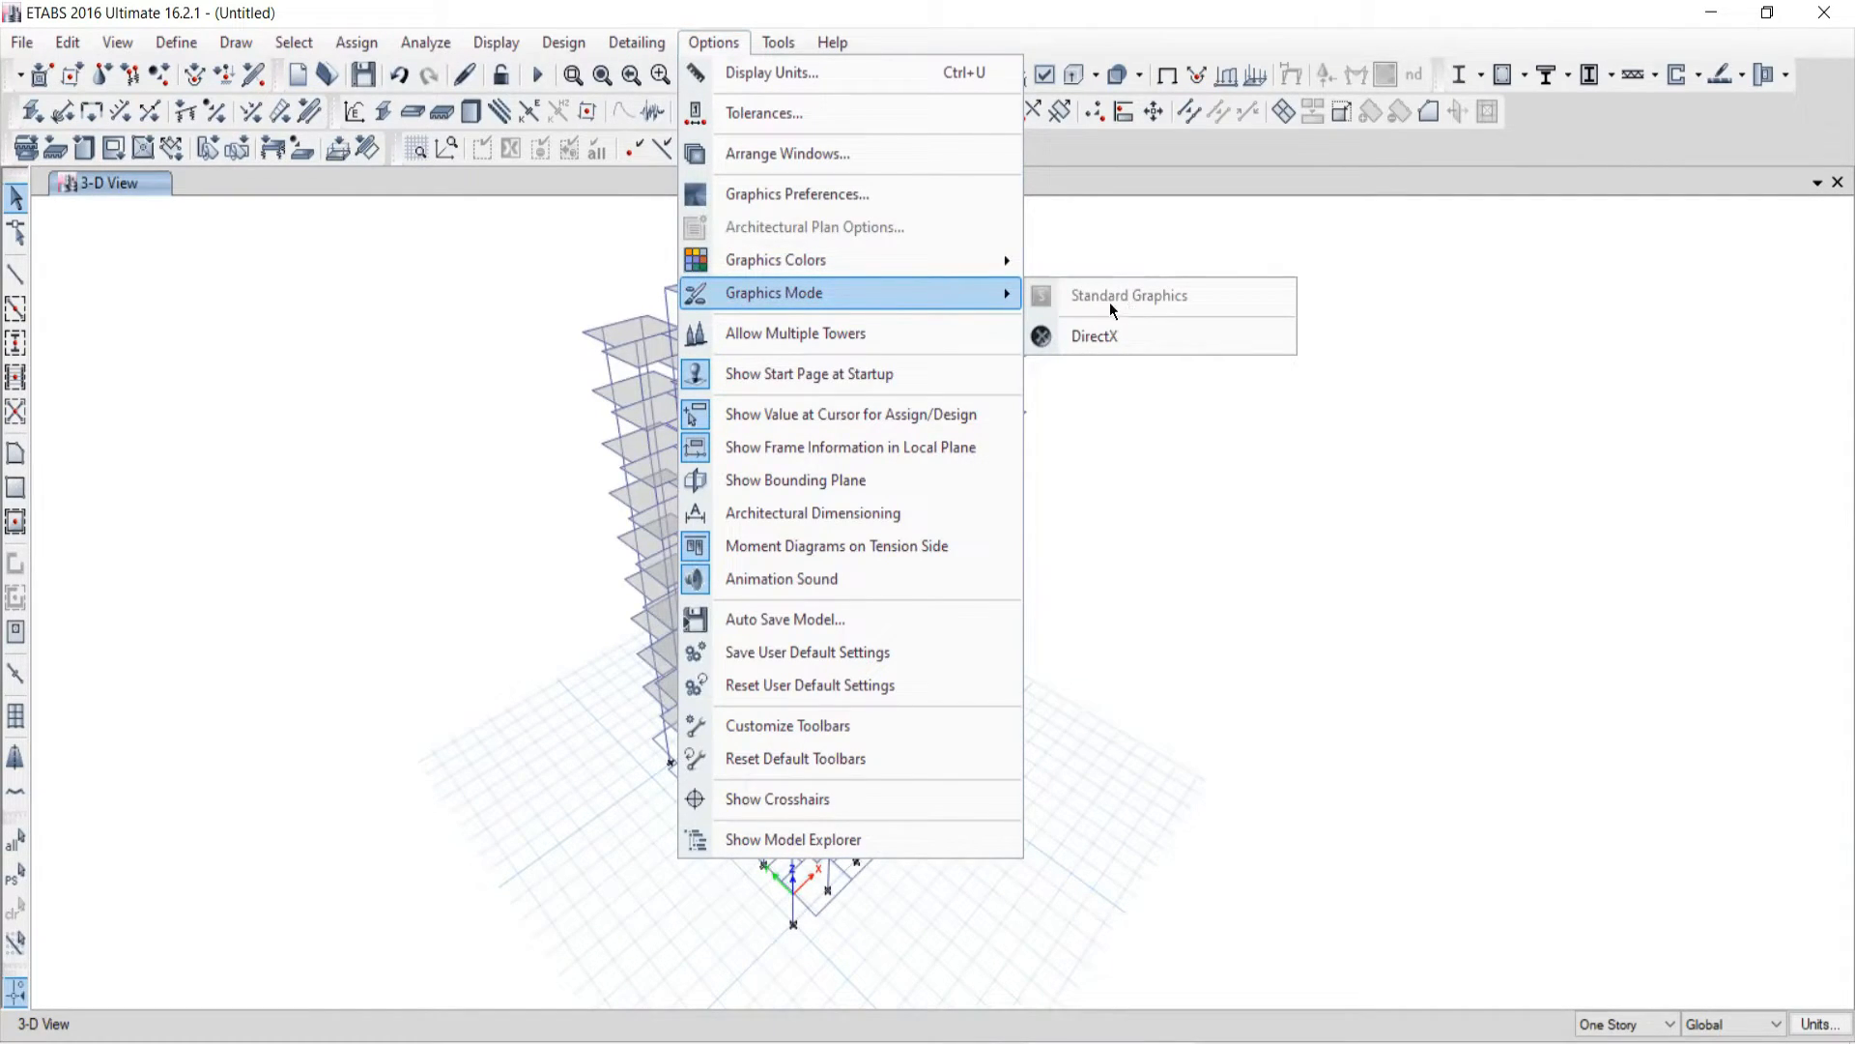
click(987, 15)
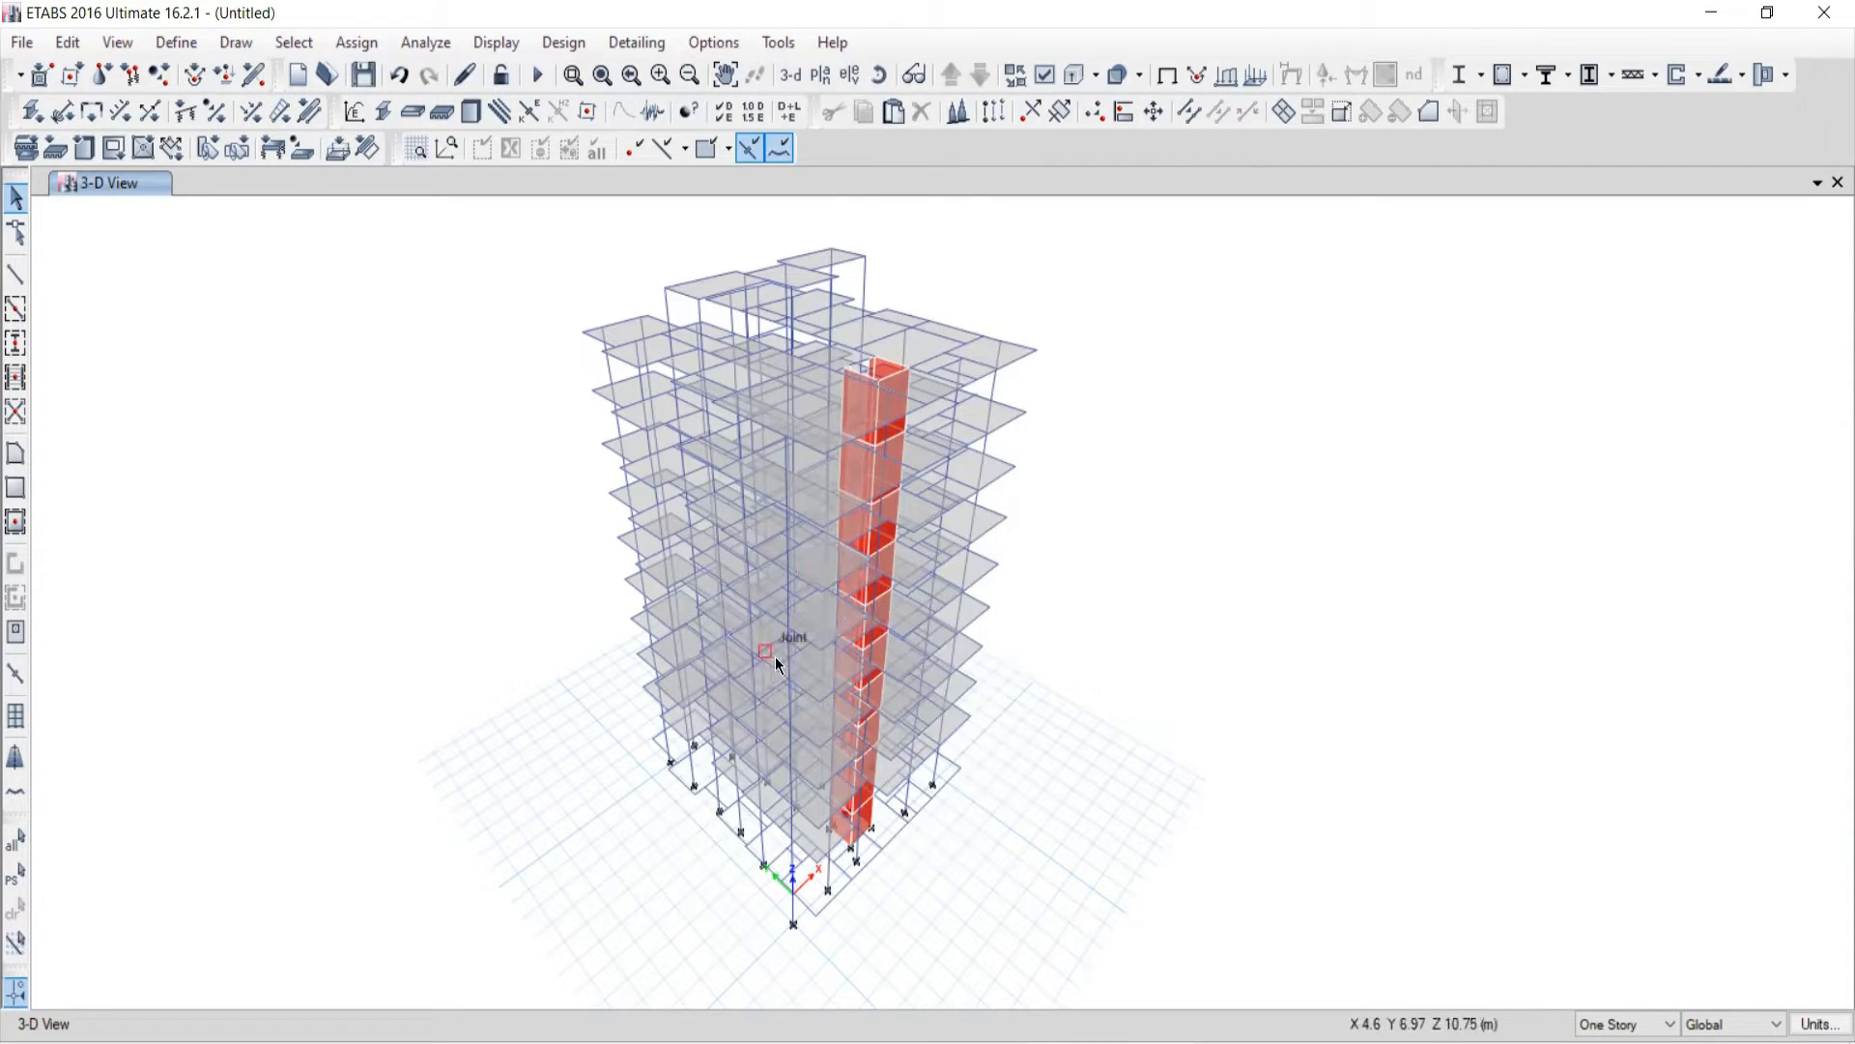
Step: Switch to IMPORTANT COMMANDS.pdf to check the topic on select, deselect and previous selection operations, and return to ETABS
scroll(777, 585, down, 1)
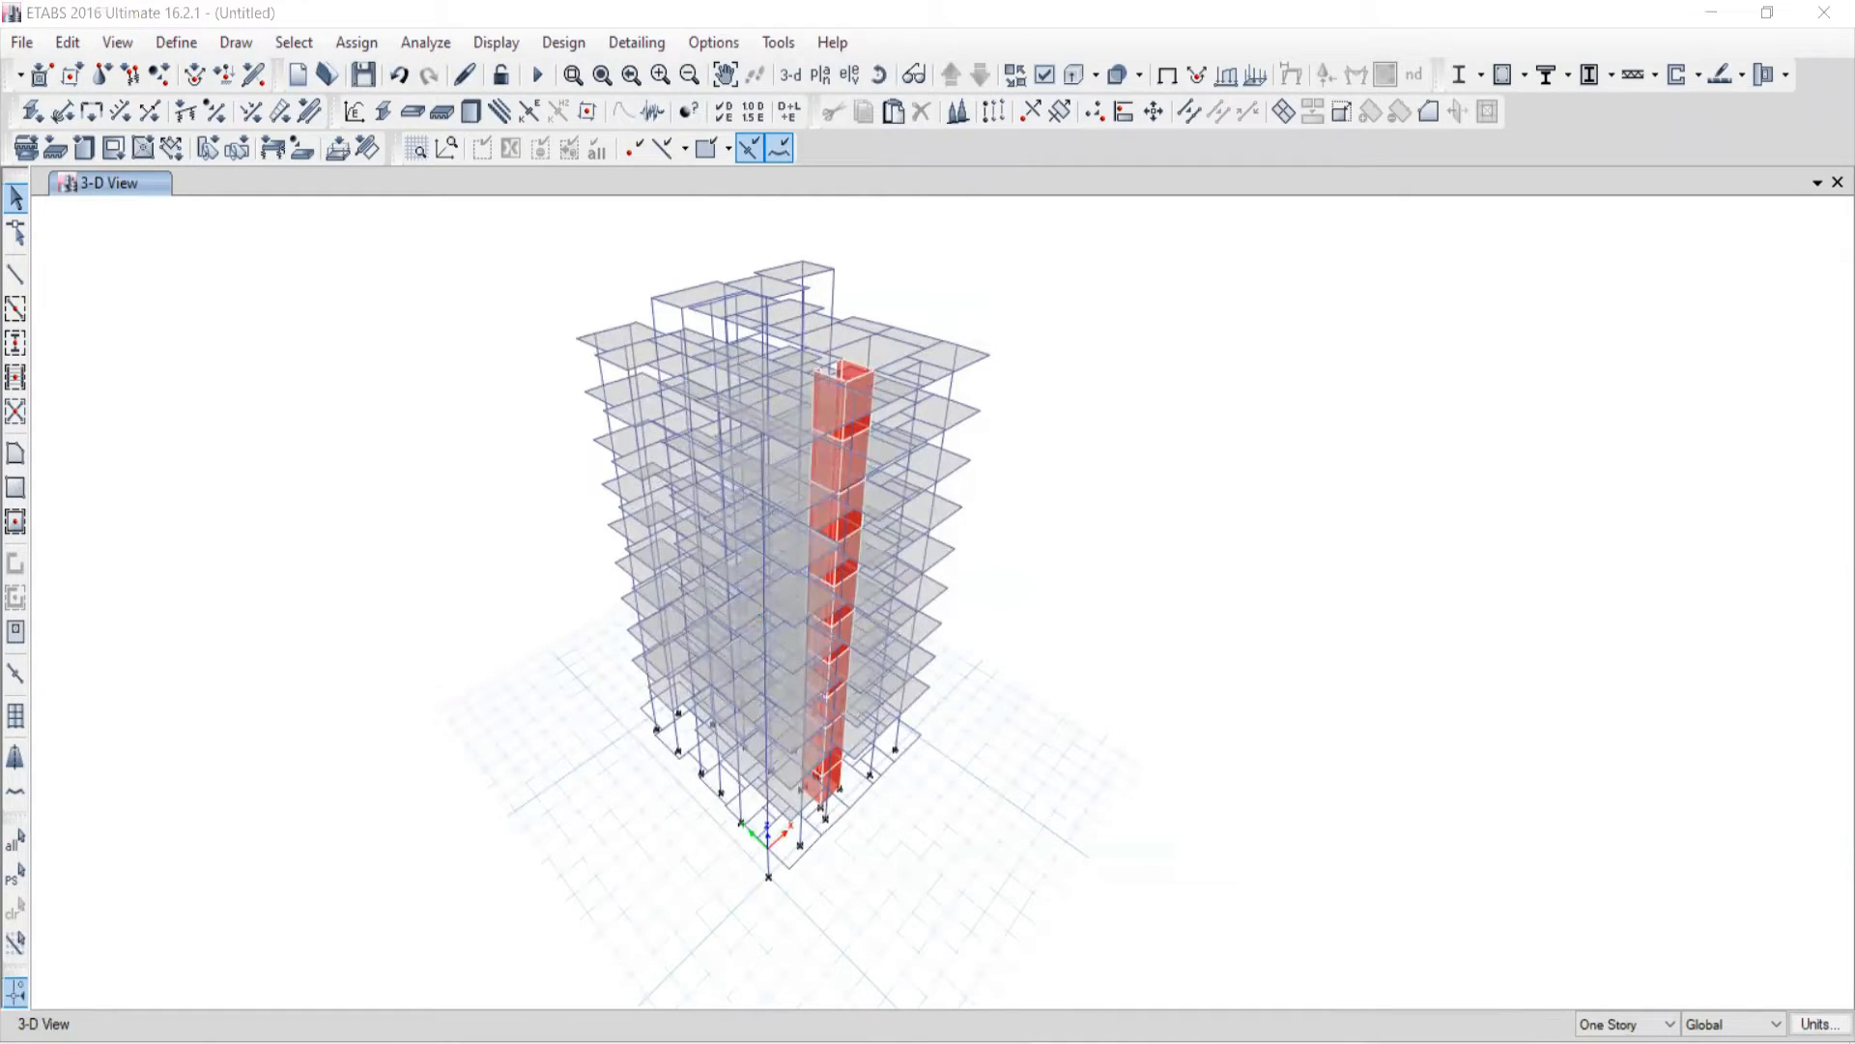
click(933, 886)
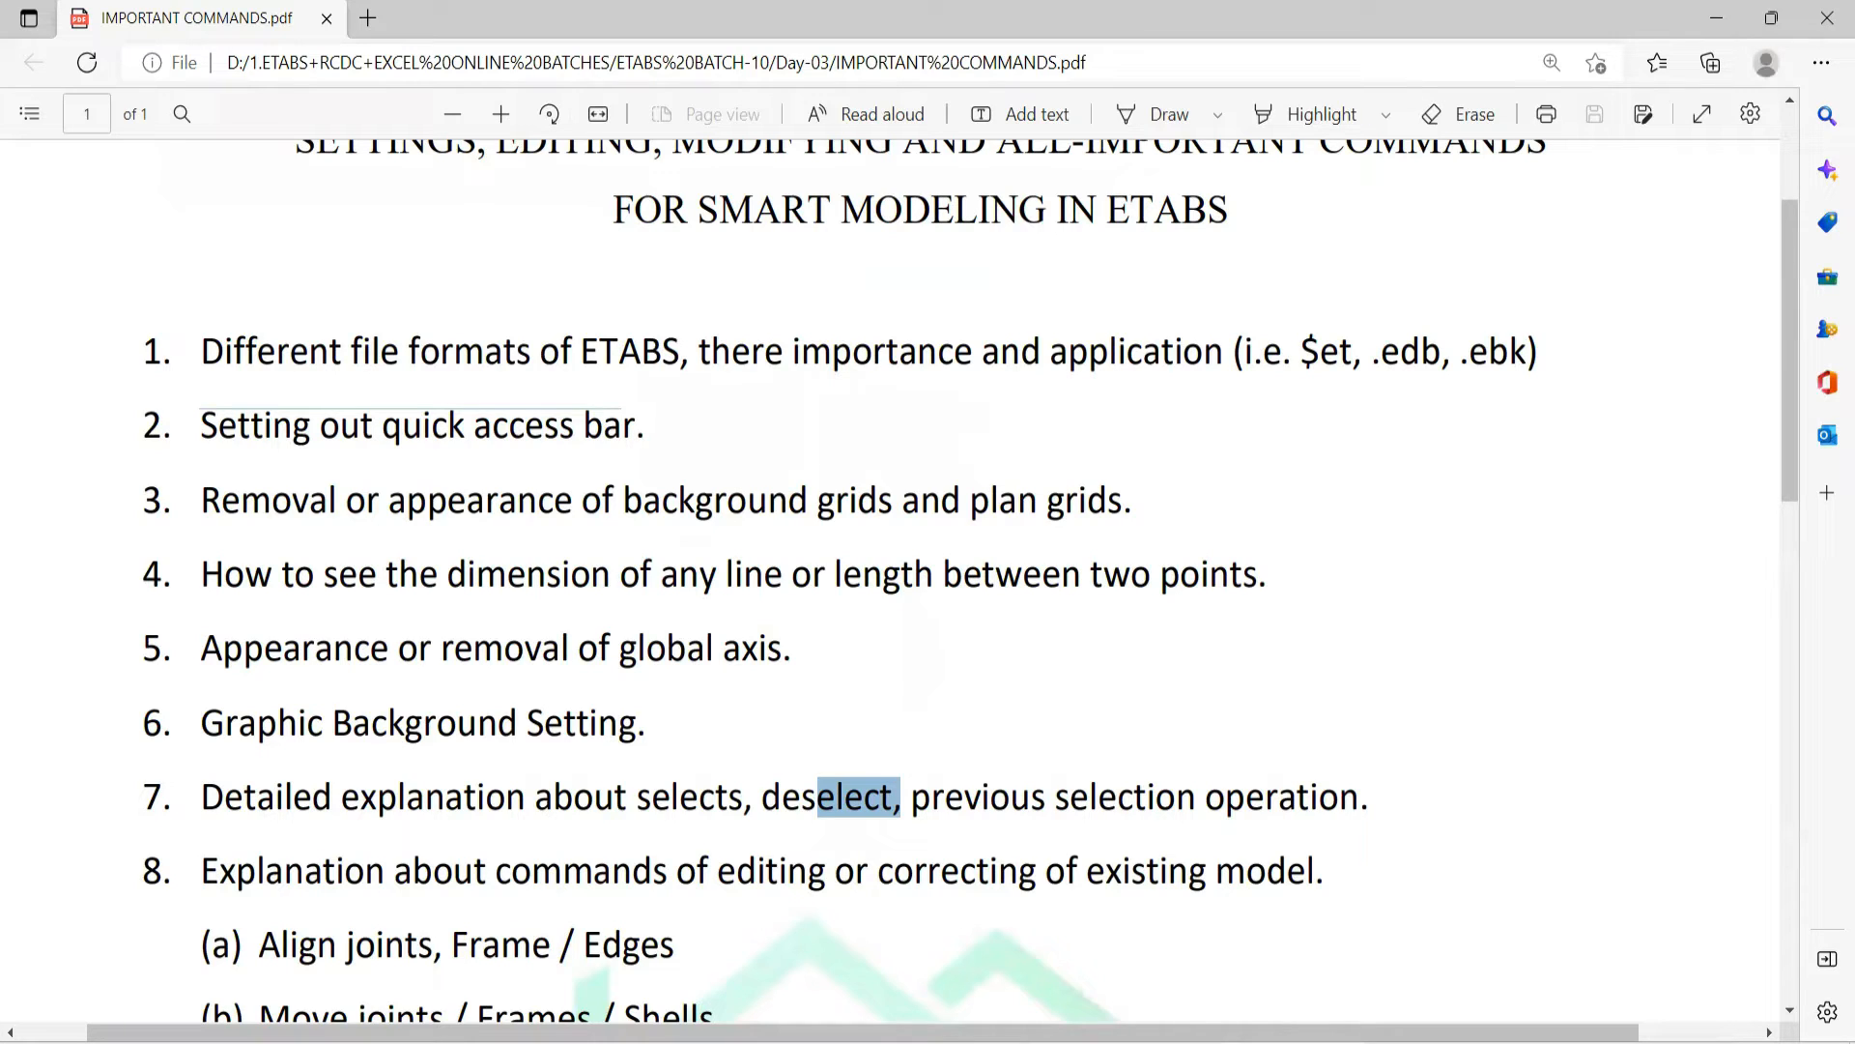
key(alt+Tab)
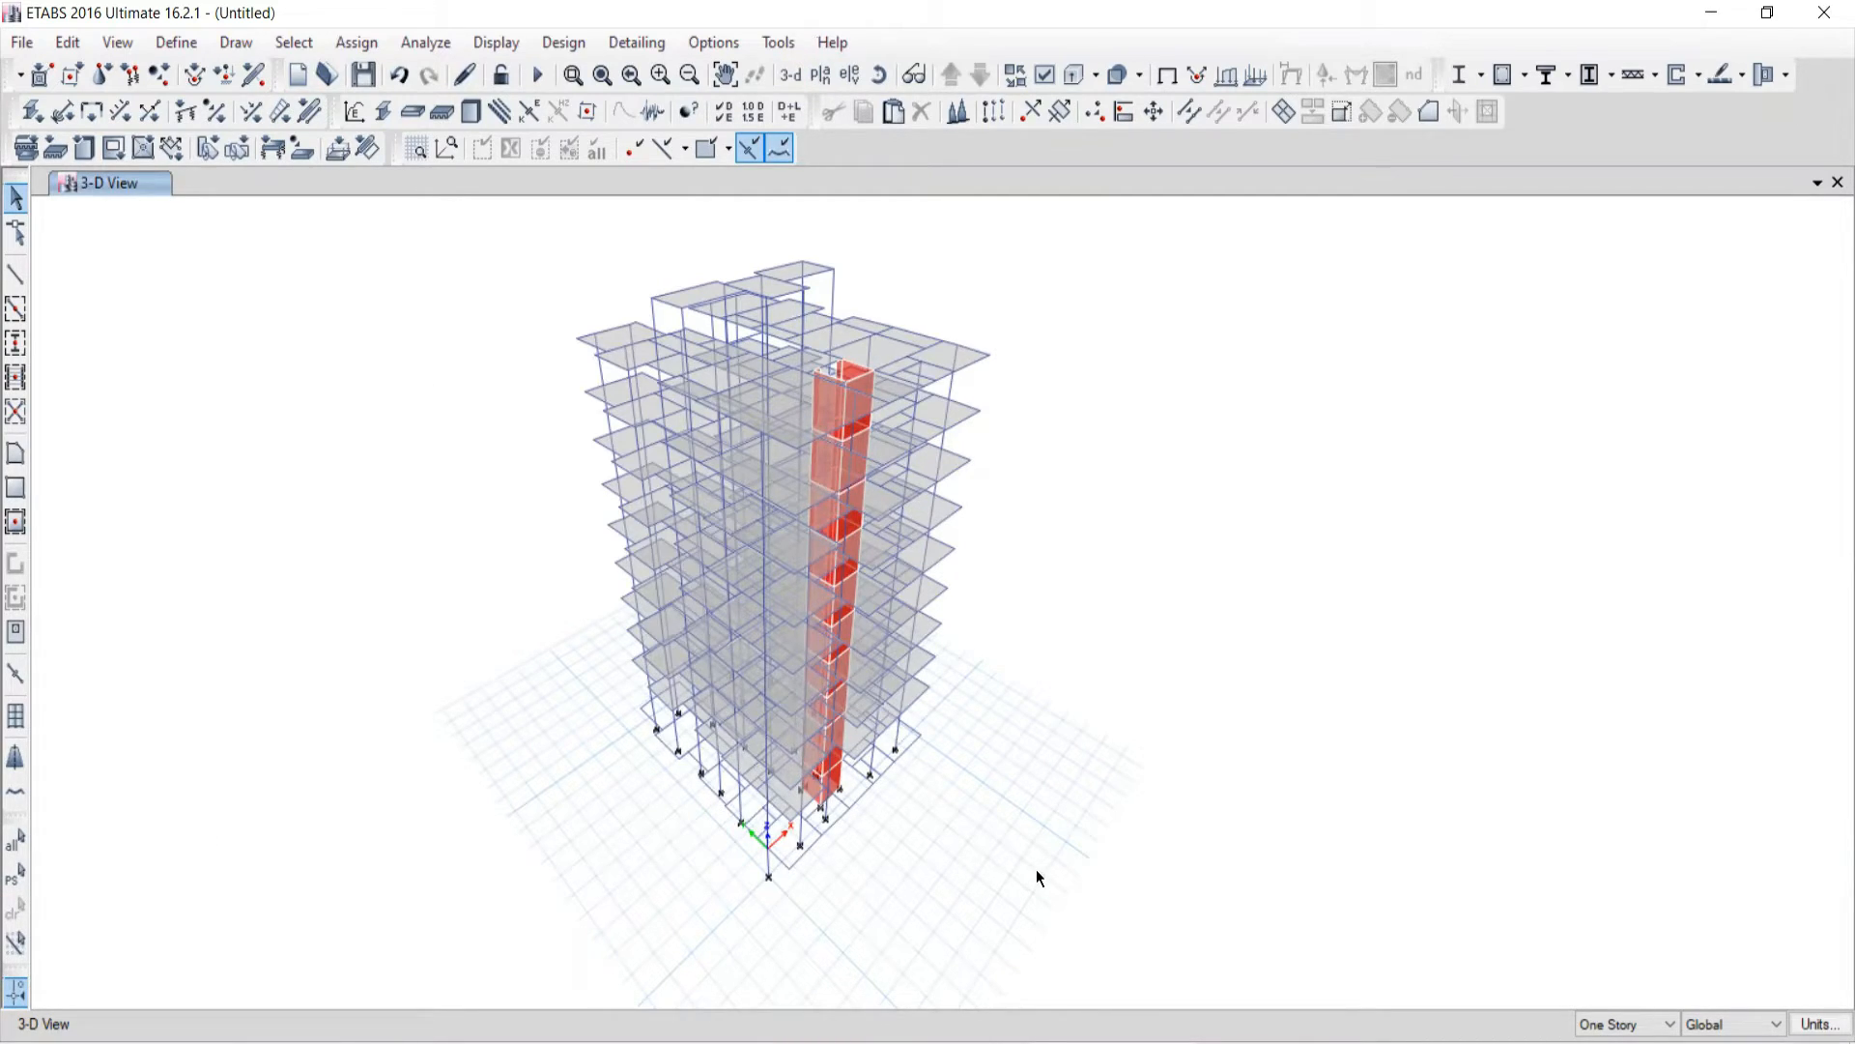
middle_drag(765, 523, 784, 496)
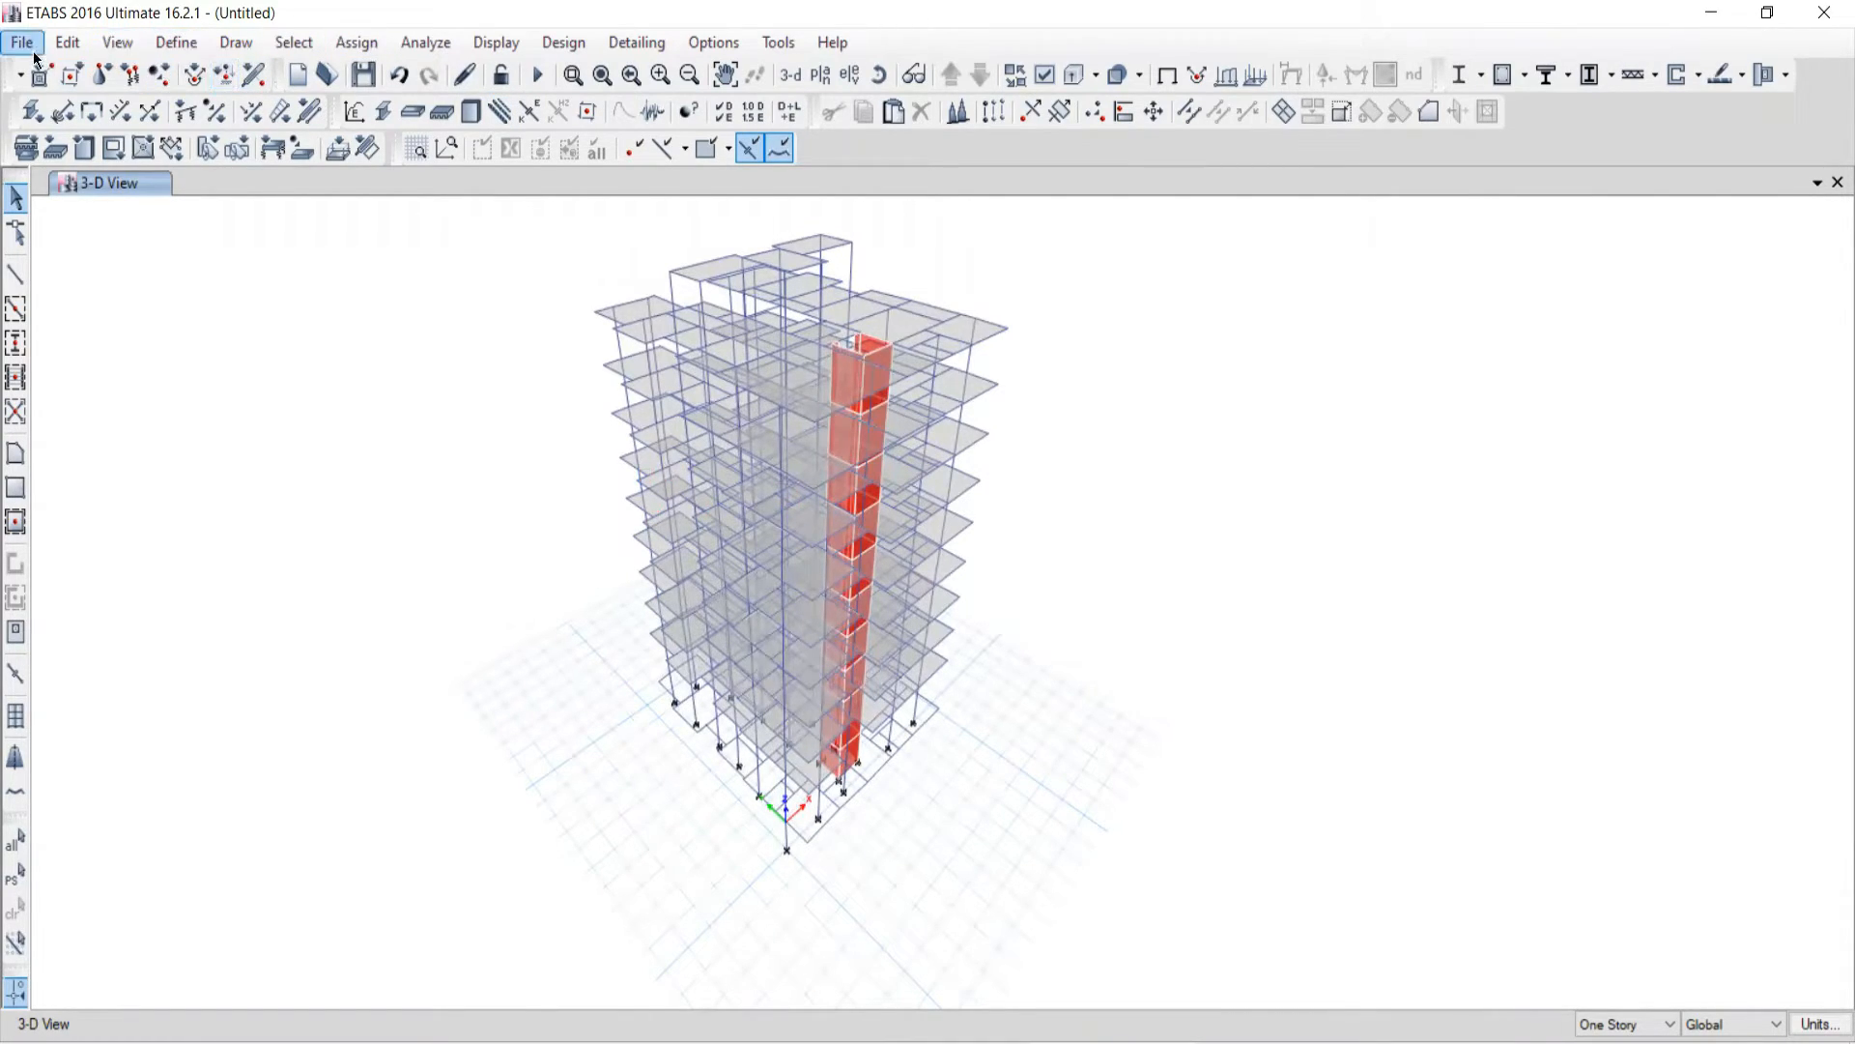
Step: Select all objects in the building model
click(295, 43)
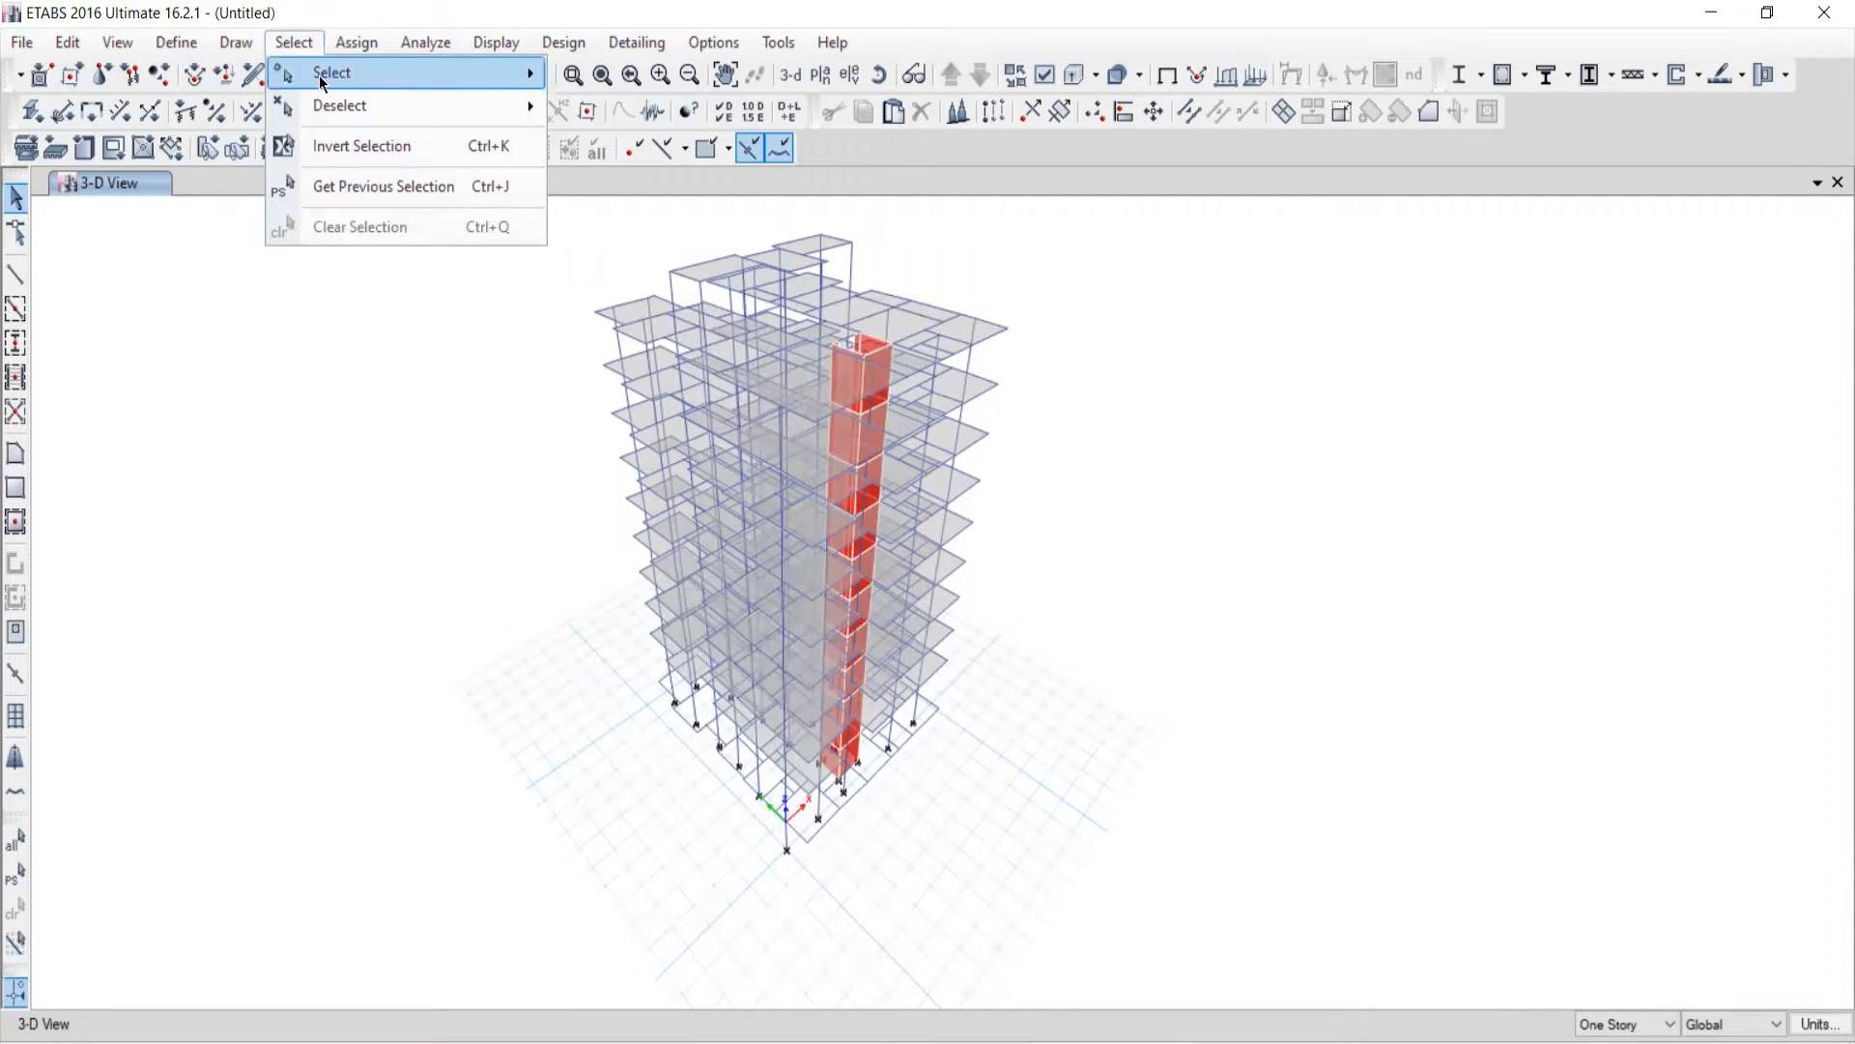
mouse_move(322, 77)
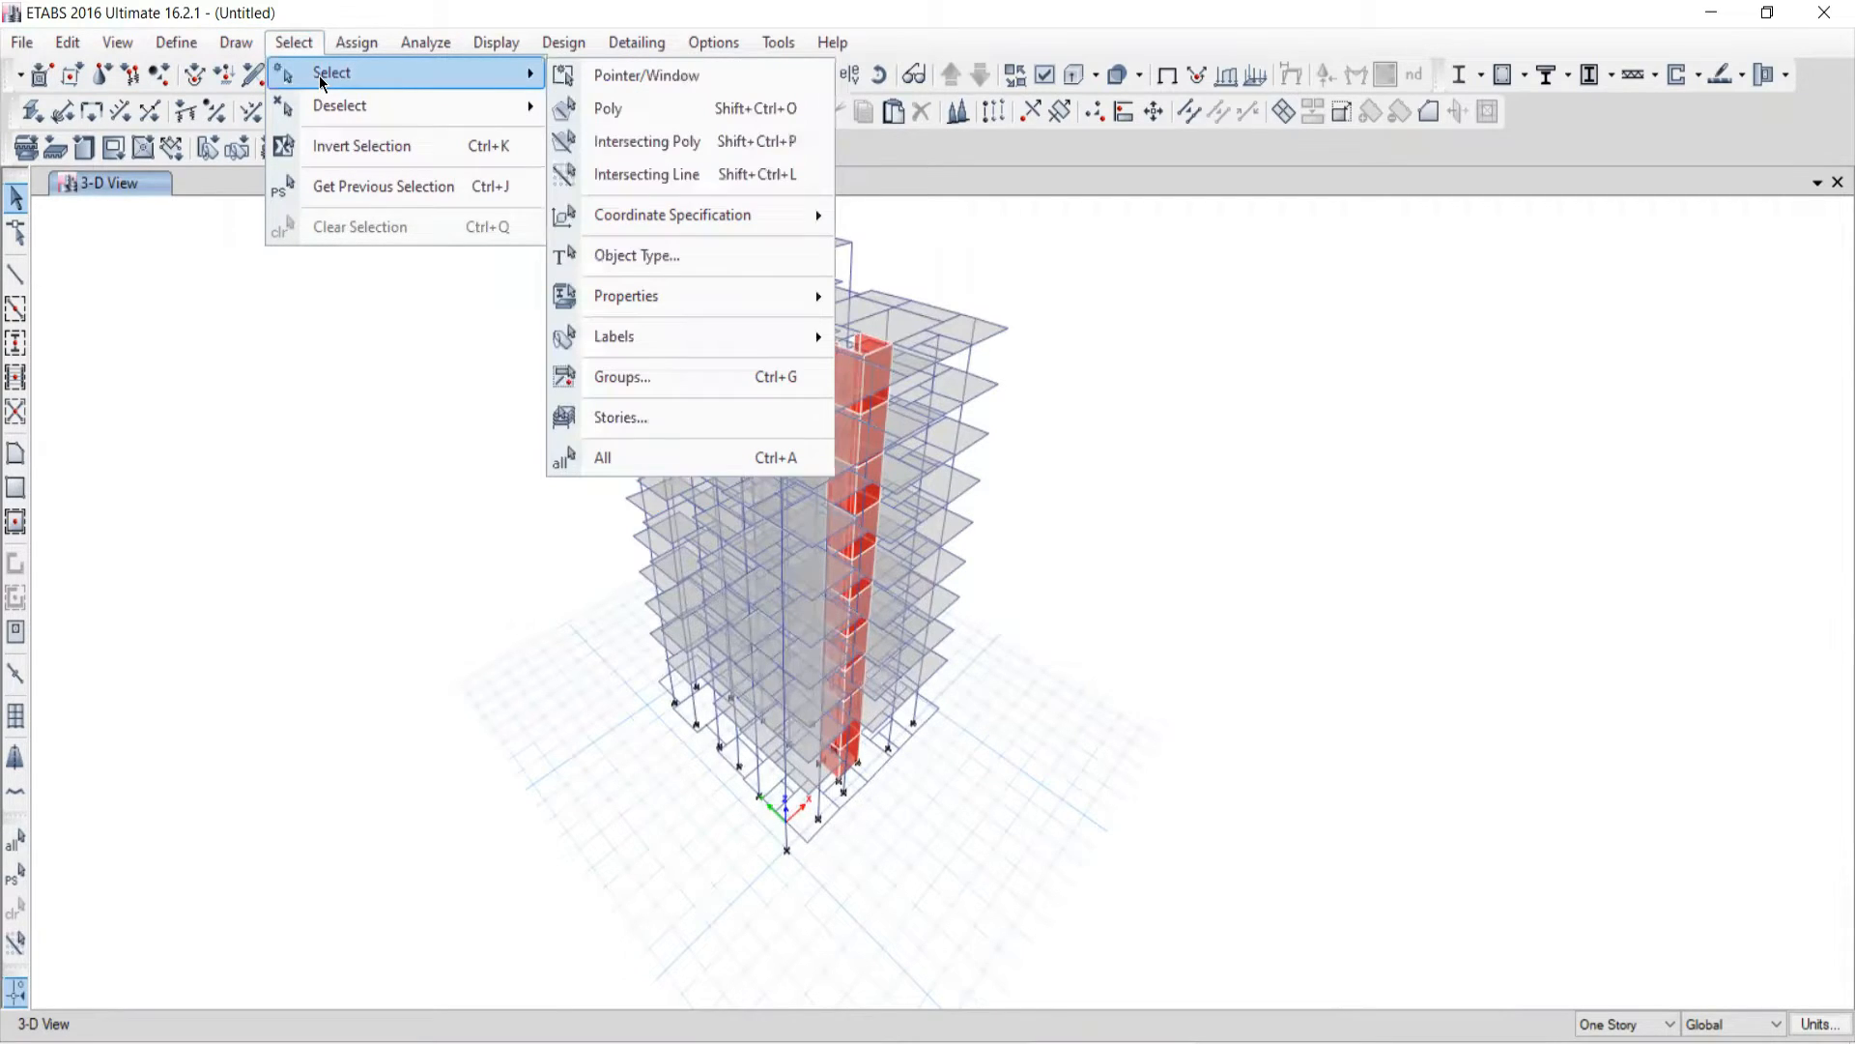
click(596, 460)
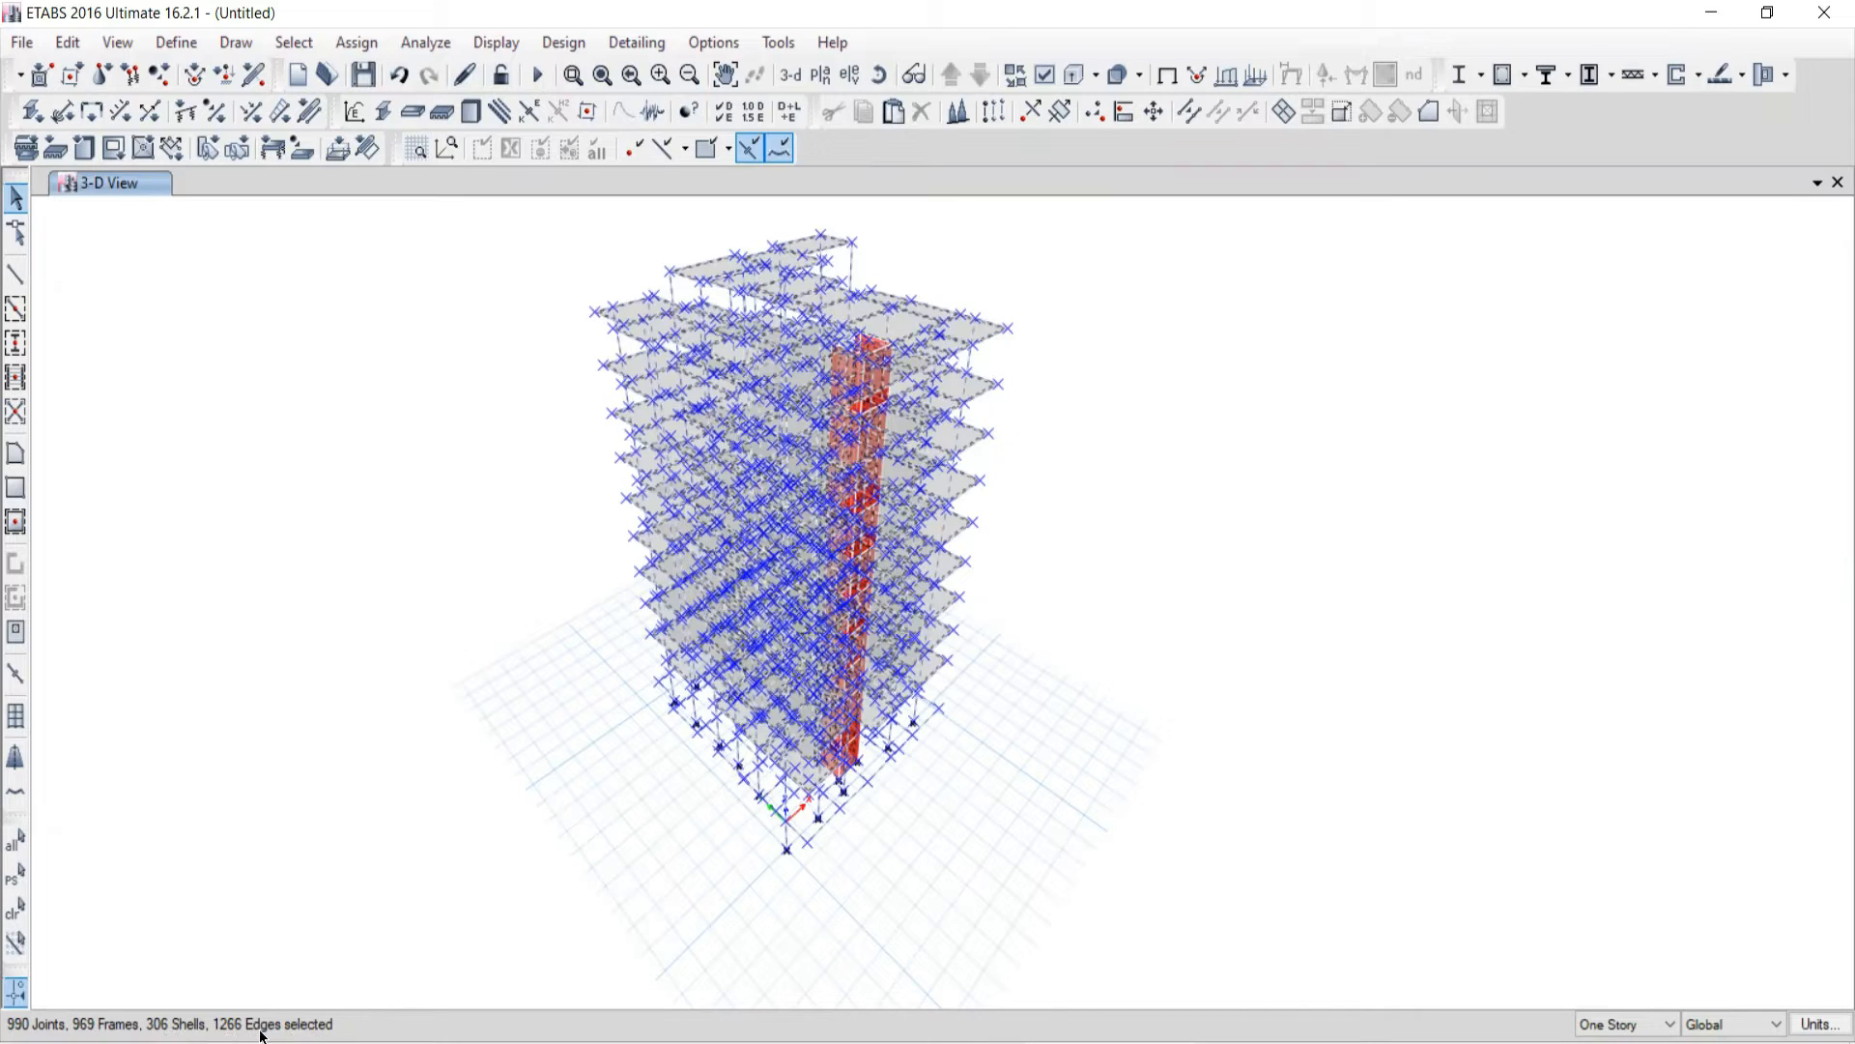
Step: Sketch freehand screen annotations beside the building: a wide tilted rectangle with extended edge lines and a tall narrow rectangle
key(ctrl+2)
mouse_move(200, 428)
mouse_down()
mouse_move(423, 679)
mouse_move(256, 496)
mouse_move(227, 422)
mouse_up()
drag(345, 384, 413, 666)
drag(217, 403, 295, 751)
drag(177, 423, 469, 365)
click(179, 725)
drag(599, 690, 597, 692)
mouse_move(1225, 346)
mouse_down()
mouse_move(1230, 671)
mouse_move(1134, 695)
mouse_up()
mouse_move(1220, 348)
mouse_down()
mouse_move(1170, 679)
mouse_move(1256, 487)
mouse_up()
mouse_move(1260, 423)
mouse_down()
mouse_move(1243, 334)
mouse_move(1176, 668)
mouse_move(1203, 668)
mouse_up()
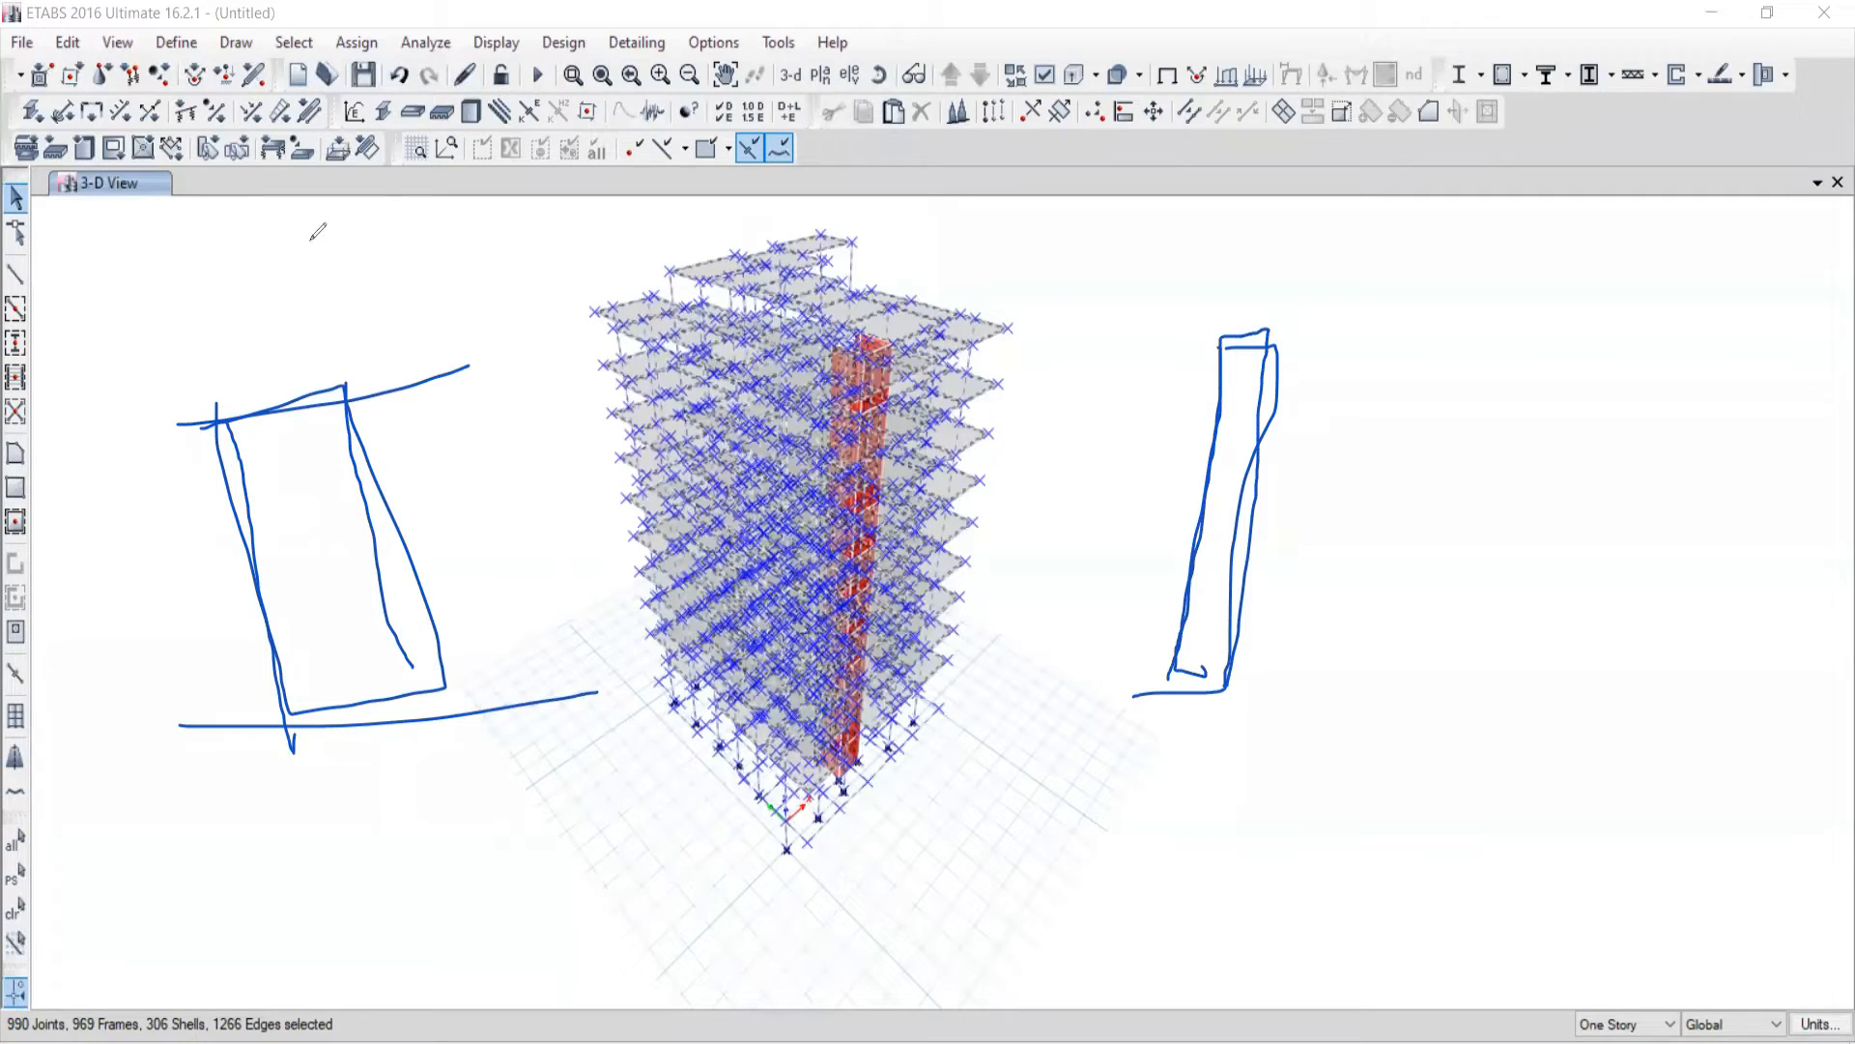
Step: Annotate a small tilted rectangle, an irregular polygon and a rectangle enclosed by a rounded outline, mark the selection counts, and erase all annotations
mouse_move(297, 238)
mouse_down()
mouse_move(376, 208)
mouse_move(421, 261)
mouse_move(408, 326)
mouse_up()
mouse_move(373, 207)
mouse_down()
mouse_move(467, 286)
mouse_move(406, 326)
mouse_up()
mouse_move(1492, 275)
mouse_down()
mouse_move(1407, 344)
mouse_move(1480, 640)
mouse_move(1481, 816)
mouse_move(1737, 838)
mouse_move(1720, 533)
mouse_move(1789, 346)
mouse_move(1702, 247)
mouse_move(1423, 297)
mouse_up()
mouse_move(1326, 578)
mouse_down()
mouse_move(1501, 657)
mouse_move(1489, 813)
mouse_move(1686, 823)
mouse_move(1754, 768)
mouse_move(1752, 623)
mouse_move(1600, 449)
mouse_move(1758, 372)
mouse_move(1783, 315)
mouse_move(1705, 242)
mouse_move(1392, 311)
mouse_move(1420, 419)
mouse_move(1298, 607)
mouse_up()
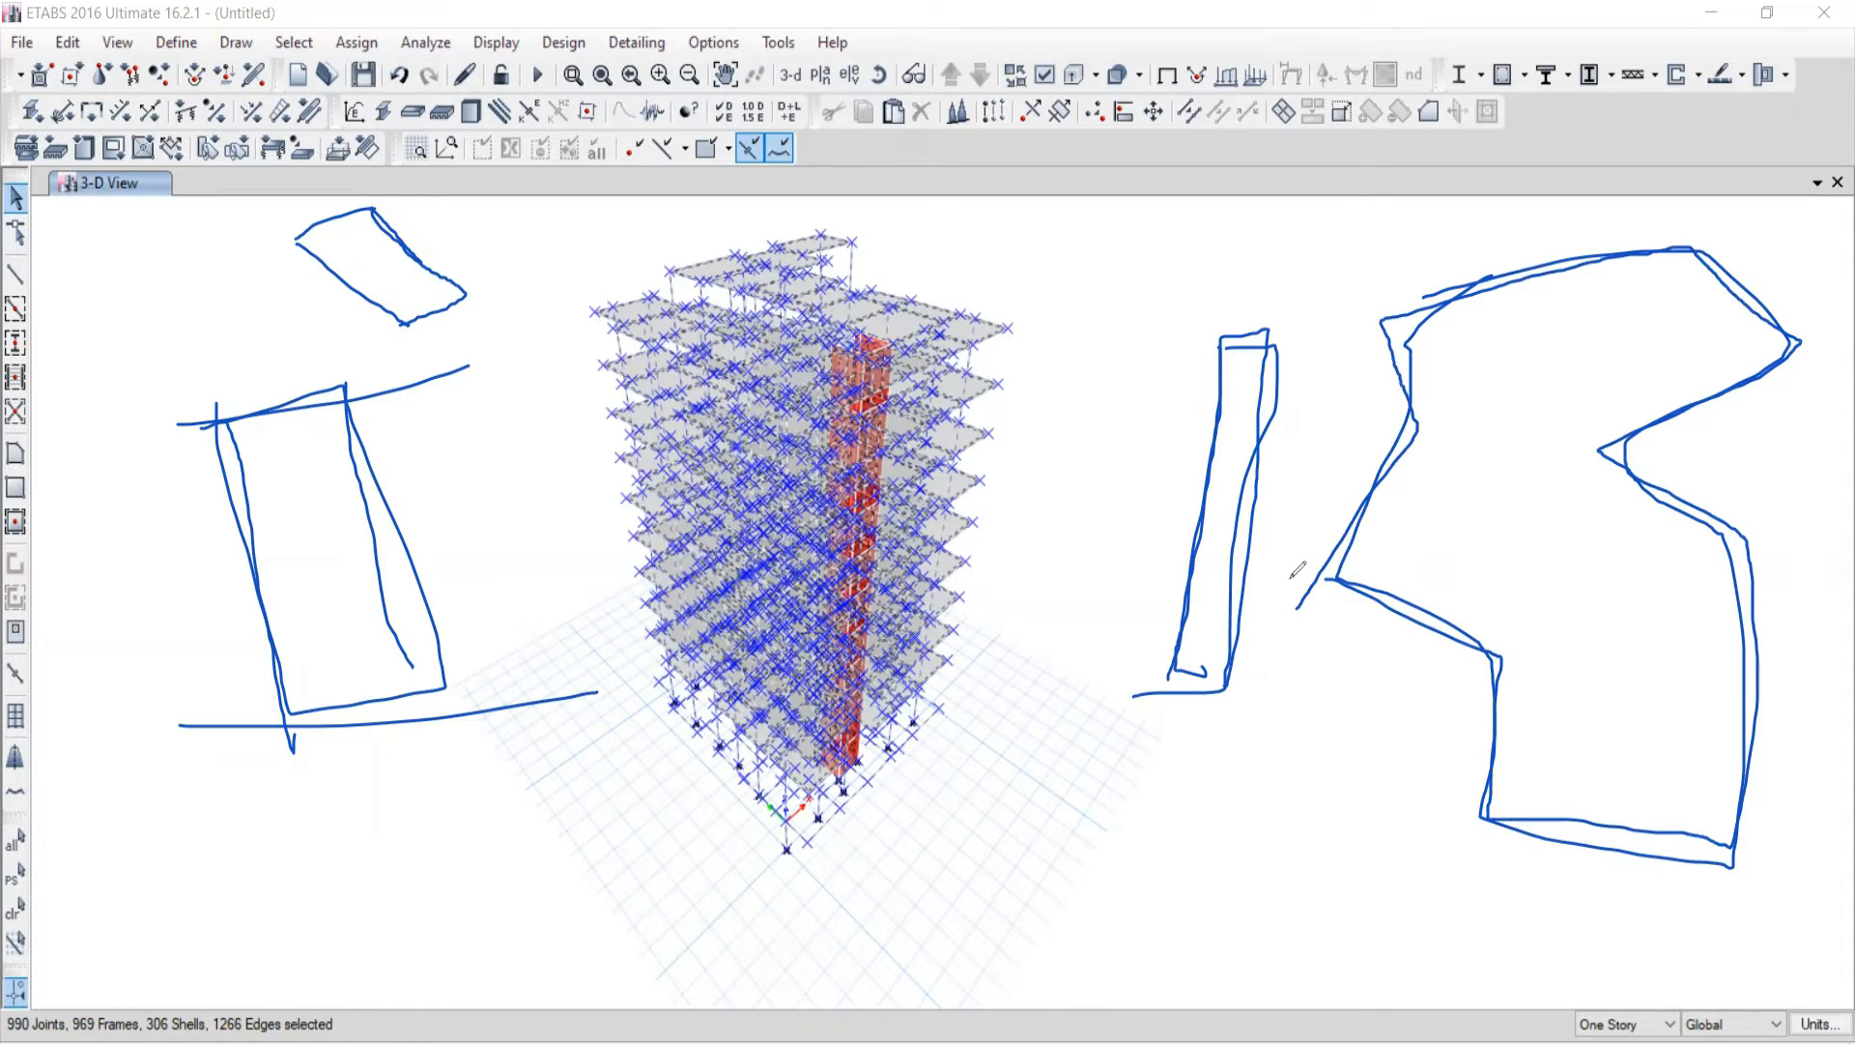
mouse_move(985, 233)
mouse_down()
mouse_move(1053, 233)
mouse_move(1121, 352)
mouse_move(1119, 436)
mouse_move(1001, 311)
mouse_move(993, 209)
mouse_move(1009, 478)
mouse_move(1187, 420)
mouse_move(1172, 254)
mouse_up()
drag(1065, 215, 1003, 217)
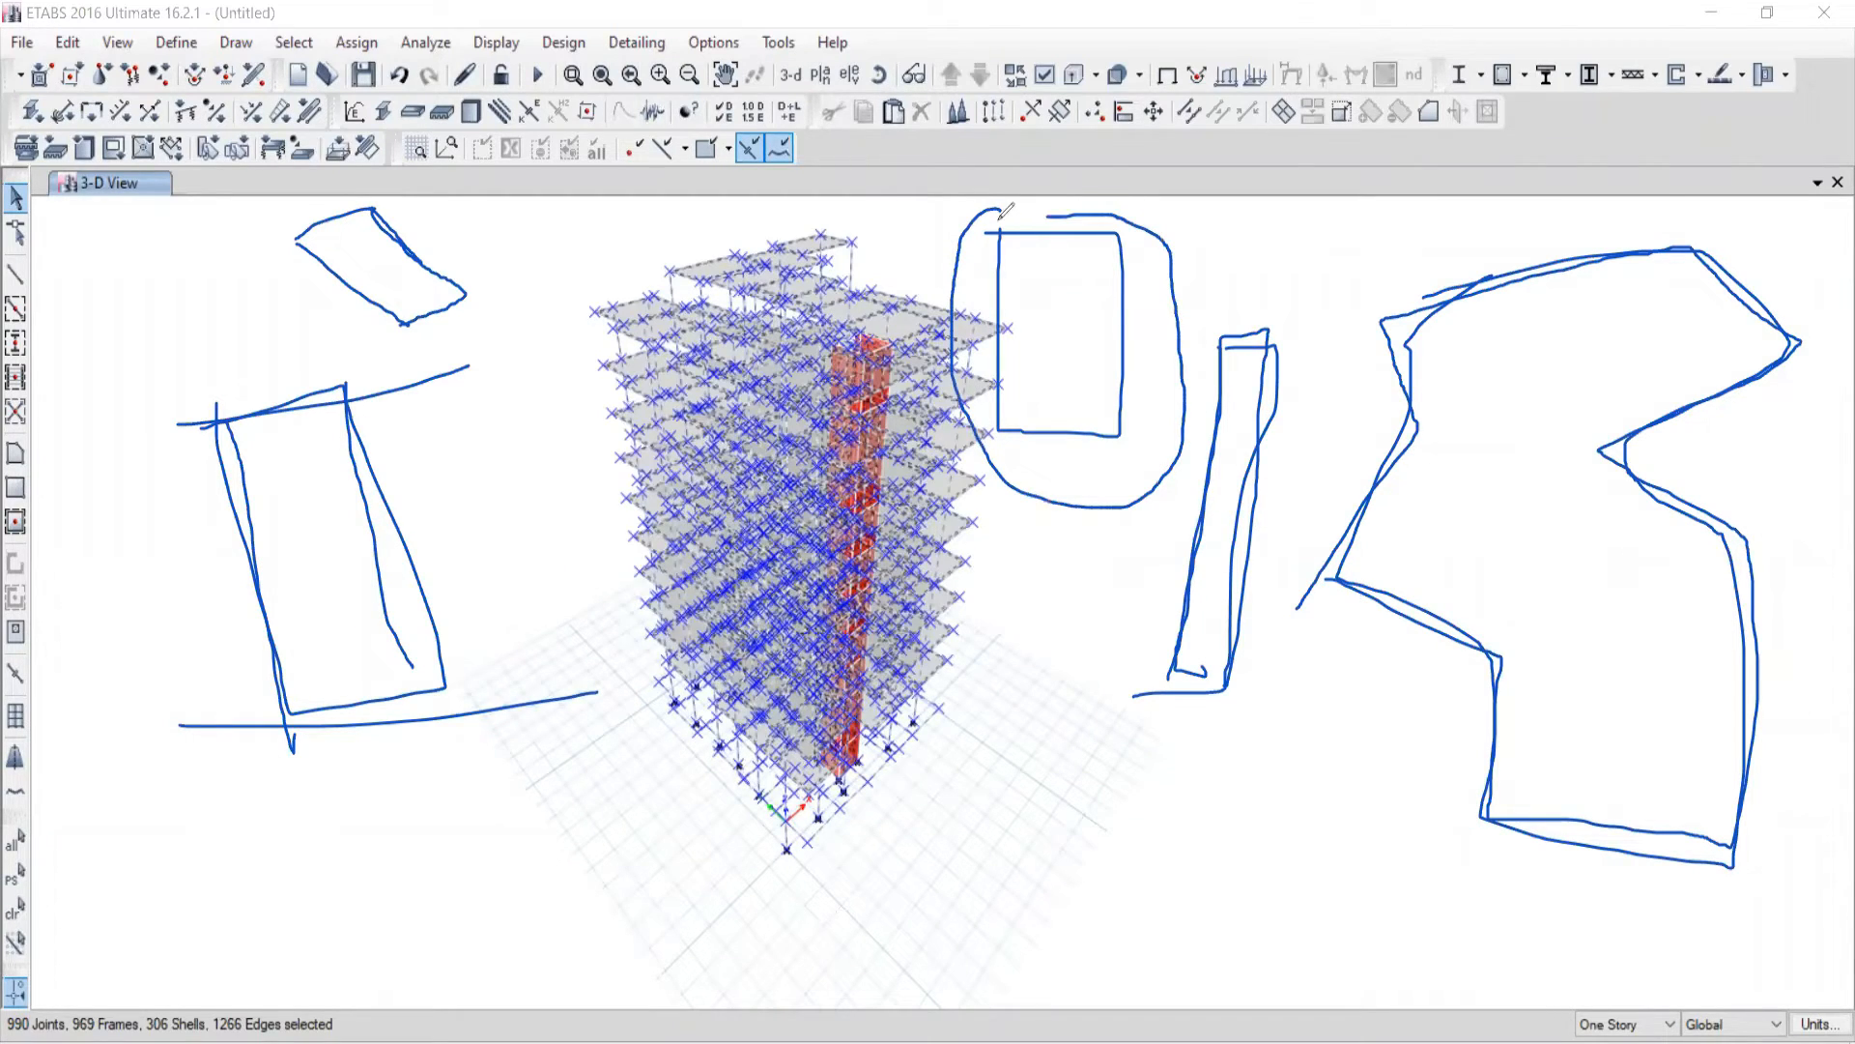
drag(314, 1041, 284, 1043)
mouse_move(230, 1010)
mouse_down()
mouse_move(193, 1041)
mouse_move(263, 1042)
mouse_up()
click(1048, 879)
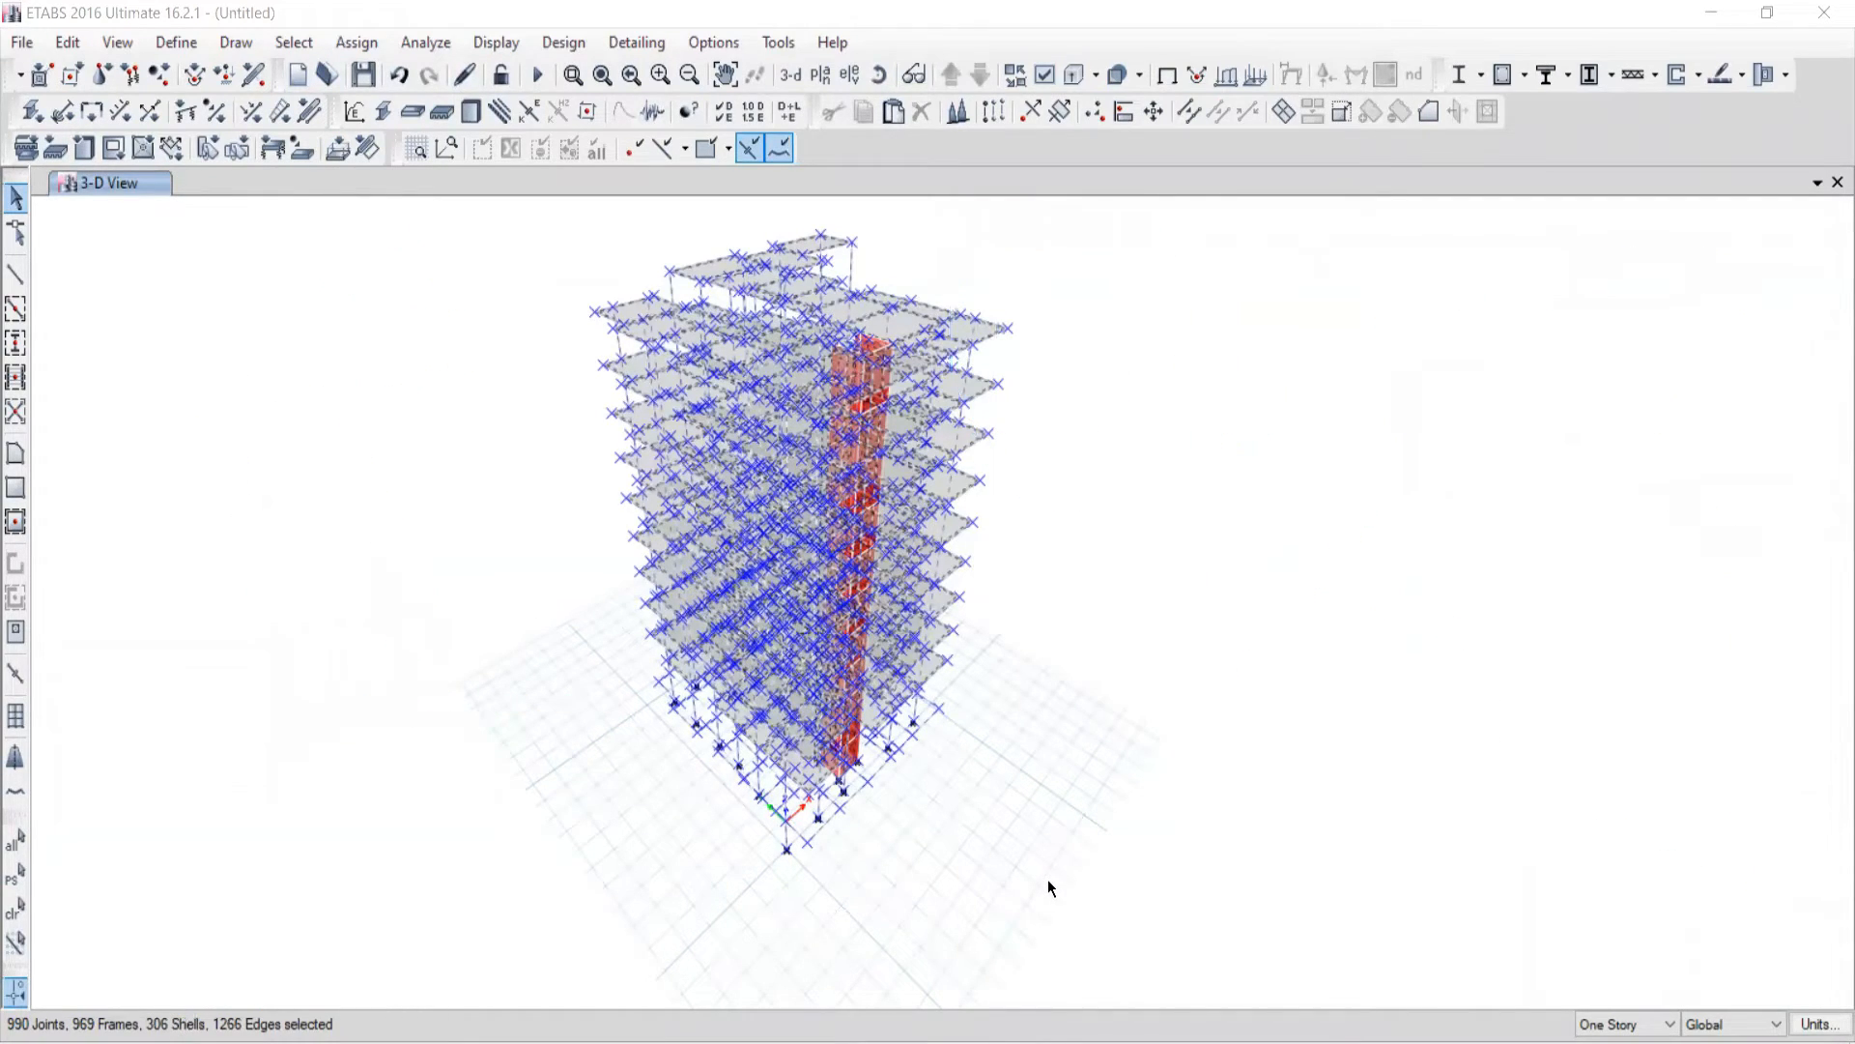
Step: Select all objects in the model and clear the selection, and repeat the select-all and clear sequence once more
click(295, 43)
mouse_move(334, 74)
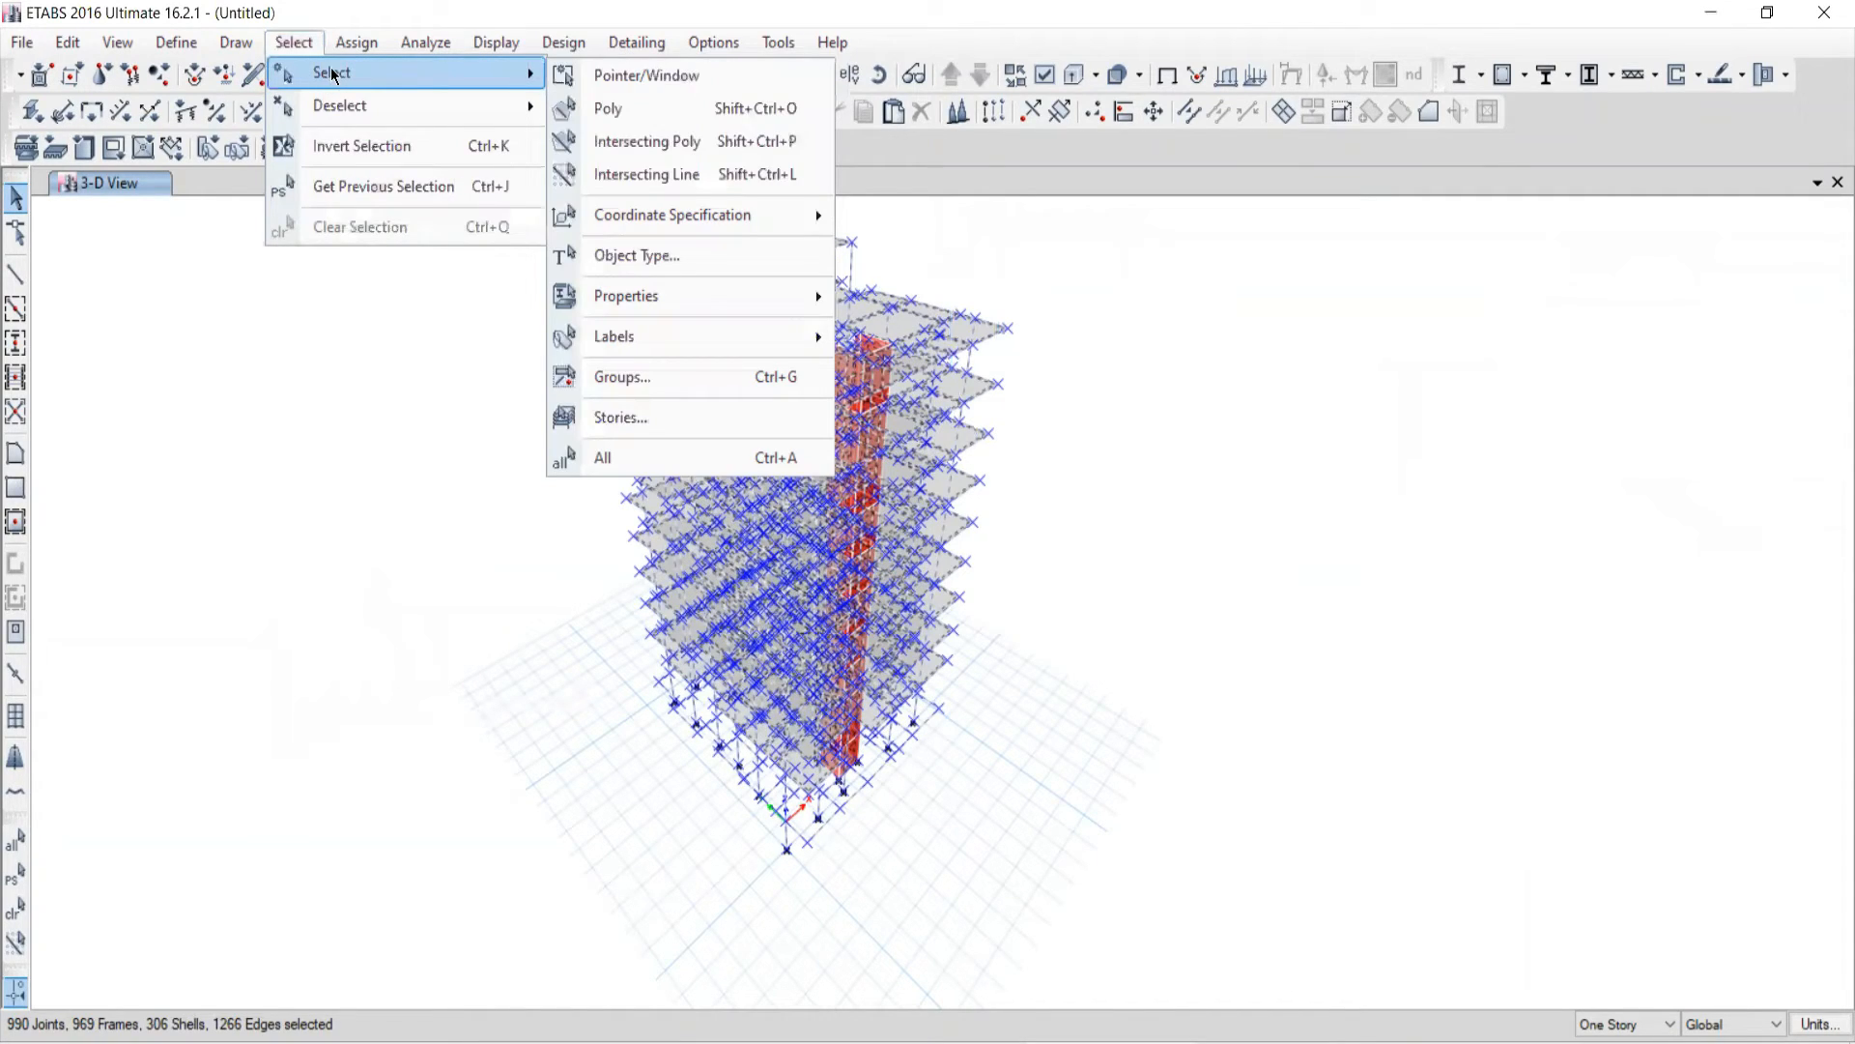
click(588, 460)
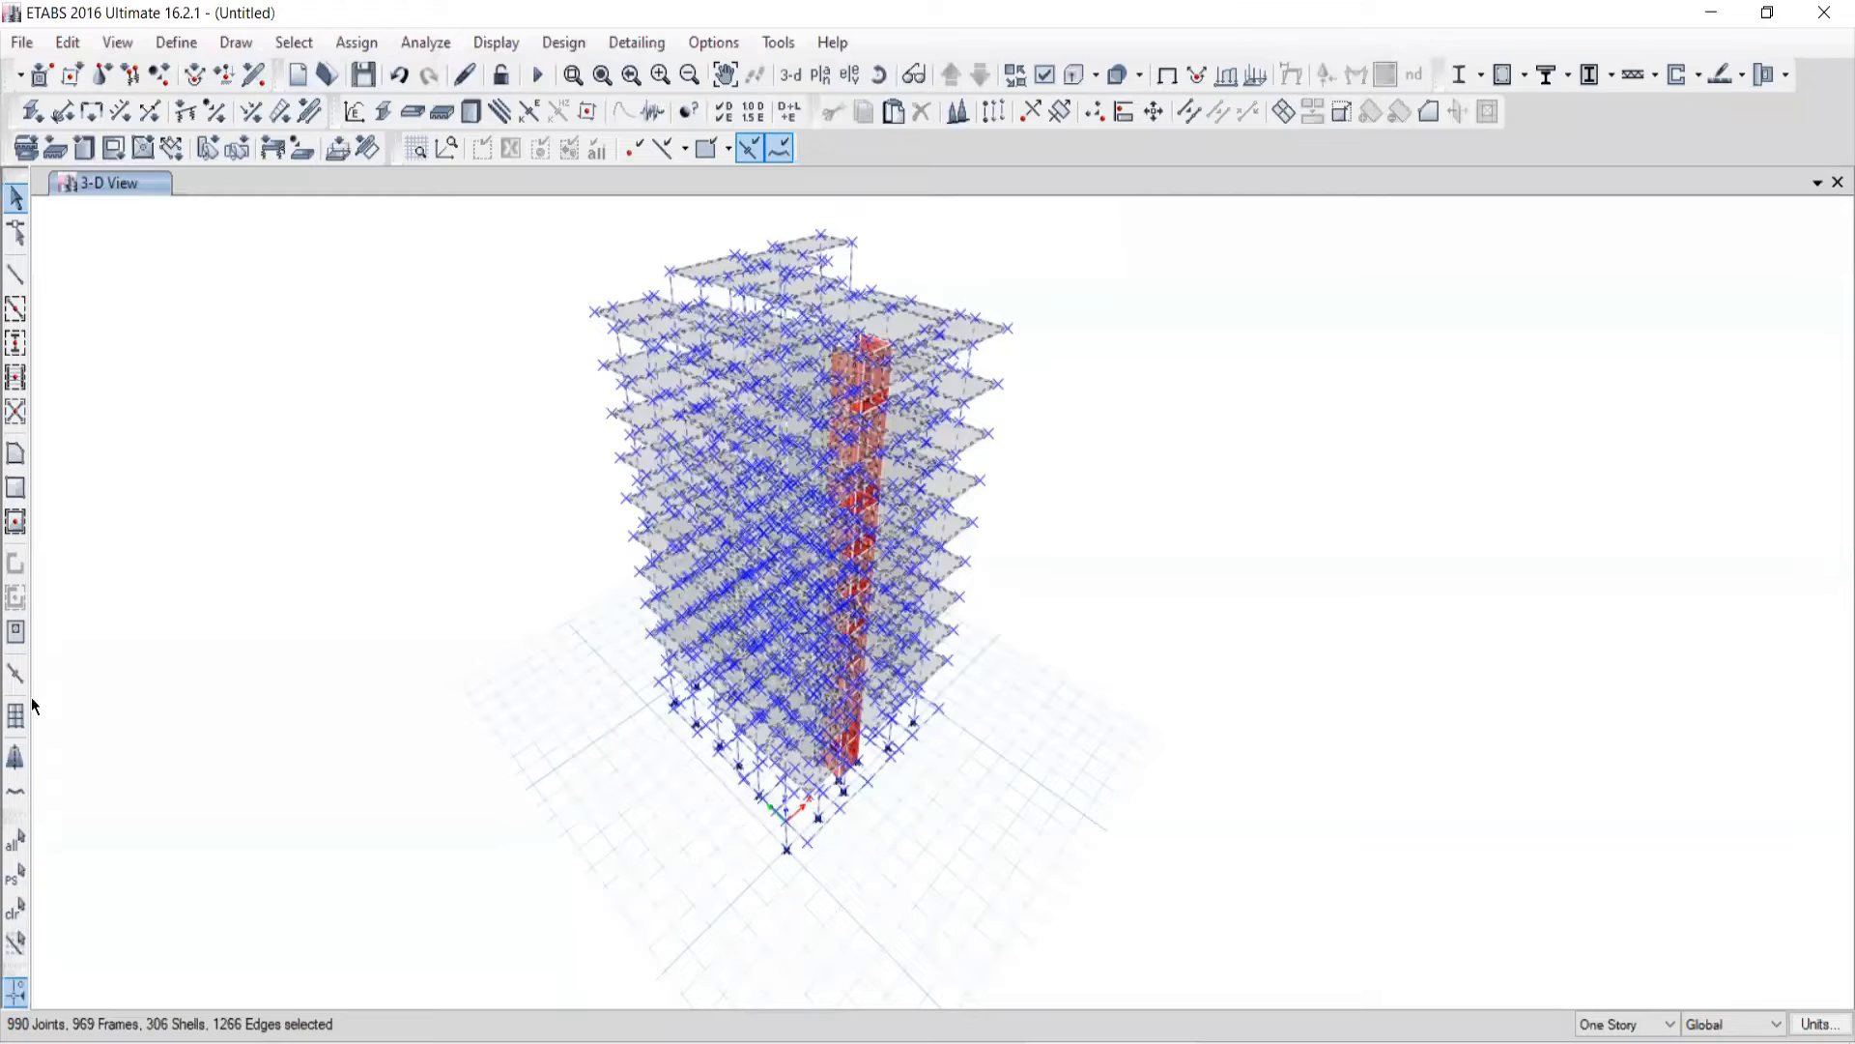
click(253, 75)
middle_drag(834, 386, 868, 403)
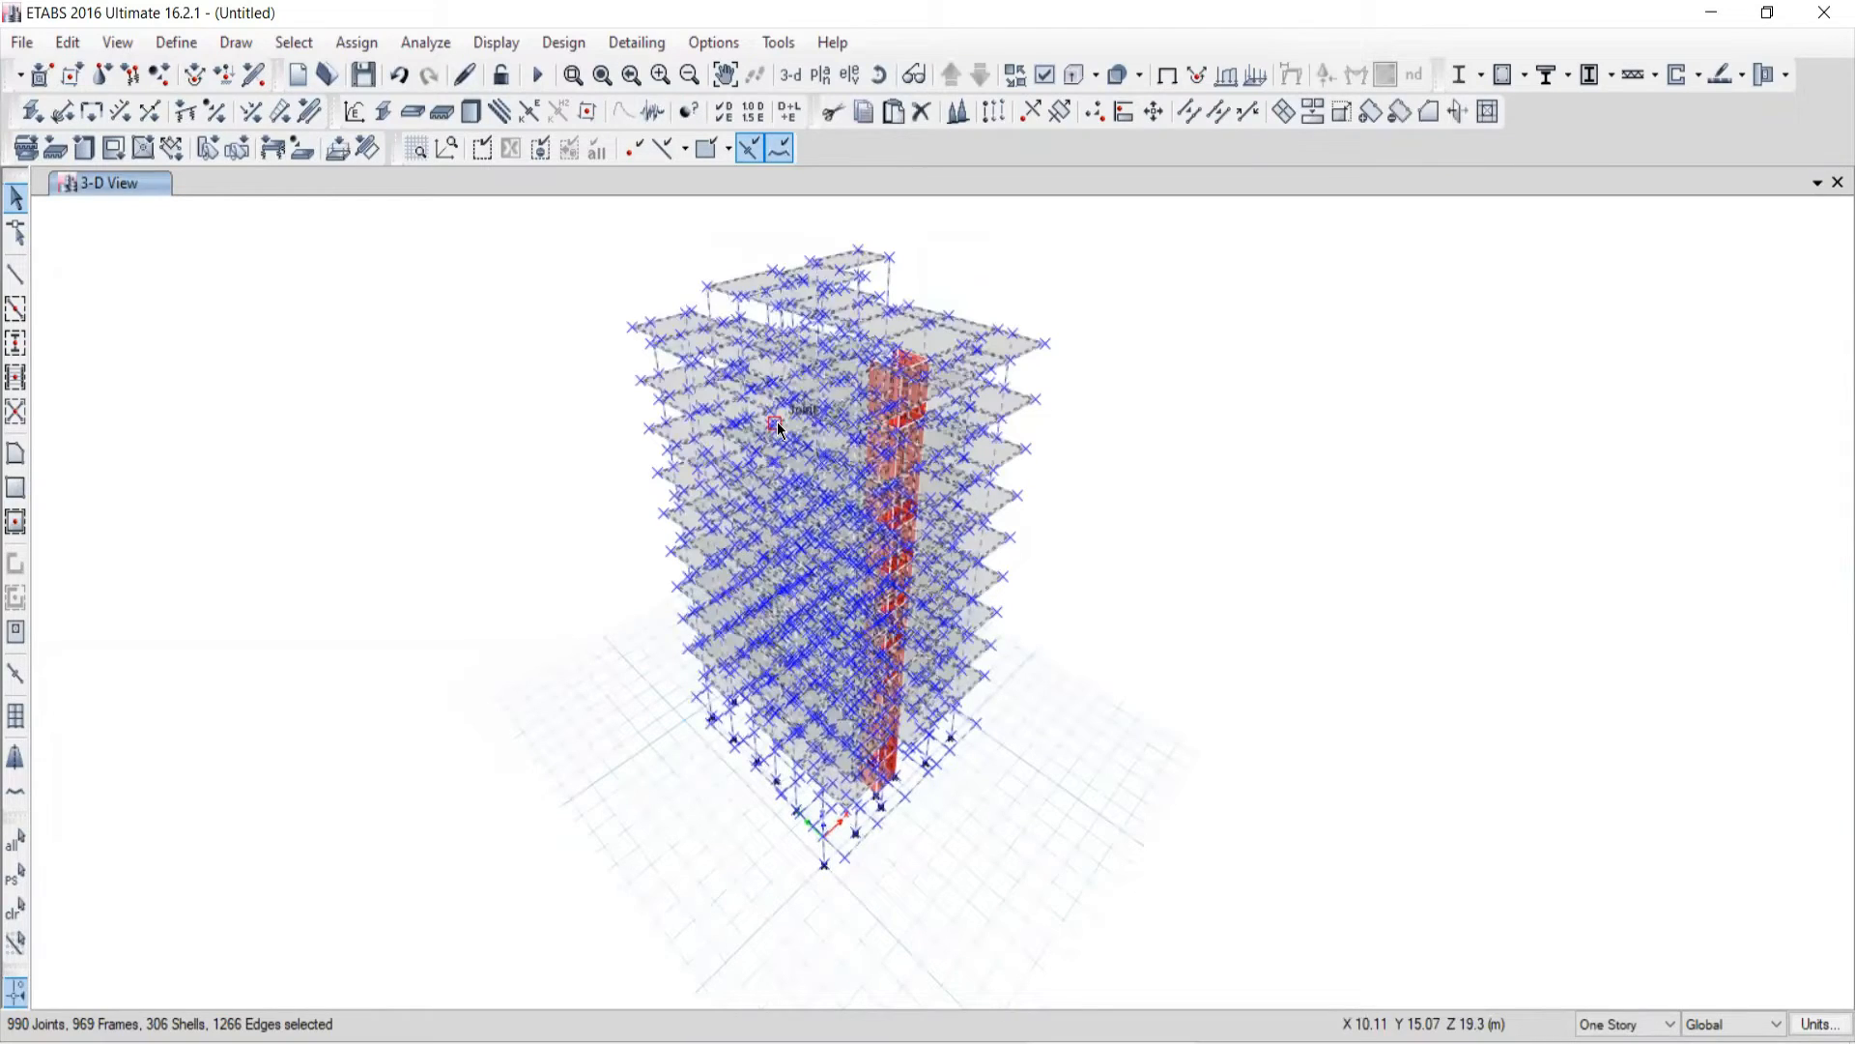
click(294, 43)
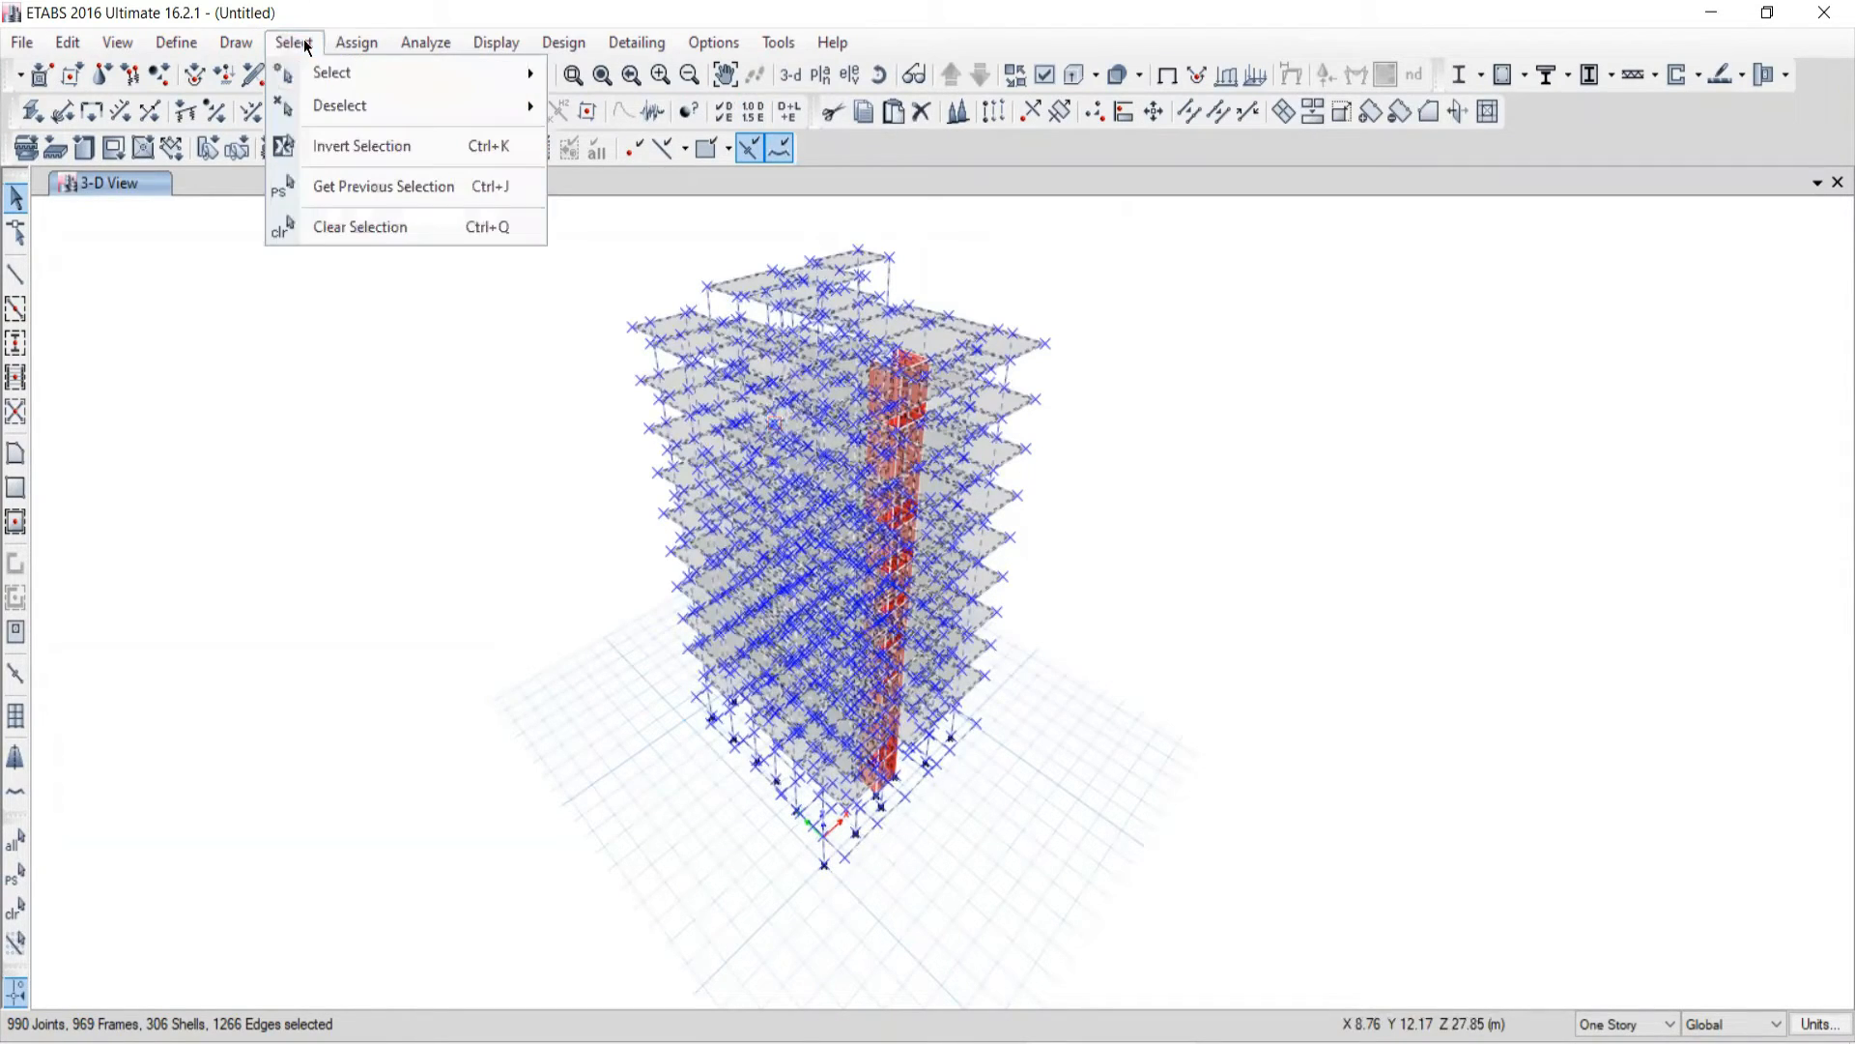
click(322, 228)
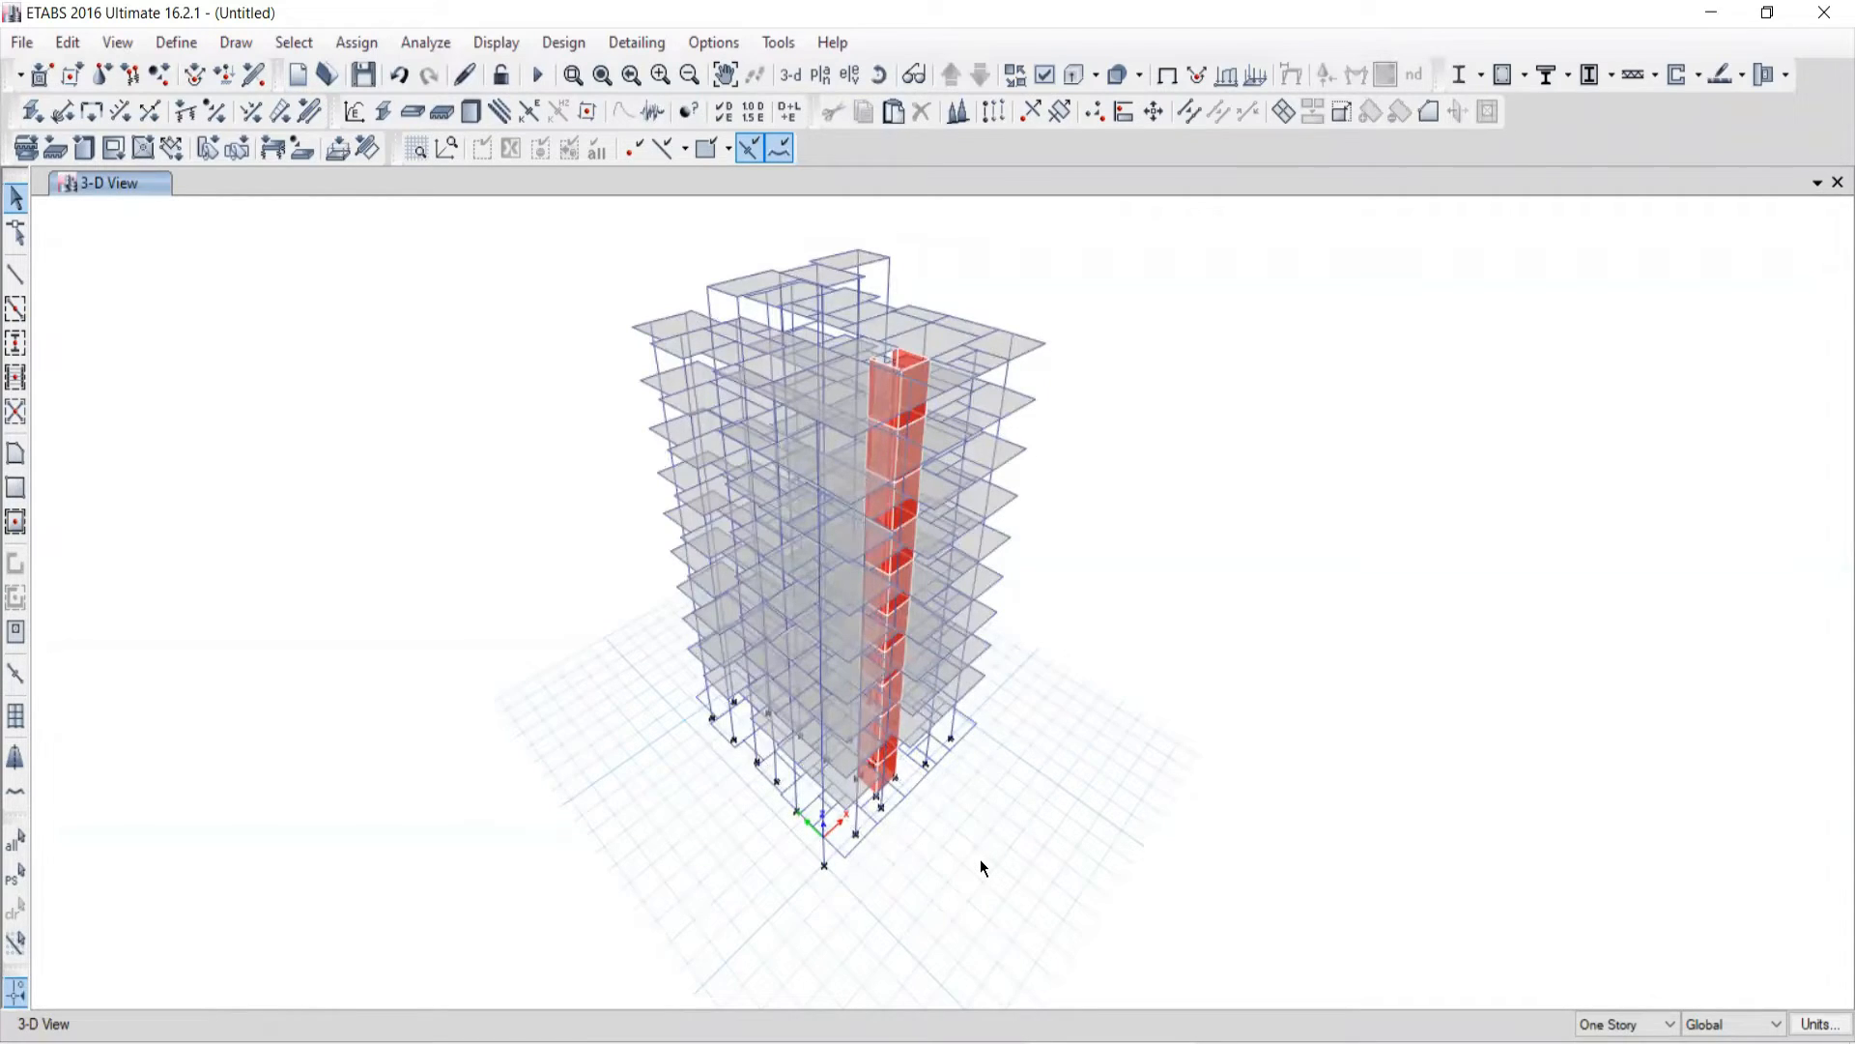
click(16, 848)
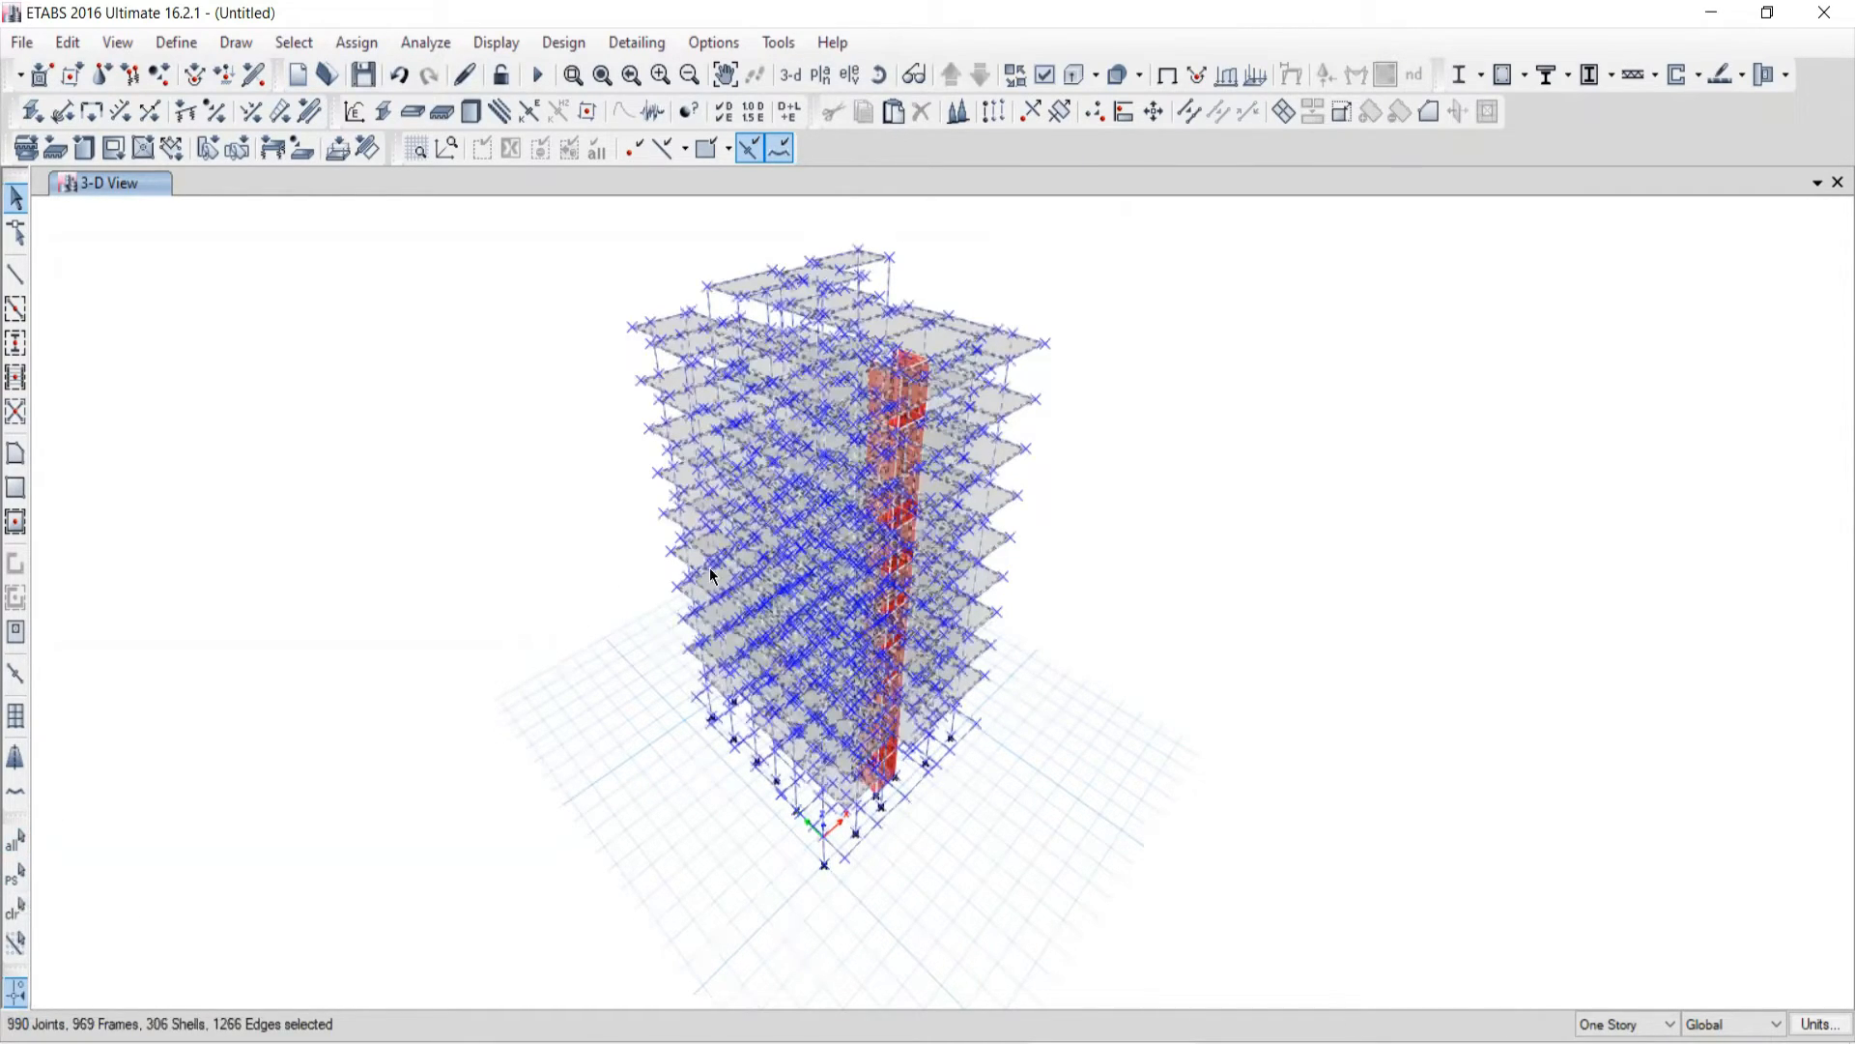
click(14, 916)
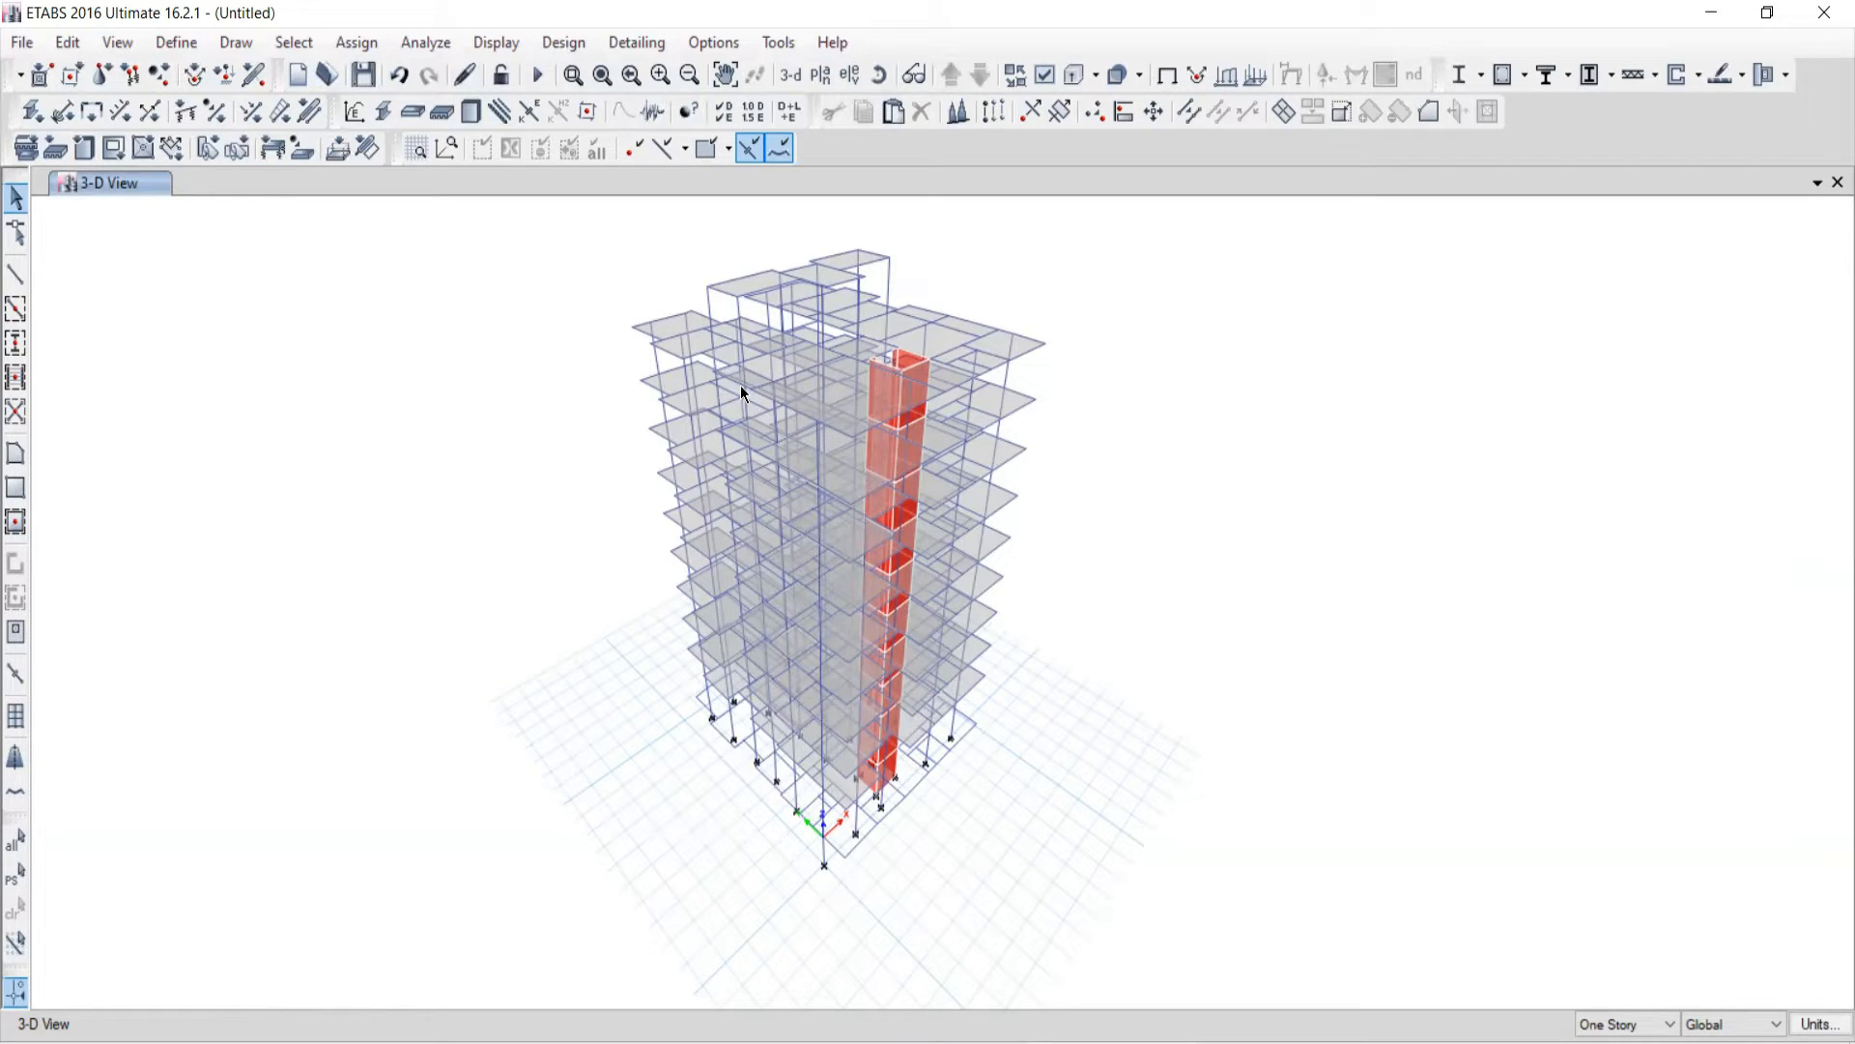
Step: Open the plan view of the 1ST story
click(847, 76)
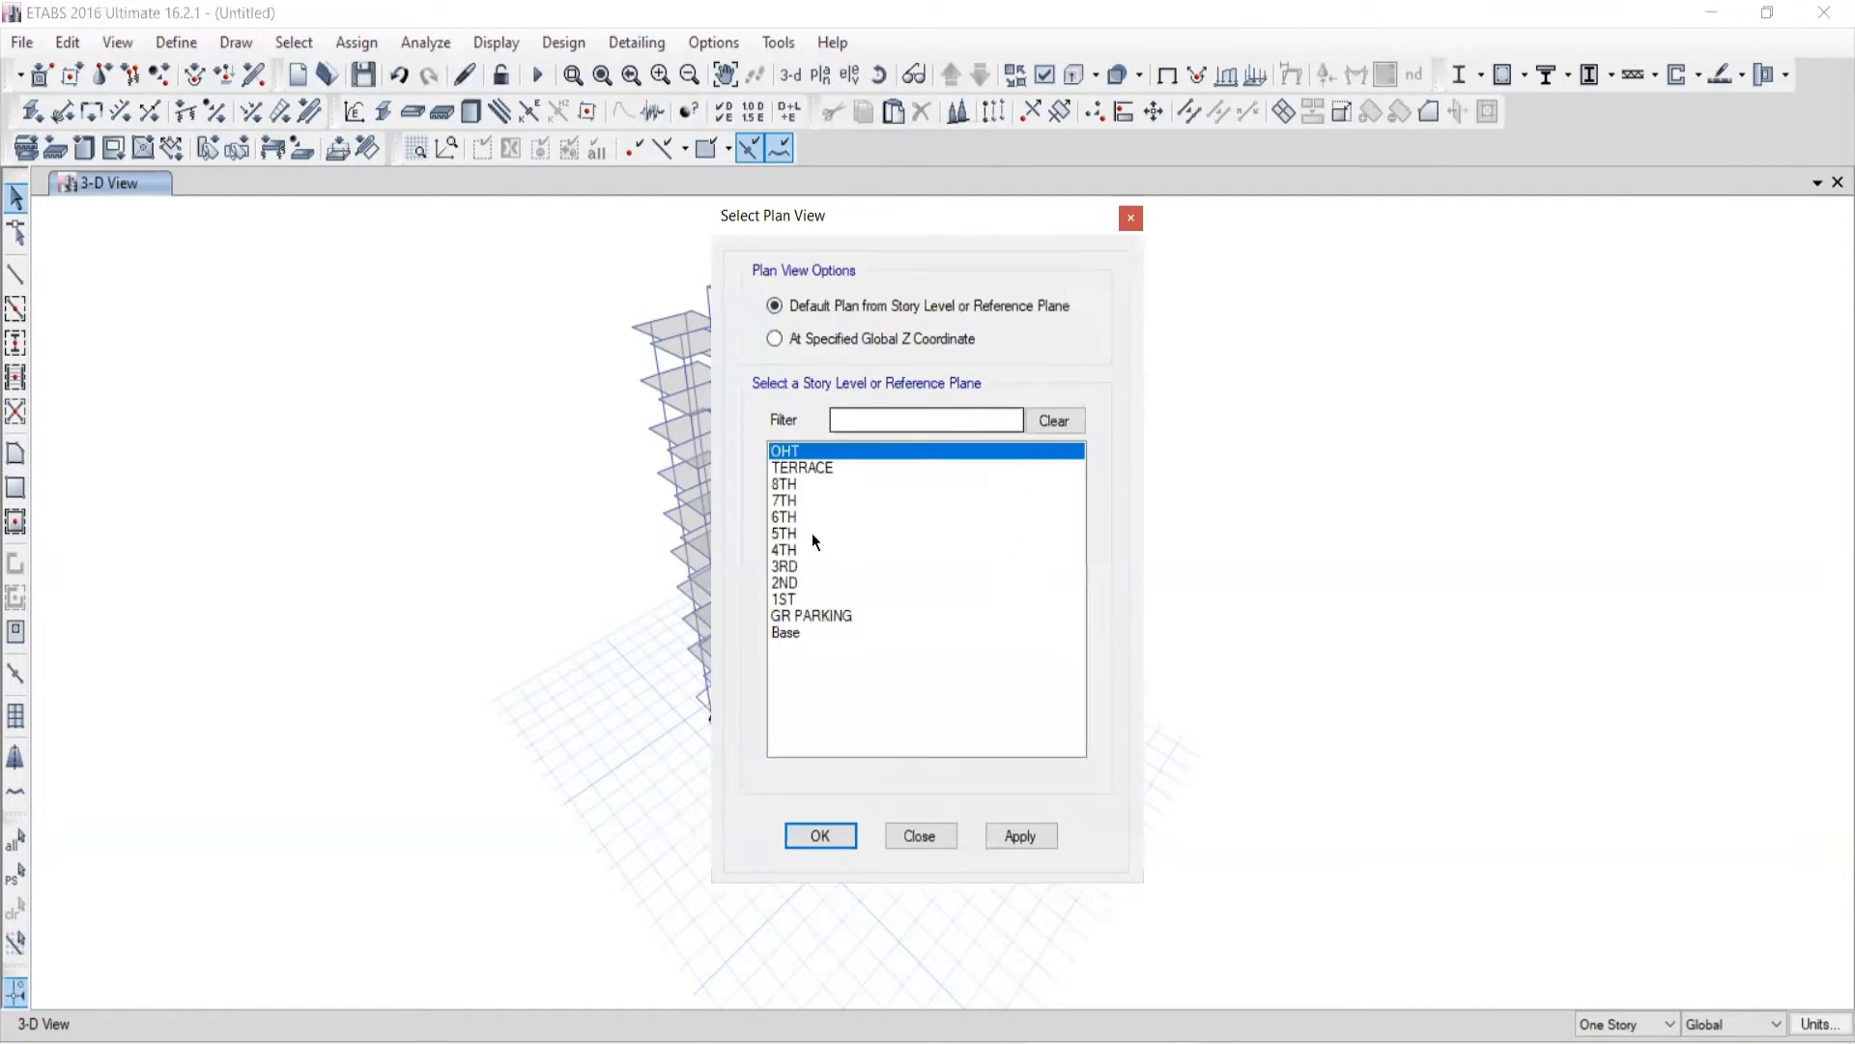
click(790, 599)
click(1019, 836)
click(919, 836)
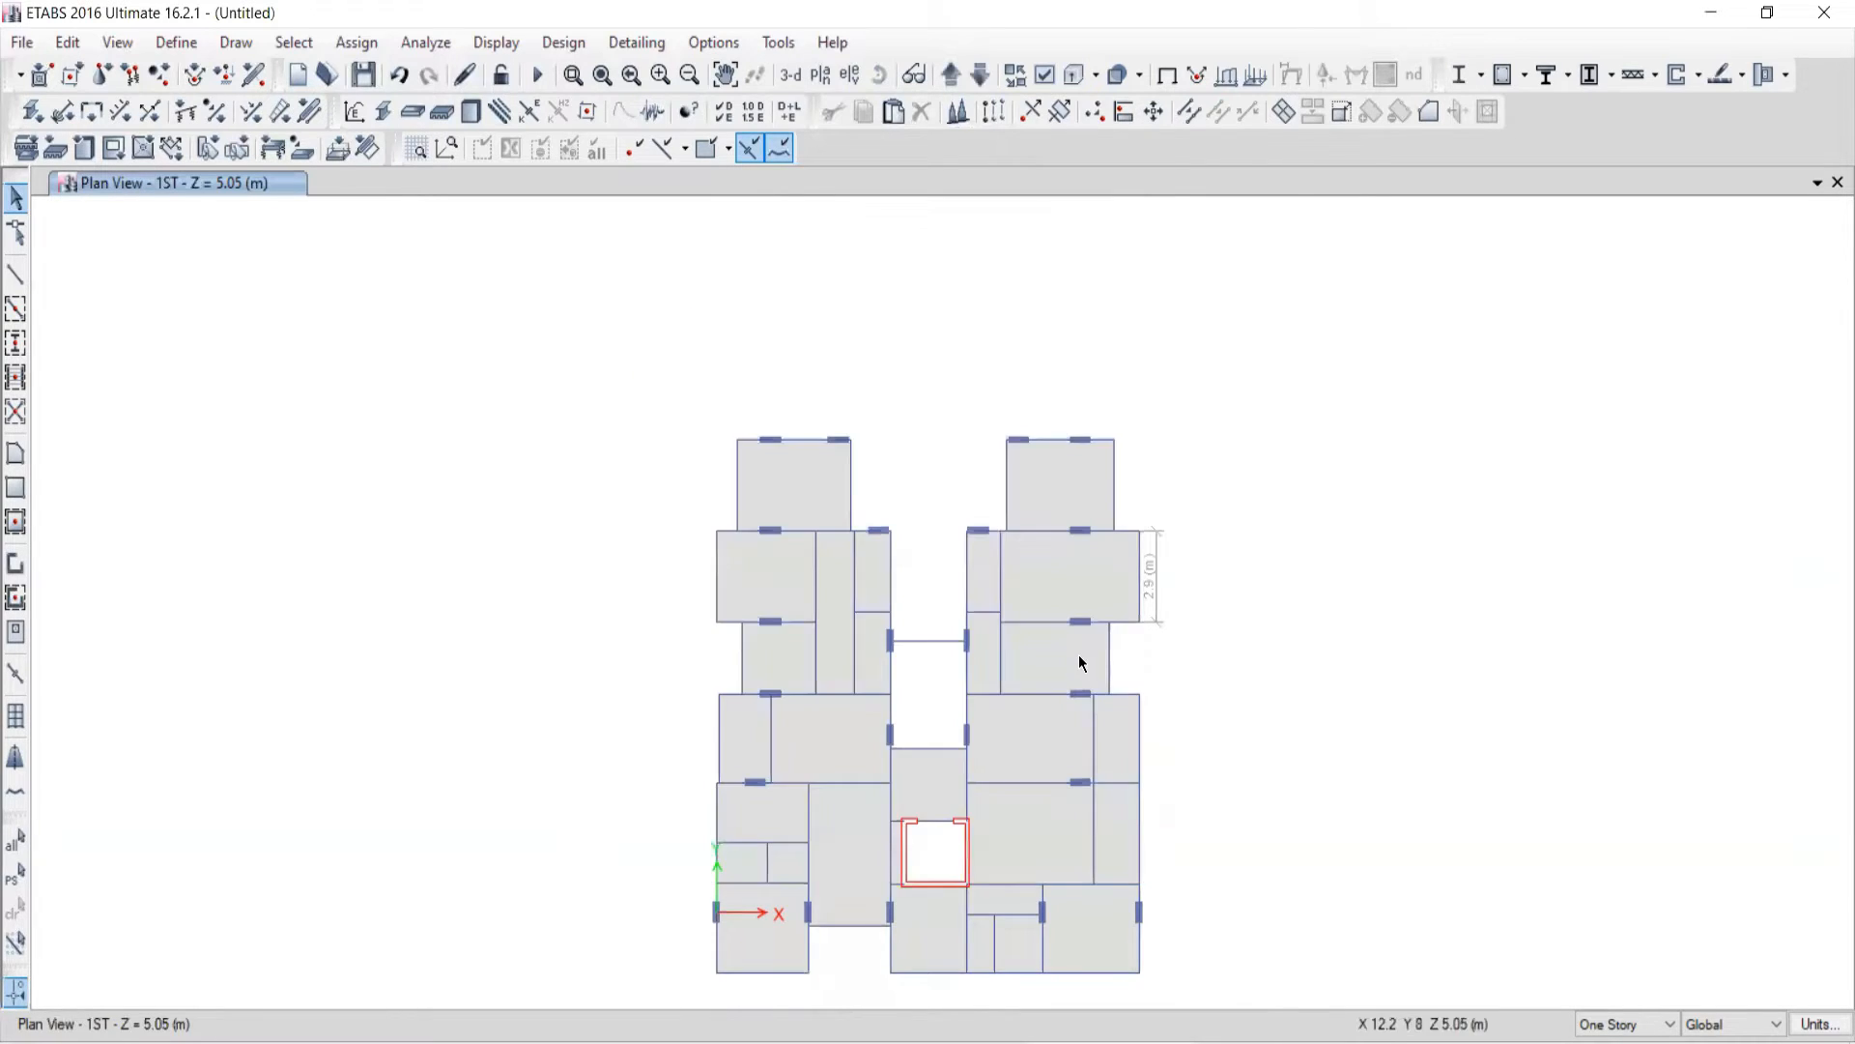
Step: Select four separate beams in the 1ST story plan, one beside the lift core and three along the outer slab edges
middle_drag(1079, 653, 911, 364)
scroll(772, 596, up, 4)
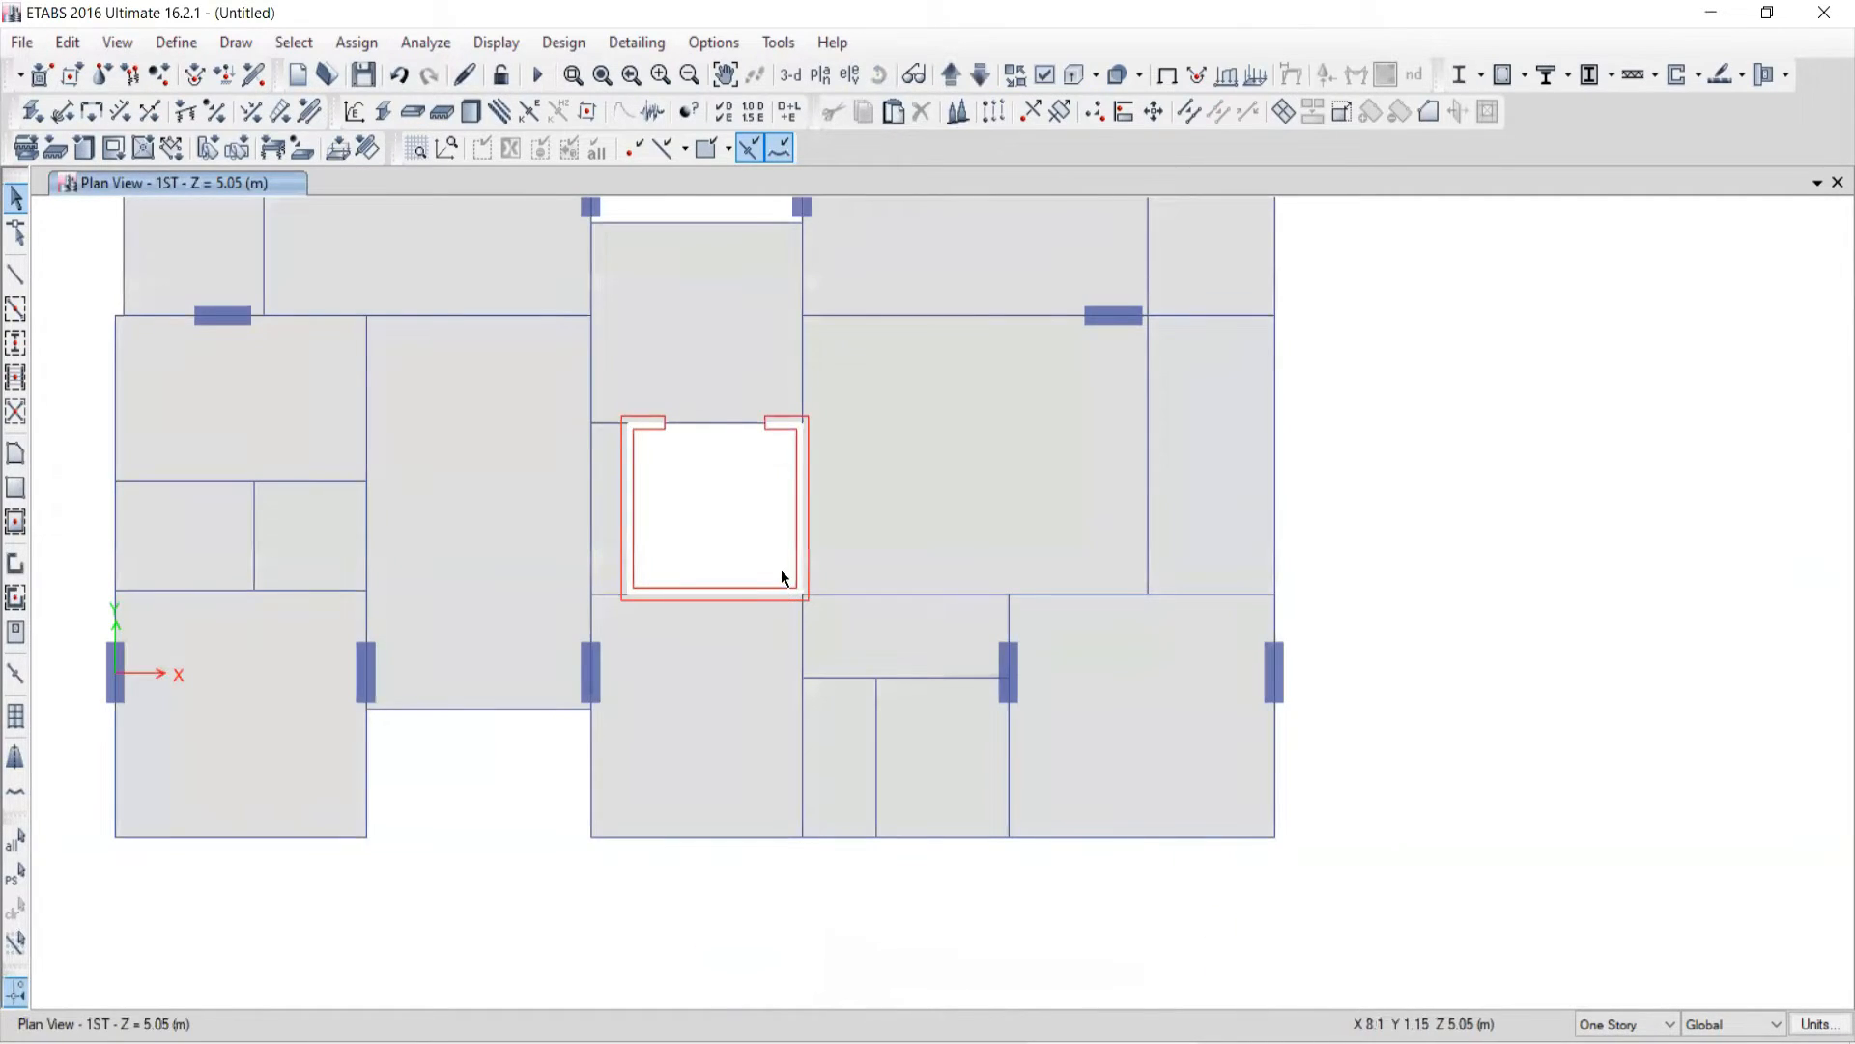
scroll(789, 556, down, 5)
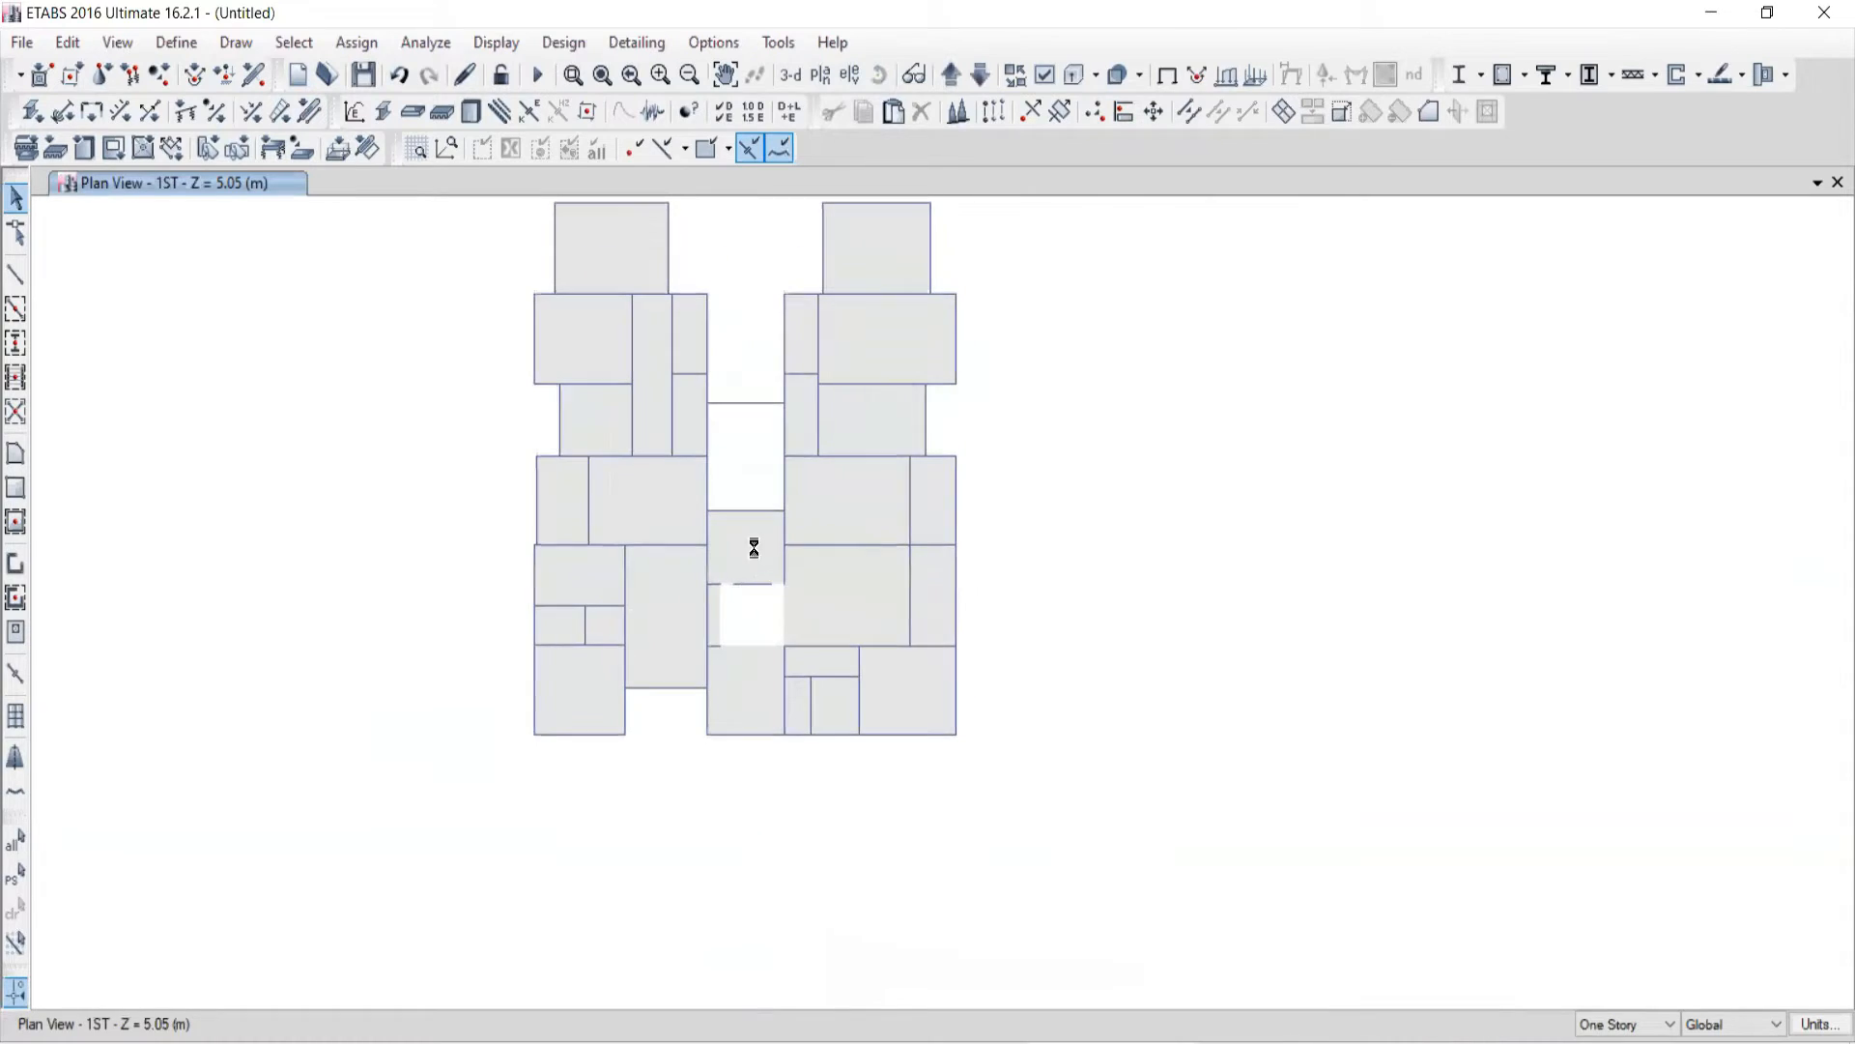
click(651, 546)
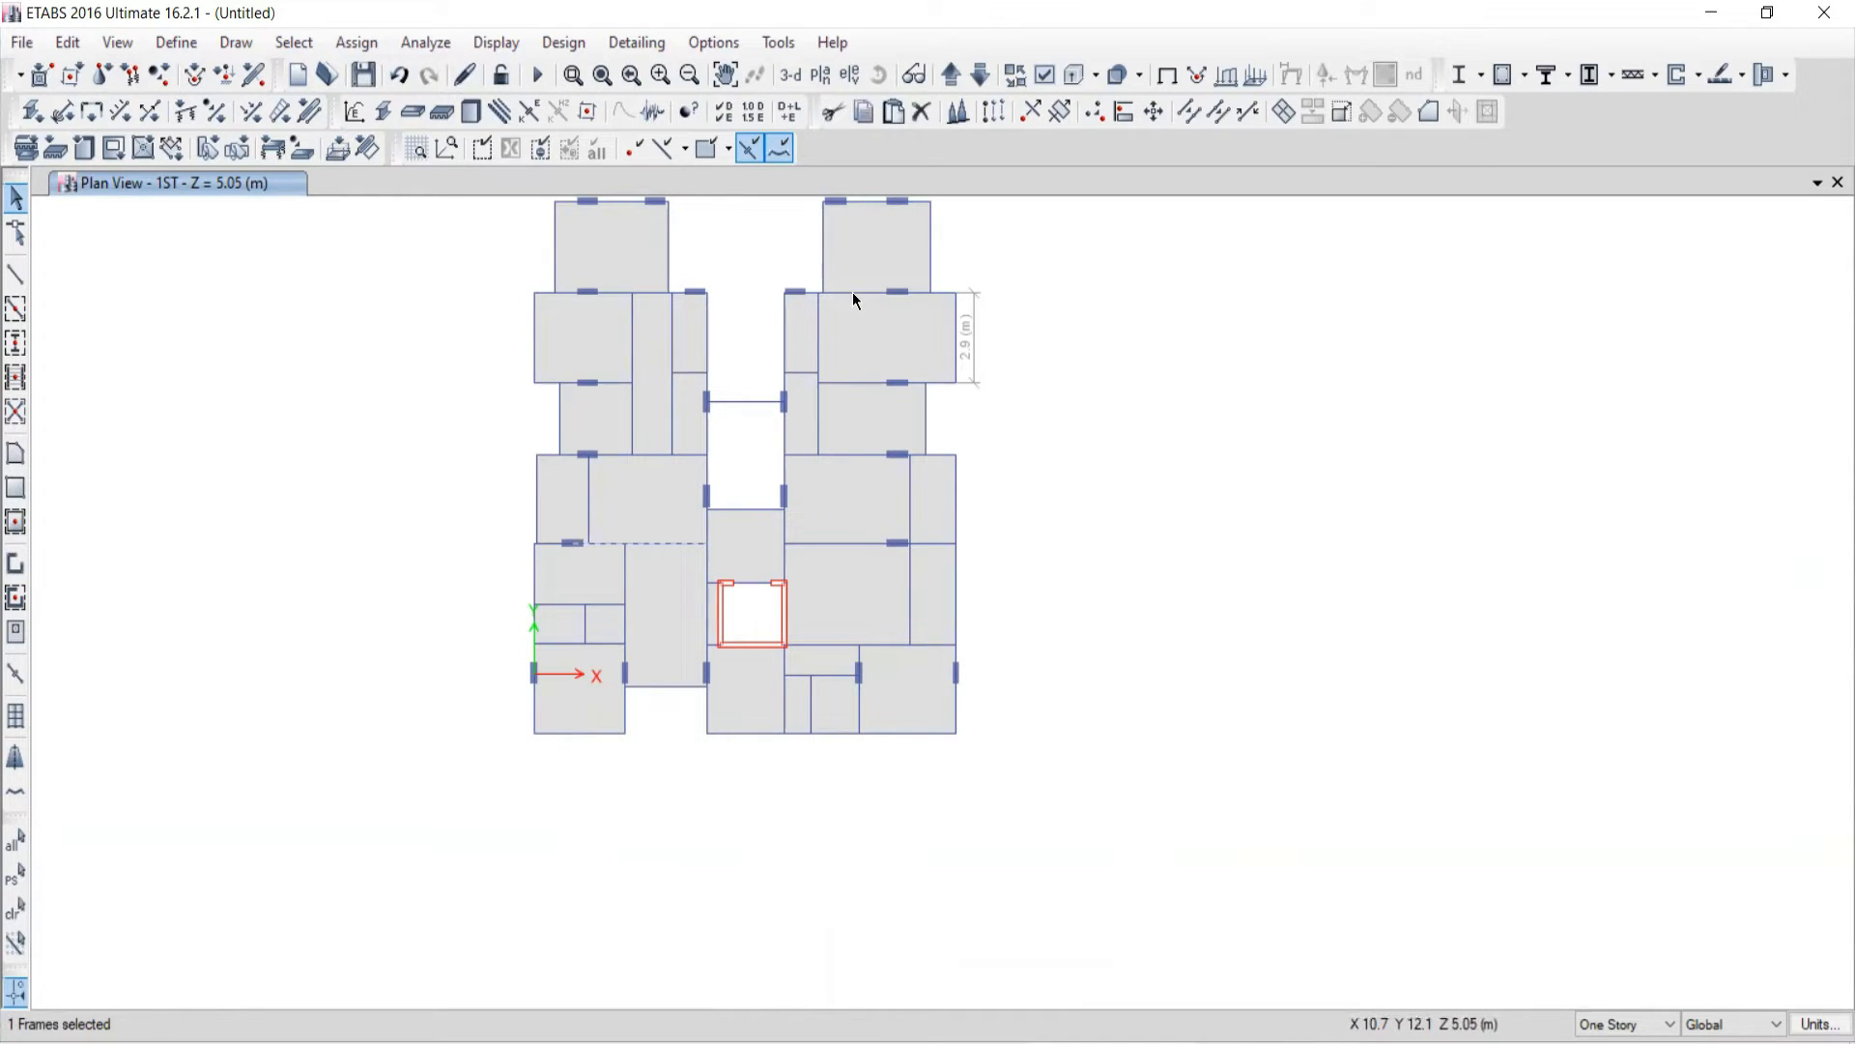
click(534, 336)
click(896, 734)
Step: Write the screen annotations "DL — 2 kN/m", "LL — 5 kN/m" and "PS" beside the 1ST story plan
mouse_move(1141, 302)
mouse_down()
mouse_move(1140, 342)
mouse_move(1323, 315)
mouse_move(1395, 341)
mouse_up()
drag(1433, 280, 1431, 367)
mouse_move(1478, 308)
mouse_down()
mouse_move(1476, 340)
mouse_move(1504, 303)
mouse_move(1530, 344)
mouse_up()
drag(1527, 268, 1514, 418)
mouse_move(1577, 401)
mouse_down()
mouse_move(1588, 358)
mouse_move(1633, 435)
mouse_up()
drag(1142, 420, 1192, 486)
mouse_move(1195, 429)
mouse_down()
mouse_move(1250, 488)
mouse_move(1318, 460)
mouse_move(1387, 465)
mouse_move(1326, 488)
mouse_up()
mouse_move(1452, 408)
mouse_down()
mouse_move(1441, 489)
mouse_move(1523, 470)
mouse_move(1514, 522)
mouse_up()
mouse_move(1559, 521)
mouse_down()
mouse_move(1604, 464)
mouse_move(1610, 539)
mouse_up()
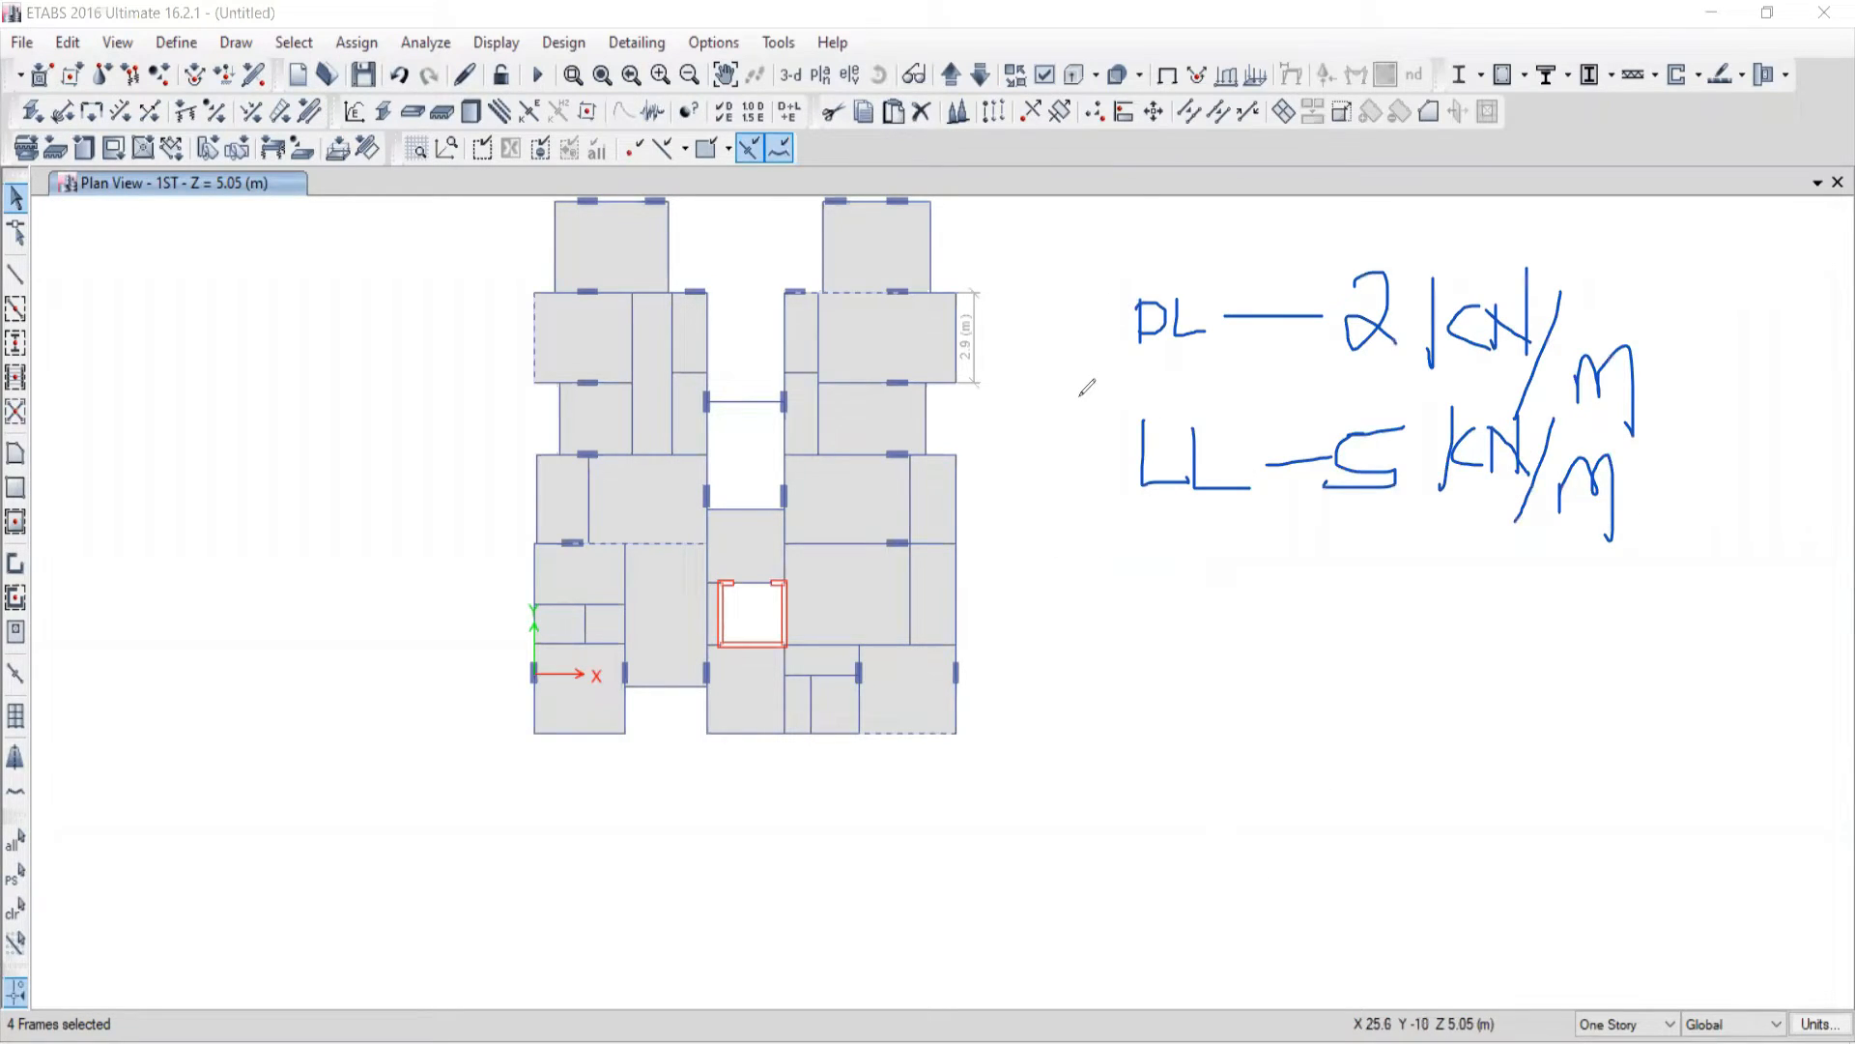
mouse_move(69, 382)
mouse_down()
mouse_move(71, 467)
mouse_move(73, 415)
mouse_move(120, 410)
mouse_move(116, 436)
mouse_up()
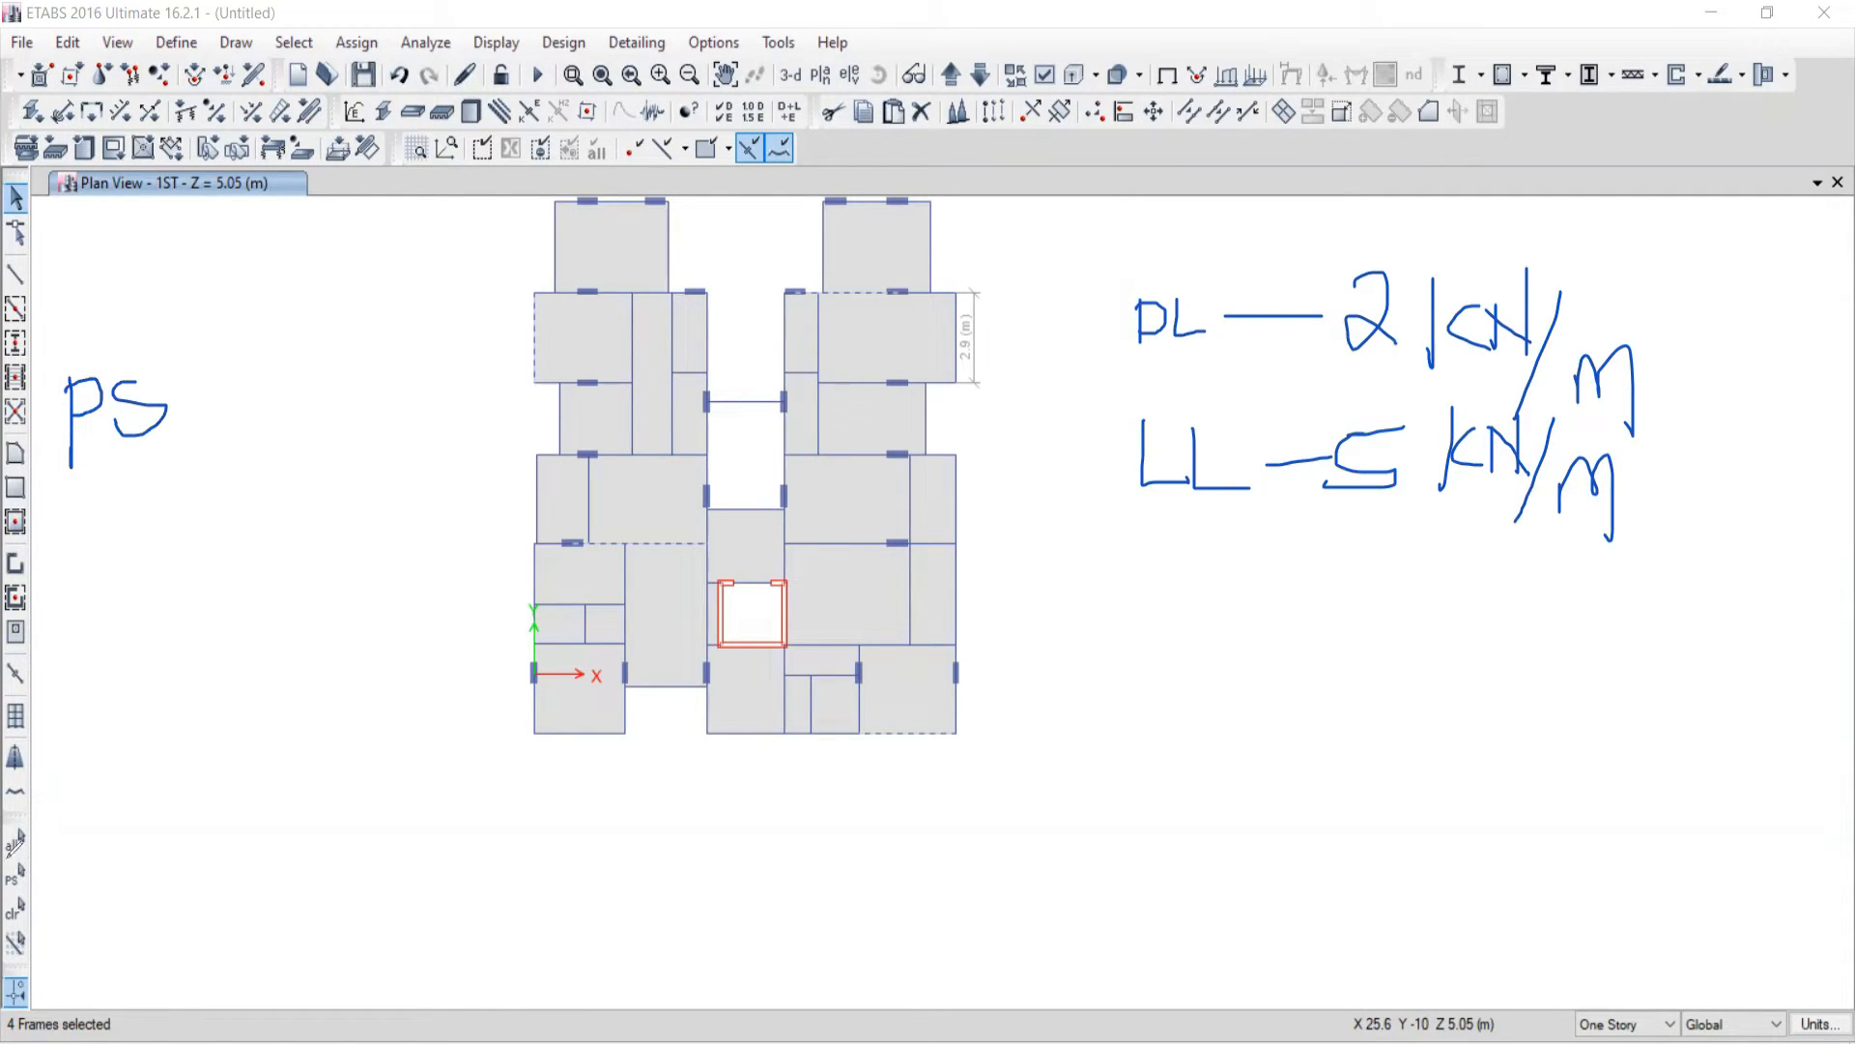
Step: Circle the previous-selection tool with a screen annotation and show the matching Get Previous Selection command
drag(39, 887, 29, 858)
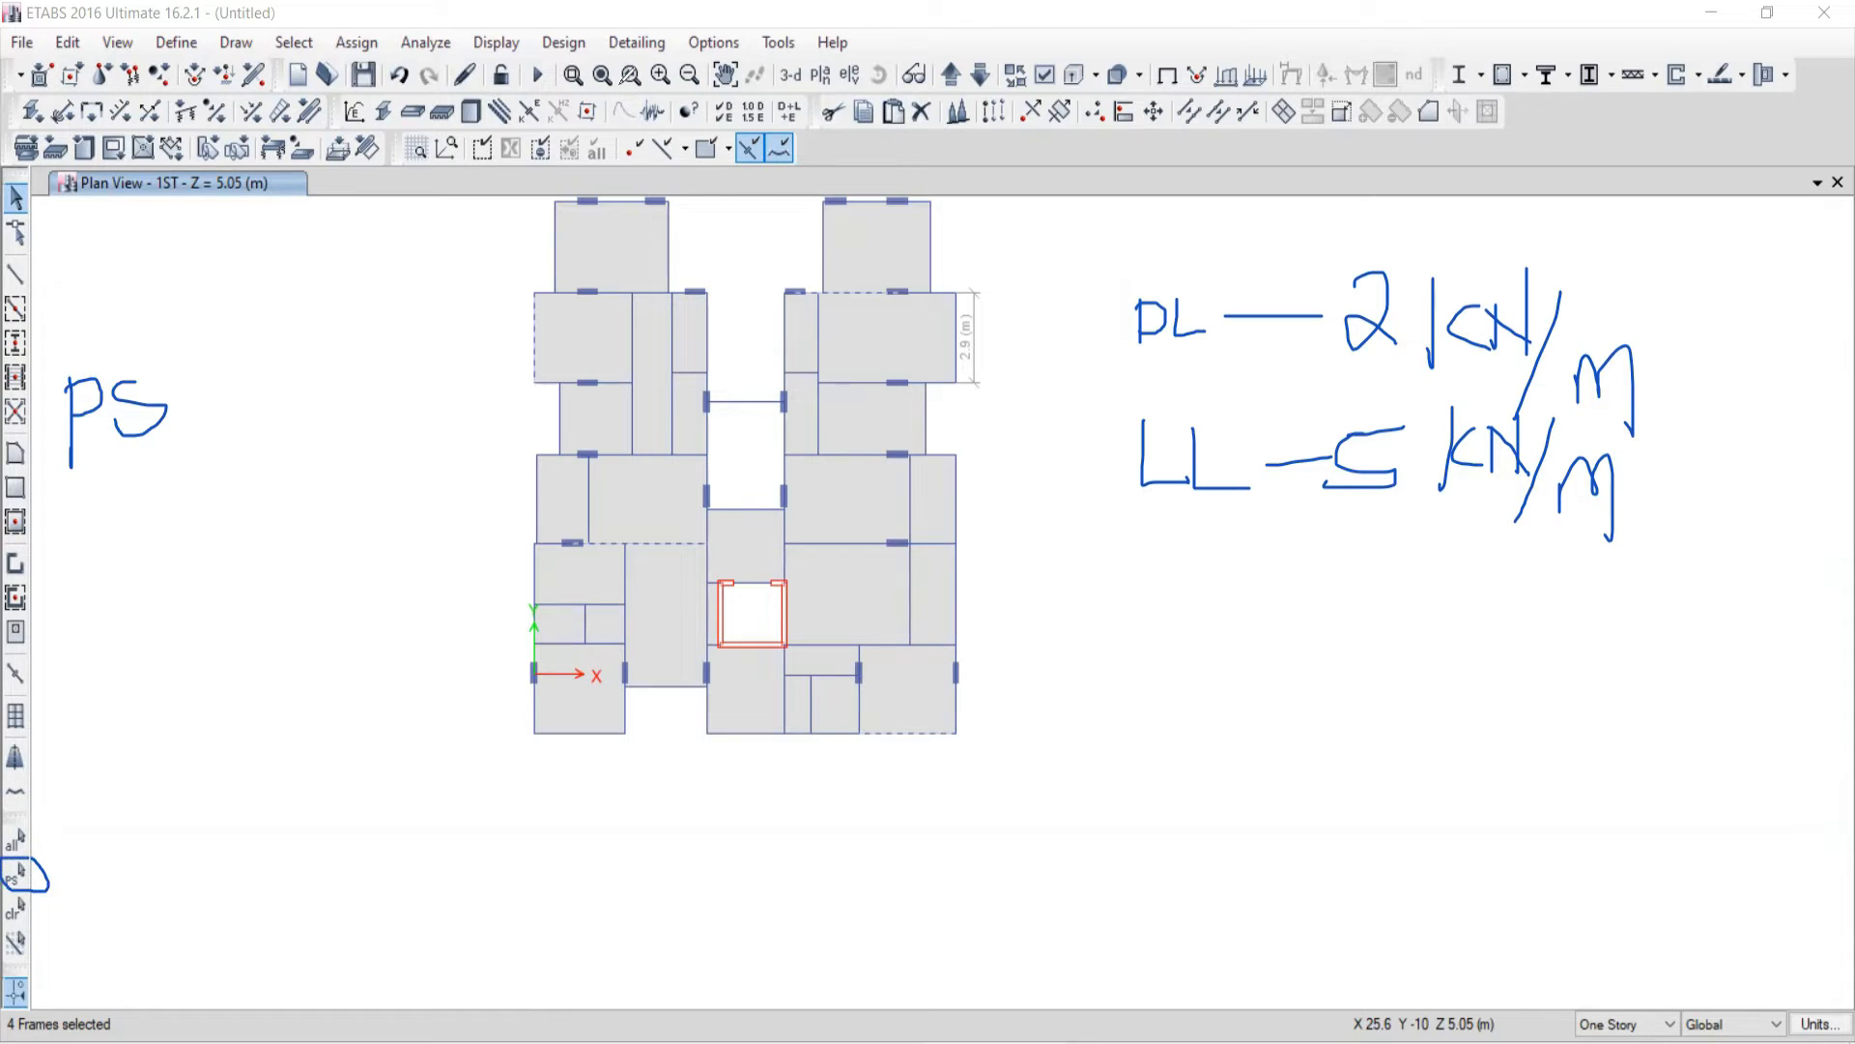
click(298, 41)
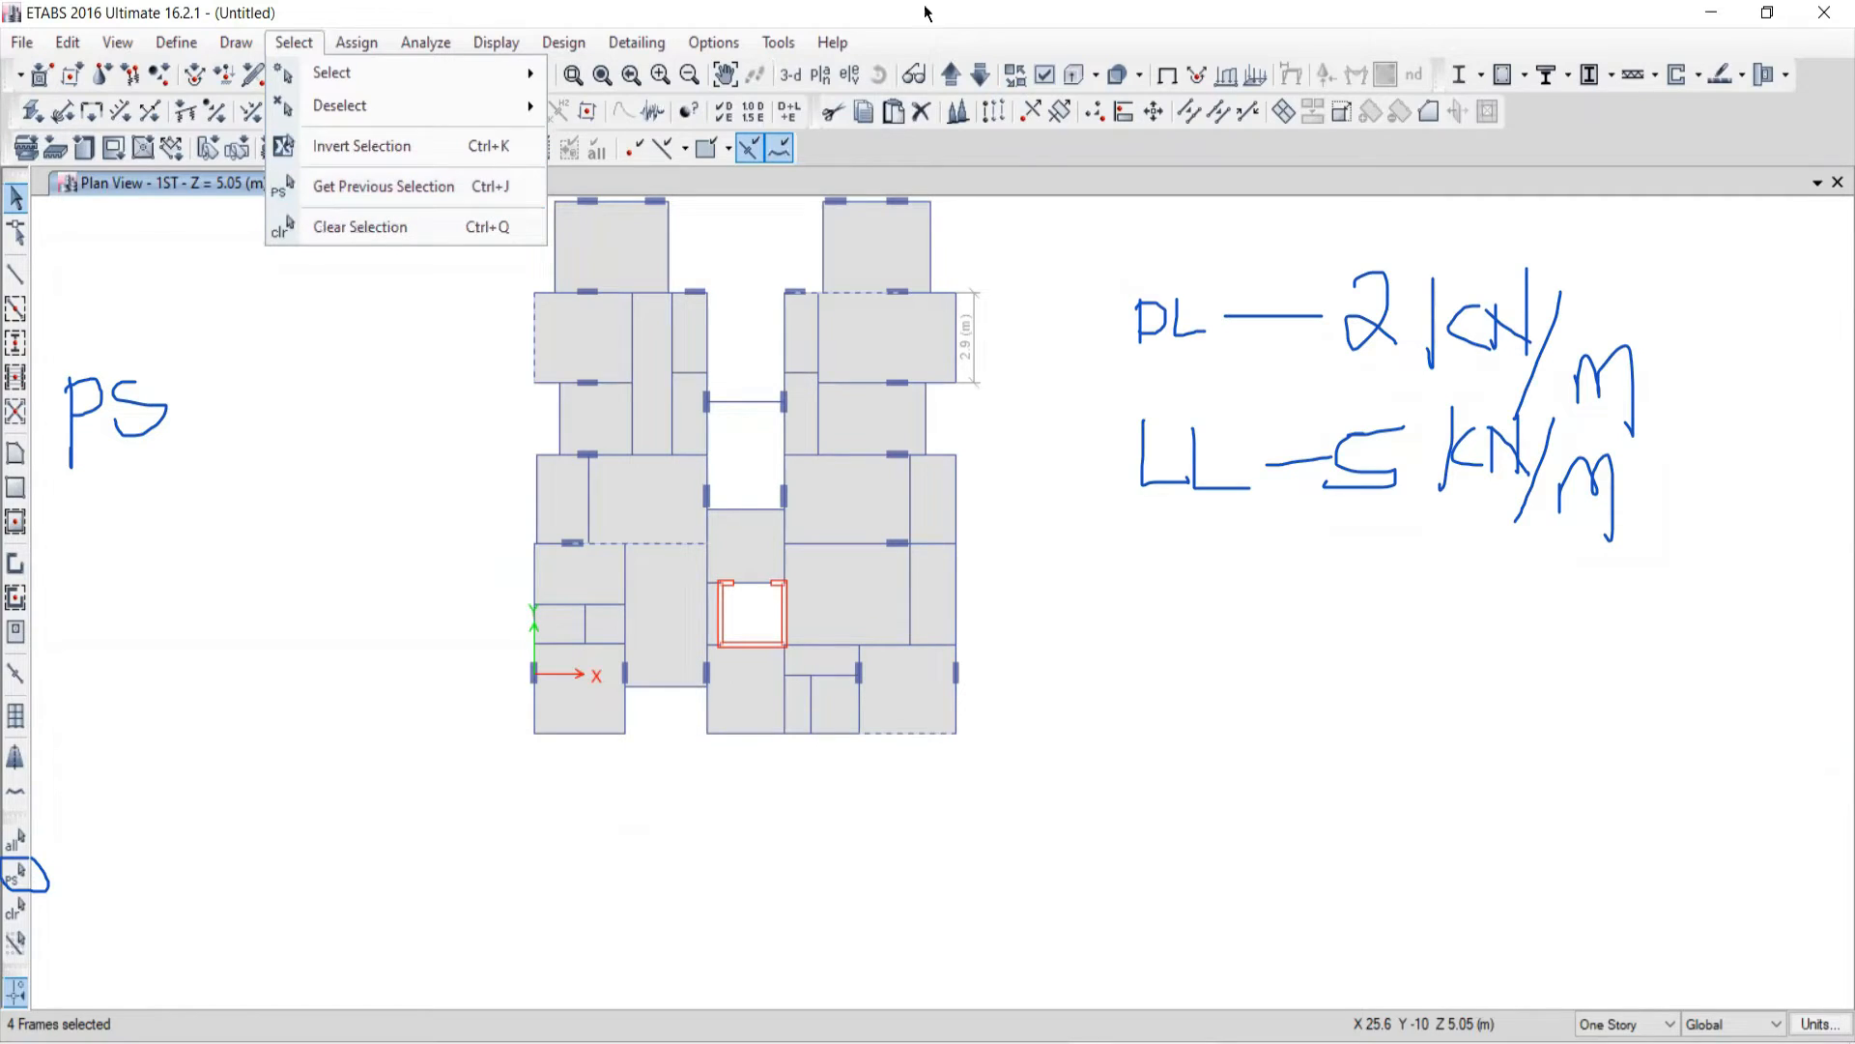
click(493, 185)
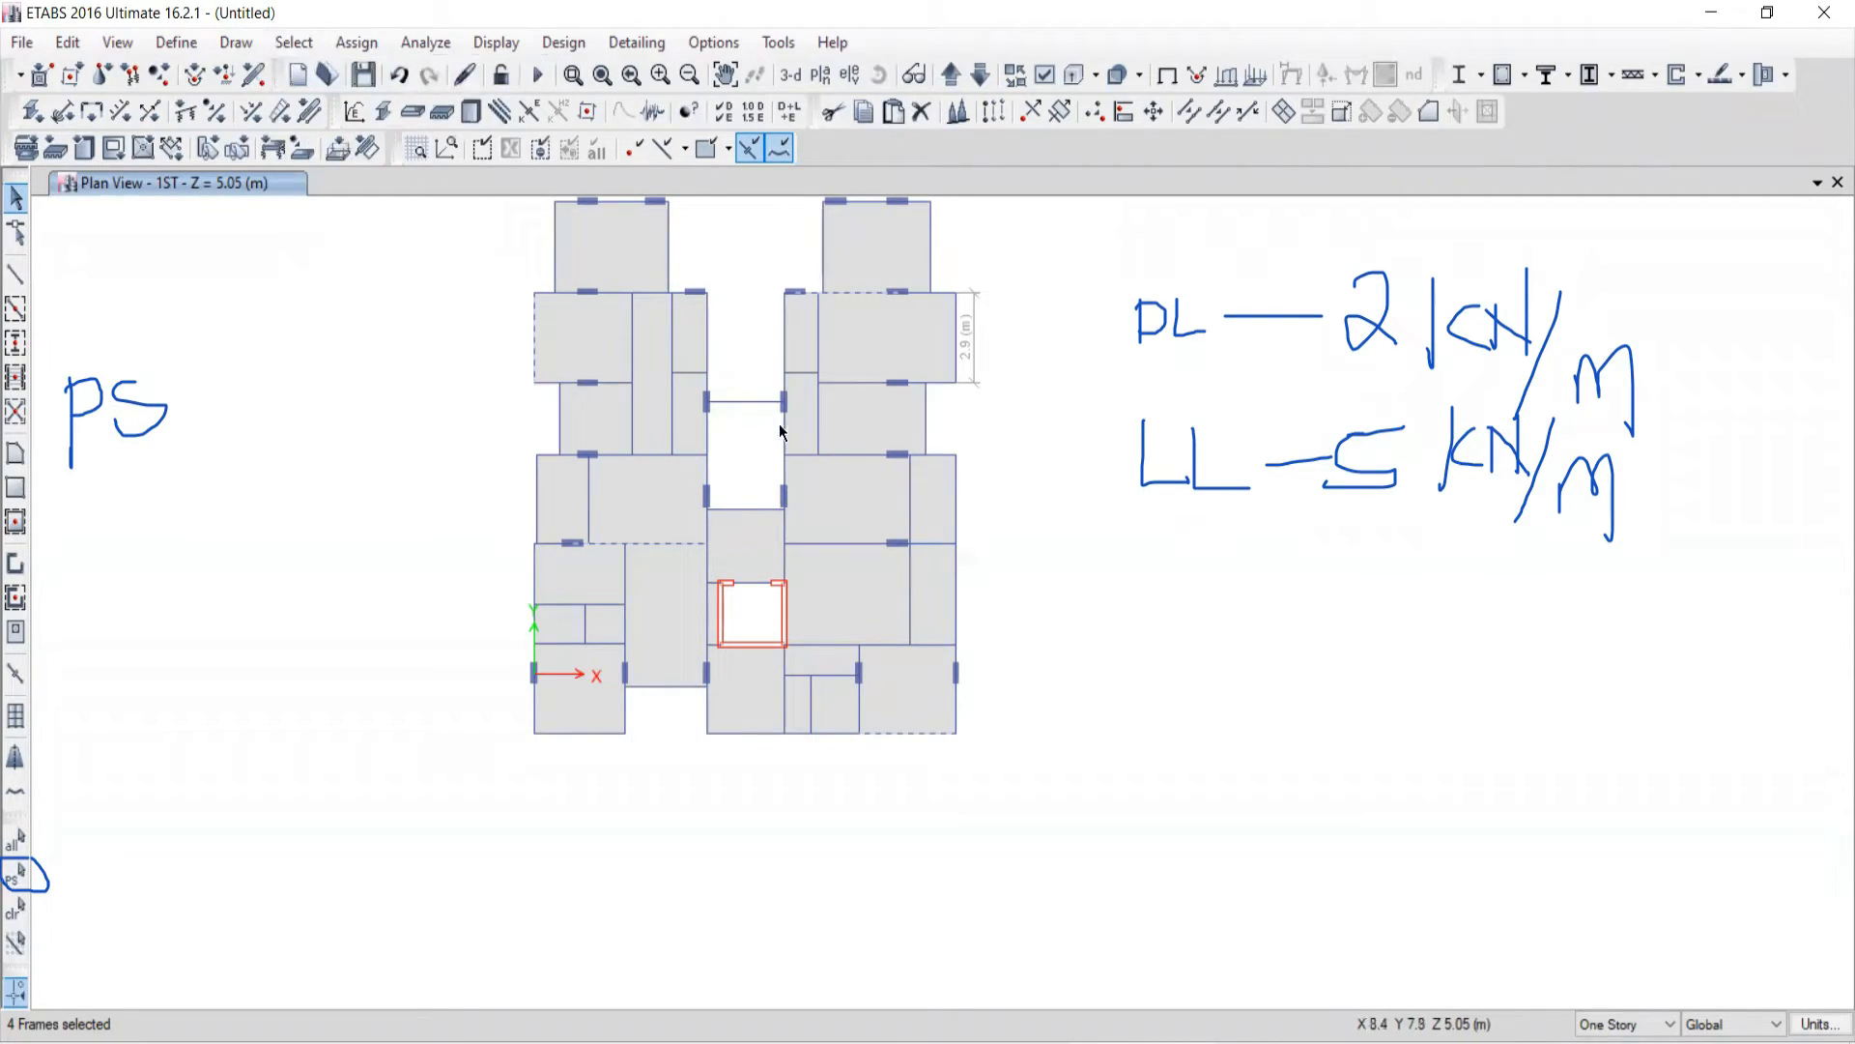
Step: Add six more beams of the 1ST story plan to the selection, including the beam across the central opening and several outer-edge beams
click(741, 400)
click(957, 595)
middle_drag(879, 320, 868, 448)
click(851, 328)
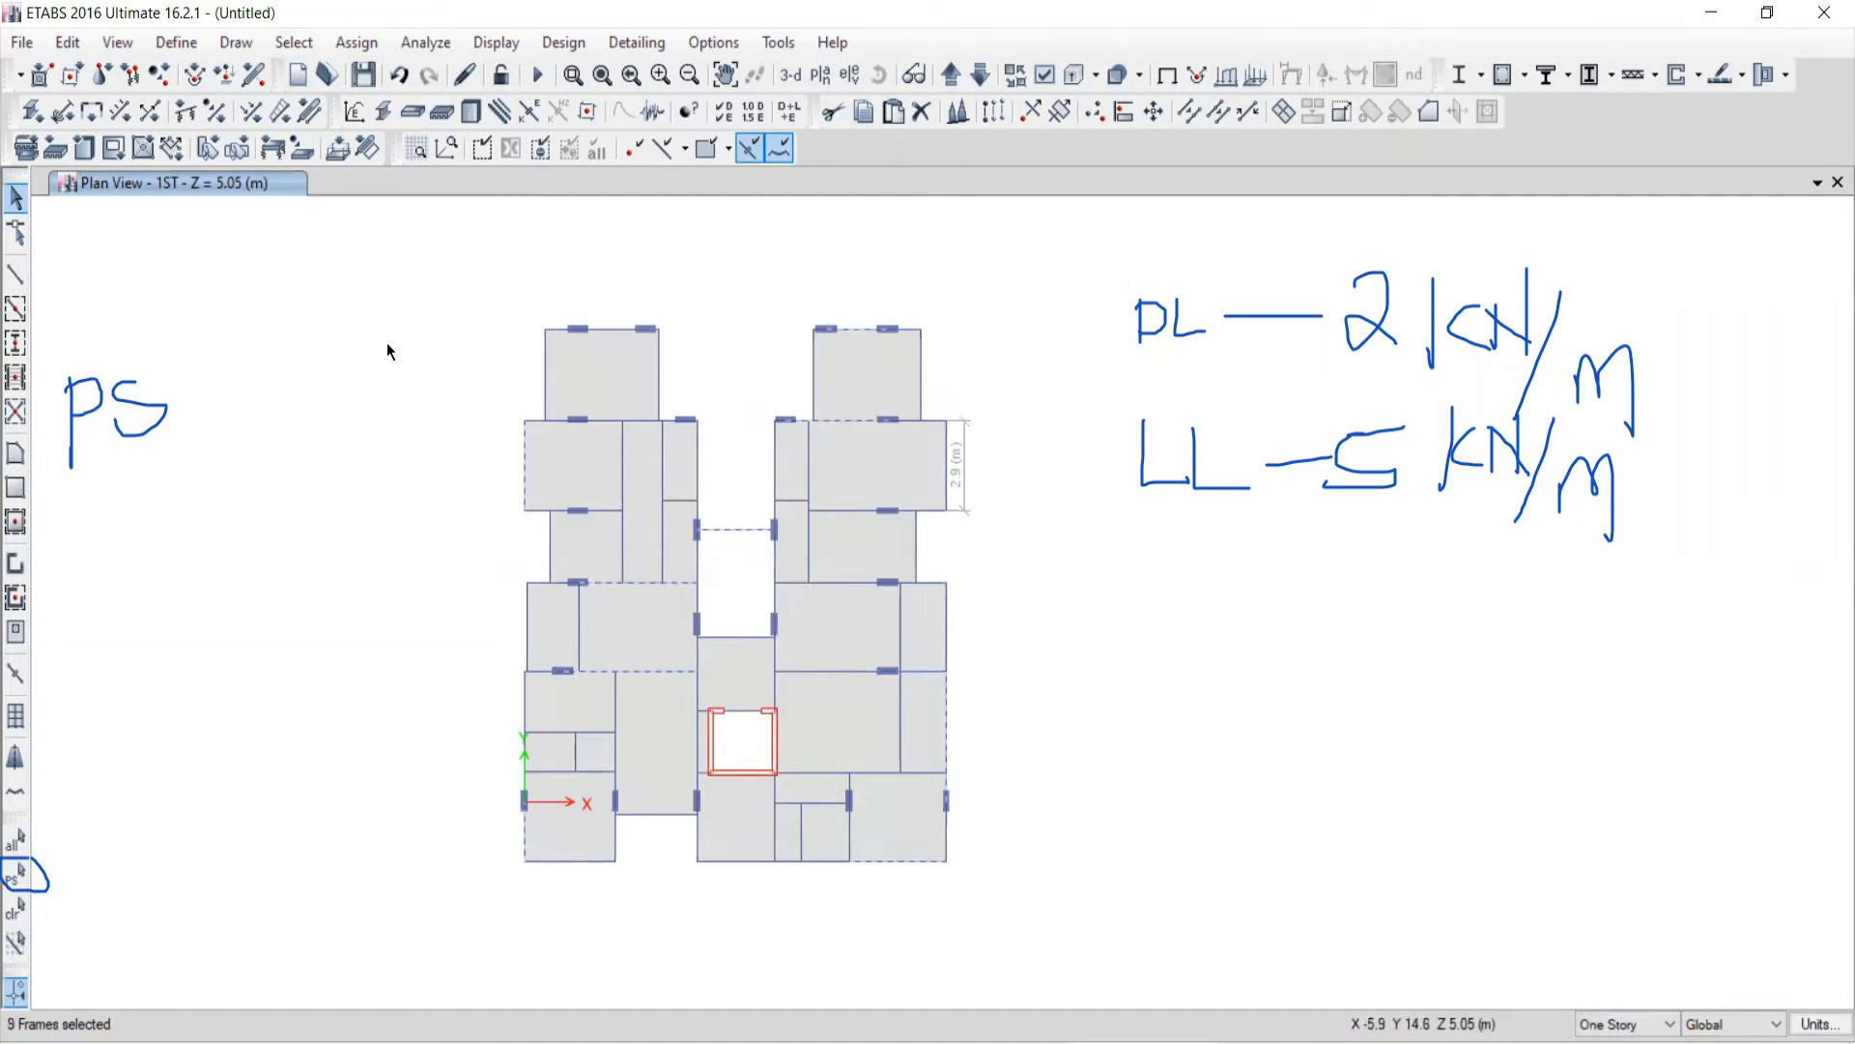
click(545, 362)
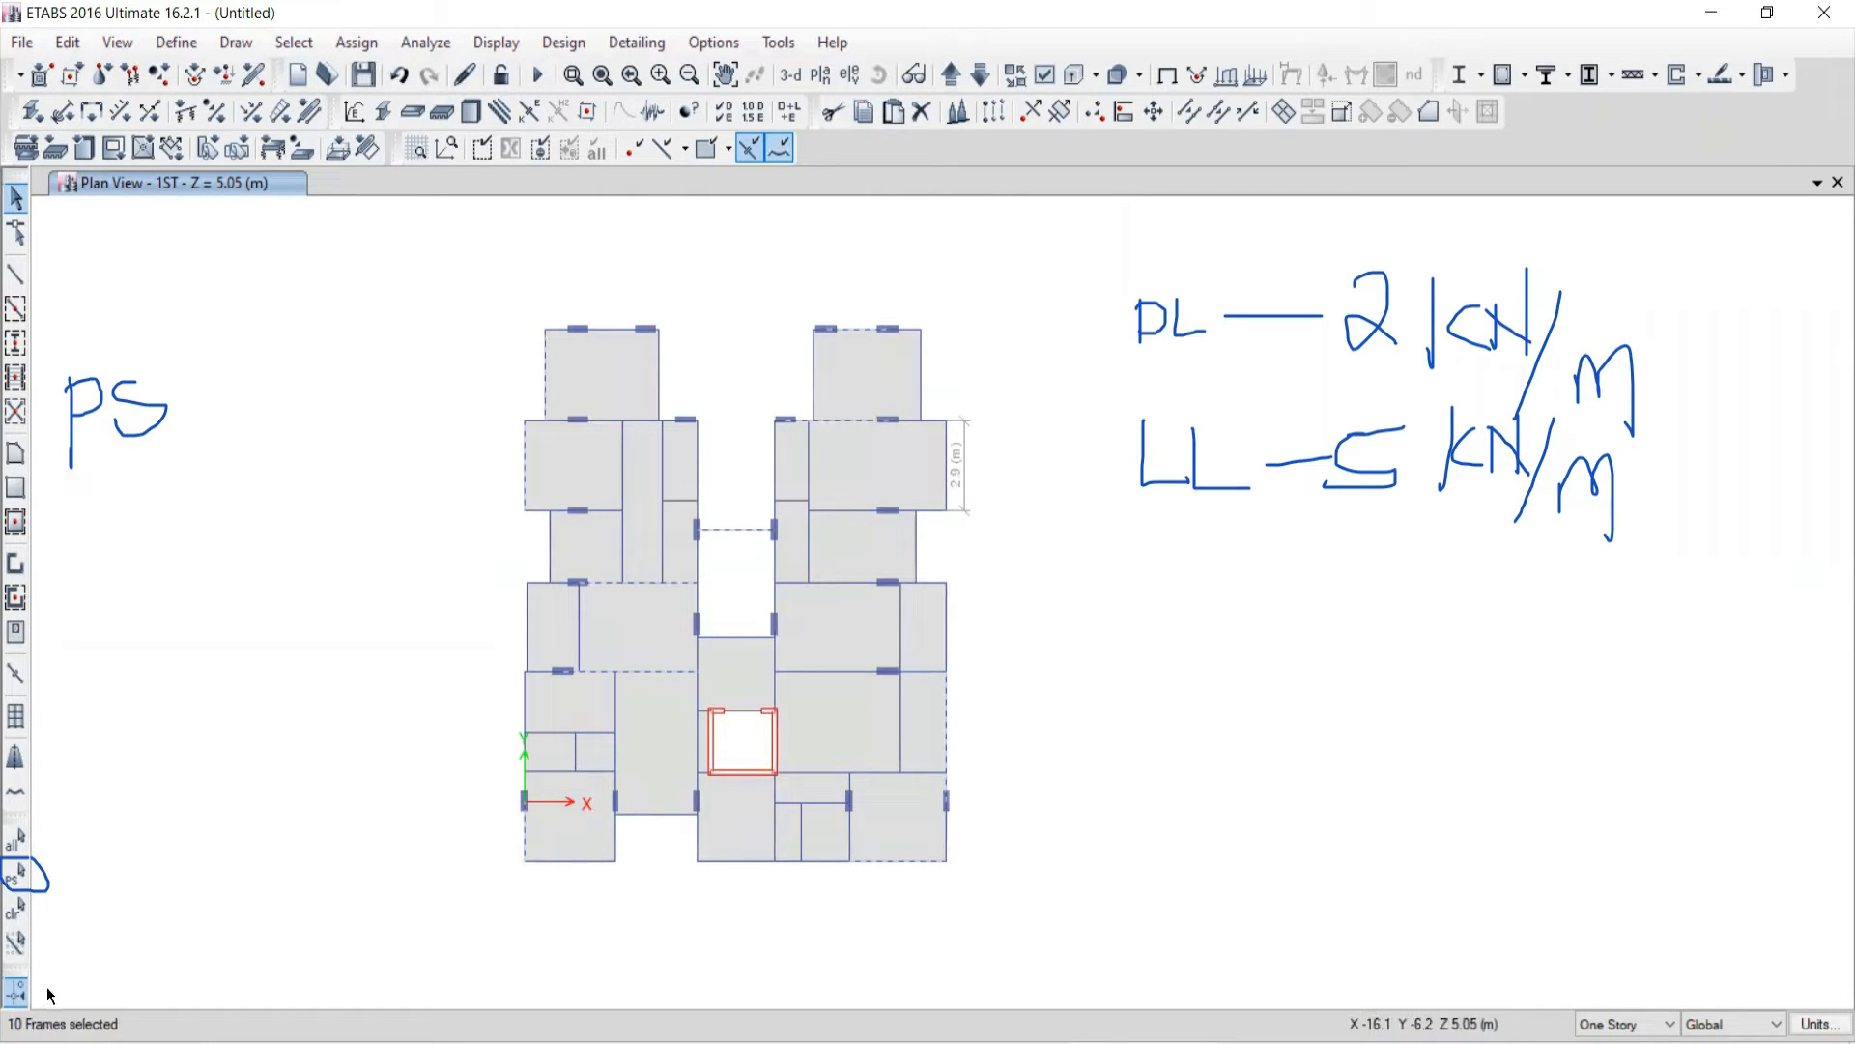
middle_drag(716, 655, 687, 584)
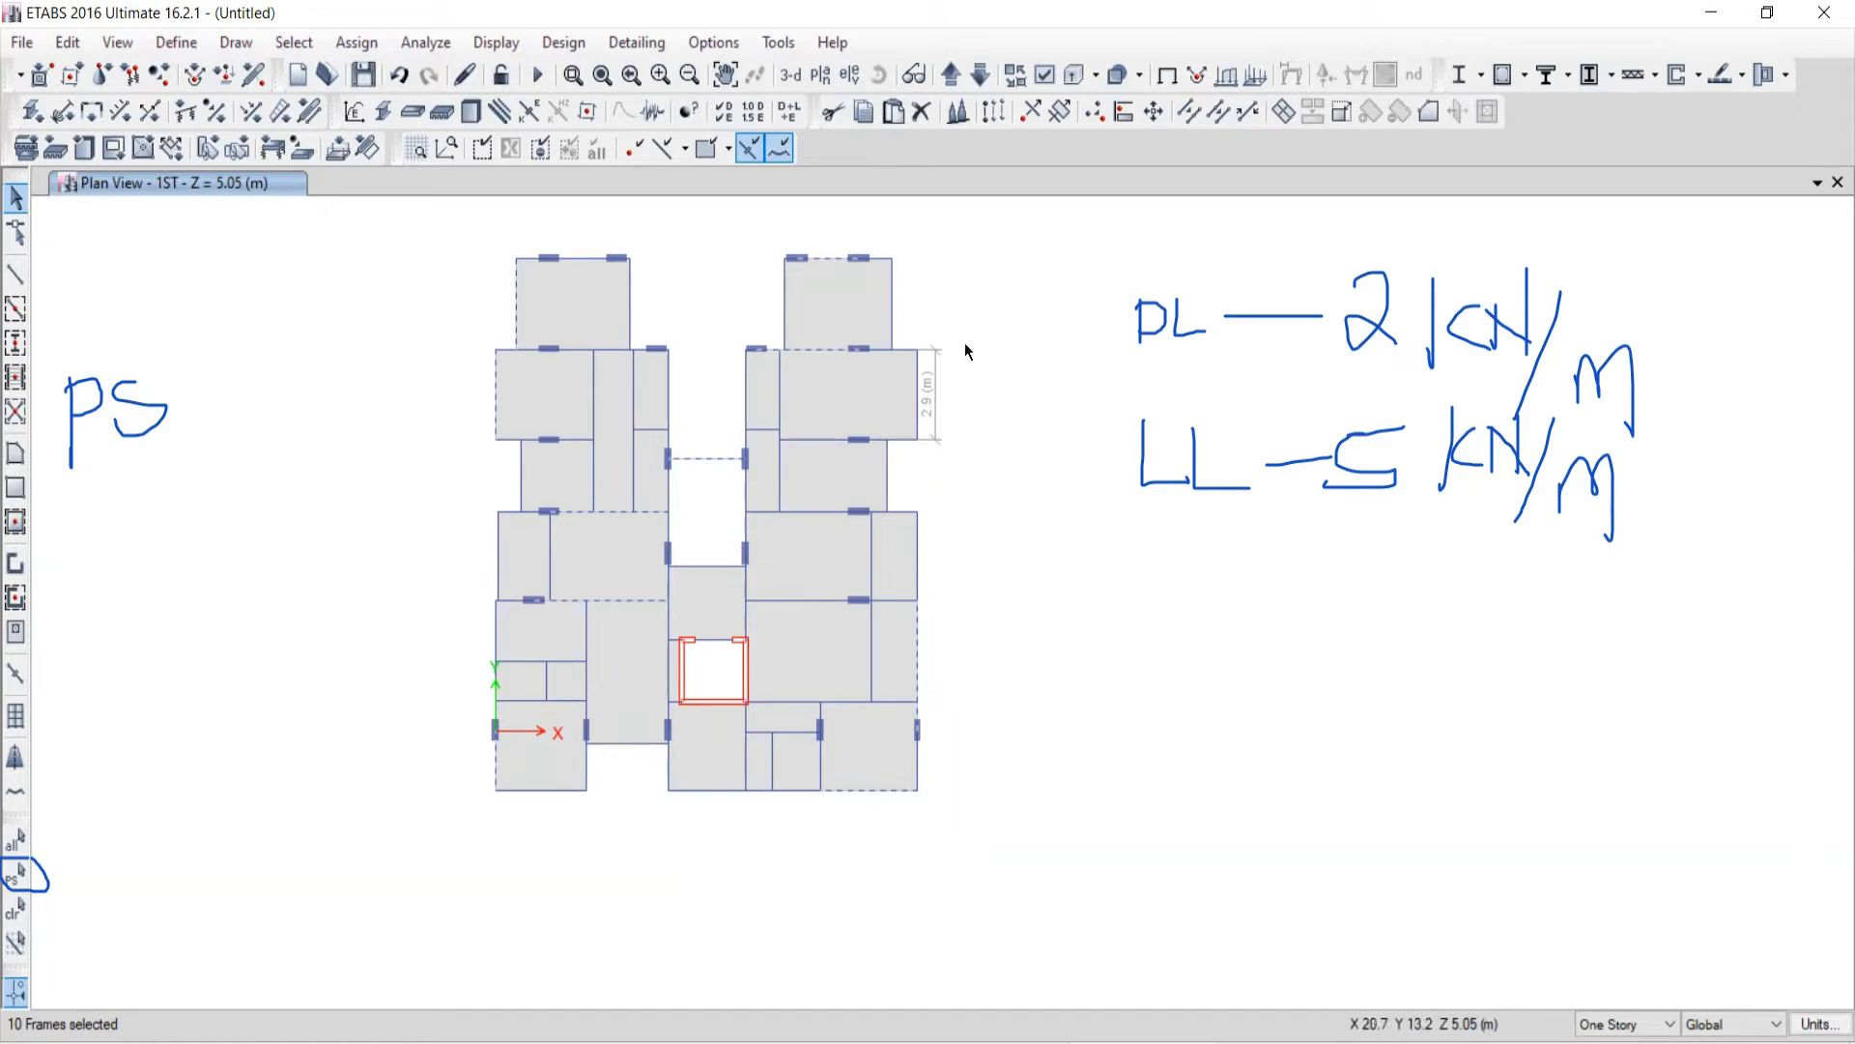
Step: Assign a uniform distributed gravity load of 2 kN/m in the Dead load pattern to the selected beams, replacing existing loads
click(339, 38)
mouse_move(367, 282)
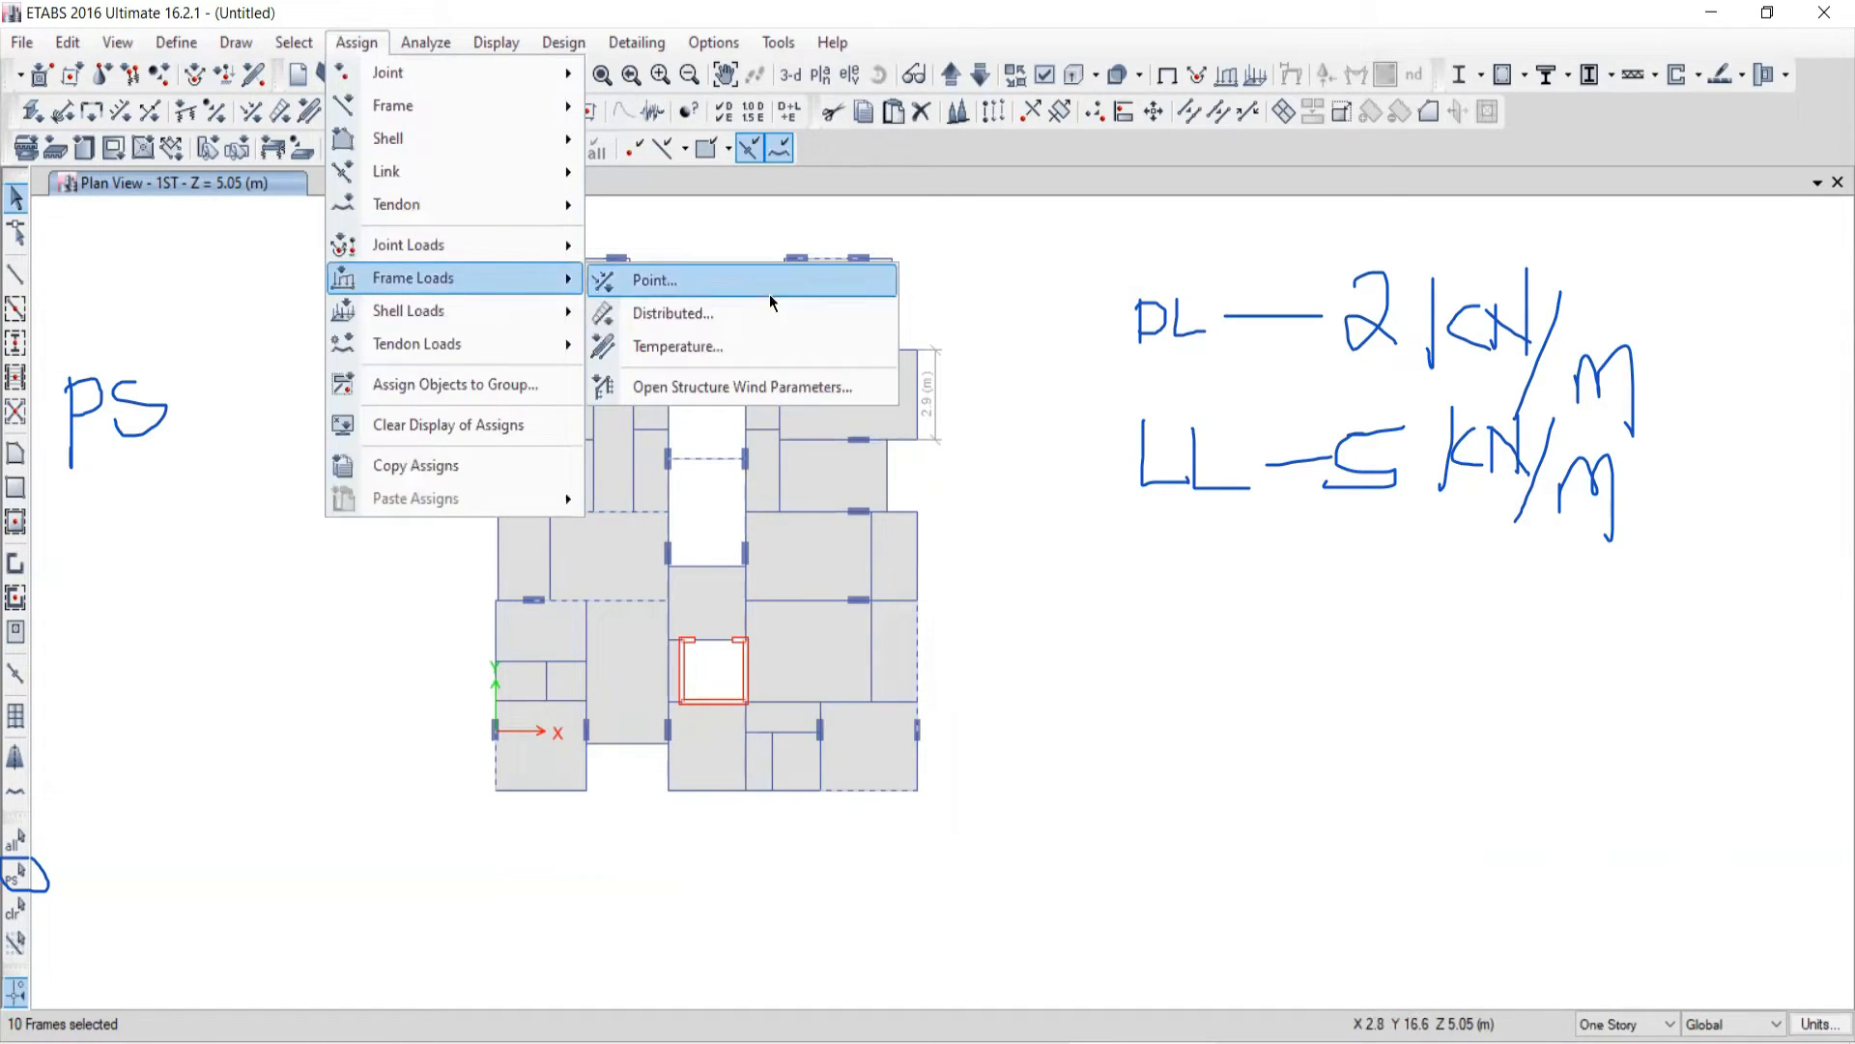
click(674, 311)
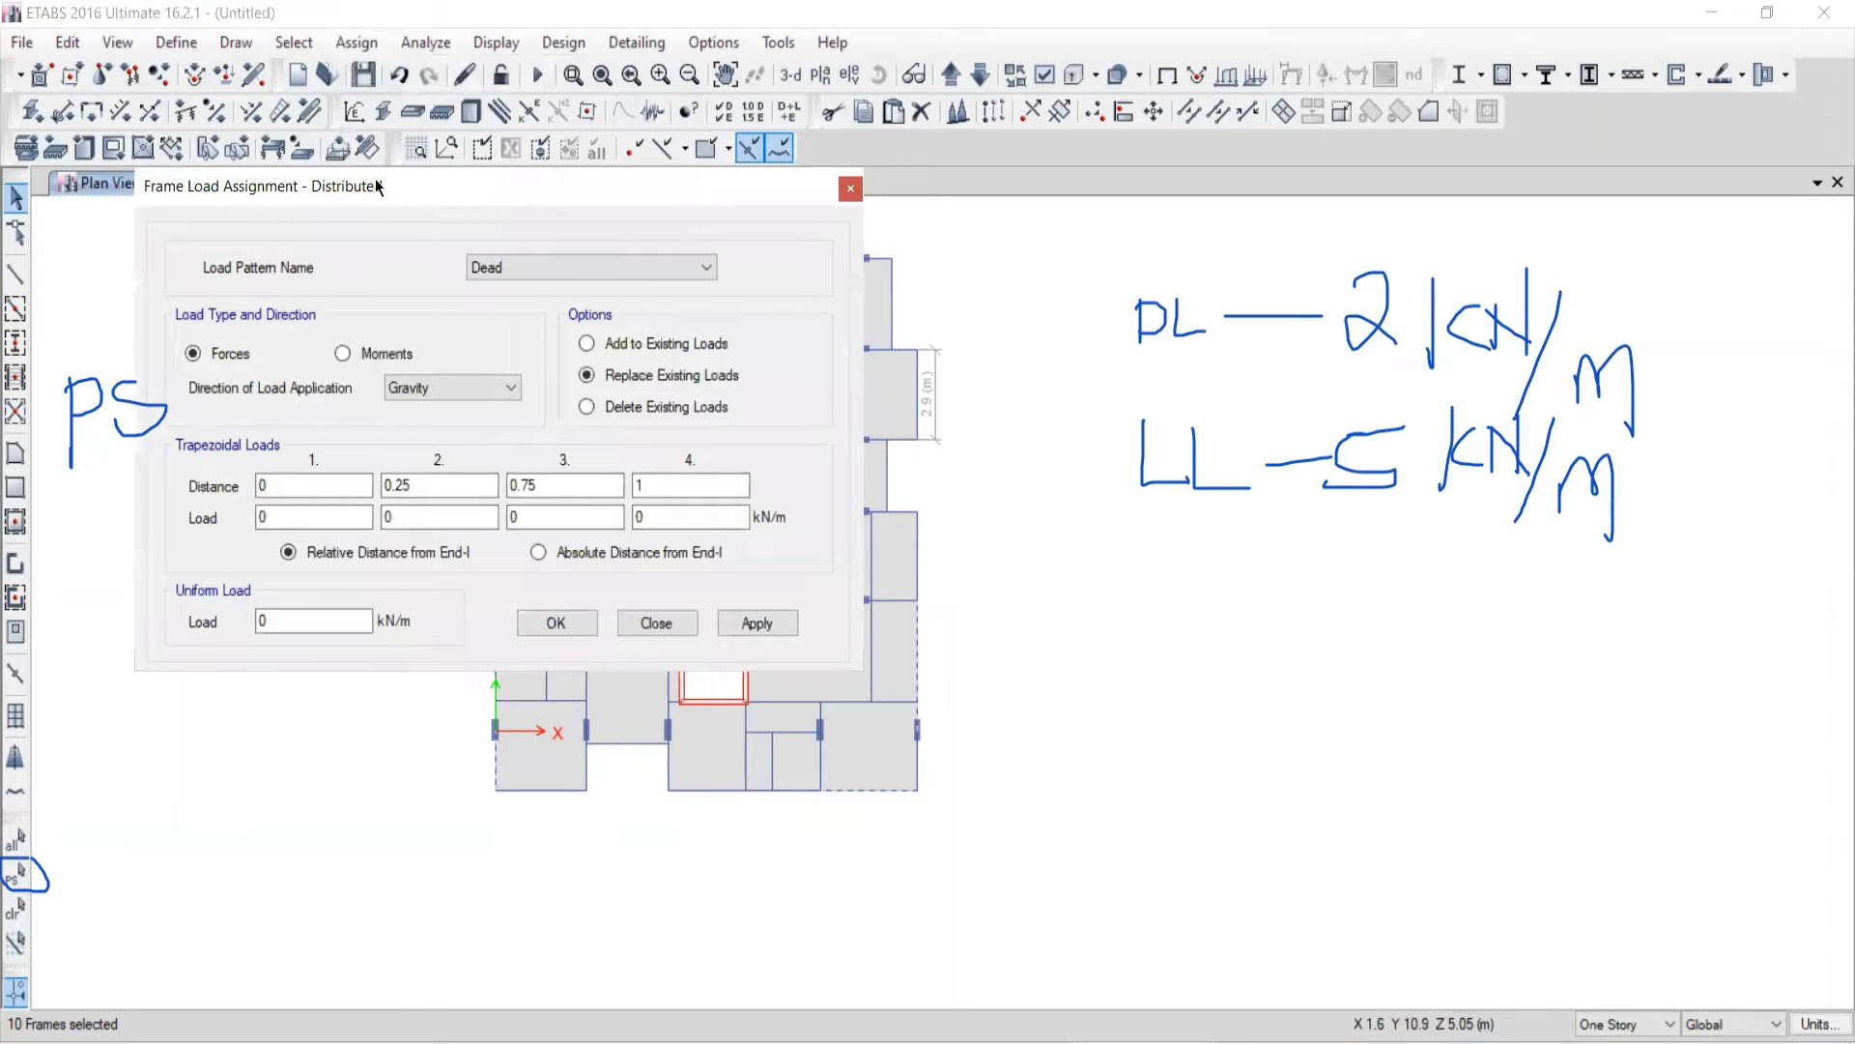
drag(376, 187, 339, 179)
double_click(272, 612)
text(2)
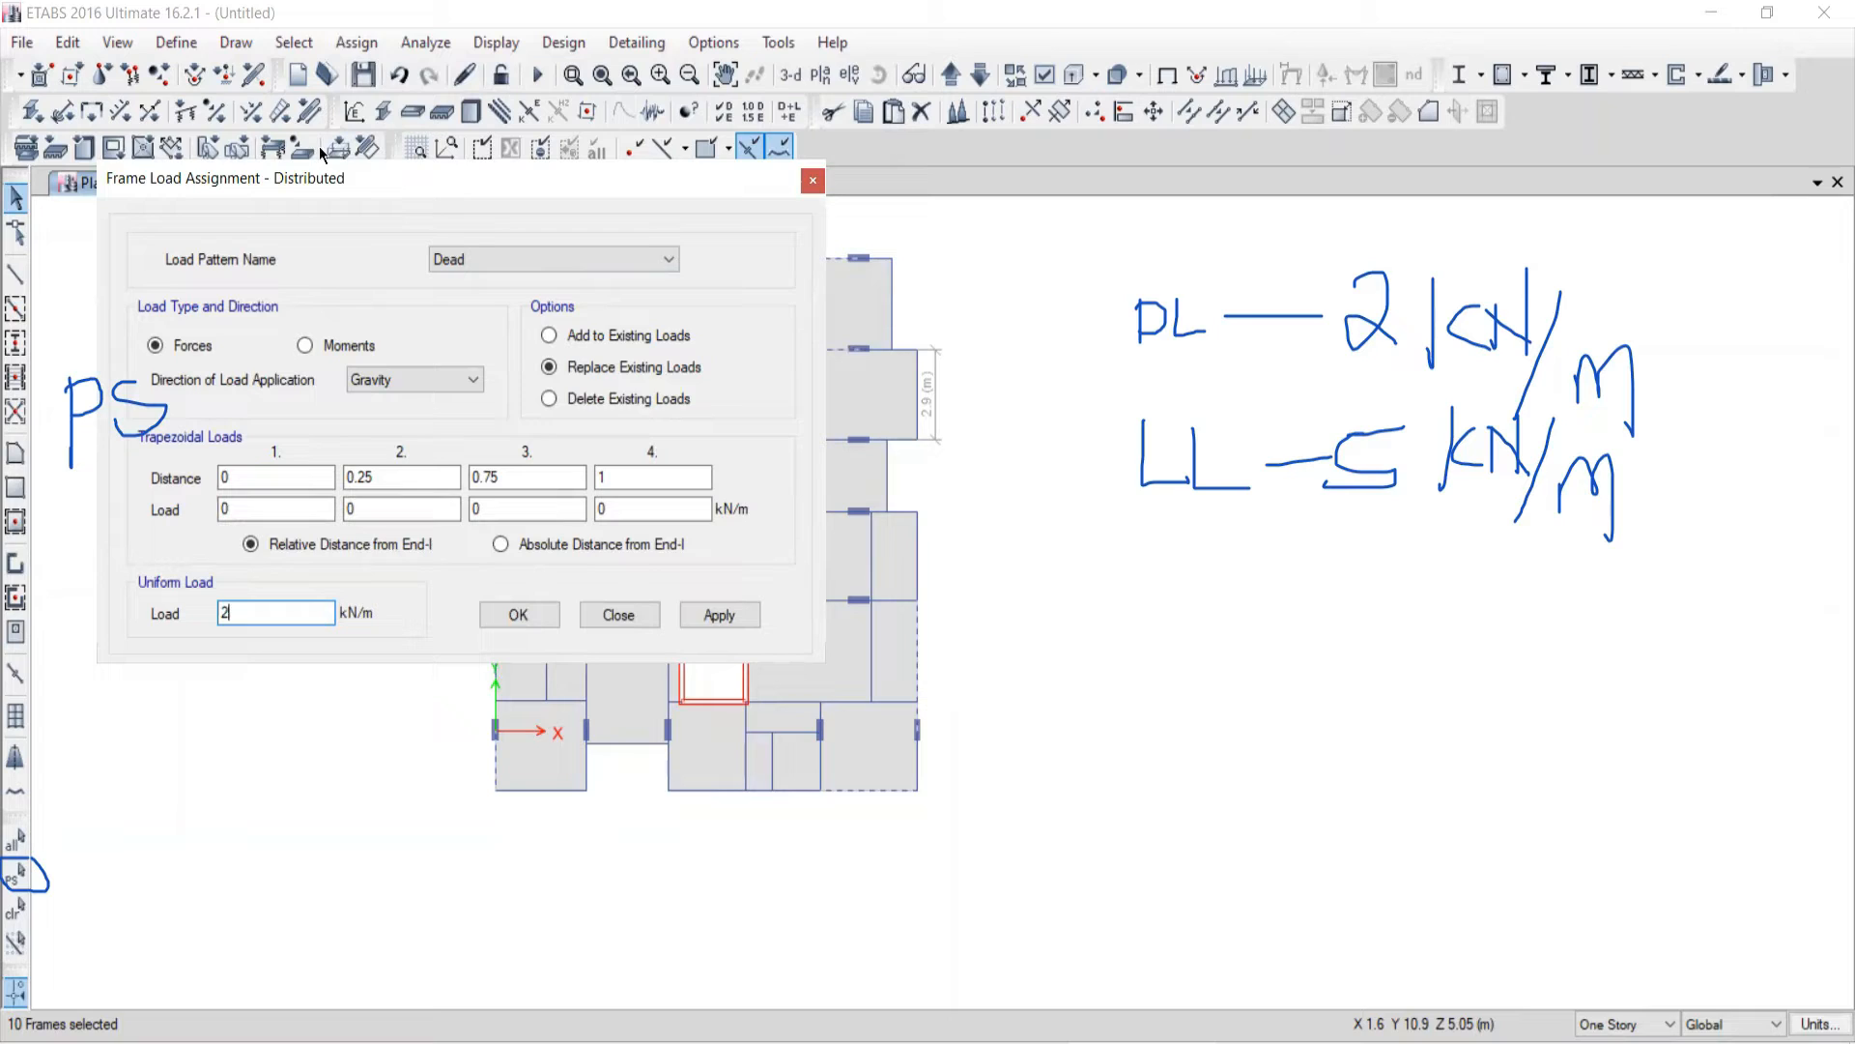
drag(319, 179, 93, 18)
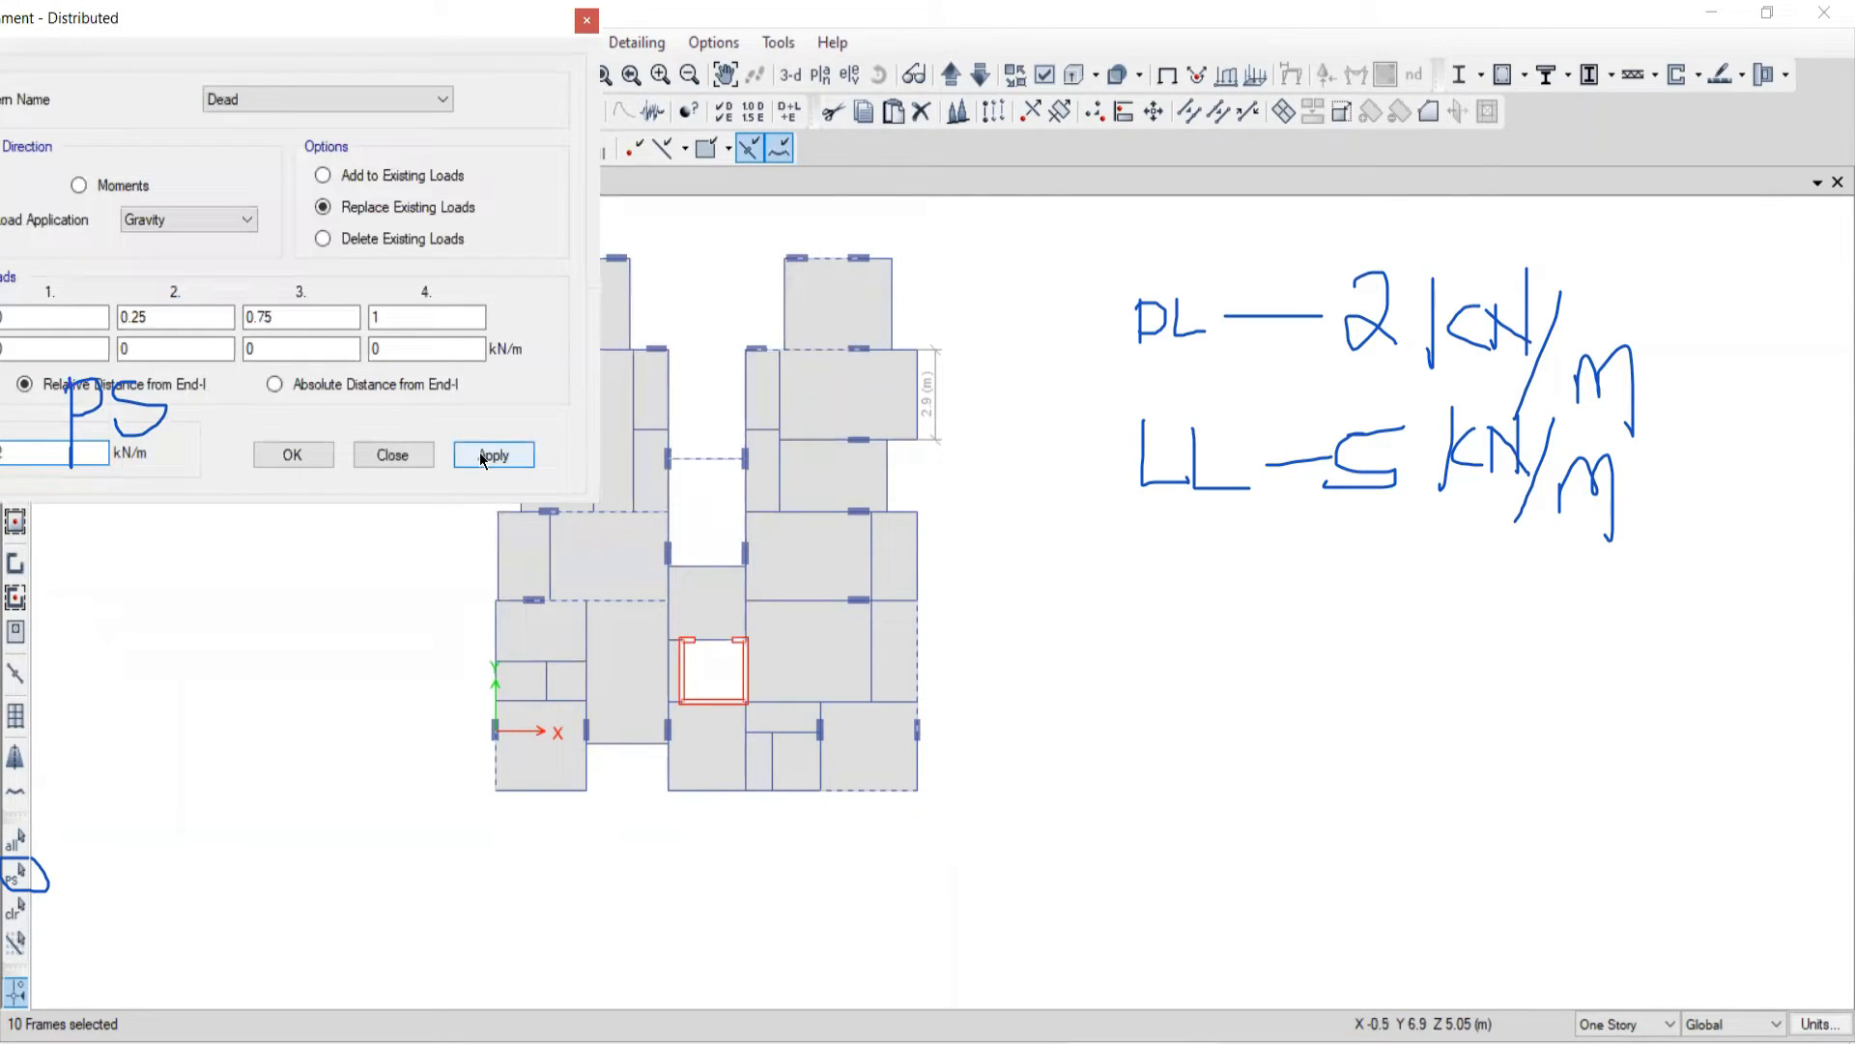
click(490, 454)
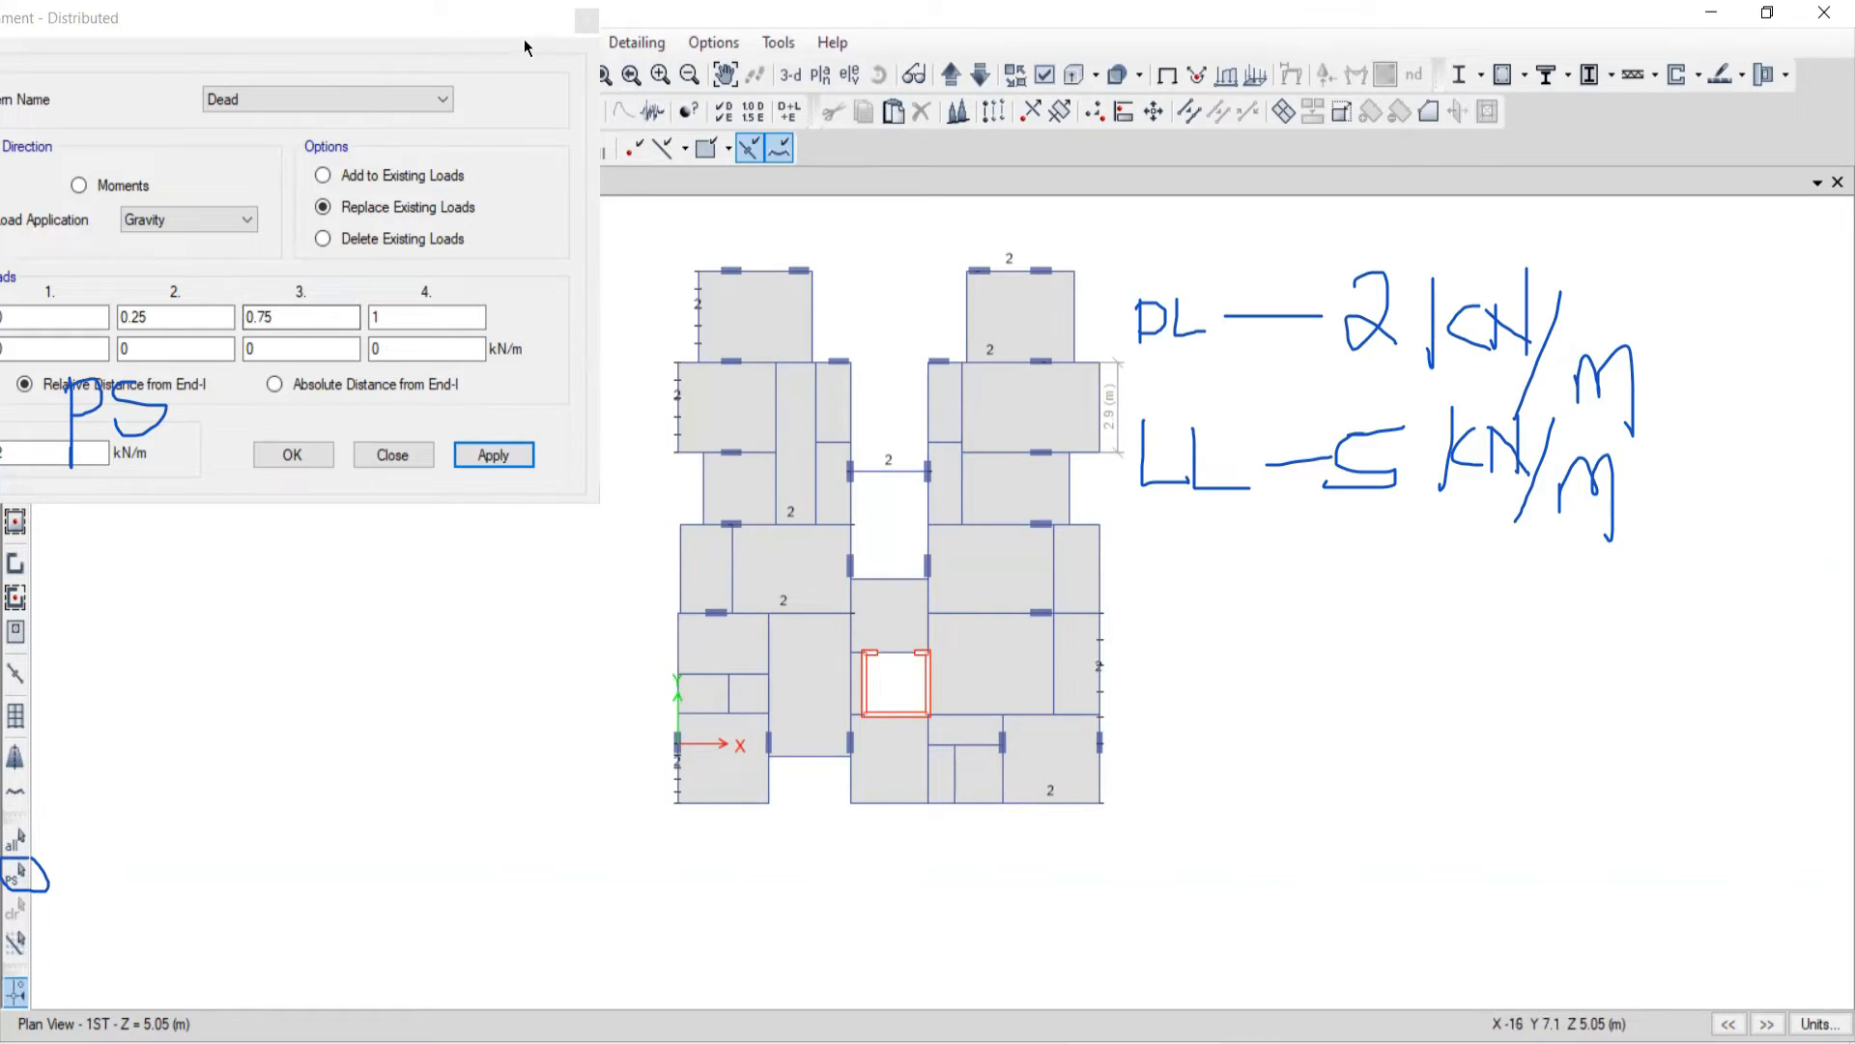
click(582, 25)
Step: Restore the previous beam selection and clear it twice, and also select and clear a slab panel beside the central opening
click(293, 42)
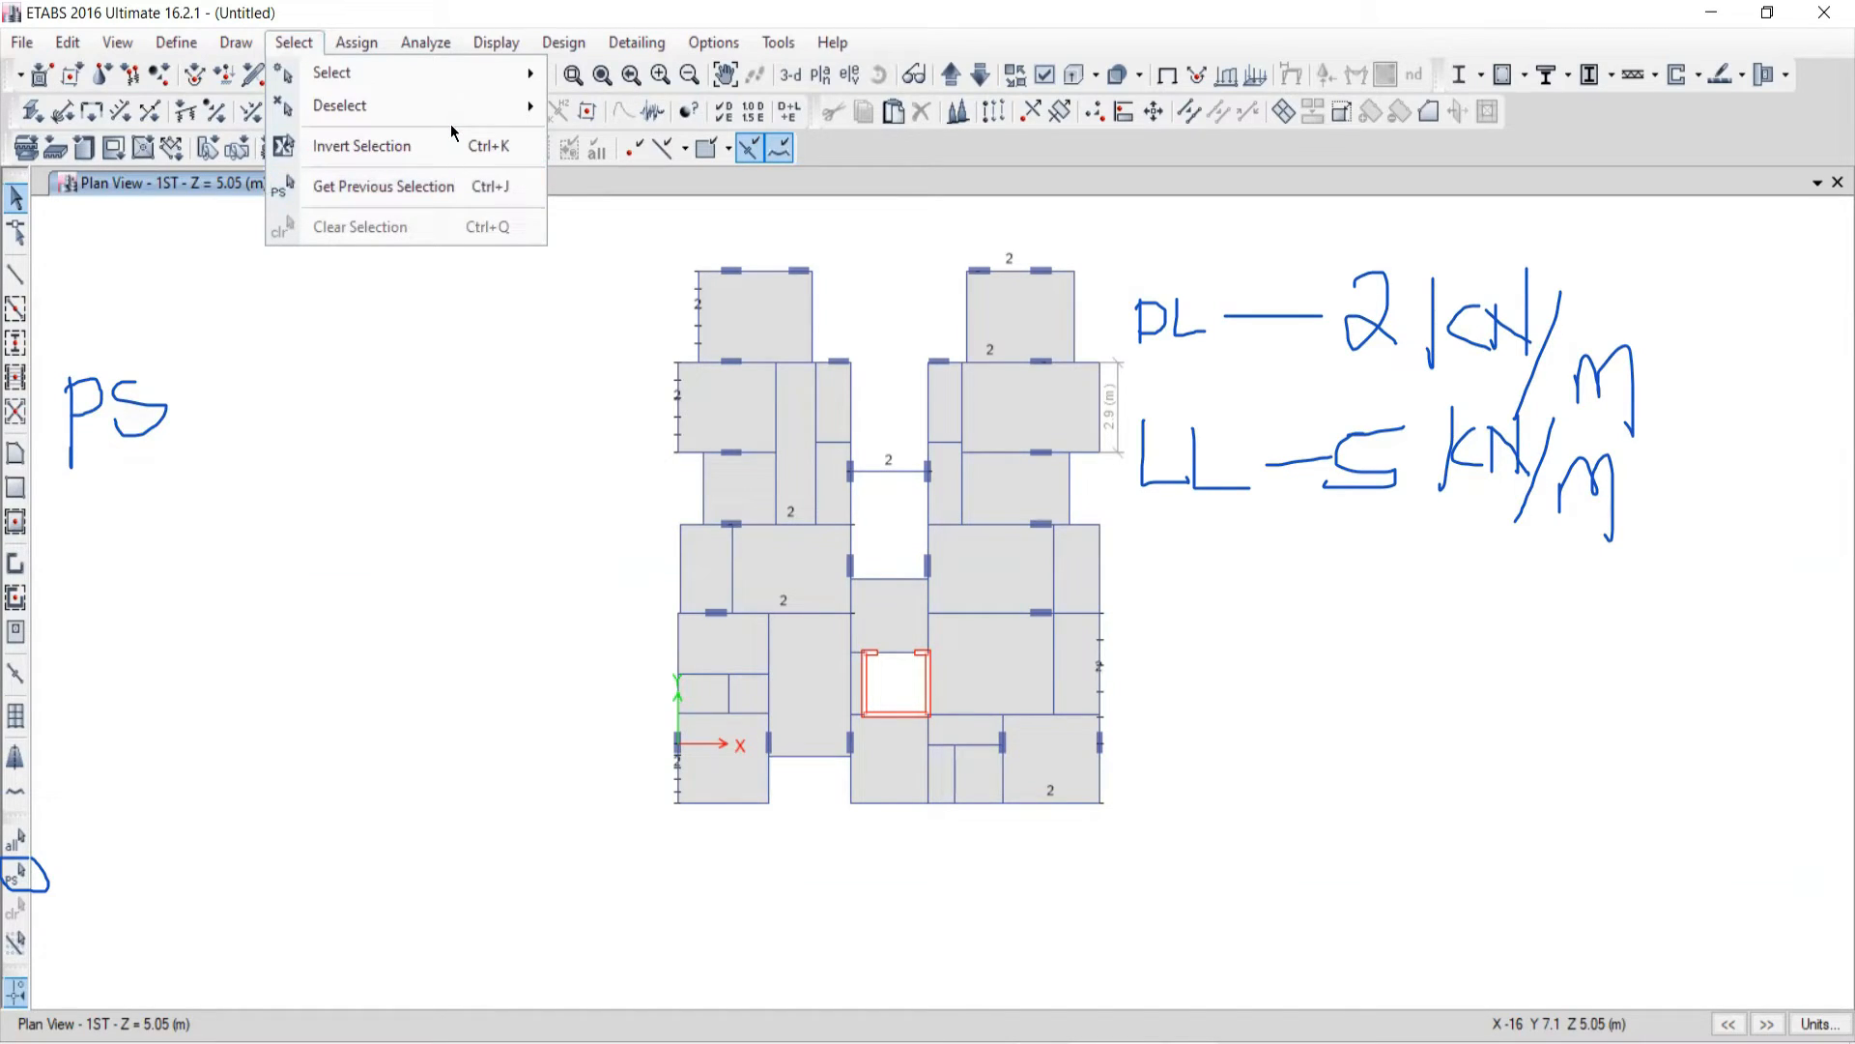
click(373, 188)
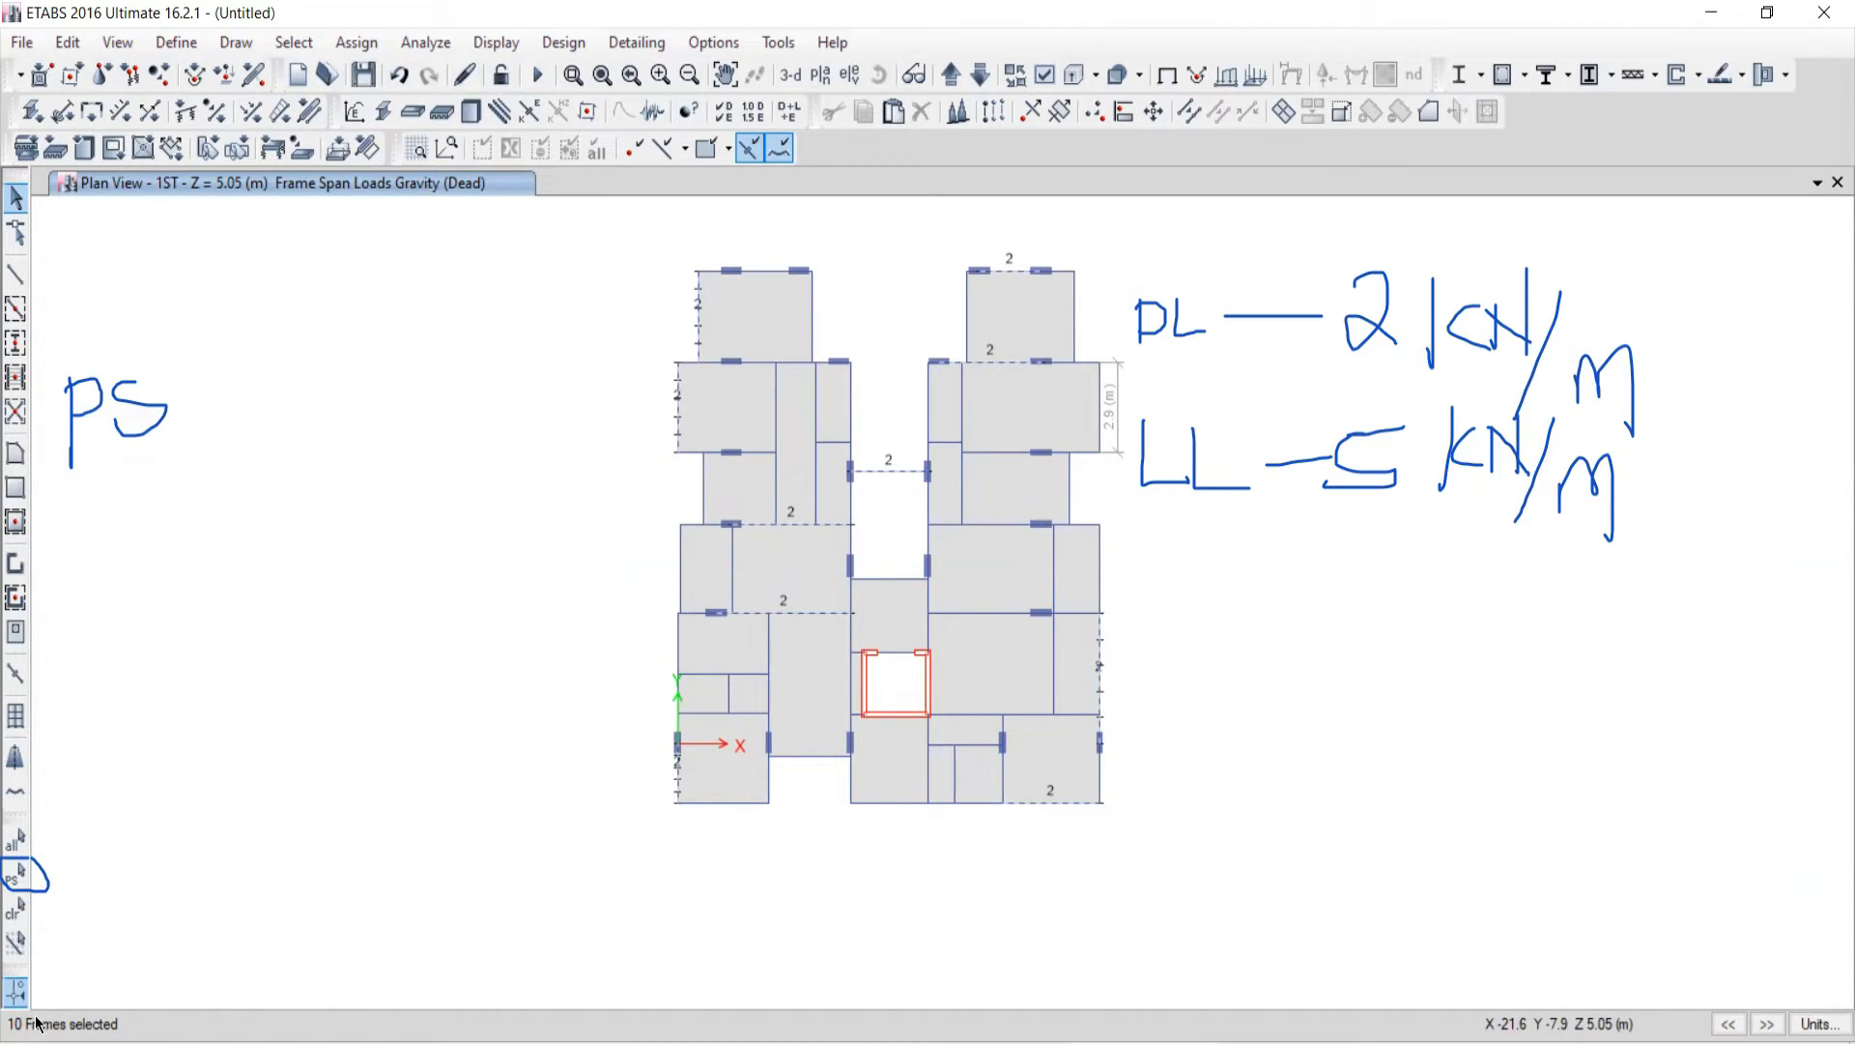
click(15, 920)
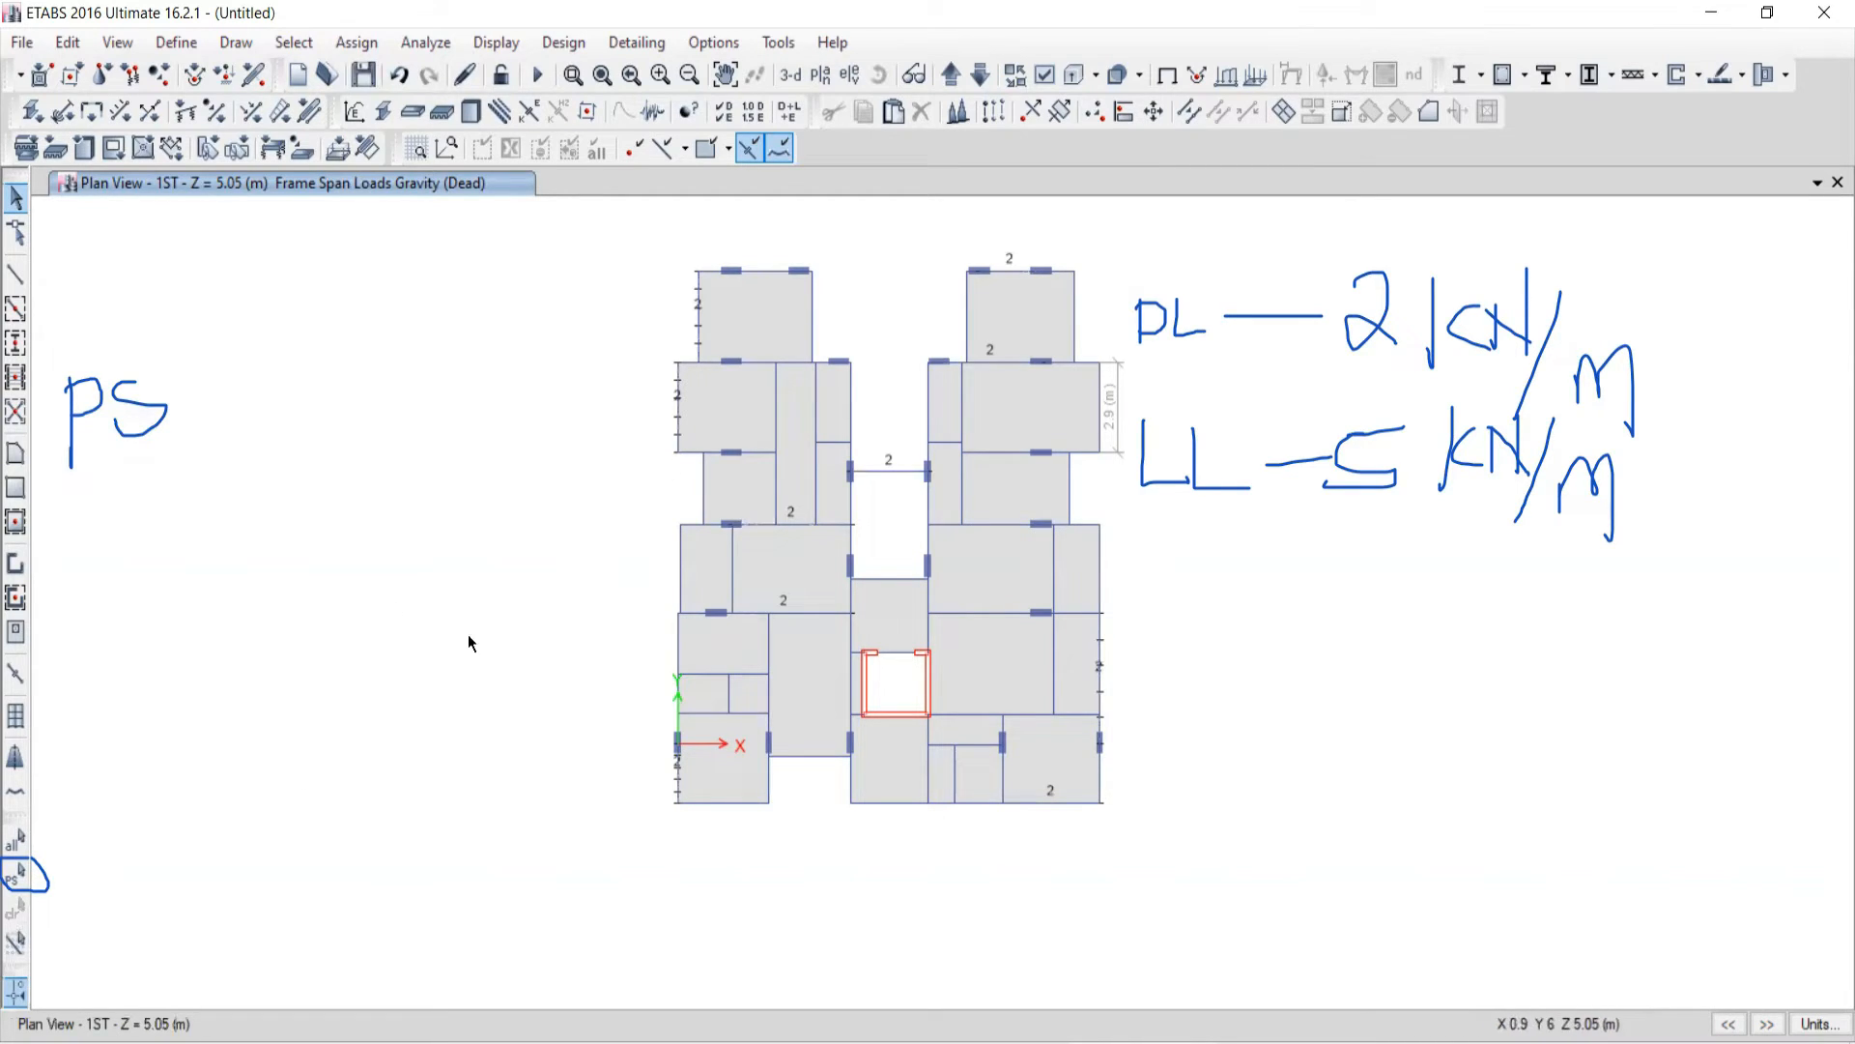
click(15, 879)
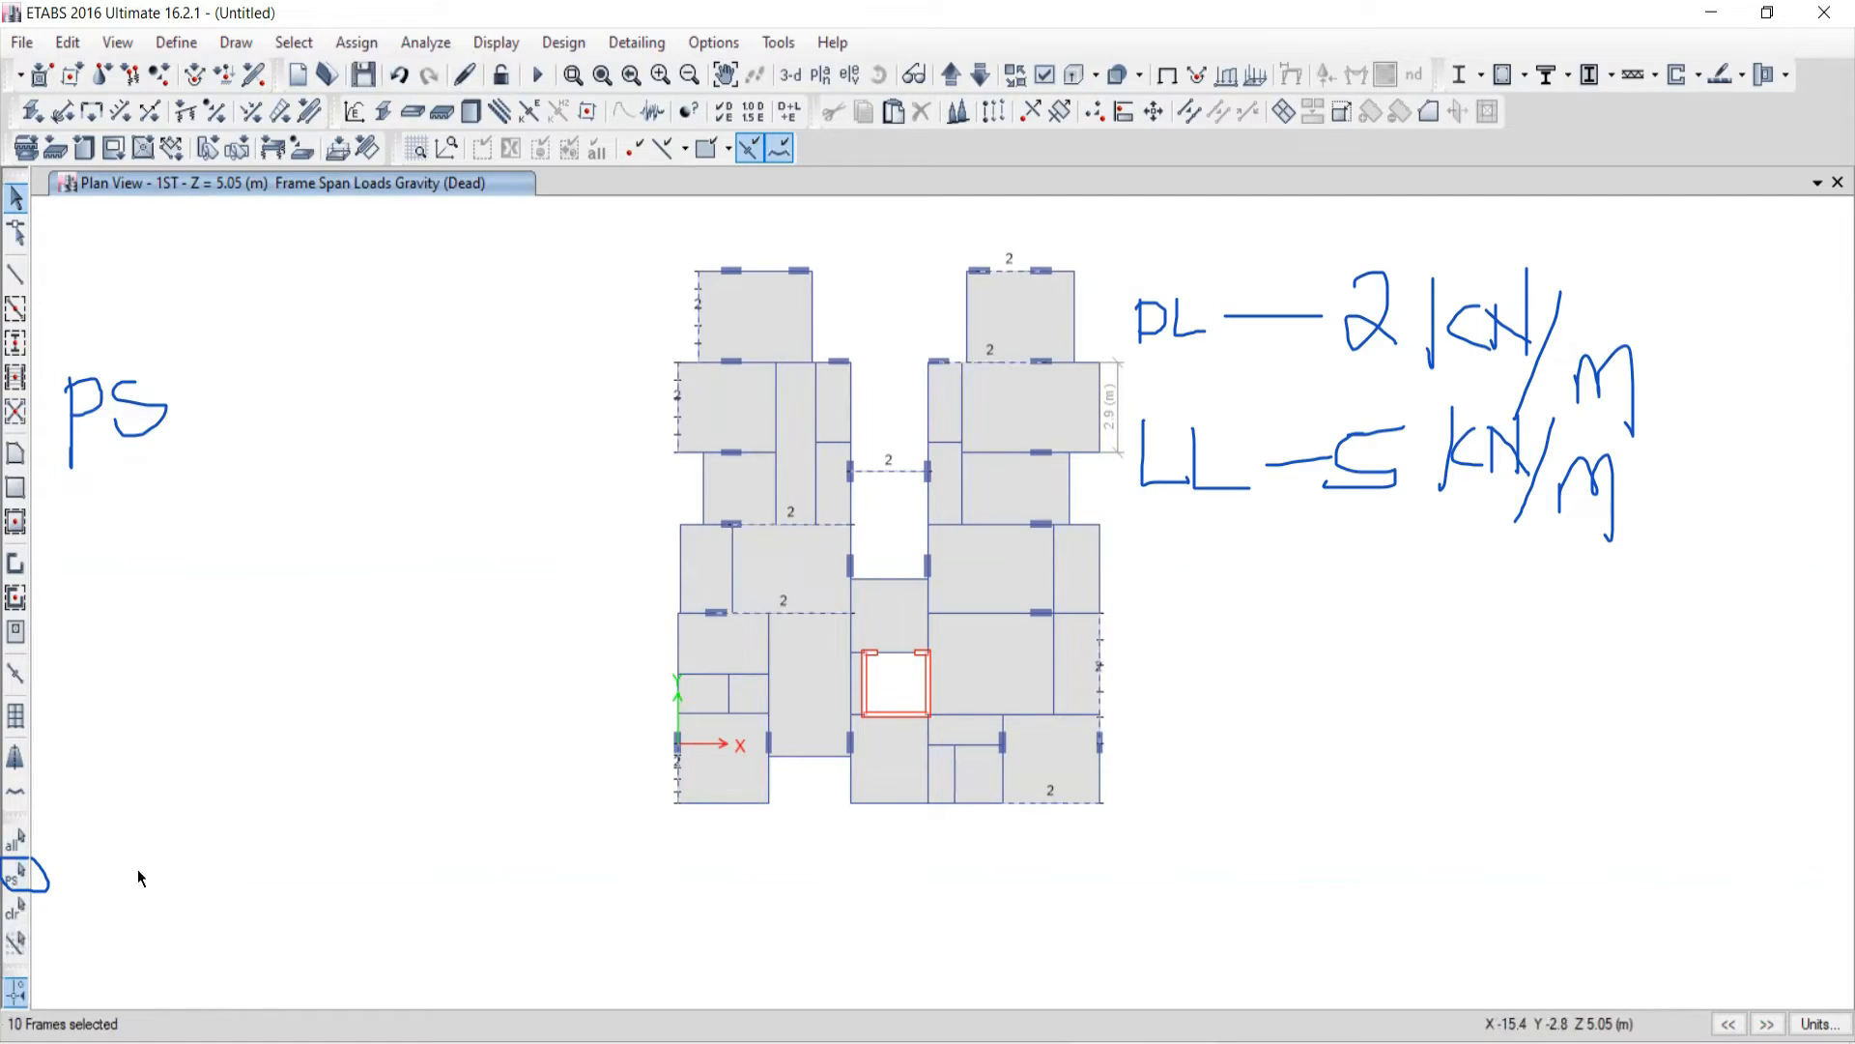
click(15, 913)
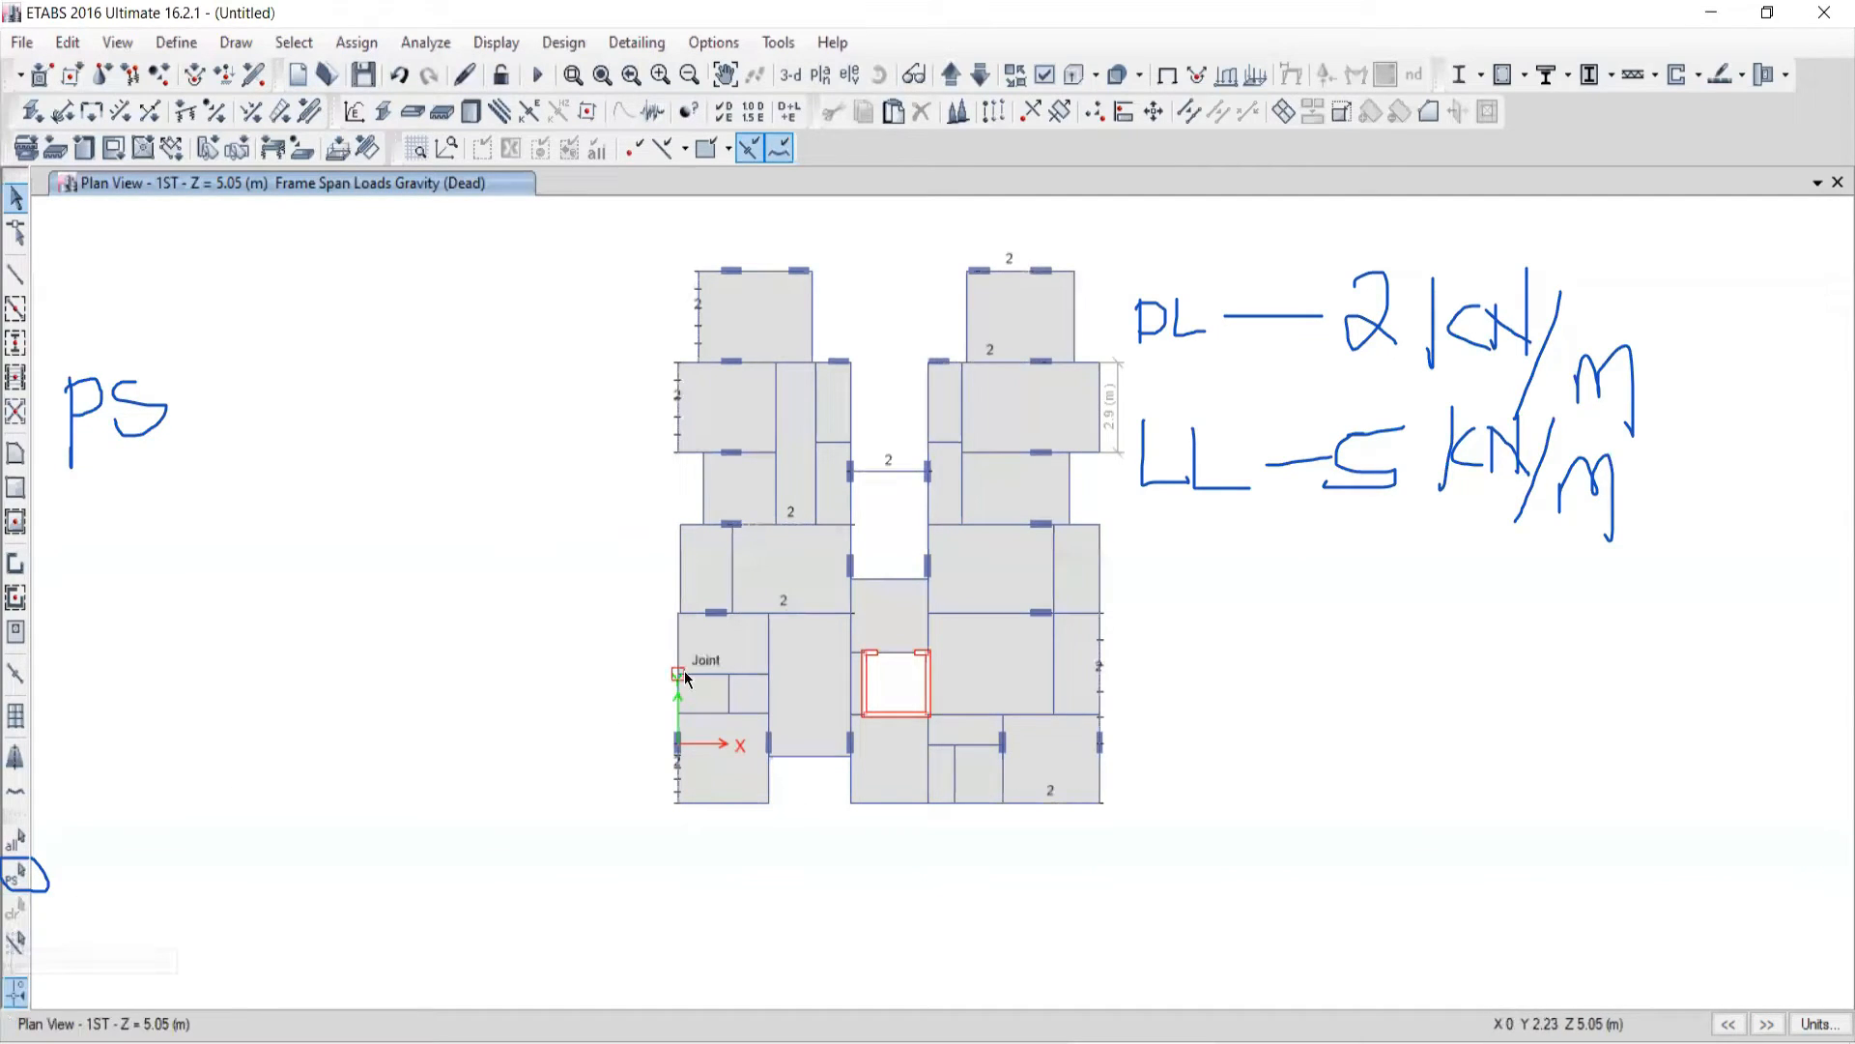
click(978, 576)
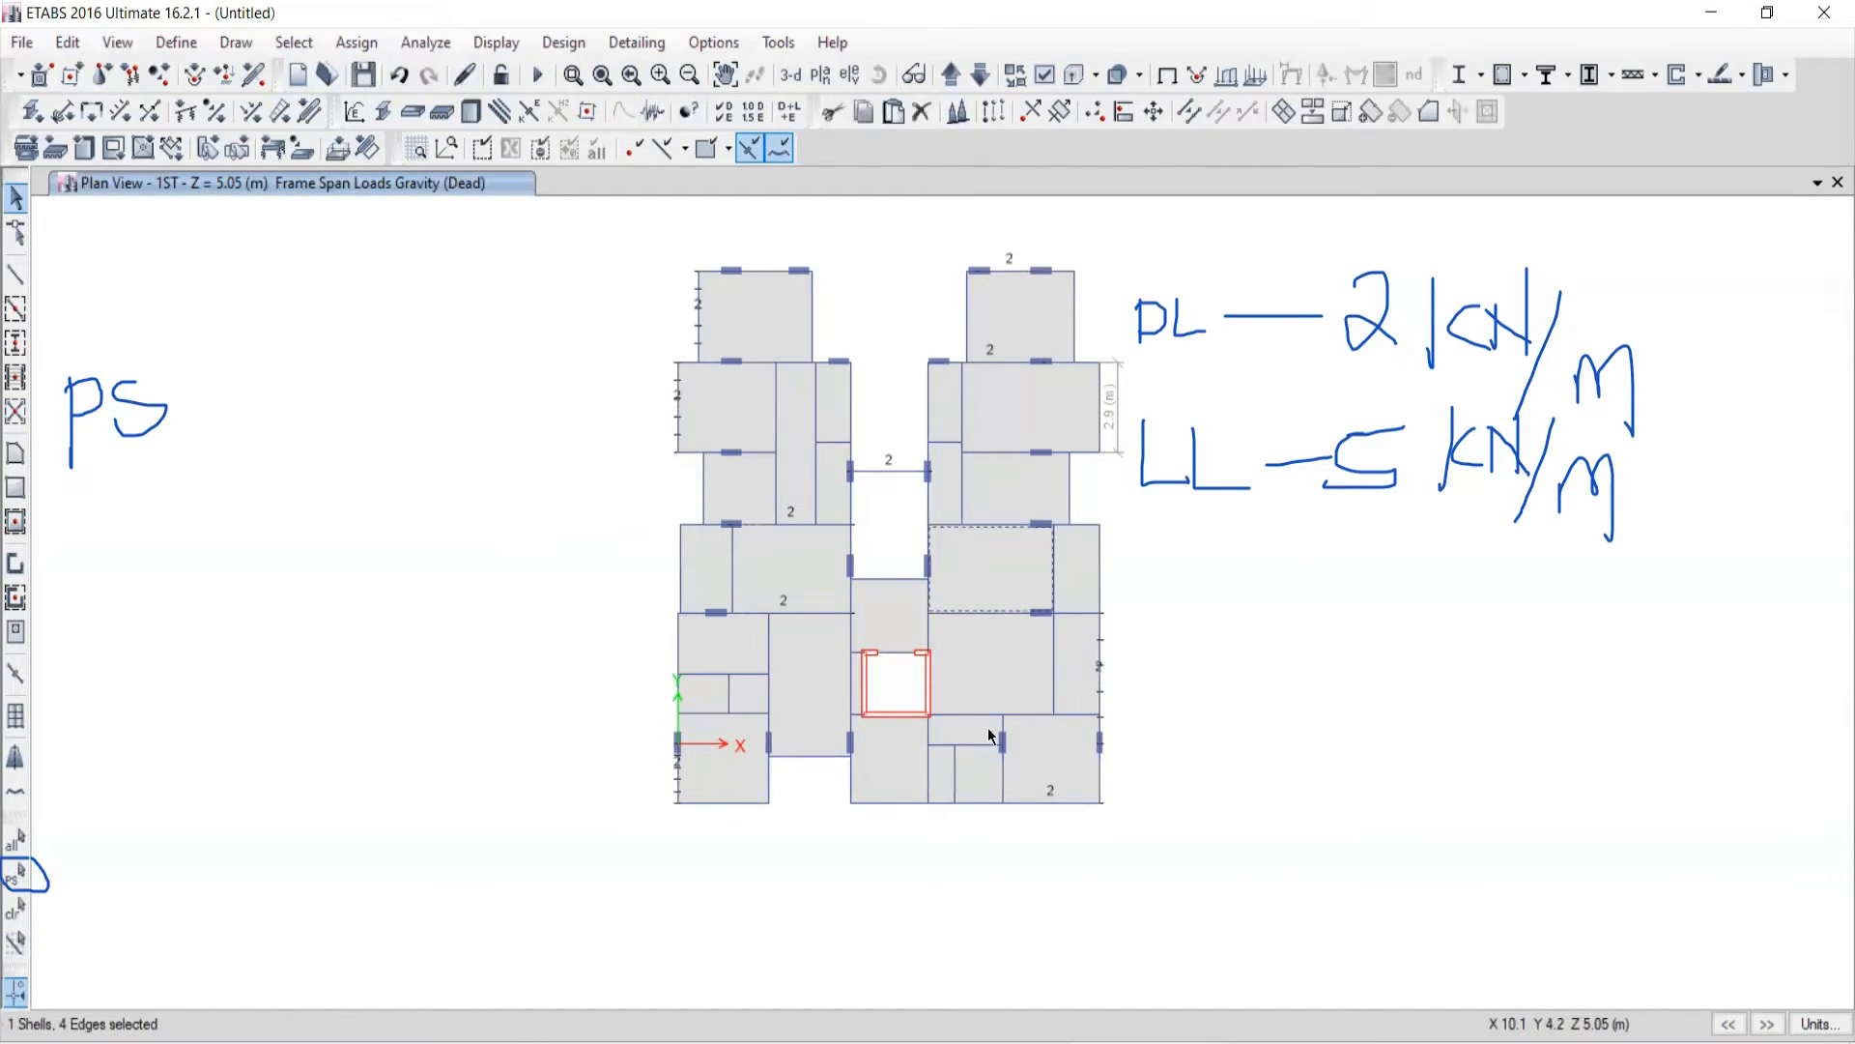
click(15, 910)
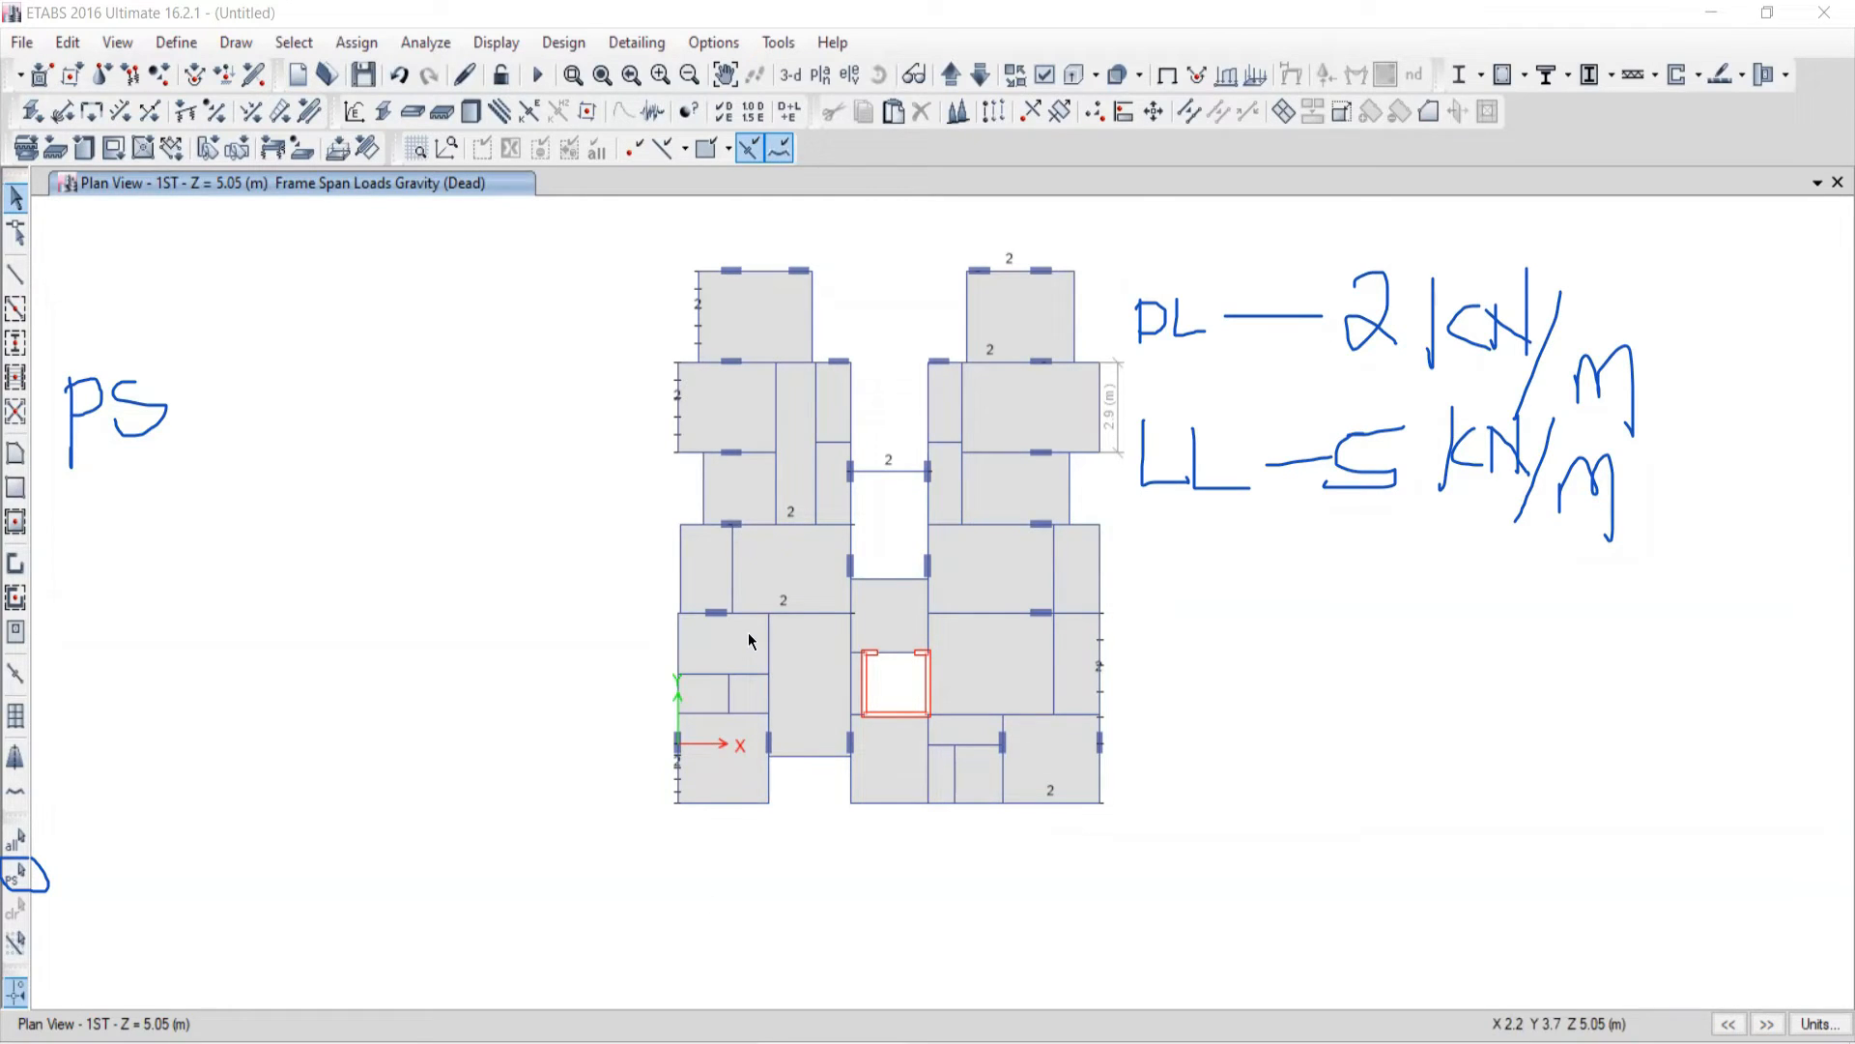
Step: Switch to IMPORTANT COMMANDS.pdf to check the topic list, and return to the 1ST story plan in ETABS
key(alt+Tab)
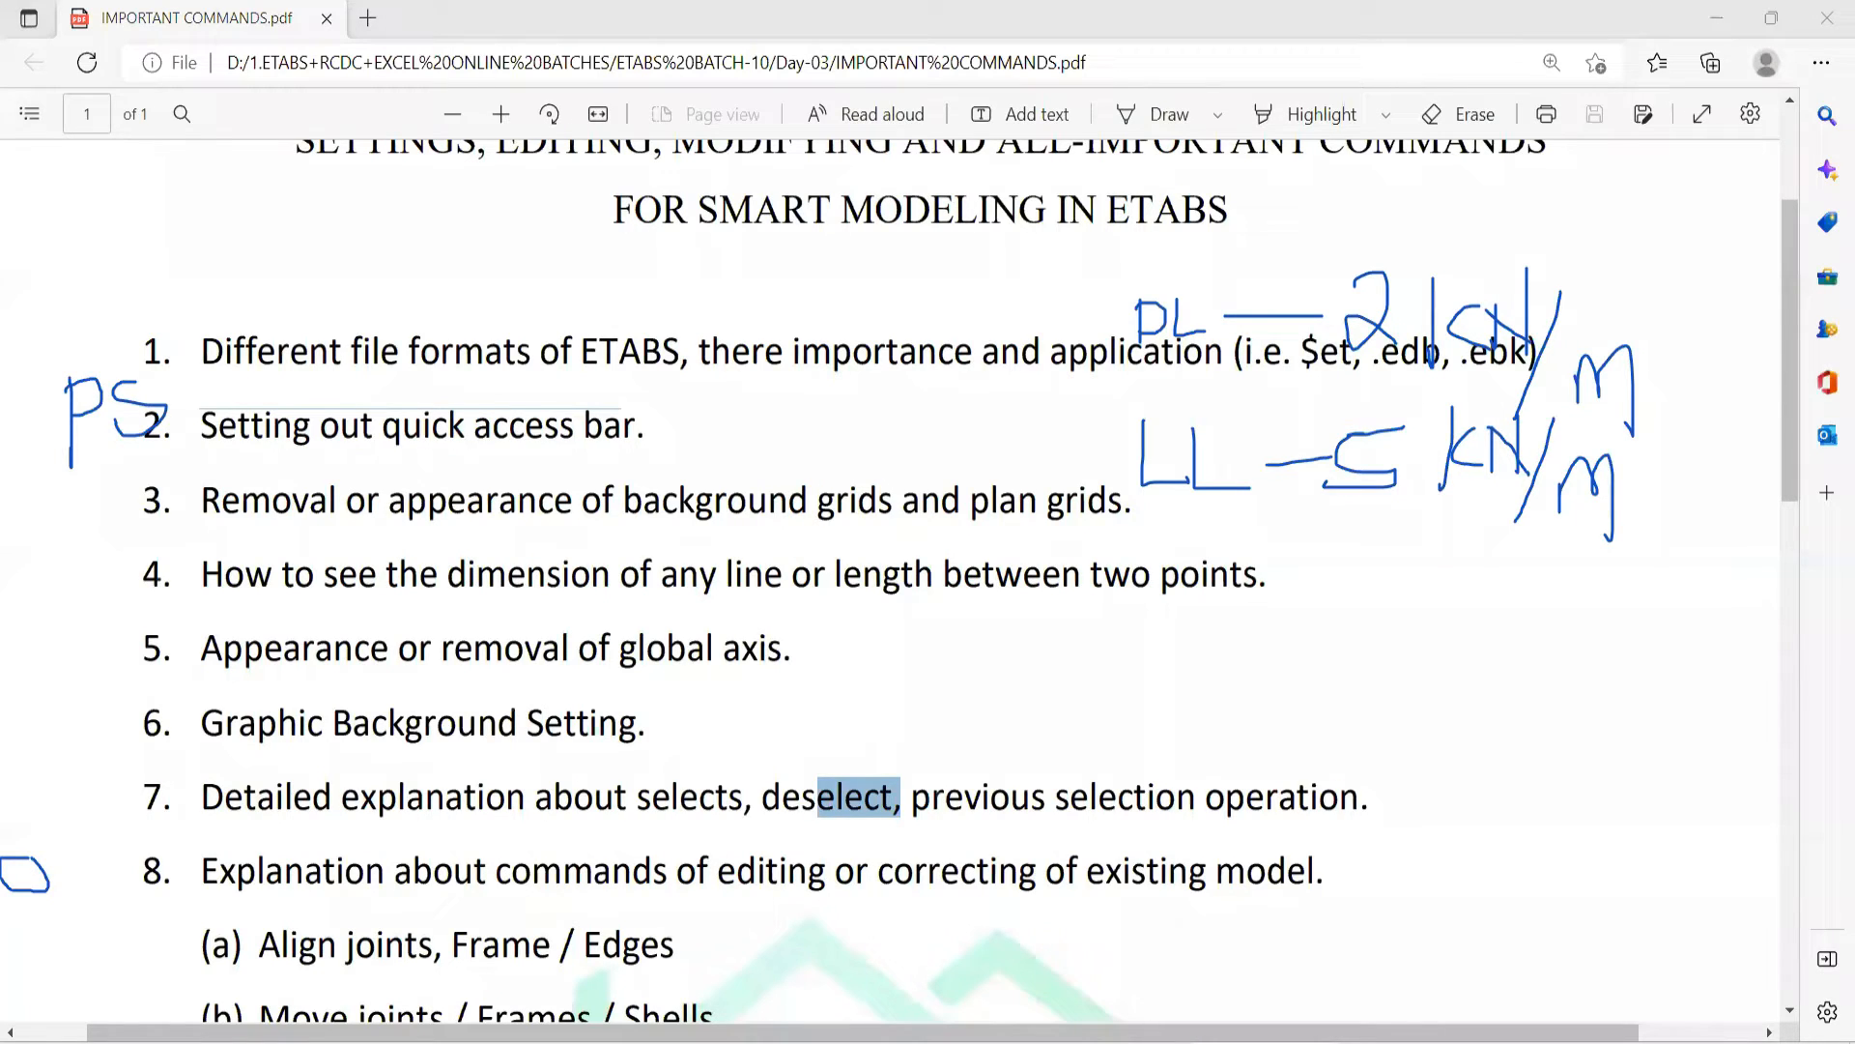
key(alt+Tab)
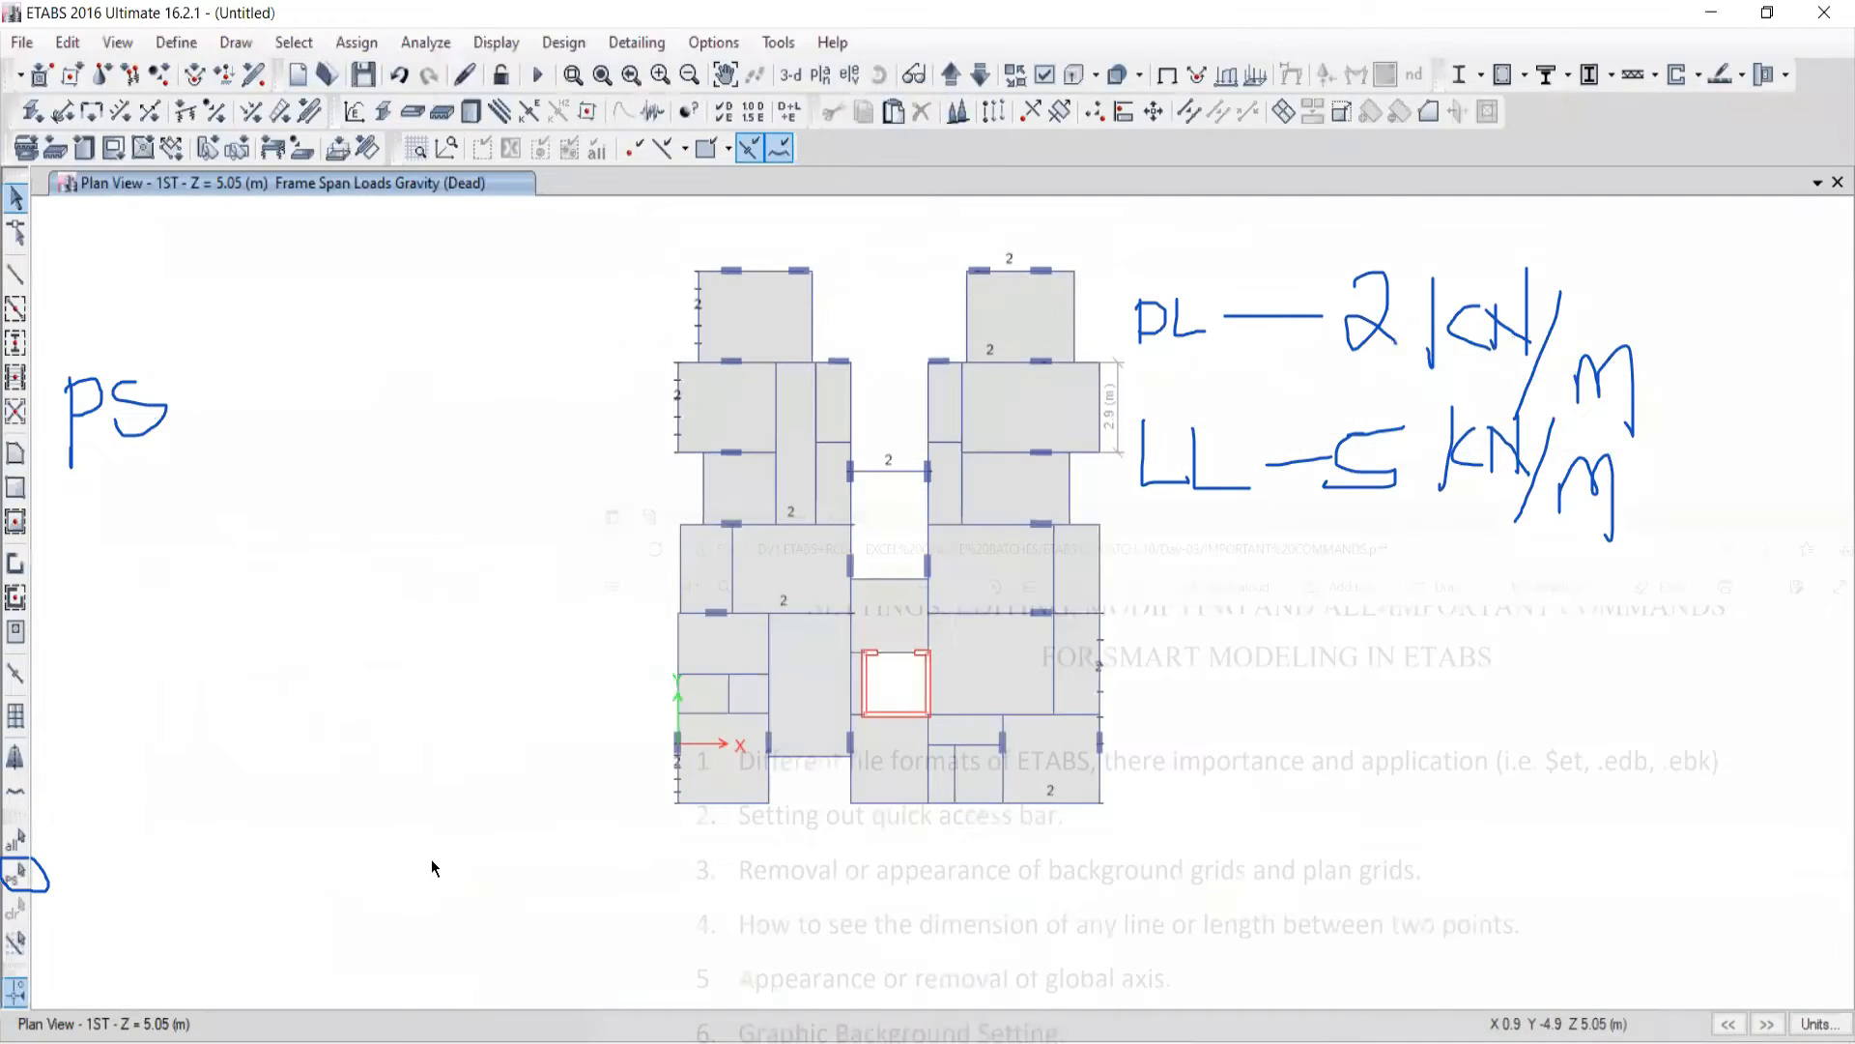
middle_drag(974, 572, 761, 632)
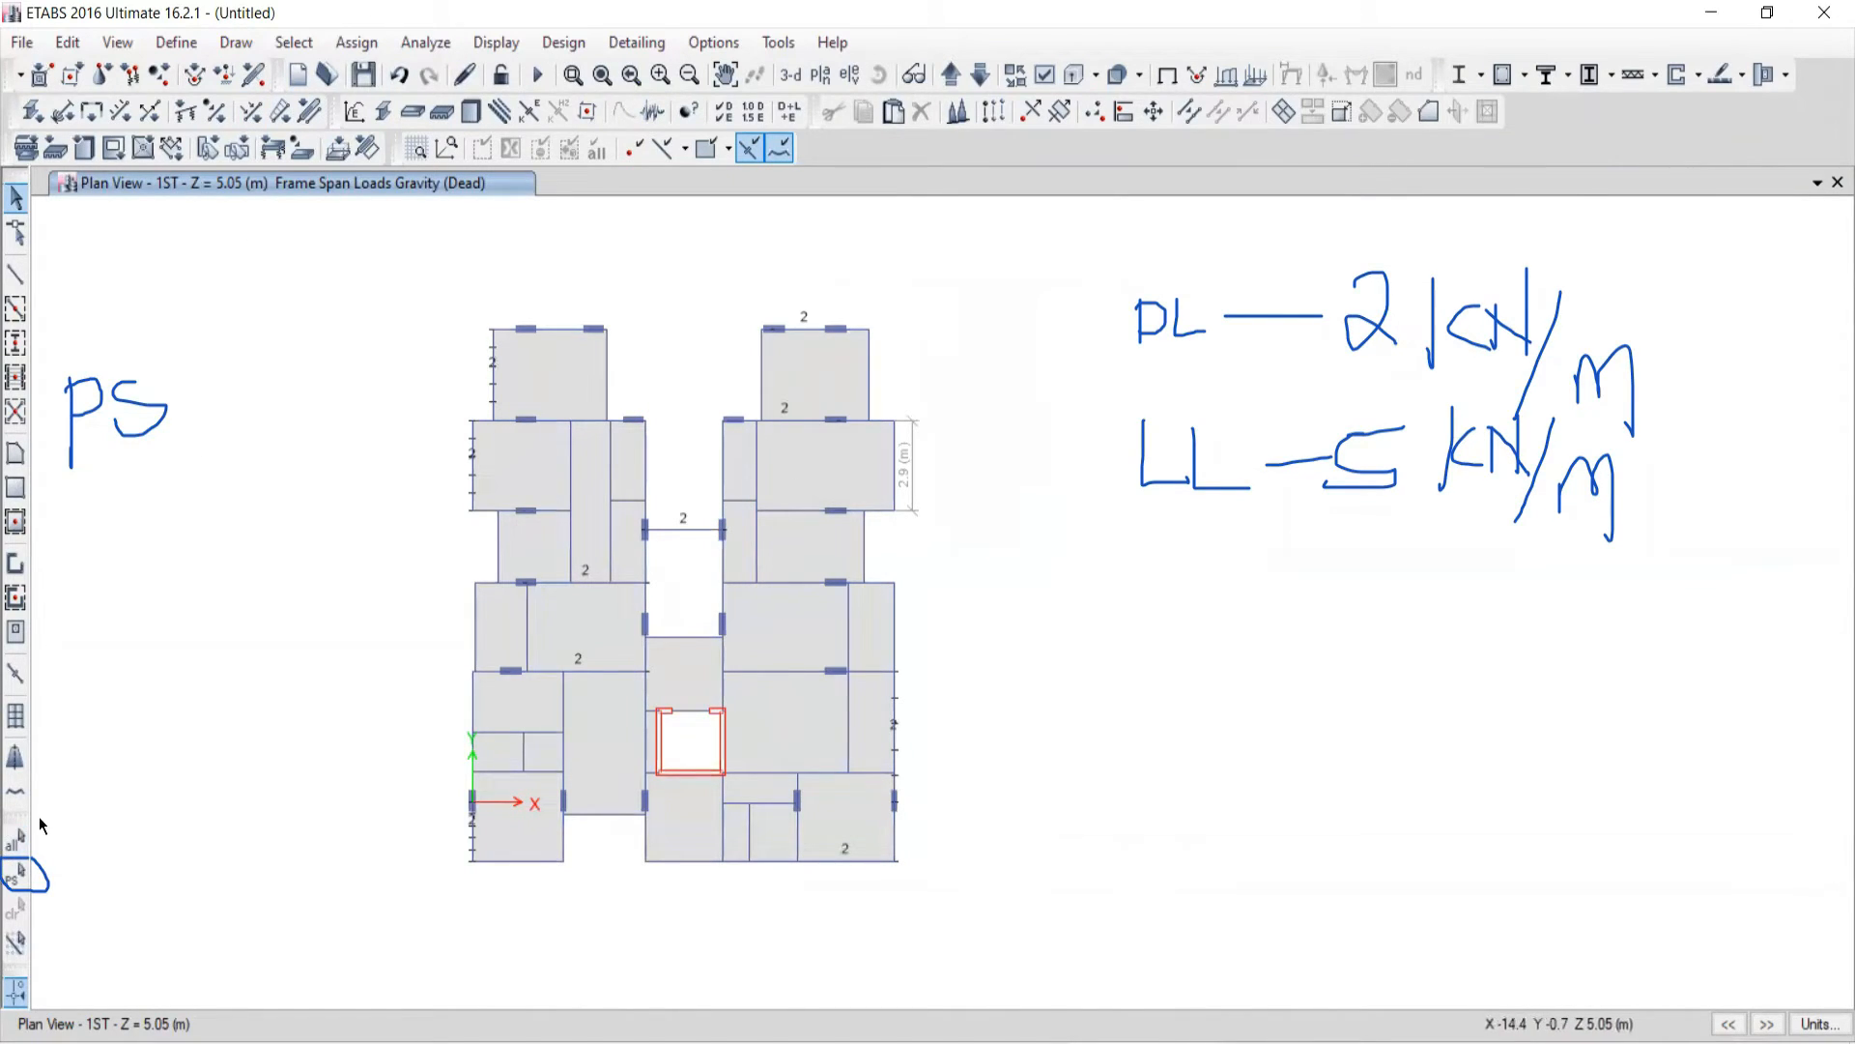
Step: Select all objects in the model and clear them, and restore that previous selection and clear it again
click(12, 866)
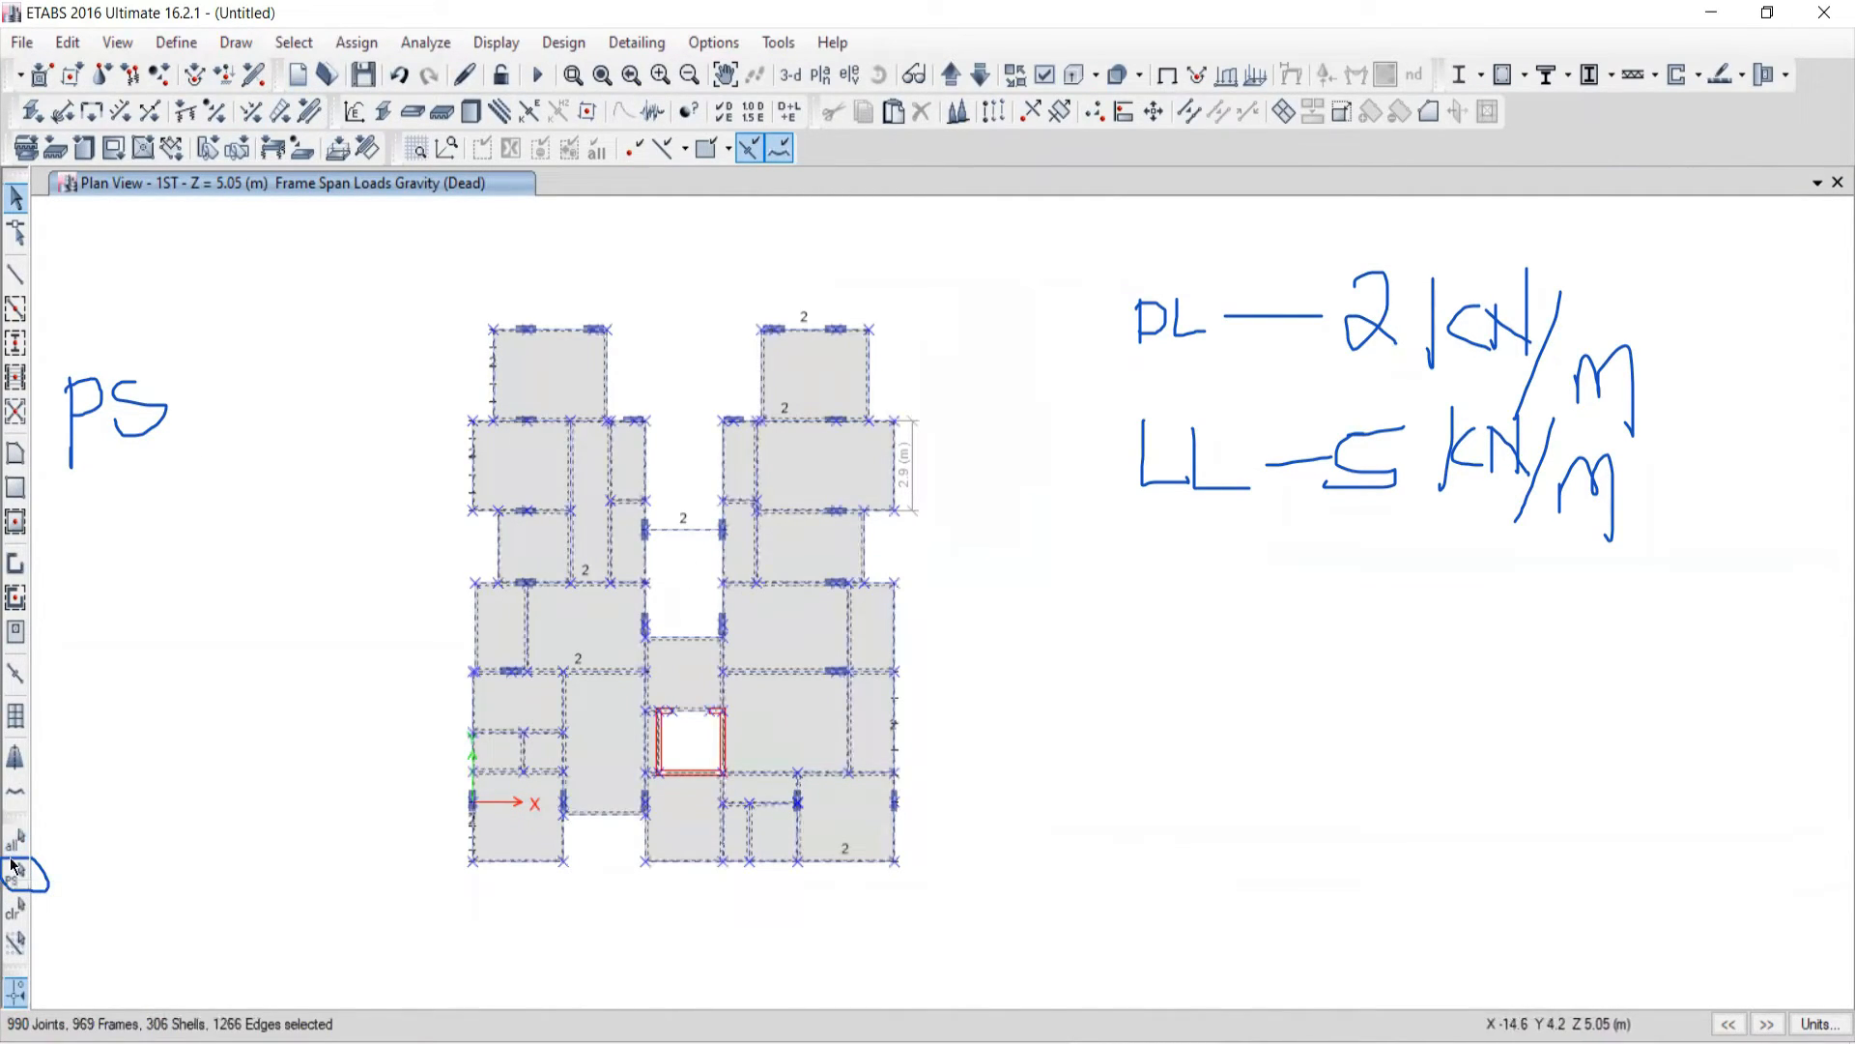
click(14, 908)
middle_drag(645, 651, 1022, 473)
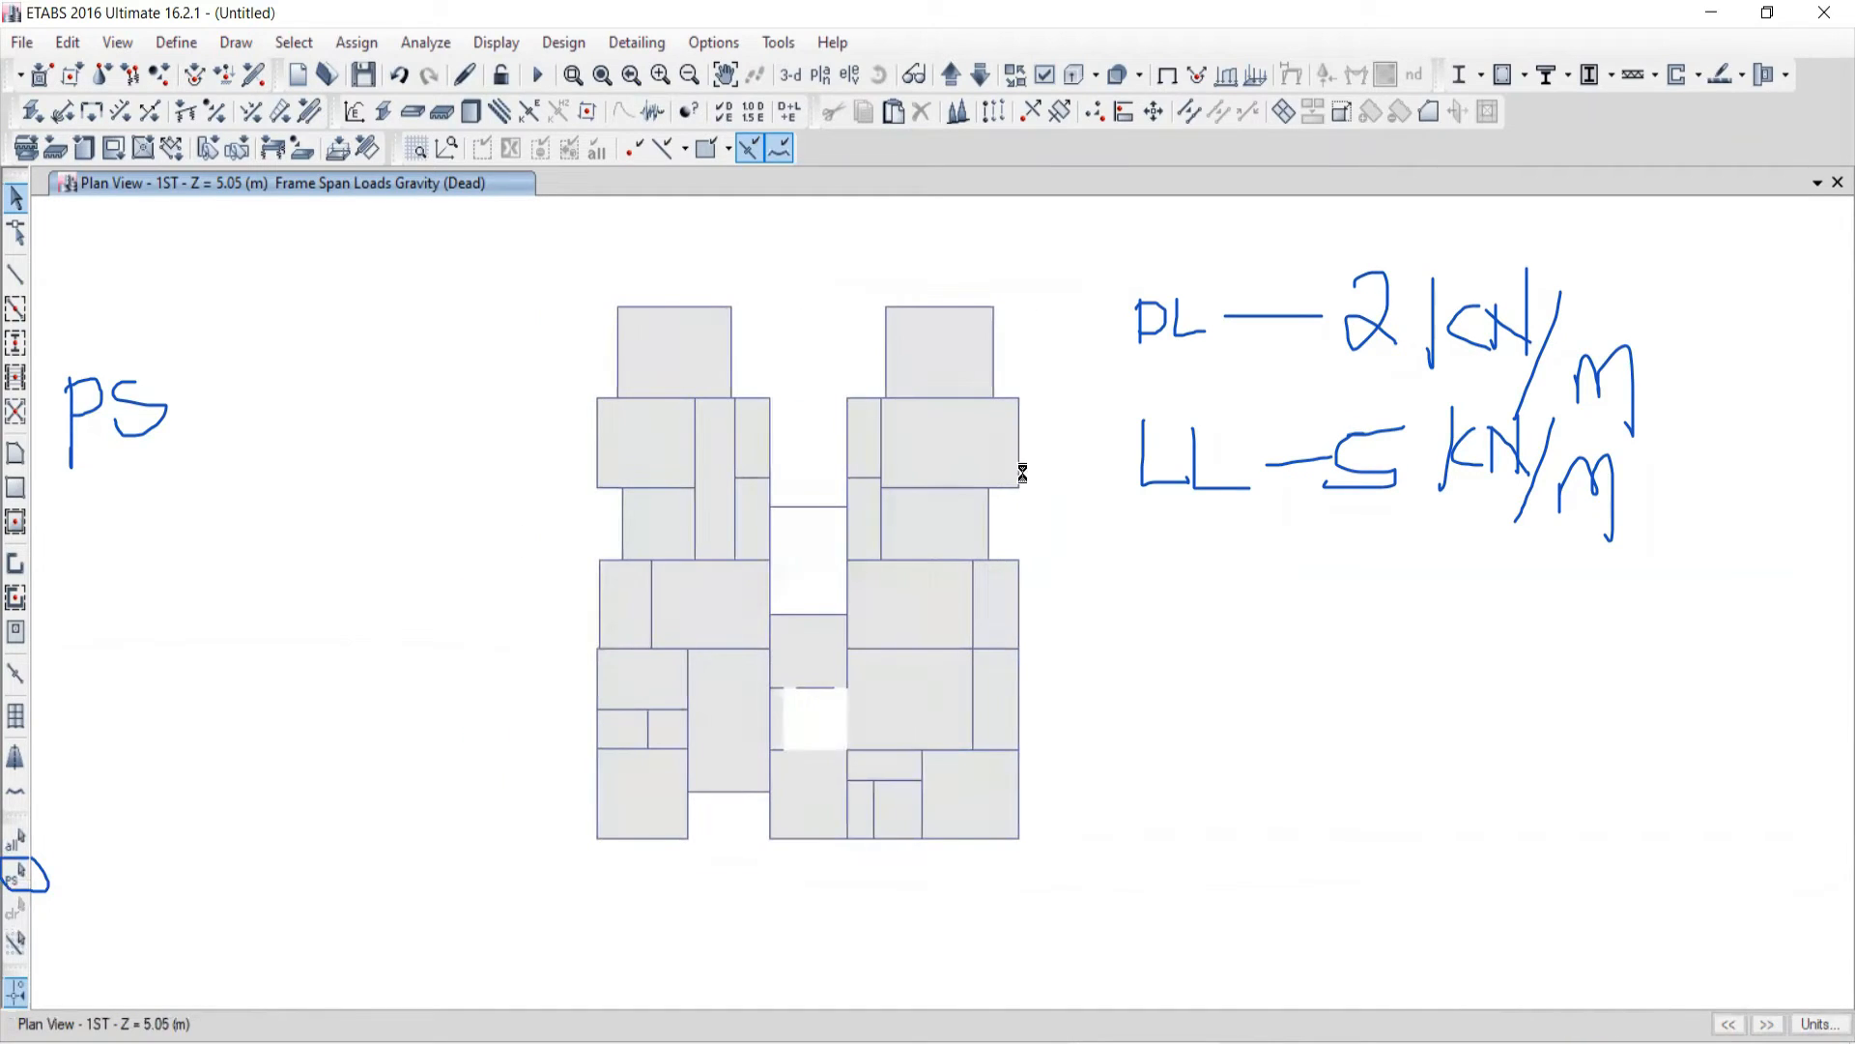
click(14, 873)
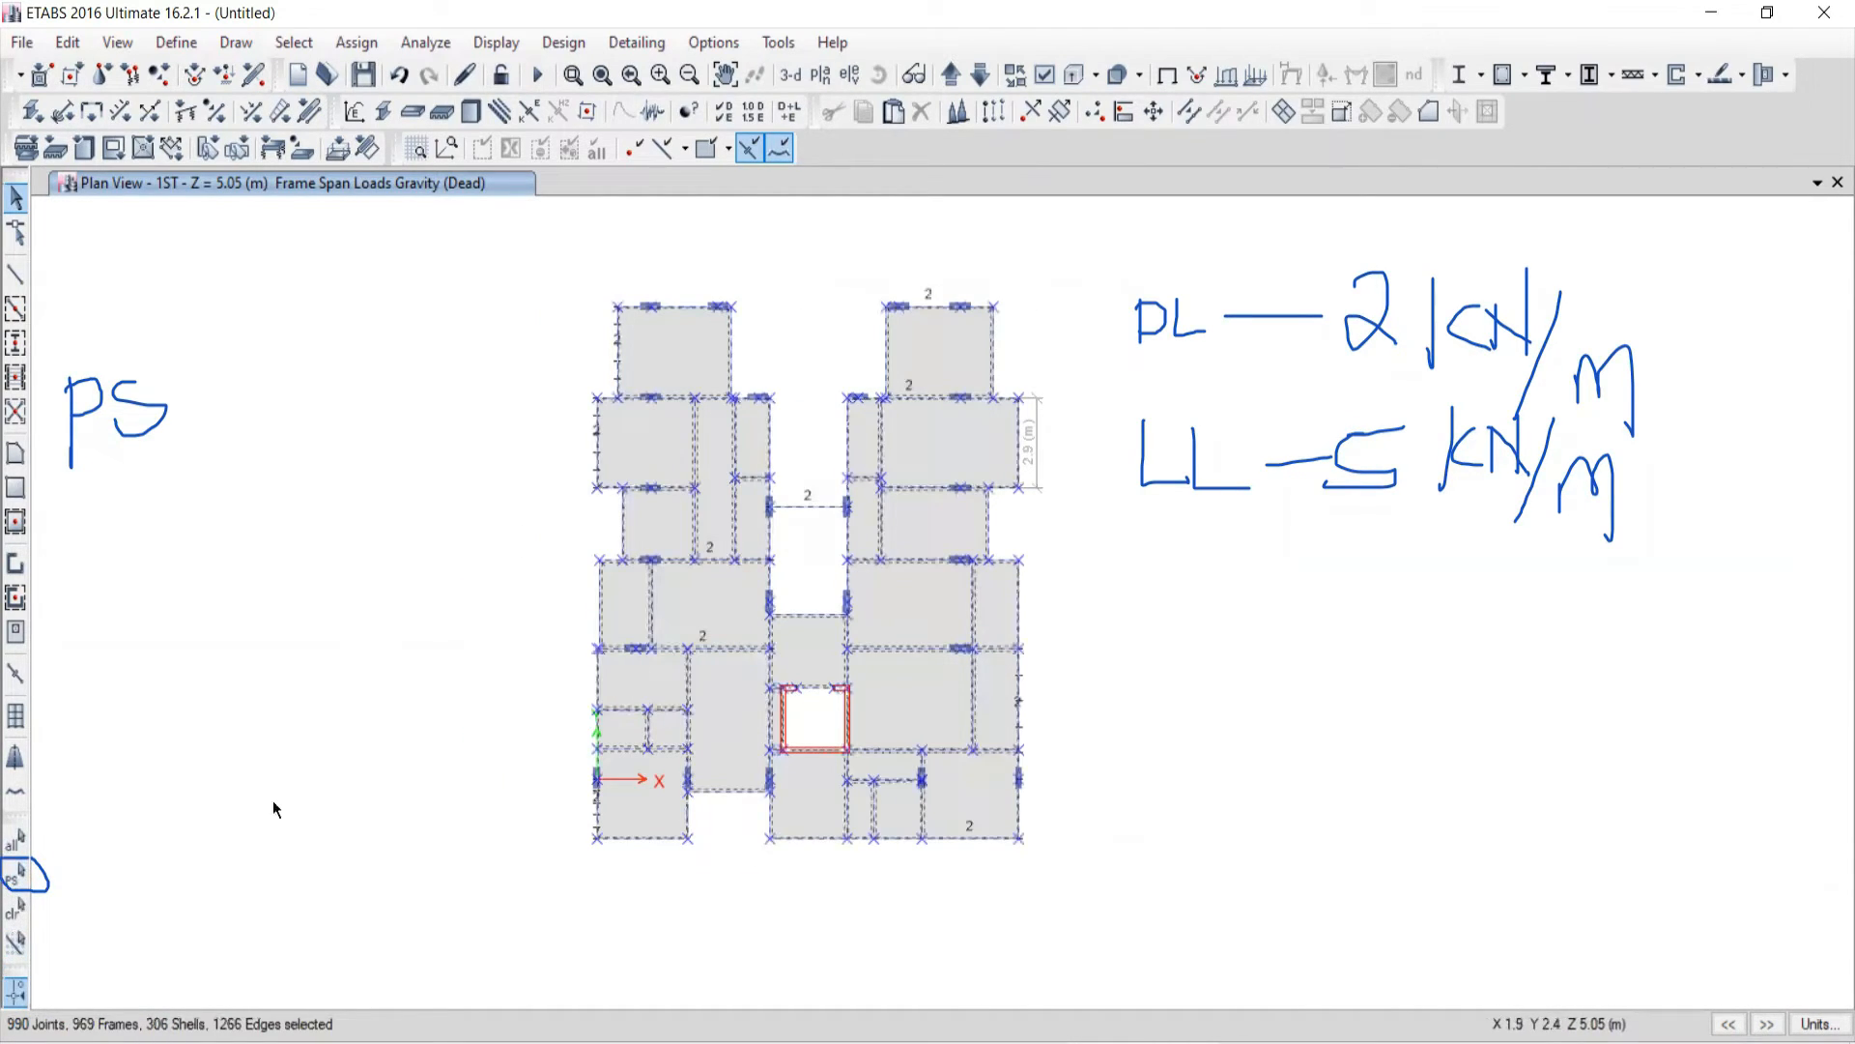
click(13, 910)
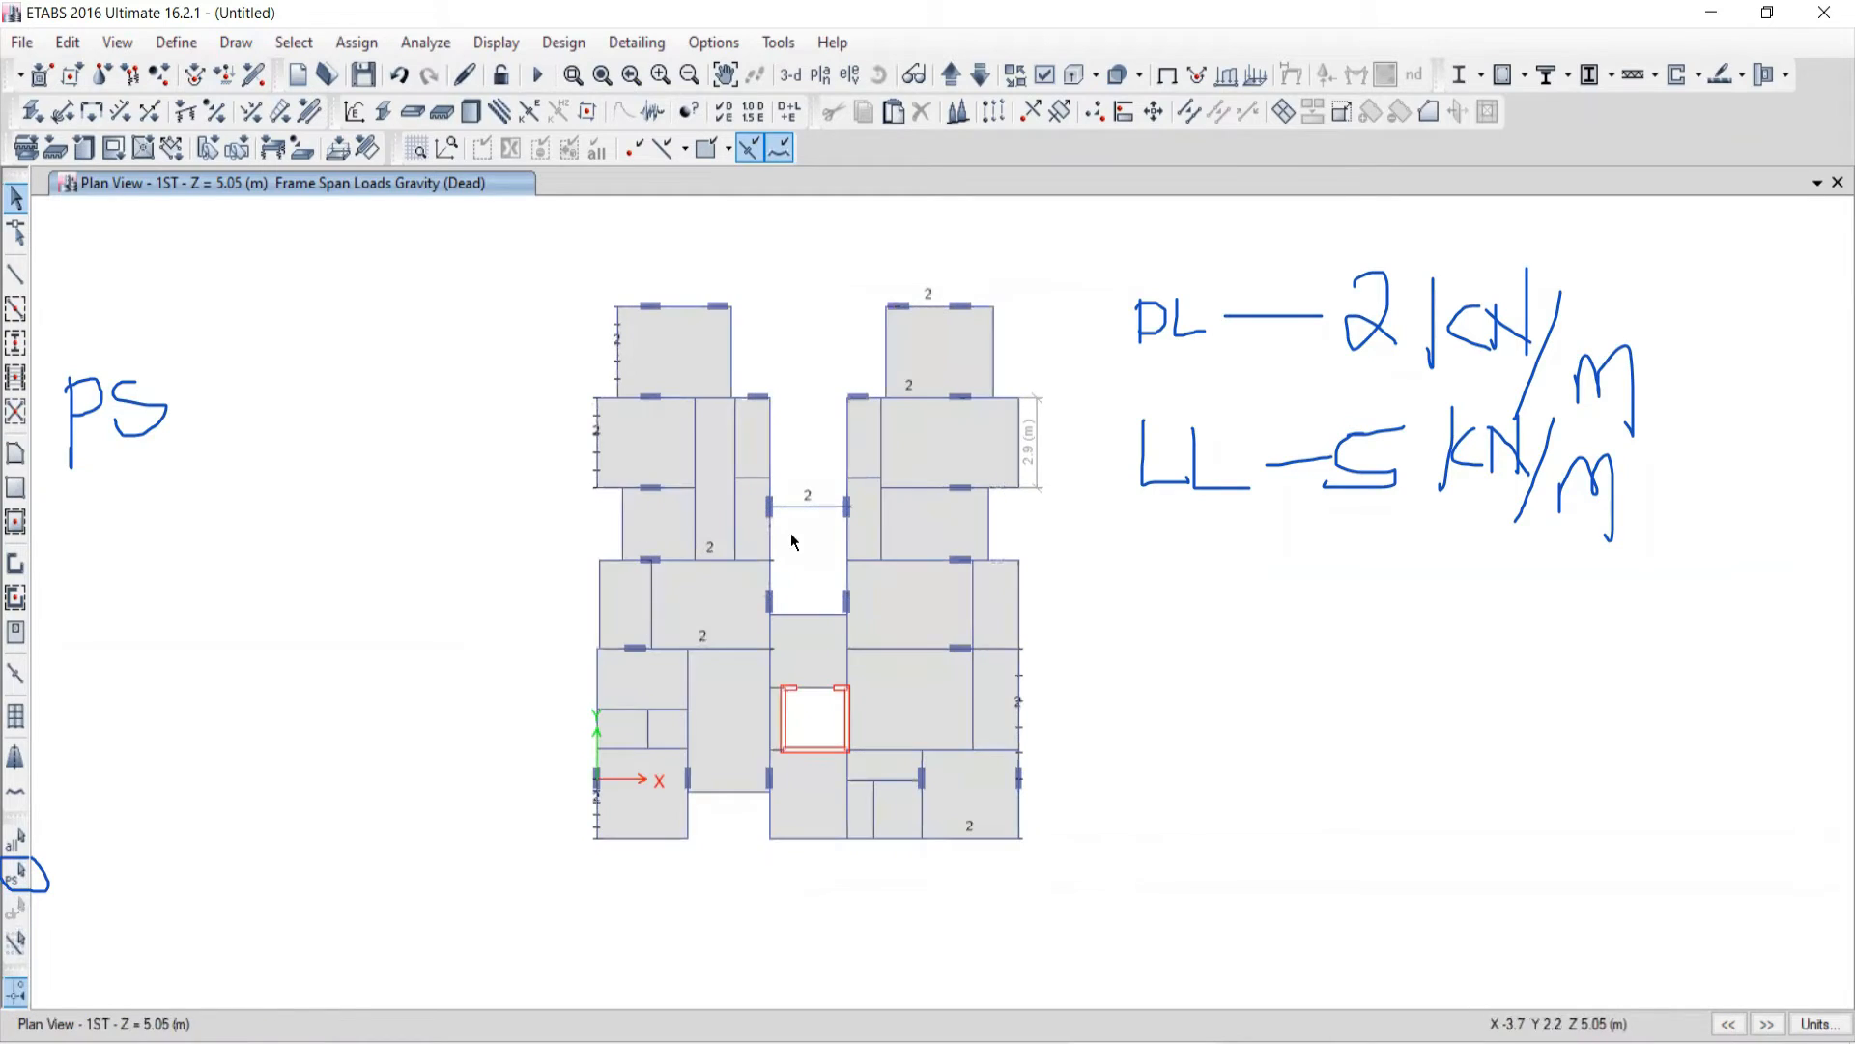
Step: Select the inner edge beam of the upper-left slab block in the 1ST story plan and clear the selection
middle_drag(792, 541, 876, 506)
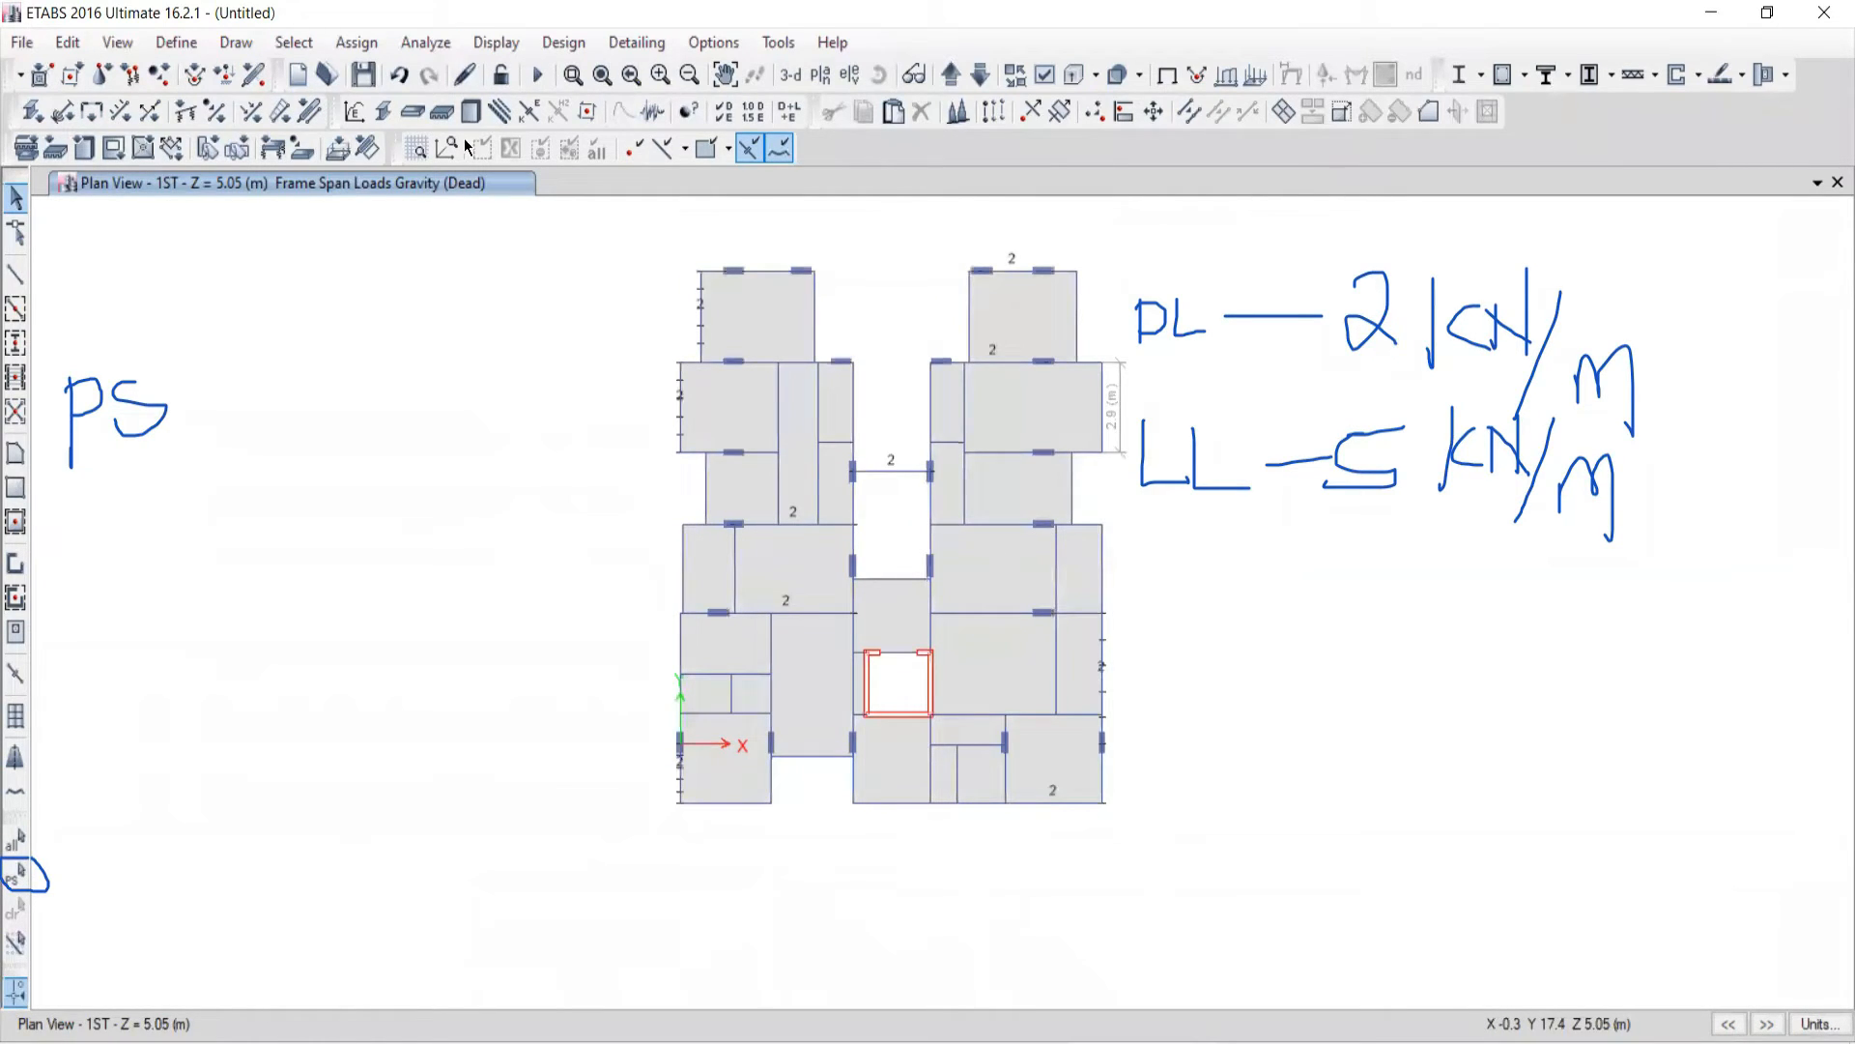
middle_drag(920, 520, 914, 515)
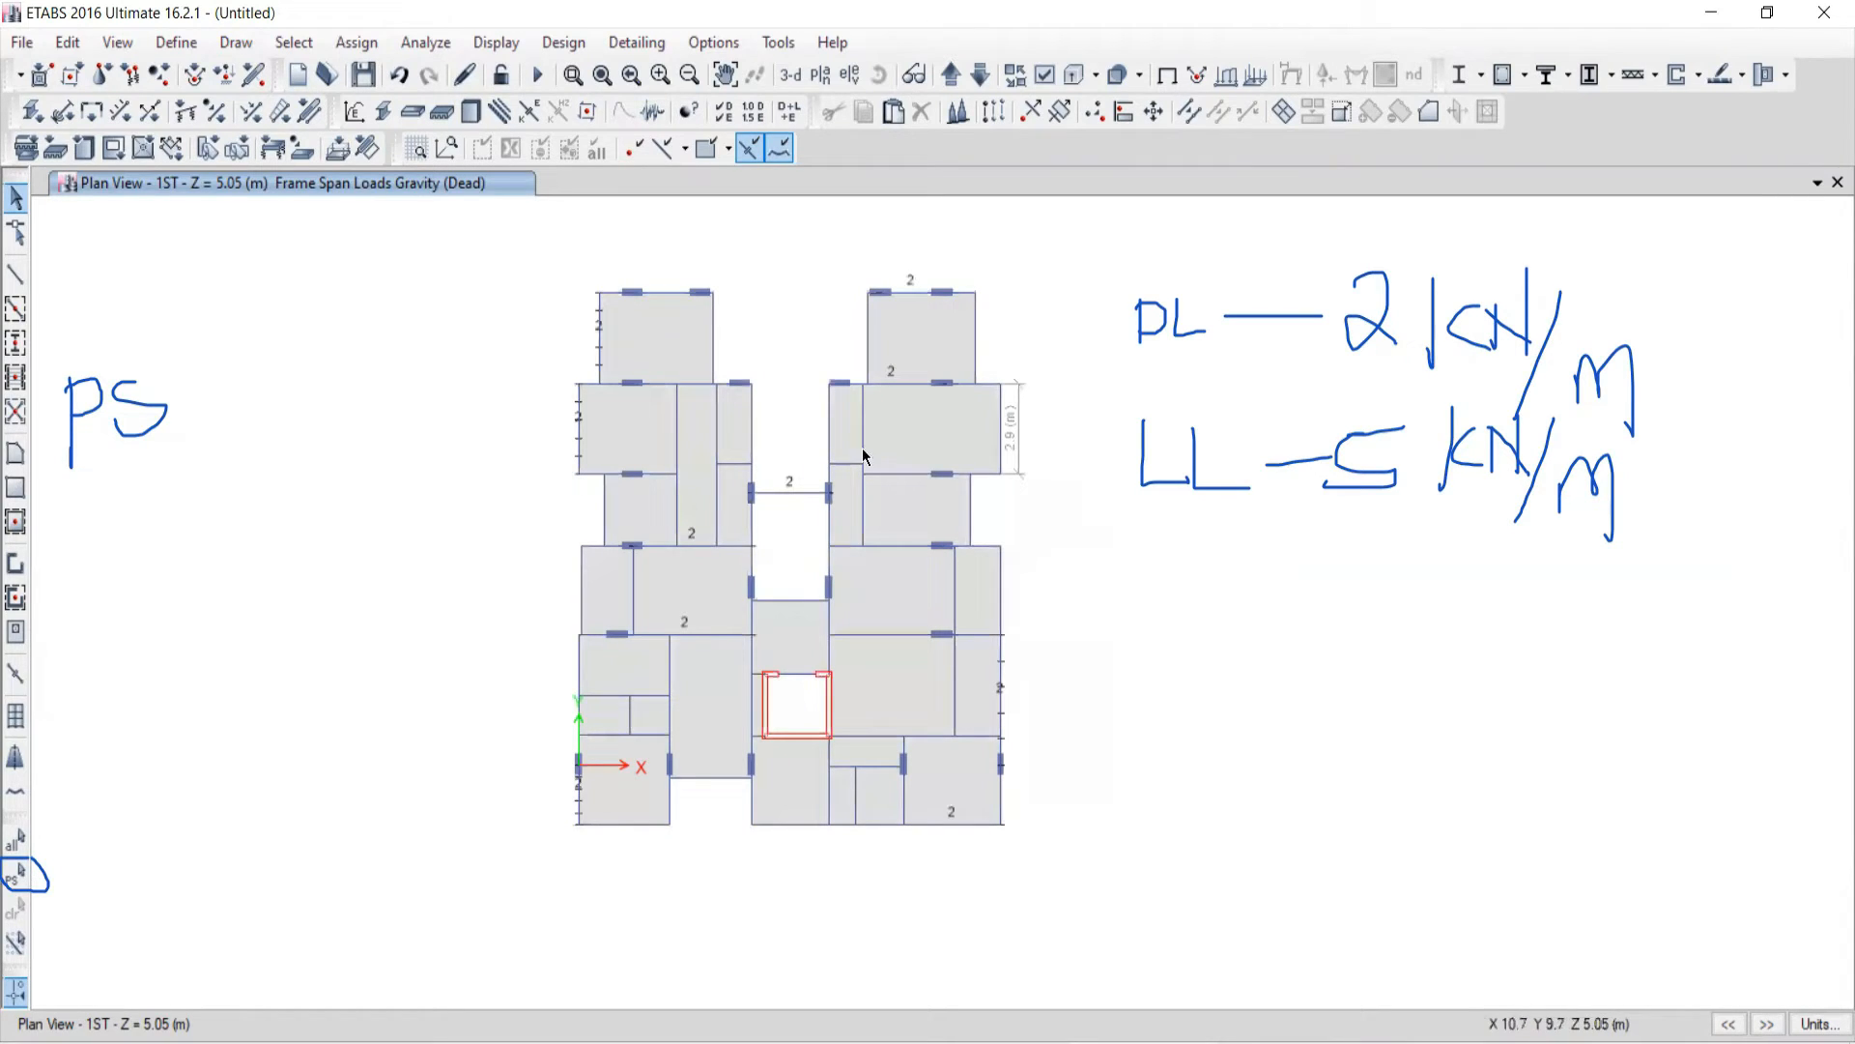
scroll(705, 309, up, 3)
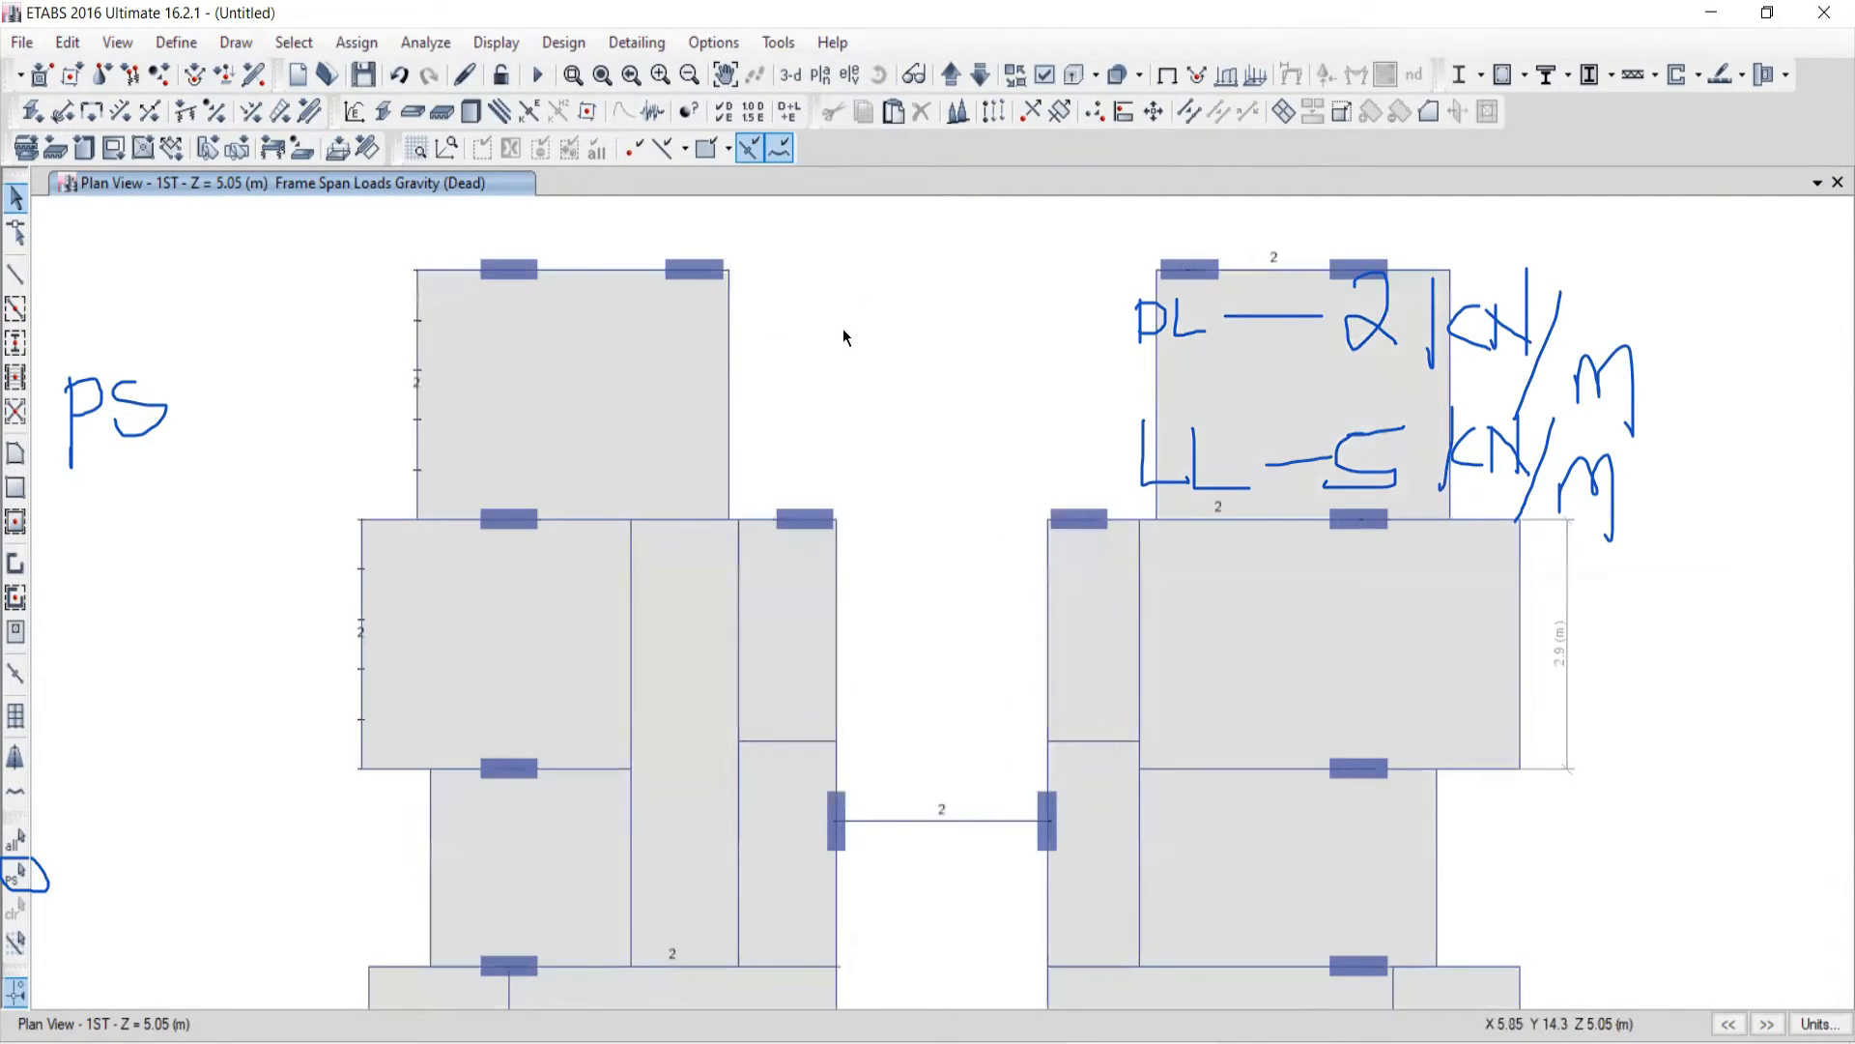
click(728, 378)
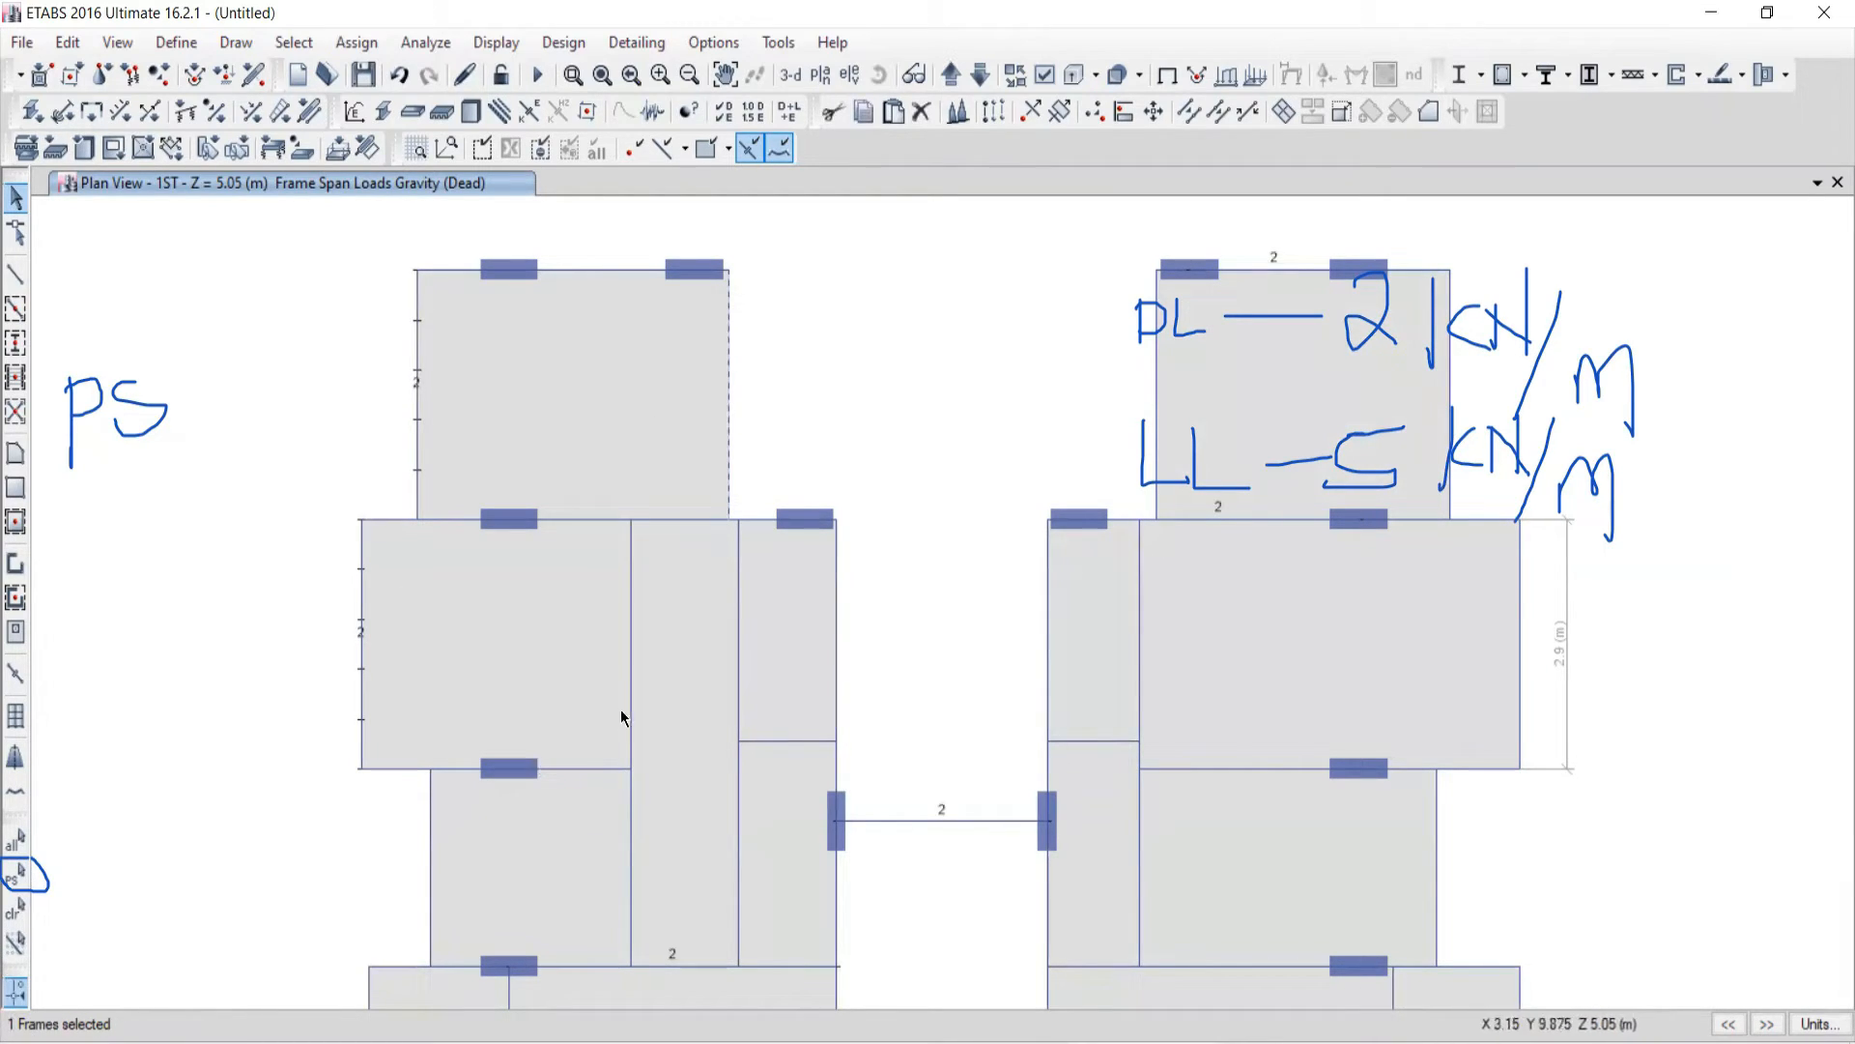
click(14, 908)
scroll(714, 532, down, 5)
middle_drag(804, 725, 789, 565)
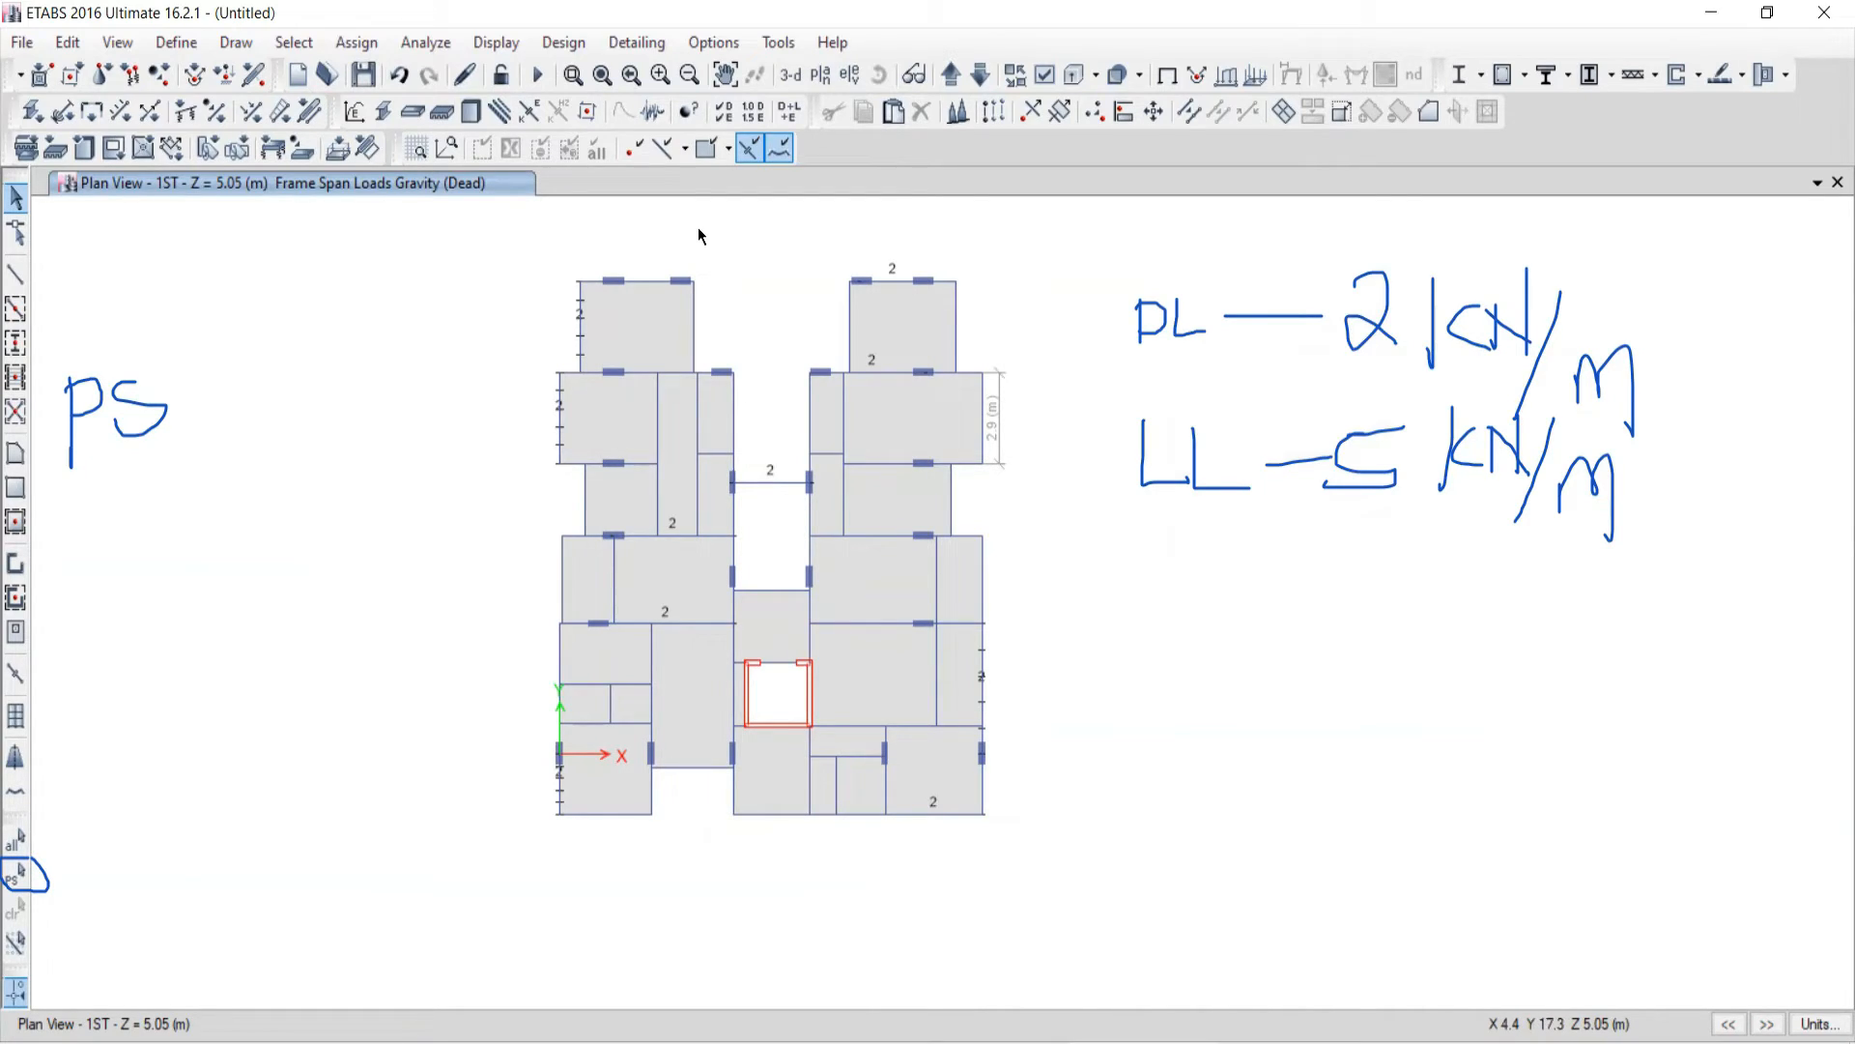
Step: Open the 3-D view of the building and show the undeformed model without the frame load display
click(791, 75)
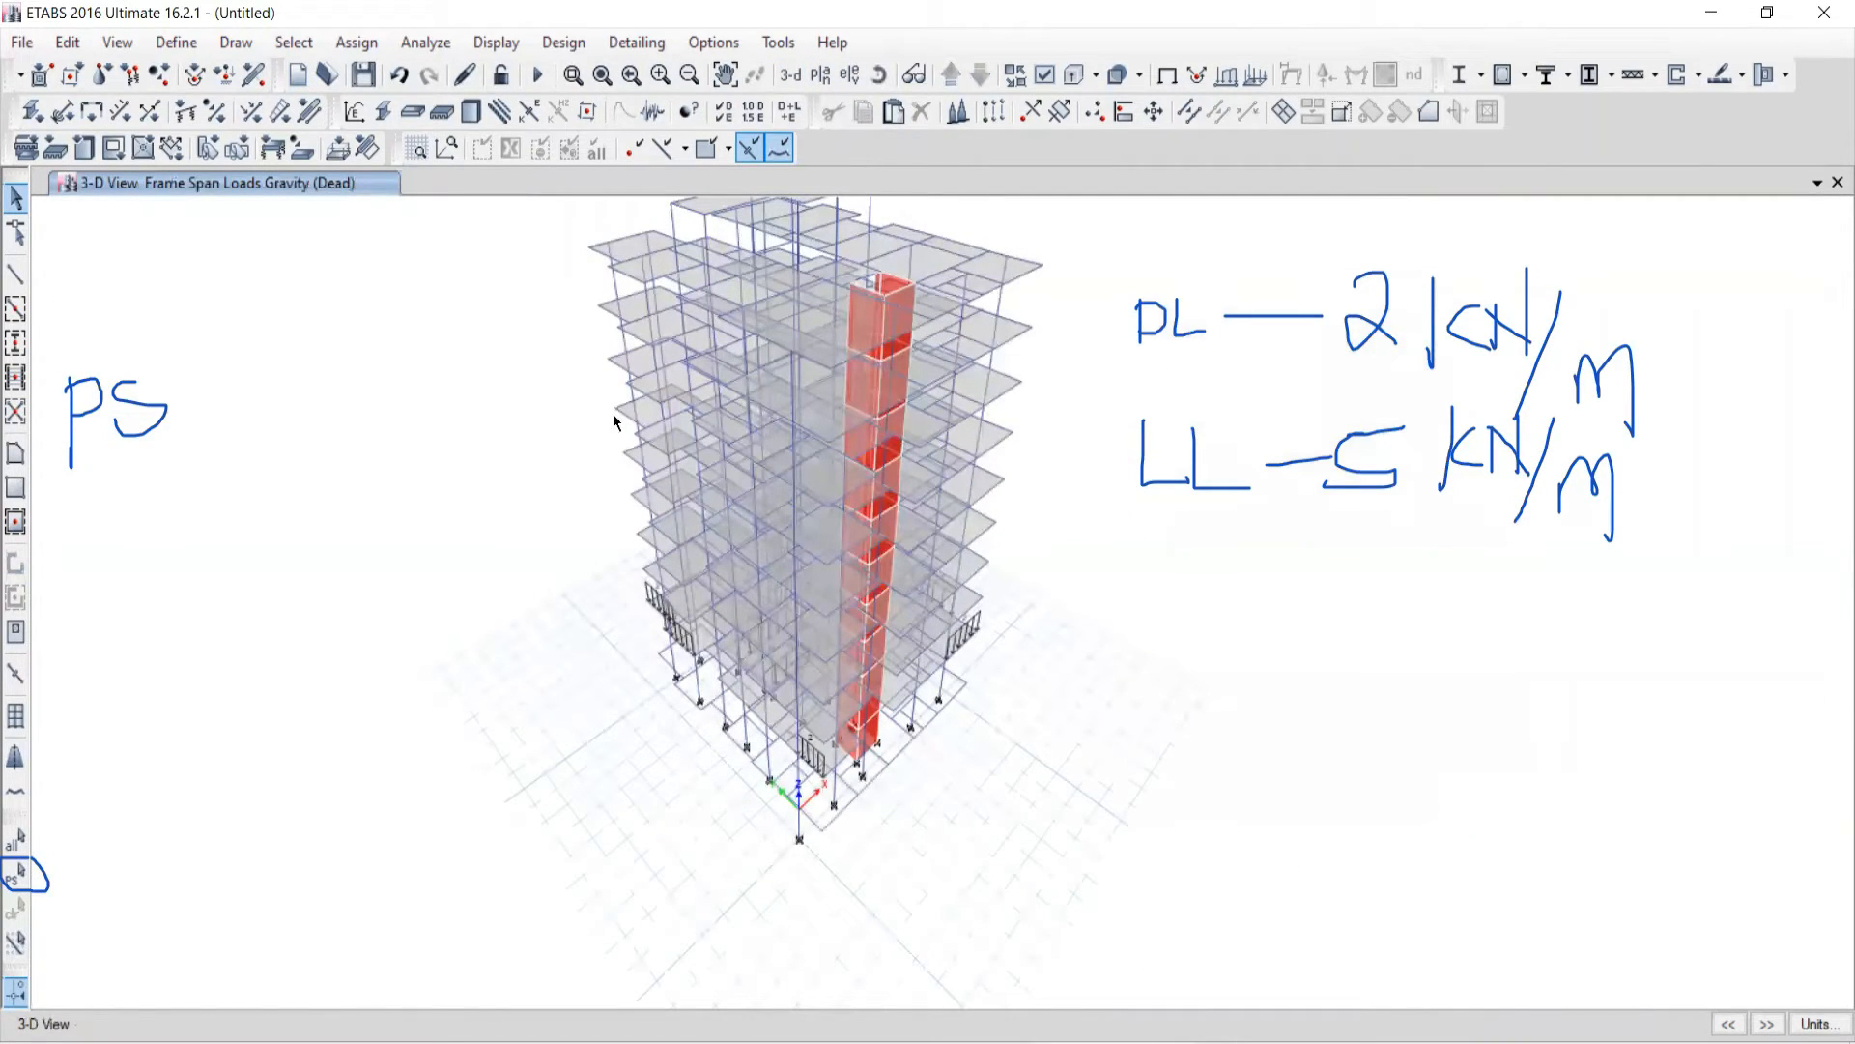
click(1166, 74)
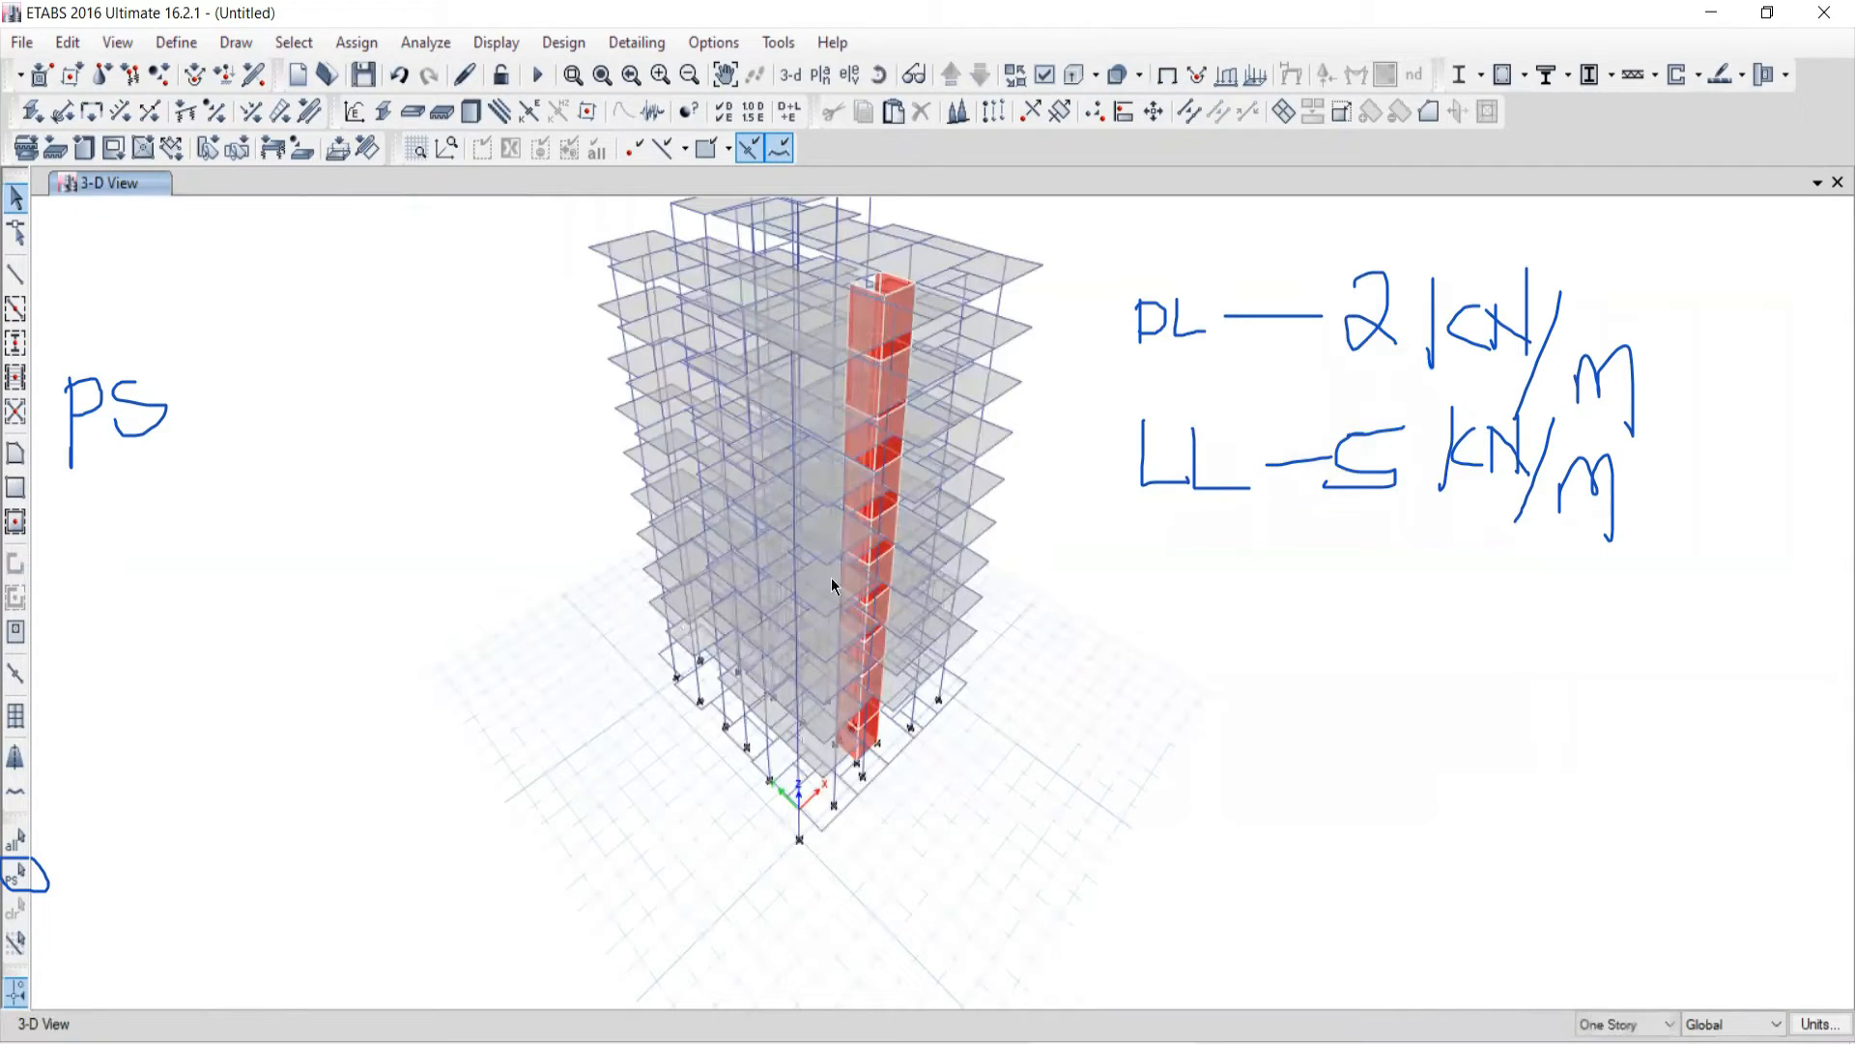
middle_drag(784, 601, 803, 569)
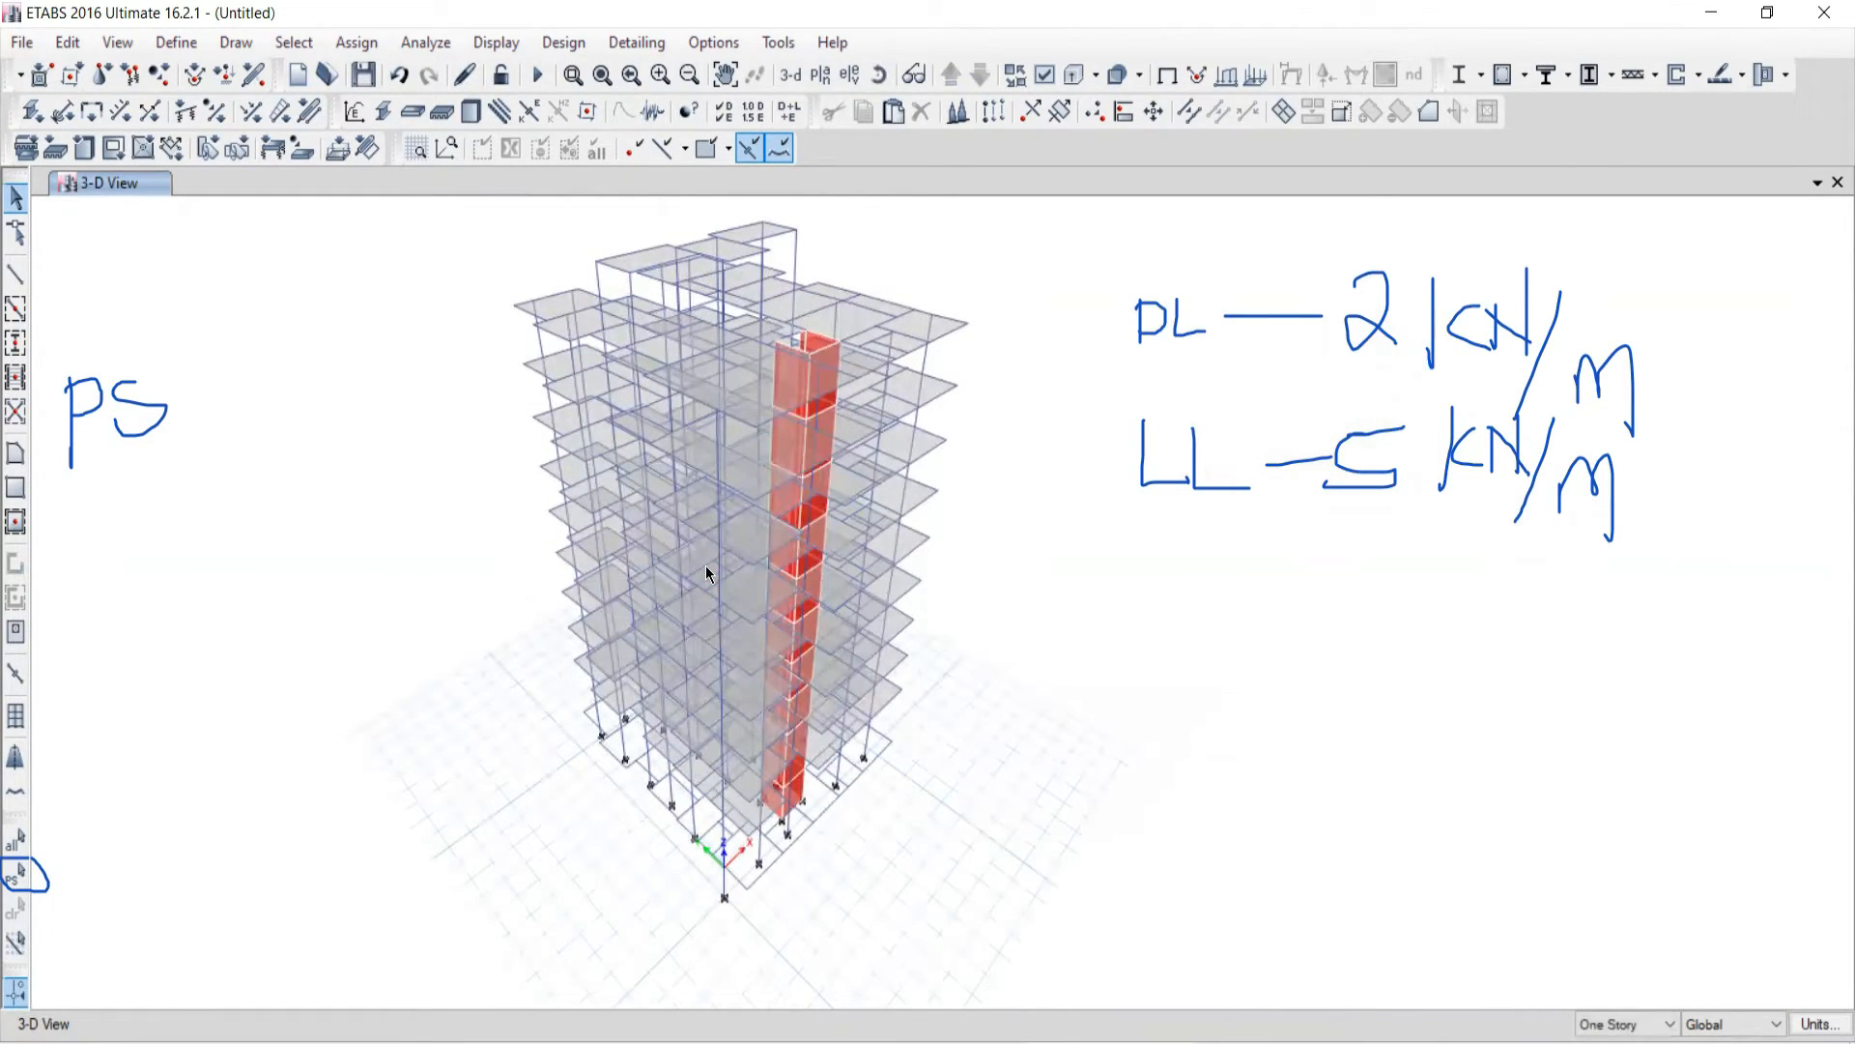
Step: Select all objects of the building in the 3-D view and clear the selection
click(12, 851)
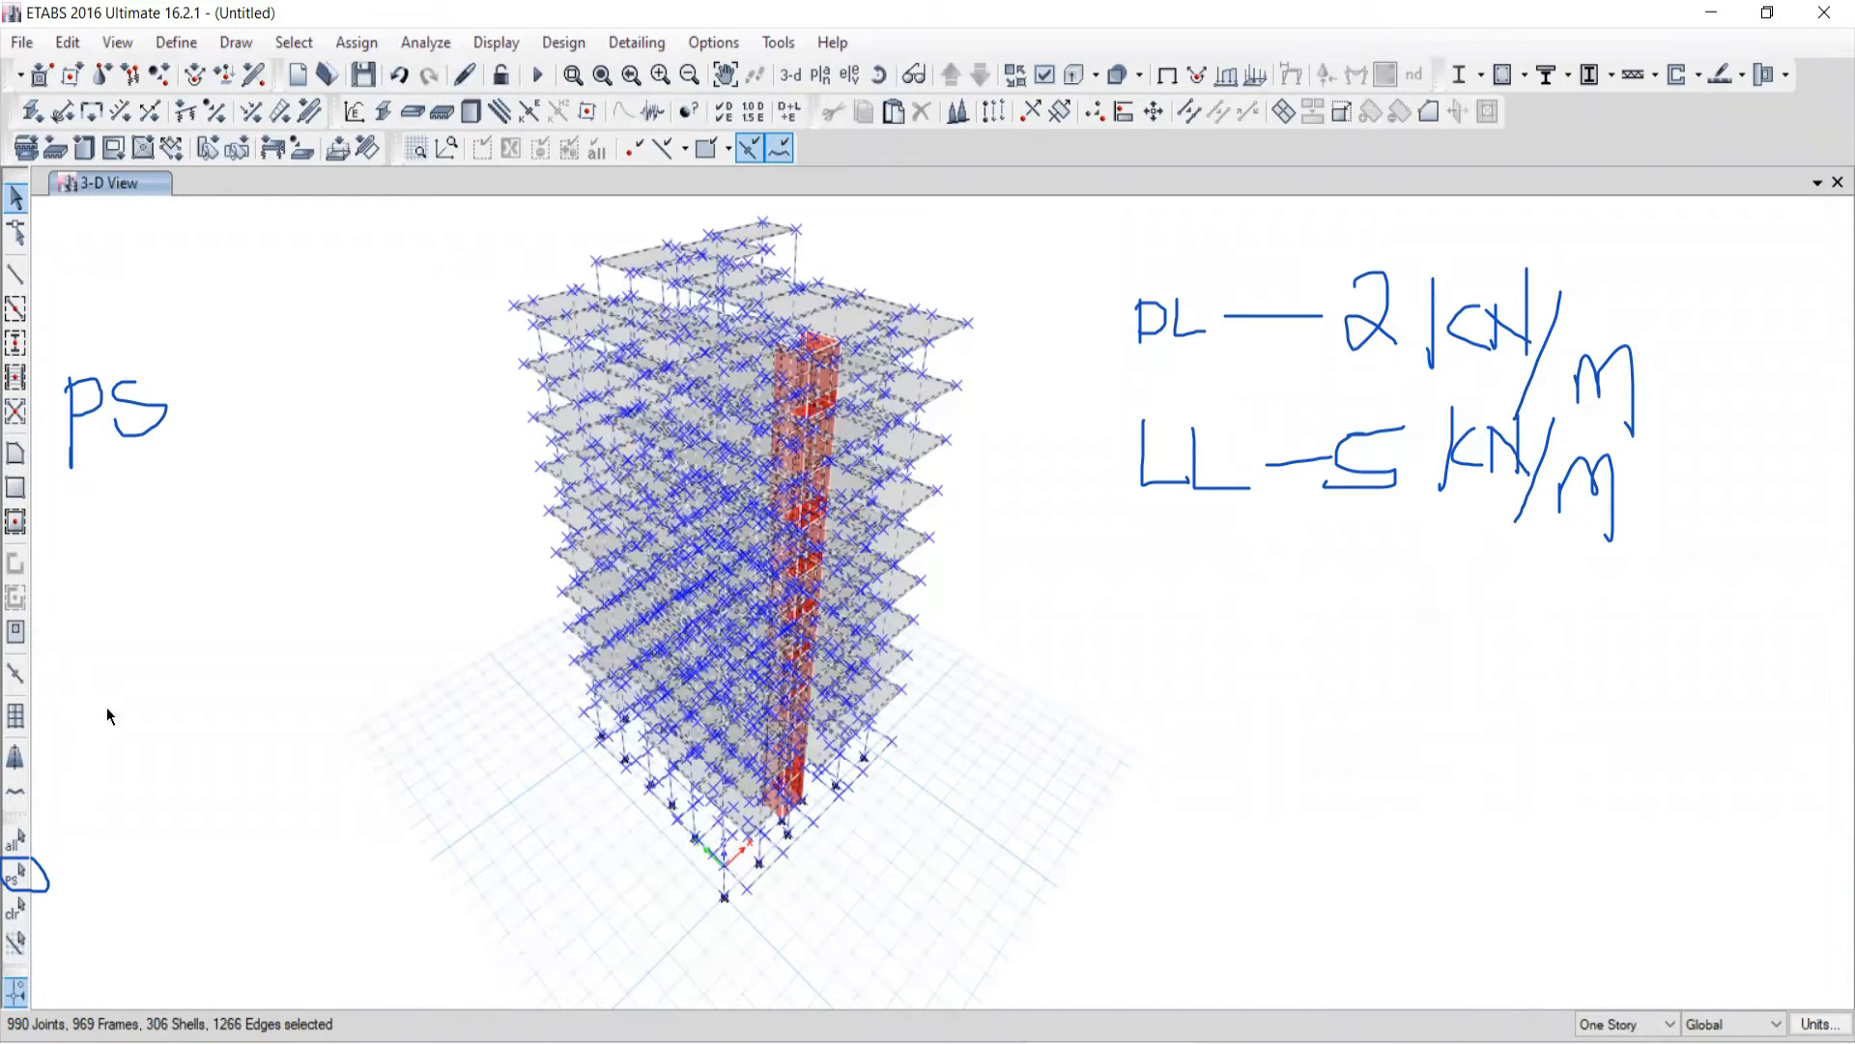
click(15, 908)
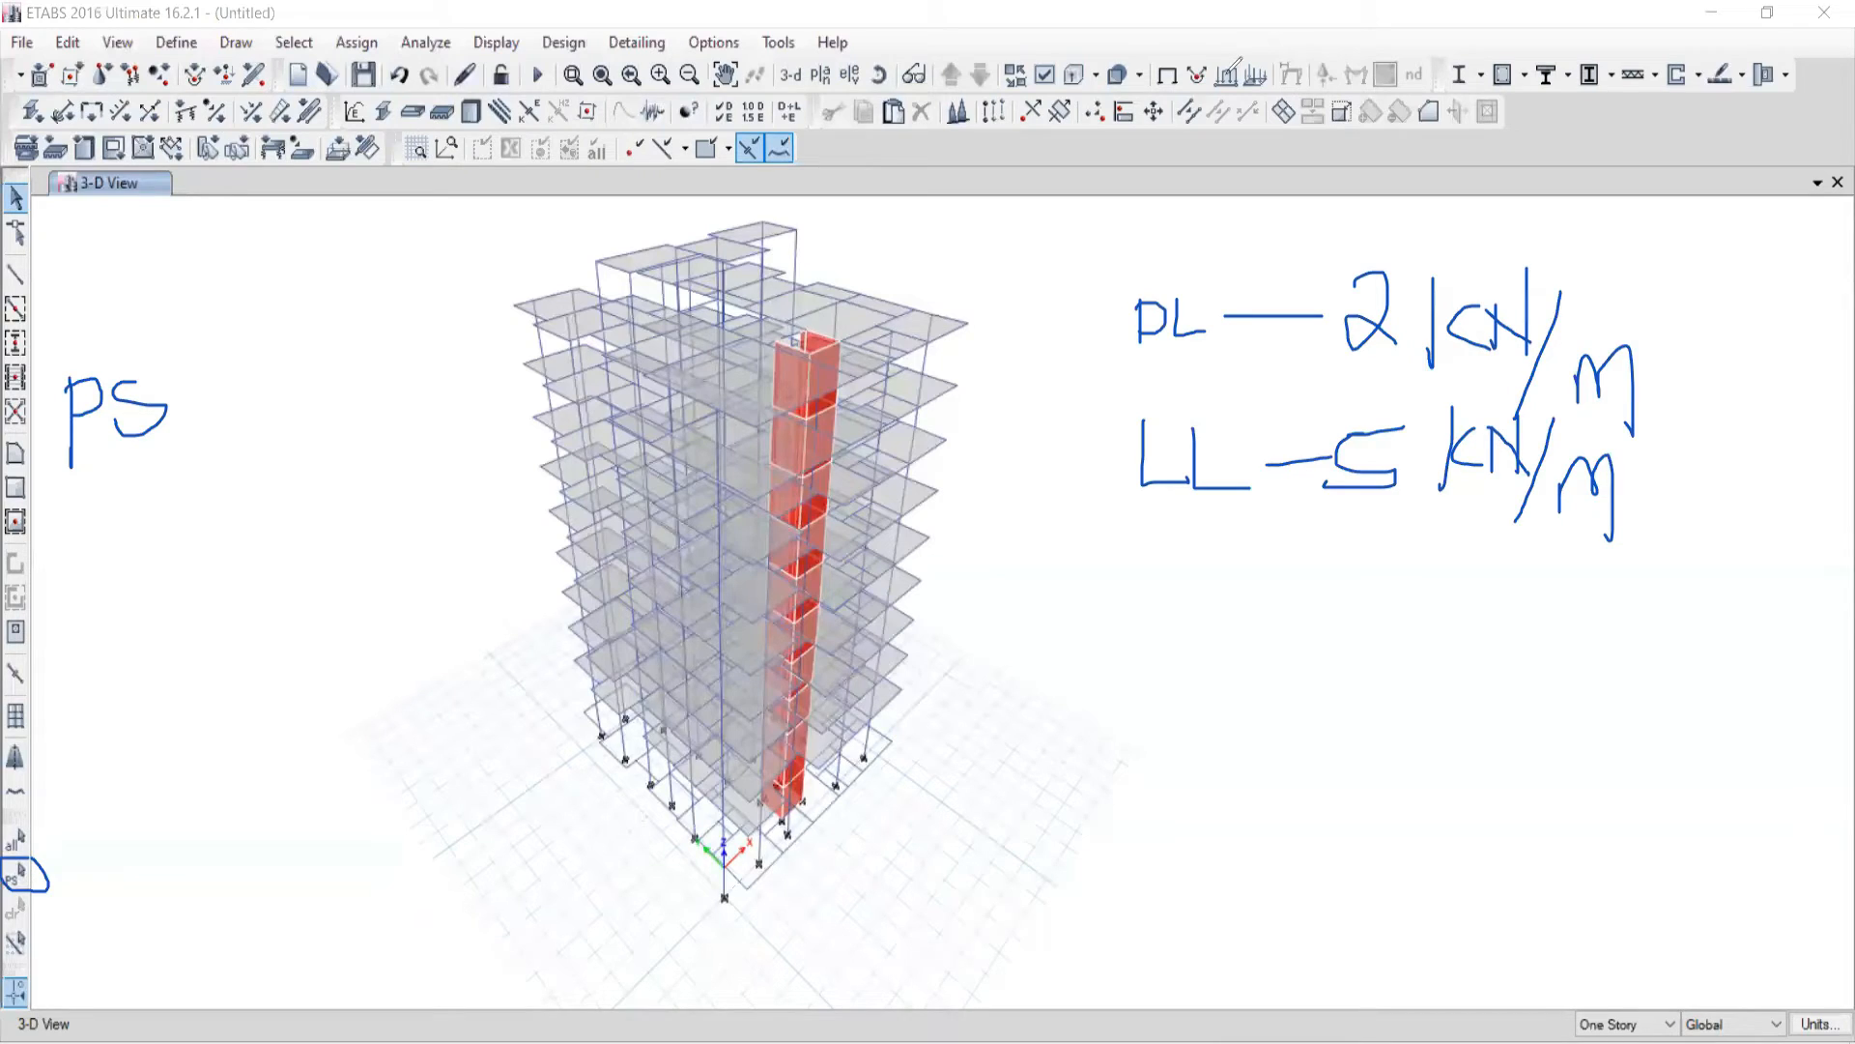
Step: Open the plan view of the 3RD story level
click(1230, 76)
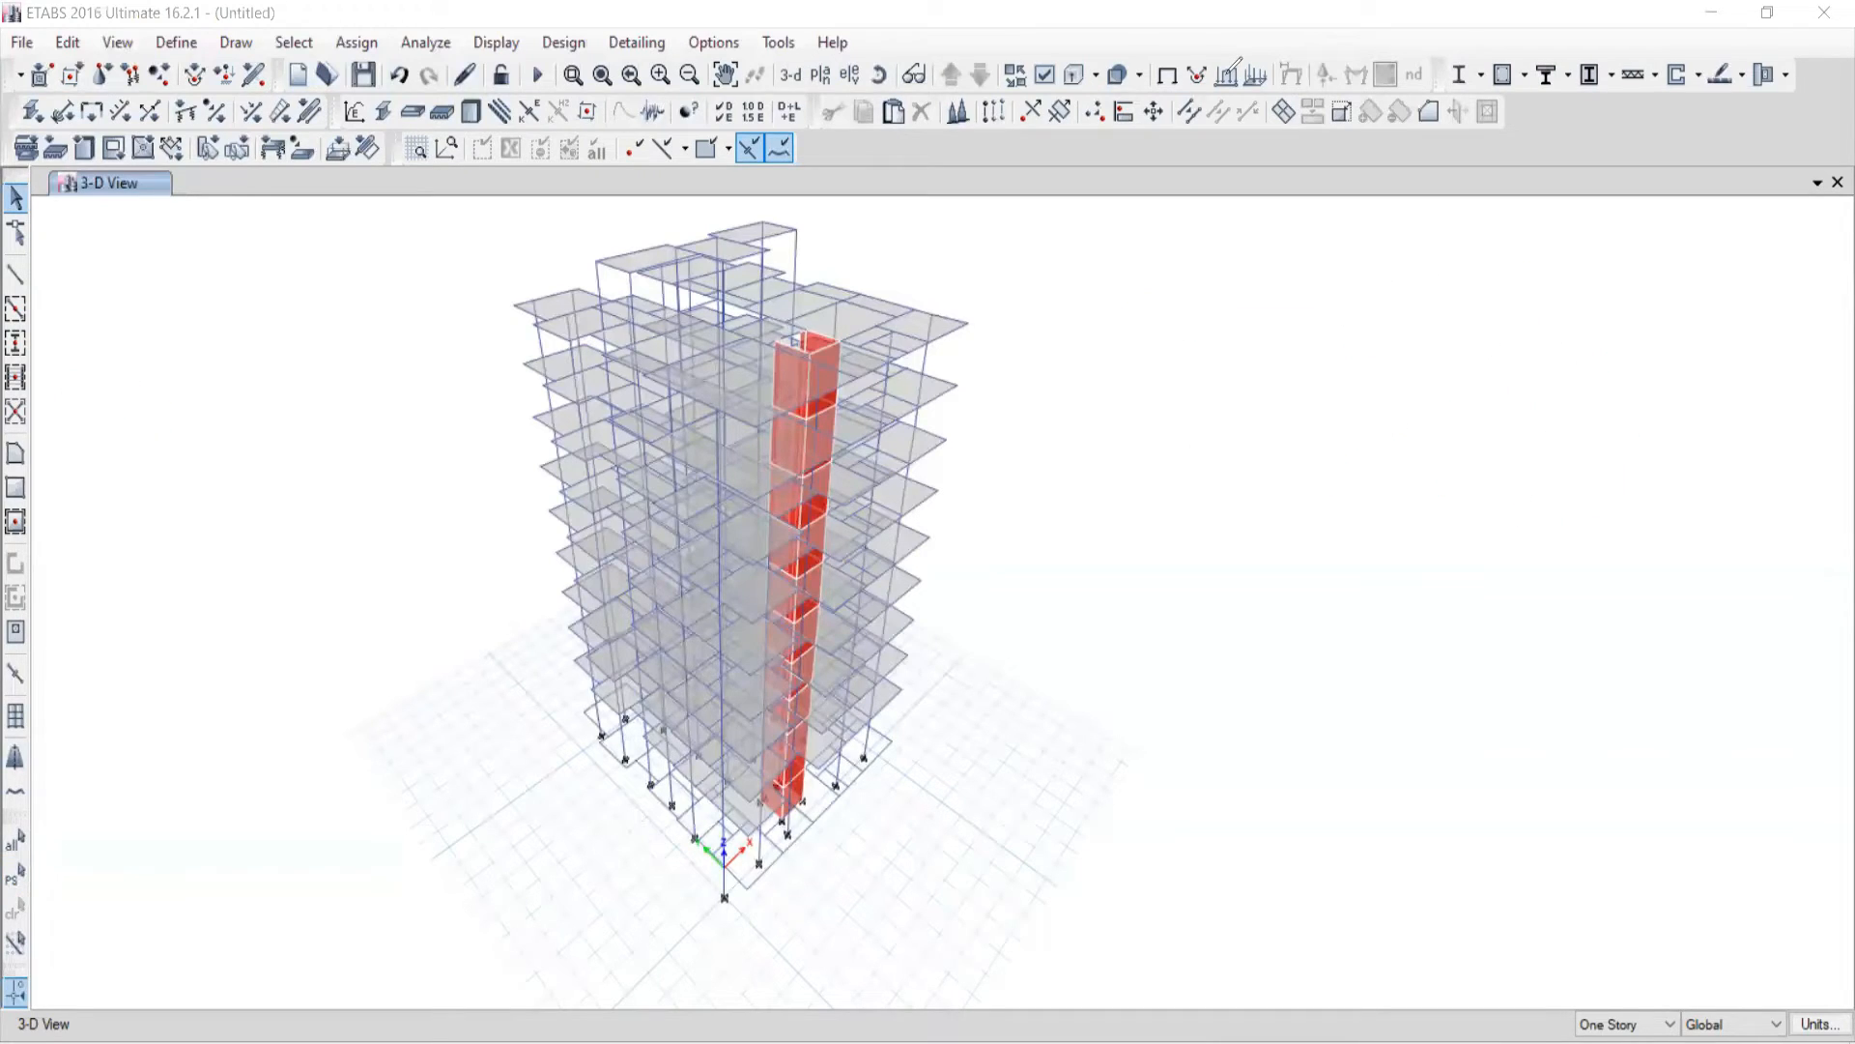
click(820, 75)
click(781, 568)
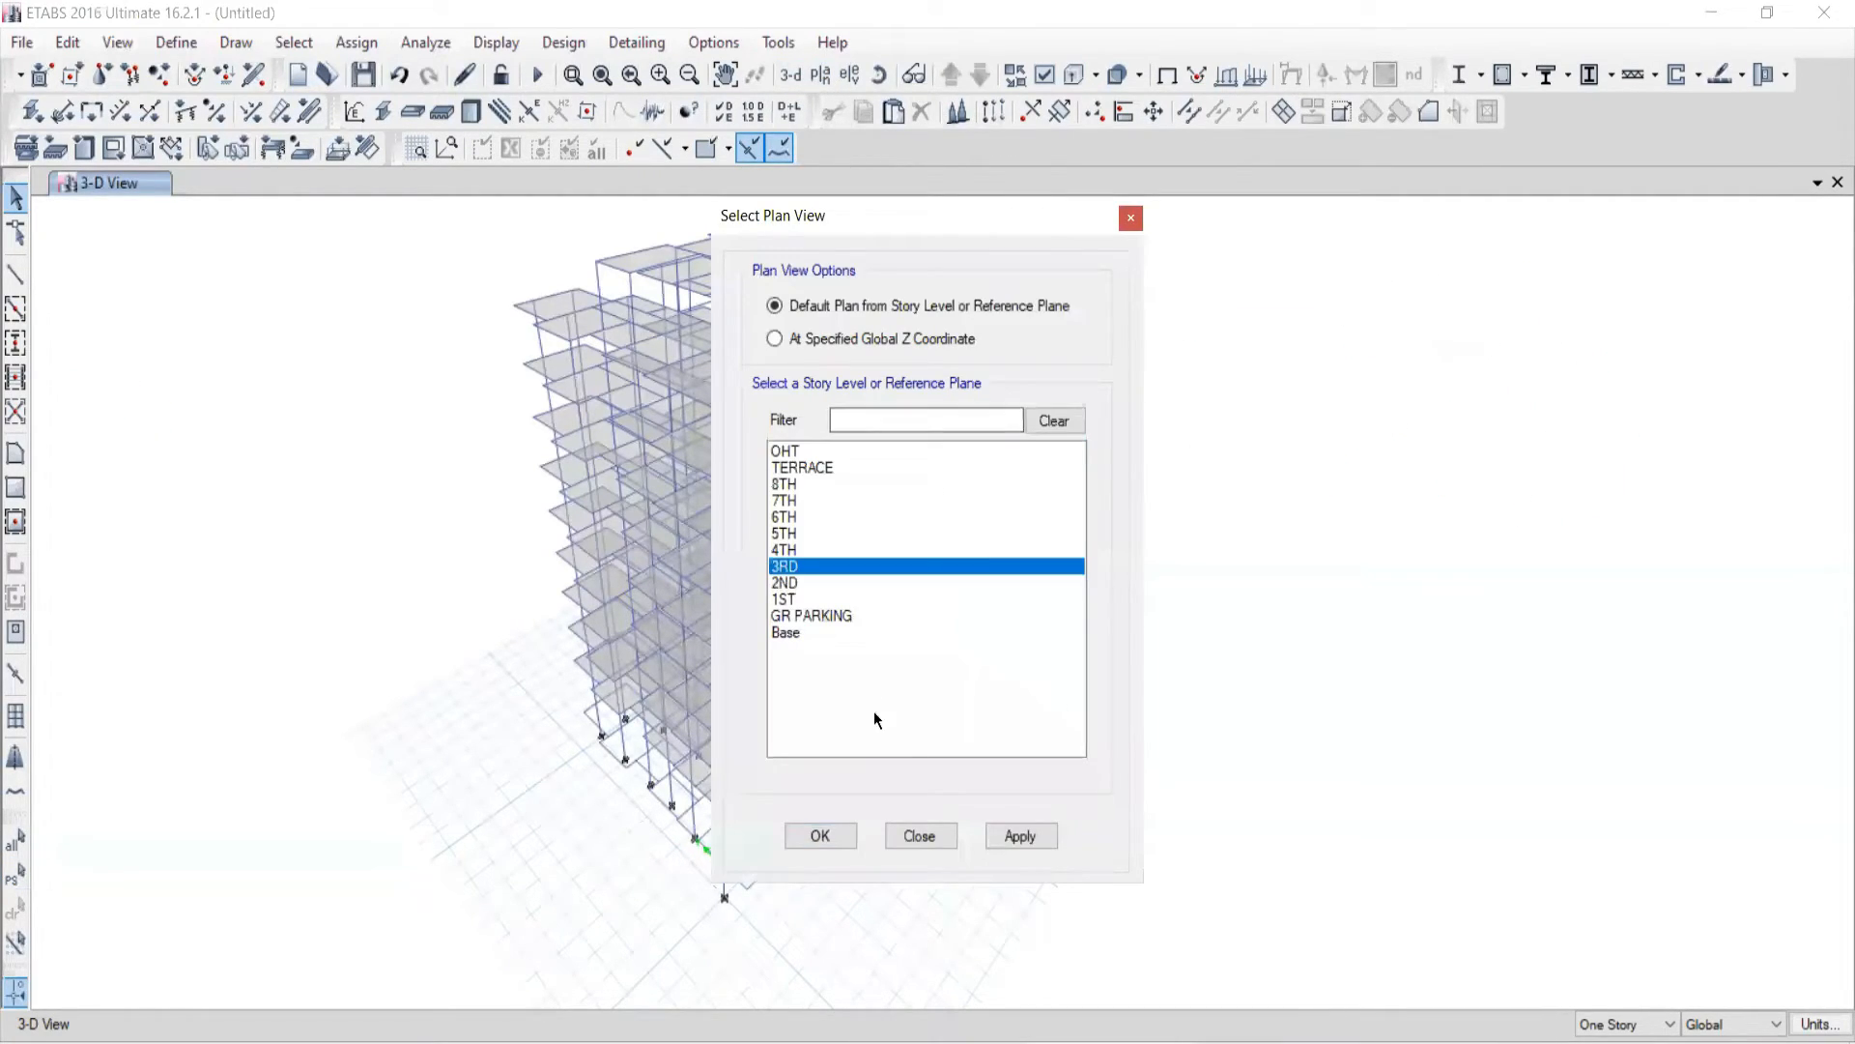
click(1017, 834)
click(919, 835)
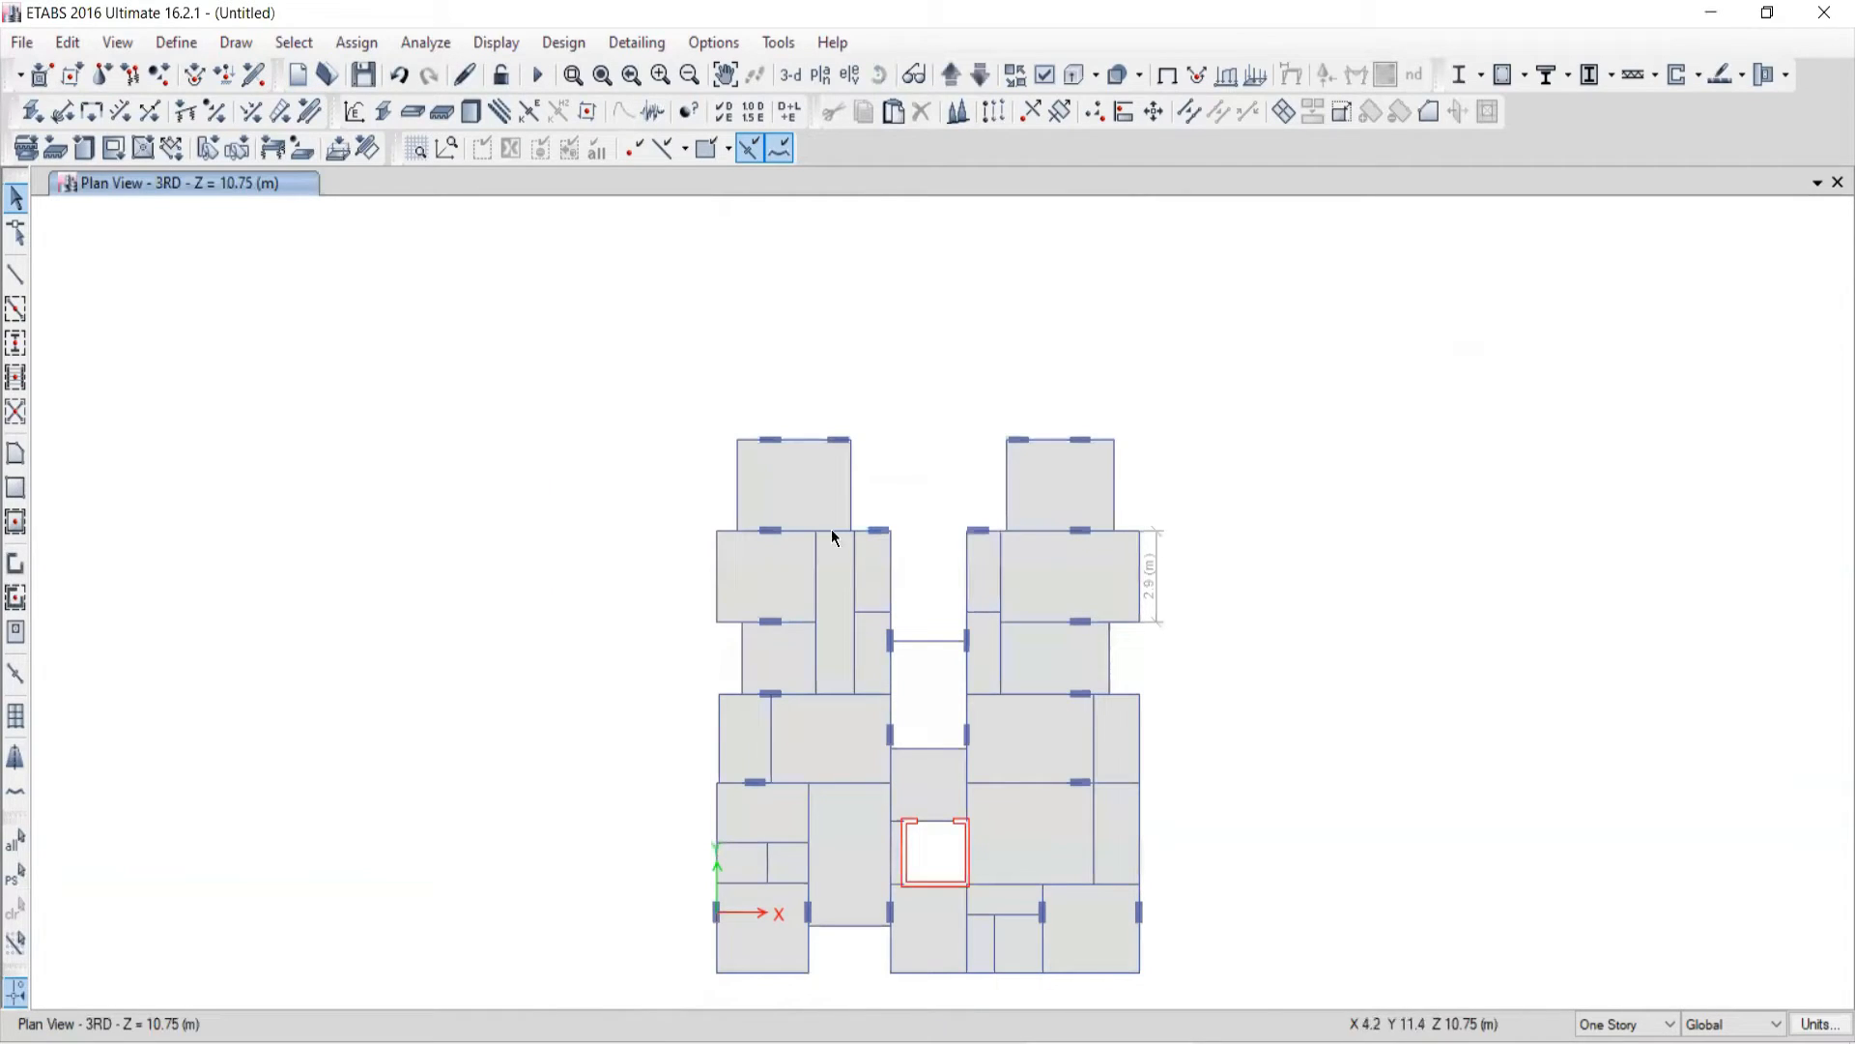
Step: Select six individual beams on the outer edge and inside the left wing of the 3RD story plan
click(841, 530)
click(717, 583)
click(795, 623)
click(744, 658)
middle_drag(750, 739, 762, 535)
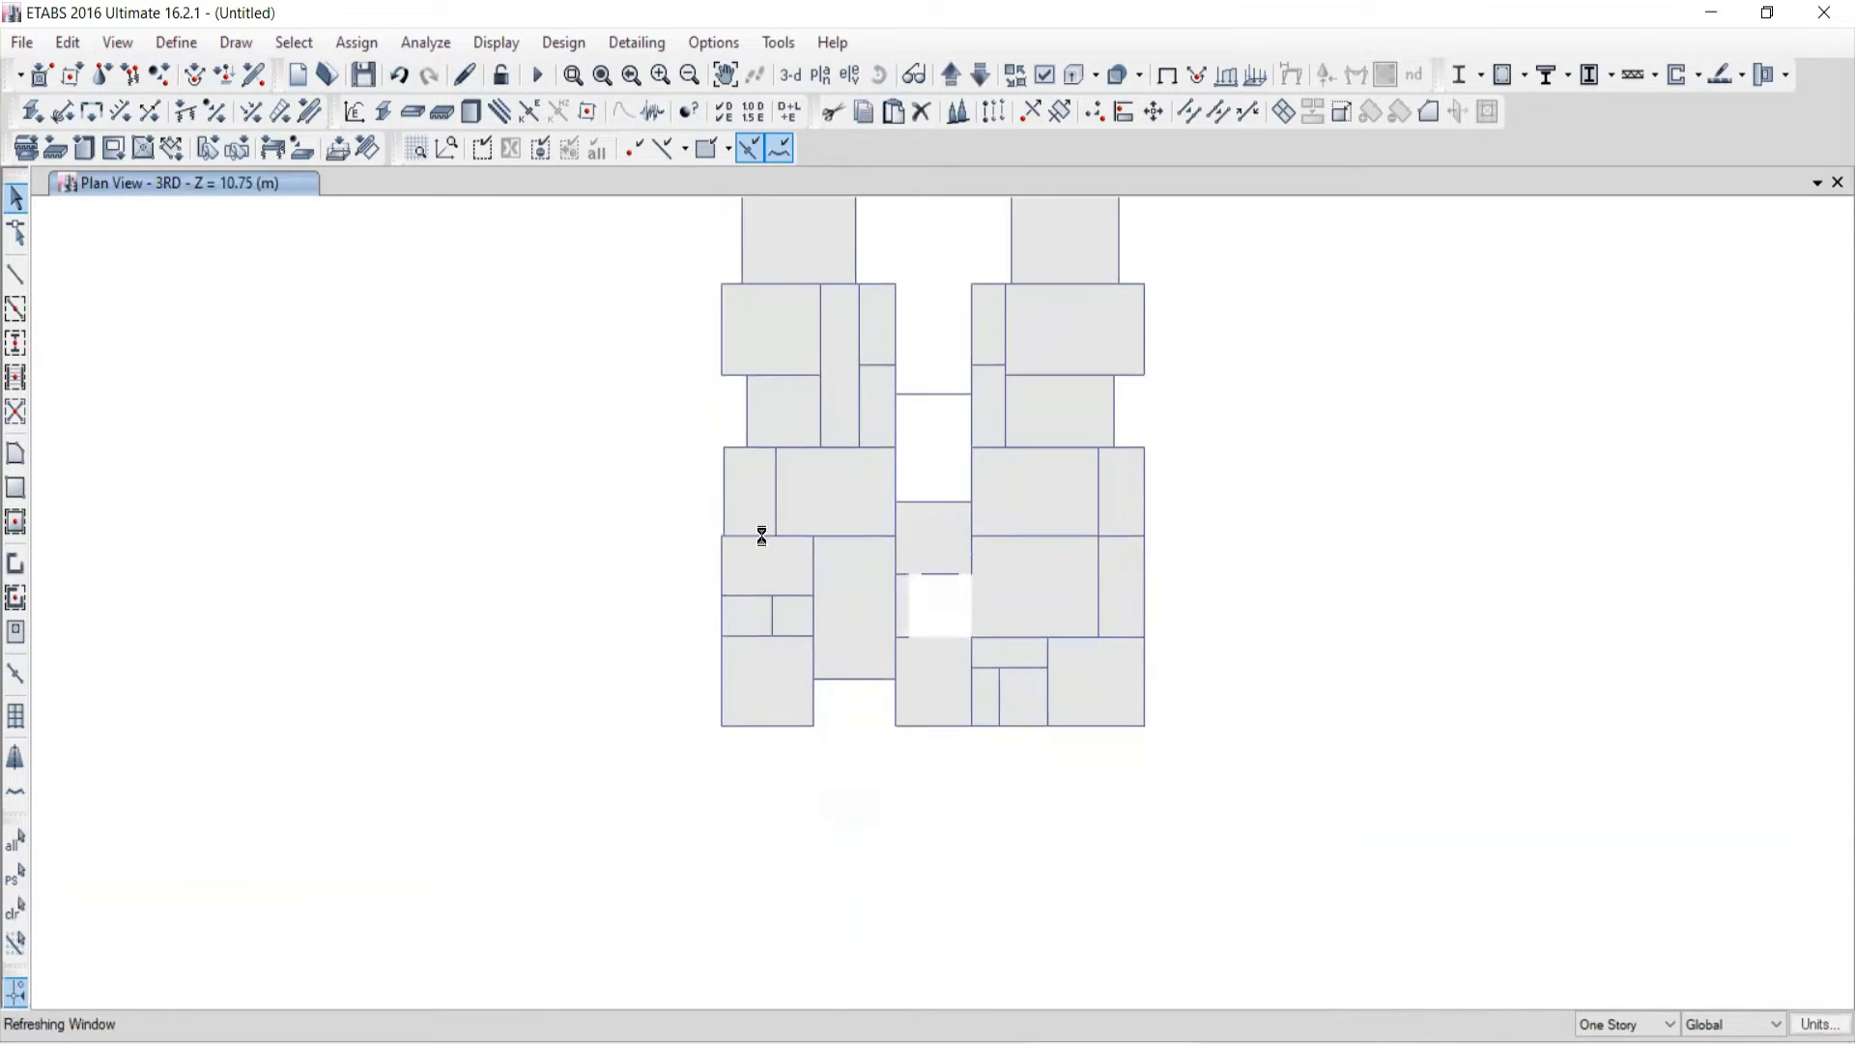
click(724, 494)
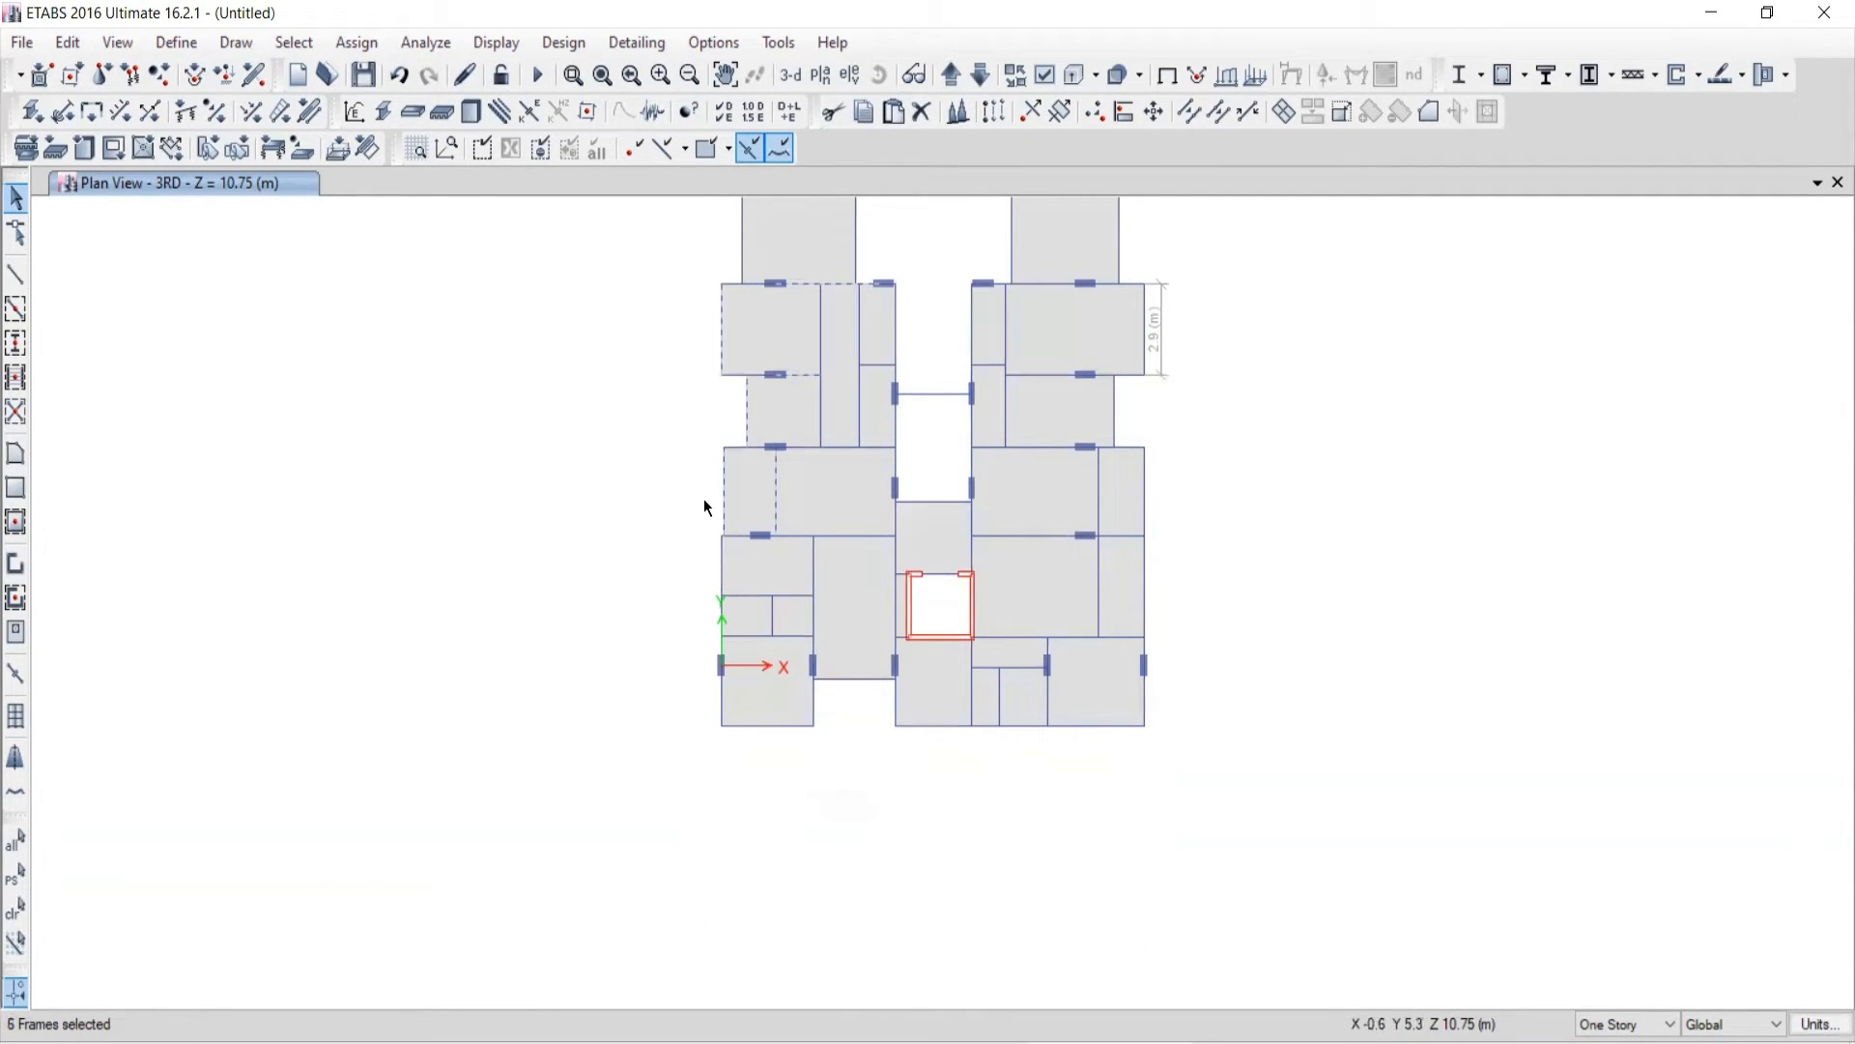
middle_drag(836, 340, 816, 381)
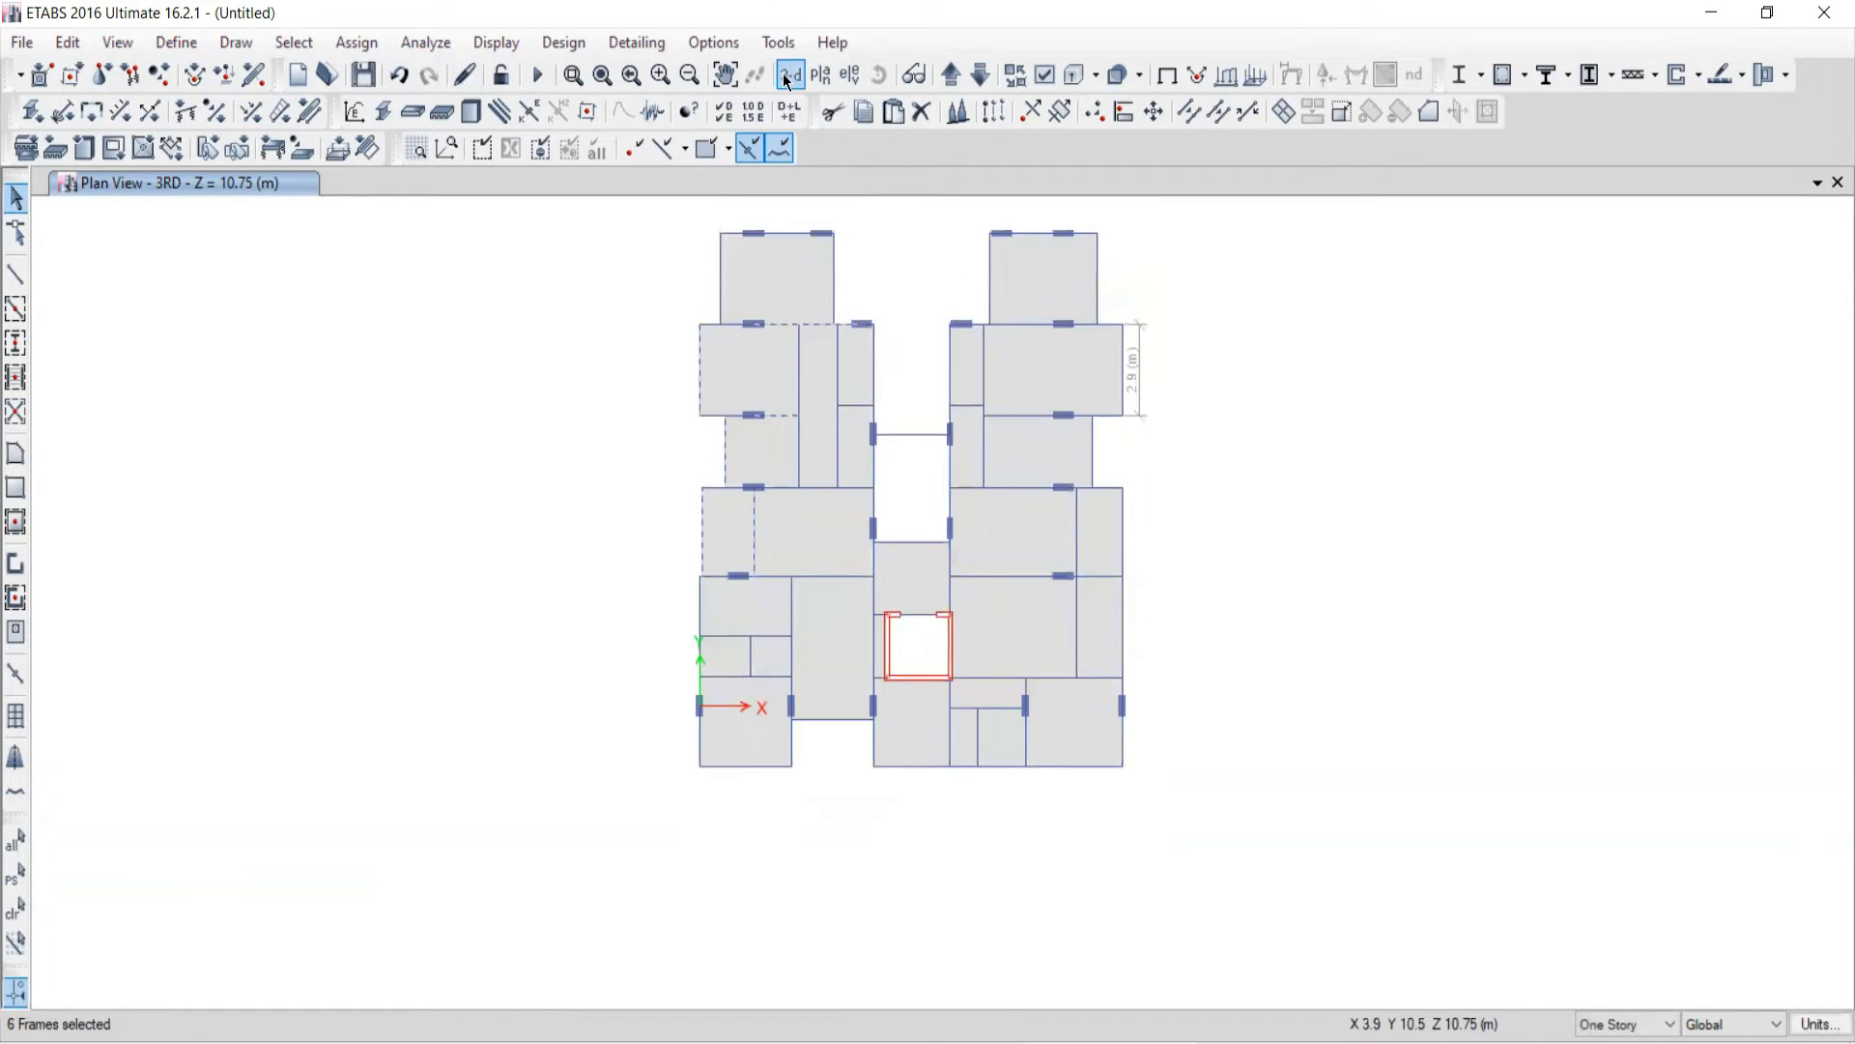
Step: Return to the 3-D view of the building and clear the beam selection
click(790, 77)
mouse_move(854, 546)
middle_down()
mouse_move(758, 447)
mouse_move(770, 499)
middle_up()
click(16, 908)
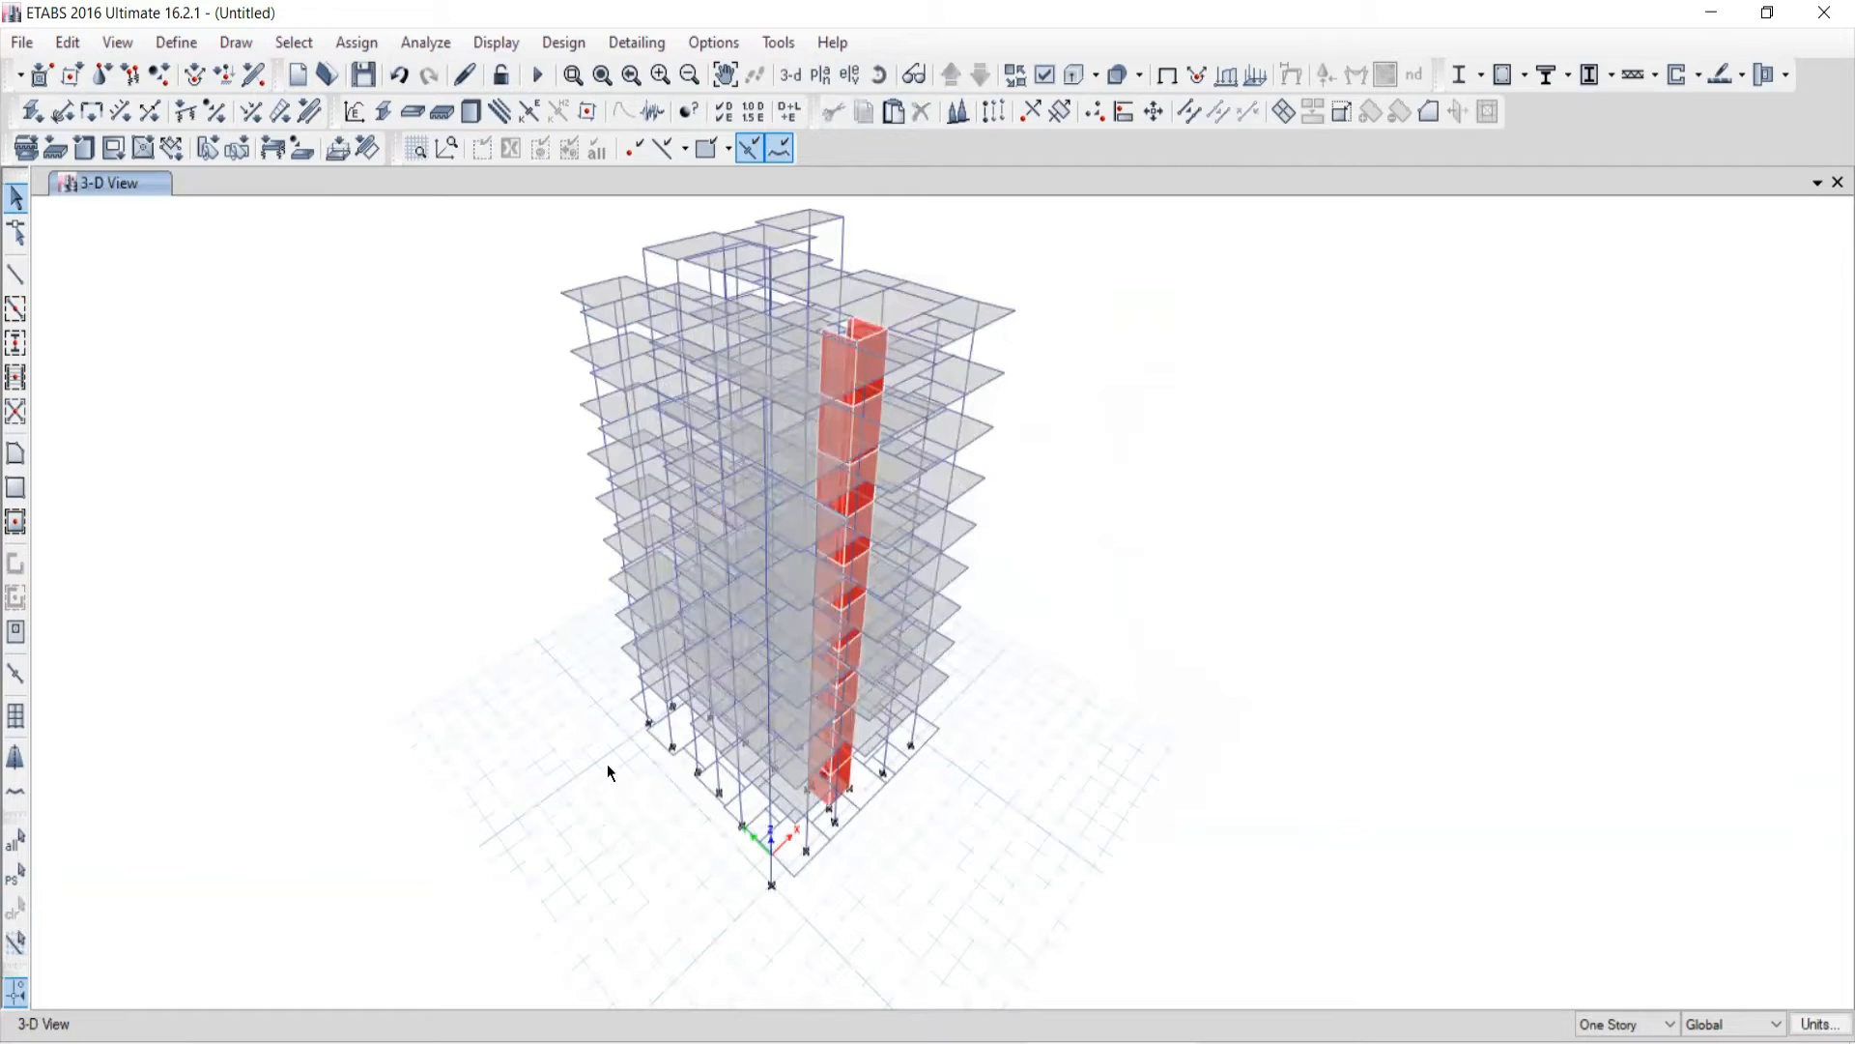
middle_drag(721, 641, 712, 663)
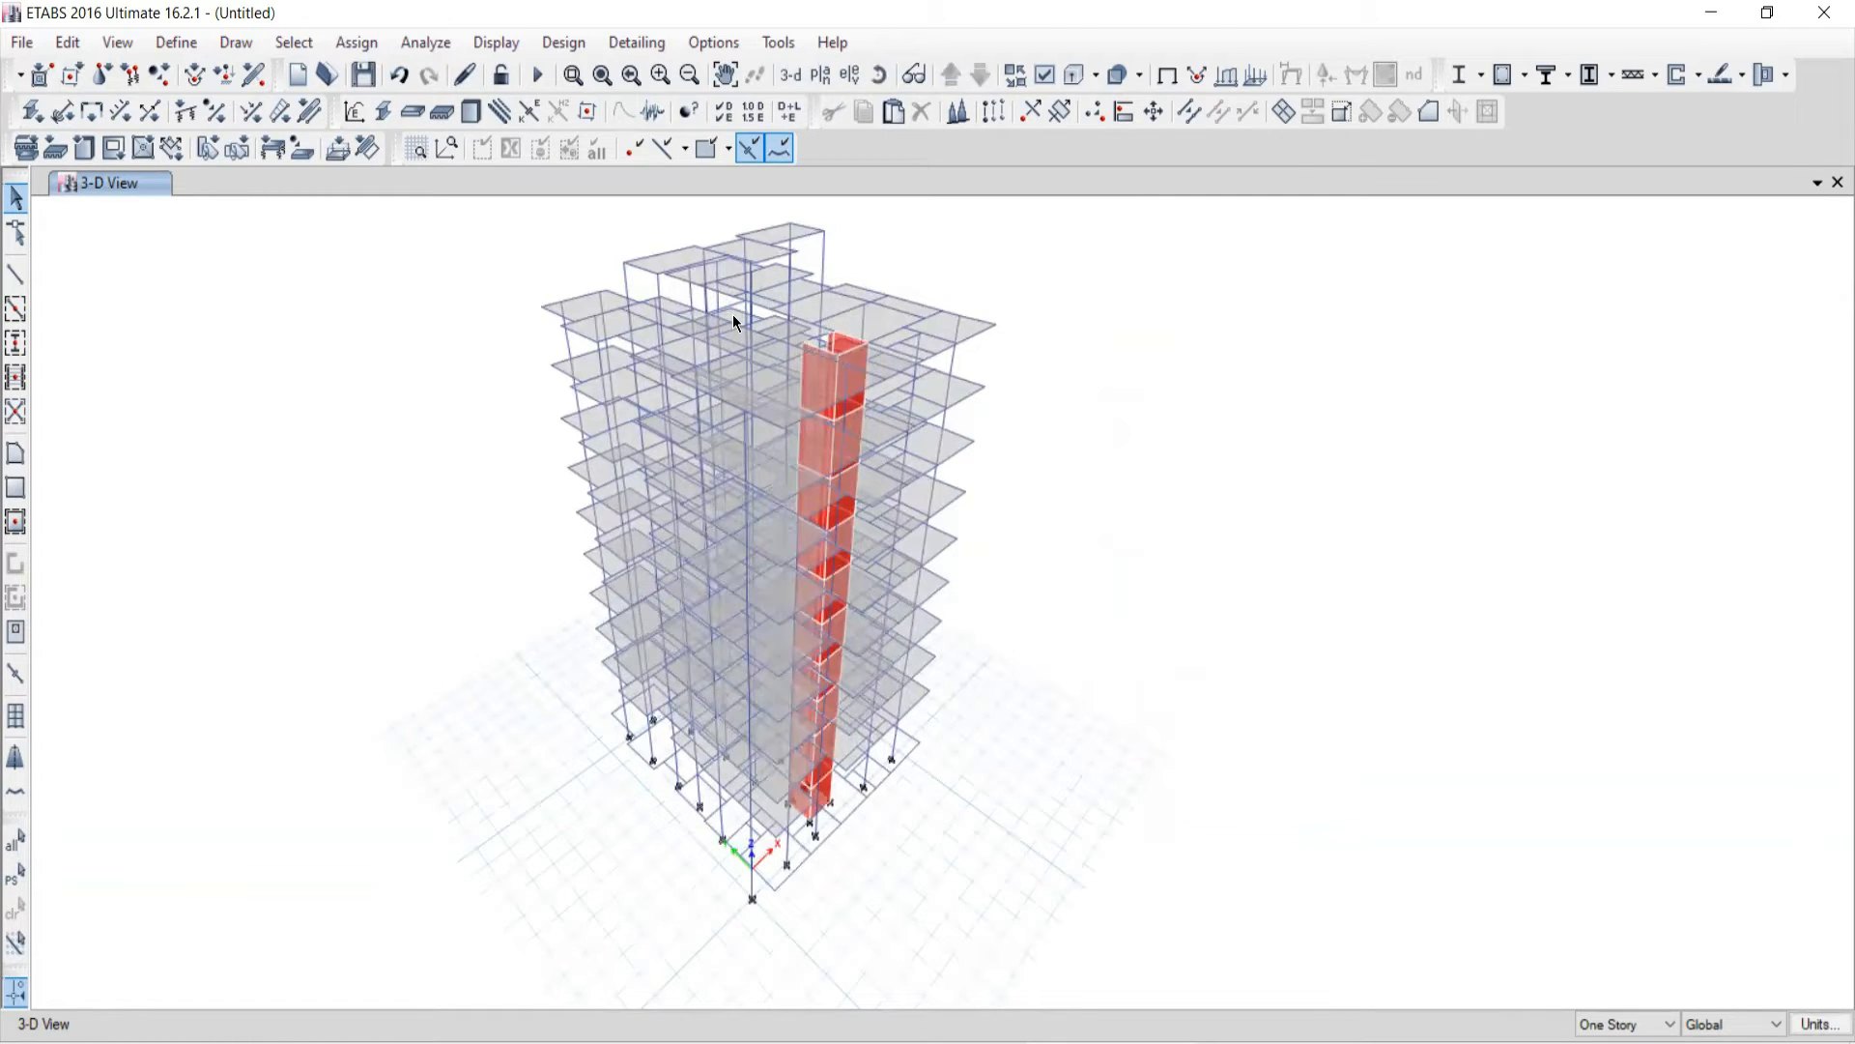
Step: Open the plan view of the 2ND story level and examine its beam layout
click(820, 75)
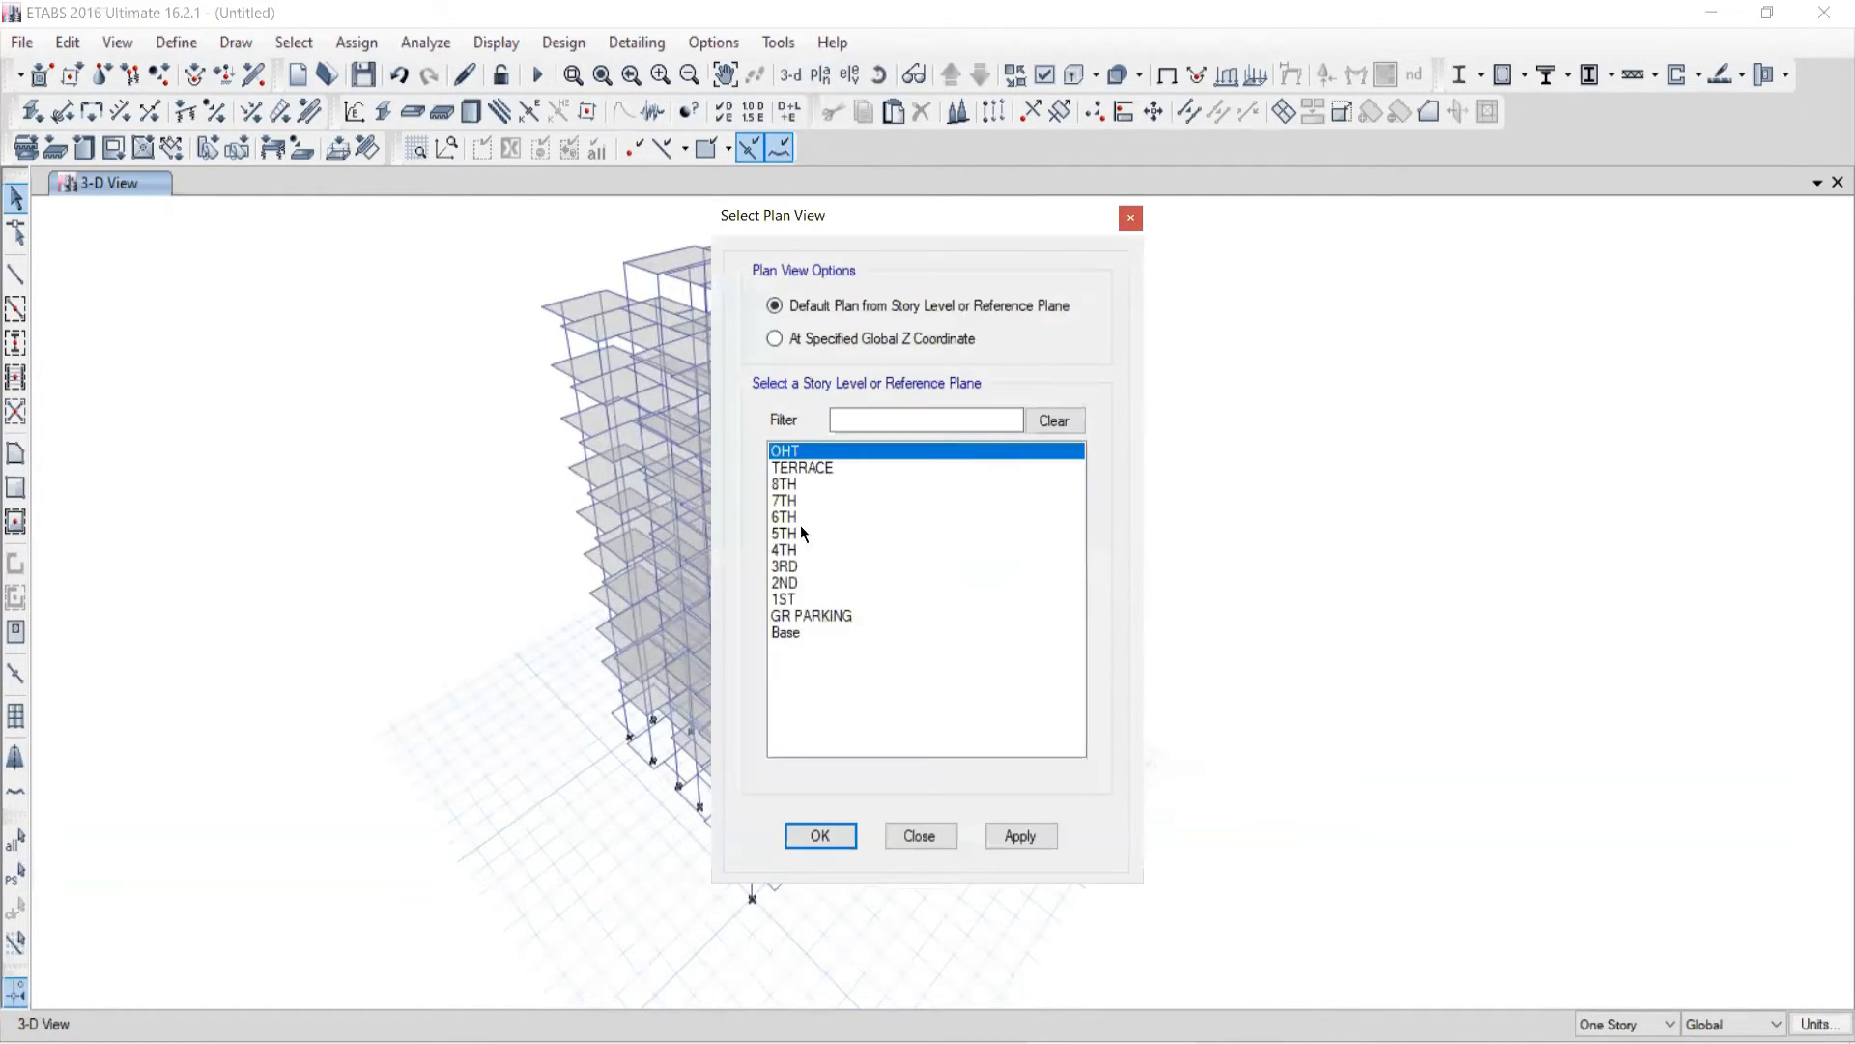
click(786, 582)
click(946, 837)
middle_drag(966, 691, 858, 485)
middle_drag(755, 530, 760, 569)
drag(513, 213, 449, 692)
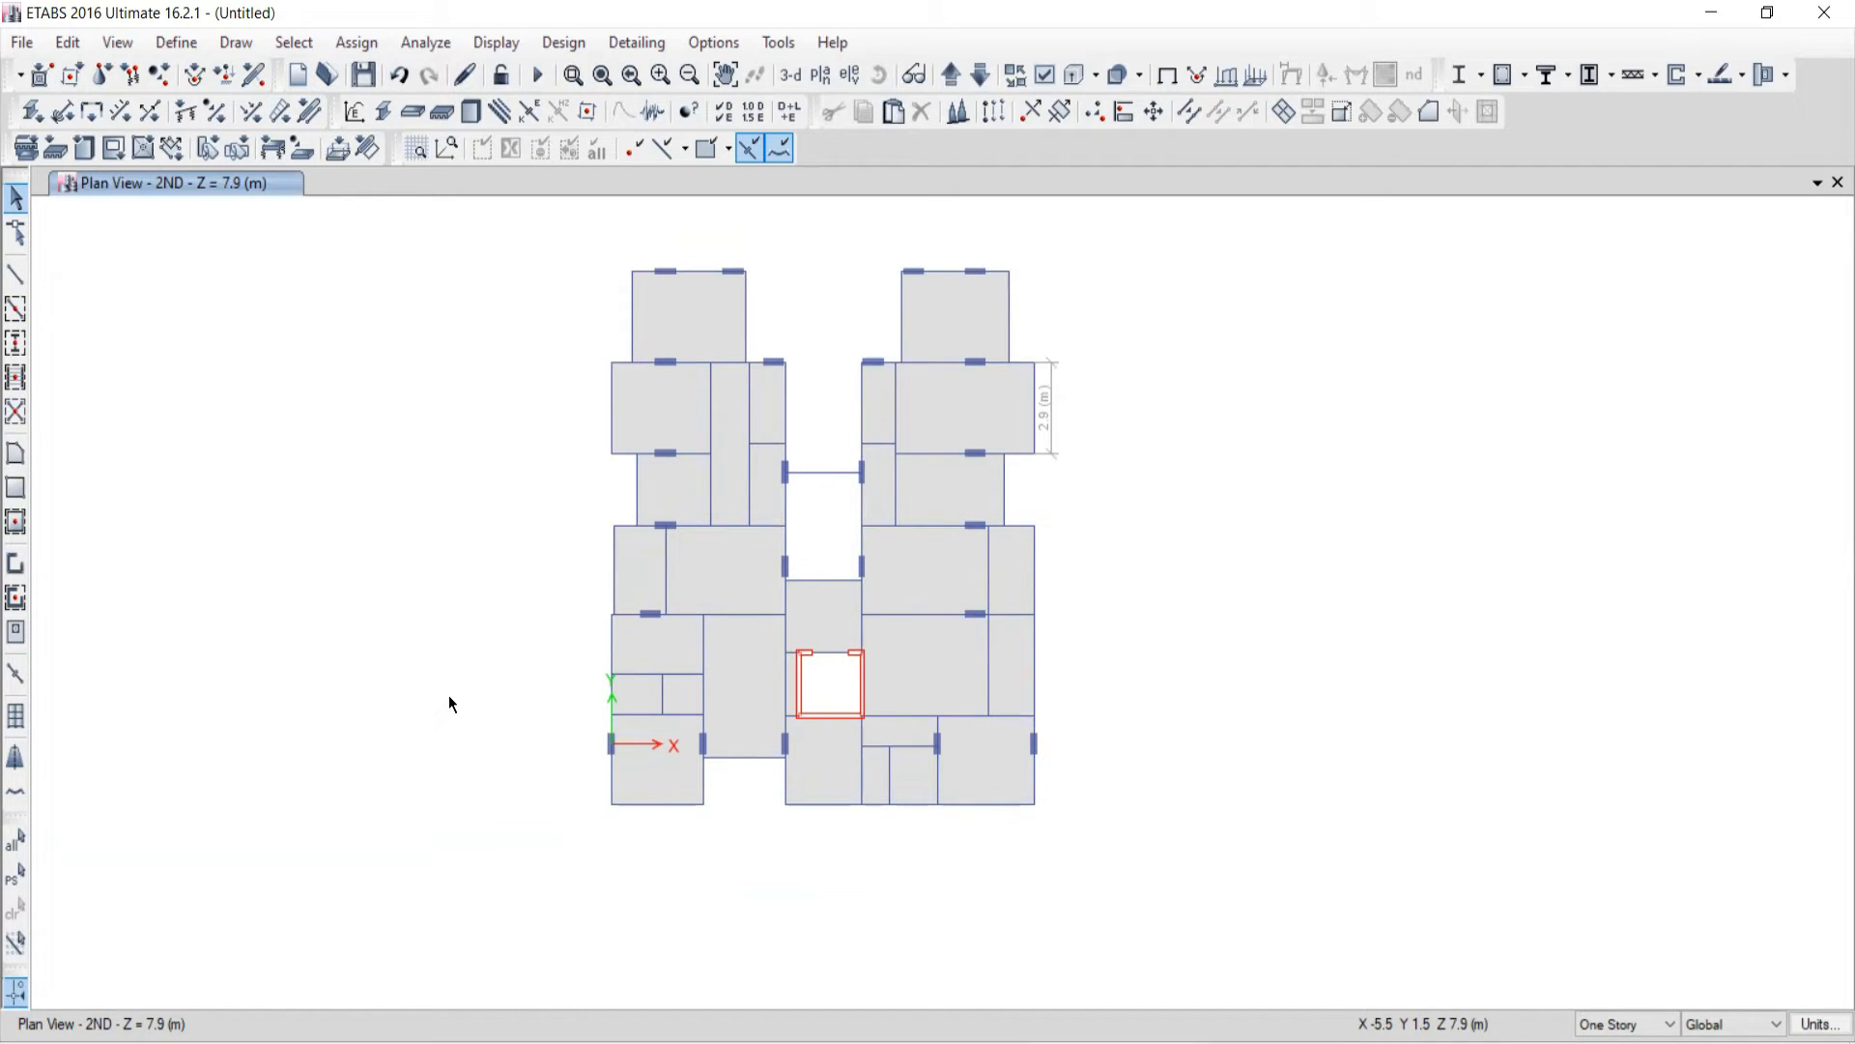
Step: Switch to the 3-D view, select all beams of the building by object type and clear the selection
click(788, 77)
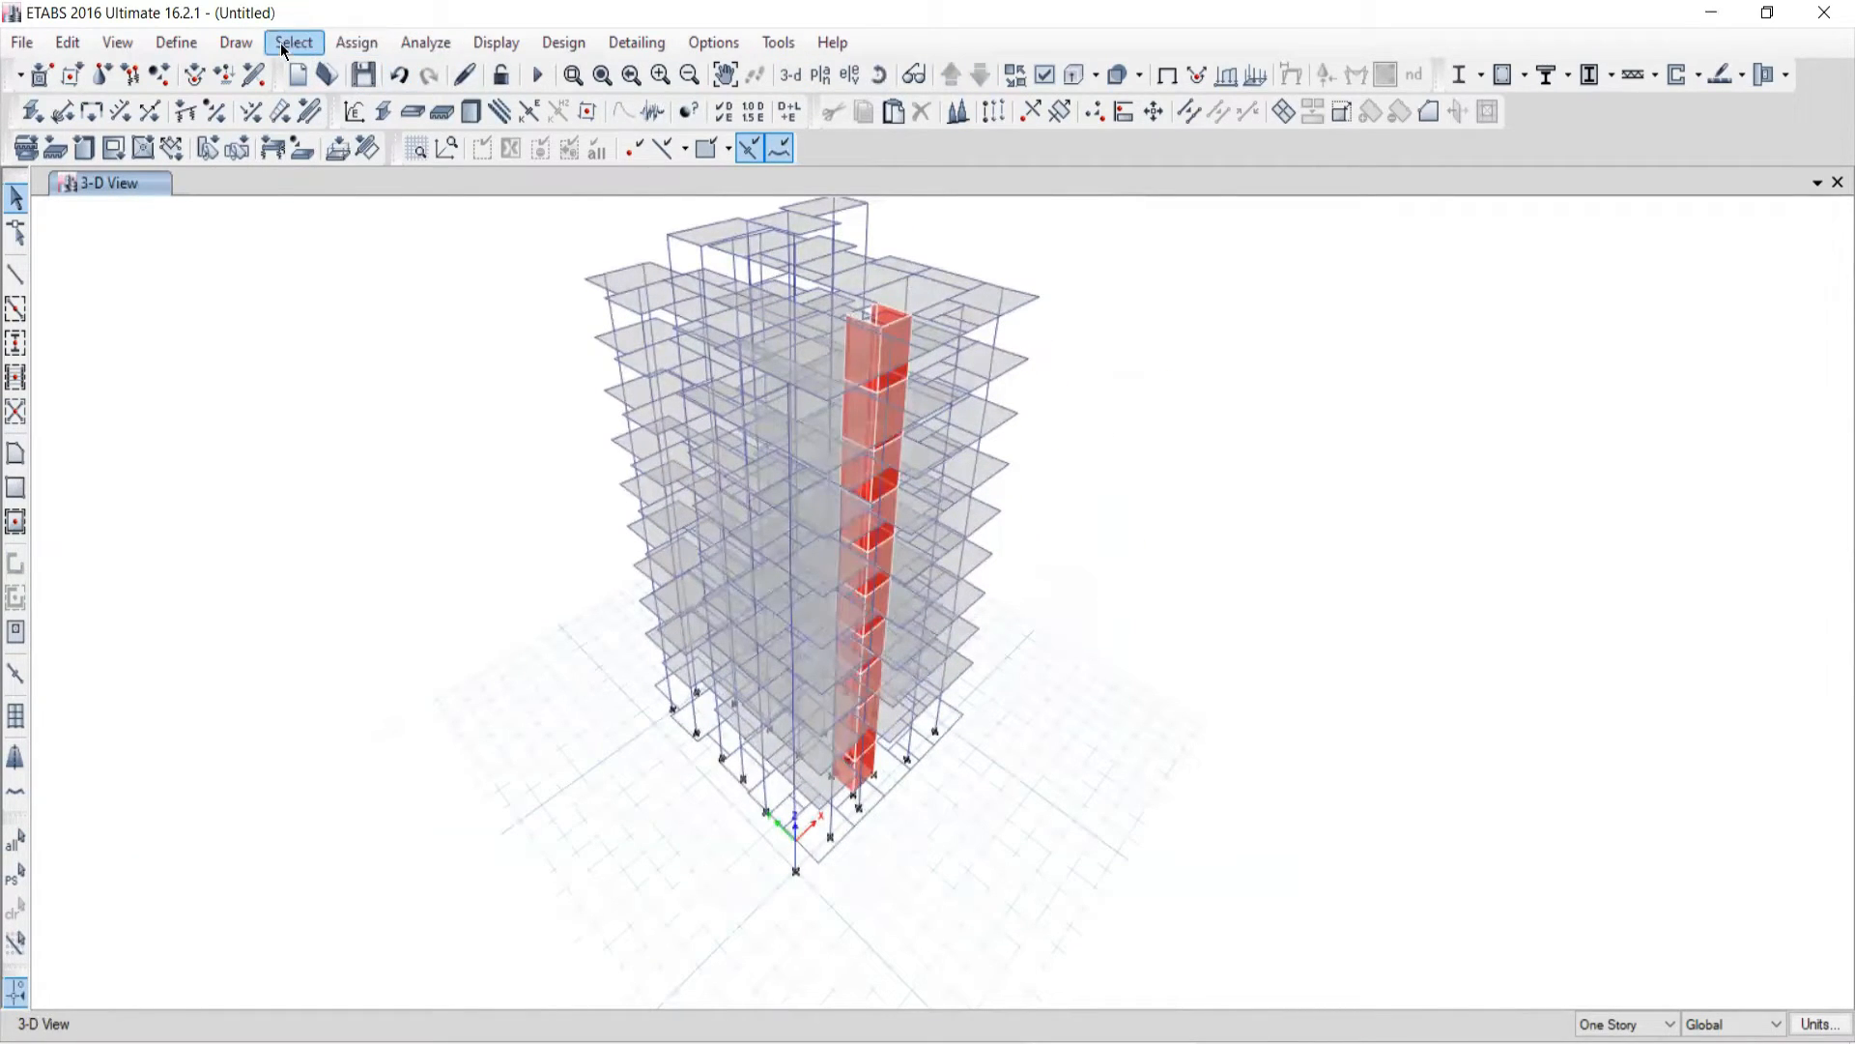
click(286, 47)
mouse_move(373, 77)
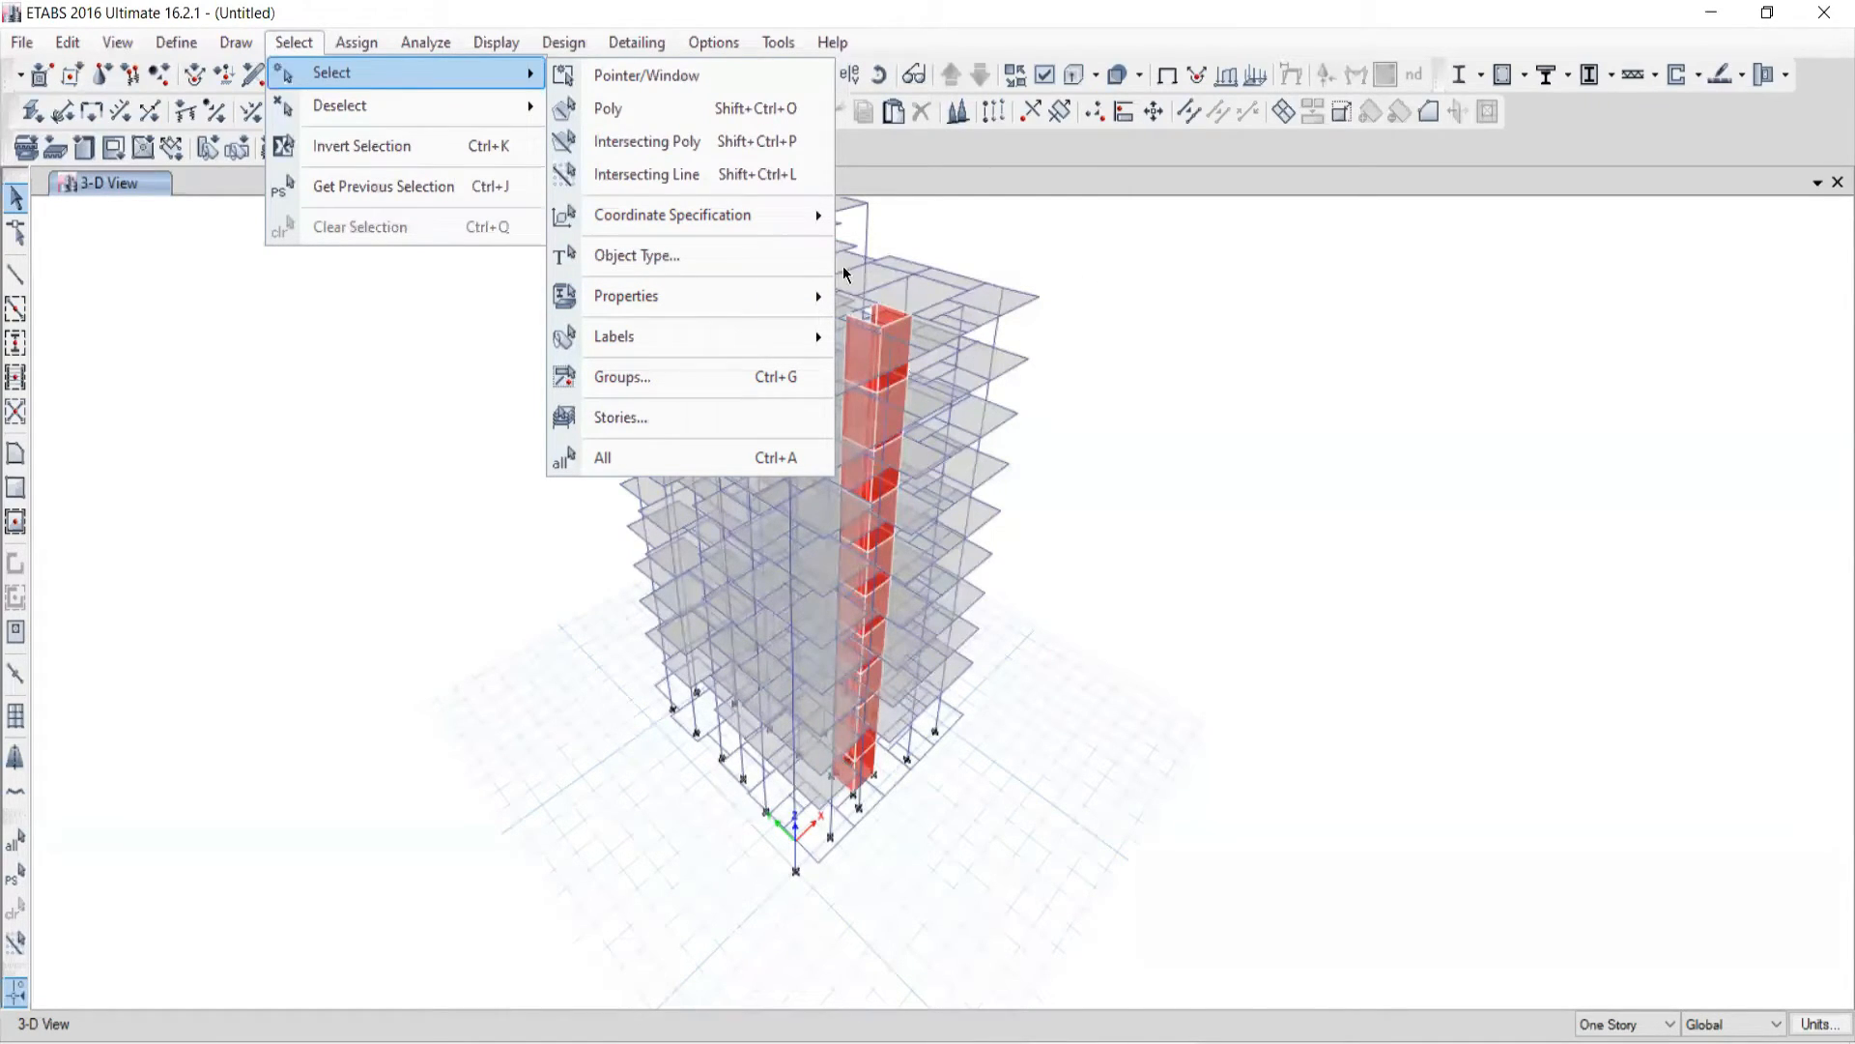
click(645, 257)
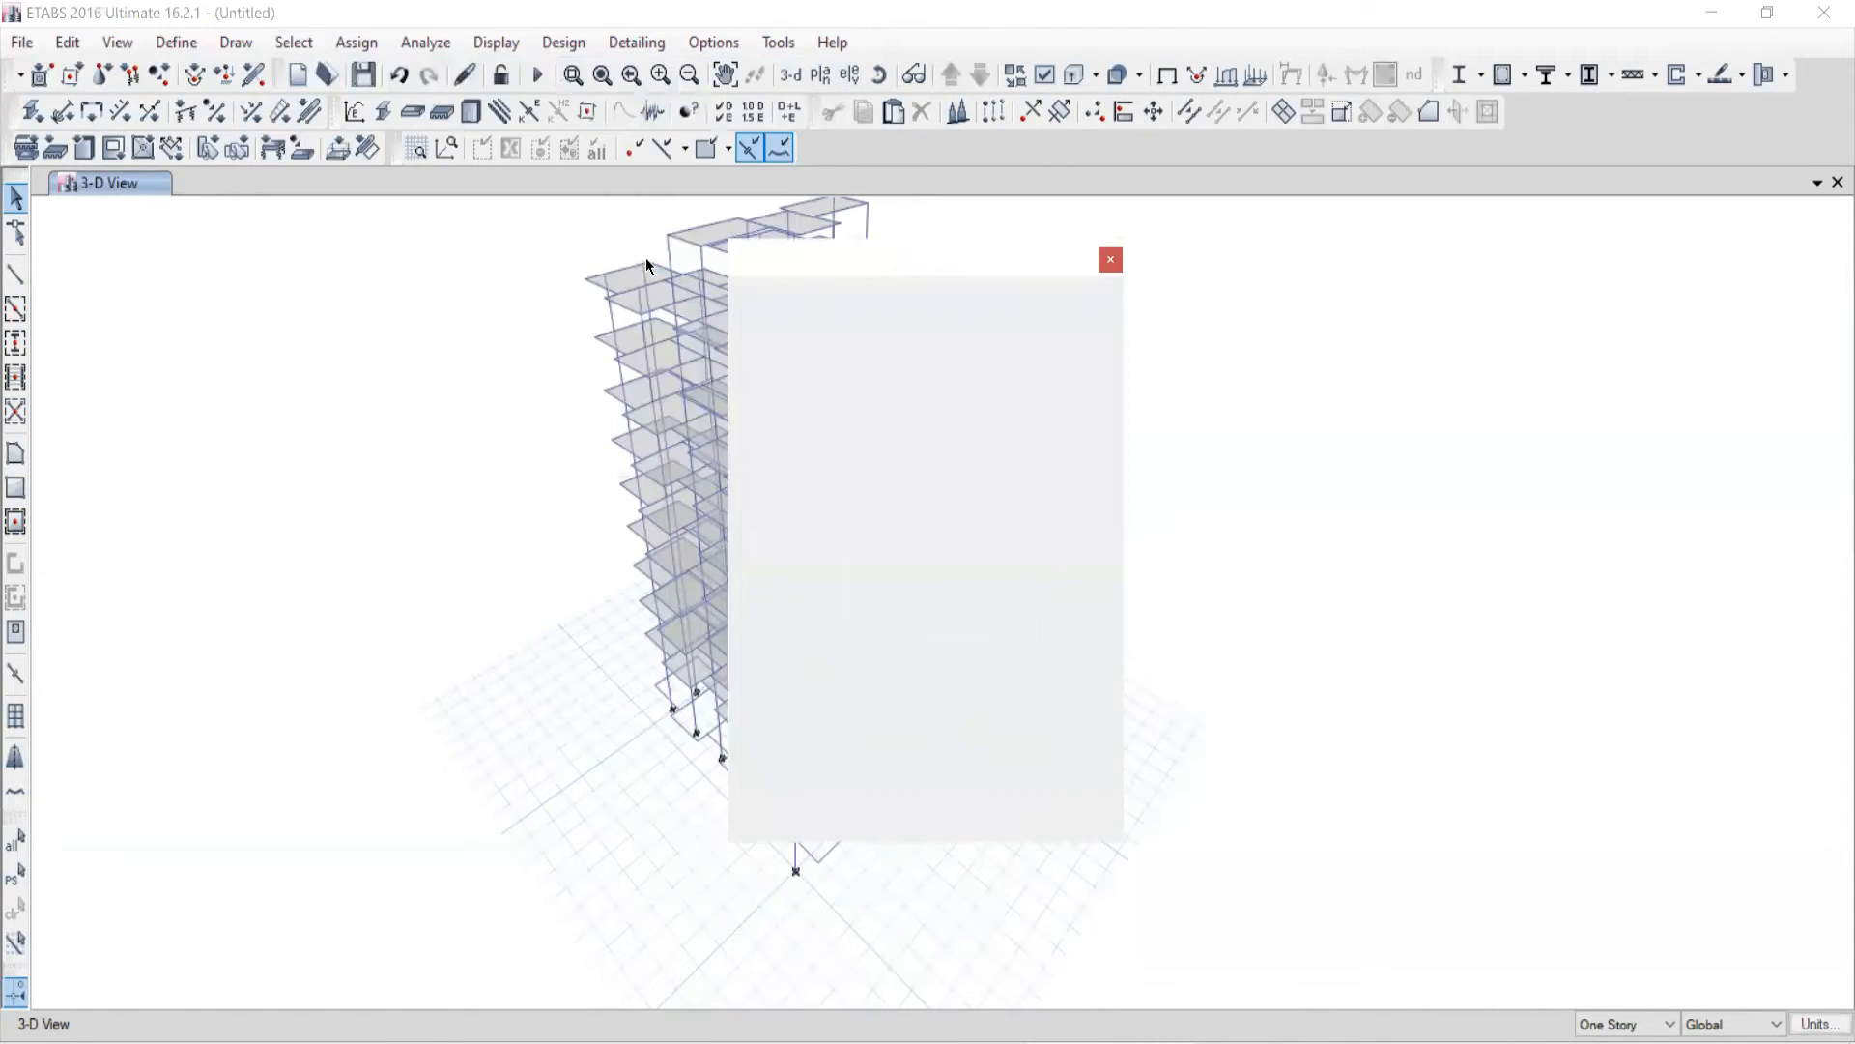
drag(882, 257, 290, 143)
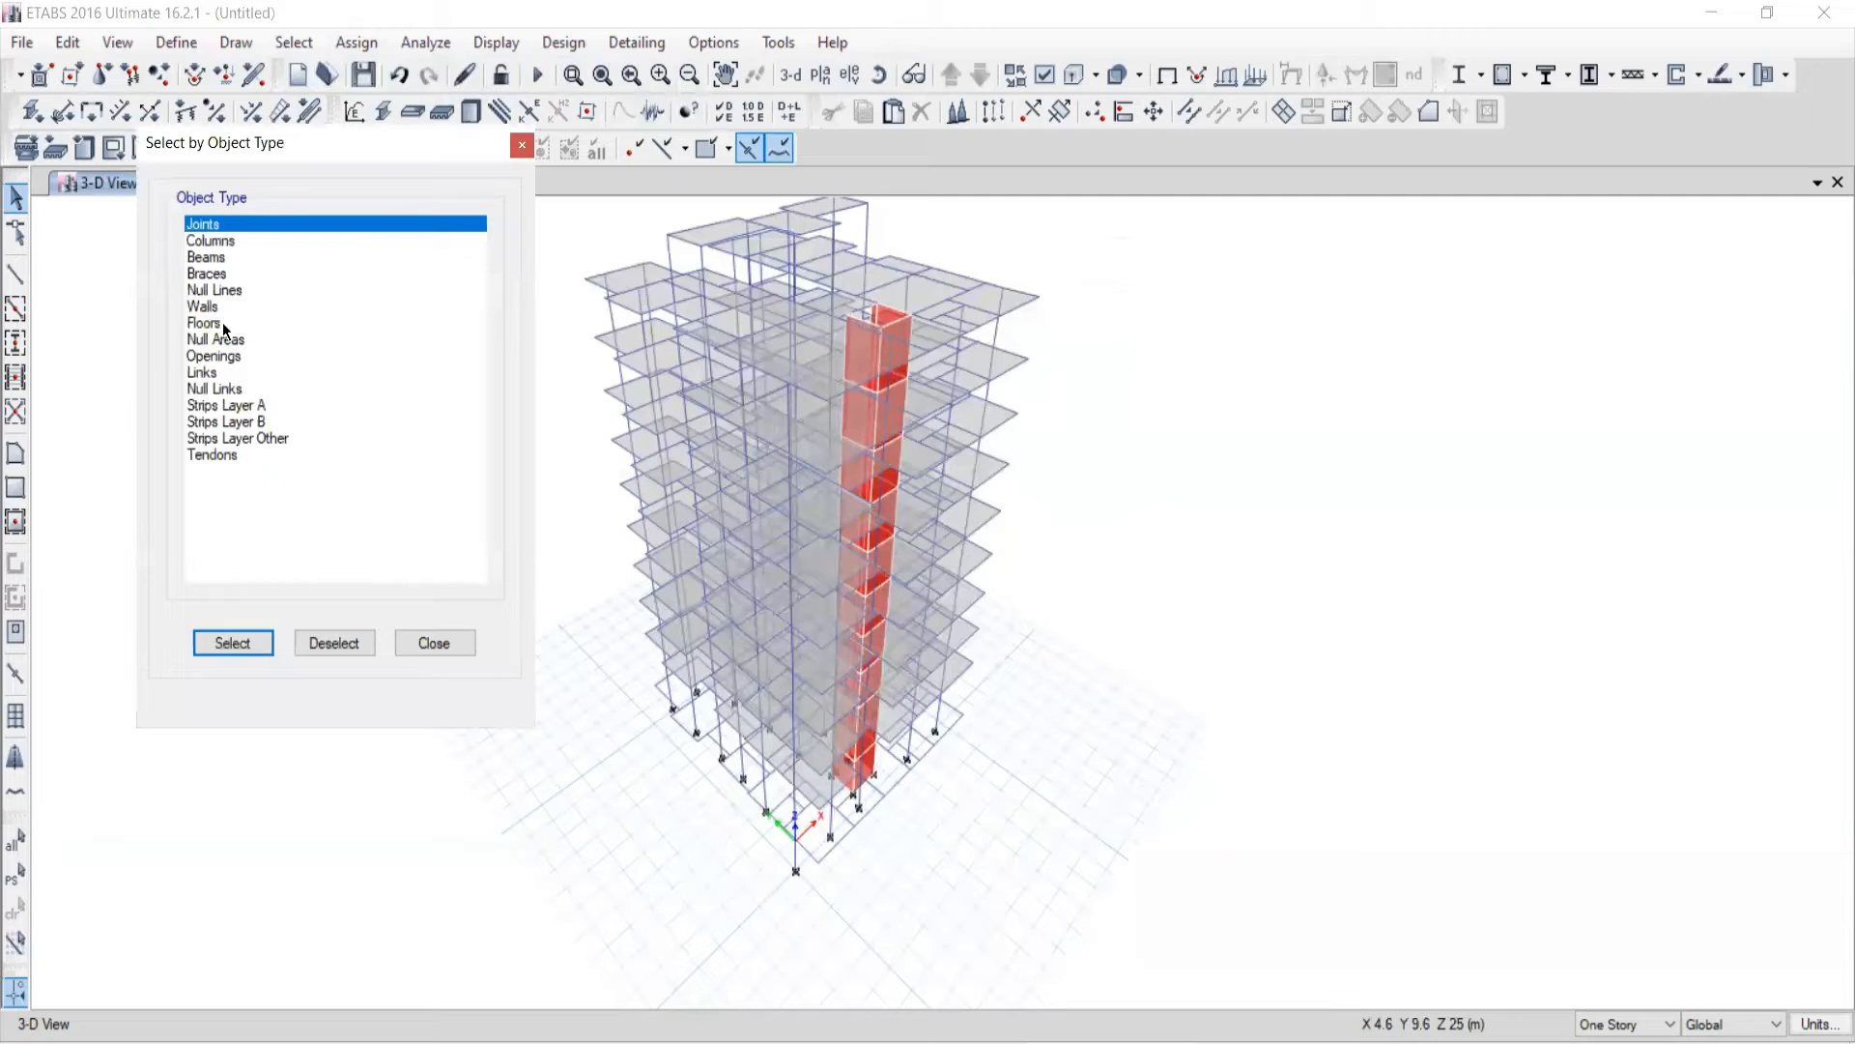
click(209, 261)
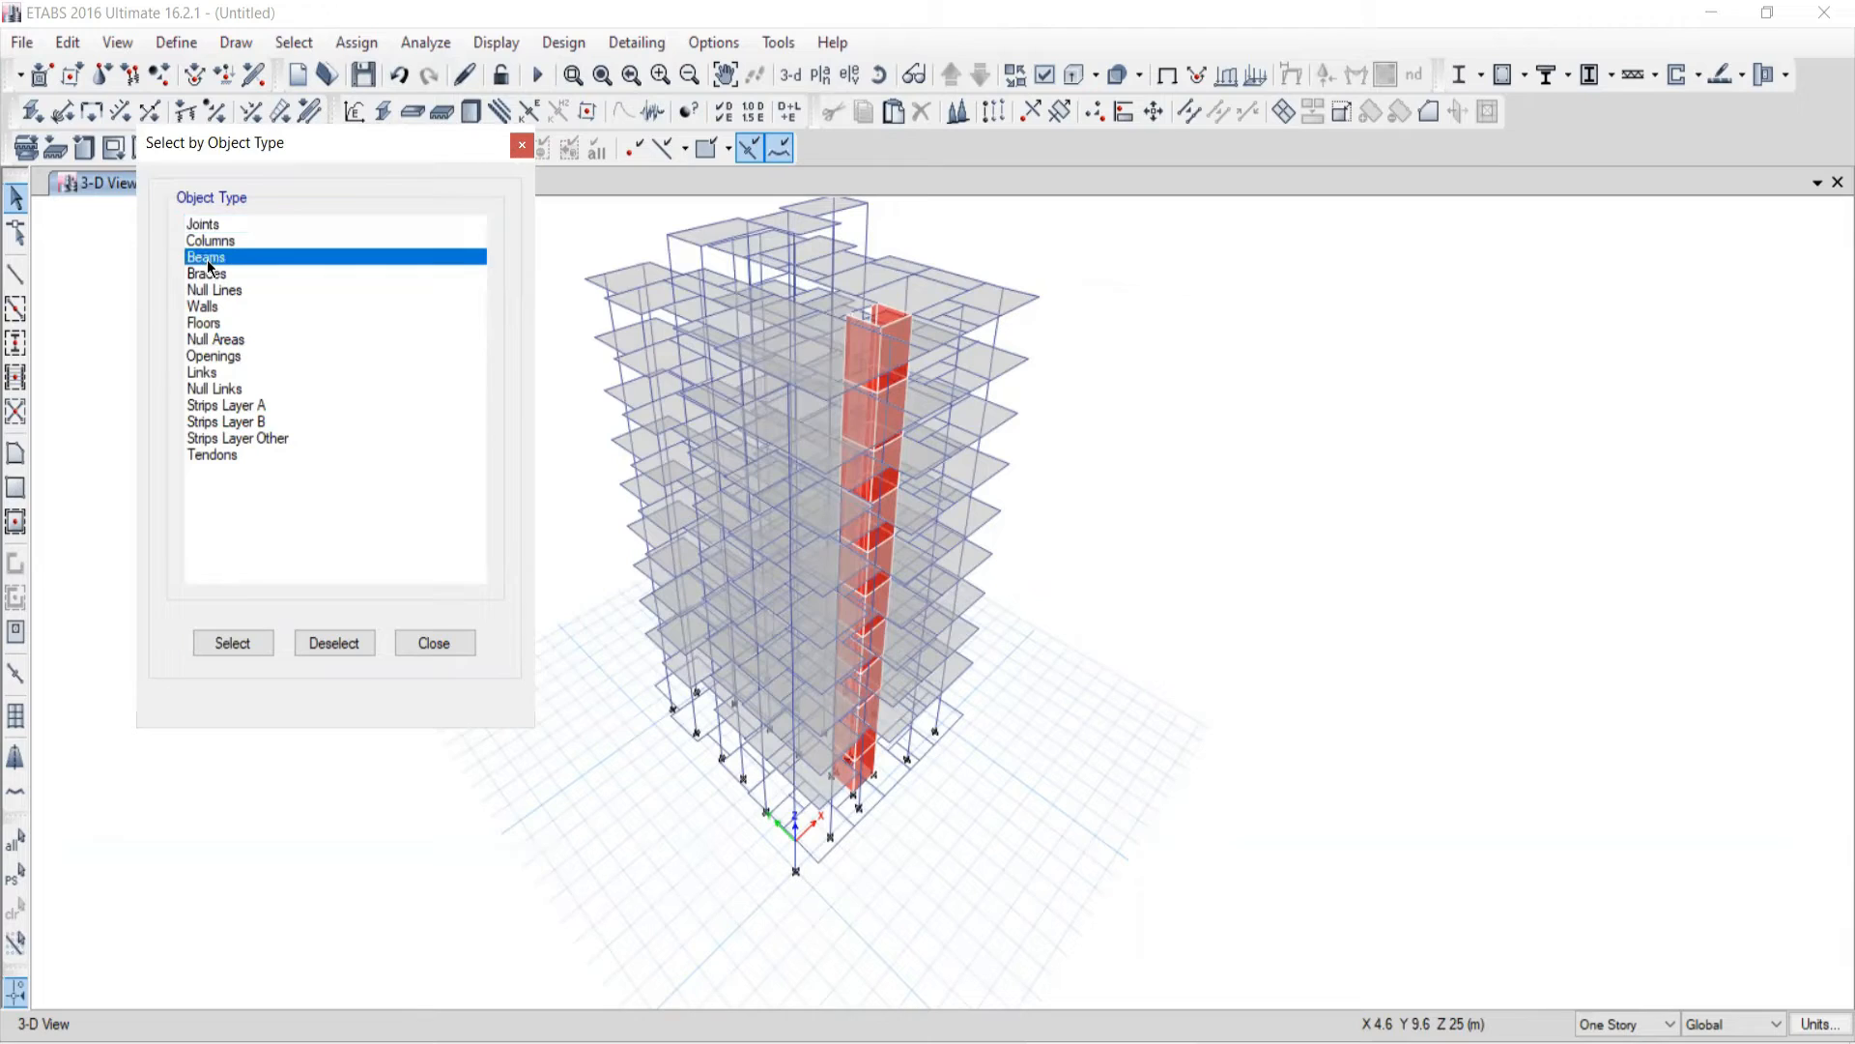
click(224, 642)
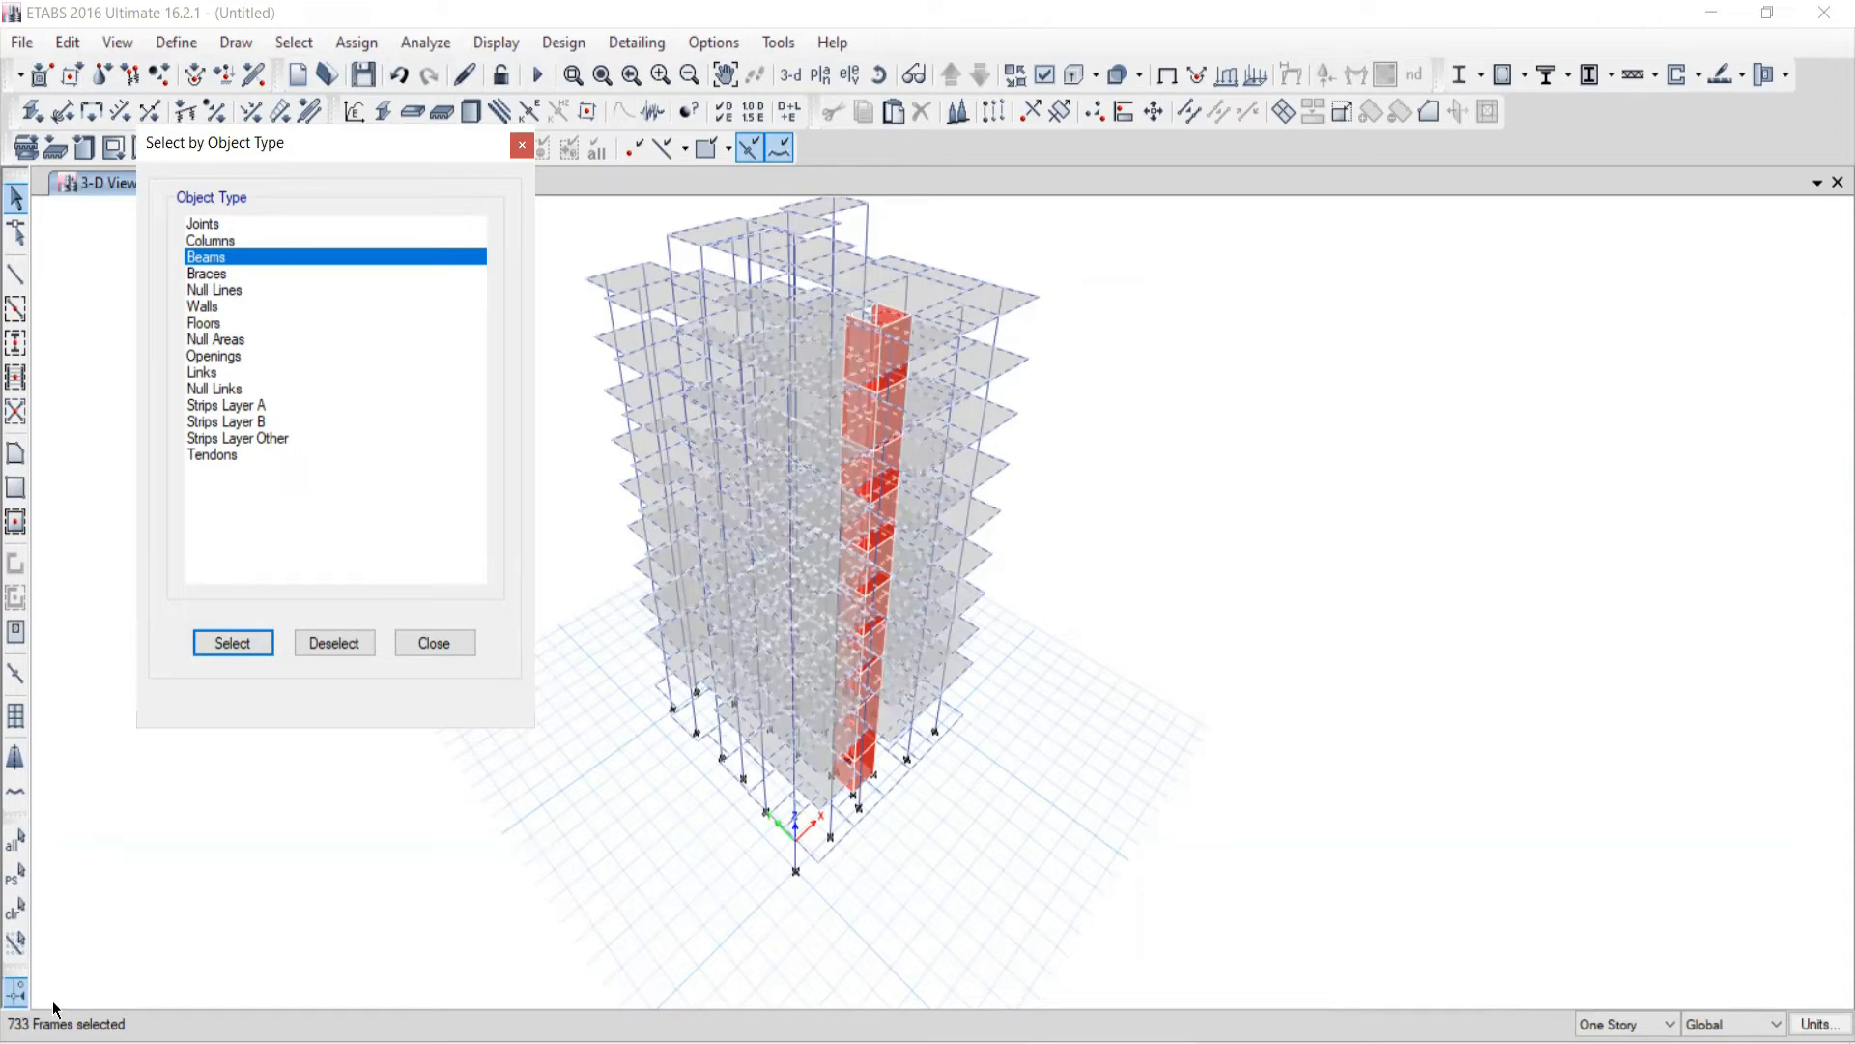
click(428, 647)
middle_drag(944, 487, 969, 517)
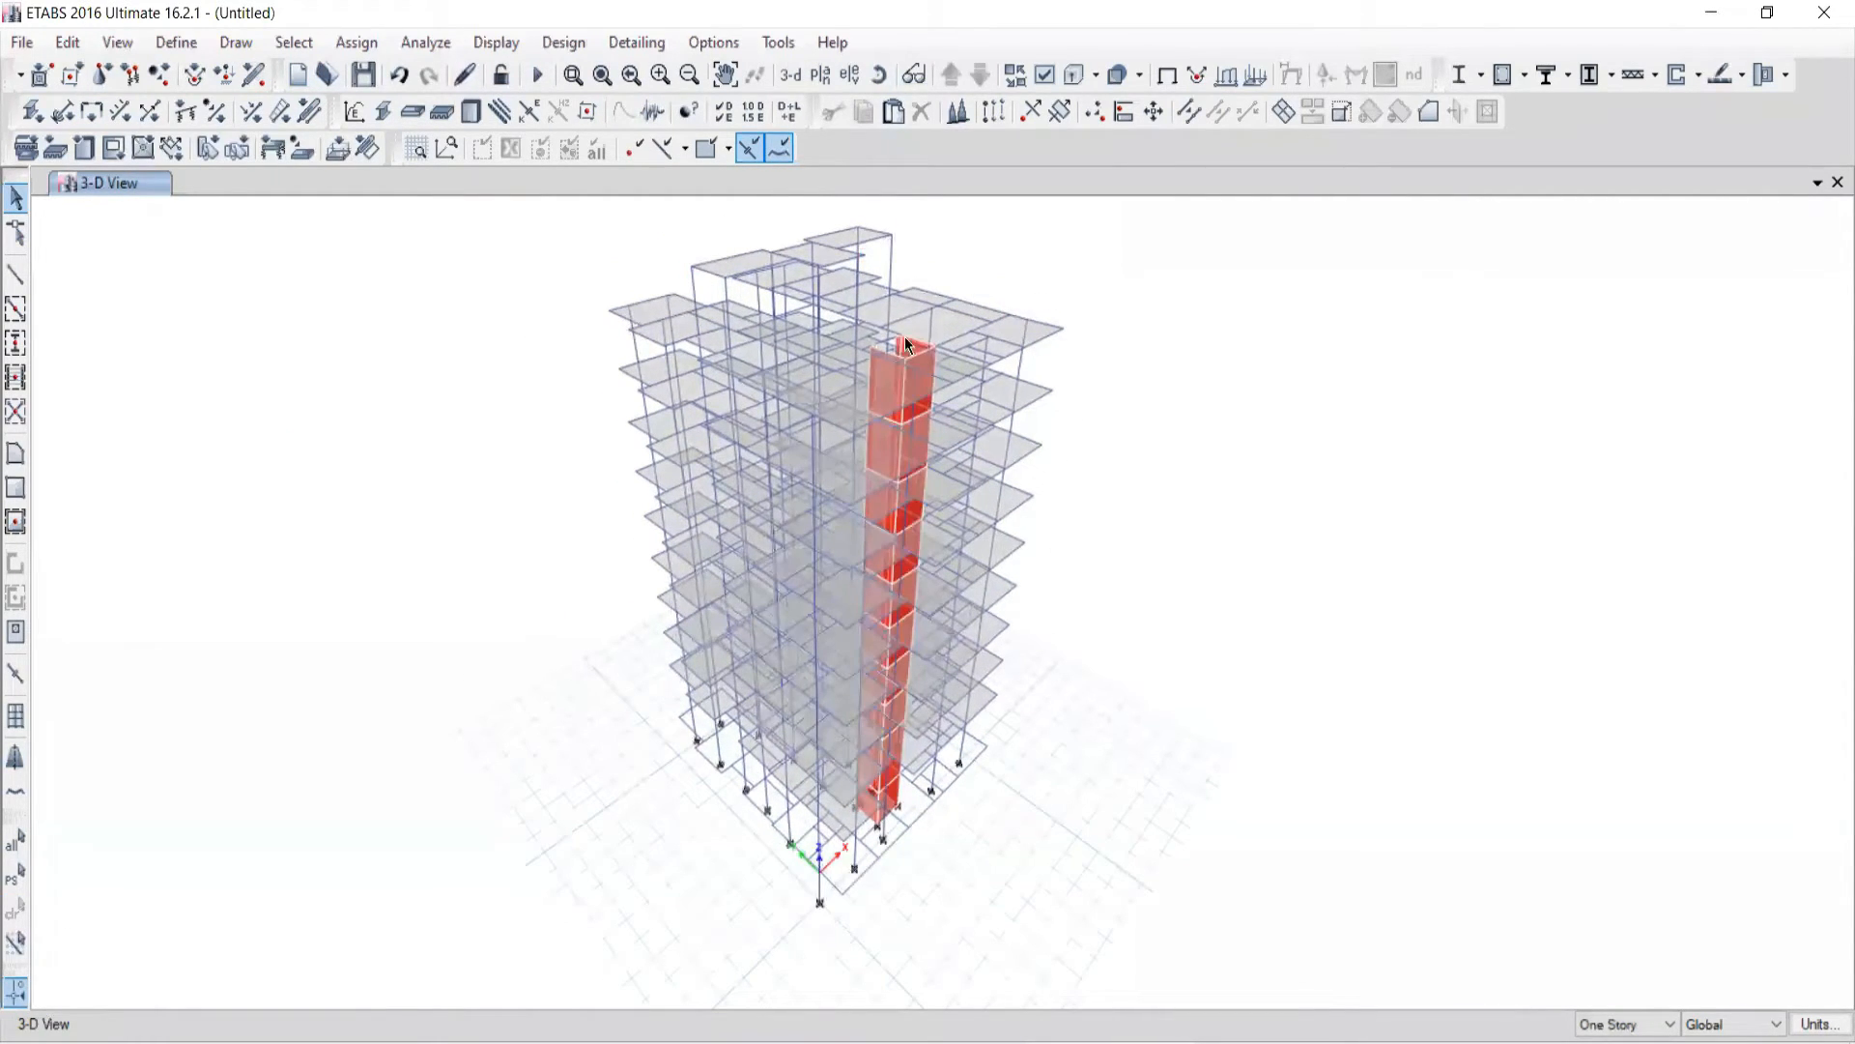
Step: Select all columns of the building by object type and clear the selection
click(278, 44)
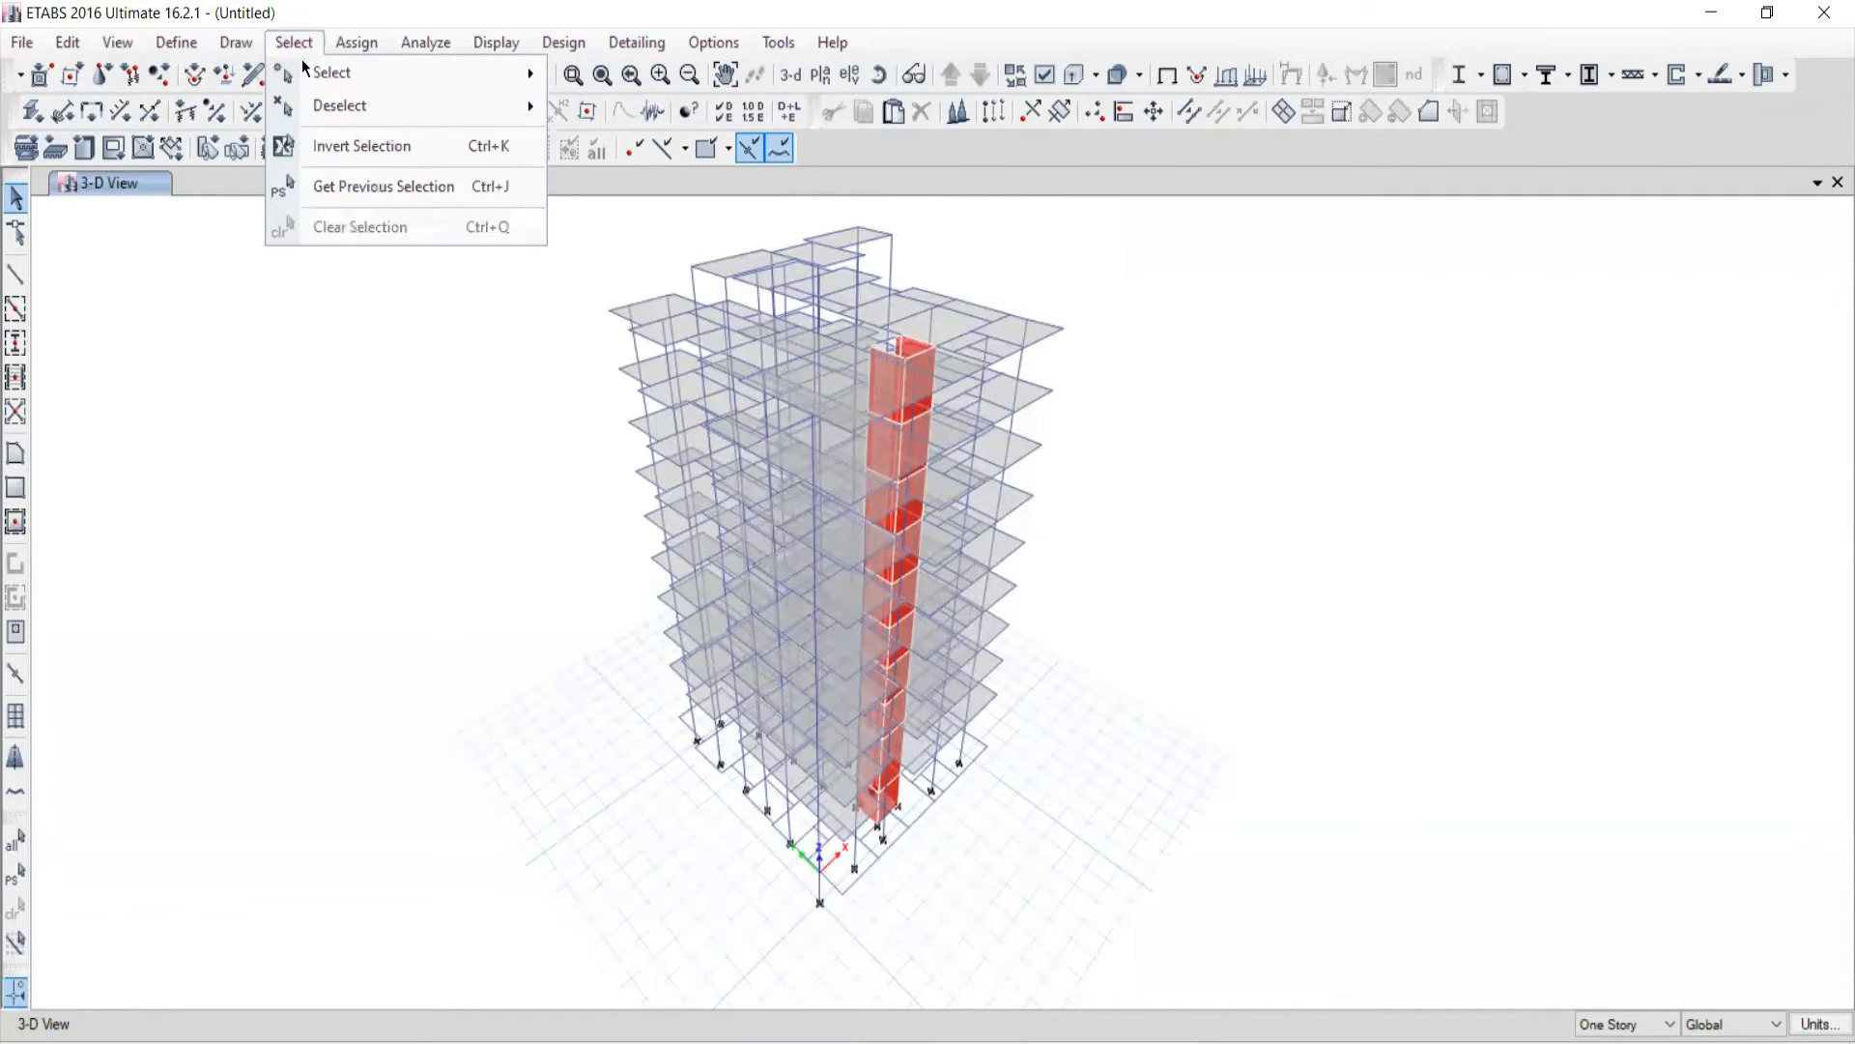
mouse_move(301, 72)
click(636, 256)
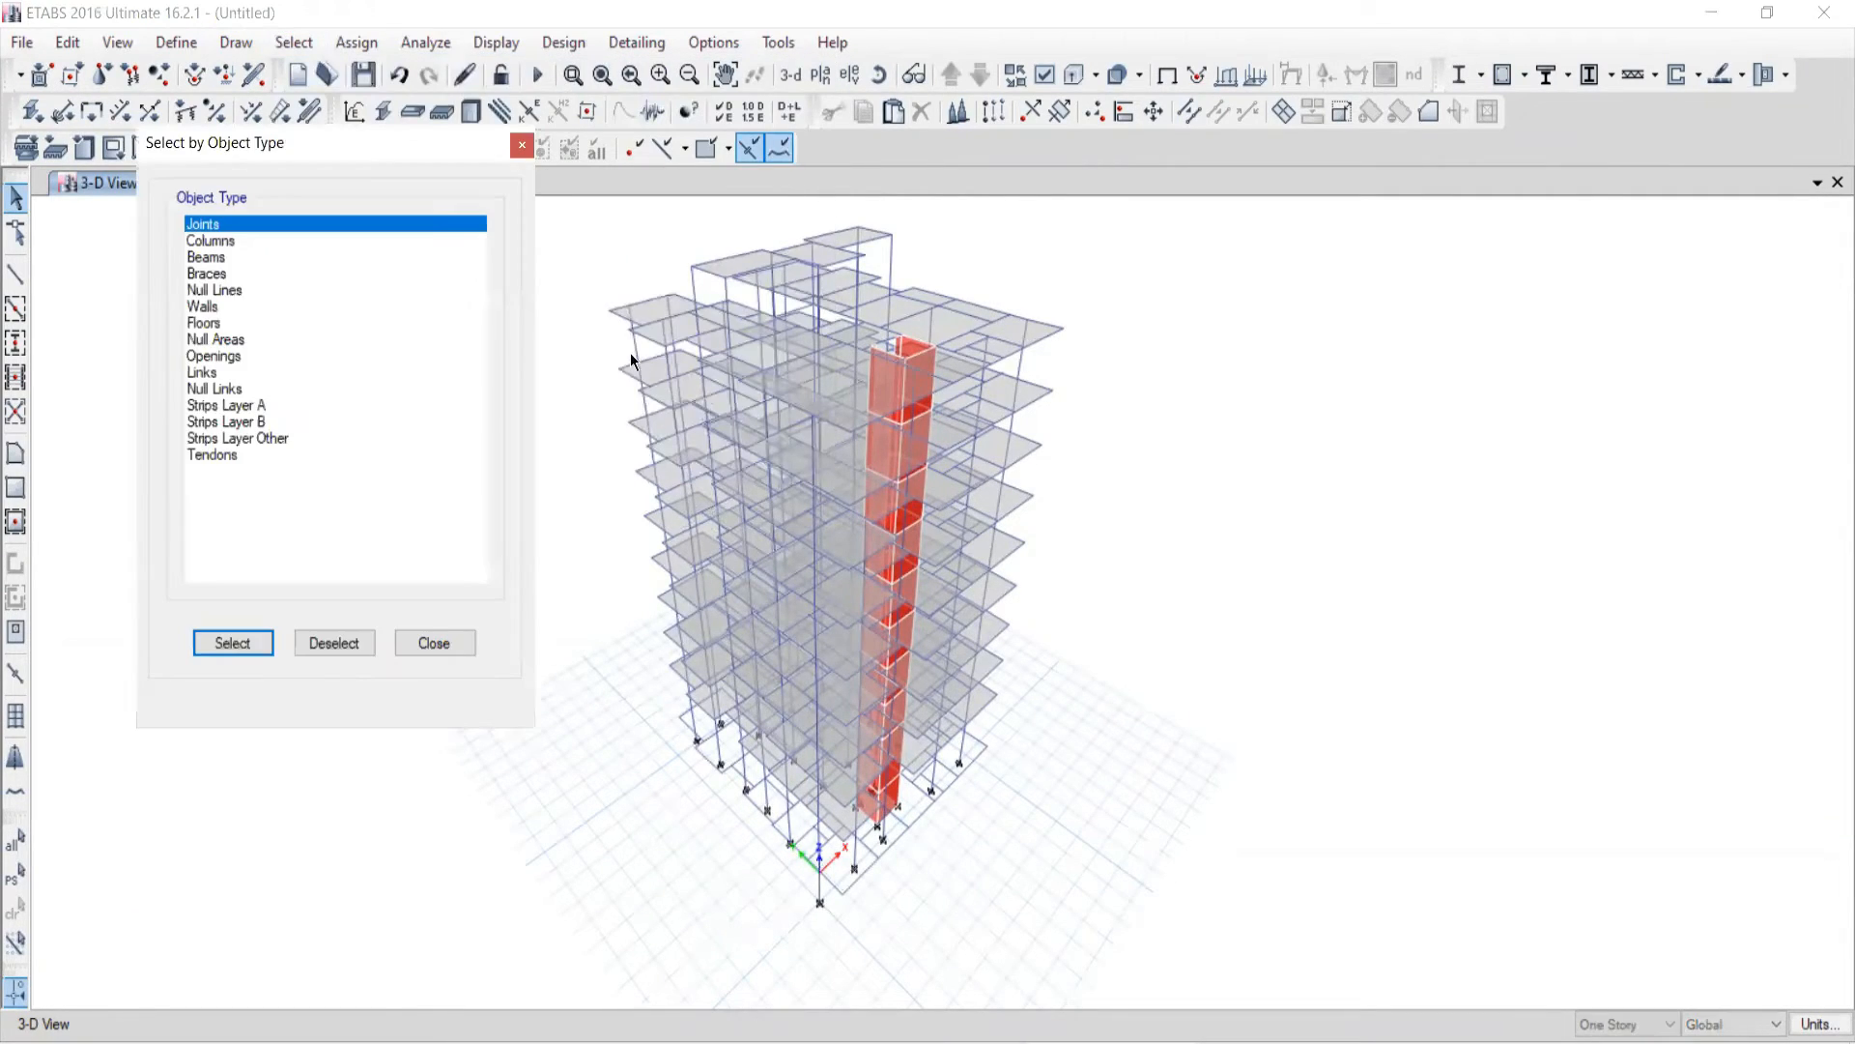
click(210, 241)
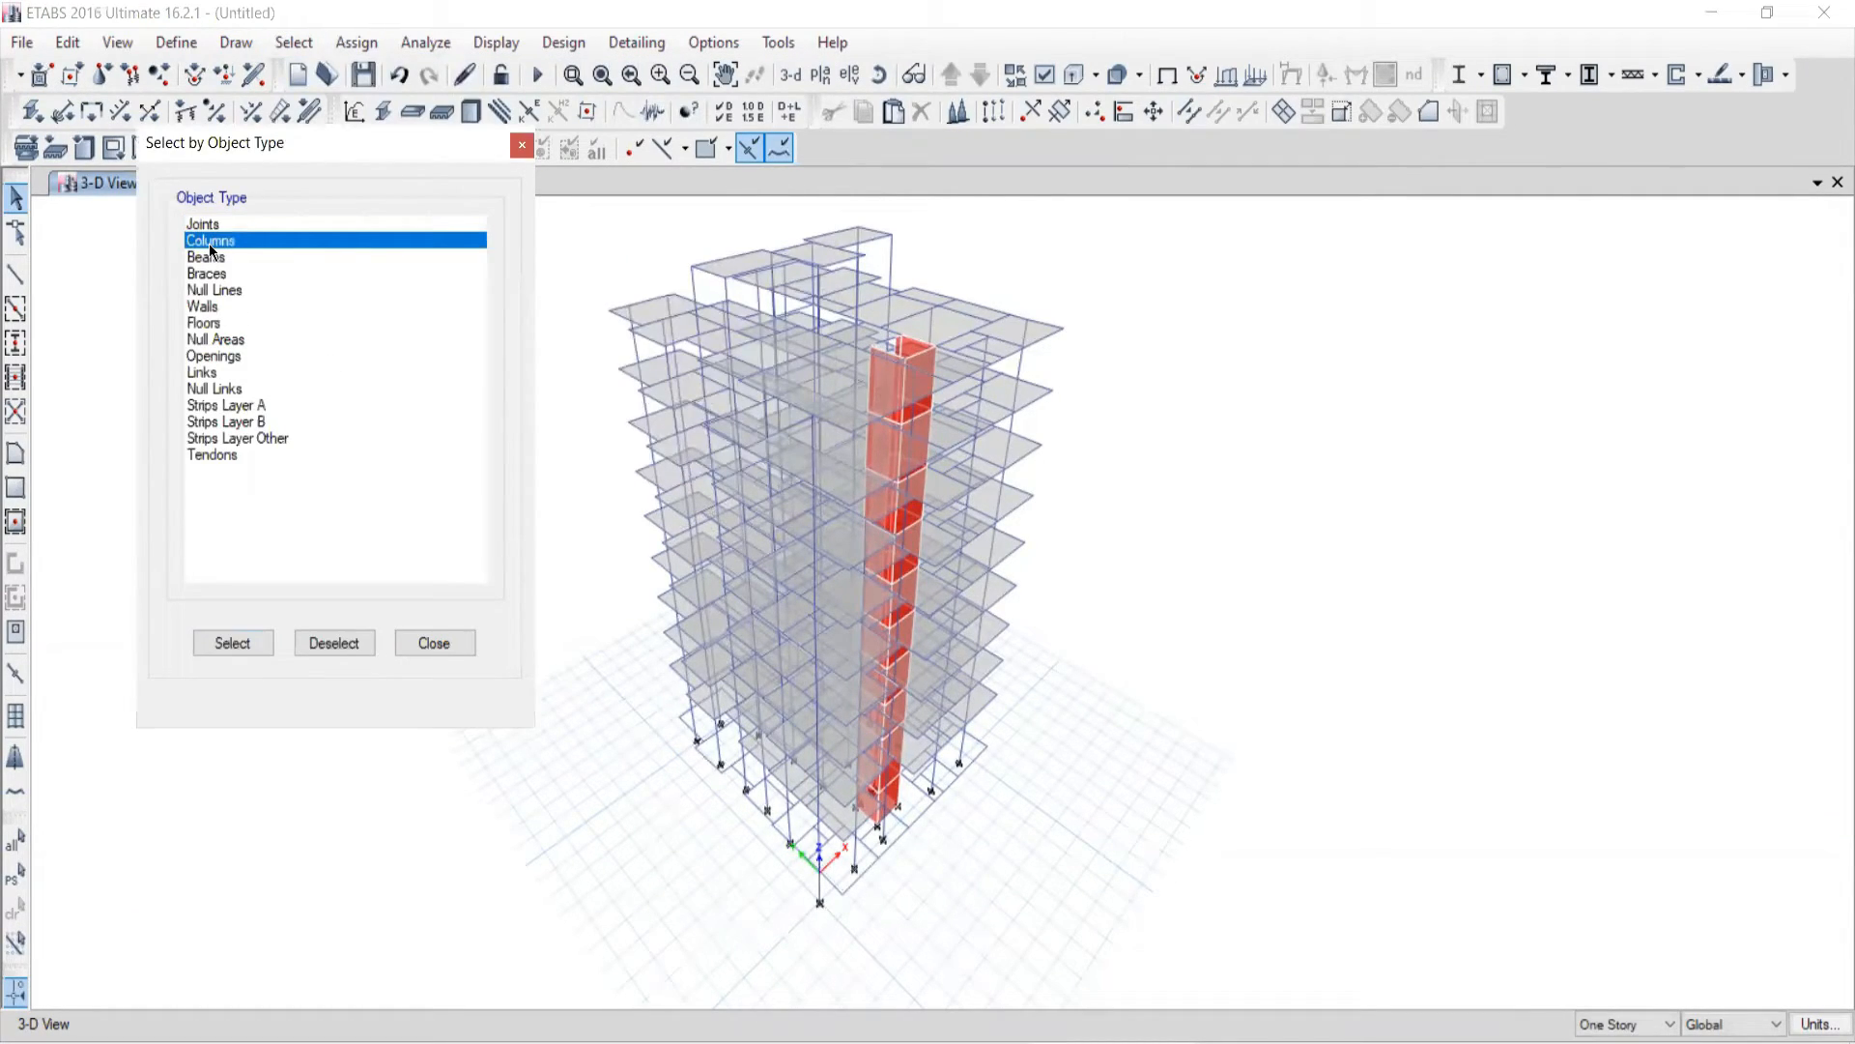
click(226, 642)
click(430, 643)
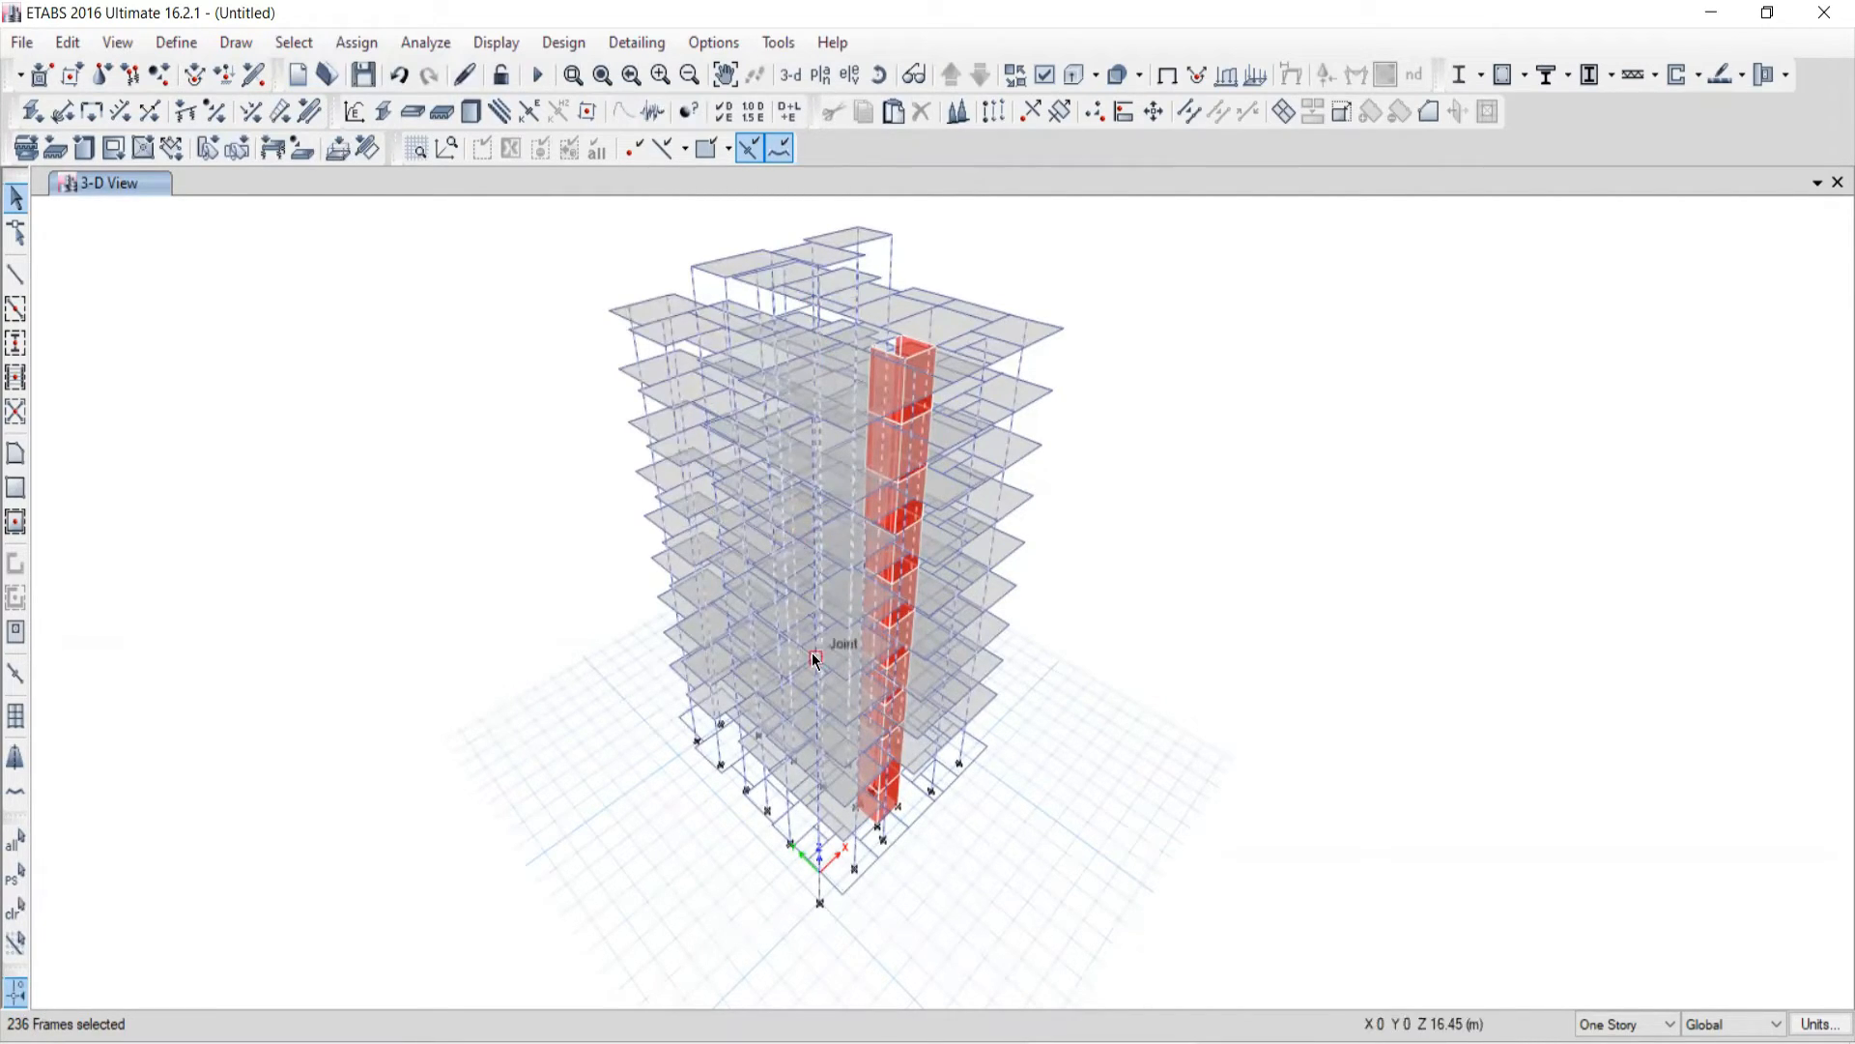
click(15, 909)
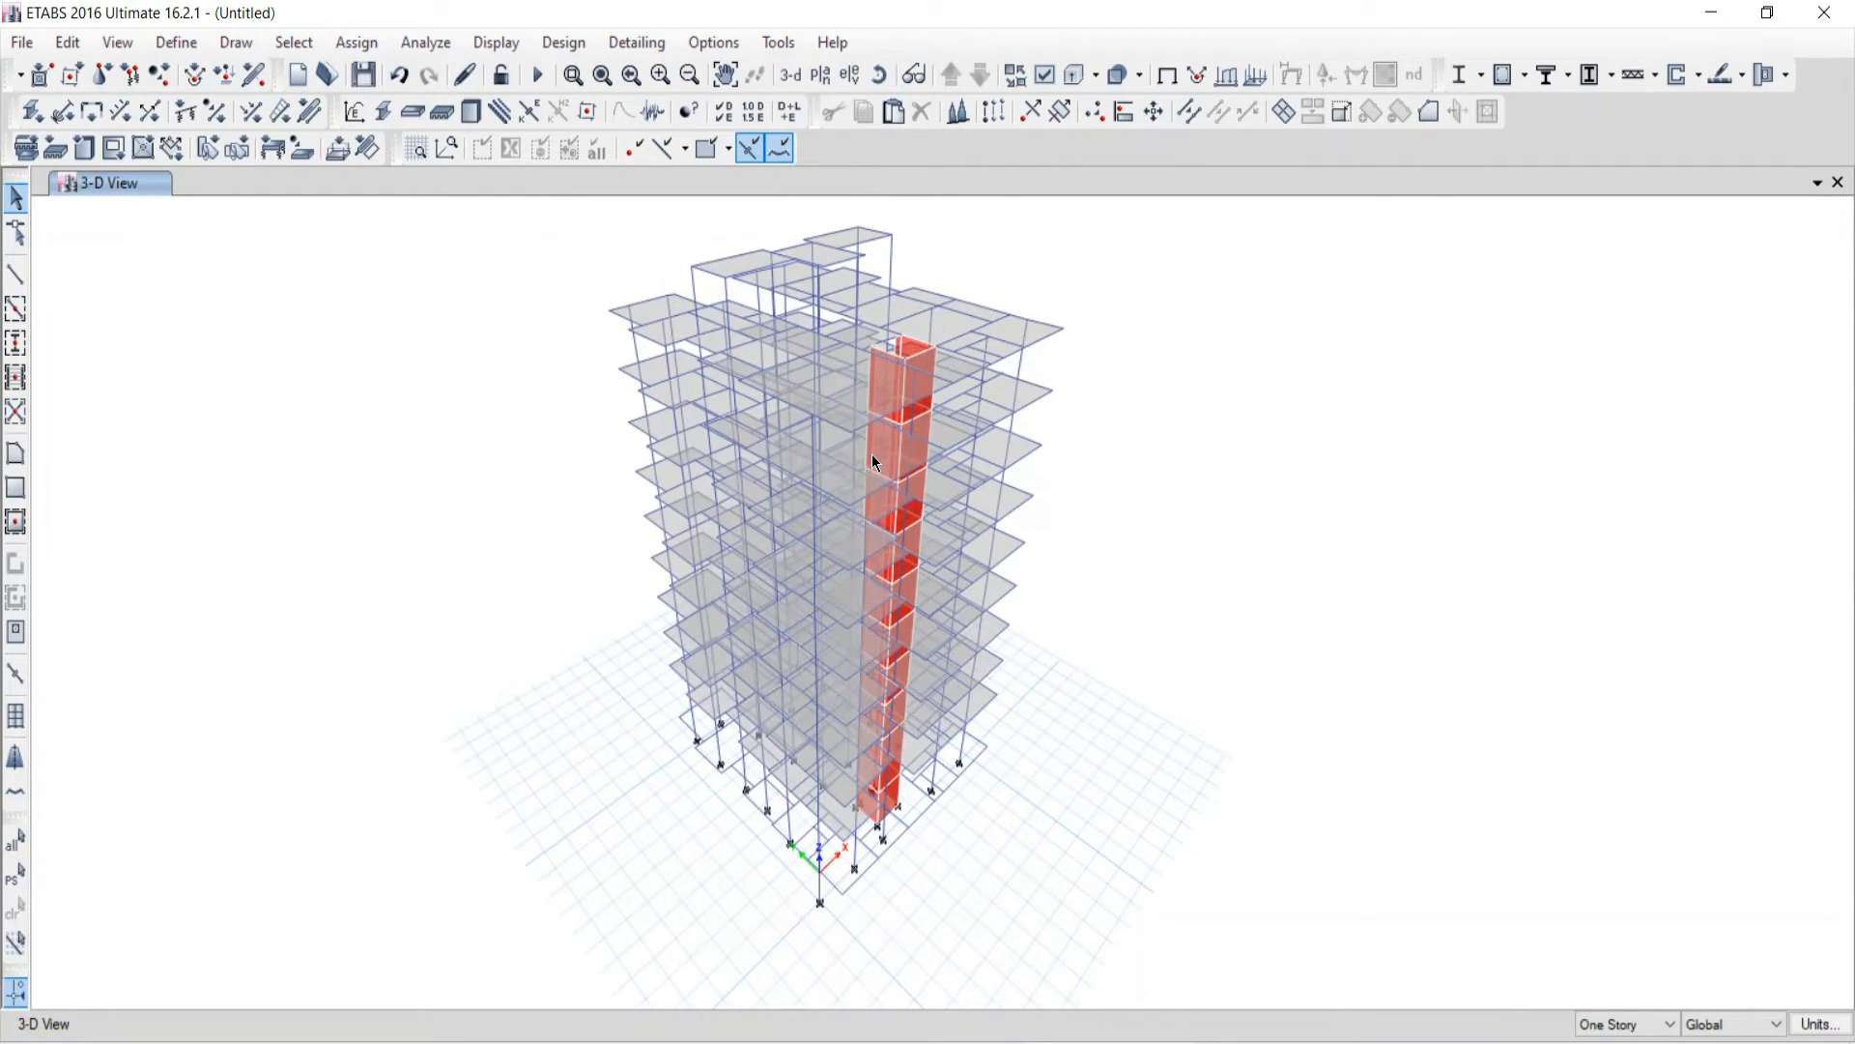
Step: Select all walls of the building by object type and clear the selection
click(293, 43)
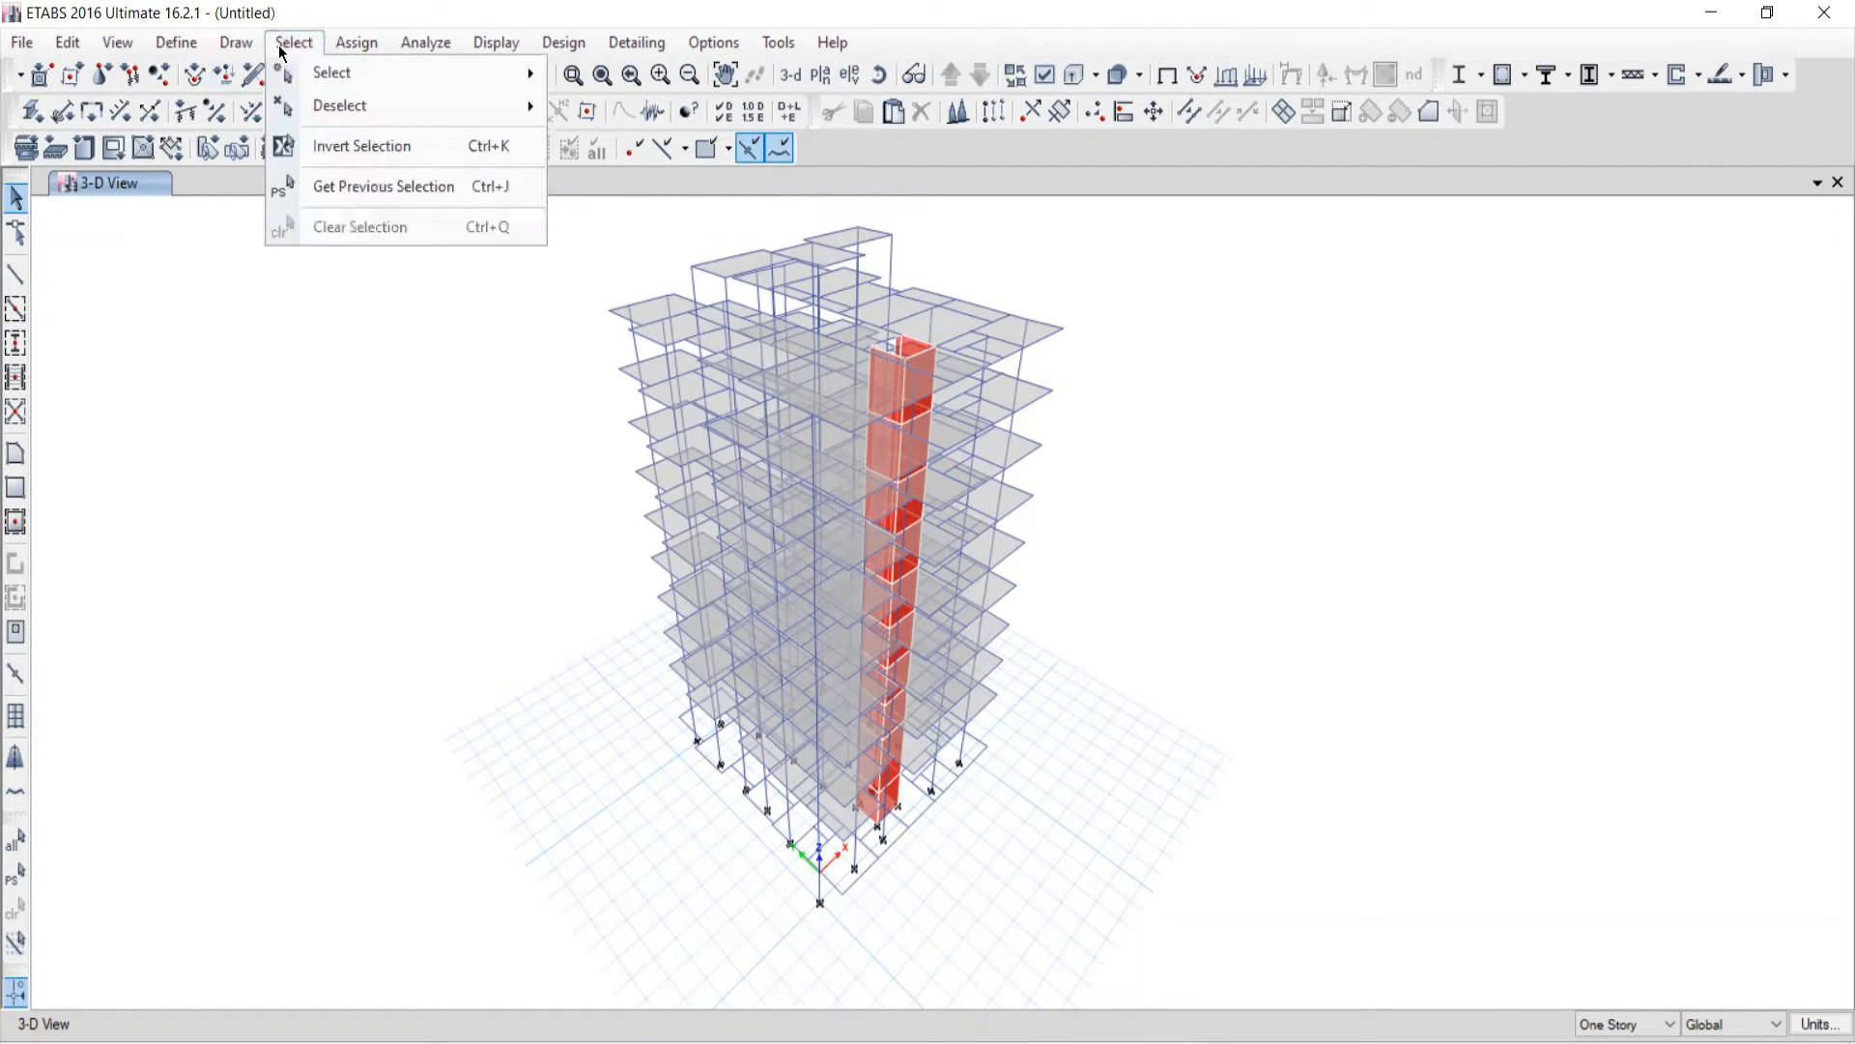
mouse_move(336, 79)
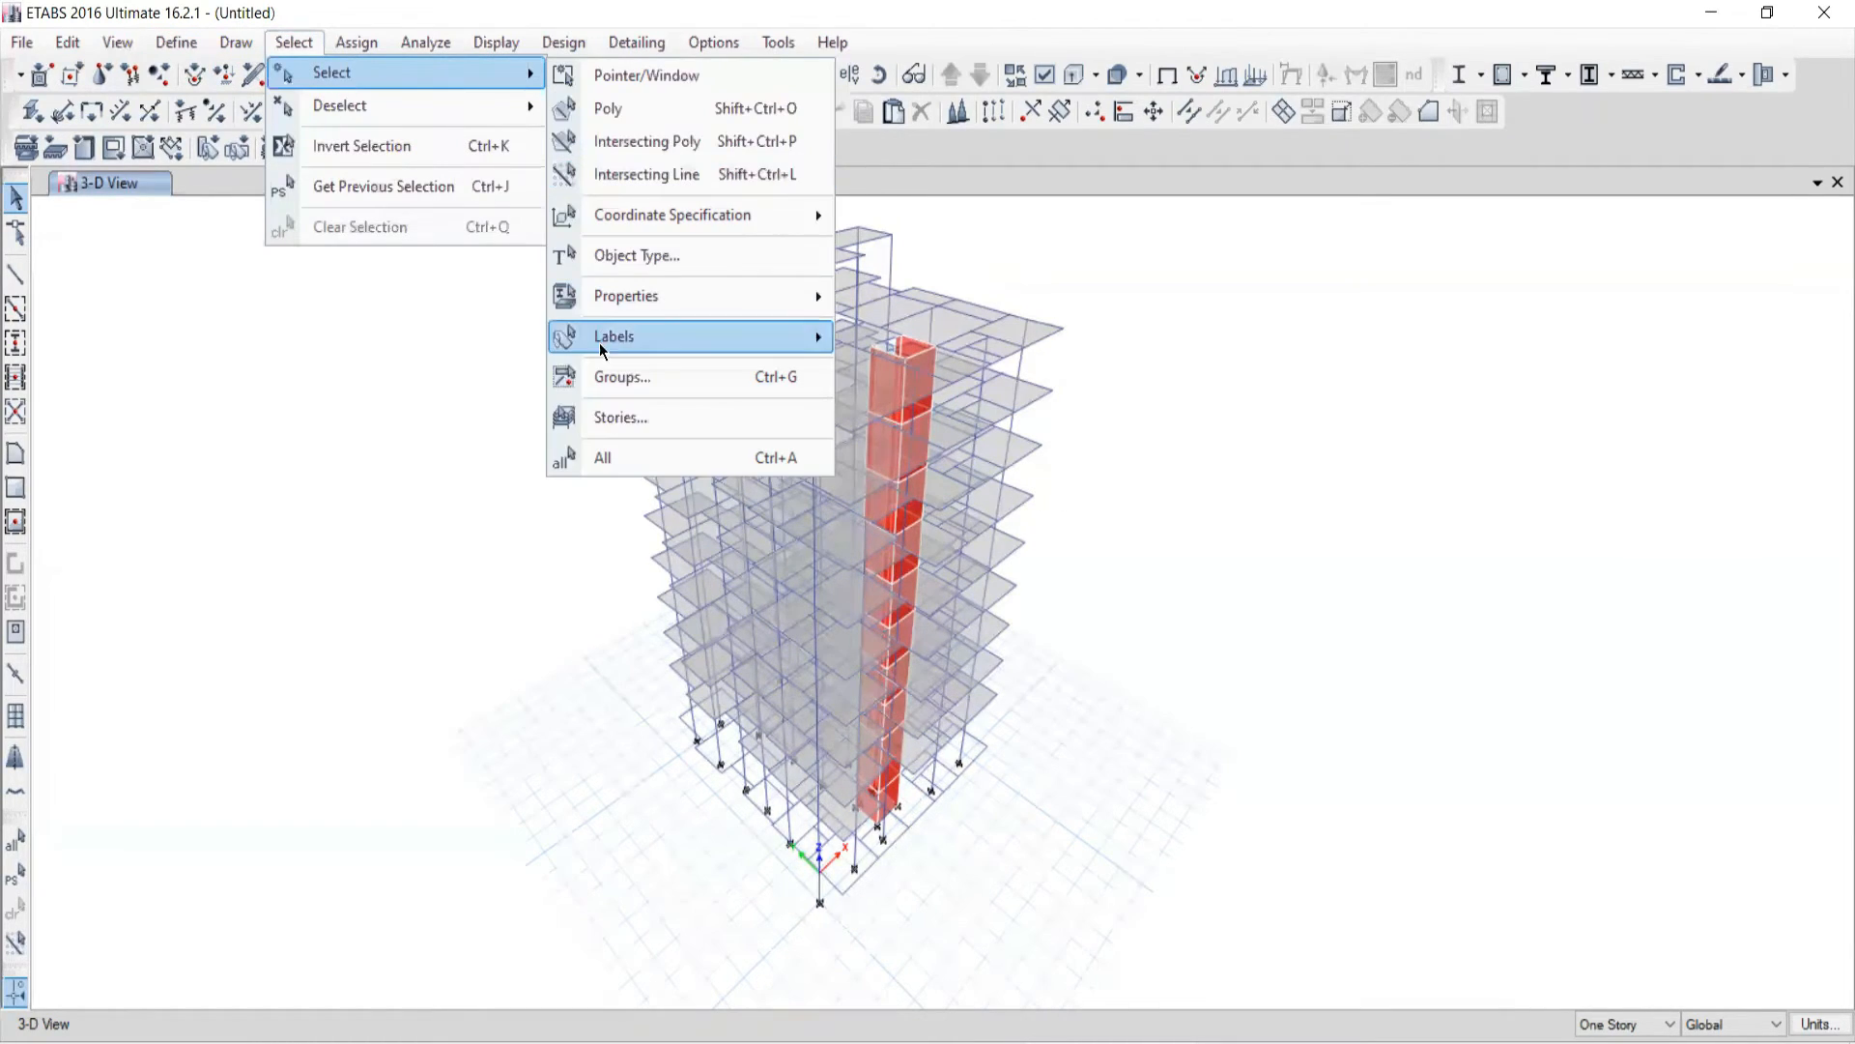
click(607, 259)
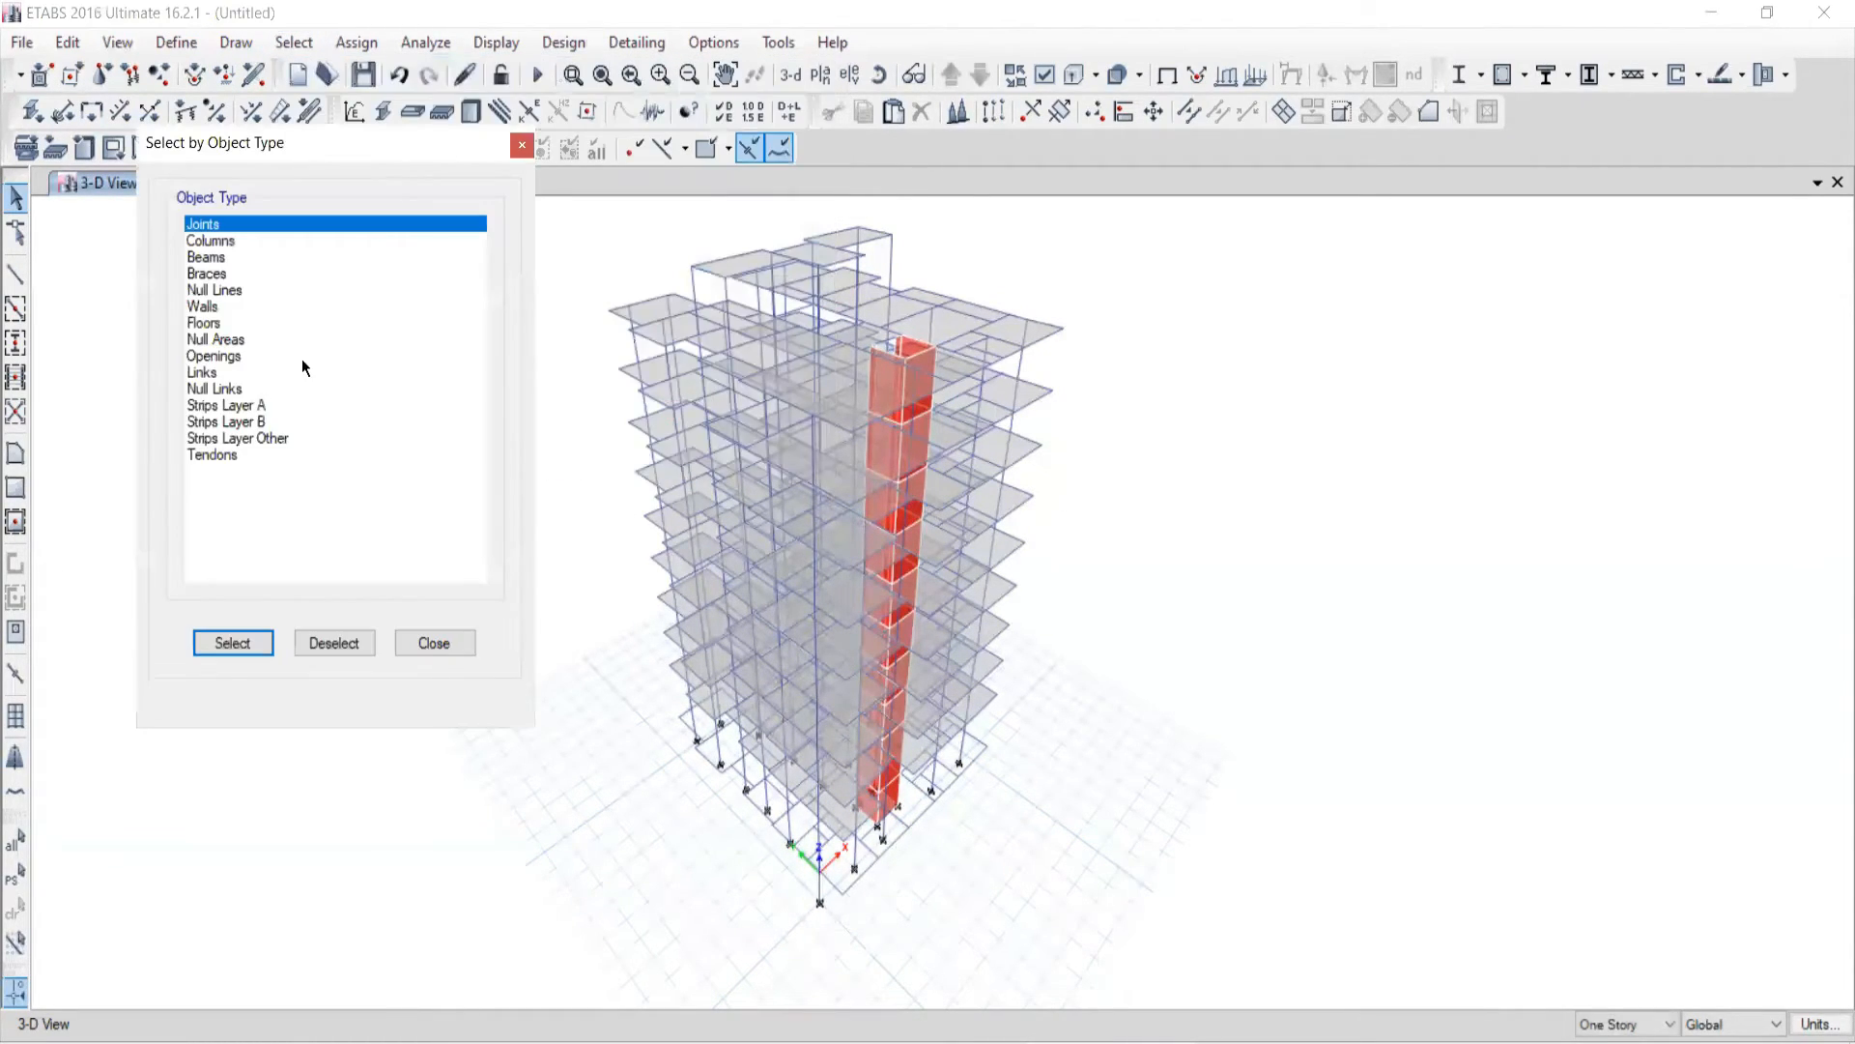
click(205, 307)
click(225, 643)
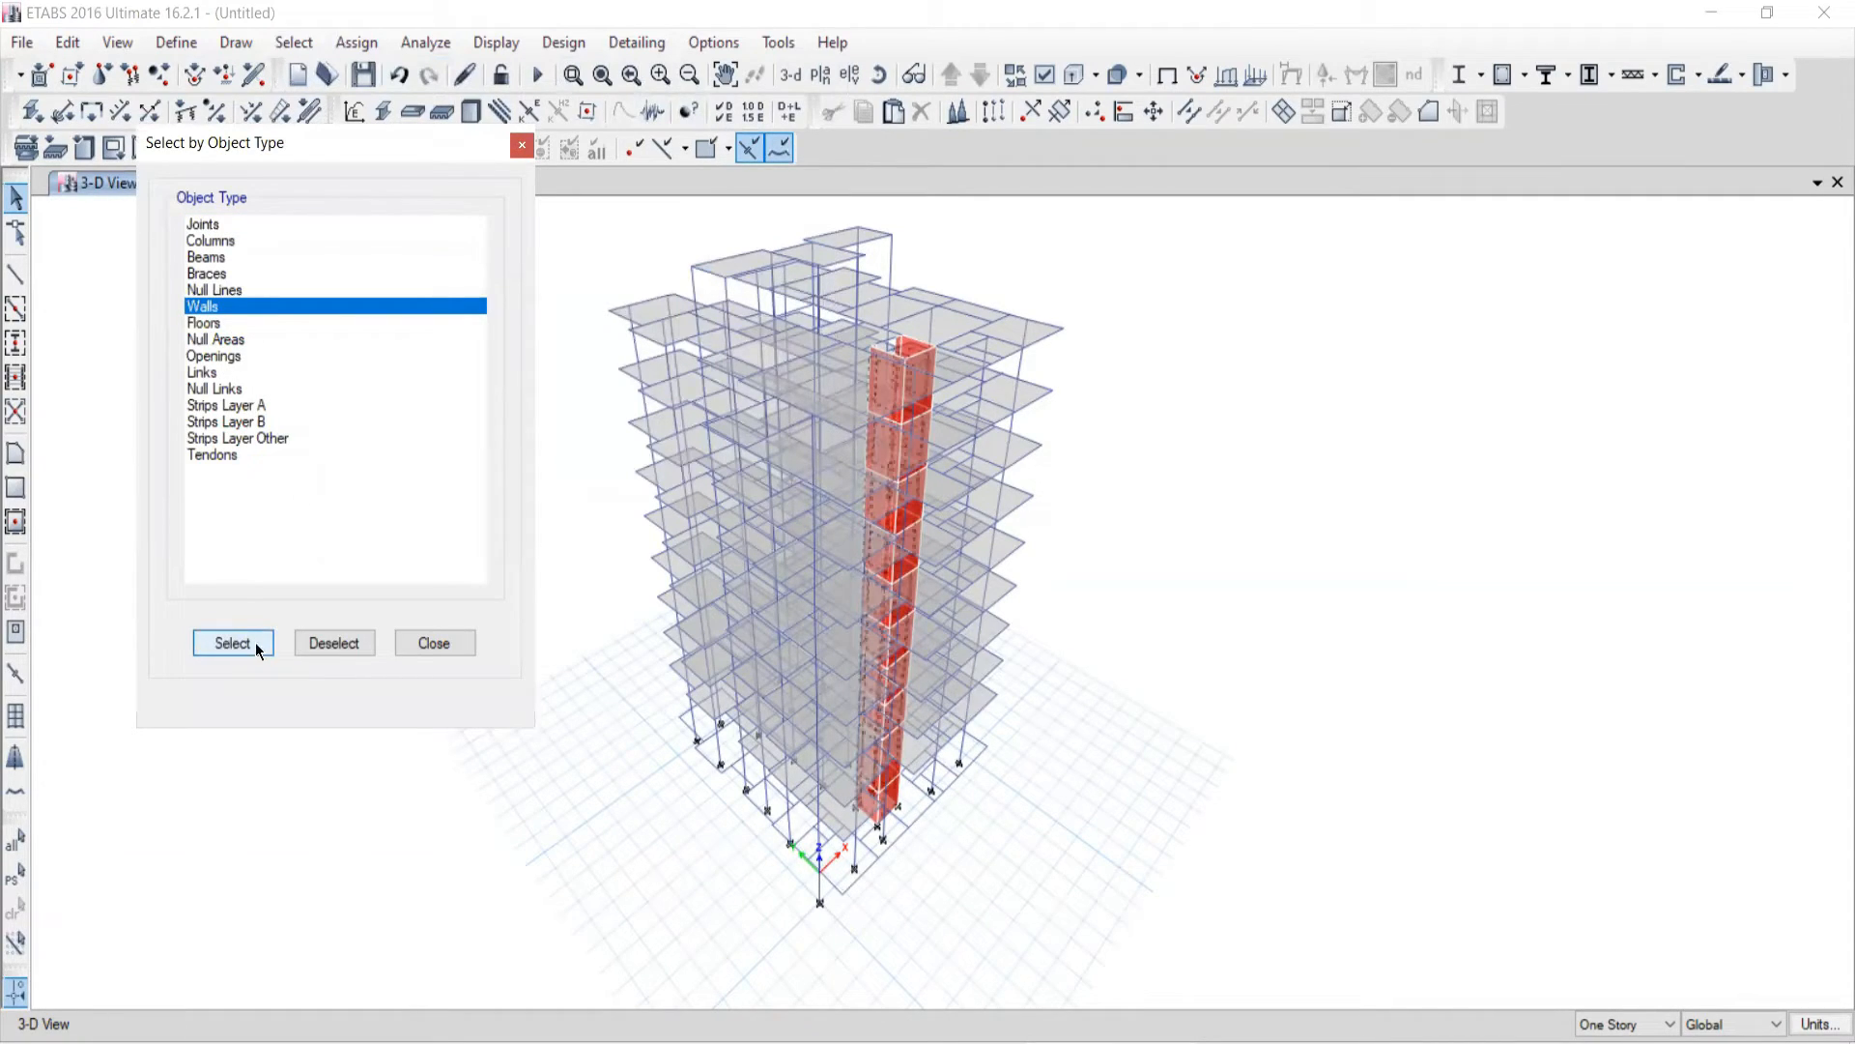
click(434, 643)
right_click(361, 396)
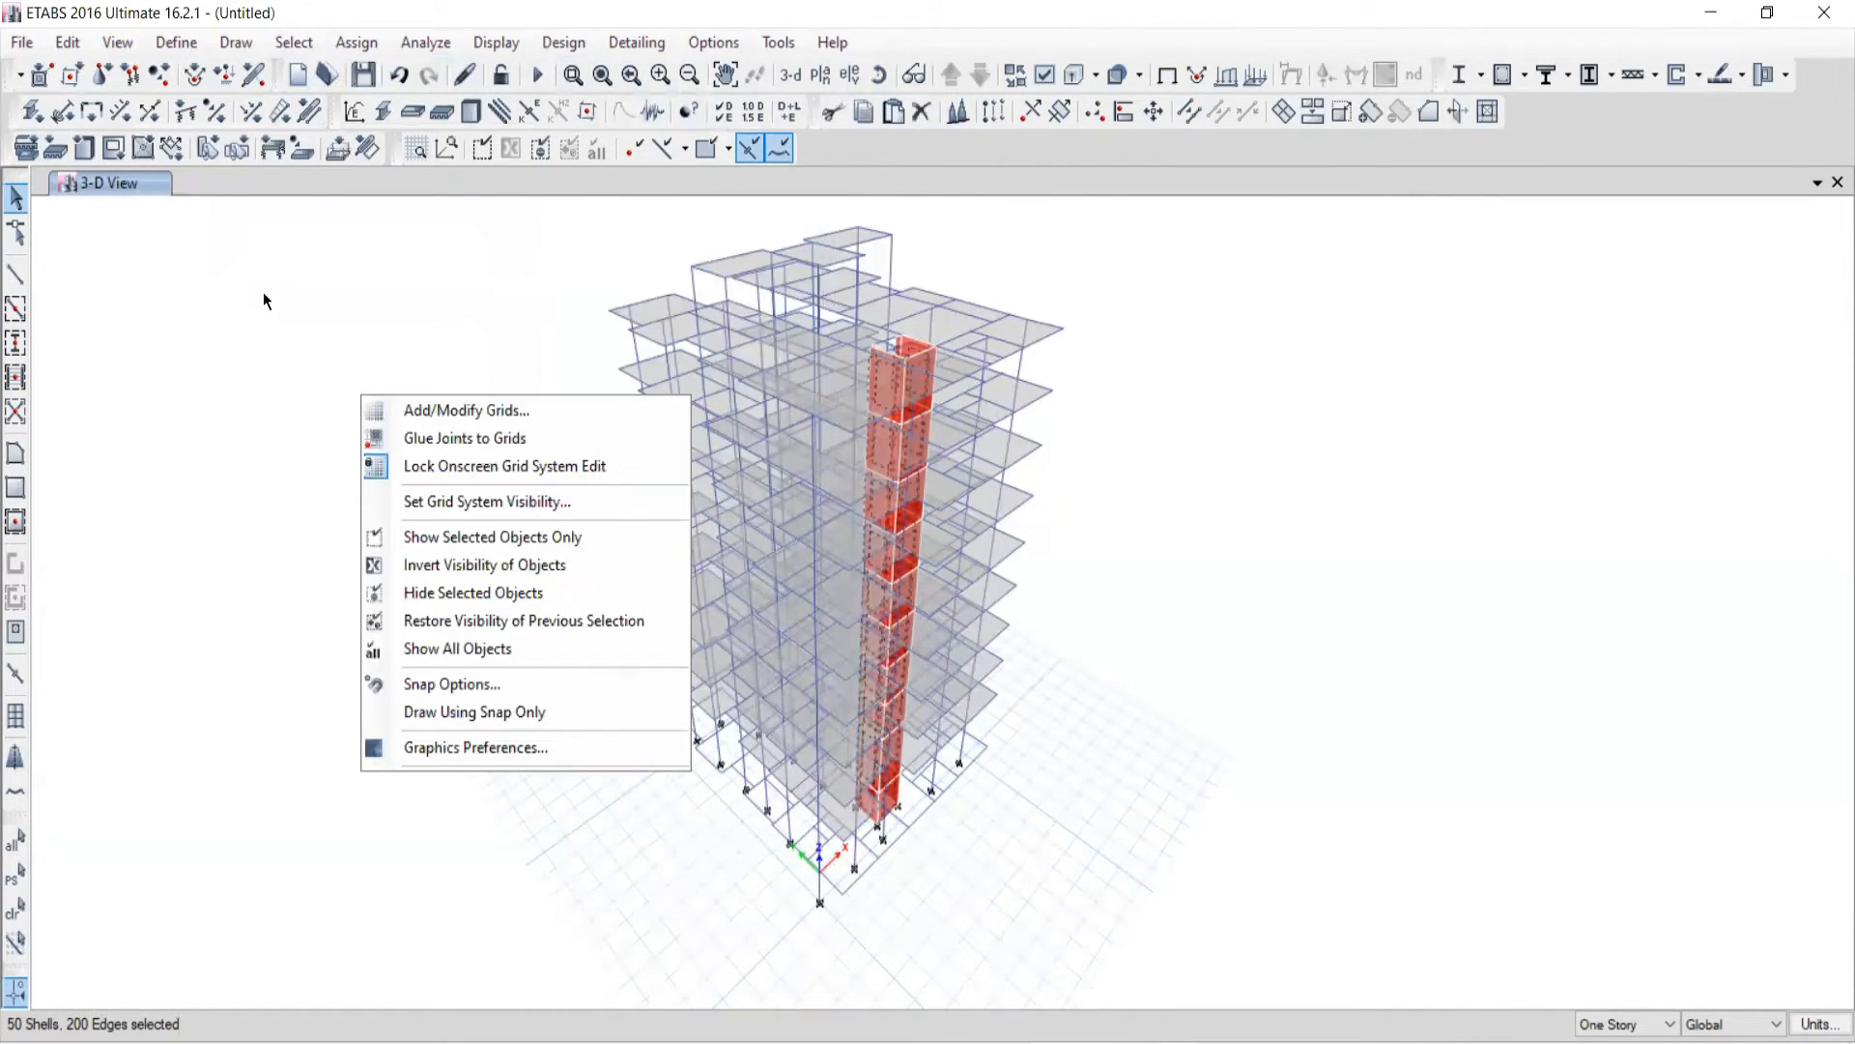
click(13, 205)
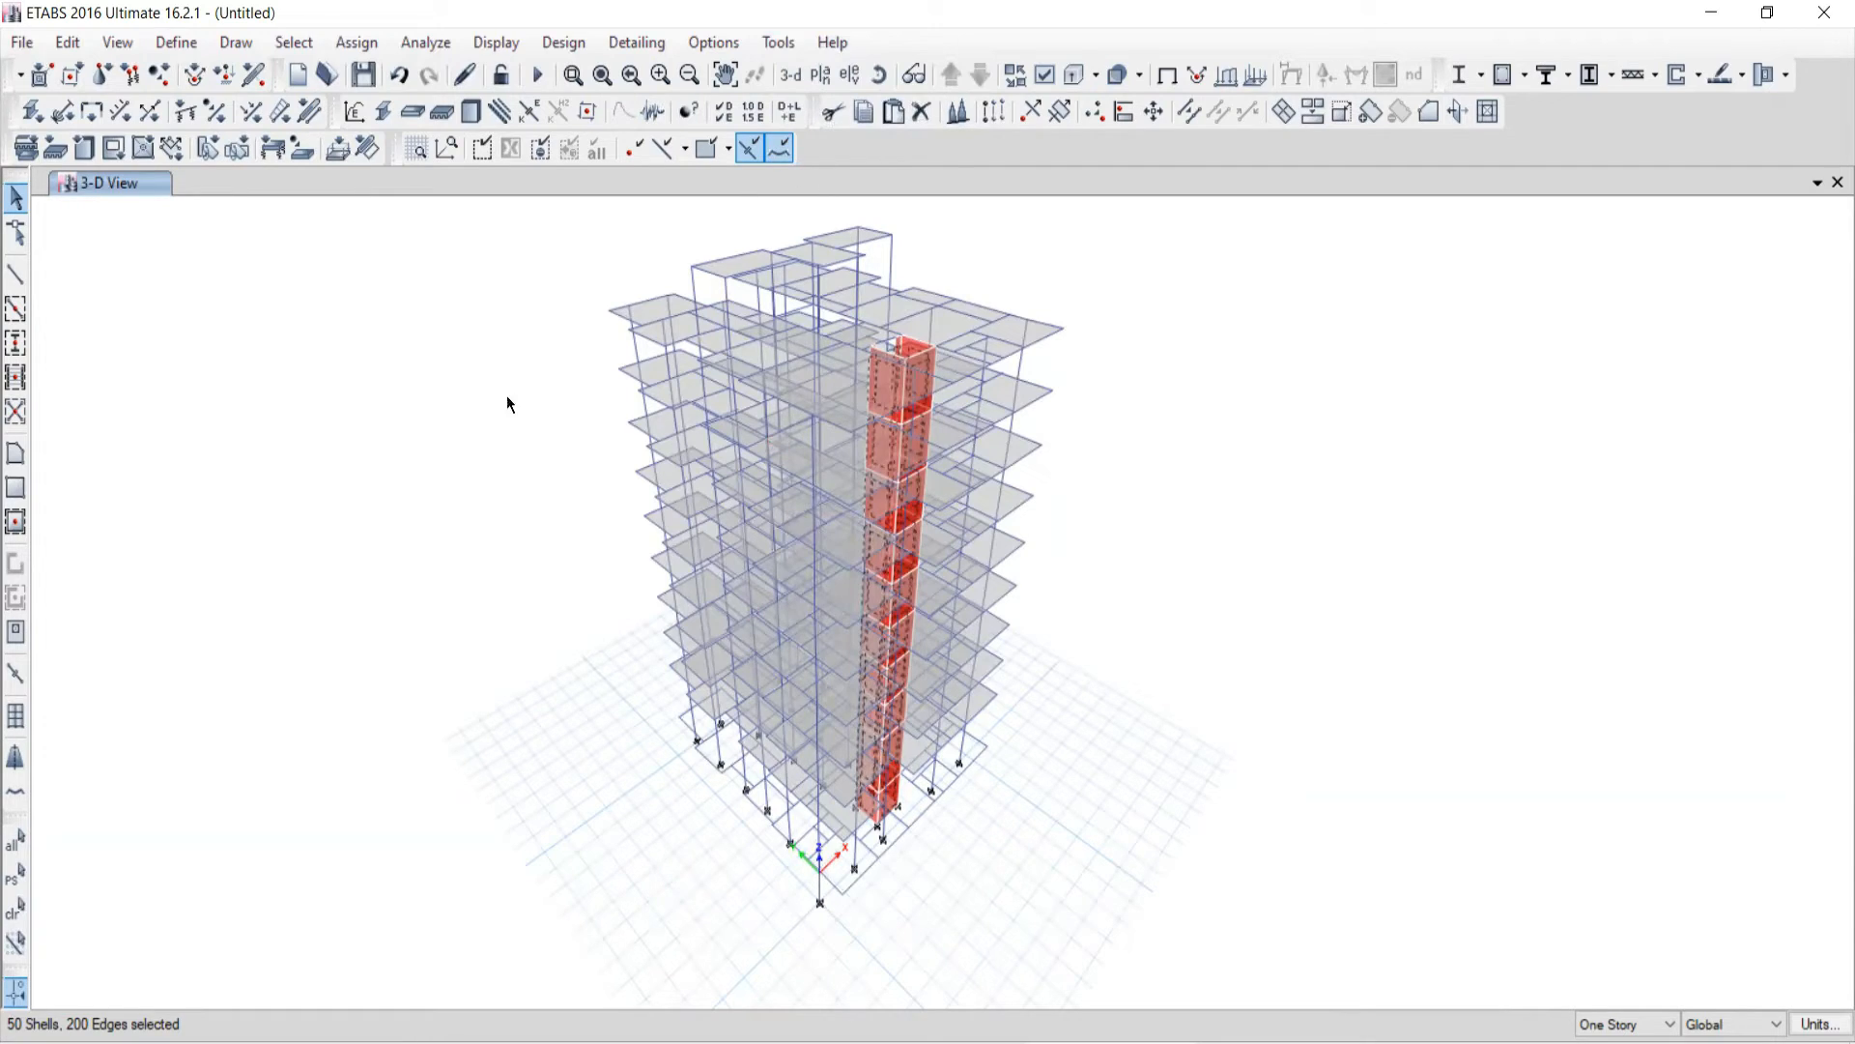
click(15, 916)
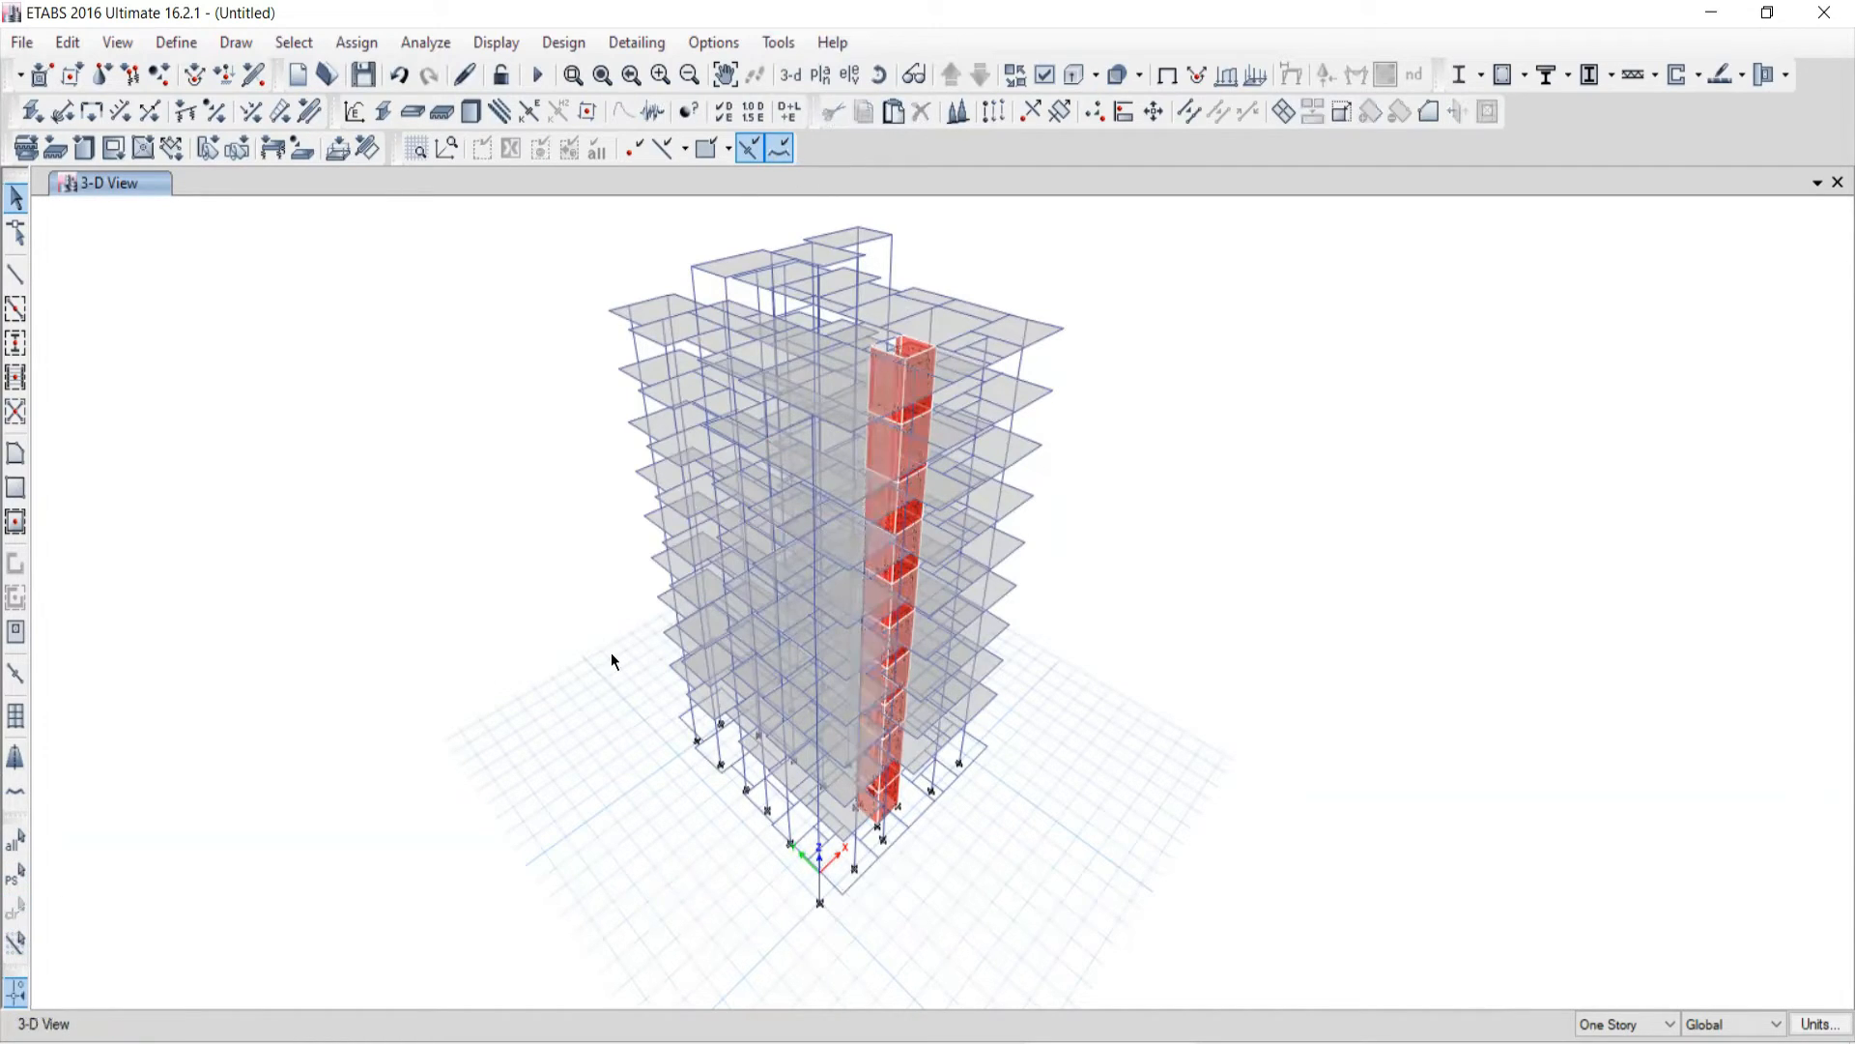
Step: Switch from the 3-D view to the plan view of the 3RD story level
click(819, 77)
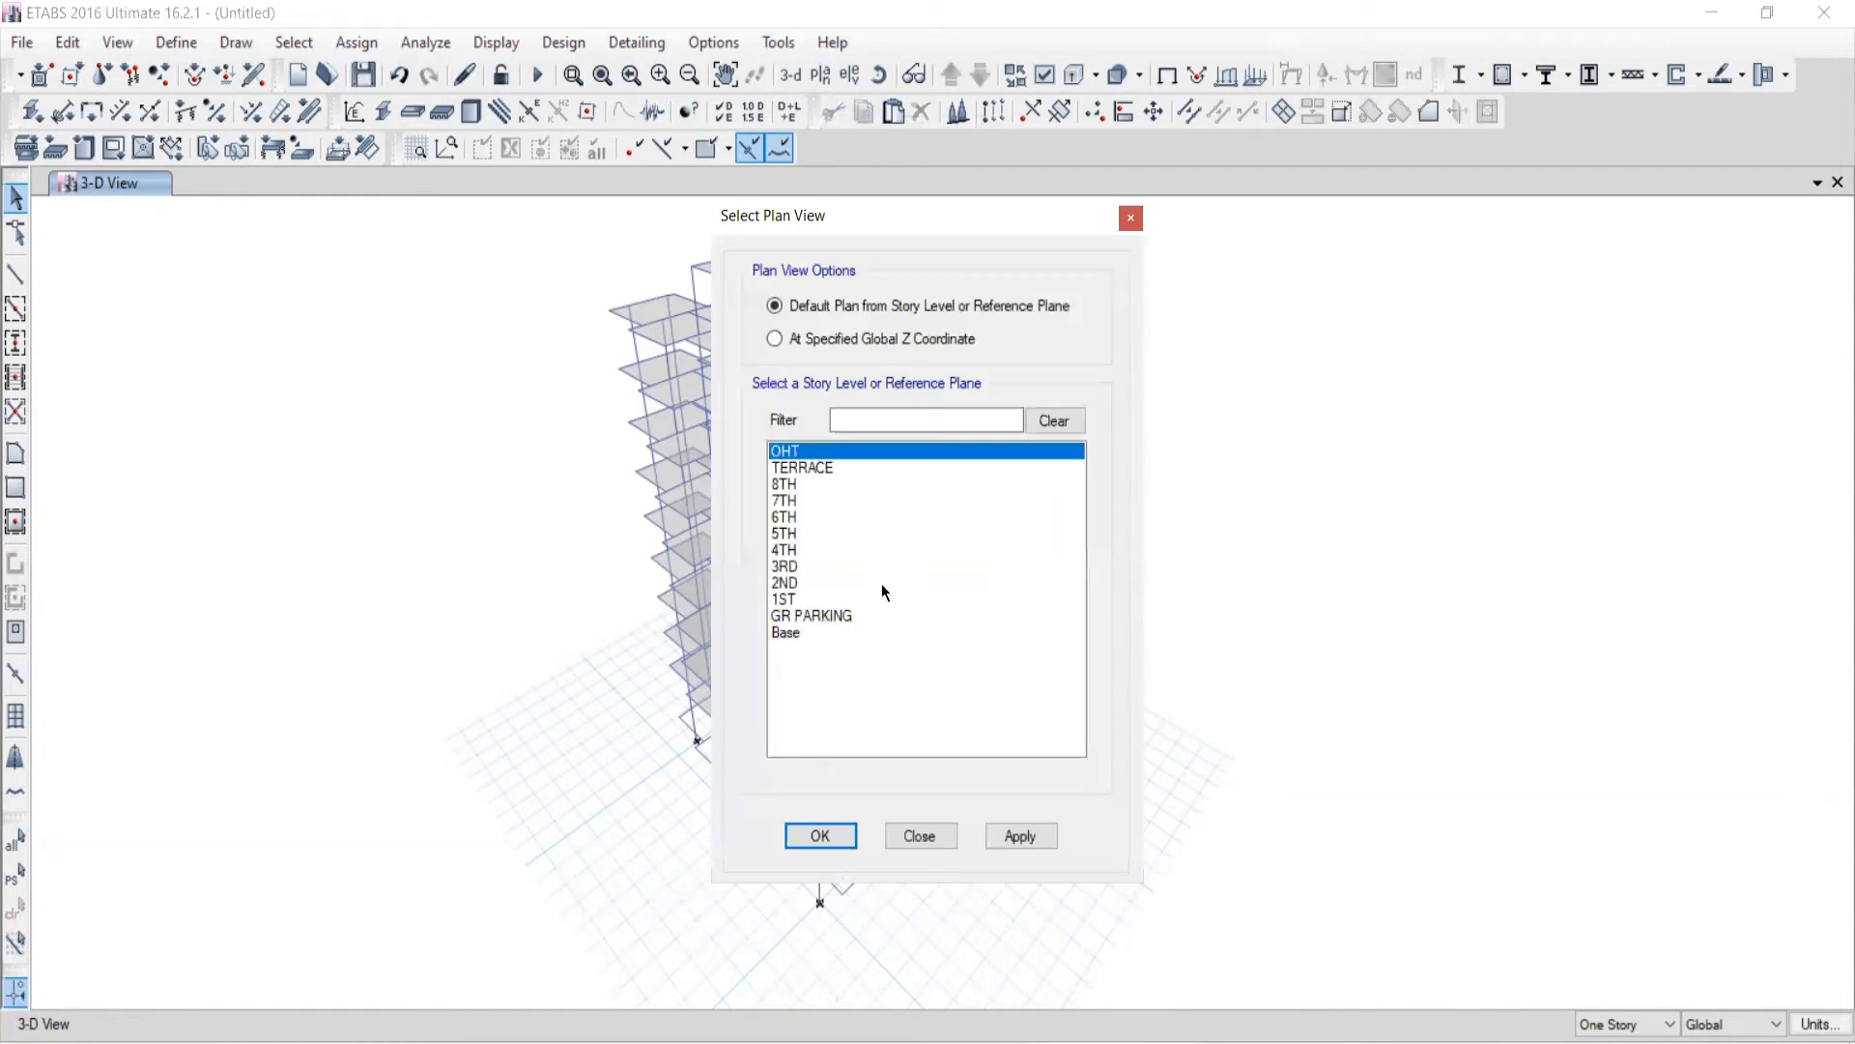
click(784, 567)
click(1044, 836)
click(923, 835)
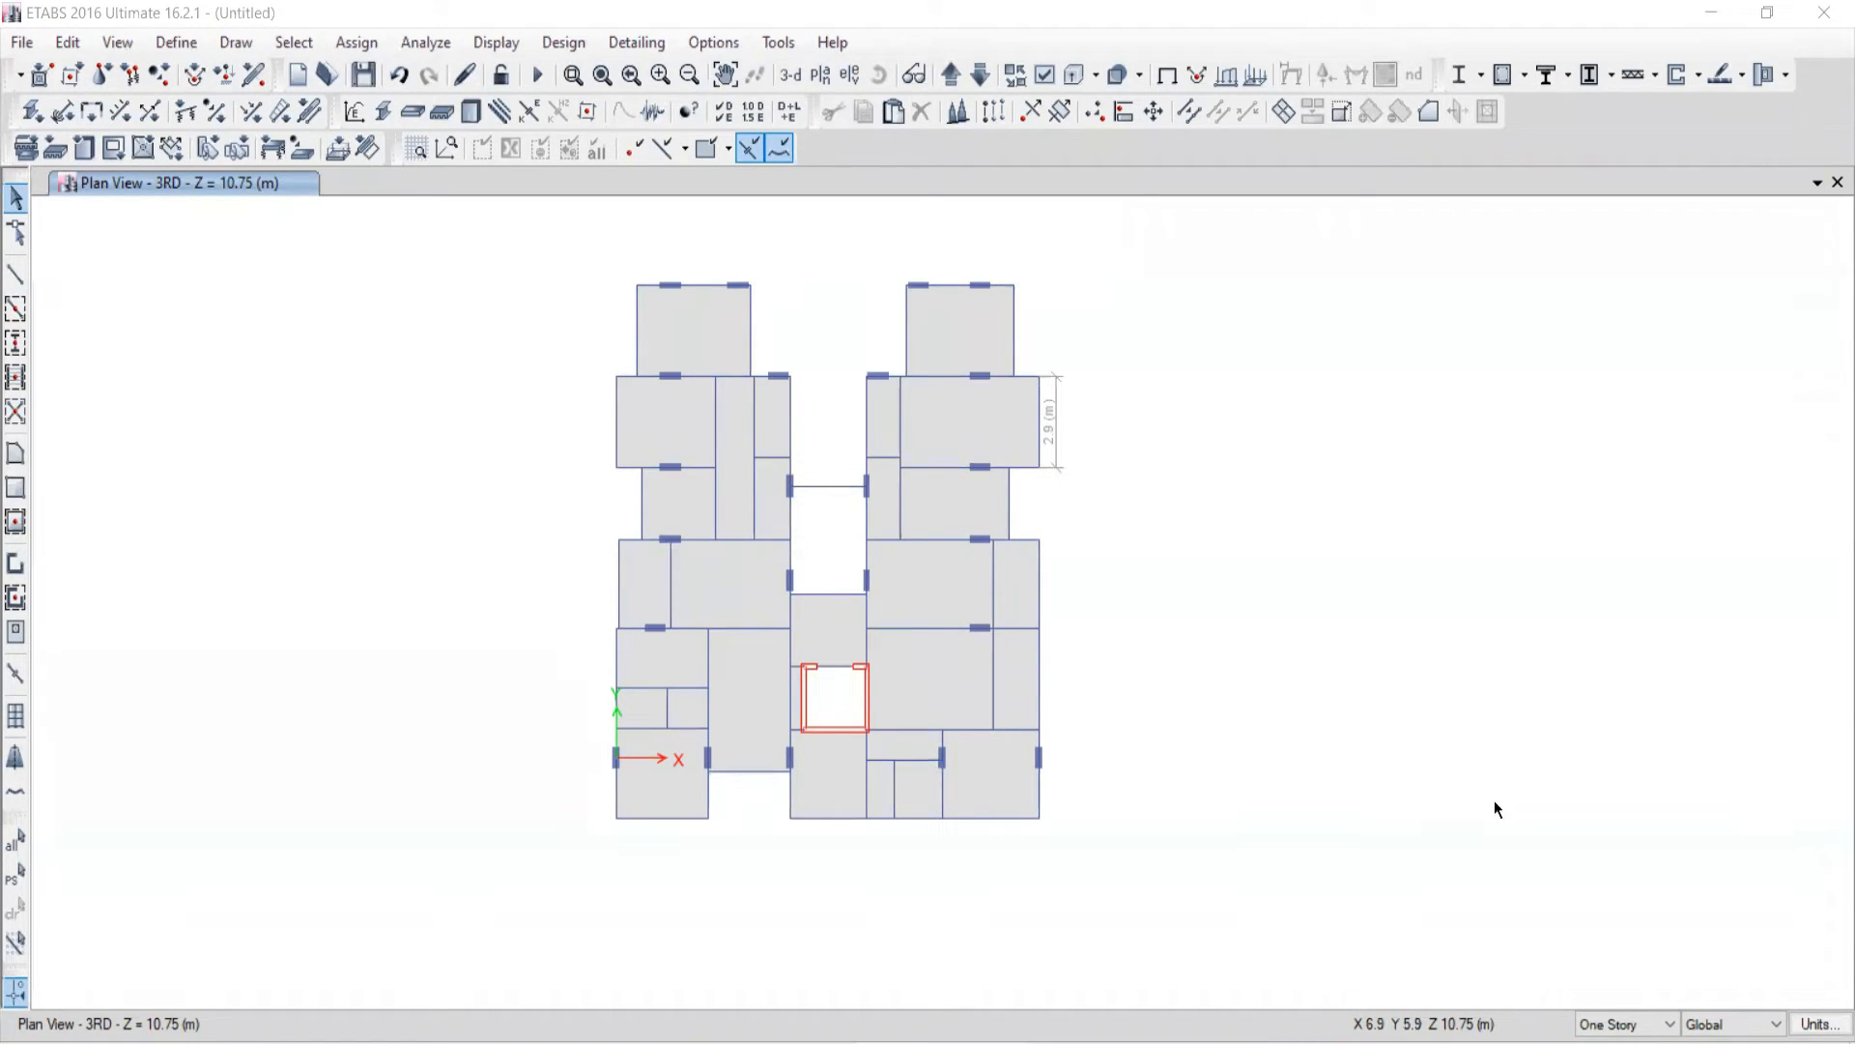
Step: Select all beams by object type while in the 3RD story plan, keeping the selection dialog clear of the plan
click(282, 40)
mouse_move(313, 77)
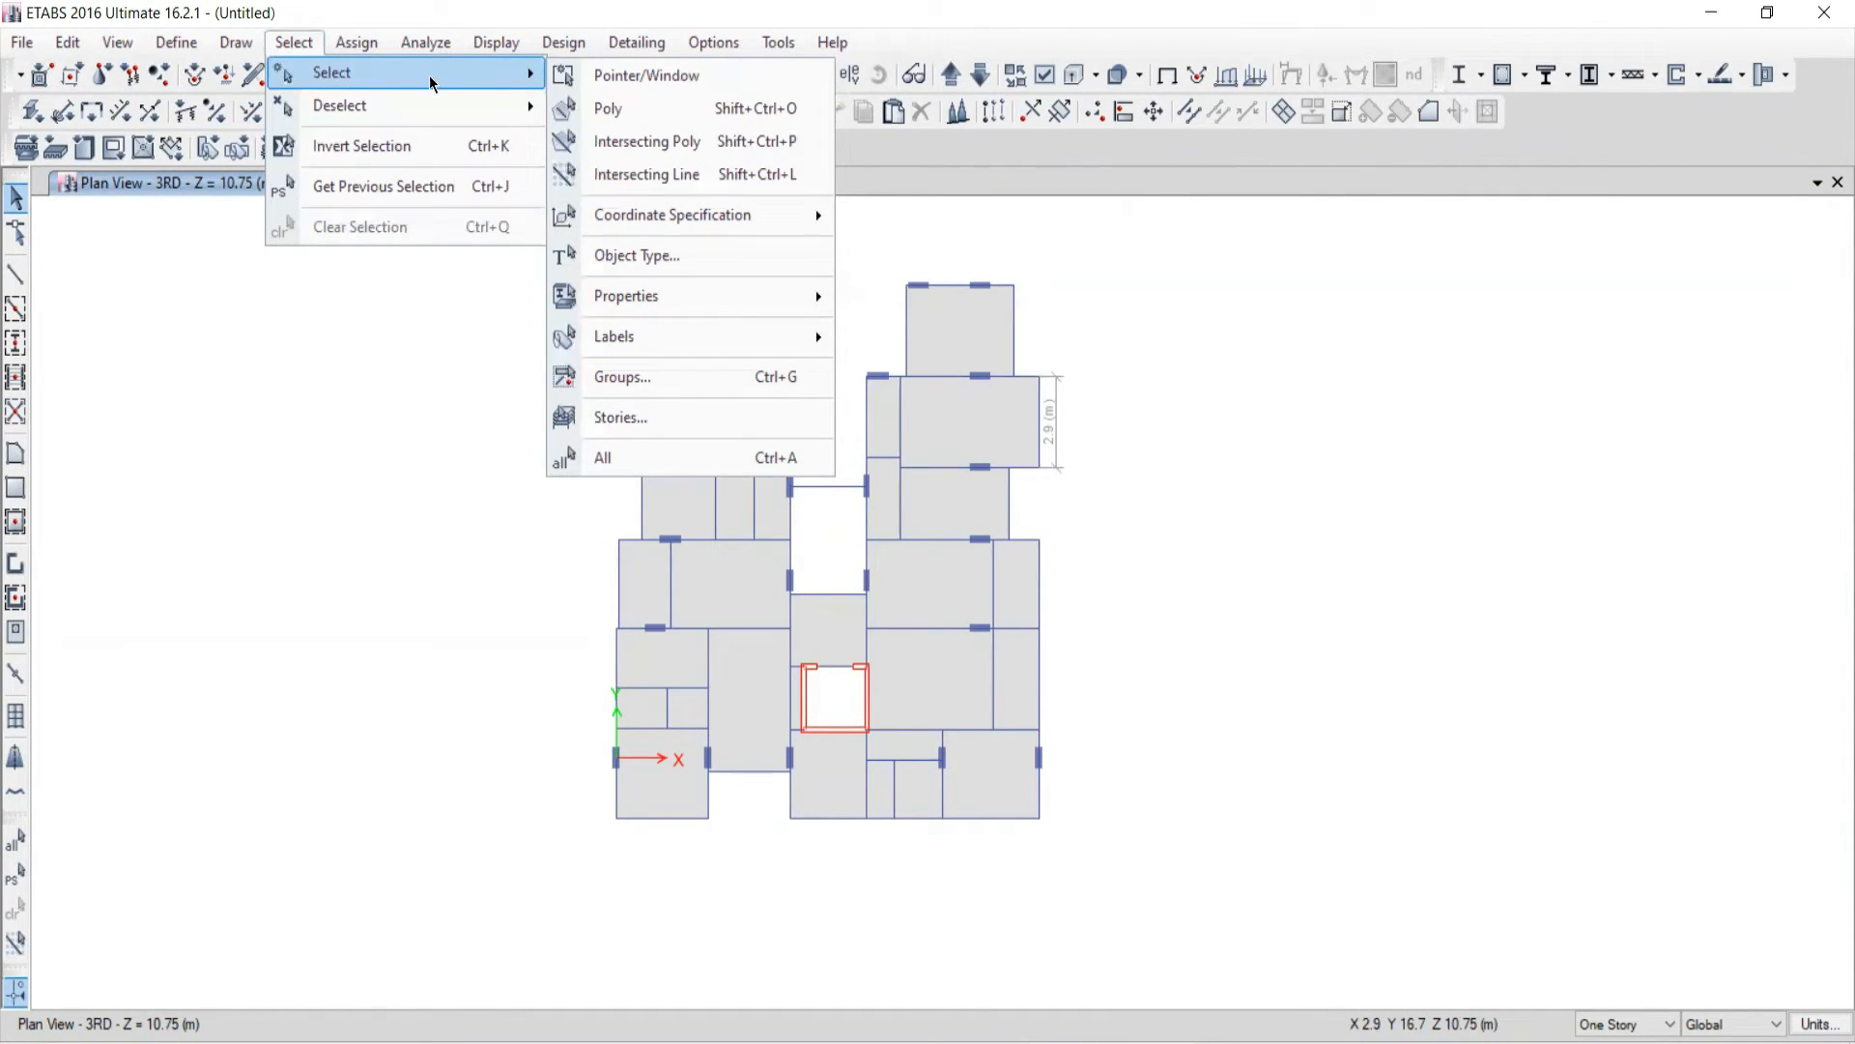
click(680, 257)
drag(186, 145, 1355, 163)
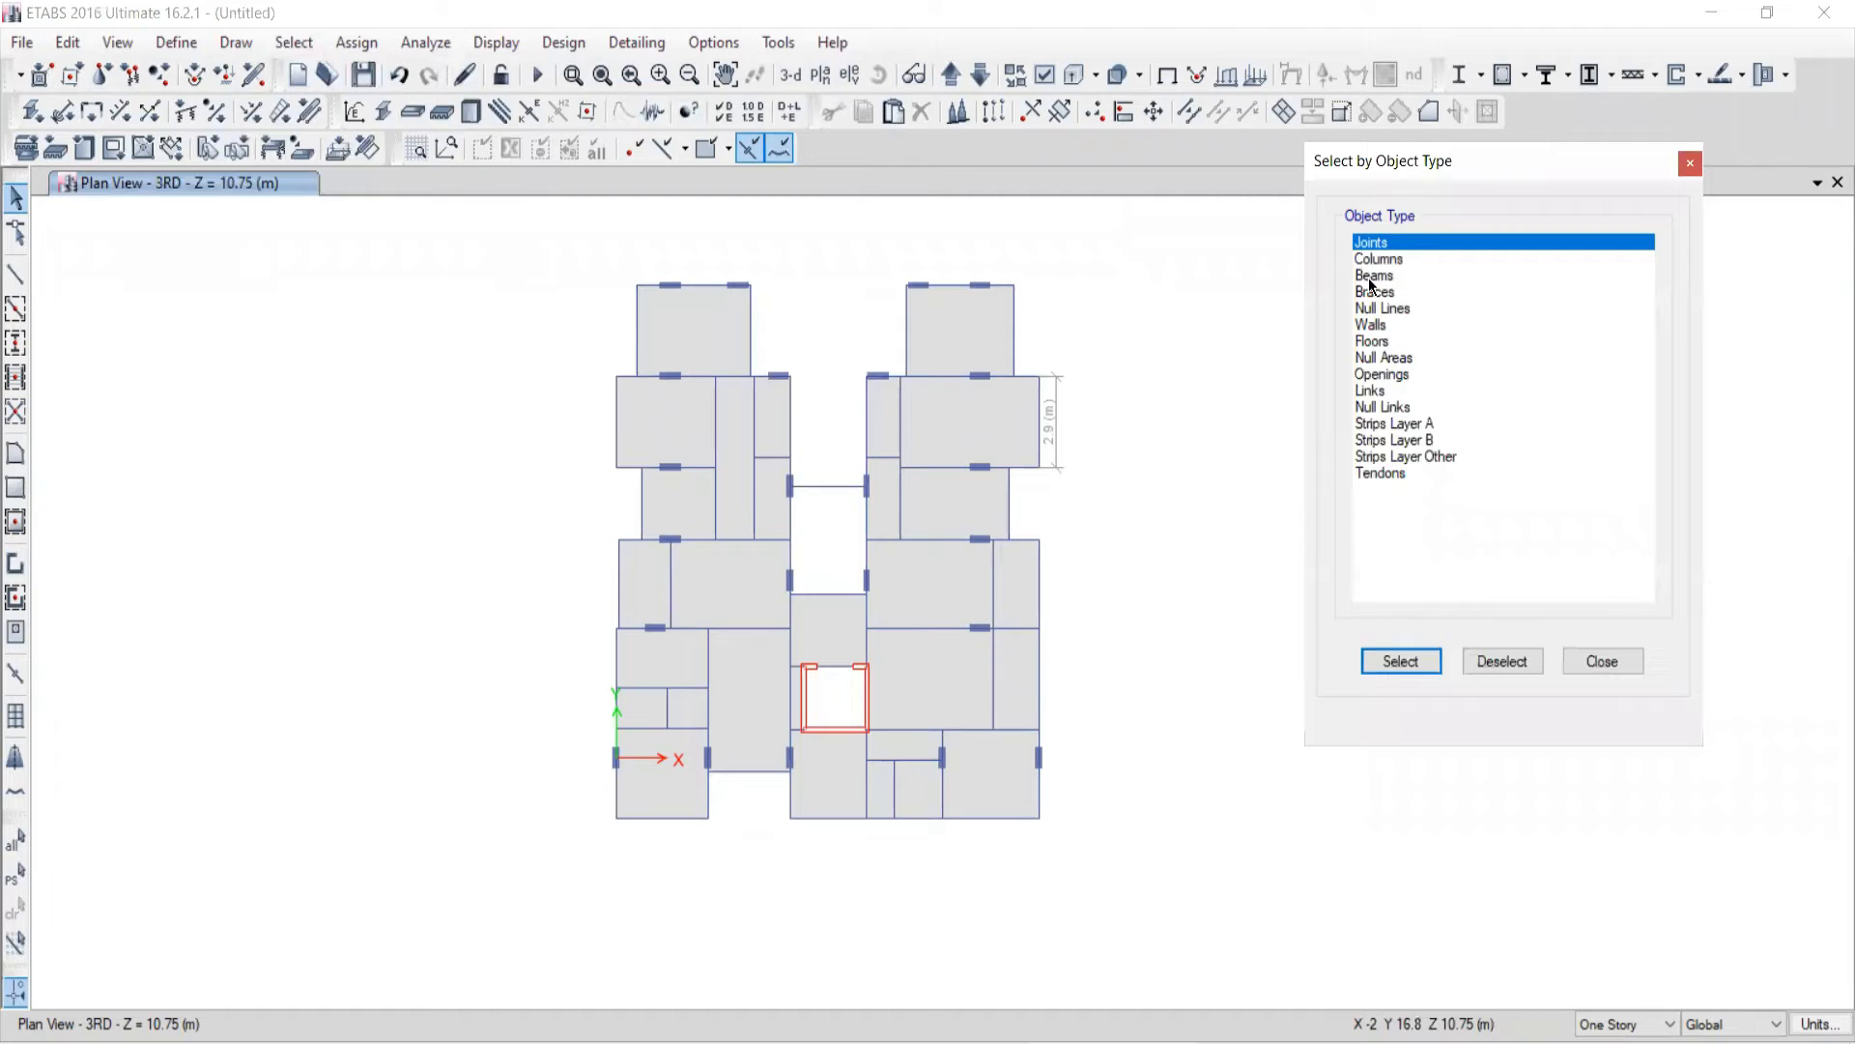
click(1370, 279)
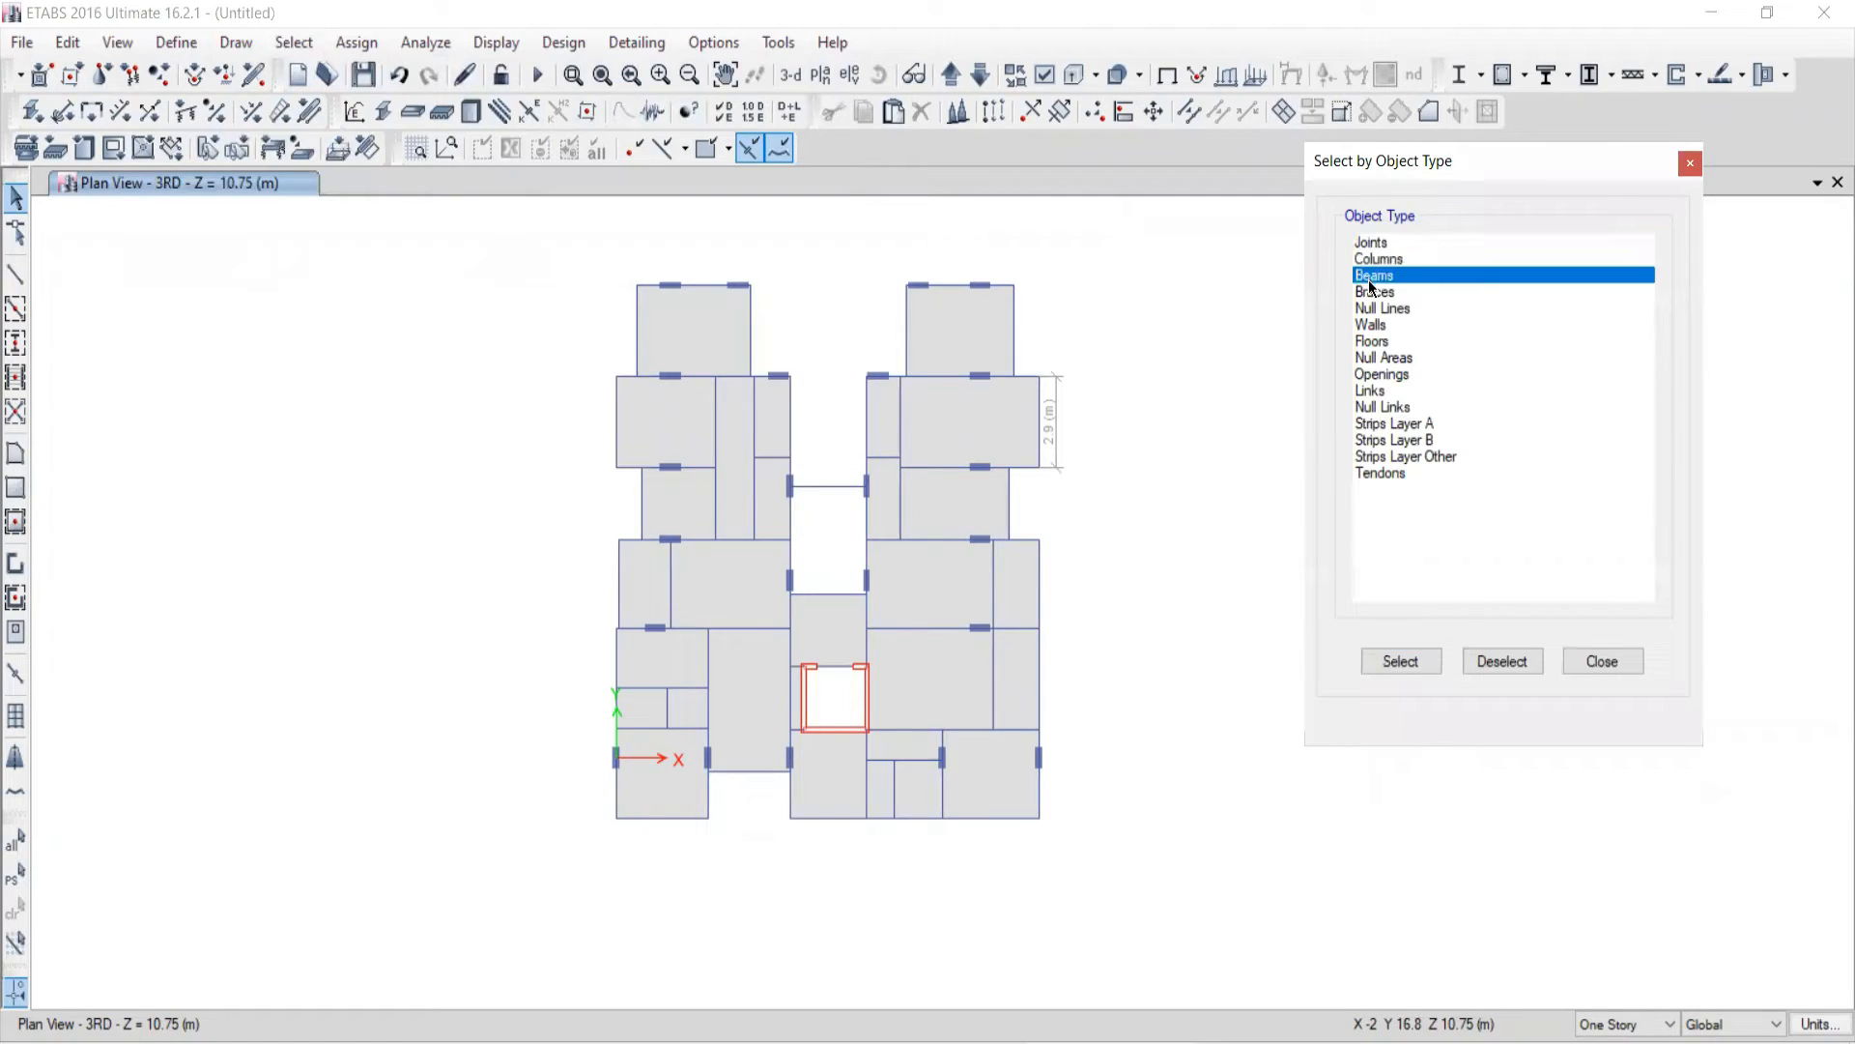
click(1395, 662)
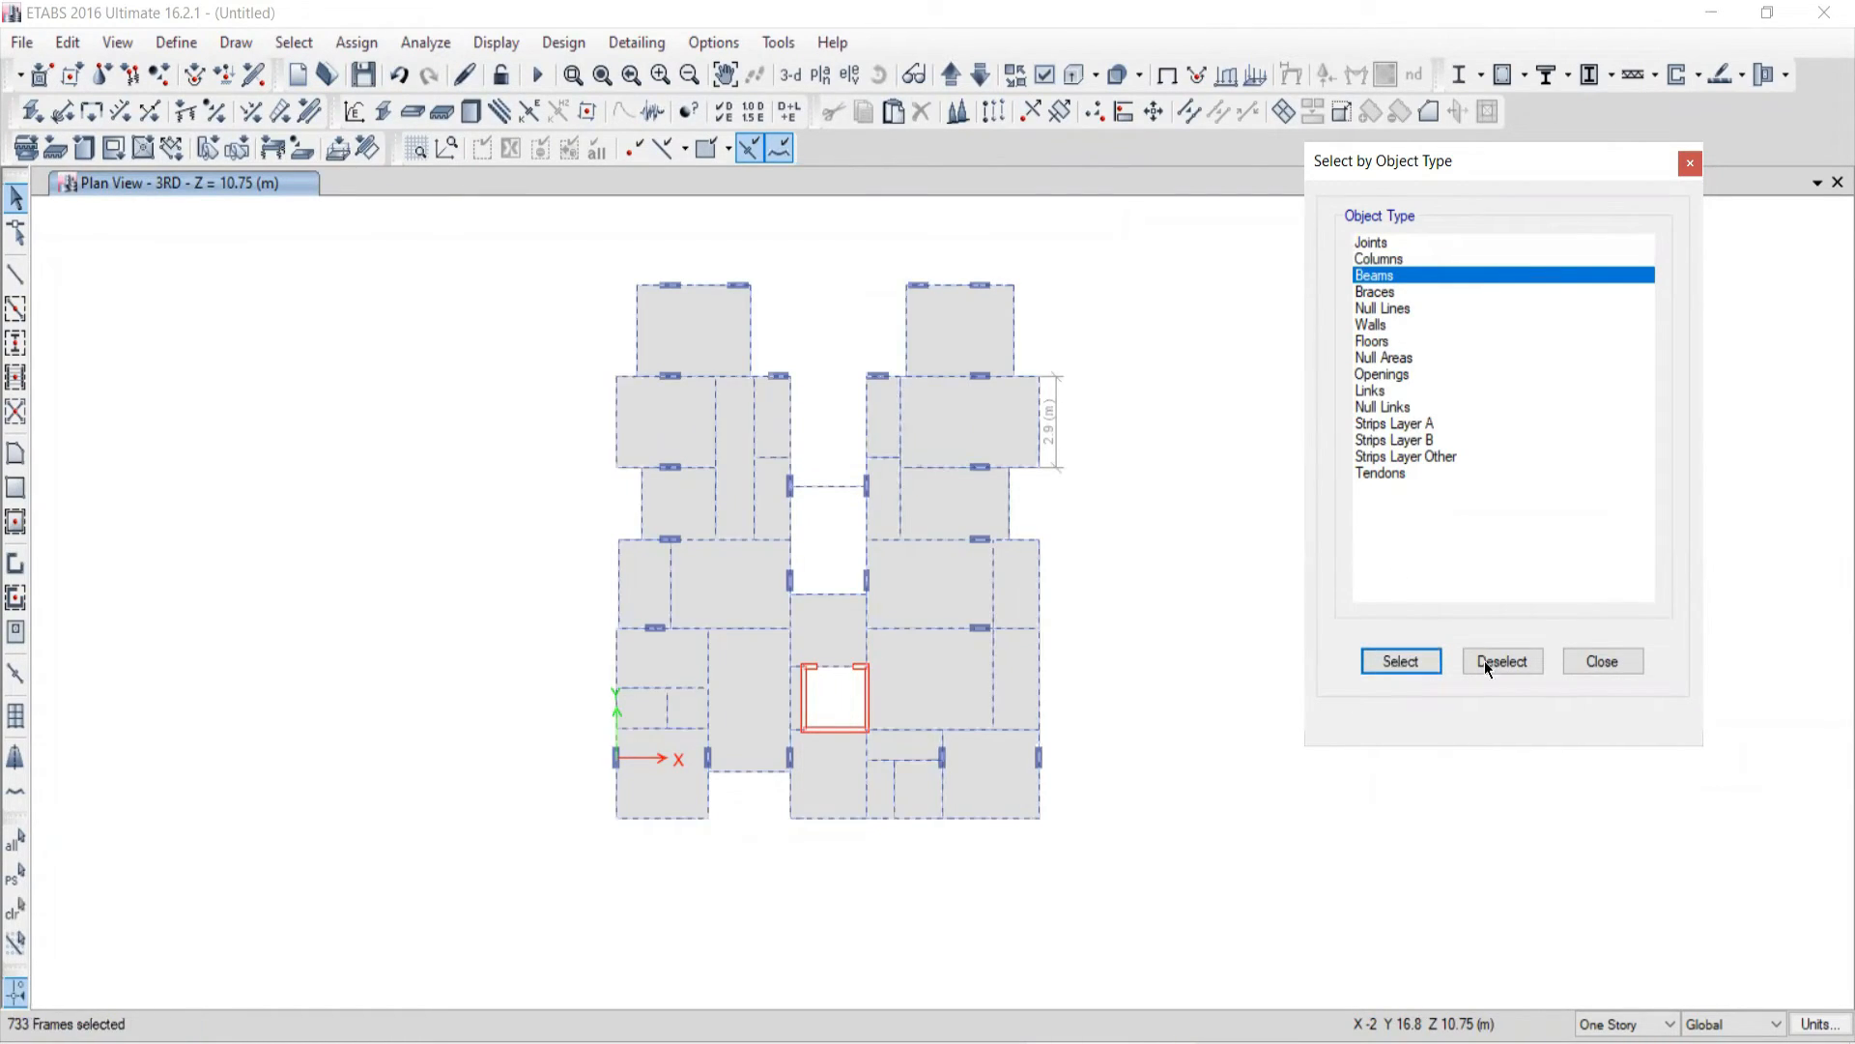
Step: Close the object type selection and inspect the selected beams across the whole building in the 3-D view
click(1611, 657)
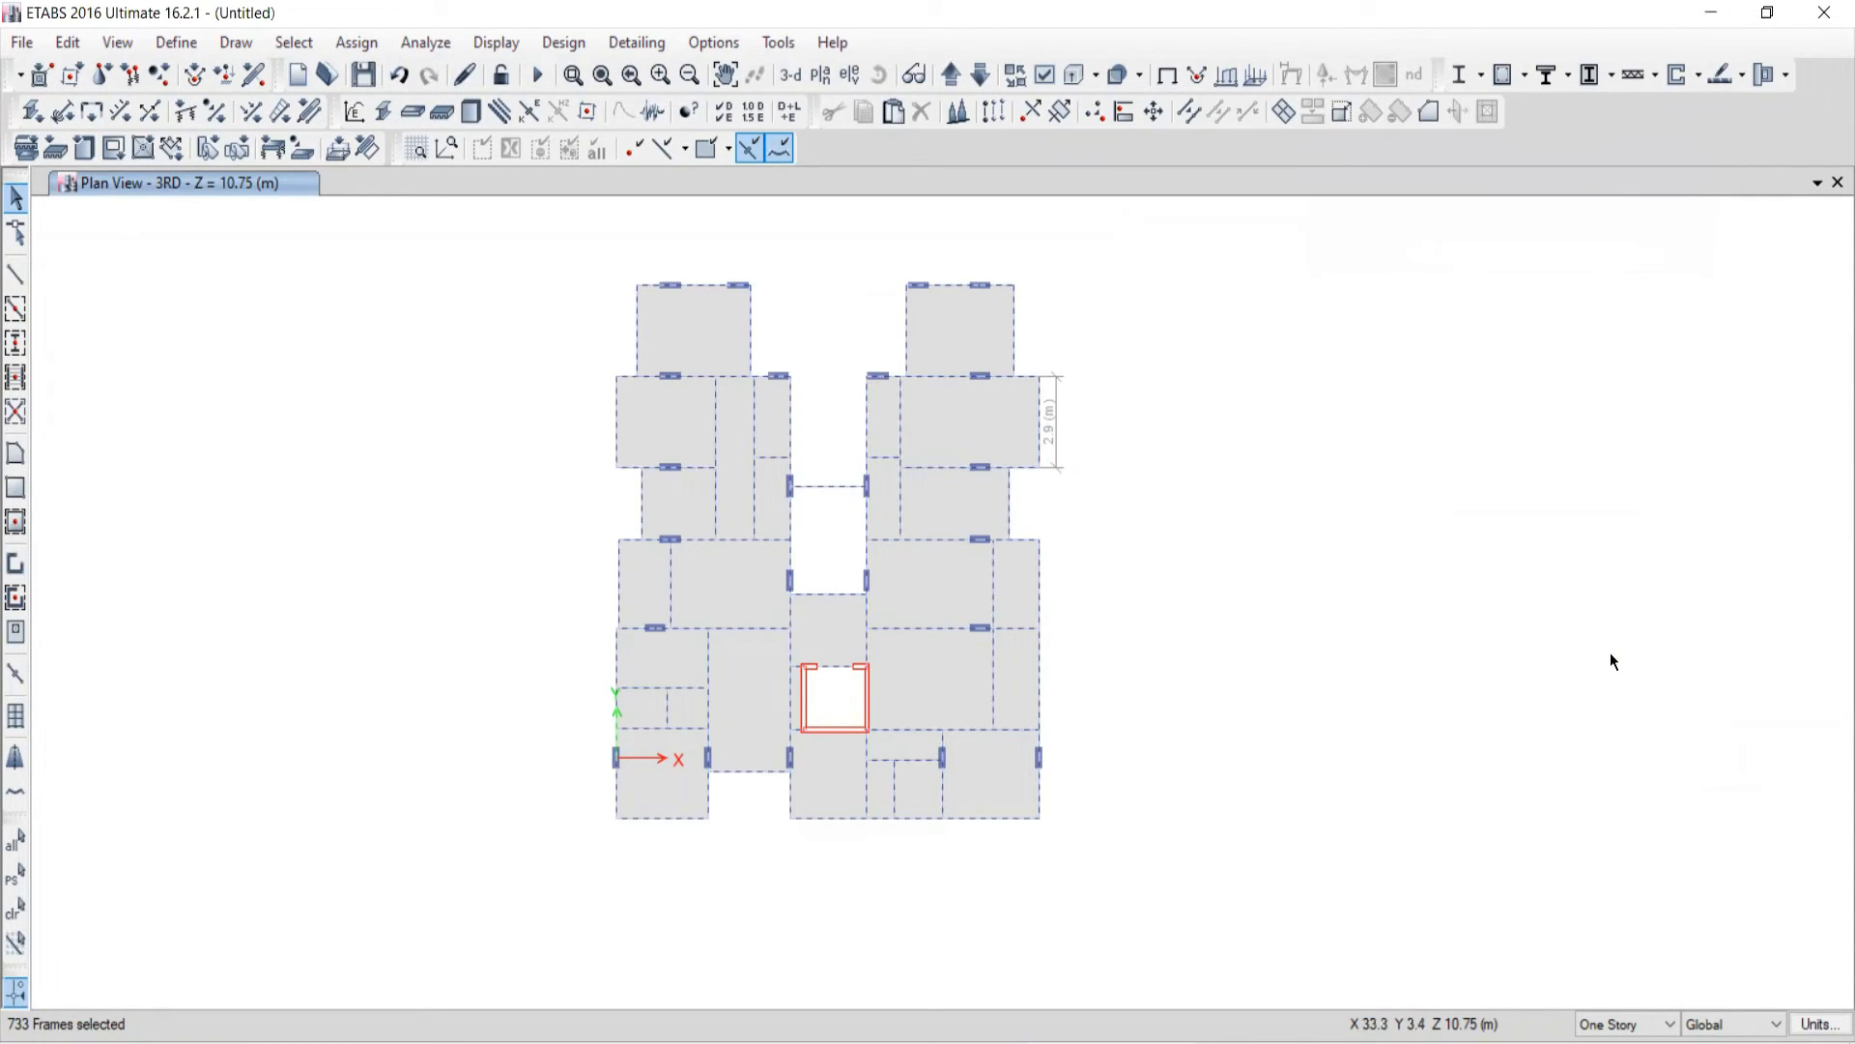
click(791, 74)
shift+middle_drag(944, 655, 915, 286)
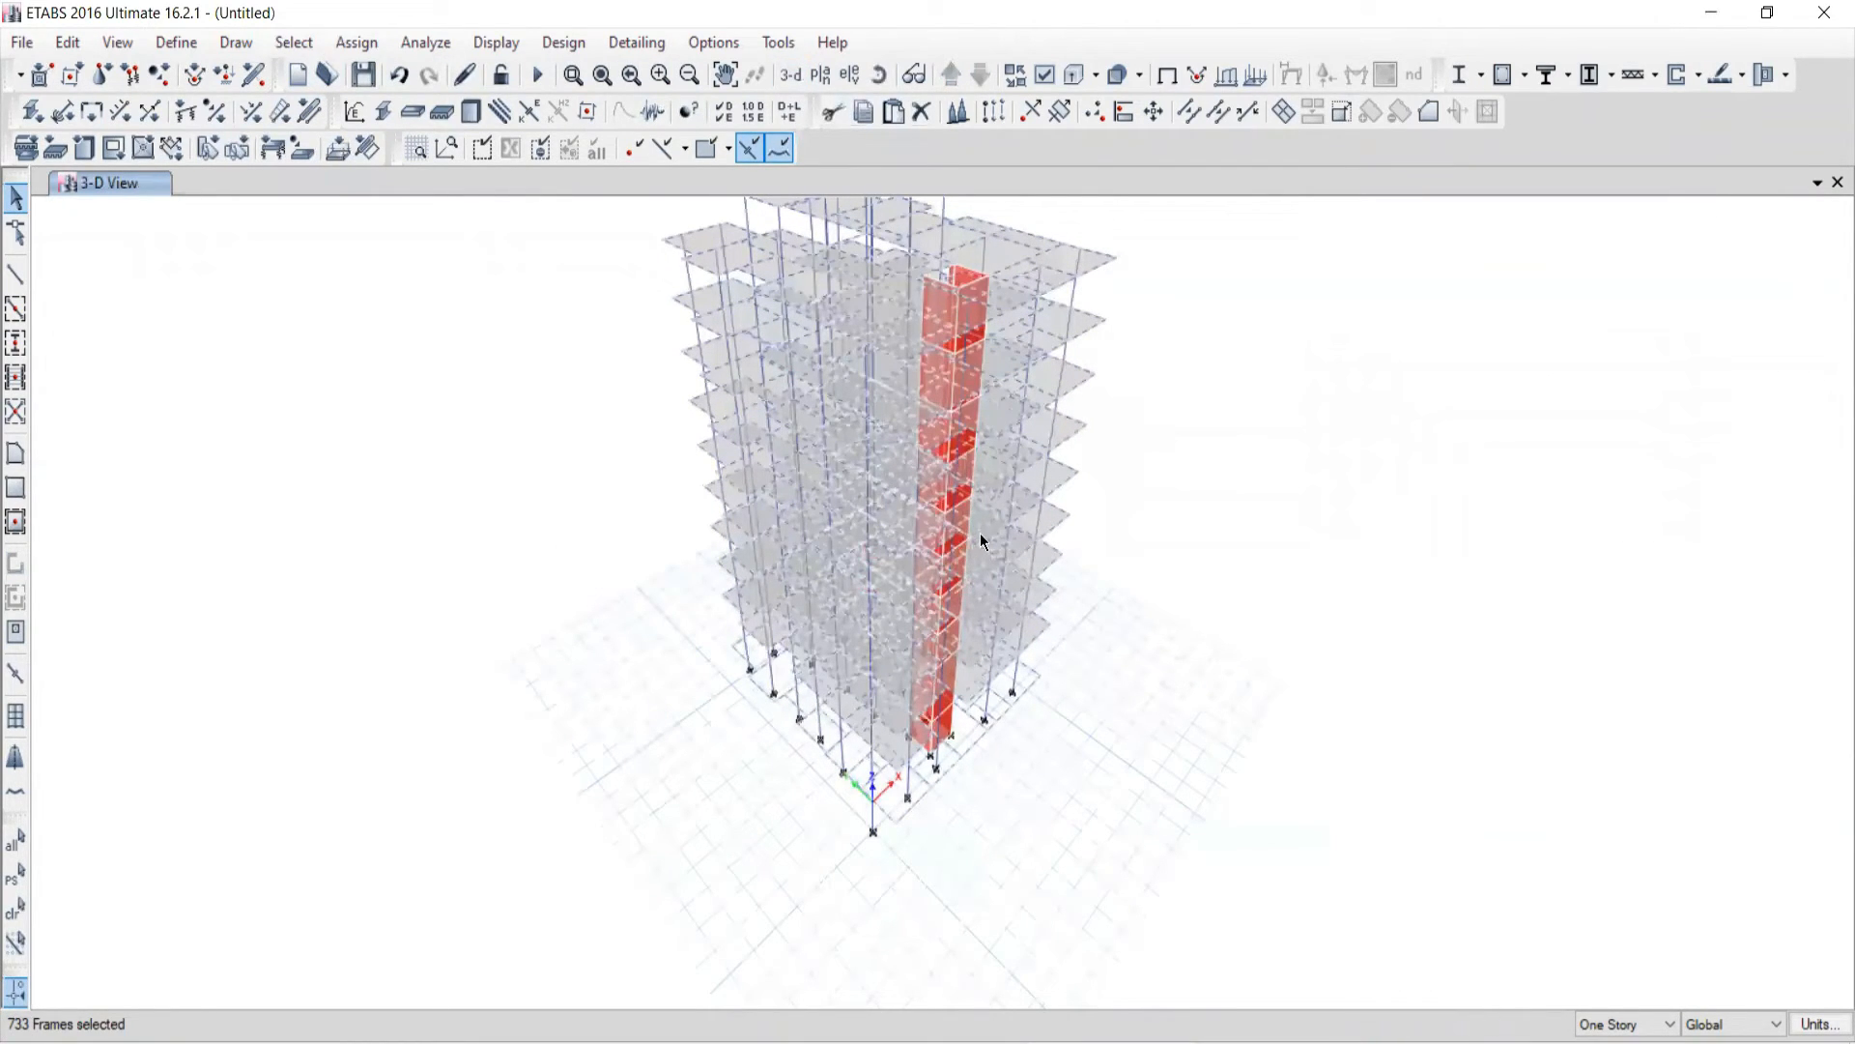
Step: Return to the plan view of the 3RD story level
click(820, 75)
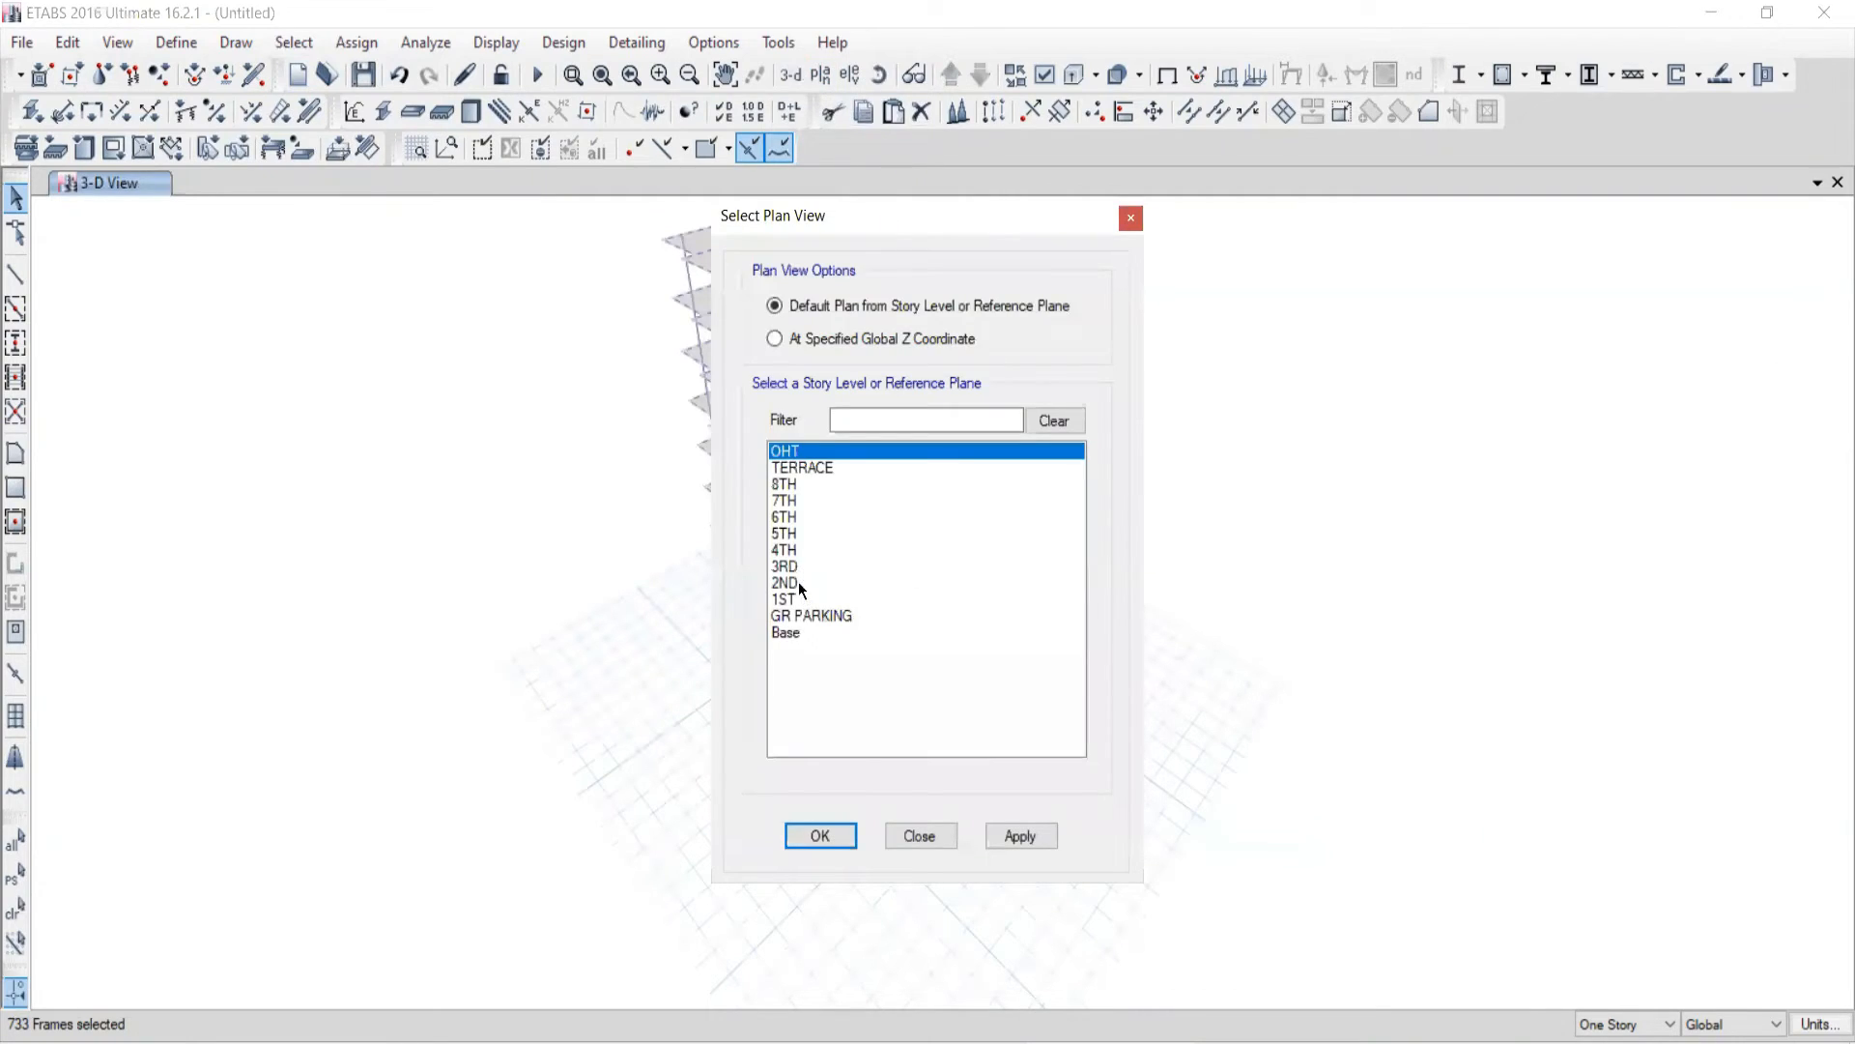
click(794, 568)
click(1019, 837)
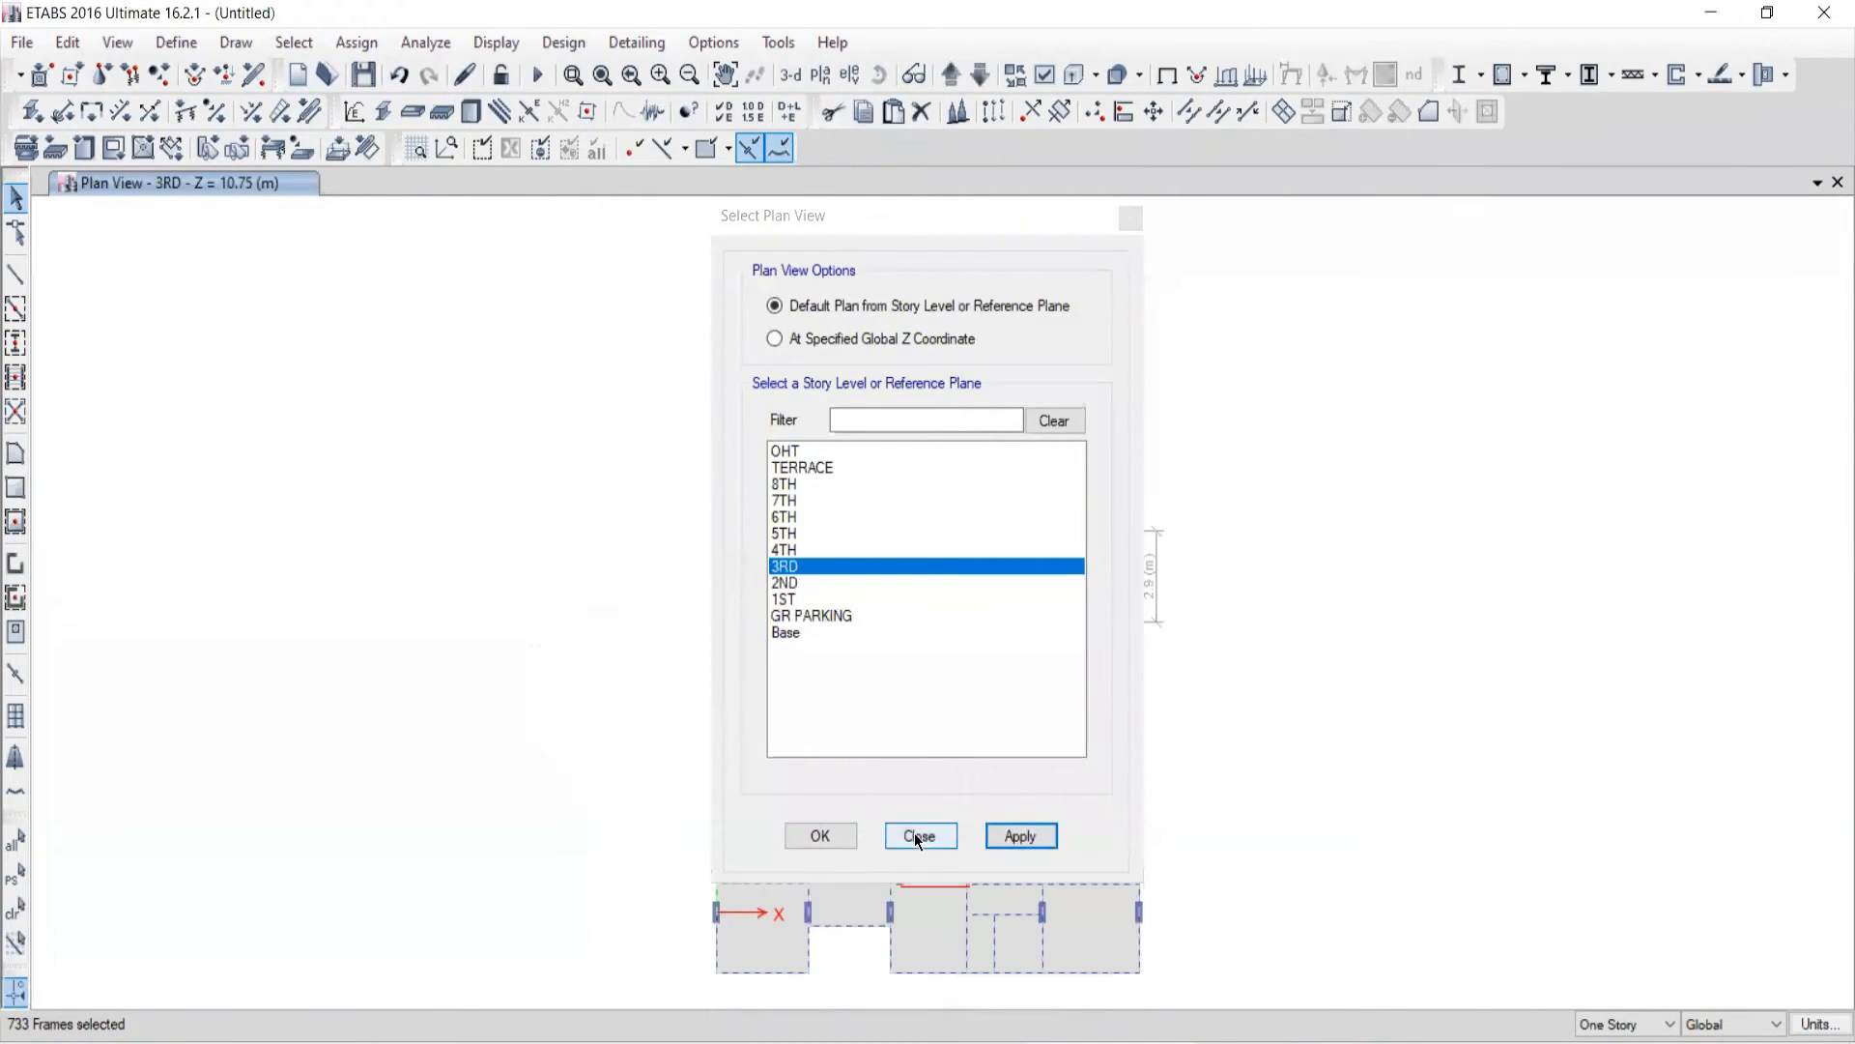
click(920, 836)
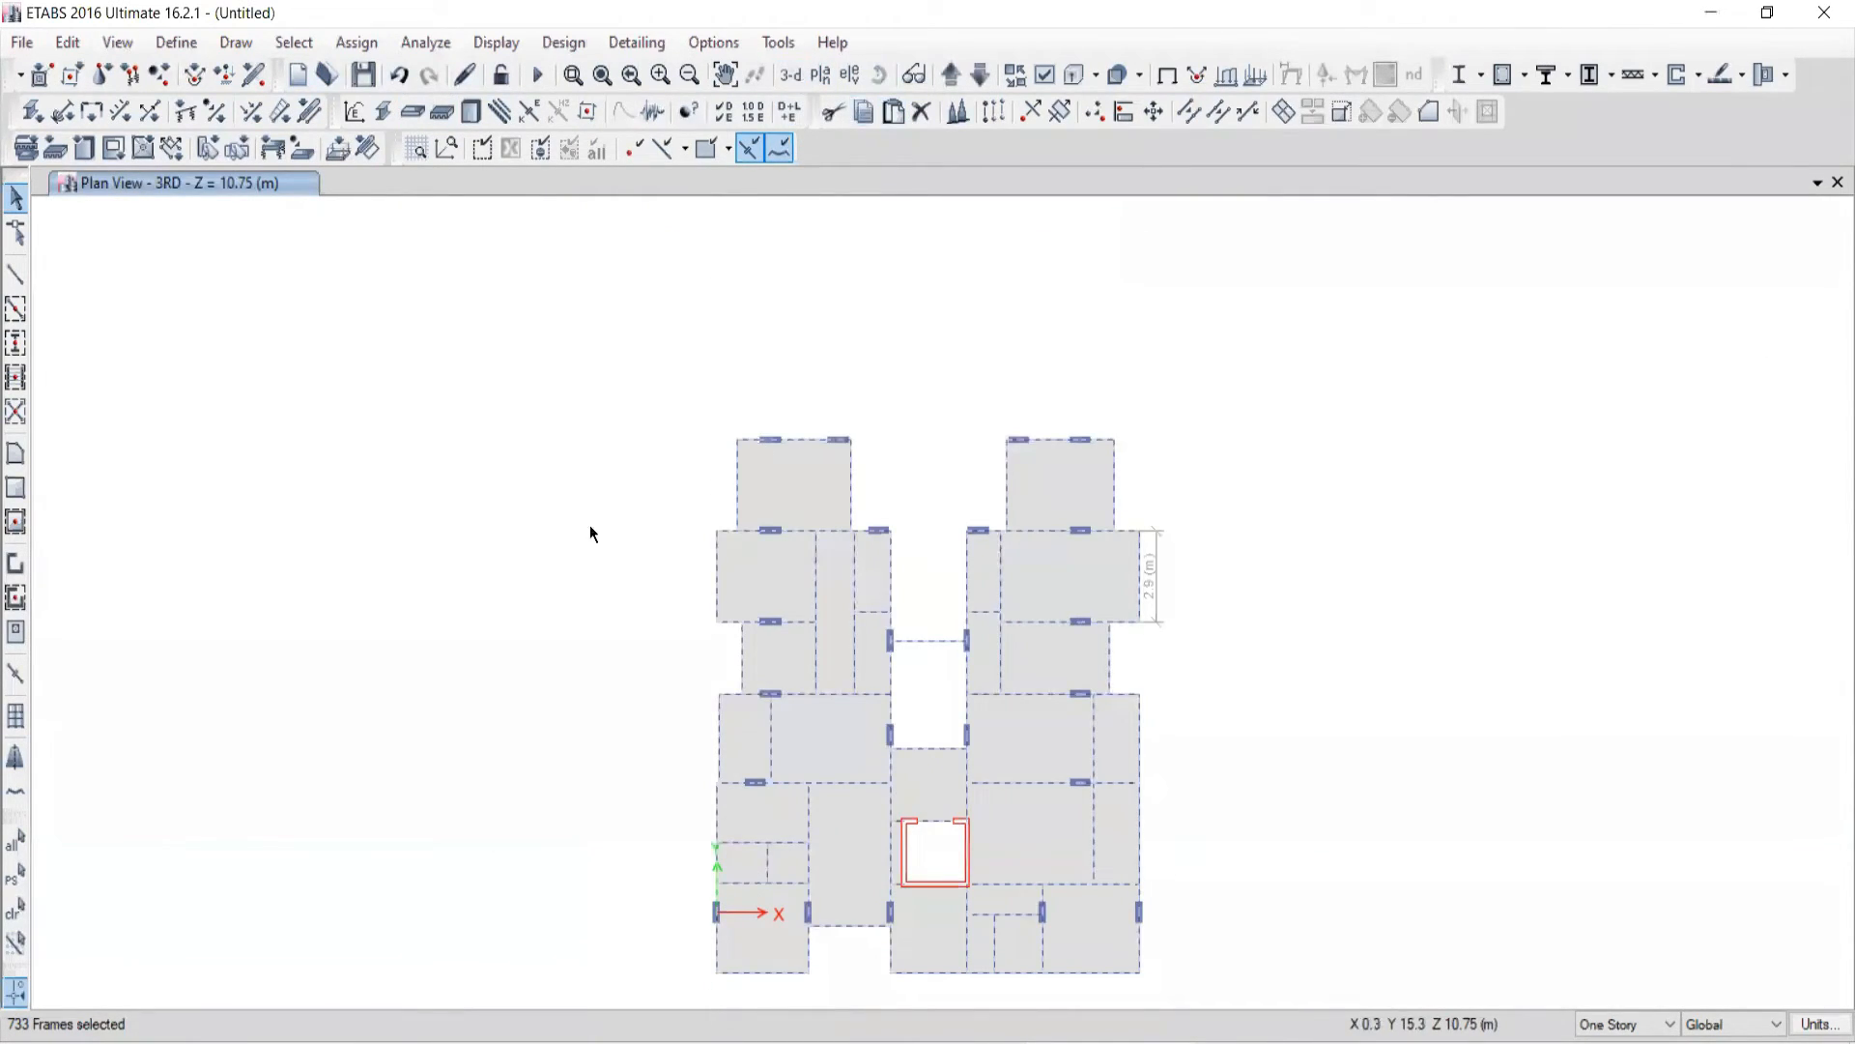
middle_drag(592, 600, 605, 514)
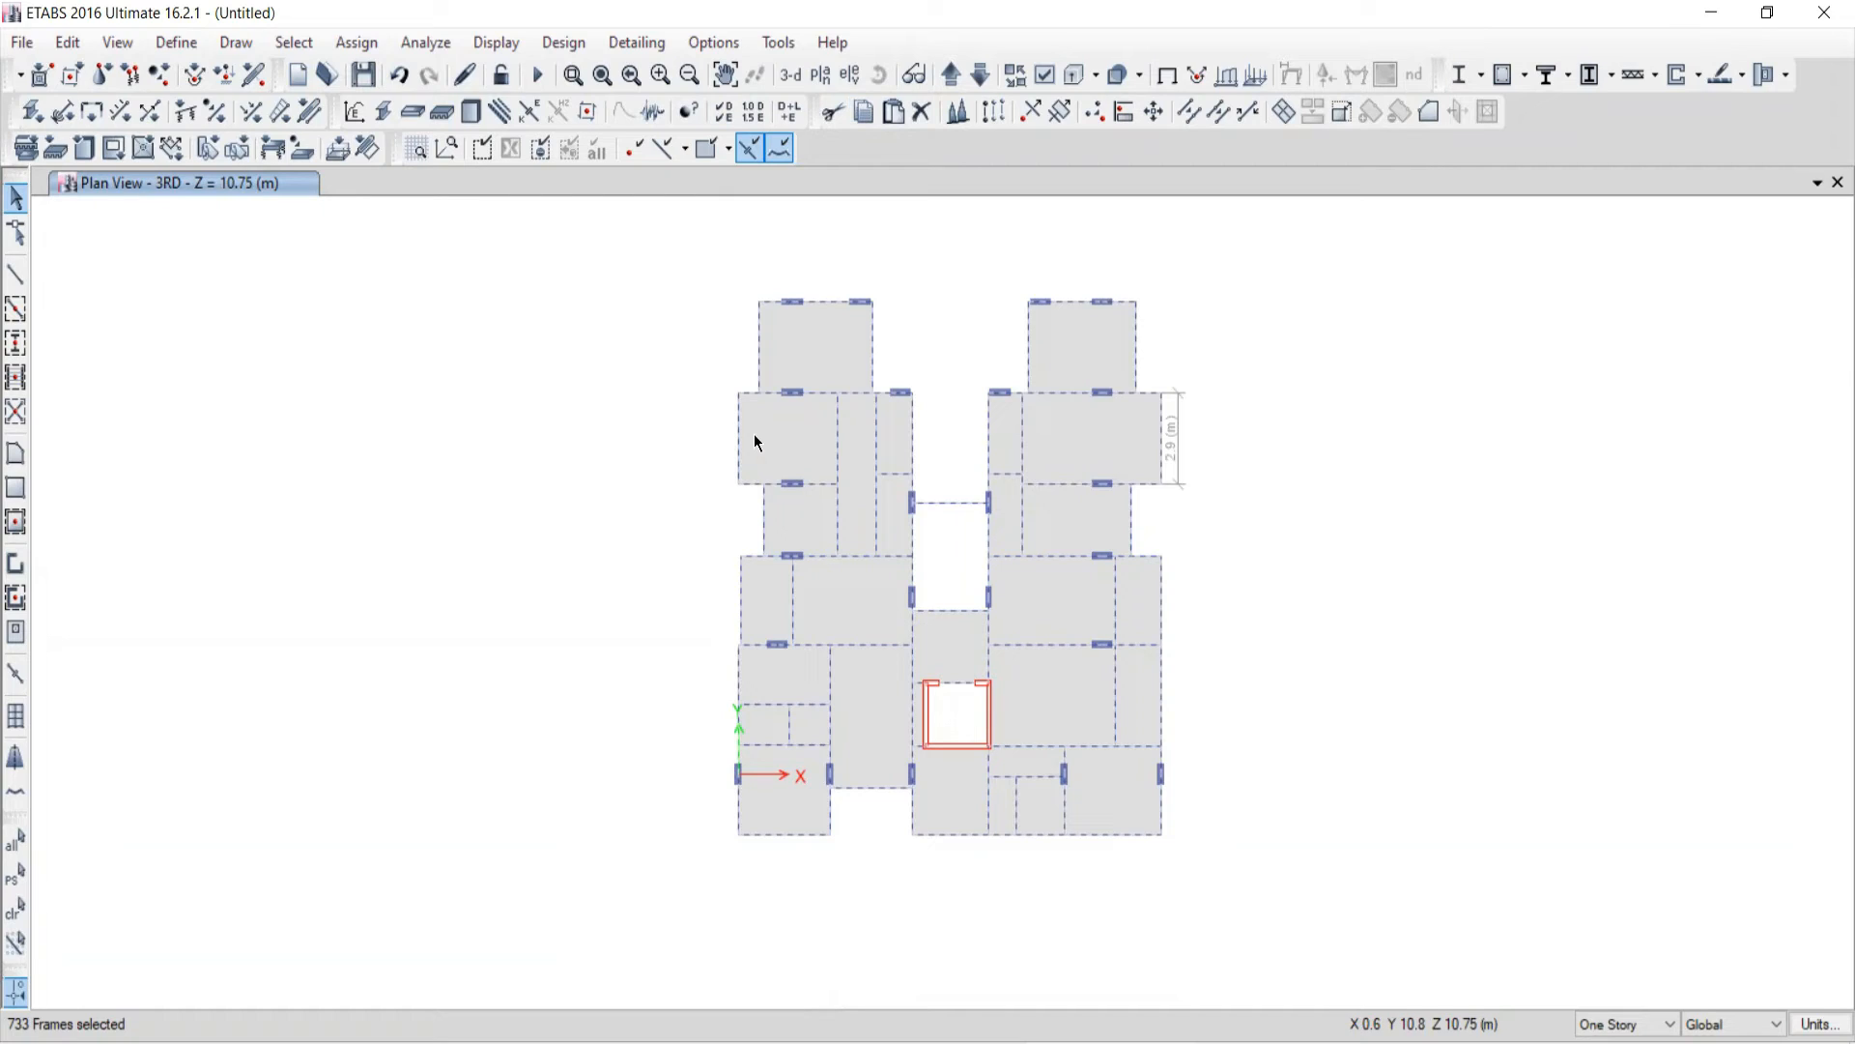
Step: Deselect all beams by object type while in the 3RD story plan
click(293, 42)
mouse_move(307, 108)
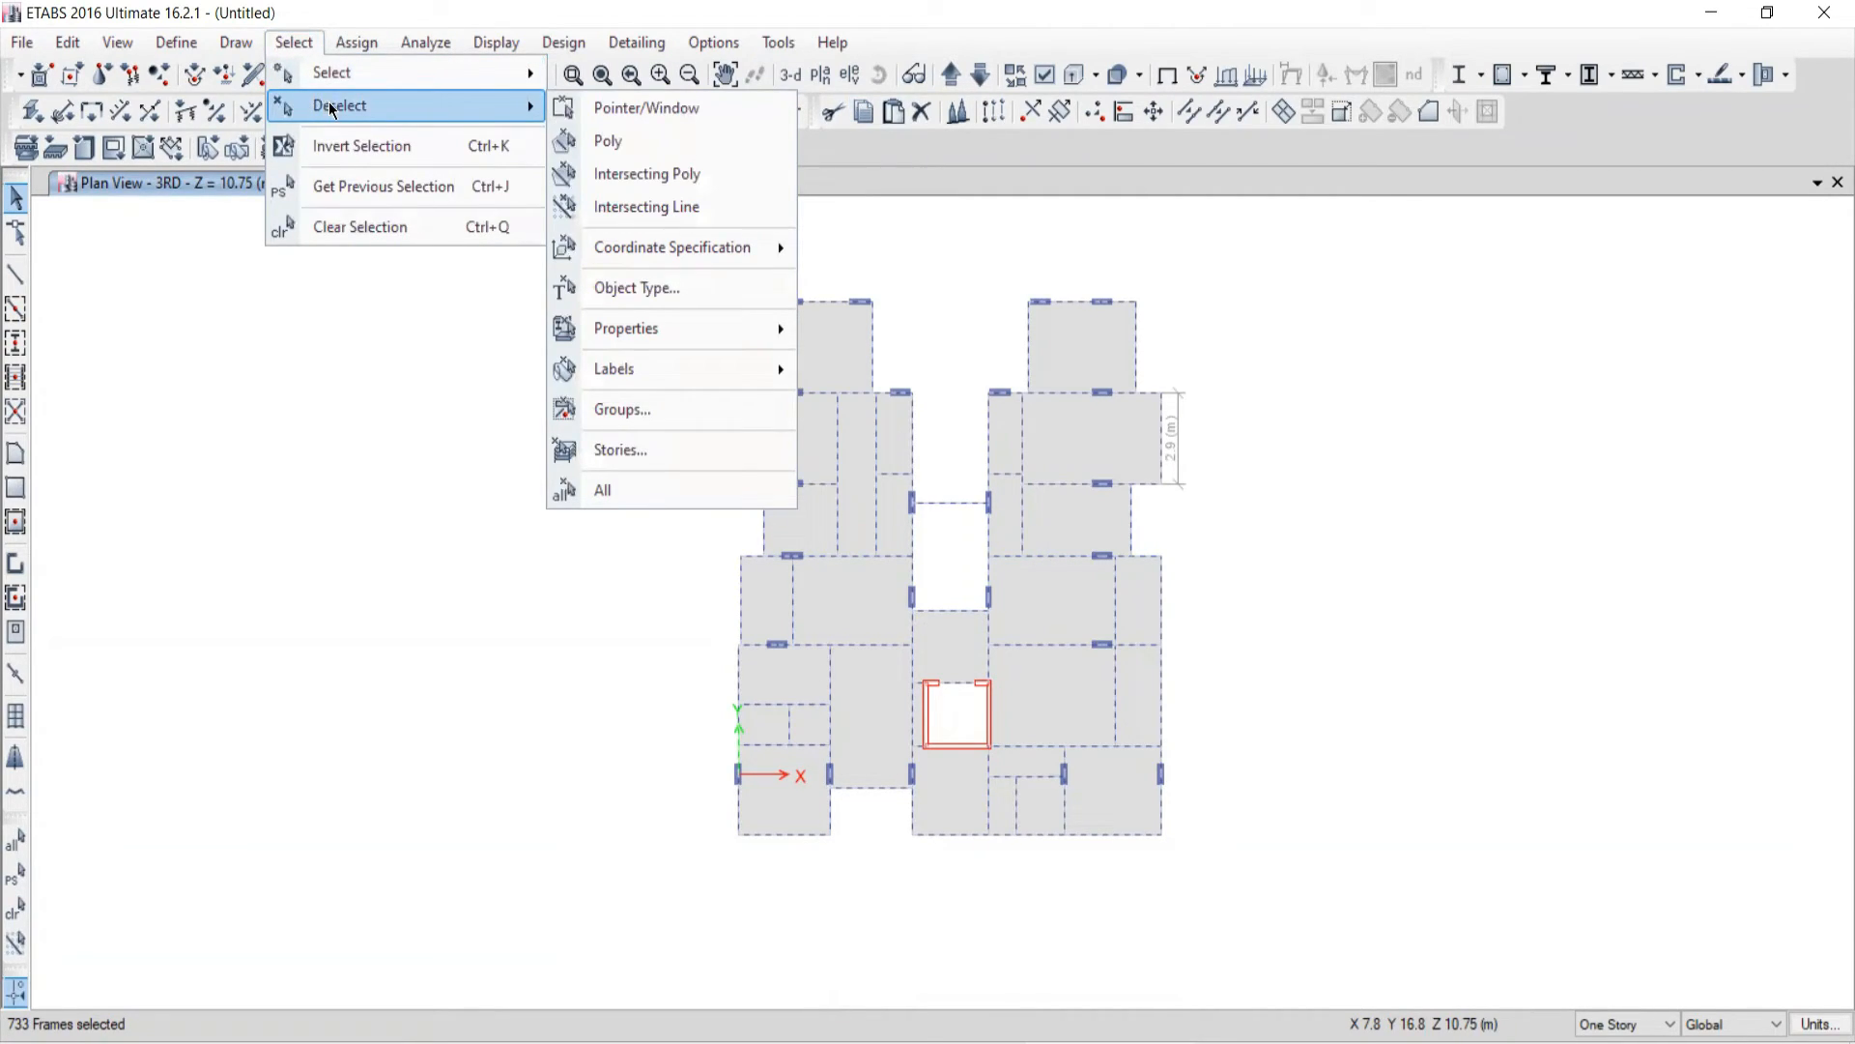
click(627, 306)
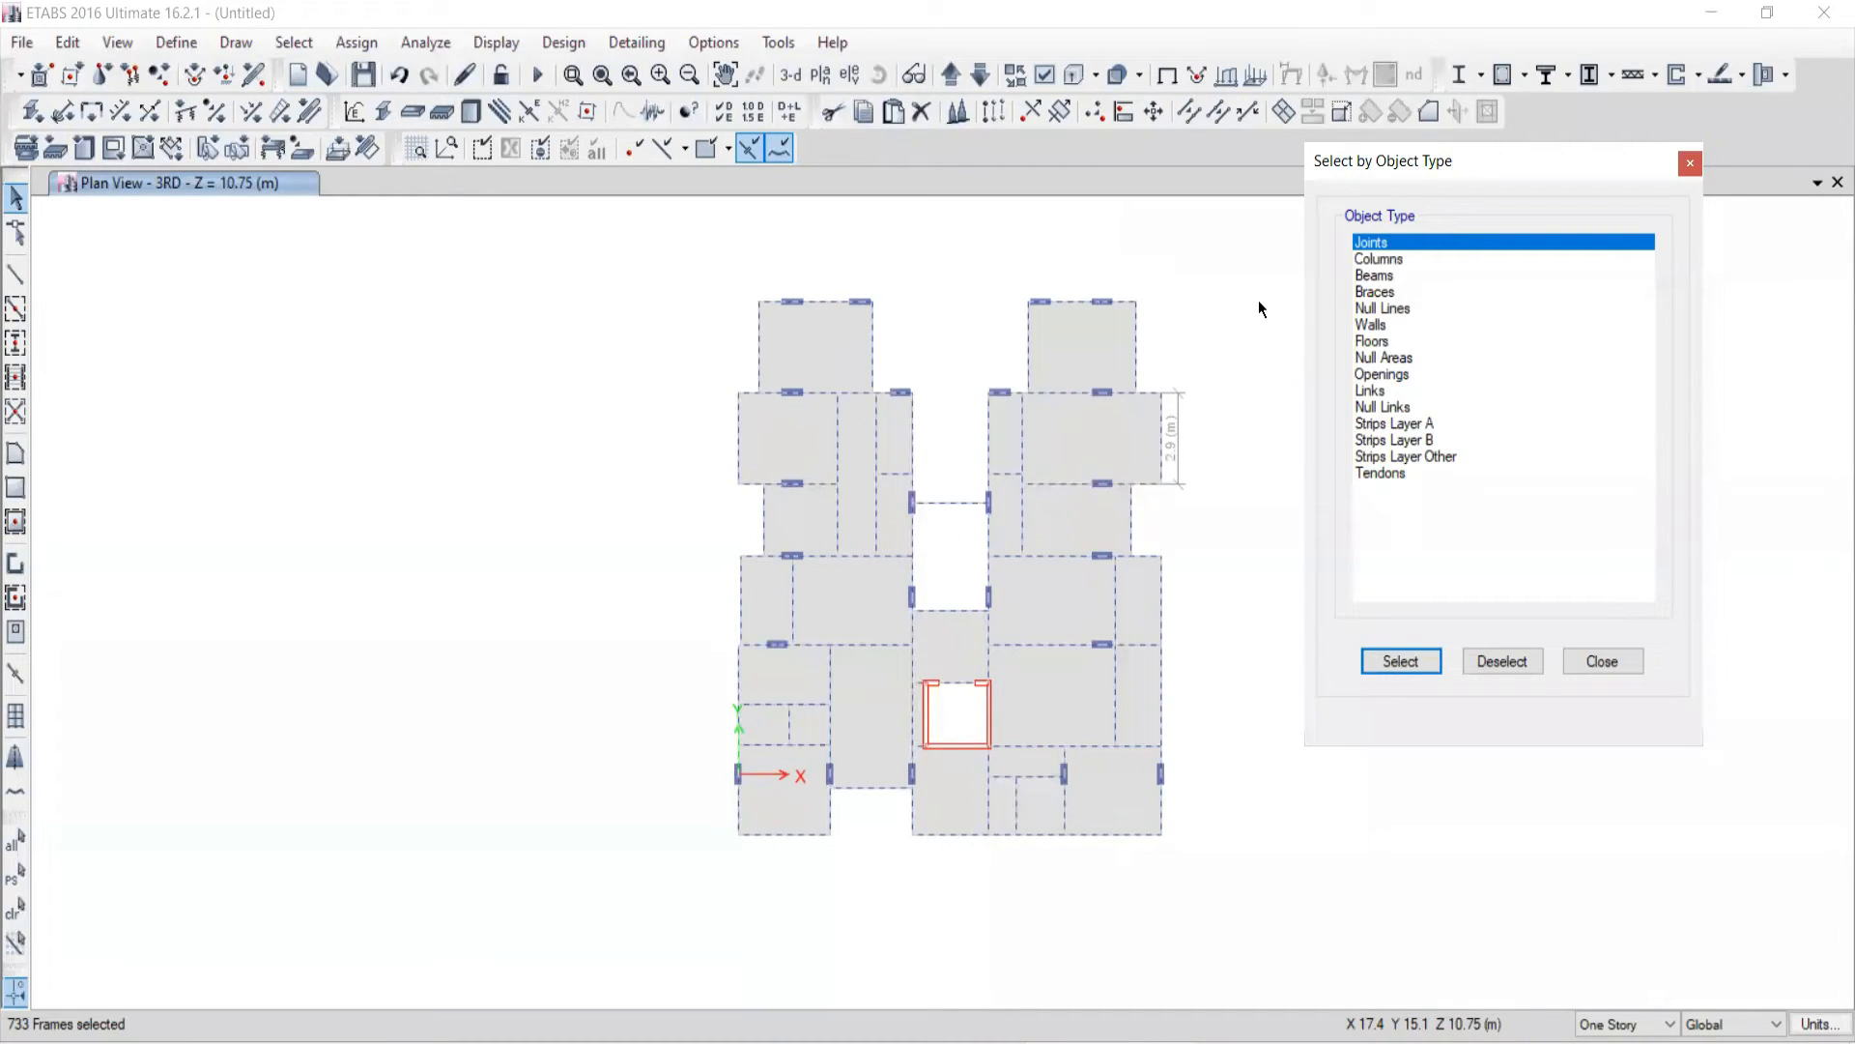
click(1373, 281)
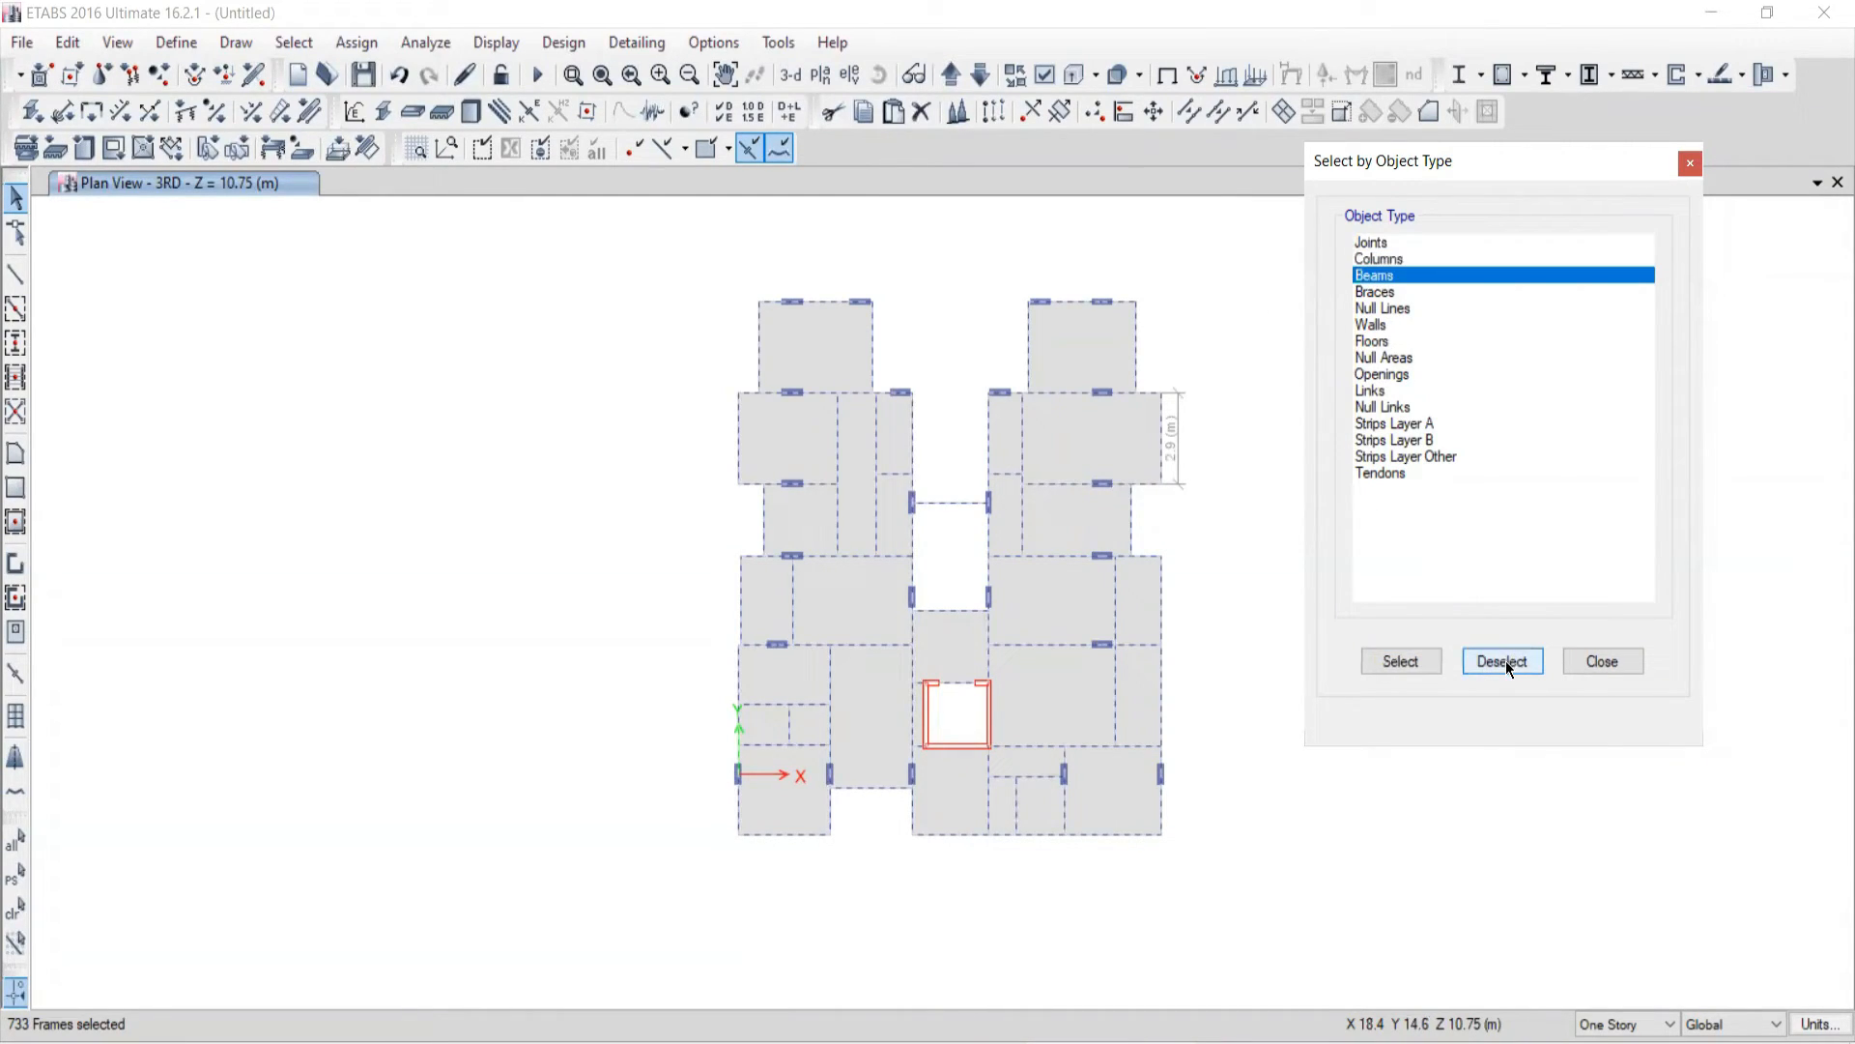
click(1502, 661)
Step: Inspect the beams of the whole building in the 3-D view and close the object type selection
click(791, 74)
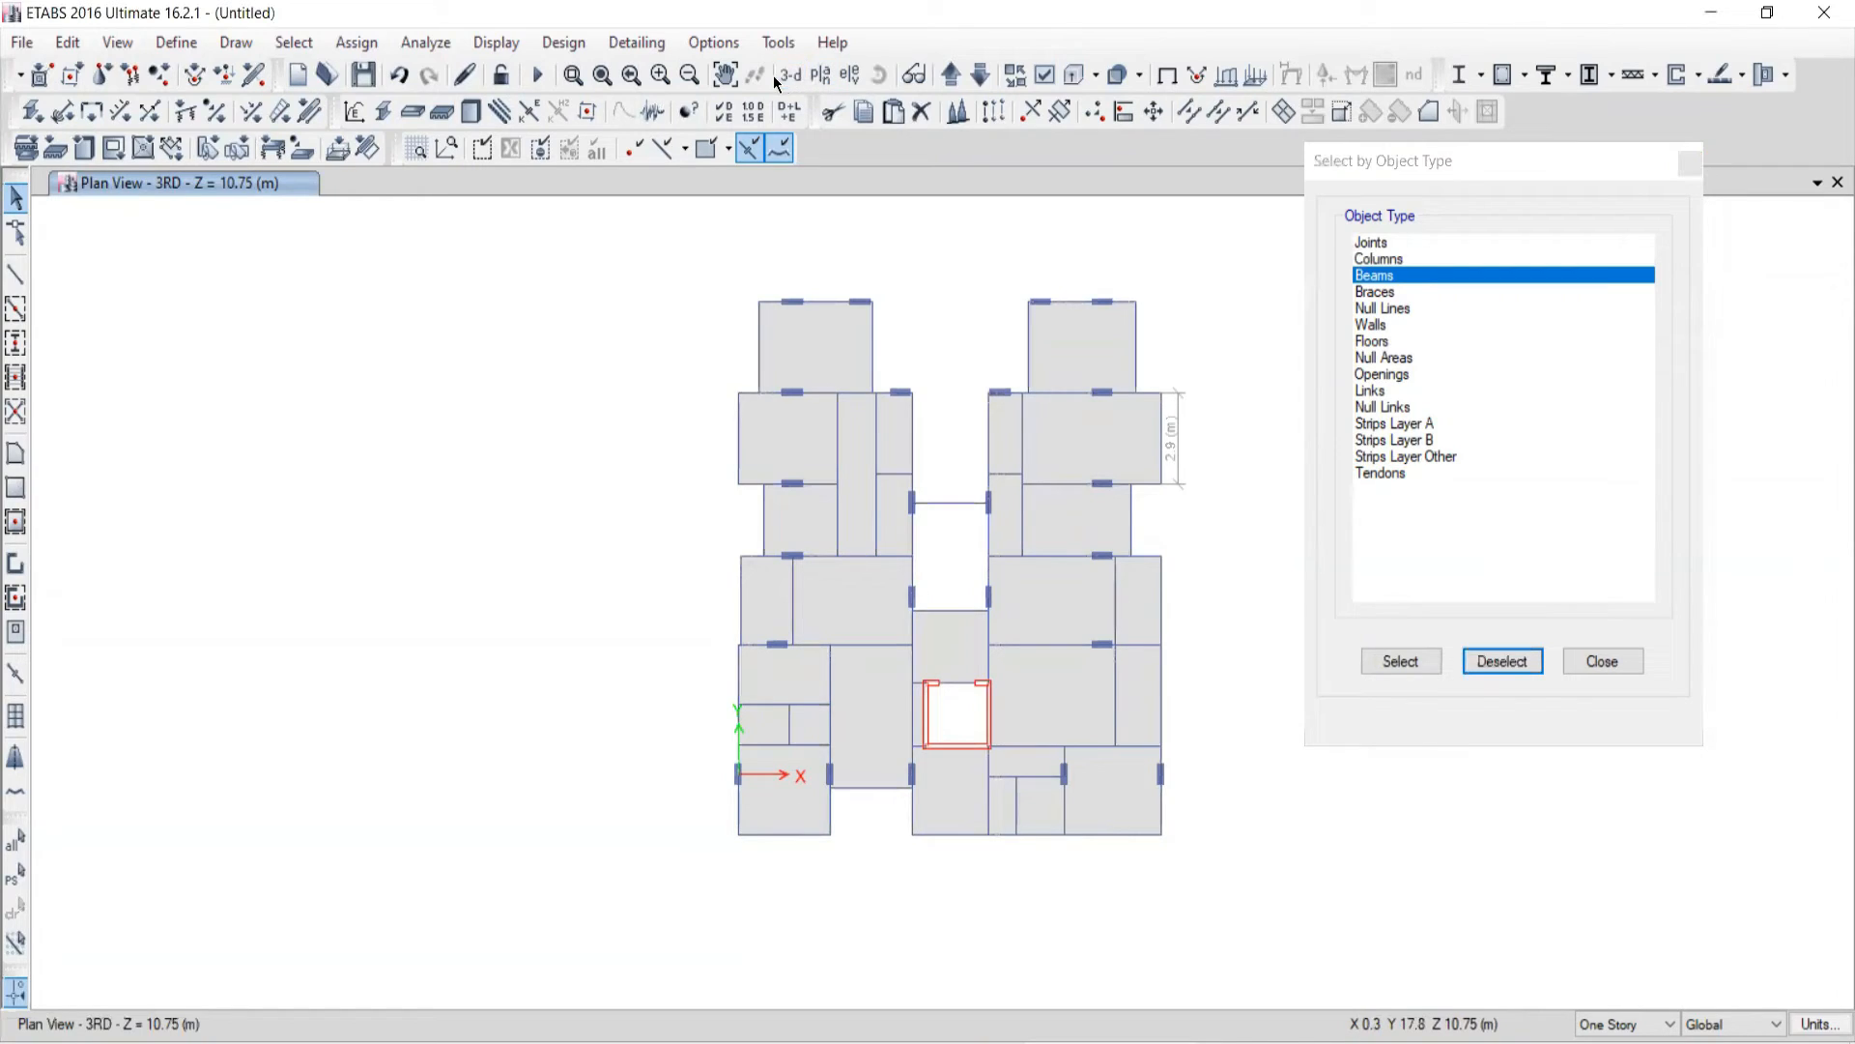
middle_drag(795, 684, 703, 667)
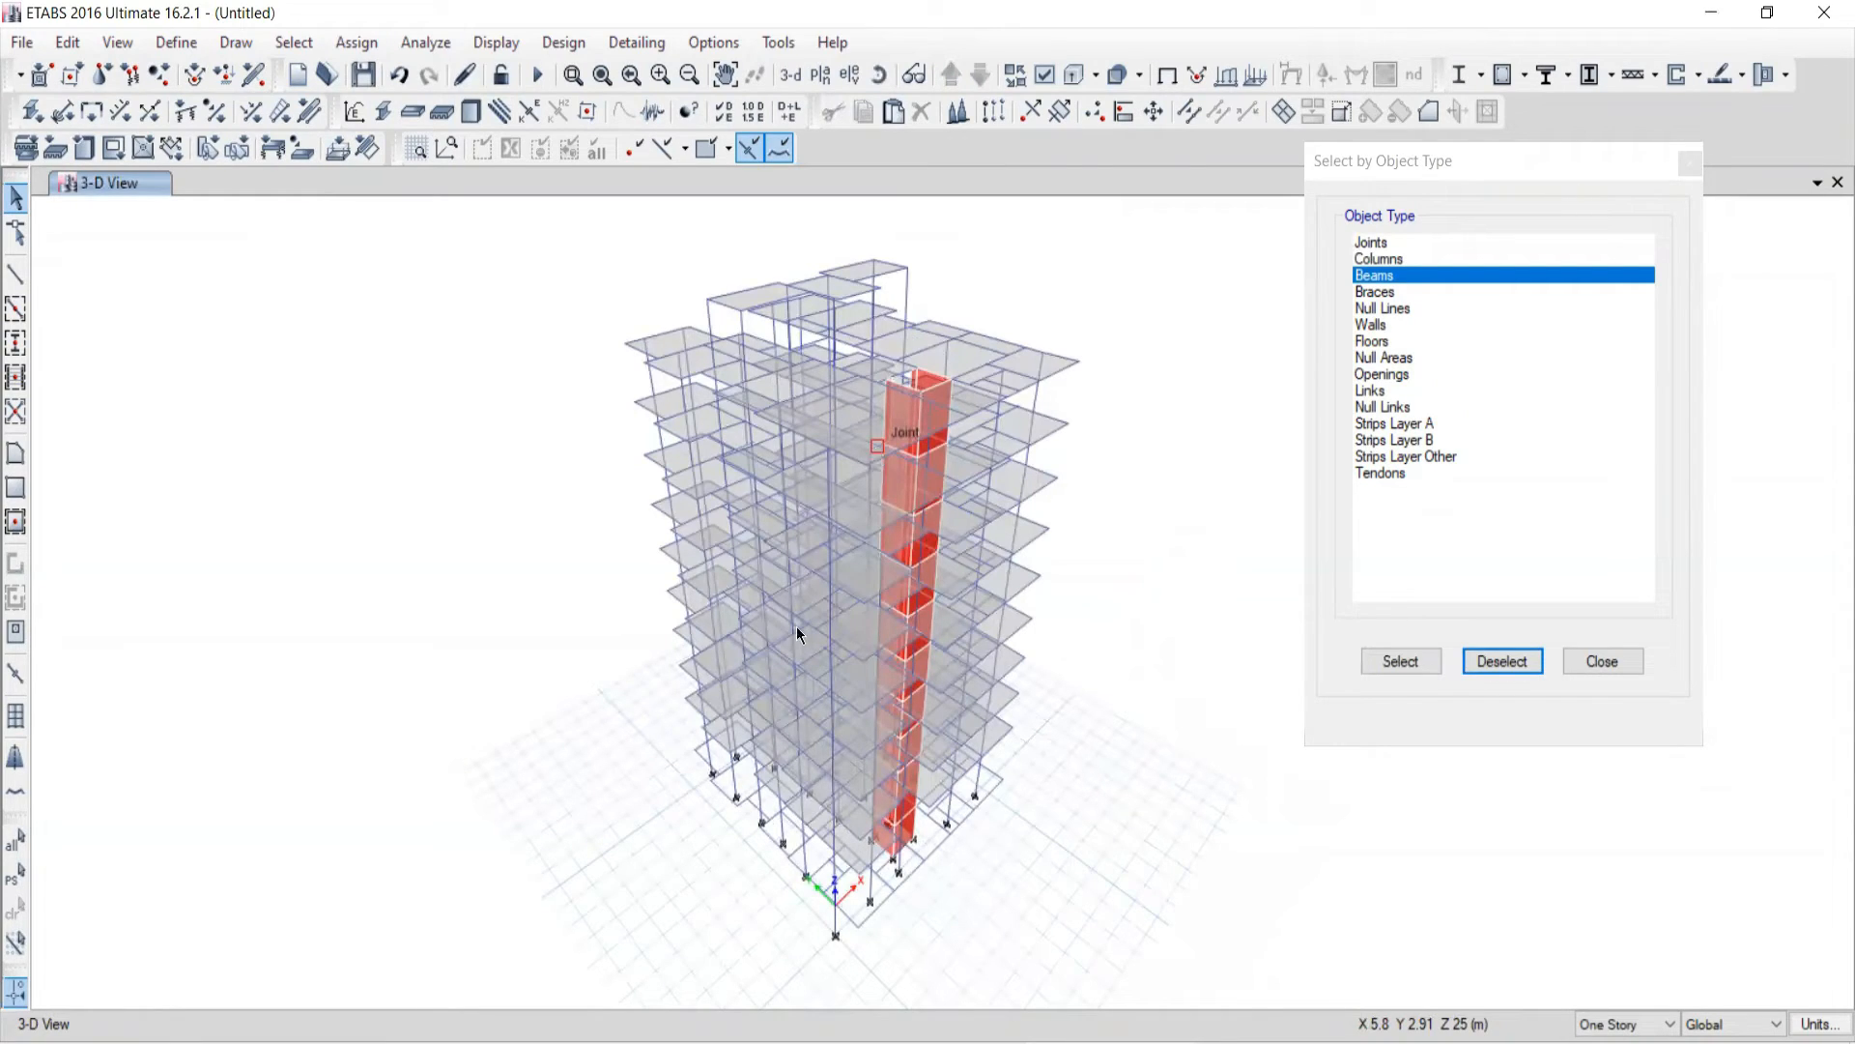
drag(1533, 162, 1384, 211)
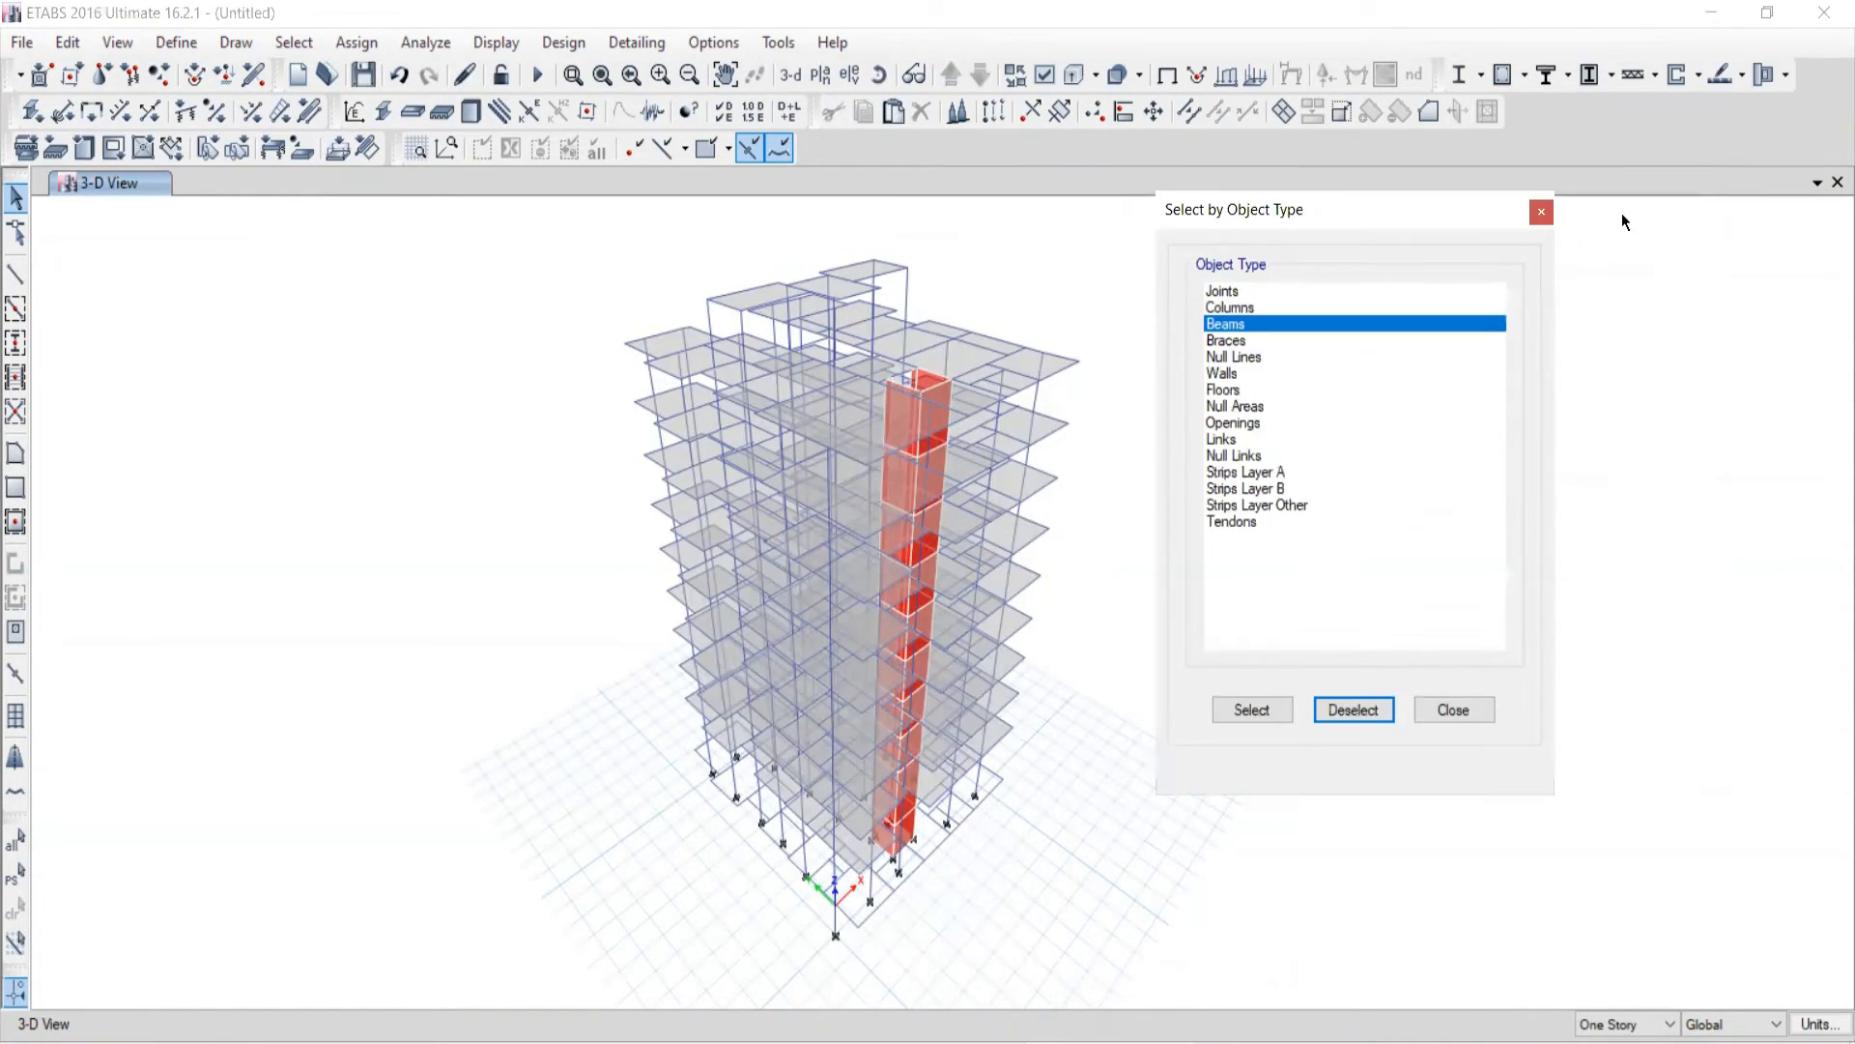
click(1540, 212)
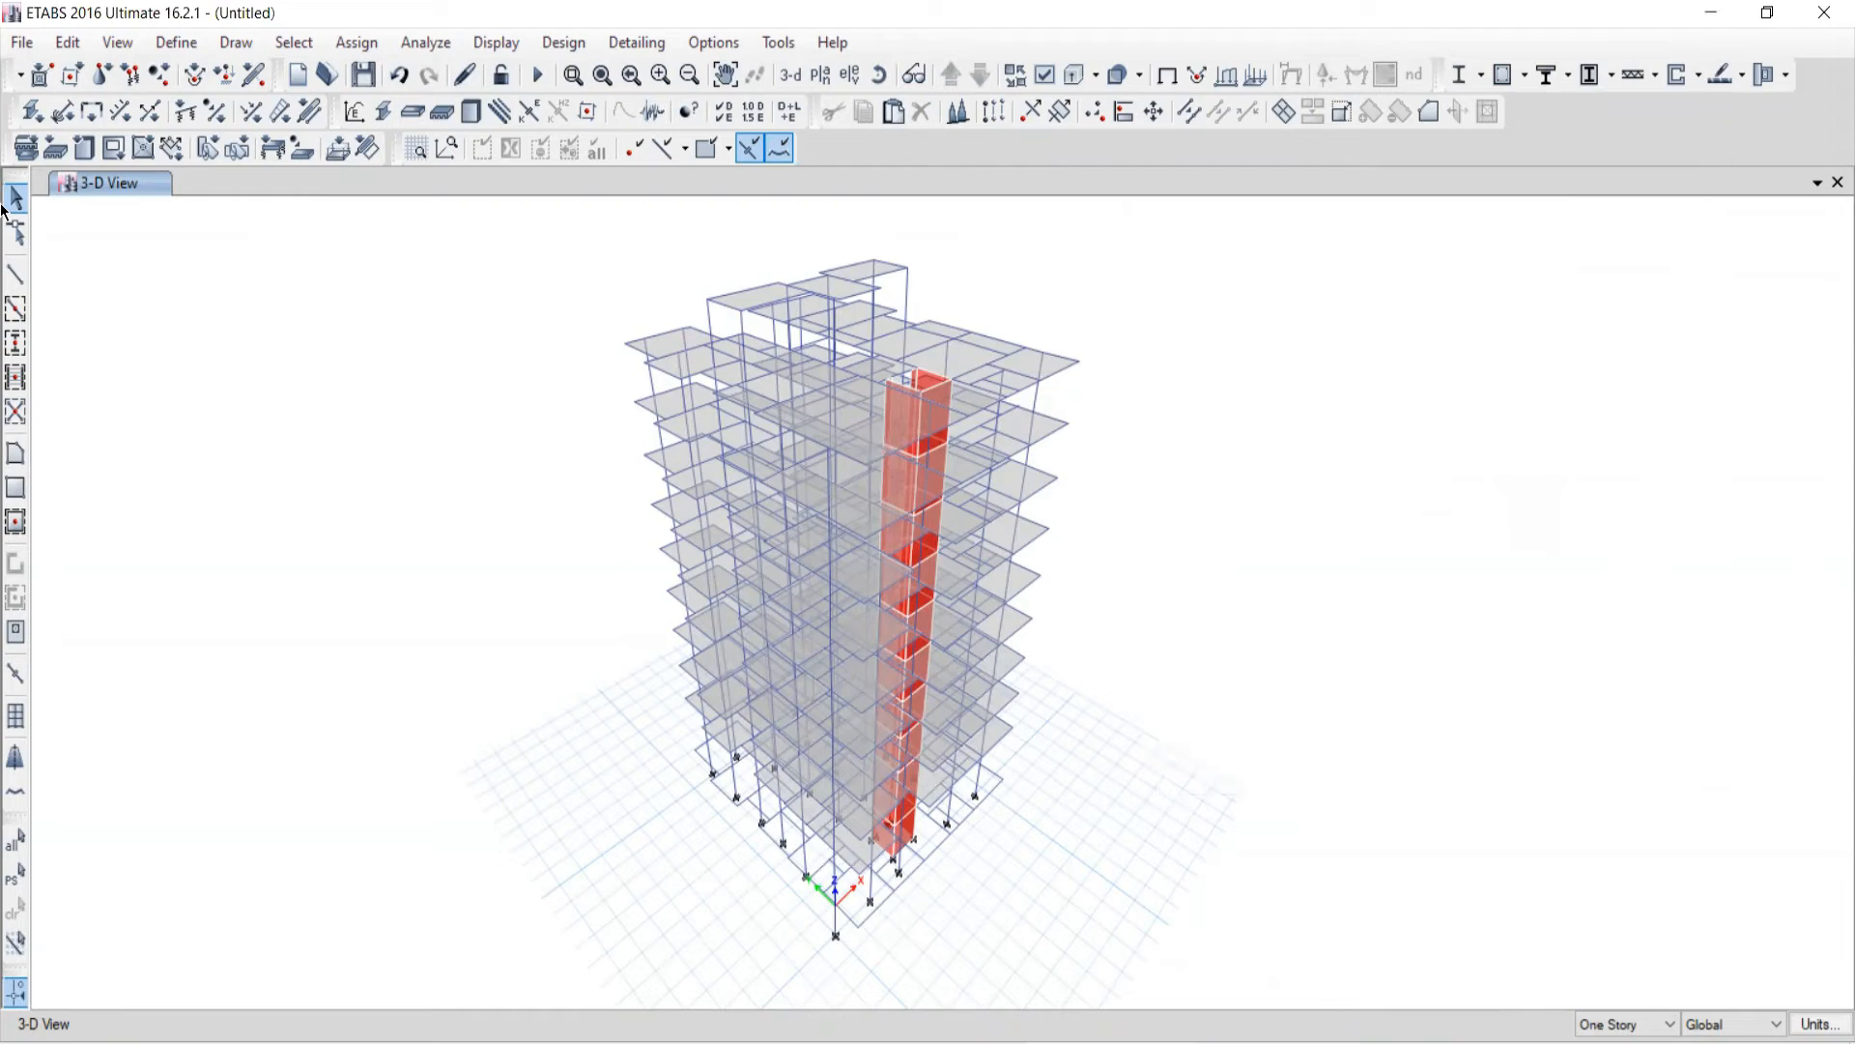
Step: Switch from the 3-D view back to the 3RD story plan
click(820, 77)
click(790, 568)
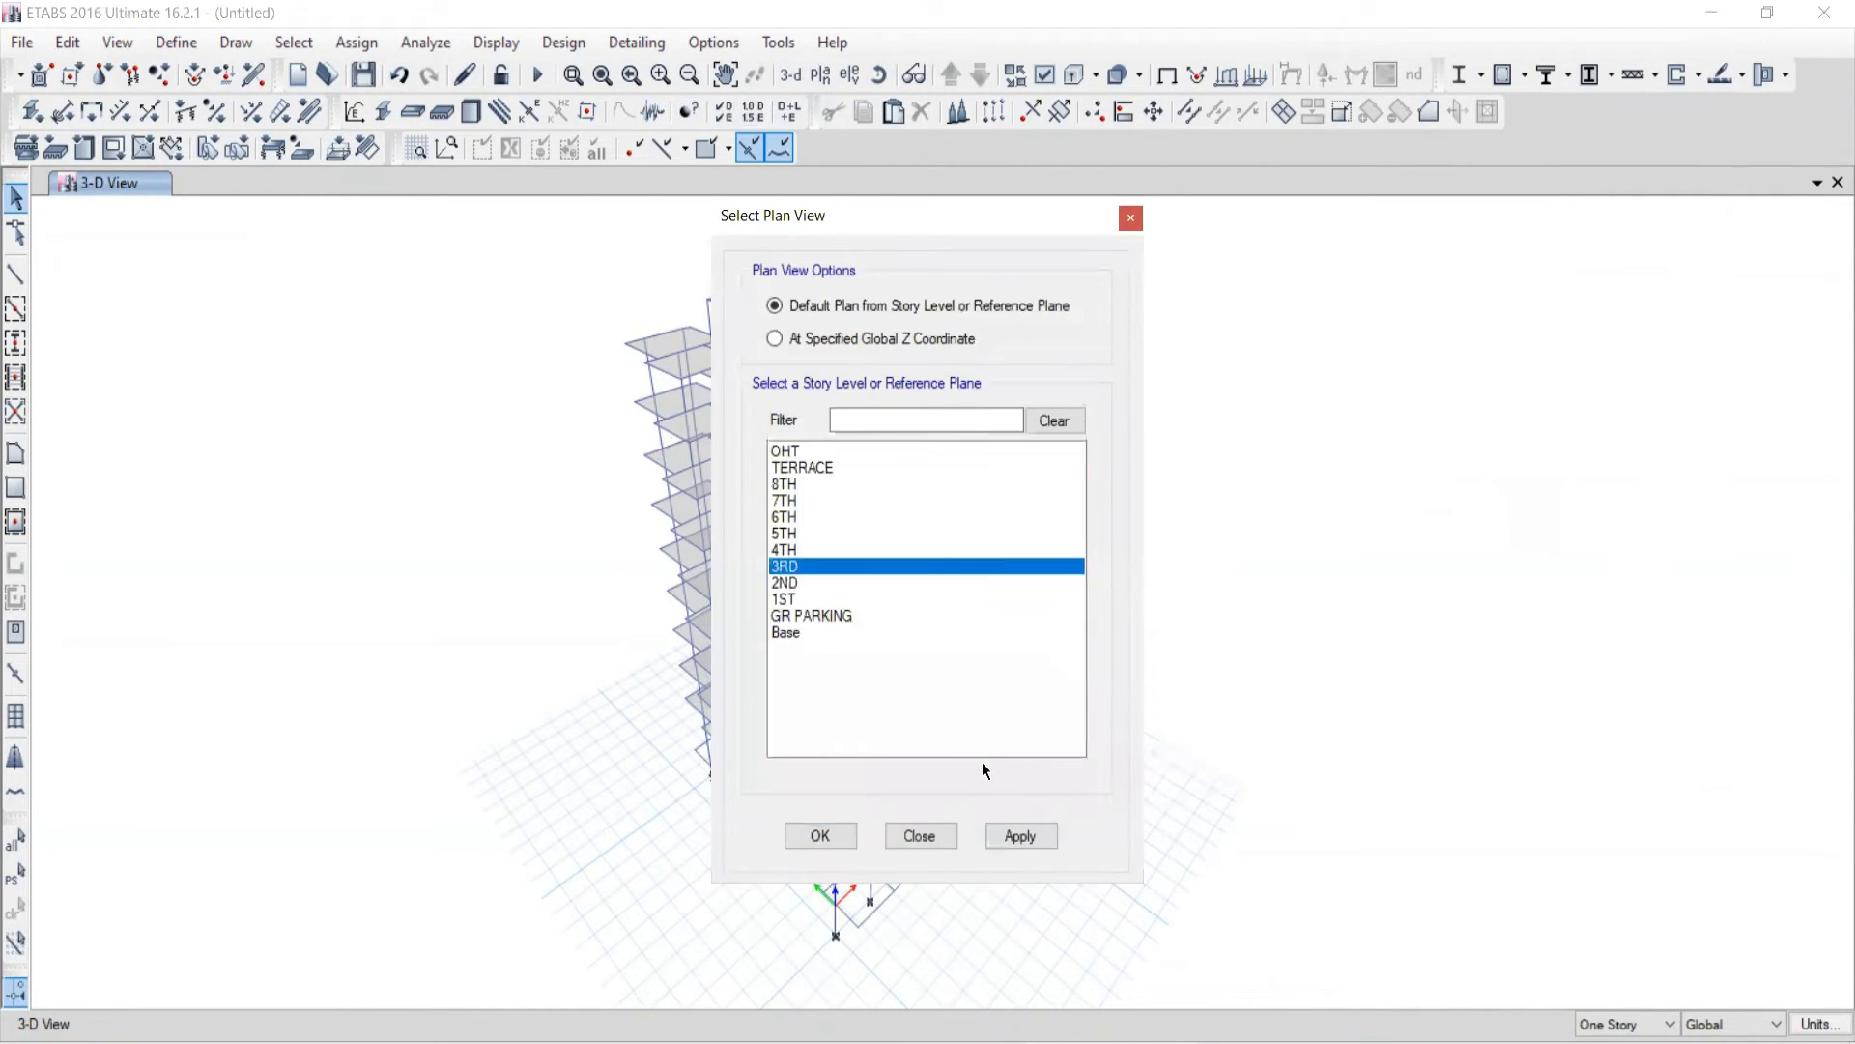
click(1015, 836)
click(926, 837)
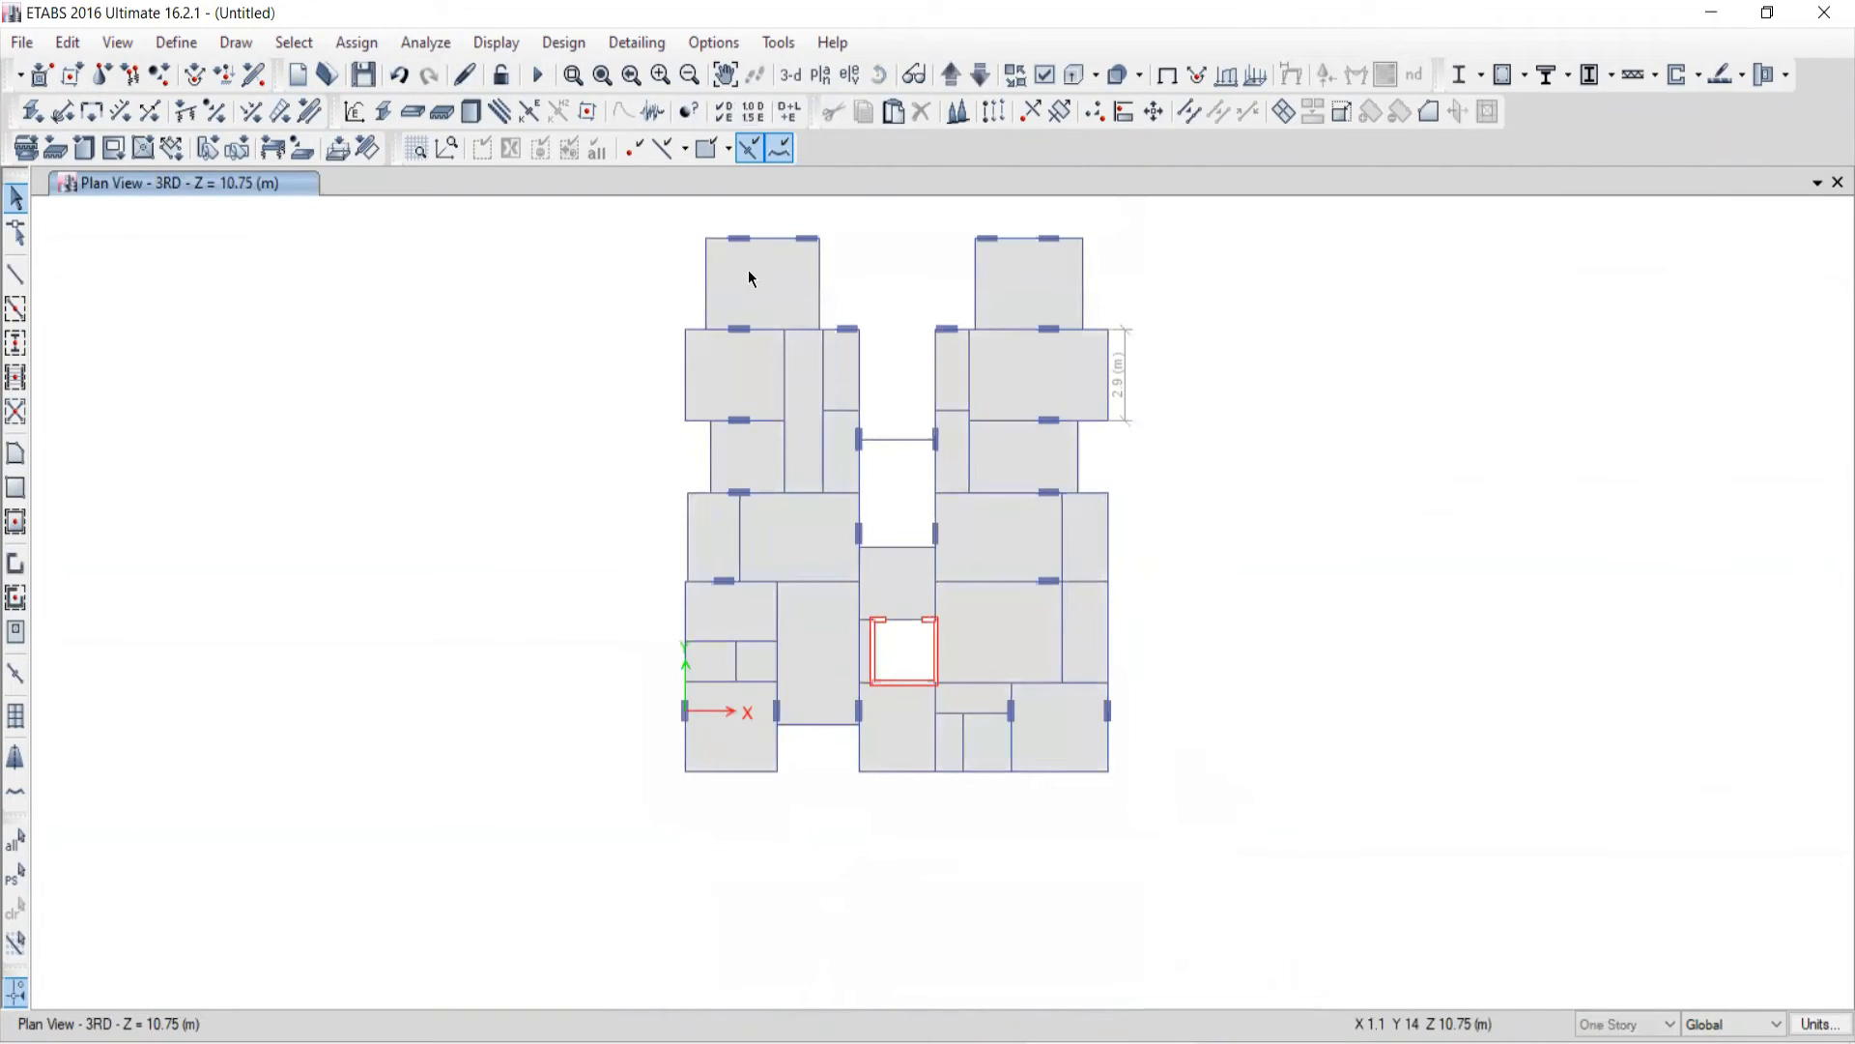
Step: Select three edge beams in the upper-left part of the plan individually, and deselect each of them again
click(774, 240)
click(706, 319)
click(682, 396)
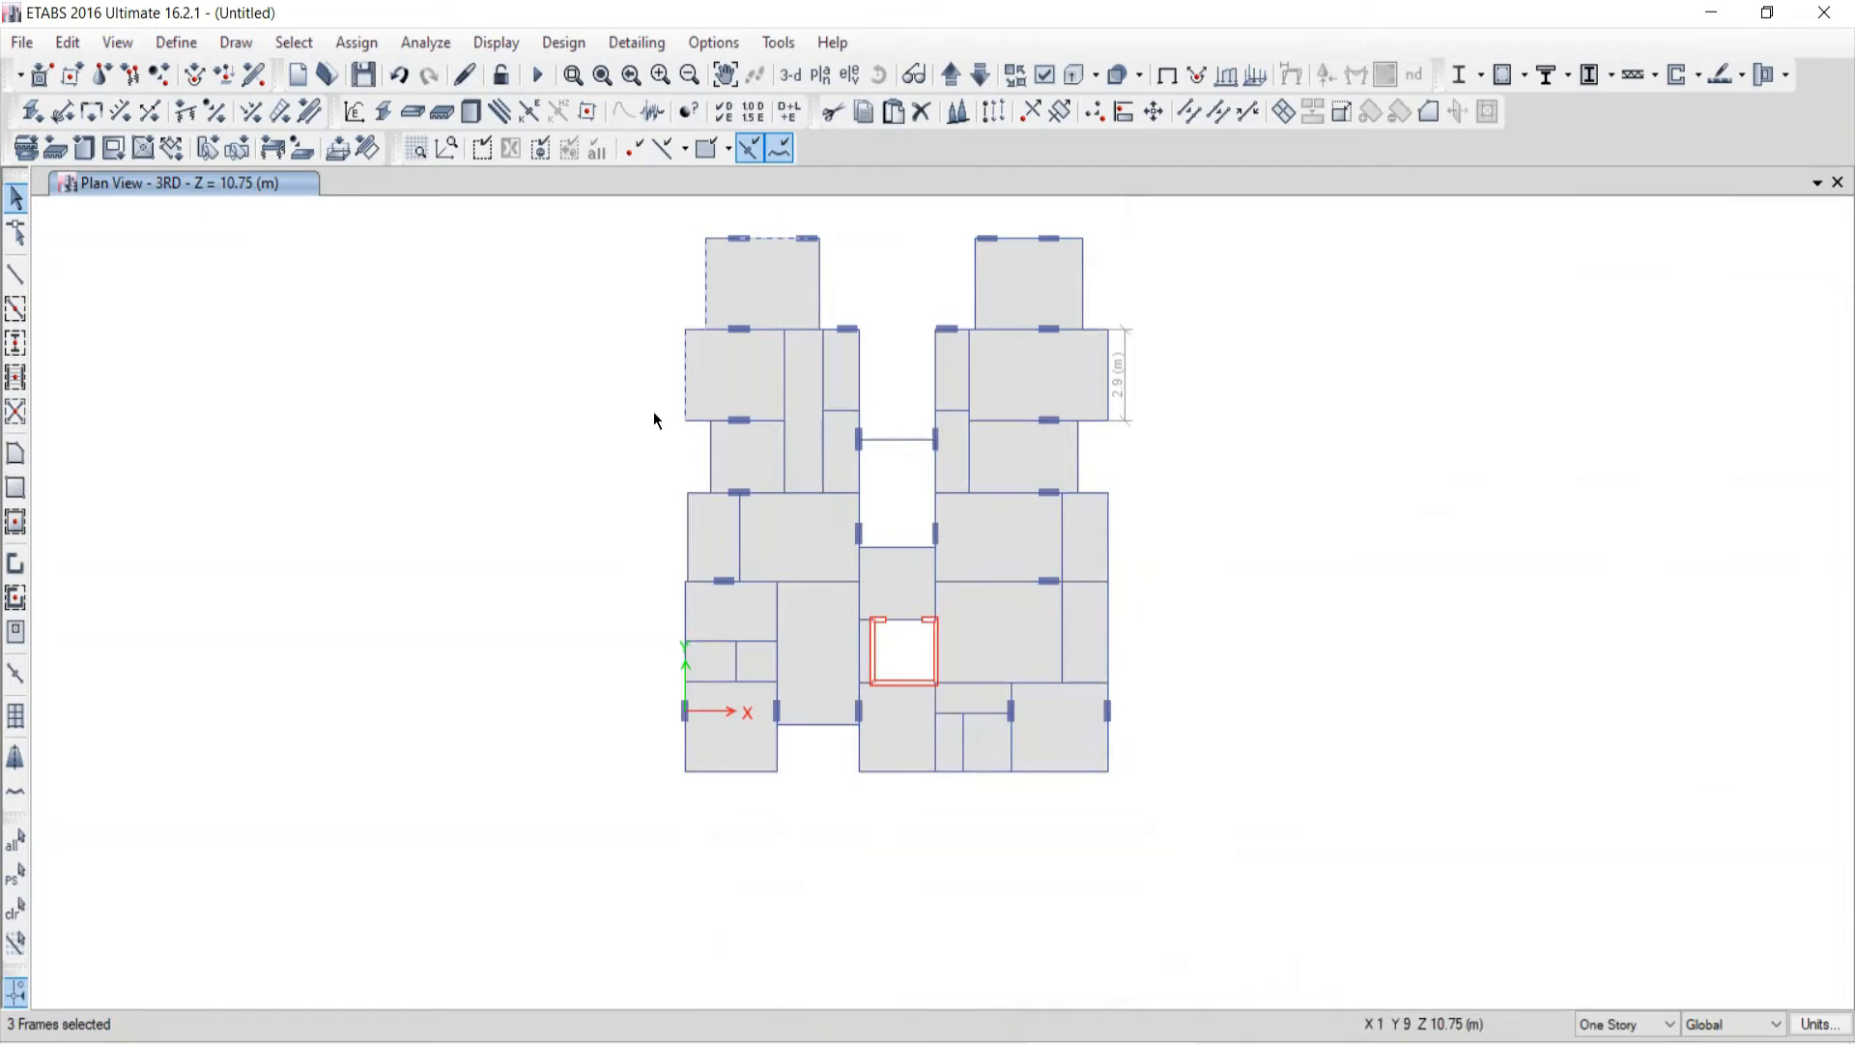
click(685, 386)
click(706, 274)
click(766, 238)
Step: Select everything in the 3RD story plan with a window around the whole floor, and clear the selection
drag(575, 213, 1231, 829)
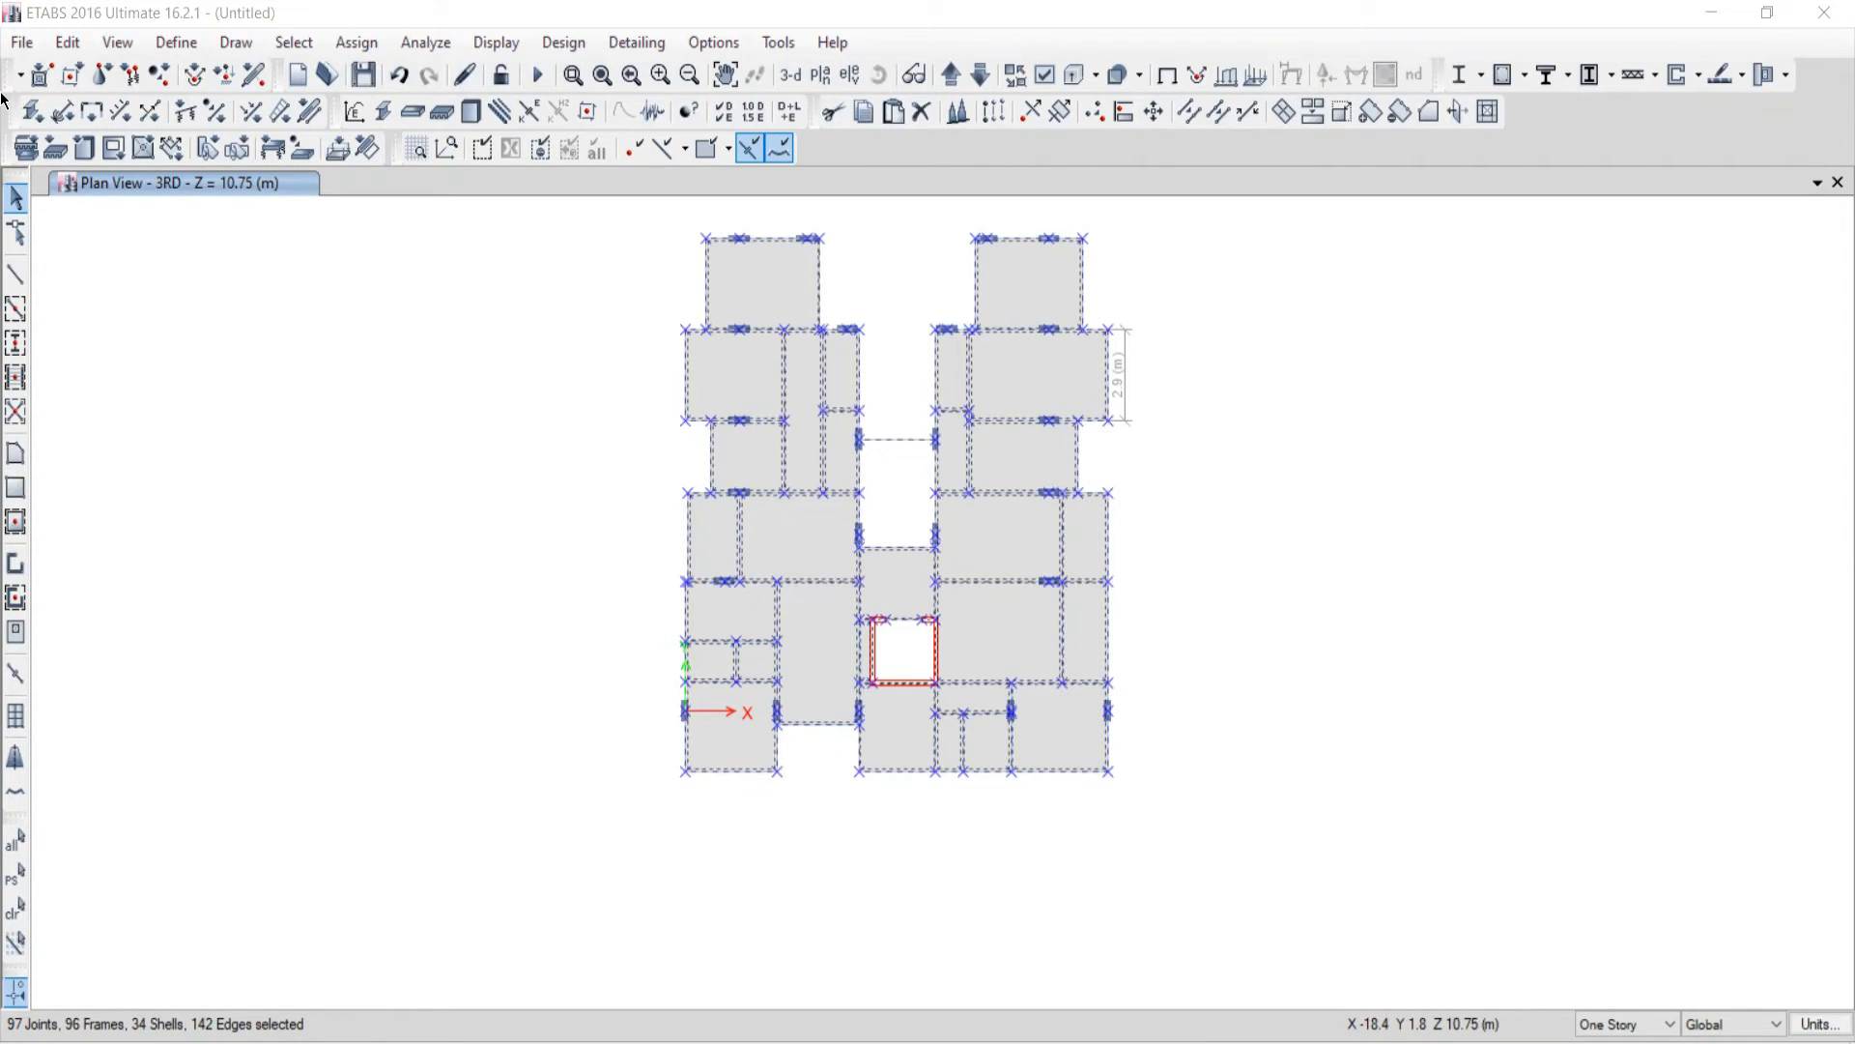
click(16, 909)
middle_drag(858, 559, 857, 576)
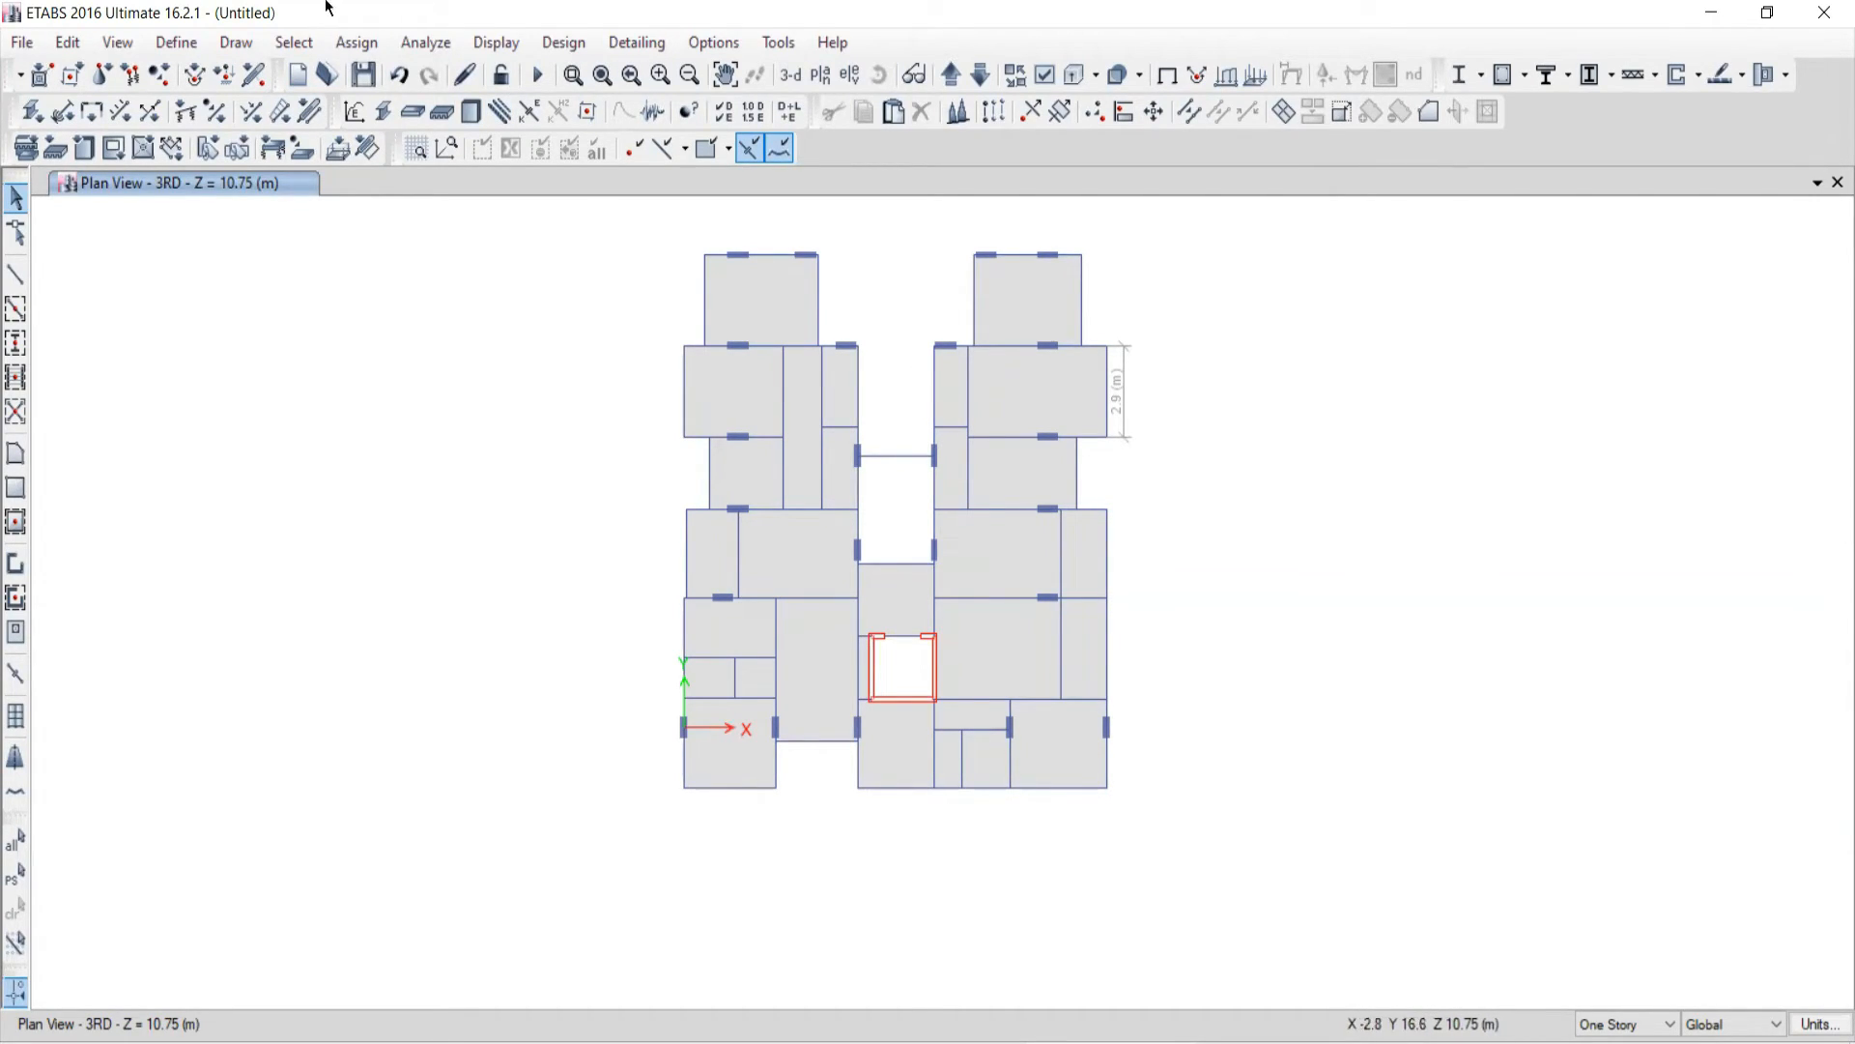
Step: Select all beams by object type from the 3RD story plan and close the selection dialog
click(295, 43)
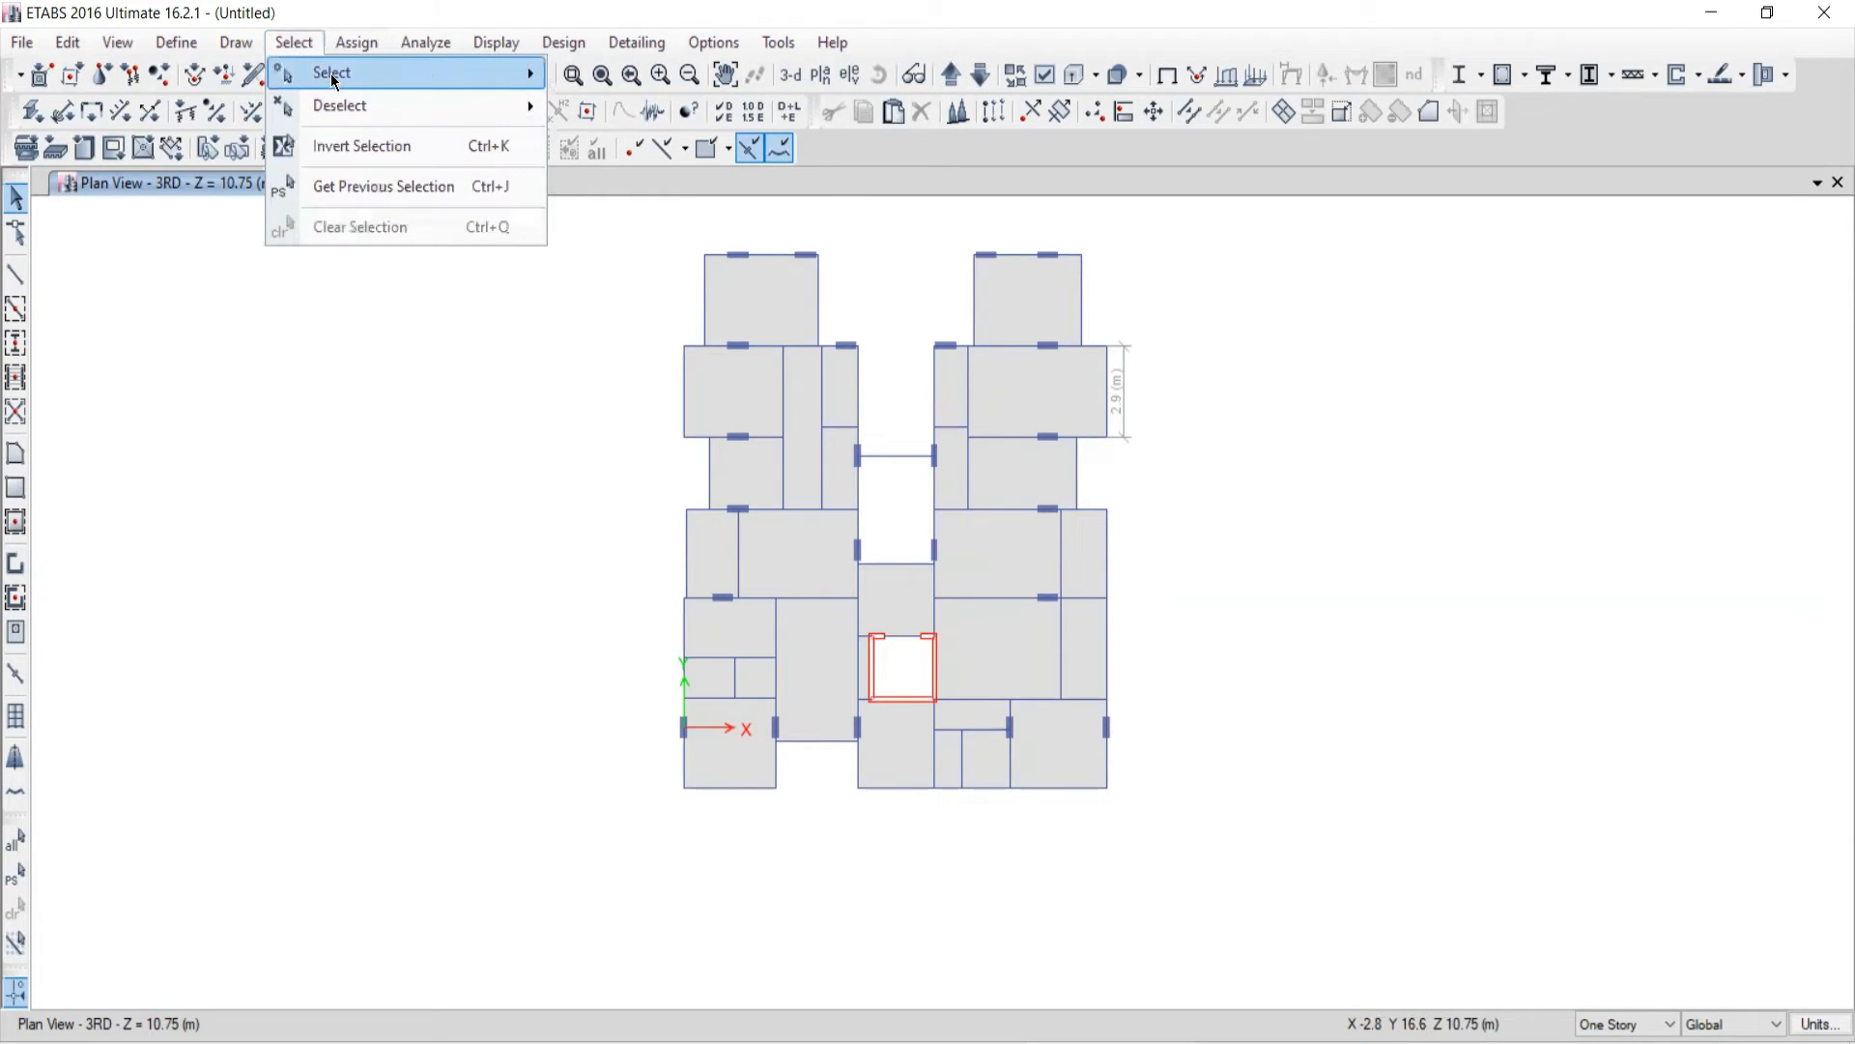
mouse_move(386, 72)
click(599, 259)
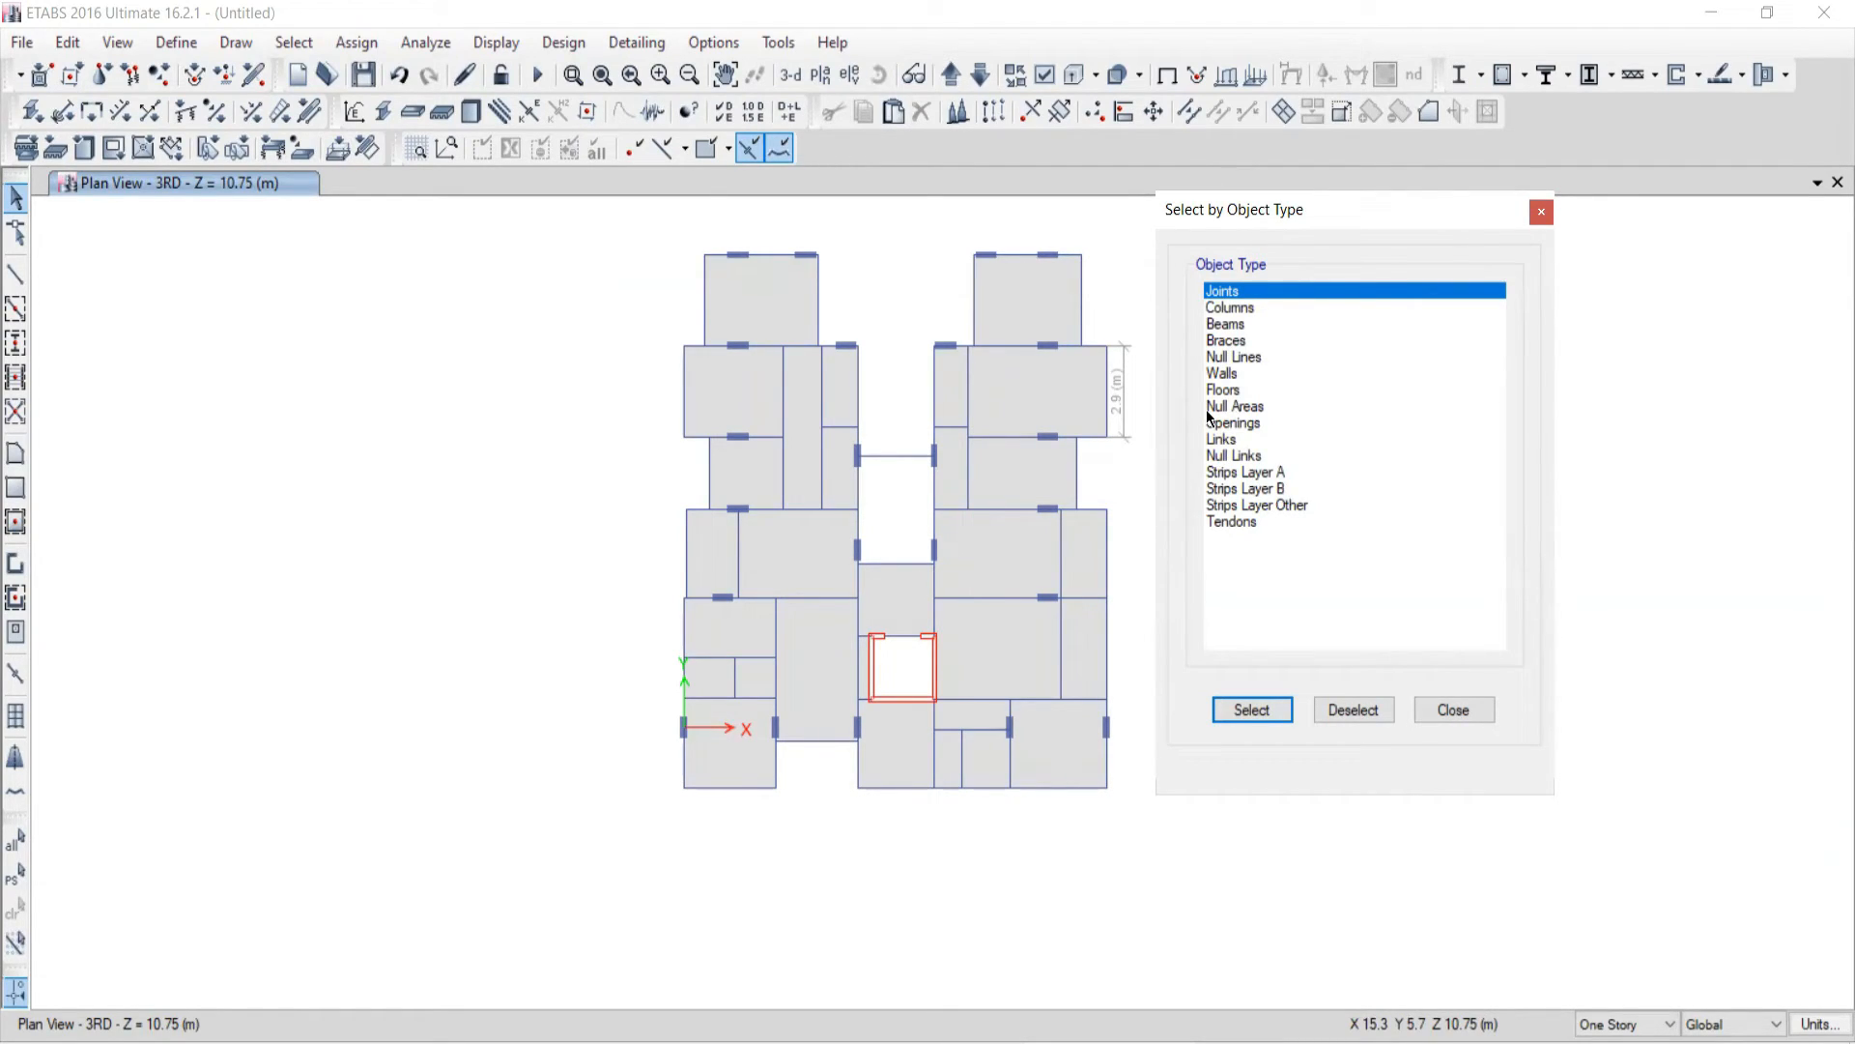
click(1225, 327)
click(1235, 715)
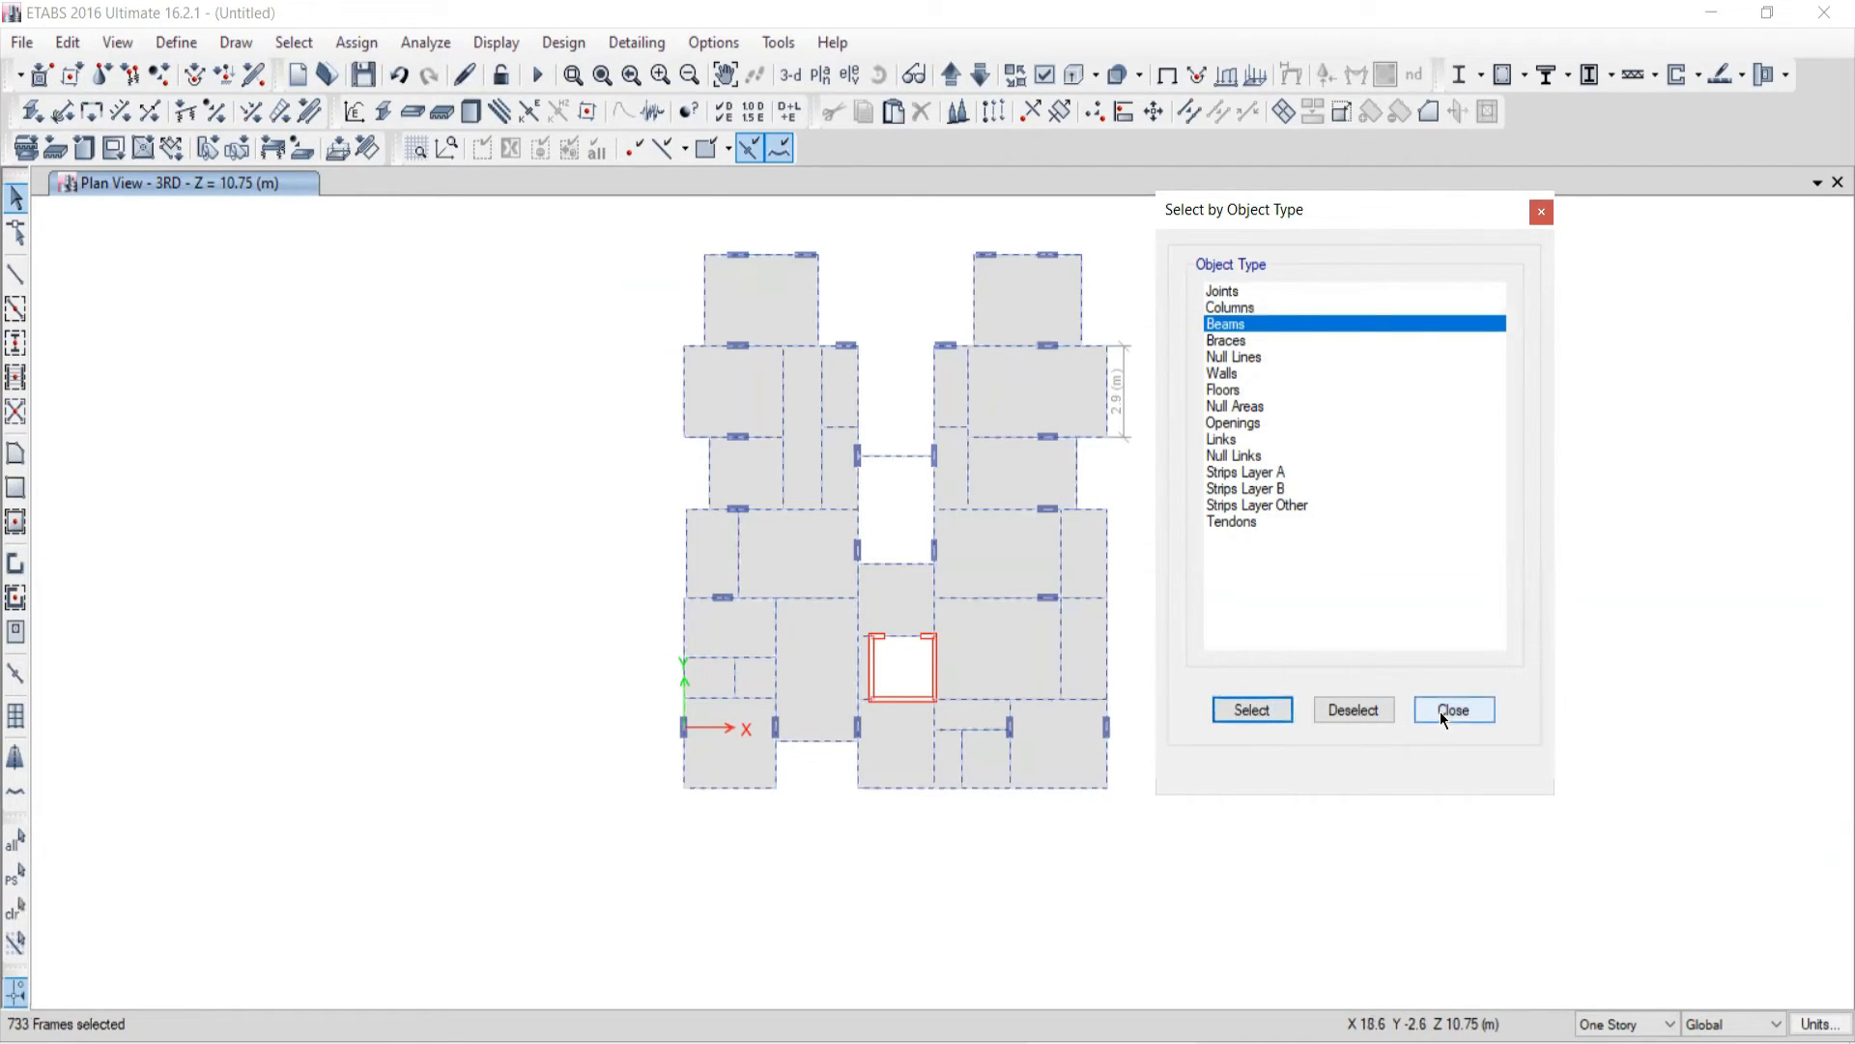
click(1446, 711)
Step: In the 3-D view, deselect by story OHT through 4TH and 2ND through Base, leaving only the 3RD story beams selected
click(791, 75)
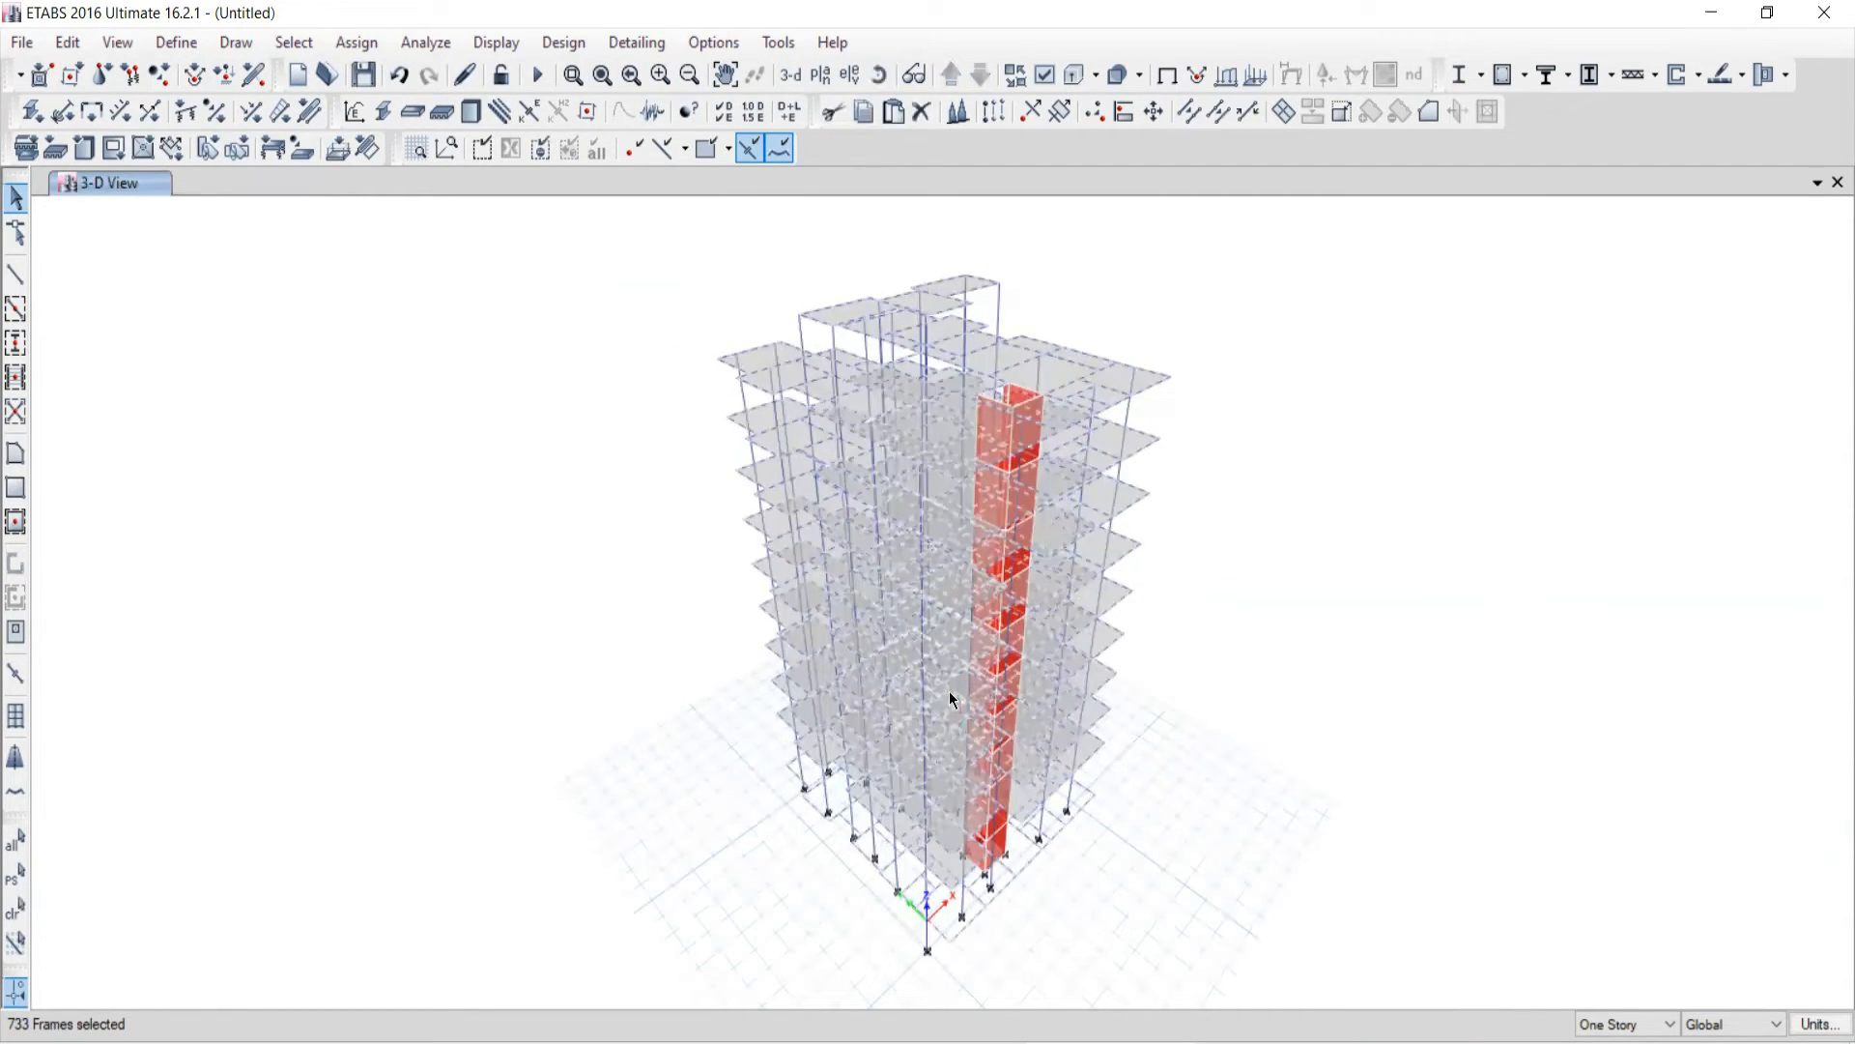
click(295, 49)
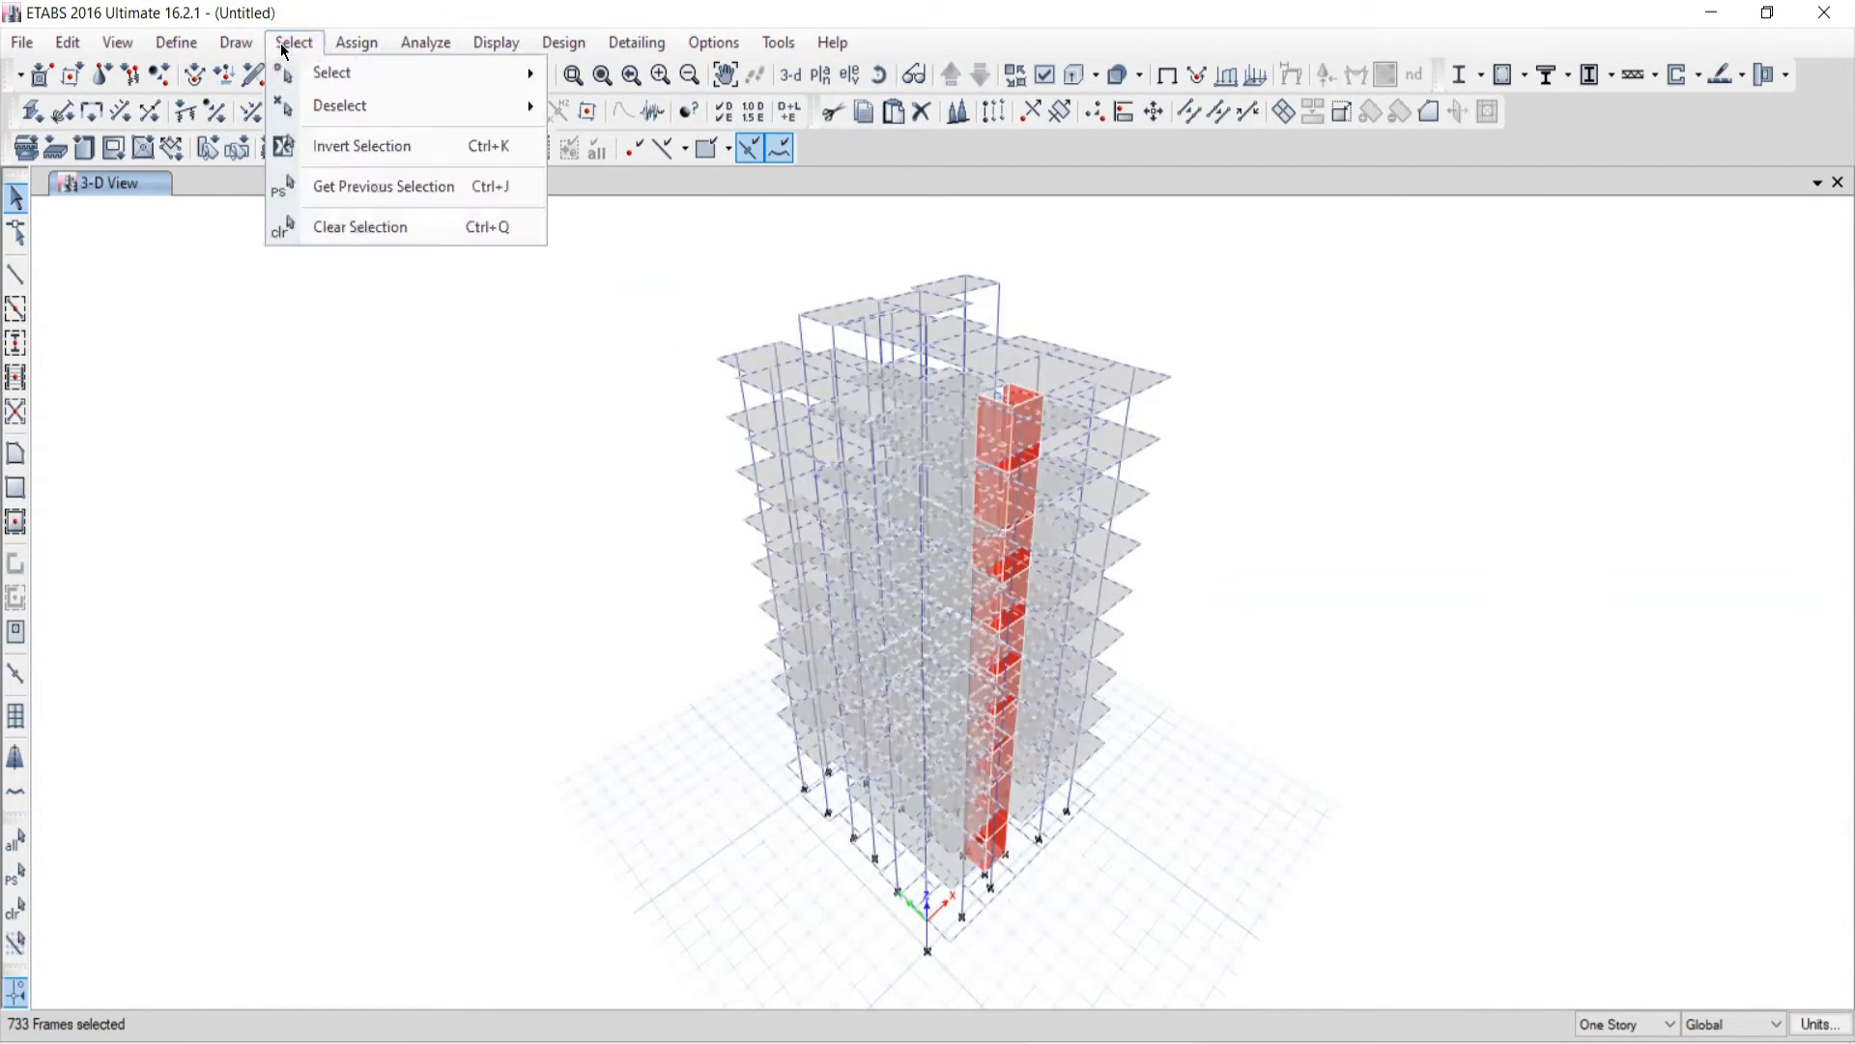
mouse_move(298, 114)
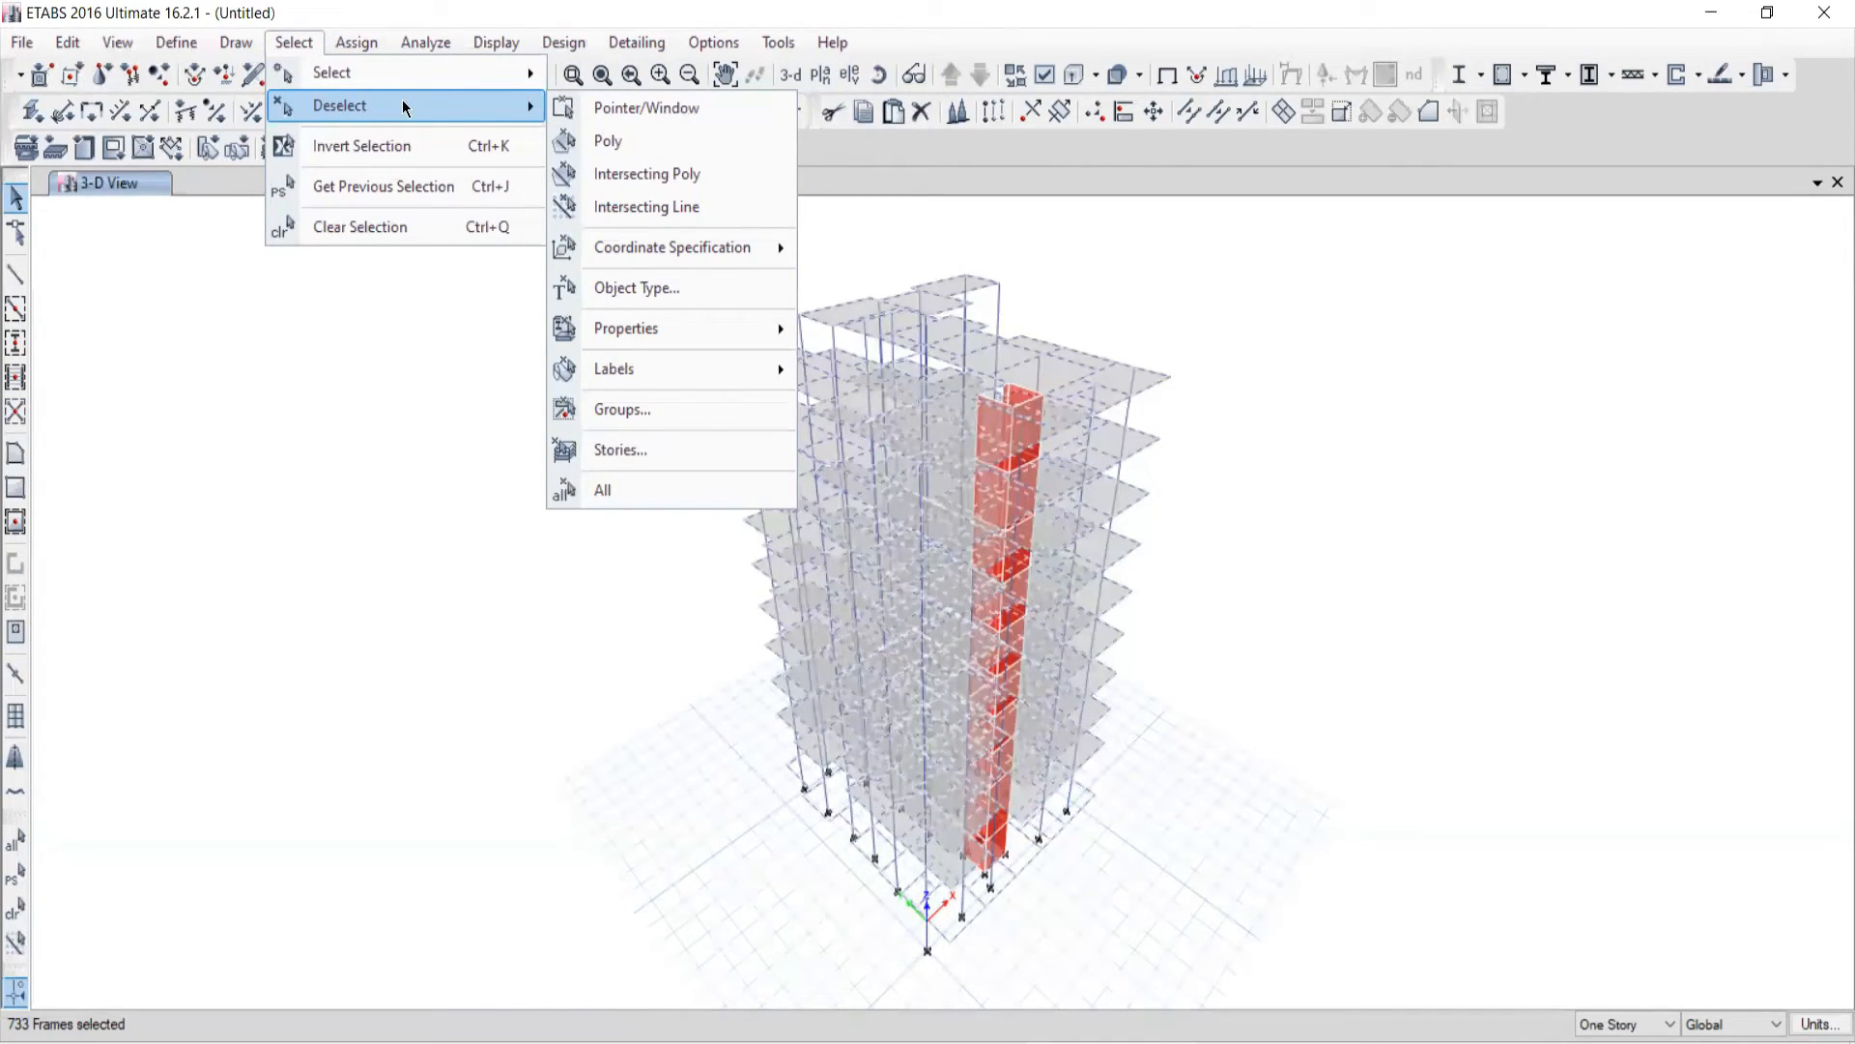
click(619, 452)
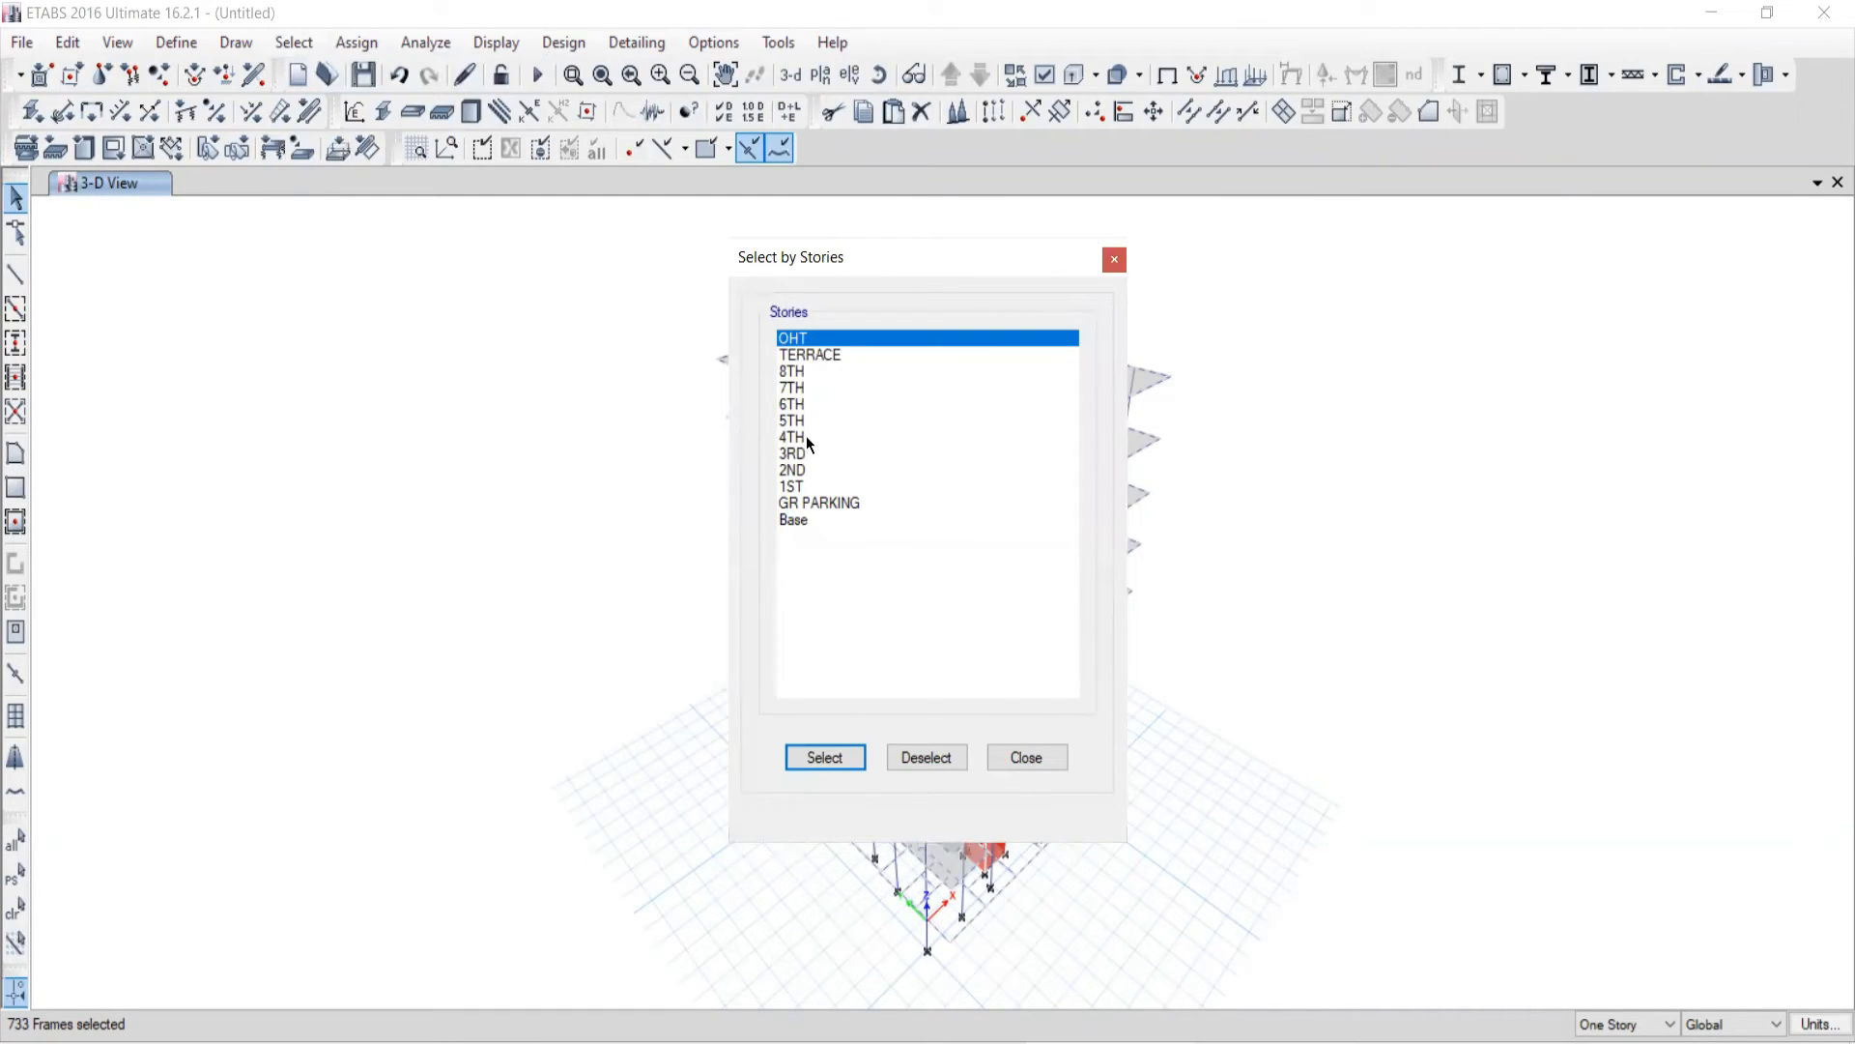
drag(792, 438, 795, 333)
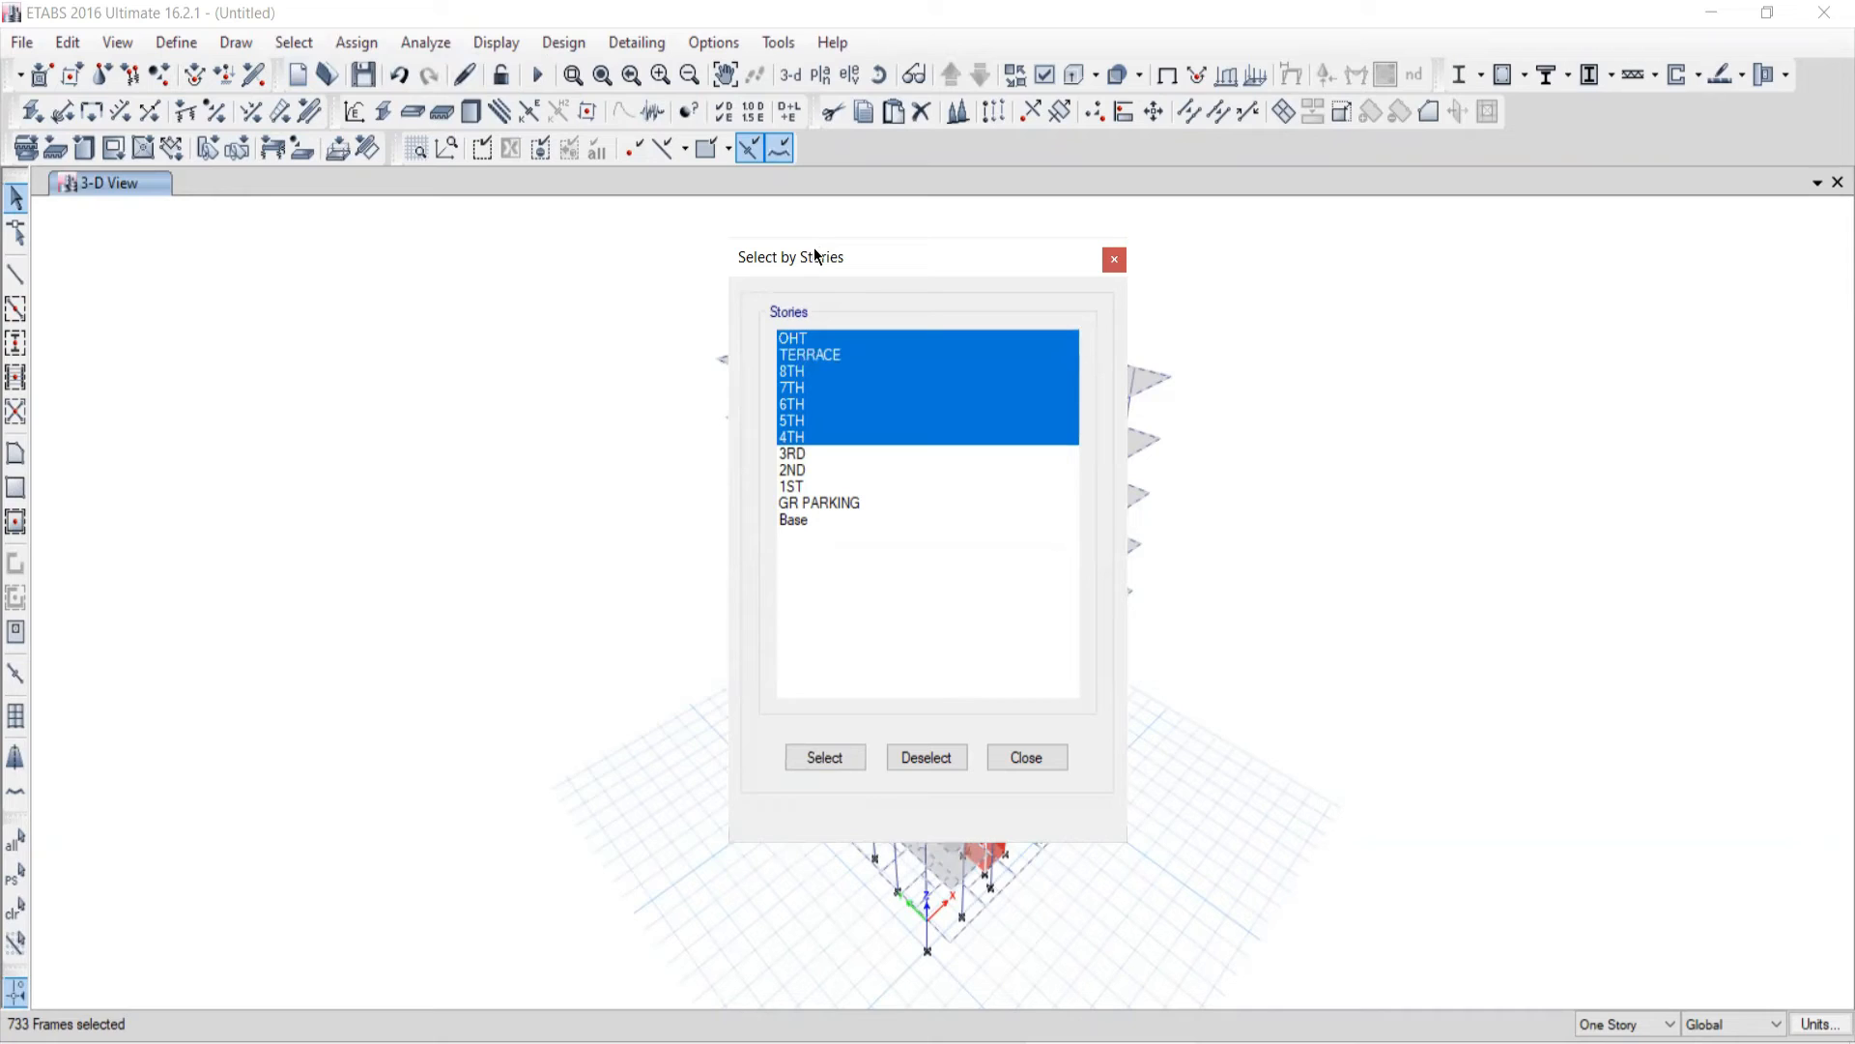
drag(786, 261, 192, 179)
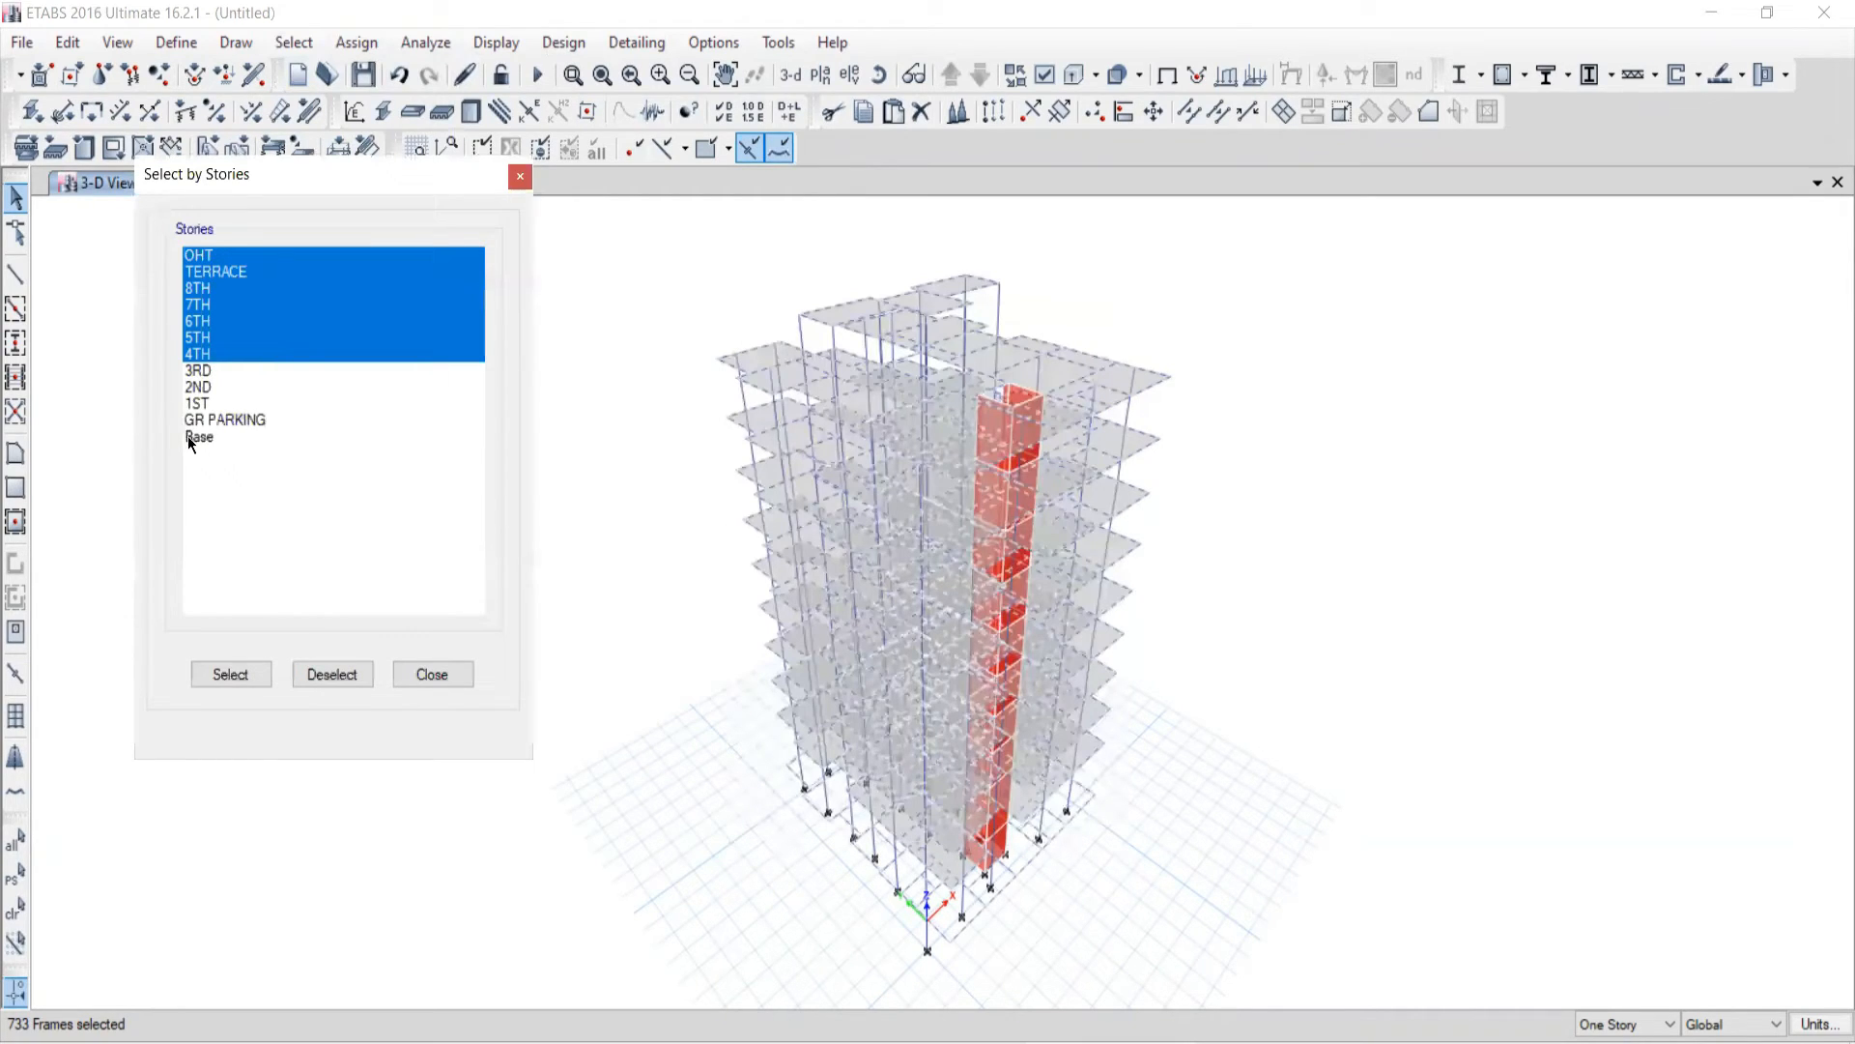
ctrl+drag(196, 388, 196, 440)
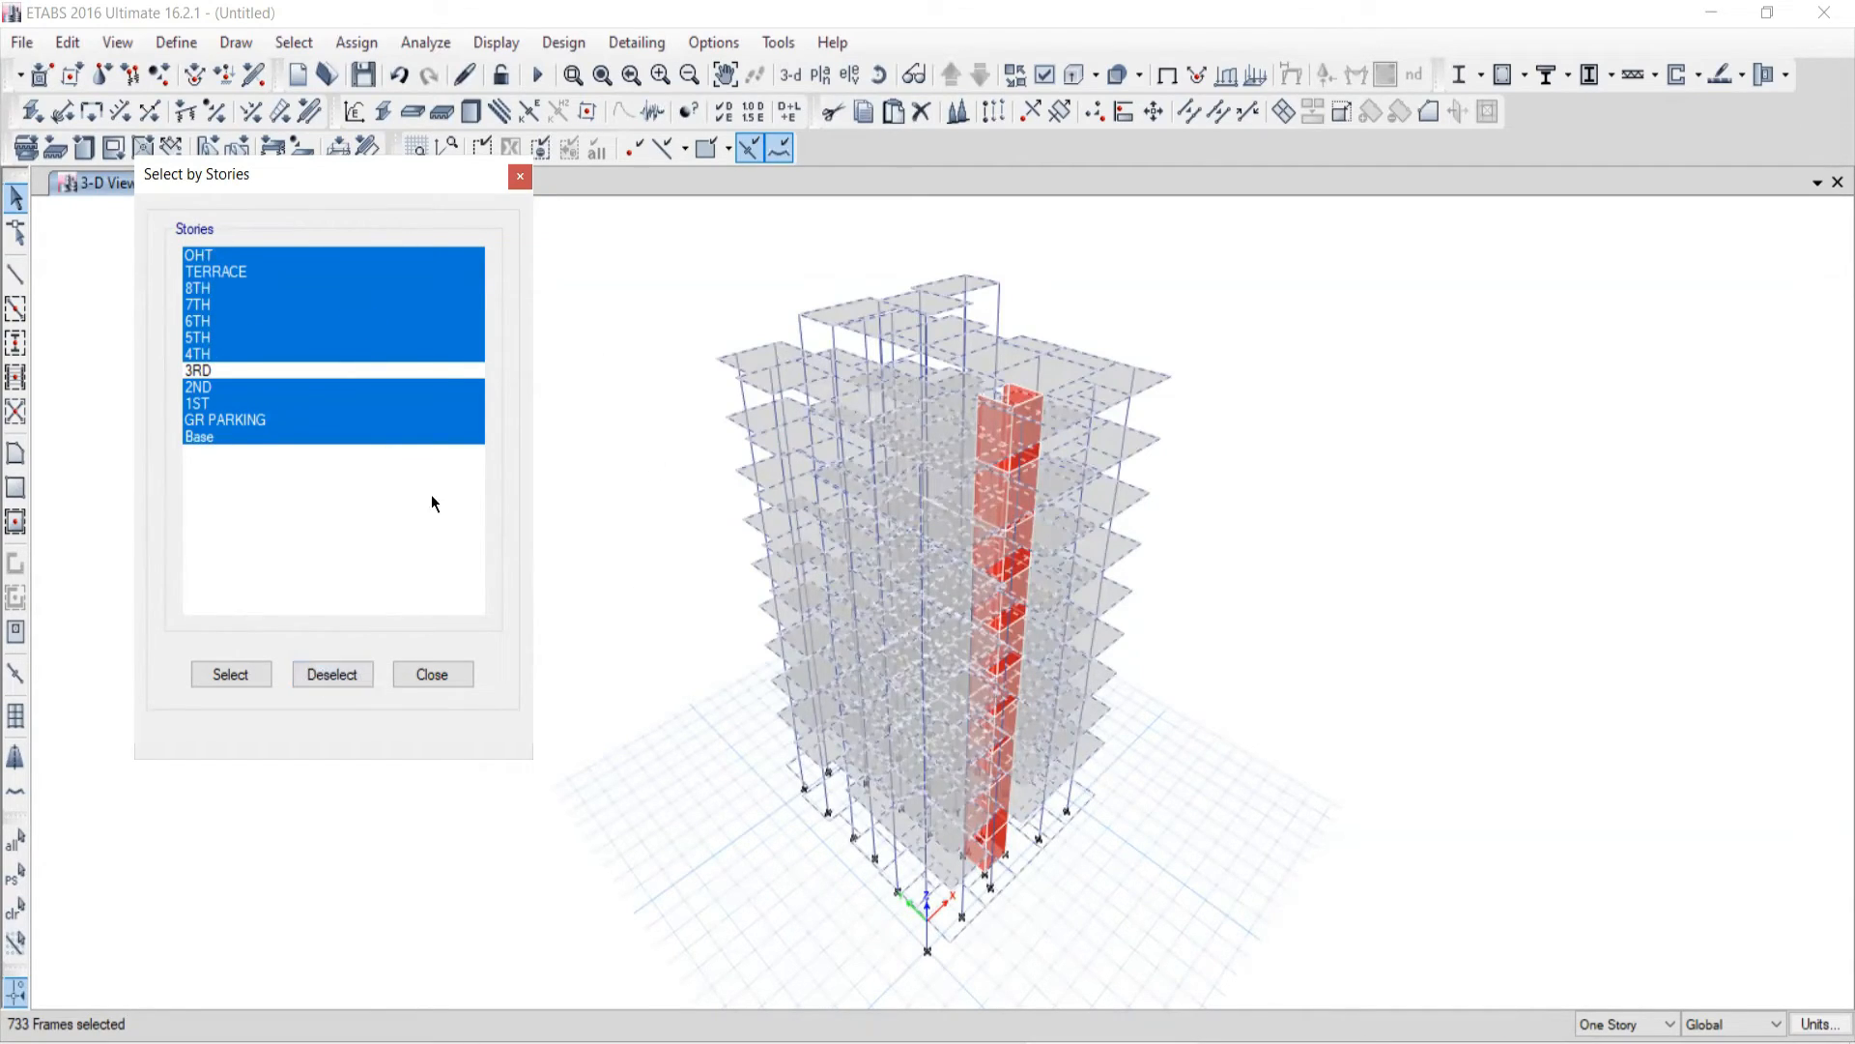
click(314, 674)
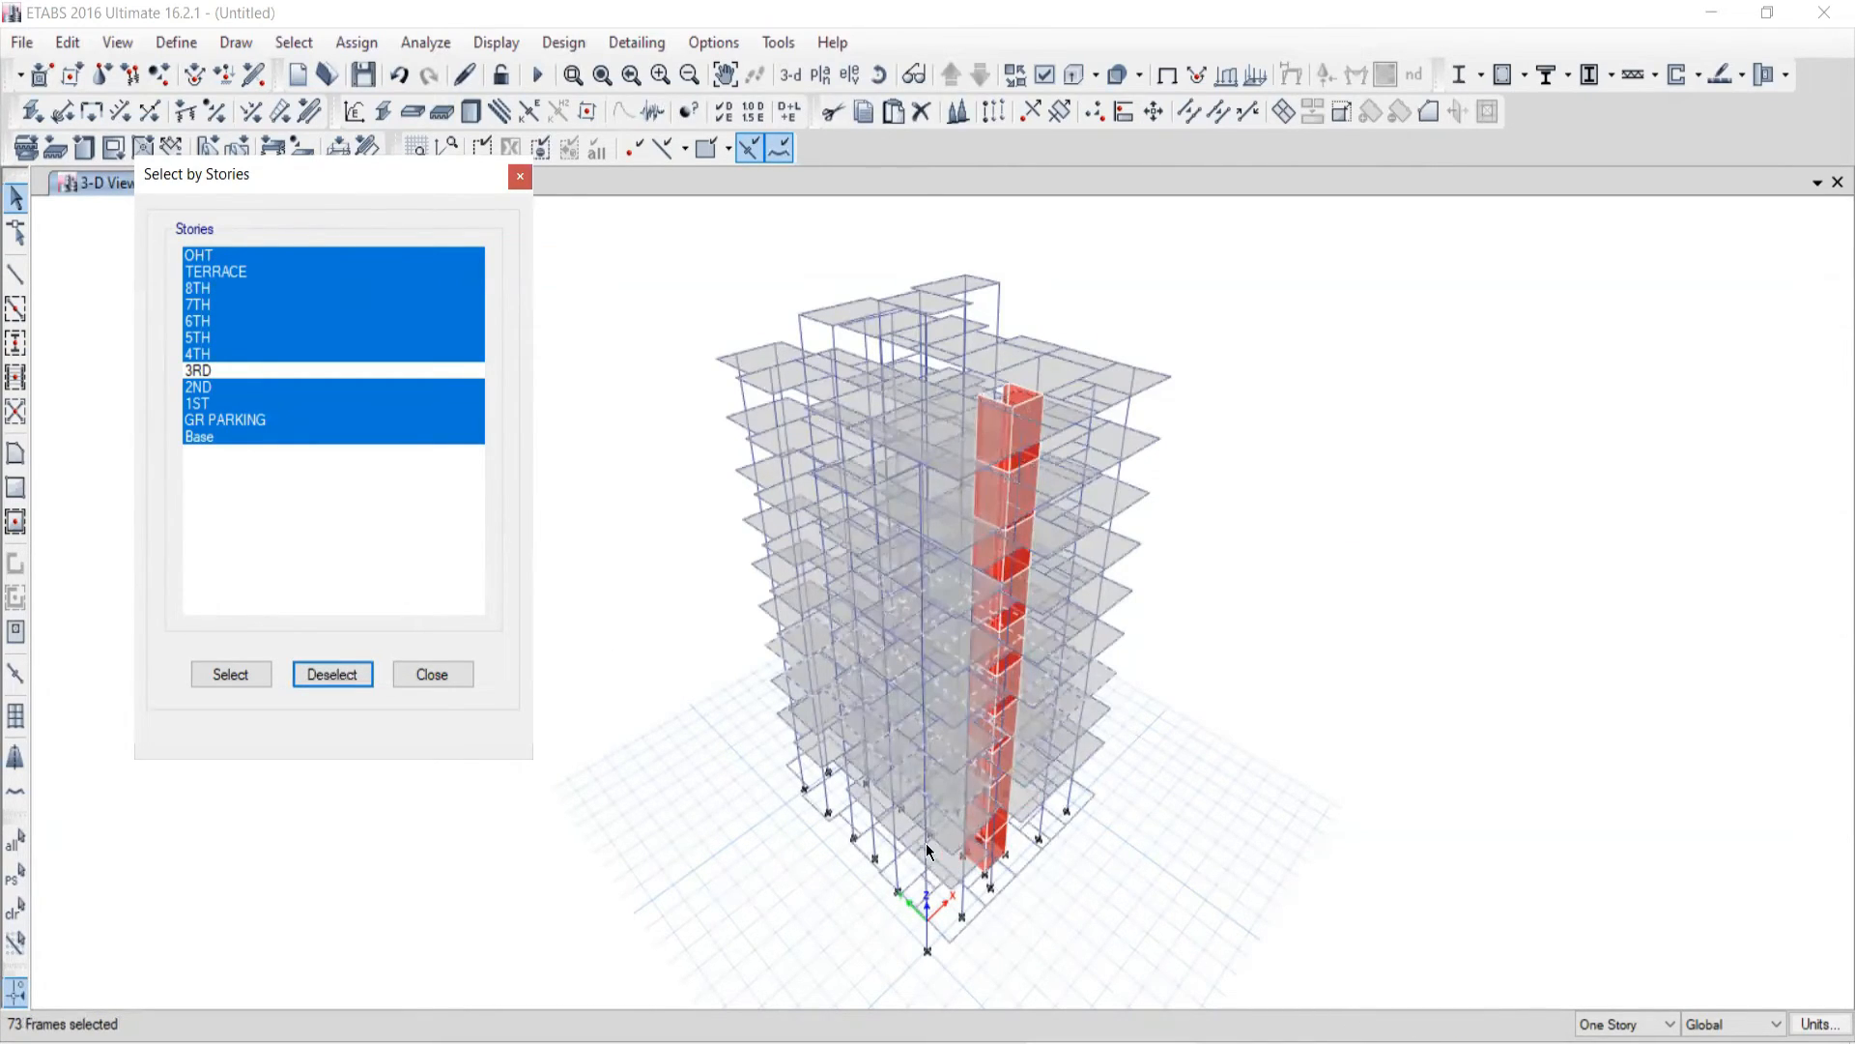
scroll(769, 438, up, 5)
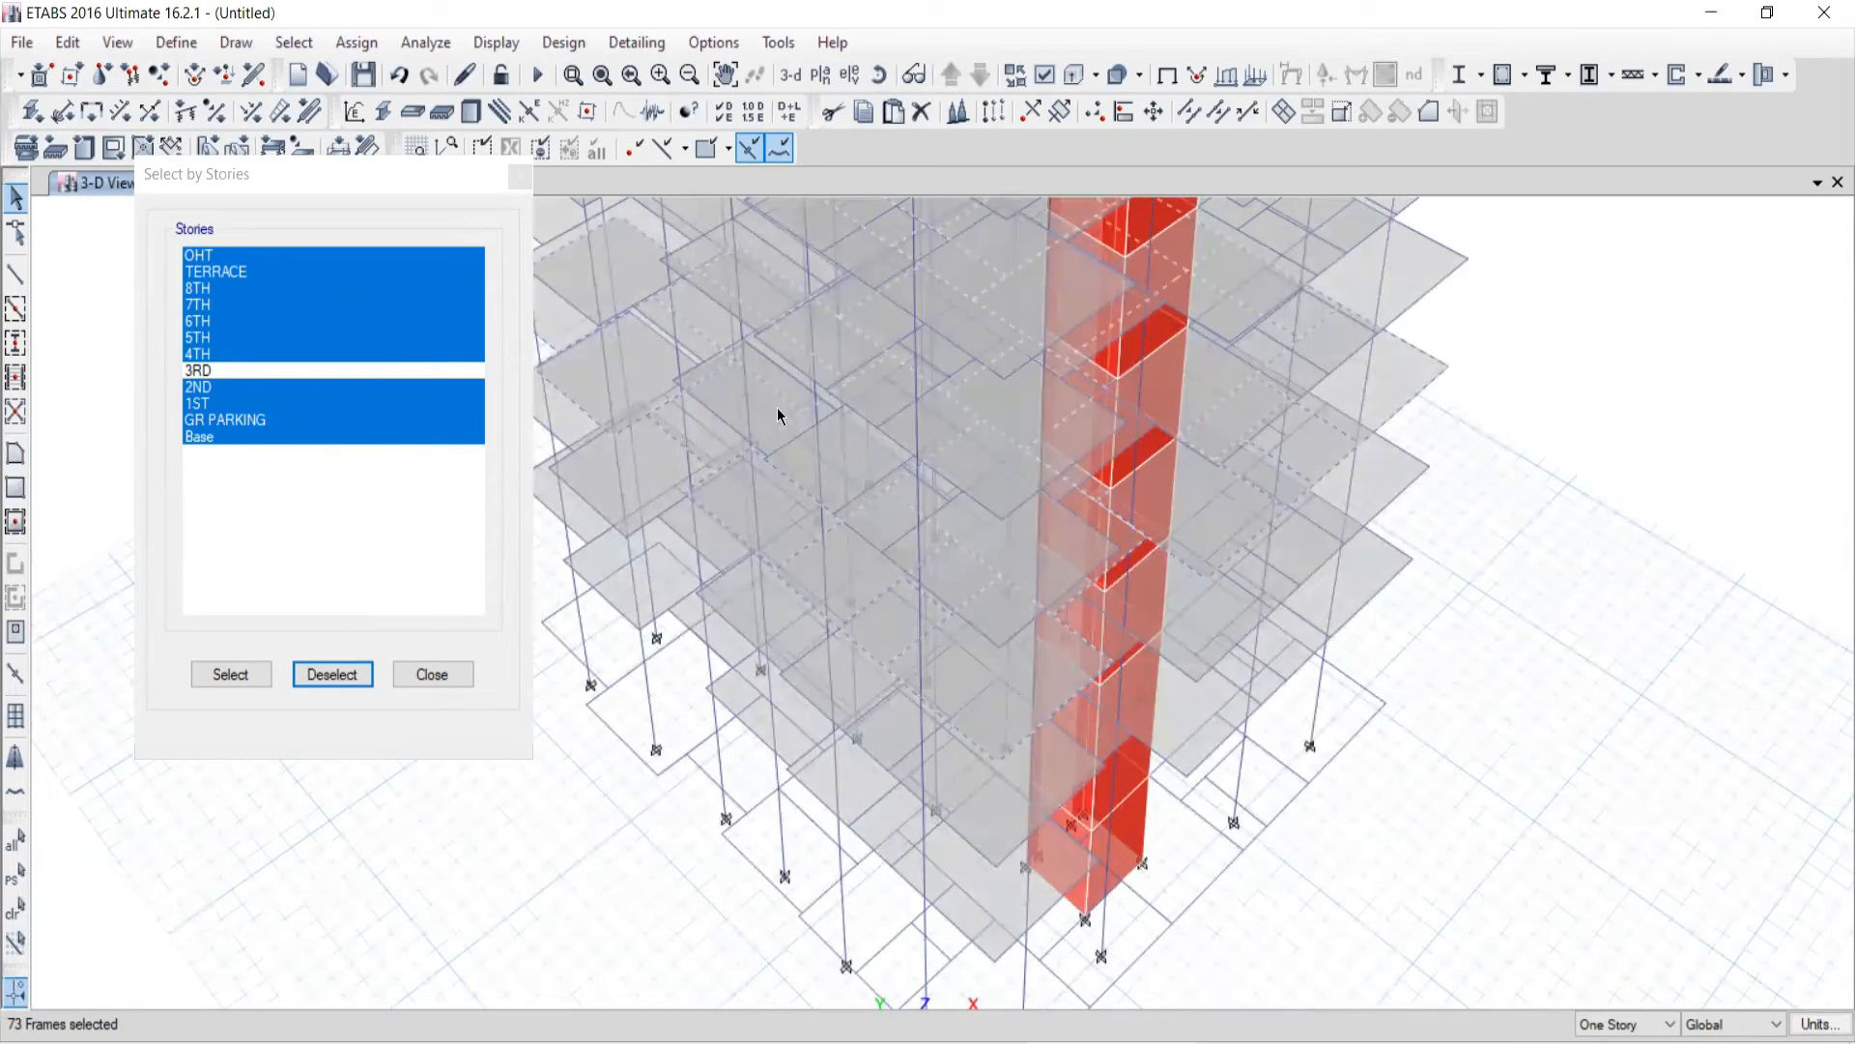
scroll(841, 402, down, 5)
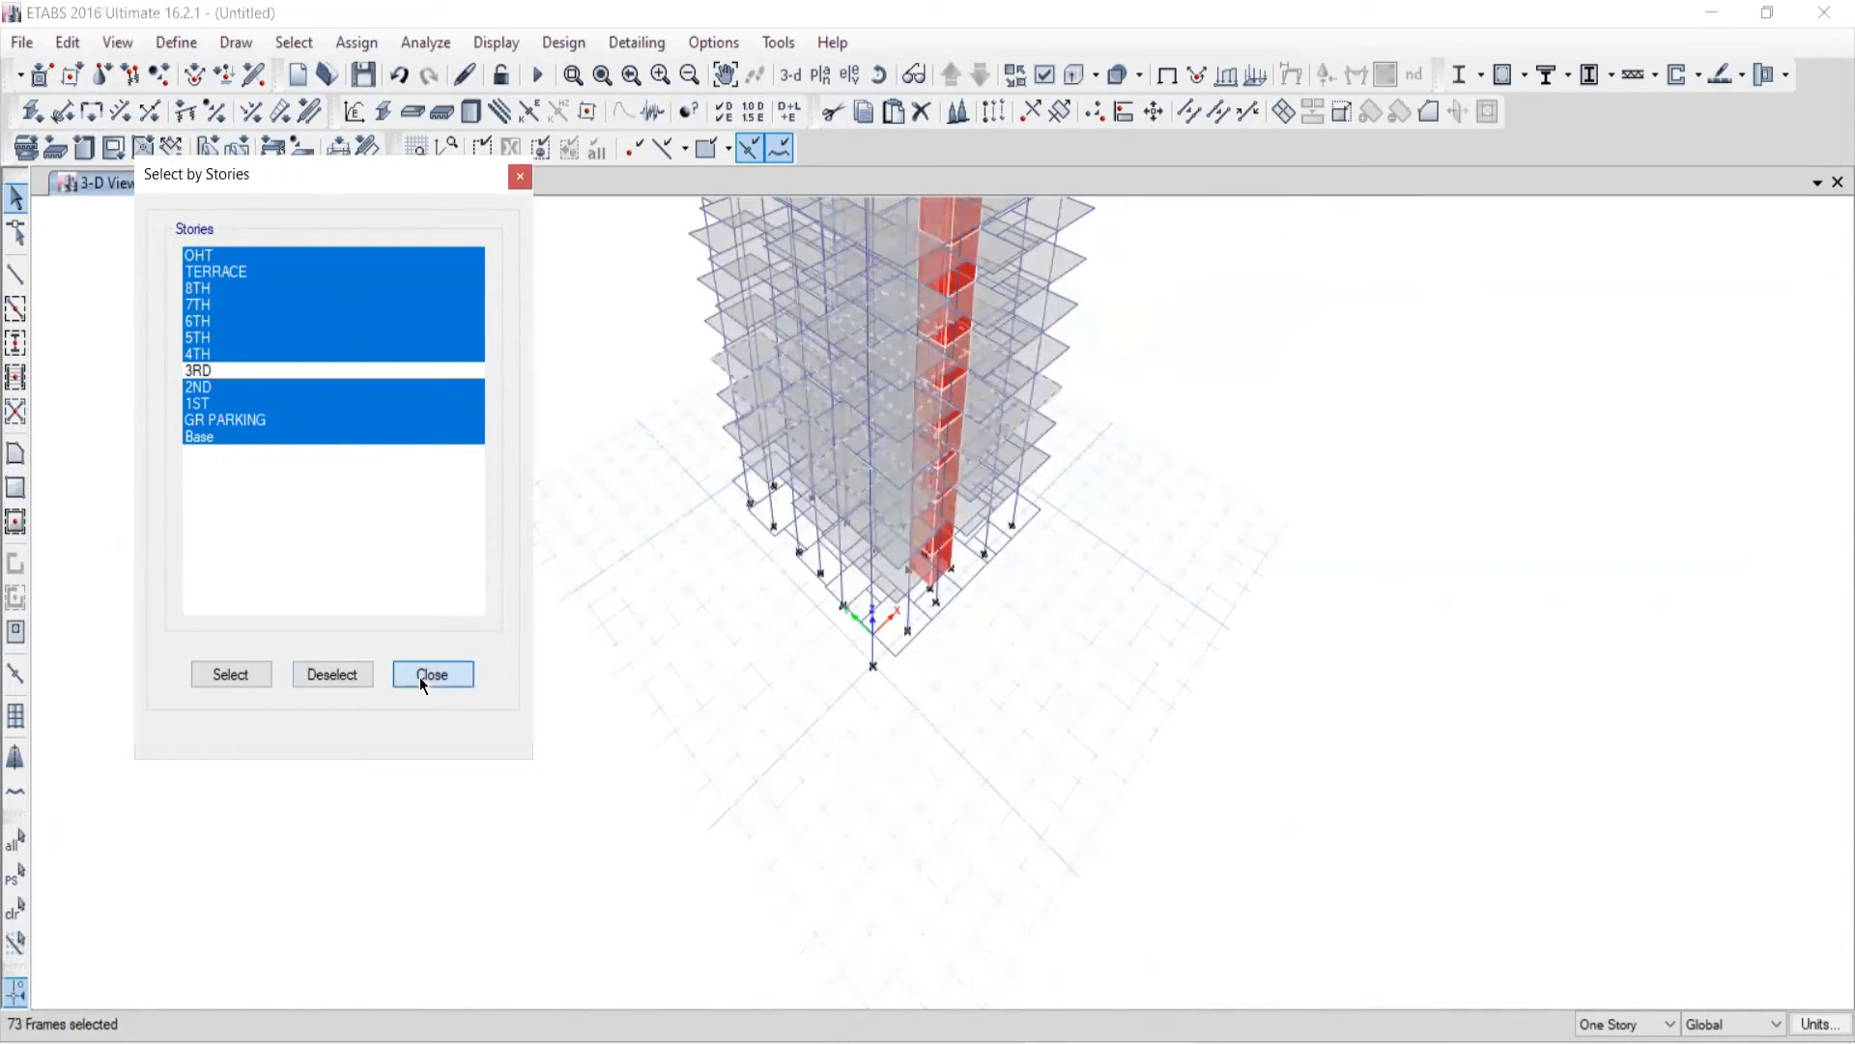
click(421, 675)
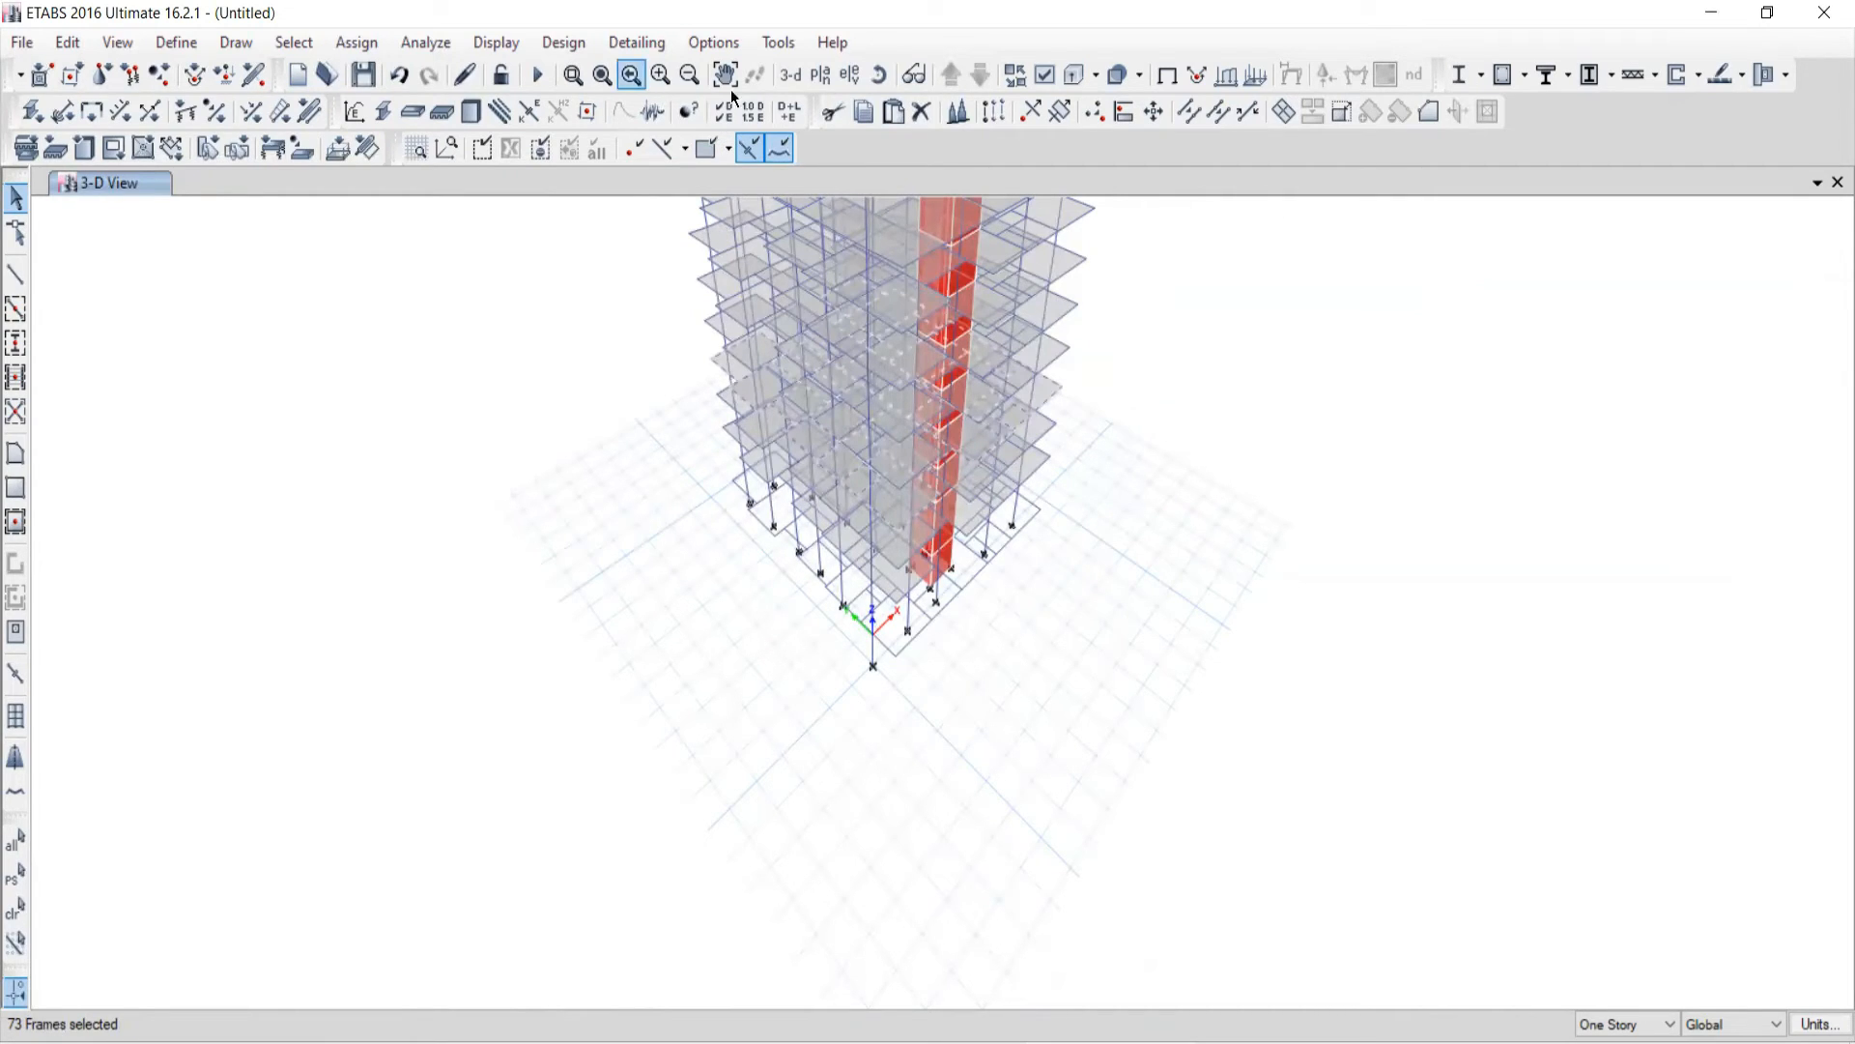
Step: Open the 3RD story plan to inspect which of its beams are selected
click(819, 77)
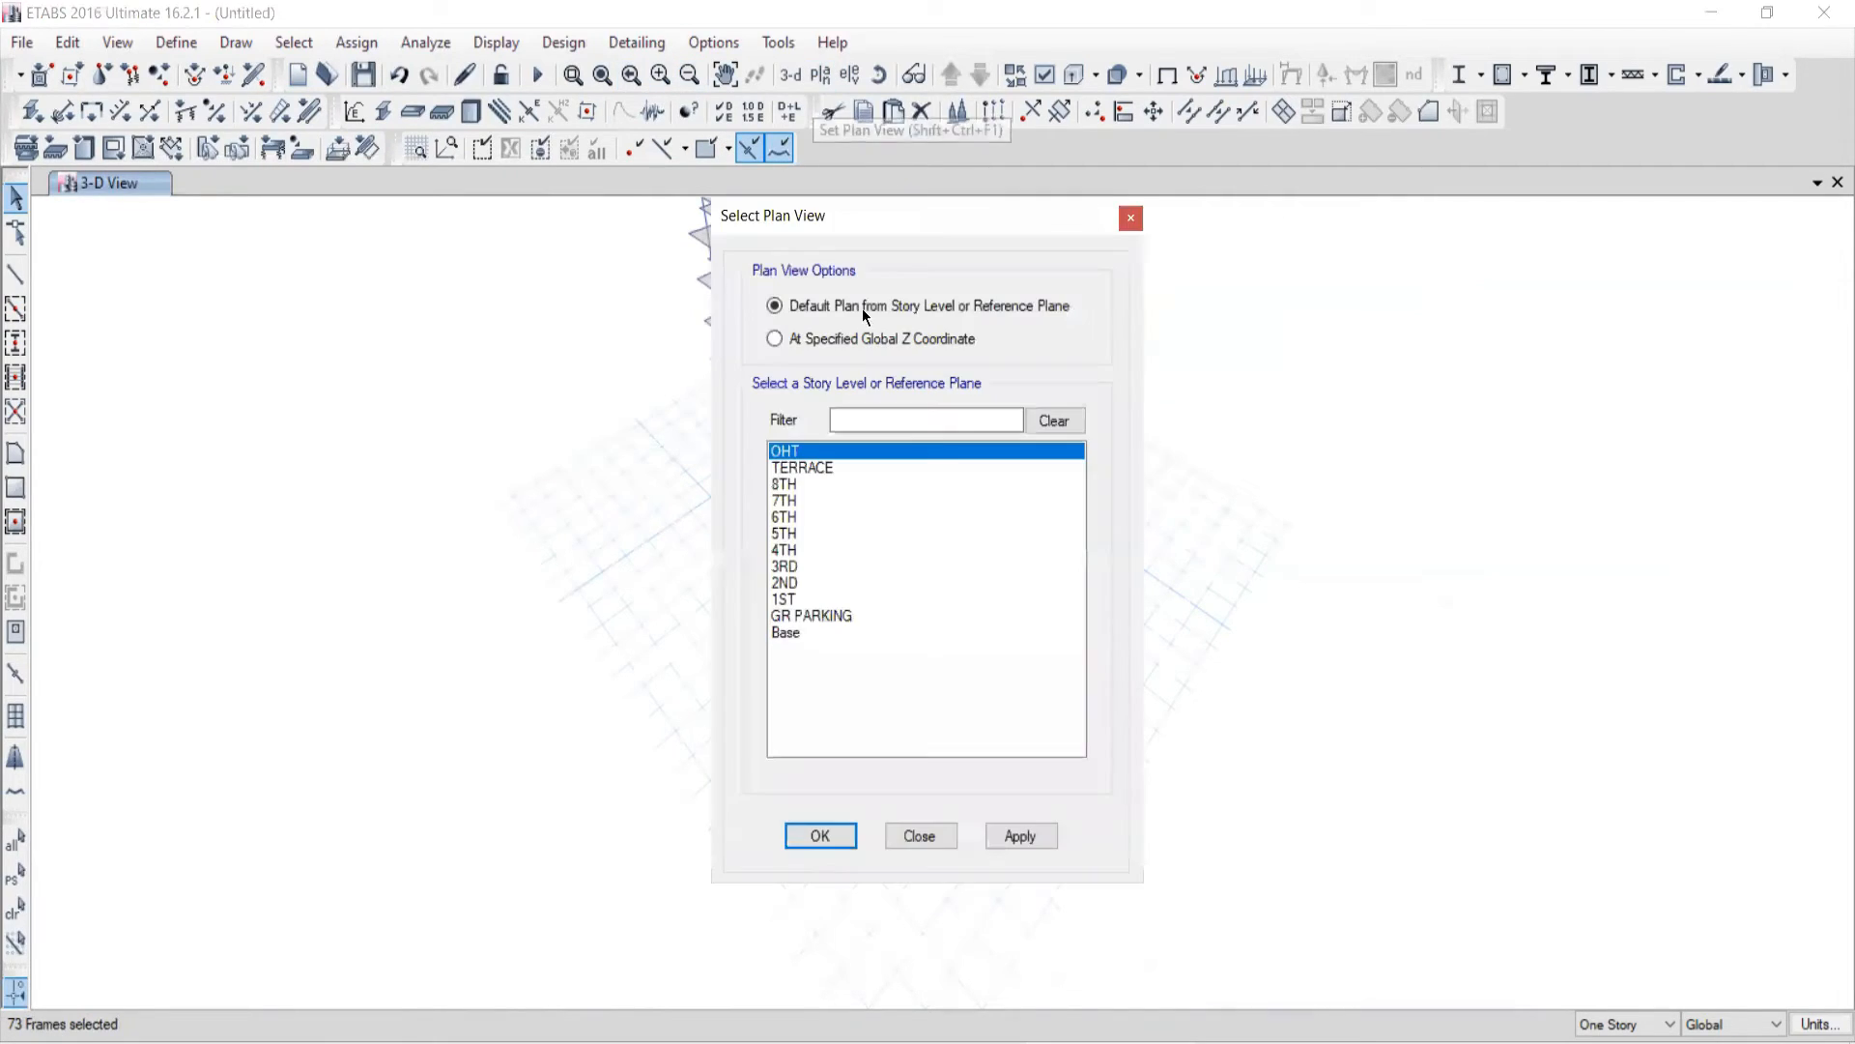
click(783, 567)
click(1005, 835)
click(932, 837)
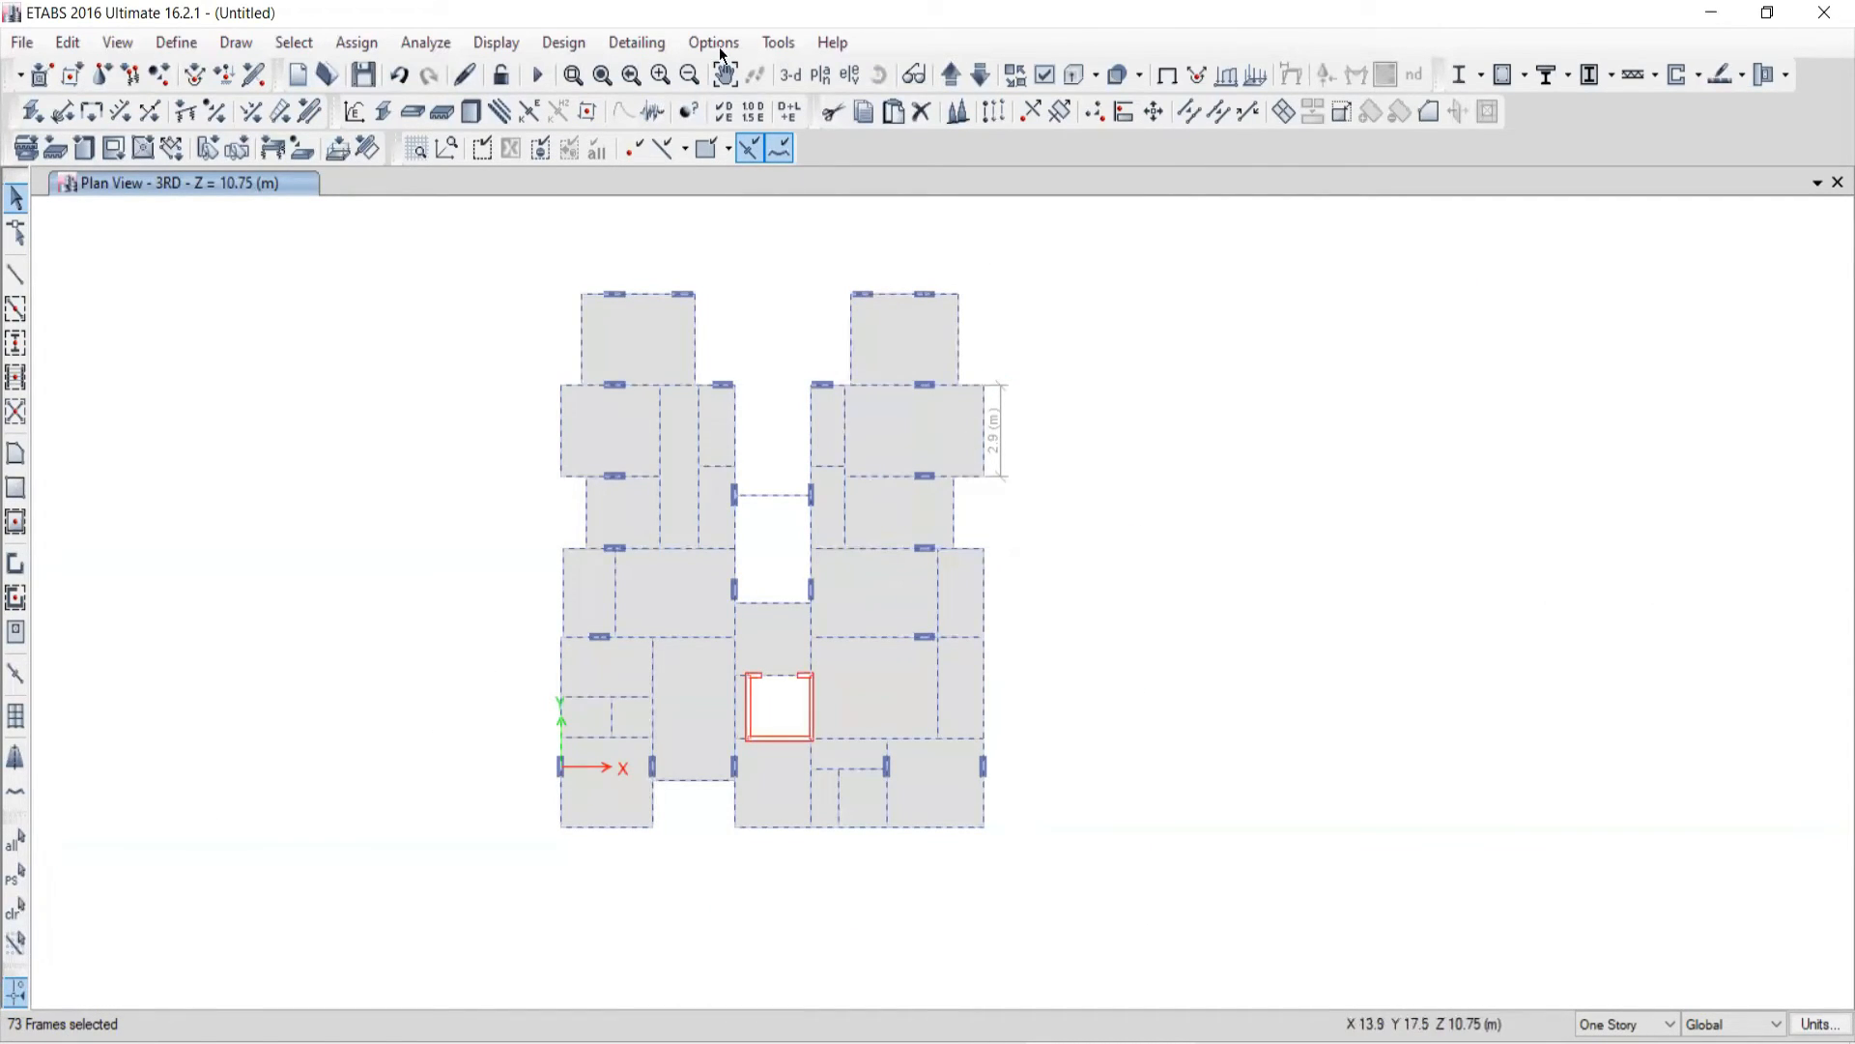
Step: Go back to the 3-D view and bring the whole building into sight
click(790, 74)
middle_drag(754, 529, 609, 341)
middle_drag(687, 535, 659, 693)
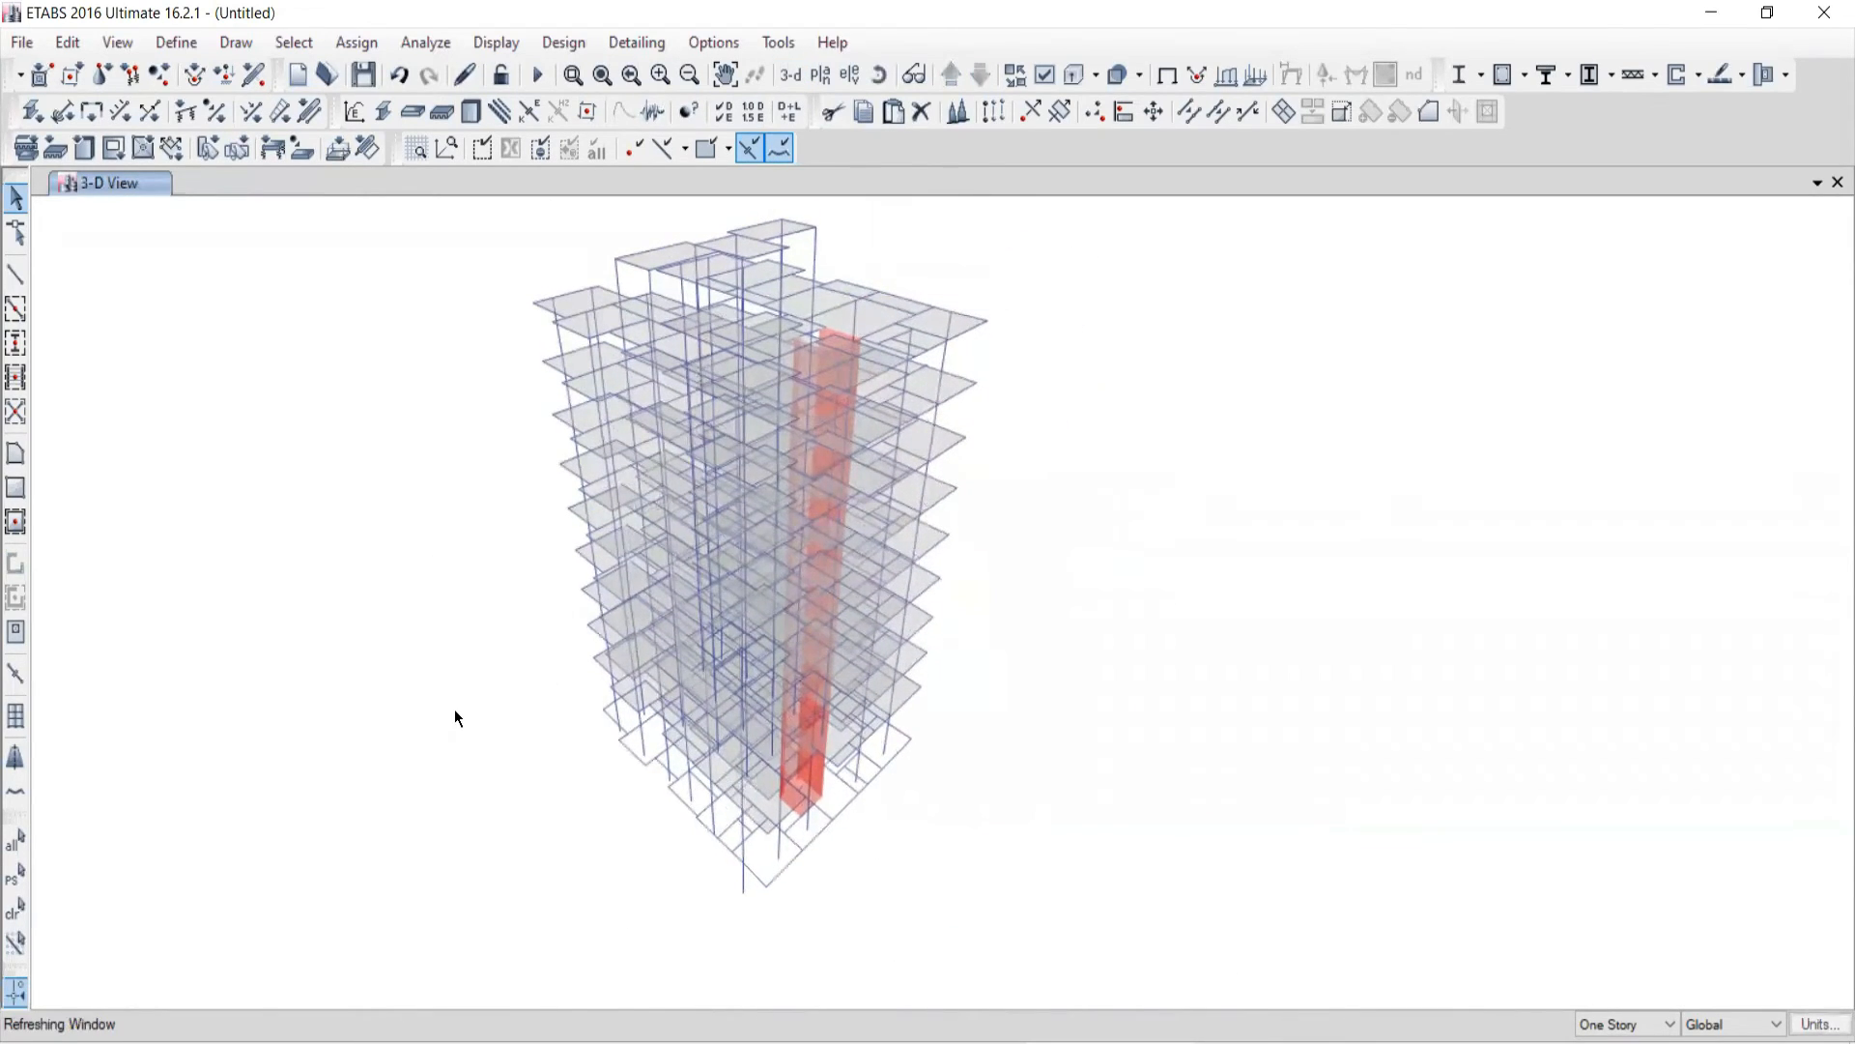
Step: Clear the current selection and open the plan view of the 6TH story
click(16, 910)
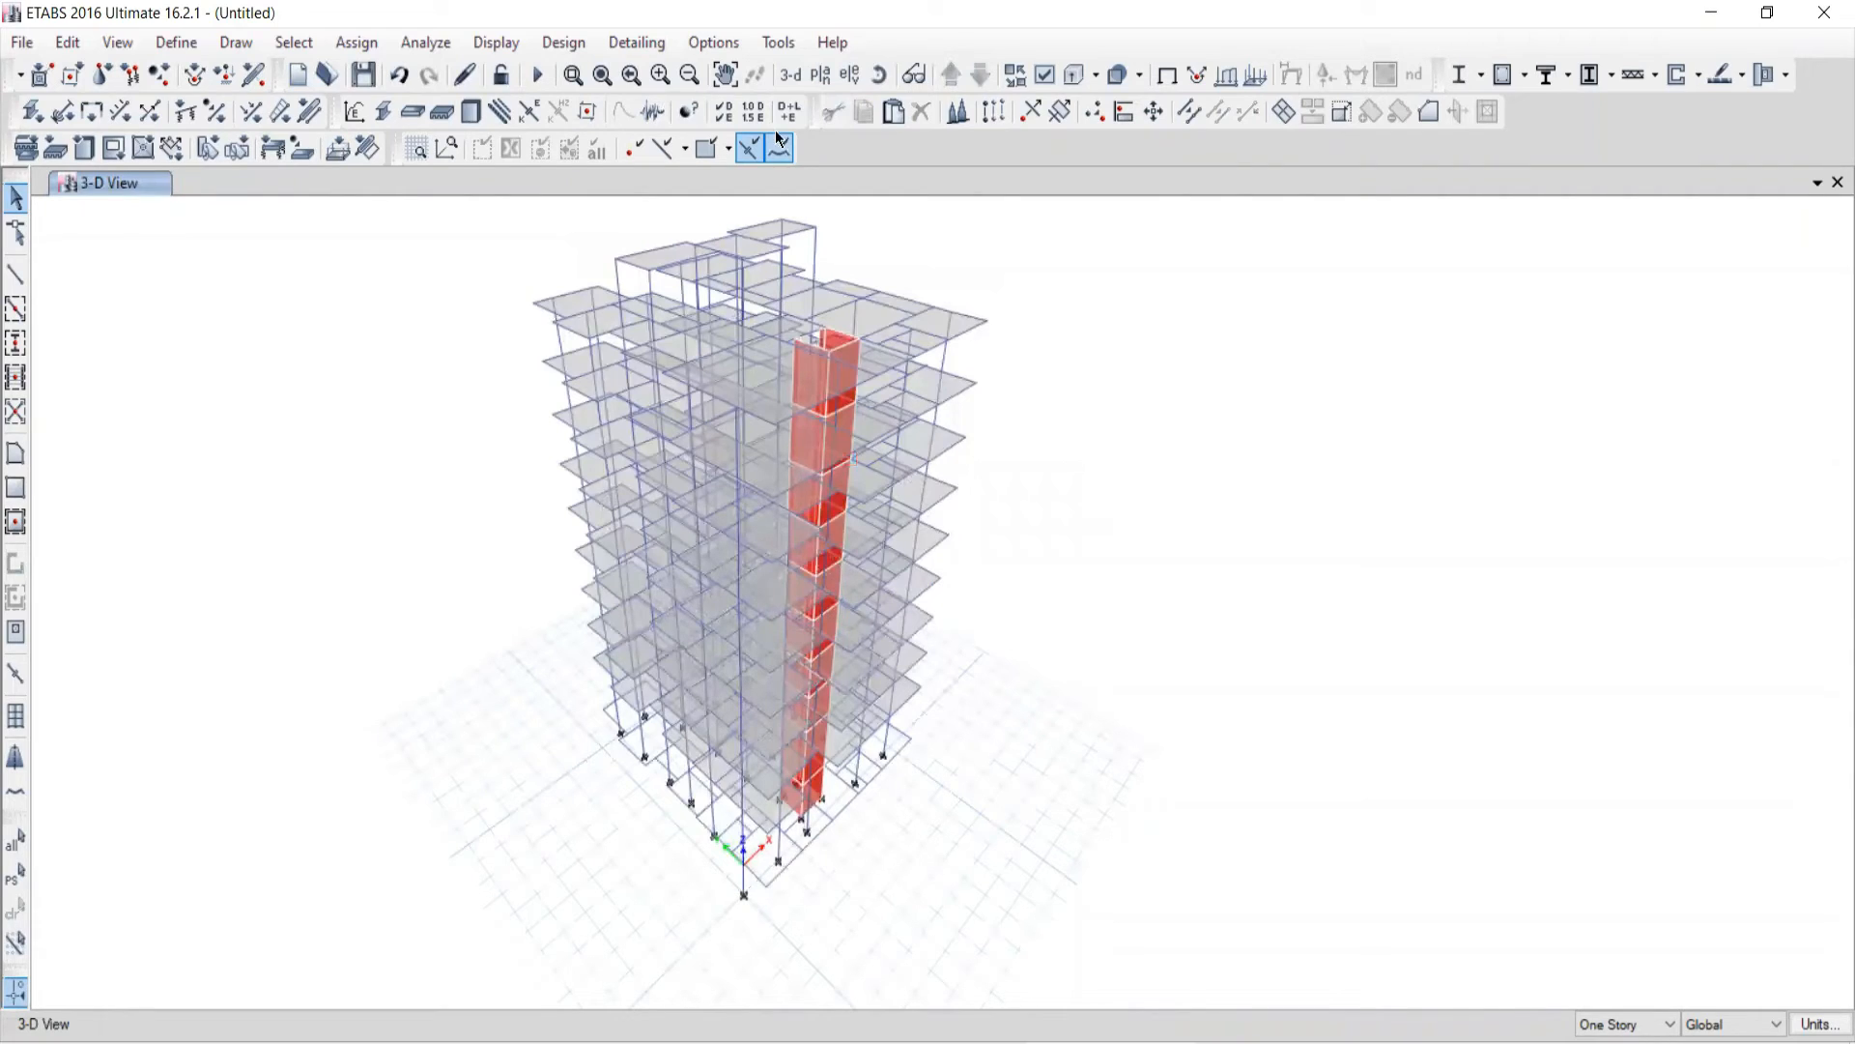
click(820, 74)
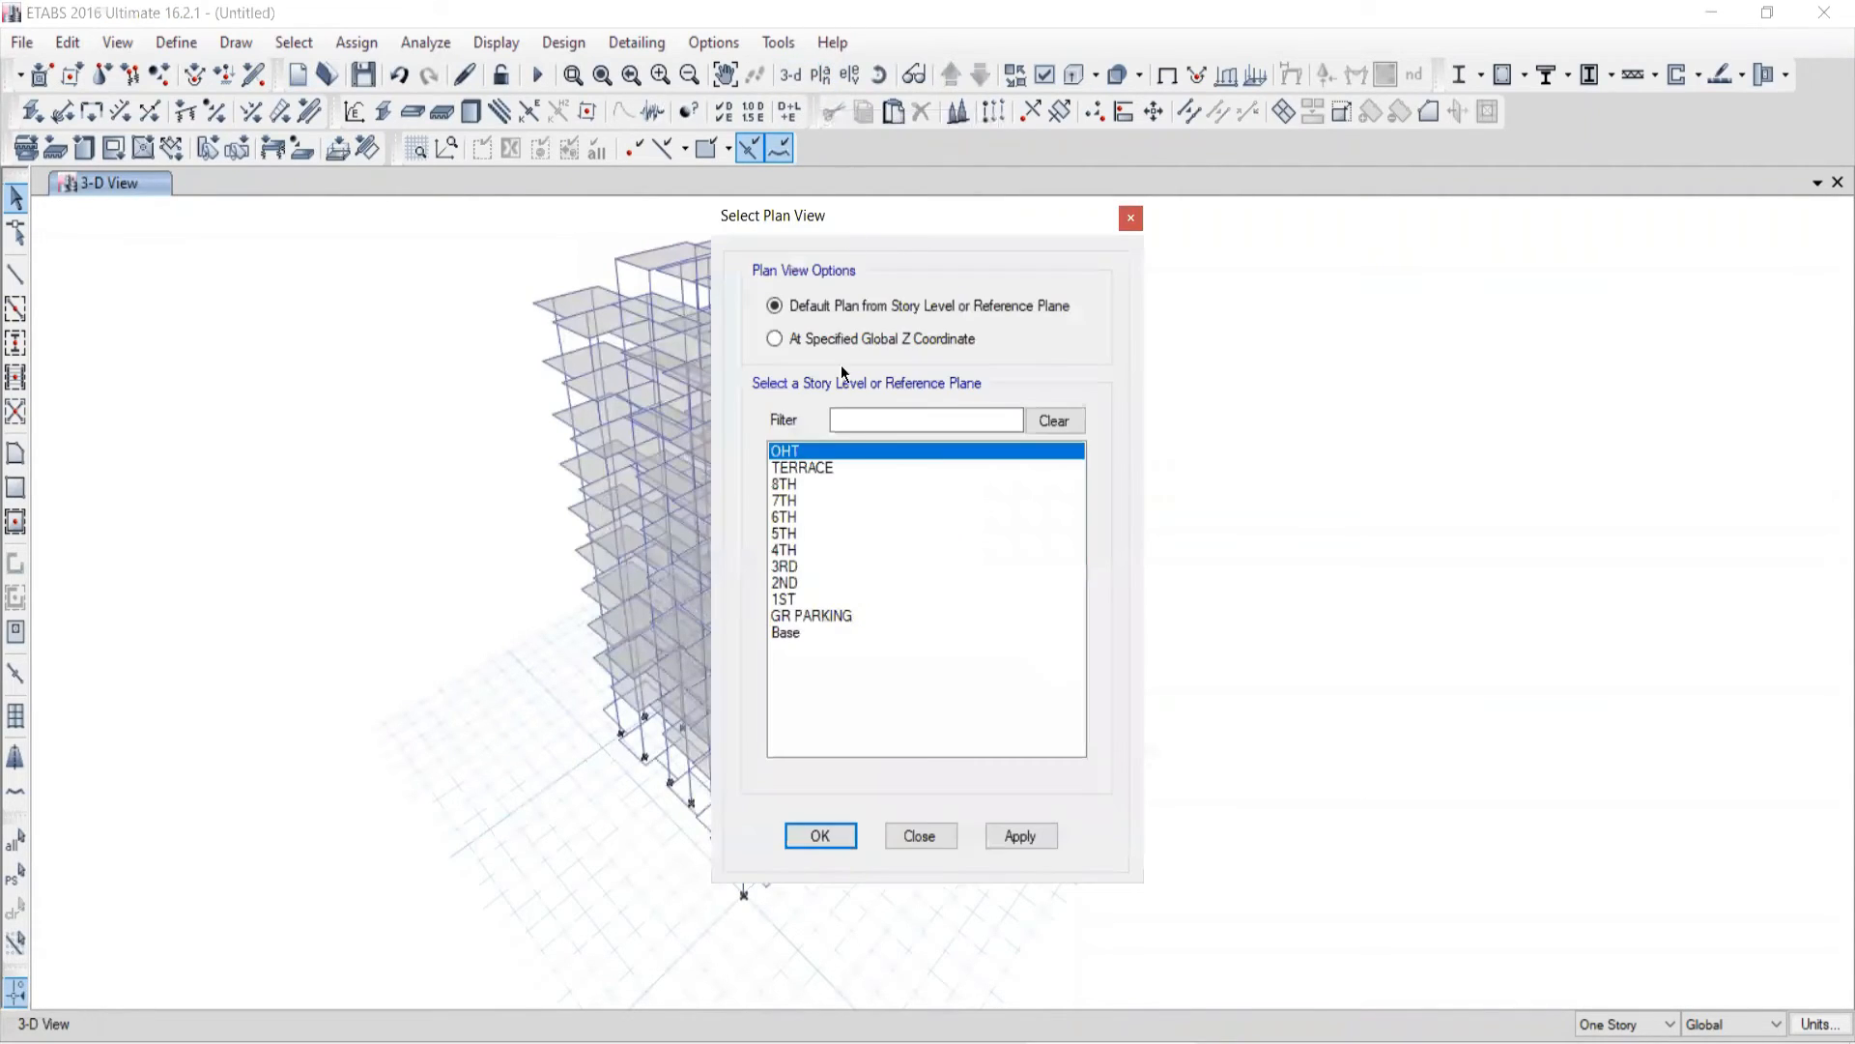
click(786, 518)
click(1010, 841)
click(890, 837)
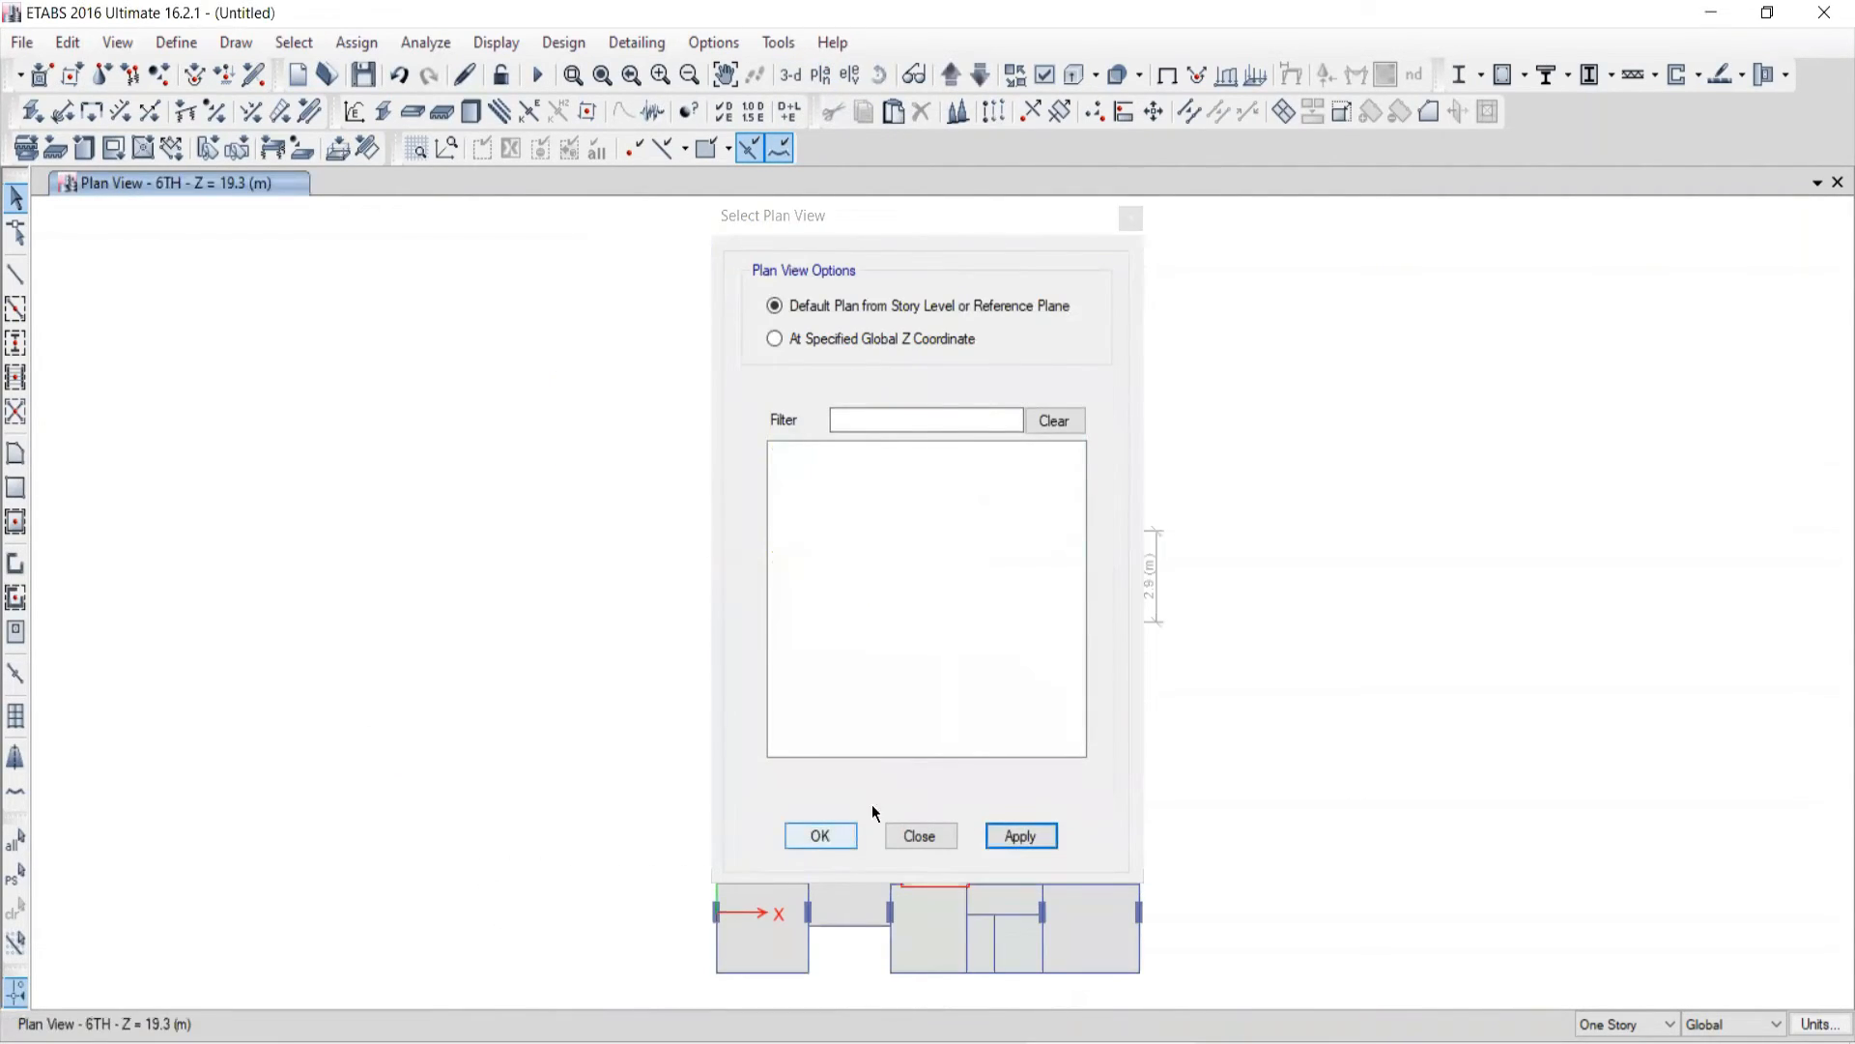
scroll(909, 505, up, 3)
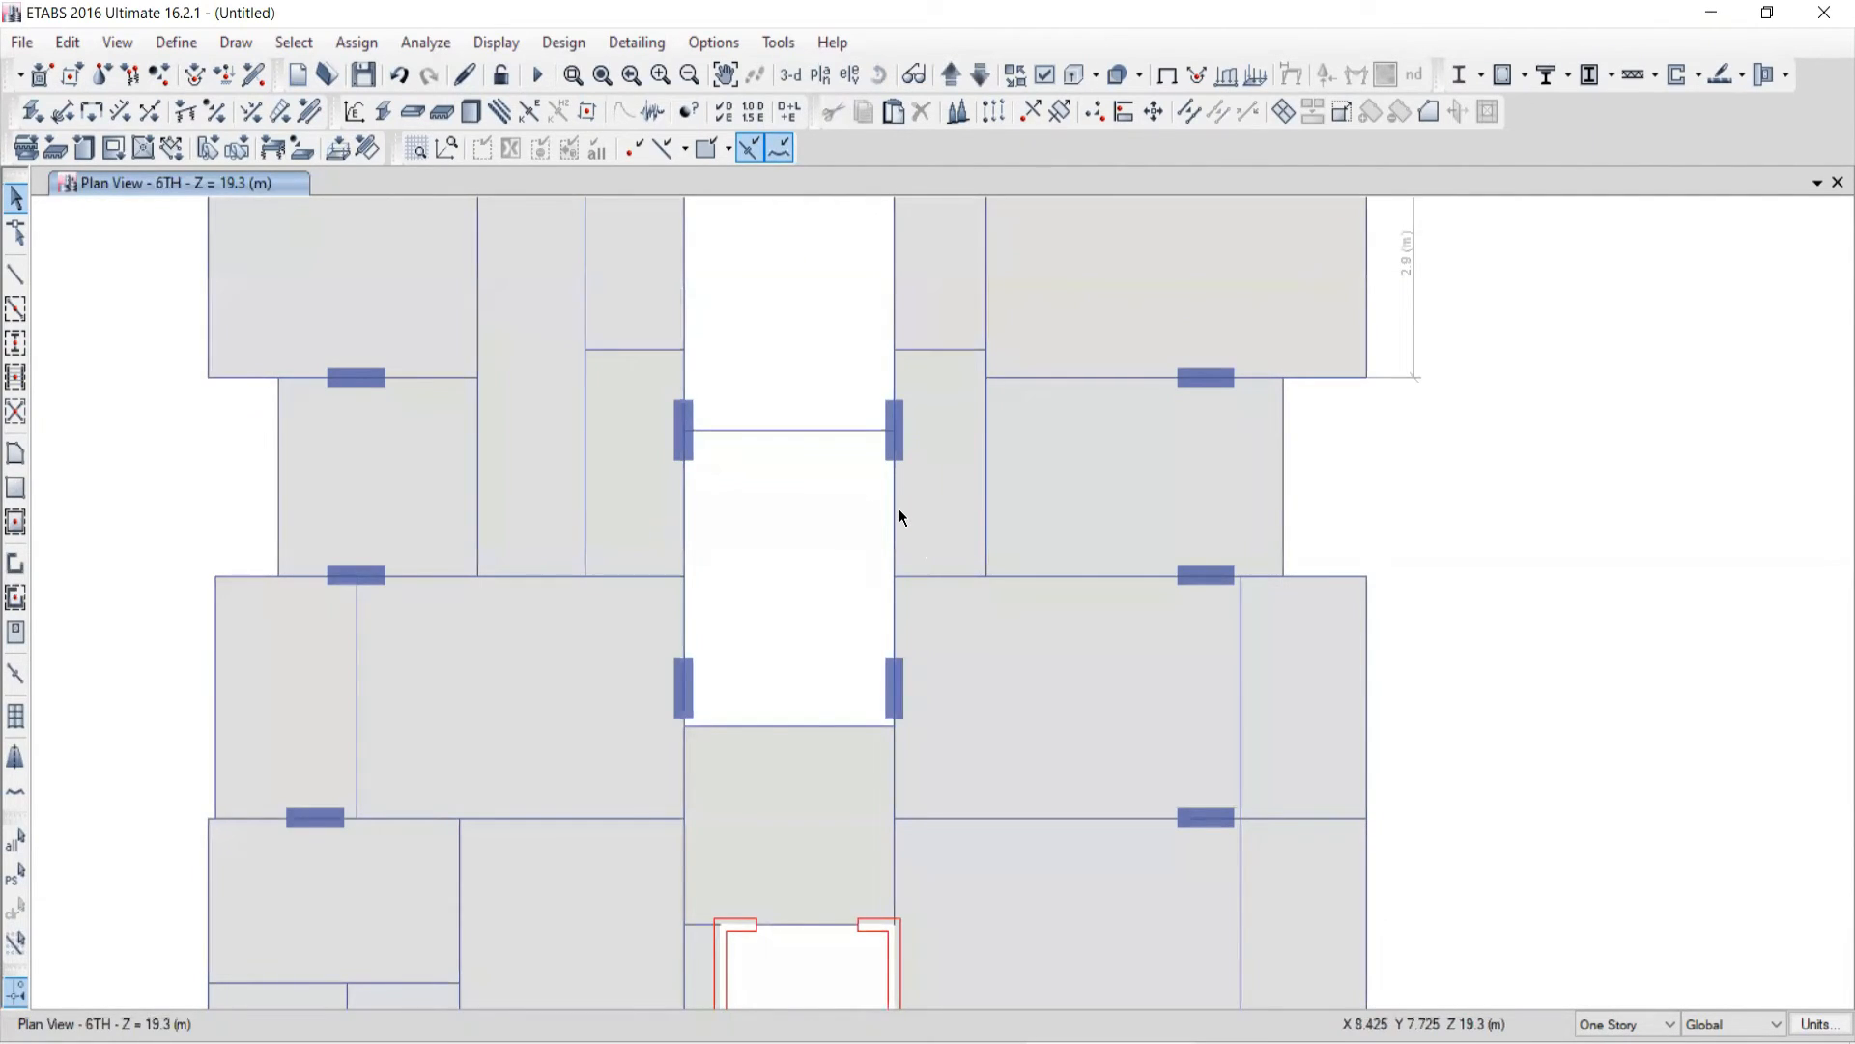
scroll(898, 508, down, 3)
middle_drag(866, 552, 832, 531)
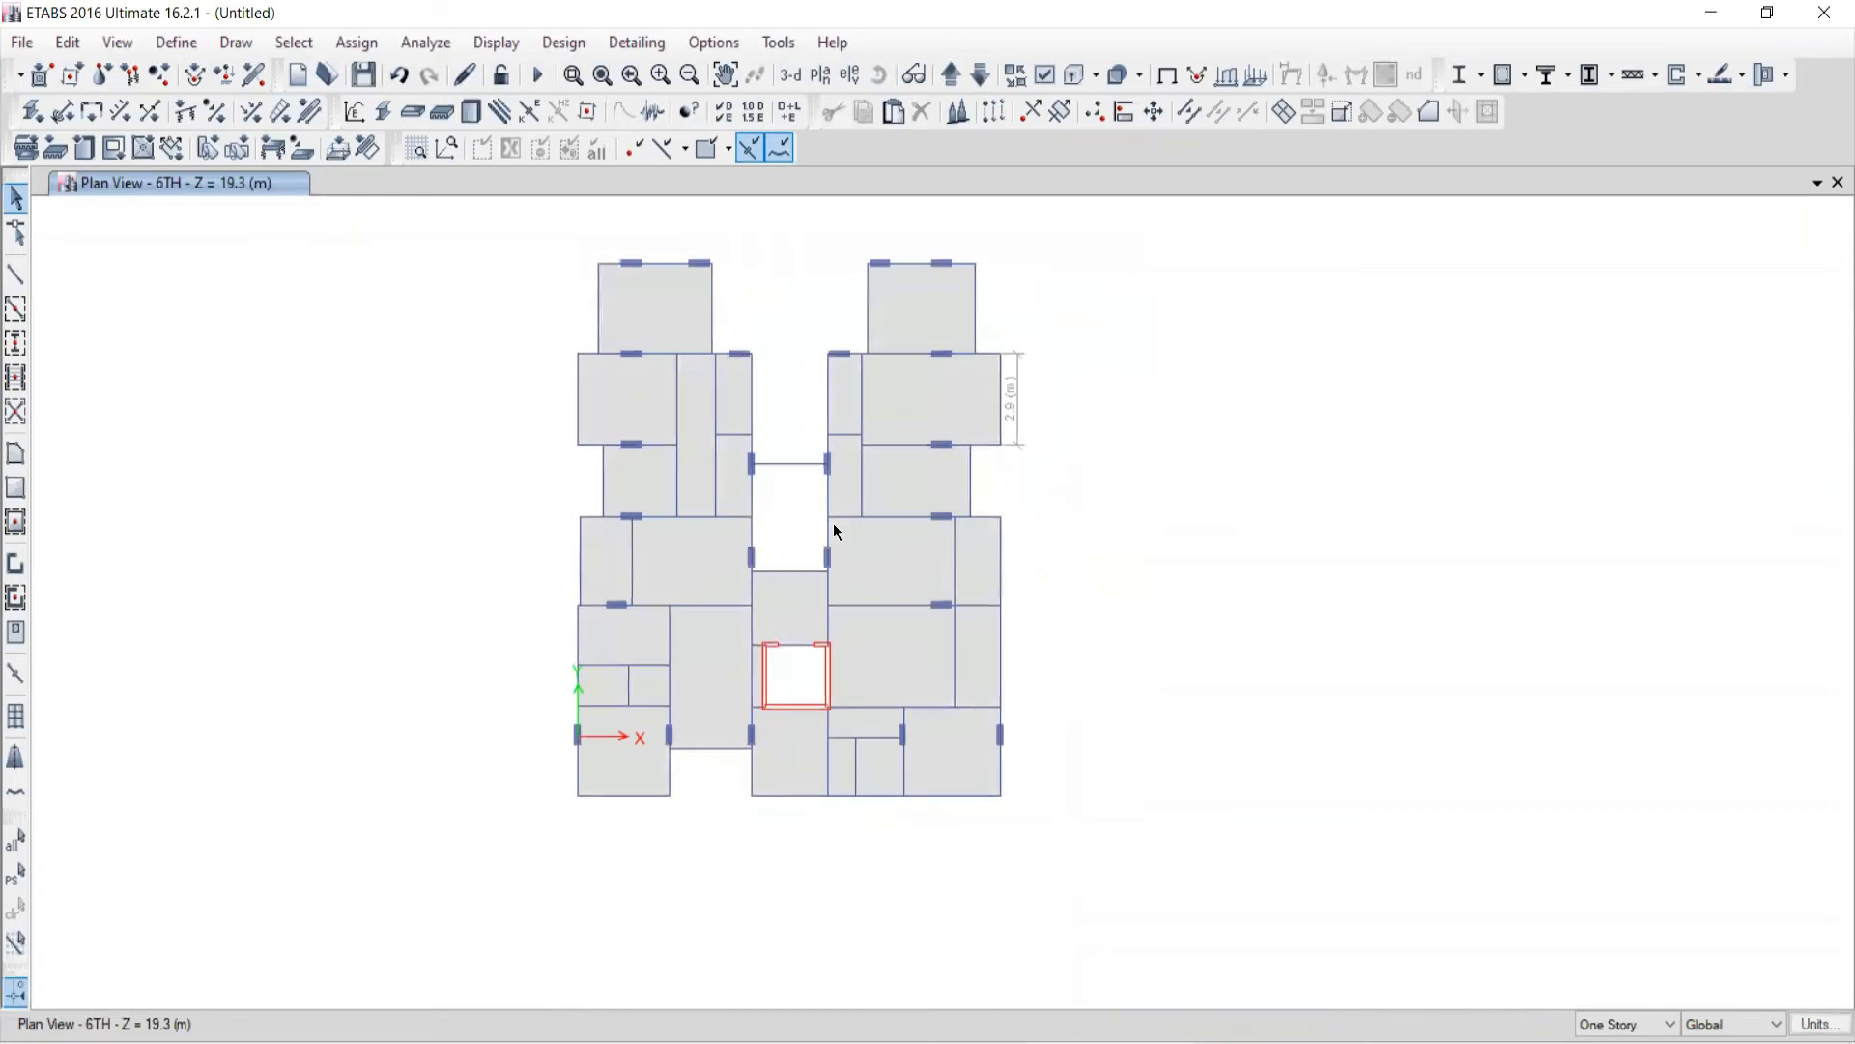
Step: Select all floors by object type and close the selection dialog
click(293, 43)
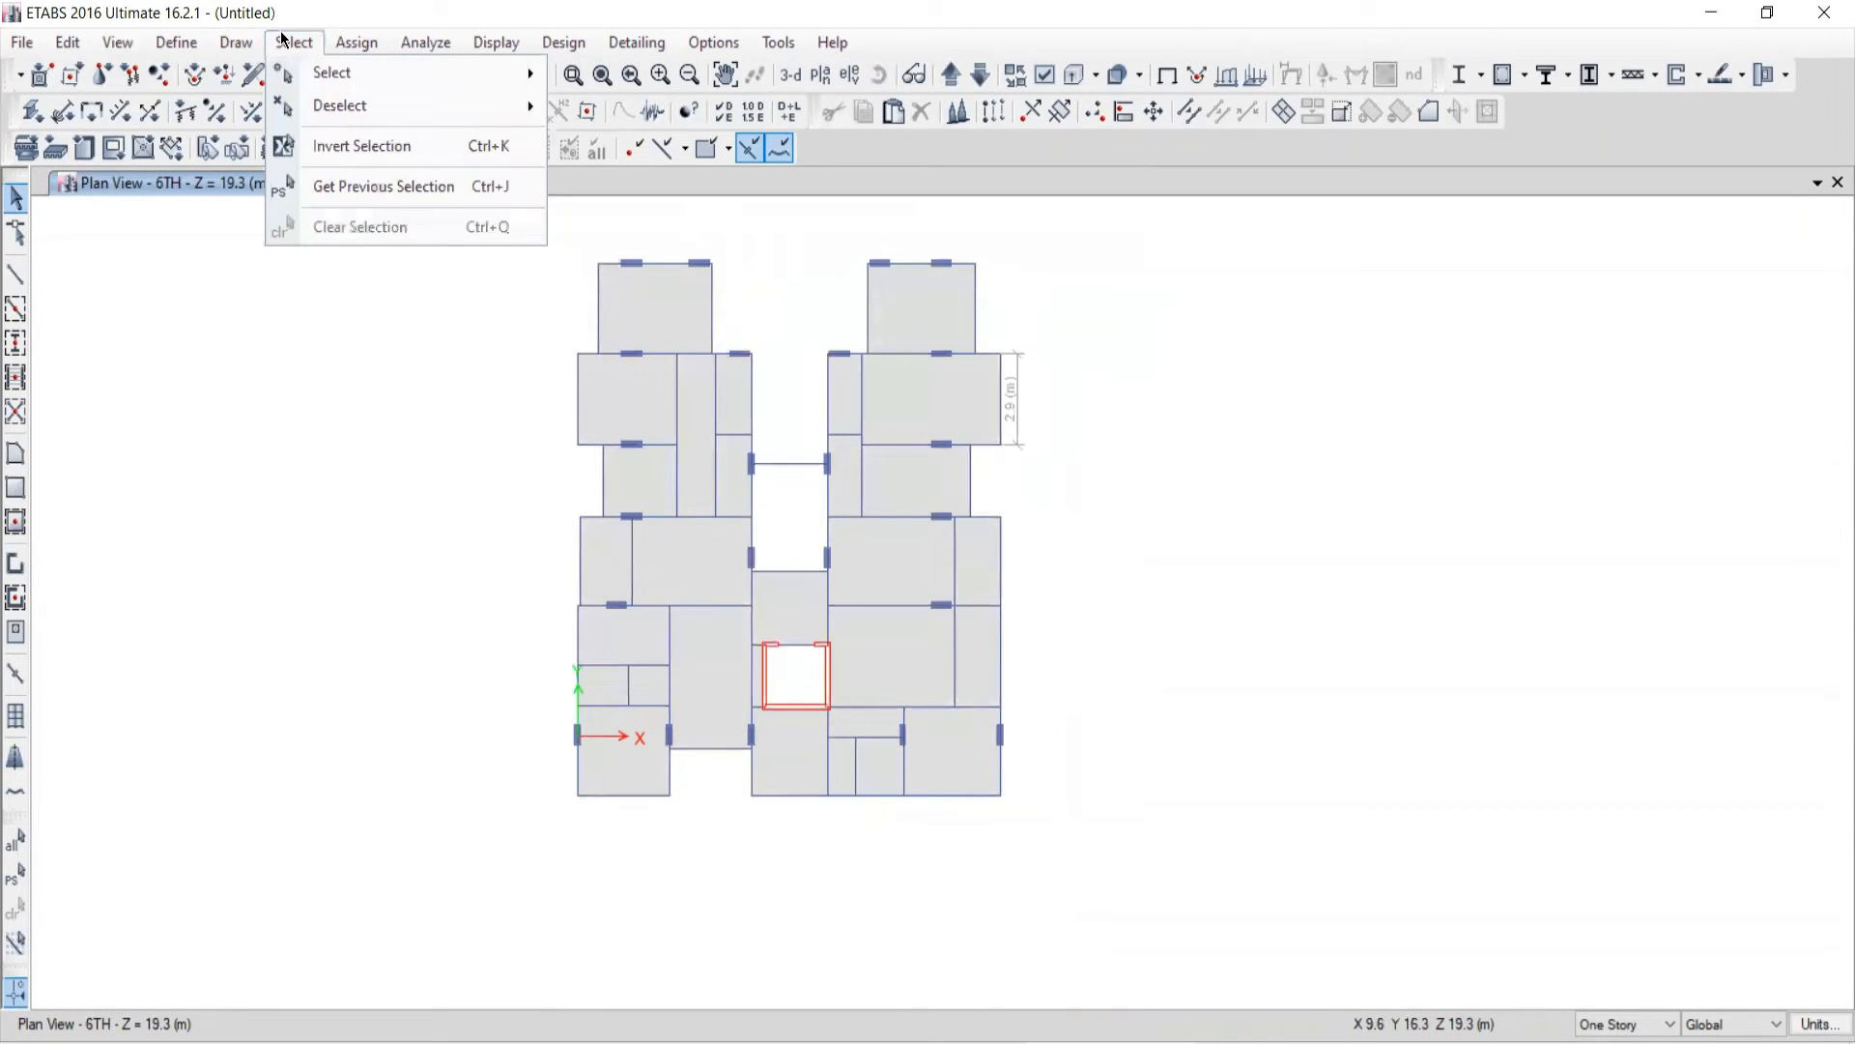
mouse_move(305, 79)
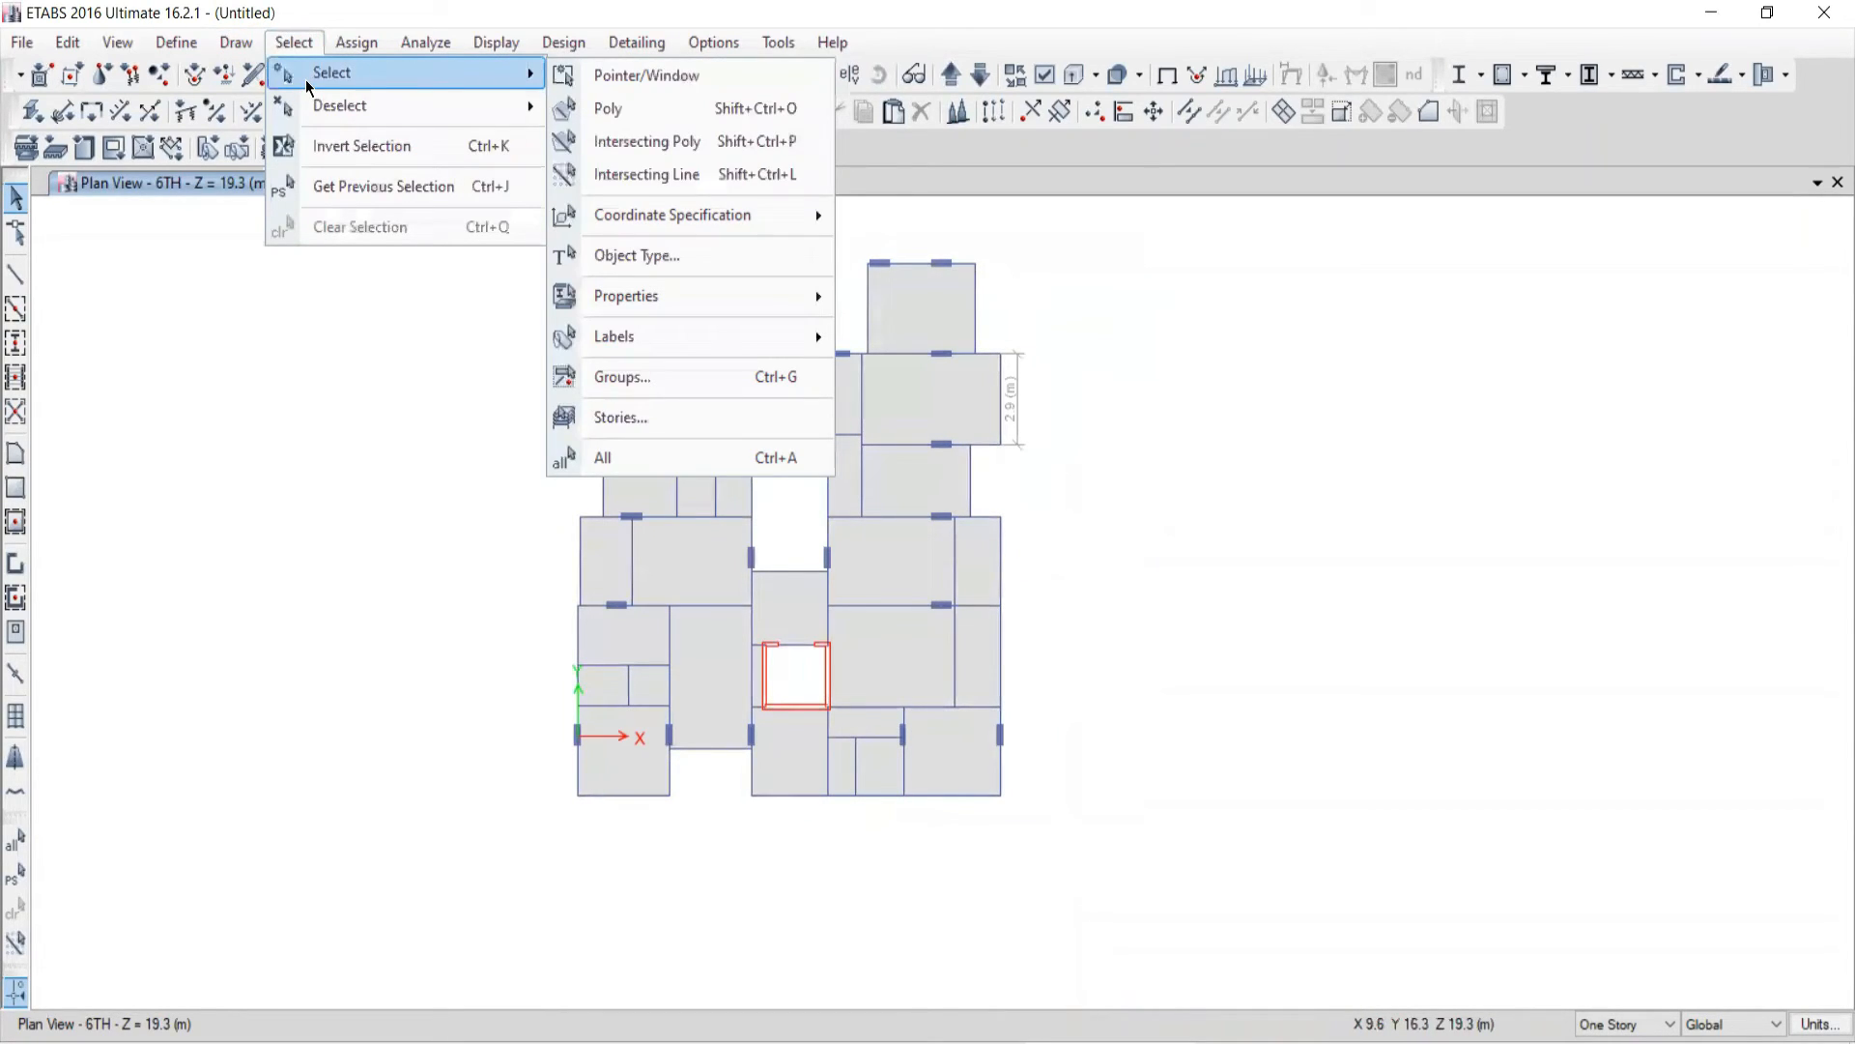
click(615, 255)
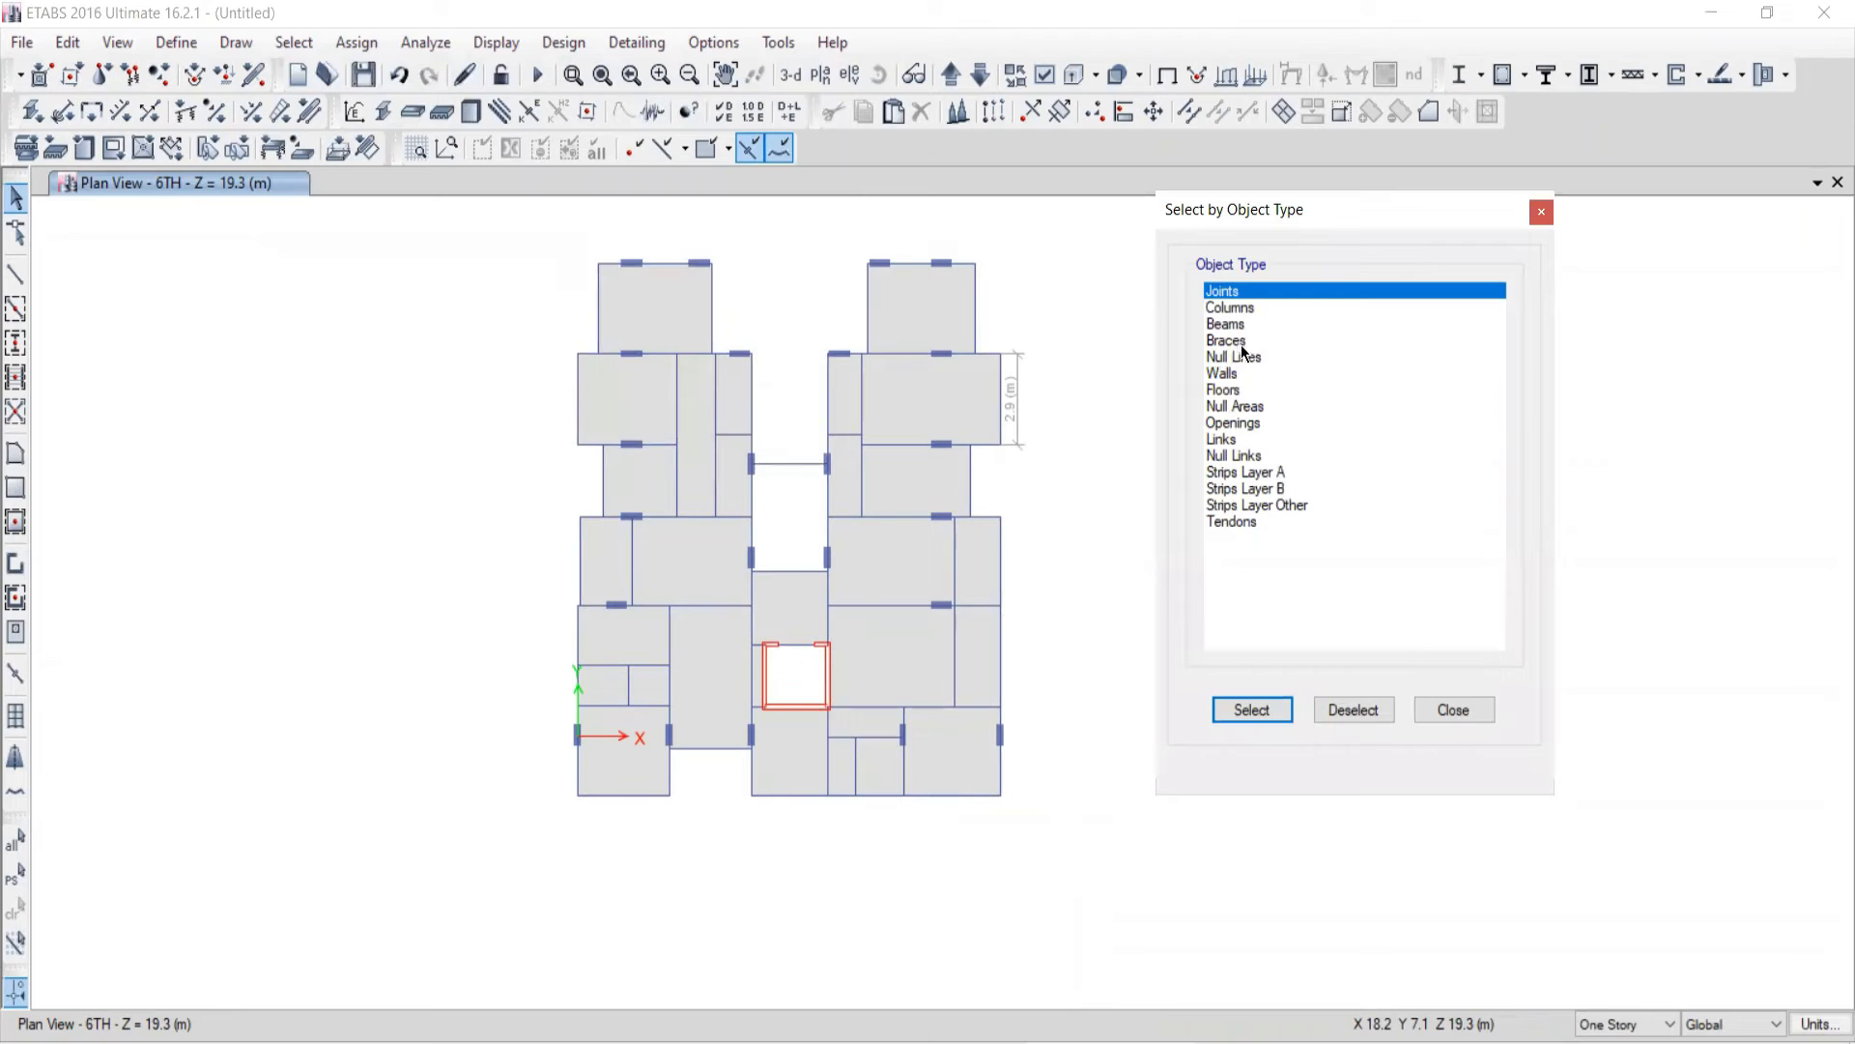
click(1220, 391)
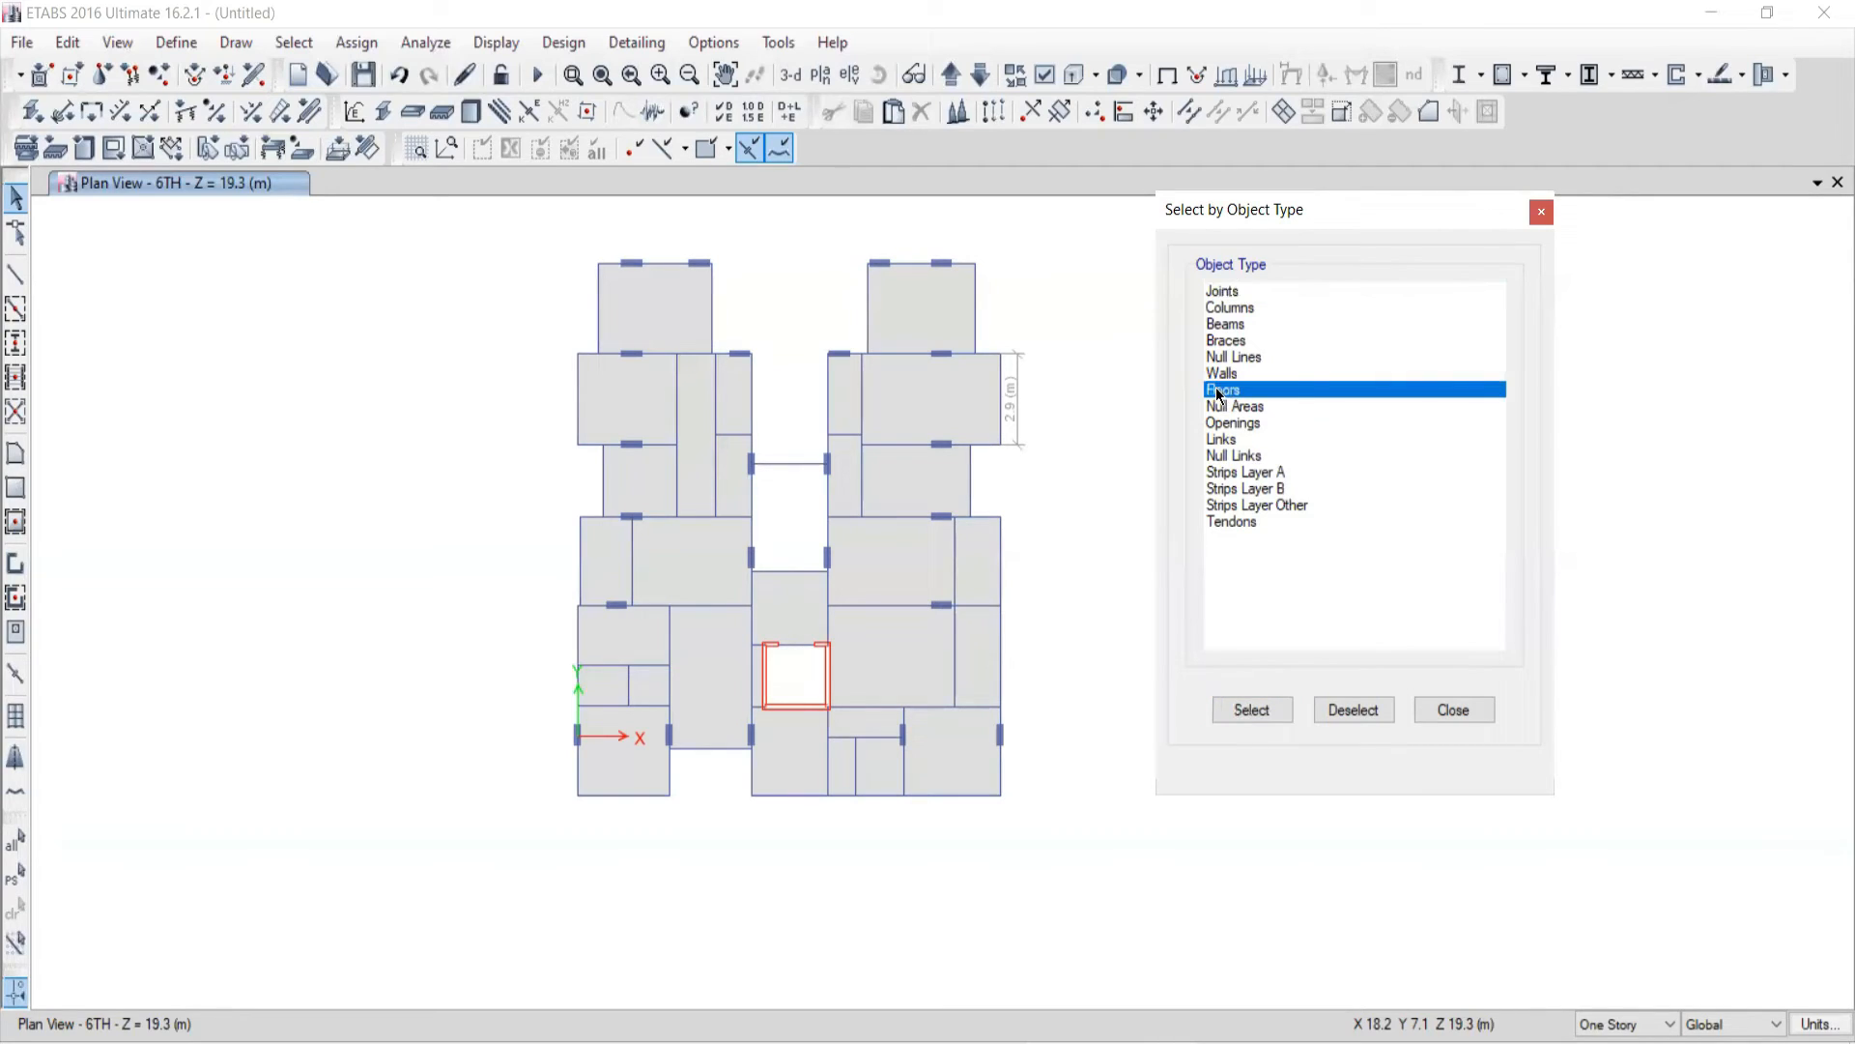
click(1253, 711)
click(1440, 713)
Step: In the 3-D view, deselect by story OHT through 7TH and 5TH through Base, leaving only the 6TH story floors selected
click(794, 77)
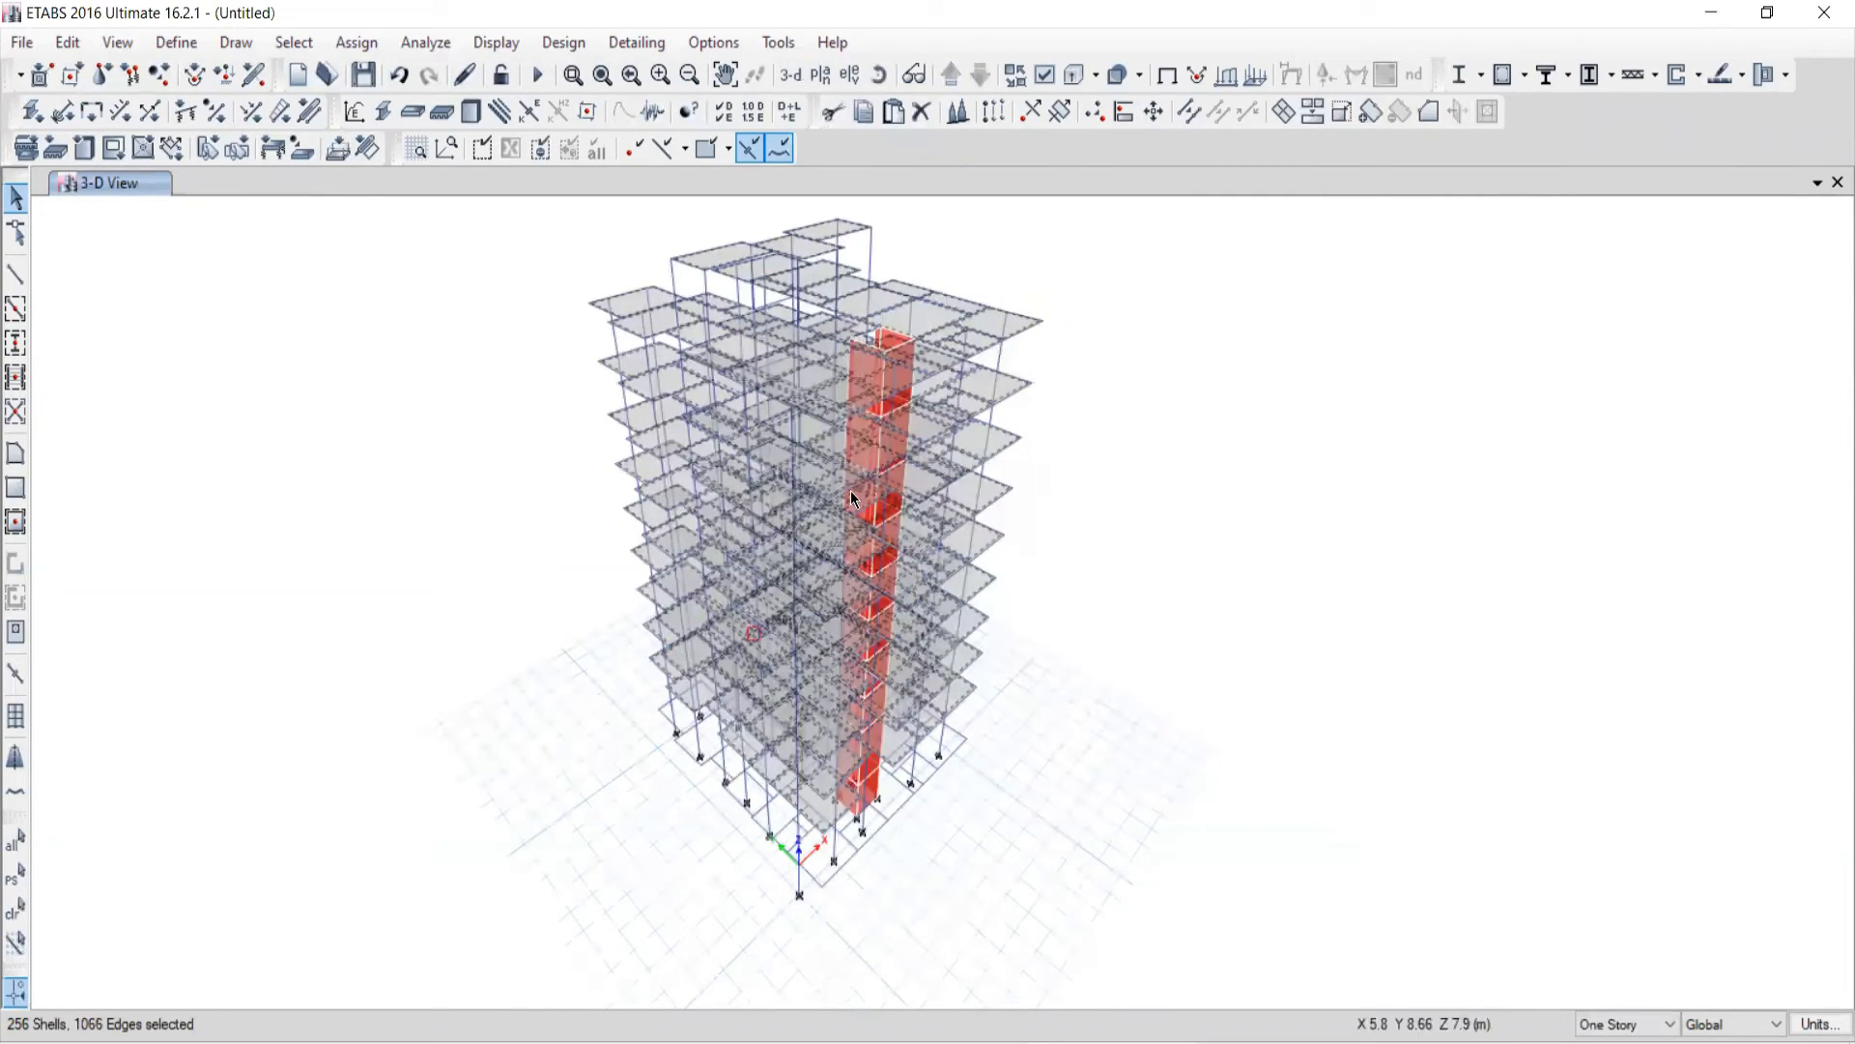
click(290, 48)
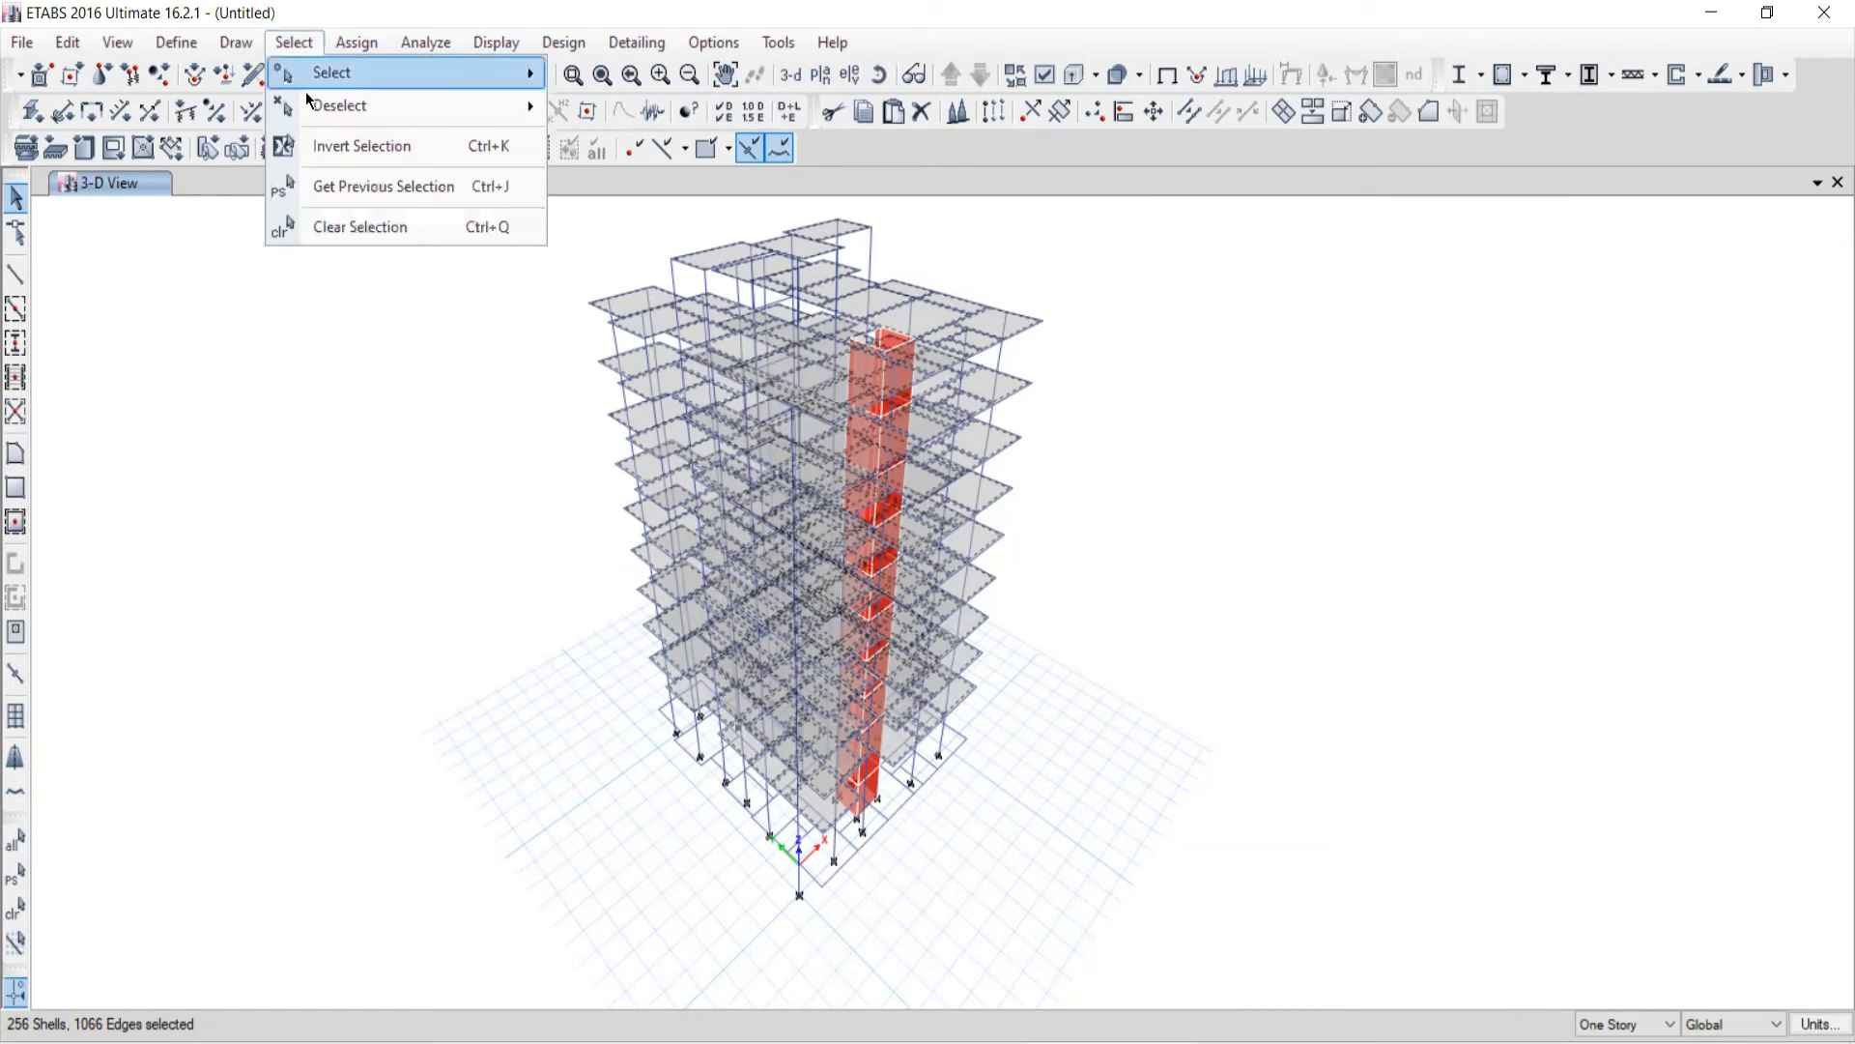
mouse_move(304, 113)
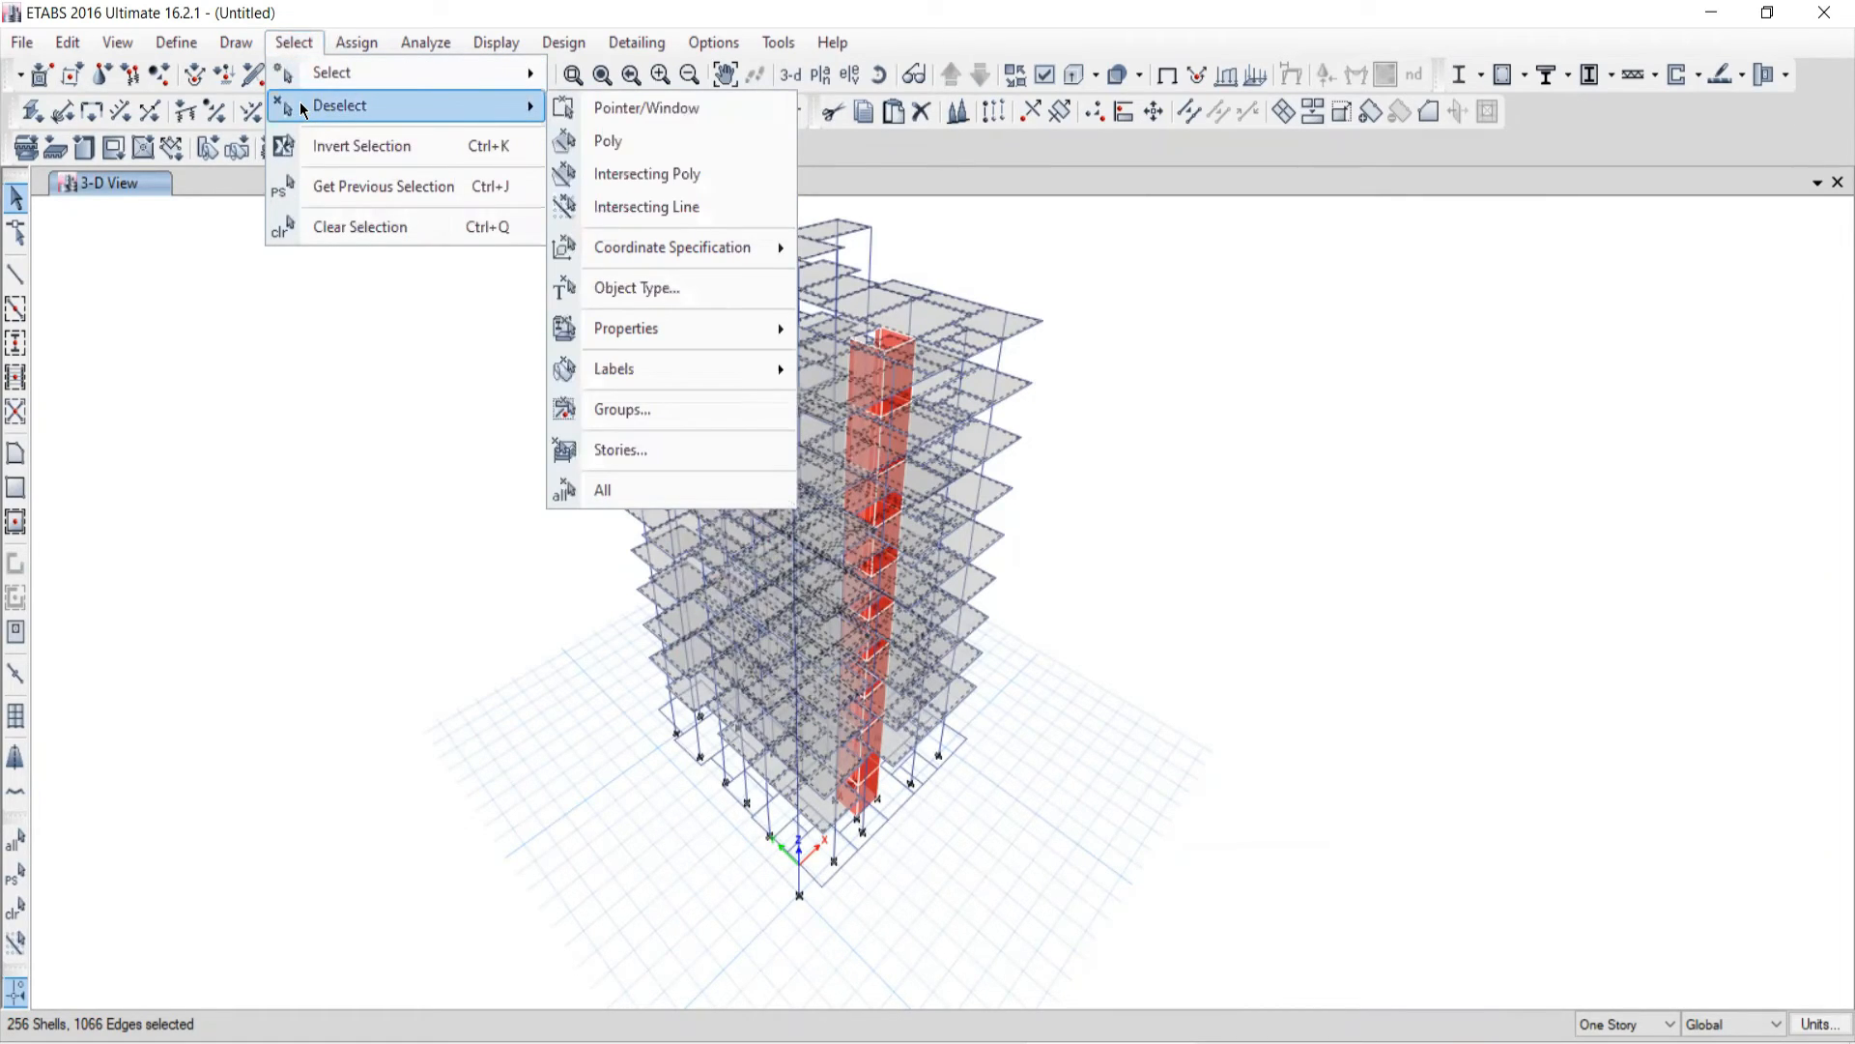
click(601, 456)
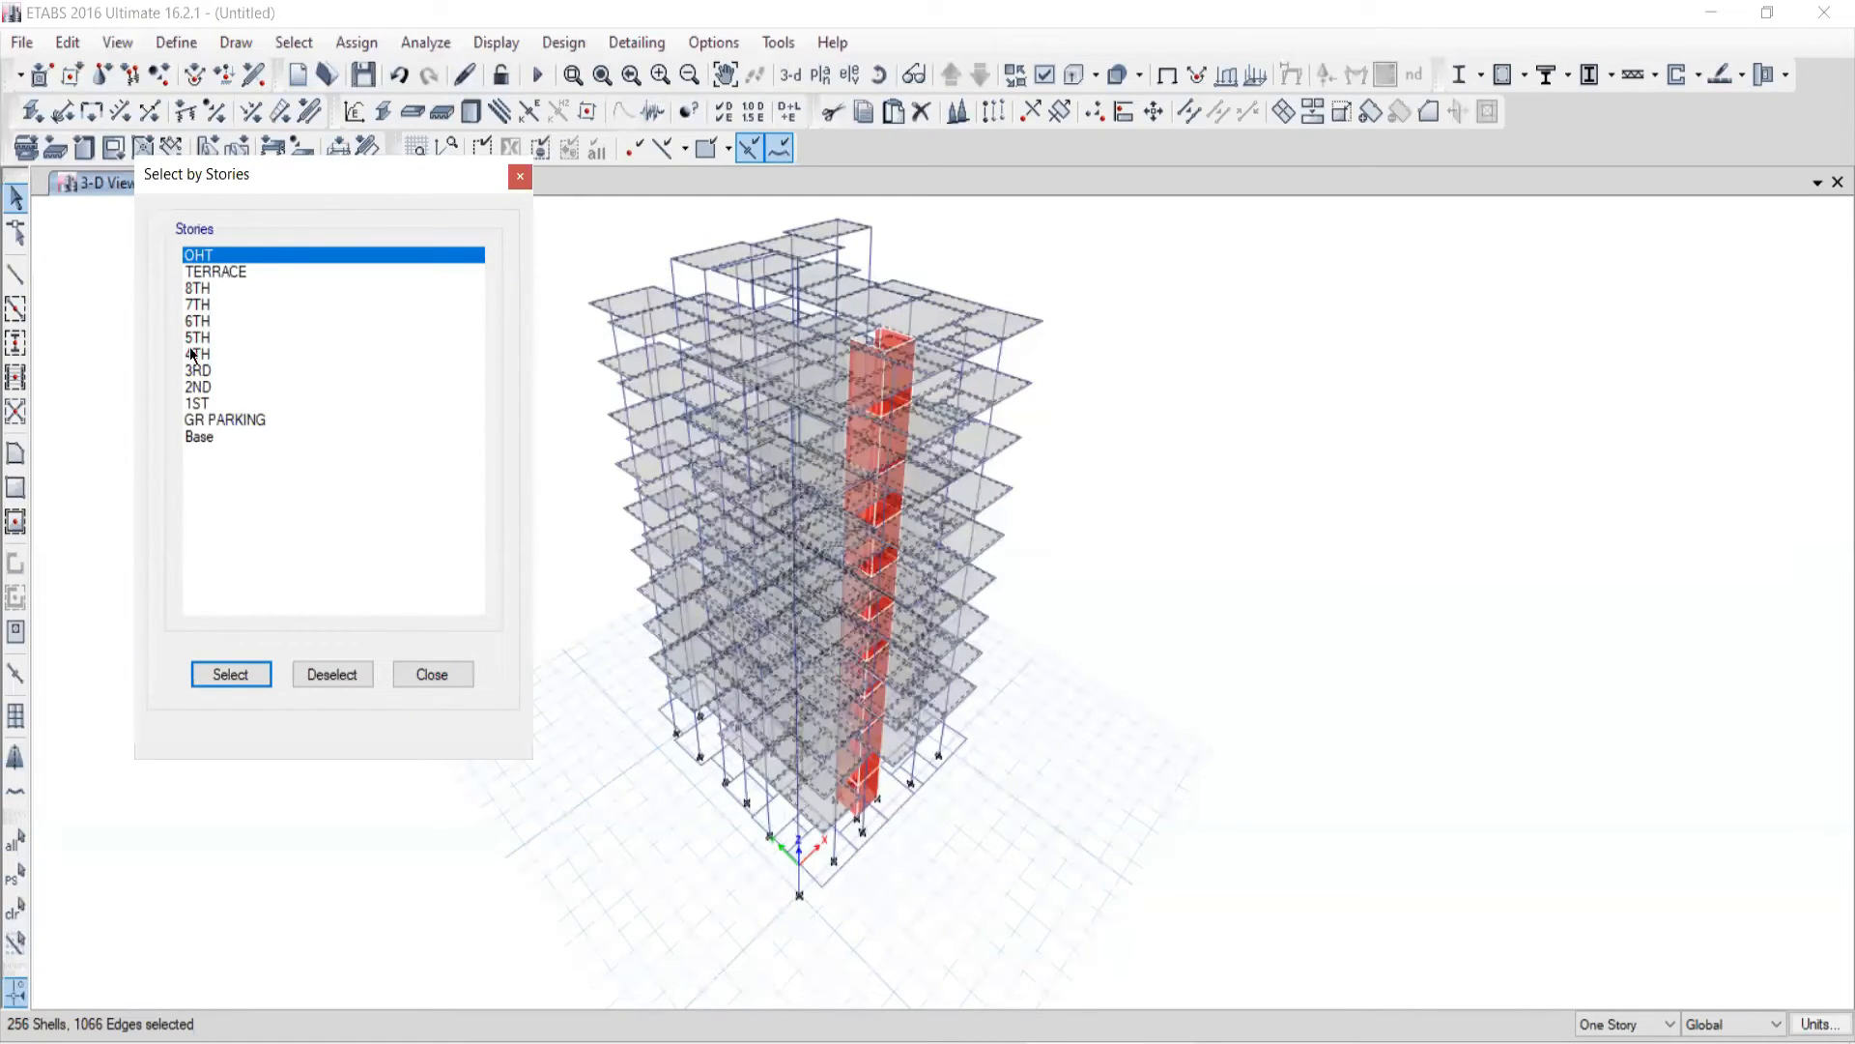
mouse_move(197, 338)
mouse_down()
mouse_move(193, 394)
mouse_move(192, 361)
mouse_up()
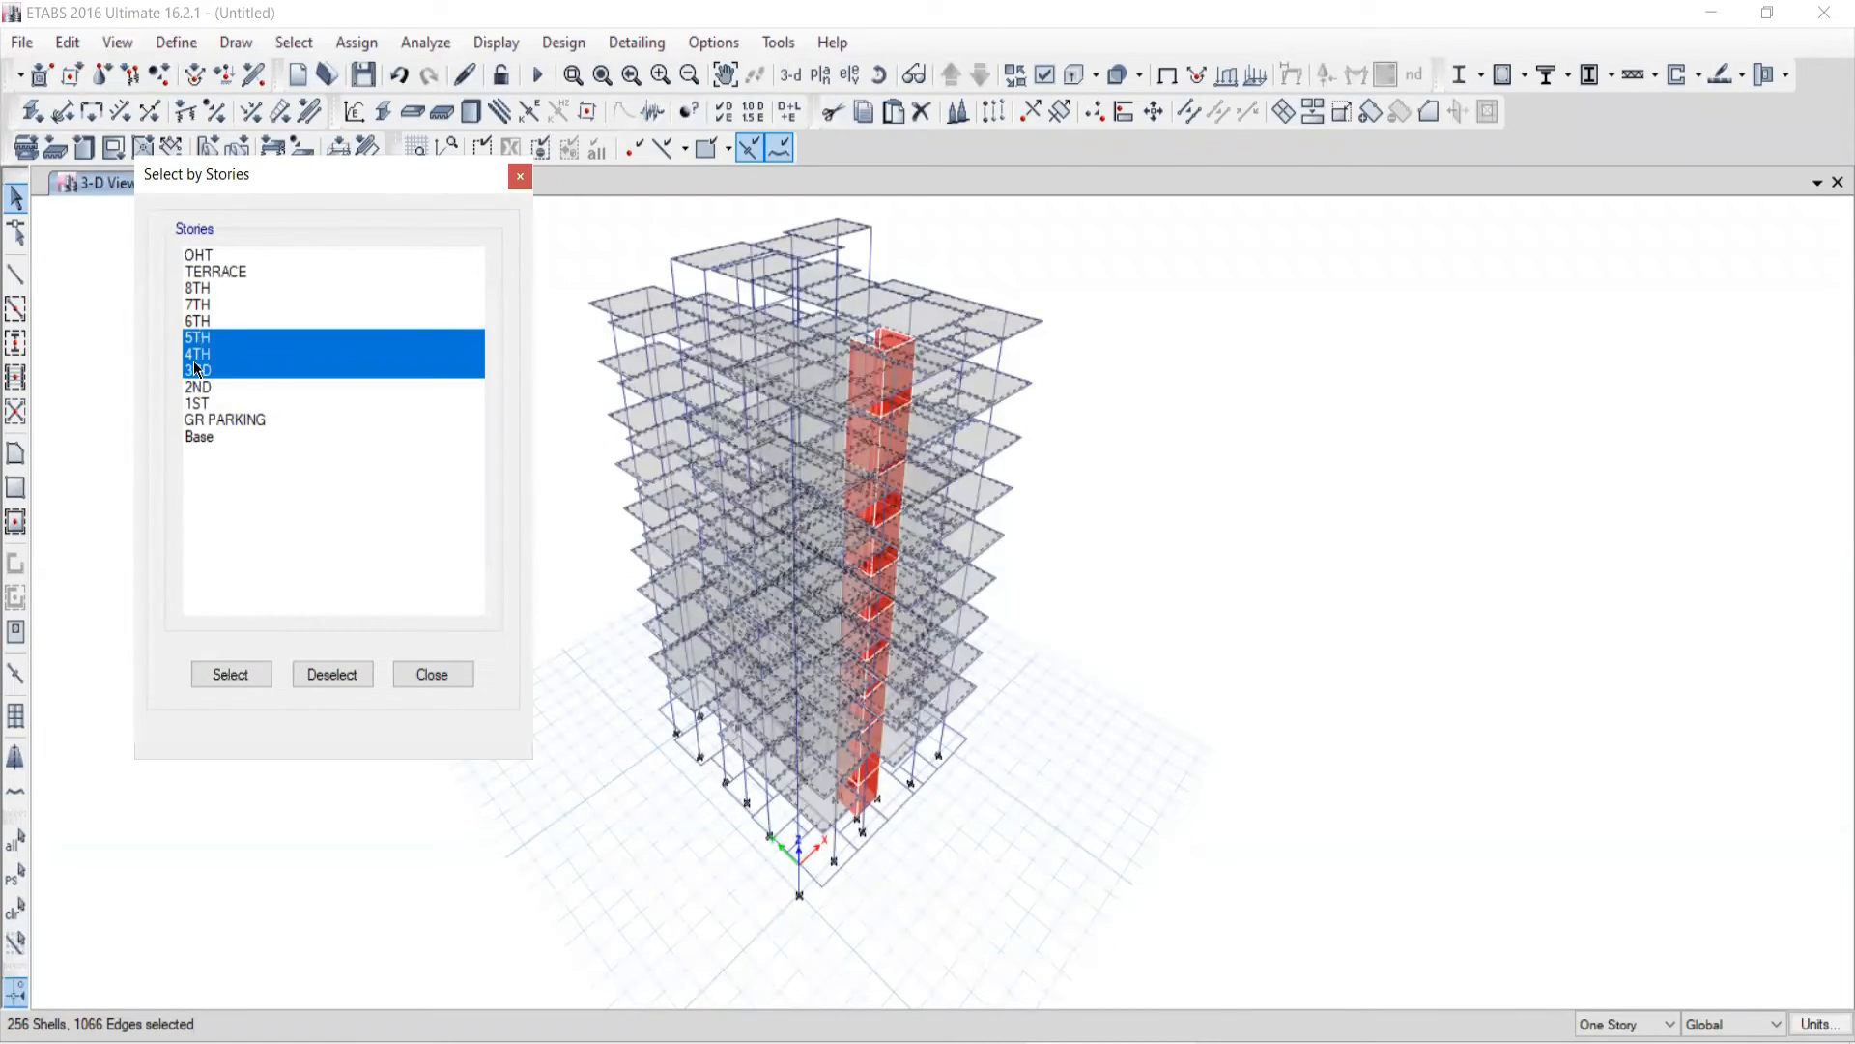
drag(193, 438, 205, 251)
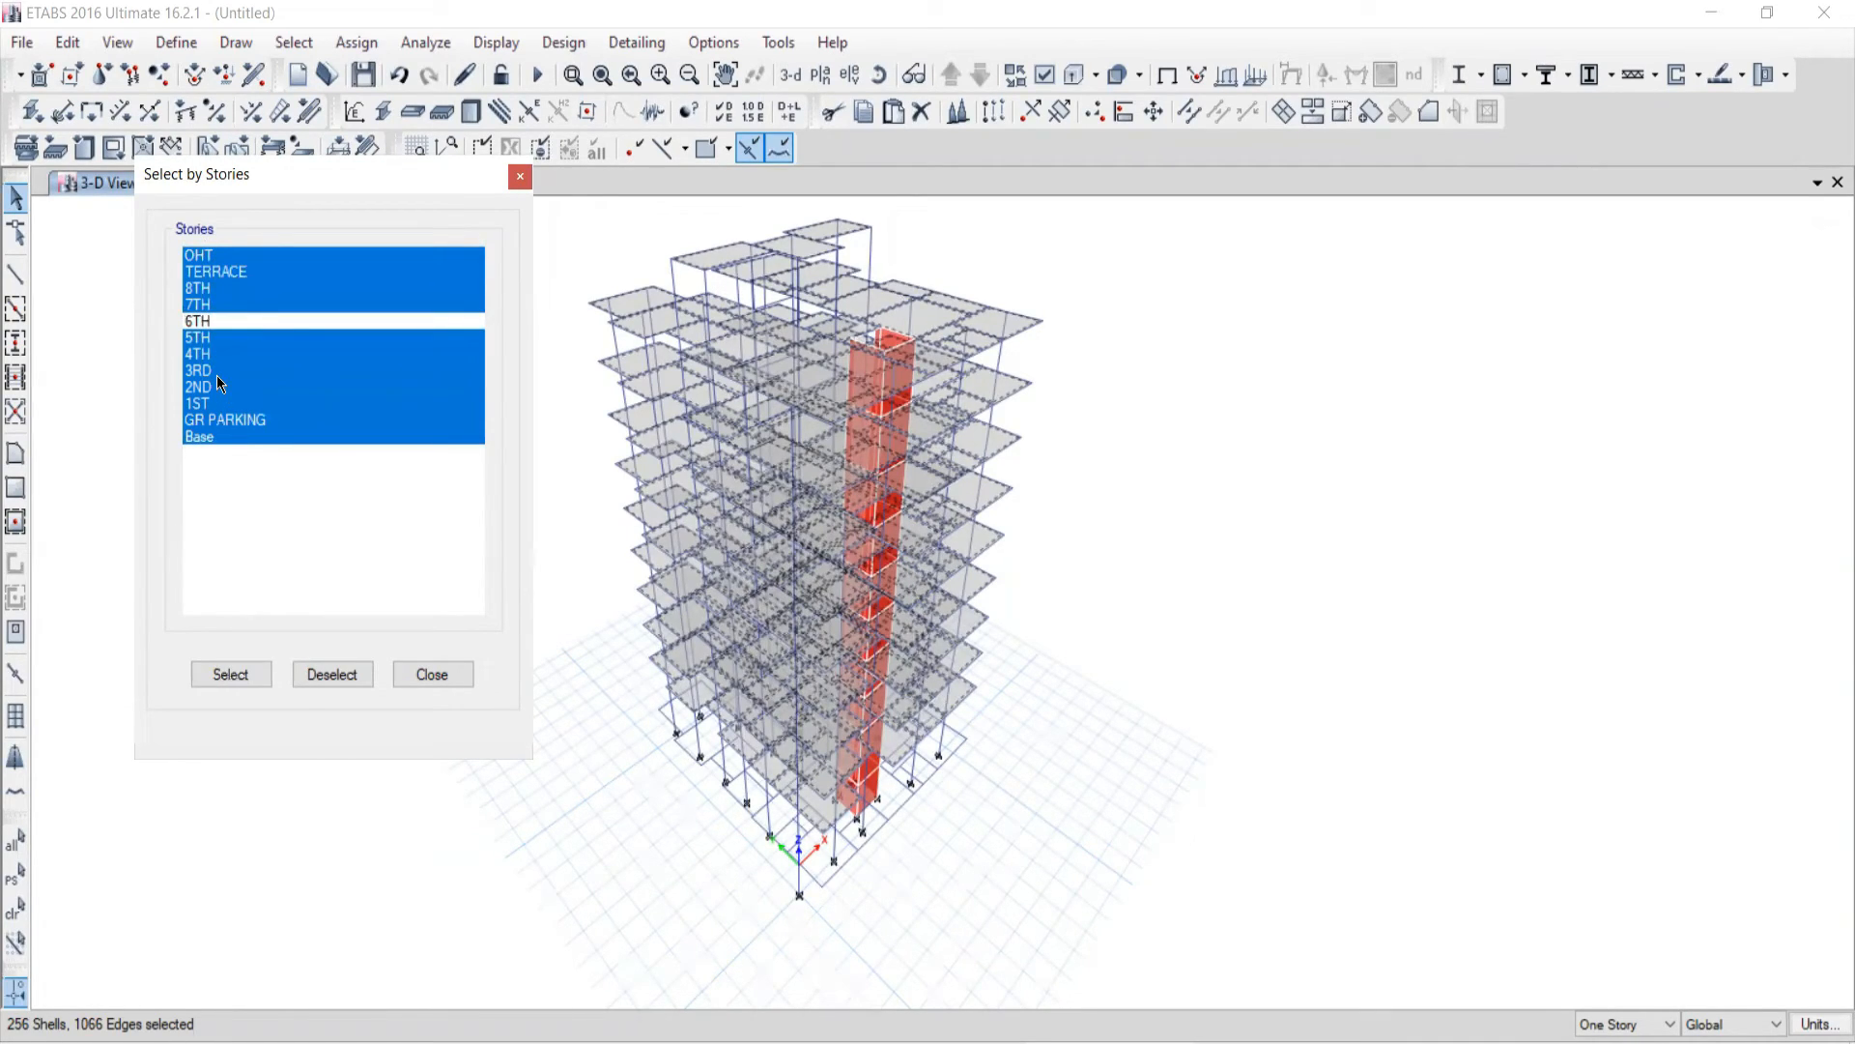
click(328, 674)
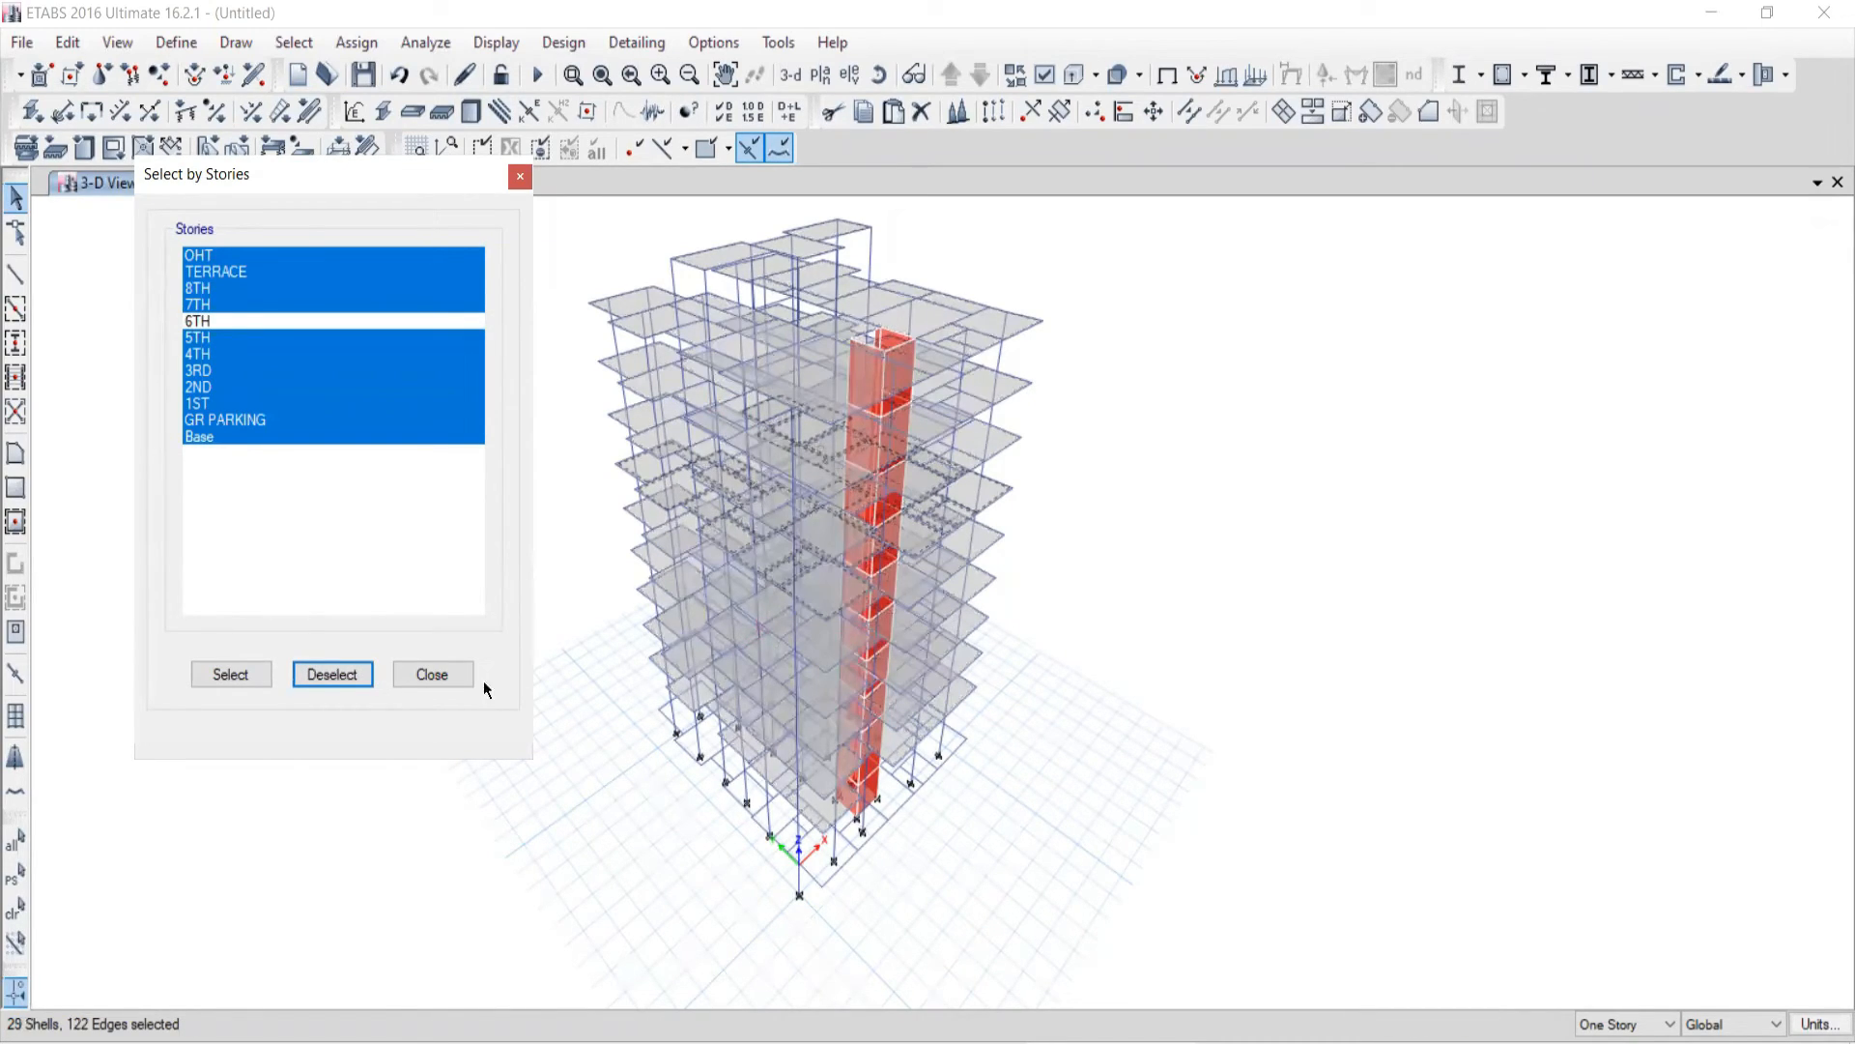
click(454, 674)
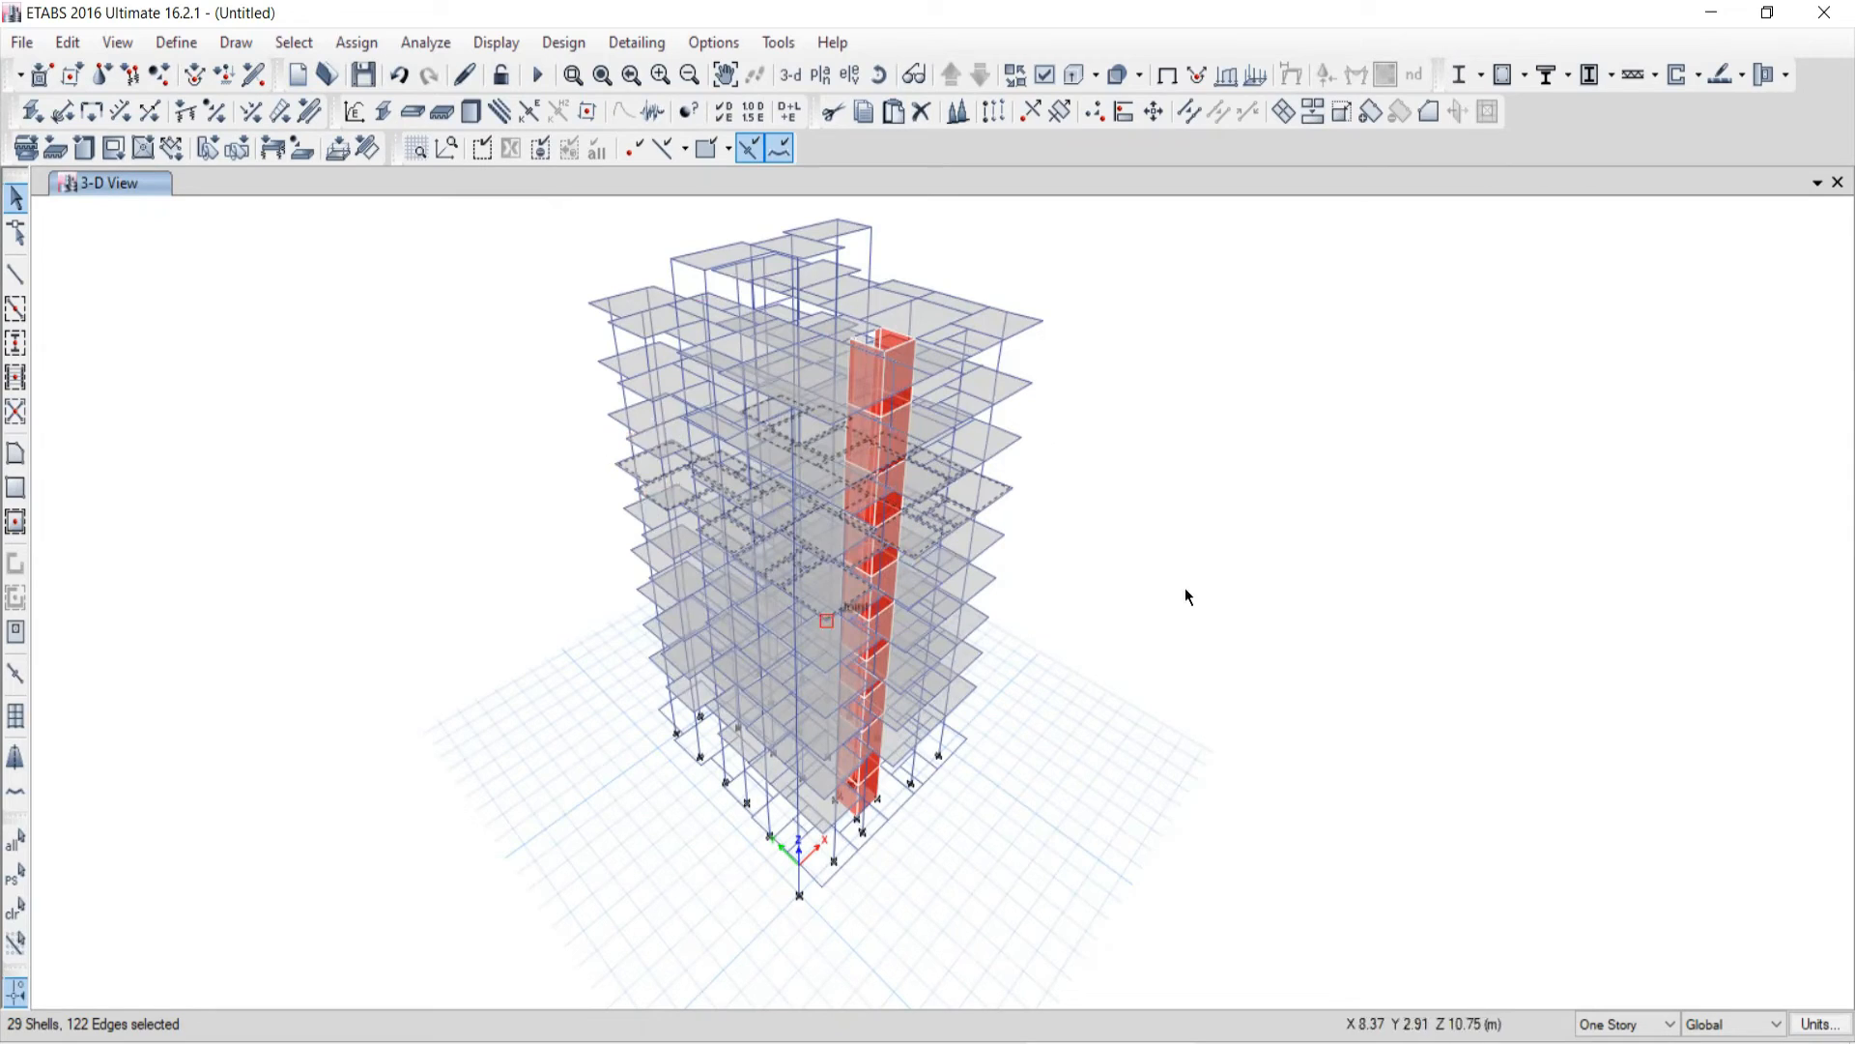
Step: Isolate the selected 6TH story floors in the 3-D view and show all objects again
right_click(159, 426)
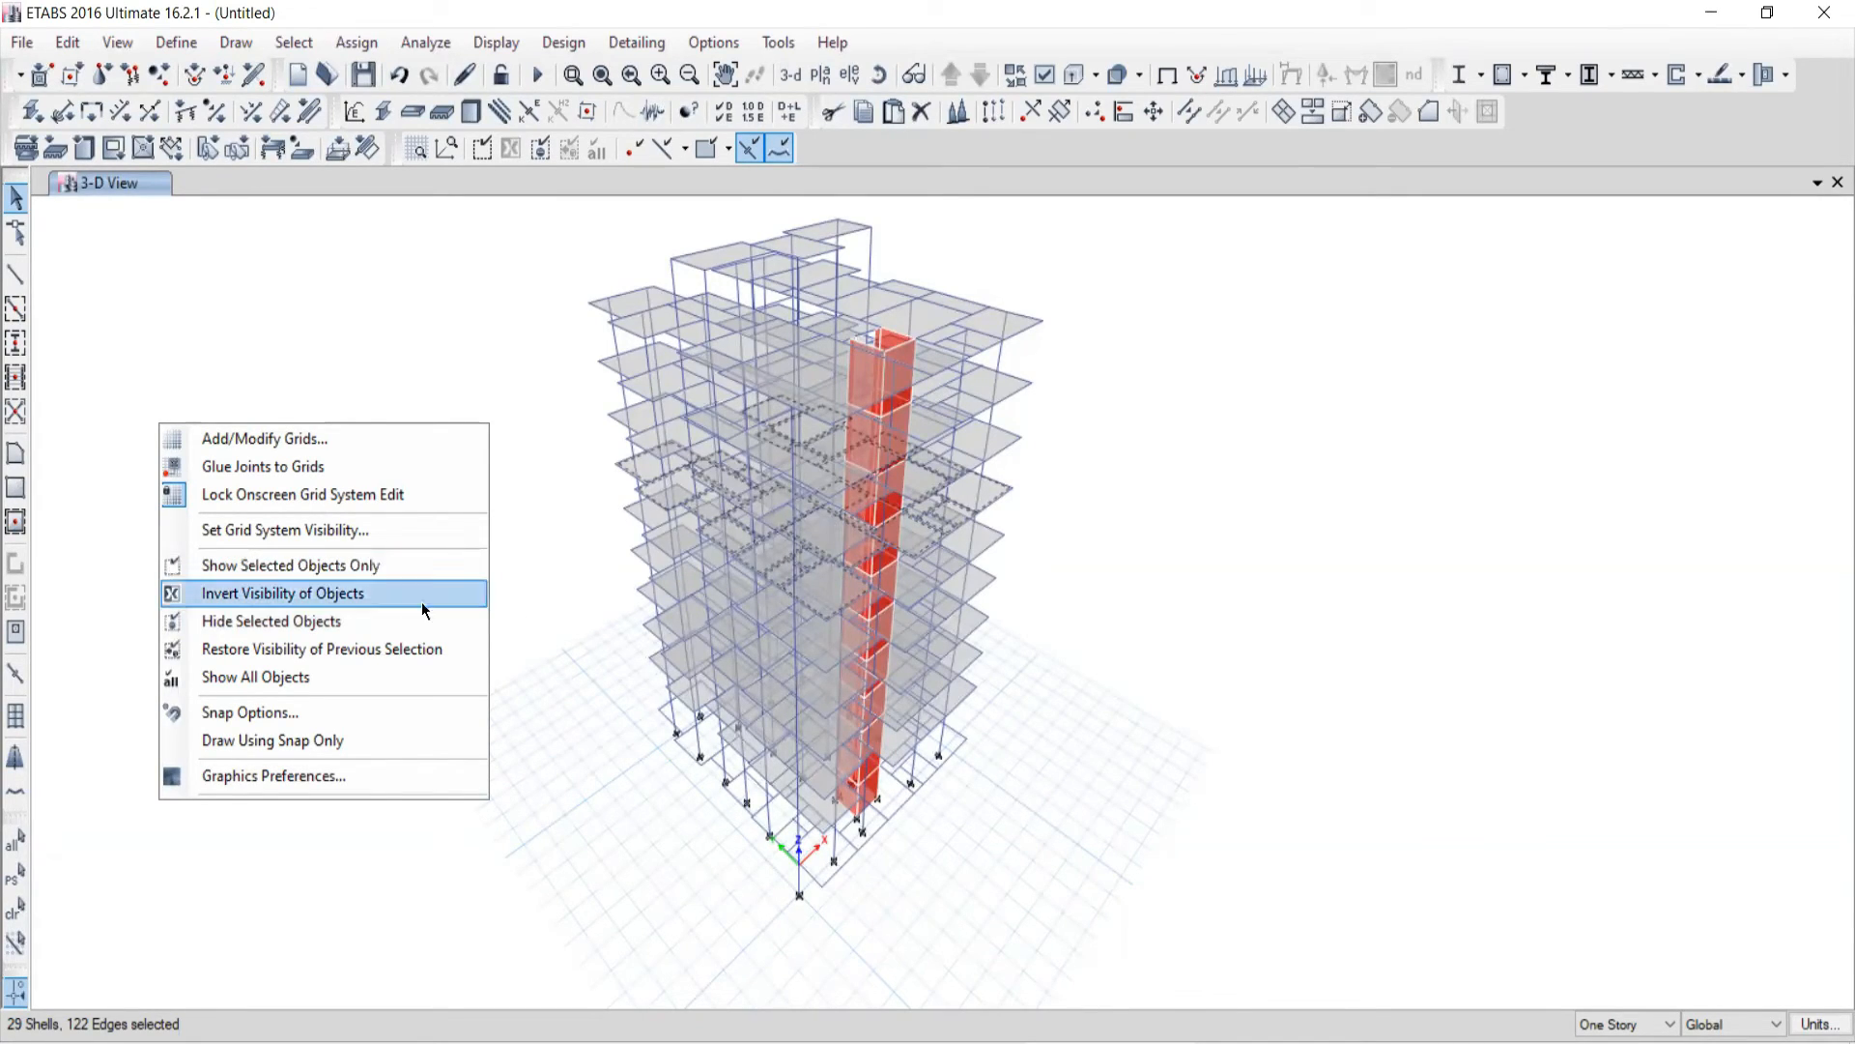
click(248, 566)
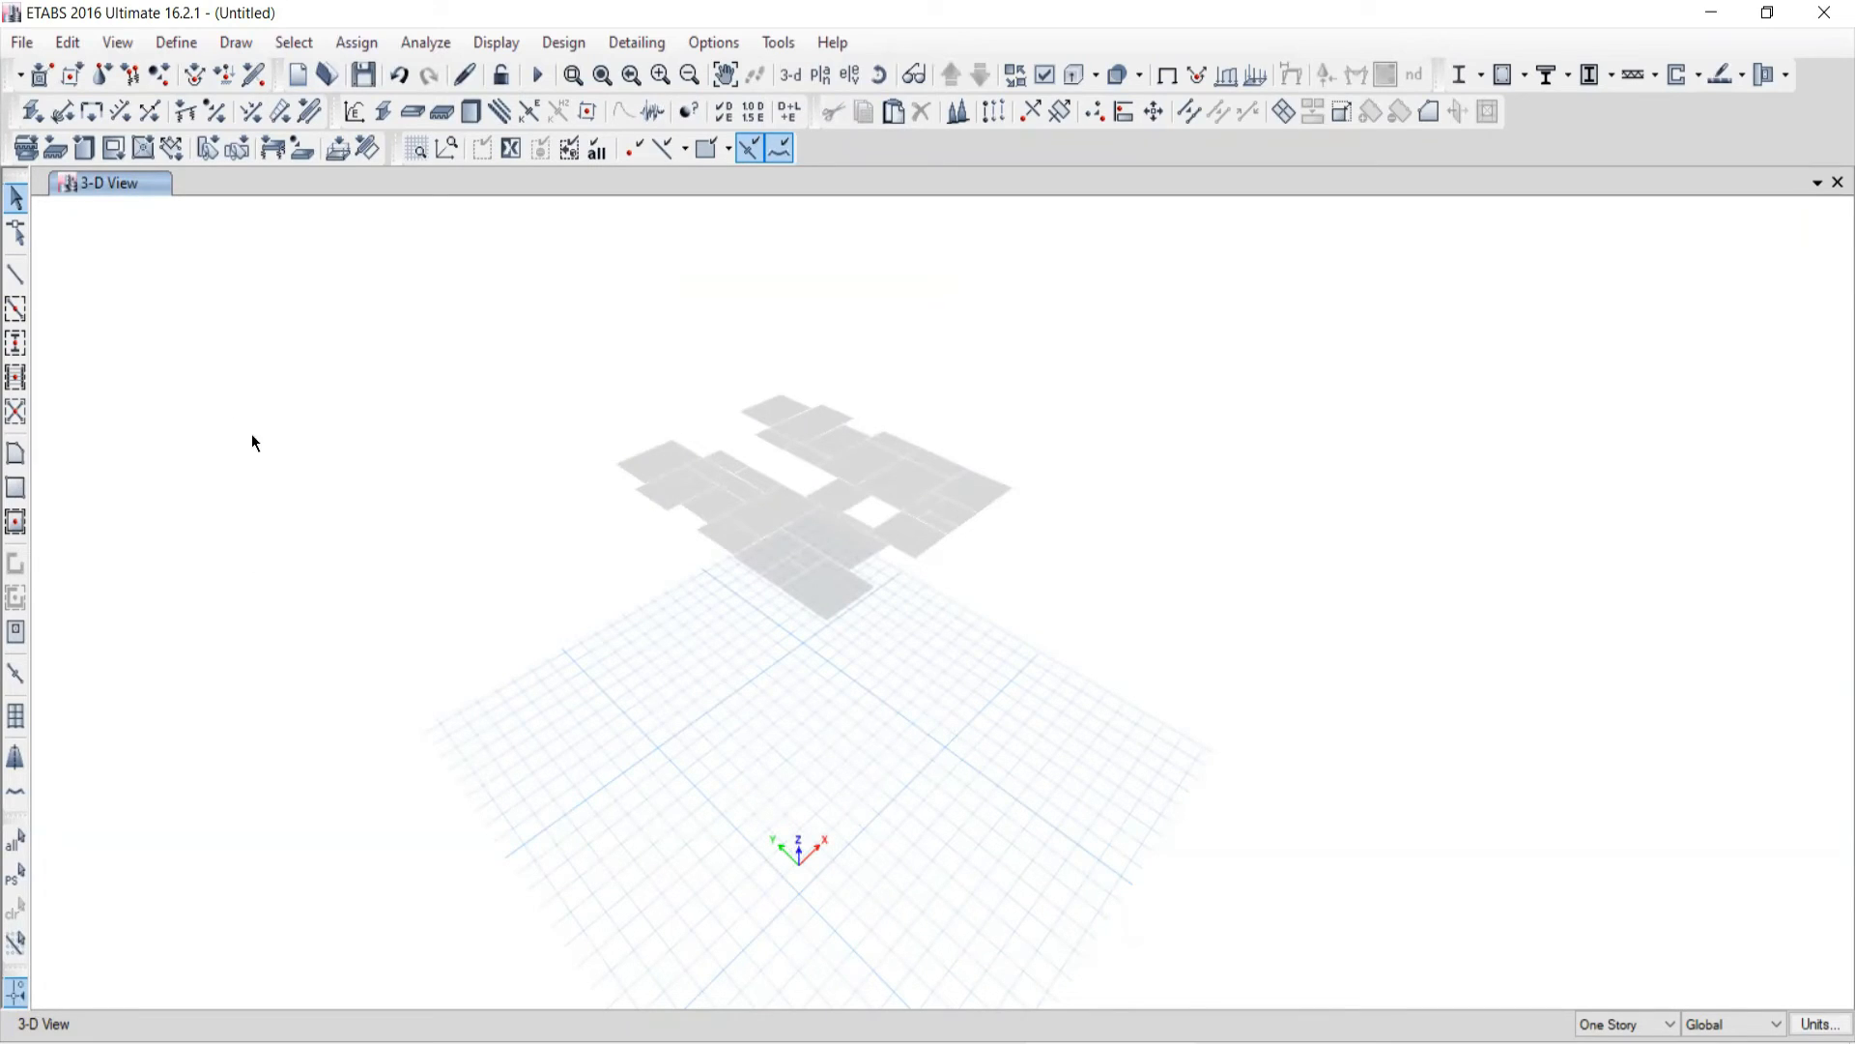
right_click(161, 329)
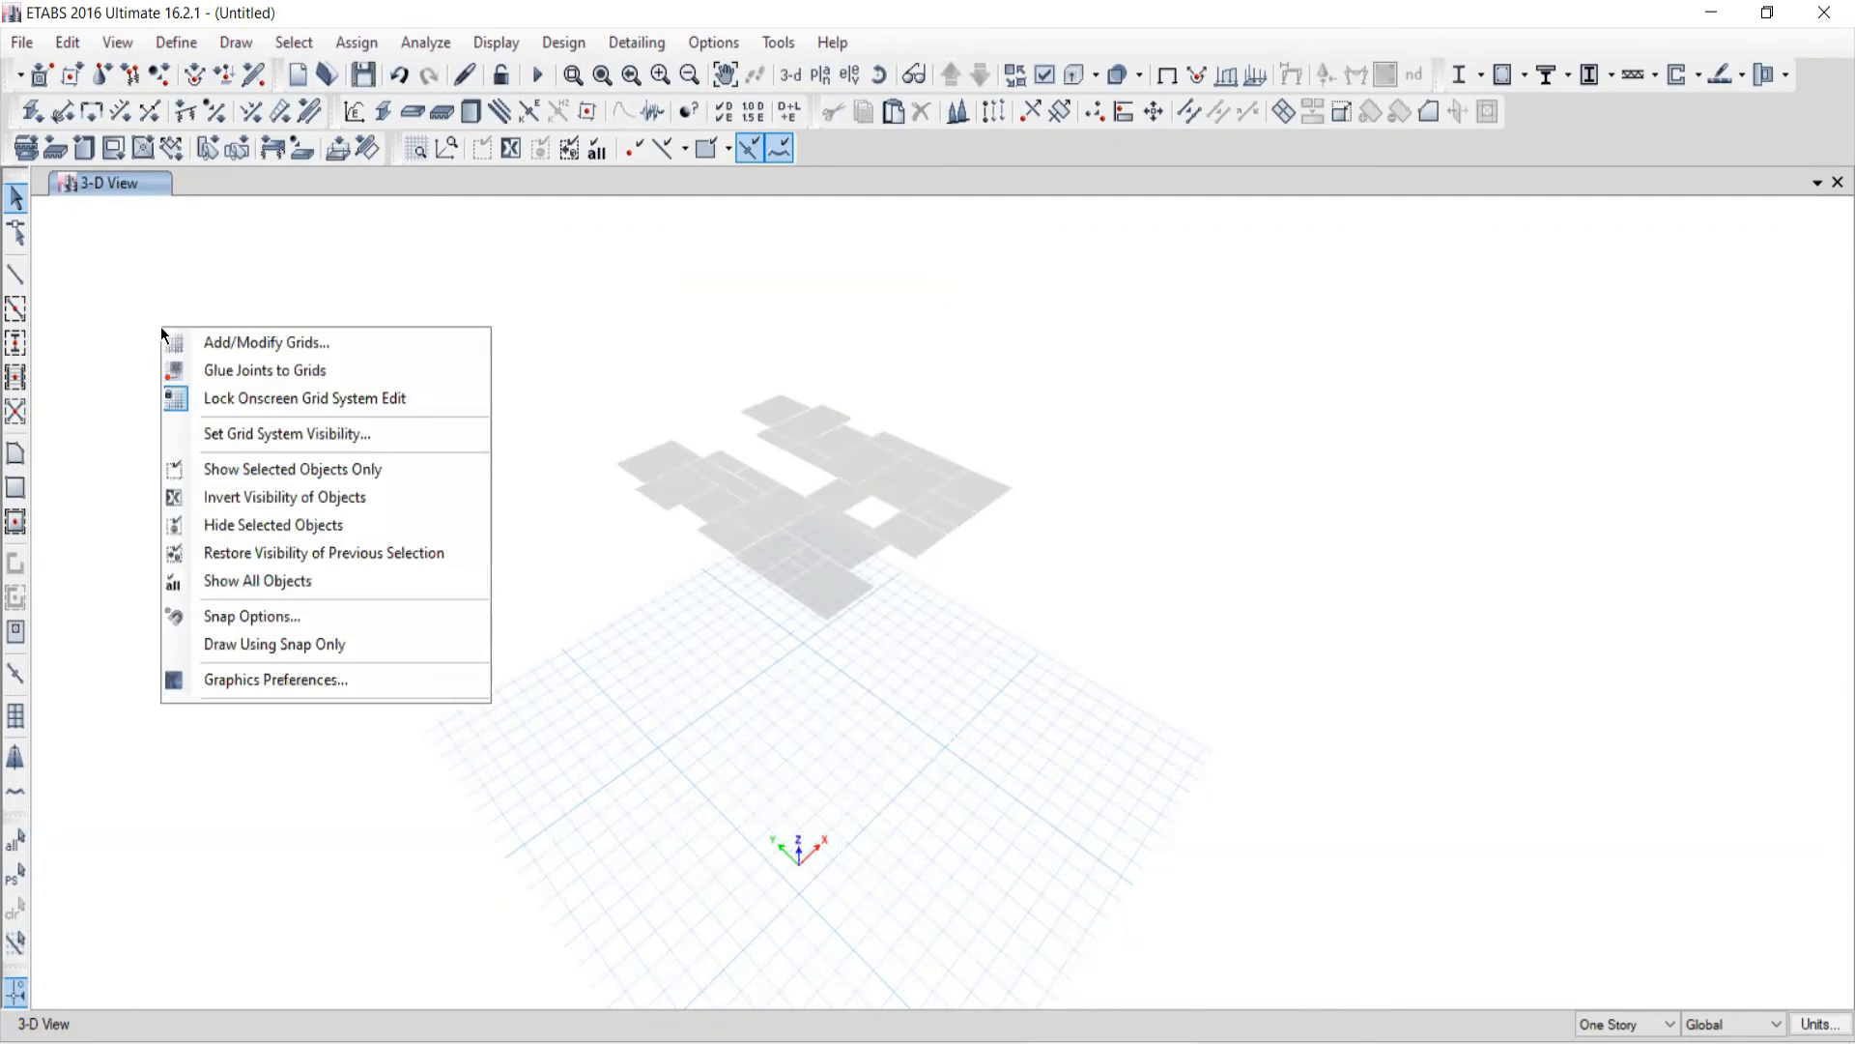
click(221, 583)
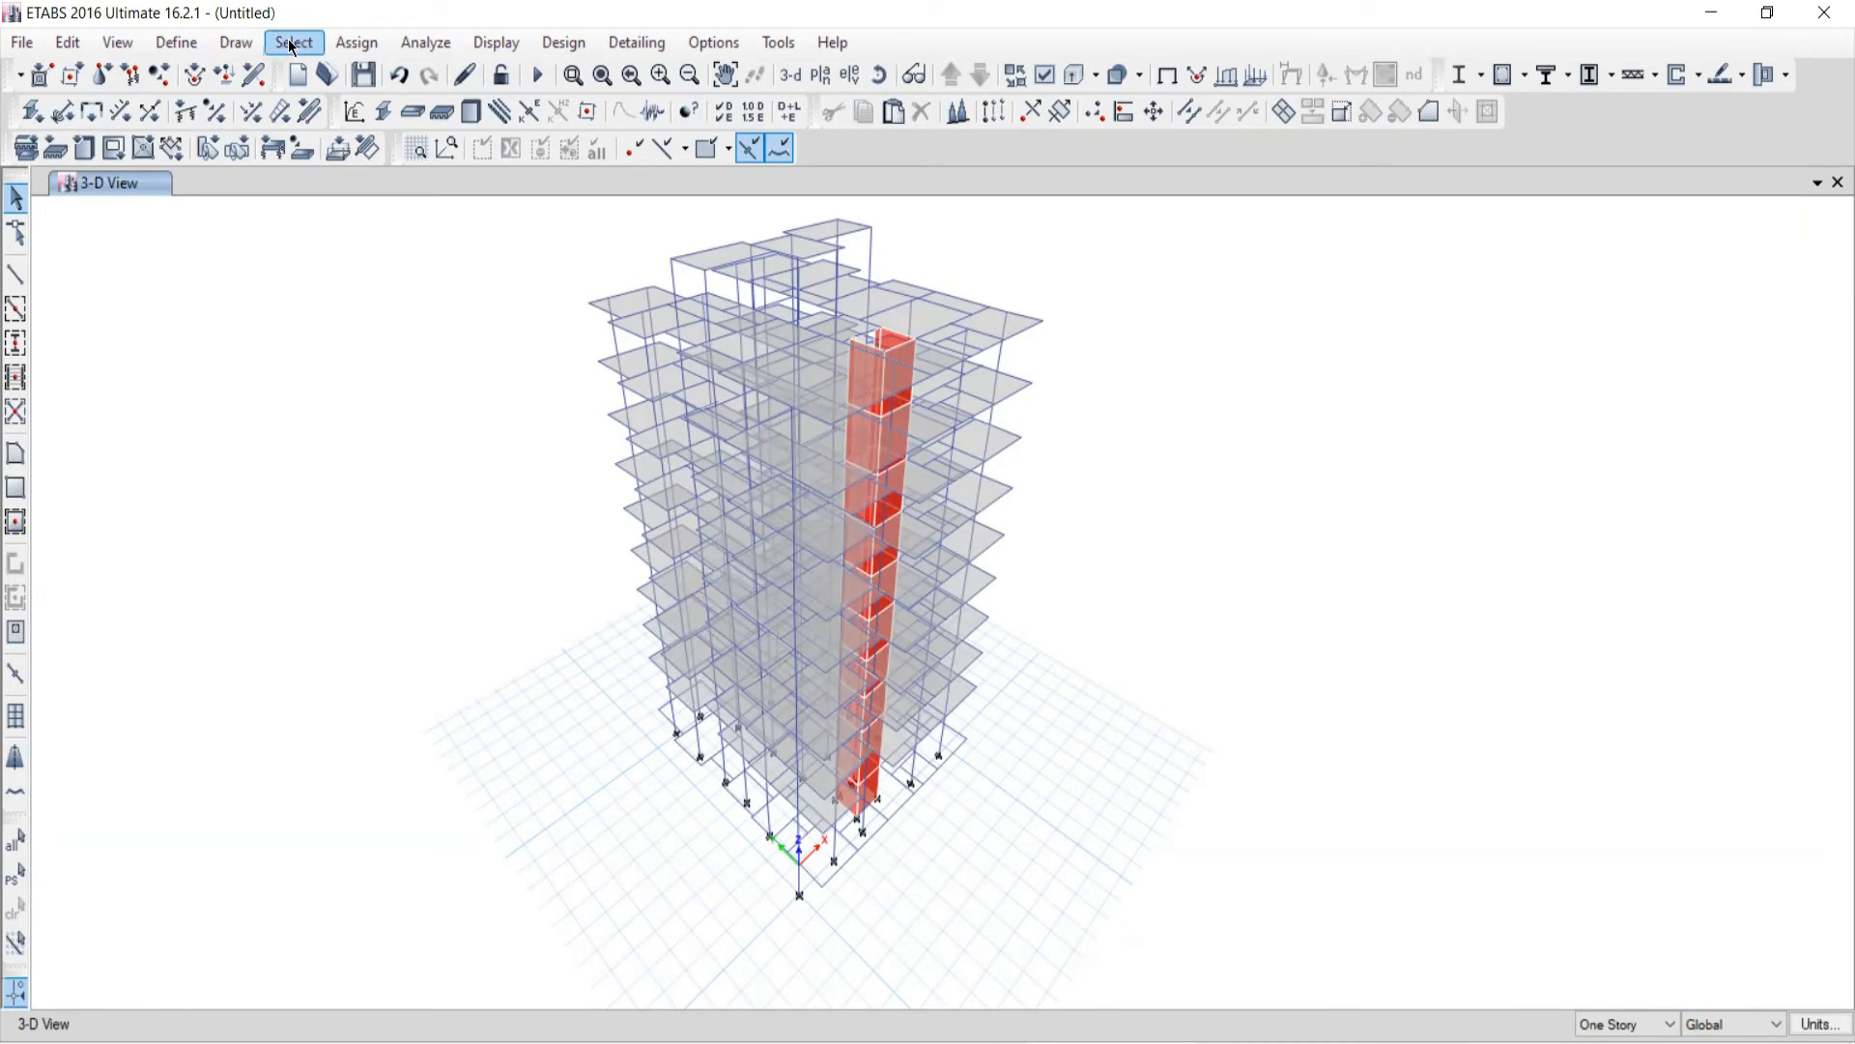
Step: Open the plan view of the 1ST story and center the plan in the window
middle_drag(953, 459, 903, 414)
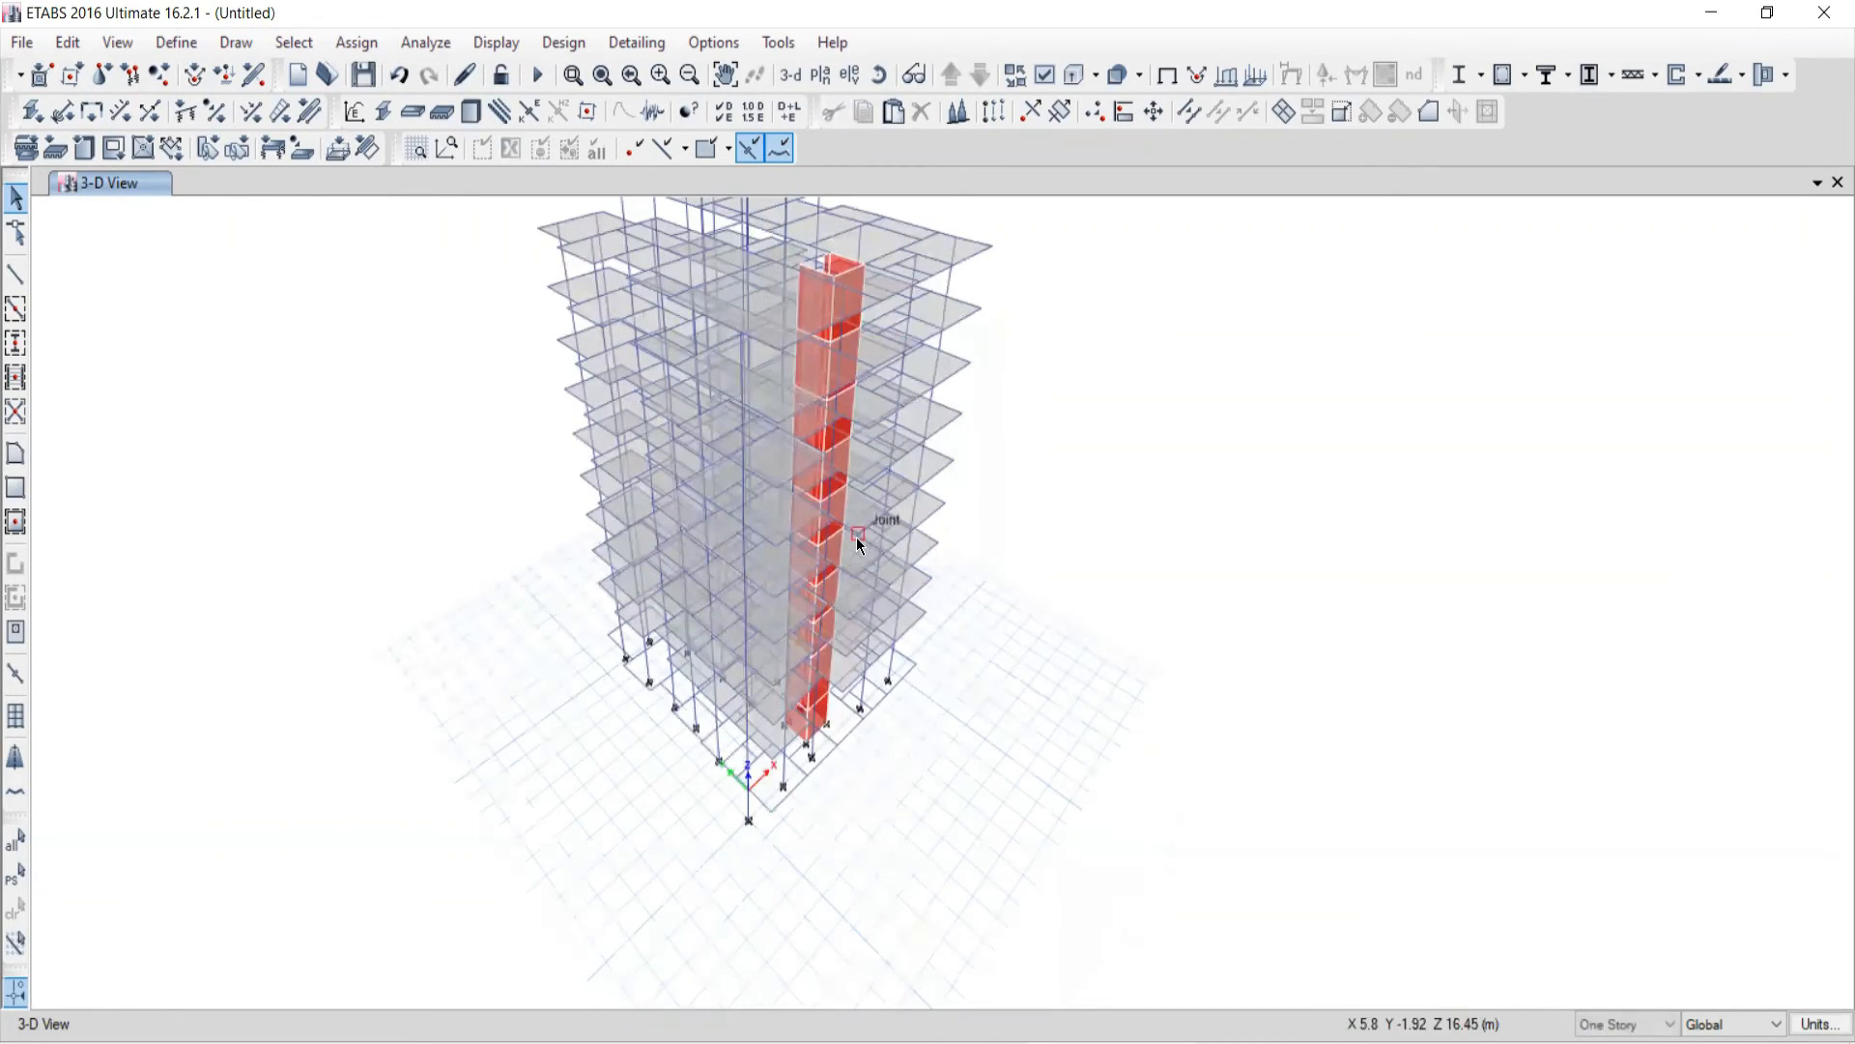
click(821, 76)
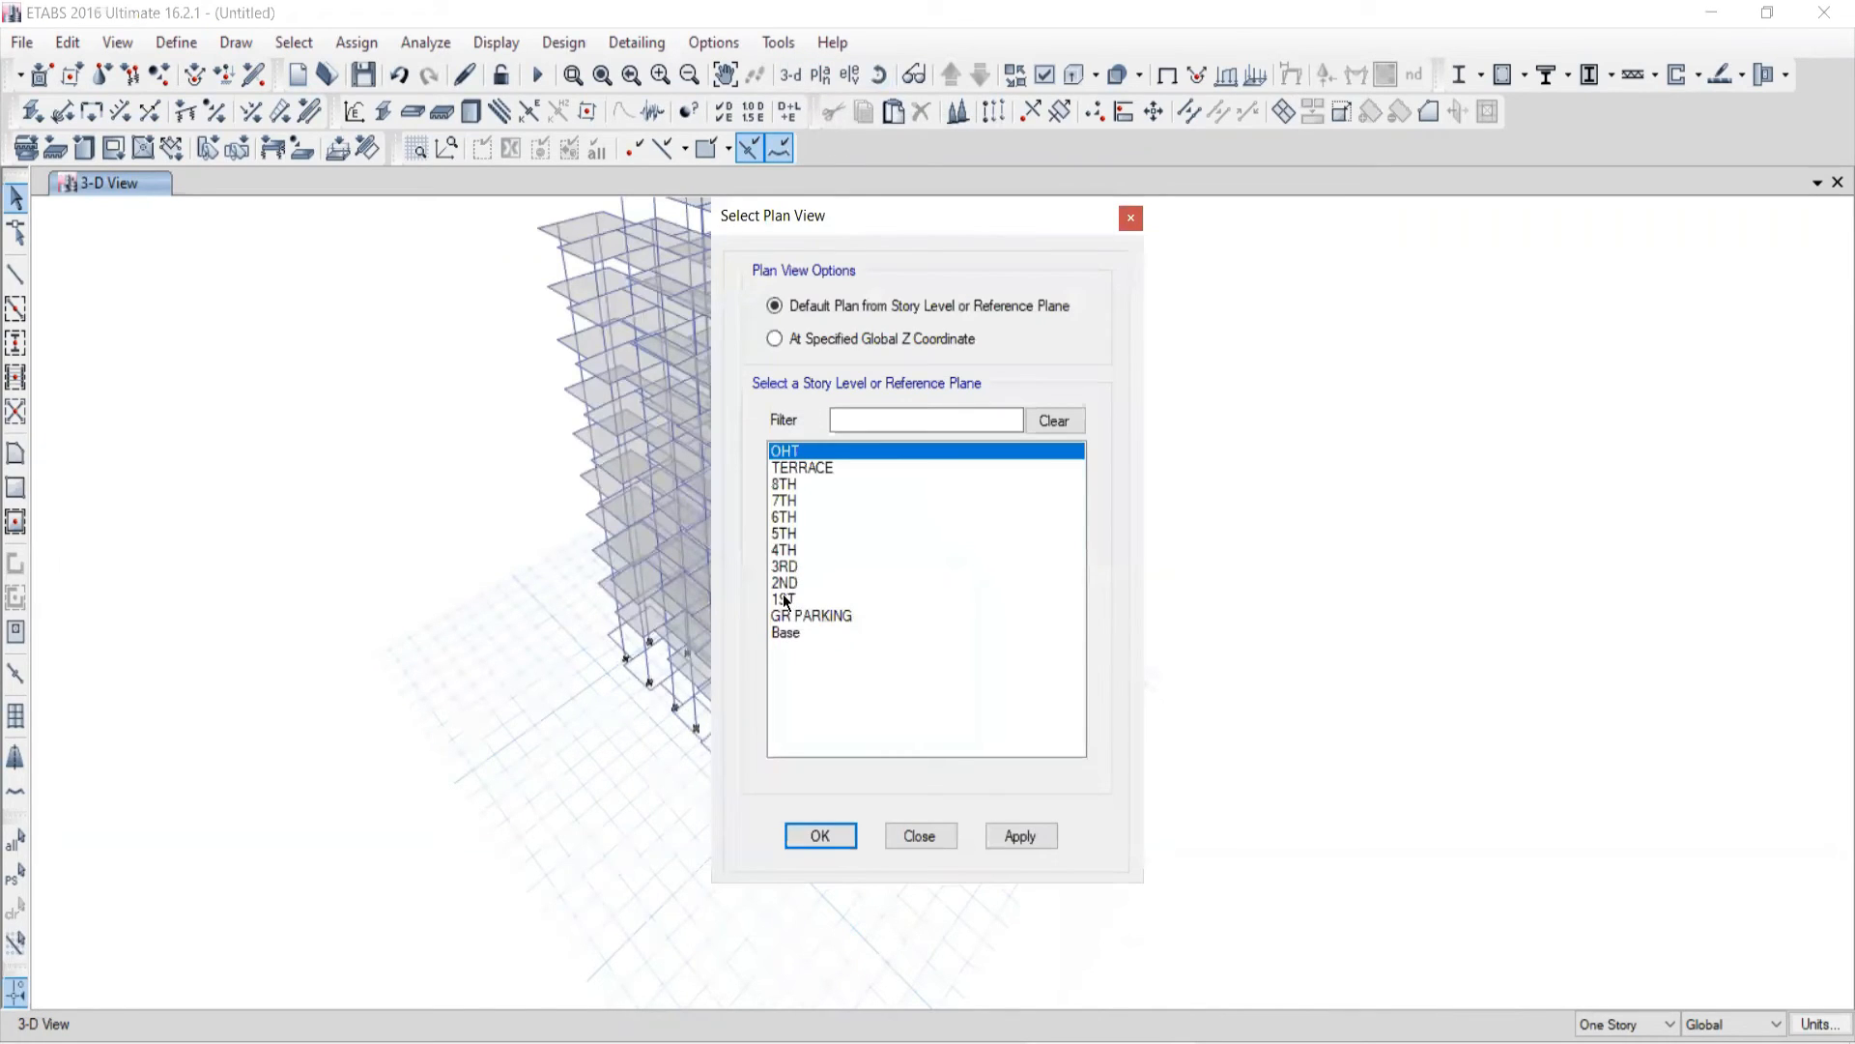
click(785, 599)
click(1016, 835)
click(935, 836)
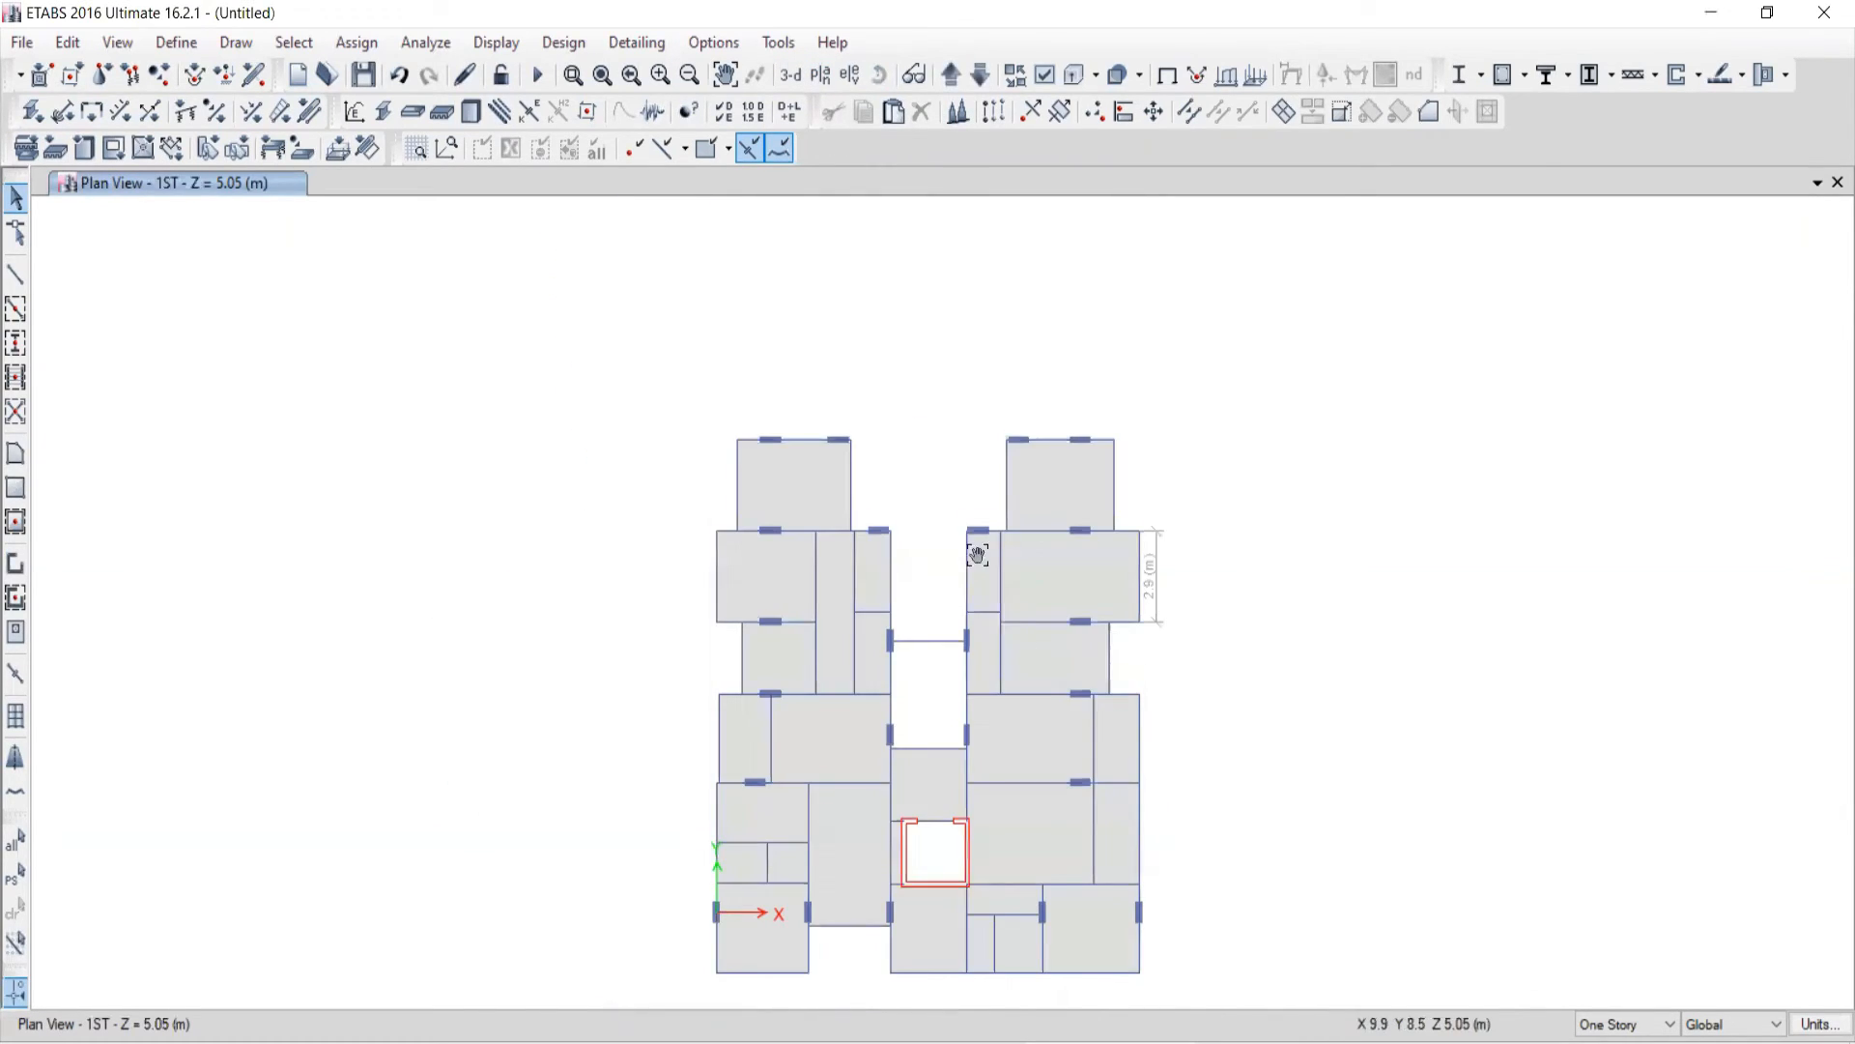
middle_drag(978, 555, 886, 426)
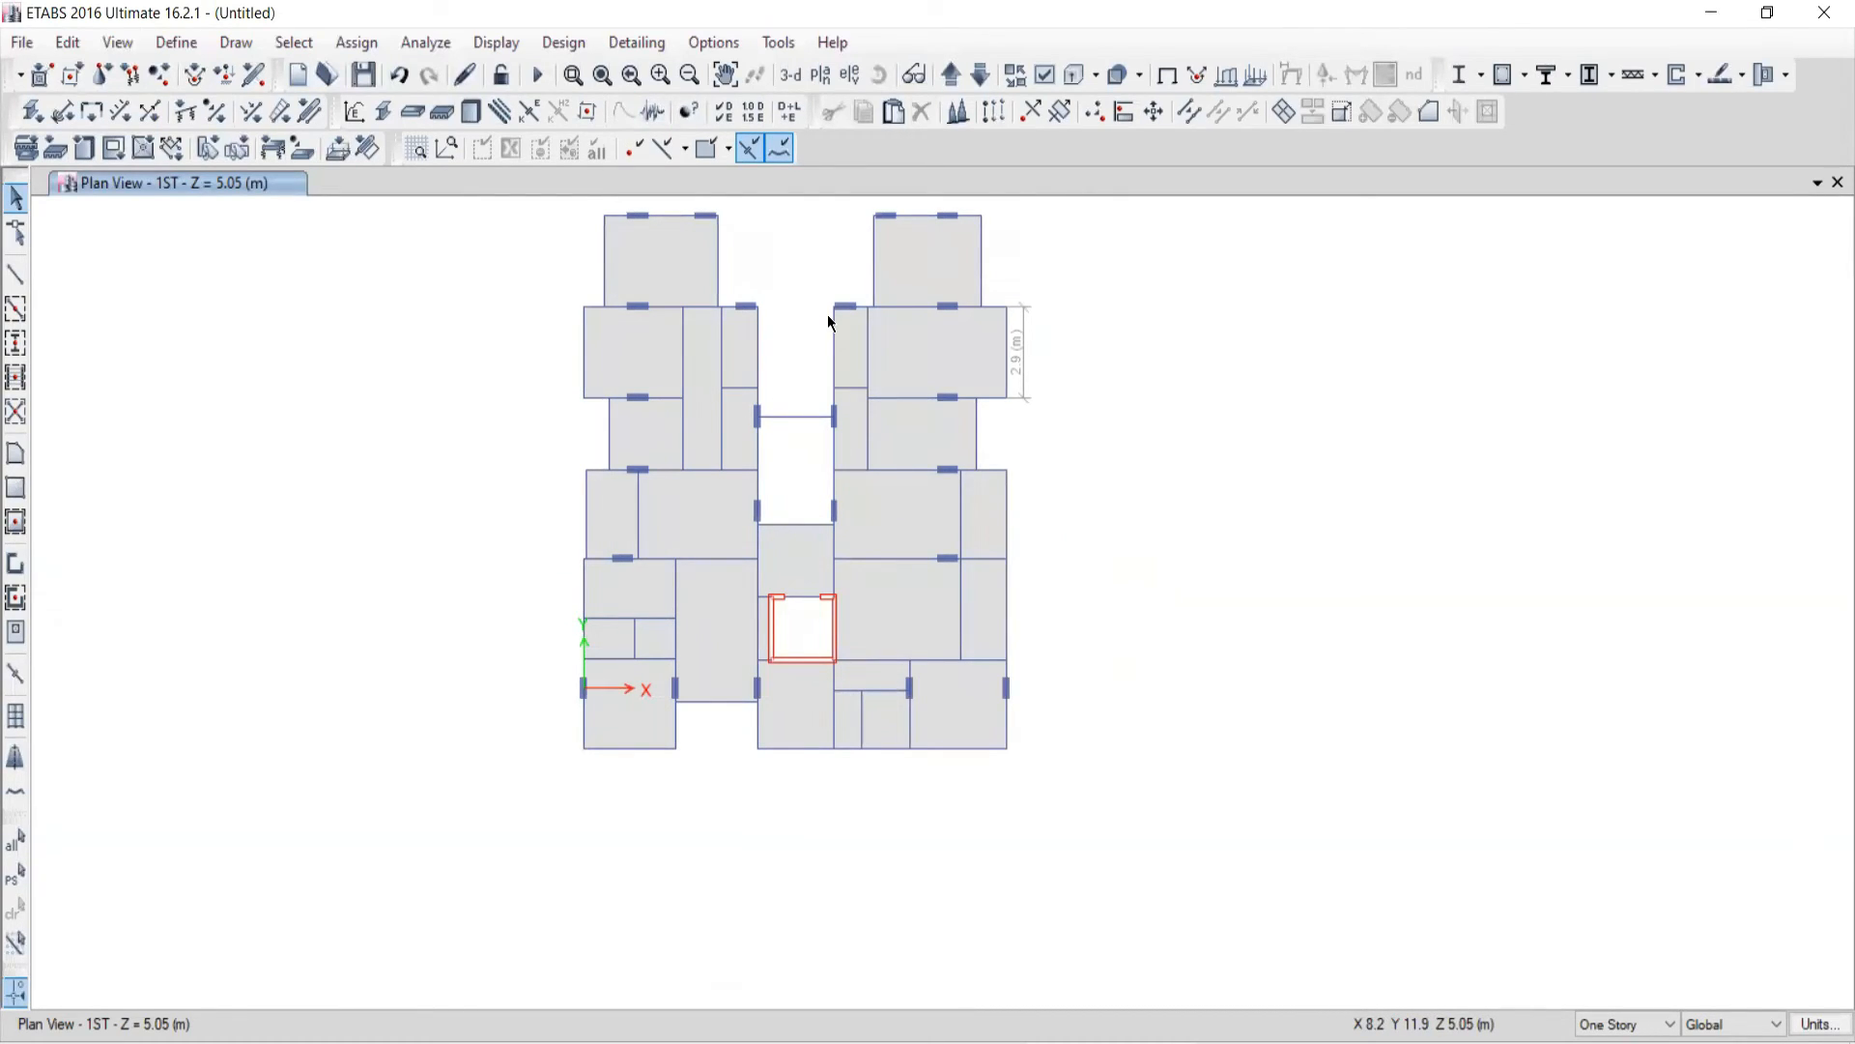
middle_drag(781, 442, 795, 476)
Step: Window-select everything on the 1ST story plan, show only the selected objects, and inspect them in the 3-D view
drag(436, 230, 1178, 857)
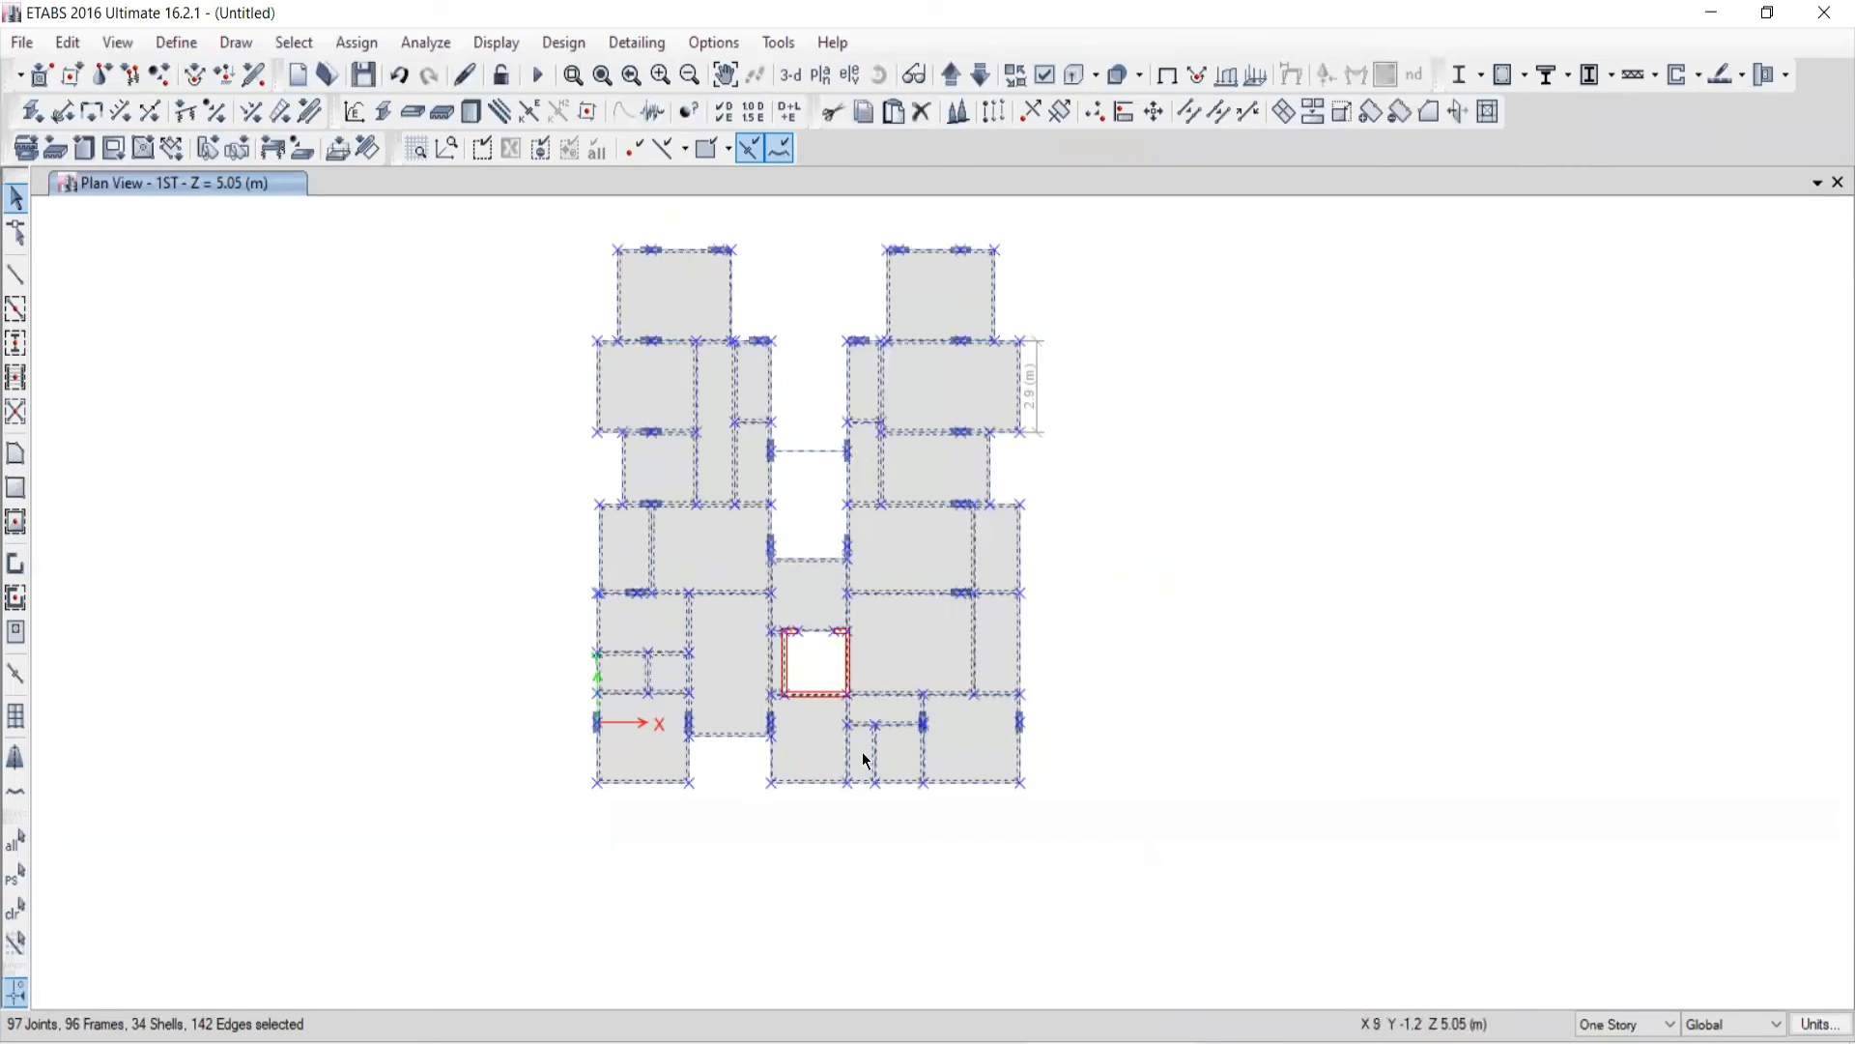
right_click(219, 441)
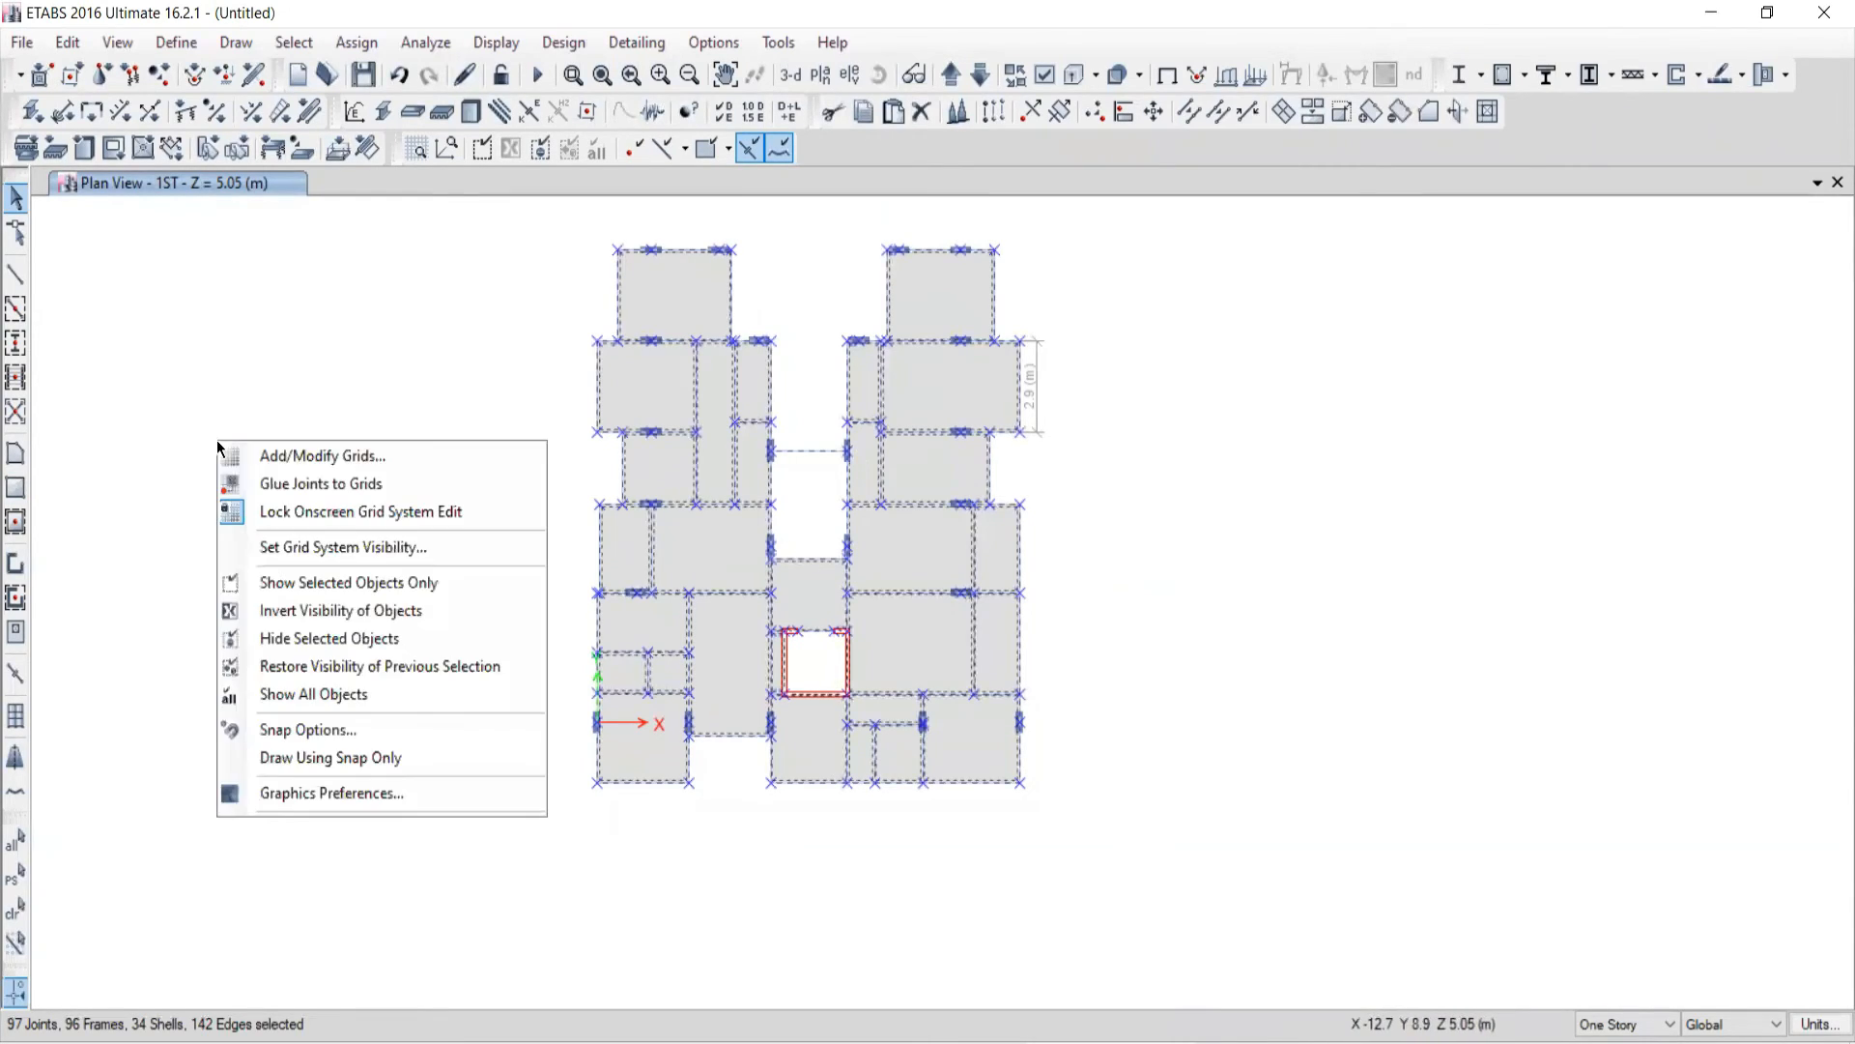
click(269, 581)
click(791, 74)
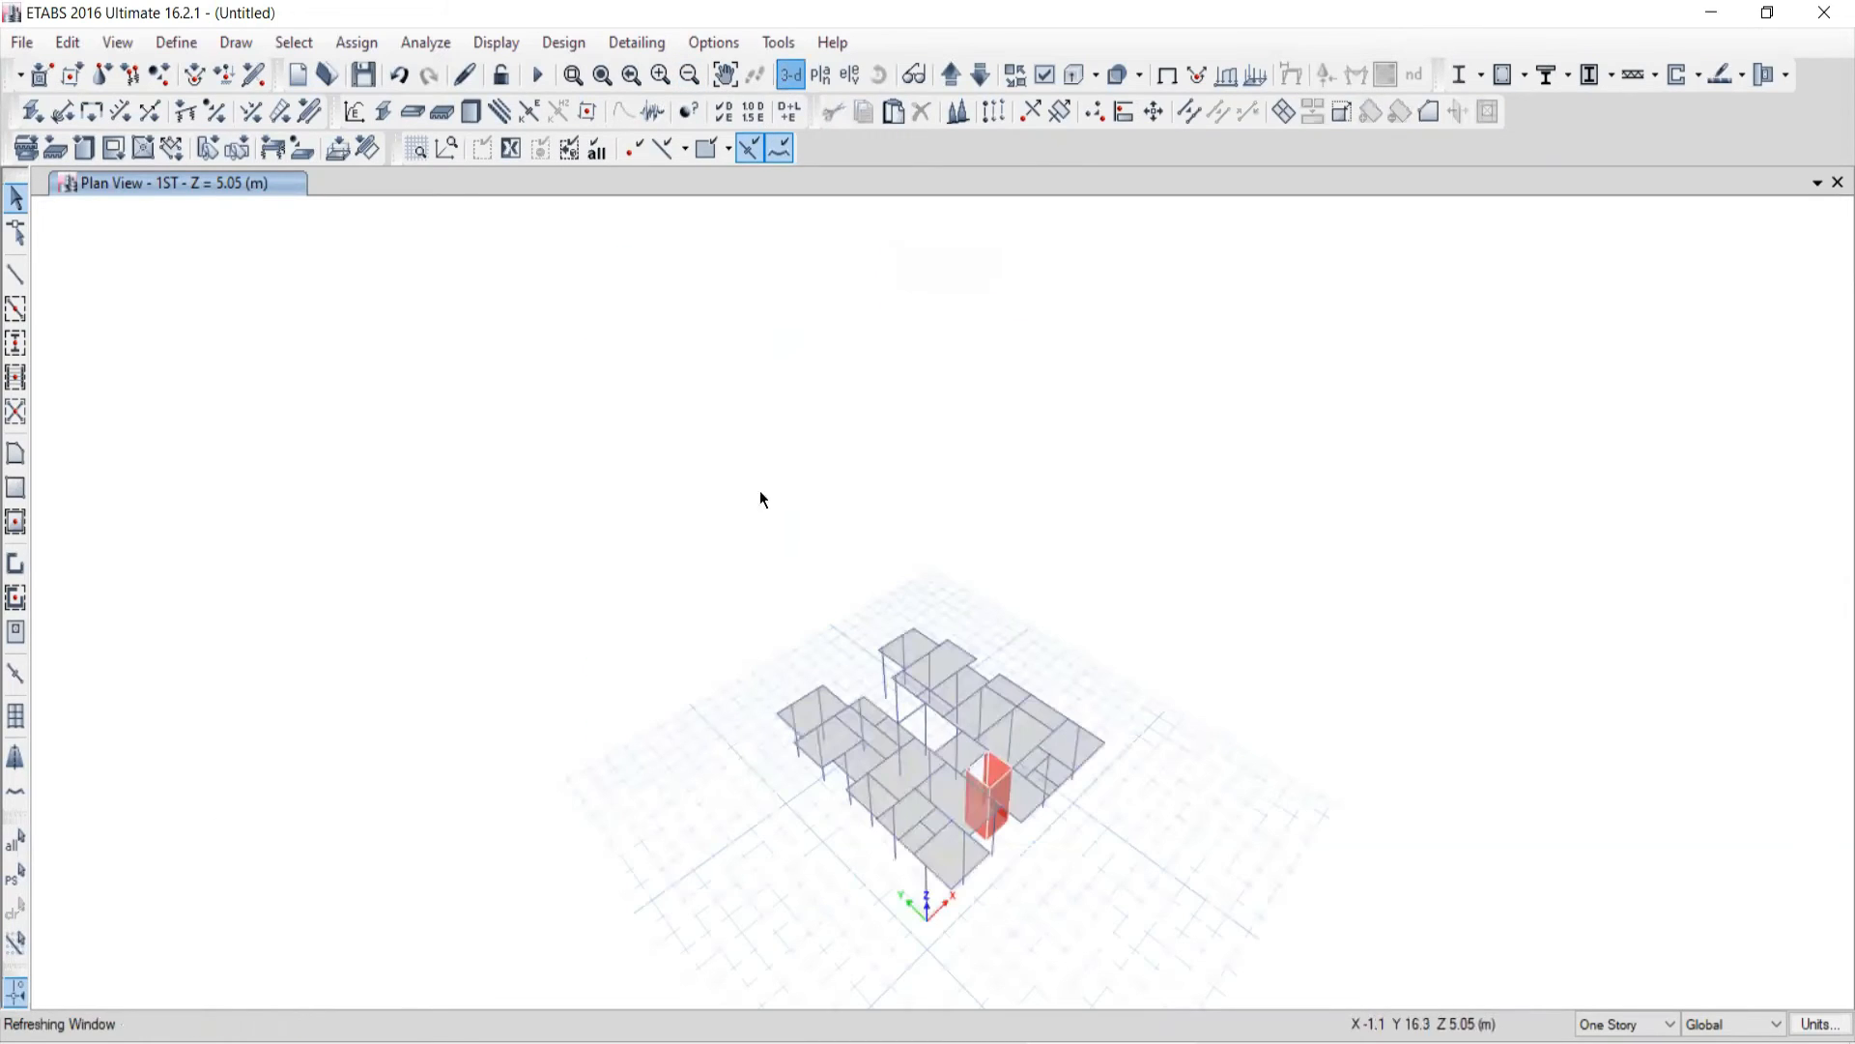
middle_drag(760, 522, 736, 436)
scroll(901, 676, up, 3)
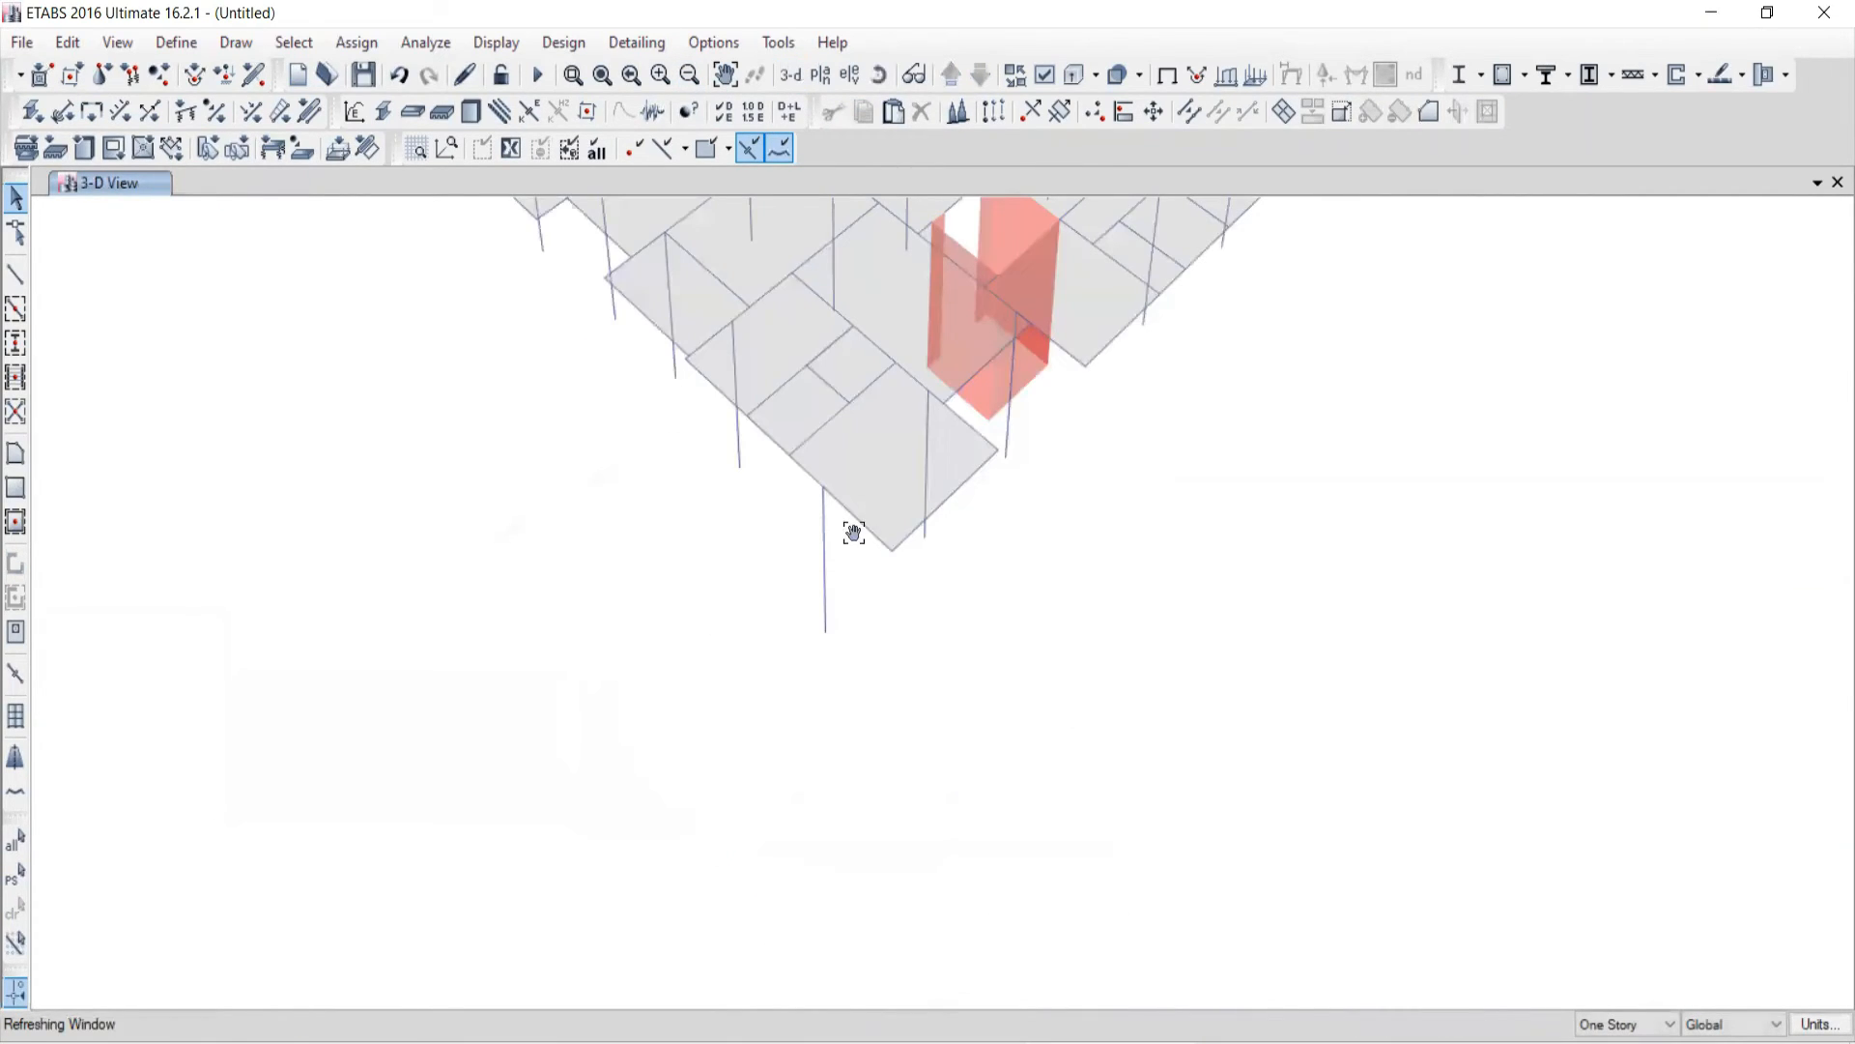
scroll(834, 717, down, 3)
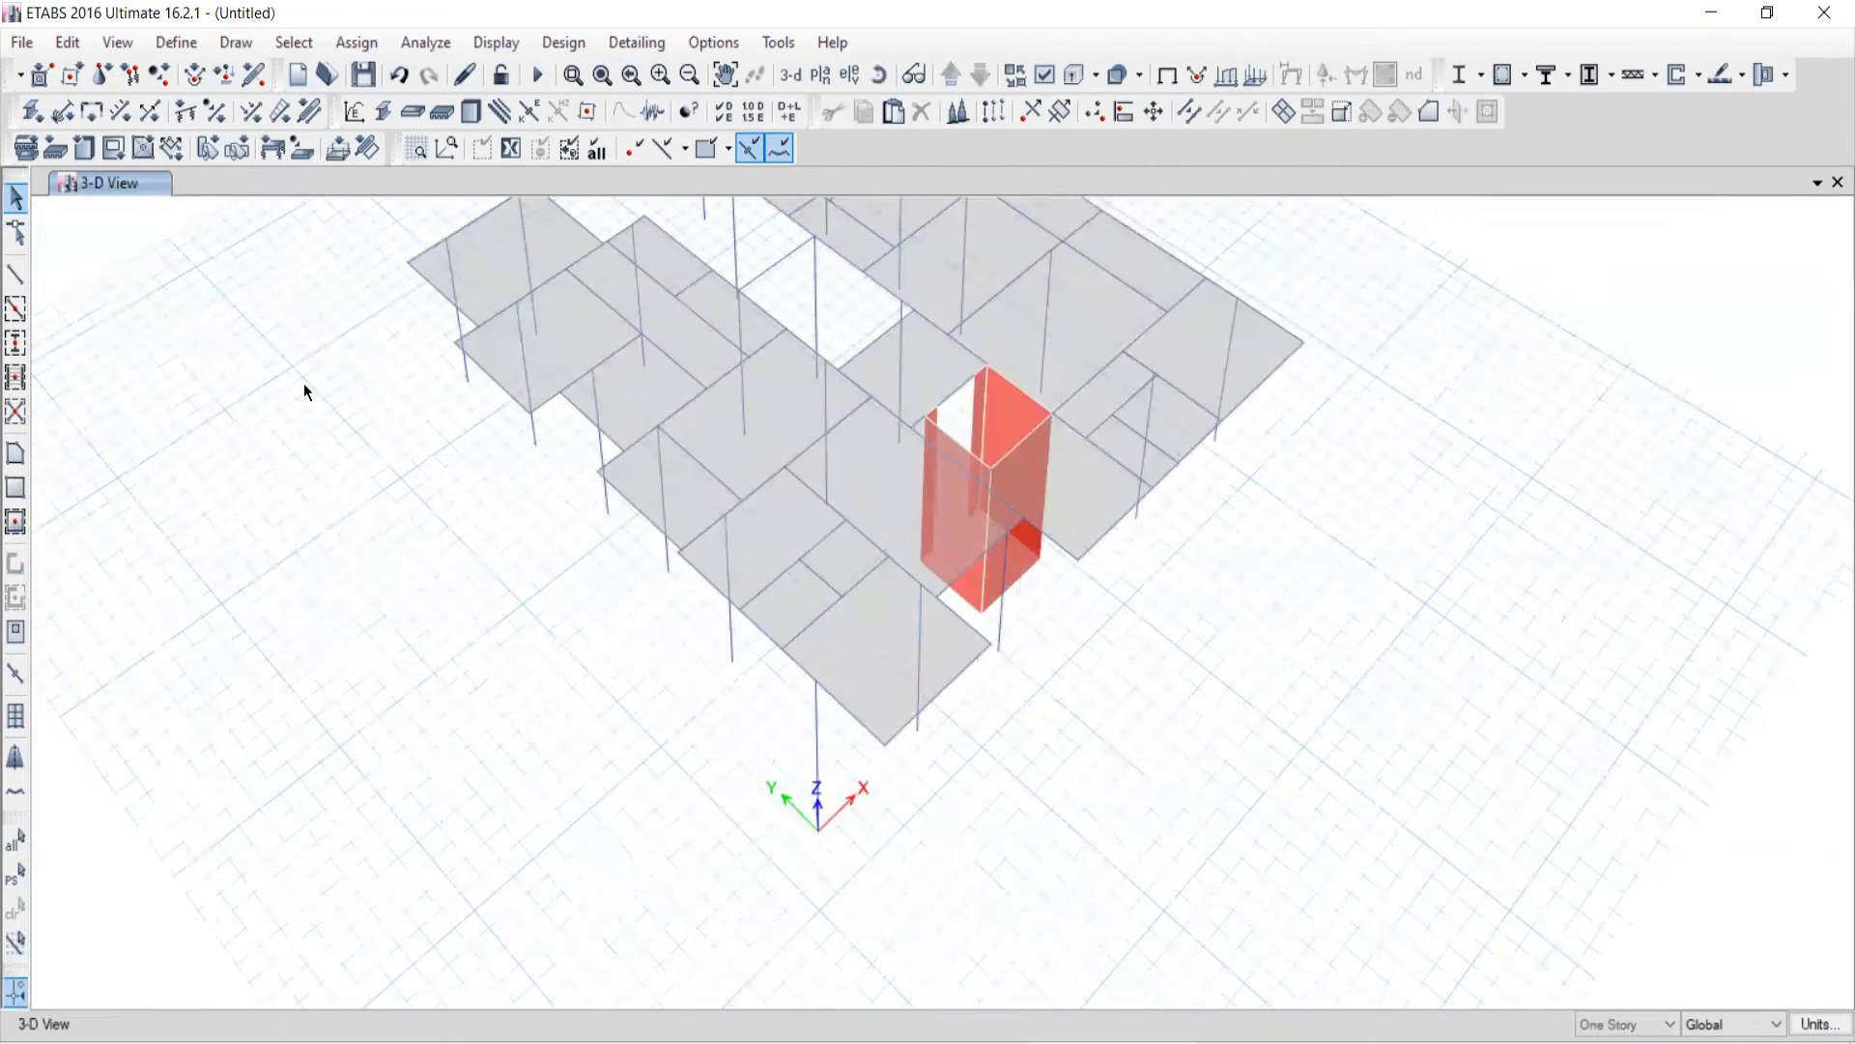
Step: Show all objects again and select the whole 1ST story with selection by stories
right_click(304, 387)
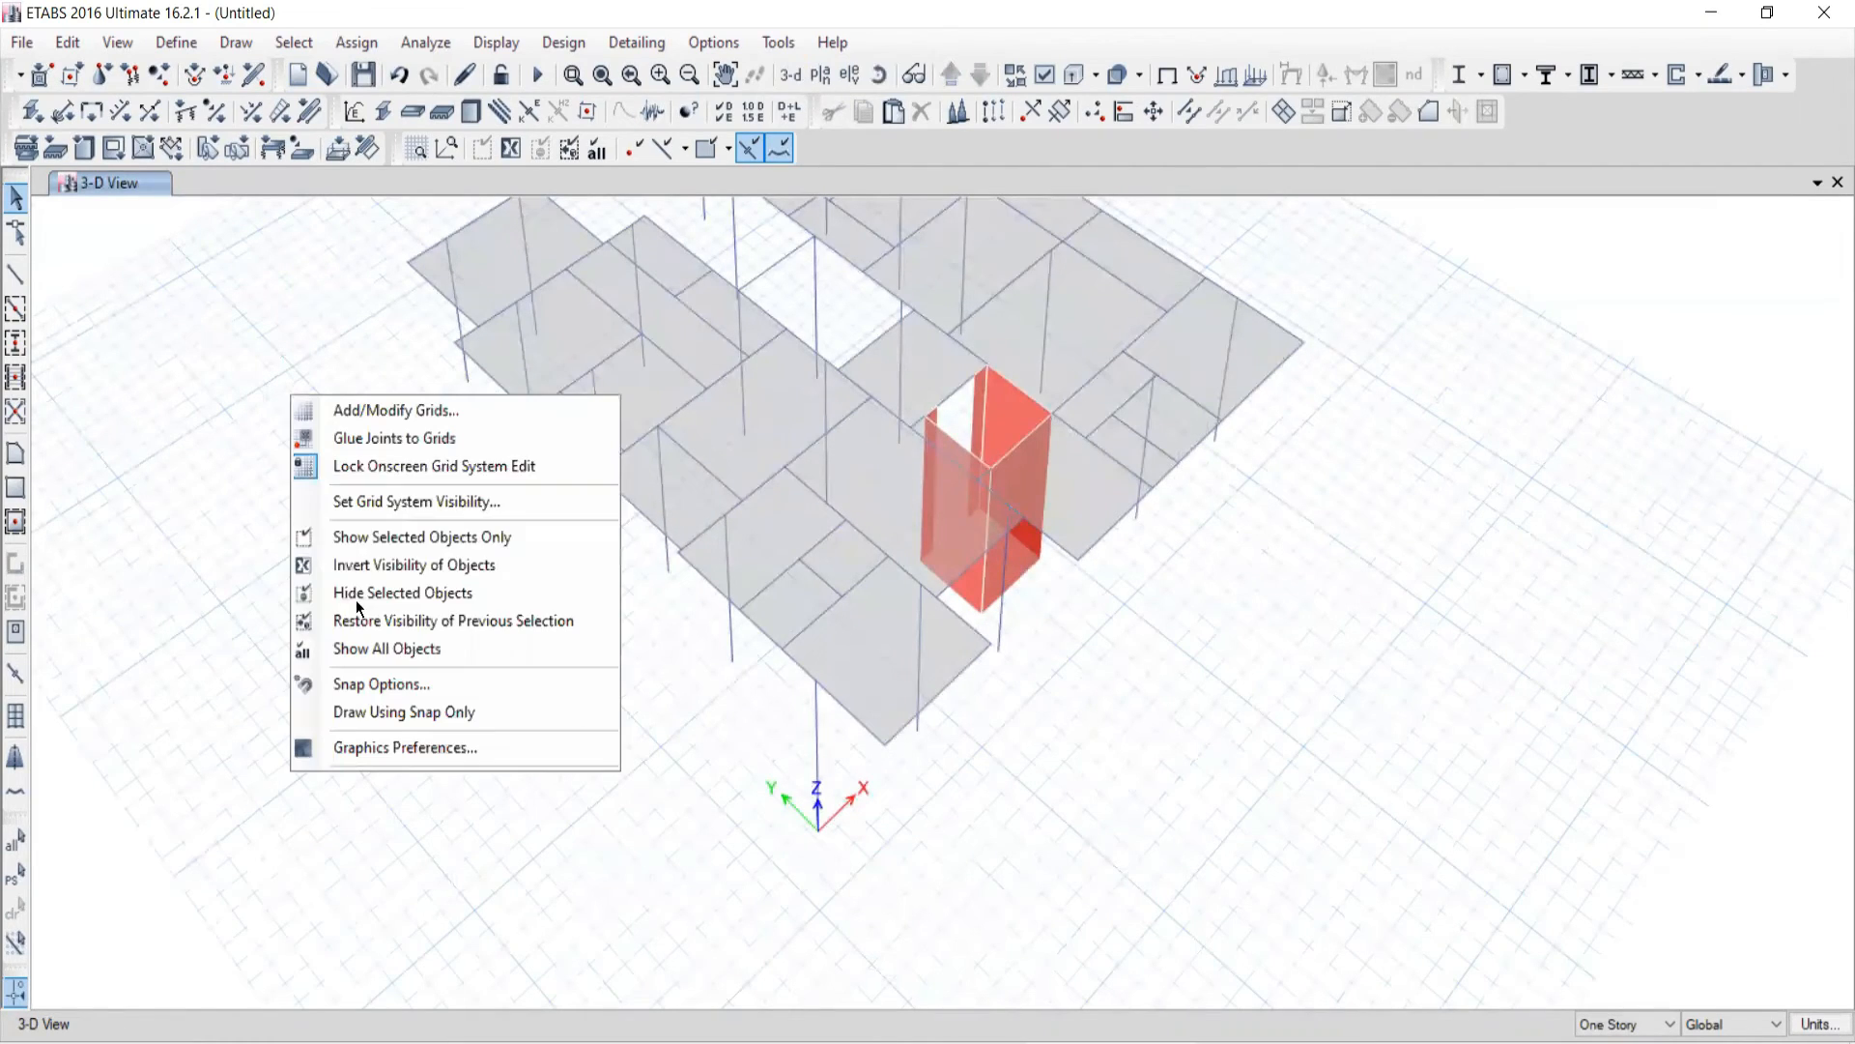
click(359, 654)
click(292, 42)
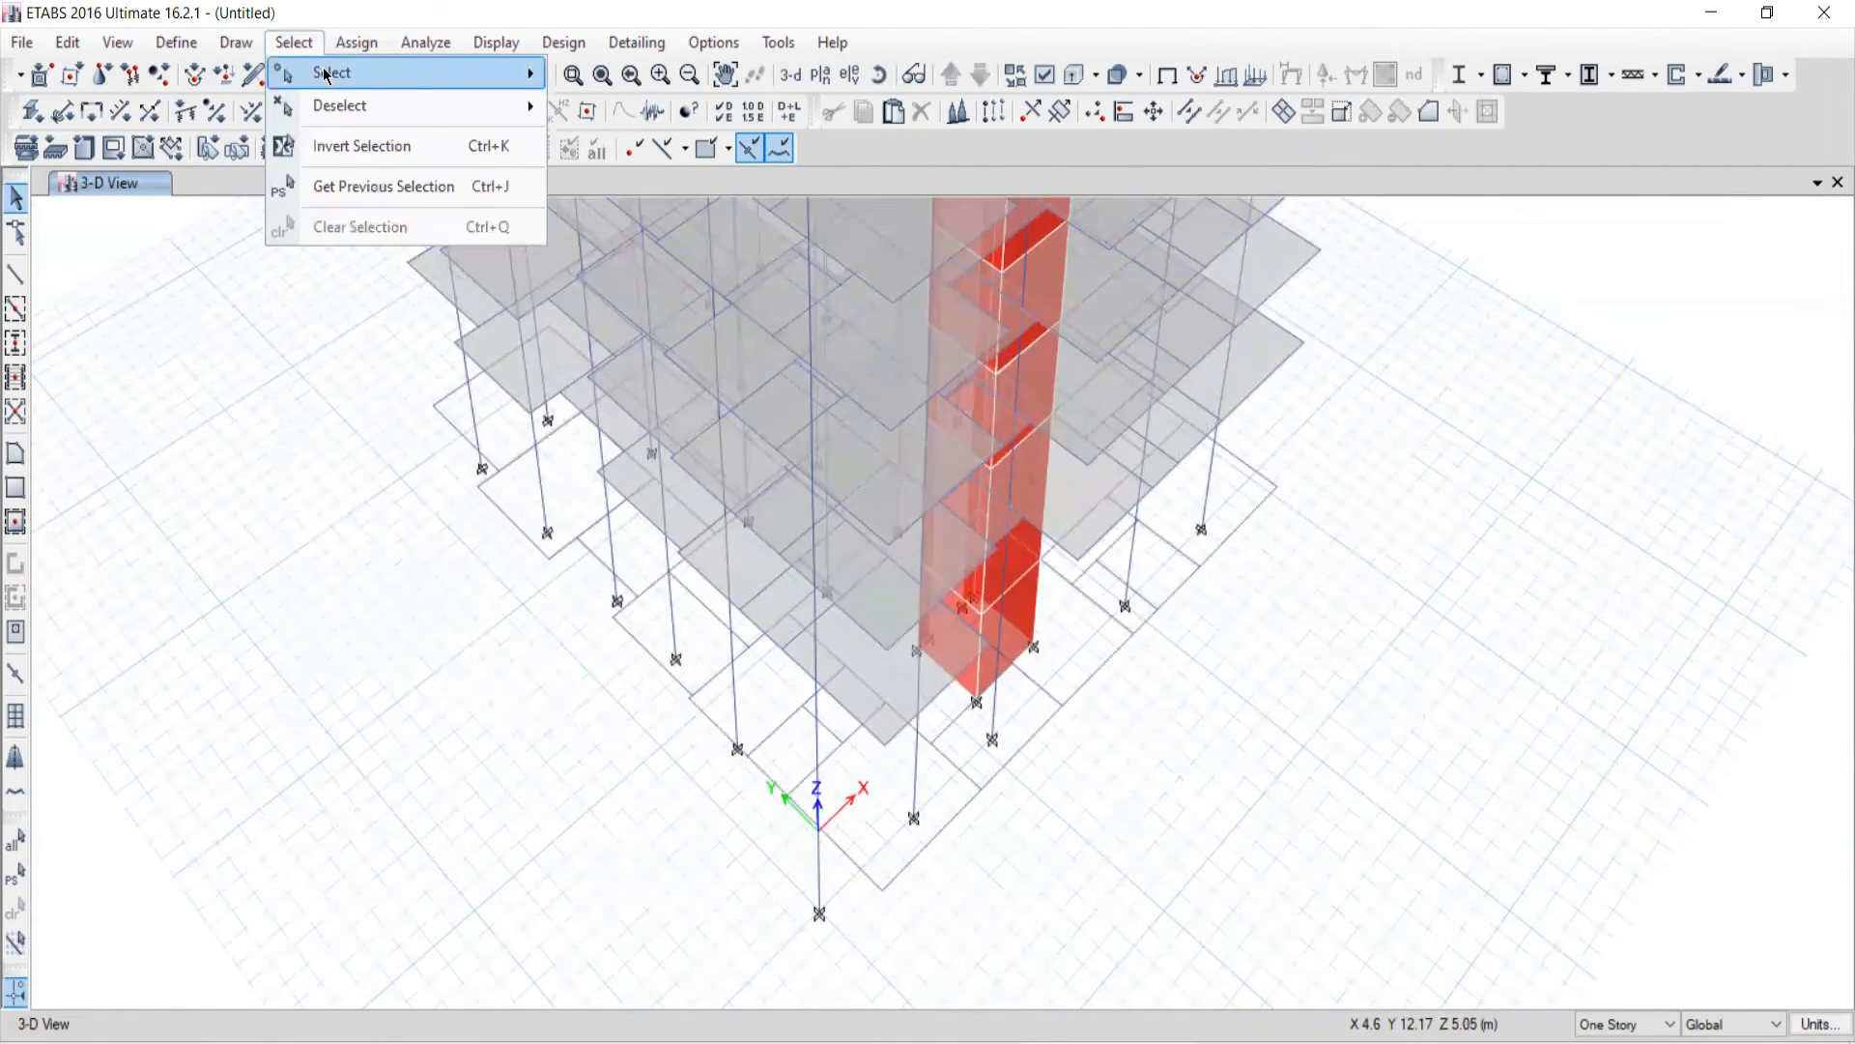
mouse_move(333, 73)
click(629, 418)
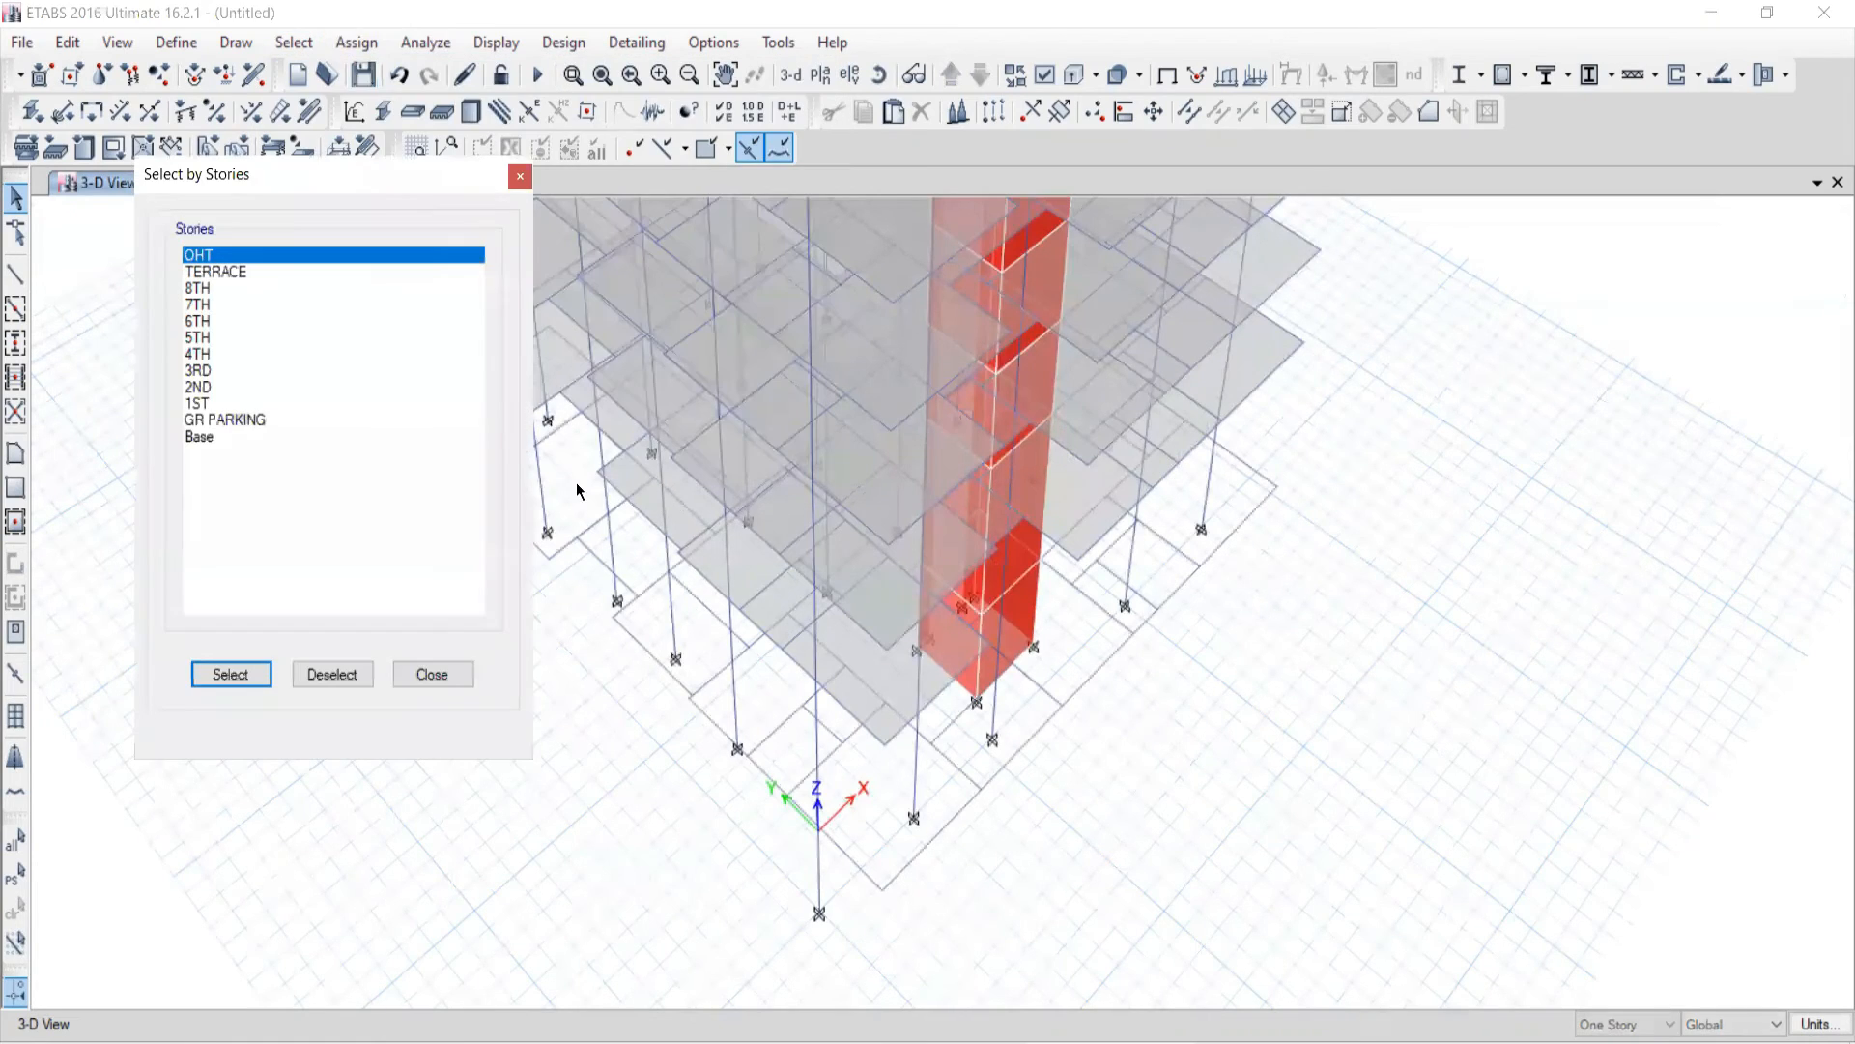
click(197, 403)
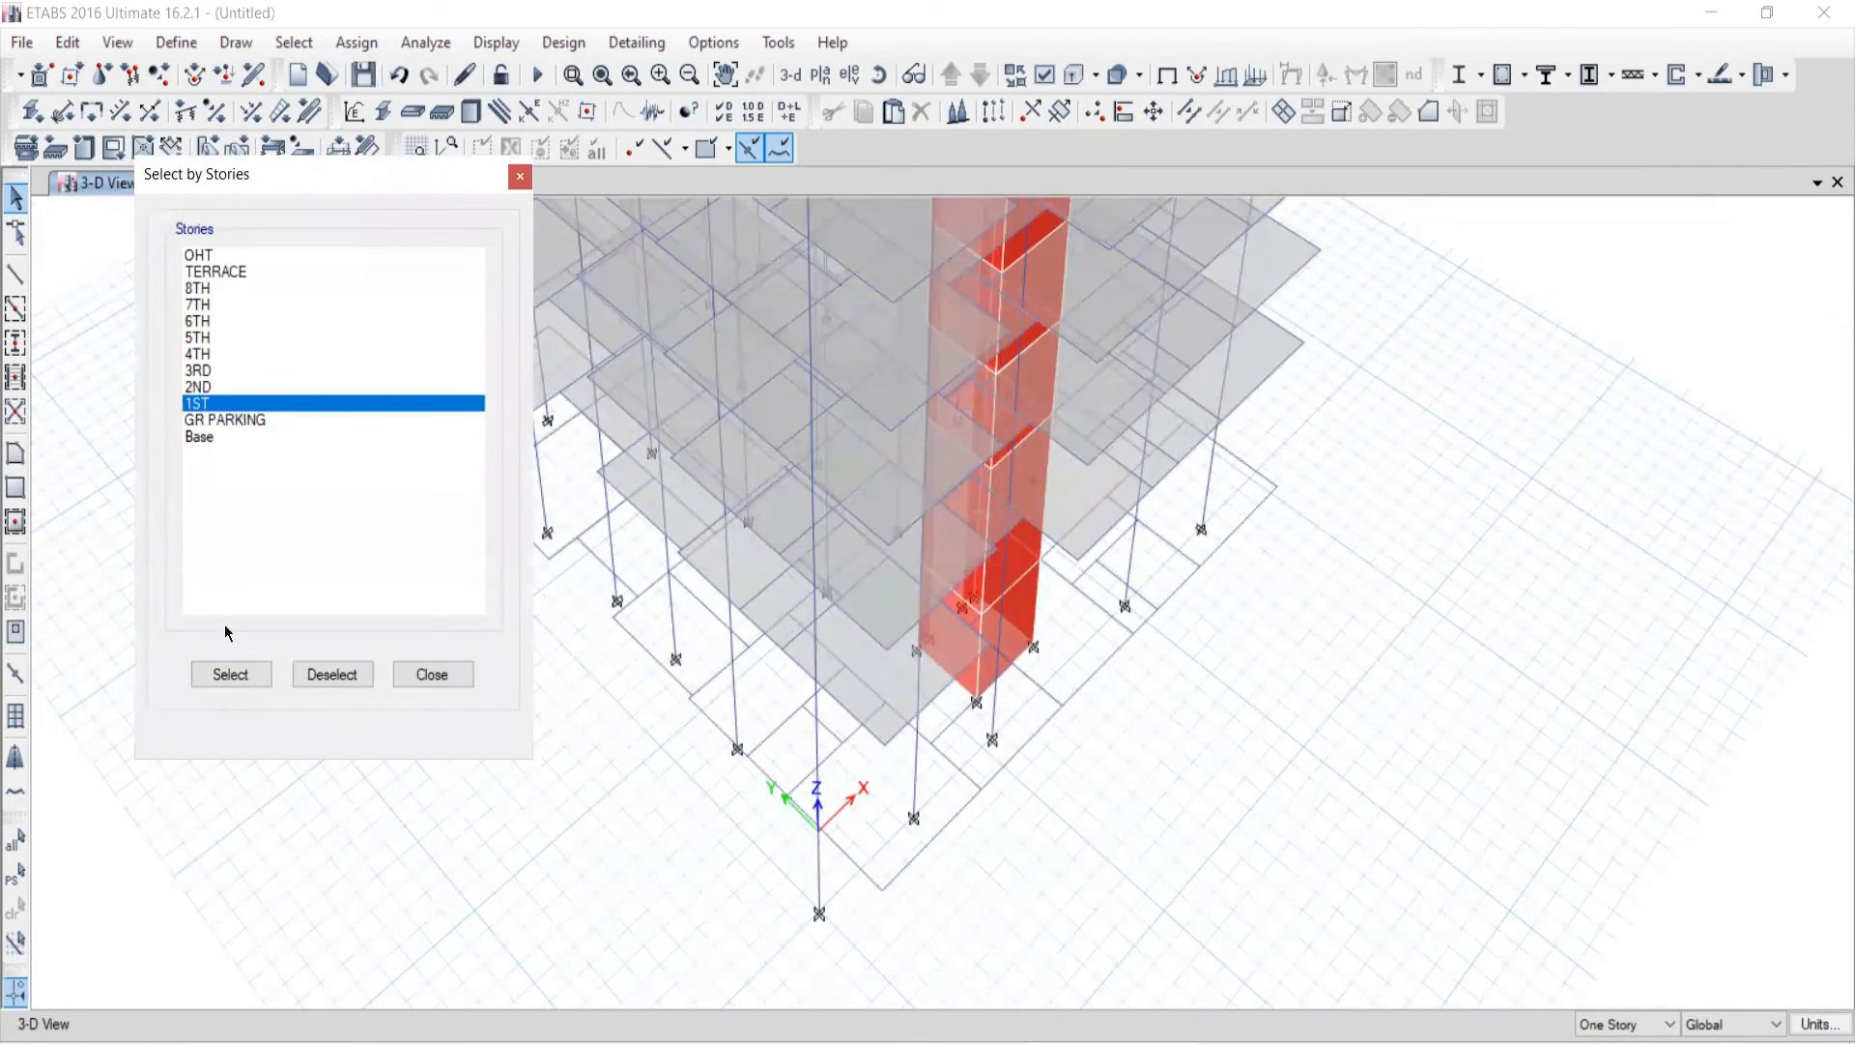
click(222, 673)
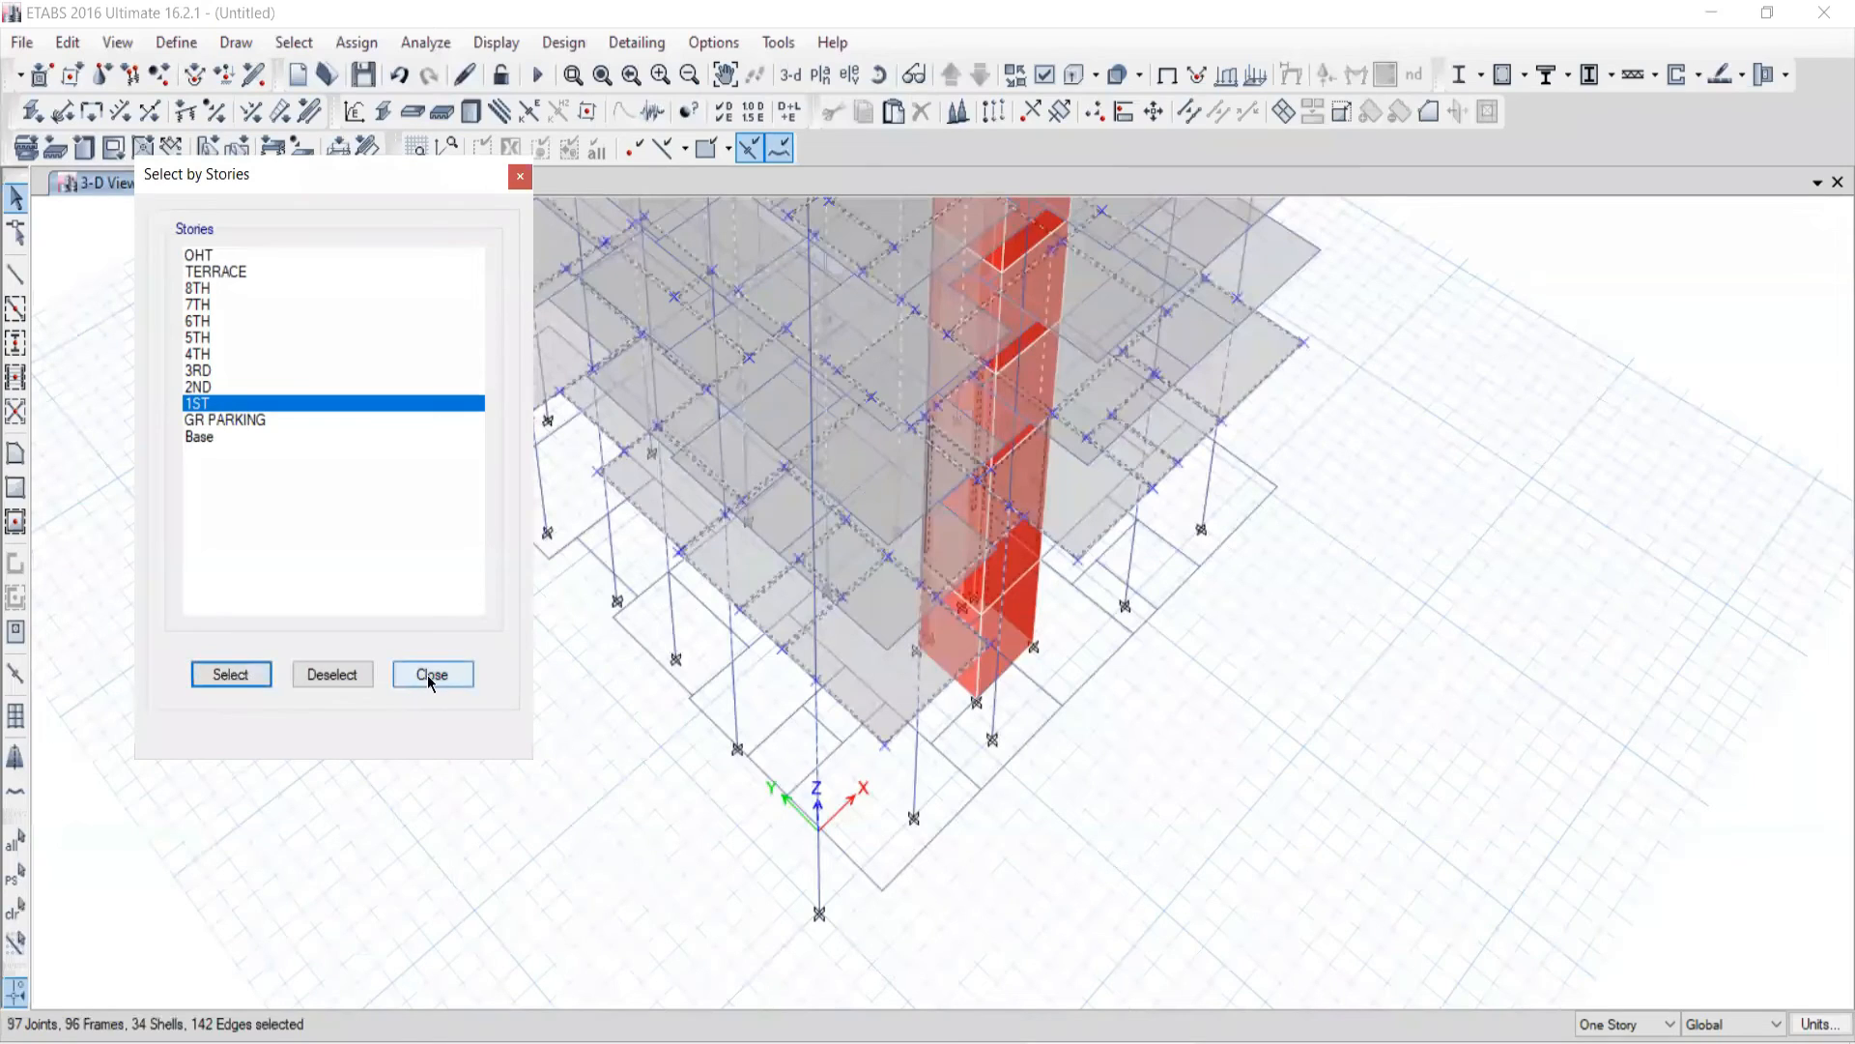
Step: Show only the selected 1ST story objects in the 3-D view
click(430, 679)
scroll(1053, 495, down, 5)
middle_drag(1093, 416, 1019, 461)
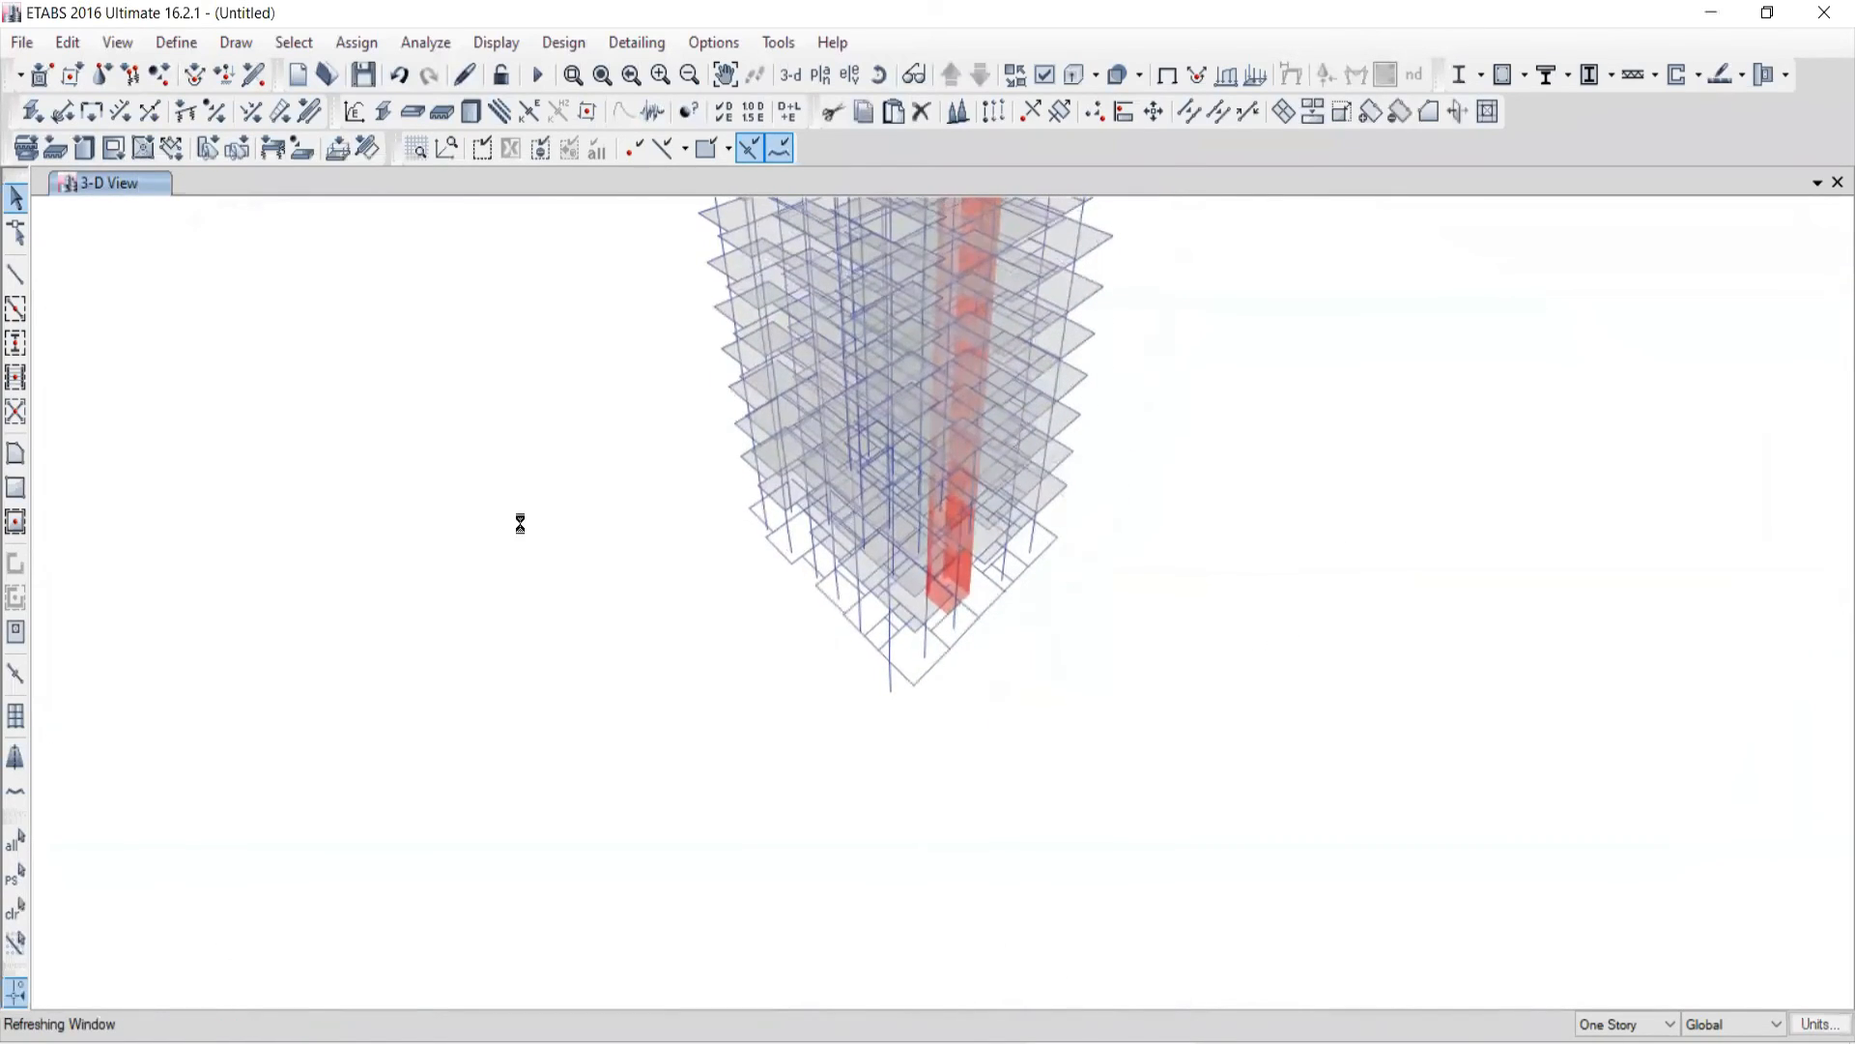
right_click(264, 400)
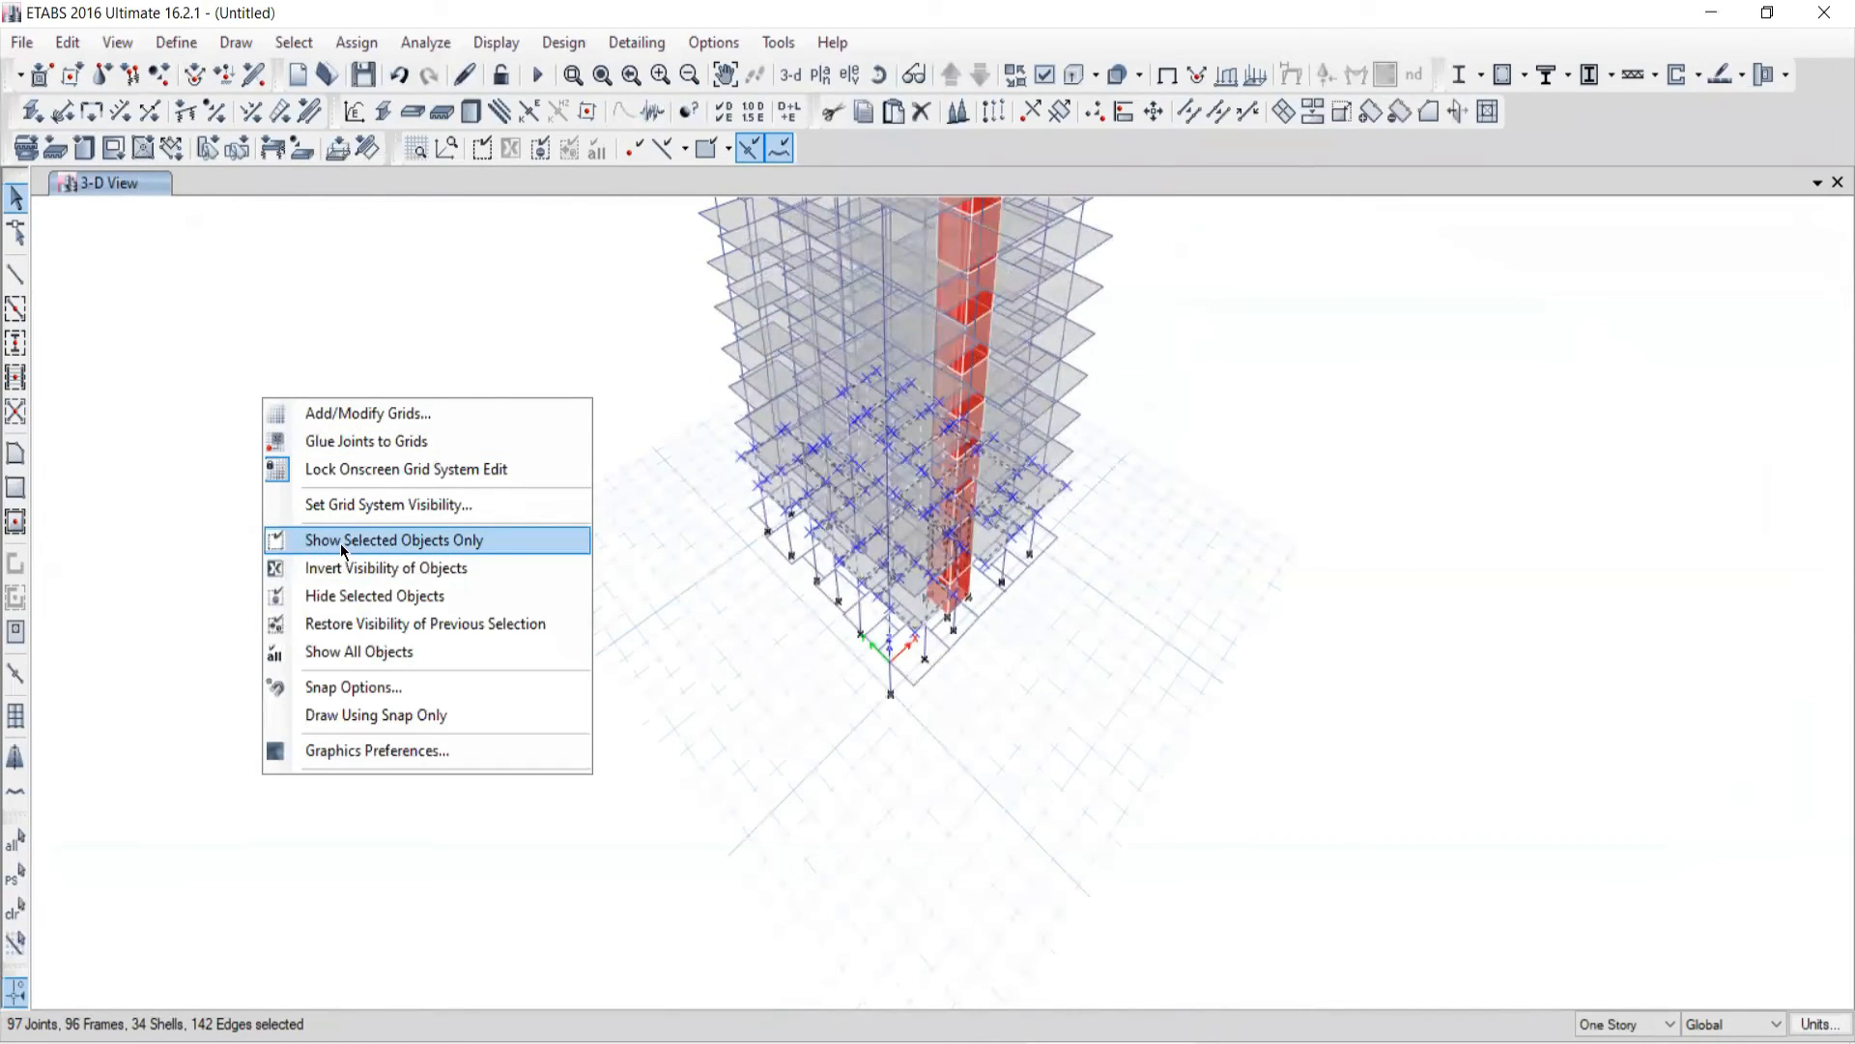
click(346, 541)
middle_drag(1019, 547, 932, 503)
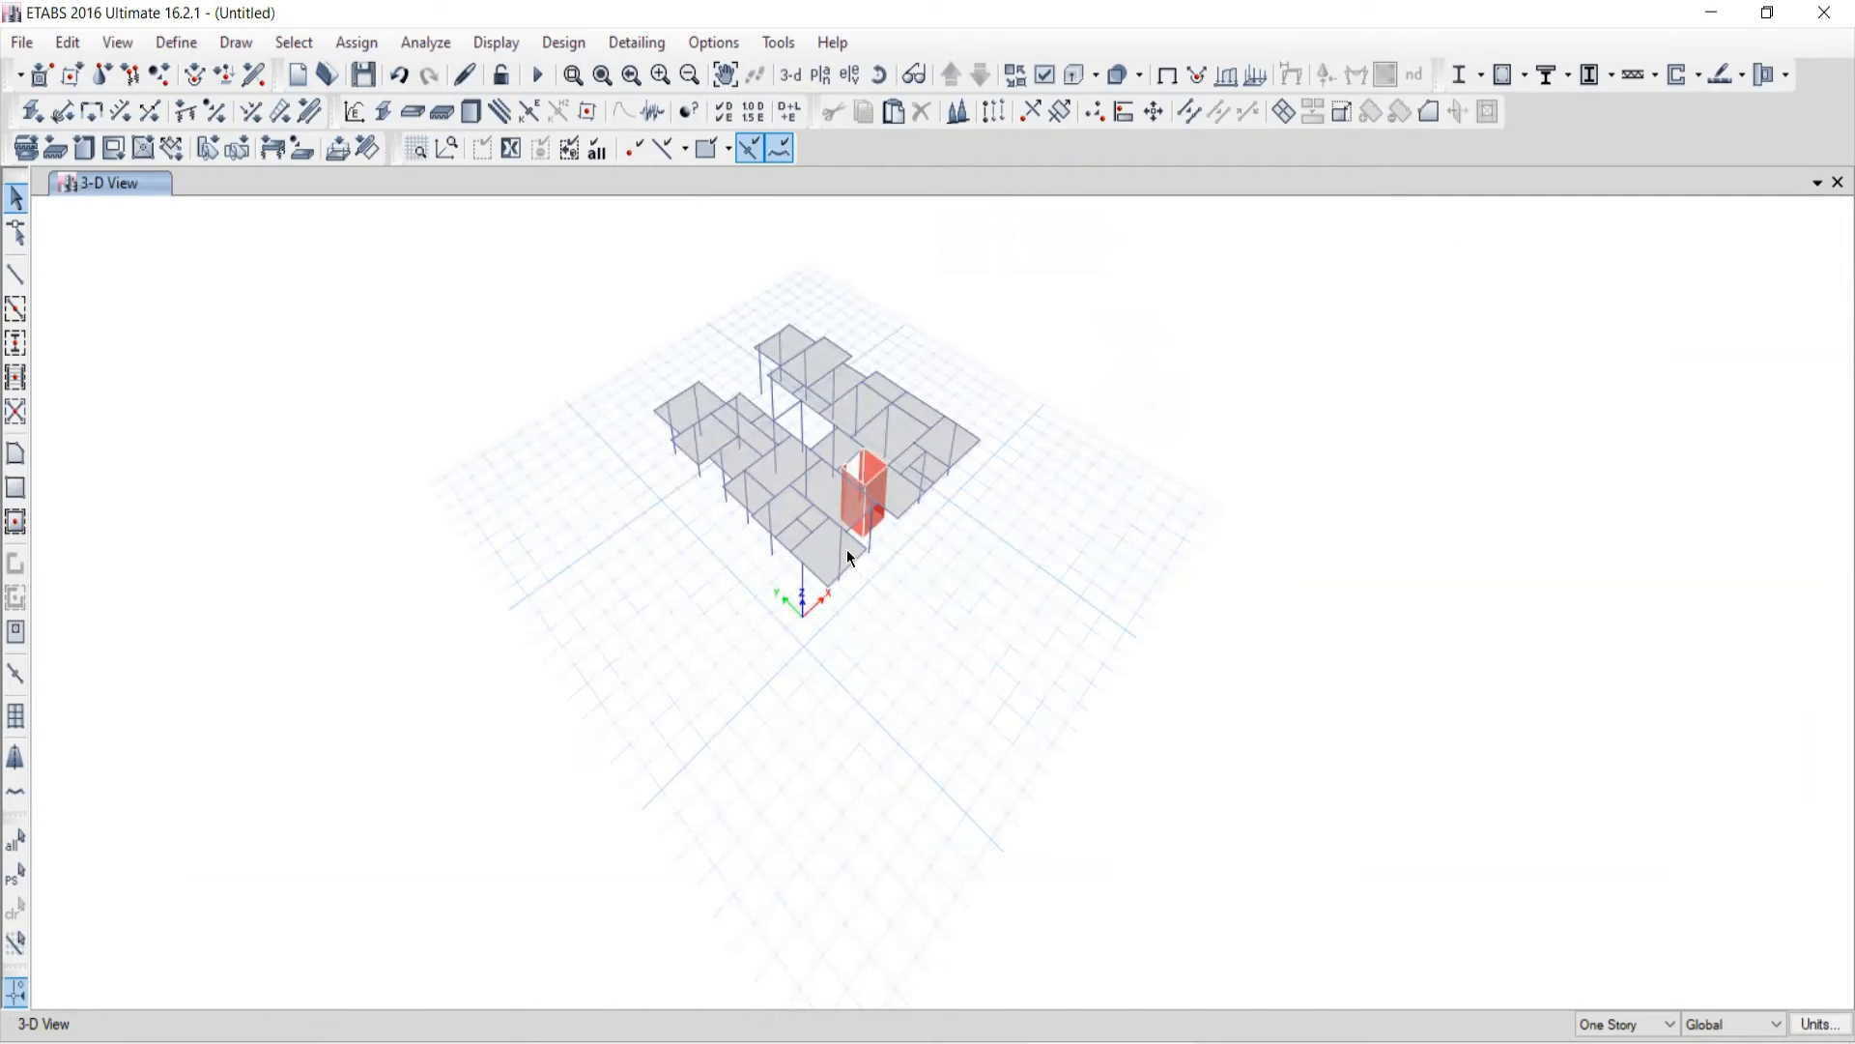
click(294, 43)
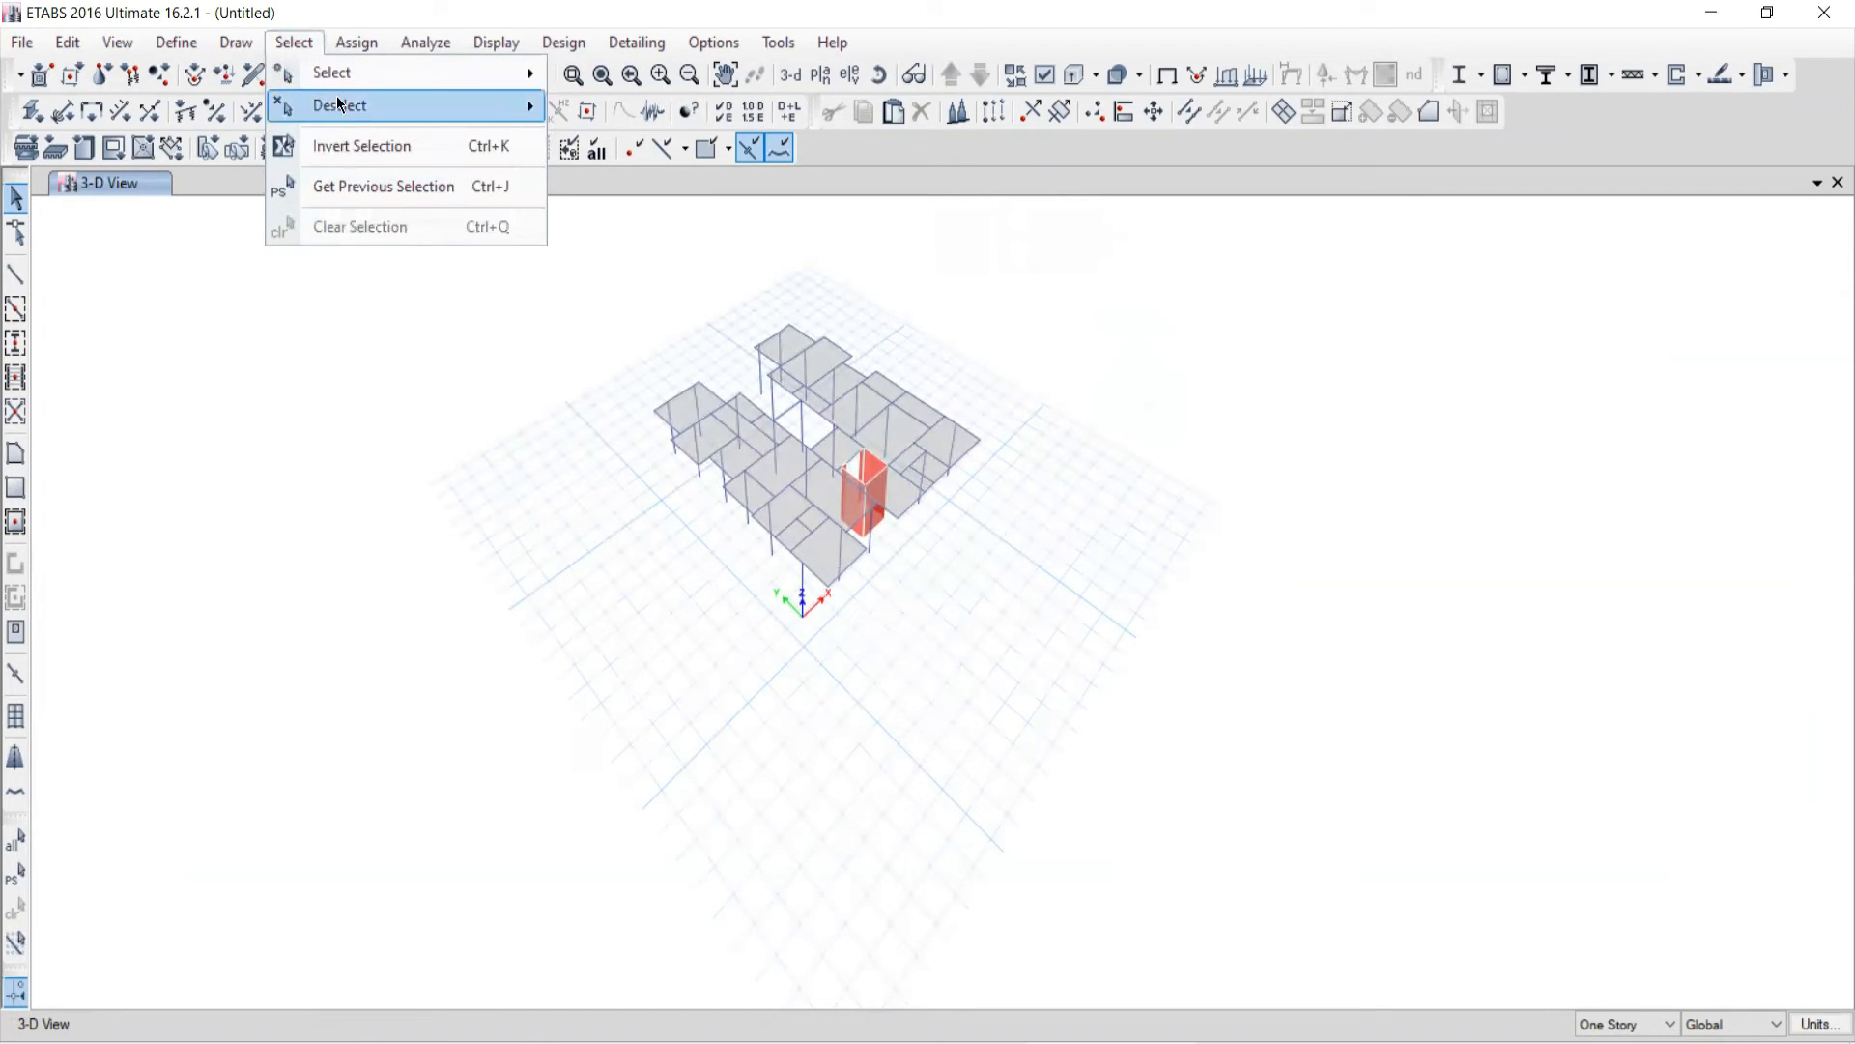
mouse_move(341, 73)
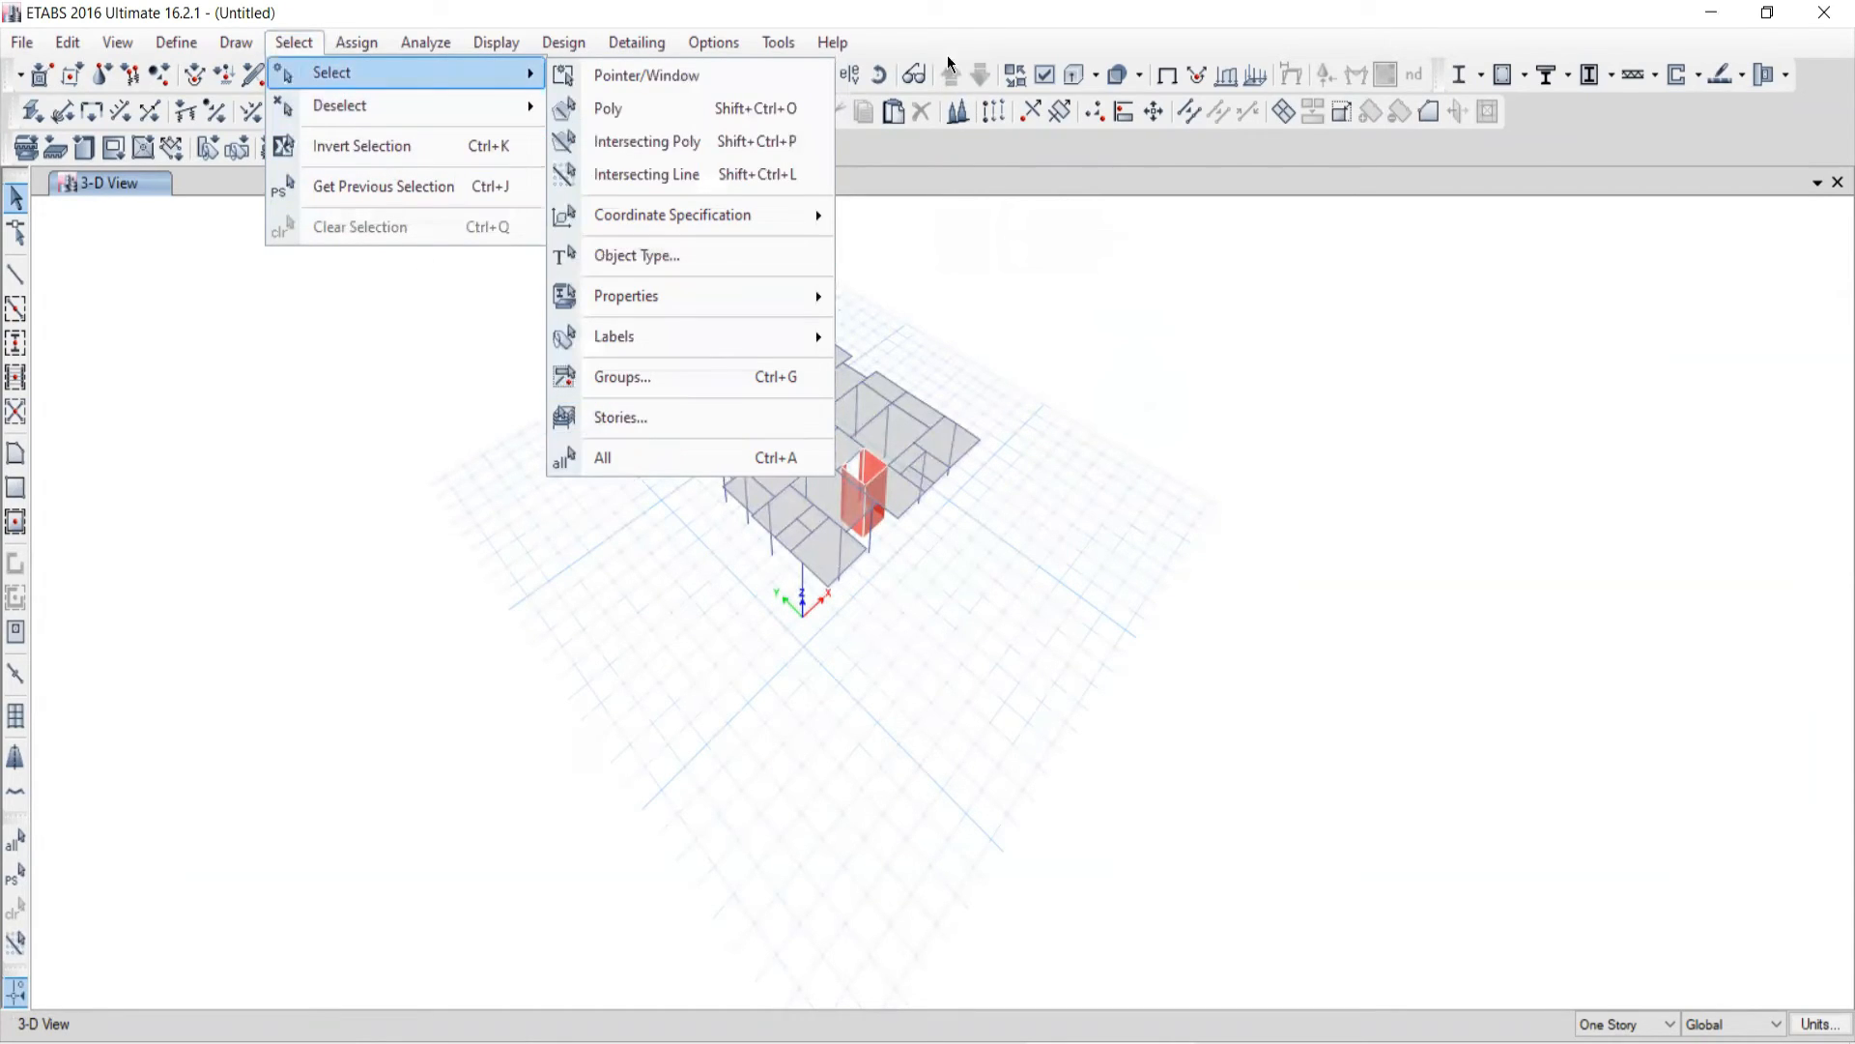
click(950, 15)
Step: Open the plan view of the 5TH story and show all objects again
click(820, 75)
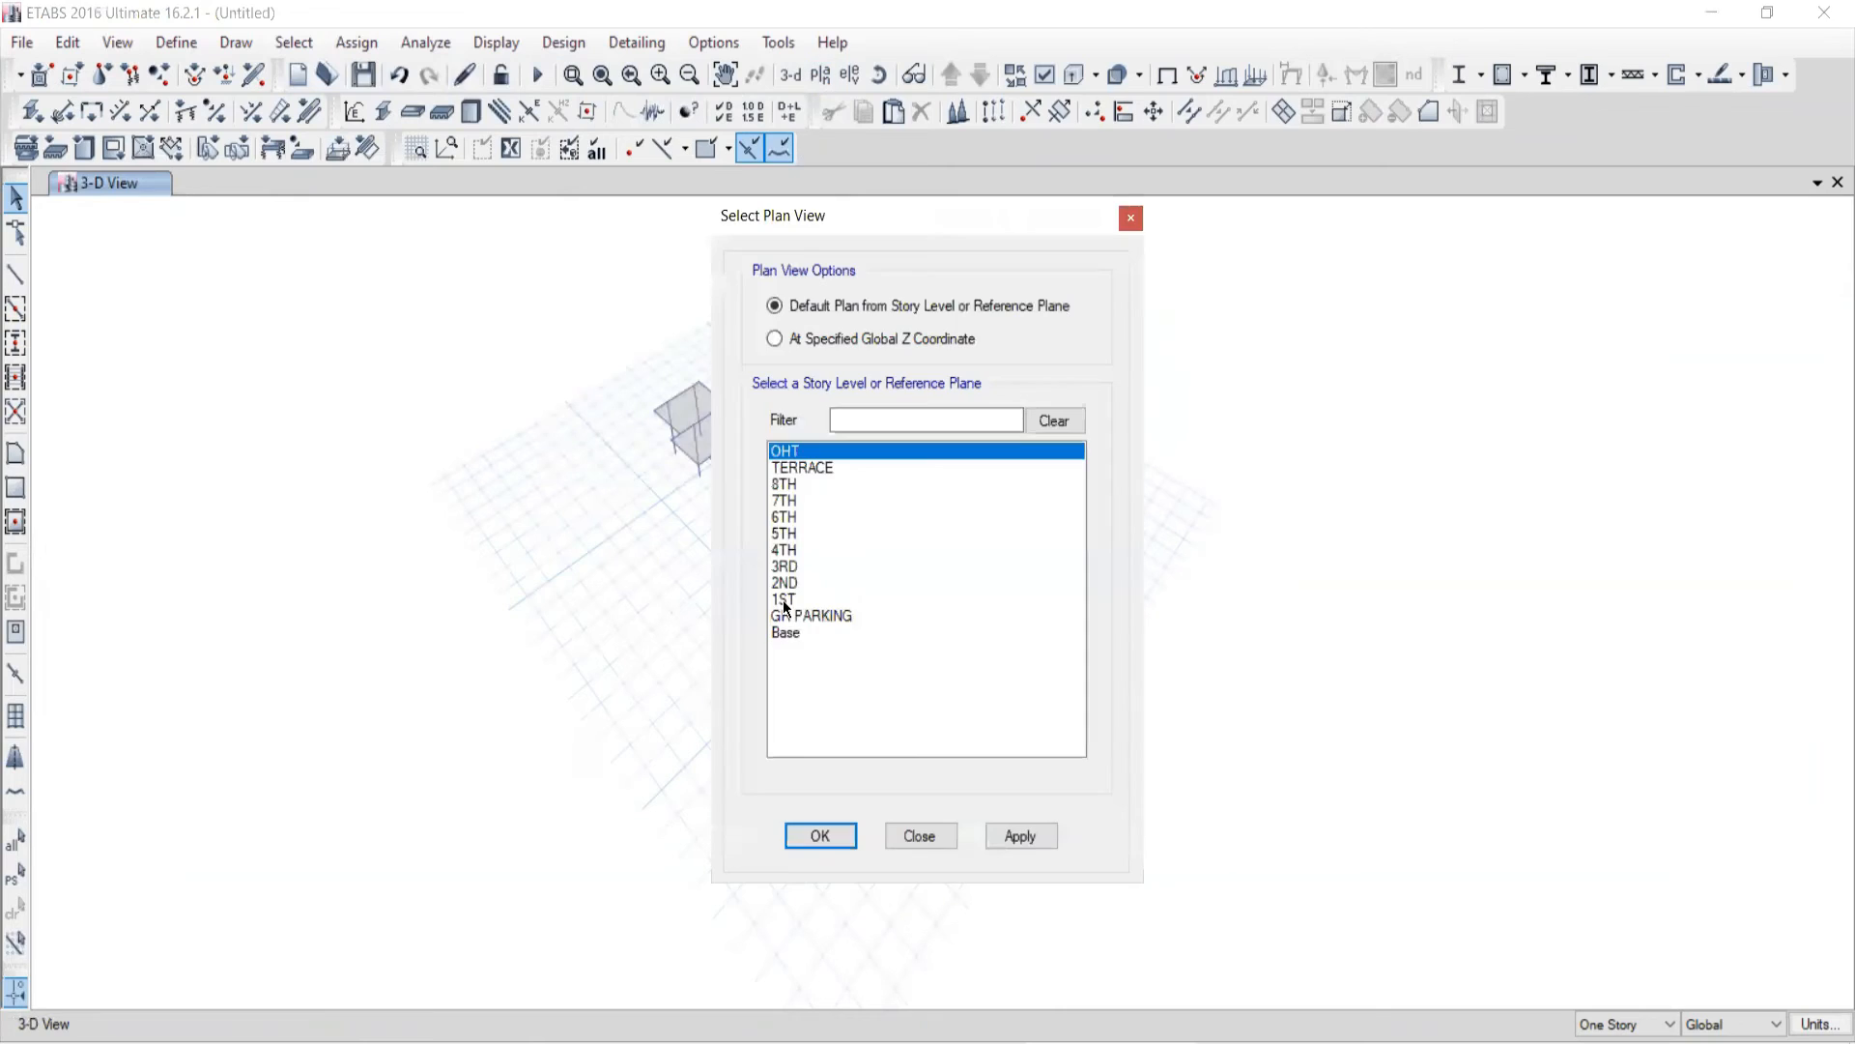
click(784, 534)
click(933, 845)
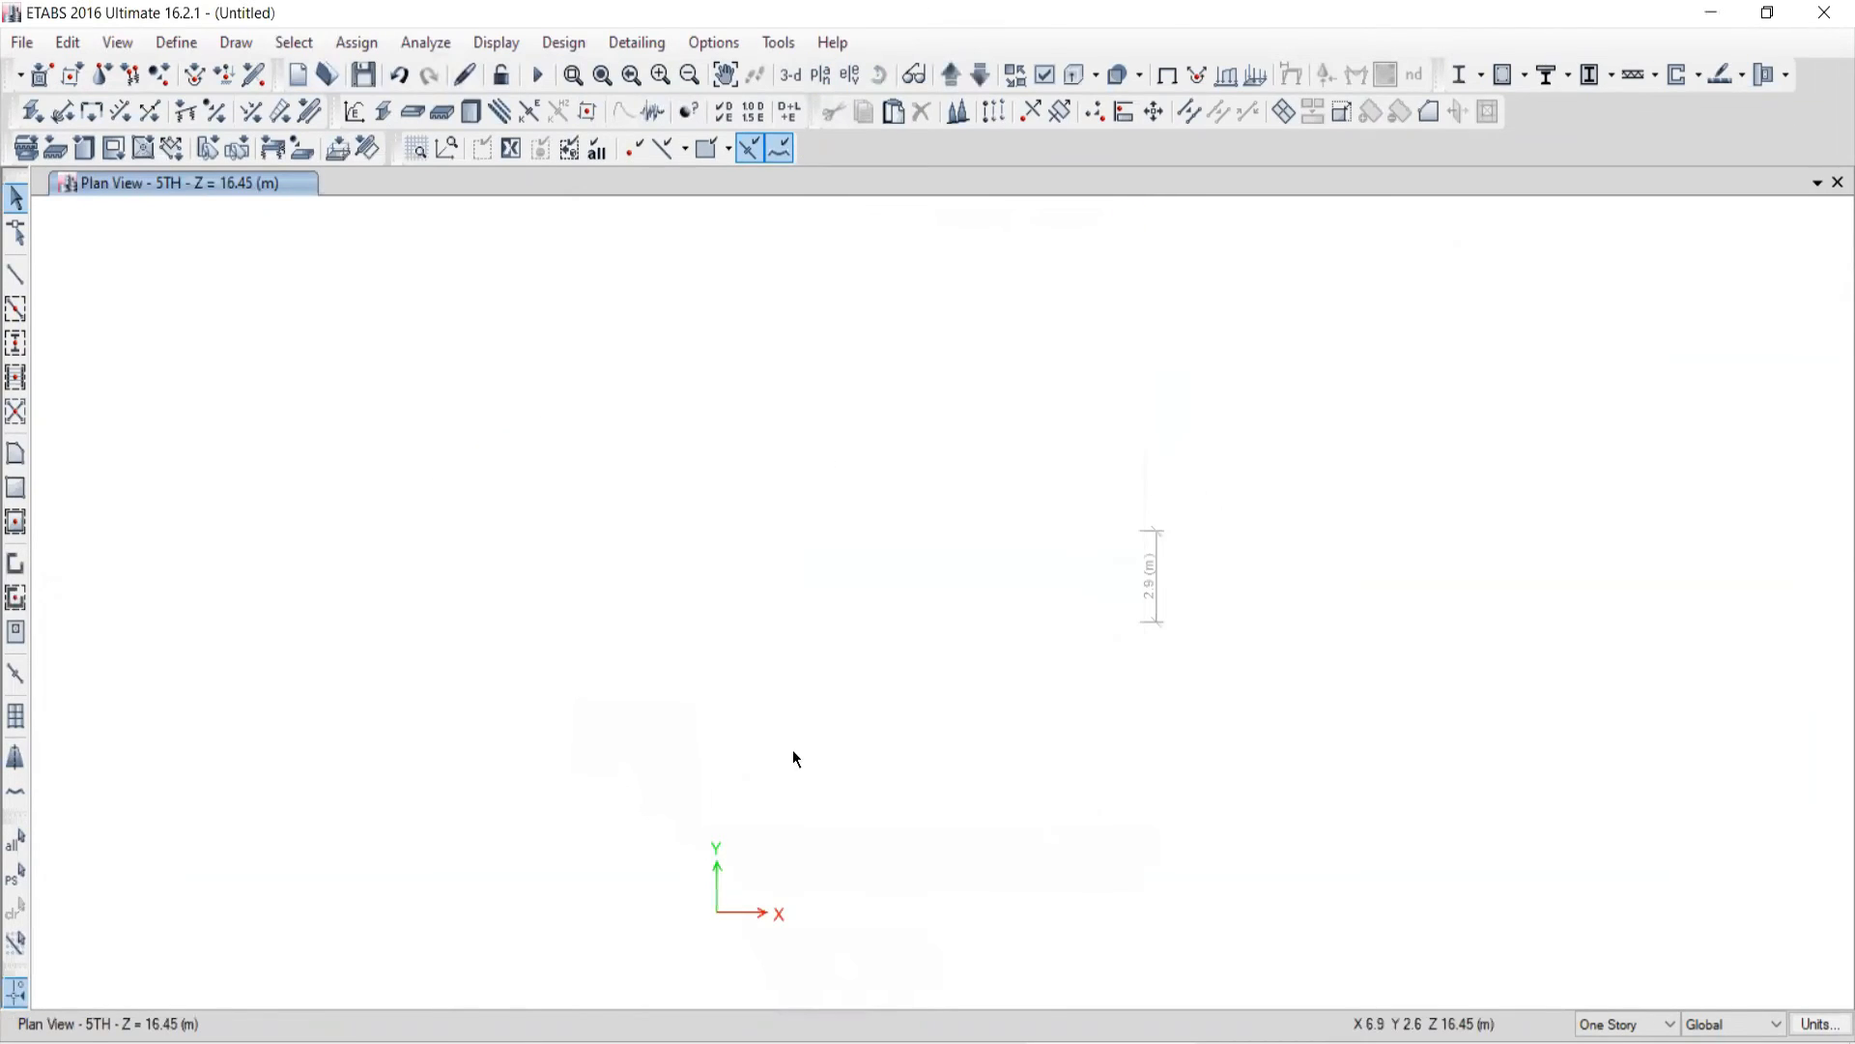
right_click(470, 472)
click(555, 723)
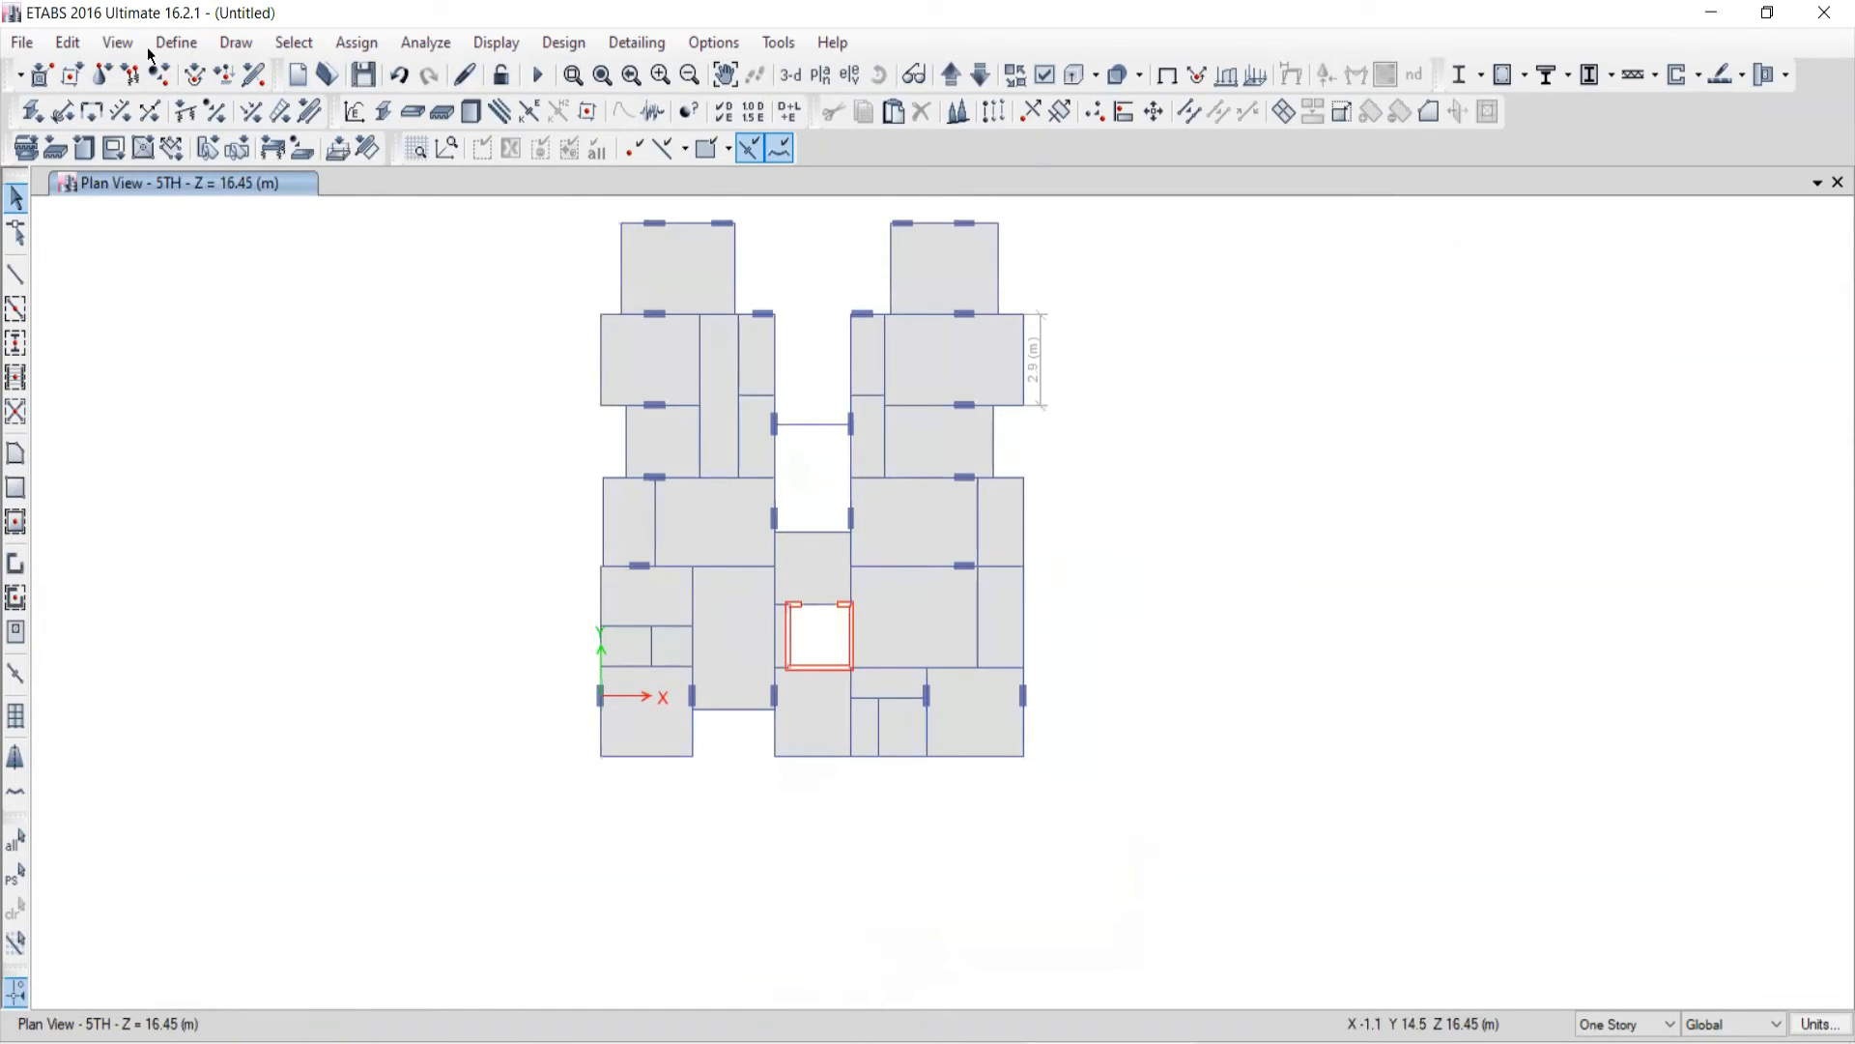
Step: Review the list of defined frame section properties without changing it and return to the 3-D view
click(232, 42)
click(236, 43)
click(177, 43)
mouse_move(290, 113)
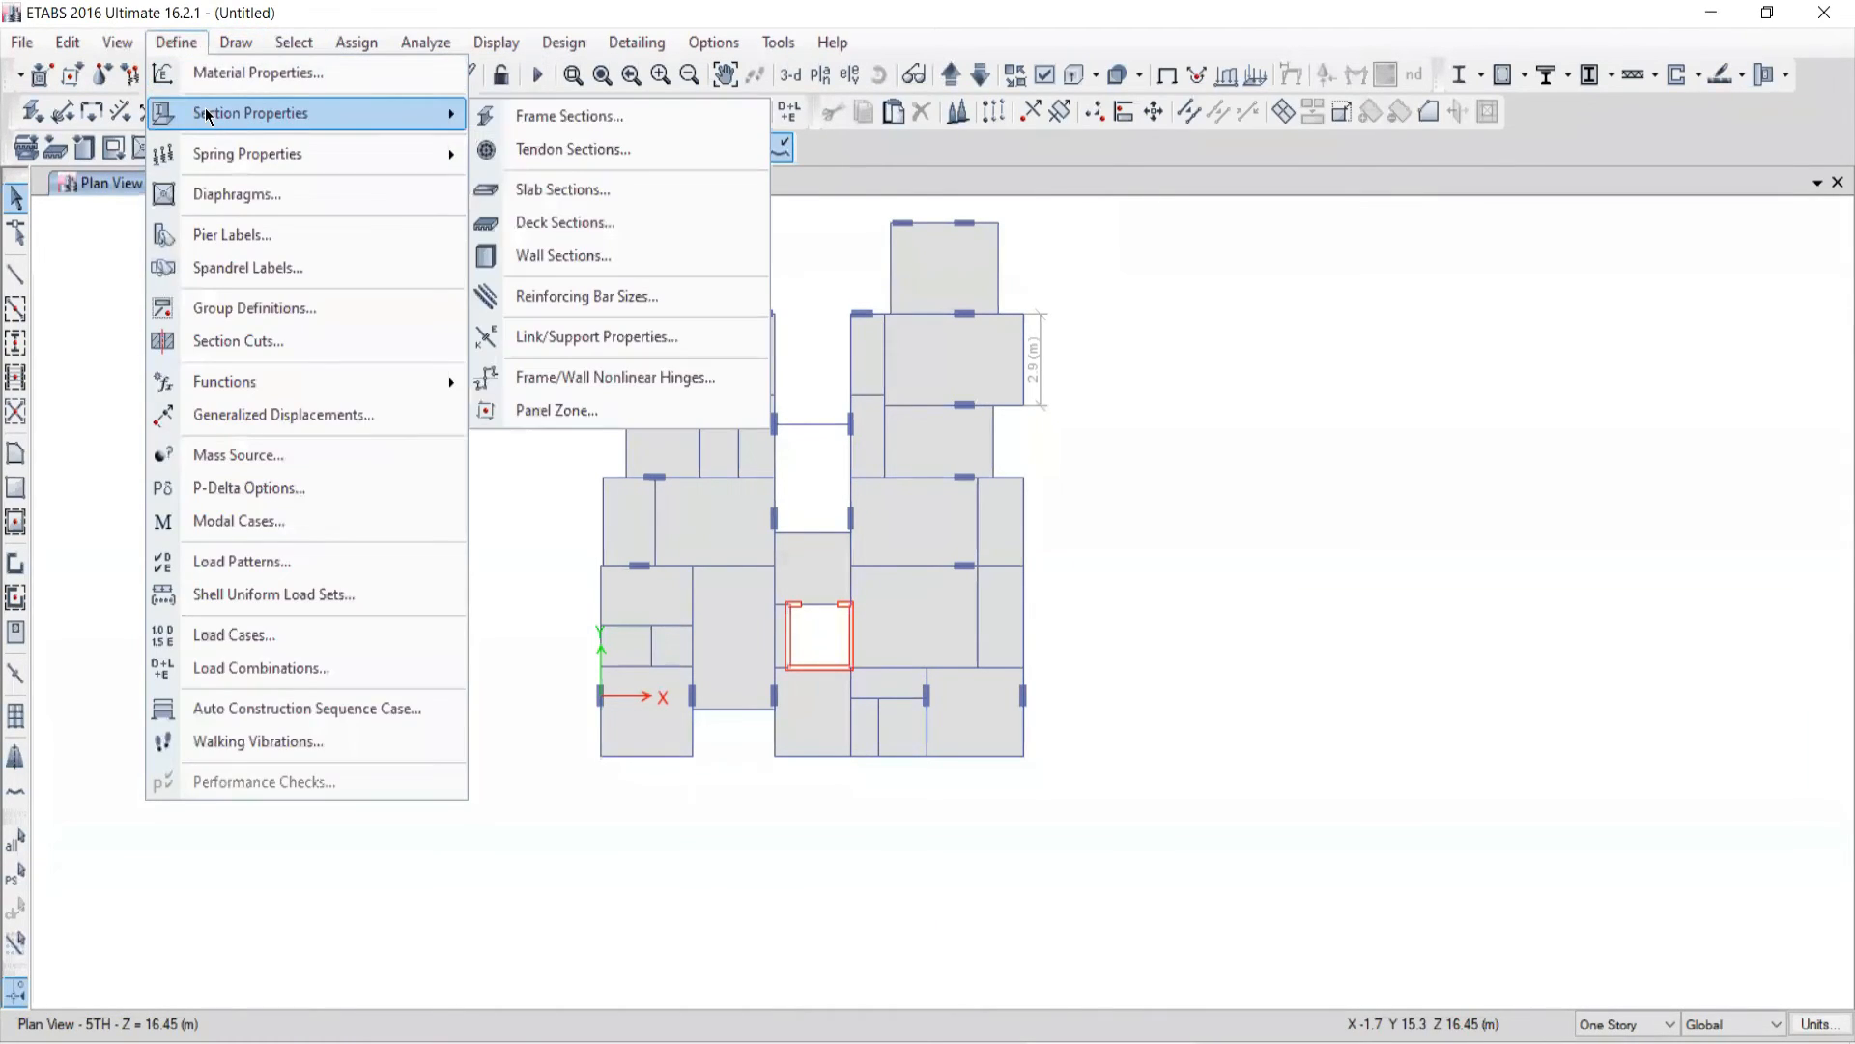
click(609, 116)
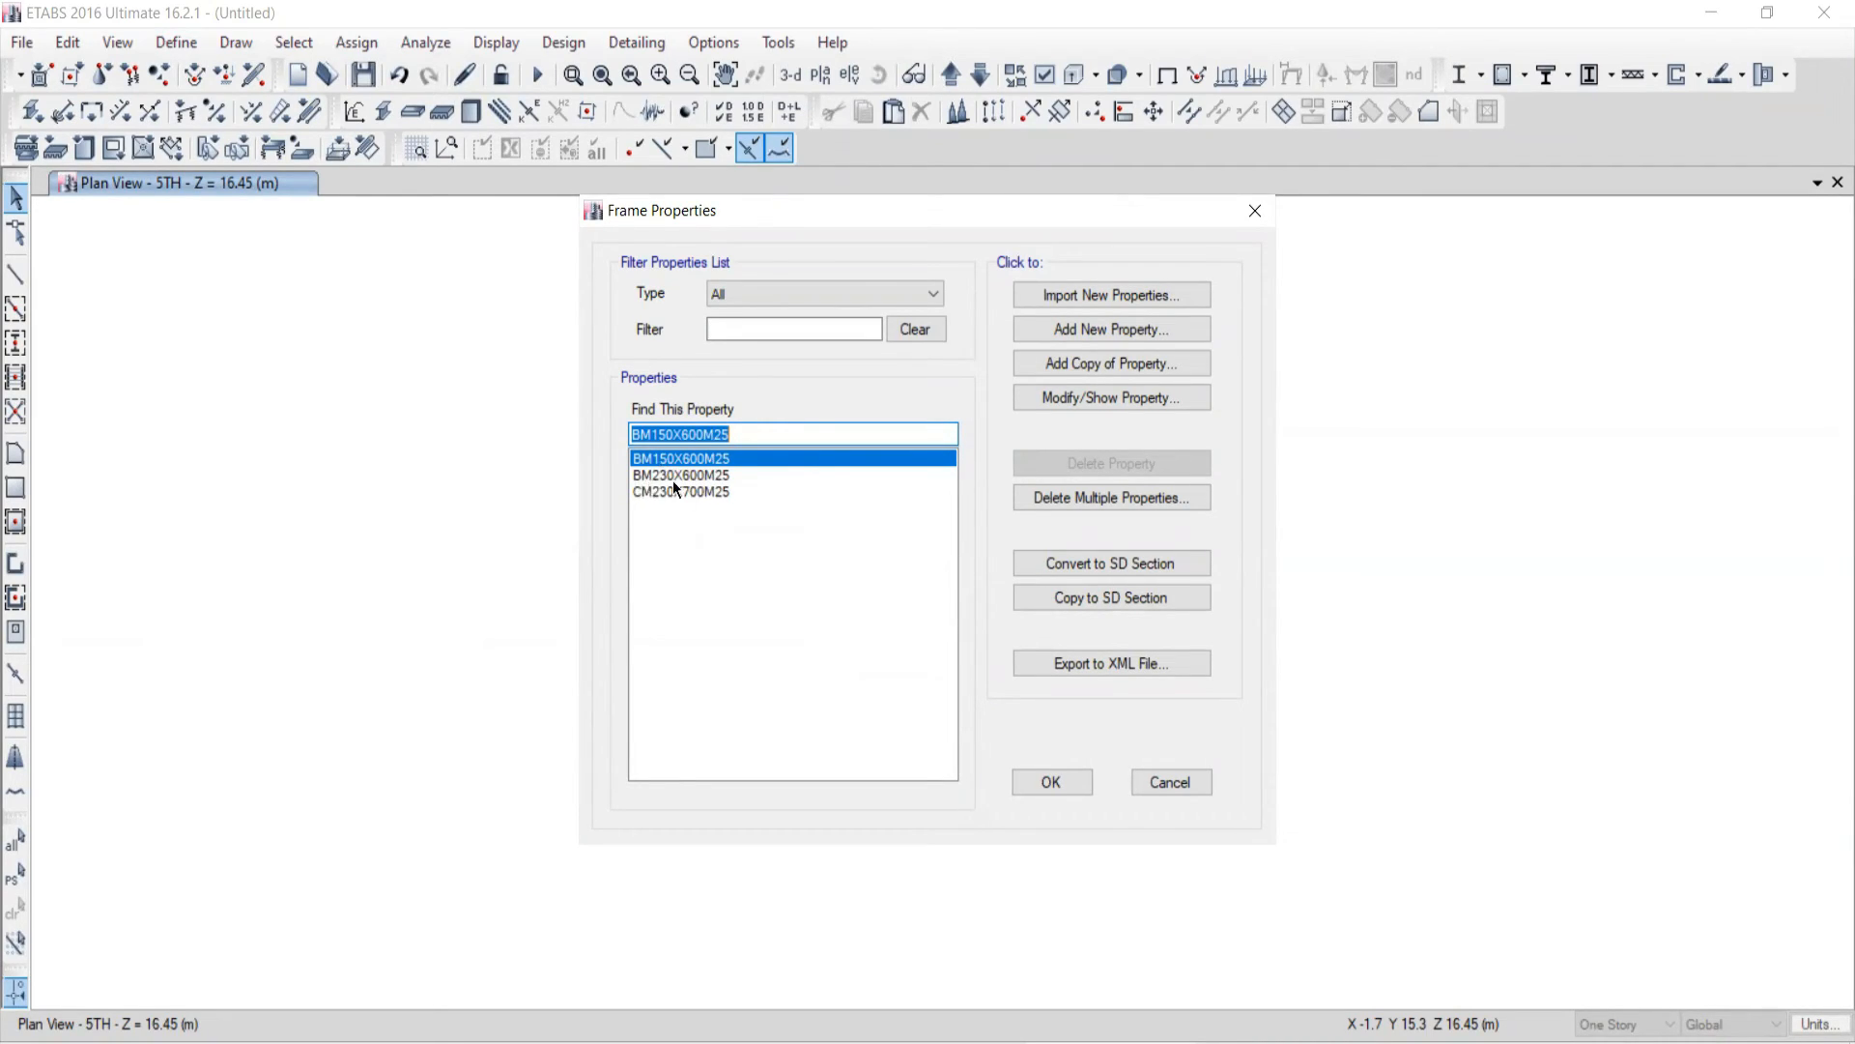
click(1169, 782)
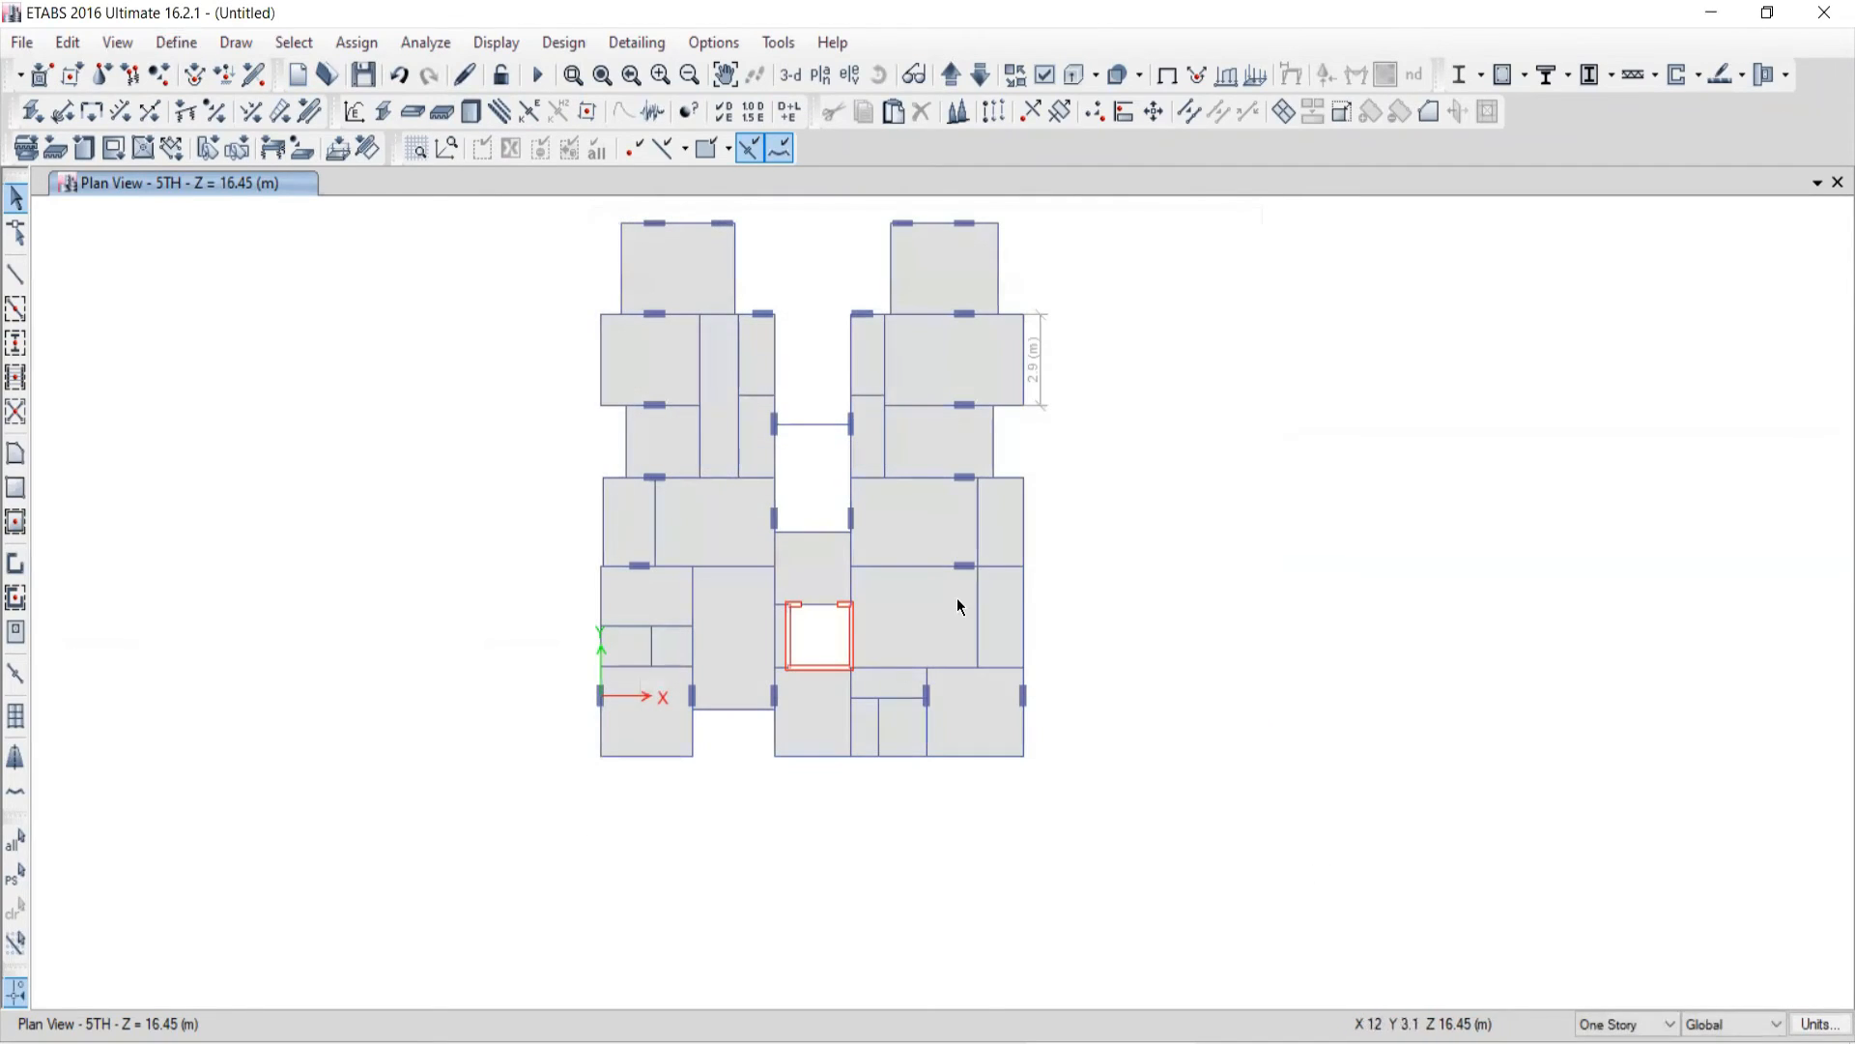
middle_drag(840, 501, 913, 558)
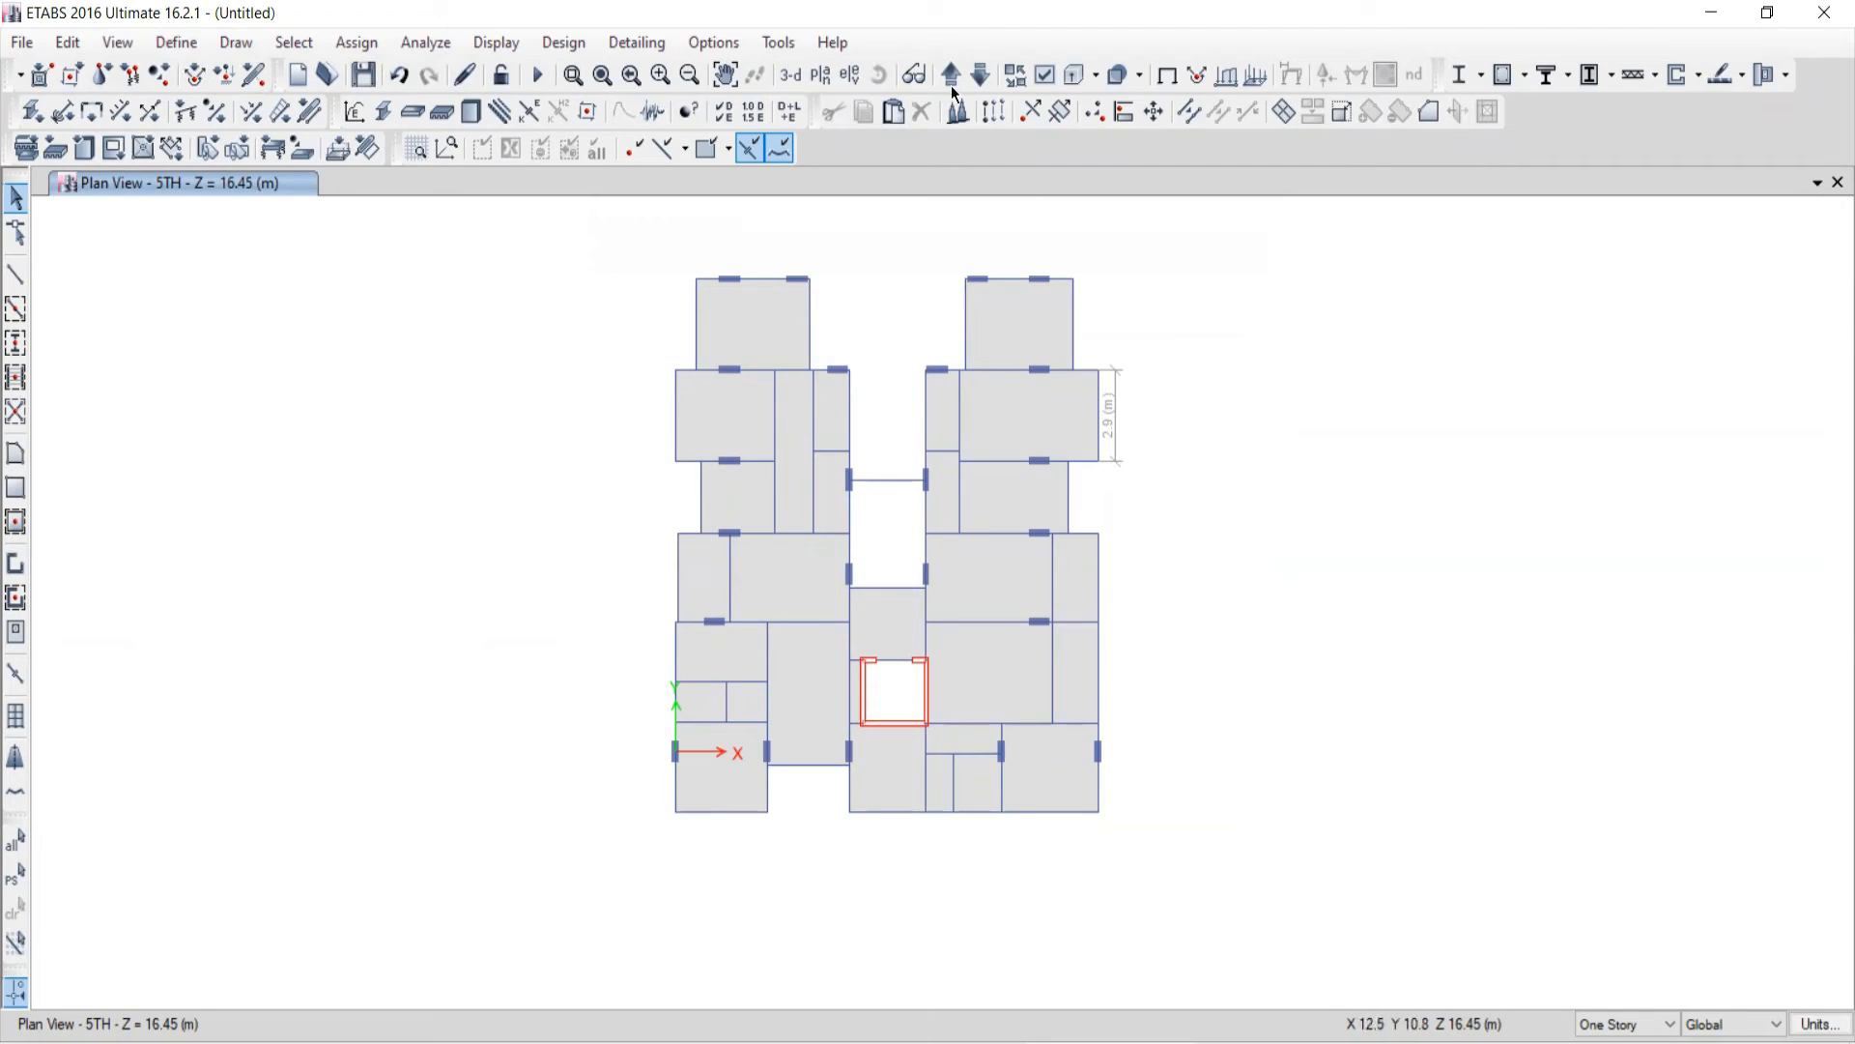
click(790, 77)
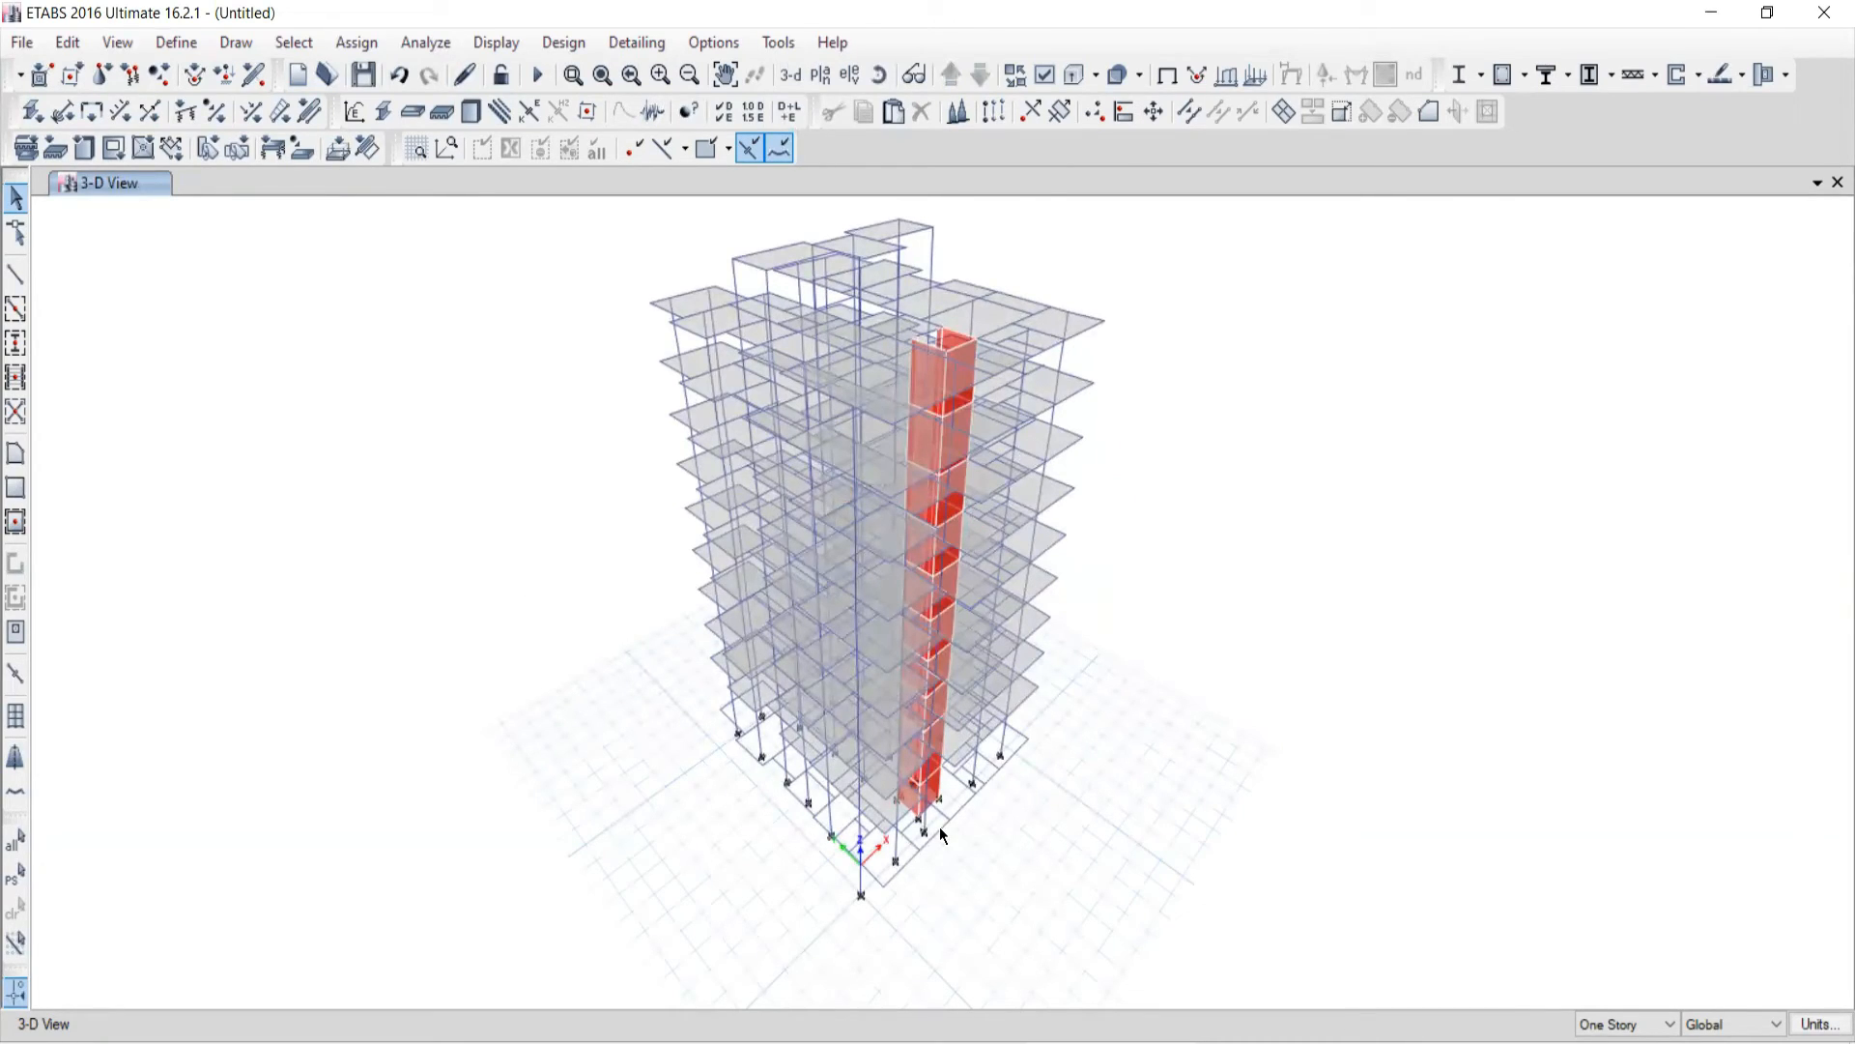
mouse_move(1242, 343)
mouse_down()
mouse_move(1241, 412)
mouse_move(1311, 345)
mouse_up()
mouse_move(1327, 359)
mouse_down()
mouse_move(1303, 387)
mouse_move(1318, 358)
mouse_up()
mouse_move(1427, 359)
mouse_down()
mouse_move(1401, 409)
mouse_move(1432, 422)
mouse_up()
mouse_move(1487, 313)
mouse_down()
mouse_move(1463, 369)
mouse_move(1587, 357)
mouse_up()
drag(1174, 459, 1759, 442)
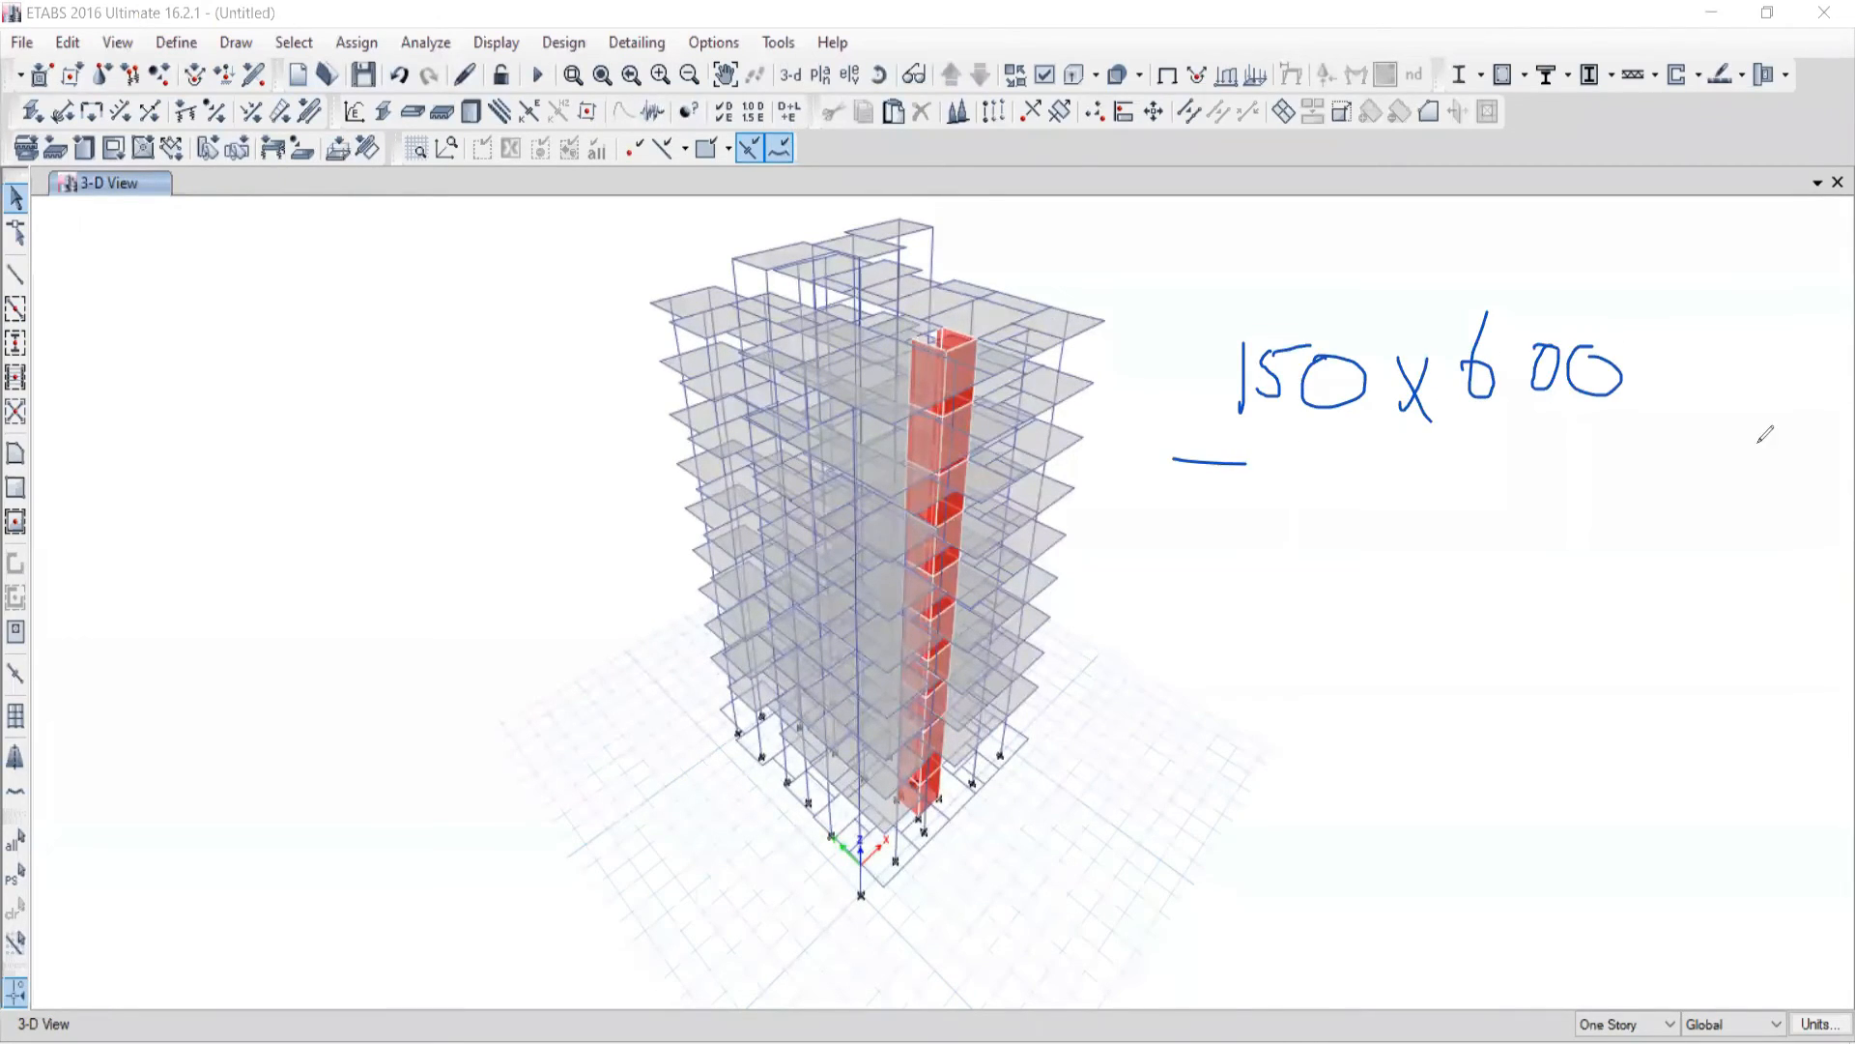
drag(1249, 493, 1589, 493)
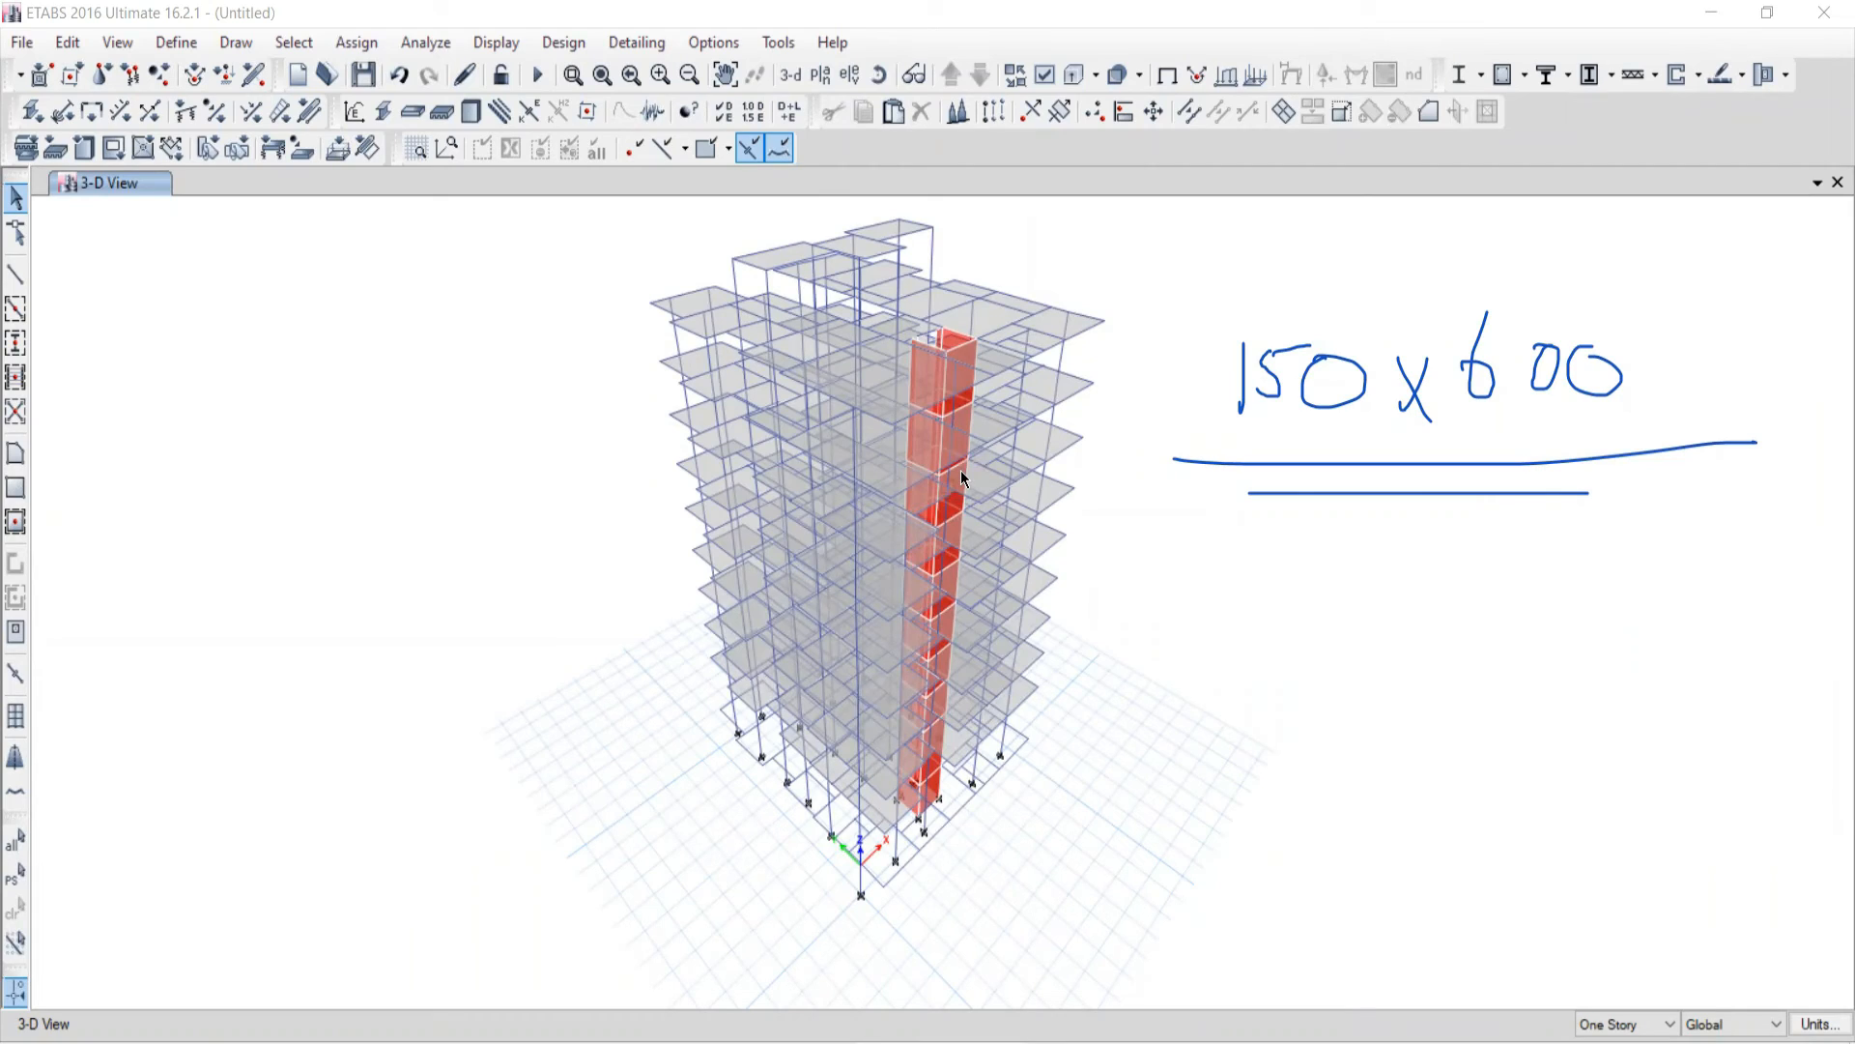
Step: Select all frames in the building that have the BM150X600M25 frame section property
click(301, 46)
mouse_move(305, 76)
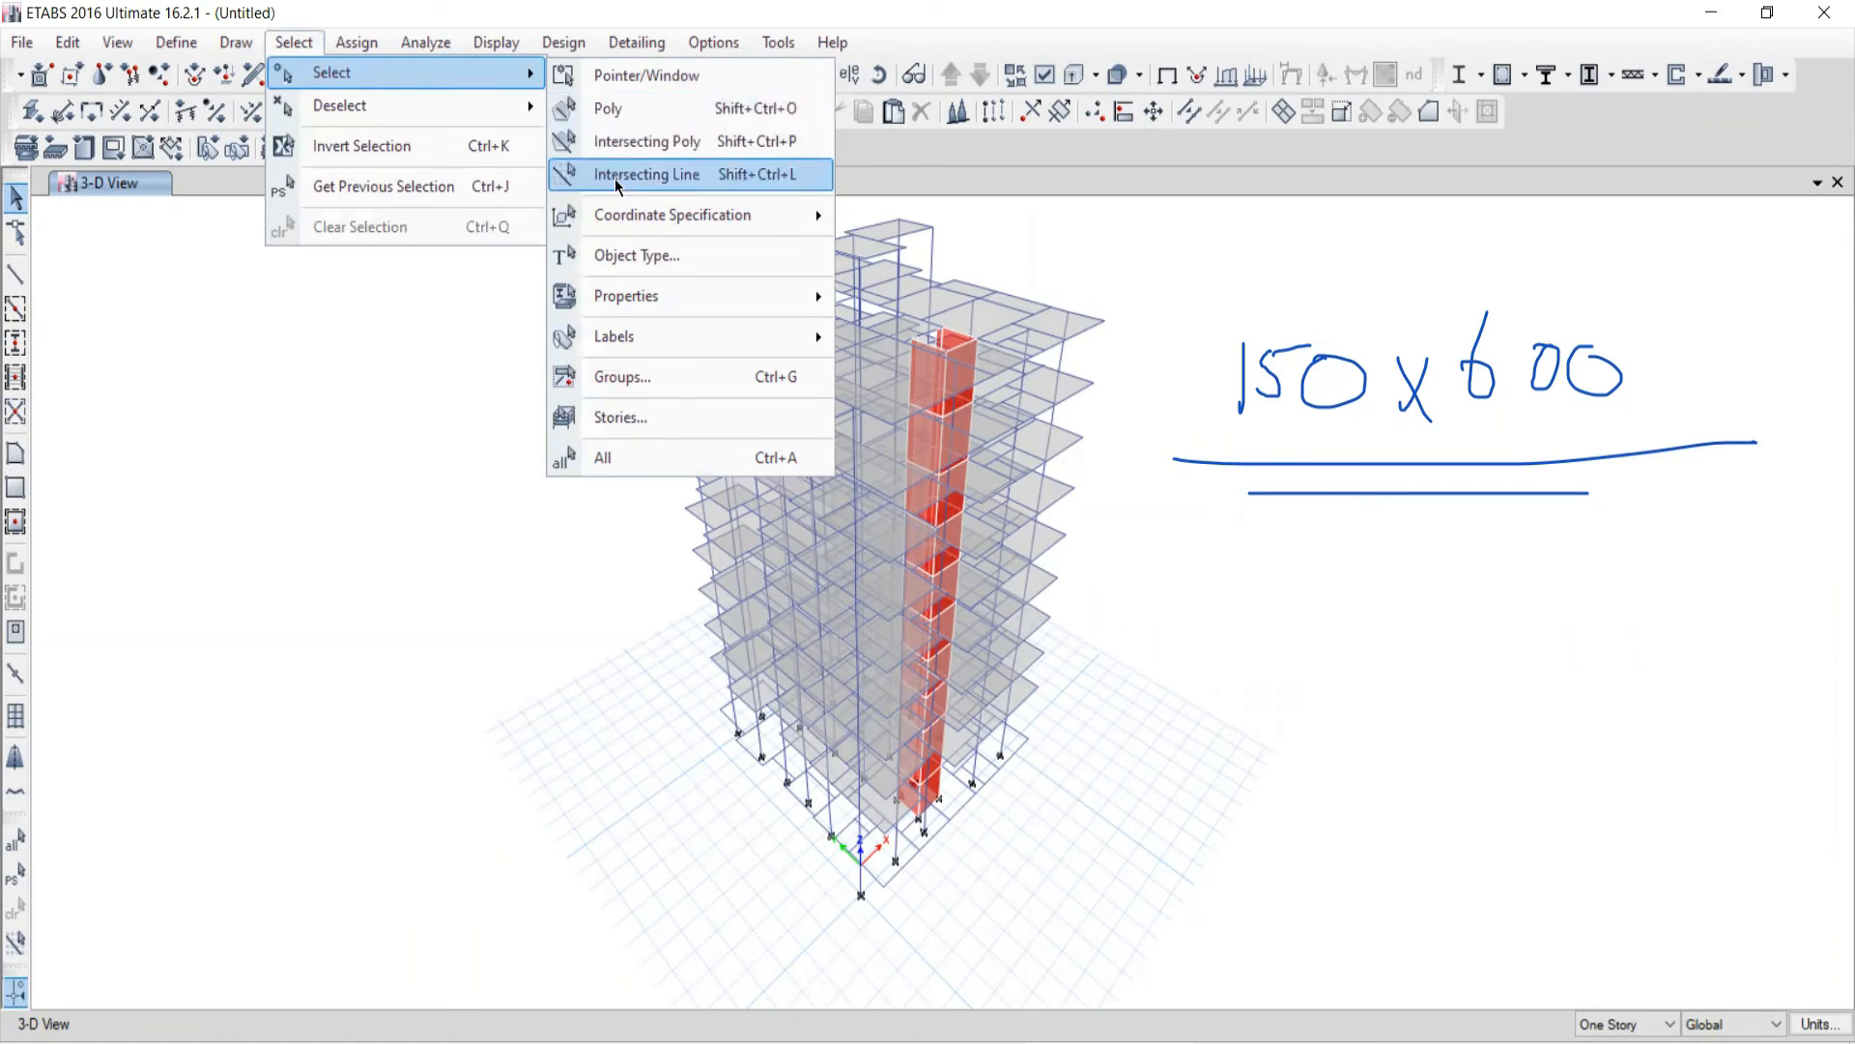
mouse_move(614, 307)
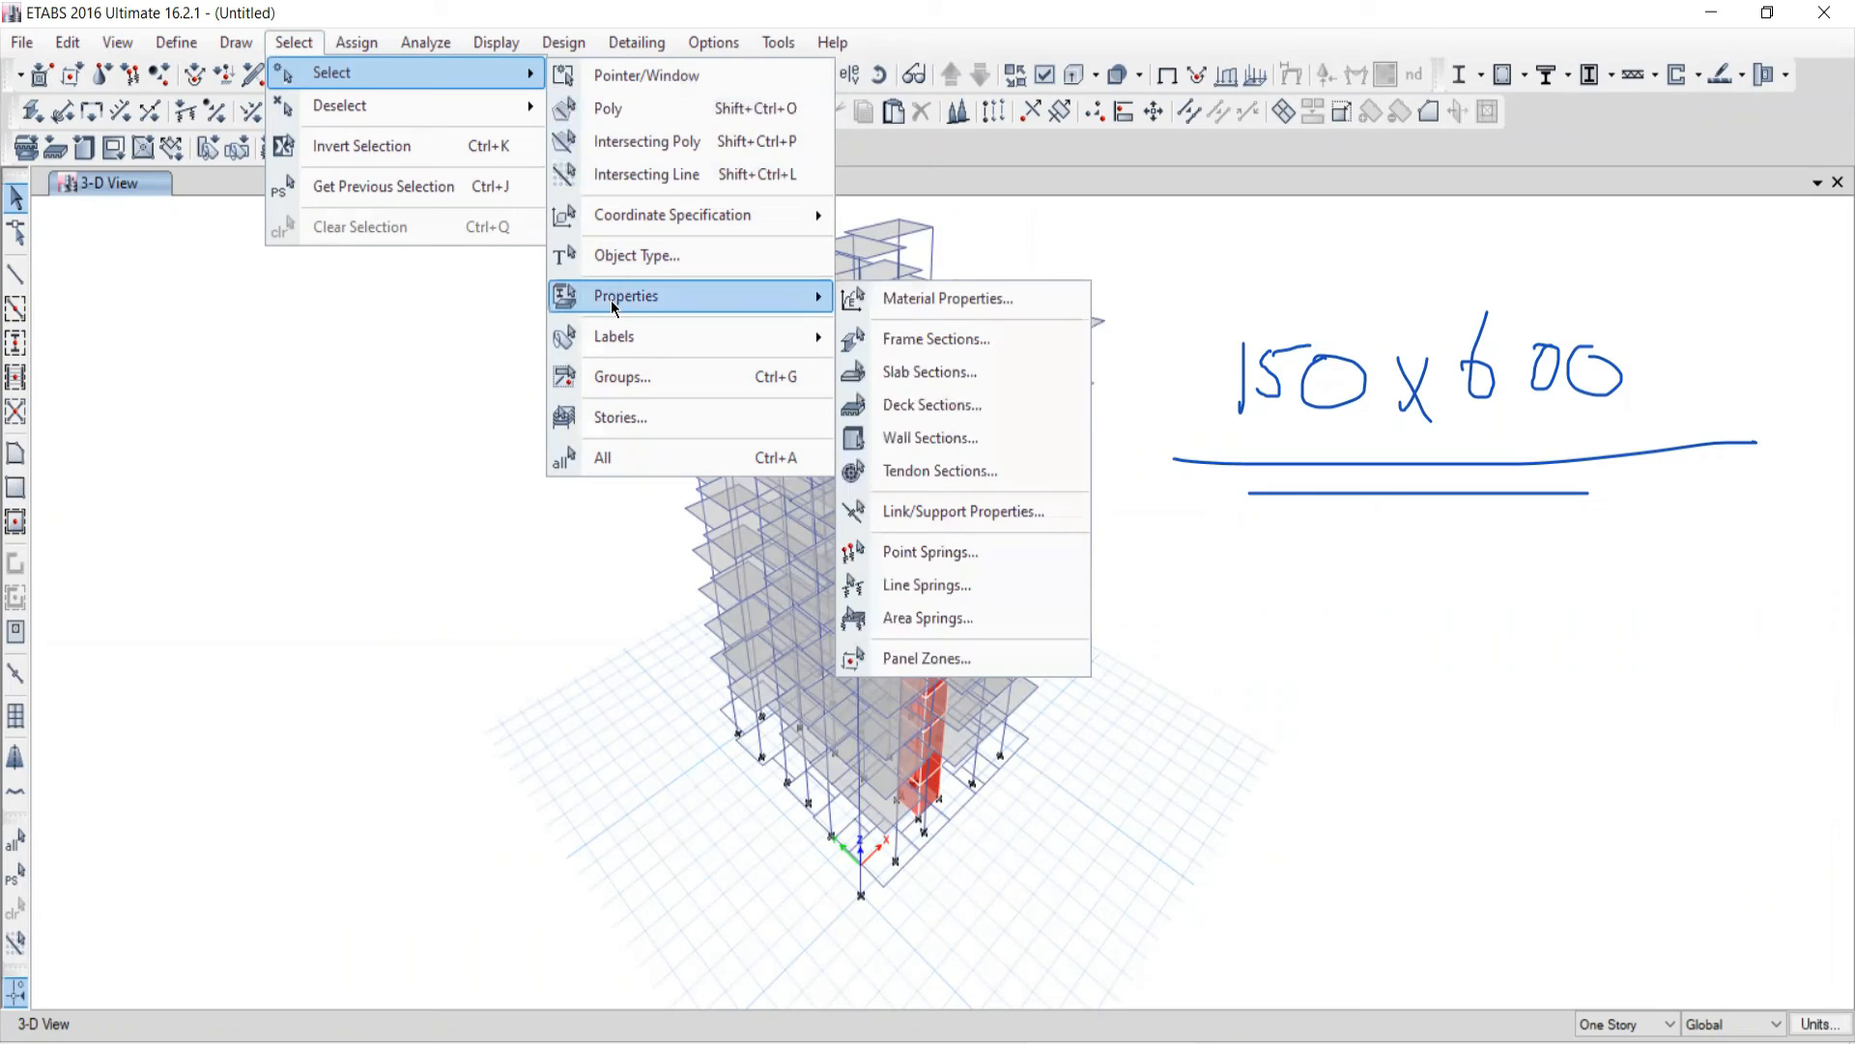
click(879, 340)
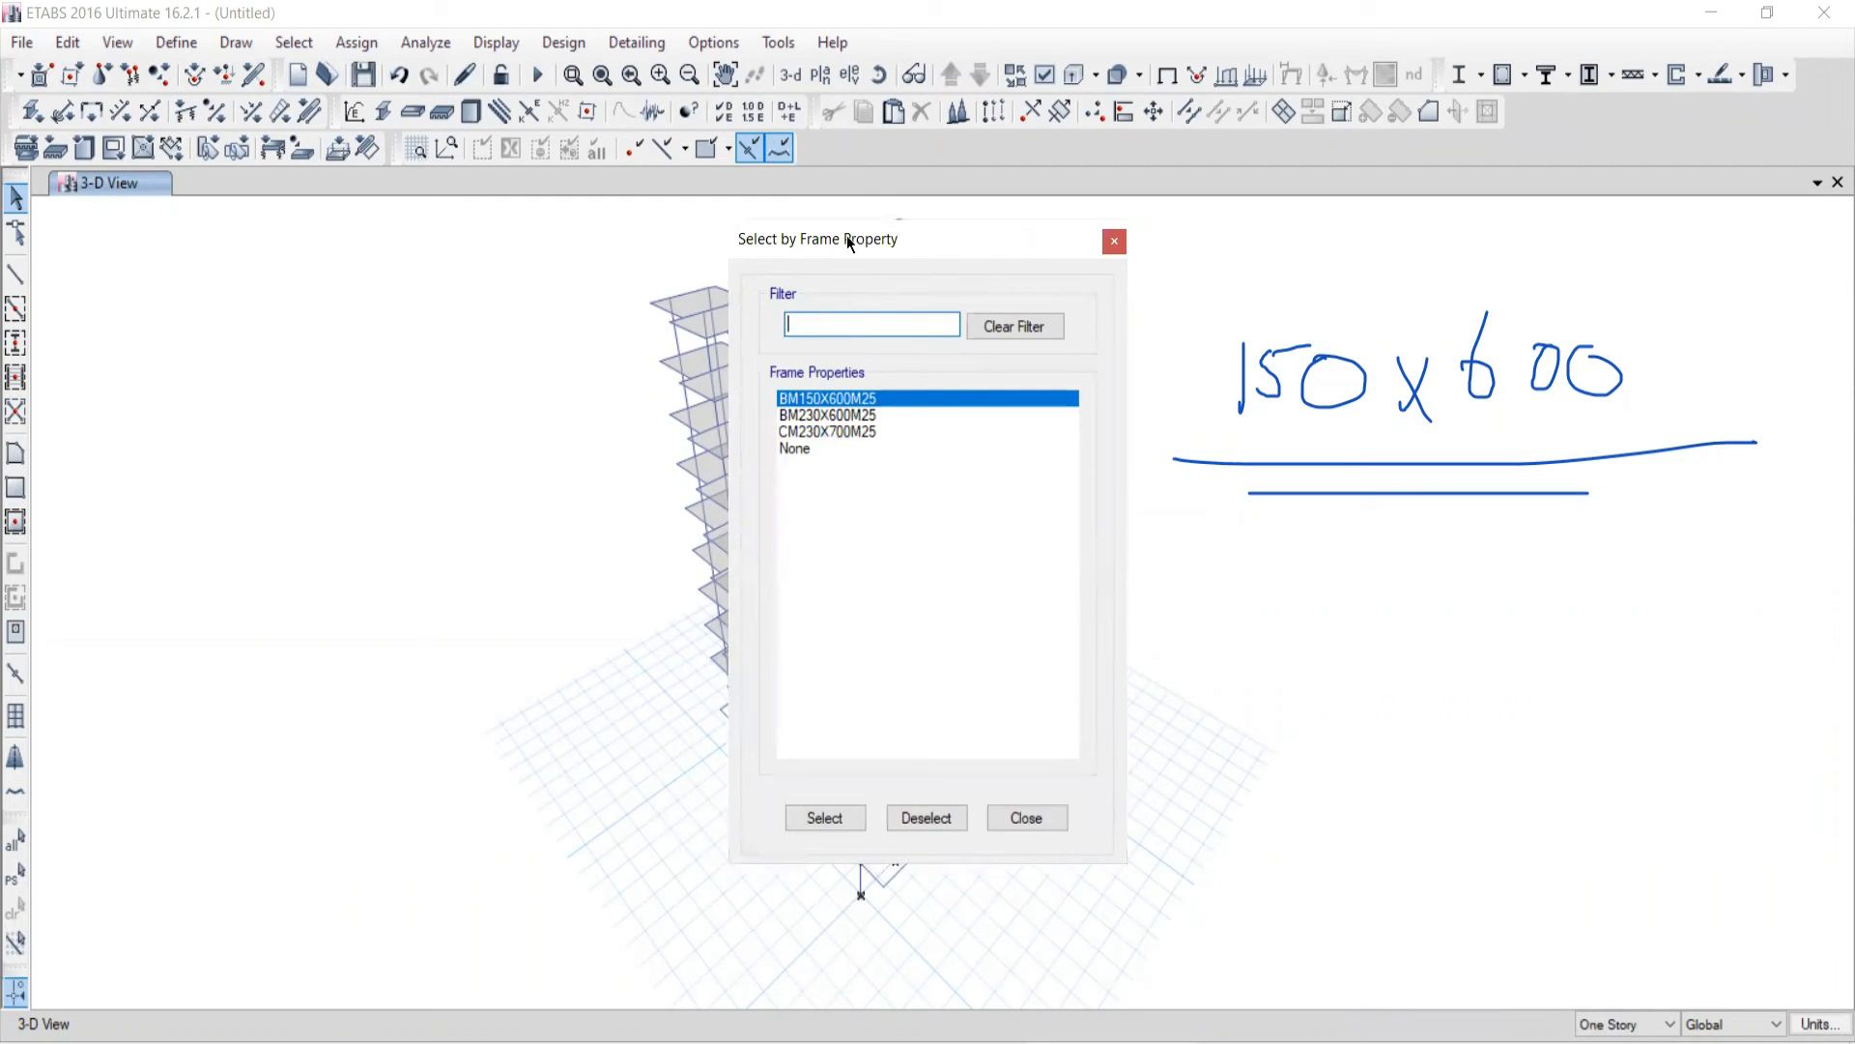
drag(764, 238, 84, 93)
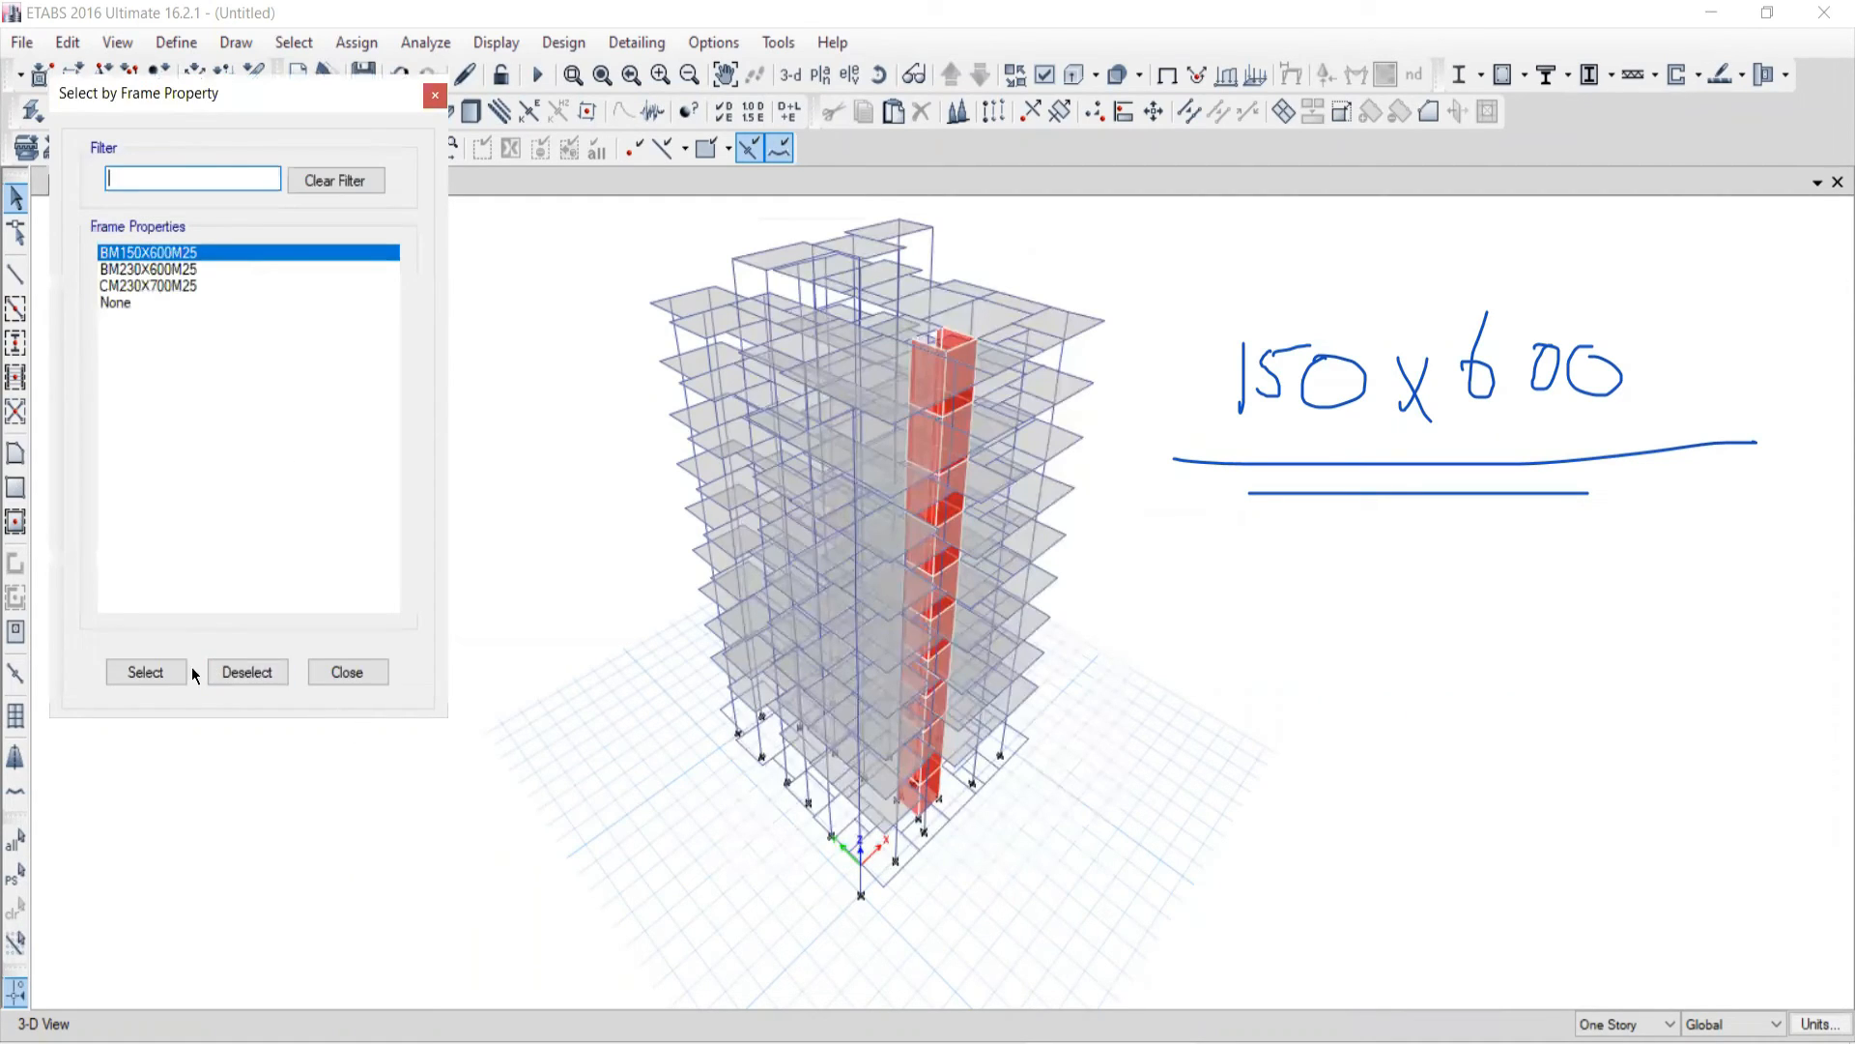
click(151, 671)
click(346, 673)
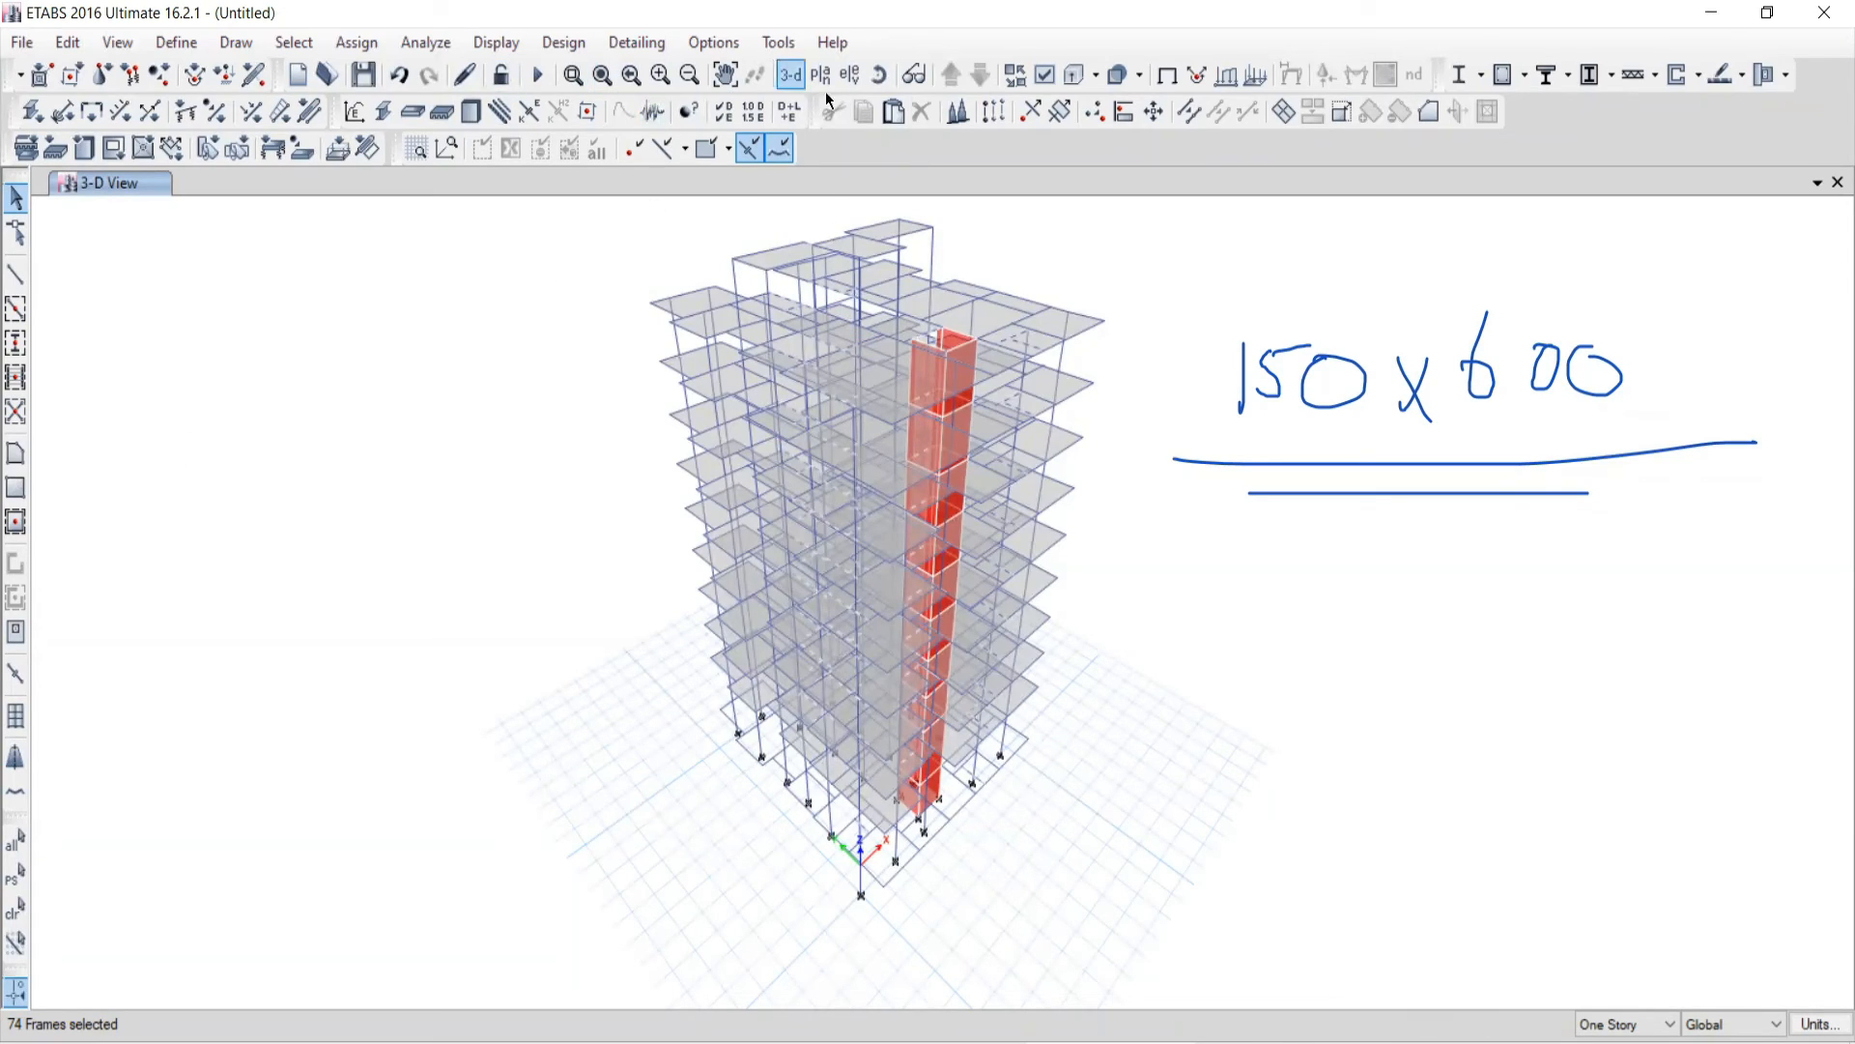
Step: Review the list of defined slab section properties without changing it and clear the frame selection
click(174, 43)
mouse_move(290, 113)
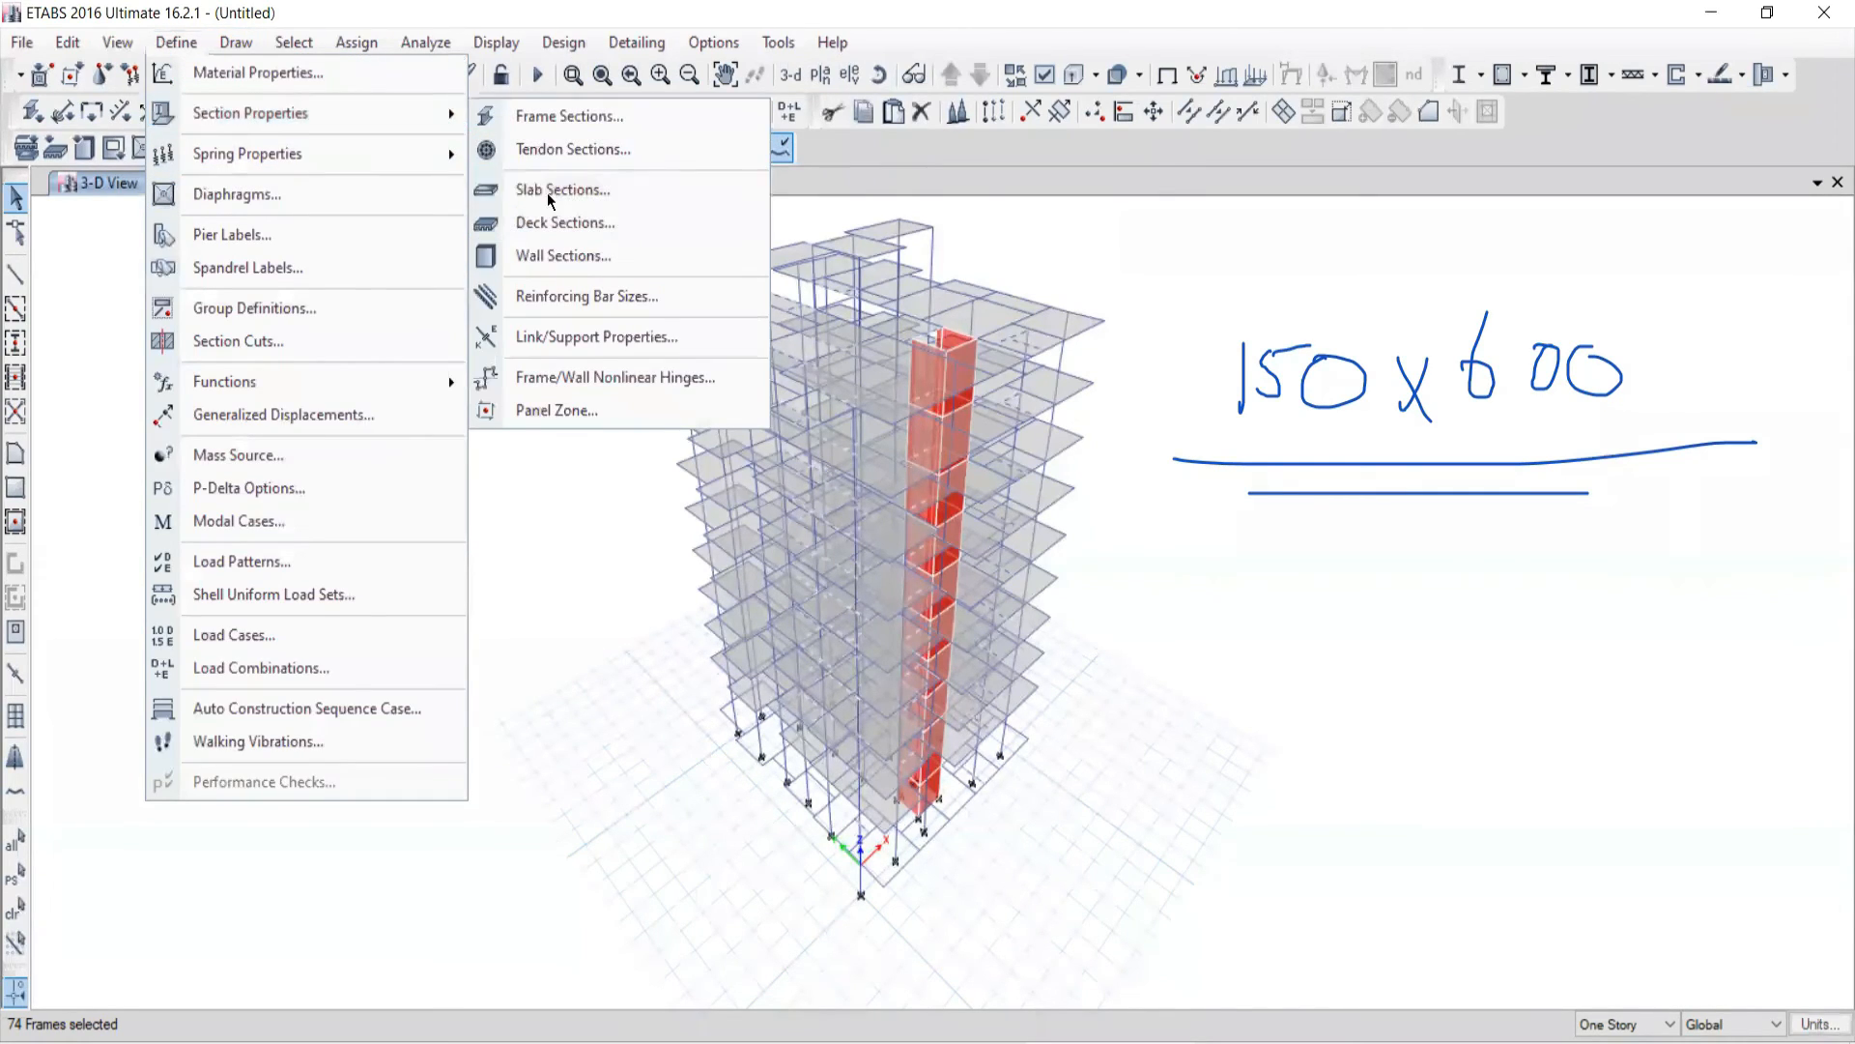
click(541, 191)
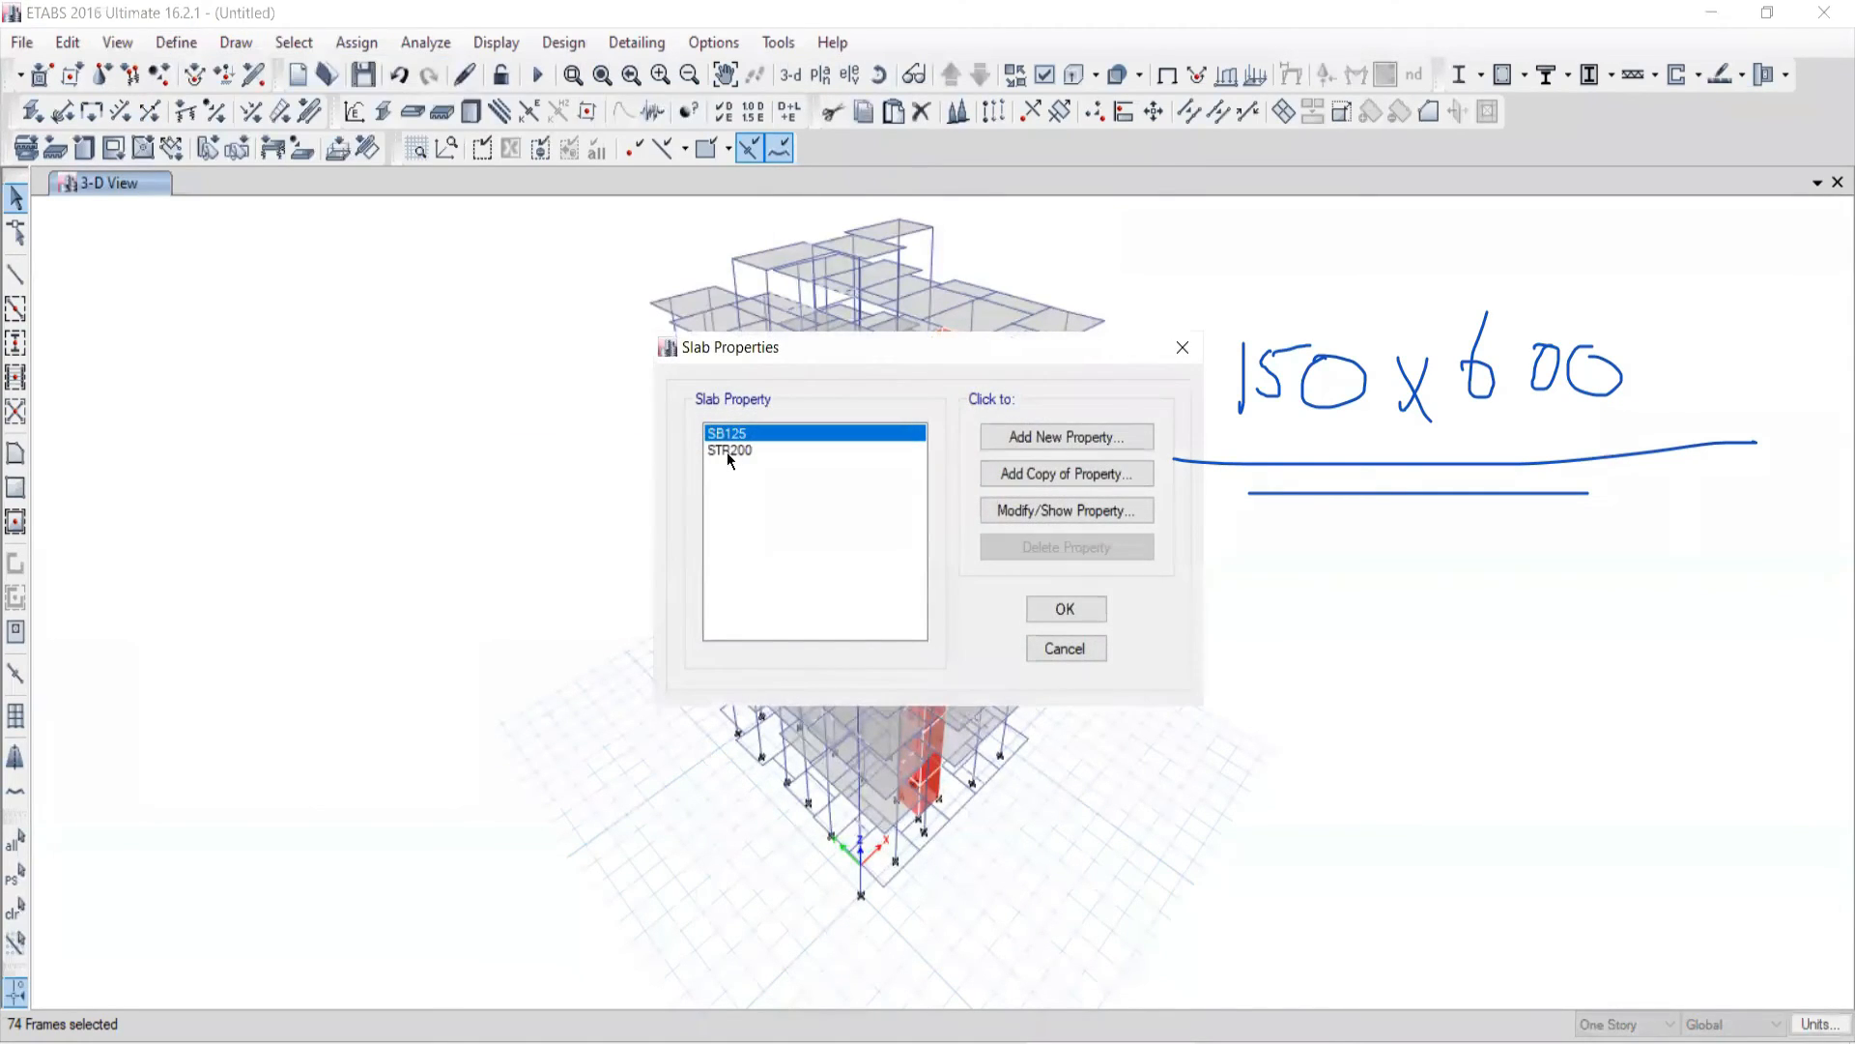
click(1063, 648)
click(17, 937)
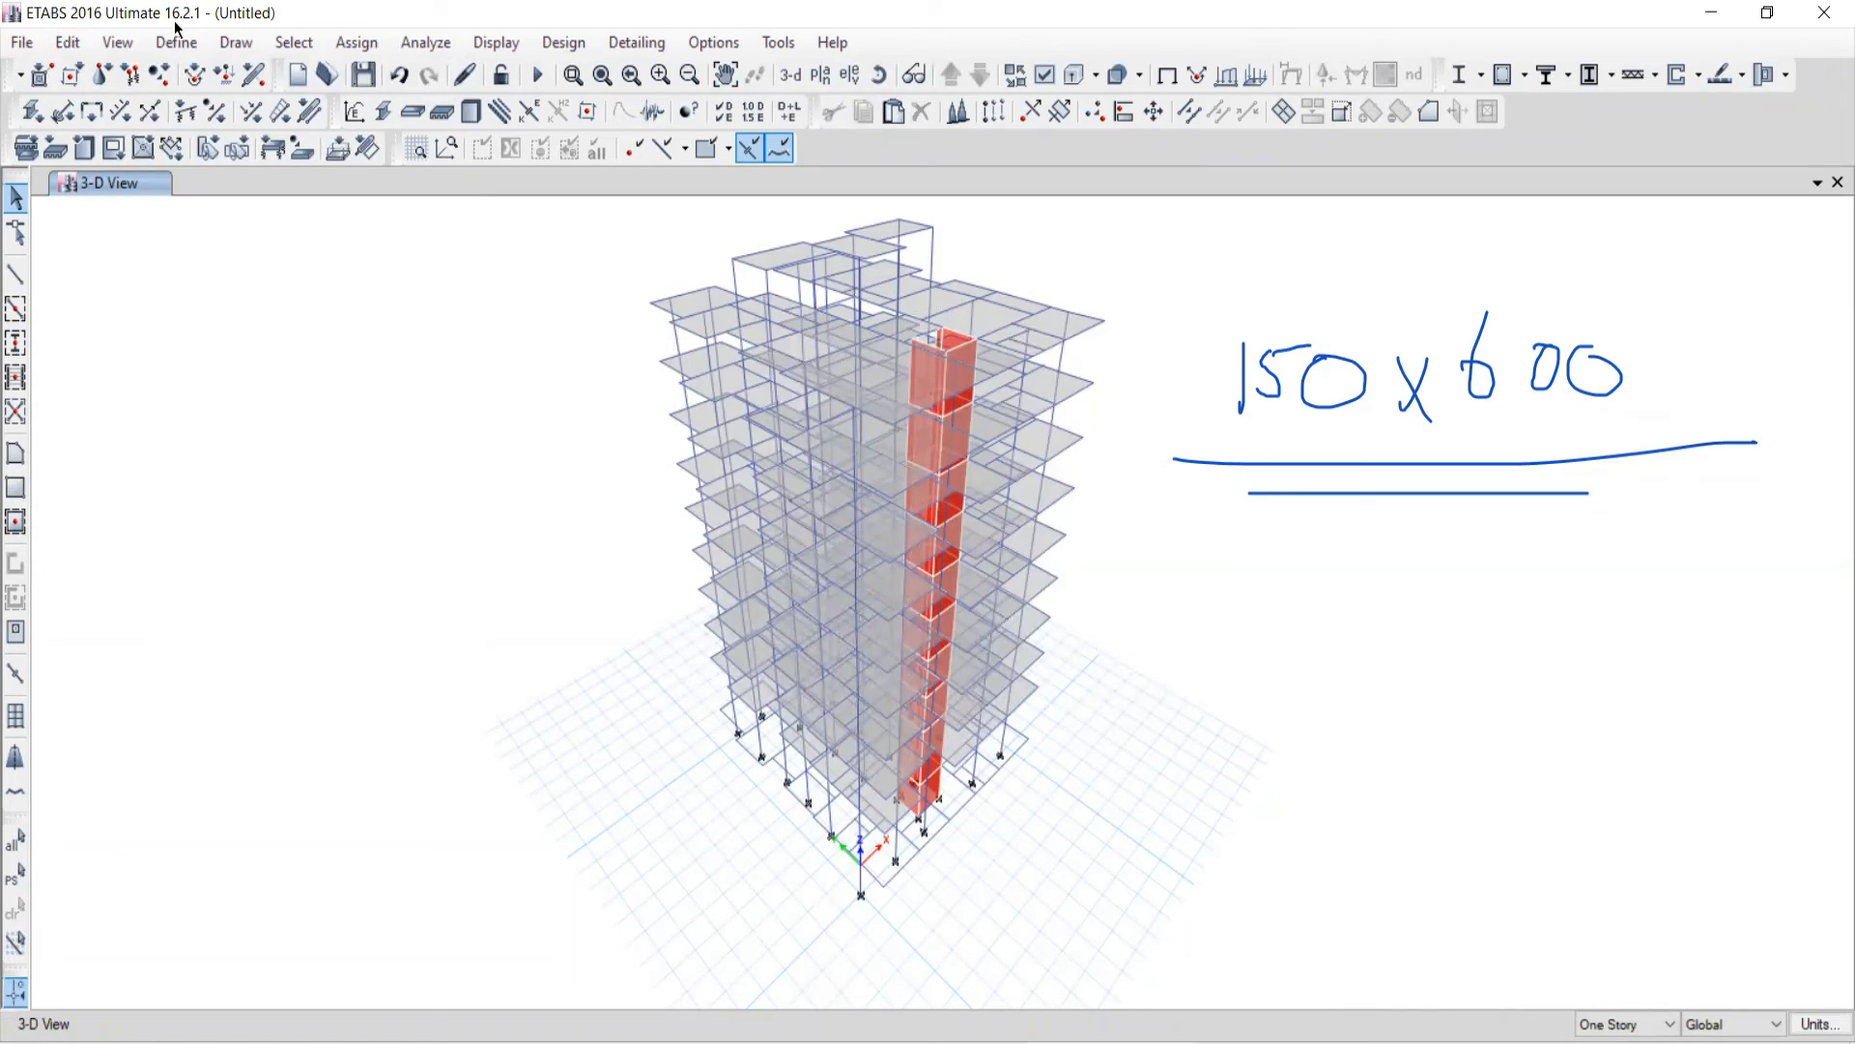
Step: Select the building's slabs by slab property, applying the selection for STR200 and for SB125
click(294, 42)
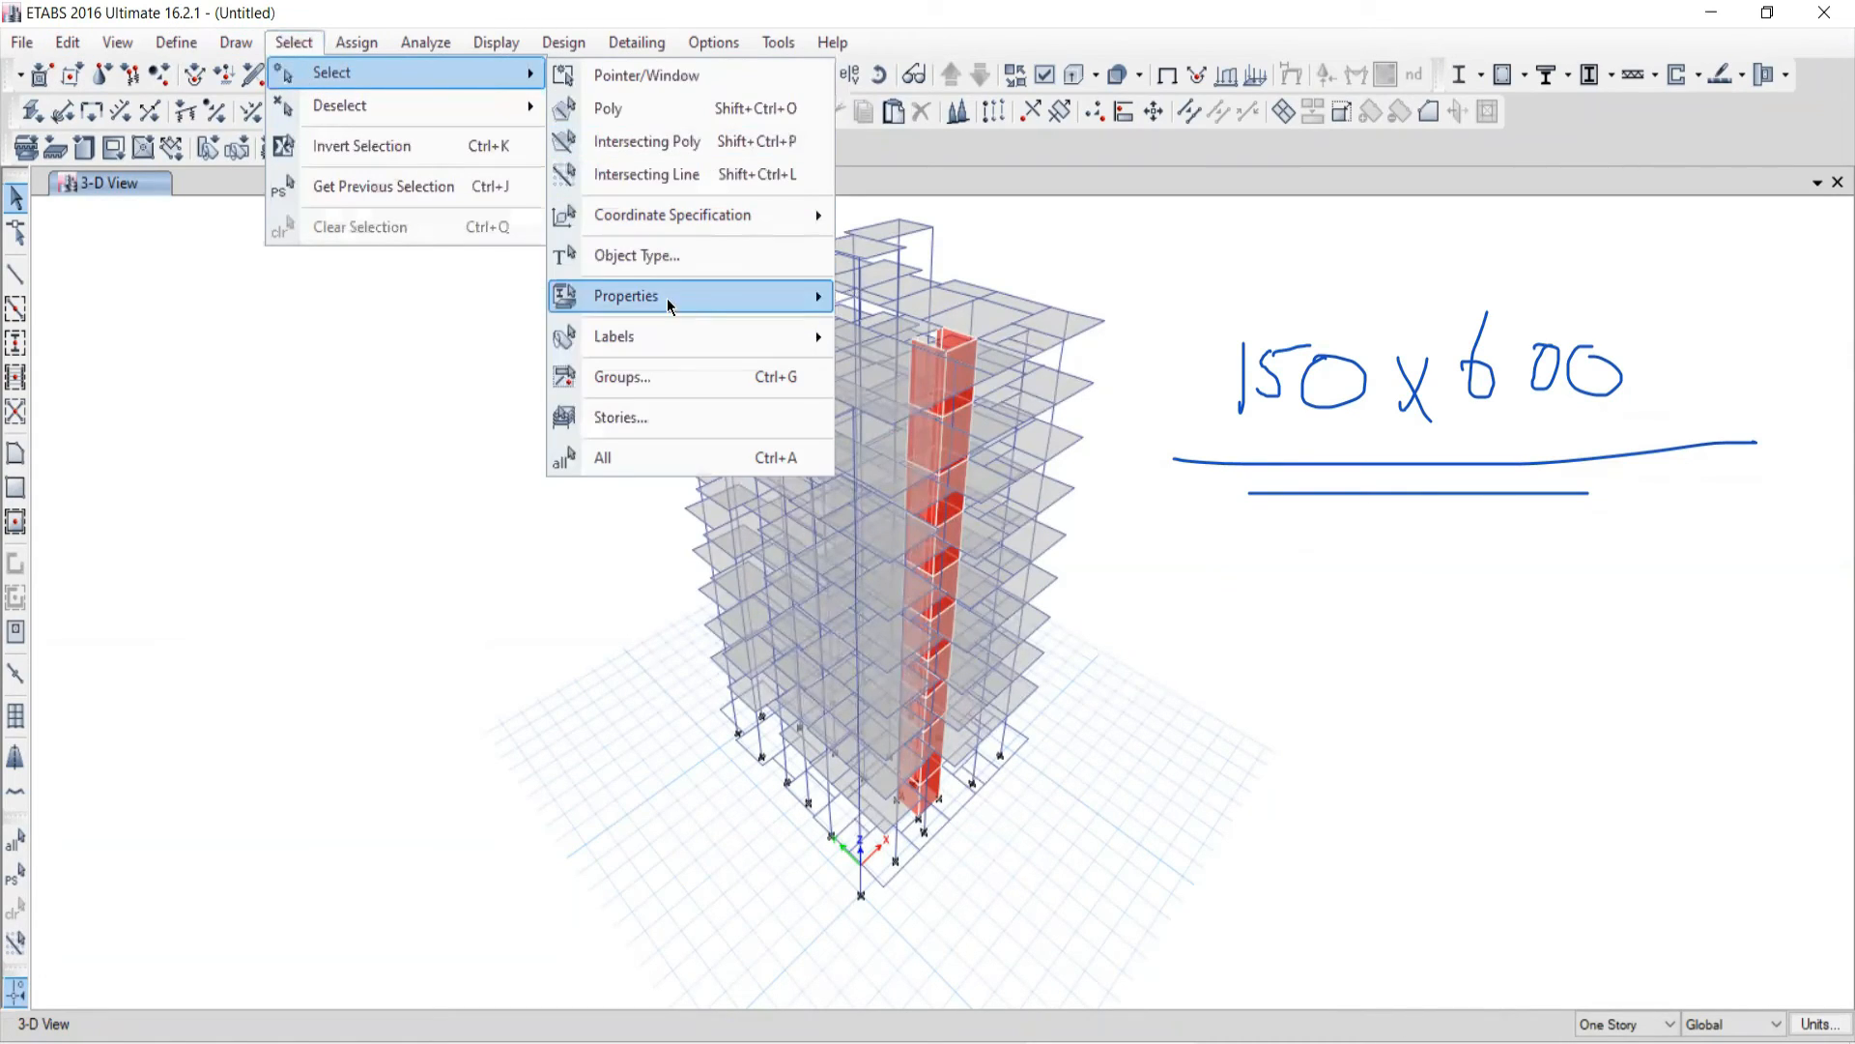
mouse_move(607, 307)
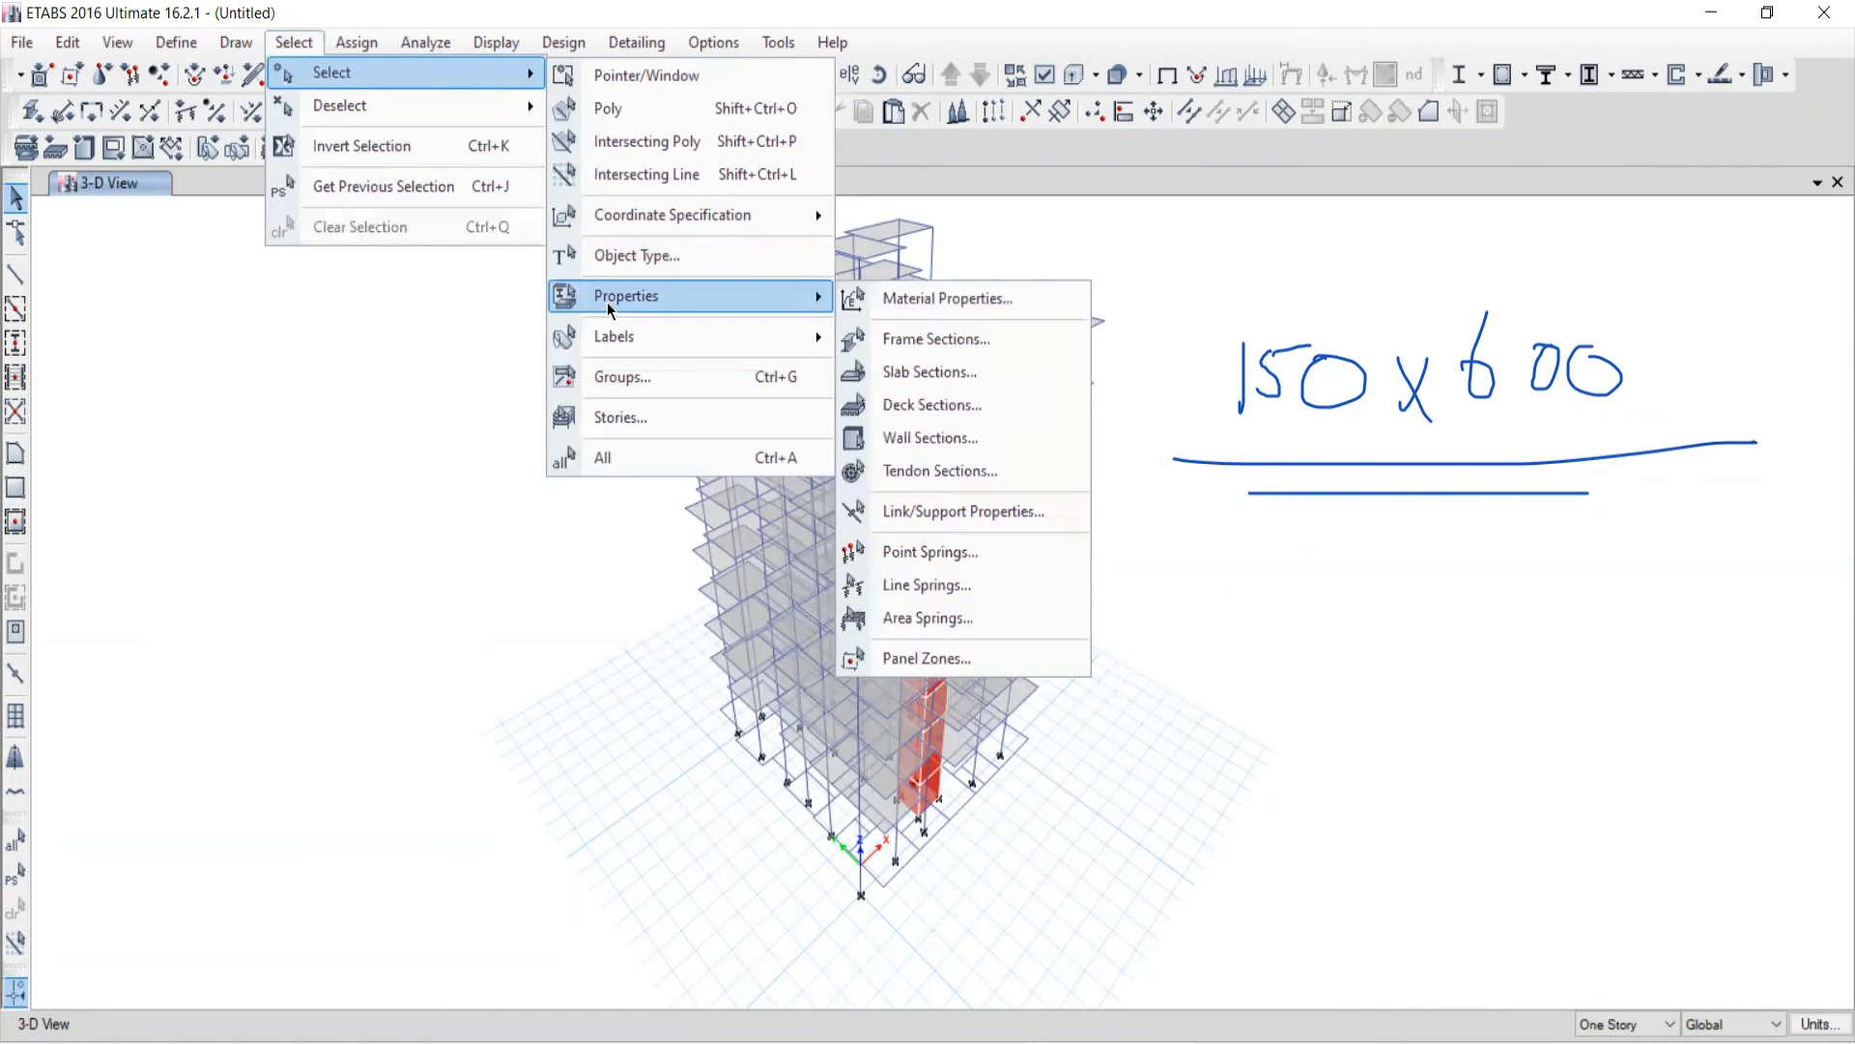
click(920, 386)
click(793, 373)
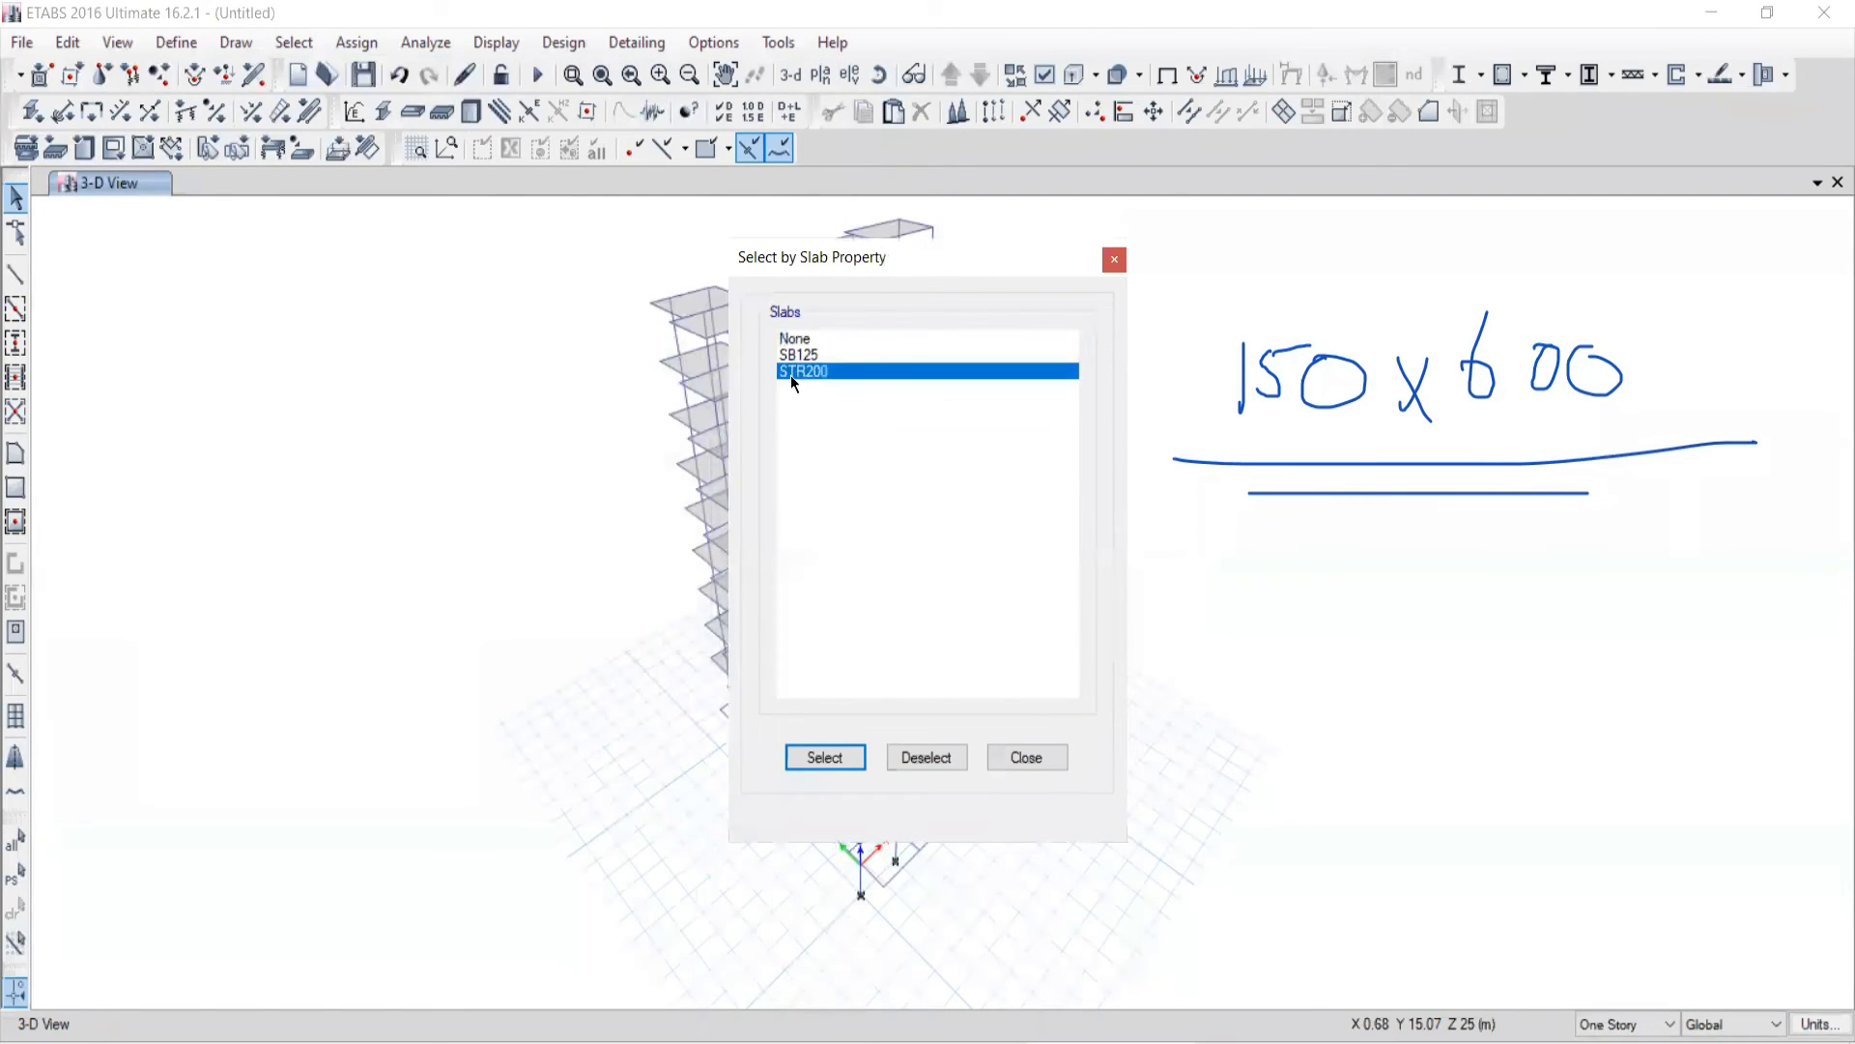
drag(872, 261, 261, 123)
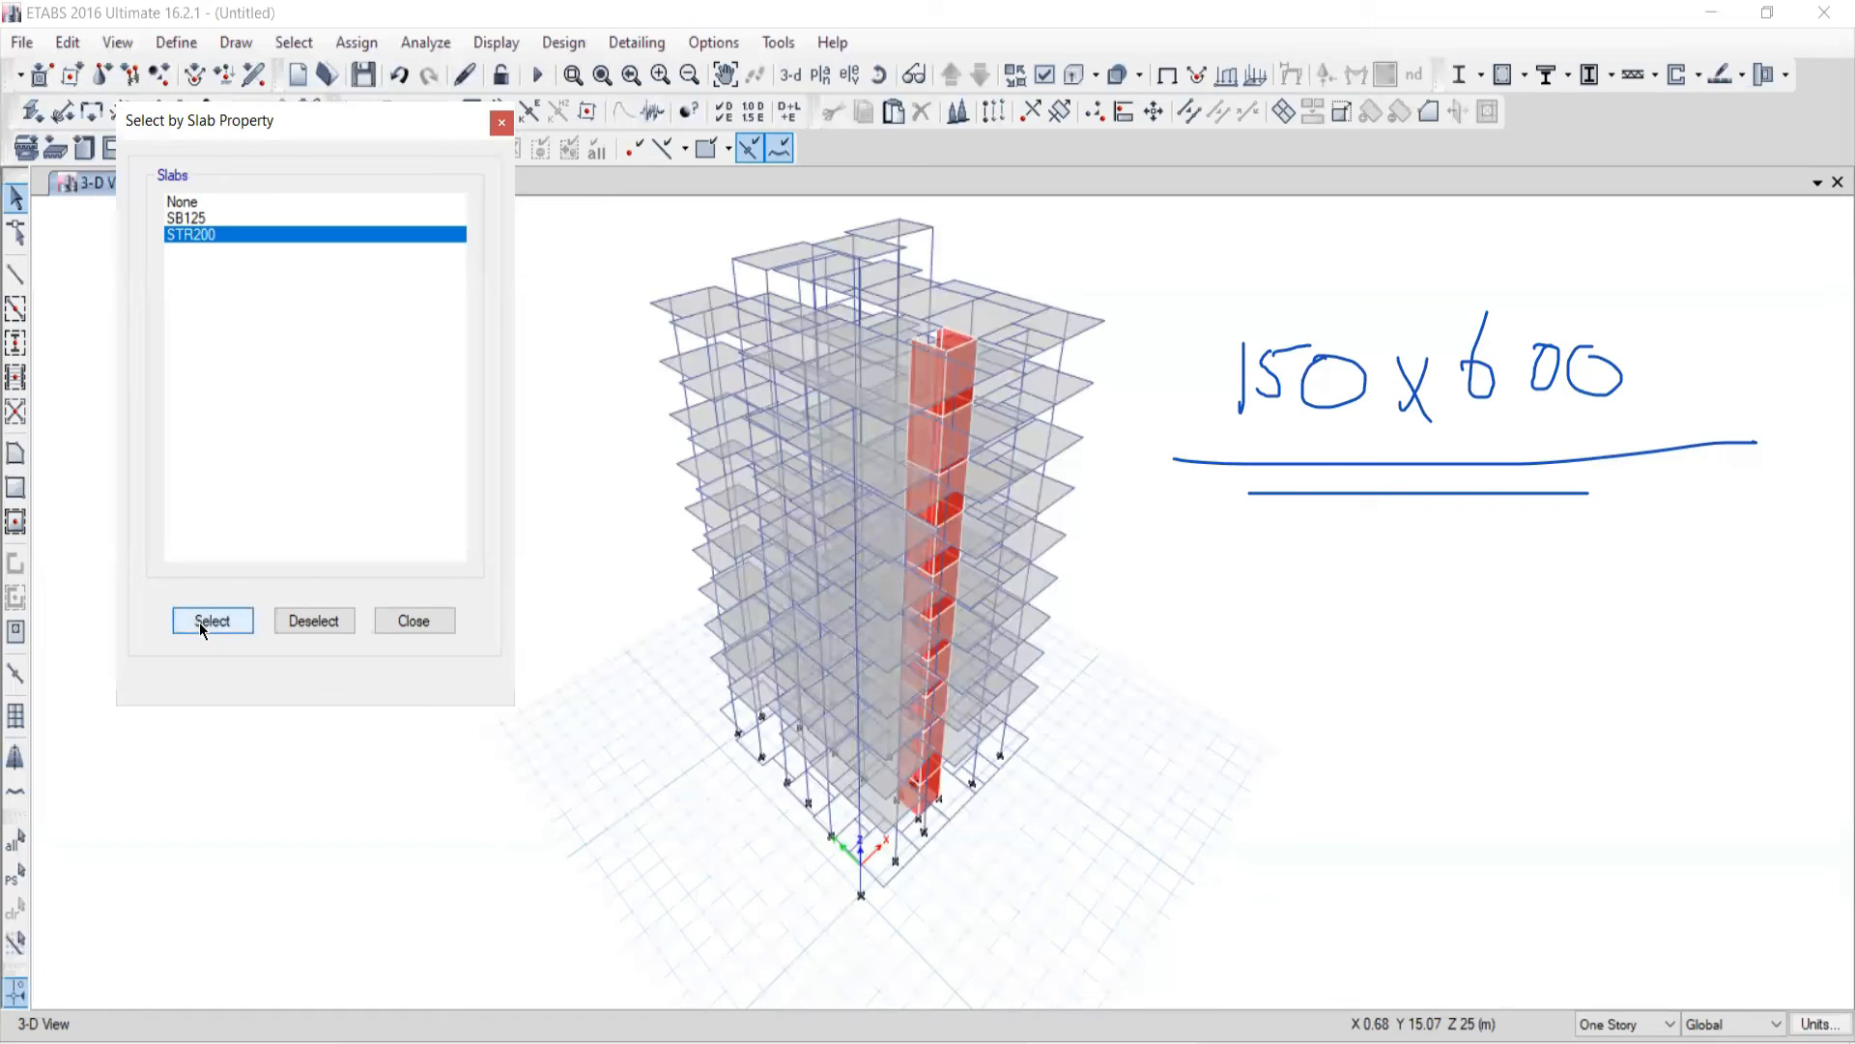
click(202, 628)
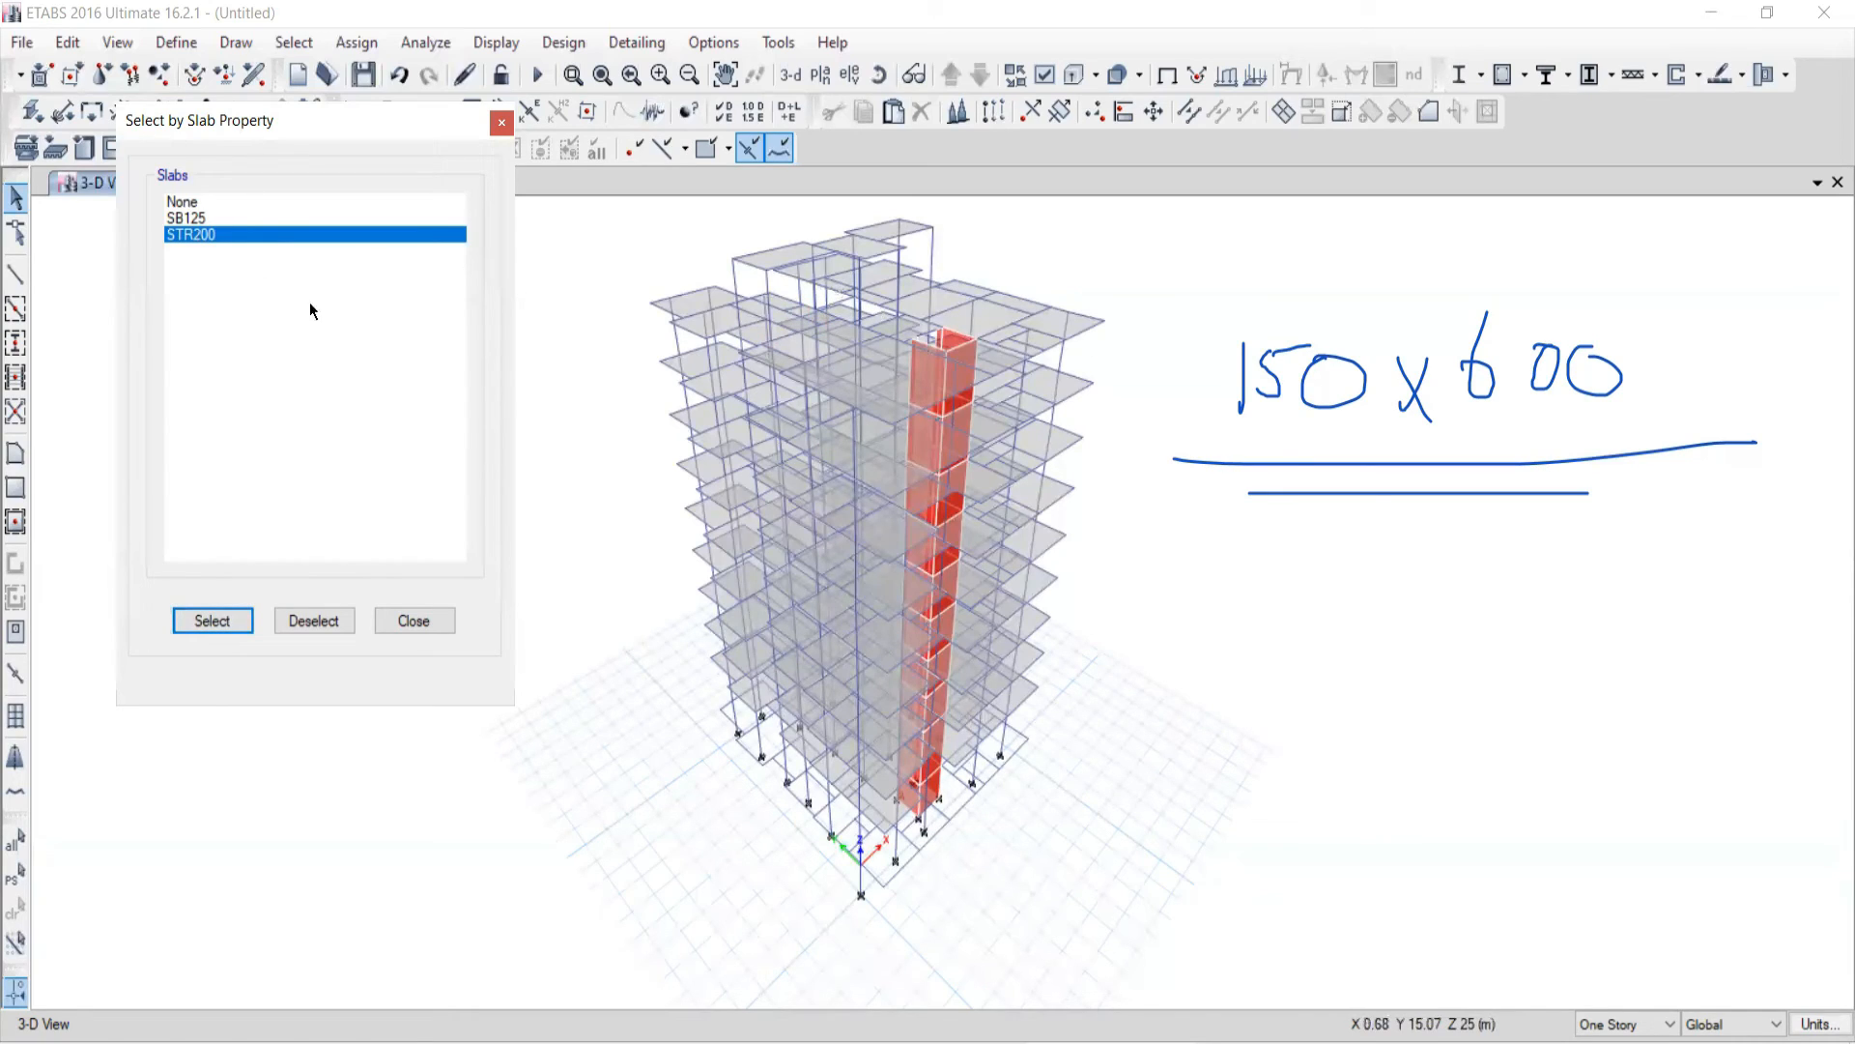
click(185, 218)
click(198, 624)
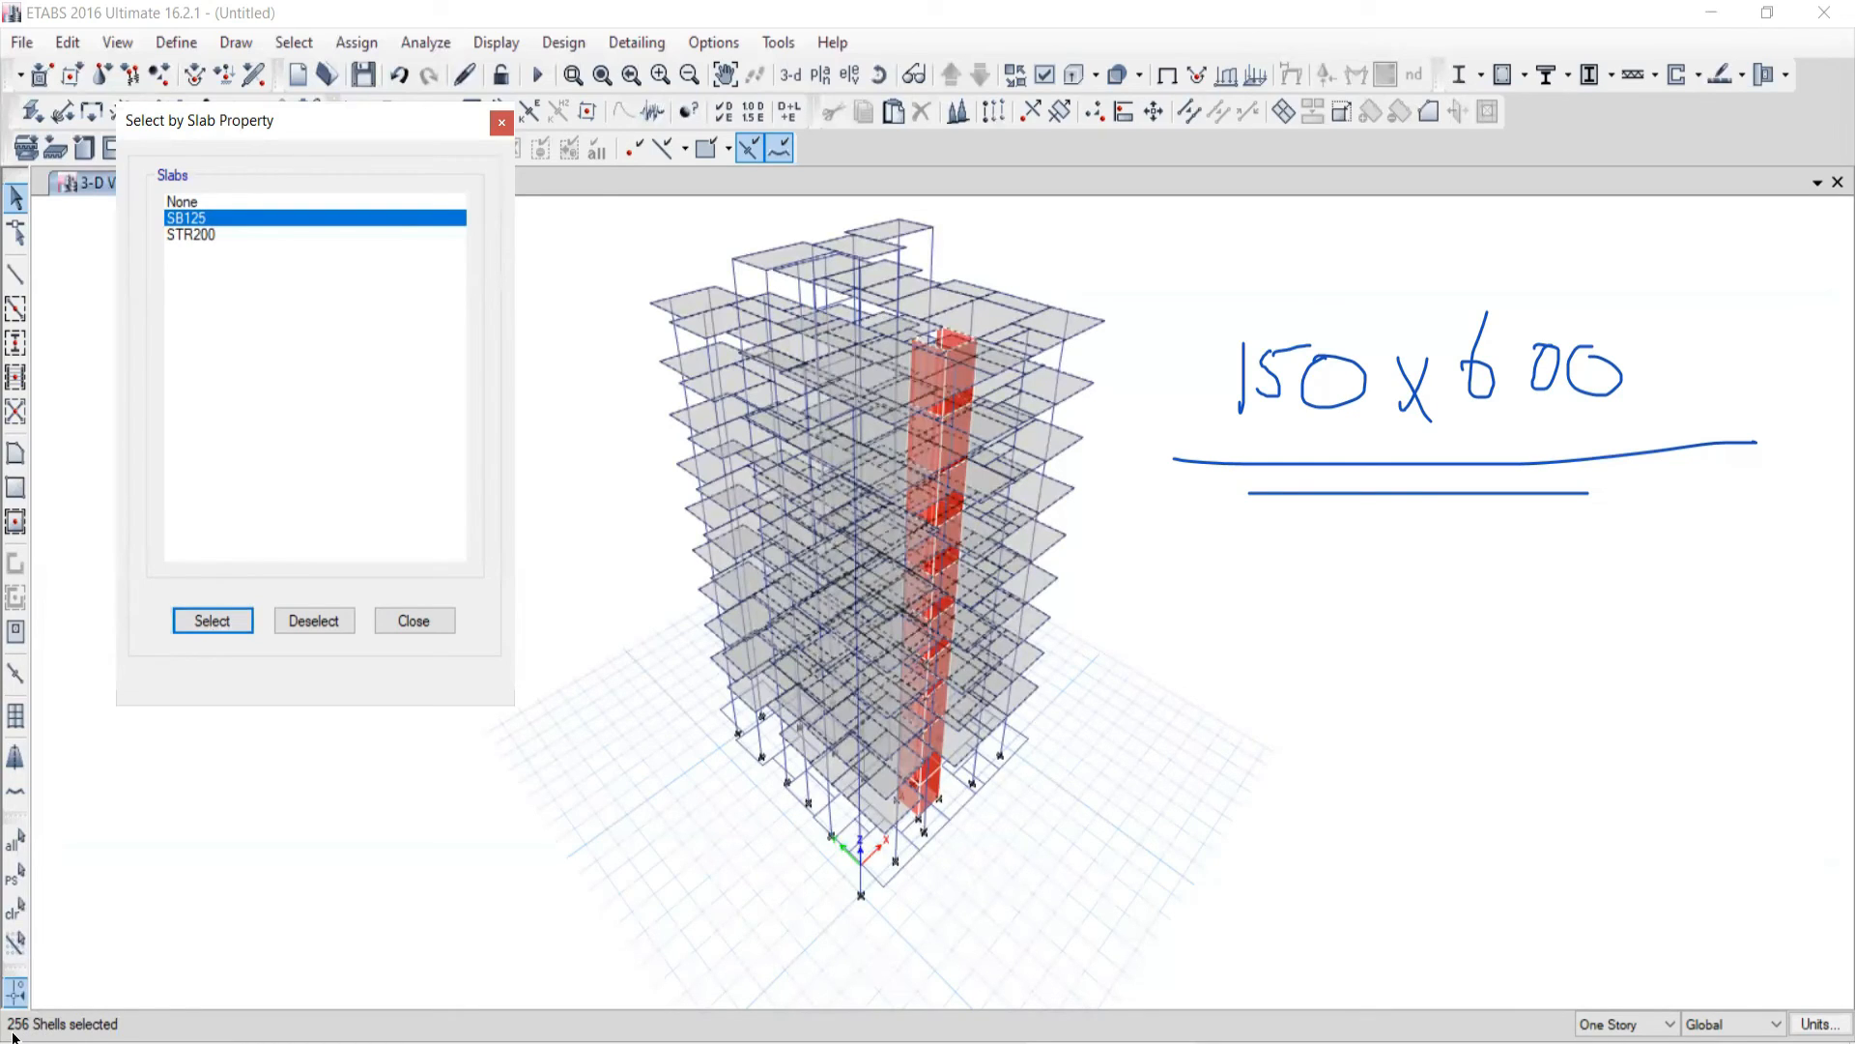
click(414, 621)
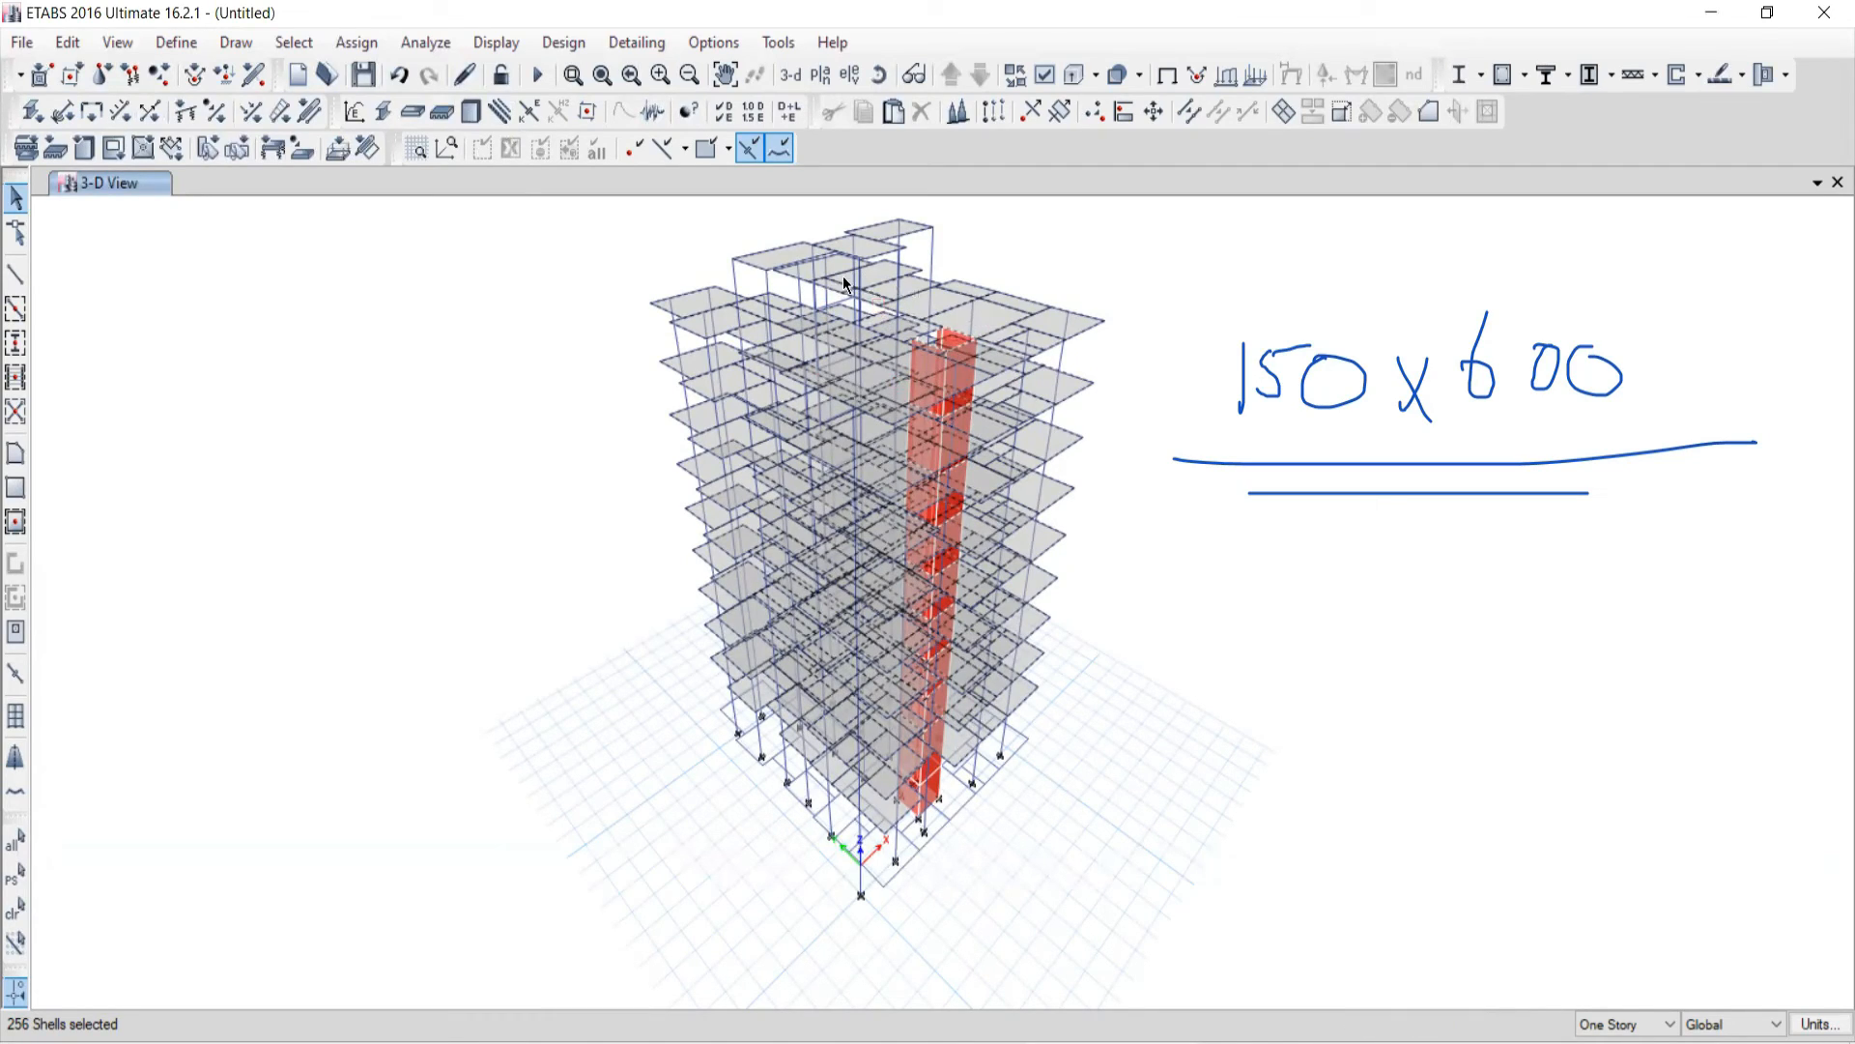
click(270, 44)
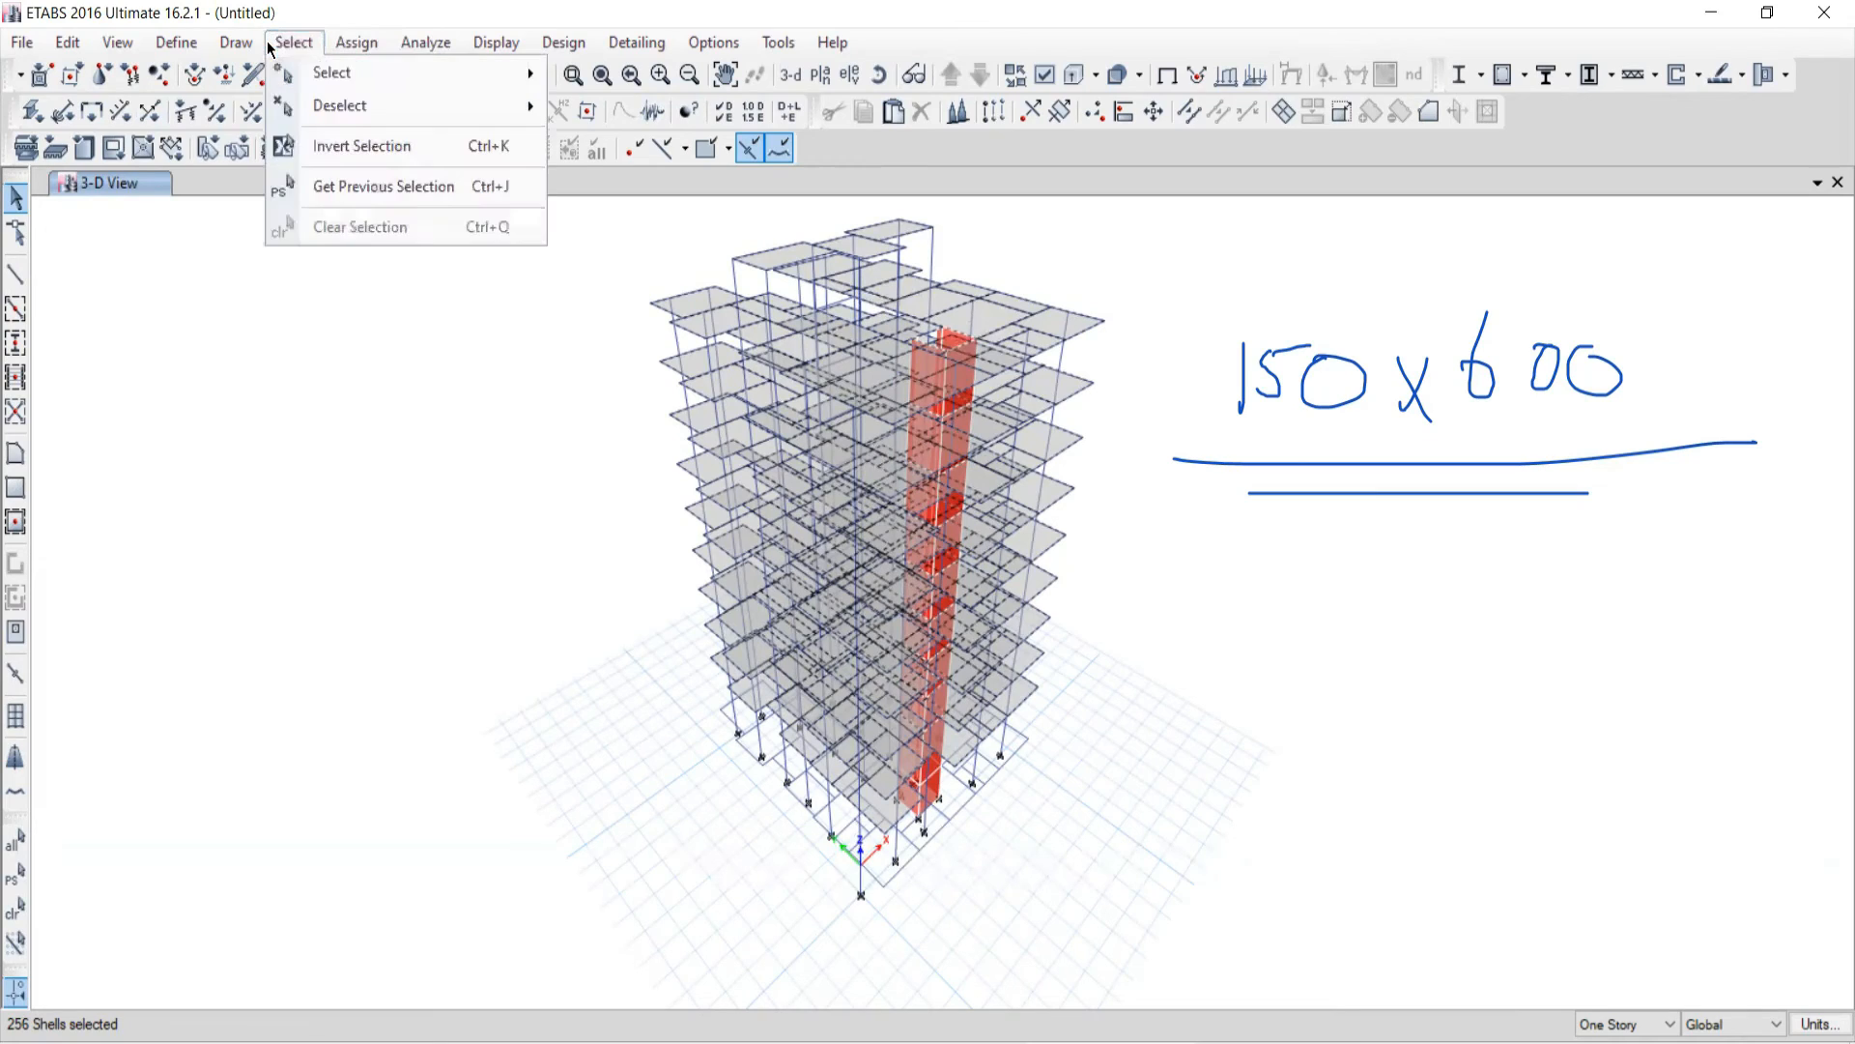
mouse_move(328, 72)
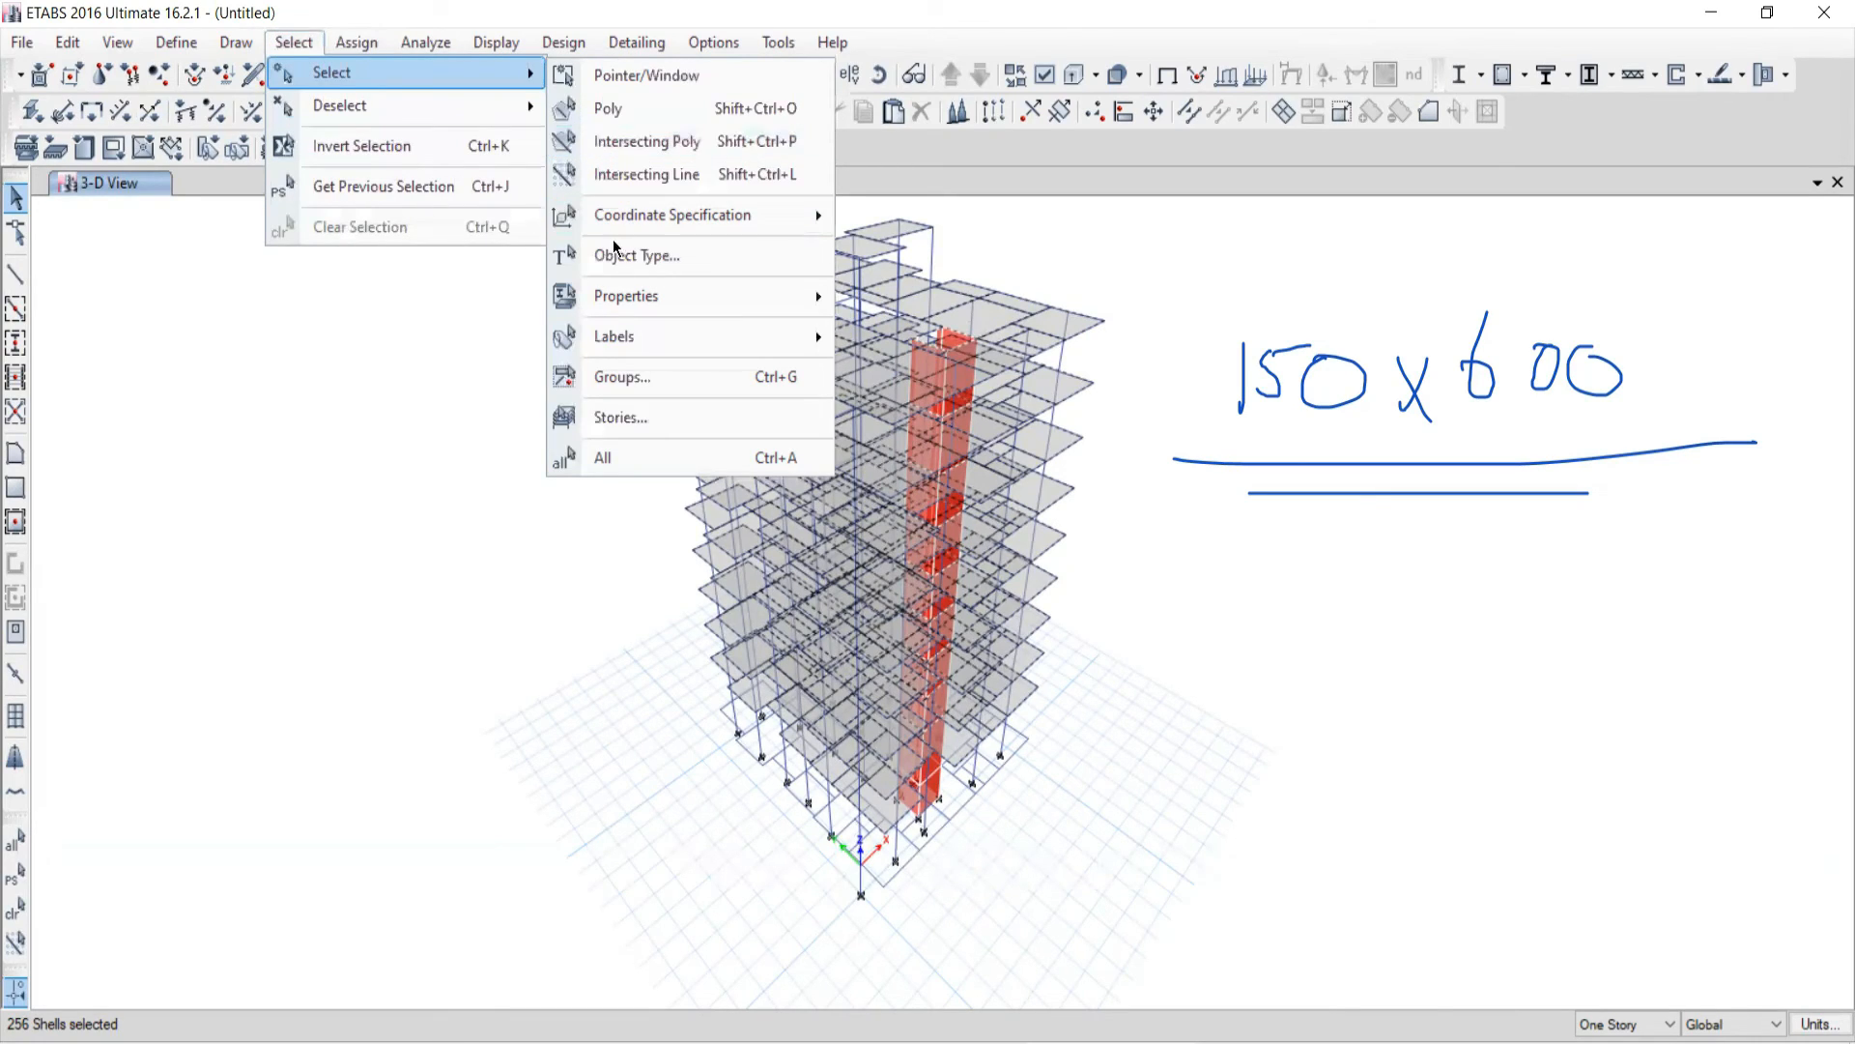
mouse_move(624, 355)
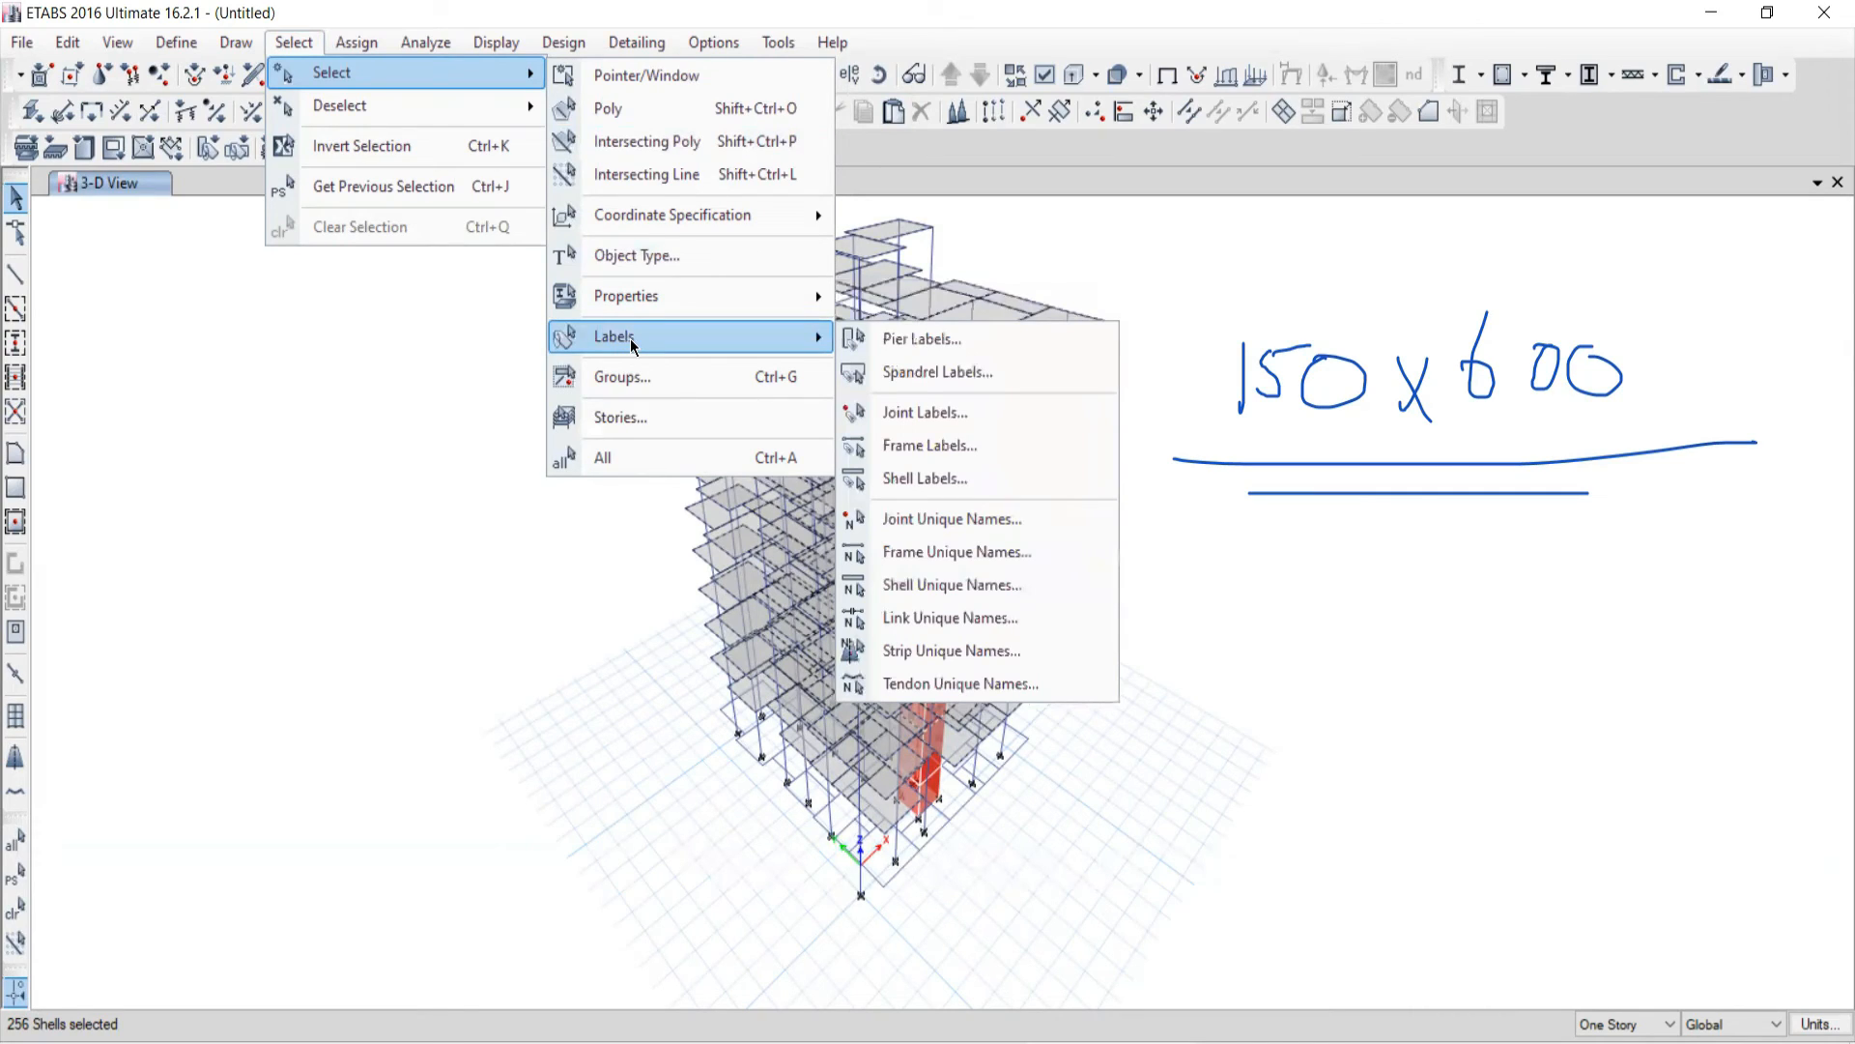
click(990, 22)
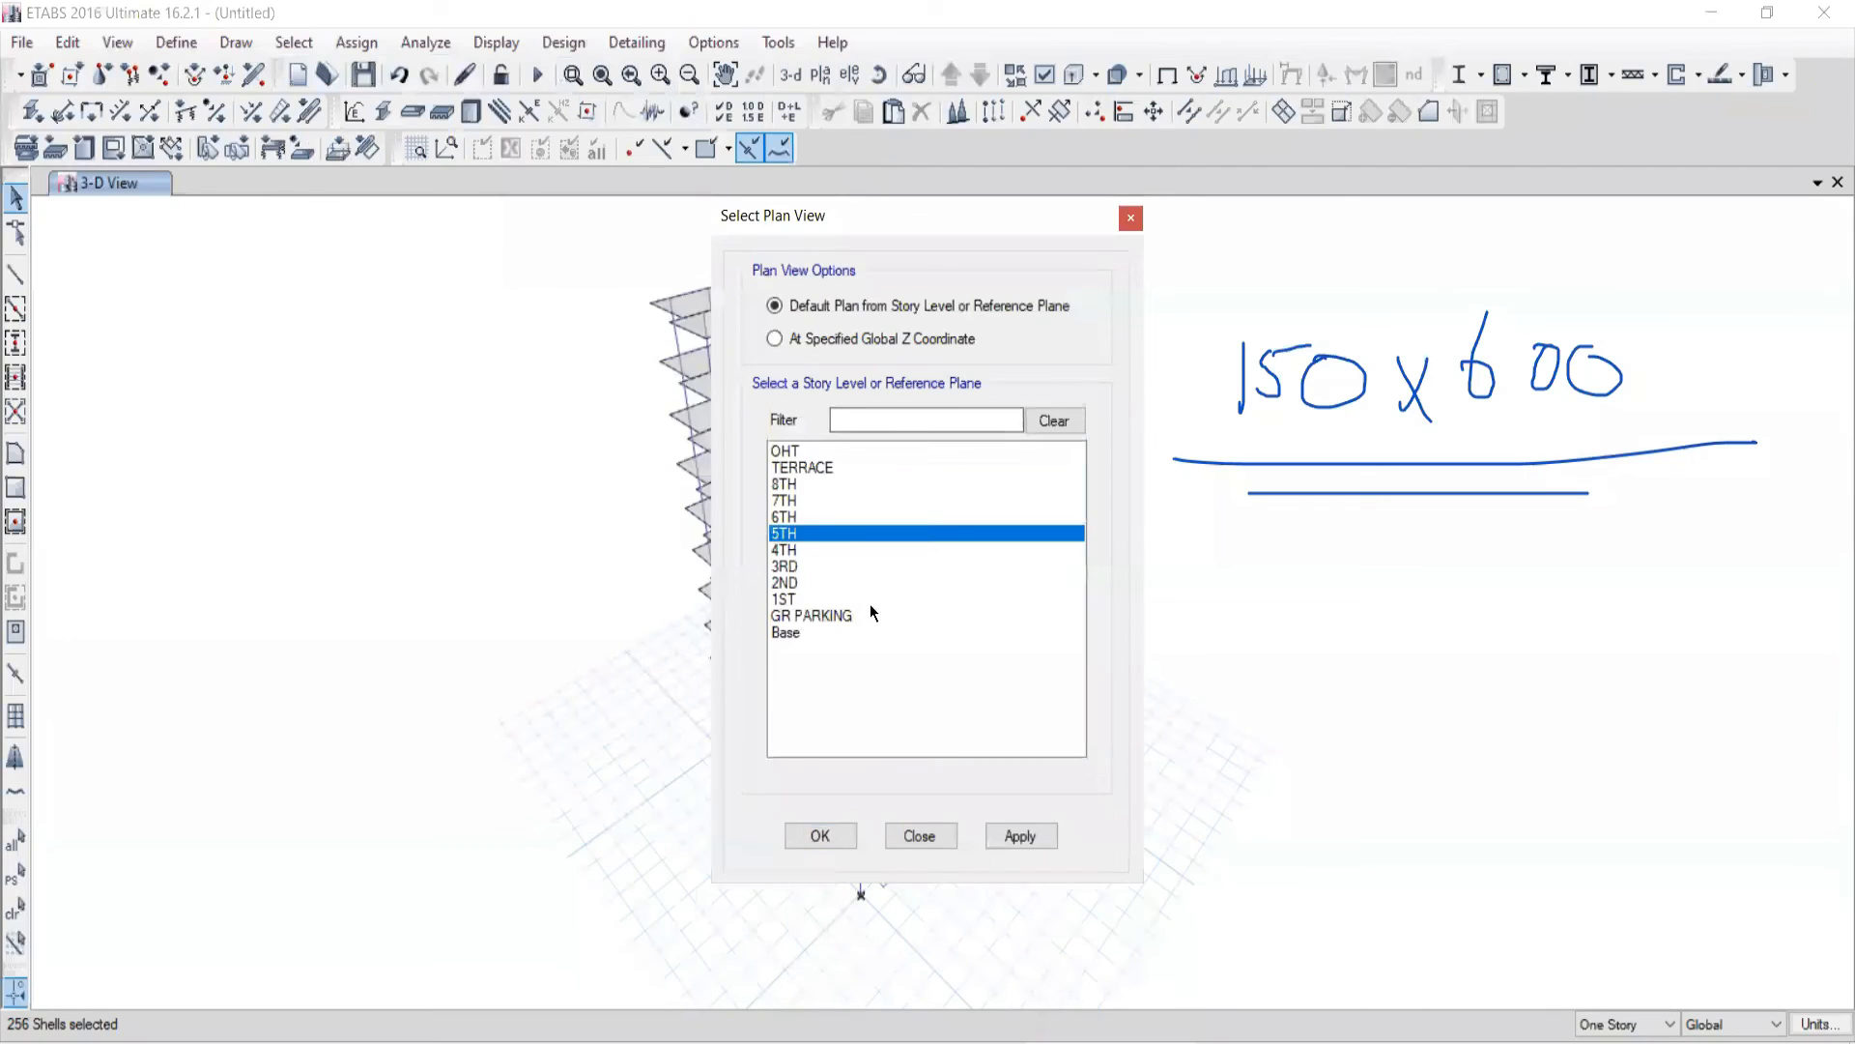
Step: Open the plan view of the 5TH story
click(1013, 837)
click(919, 835)
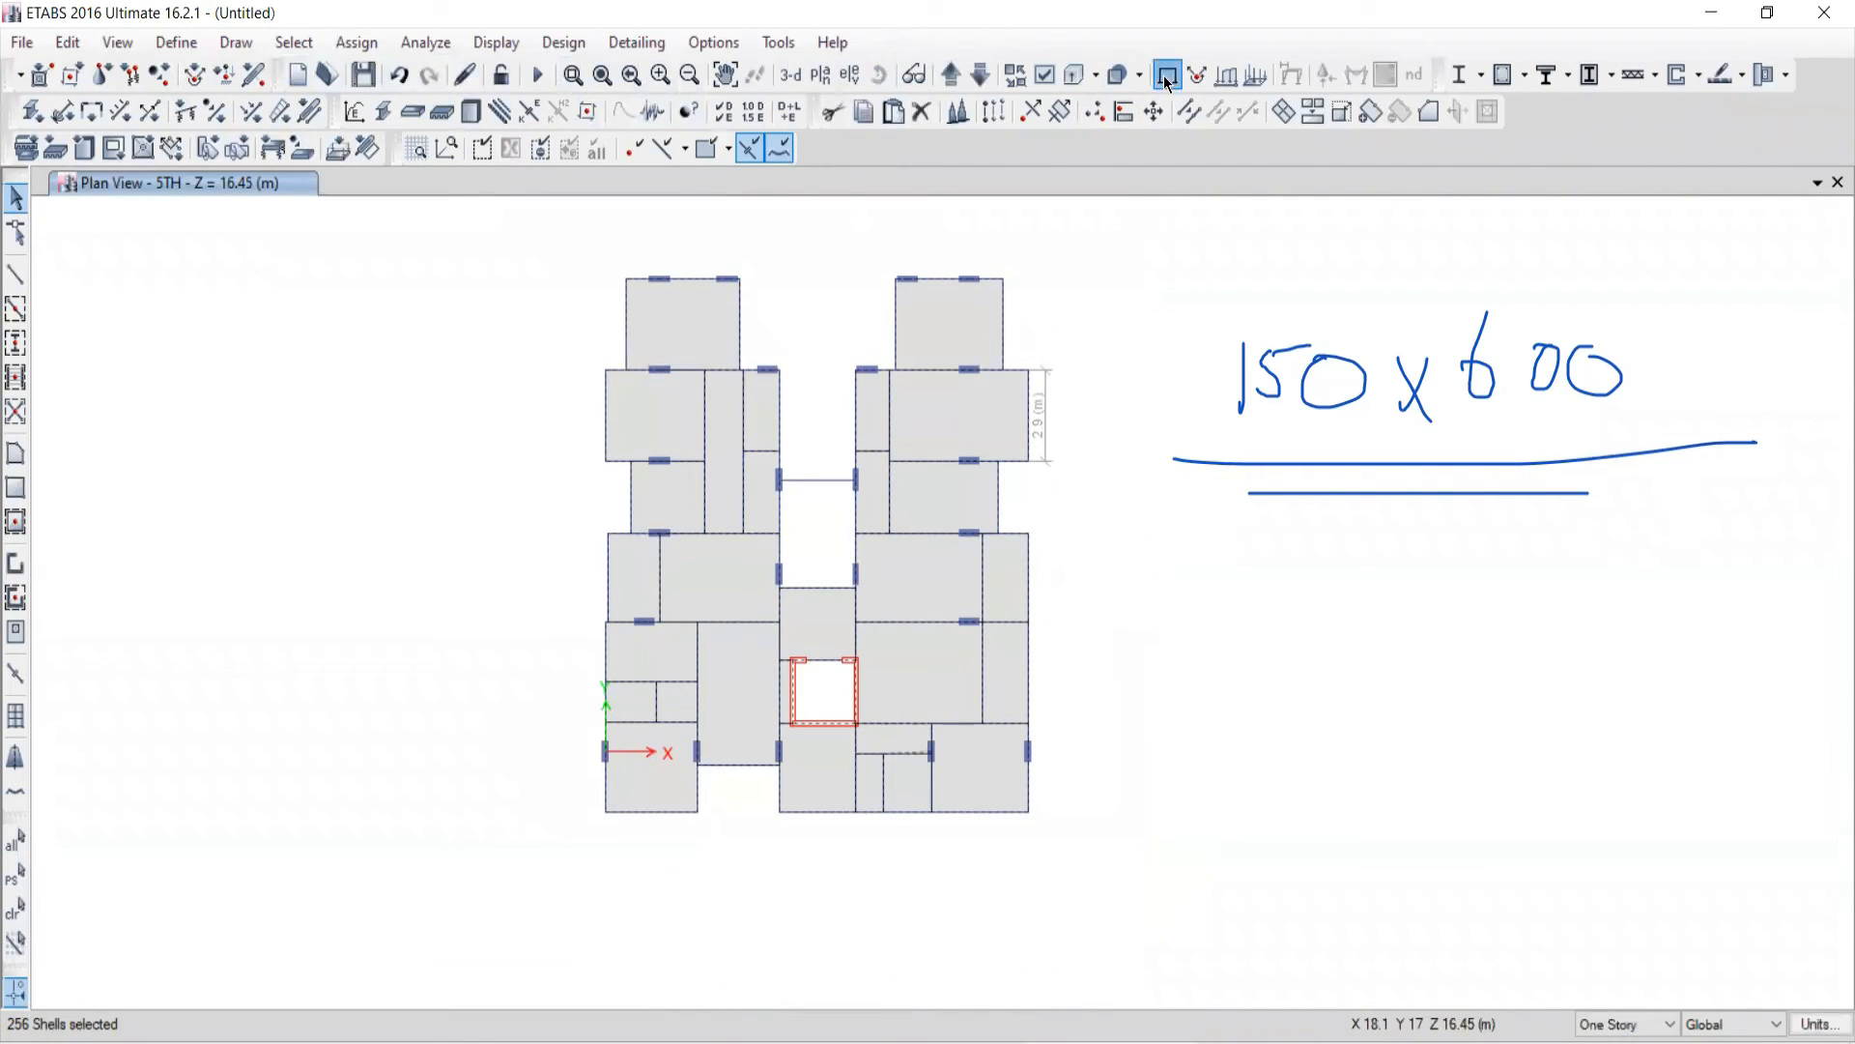
Step: Clear the shell selection and show the frame labels on the 5TH story plan
click(15, 908)
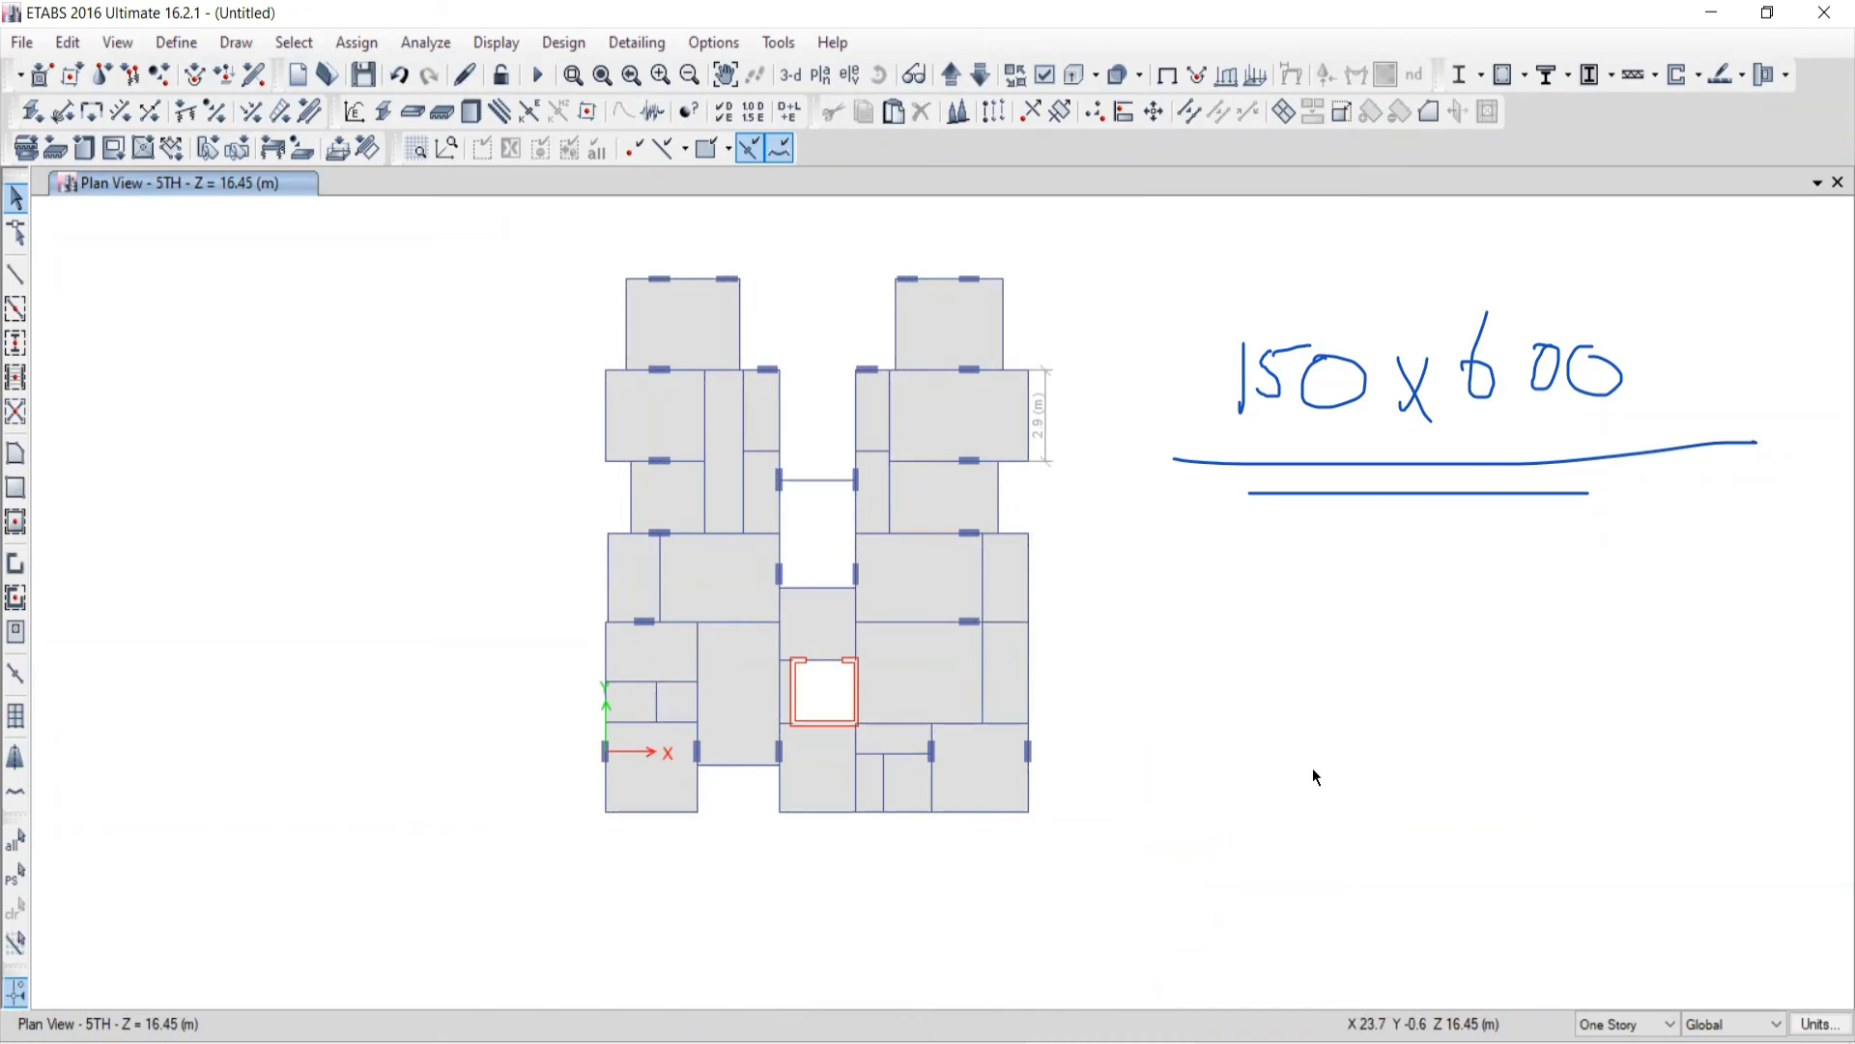
middle_drag(763, 418, 766, 451)
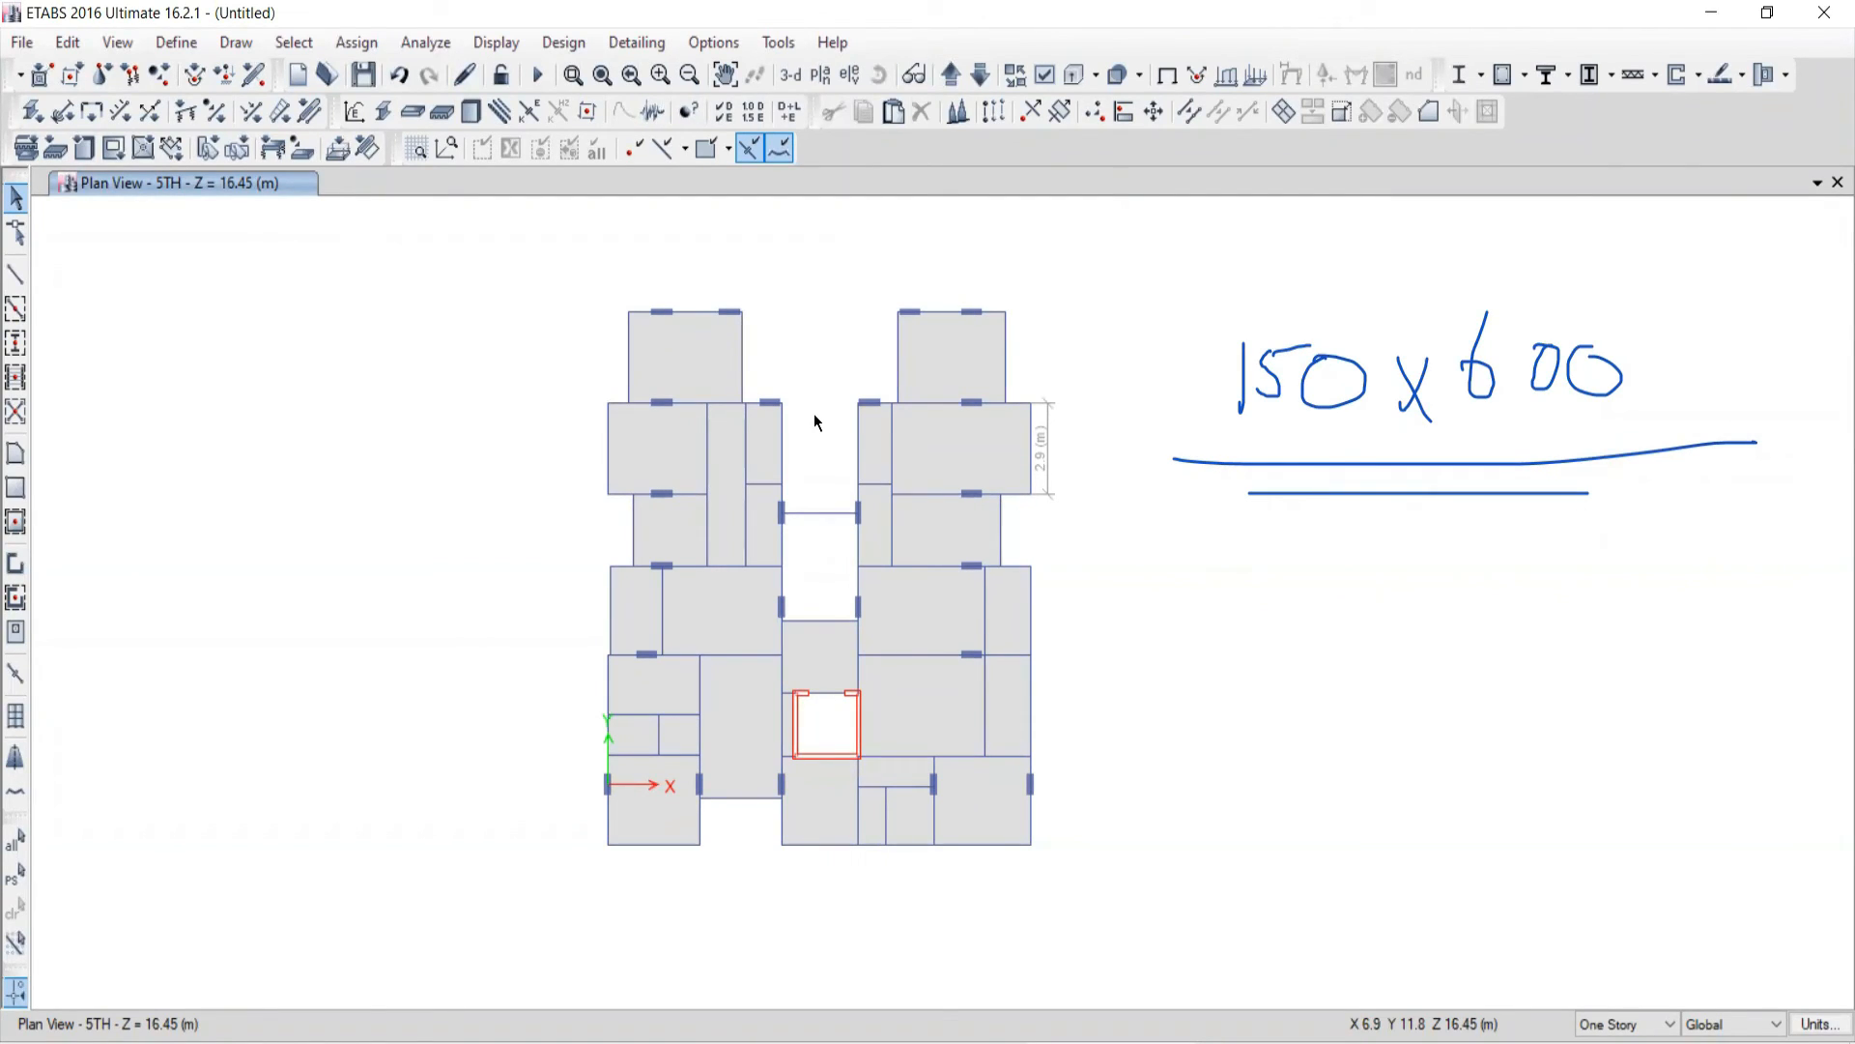
click(1041, 77)
click(1046, 81)
click(90, 91)
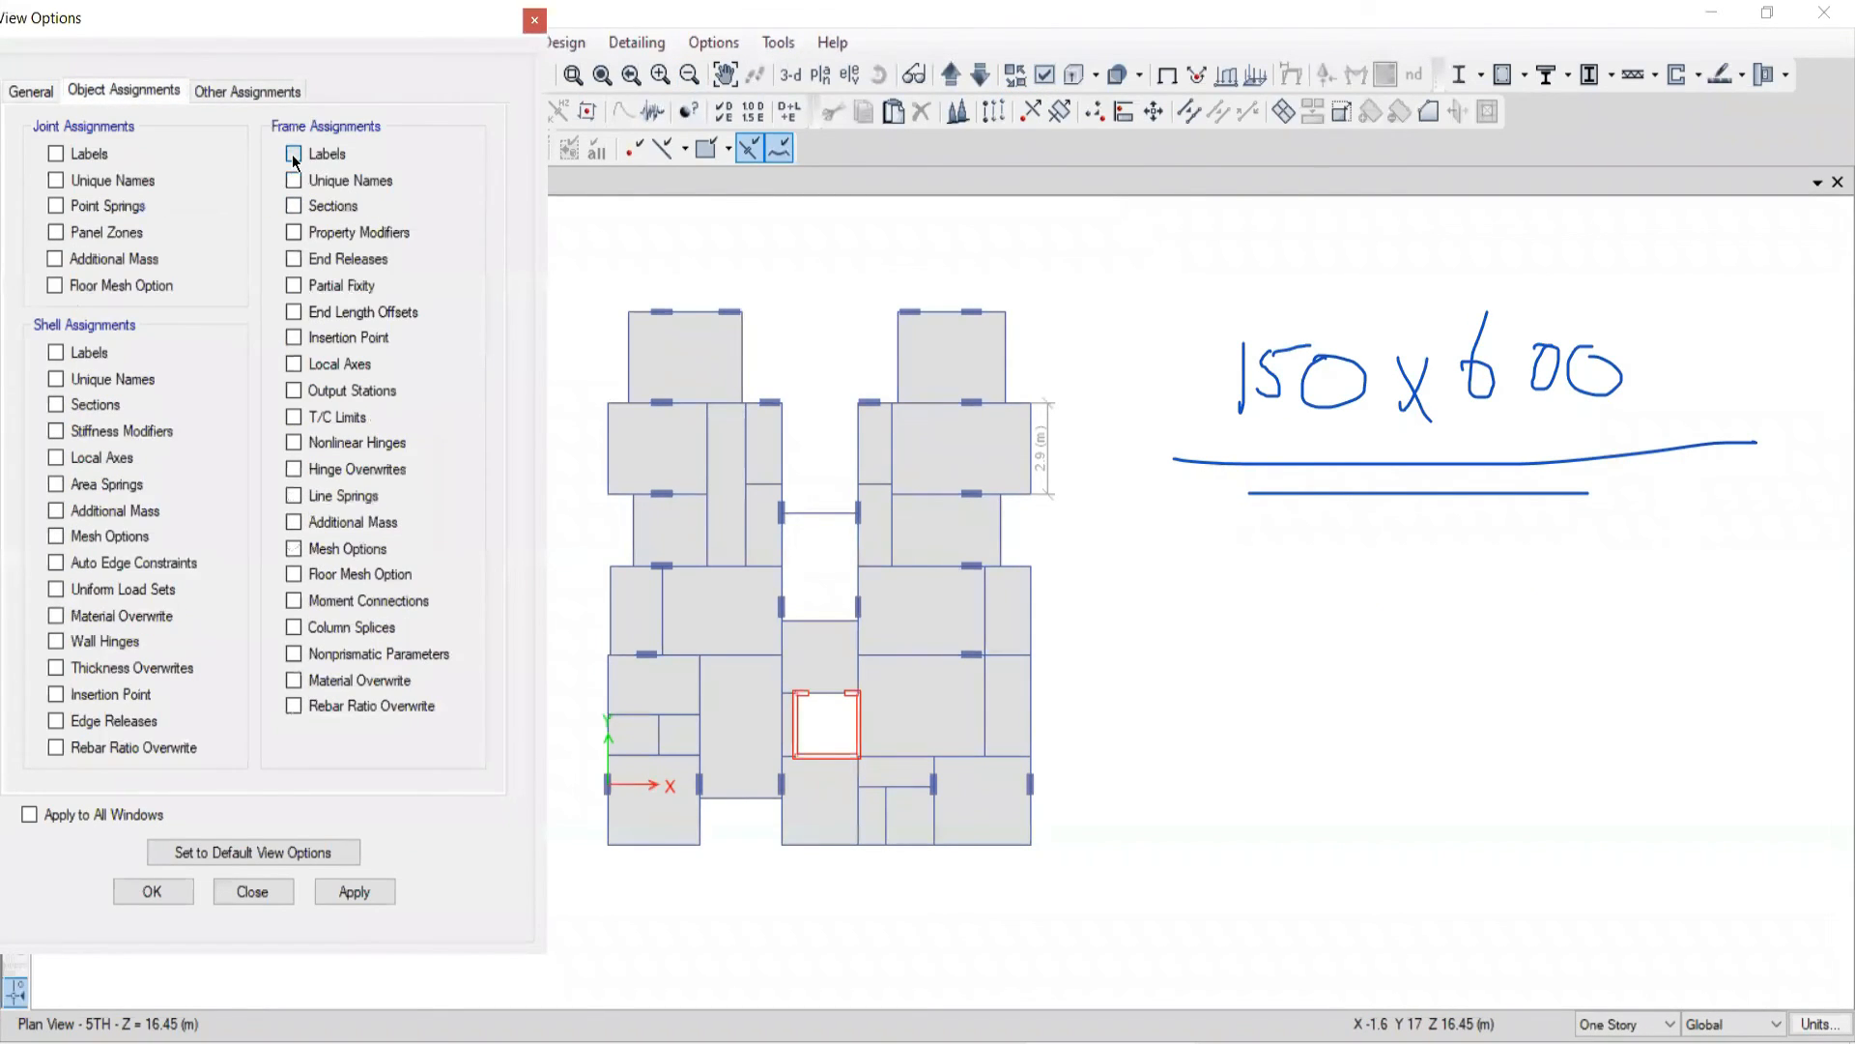
click(352, 891)
click(252, 891)
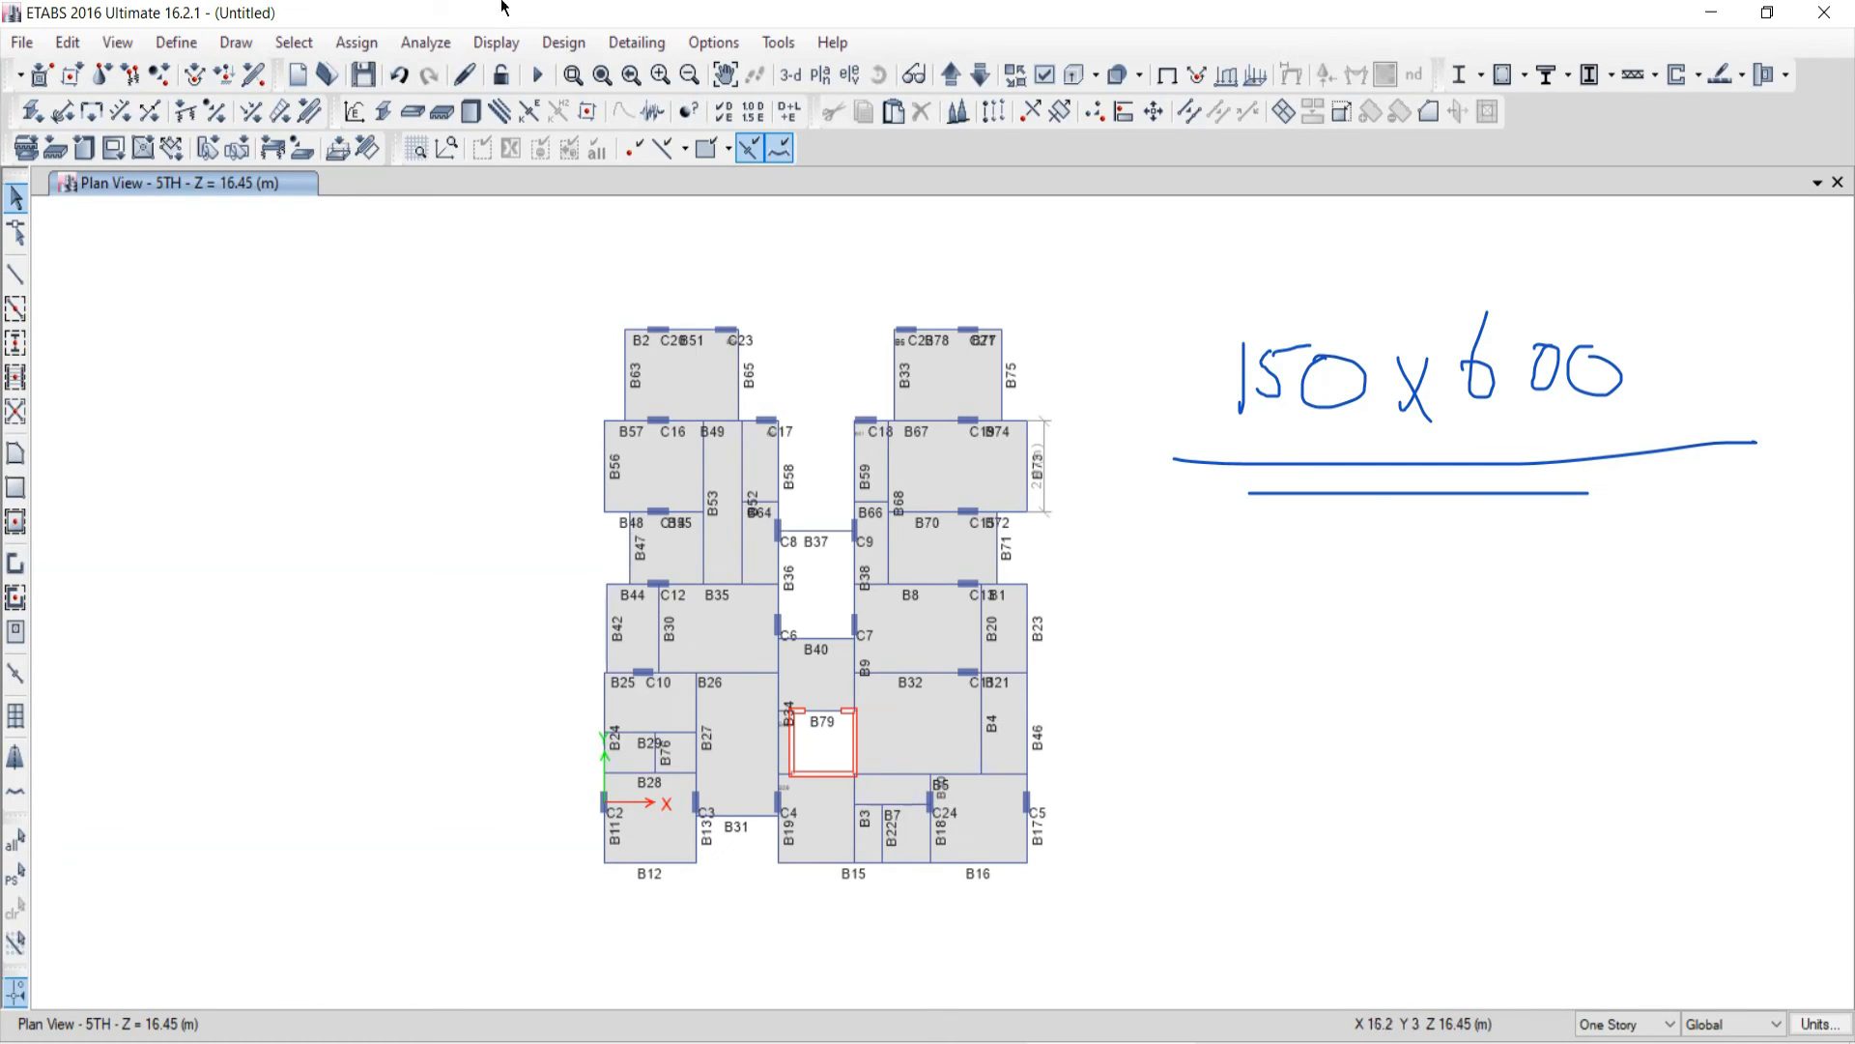
click(291, 42)
mouse_move(336, 70)
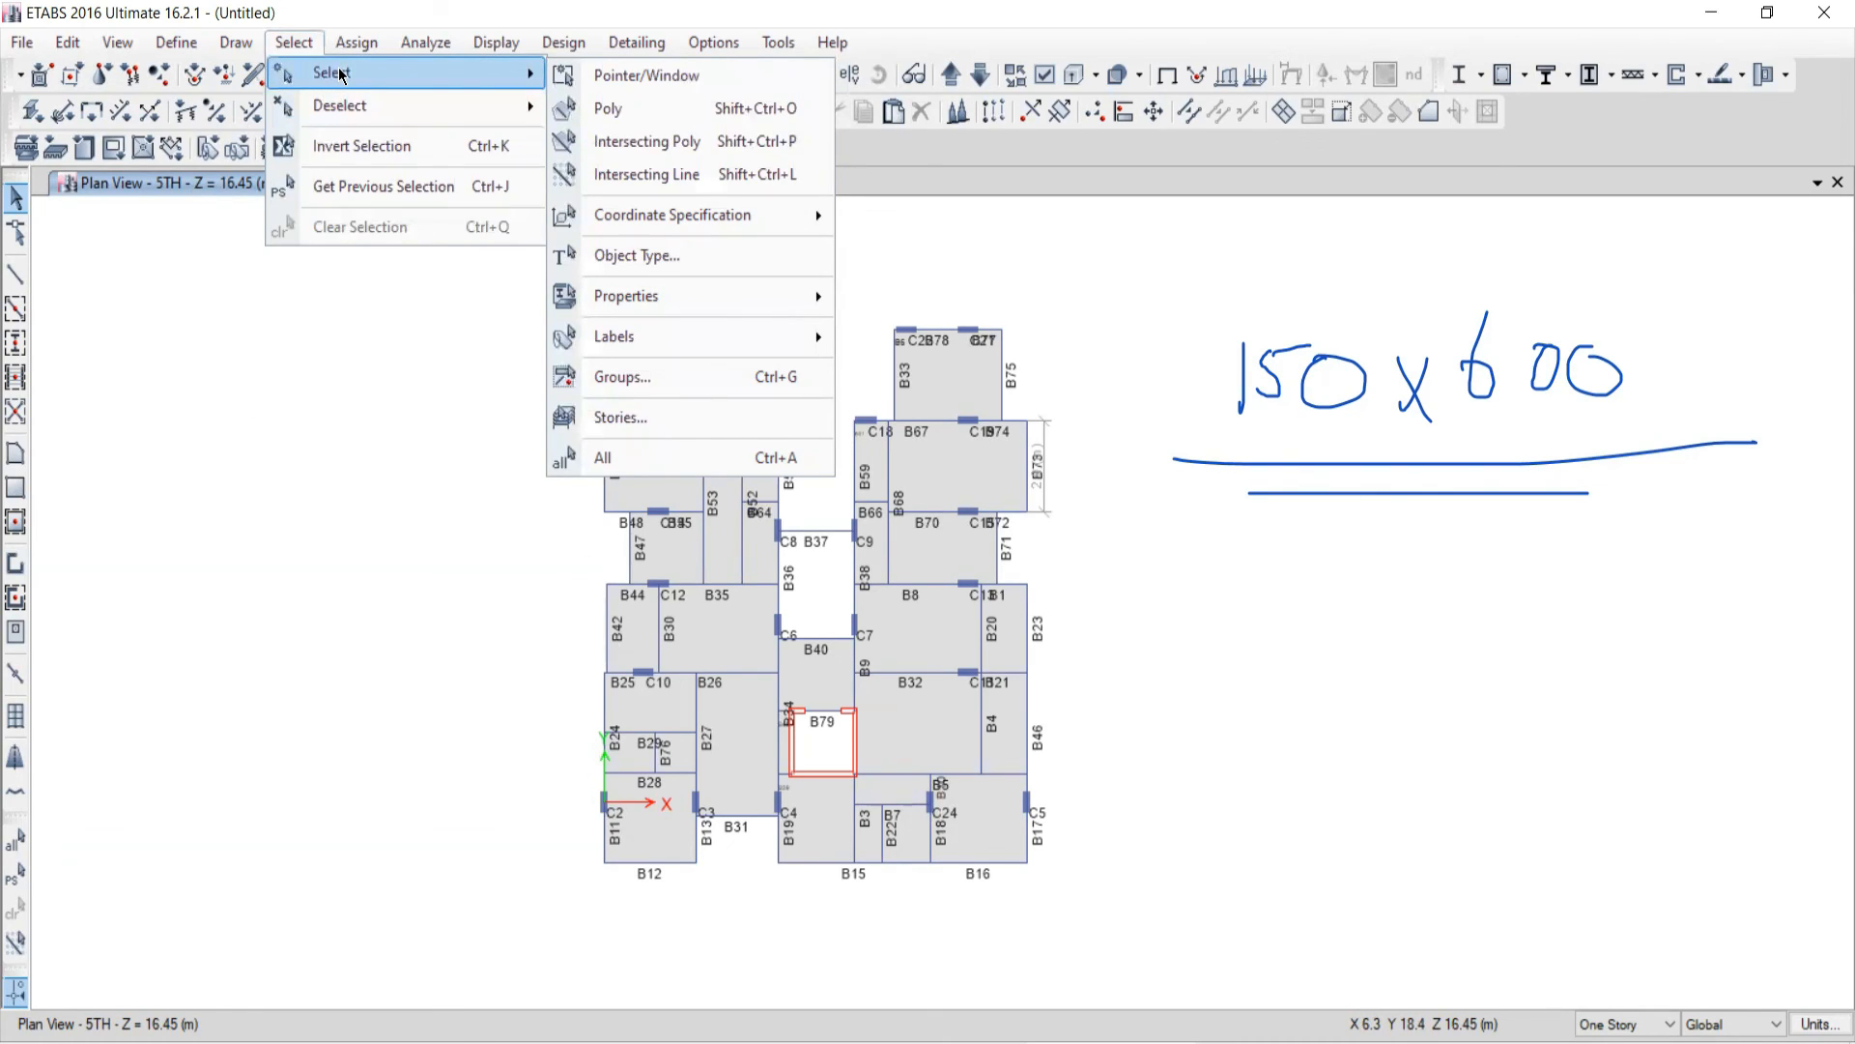
click(1009, 420)
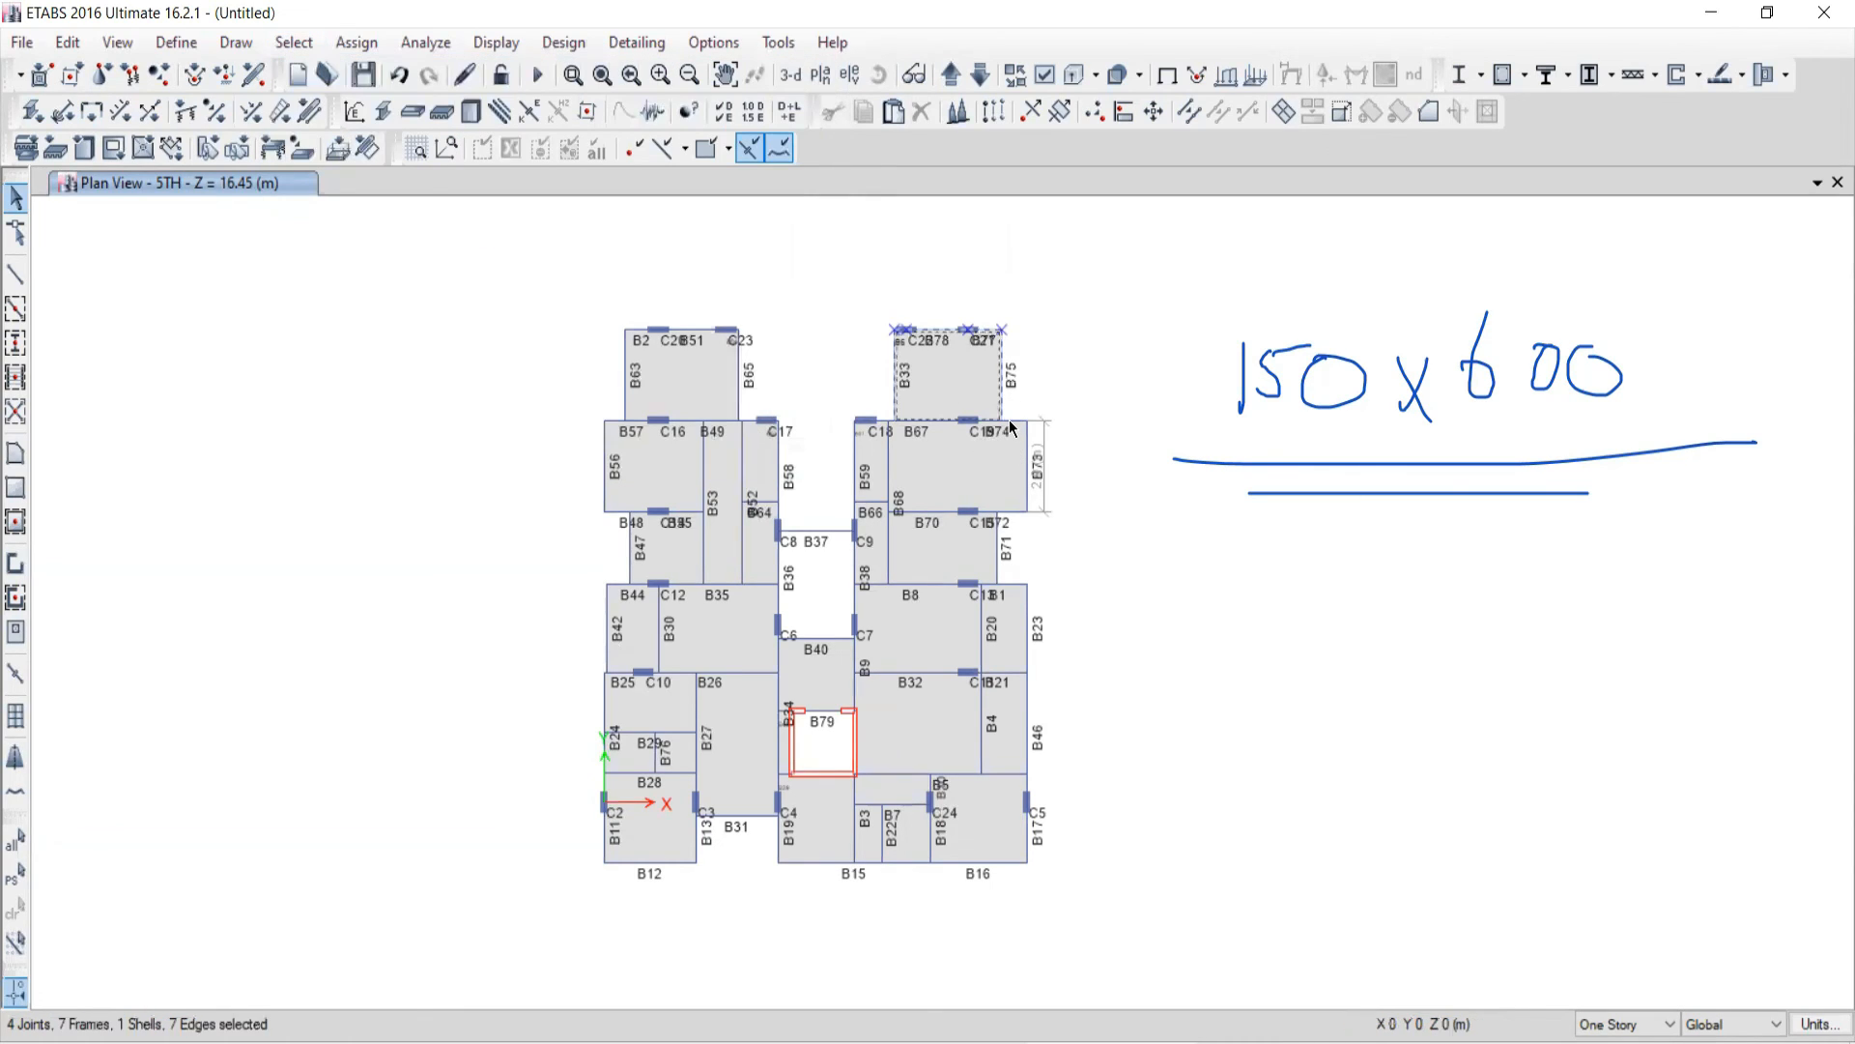
click(16, 908)
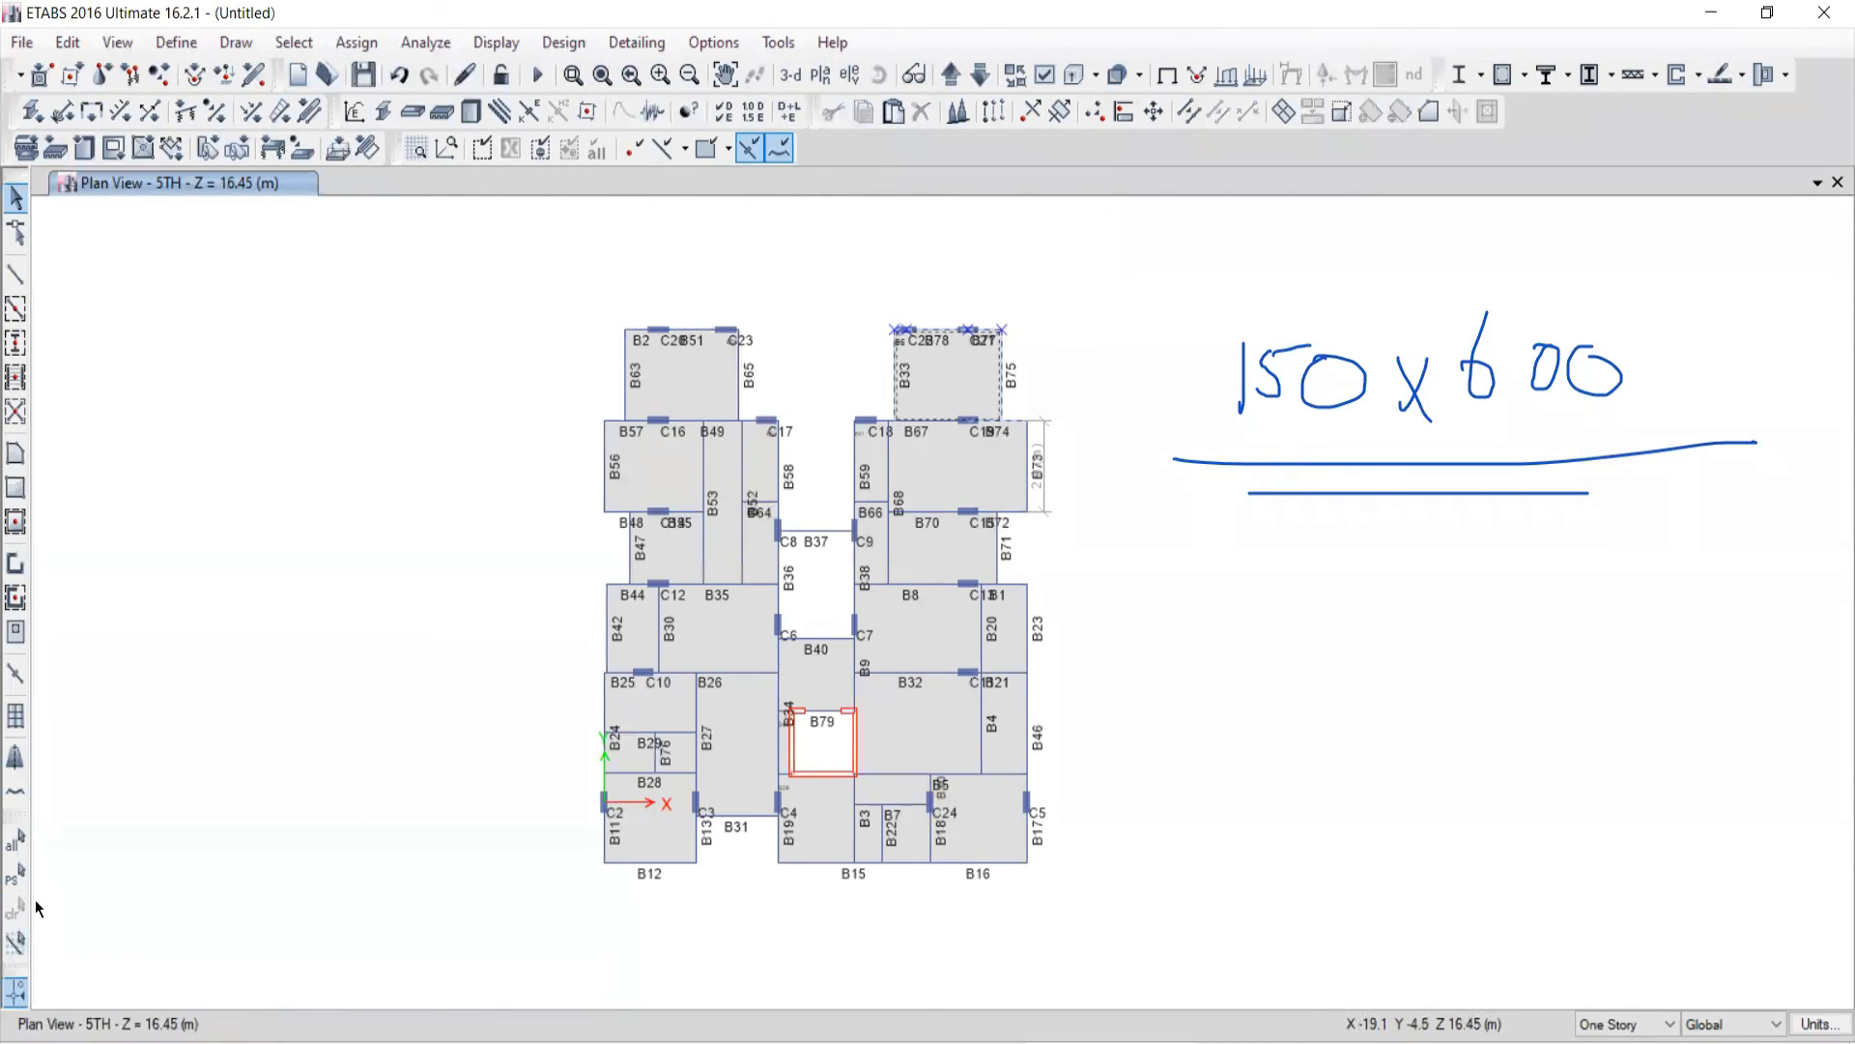
Step: Select the frames labelled B74 on all stories by frame label
scroll(1002, 425, up, 3)
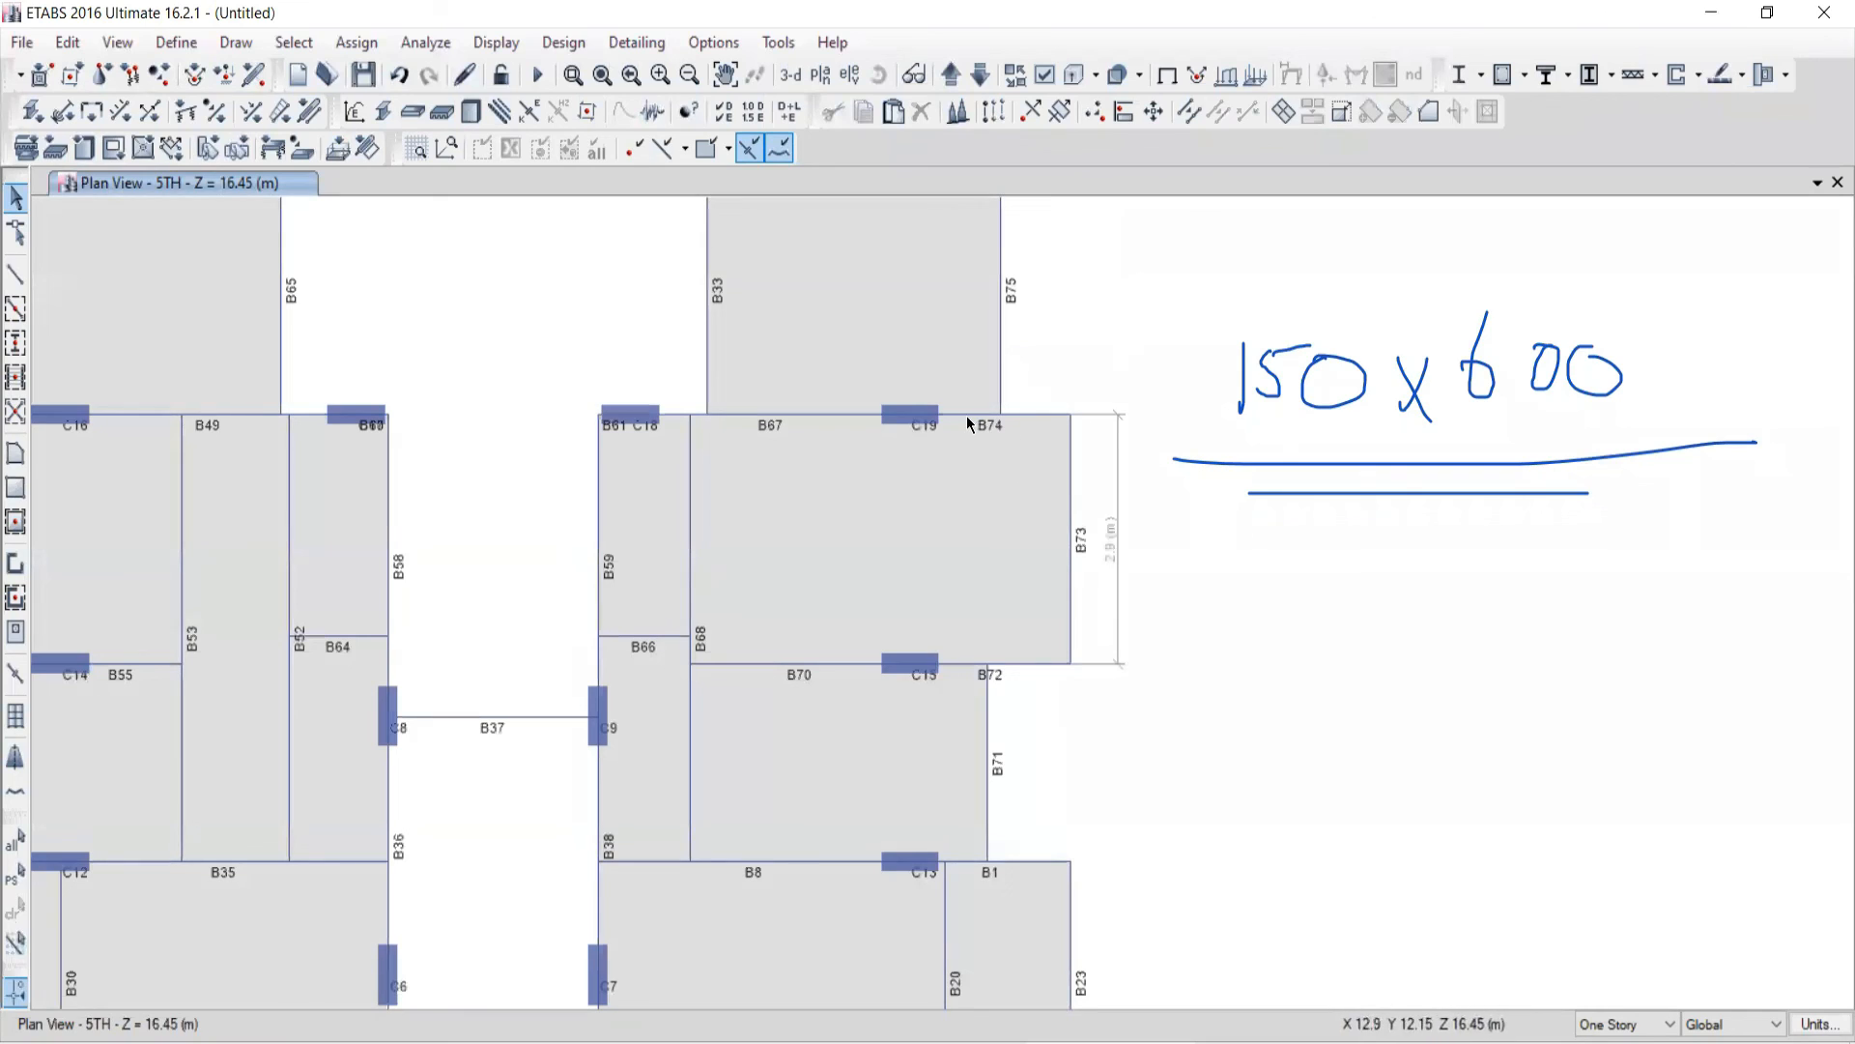
click(967, 413)
scroll(943, 426, down, 6)
scroll(943, 454, up, 6)
scroll(925, 447, down, 3)
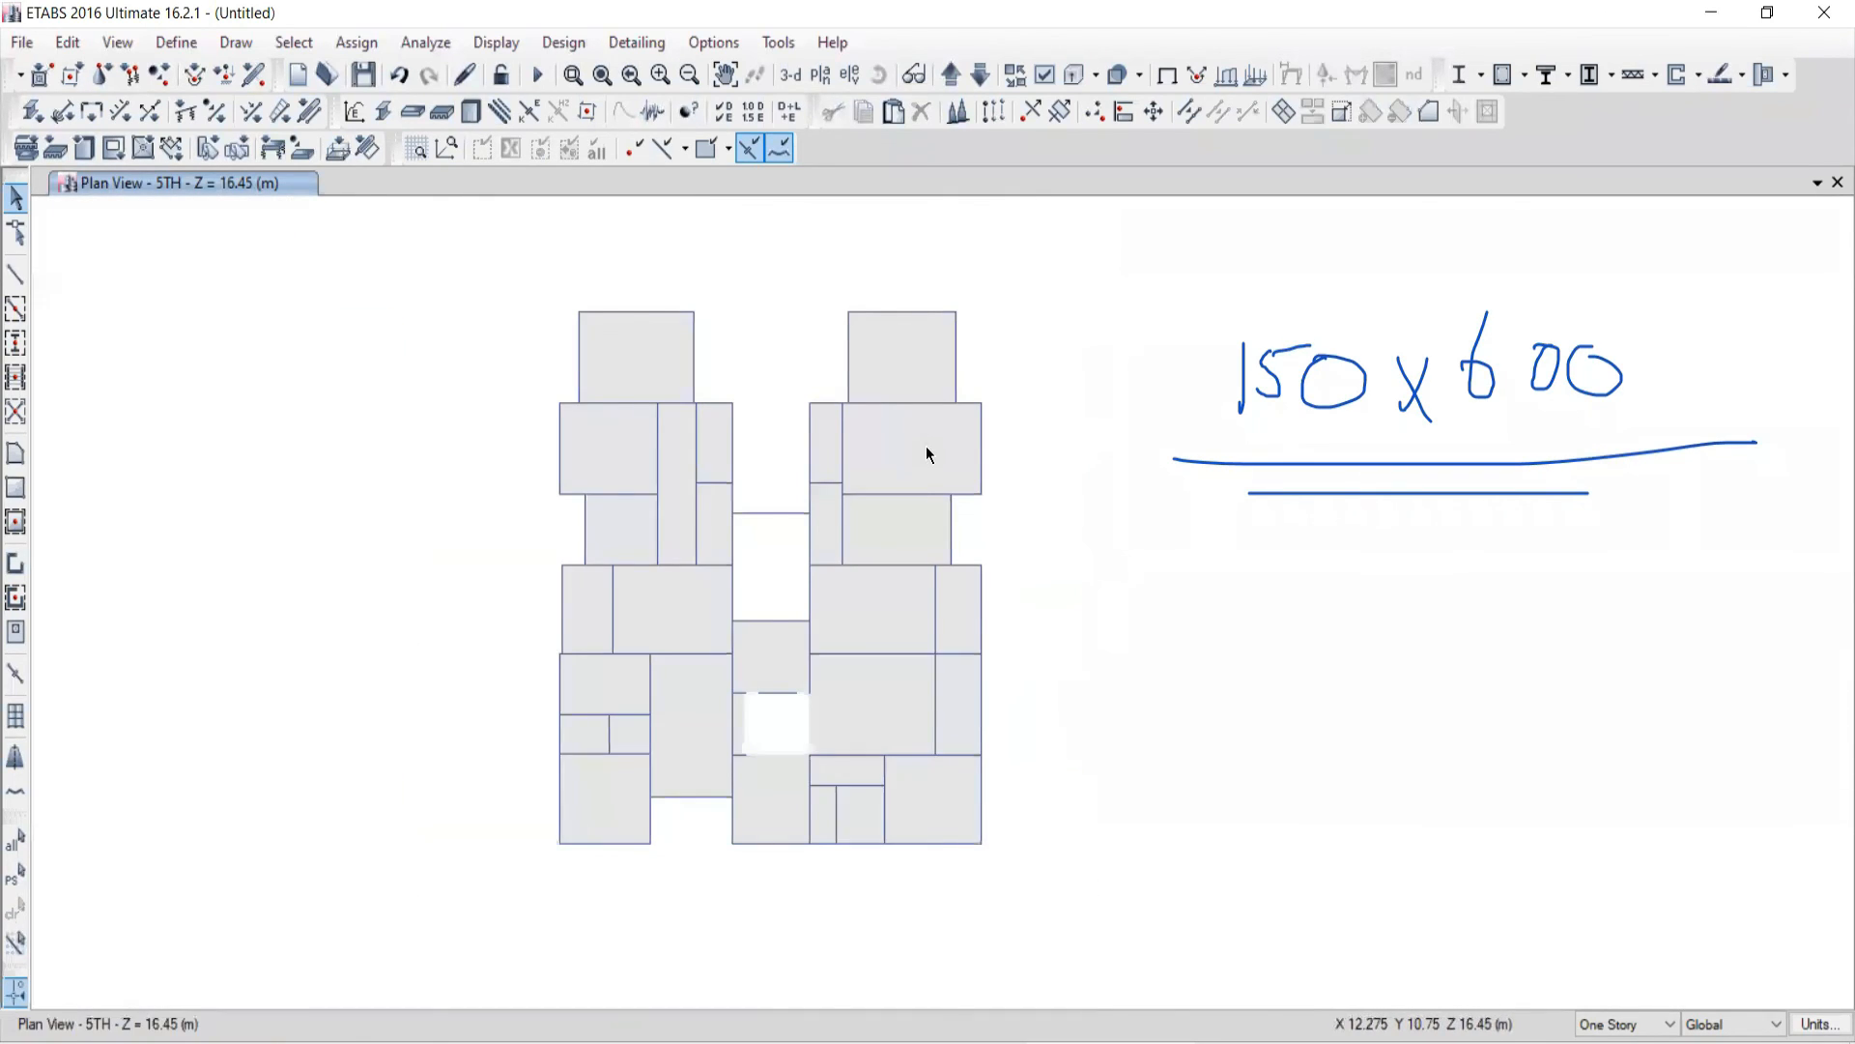
click(294, 43)
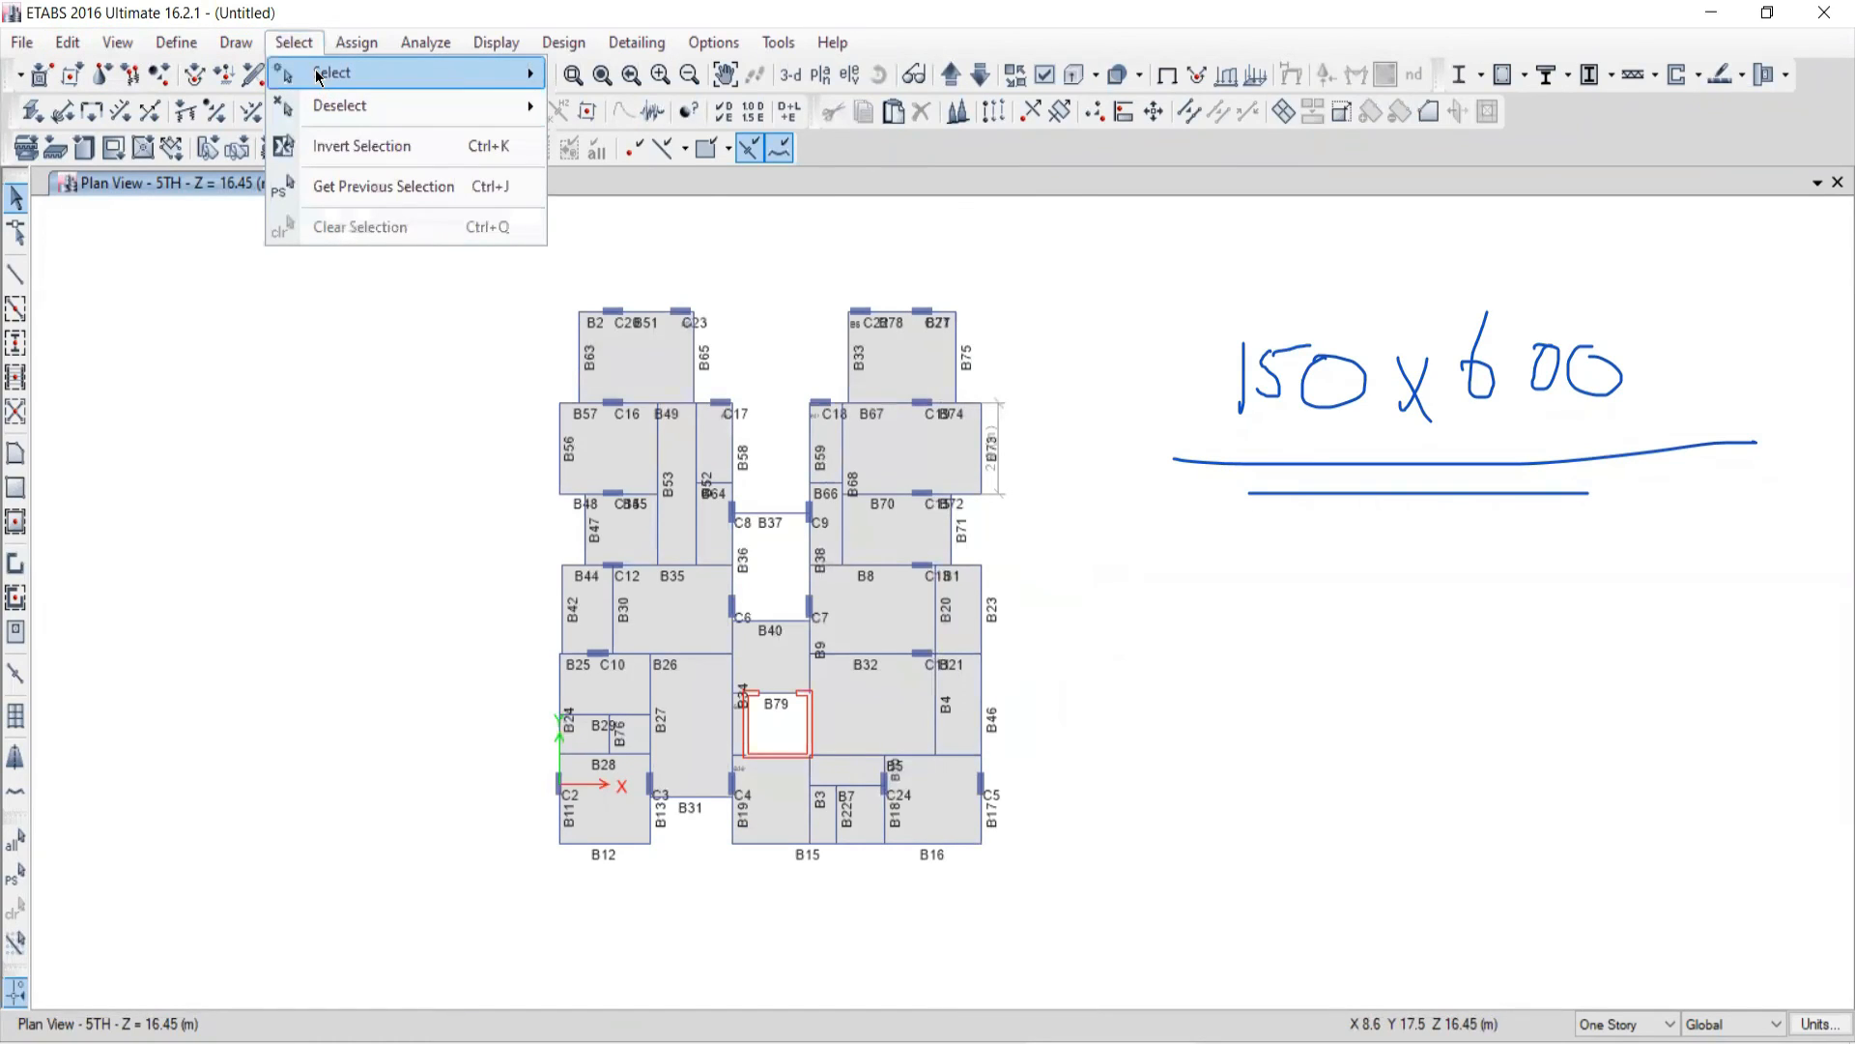
mouse_move(618, 346)
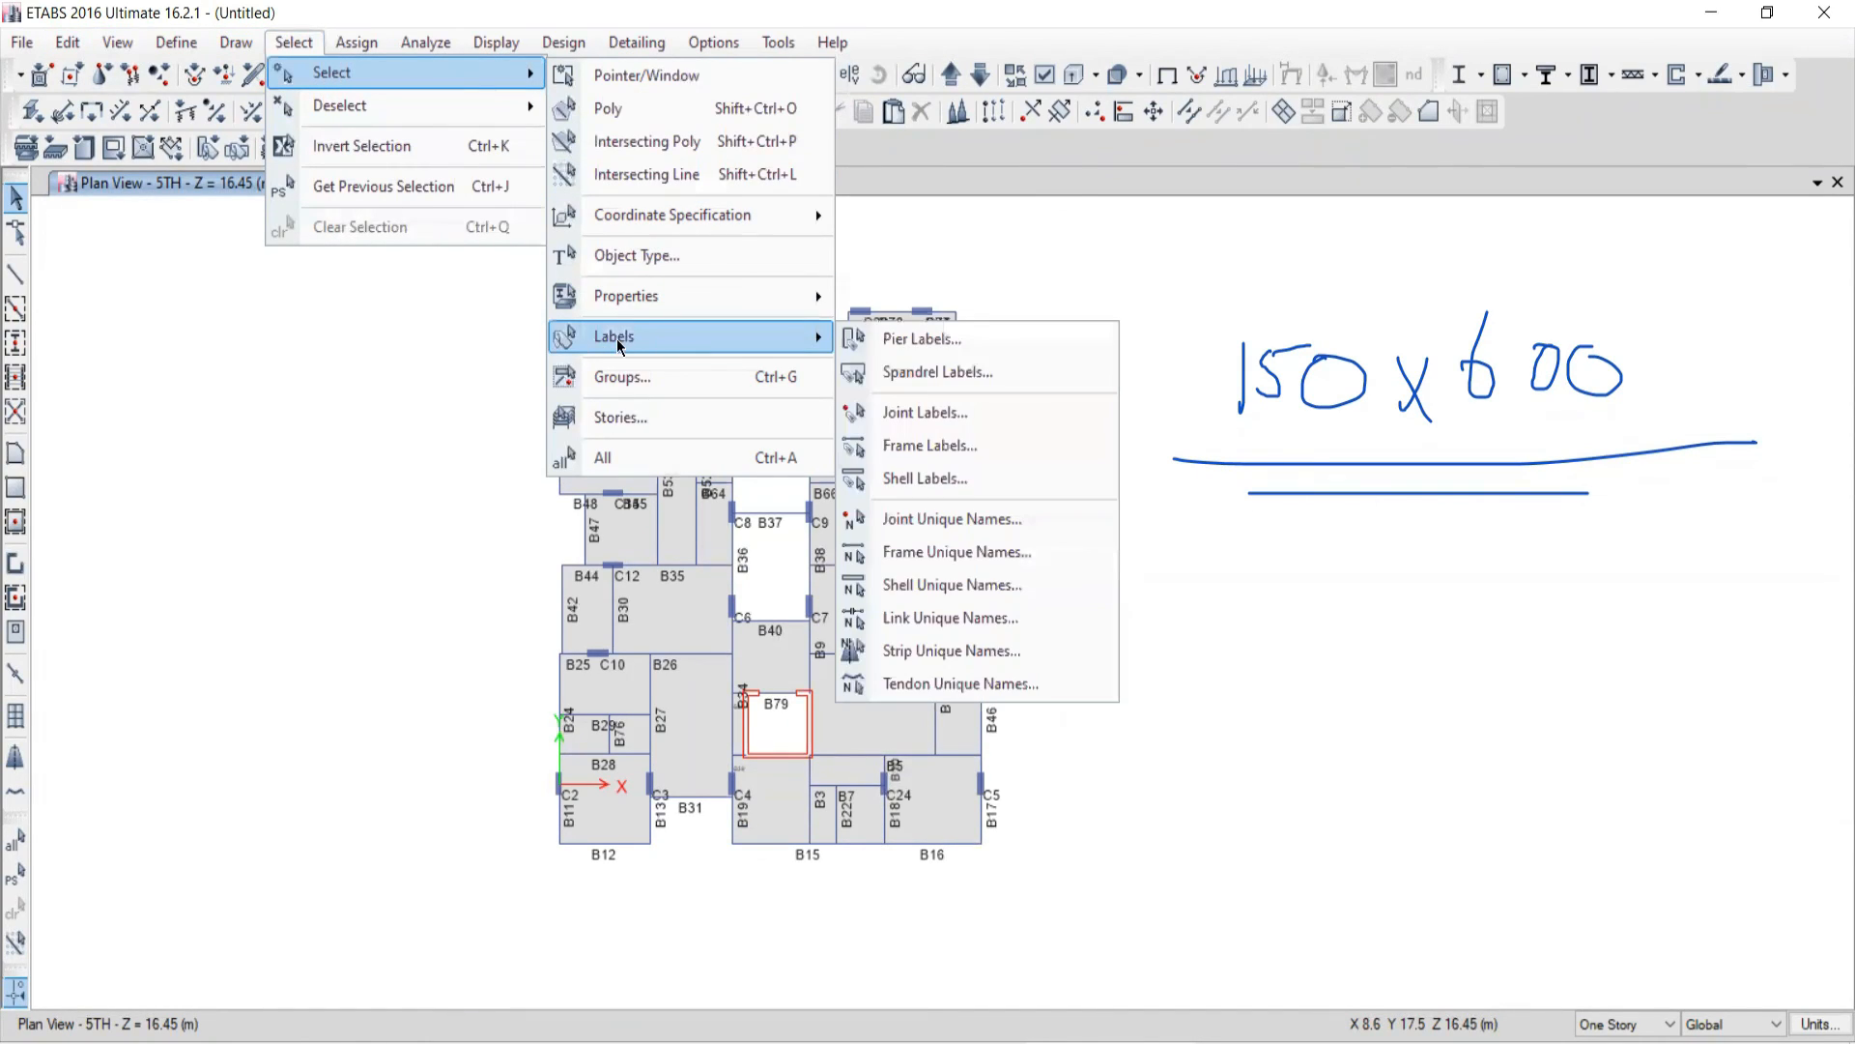
click(913, 449)
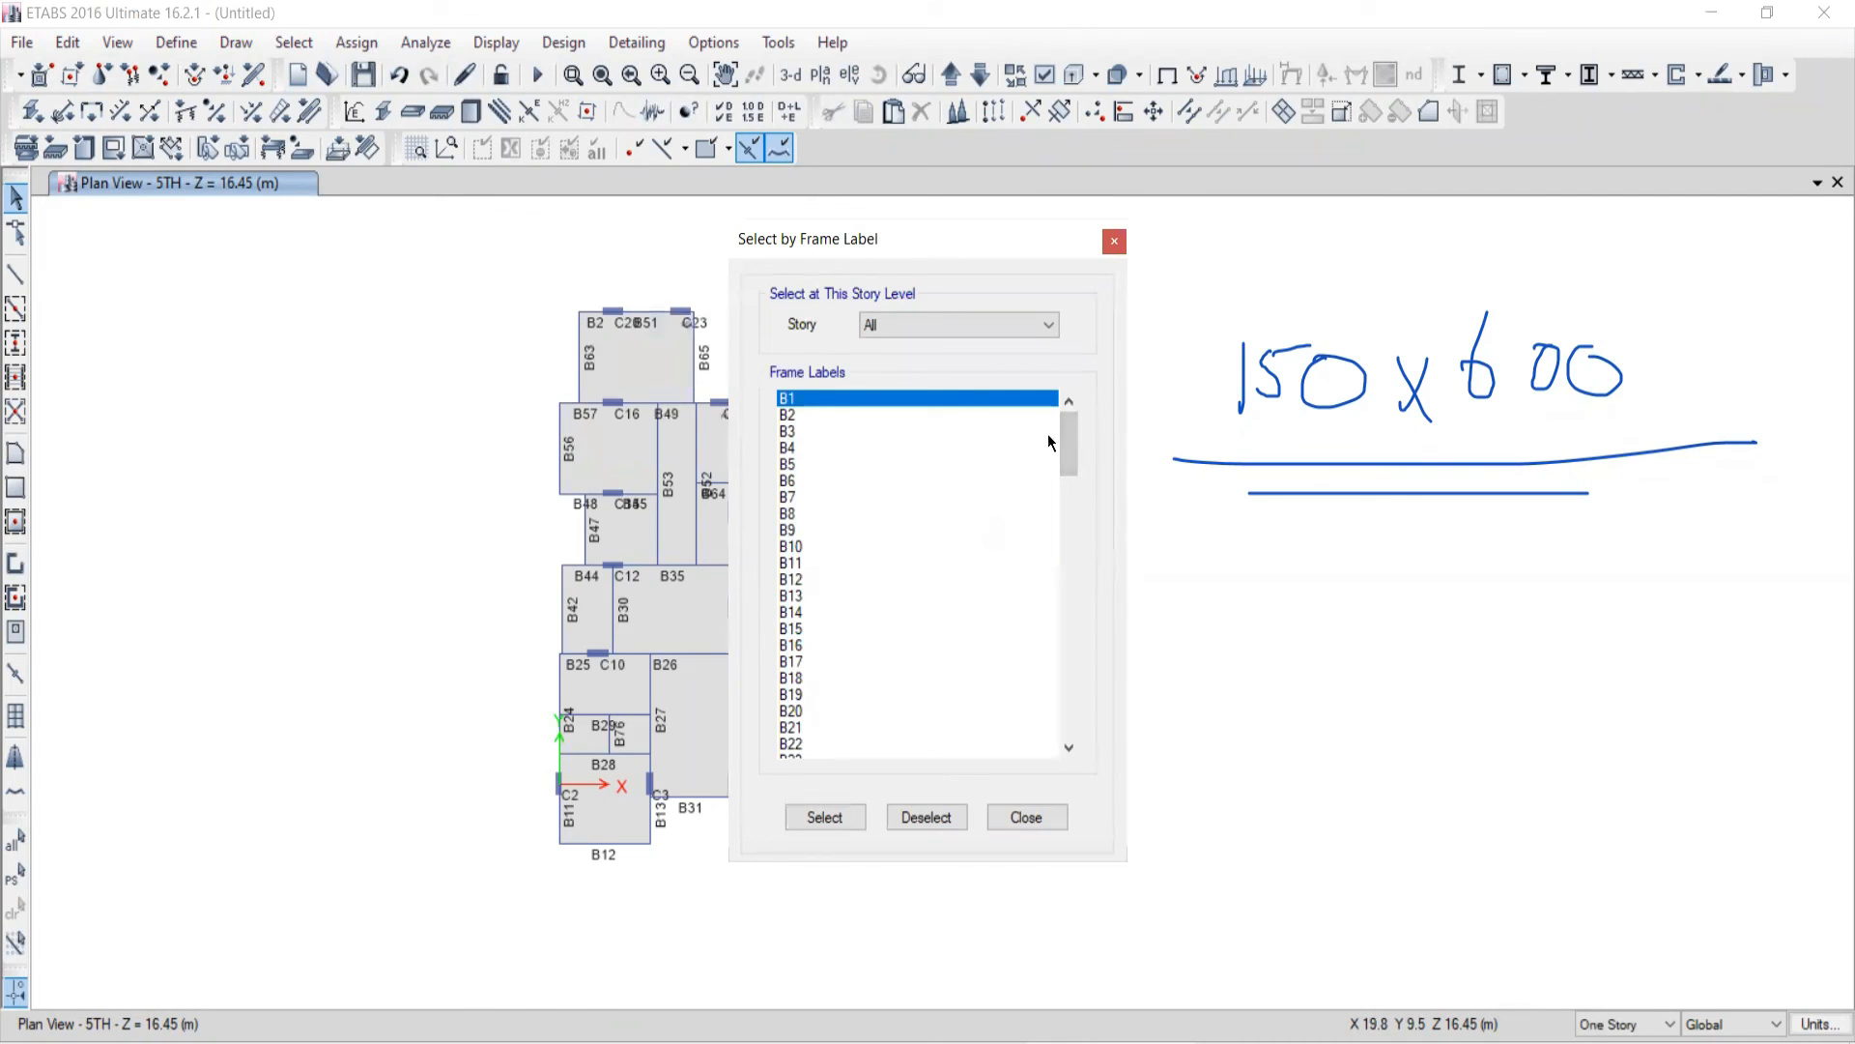
drag(1071, 466, 1075, 619)
click(802, 612)
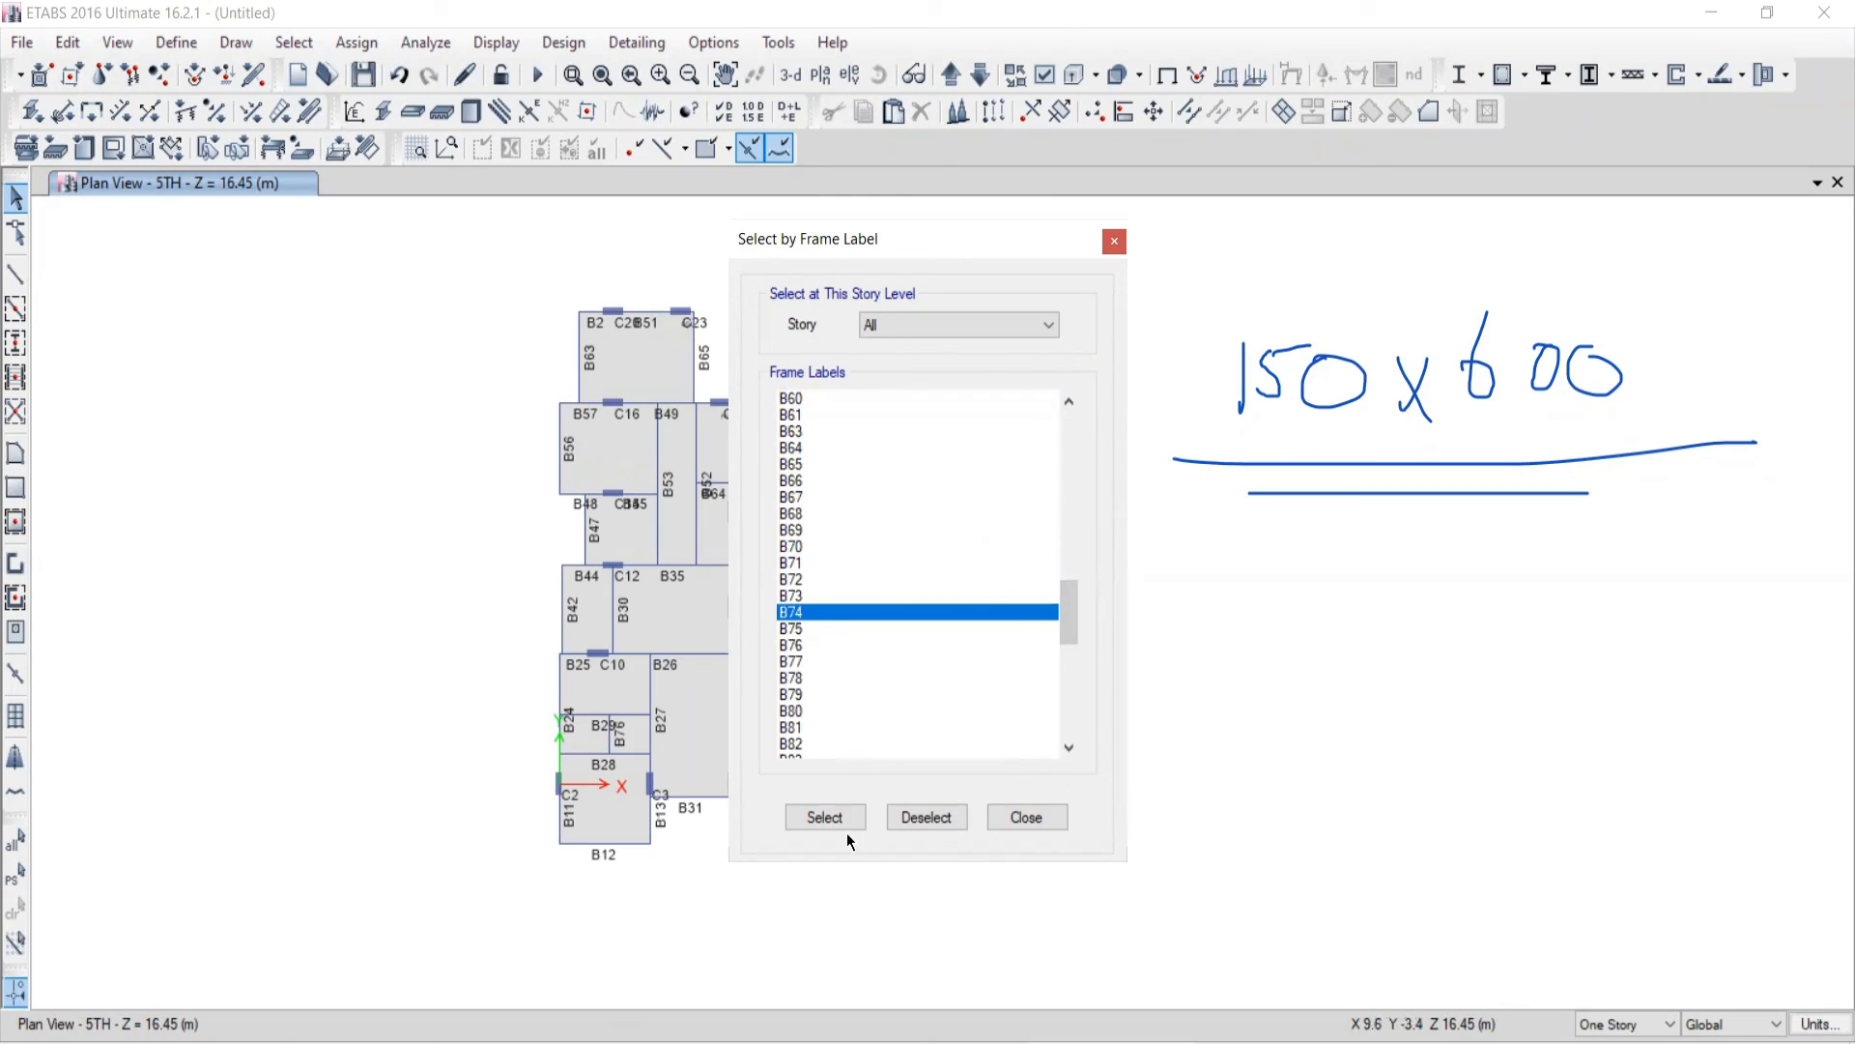
click(838, 822)
drag(827, 246, 141, 166)
click(125, 741)
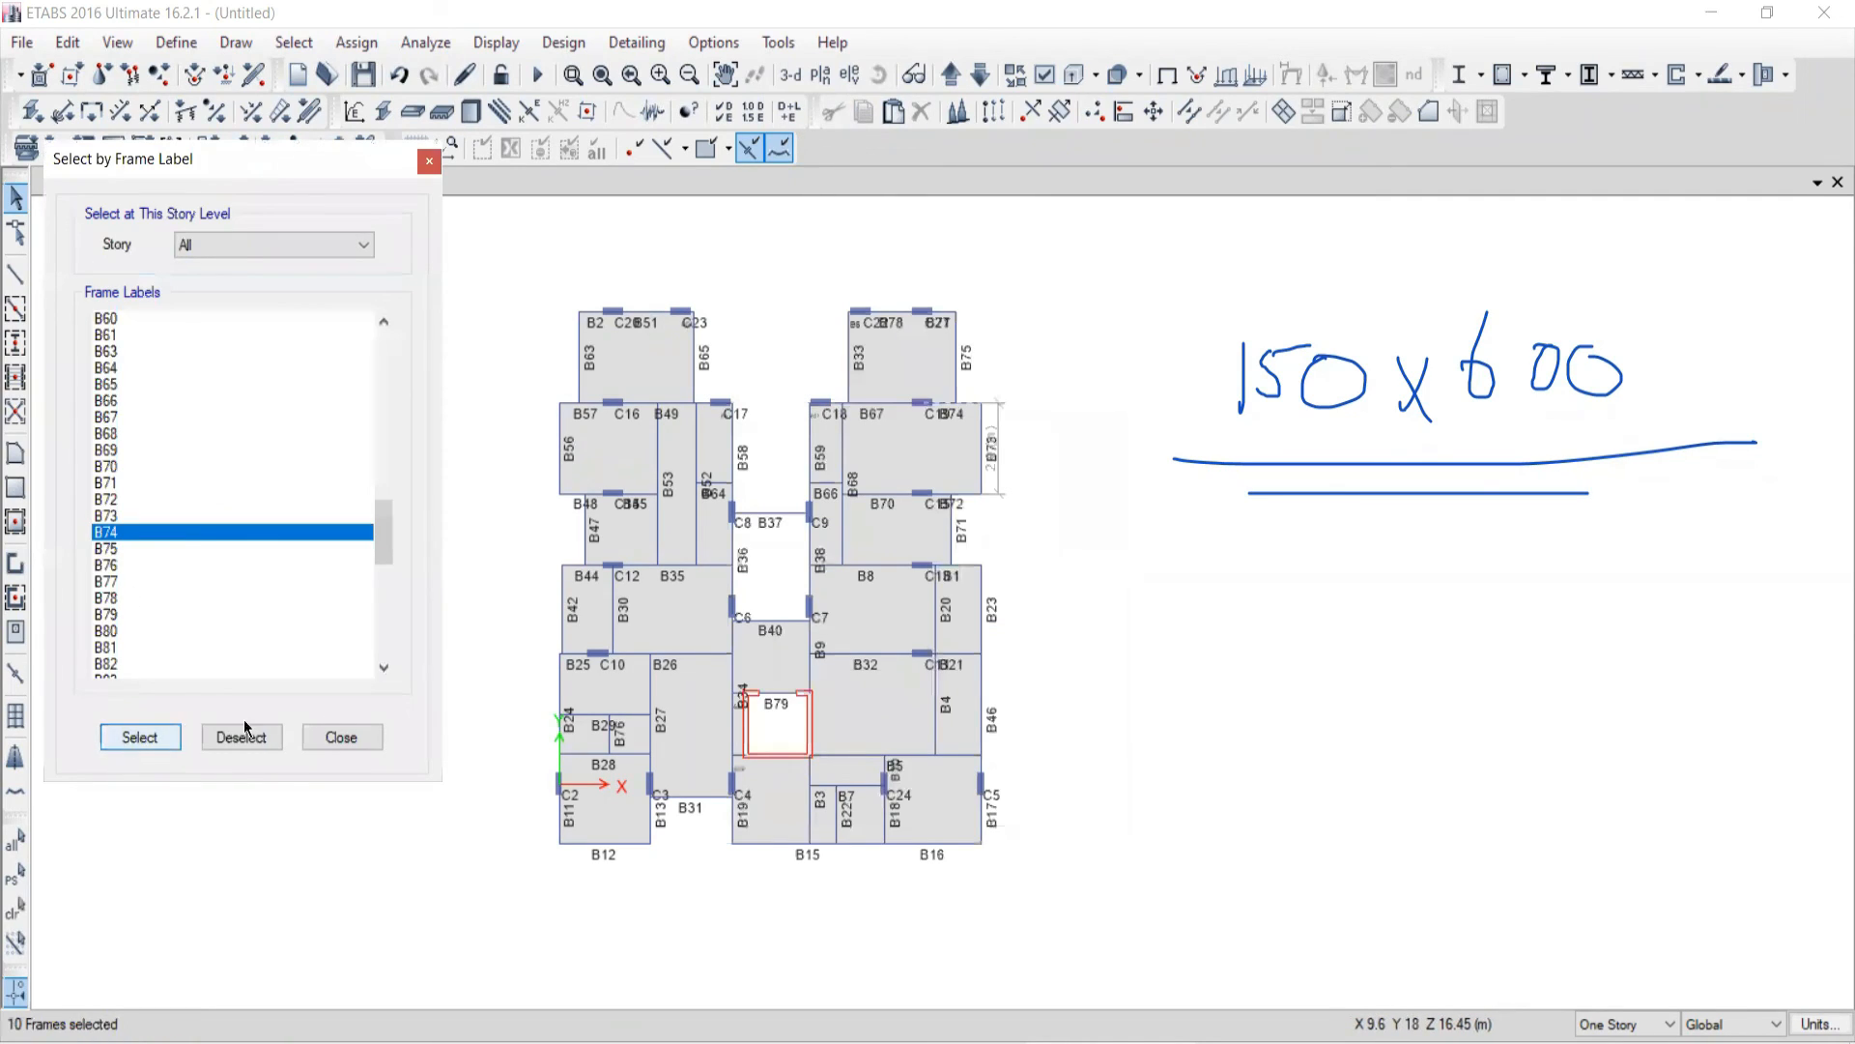
click(327, 734)
Step: Isolate the selected B74 beams so that only they are shown in the plan view
right_click(216, 370)
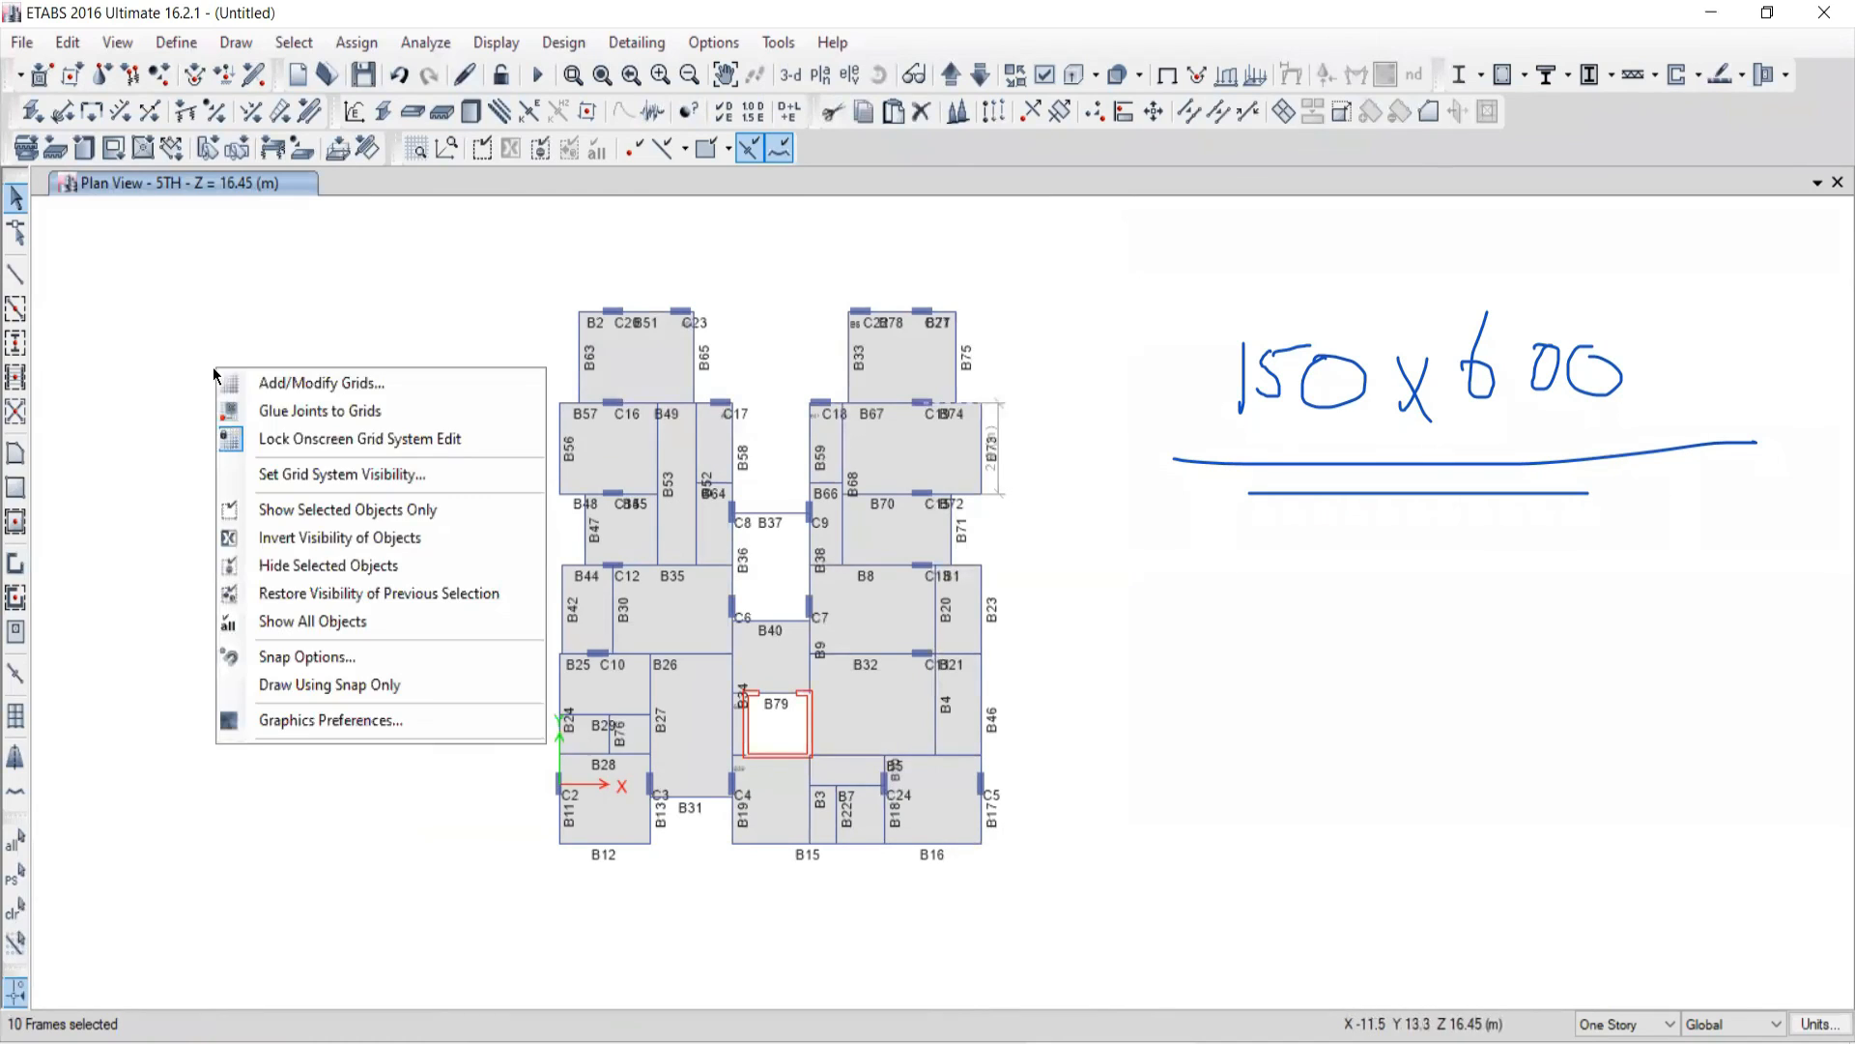
click(268, 518)
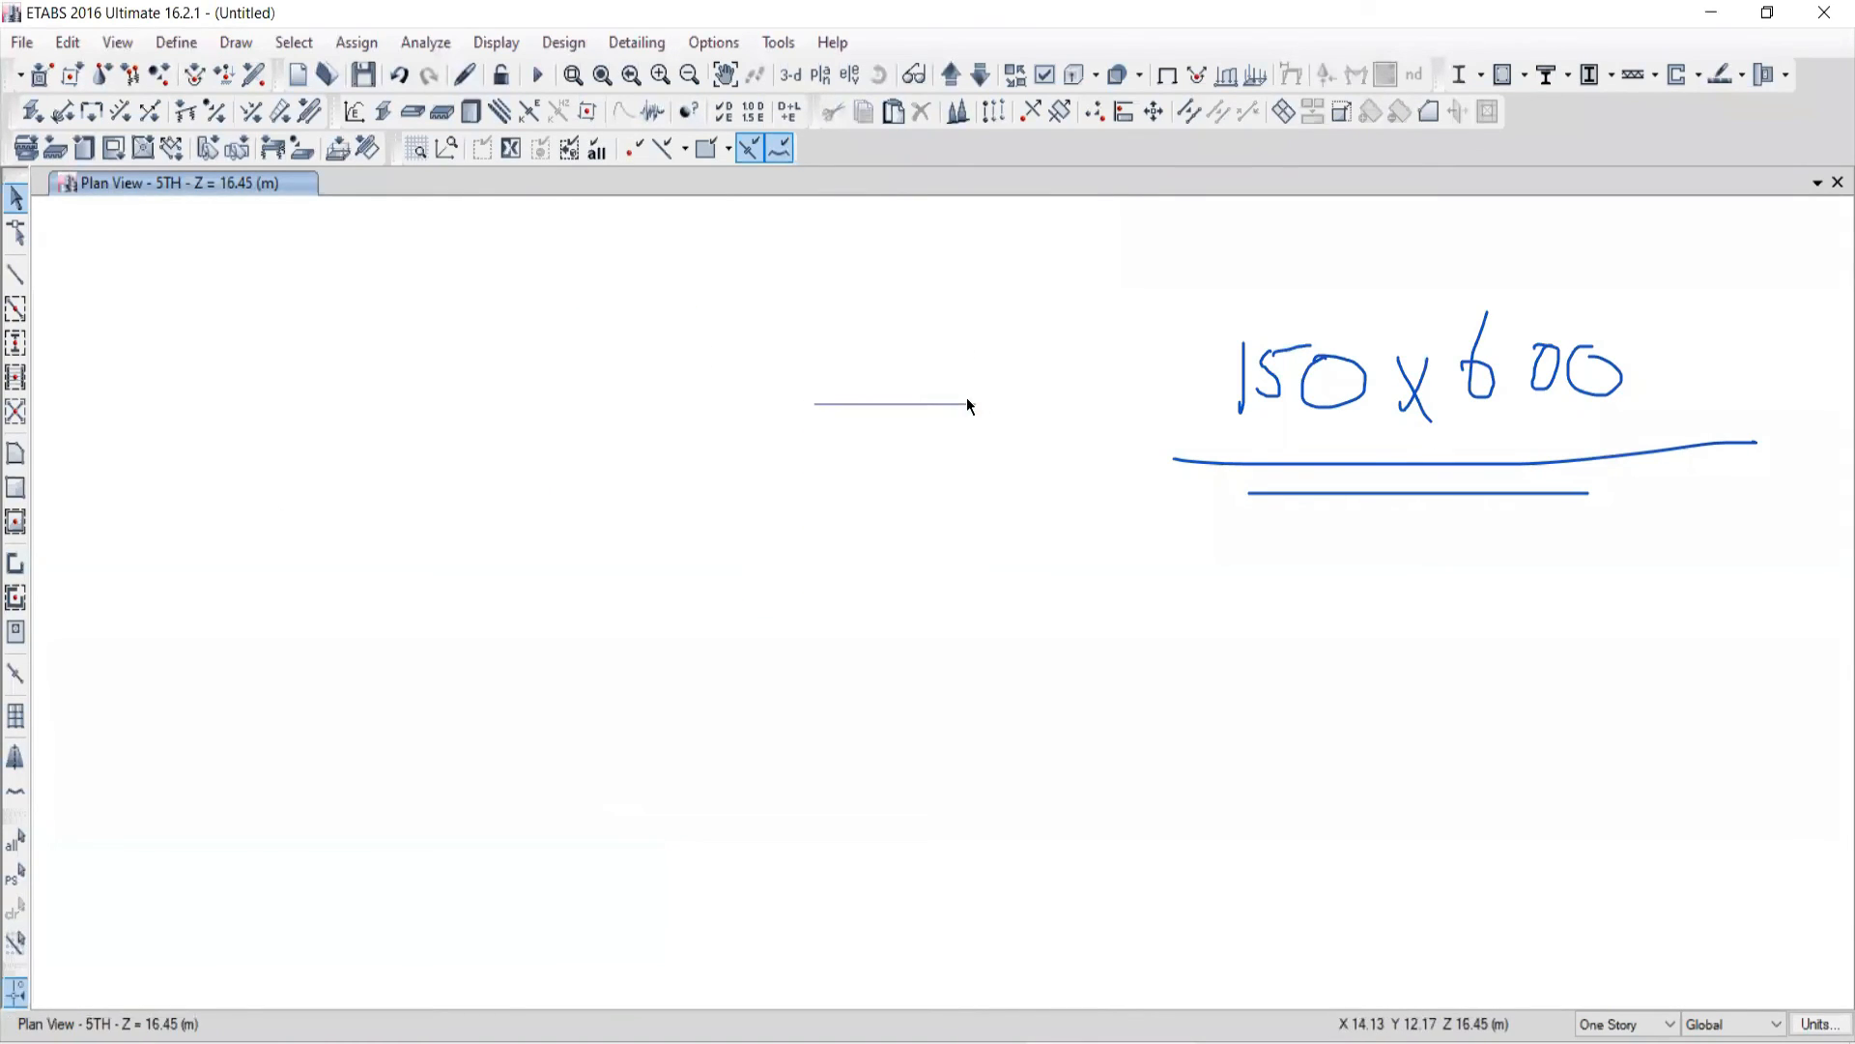
drag(802, 359, 875, 460)
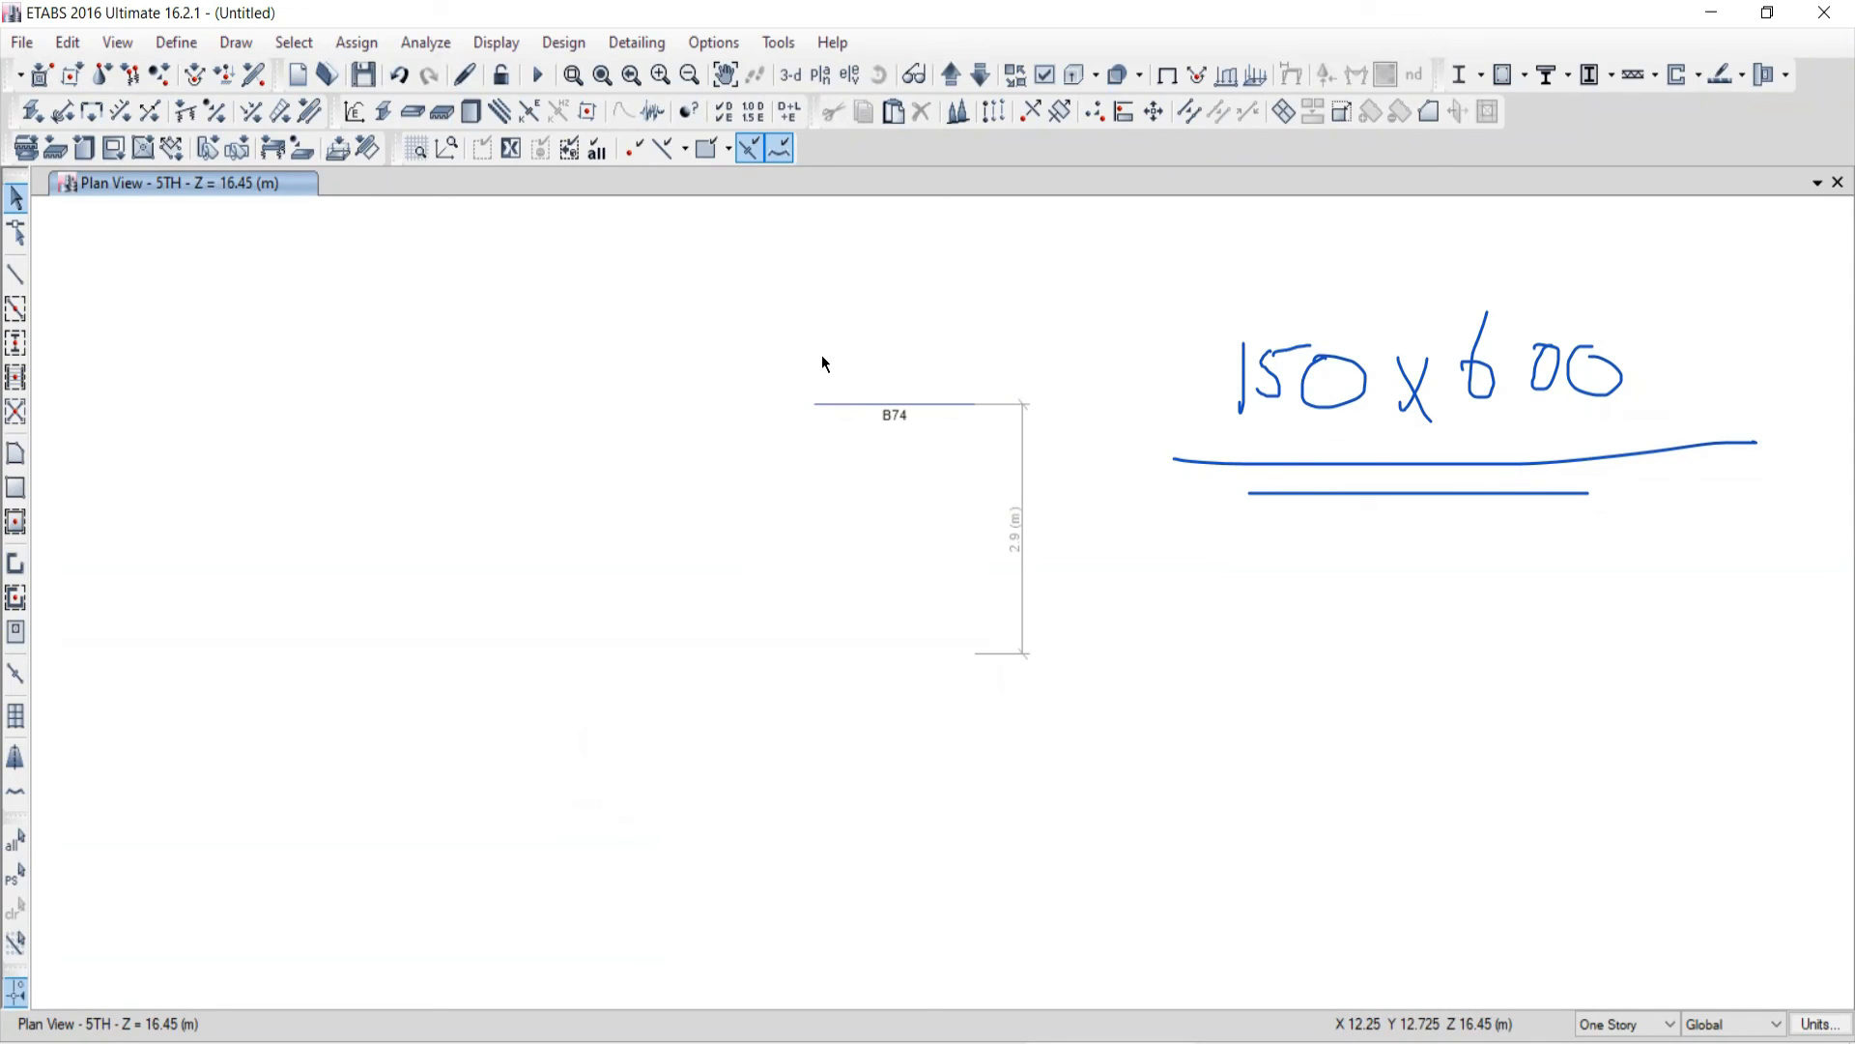
click(290, 46)
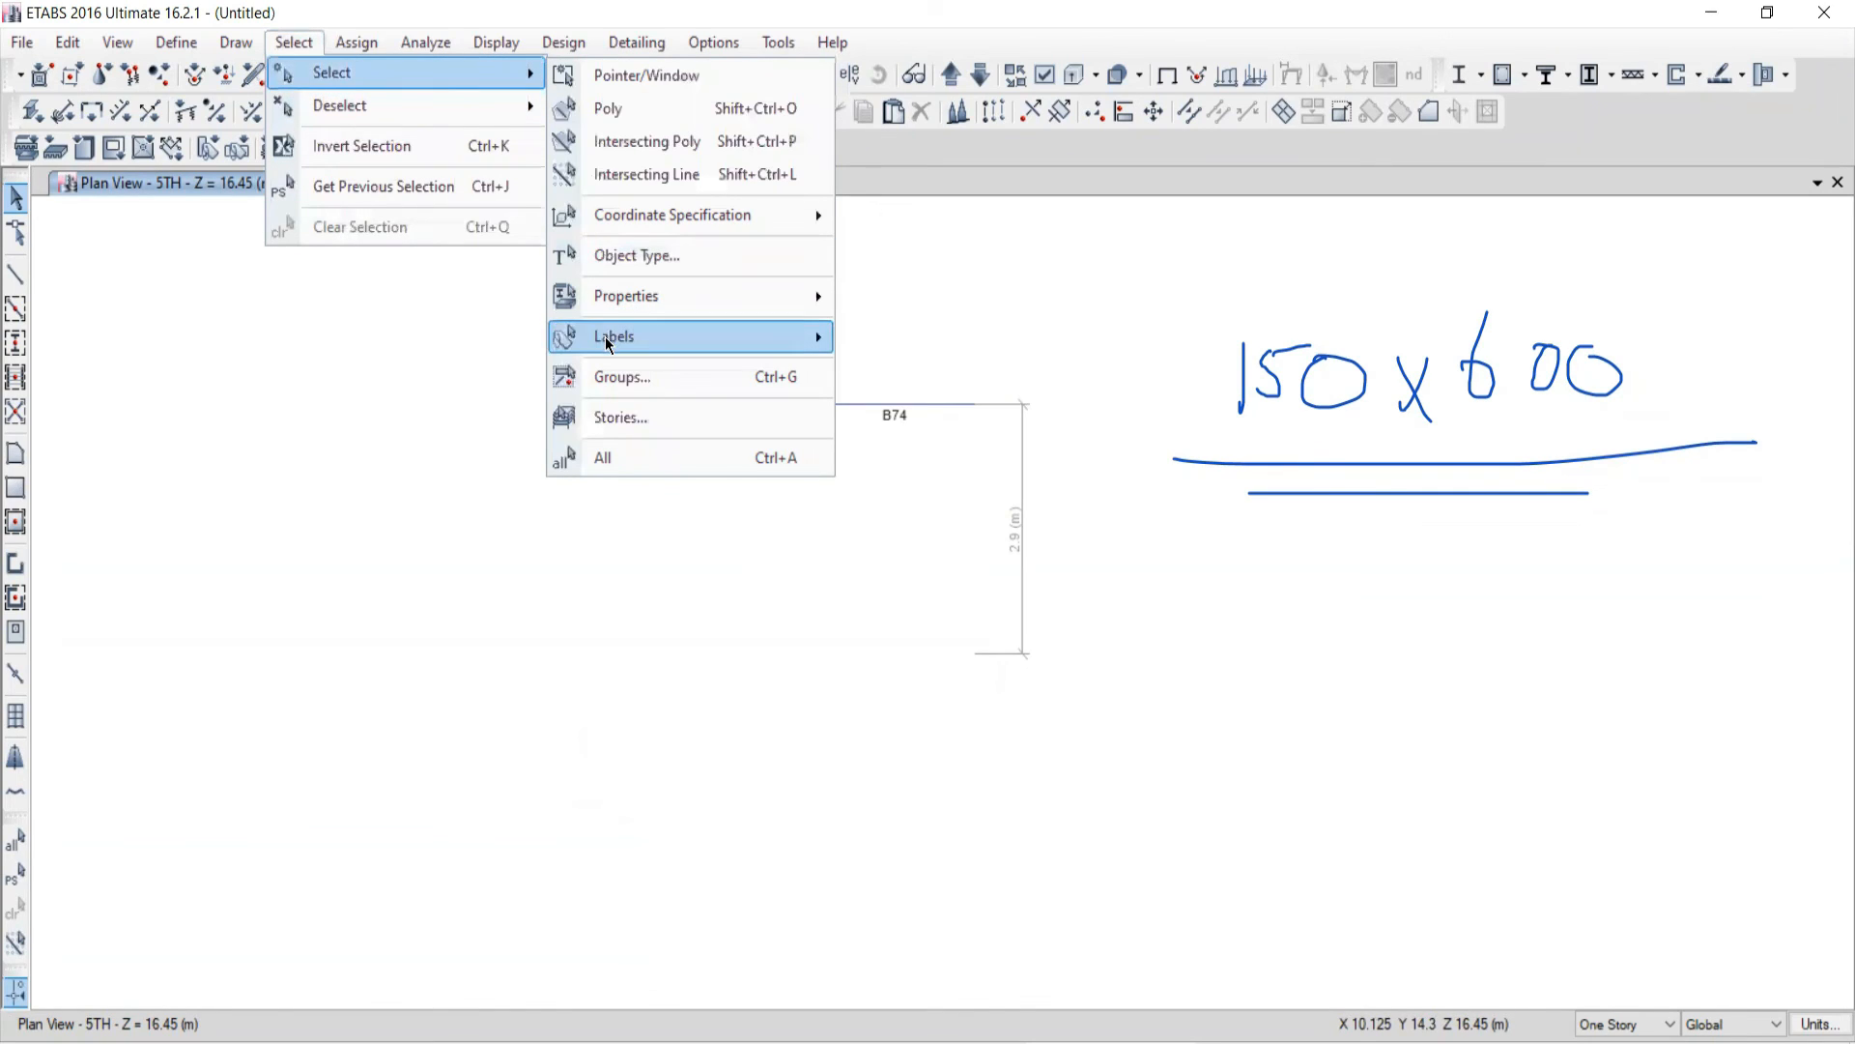
mouse_move(608, 338)
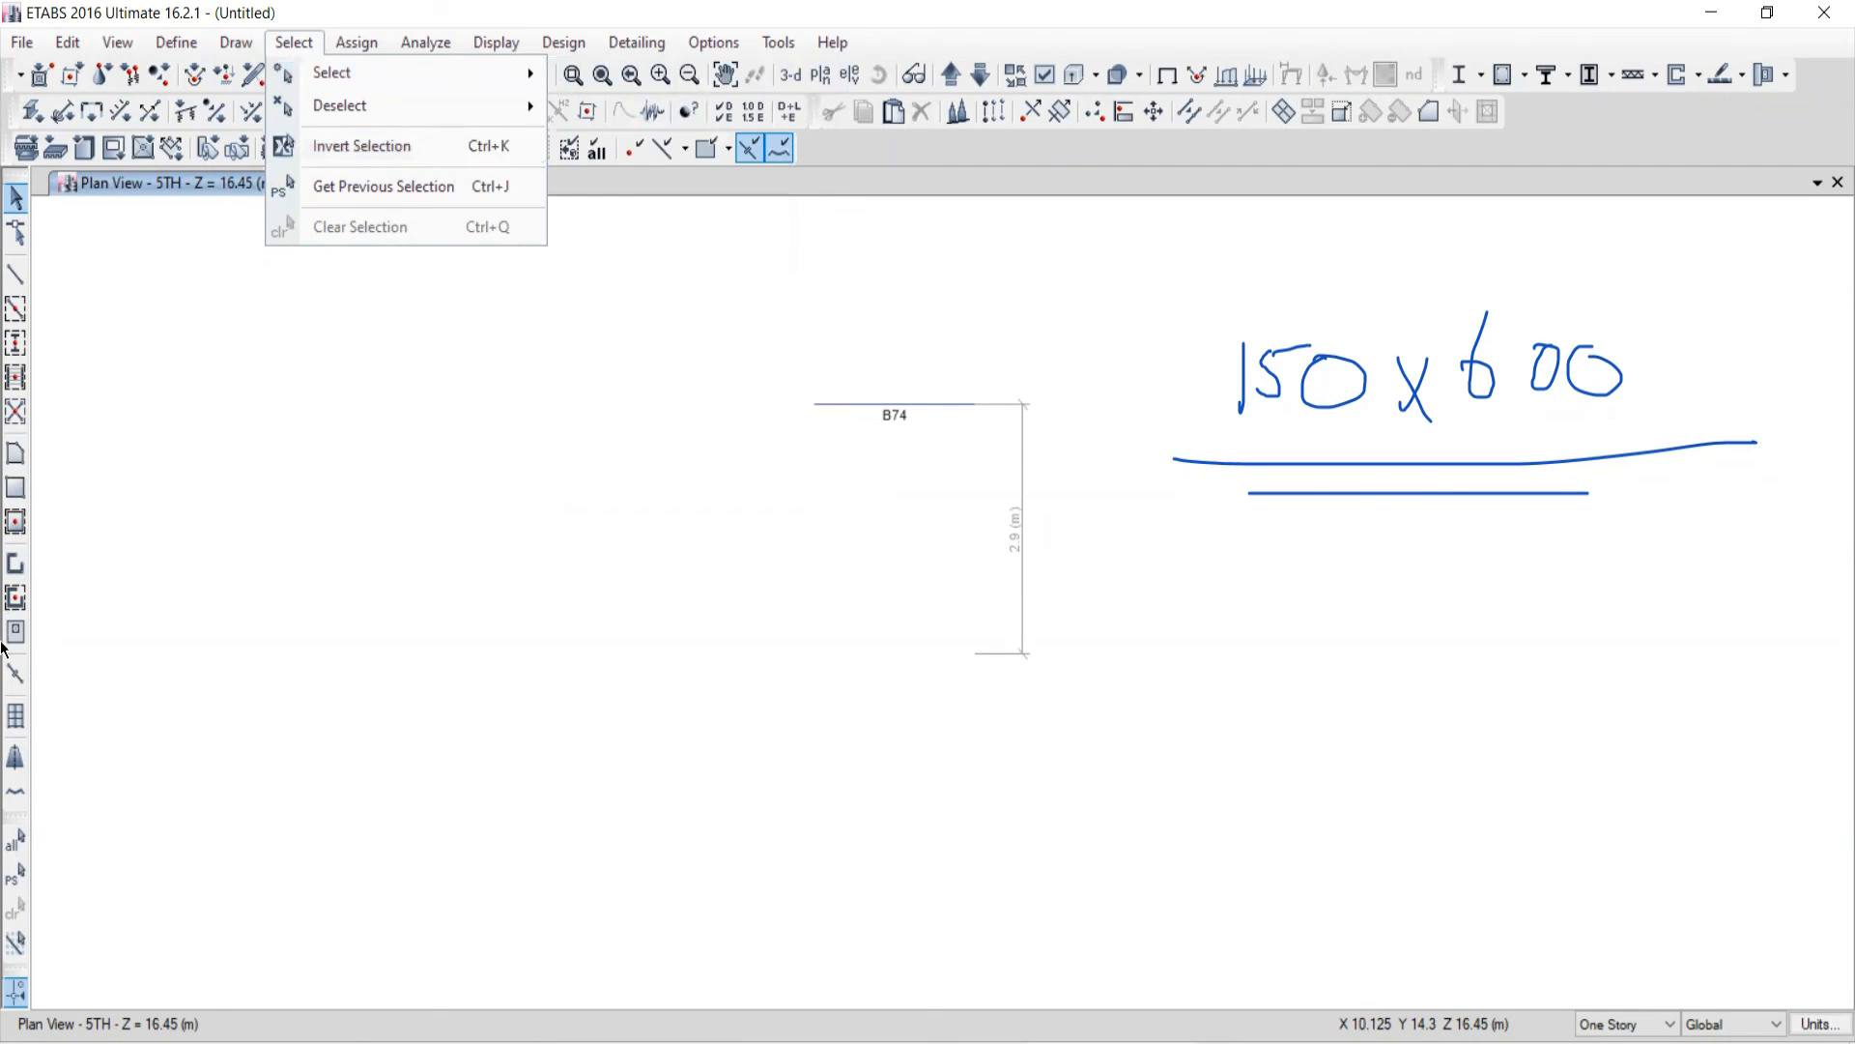
click(387, 724)
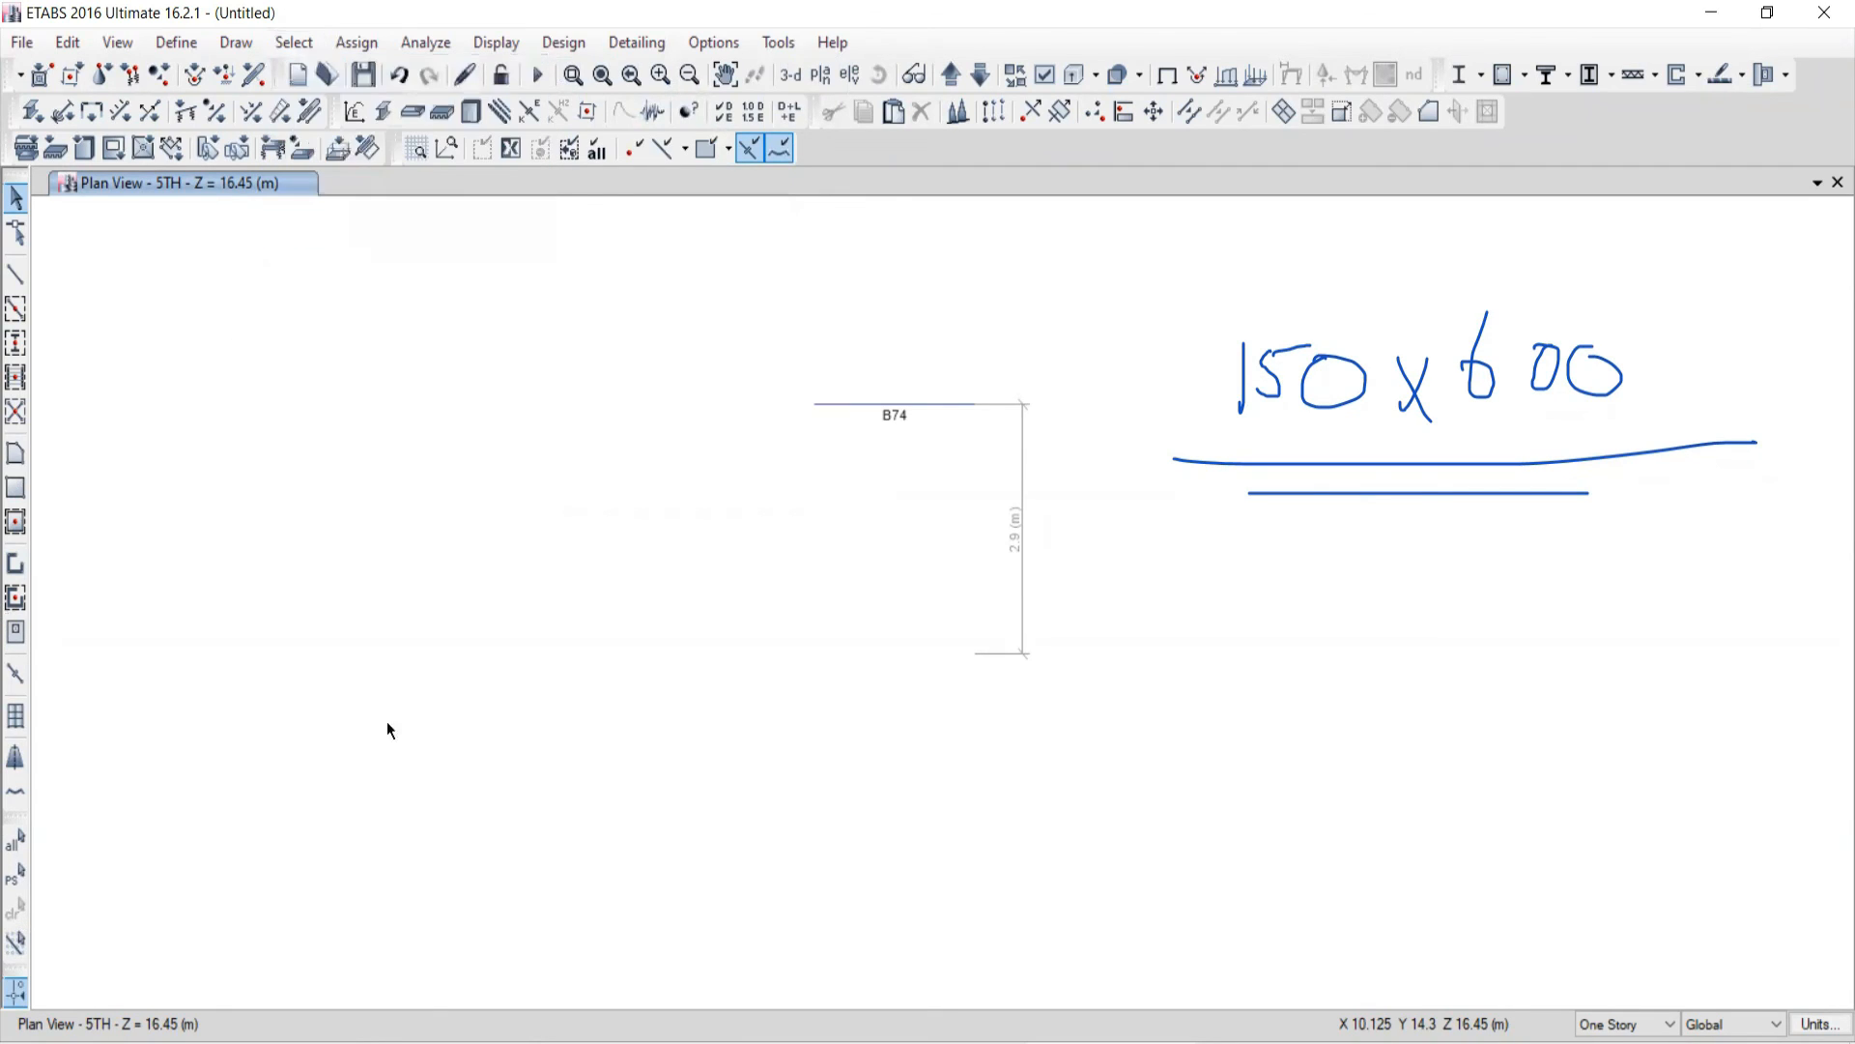
Step: Reopen the 5TH story plan view and show all of the model's objects again
click(824, 77)
click(814, 531)
click(1015, 837)
click(919, 835)
right_click(396, 400)
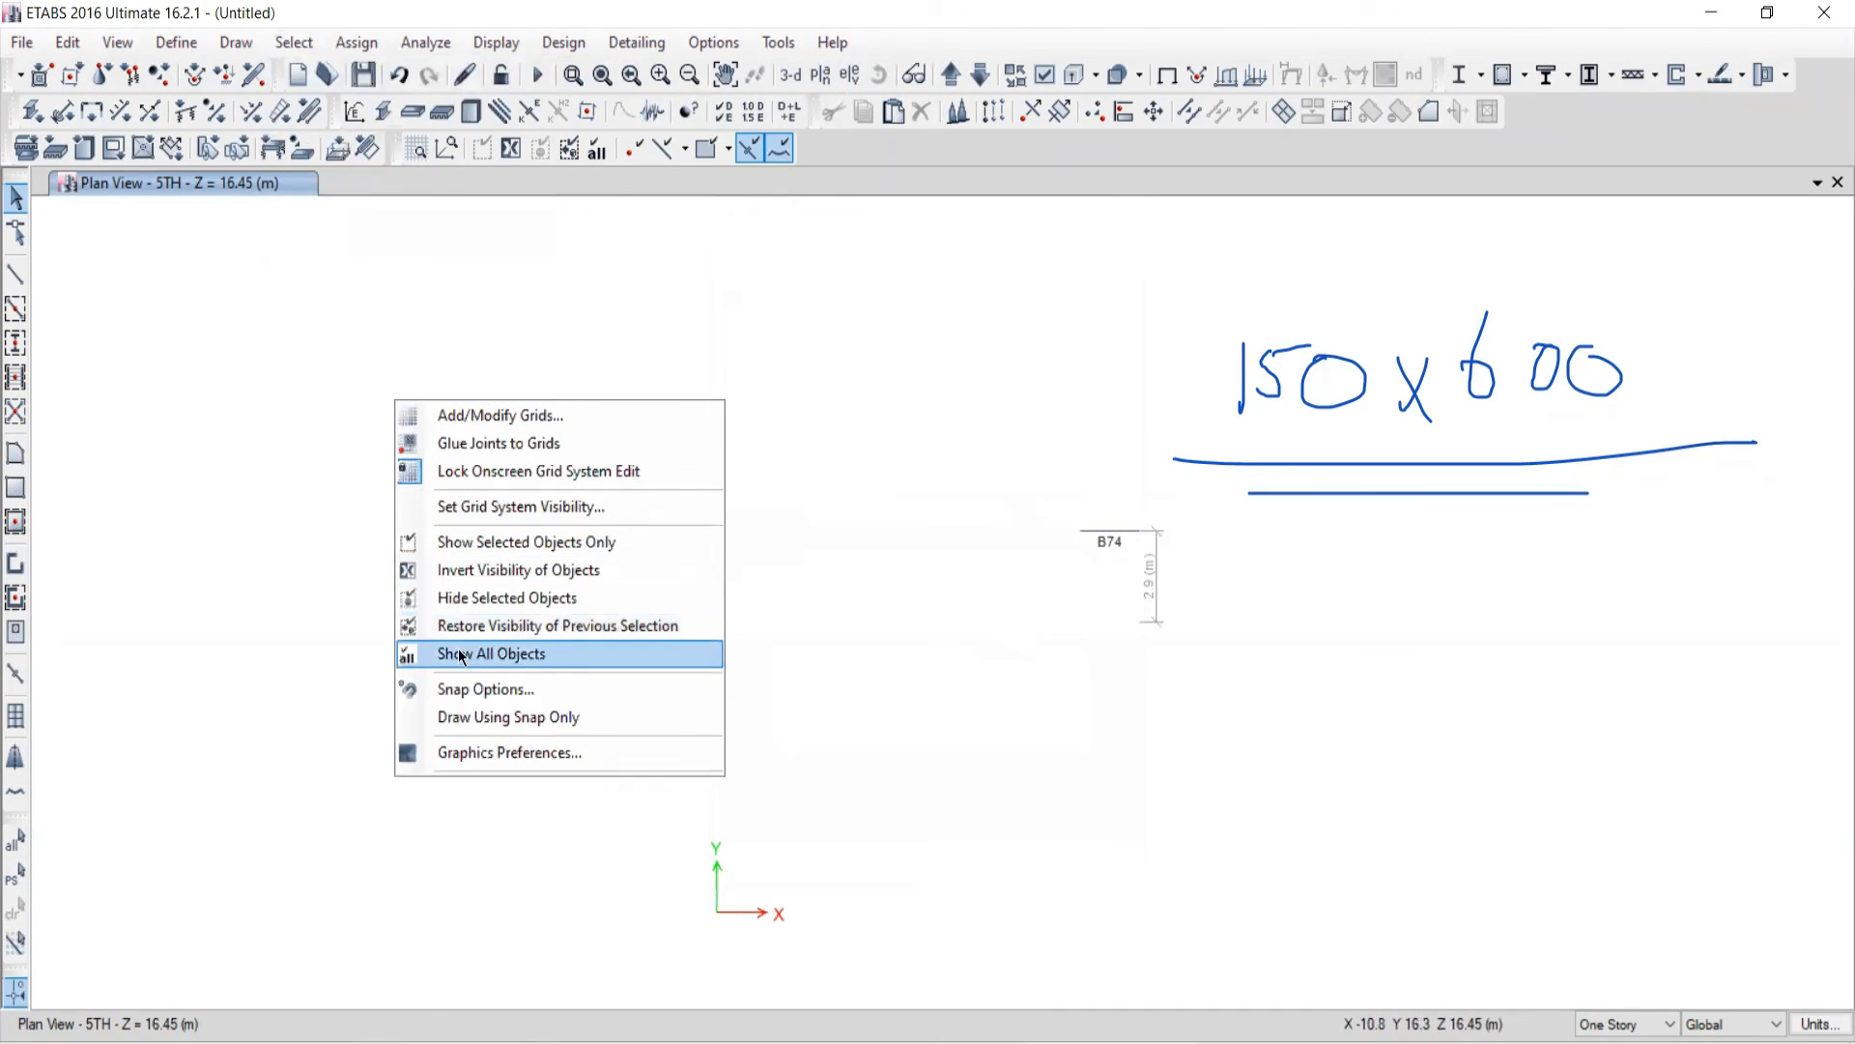
click(462, 658)
middle_drag(916, 490, 811, 203)
middle_drag(735, 389, 700, 467)
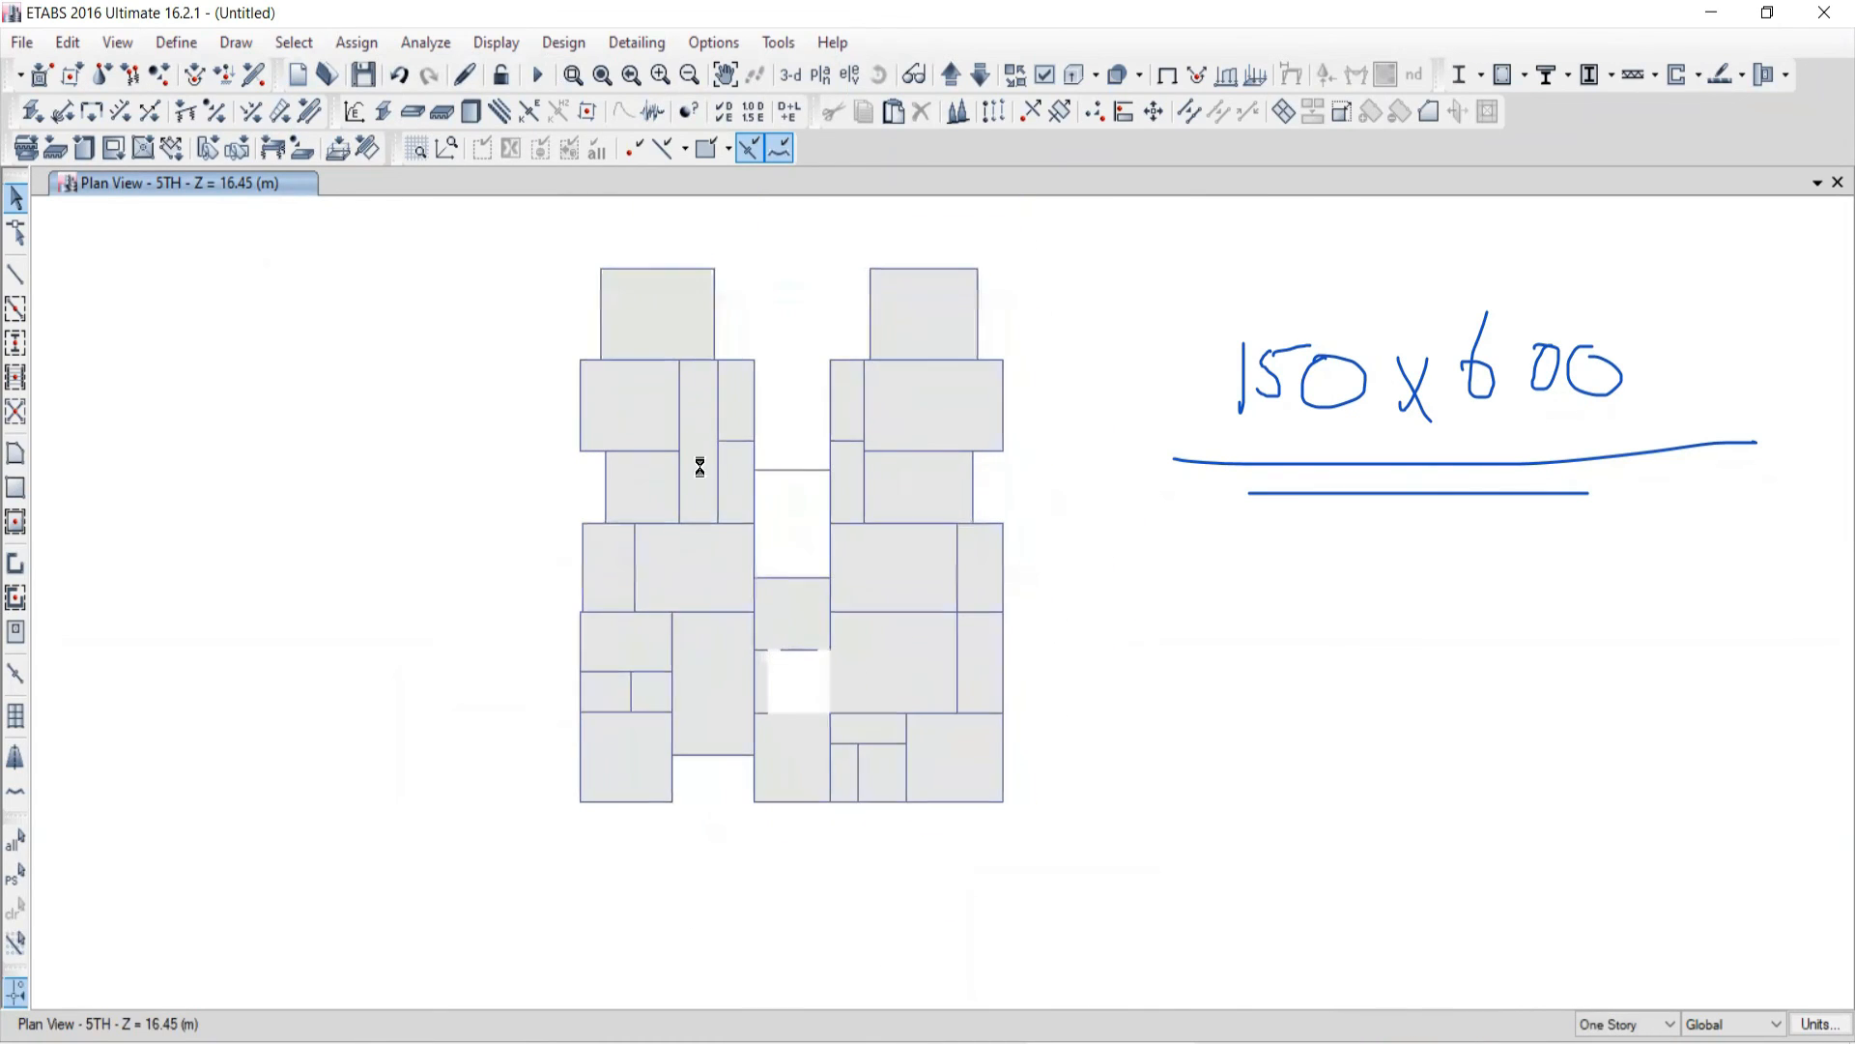
Step: Open the 3-D view and select all walls of the building by object type
click(791, 74)
middle_drag(585, 454, 357, 377)
click(293, 41)
mouse_move(276, 45)
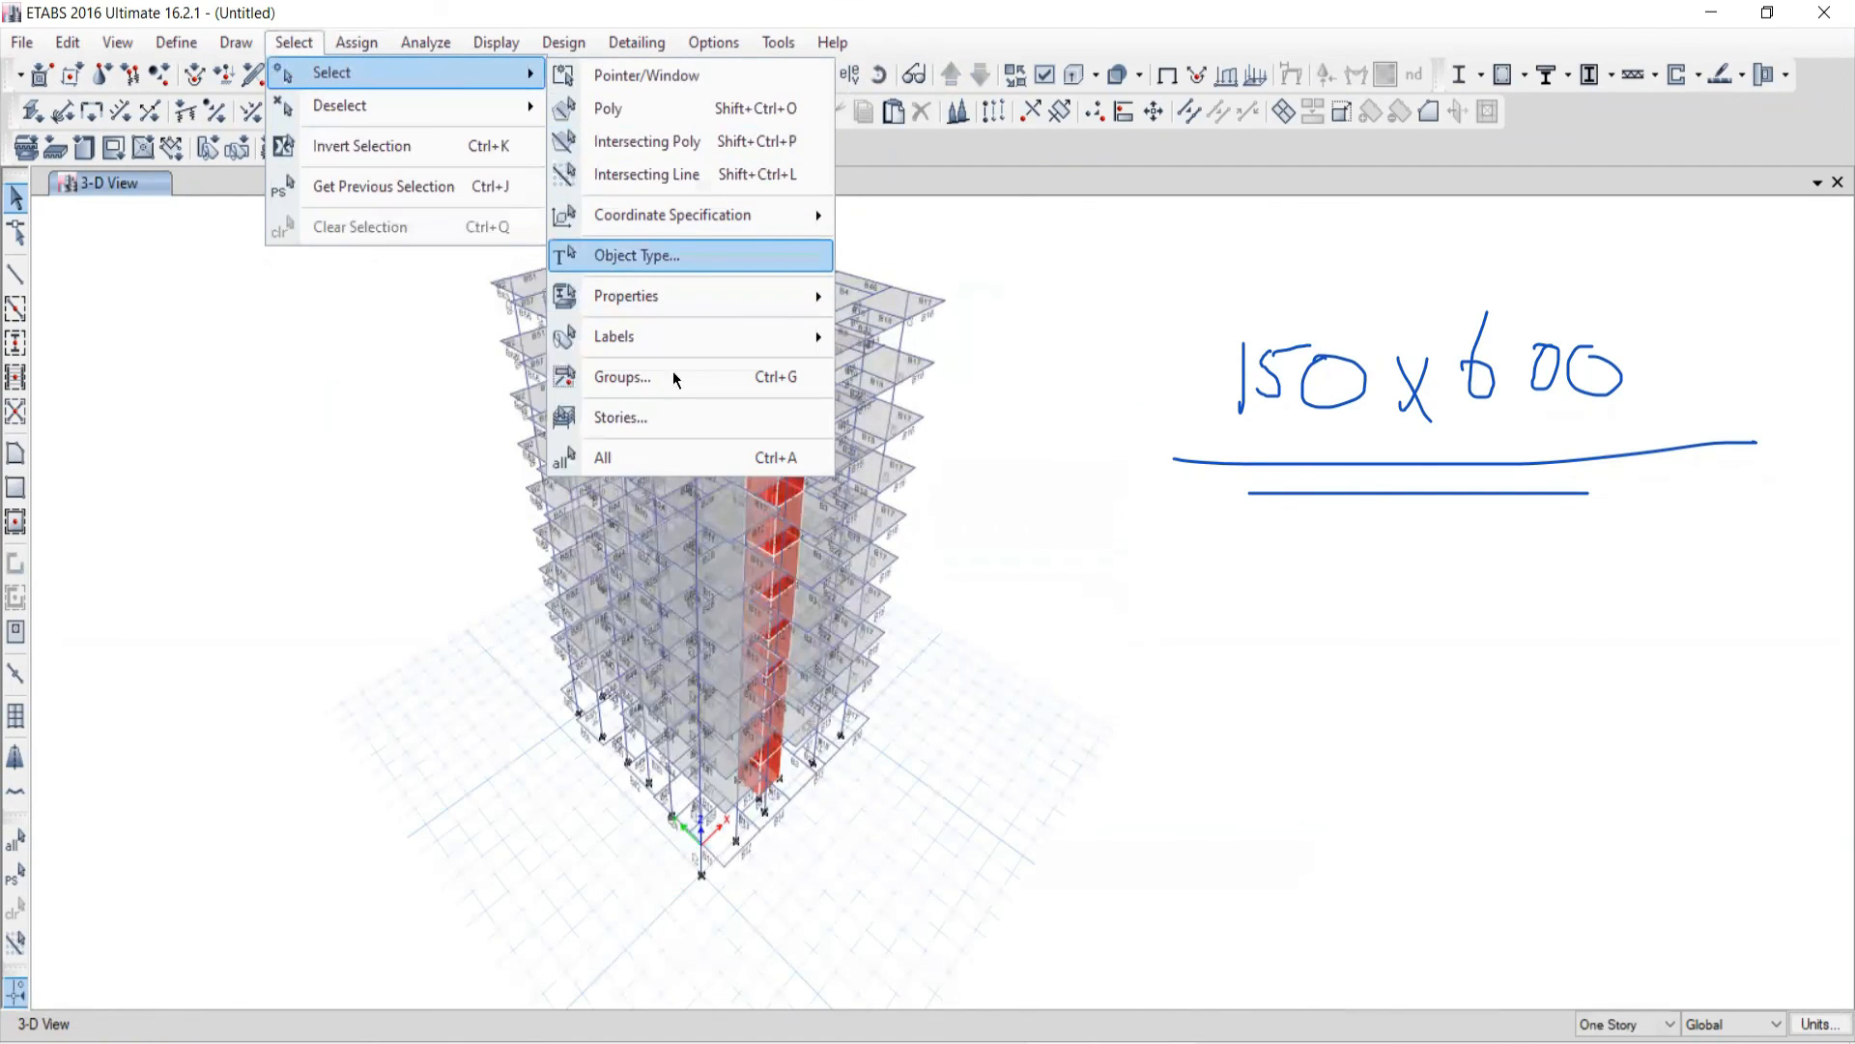
click(638, 256)
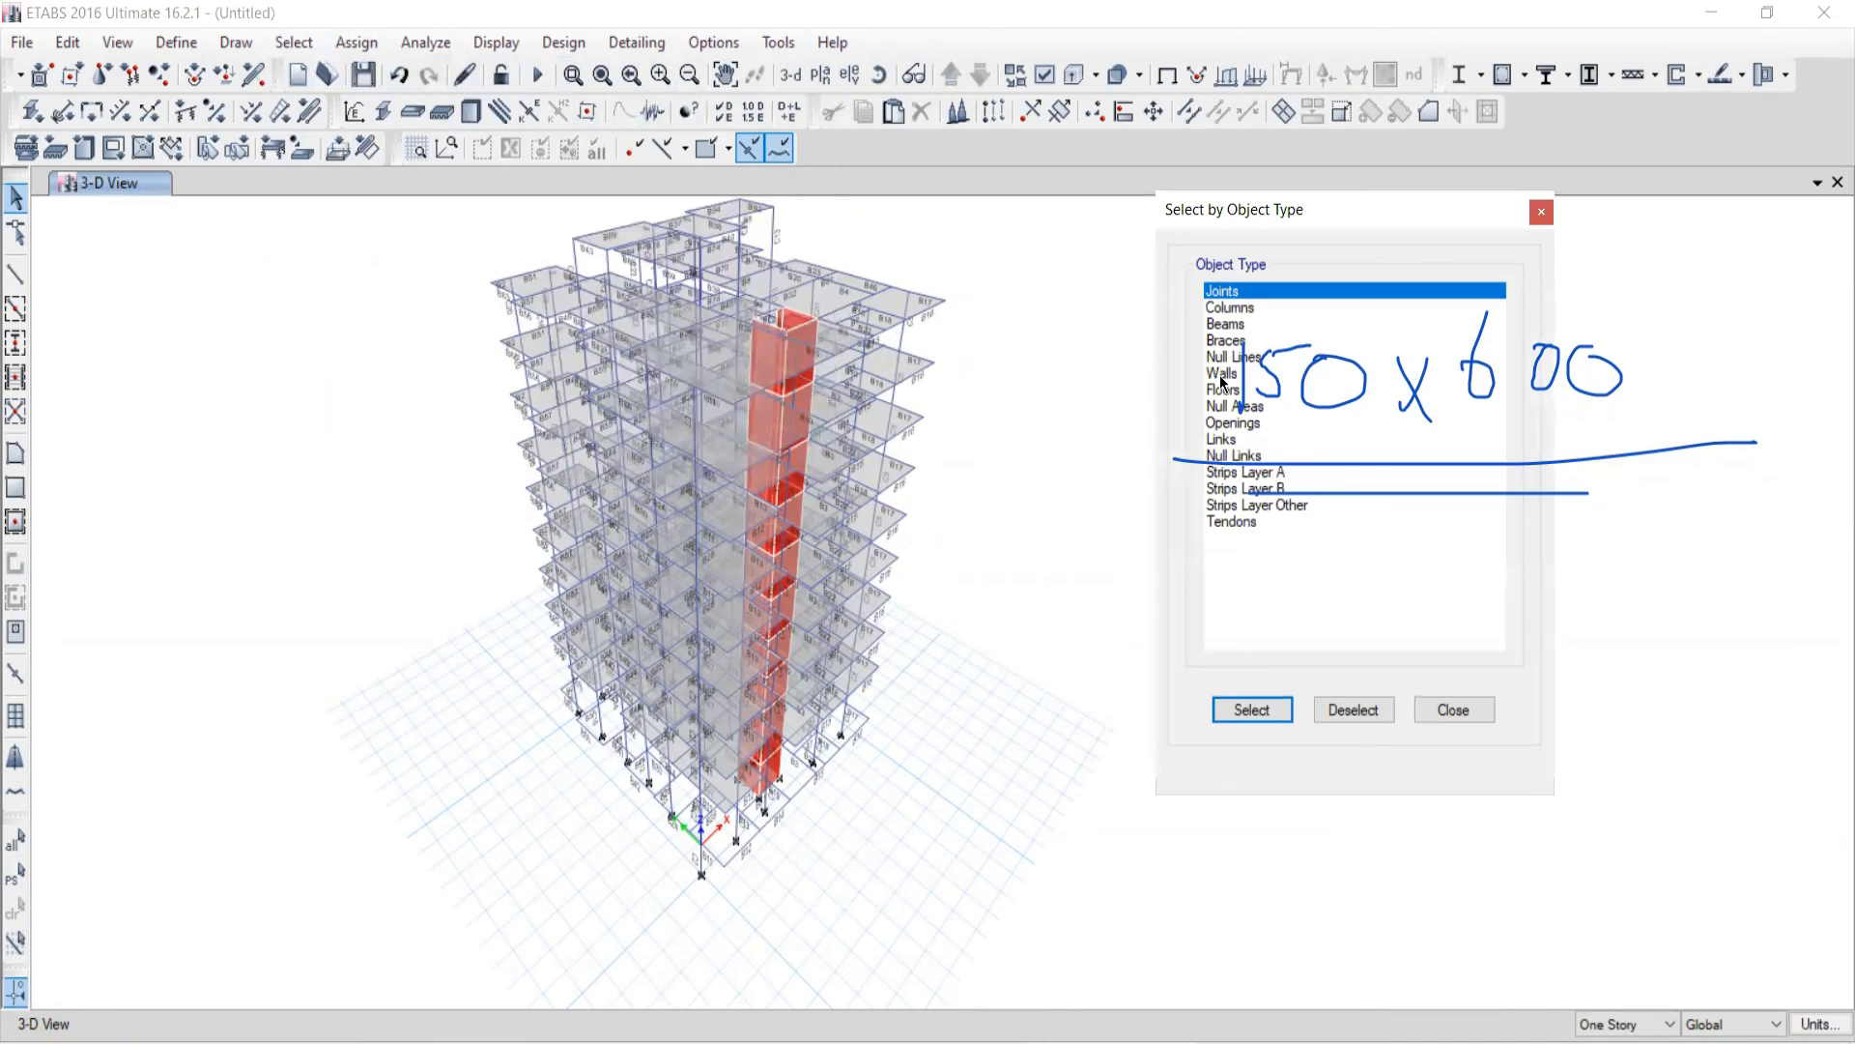
click(1220, 374)
click(1247, 709)
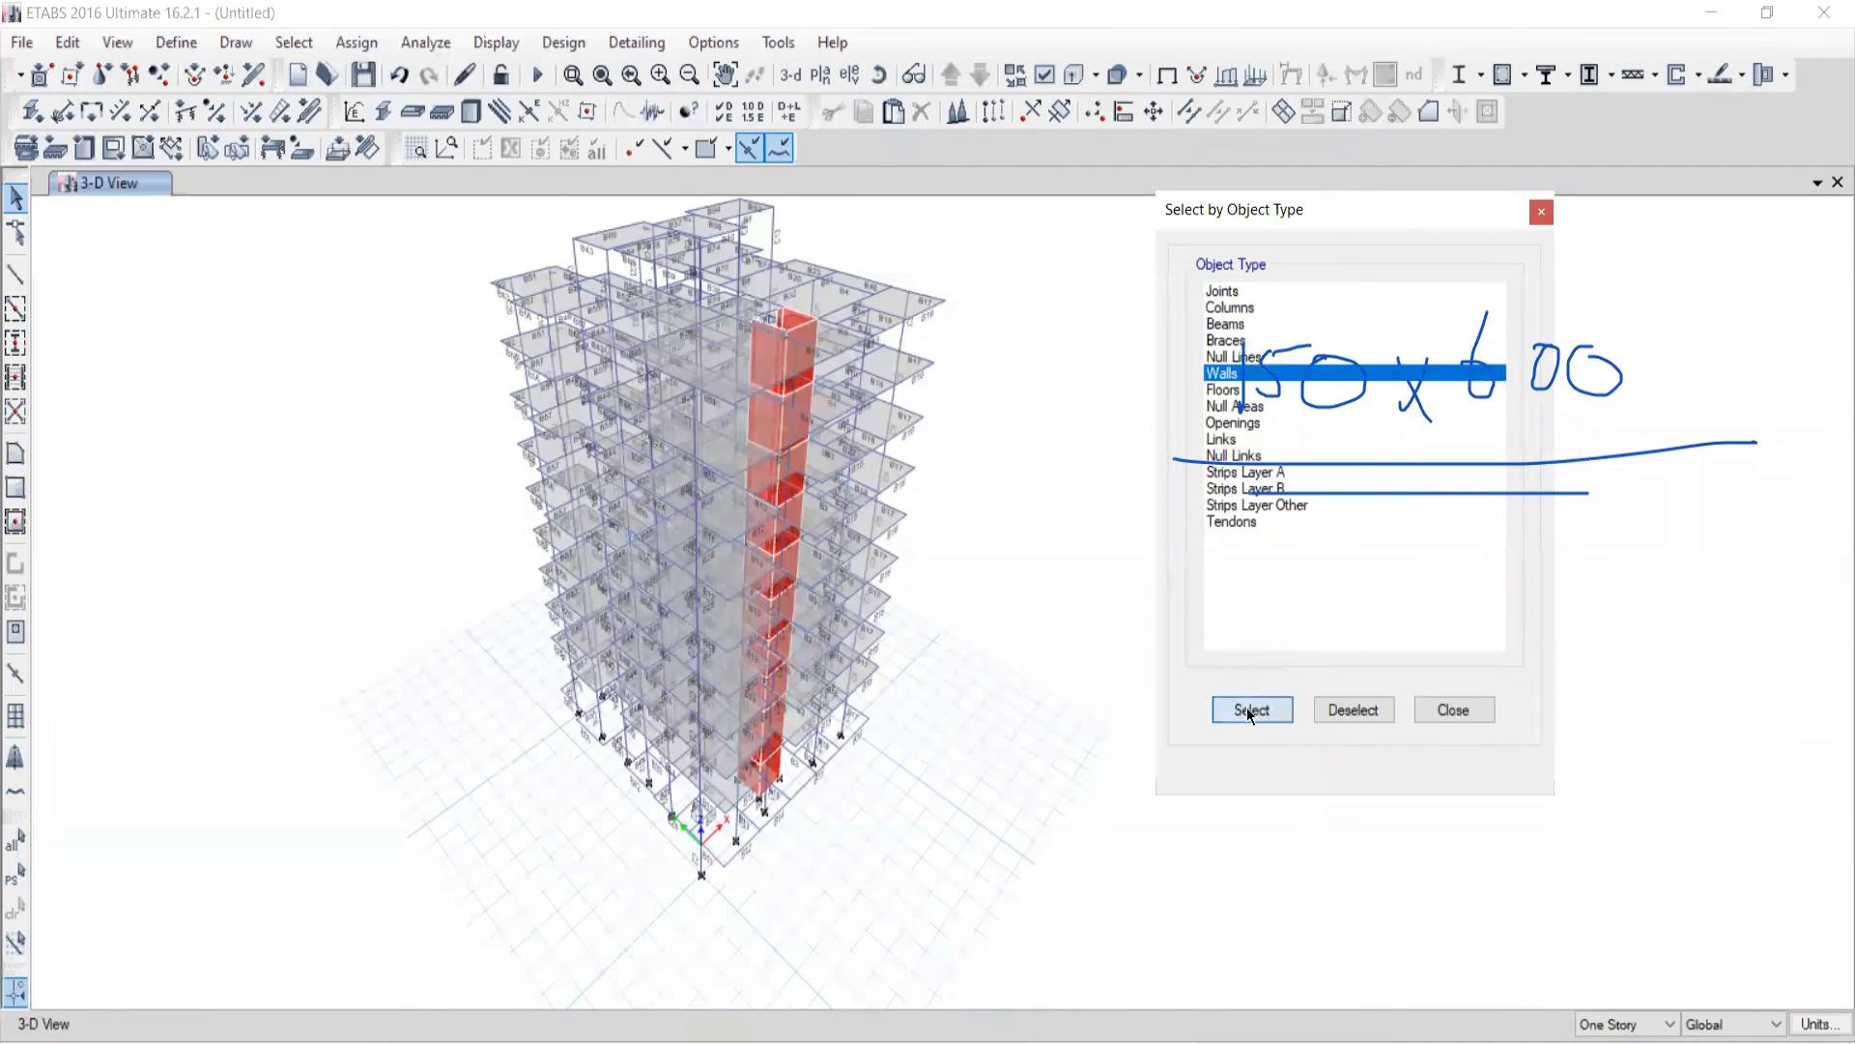
click(1463, 712)
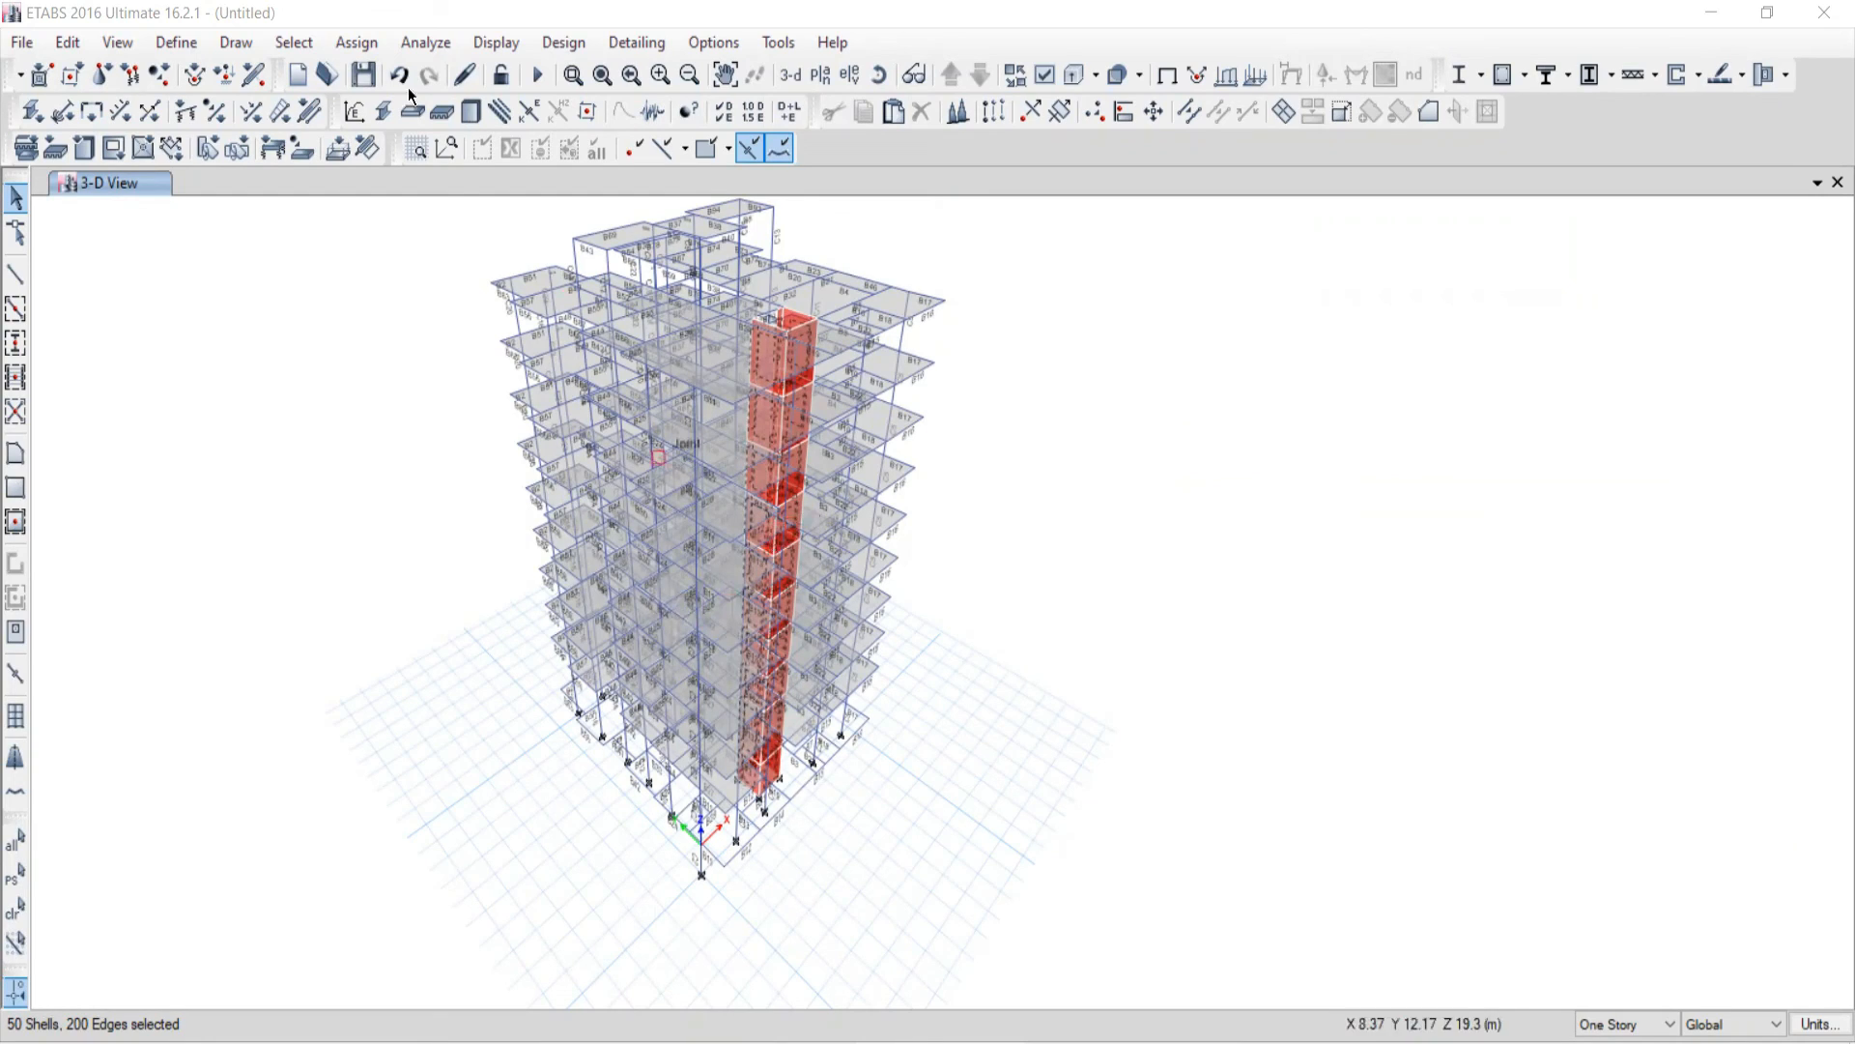
Step: Invert the wall selection and show only the newly selected objects
click(291, 40)
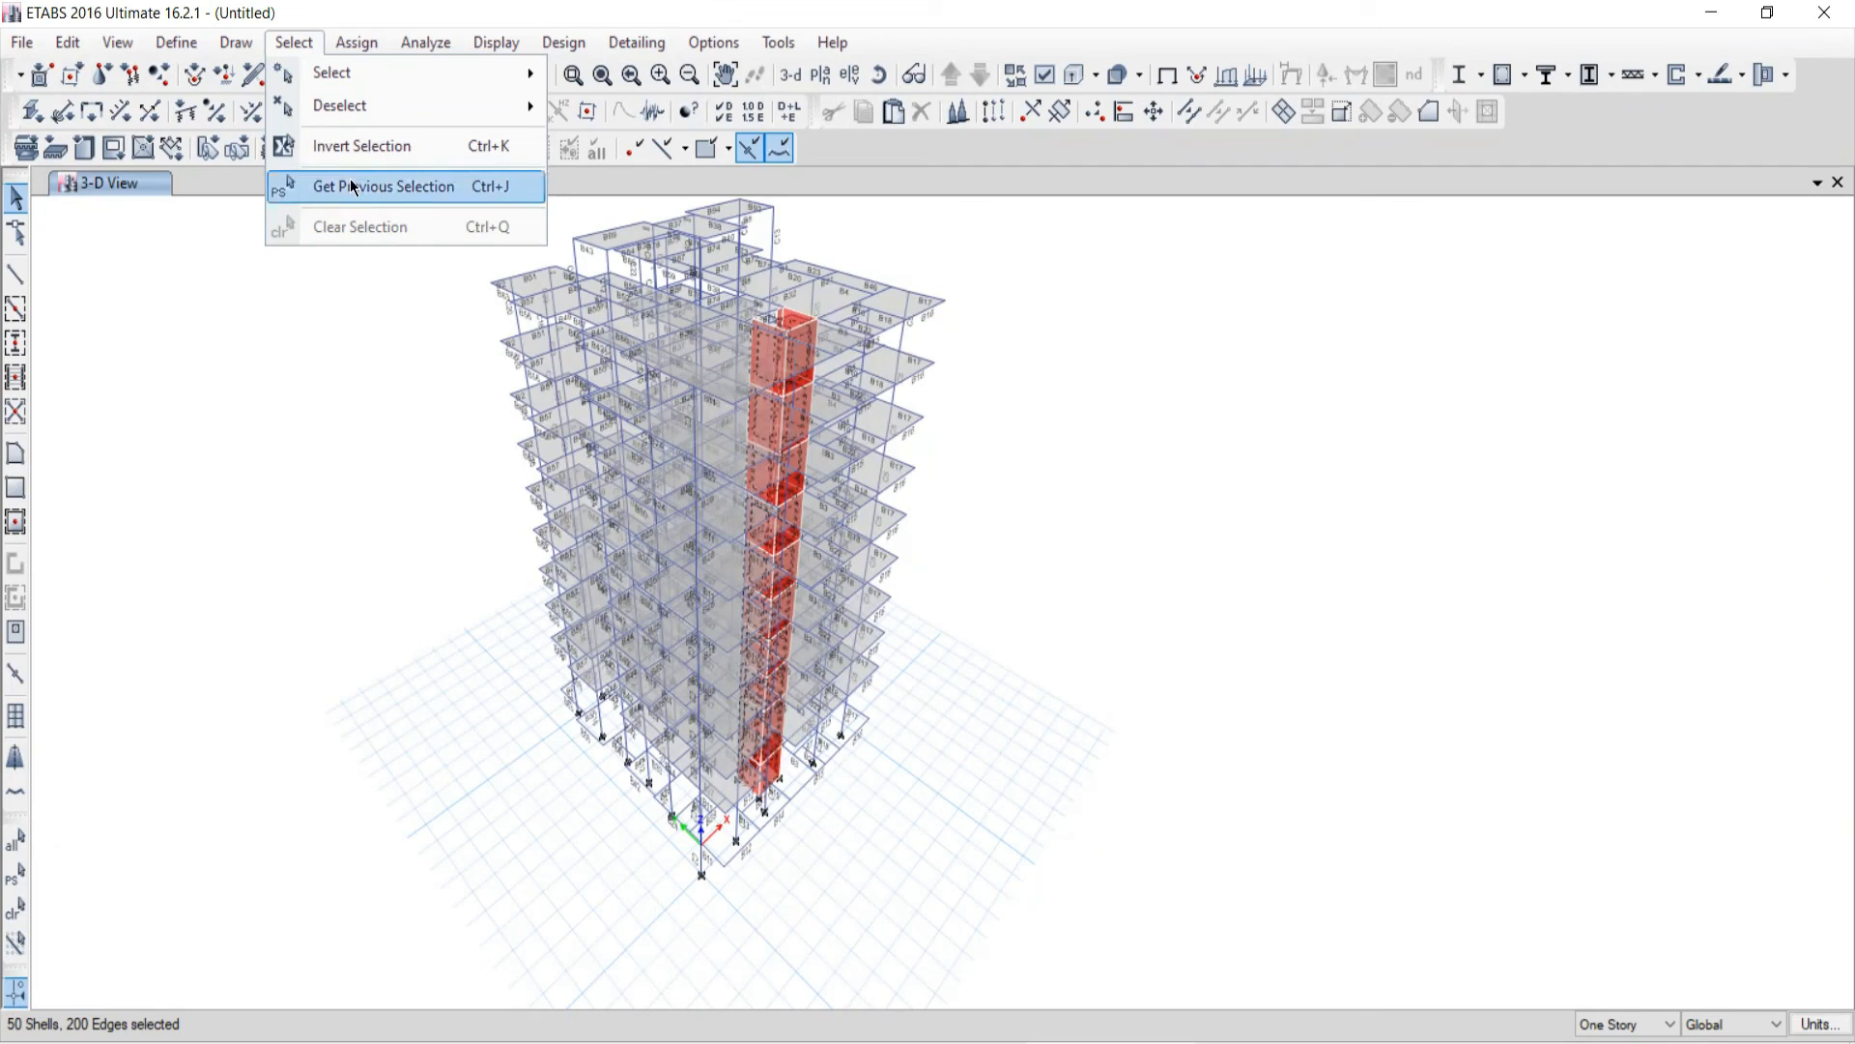
click(336, 153)
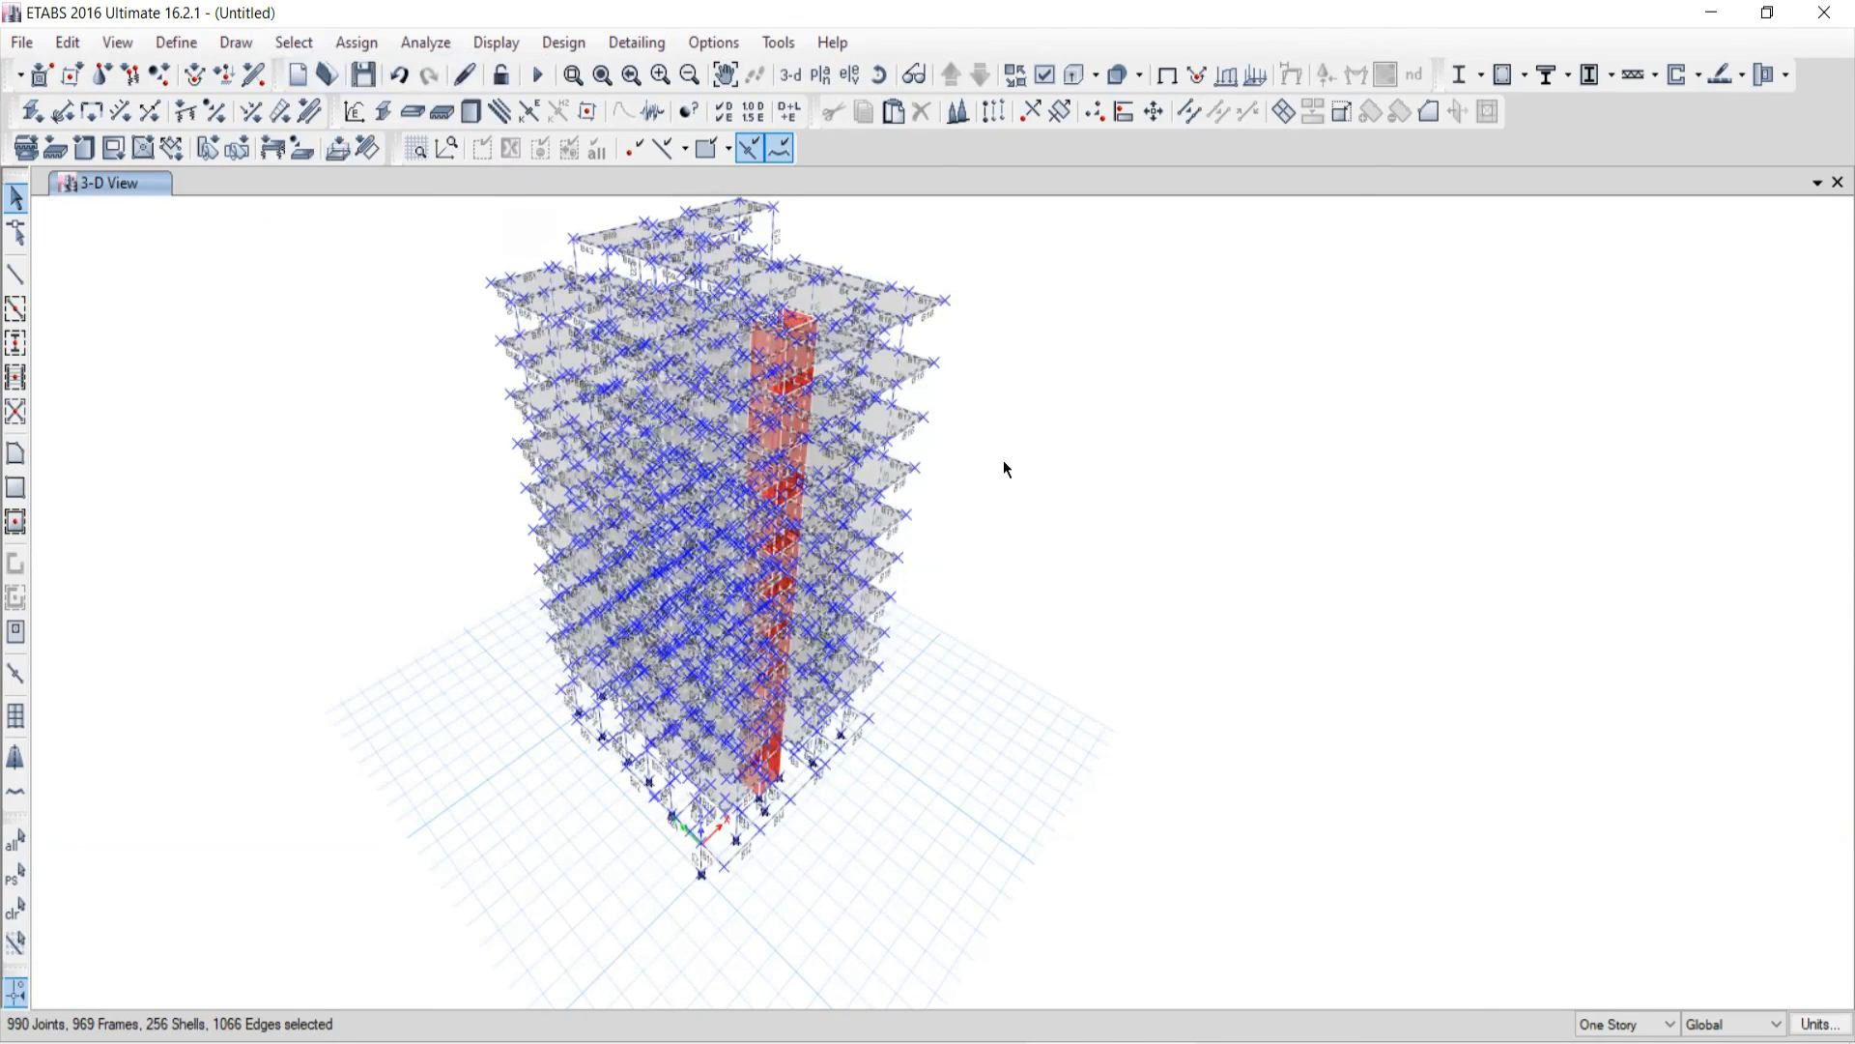
right_click(1003, 303)
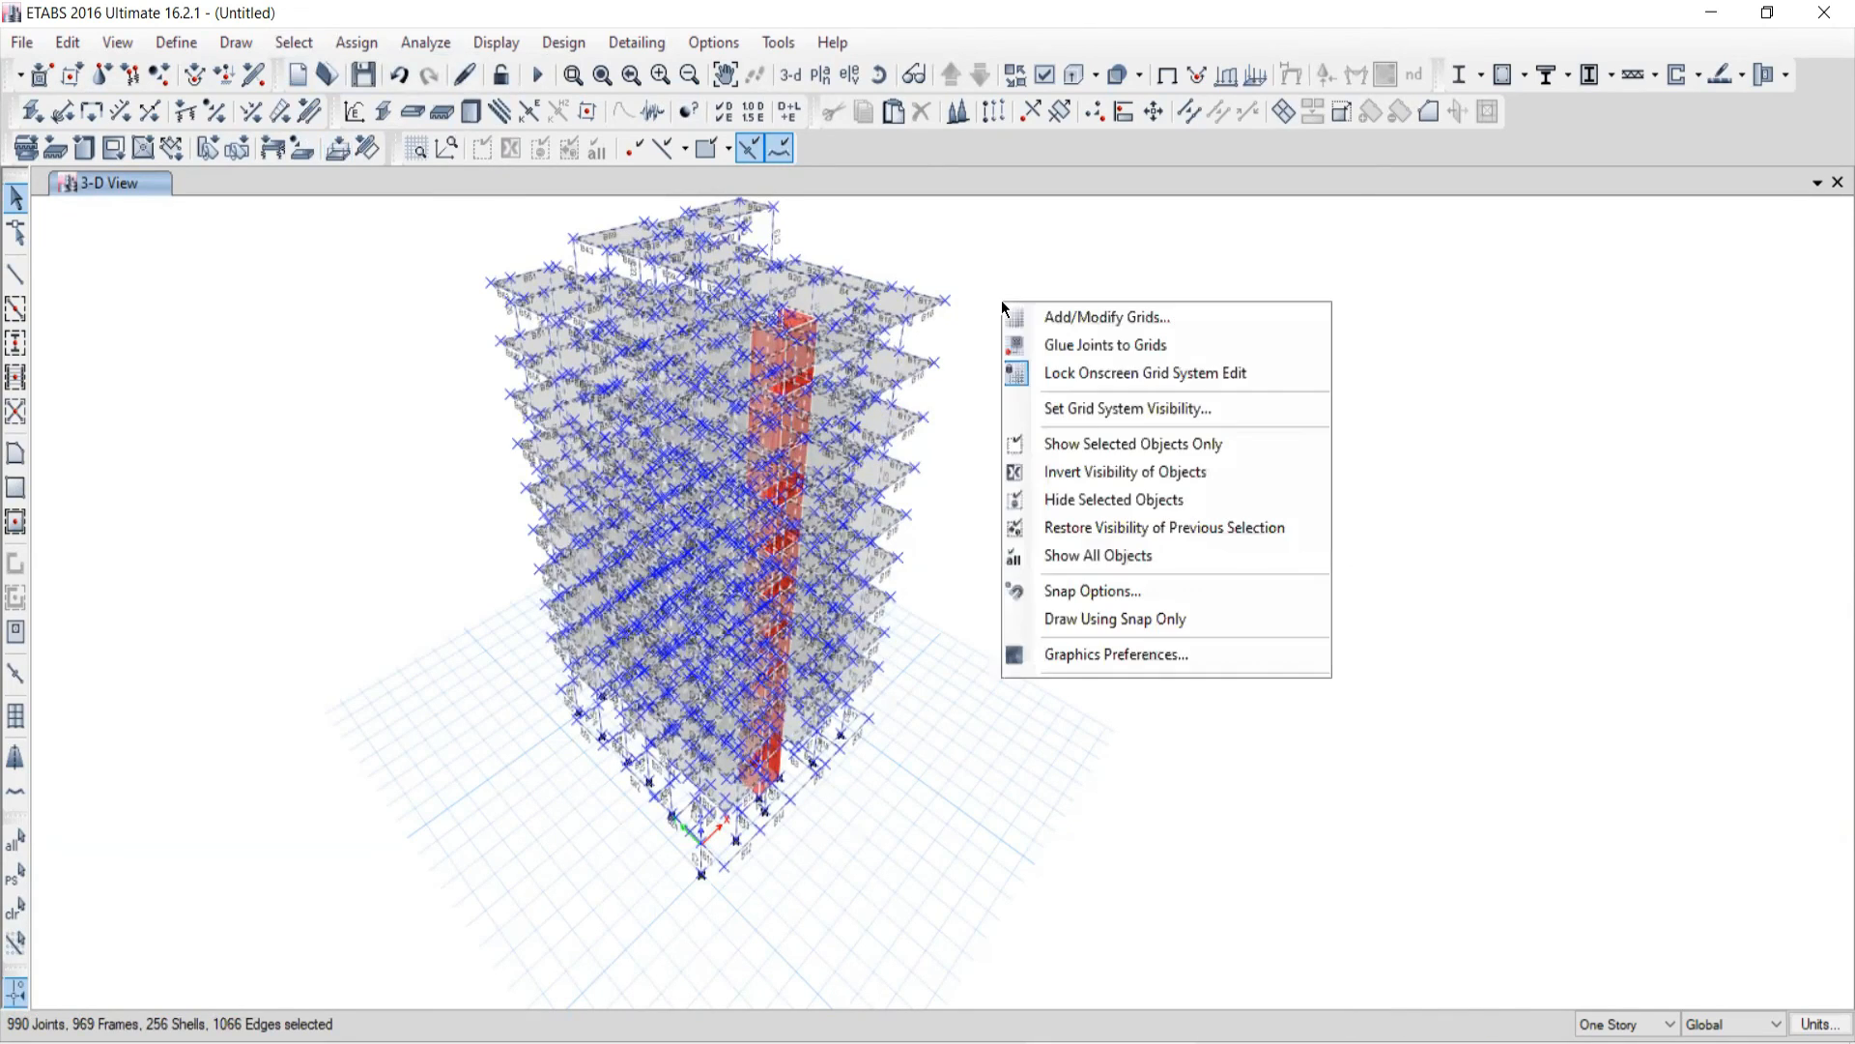
click(1079, 444)
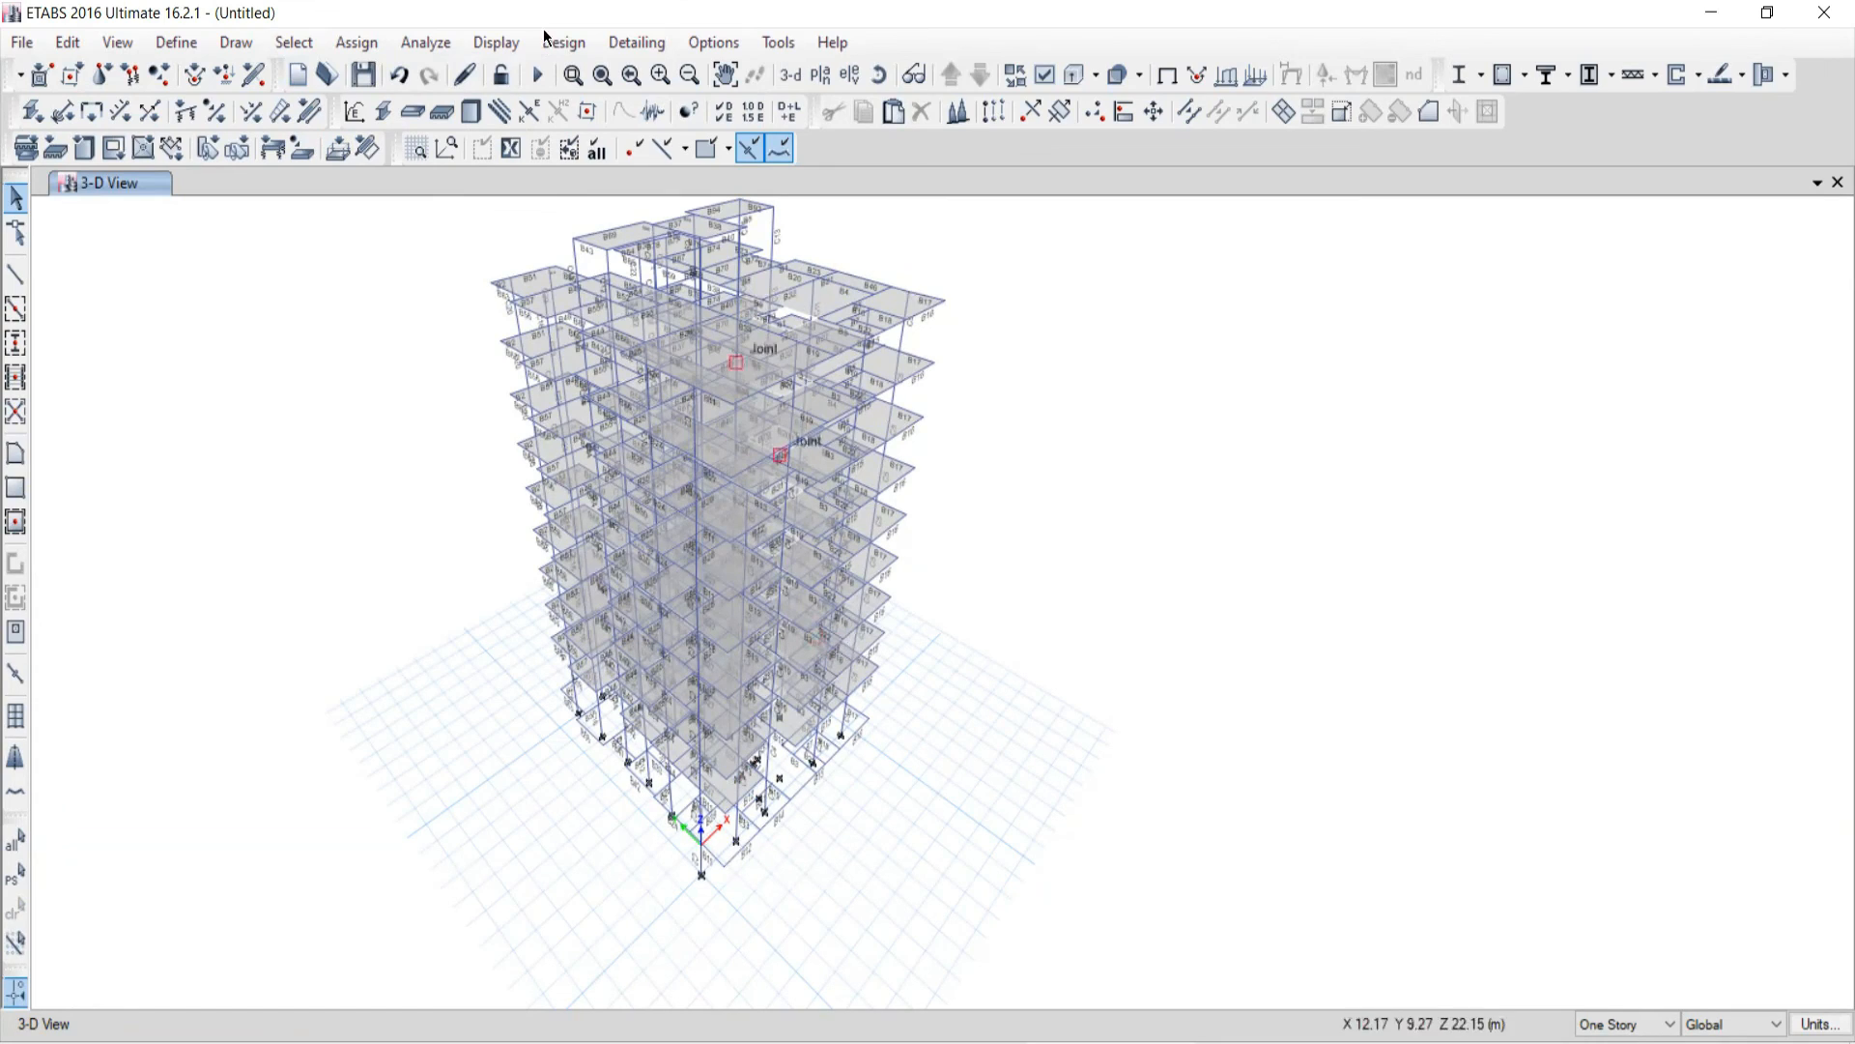
Step: Switch to the browser window showing IMPORTANT COMMANDS.pdf to check the list of topics
click(290, 44)
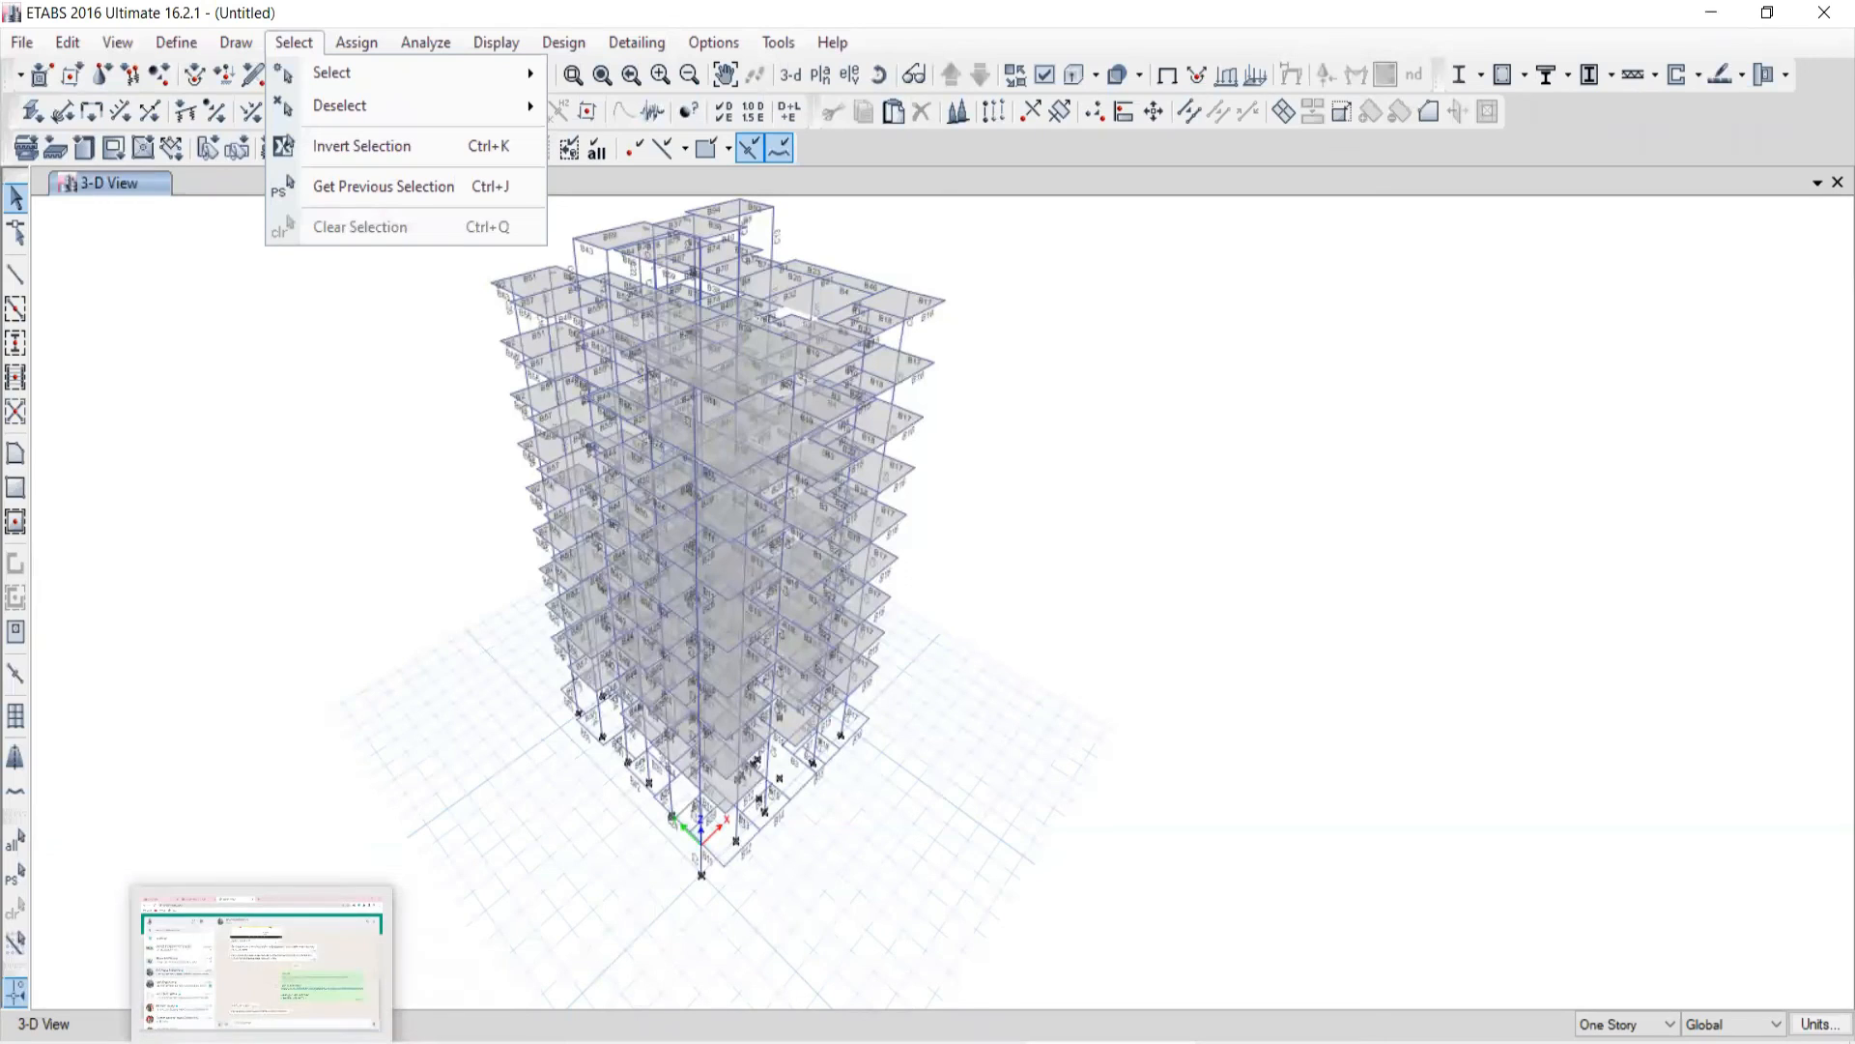
click(1281, 1041)
click(1281, 1042)
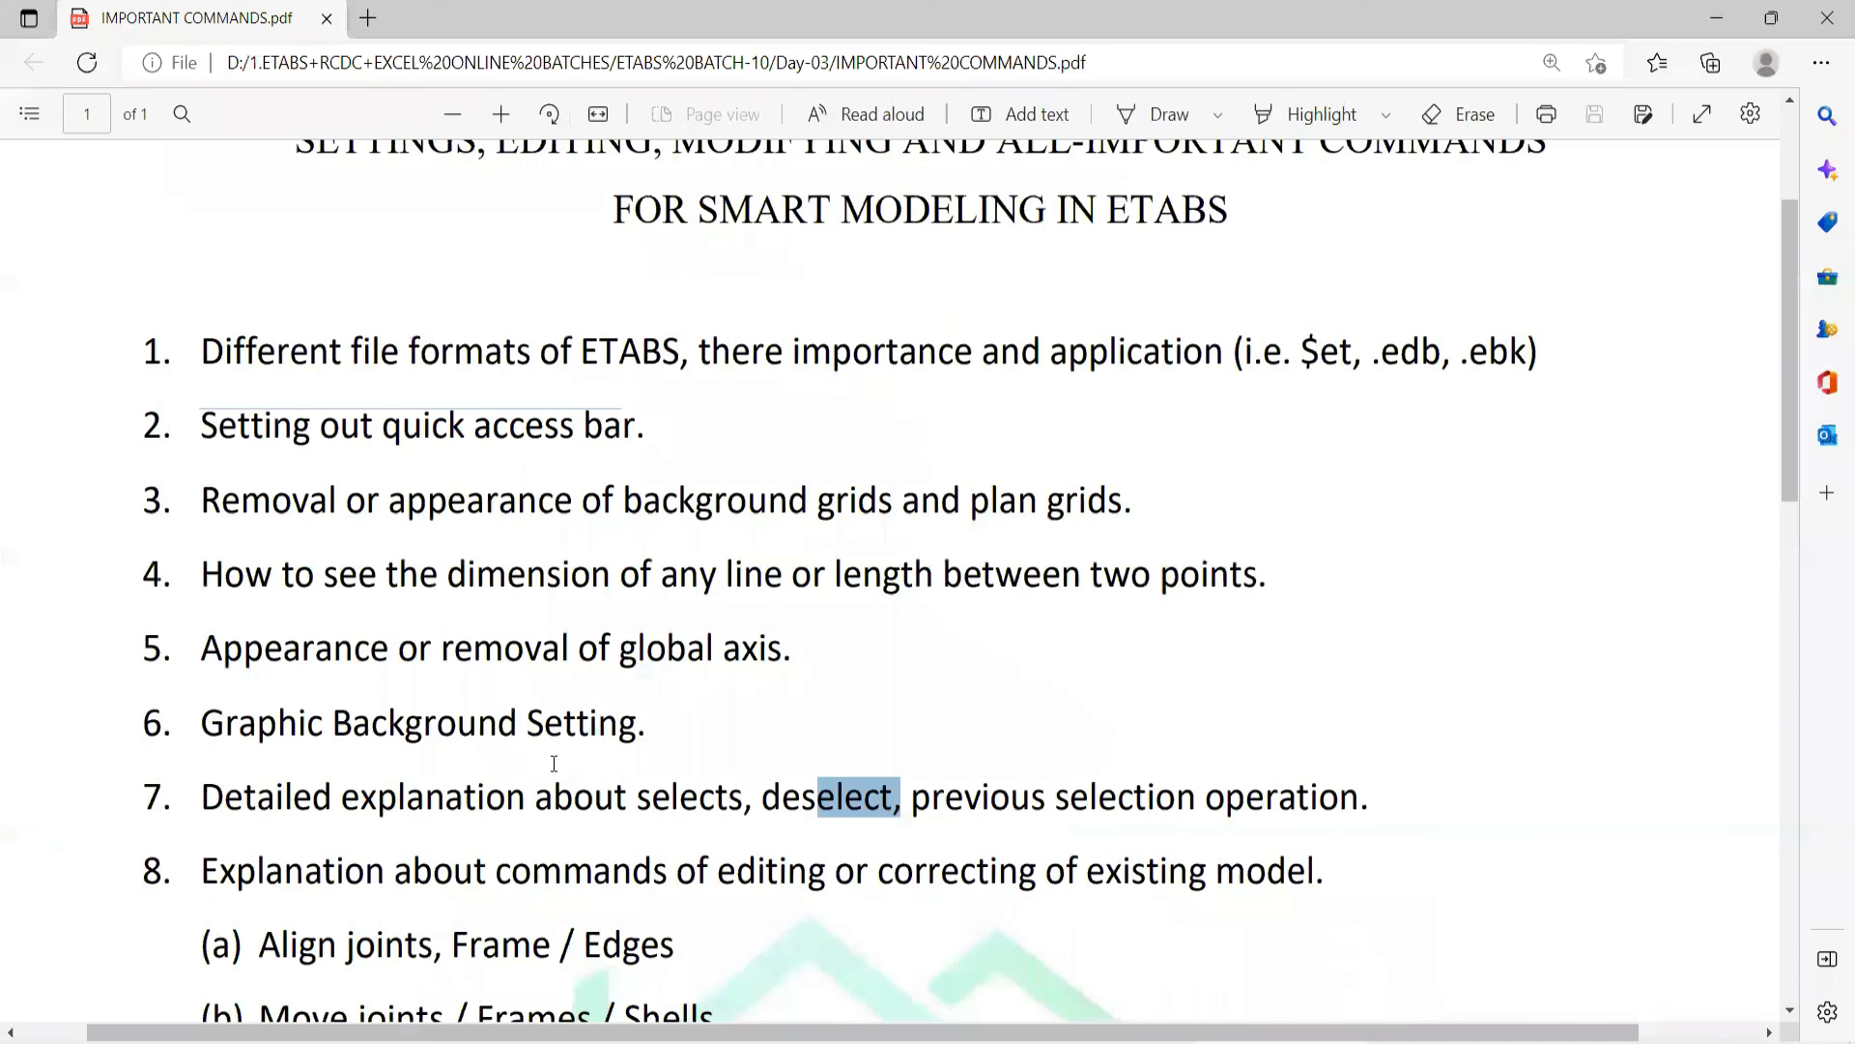